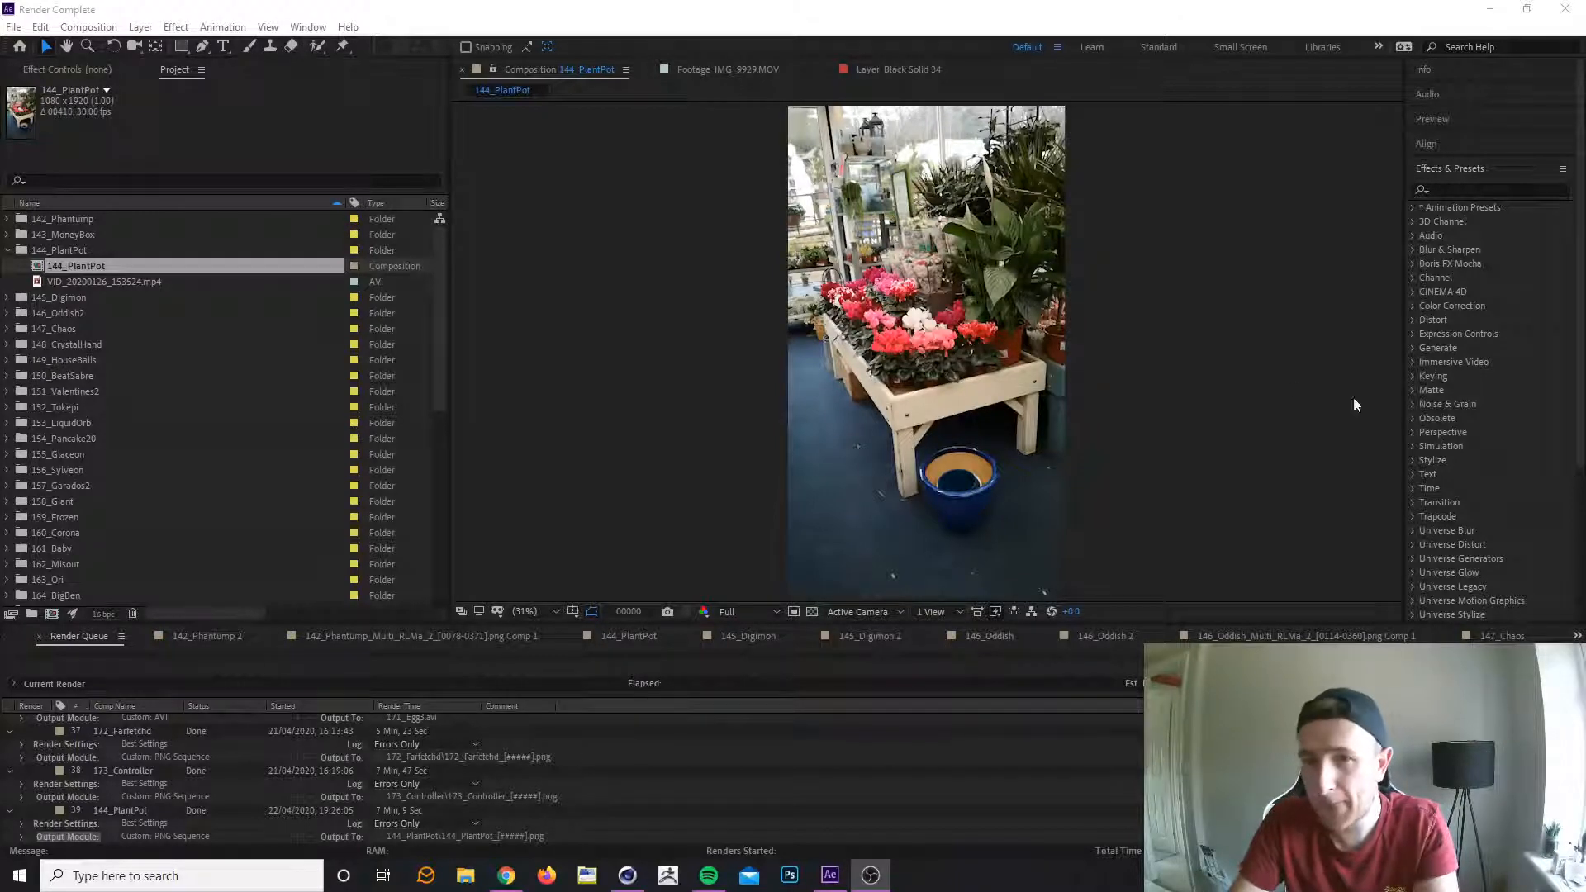
Save the After Effects project and switch to Cinema 4D with the 144_PlantPot.c4d scene.
click(1411, 19)
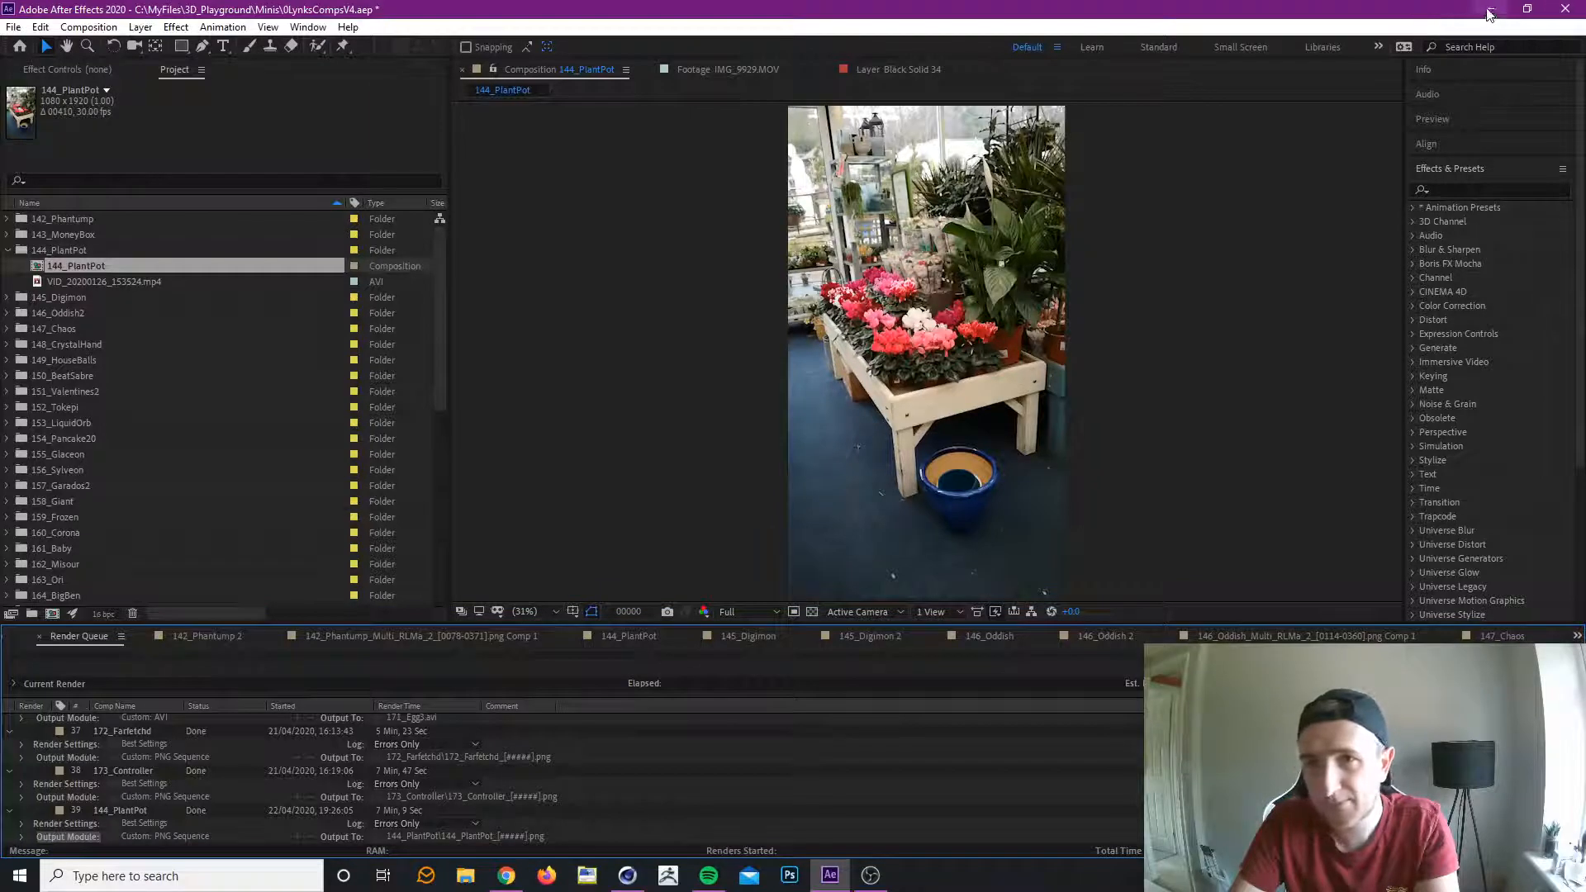
click(14, 26)
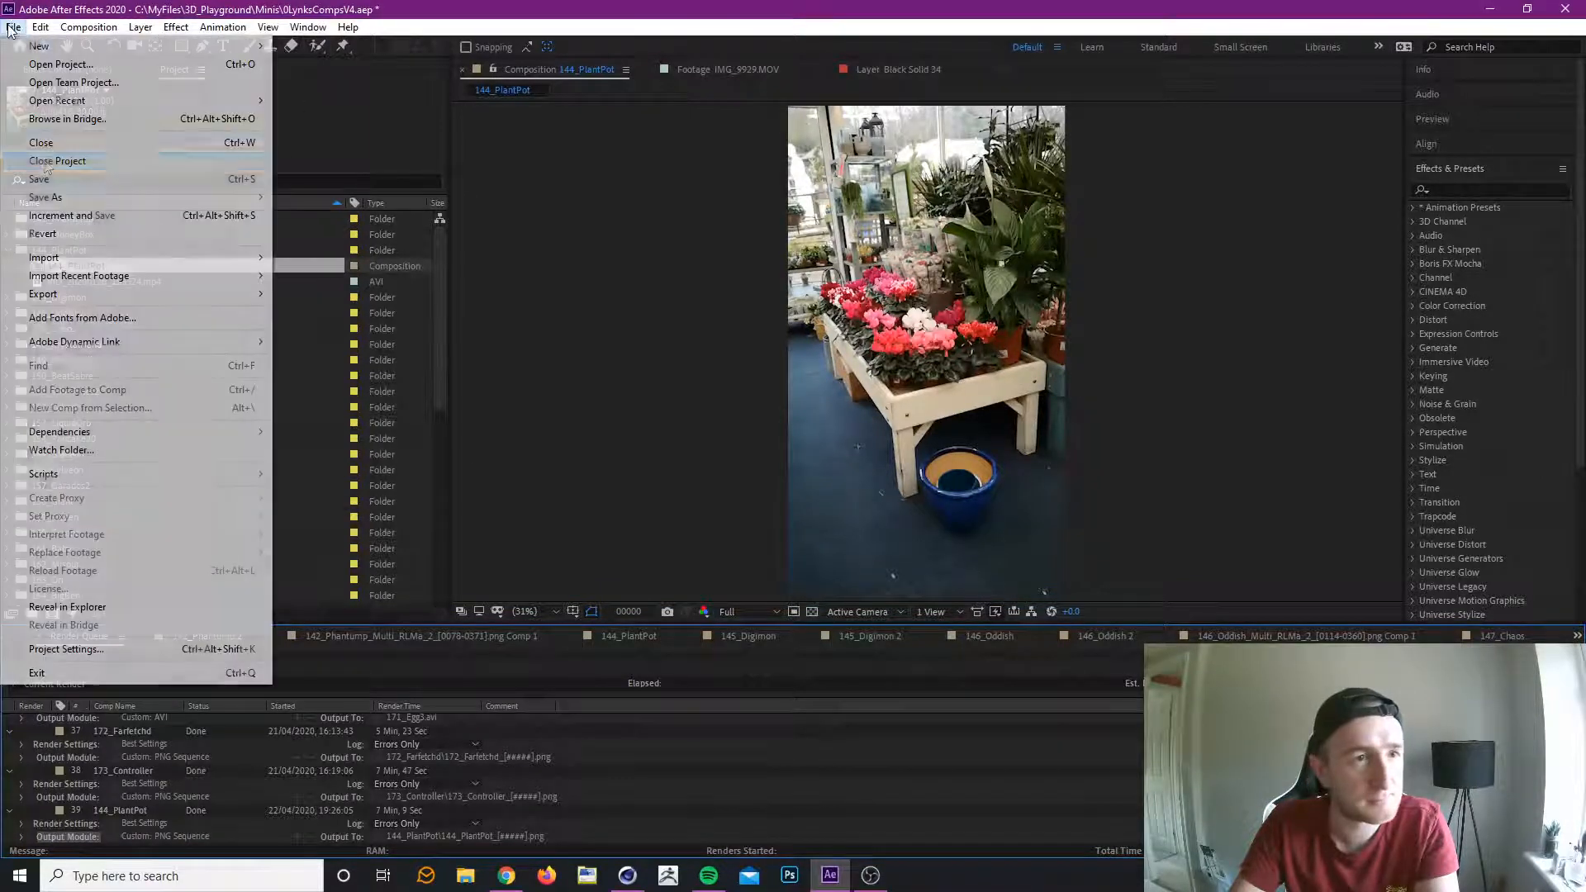
click(40, 179)
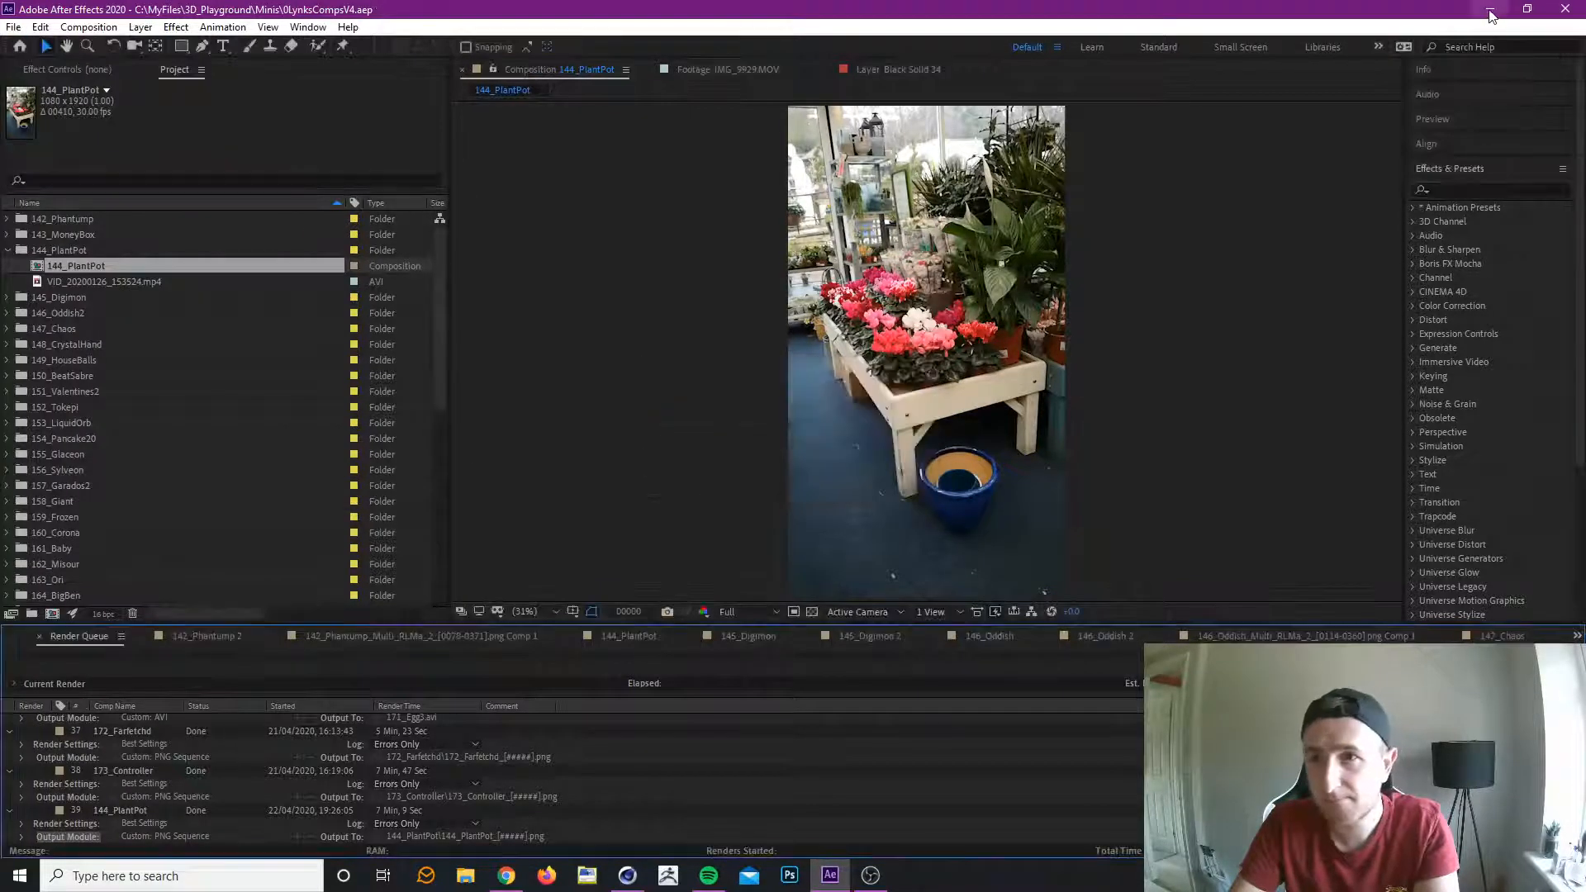
click(1490, 12)
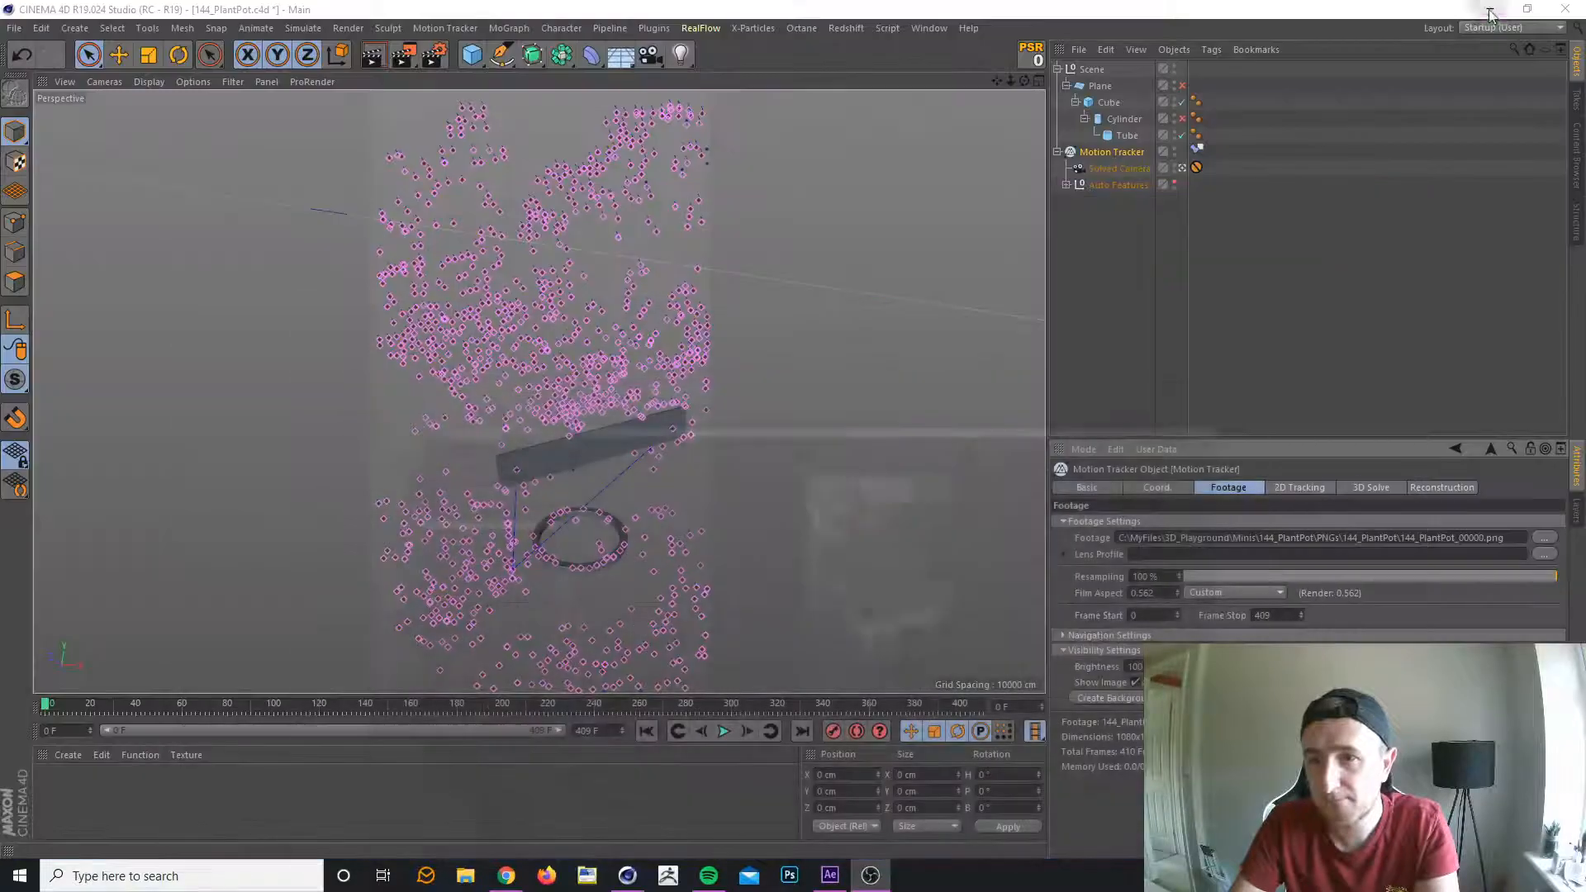
Deselect the Motion Tracker, scrub the opening frames of the tracked footage and inspect the Tube around the pot's rim.
click(1311, 319)
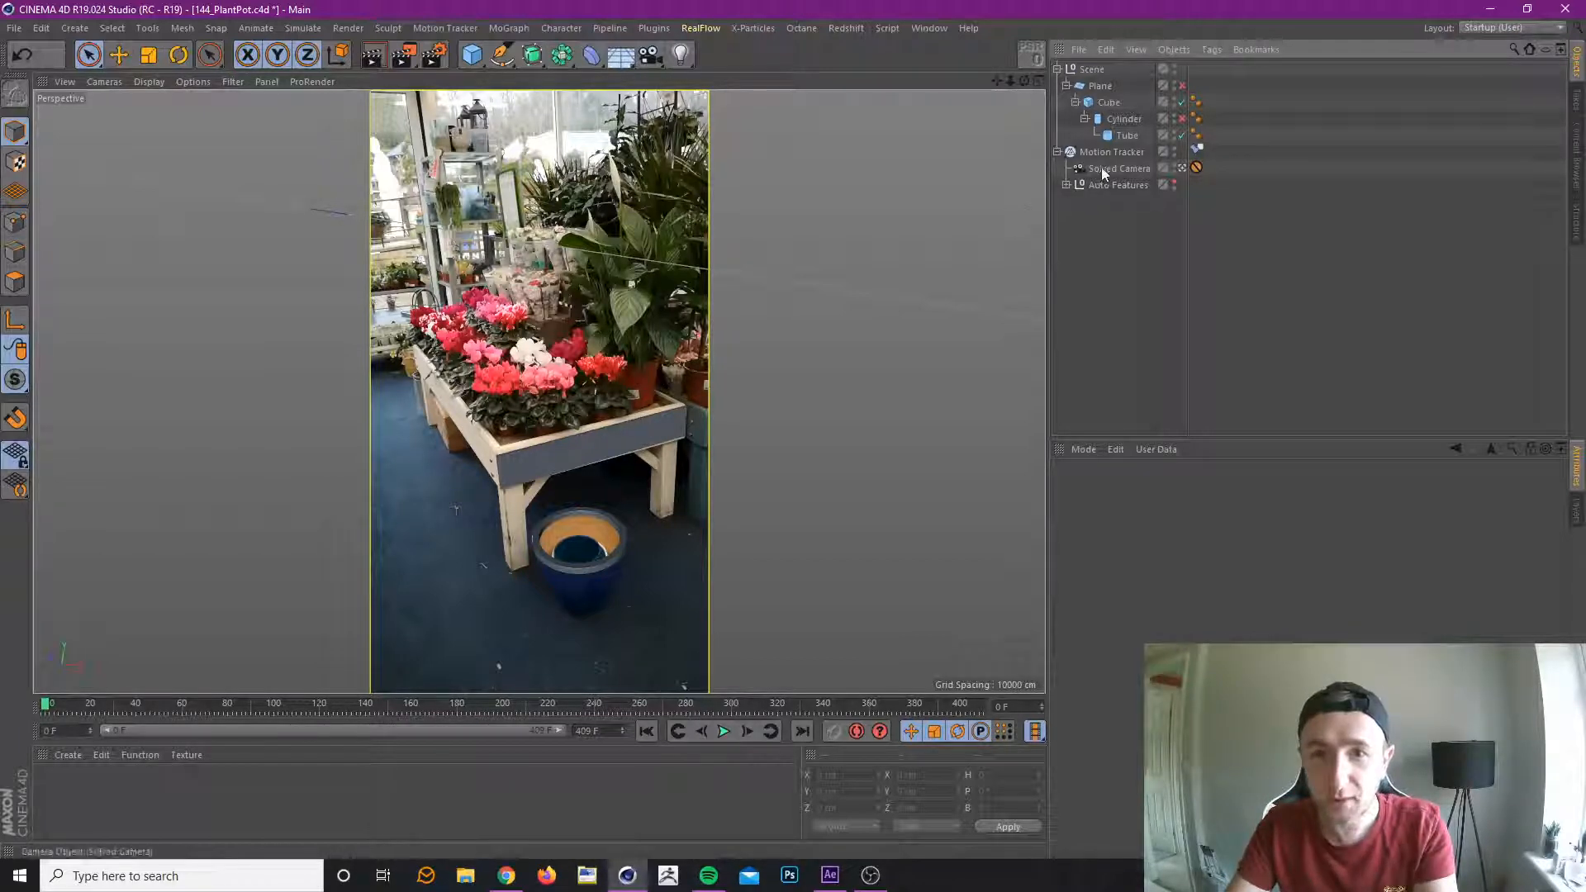
drag(58, 708, 38, 764)
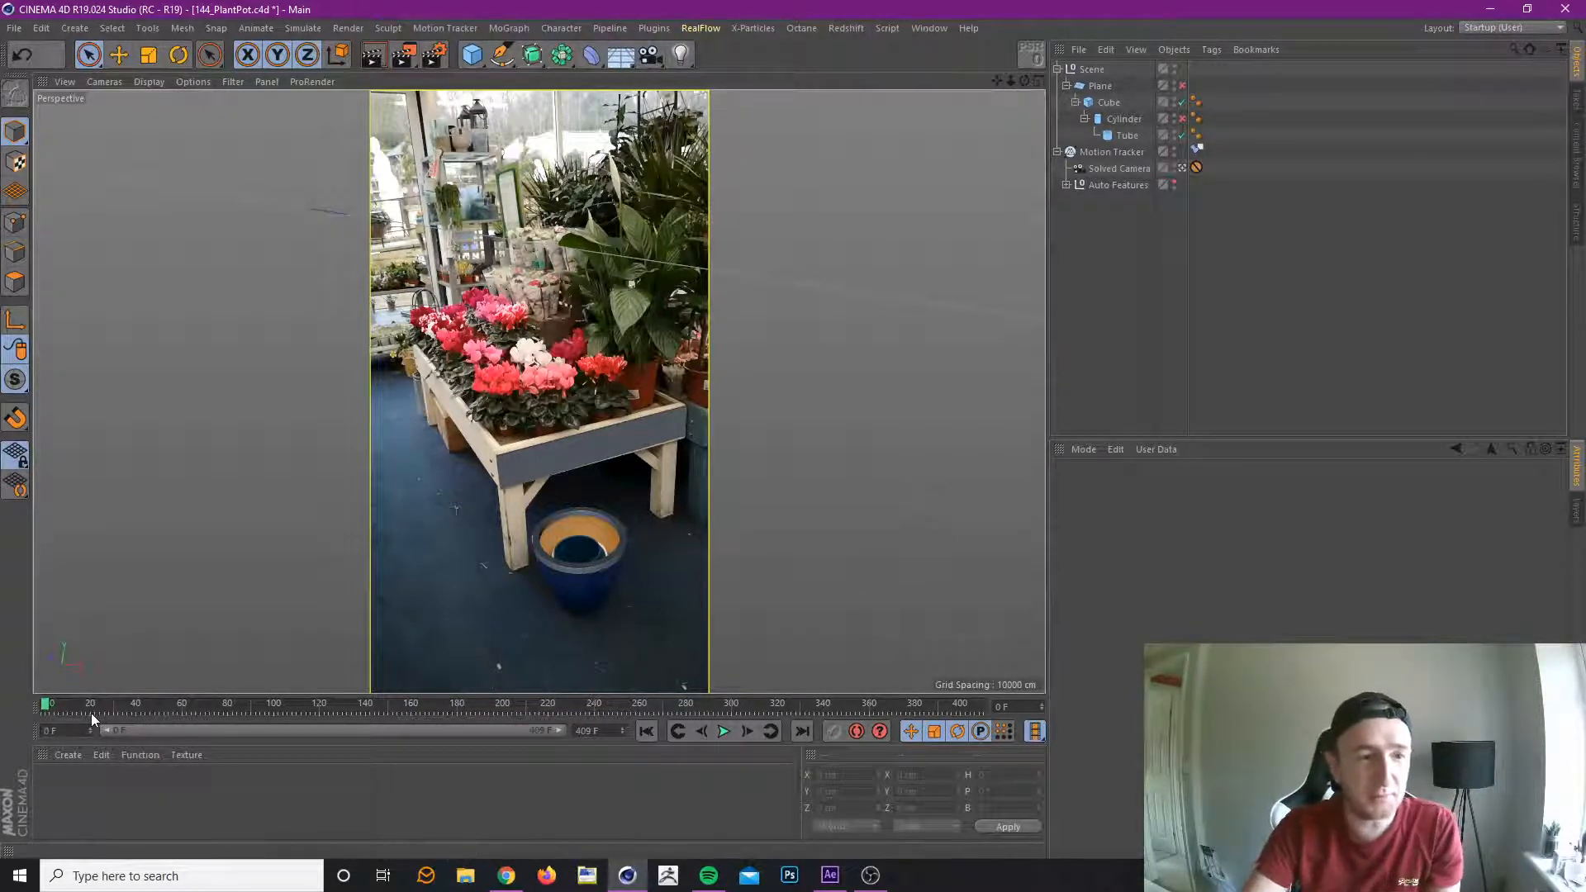
mouse_move(62, 704)
mouse_down()
mouse_move(586, 712)
mouse_move(8, 748)
mouse_move(294, 715)
mouse_move(828, 746)
mouse_move(12, 717)
mouse_move(163, 709)
mouse_move(32, 706)
mouse_up()
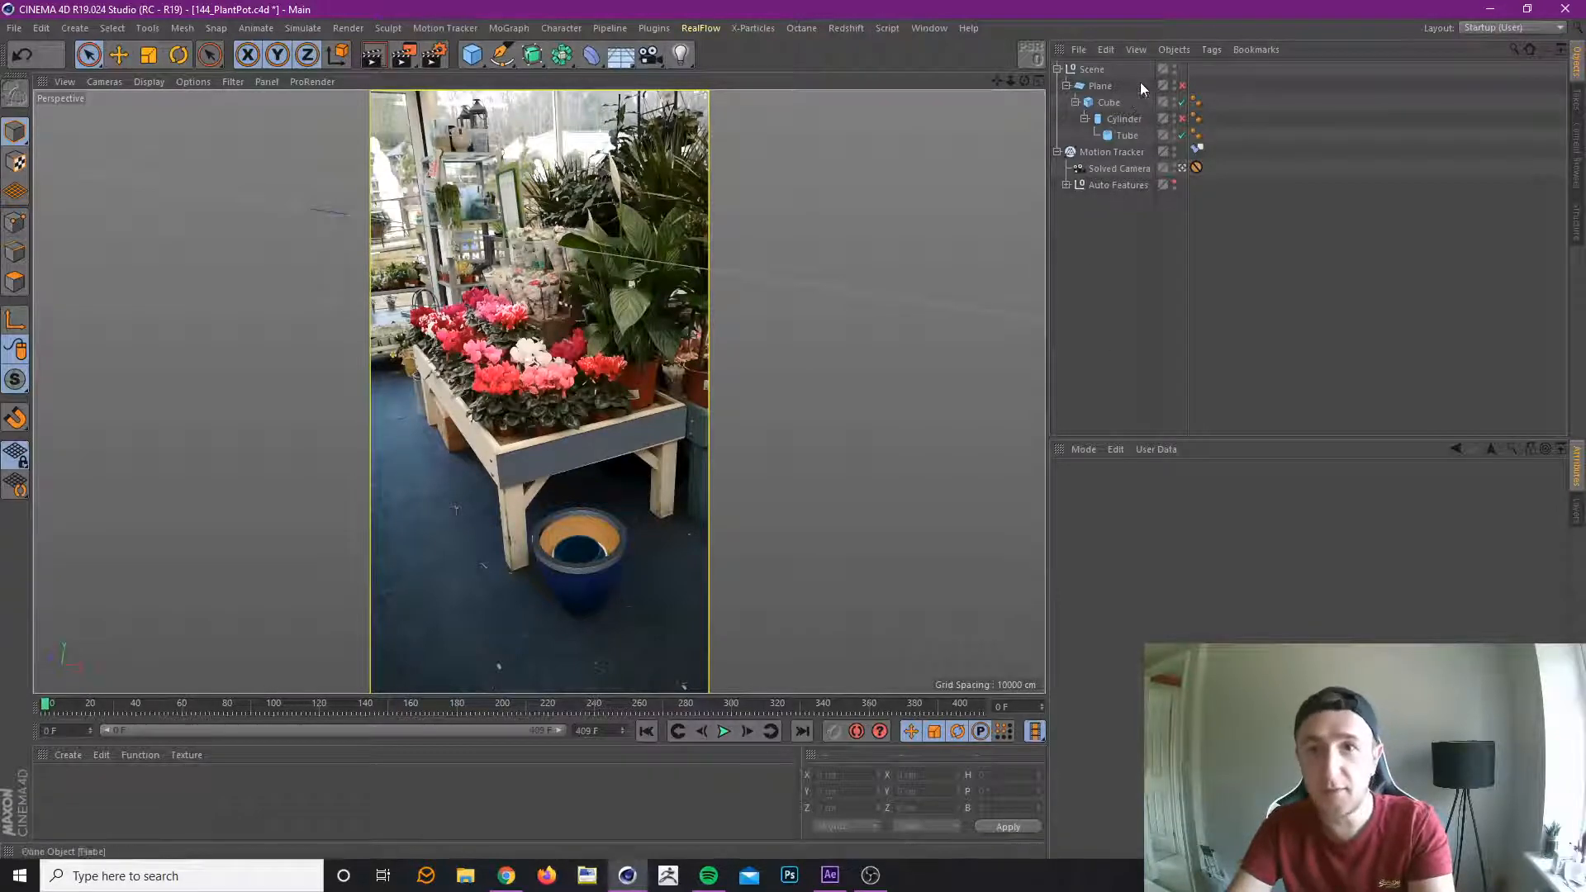
click(1127, 137)
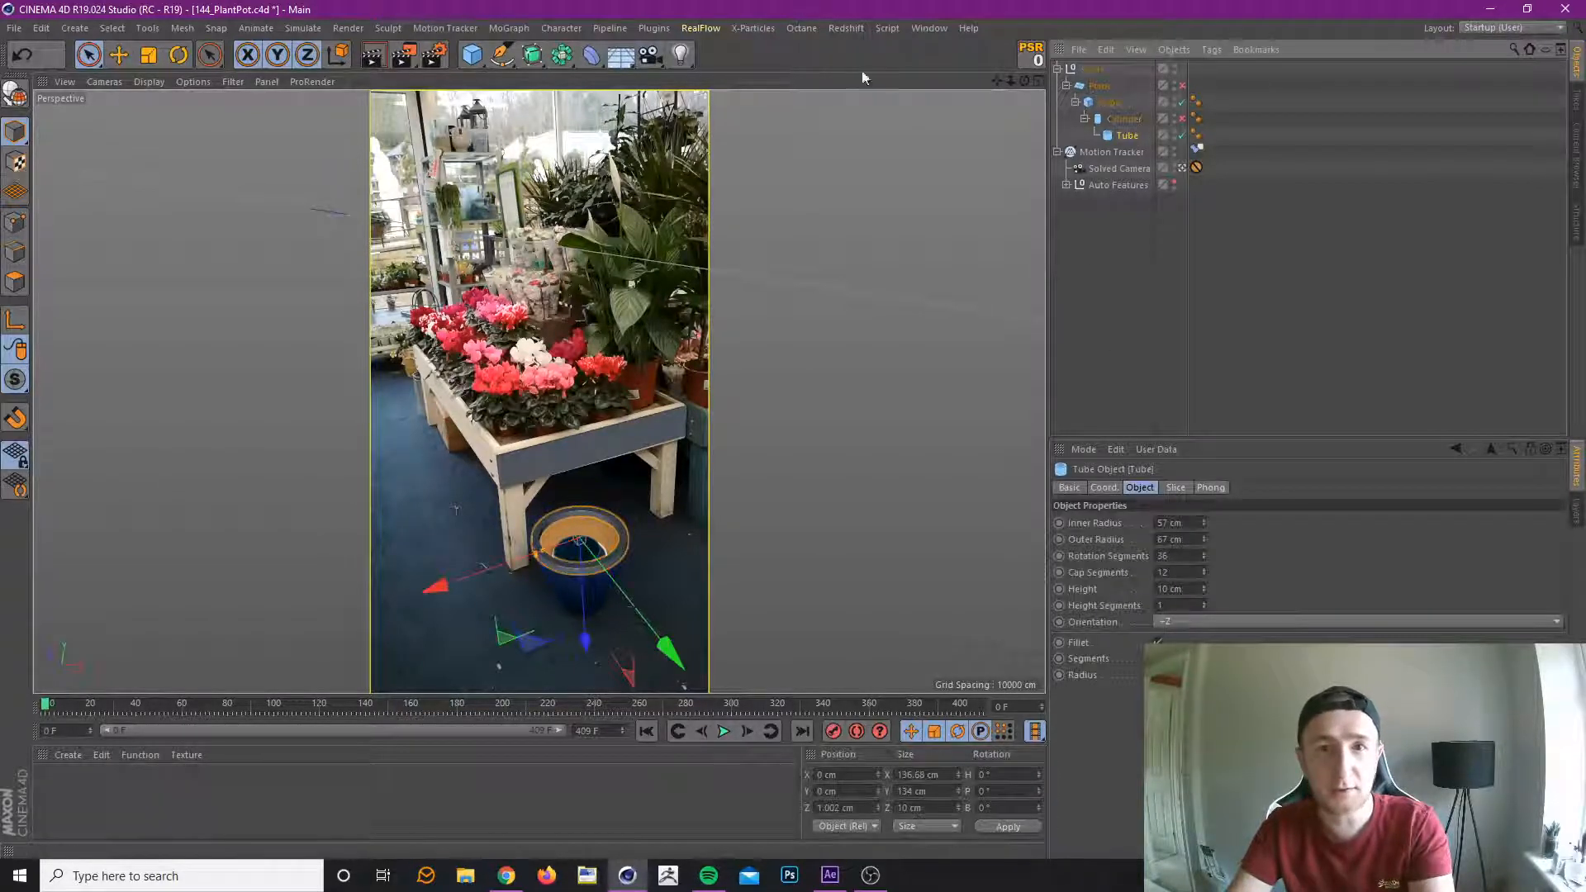
Switch to the 146_Oddish.c4d scene, select the Oddish null and collapse its hierarchy.
click(927, 28)
click(1015, 428)
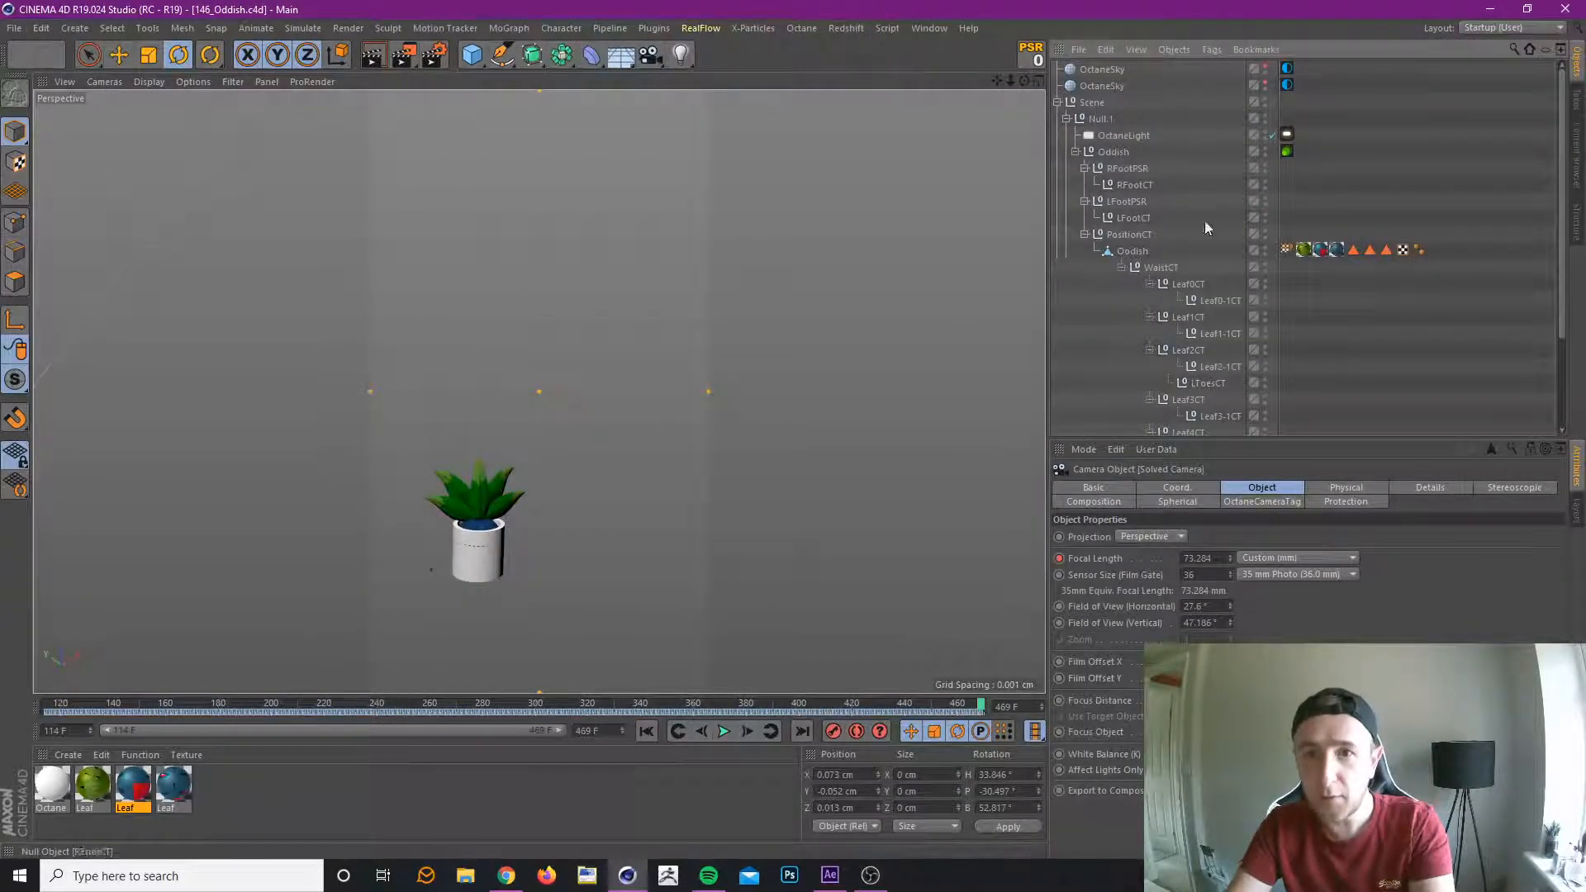
click(1112, 154)
click(1075, 152)
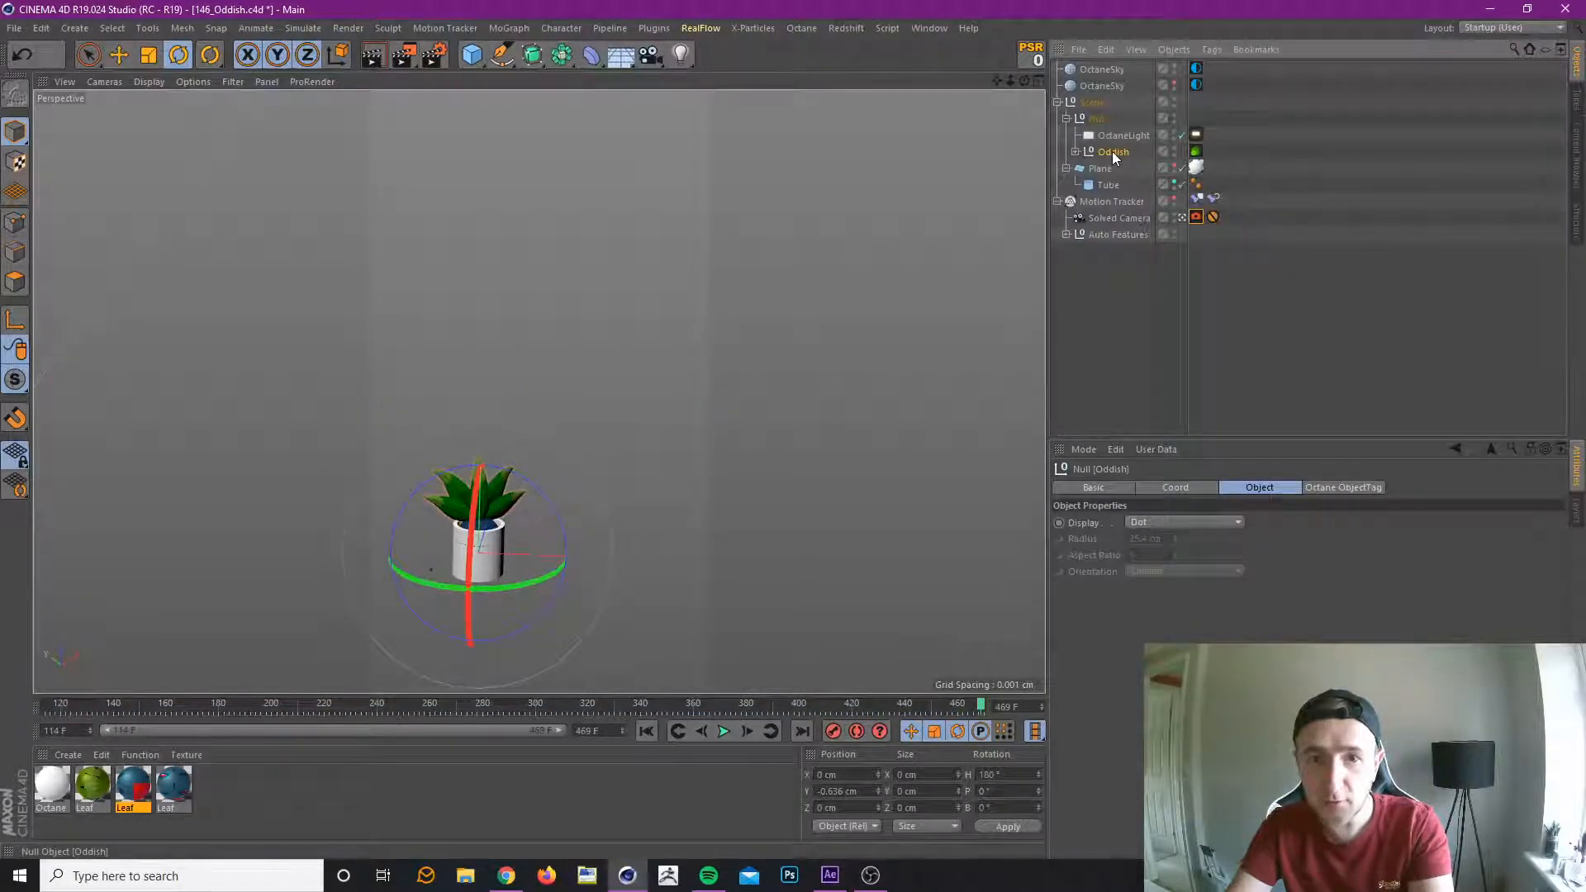
Select the Oddish null with all its children and delete their position, scale and rotation animation tracks.
right_click(1111, 151)
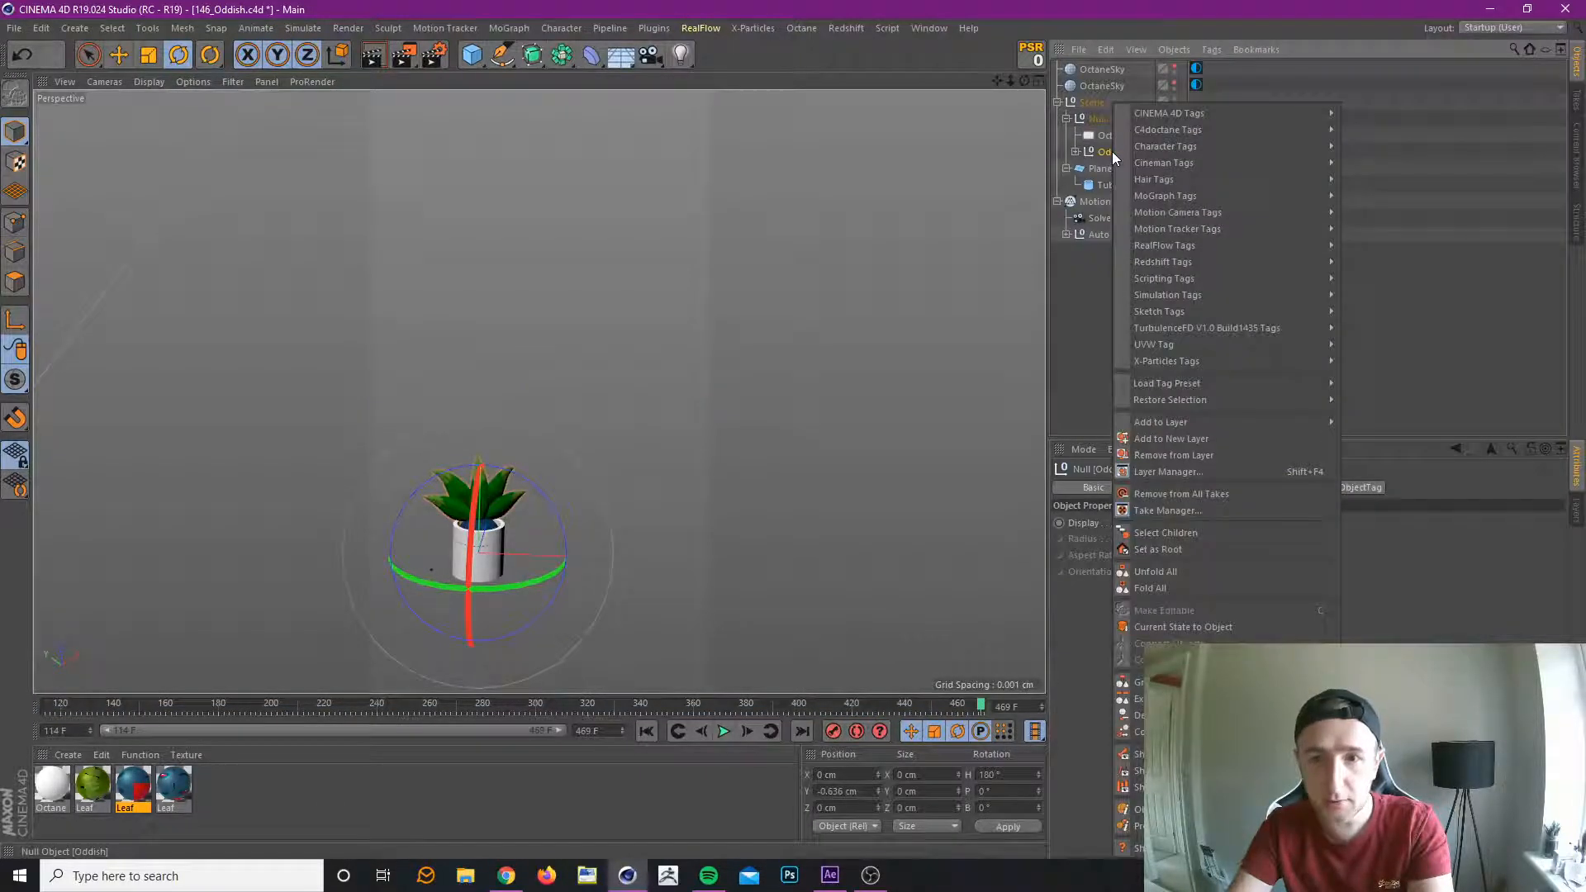
click(1221, 534)
click(1107, 487)
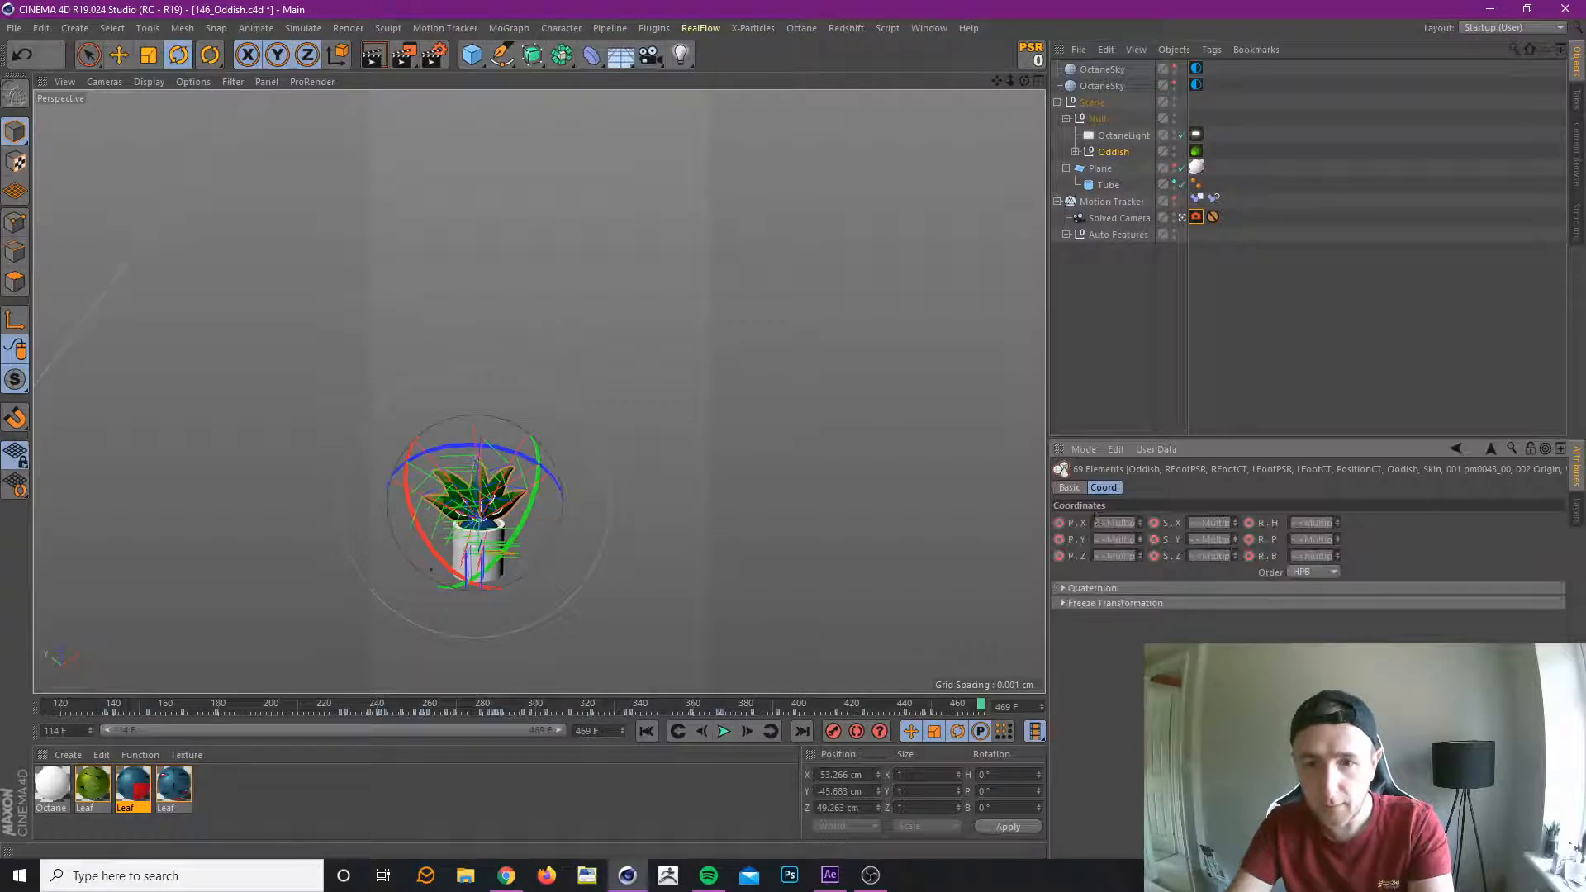
right_click(1275, 554)
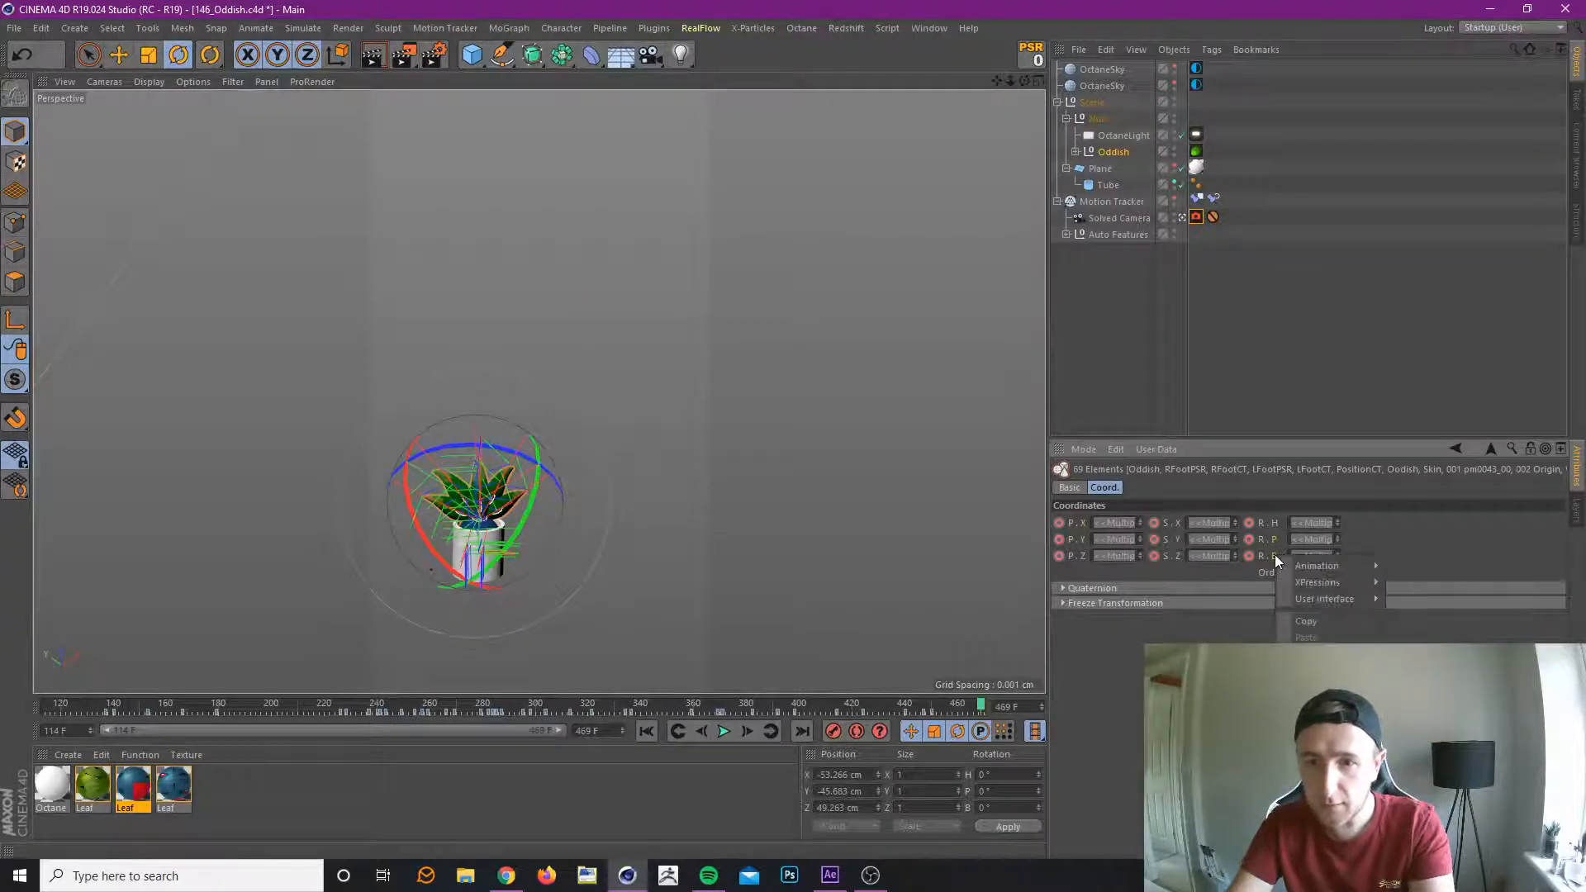
mouse_move(1316, 565)
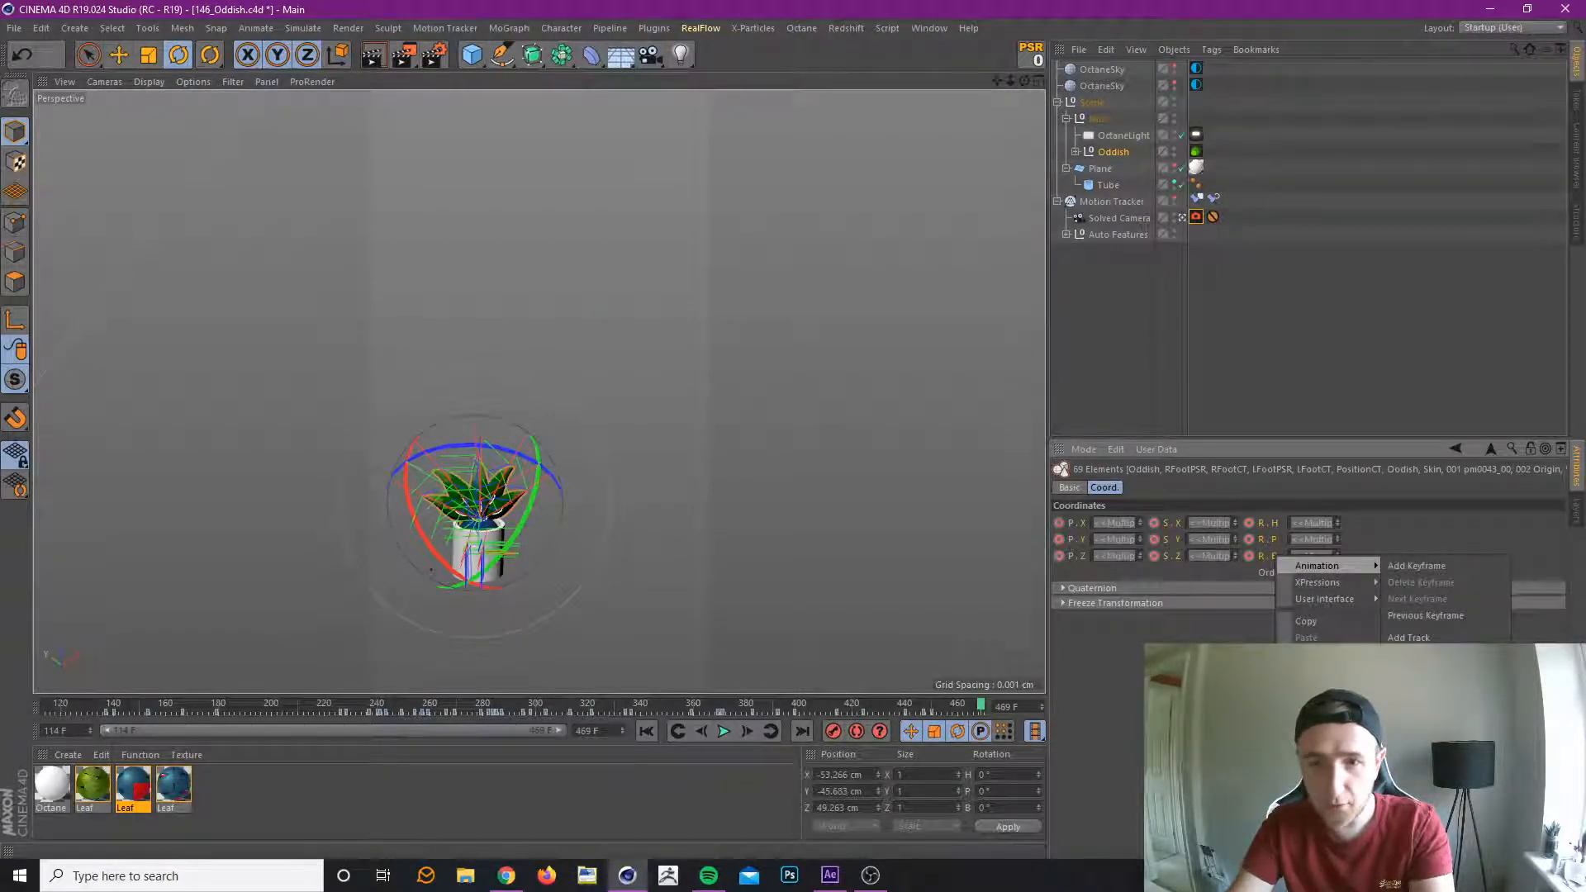
click(1409, 654)
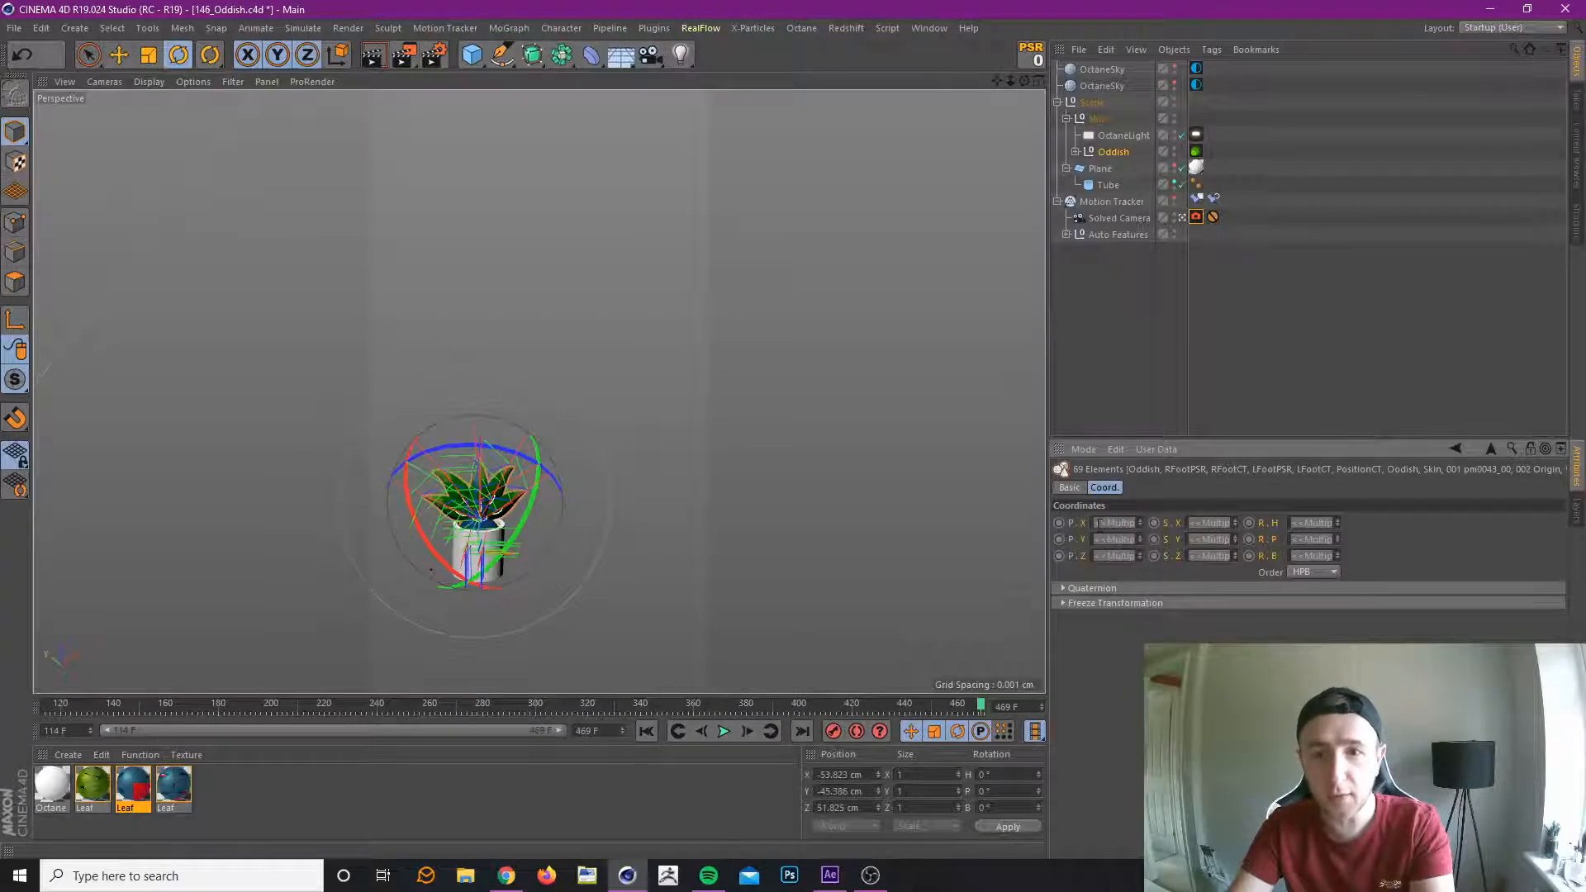
click(1075, 151)
click(1076, 151)
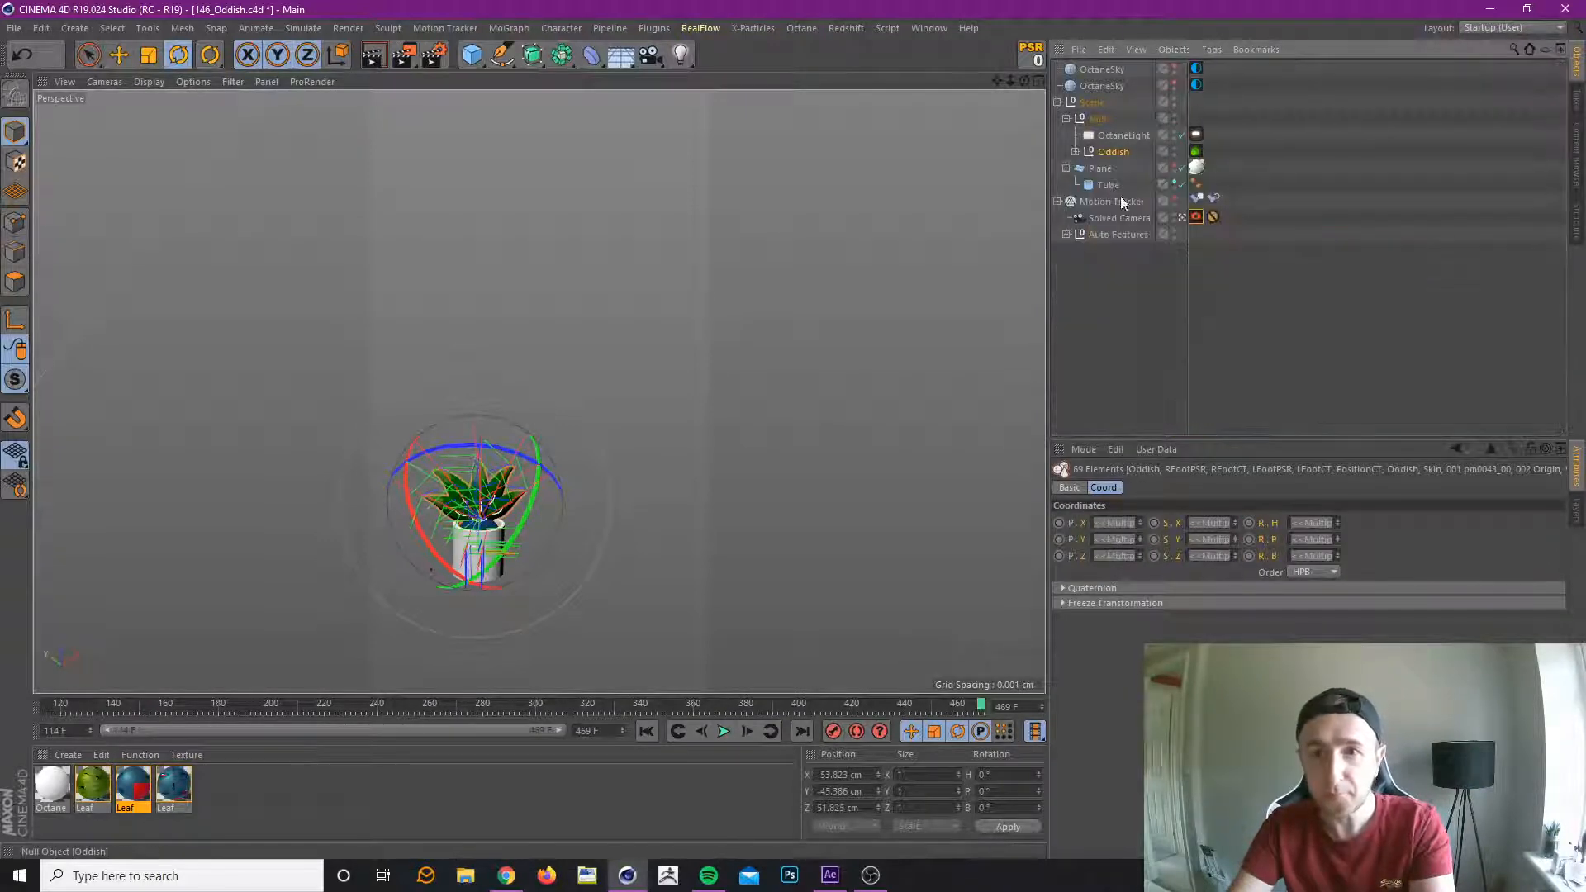
click(1402, 381)
Return to the 144_PlantPot.c4d scene and check the Cube and Tube against the table and pot in the opening frames.
click(945, 27)
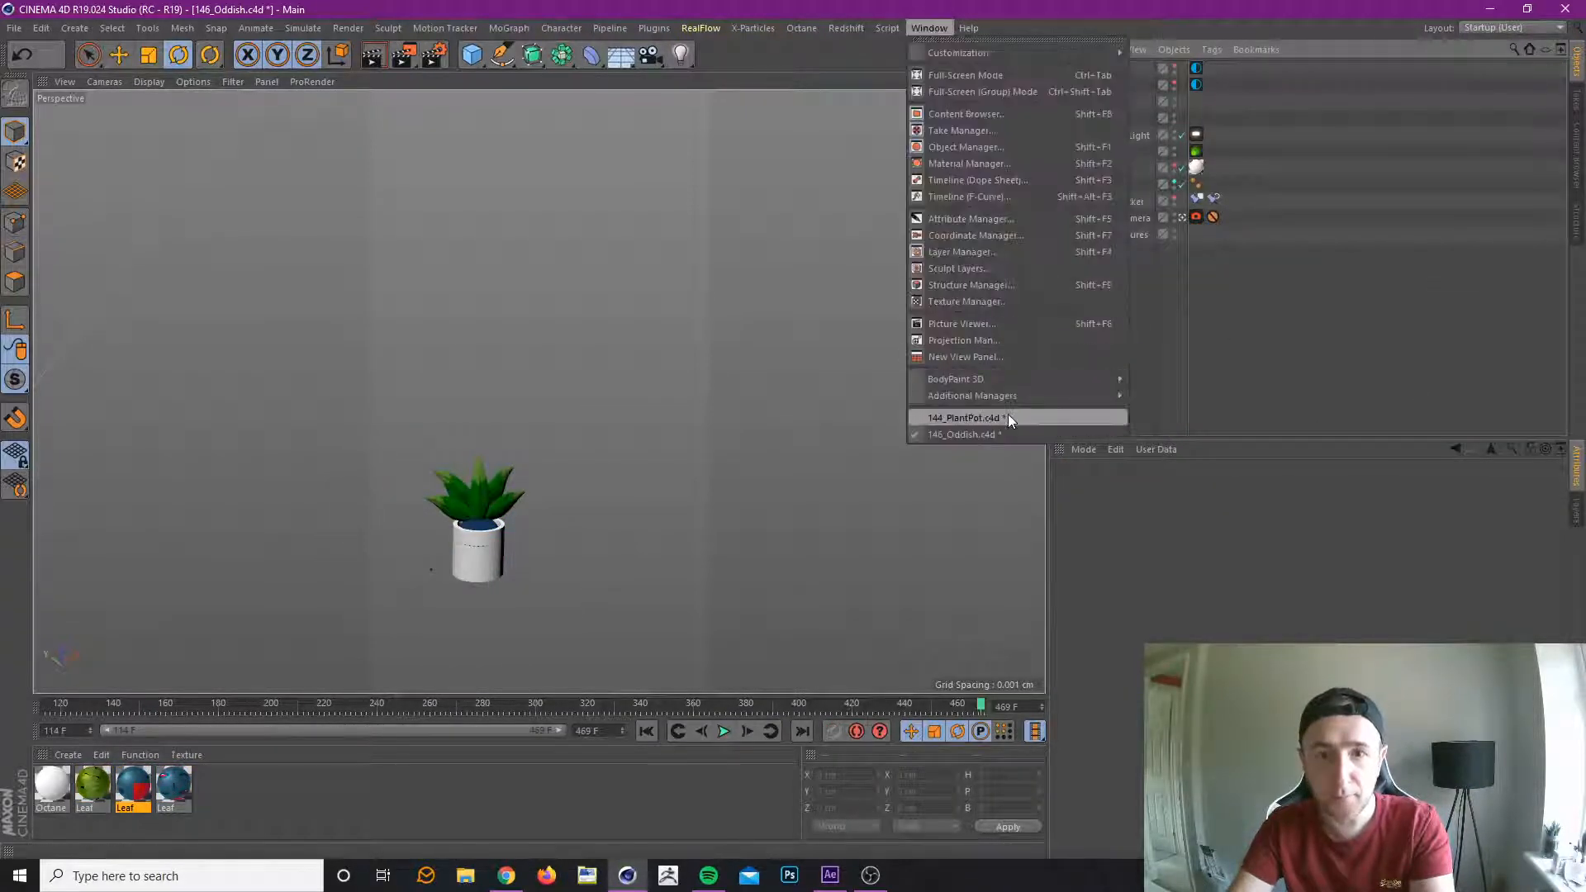
click(1008, 417)
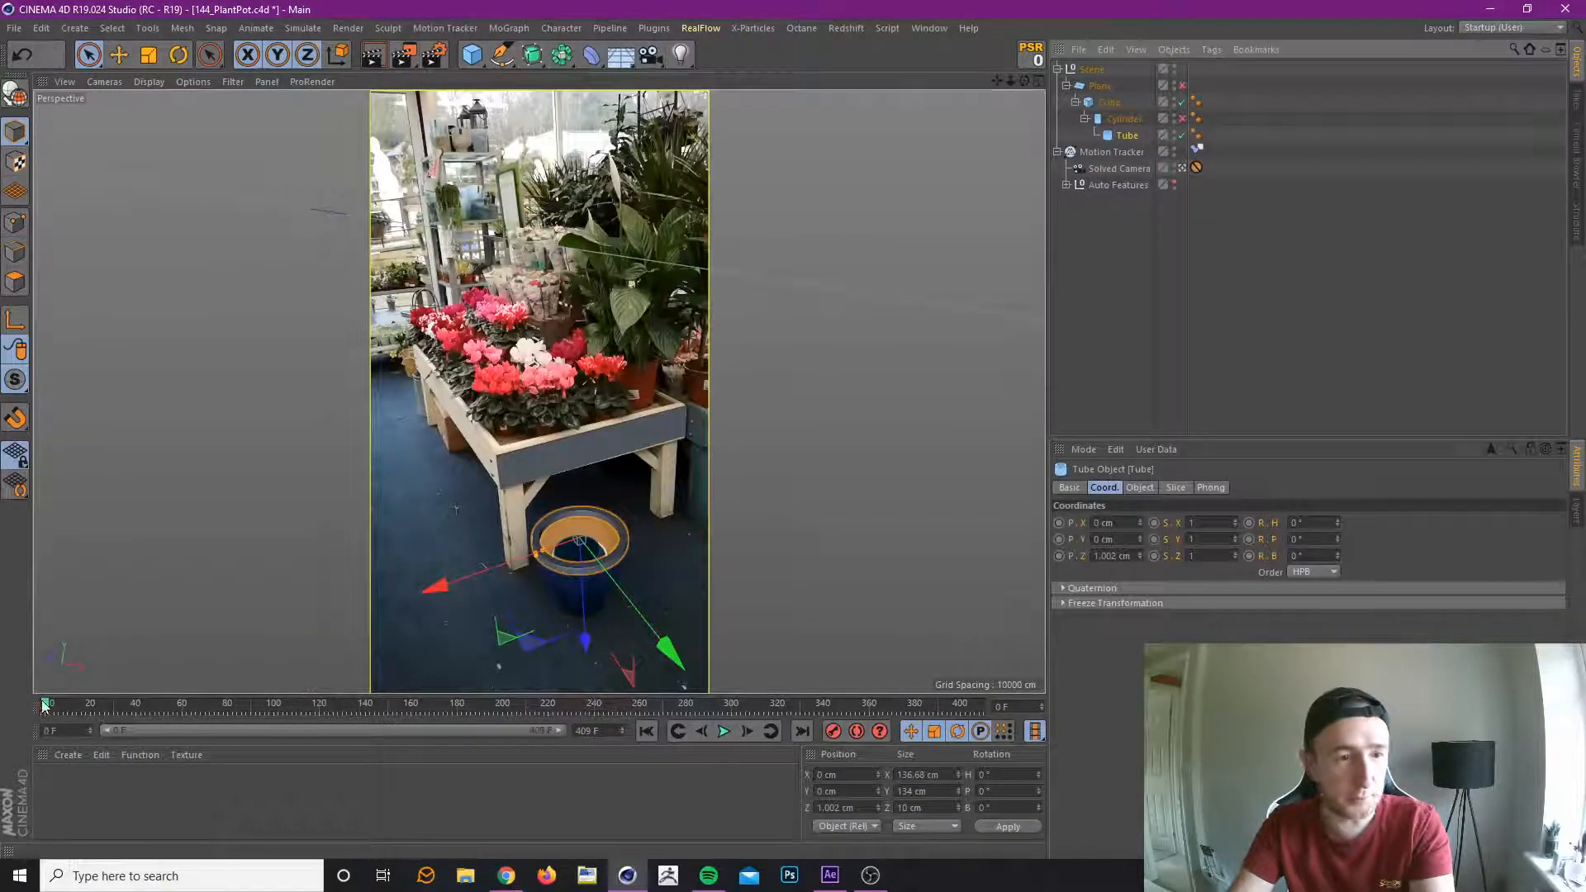
mouse_move(47, 707)
mouse_down()
mouse_move(326, 715)
mouse_move(45, 709)
mouse_up()
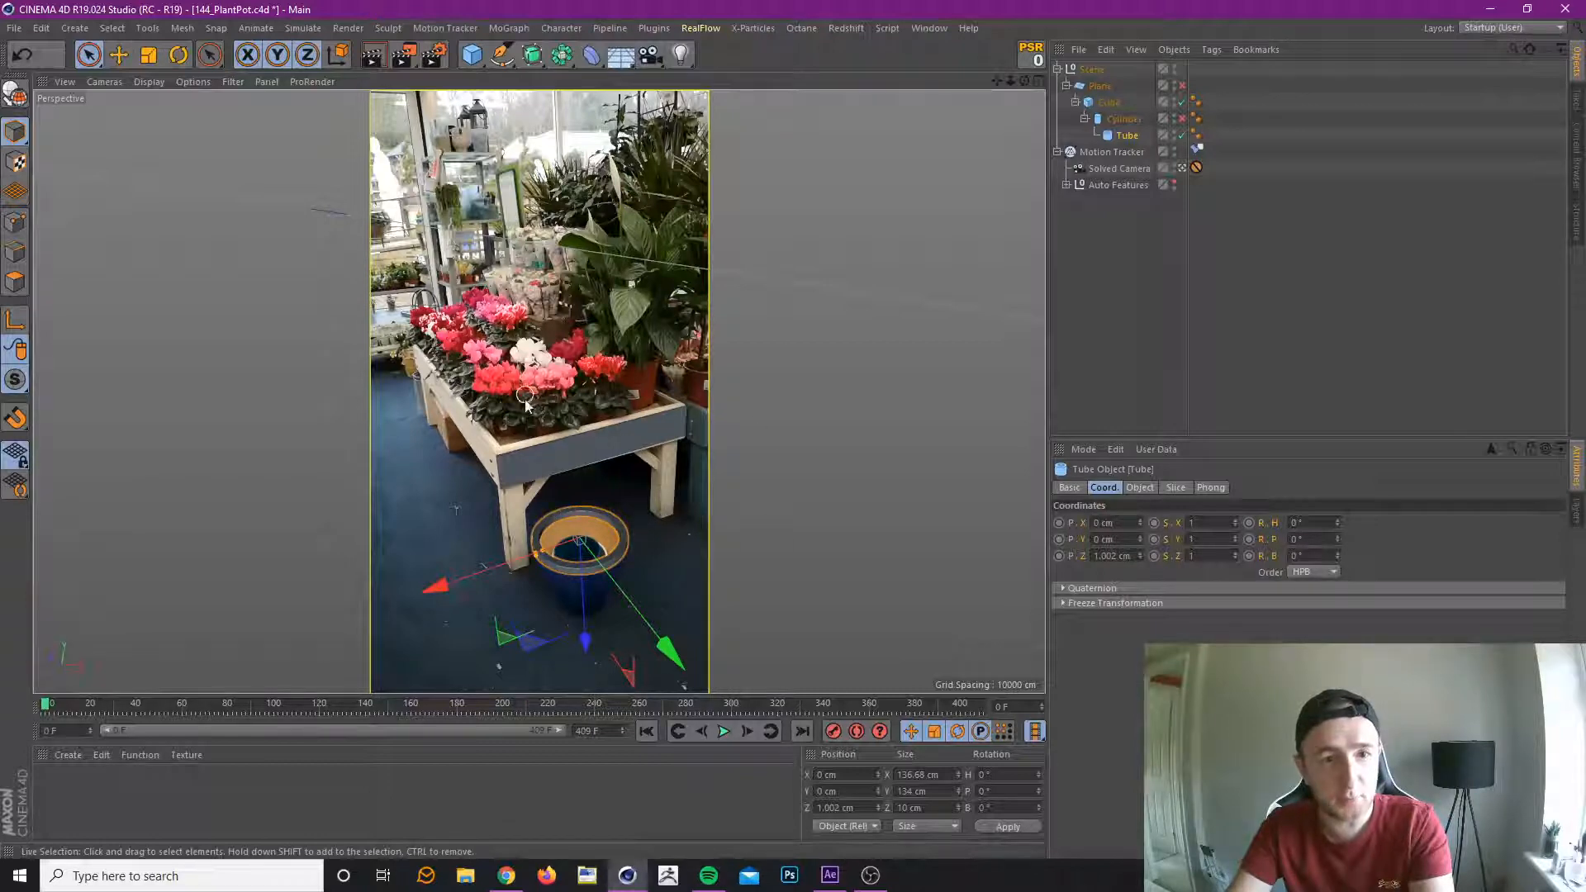
mouse_move(57, 711)
mouse_down()
mouse_move(289, 712)
mouse_move(41, 709)
mouse_move(950, 710)
mouse_move(53, 709)
mouse_move(397, 723)
mouse_move(600, 711)
mouse_move(833, 736)
mouse_move(882, 715)
mouse_move(994, 742)
mouse_move(44, 712)
mouse_up()
click(628, 450)
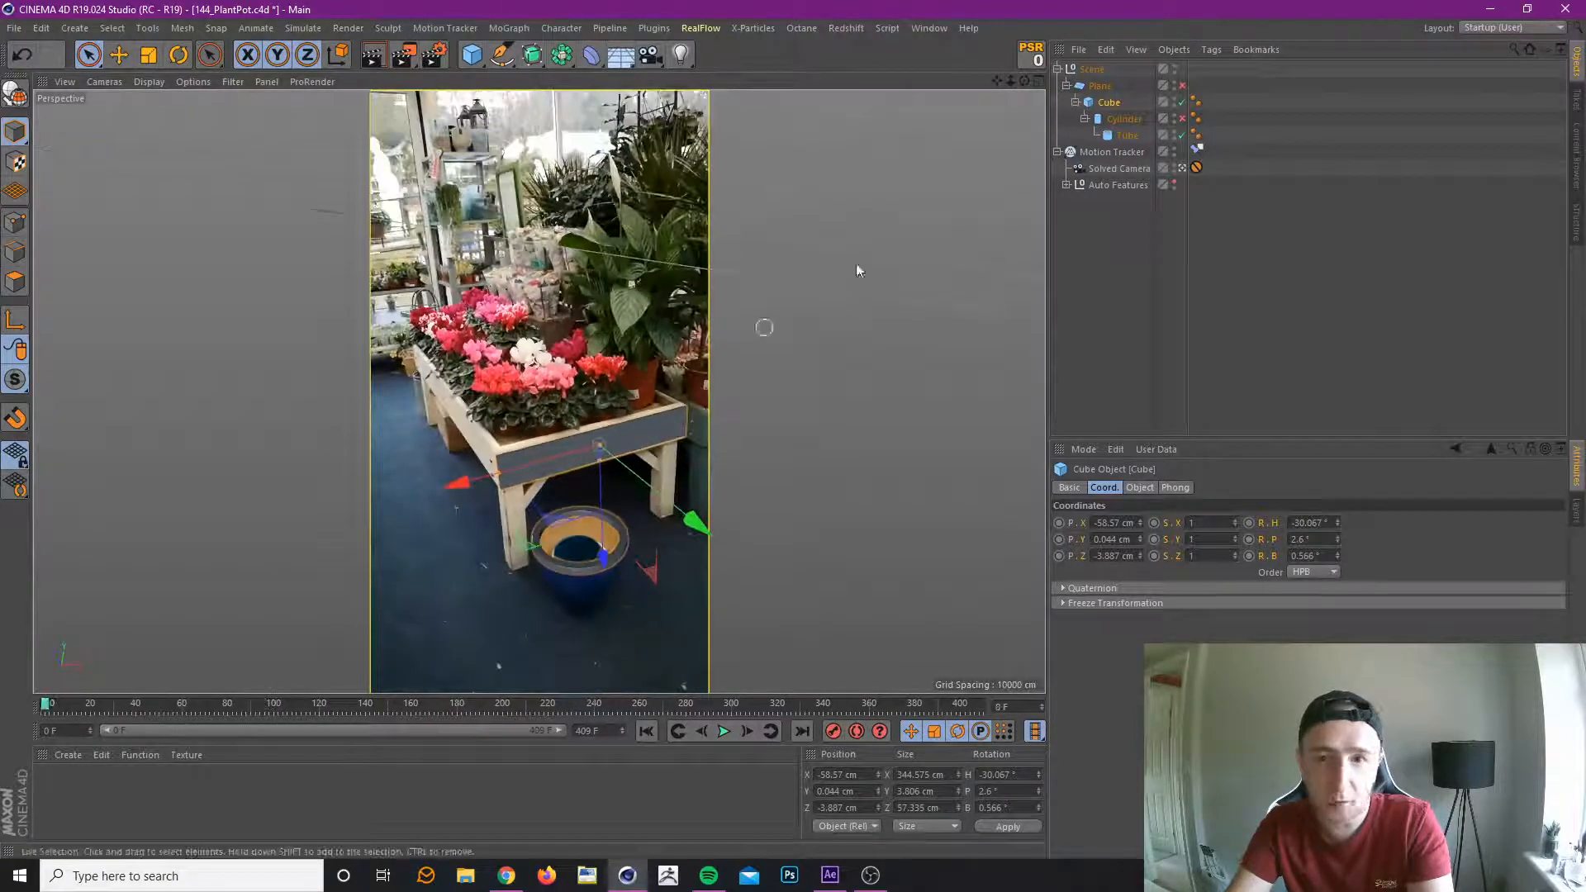
click(1127, 136)
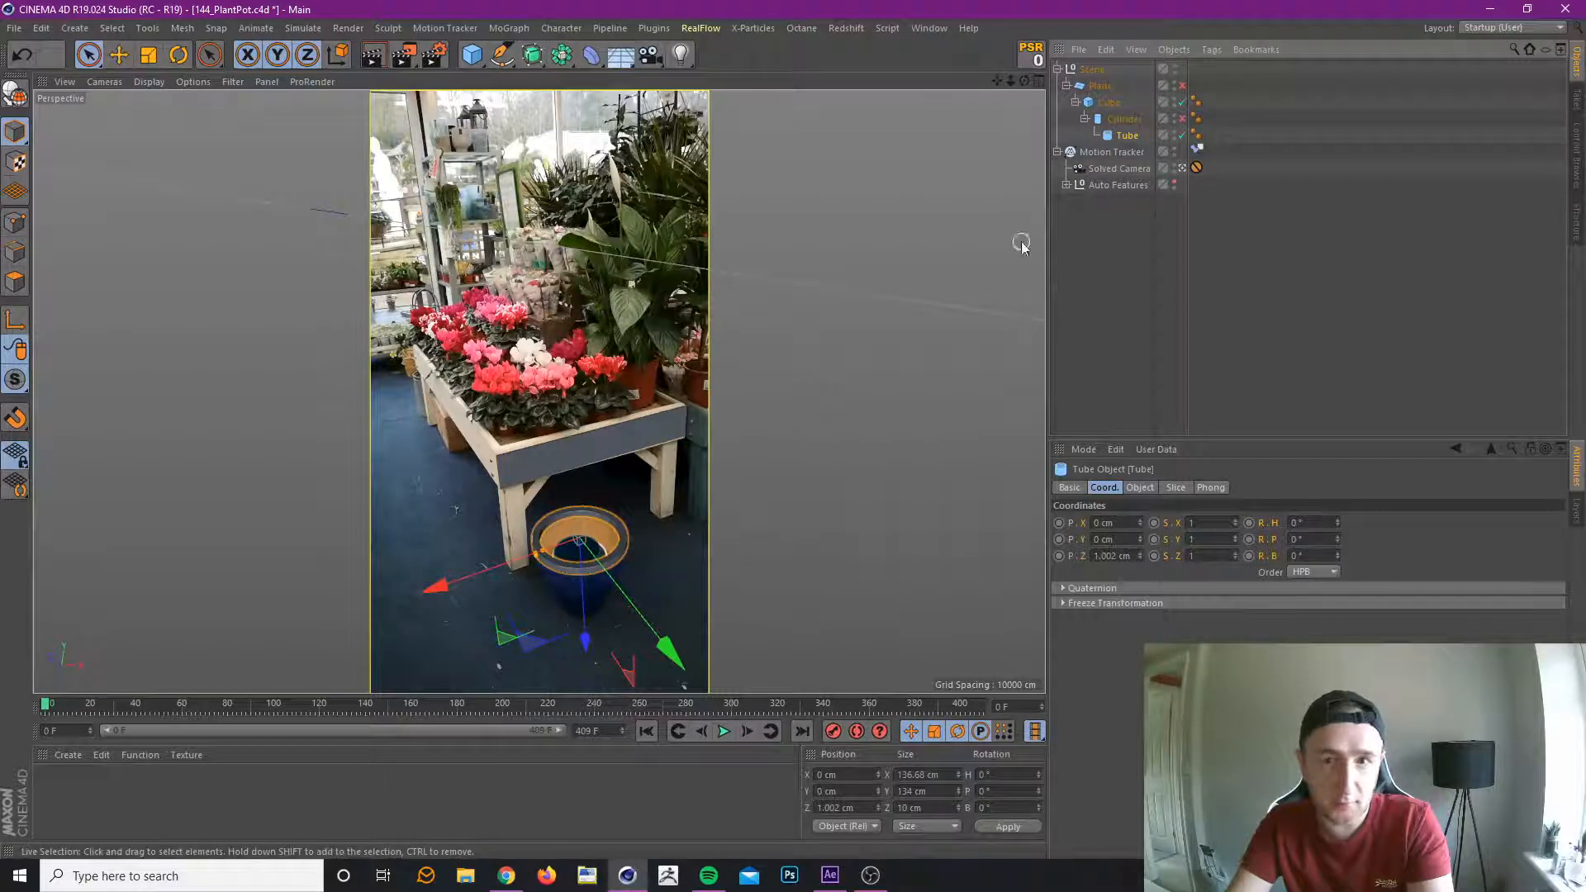
drag(15, 379, 81, 428)
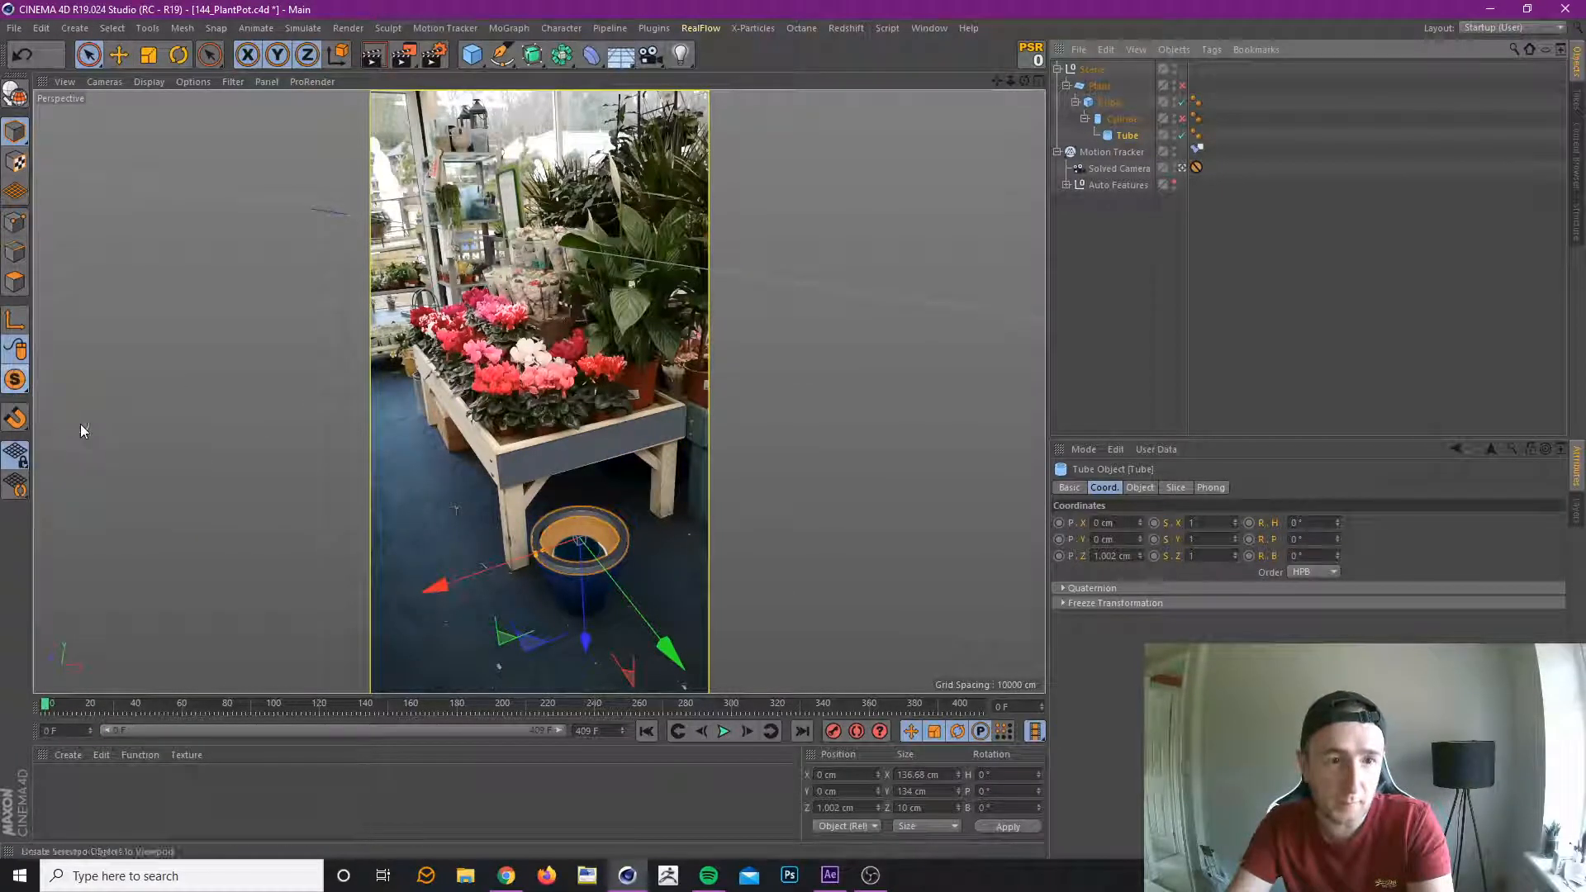
drag(15, 379, 53, 401)
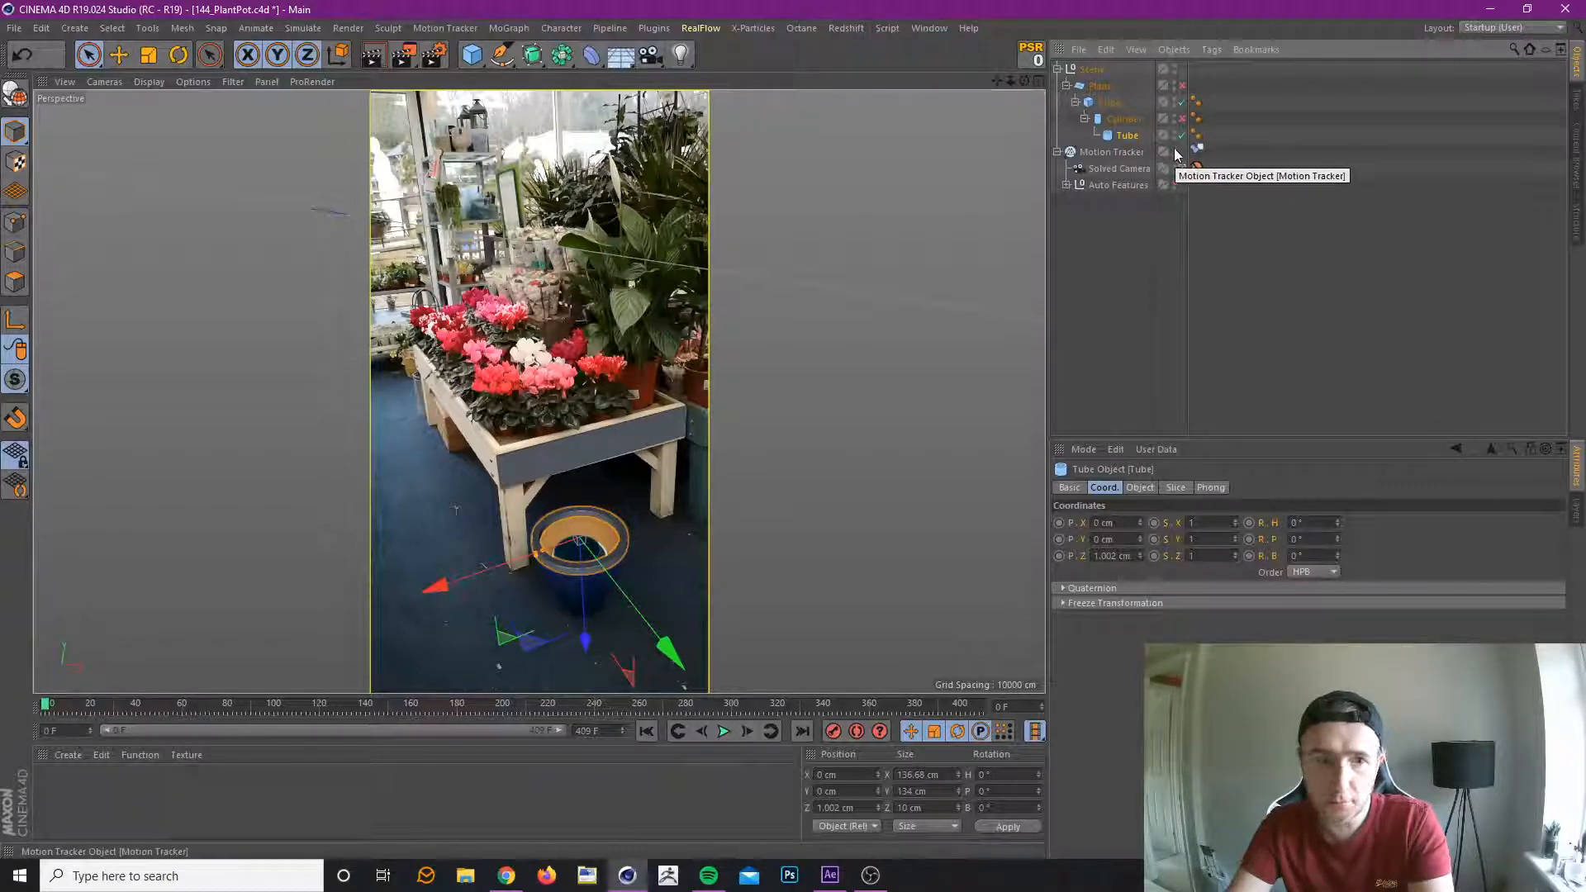
Hide the Motion Tracker in the viewport and inspect the Tube against the pot at frame 40.
click(1127, 153)
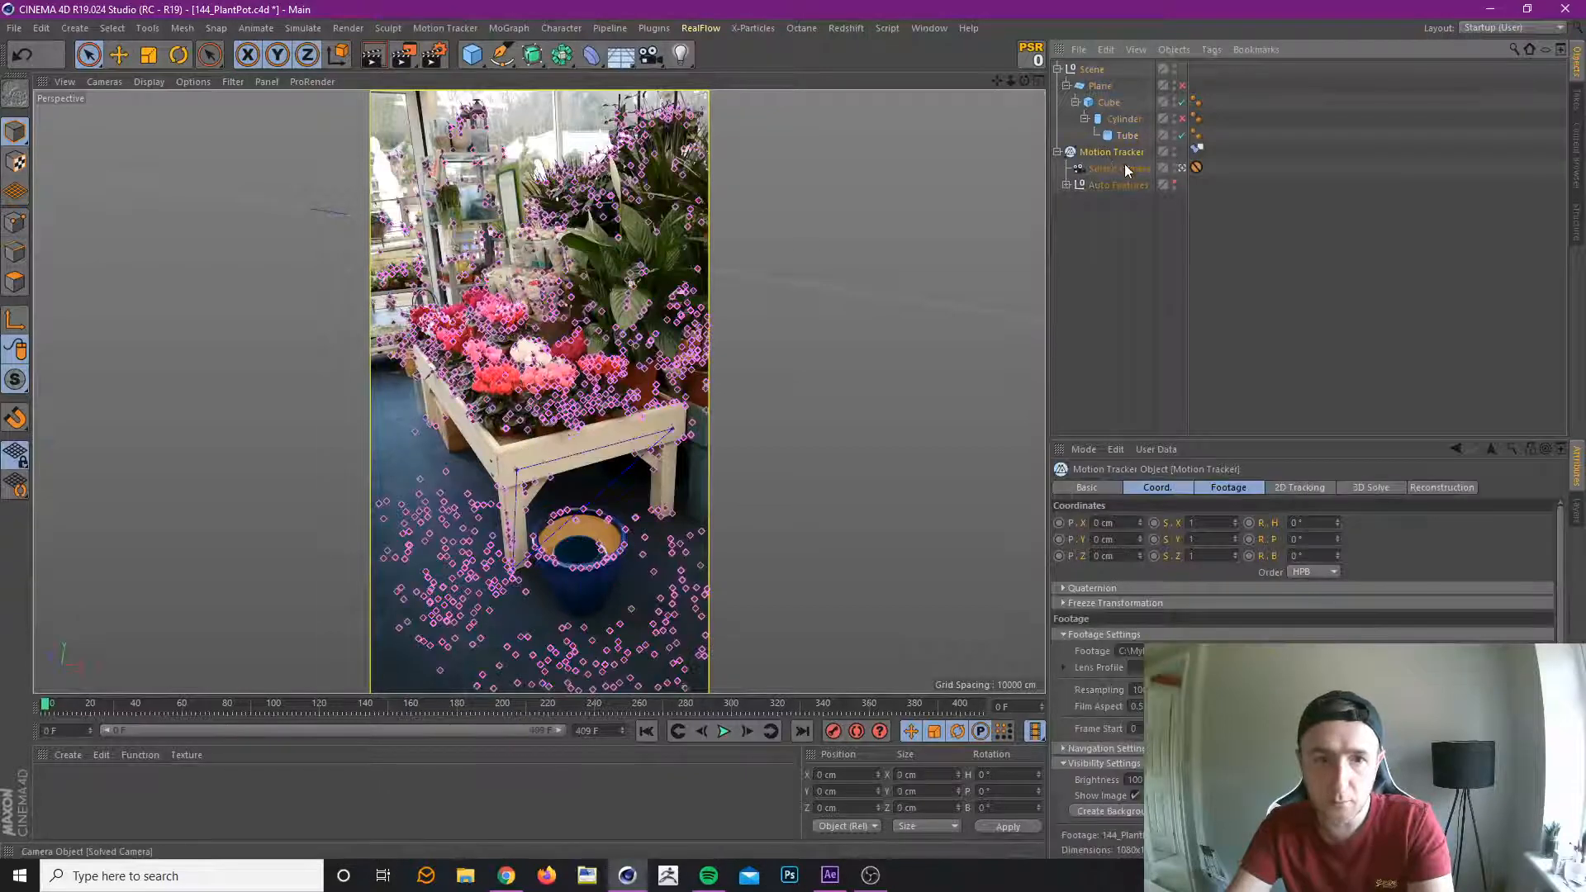
click(1175, 150)
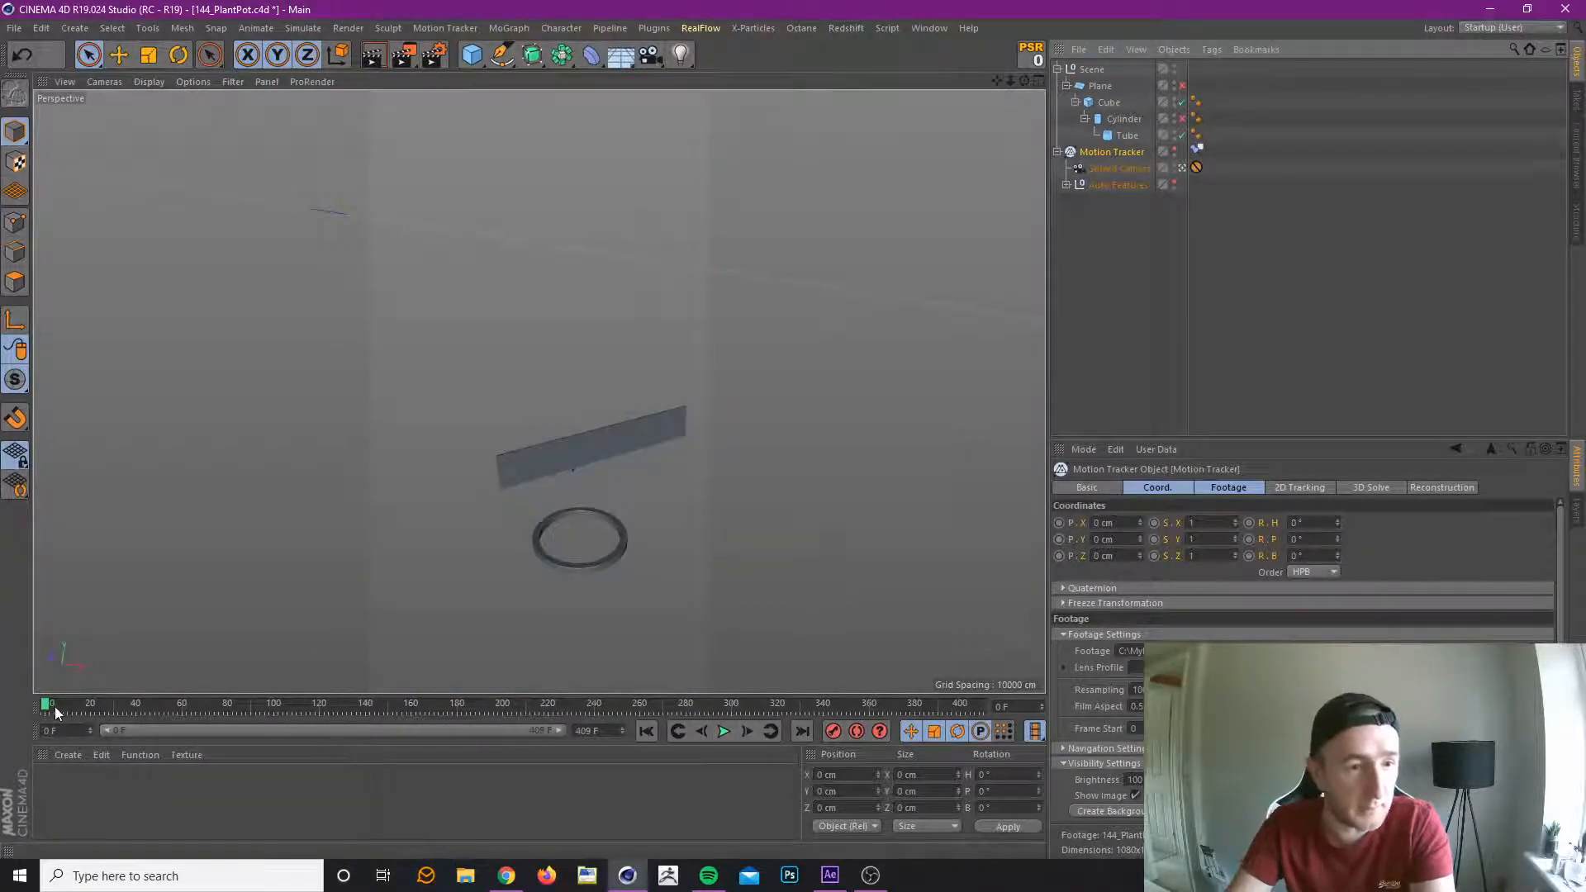
drag(54, 707, 136, 706)
click(1127, 135)
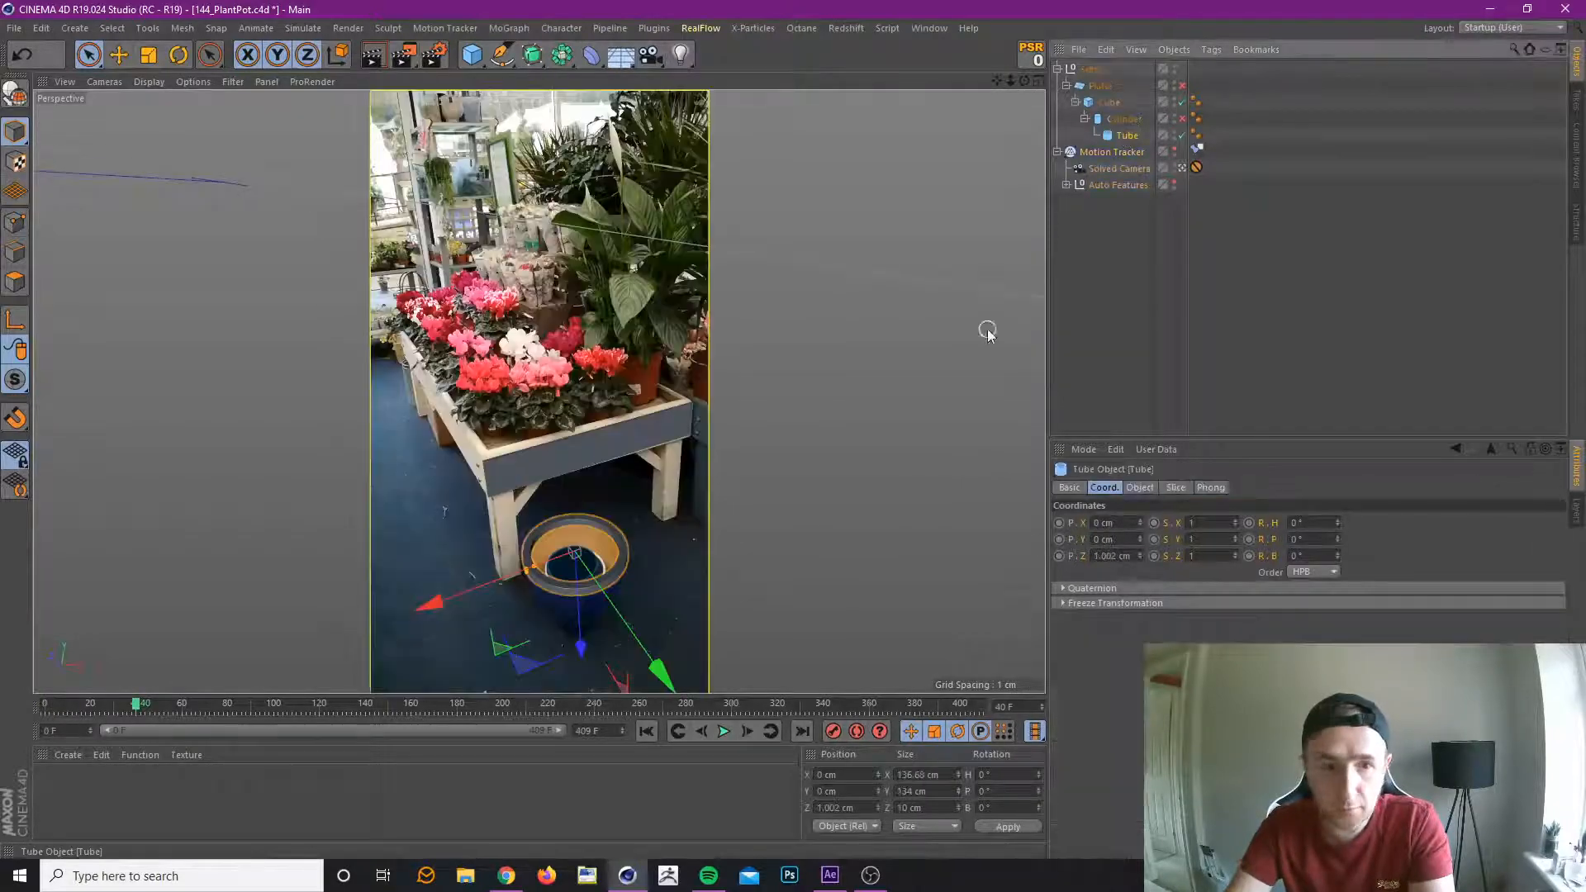
click(1330, 329)
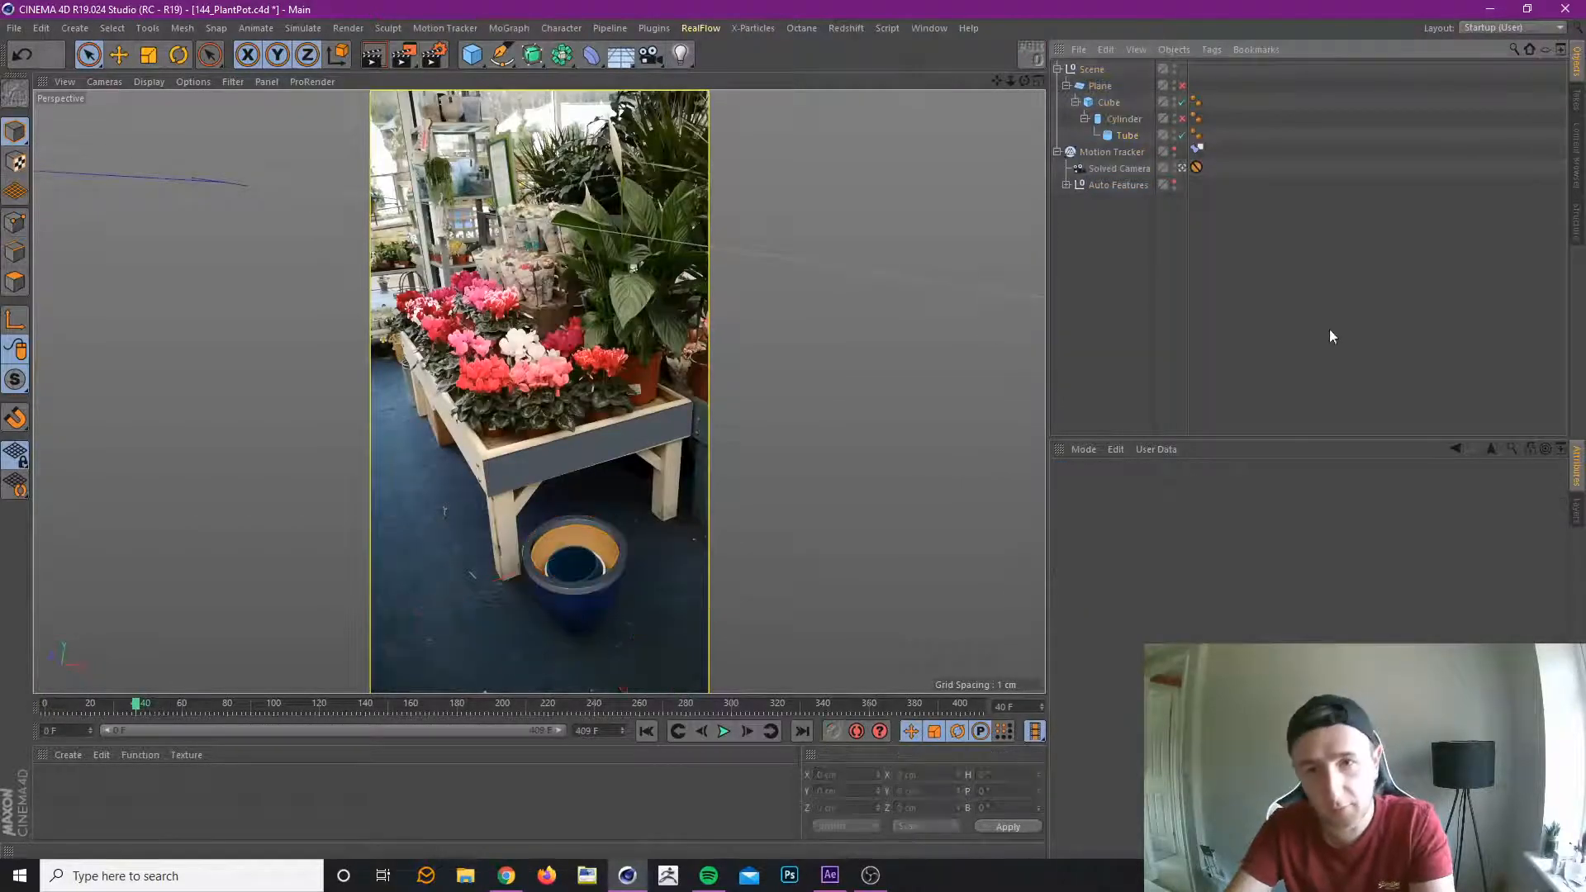
Select the Motion Tracker, scrub to about frame 111 to check the proxy geometry's movement, and return to frame 0.
click(1117, 152)
drag(137, 703, 165, 729)
drag(64, 735, 298, 709)
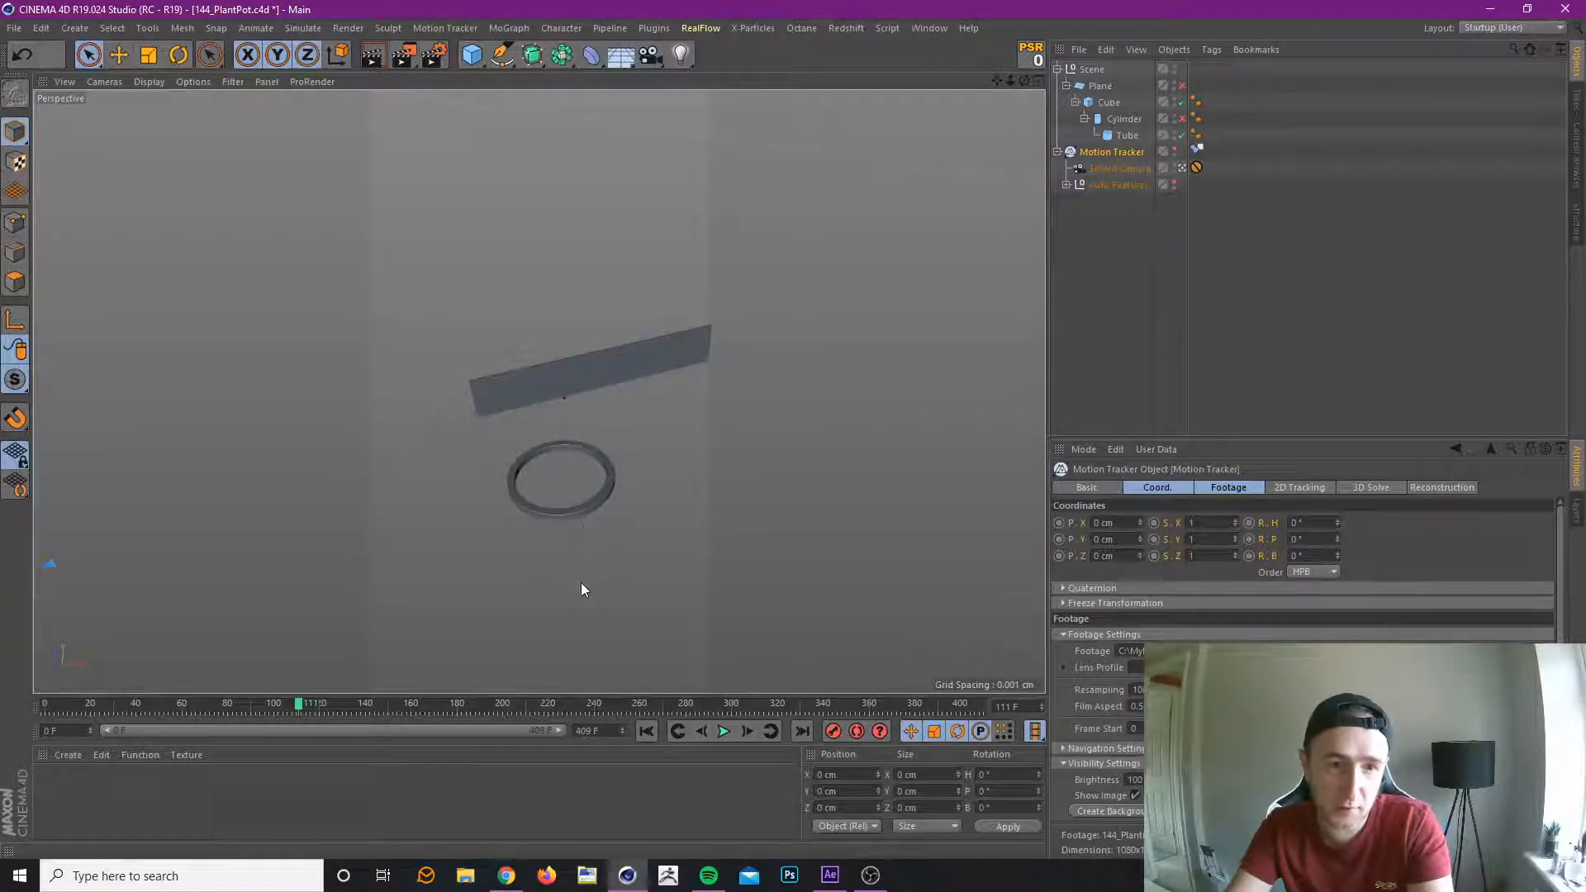
drag(279, 703, 30, 713)
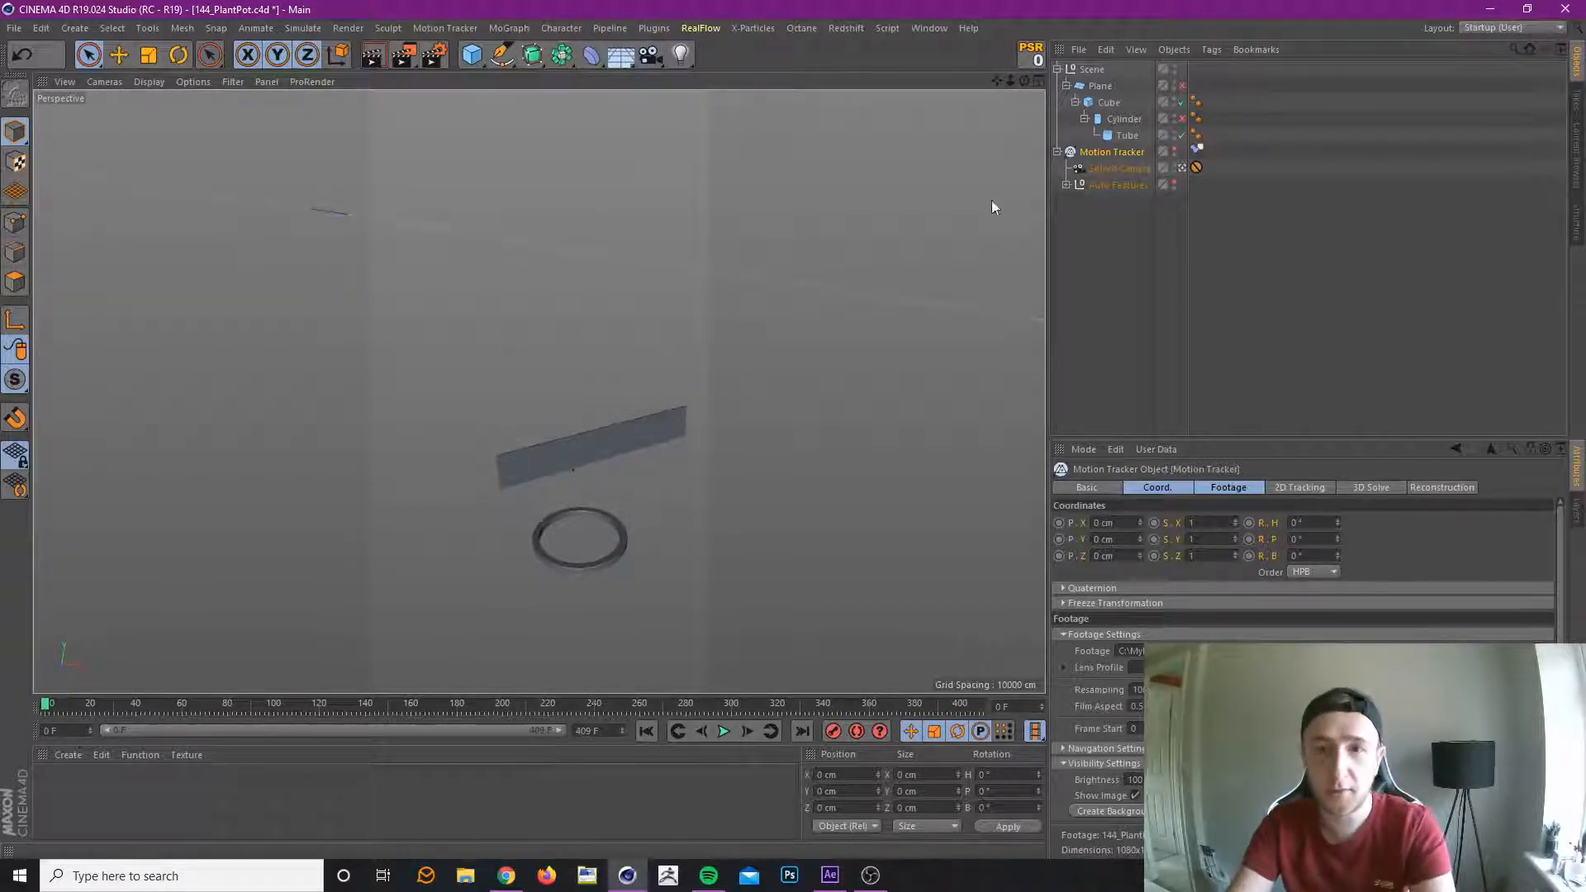
click(1340, 261)
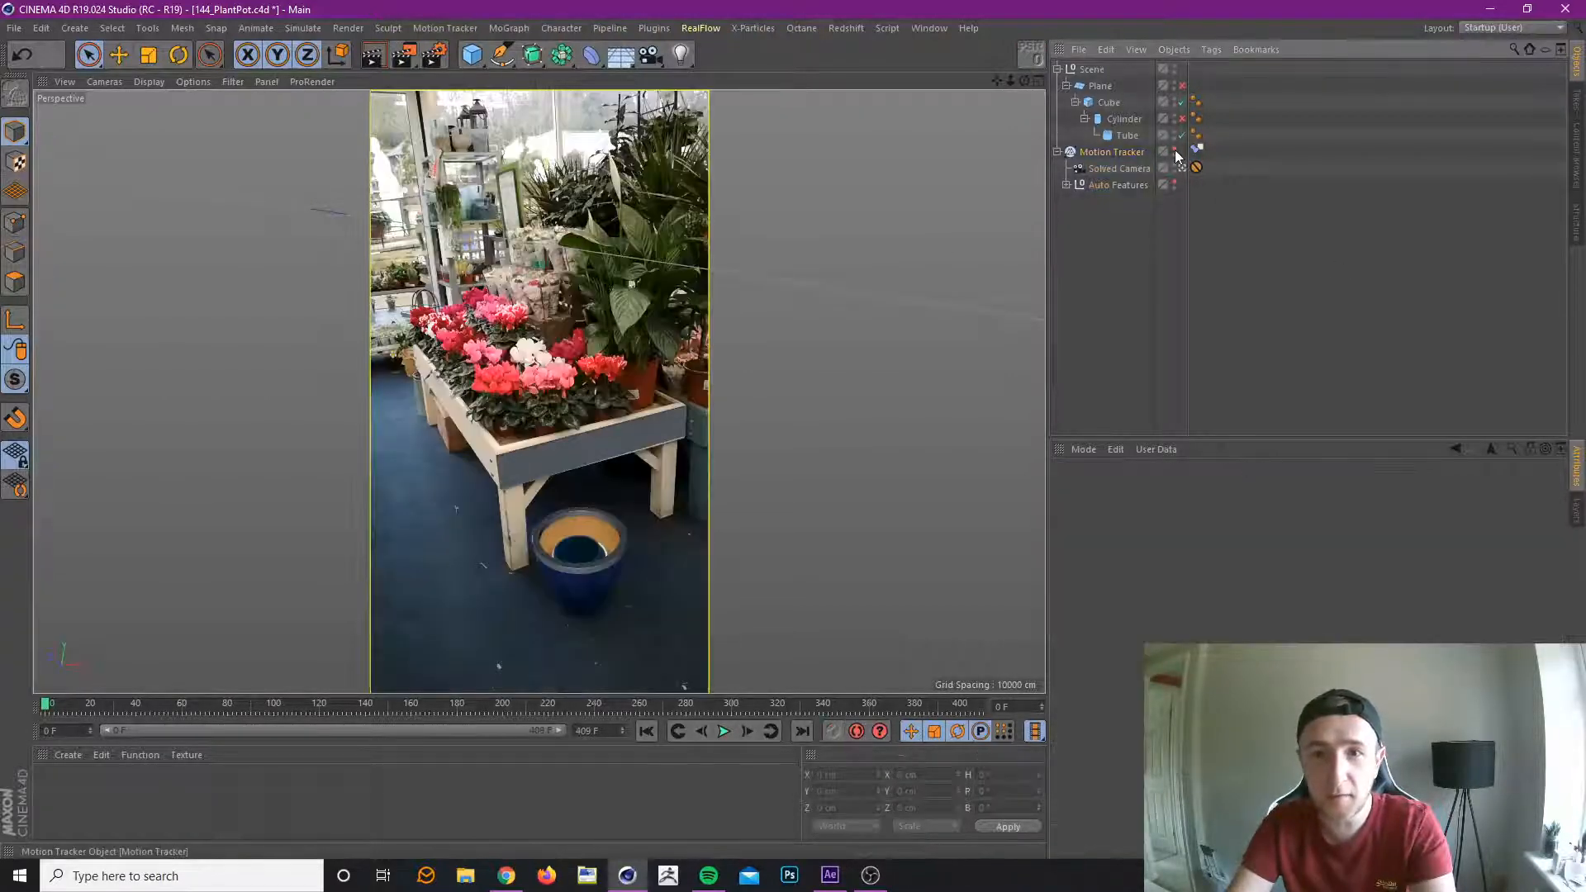
Make the Motion Tracker visible again in the viewport and select the Tube.
click(1112, 152)
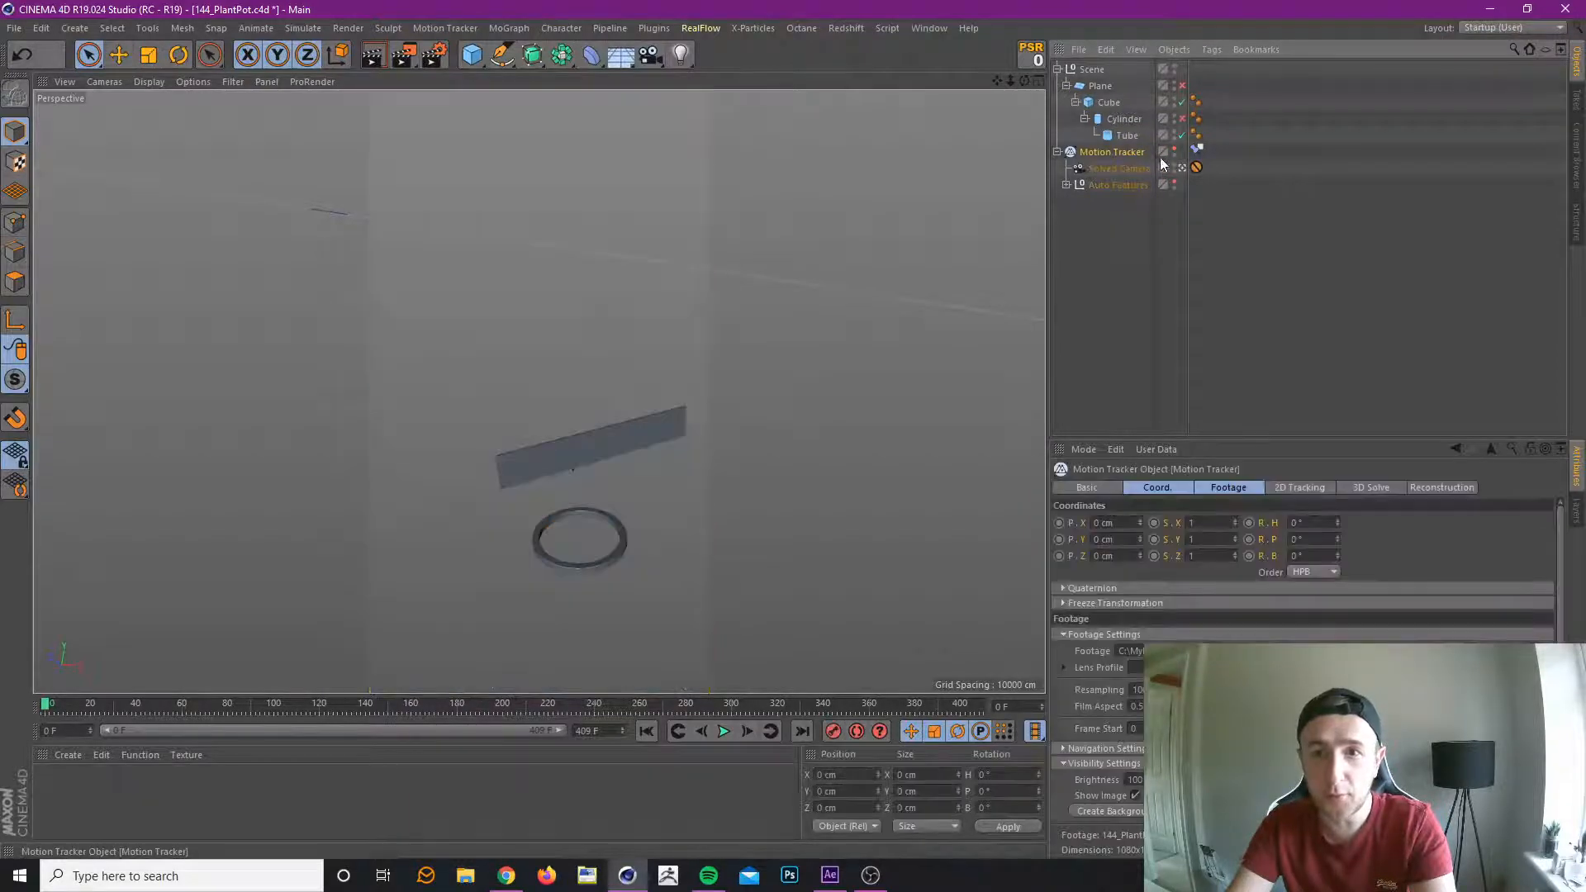
click(1097, 203)
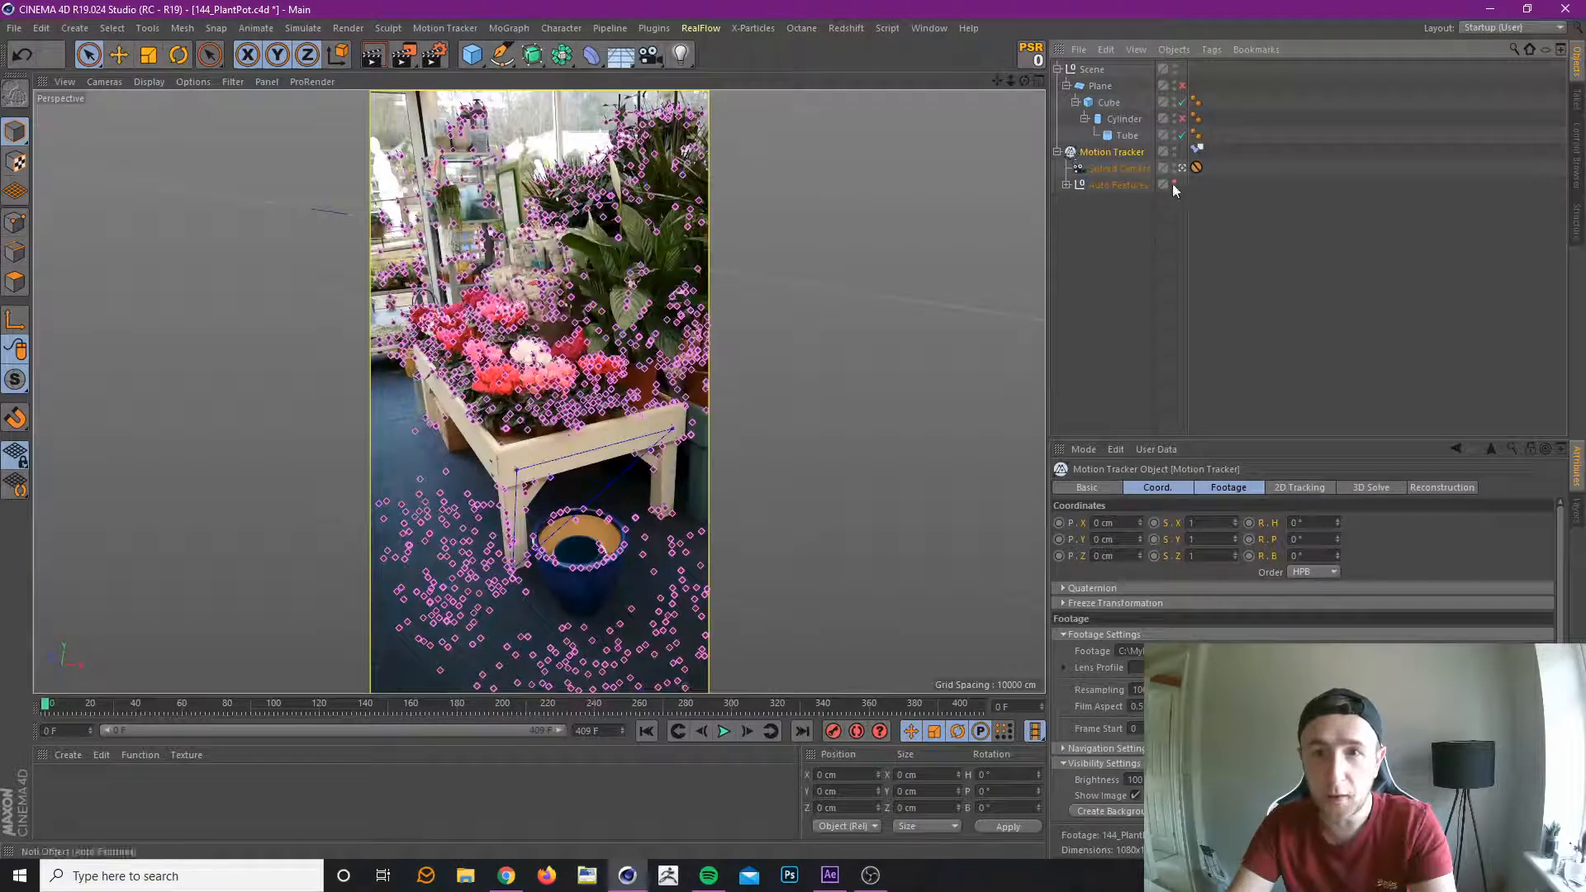
click(1126, 136)
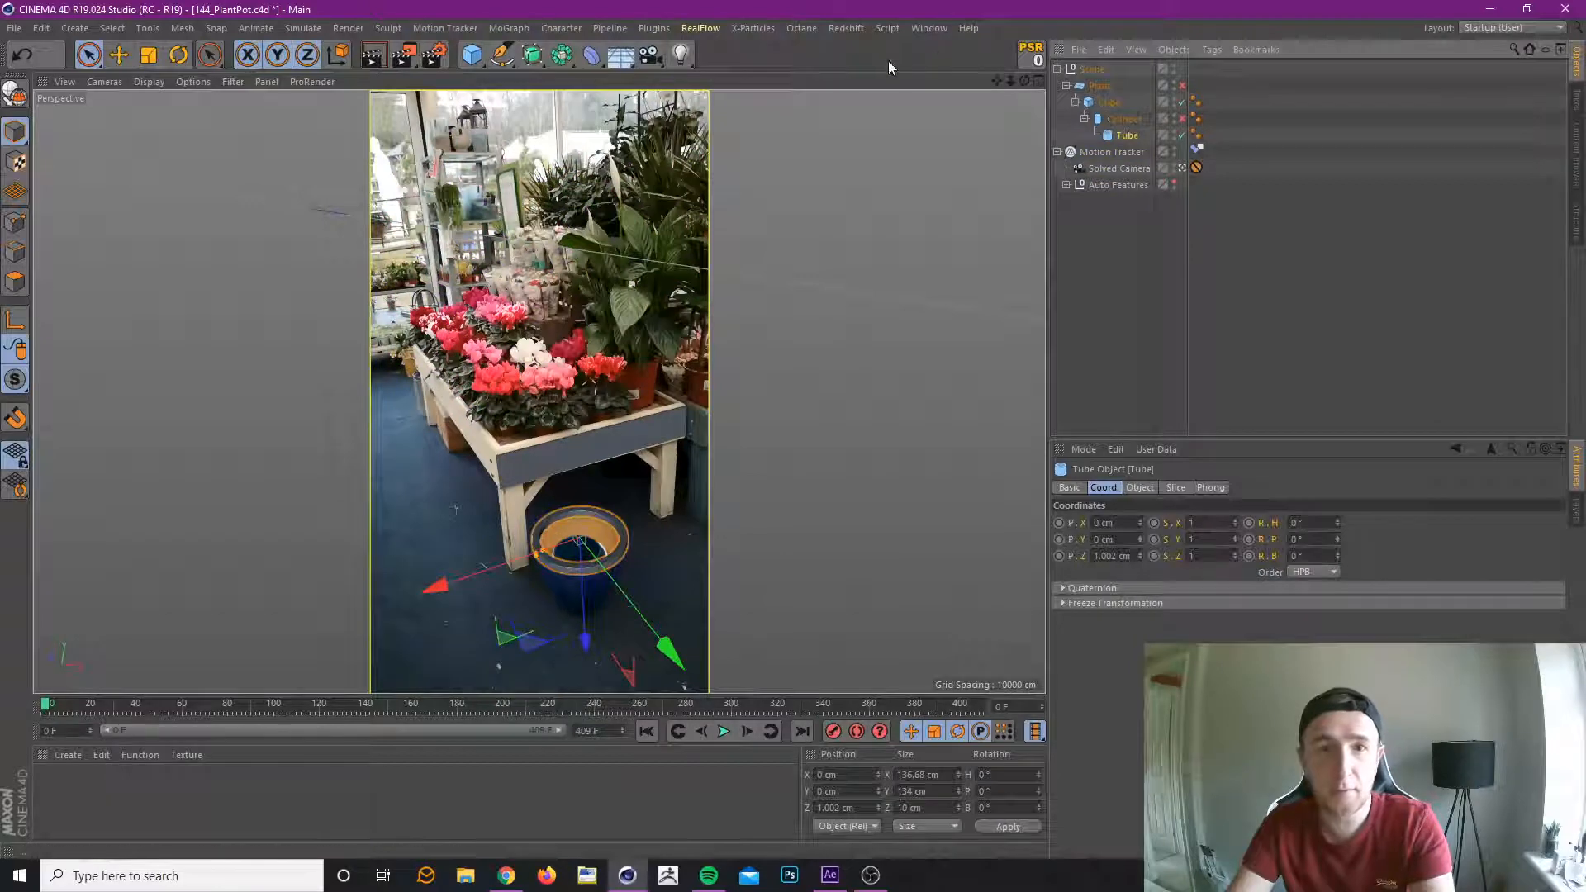
Switch to the 146_Oddish.c4d scene.
click(929, 28)
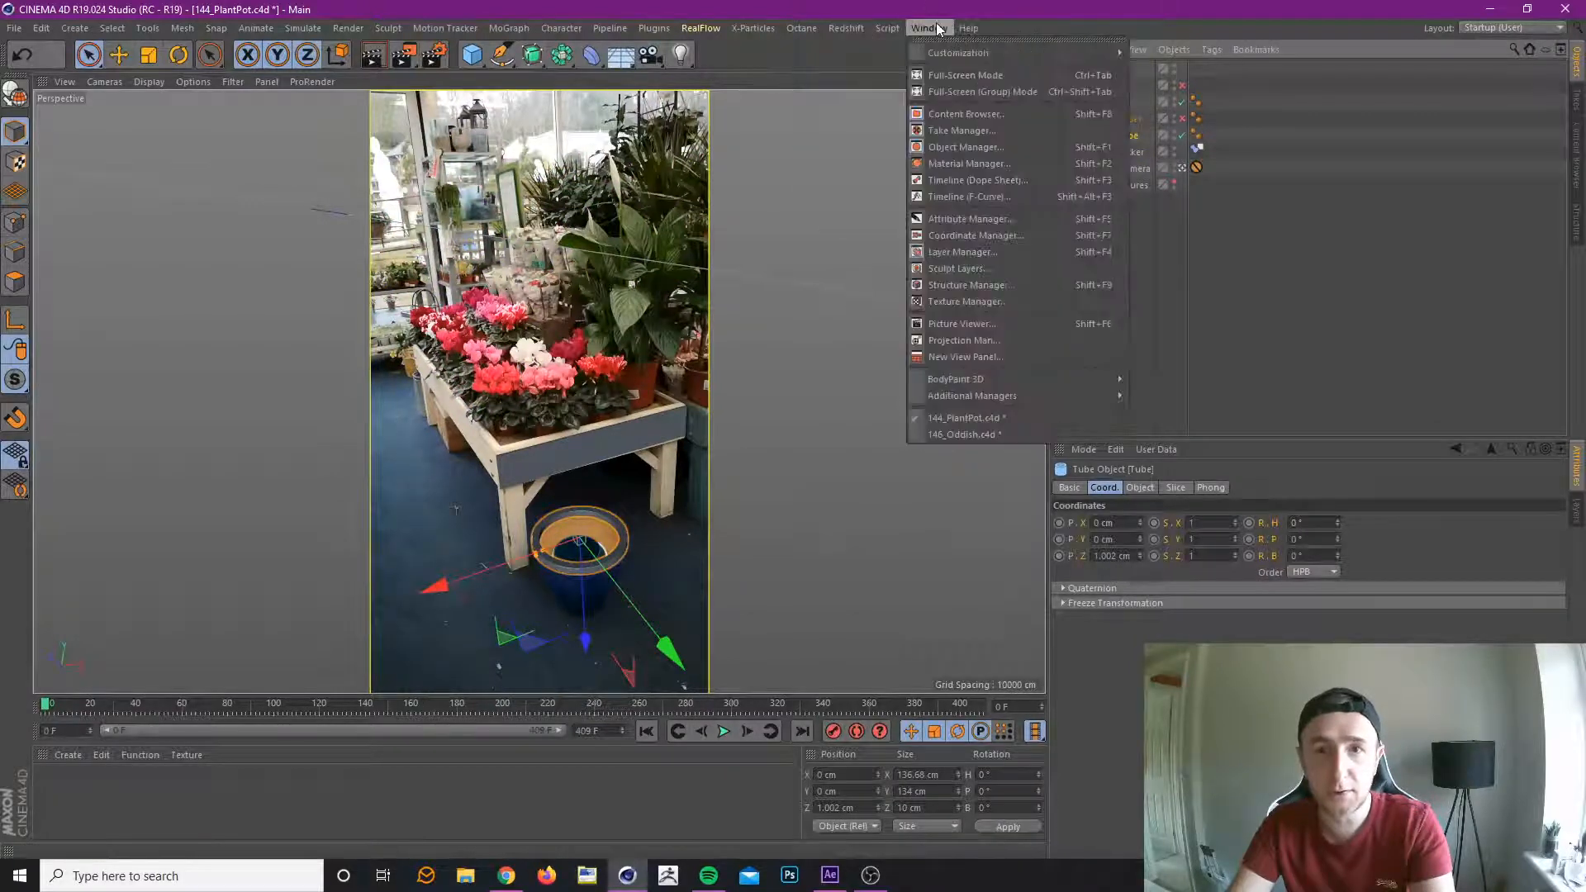
click(975, 434)
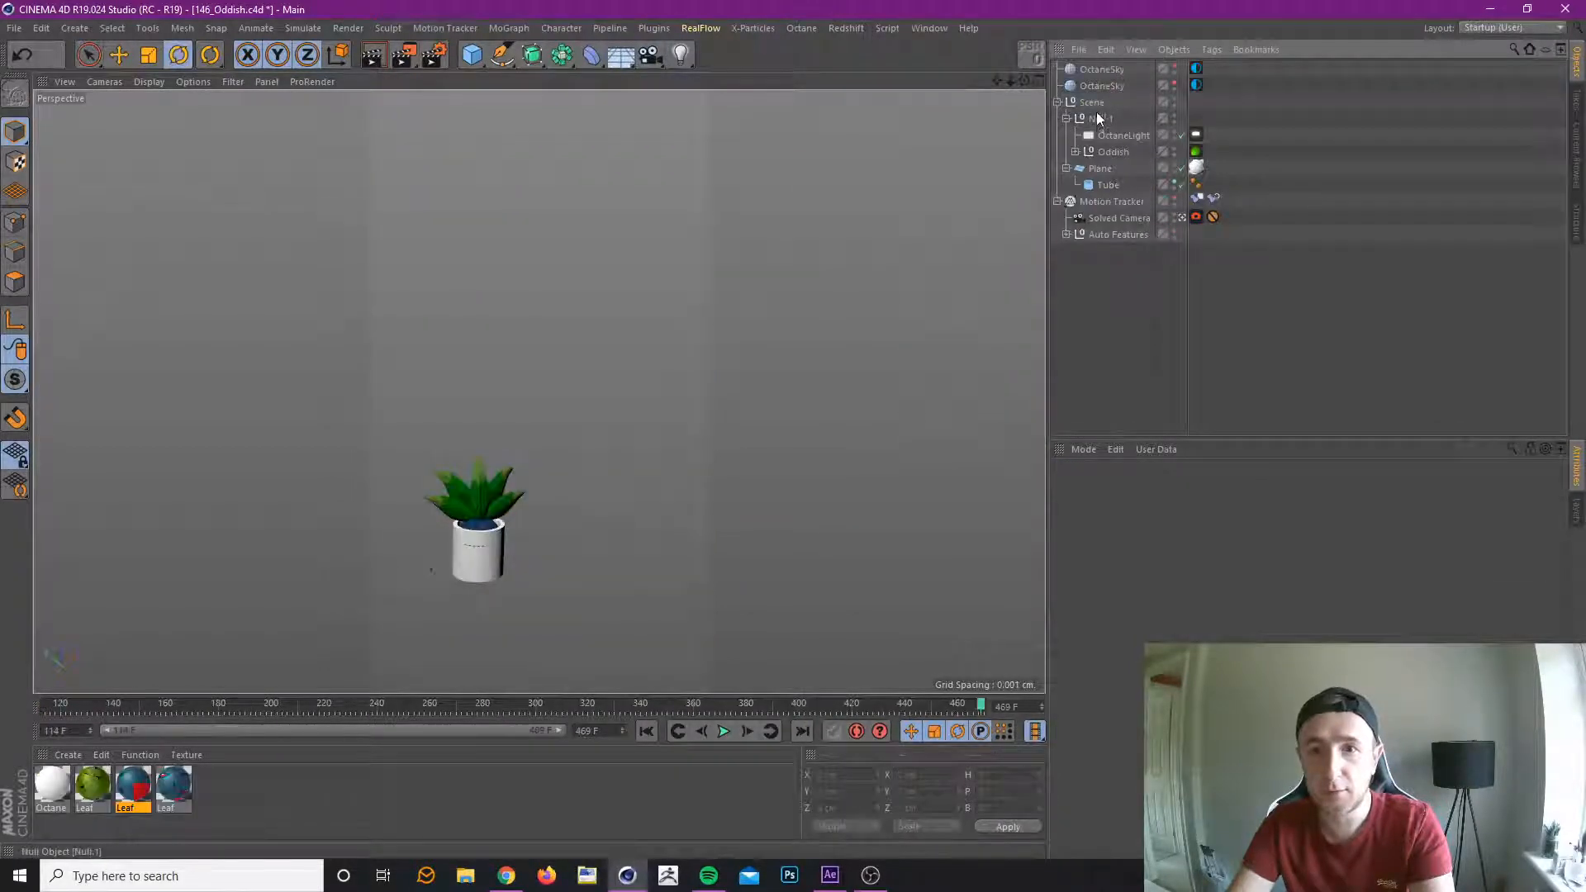
Copy the Oddish null from this scene and paste it into the 144_PlantPot.c4d scene.
click(1112, 151)
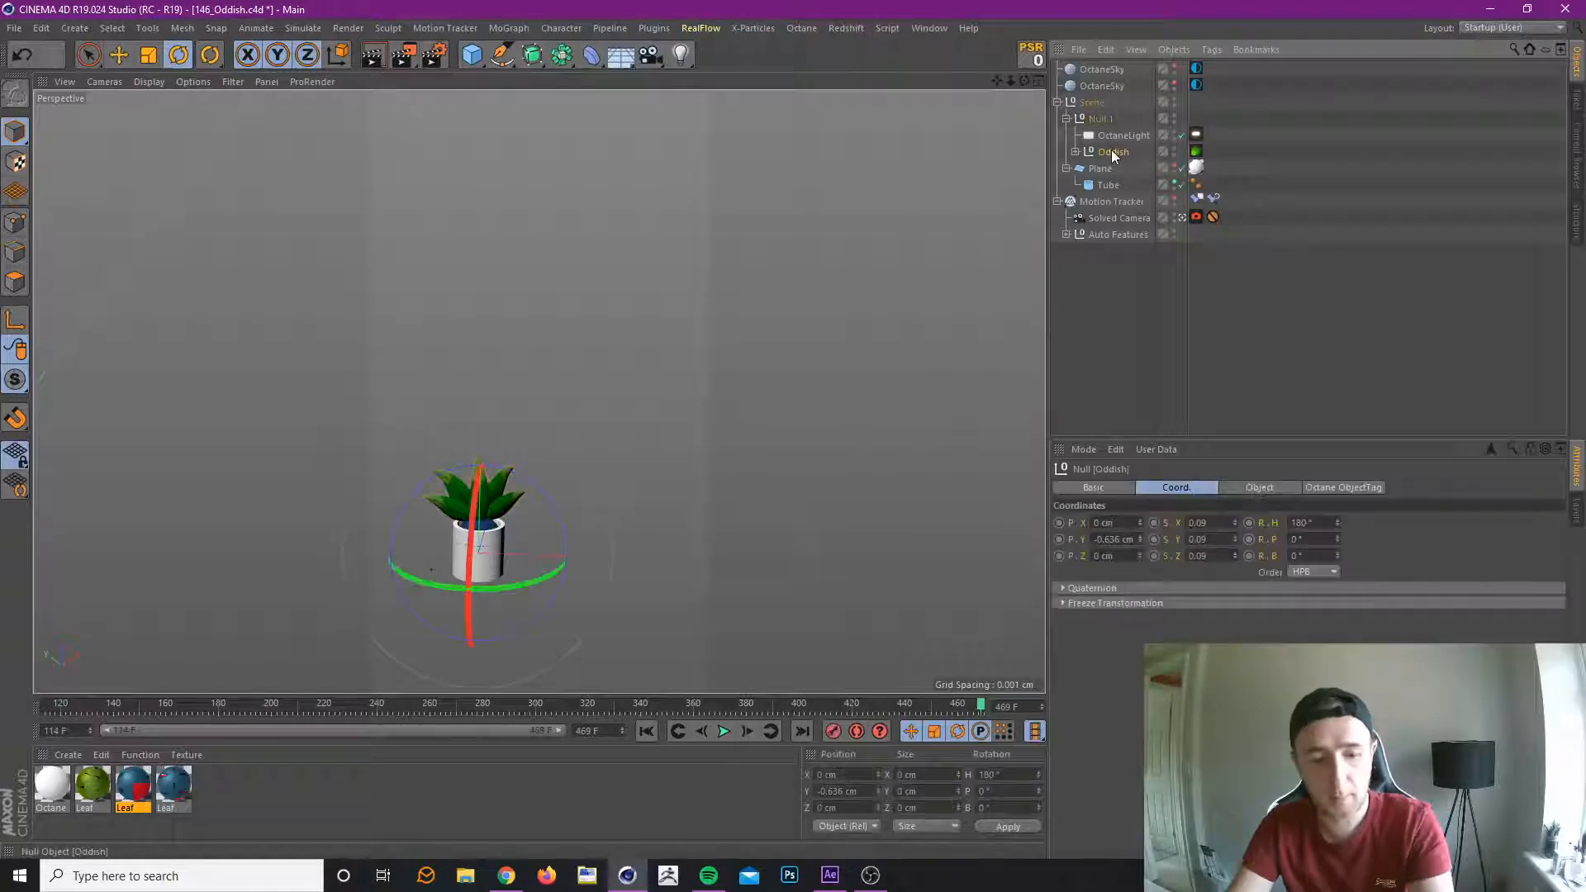
click(928, 28)
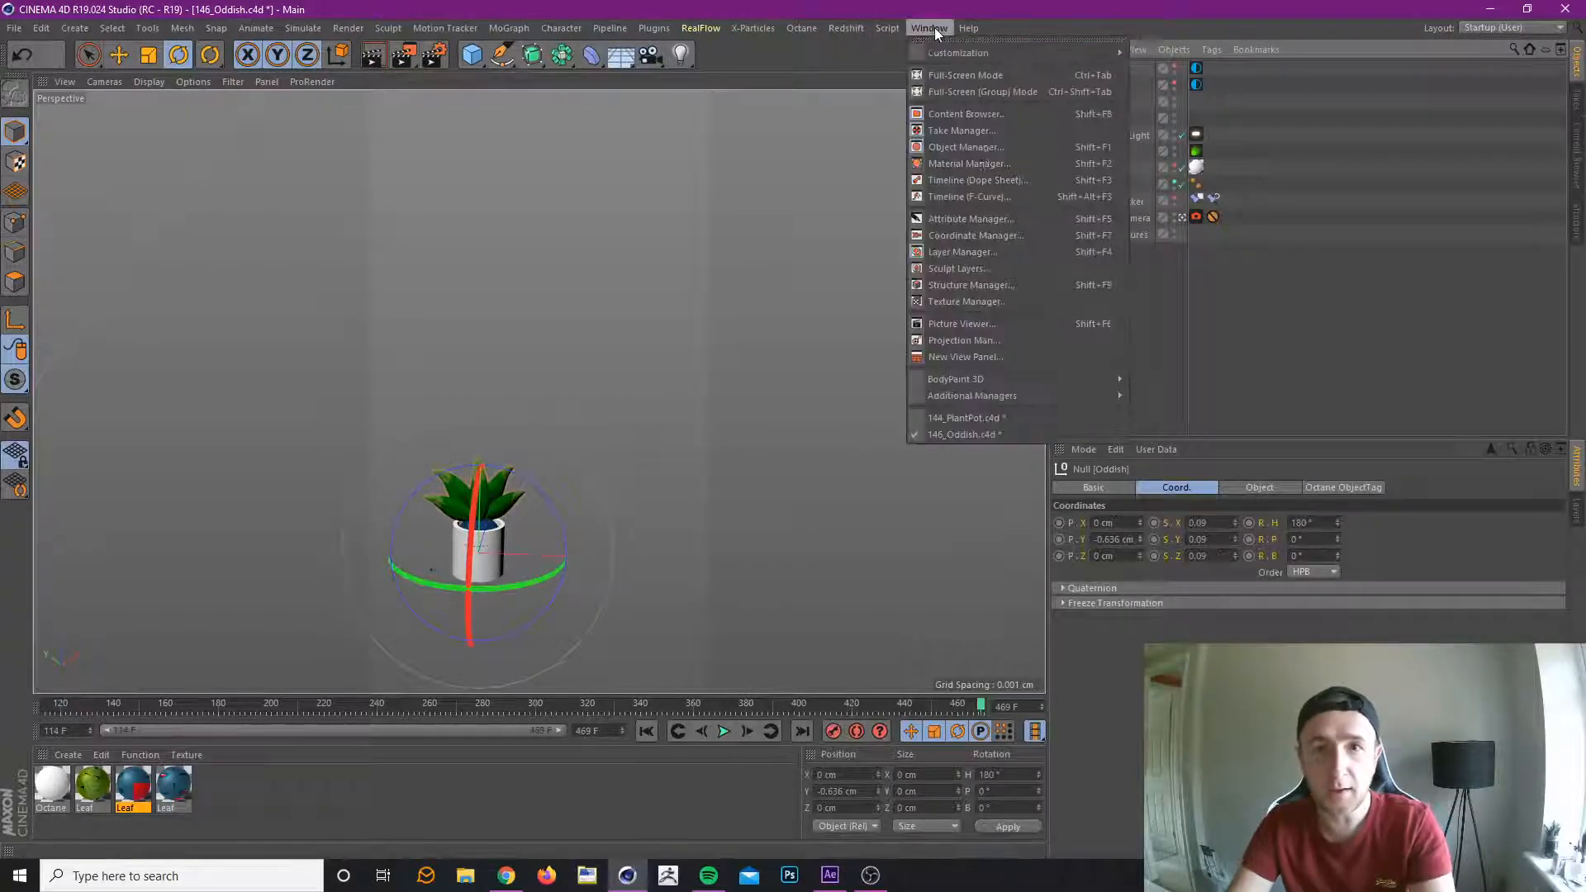
click(1006, 424)
click(1330, 289)
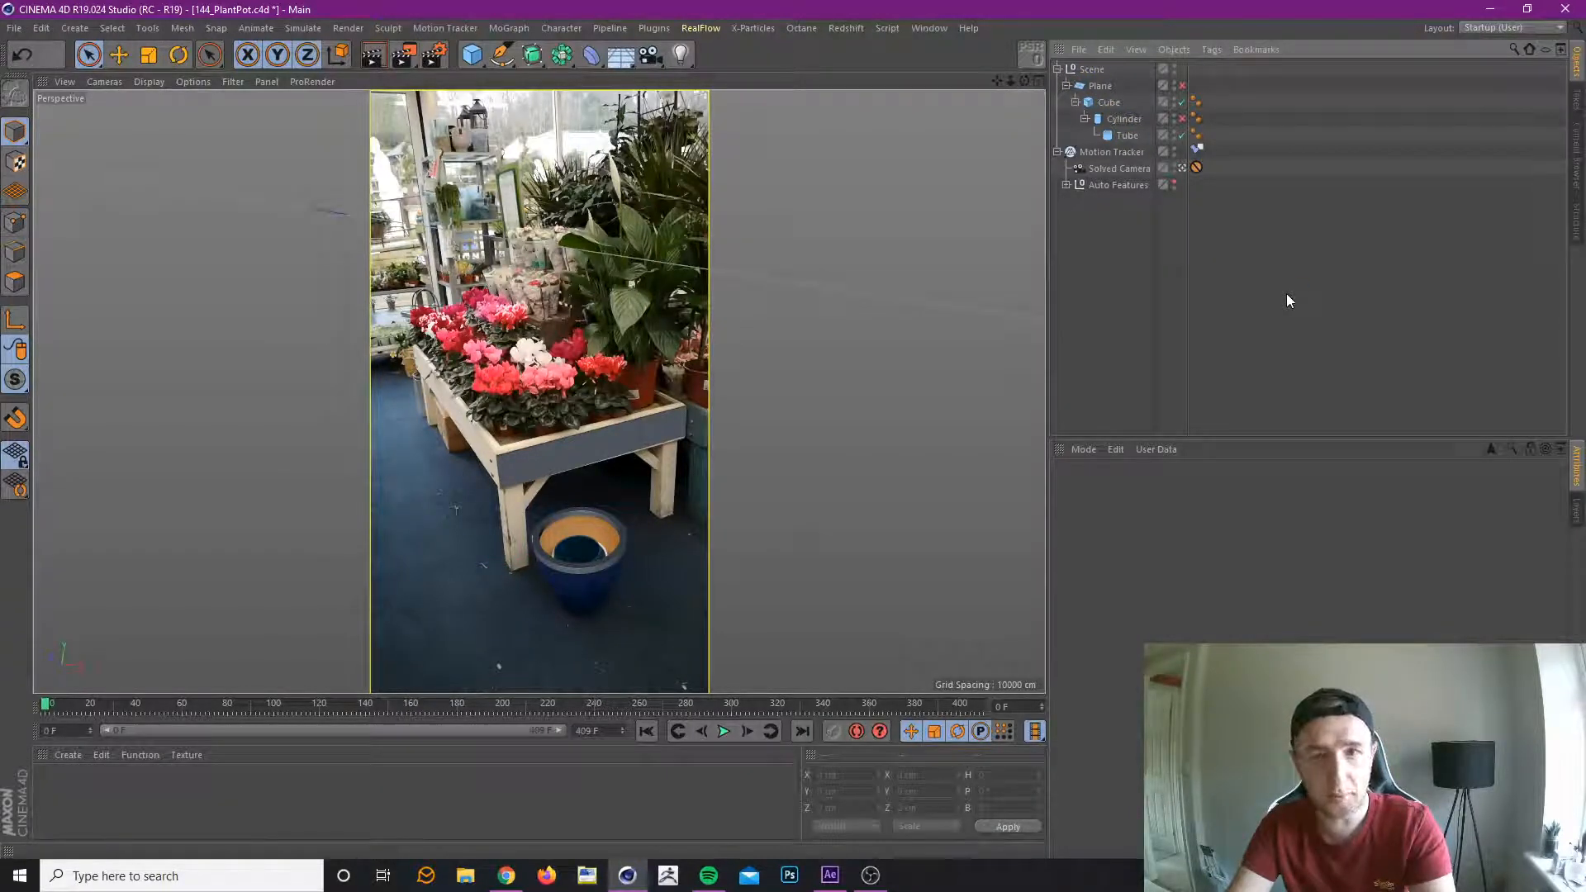
key(ctrl+v)
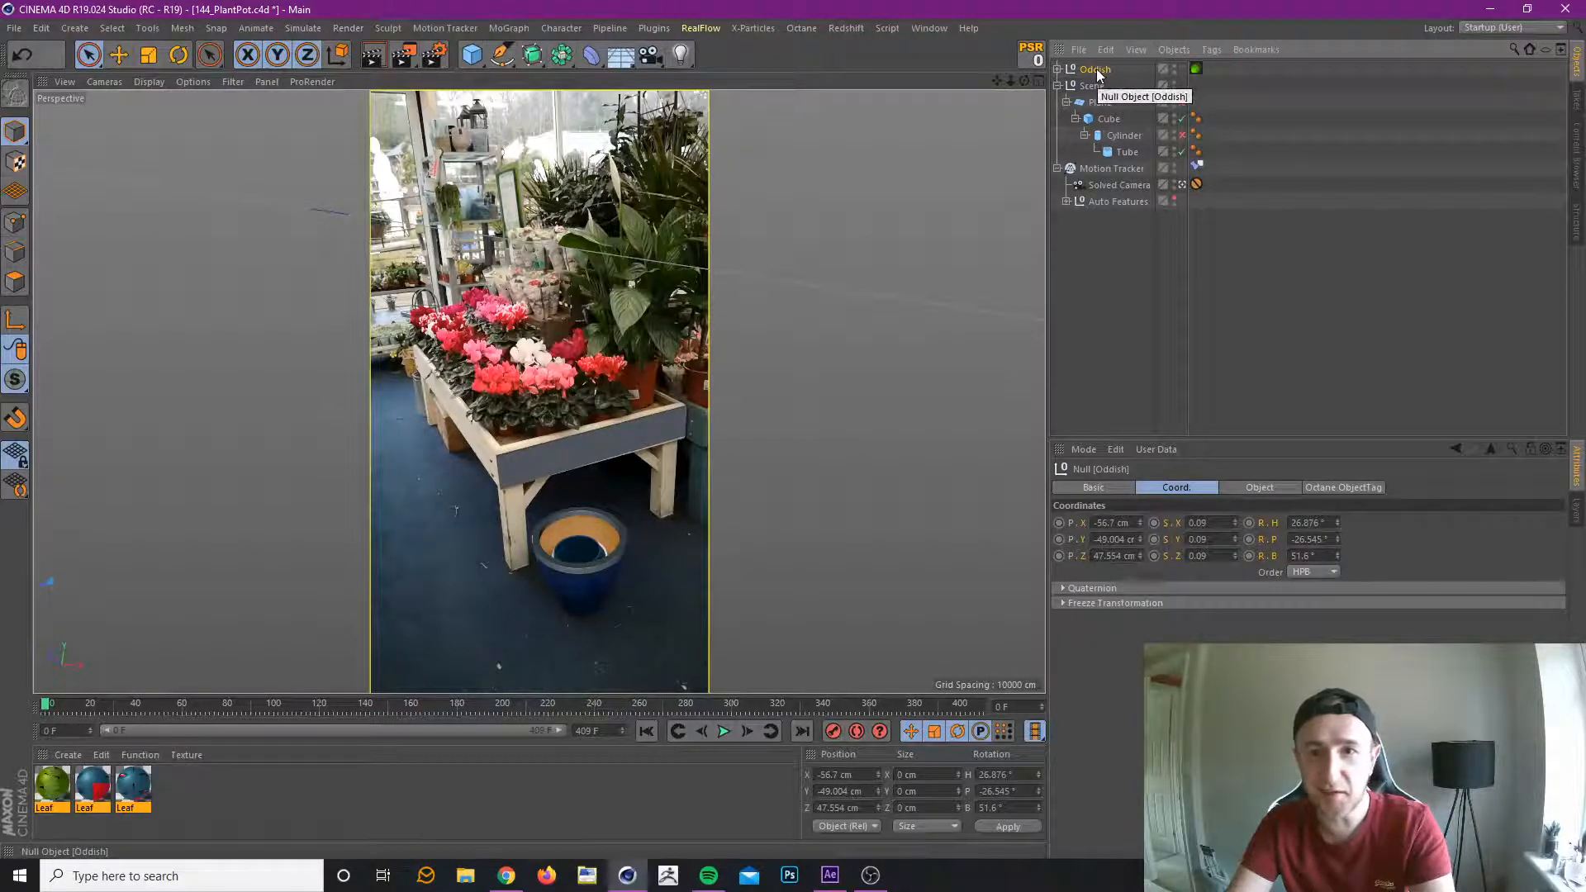
Nest Oddish under the Tube with its position, scale and rotation reset, and open and close the third Leaf material in the Material Editor.
drag(1095, 70, 1129, 154)
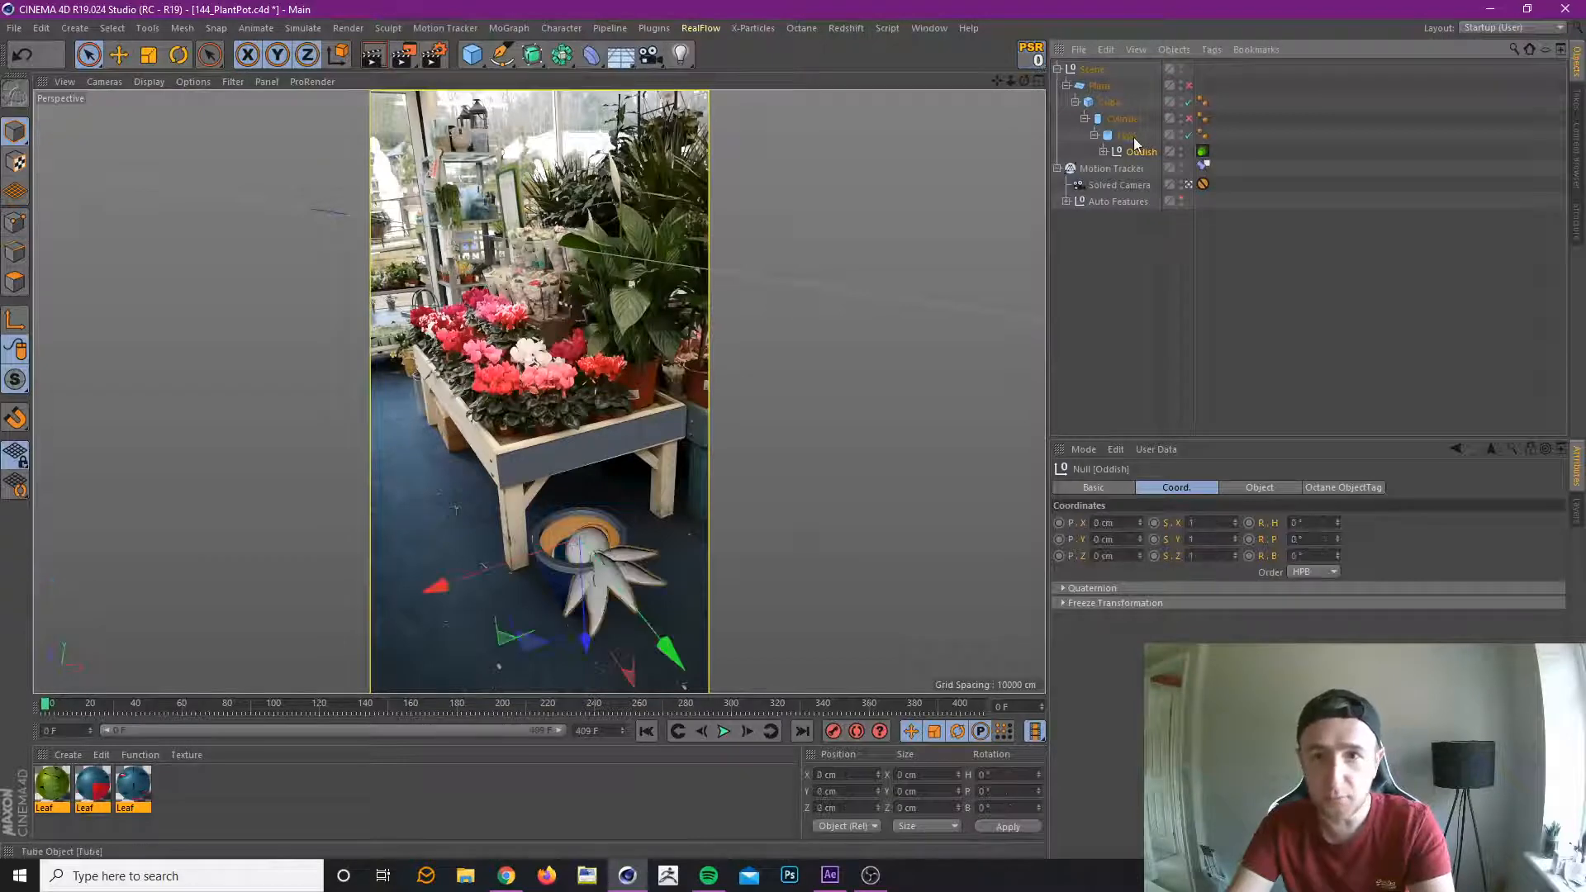
double_click(133, 786)
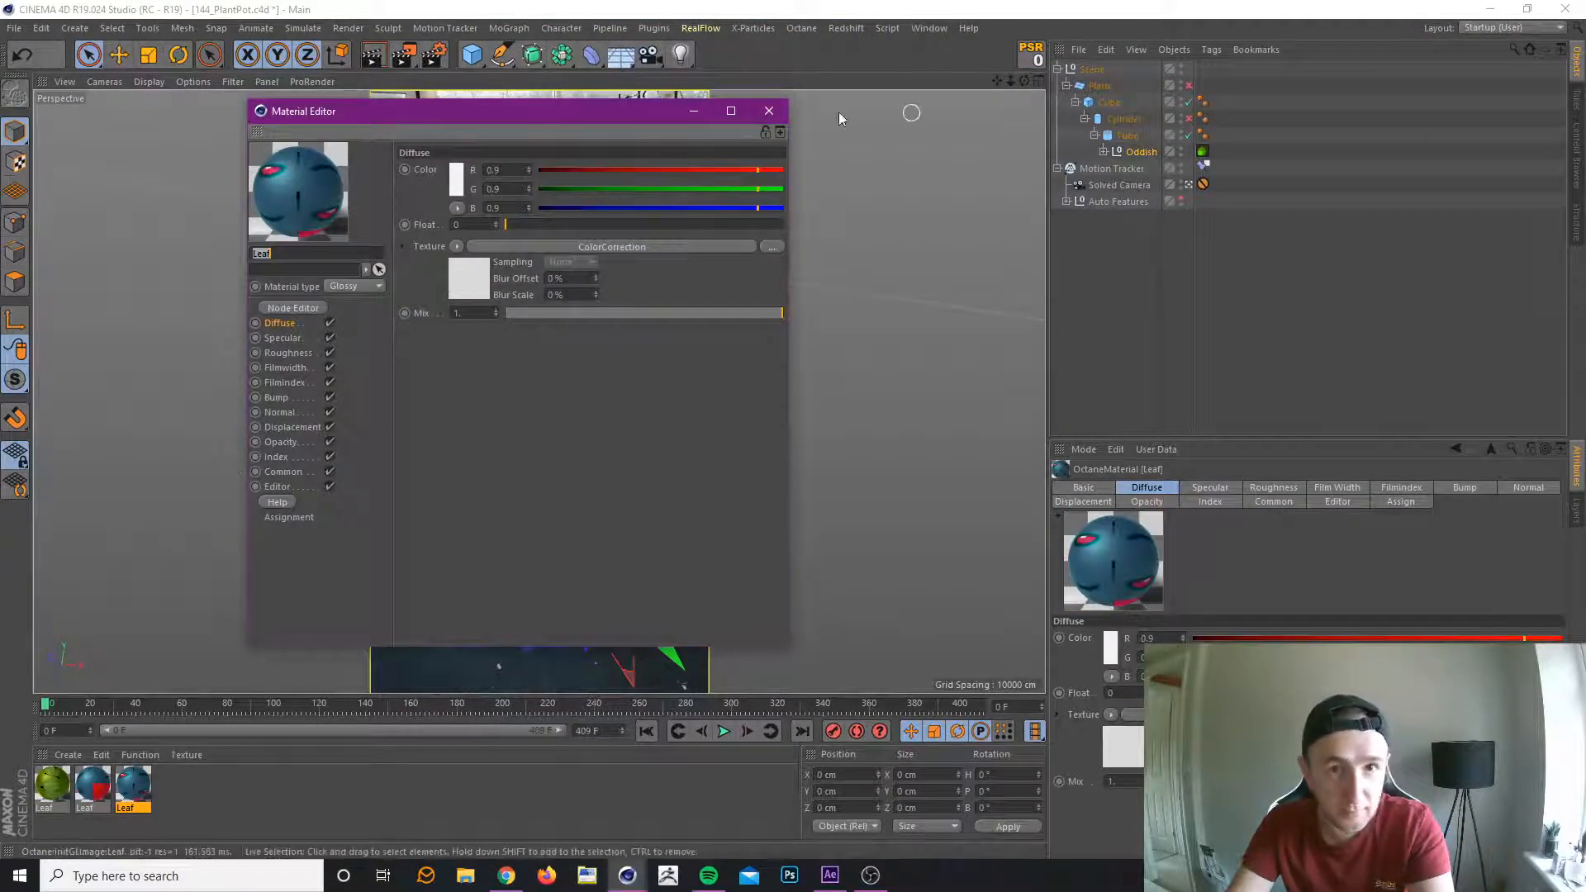
click(769, 111)
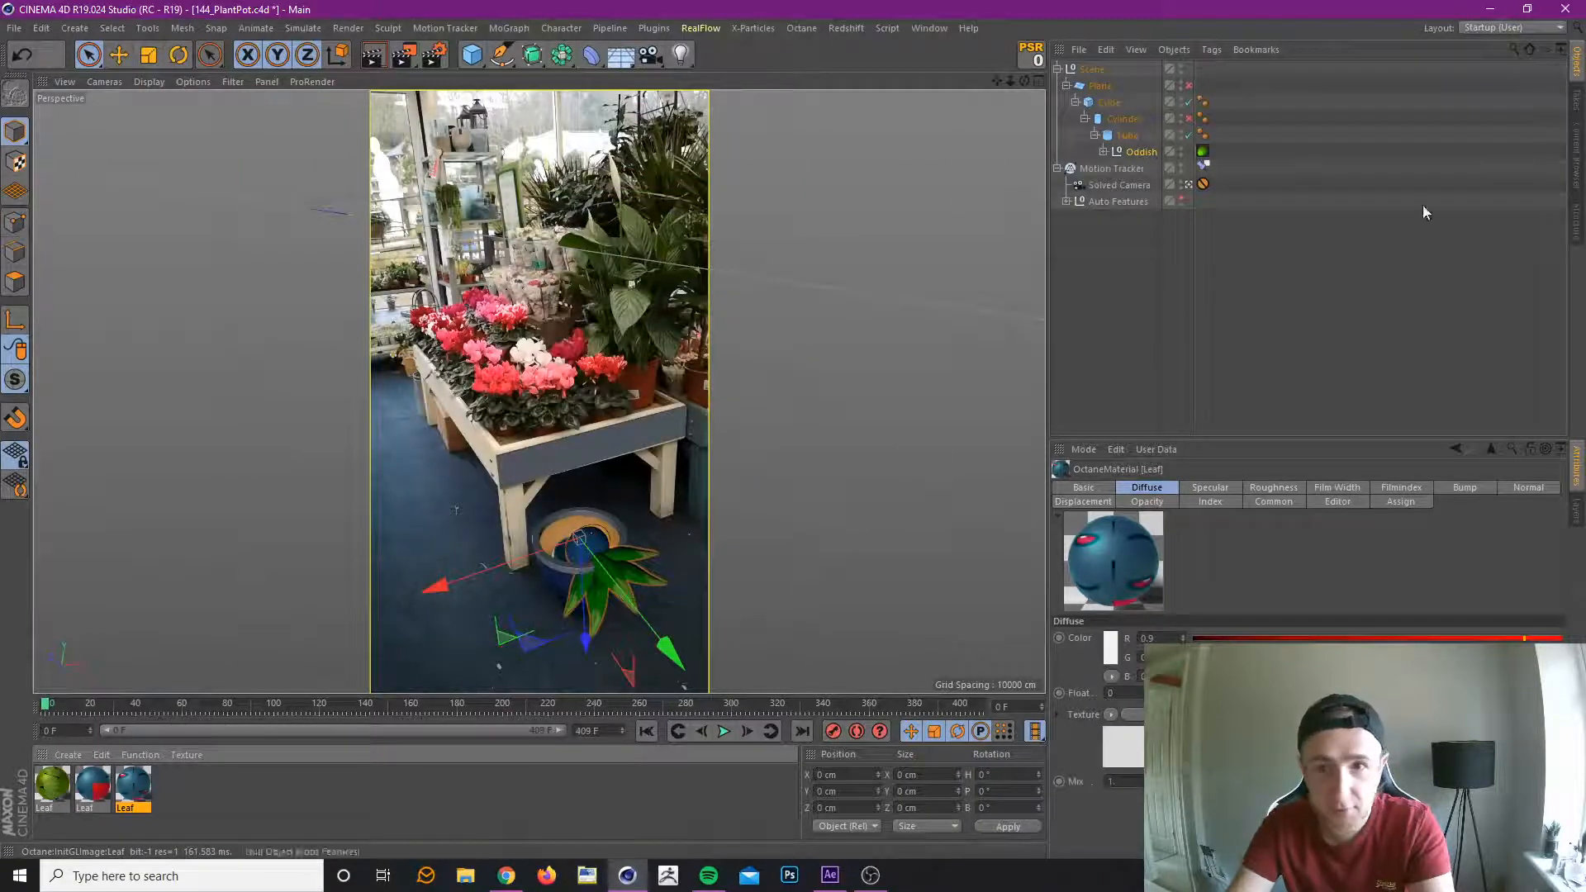
Rotate Oddish to H 90°, P -50°, B -90° so it stands upright in the pot facing the camera.
click(1142, 152)
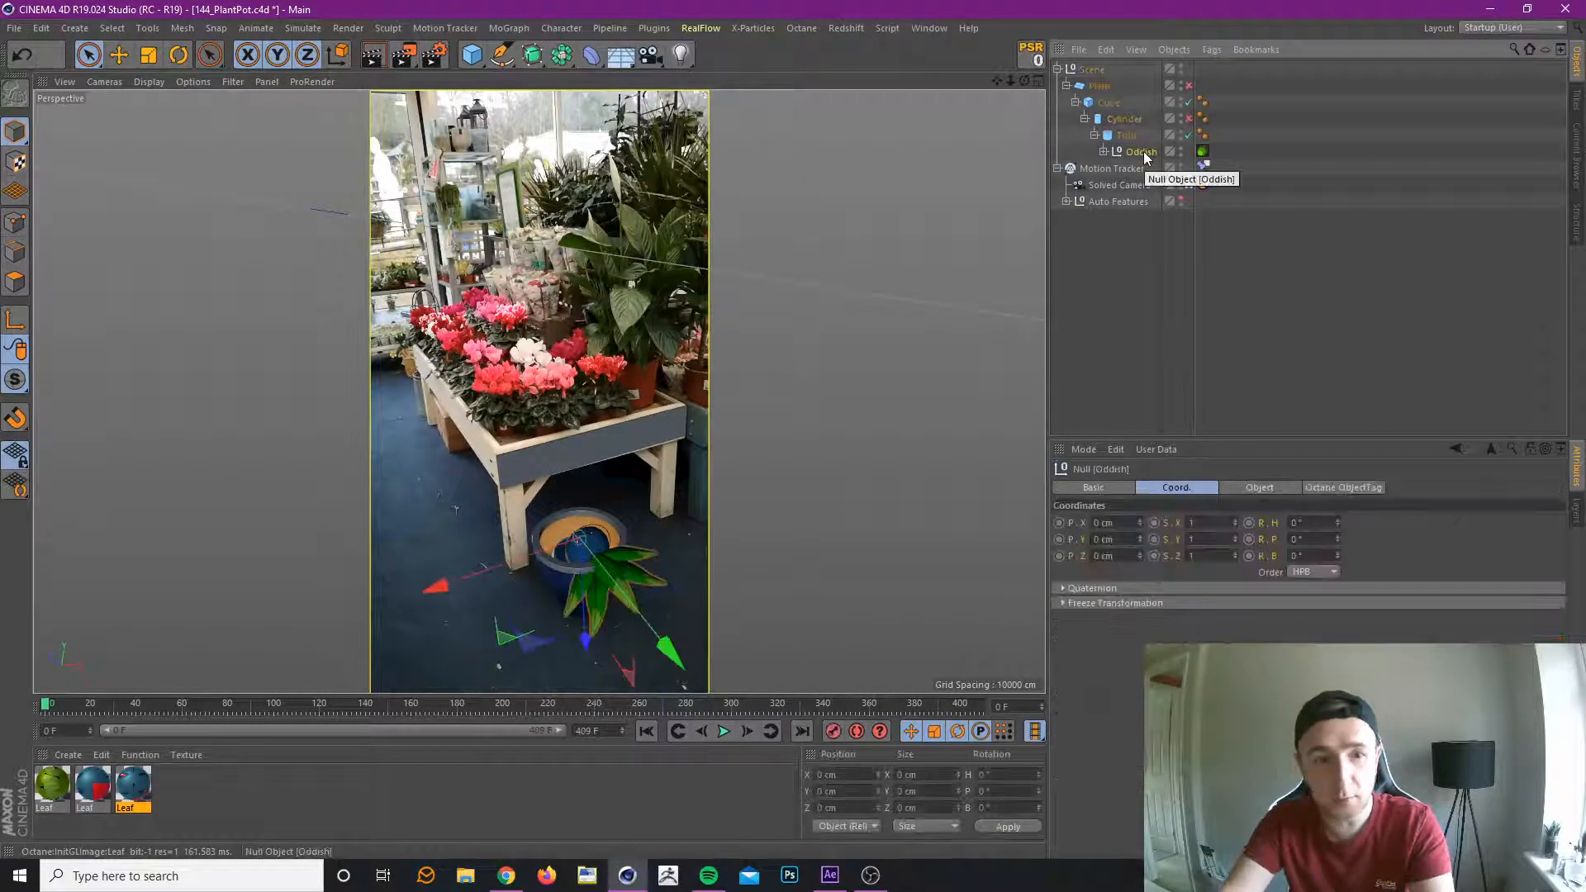
click(170, 56)
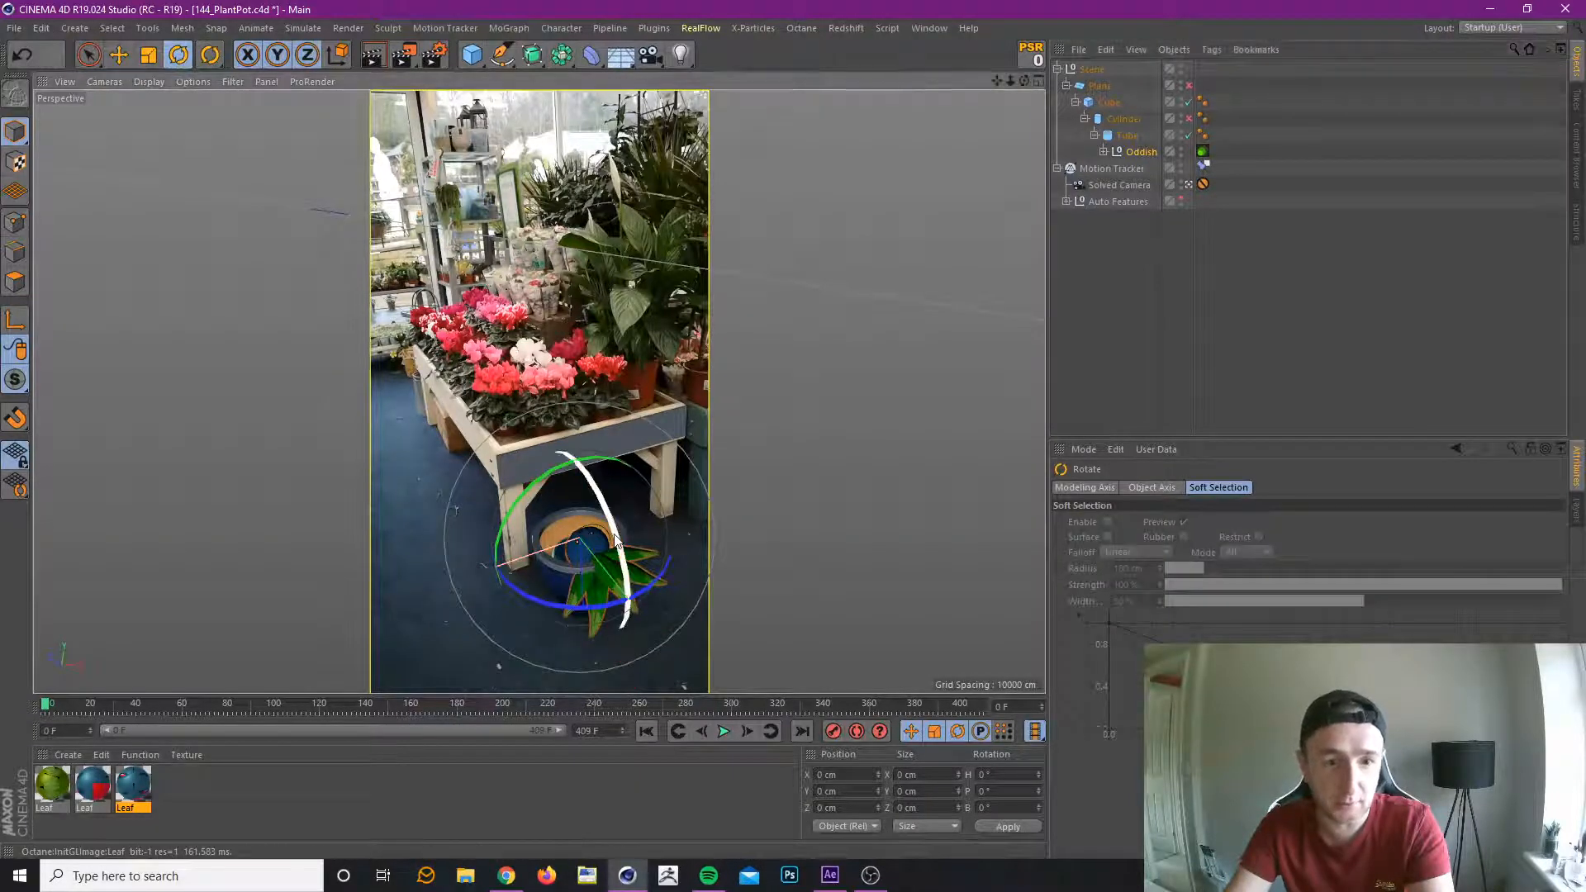
drag(611, 541, 538, 413)
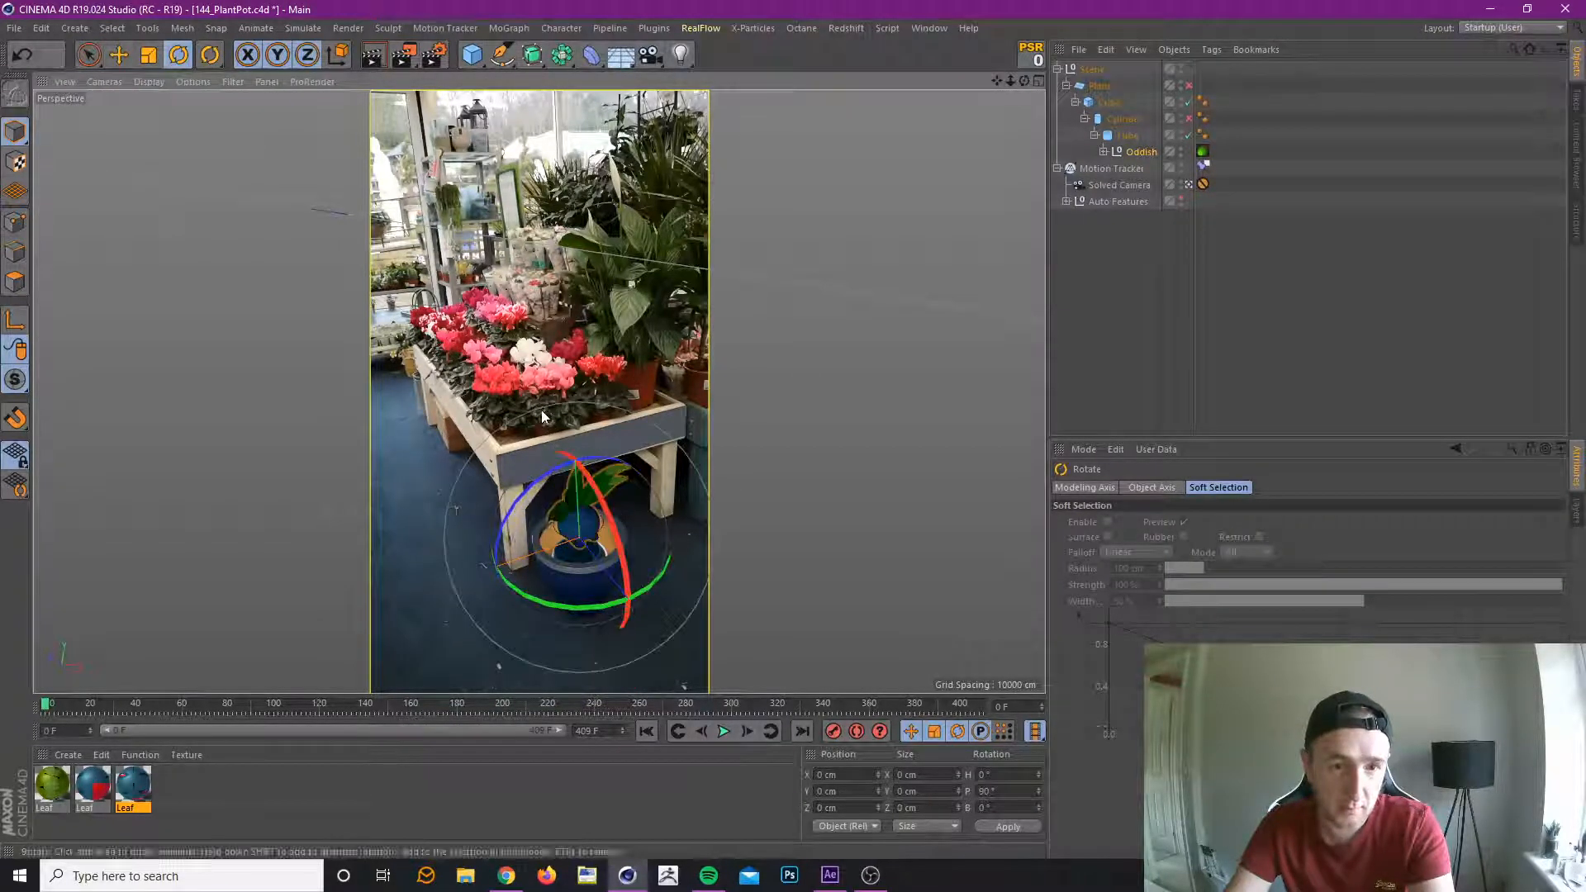
drag(562, 610, 746, 448)
Set Oddish's scale to 2 on the X, Y and Z axes.
click(1139, 154)
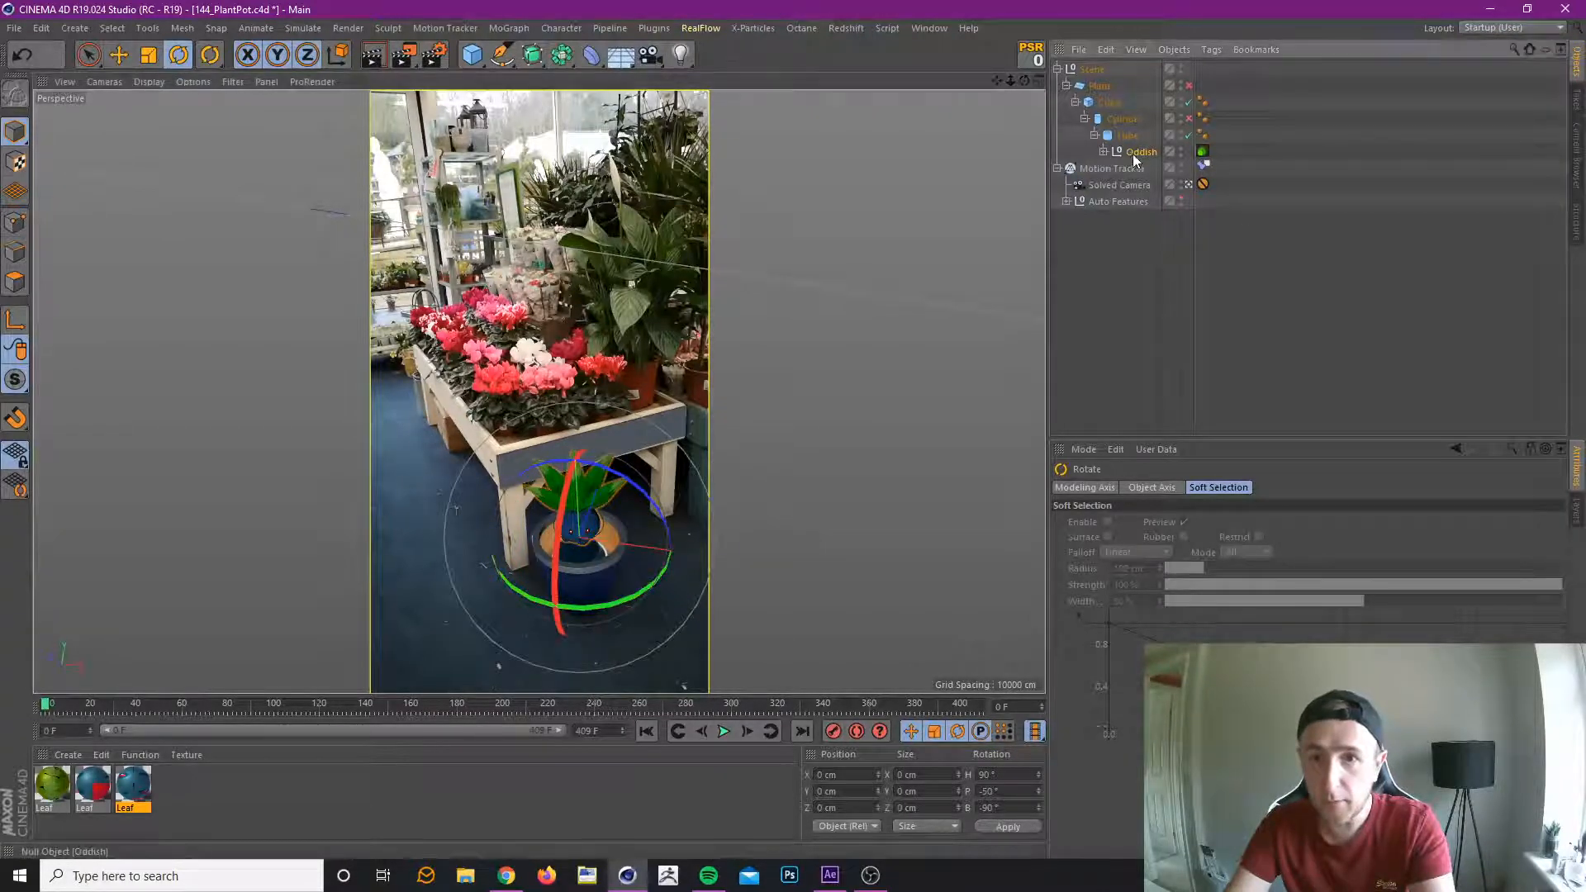
click(1192, 523)
double_click(1192, 523)
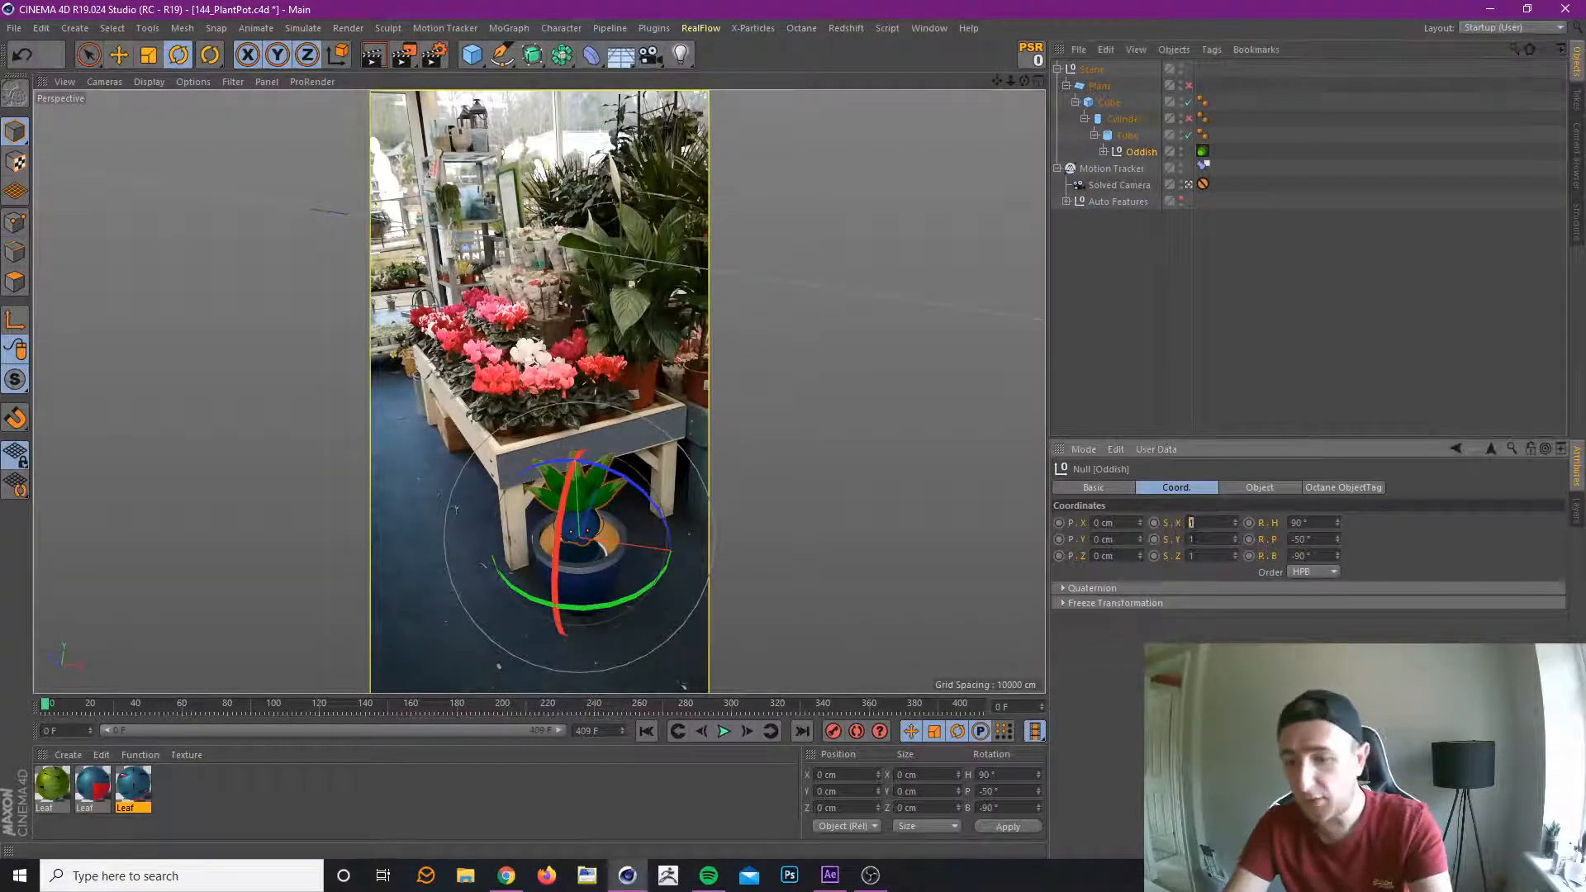
text(2)
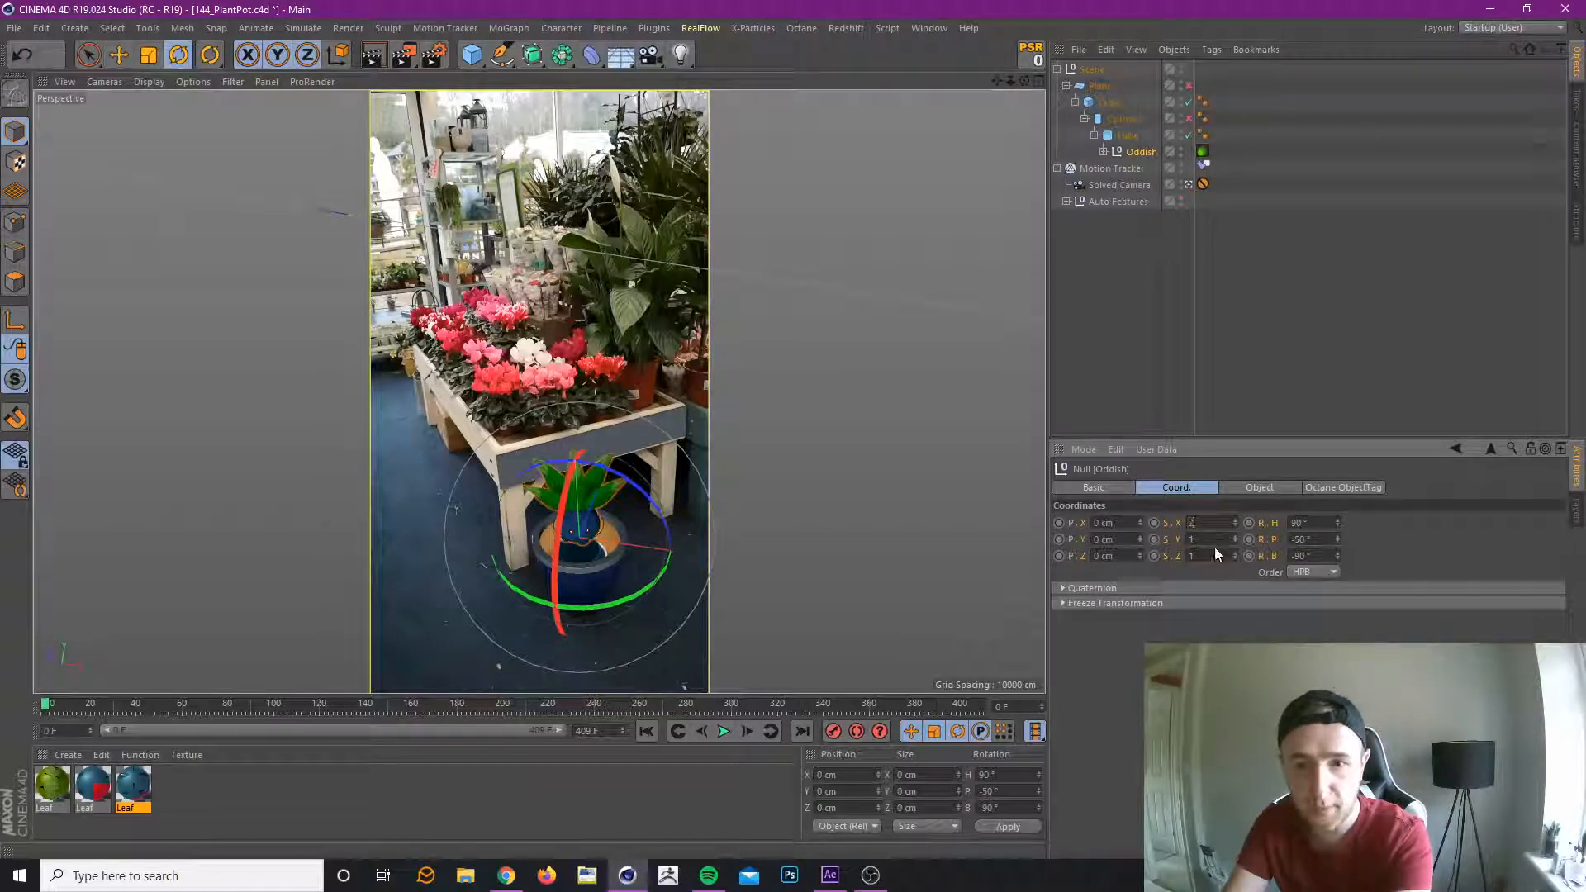
key(Tab)
text(2)
key(Tab)
text(2)
key(Return)
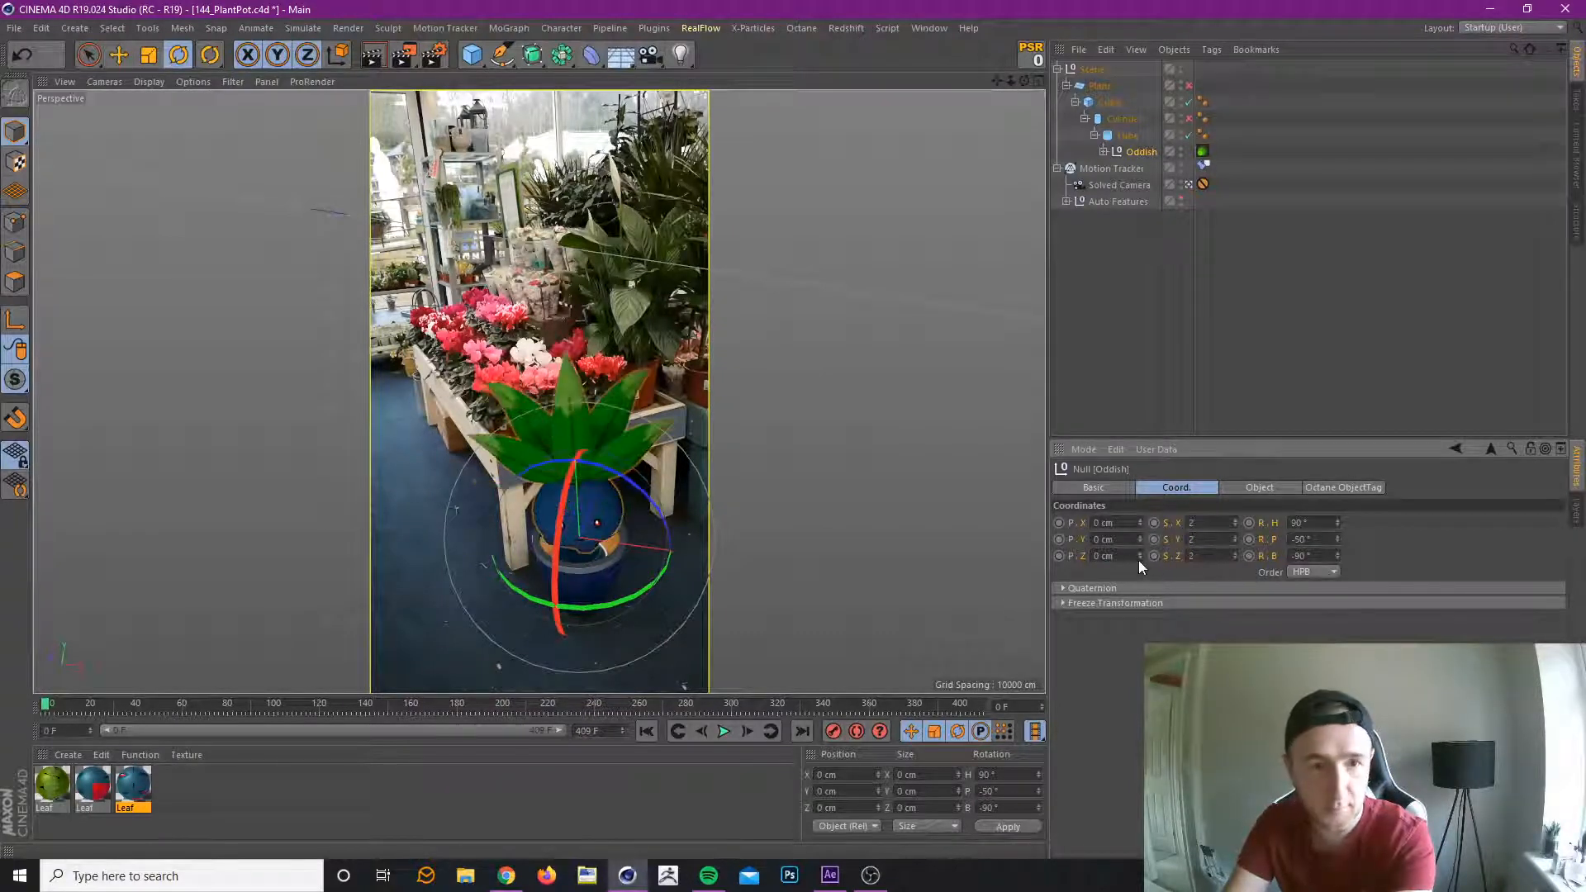
Set Oddish's scale to 1.5 on the X, Y and Z axes.
text(1)
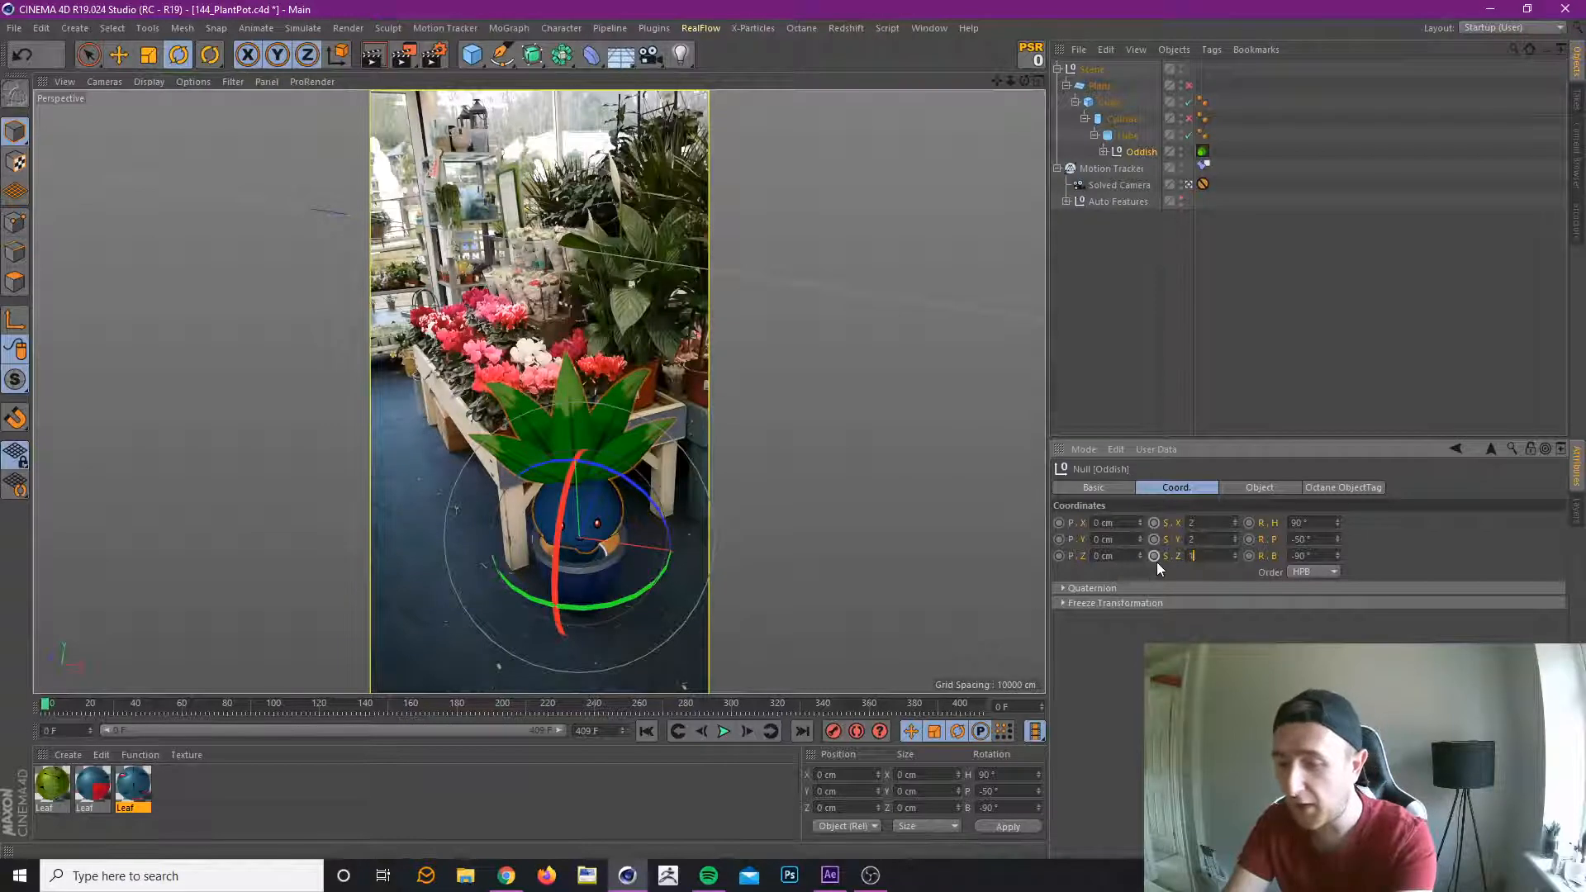
text(.5)
key(shift+Tab)
text(1.5)
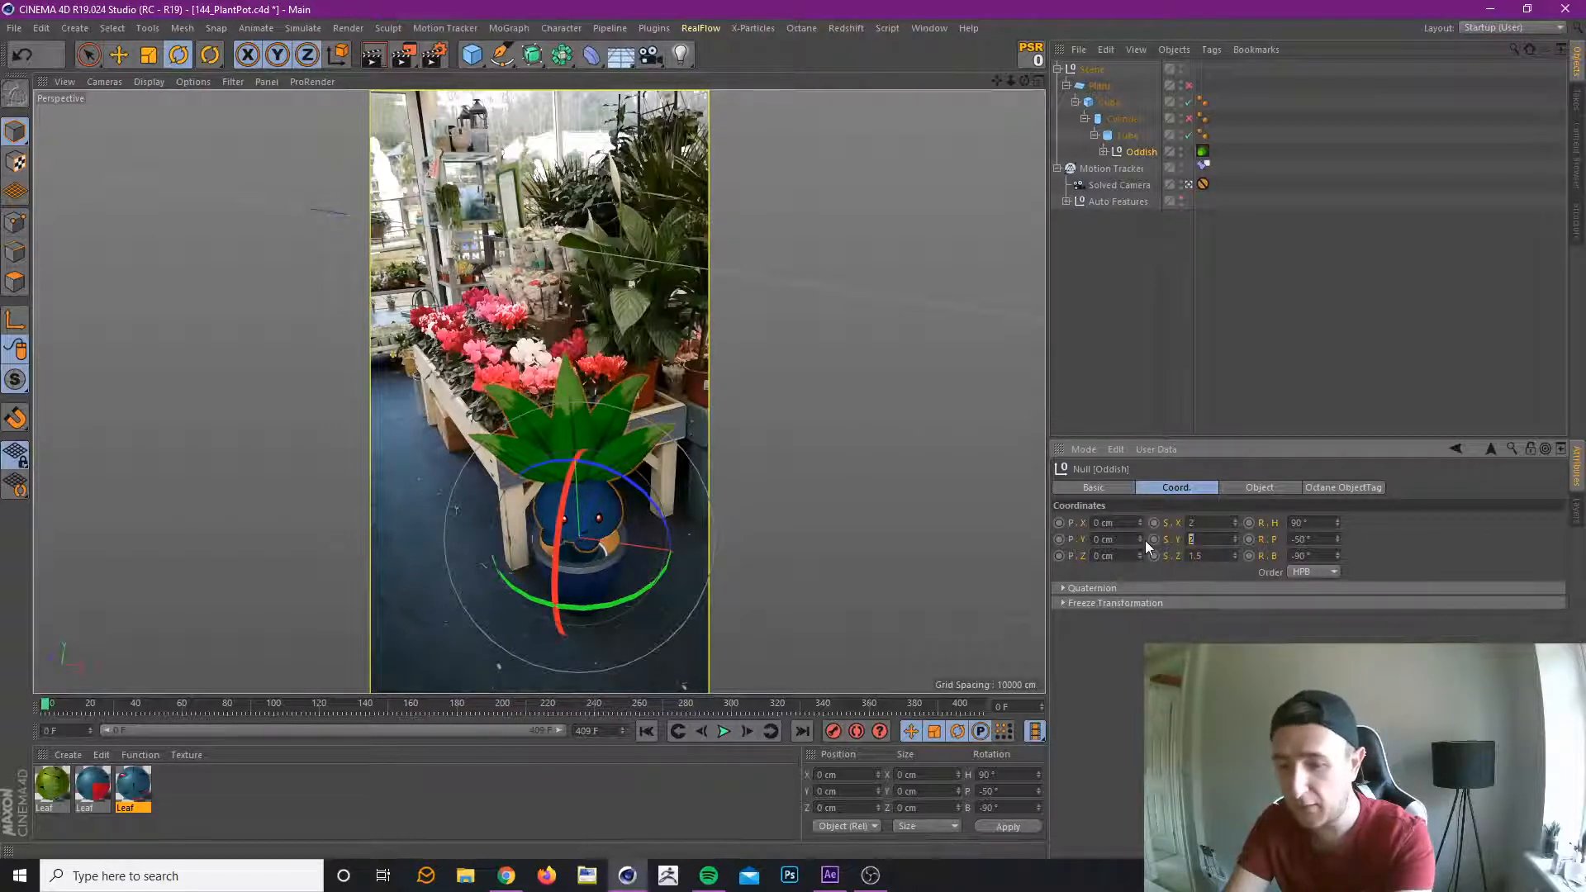
key(shift+Tab)
text(1.5)
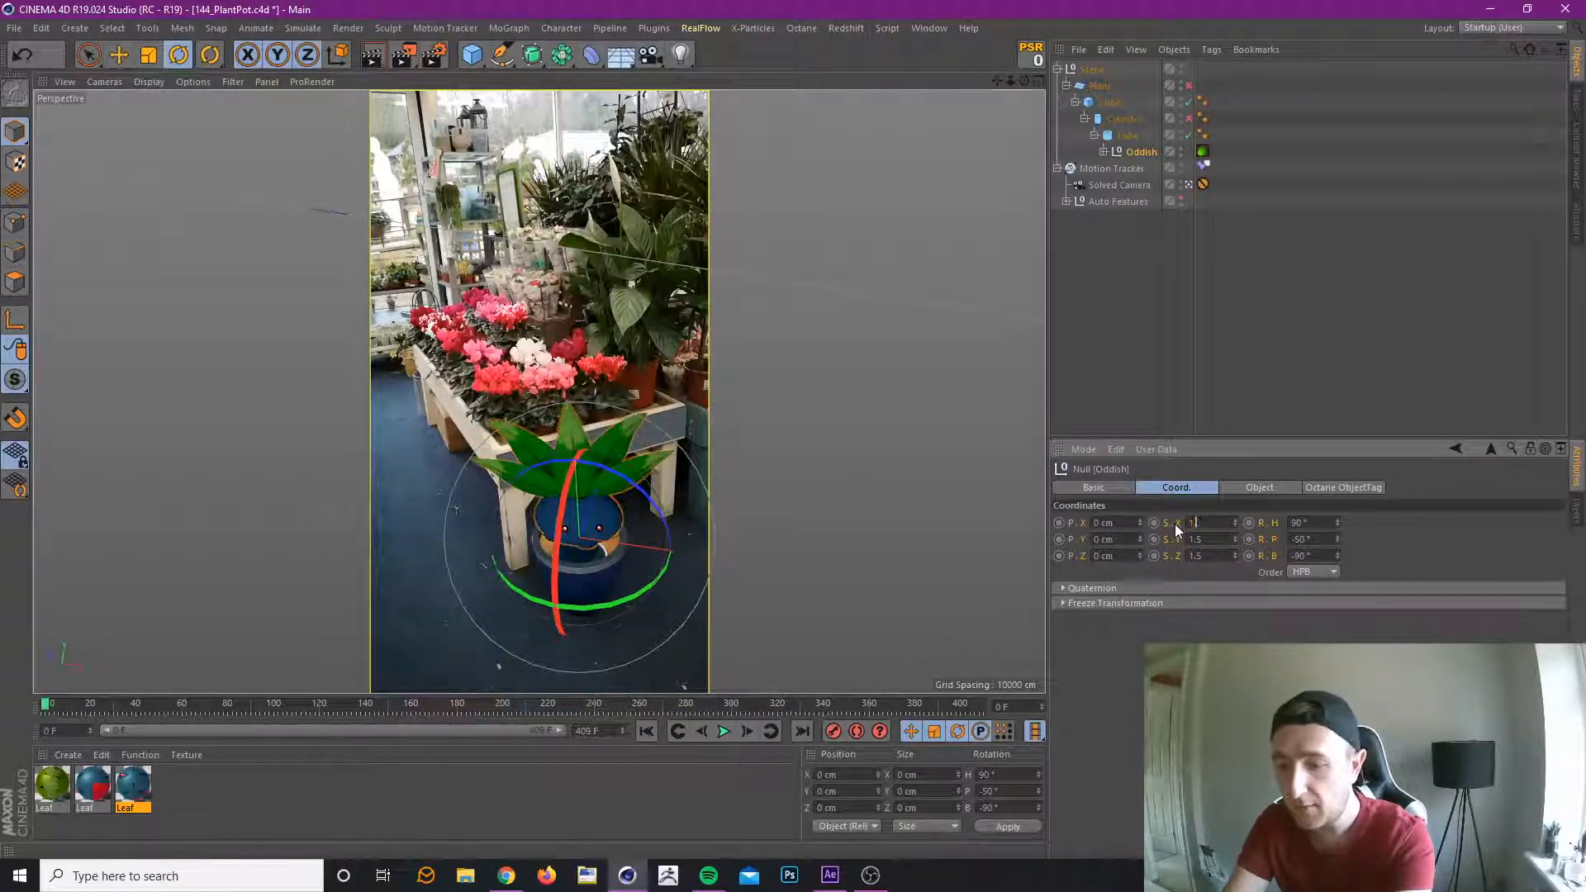
key(Return)
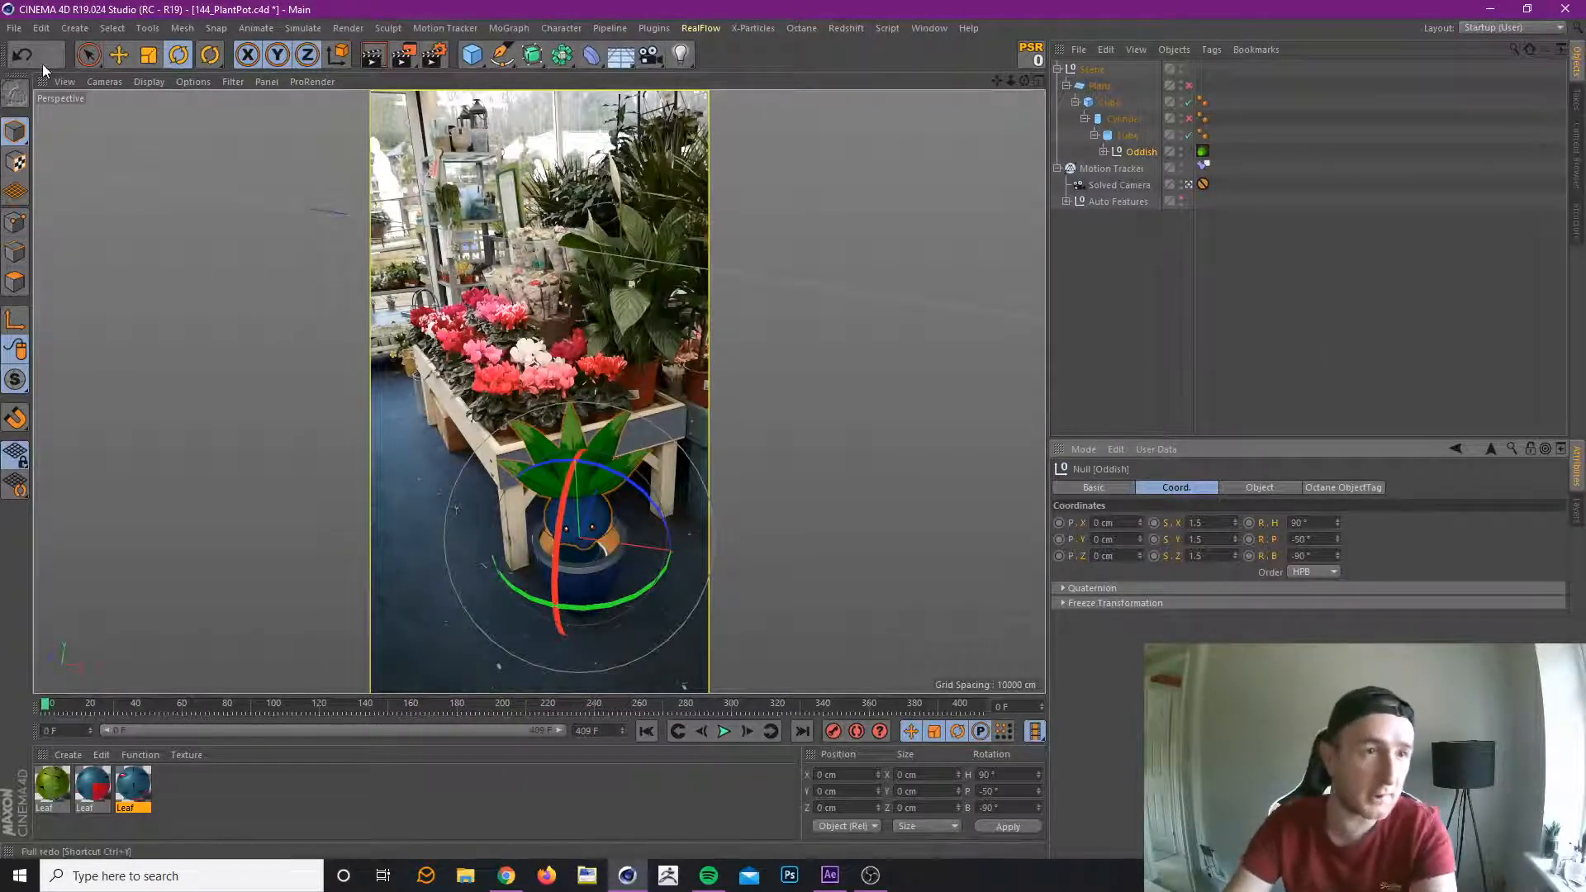
Lower Oddish into the pot to a Z position of about 71.3 cm and deselect it.
click(88, 55)
drag(557, 429, 588, 462)
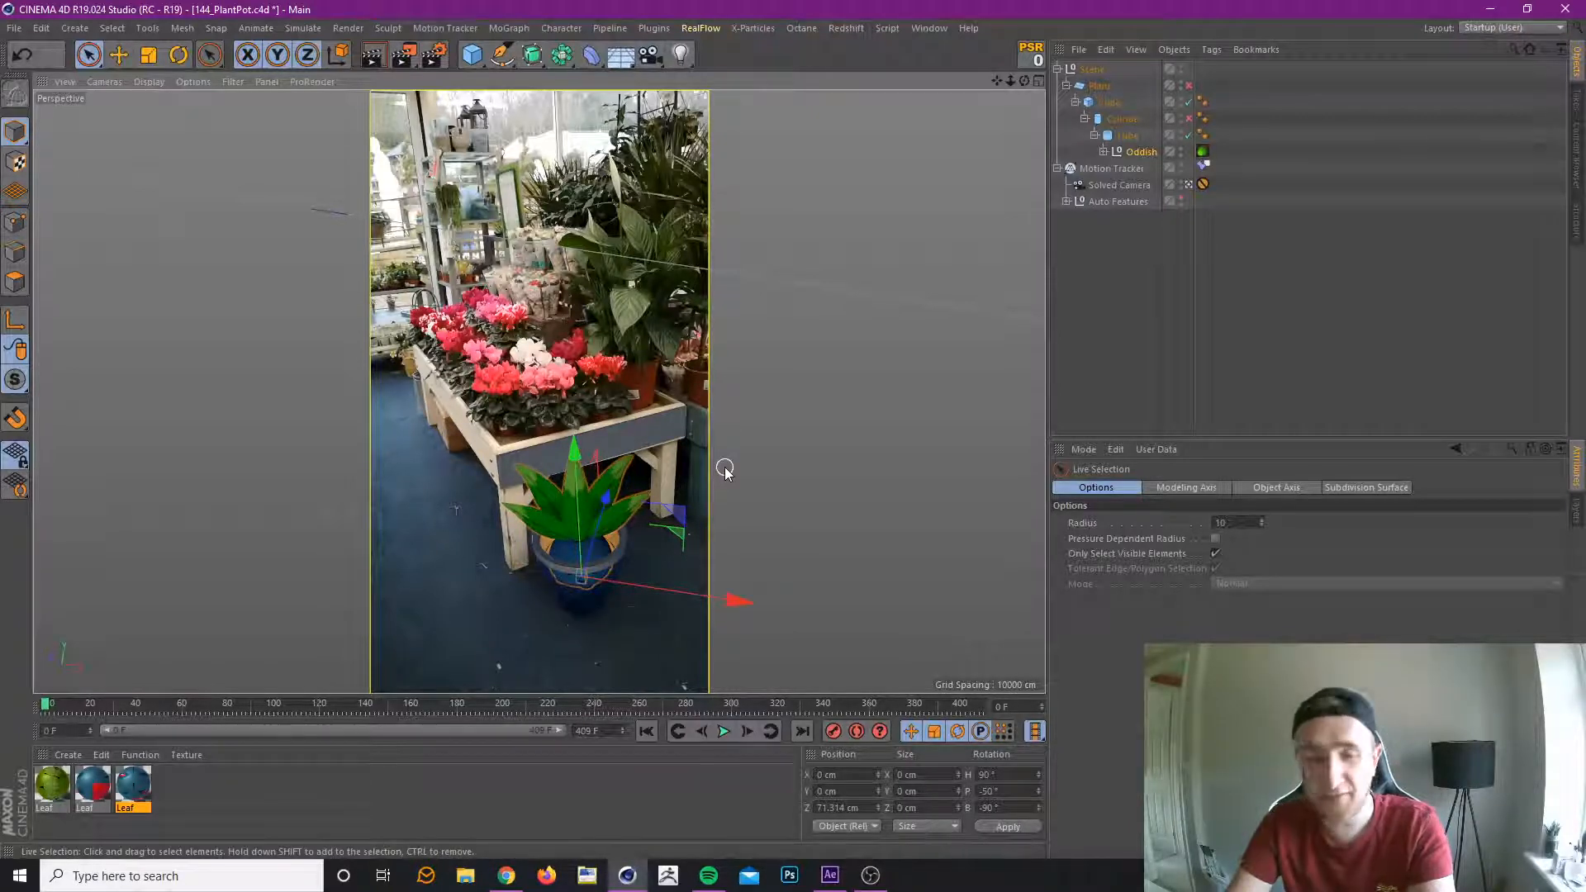
click(1297, 323)
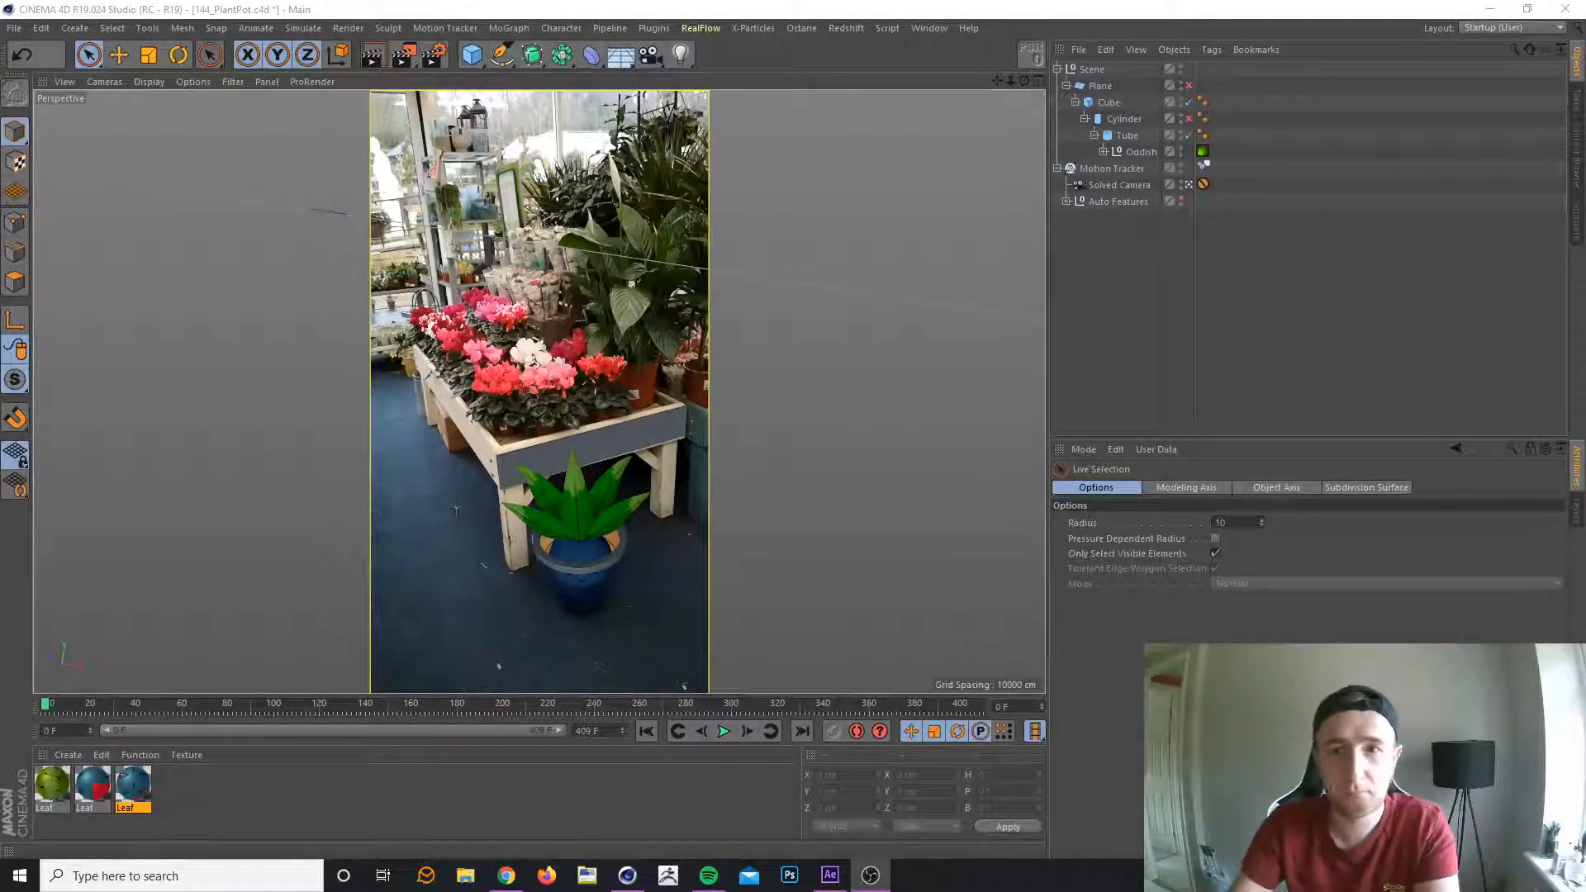
Move Oddish out of the Tube to sit directly under the Cylinder, and duplicate the Tube.
click(1127, 136)
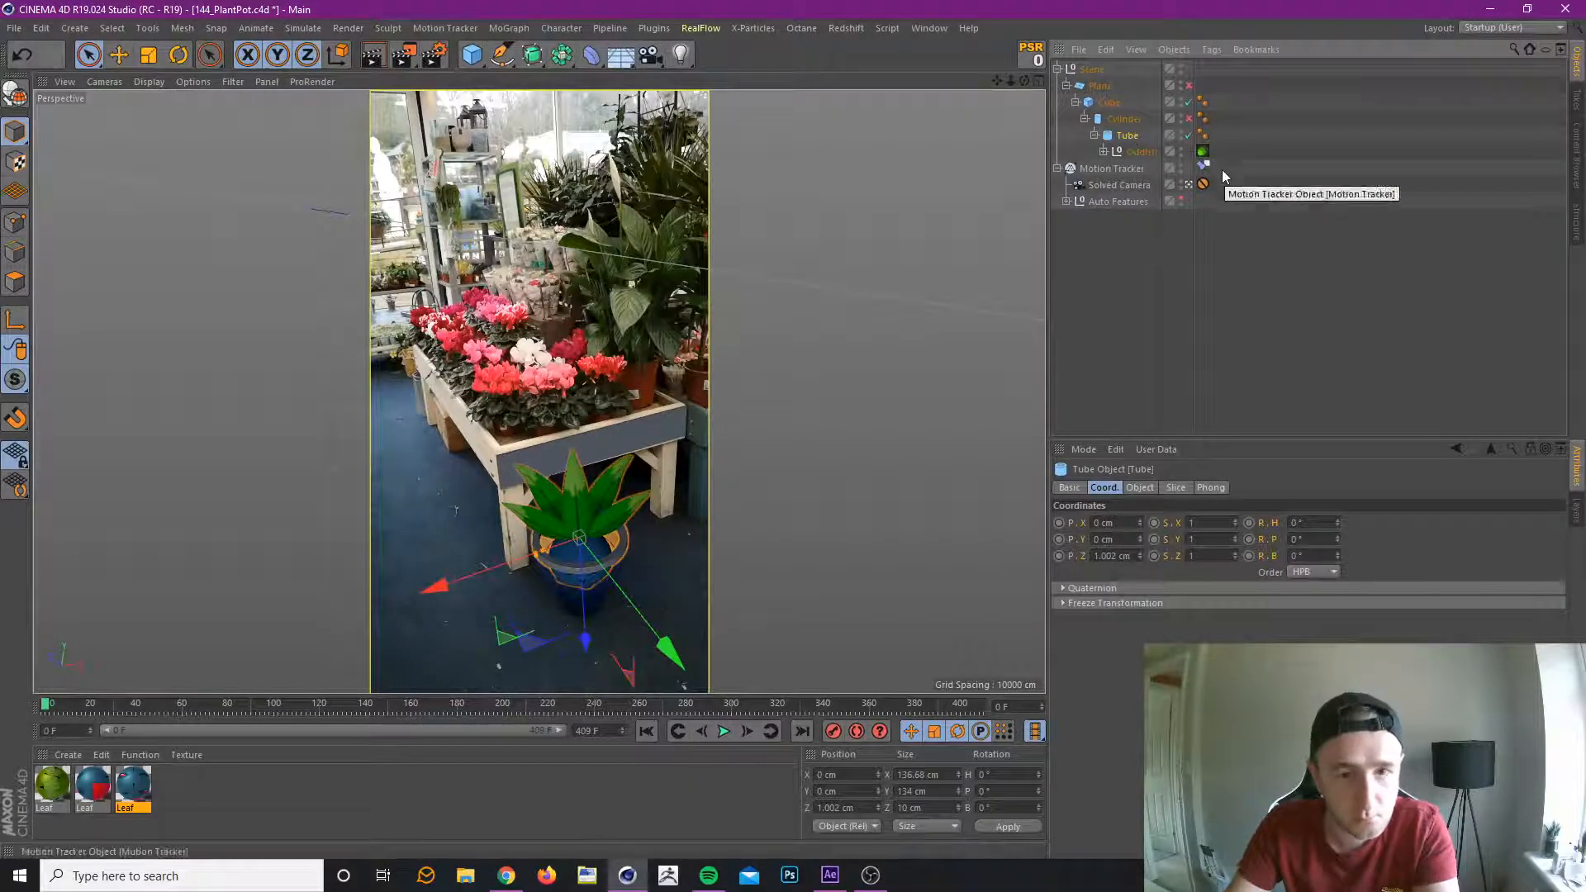
click(1140, 153)
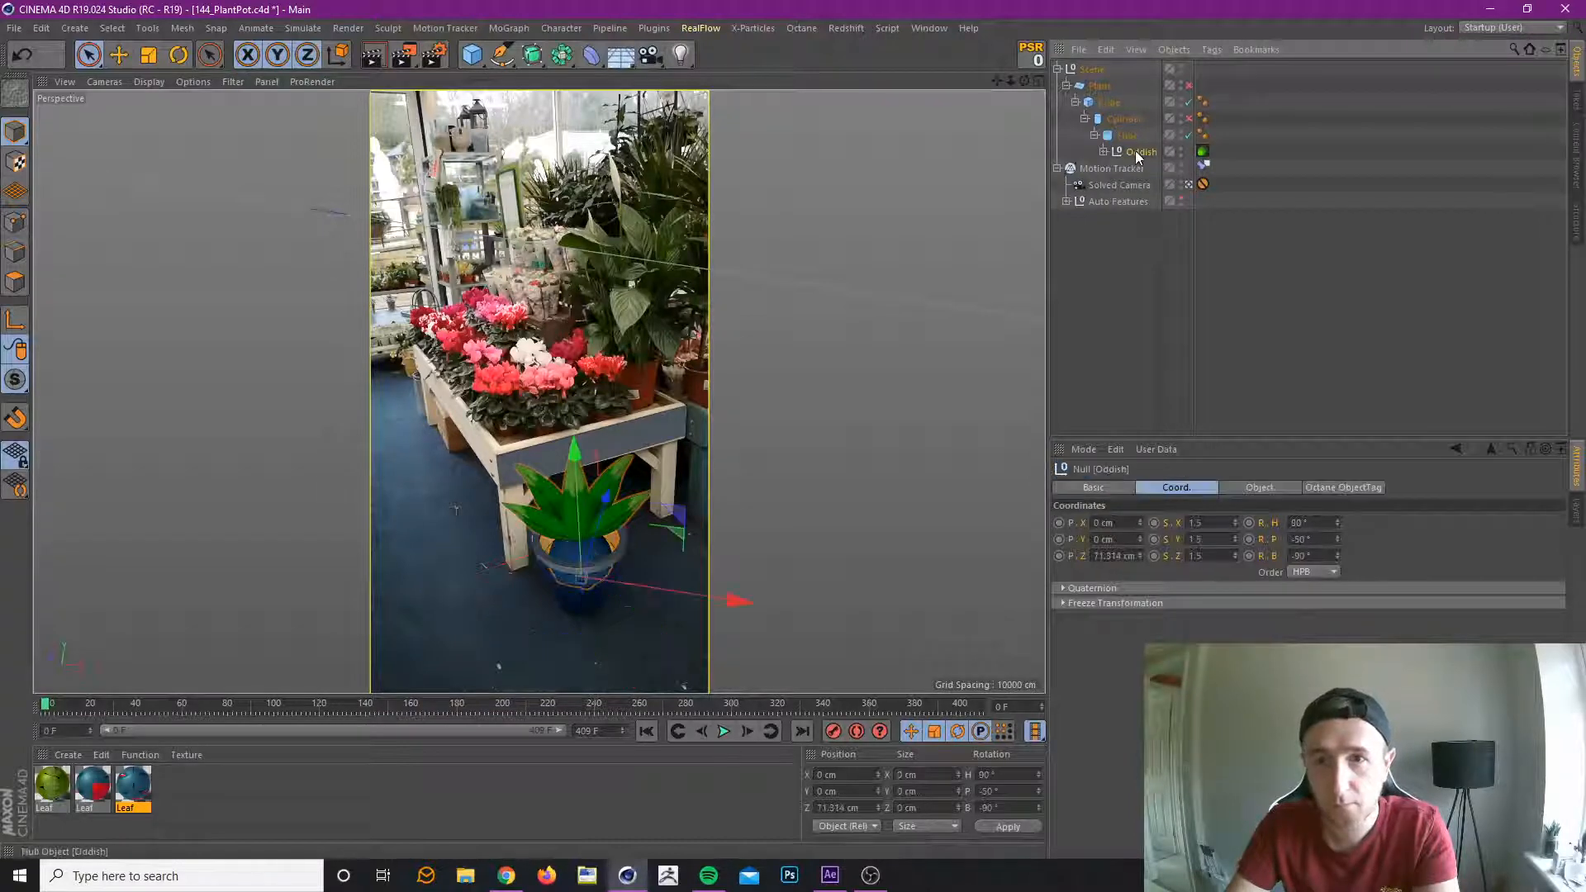
mouse_move(1139, 156)
mouse_down()
mouse_move(1129, 121)
mouse_move(1123, 146)
mouse_up()
click(1134, 155)
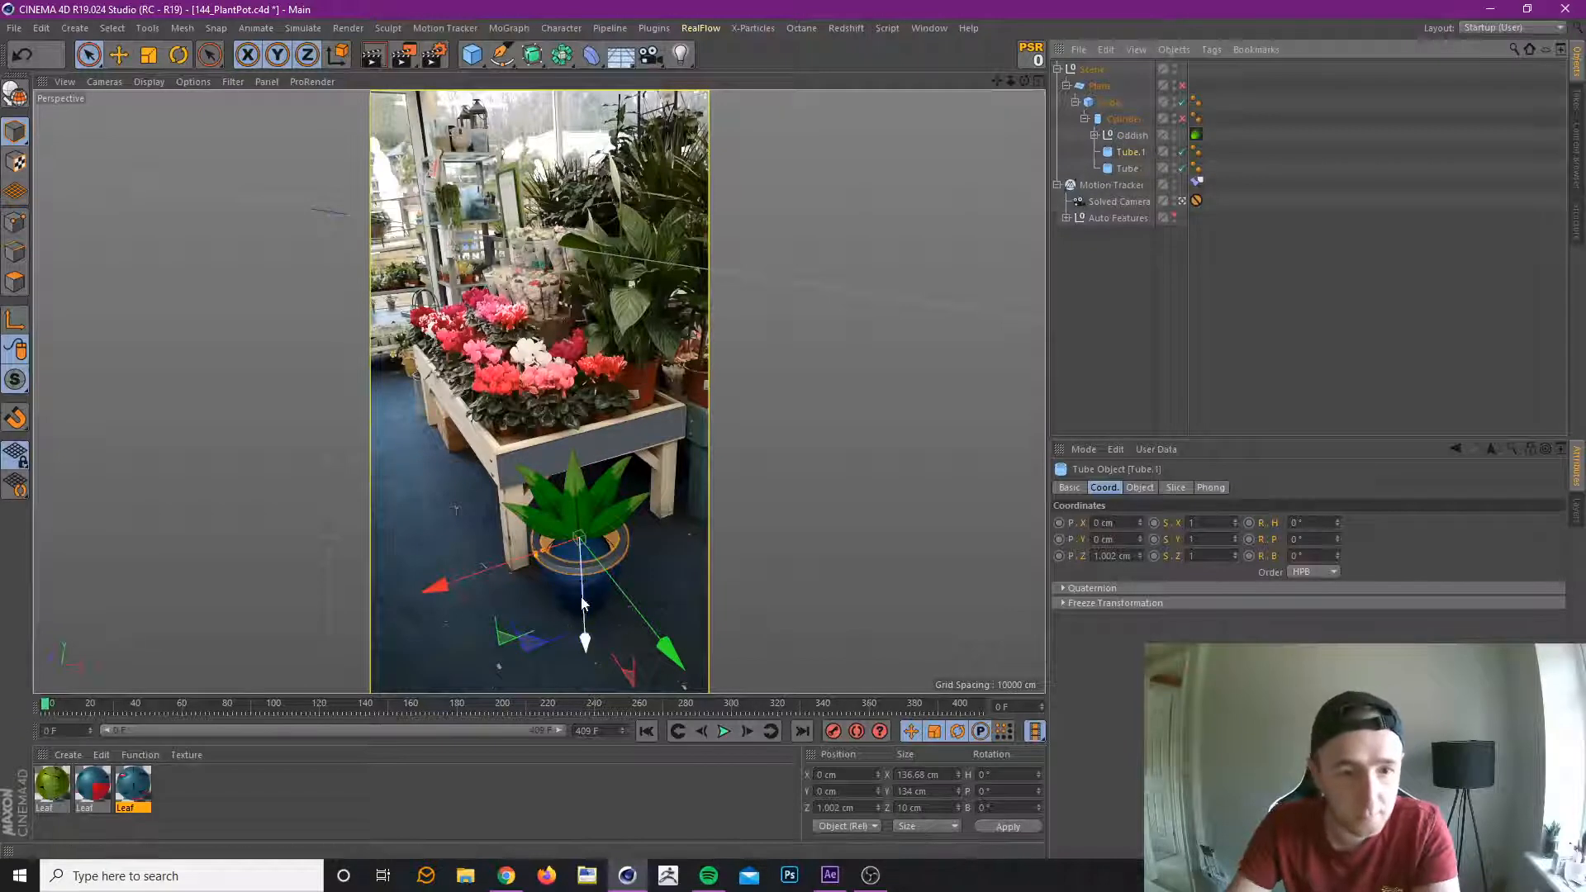
Increase the duplicate tube's height to 103 cm and lower it to a Z position of about 52.1 cm over the pot body.
click(1139, 488)
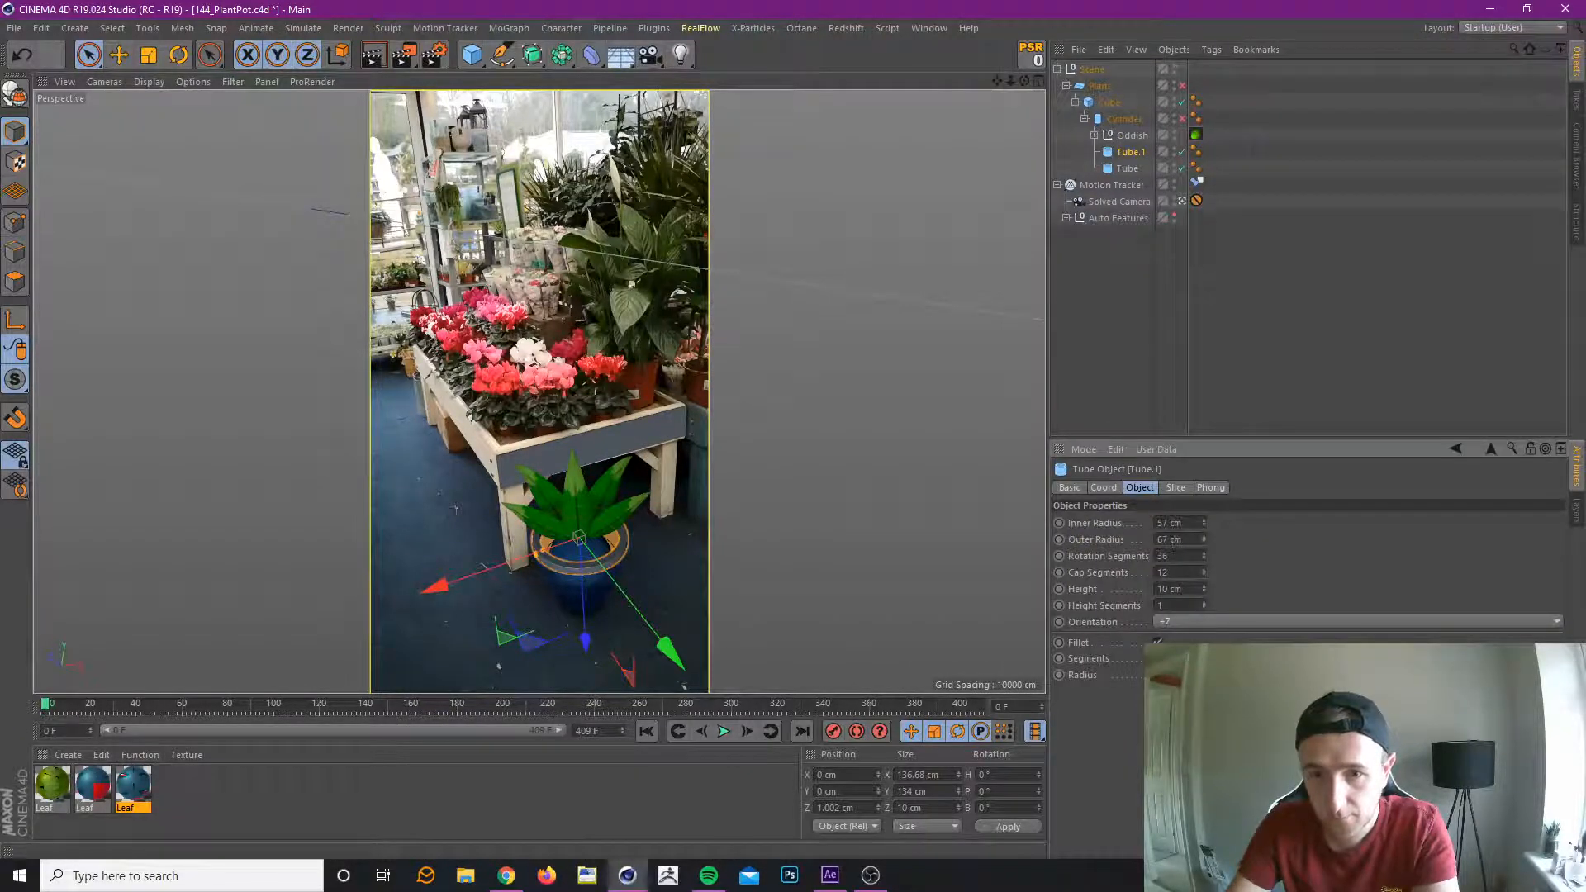
drag(1205, 589, 1204, 522)
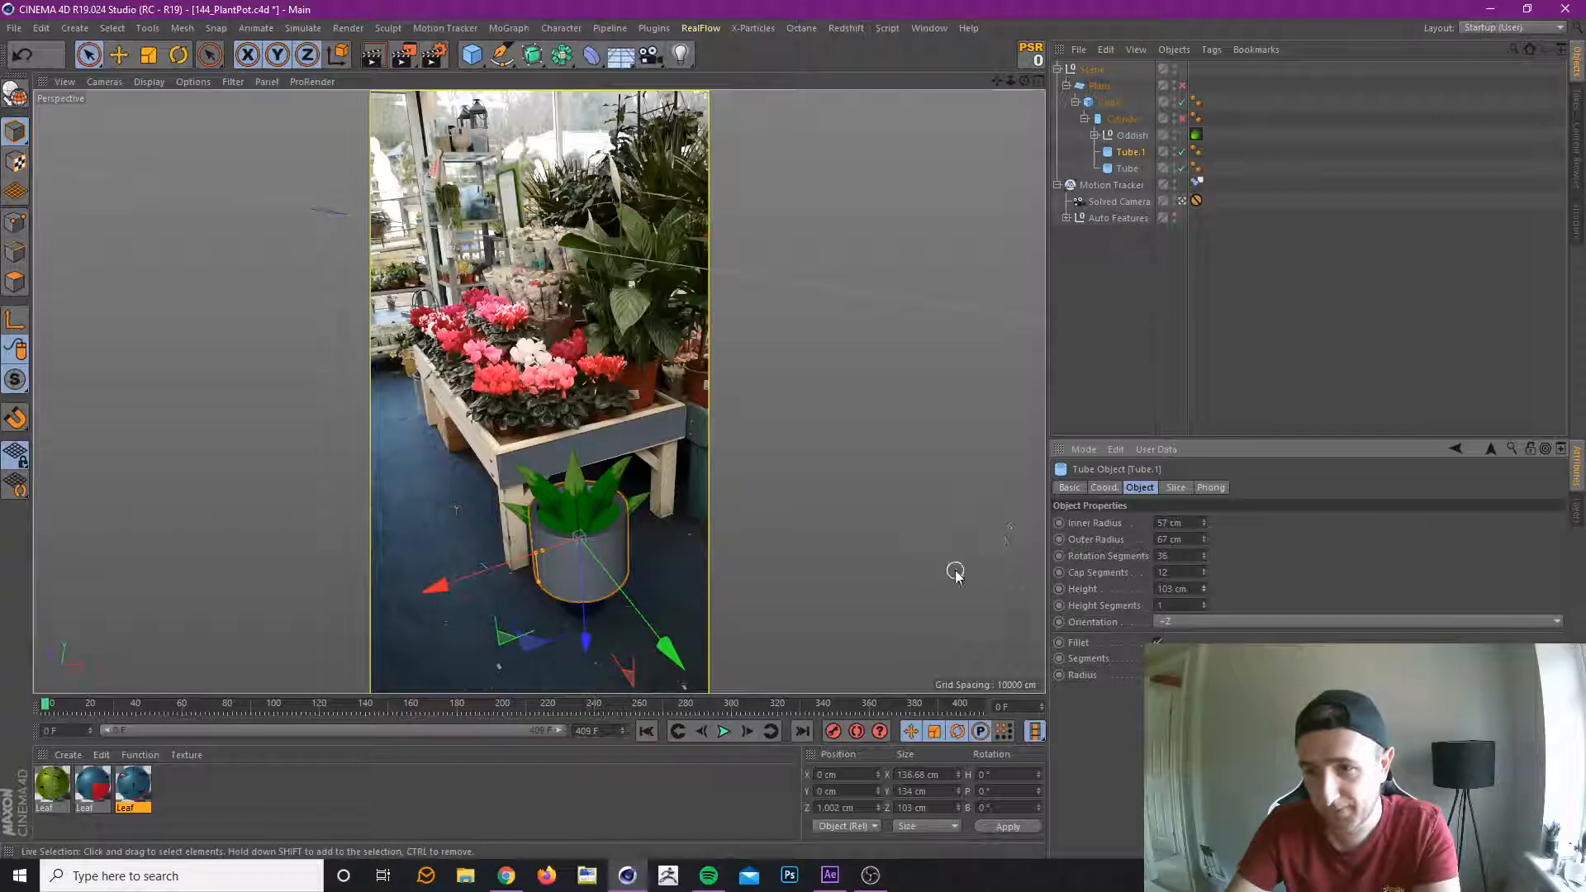
mouse_move(585, 644)
mouse_down()
mouse_move(590, 696)
mouse_move(597, 669)
mouse_up()
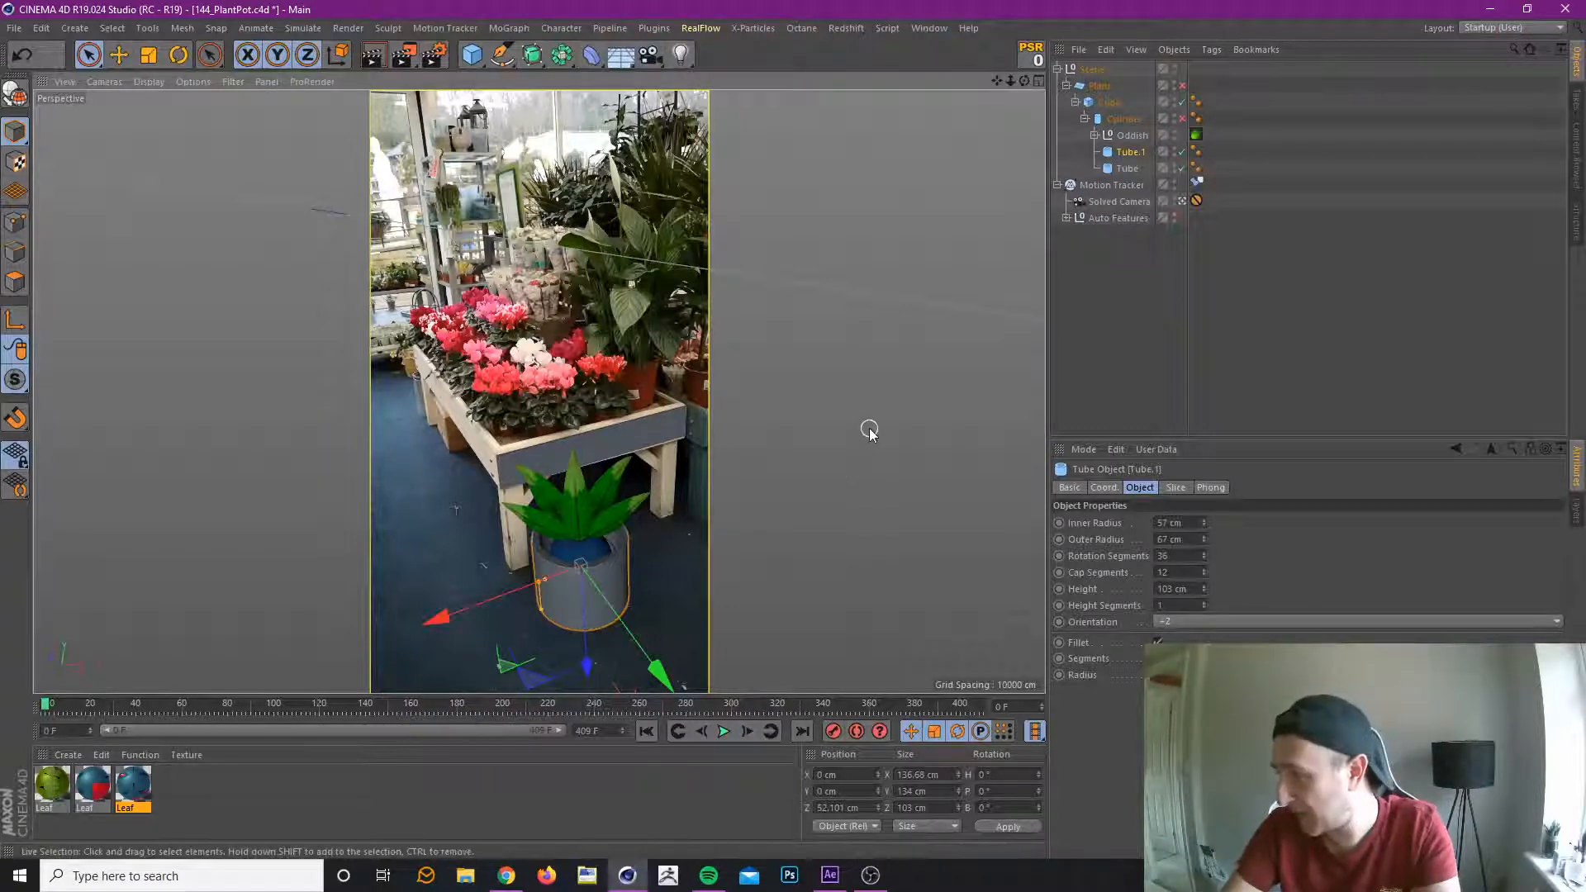
click(1308, 332)
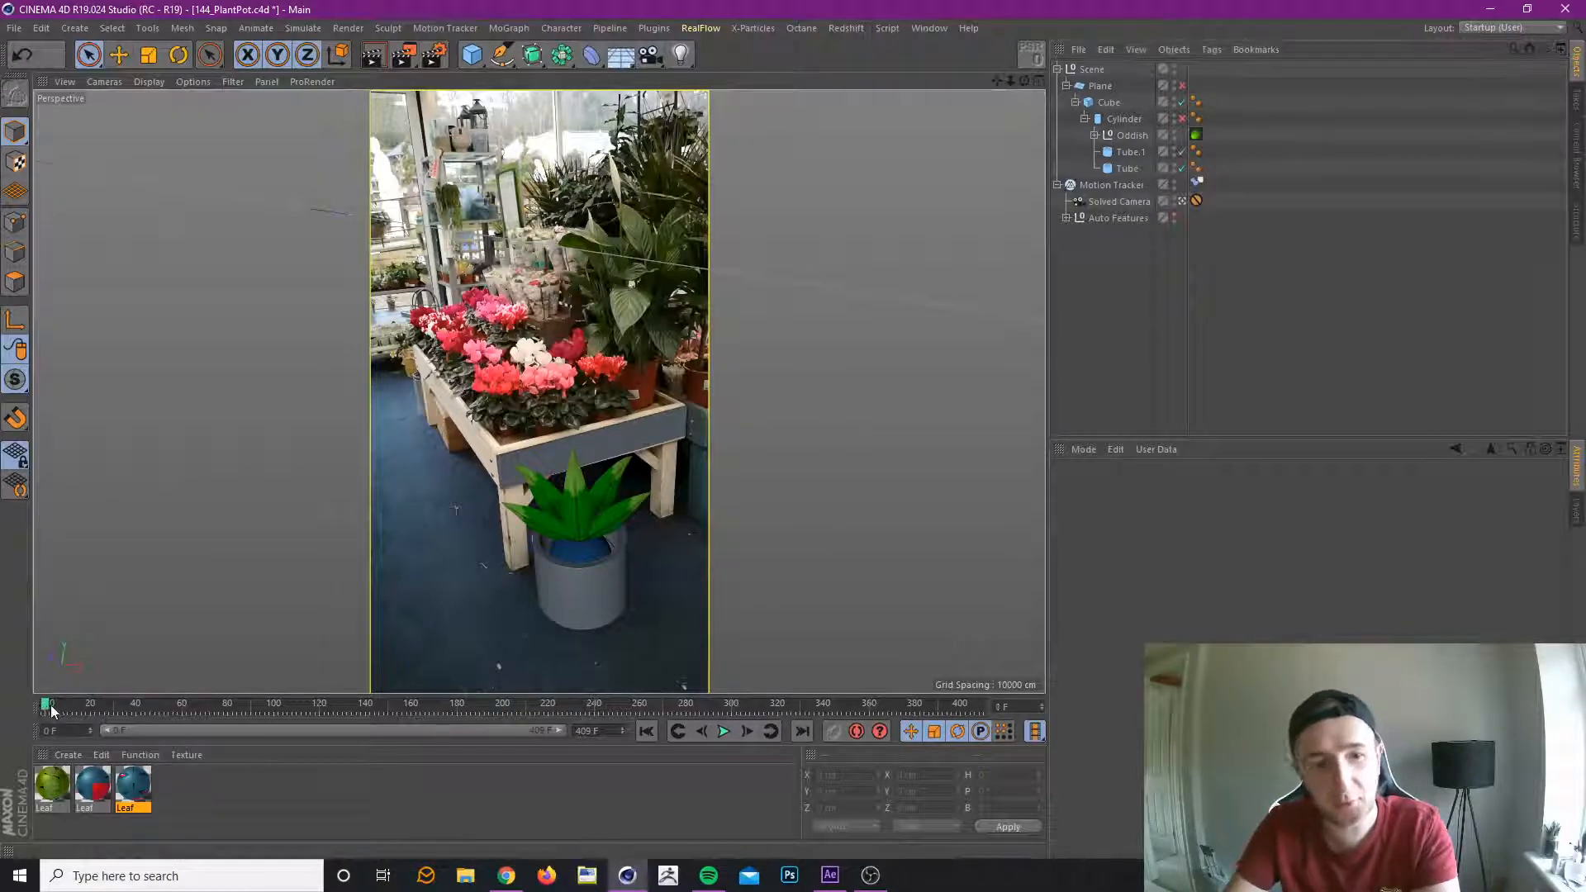
Check the start of the timeline at frame 0 and lower Oddish slightly to a Z position of about 72.8 cm.
mouse_move(47, 709)
mouse_down()
mouse_move(348, 724)
mouse_move(41, 714)
mouse_up()
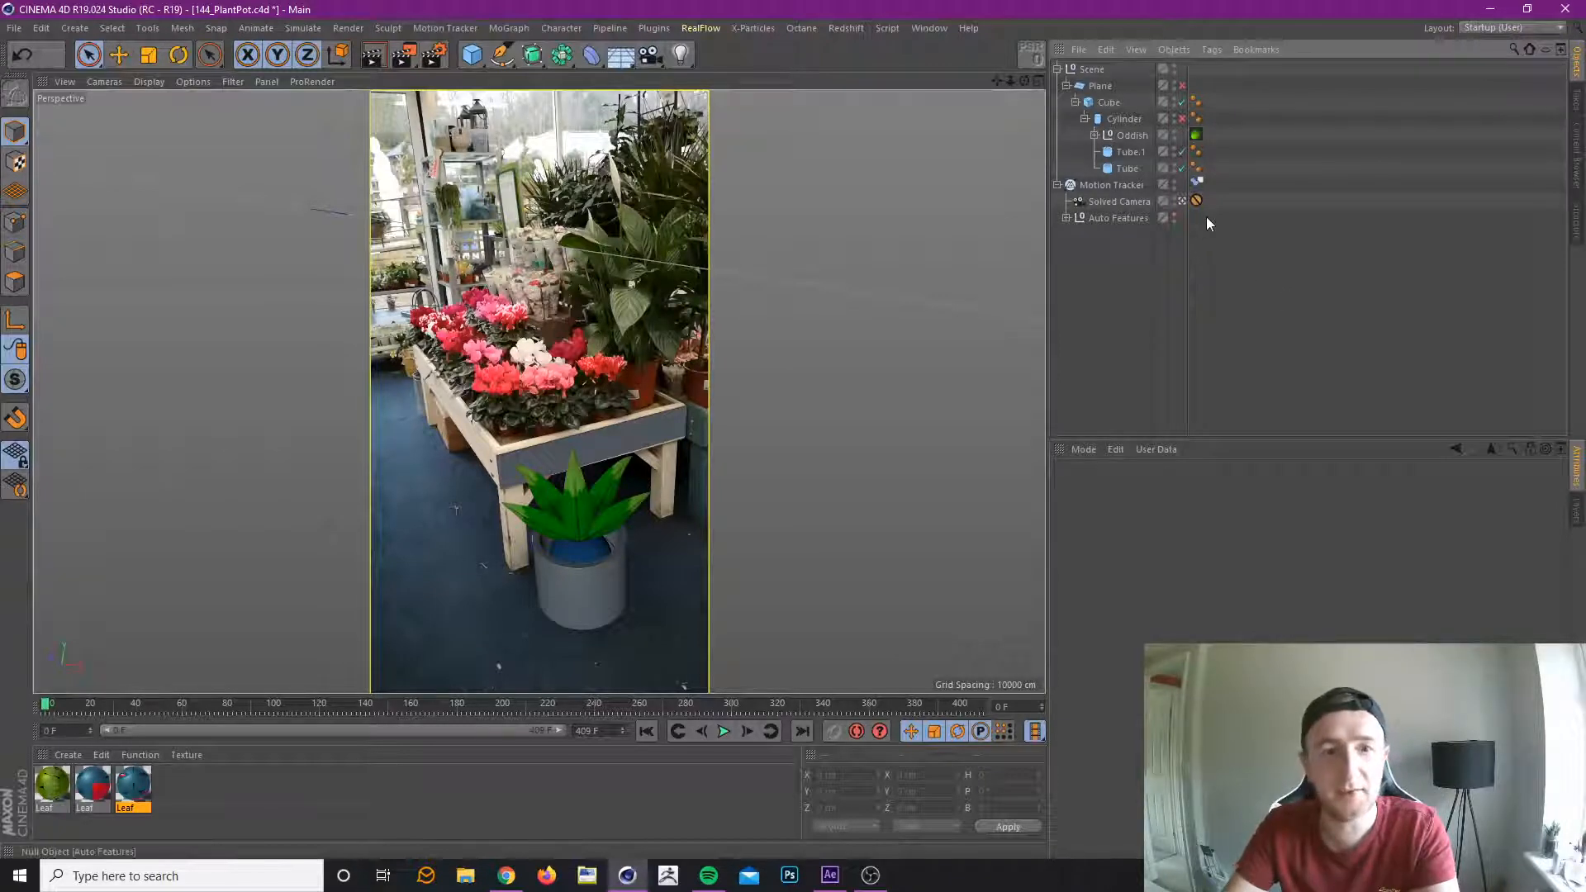
click(1140, 135)
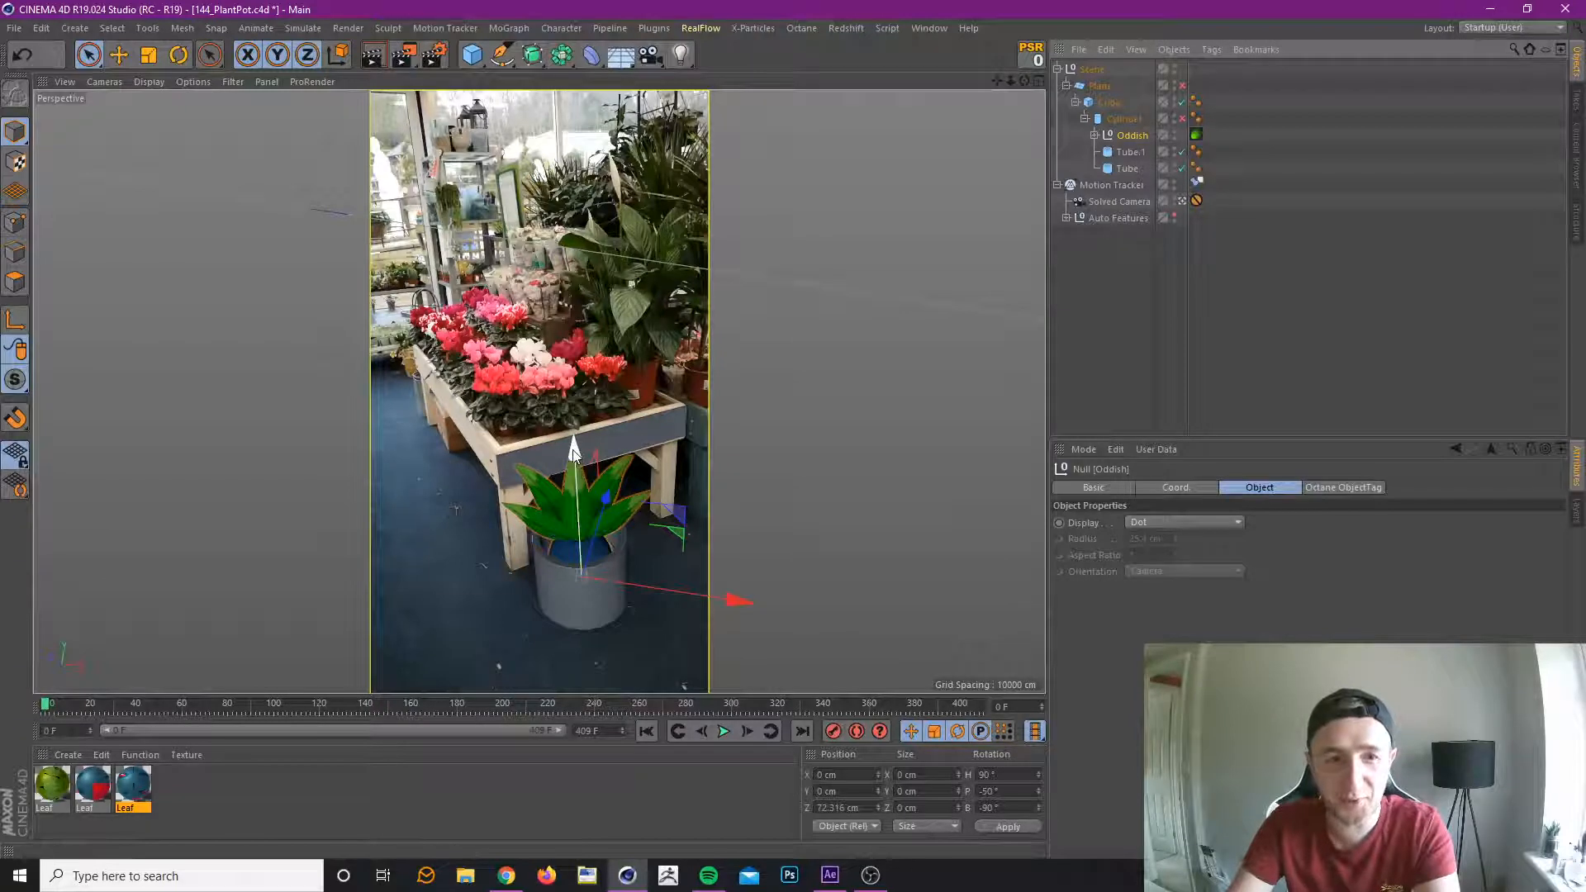
drag(574, 450, 576, 456)
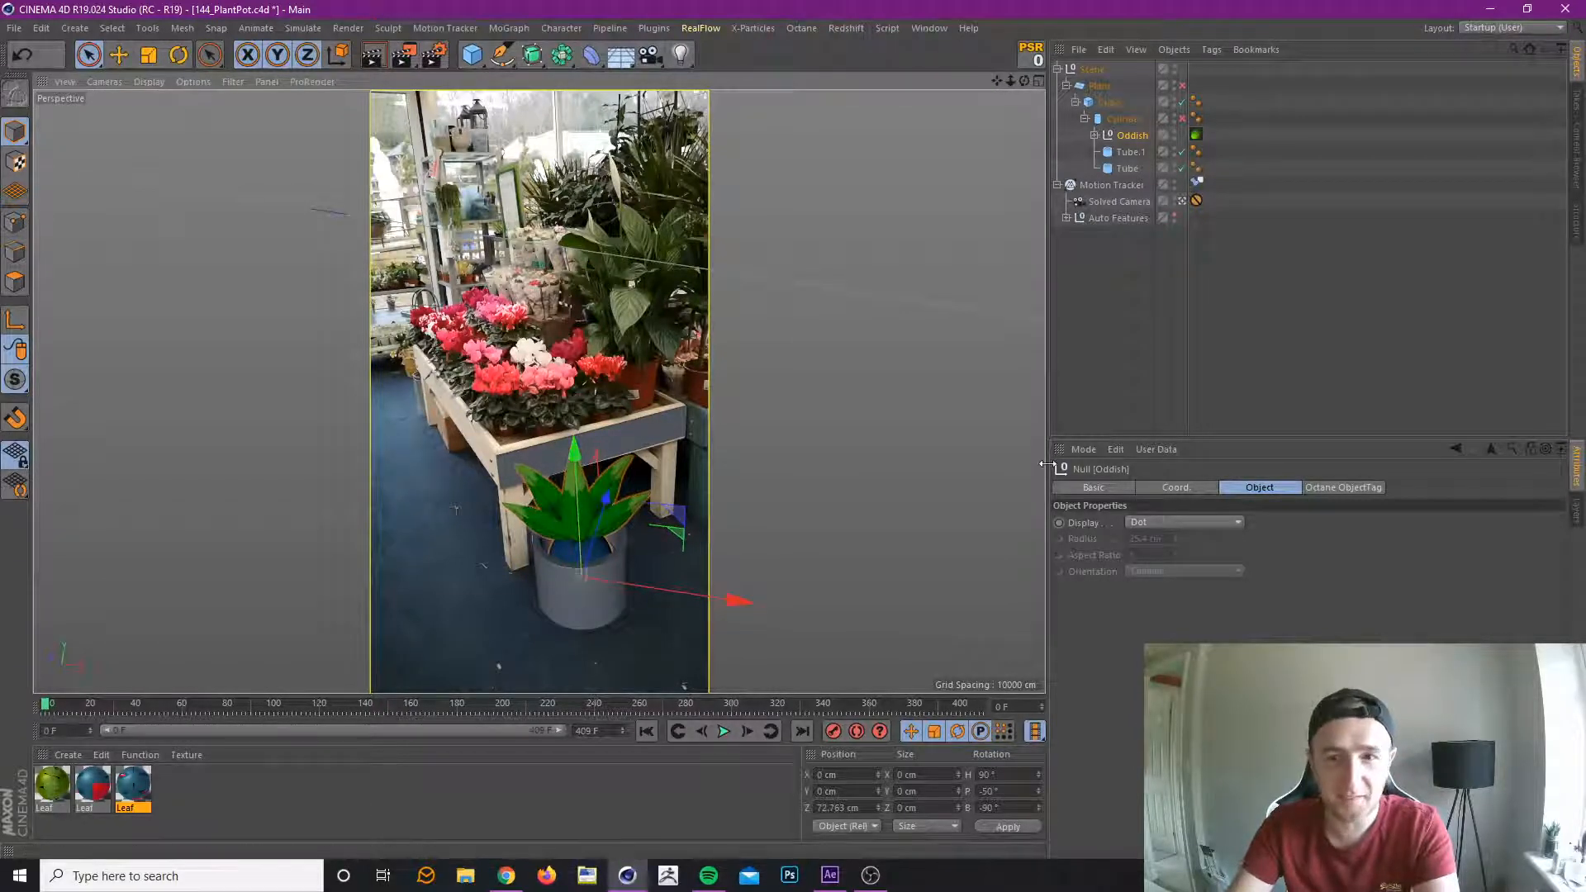
Expand Oddish's hierarchy to review its controller nulls and tags, and collapse it again.
click(1095, 134)
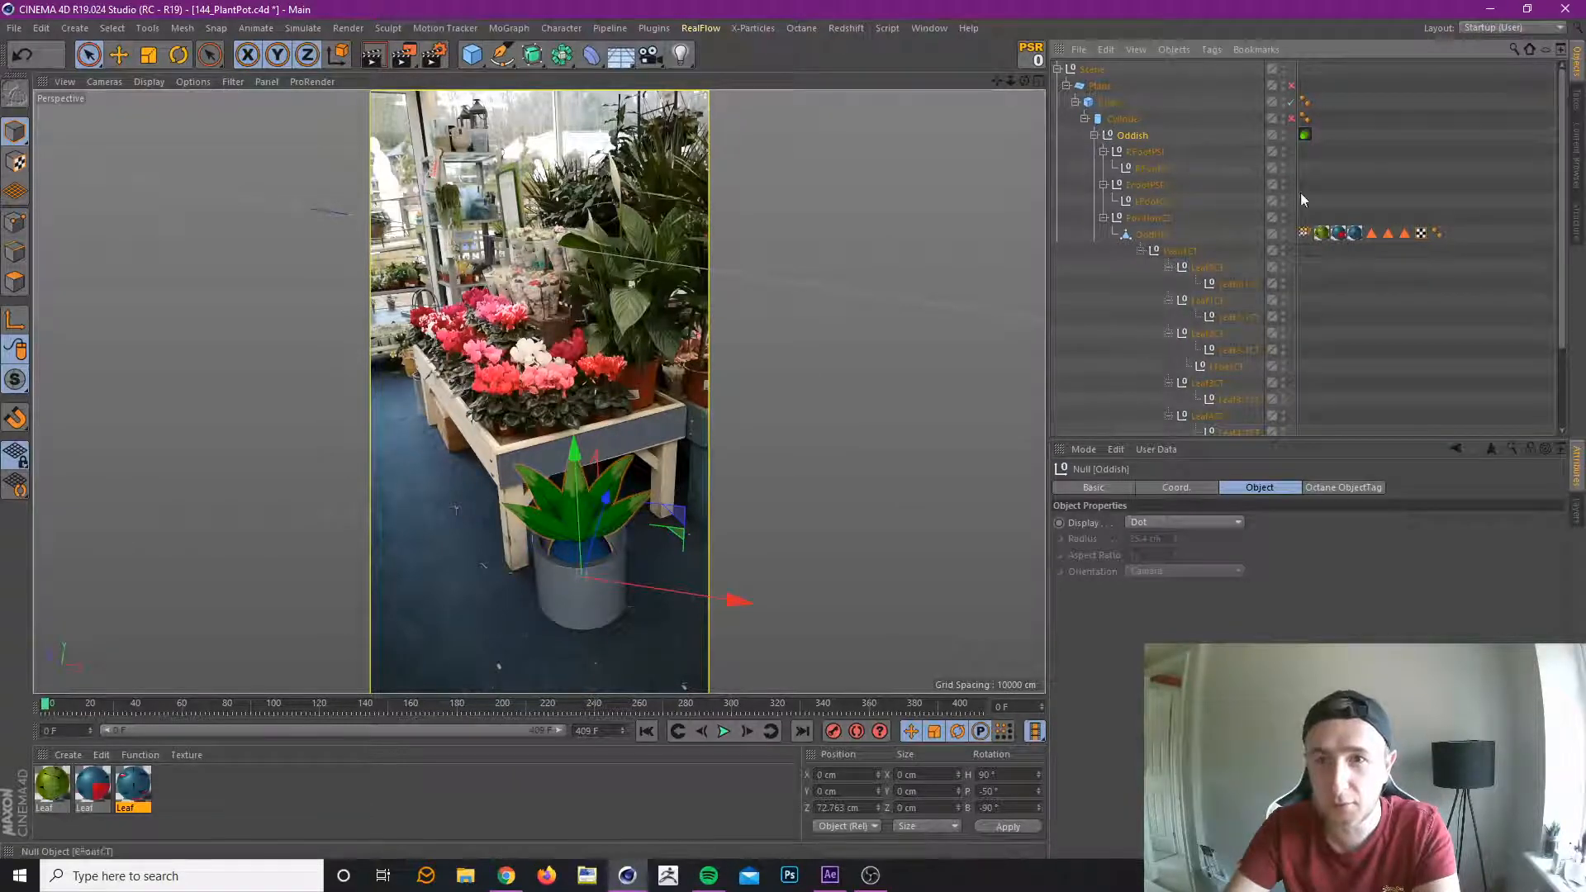
scroll(1431, 316, down, 2)
scroll(1458, 297, up, 2)
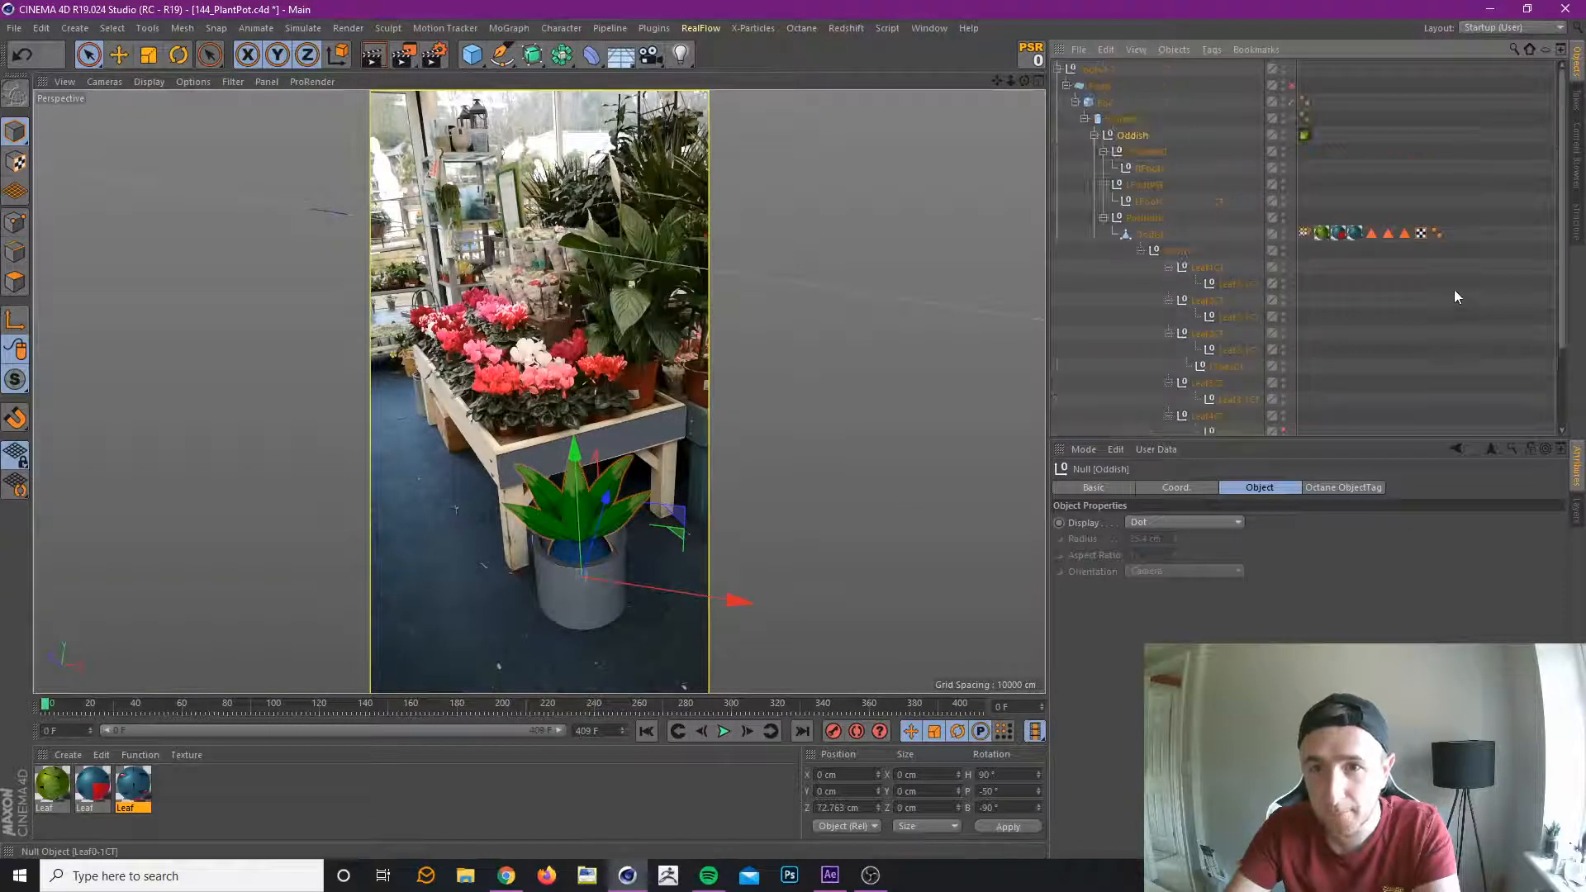
click(1095, 135)
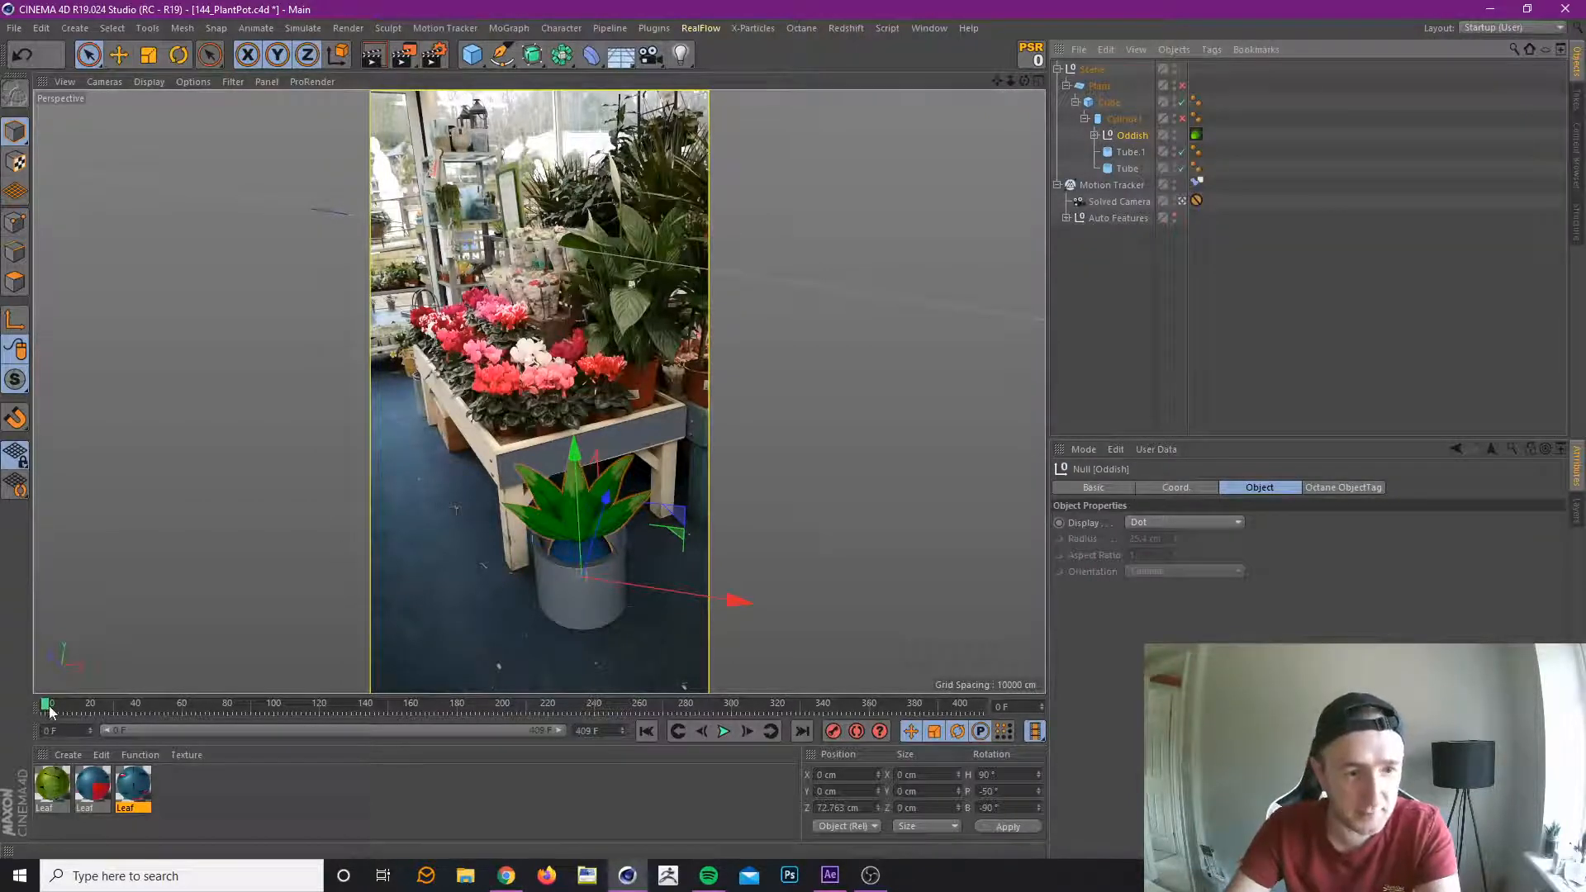
Scrub the timeline to plan Oddish's movement against the footage and return to frame 0.
mouse_move(46, 704)
mouse_down()
mouse_move(176, 706)
mouse_move(33, 722)
mouse_move(78, 705)
mouse_move(33, 725)
mouse_up()
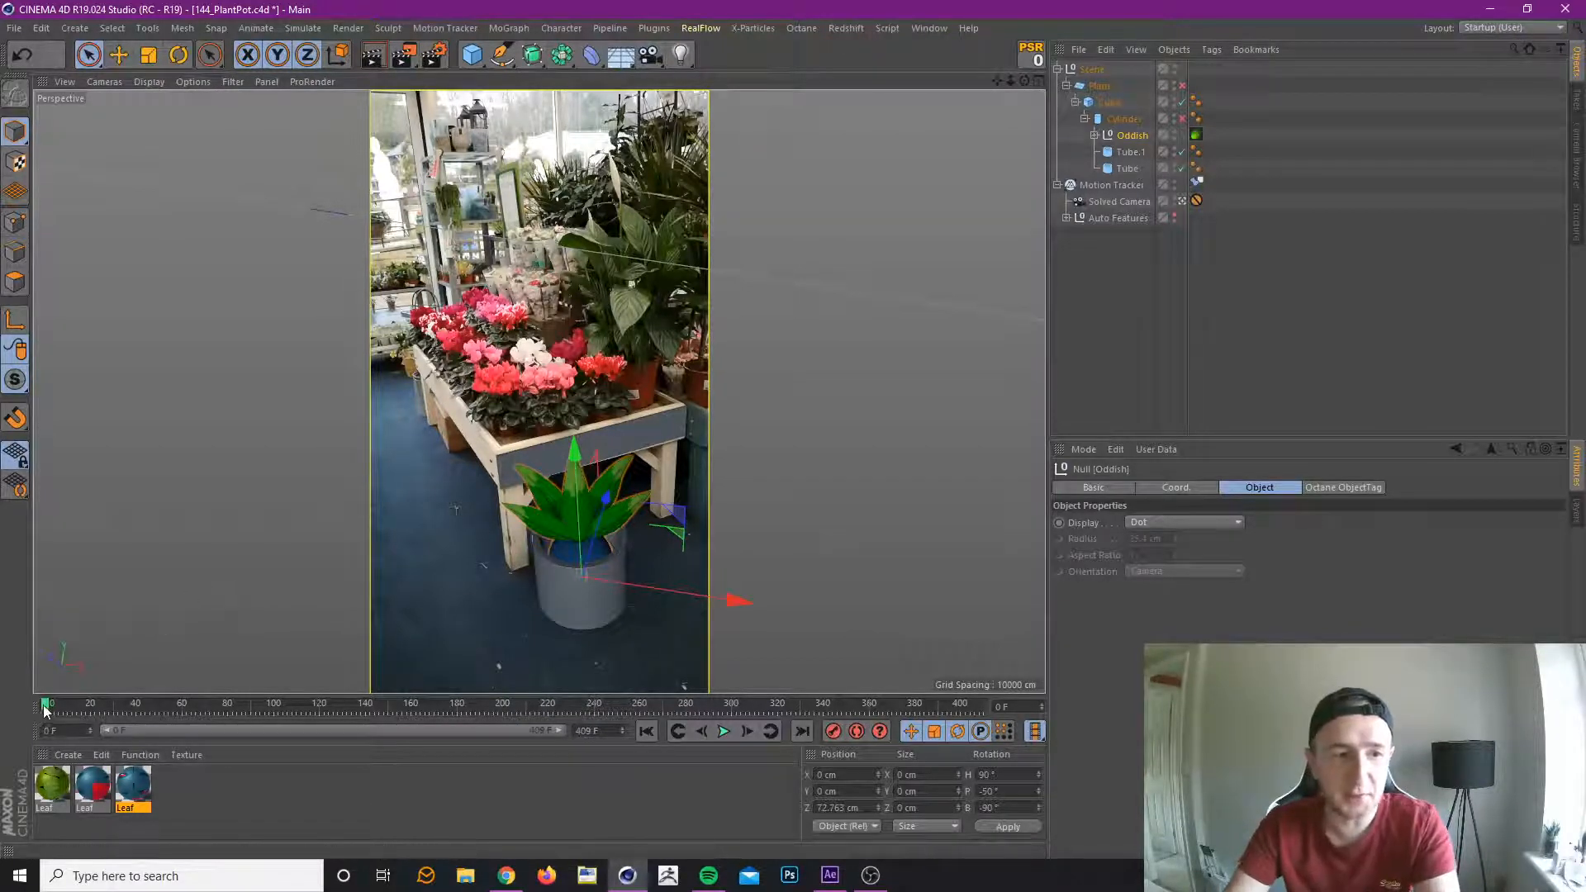
drag(46, 706, 40, 706)
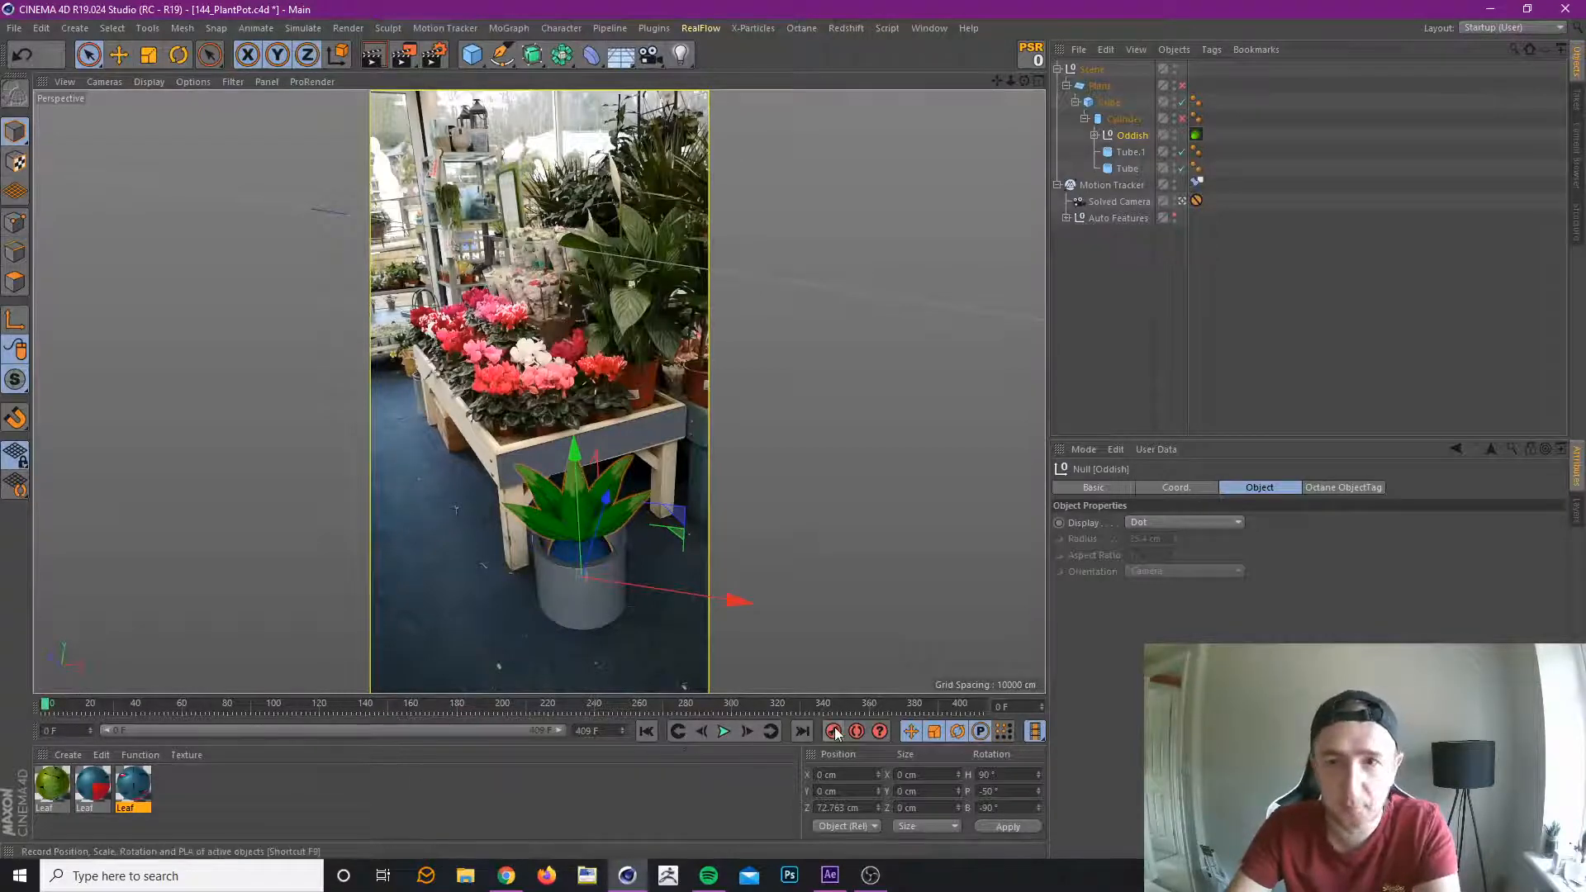
Raise Oddish out of the pot at frame 98 to a Z position of about 35.1 cm and check frame 56.
drag(47, 707, 271, 711)
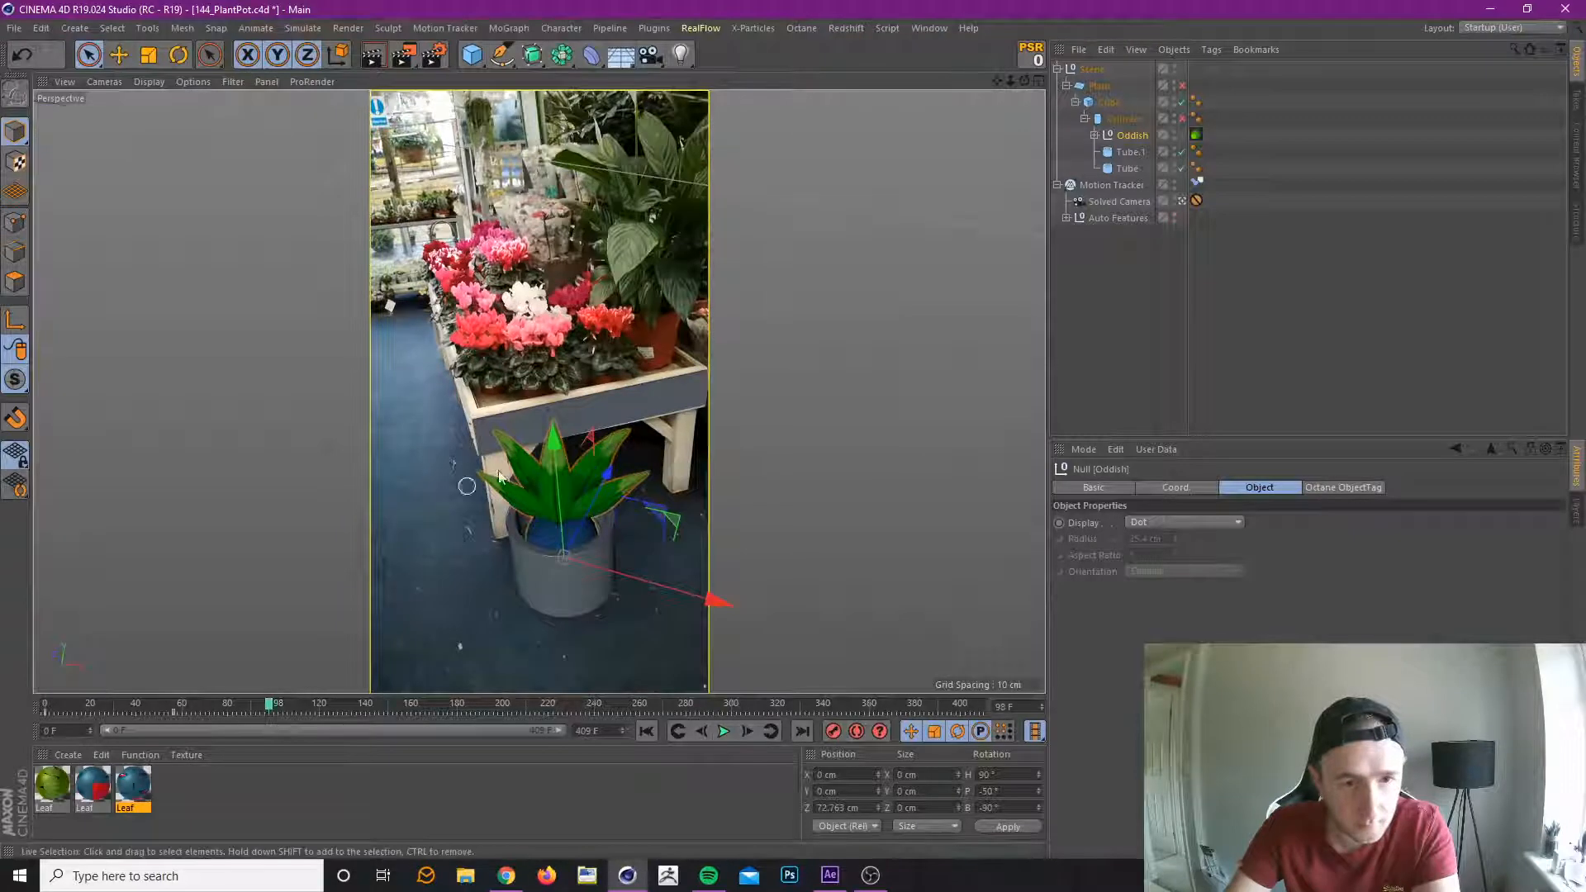
drag(554, 445, 560, 418)
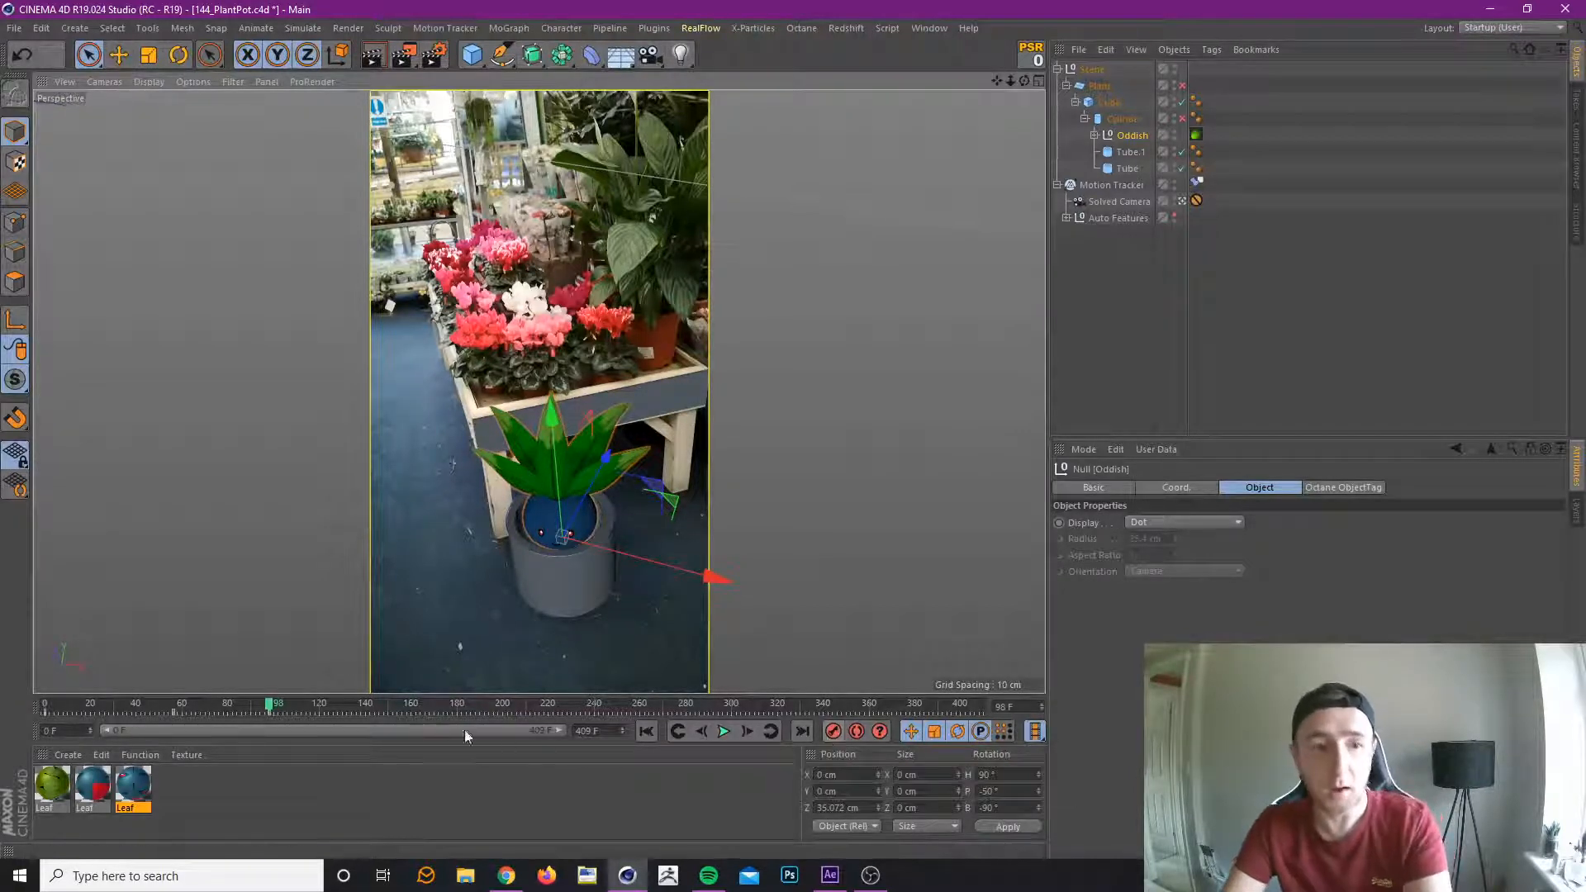
drag(265, 702, 172, 716)
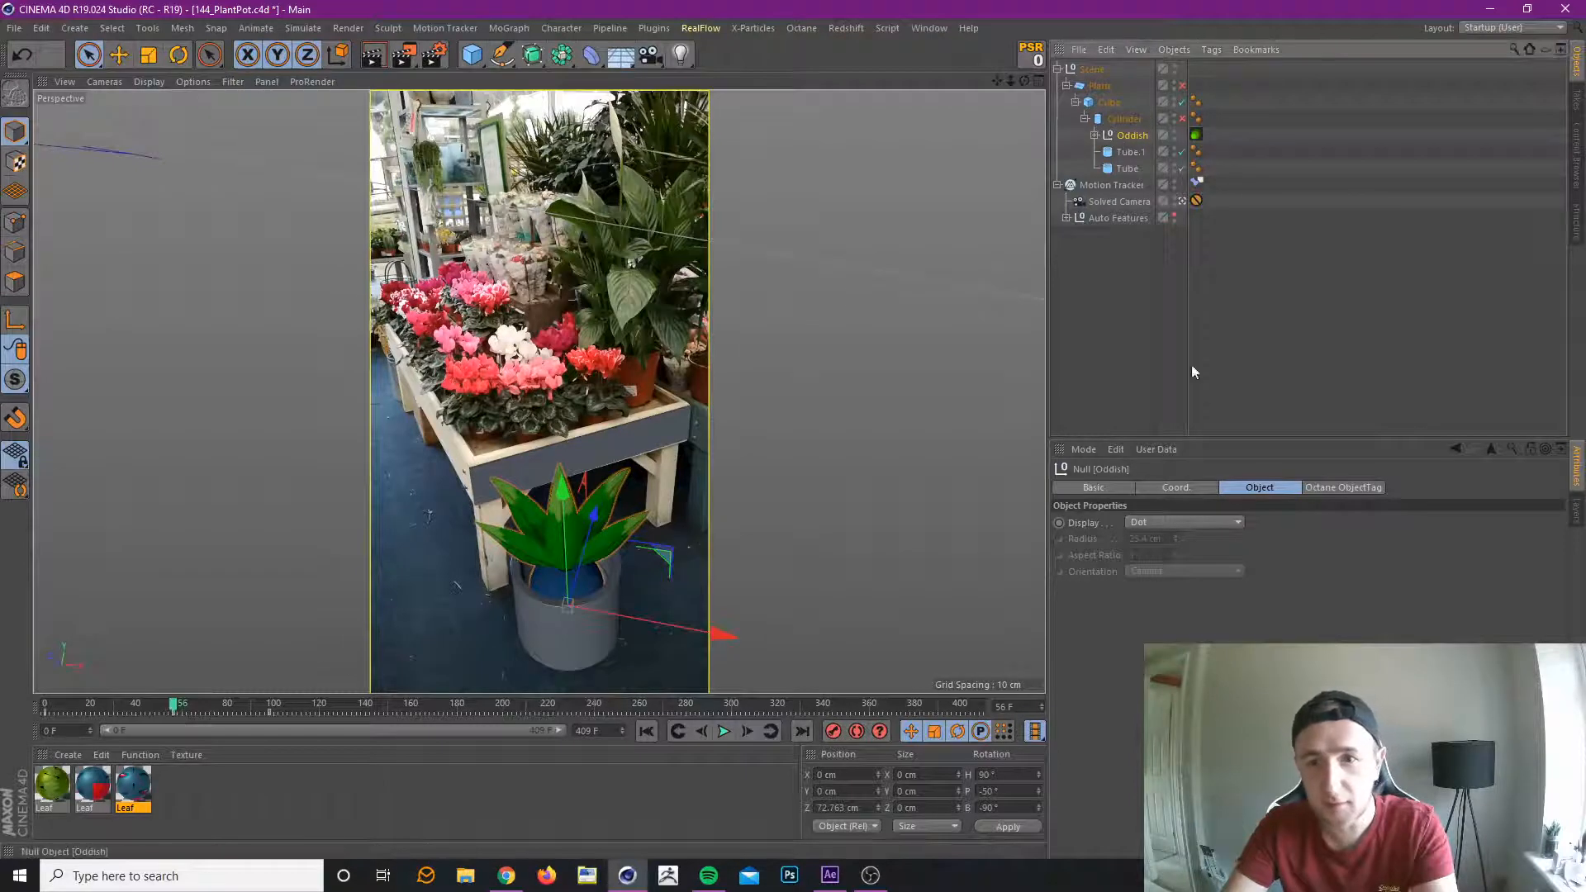
Delete the heading and pitch rotation keyframes from Oddish's coordinates at frame 56.
click(1189, 491)
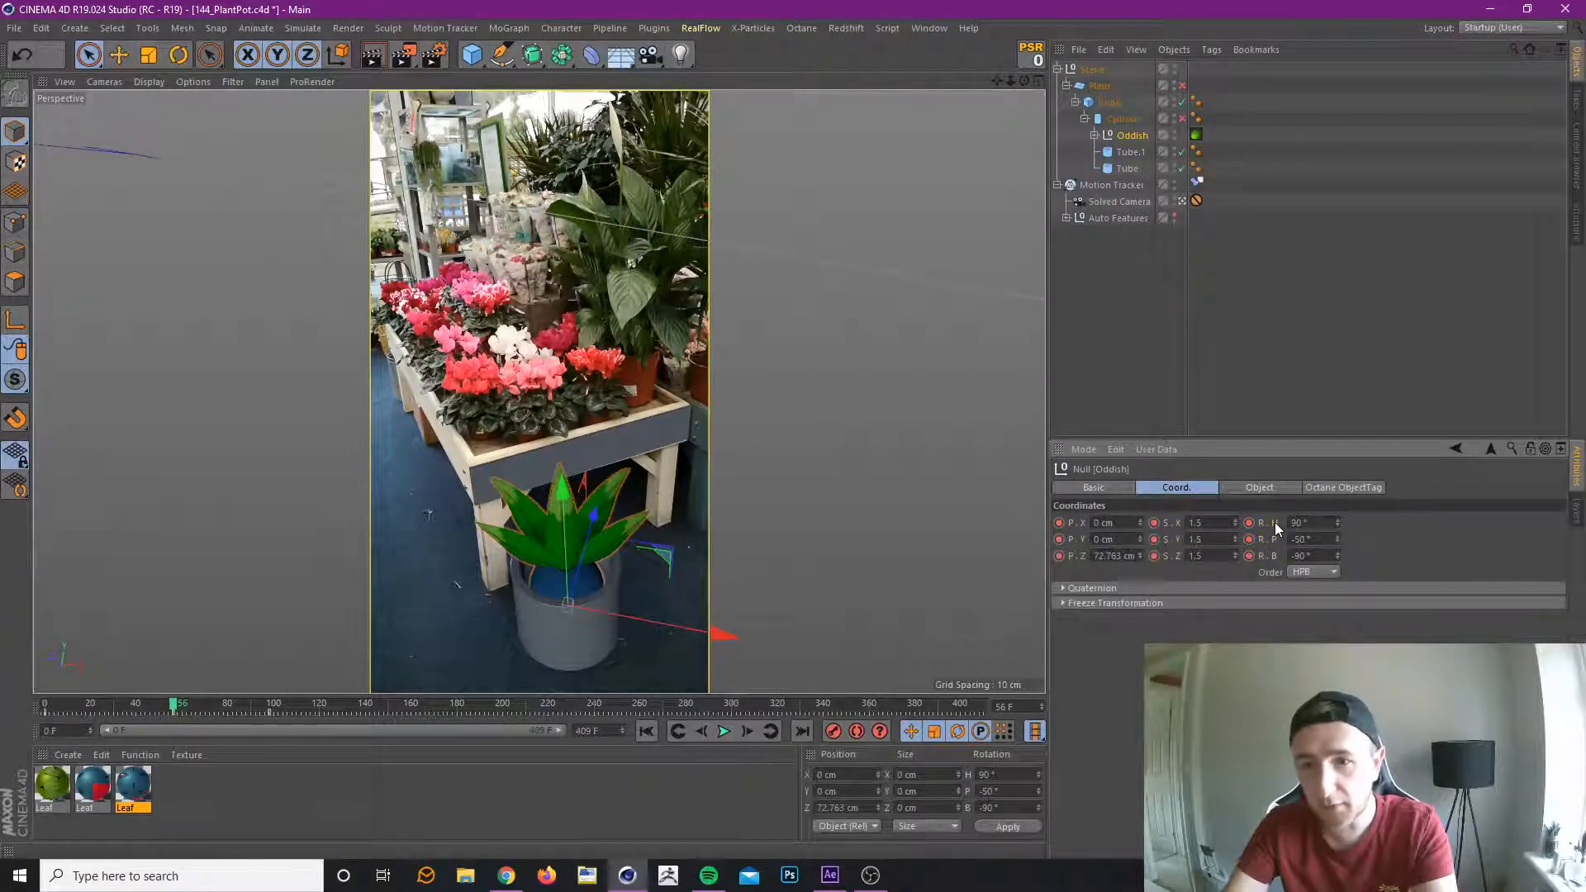
right_click(1275, 522)
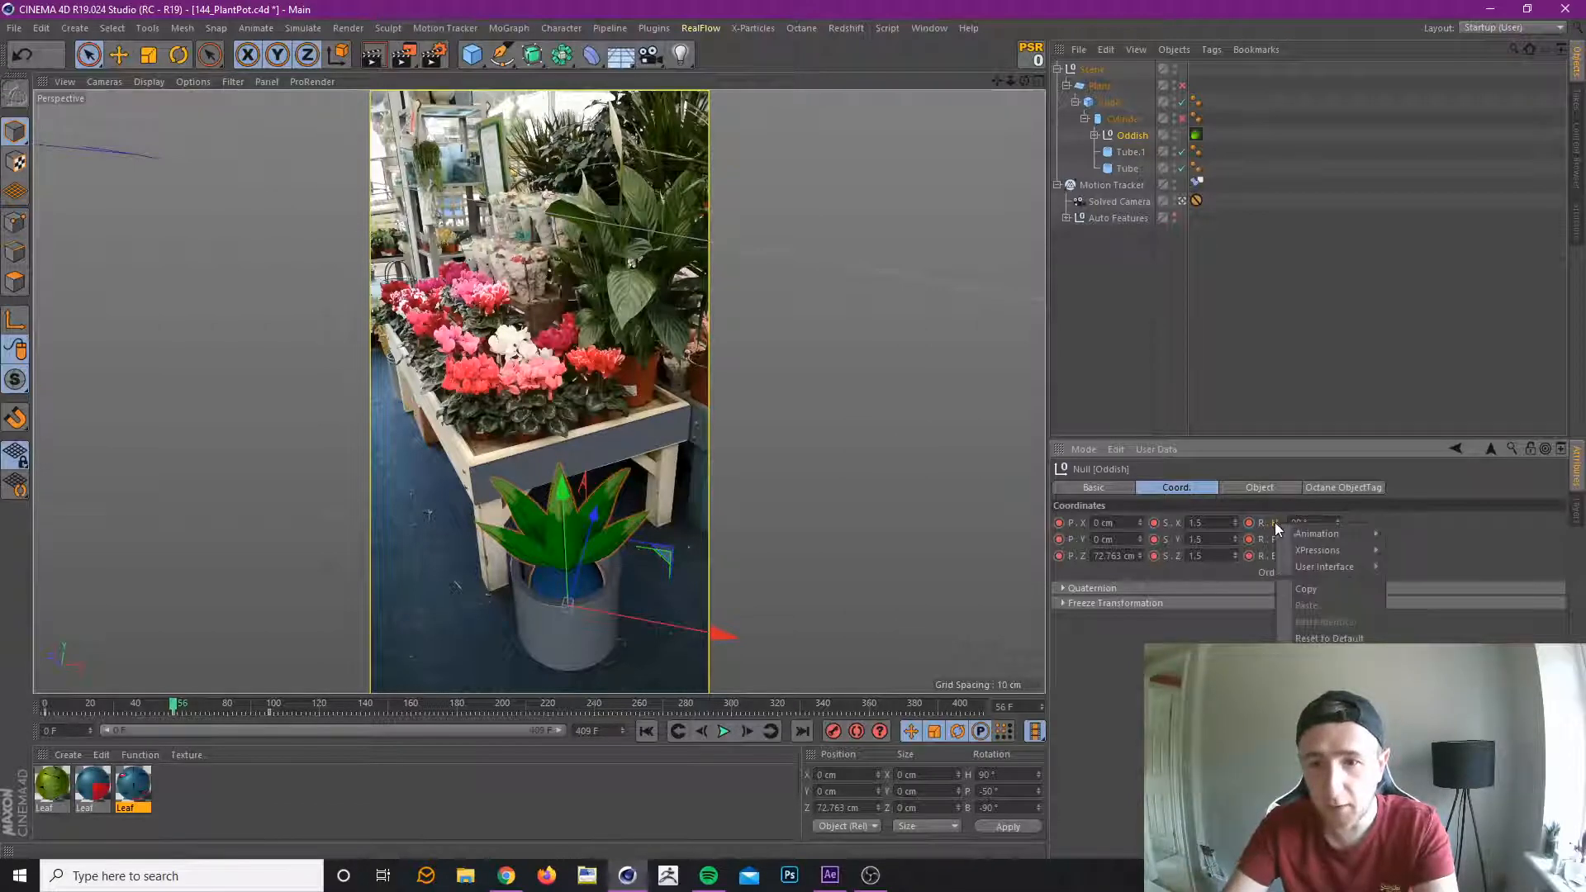
mouse_move(1330, 536)
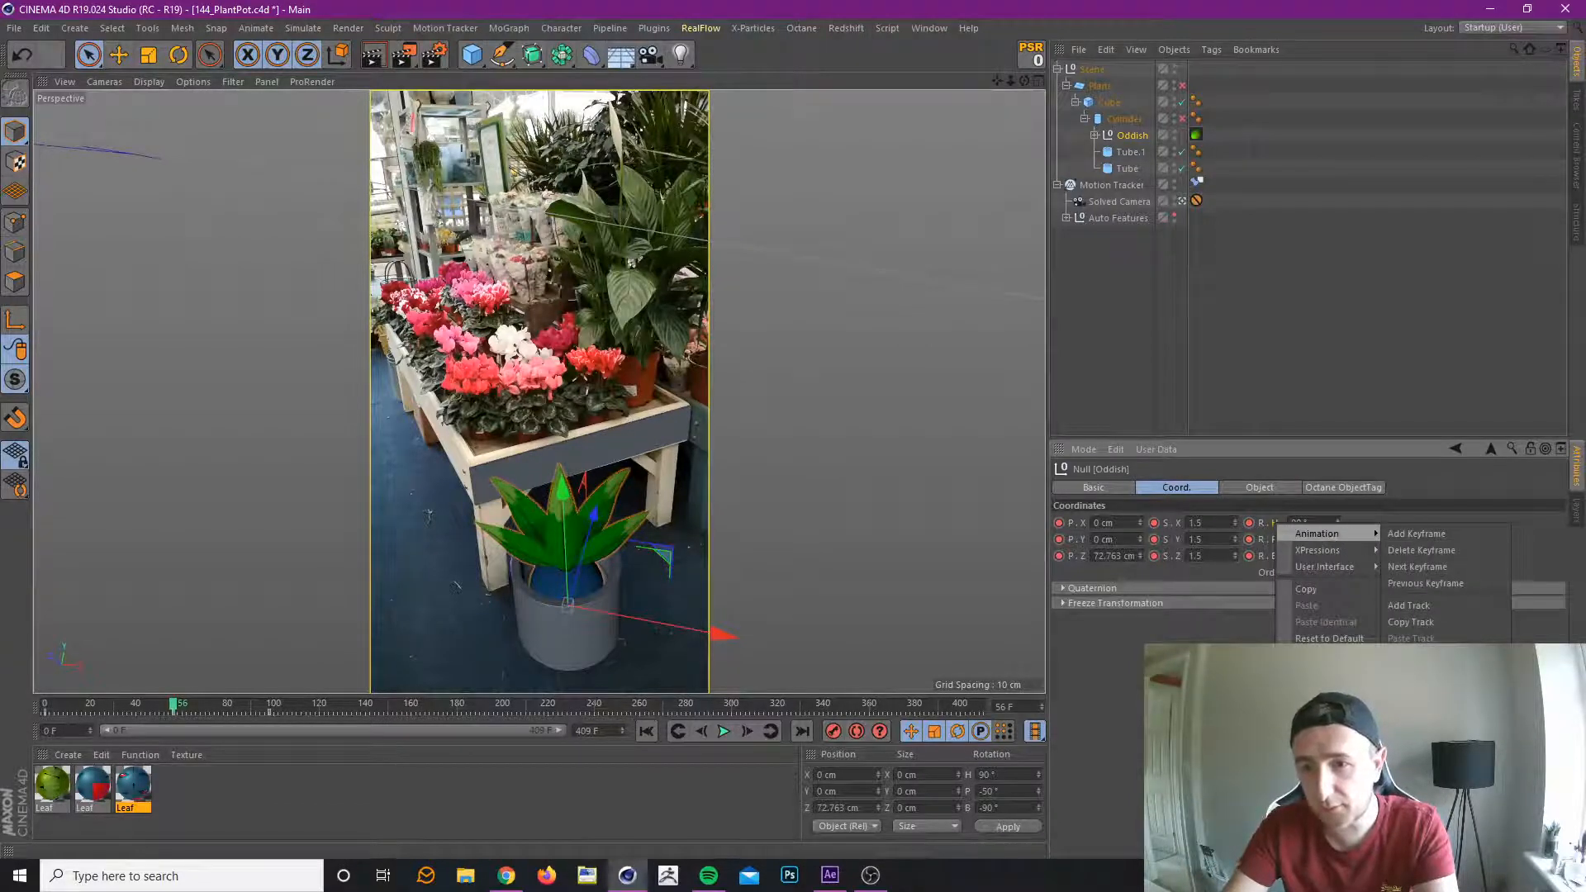
click(1479, 552)
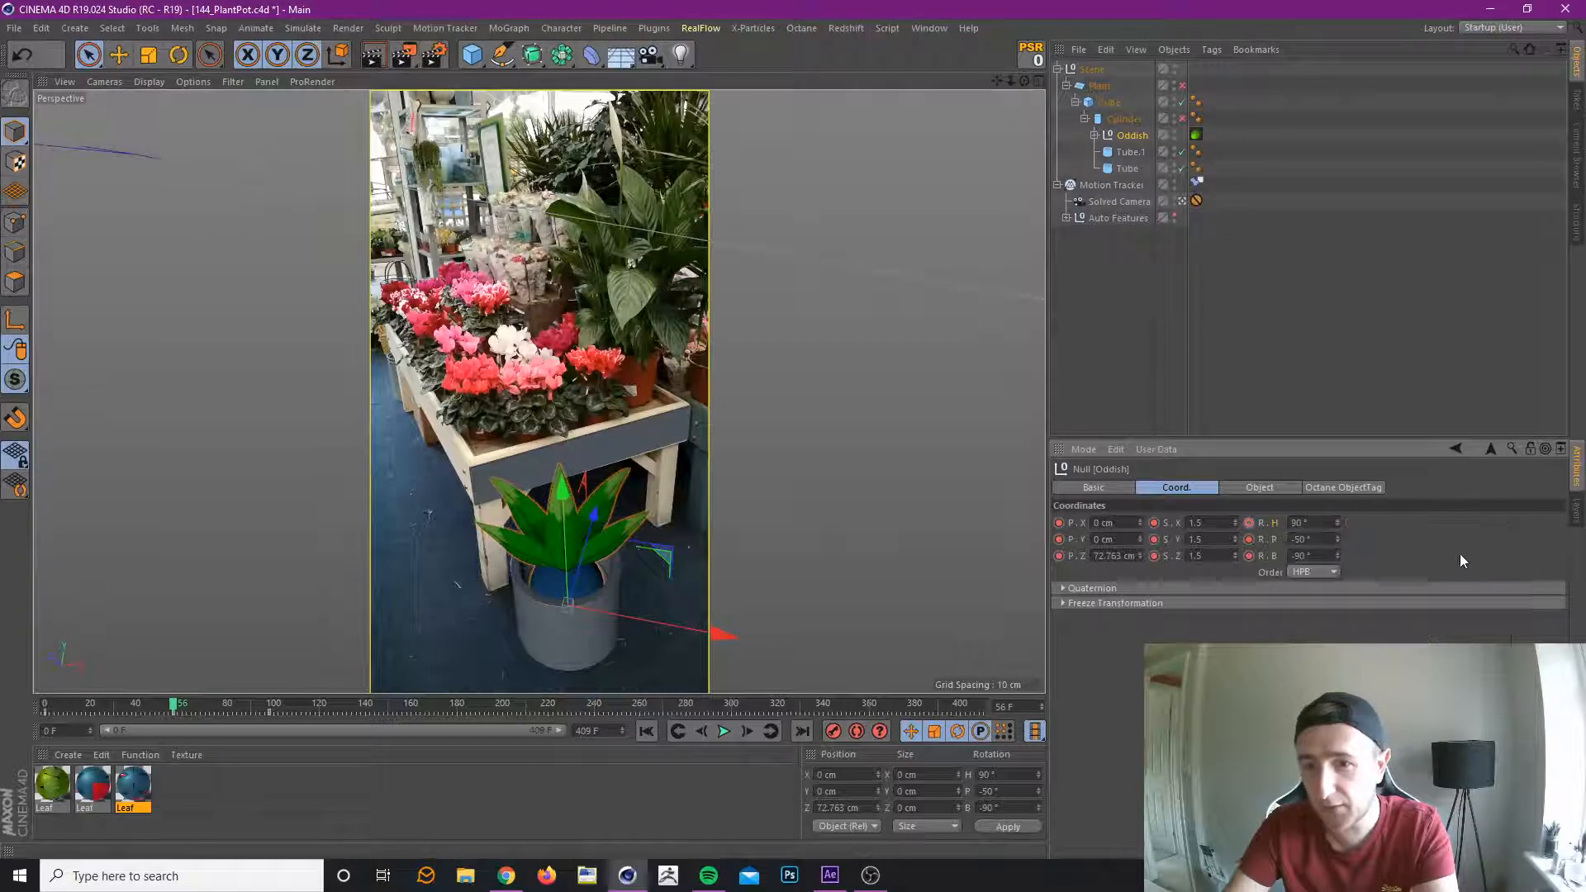
drag(1336, 525, 1337, 542)
key(ctrl+z)
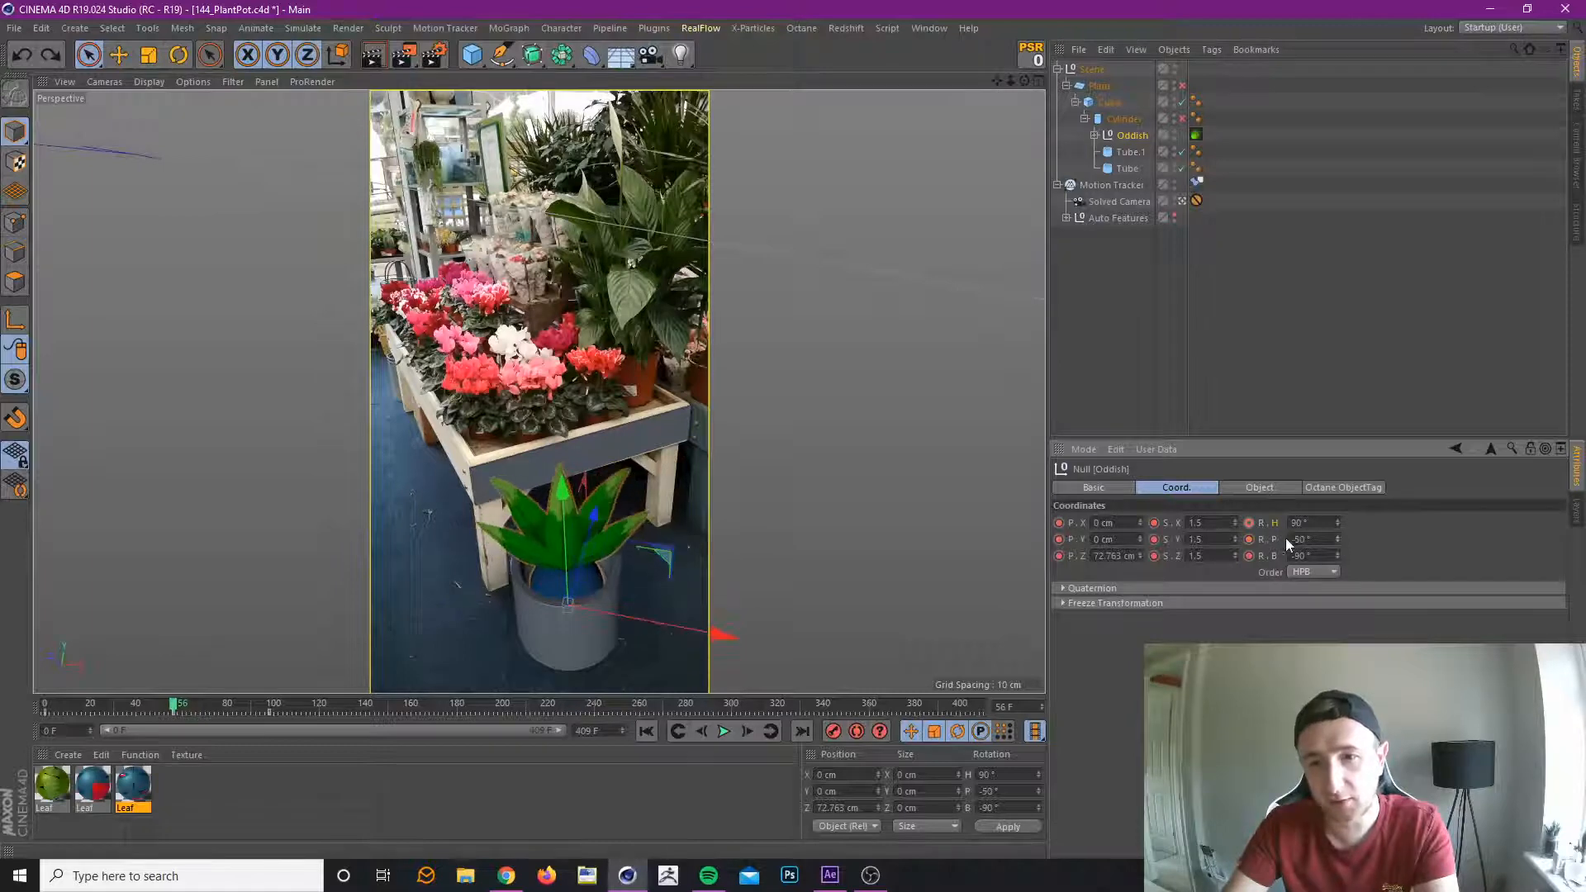
right_click(1276, 539)
mouse_move(1307, 547)
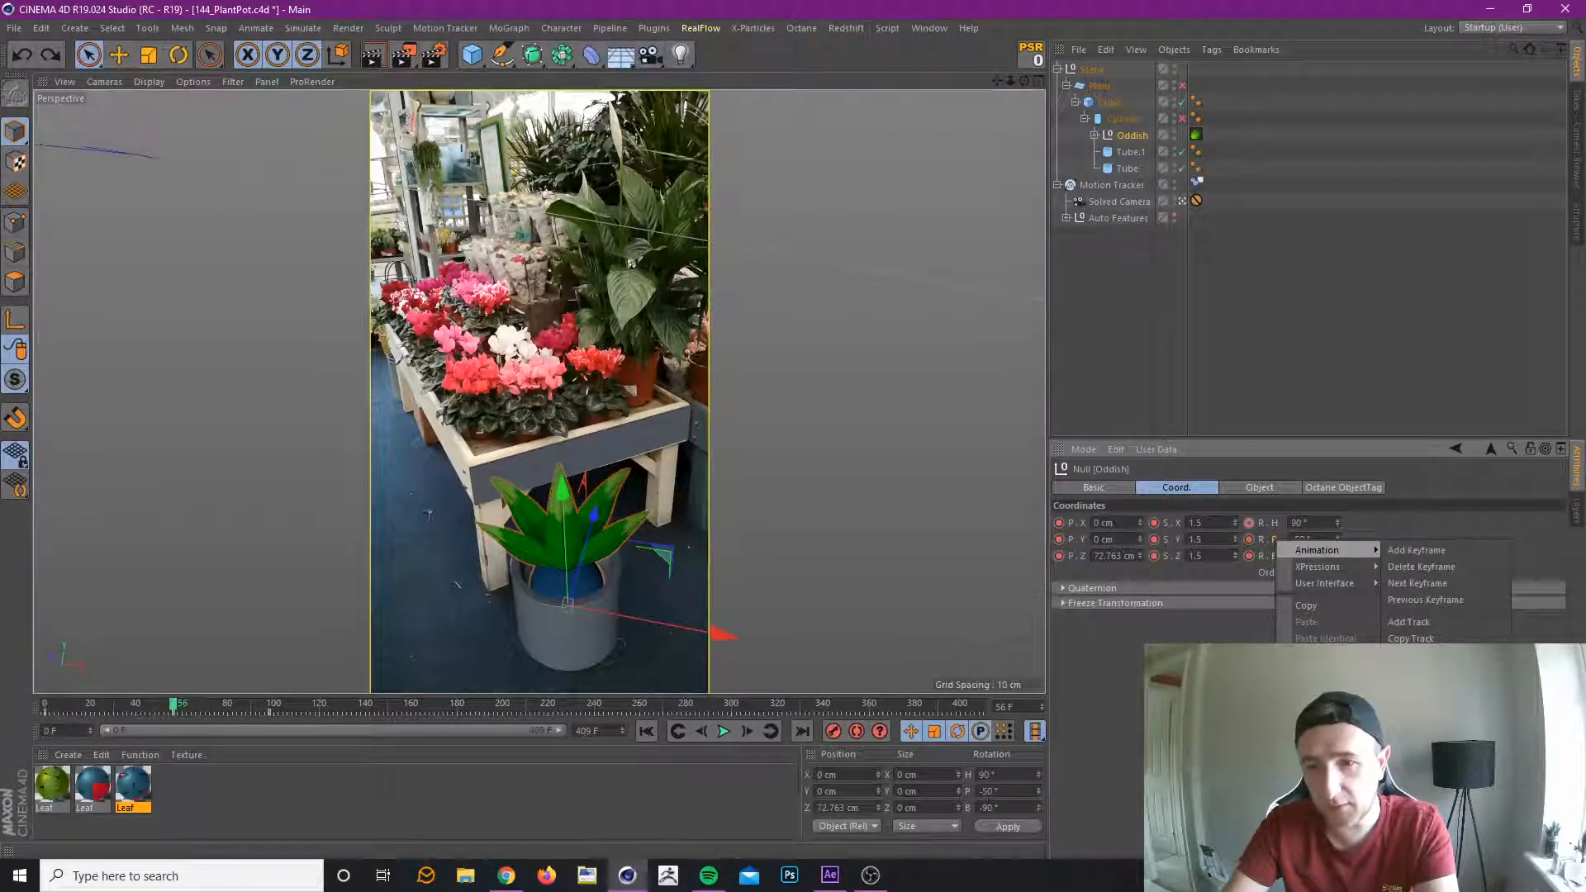
click(1446, 568)
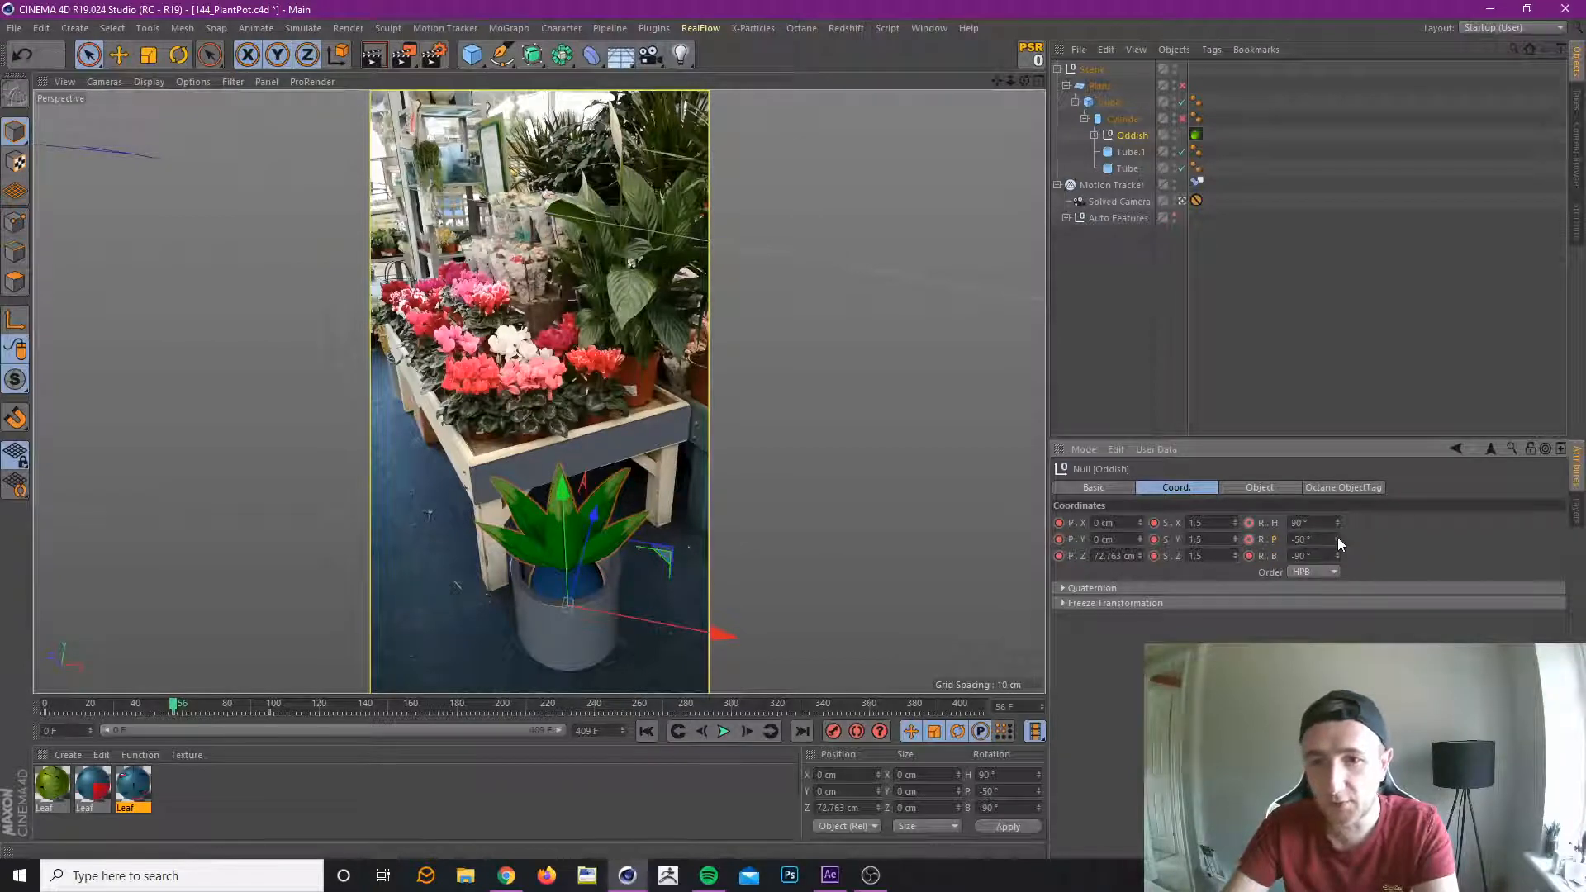
Set Oddish's pitch rotation to -36° and delete the animation track from that parameter.
drag(1338, 539, 1336, 538)
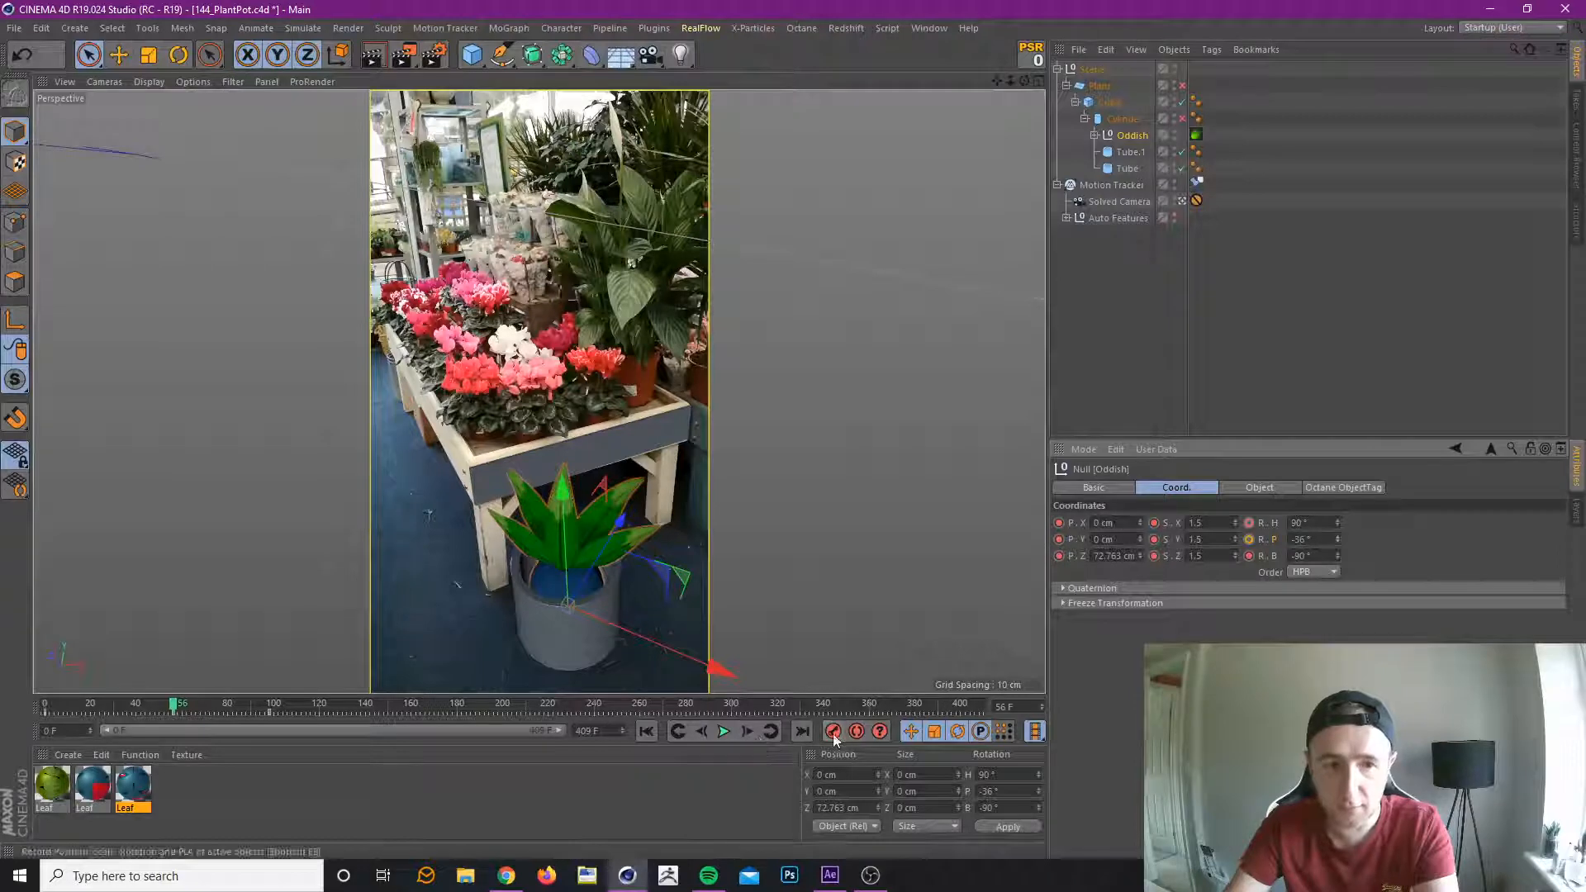
right_click(1275, 542)
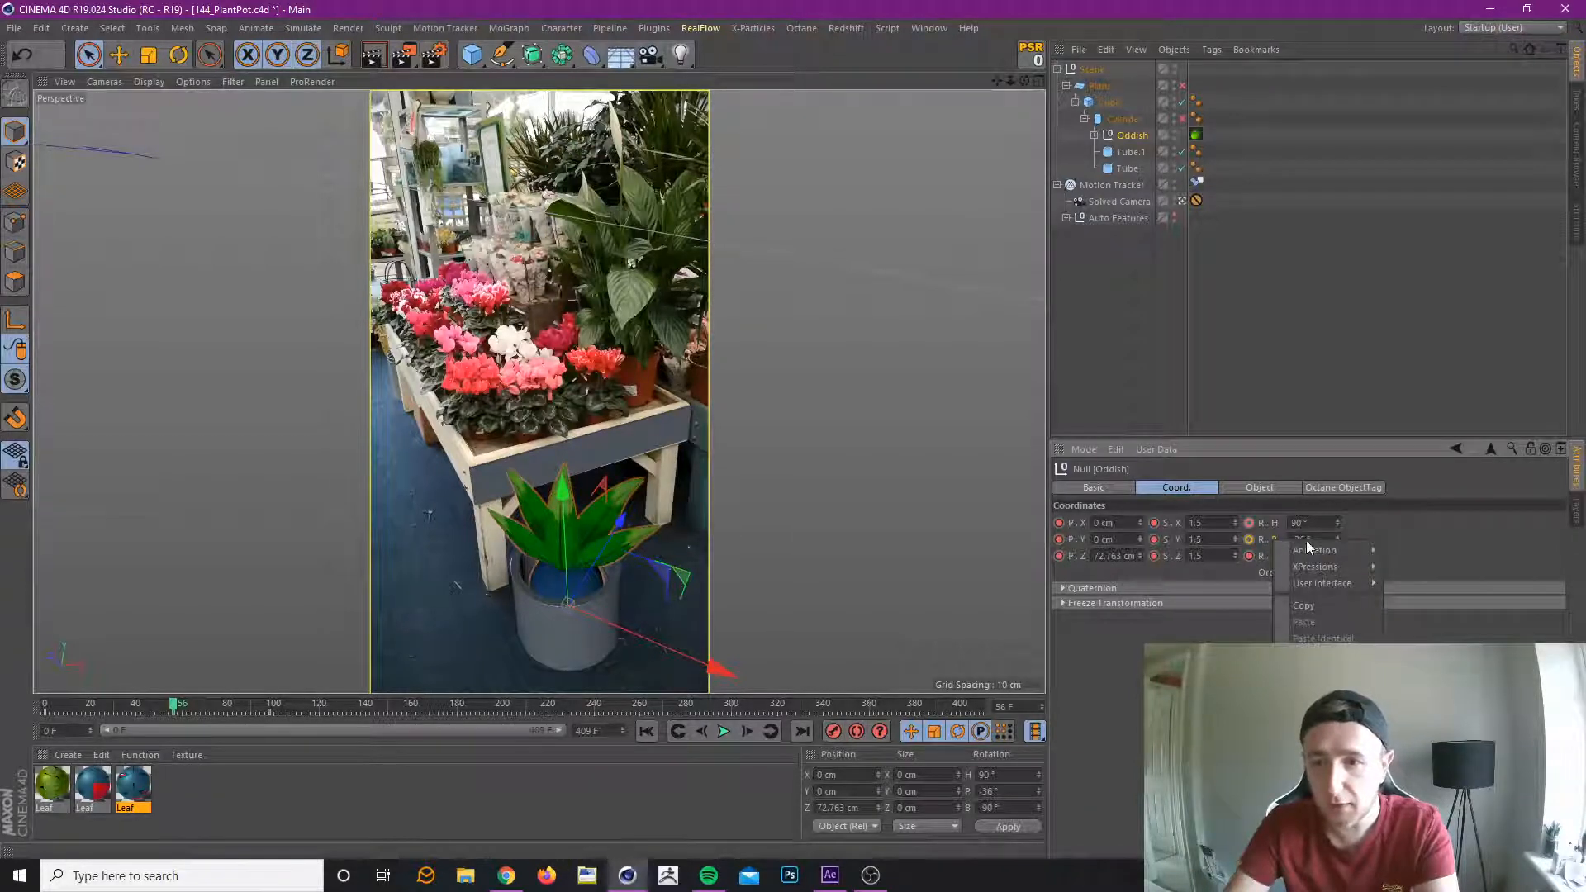
mouse_move(1315, 552)
click(1409, 672)
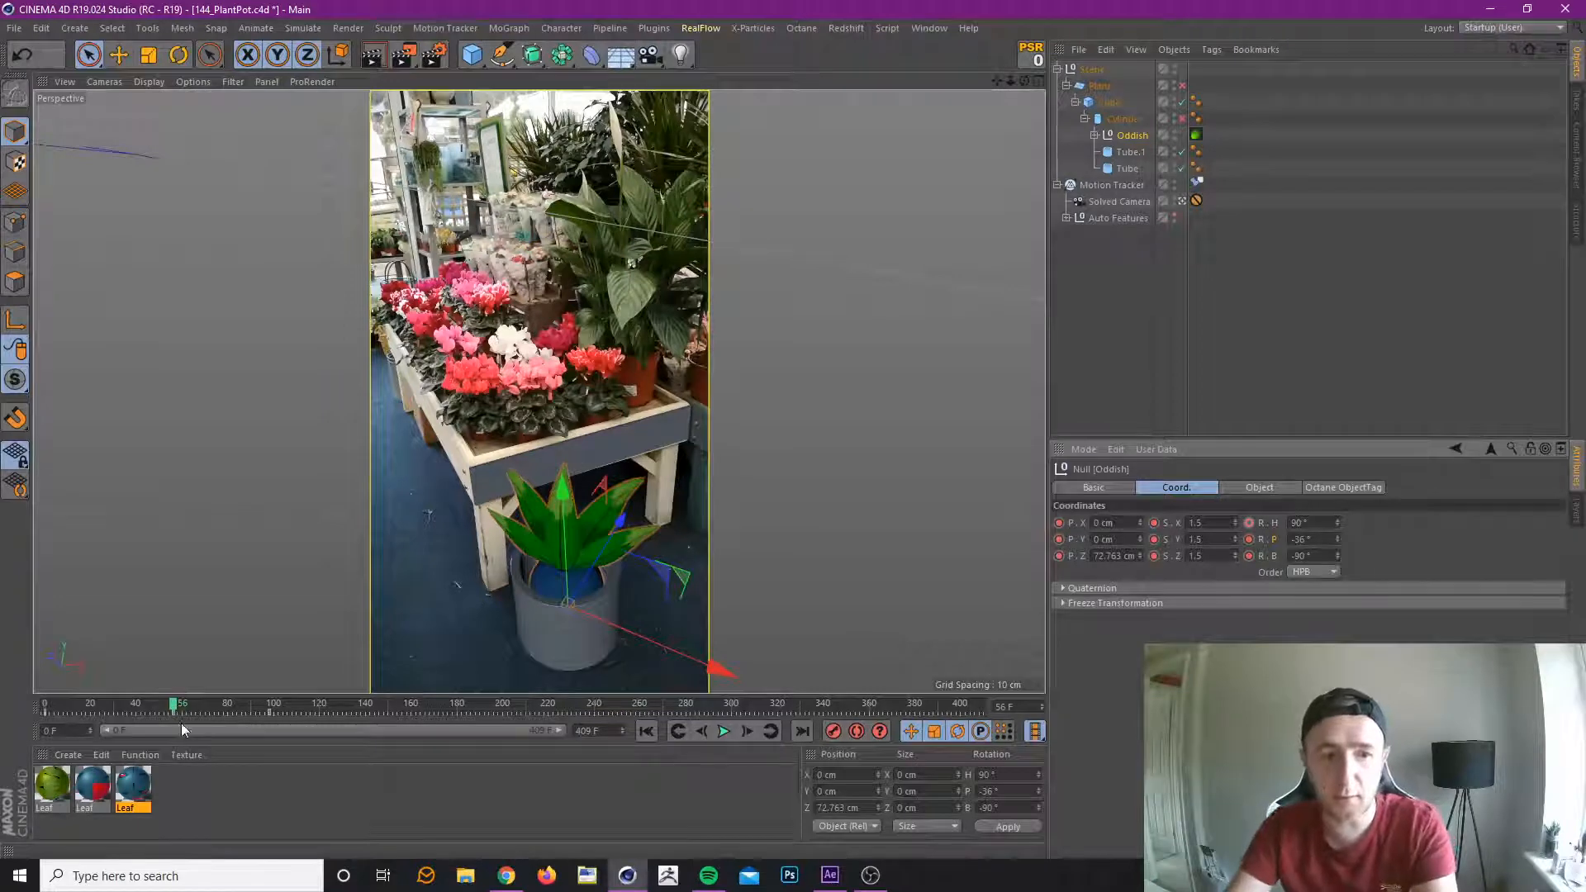
Check the rise from frame 56 to the keyframe at frame 98 and set Oddish's pitch rotation to -46° there.
drag(176, 709, 160, 741)
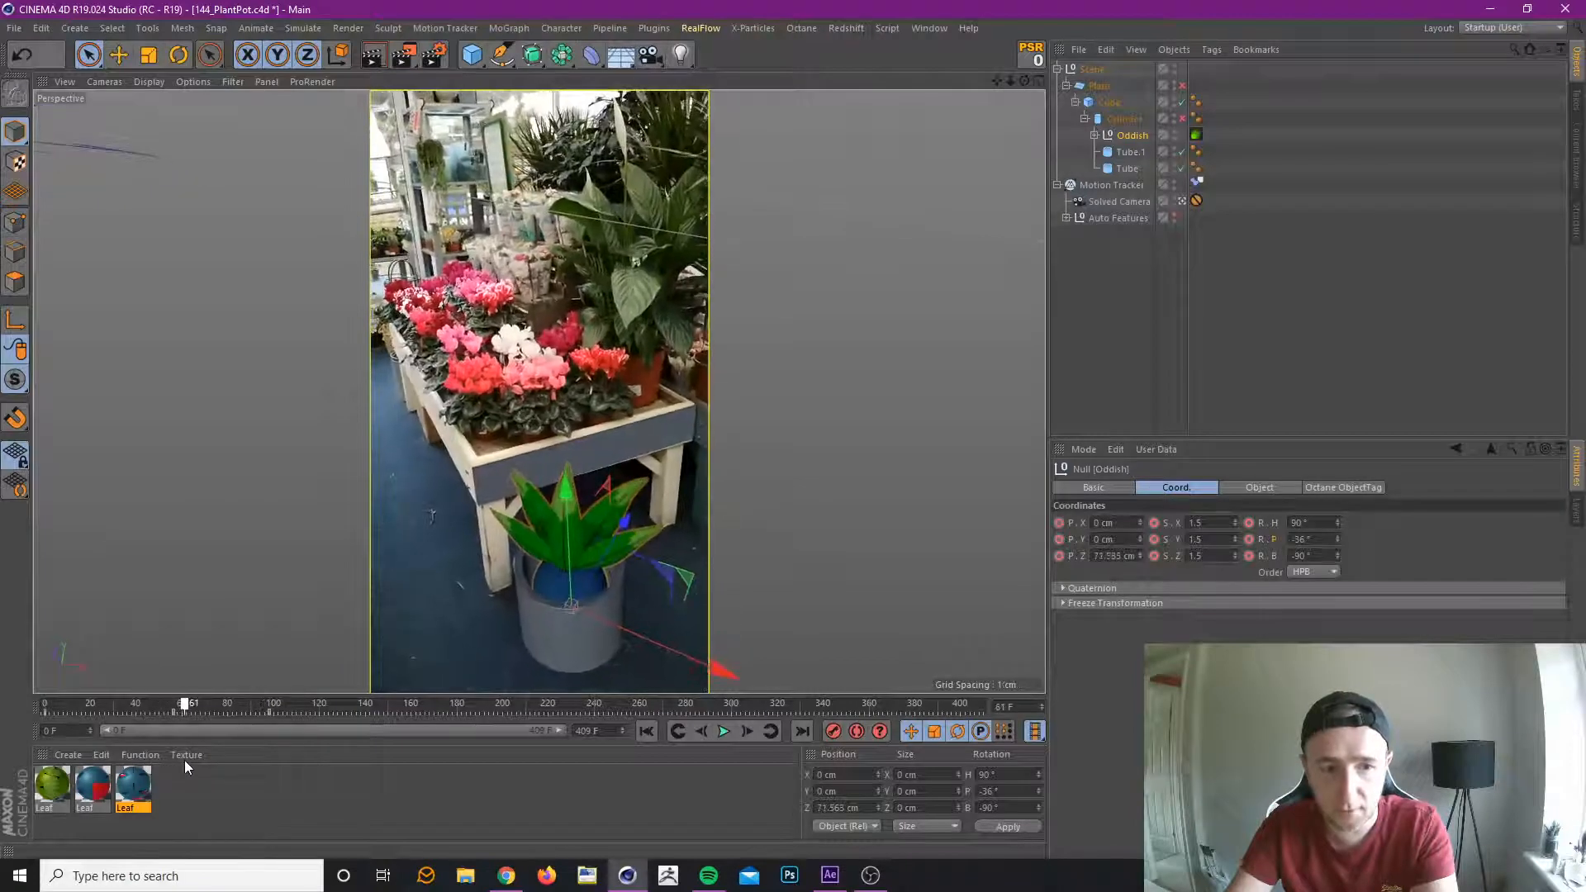
click(773, 732)
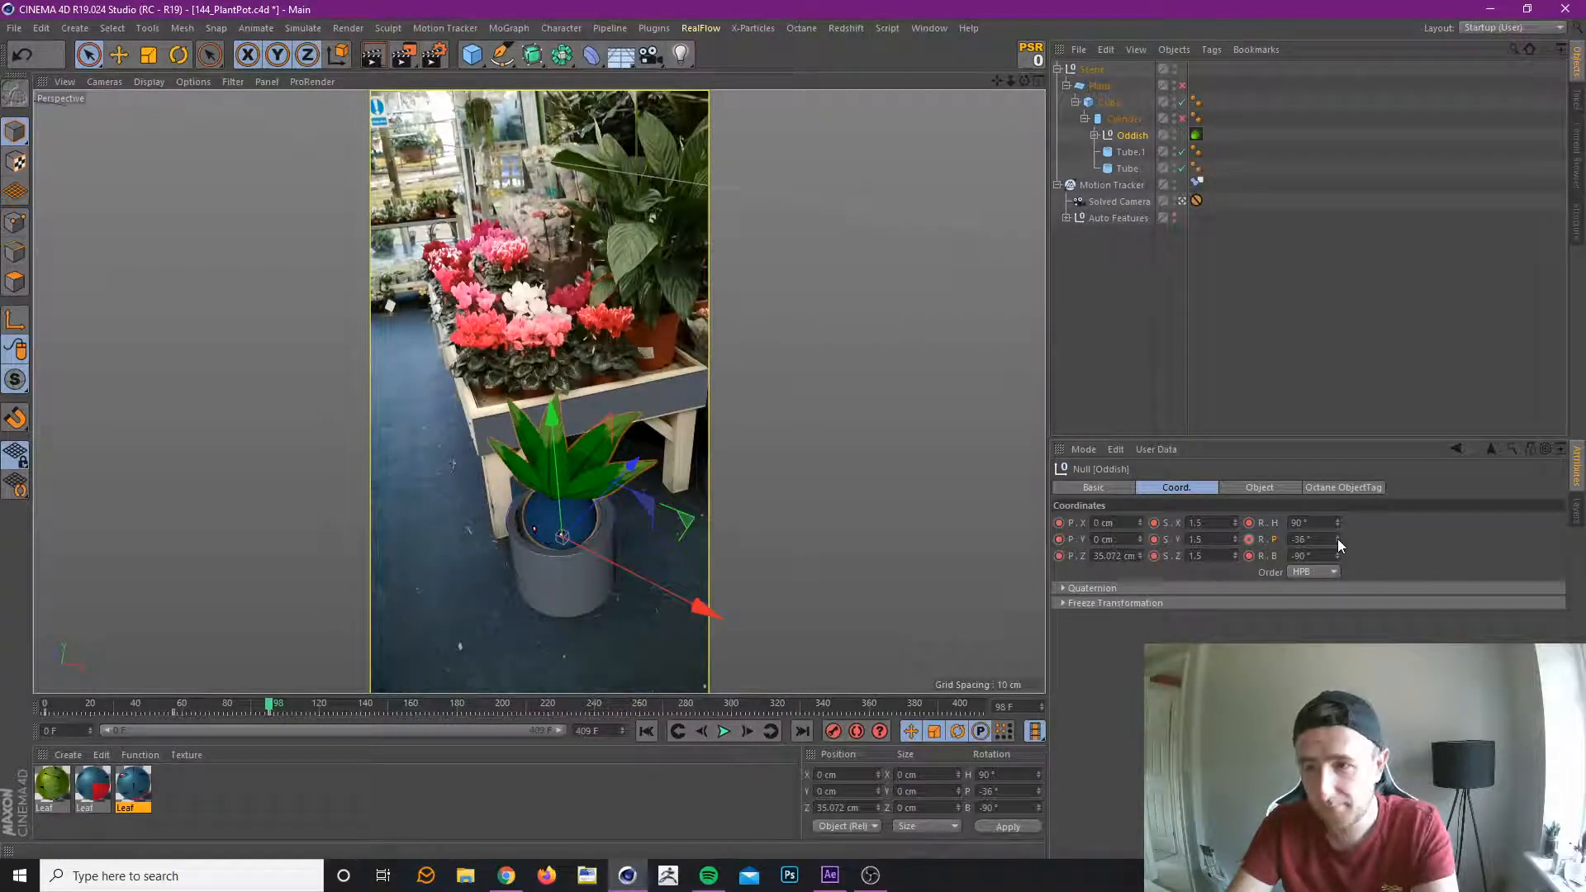
drag(1337, 539, 1322, 539)
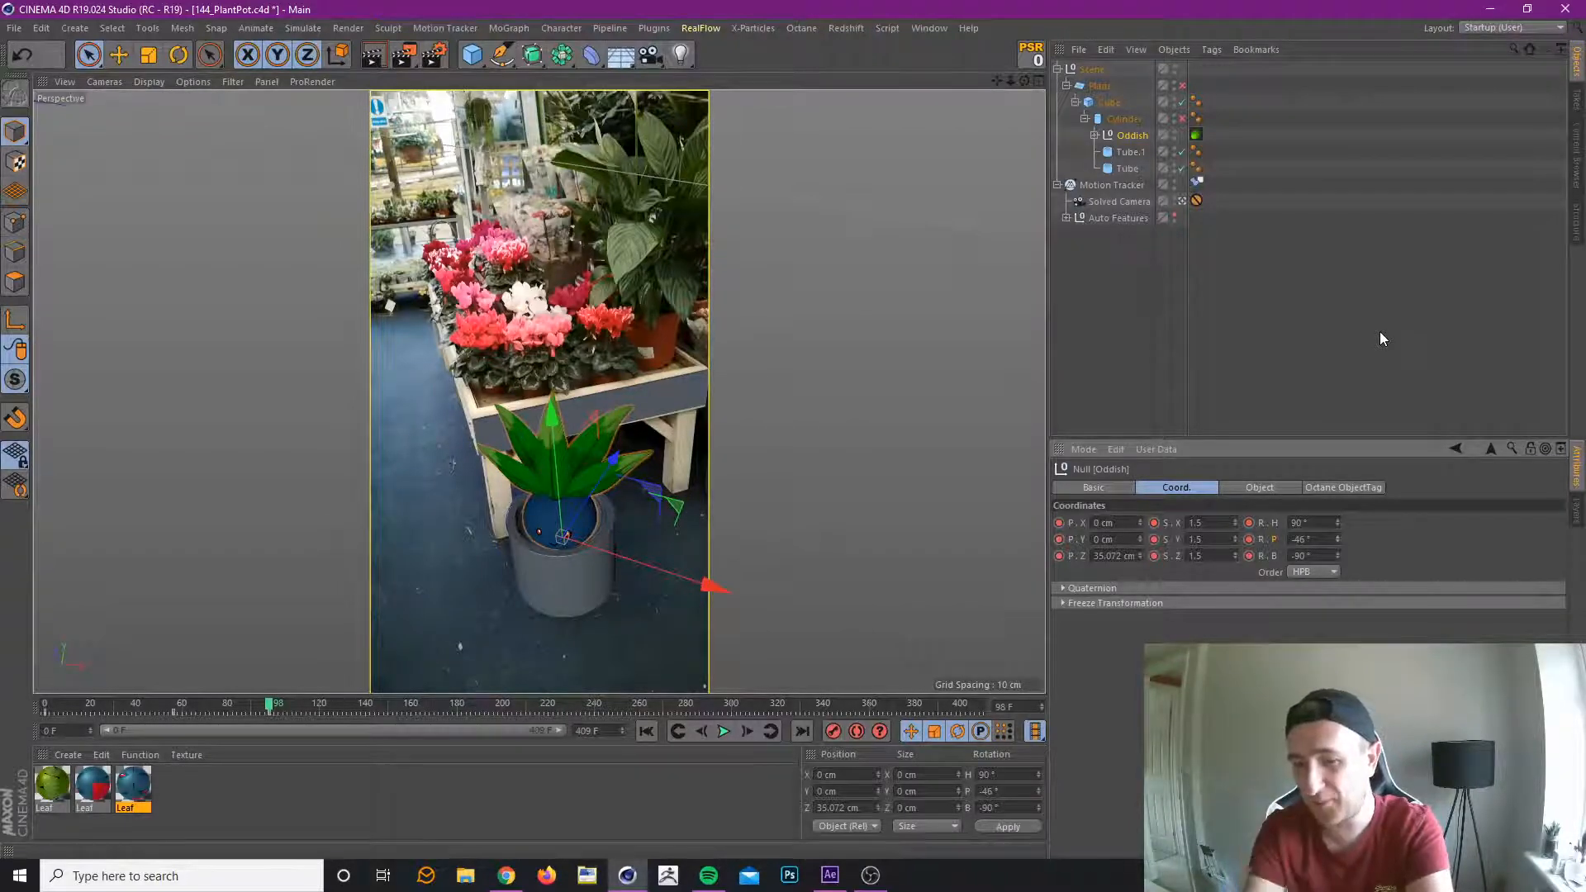
click(533, 30)
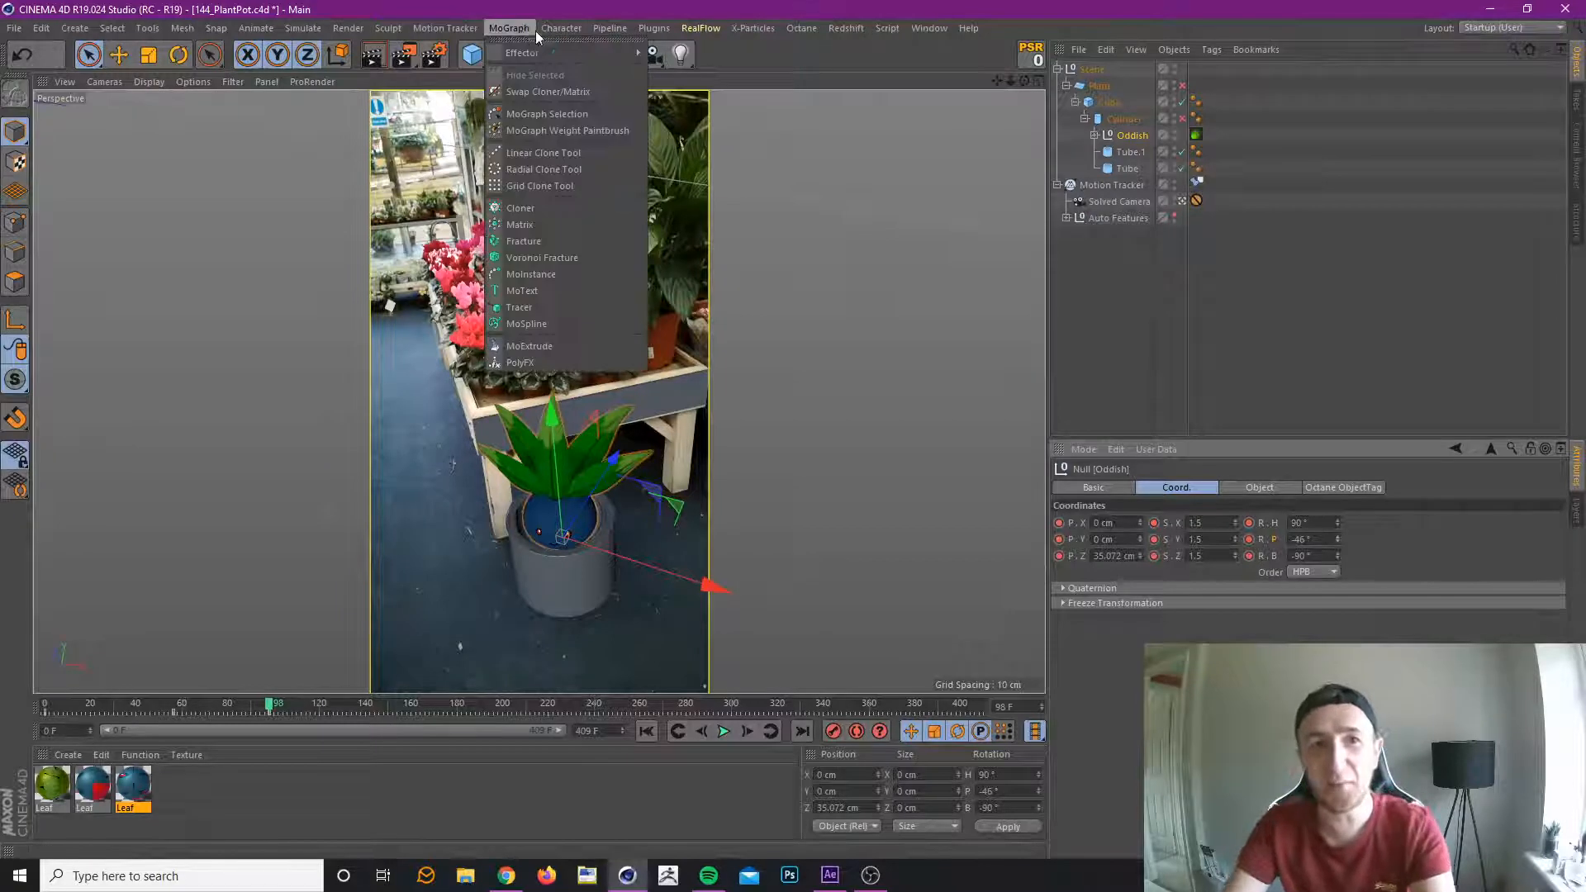
mouse_move(577, 28)
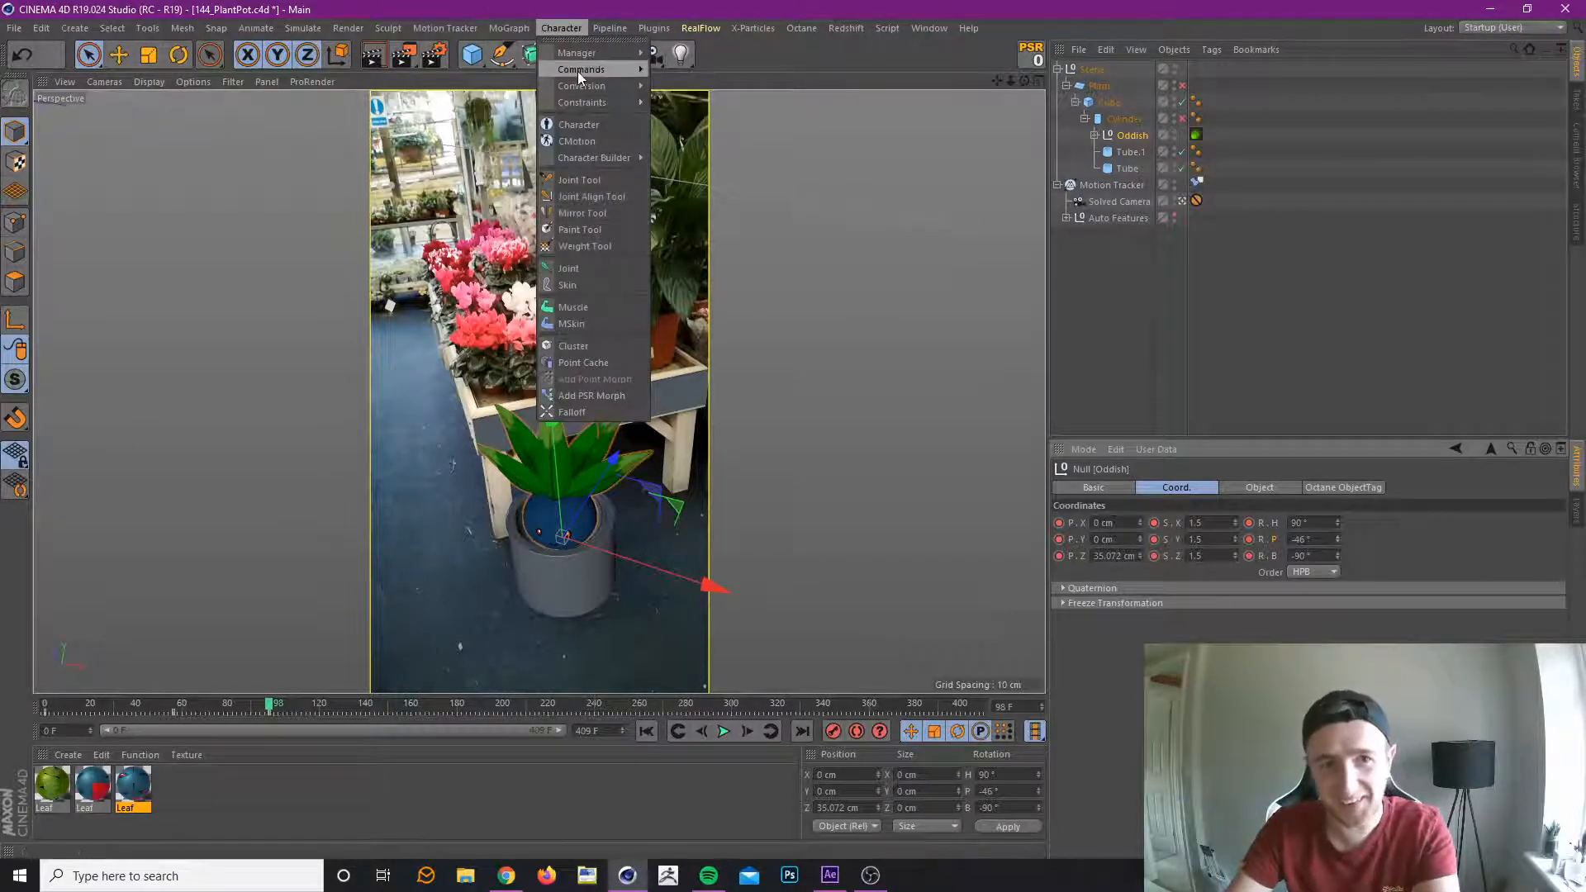
mouse_move(621, 69)
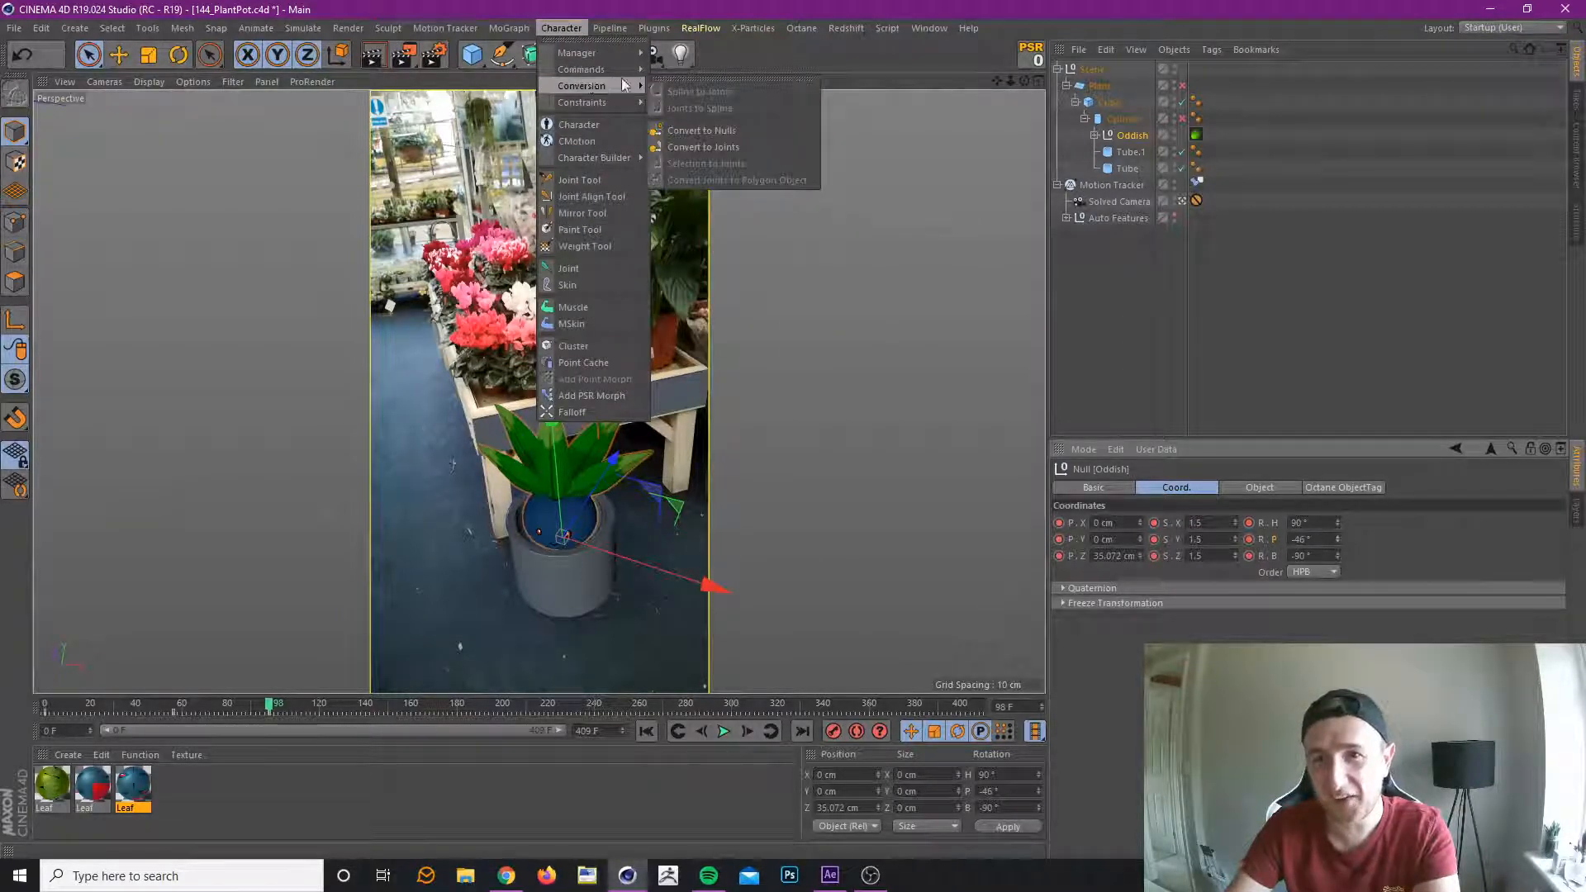
mouse_move(596, 93)
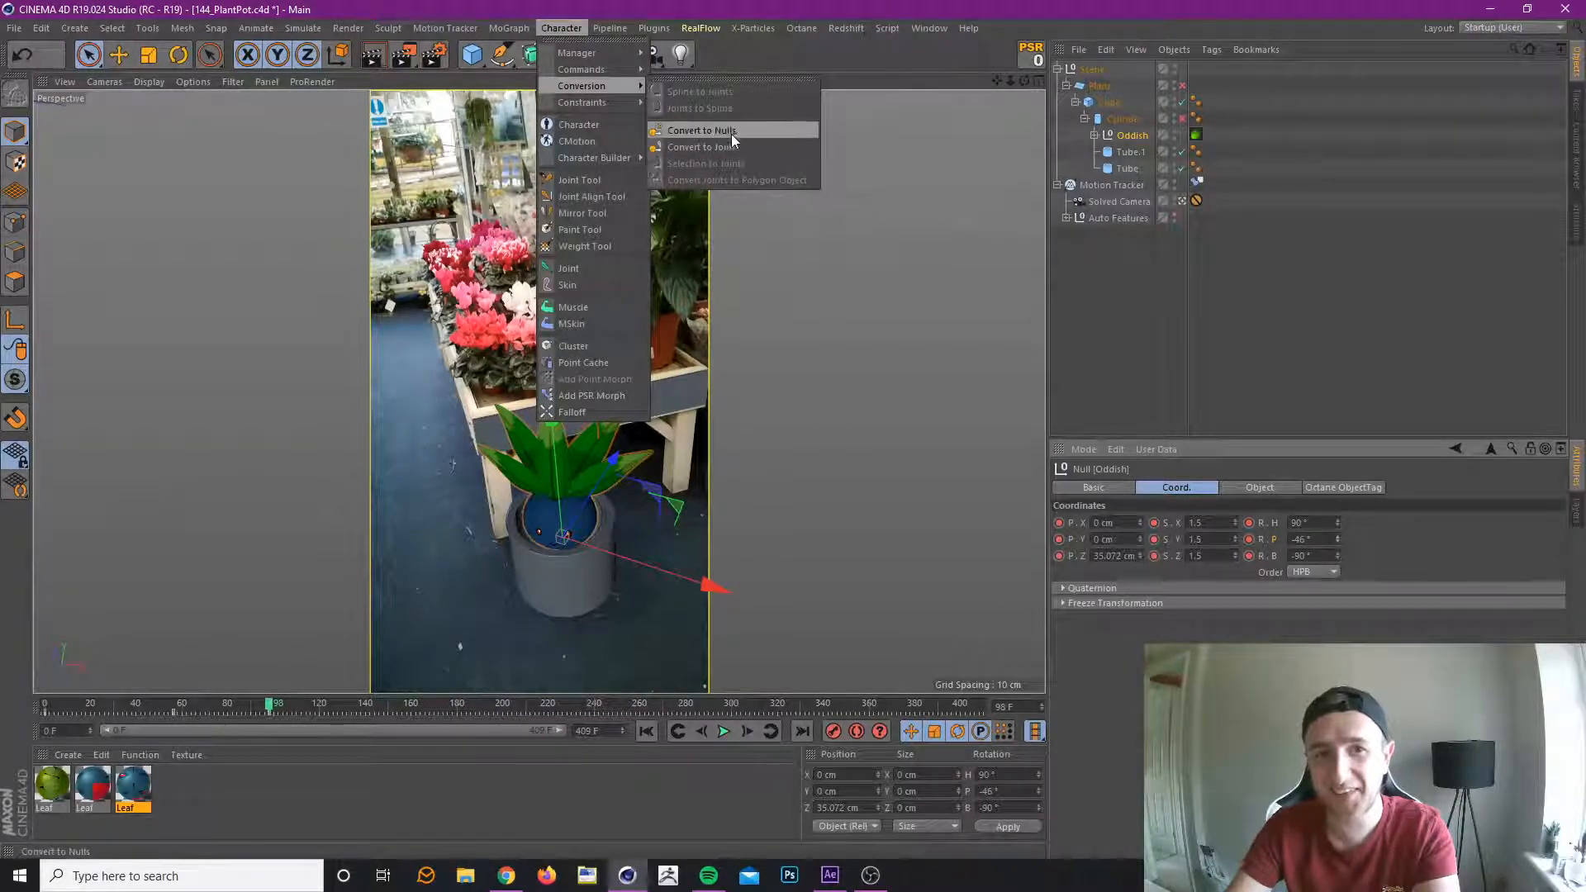
click(1355, 341)
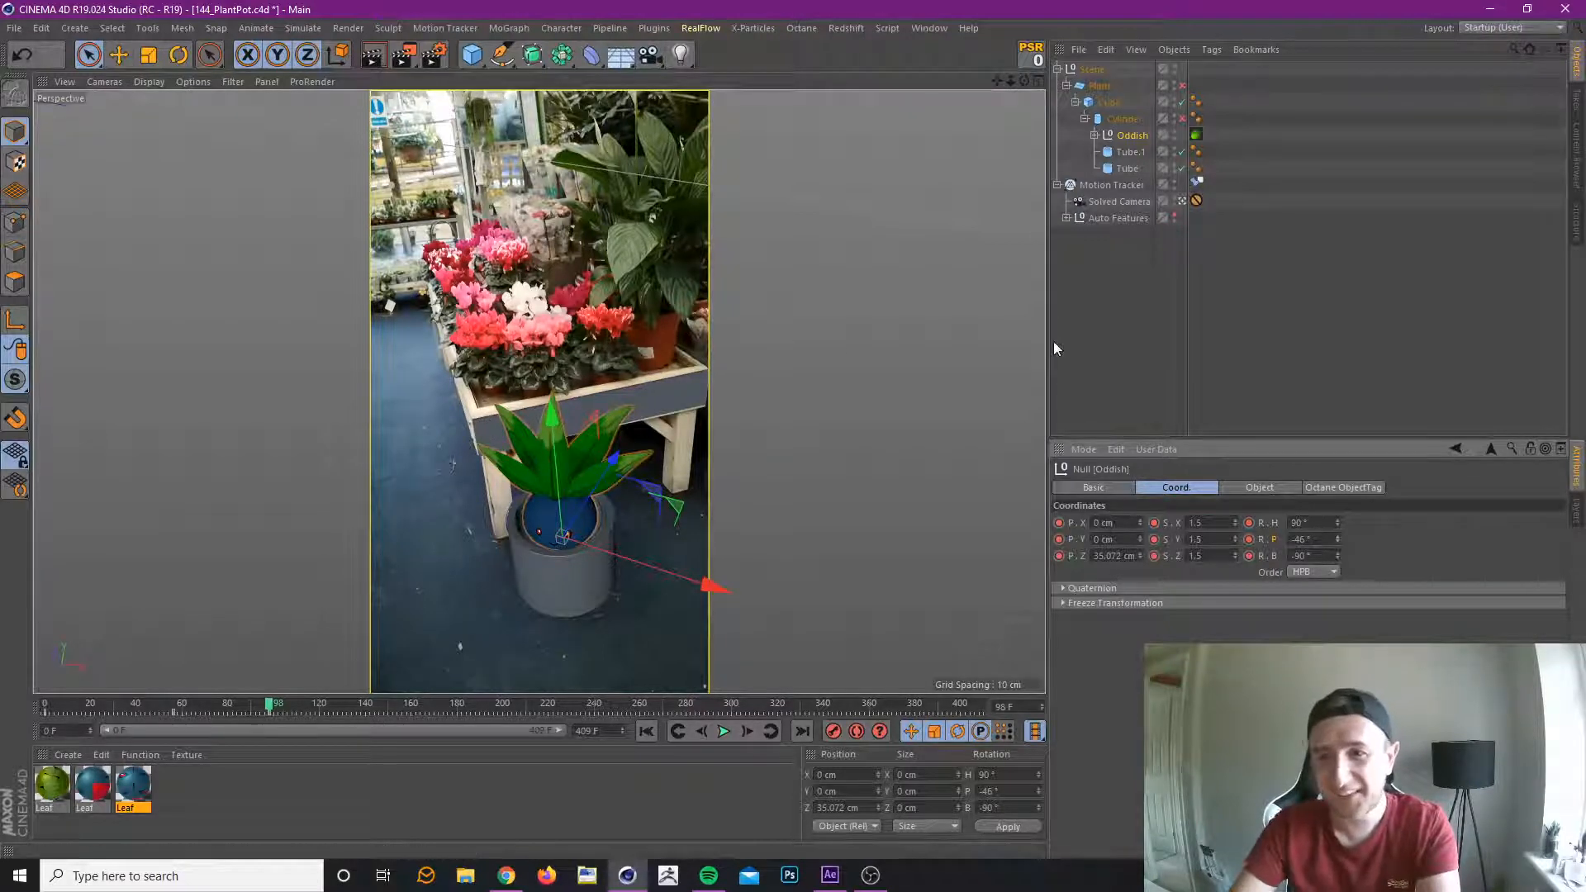
Expand Oddish's hierarchy, select the WaistCT controller for rotating, and record its keyframe at frame 30.
click(1094, 135)
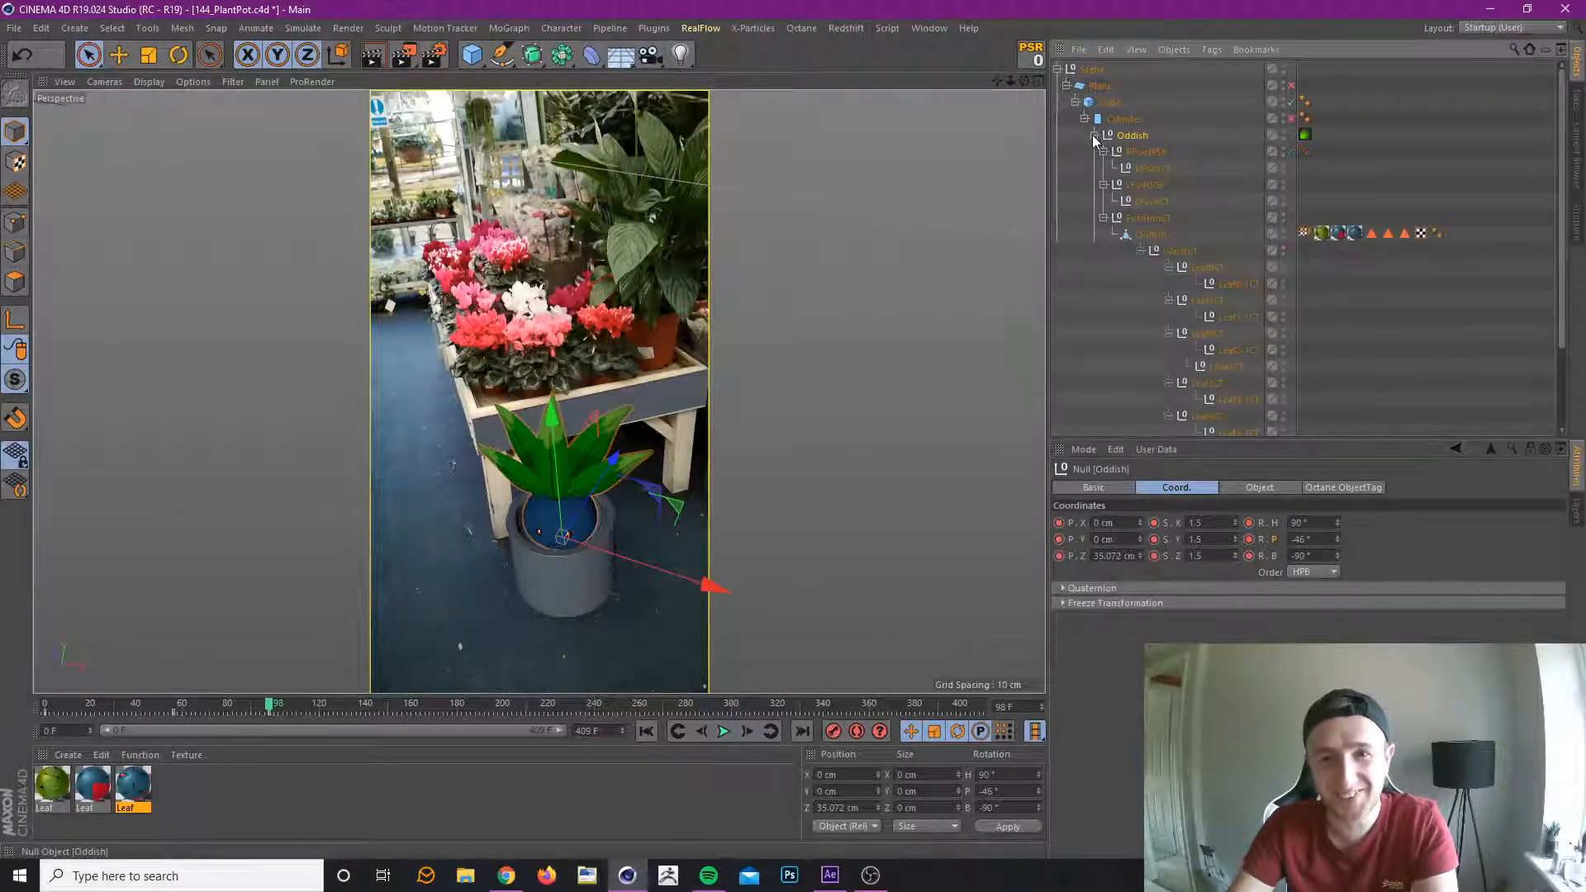
click(1173, 252)
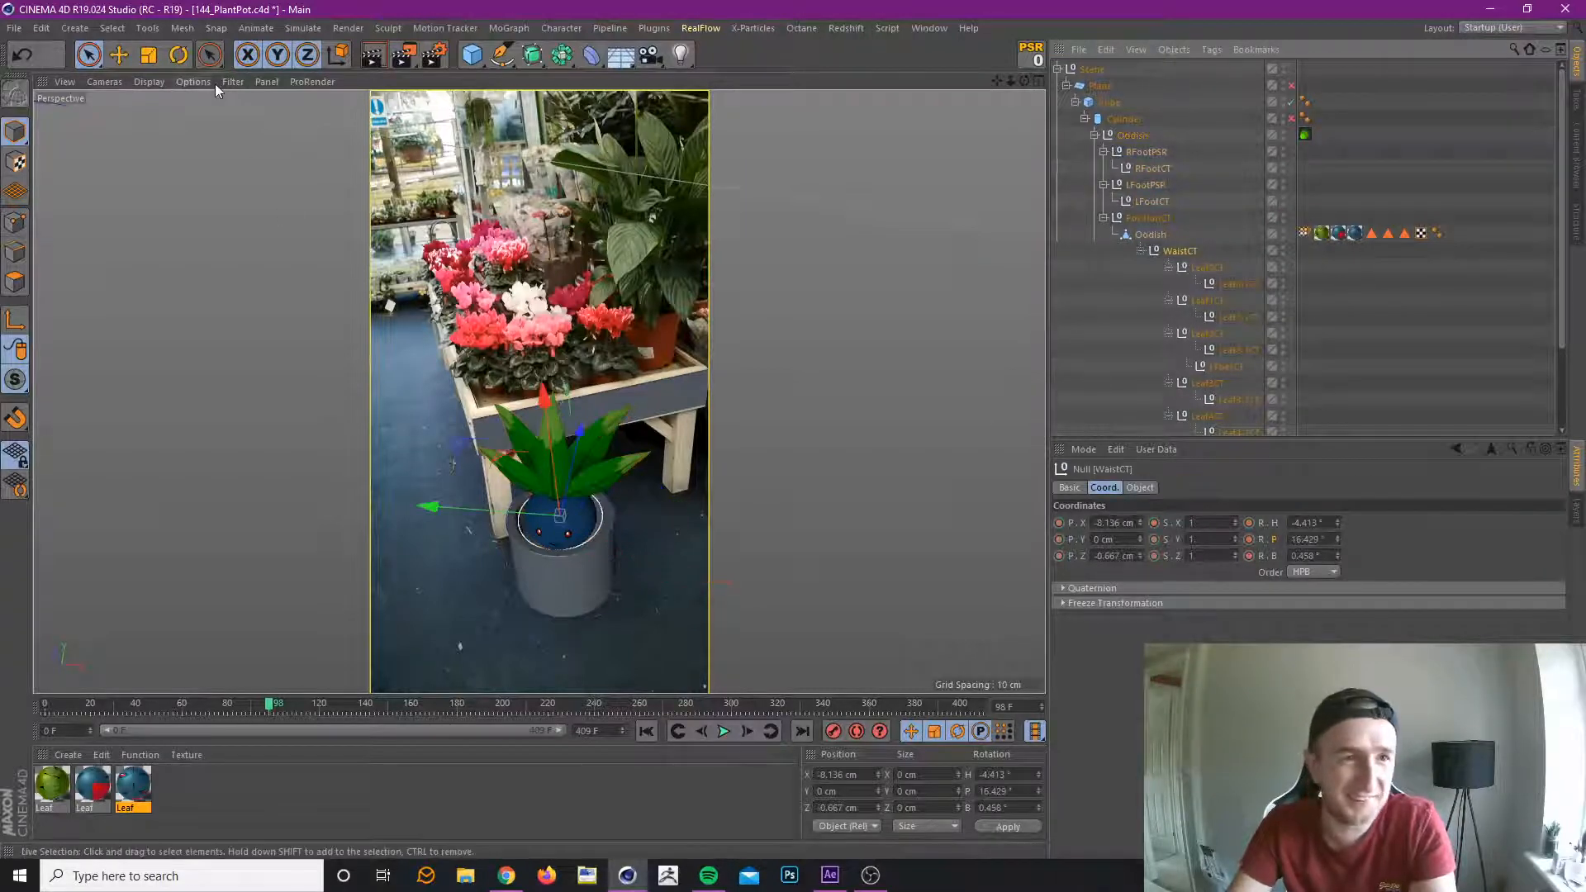
click(178, 55)
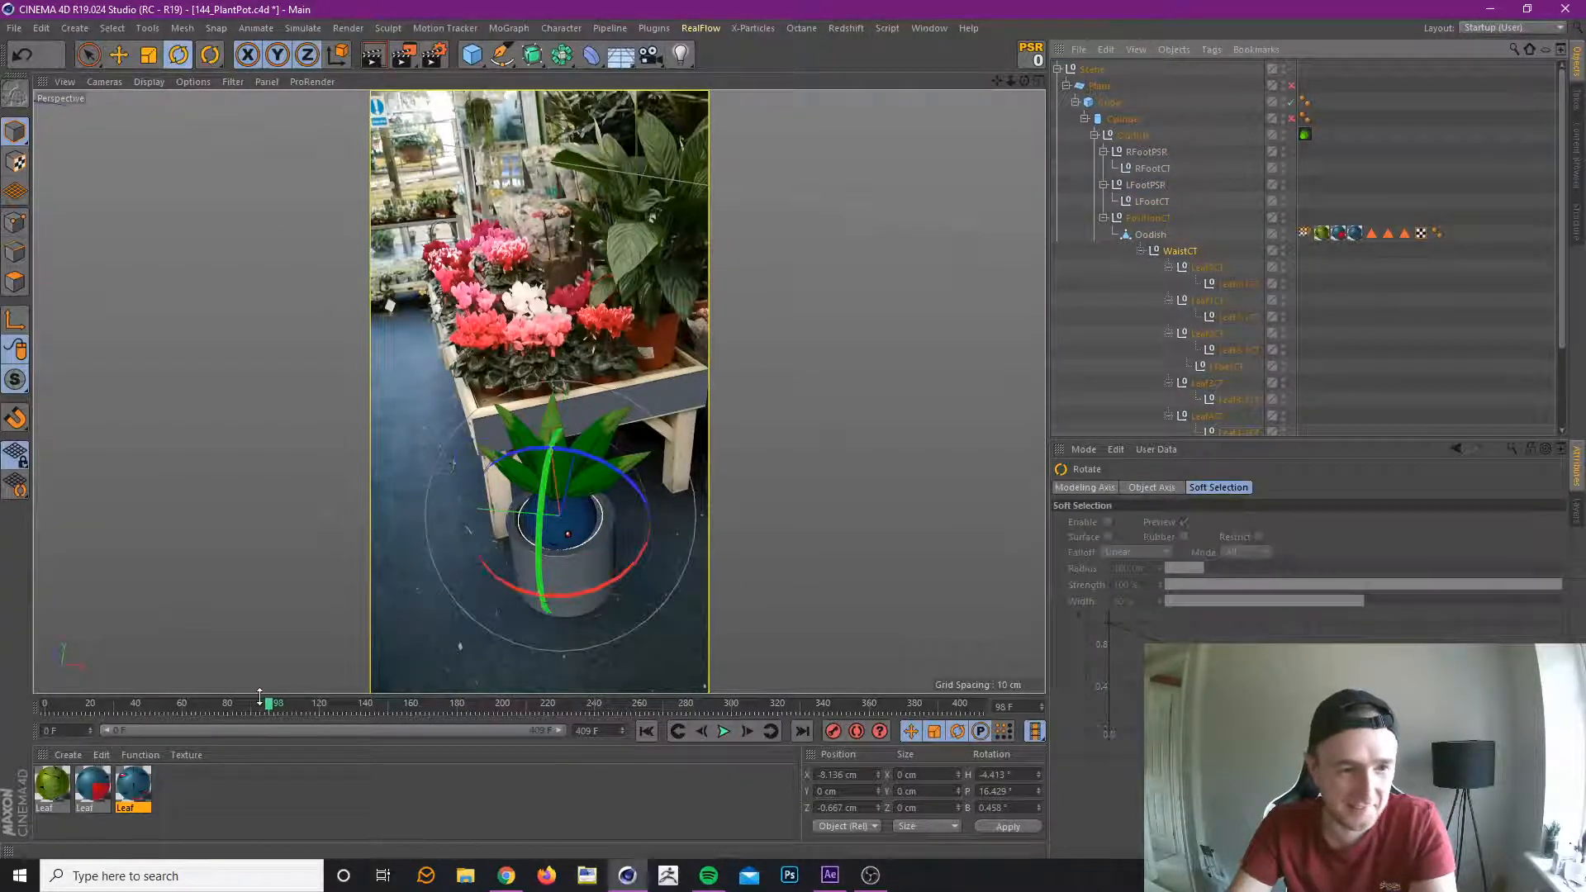
mouse_move(270, 703)
mouse_down()
mouse_move(142, 741)
mouse_move(256, 727)
mouse_move(112, 735)
mouse_move(205, 738)
mouse_up()
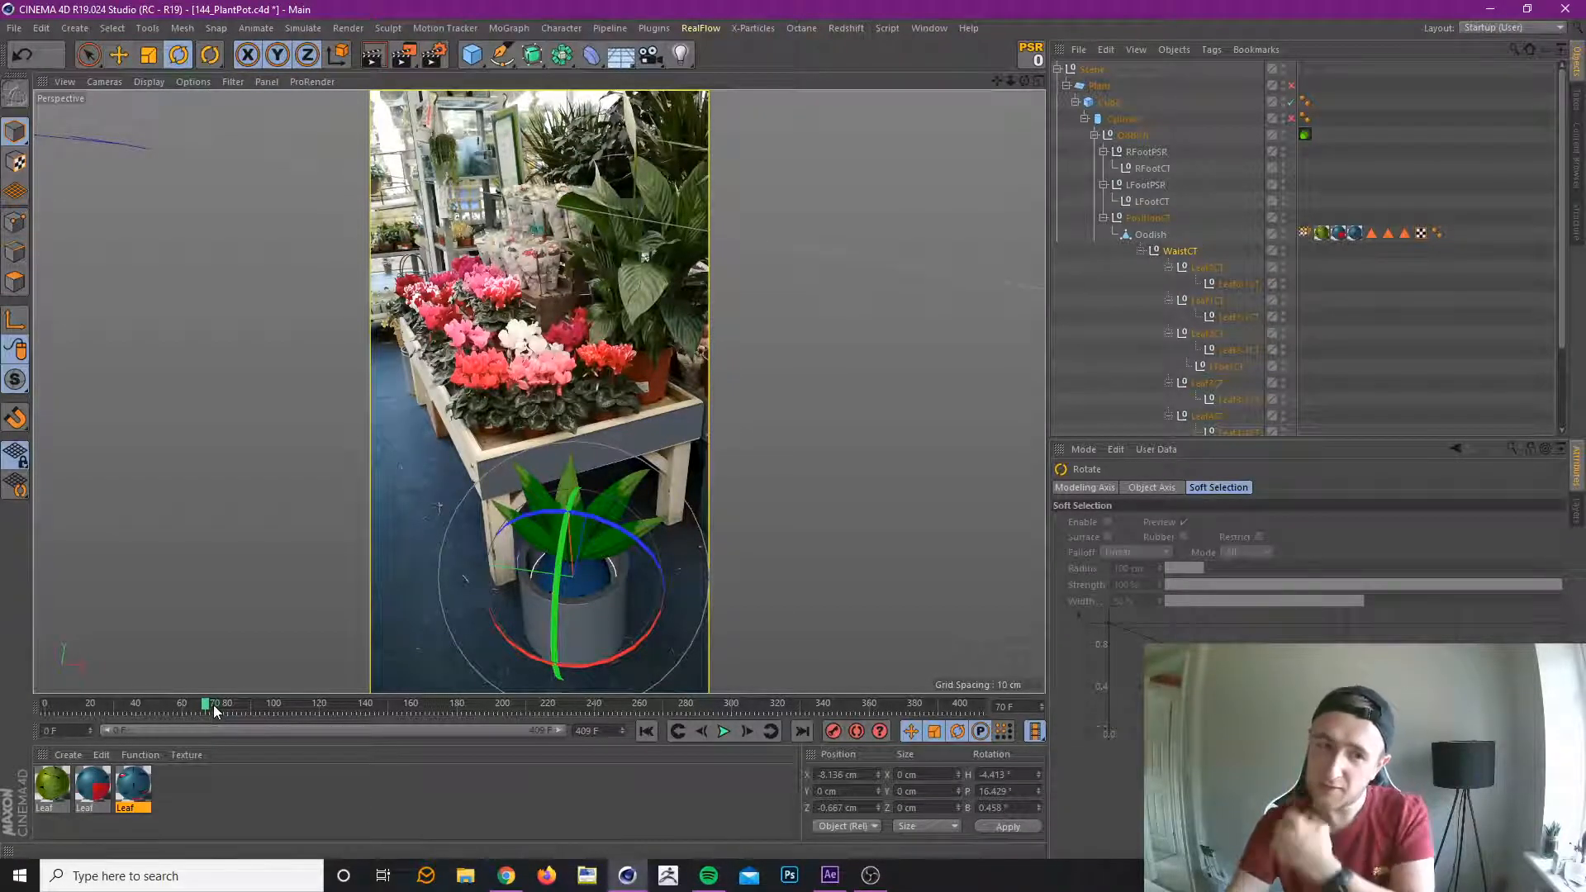
drag(216, 703, 114, 714)
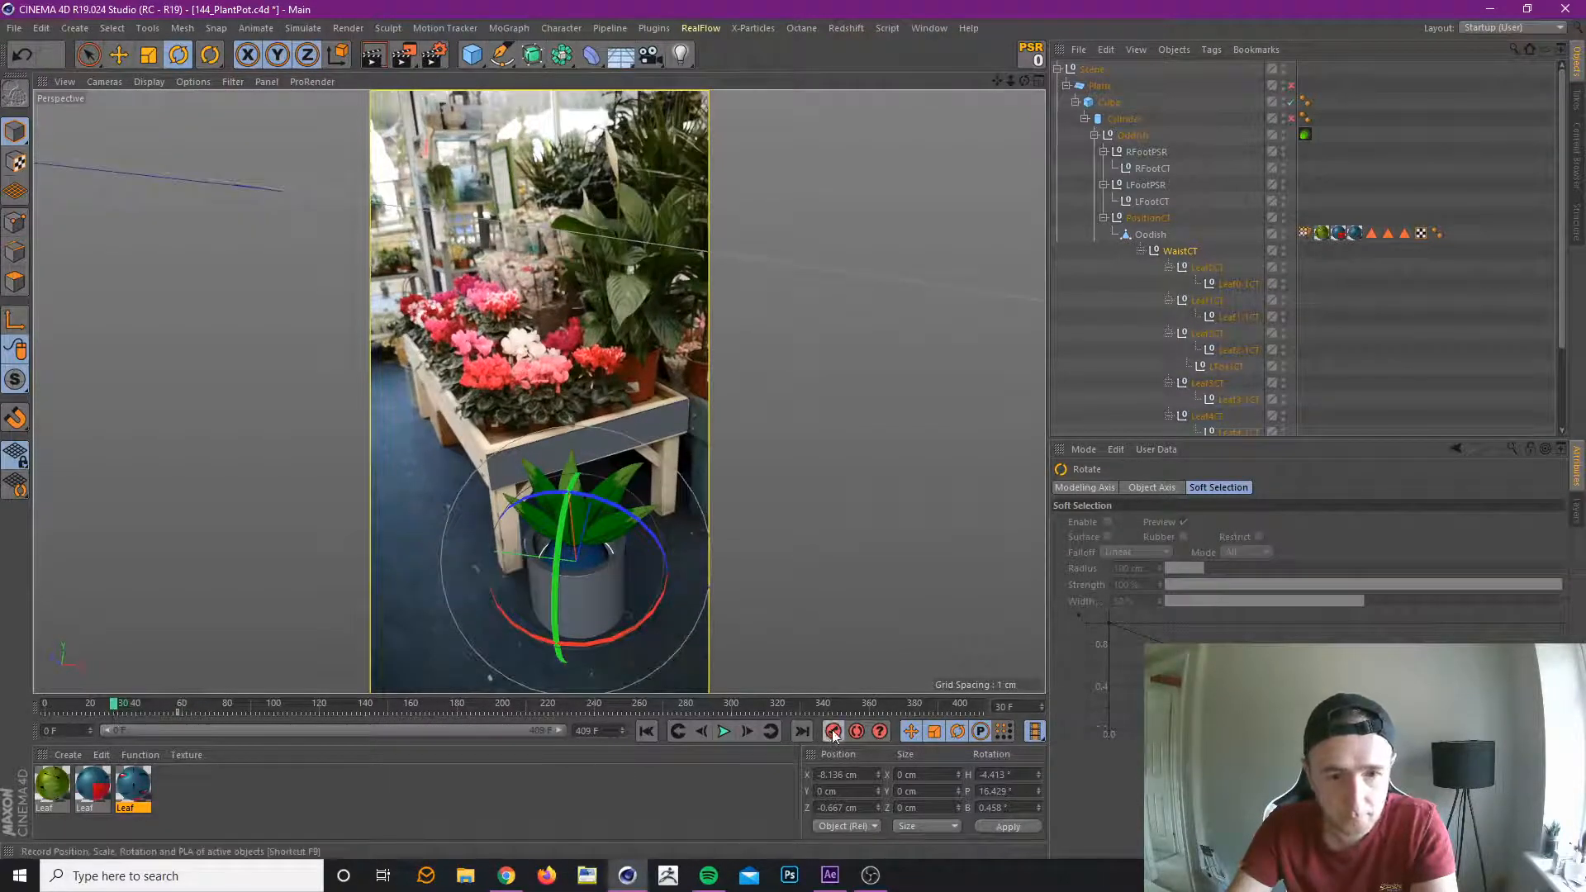
Rotate WaistCT to a heading of about -14.1° at frame 45 and record a keyframe for the sway.
click(149, 712)
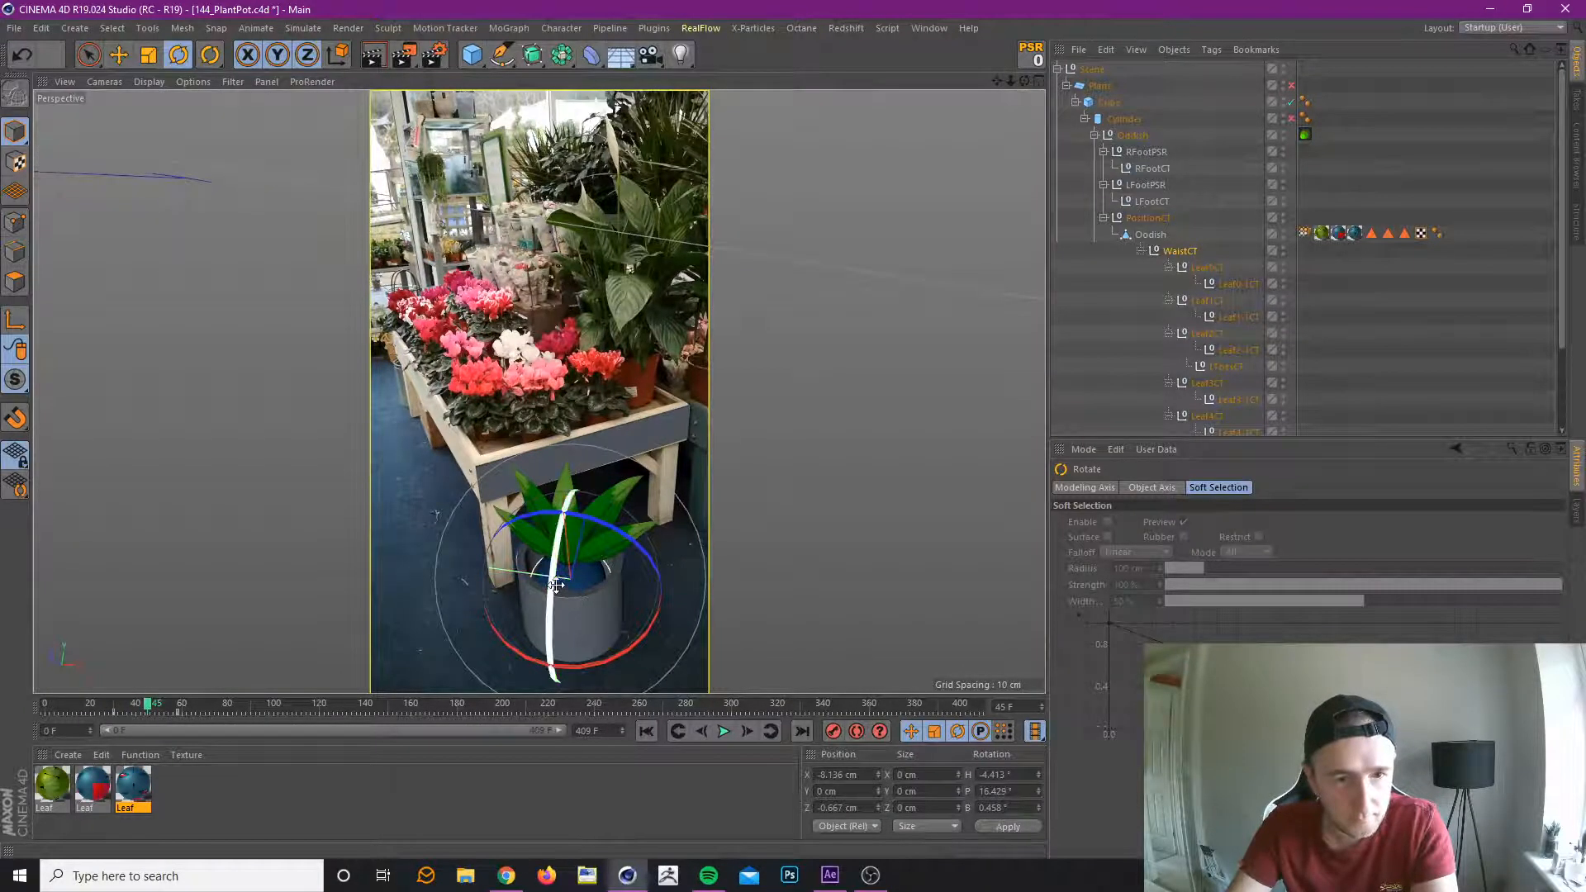
drag(553, 585, 550, 599)
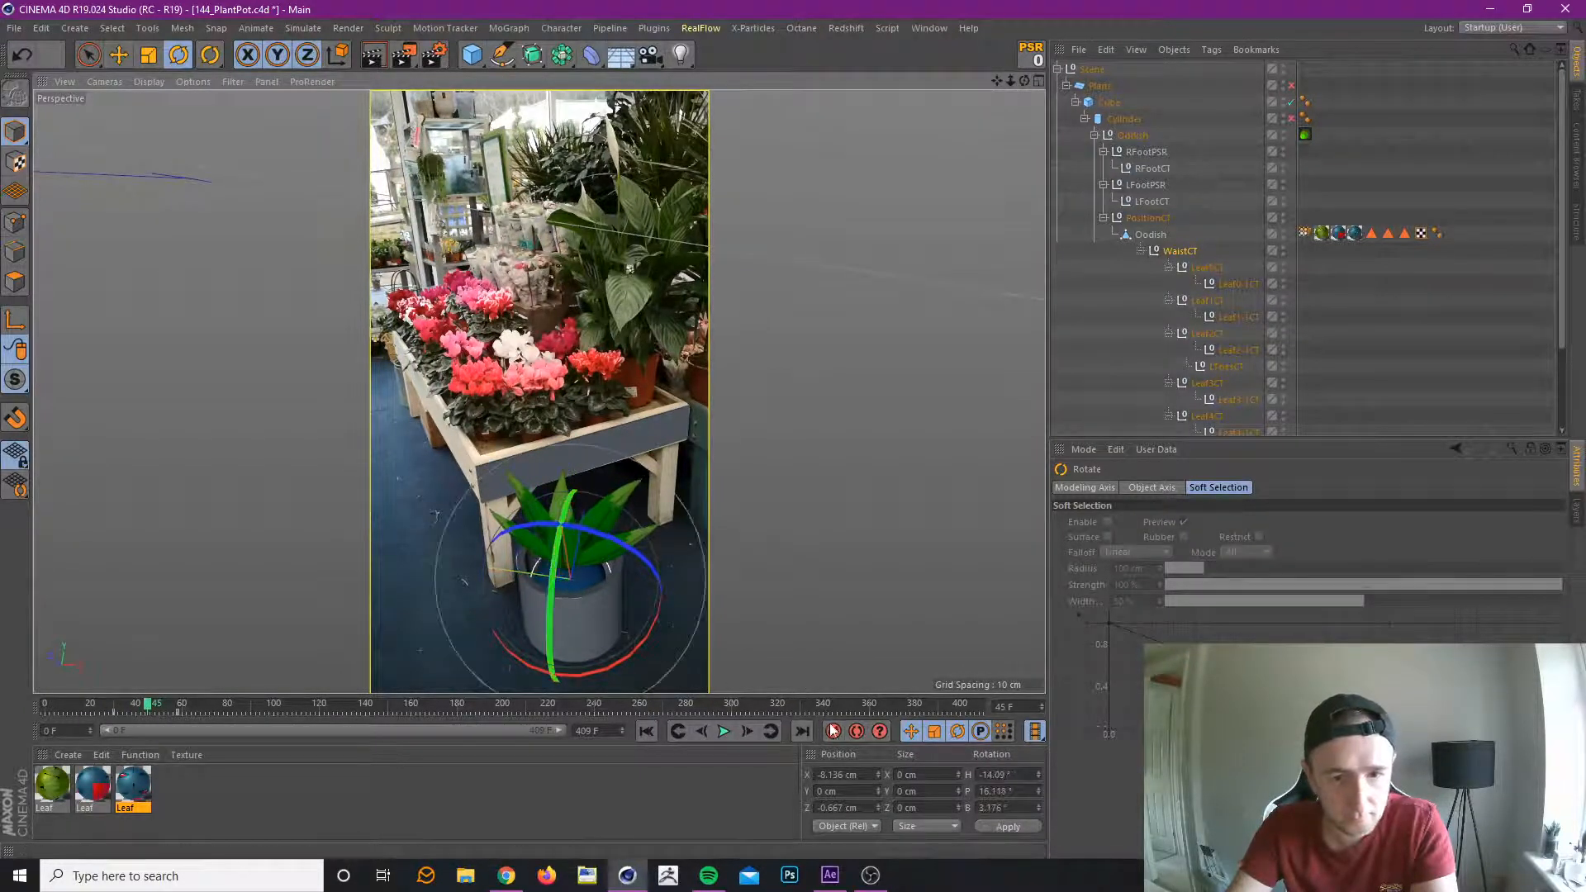
click(124, 709)
Scrub through the waist movement up to about frame 82 and record a WaistCT keyframe at frame 75.
drag(123, 704, 213, 747)
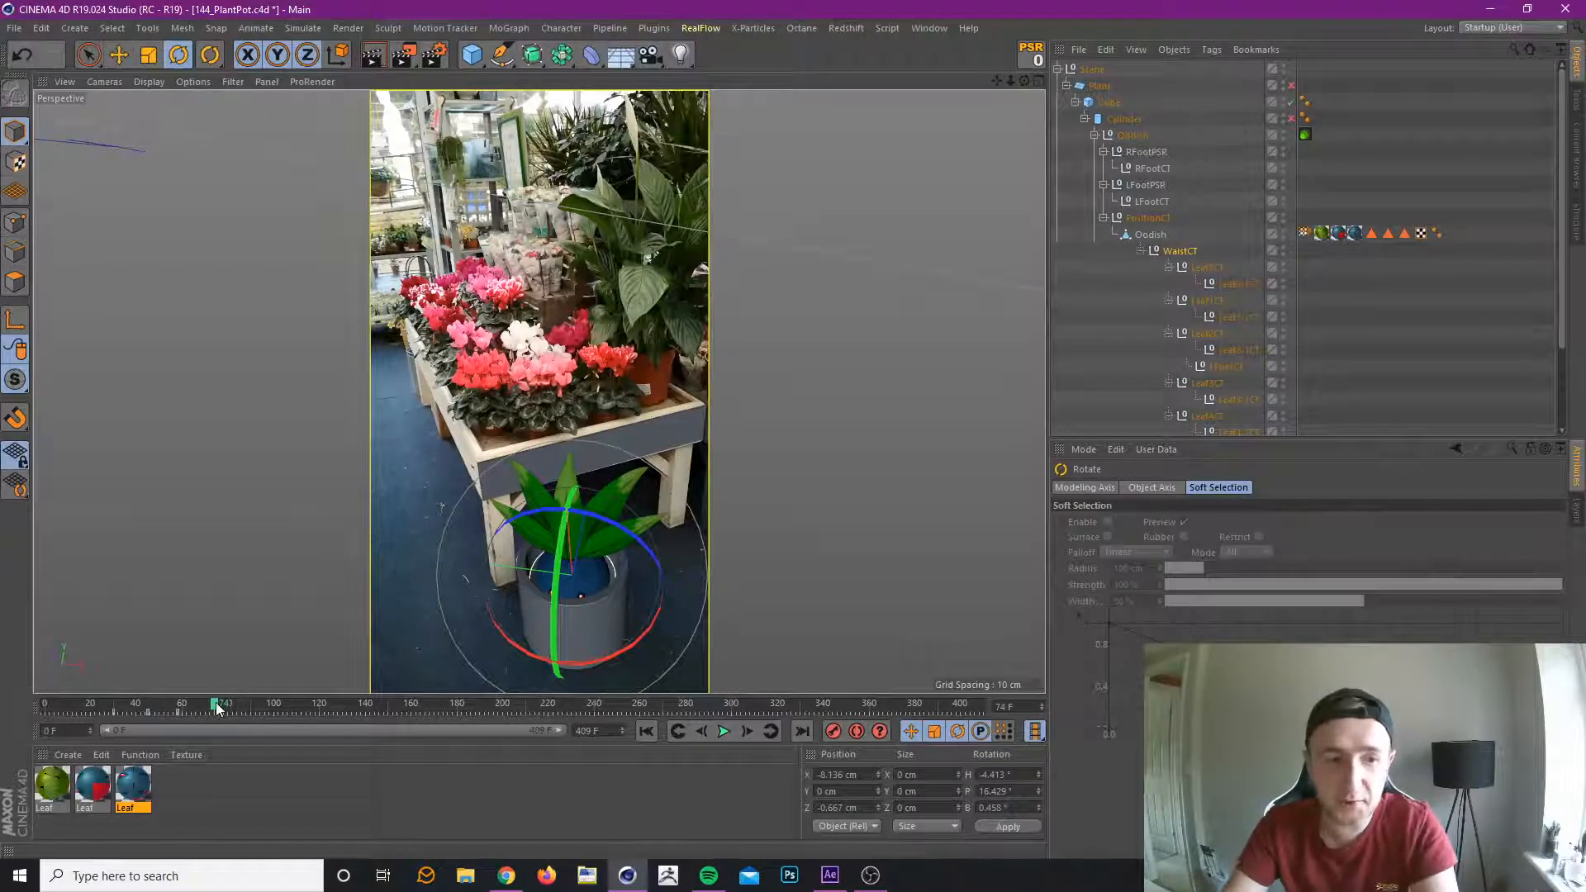
mouse_move(216, 709)
mouse_down()
mouse_move(185, 709)
mouse_move(275, 727)
mouse_move(196, 731)
mouse_move(233, 734)
mouse_up()
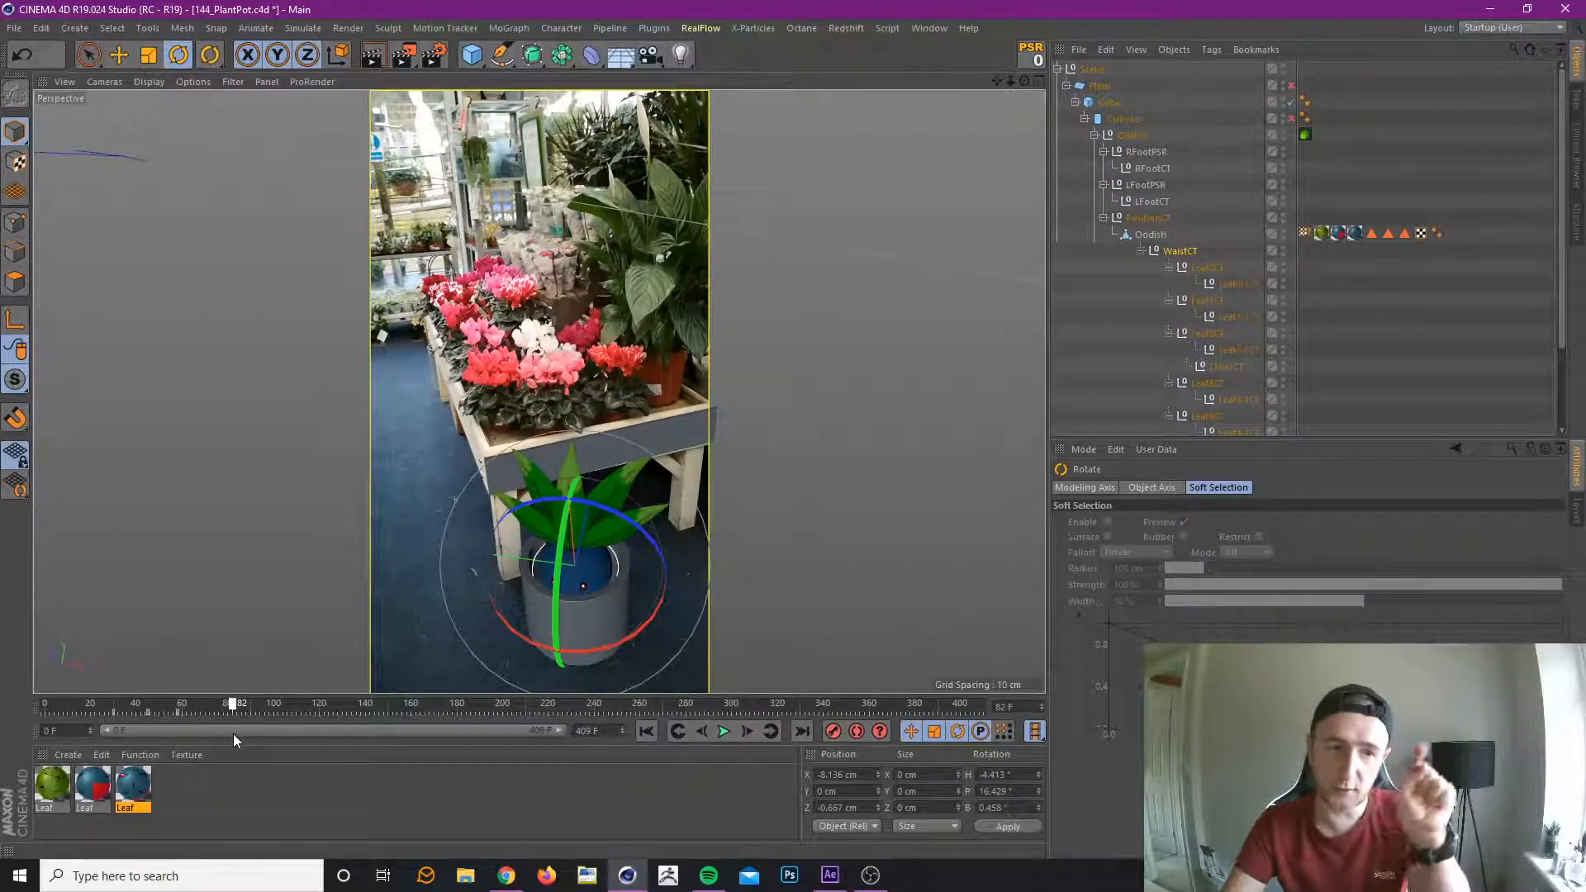
mouse_move(210, 737)
mouse_down()
mouse_move(157, 742)
mouse_move(221, 730)
mouse_move(132, 721)
mouse_move(207, 720)
mouse_move(112, 719)
mouse_move(227, 720)
mouse_move(127, 730)
mouse_move(216, 729)
mouse_up()
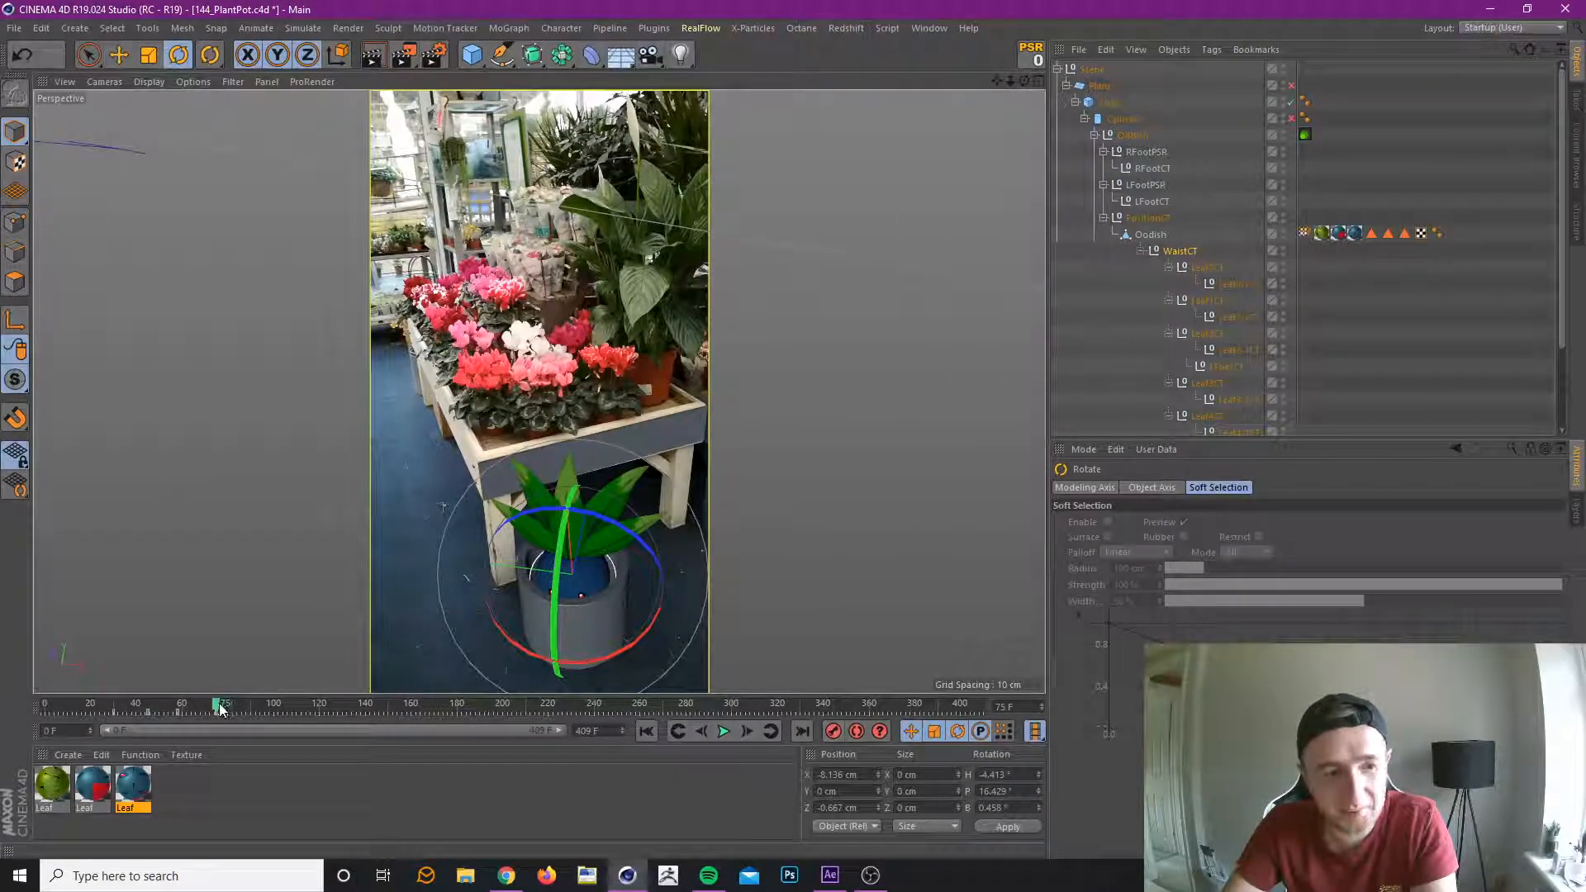
Rotate WaistCT at frame 98 to a heading of about 12.5°, pitch of about 31.7° and bank of about -10.1°.
drag(219, 708, 246, 706)
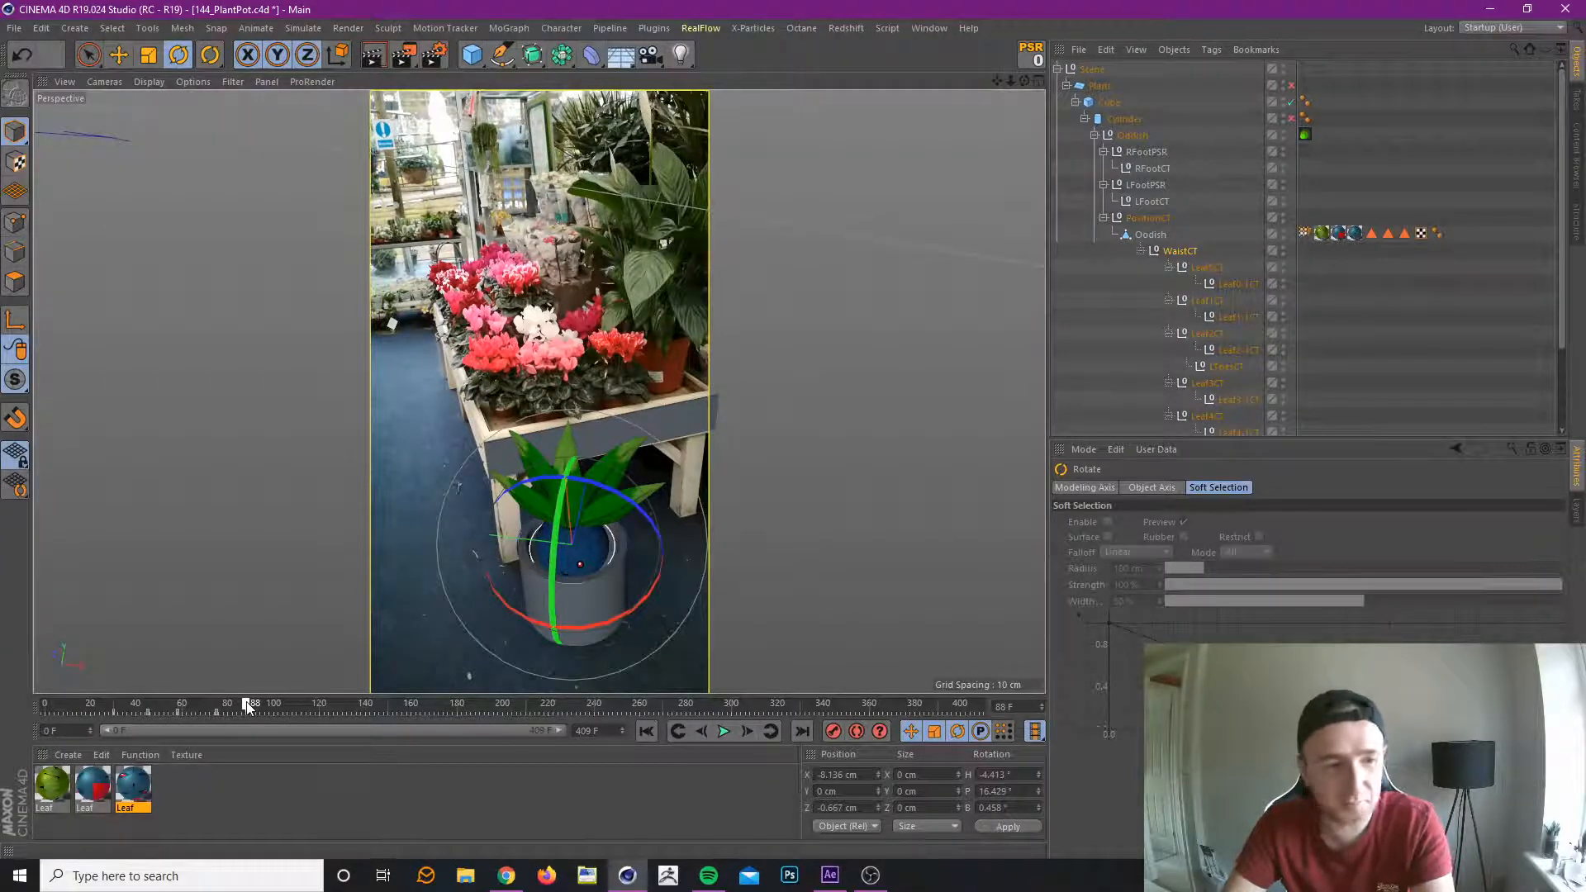
drag(247, 705, 268, 730)
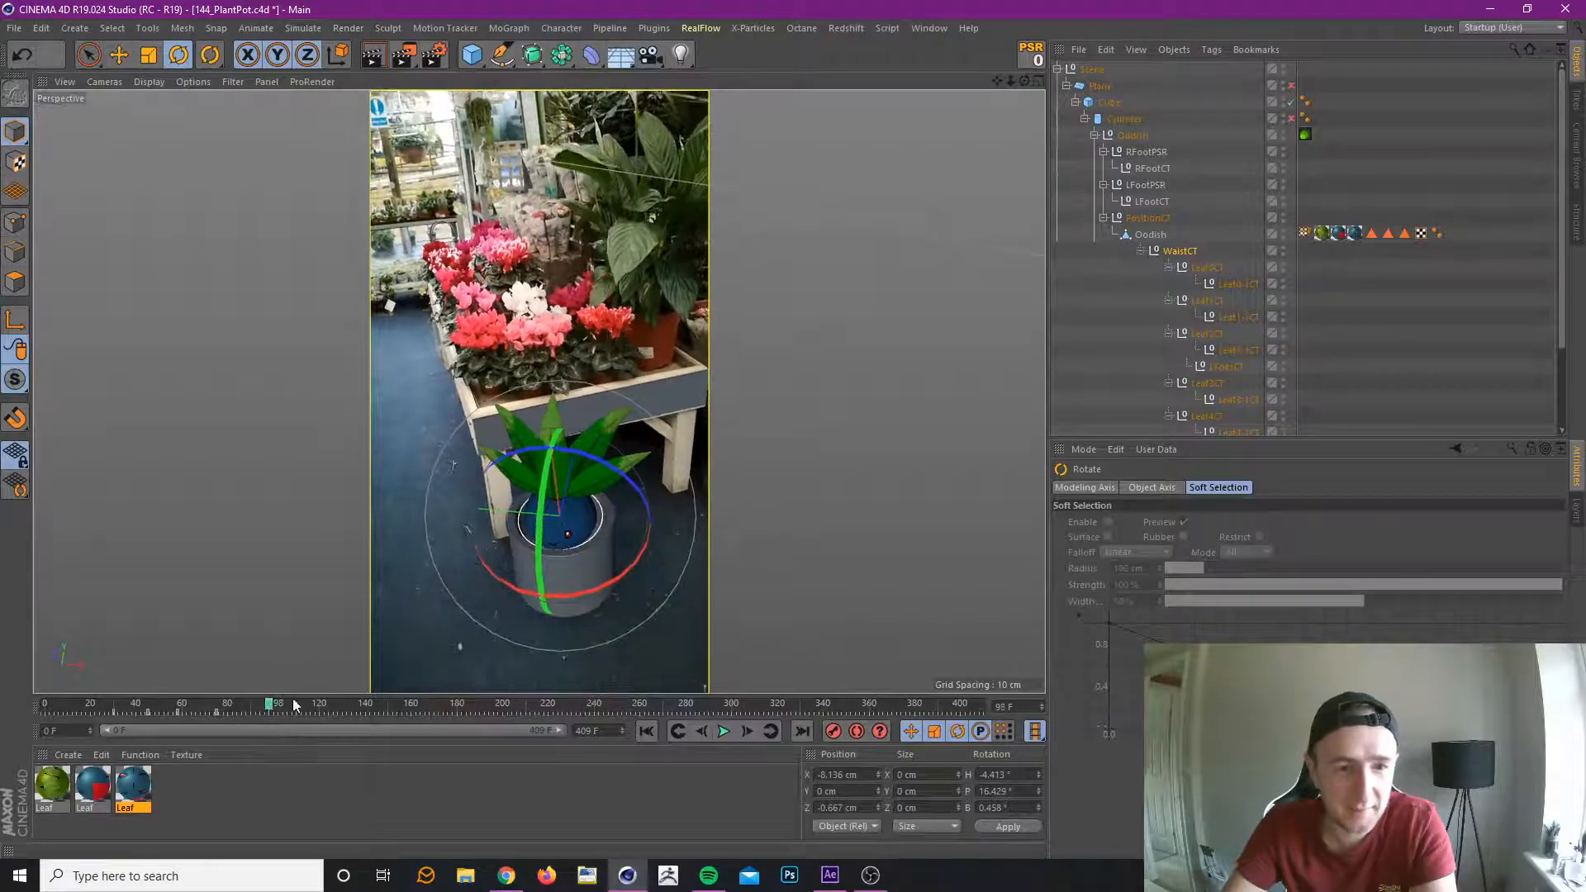
drag(618, 536, 582, 440)
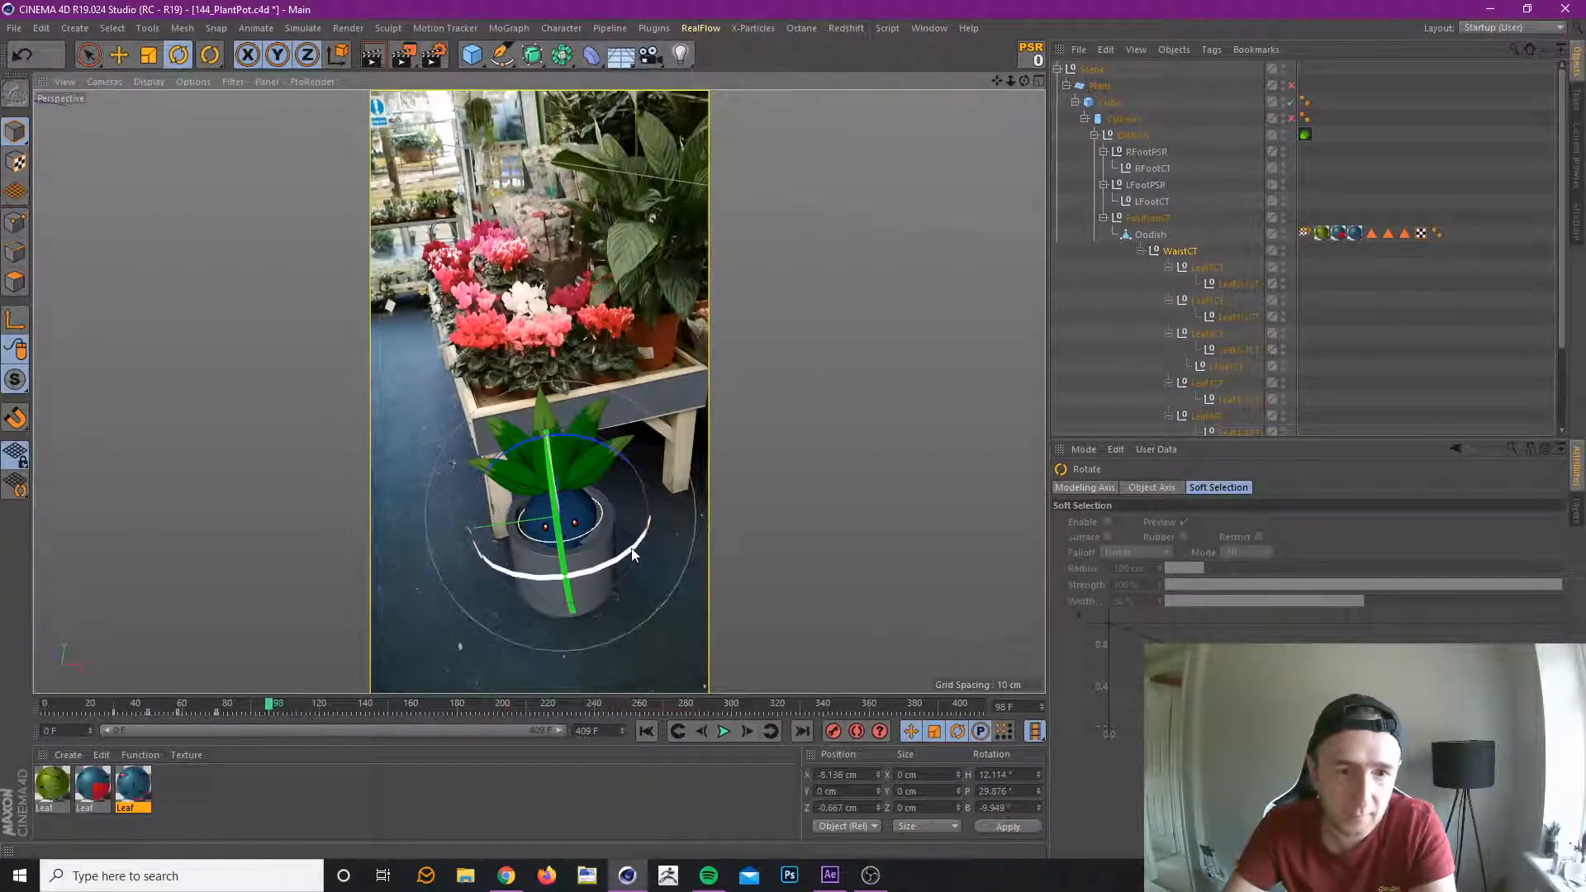
drag(638, 552, 636, 551)
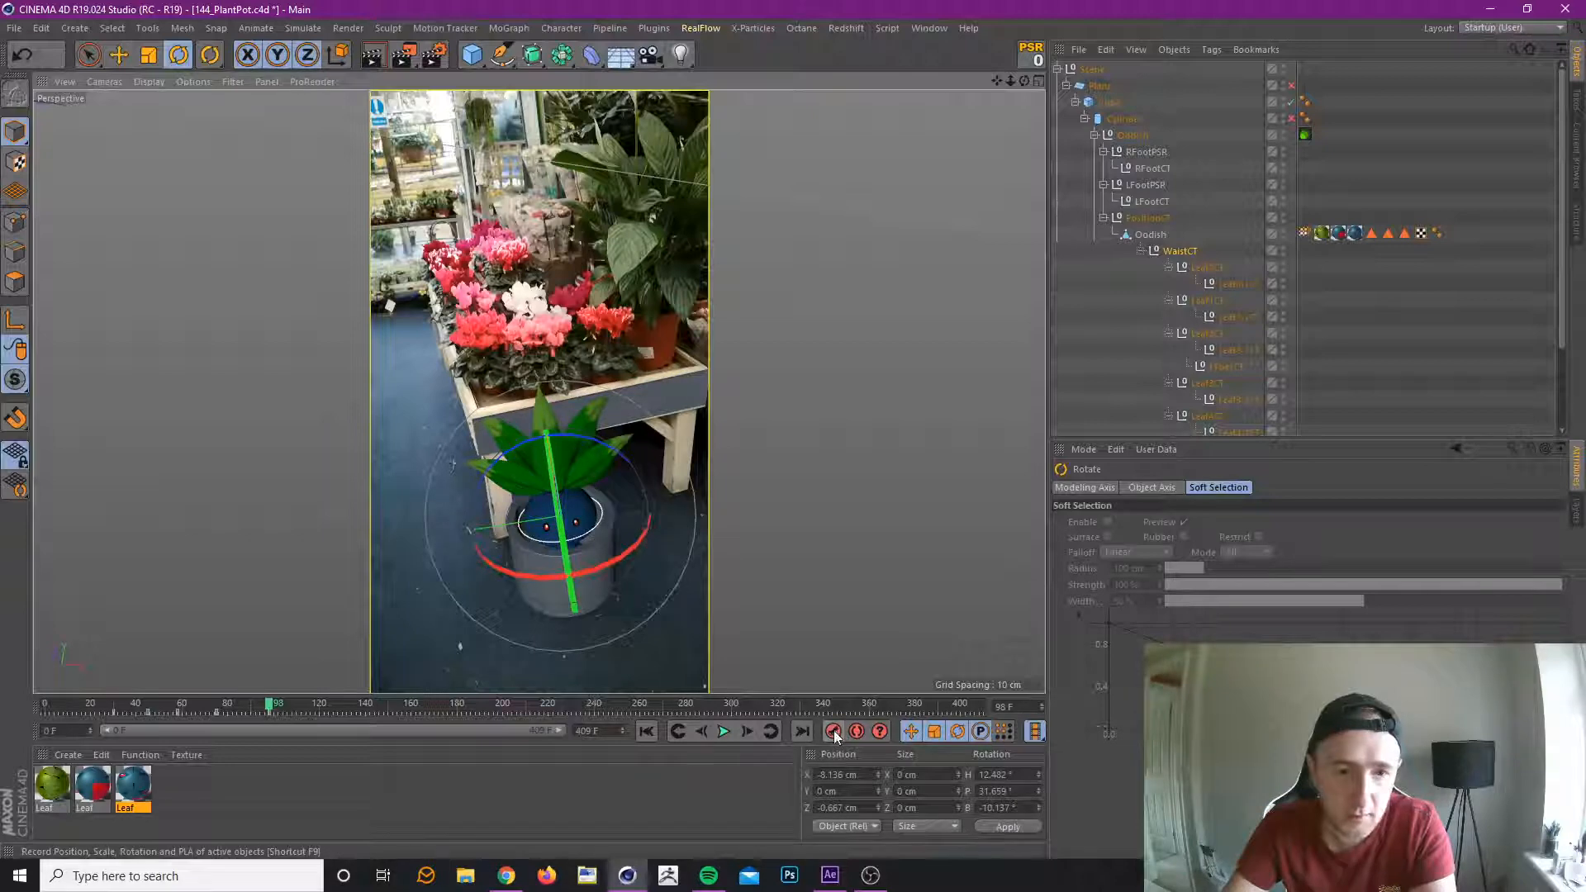
Keyframe WaistCT at frame 114 with a heading of about 23.6°, pitch of about 29.5° and bank of about -18.6°, and save the scene.
drag(261, 709, 270, 757)
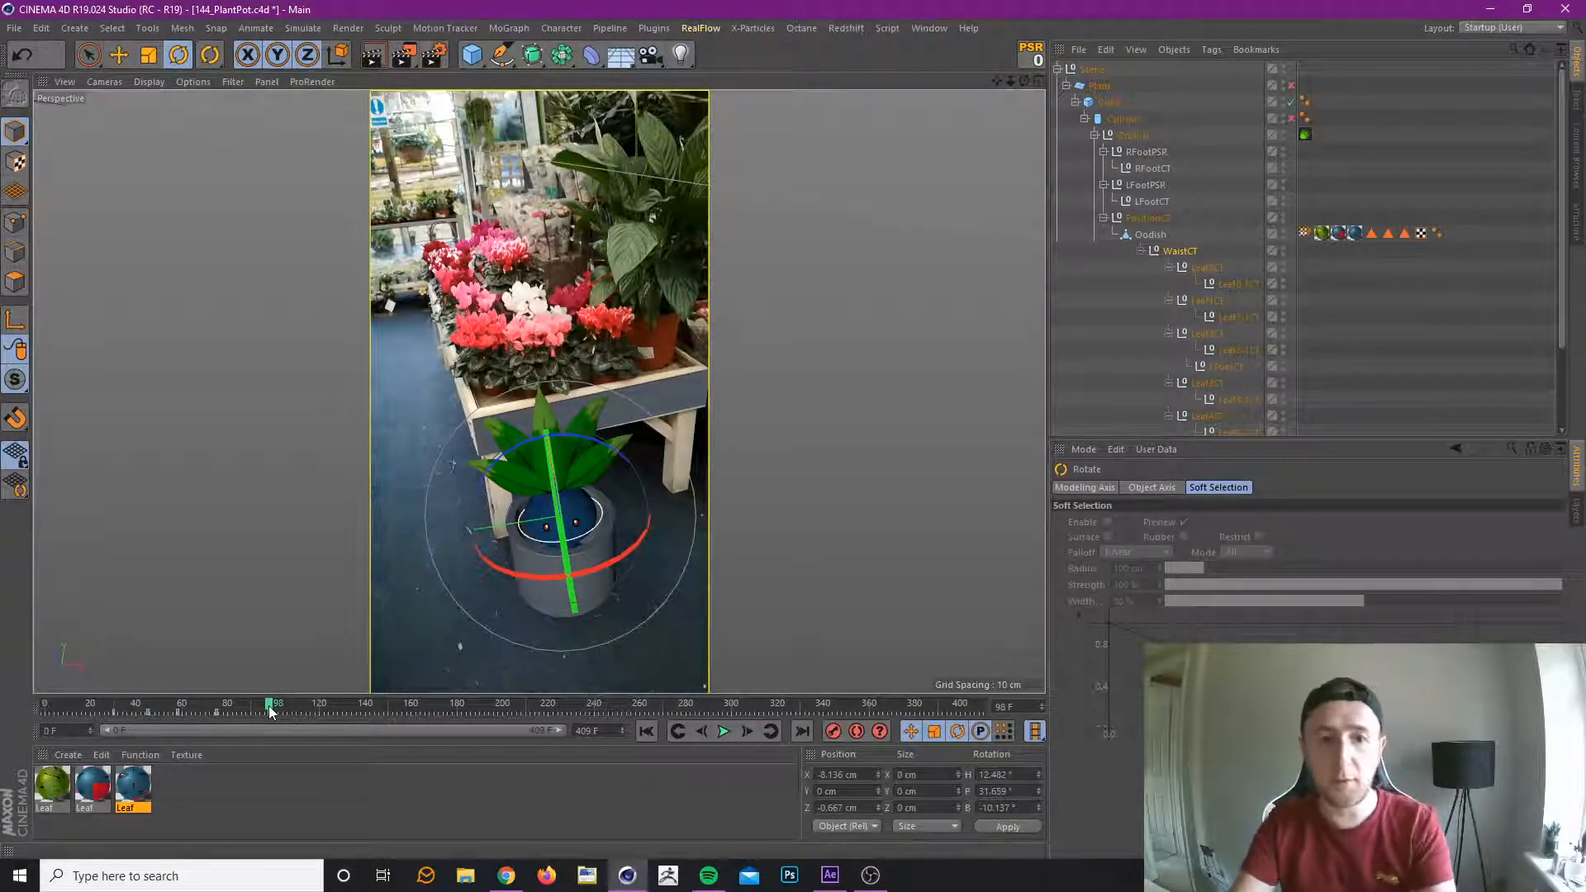
drag(271, 704, 283, 704)
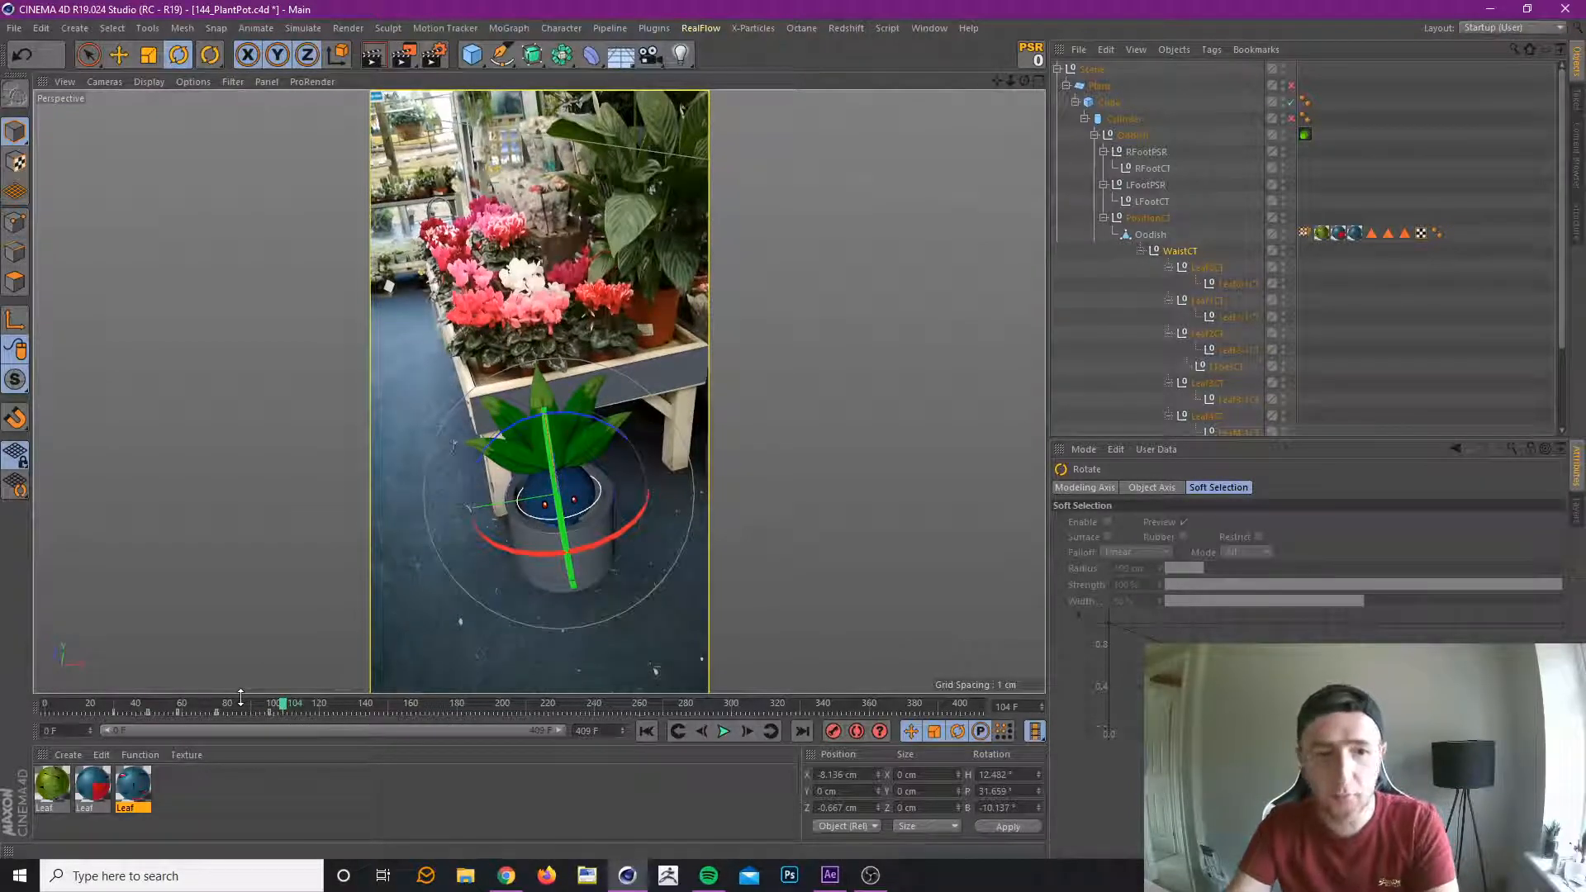
click(205, 704)
drag(186, 714, 283, 706)
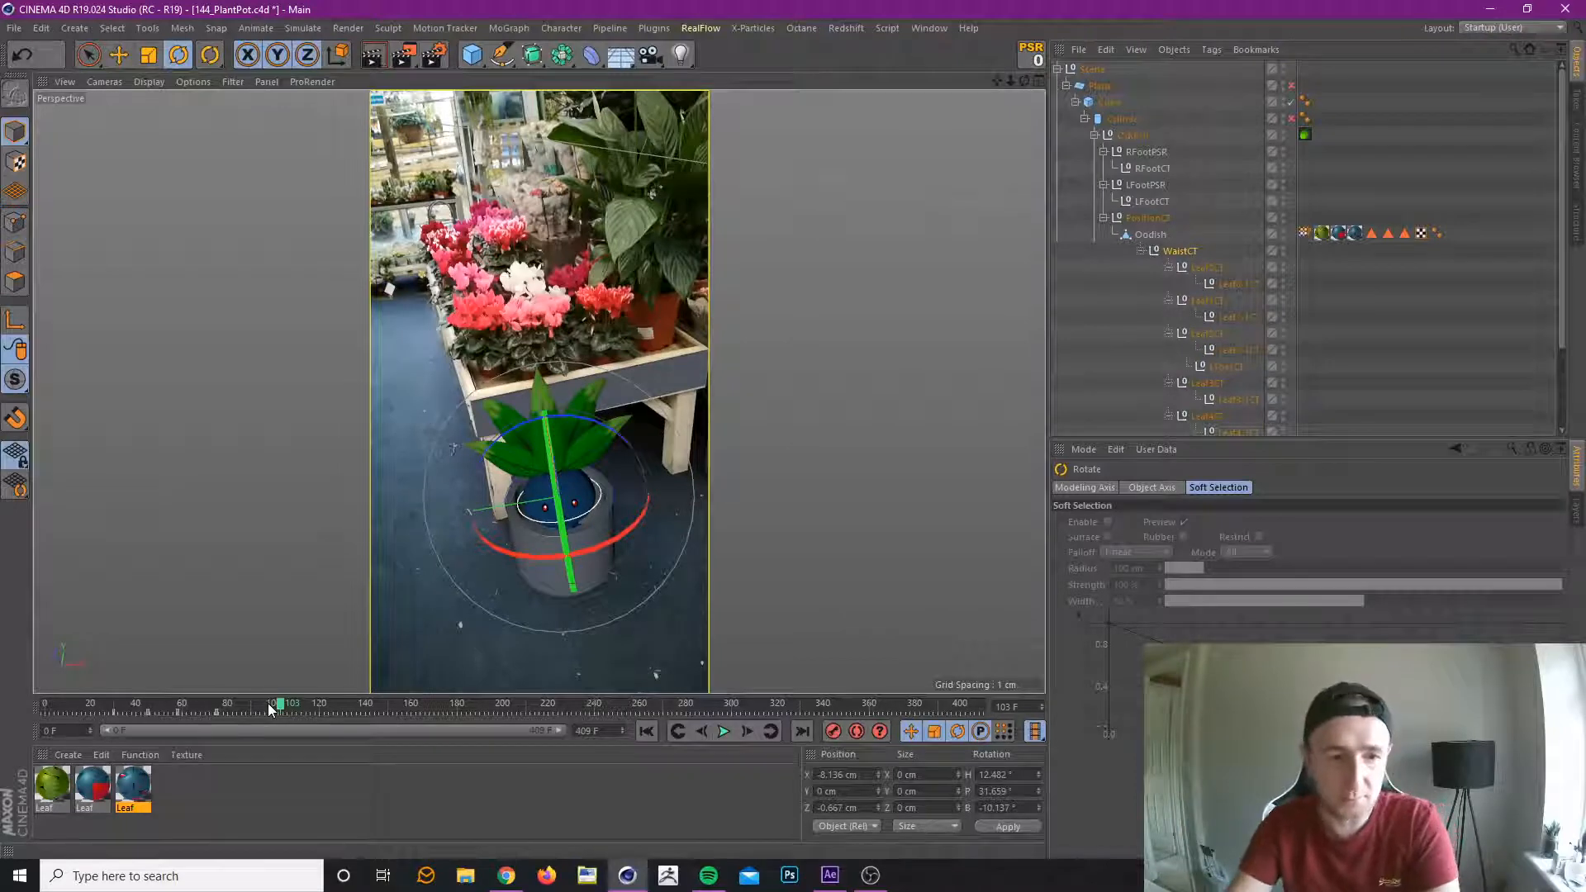
drag(268, 702, 306, 712)
drag(562, 480, 563, 459)
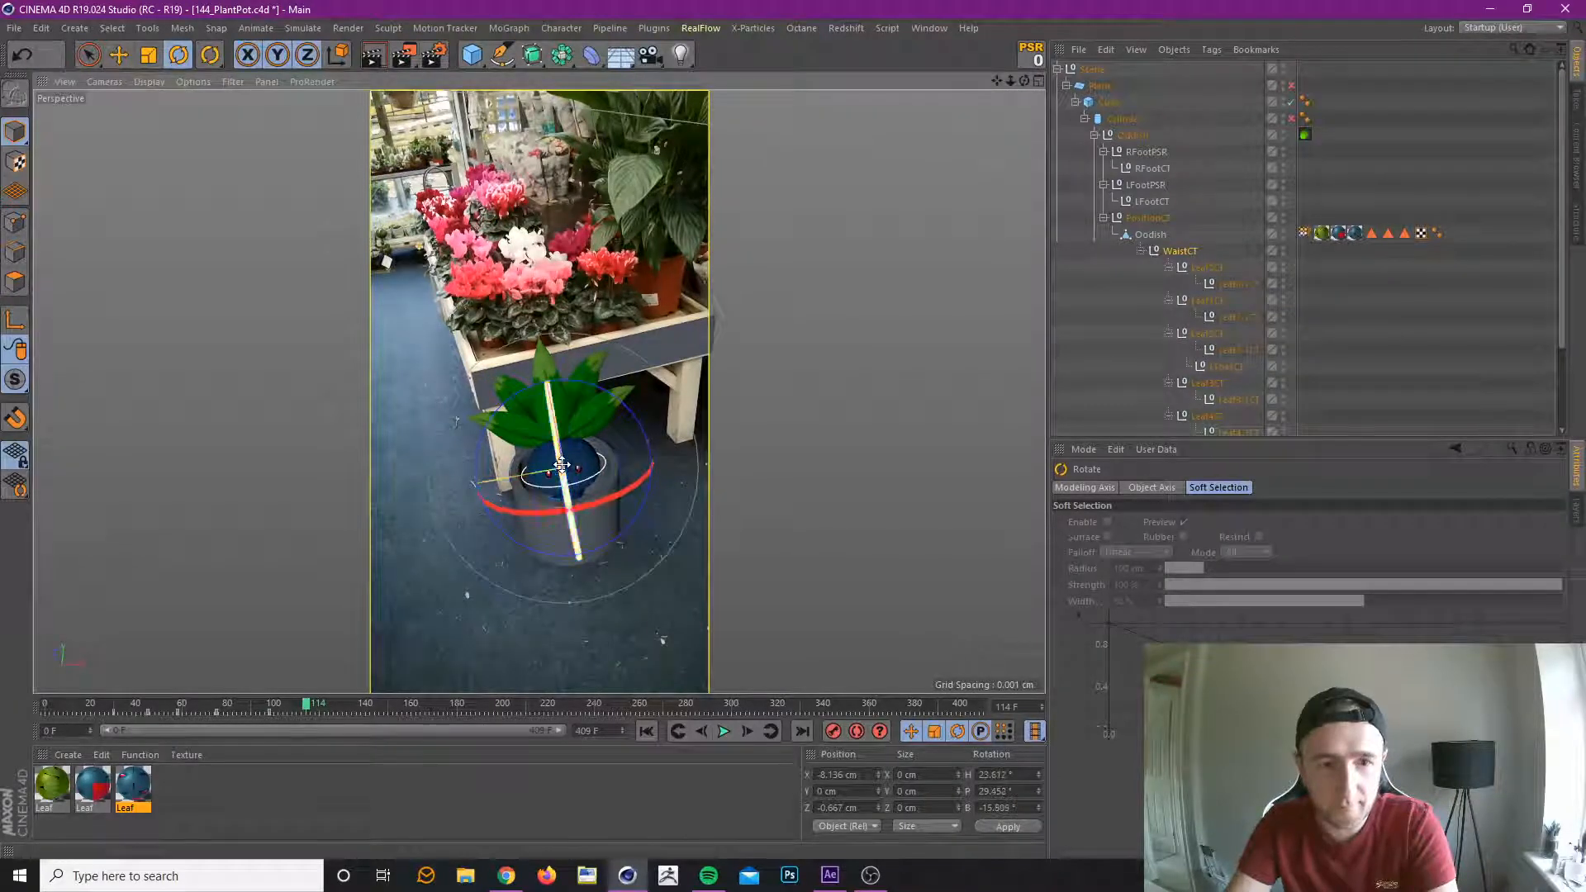
drag(643, 425, 639, 407)
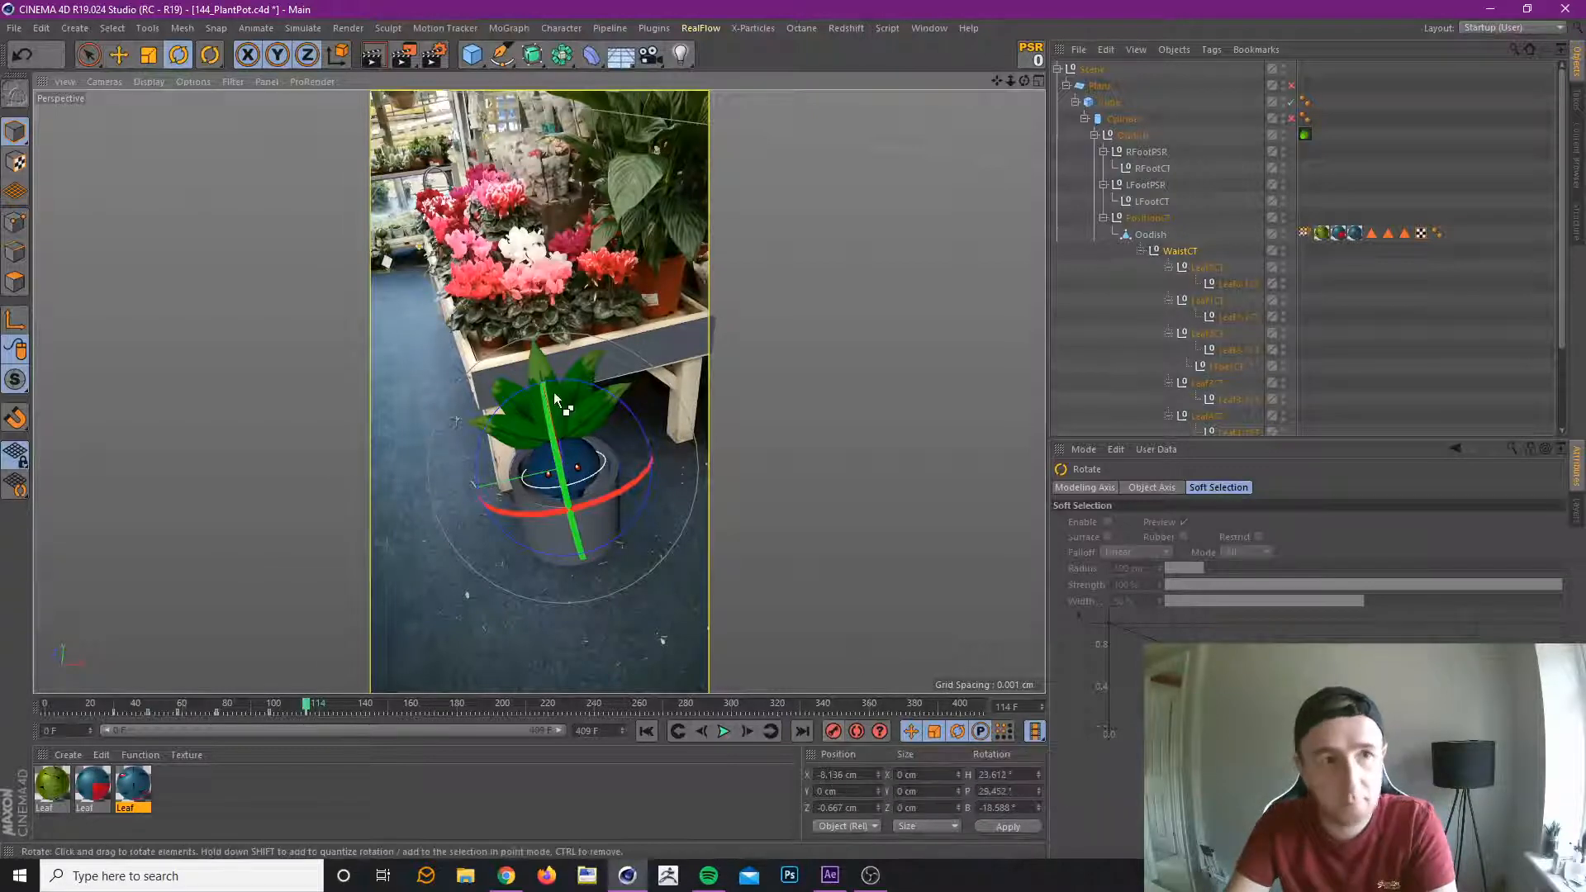
key(ctrl+s)
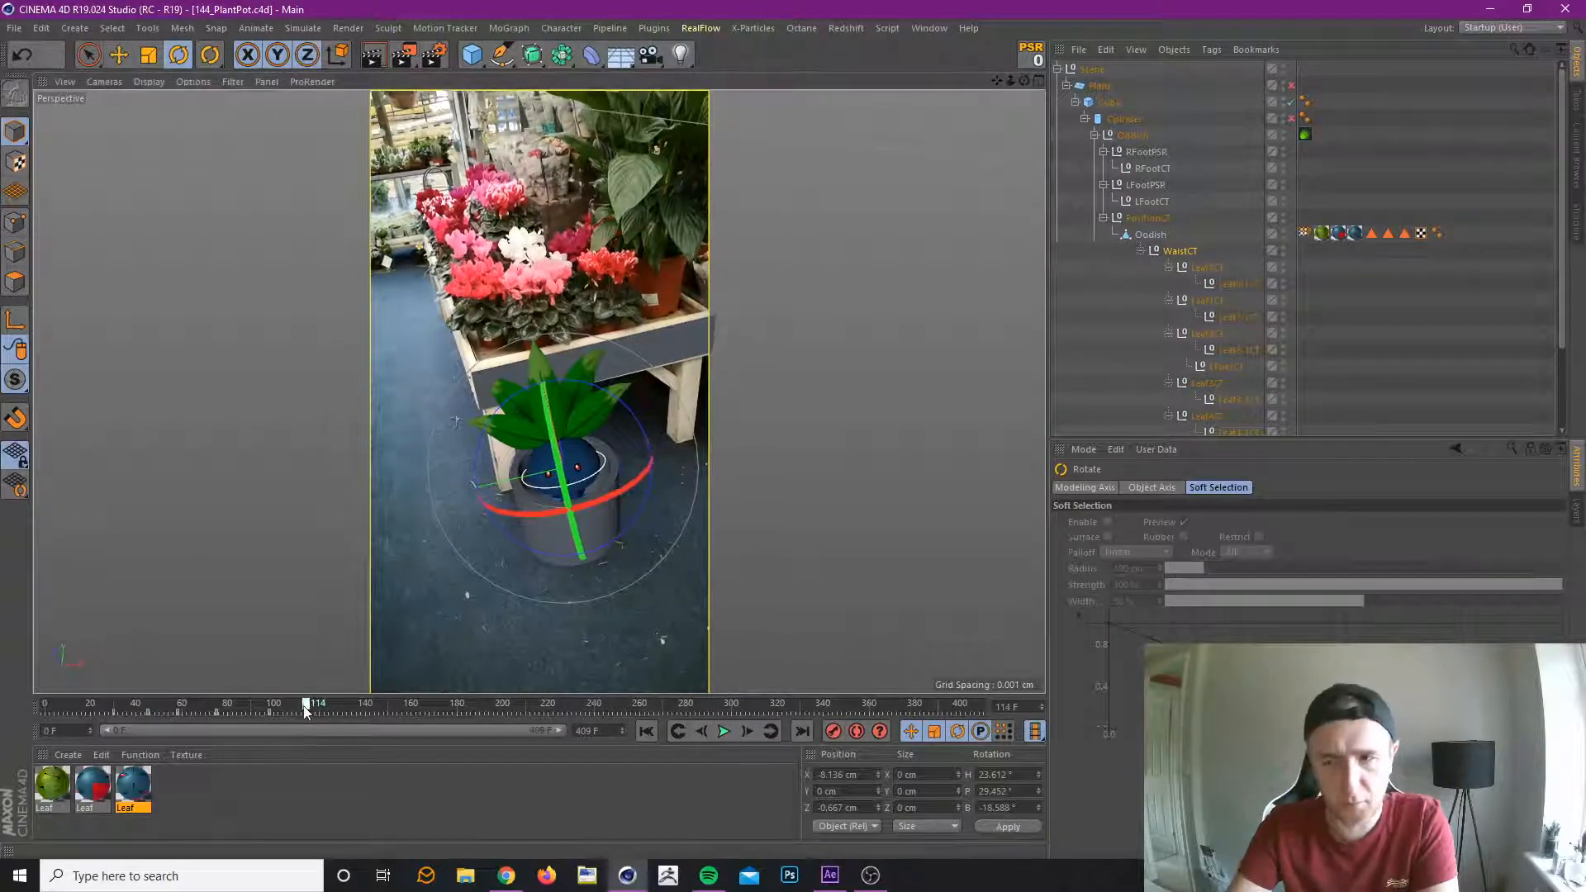
Rotate WaistCT at frame 144 to a heading of about 27°, pitch of about 26.6° and bank of about -12.2°, and record a keyframe.
mouse_move(304, 712)
mouse_down()
mouse_move(227, 732)
mouse_move(320, 726)
mouse_up()
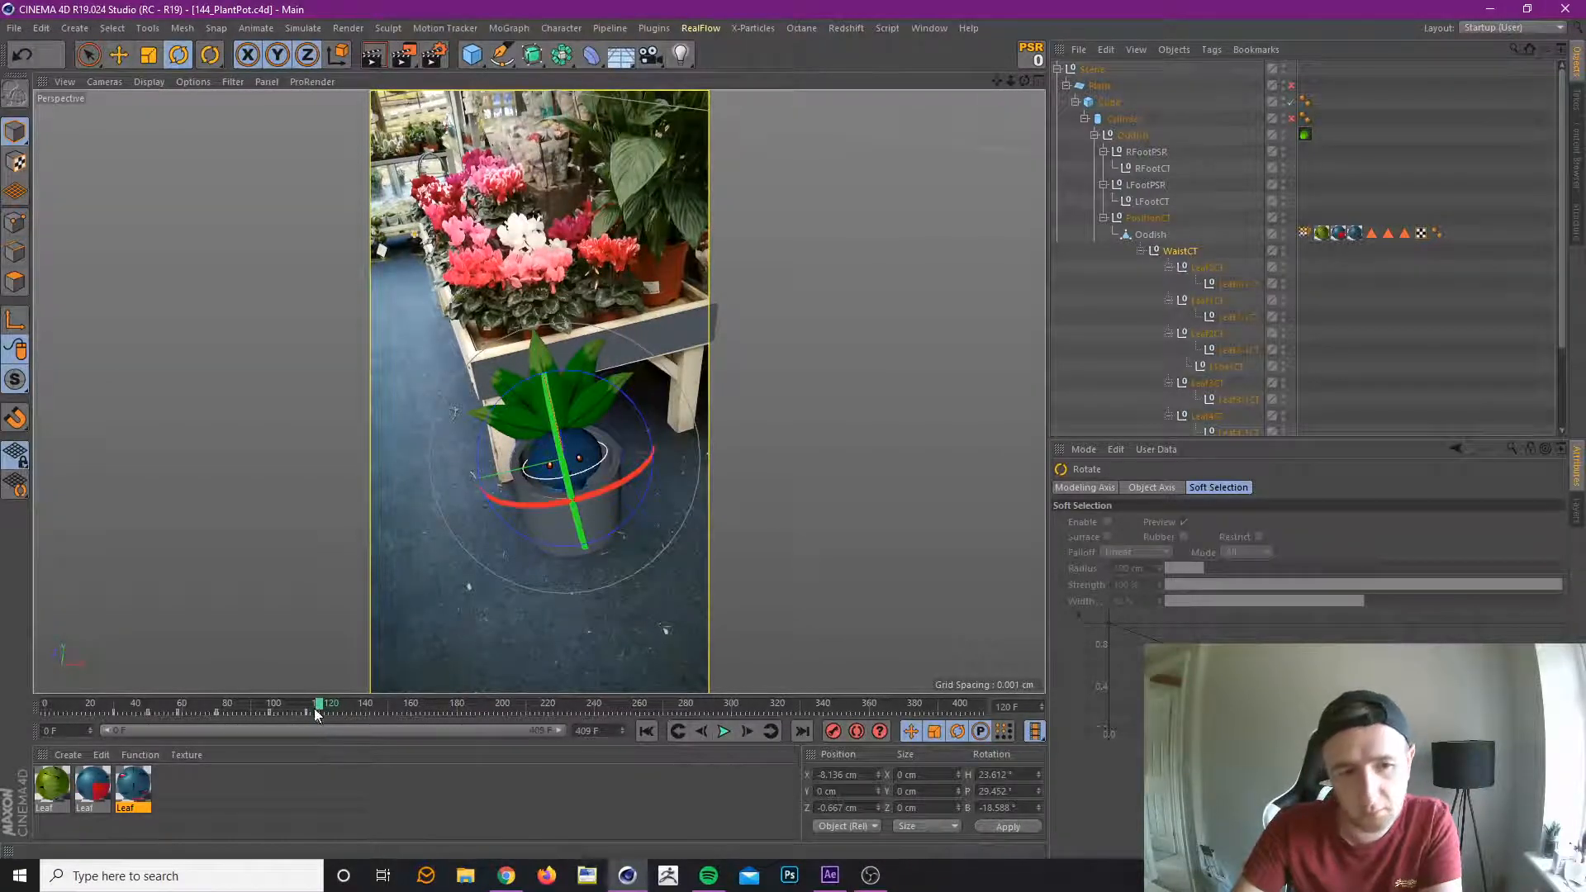
drag(321, 727, 376, 712)
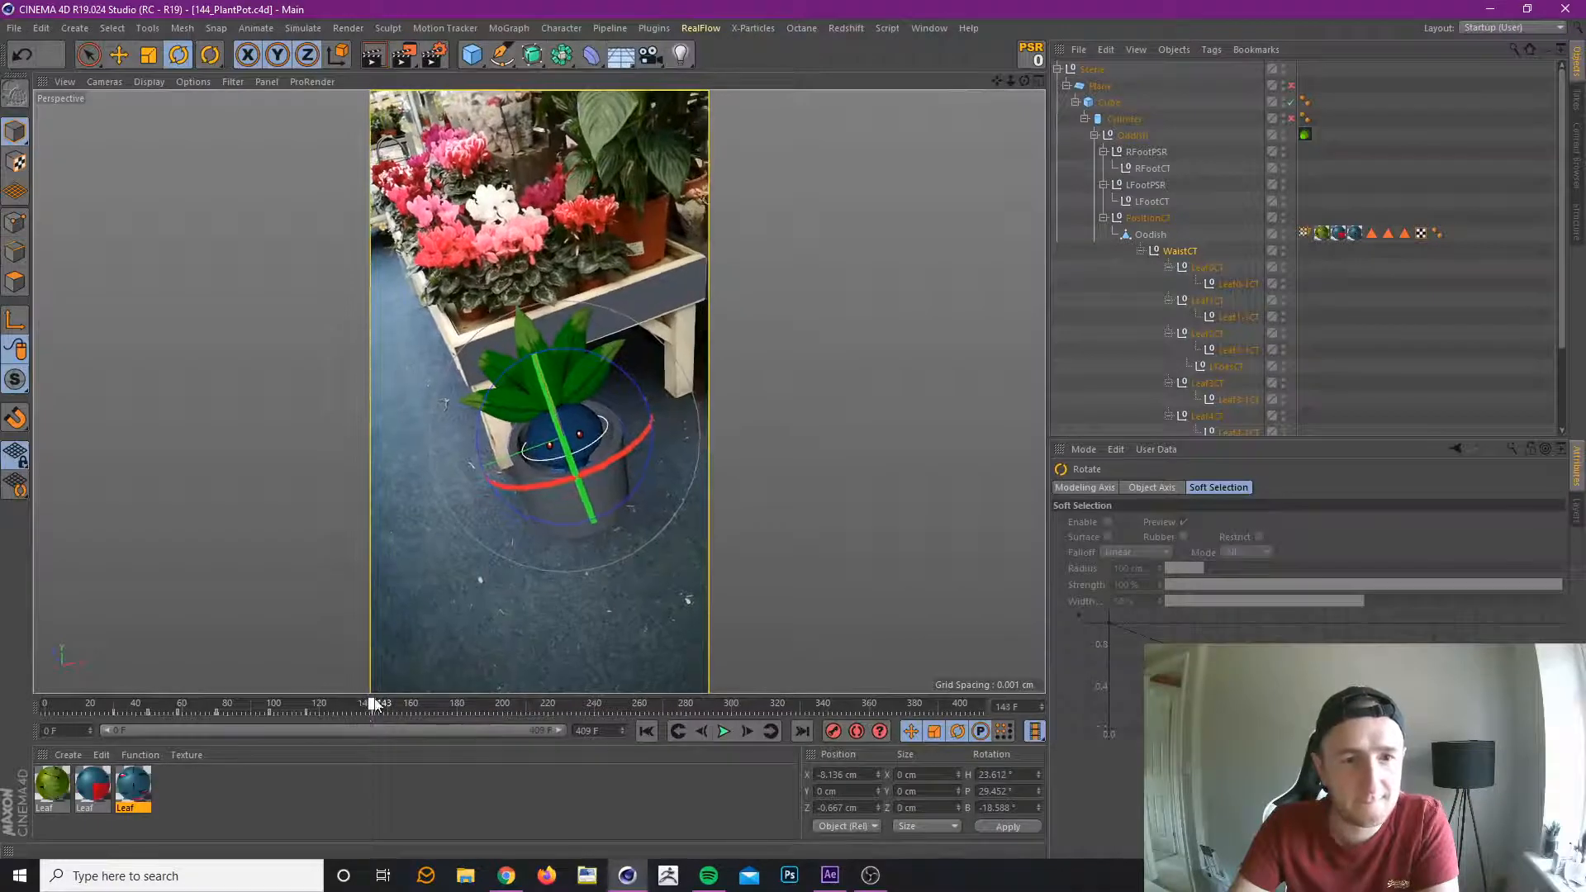
drag(620, 365, 555, 397)
drag(620, 461, 616, 457)
click(834, 732)
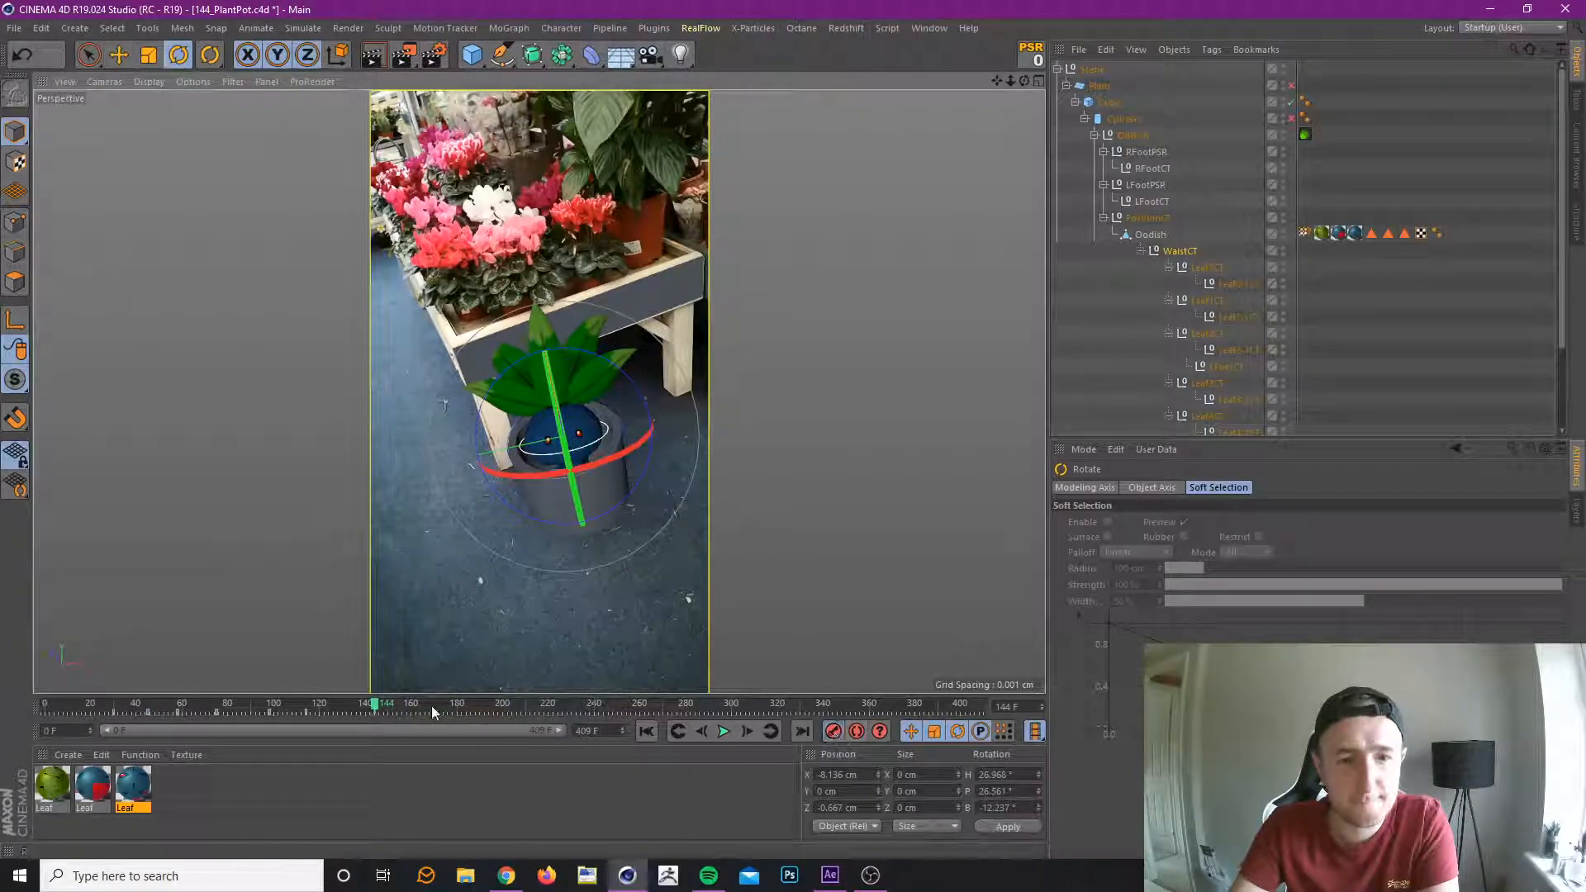
Keyframe WaistCT at frame 168 with a heading of about 28.2°, pitch of about 5.3° and bank of about -4.3°, and review the motion.
drag(374, 708, 428, 707)
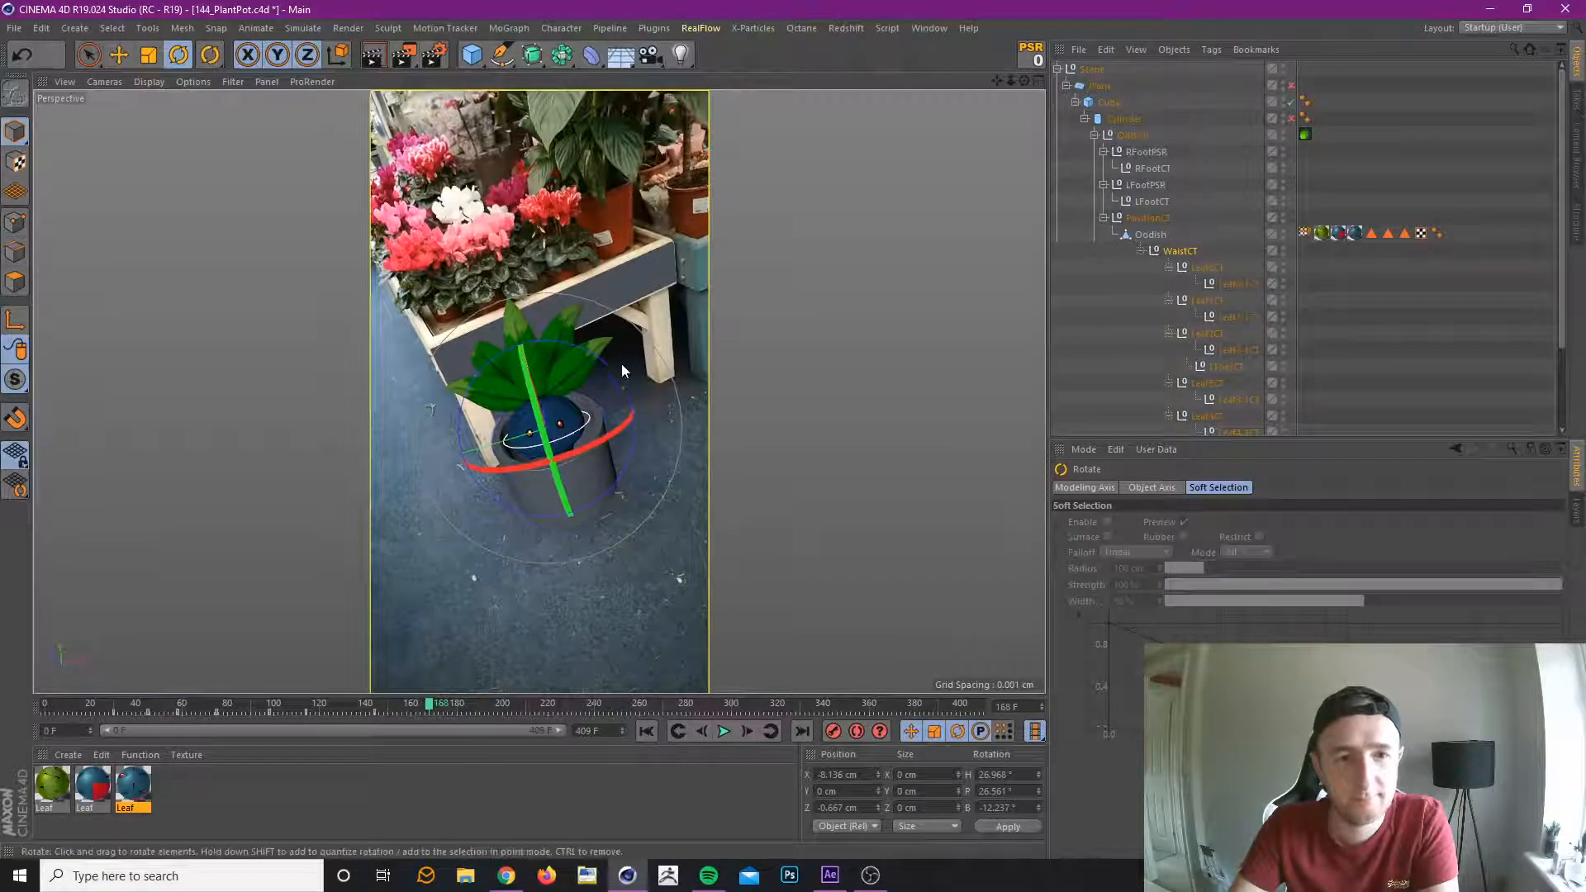
drag(620, 375, 626, 386)
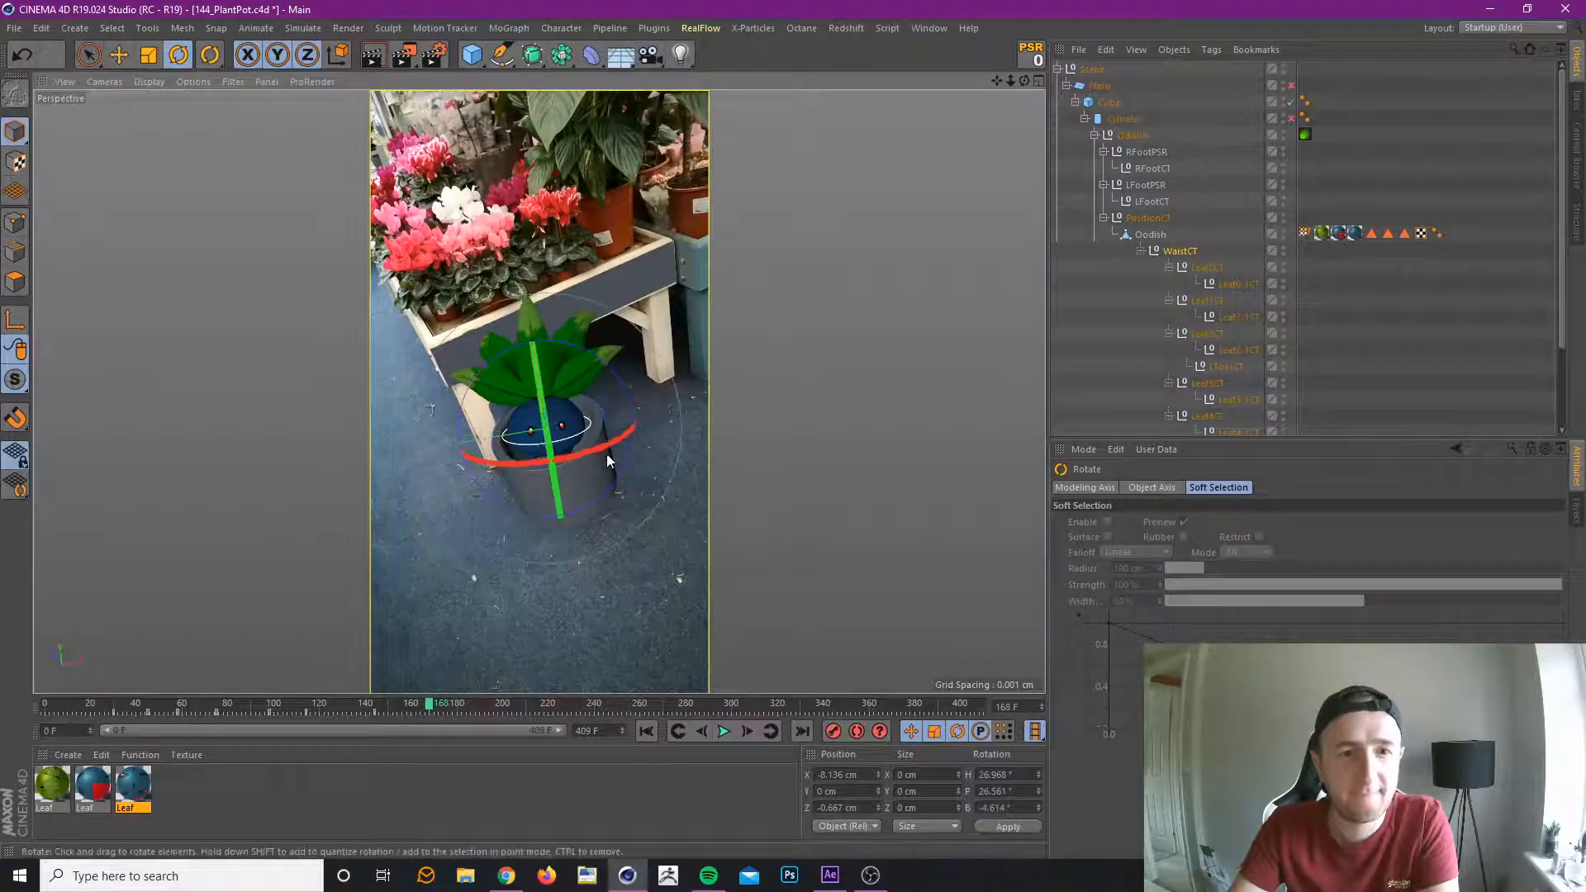
drag(603, 448, 525, 512)
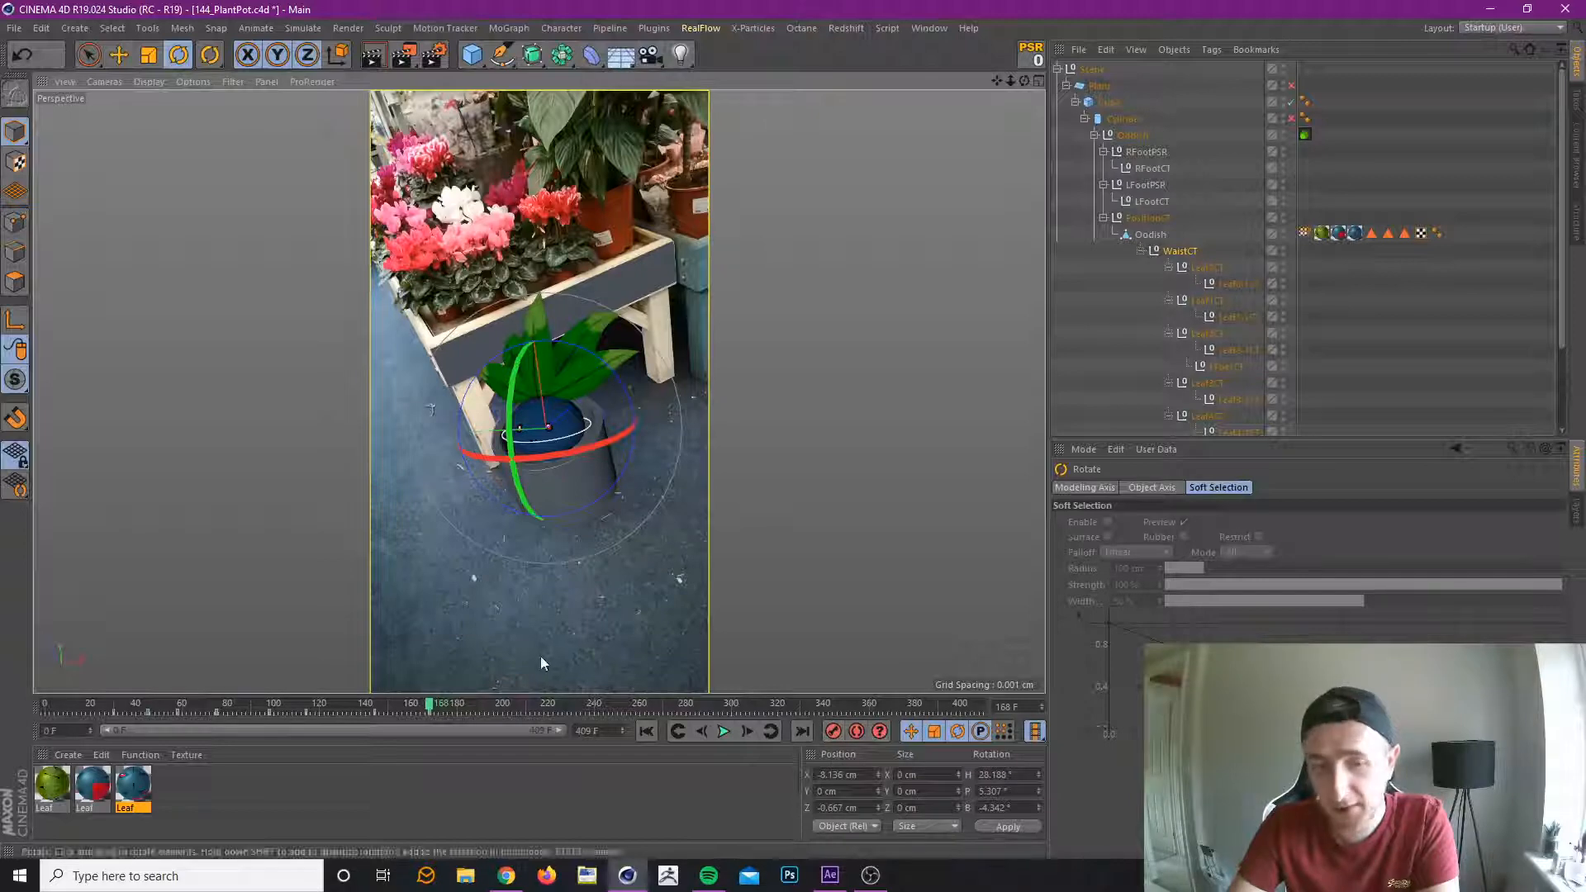
drag(432, 706, 382, 725)
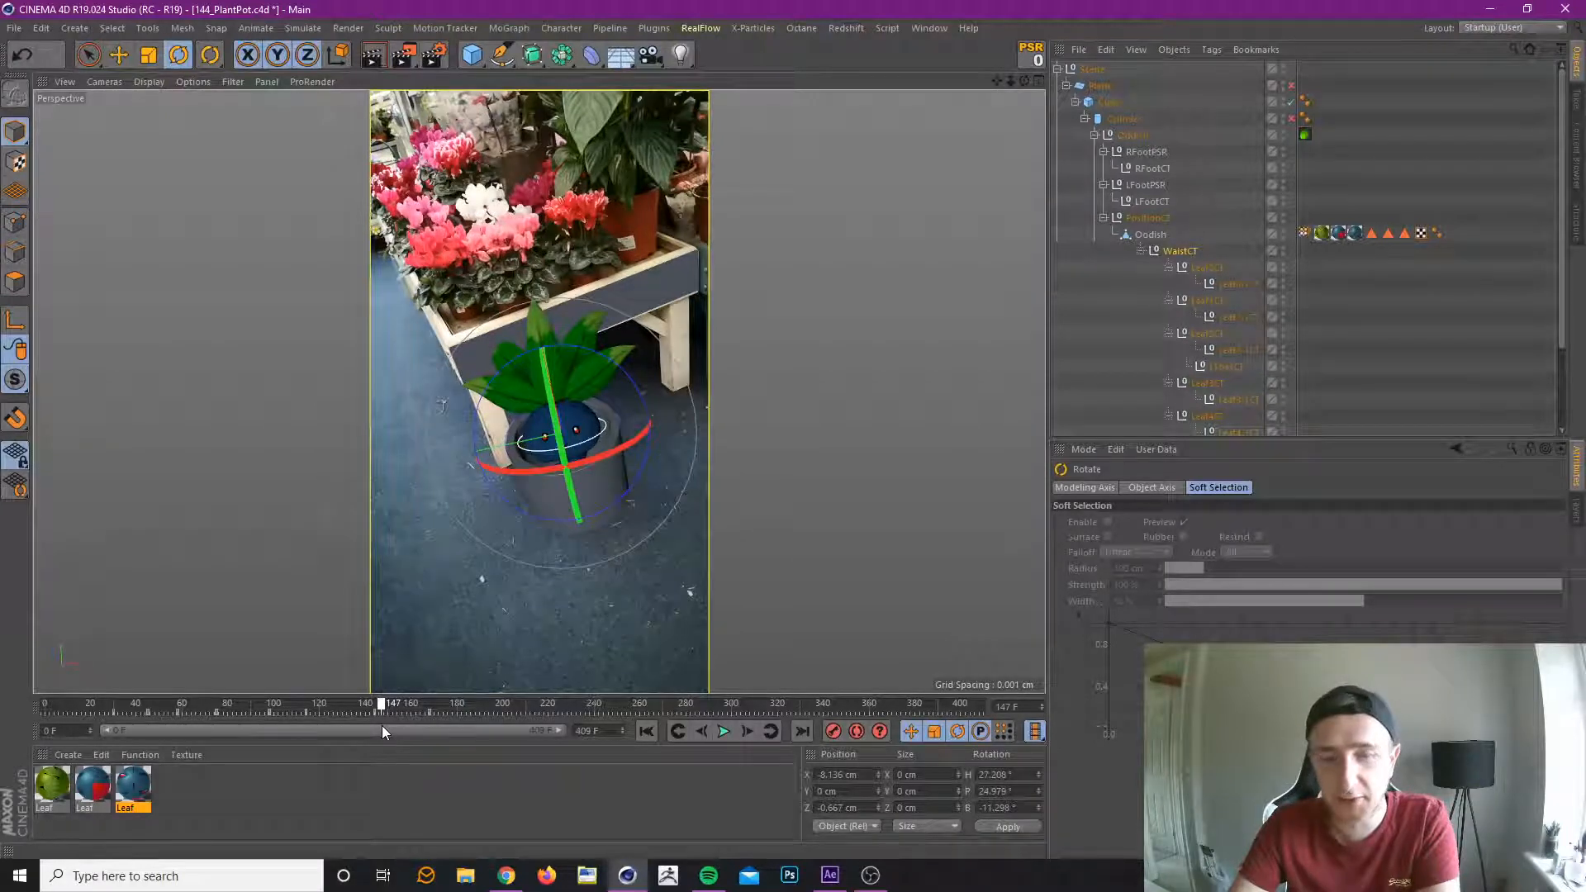
drag(382, 725, 437, 717)
Rotate WaistCT at frame 191 to a heading of about 8.1°, pitch of about -13.2° and bank of about 3.4°, and save the scene.
drag(433, 722, 488, 732)
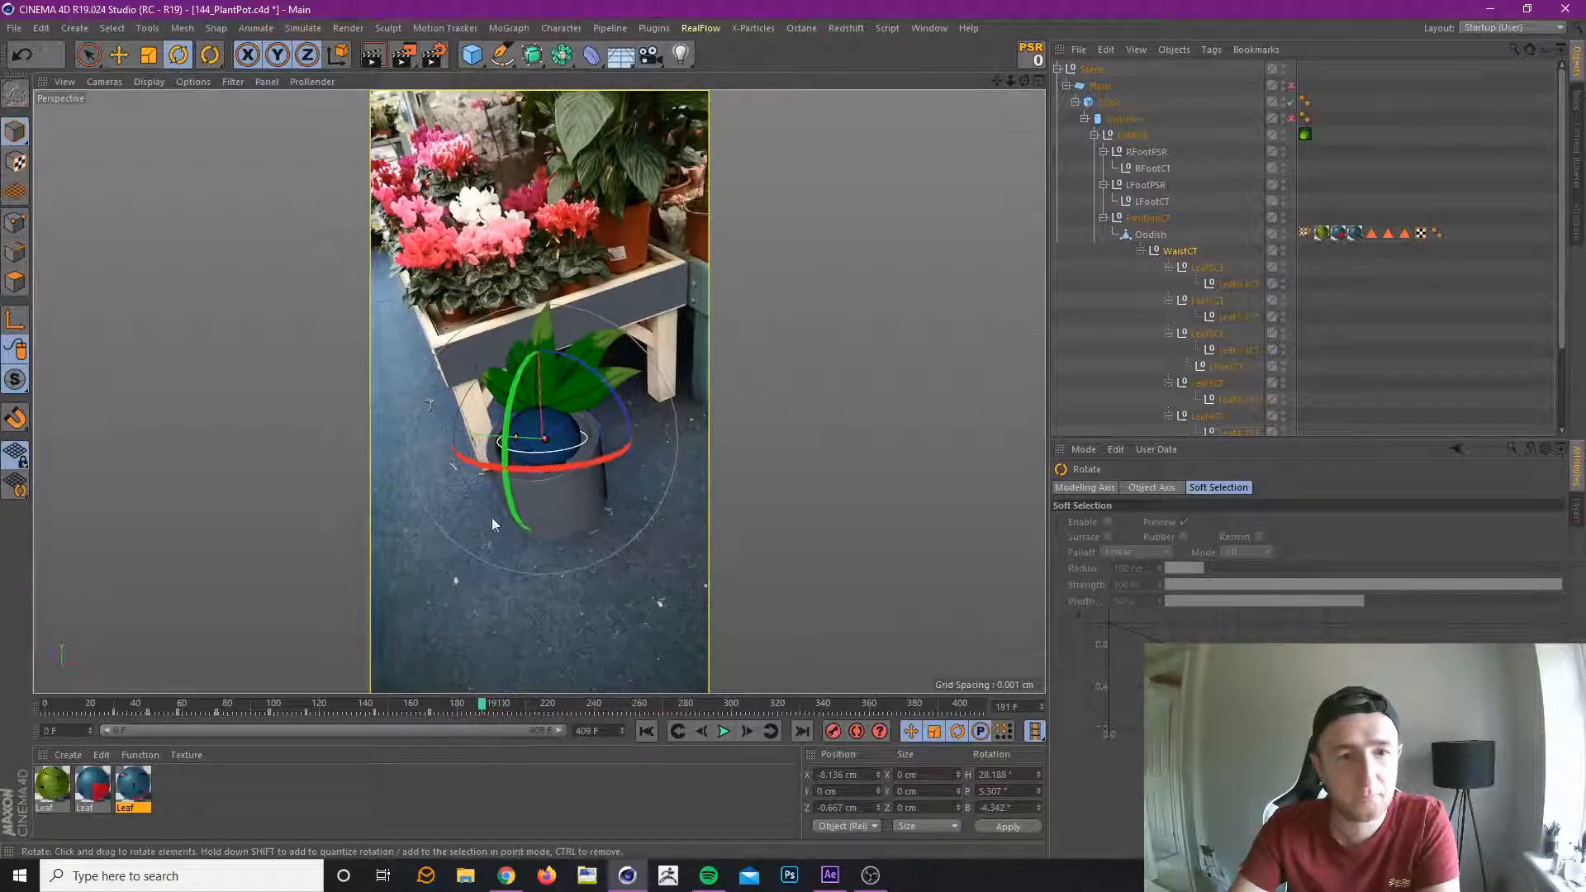
drag(516, 413, 506, 420)
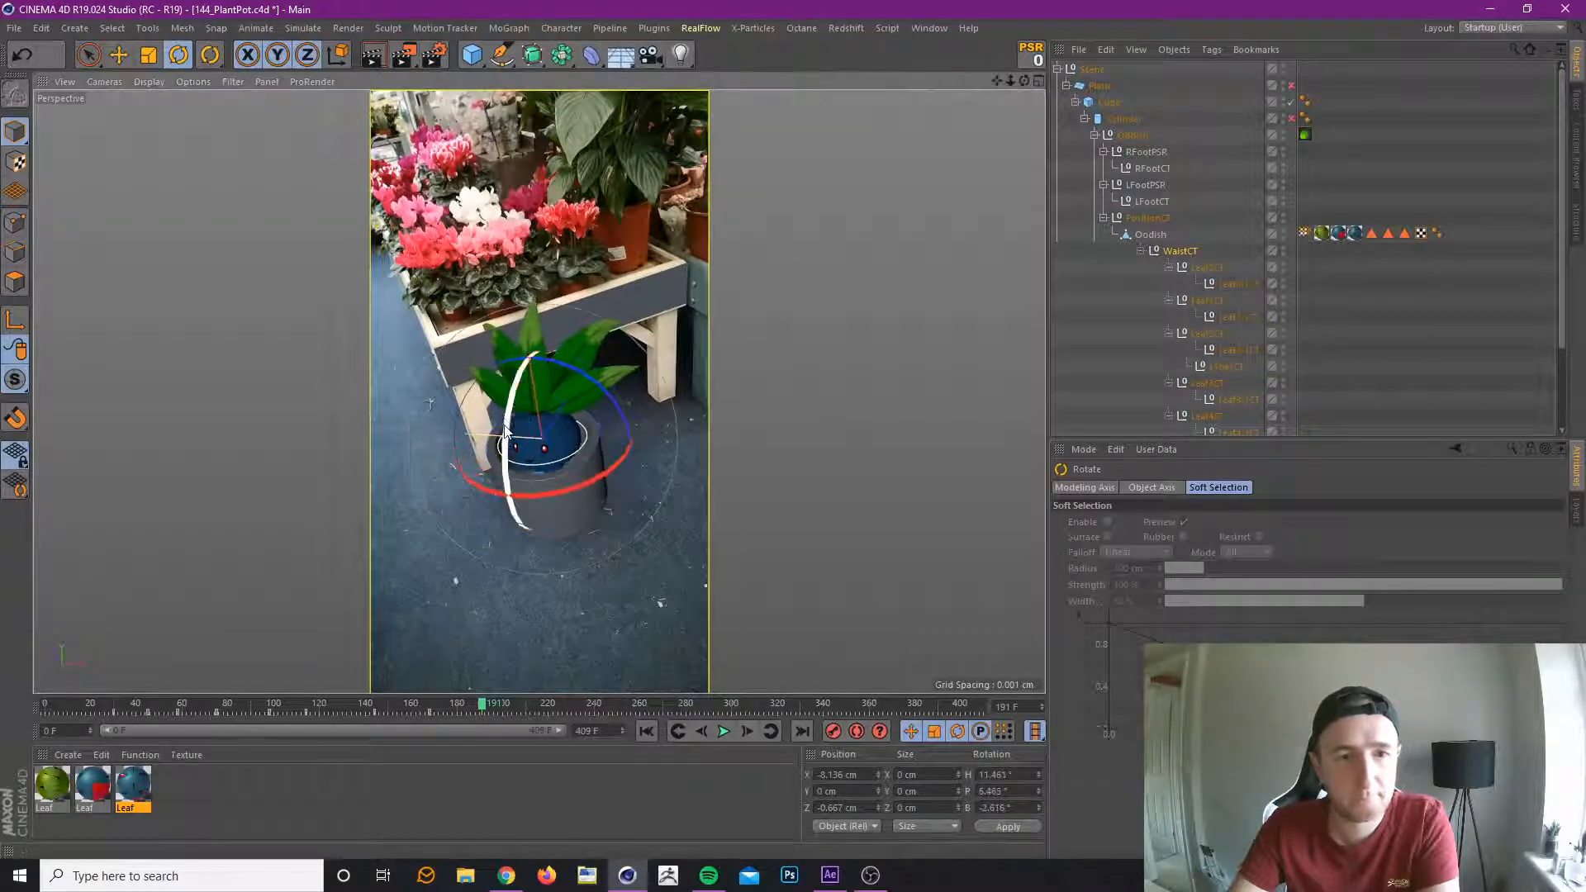
drag(581, 487, 548, 507)
drag(596, 407, 602, 416)
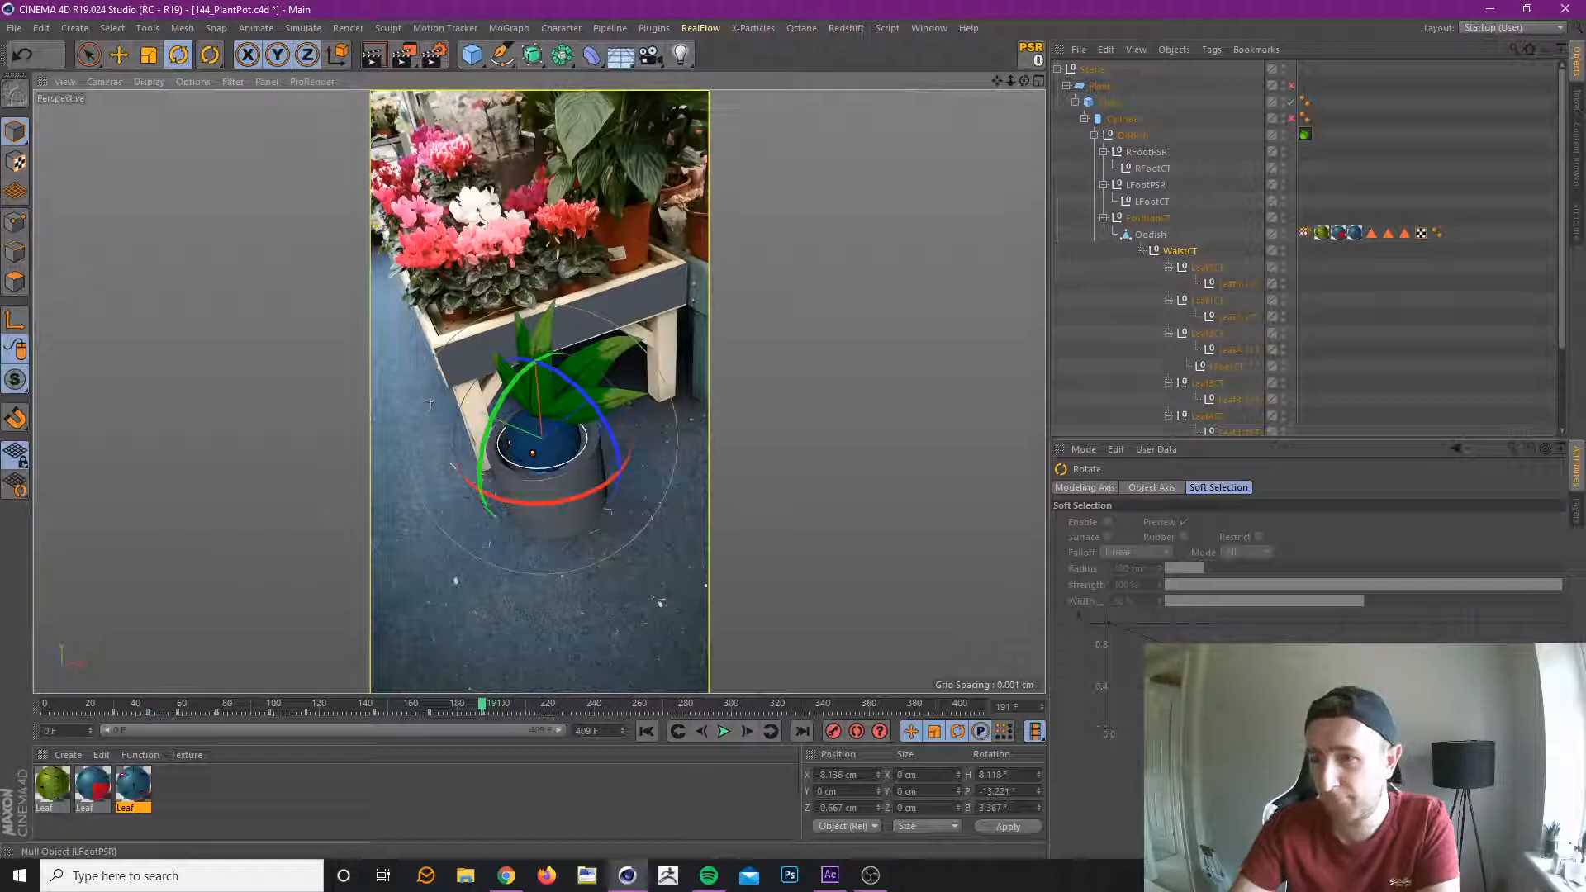
key(ctrl+s)
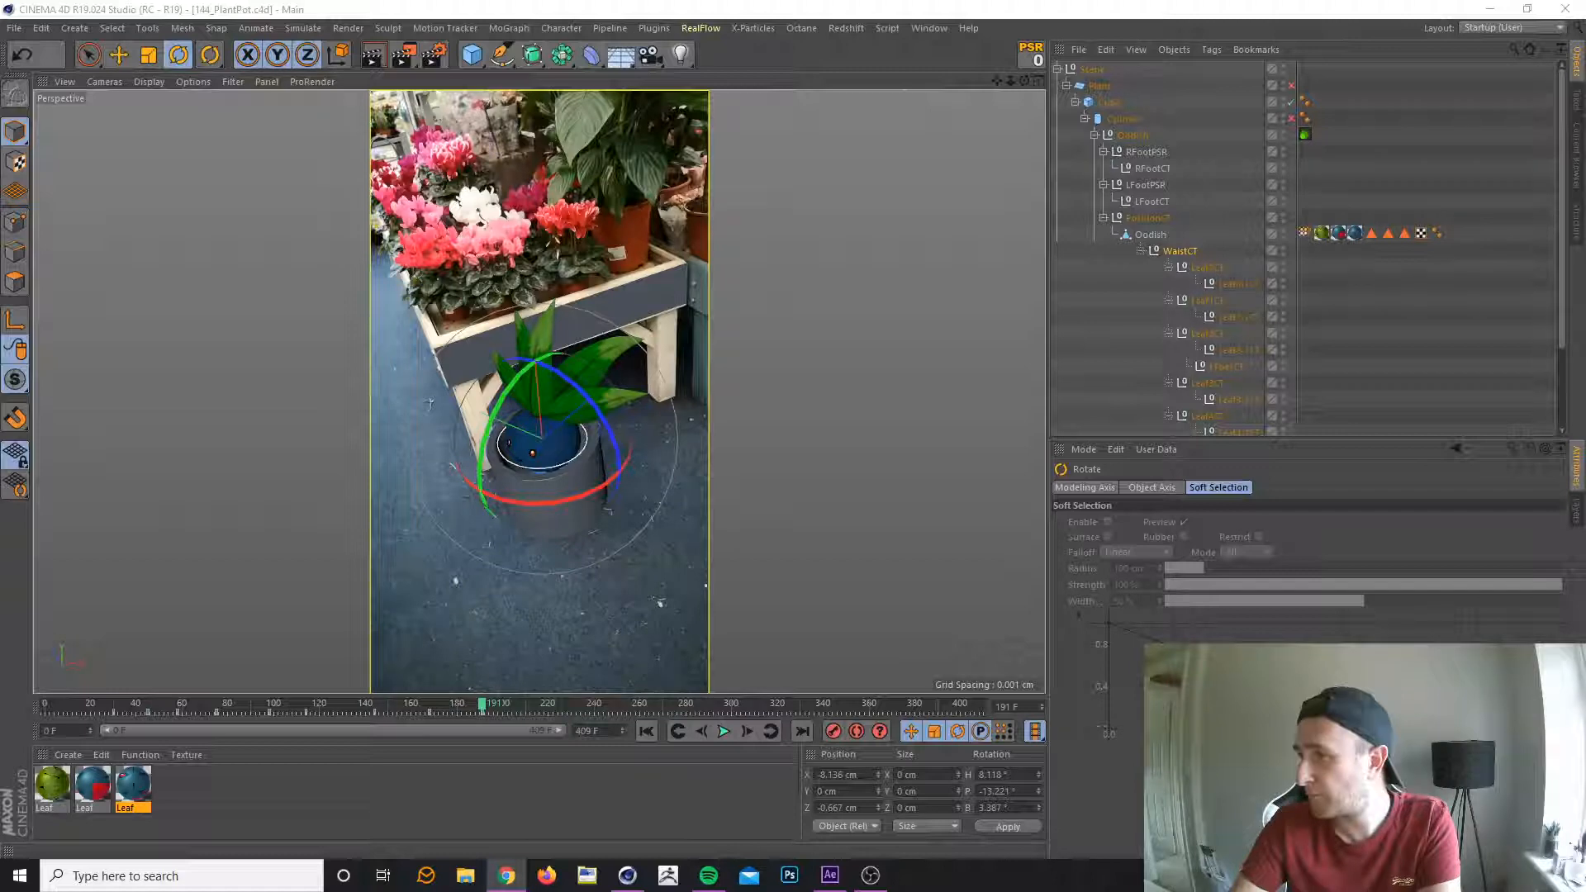
key(alt+Tab)
key(alt+Tab)
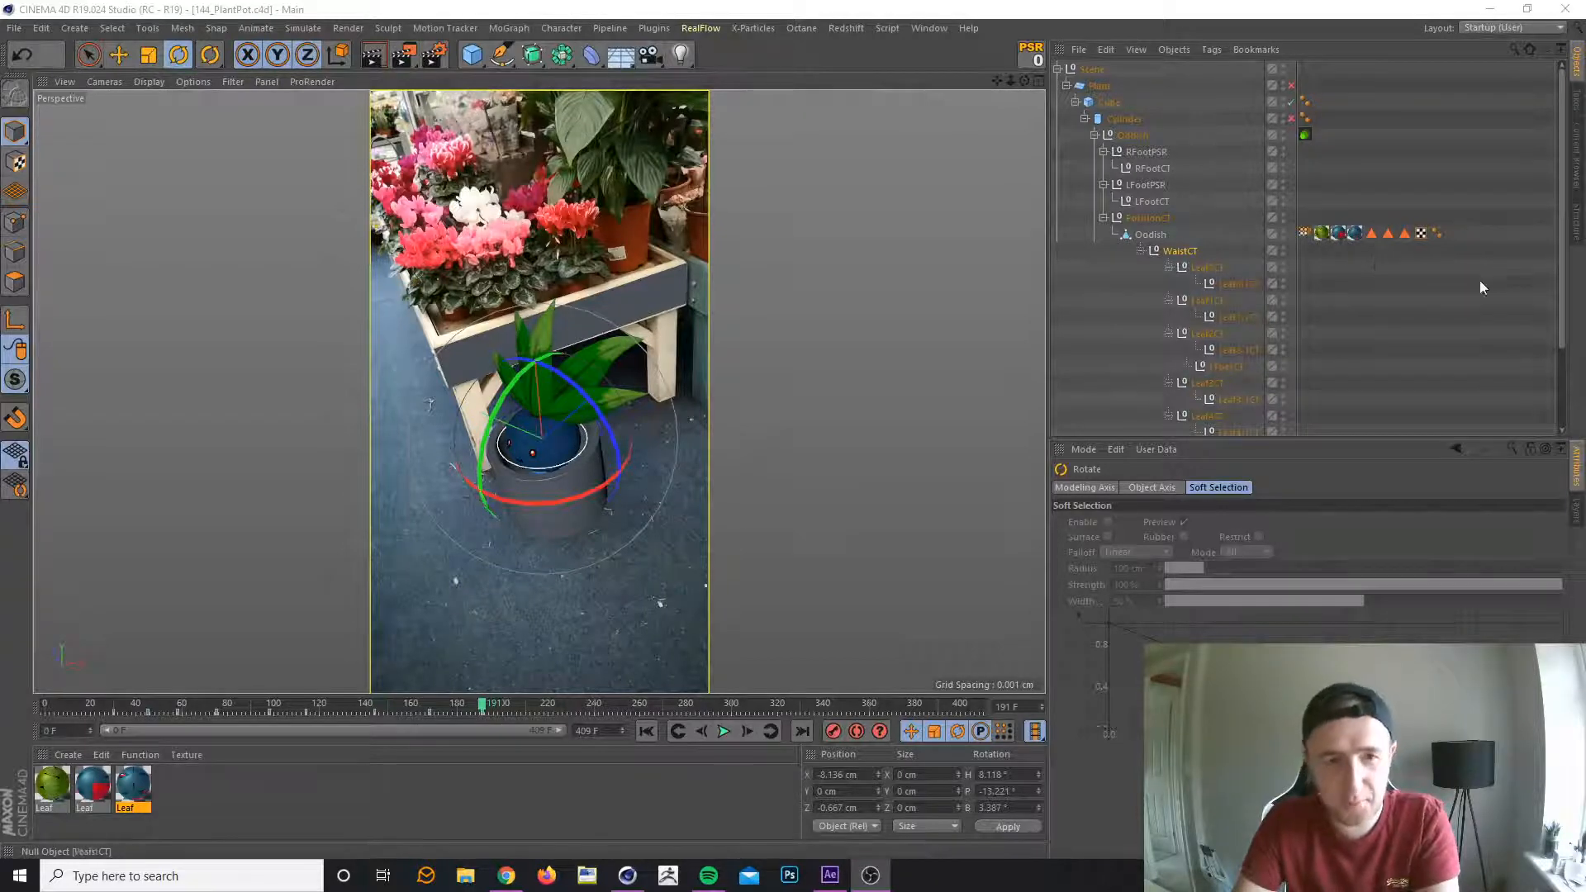
click(696, 14)
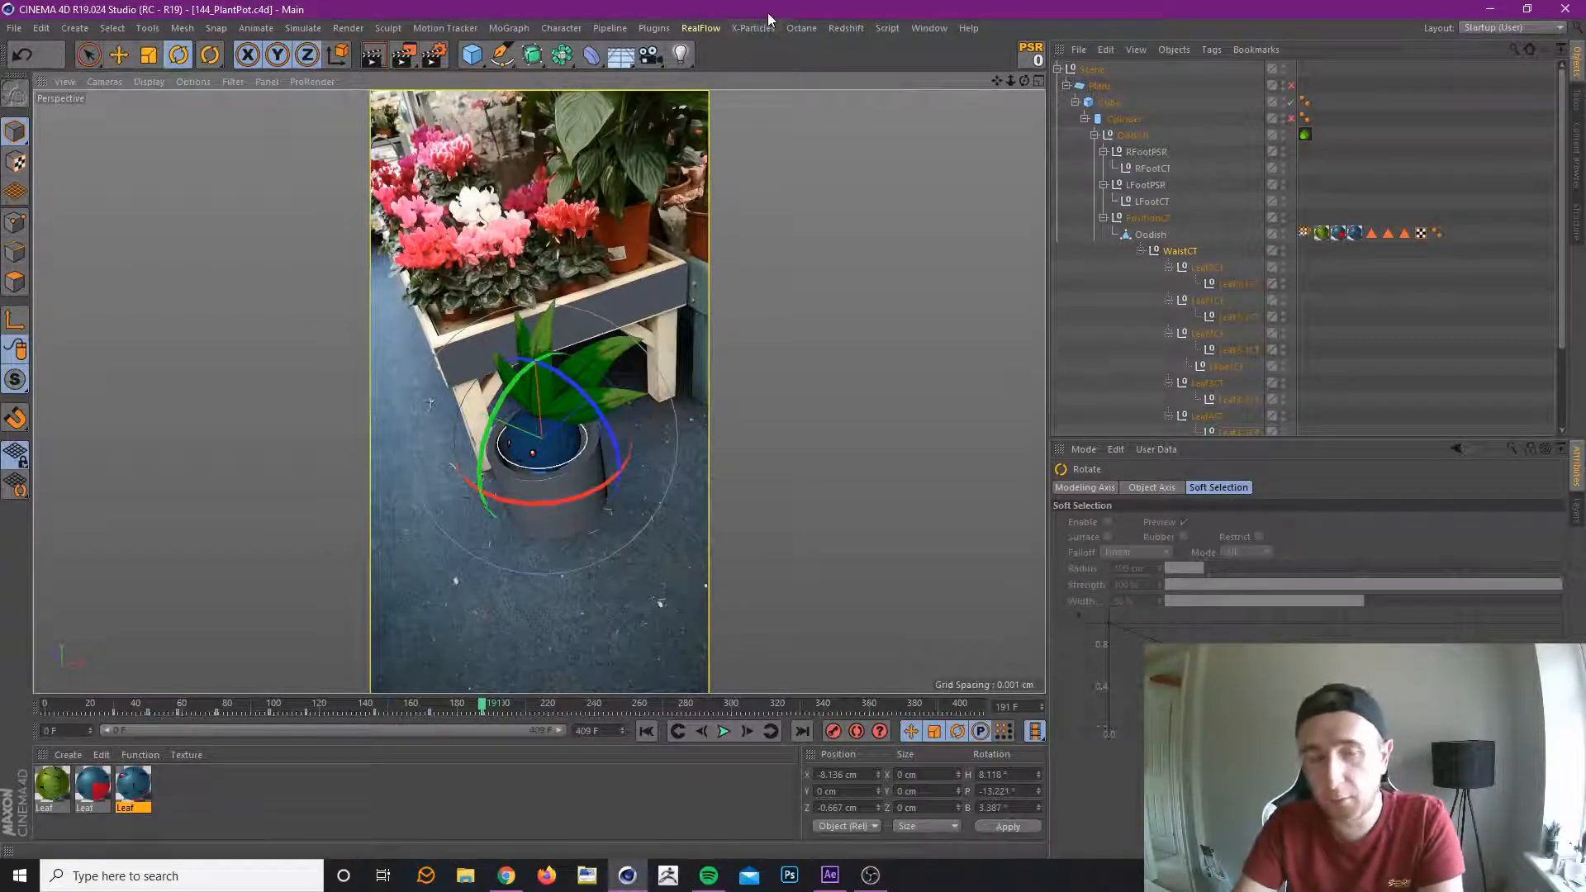
Keyframe WaistCT at frame 224 with a heading of about 5.4°, pitch of about -19.9° and bank of about 2.5°.
drag(482, 708, 558, 775)
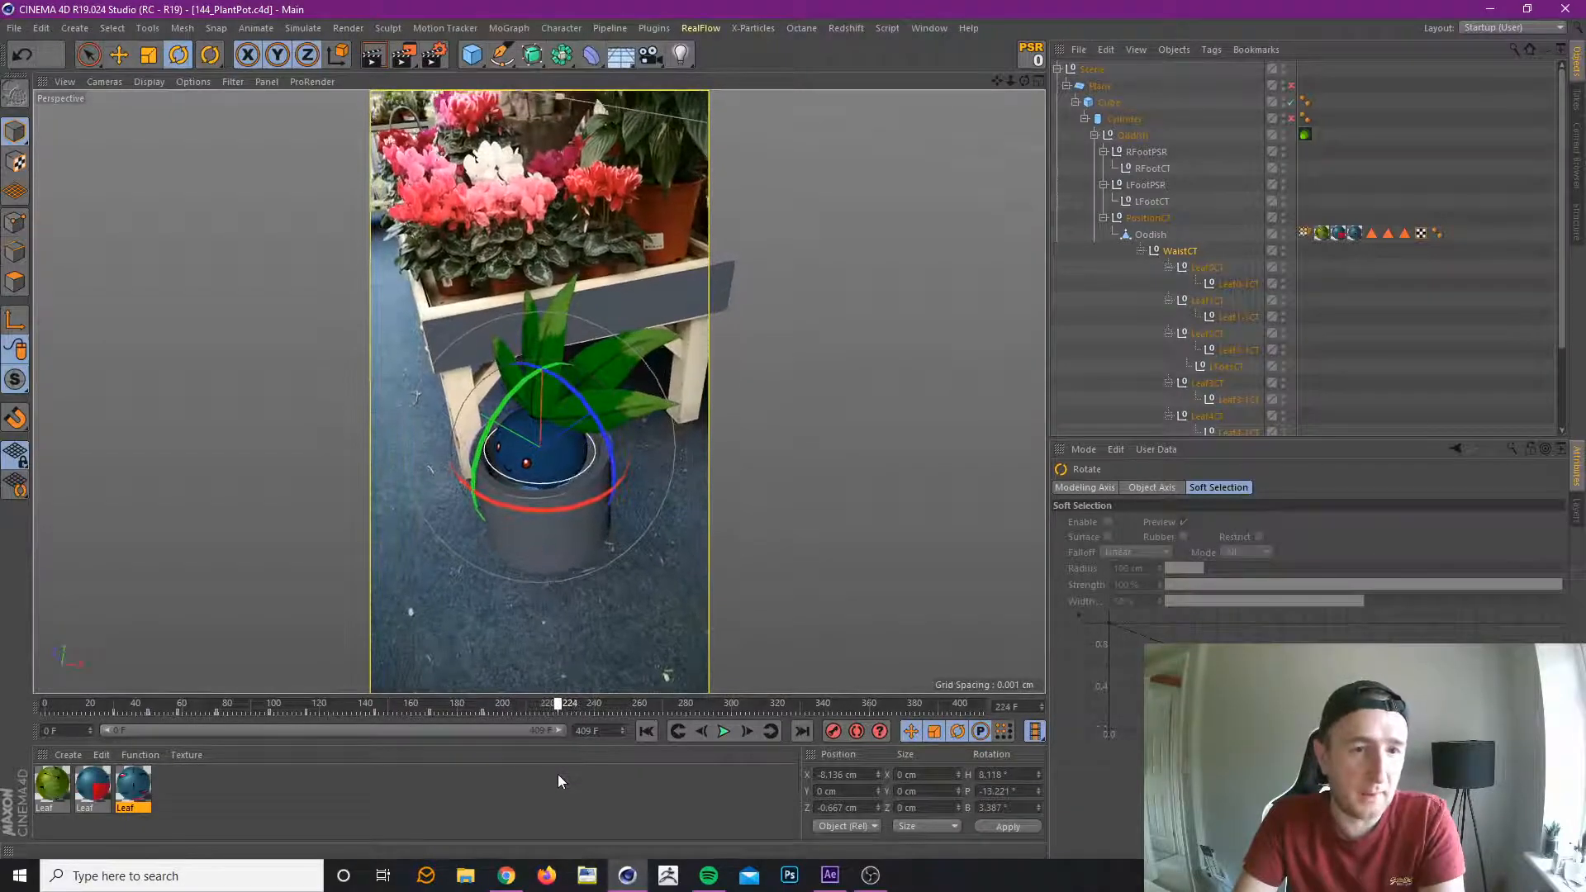
drag(582, 507, 572, 511)
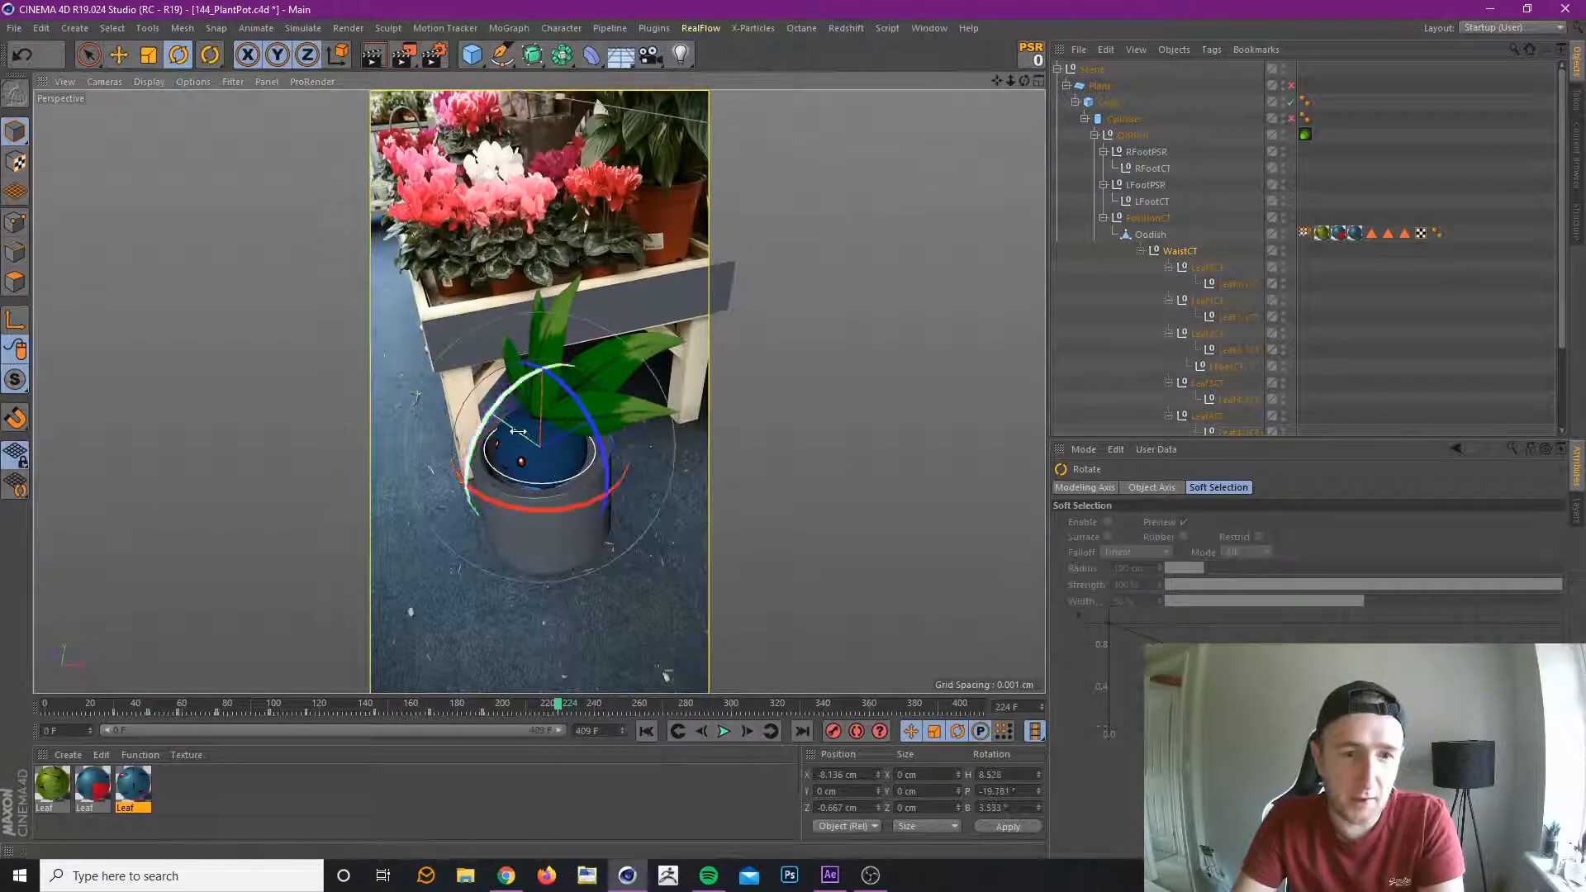
drag(507, 398, 496, 414)
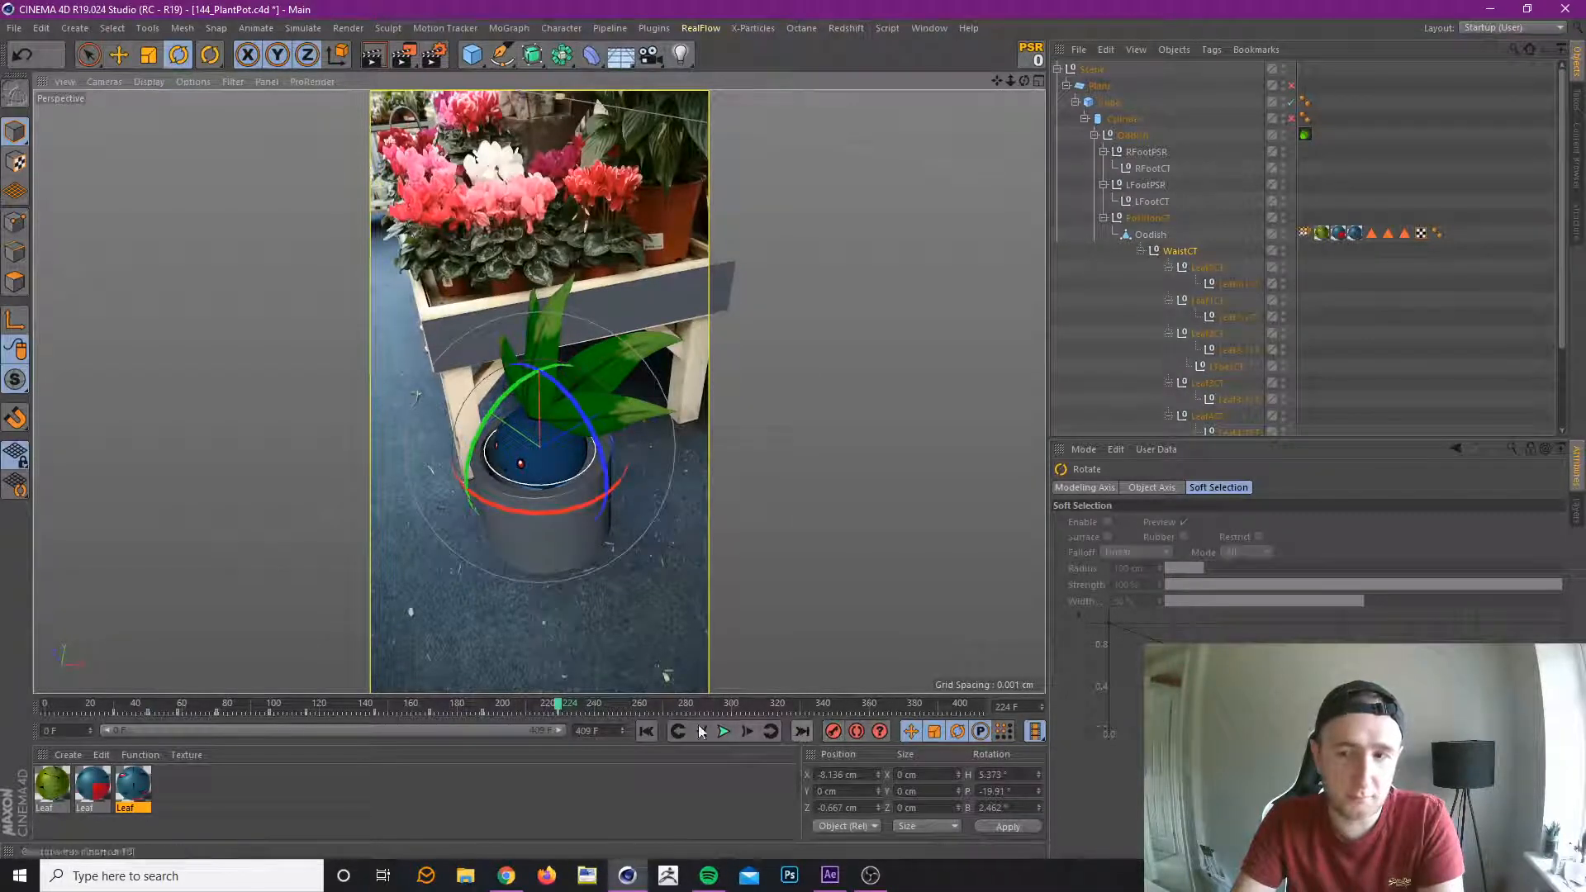
Move WaistCT at frame 257 to about X -4.1 cm, Y 1.0 cm and Z -3.6 cm, and keyframe it.
drag(558, 704, 633, 706)
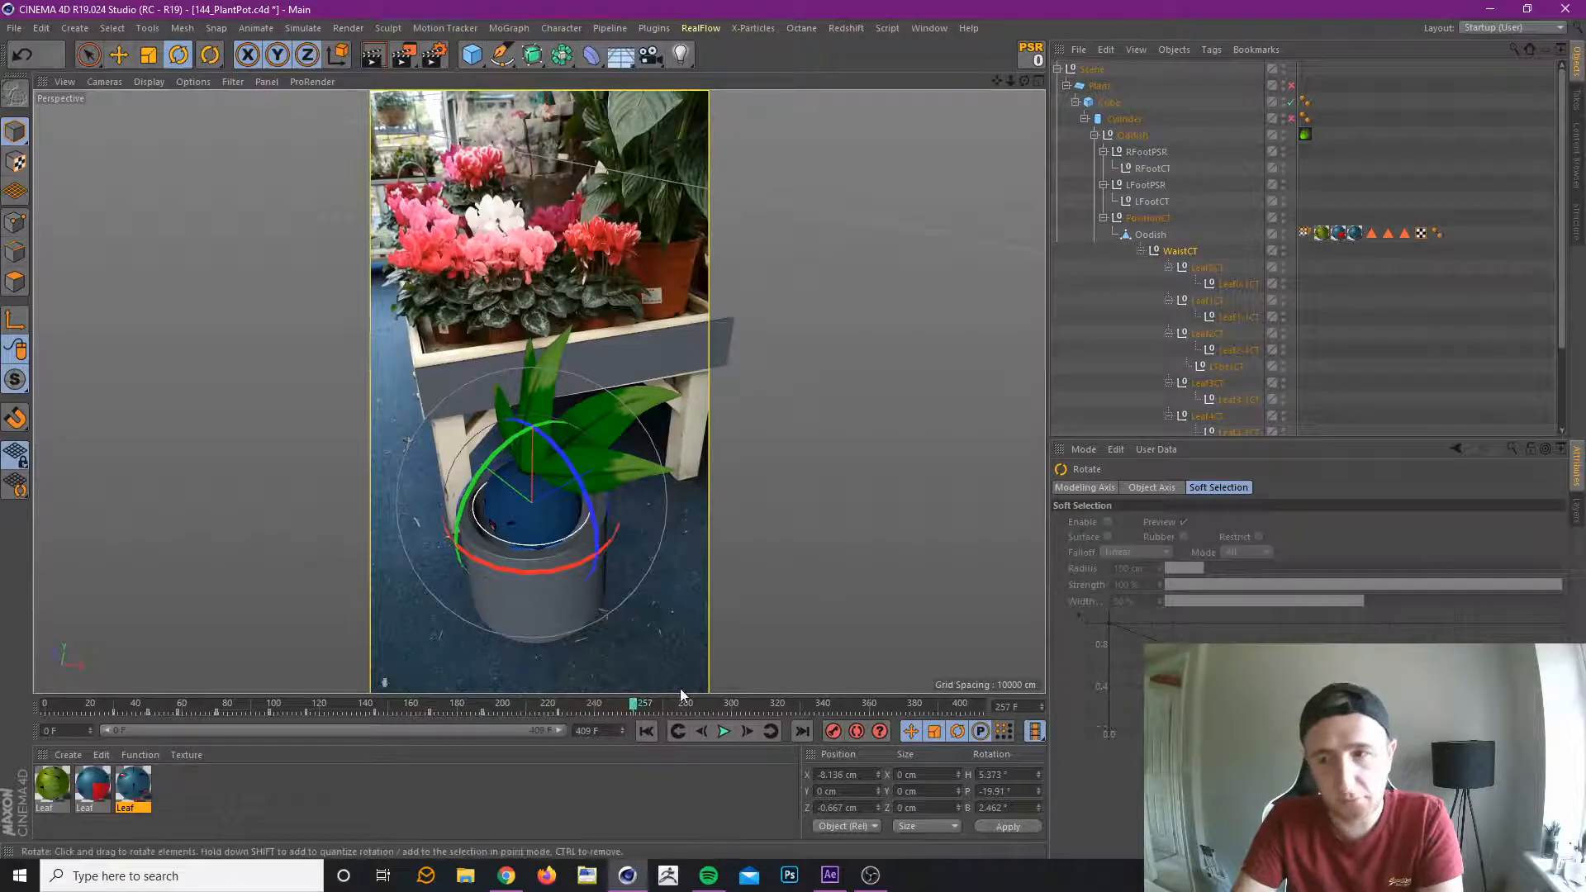
click(89, 55)
click(598, 400)
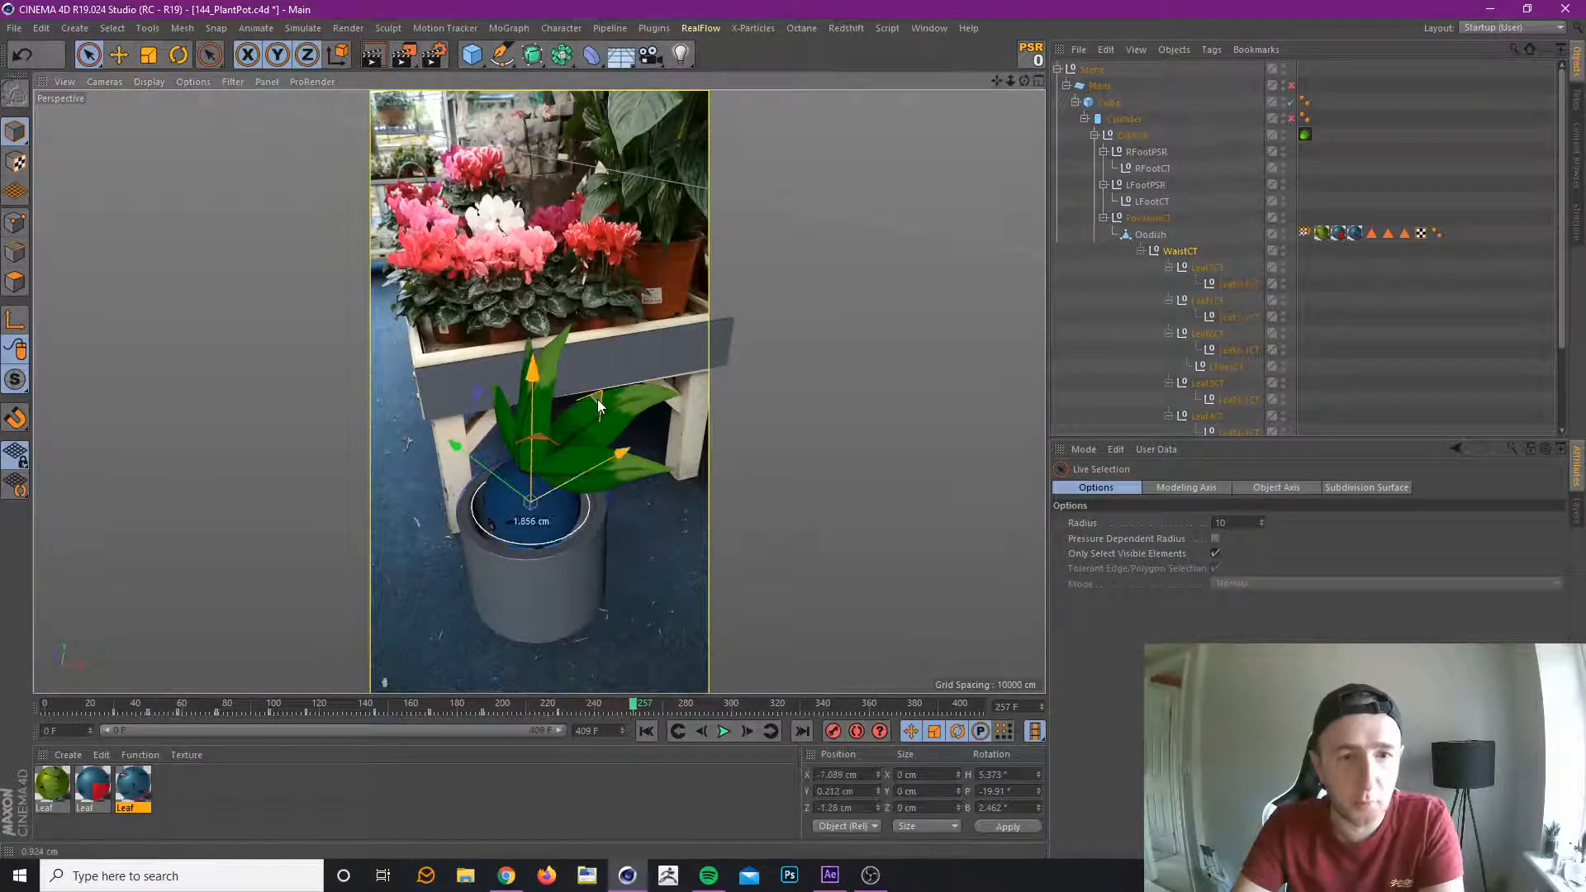
drag(598, 399, 593, 398)
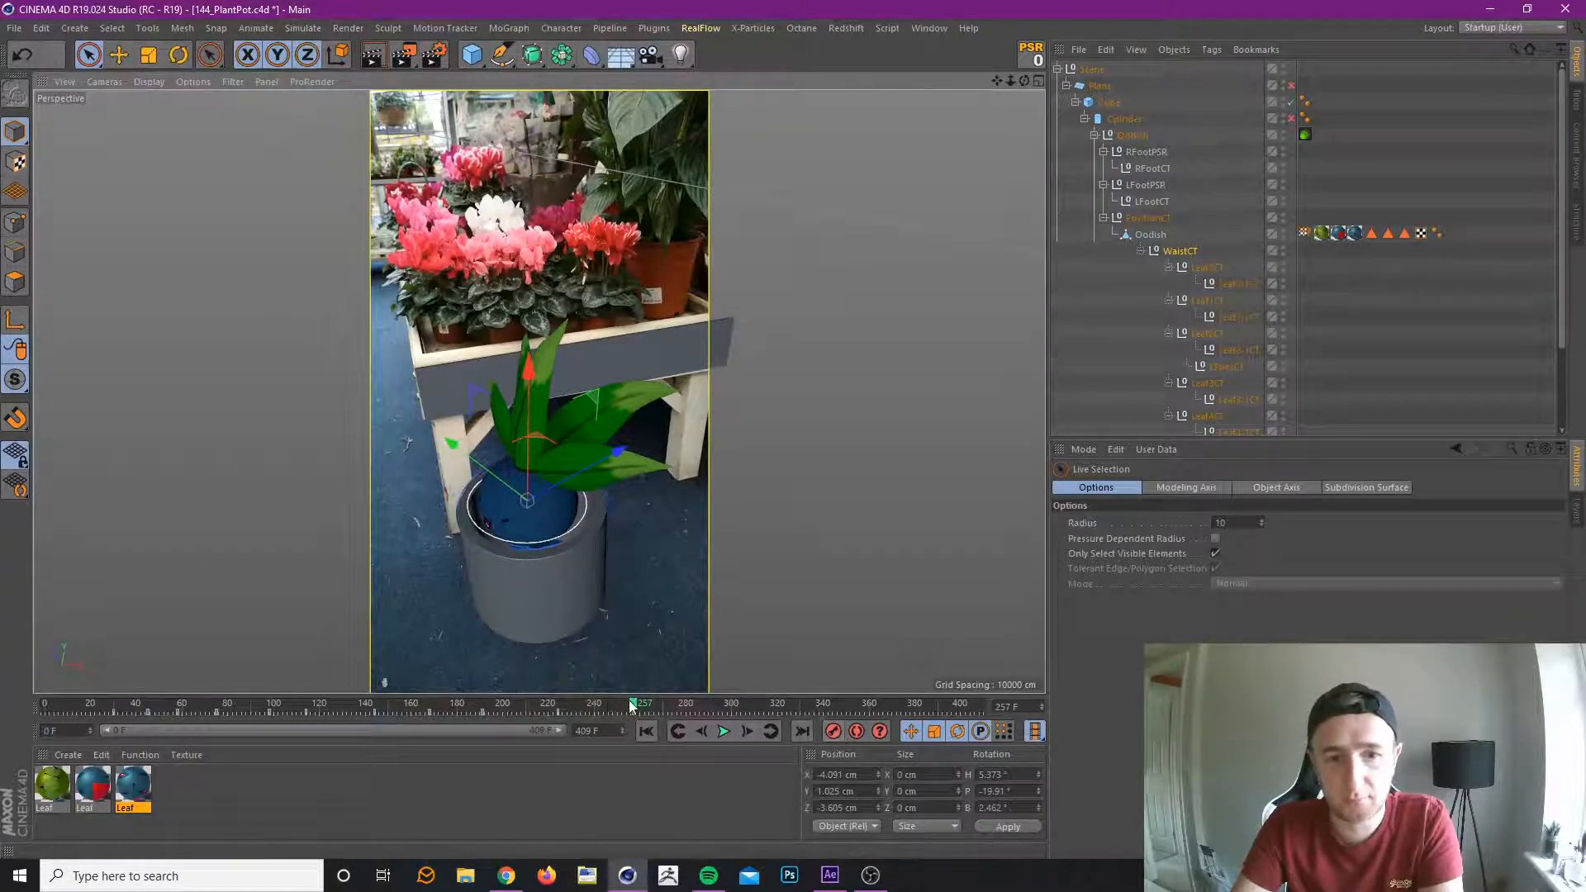
At frame 298, move WaistCT to about X -5.3, Y 1.1, Z -3.7 cm and rotate it to about H 1.8°, P -9.4°, B 1.8°.
drag(630, 704, 727, 707)
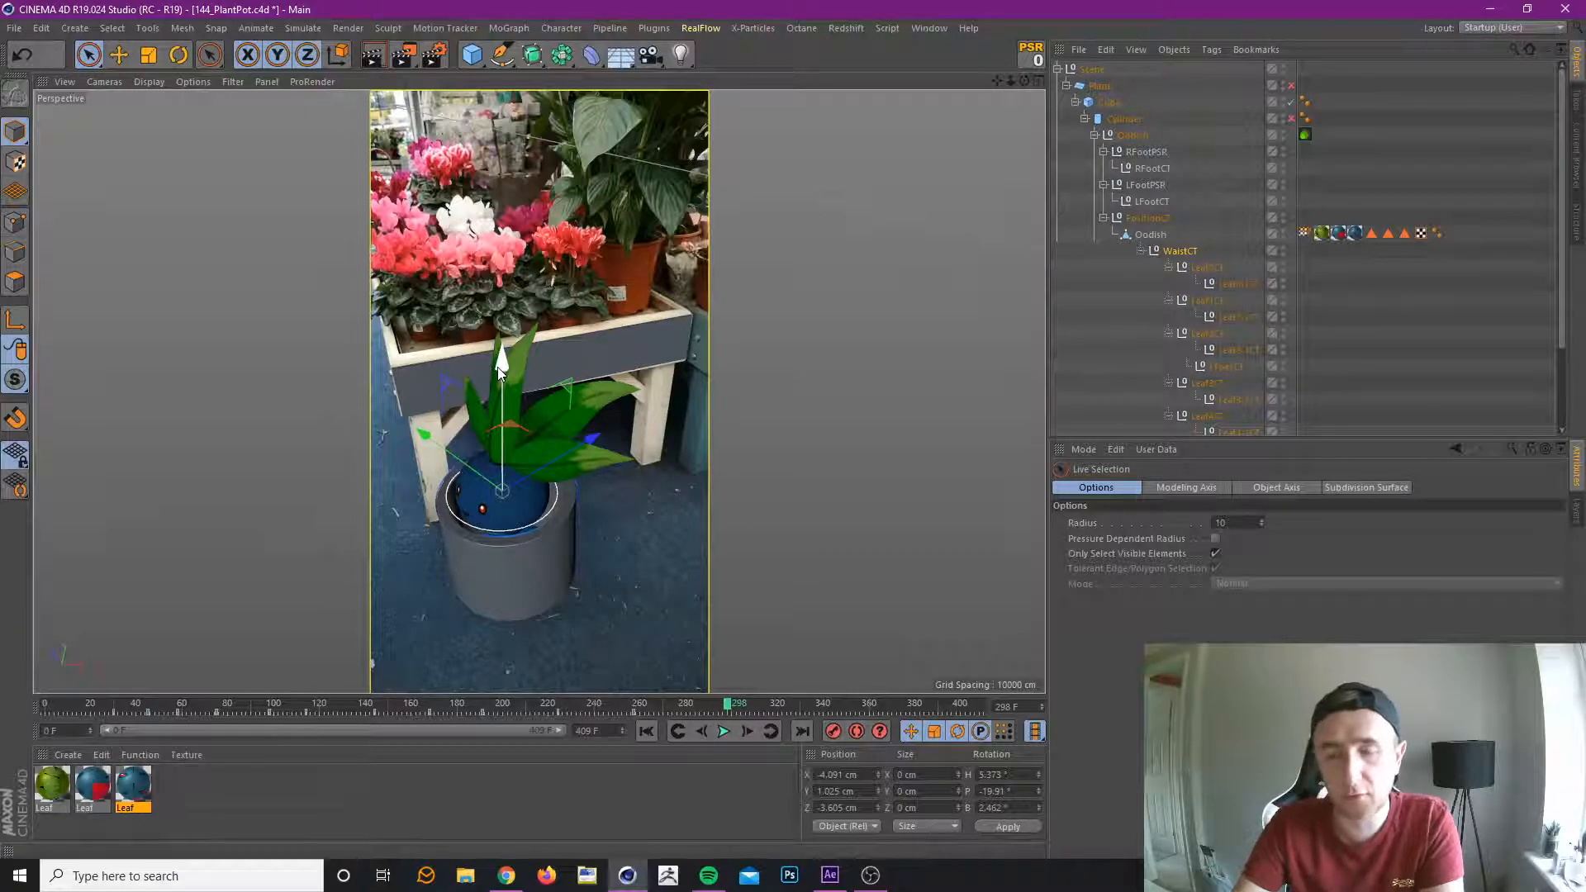
drag(498, 369, 501, 369)
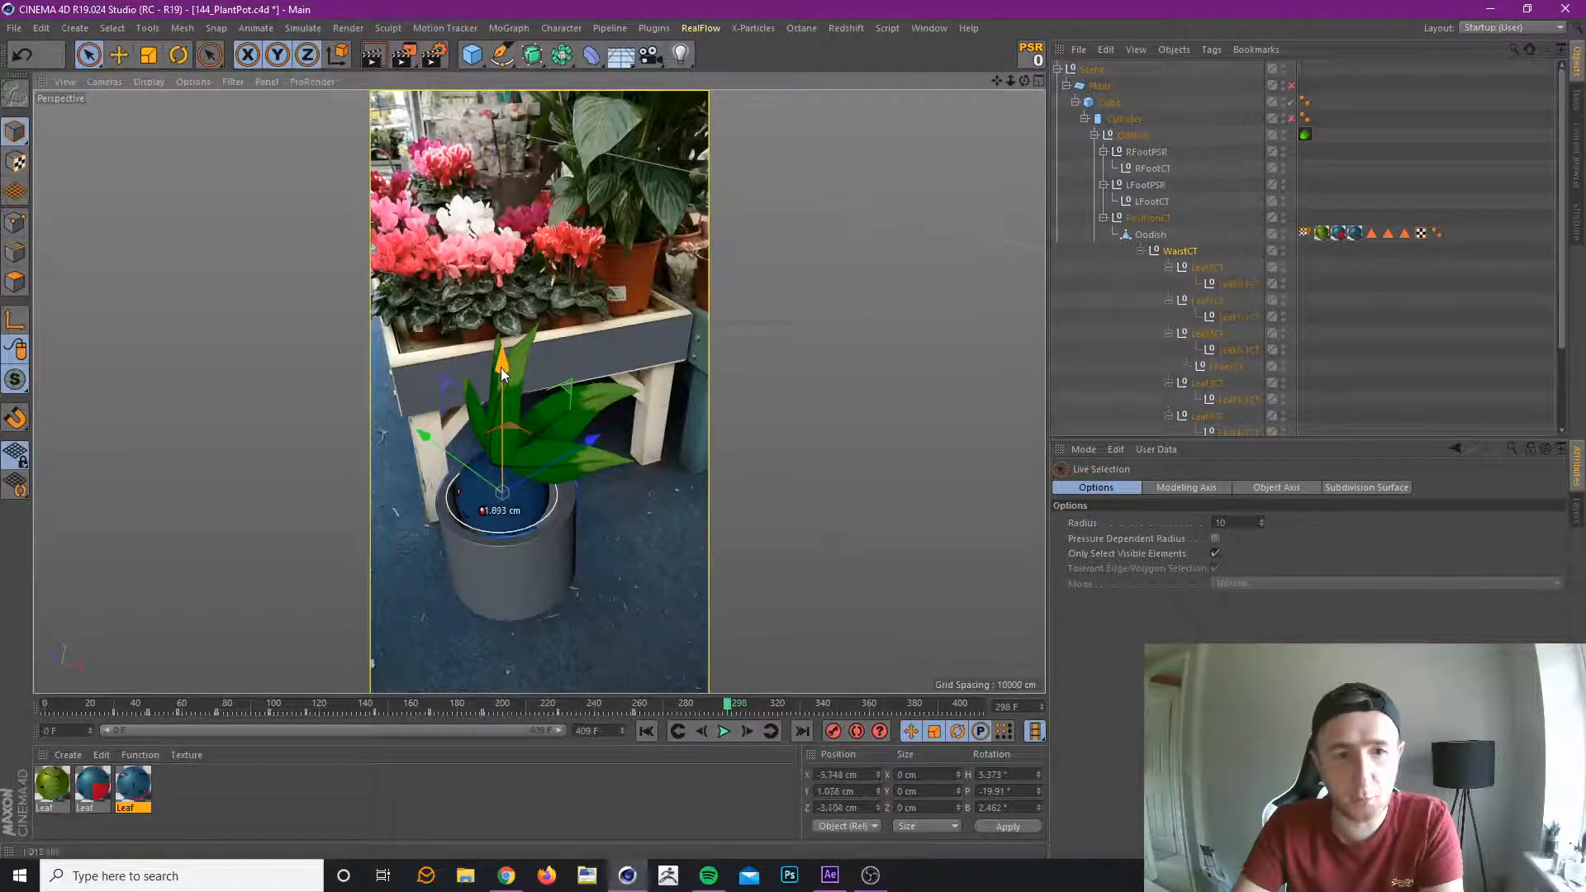
click(178, 55)
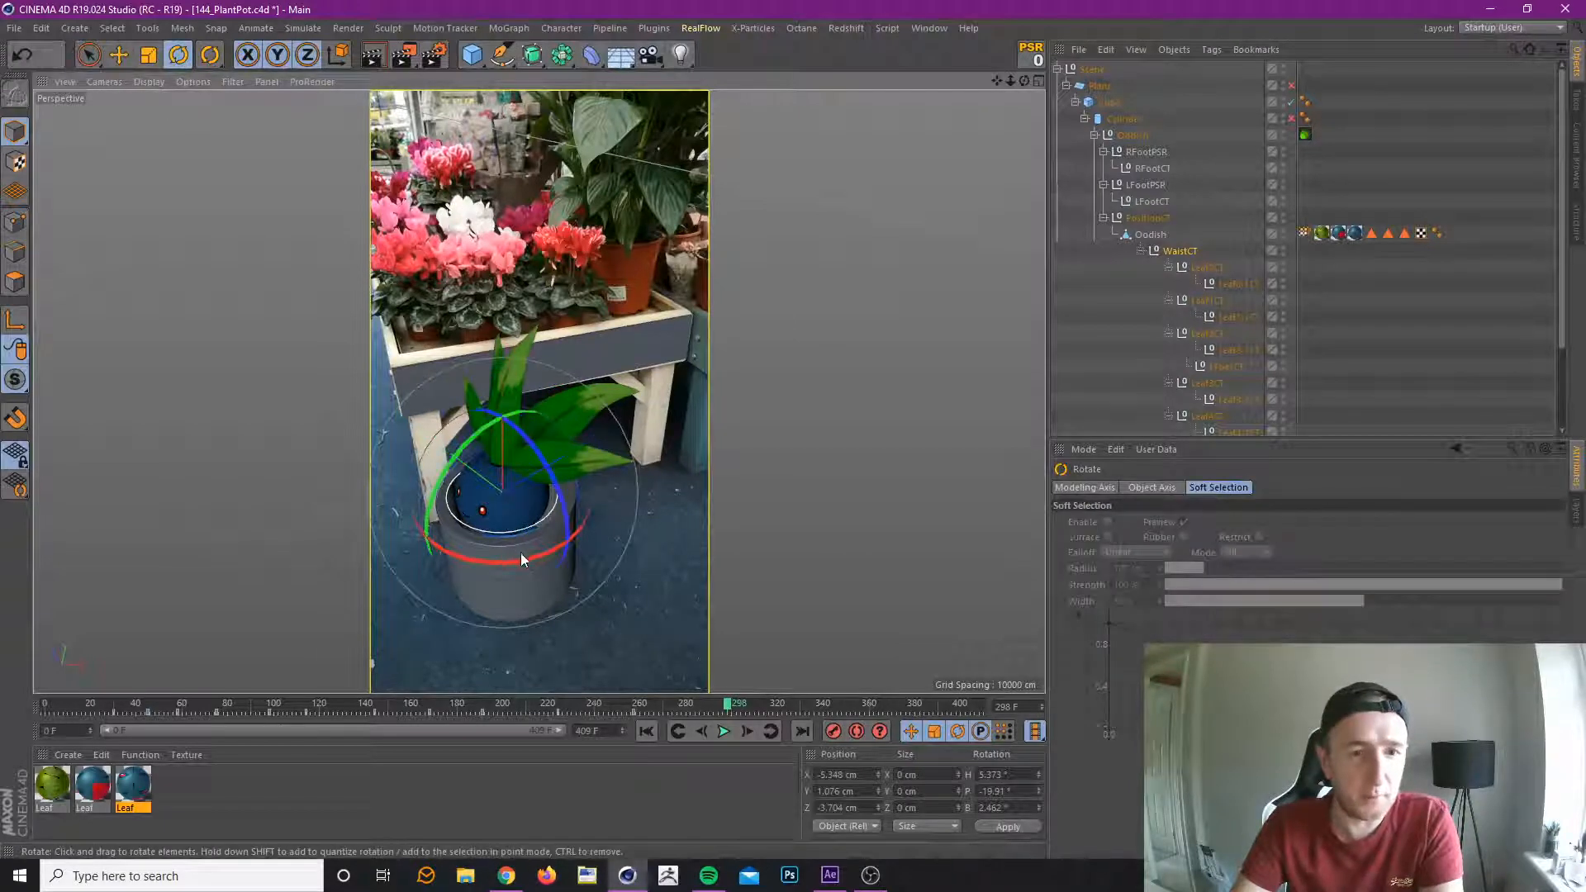
drag(524, 559, 543, 557)
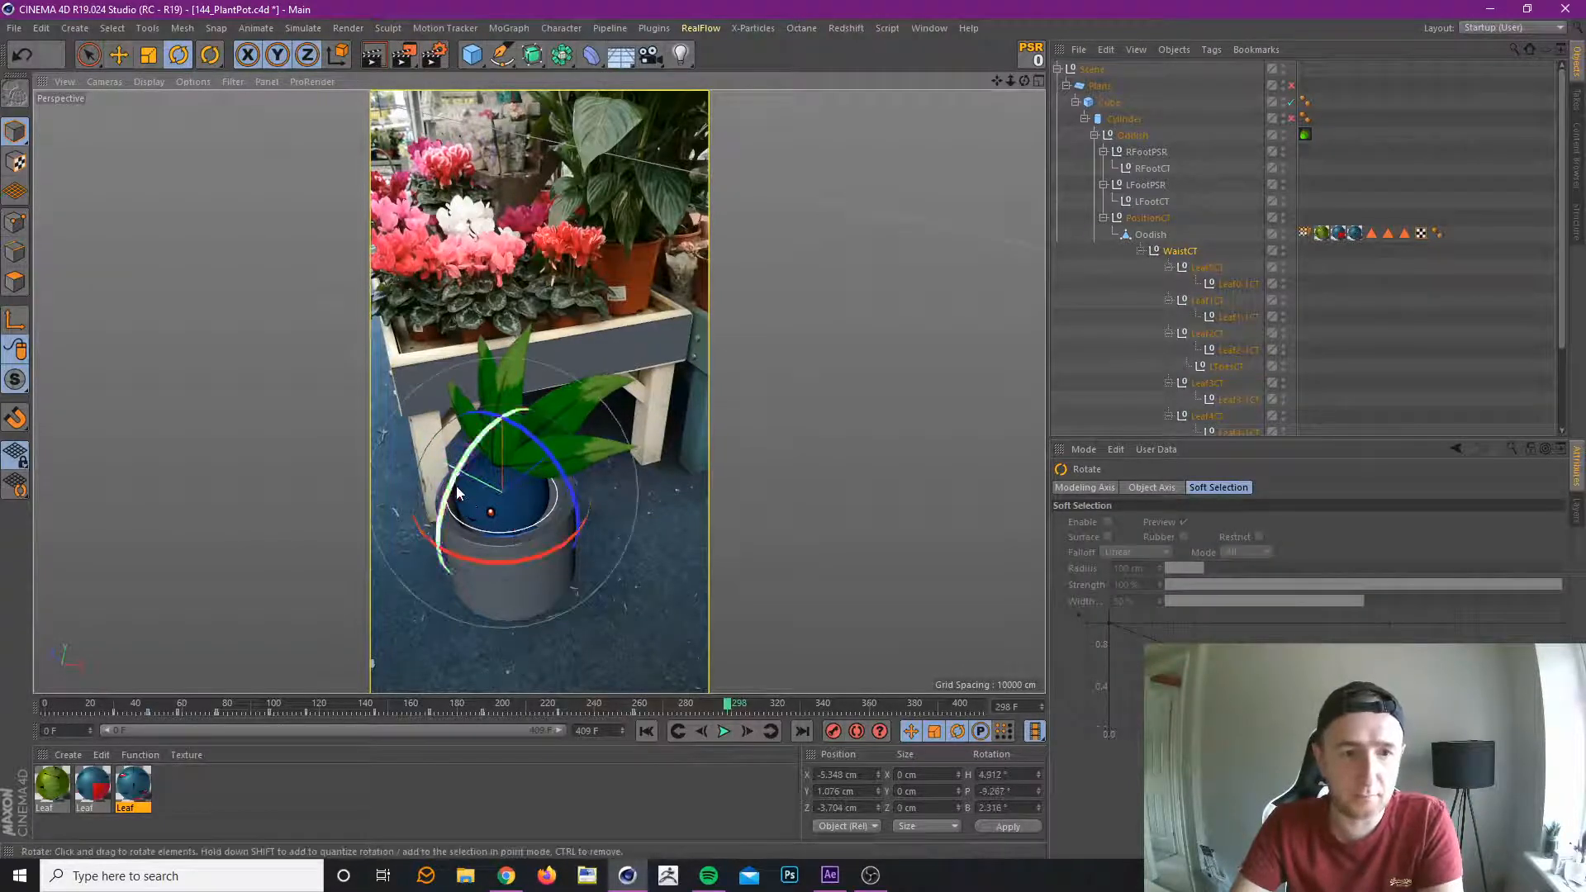
drag(451, 485, 450, 491)
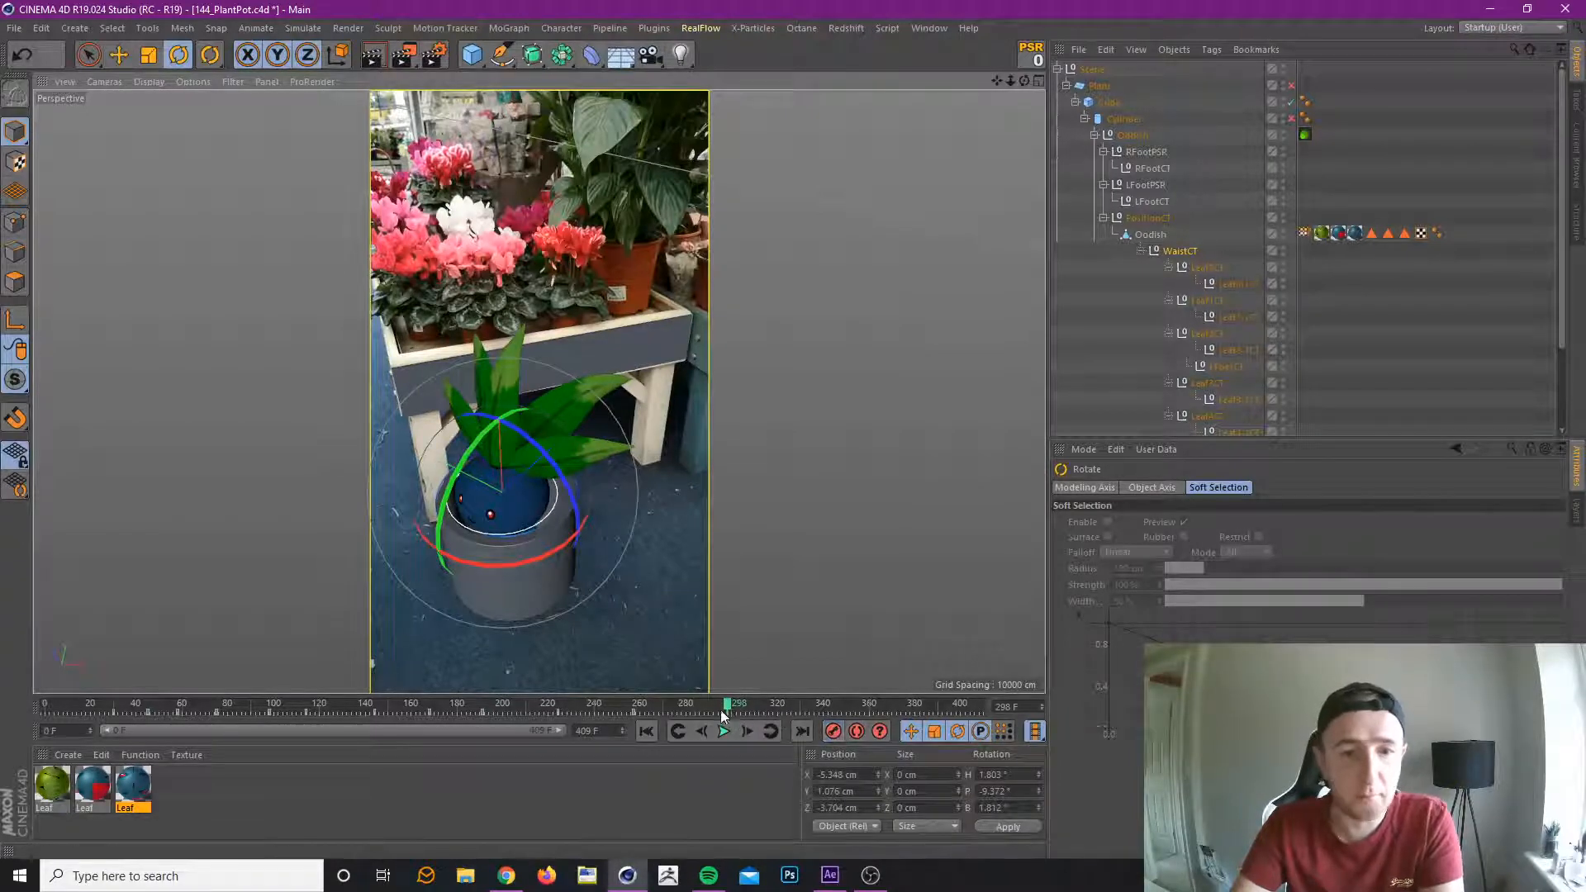
Rotate WaistCT at frame 335 to a heading of about -1.6°, pitch of about 6° and bank of about 2.1°, and record a keyframe.
drag(725, 708, 811, 763)
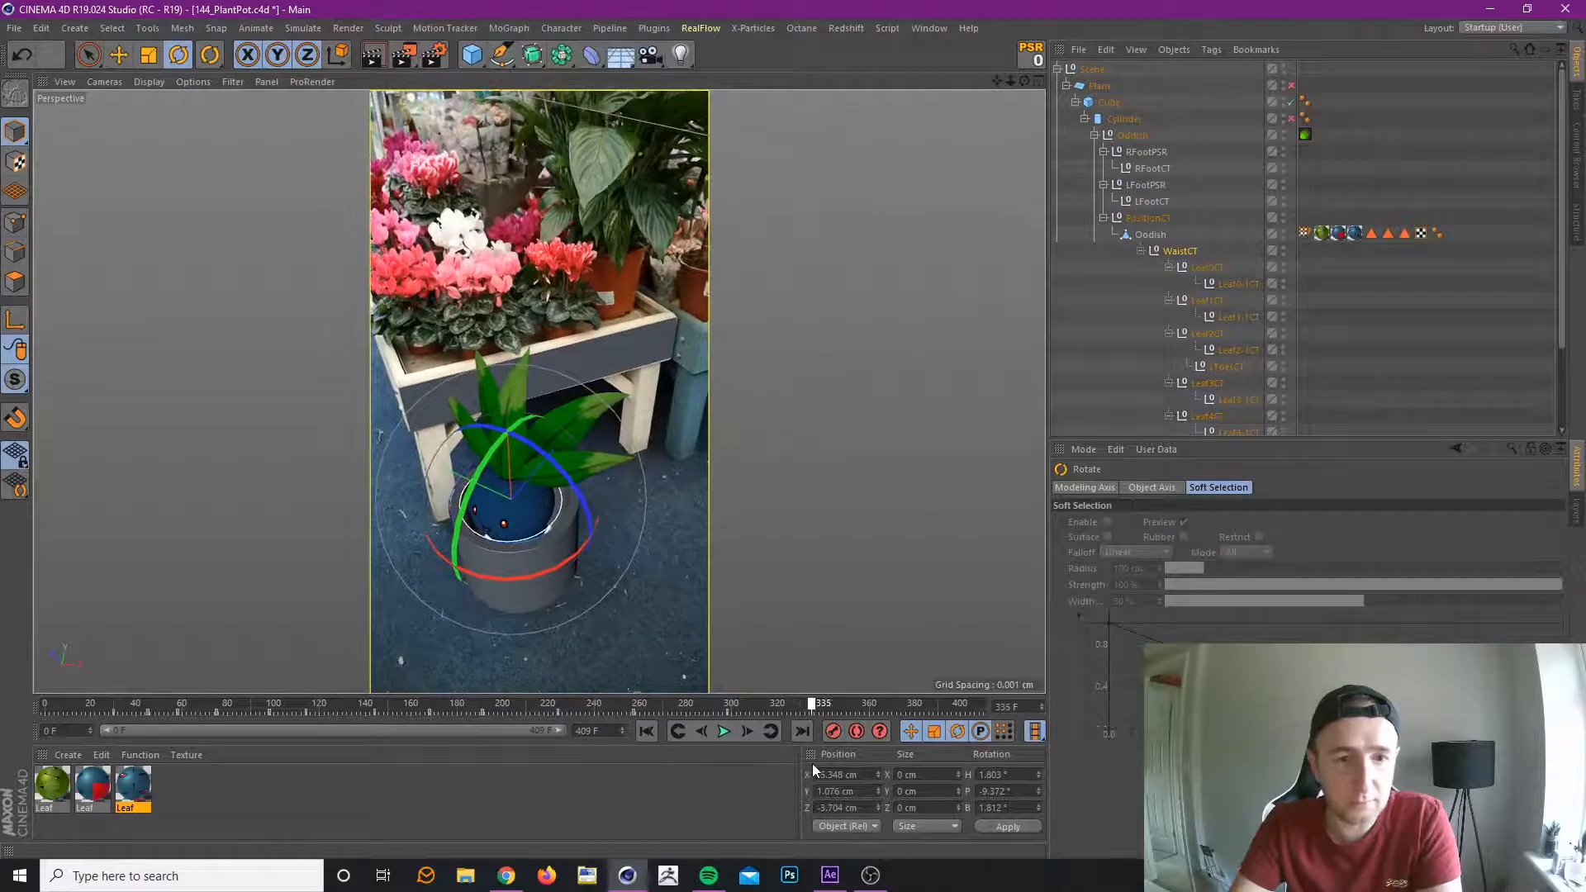
drag(574, 558, 602, 544)
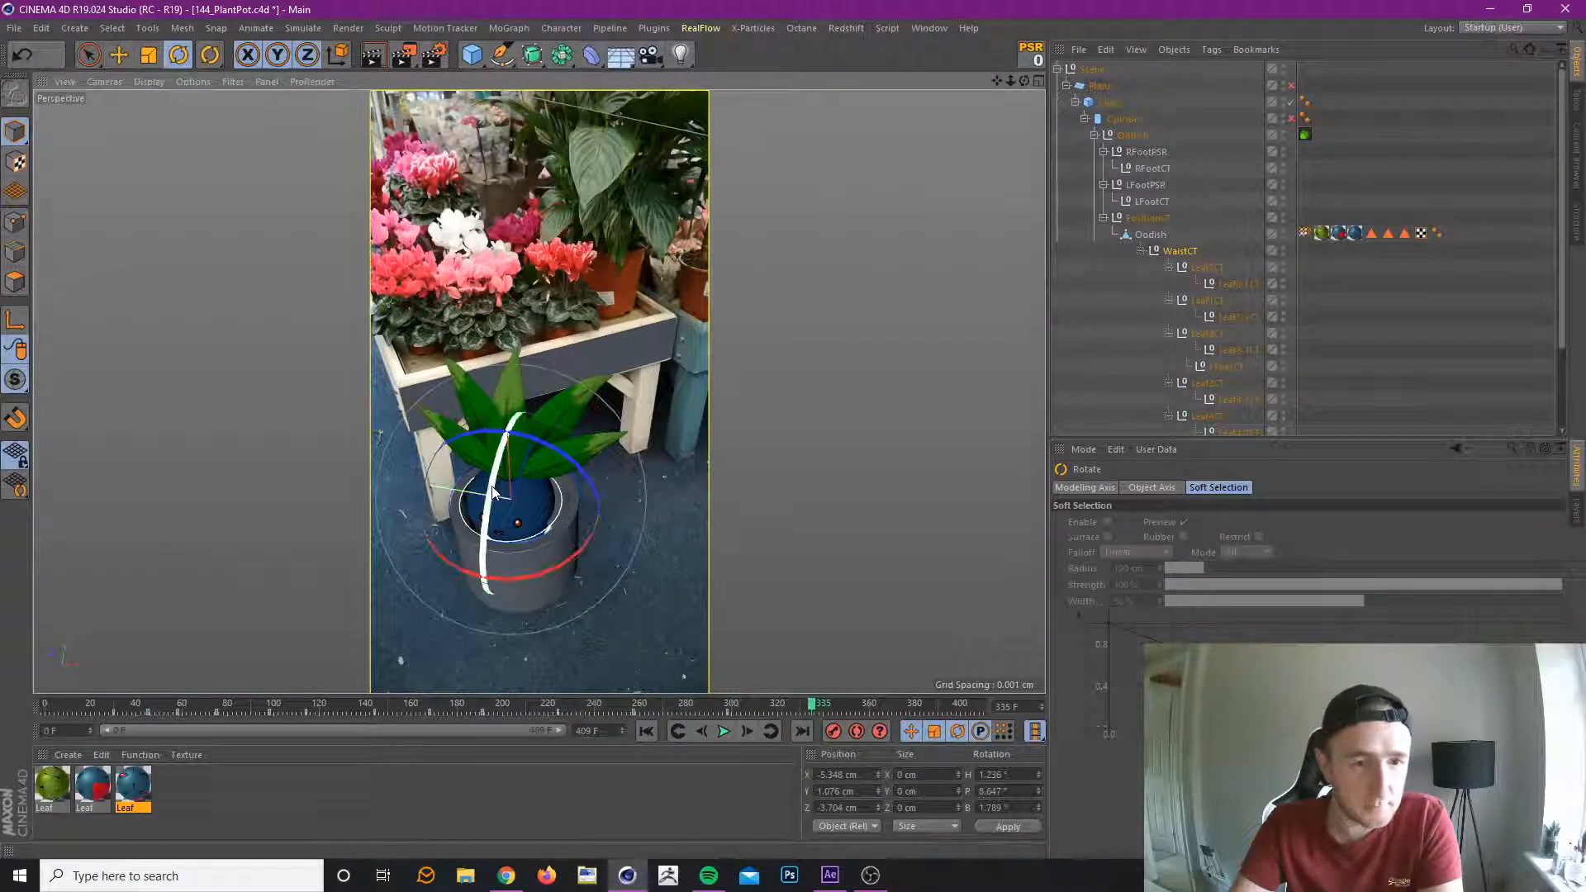
mouse_move(497, 576)
mouse_down()
mouse_move(513, 586)
mouse_move(493, 589)
mouse_up()
drag(482, 533, 482, 541)
click(830, 734)
Rotate WaistCT at frame 404 to a heading of about 4.2°, pitch of about 38.5° and bank of about -3.4°, and review the animation.
drag(806, 710, 969, 710)
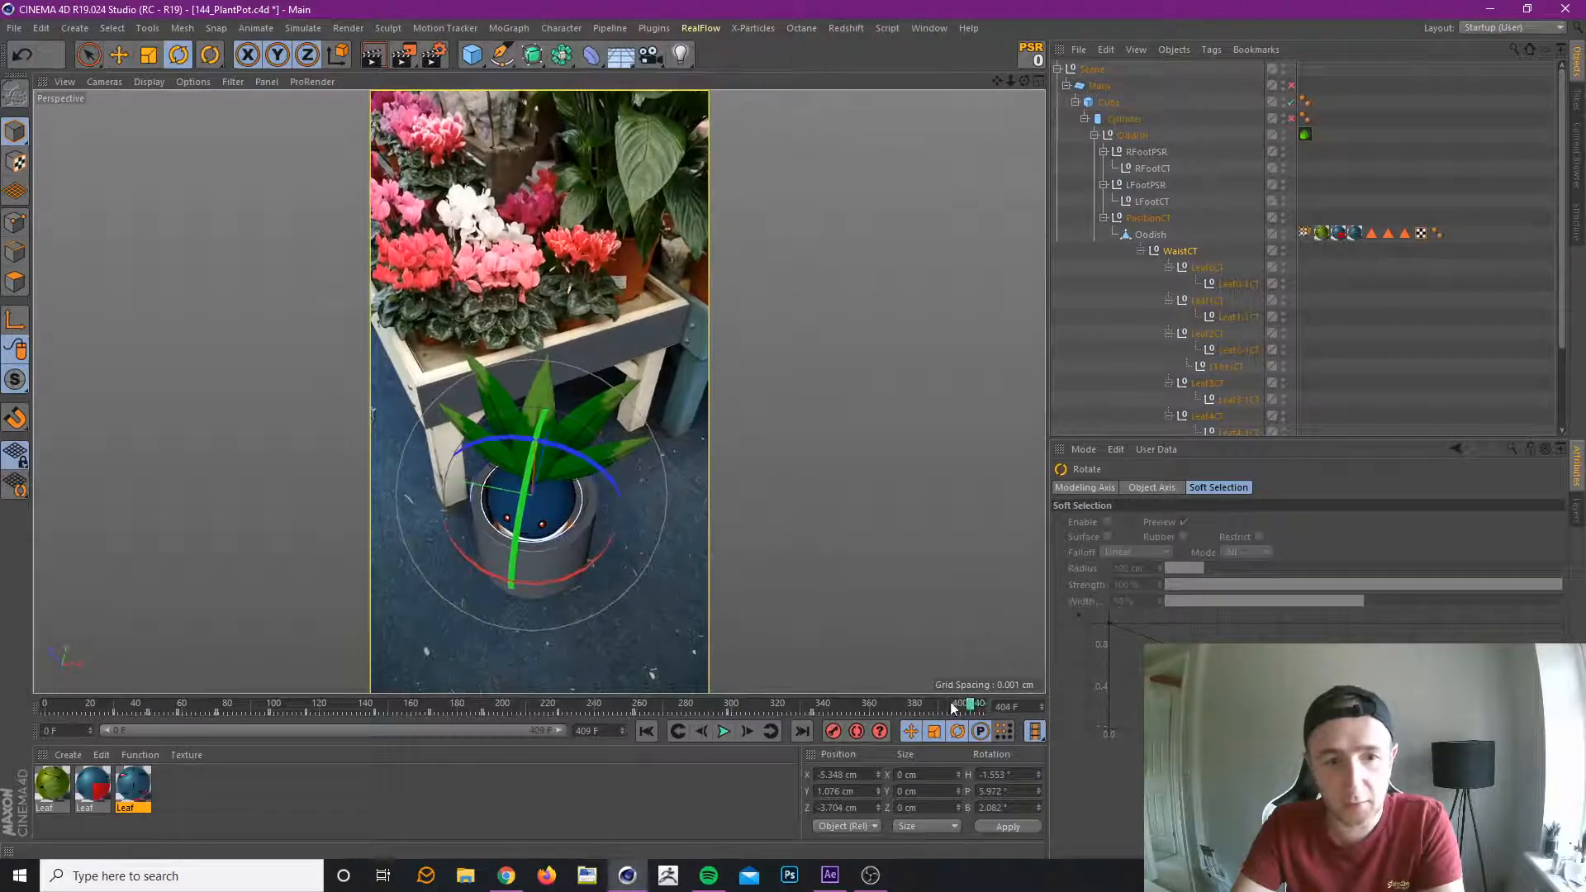
drag(578, 572, 547, 510)
drag(487, 453, 484, 457)
drag(509, 578, 533, 576)
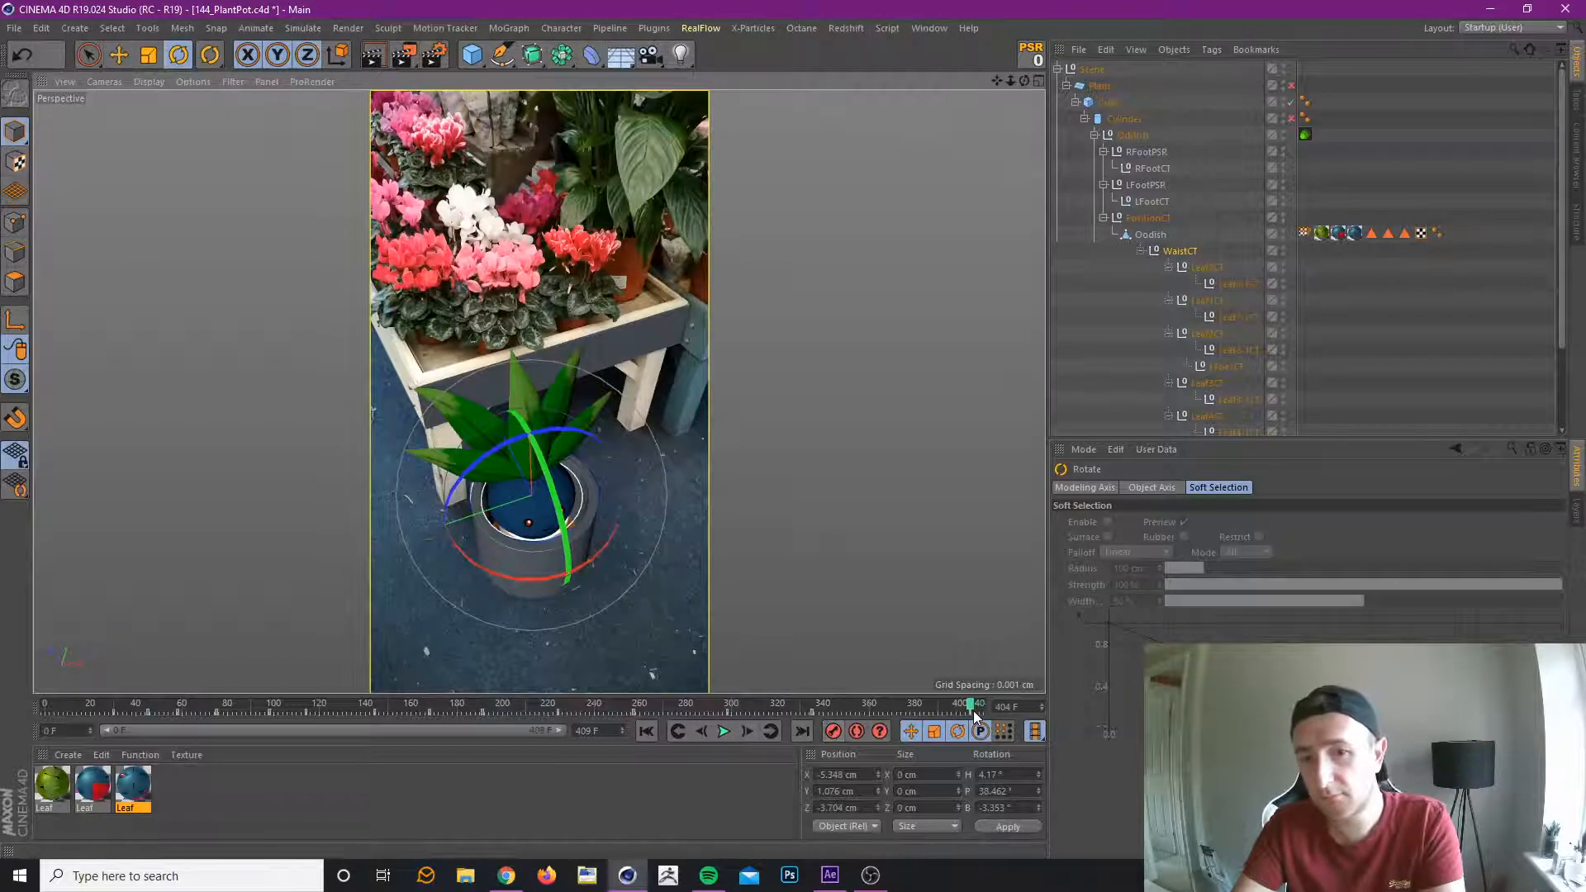
drag(969, 712, 382, 715)
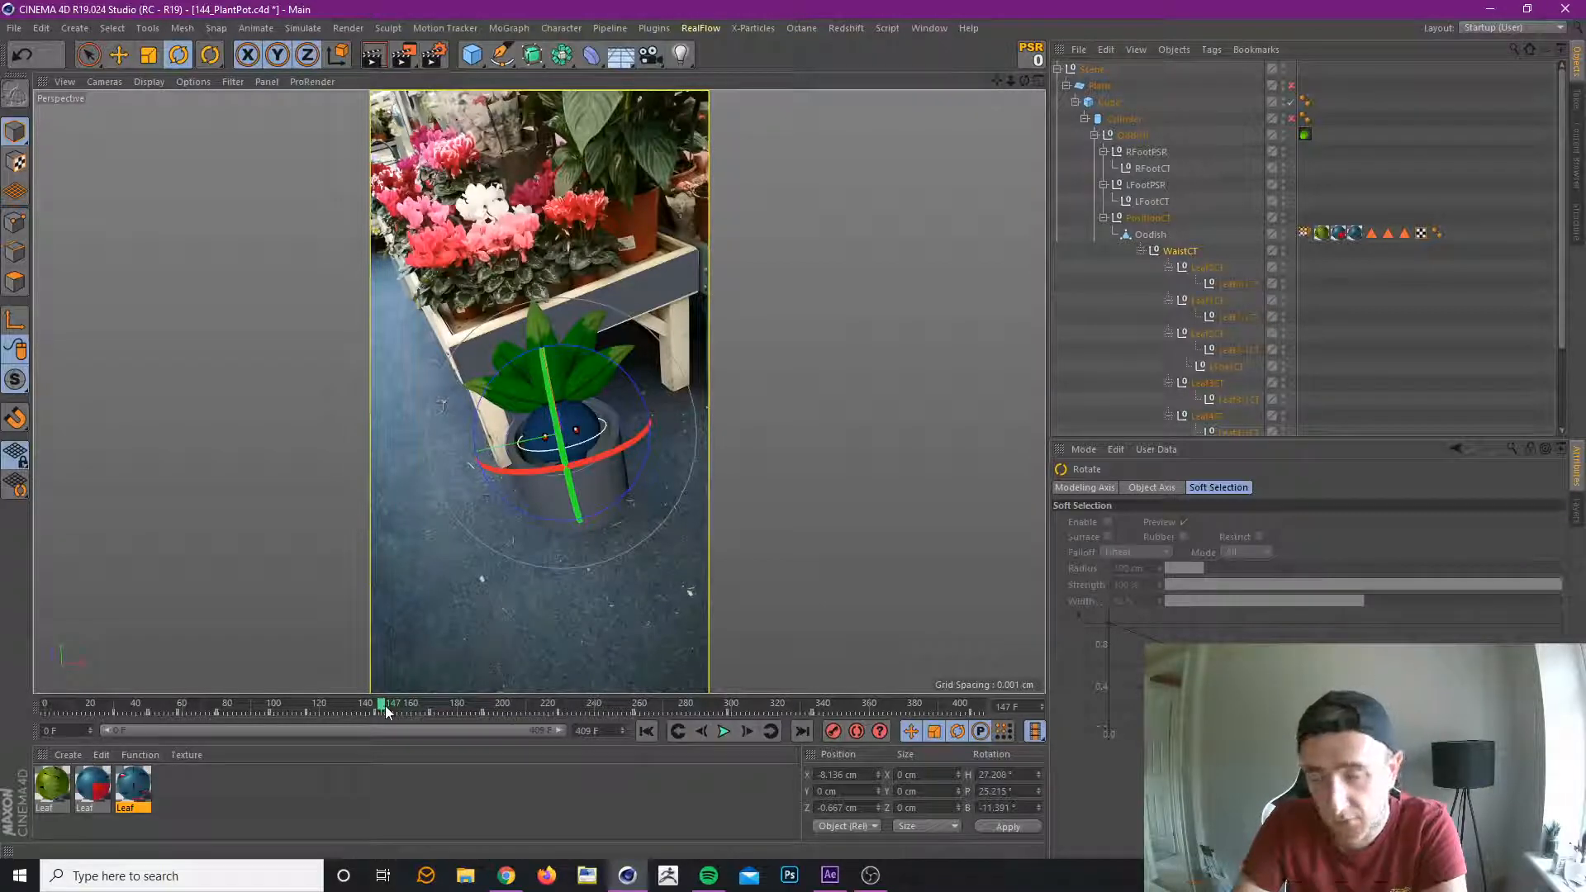
Review the Oddish's waist animation between frames 147 and 279.
drag(374, 712, 426, 757)
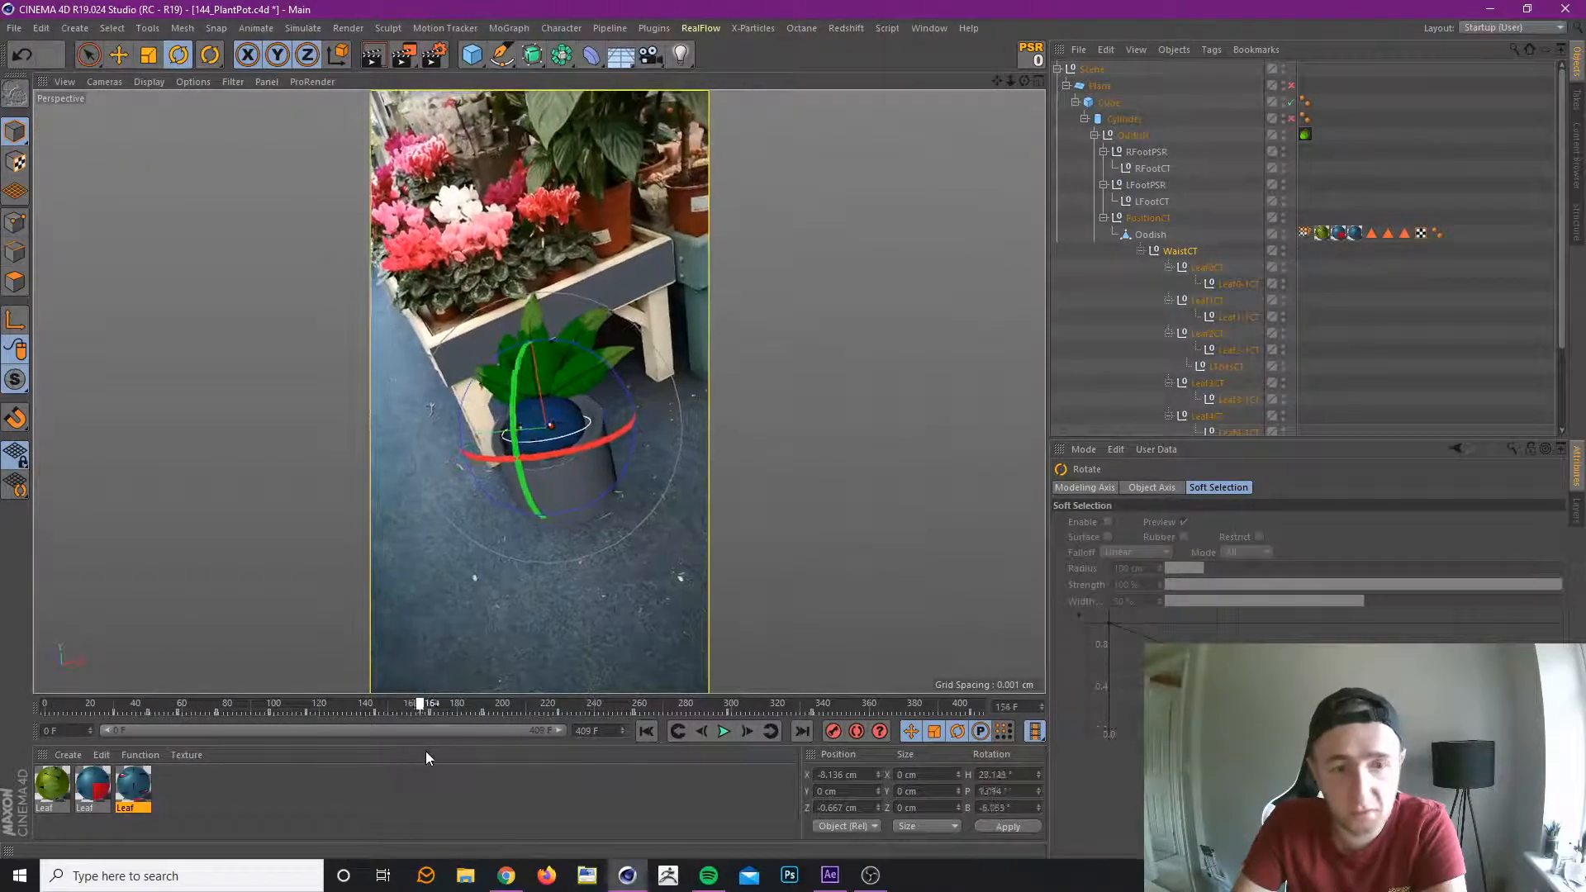
drag(547, 753, 683, 707)
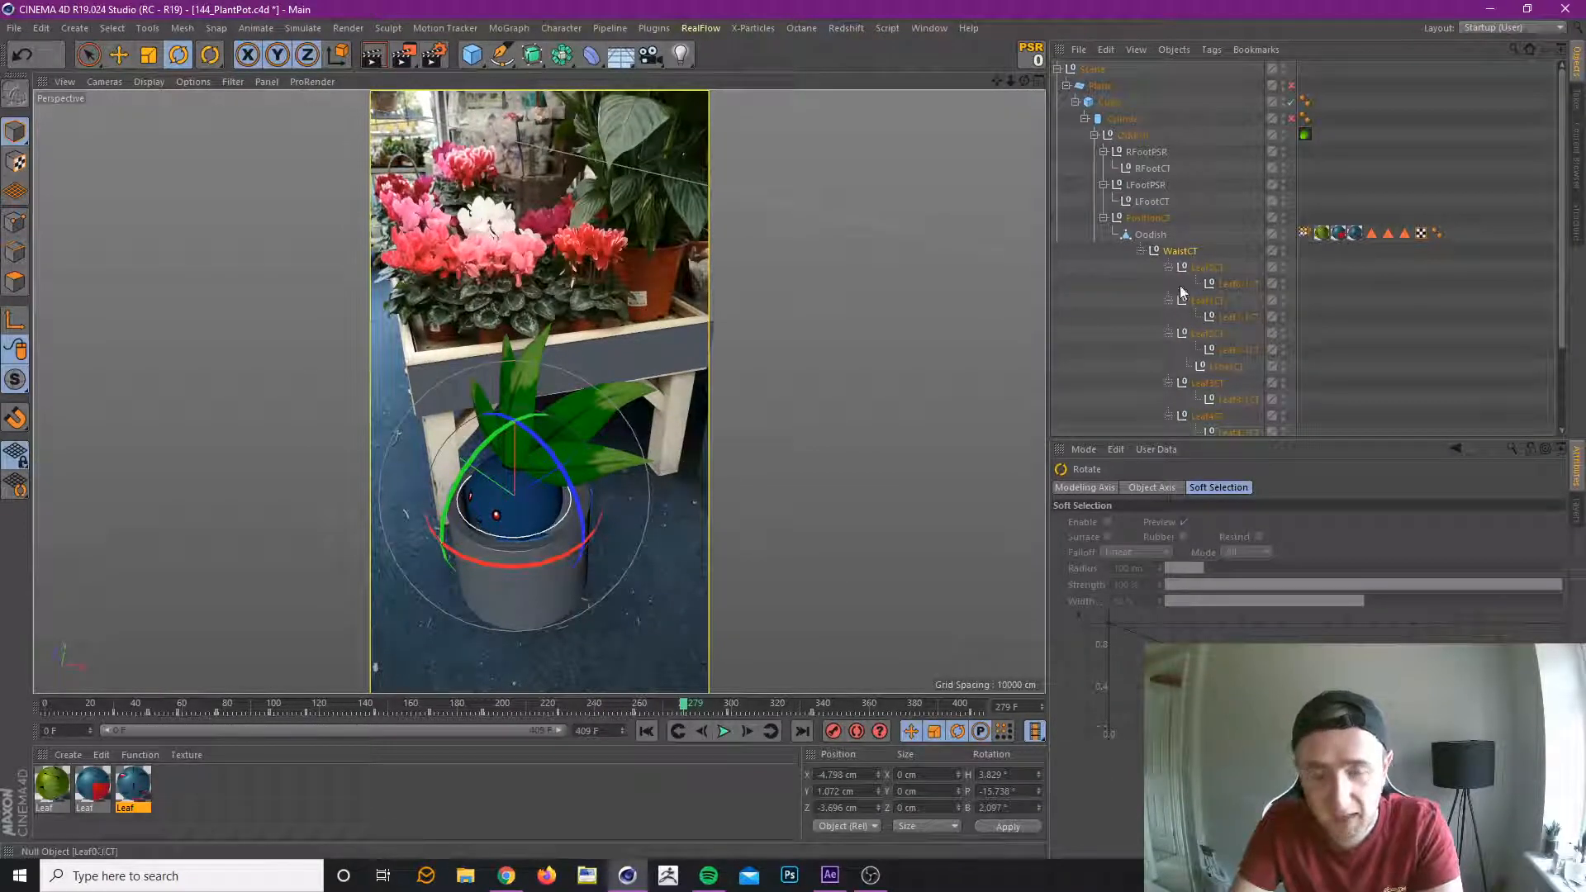
Try to move the RFootCT and LFootCT controllers together at frame 126.
click(1163, 168)
ctrl+click(1159, 202)
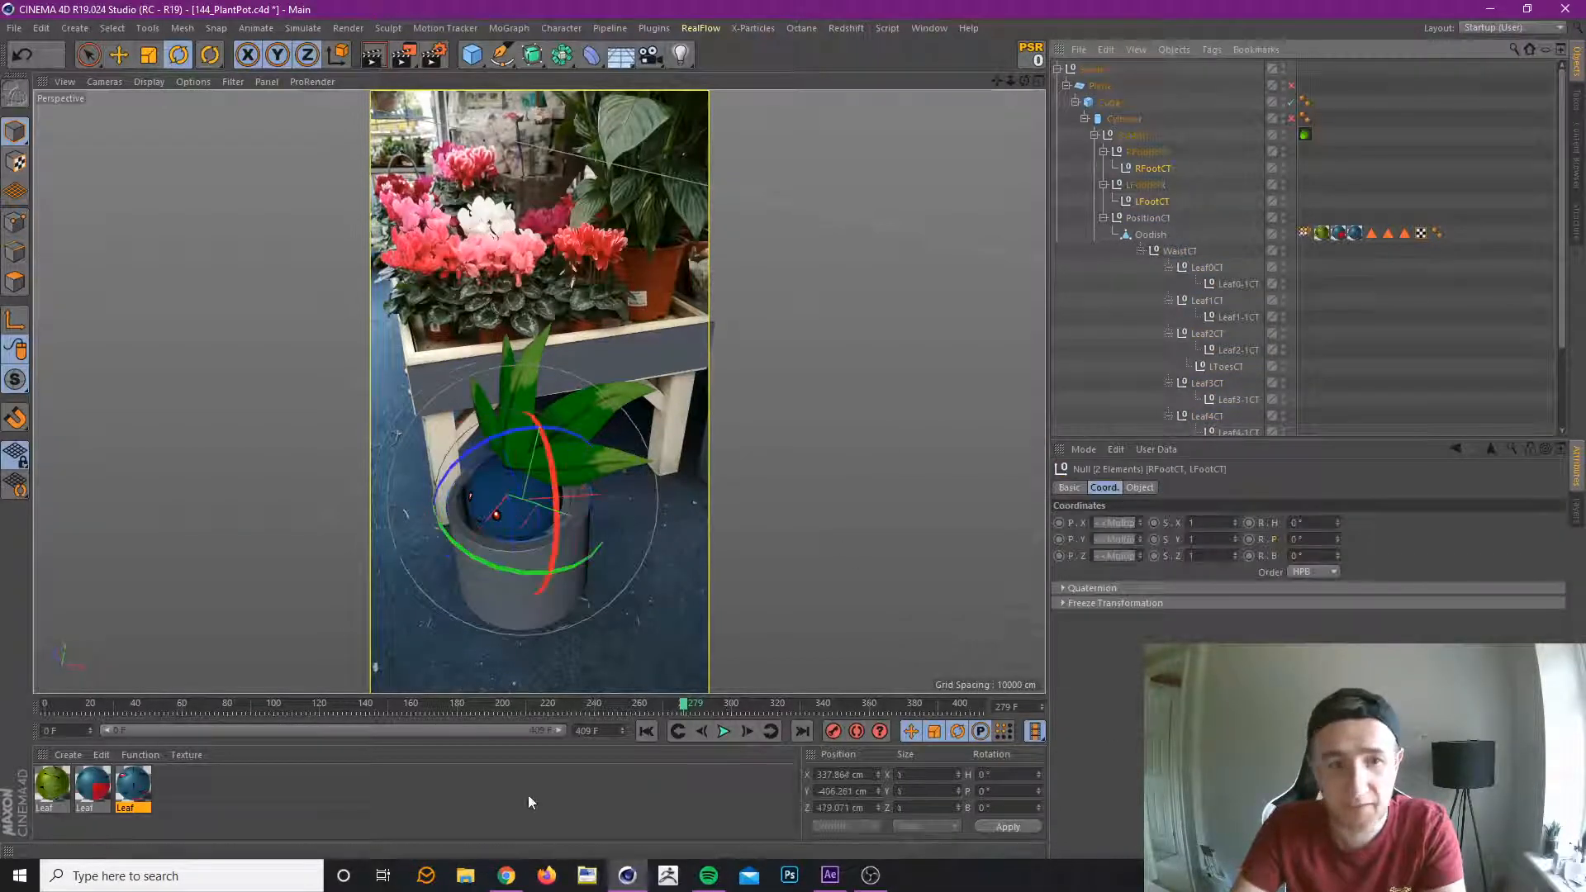
drag(684, 707, 332, 713)
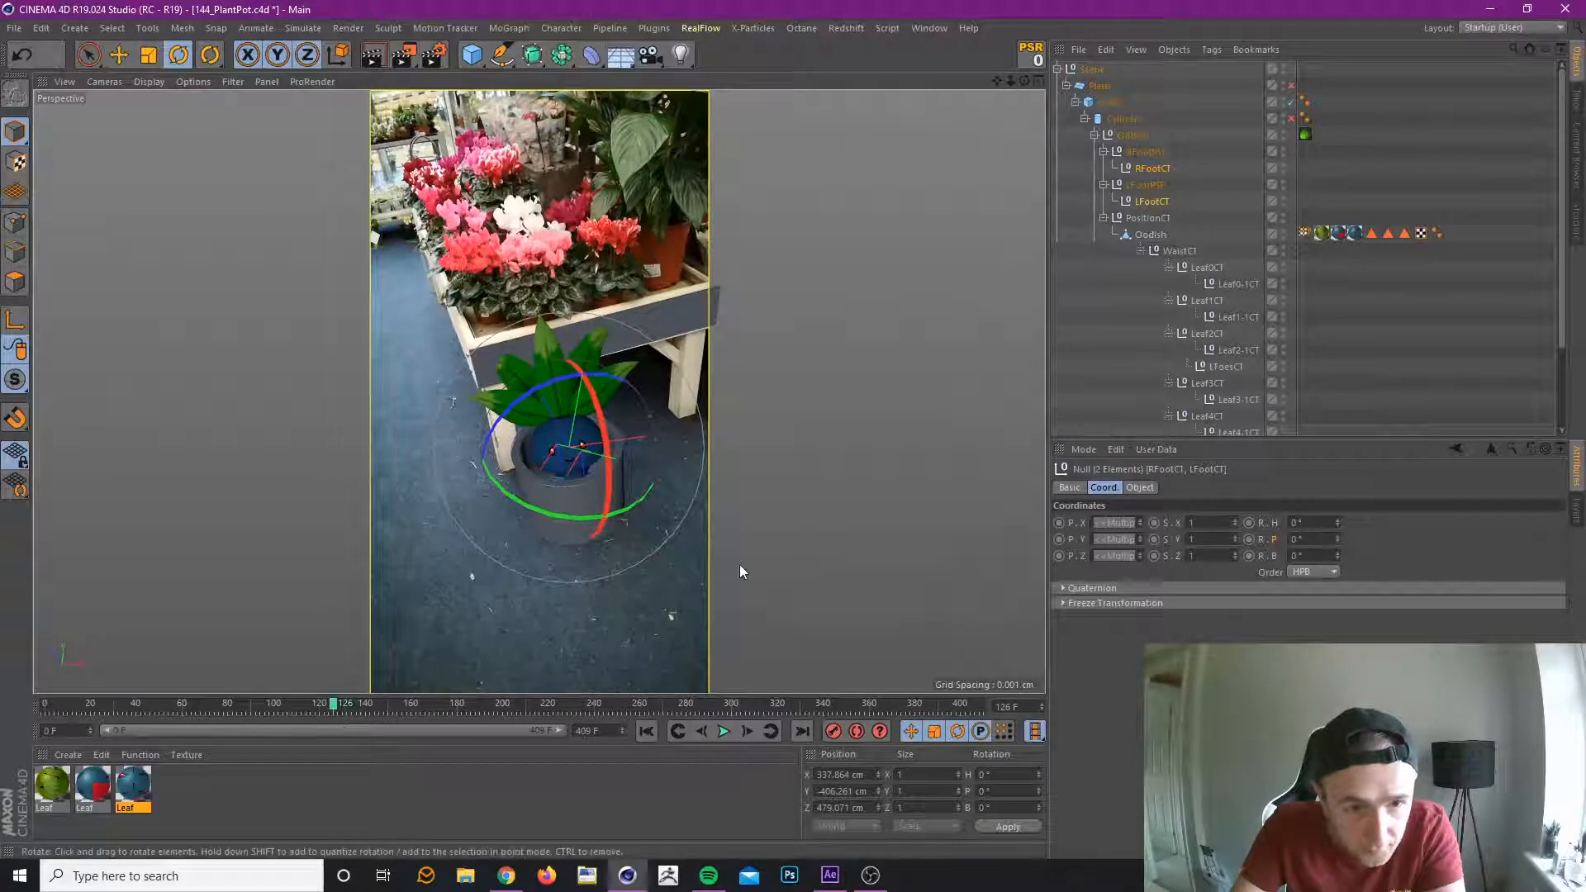
click(94, 62)
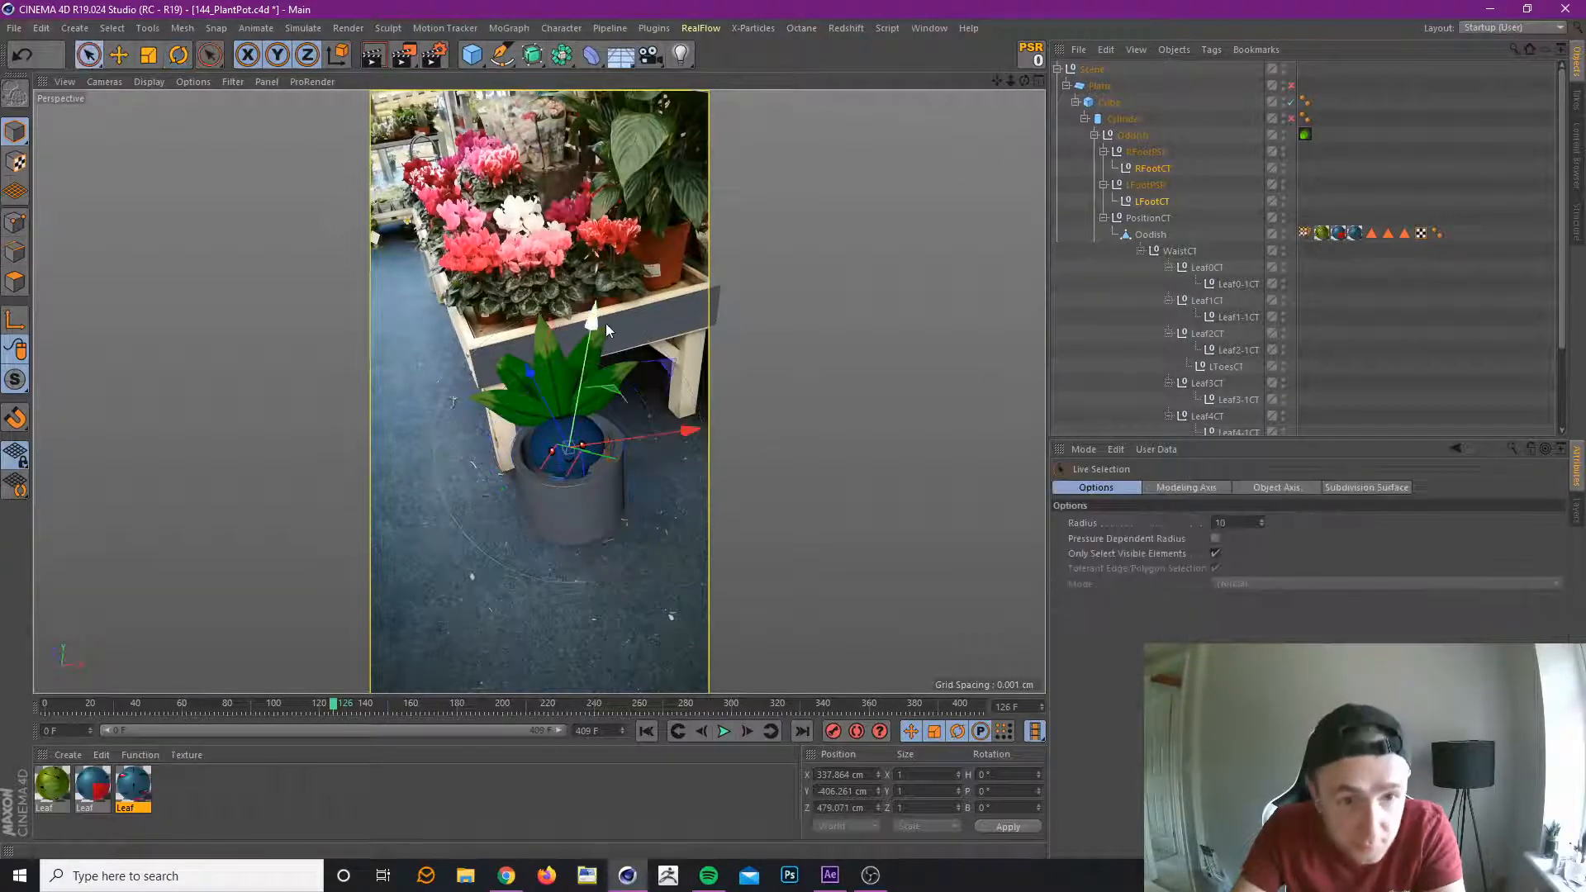
drag(592, 319, 597, 326)
key(ctrl+z)
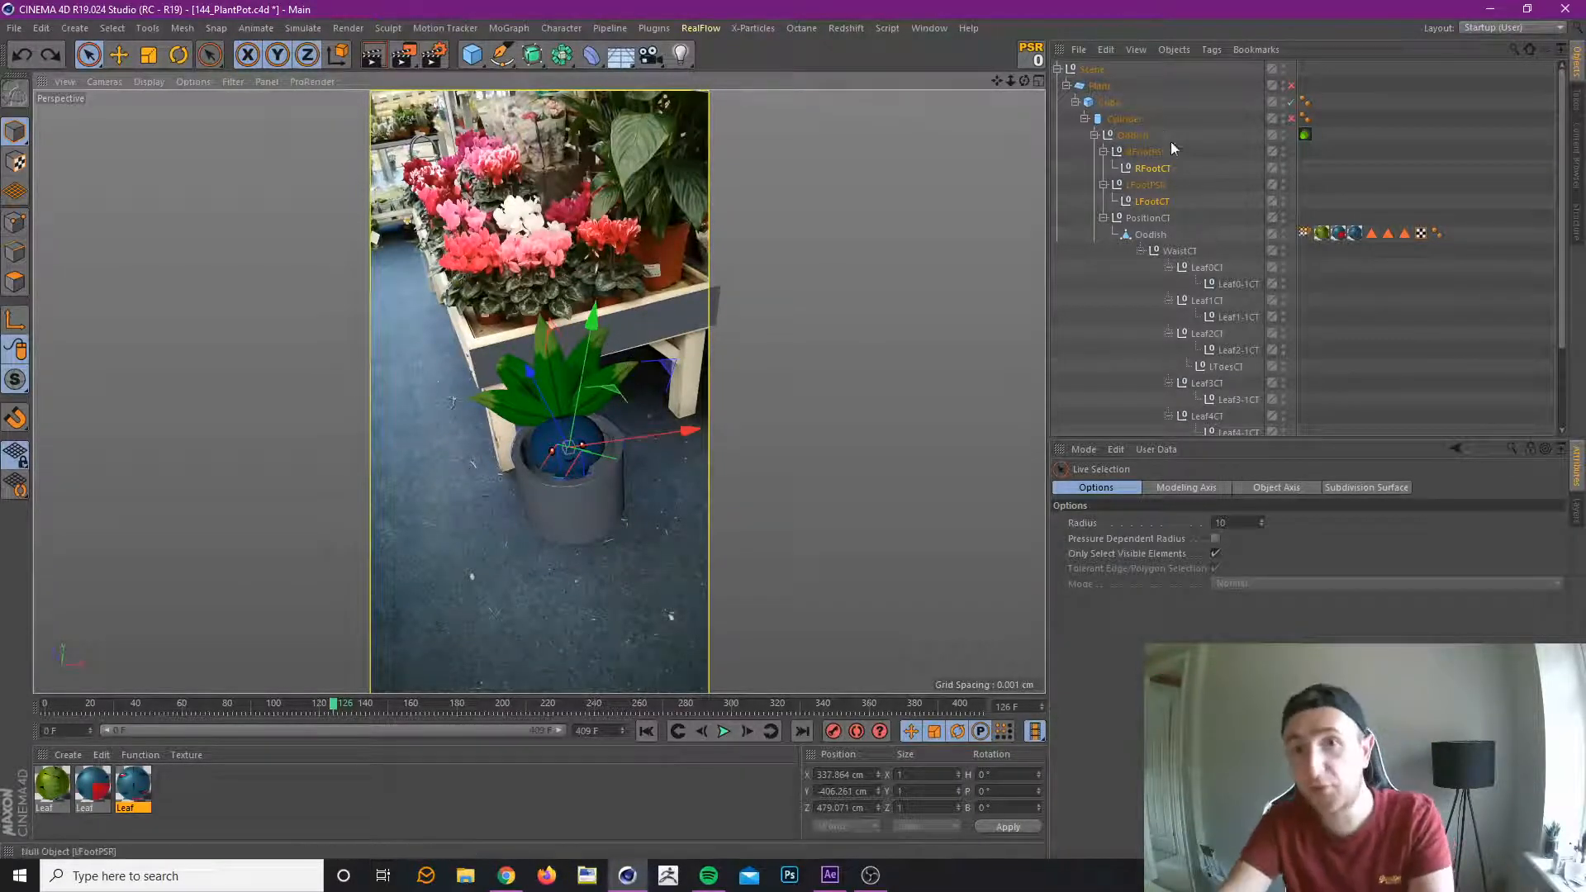
Duplicate the Cylinder holding the Oddish, strip the Oddish and tube children from the copy, and save the project.
click(1125, 120)
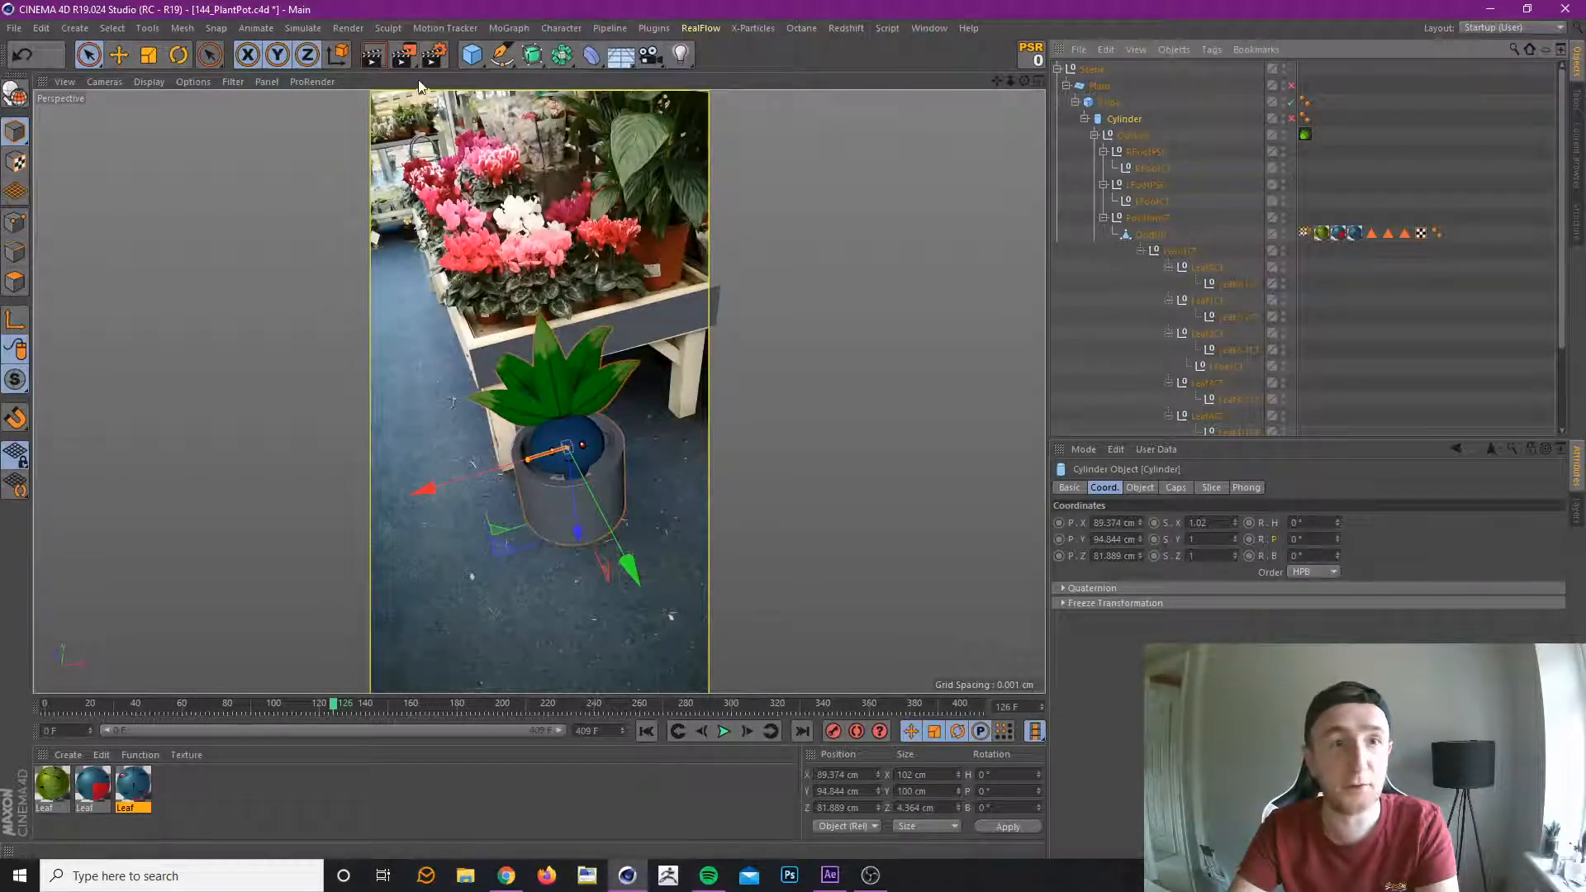
click(1134, 133)
key(Delete)
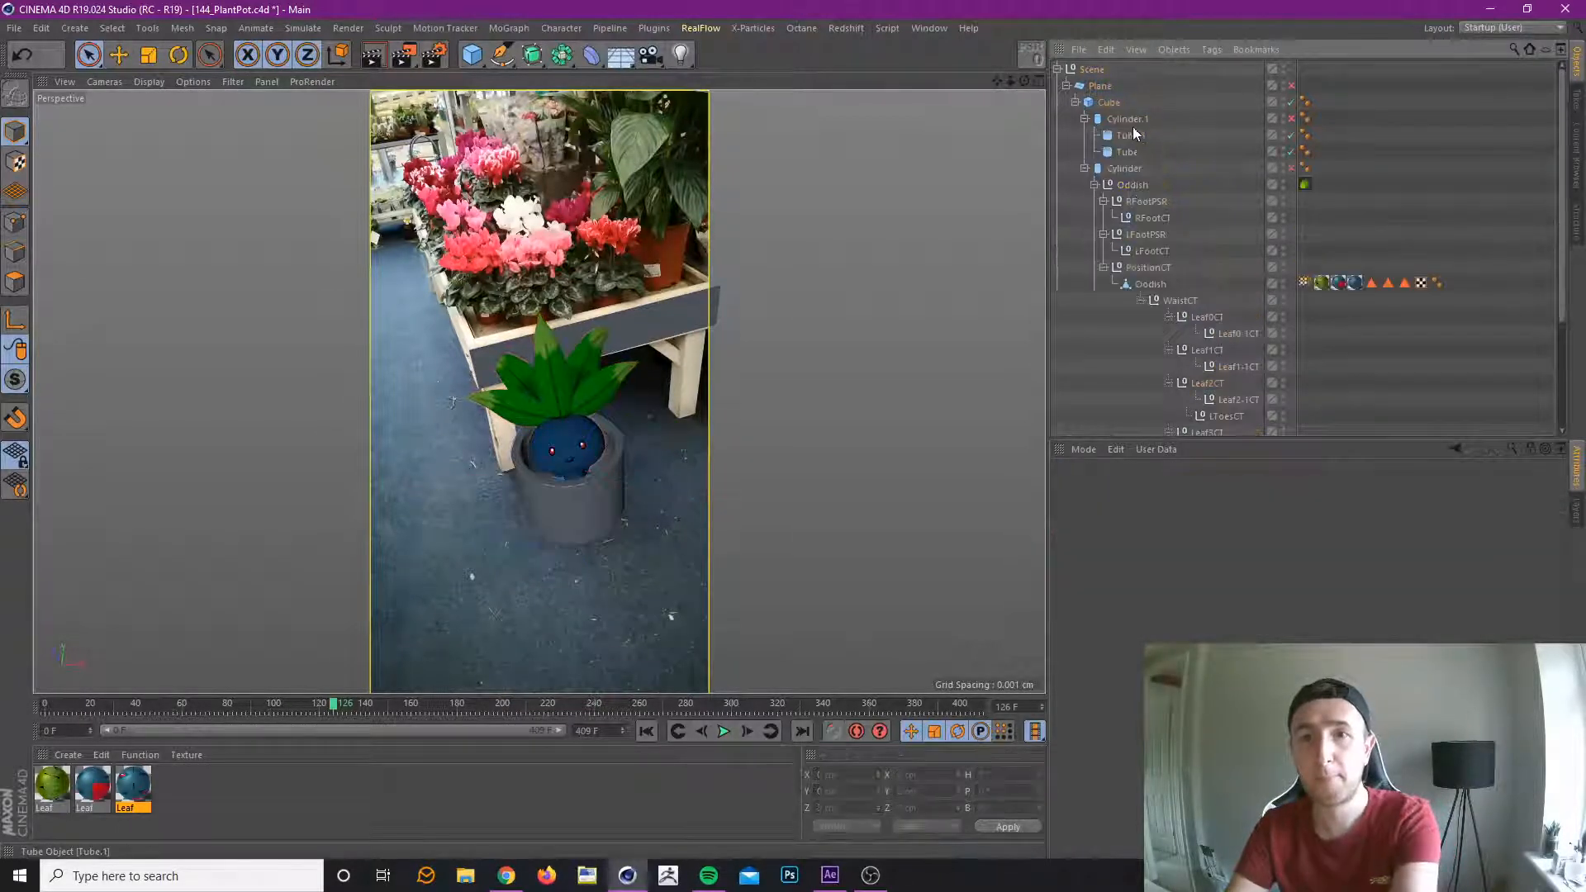
click(1130, 135)
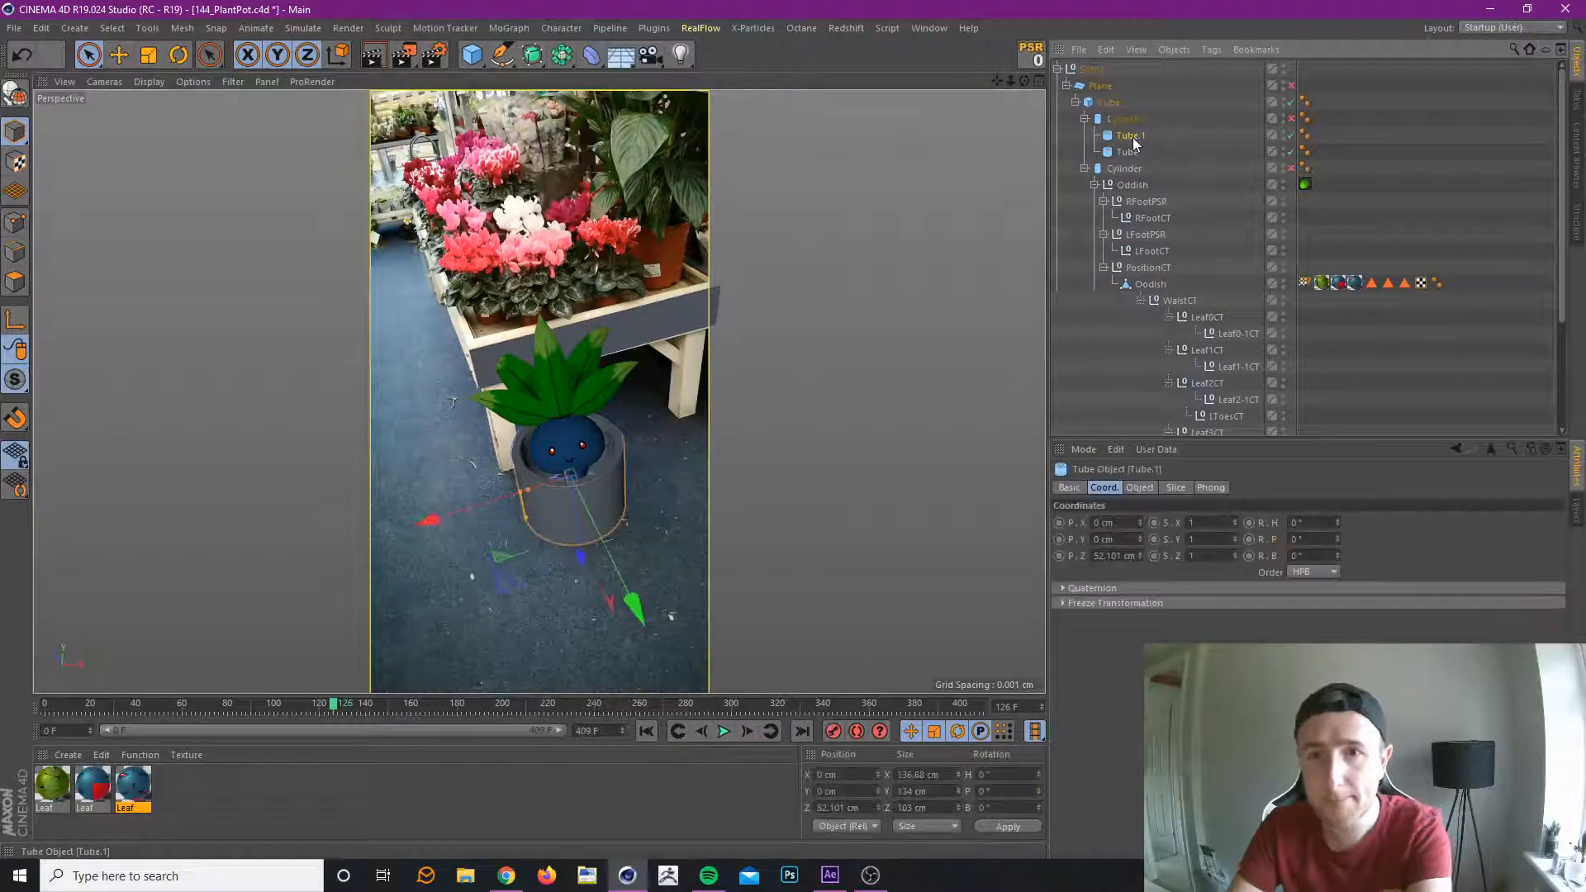
key(Delete)
click(1133, 126)
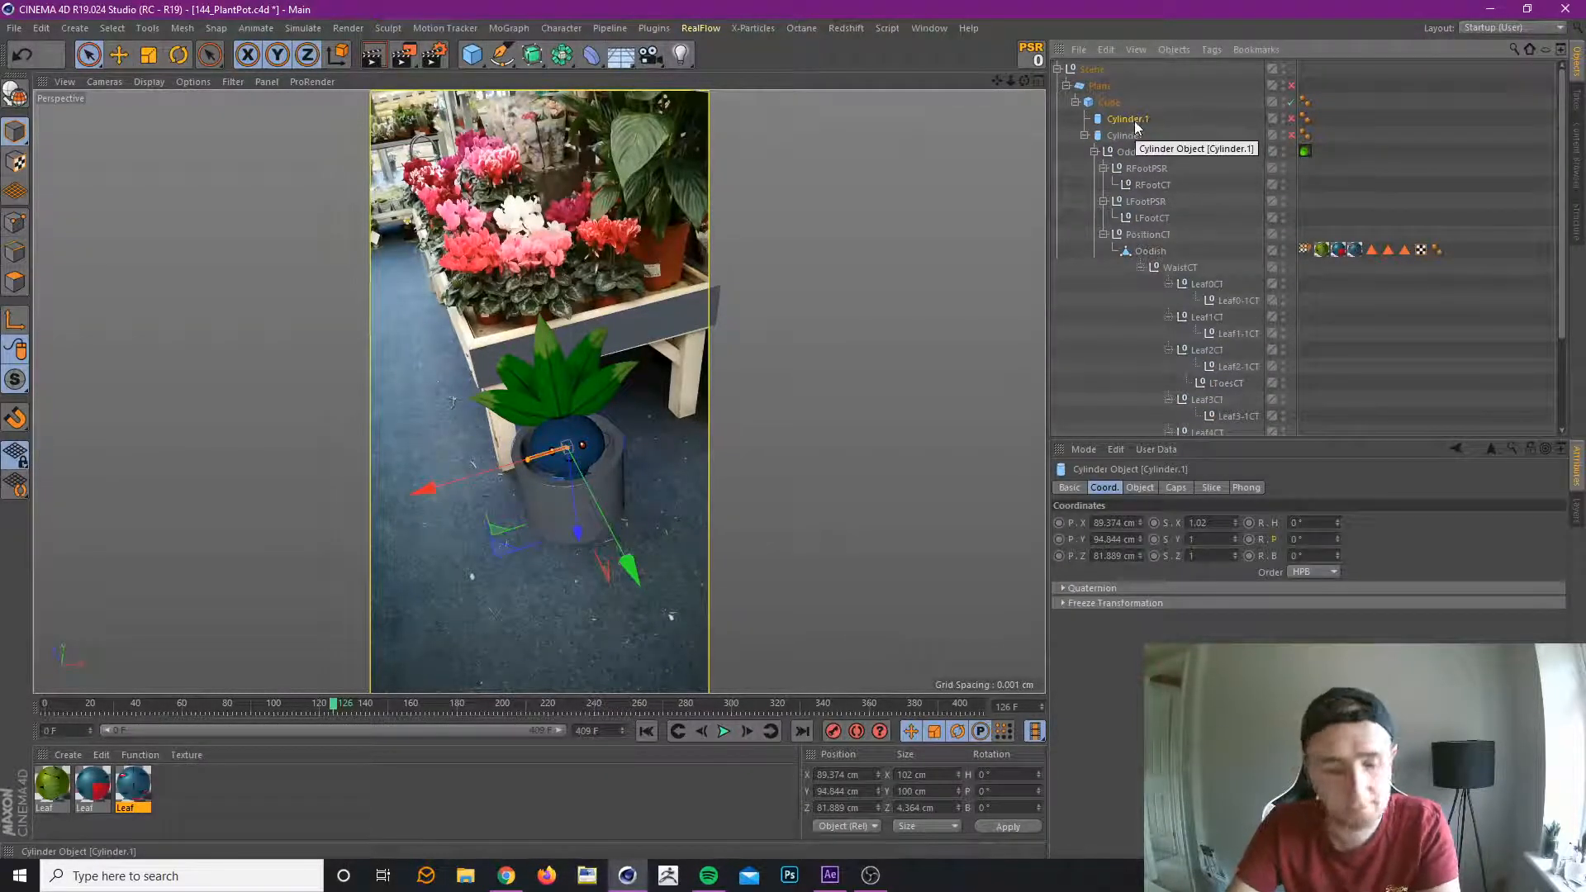
key(ctrl+s)
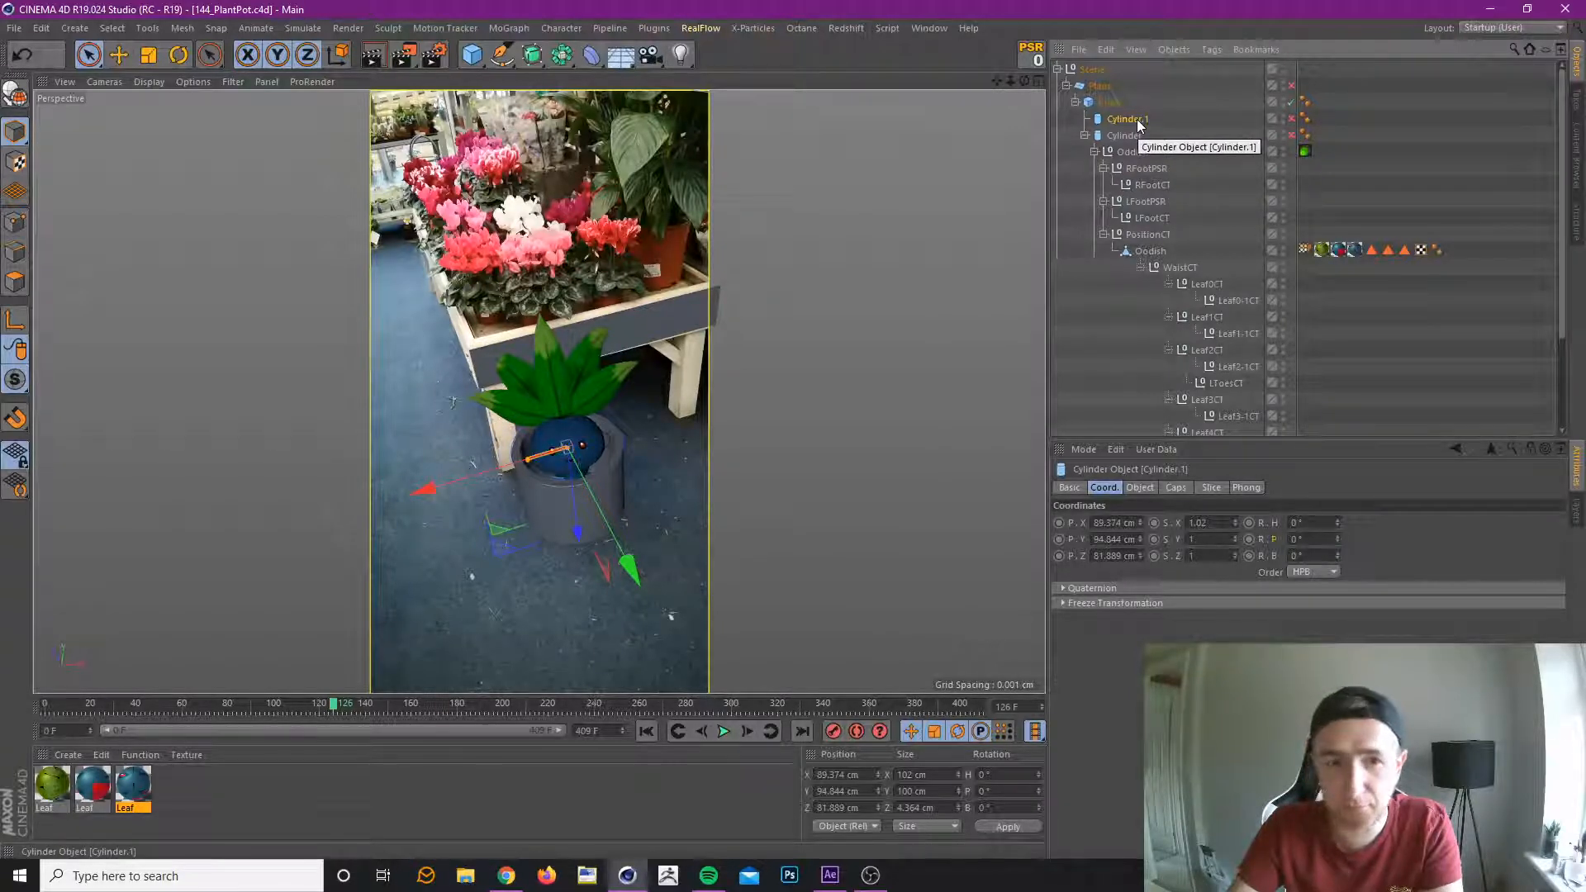
Enable the duplicate cylinder and set its radius to 60 cm, height to 44.364 cm and rotation segments to 26.
click(1142, 489)
click(1175, 489)
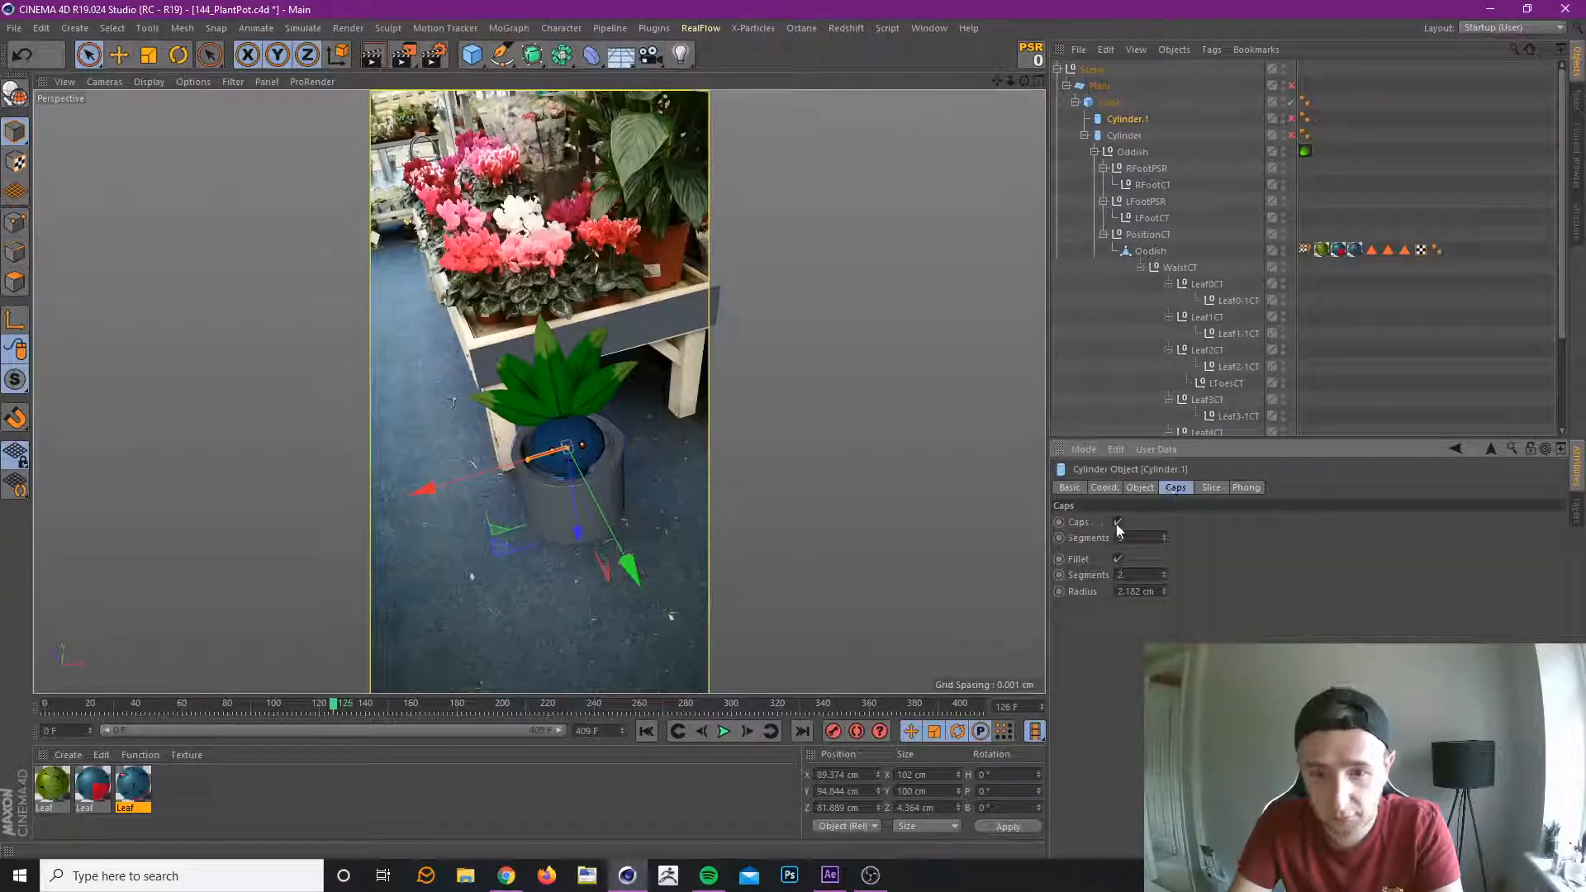
click(1204, 493)
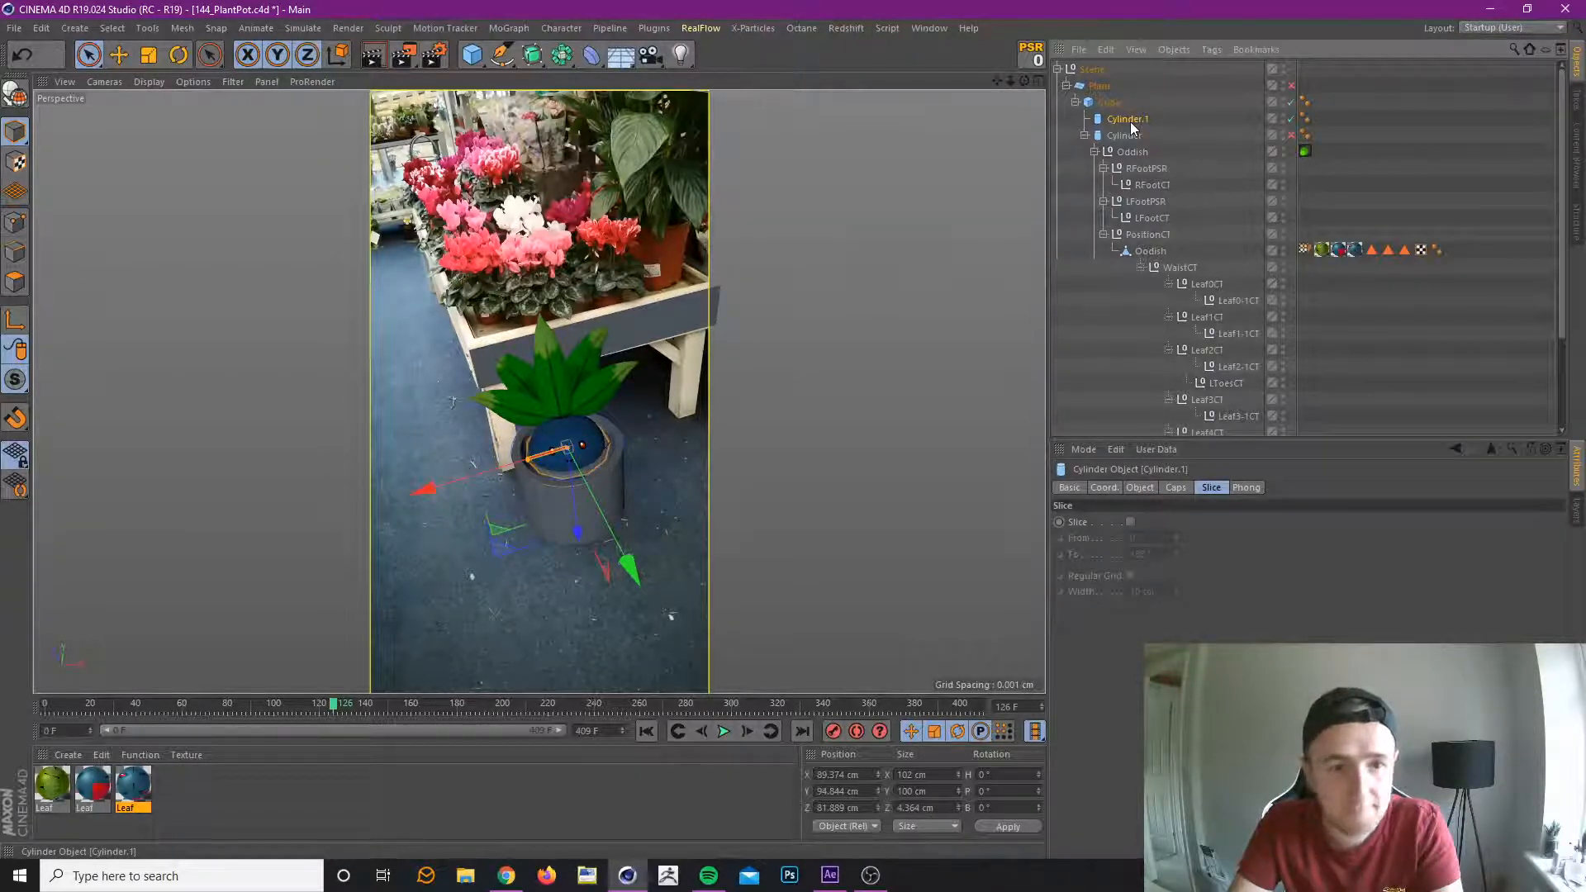
click(1140, 487)
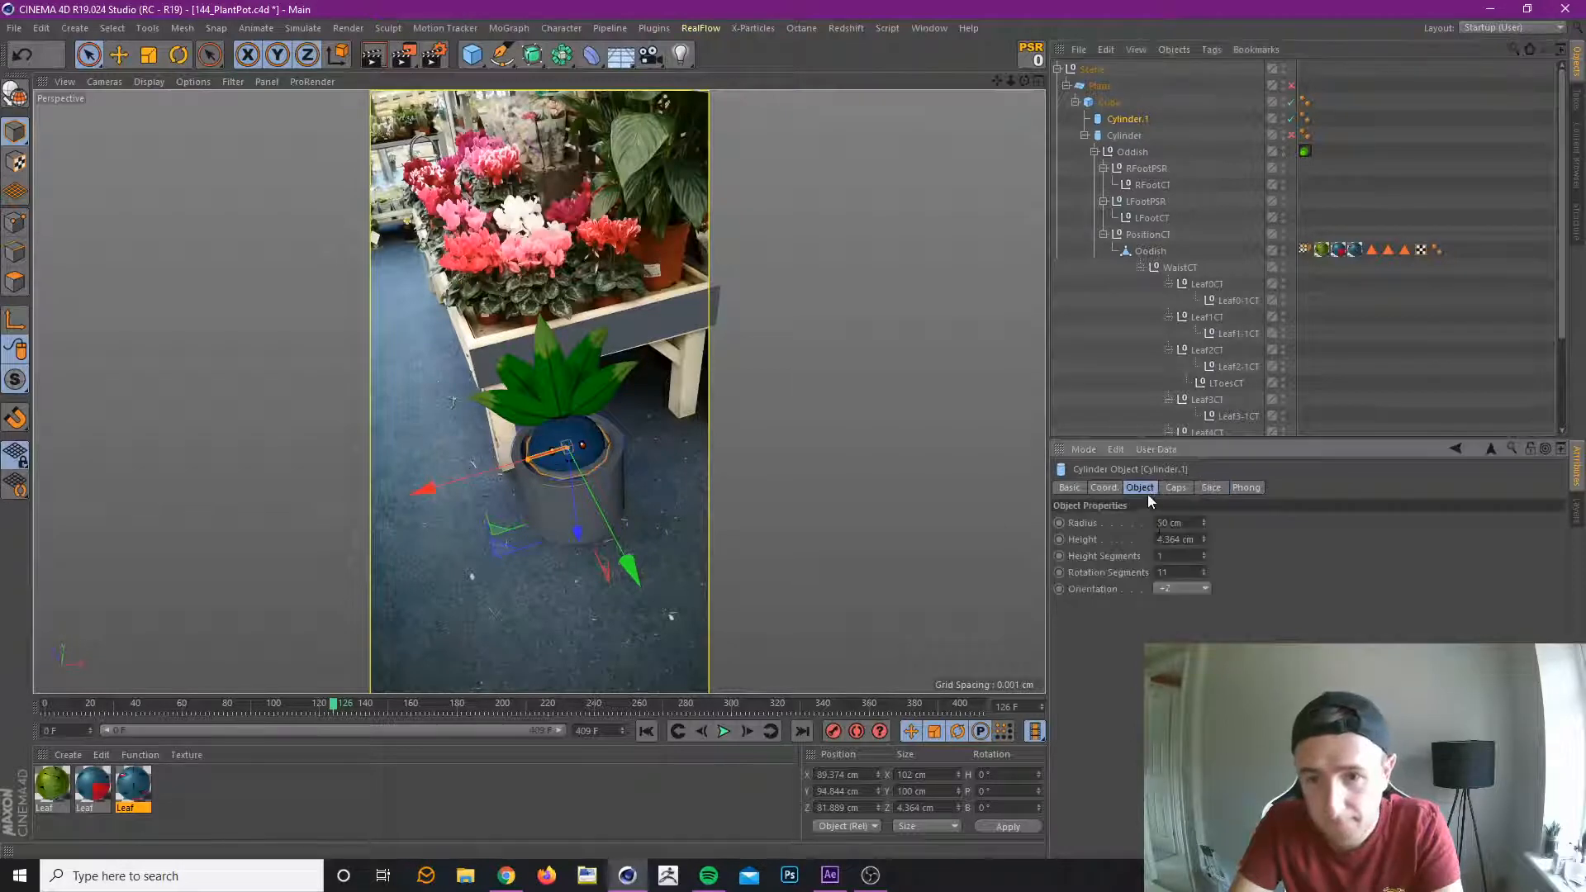
click(1205, 574)
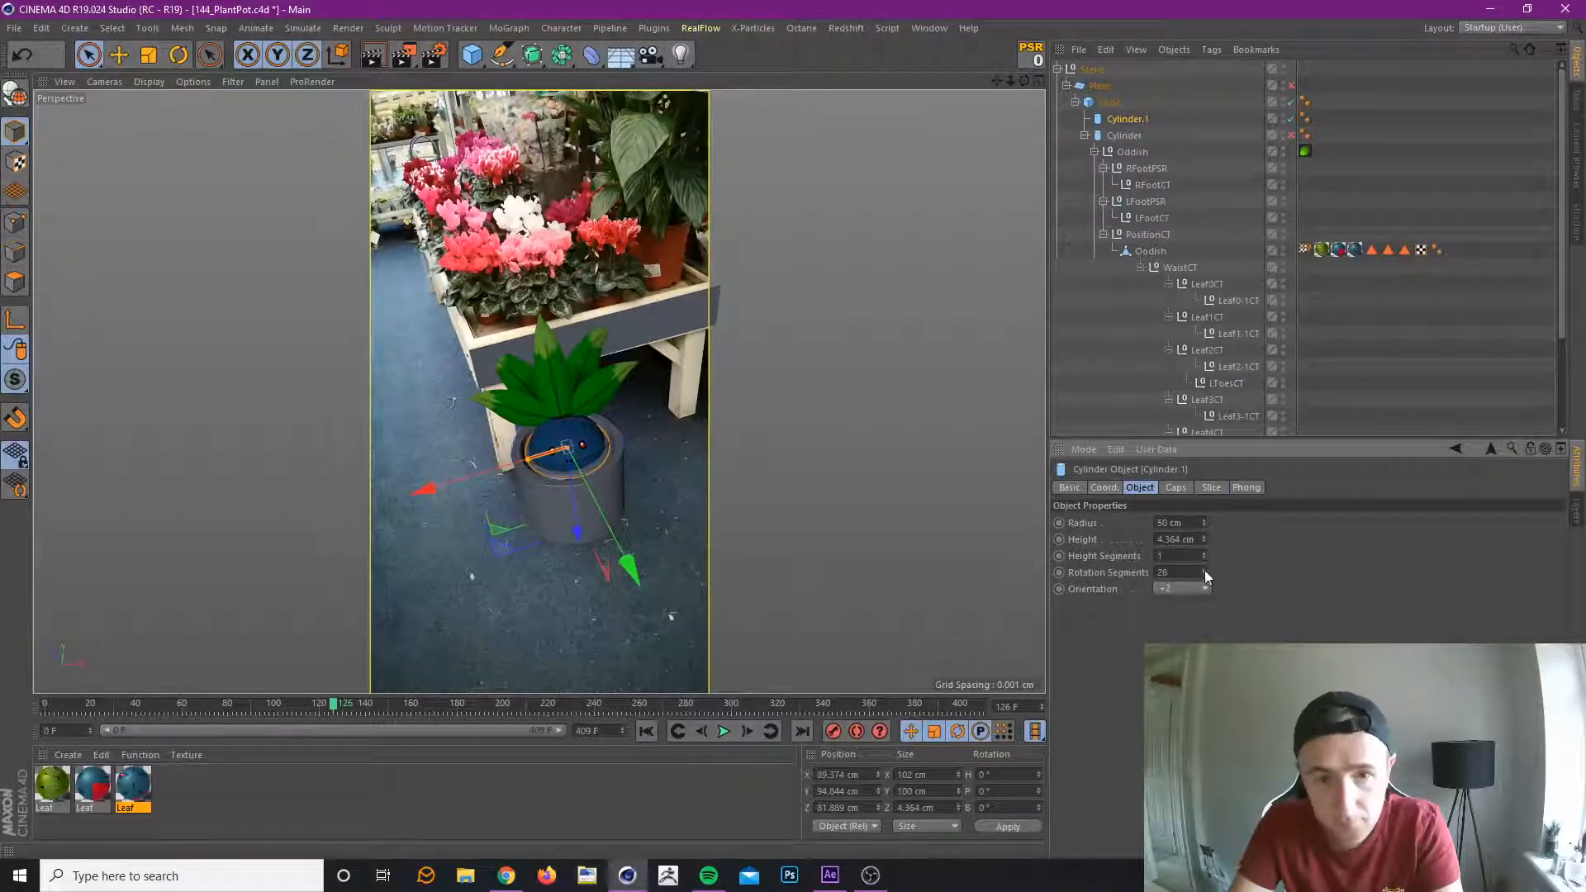
drag(1204, 540, 1204, 512)
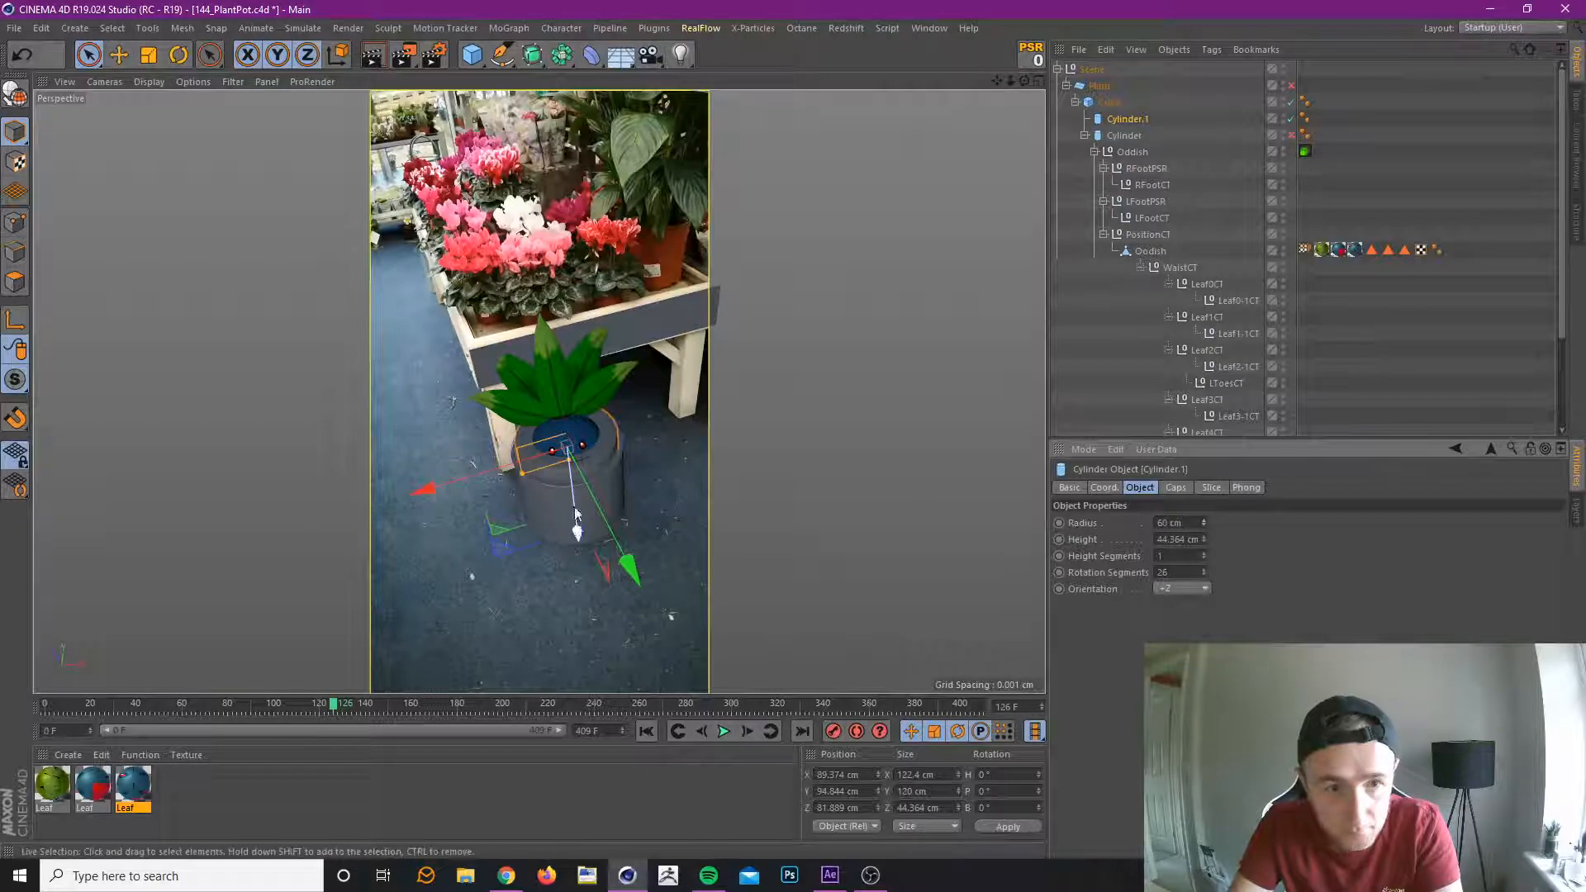
Lower the duplicate cylinder inside the pot to about Z 118.3 cm and check its fit back to frame 31.
drag(575, 523, 583, 542)
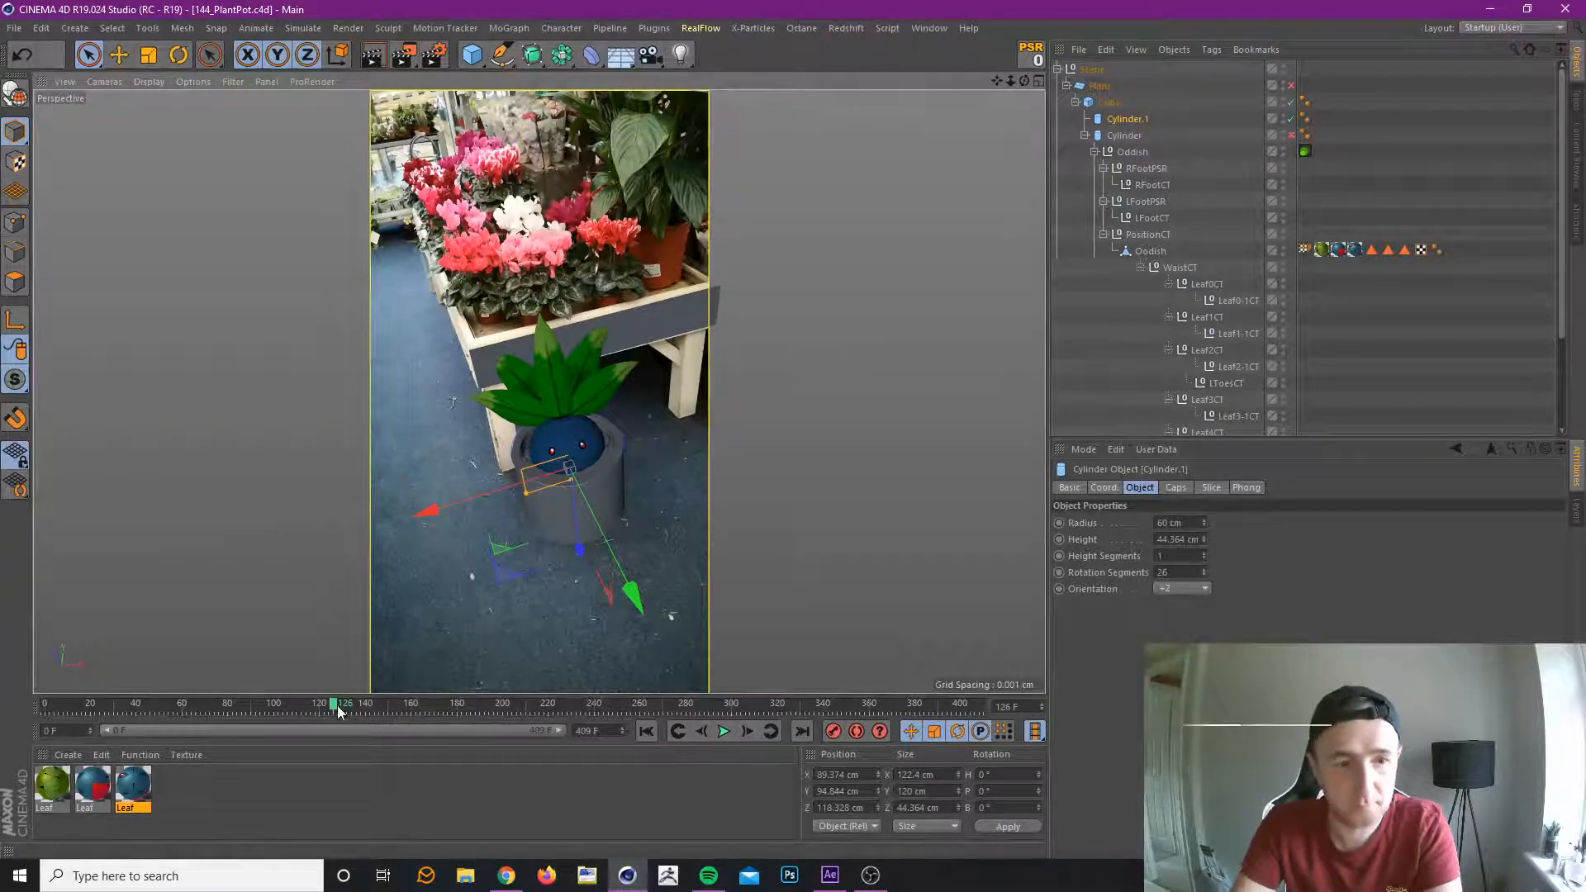
drag(333, 712, 117, 740)
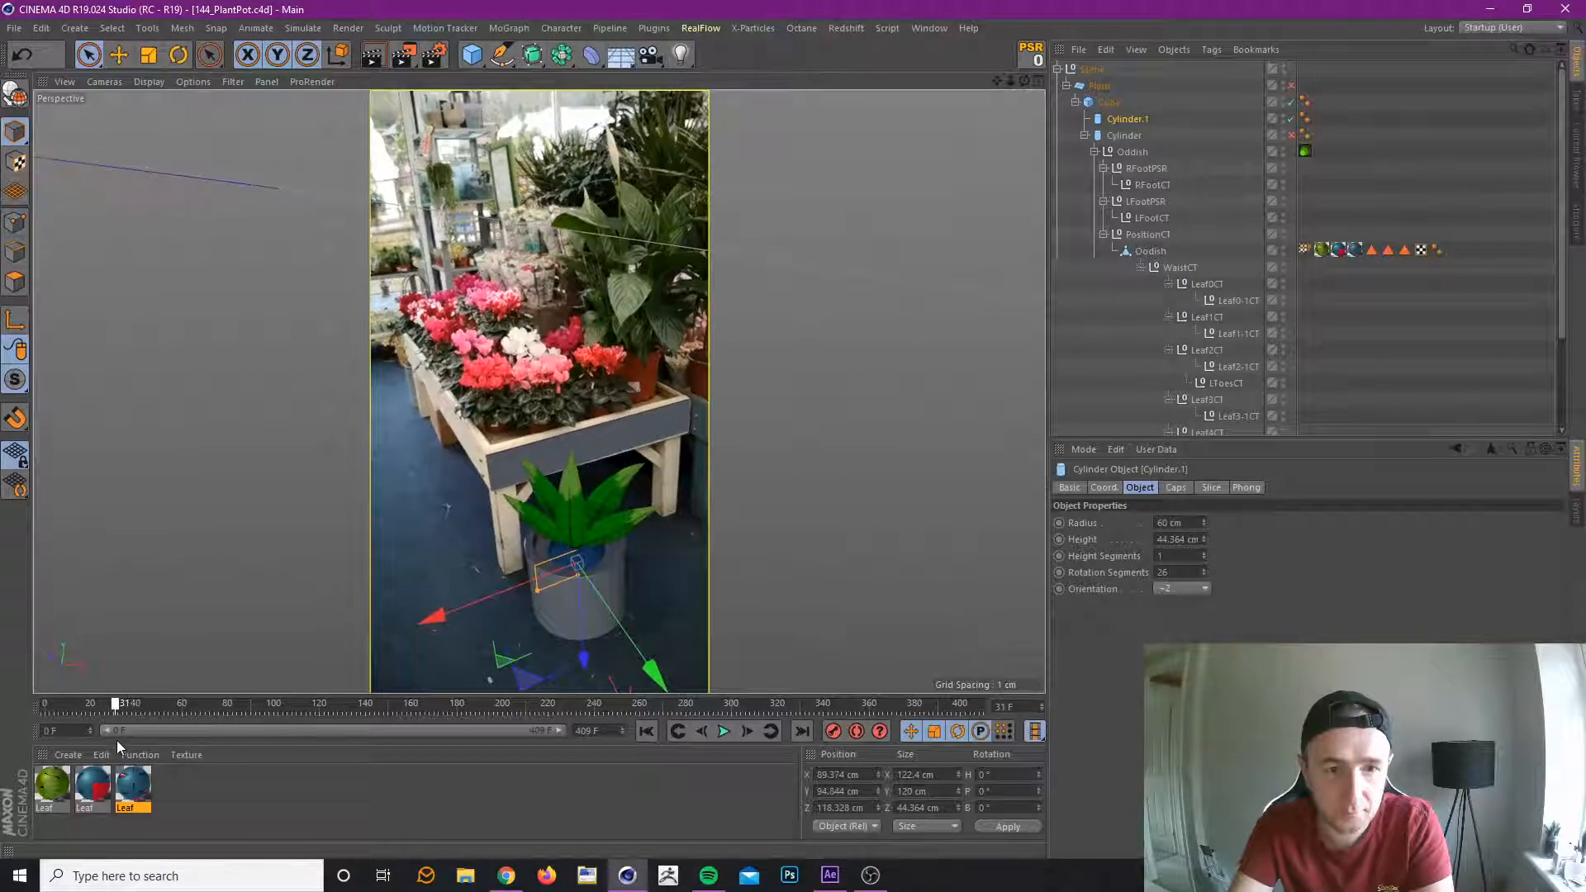
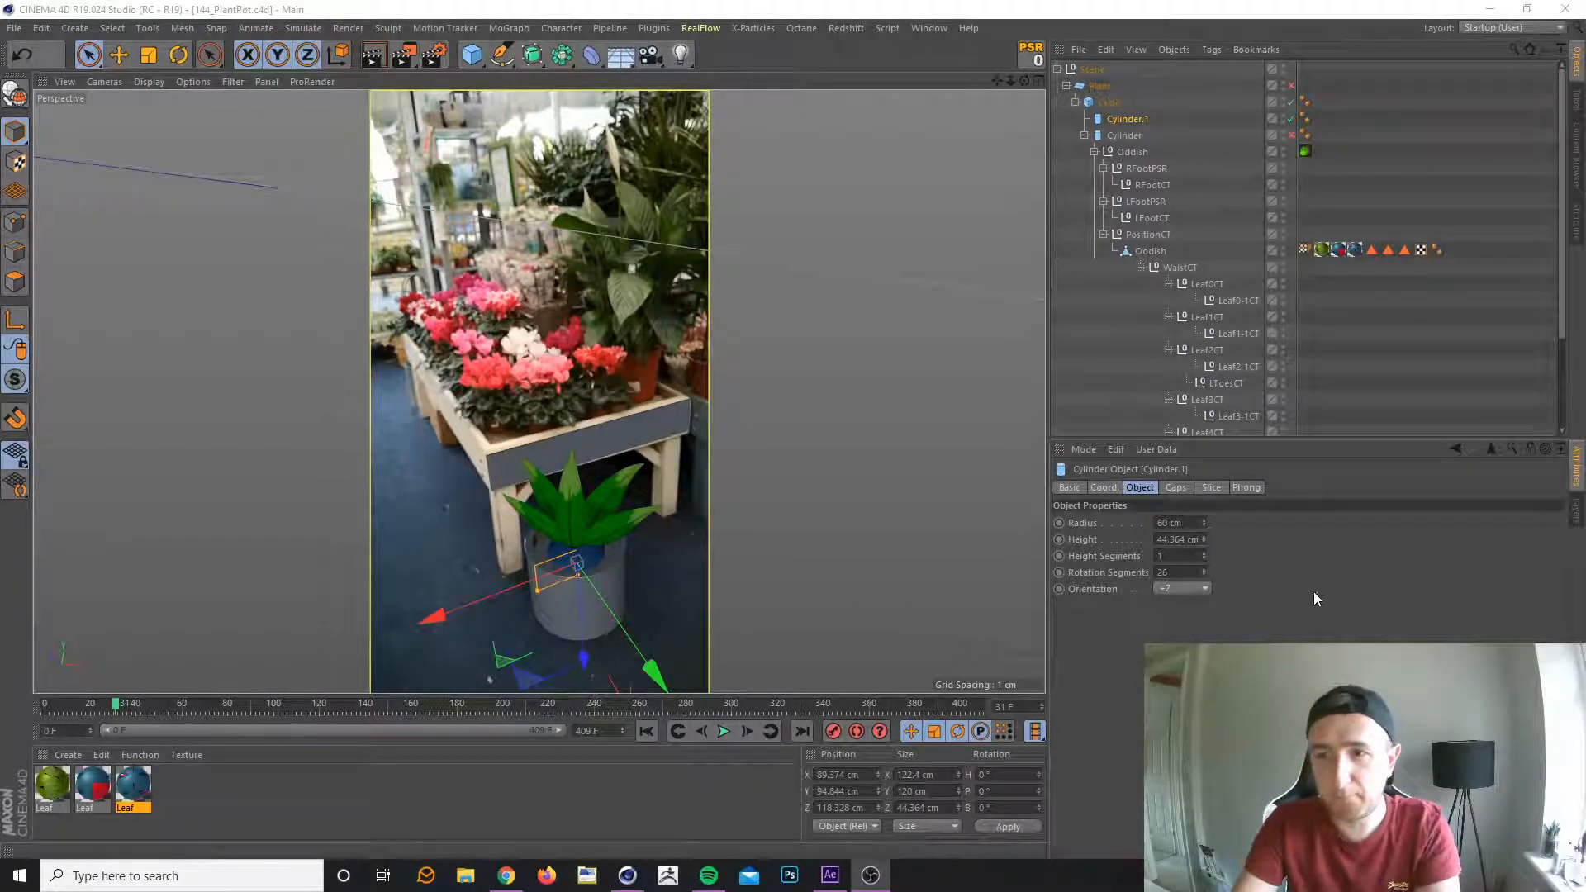
Select the ten leaf controllers, Leaf0CT through Leaf4-1CT without the toe controllers, and key them at frames 33 and 67.
click(1327, 661)
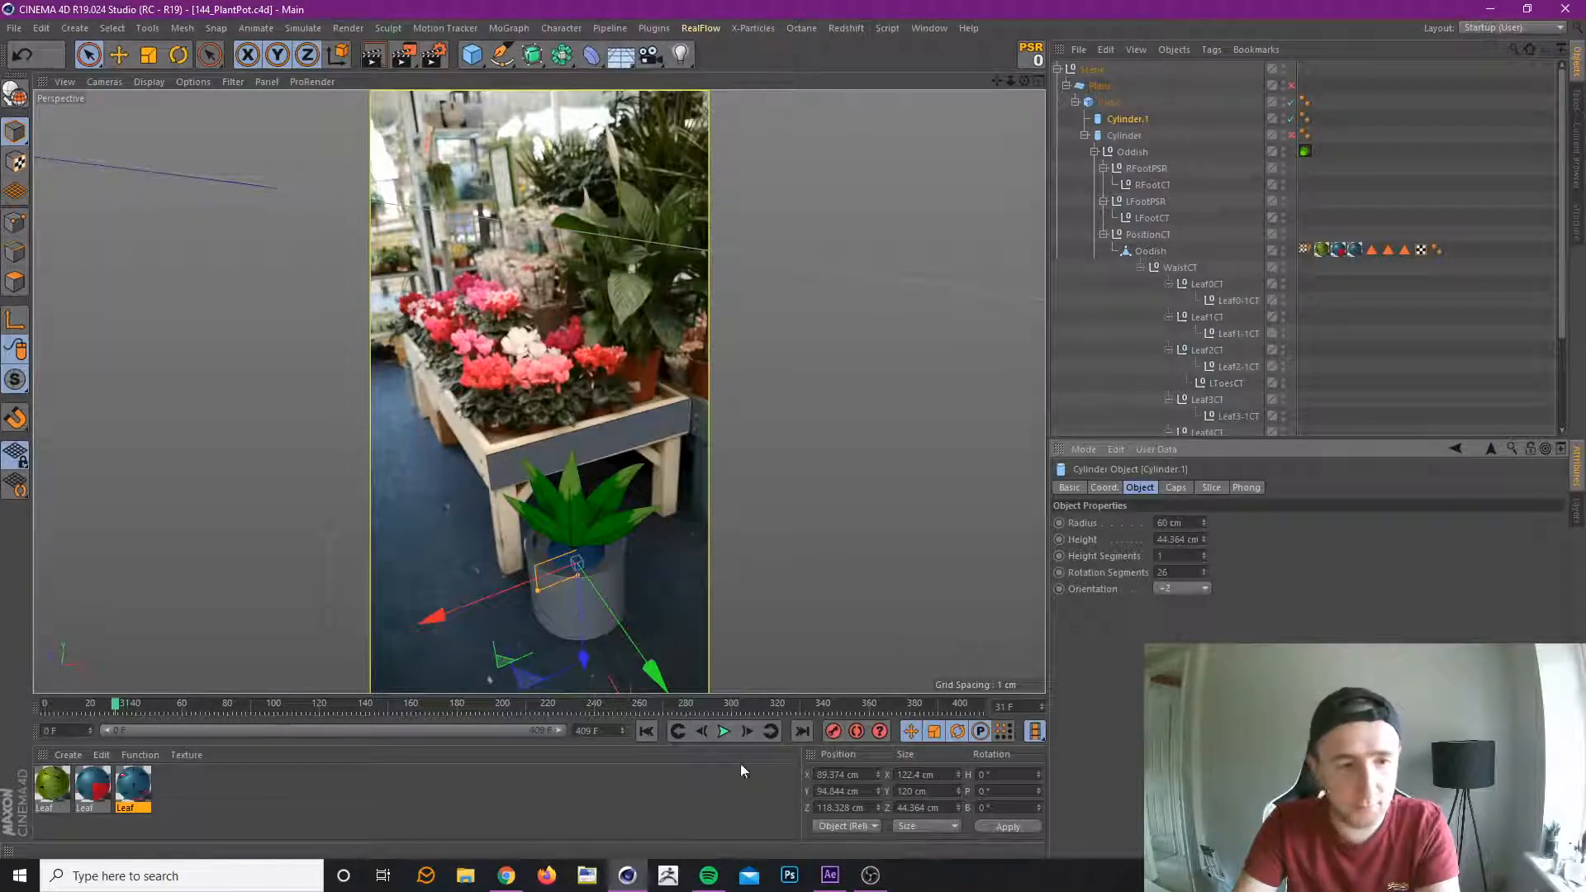
drag(114, 706, 127, 751)
scroll(1246, 266, down, 3)
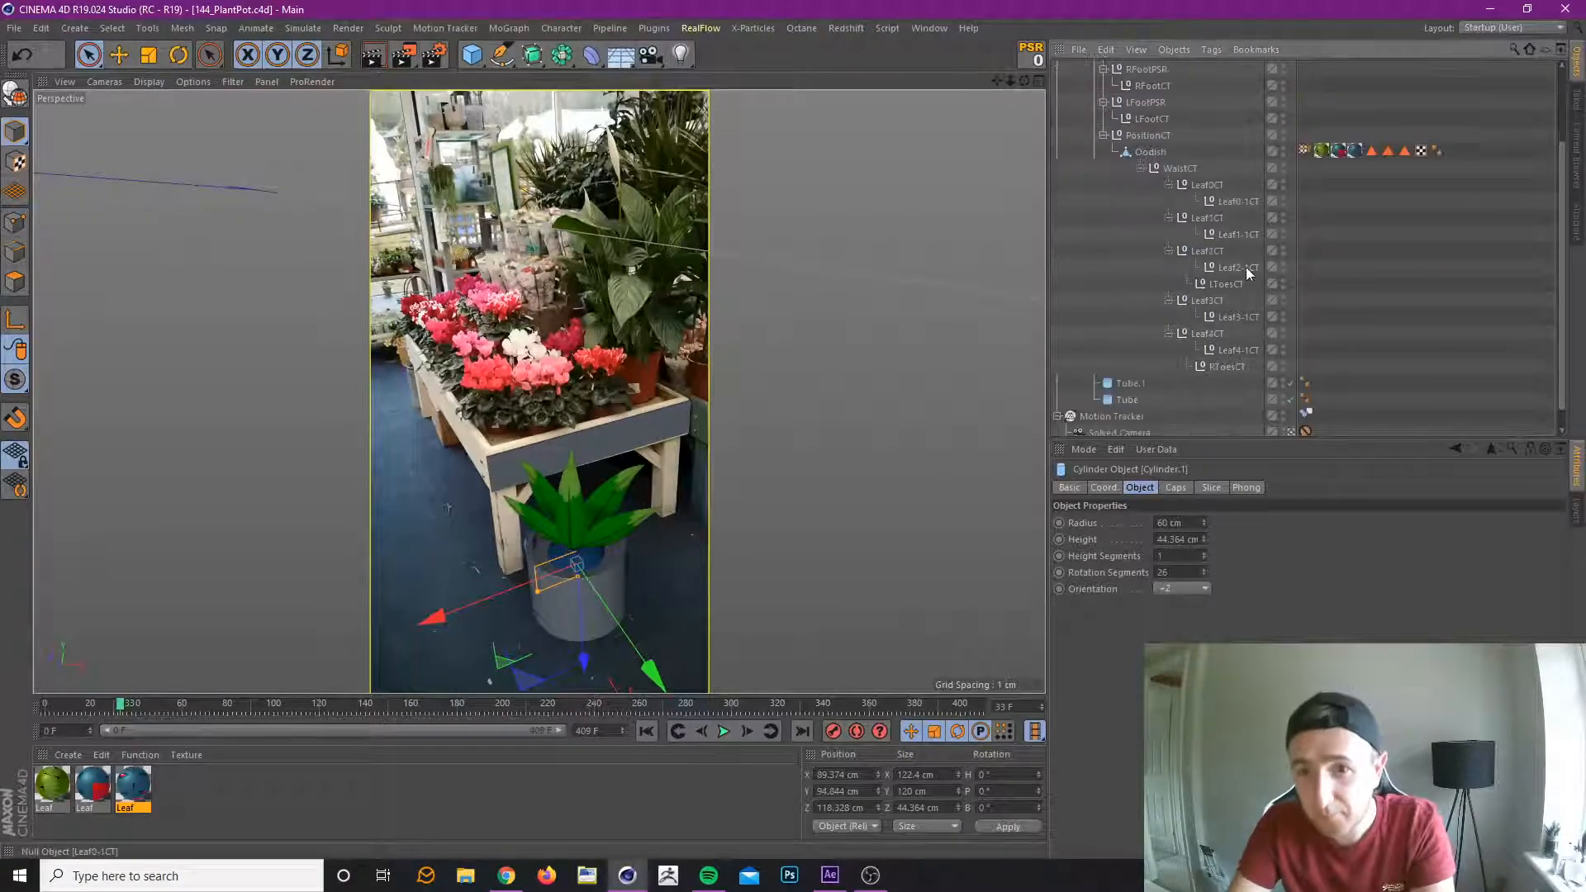
click(1208, 185)
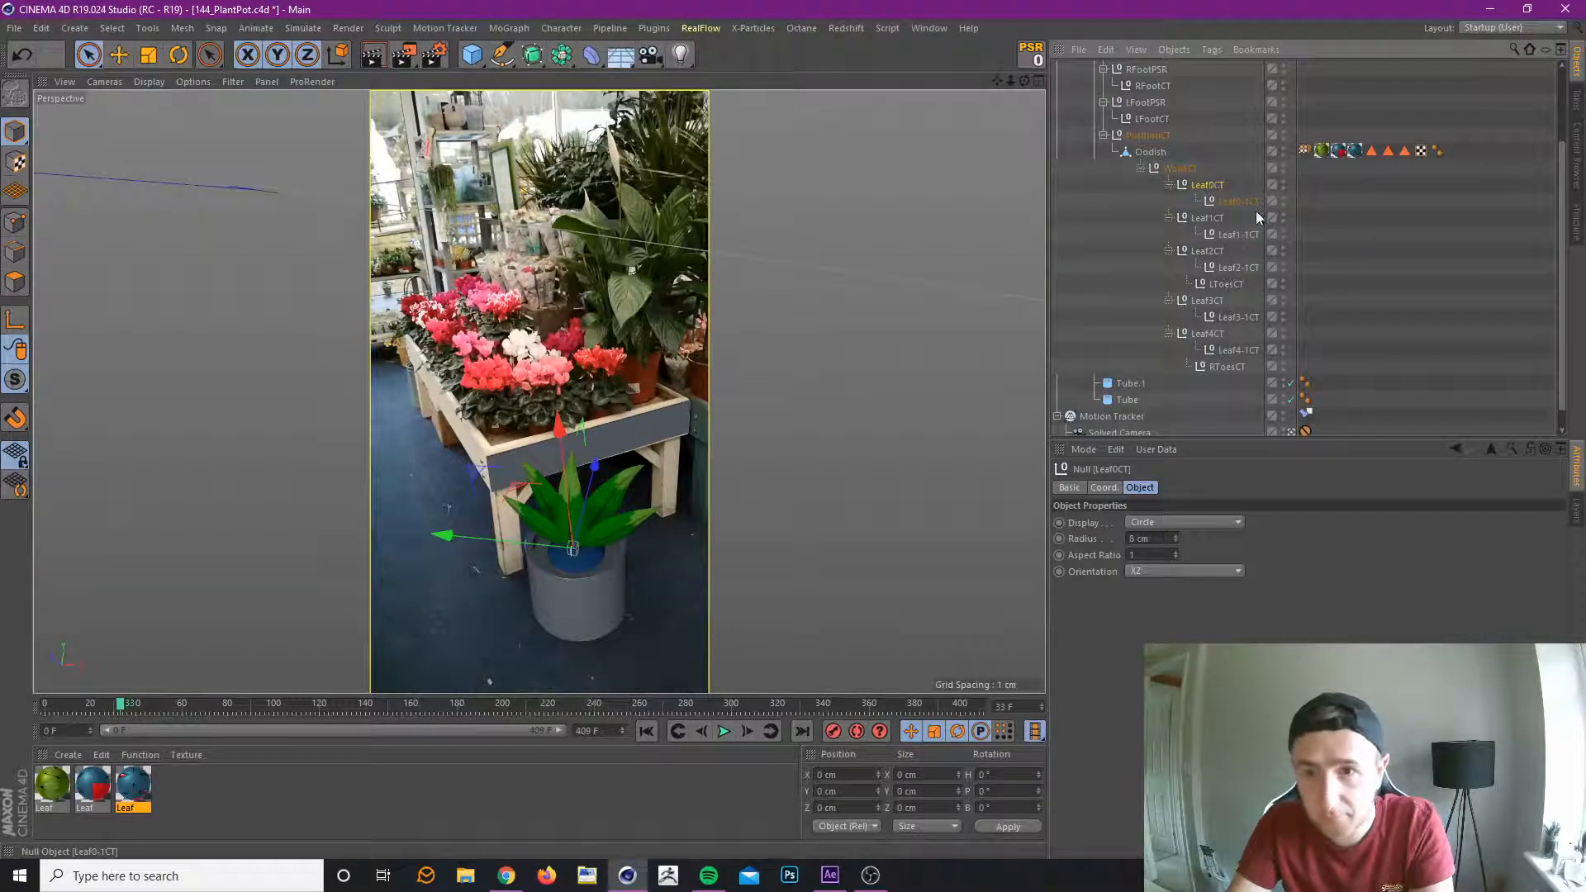
shift+click(1247, 351)
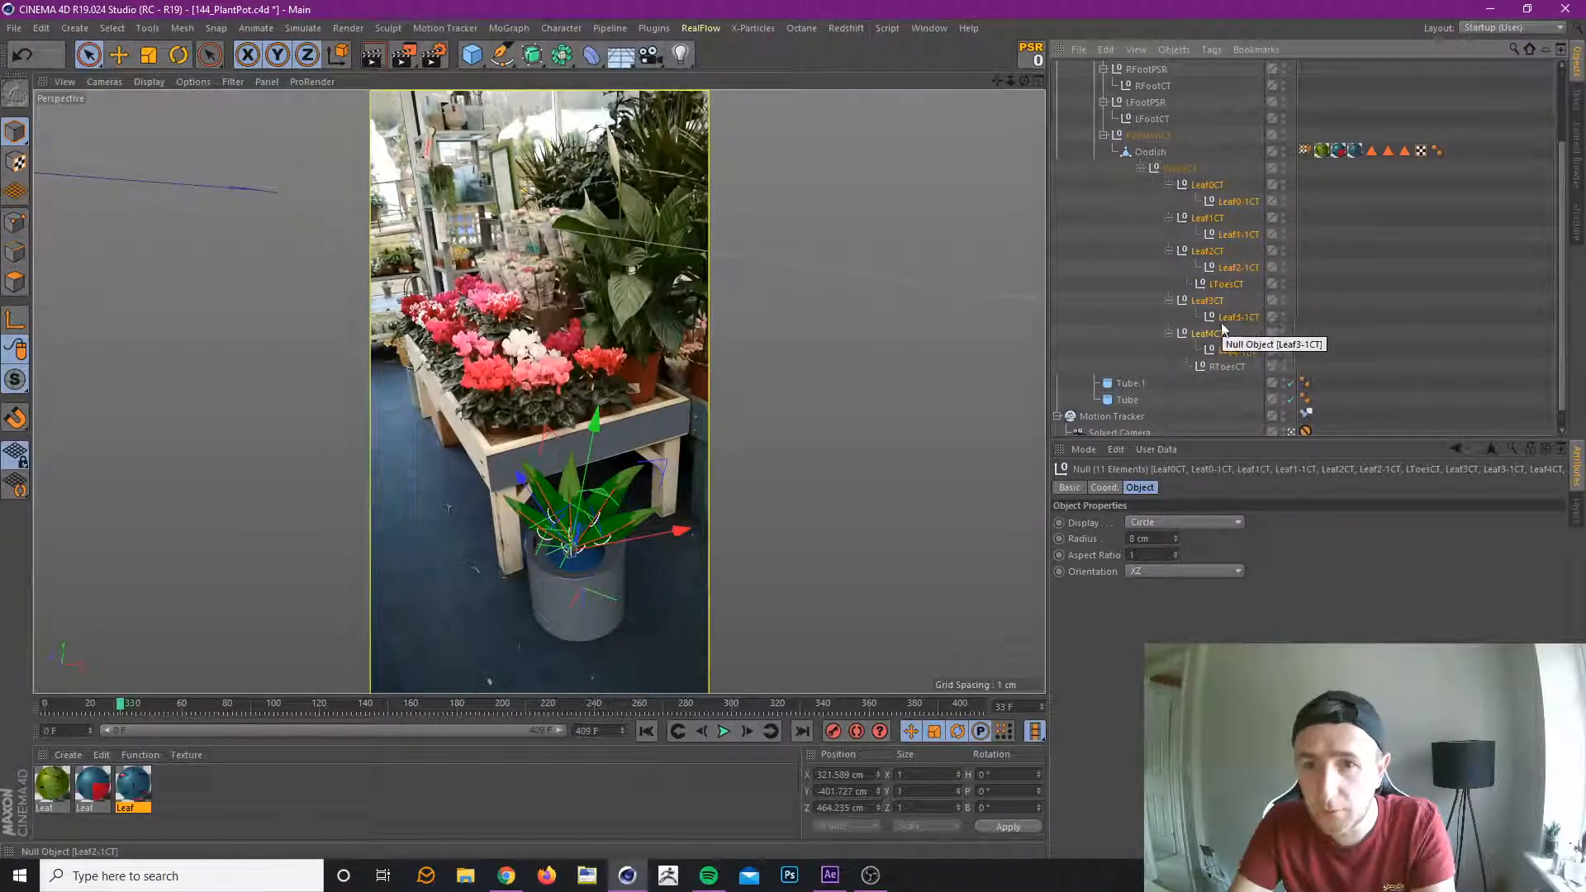
ctrl+click(1228, 284)
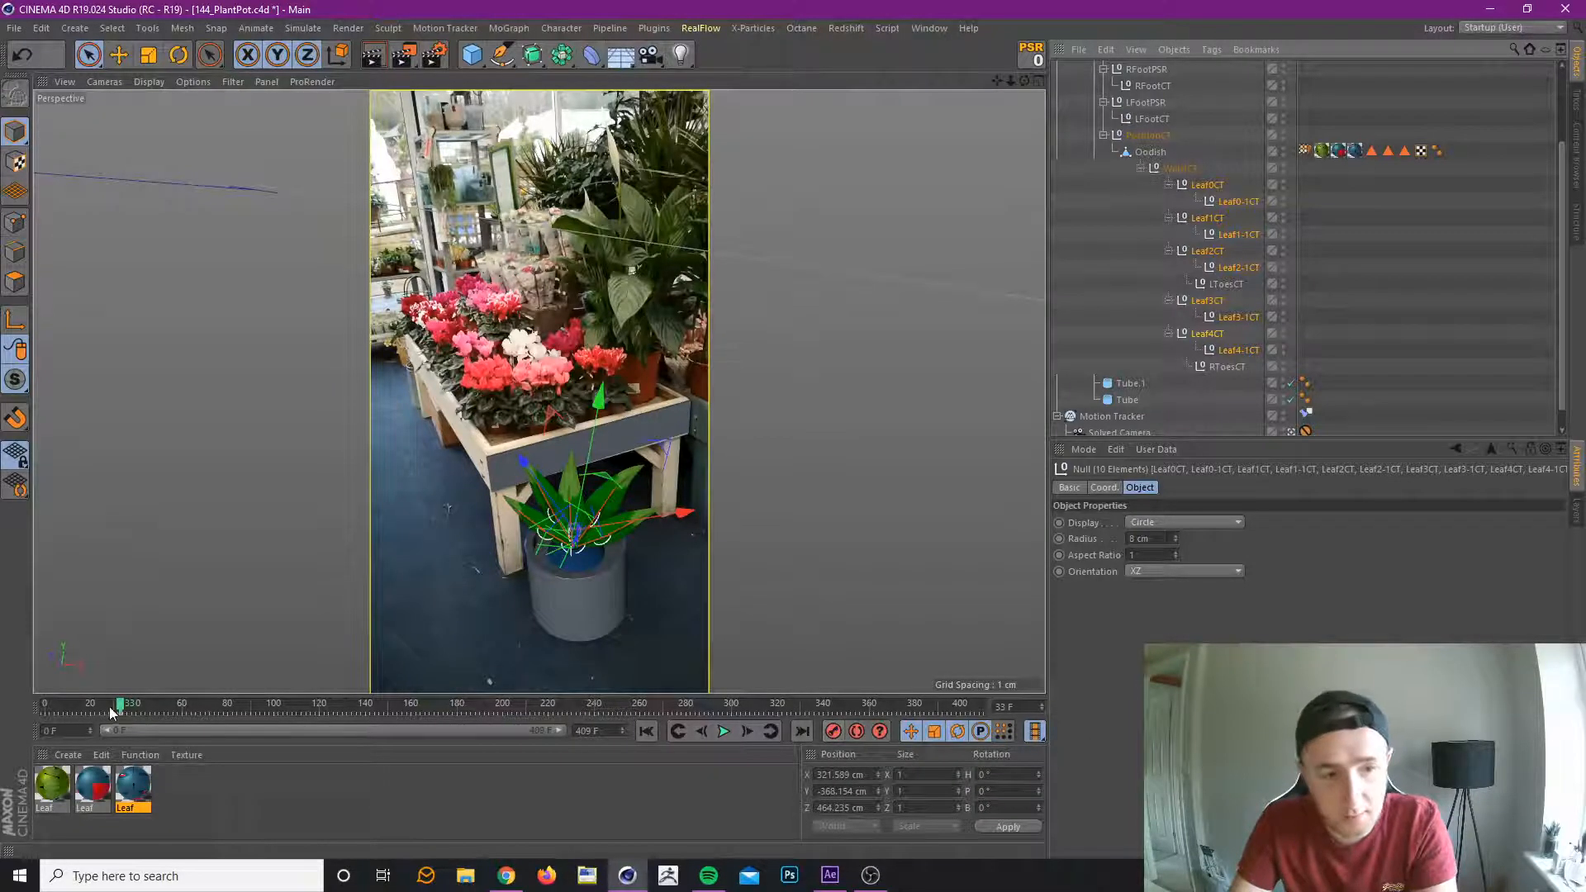
drag(116, 703, 199, 708)
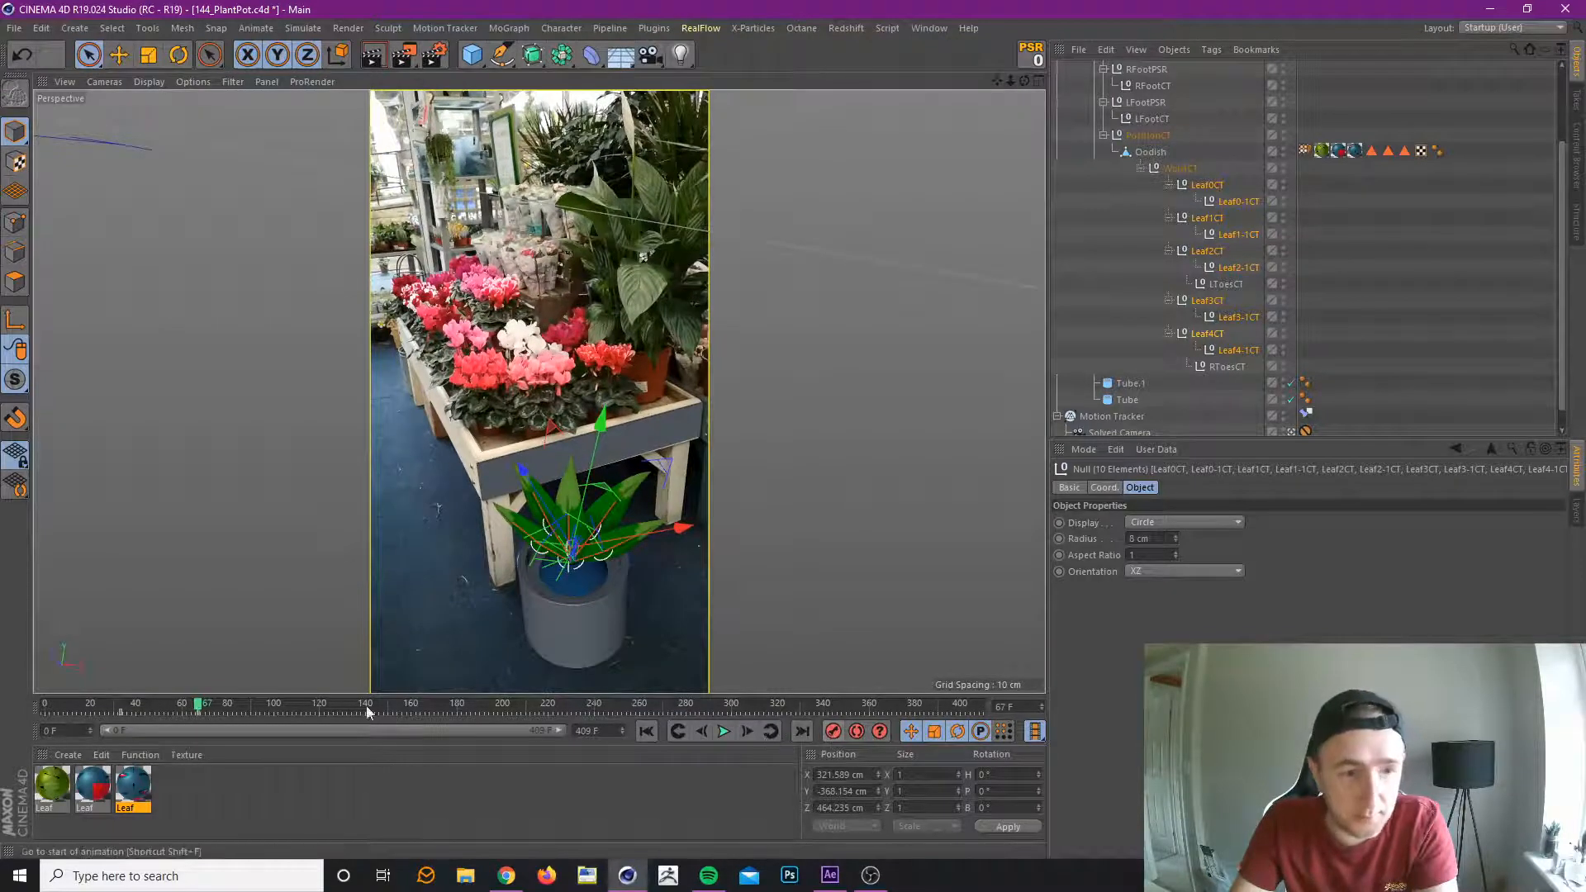
At frame 50, rotate all ten leaf controllers to H -1°, P 4° and B 2°.
click(161, 708)
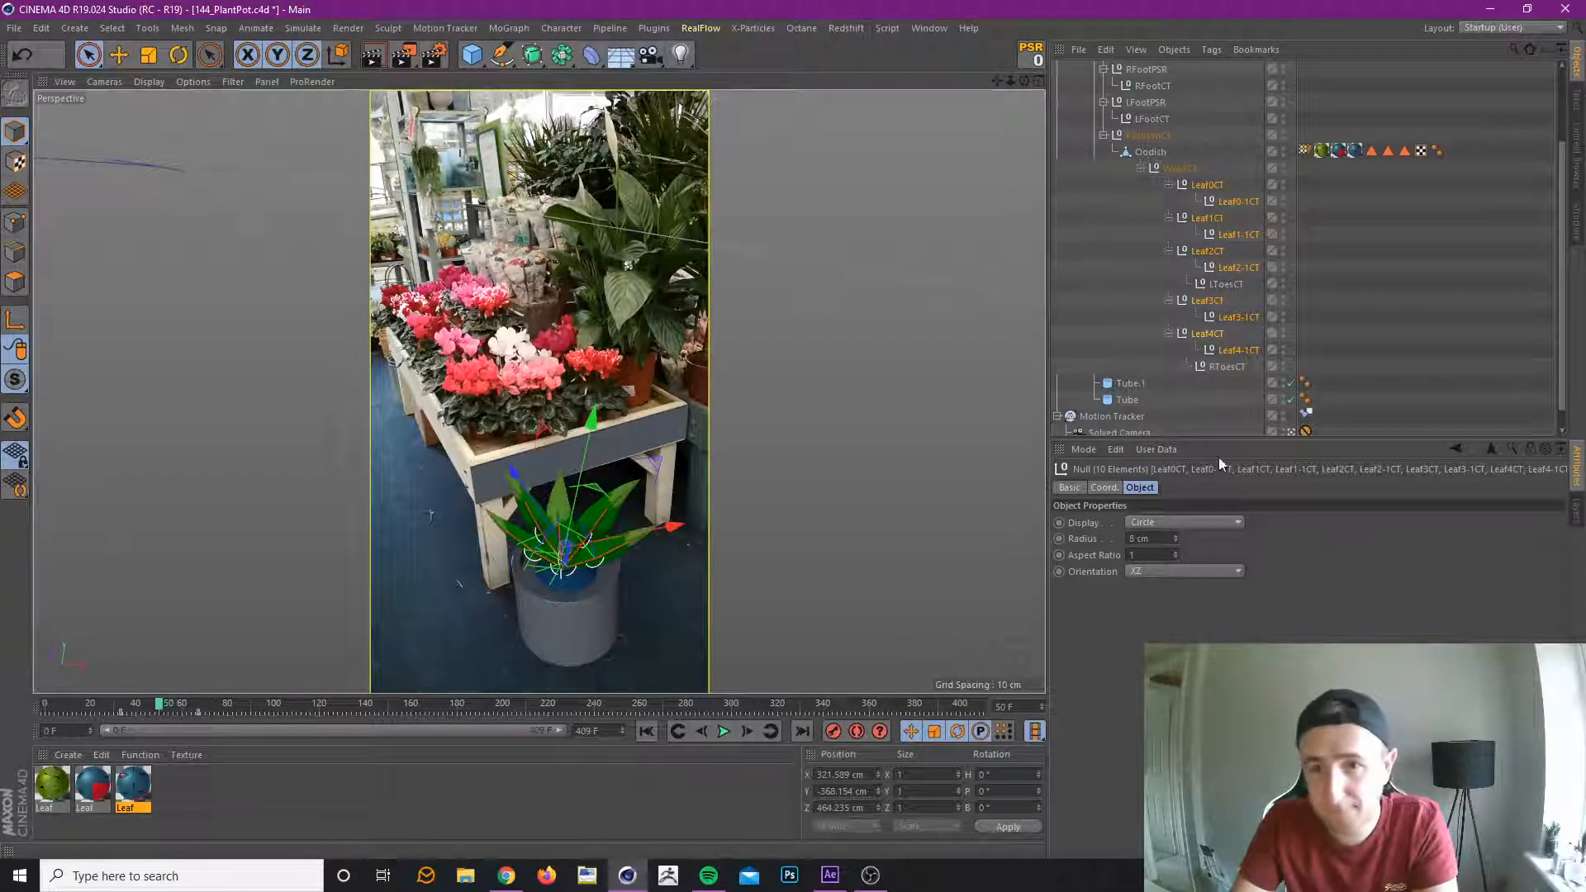
click(1207, 185)
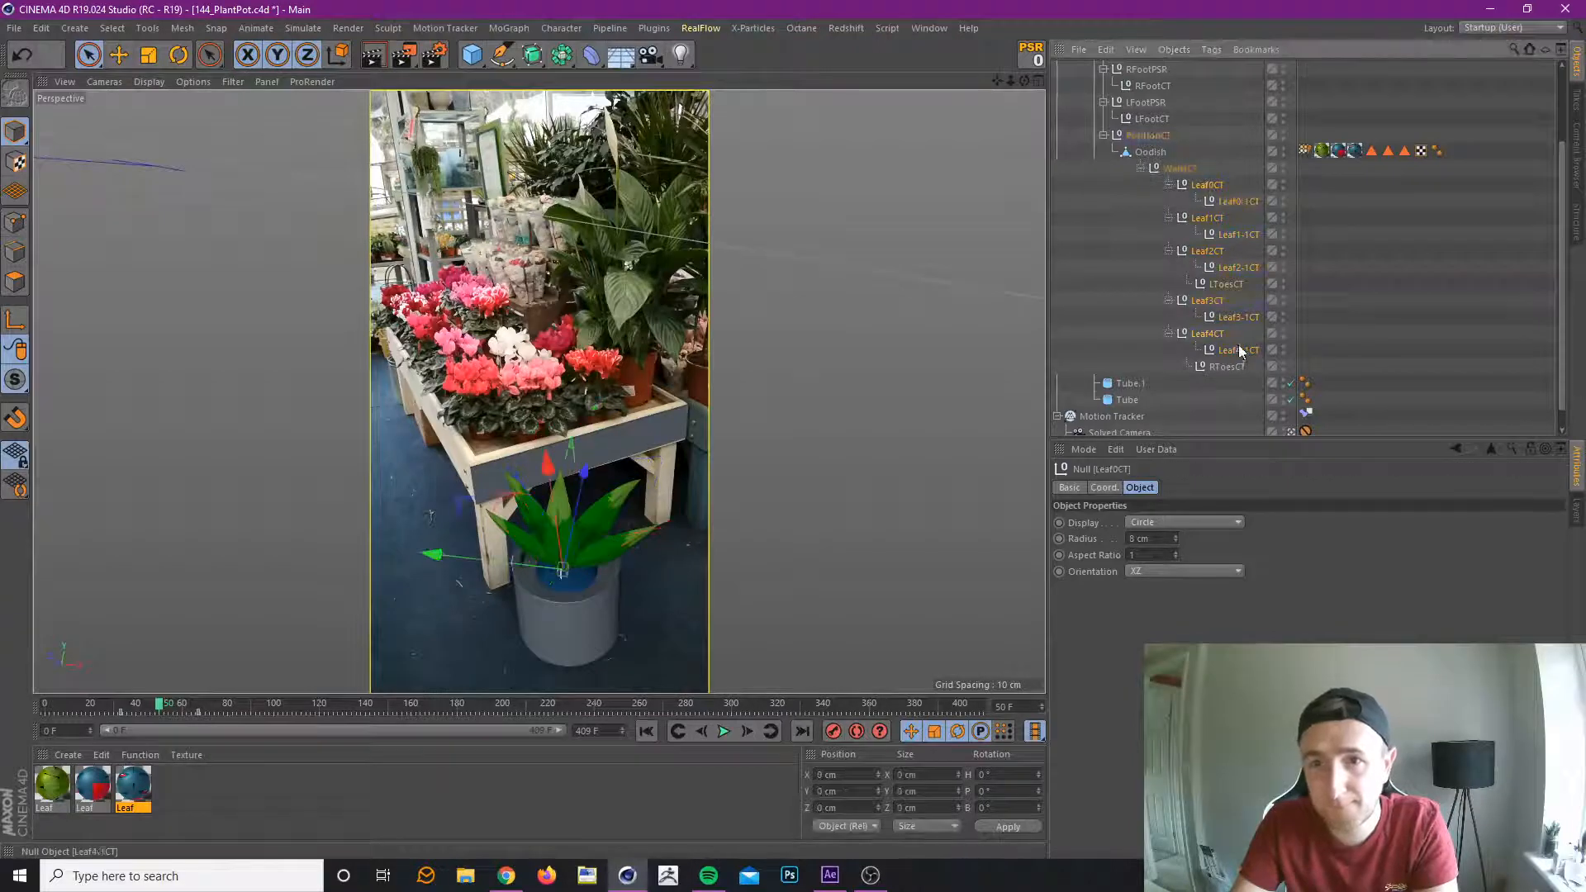
shift+click(1239, 350)
ctrl+click(1226, 285)
click(1102, 489)
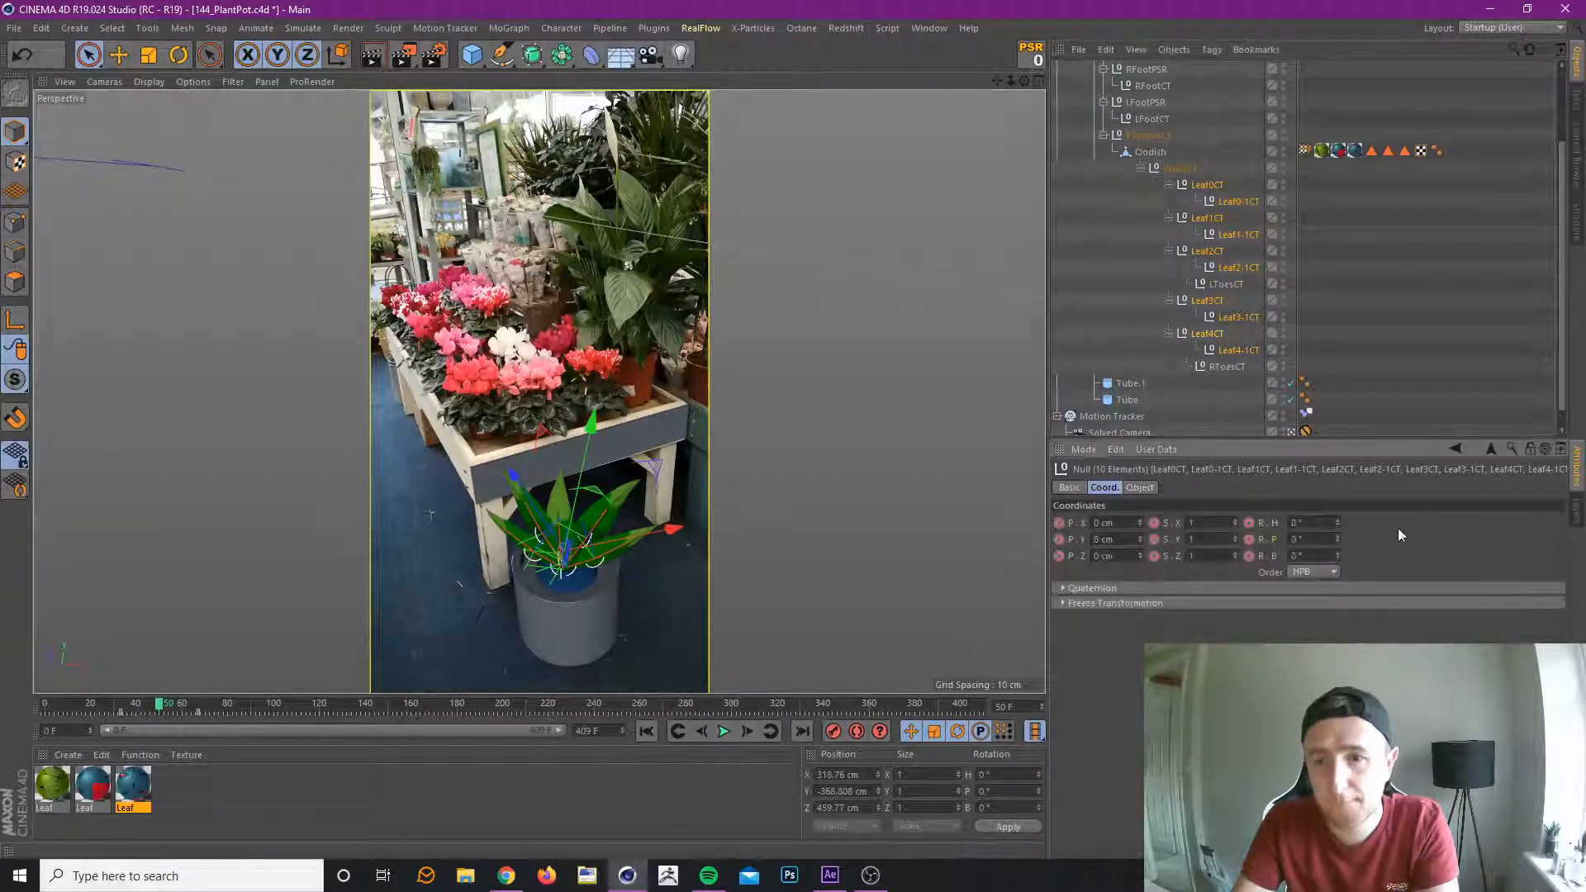
mouse_move(1338, 540)
mouse_down()
mouse_move(1338, 516)
mouse_move(1339, 559)
mouse_move(1338, 513)
mouse_up()
key(ctrl+z)
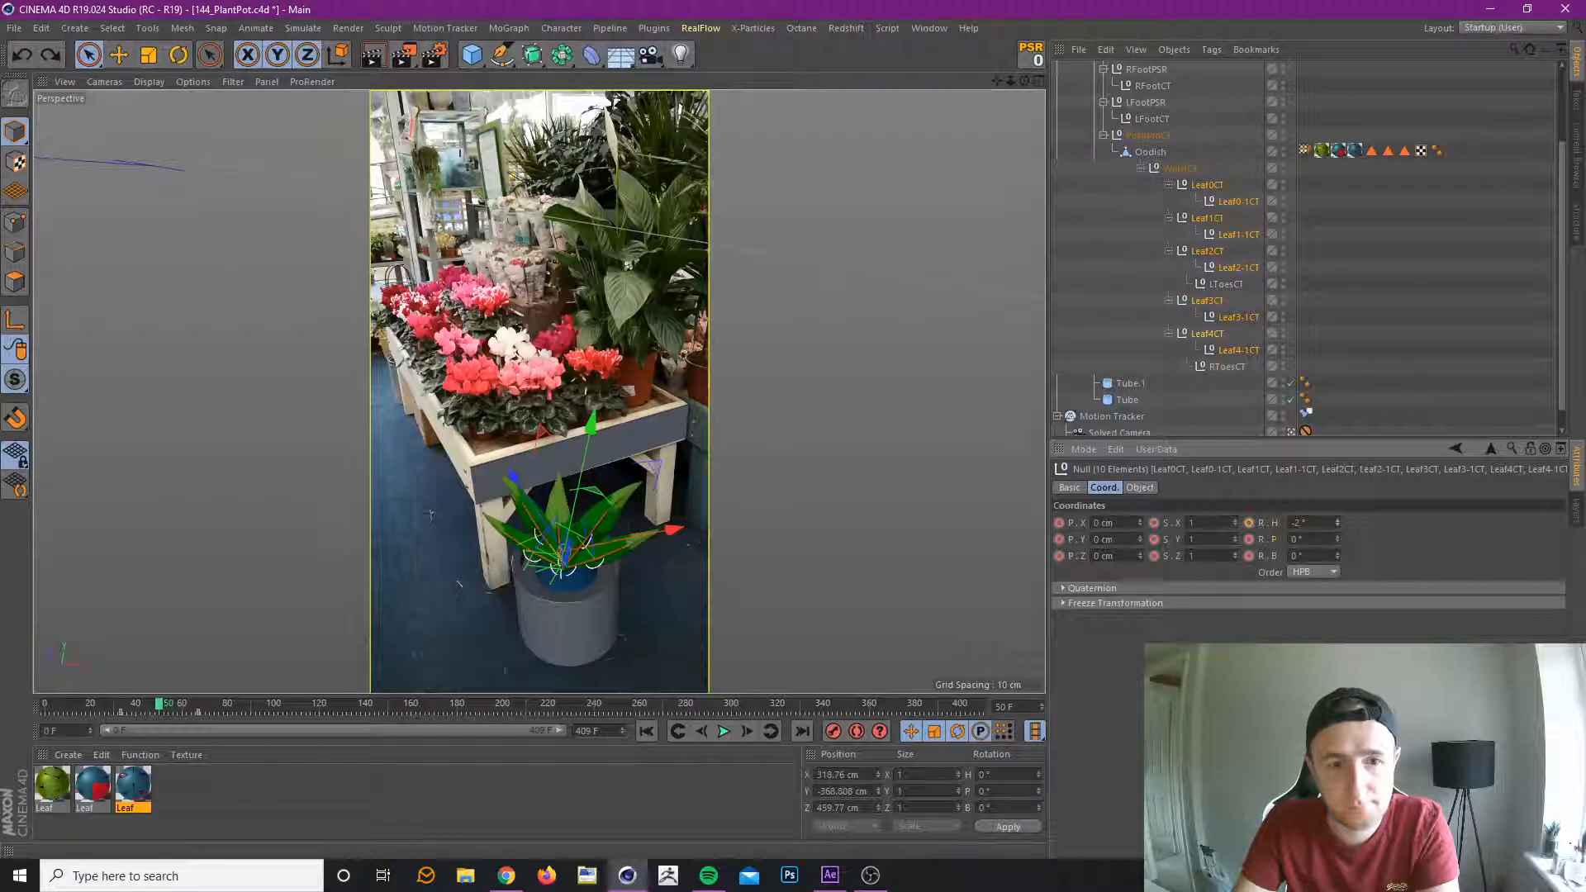
drag(1335, 552, 1336, 542)
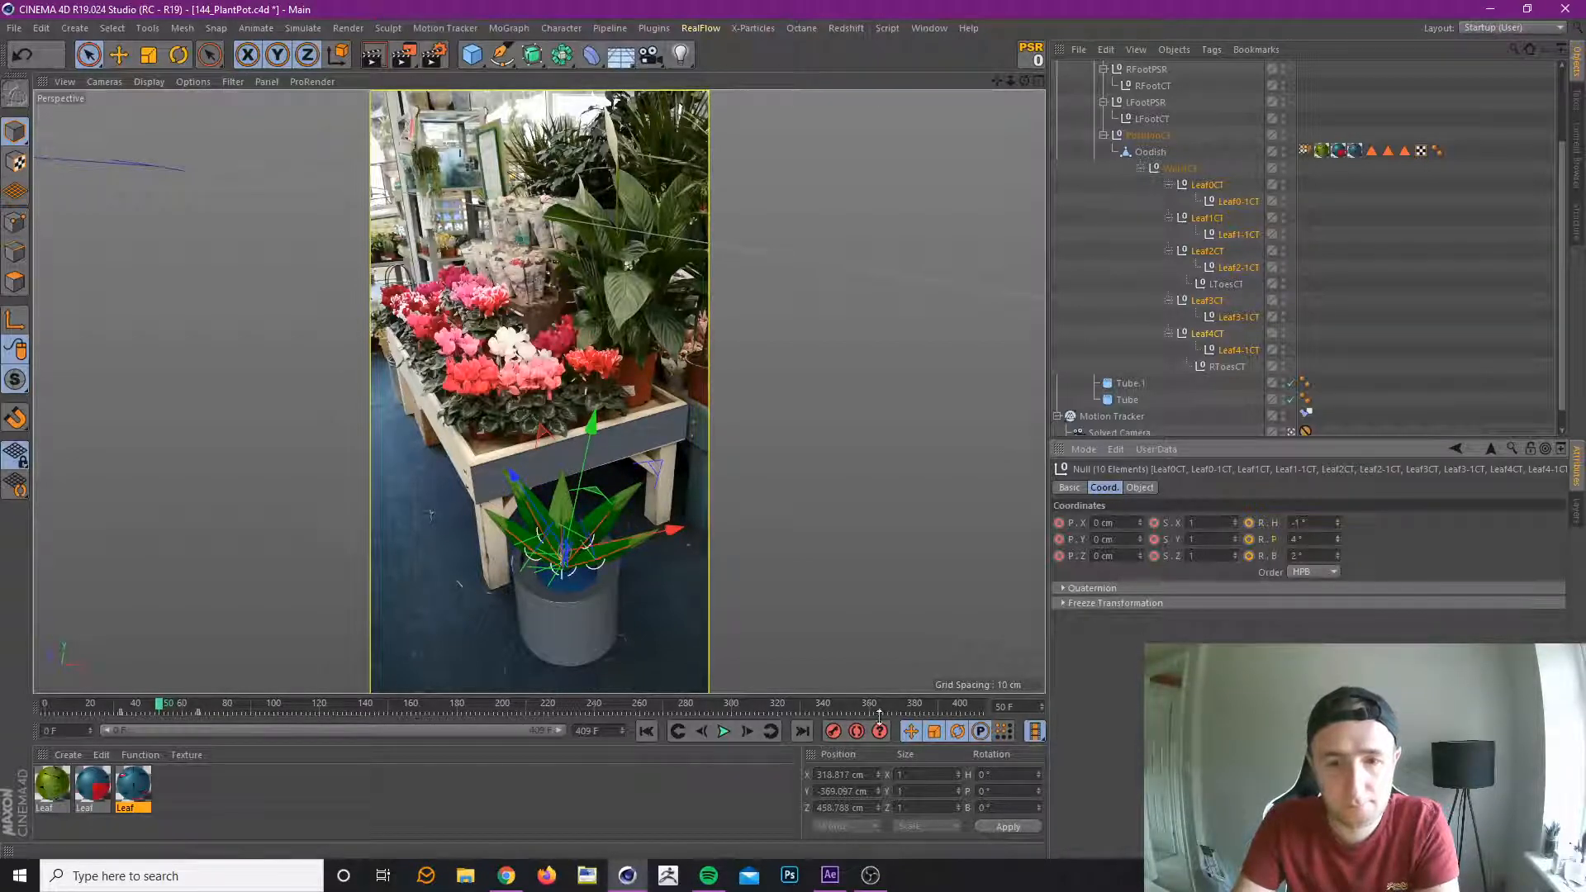
Select the five leaf tip controllers, Leaf0-1CT through Leaf4-1CT, and key their rotation at H -15°, P -2° and B 8° on frame 50.
click(1242, 202)
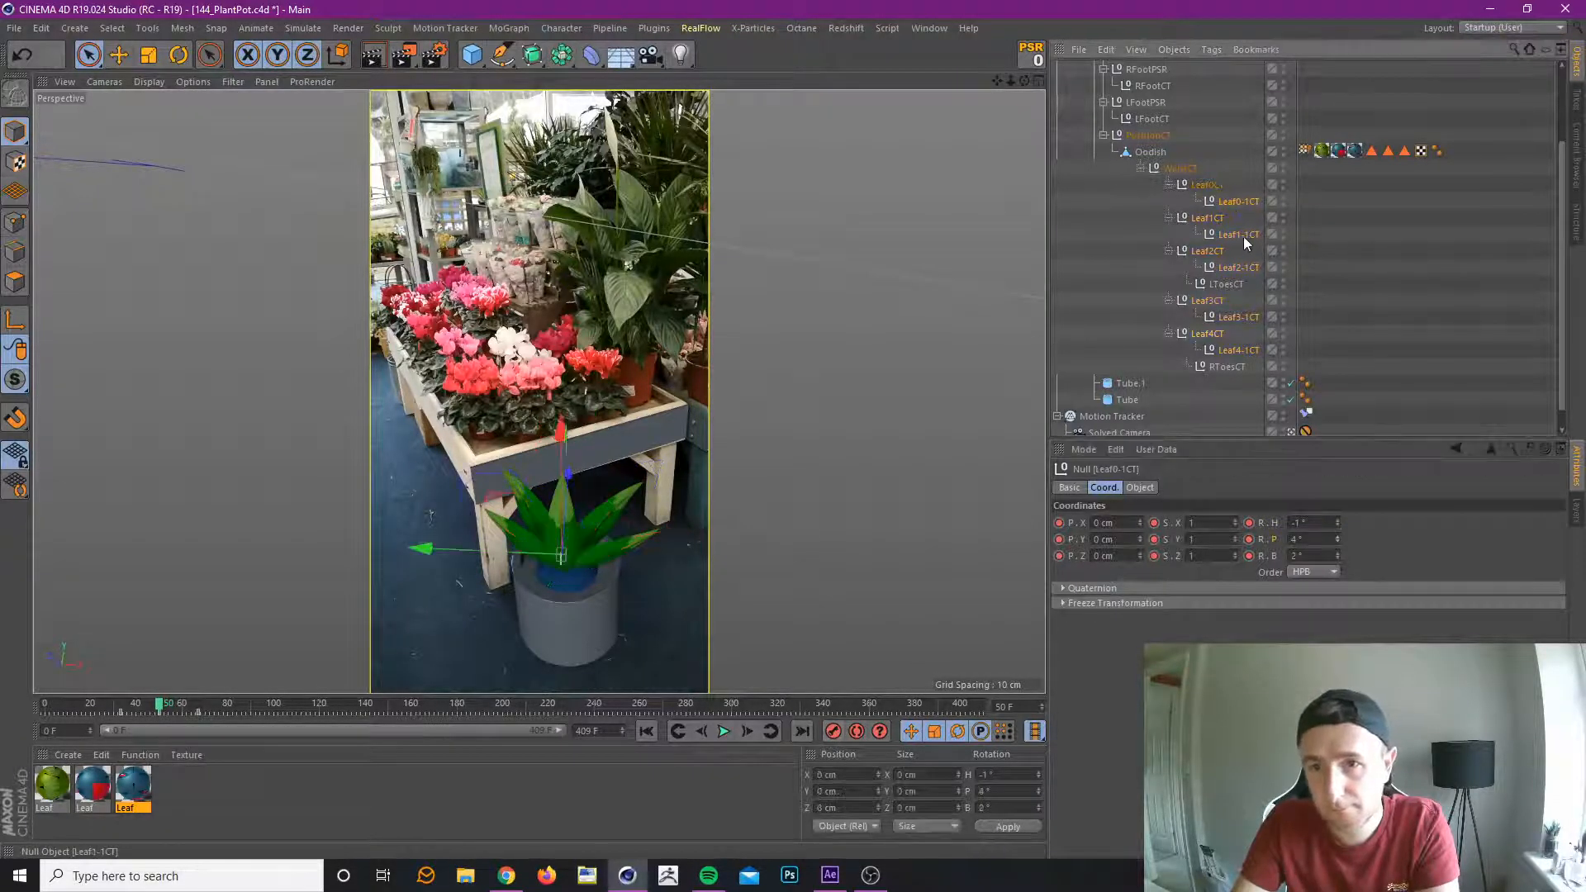
ctrl+click(1243, 236)
ctrl+click(1243, 270)
ctrl+click(1241, 317)
ctrl+click(1243, 349)
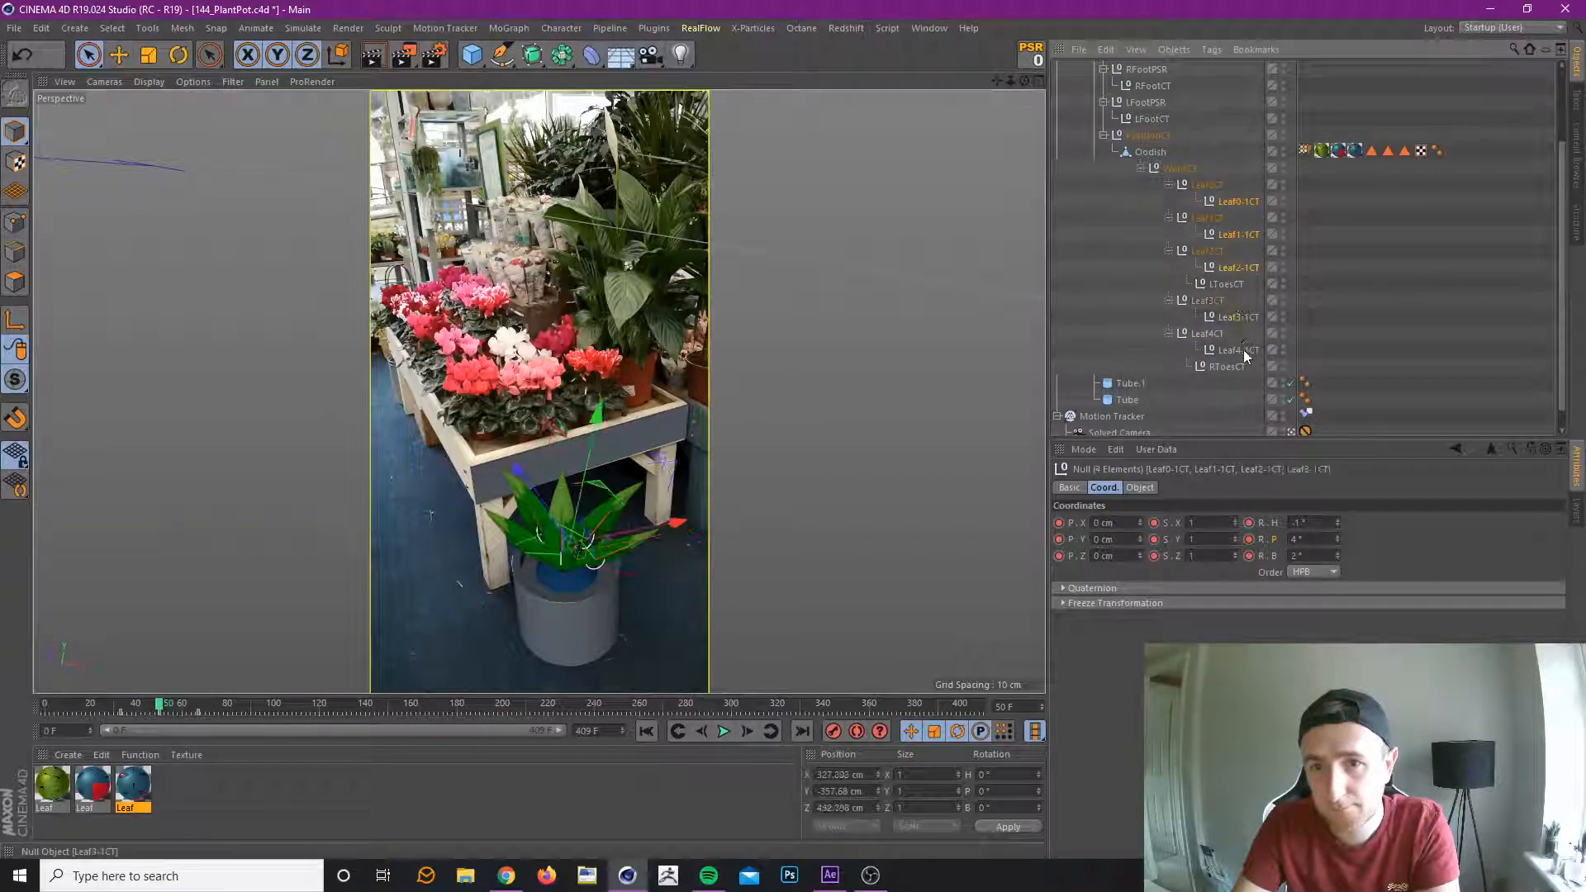
drag(1337, 539, 1337, 528)
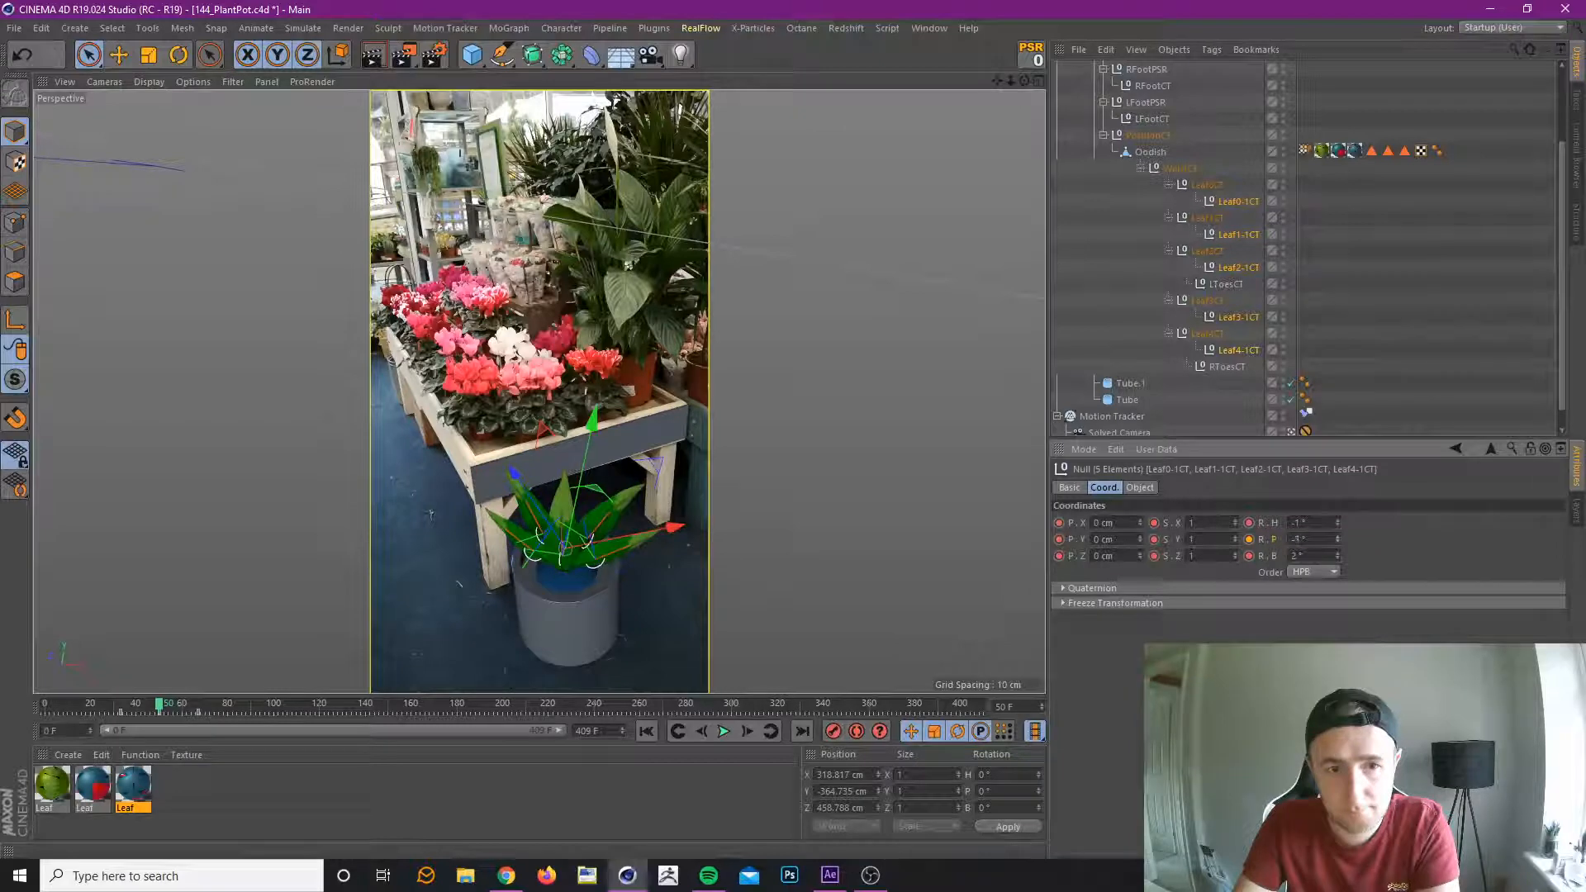
drag(1338, 556, 1338, 539)
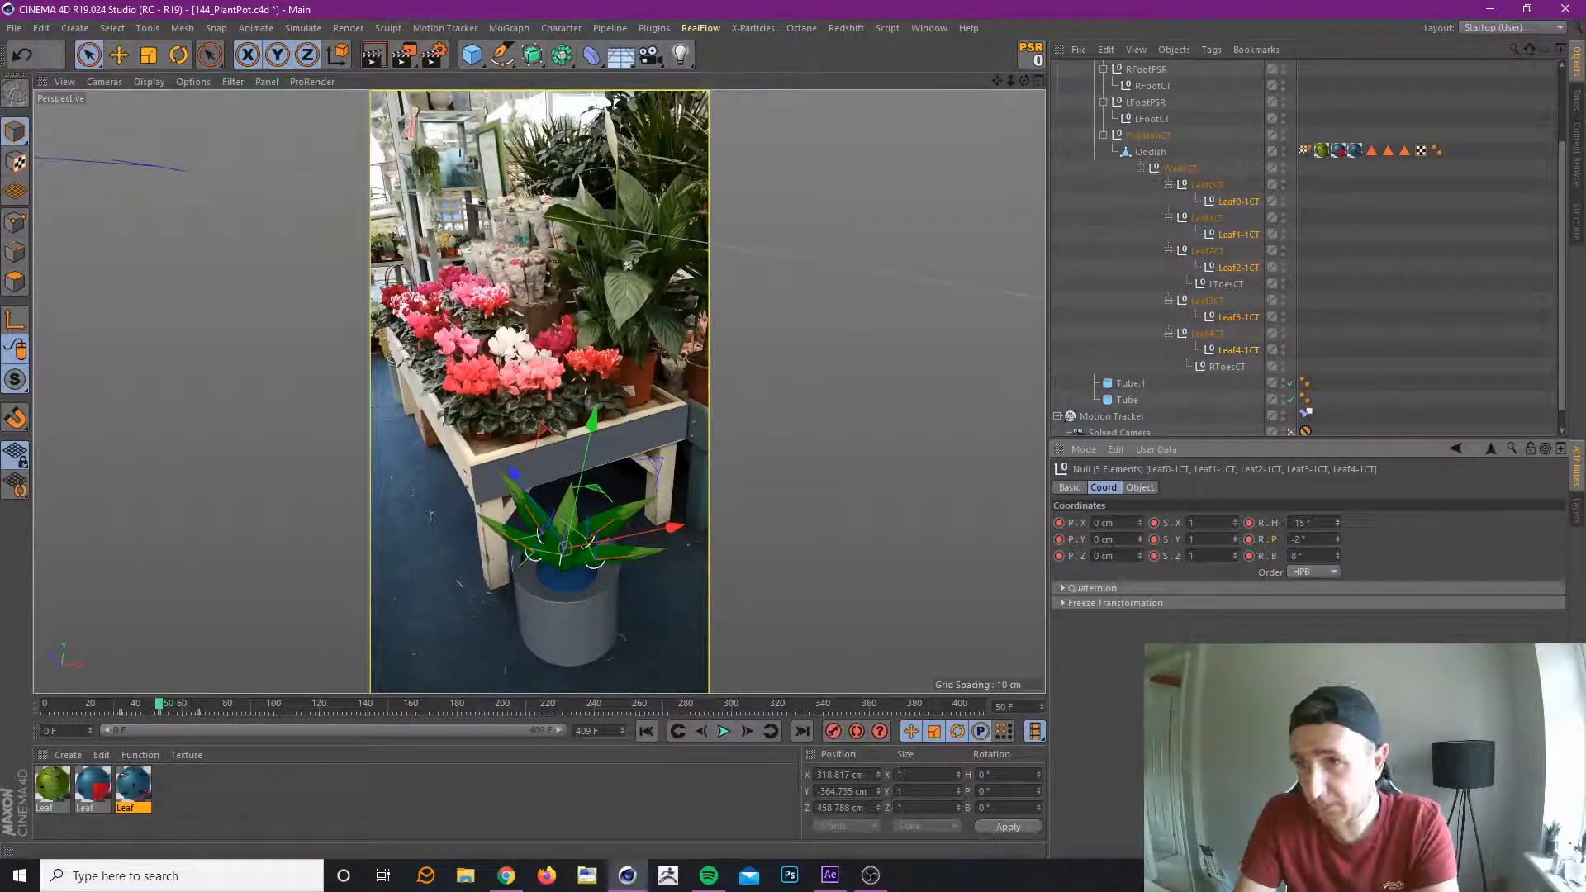
key(alt+Tab)
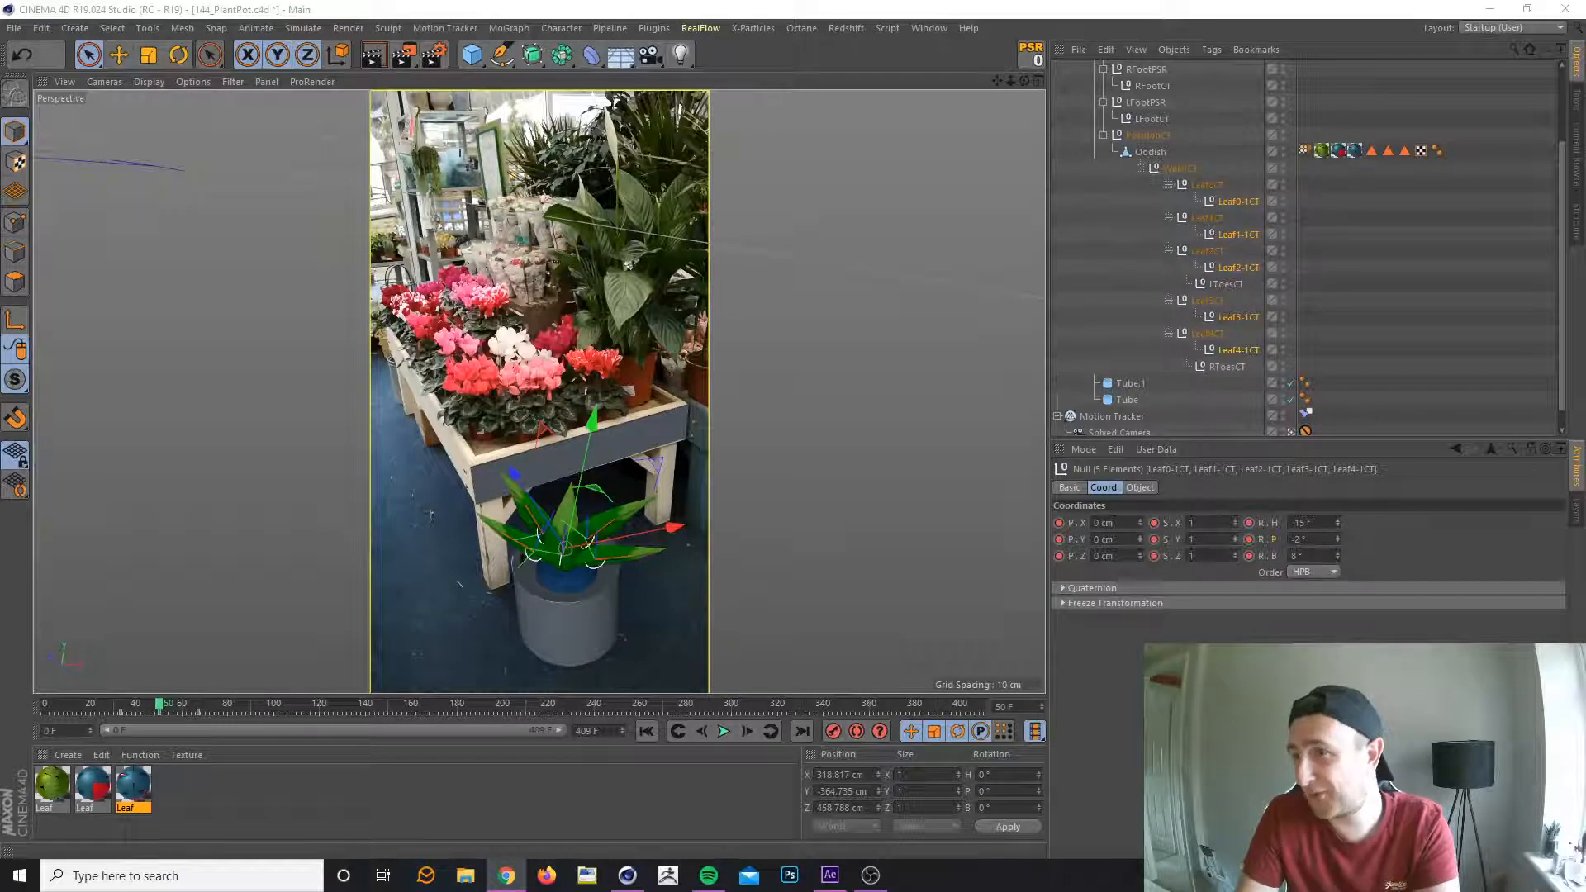
key(alt+Tab)
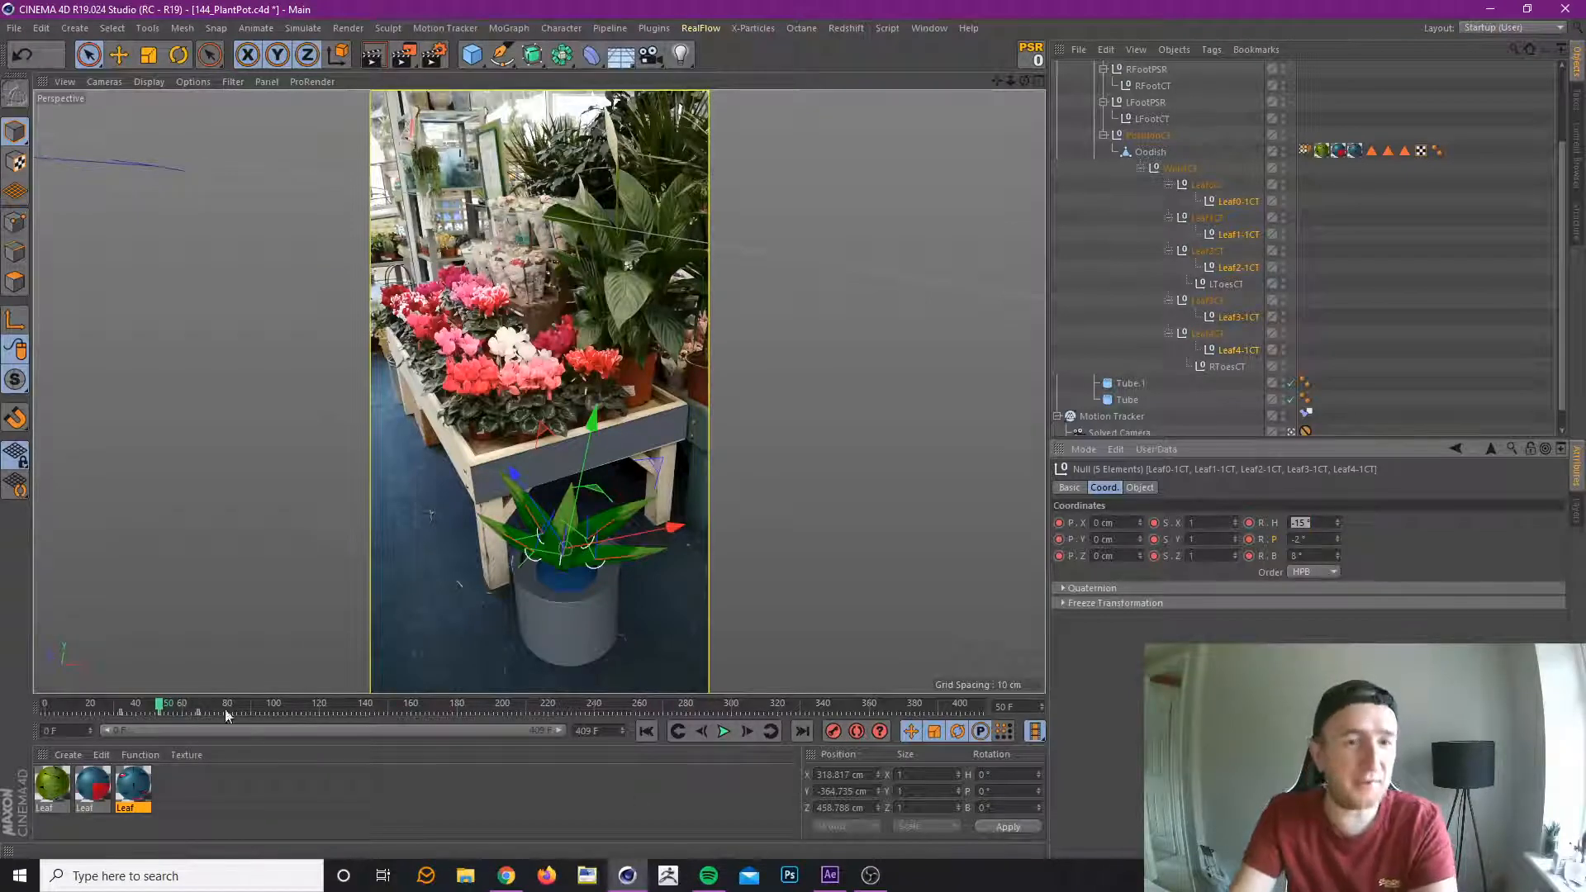
Select the leaf tip keyframes around frames 33 to 67 and shift them slightly later along the timeline.
click(132, 705)
drag(132, 706, 159, 734)
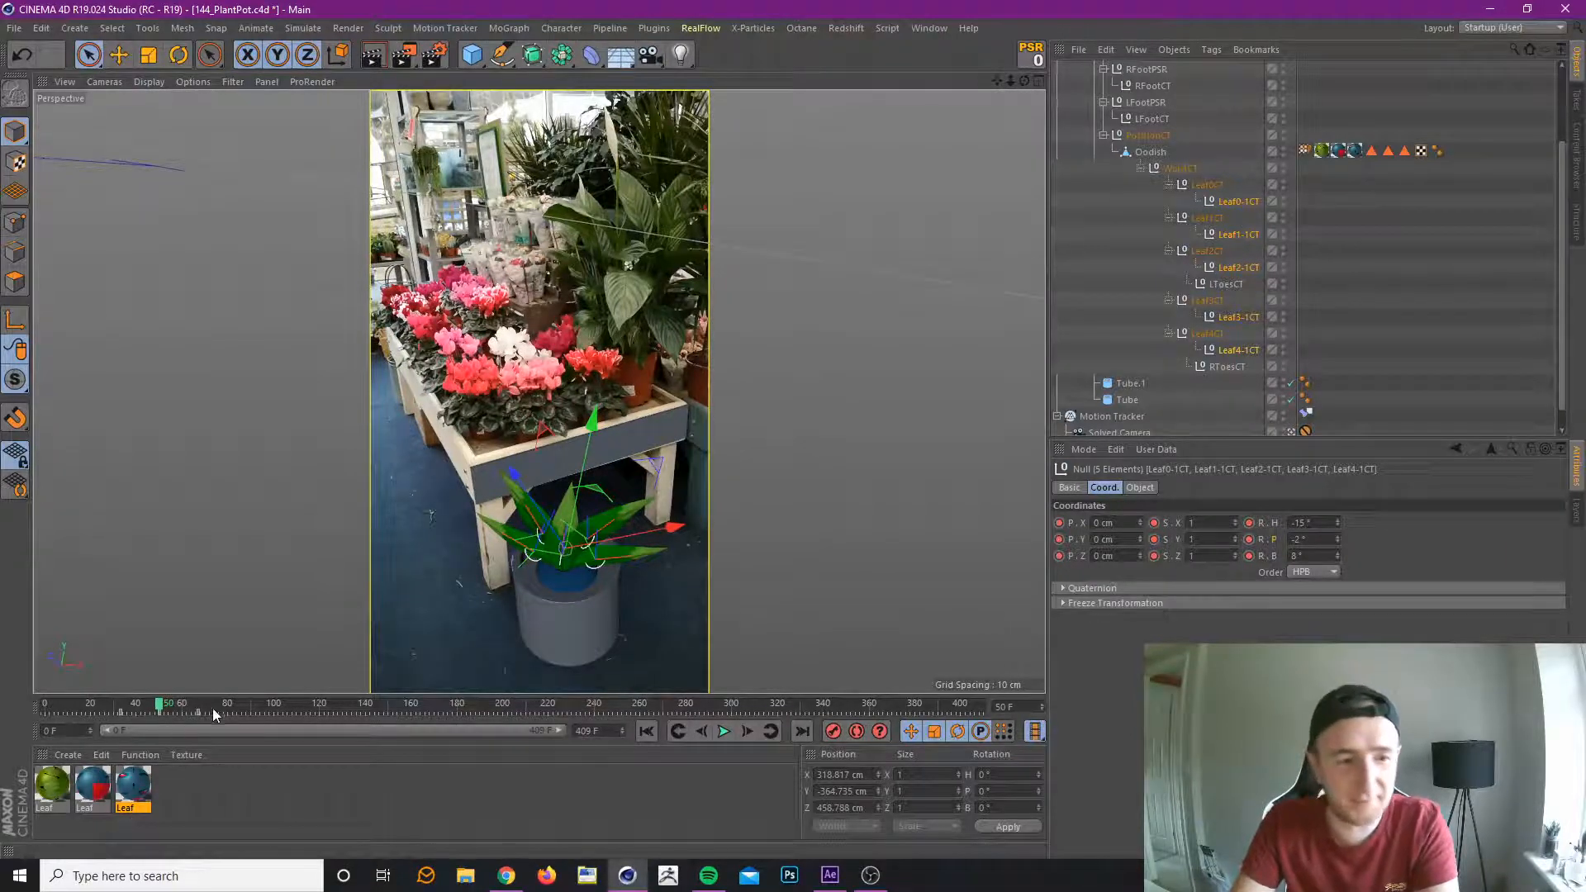
drag(96, 717, 210, 711)
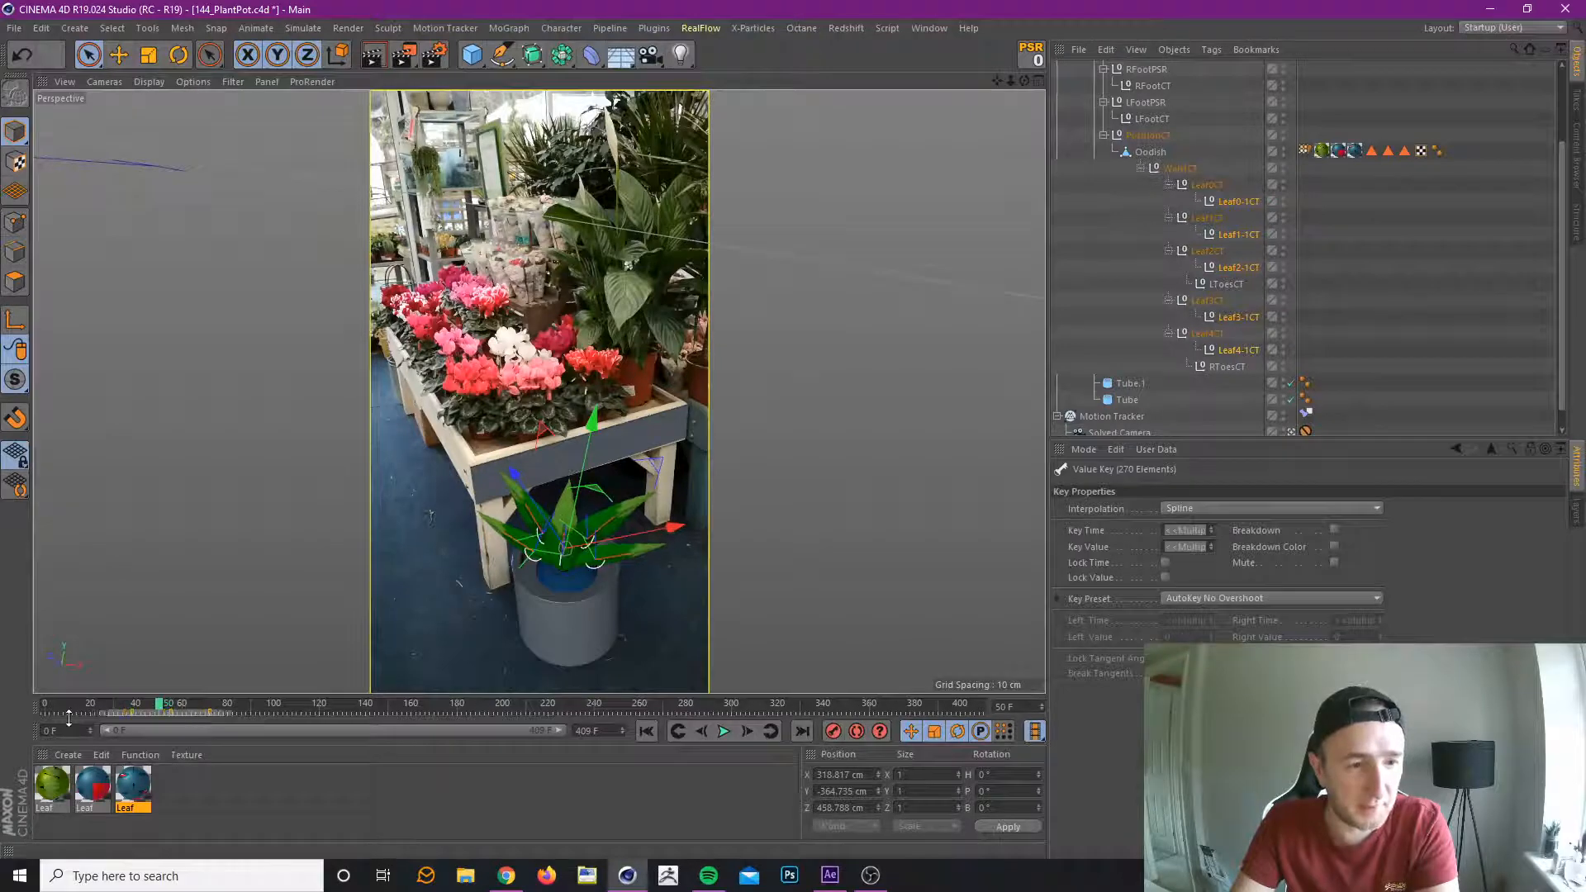
At frame 110, select all ten leaf controllers and record their rotation at H -13°, P 0° and B 6°.
drag(77, 709, 295, 730)
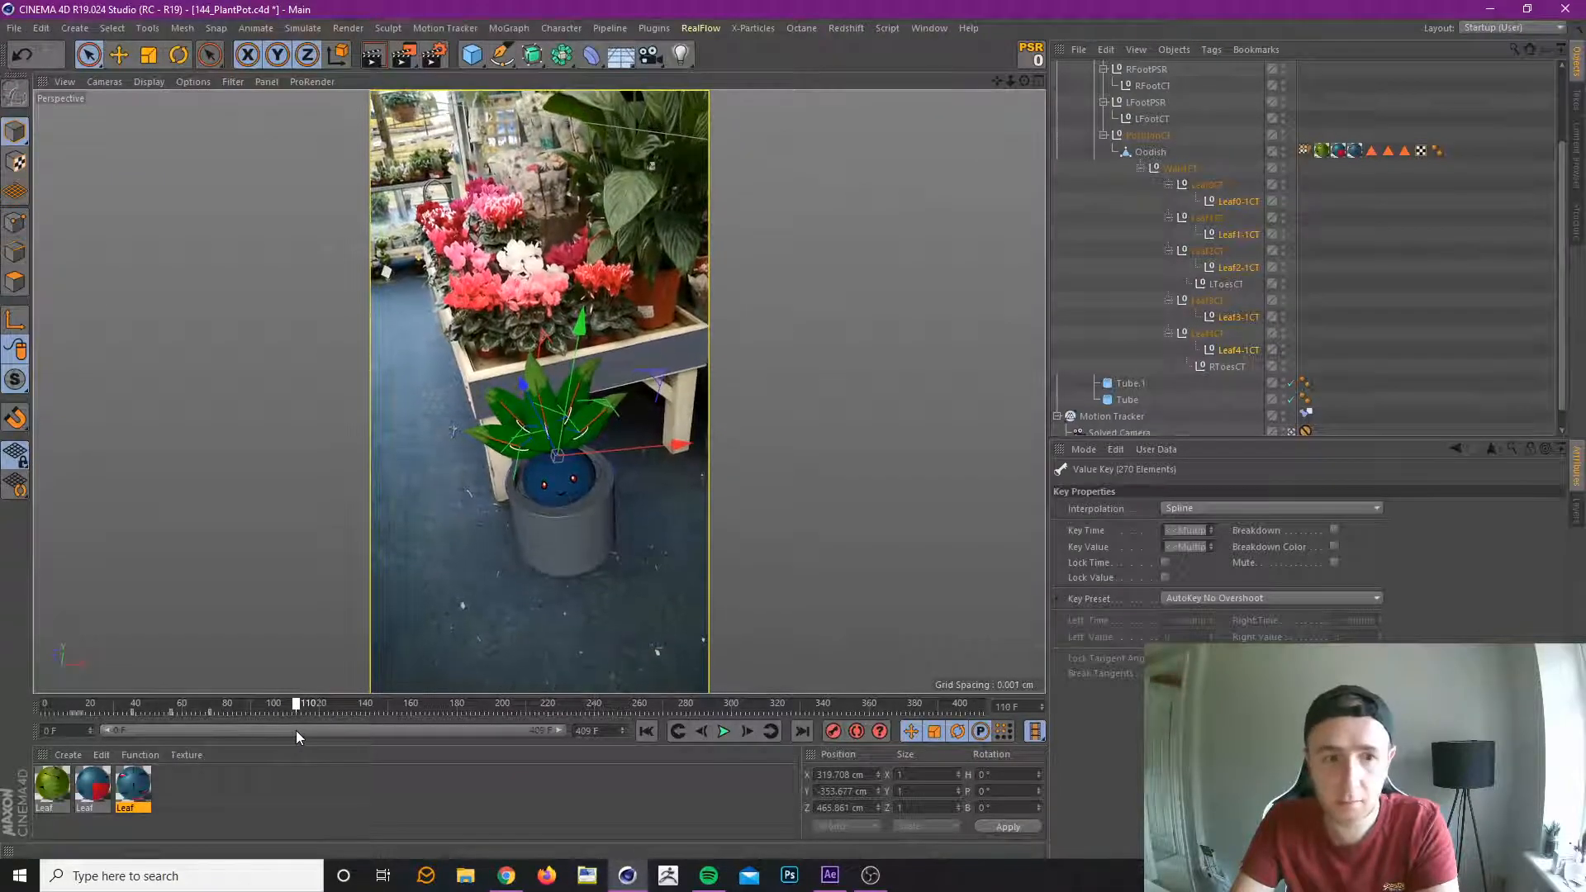
click(1210, 186)
shift+click(1237, 350)
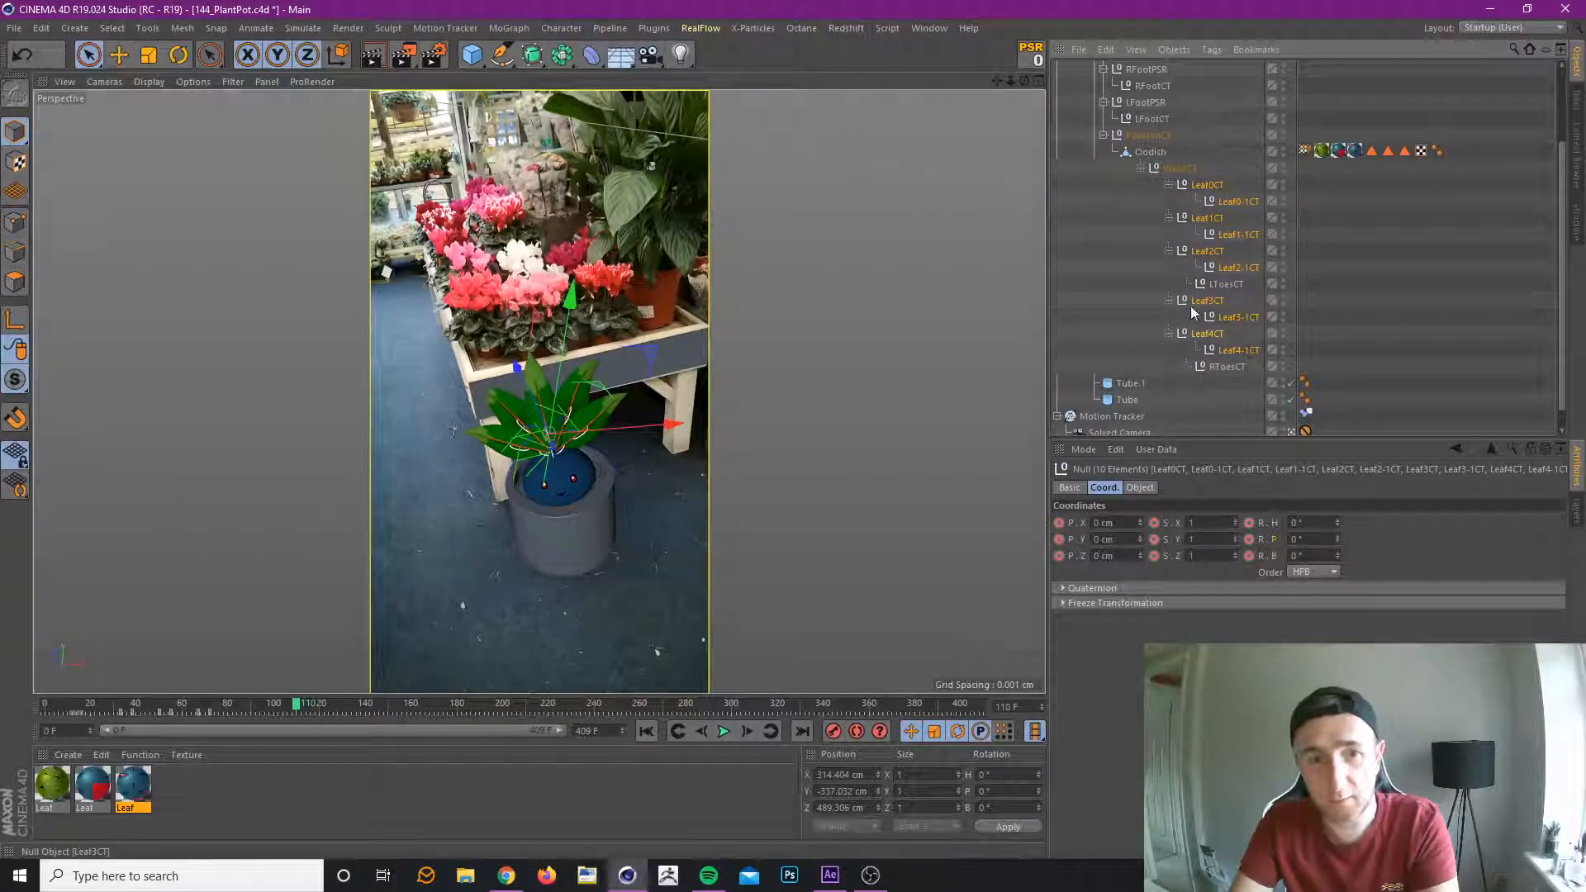
key(ctrl+s)
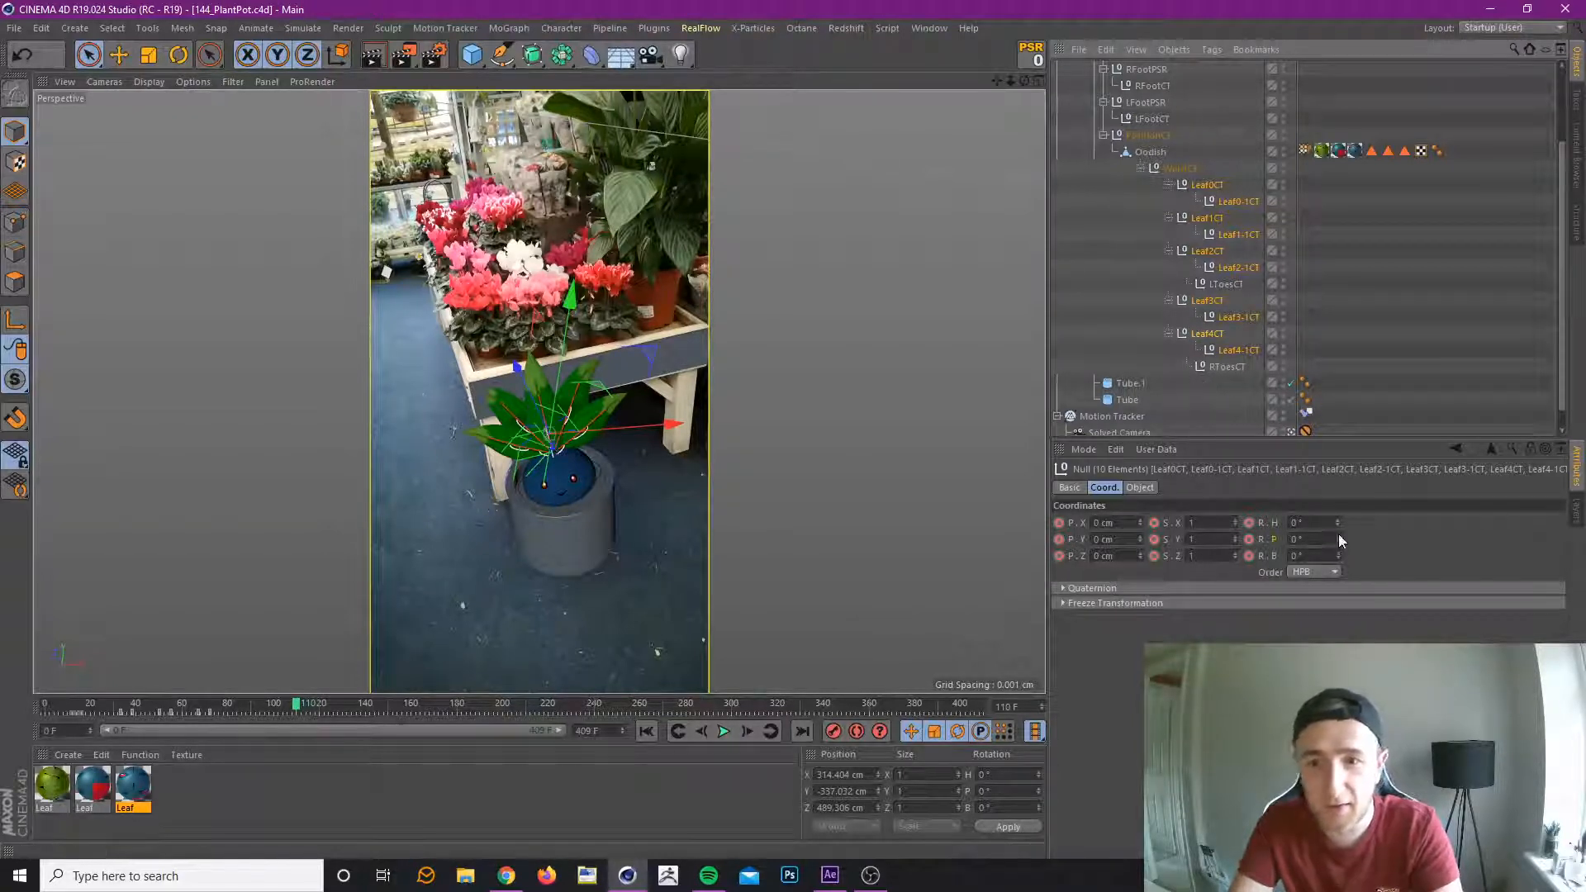
mouse_move(1338, 539)
mouse_down()
mouse_move(1338, 558)
mouse_move(1338, 533)
mouse_up()
click(1033, 57)
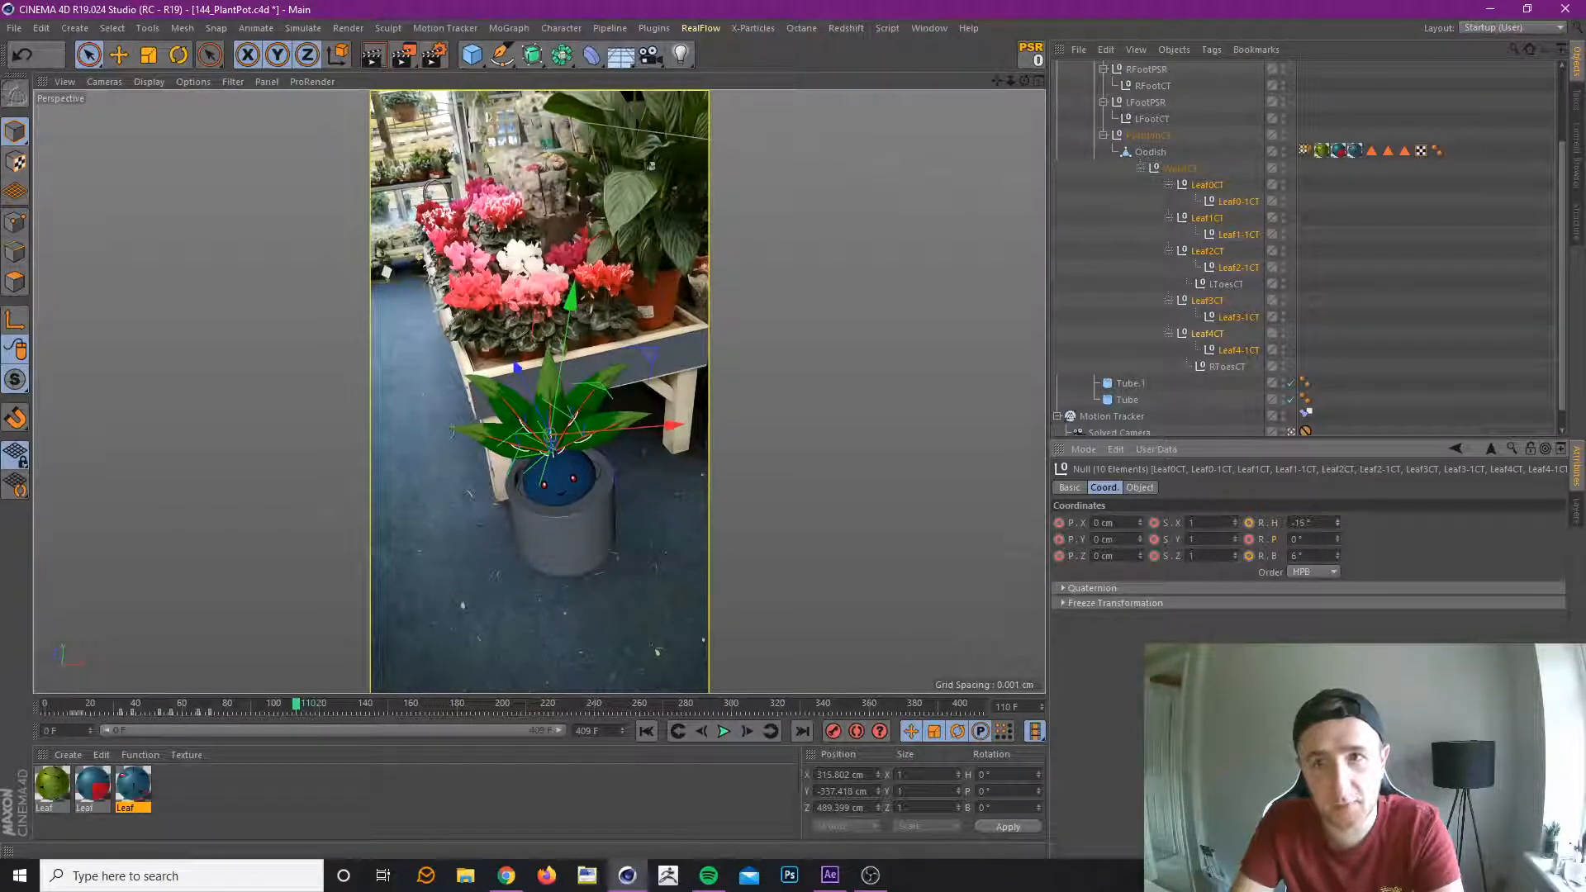
drag(1339, 522, 1339, 523)
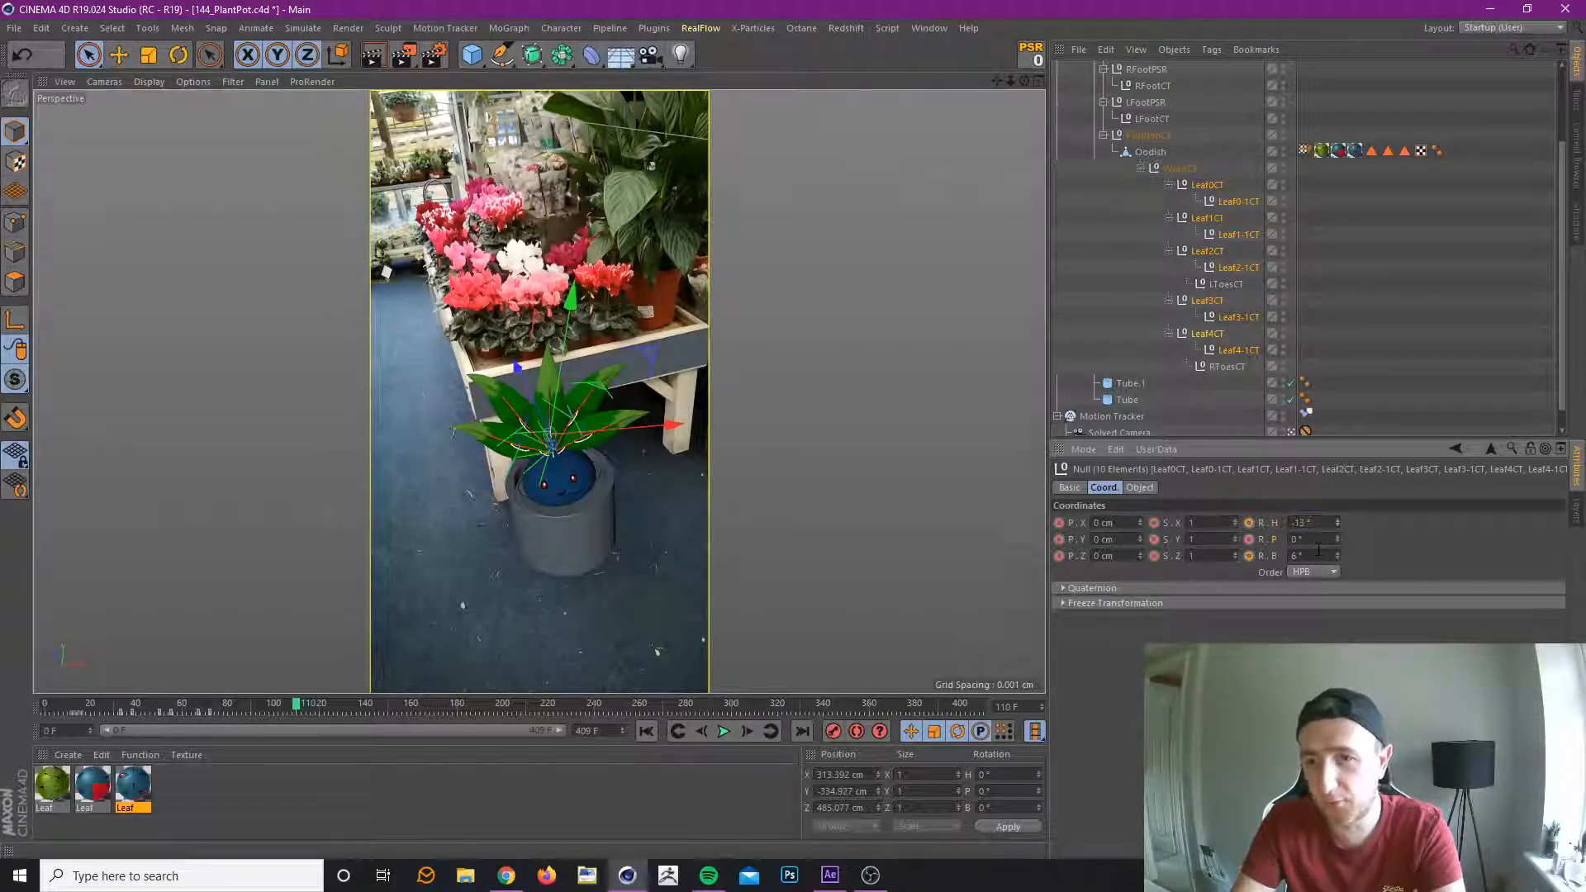
click(832, 732)
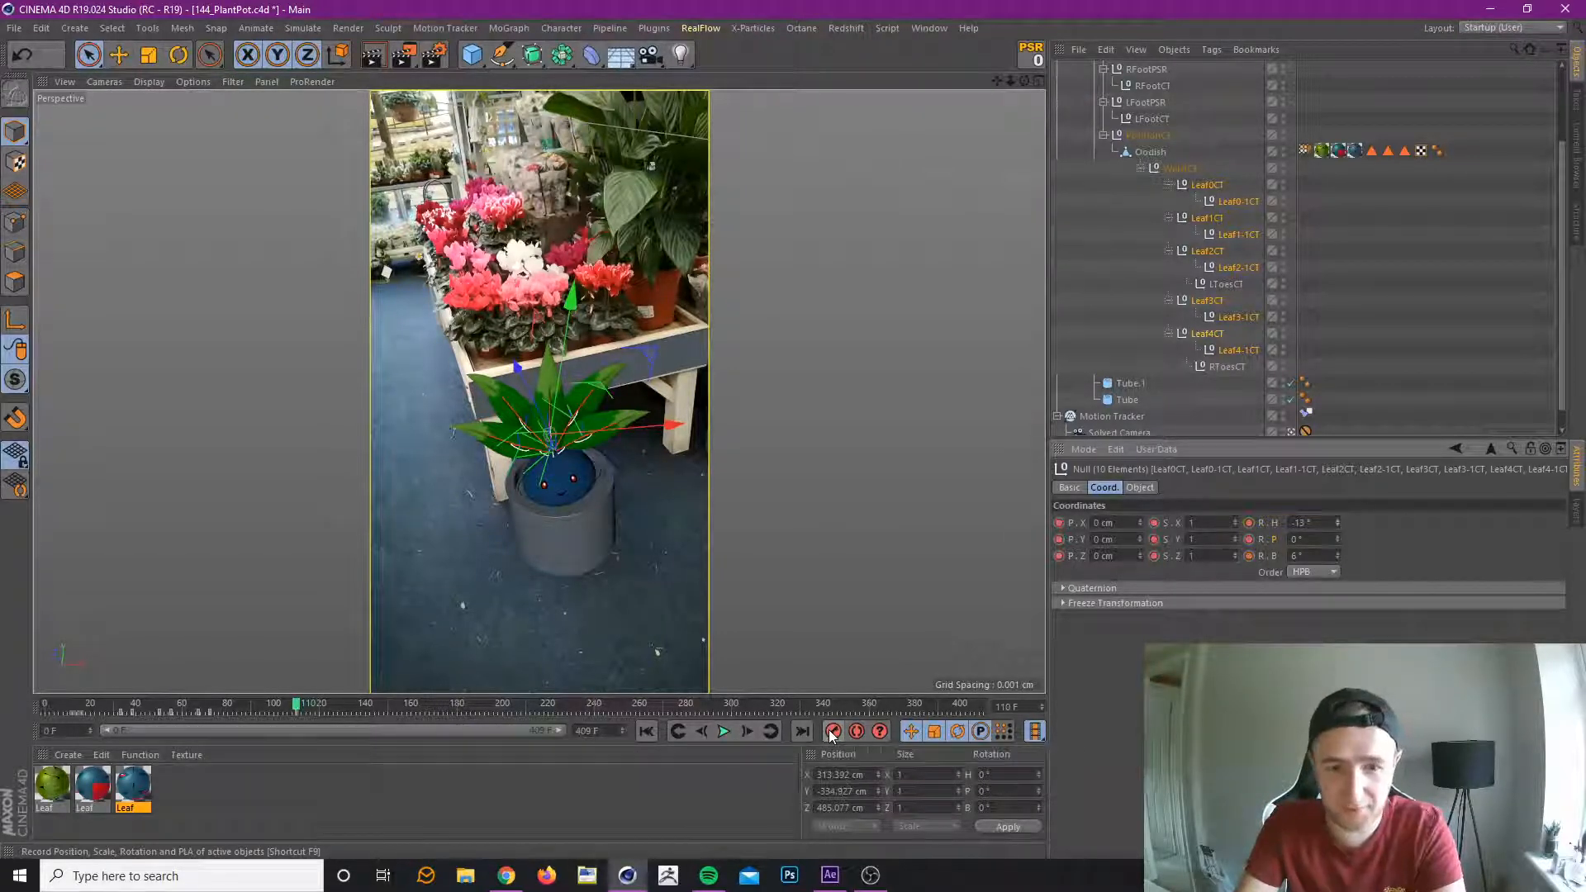
Review the leaf motion up to frame 133 and key all leaf controllers there at H -12°, P 0° and B -11°.
drag(205, 700, 272, 741)
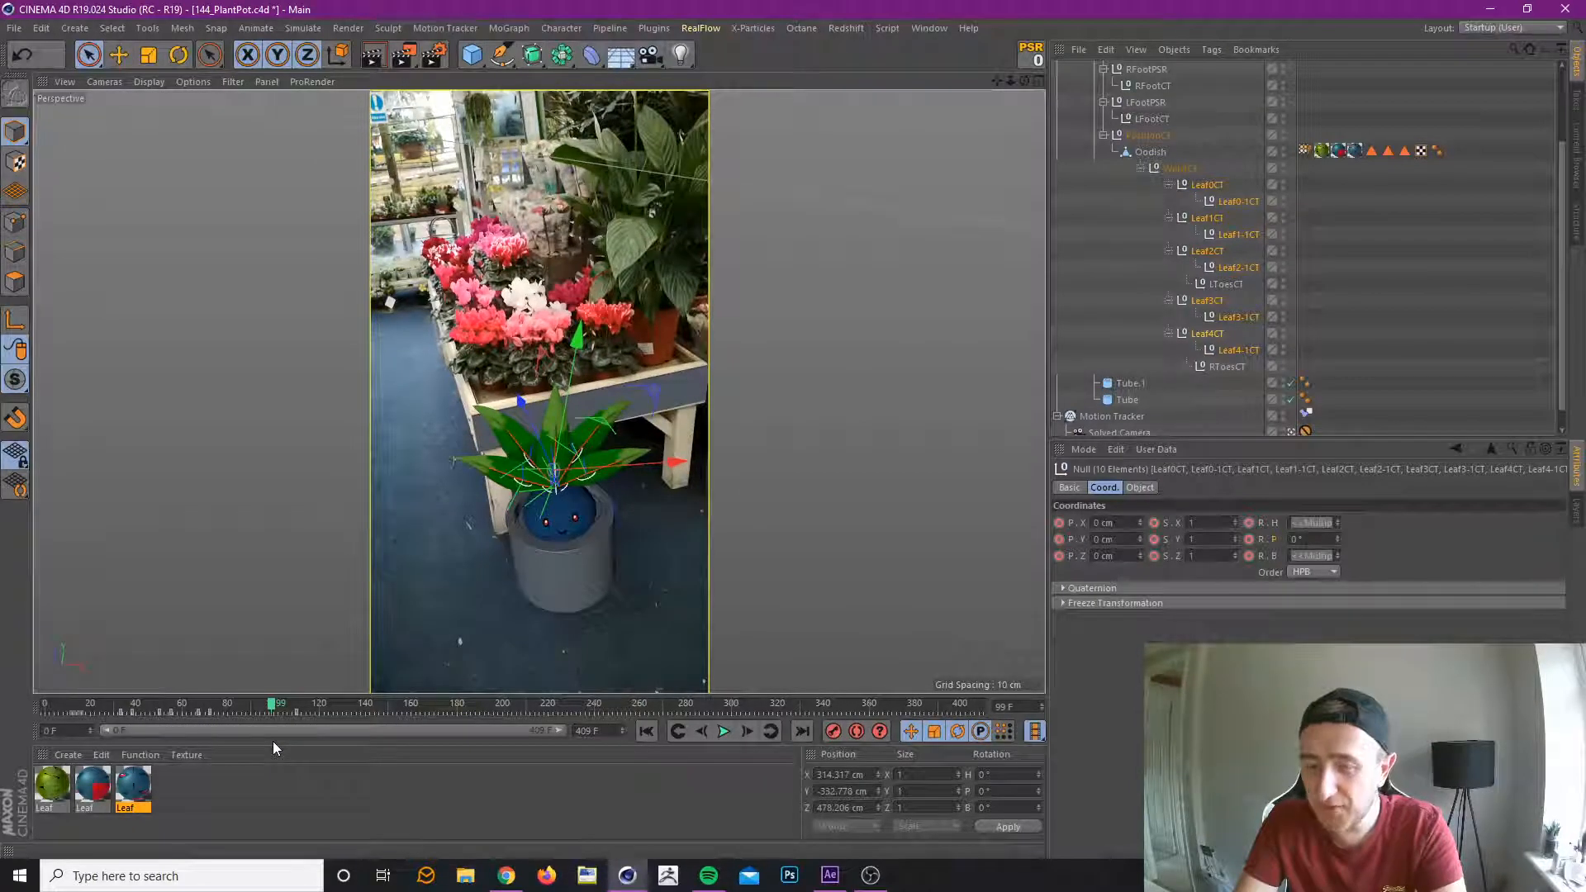
mouse_move(273, 708)
mouse_down()
mouse_move(147, 734)
mouse_move(293, 732)
mouse_move(223, 741)
mouse_move(231, 750)
mouse_move(322, 737)
mouse_move(191, 763)
mouse_move(321, 767)
mouse_move(118, 809)
mouse_move(350, 795)
mouse_up()
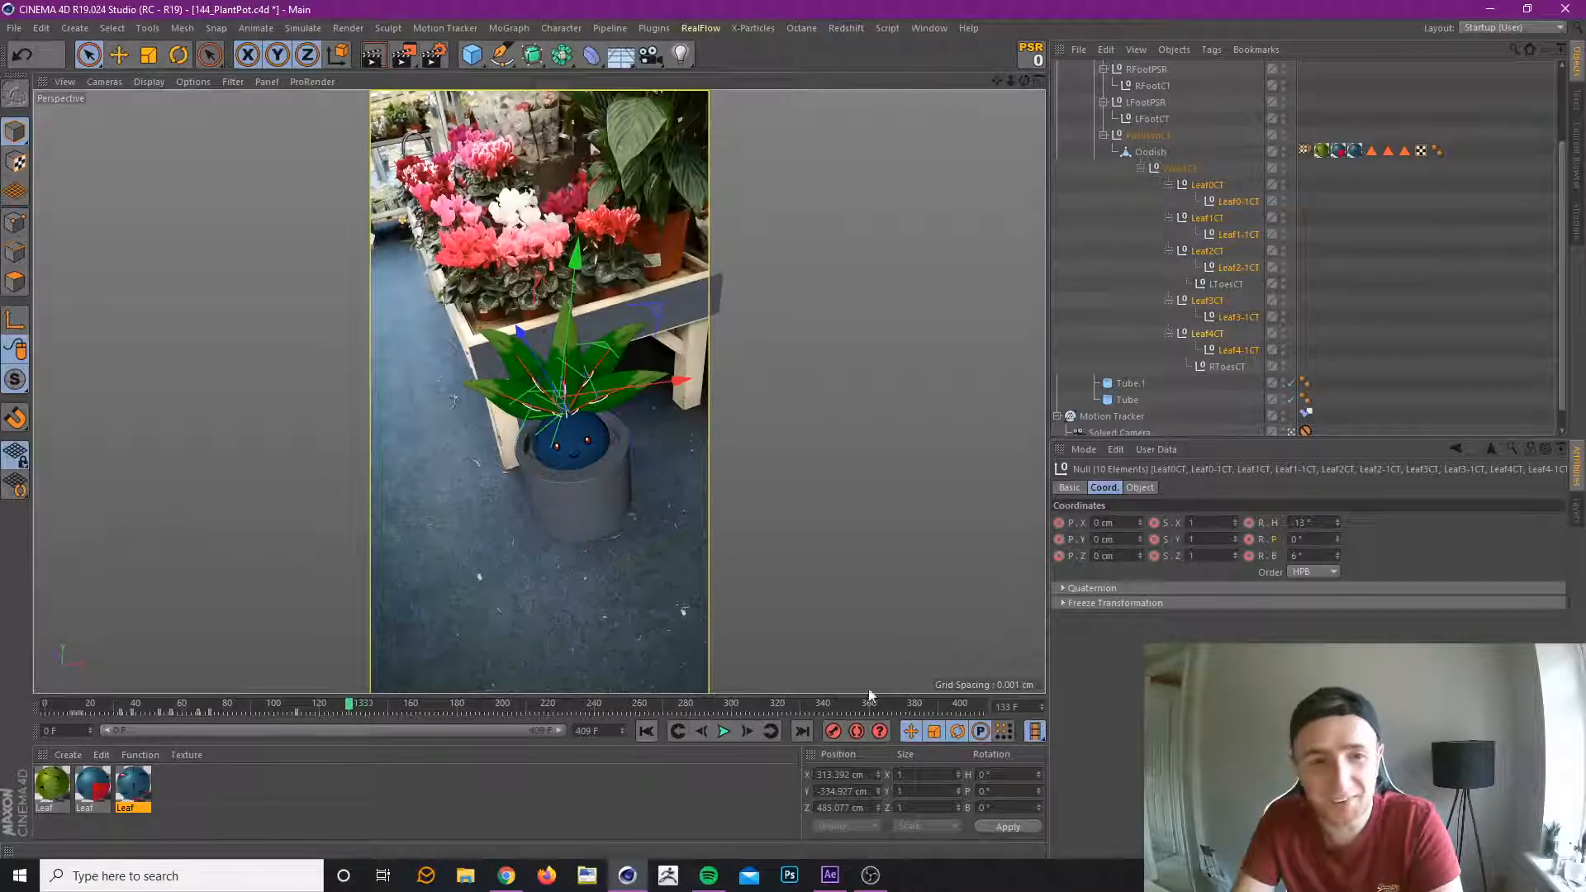
drag(1338, 522, 1338, 570)
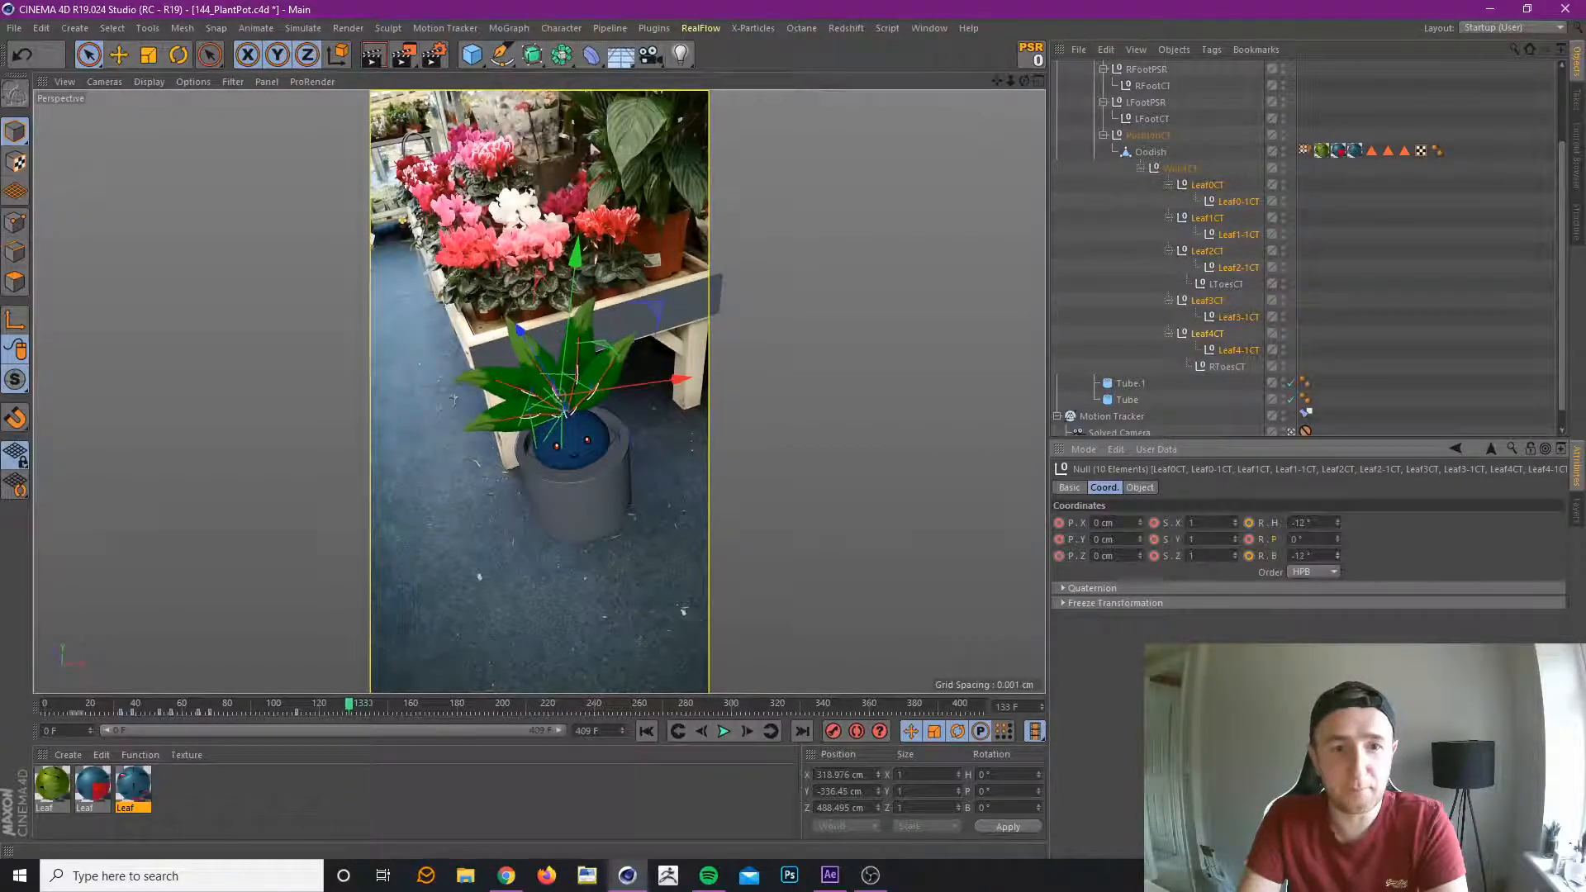
click(1336, 553)
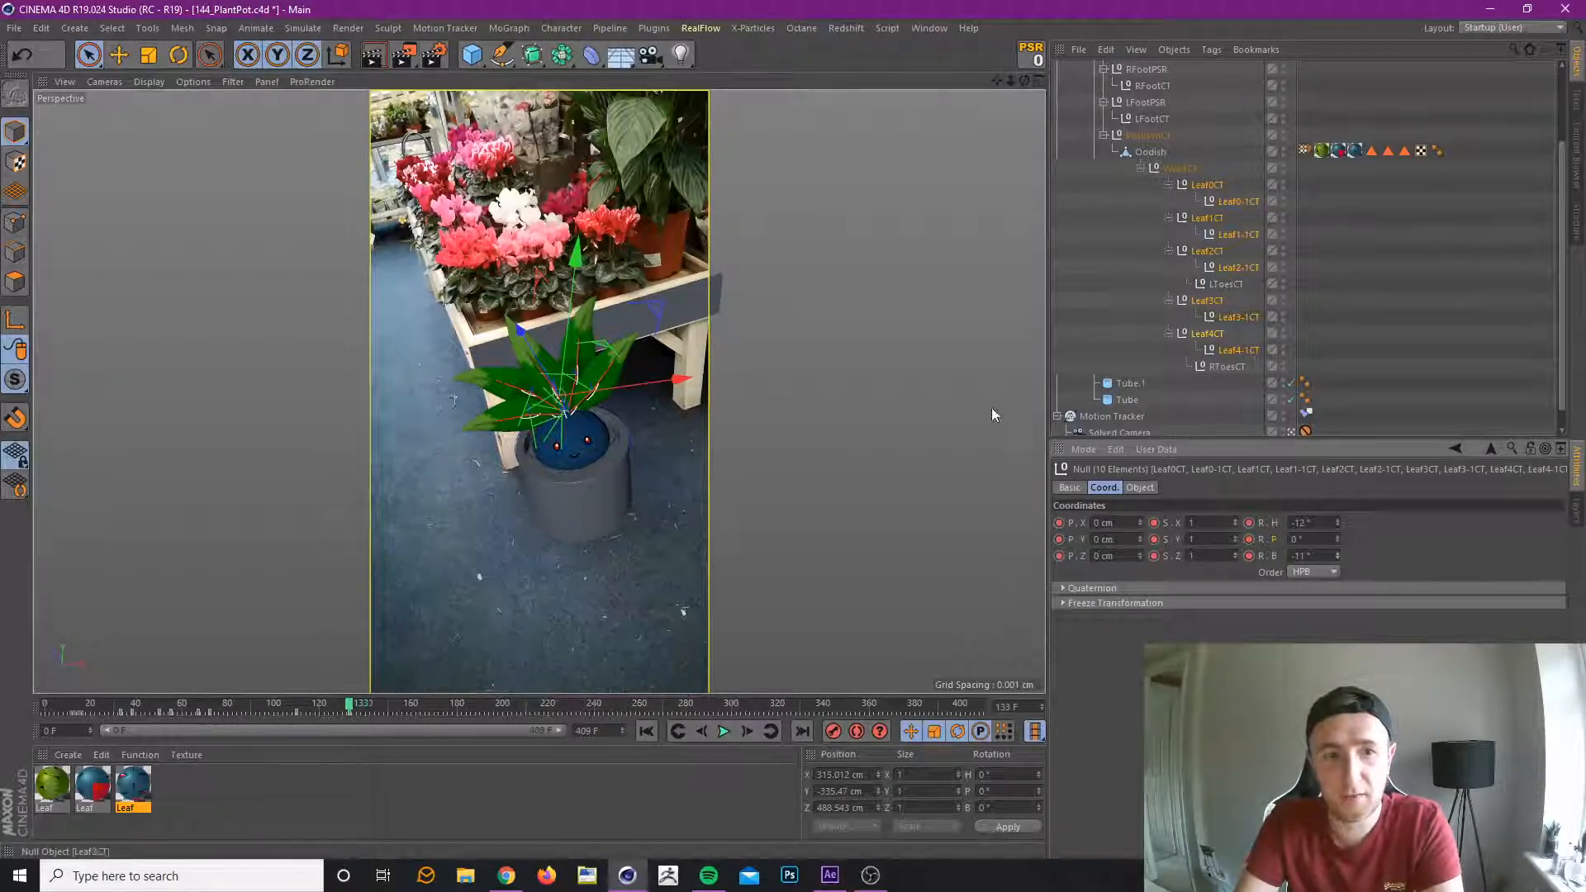
At frame 161, record the leaf controllers' rotation at H -22°, P 2° and B 13°.
drag(282, 704, 415, 702)
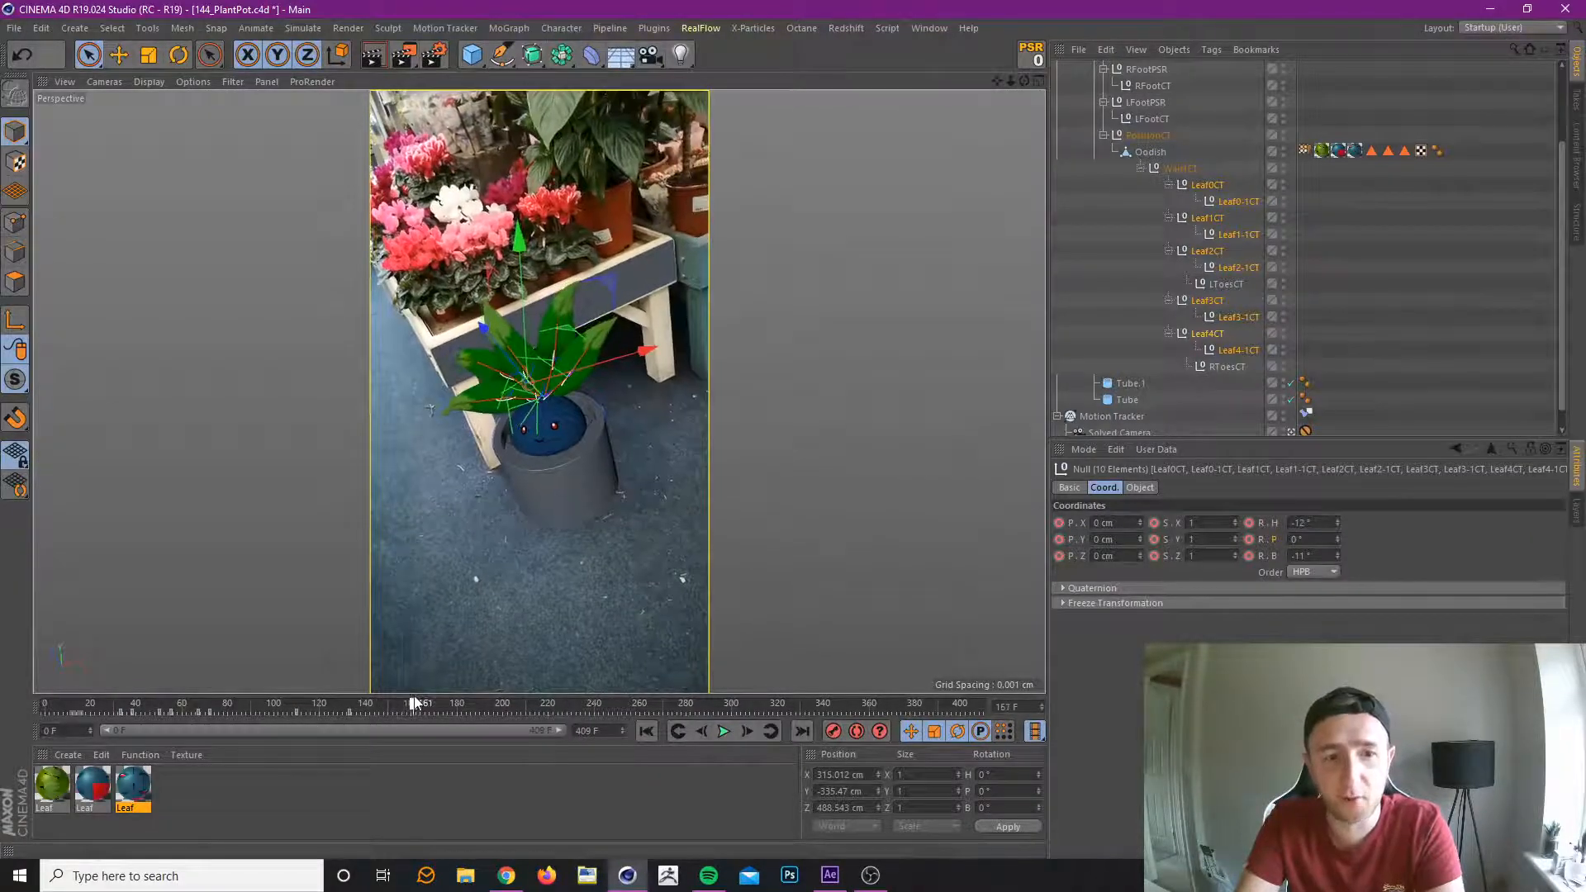
mouse_move(1339, 565)
mouse_down()
mouse_move(1338, 526)
mouse_move(1337, 556)
mouse_up()
click(834, 732)
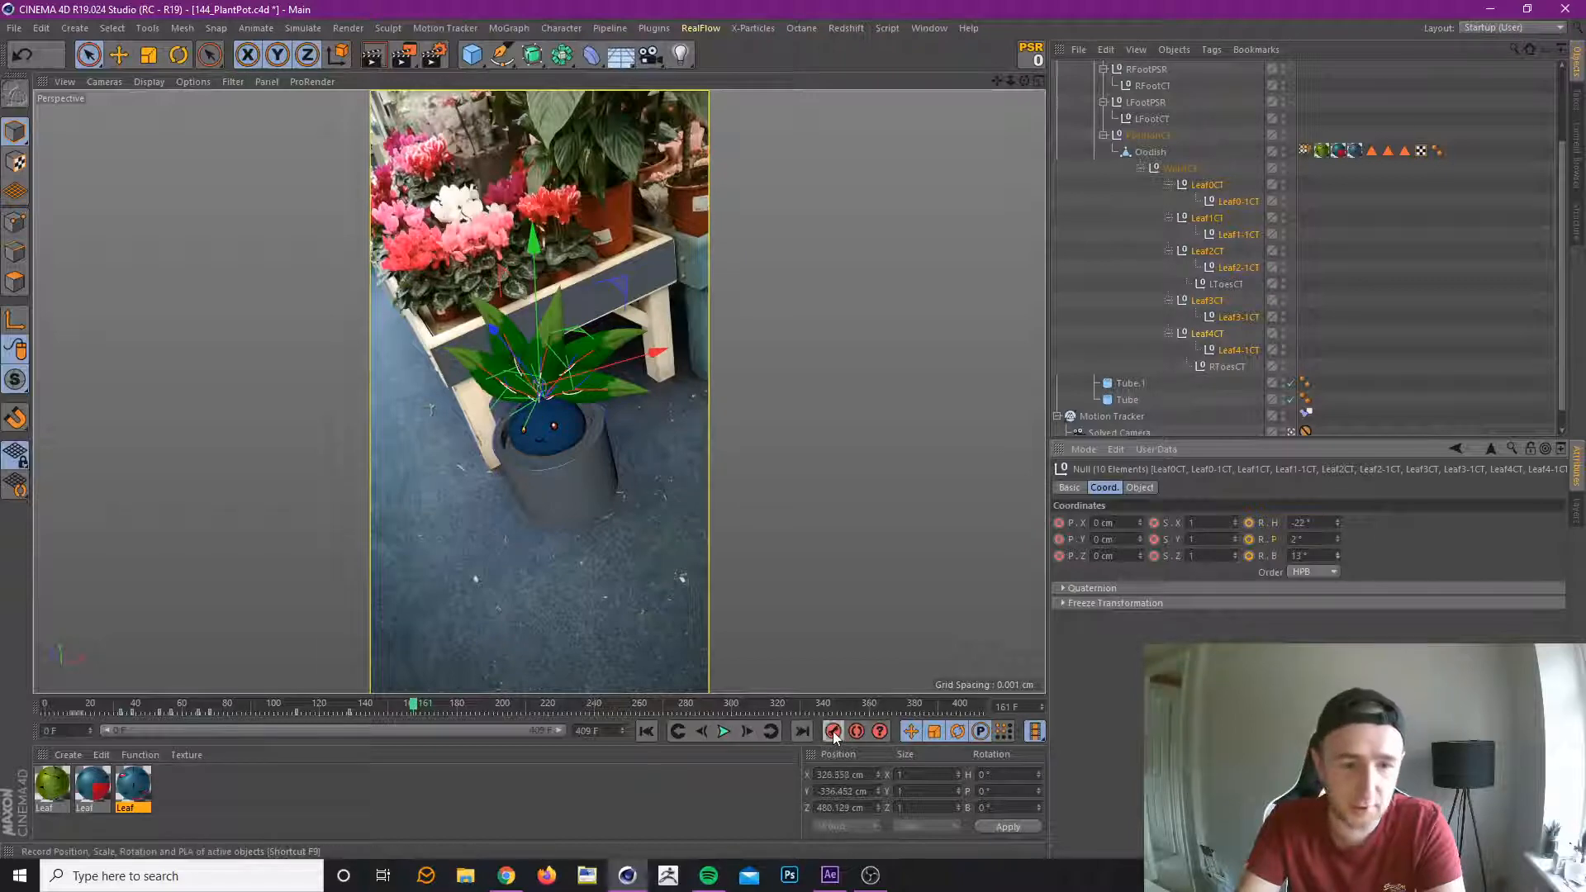
At frame 193, reset the leaf controllers, set their heading rotation to -12° and record a keyframe.
drag(245, 701, 486, 686)
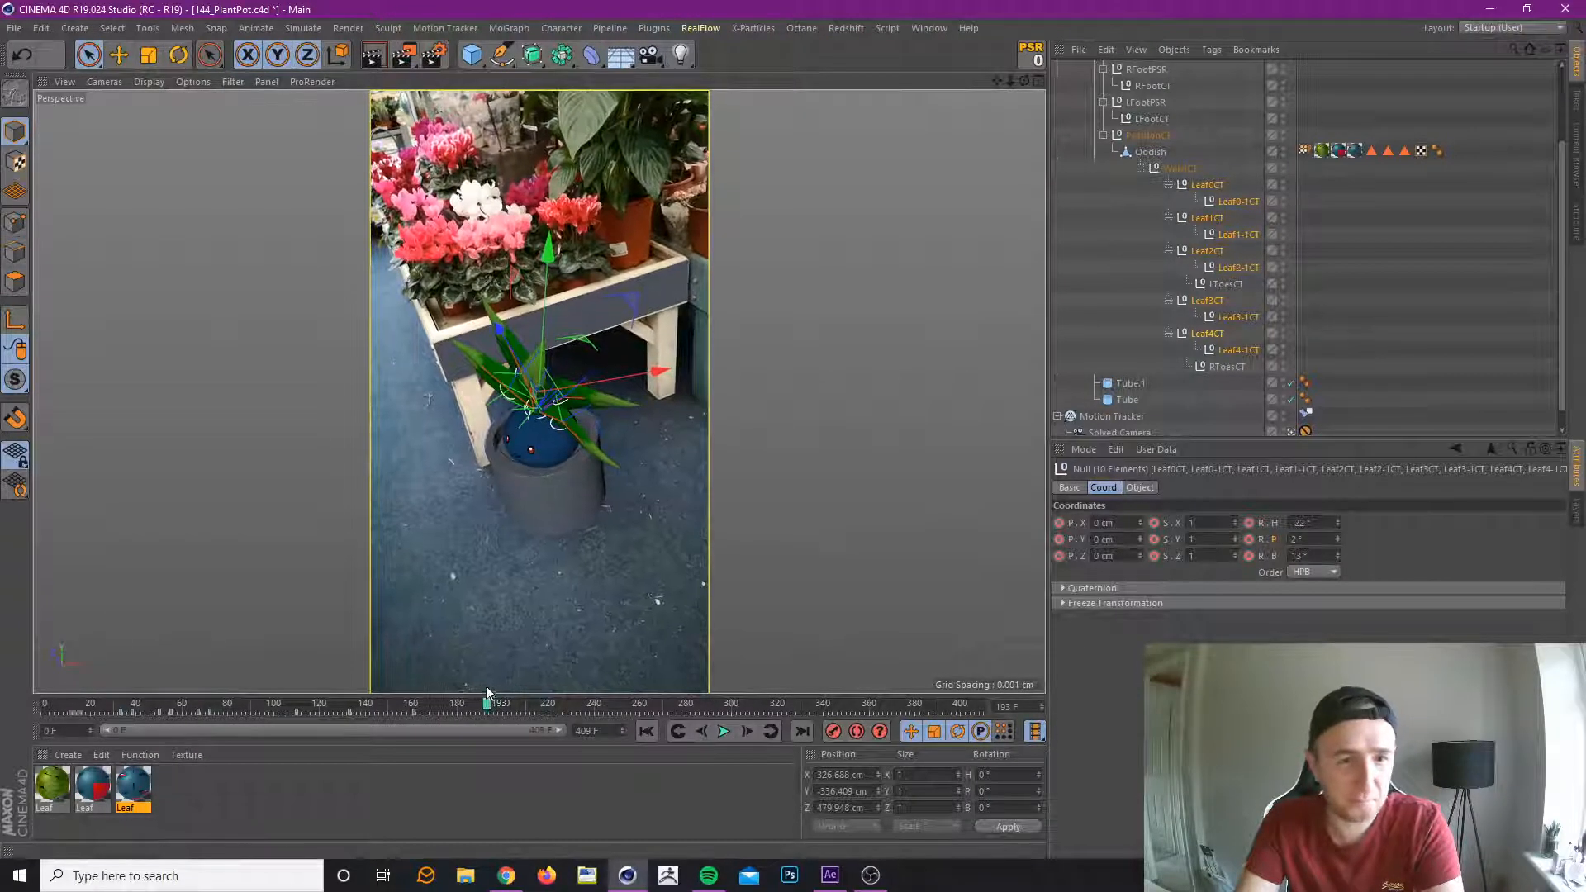
click(1032, 59)
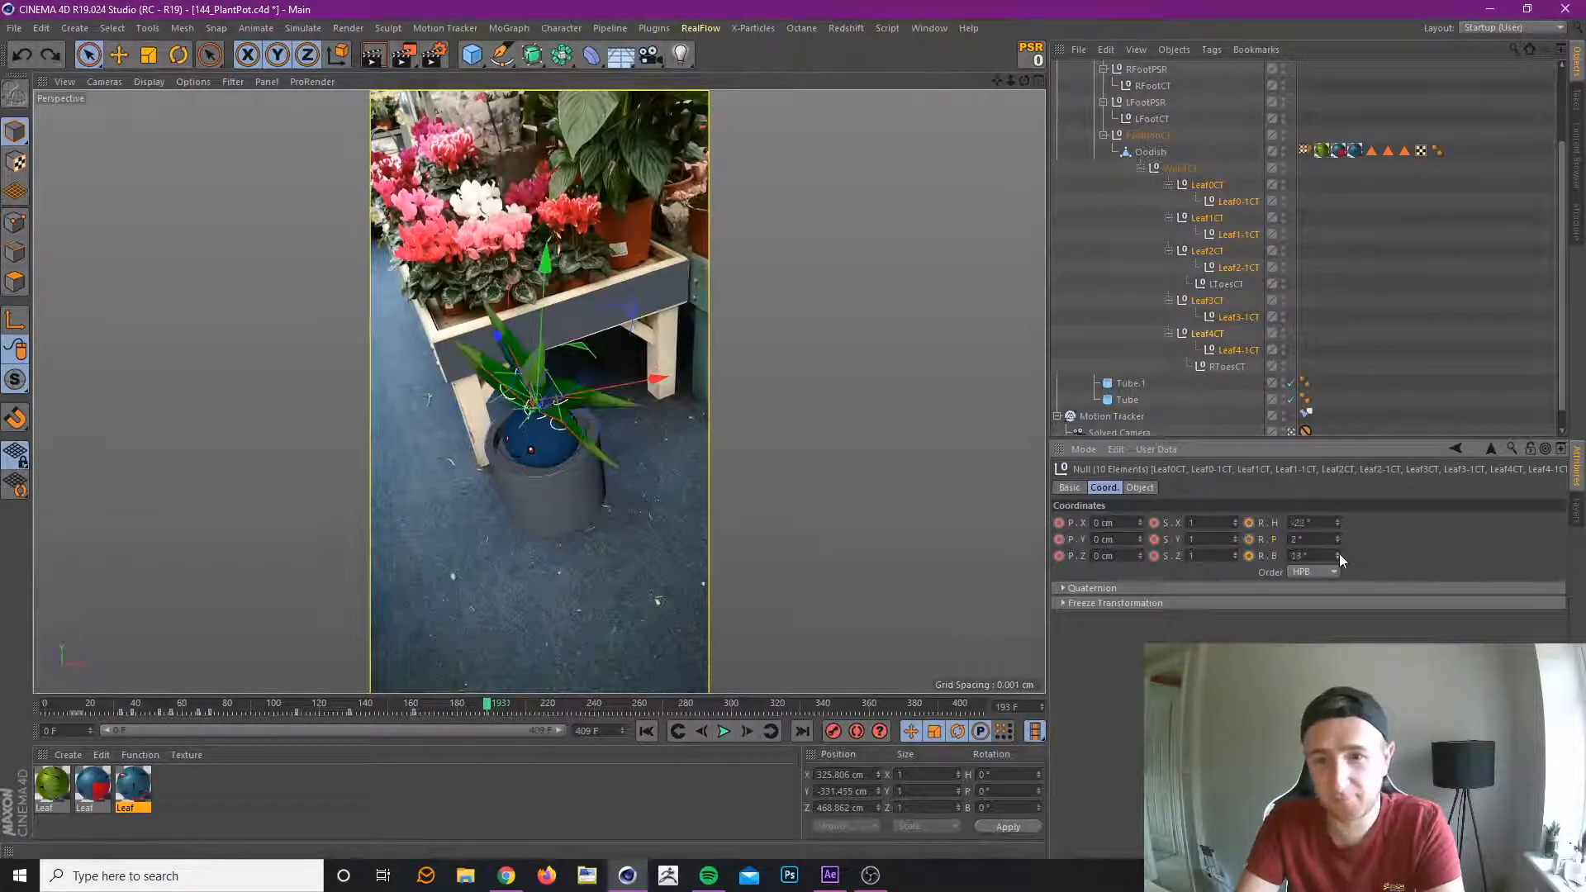
click(1031, 57)
drag(1337, 522, 1318, 524)
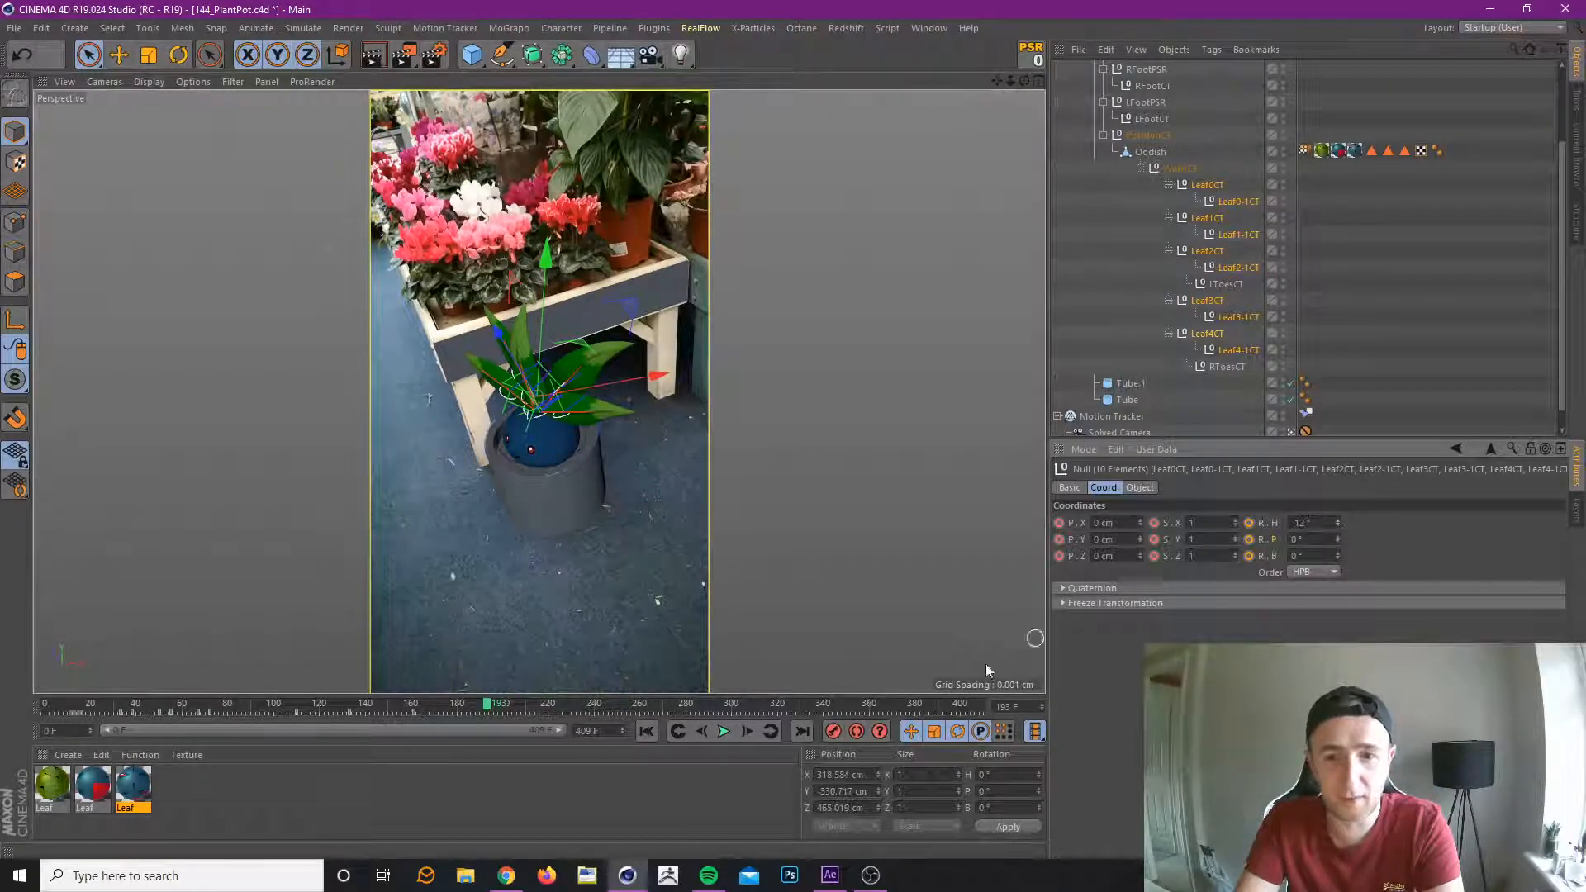
click(834, 732)
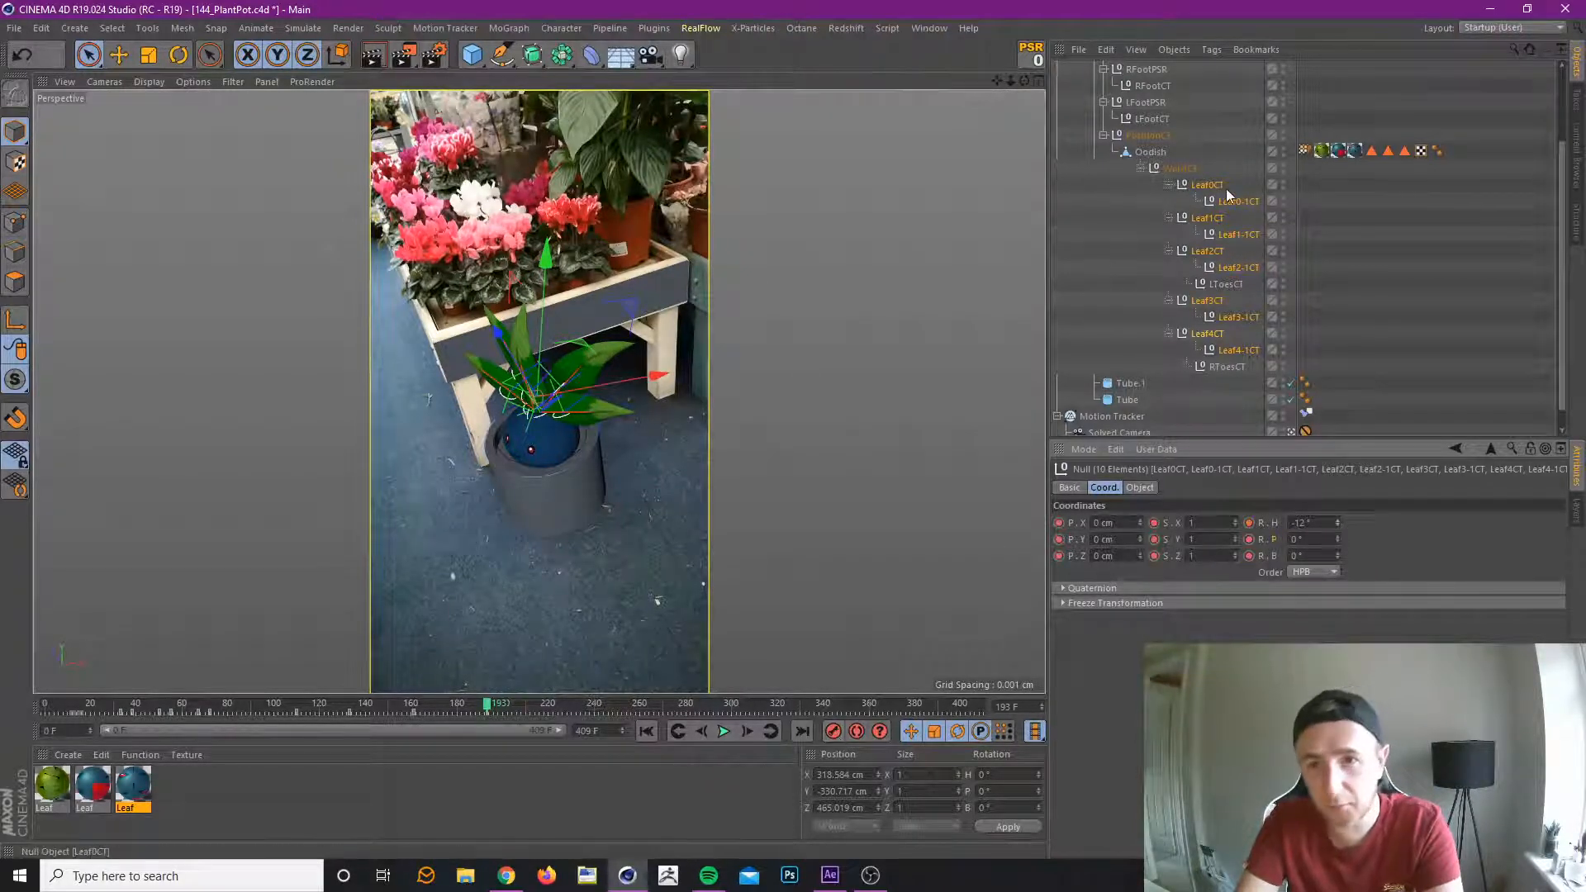
At frame 193, key Leaf4CT and Leaf4-1CT with a rotation of H -18° and B 12°.
click(1208, 185)
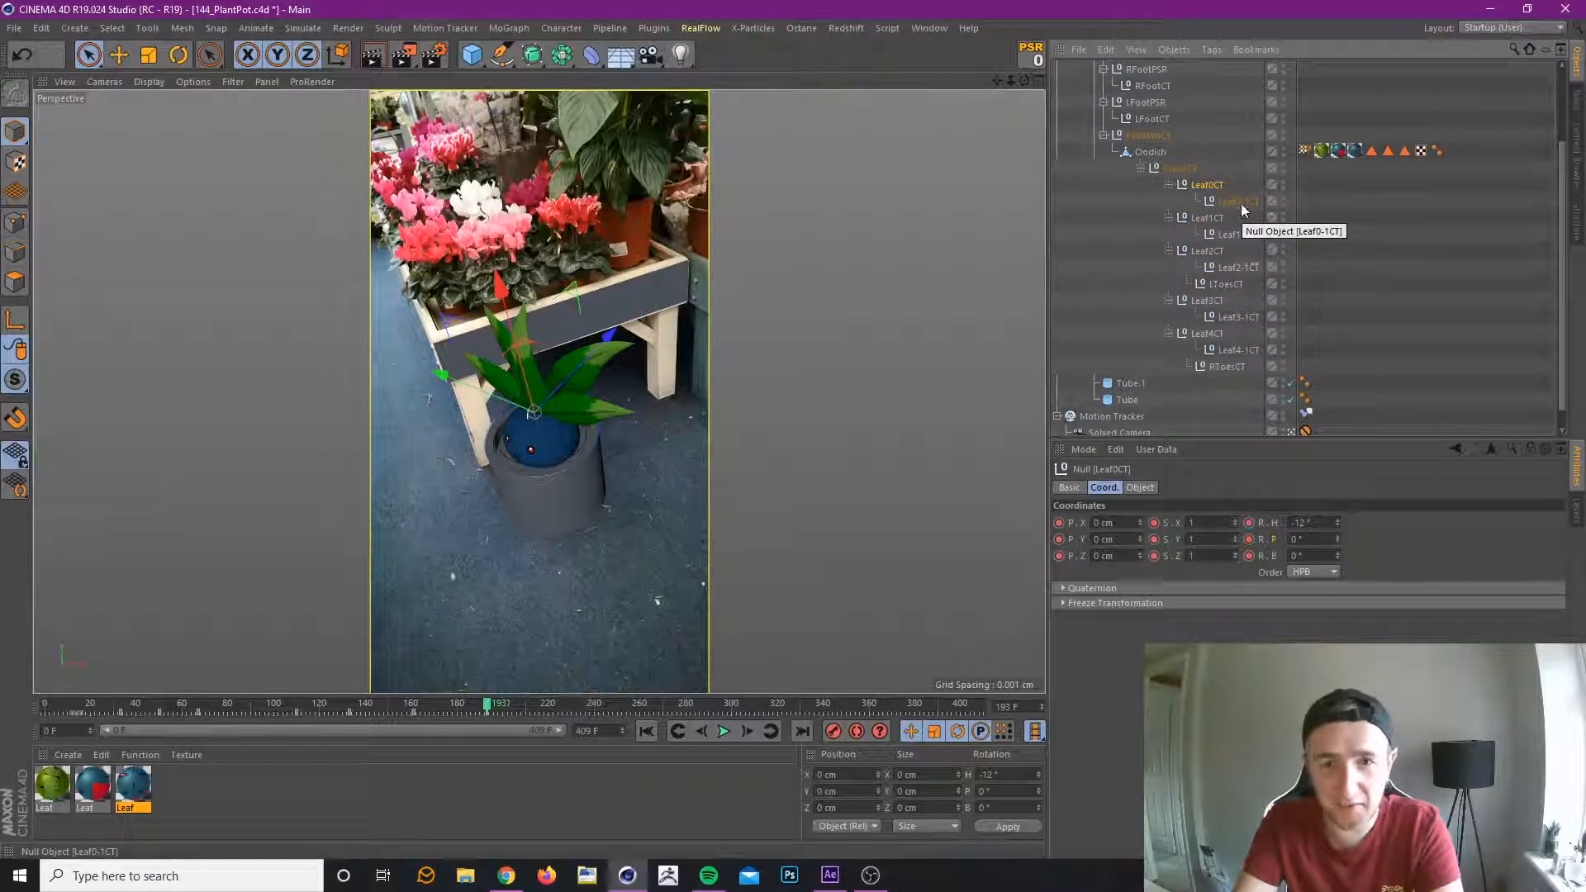
ctrl+click(1230, 202)
click(1207, 218)
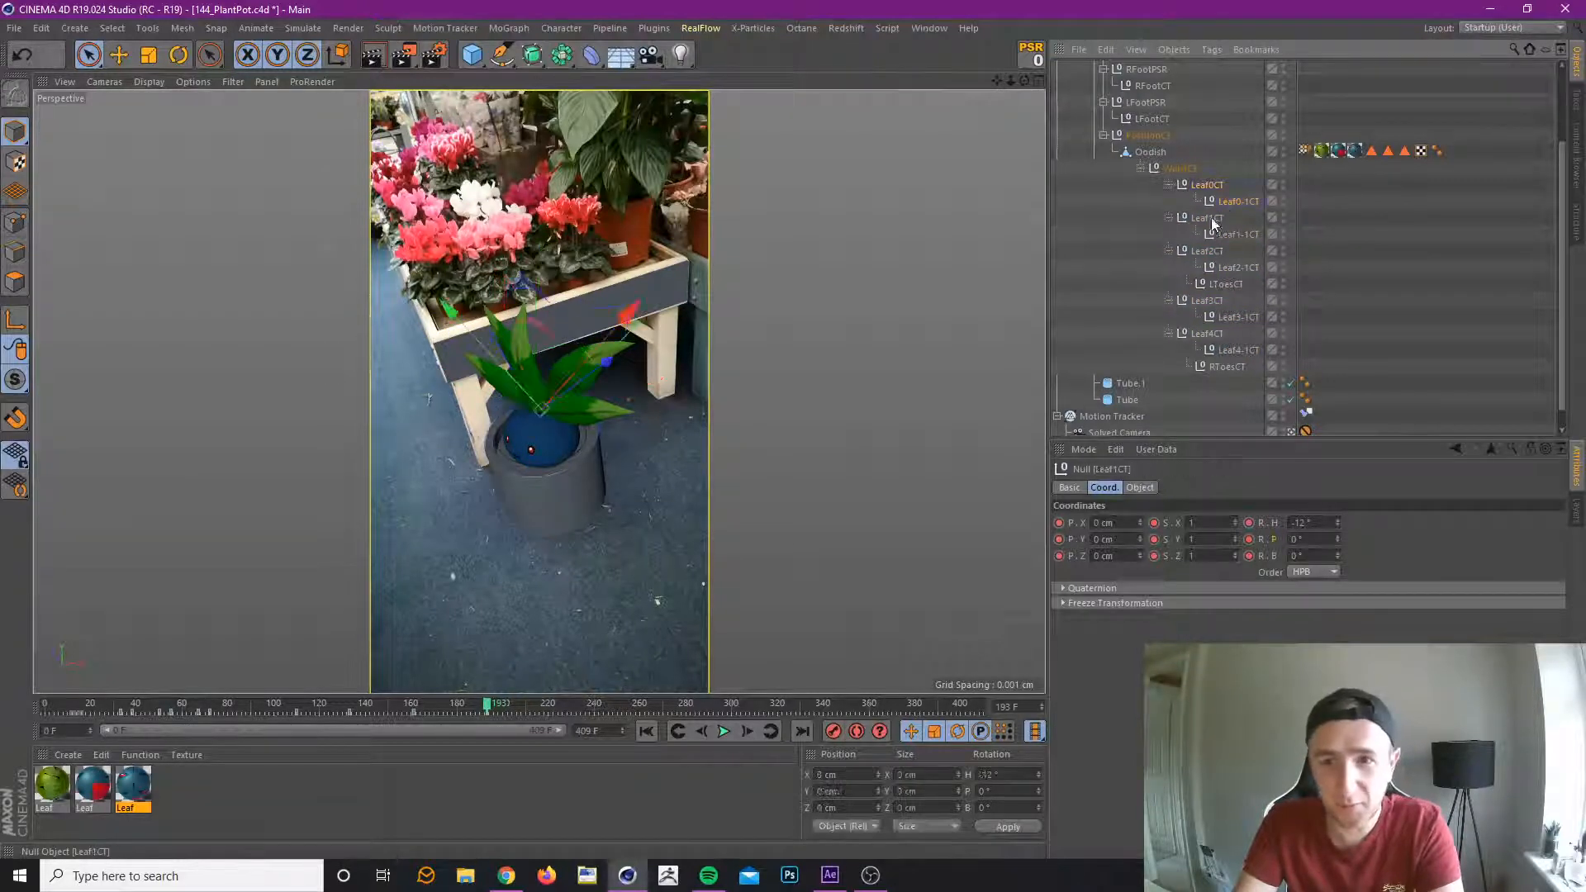
ctrl+click(1231, 235)
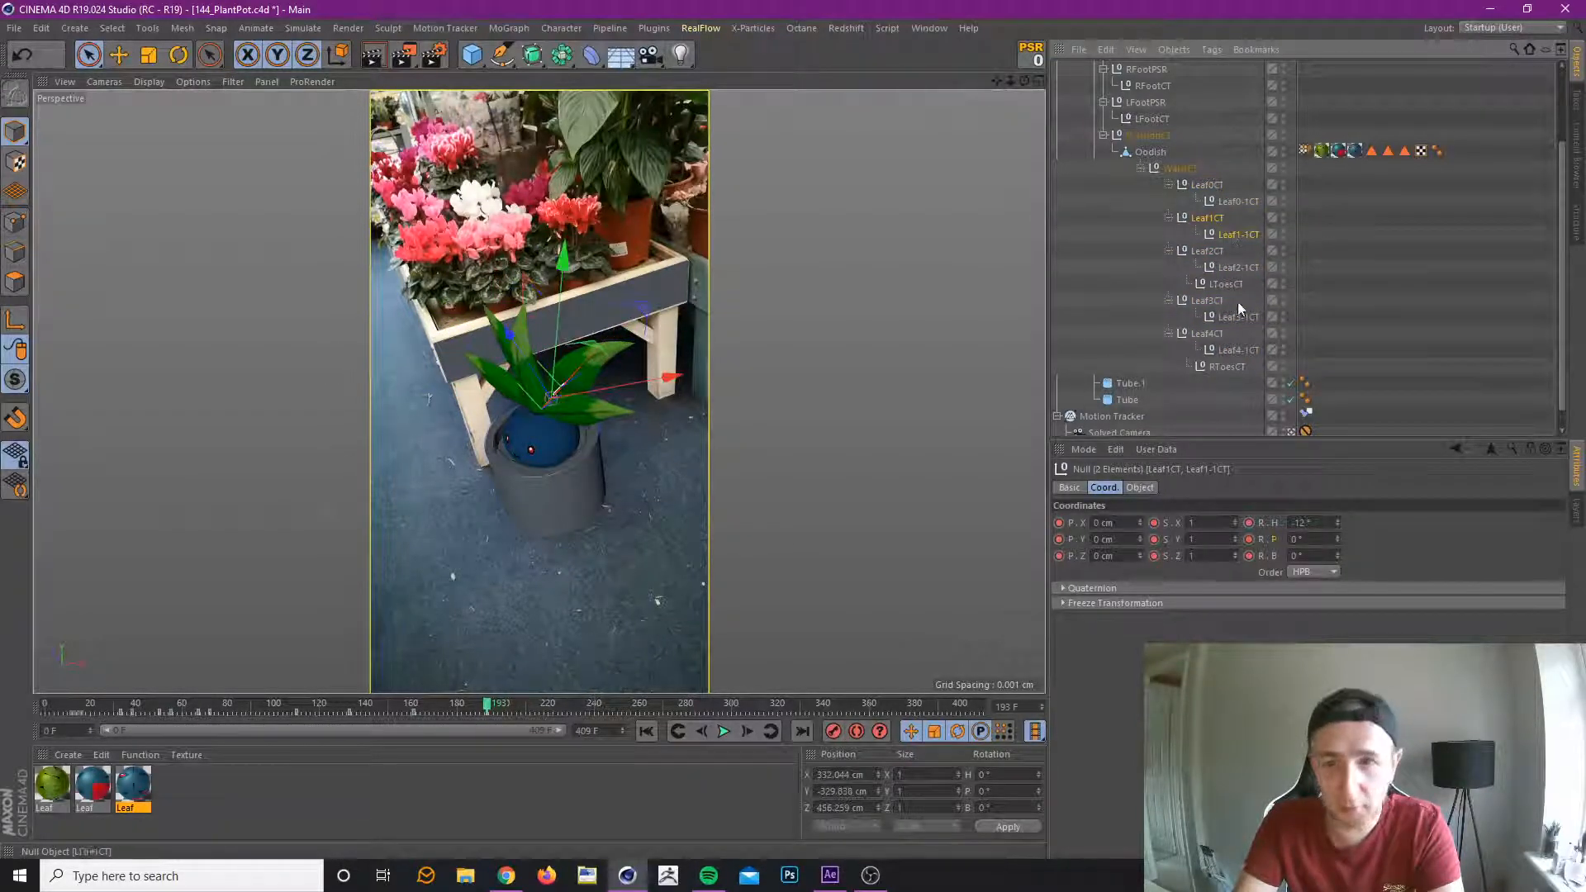
click(1207, 333)
ctrl+click(1232, 351)
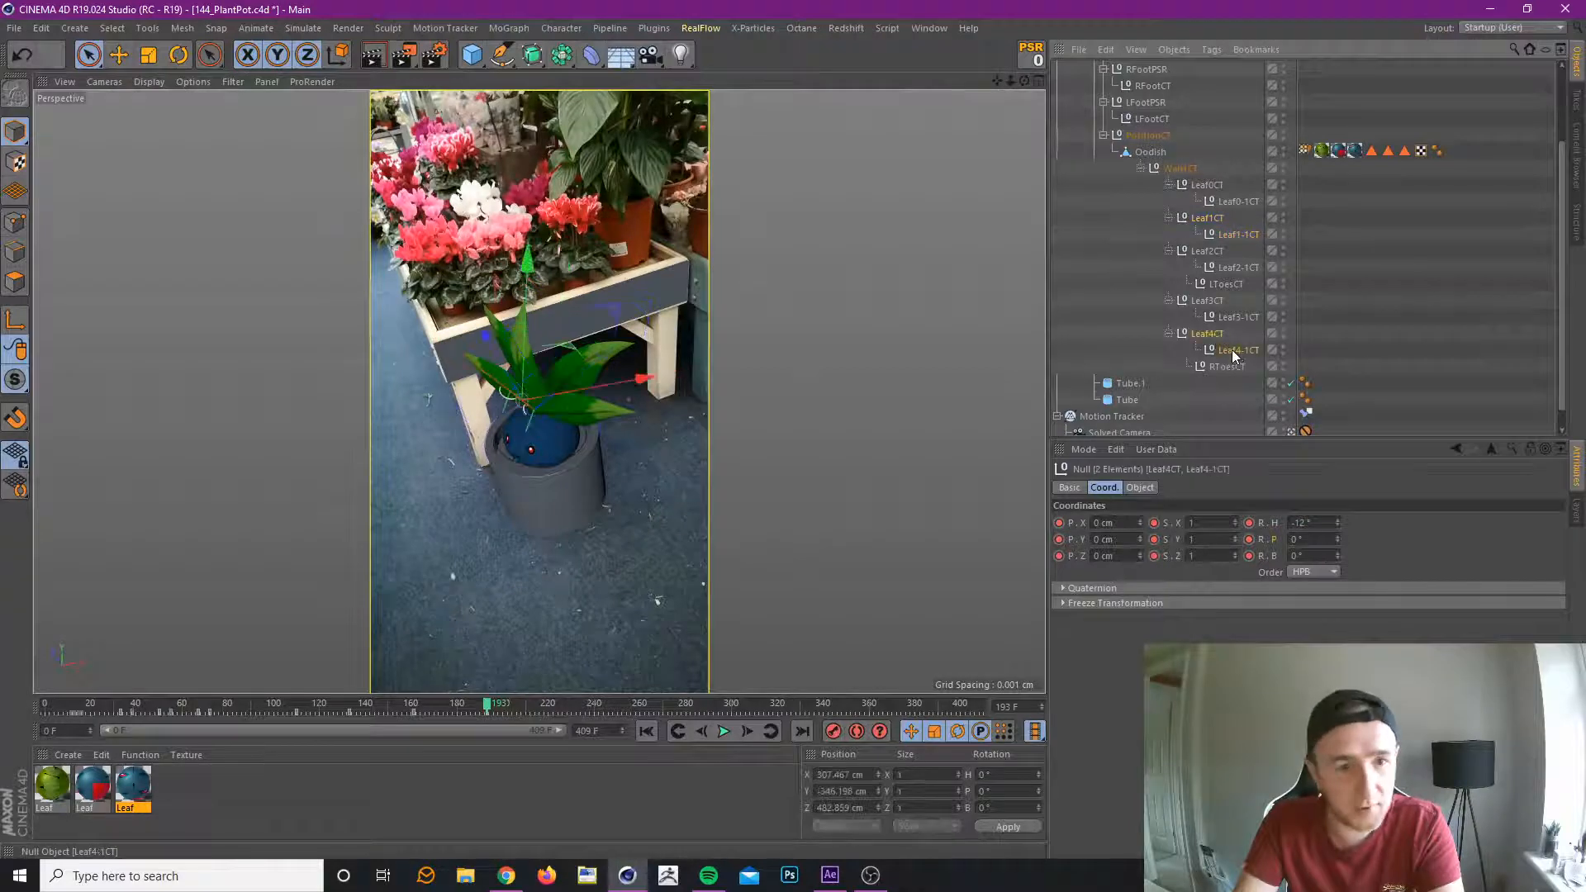
mouse_move(1337, 525)
mouse_down()
mouse_move(1336, 556)
mouse_move(1336, 544)
mouse_up()
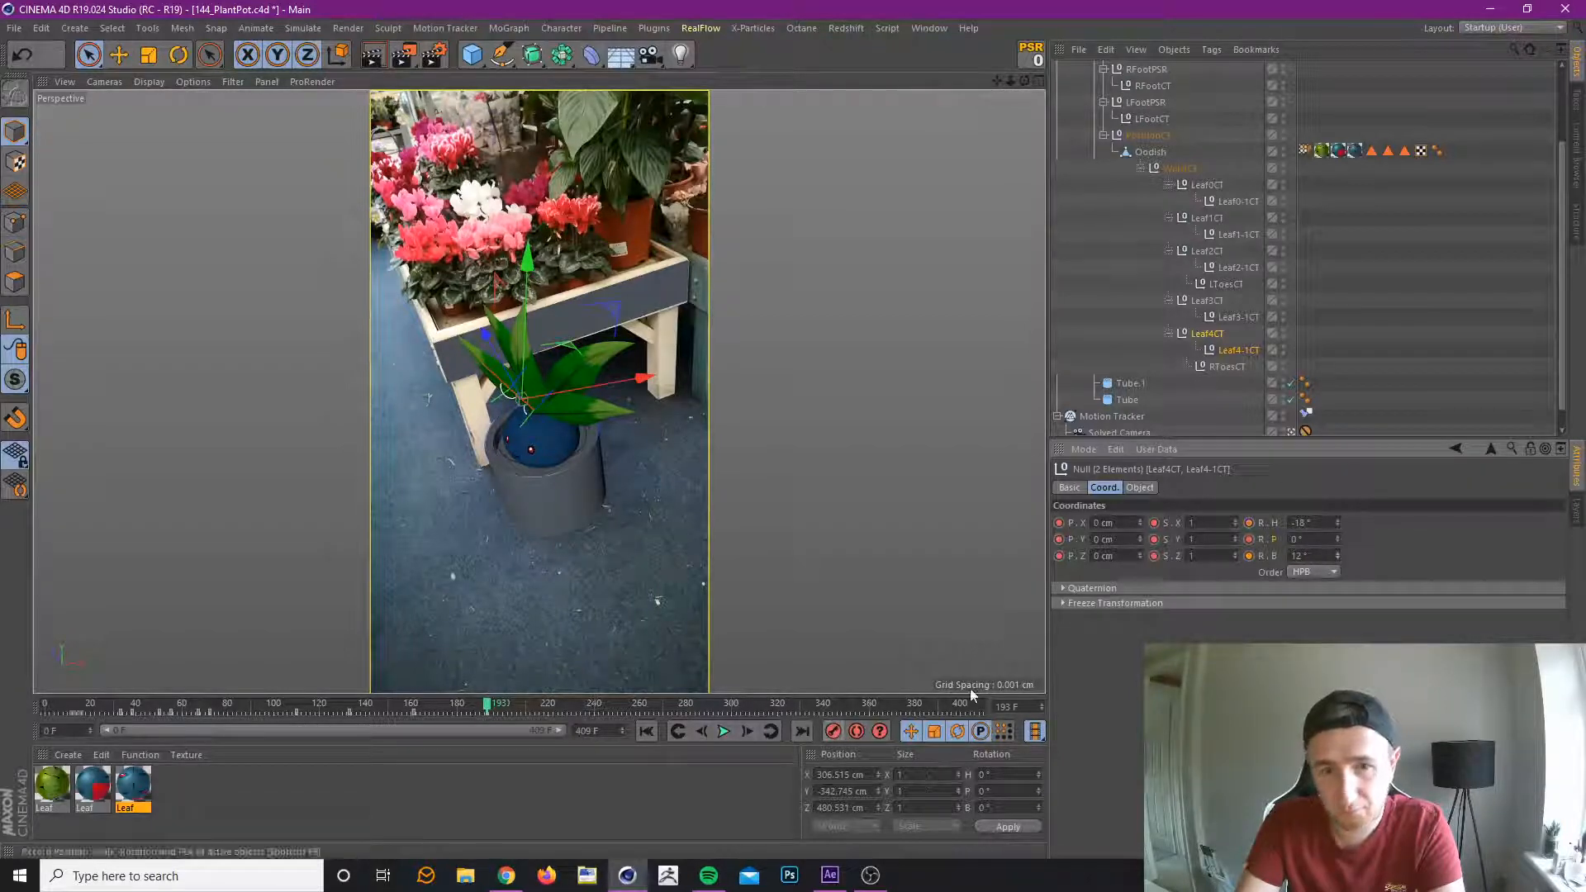
At frame 193, record Leaf2CT and Leaf2-1CT with a rotation of H -8° and B -2°.
click(1227, 314)
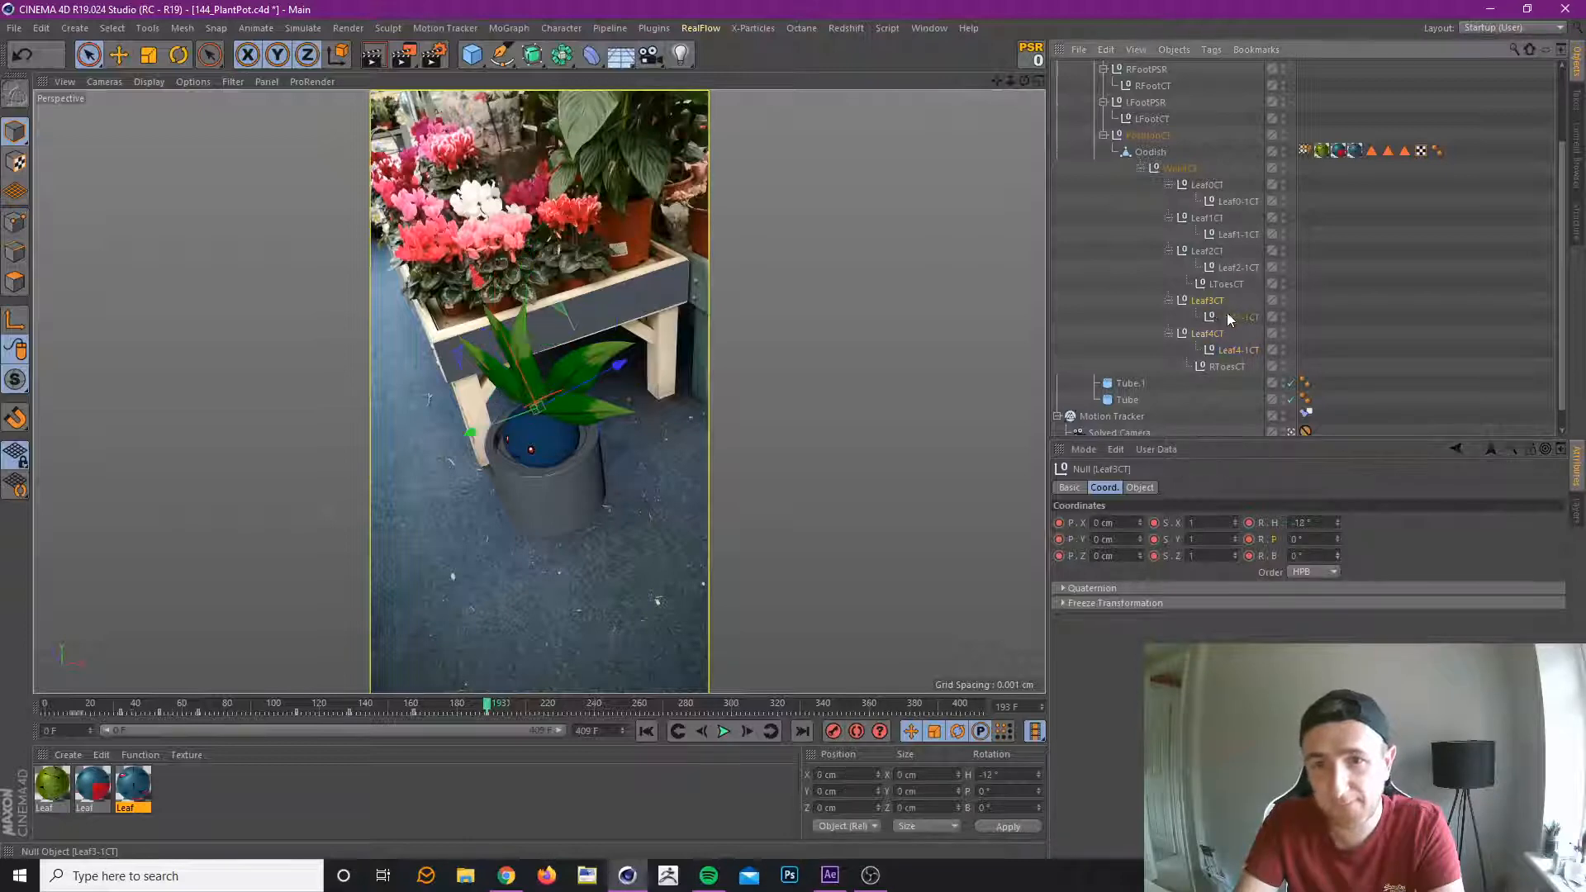
ctrl+click(1231, 314)
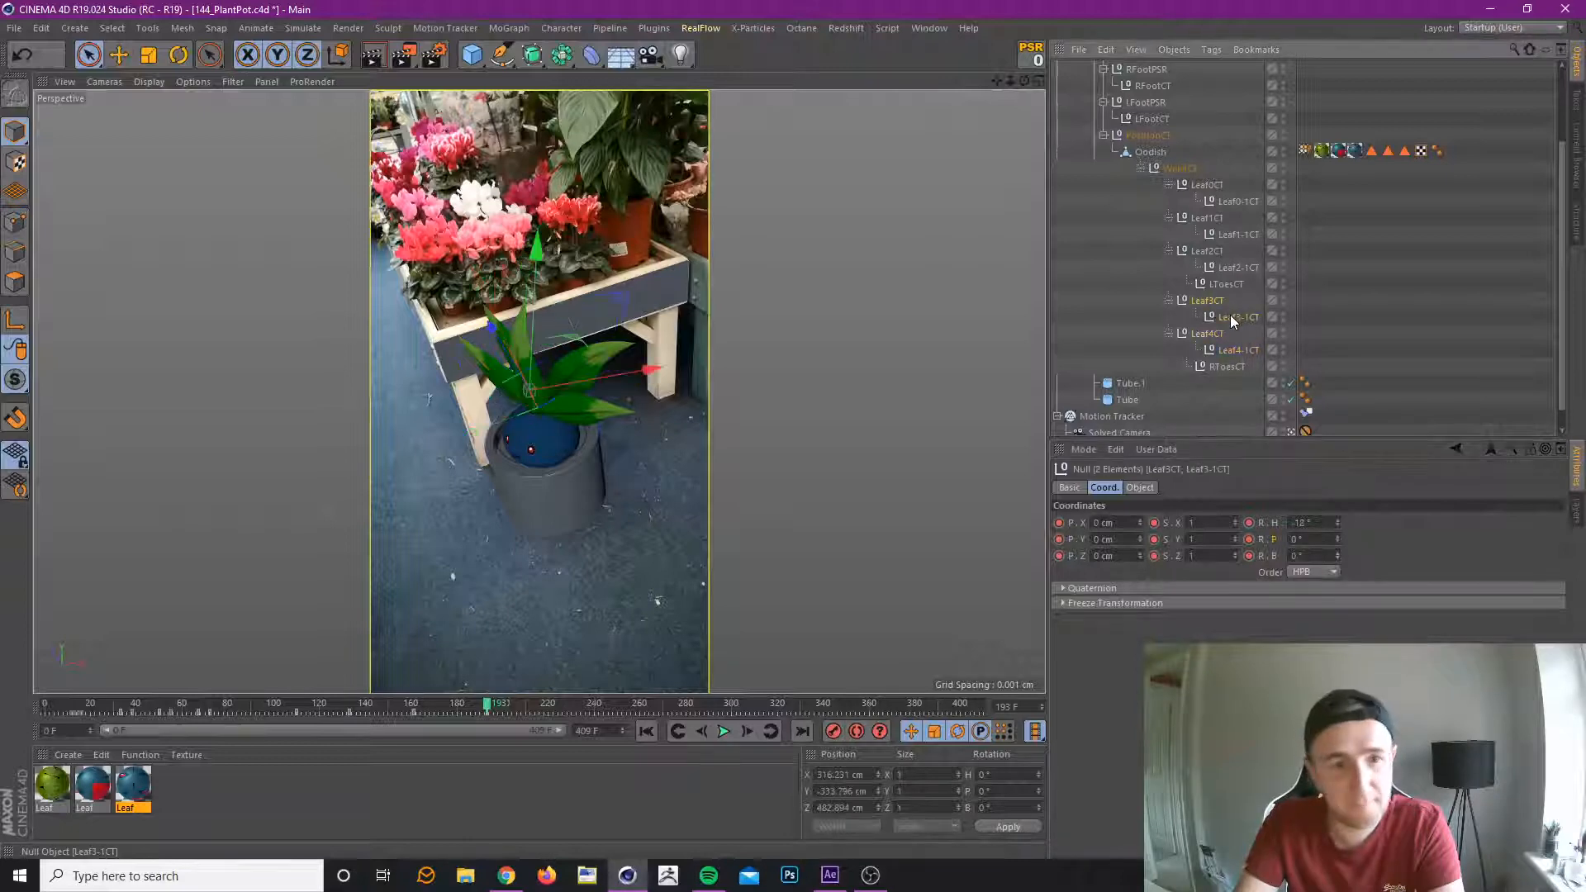
click(1235, 269)
ctrl+click(1213, 250)
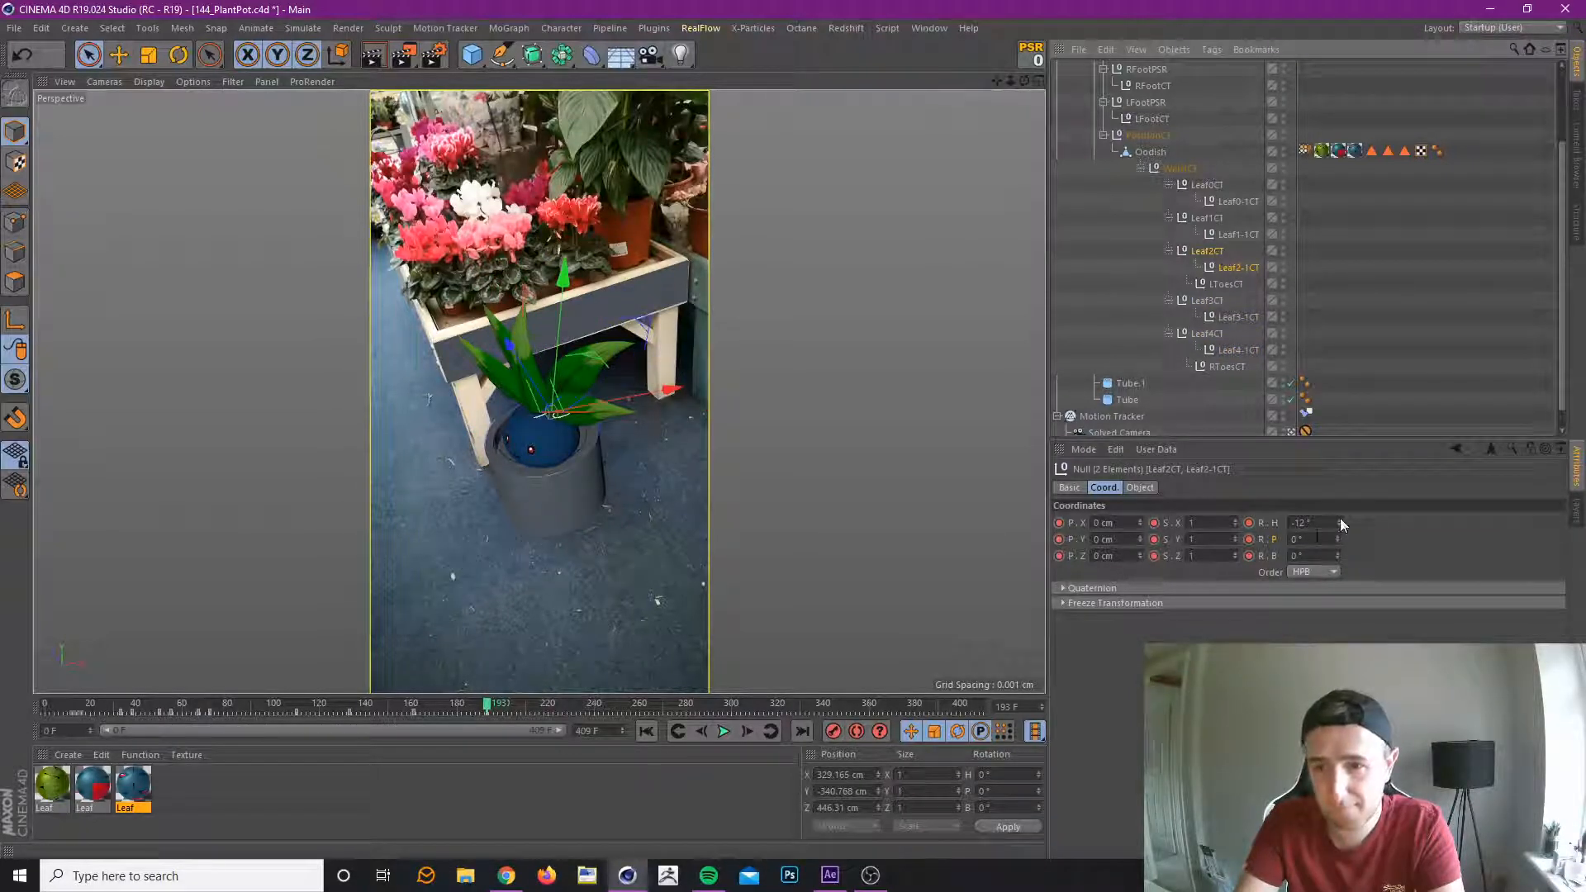
mouse_move(1340, 523)
mouse_down()
mouse_move(1339, 561)
mouse_move(1339, 521)
mouse_up()
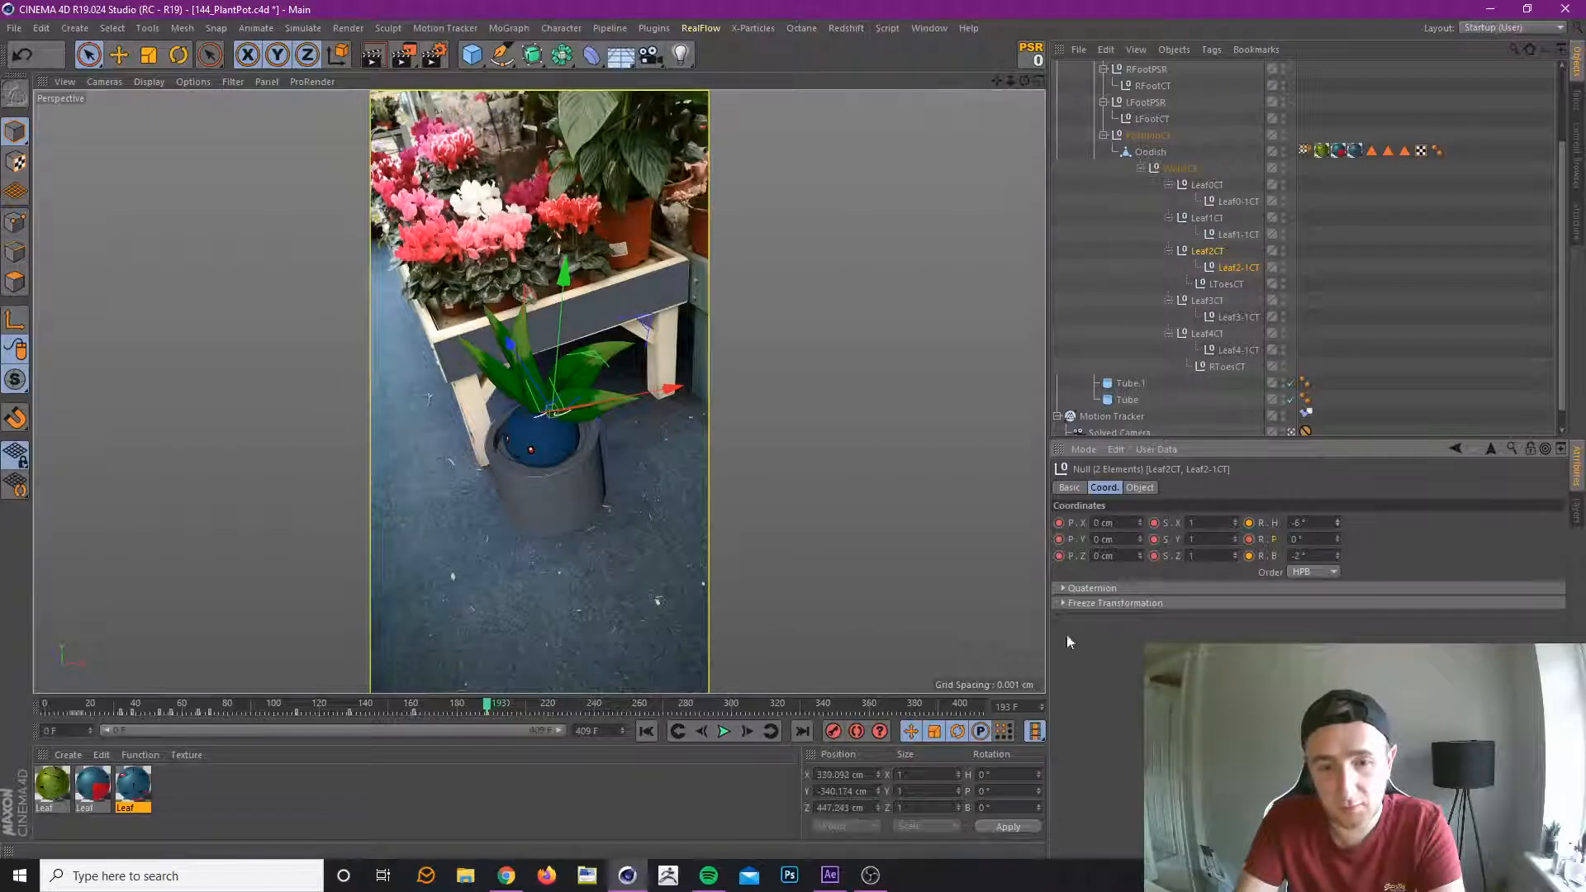
click(833, 731)
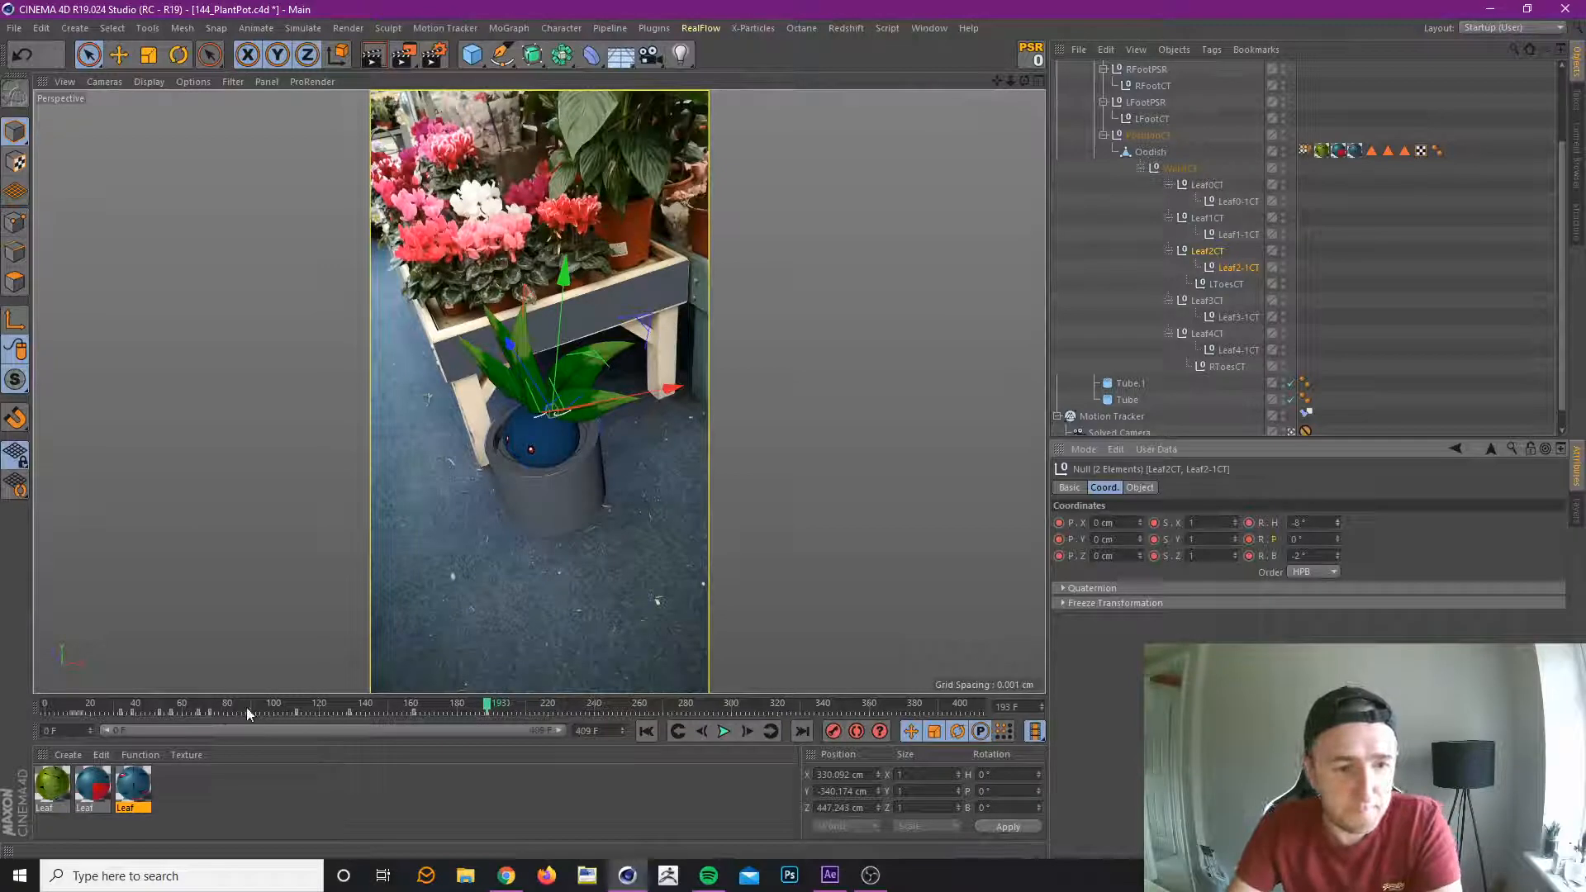
At frame 245, select all ten leaf controllers and record their rotation at H -3°, P 0° and B 1°.
drag(271, 702, 607, 717)
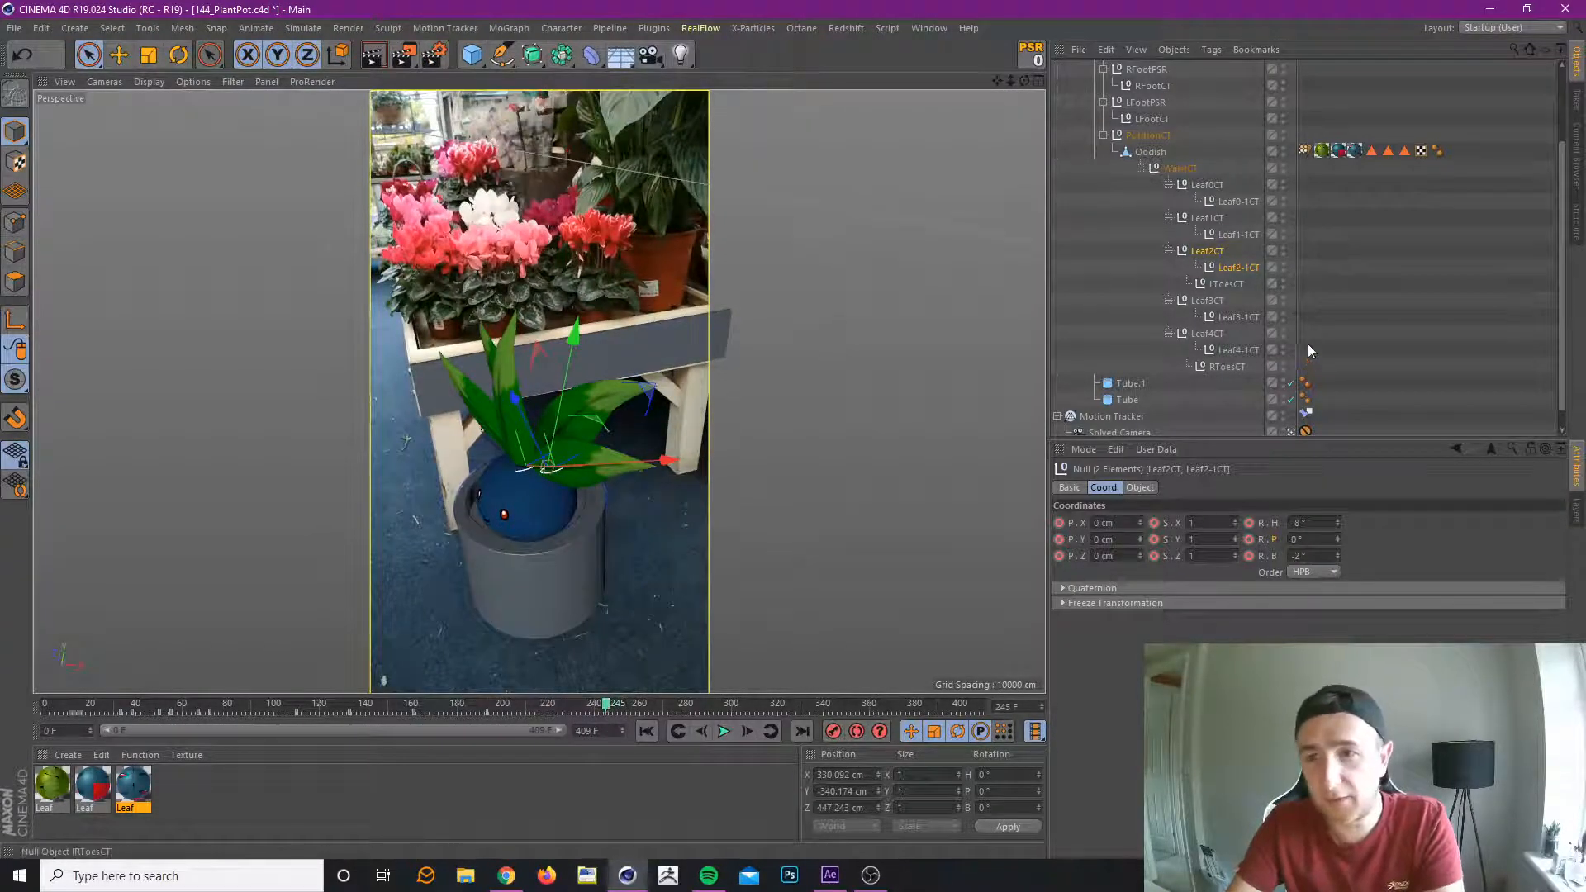
click(1217, 184)
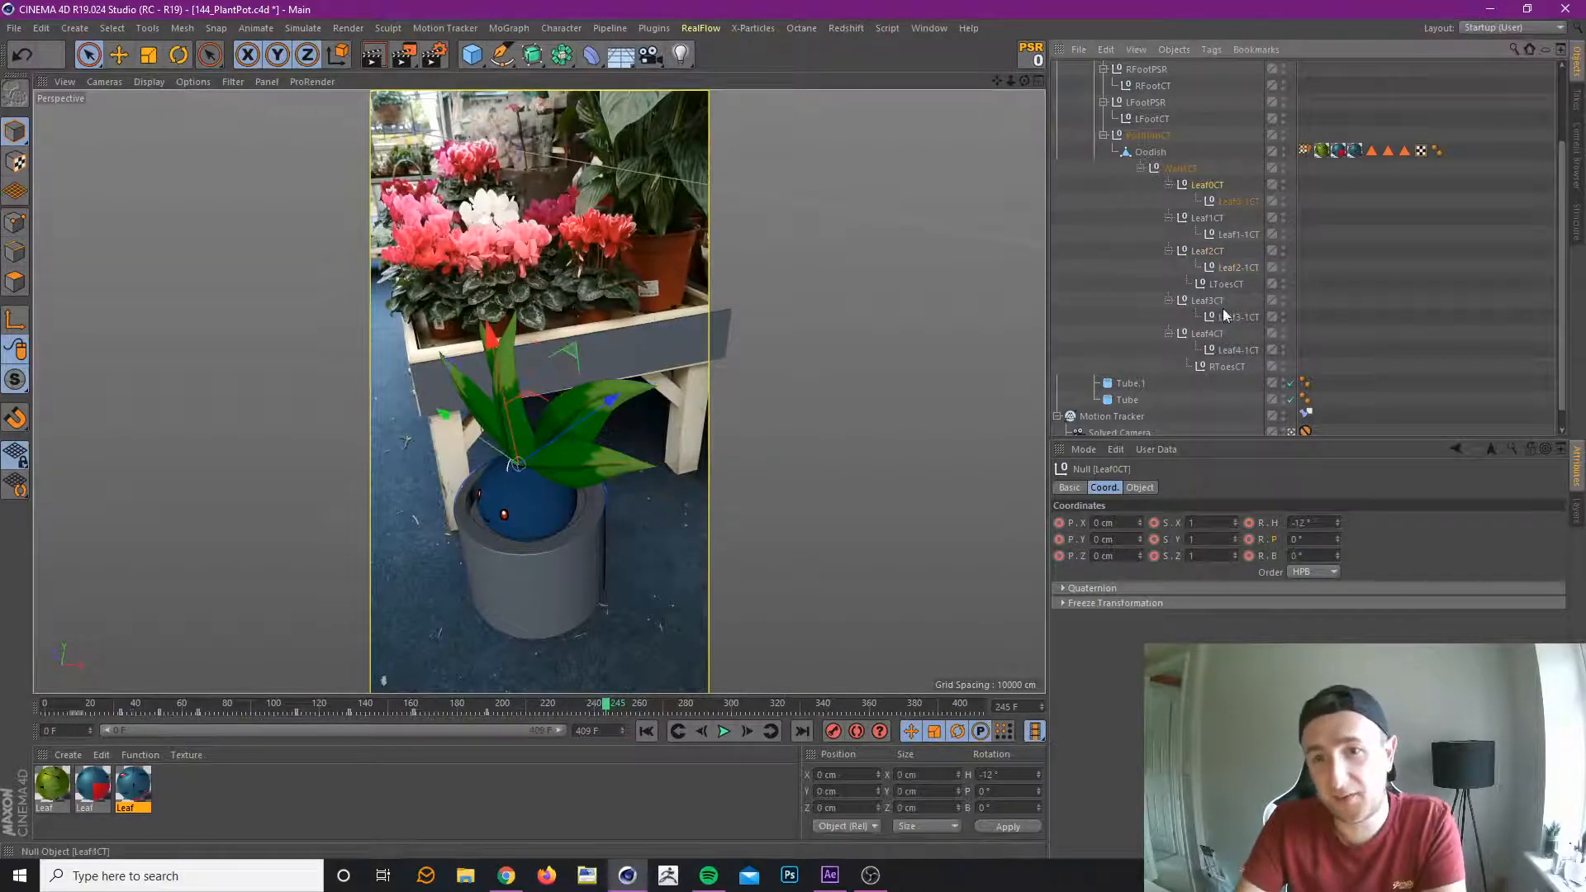
shift+click(1244, 348)
ctrl+click(1219, 283)
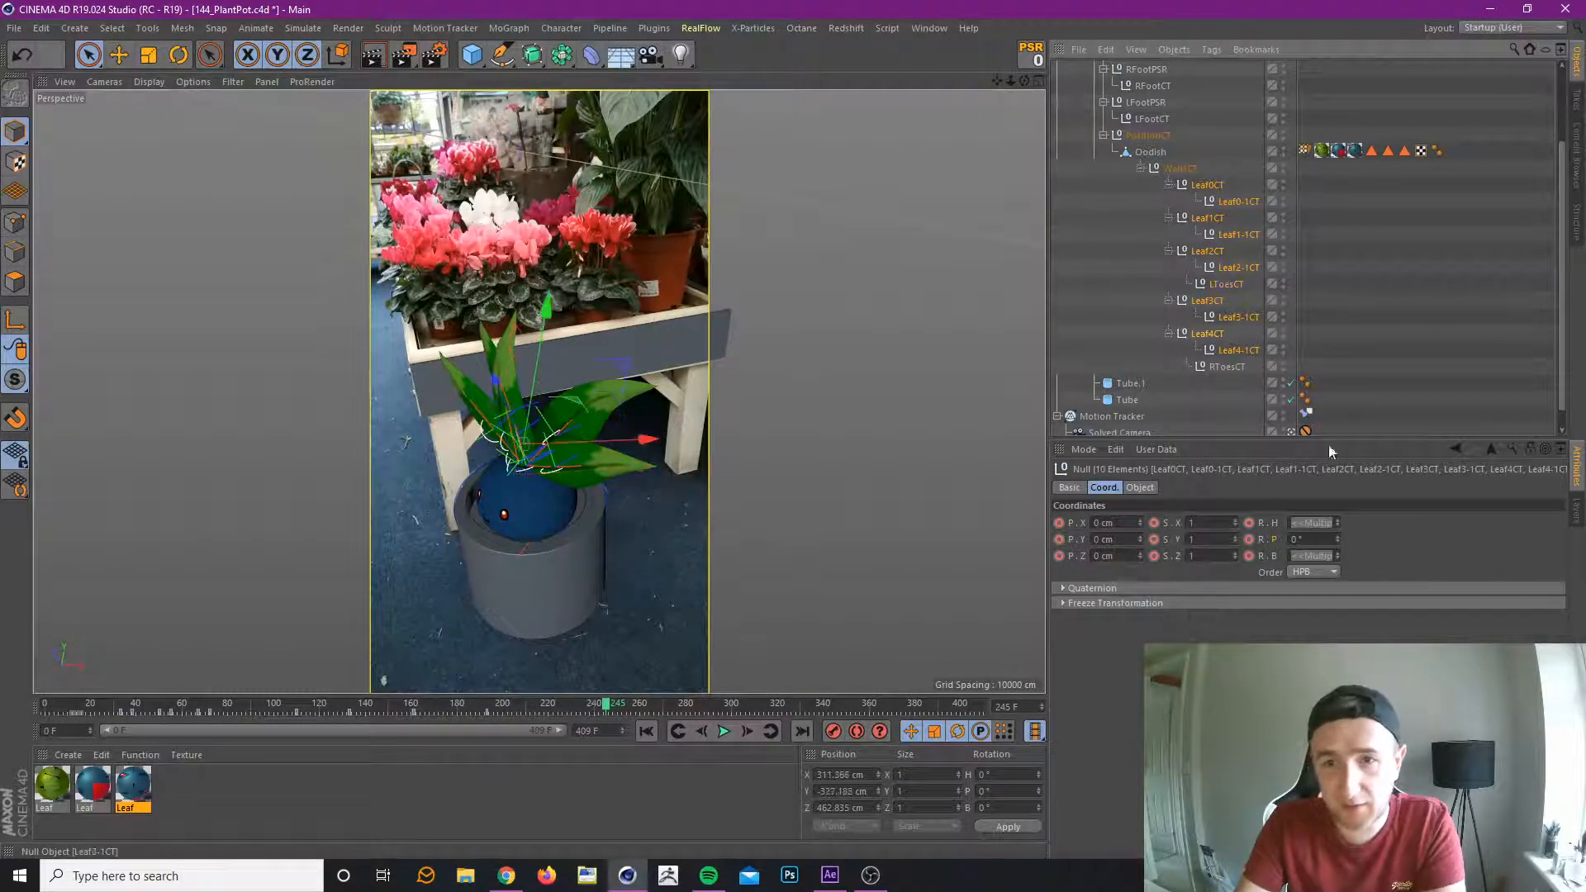
drag(1337, 523, 1337, 541)
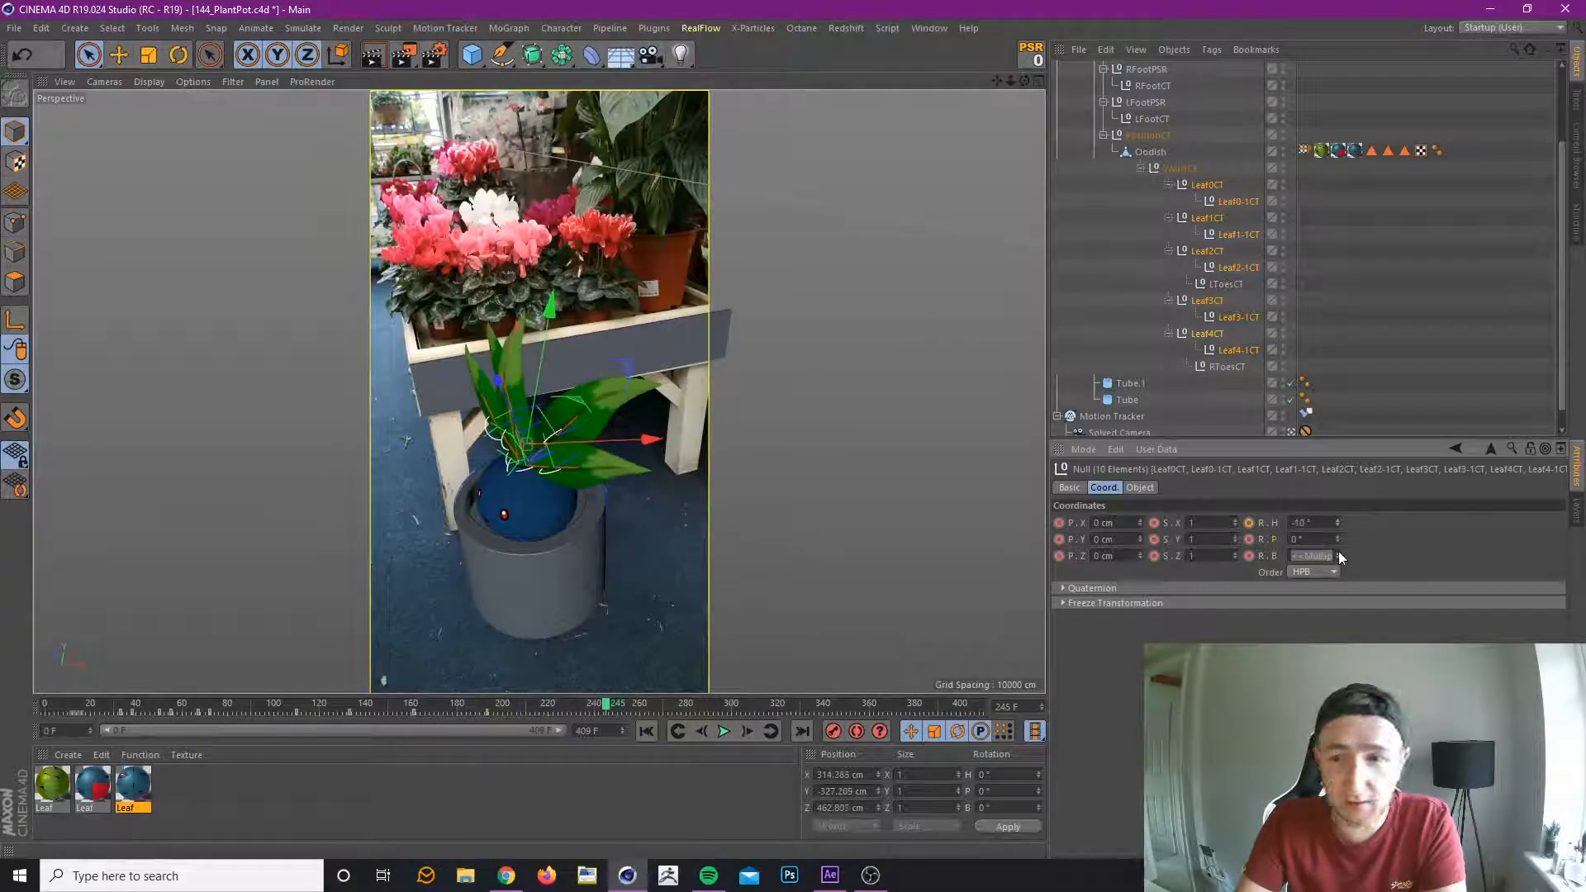
drag(1336, 556, 1337, 526)
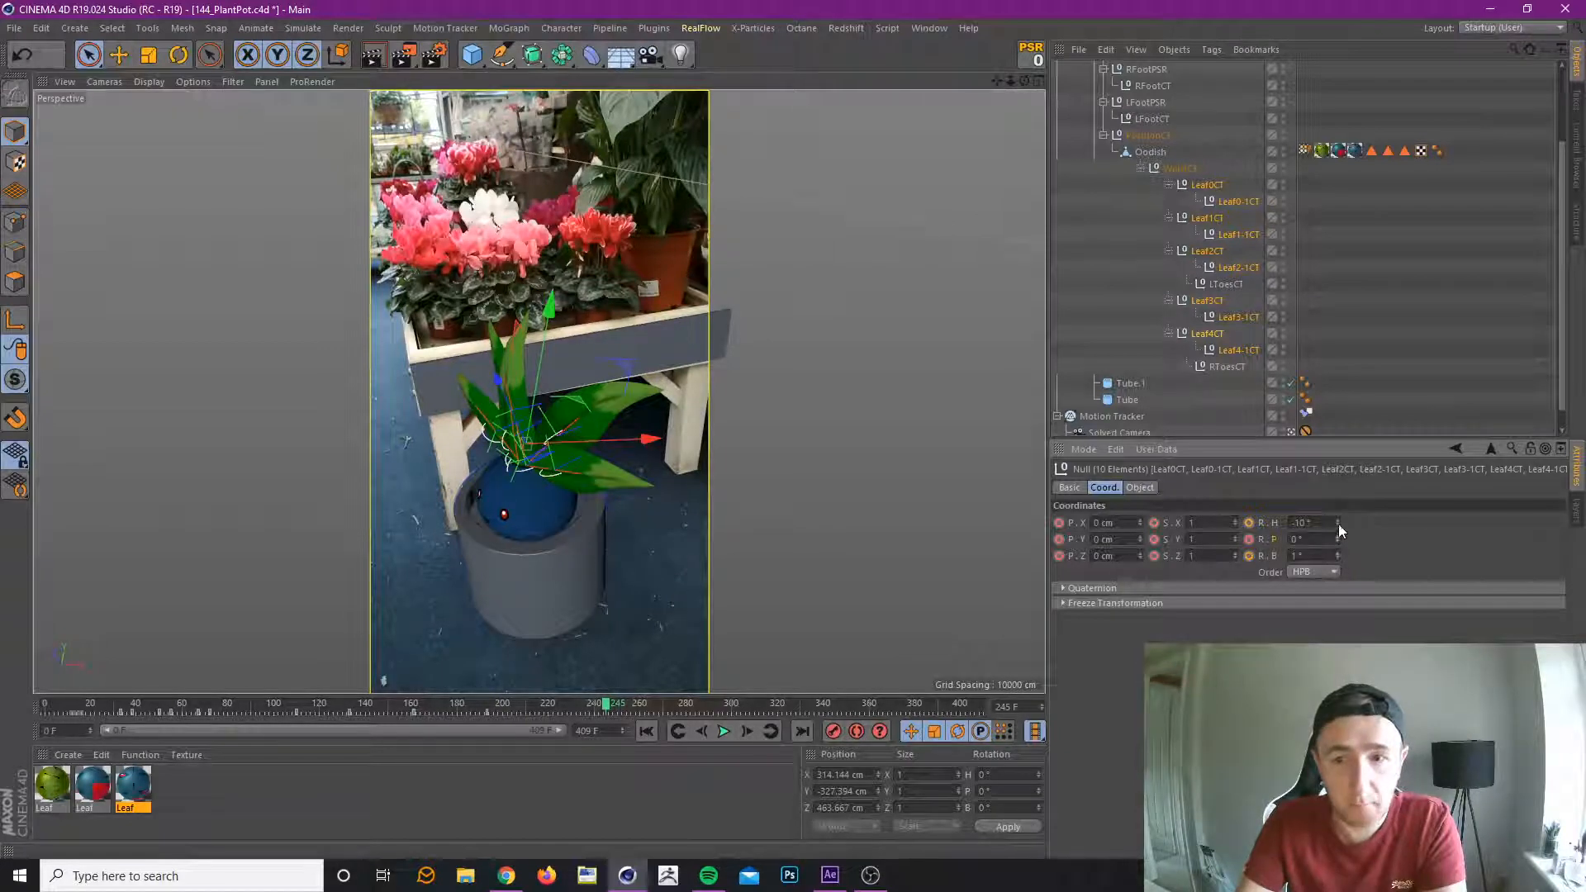
drag(1338, 525, 1337, 519)
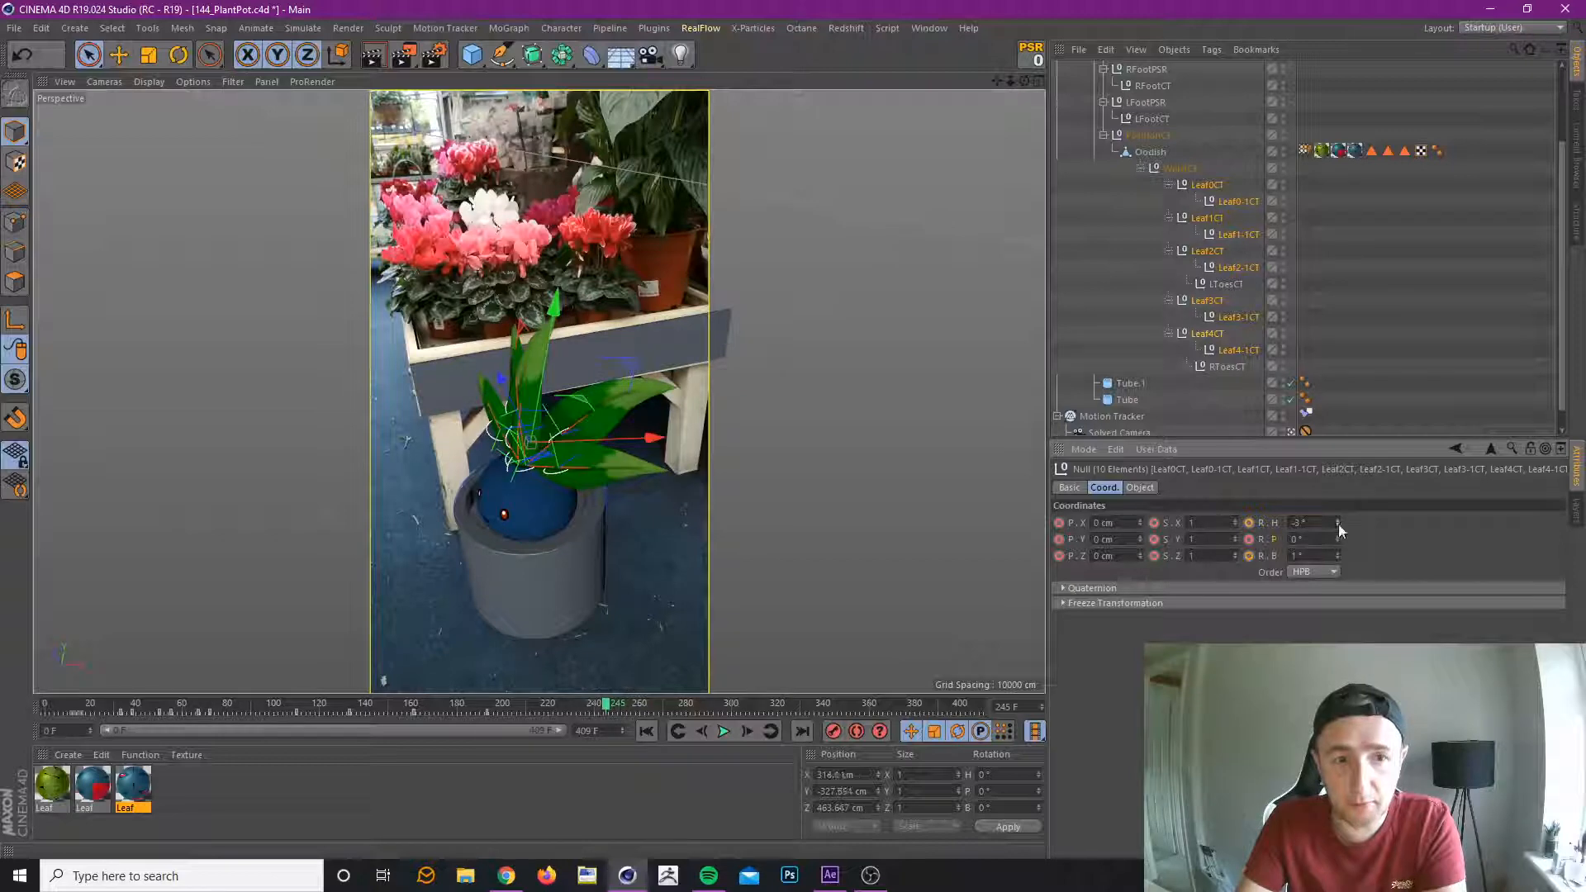
click(833, 731)
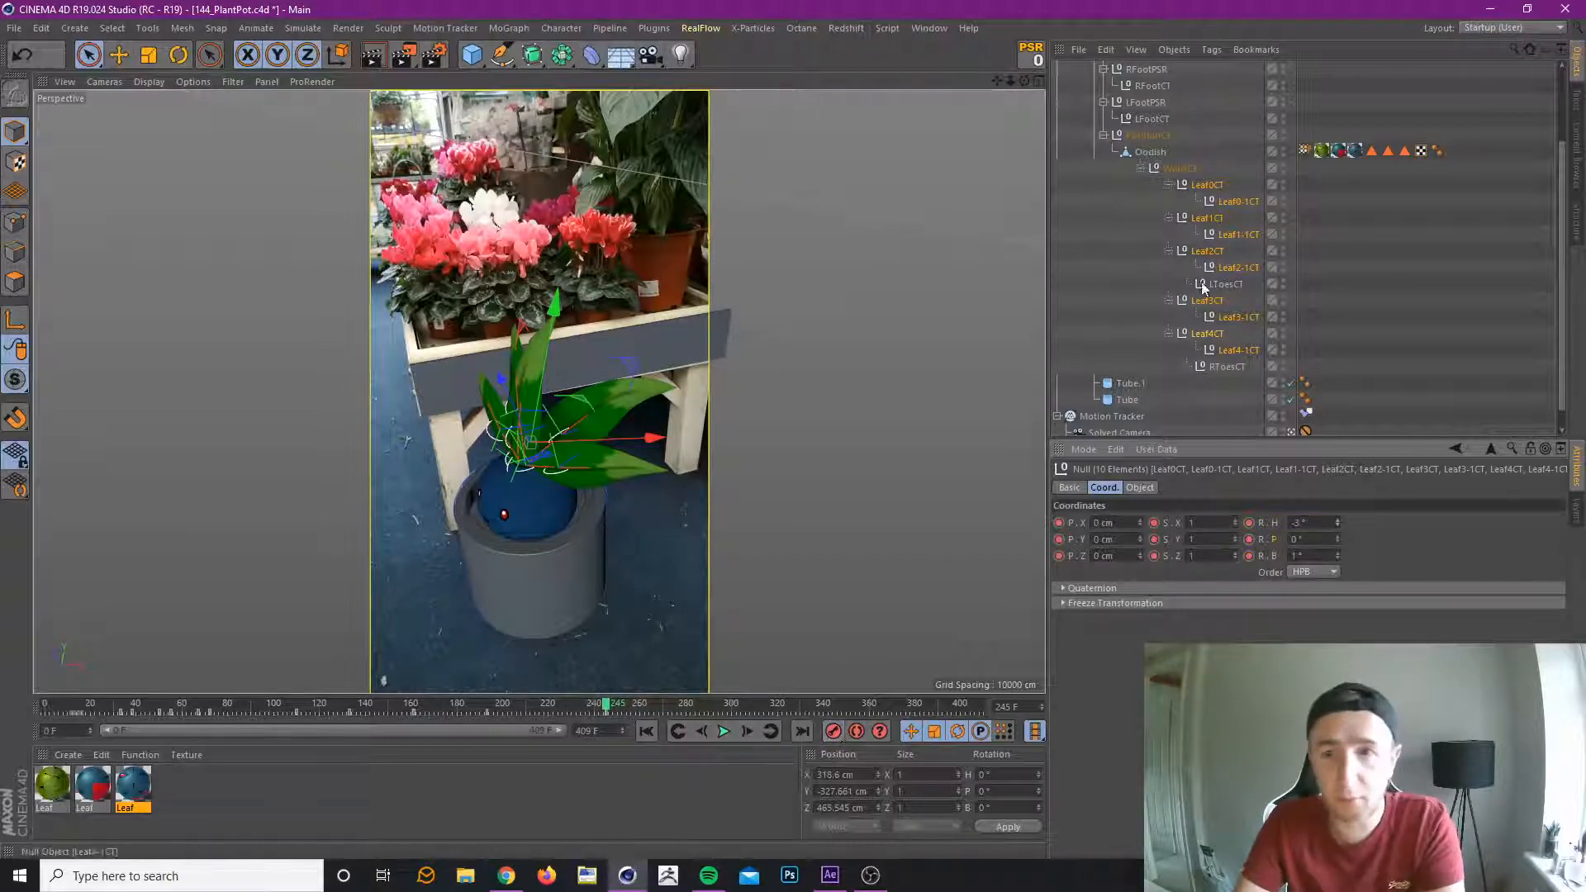
Select the five leaf tip controllers, Leaf0-1CT to Leaf4-1CT, and key their heading rotation at -17° on frame 245.
click(1237, 198)
ctrl+click(1236, 232)
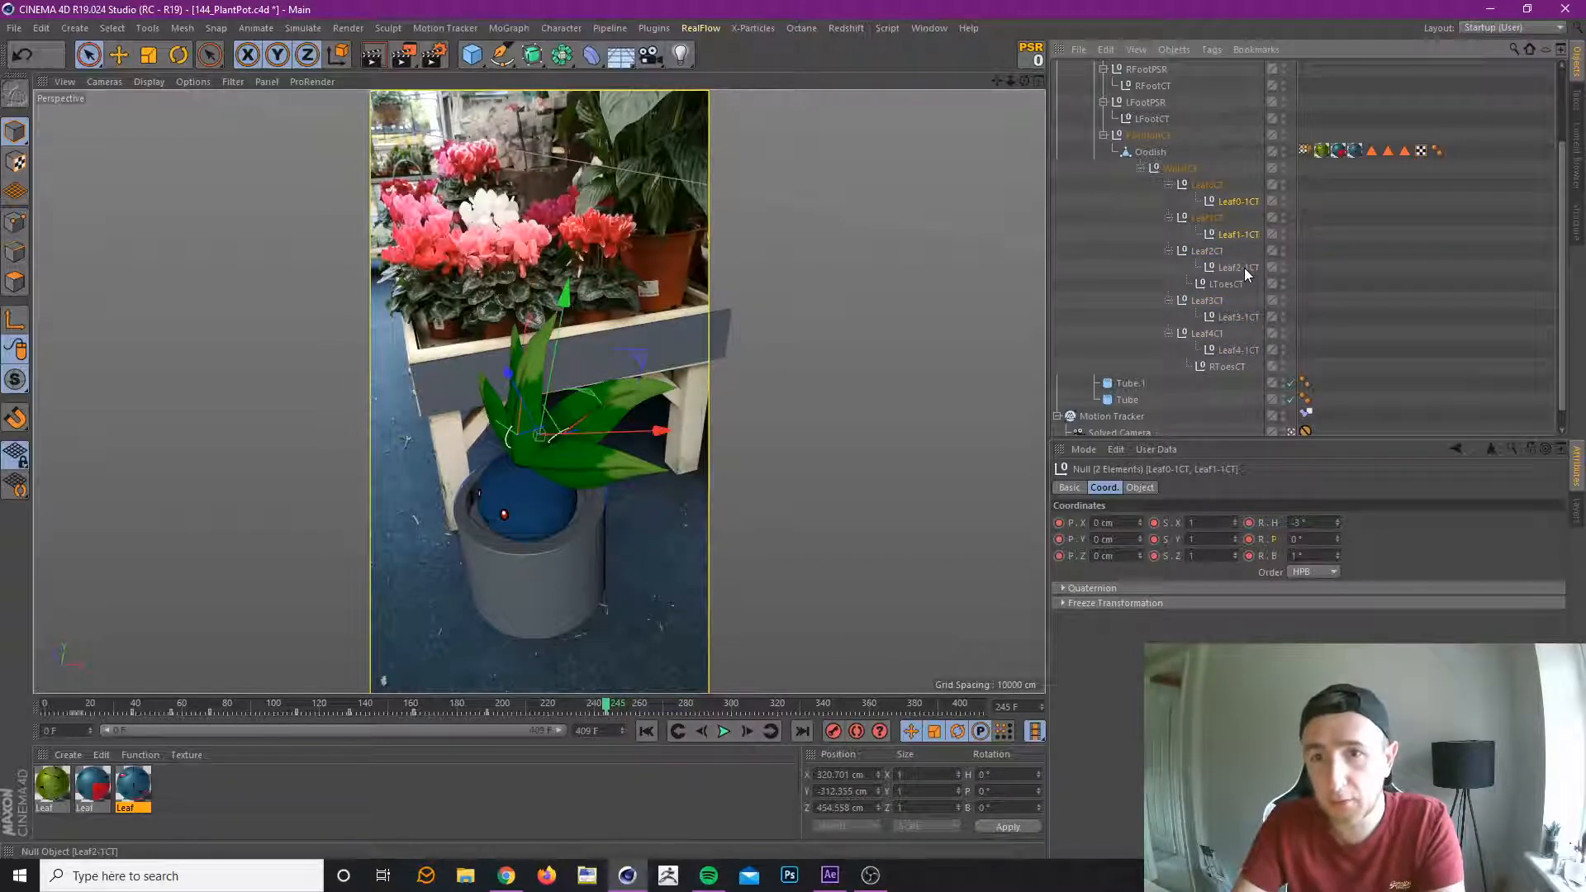
ctrl+click(1240, 267)
ctrl+click(1239, 316)
ctrl+click(1239, 349)
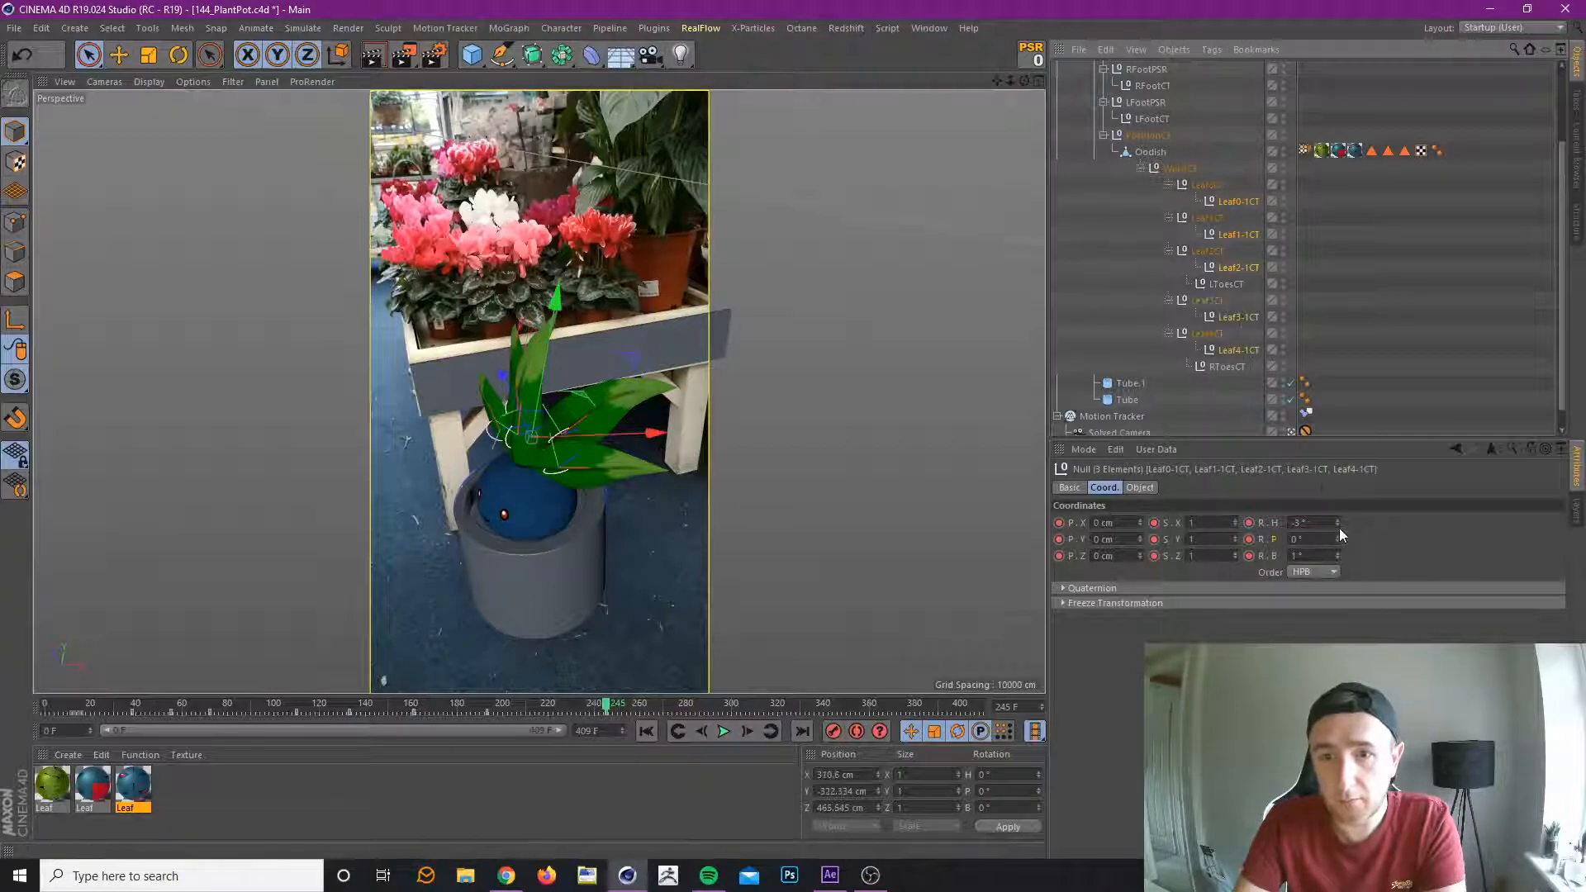
drag(1338, 524, 1303, 531)
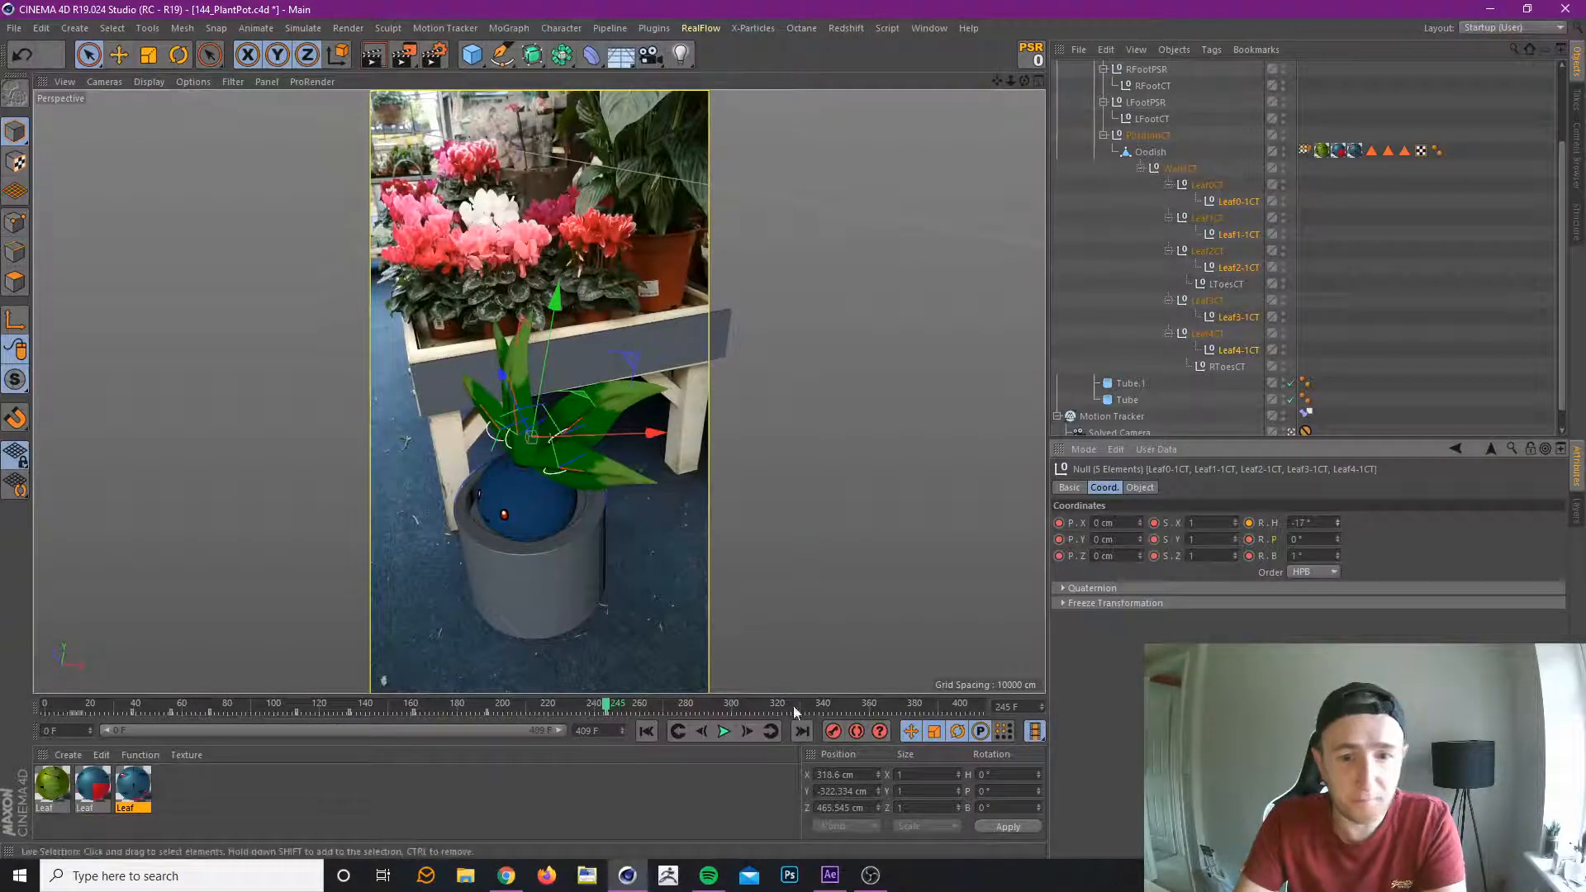
At frame 245, key Leaf4CT and Leaf4-1CT with a bank rotation of 14°.
click(1220, 187)
ctrl+click(1236, 198)
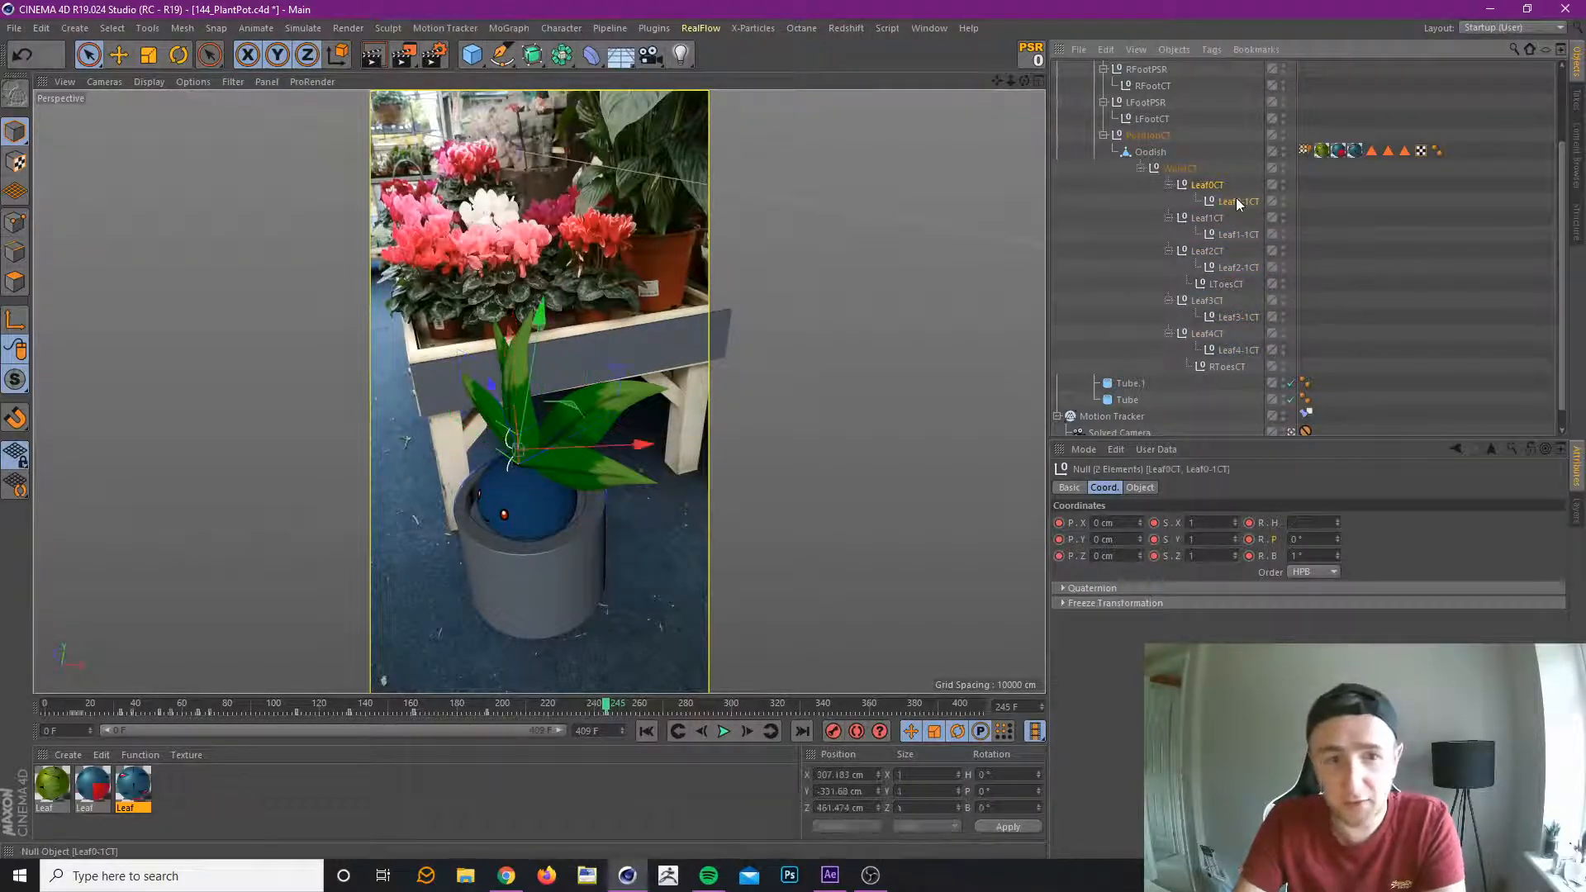
click(1208, 335)
ctrl+click(1232, 351)
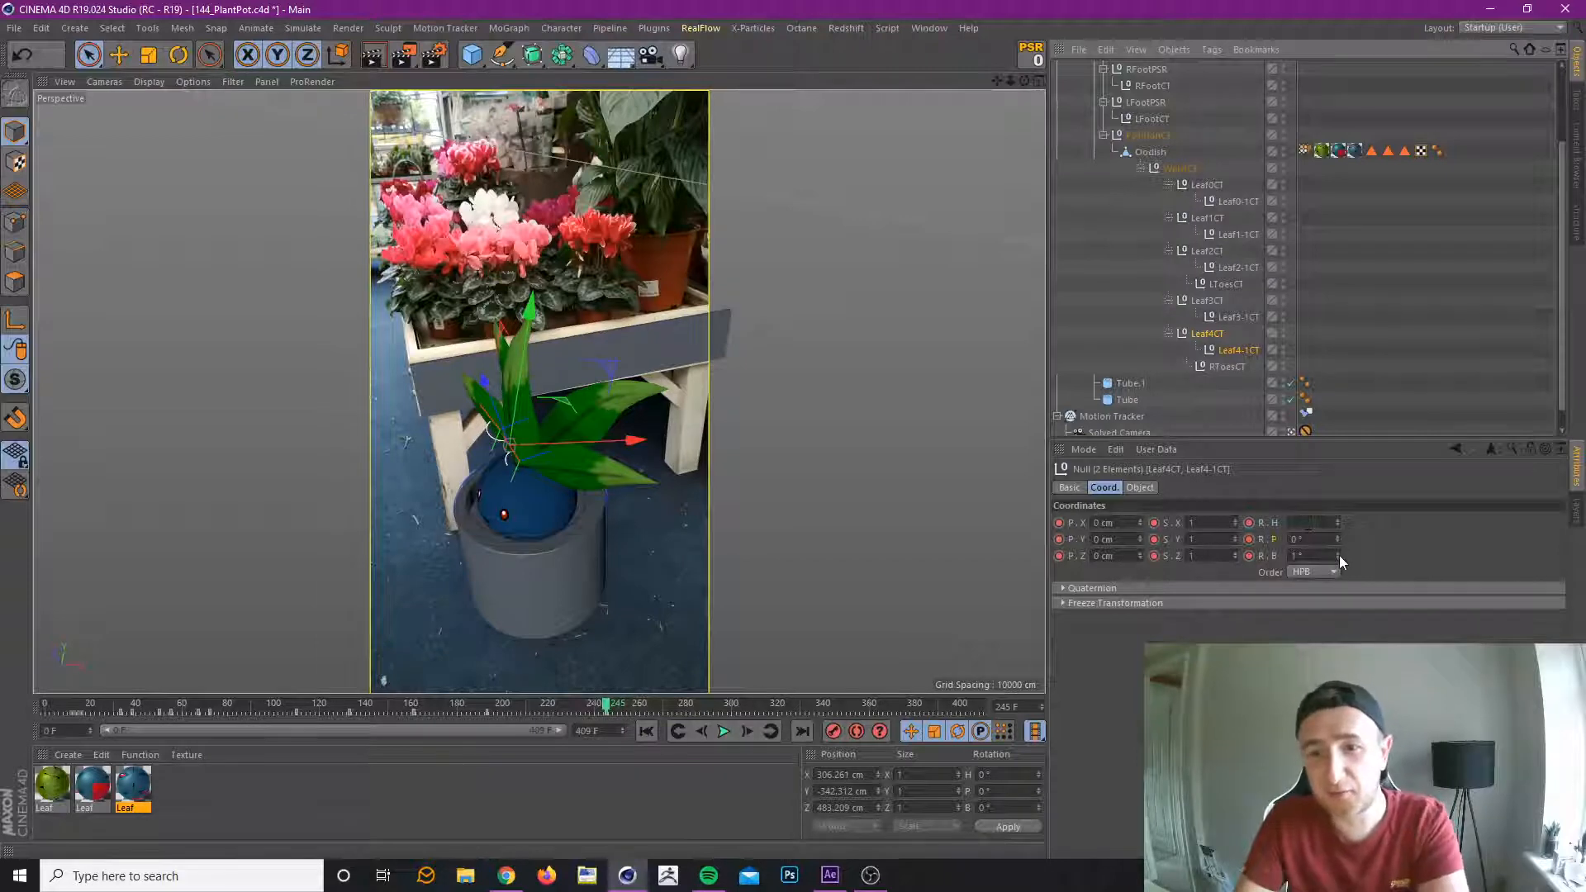
drag(1338, 556, 1338, 537)
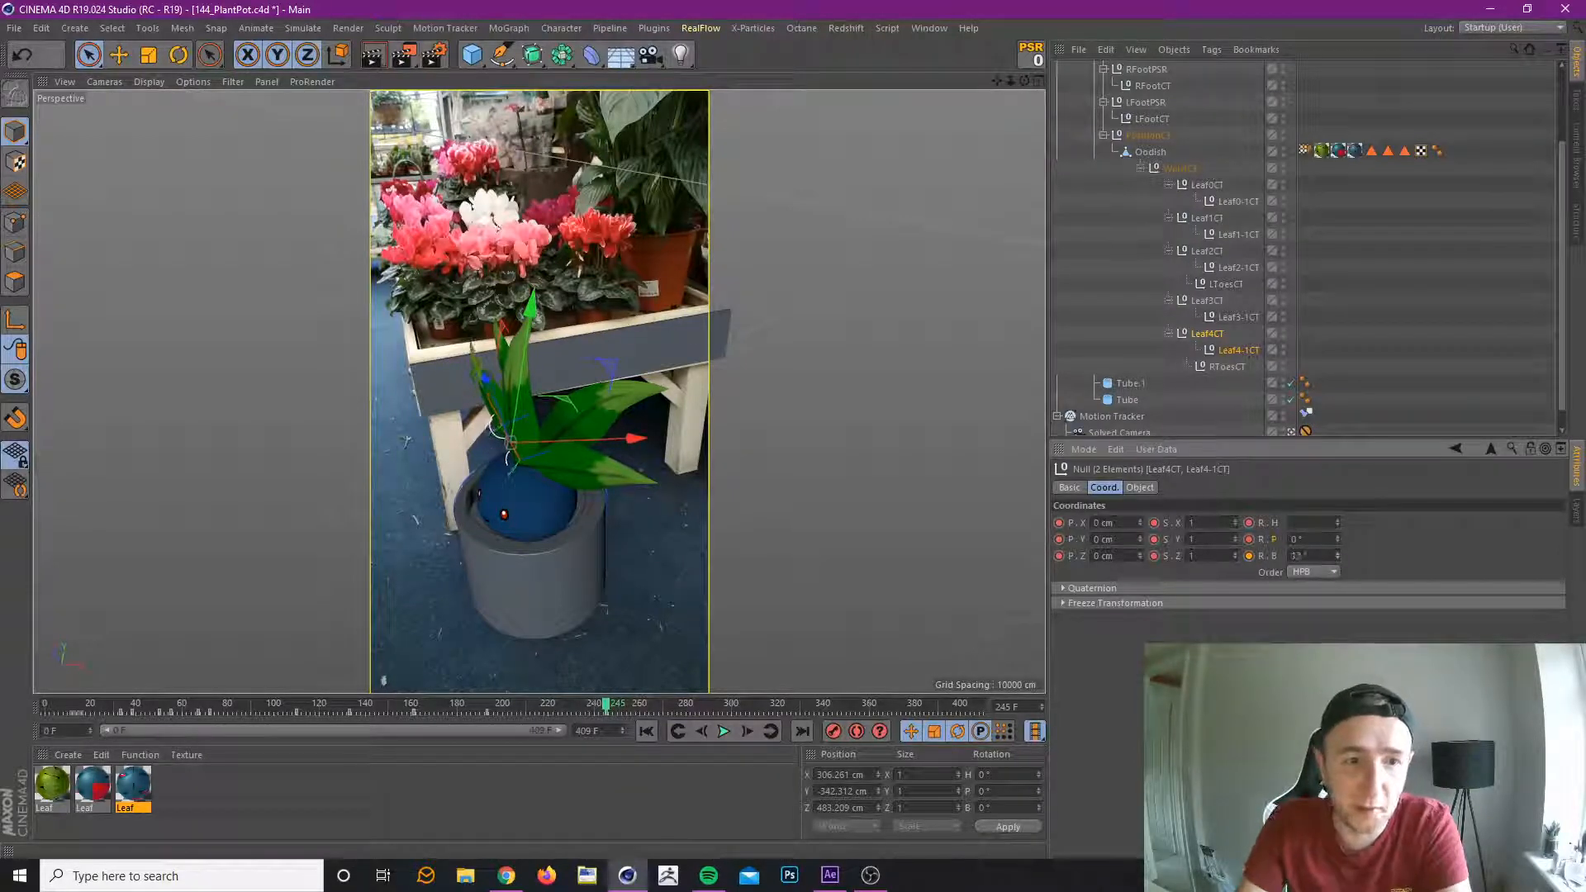
click(1339, 554)
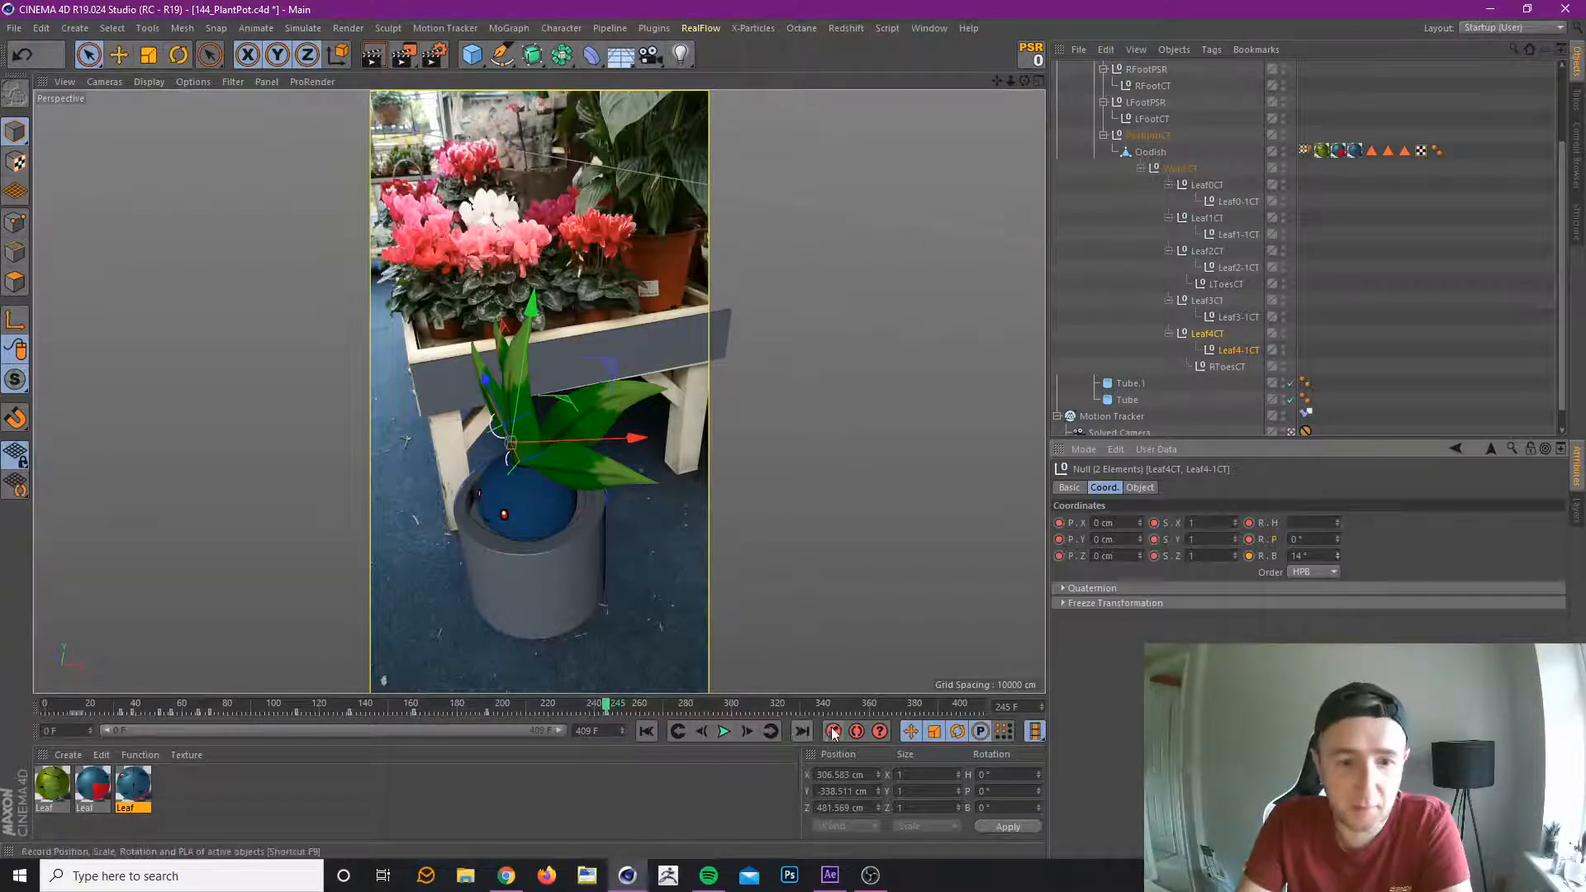
At frame 245, key Leaf2CT and Leaf2-1CT with a rotation of H -5° and B -13°.
click(1217, 300)
ctrl+click(1234, 317)
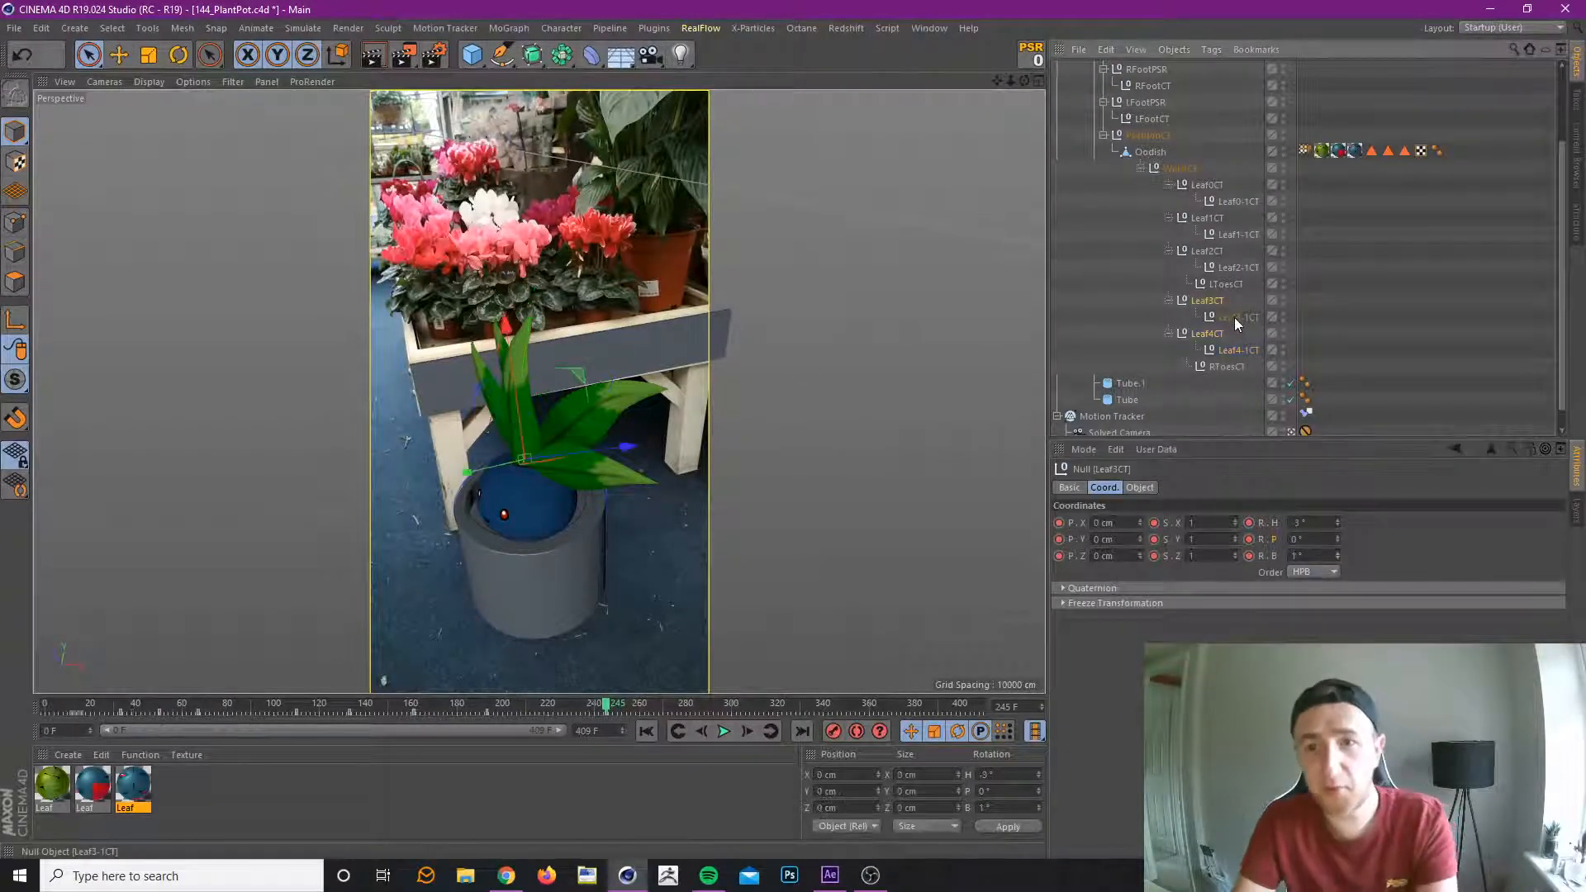
click(1236, 266)
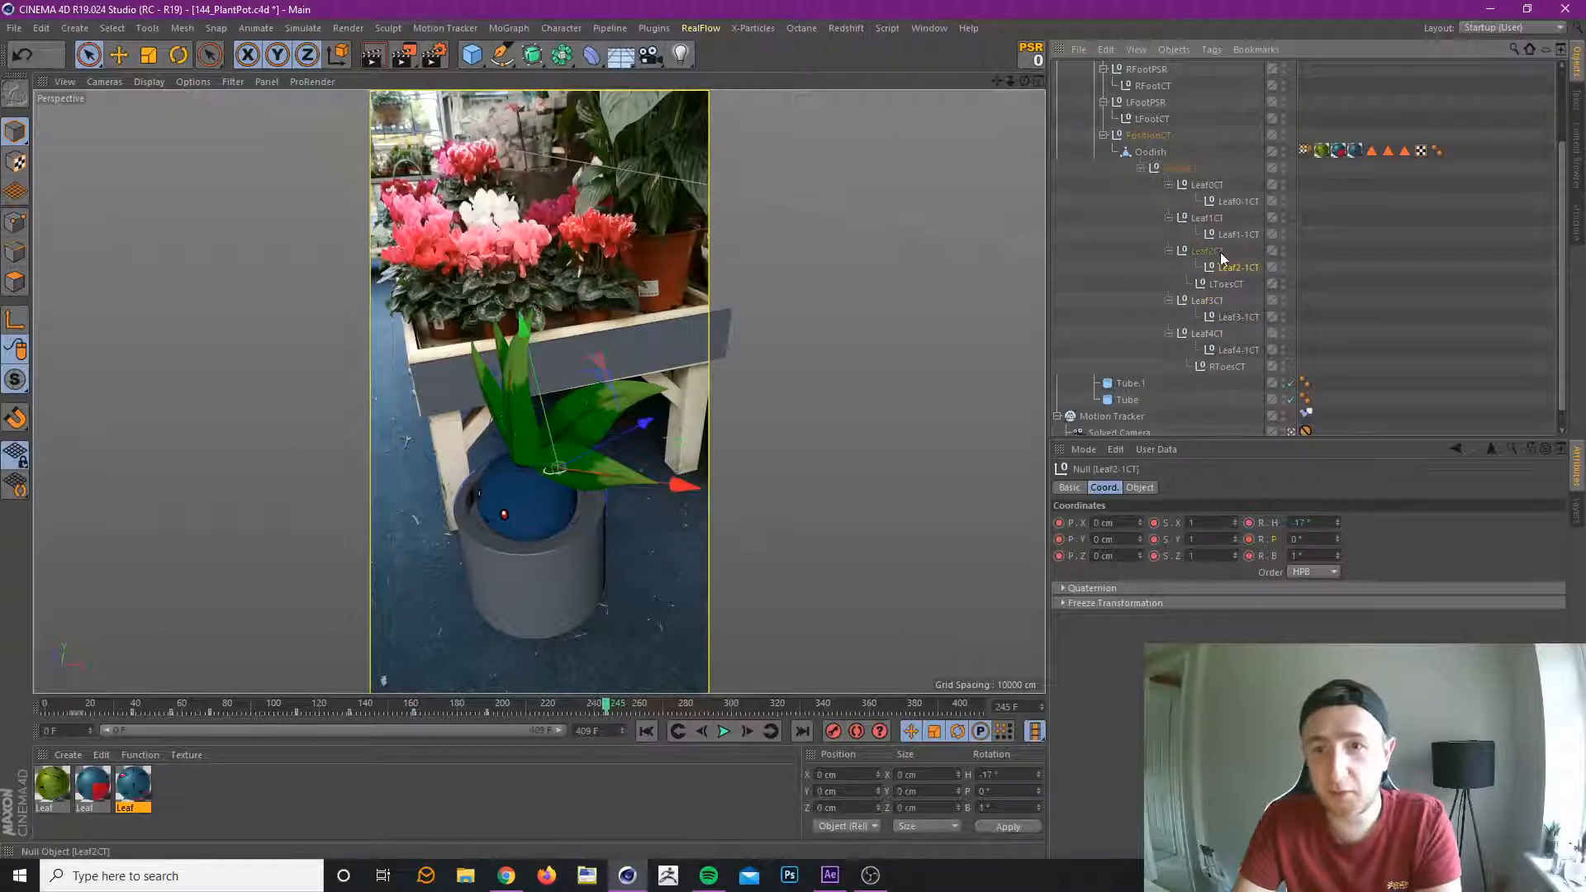
ctrl+click(1221, 251)
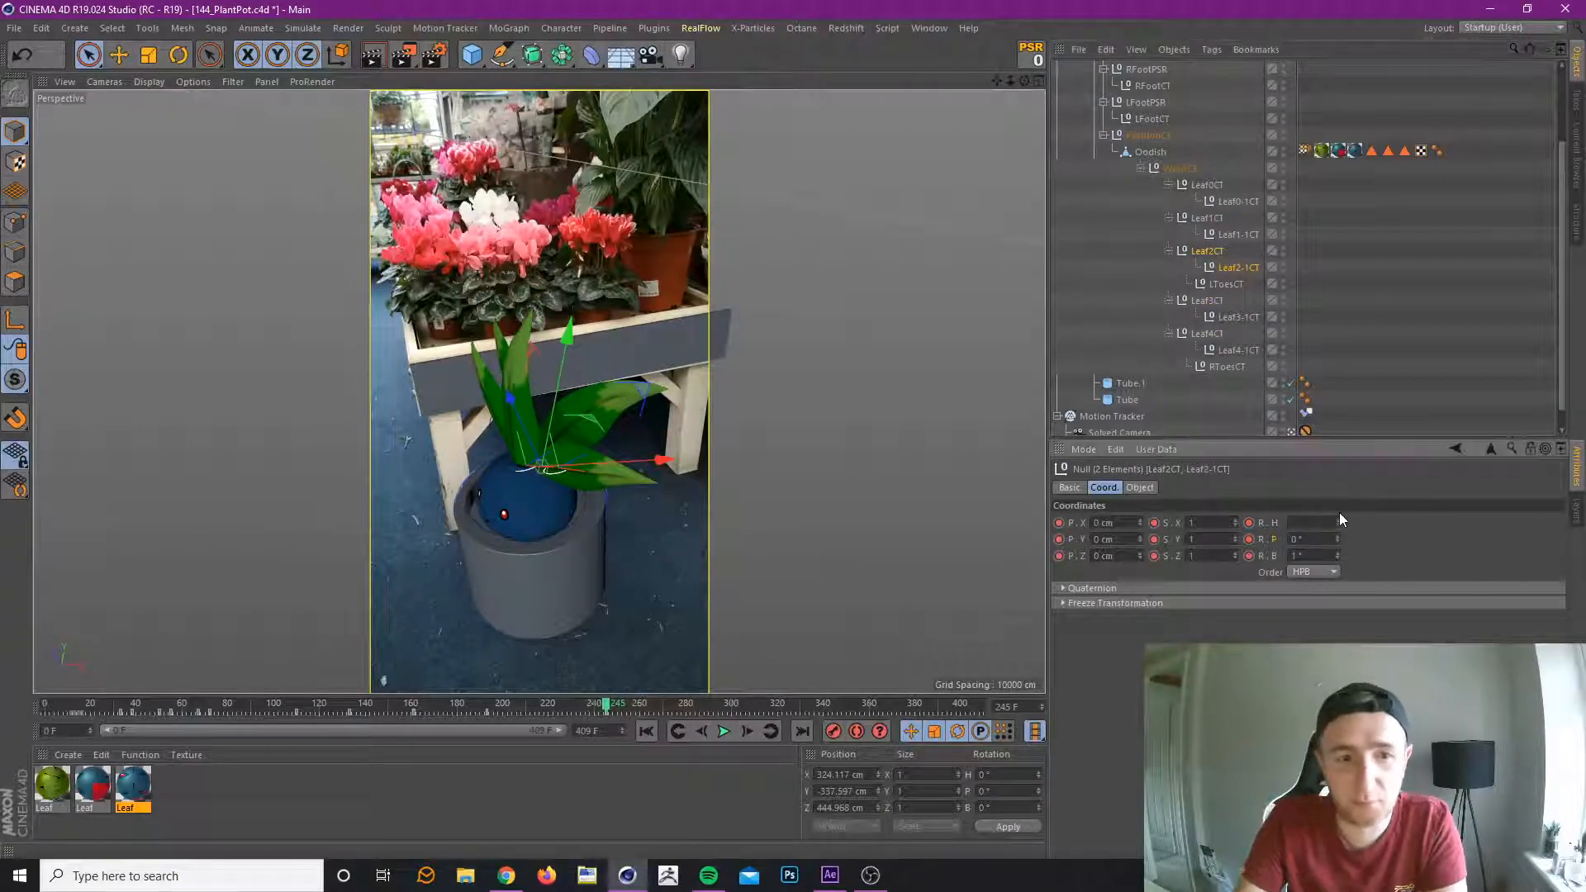
drag(1338, 523, 1340, 578)
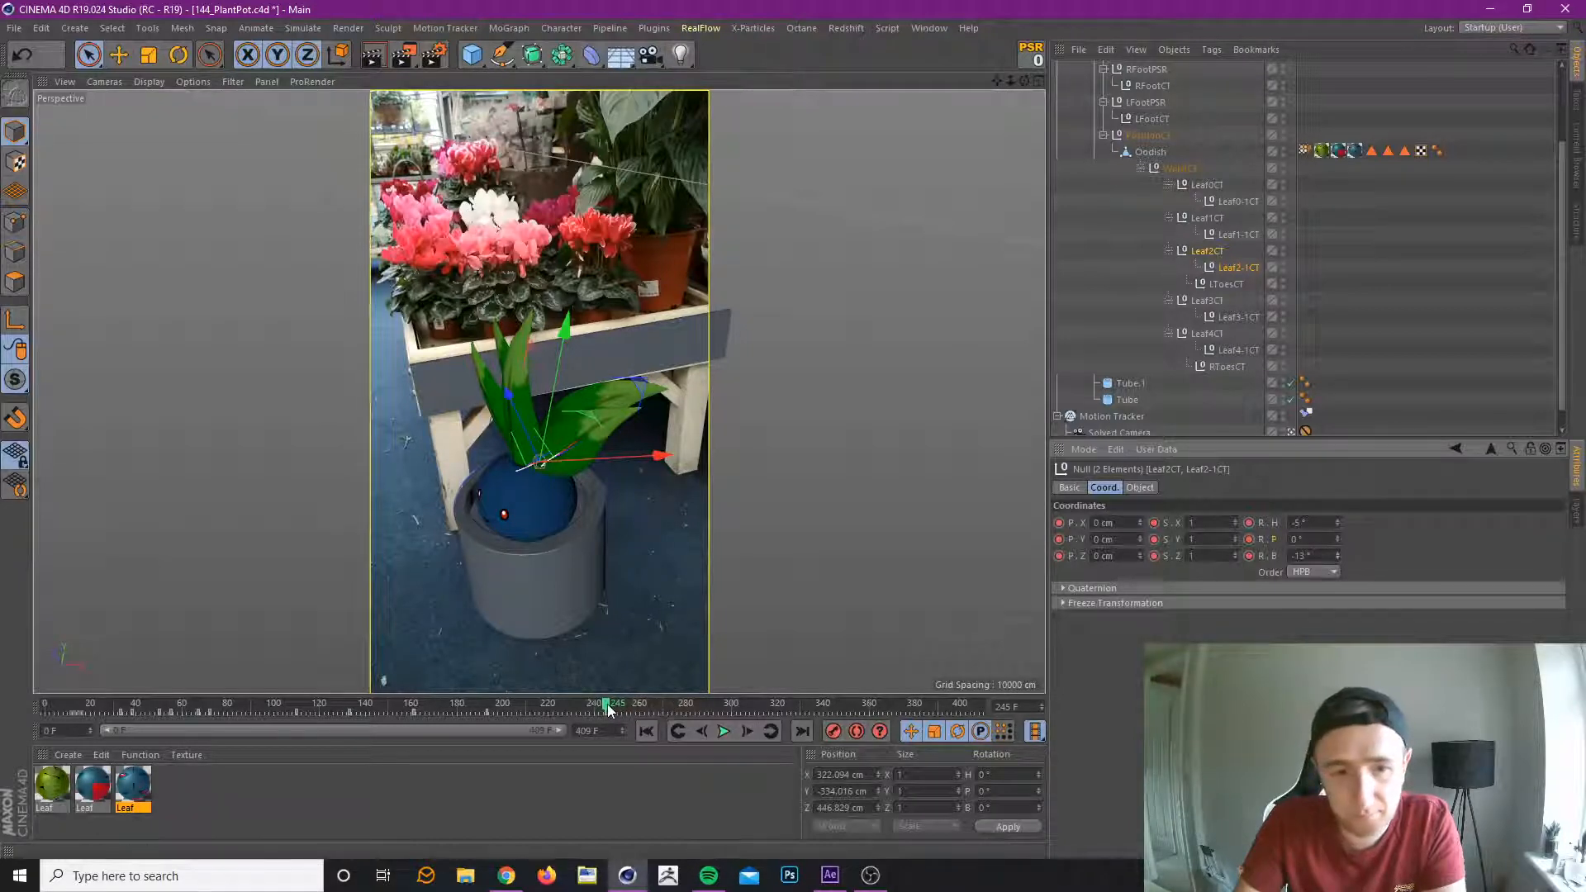
Review the leaf motion up to frame 379 and record a keyframe there for all ten leaf controllers in their current pose.
drag(609, 711, 789, 747)
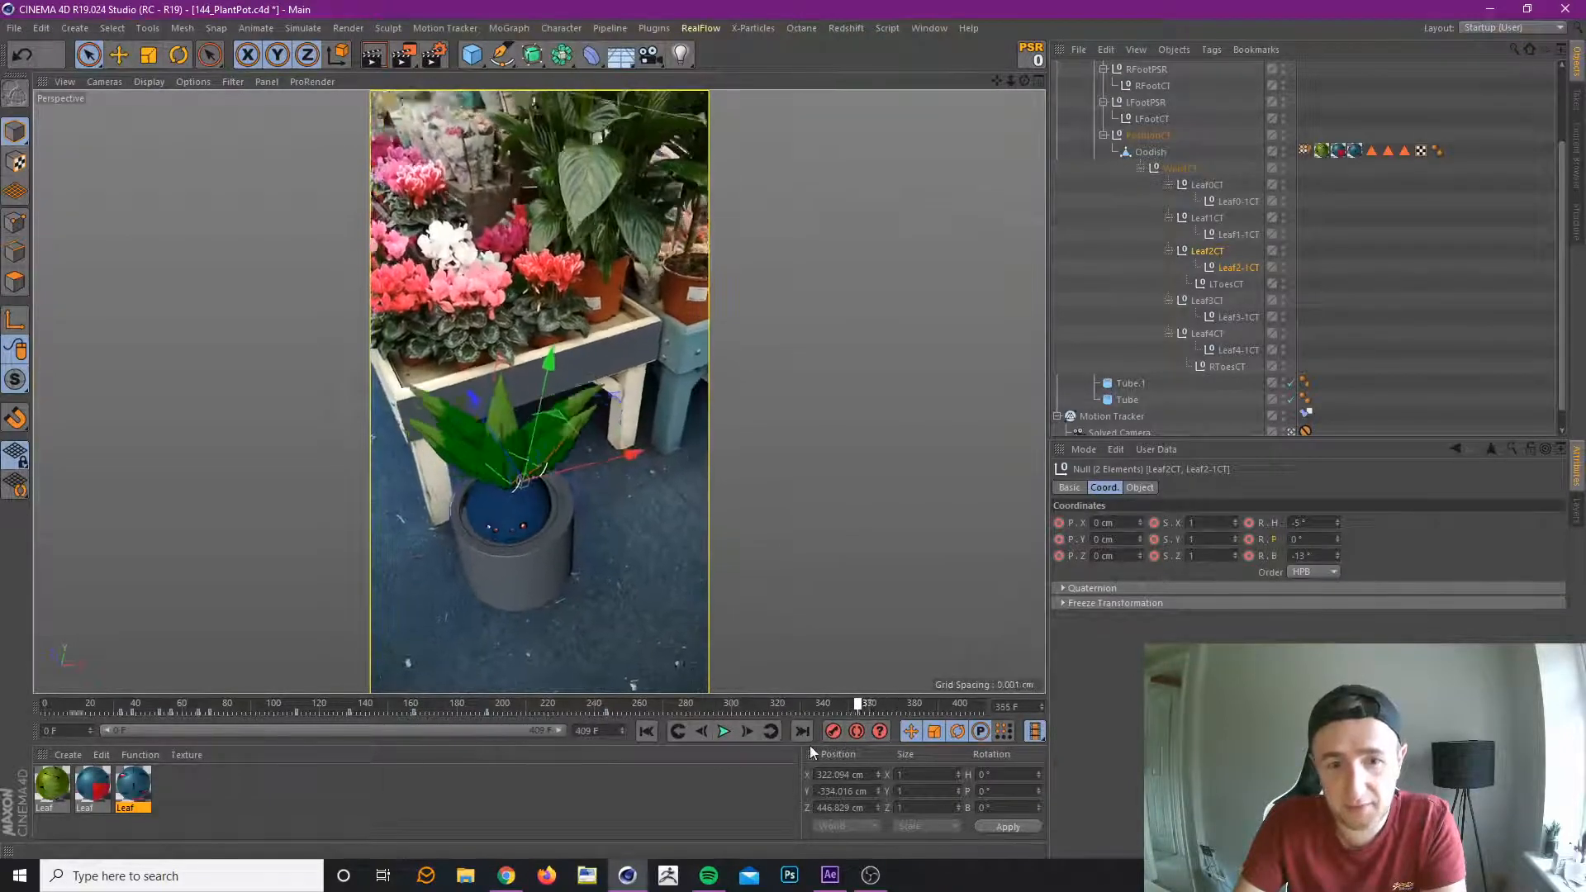
drag(899, 734, 913, 724)
click(1212, 190)
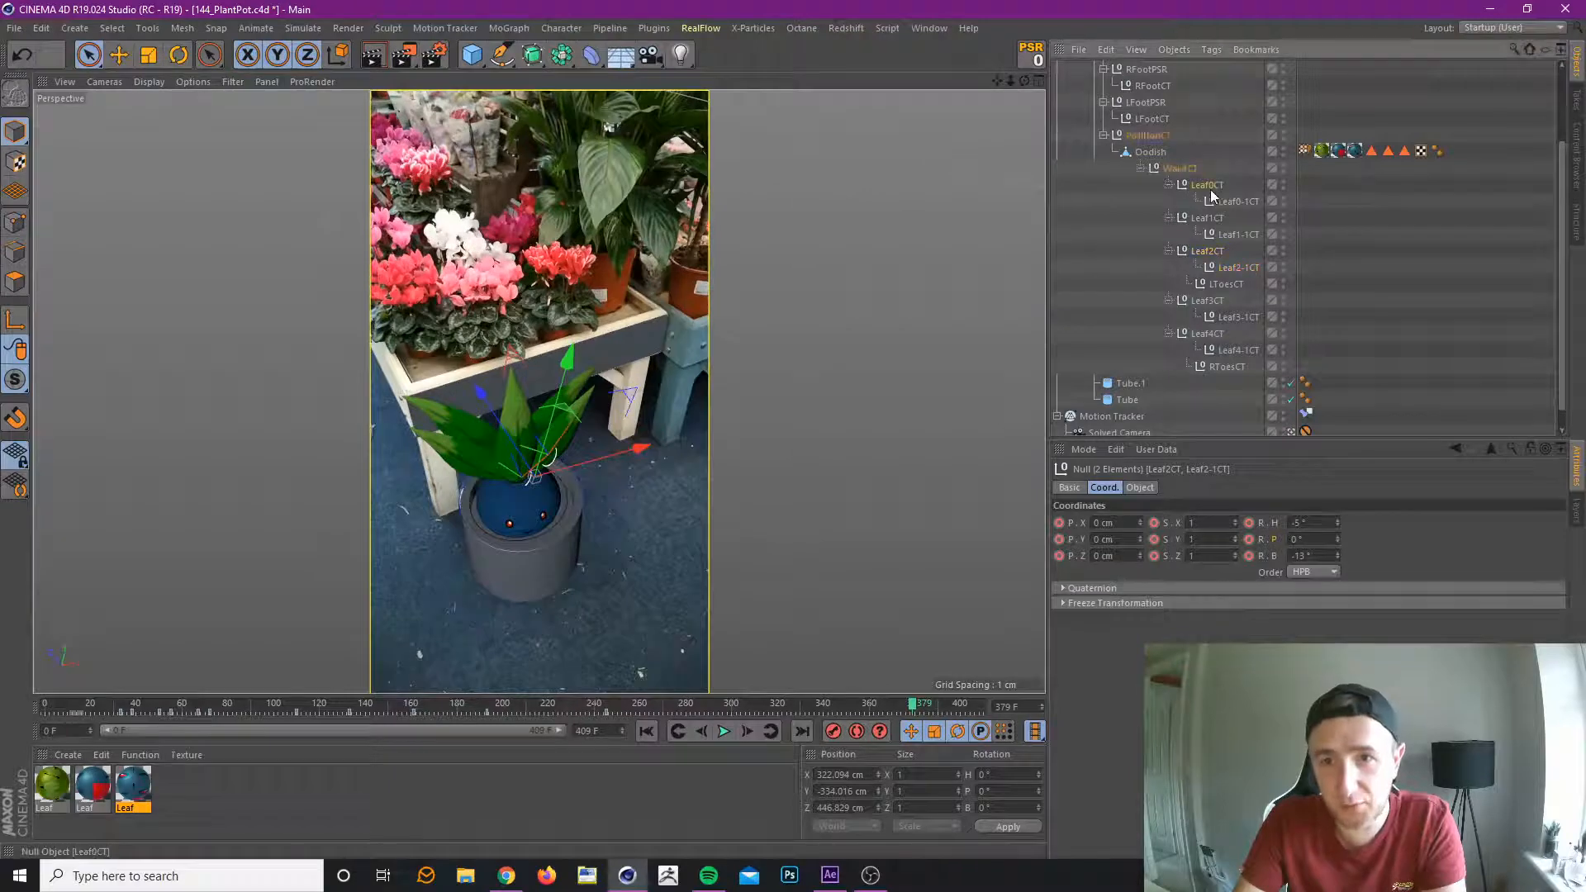
shift+click(1247, 349)
ctrl+click(1235, 282)
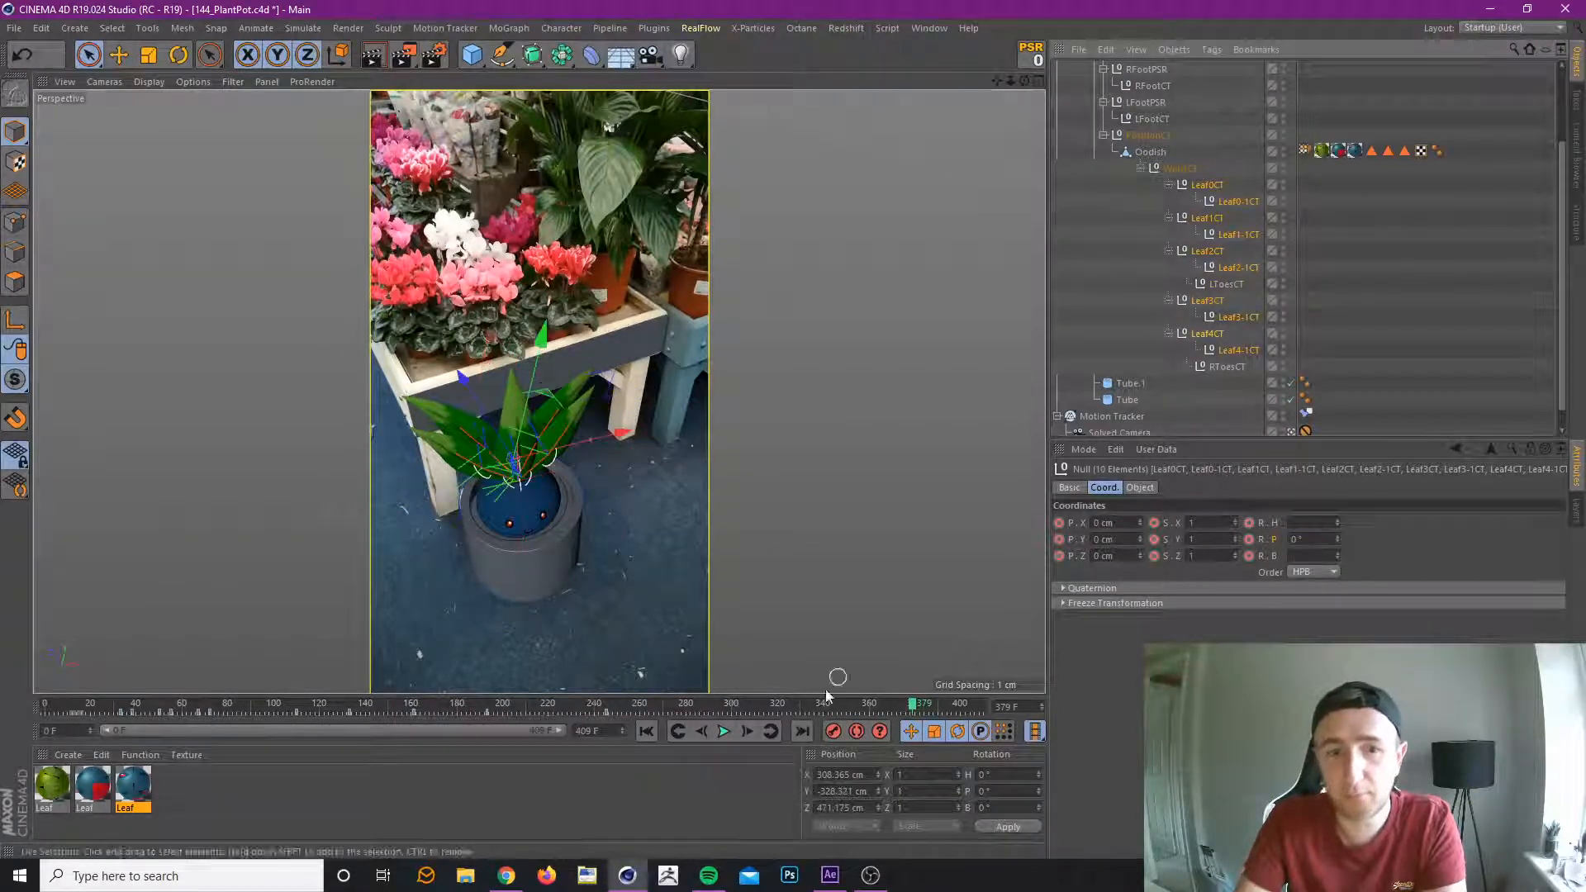
click(833, 731)
At frame 309, record all ten leaf controllers' rotation at H -10°, P 0° and B -2°.
click(751, 706)
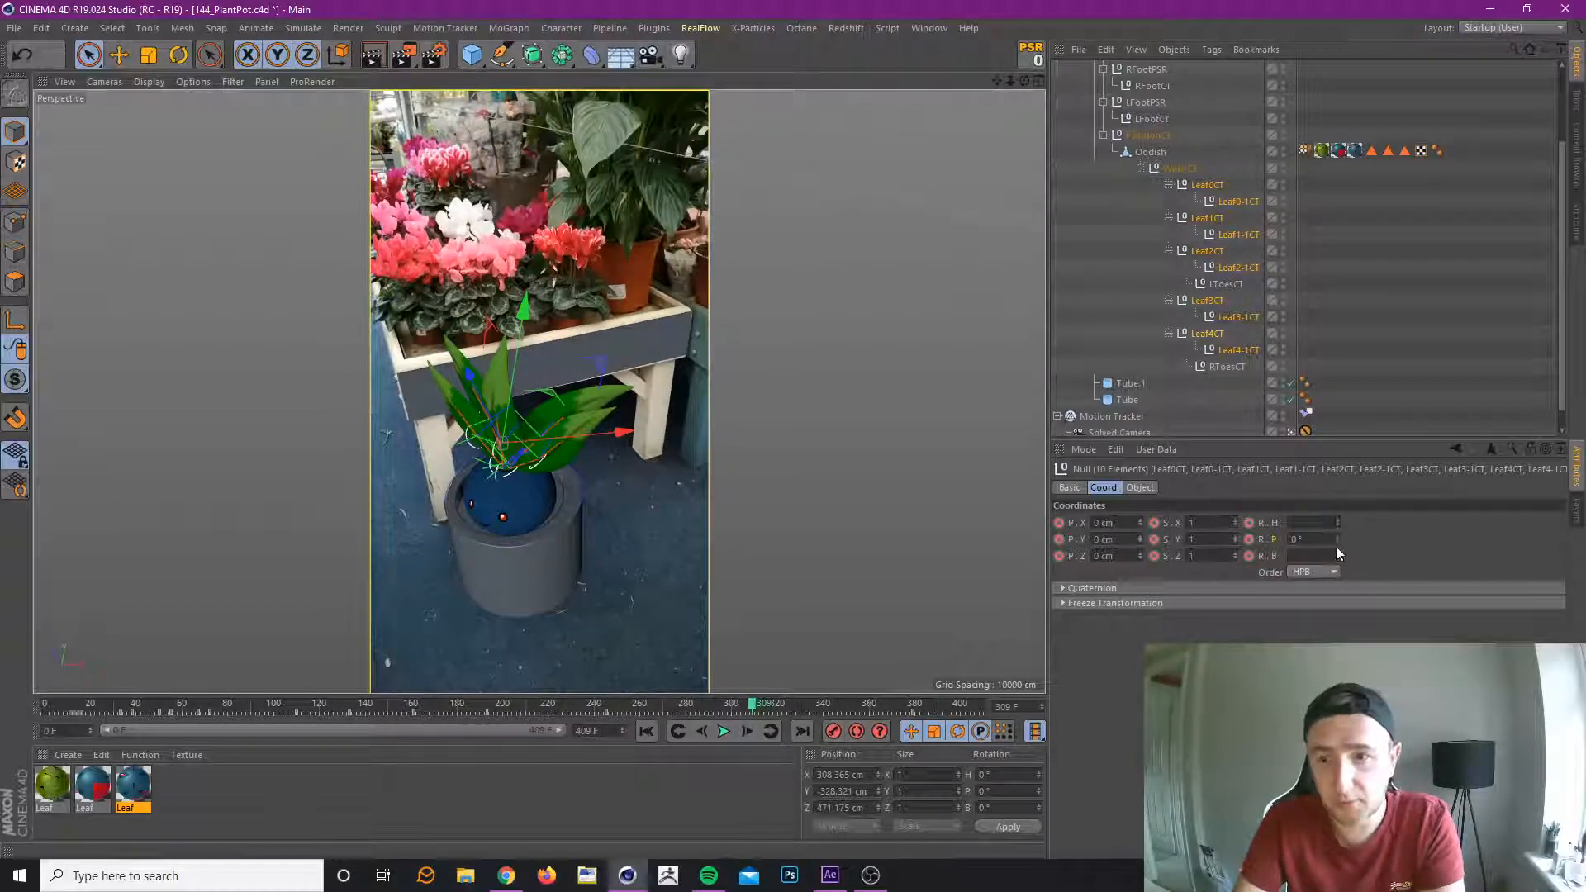
drag(1337, 556, 1337, 545)
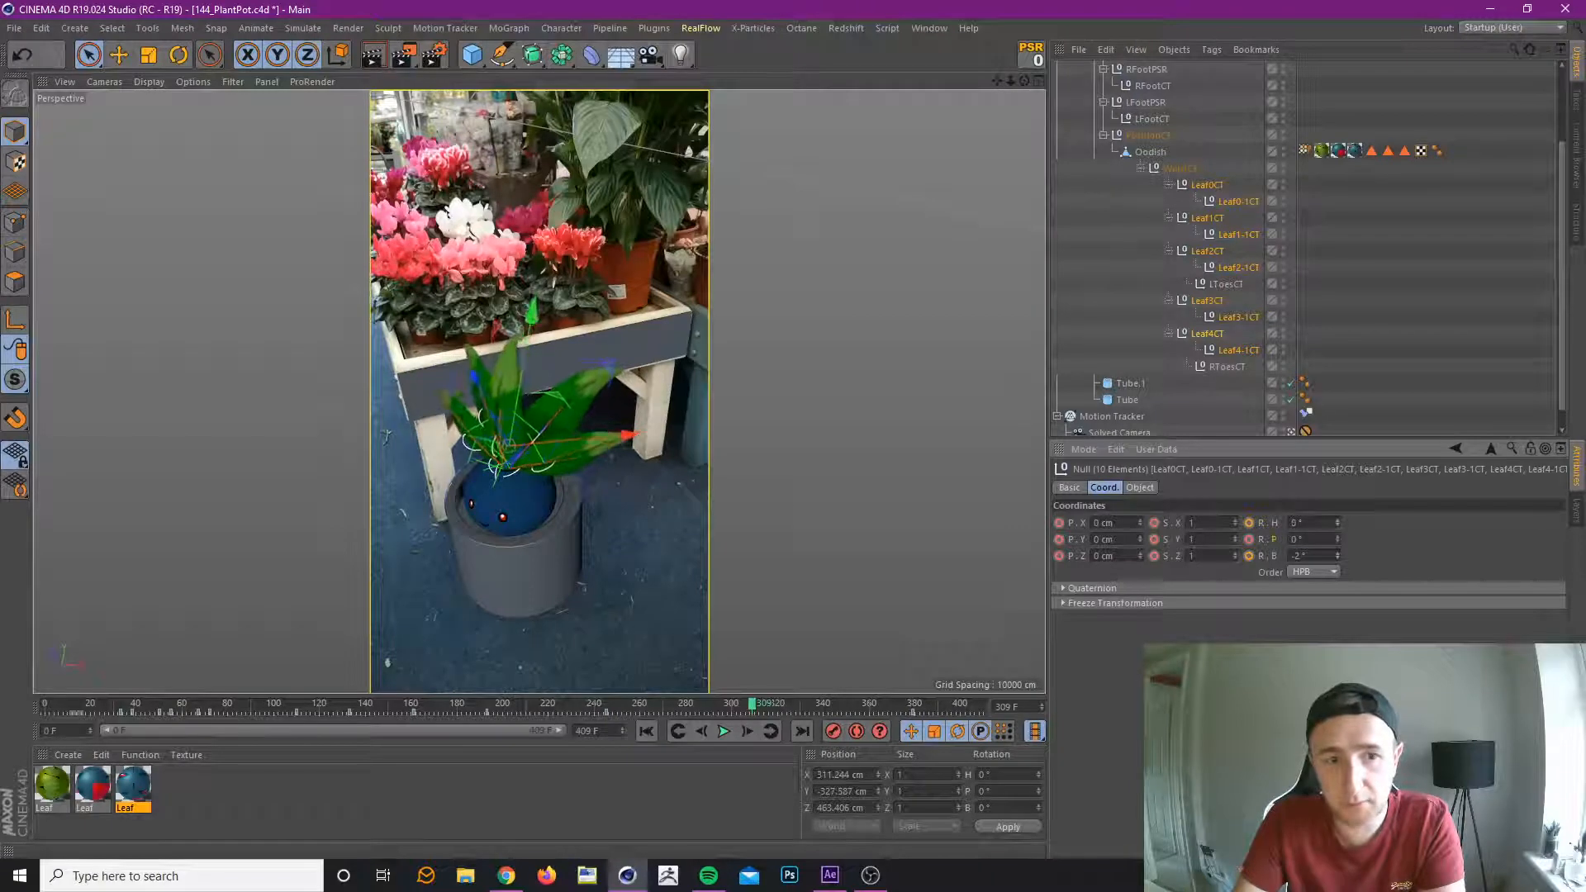
drag(1337, 523, 1339, 528)
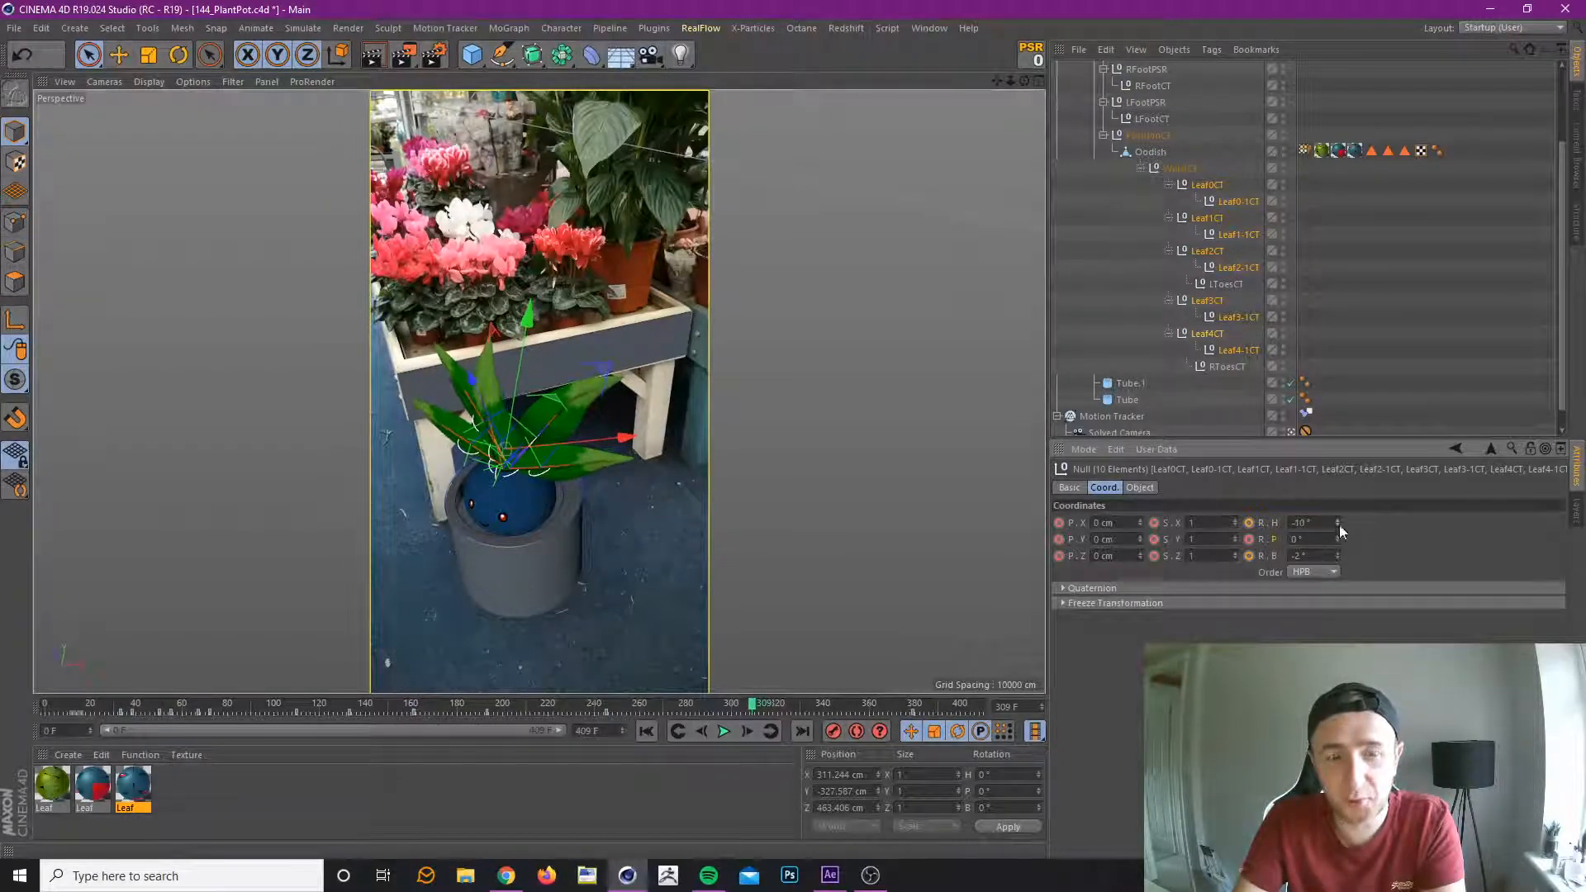
click(833, 731)
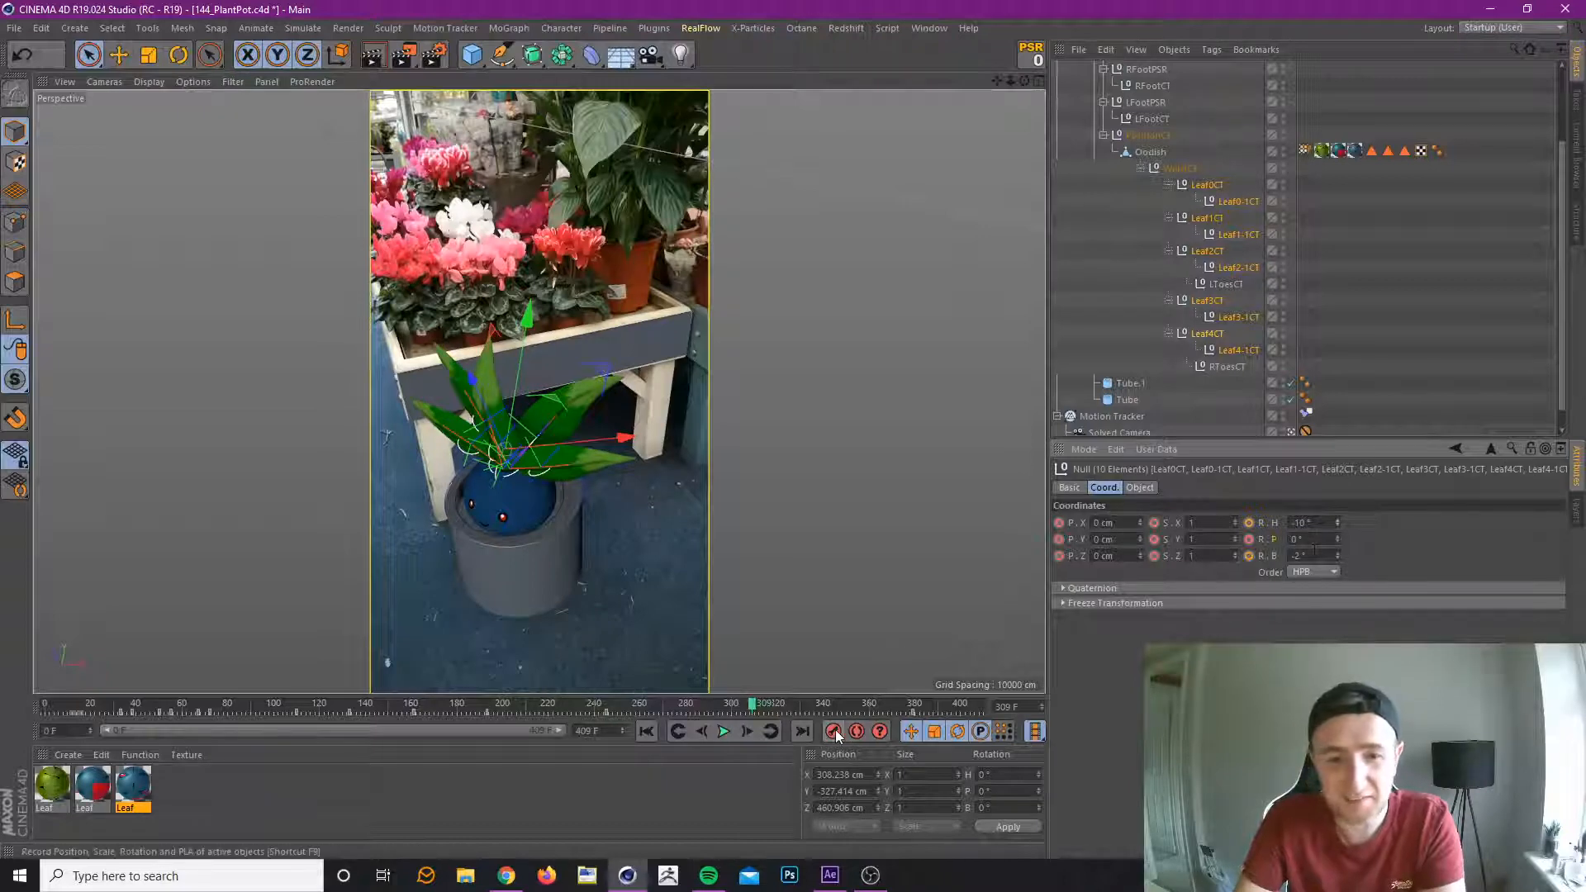
Reduce the selection to the five base controllers Leaf0CT to Leaf4CT and select their keyframes from about frame 100 onward.
drag(525, 709, 915, 709)
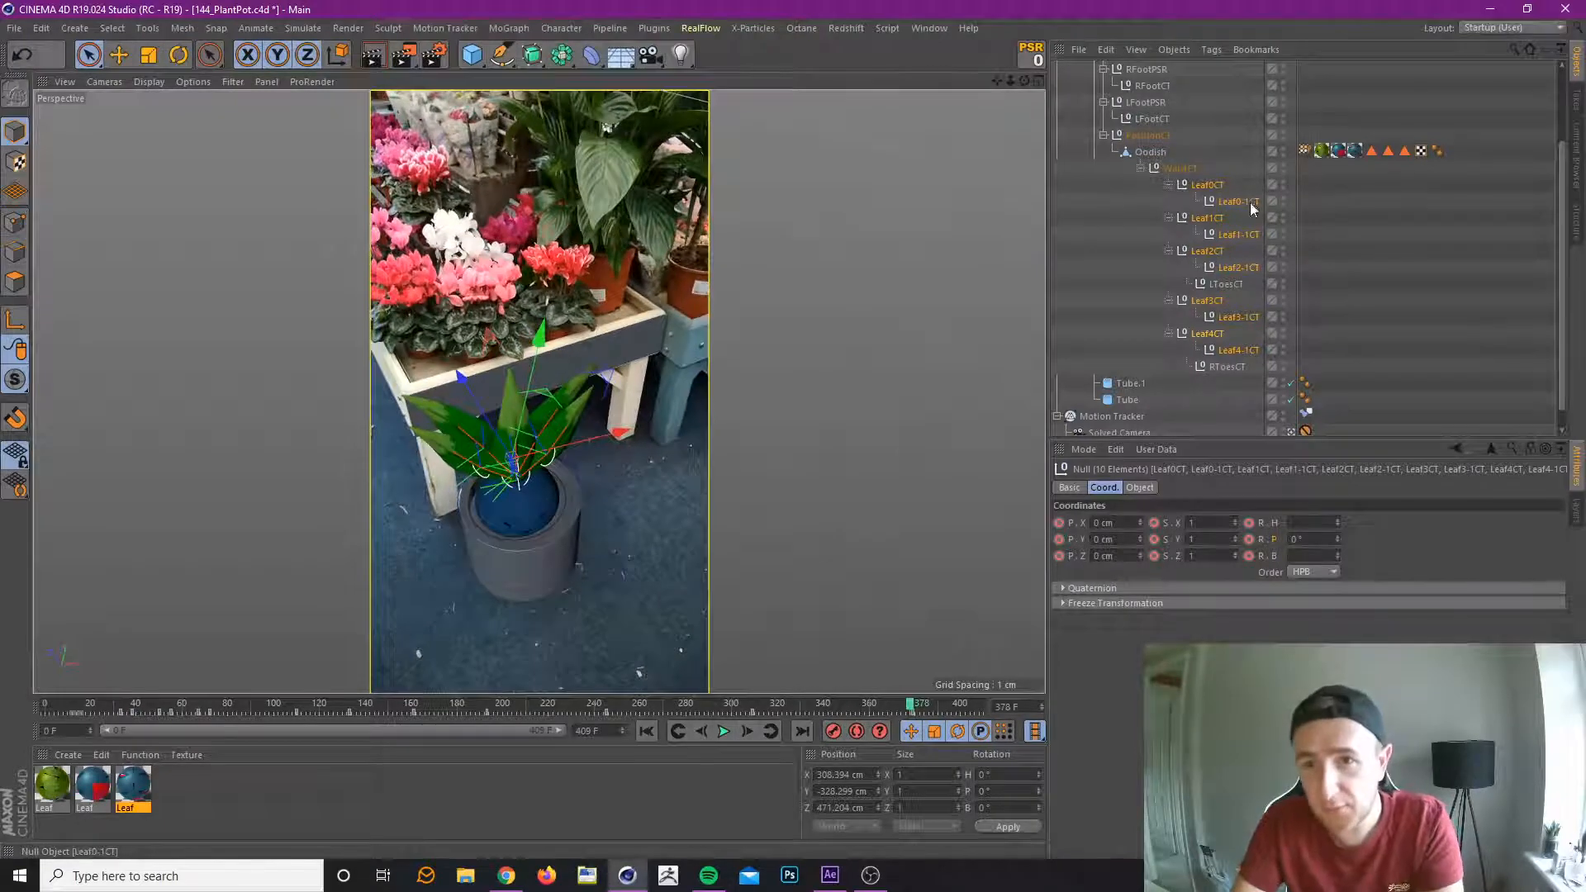
ctrl+click(1239, 202)
ctrl+click(1239, 236)
ctrl+click(1239, 267)
ctrl+click(1239, 319)
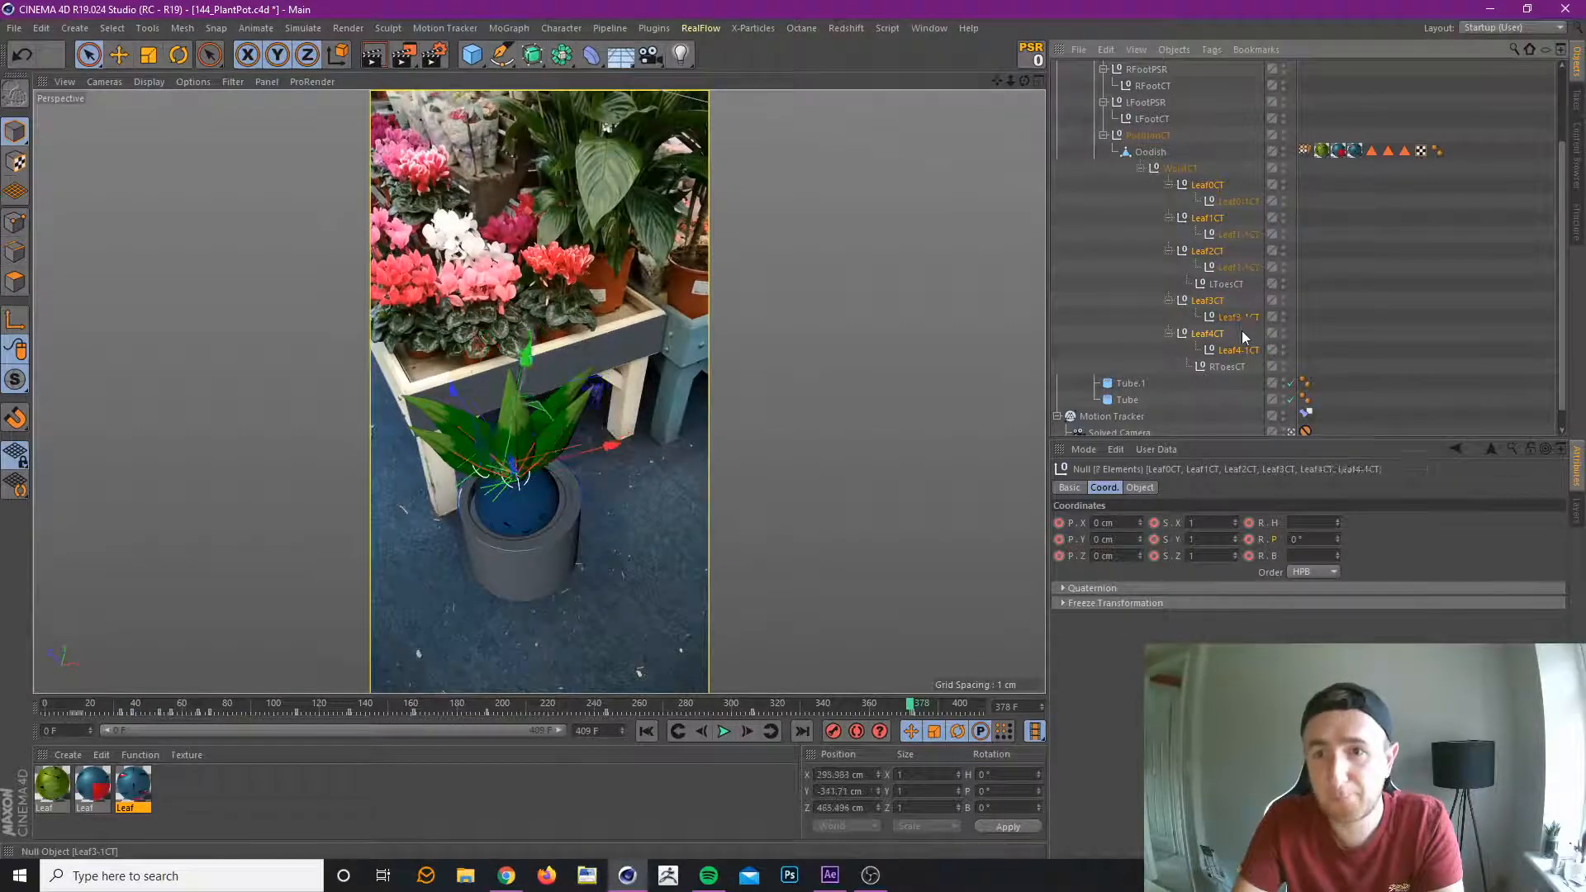
ctrl+click(1240, 349)
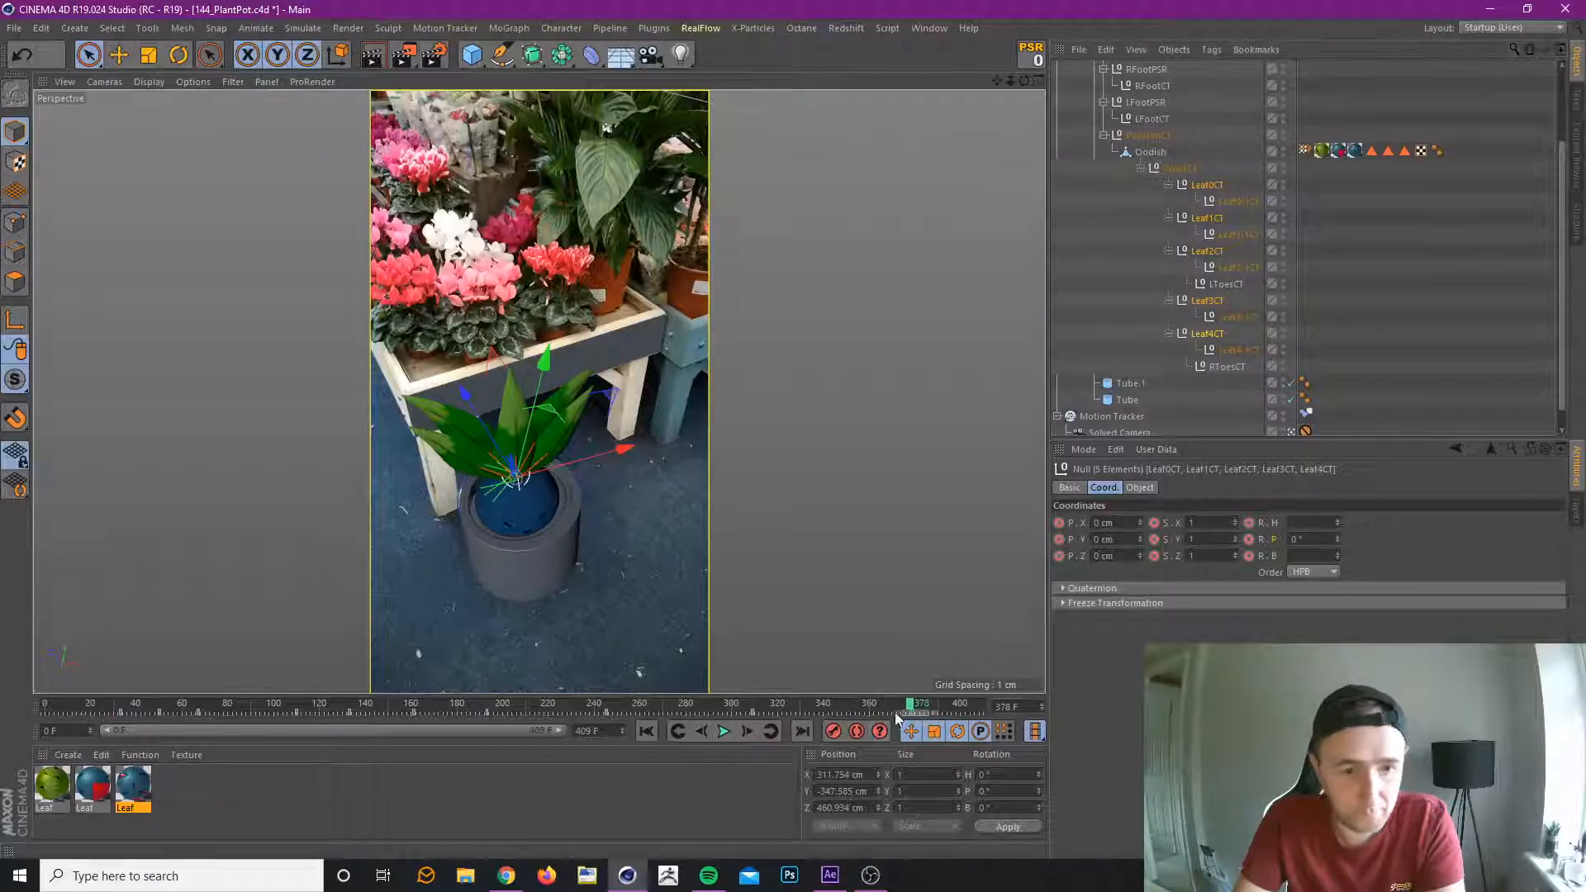
shift+drag(272, 719, 309, 711)
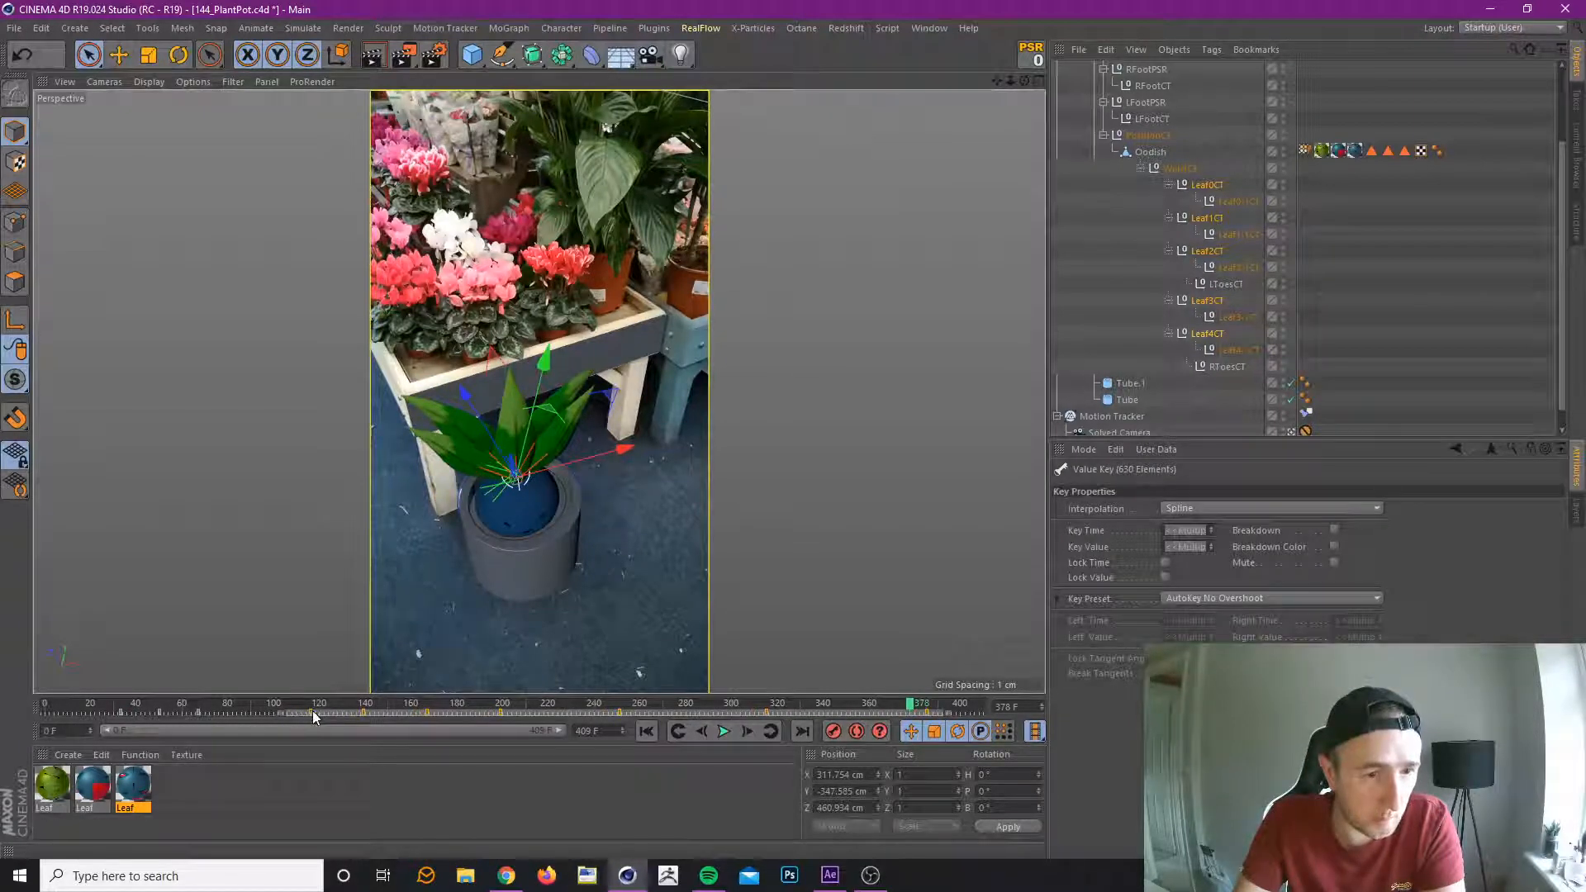
click(258, 705)
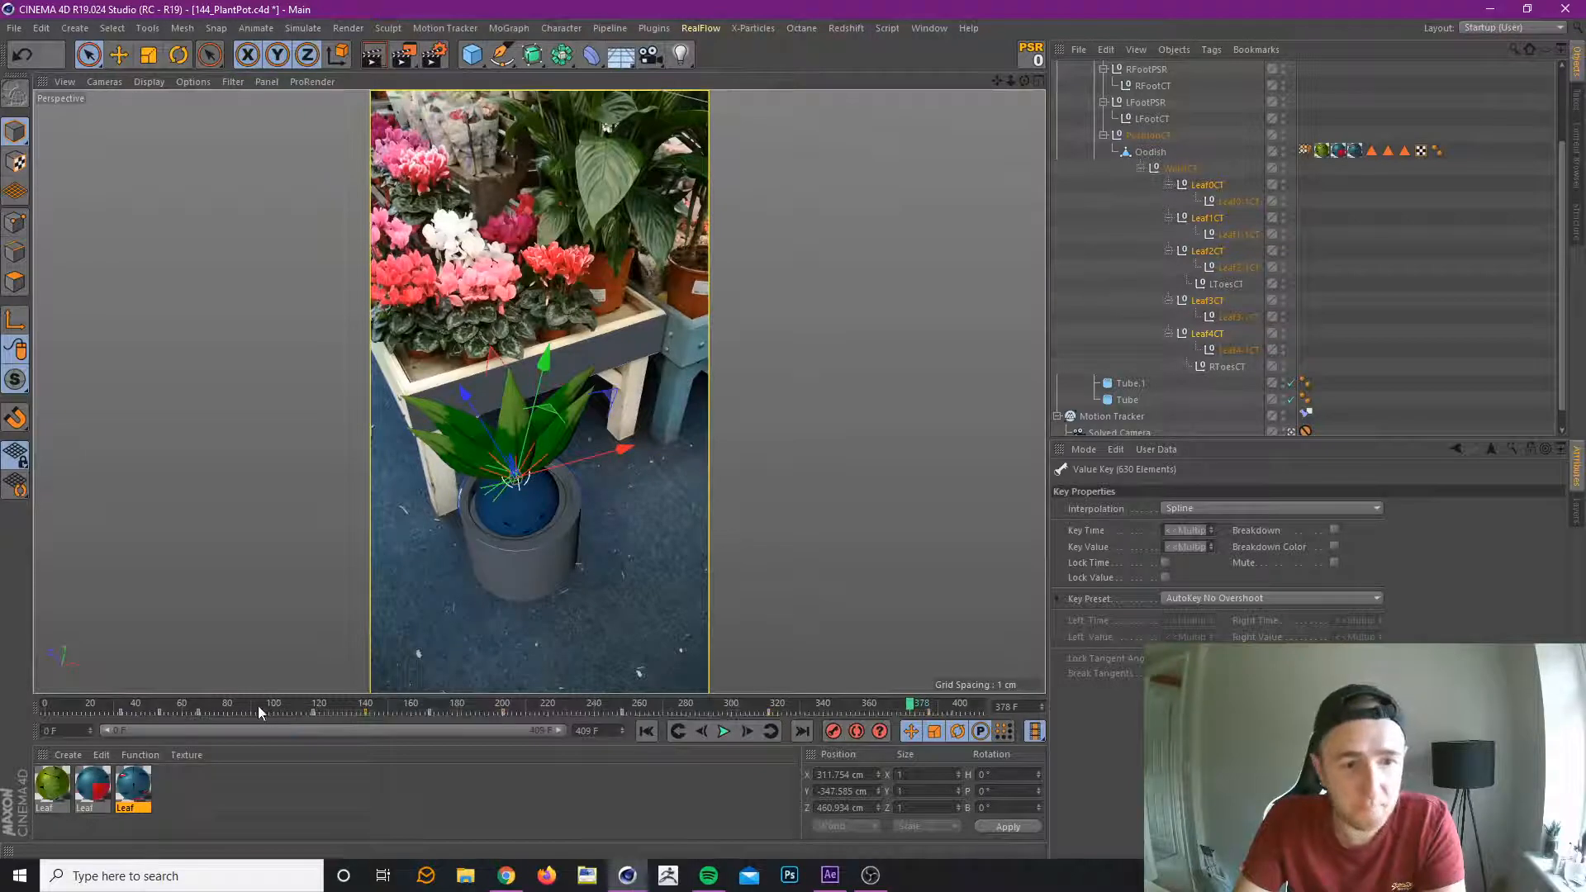
Delete the coordinate animation tracks of the five controllers Leaf0-1CT to Leaf4-1CT and save the scene.
drag(251, 701, 132, 709)
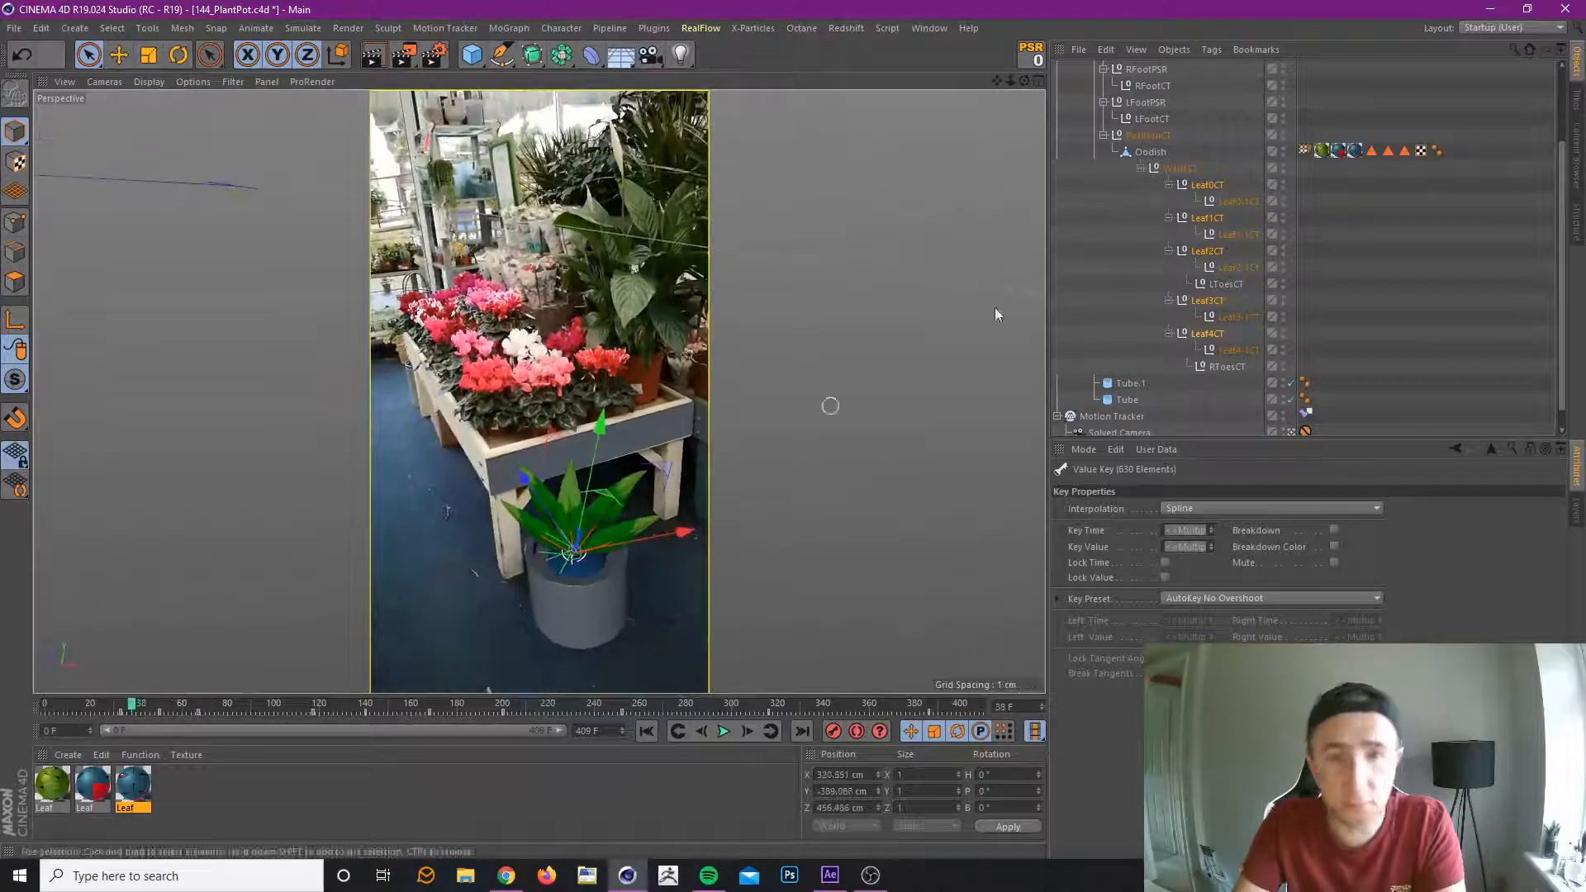
click(1233, 202)
ctrl+click(1240, 233)
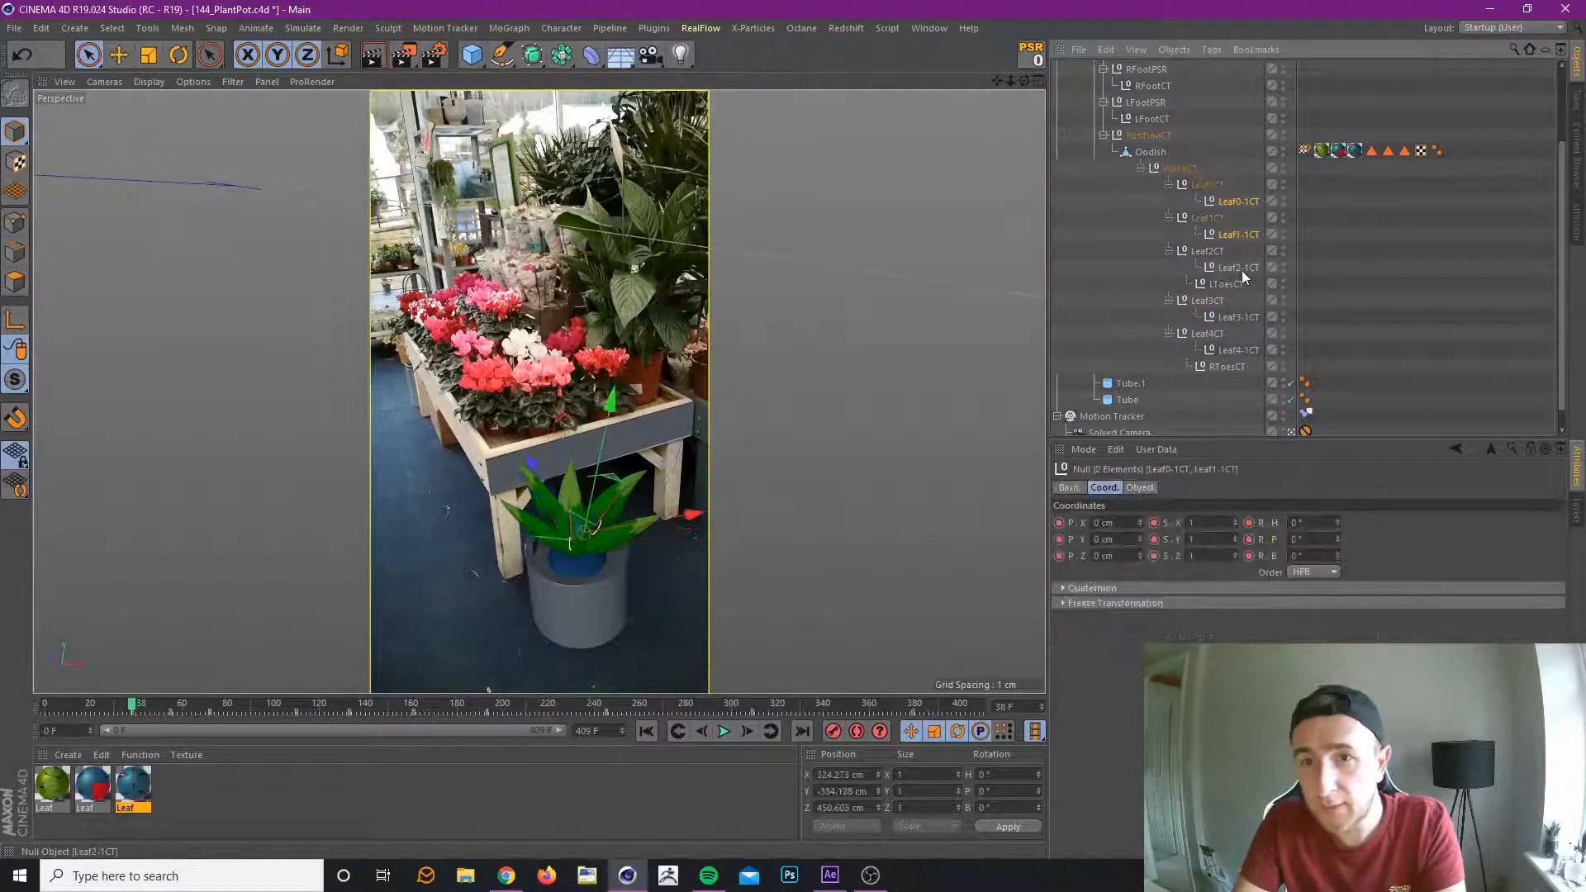
ctrl+click(1242, 270)
ctrl+click(1239, 318)
ctrl+click(1241, 351)
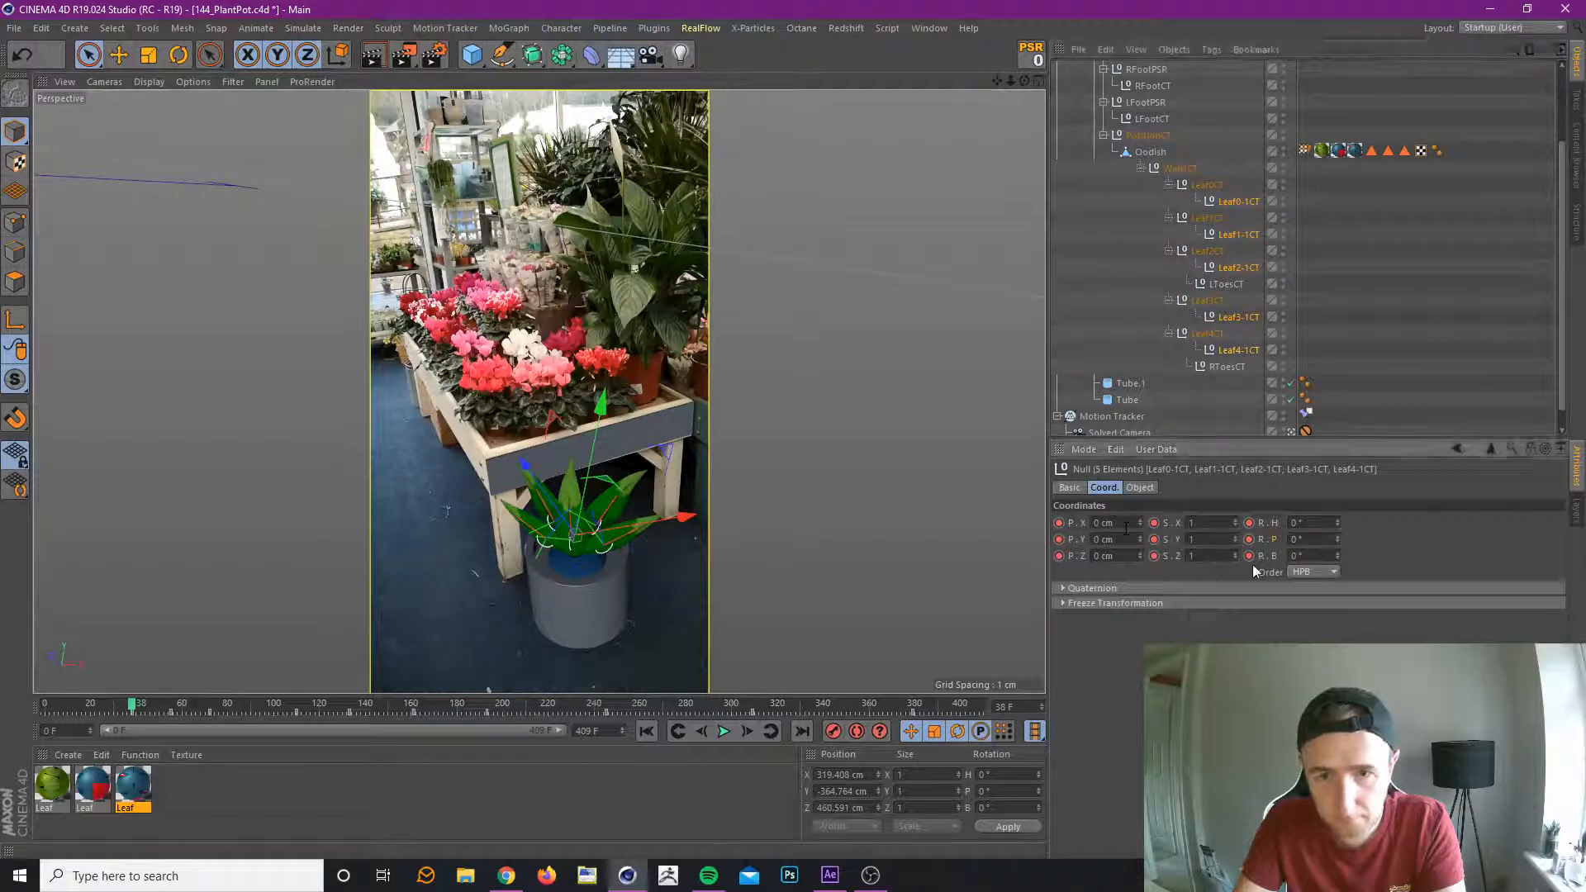
right_click(1274, 554)
mouse_move(1365, 567)
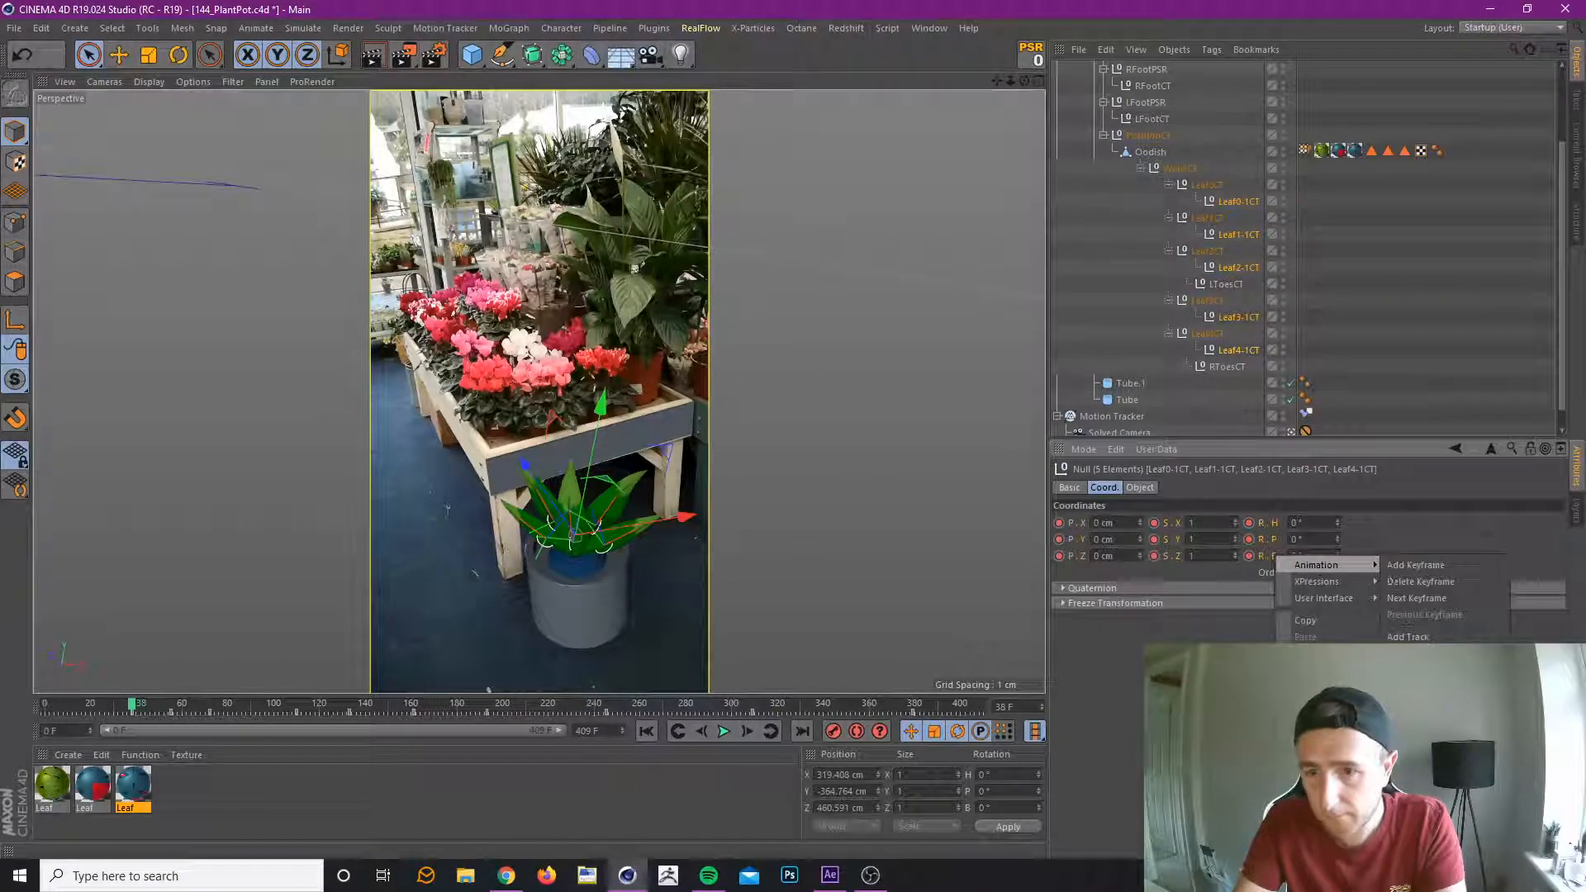
click(1409, 654)
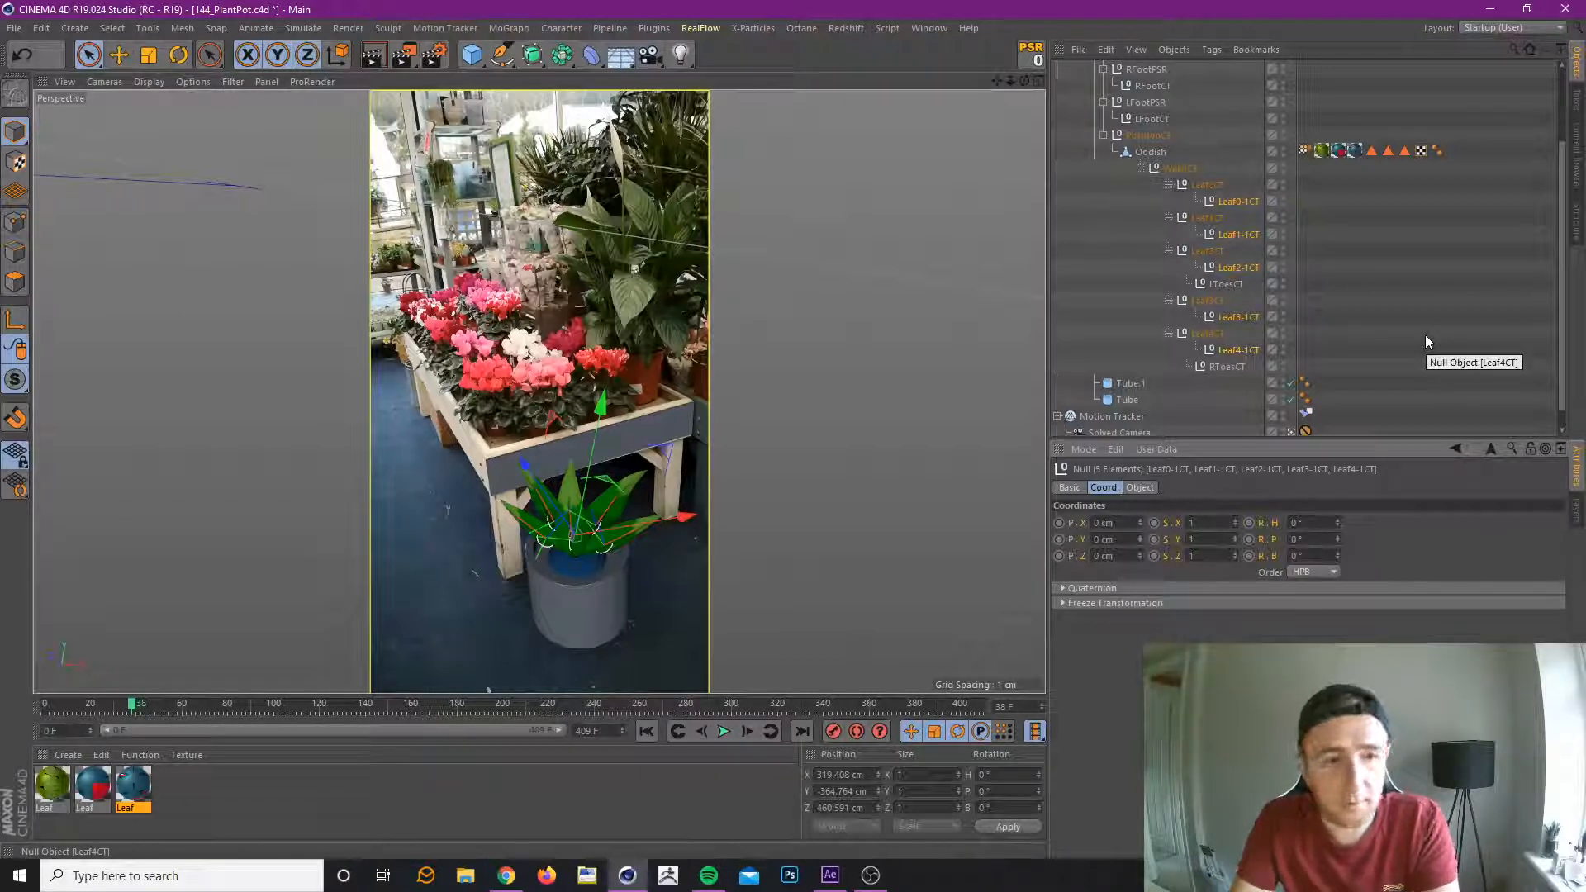
key(ctrl+s)
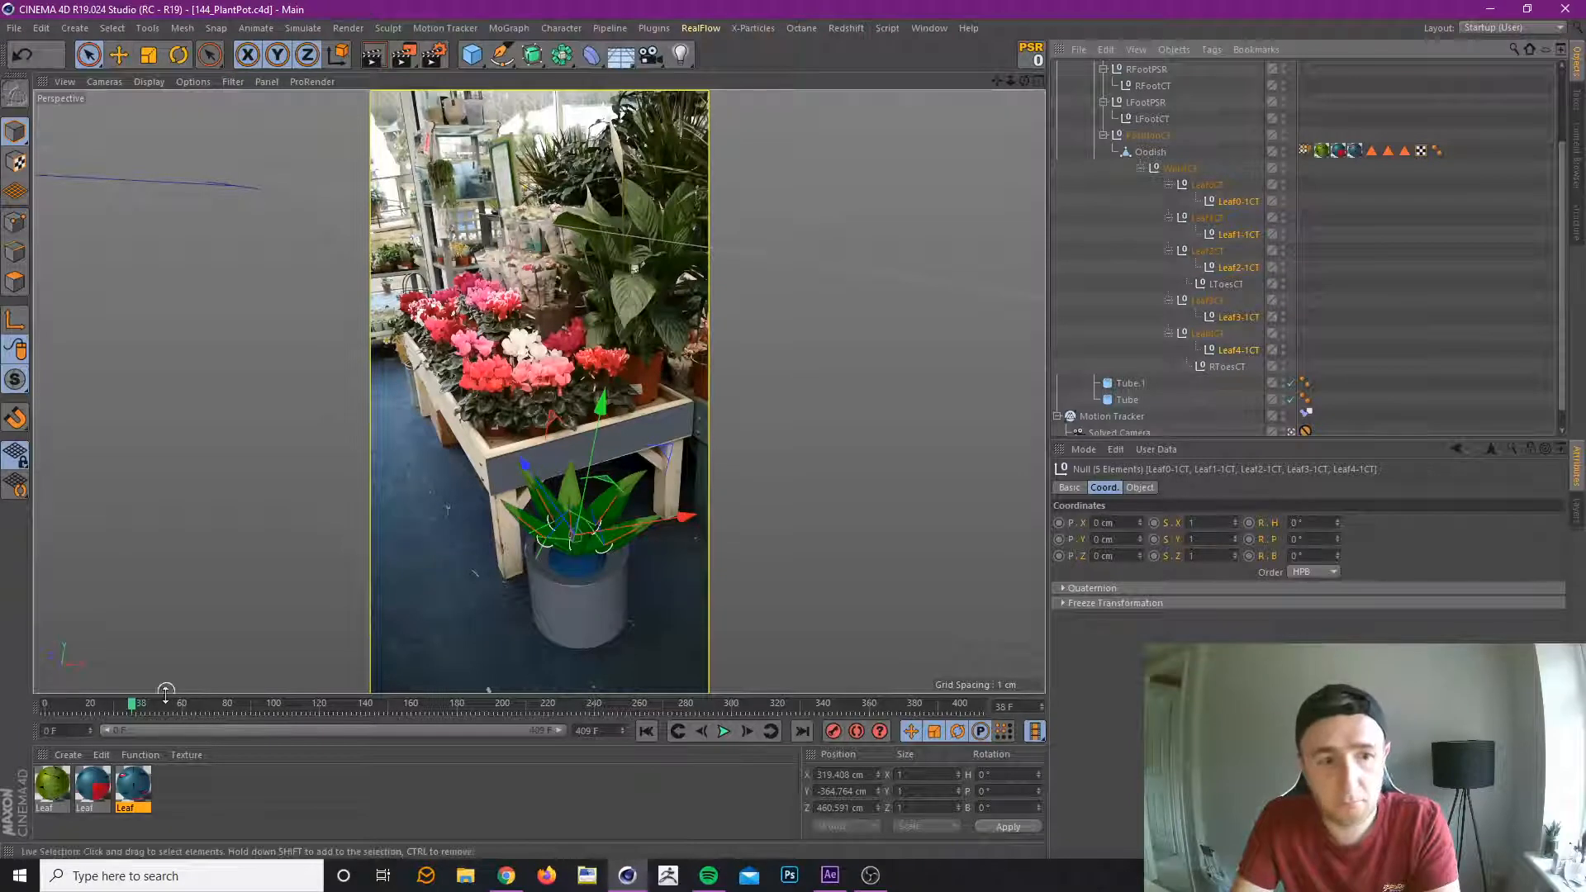
Record the five controllers Leaf0-1CT to Leaf4-1CT at 0° rotation on frame 43 and with heading -30° on frame 63.
drag(124, 707, 142, 737)
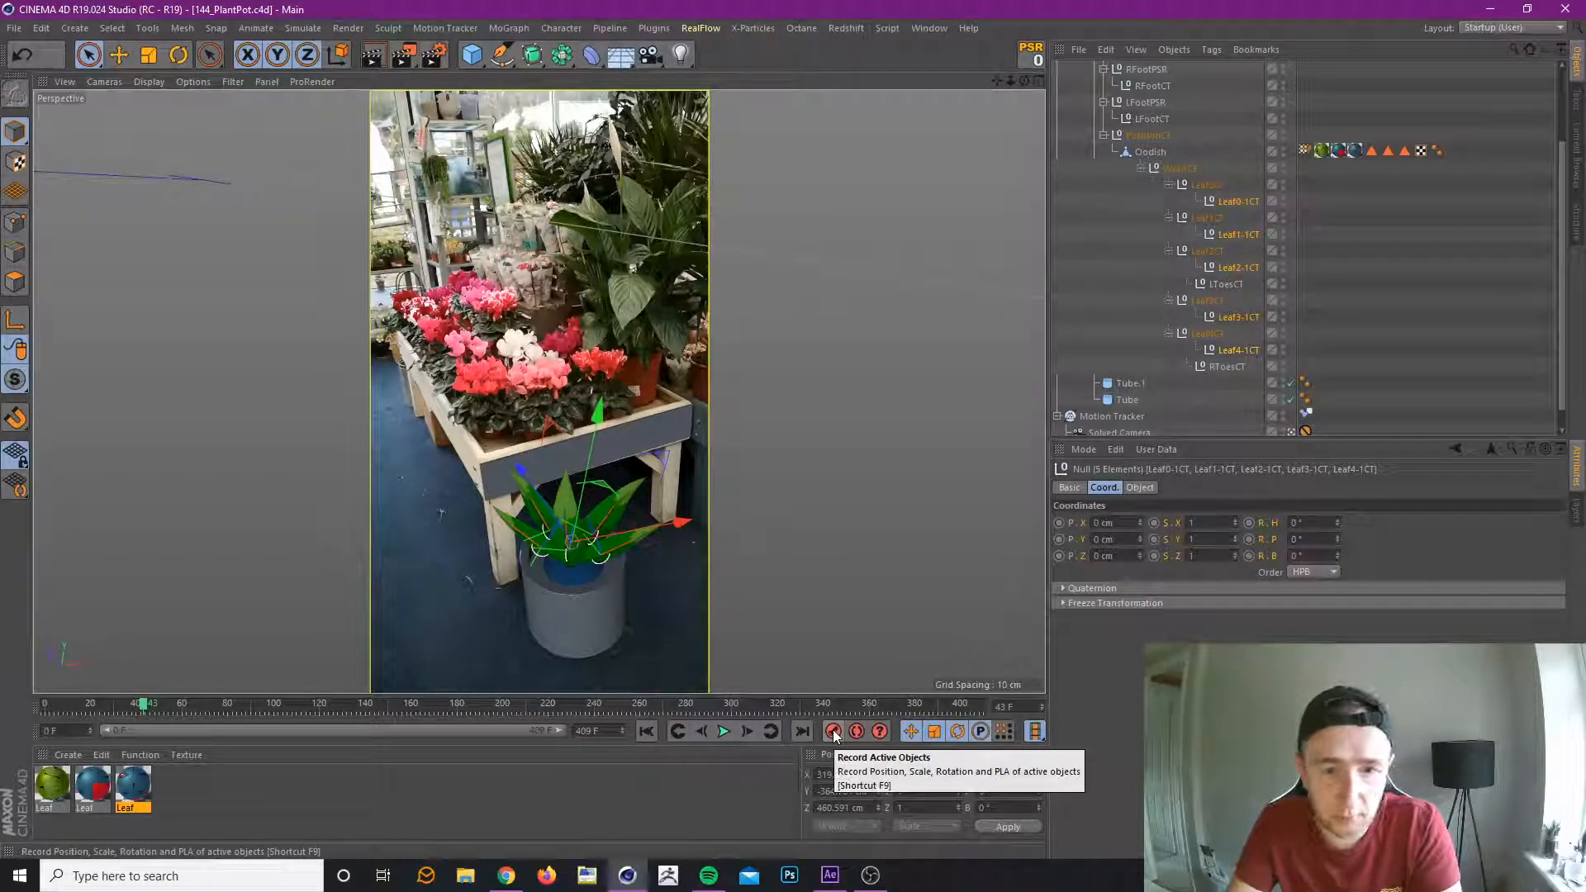
click(833, 732)
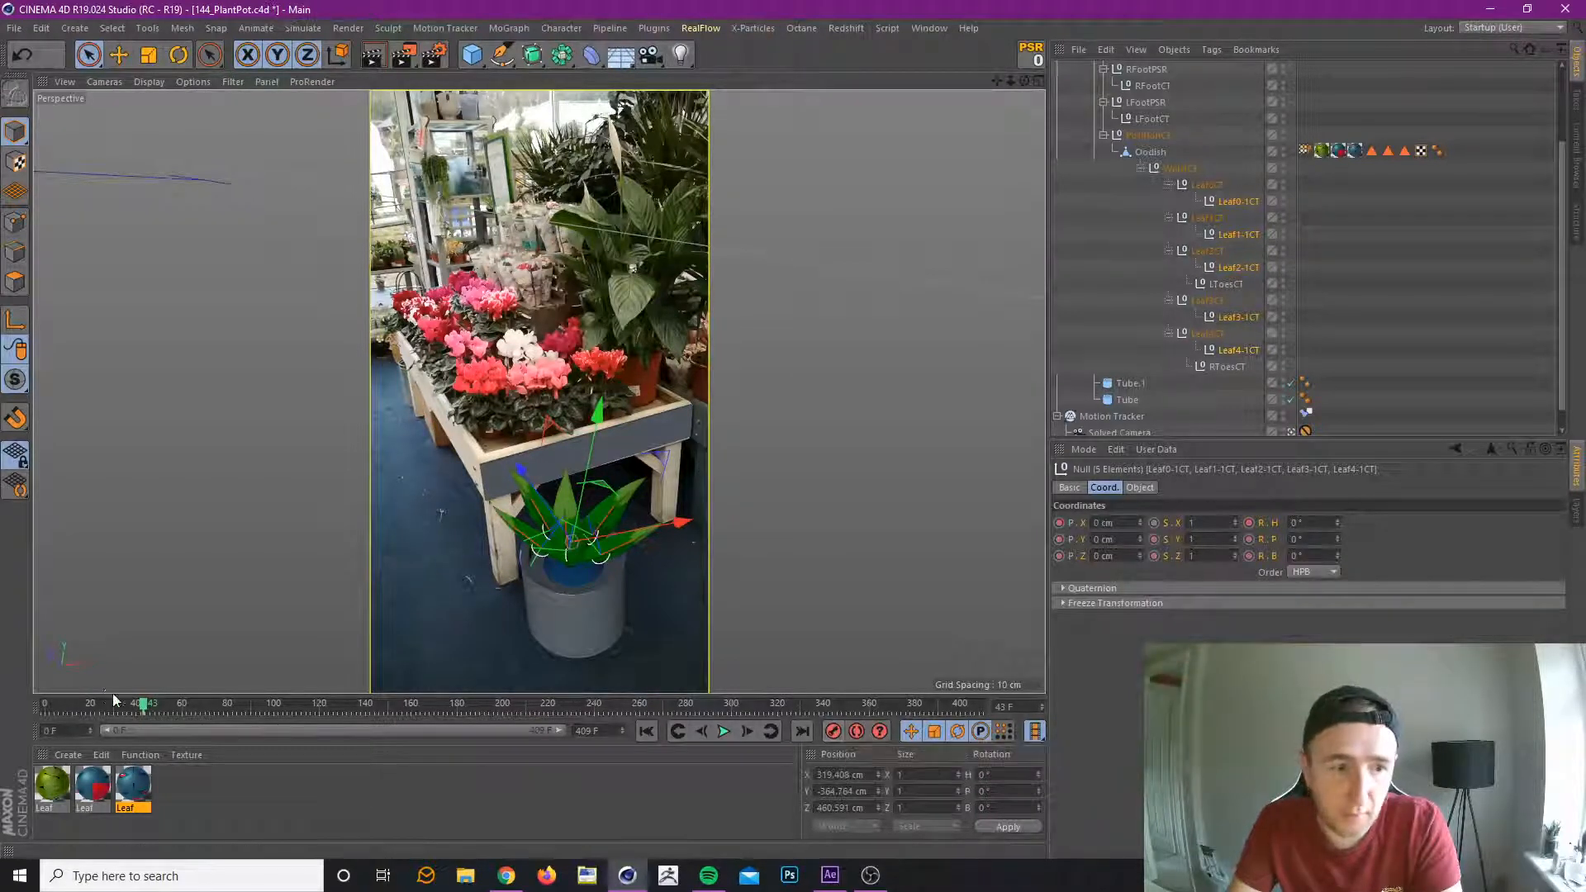
drag(143, 705, 189, 718)
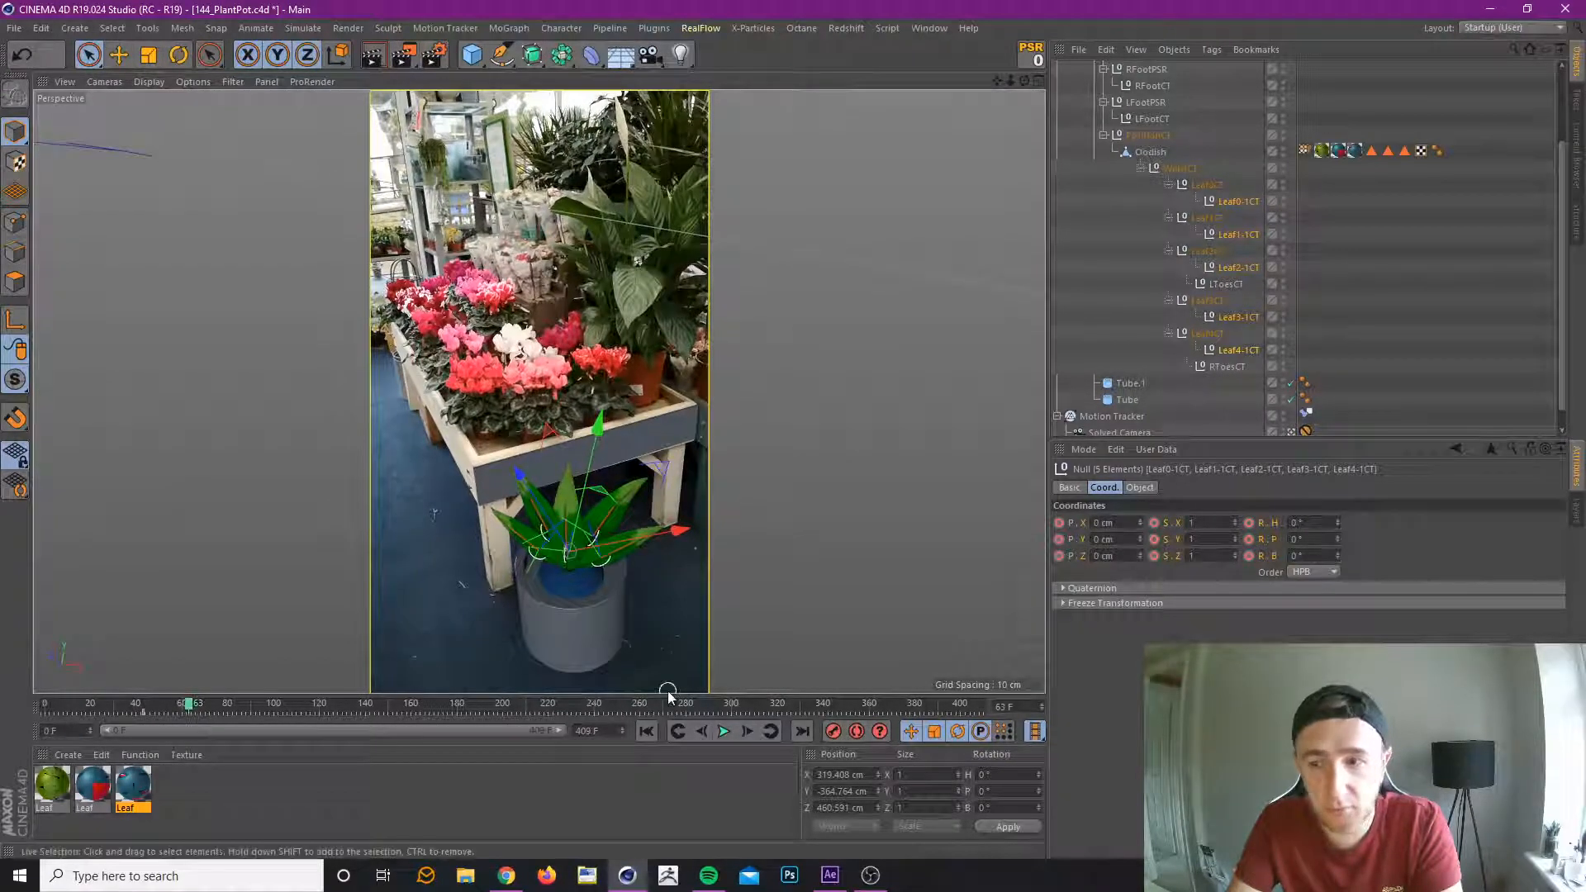
mouse_move(1337, 555)
mouse_down()
mouse_move(1337, 519)
mouse_move(1337, 532)
mouse_up()
key(ctrl+z)
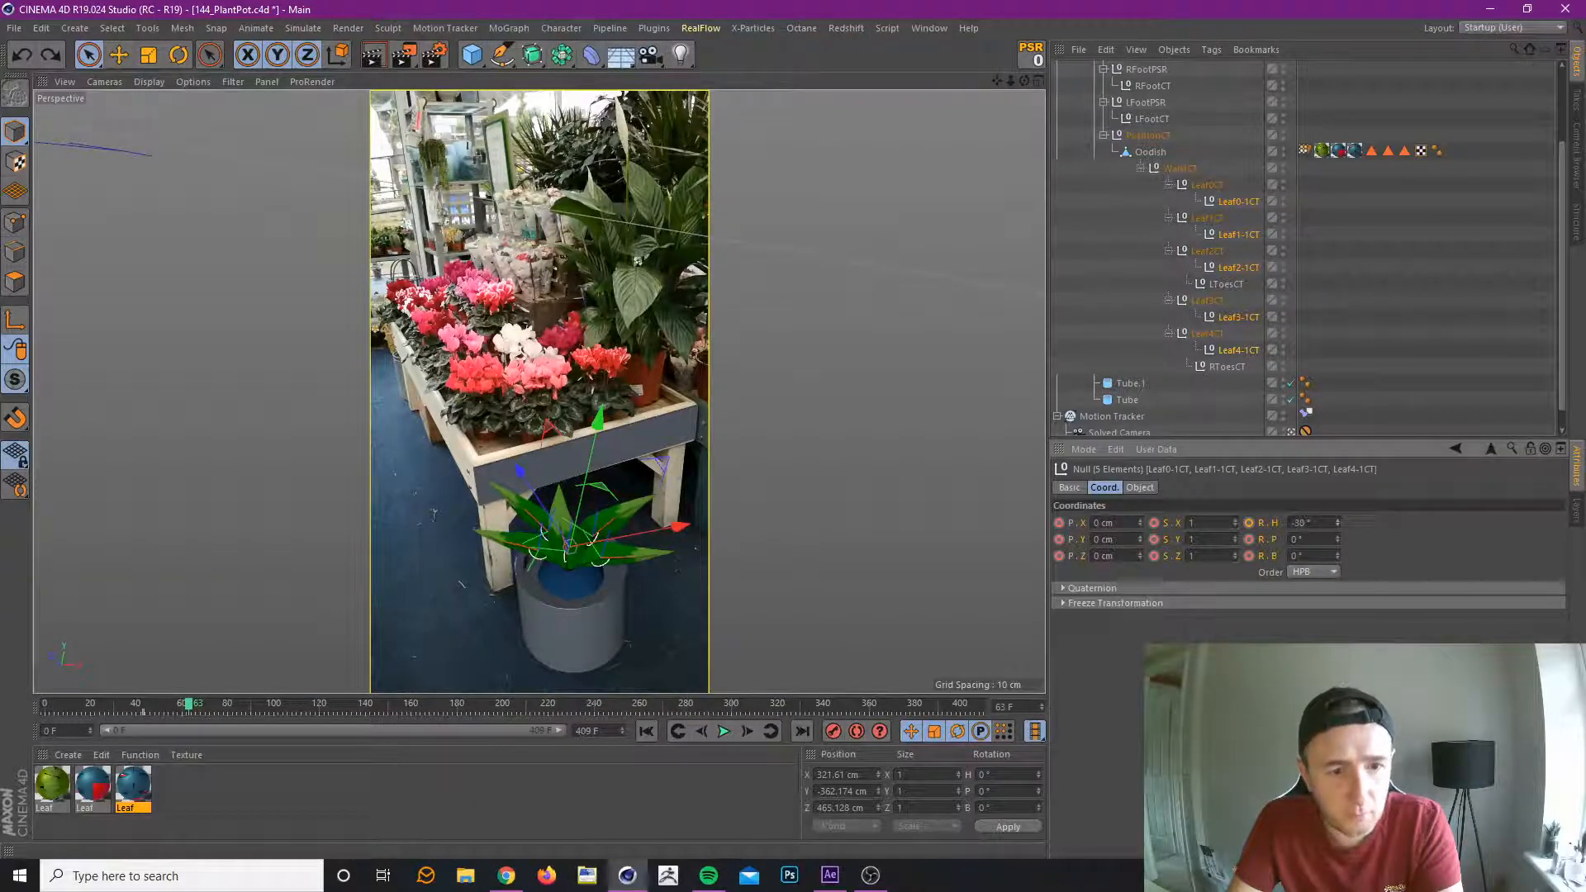
click(834, 732)
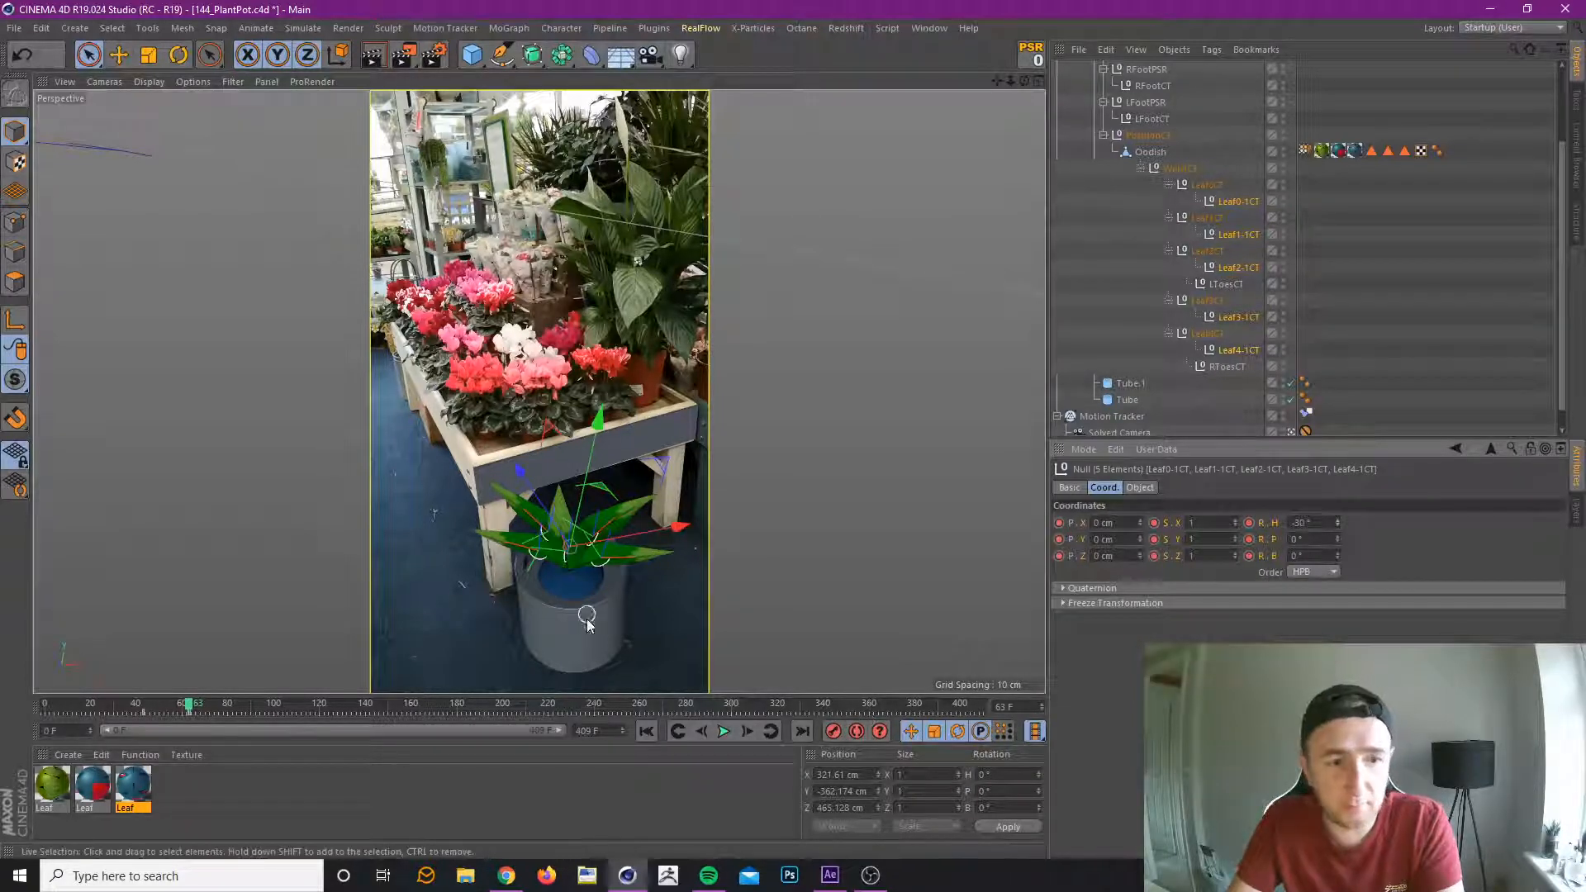
Record the five outer leaf controllers with heading 9° at frame 92 and move their -30° keyframe to frame 71.
click(126, 708)
drag(126, 707, 254, 705)
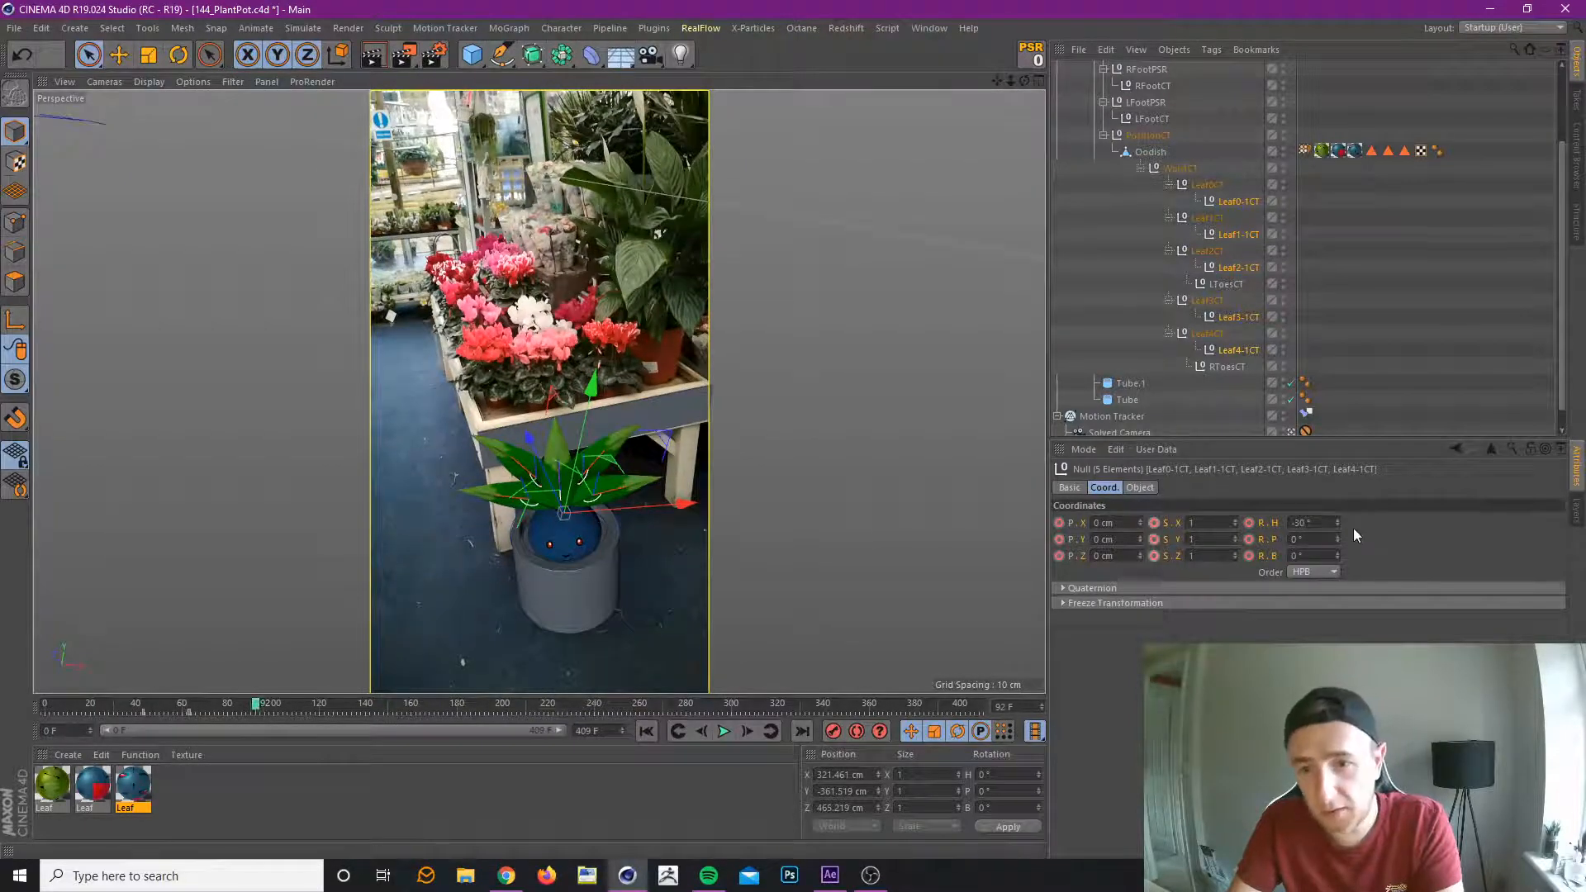
drag(1337, 522, 1337, 506)
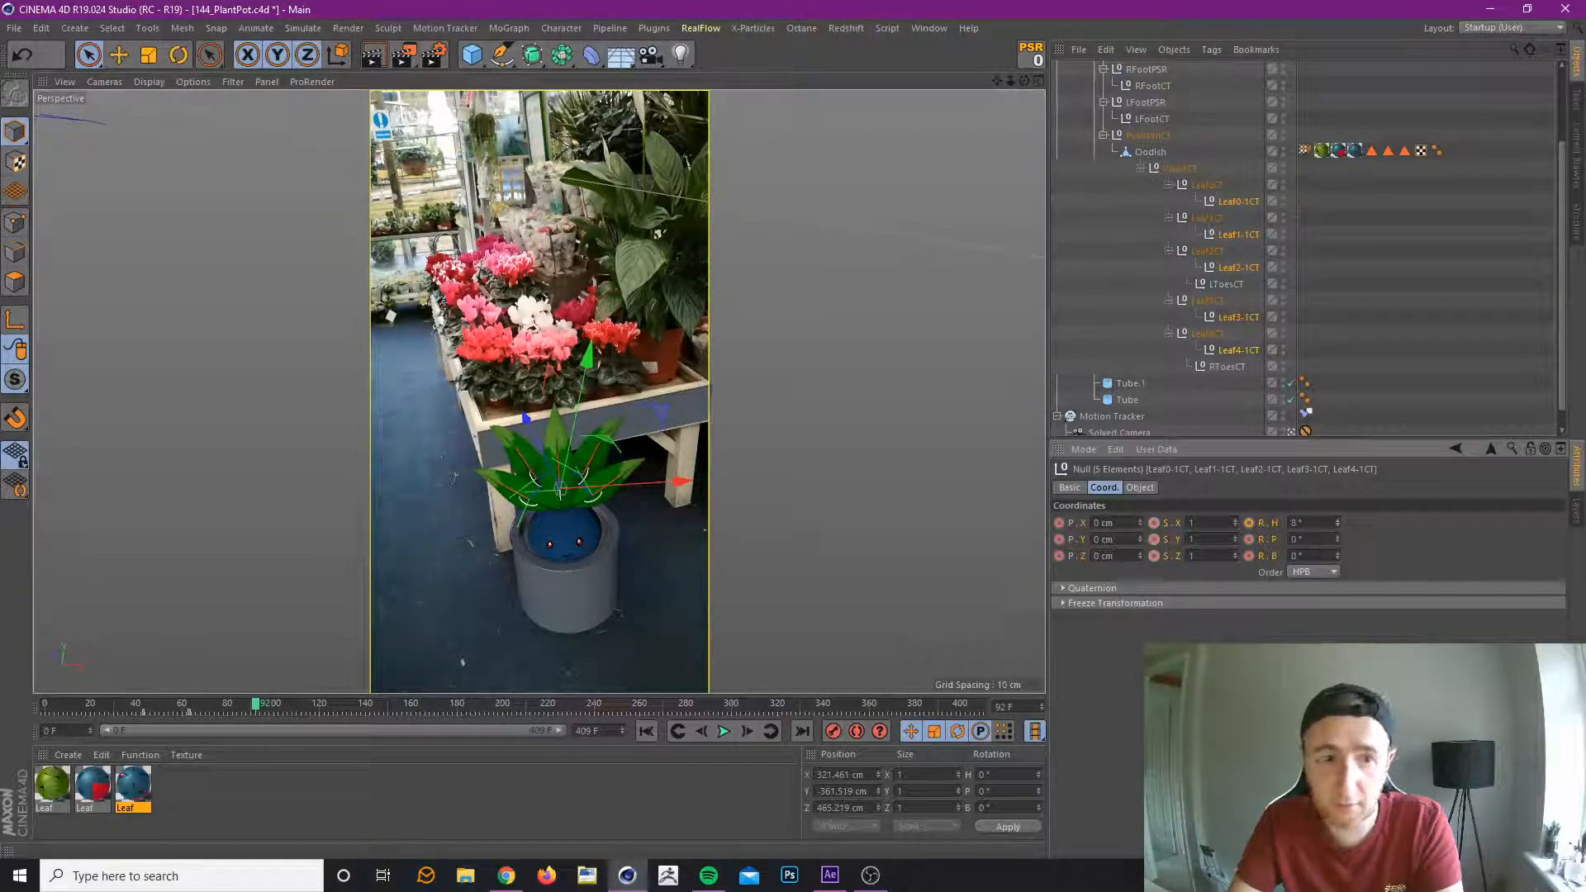
click(833, 731)
drag(122, 702, 248, 740)
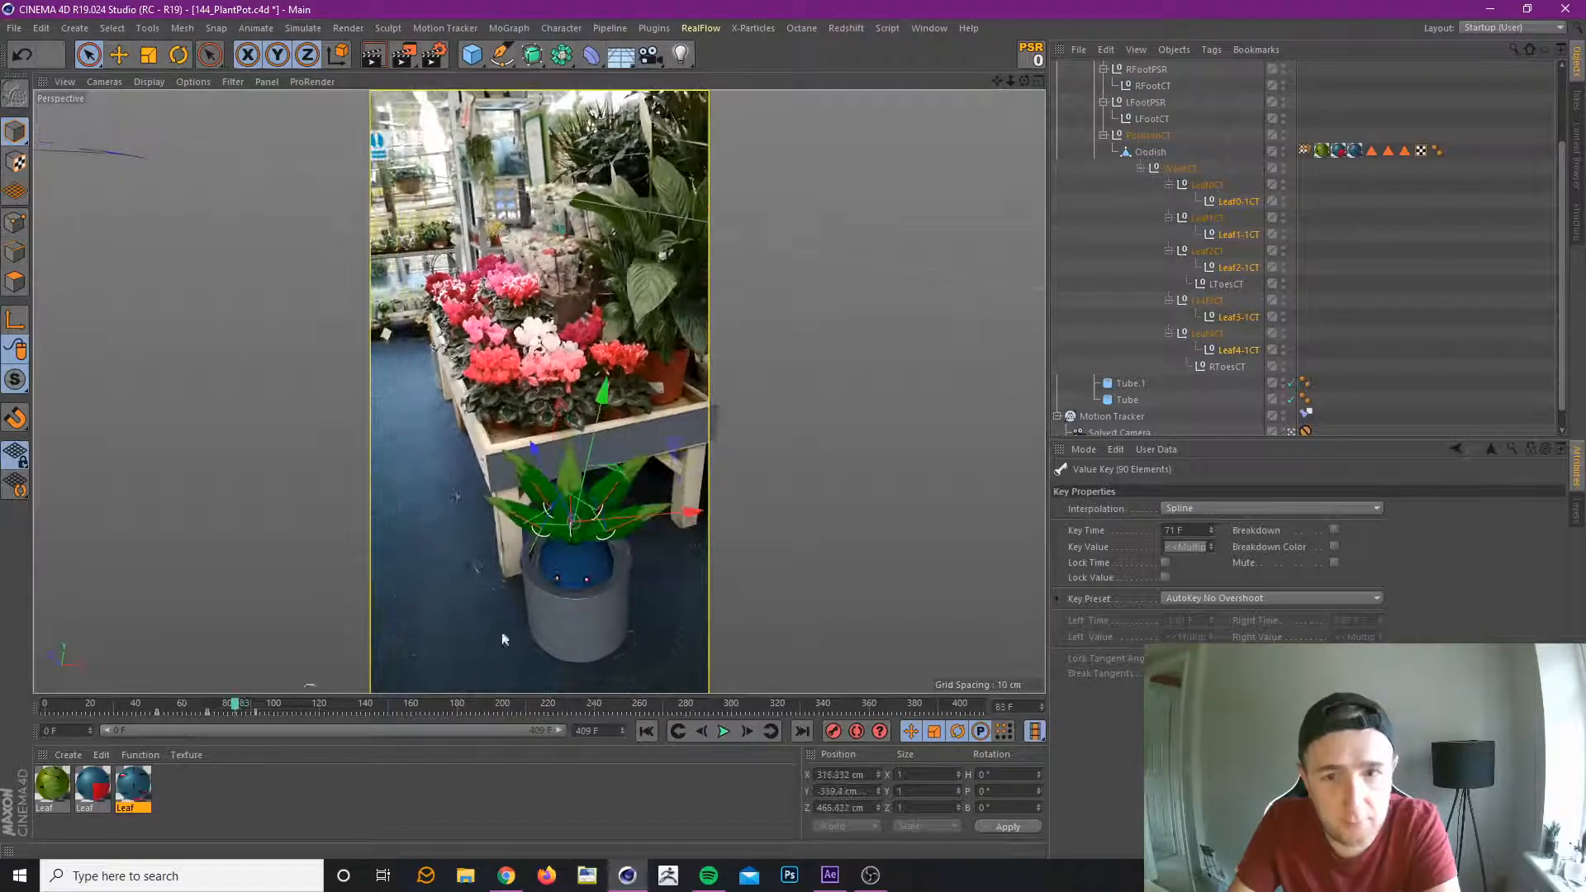
Reveal the rig layer's hidden joints in the object hierarchy and check the first leaf's FeelerA joints.
click(1576, 518)
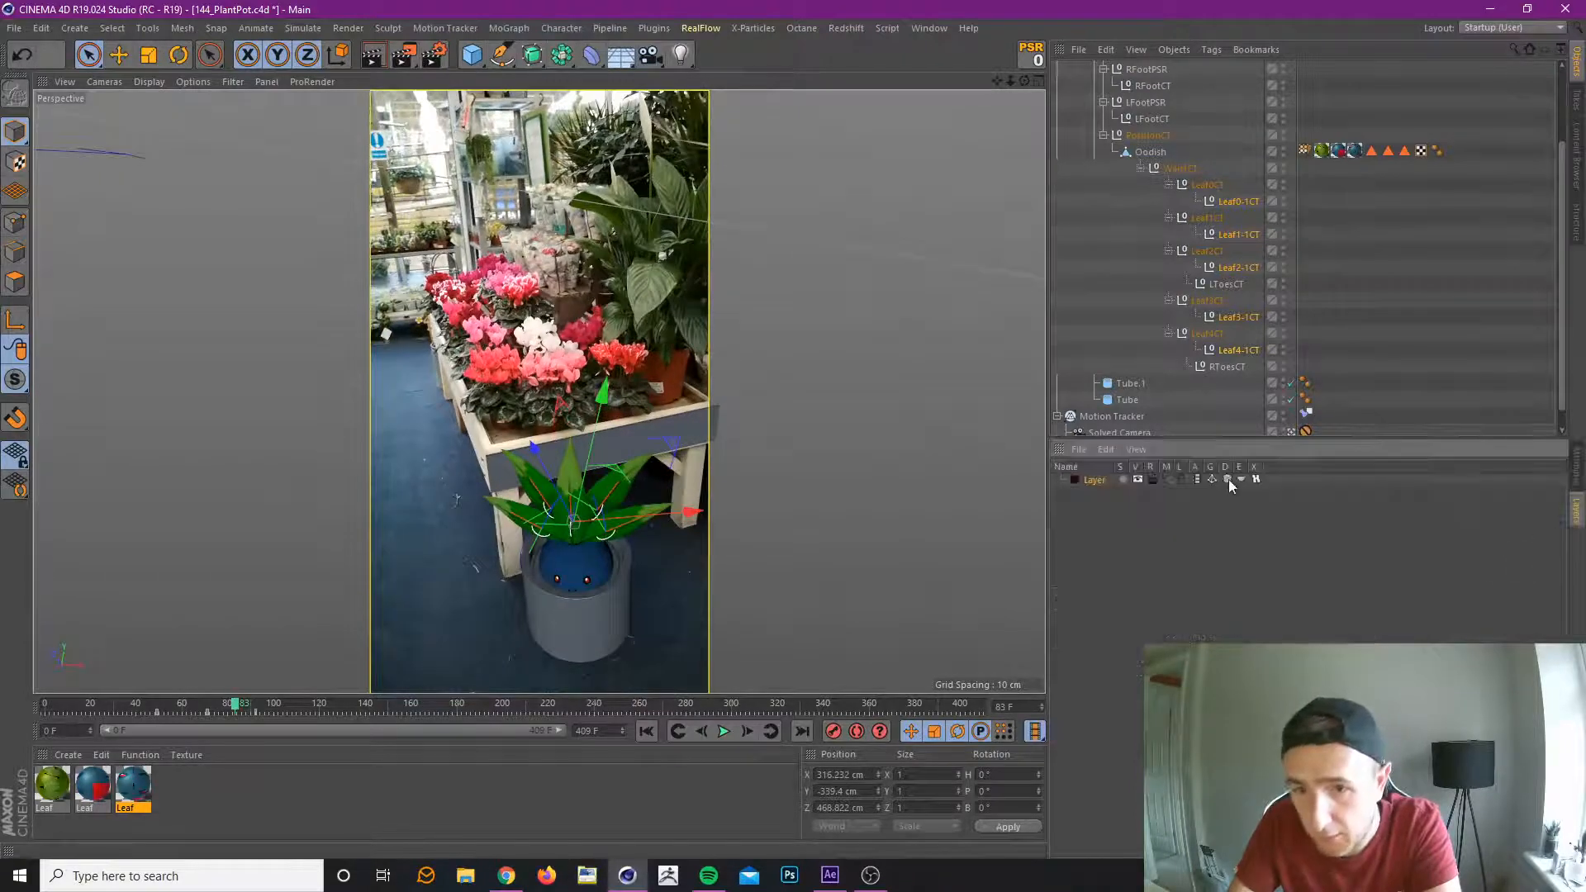
click(1165, 481)
scroll(1260, 310, down, 2)
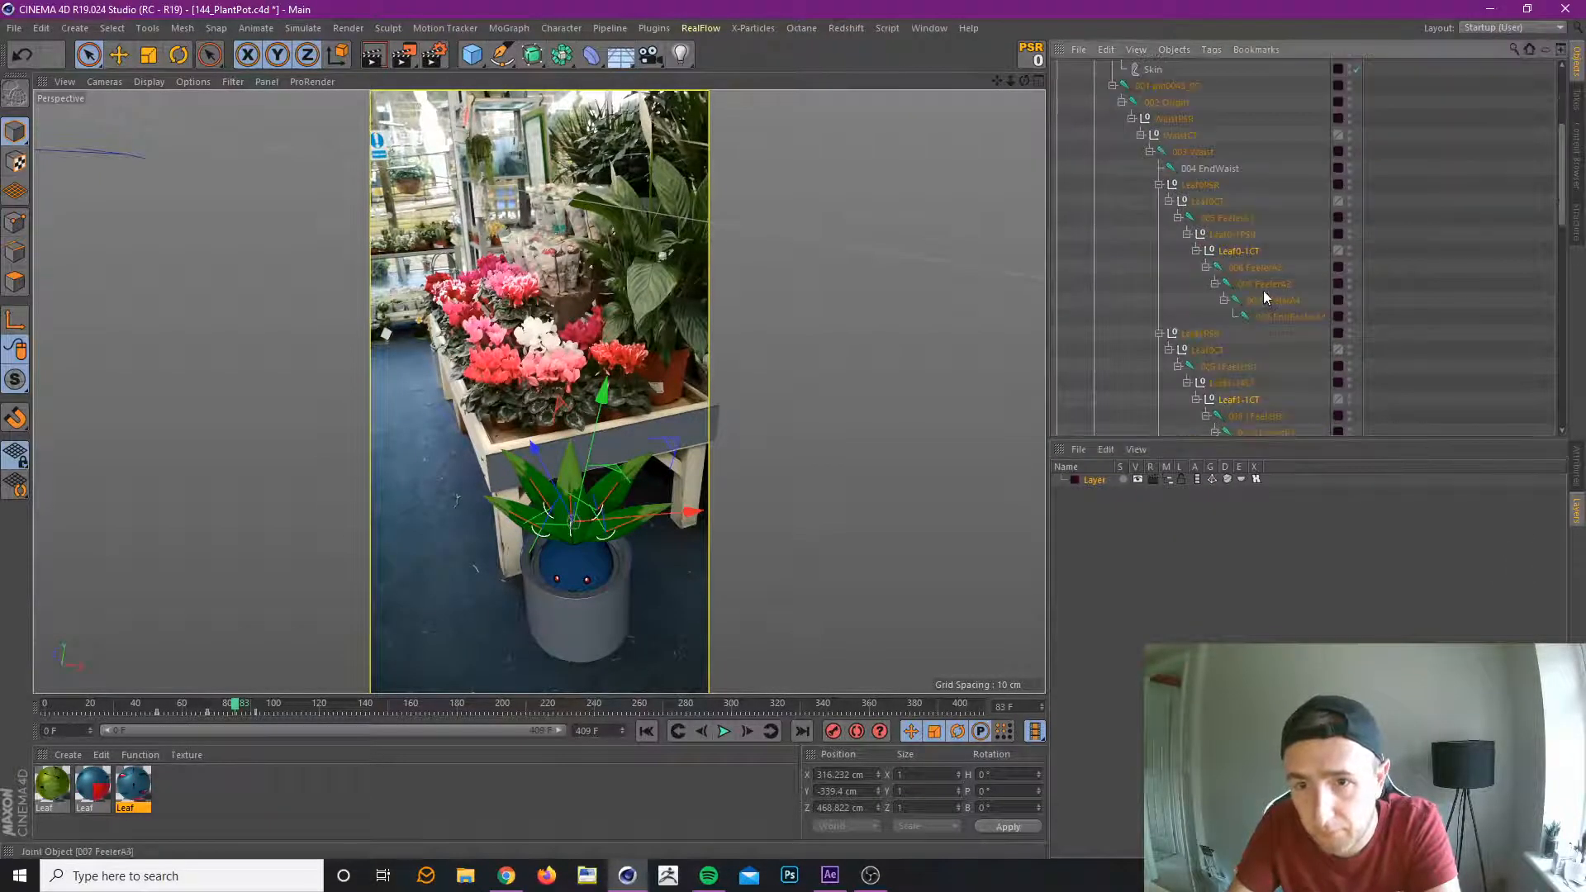
click(1263, 295)
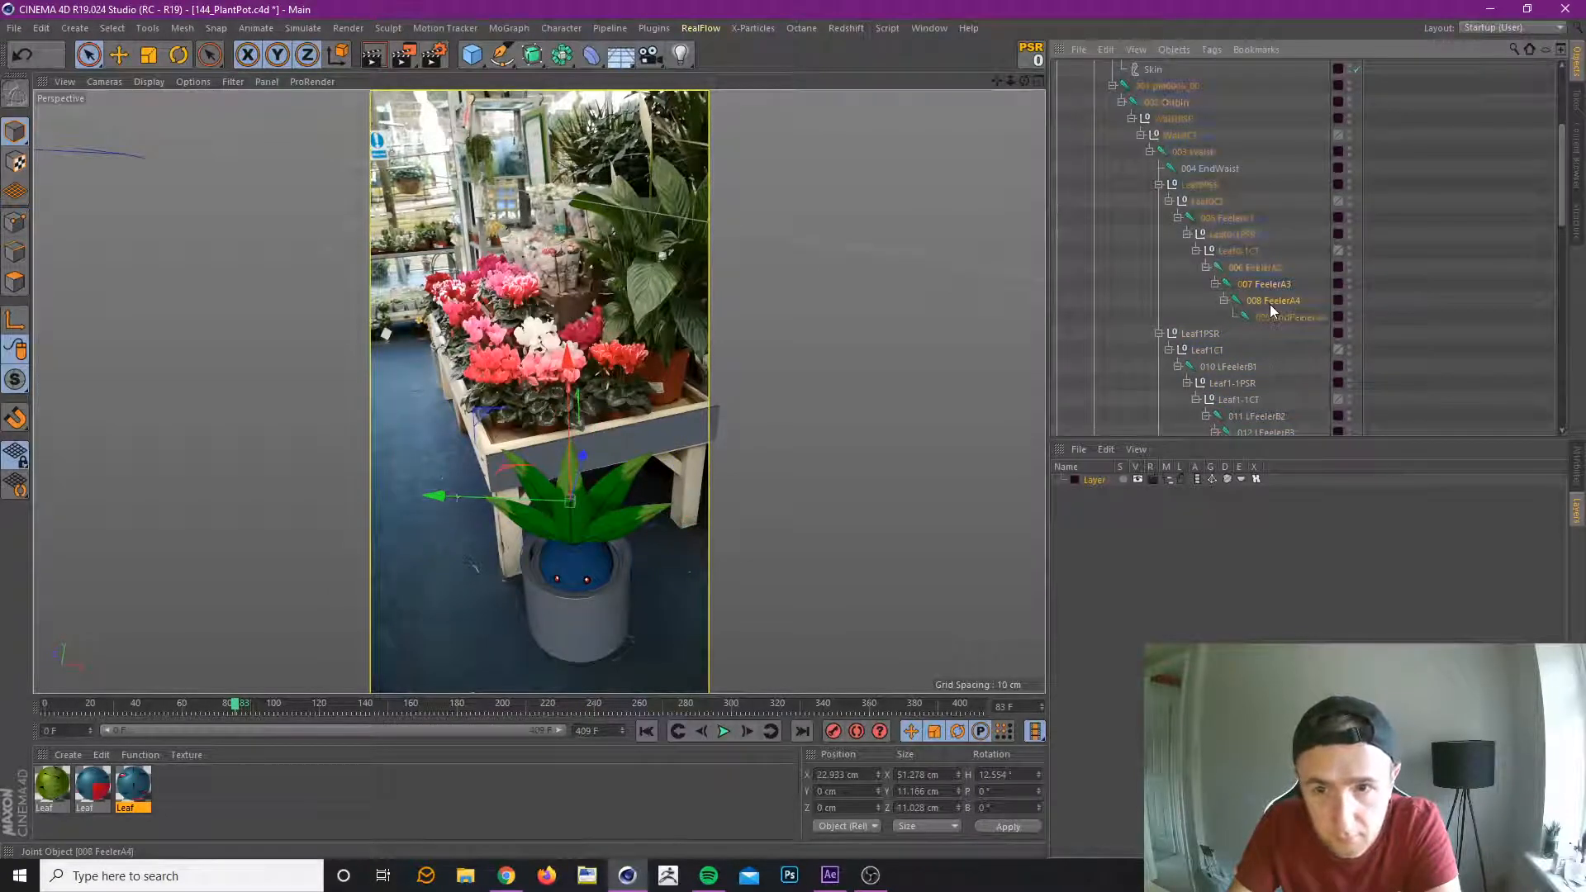
click(1262, 271)
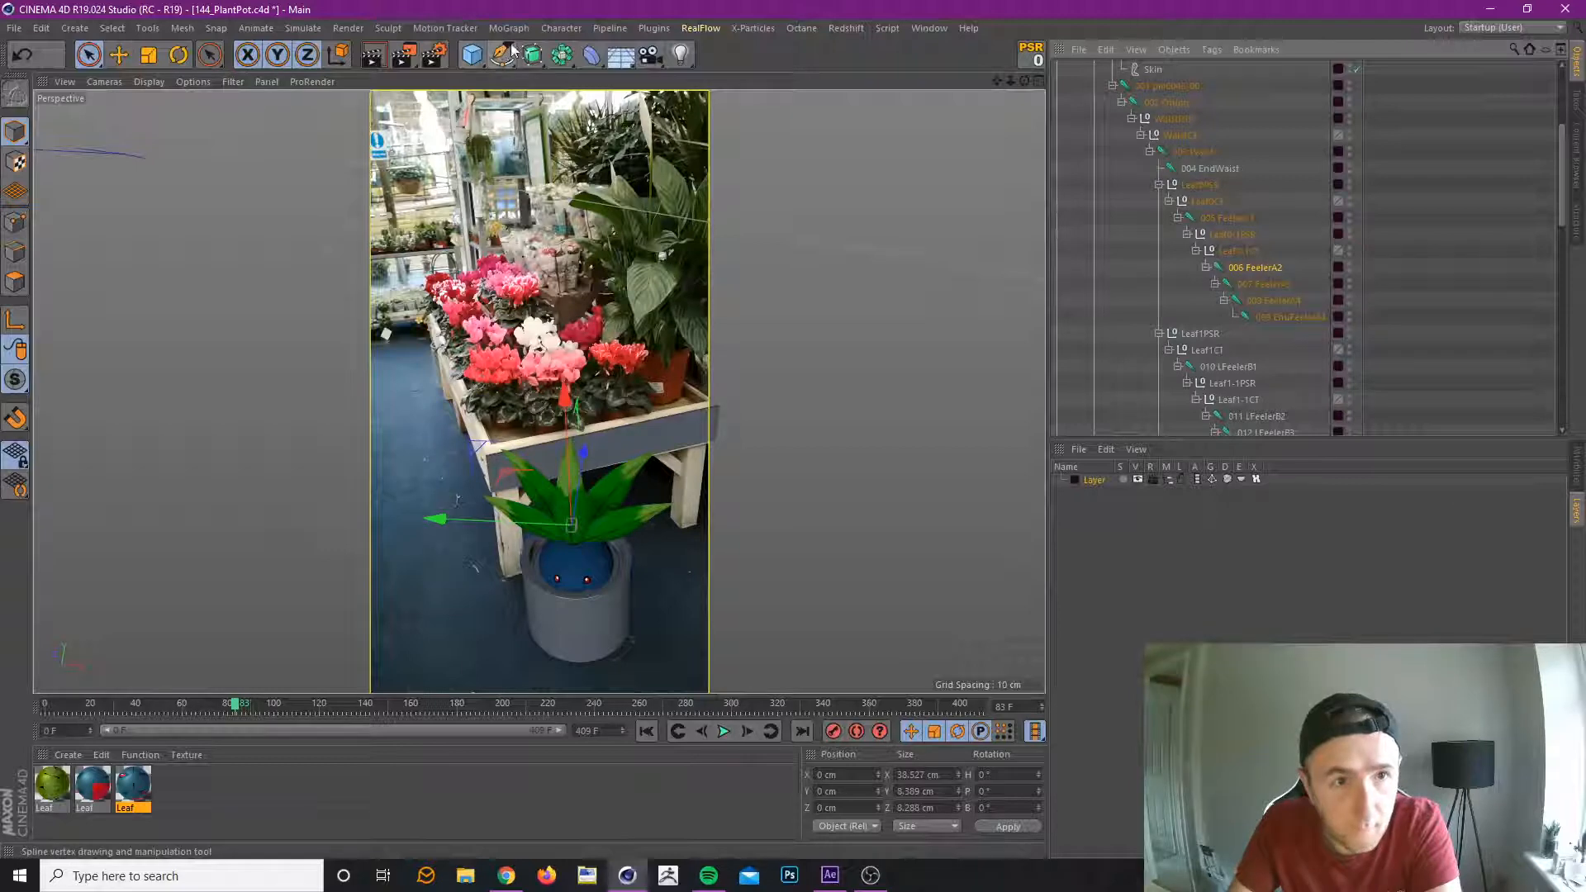
Create a null named CT and place it under the 007 FeelerA3 joint of the first leaf.
mouse_move(504, 61)
mouse_down()
mouse_move(538, 80)
mouse_move(364, 5)
mouse_move(459, 10)
mouse_move(508, 73)
mouse_up()
scroll(1160, 137, up, 5)
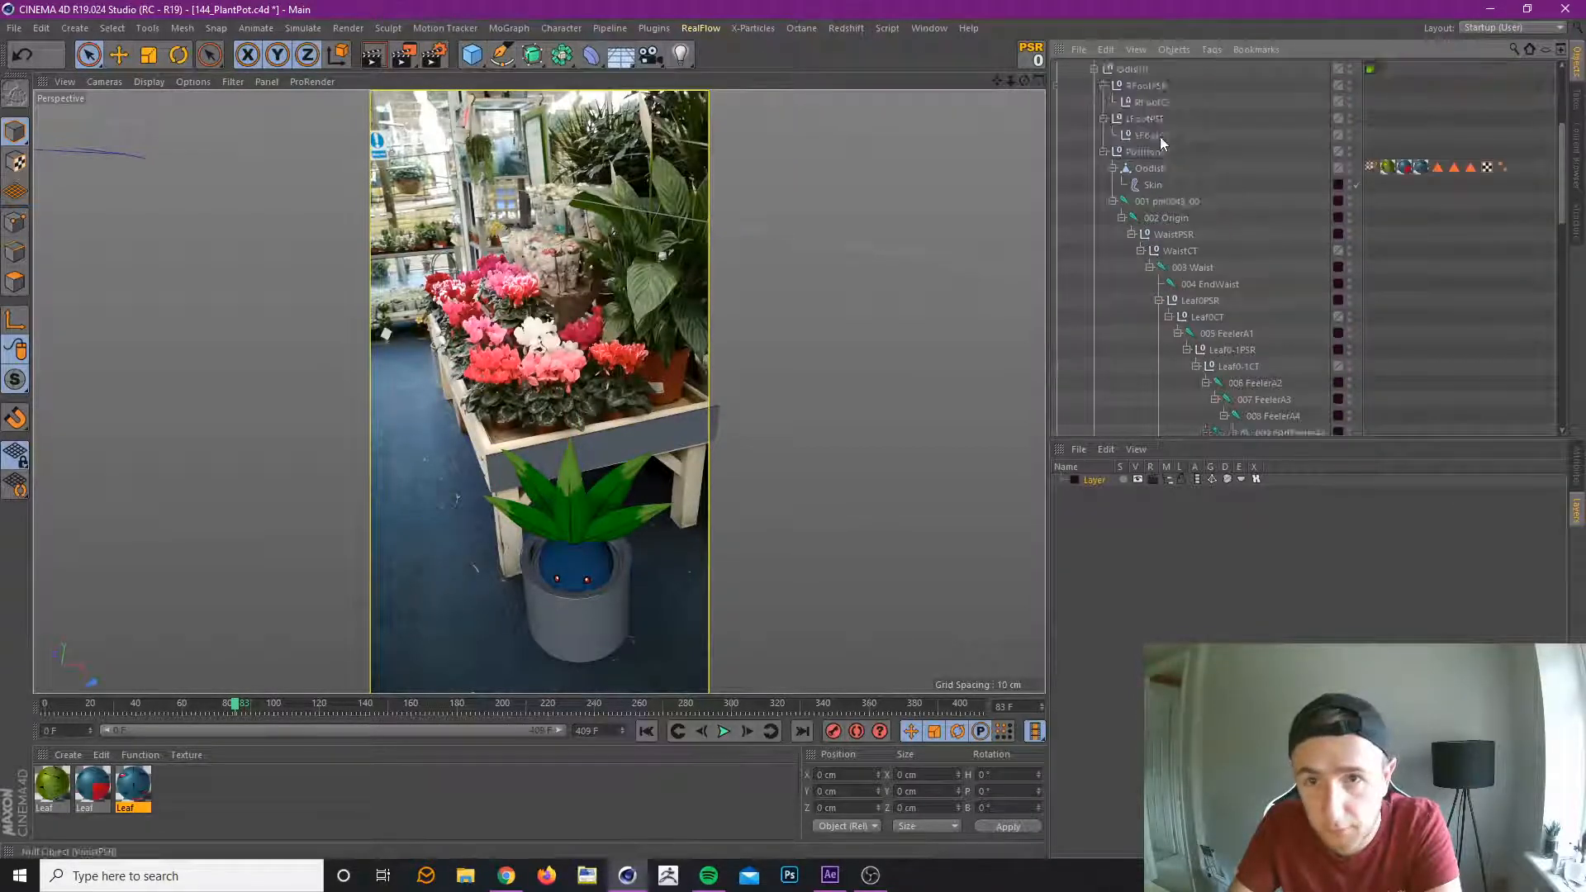
double_click(1094, 67)
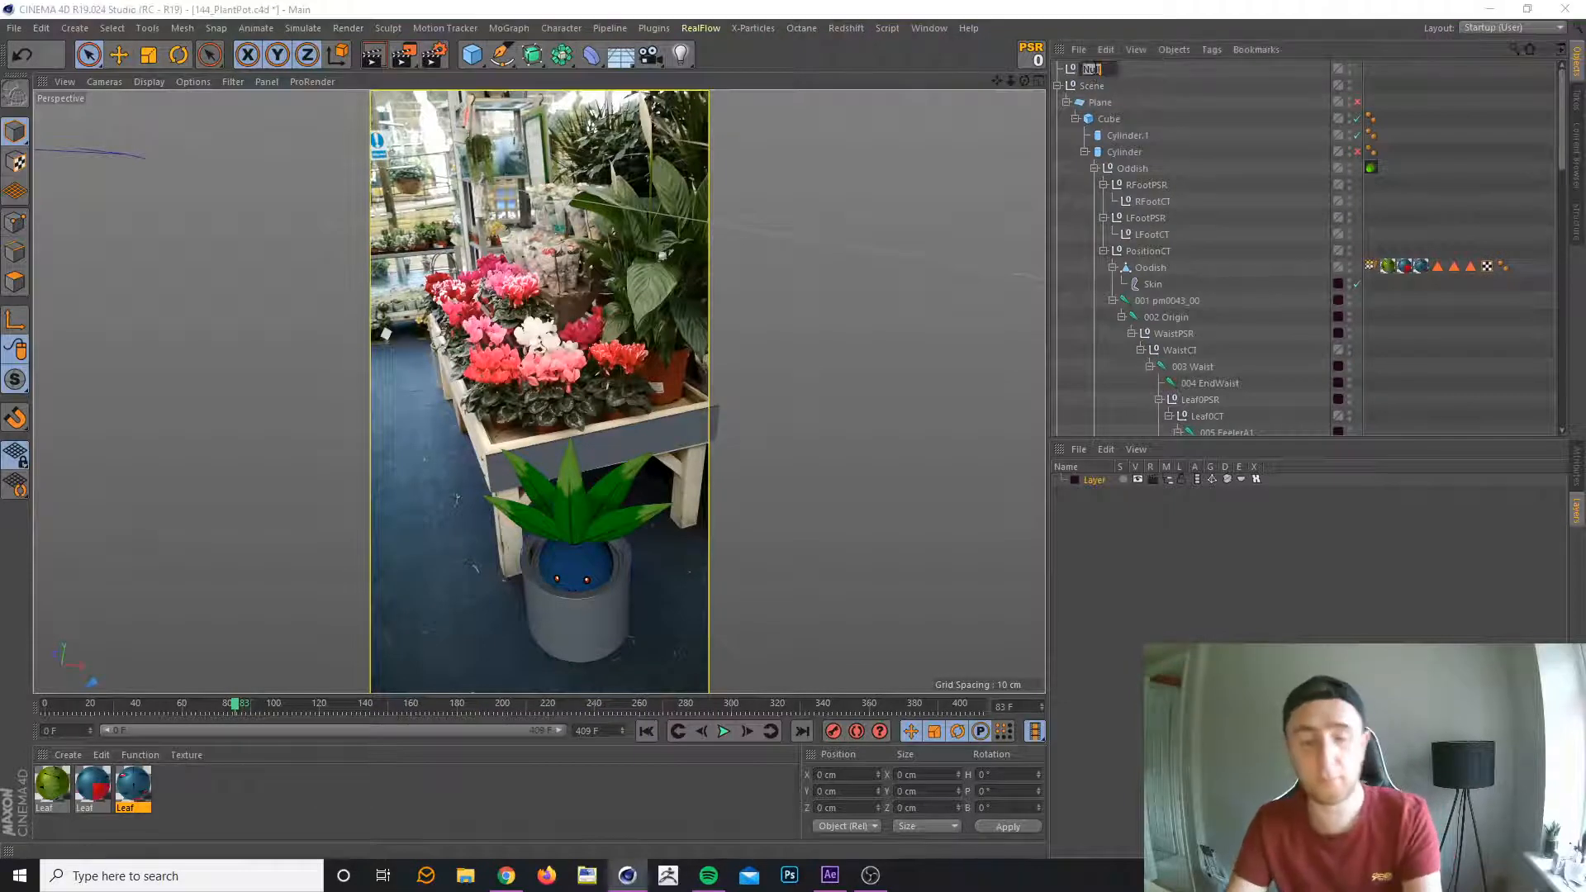
text(CT)
key(Return)
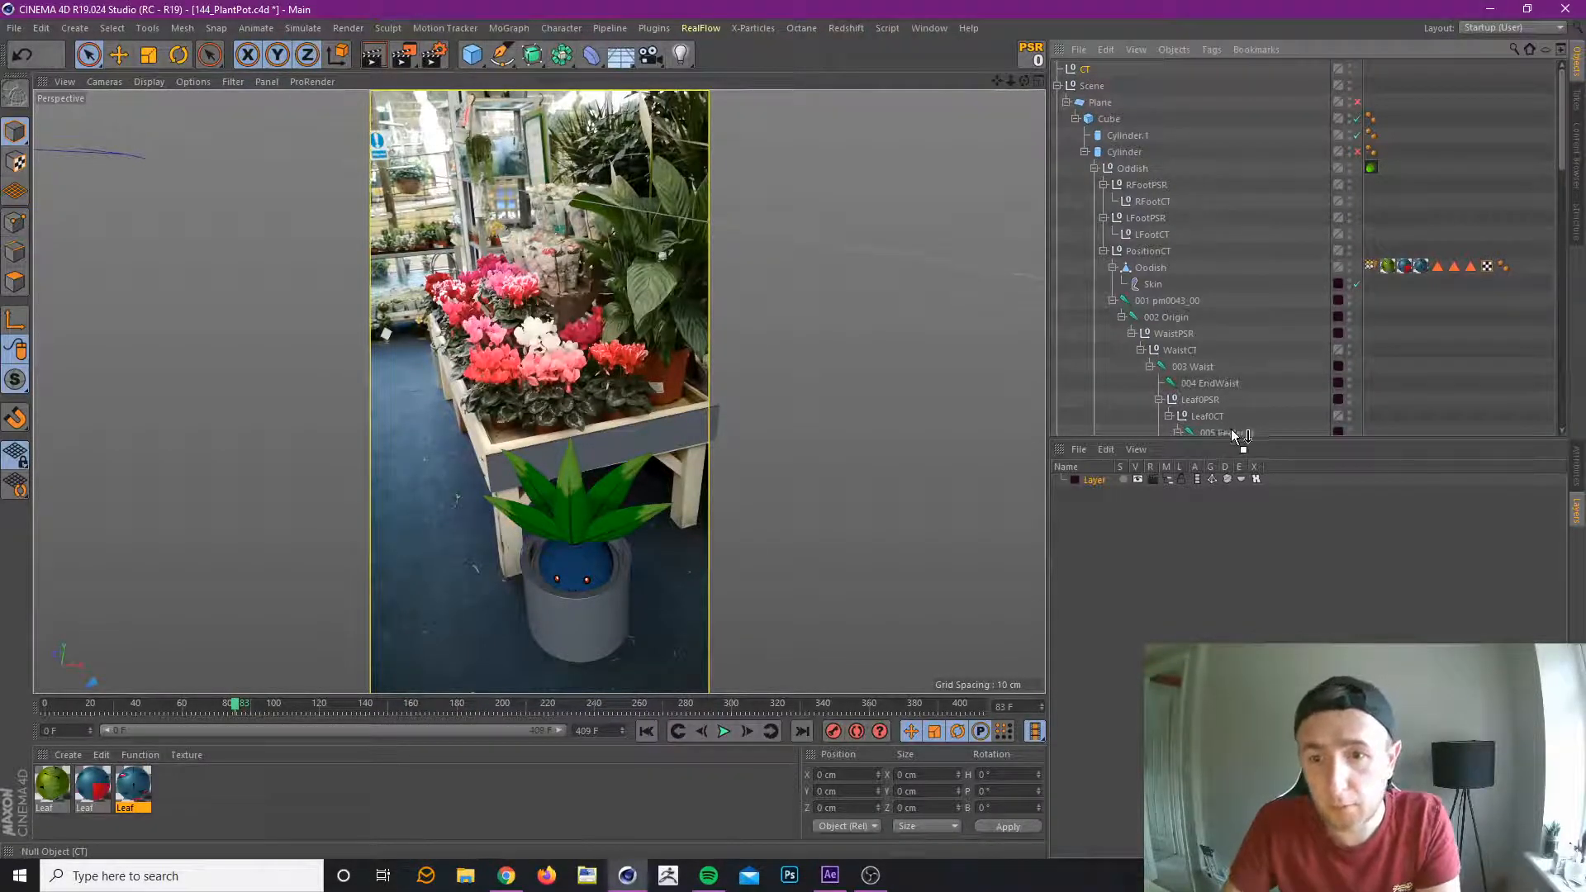
scroll(1232, 426, down, 5)
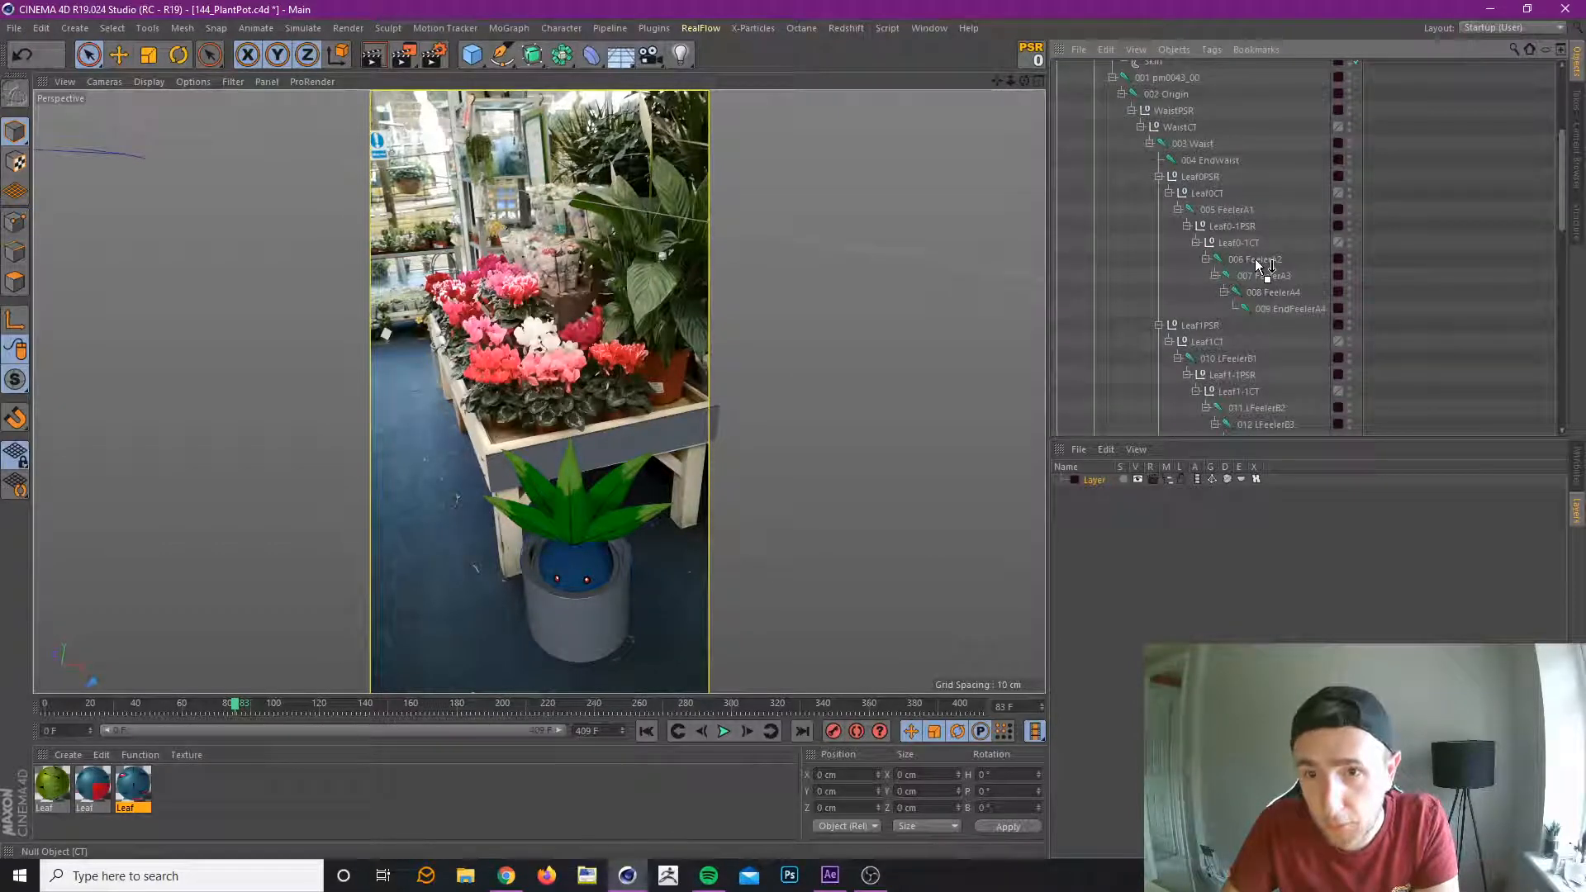
drag(1261, 273, 1261, 274)
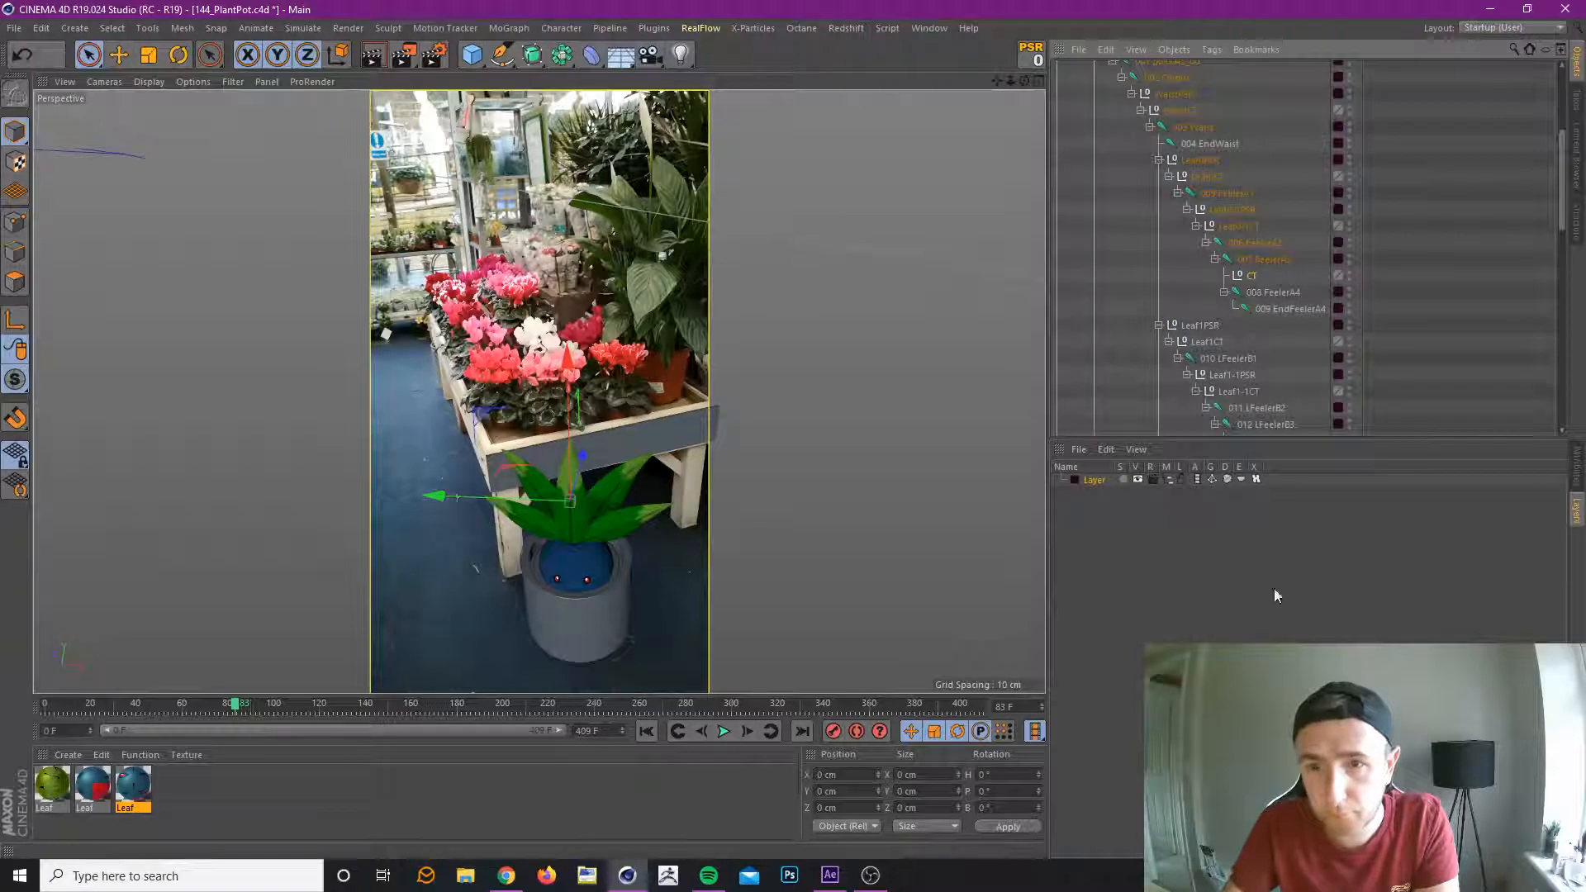
Display the CT null as a circle oriented in the XZ plane and nest it under a parent null.
click(1576, 469)
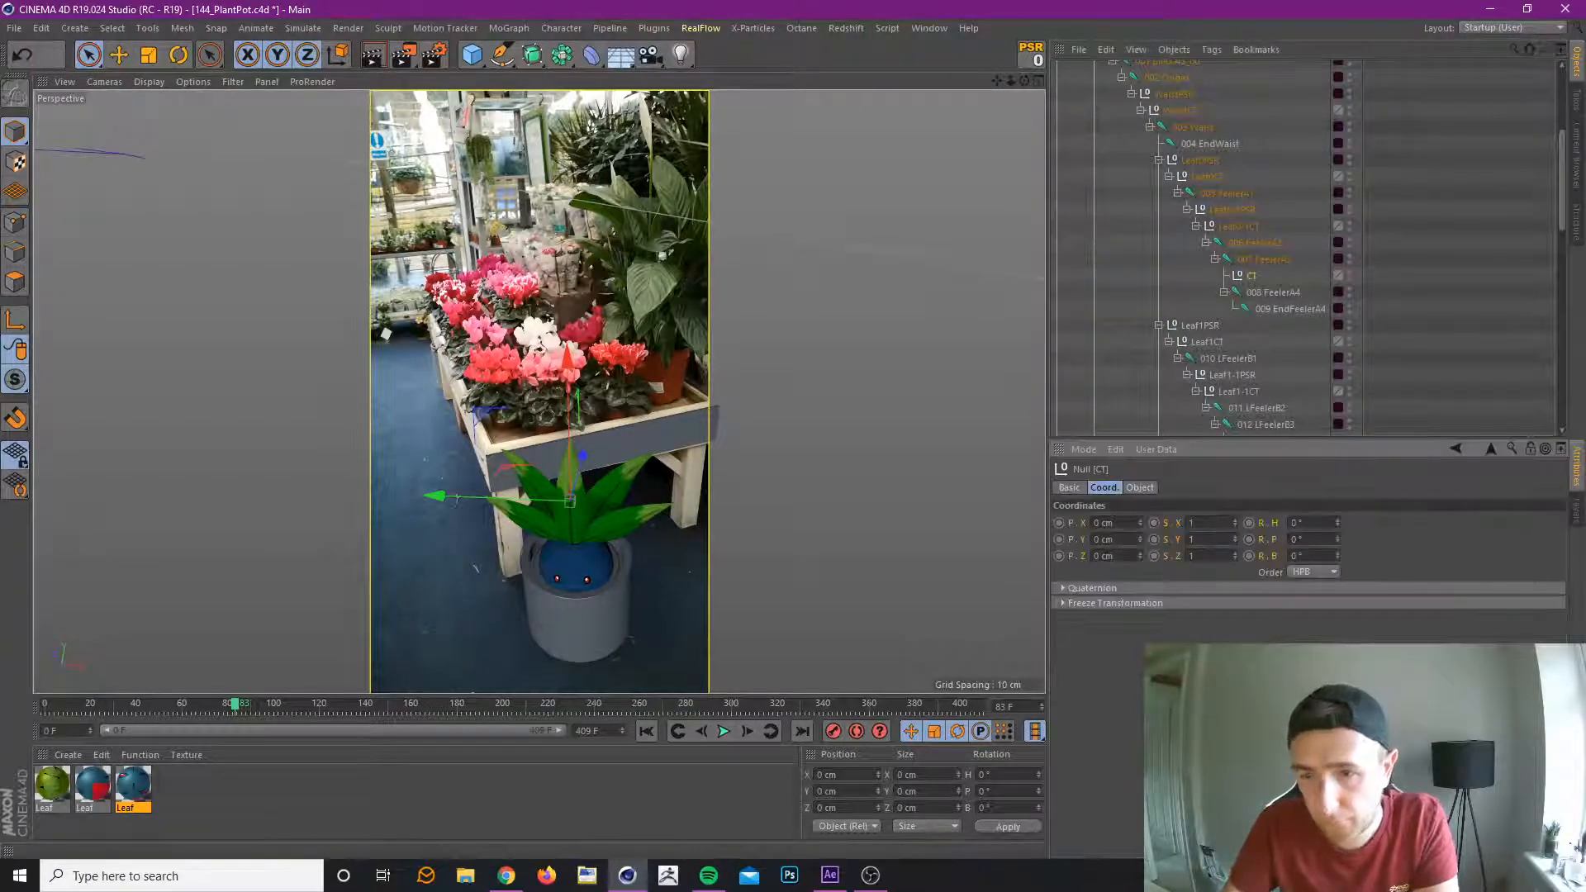
click(1140, 488)
click(1149, 523)
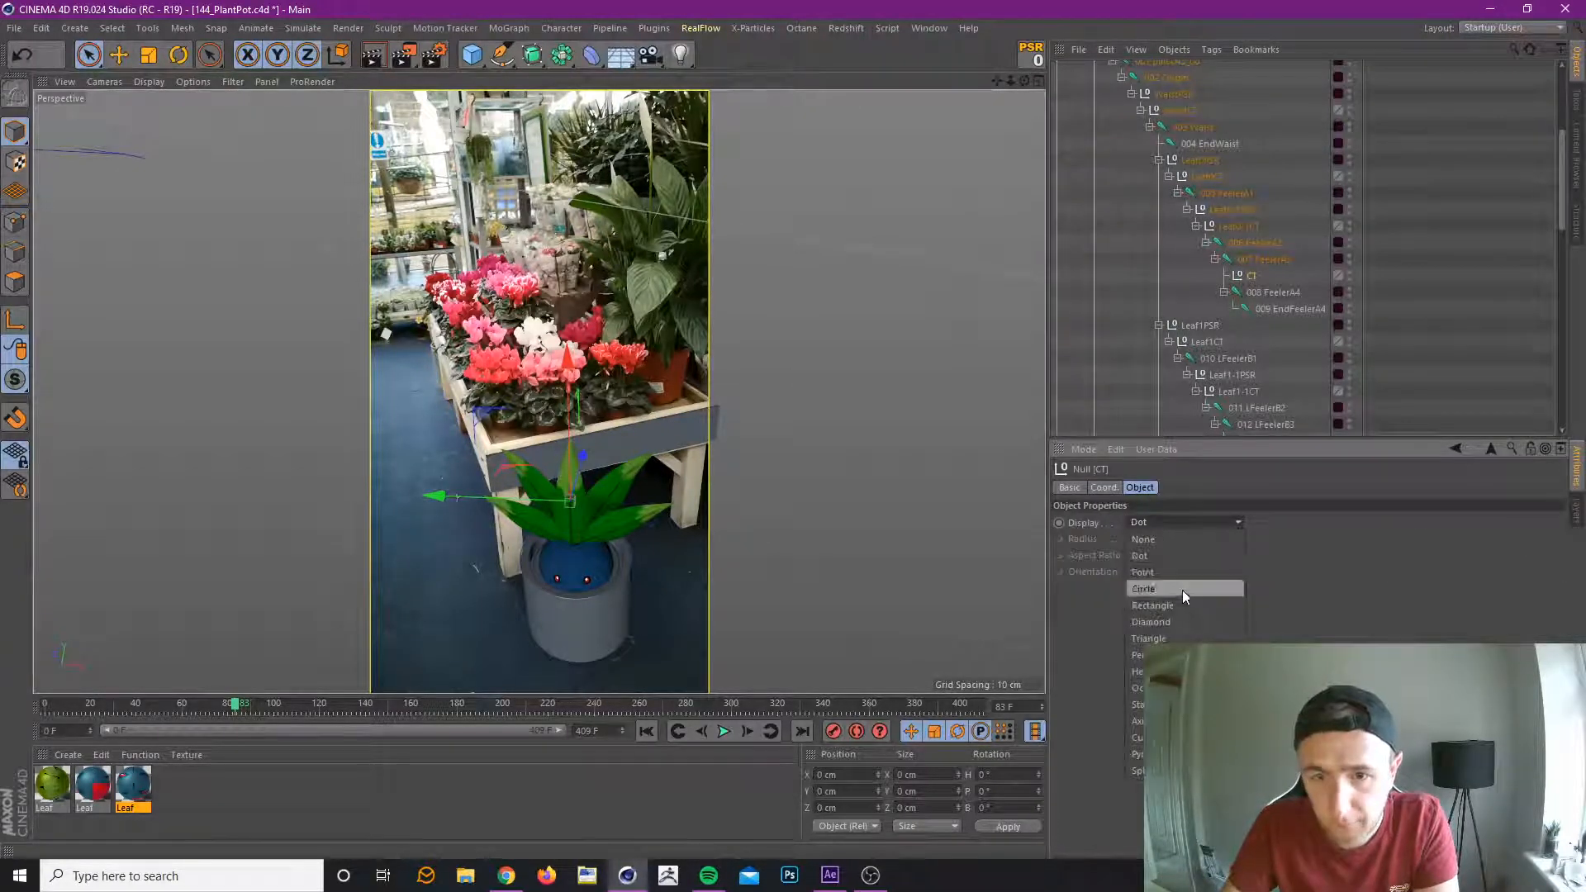
click(1183, 588)
click(1168, 573)
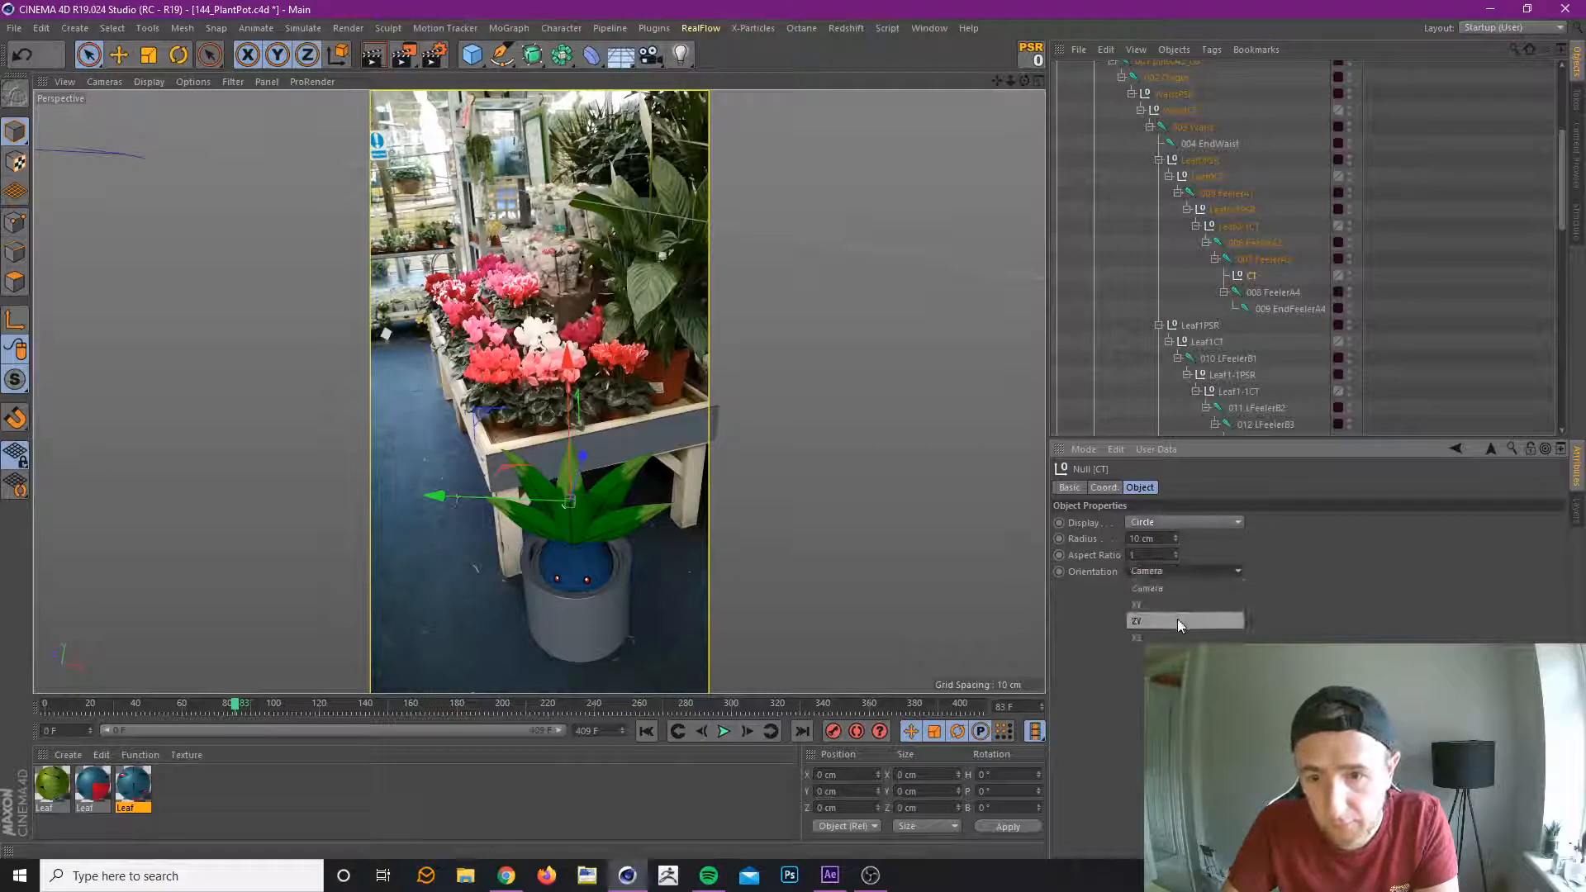
click(1177, 620)
click(1182, 603)
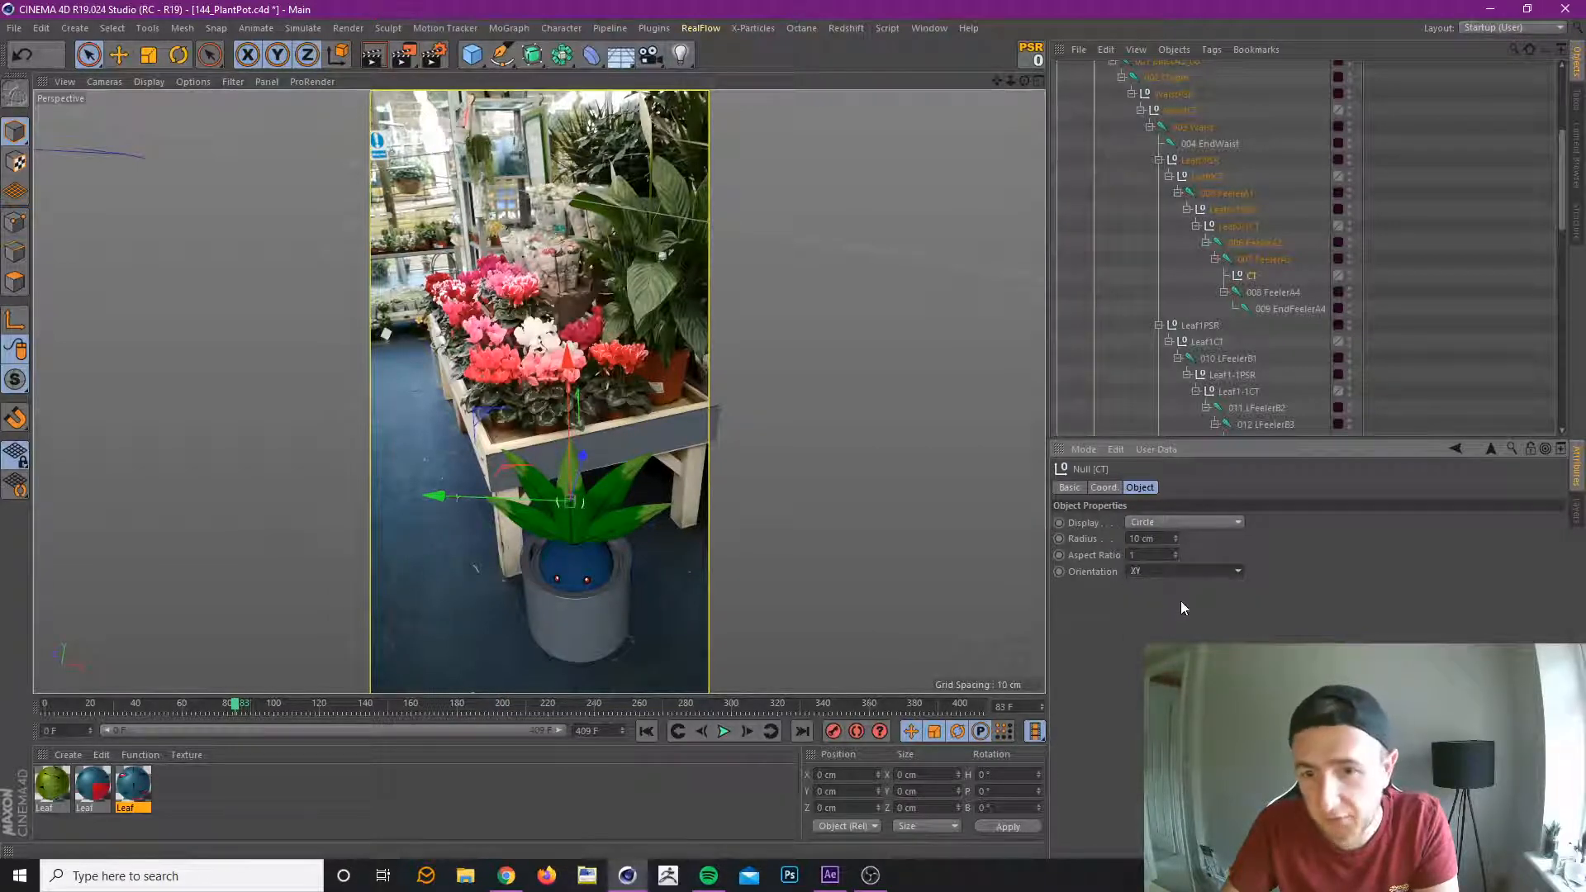
click(1188, 571)
click(1189, 637)
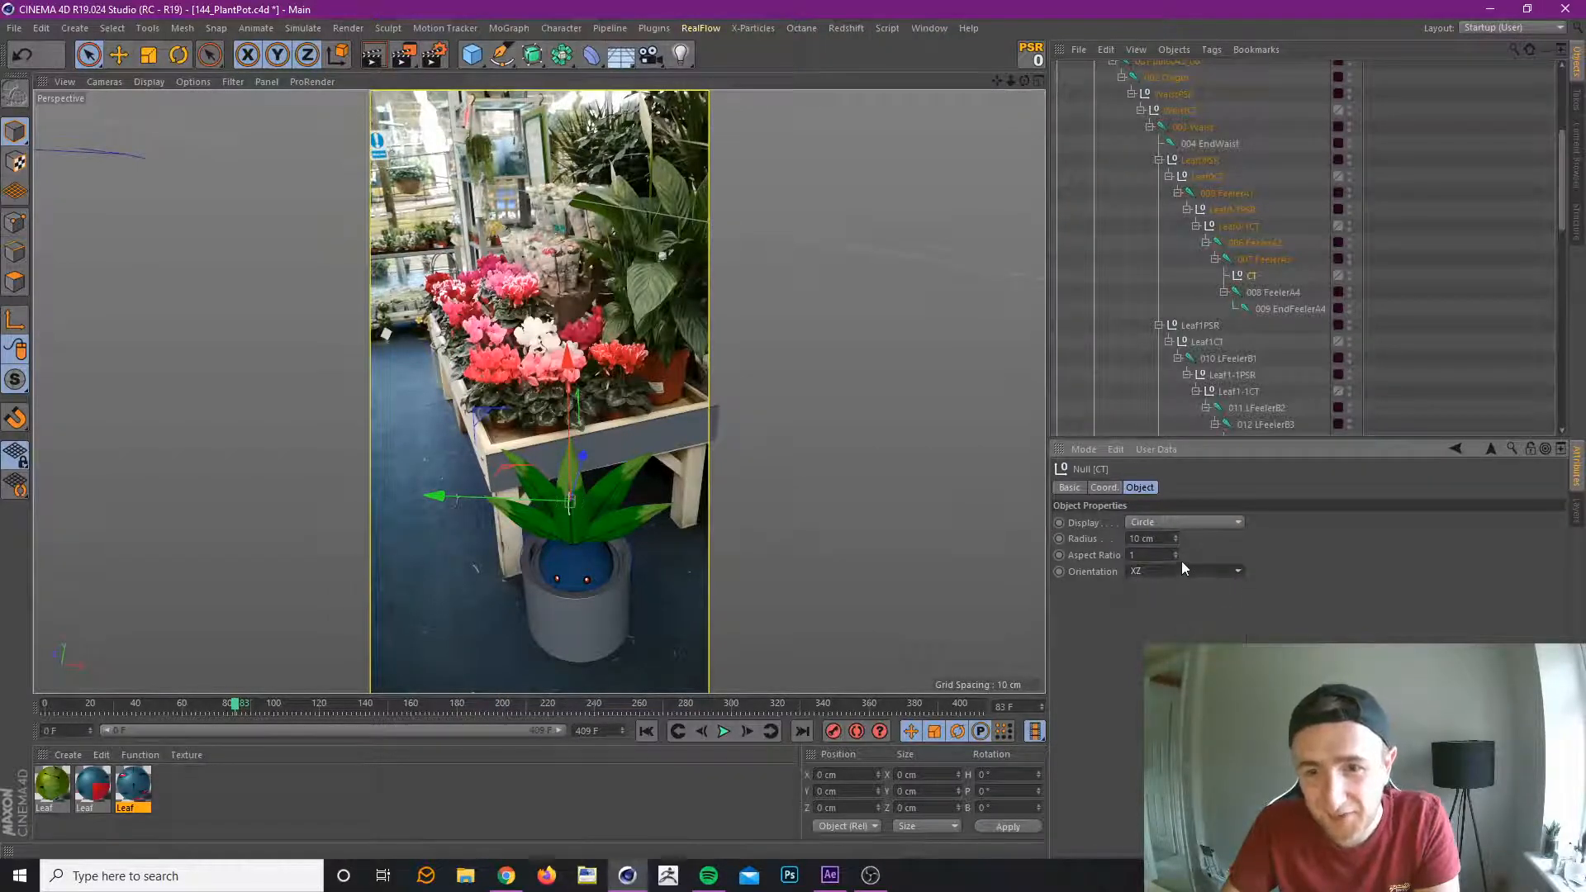
drag(1174, 539, 1175, 529)
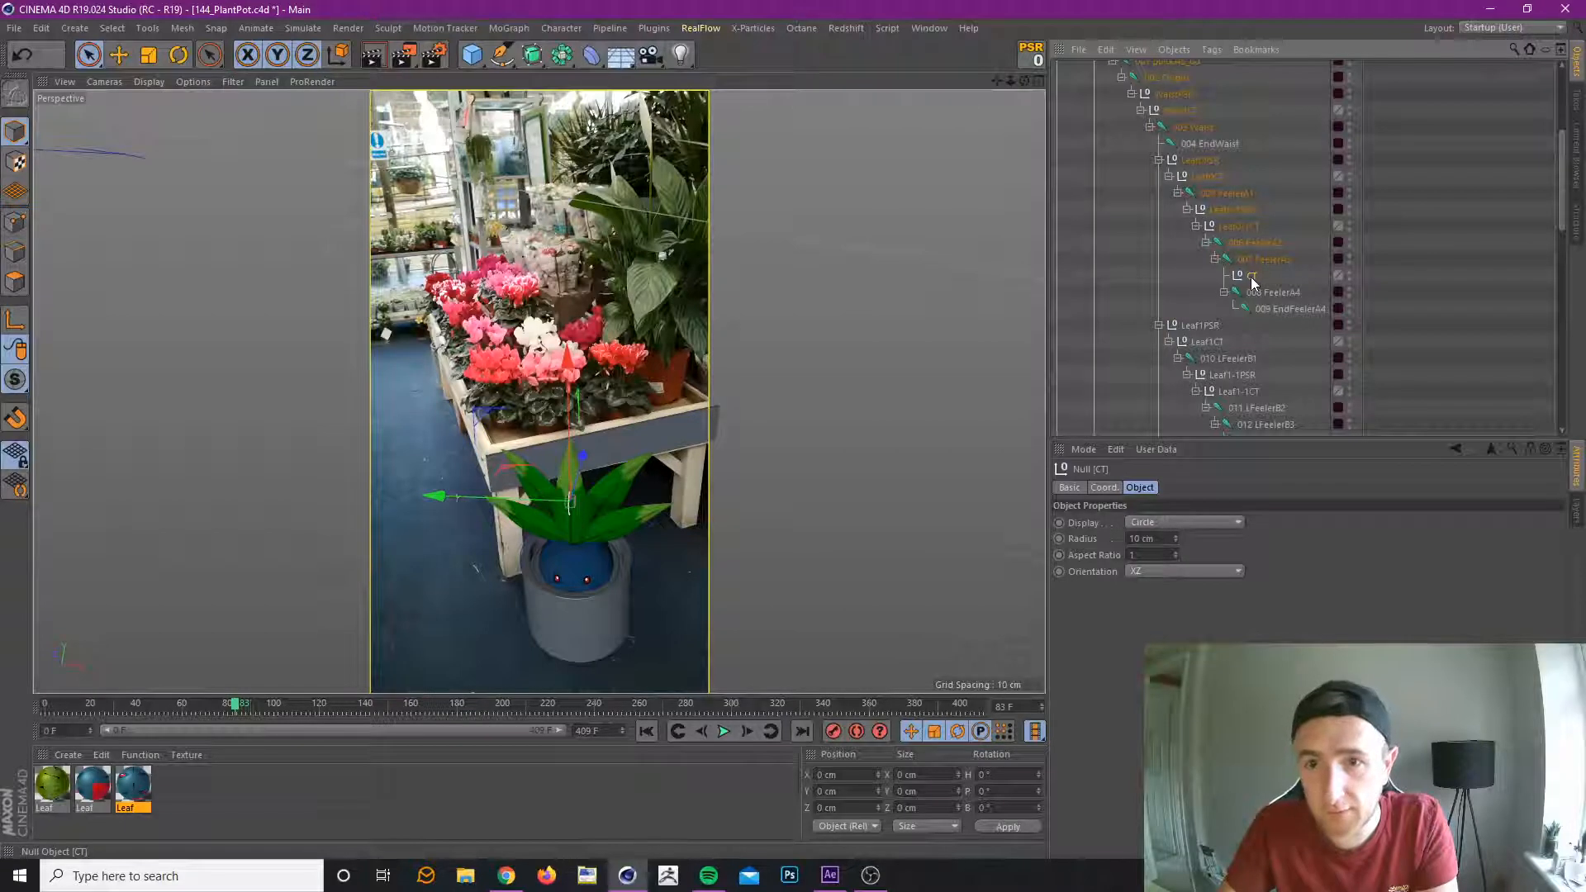
key(alt+g)
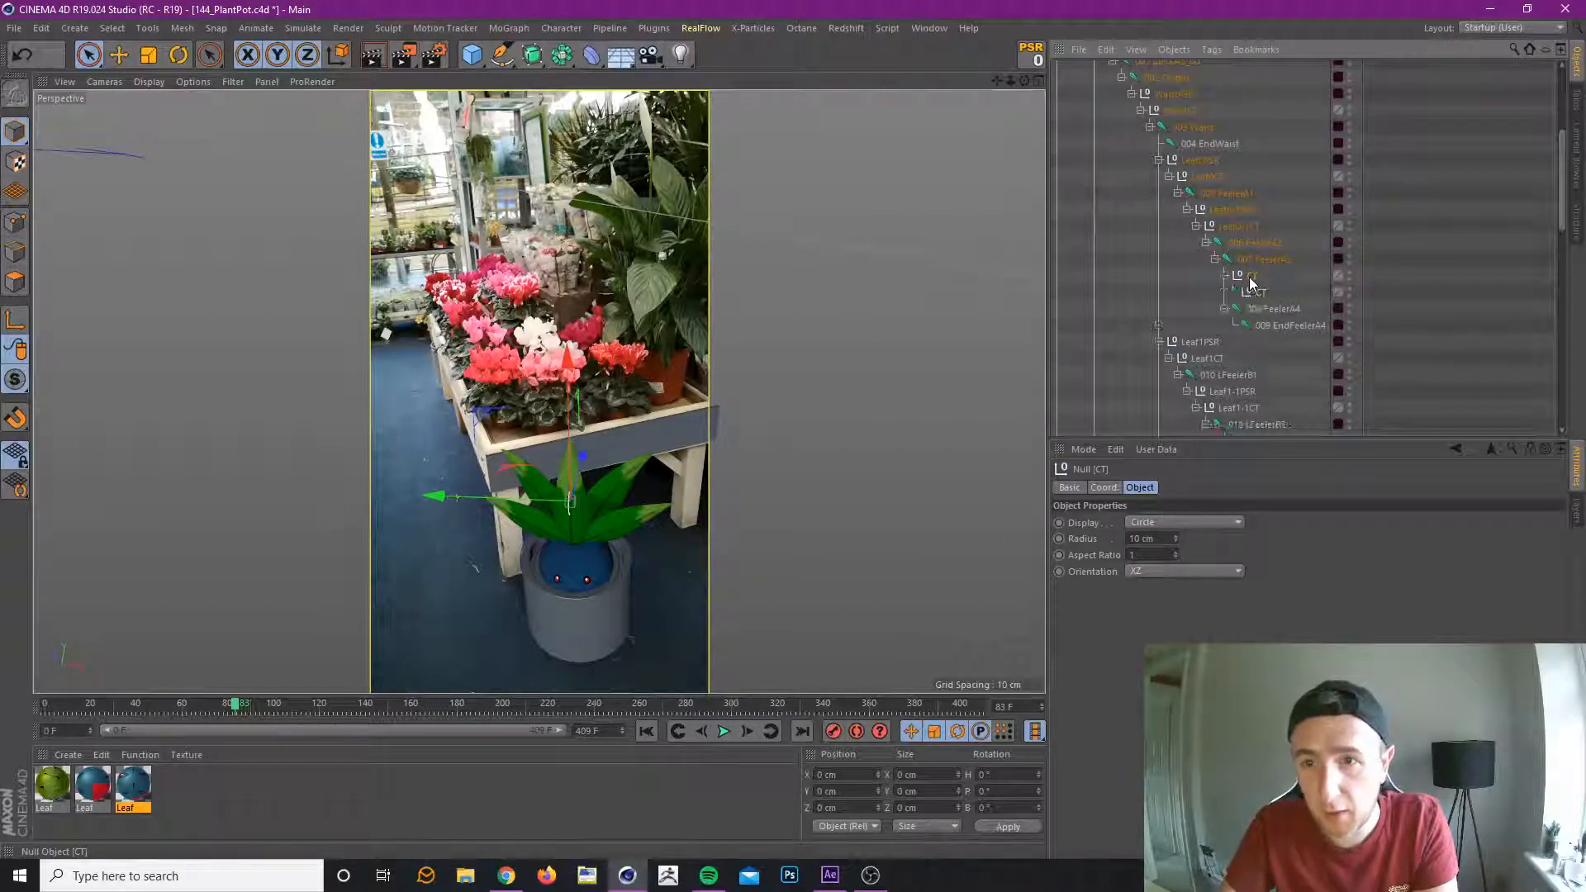
Rename the parent null PSR, copy it with its CT child under 008 FeelerA4, and zero the copy's position, scale and rotation.
double_click(1254, 277)
text(PSR)
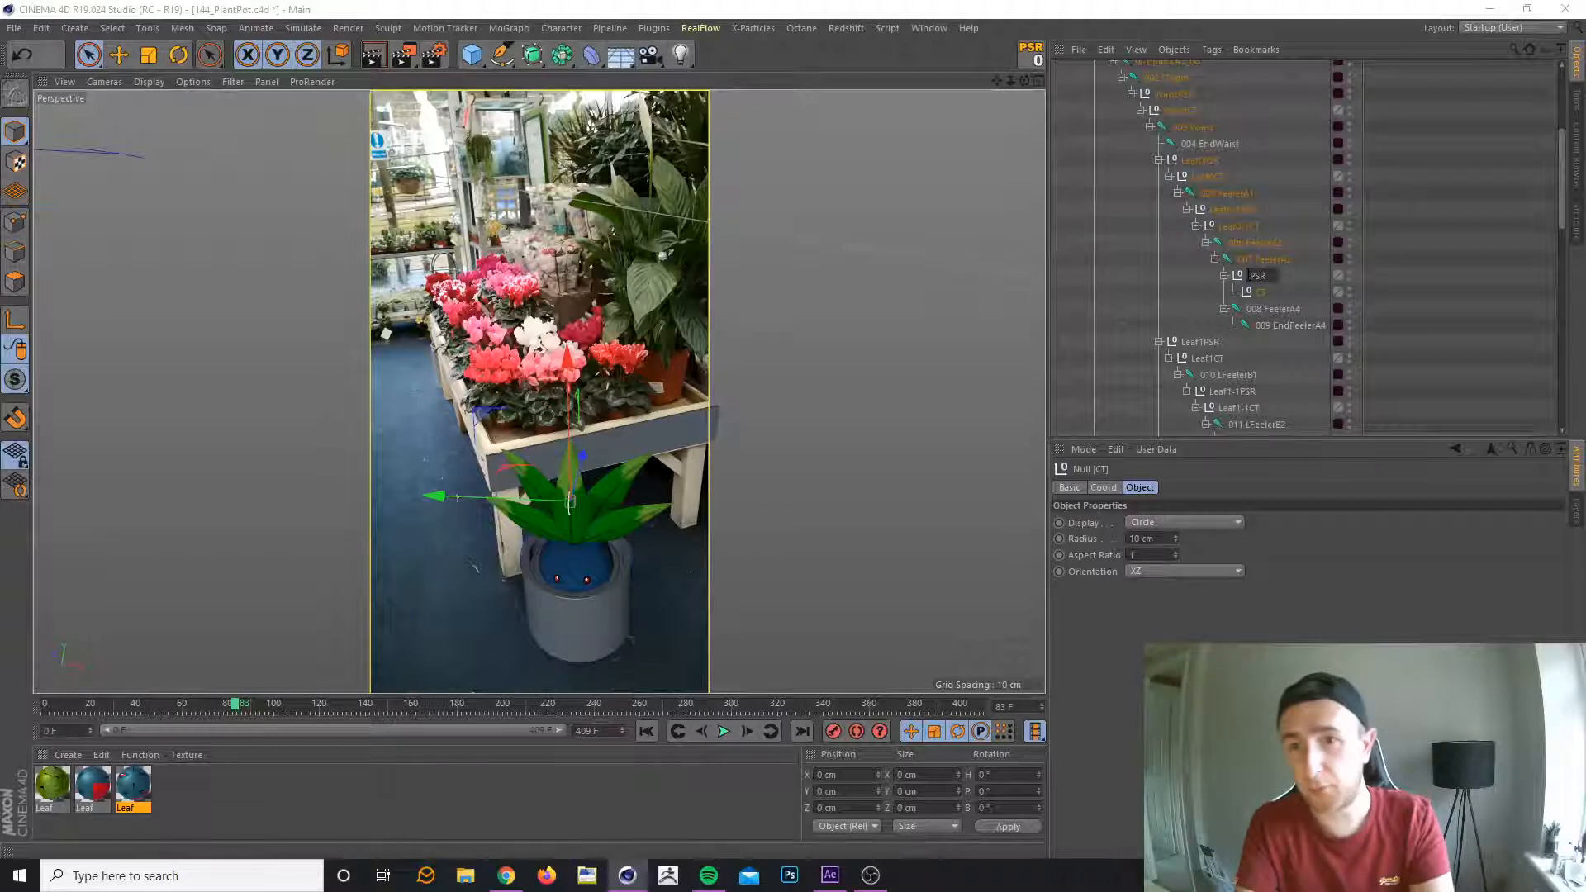
key(Return)
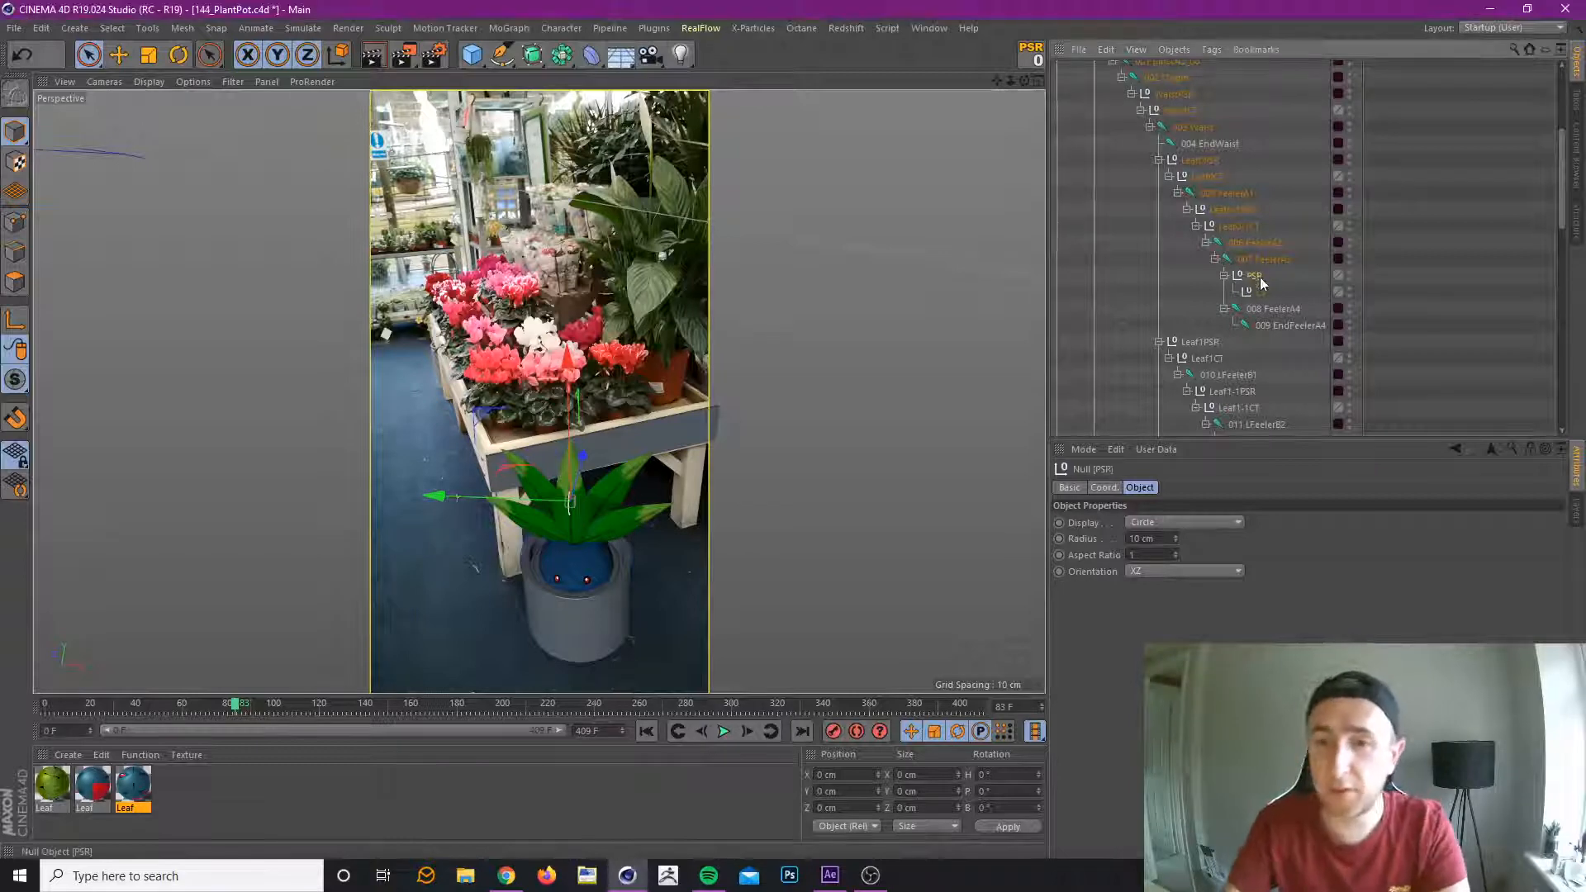
ctrl+drag(1255, 277, 1276, 310)
click(1031, 55)
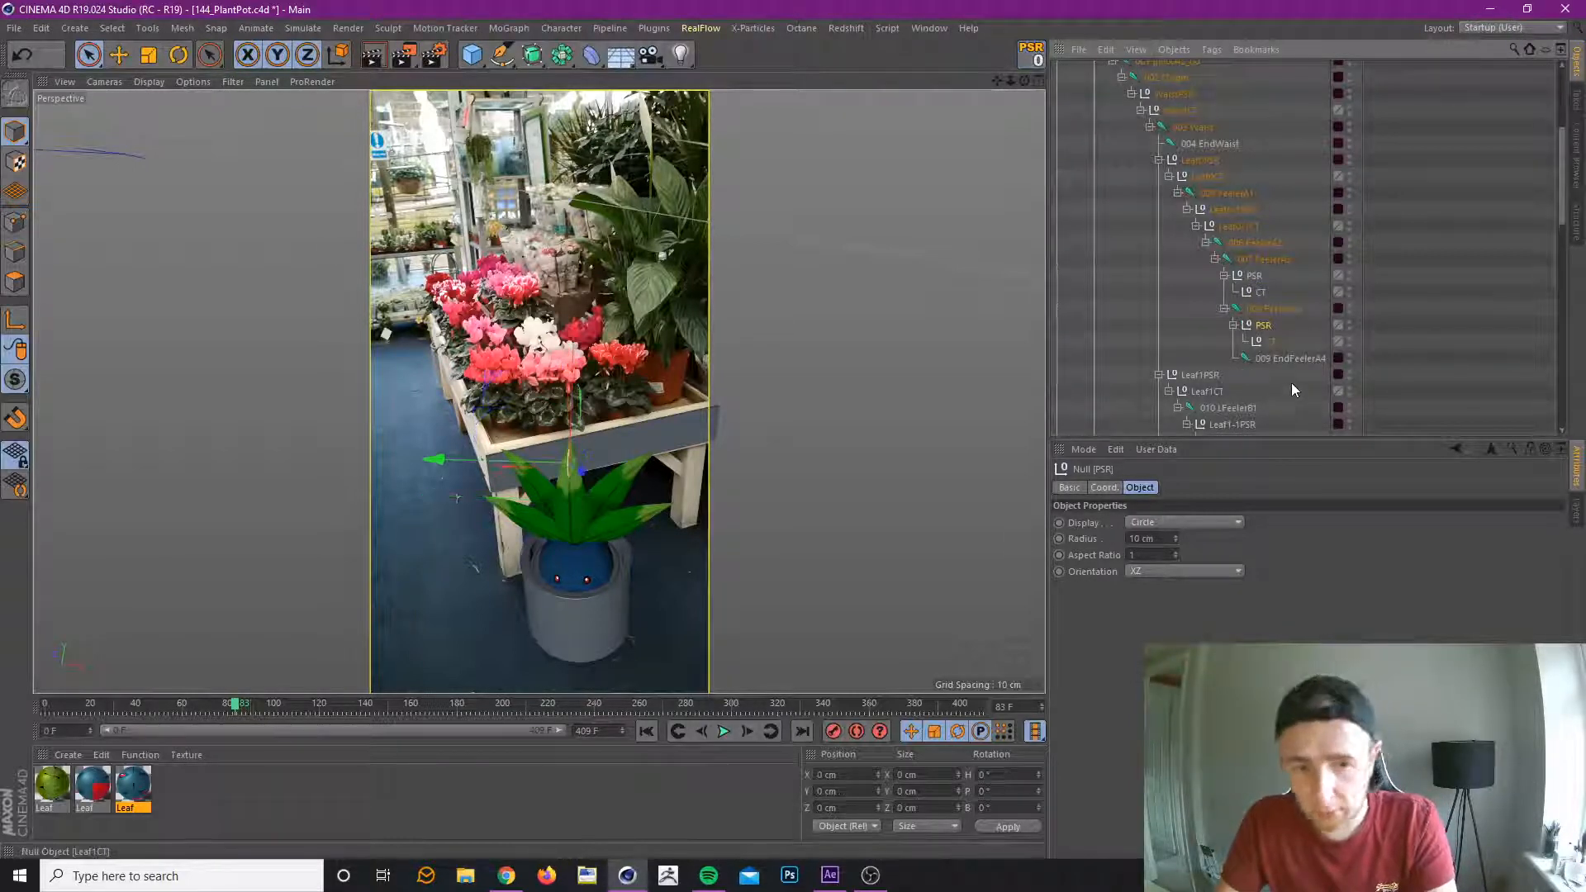
Insert the PSR and CT null pairs above 007 FeelerA3 and 008 FeelerA4, nesting each joint under its CT null.
click(1266, 307)
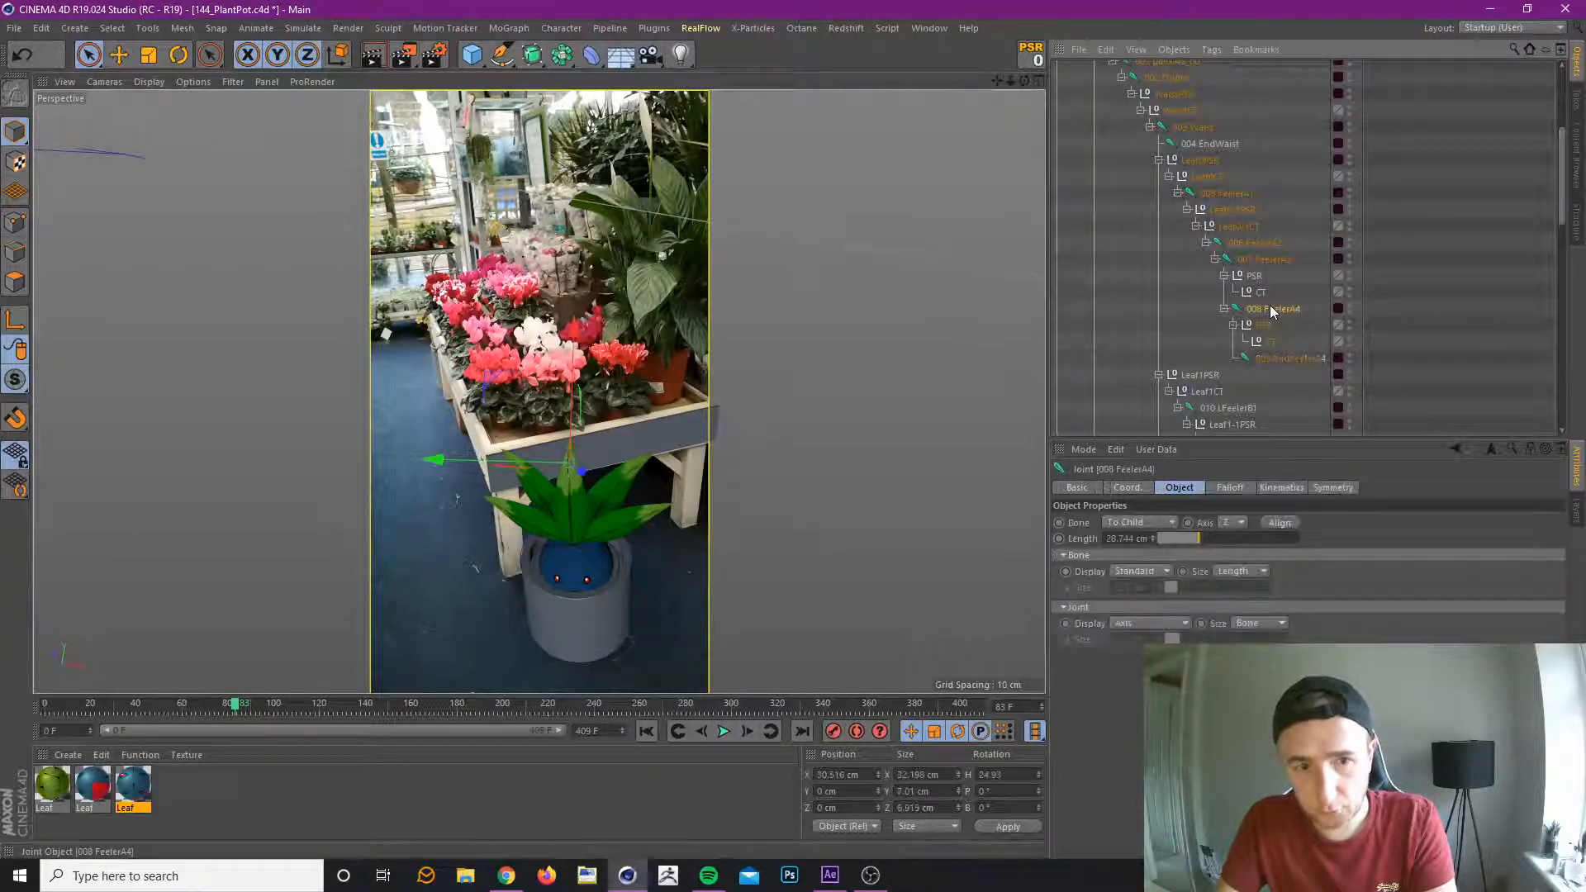
click(1312, 360)
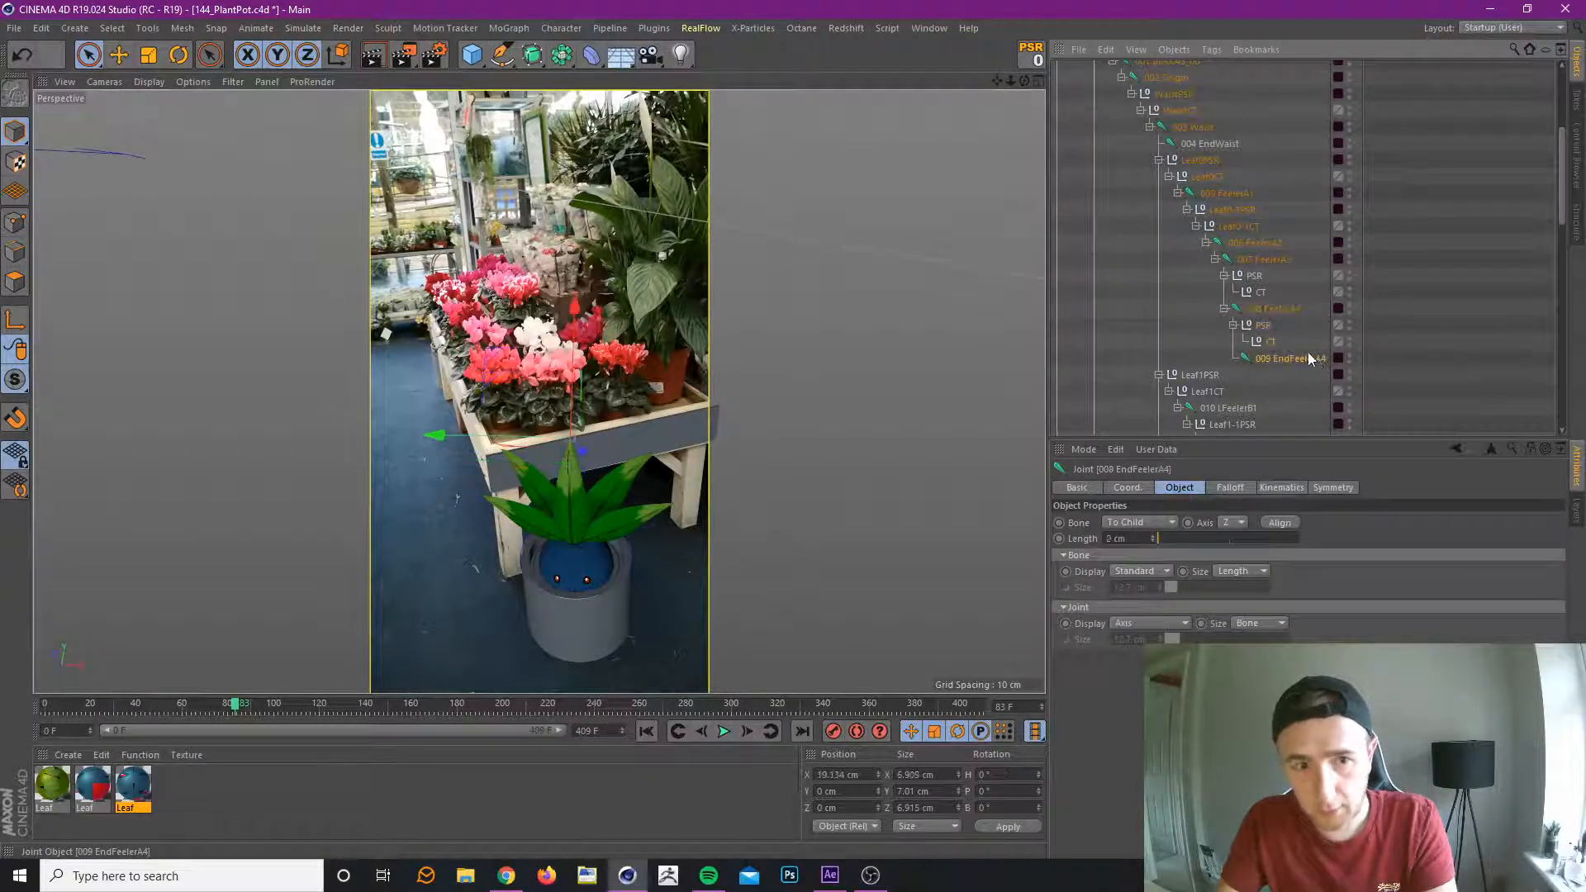
click(1263, 326)
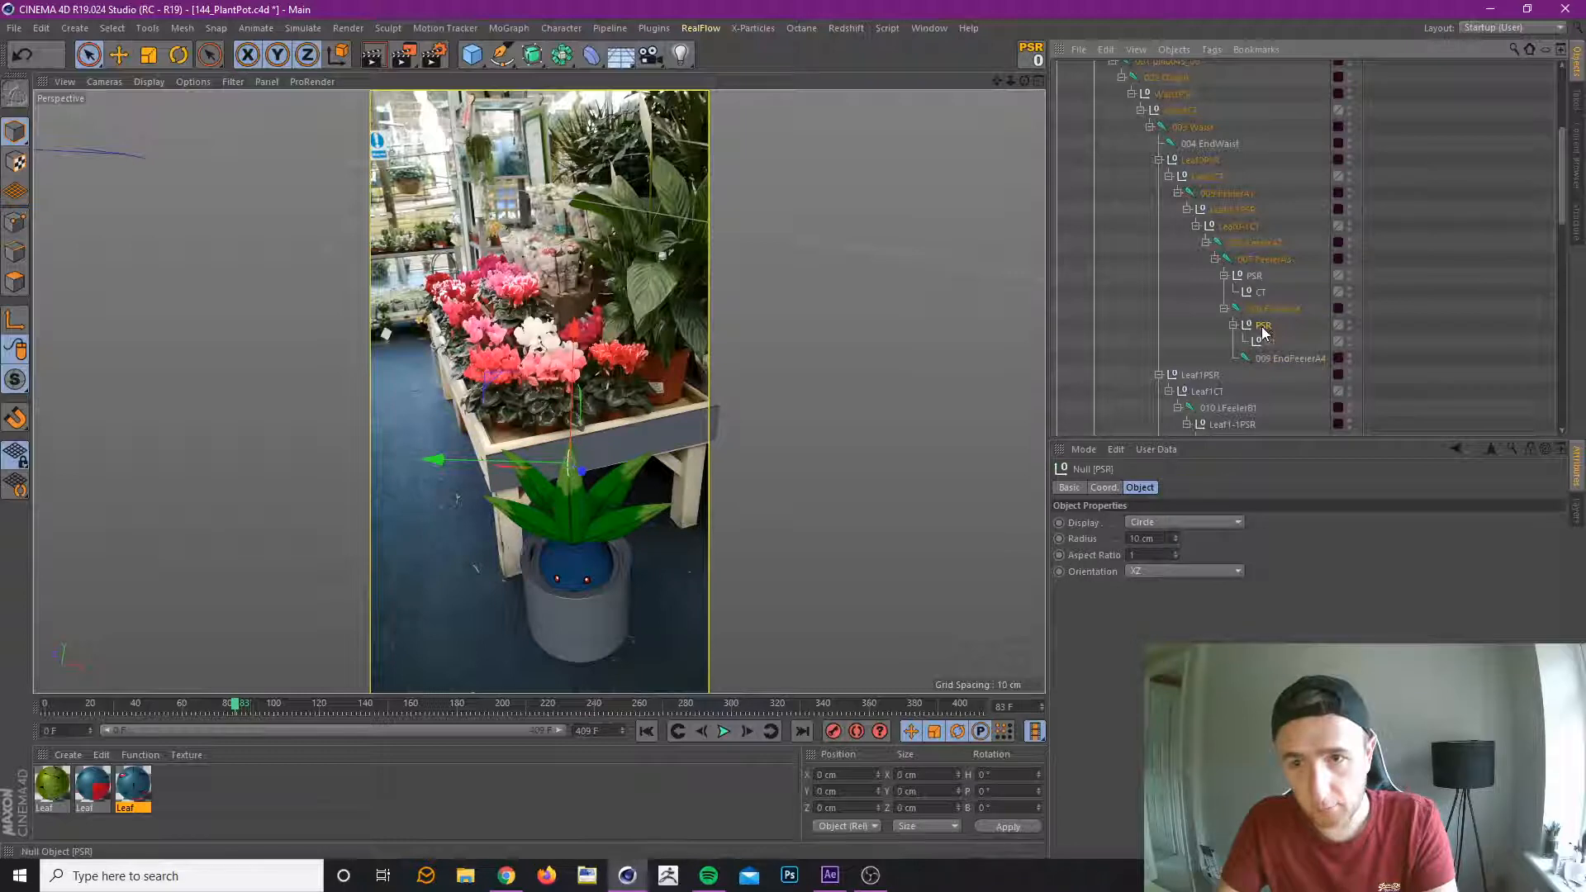
click(1254, 276)
mouse_move(1254, 276)
mouse_down()
mouse_move(1255, 246)
mouse_move(1251, 277)
mouse_up()
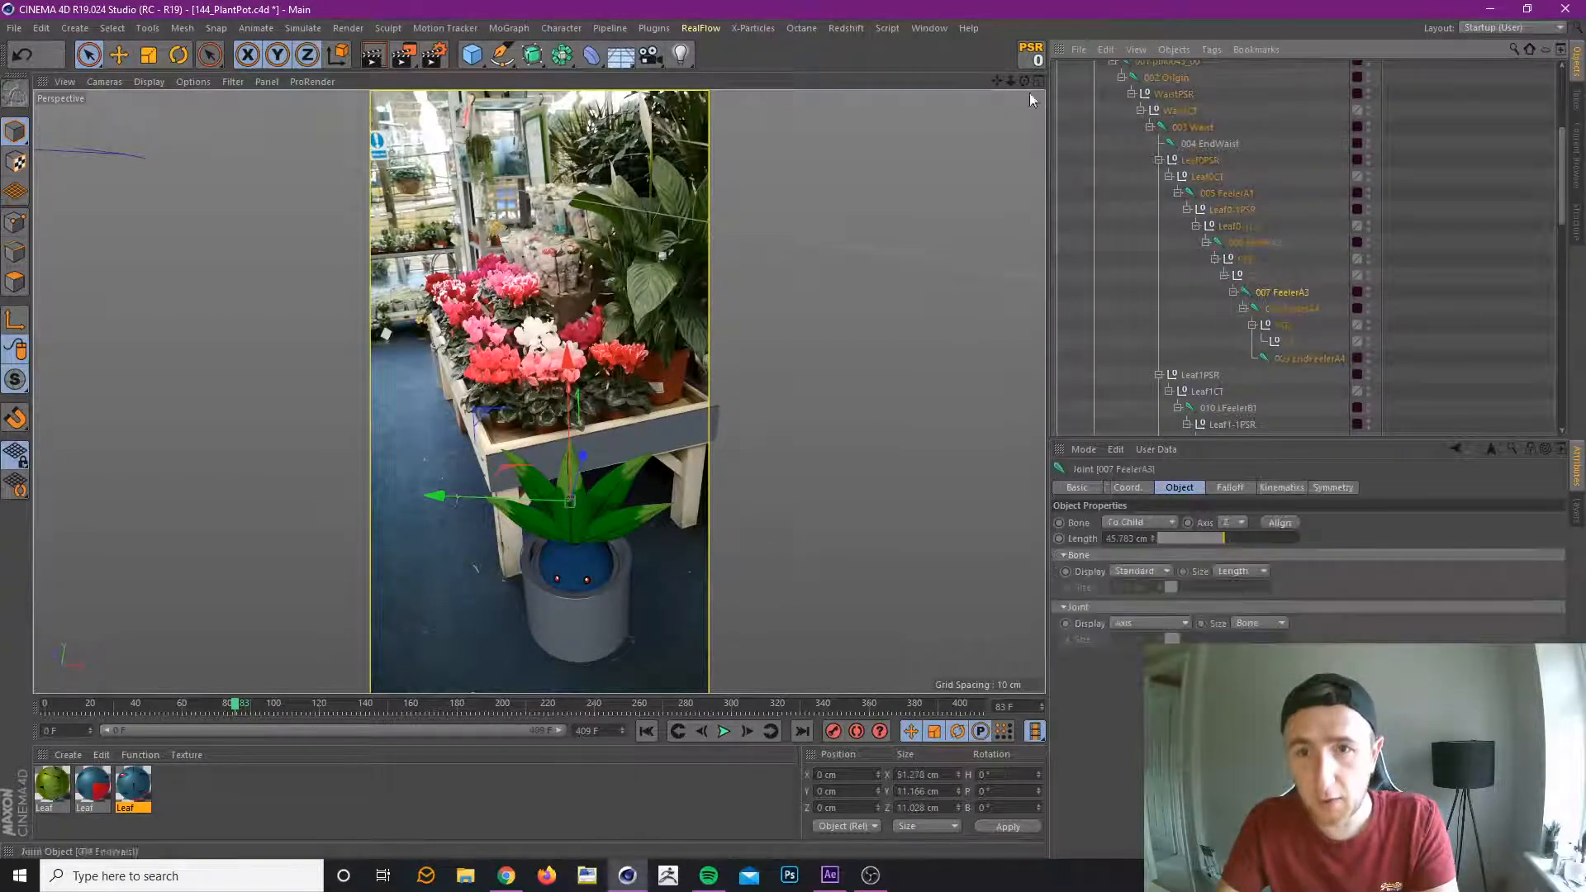
drag(1286, 329, 1290, 294)
drag(1291, 357, 1282, 325)
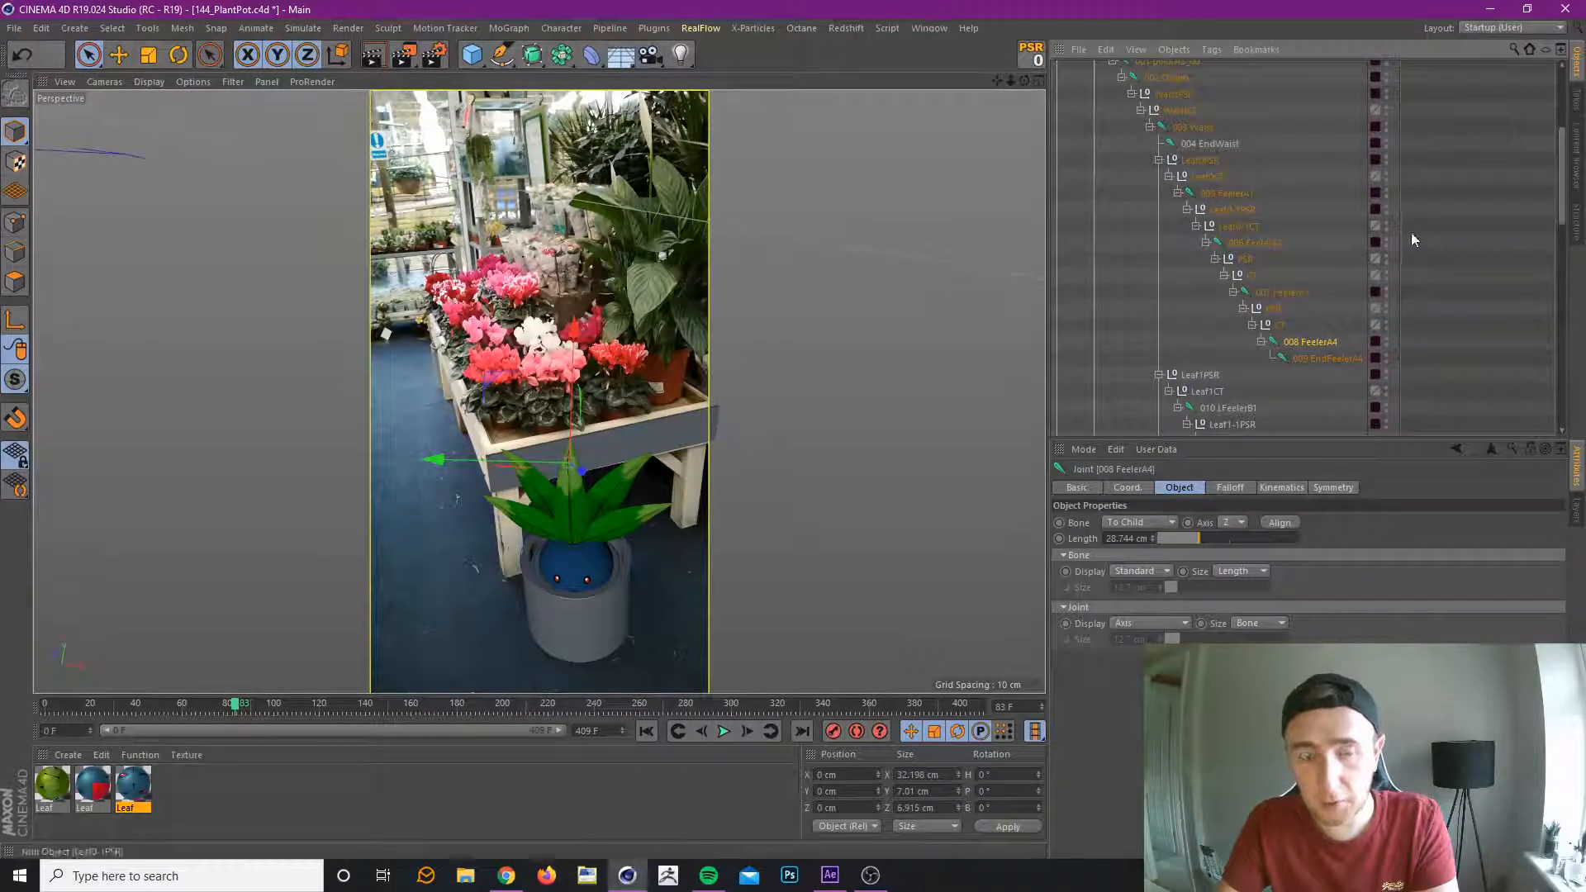
Nest 008 FeelerA4 directly under 007 FeelerA3, beside the second PSR and CT nulls.
click(1280, 329)
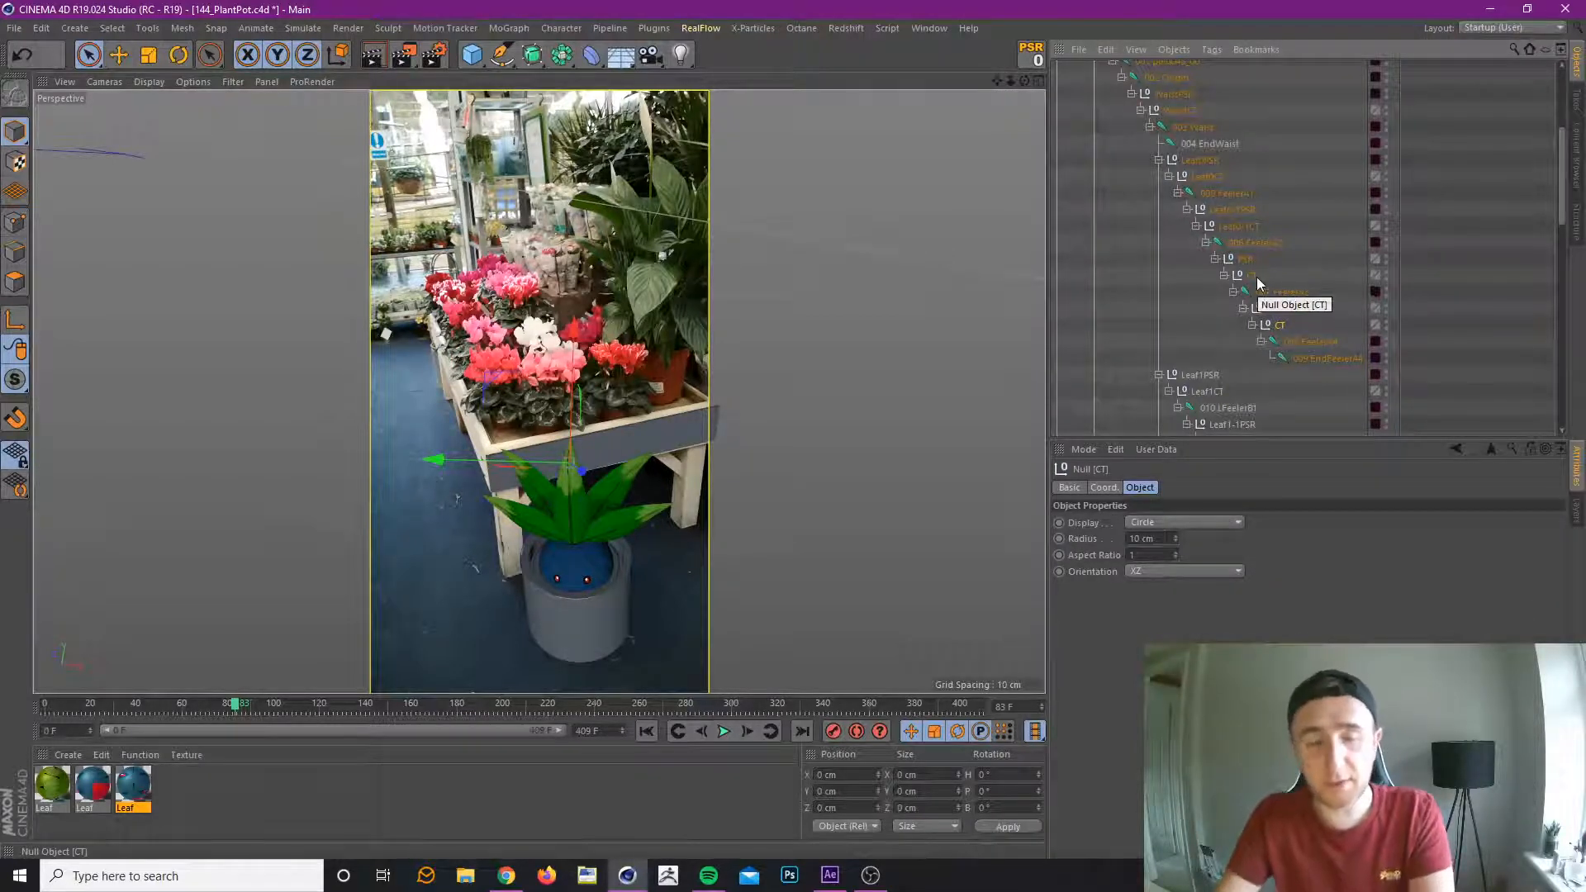
scroll(1311, 310, down, 3)
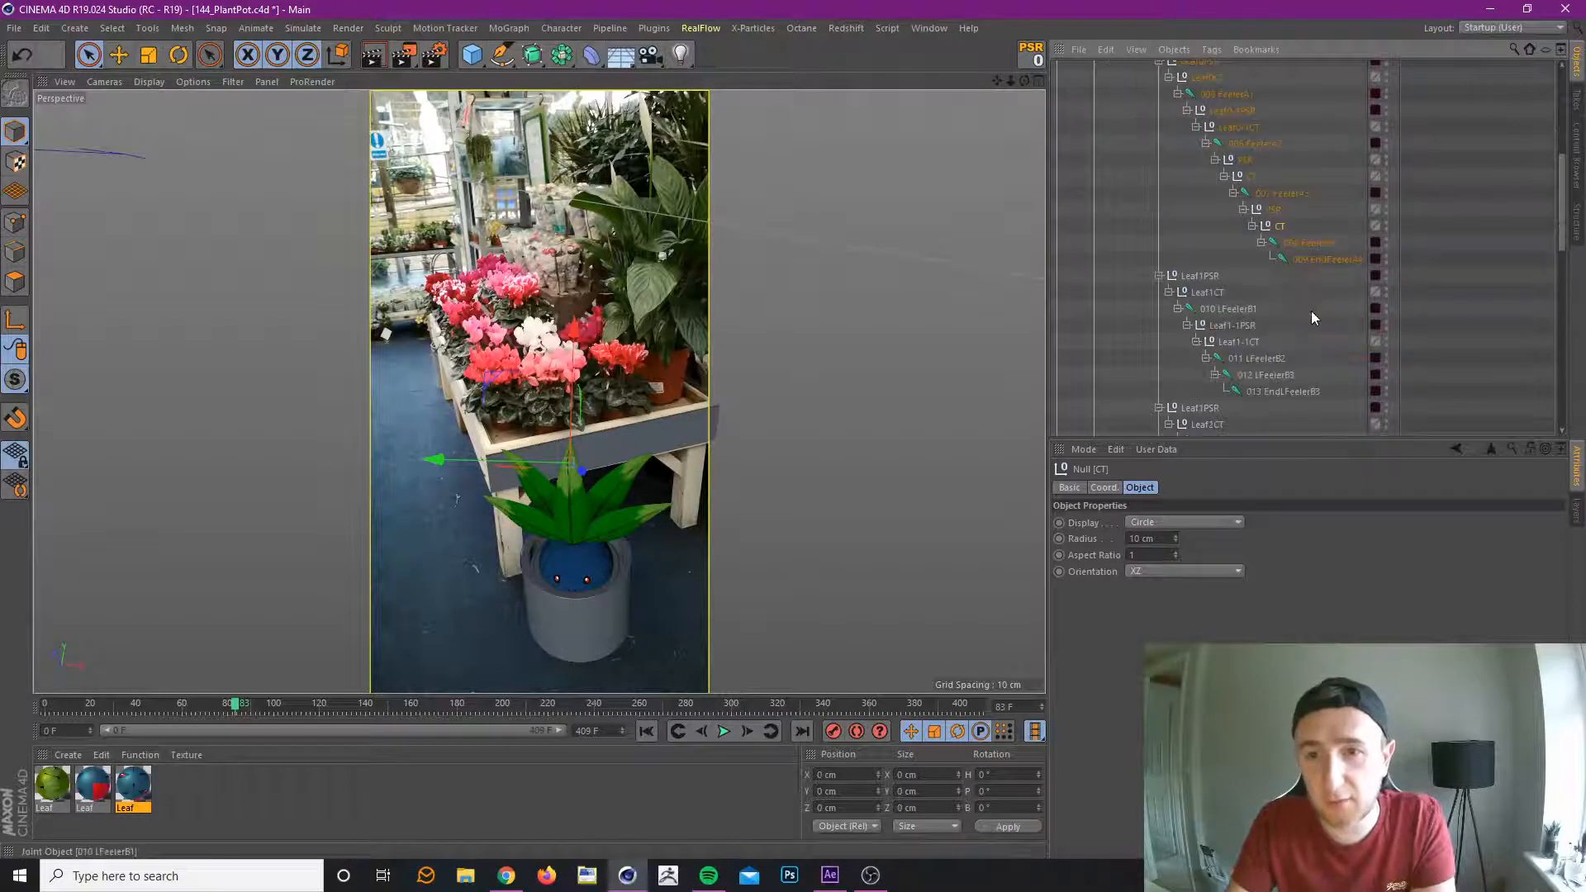
drag(1270, 202, 1271, 202)
click(1276, 195)
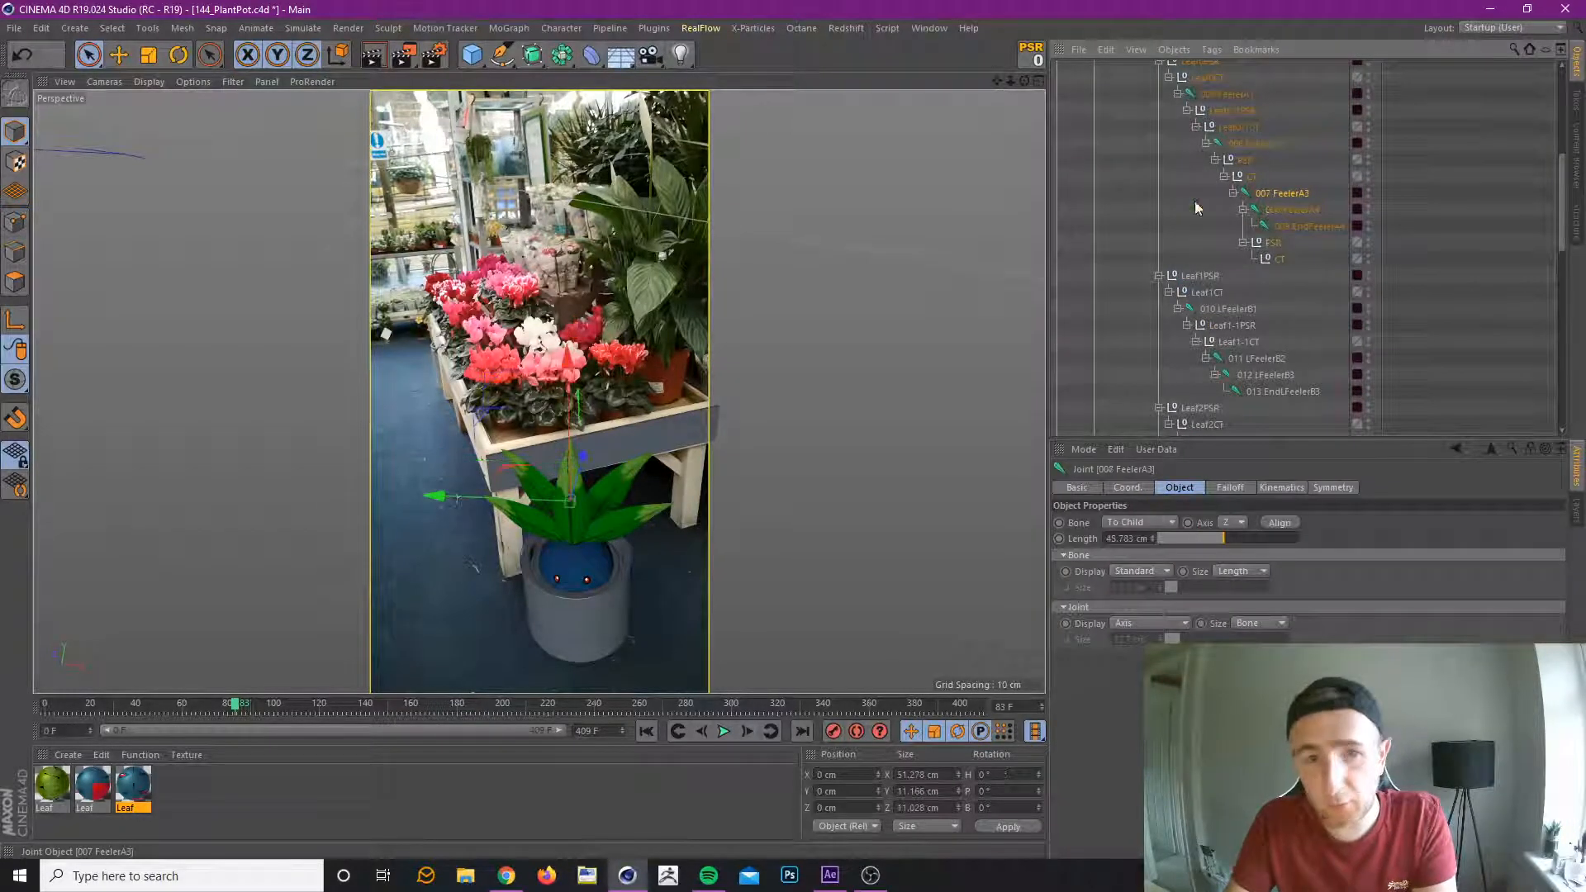
Show joints in the viewport and zero the position and rotation of the PSR null under 007 FeelerA3.
click(231, 82)
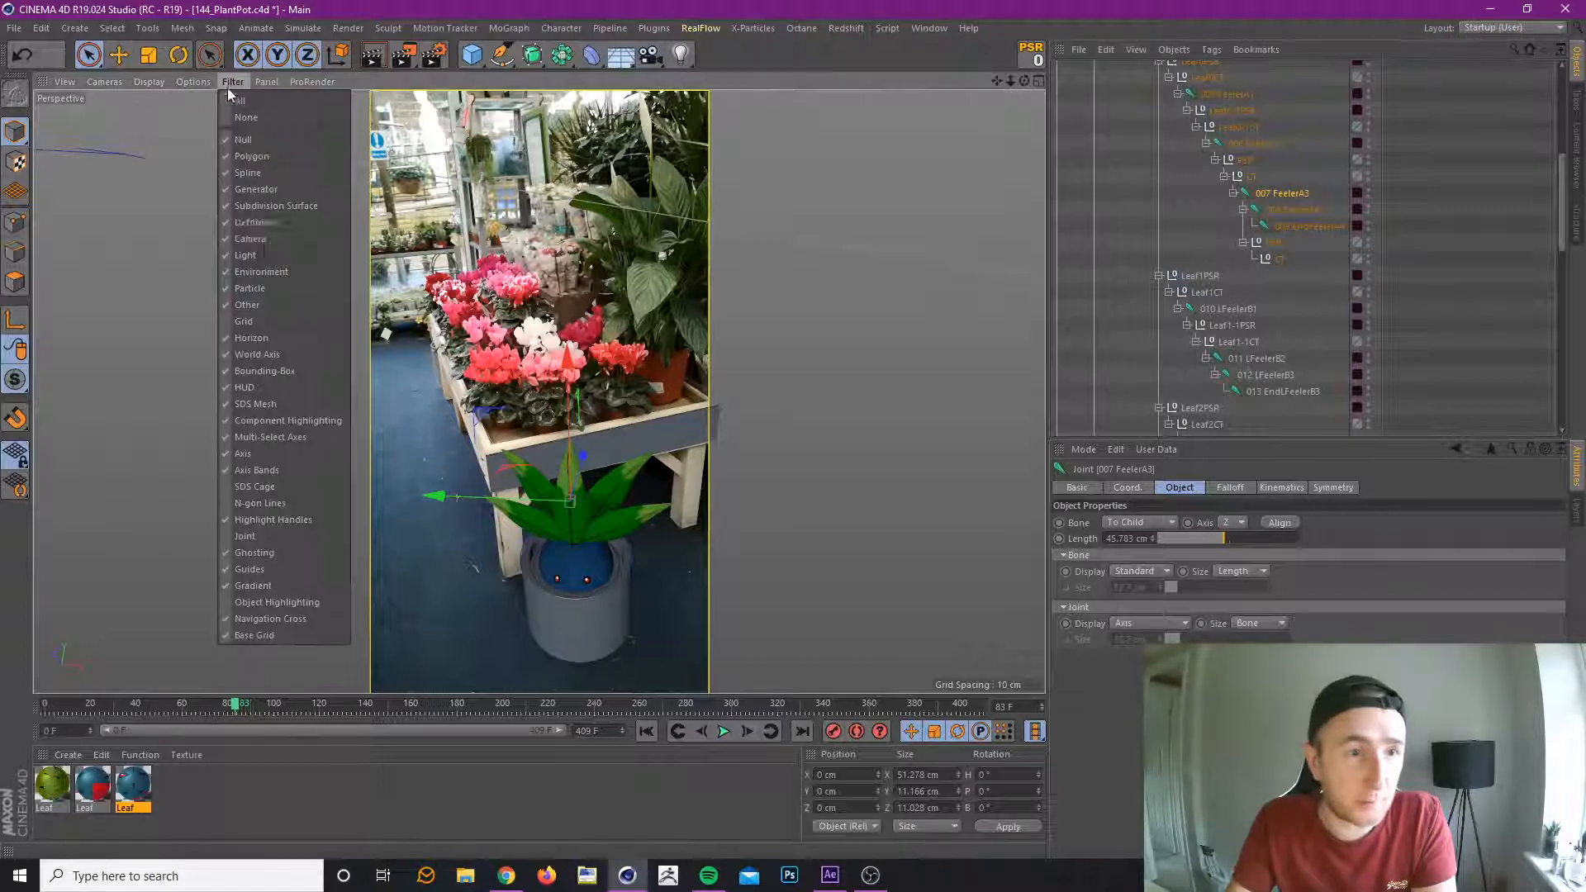
click(271, 537)
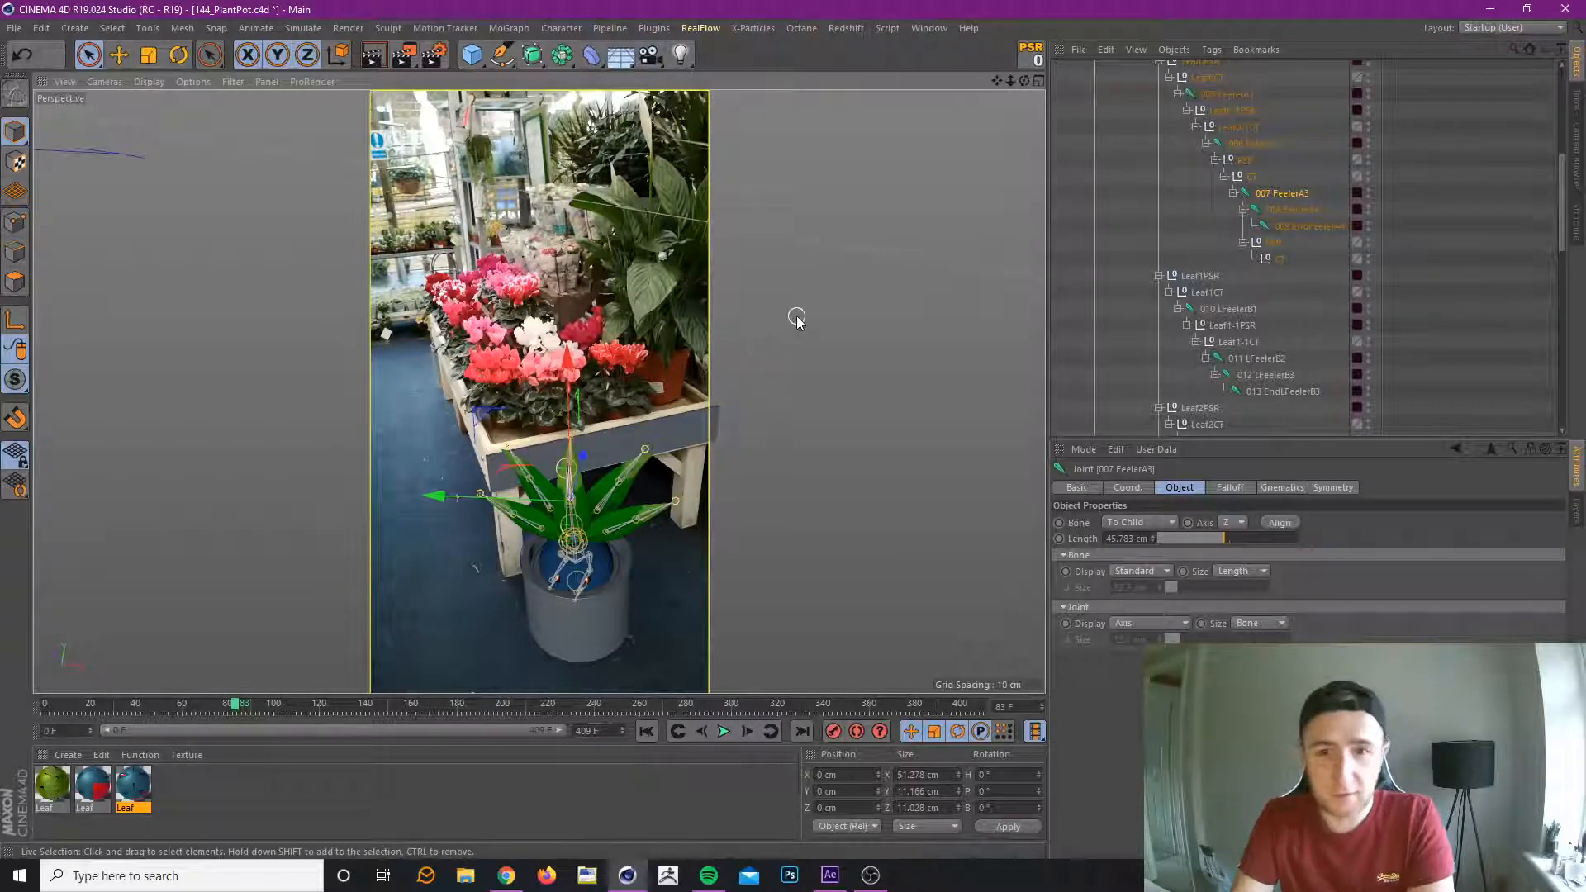
click(1272, 243)
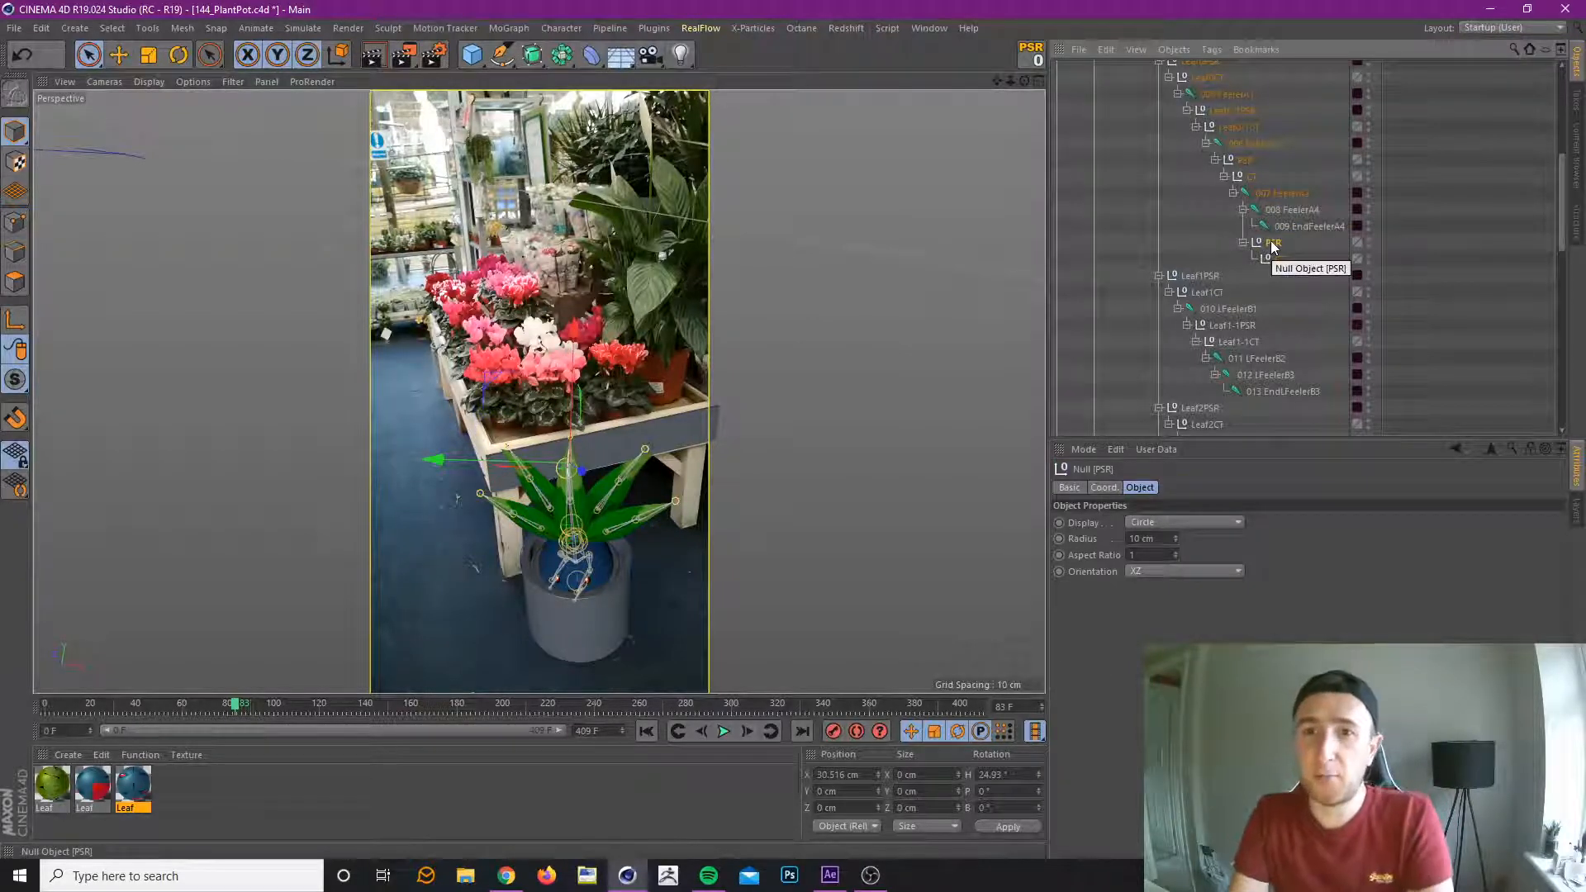
click(1032, 63)
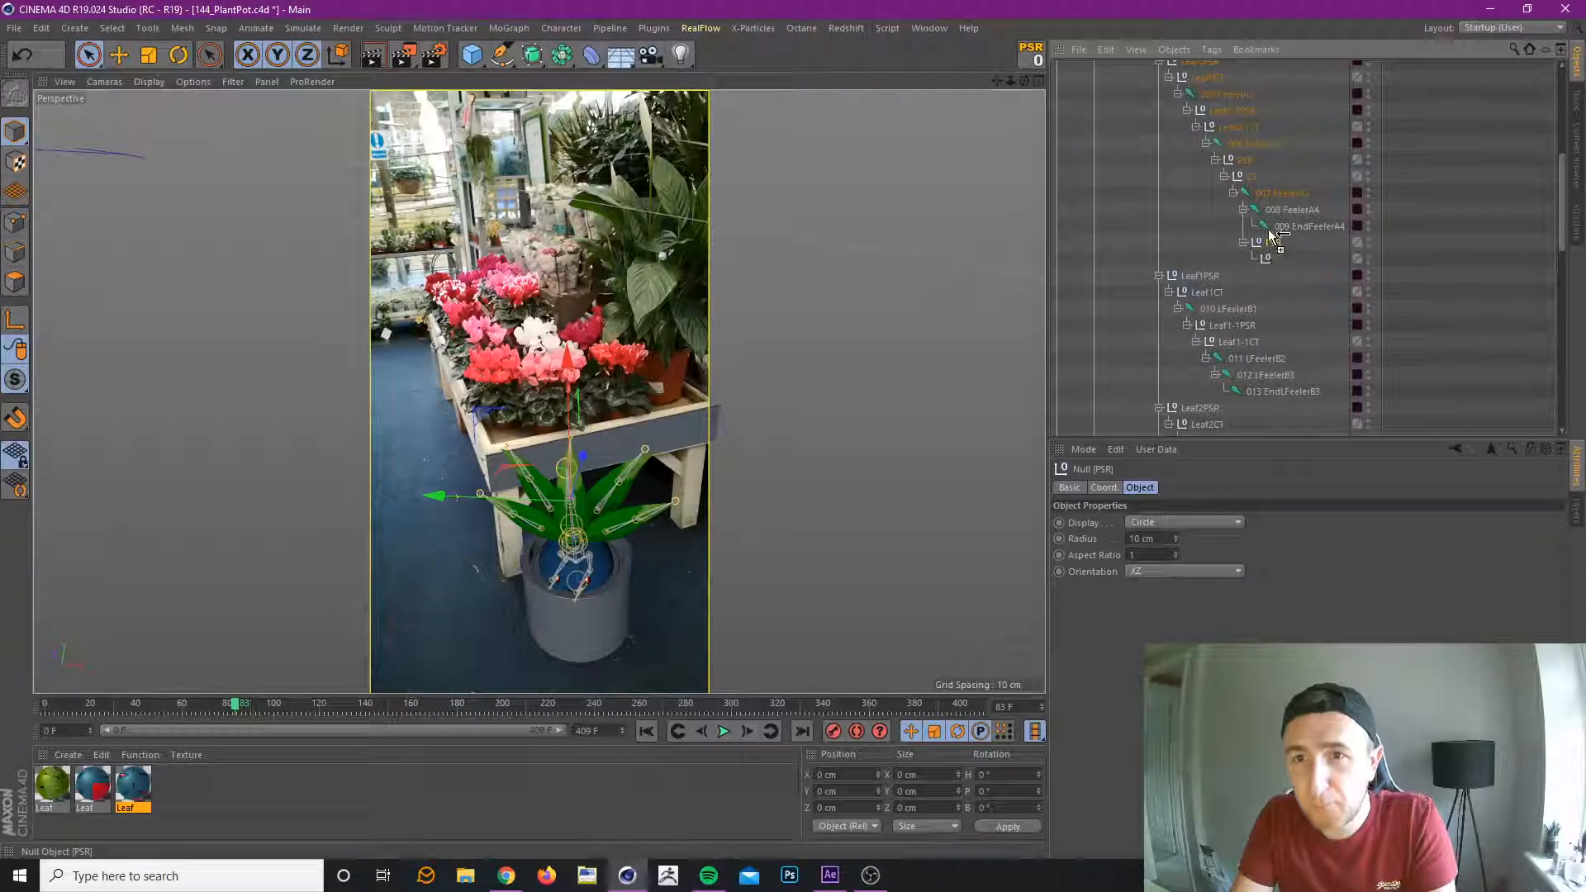
Duplicate the PSR and CT pair, nest the copy under 012 LFeelerB3, and zero its position and rotation.
key(ctrl+c)
key(ctrl+v)
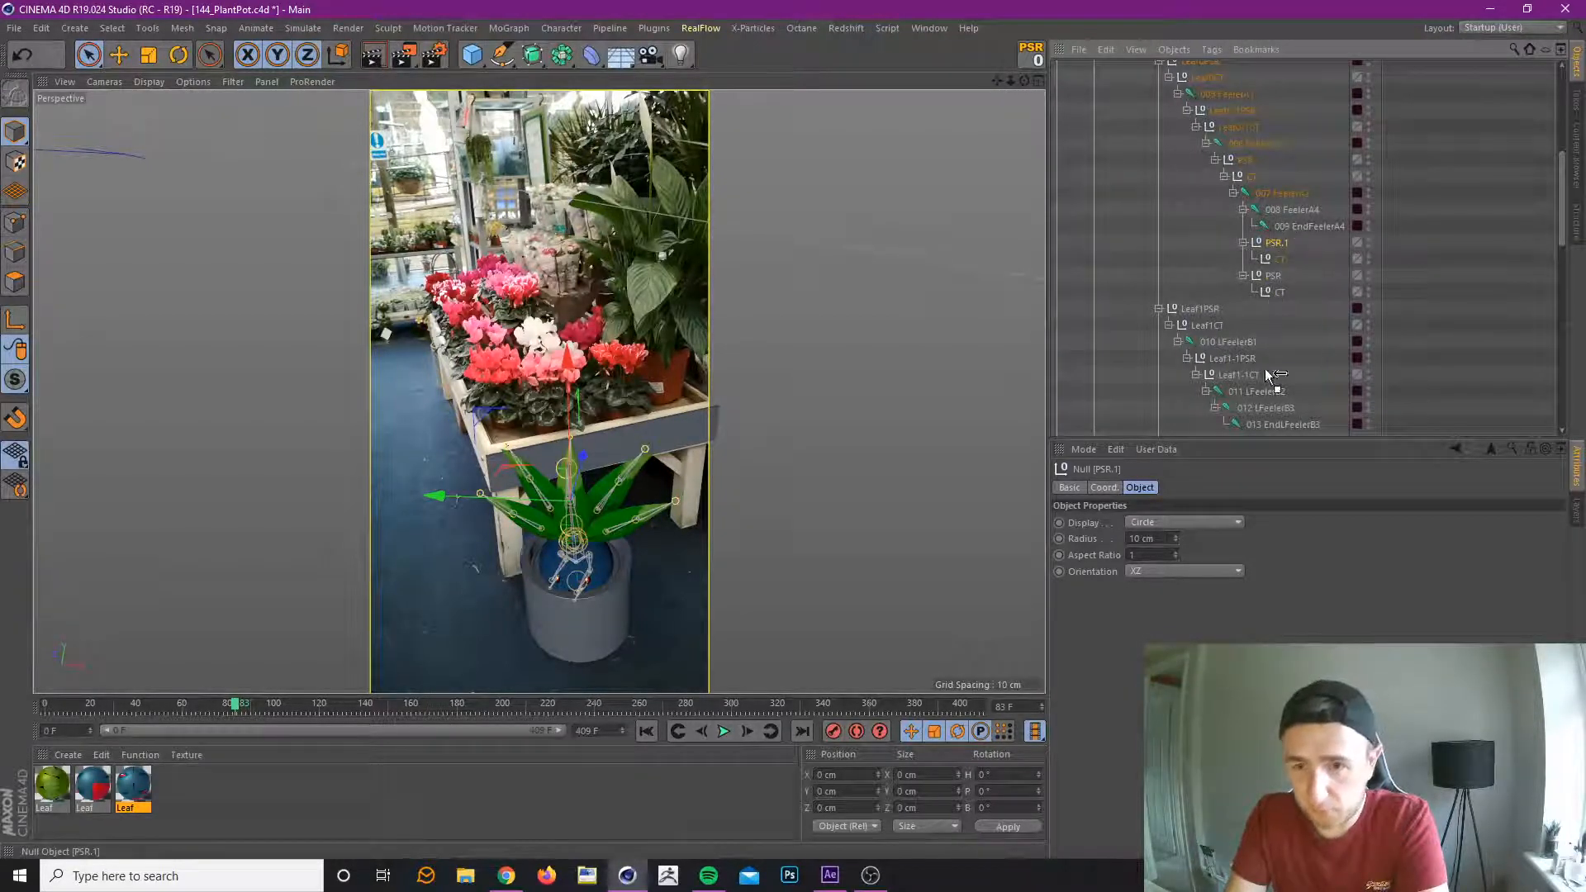
mouse_move(1270, 398)
mouse_down()
mouse_move(1248, 378)
mouse_move(1266, 406)
mouse_up()
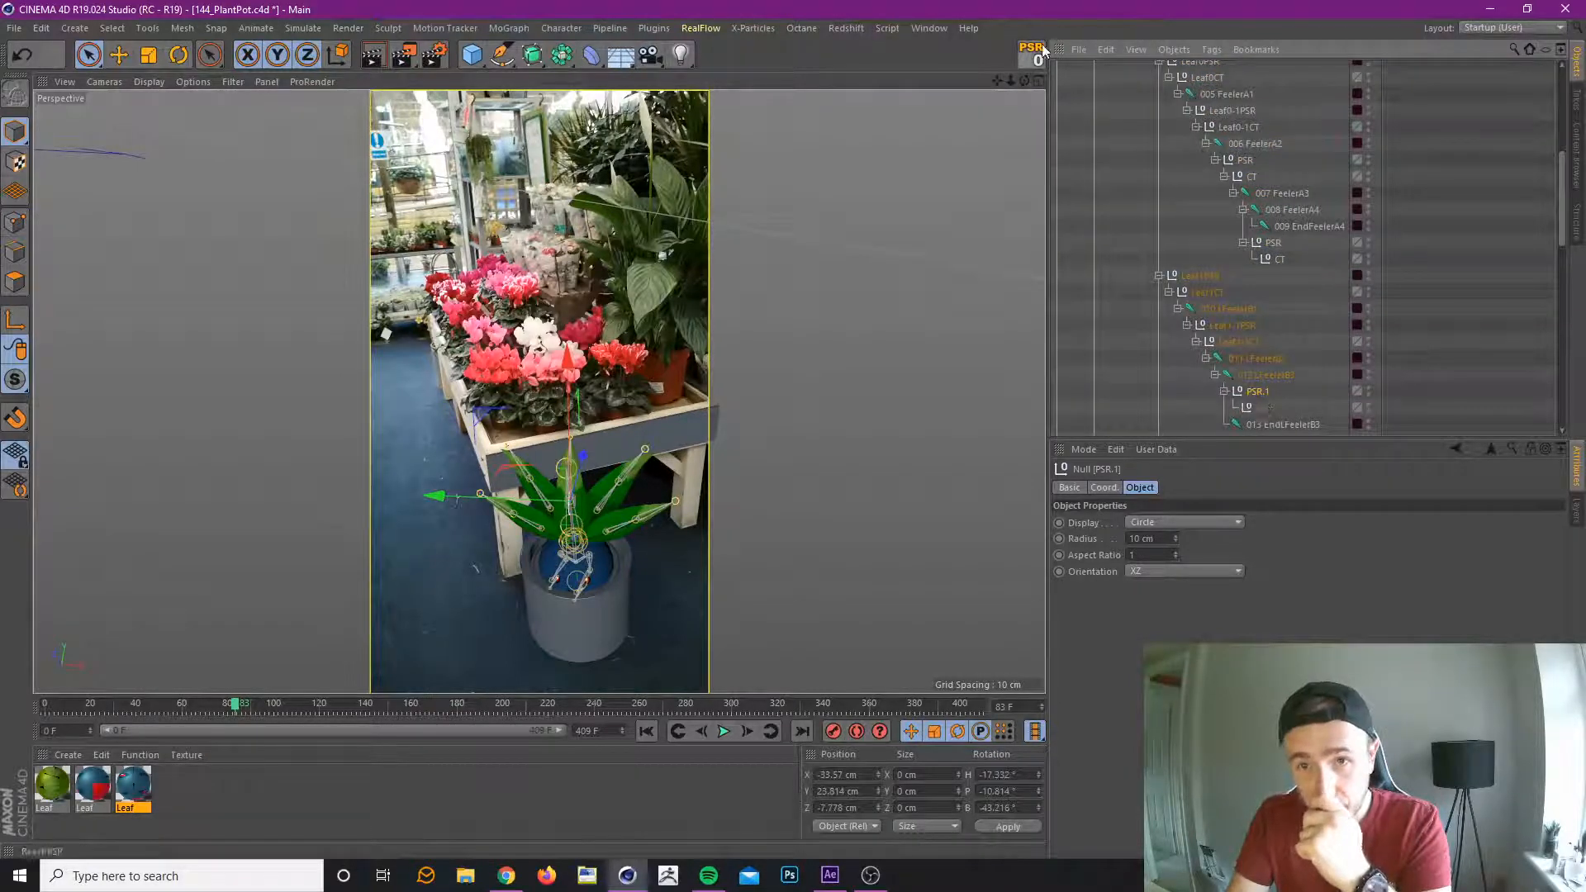
Make a second copy of leaf 1's PSR.1 group and distribute the two groups under 011 LFeelerB2 and 012 LFeelerB3.
scroll(1301, 326, down, 3)
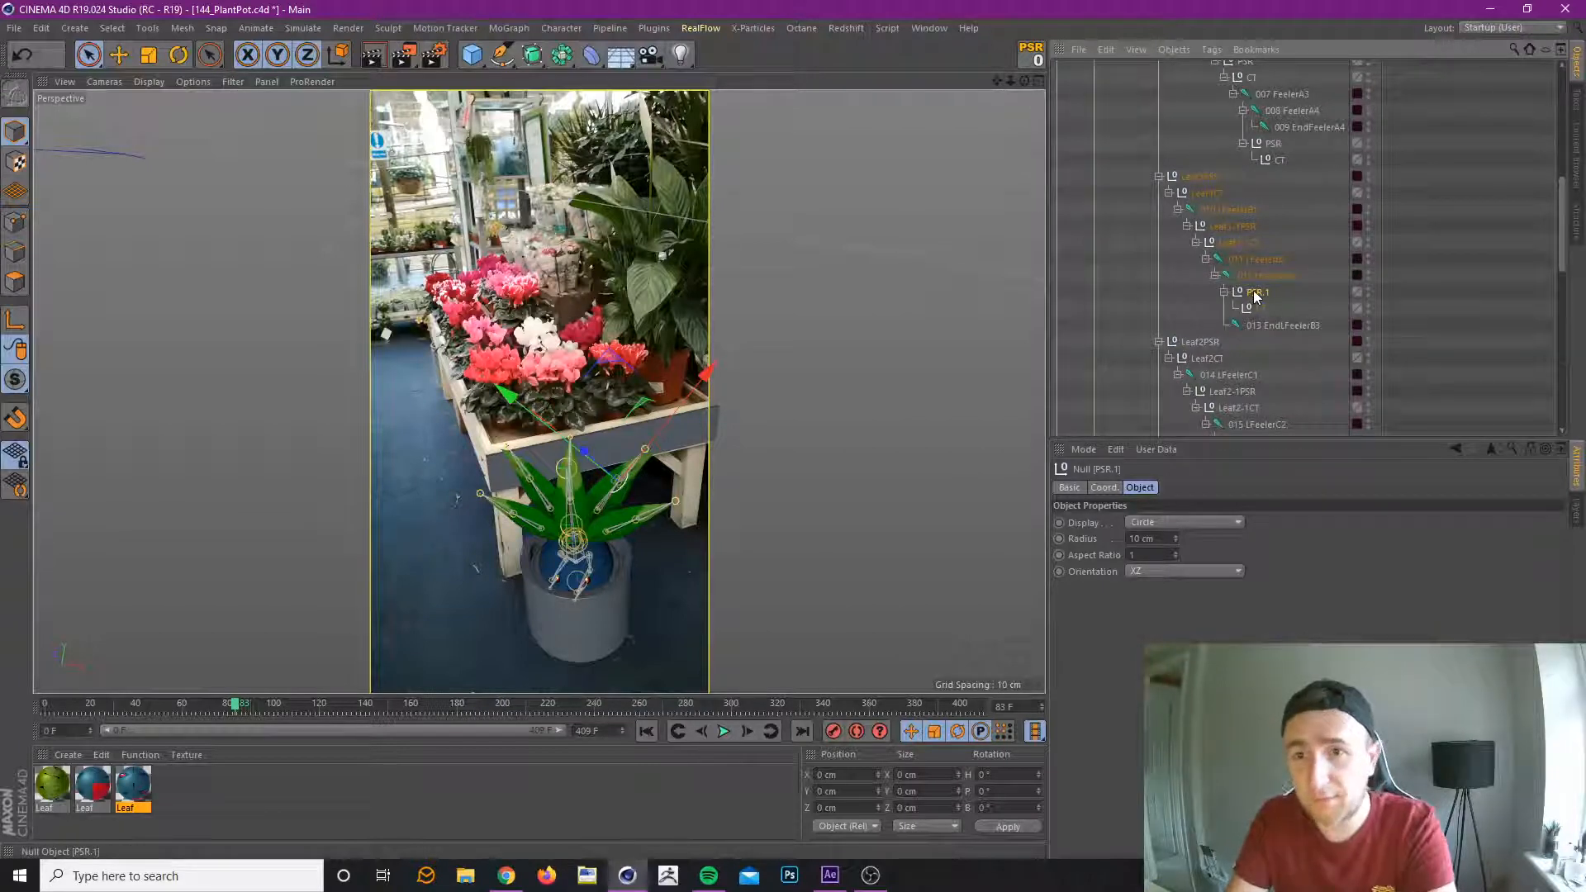
drag(1256, 294, 1281, 327)
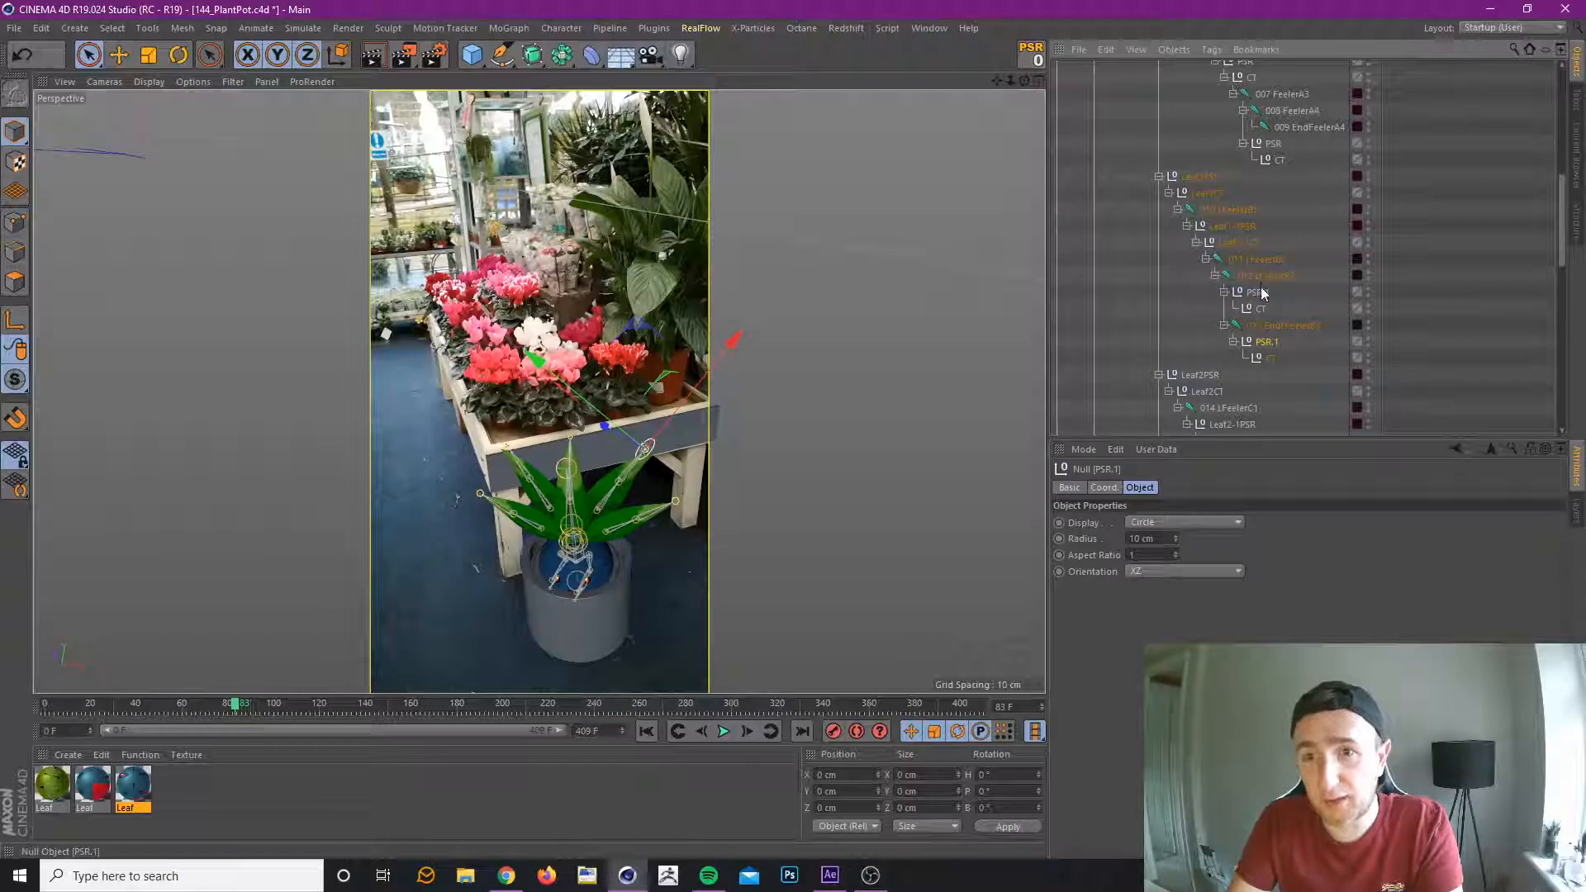
drag(1257, 291, 1247, 260)
drag(1262, 341, 1264, 309)
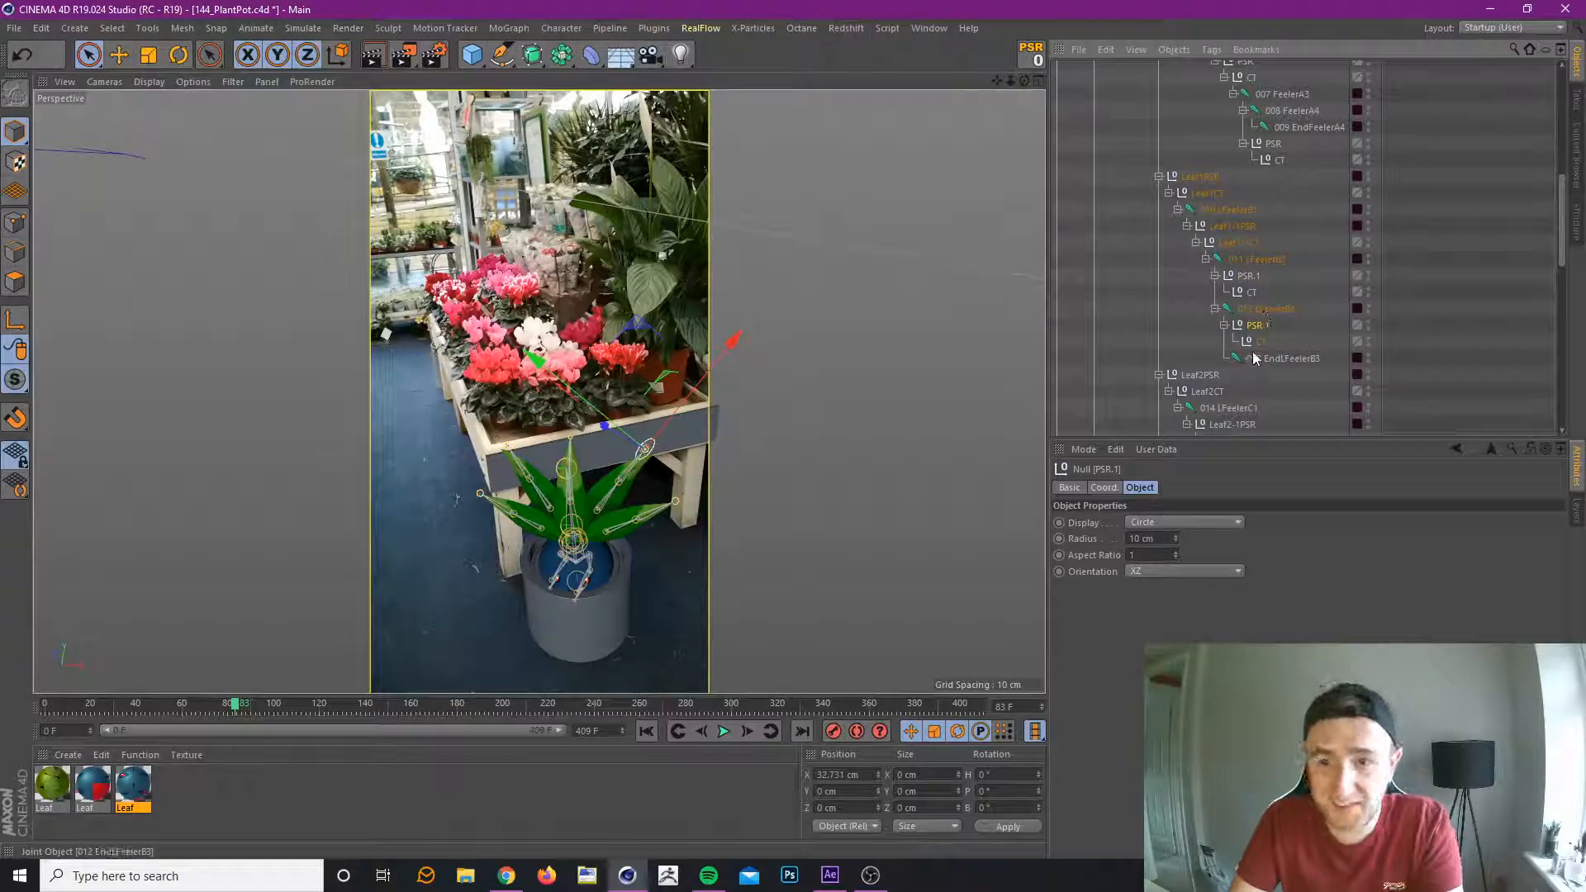
Copy the PSR.1 group from leaf 1 to leaf 2's 016 LFeelerC3 joint and zero its position and rotation.
scroll(1261, 336, down, 3)
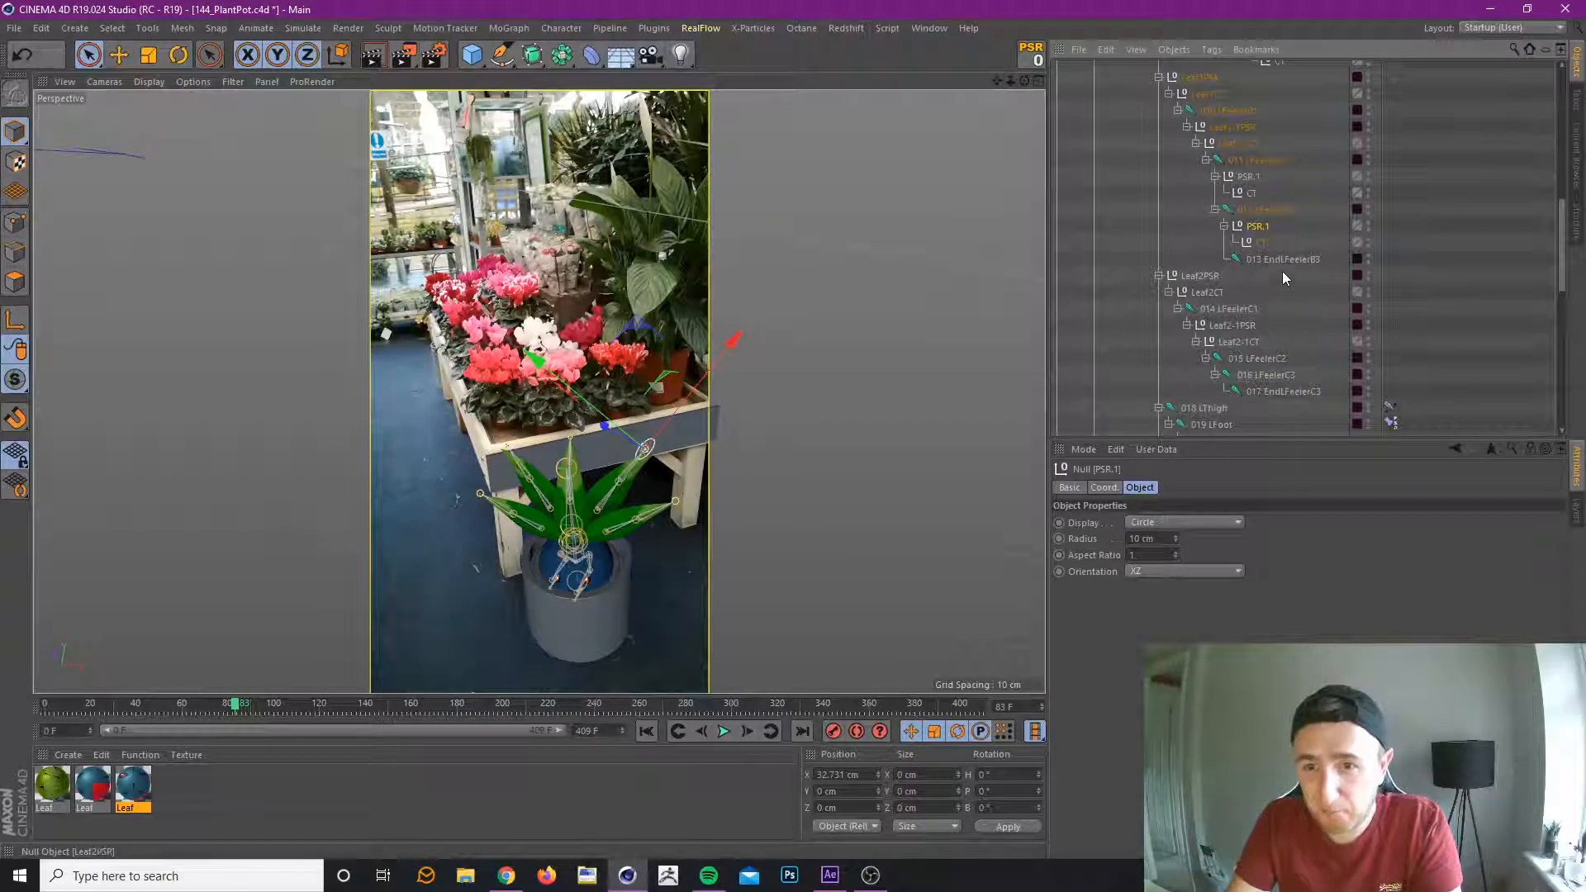
ctrl+drag(1257, 229, 1264, 376)
click(1032, 56)
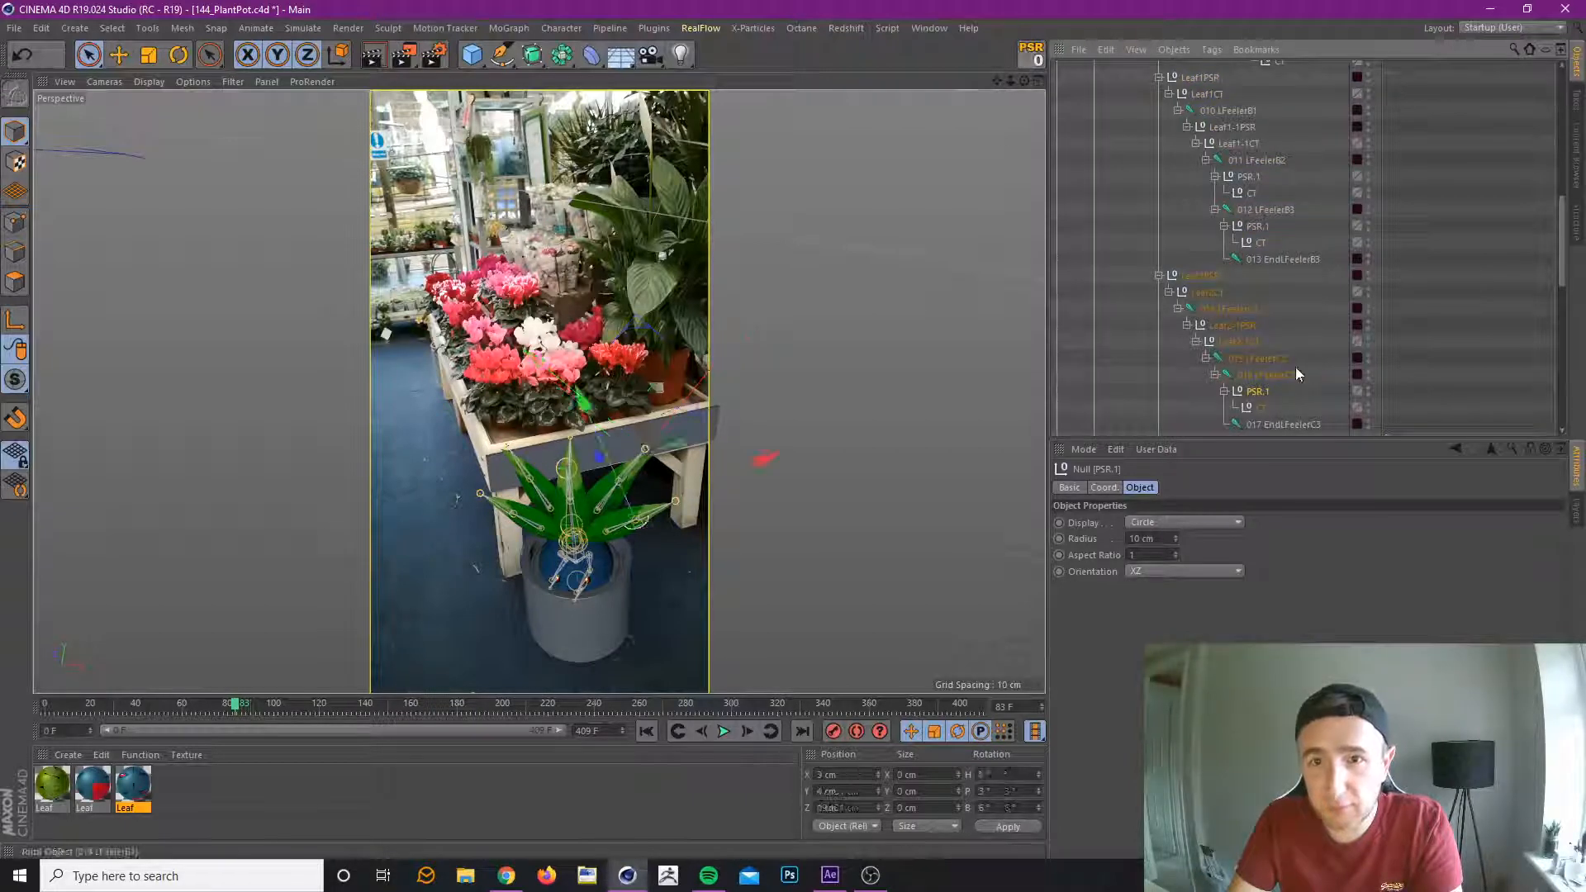
Try adding another copy of the PSR.1 group under leaf 2's 017 EndLFeelerC3 joint.
scroll(1280, 378, down, 3)
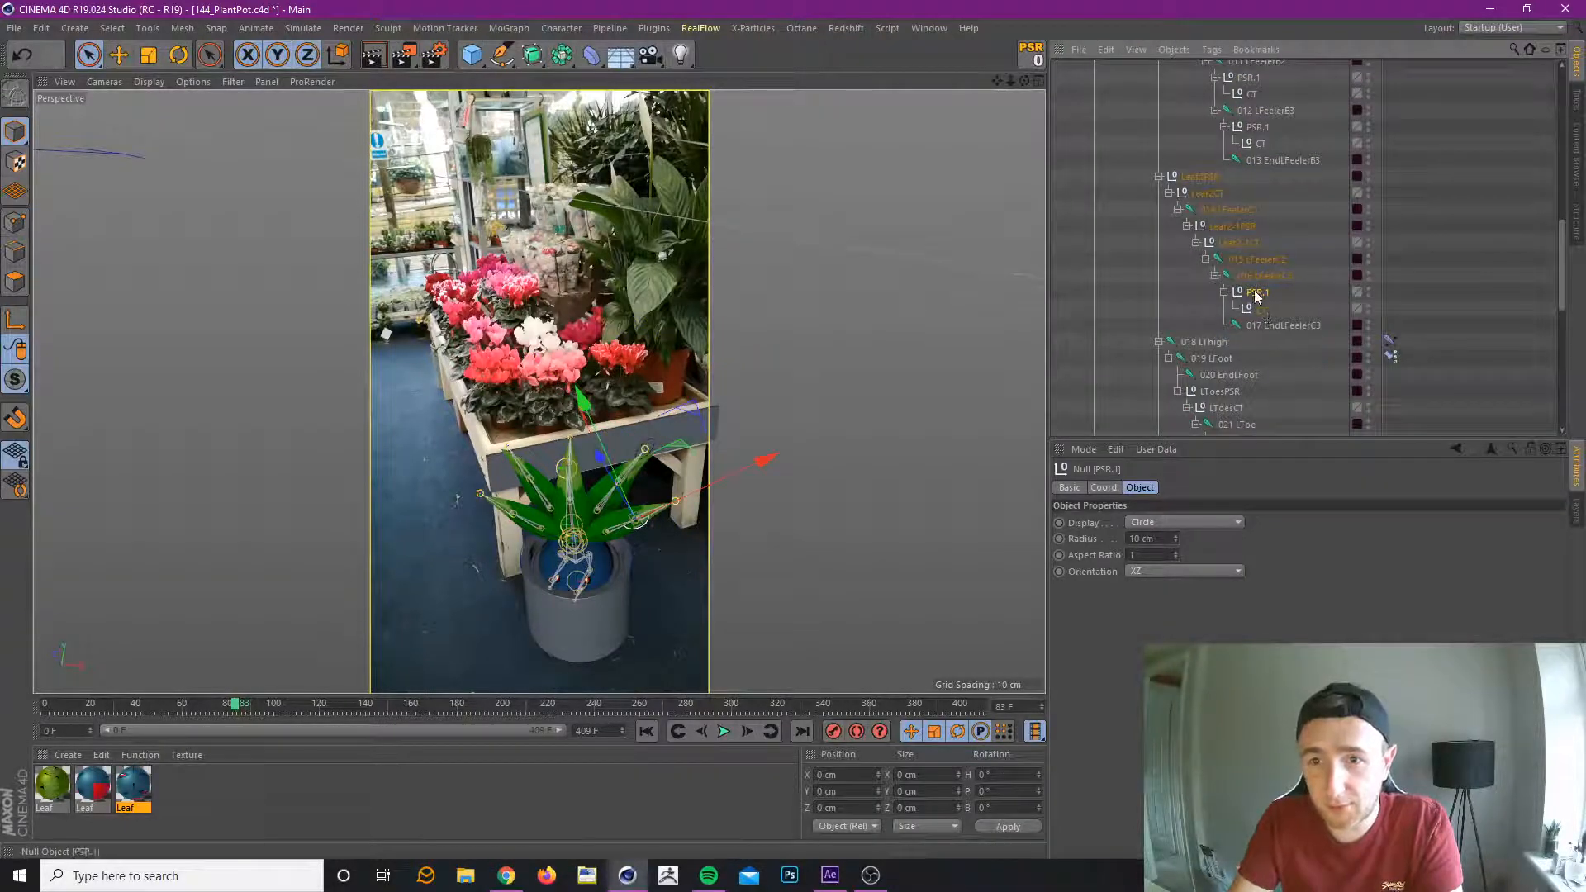
ctrl+drag(1258, 294, 1276, 326)
click(1031, 55)
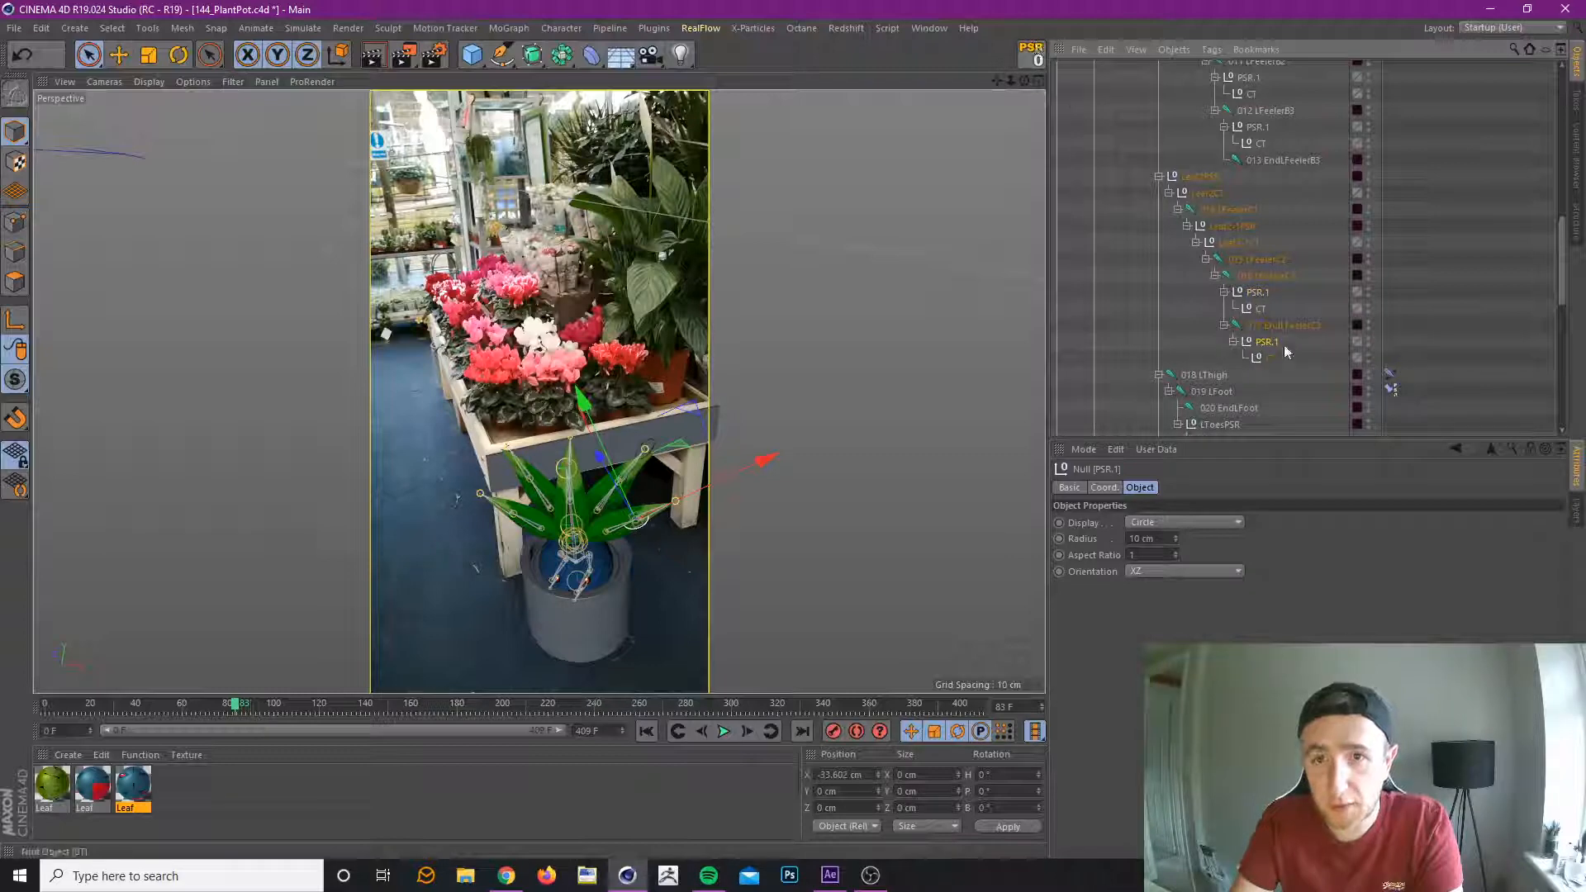
click(1276, 327)
click(1273, 342)
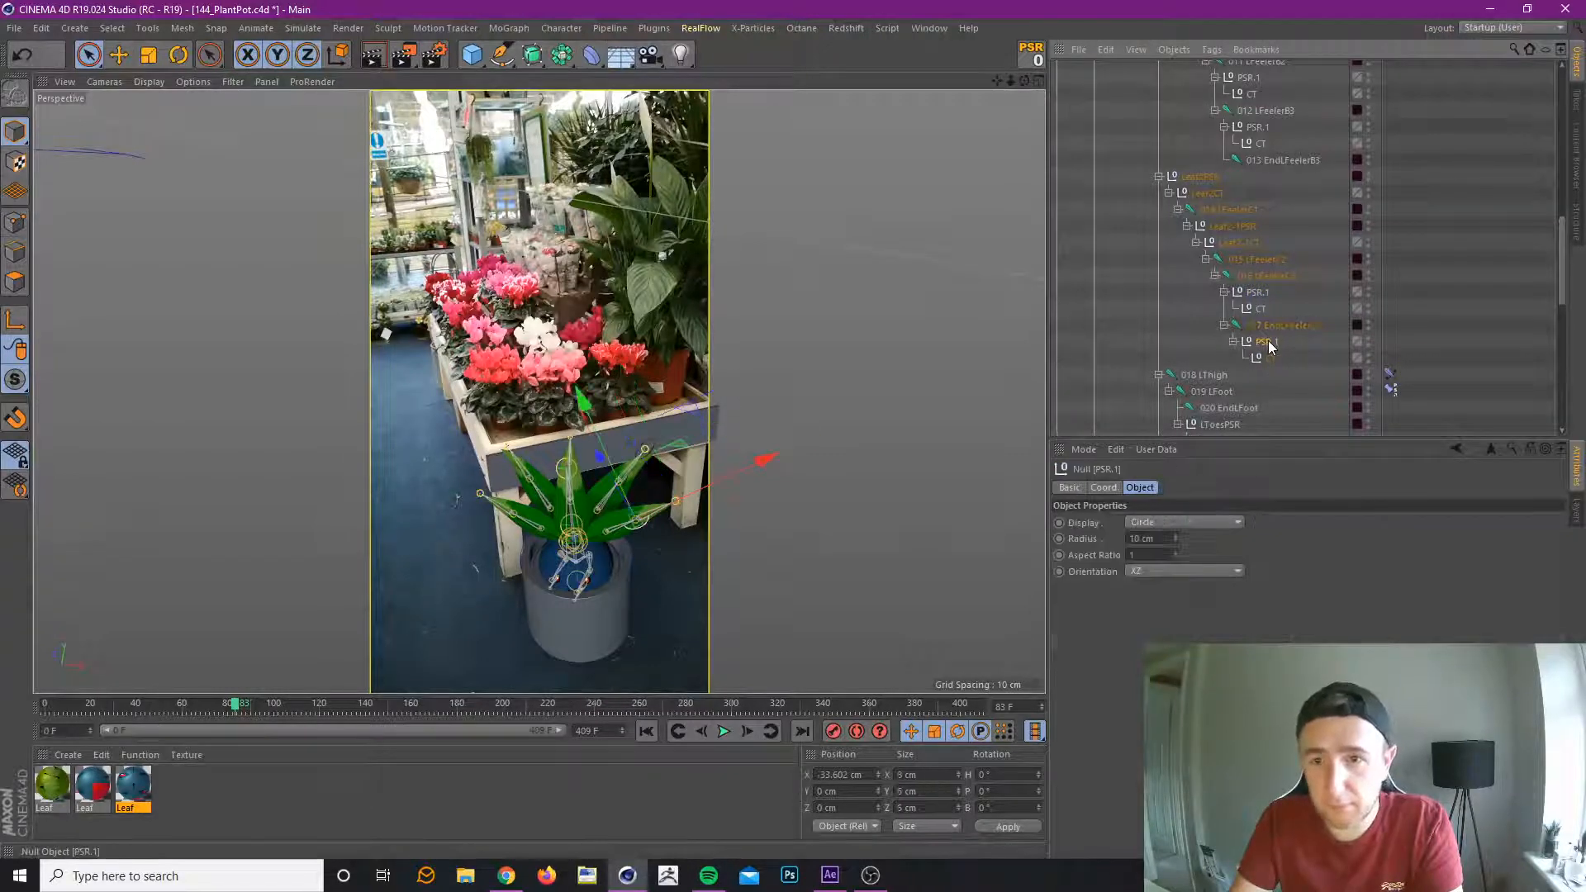
click(1256, 294)
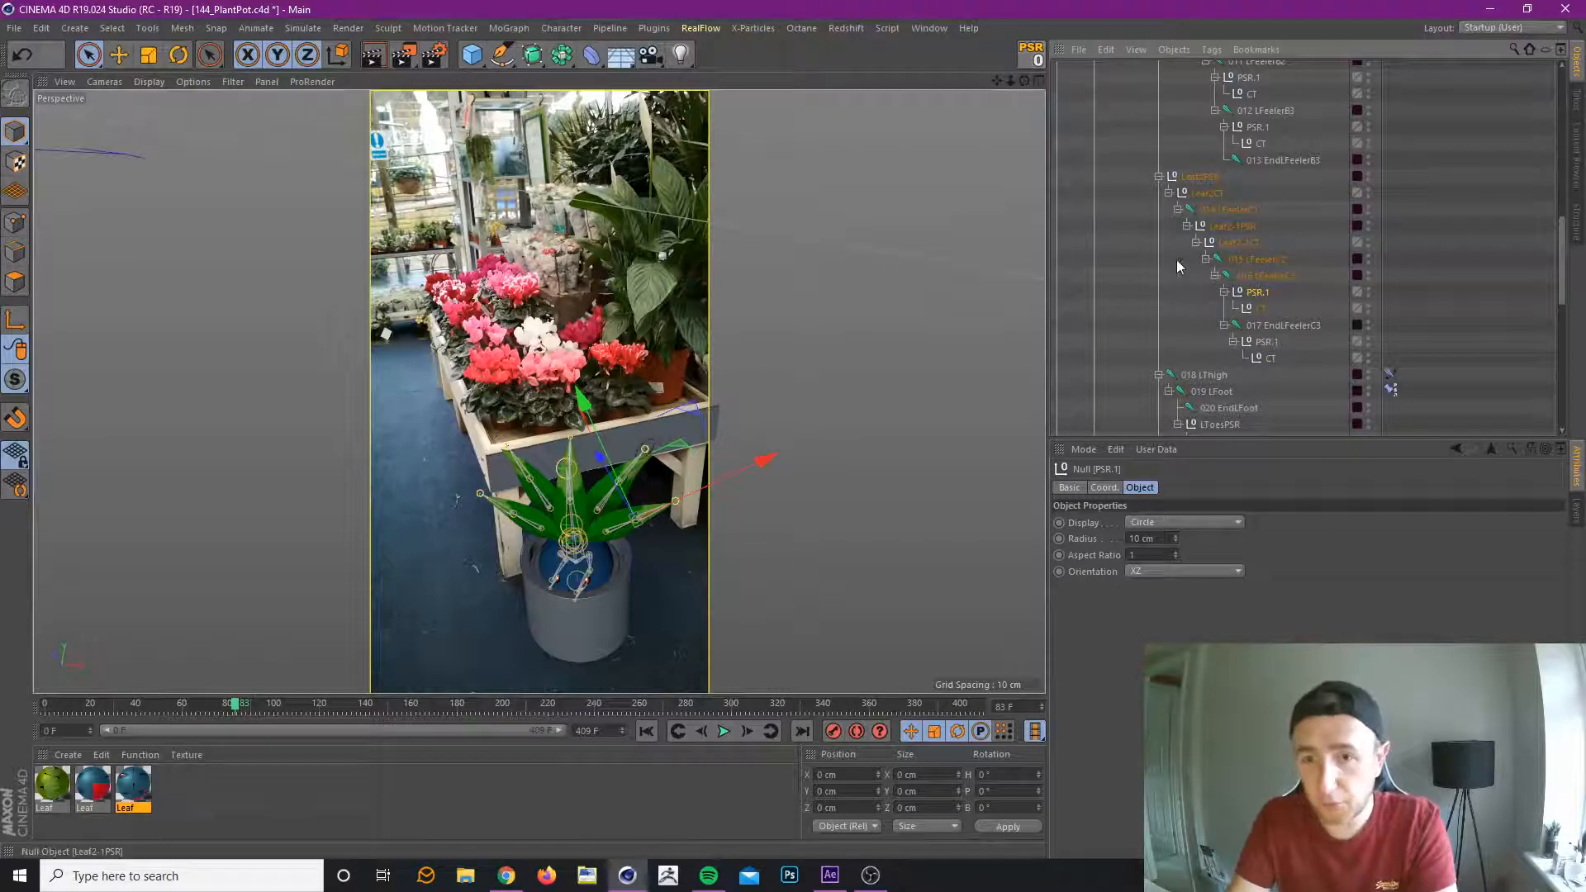
scroll(1241, 248, down, 2)
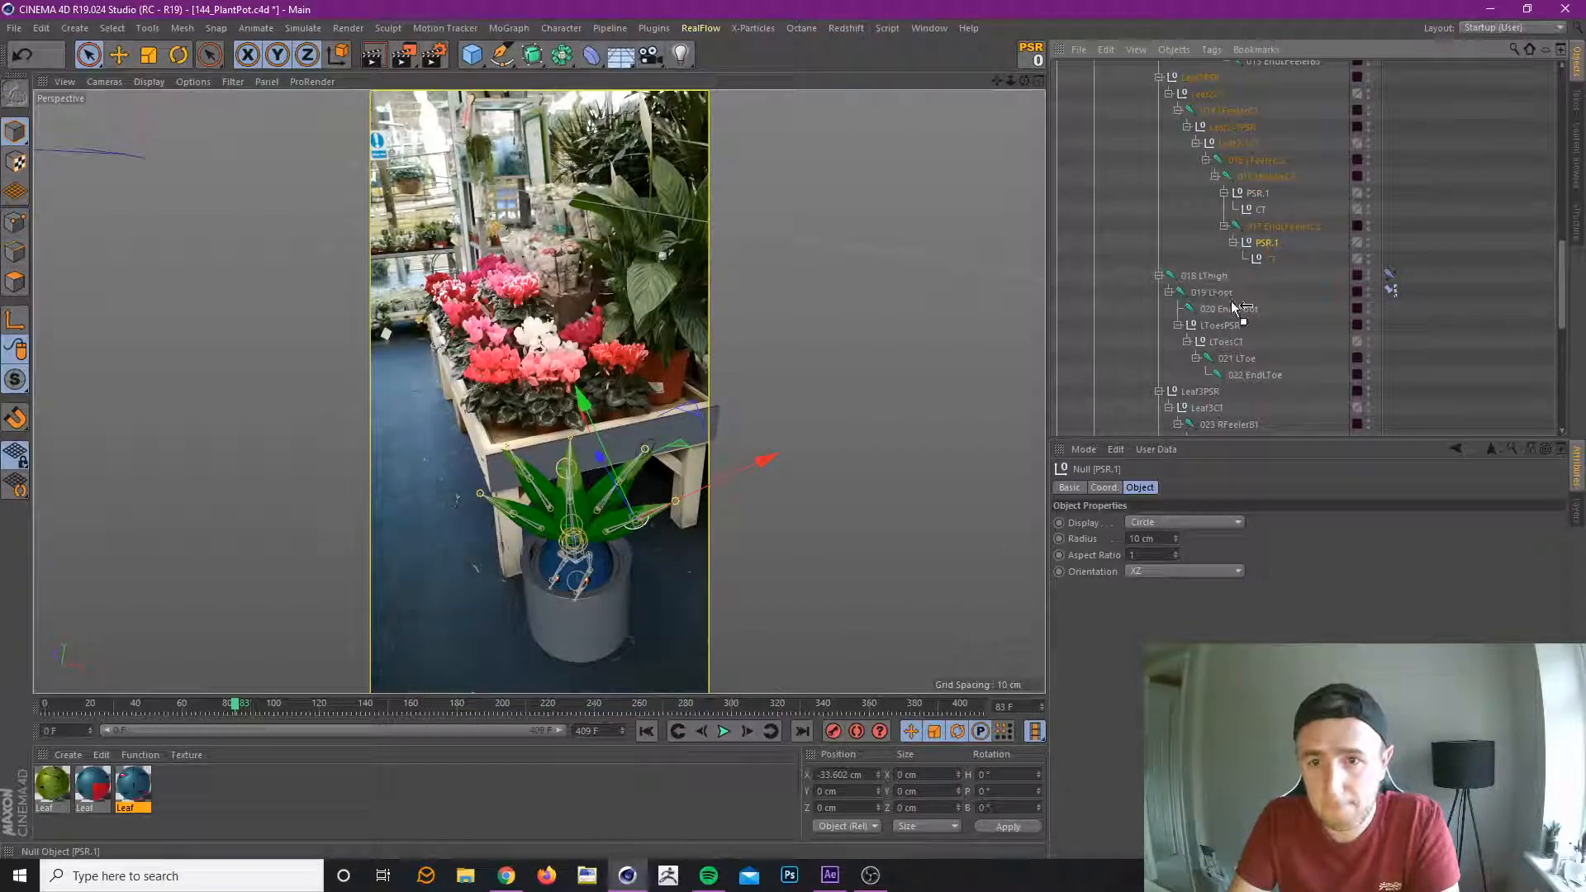
drag(1256, 68, 1310, 389)
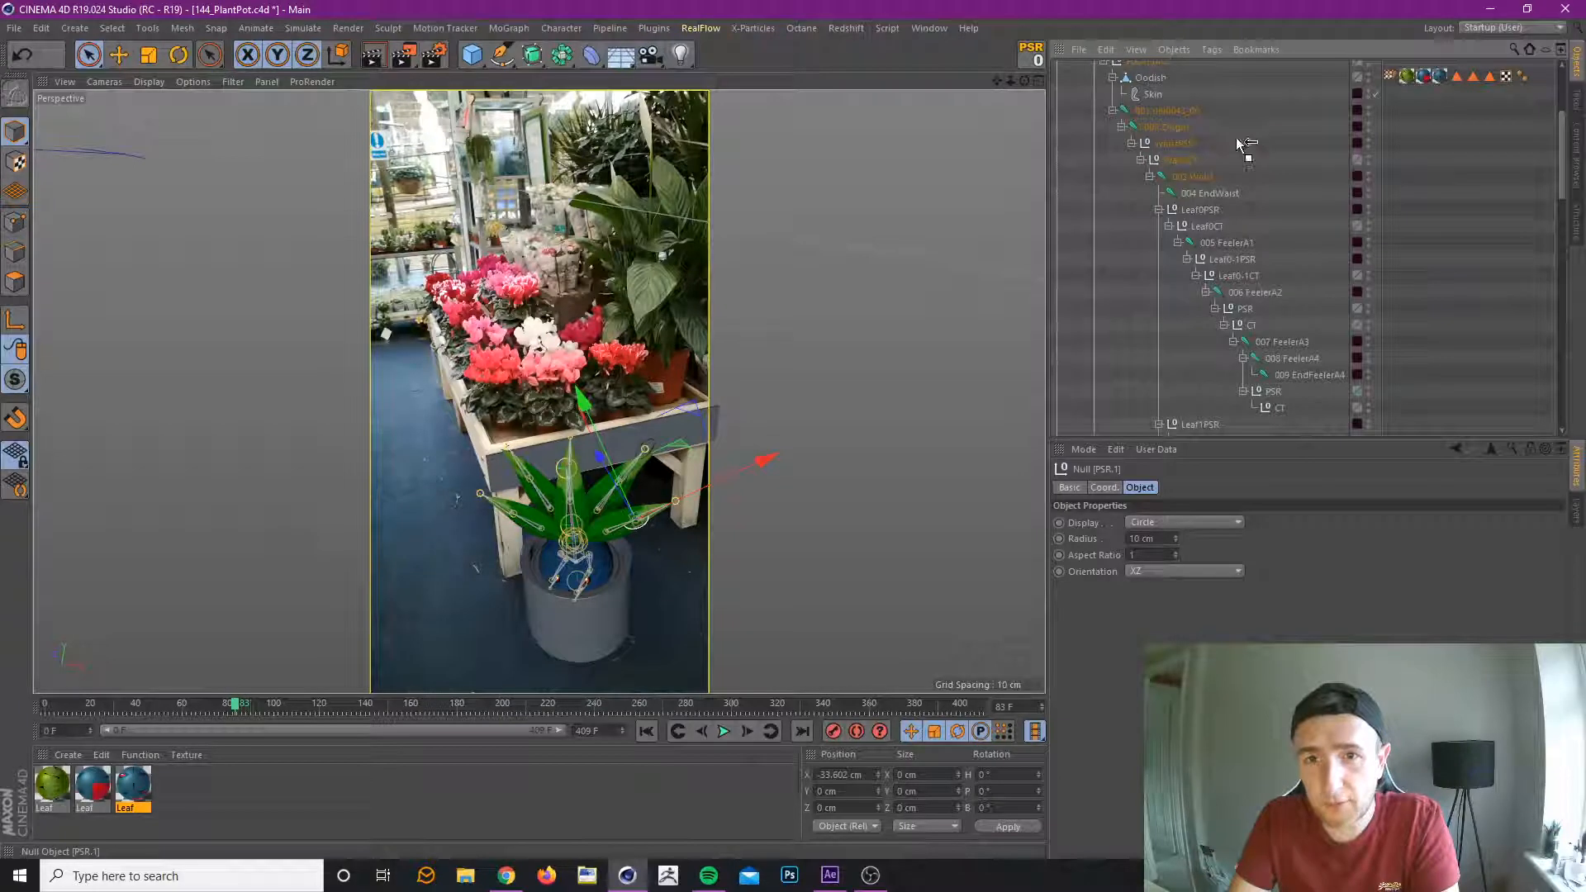
drag(1272, 261, 1267, 180)
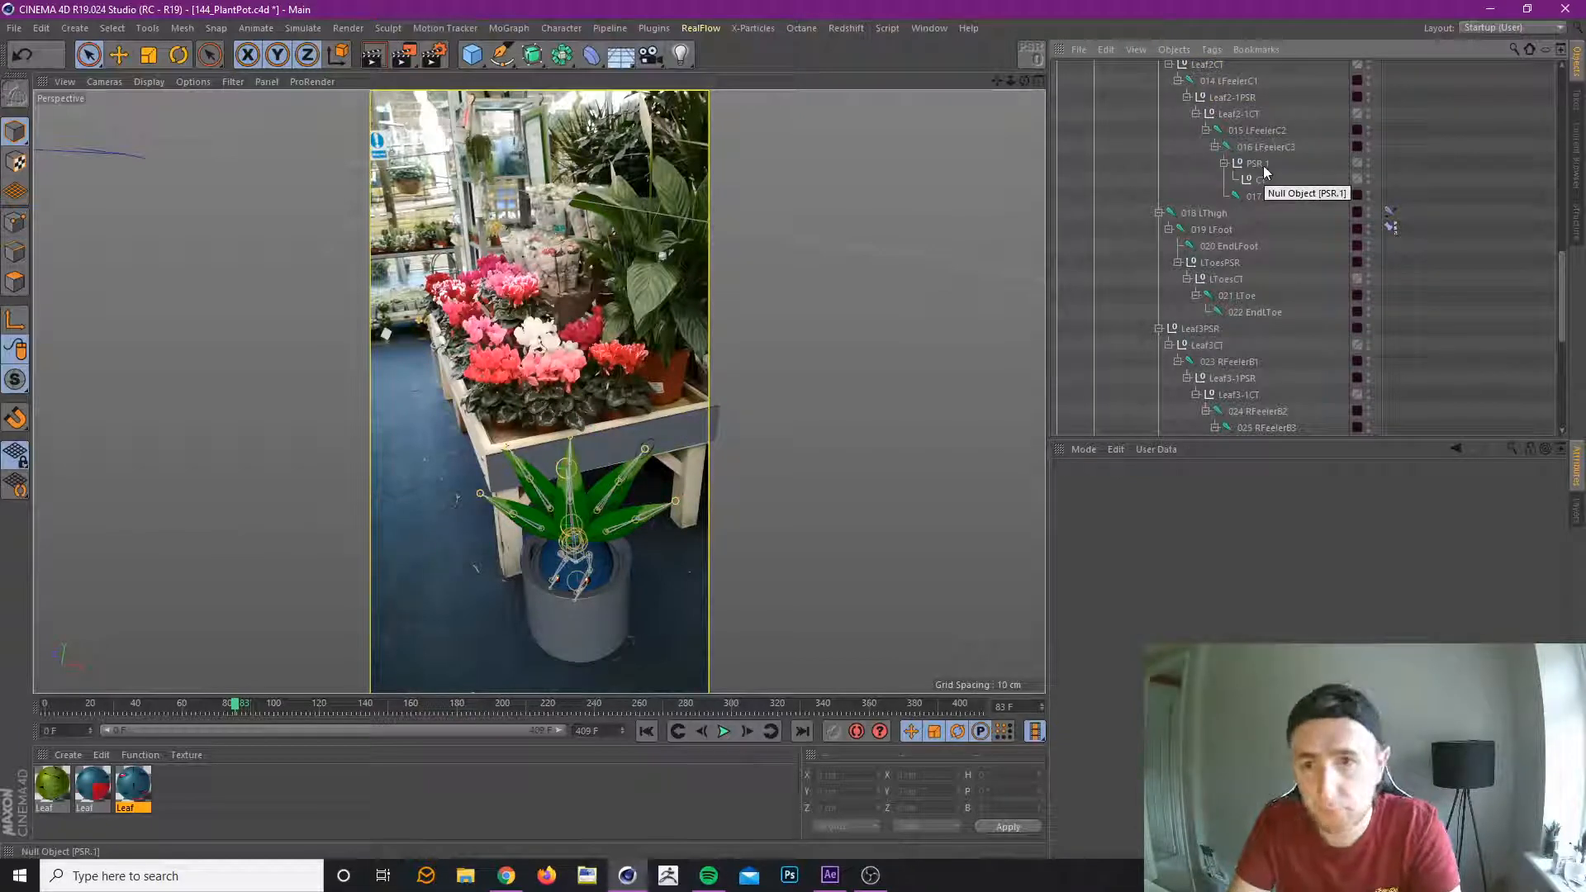
Select leaf 2's PSR.1 null under 016 LFeelerC3 and hide the joints in the viewport.
click(1257, 168)
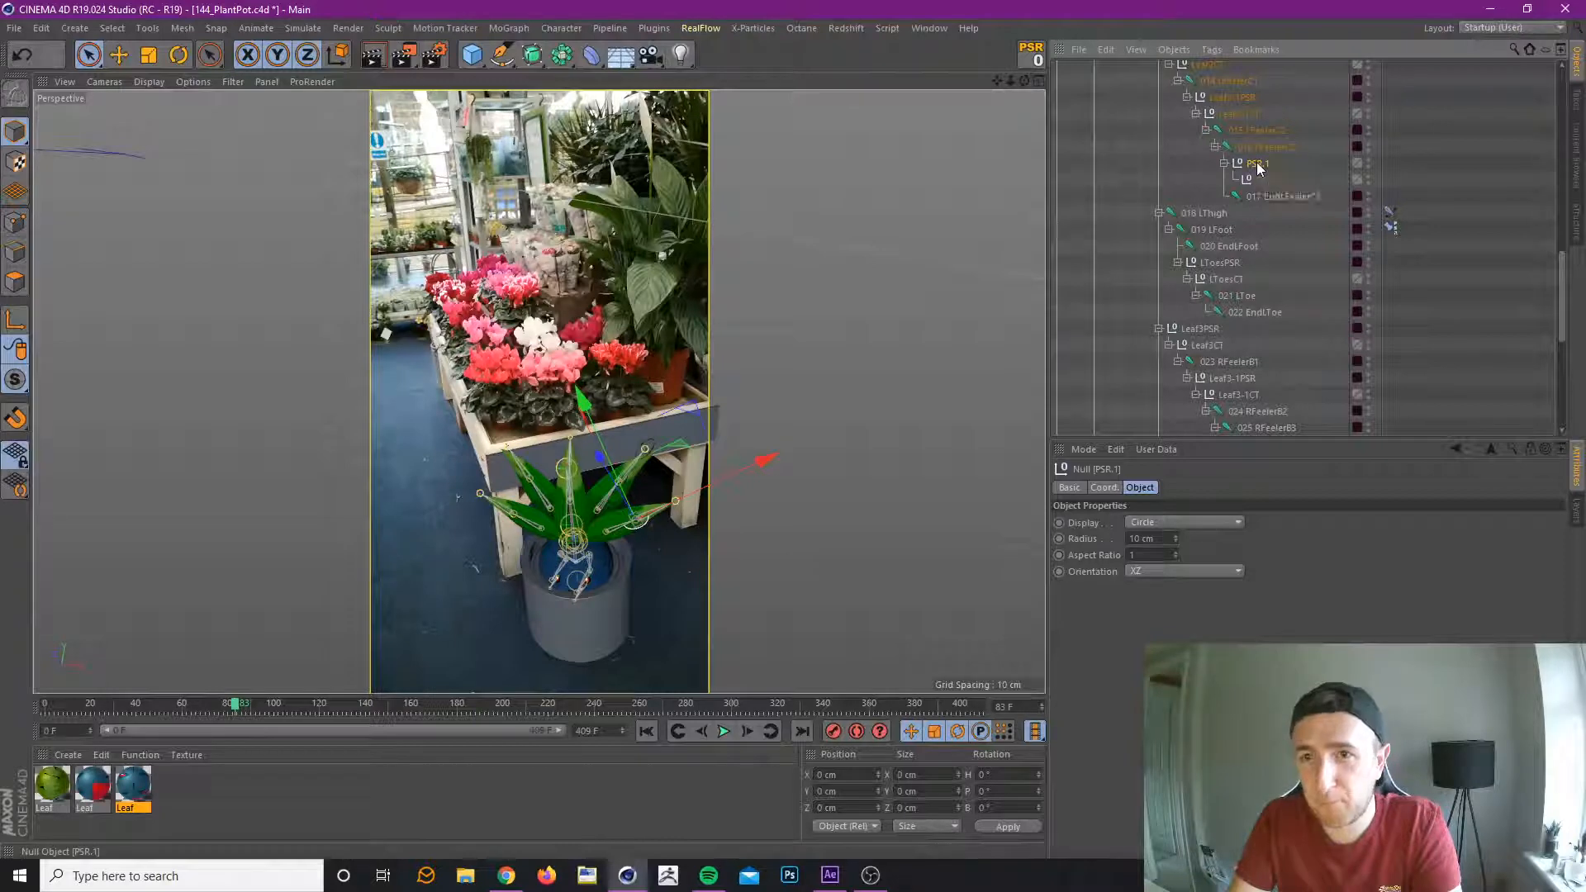
scroll(1257, 169, up, 2)
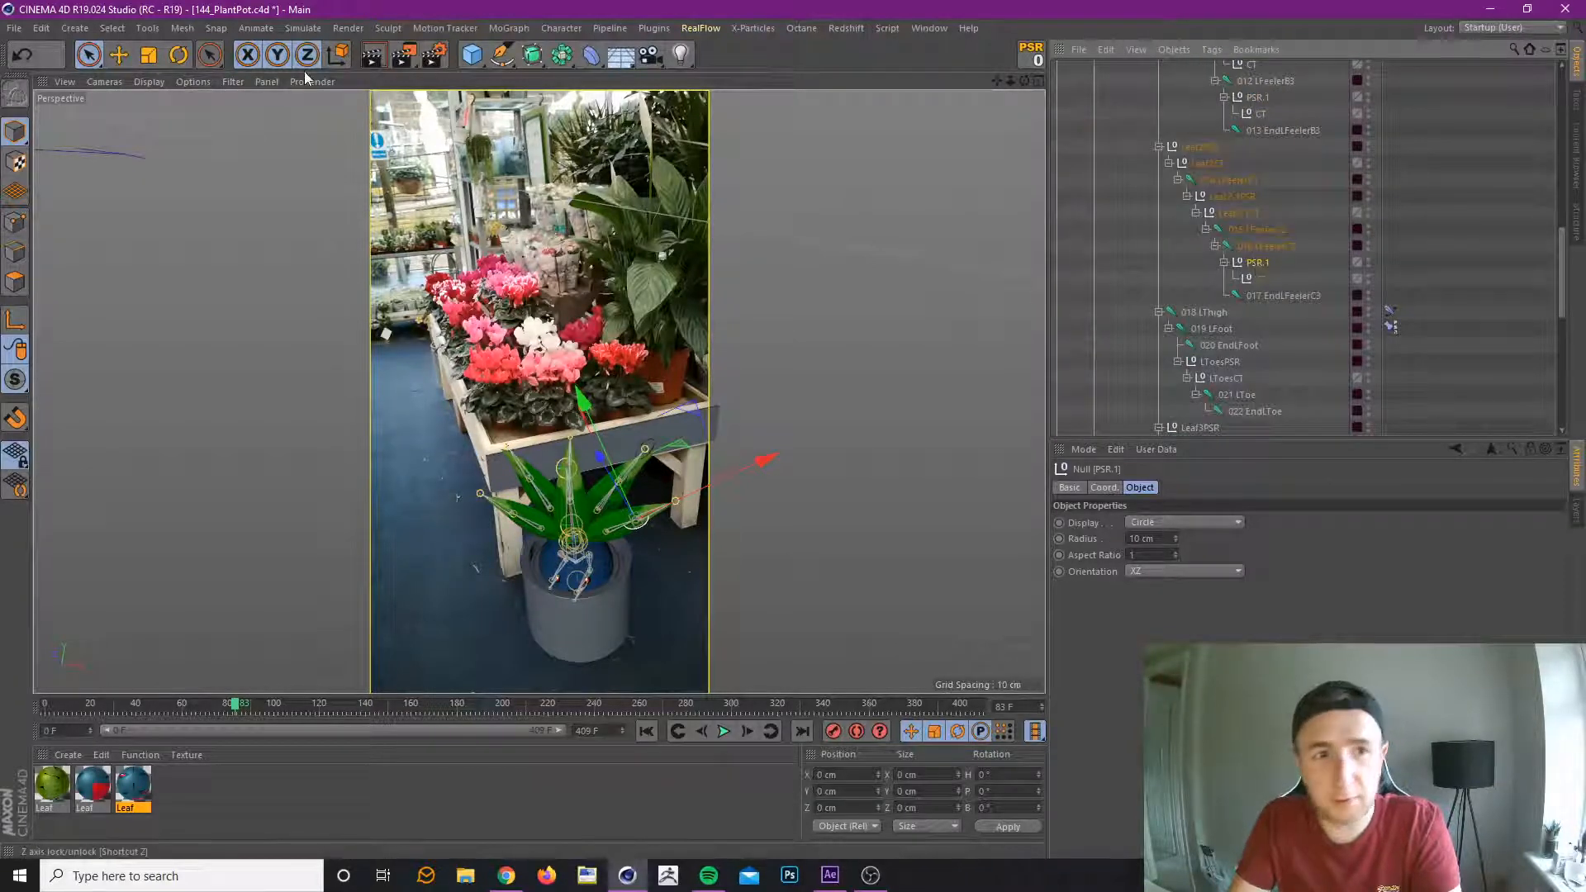
click(267, 81)
mouse_move(234, 81)
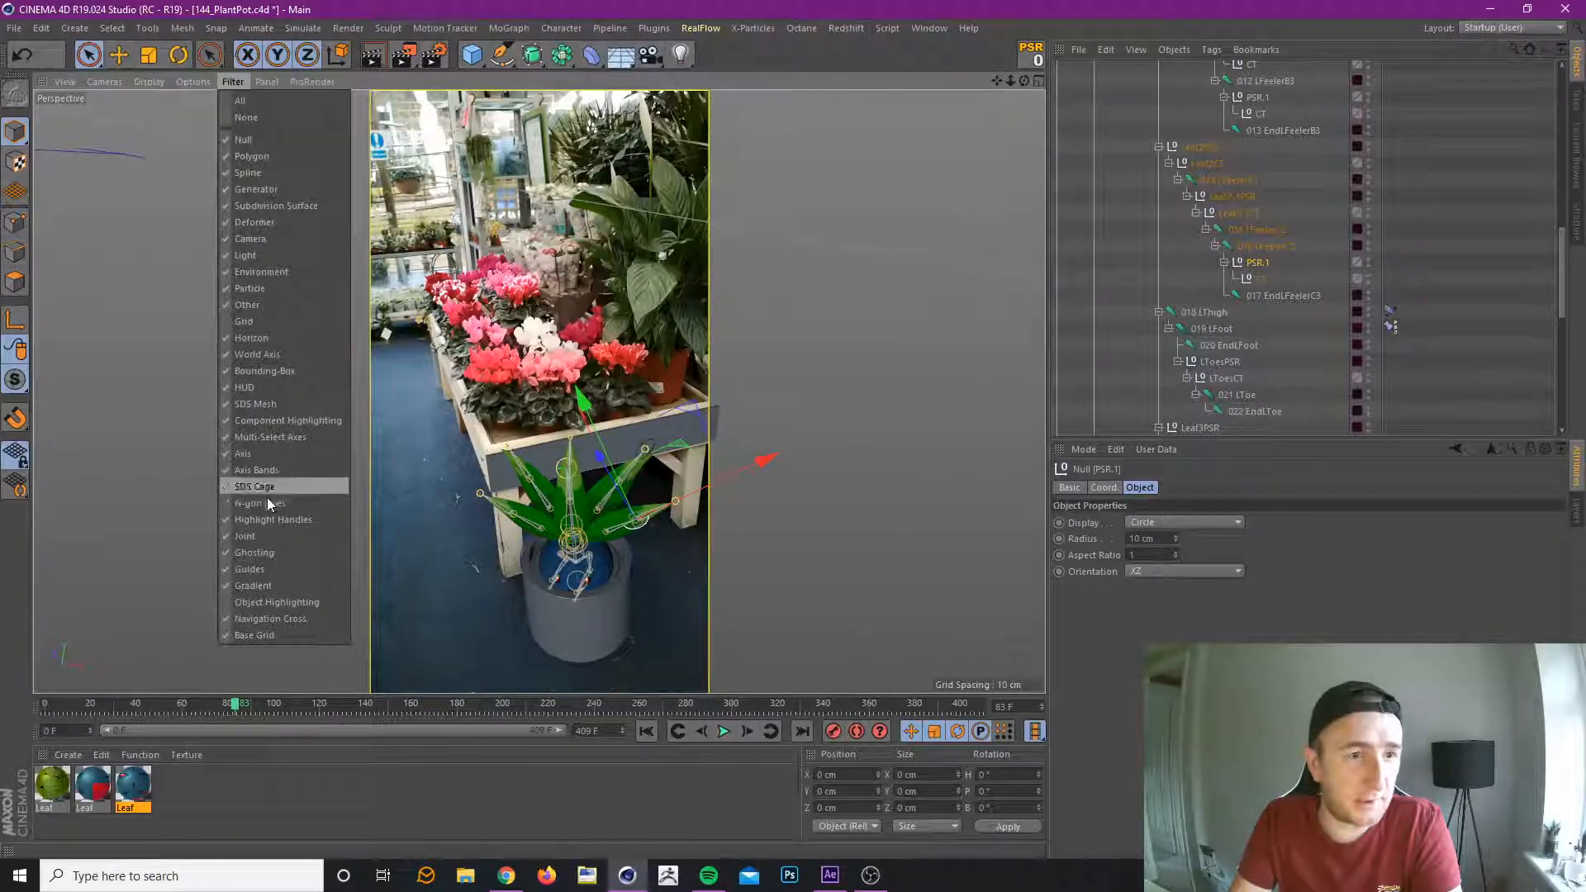
click(282, 534)
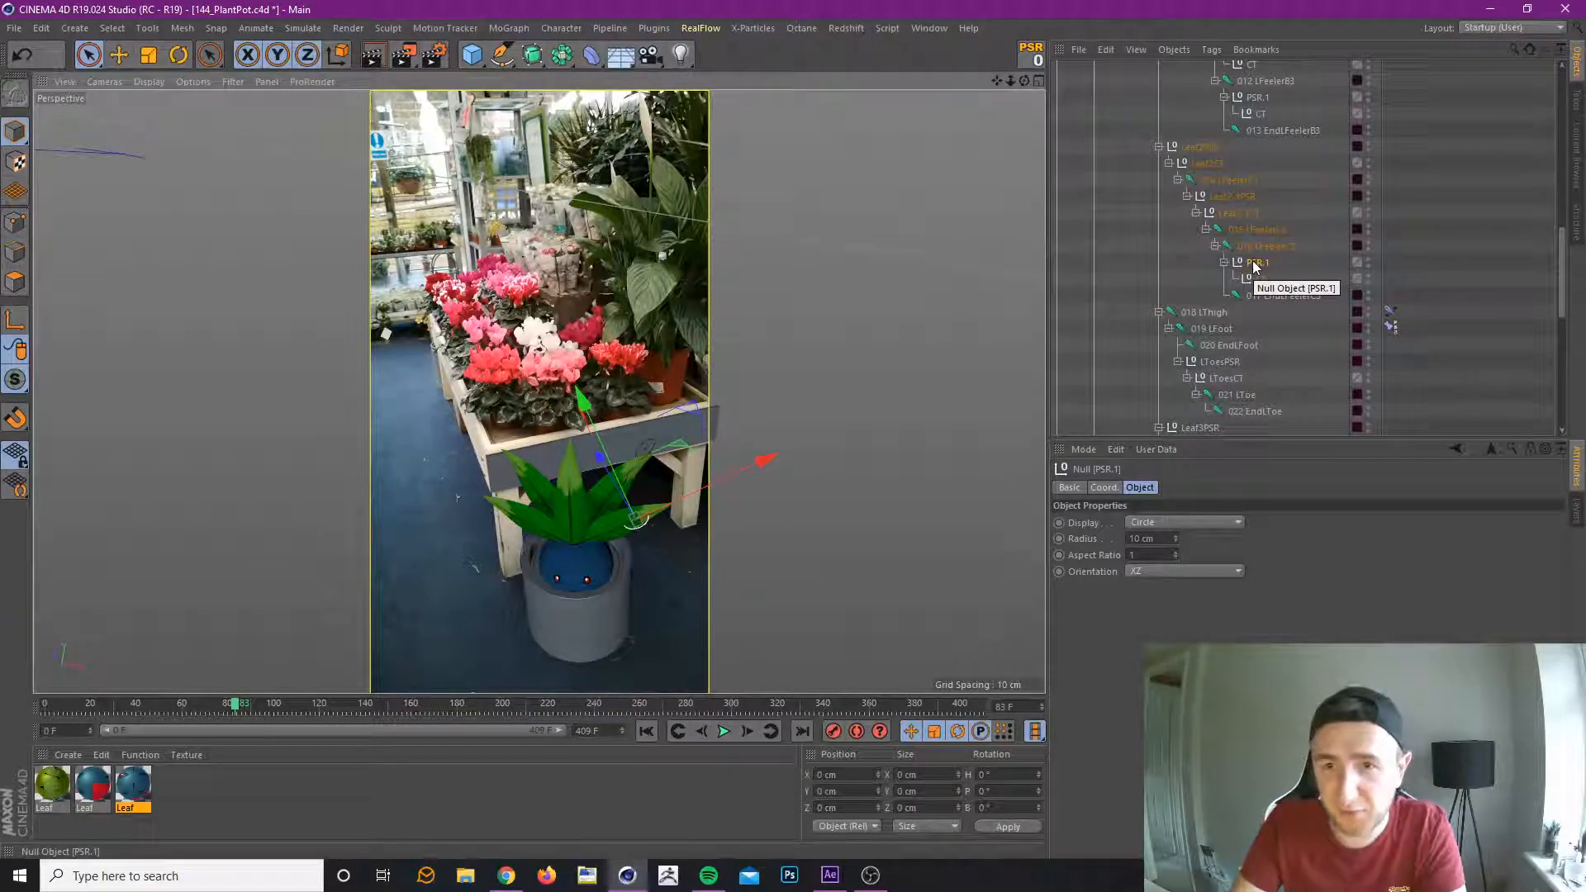
Delete the PSR.1 group directly under leaf 1's 011 LFeelerB2 joint, keeping the one under 012 LFeelerB3.
scroll(1254, 263, up, 4)
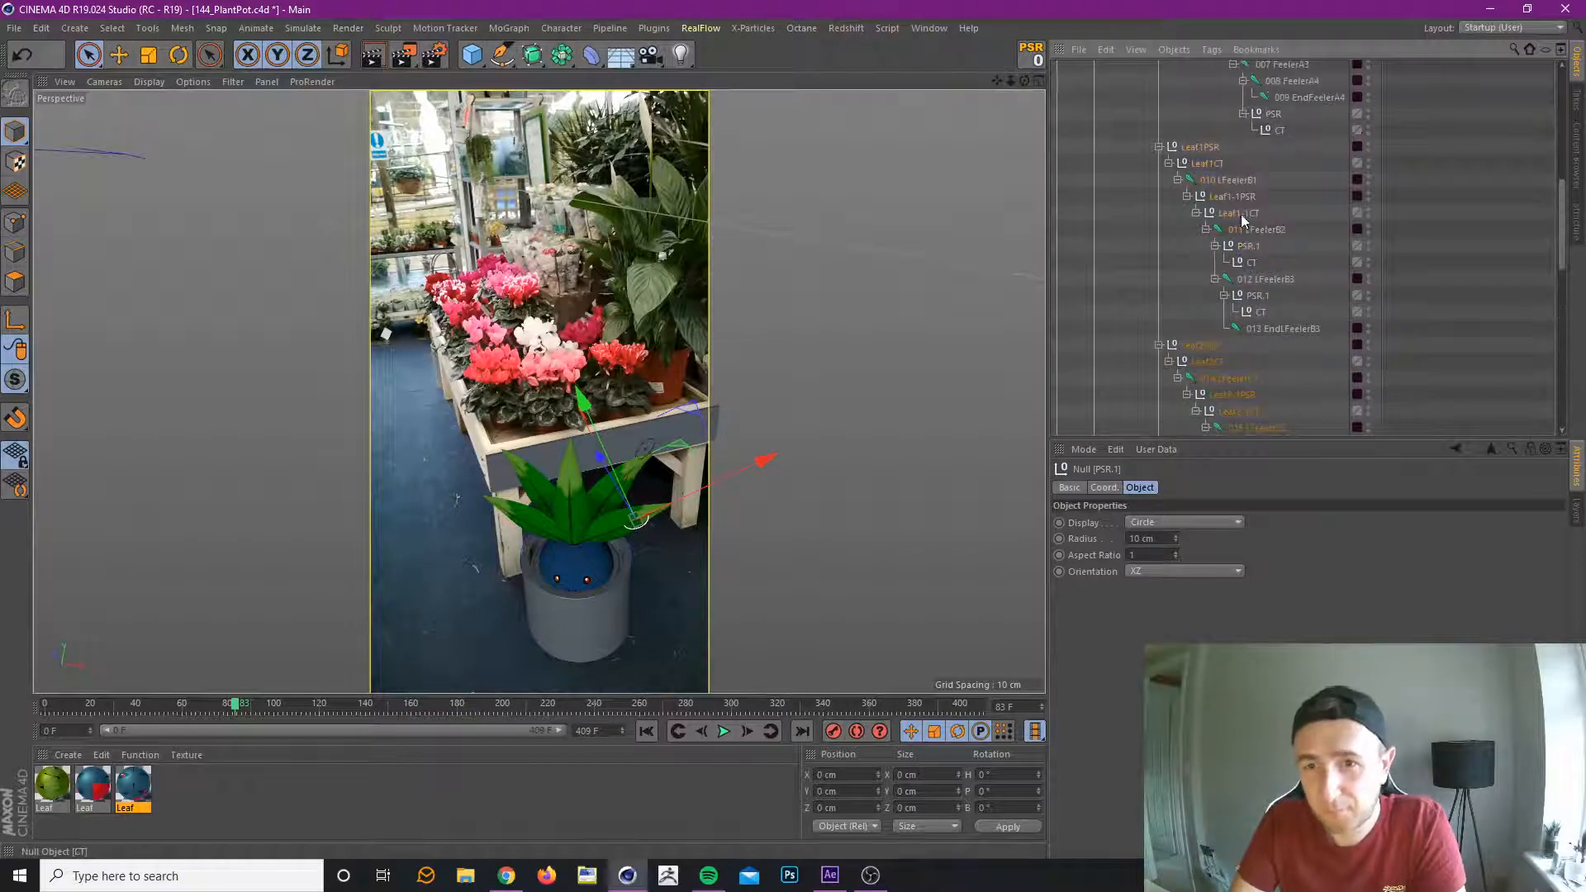
click(1248, 248)
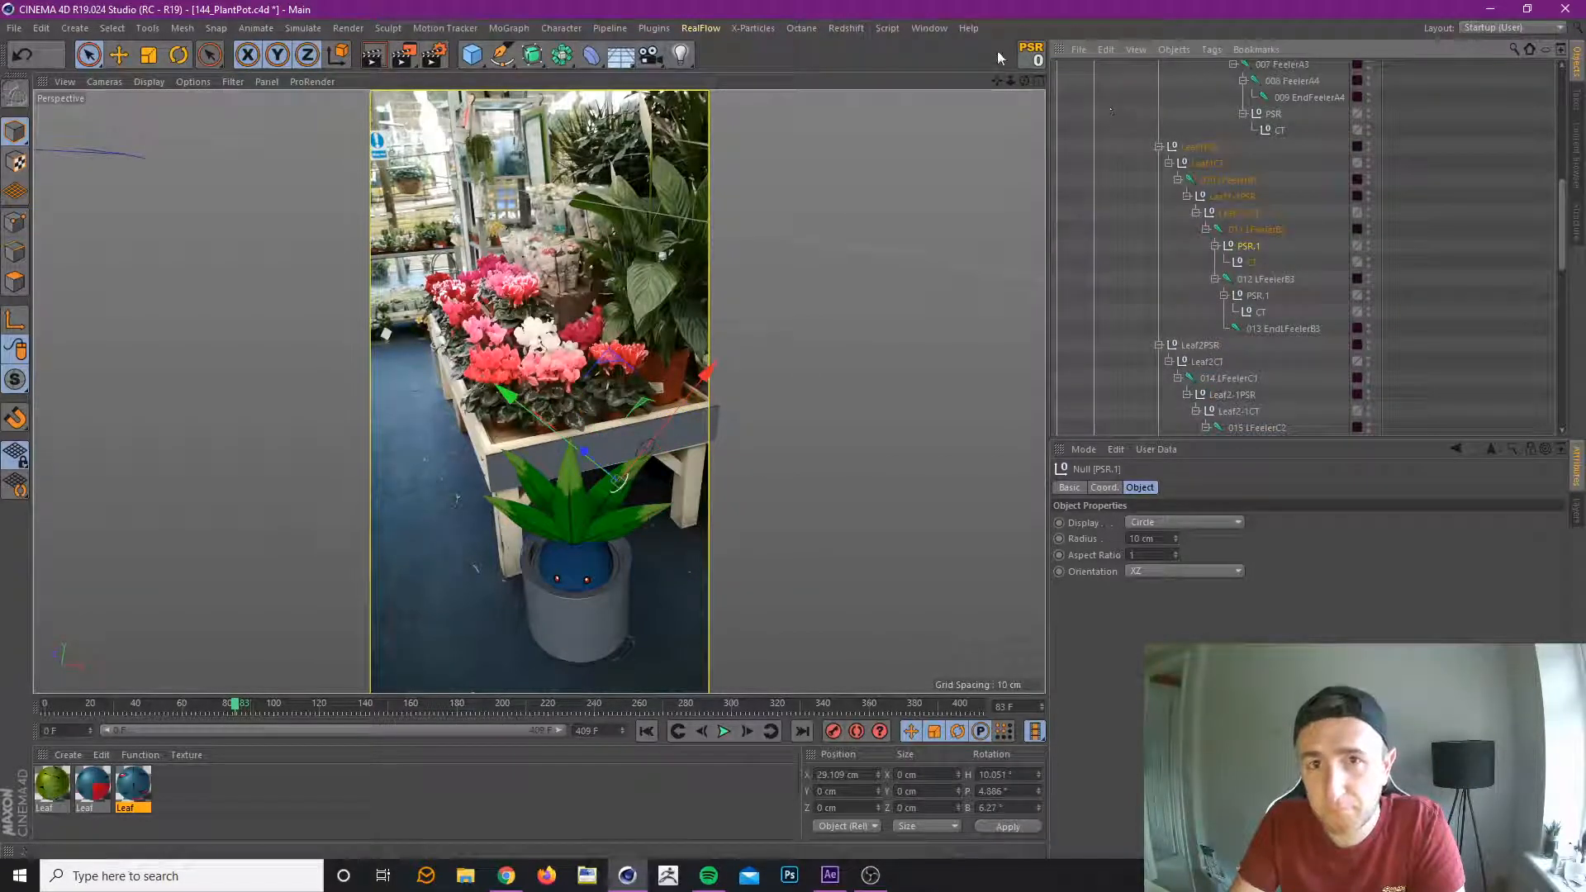
click(1031, 54)
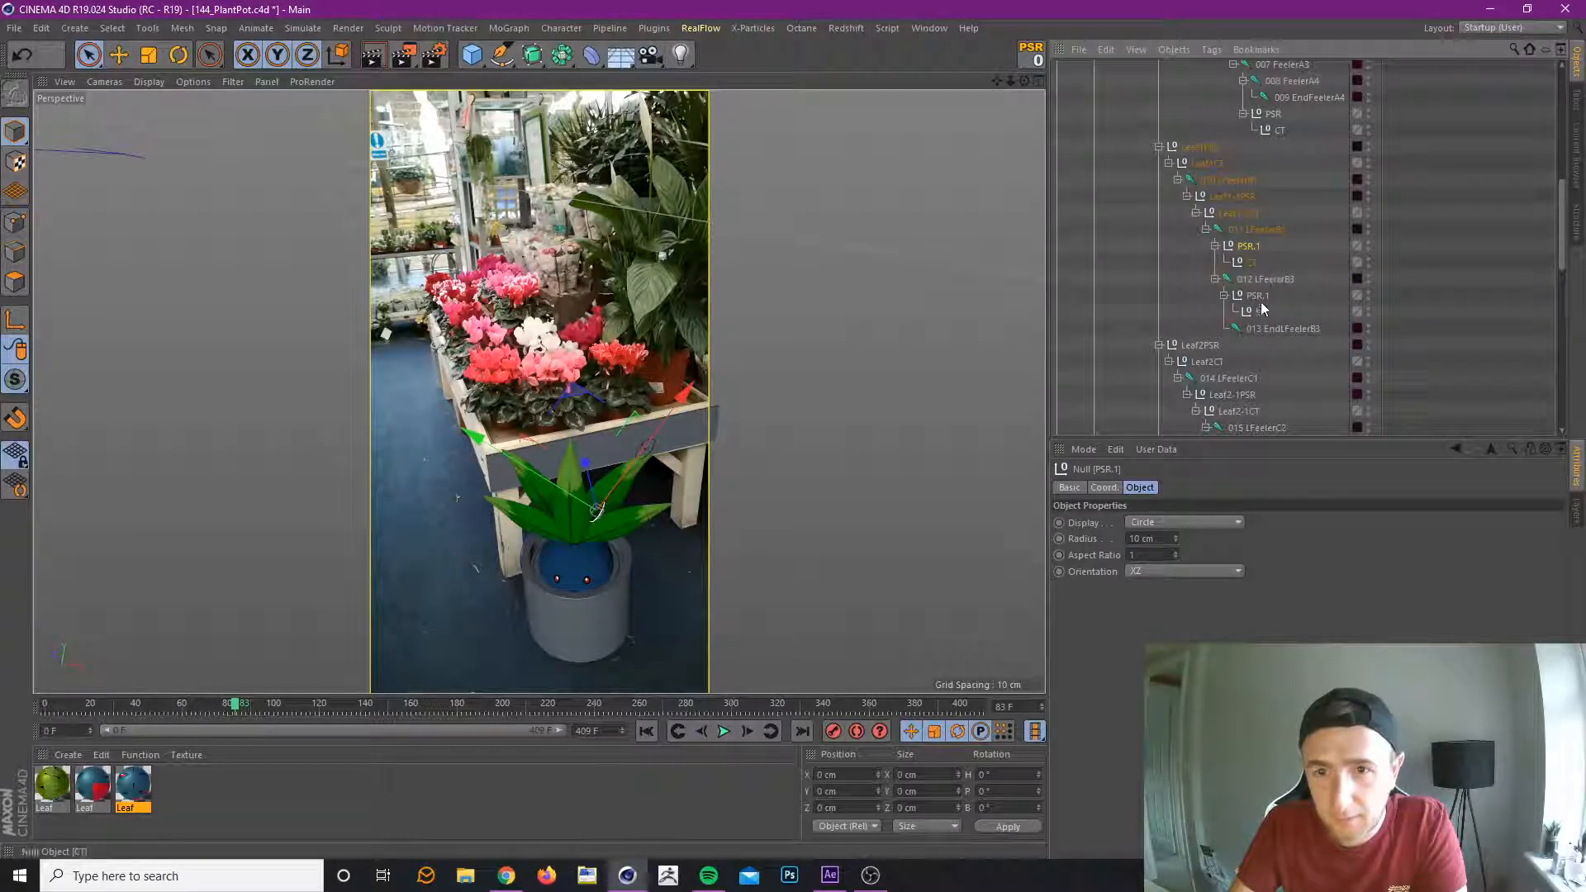
click(1271, 329)
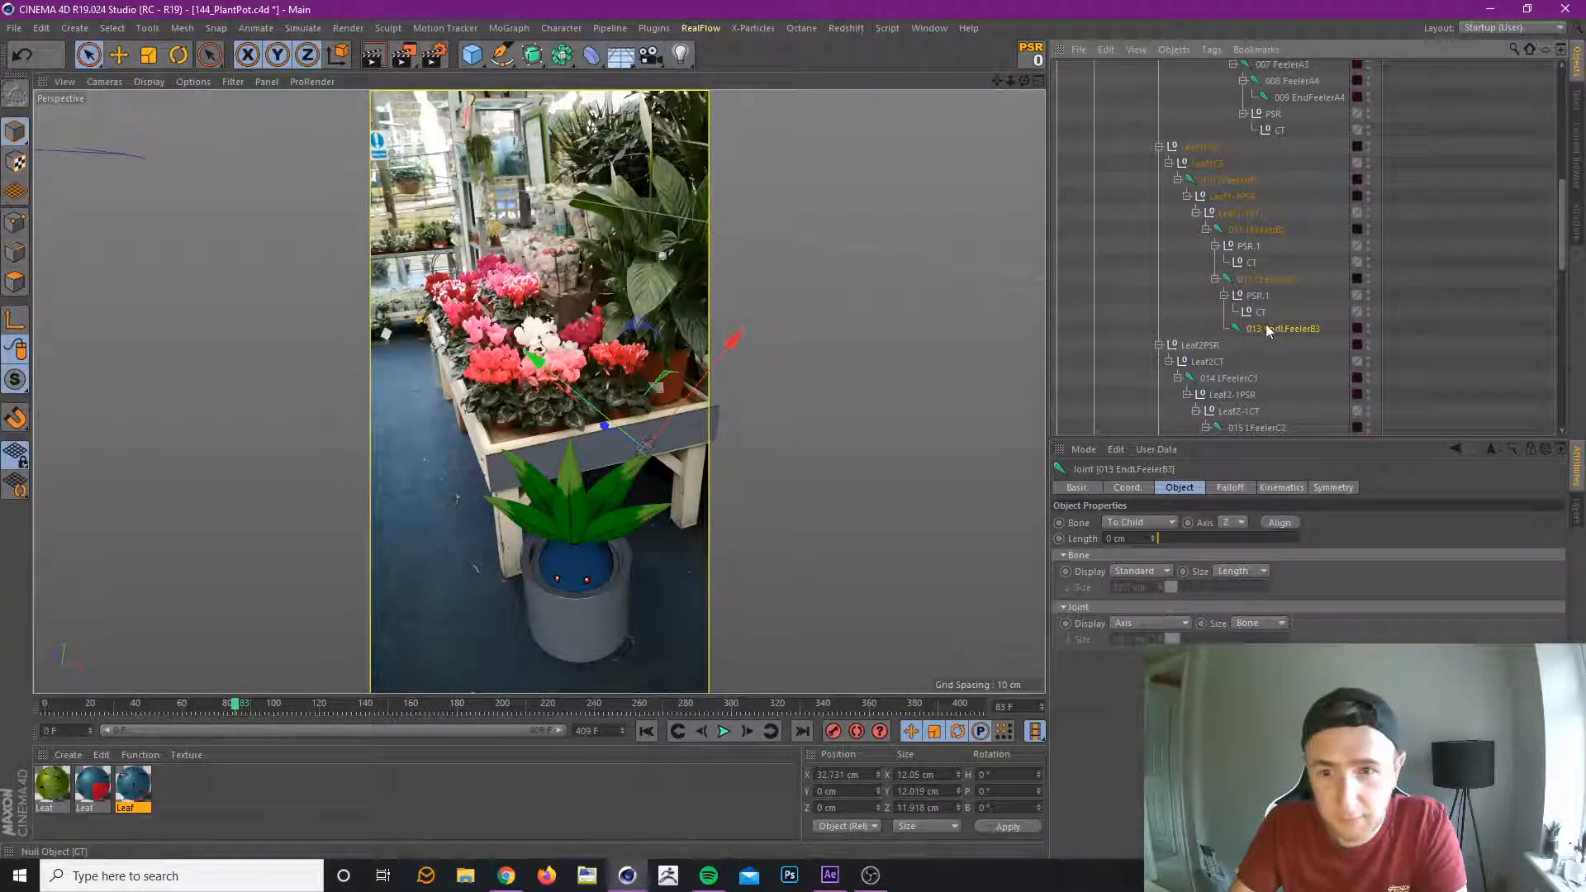
click(1249, 247)
key(Delete)
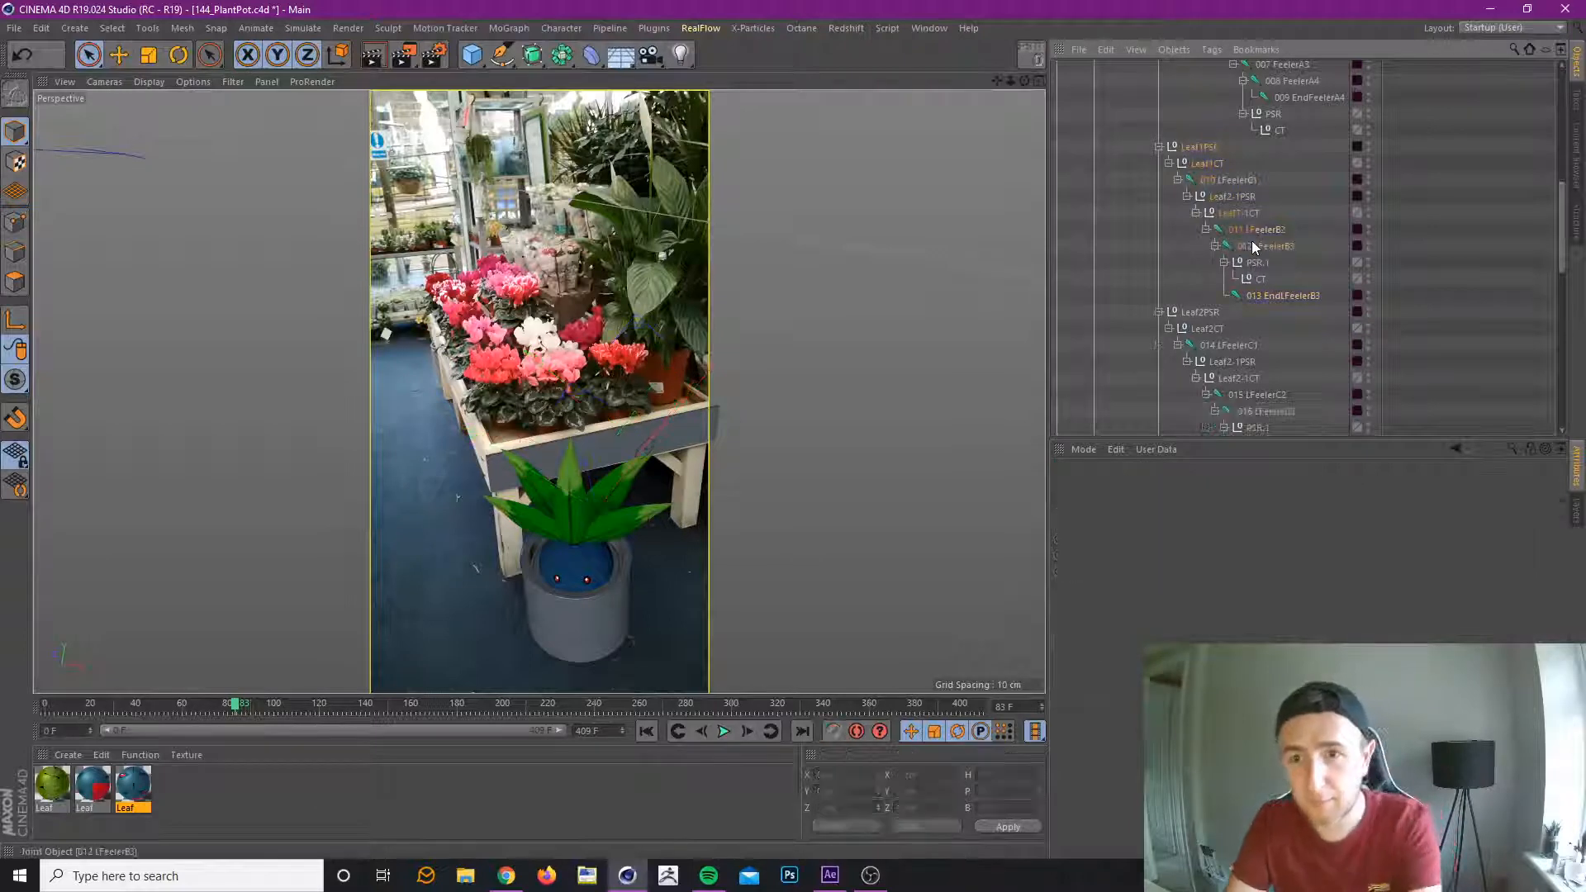
Zero the transforms of leaf 1's remaining PSR.1 group and nest it with its CT null between 011 LFeelerB2 and 012 LFeelerB3.
click(1256, 260)
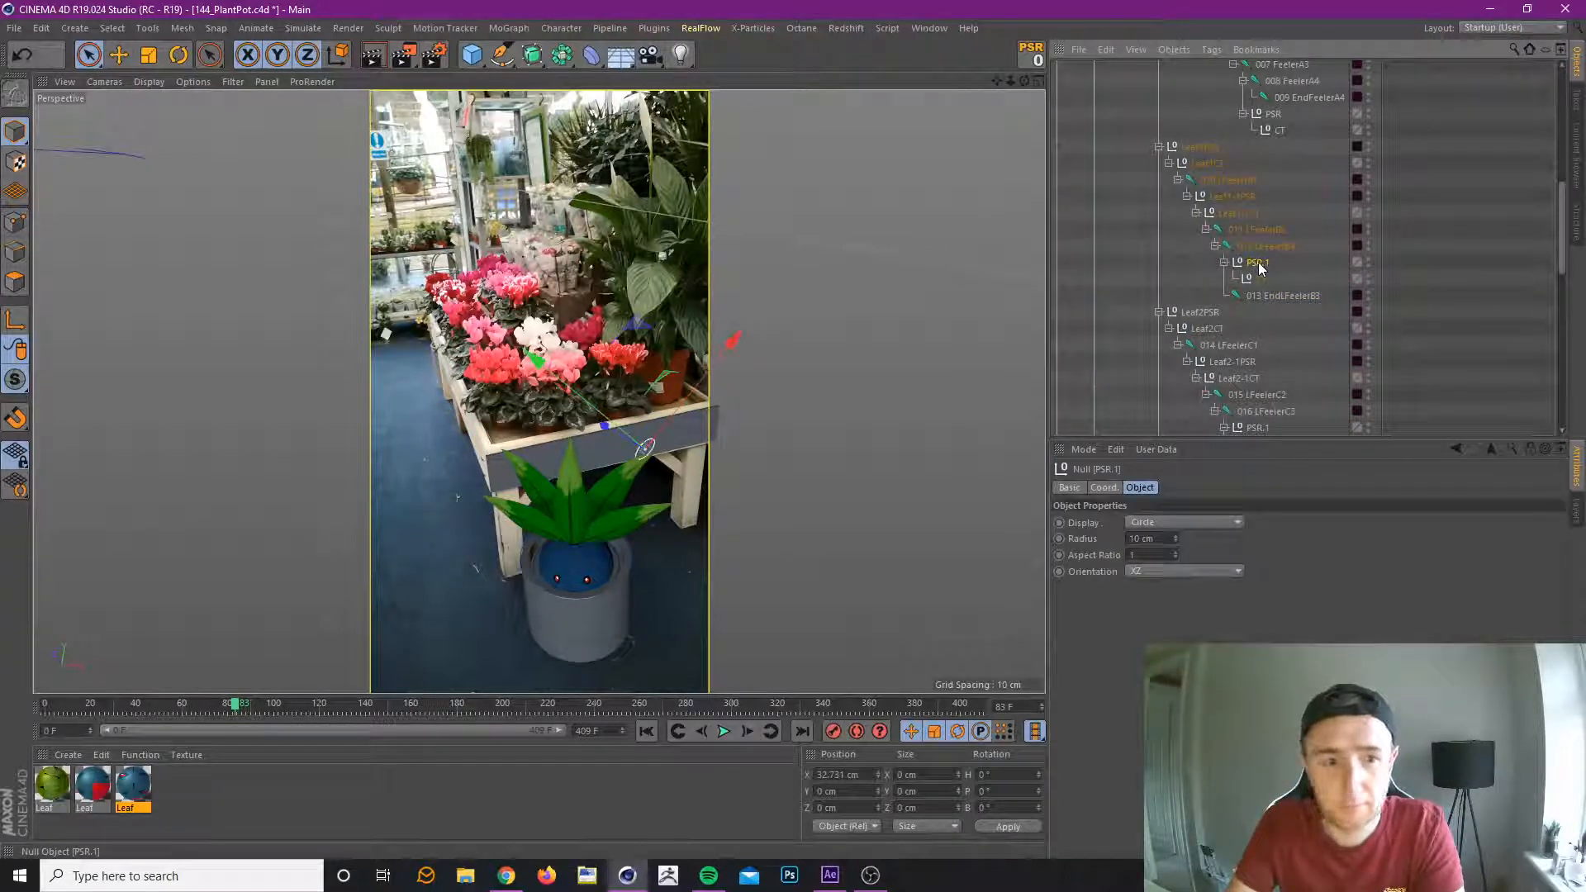
click(1032, 55)
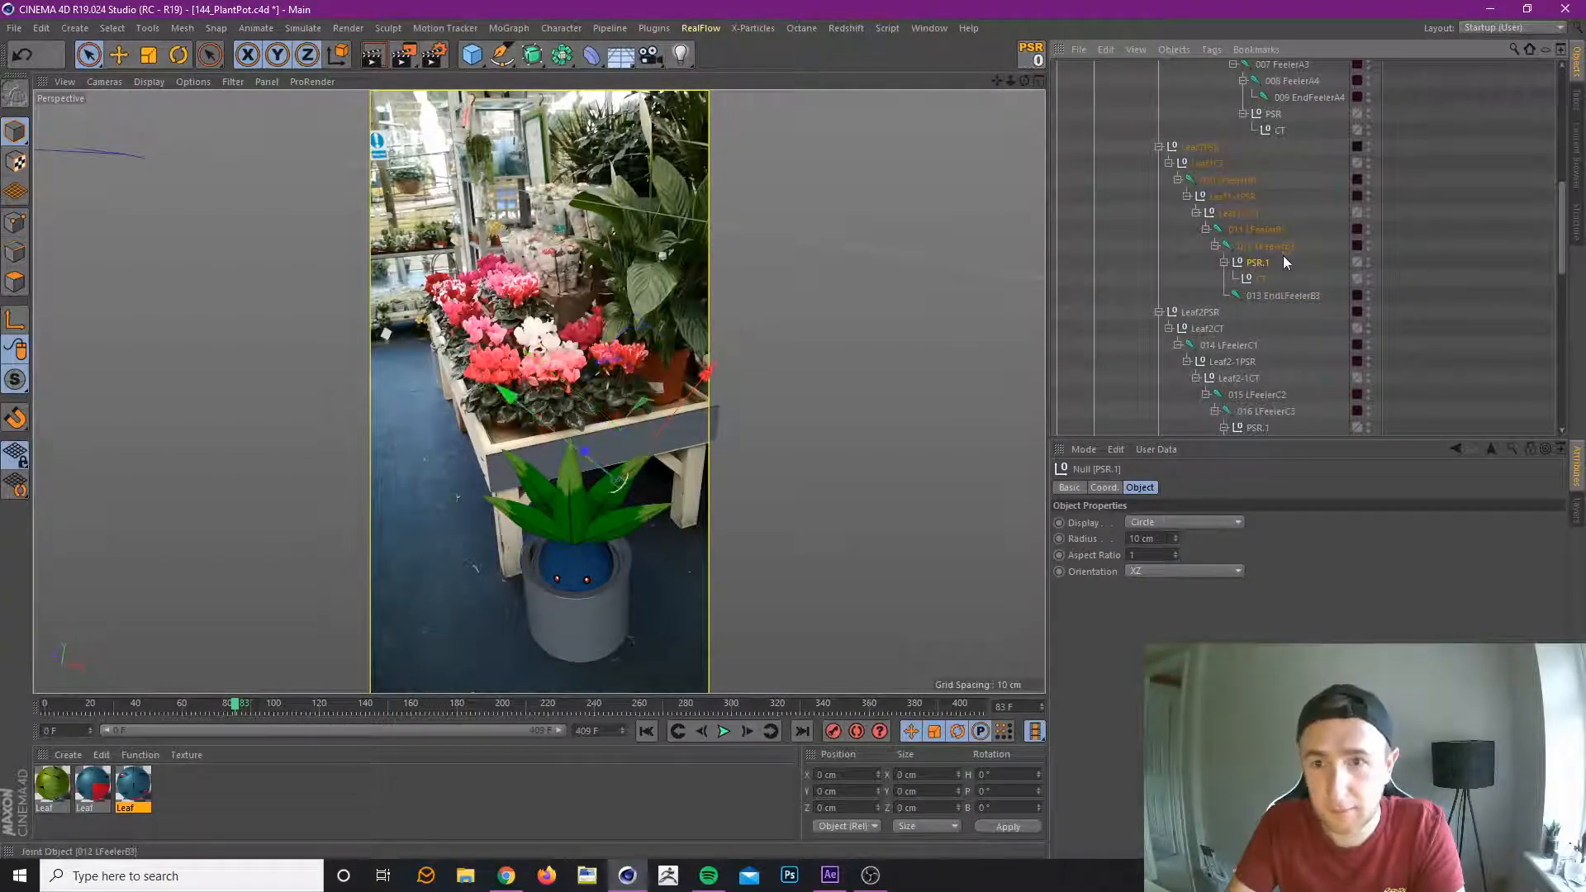
mouse_move(1284, 261)
mouse_down()
mouse_move(1249, 257)
mouse_move(1254, 238)
mouse_move(1254, 263)
mouse_up()
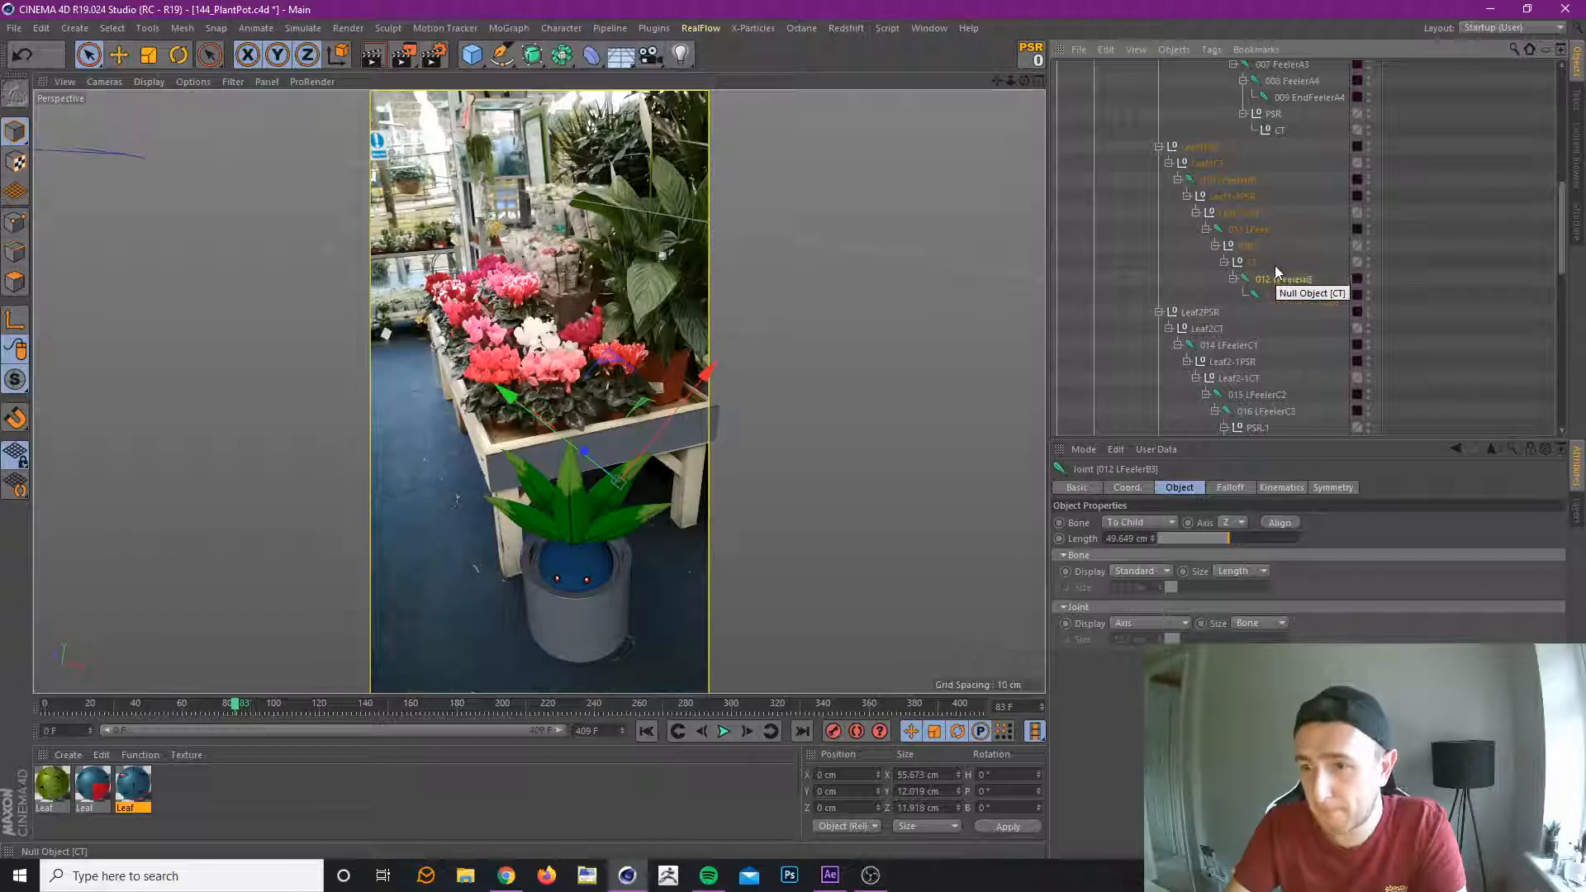
Nest leaf 2's PSR.1 and CT nulls between the 015 LFeelerC2 and 016 LFeelerC3 joints.
scroll(1285, 239, down, 2)
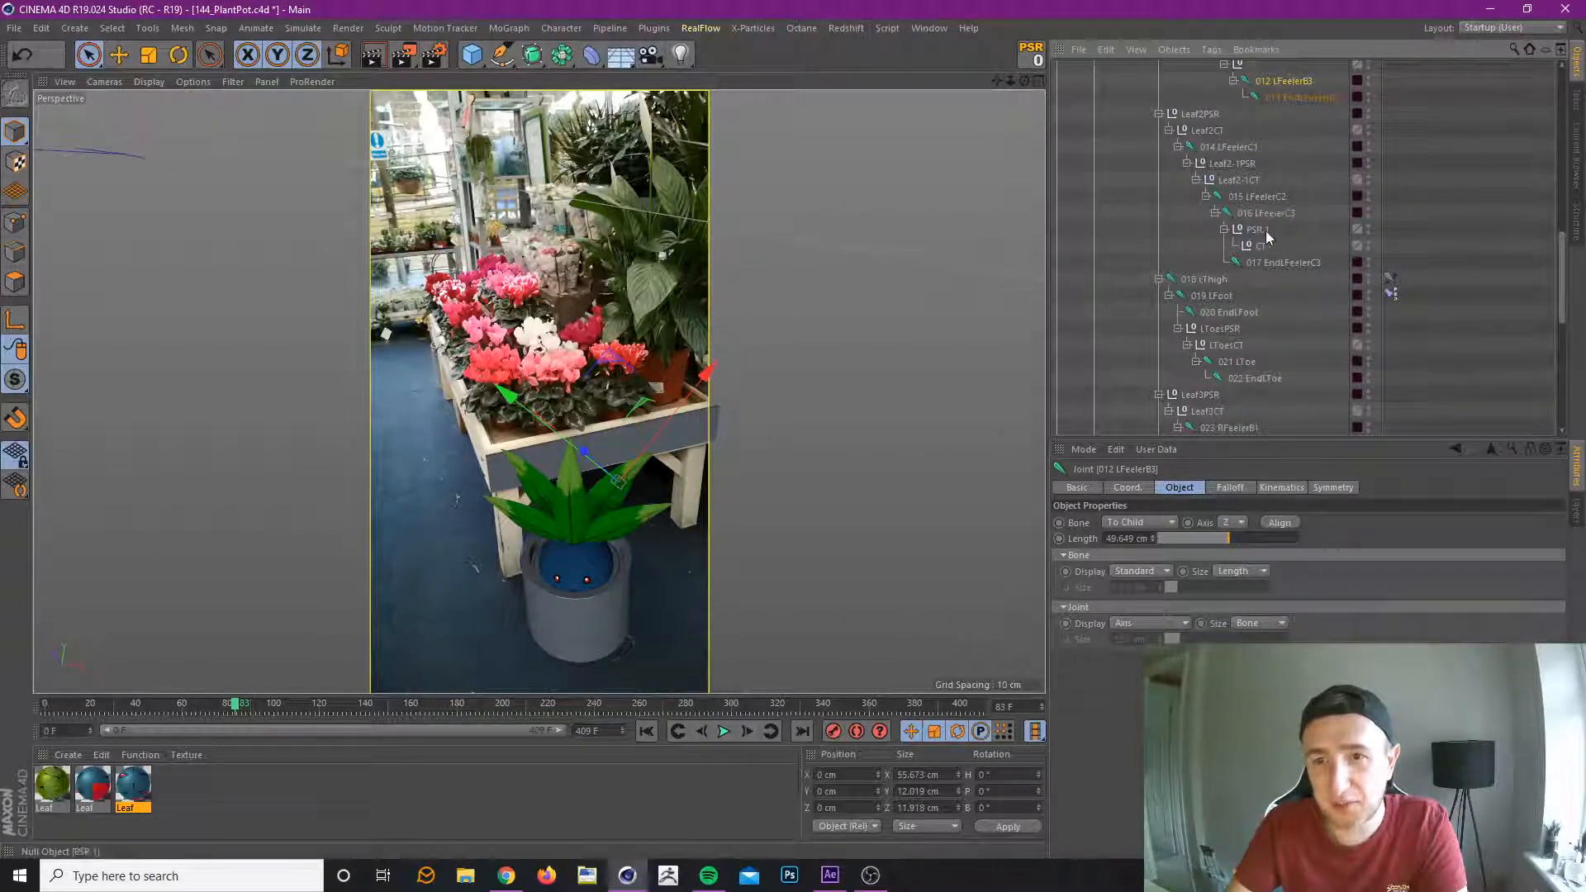
click(1256, 330)
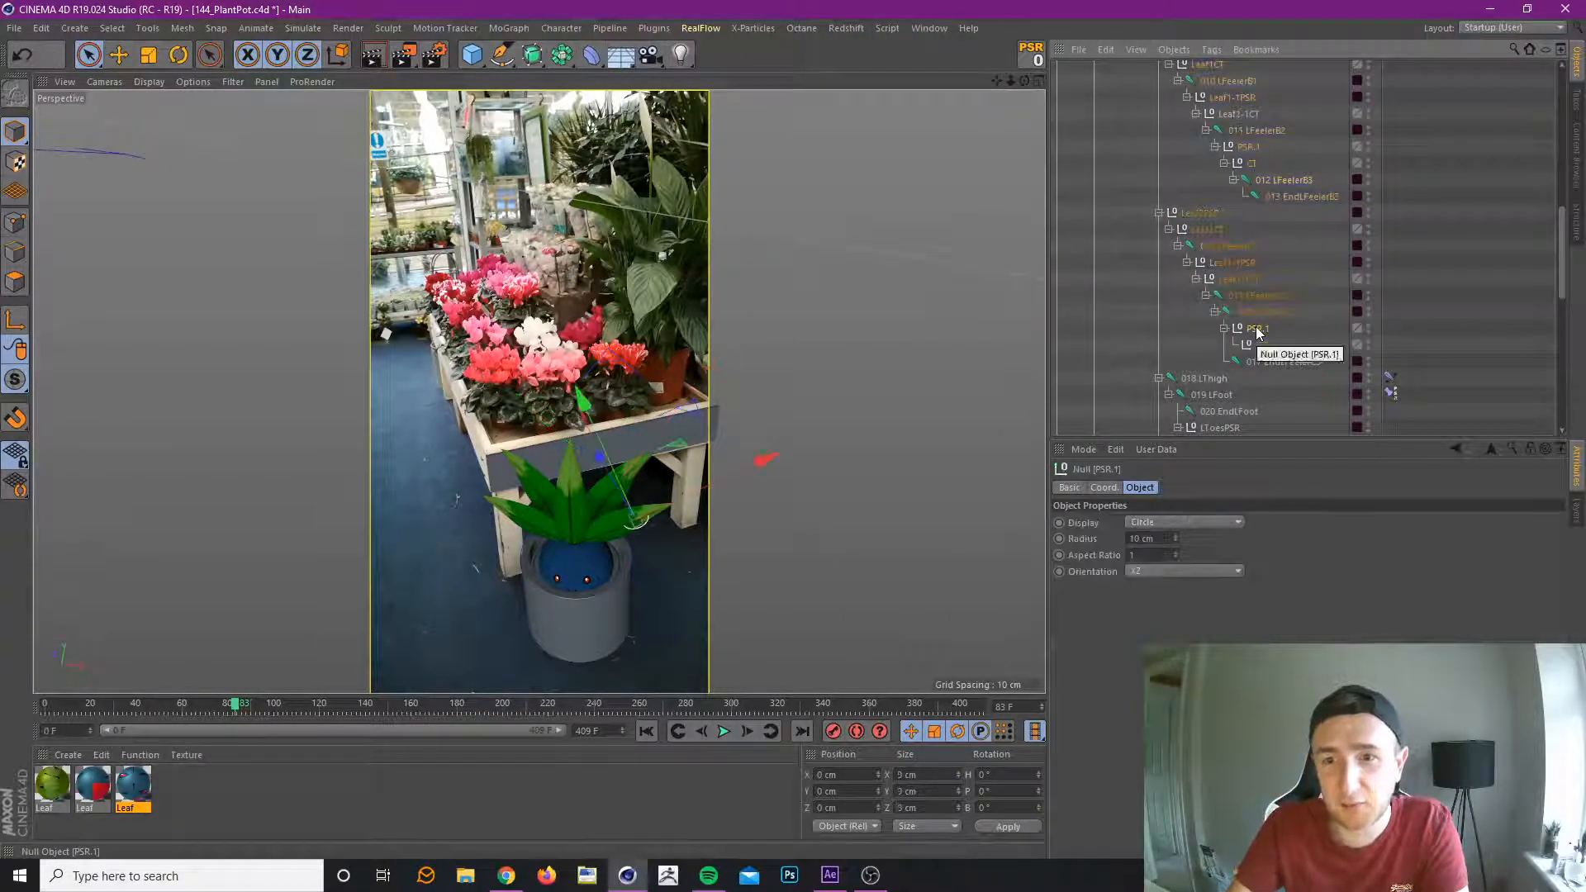
mouse_move(1255, 330)
mouse_down()
mouse_move(1257, 299)
mouse_move(1254, 341)
mouse_move(1251, 328)
mouse_up()
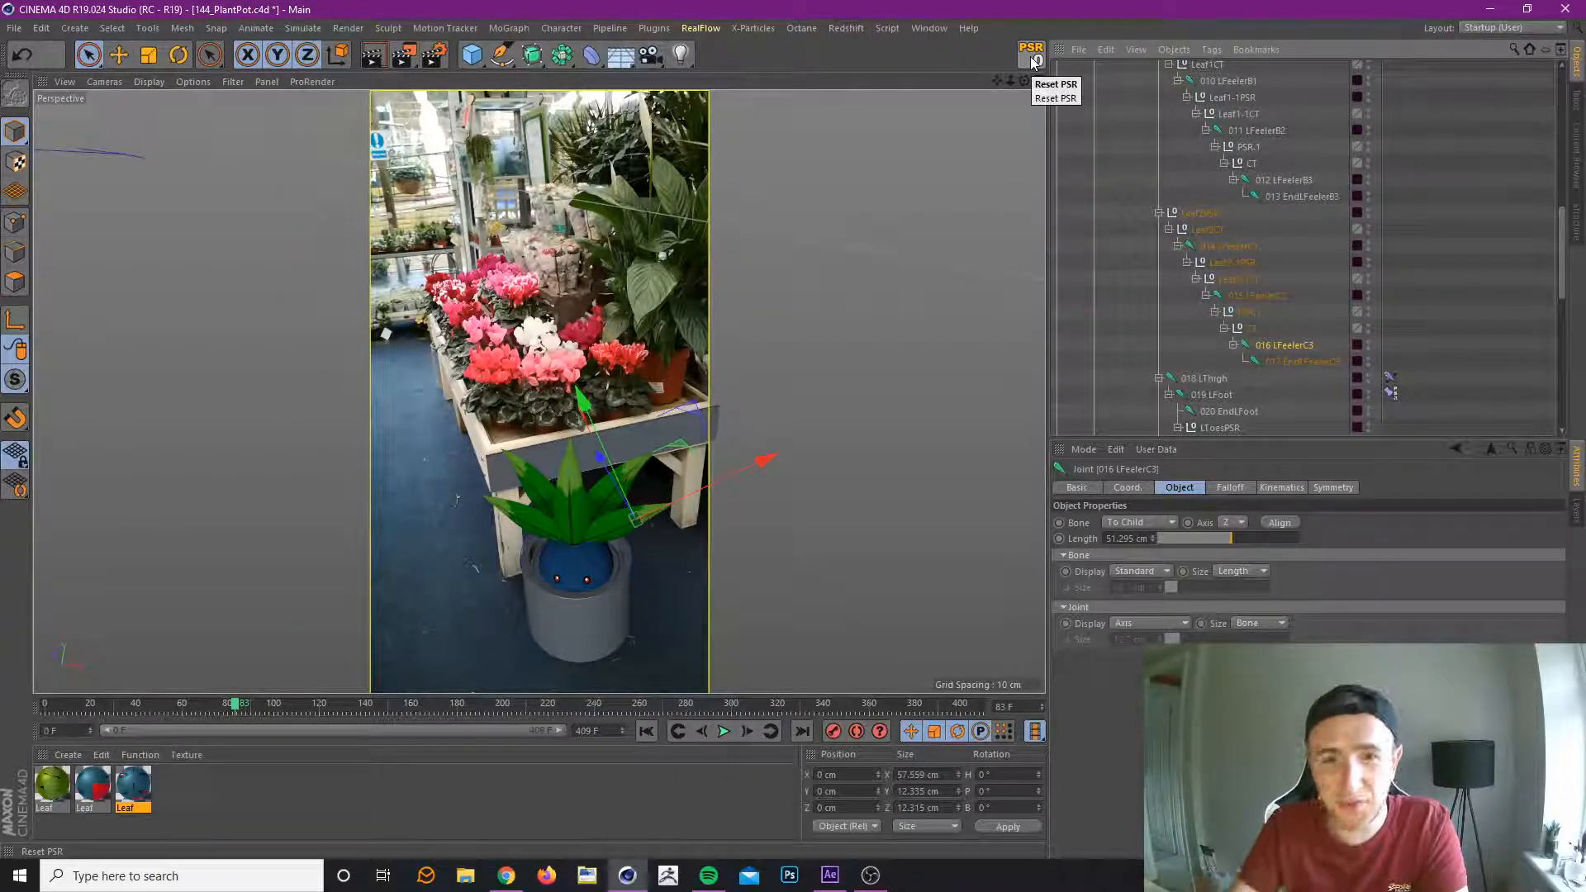
click(1252, 329)
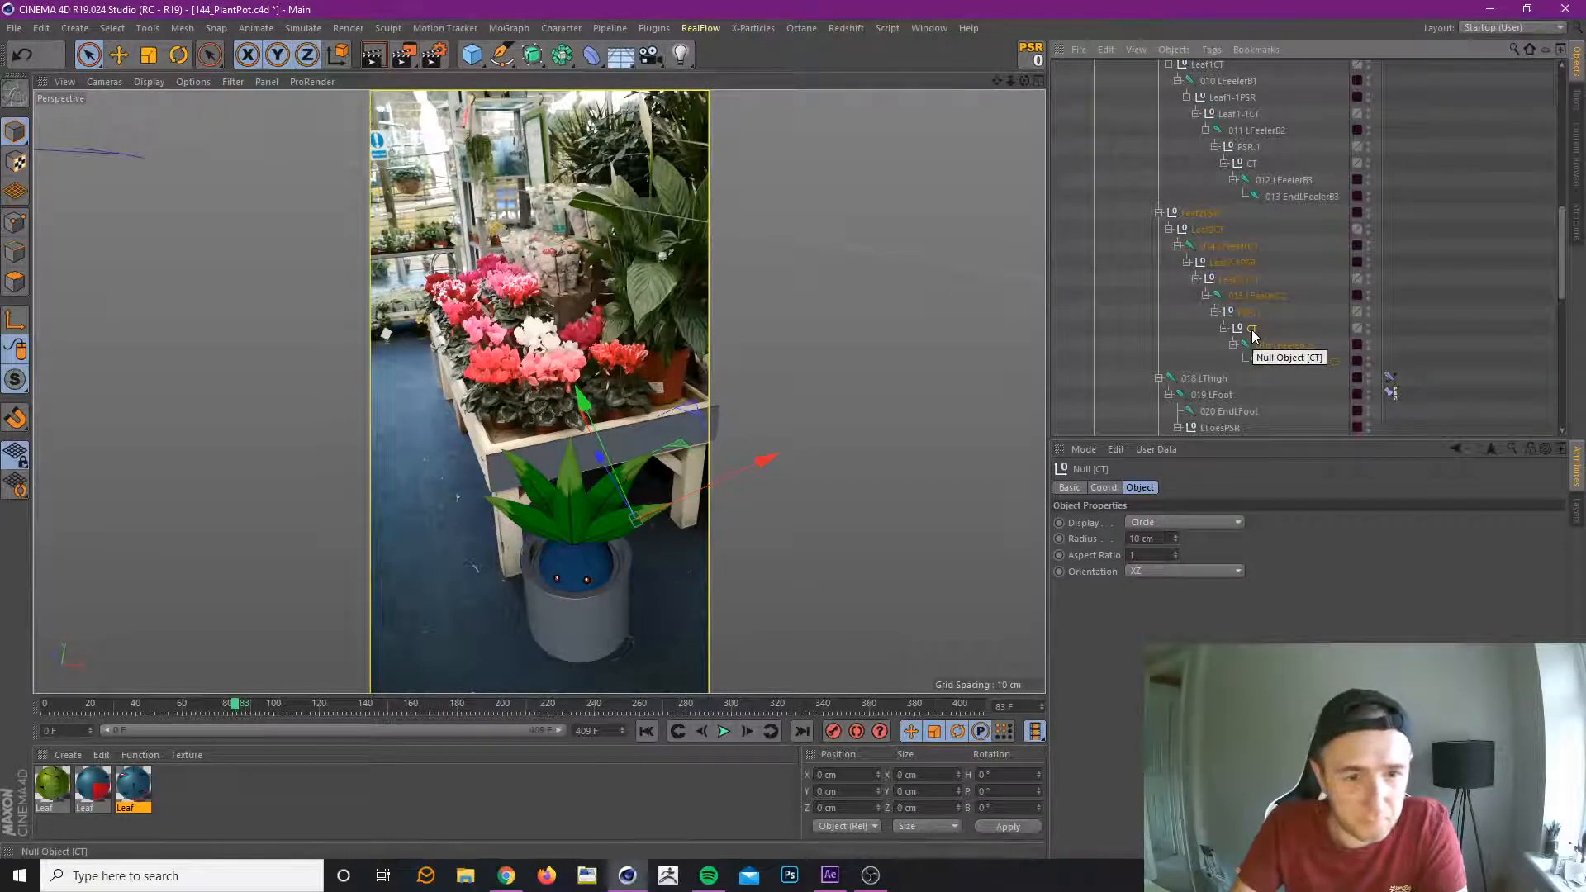
scroll(1280, 307, down, 2)
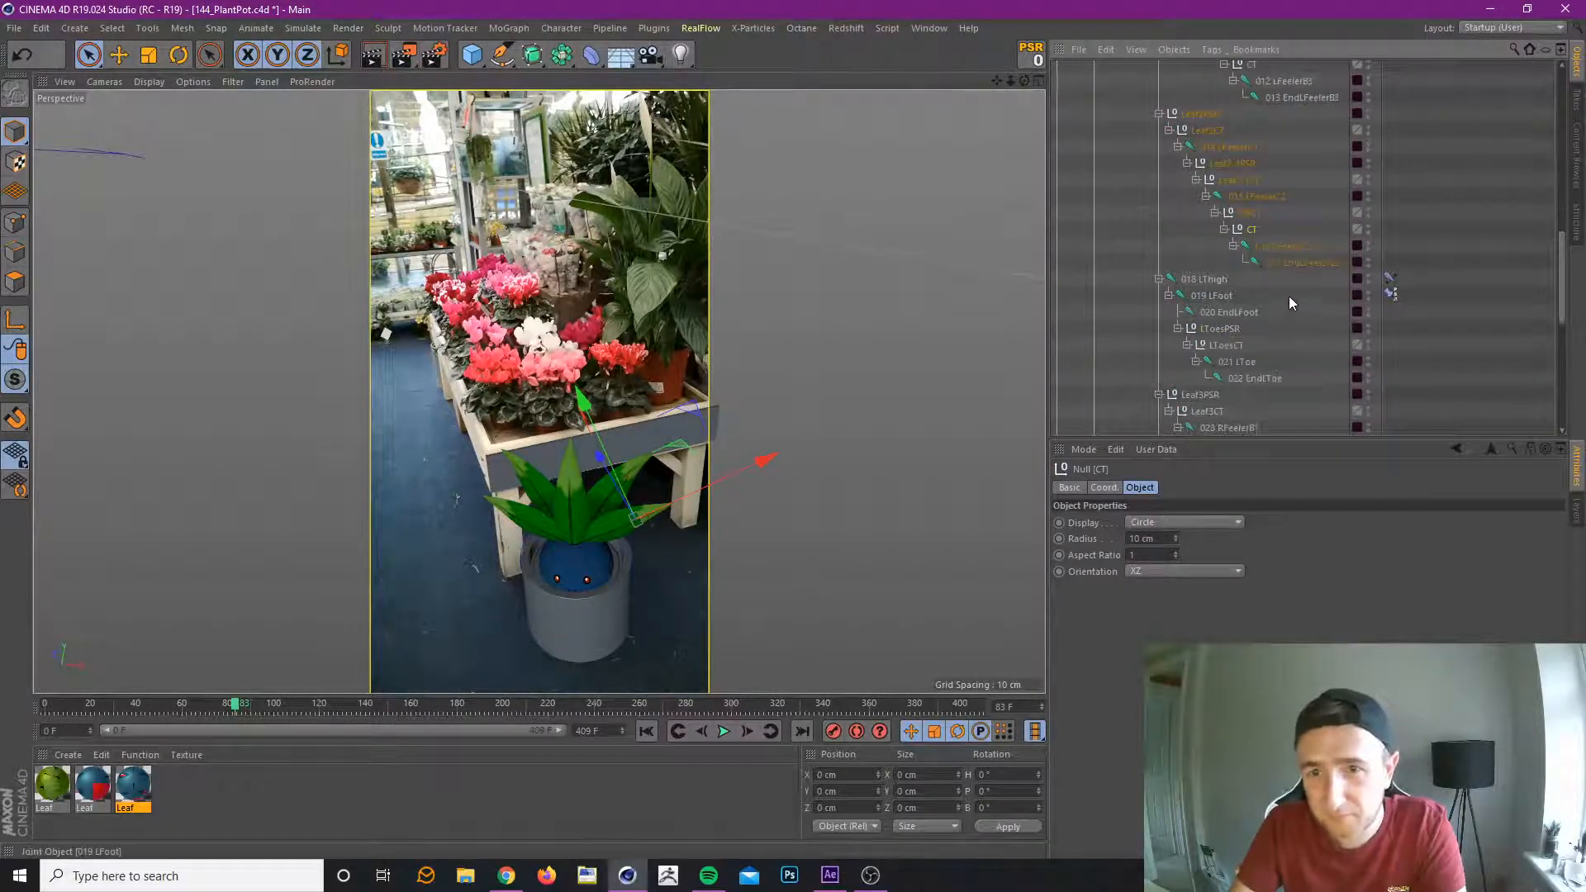
Nest leaf 0's last PSR and CT nulls between the 007 FeelerA3 and 008 FeelerA4 joints.
scroll(1289, 296, up, 4)
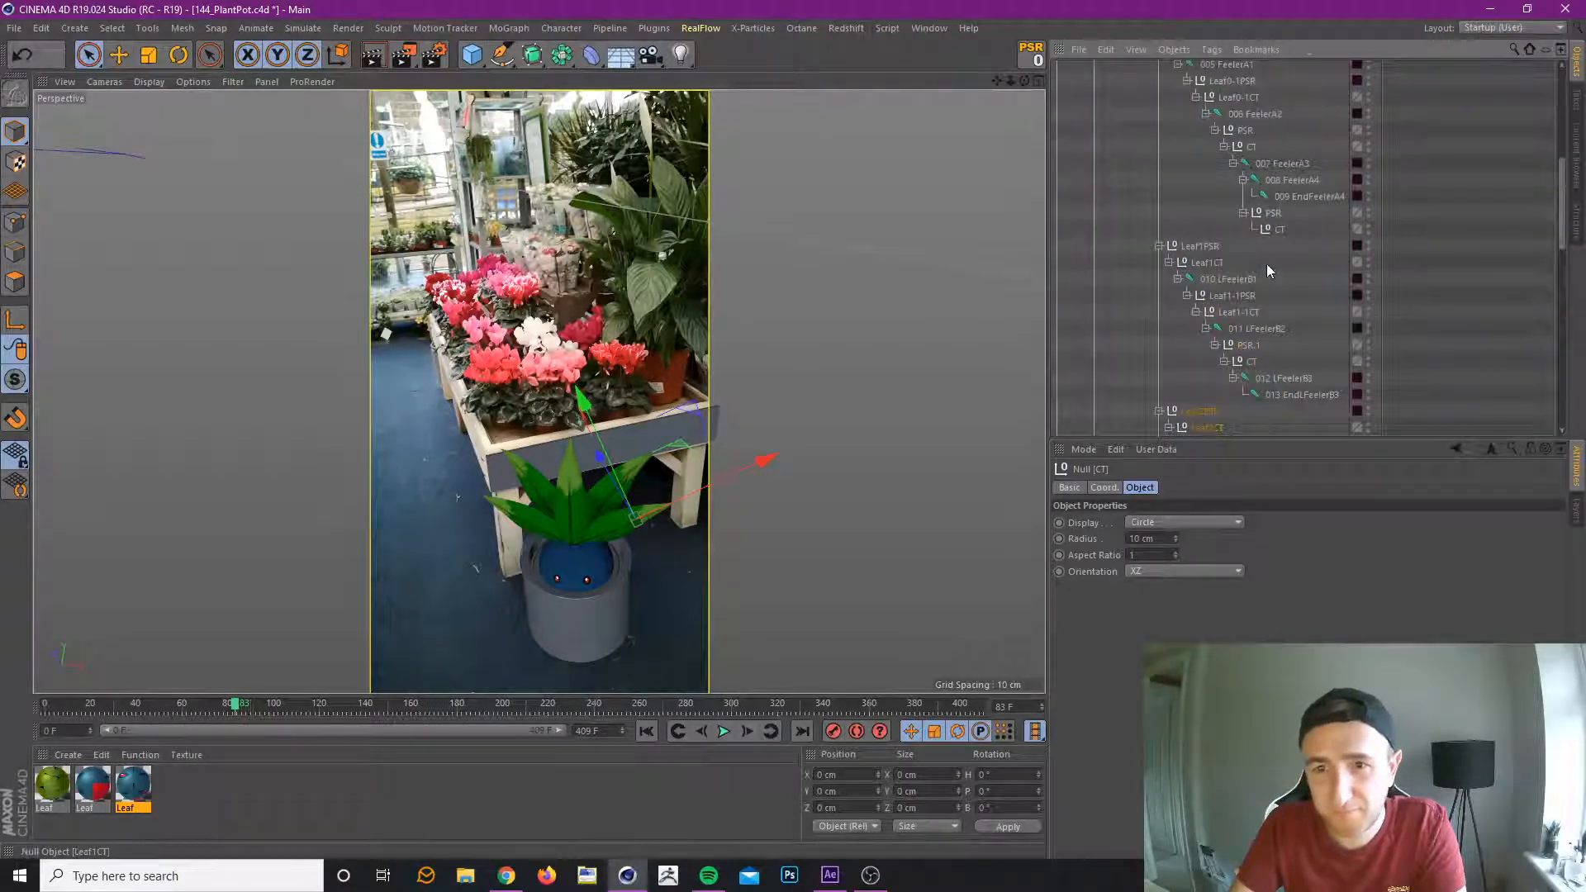
scroll(1272, 281, up, 4)
click(1280, 310)
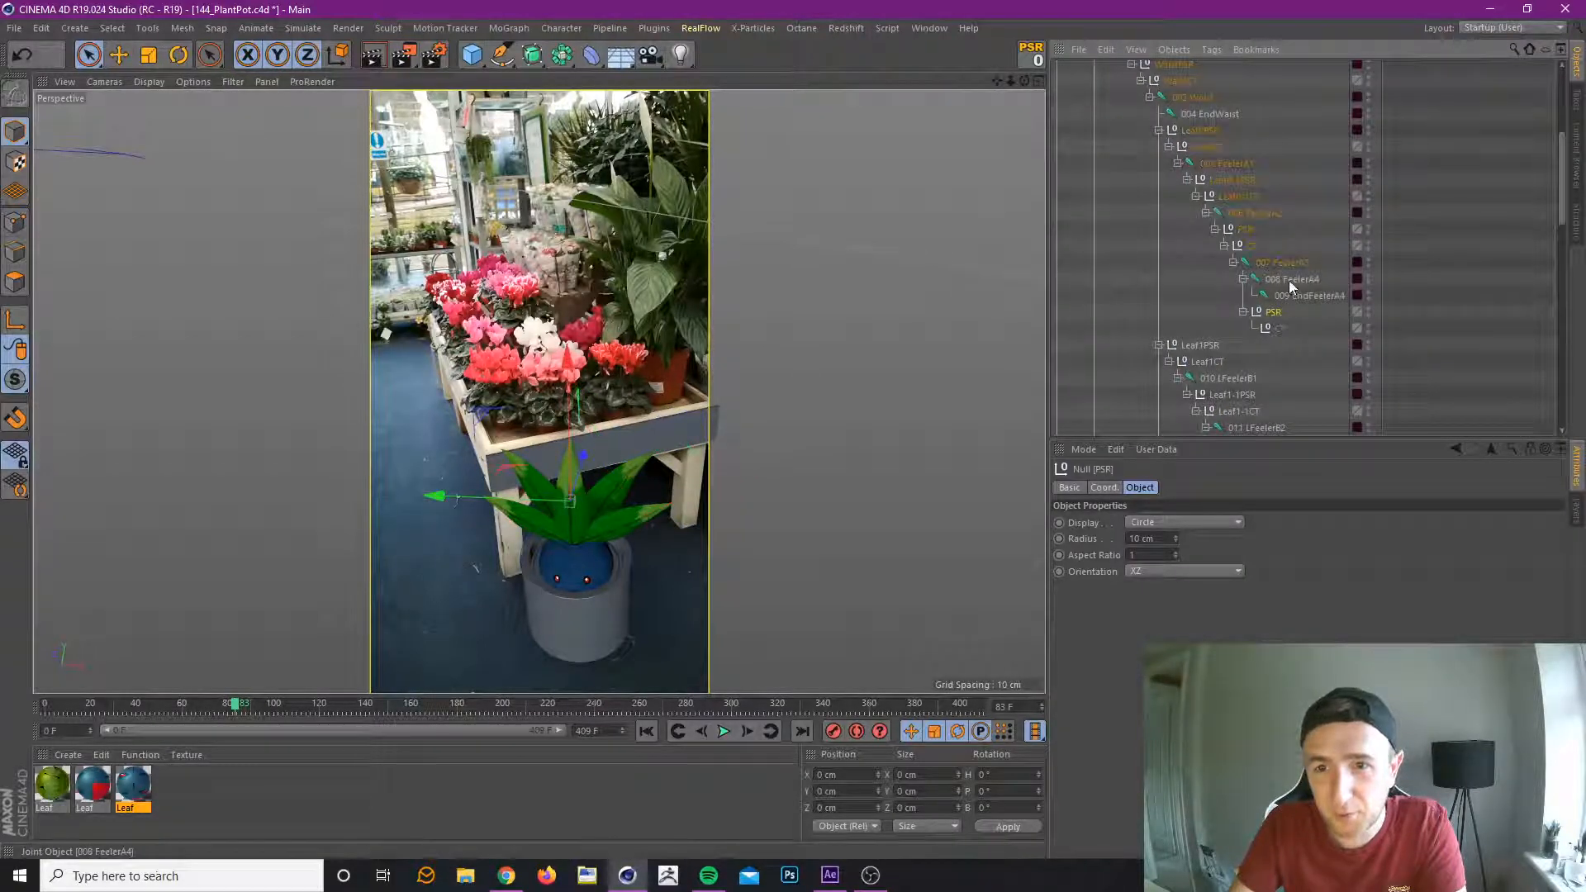
click(1277, 279)
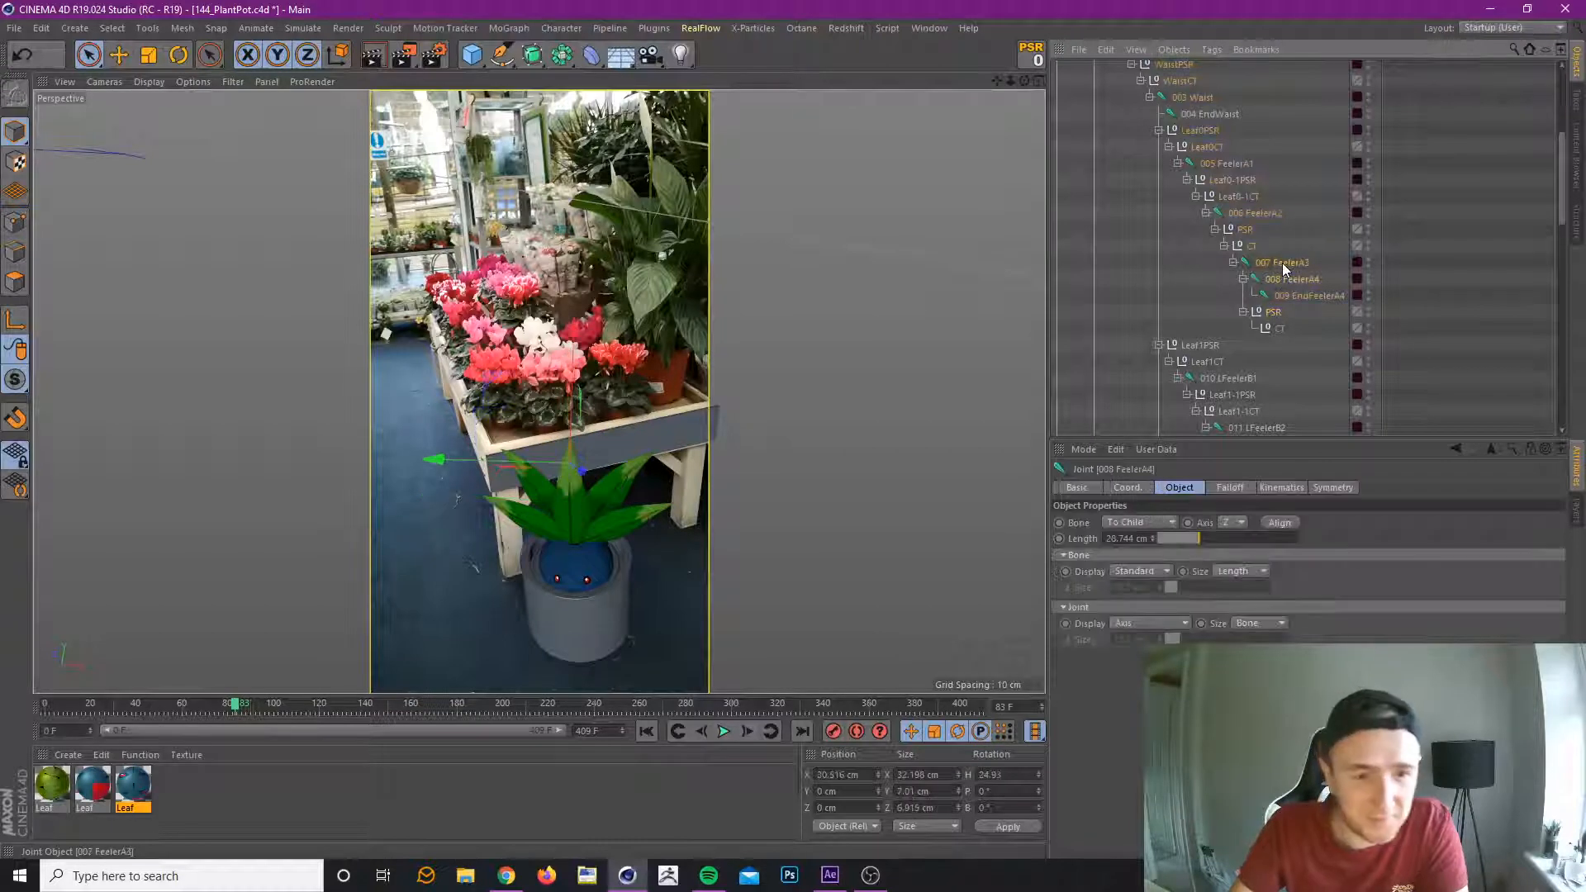
click(1283, 263)
click(1273, 317)
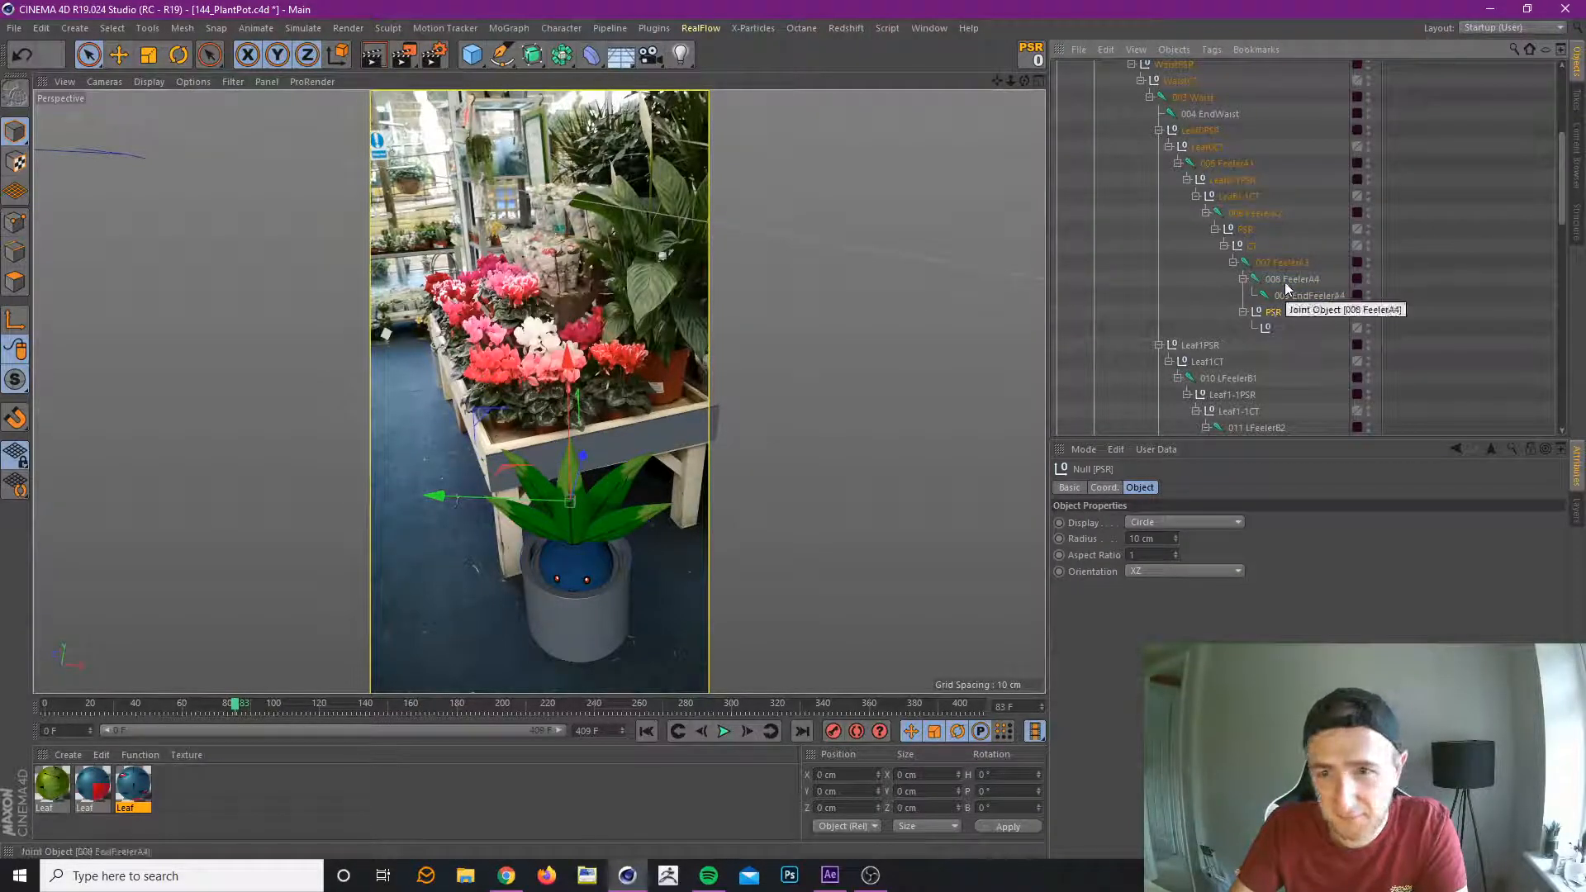
click(1286, 279)
mouse_move(1274, 315)
mouse_down()
mouse_move(1280, 274)
mouse_move(1280, 299)
mouse_up()
Copy leaf 4's Leaf4-1PSR group under the 029 RFeelerC3 joint and zero the copy's position and rotation.
scroll(1316, 281, up, 3)
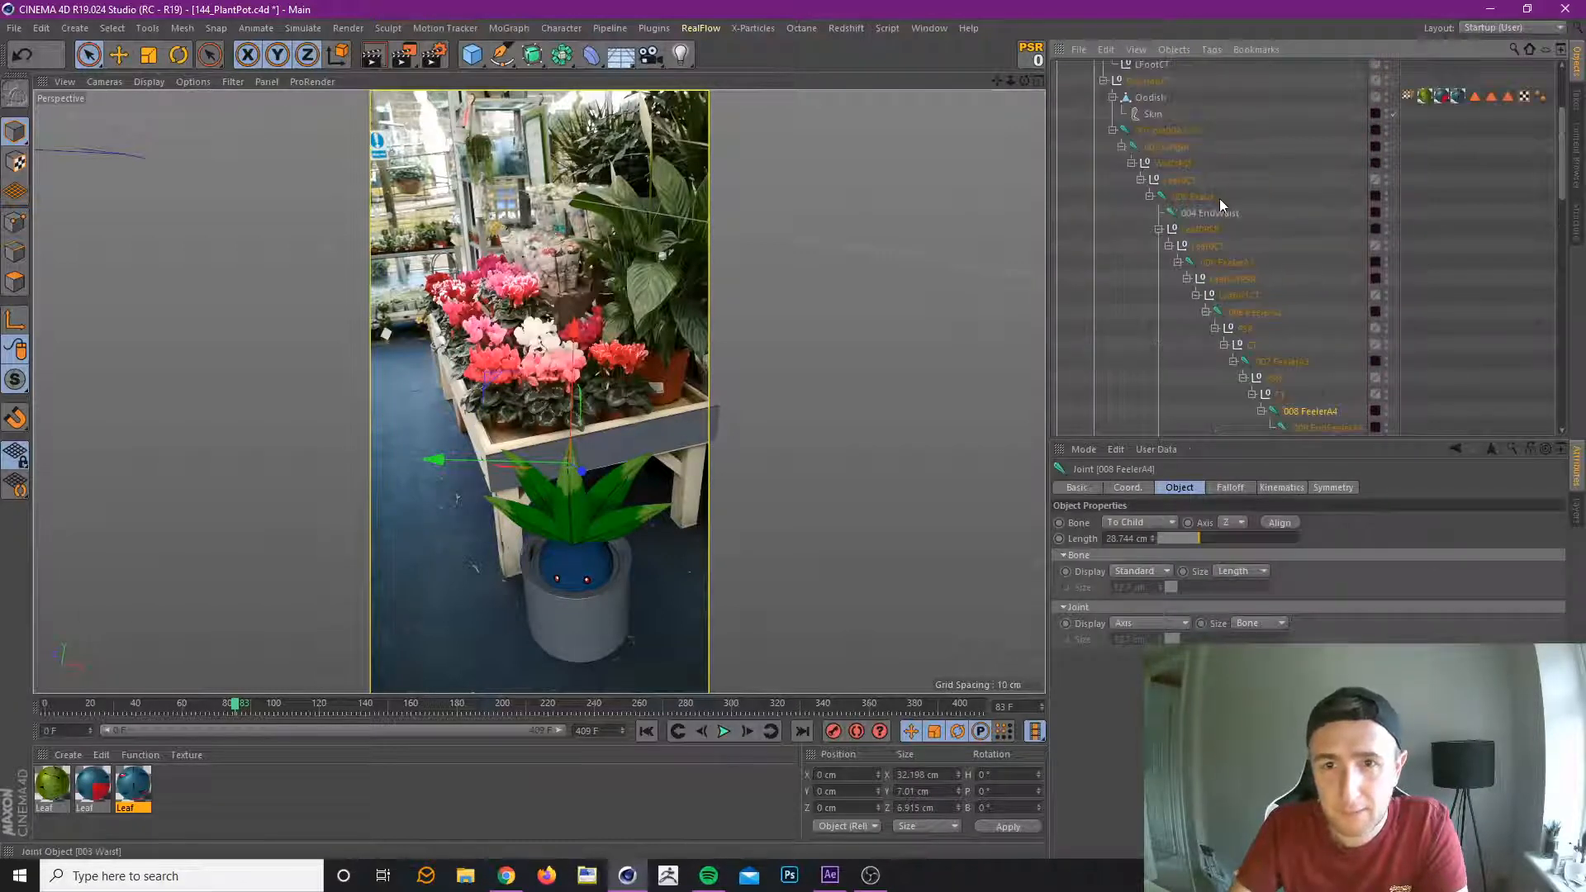
click(524, 485)
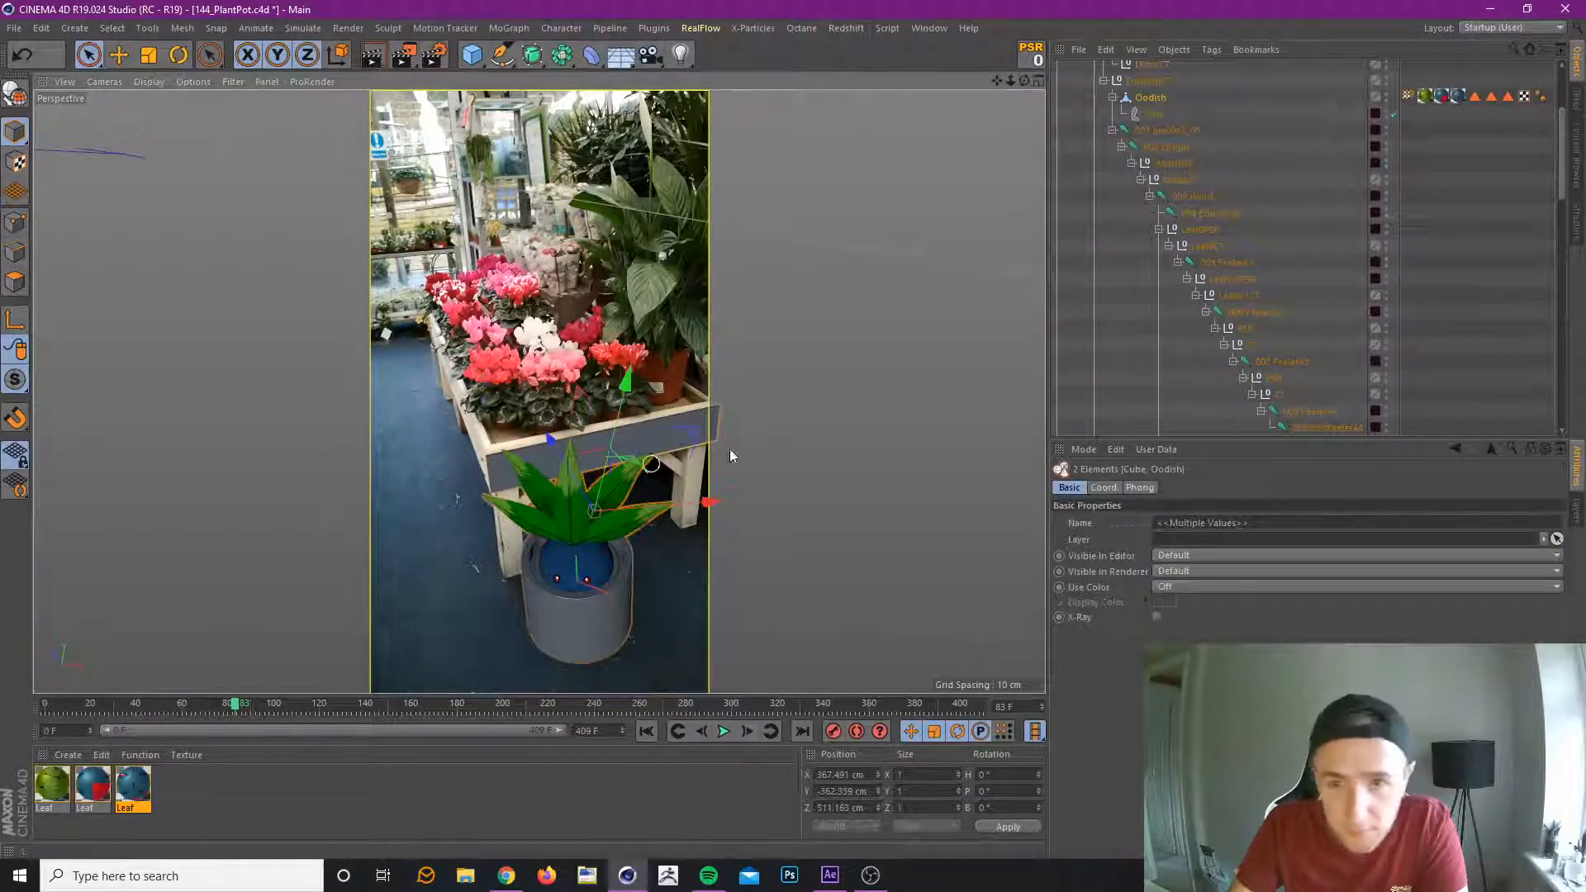
scroll(1215, 296, down, 4)
scroll(1216, 289, down, 3)
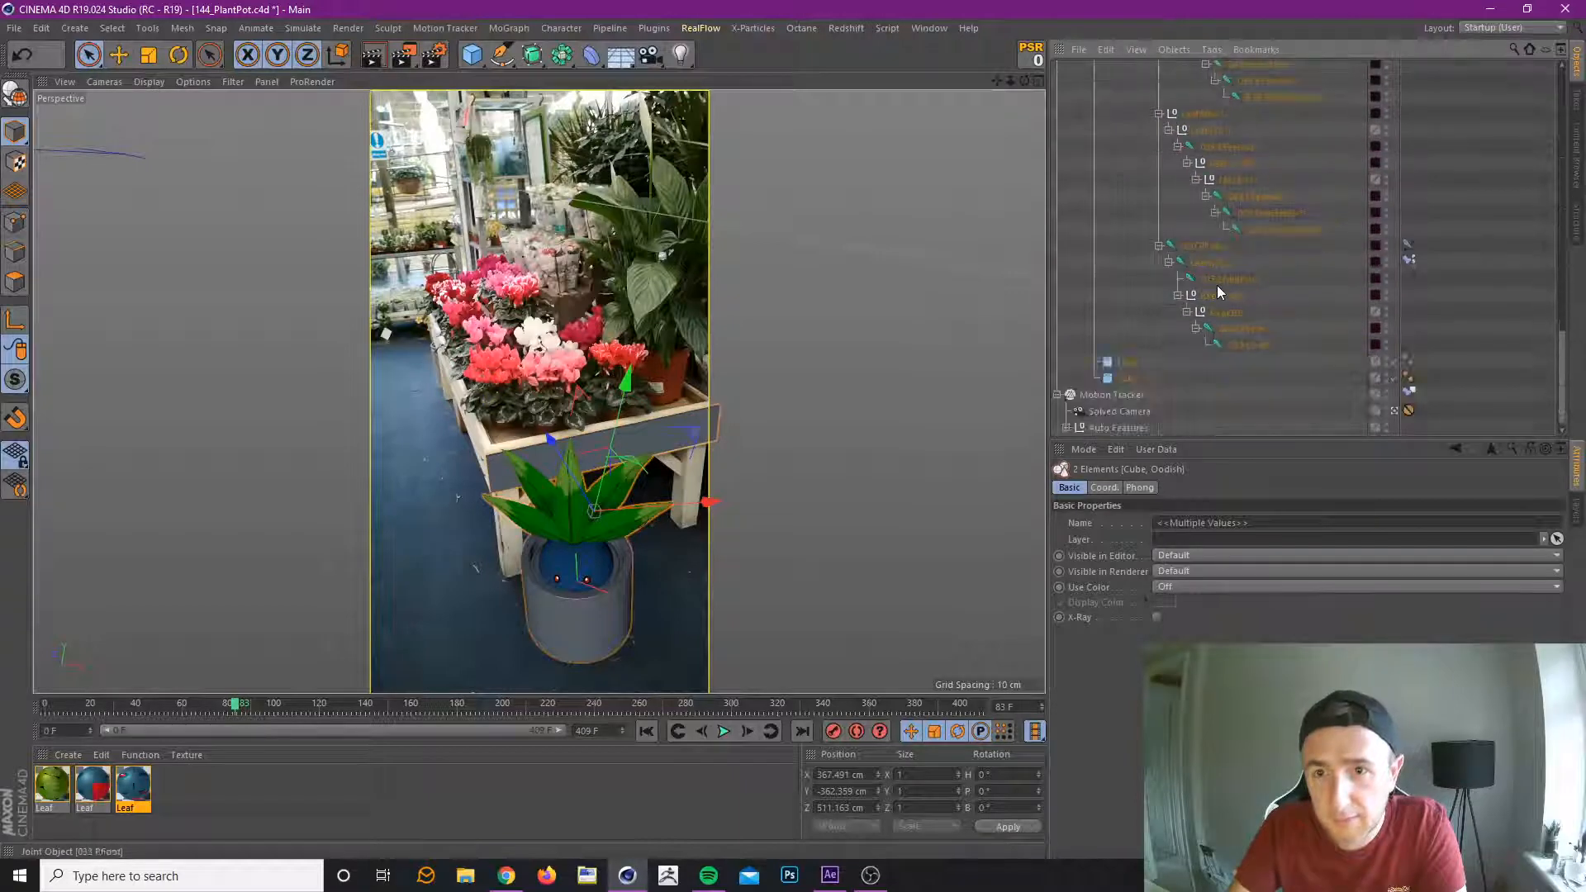
click(537, 533)
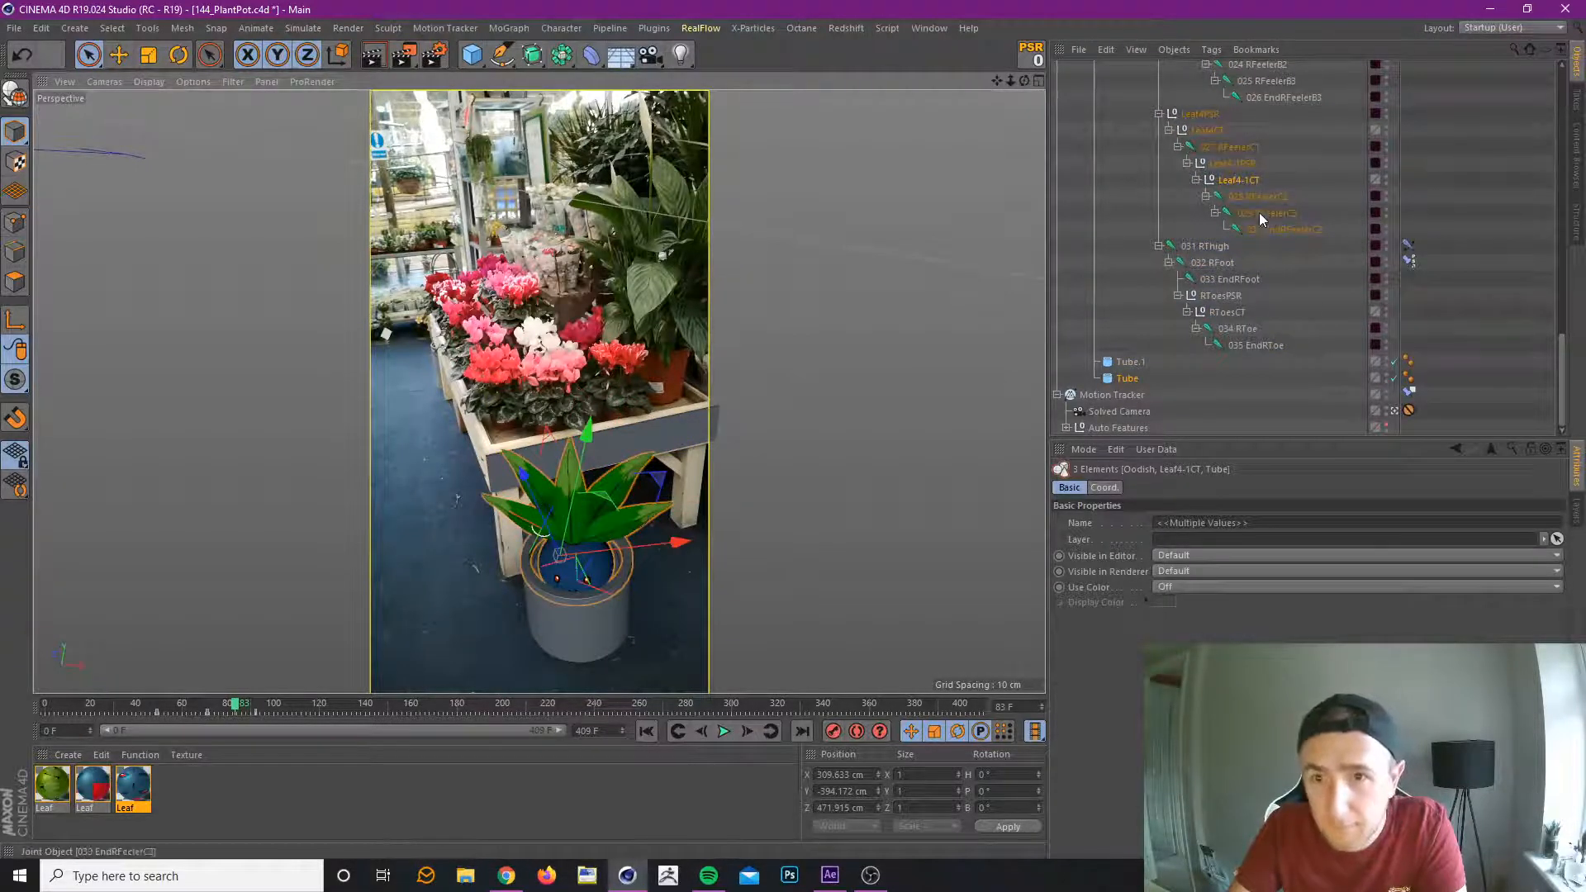
click(1241, 180)
scroll(1253, 186, up, 3)
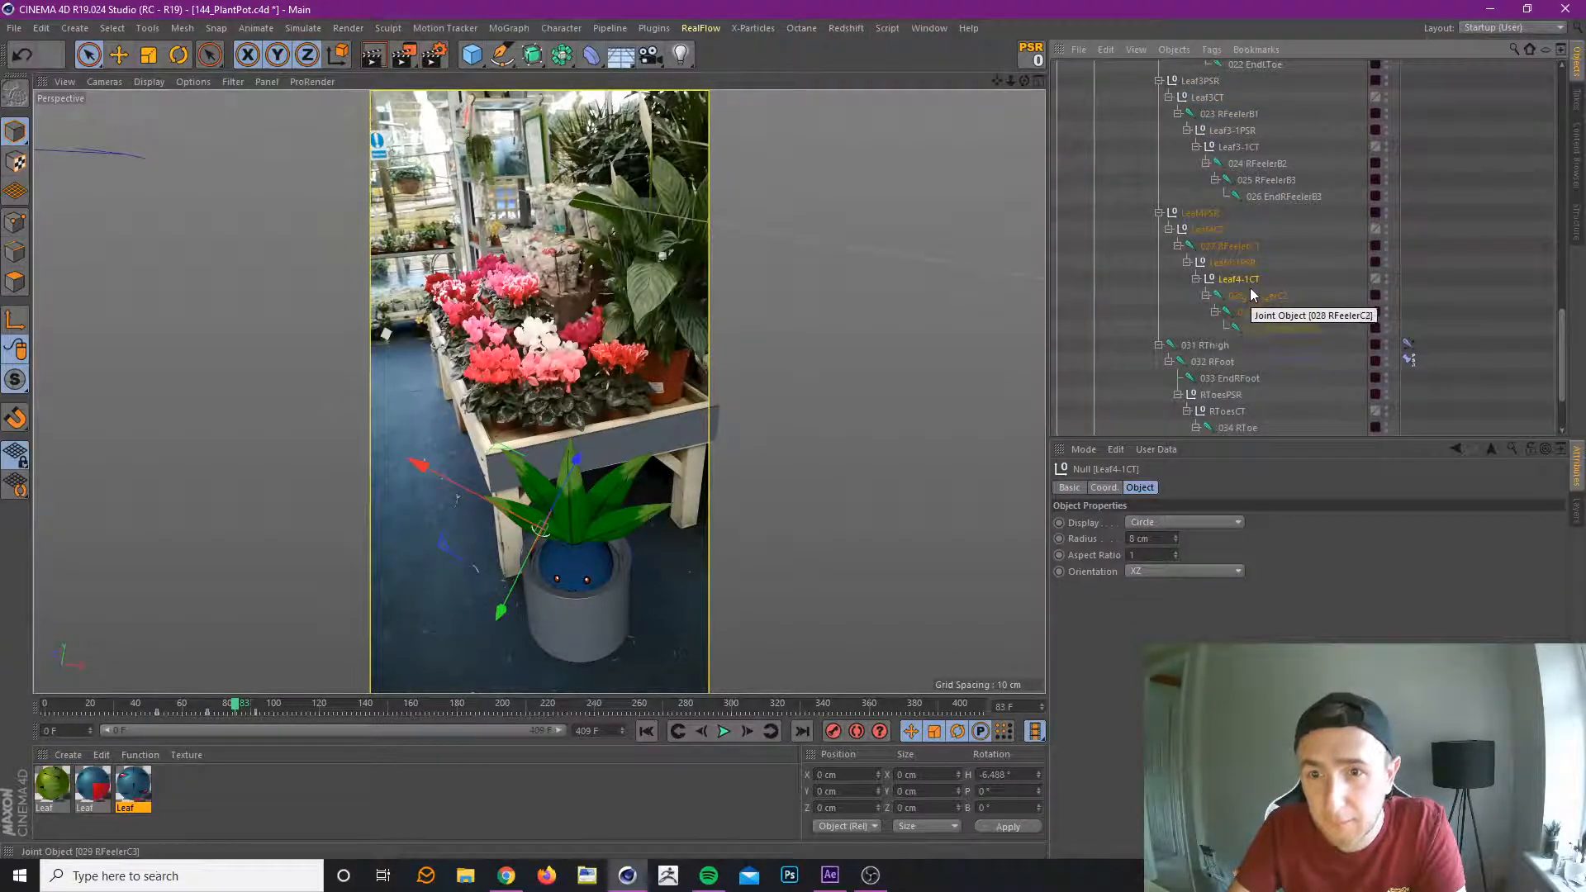
mouse_move(1251, 295)
mouse_down()
mouse_move(1239, 246)
mouse_move(1262, 281)
mouse_up()
click(1237, 314)
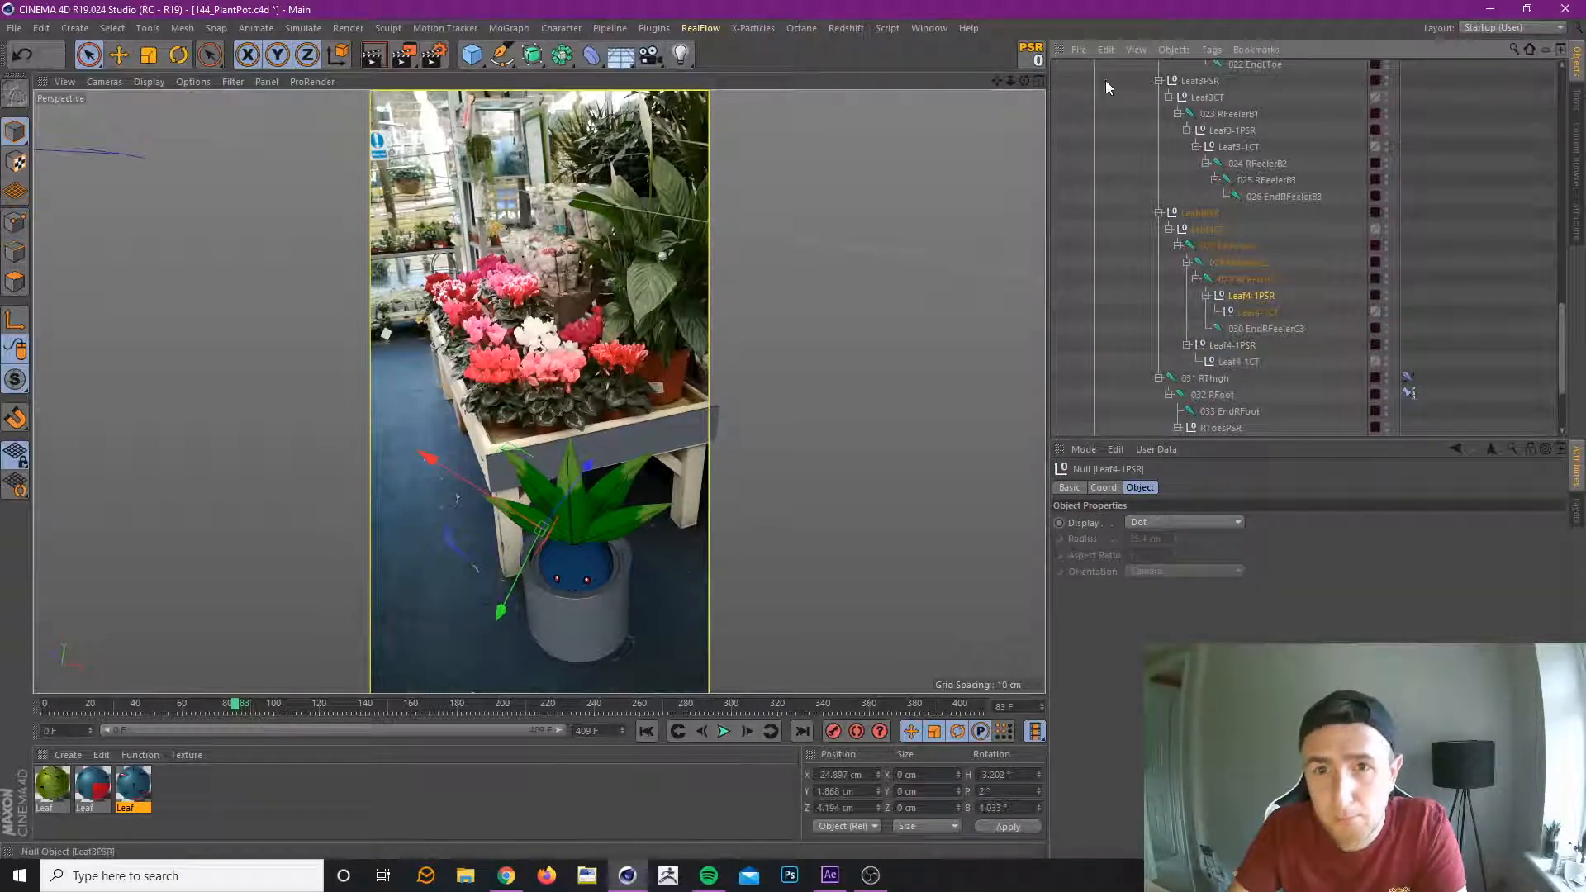
click(1032, 53)
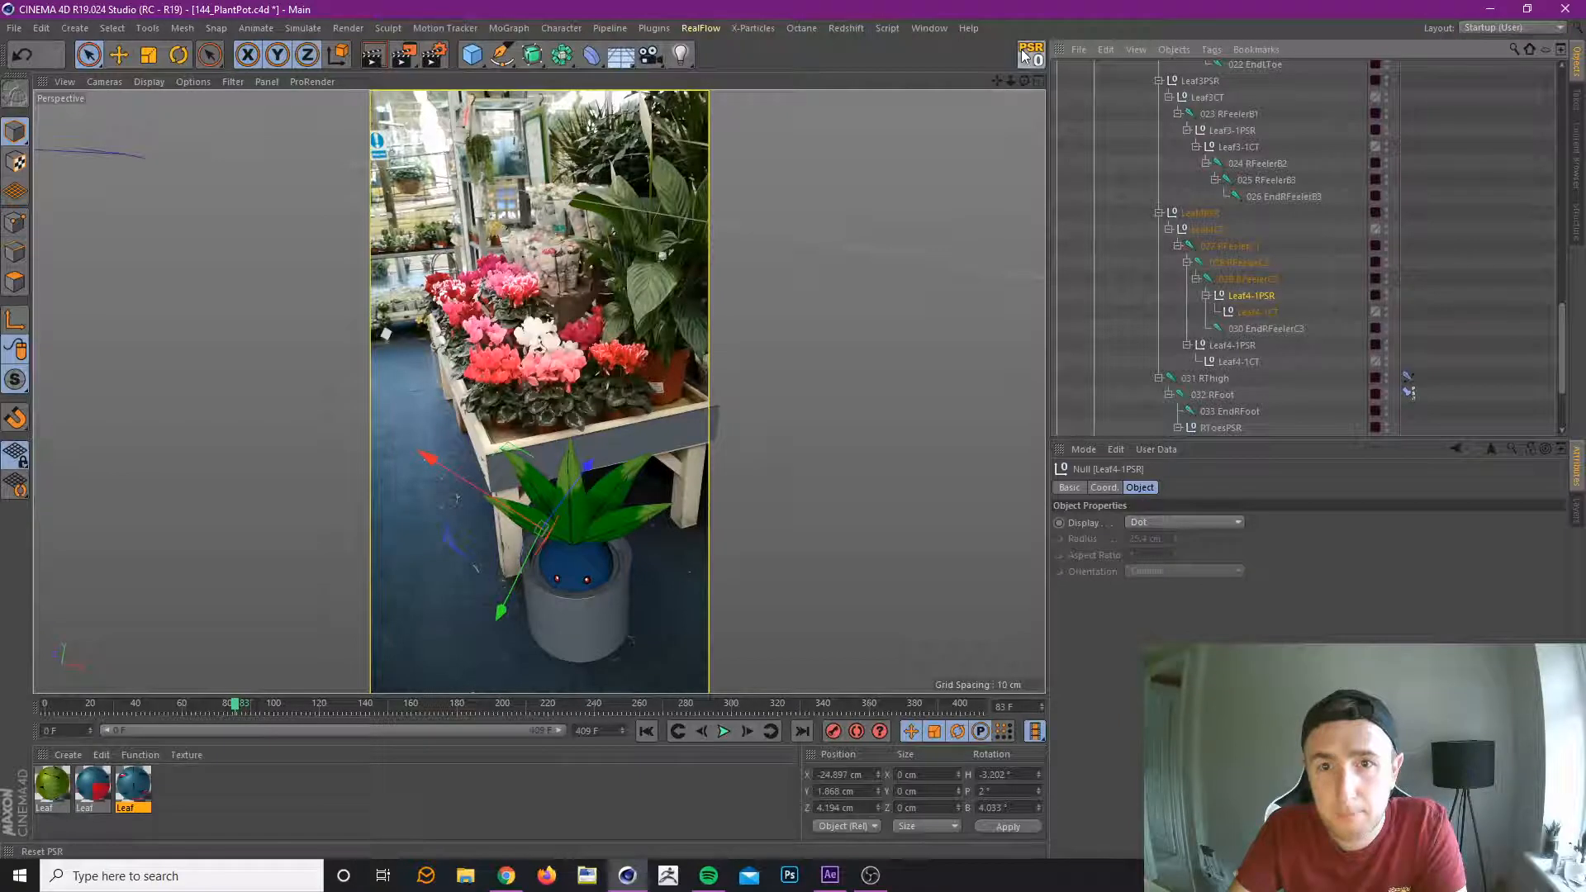
Put the 028 RFeelerC2 joint back under the original Leaf4-1CT and move the copied Leaf4-1PSR group directly under 028 RFeelerC2.
click(1246, 263)
drag(1246, 263, 1240, 369)
click(1250, 280)
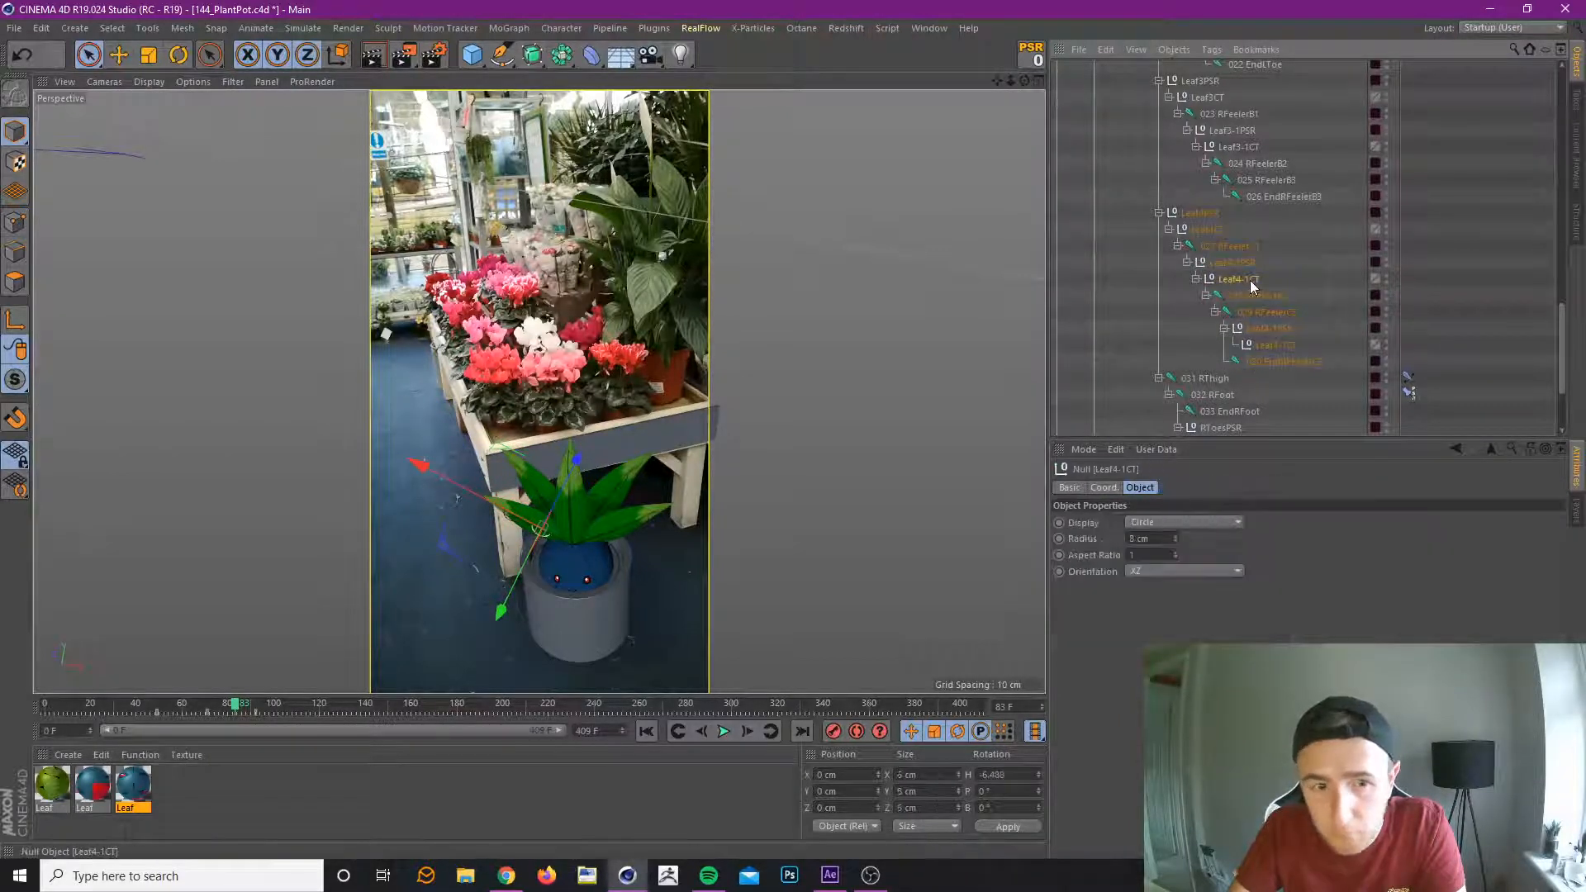
click(1272, 330)
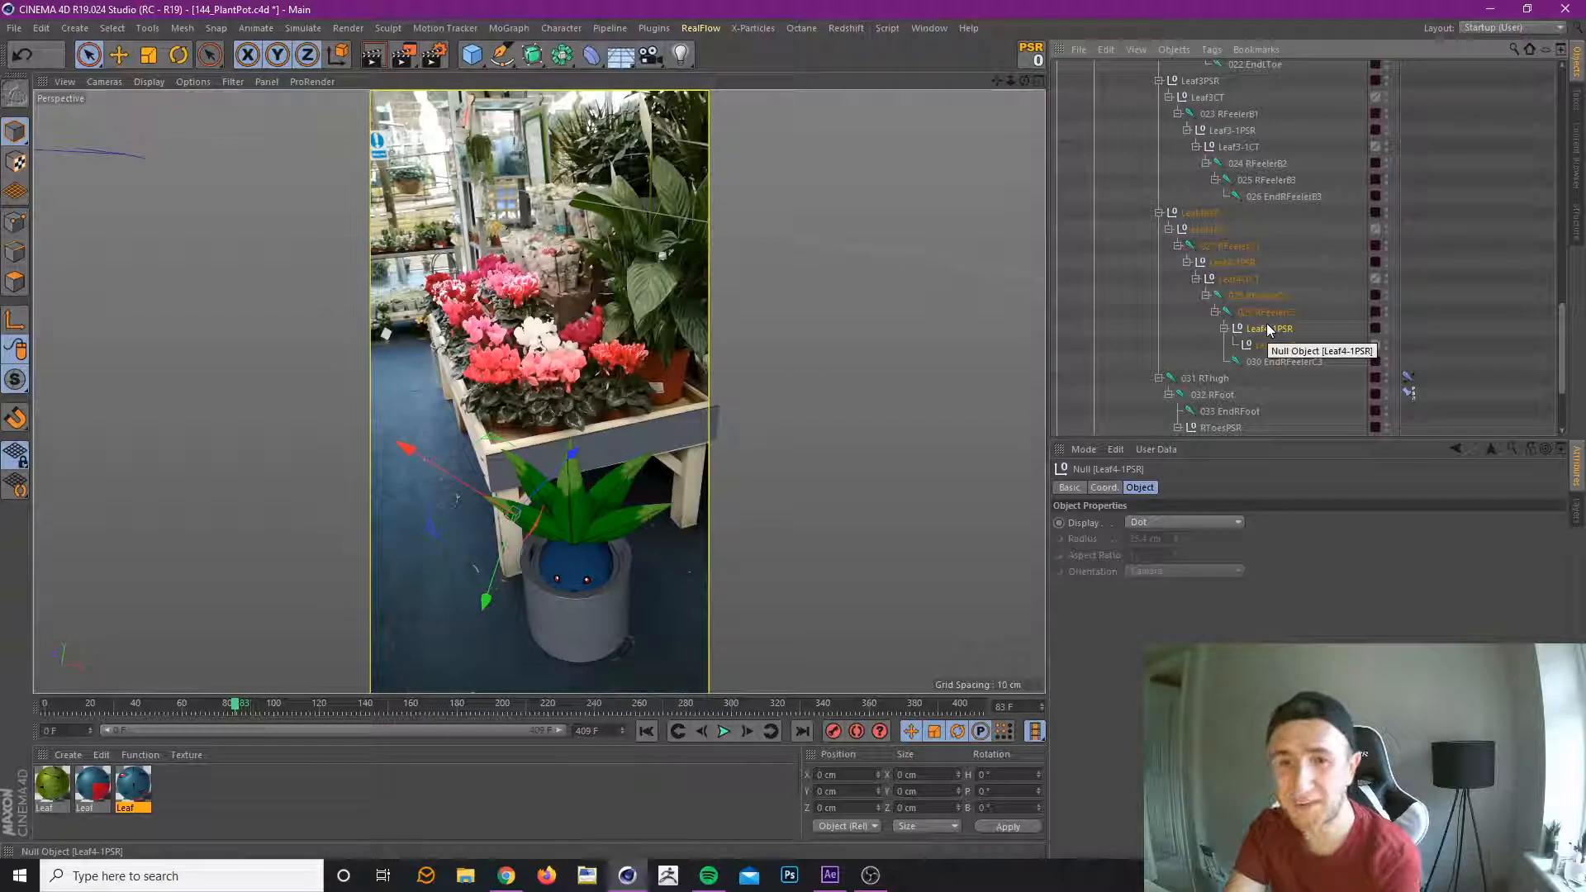
drag(1270, 329, 1261, 295)
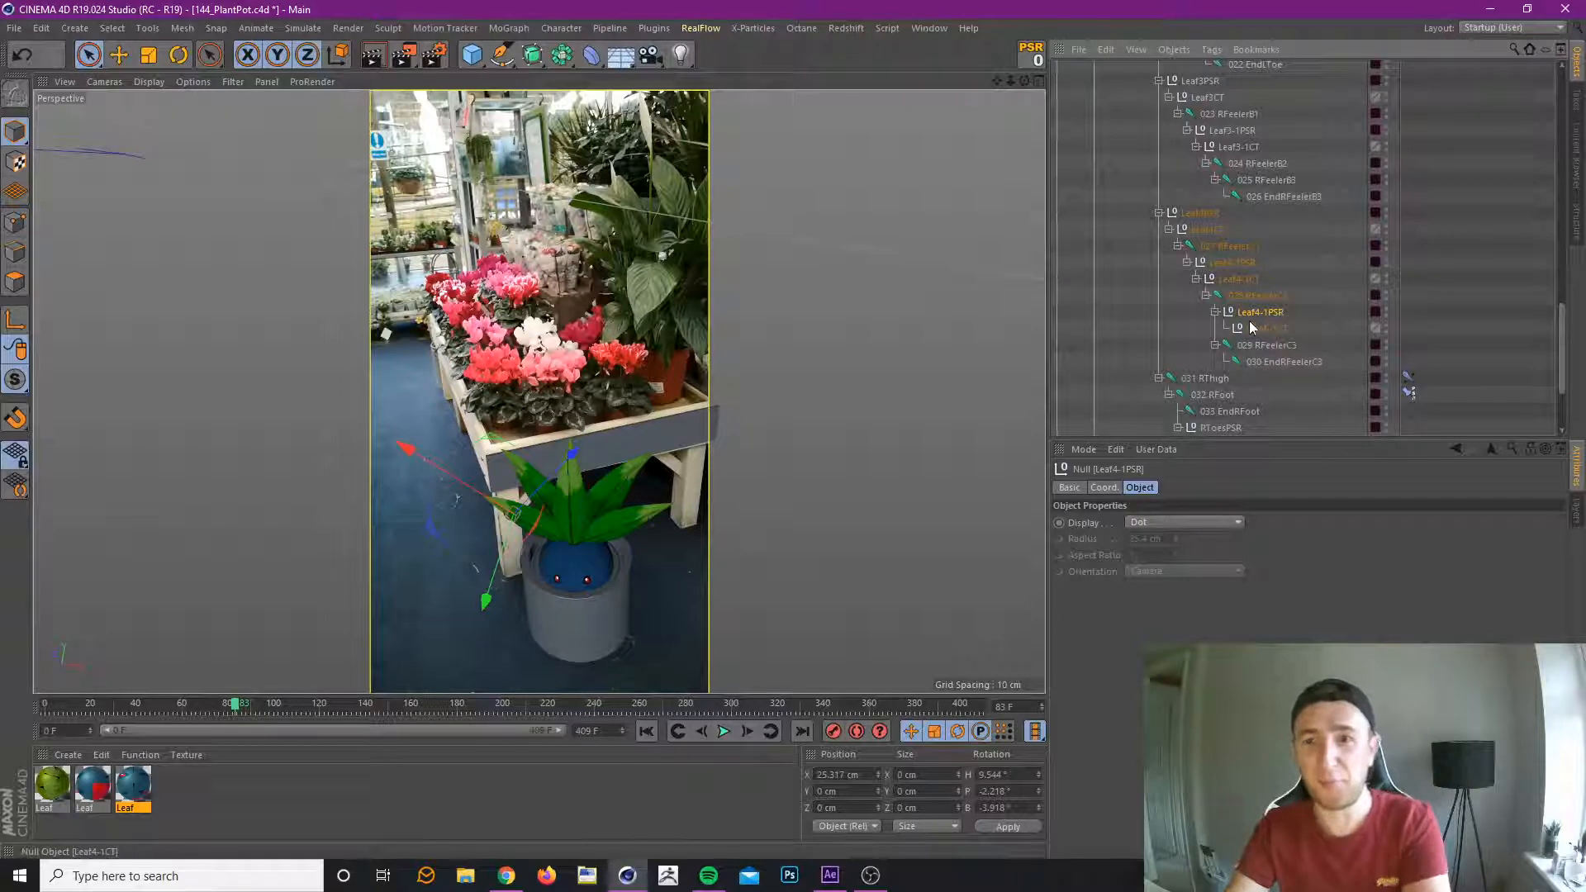
Try zeroing the copied Leaf4-1PSR group under 029 RFeelerC3 and nesting it between 028 RFeelerC2 and 029 RFeelerC3.
drag(1253, 318, 1256, 340)
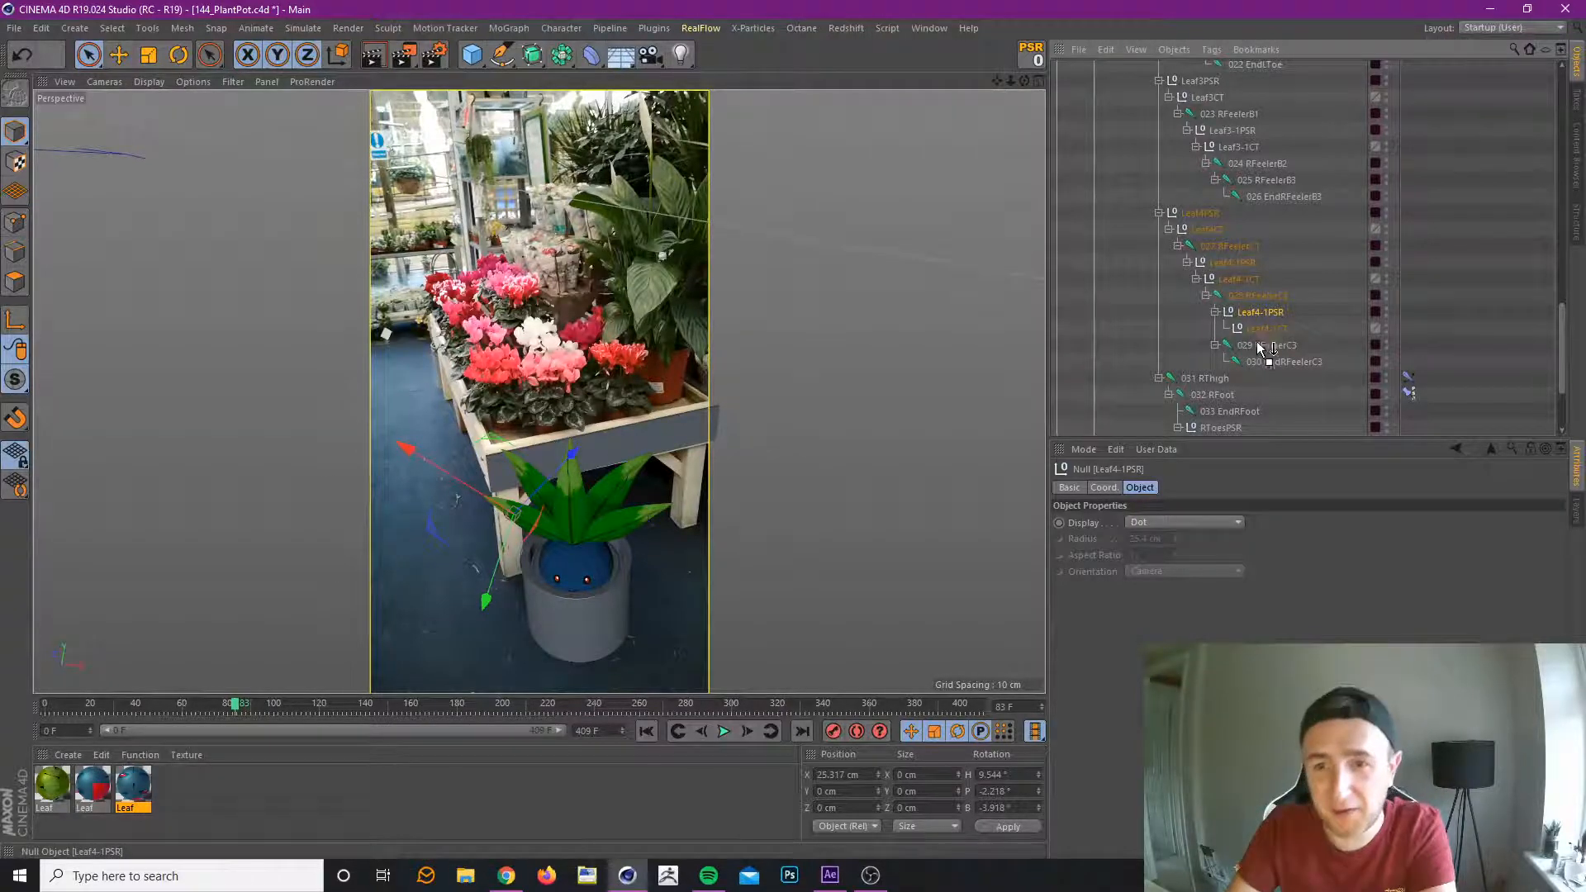
click(1033, 56)
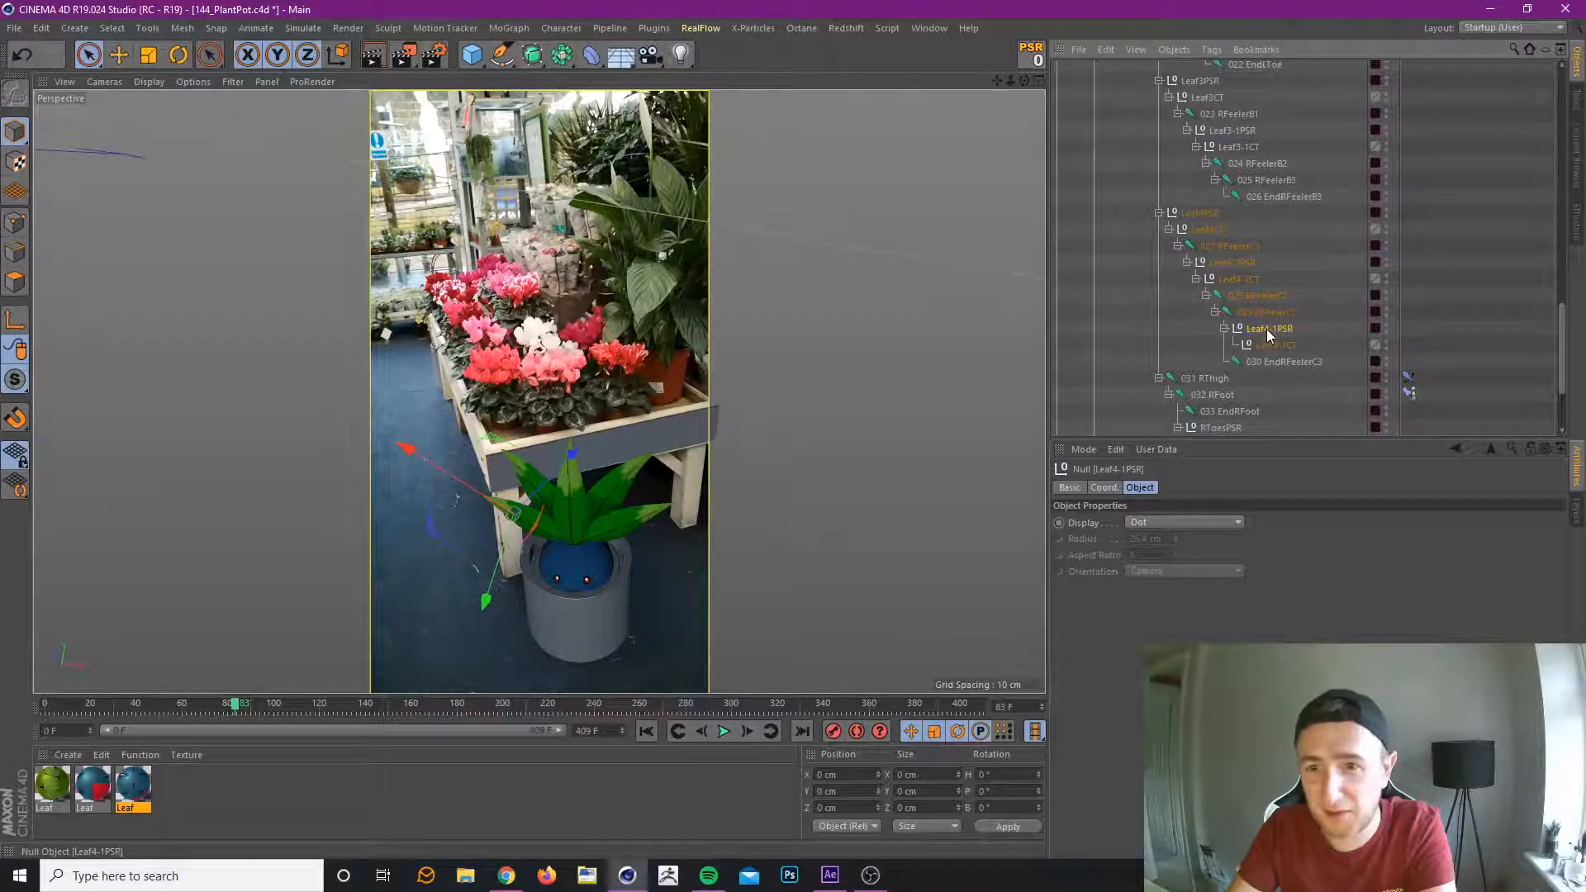
mouse_move(1246, 310)
mouse_down()
mouse_move(1246, 295)
mouse_move(1267, 330)
mouse_up()
click(1268, 330)
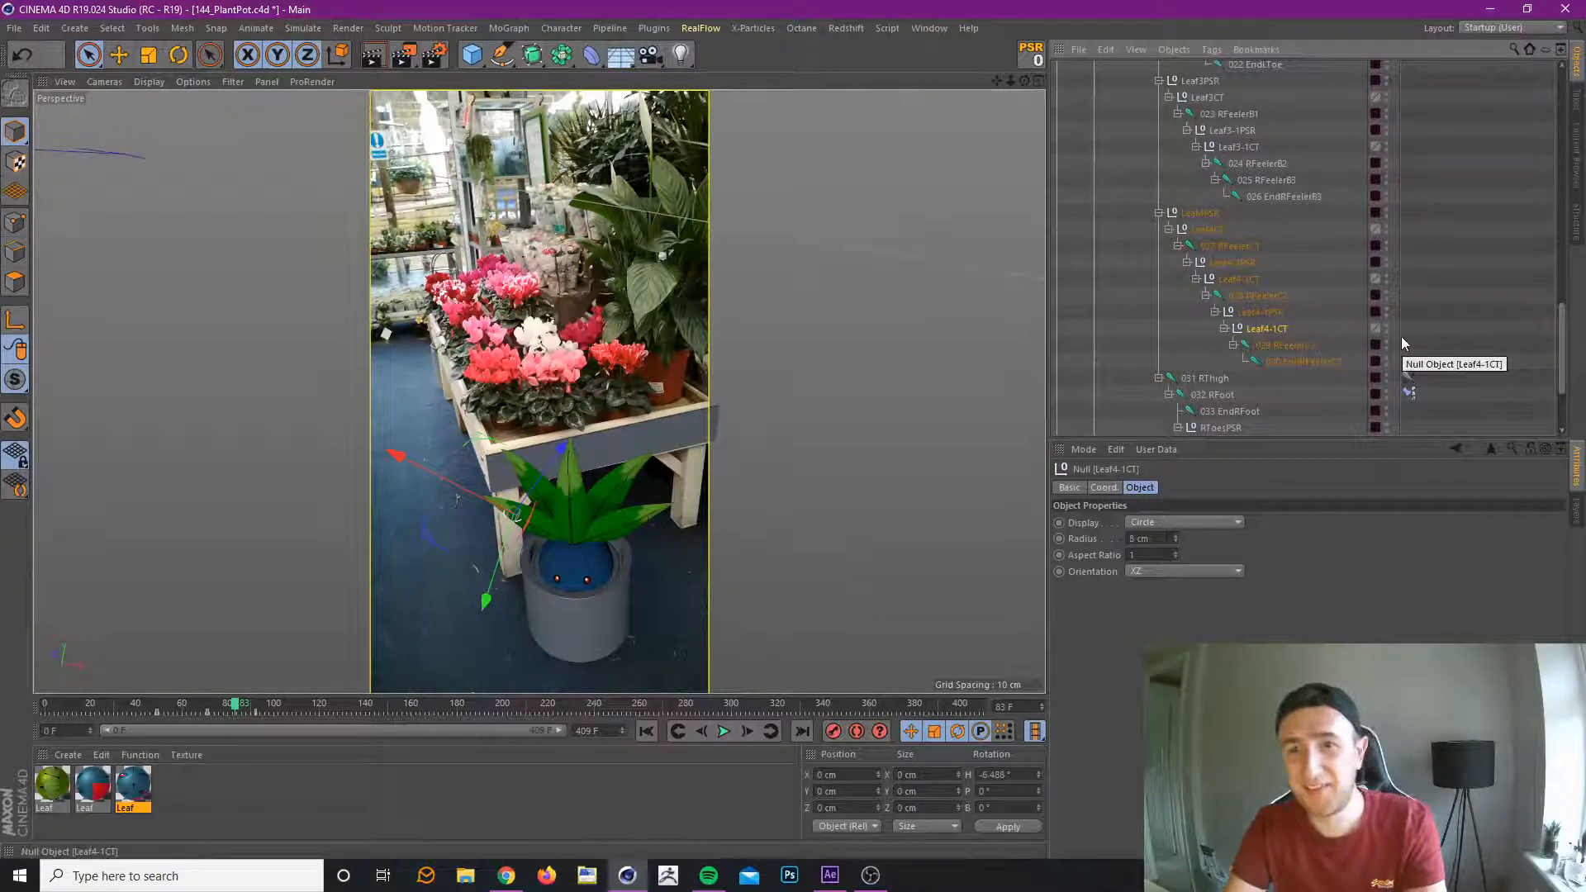
Undo the last three changes to the copied Leaf4-1PSR group and the 029 RFeelerC3 joint.
click(1284, 346)
key(ctrl+z)
key(ctrl+z)
key(ctrl+z)
Copy the Leaf4-1PSR group to leaf 3, nest it between 024 RFeelerB2 and 025 RFeelerB3, and reset its transforms.
scroll(1257, 358, down, 2)
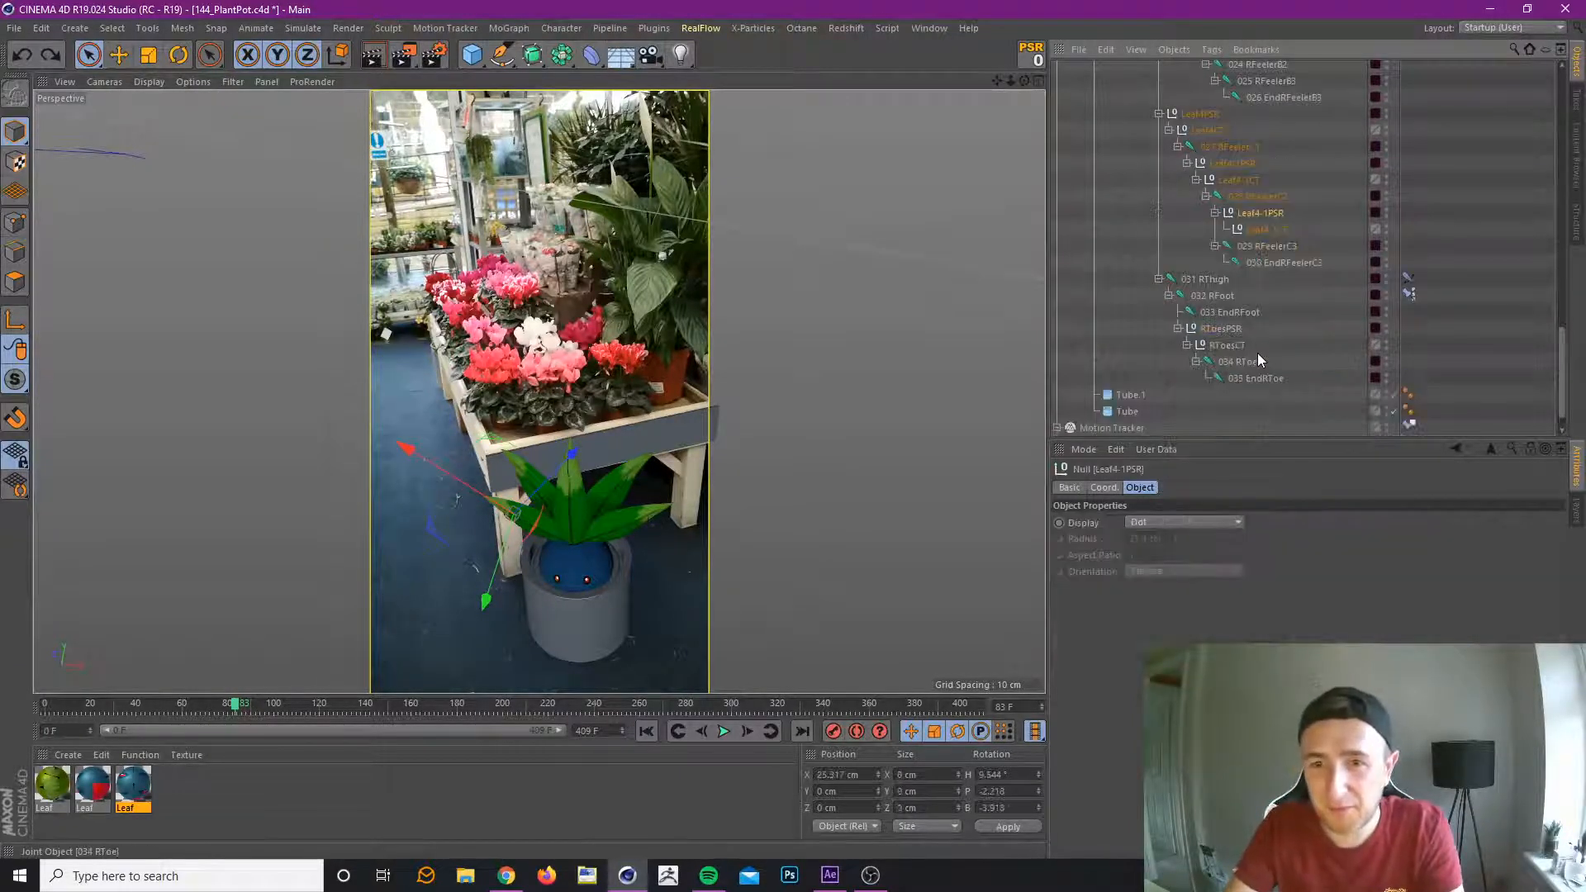
click(1263, 215)
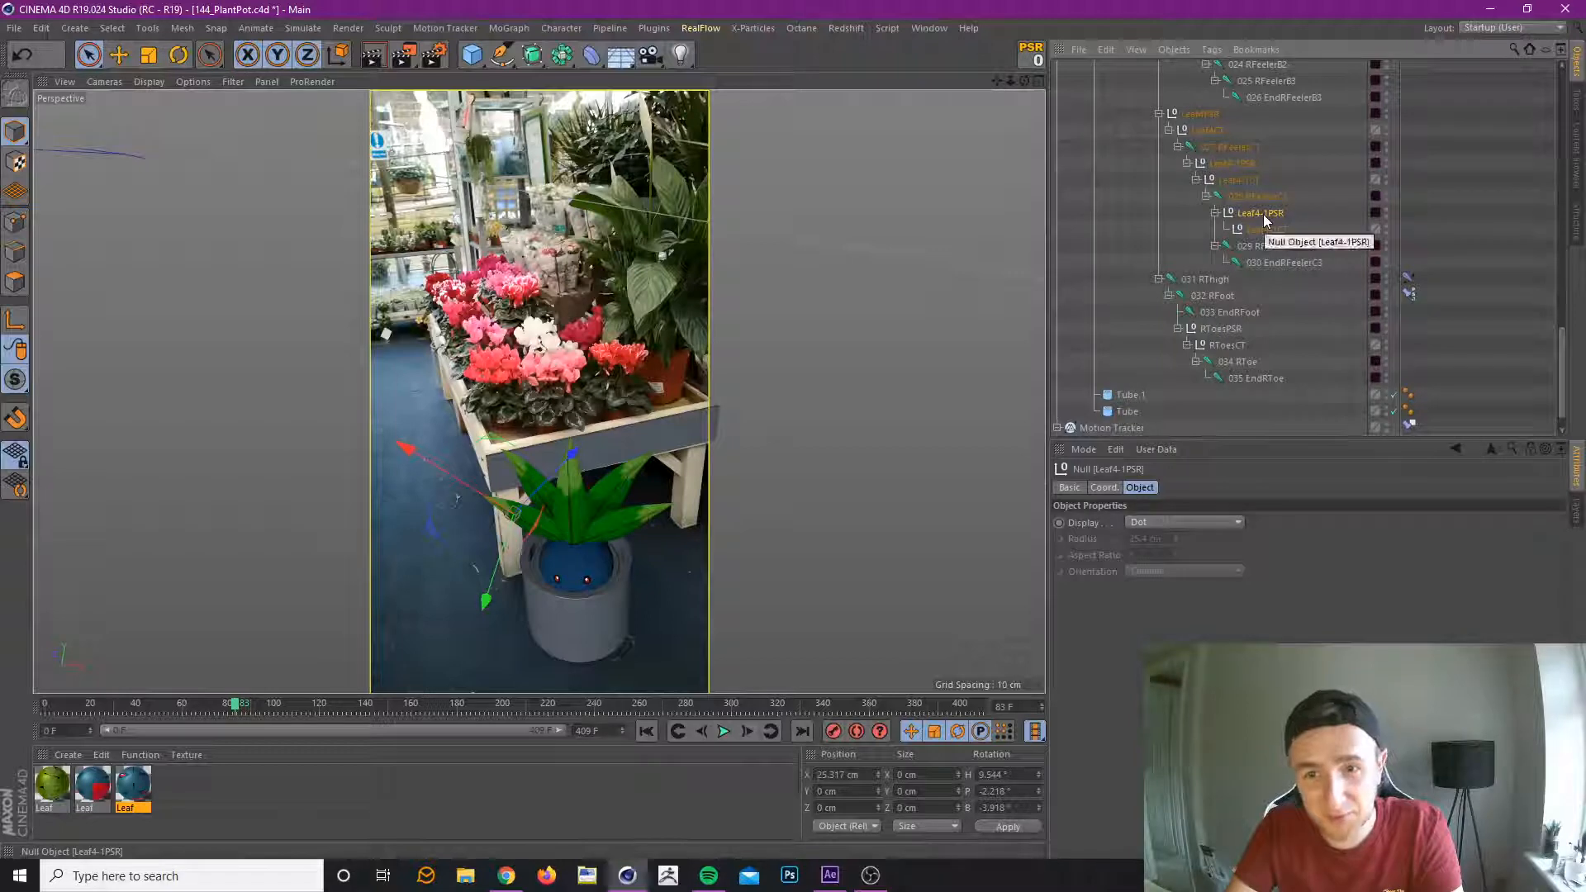
click(546, 511)
scroll(1252, 195, up, 3)
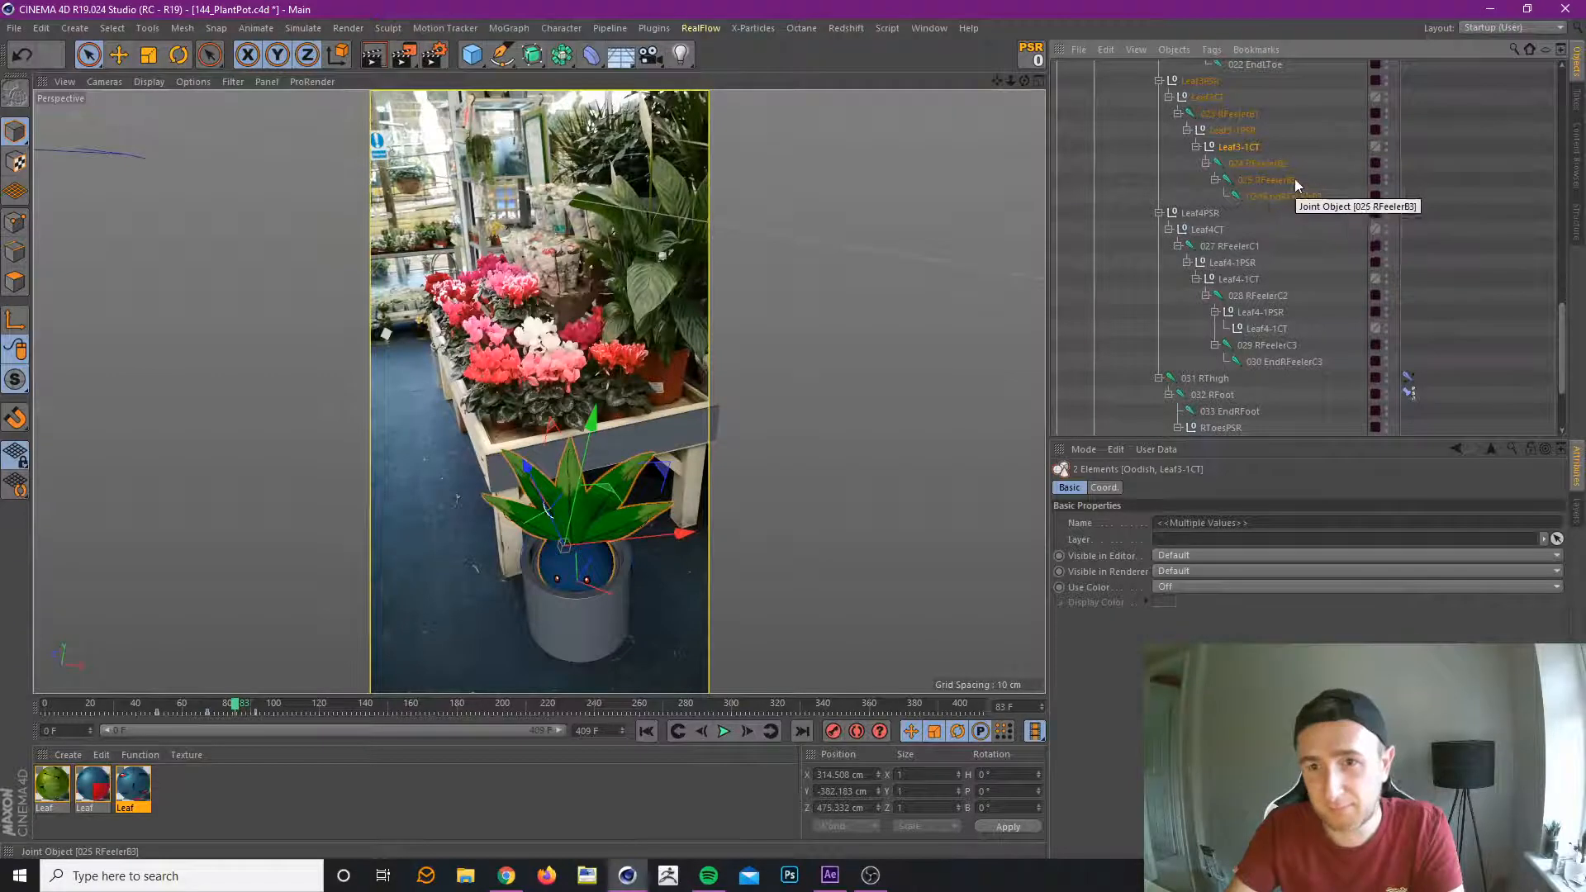
click(1269, 317)
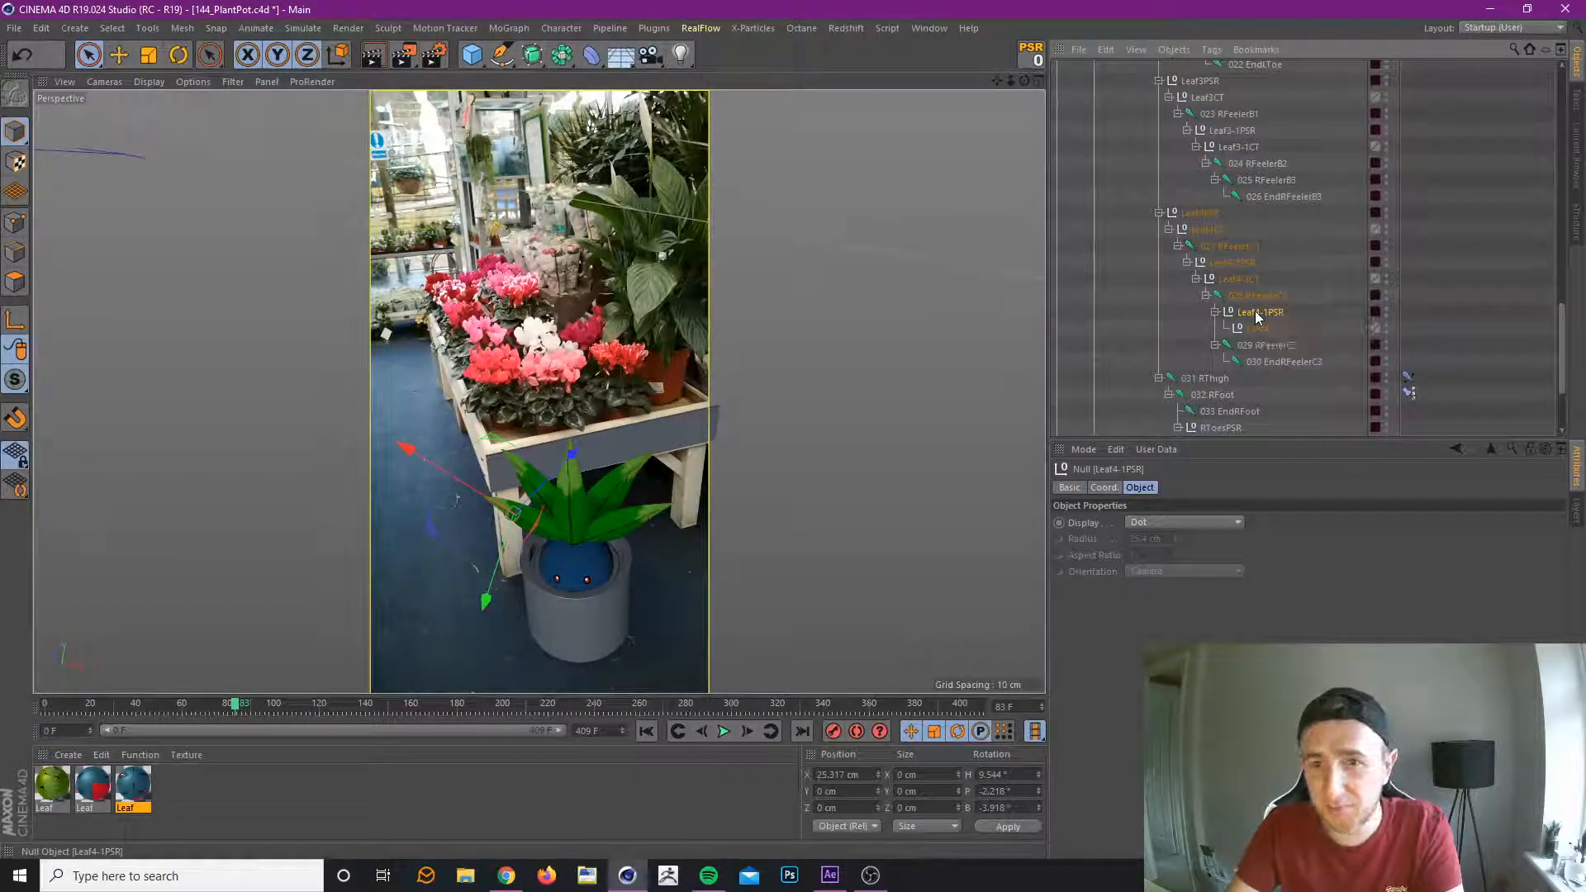
mouse_move(1272, 181)
mouse_down()
mouse_move(1253, 166)
mouse_move(1254, 212)
mouse_move(1261, 201)
mouse_up()
click(1031, 56)
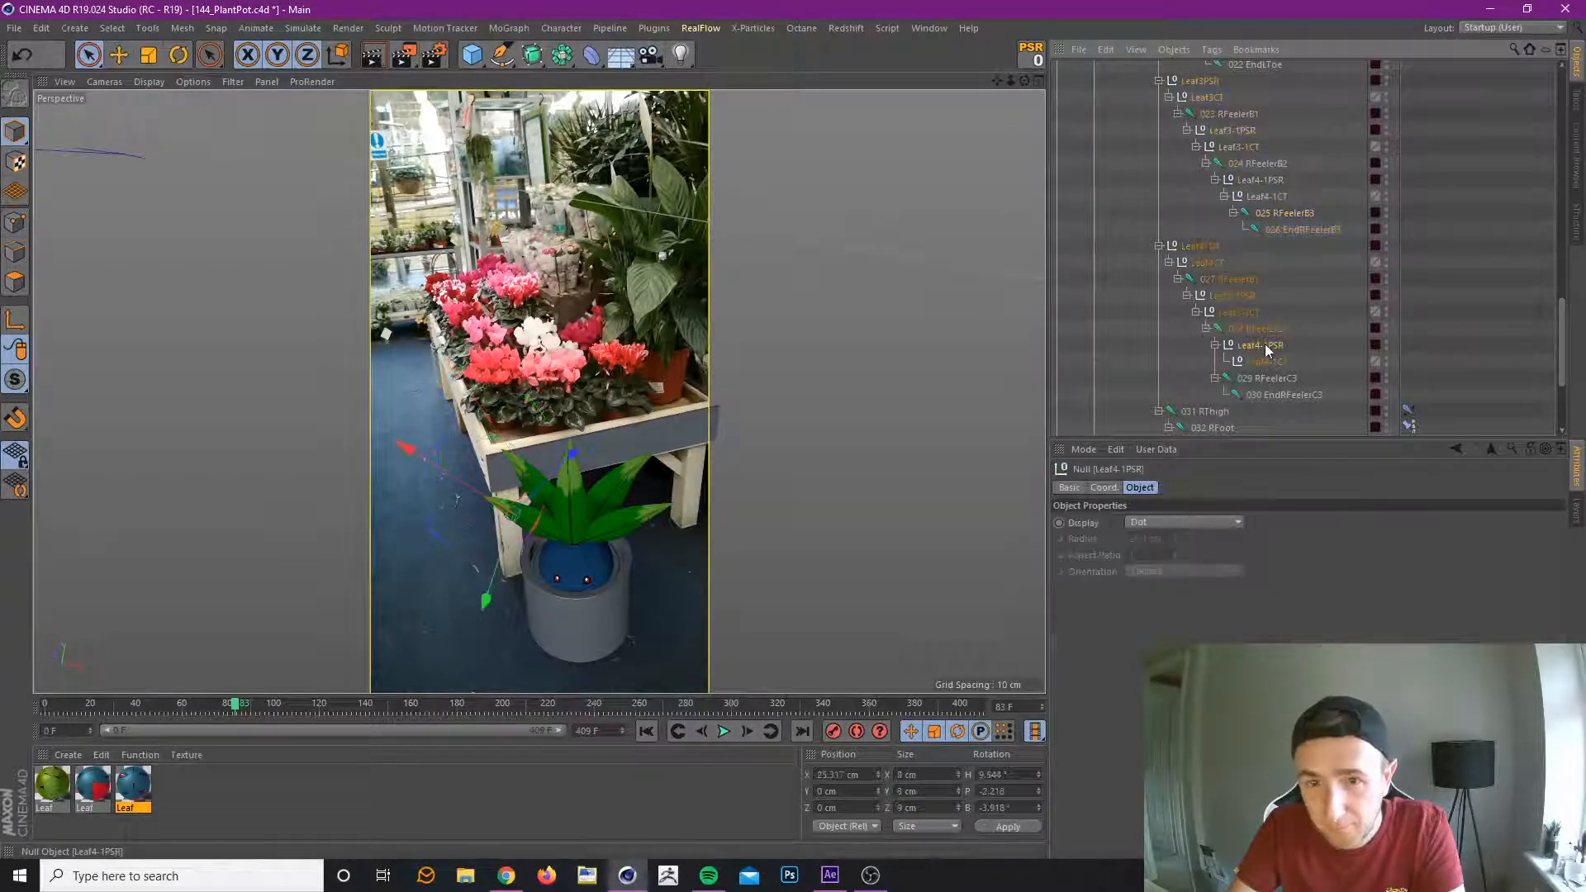
Nest the 029 RFeelerC3 joint under the CT null of the Leaf4-1PSR group below 028 RFeelerC2 and save the project.
click(1277, 380)
mouse_move(1279, 382)
mouse_down()
mouse_move(1266, 370)
mouse_move(1282, 371)
mouse_up()
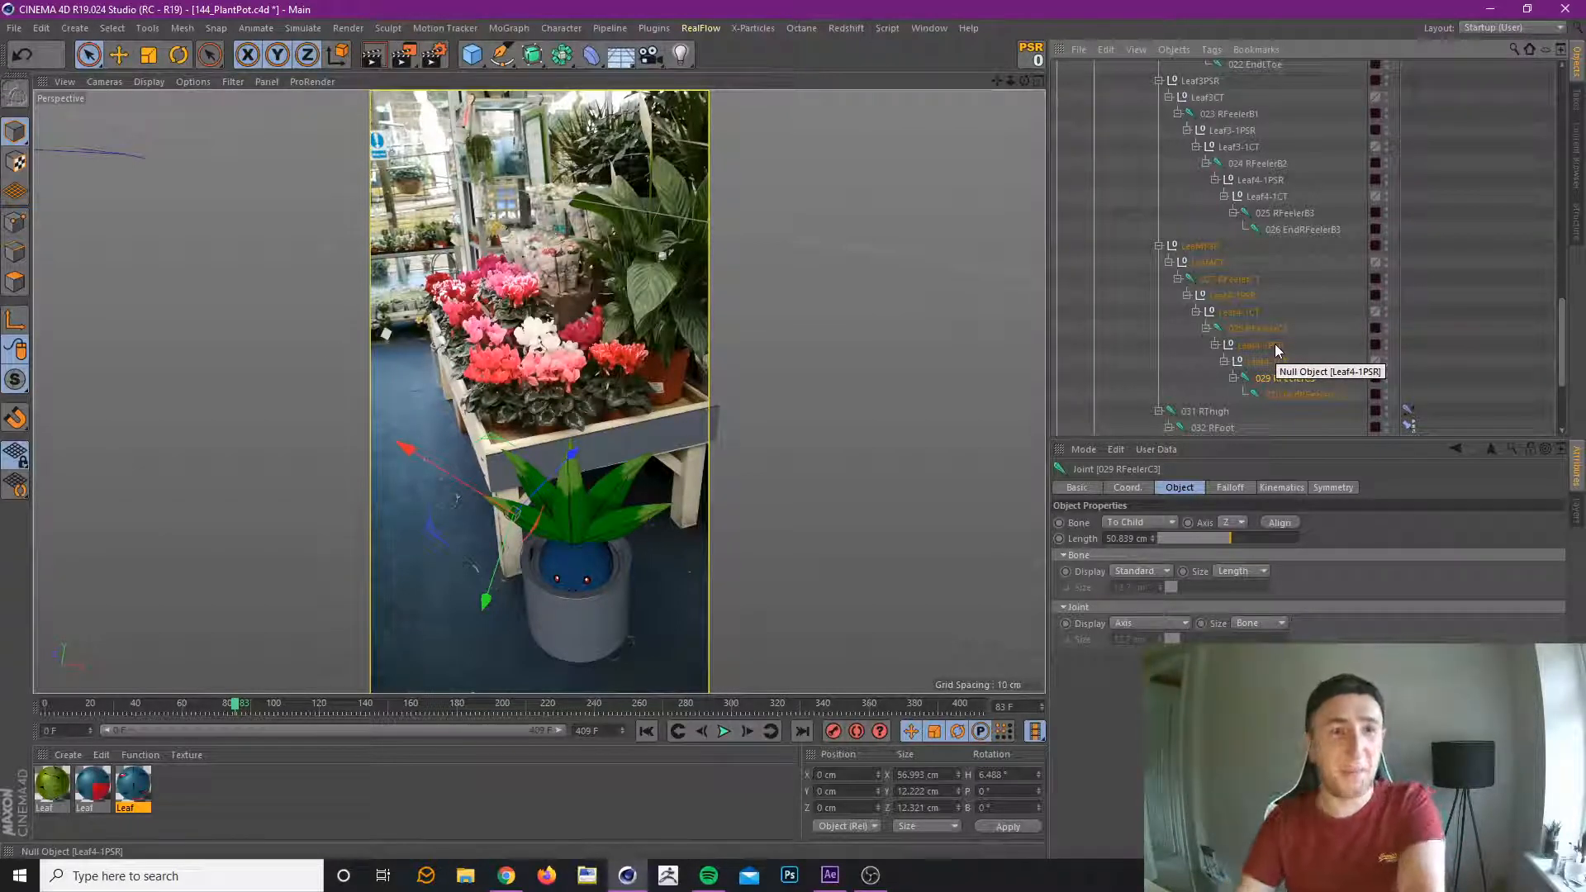
key(ctrl+s)
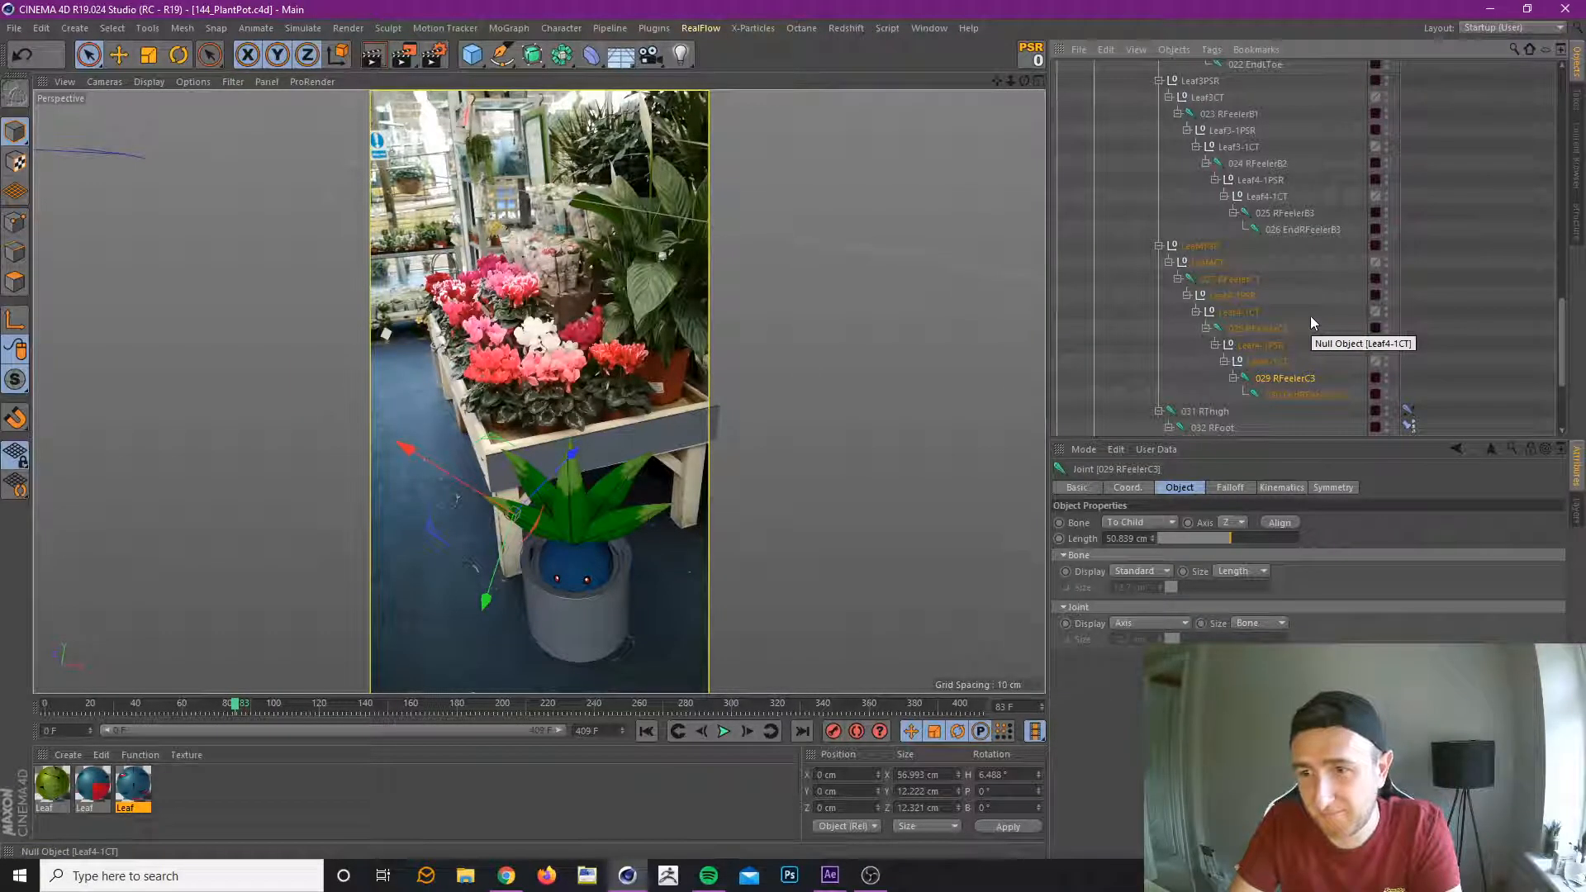
Hide the existing layer's joints and PSR nulls from the object list so that only the CT controllers are listed.
scroll(1268, 364, down, 2)
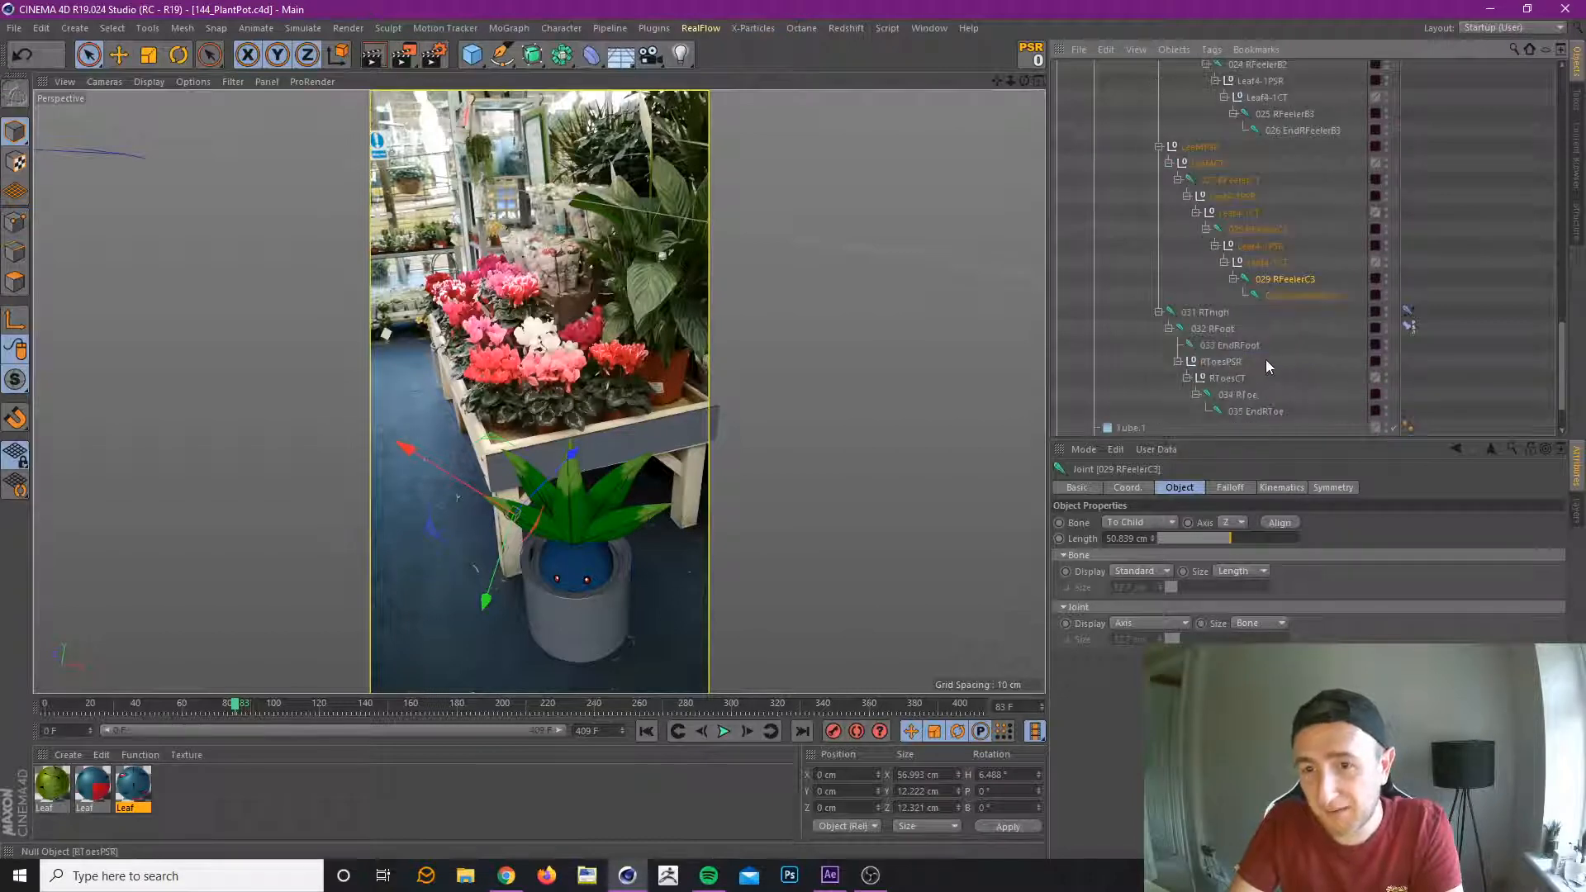
scroll(1267, 363, up, 2)
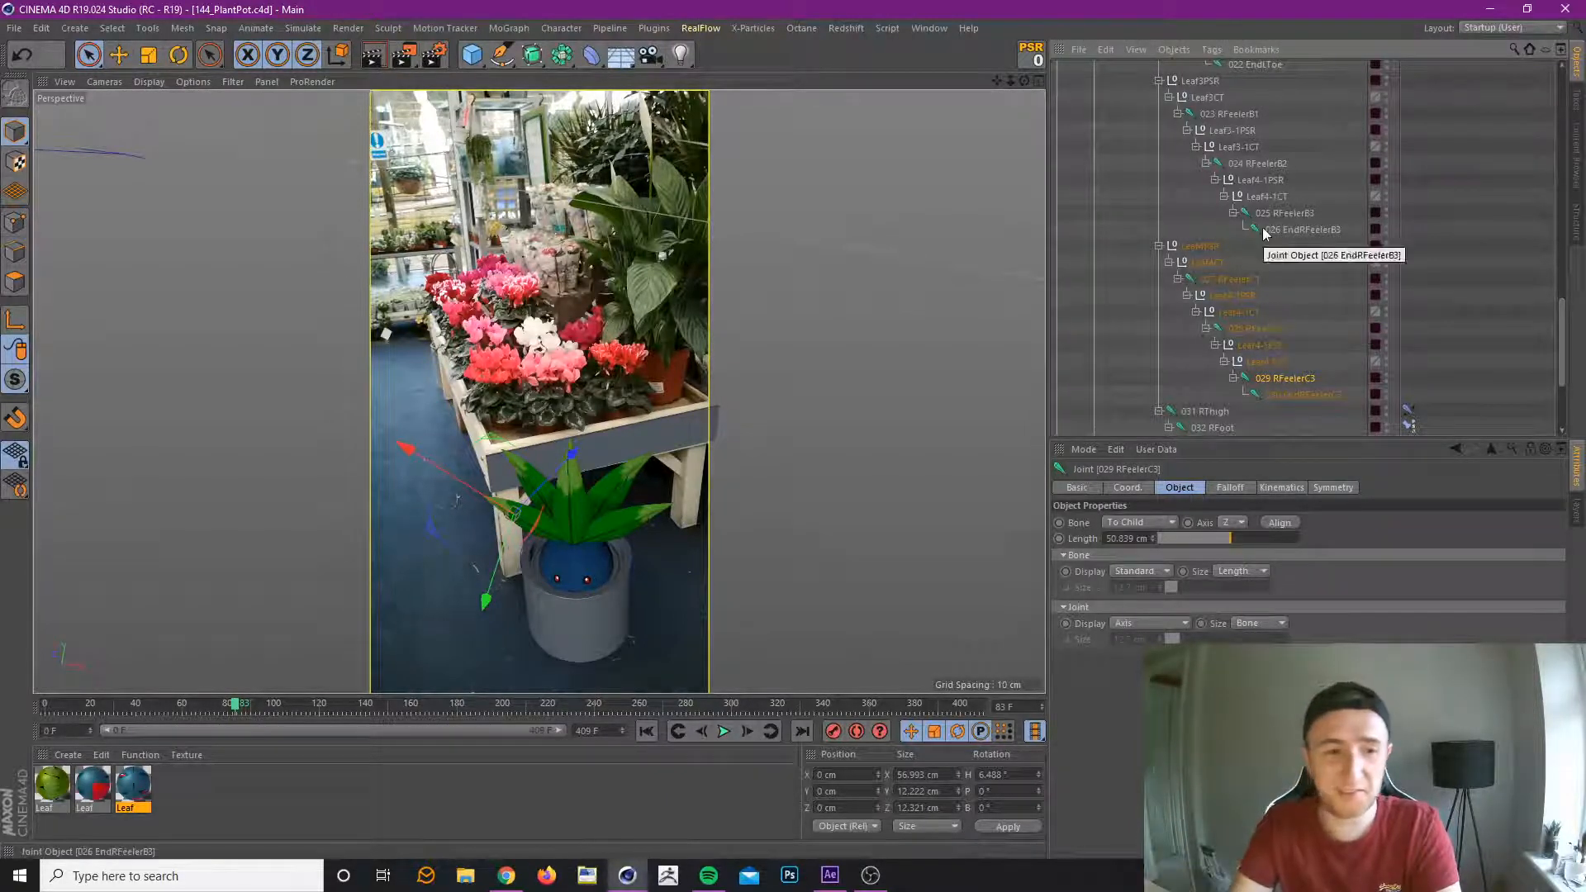
scroll(1241, 300, up, 5)
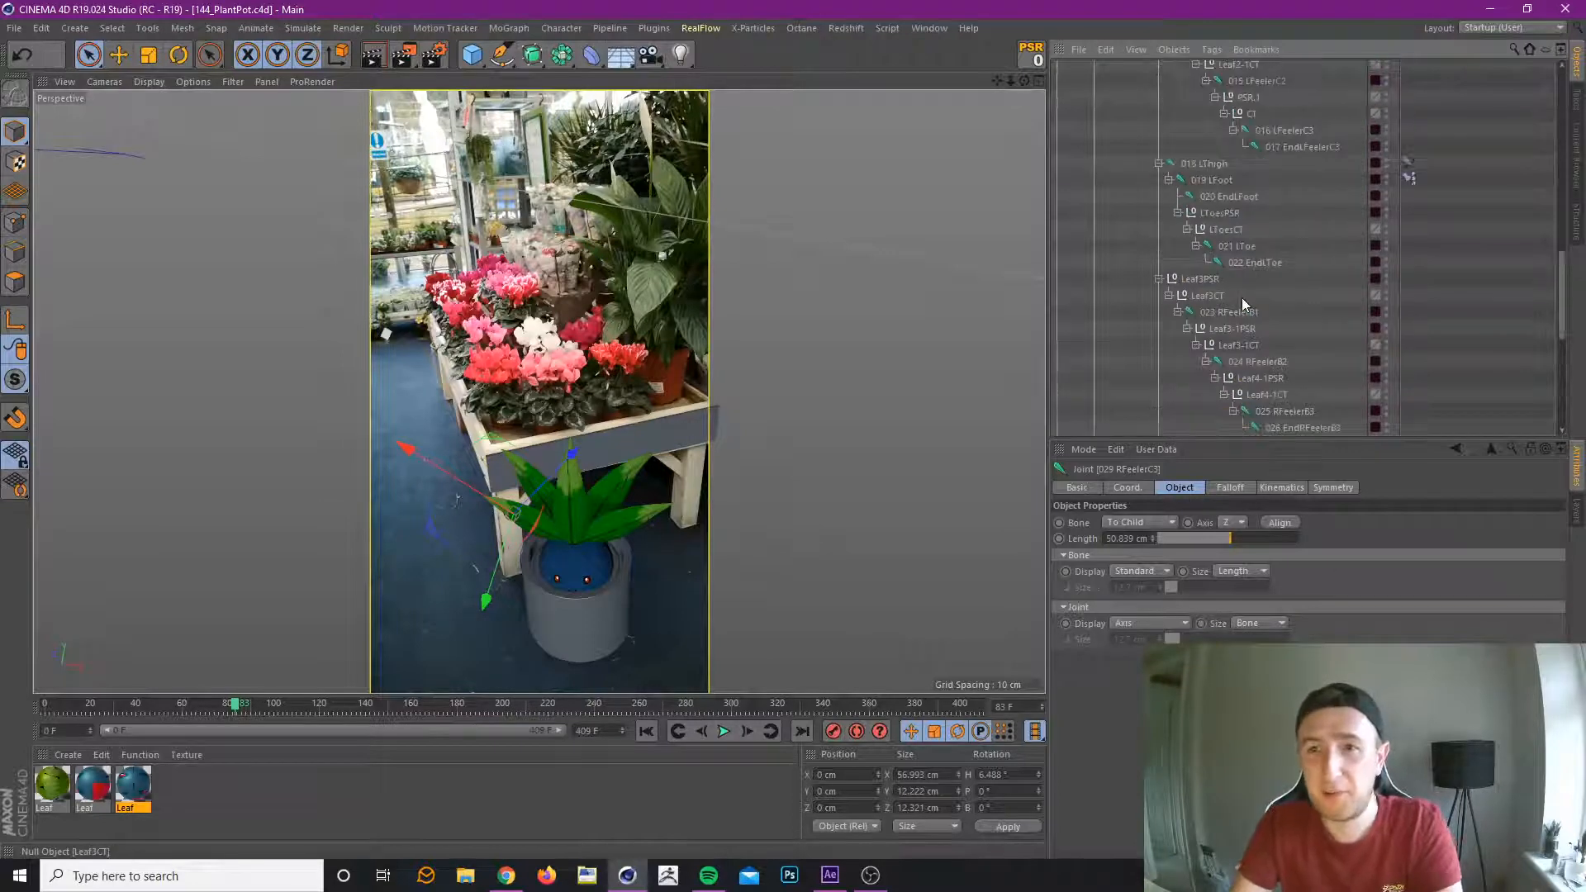
scroll(1239, 290, down, 3)
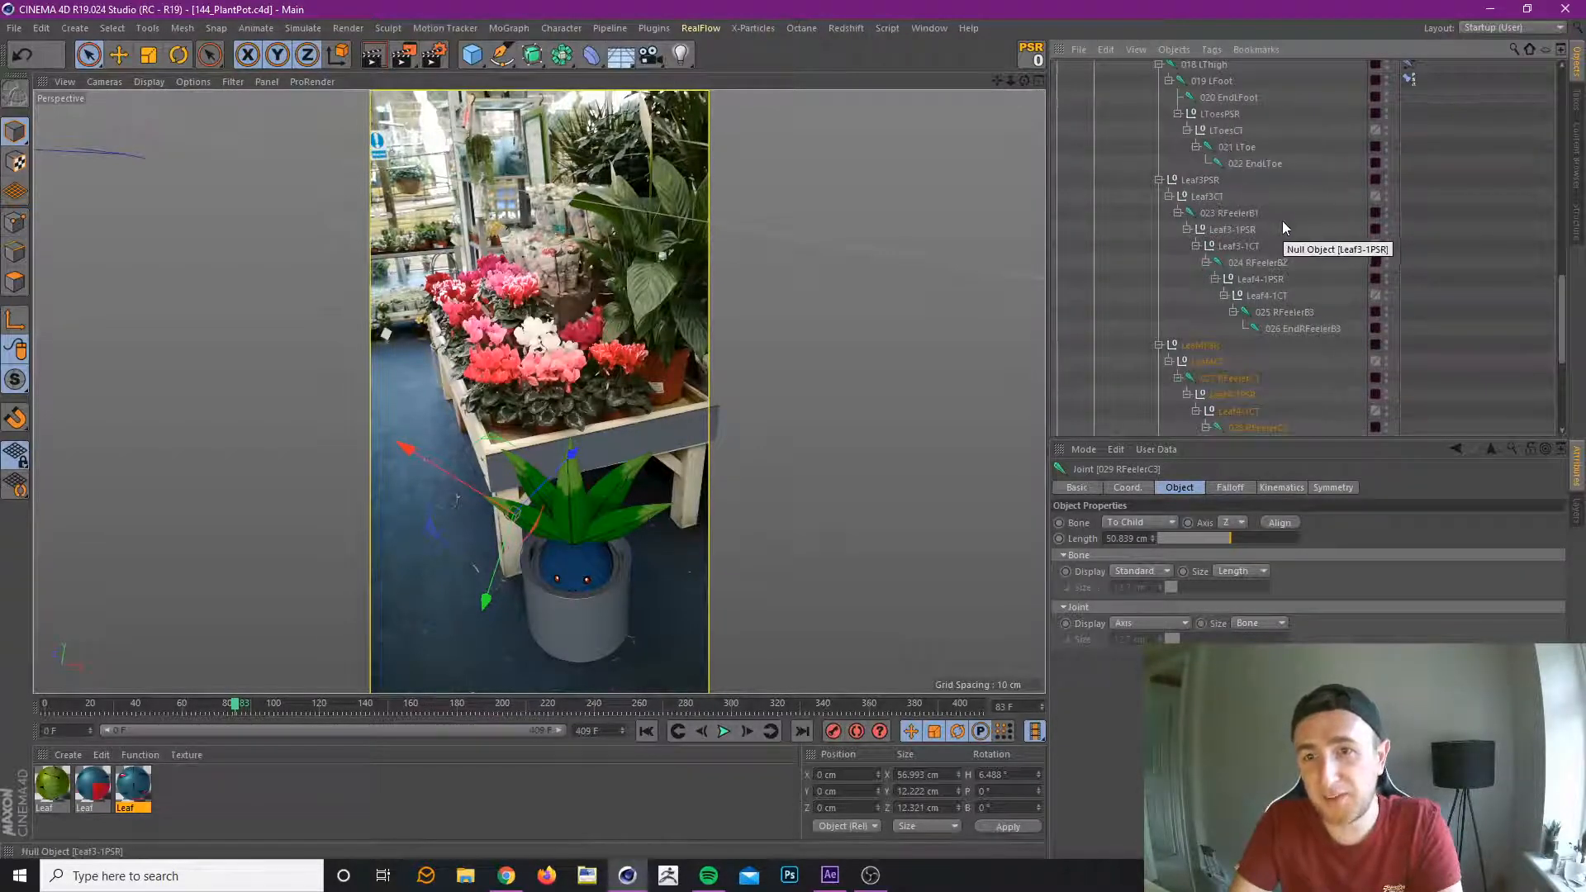
scroll(1284, 219, up, 3)
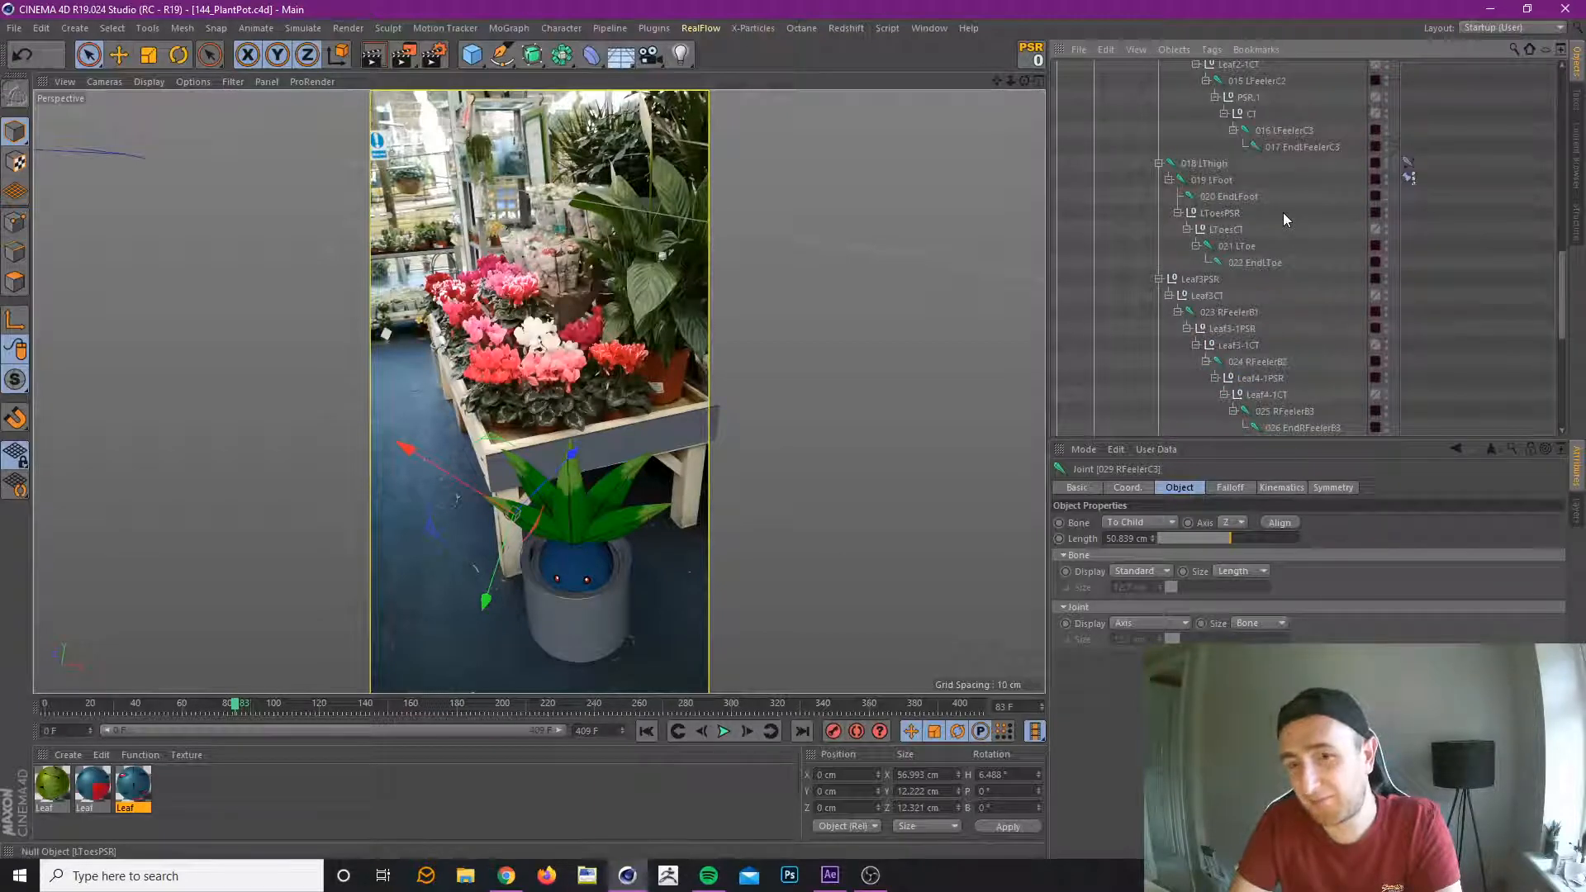
scroll(1284, 216, up, 6)
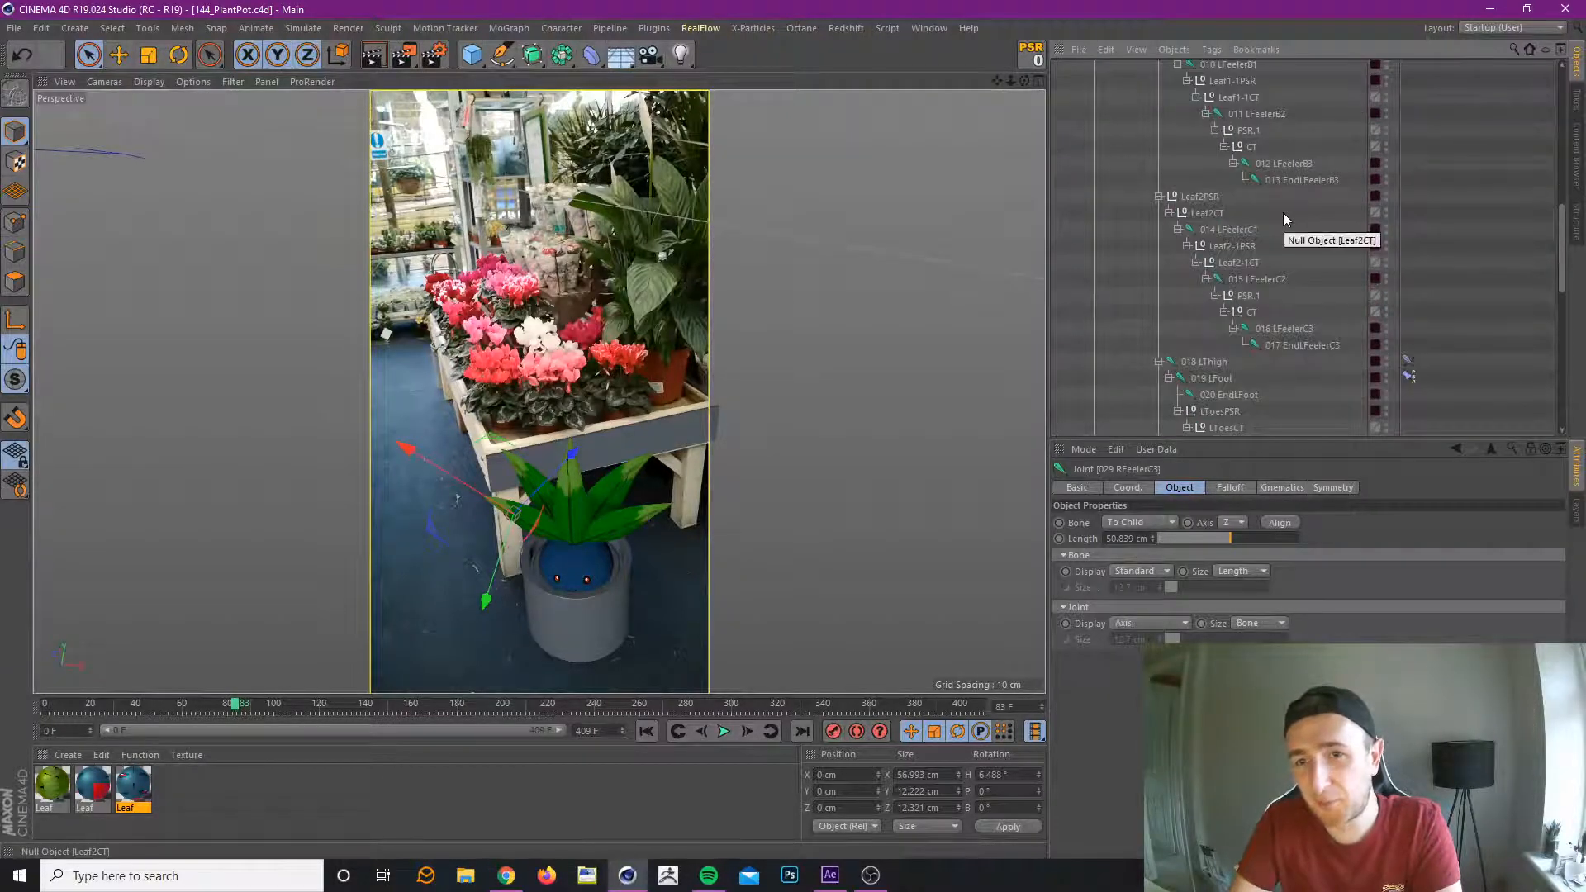
scroll(1284, 218, up, 6)
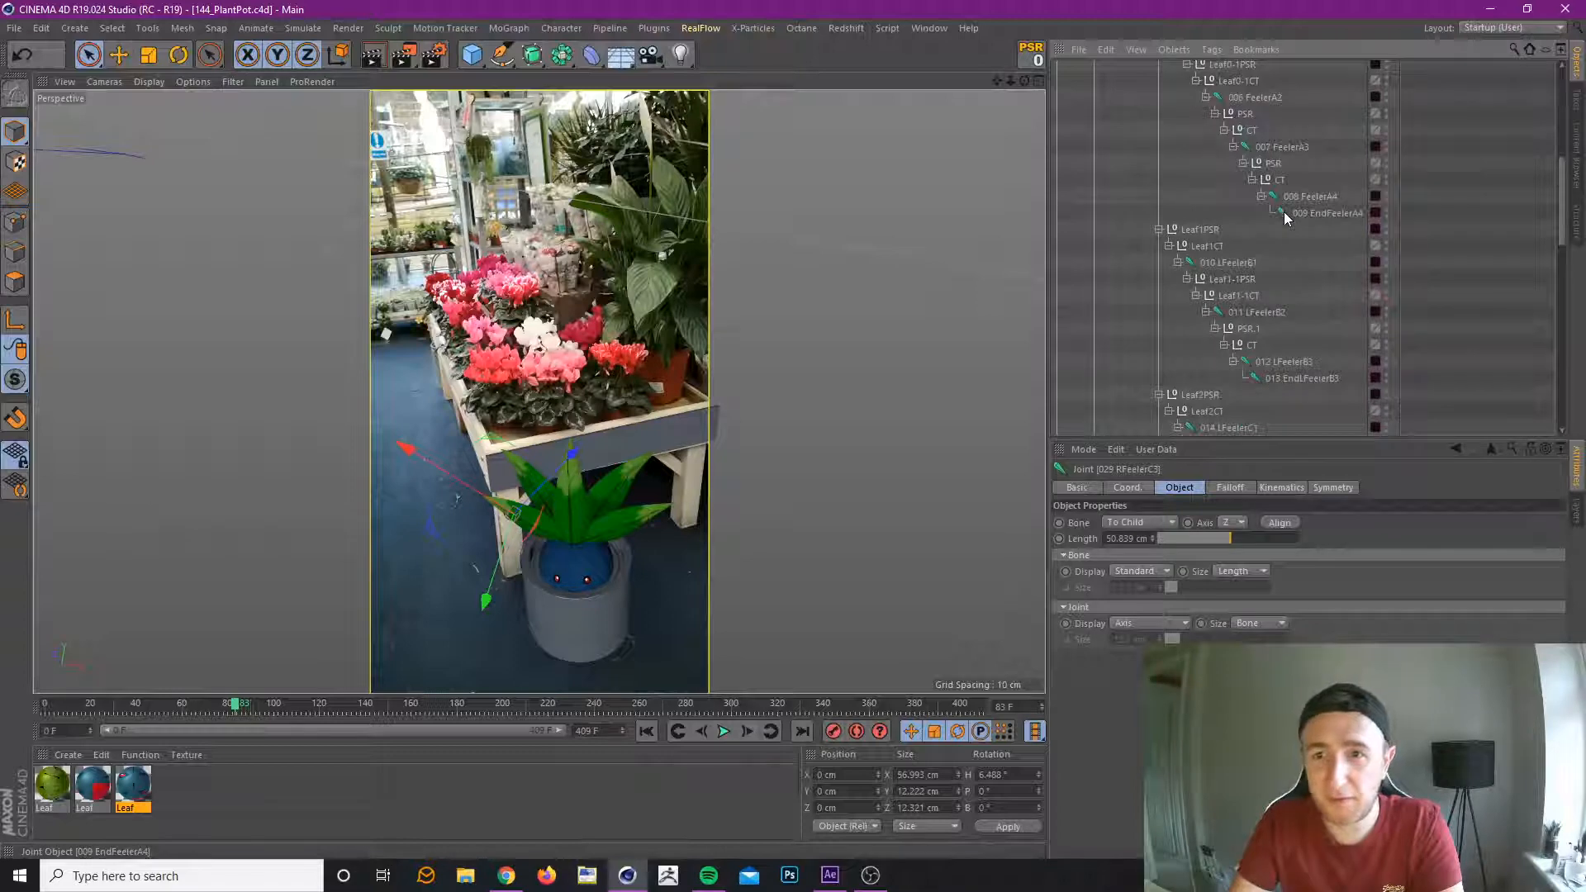
scroll(1284, 217, up, 6)
scroll(1284, 218, down, 6)
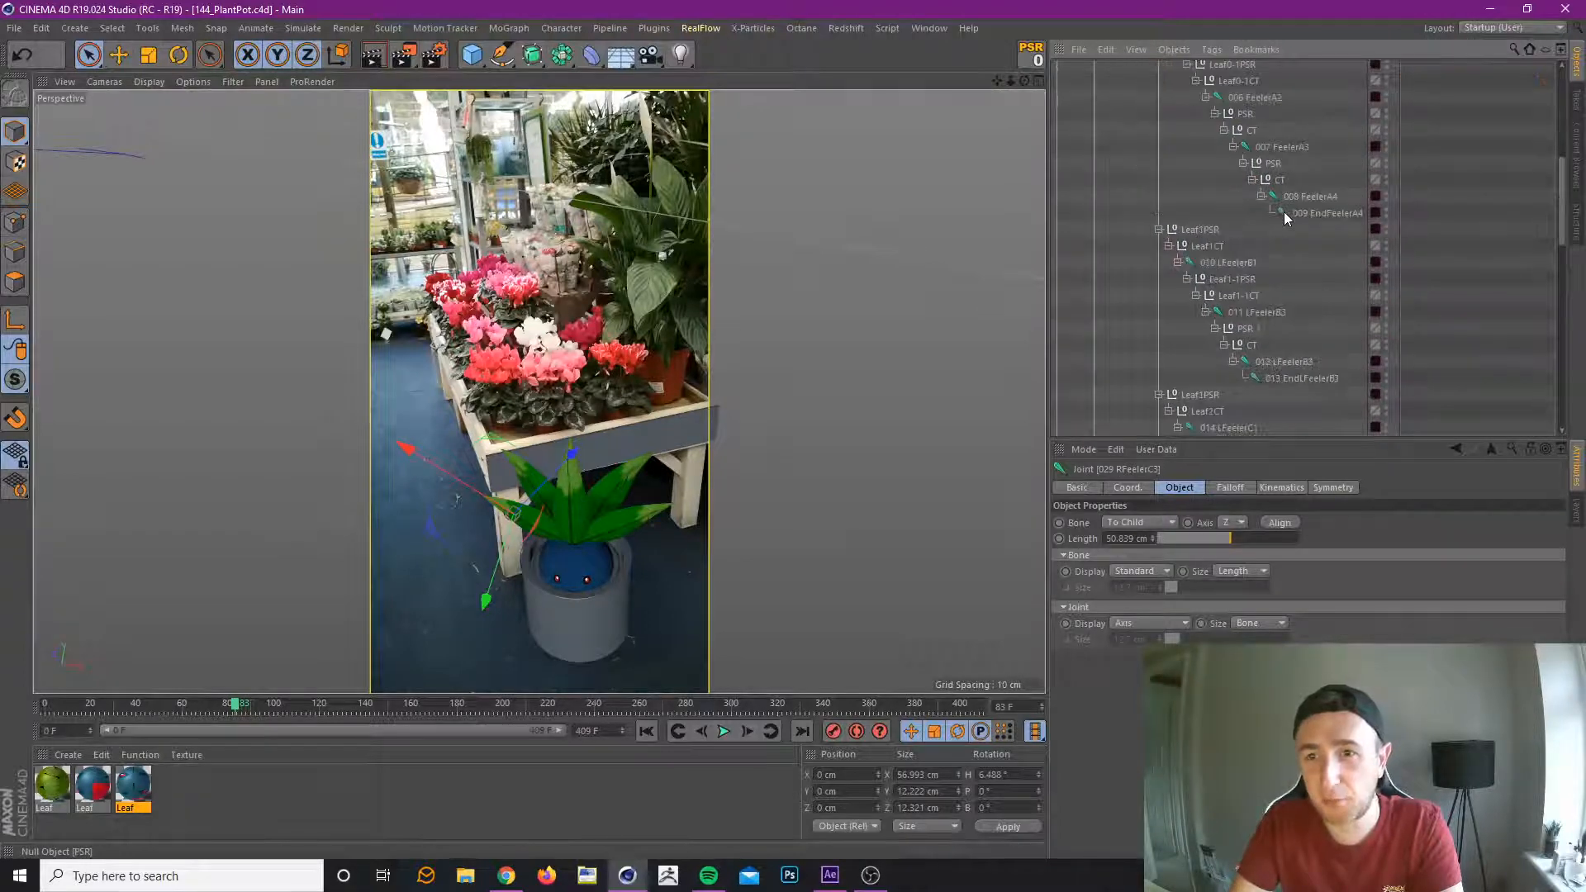
click(1574, 518)
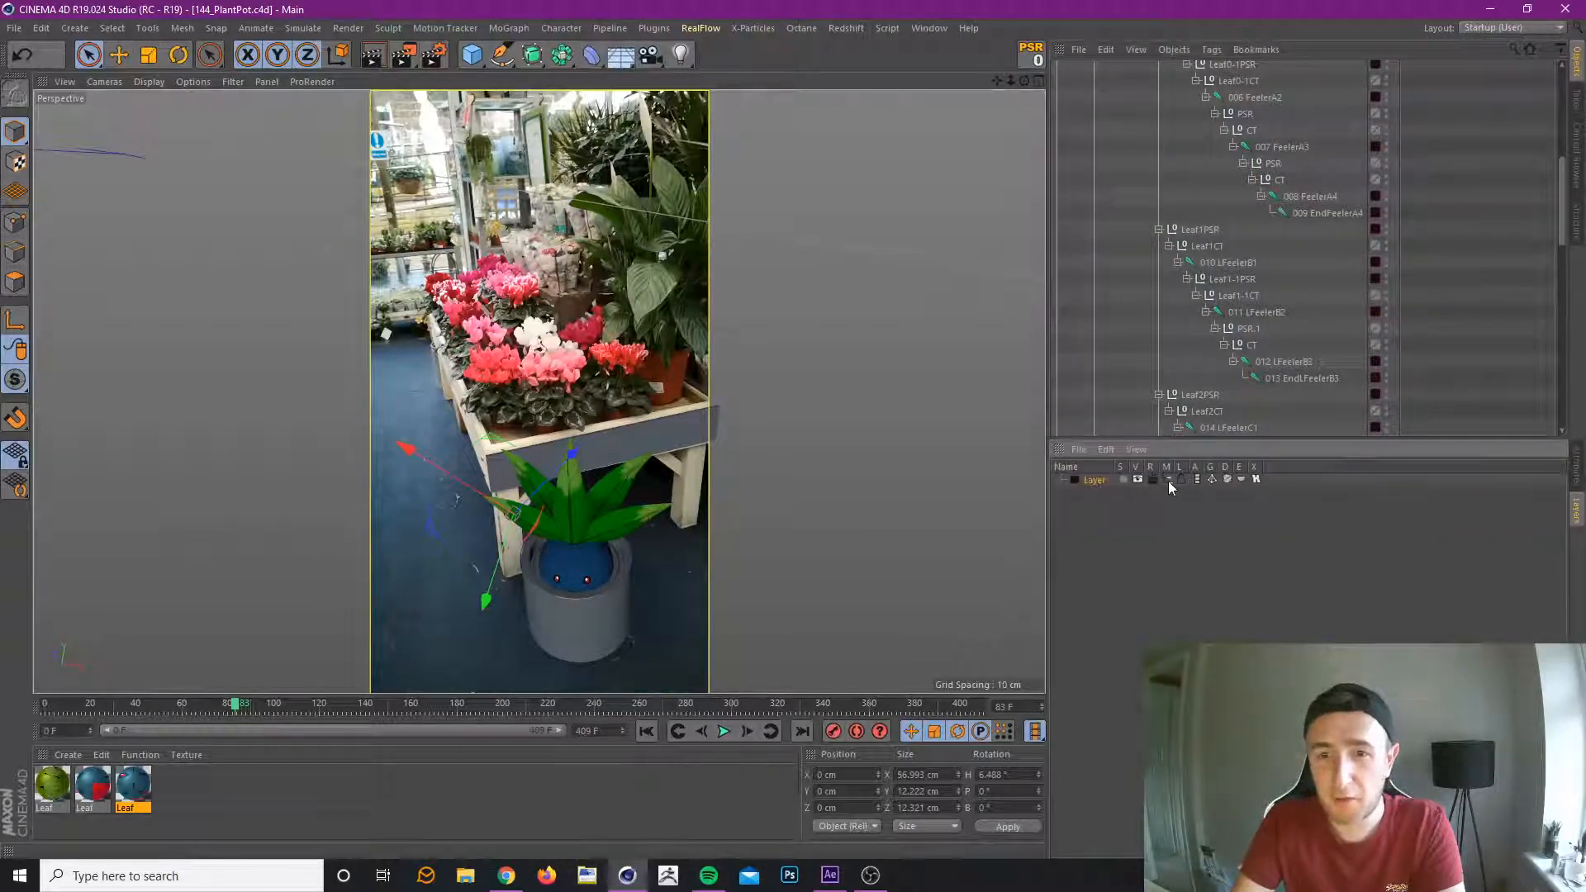
click(1168, 480)
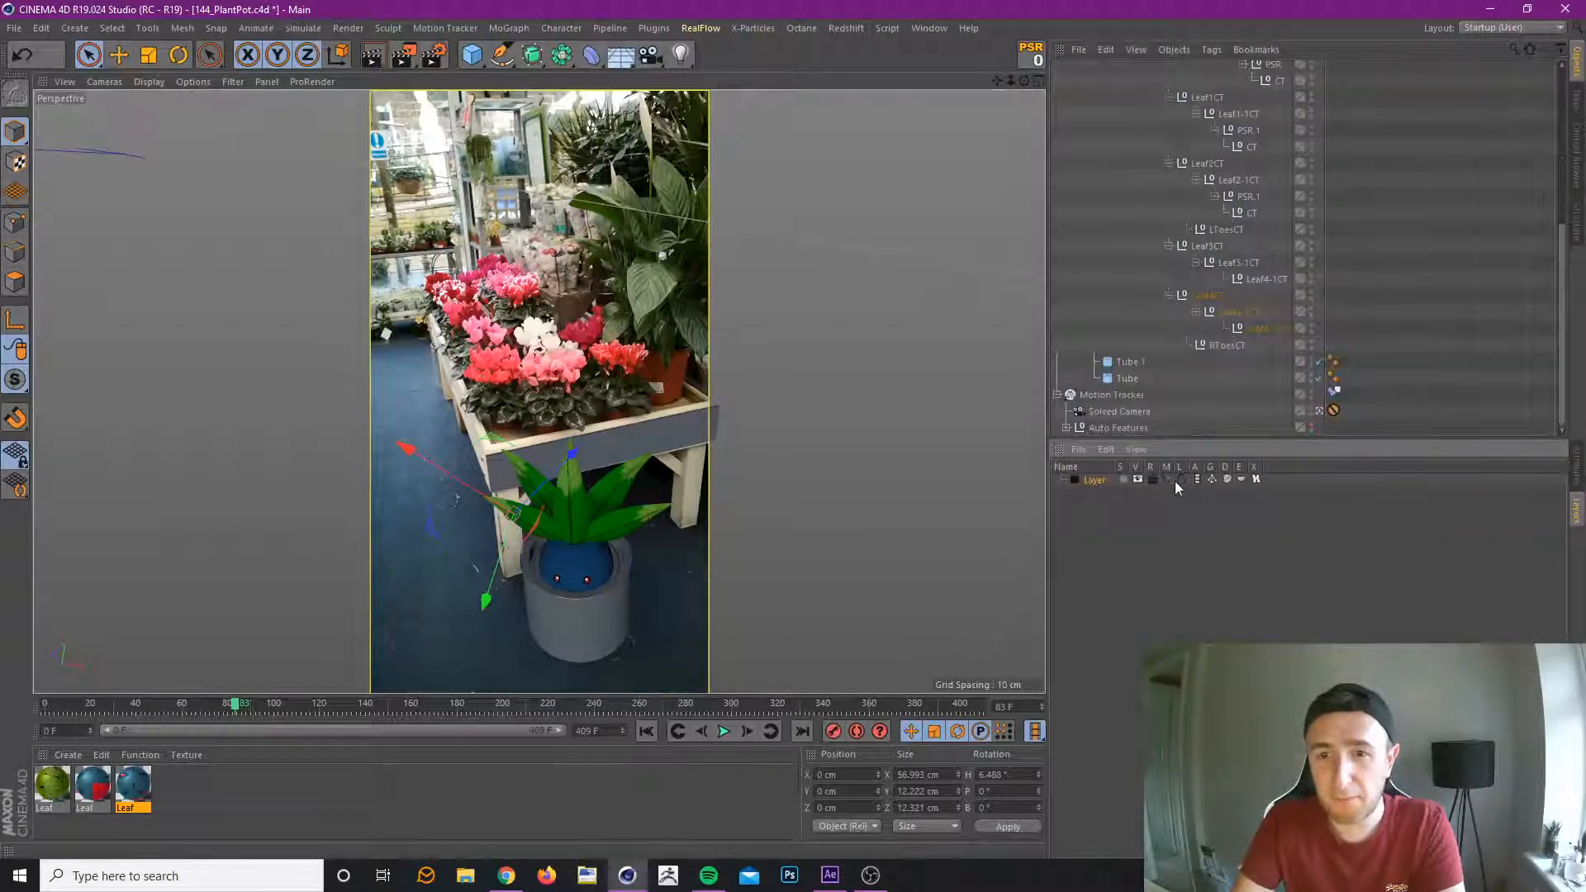
Delete the animation tracks from the innermost Leaf4-1CT nulls of leaves 3 and 4 and reset their transforms to zero.
click(1265, 322)
click(1211, 299)
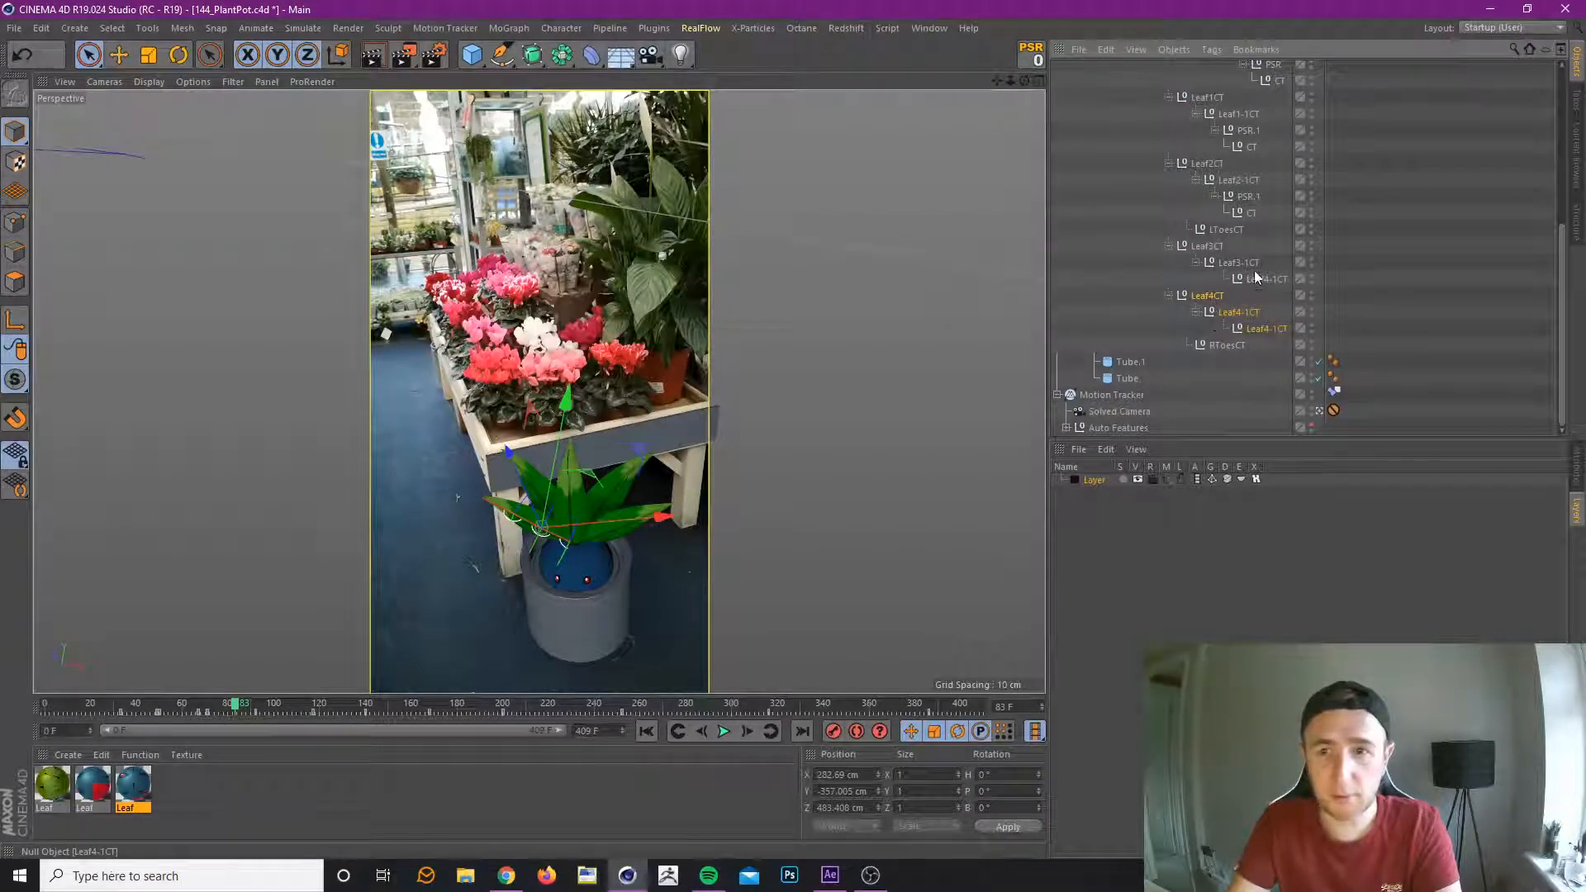
click(1266, 327)
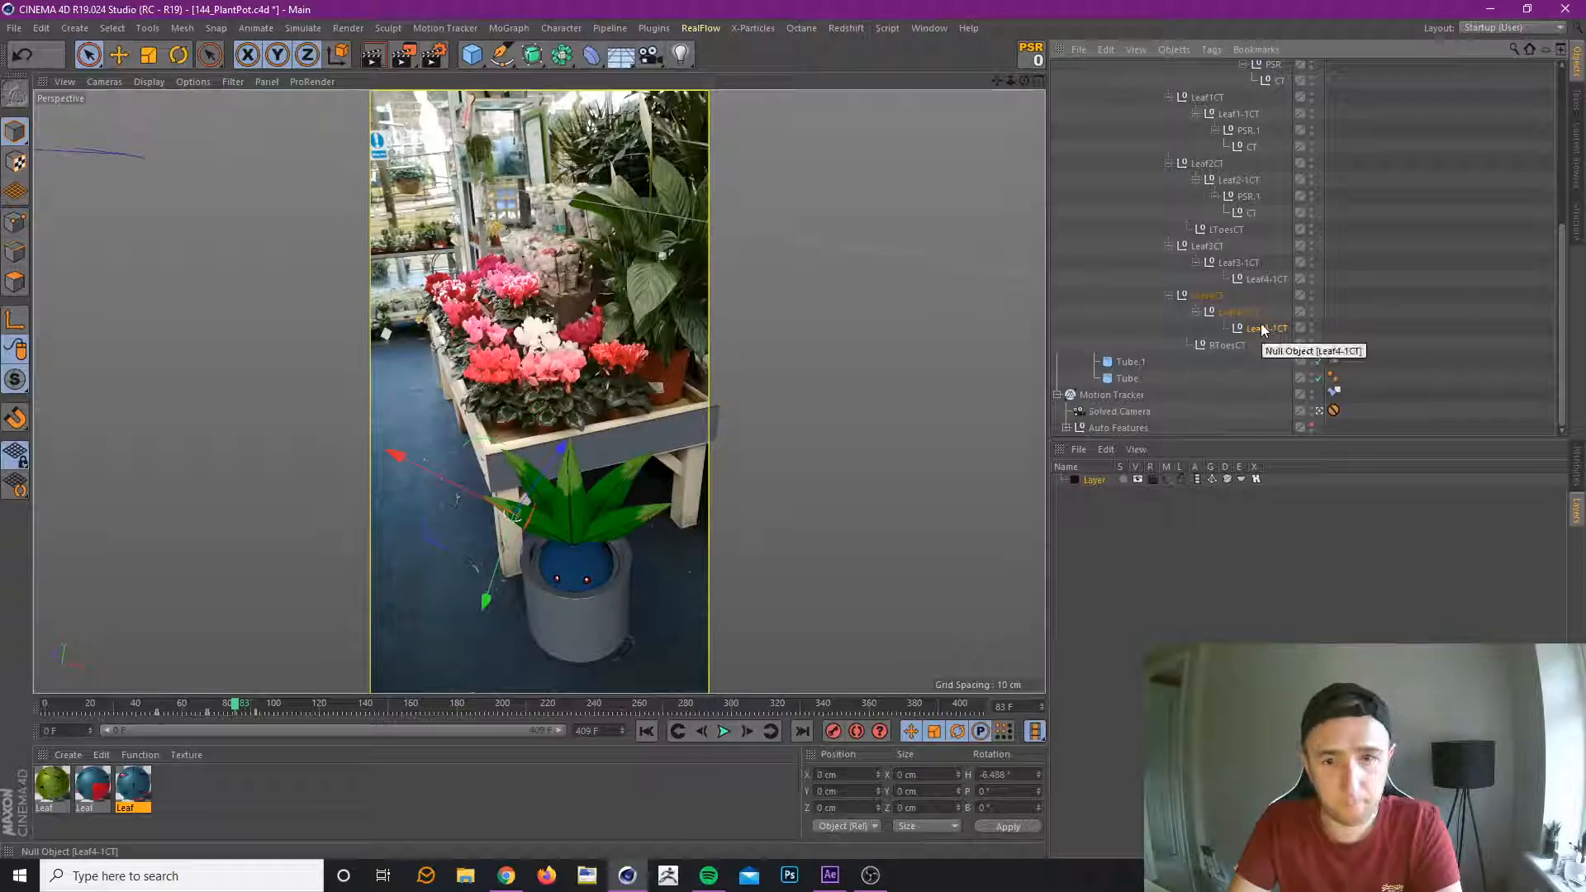
ctrl+click(1271, 277)
click(1578, 476)
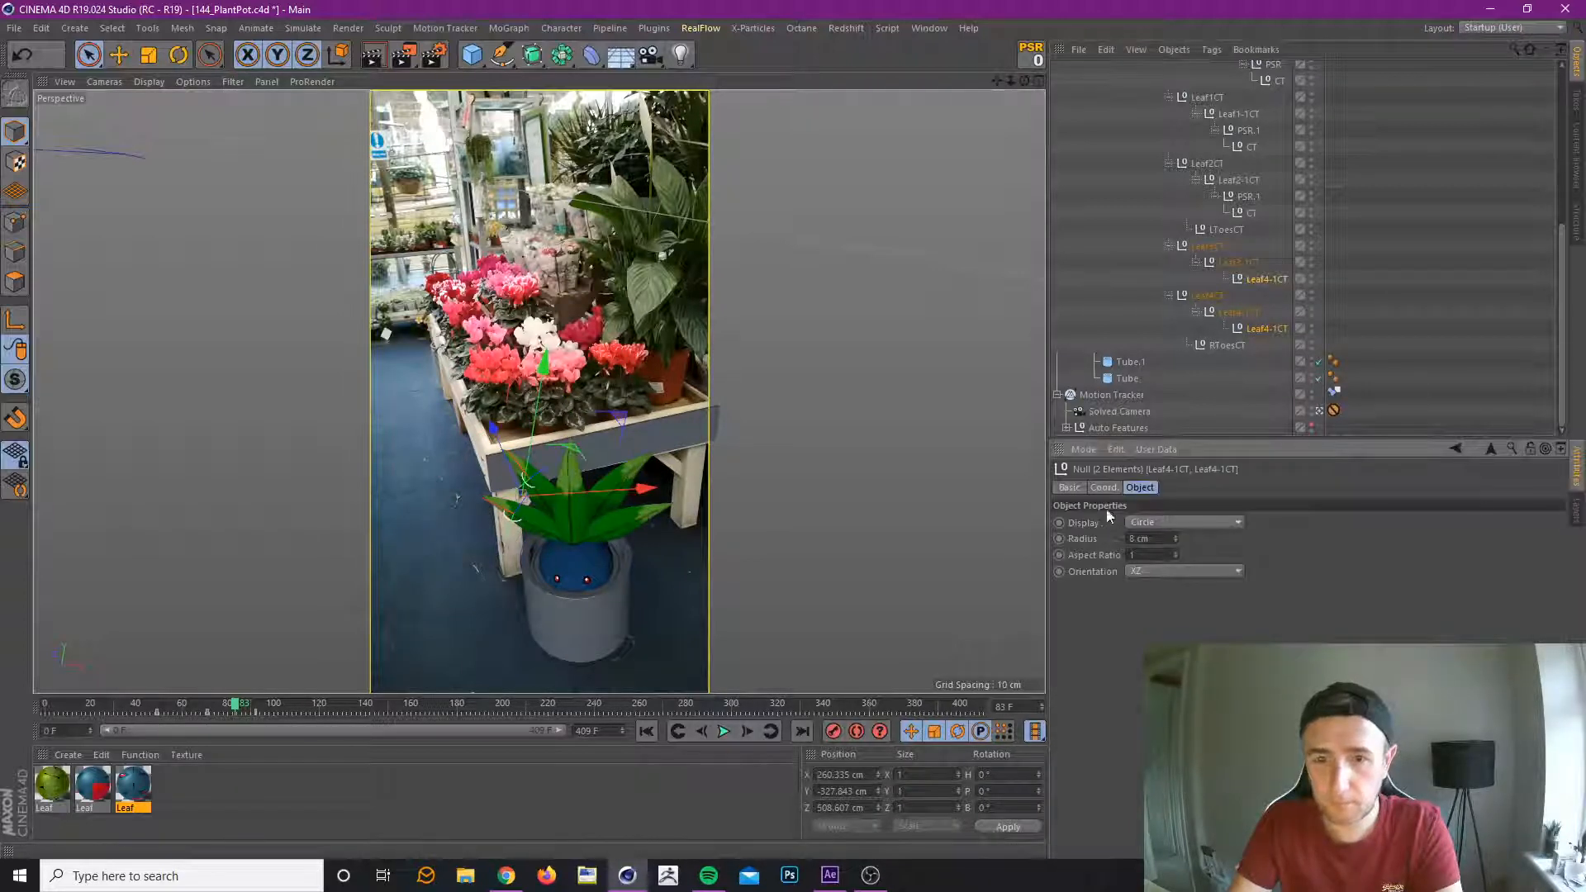
click(1115, 488)
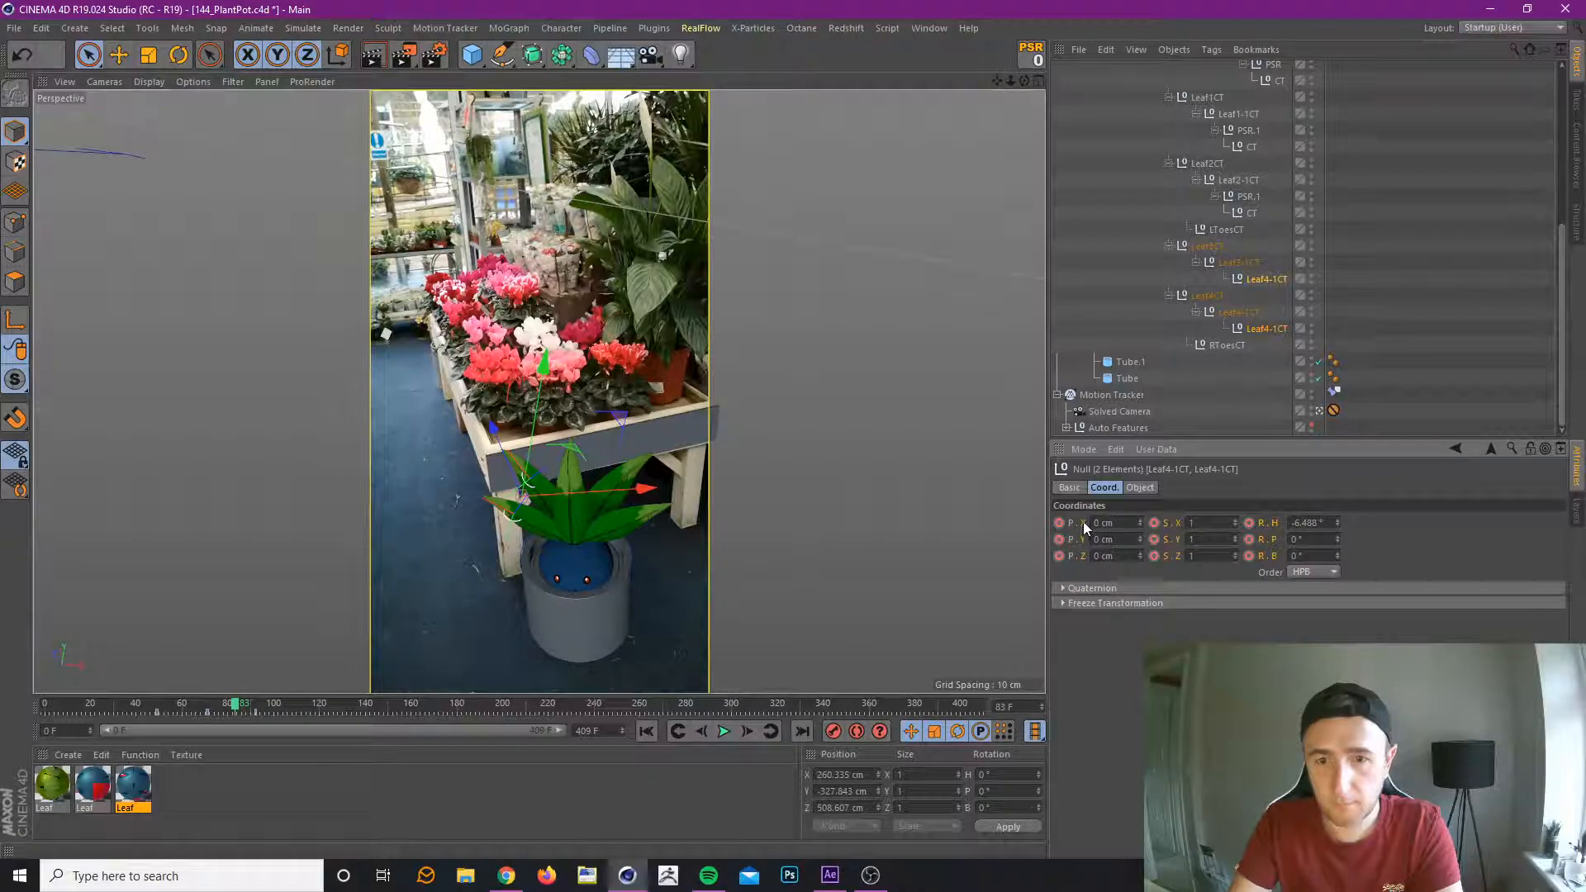
right_click(1276, 556)
mouse_move(1350, 562)
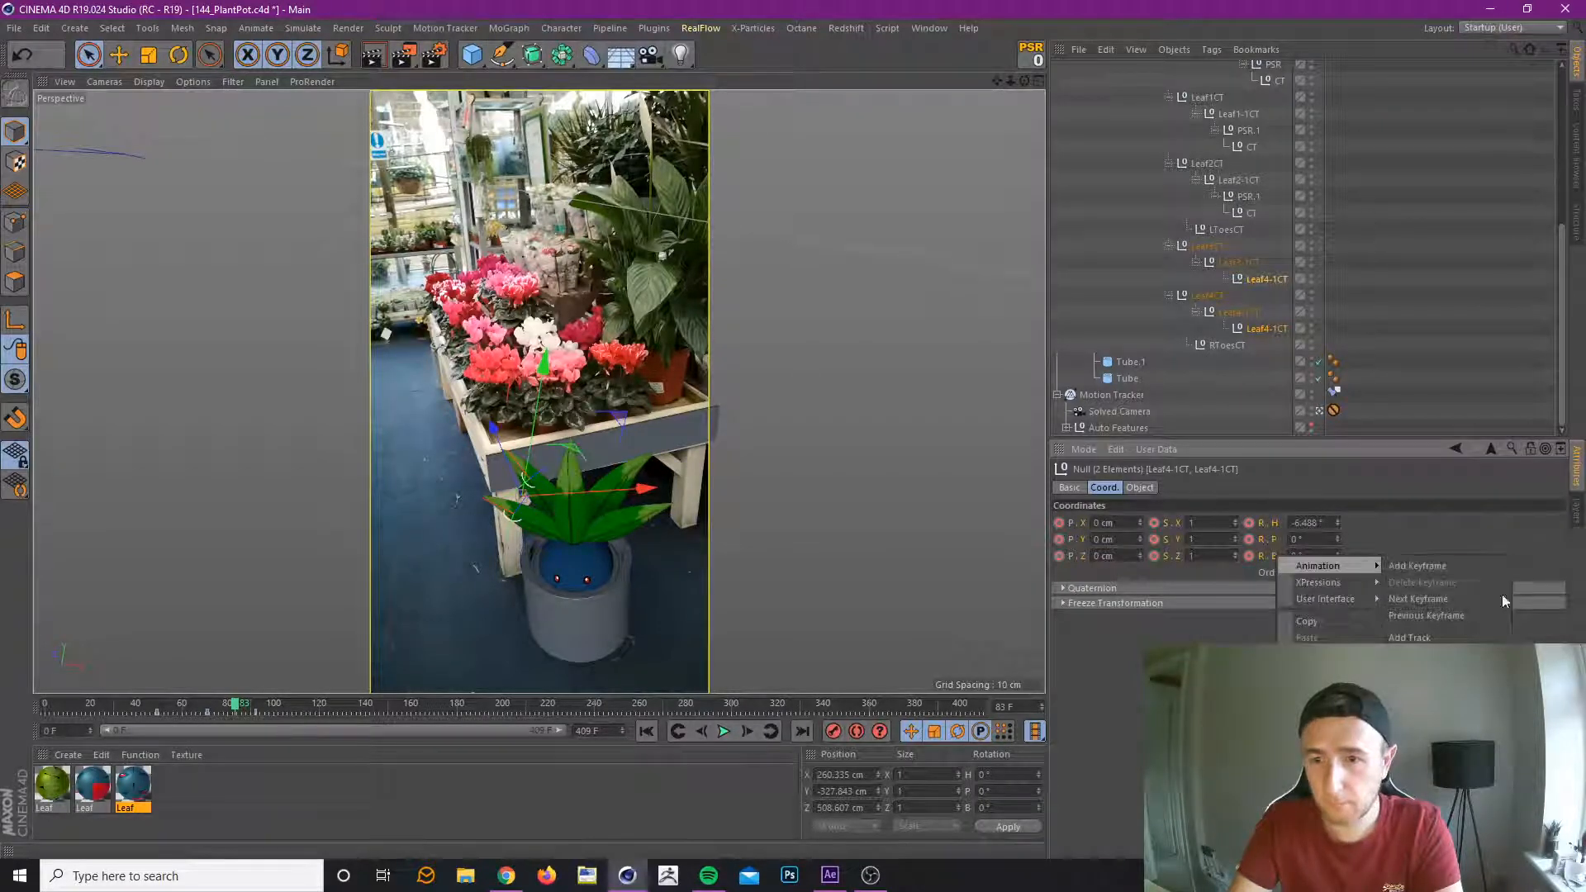
click(1412, 654)
click(1030, 55)
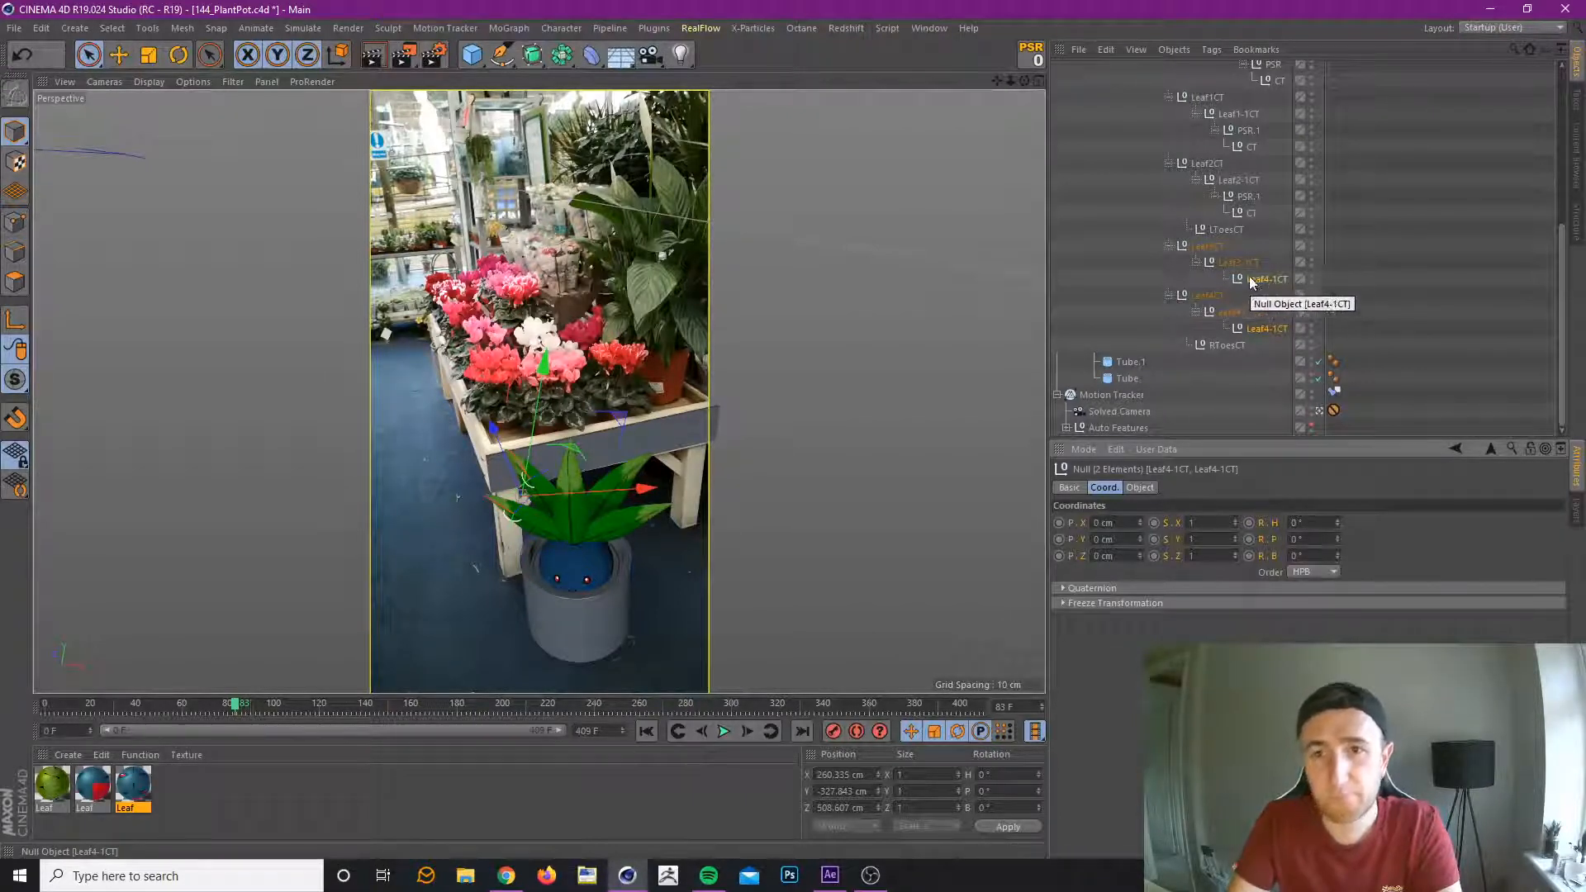
Add the four PSR nulls still listed under leaves 0, 1 and 2 to the existing layer that is hidden from the object list.
click(1250, 198)
scroll(1251, 197, up, 2)
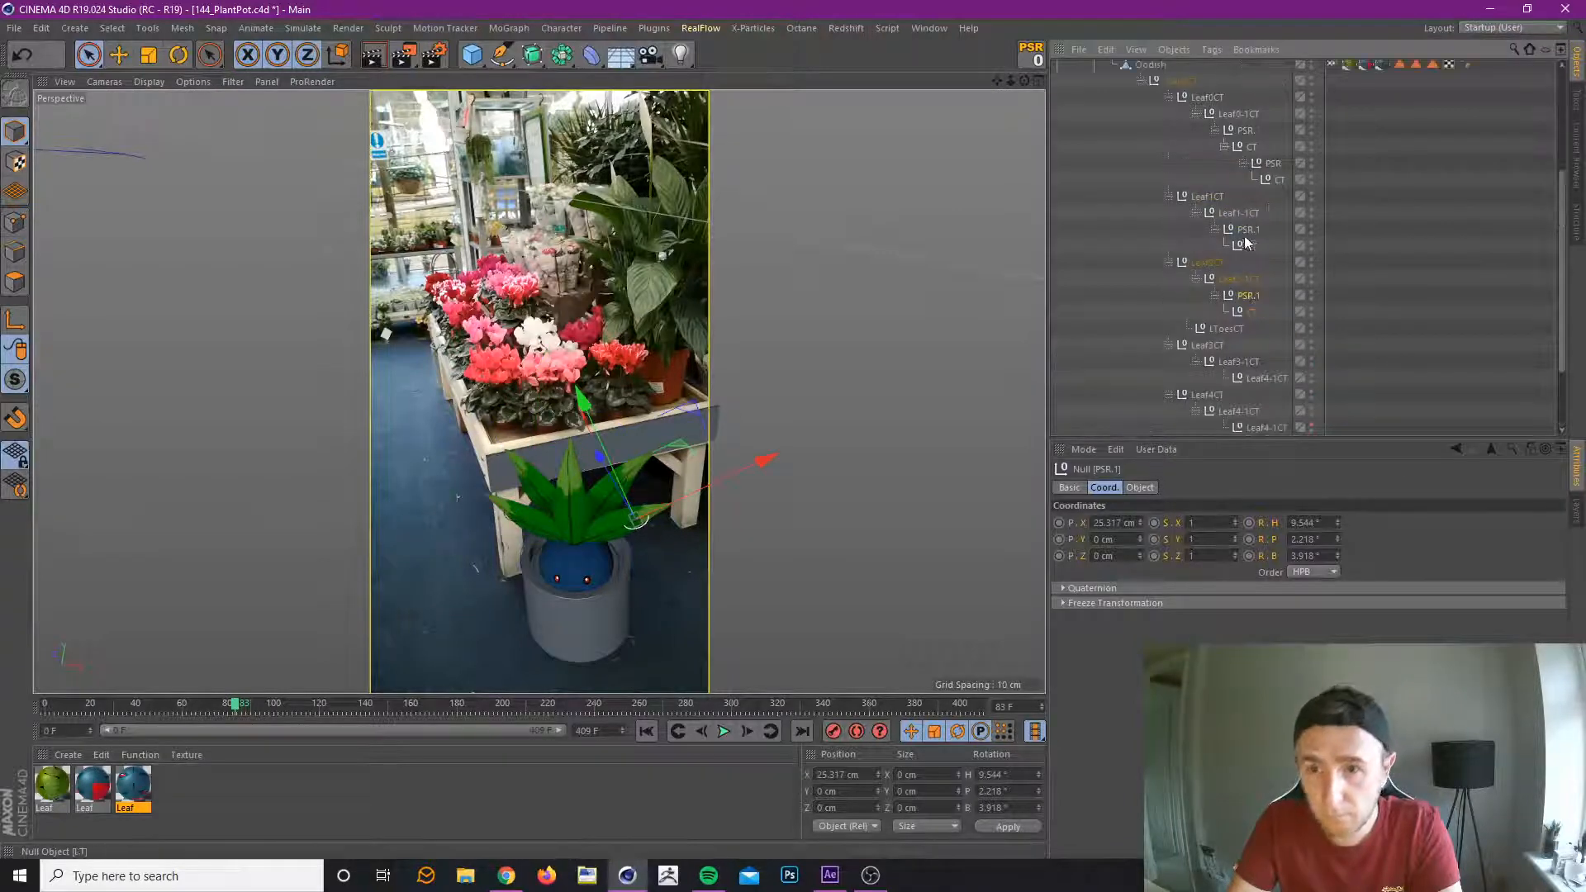
ctrl+click(1248, 229)
ctrl+click(1272, 164)
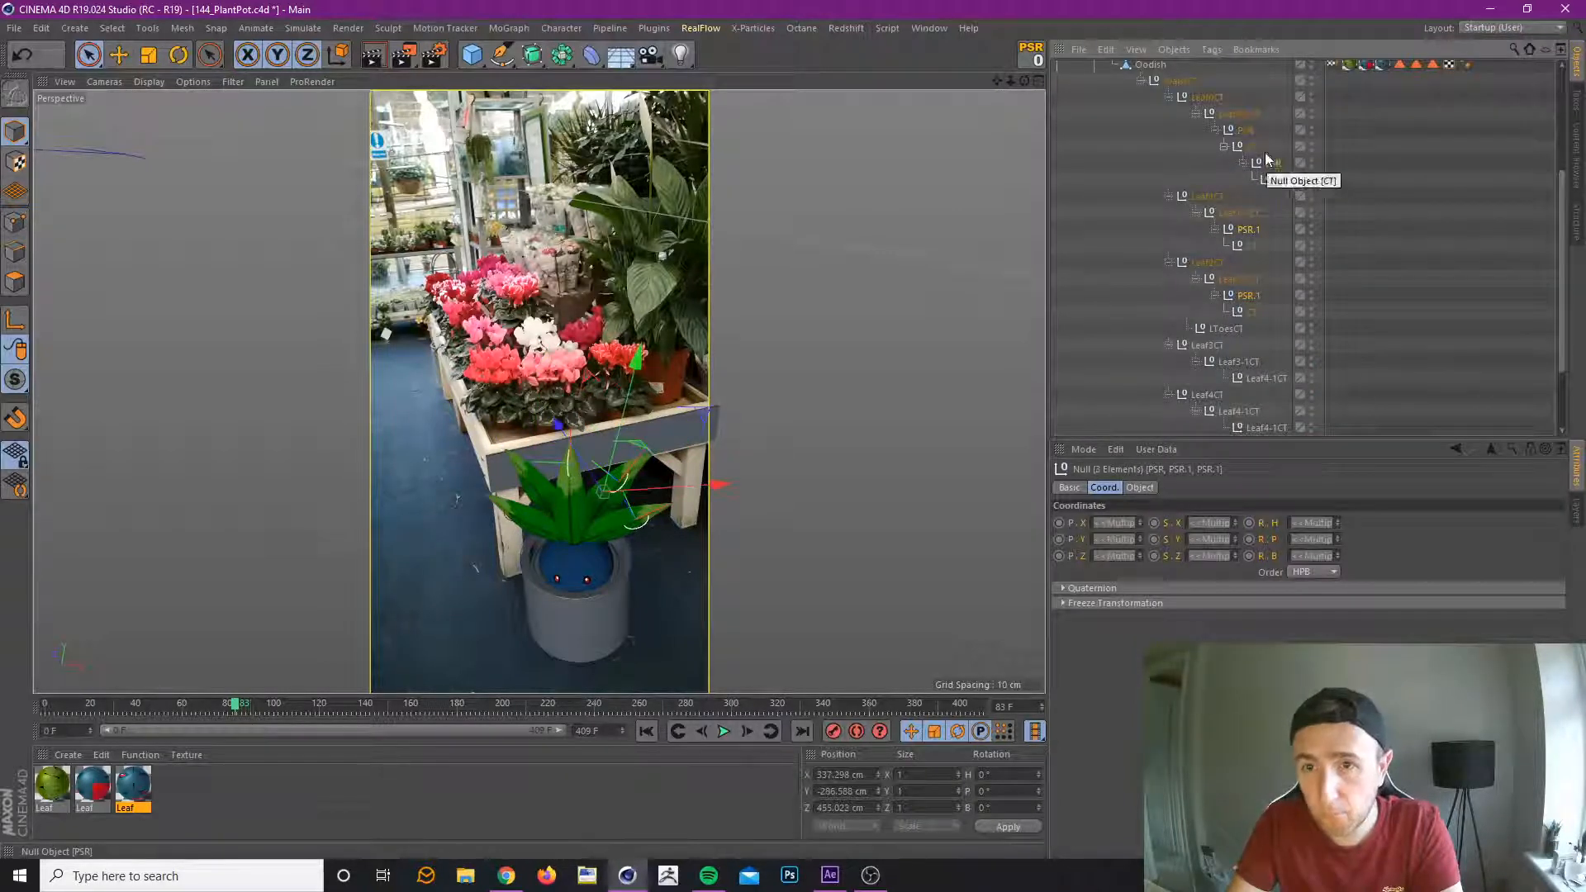
ctrl+click(1246, 130)
right_click(1246, 130)
mouse_move(1311, 421)
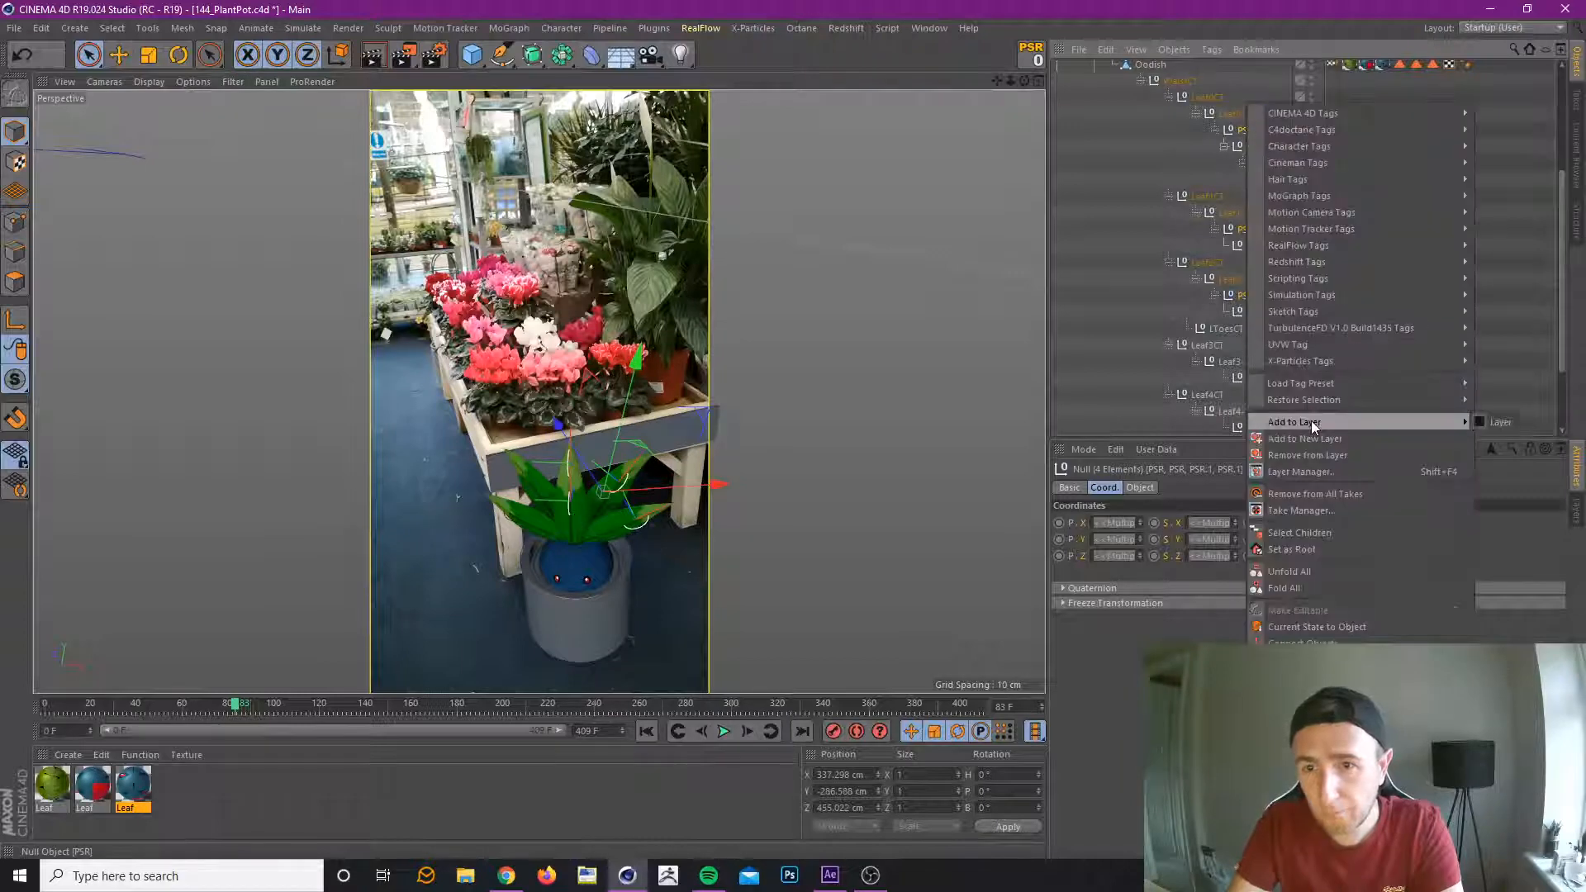
click(1501, 422)
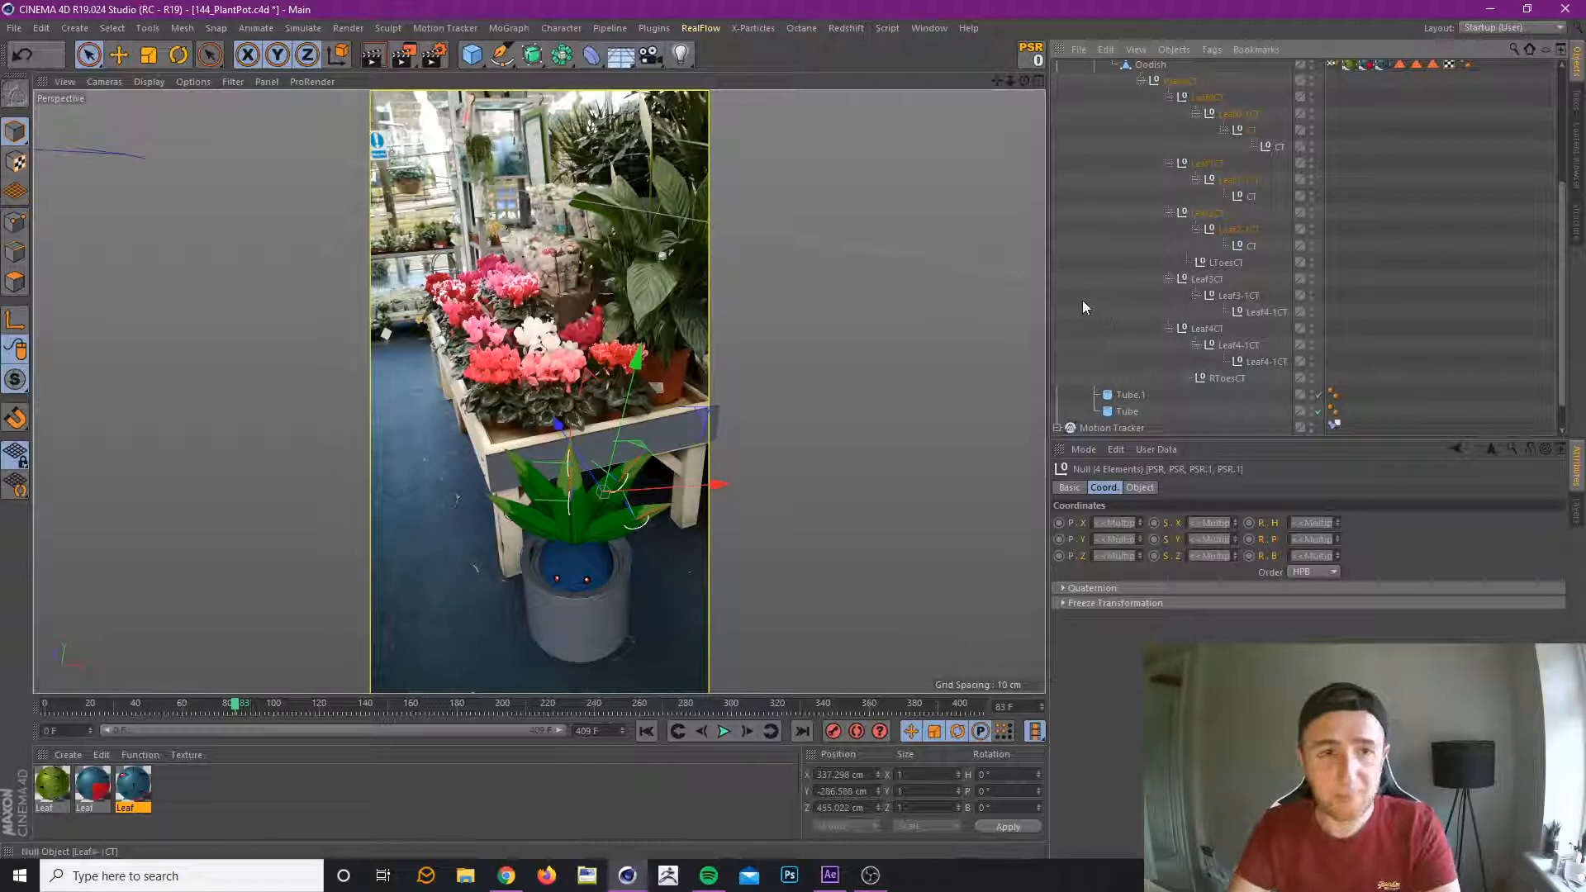
Check the innermost CT nulls and the chain of controllers under Leaf0CT by selecting them one after another.
click(1250, 245)
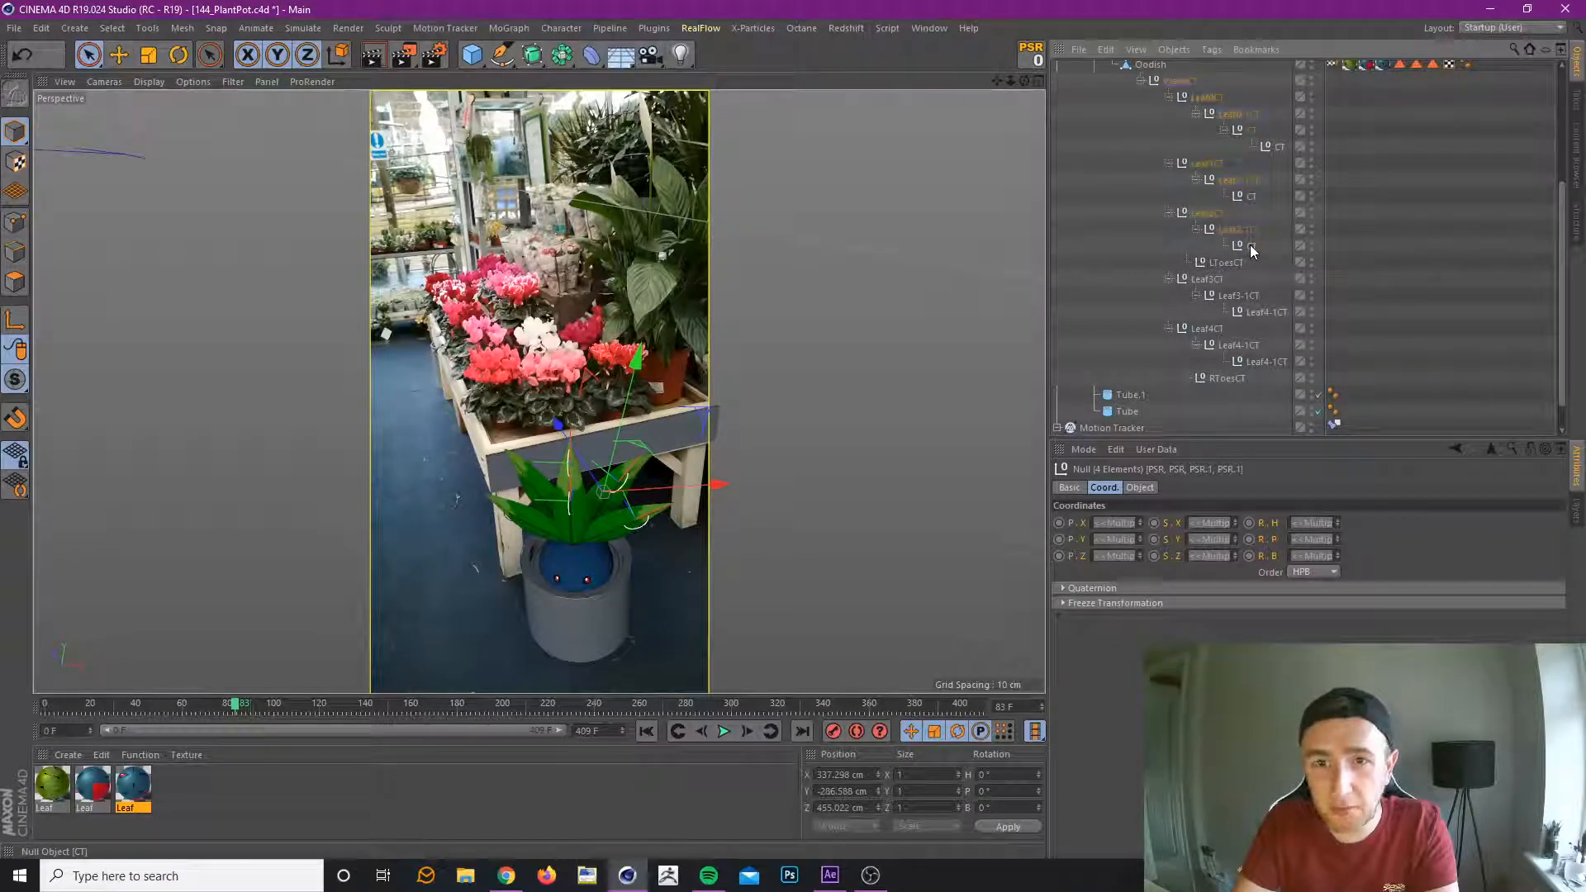
click(1272, 146)
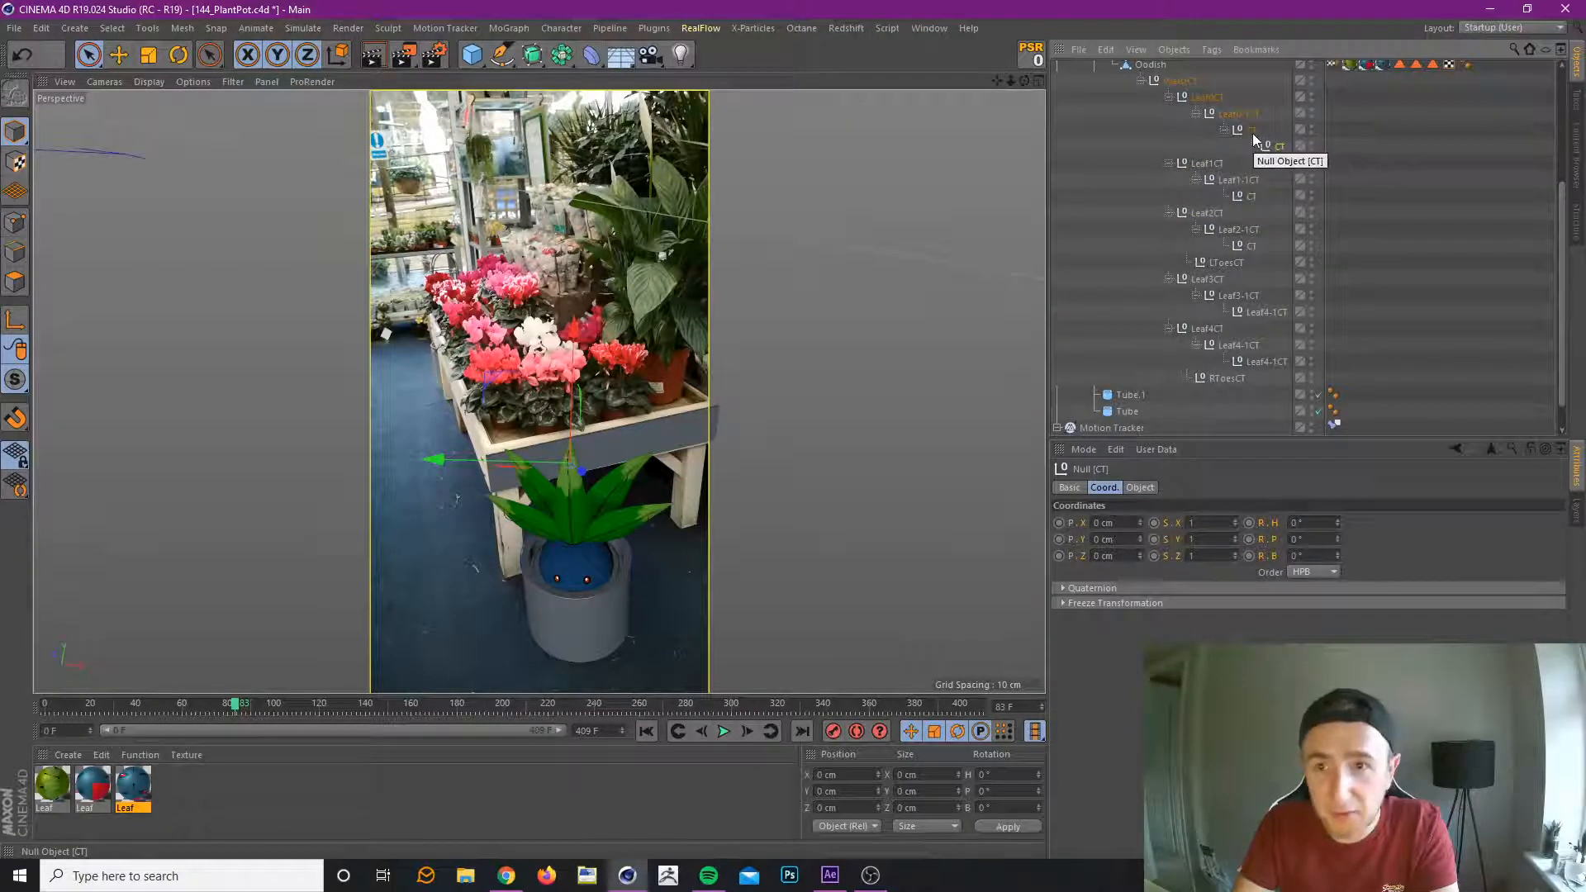
click(1251, 130)
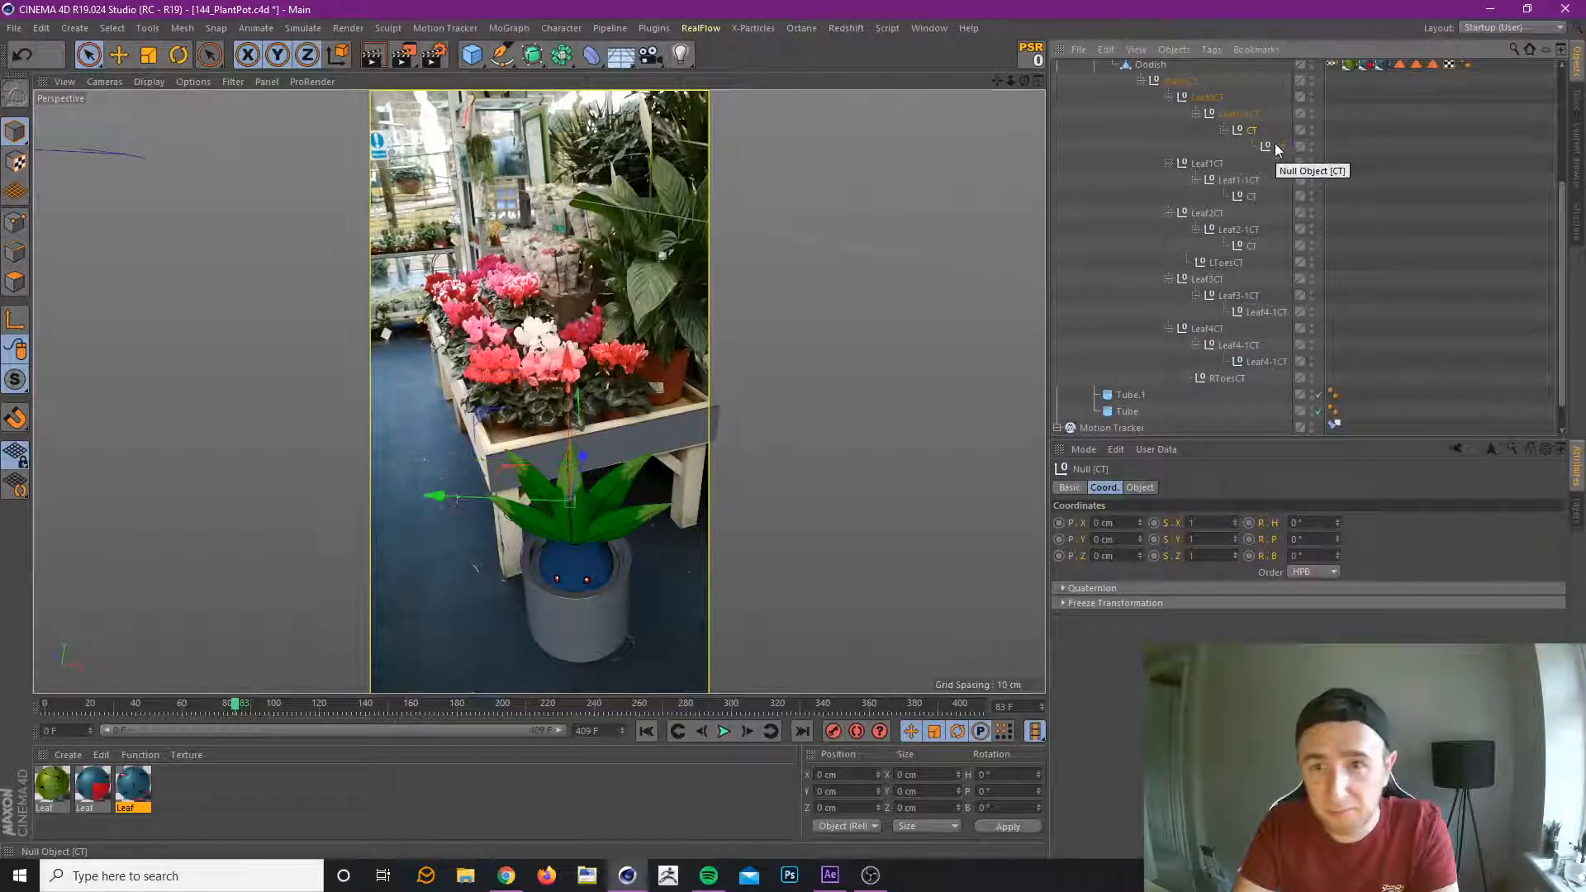
click(1222, 115)
click(1212, 101)
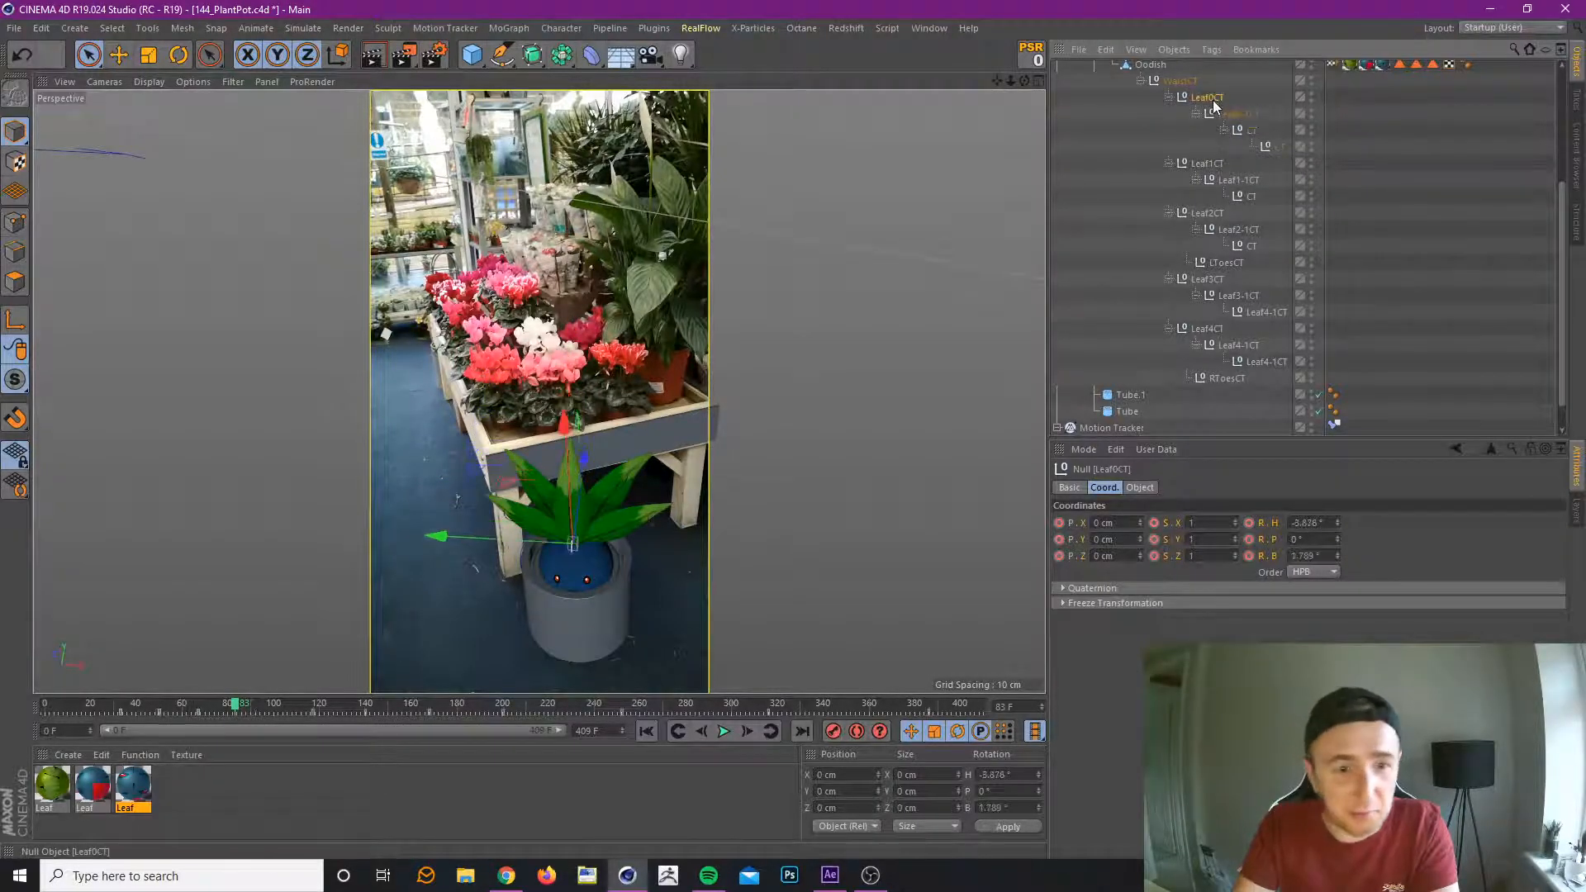
click(1251, 130)
click(1278, 147)
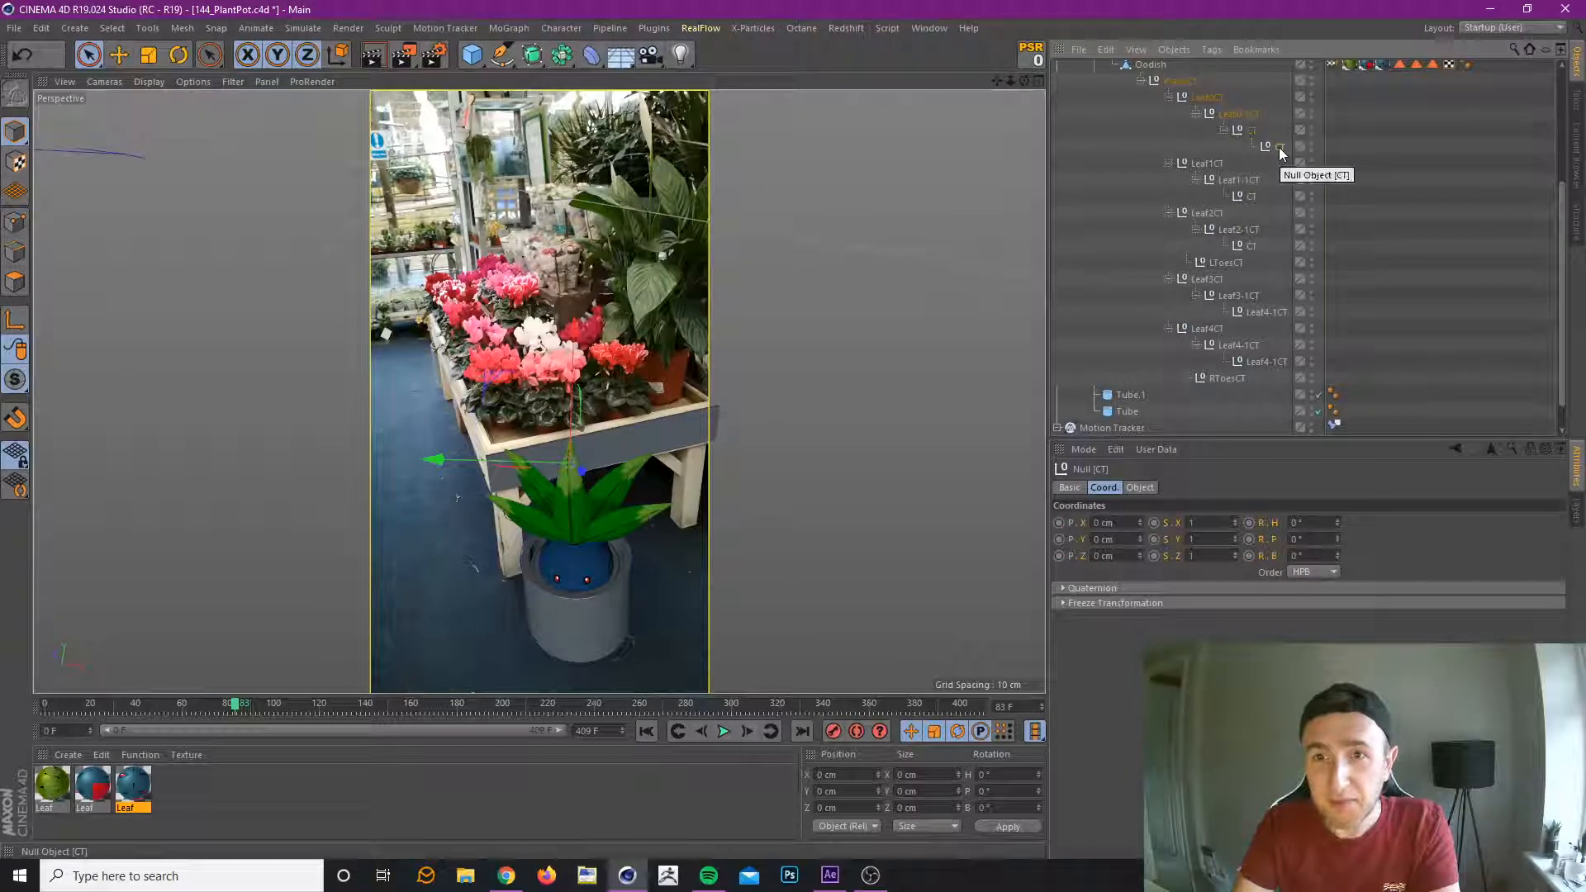
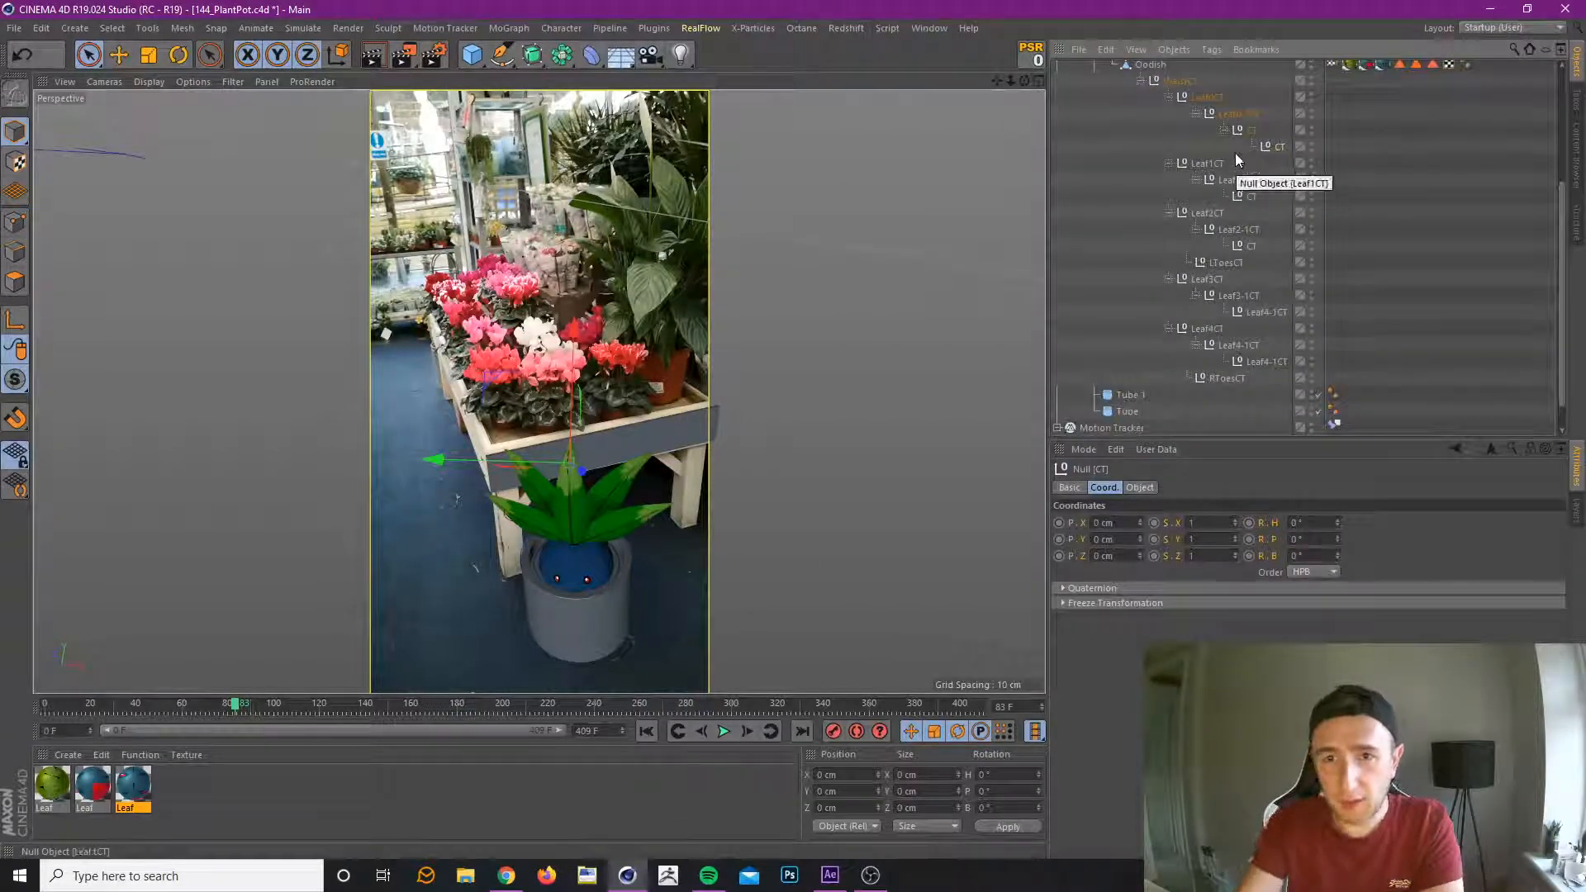
click(1213, 100)
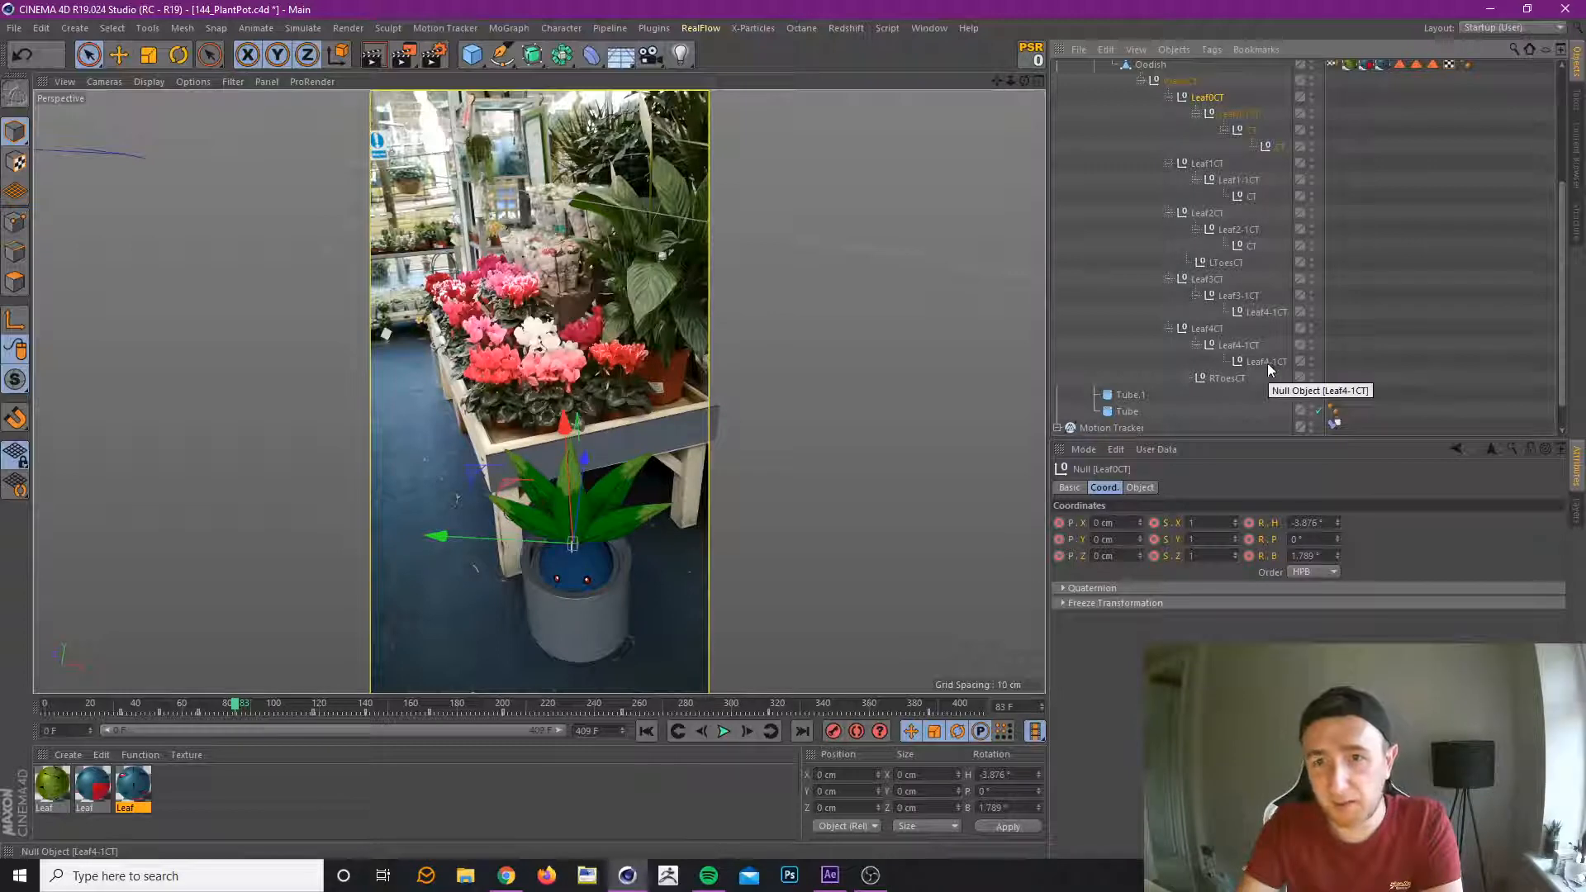
shift+click(1268, 364)
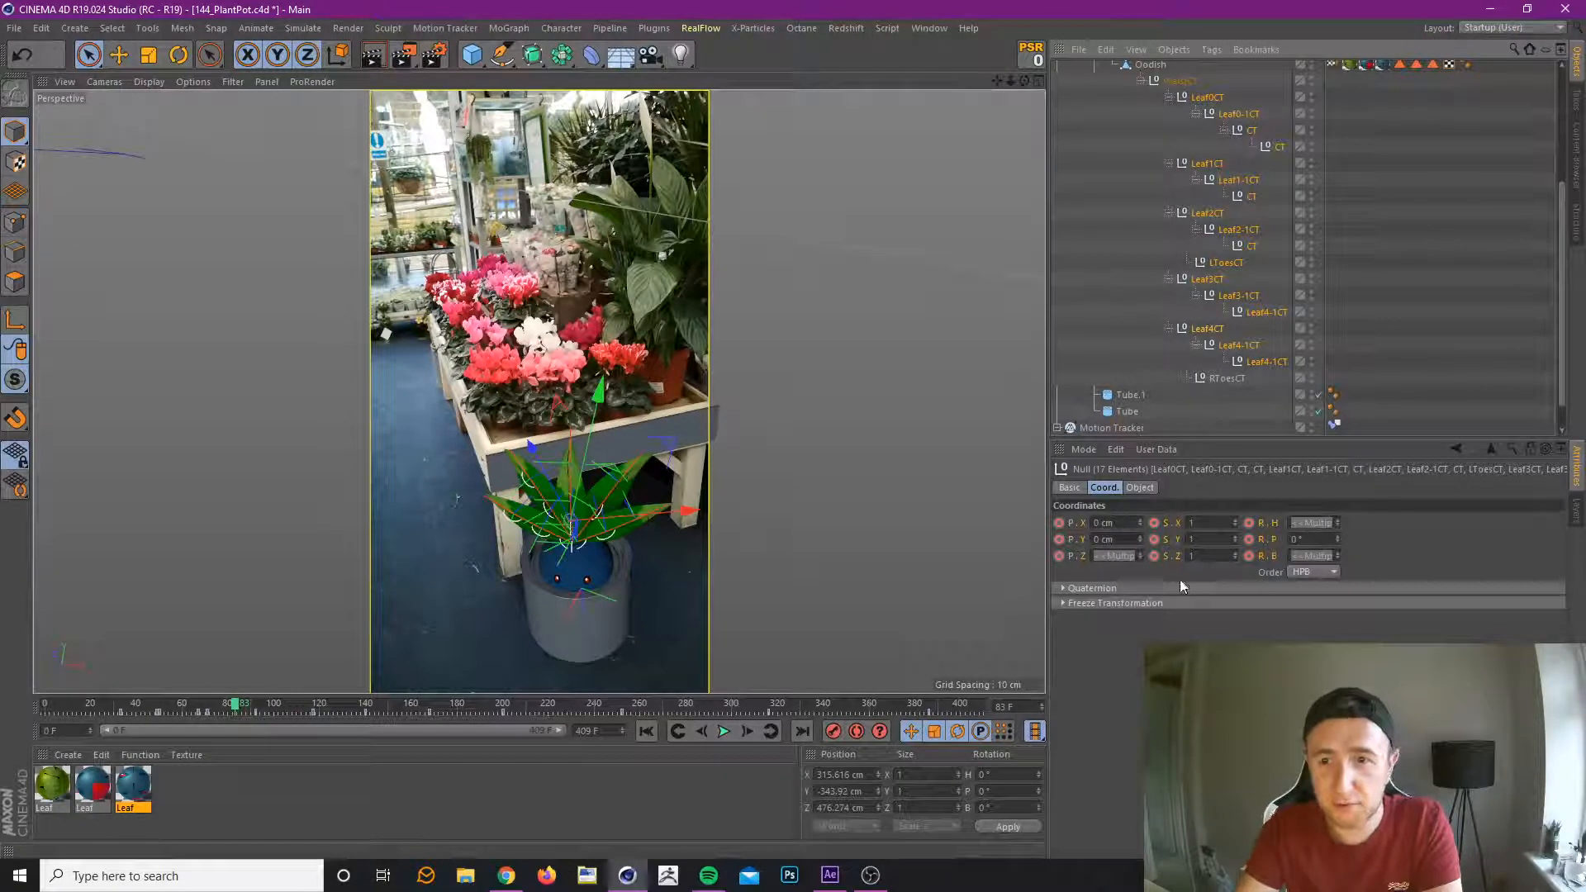
ctrl+click(1232, 260)
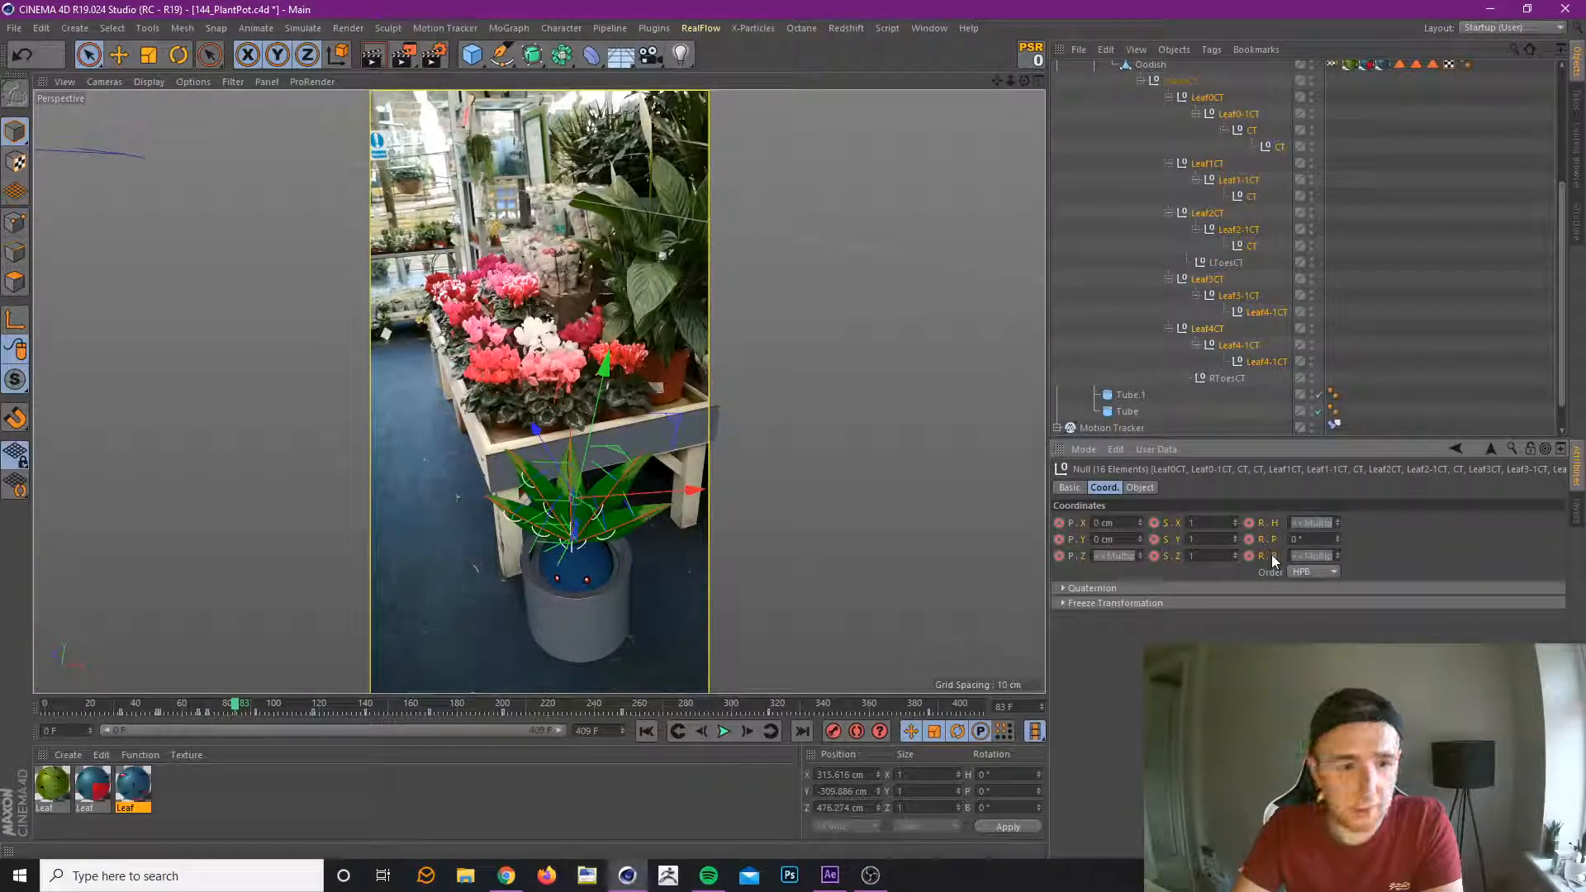
click(1414, 290)
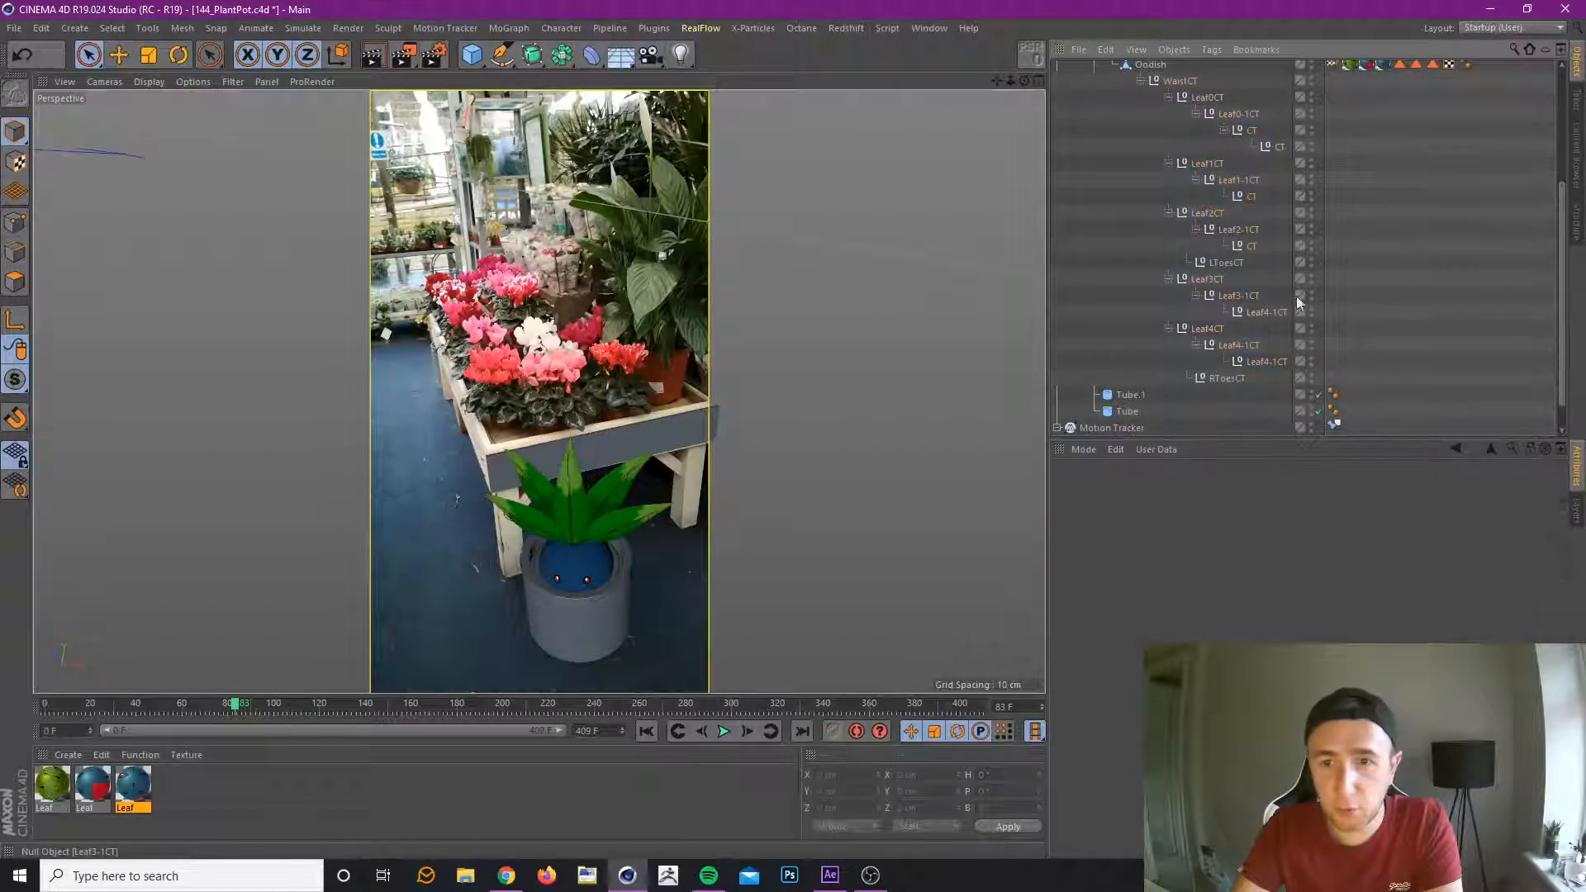
Select the controllers from Leaf0-1CT down to the last Leaf4-1CT, leaving out the base nulls Leaf1CT, Leaf2CT, Leaf3CT and Leaf4CT.
click(1257, 360)
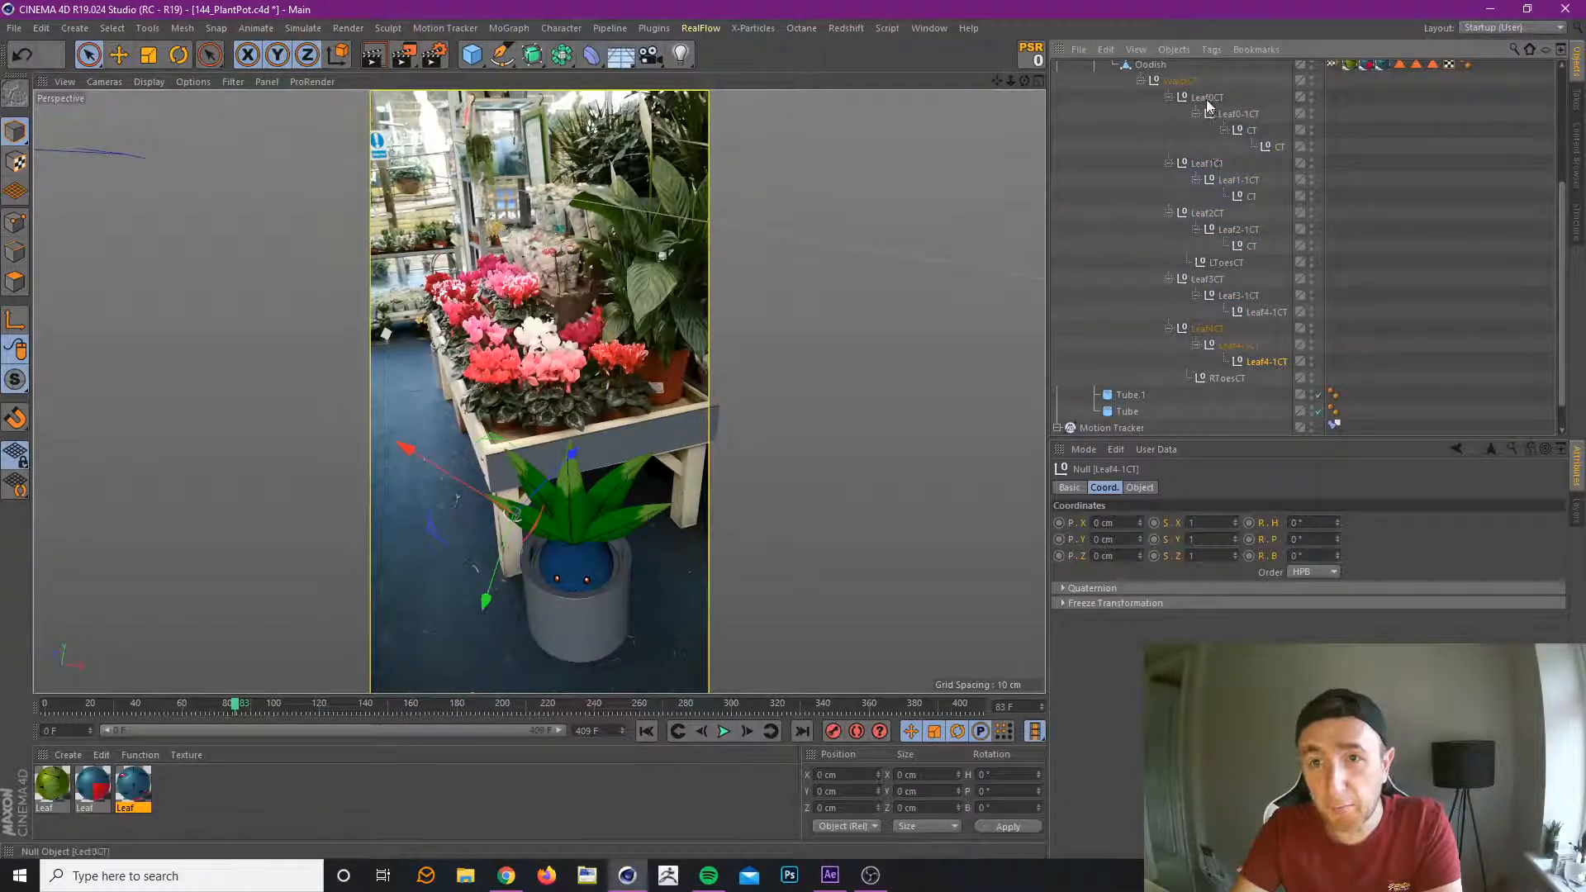
shift+click(1212, 114)
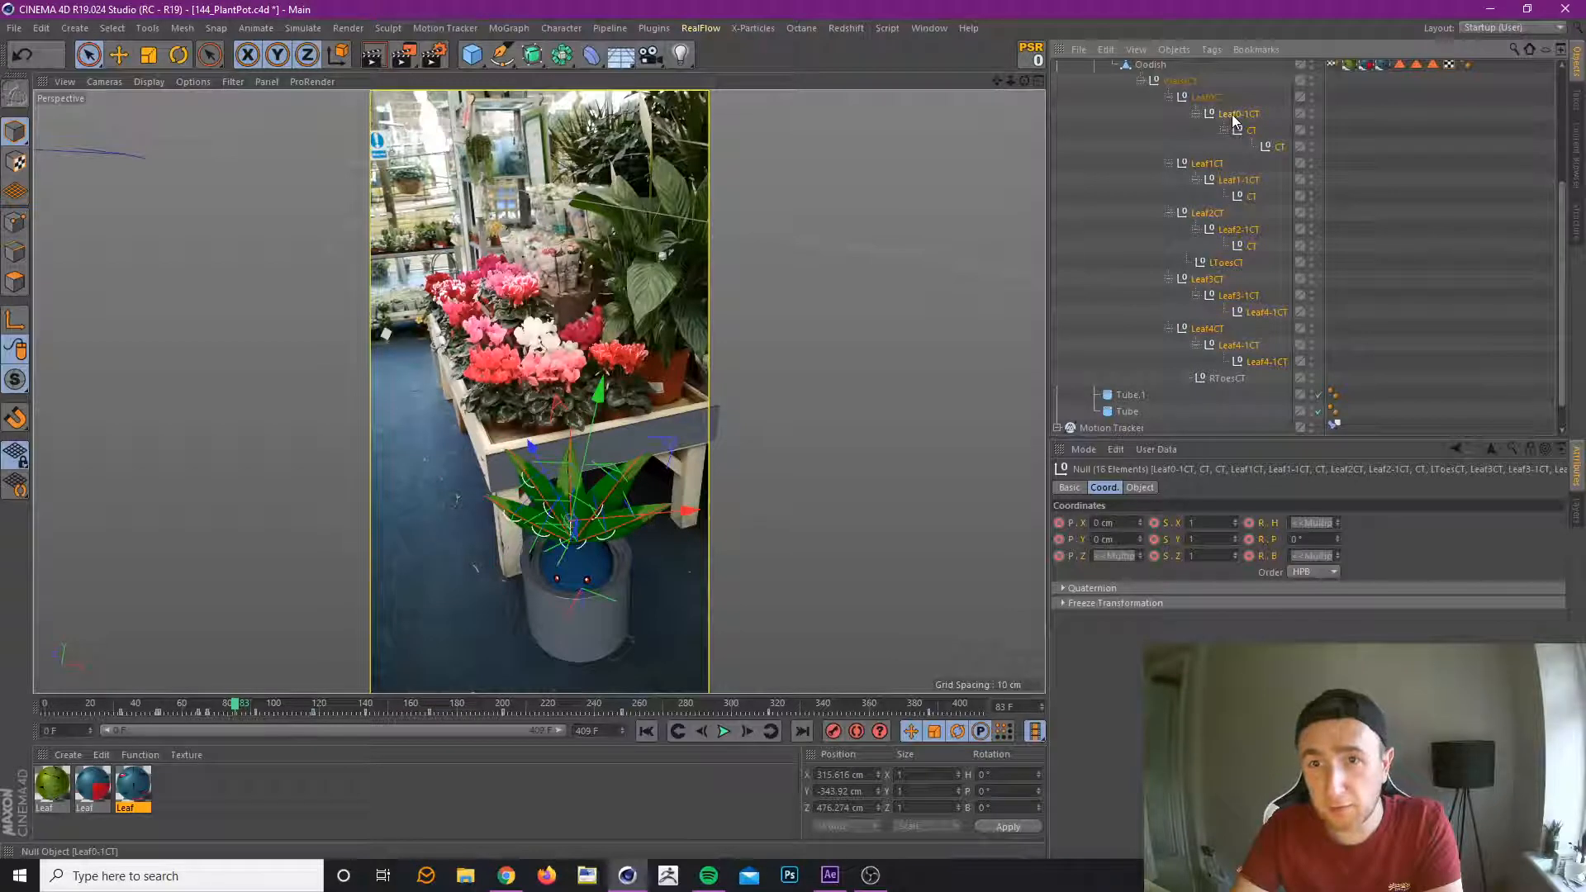
ctrl+click(1218, 165)
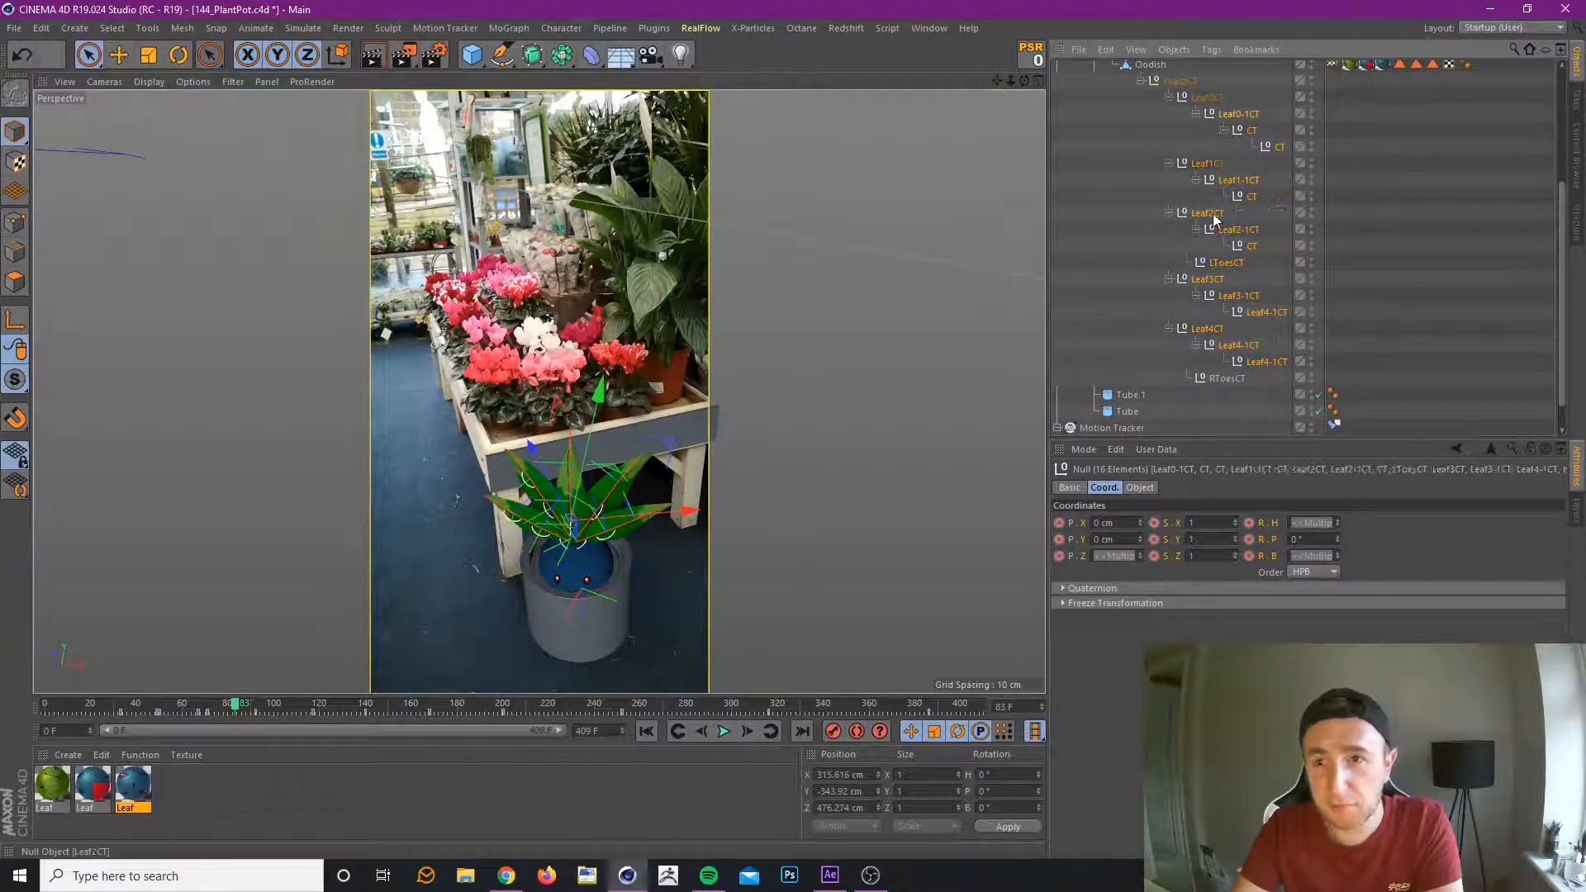
ctrl+click(1211, 215)
ctrl+click(1208, 279)
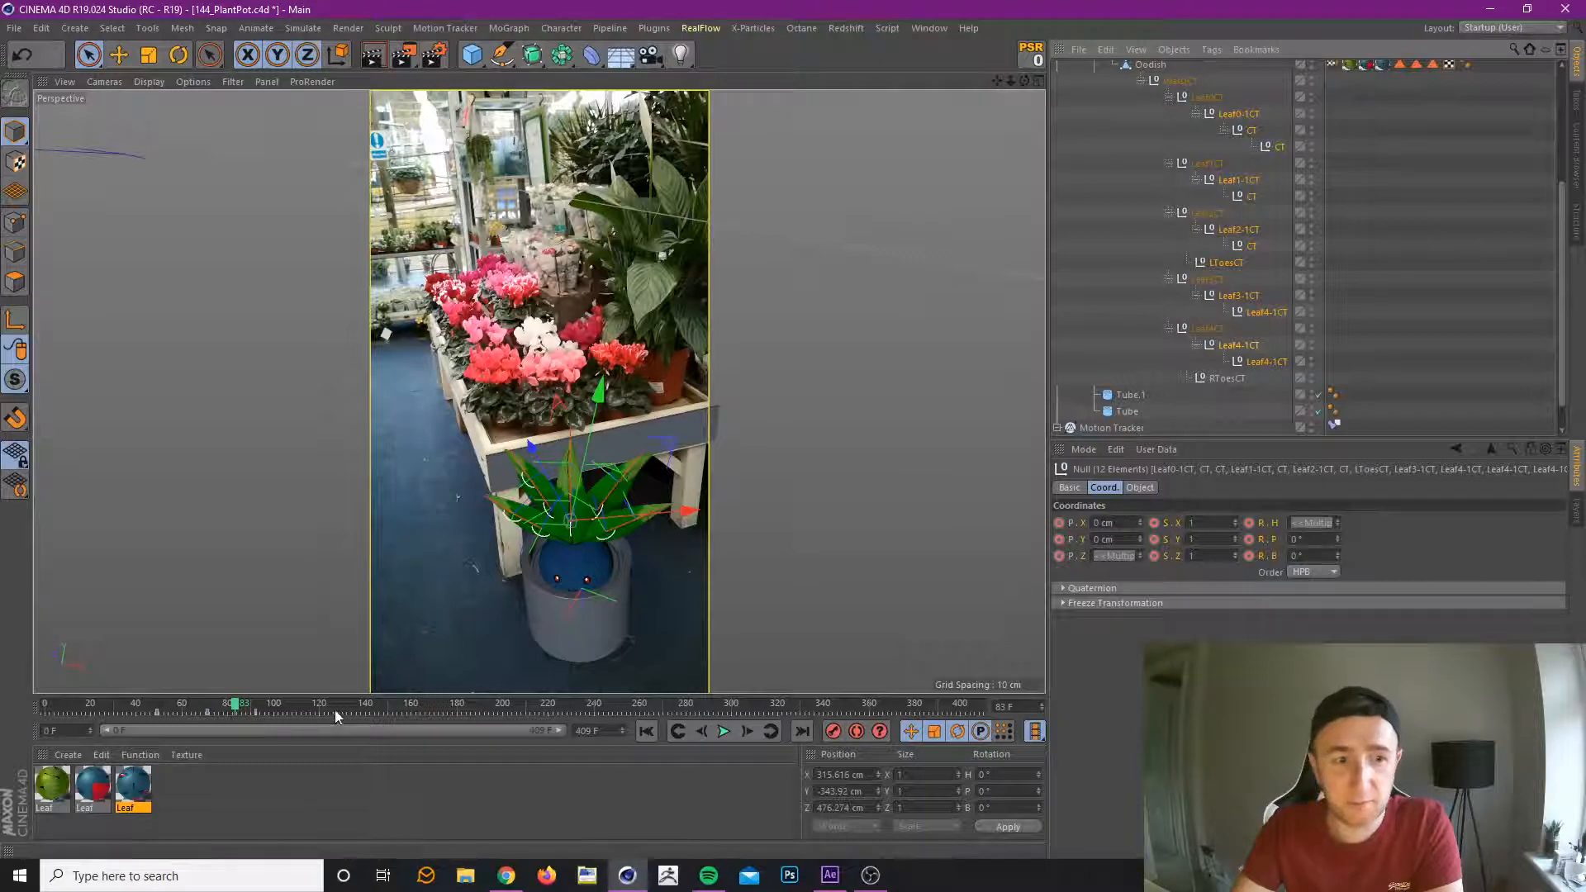
Review the timing of the Oddish's rise and leaf motion by checking the existing keyframes and scrubbing through the animation.
click(676, 732)
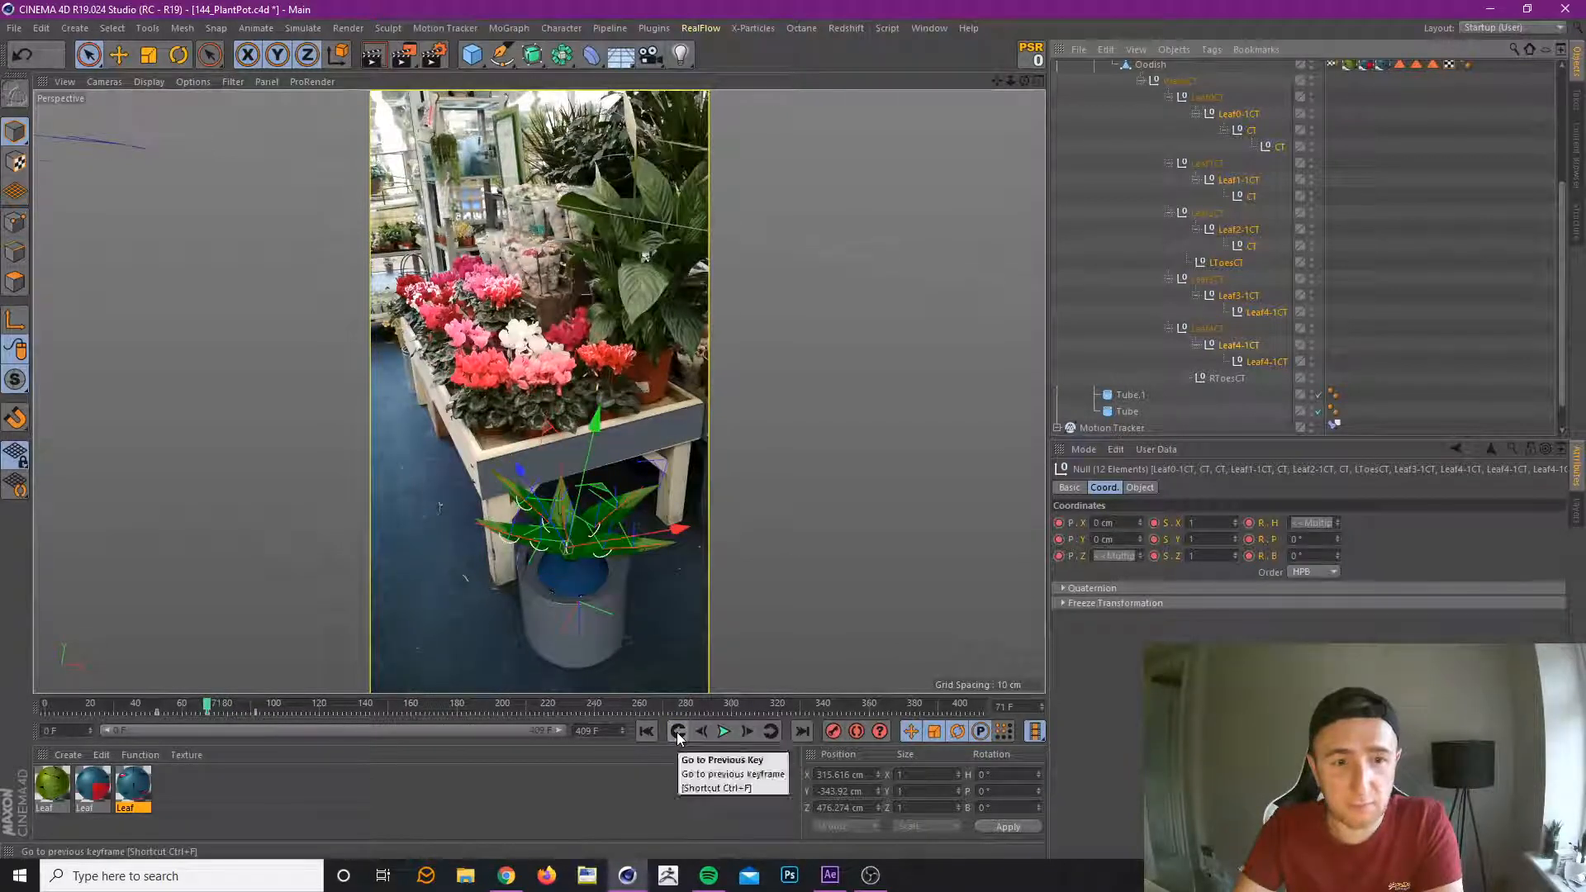
click(677, 732)
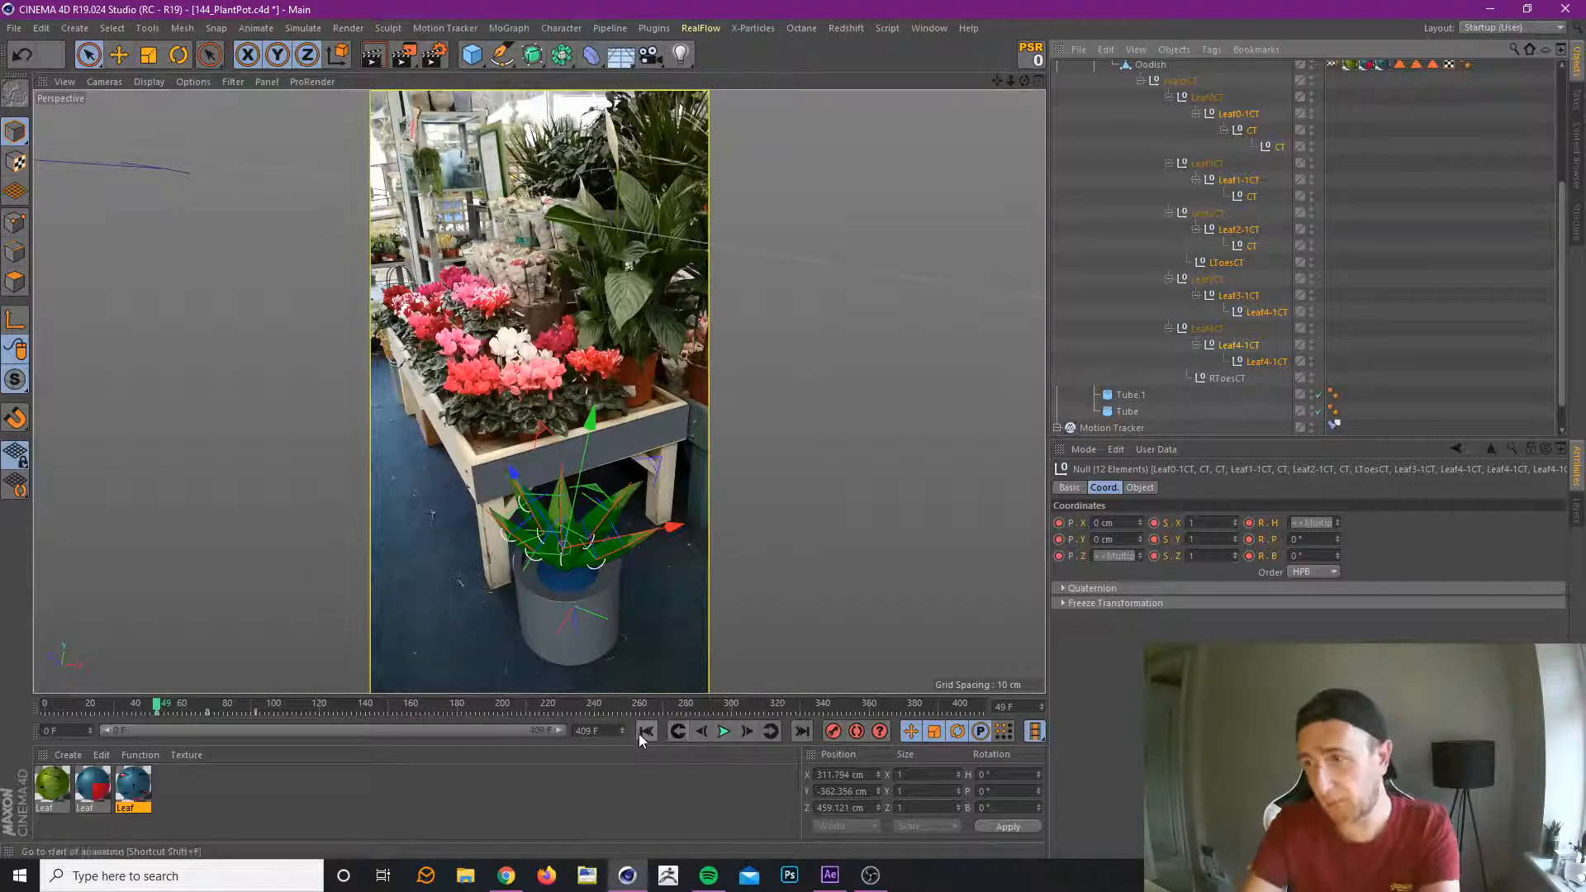
drag(85, 708, 139, 764)
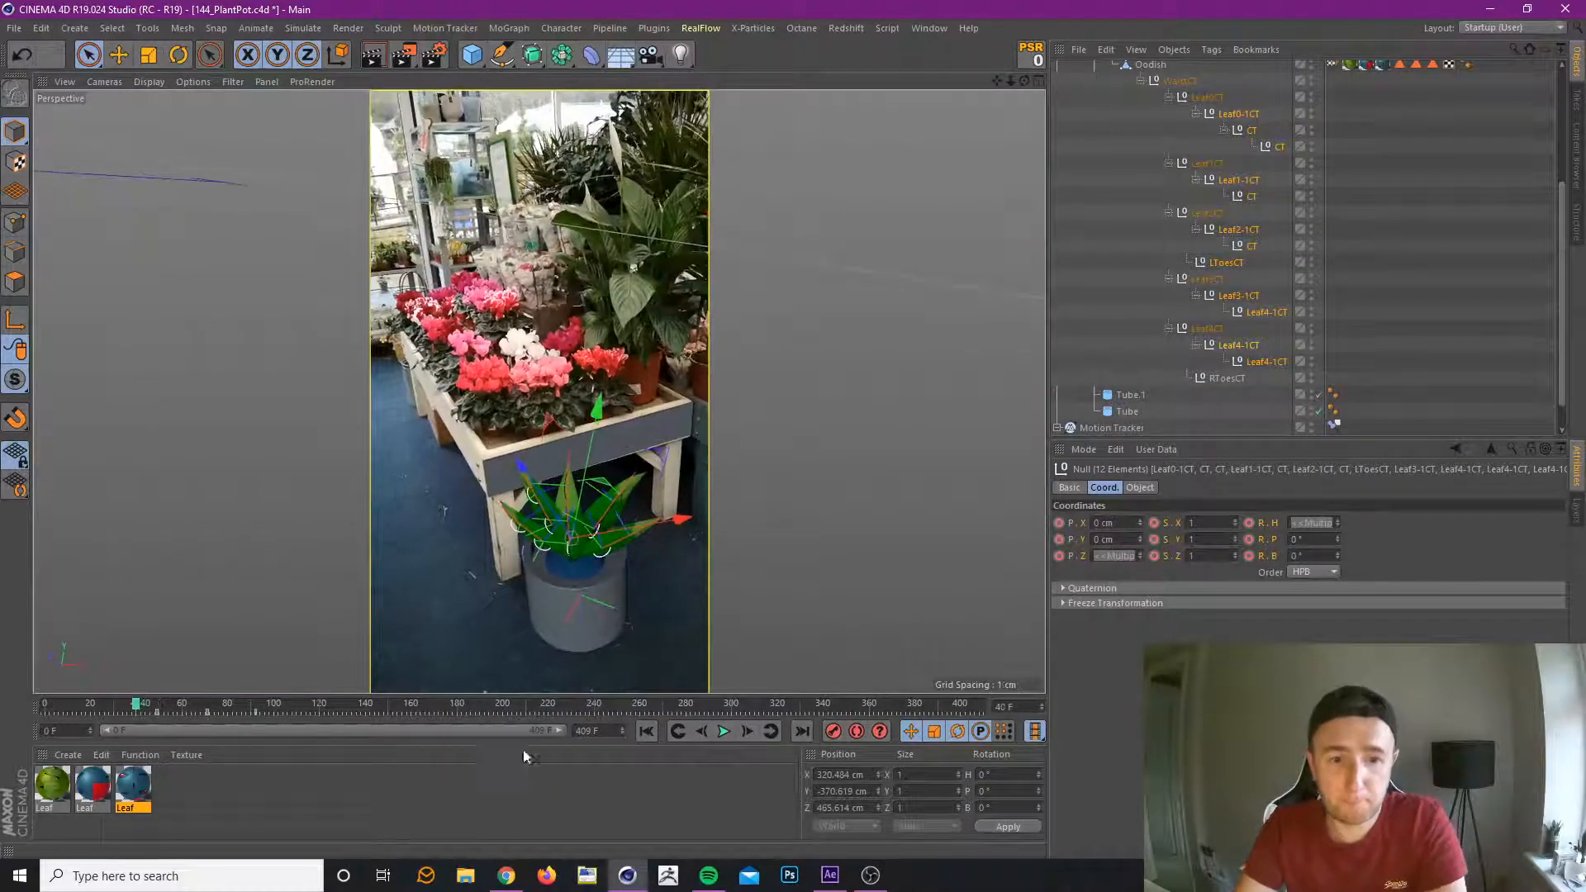
click(771, 732)
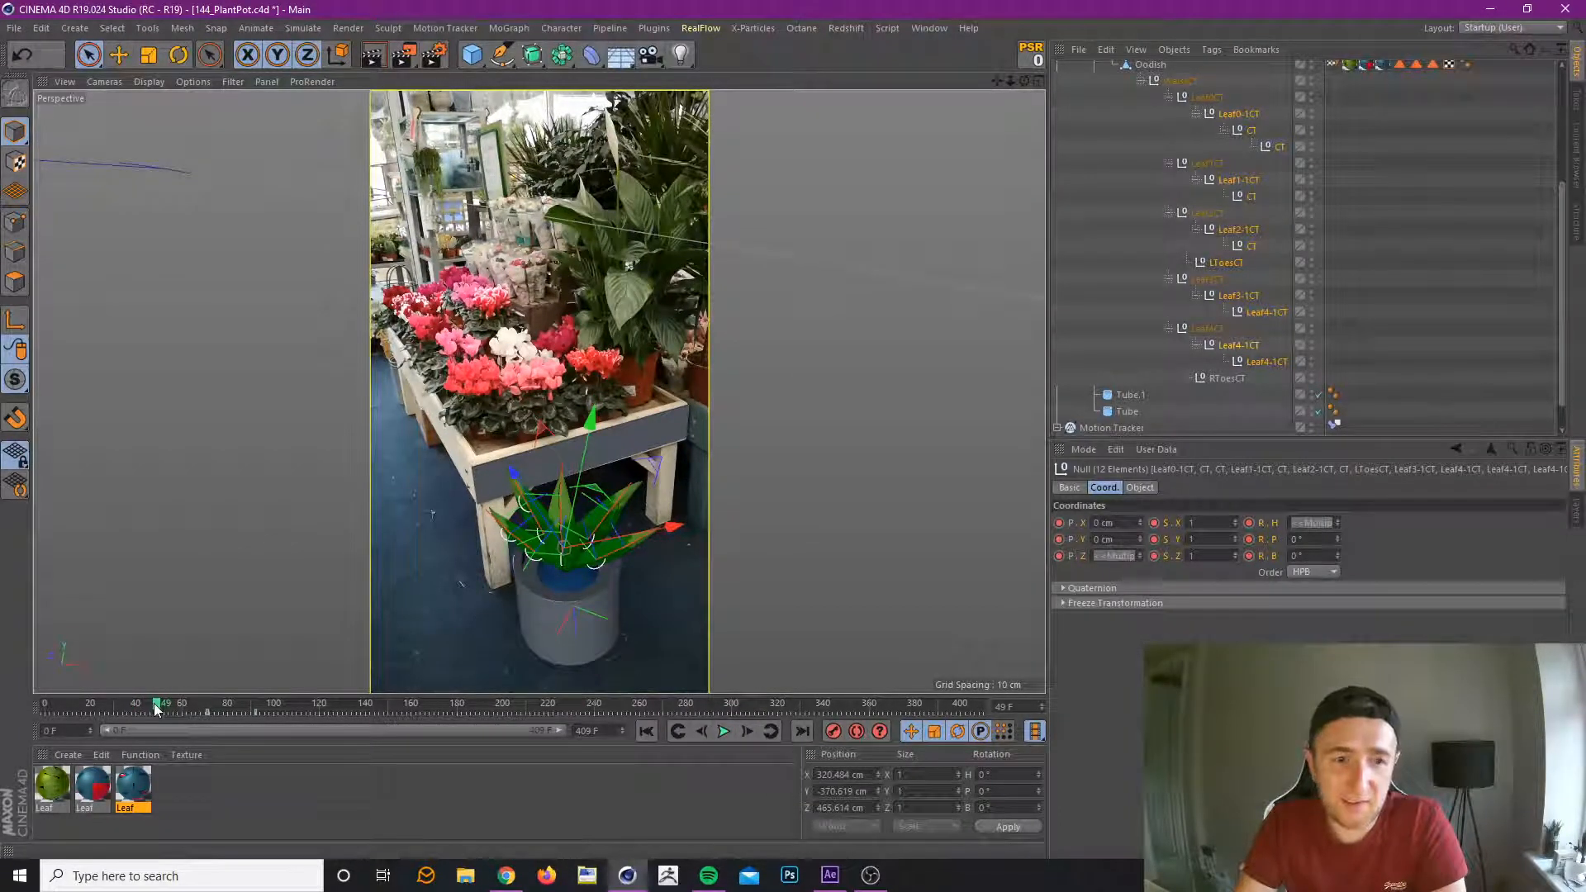
drag(156, 709, 534, 717)
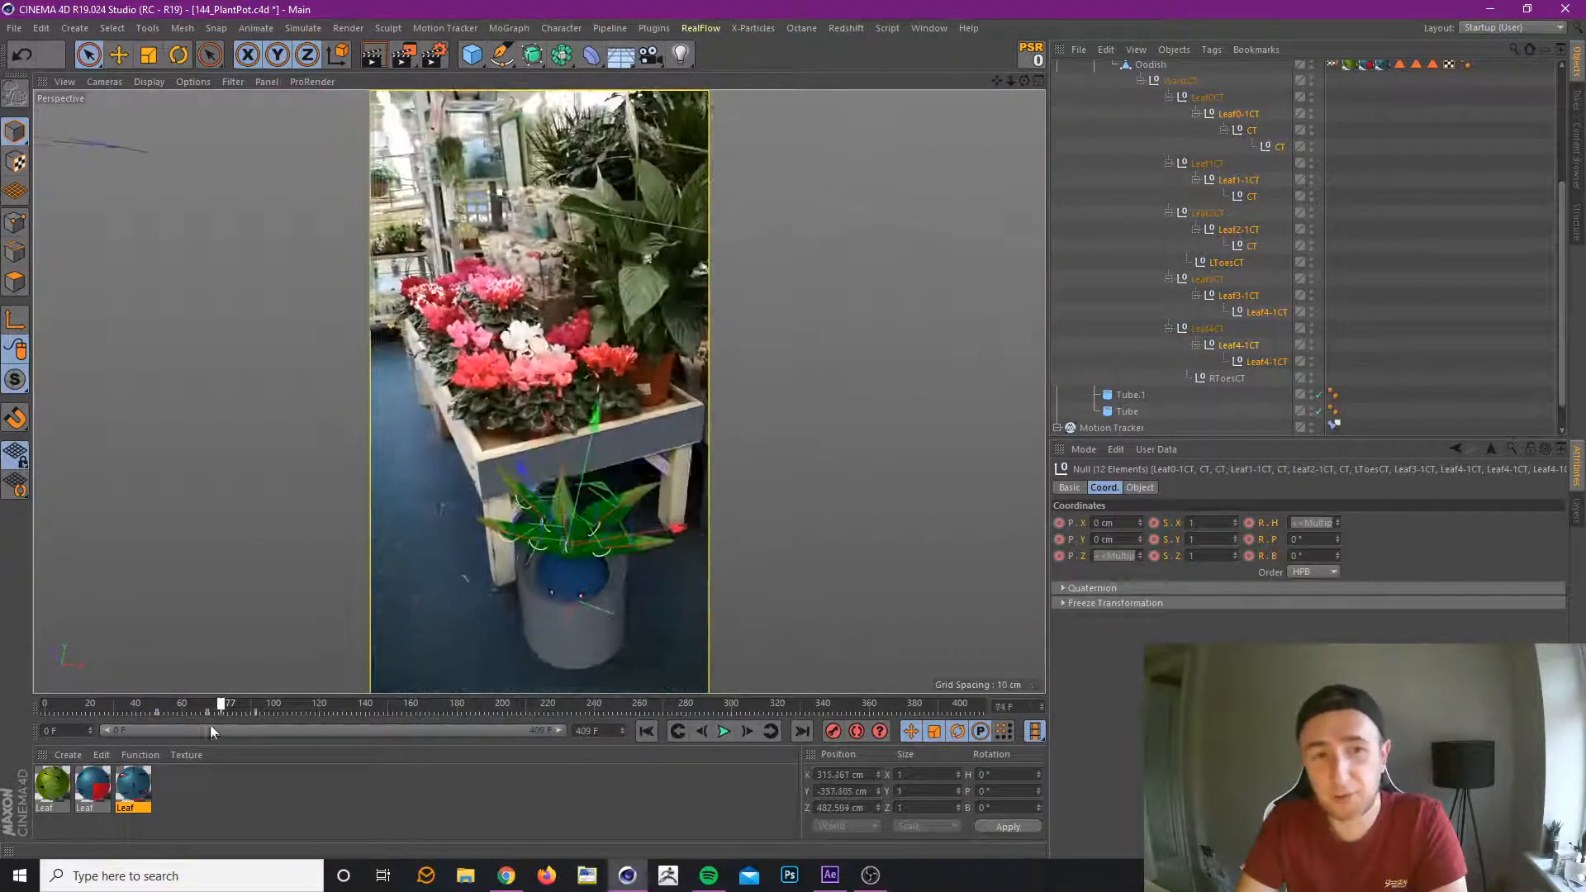
drag(210, 725, 268, 711)
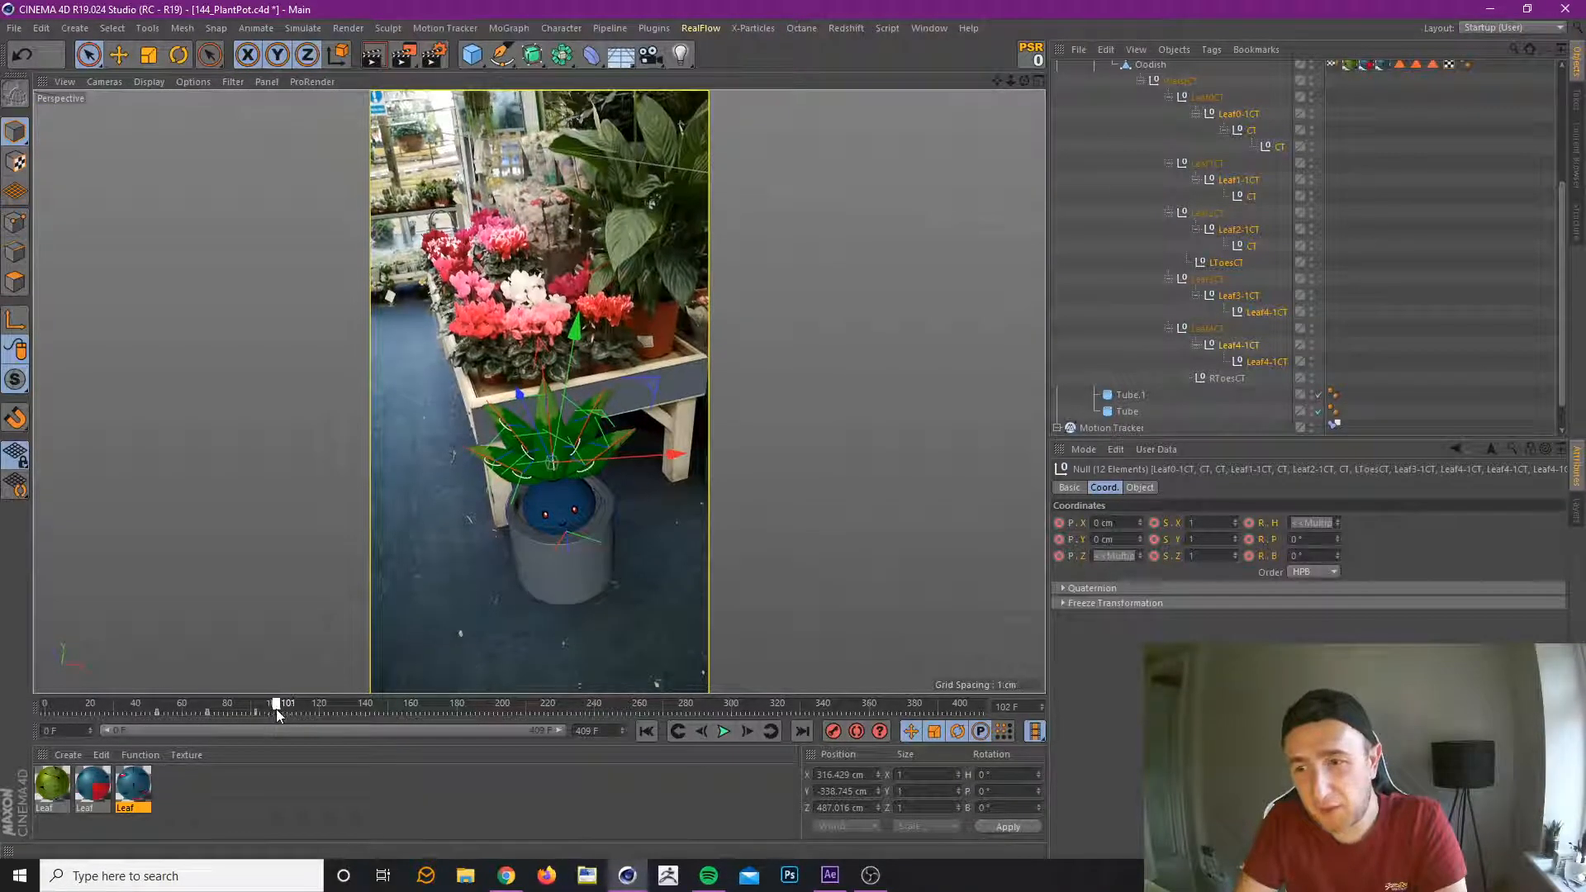
drag(281, 708, 314, 721)
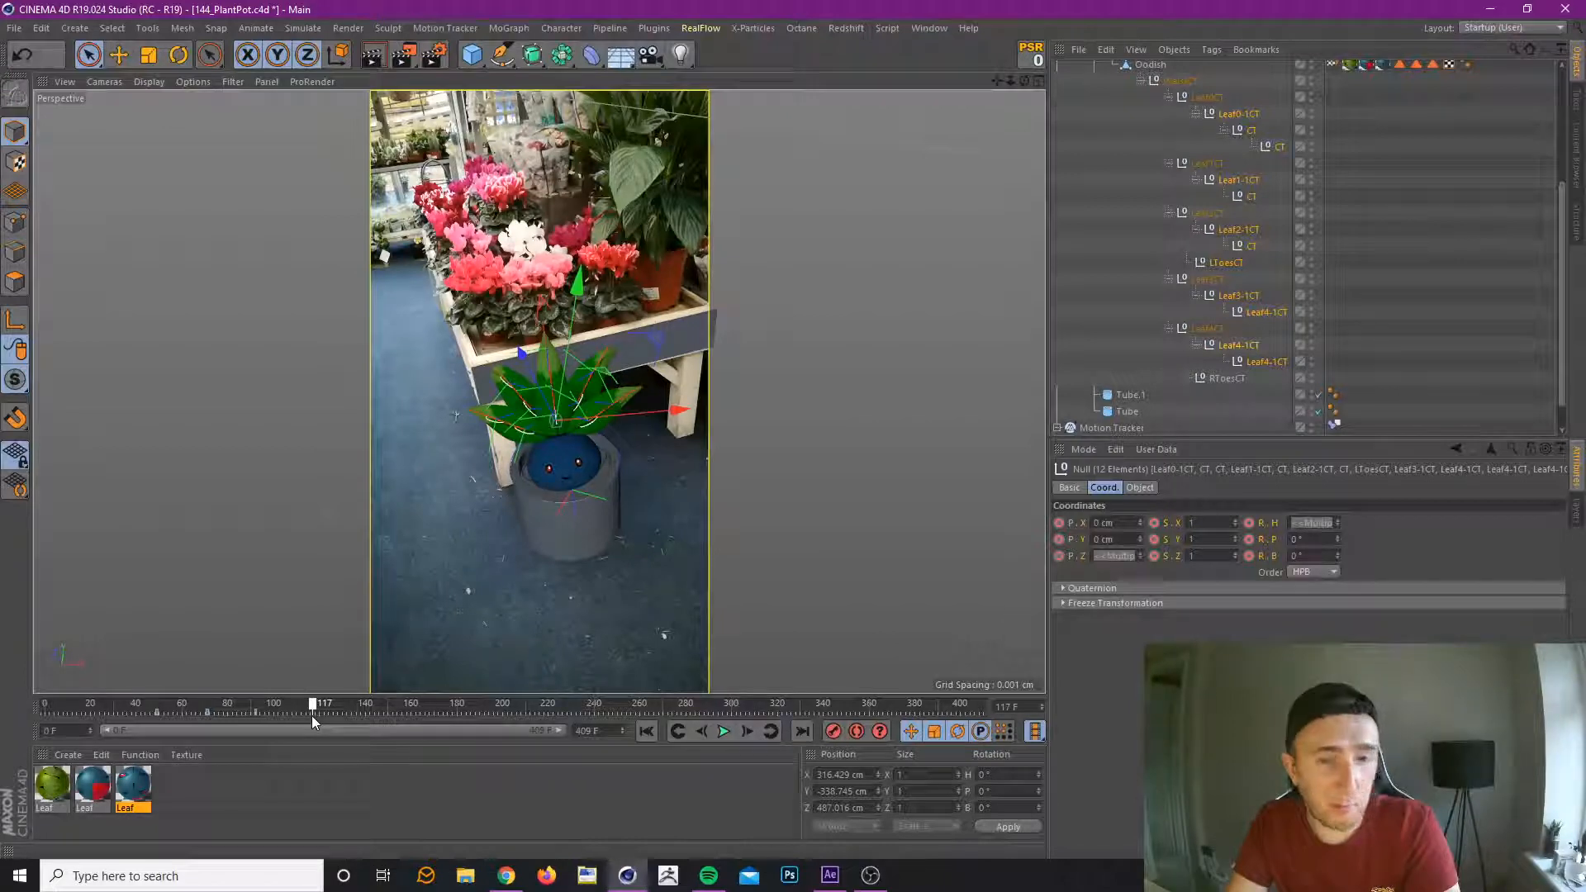
drag(310, 716, 332, 715)
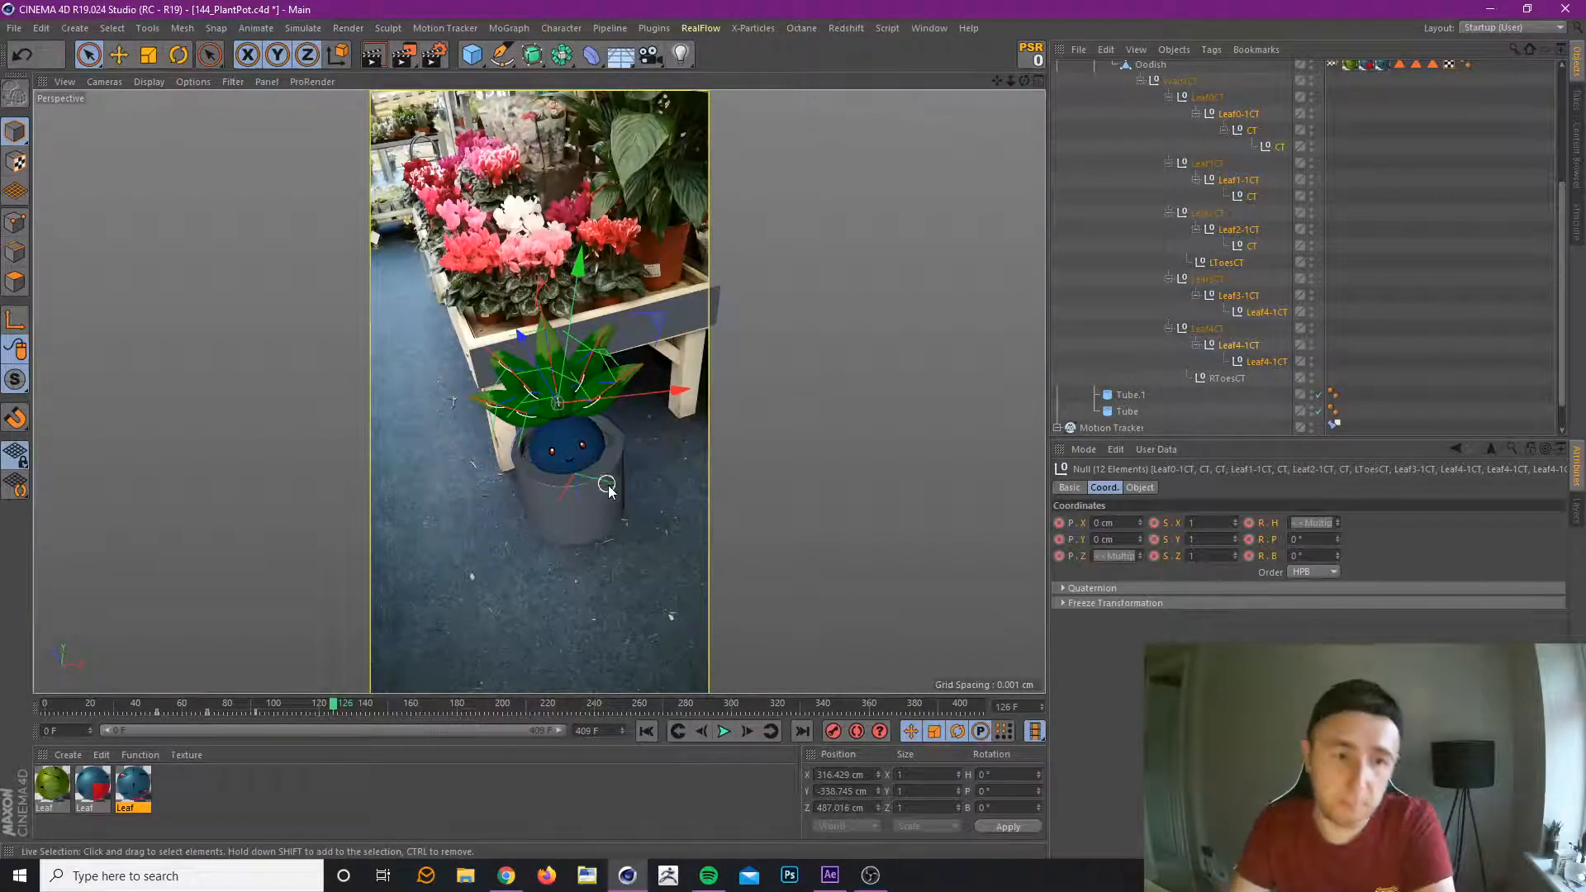
Exclude LToesCT from the selection, delete the animation tracks of the remaining leaf controllers, and key them afresh at frame 49.
drag(330, 709, 157, 715)
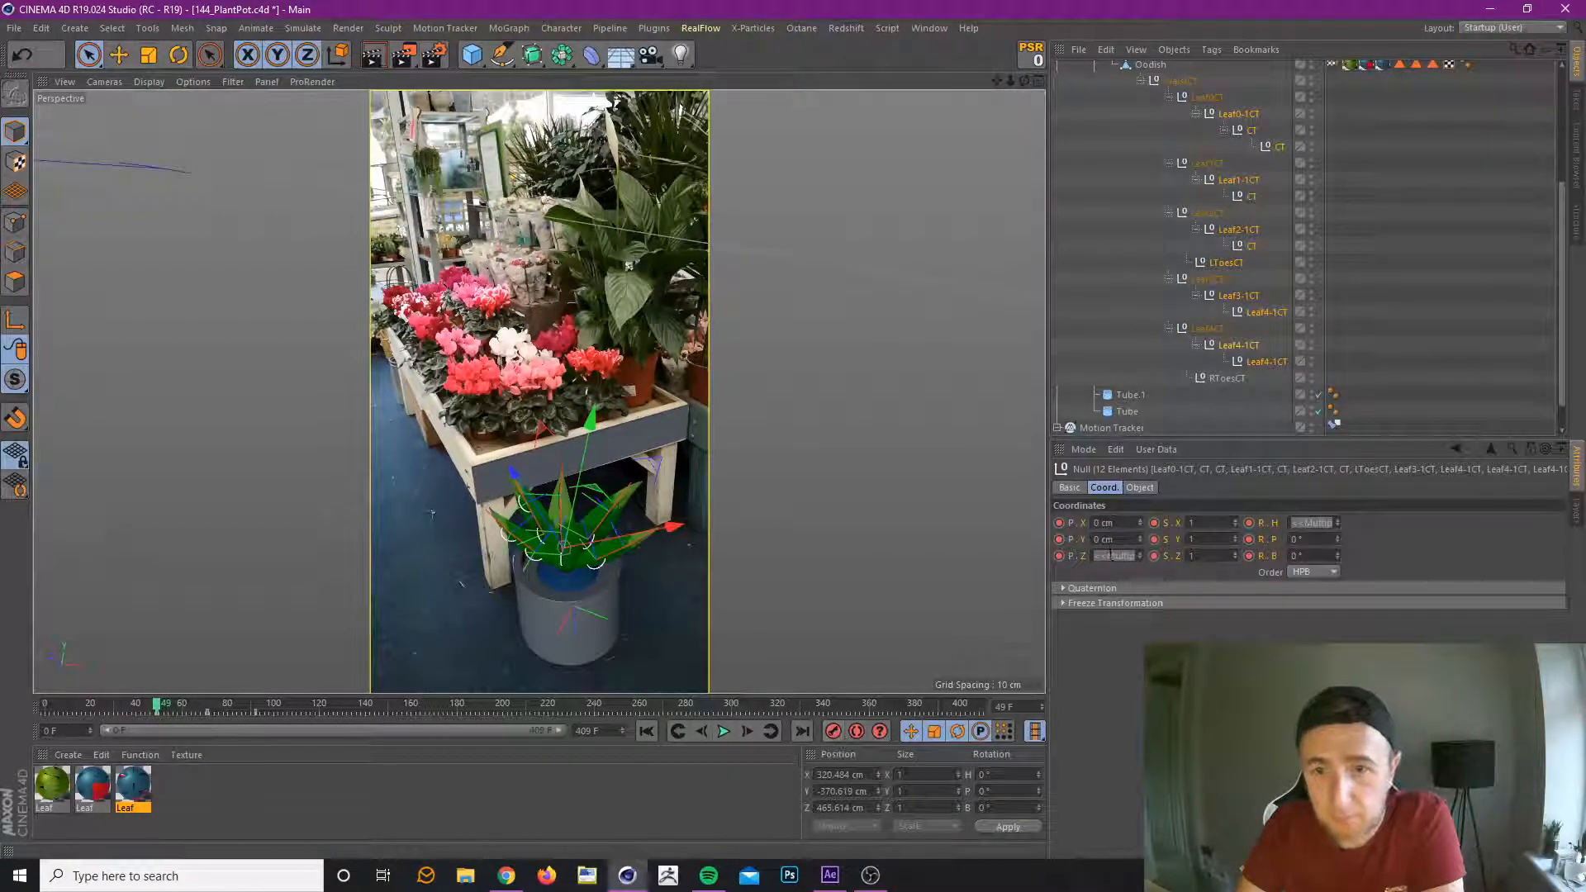
ctrl+click(1229, 262)
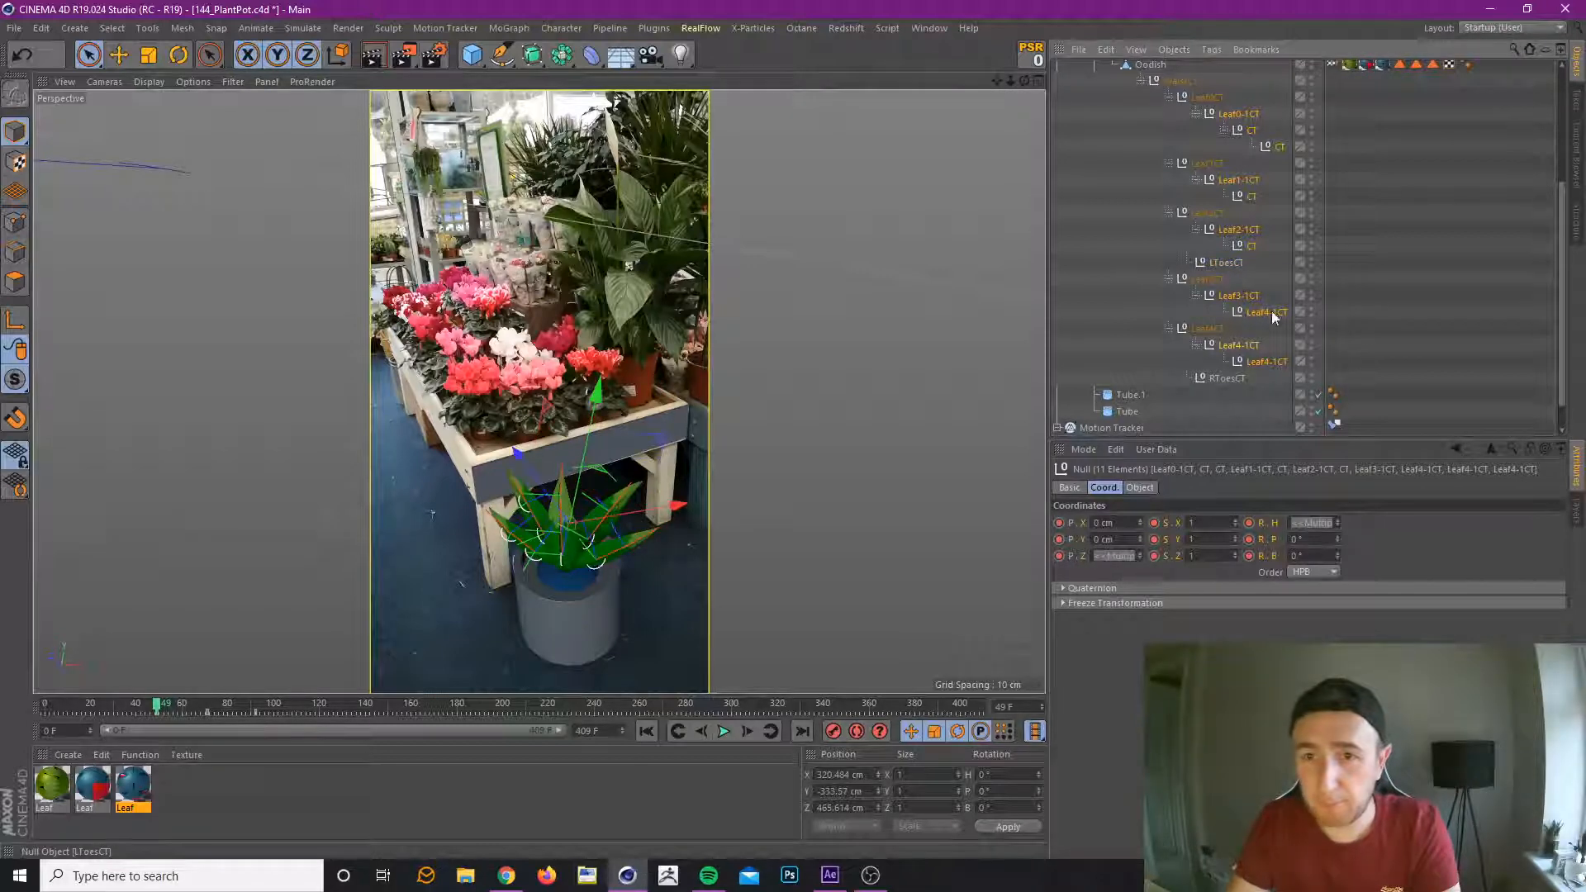
right_click(1274, 523)
mouse_move(1307, 538)
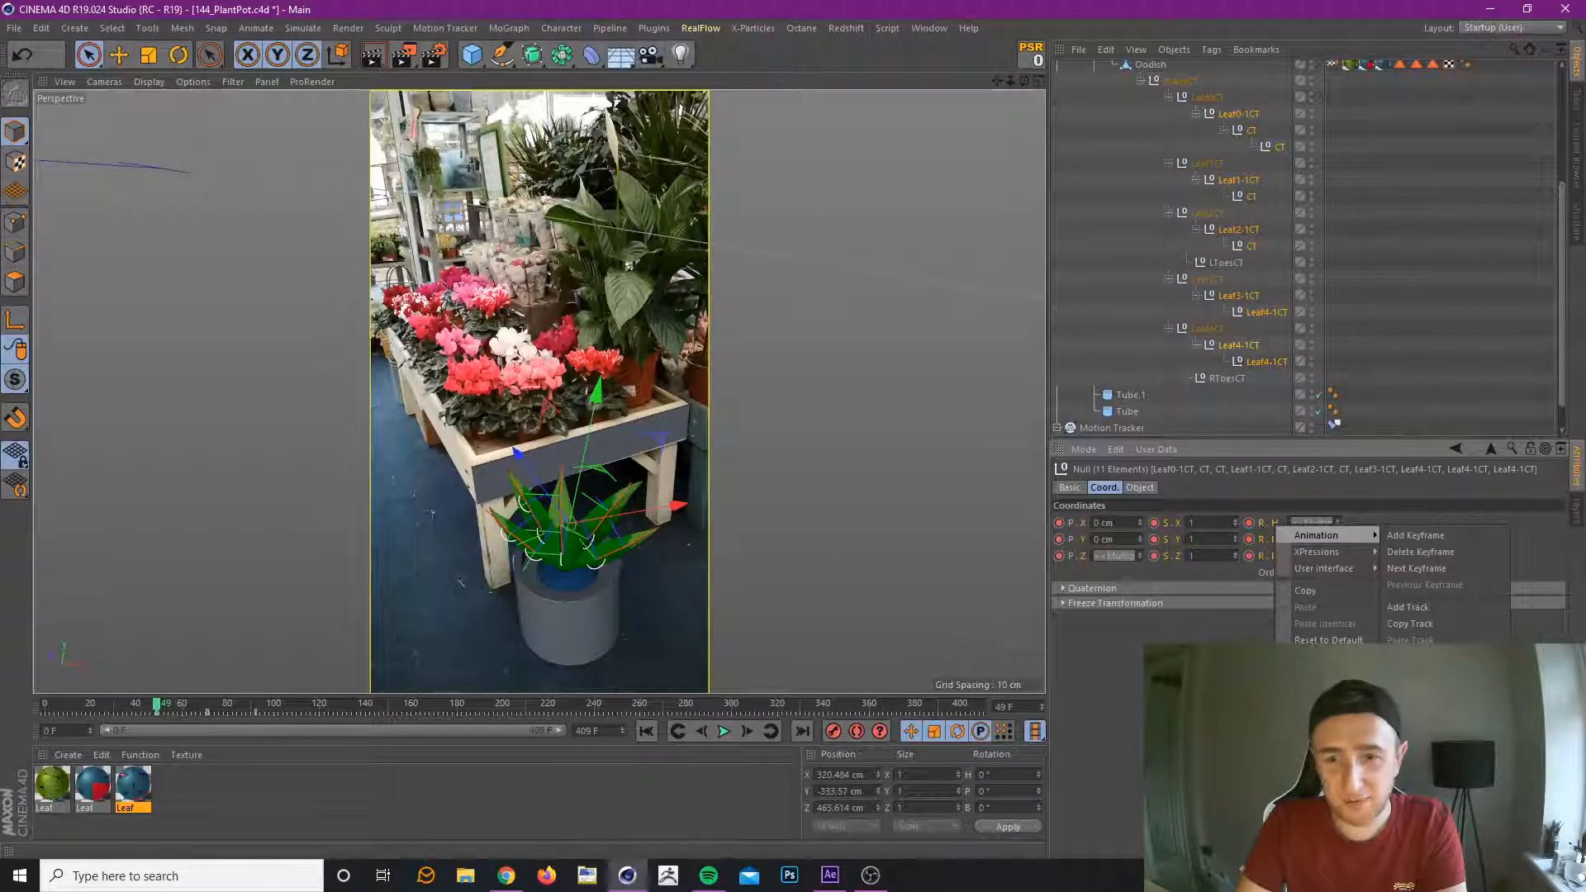
click(1411, 657)
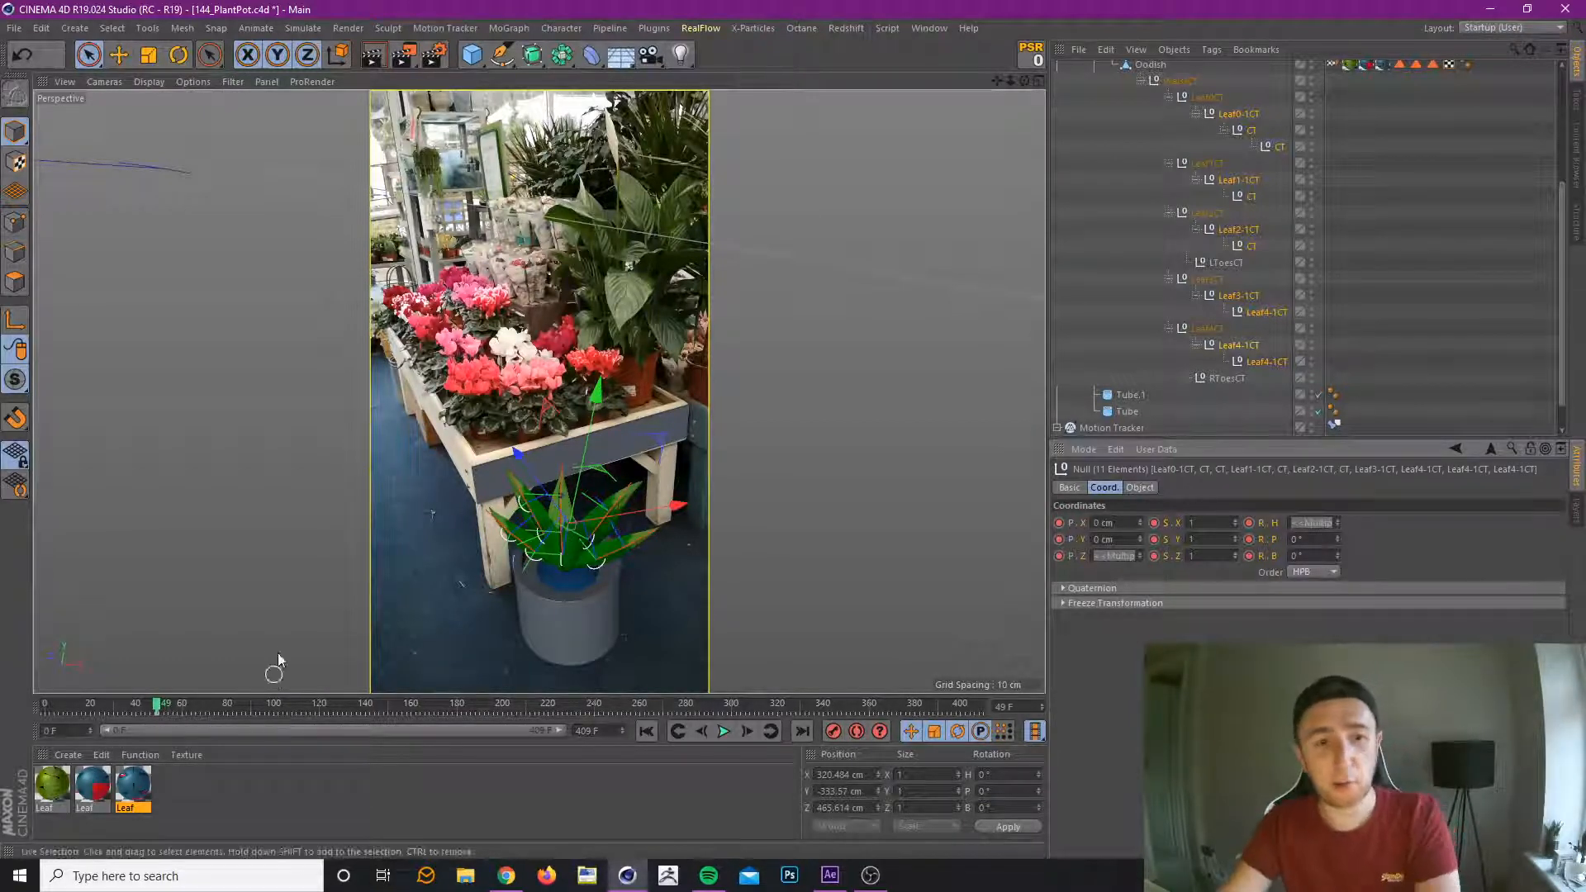
Record a keyframe for the selected leaf controllers at frame 99.
click(166, 705)
drag(165, 704, 273, 709)
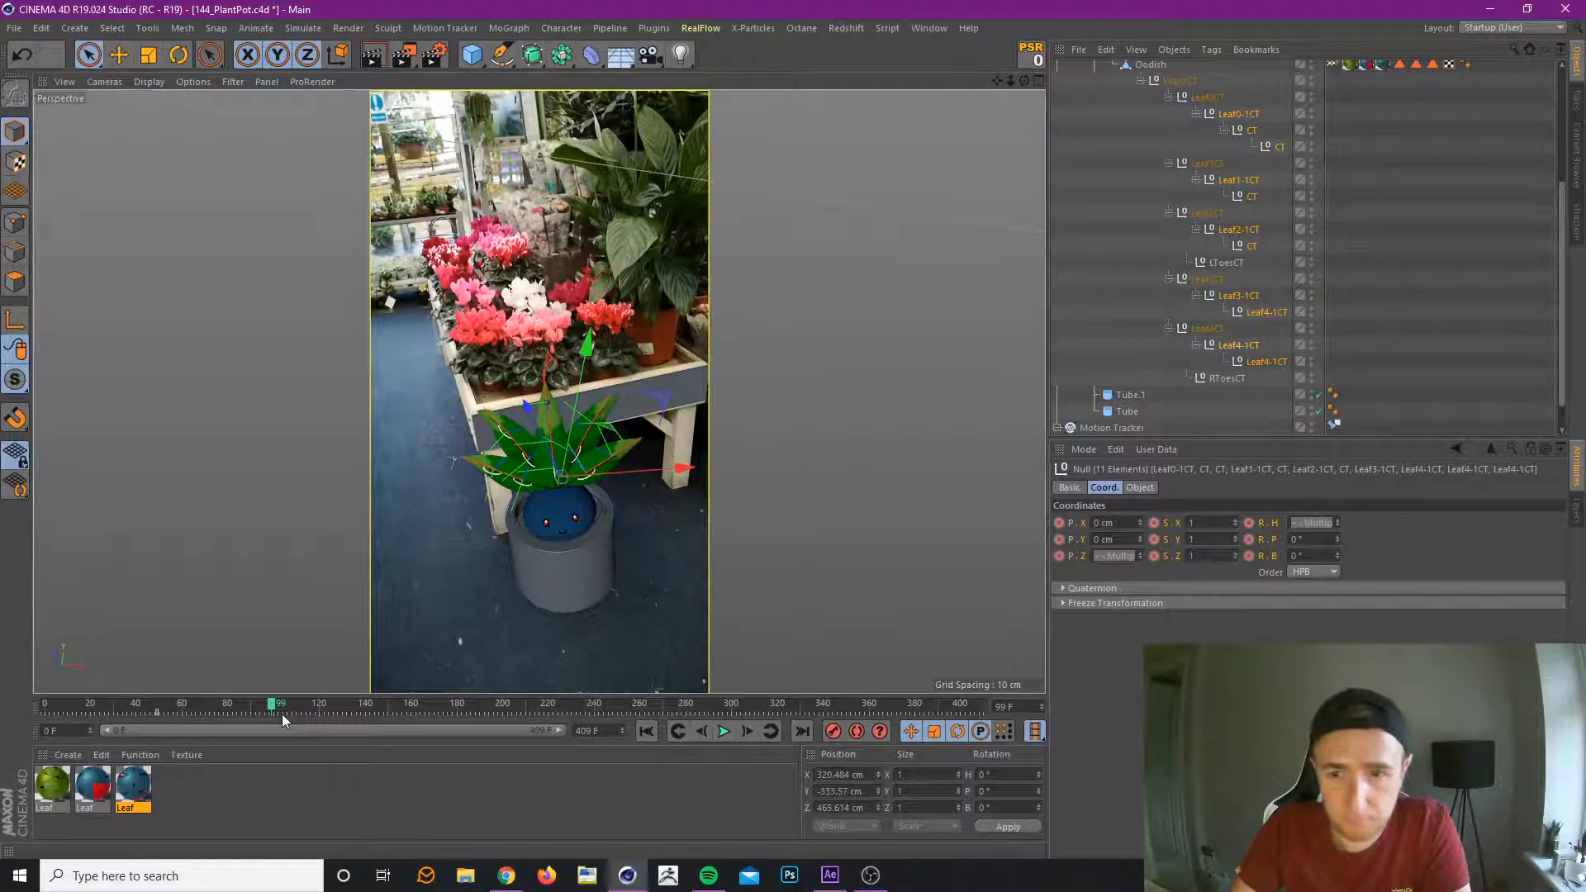
click(838, 735)
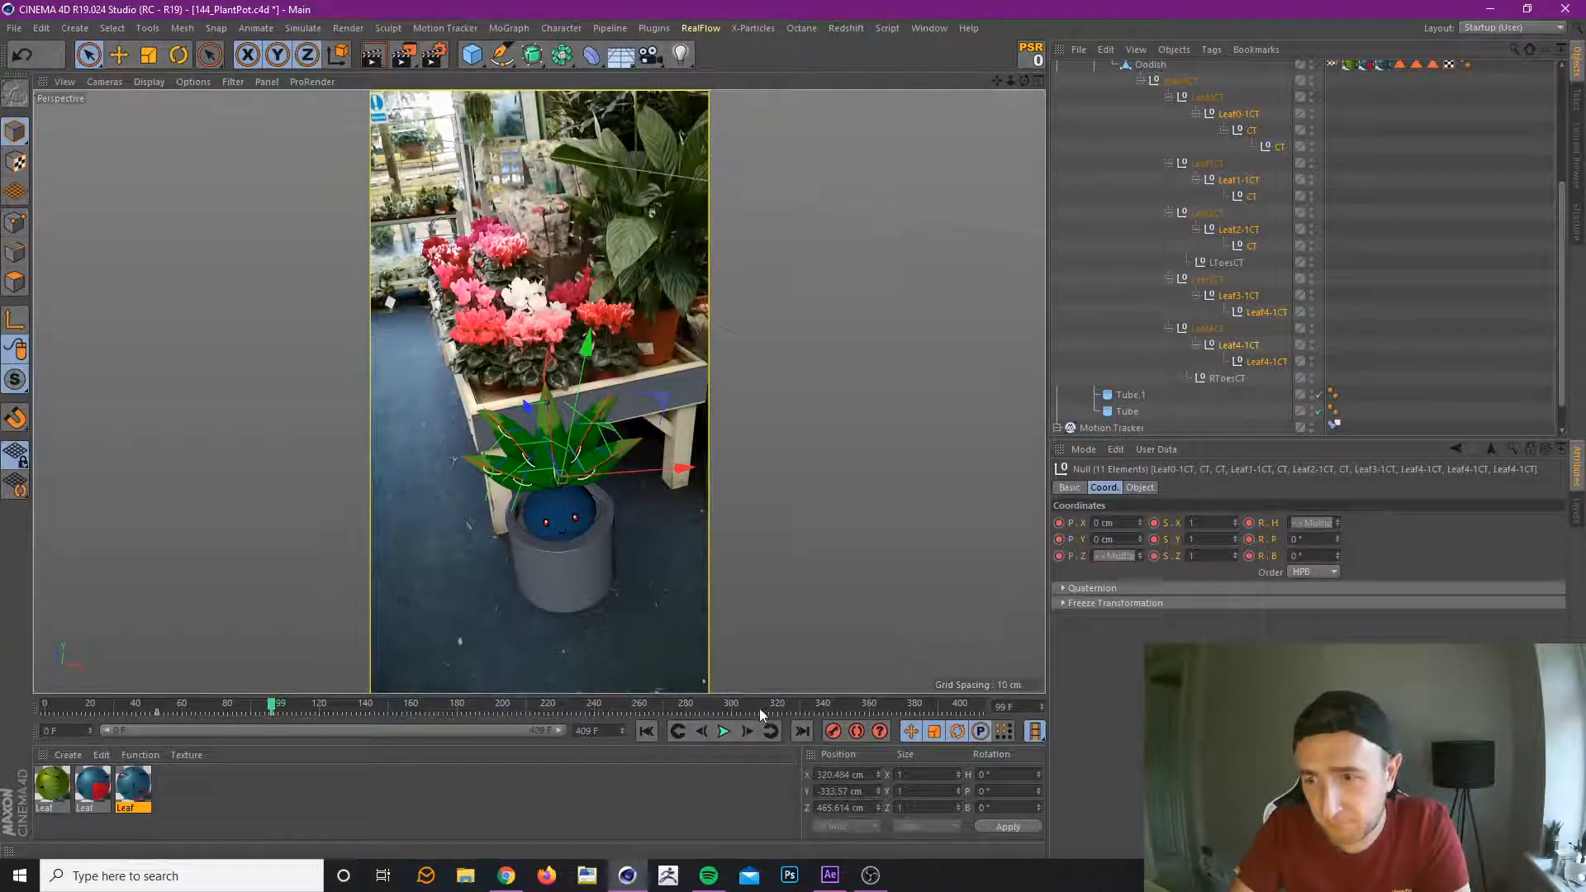
At frame 73, key the selected leaf controllers with heading rotation 4° and bank rotation 5°, and preview the motion.
drag(172, 702, 211, 709)
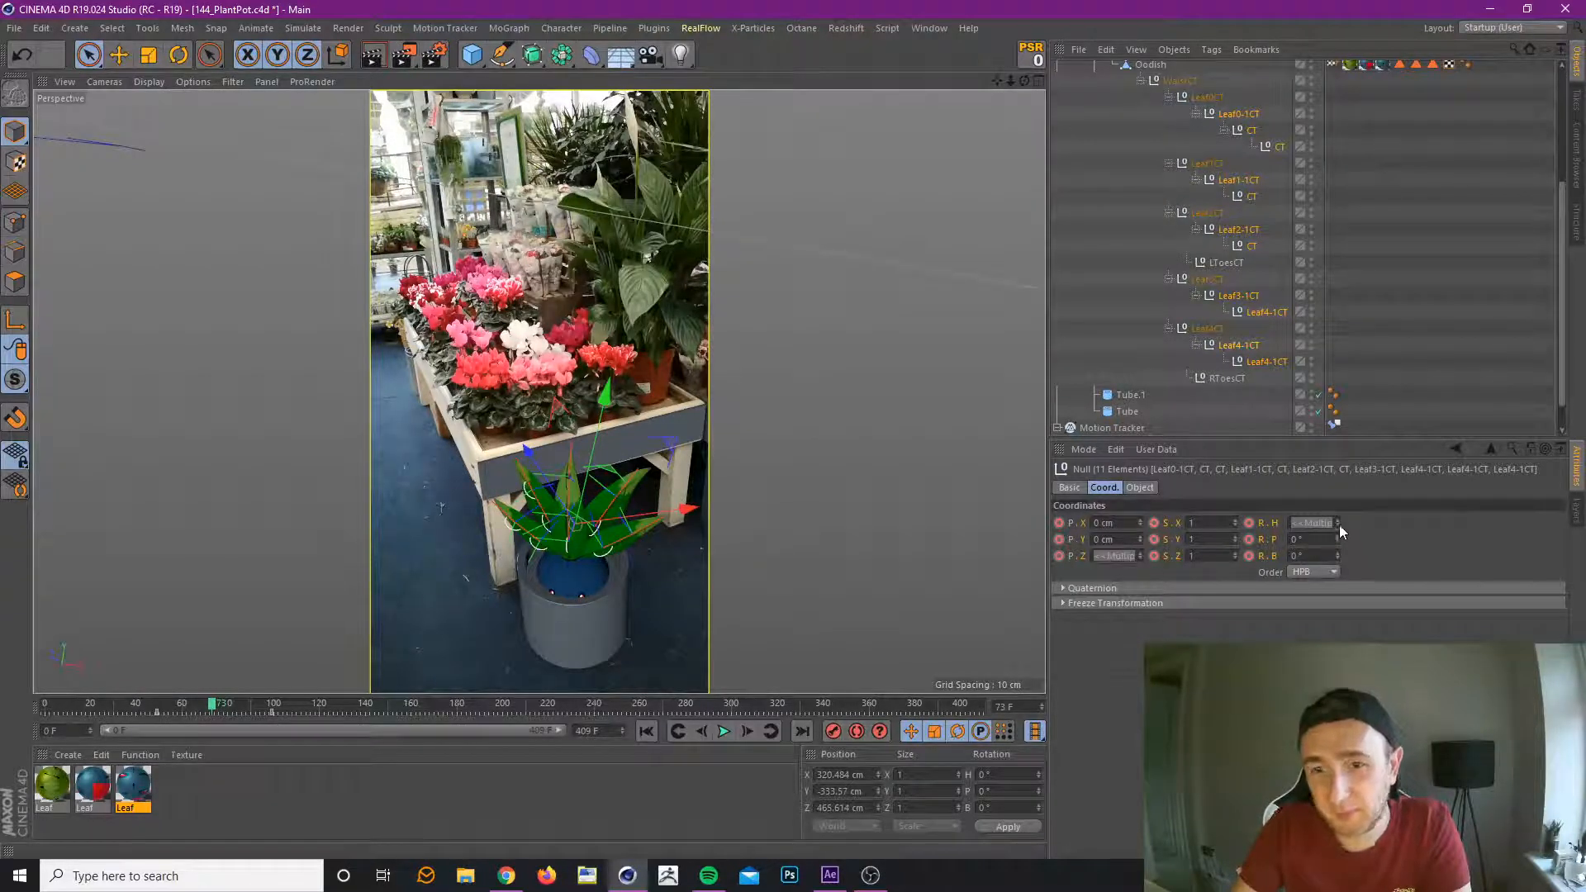
drag(1338, 537, 1340, 529)
key(ctrl+z)
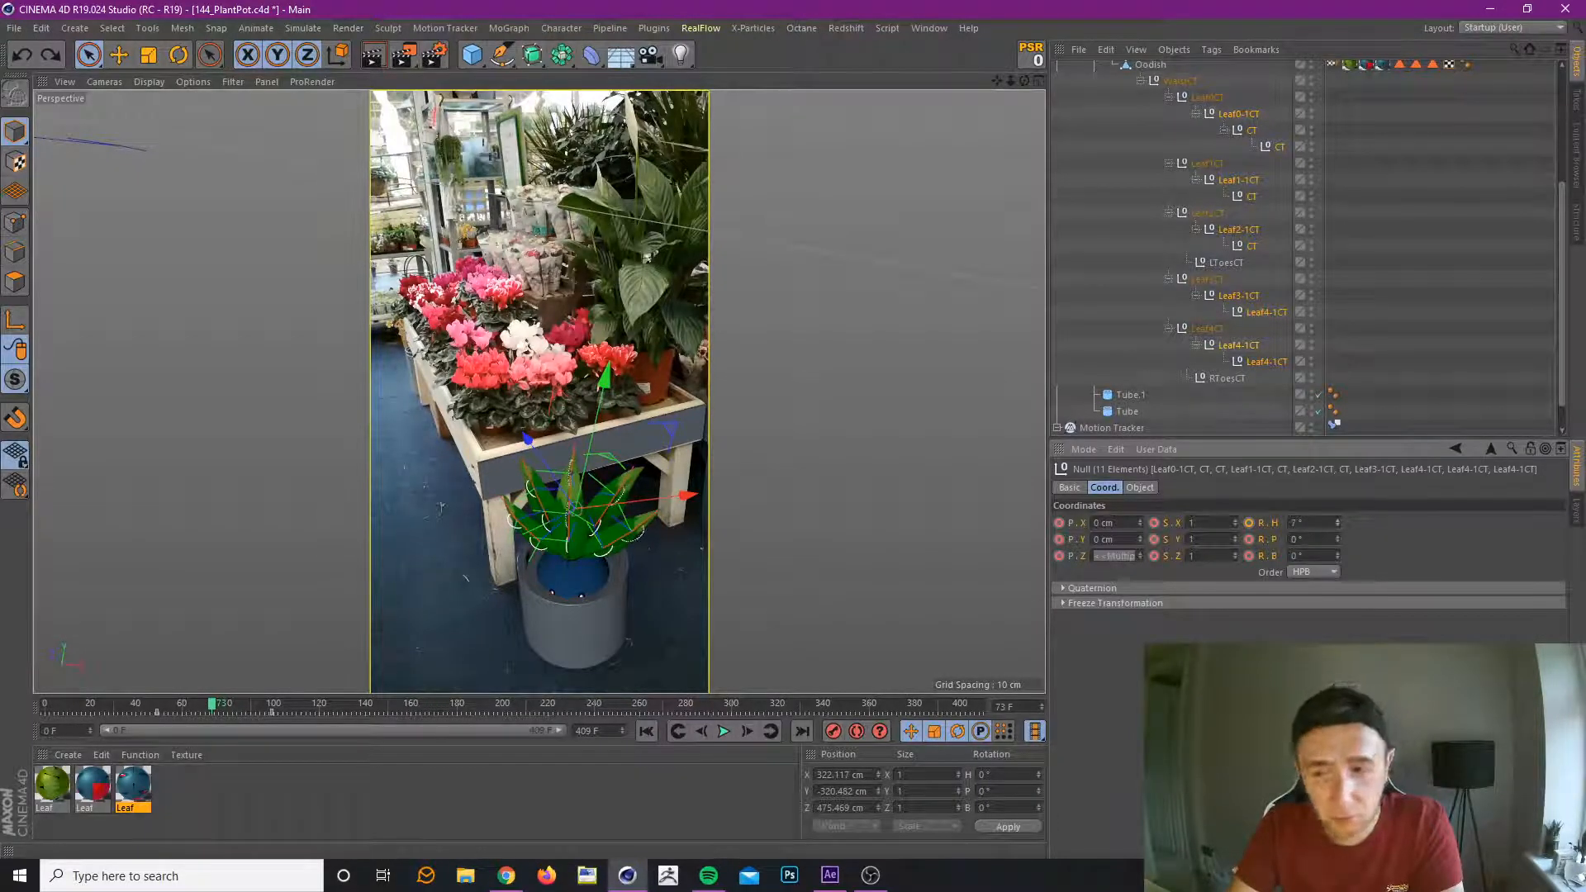
drag(1340, 529, 1340, 544)
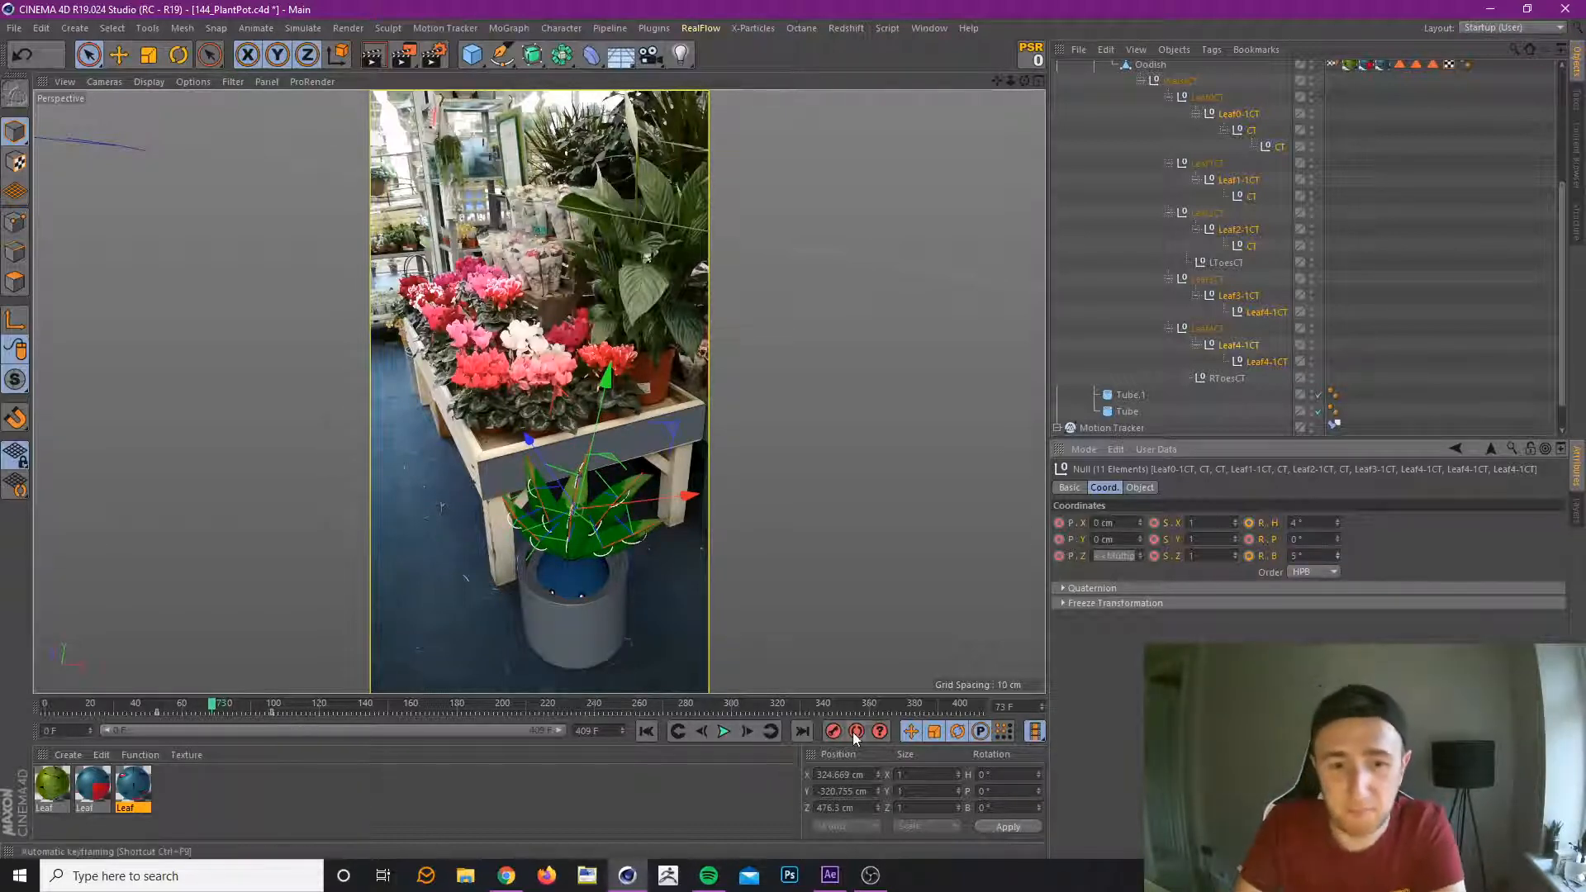
drag(152, 702, 176, 733)
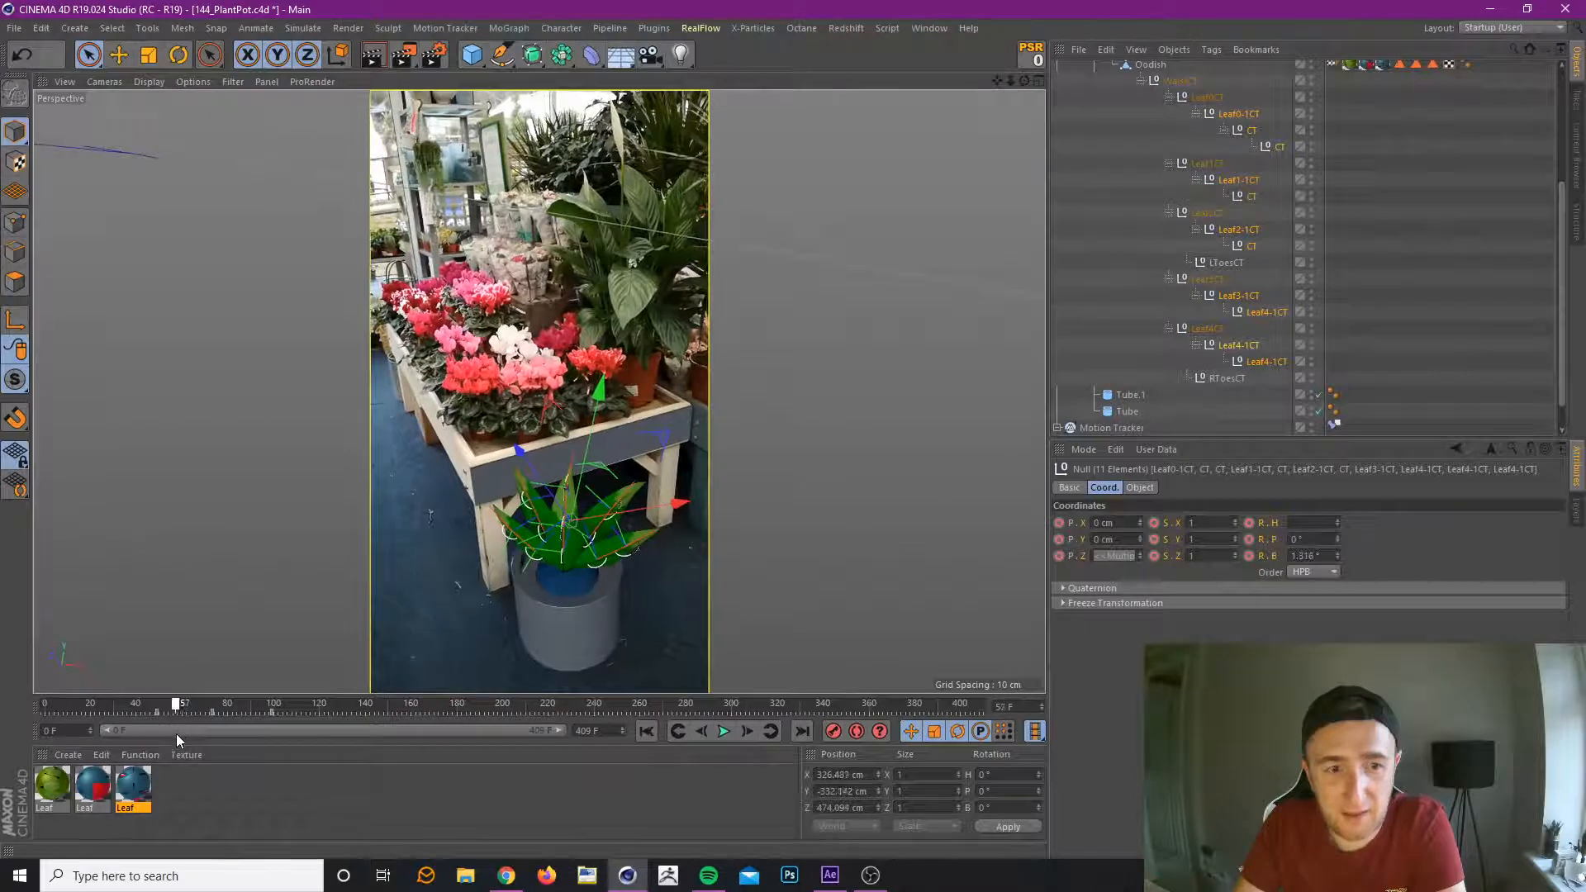
Set the leaf controllers' heading rotation to -23° at the frame 73 key, record it, and preview the leaves.
click(770, 730)
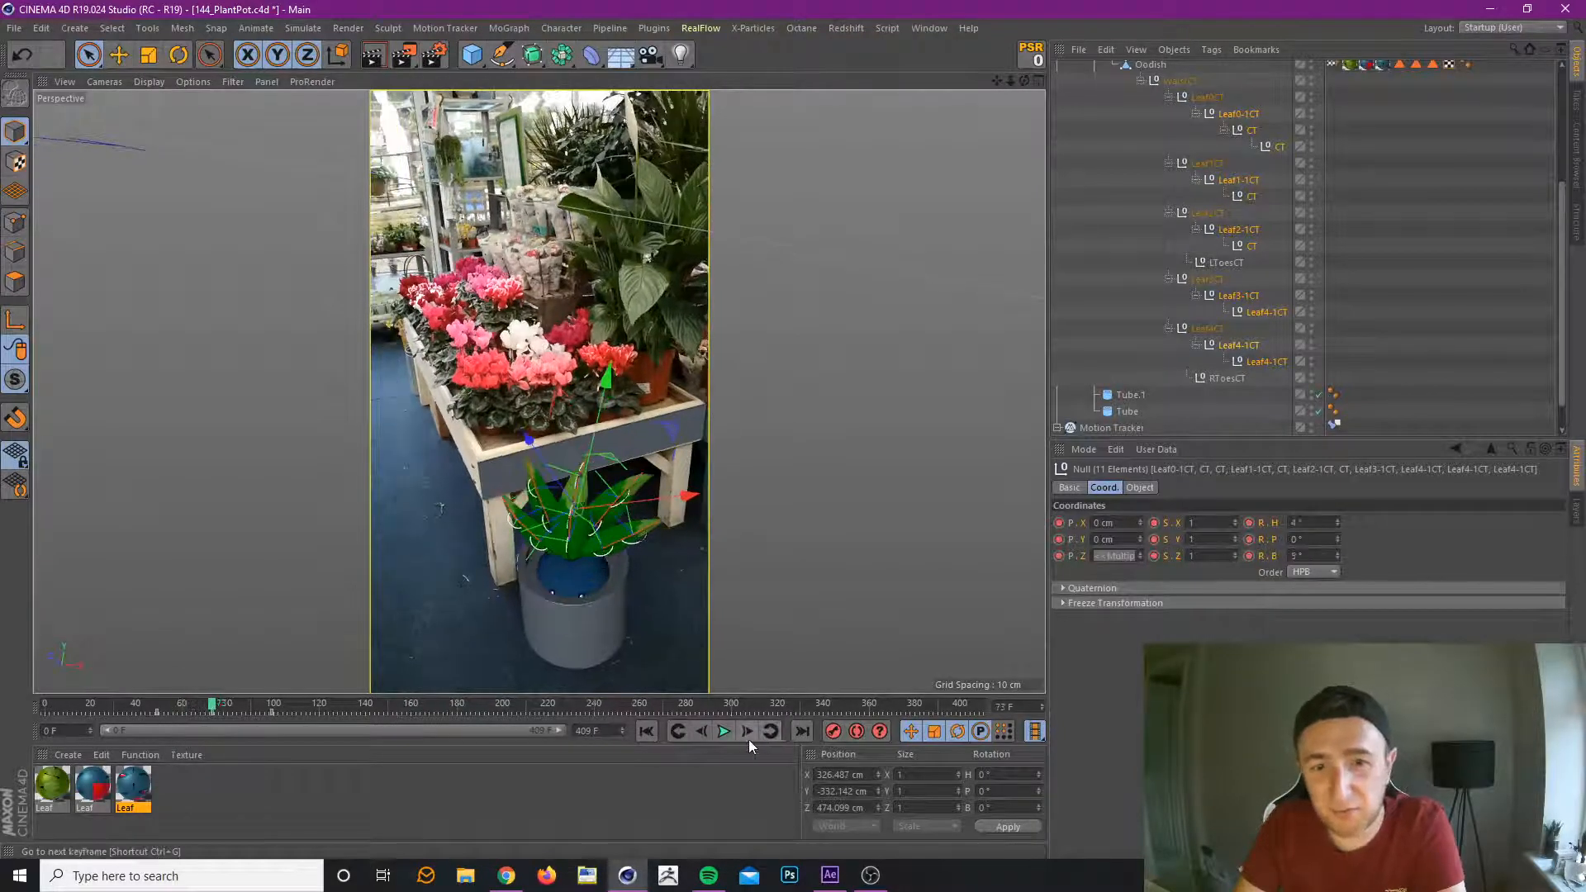
drag(1338, 523, 1338, 545)
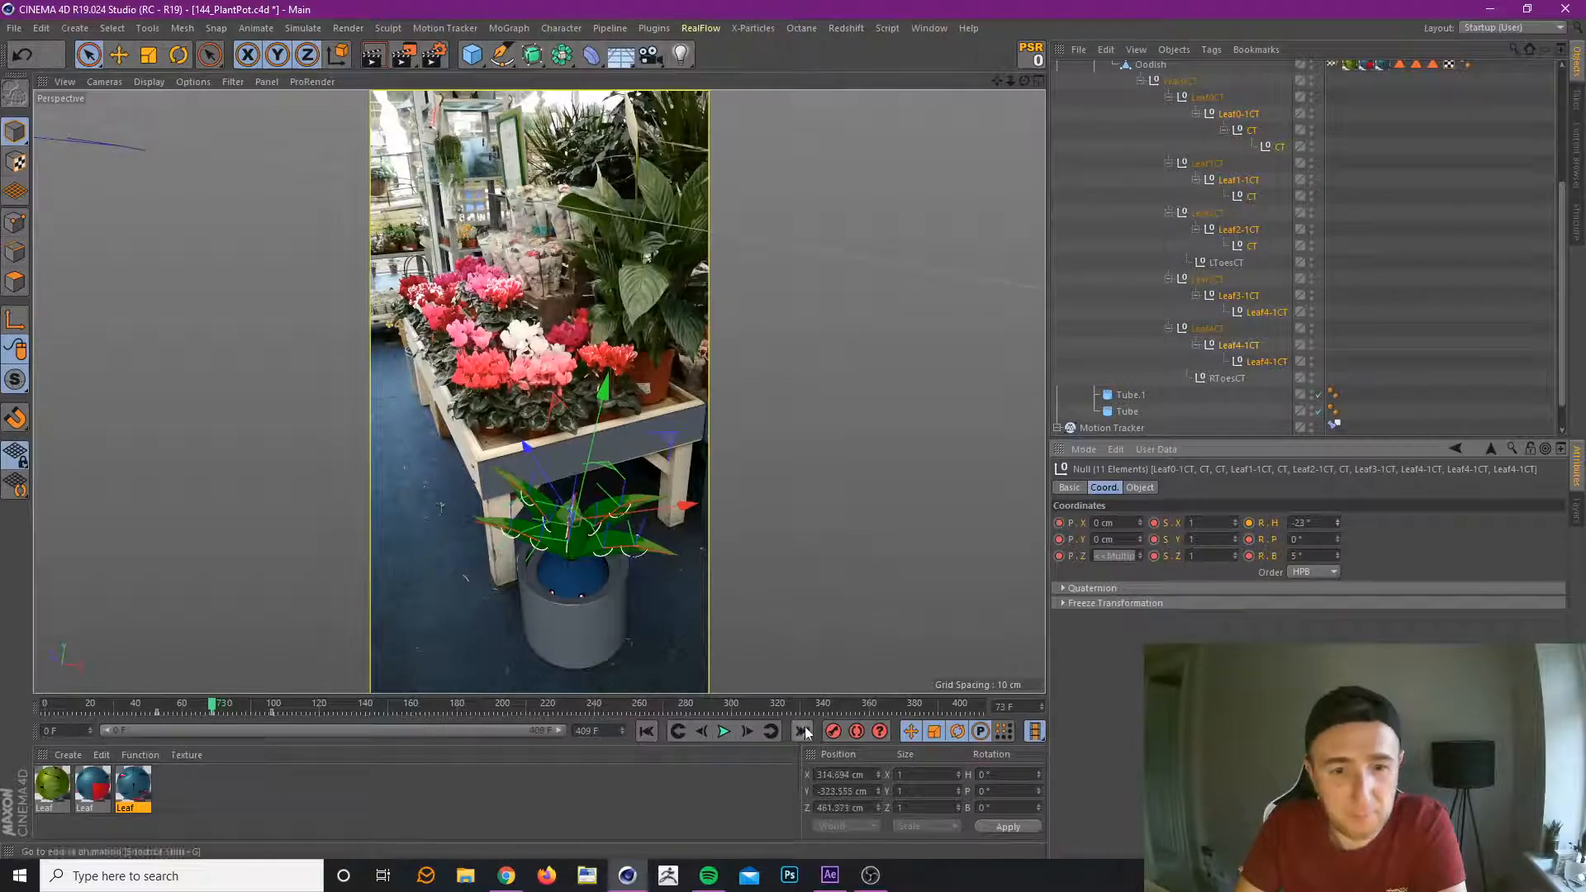
click(833, 731)
click(151, 706)
drag(150, 706, 269, 719)
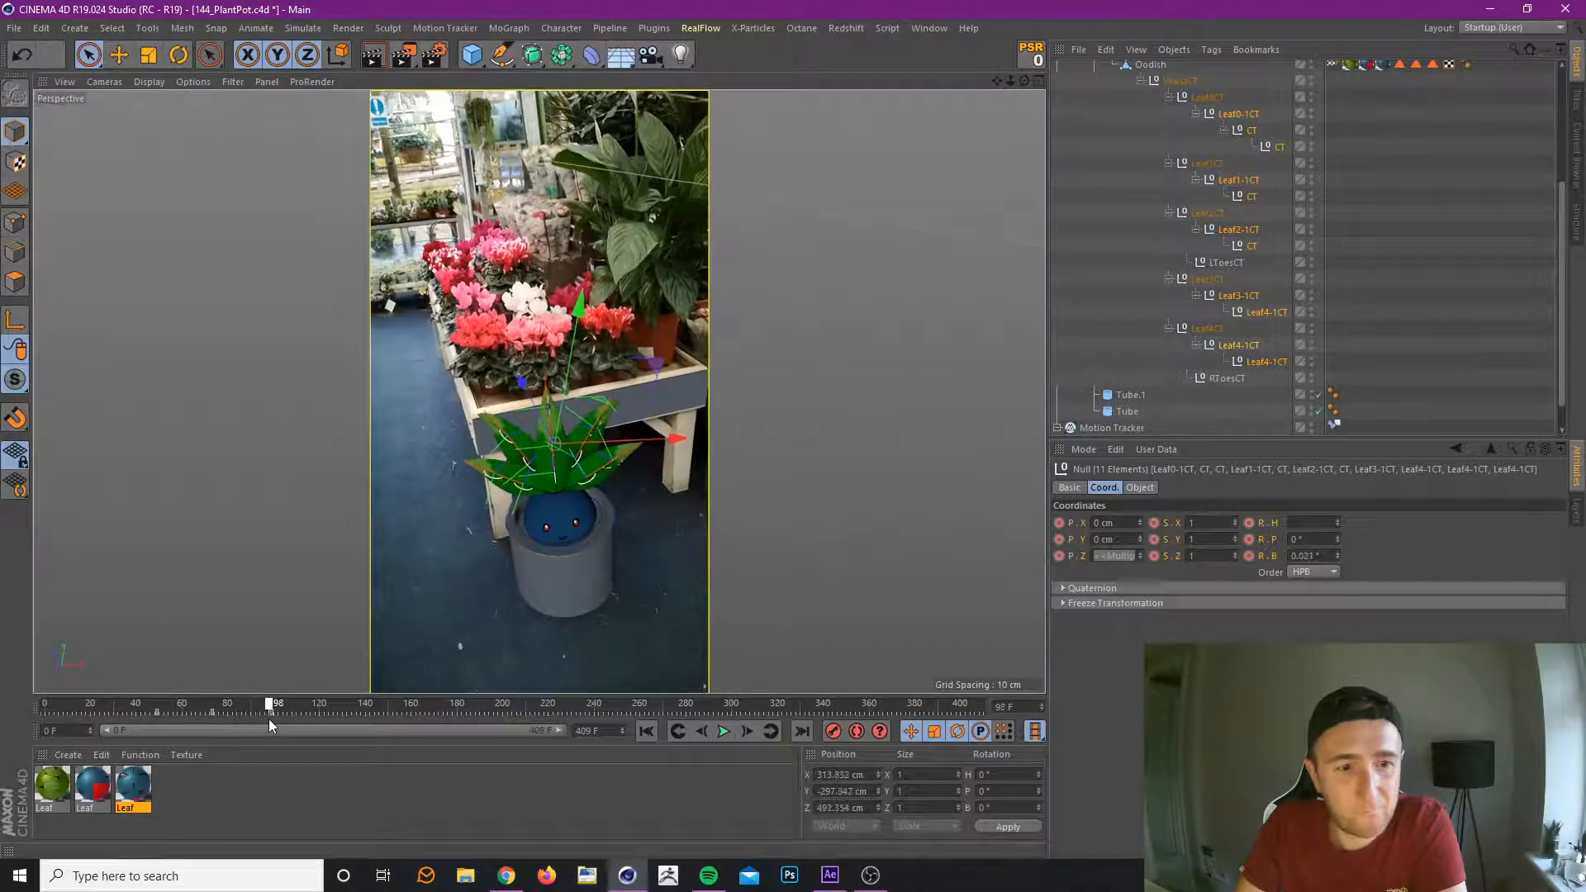
At frame 99, set the leaf controllers' rotation to heading -8°, pitch 3° and bank 14°, and record the keyframe.
click(772, 731)
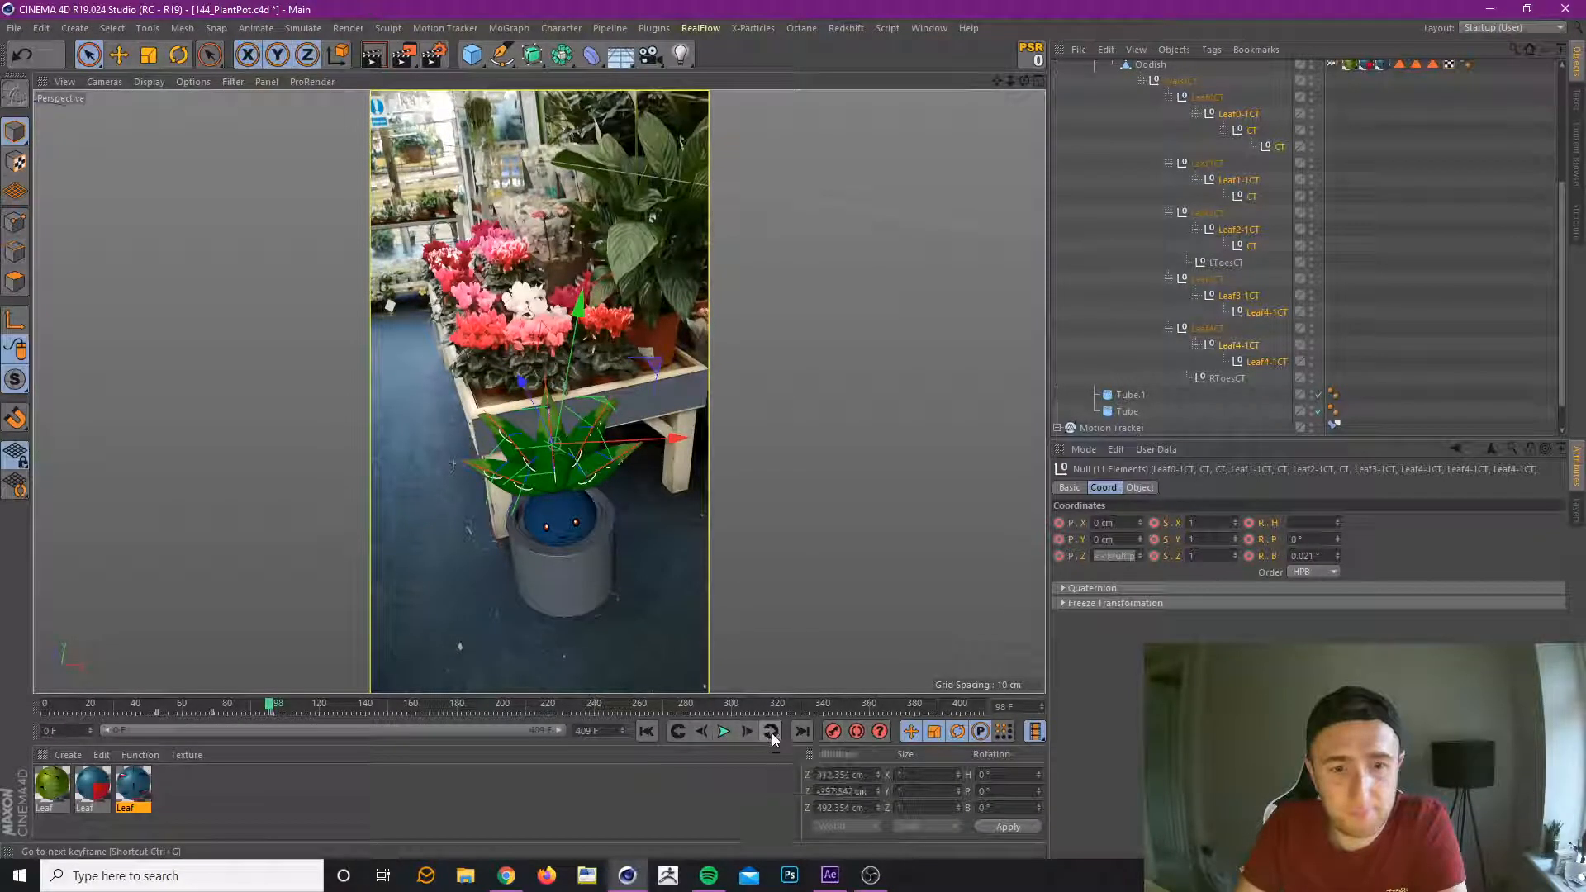
click(1331, 522)
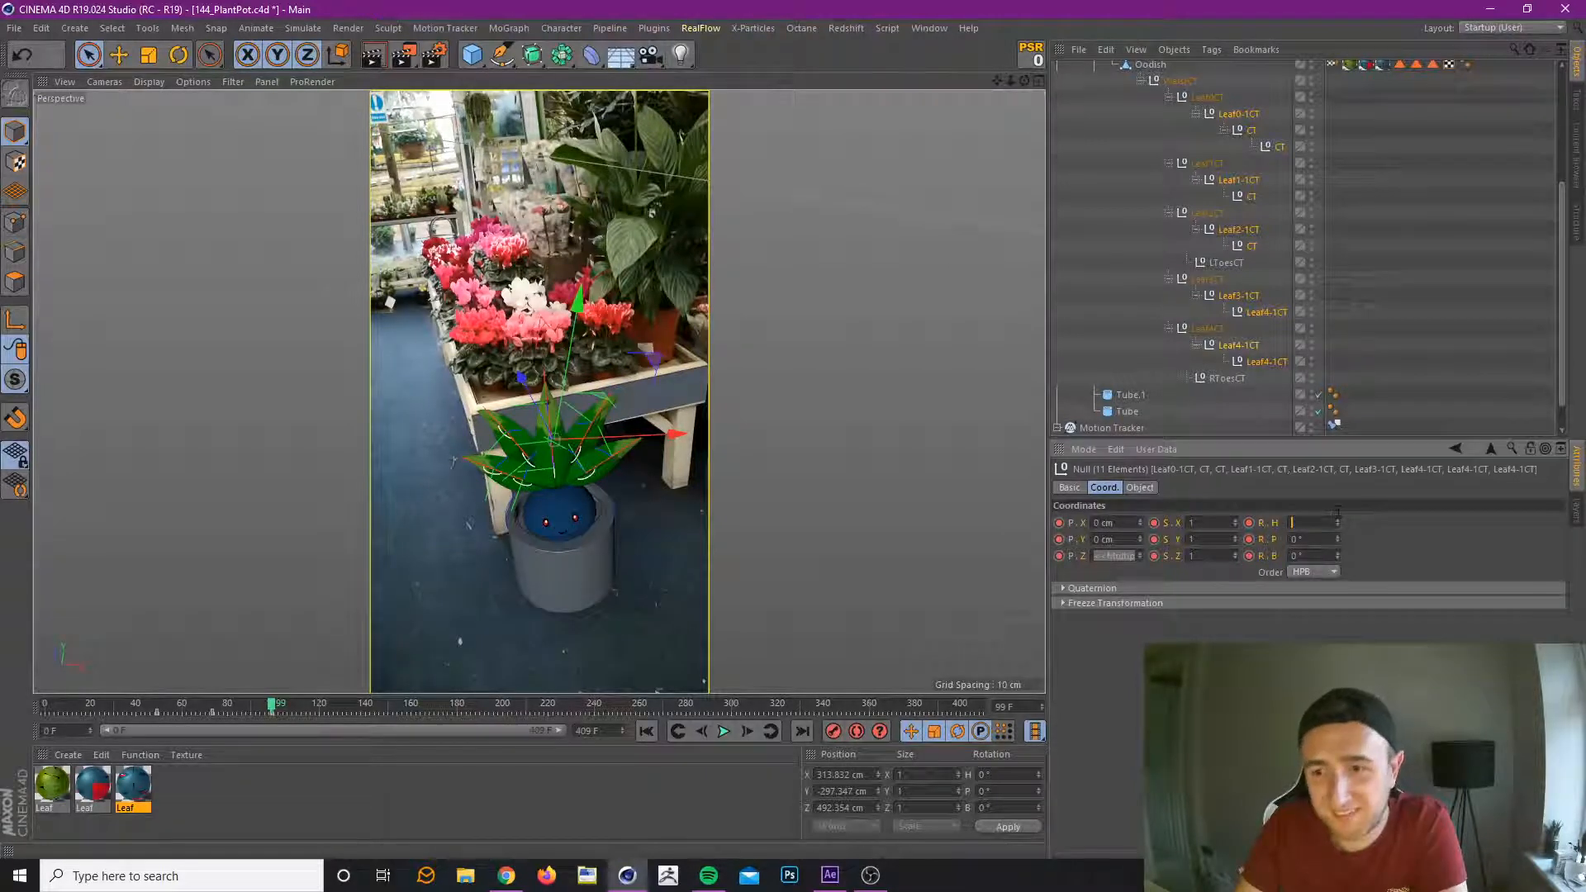
drag(1337, 510, 1336, 564)
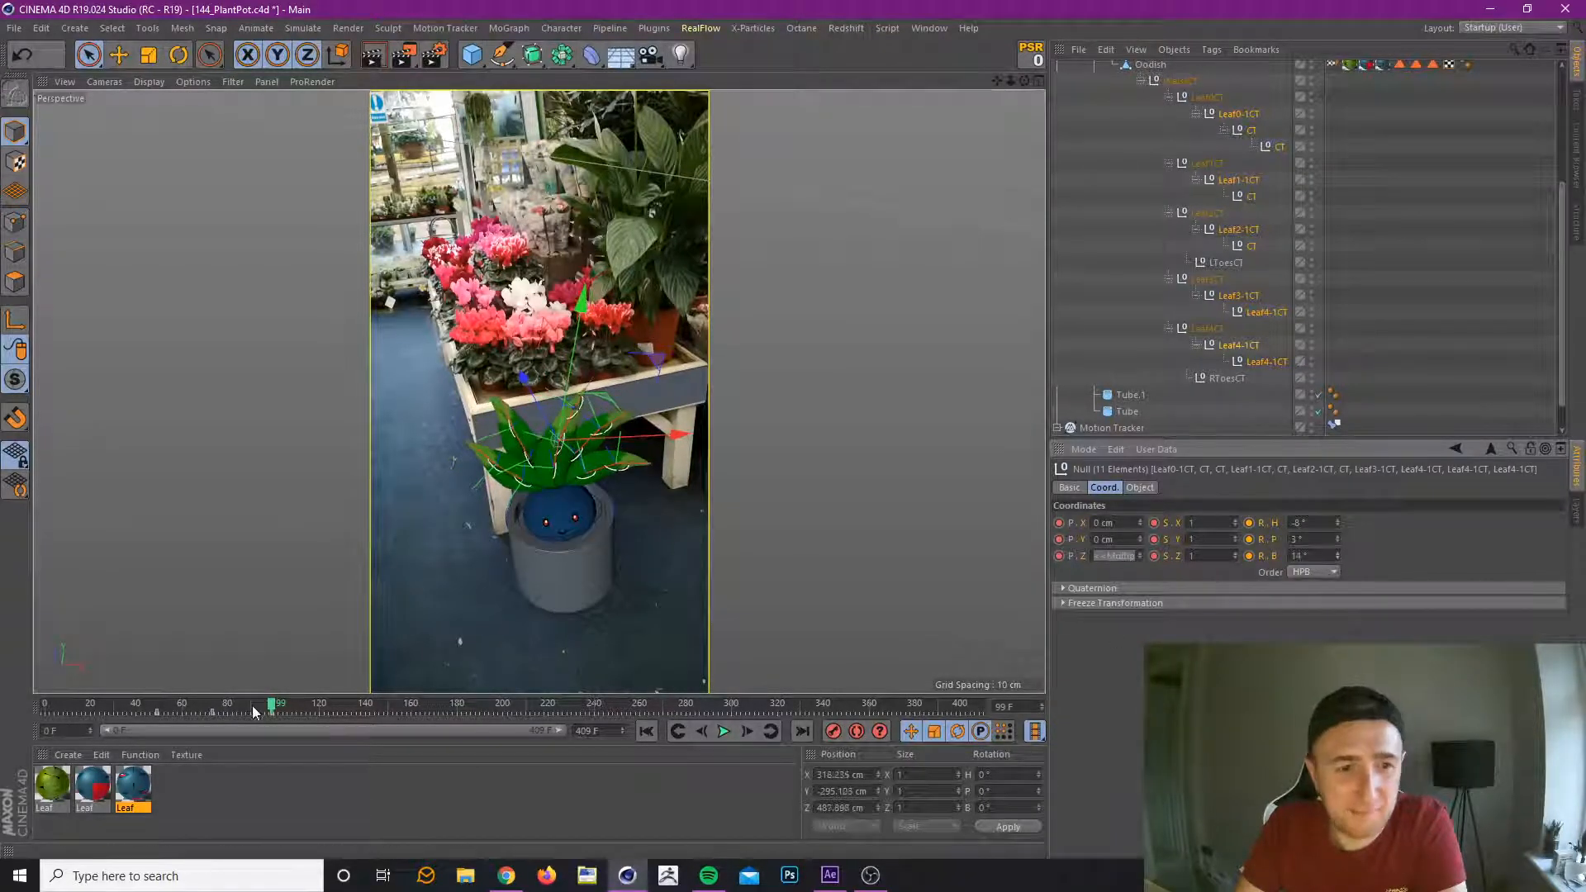
click(834, 731)
At frame 133, key the leaf controllers with bank rotation -11° and preview the sway up to frame 180.
drag(156, 710, 349, 707)
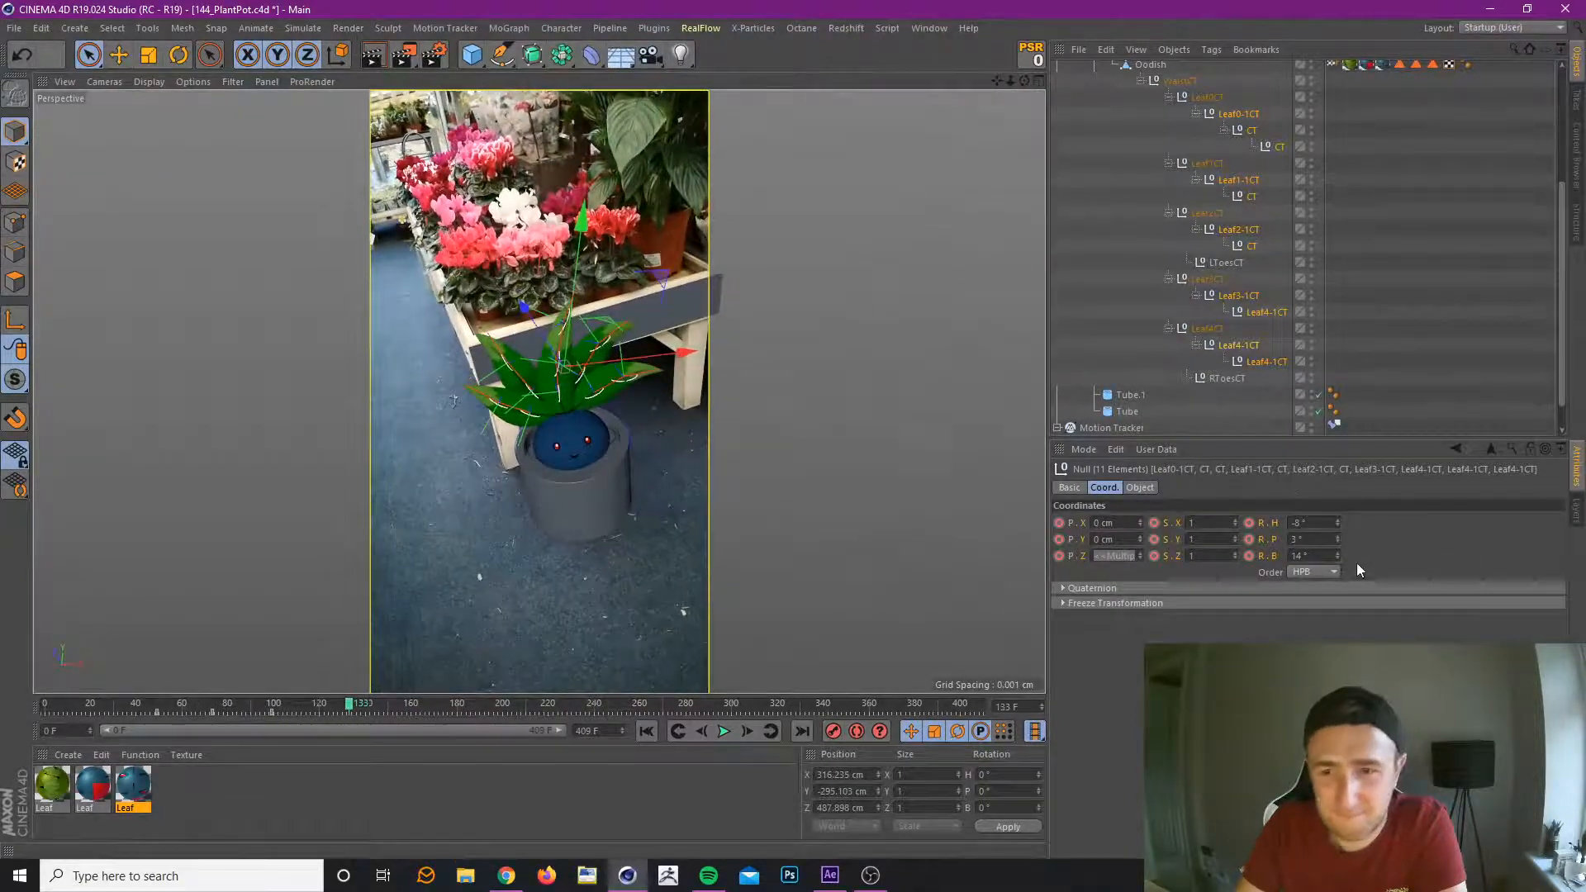
drag(1337, 556, 1337, 578)
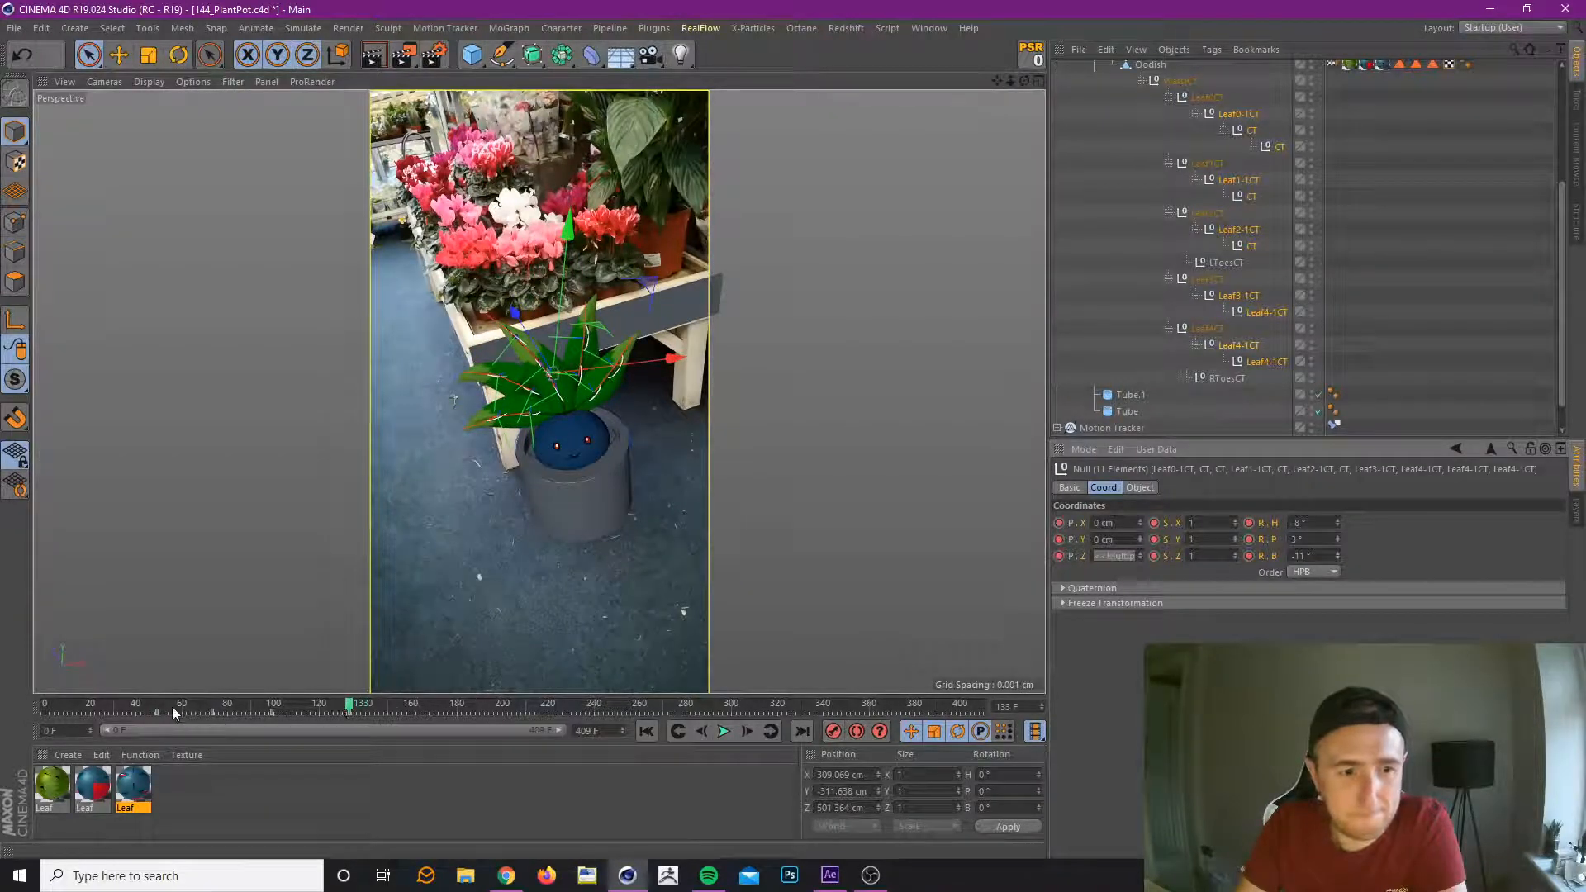
drag(172, 706, 457, 706)
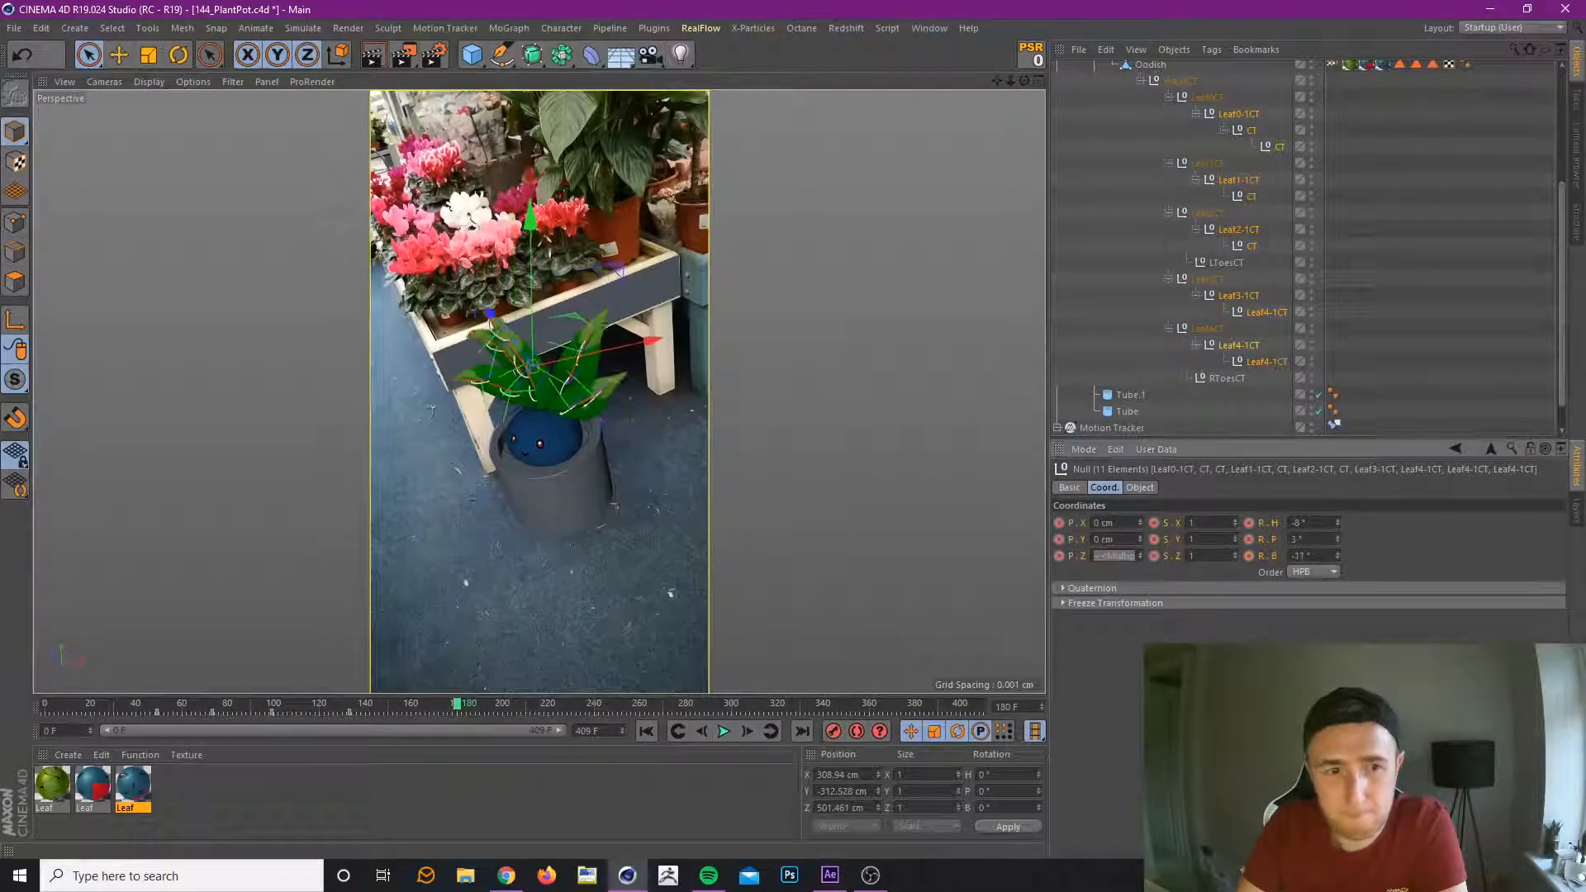
At frame 180, set the leaf controllers' bank rotation to 10° and record the keyframe.
drag(1337, 556, 1338, 552)
drag(1337, 556, 1337, 555)
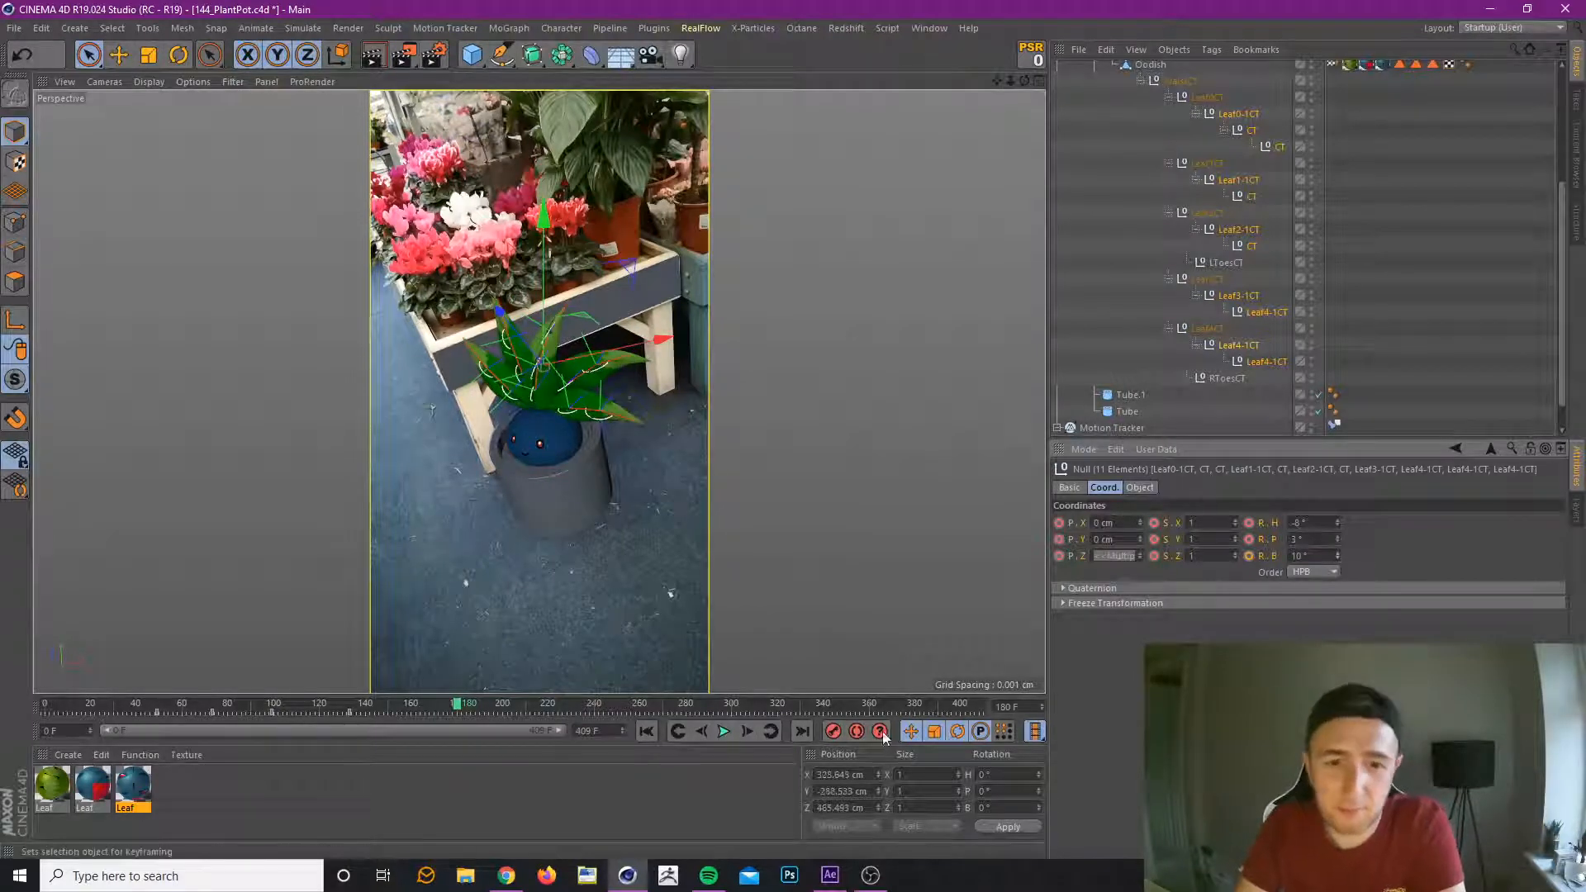
click(834, 732)
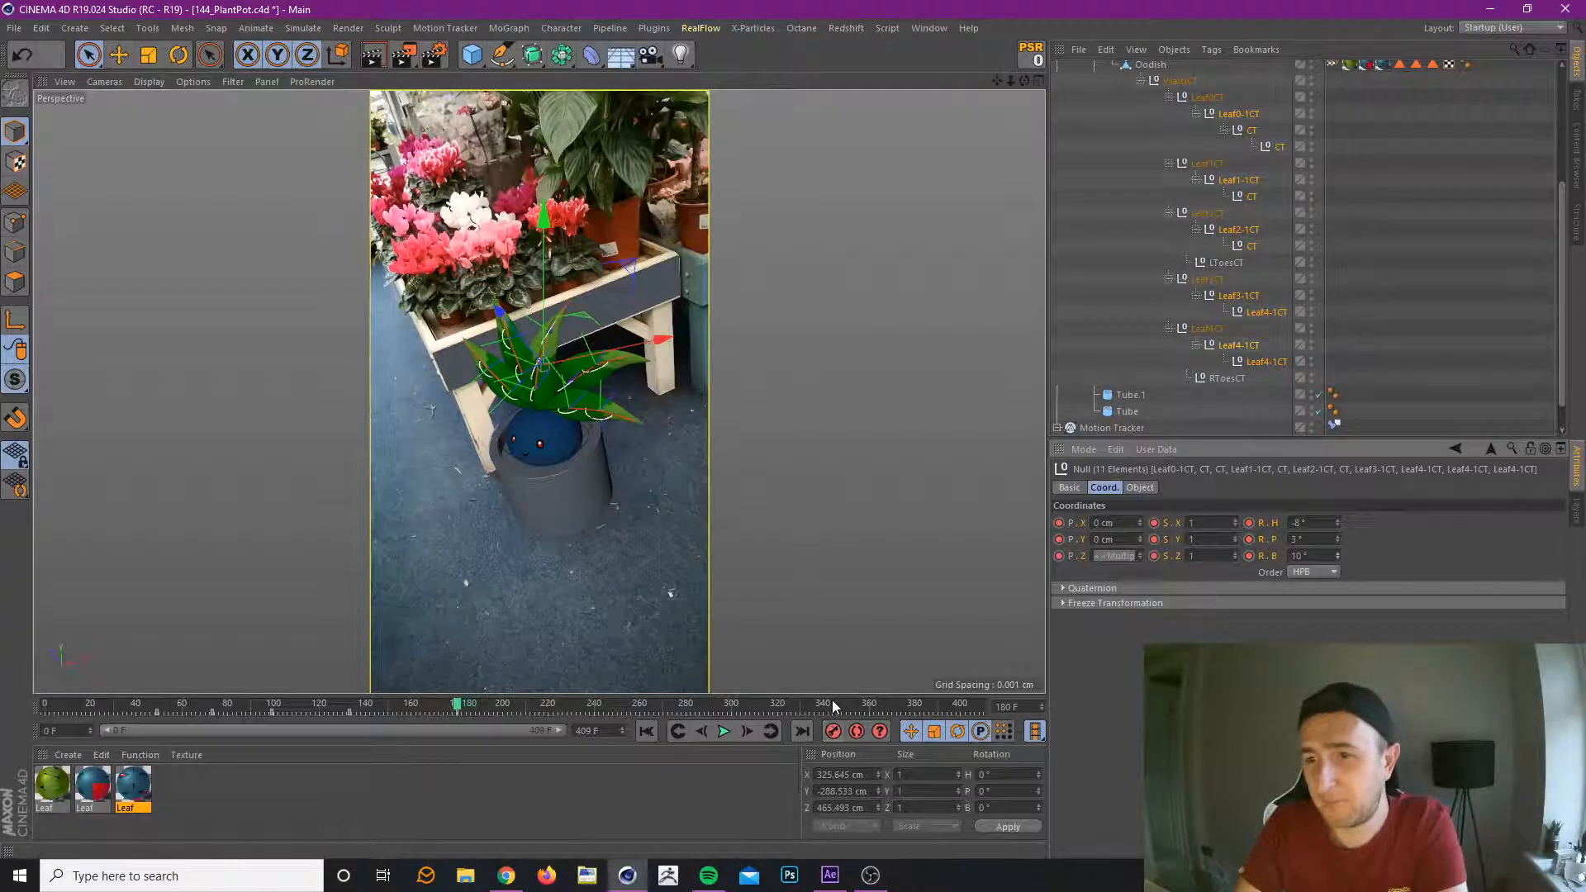
At frame 227, reset the leaf controllers, key them with heading -16°, pitch 1° and bank -7°, and preview the sway.
drag(424, 703, 565, 722)
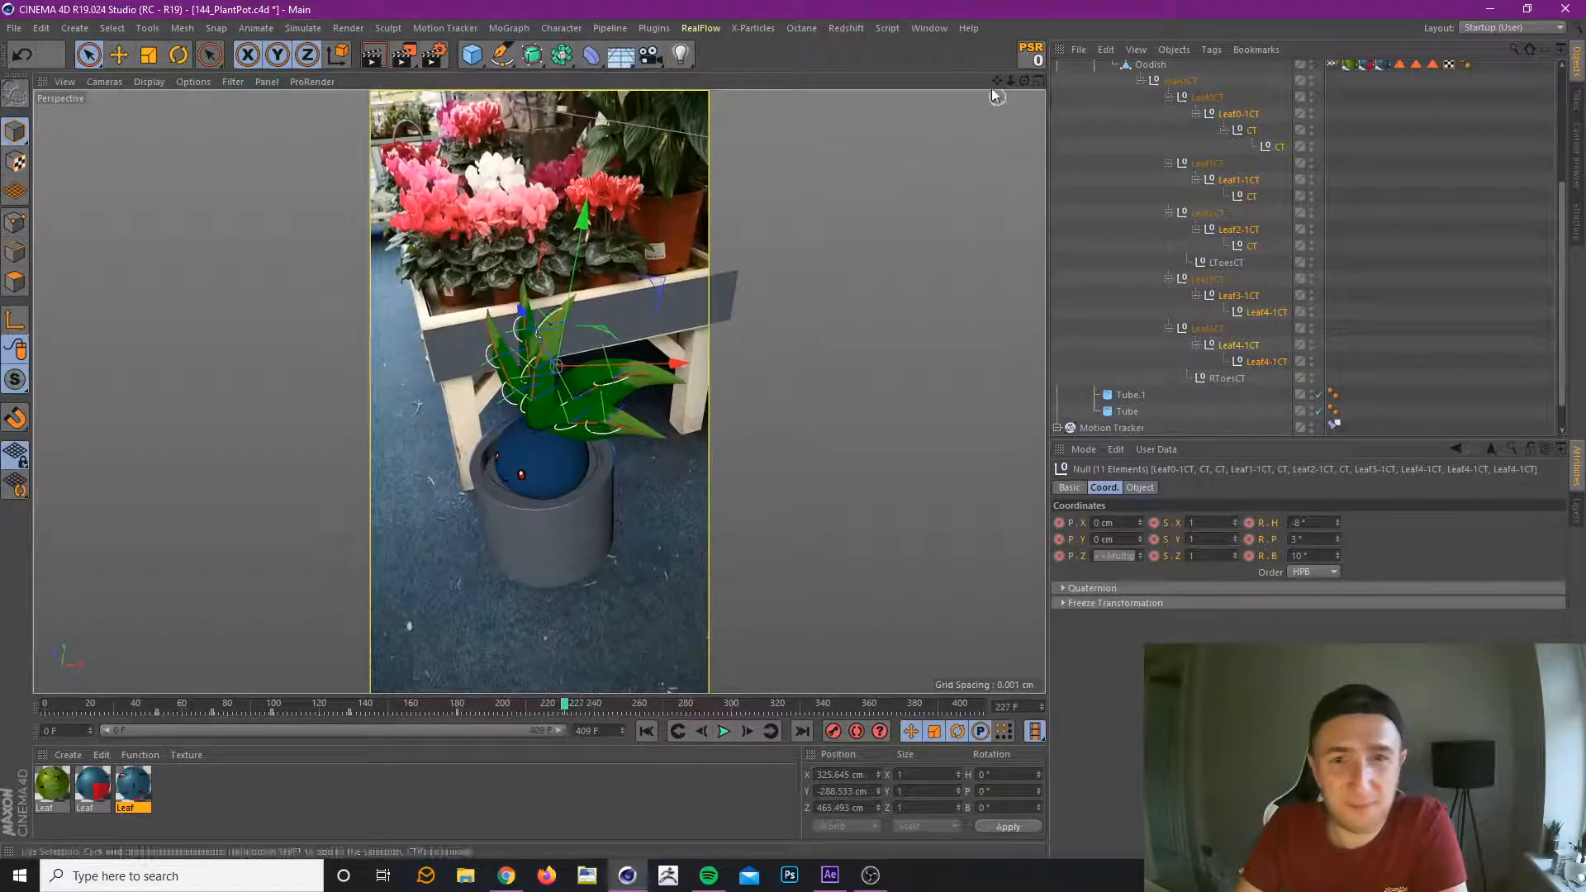
click(1029, 52)
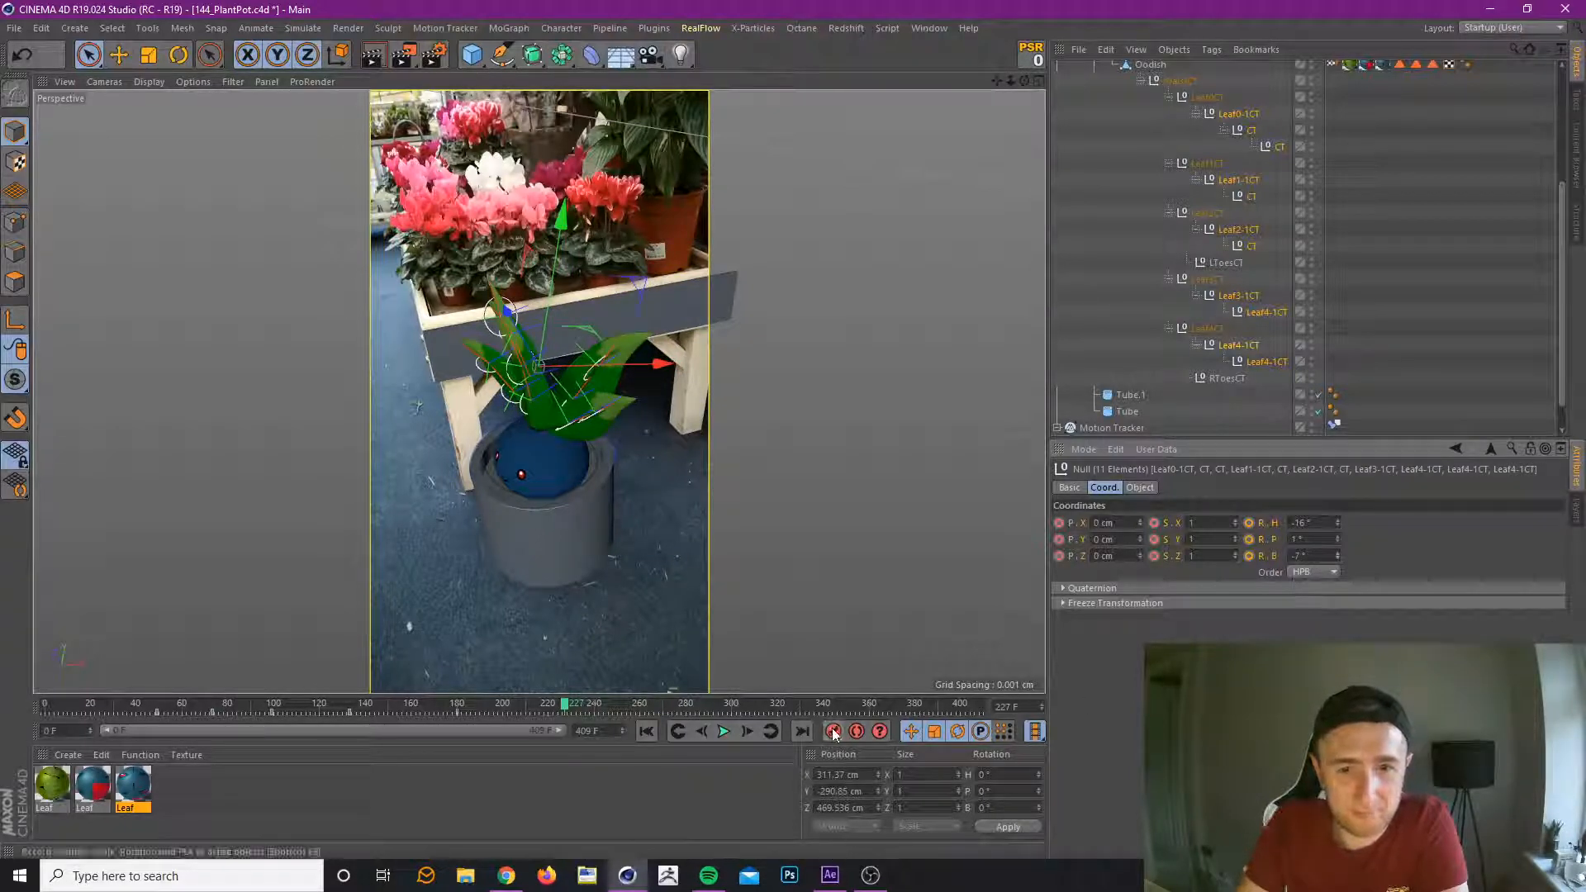
drag(267, 706, 357, 737)
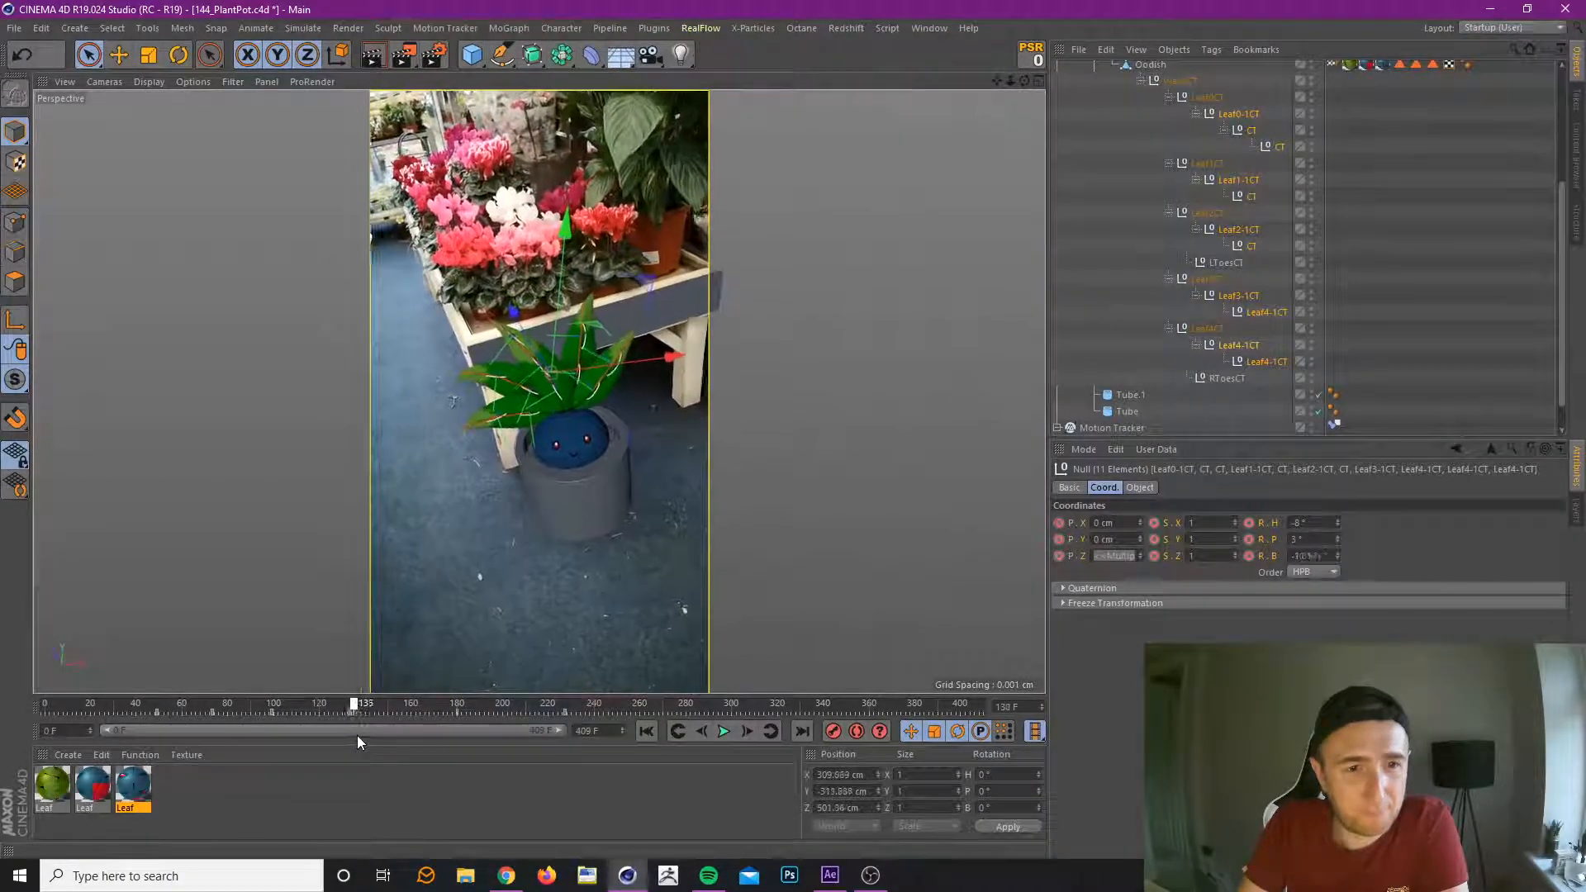
Retime the leaf keyframes by moving the frame 133 key to 144 and the frame 99 key to 104.
click(352, 711)
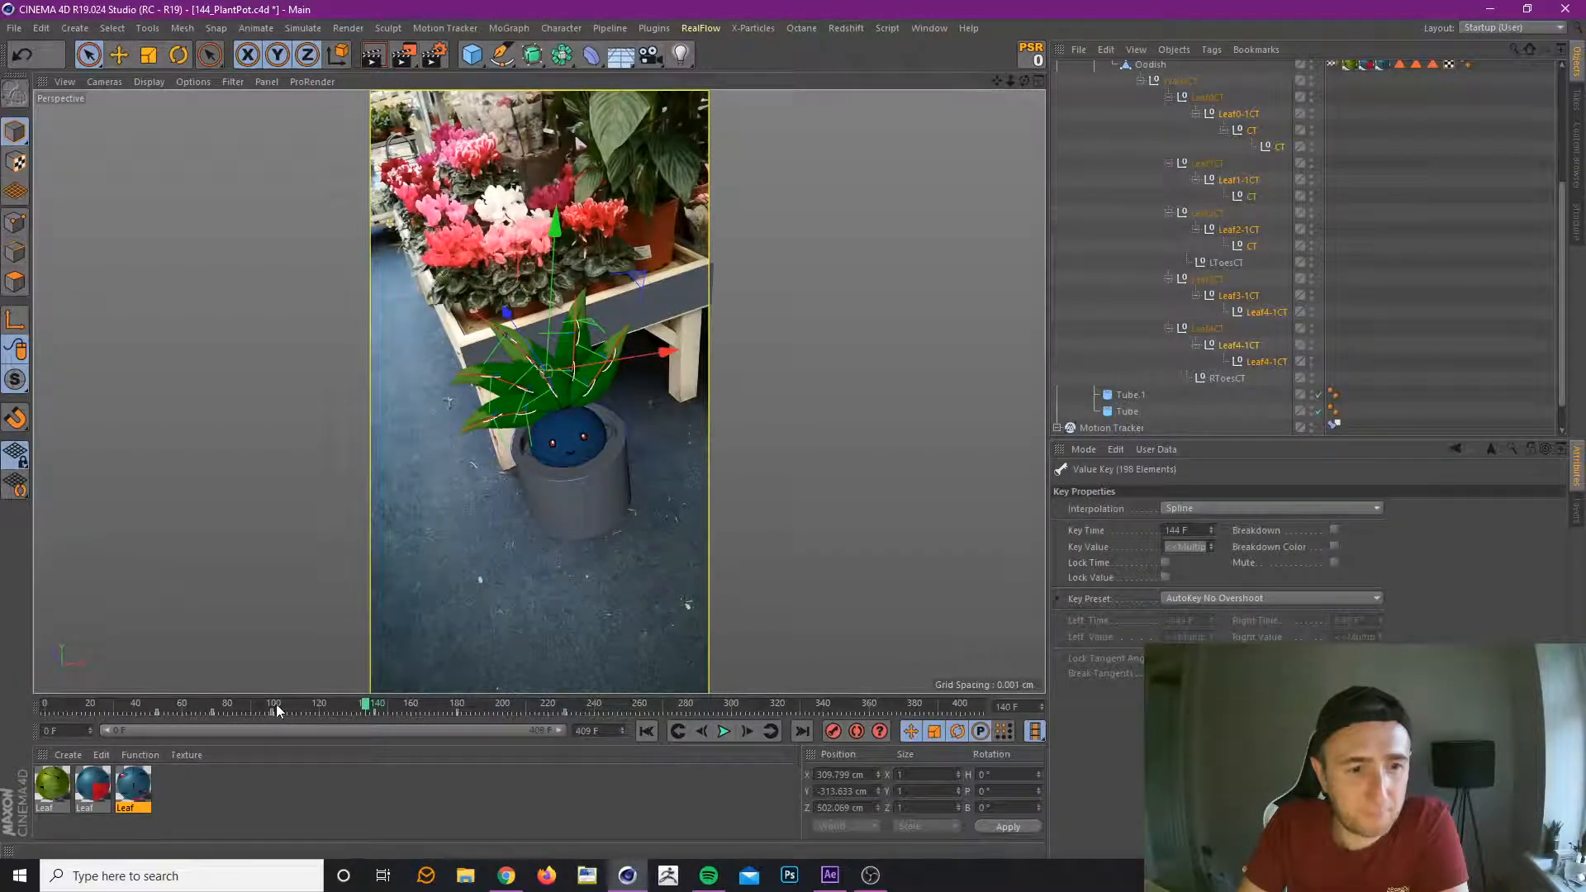
drag(276, 703, 324, 788)
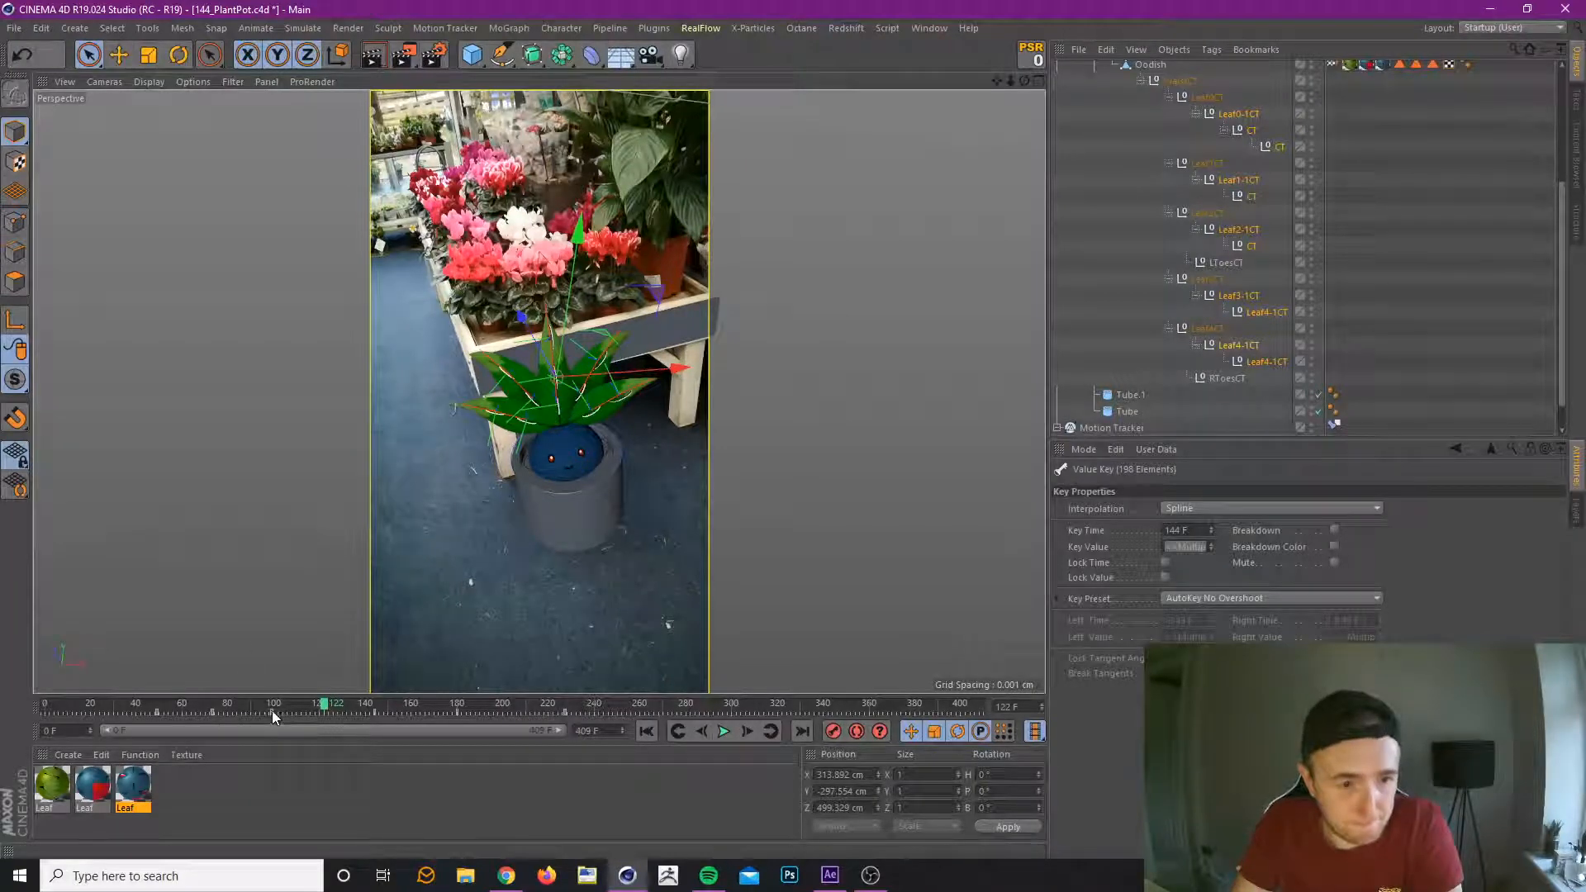
drag(272, 712, 284, 712)
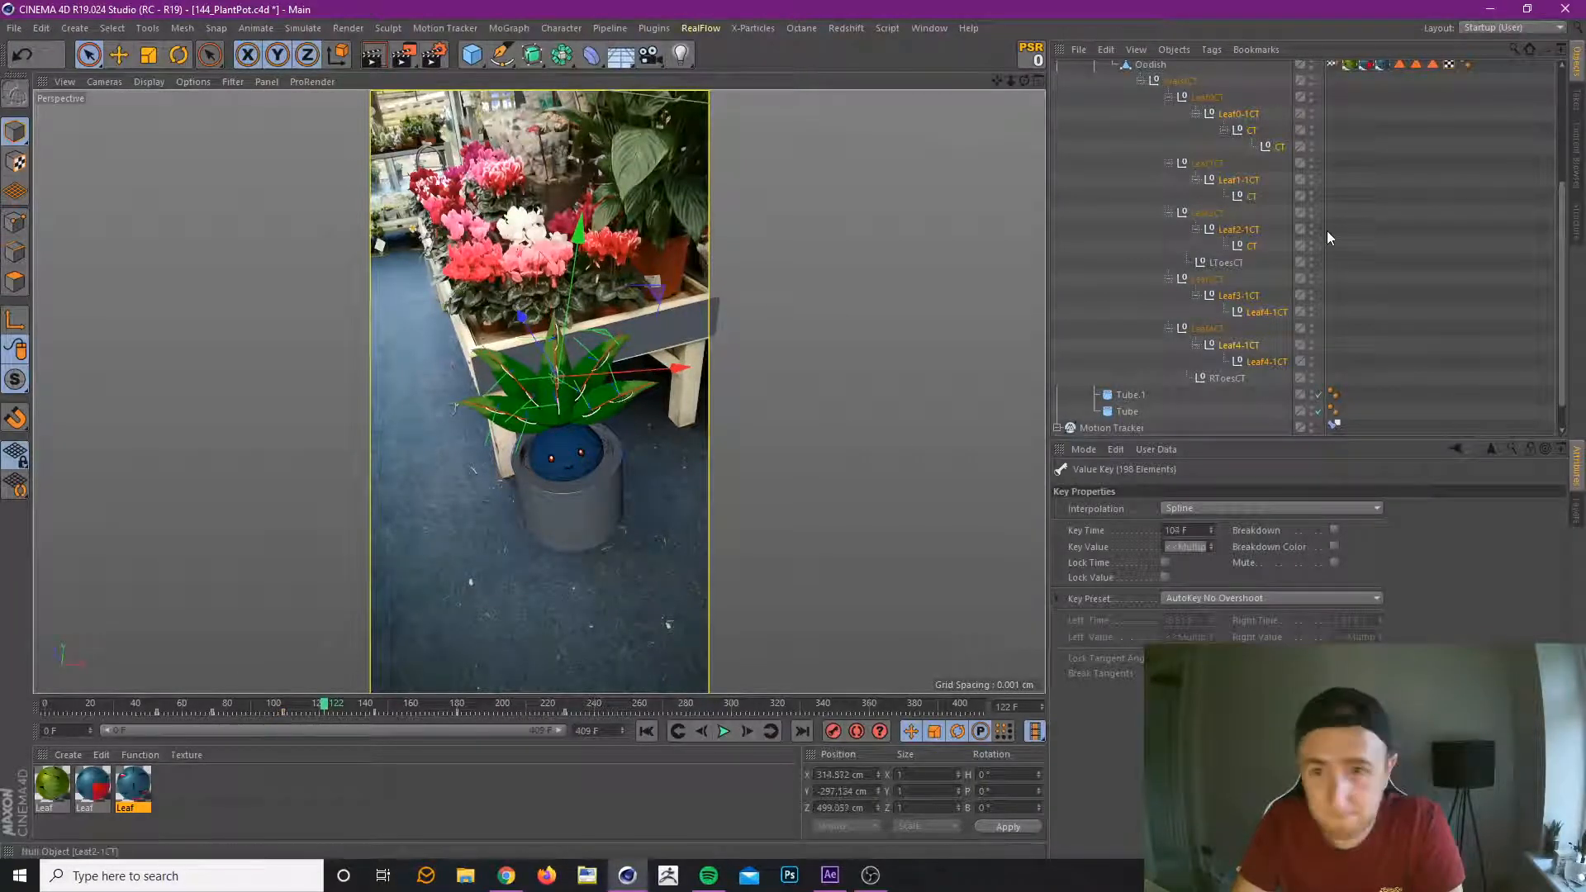
Reselect only the outer leaf CT controllers, key their bank rotation at 11.958° on frame 122, and preview the motion.
click(1241, 116)
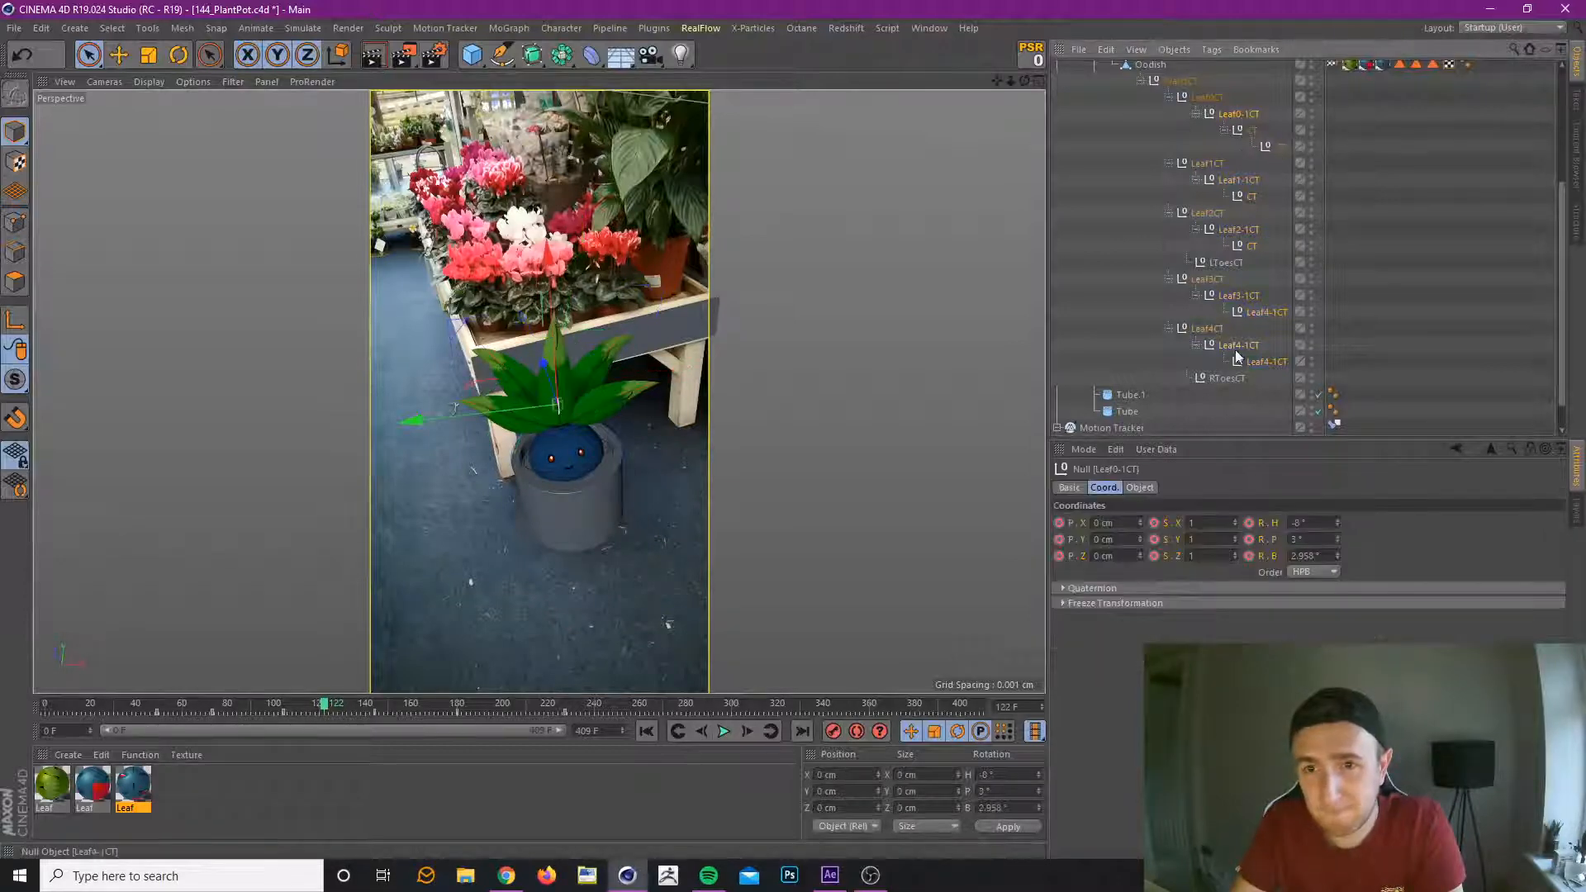
shift+click(1257, 363)
ctrl+click(1236, 262)
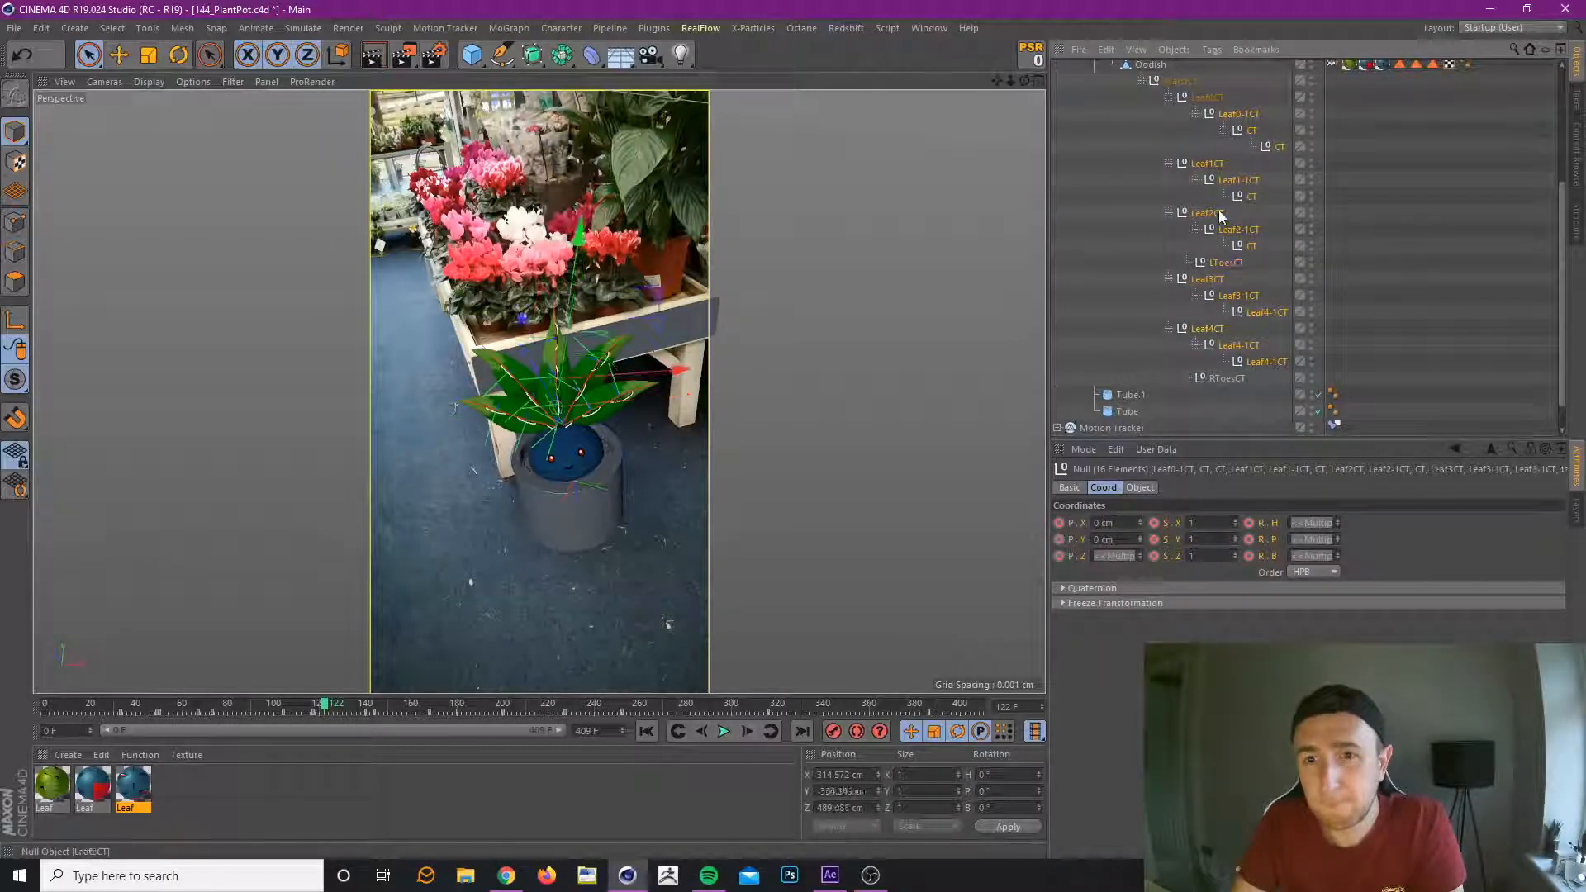
ctrl+click(1207, 213)
ctrl+click(1208, 163)
ctrl+click(1208, 281)
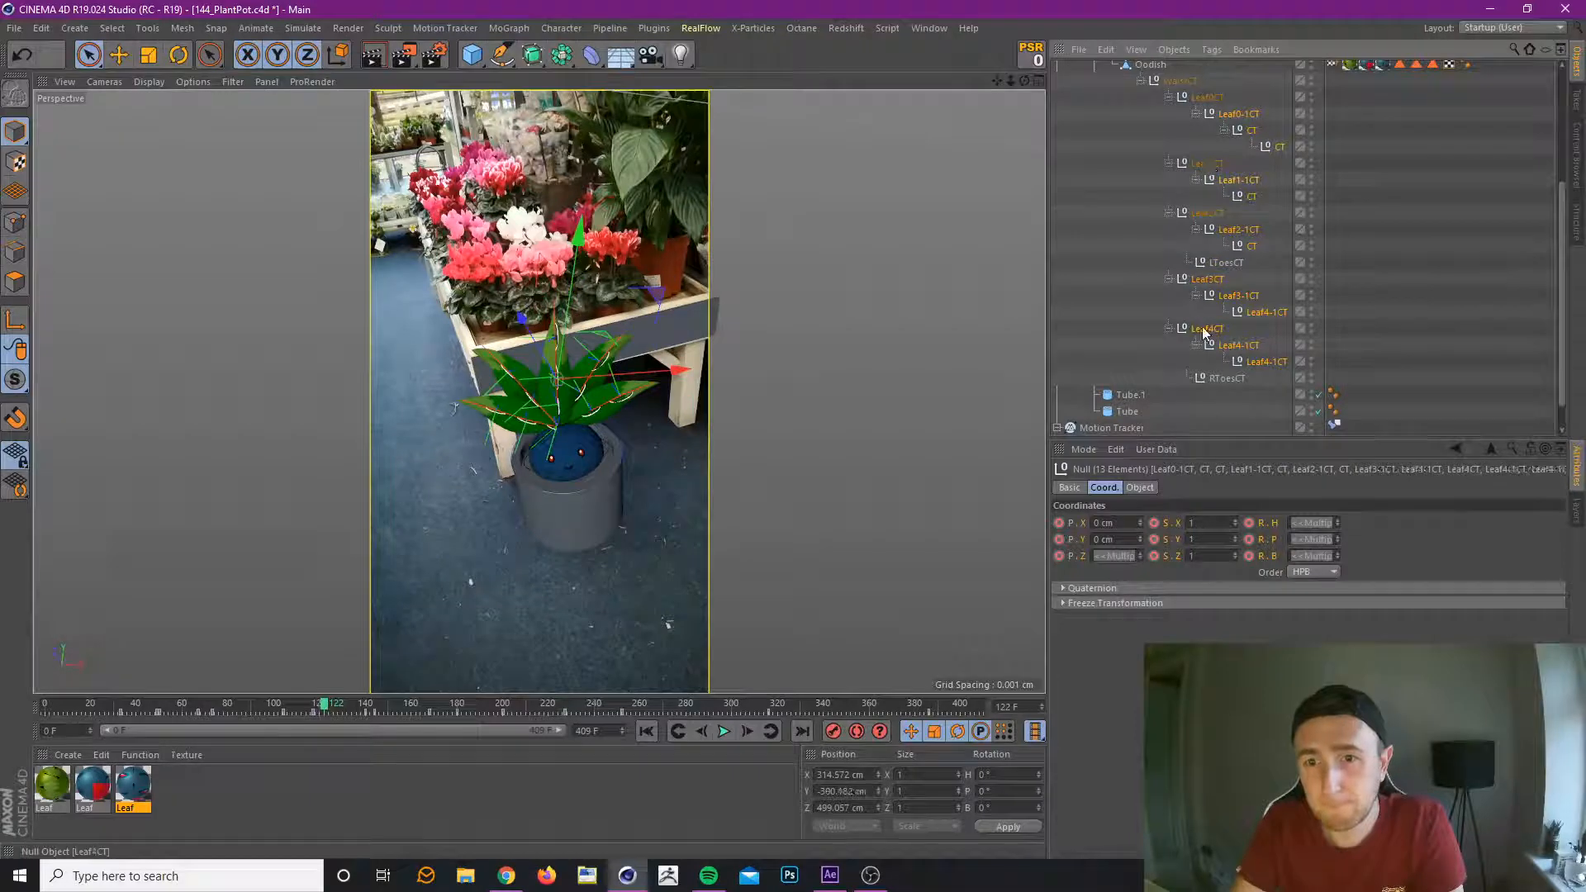
ctrl+click(1205, 329)
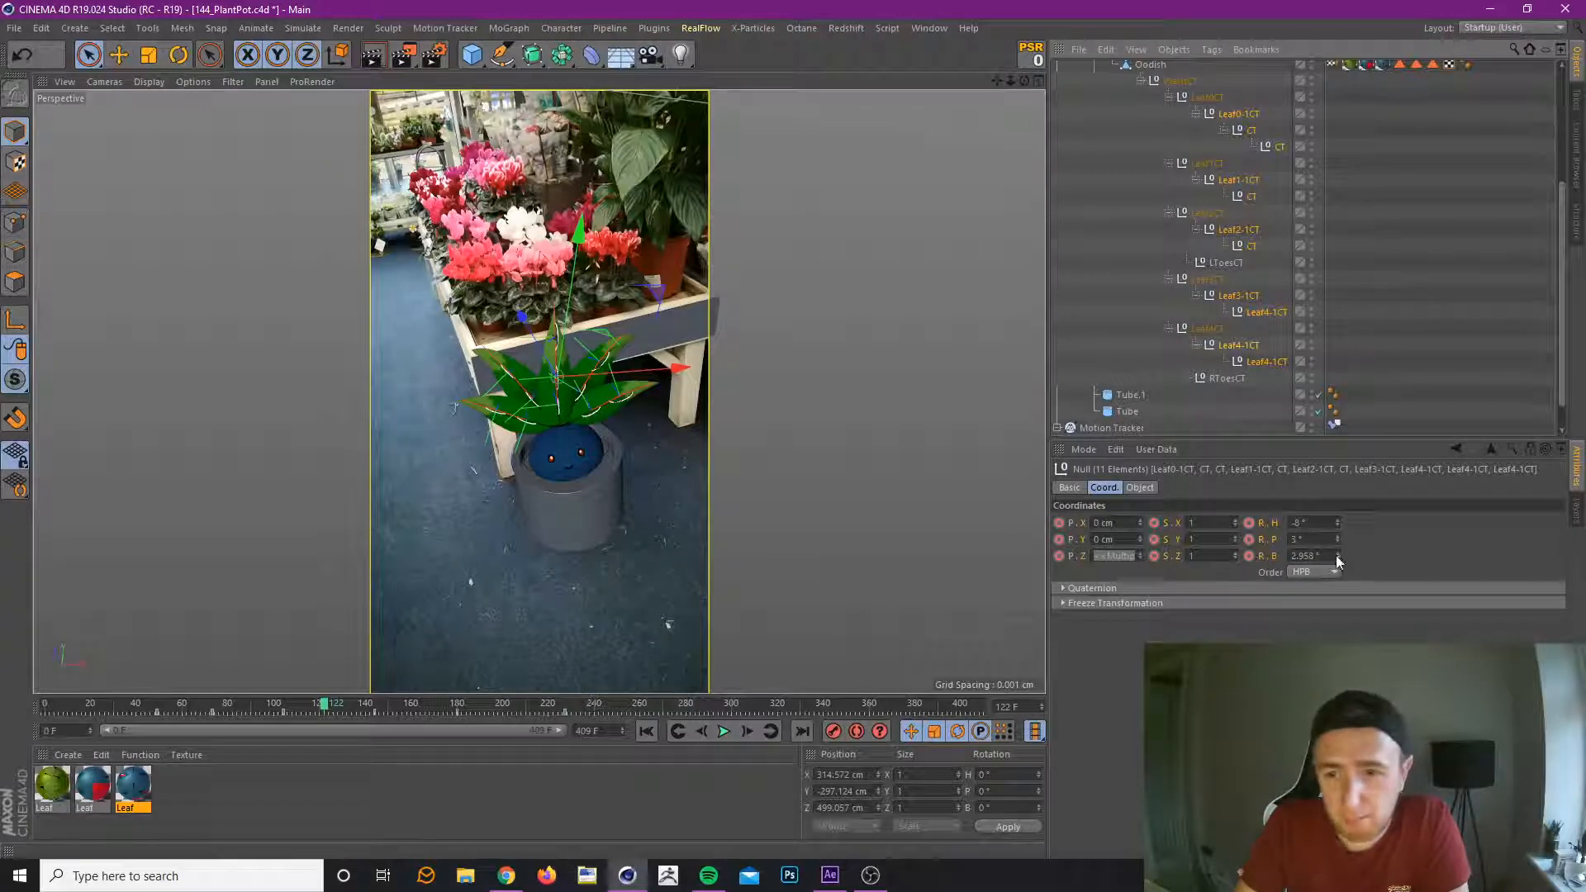
drag(1337, 558, 1338, 531)
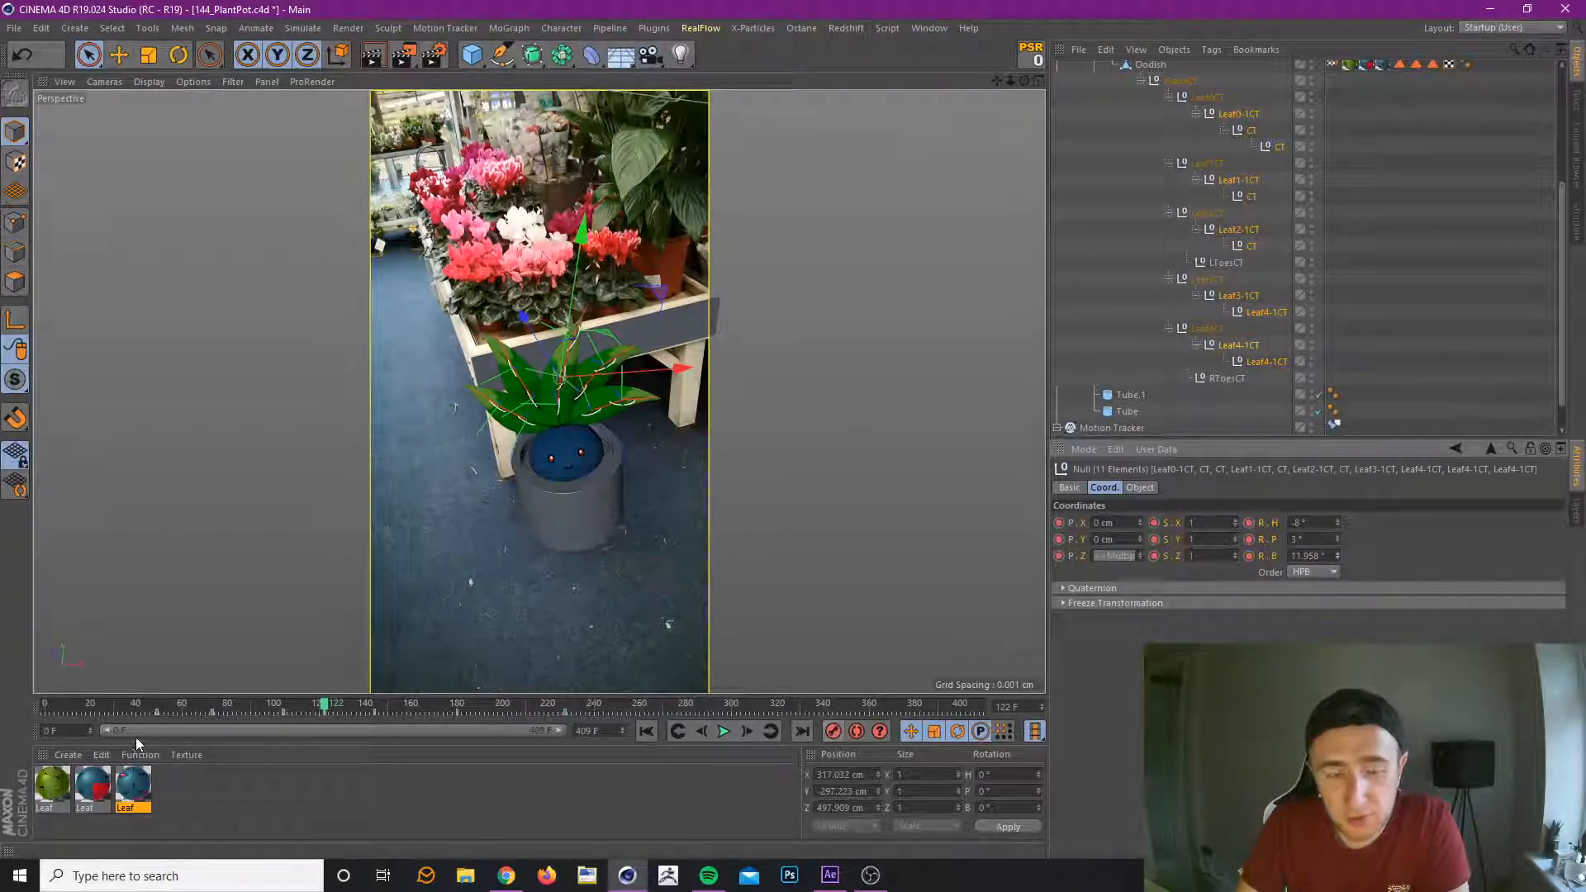
drag(157, 705, 285, 687)
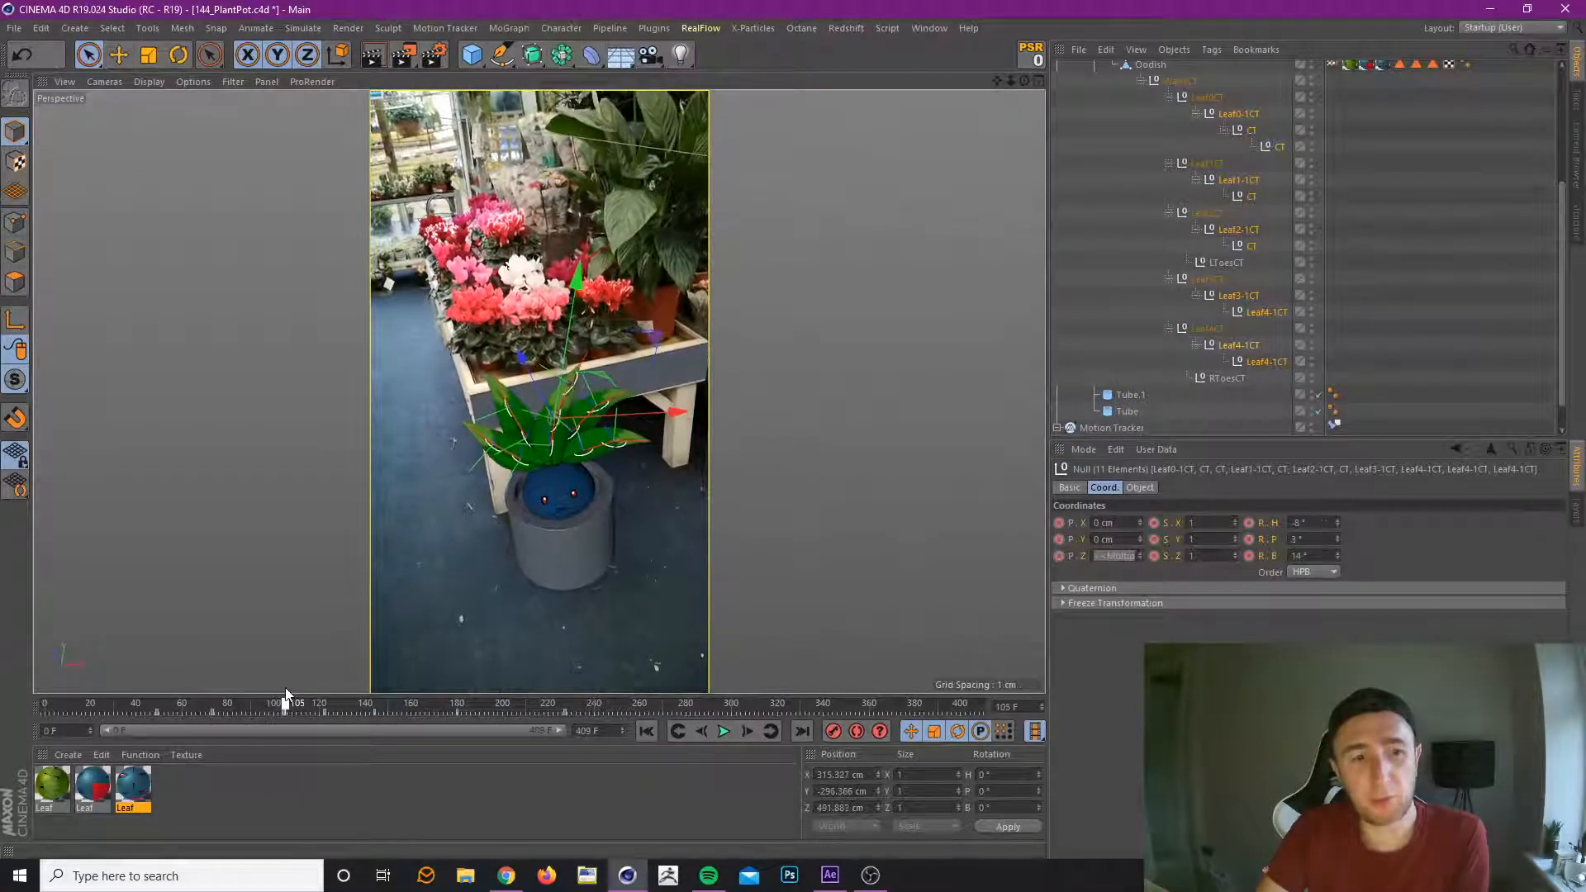
At the frame 104 key, reset the leaf controllers, set their heading rotation to -8°, and preview the motion towards frame 121.
click(679, 732)
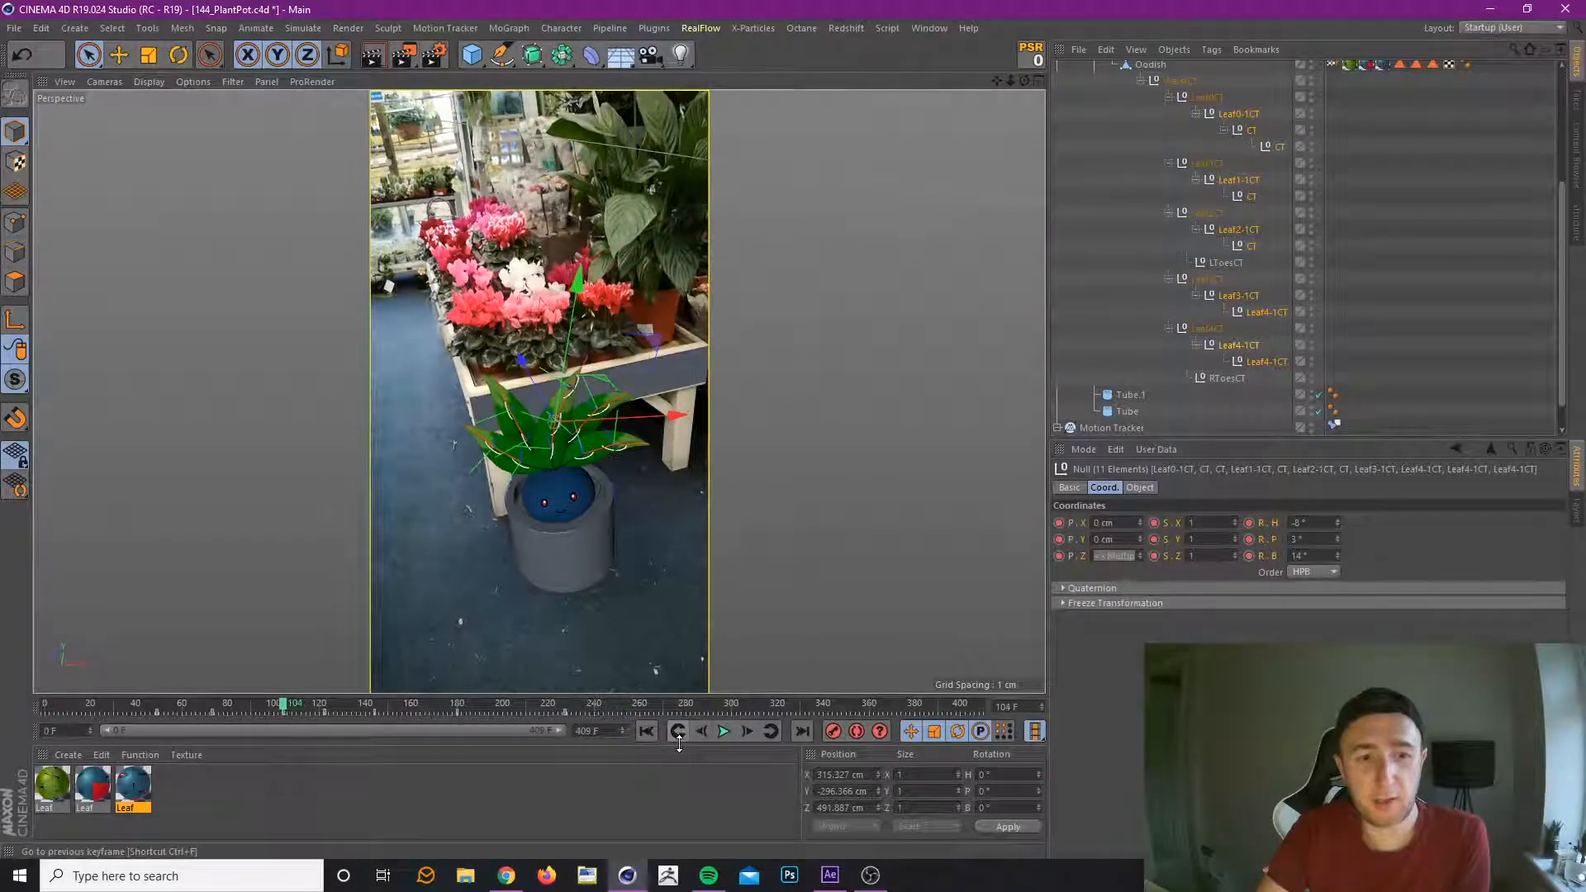
click(1035, 61)
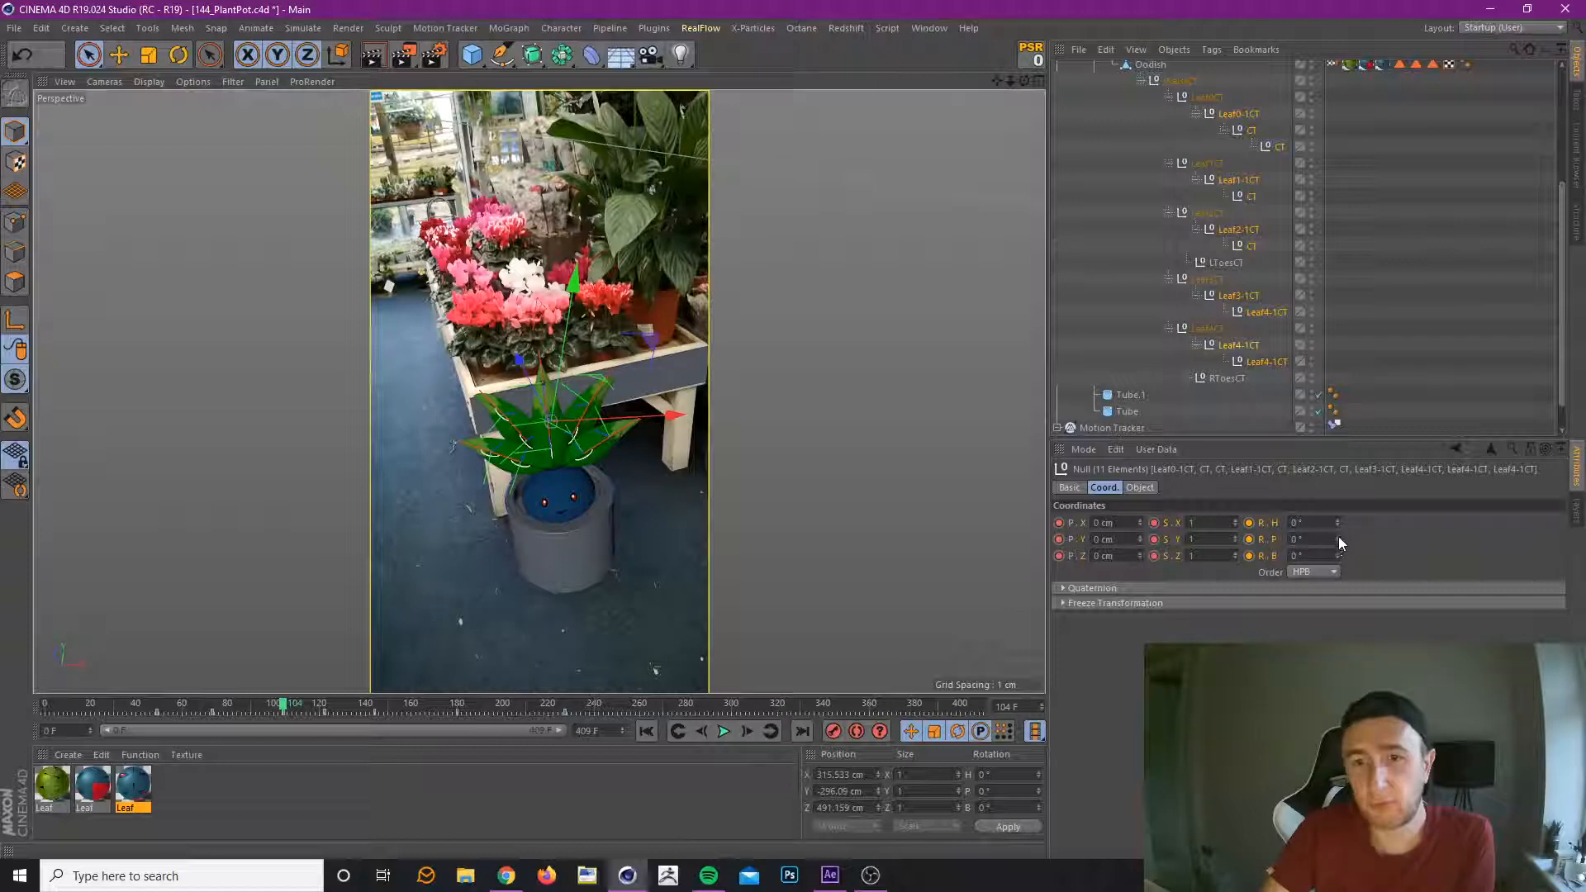
drag(1339, 523, 1338, 526)
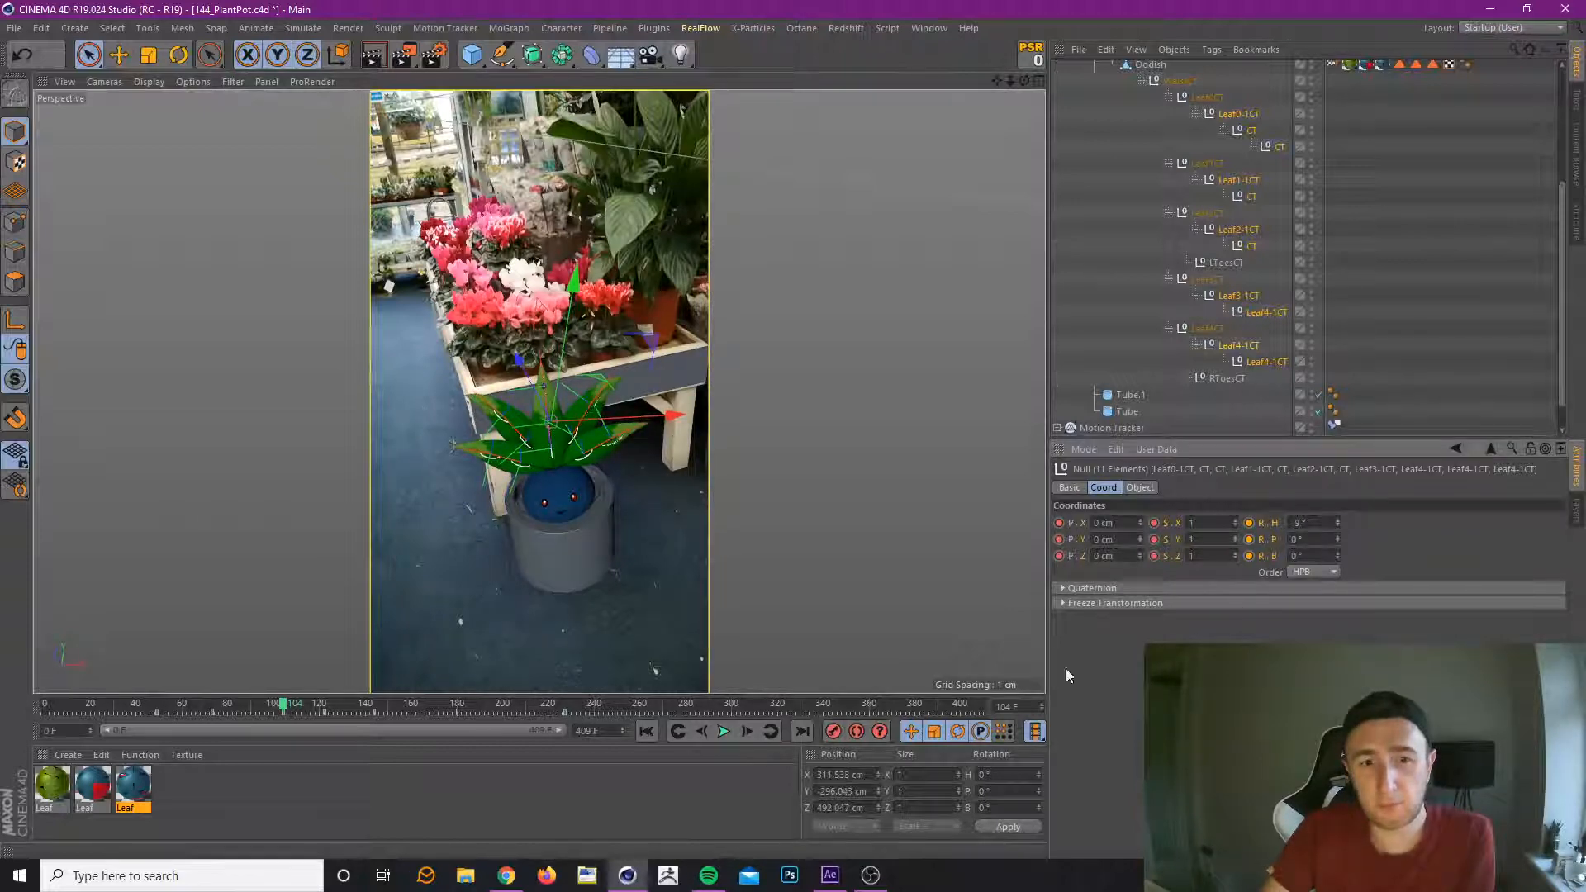
drag(282, 706, 322, 747)
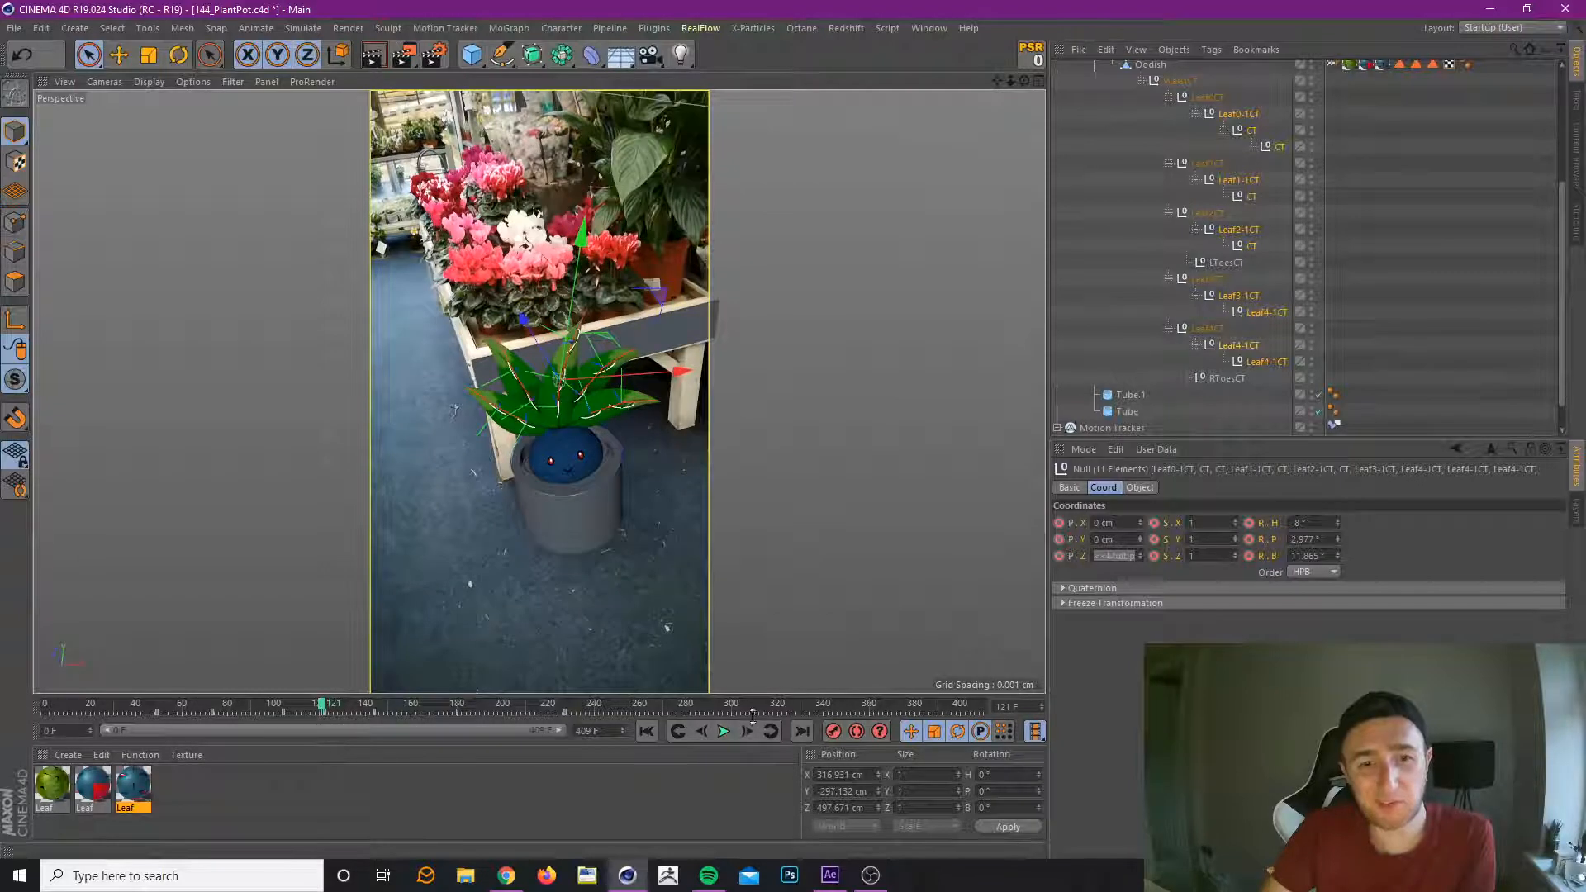
At the frame 122 key, set the leaf controllers' rotation to heading -11°, pitch 4° and bank -2.042°, and preview the leaves.
click(771, 732)
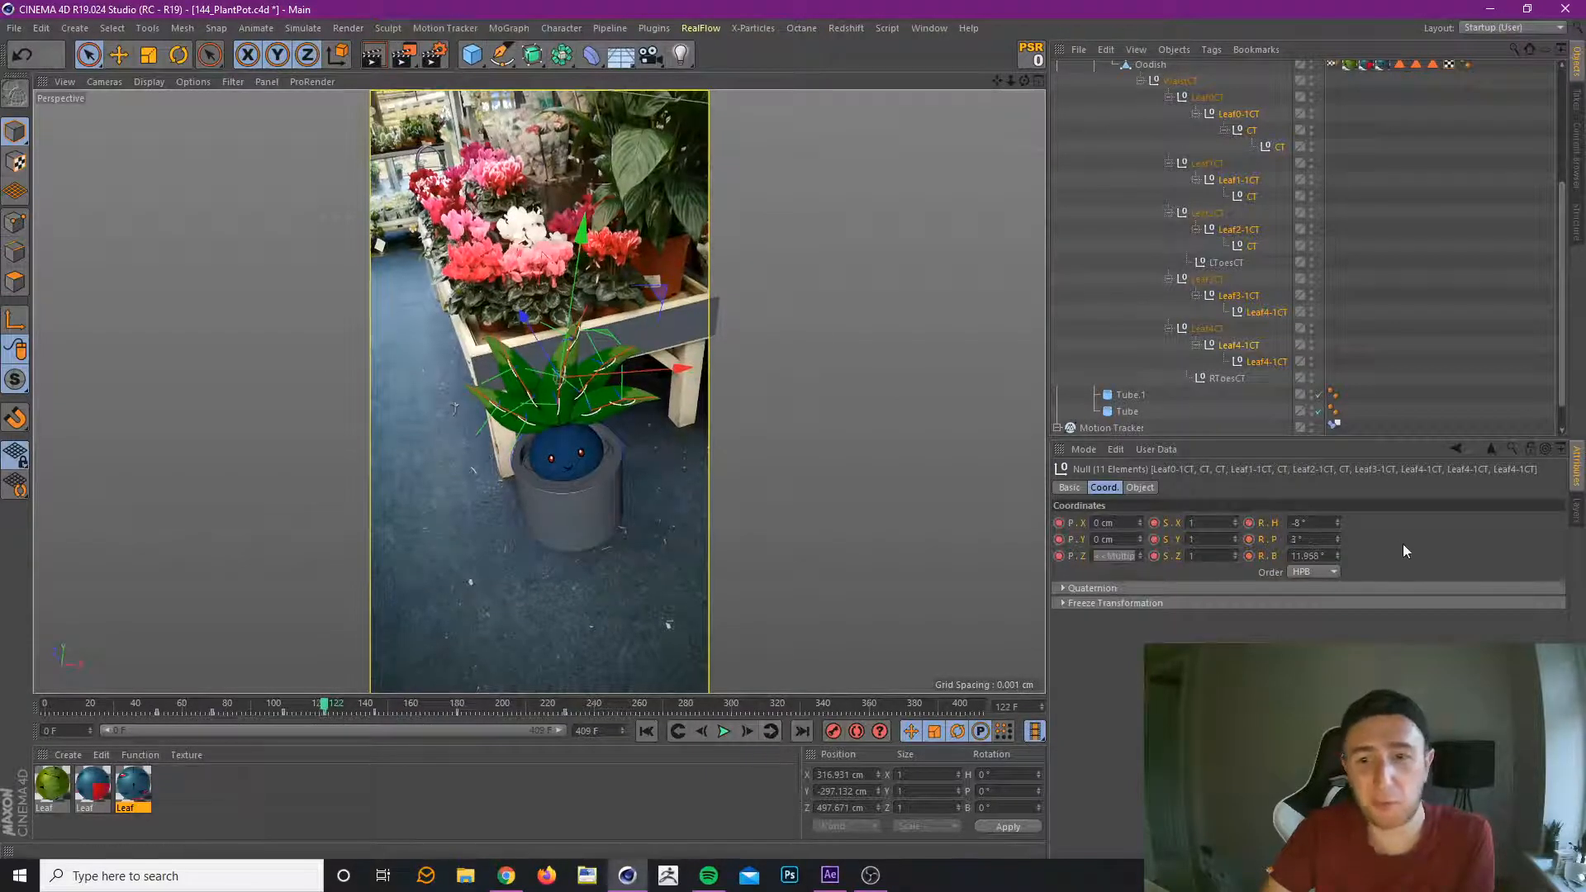
drag(1336, 525, 1338, 563)
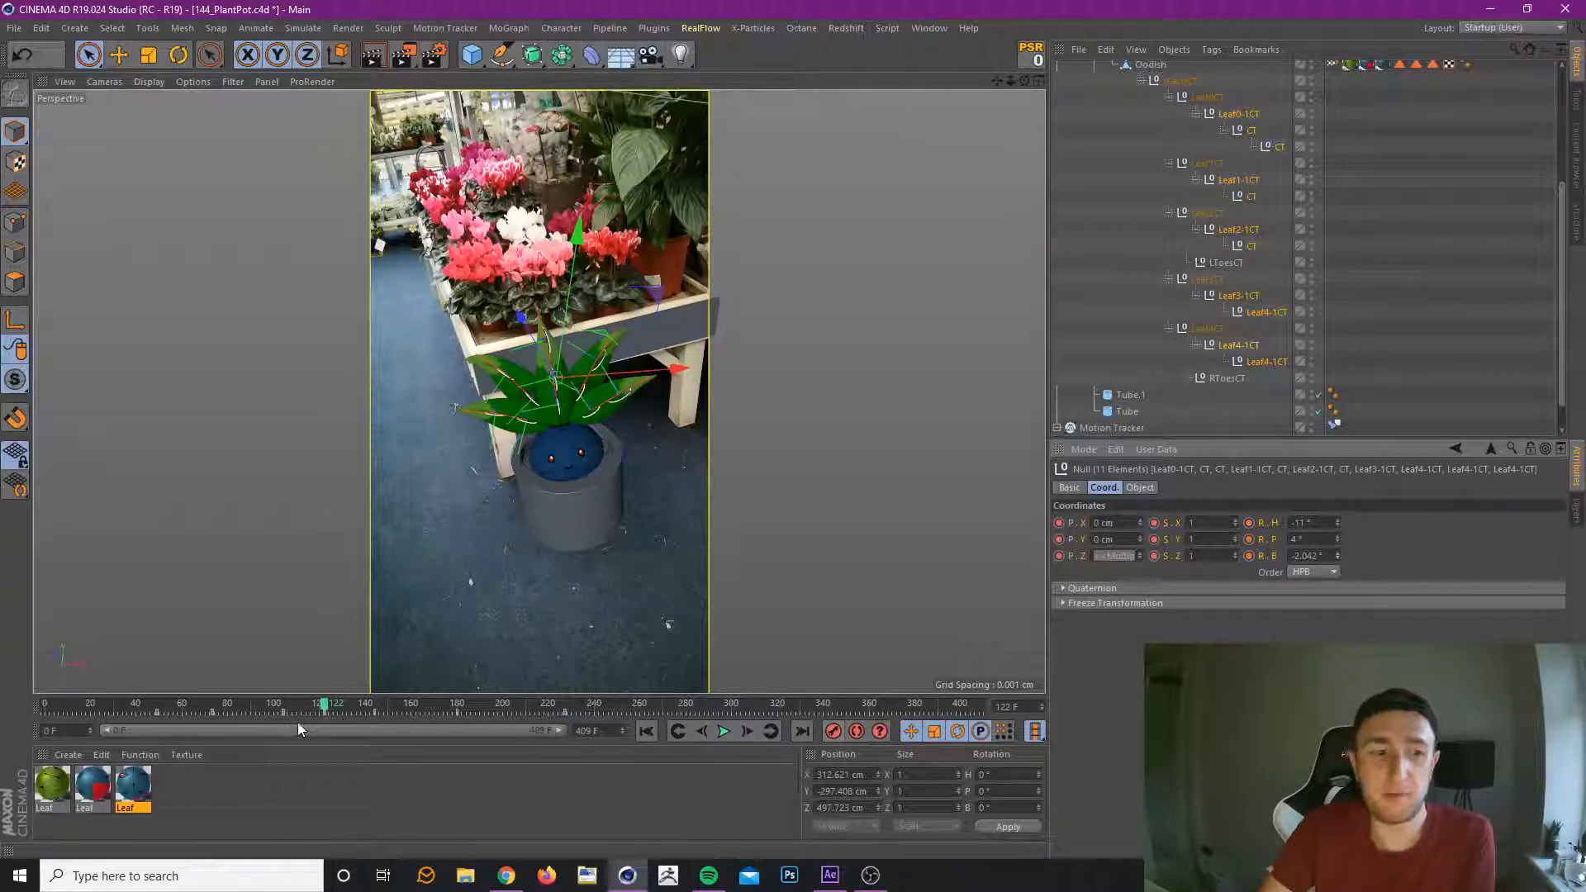
drag(203, 706, 358, 725)
Set the leaf controllers' bank rotation to 11° at the frame 144 key, record it, and move that key to frame 151.
click(769, 732)
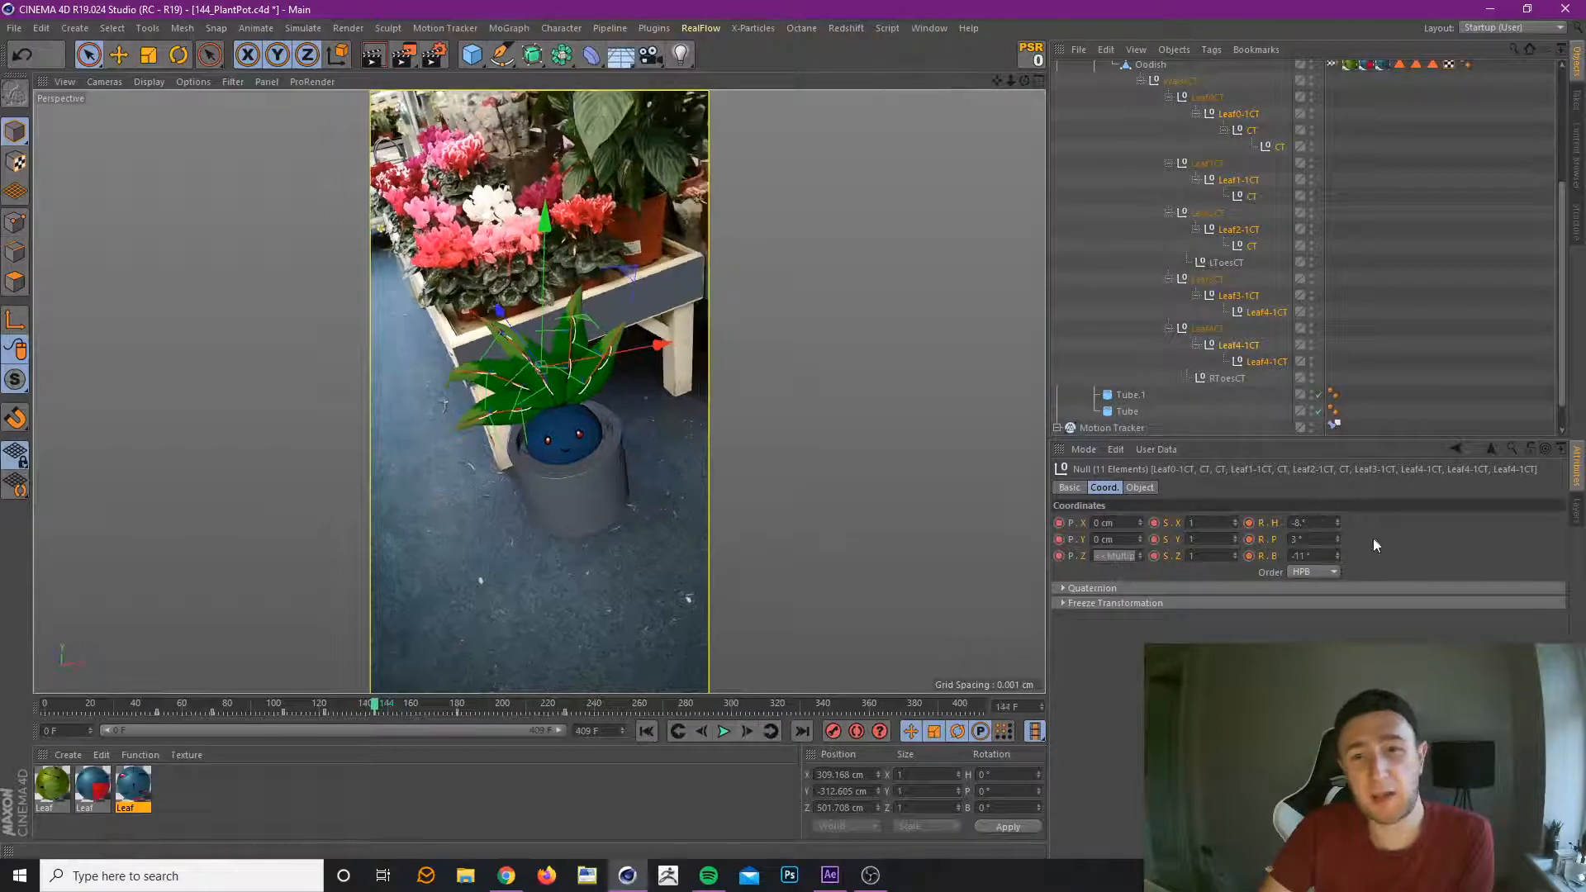
drag(1339, 556, 1340, 546)
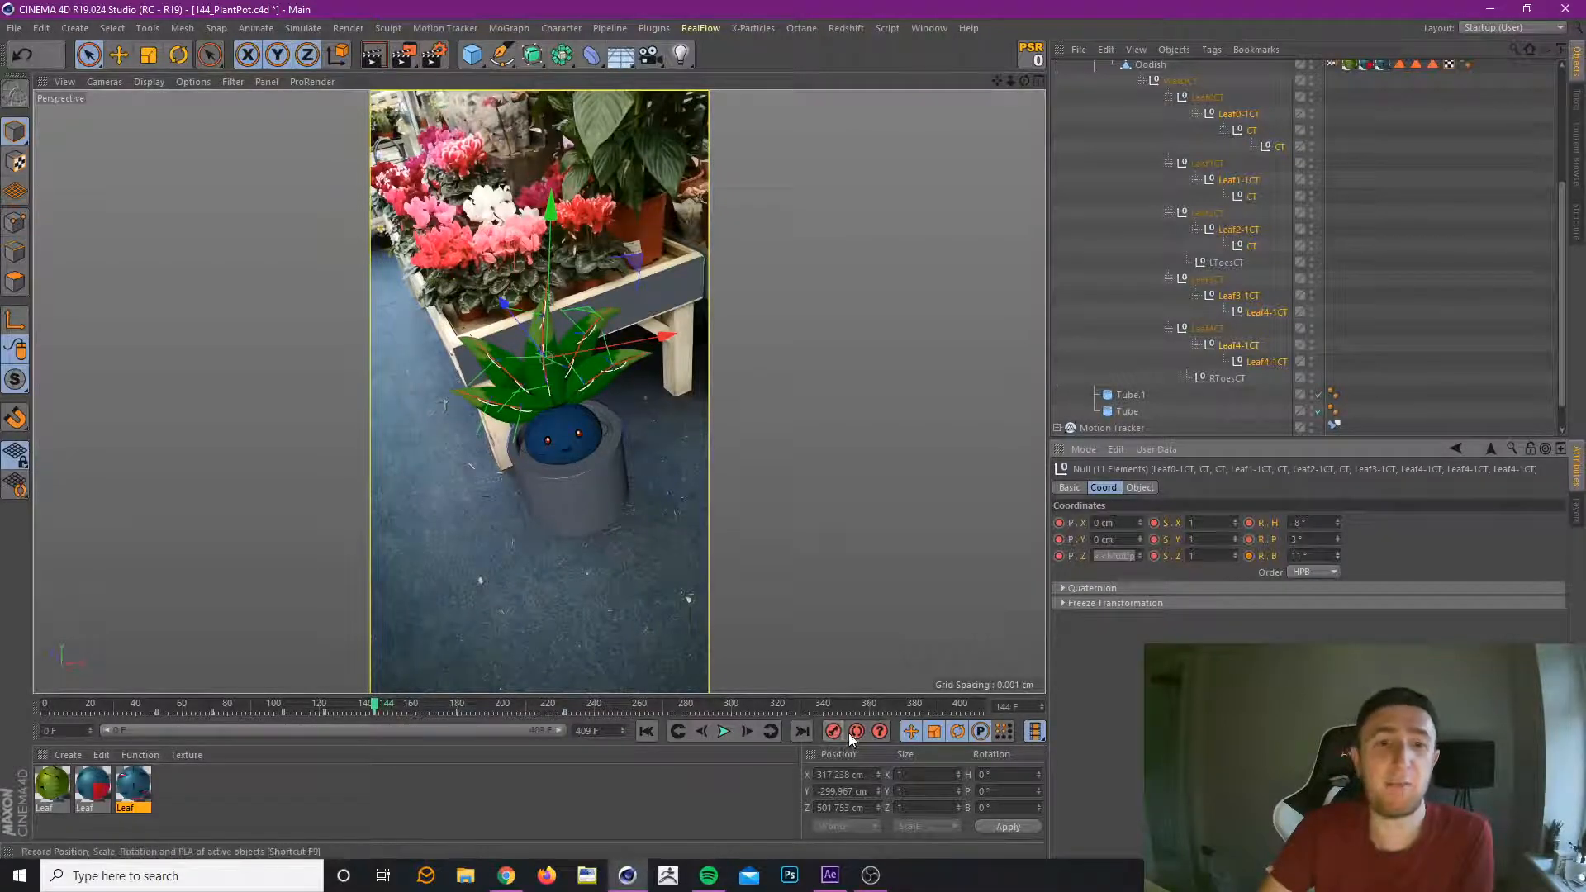
drag(253, 706, 384, 713)
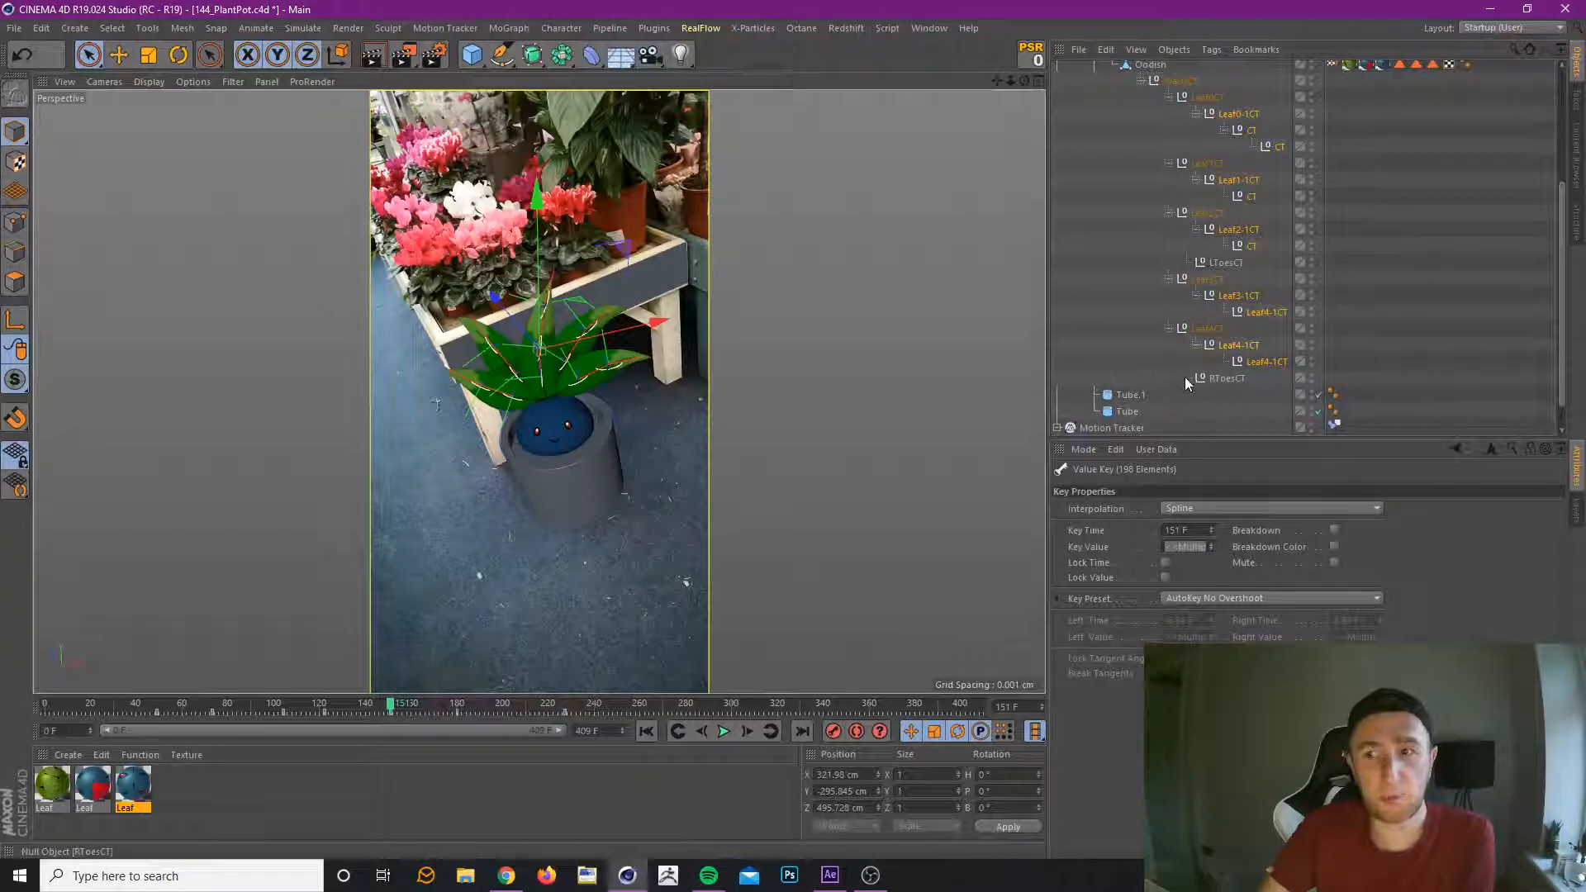
Reselect only the outer leaf CT controllers, set their bank rotation to -7° at frame 151, and preview up to frame 221.
click(1239, 114)
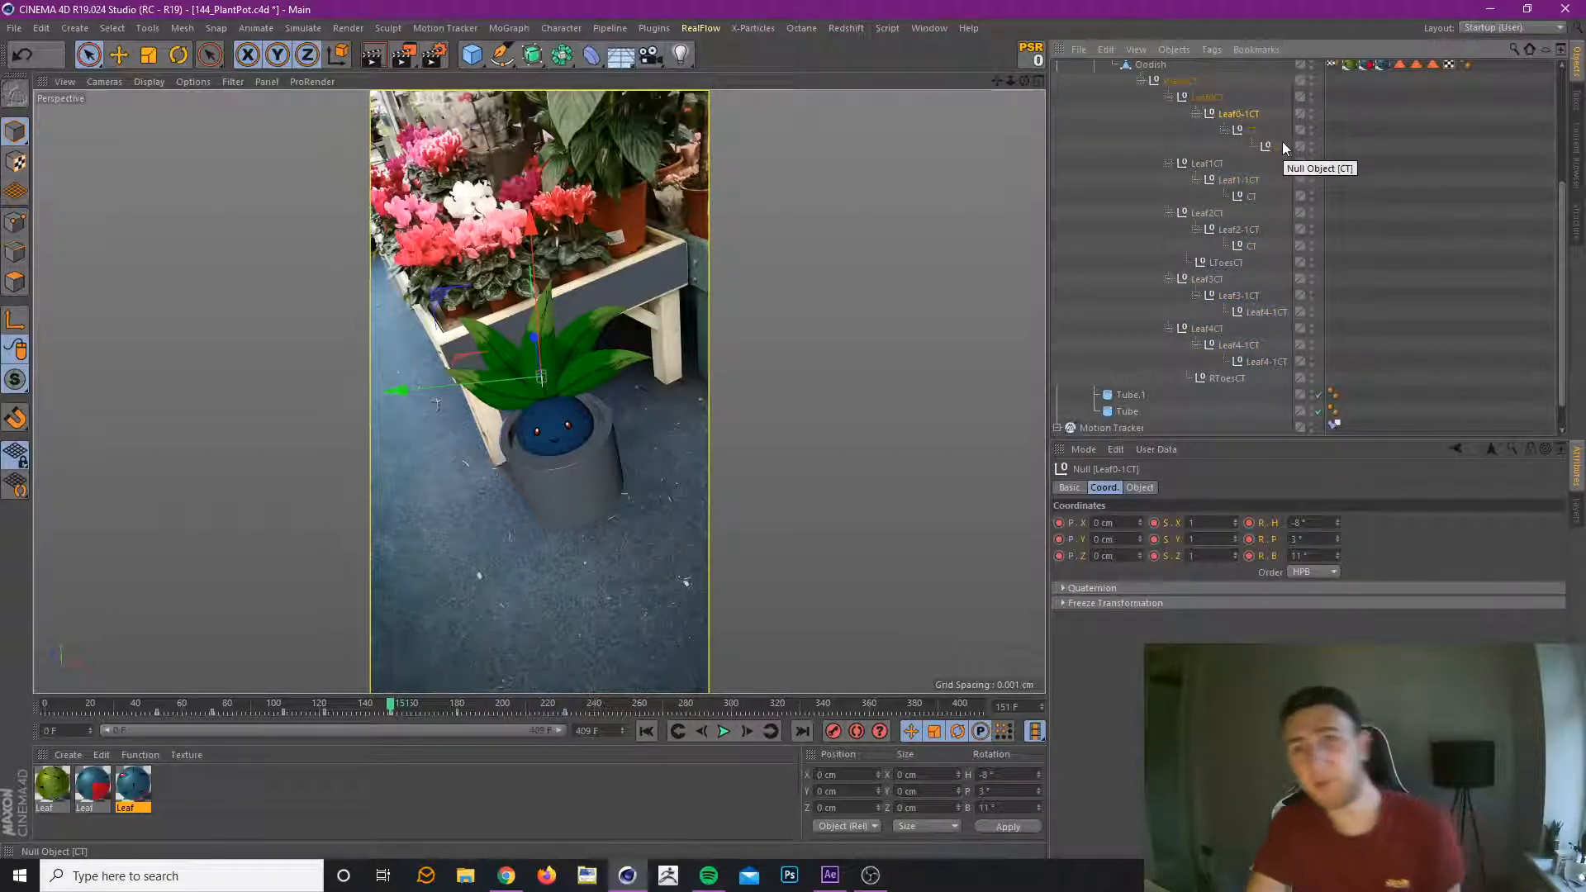
shift+click(1272, 361)
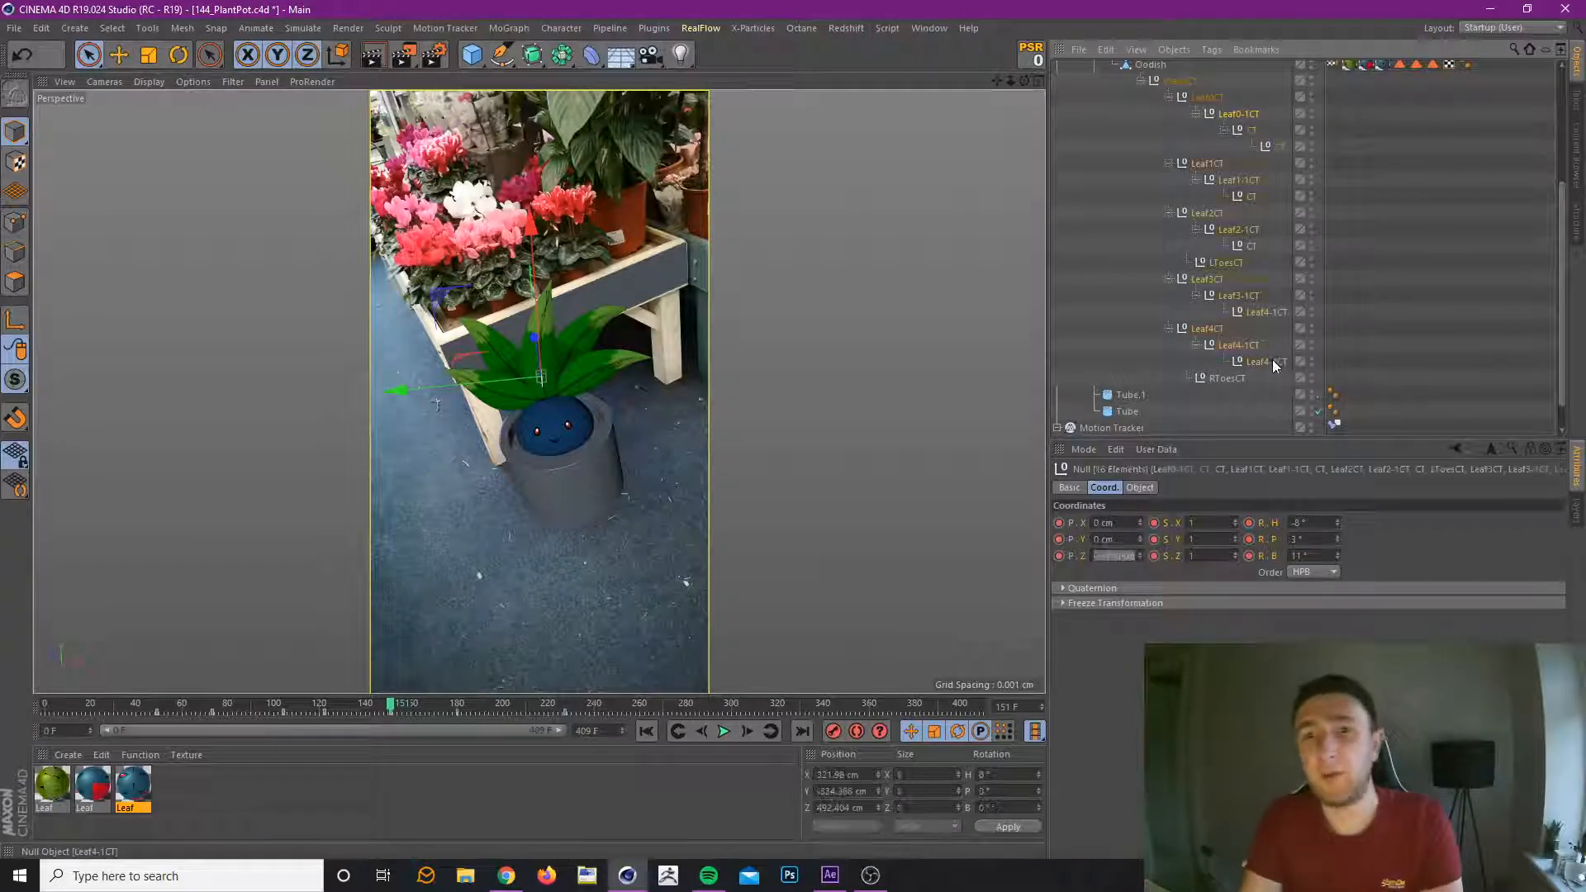
ctrl+click(1229, 262)
ctrl+click(1216, 216)
ctrl+click(1208, 164)
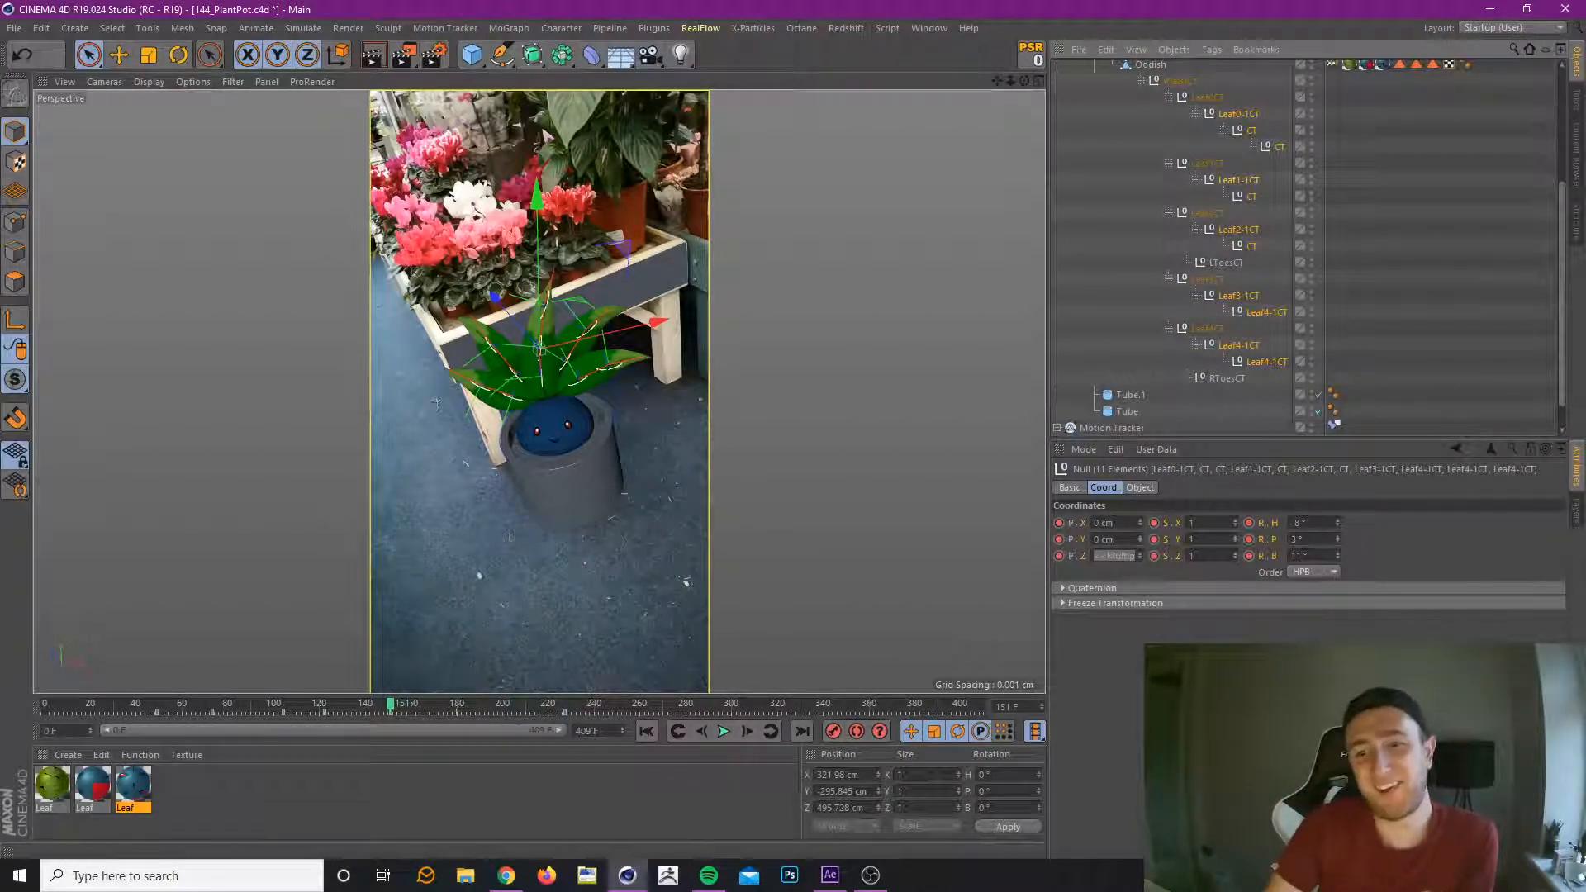
drag(1337, 557, 1337, 560)
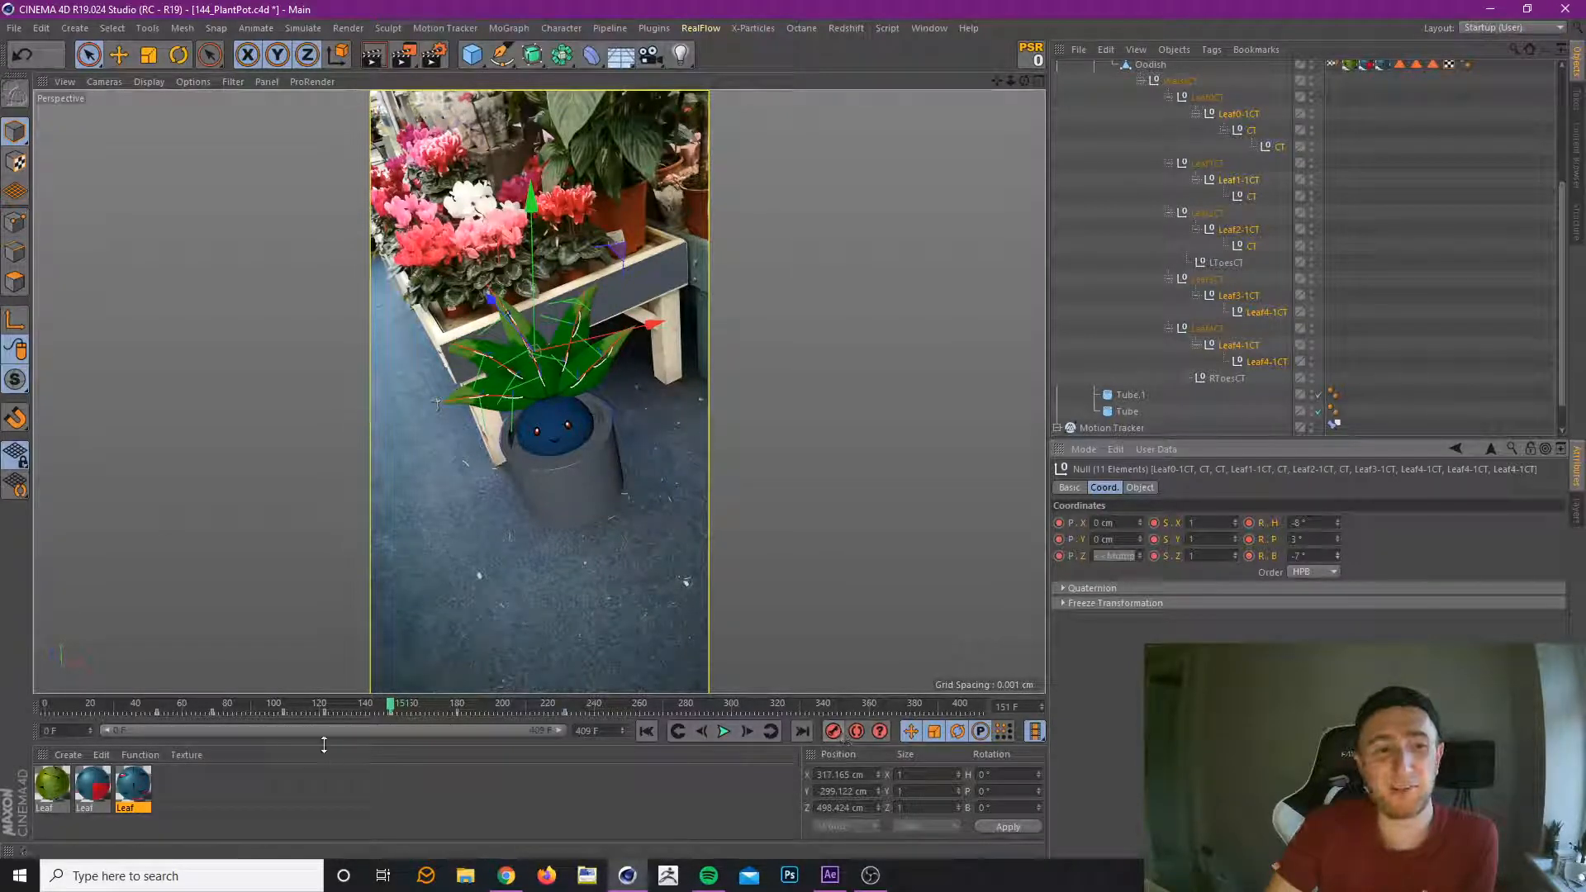
drag(256, 707, 554, 735)
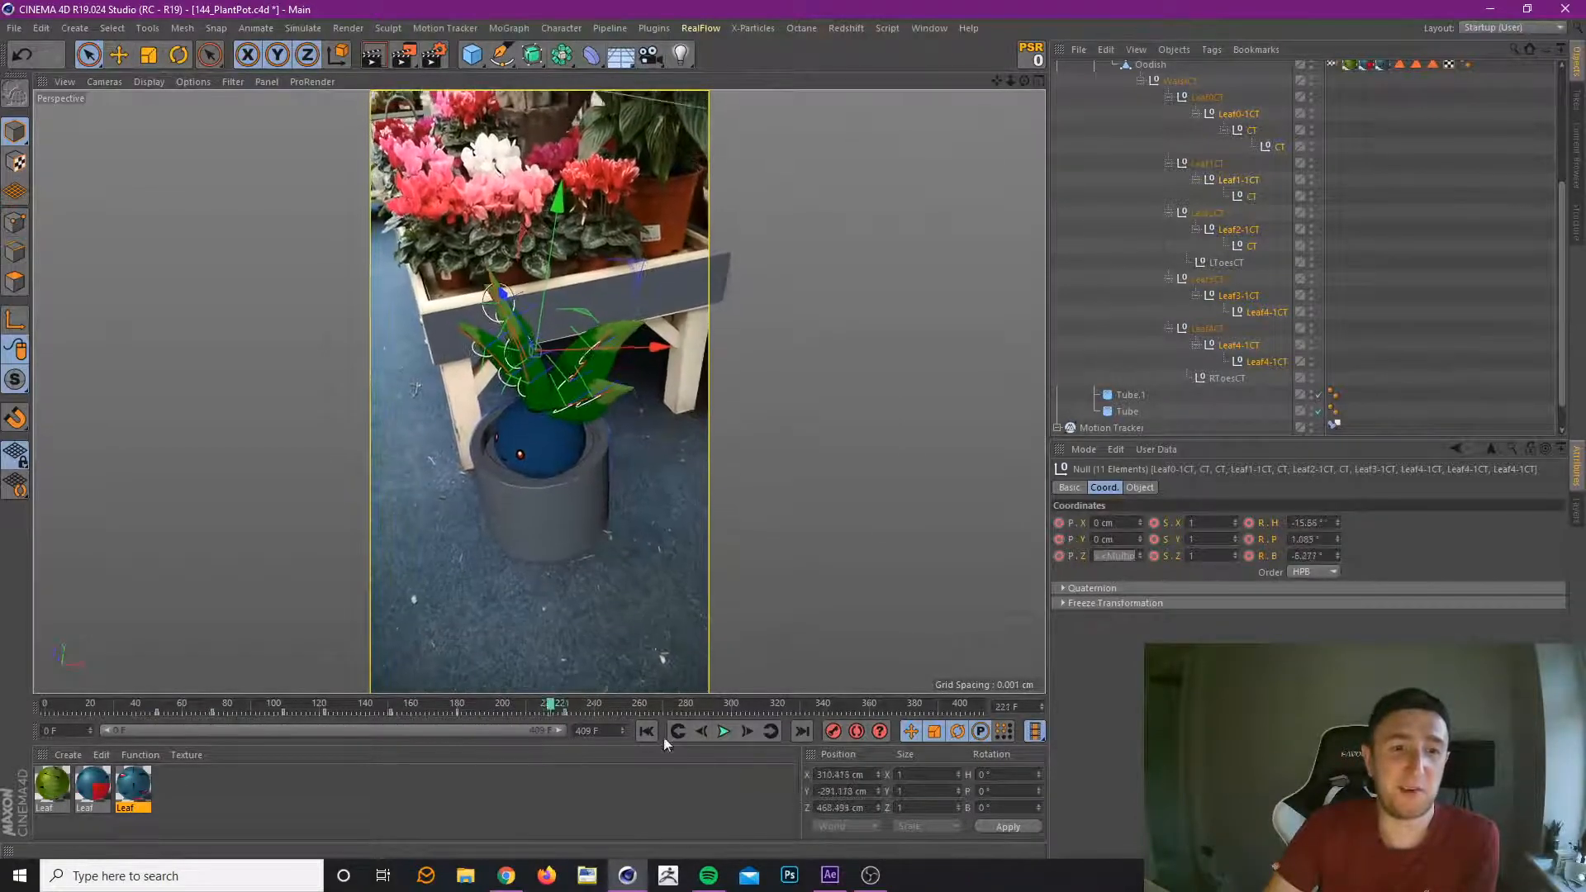
At the frame 227 key, set the leaf controllers' heading rotation to -1° and preview the sway up to frame 234.
click(773, 732)
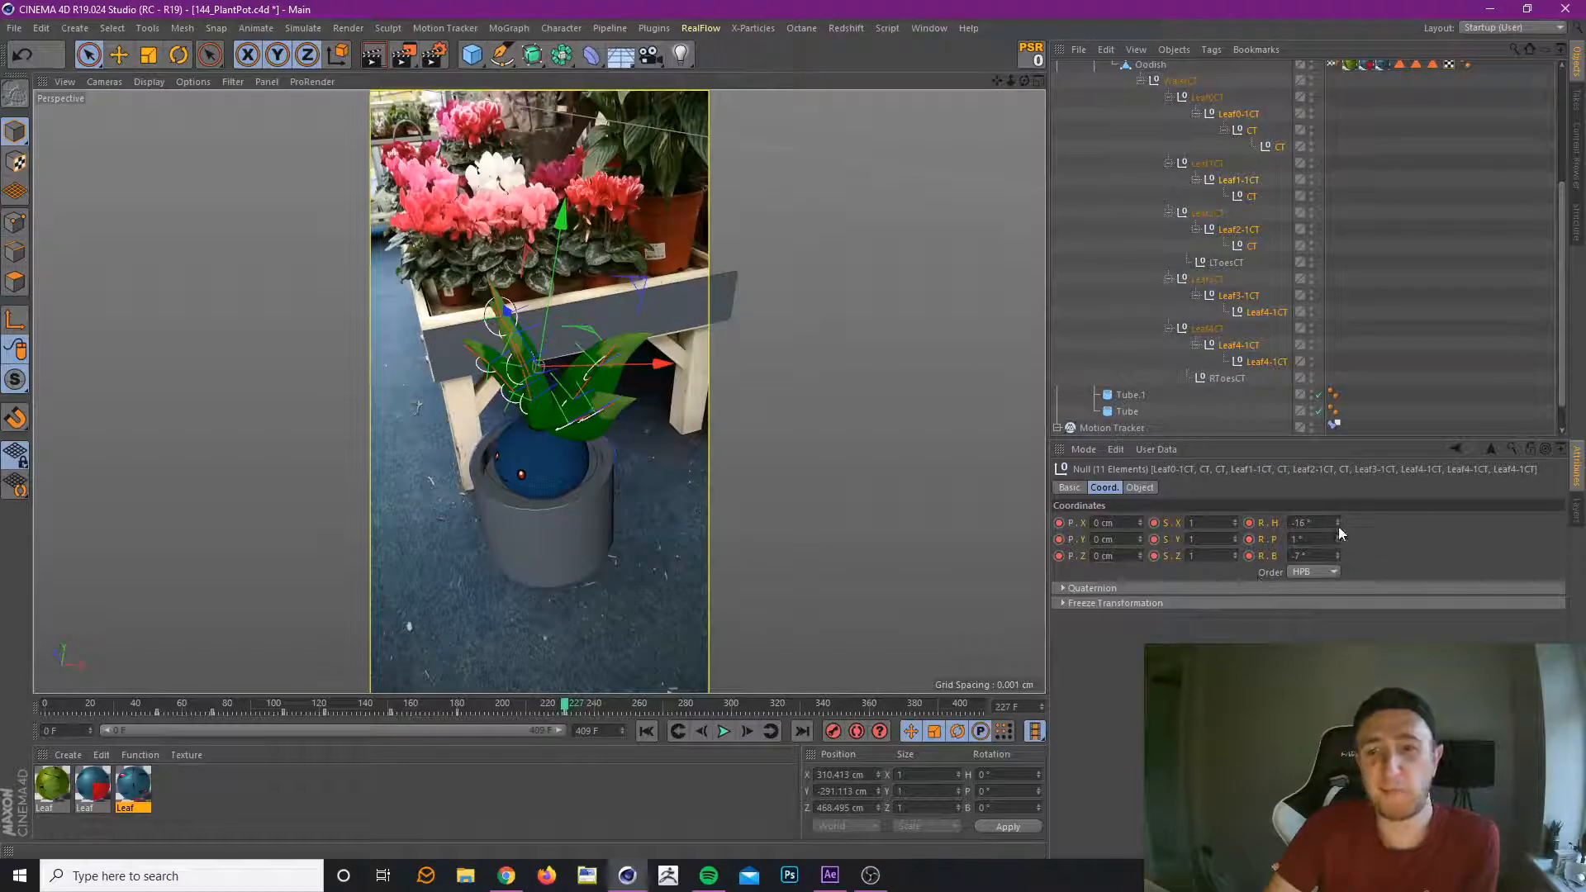
drag(1339, 524, 1339, 520)
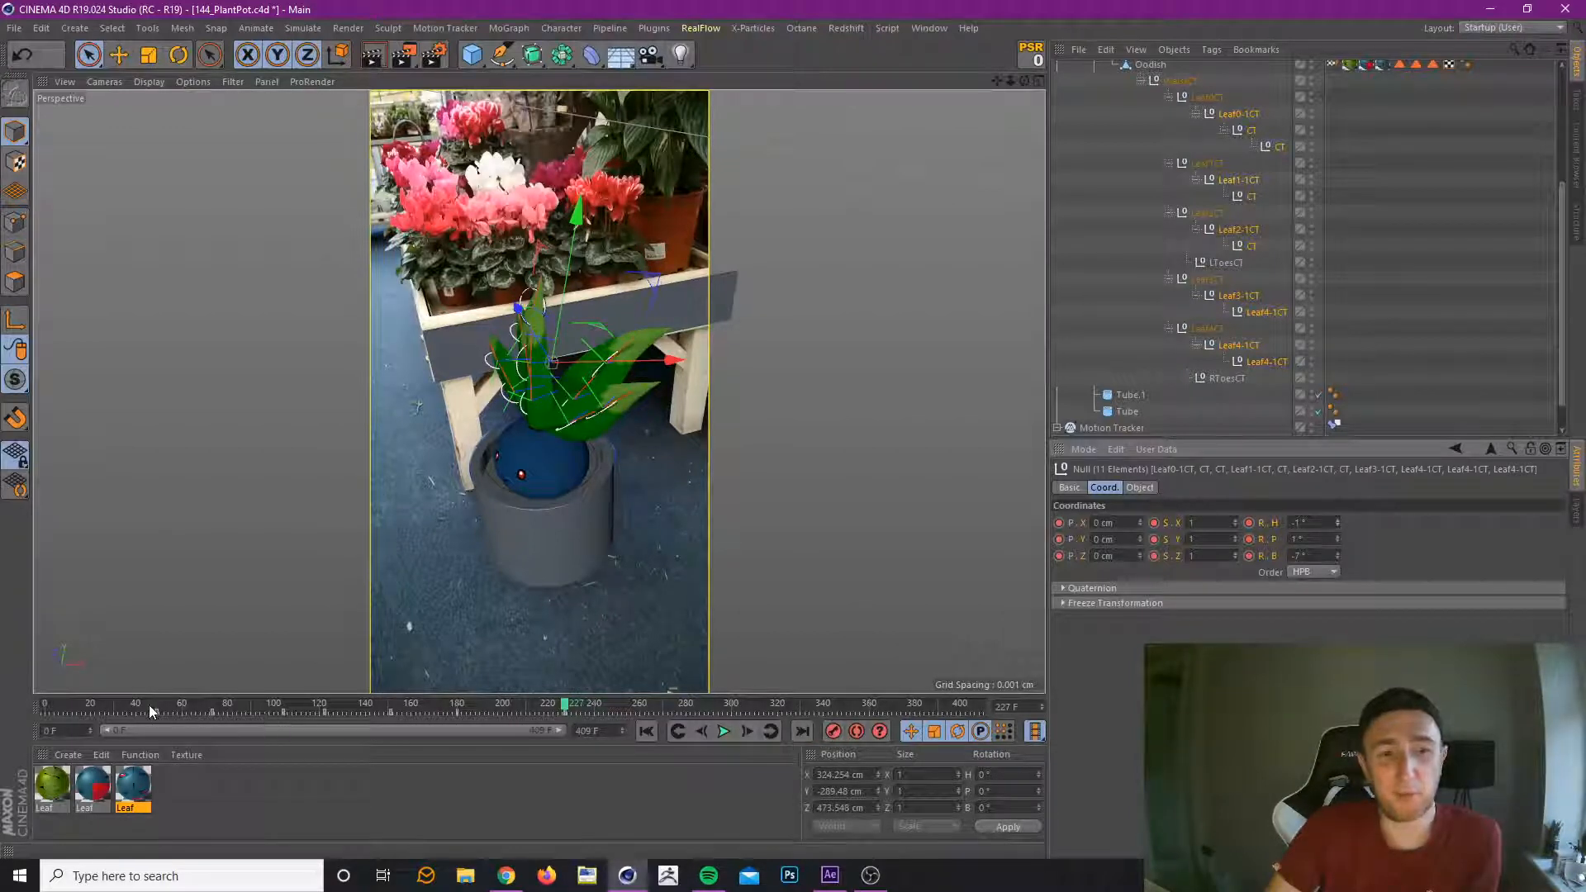
drag(149, 706, 581, 696)
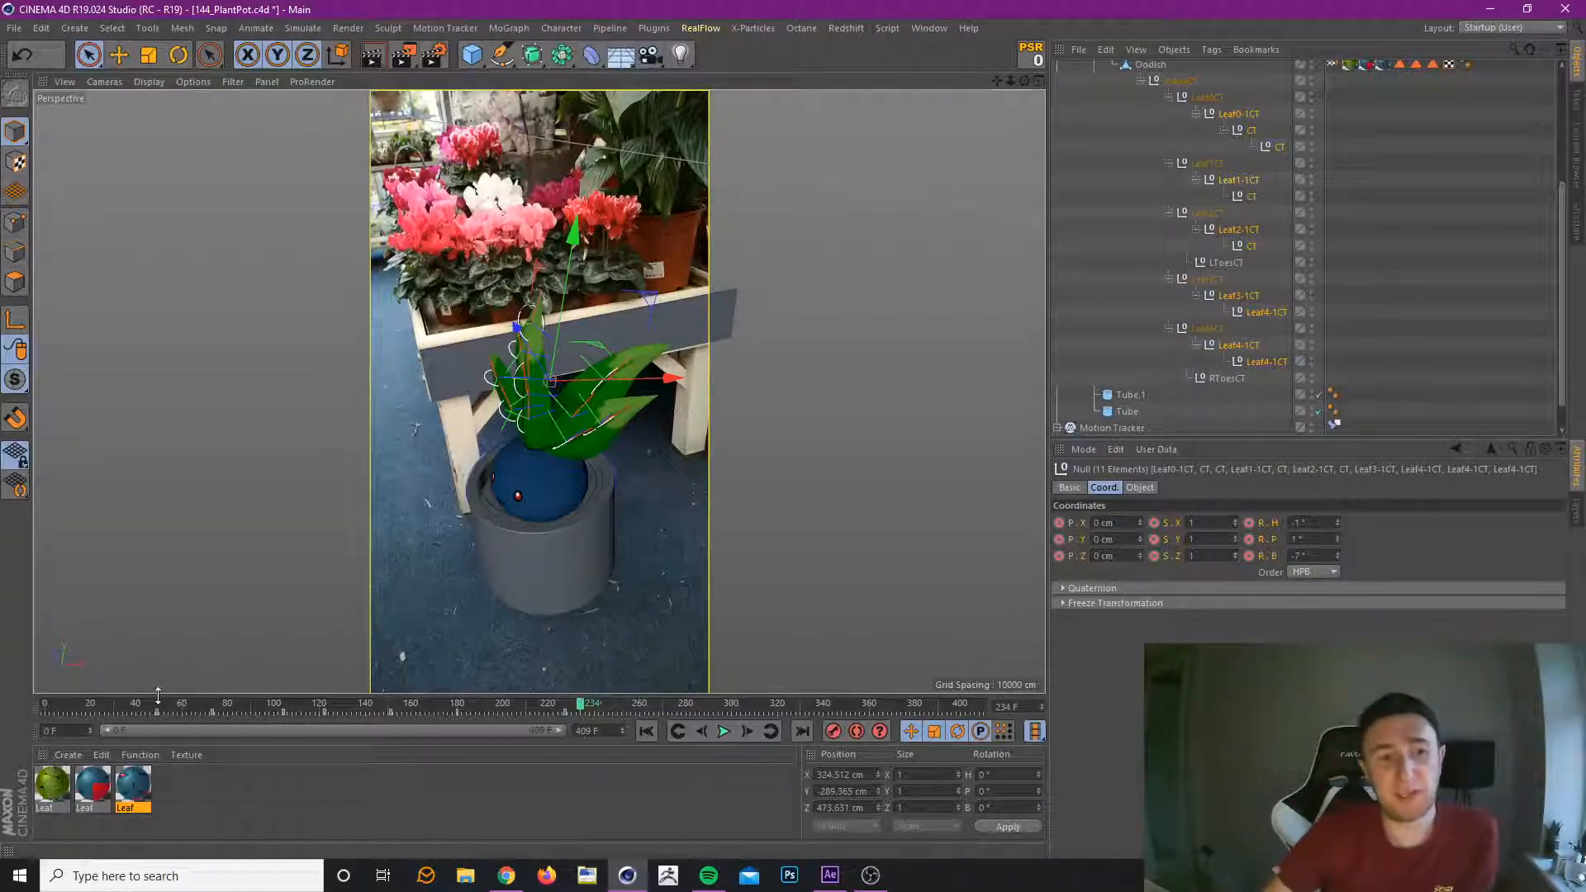
At frame 282, key the leaf controllers with heading rotation -9° and bank rotation 2°, and preview up to frame 394.
drag(157, 704, 693, 747)
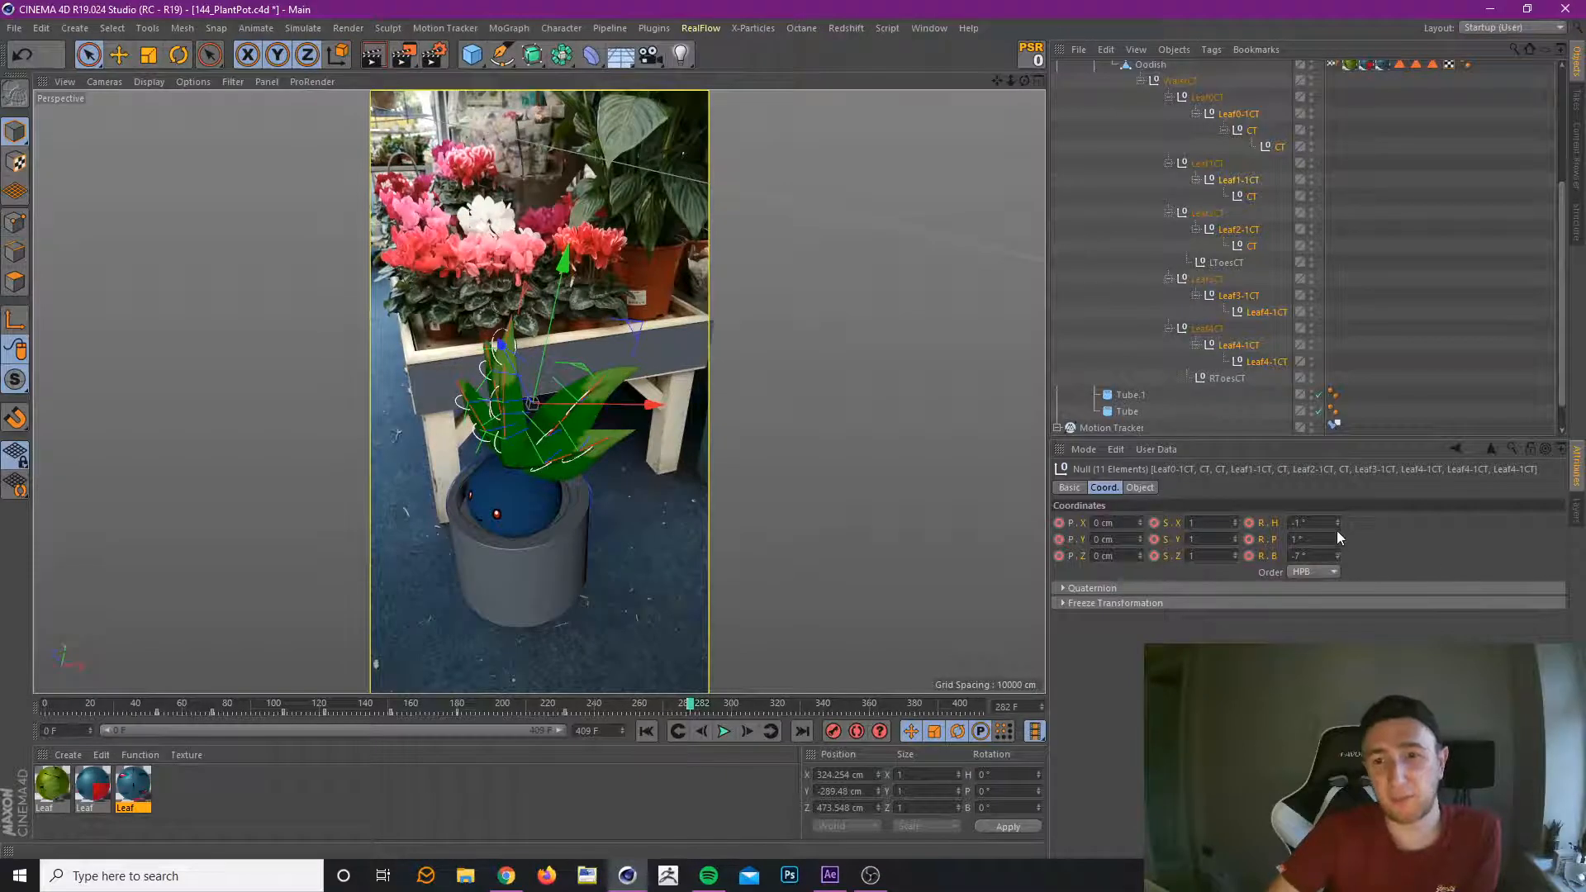
drag(1337, 524, 1337, 512)
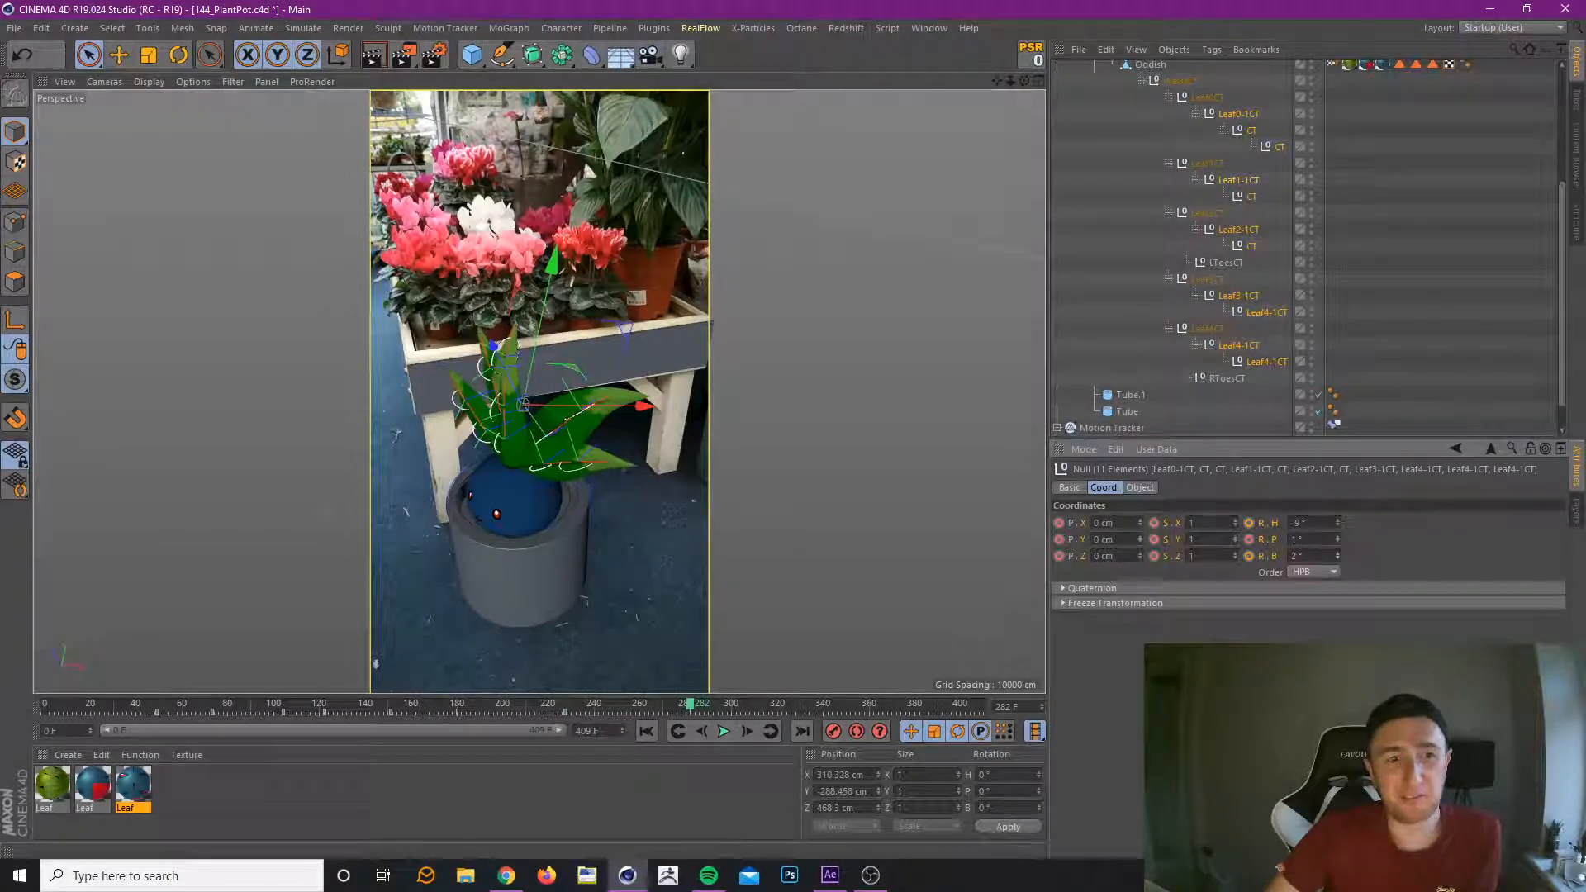
click(833, 732)
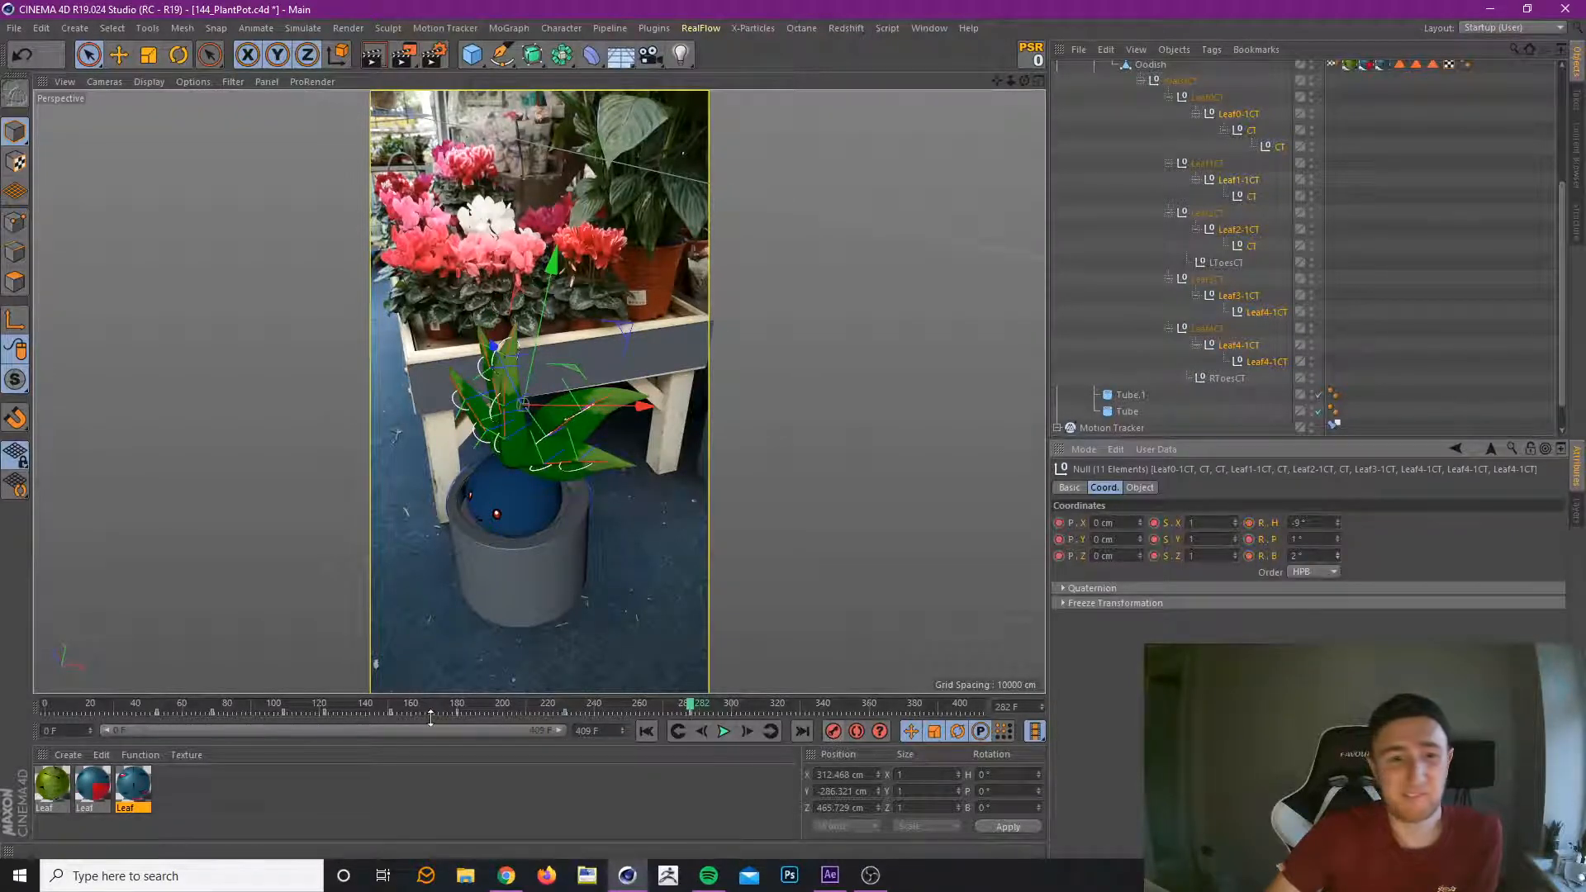
drag(450, 708, 951, 737)
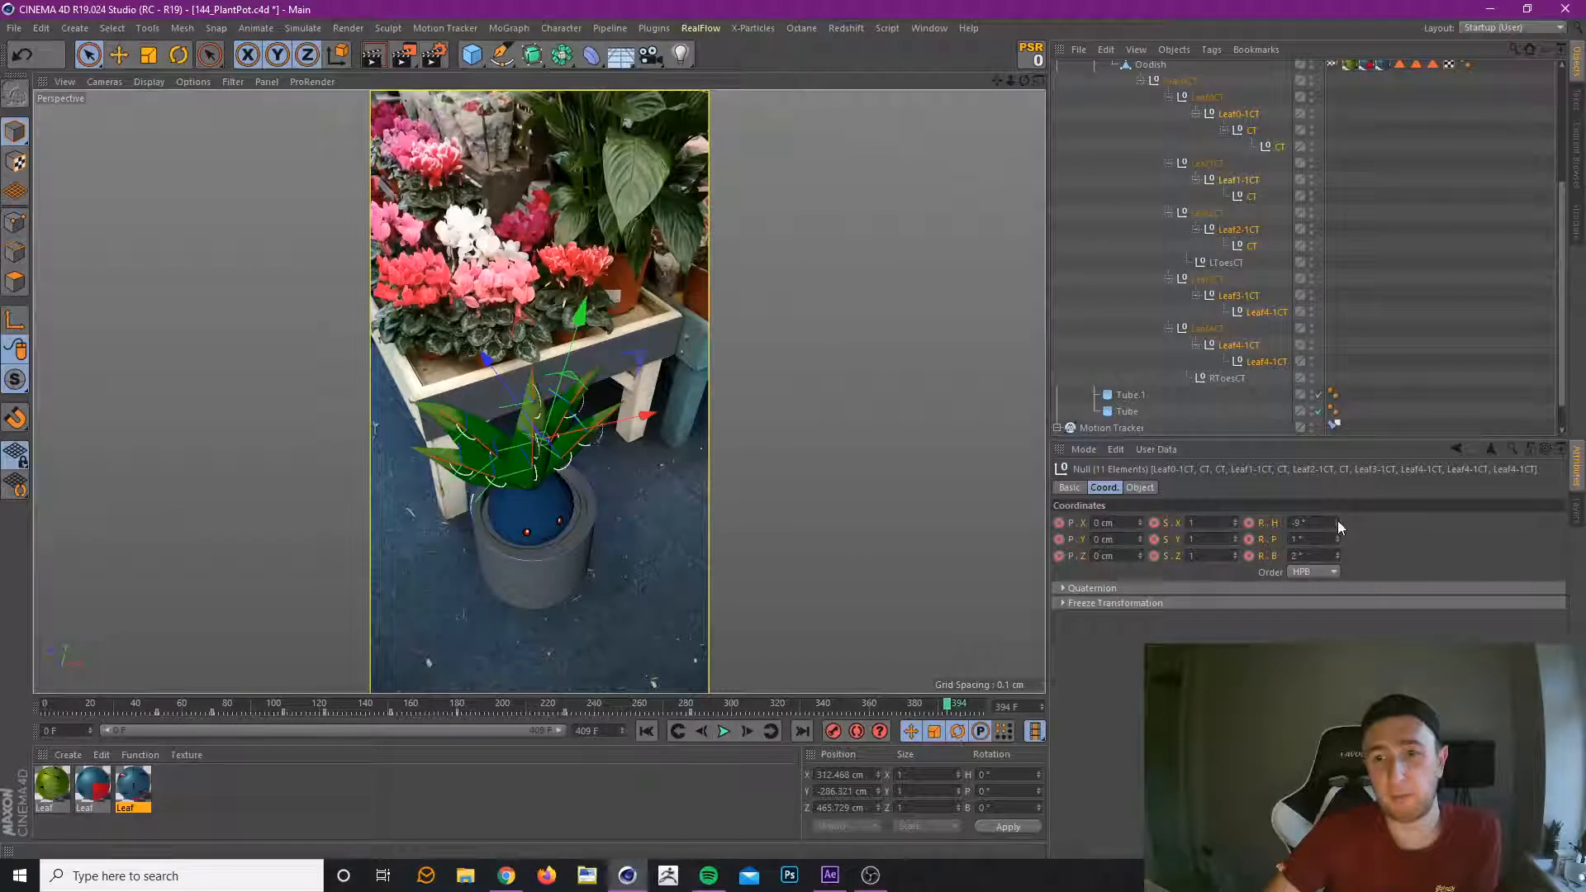
At frame 394, set the leaf controllers' heading rotation to -1°, pitch to 5° and bank to -4°, and record the key.
drag(1338, 523, 1337, 515)
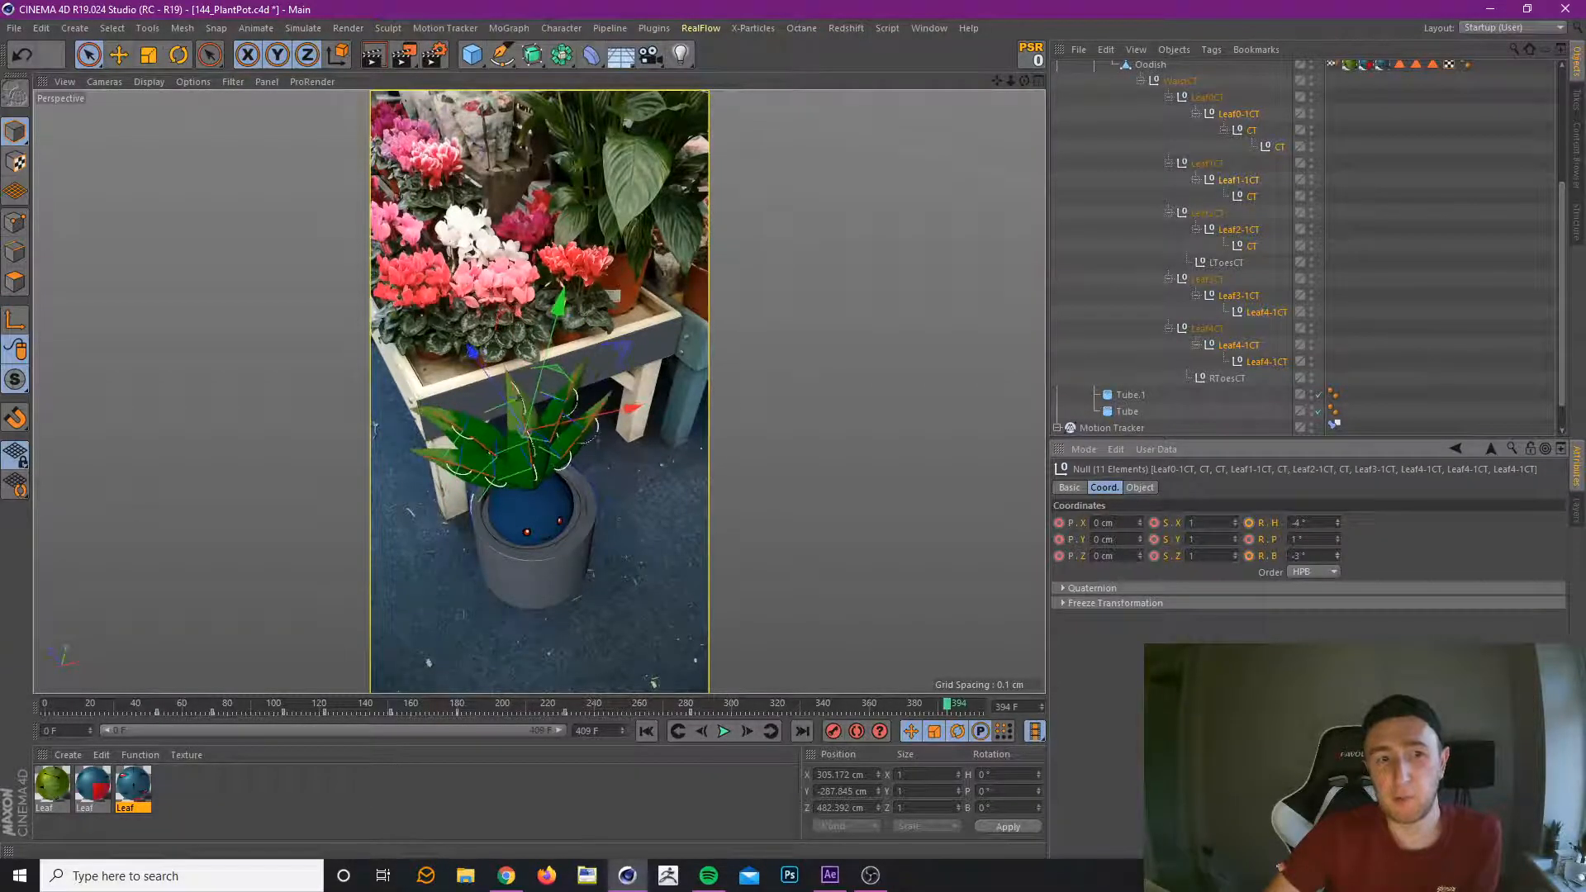
drag(1337, 539, 1338, 525)
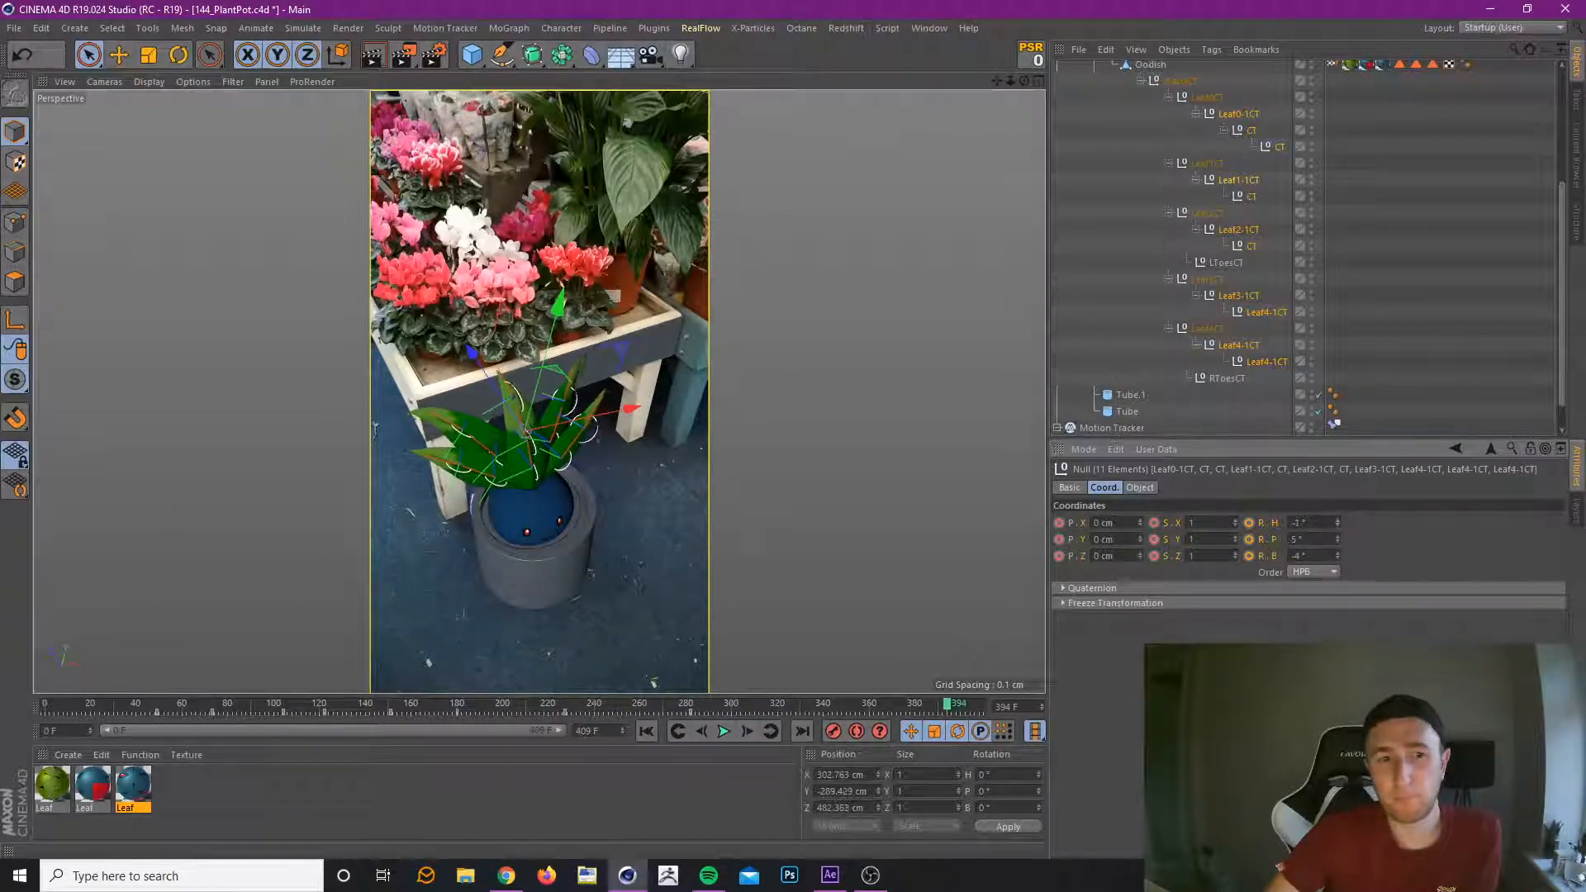
click(833, 731)
Deselect the Leaf-1CT controllers and key the remaining leaf tip controllers at frame 394 with heading 17°, pitch 6° and bank -8°.
ctrl+click(1244, 346)
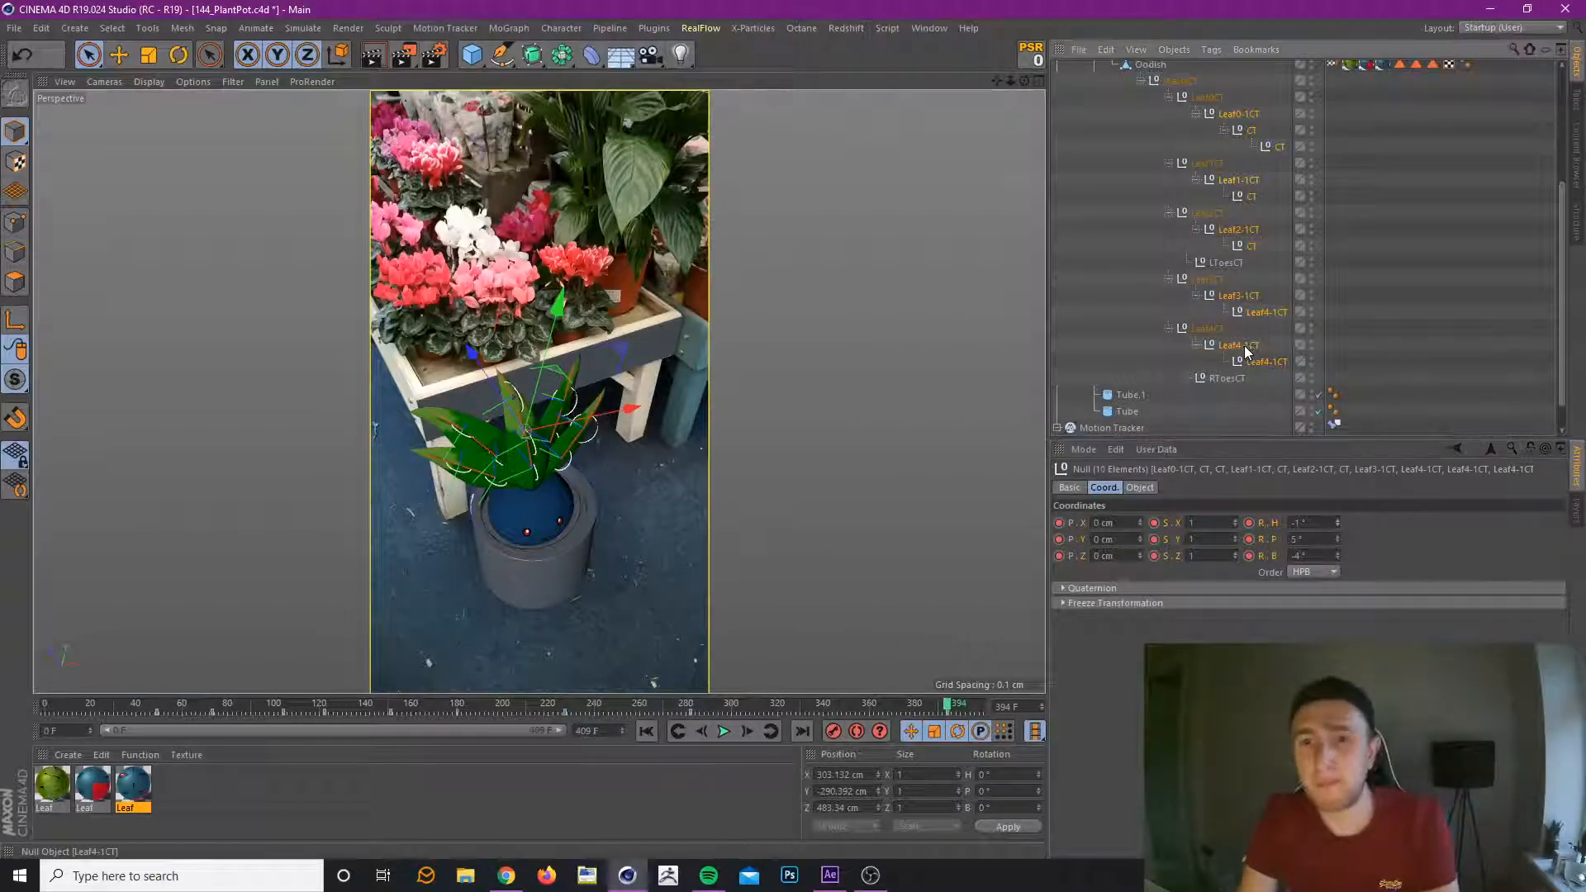
ctrl+click(1239, 295)
ctrl+click(1238, 229)
ctrl+click(1239, 180)
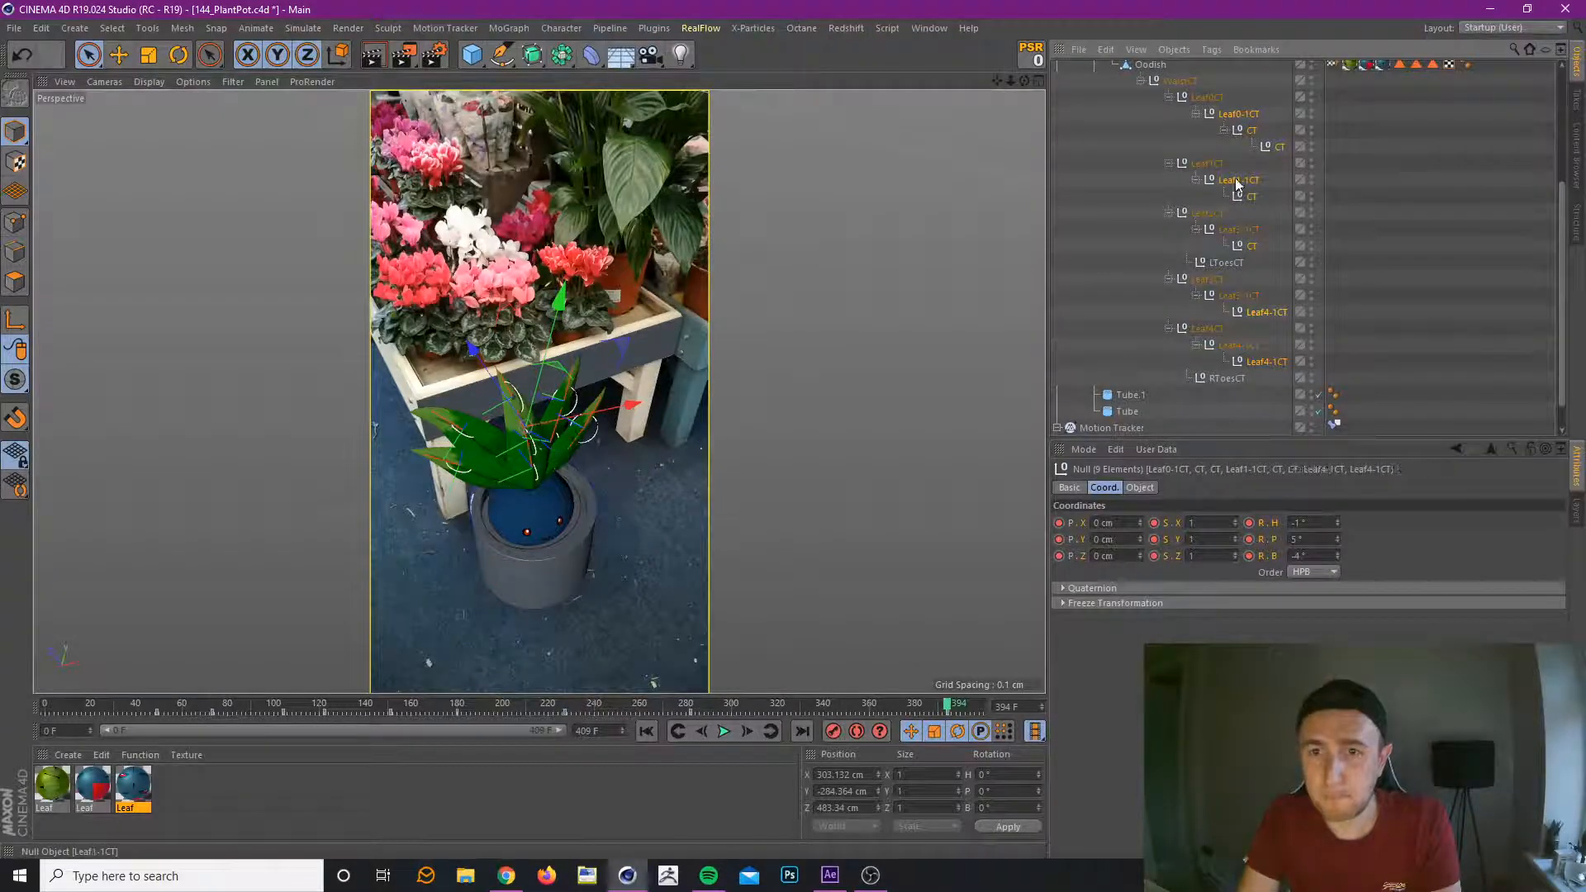
ctrl+click(1241, 115)
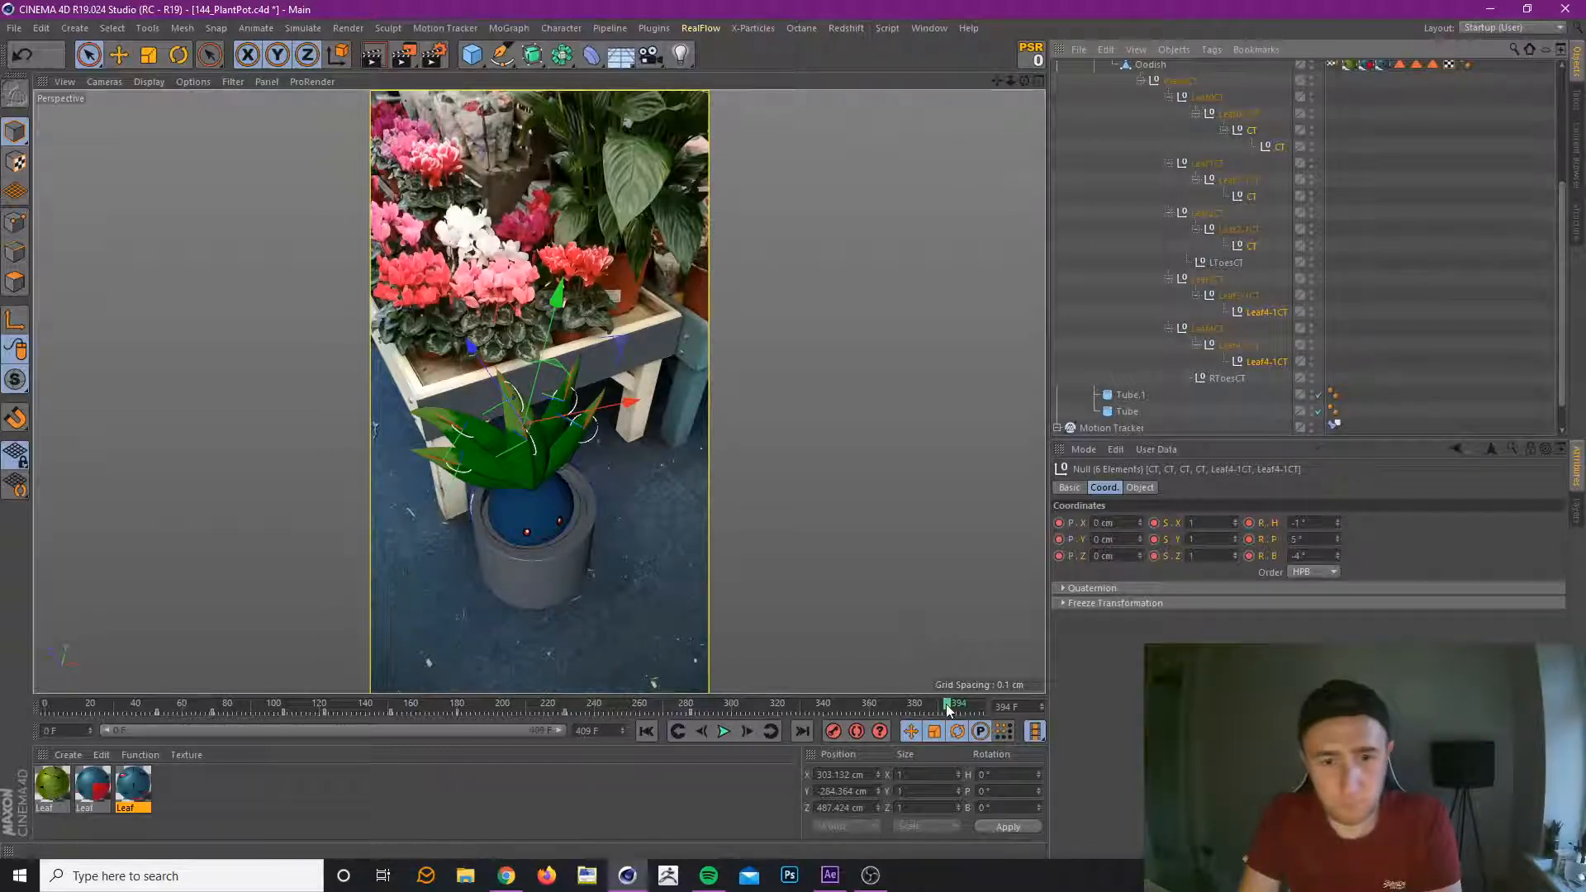
mouse_move(1337, 542)
mouse_down()
mouse_move(1338, 563)
mouse_move(1338, 517)
mouse_up()
click(834, 732)
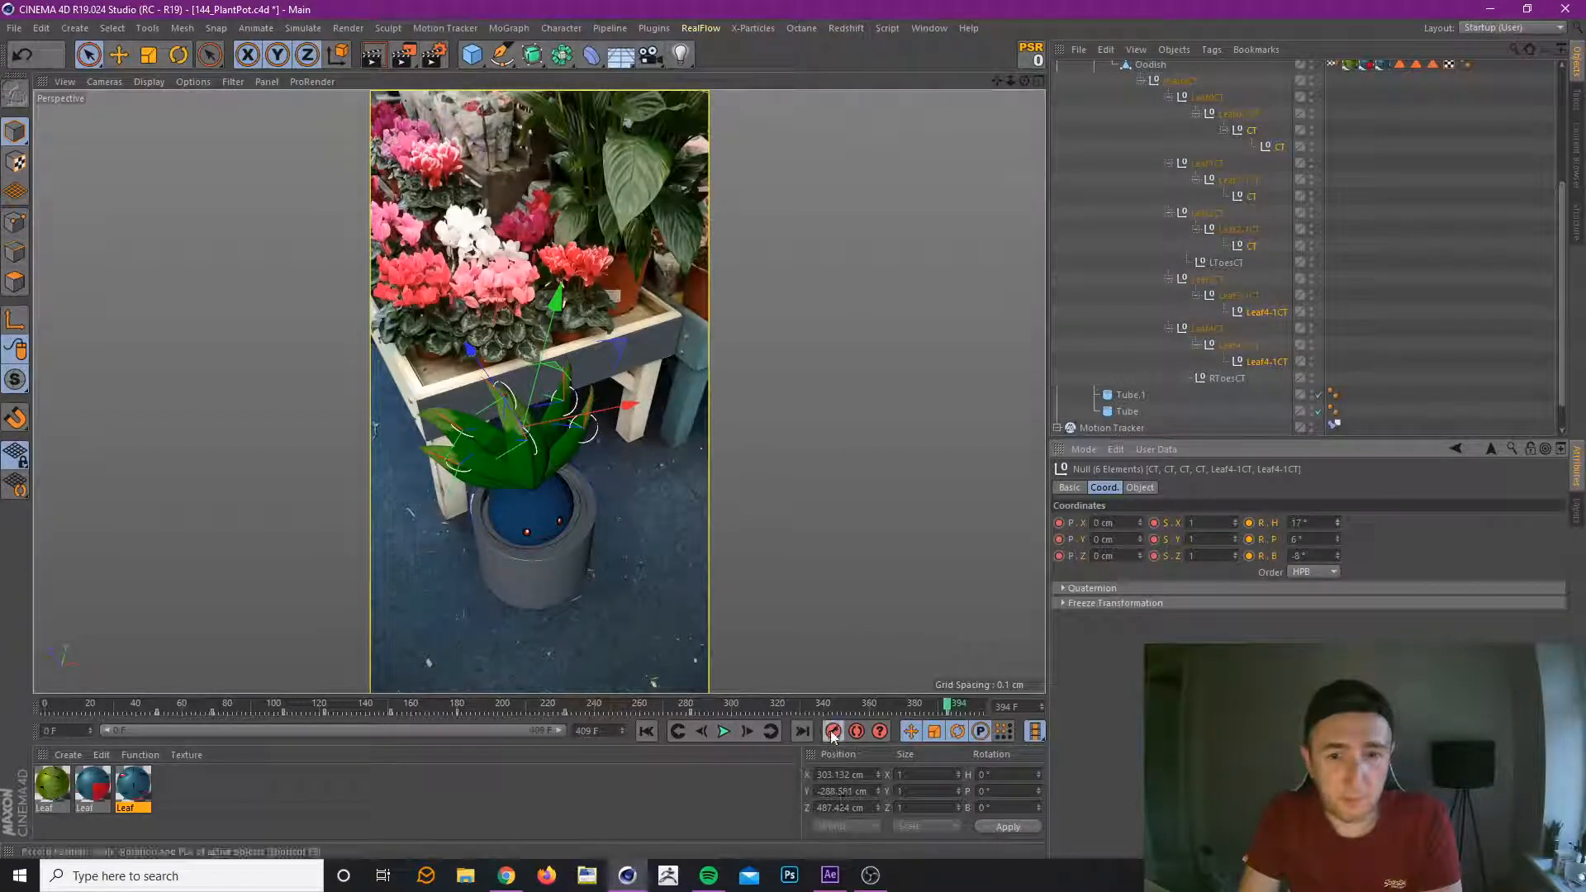
At the frame 180 key, set the leaf tip controllers' heading rotation to -43° and bank rotation to 17°, and record it.
drag(303, 702, 467, 709)
click(677, 731)
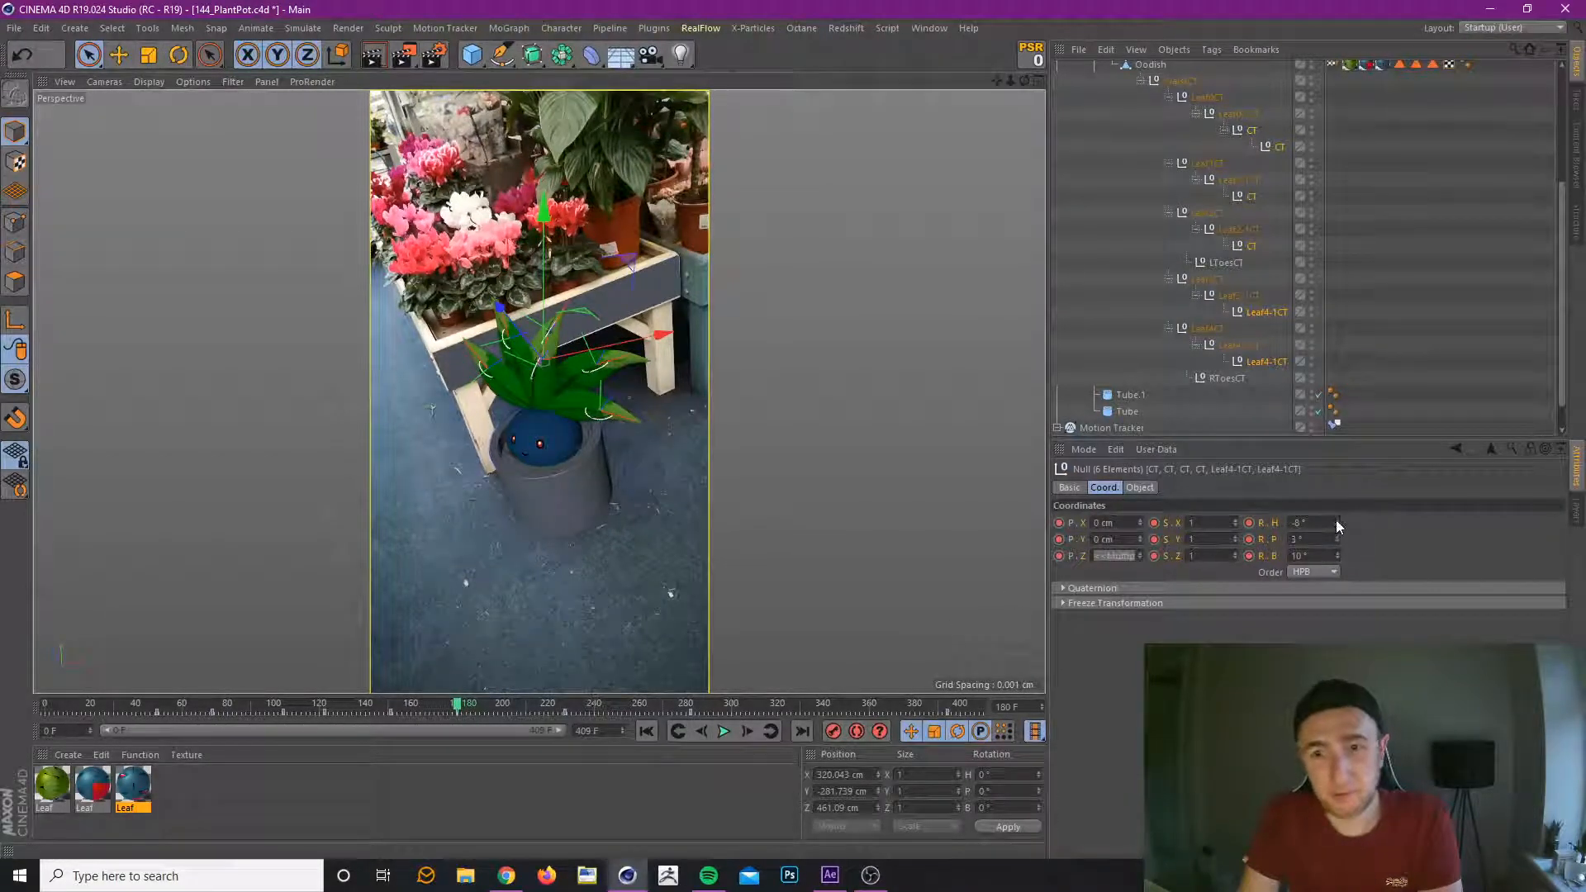
drag(1338, 526, 1355, 523)
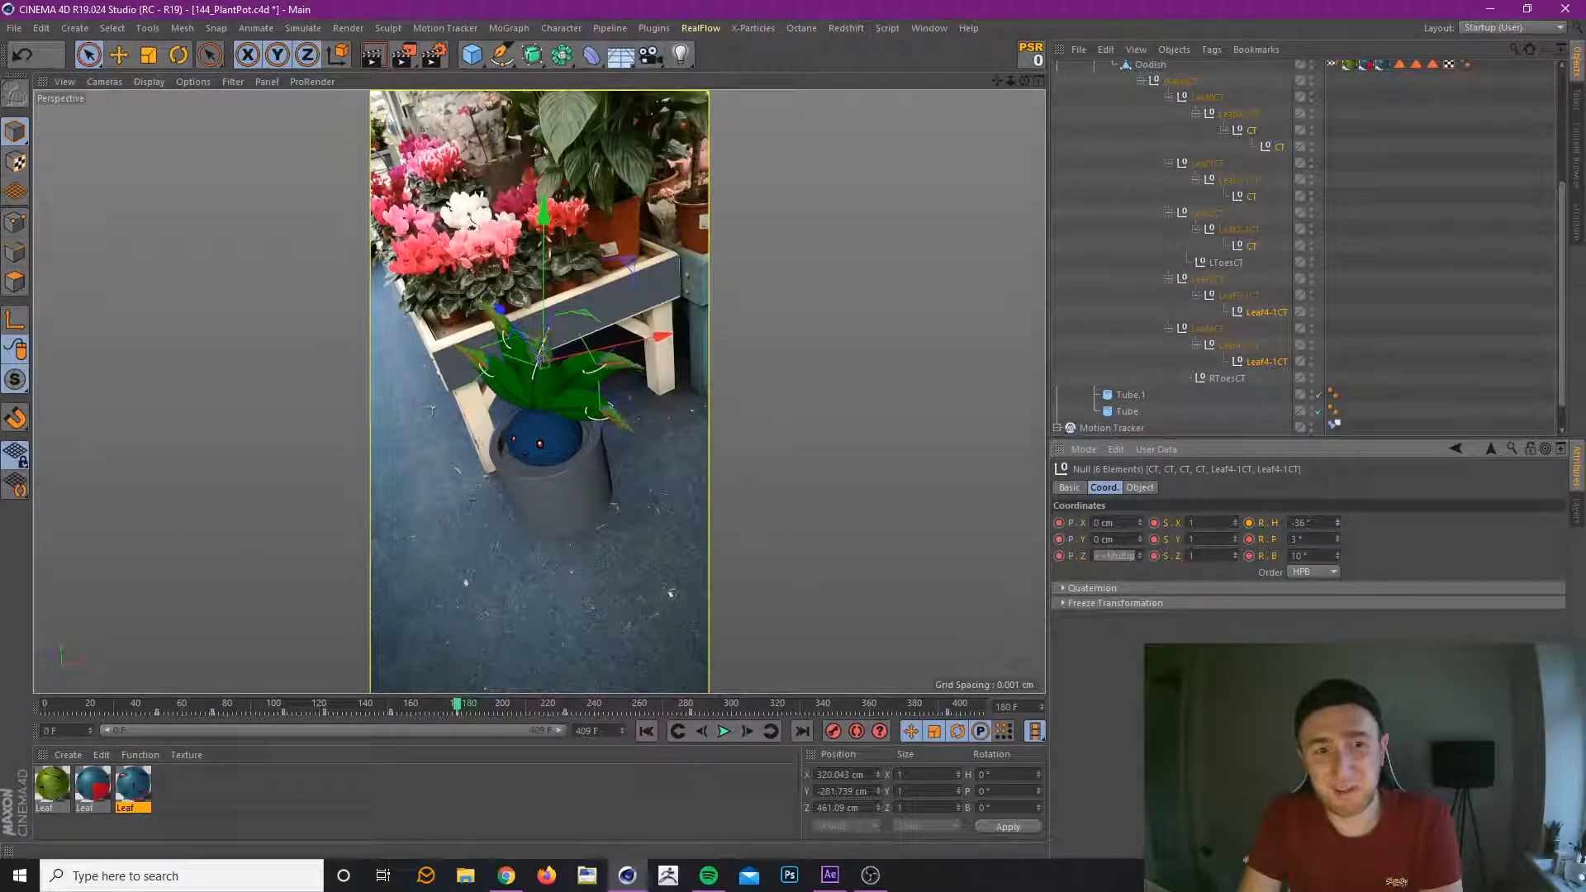
drag(1338, 552, 1339, 530)
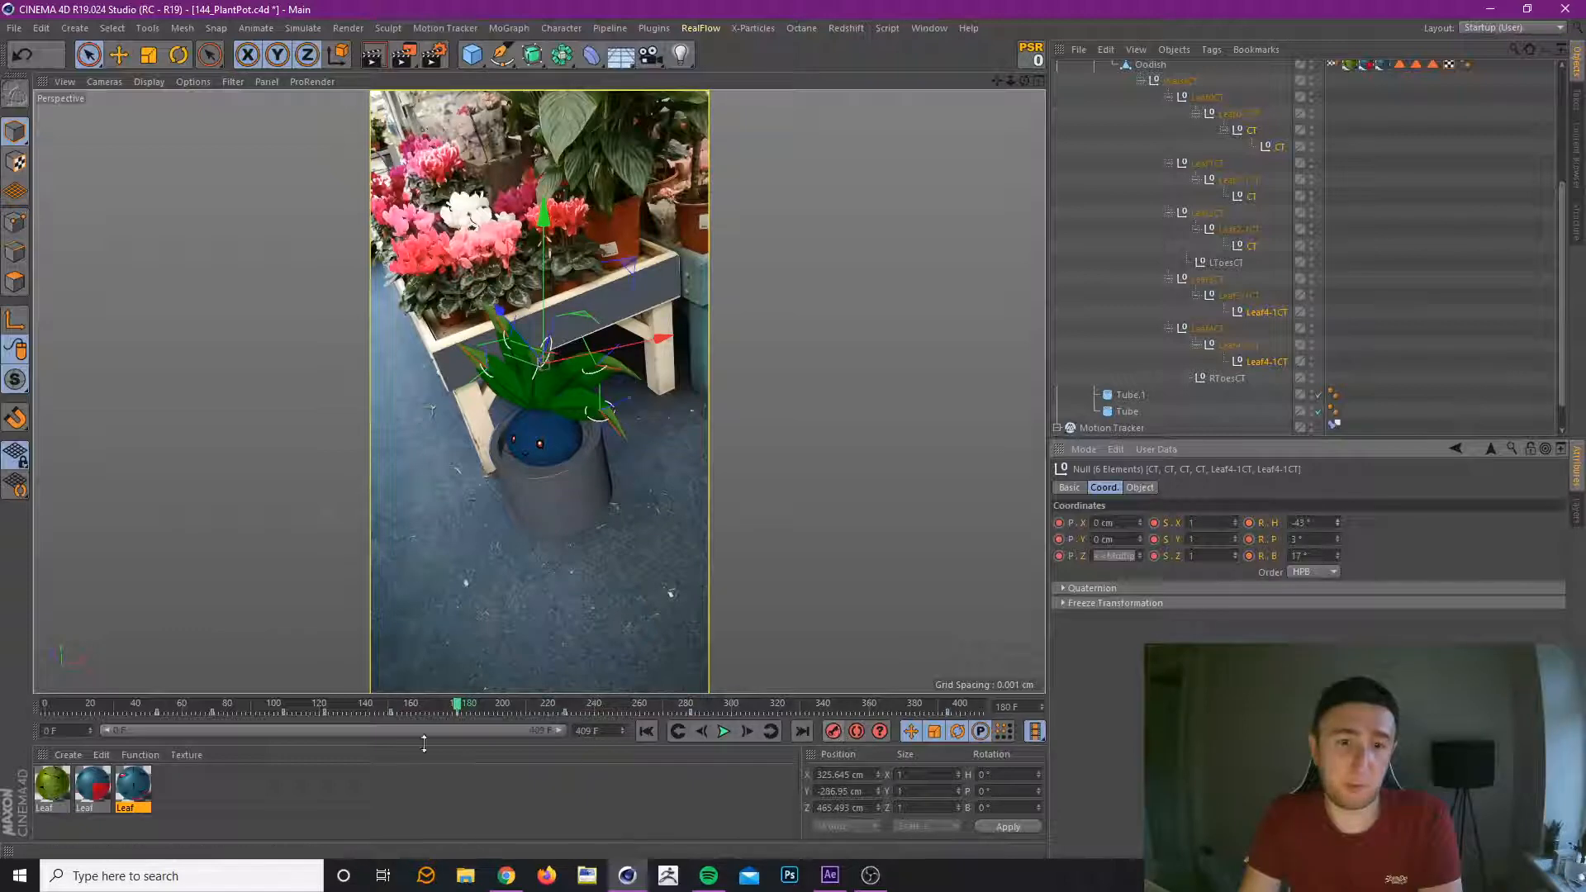
At the frame 73 key, set the leaf tip controllers' heading rotation to -55° and bank rotation to 6°, and record it.
drag(161, 705, 226, 710)
click(677, 731)
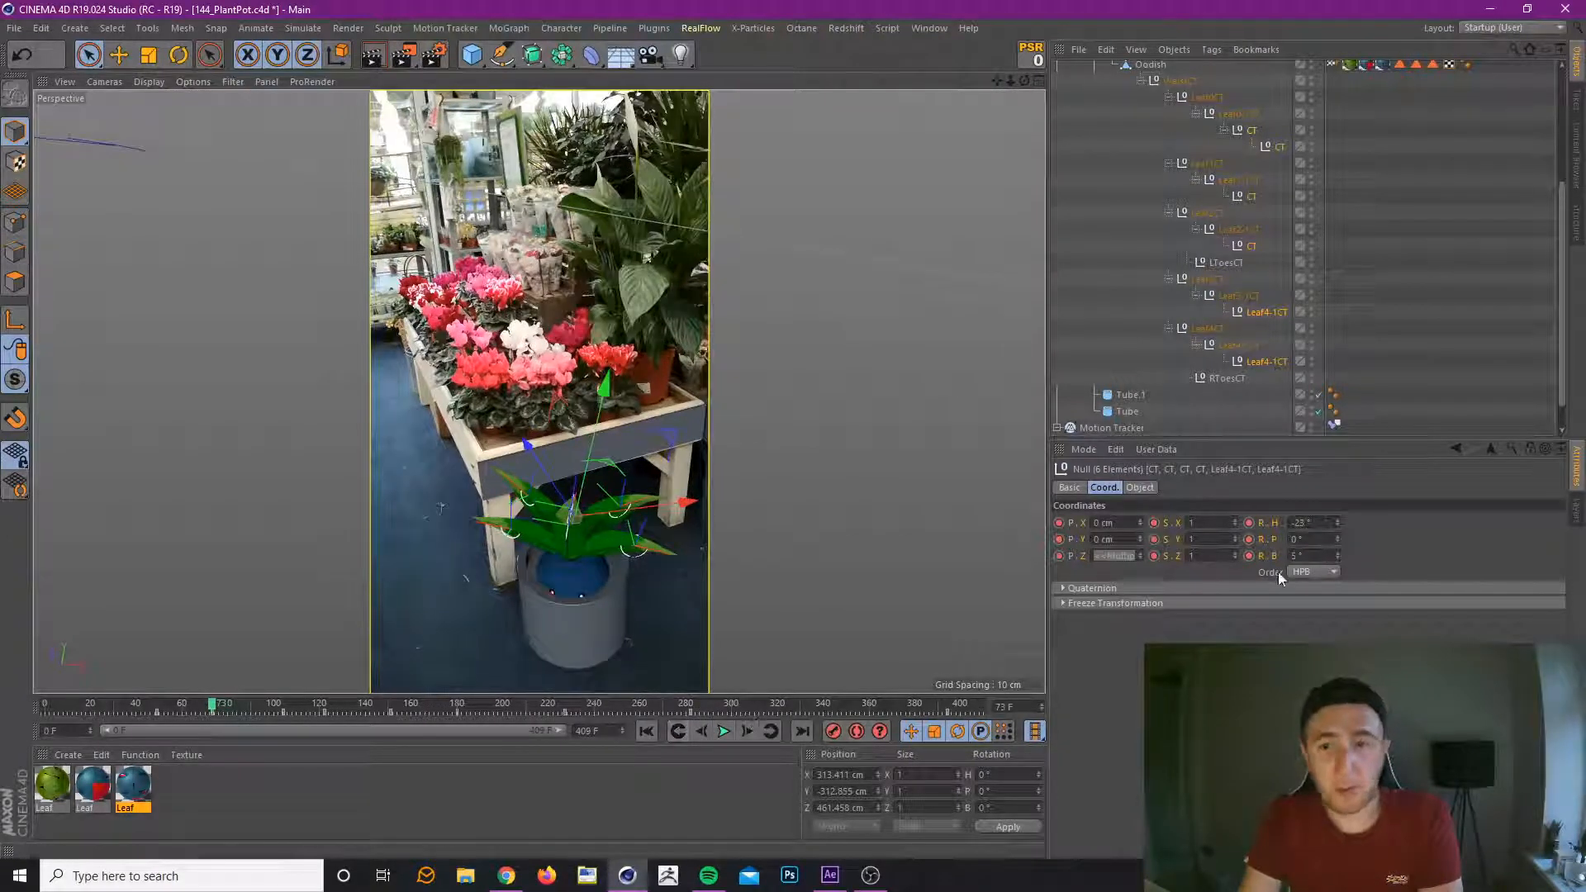
drag(1339, 557, 1338, 529)
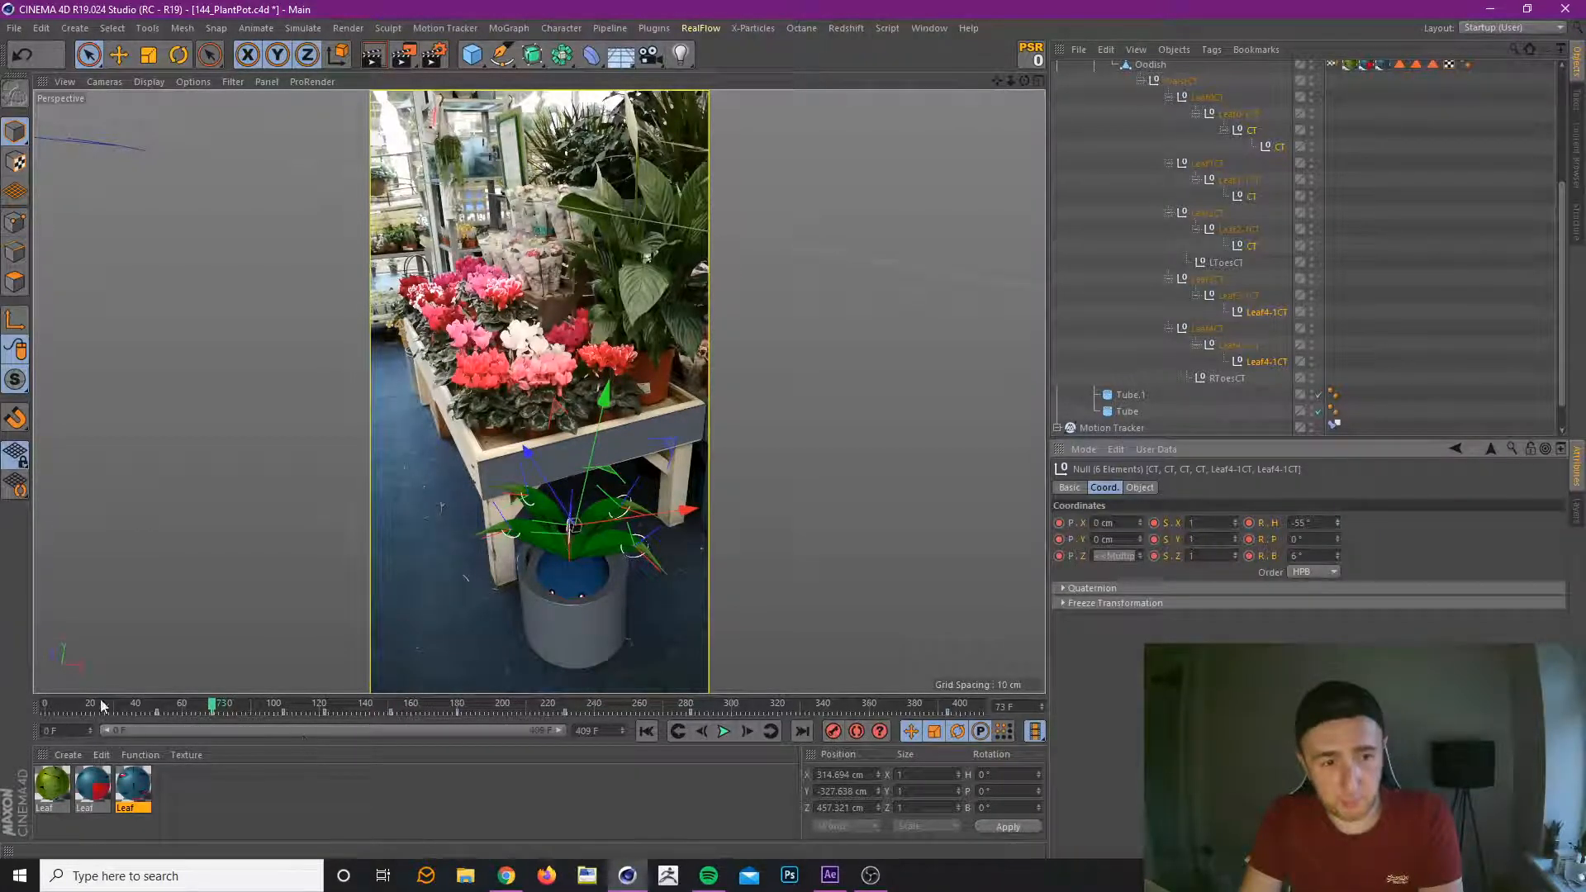
At frame 104, key the leaf tip controllers with a heading rotation of 2° and preview the sway through the shot.
drag(132, 709, 255, 735)
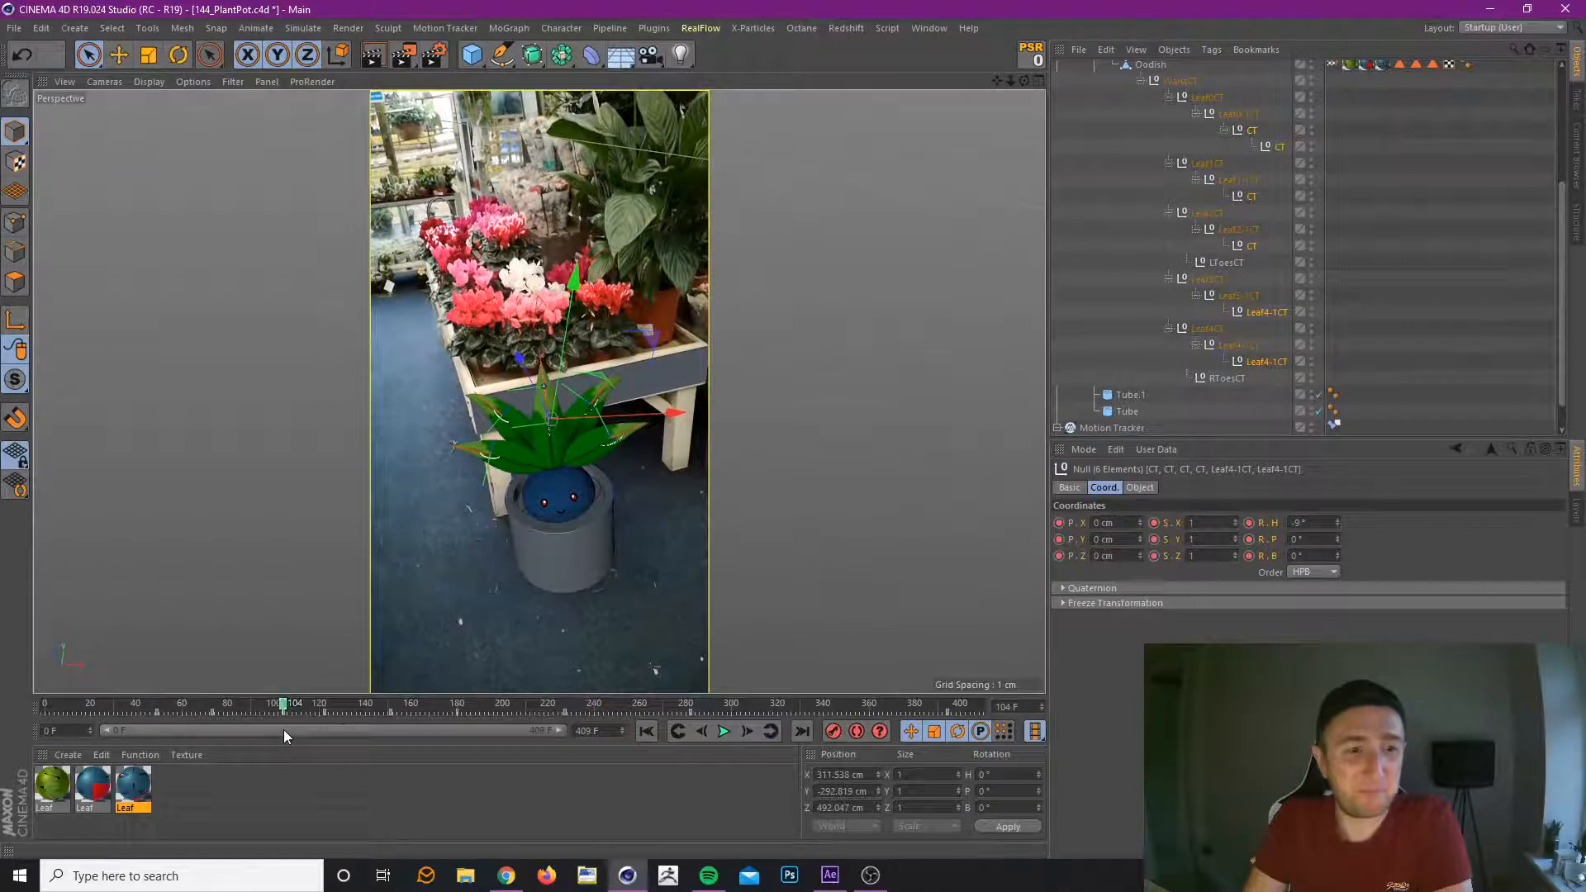
drag(1338, 523, 1338, 507)
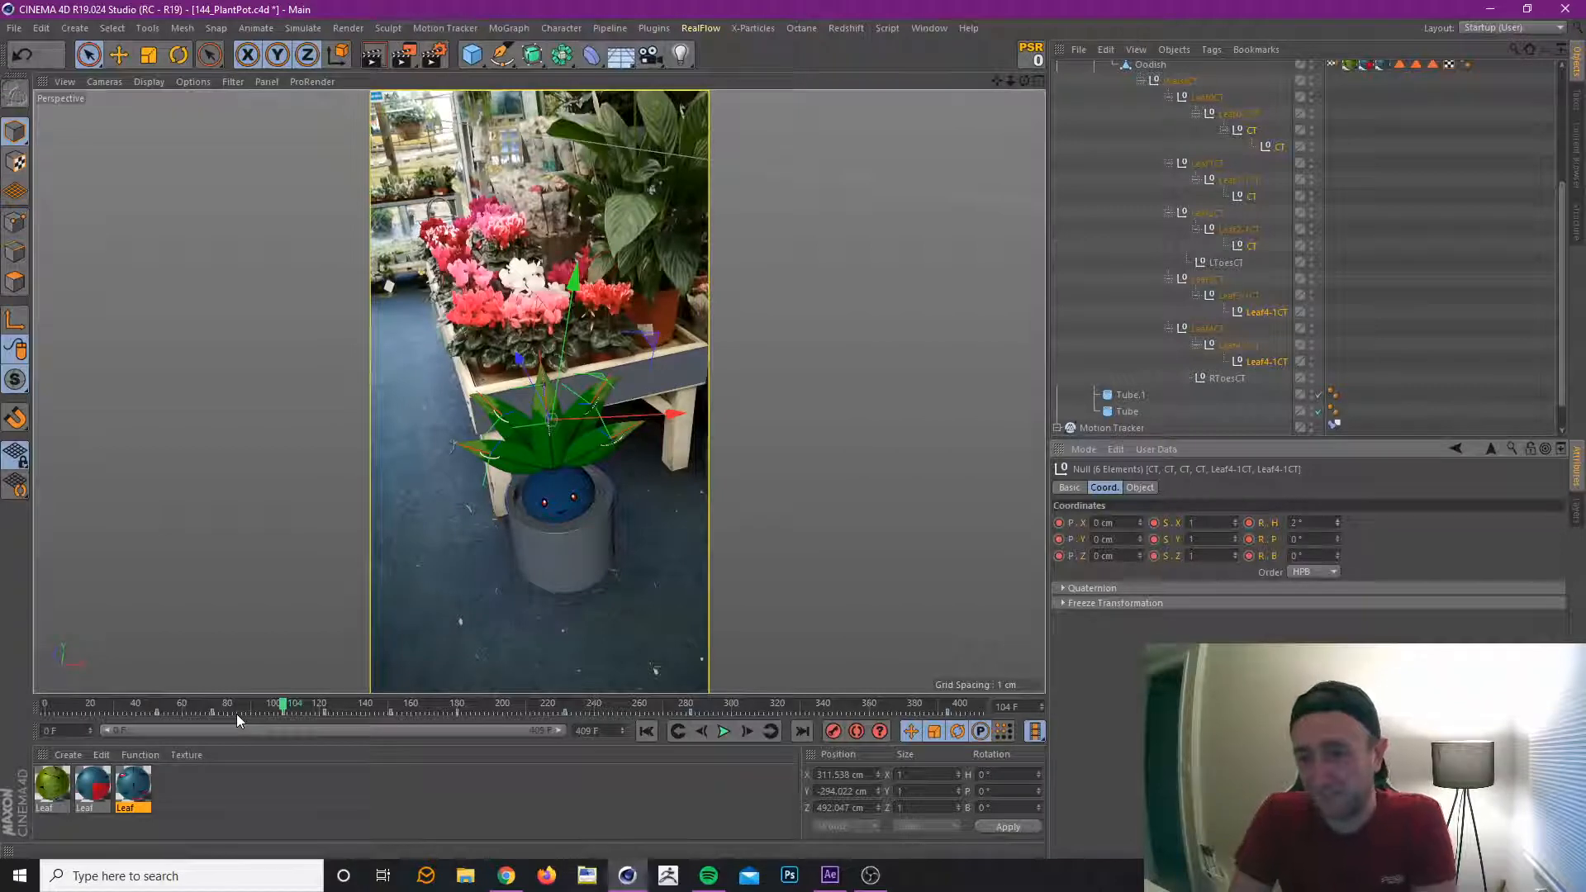
drag(280, 707, 942, 734)
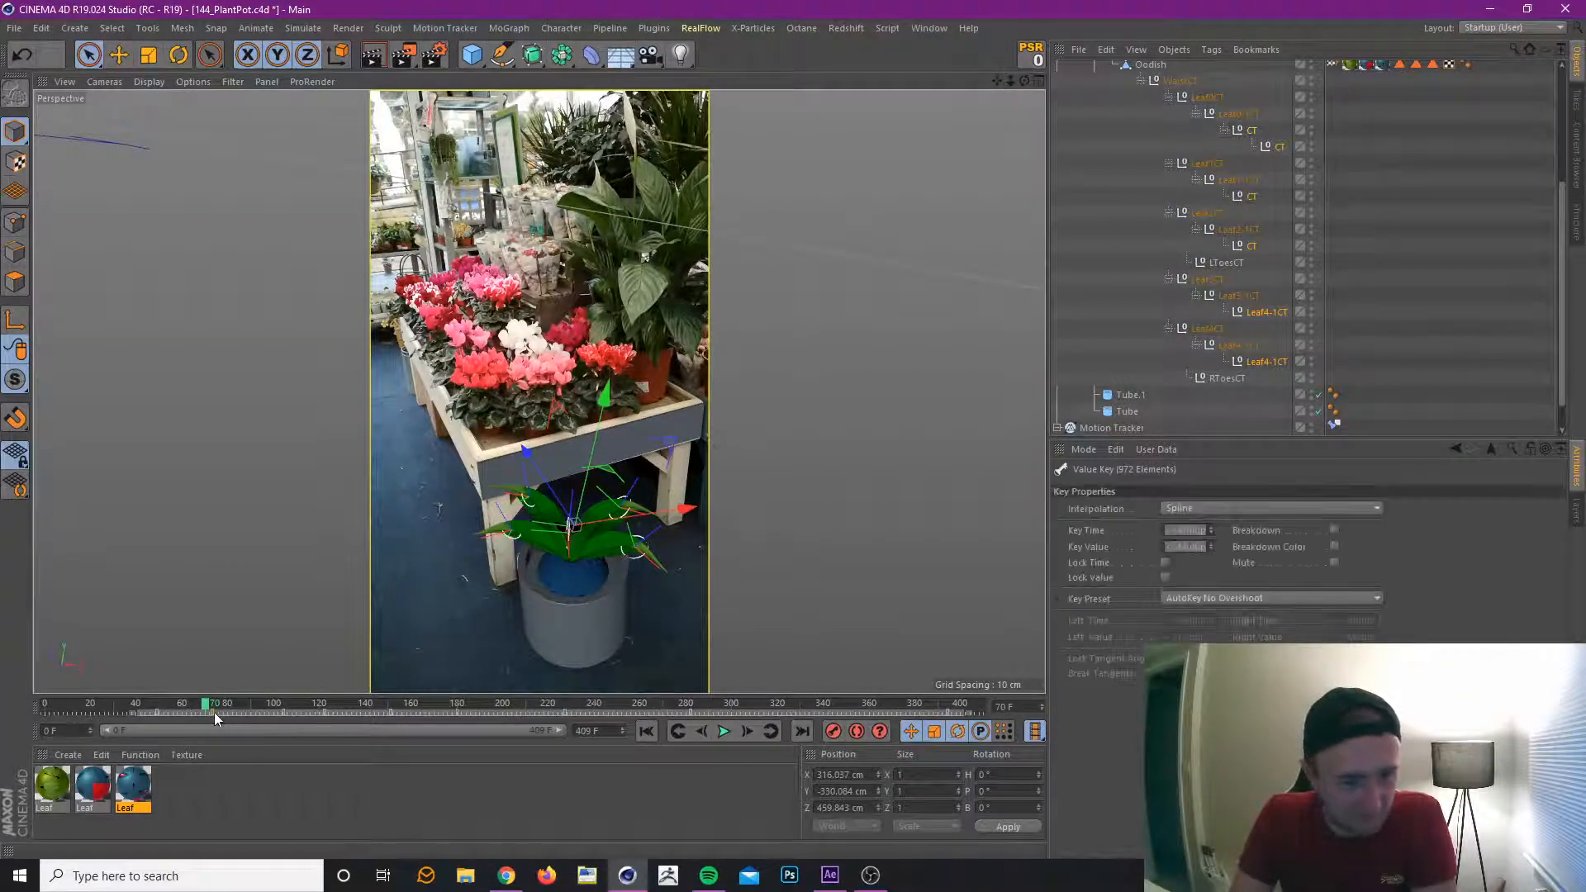
Shift all leaf tip keys a few frames later, add the Leaf-1CT controllers, shift their combined keys later too, and preview up to frame 345.
drag(214, 712, 221, 713)
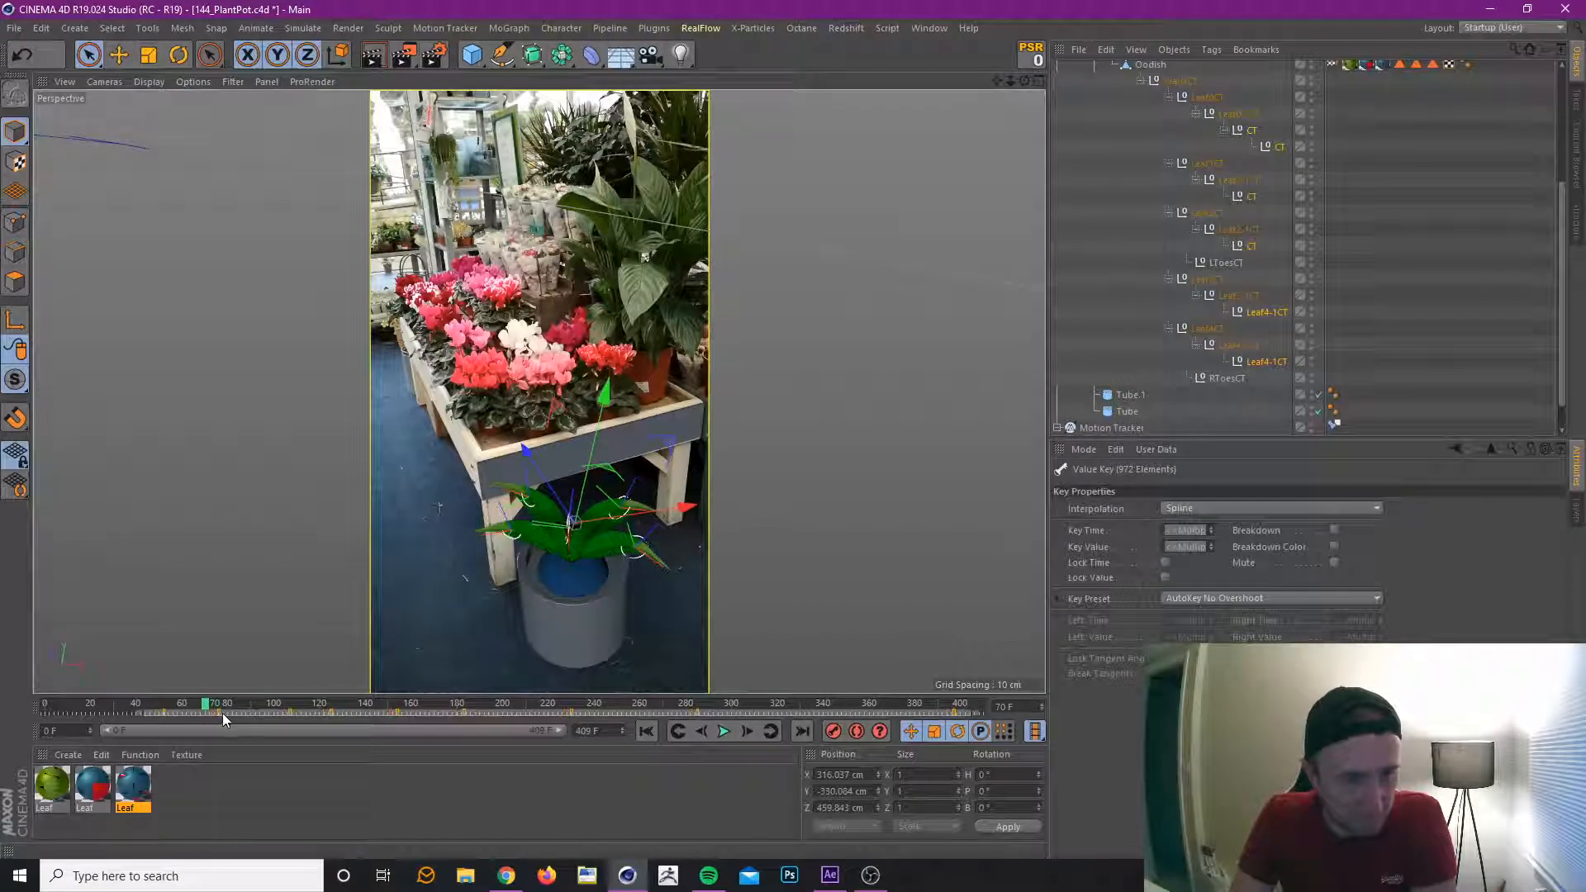
ctrl+click(1249, 345)
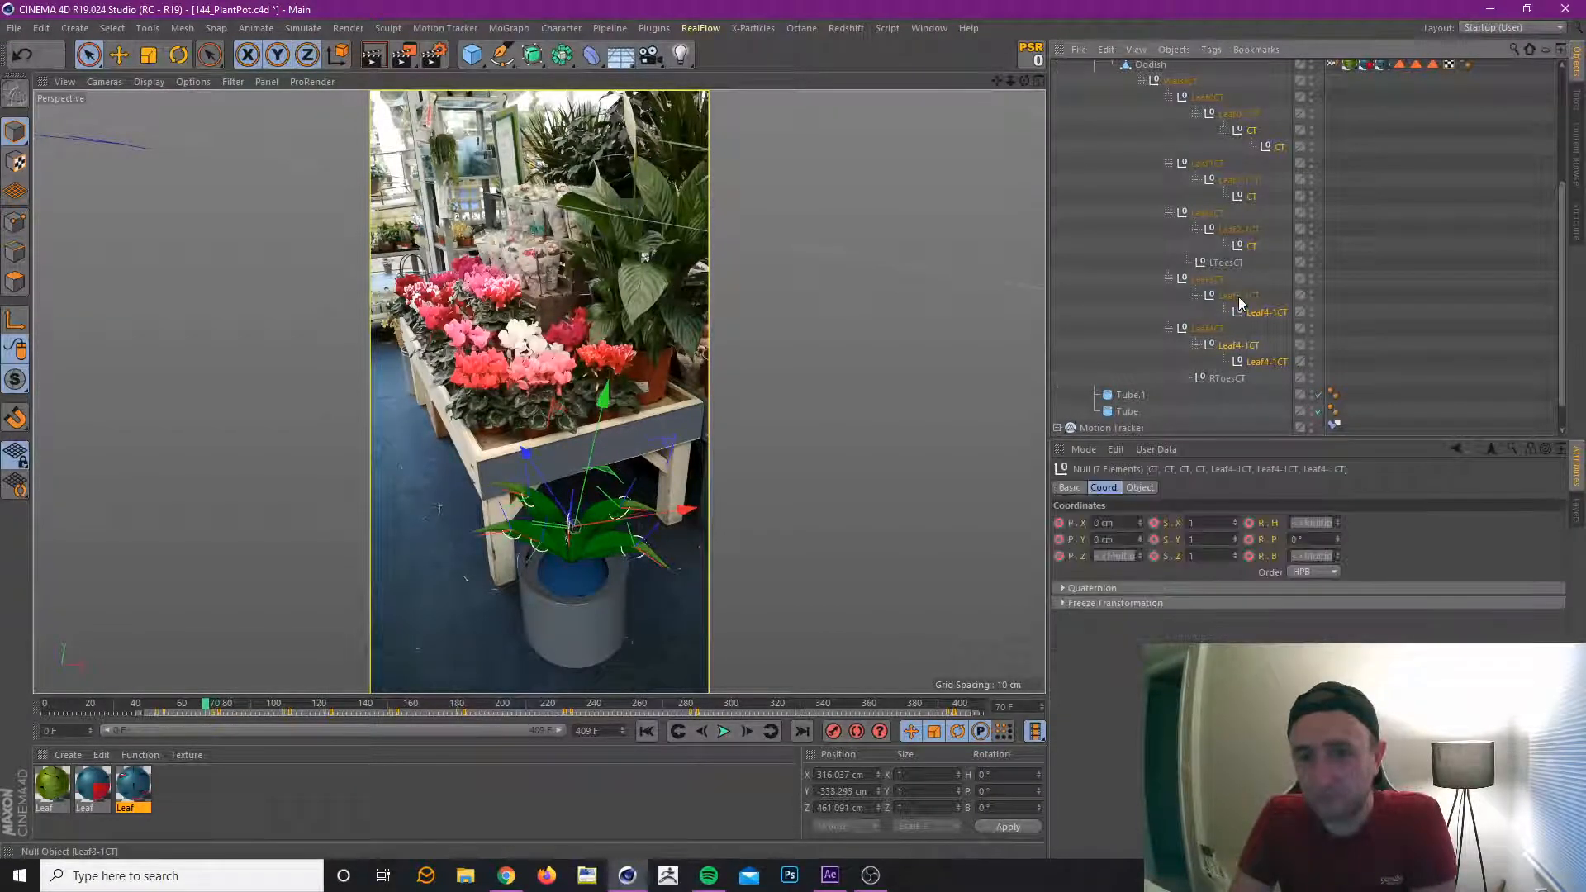
ctrl+click(1239, 296)
ctrl+click(1244, 233)
ctrl+click(1245, 181)
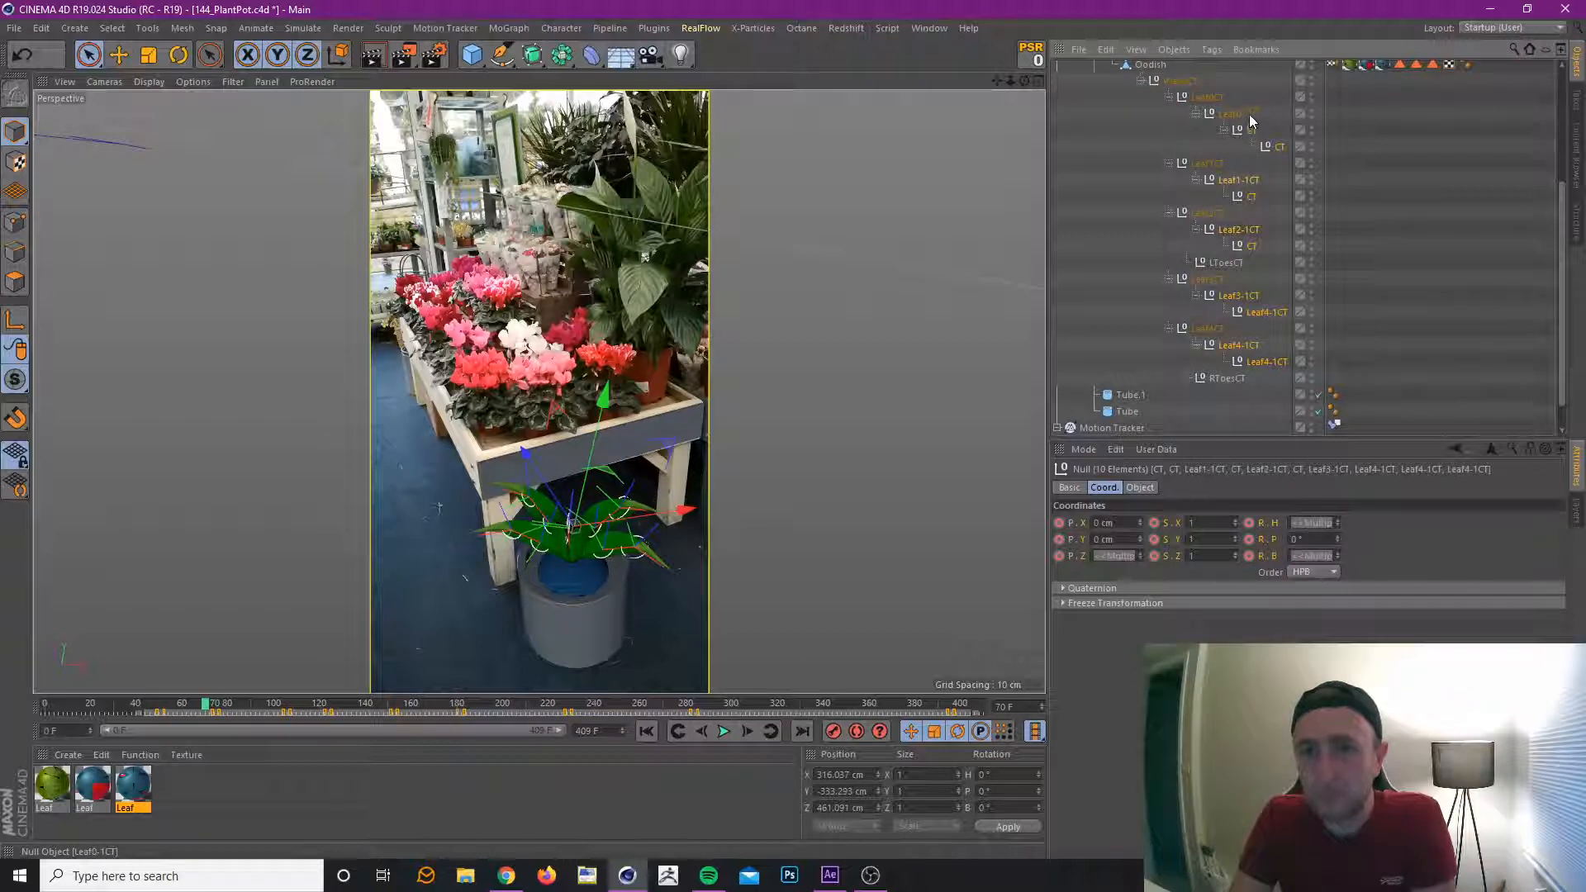
ctrl+click(1249, 114)
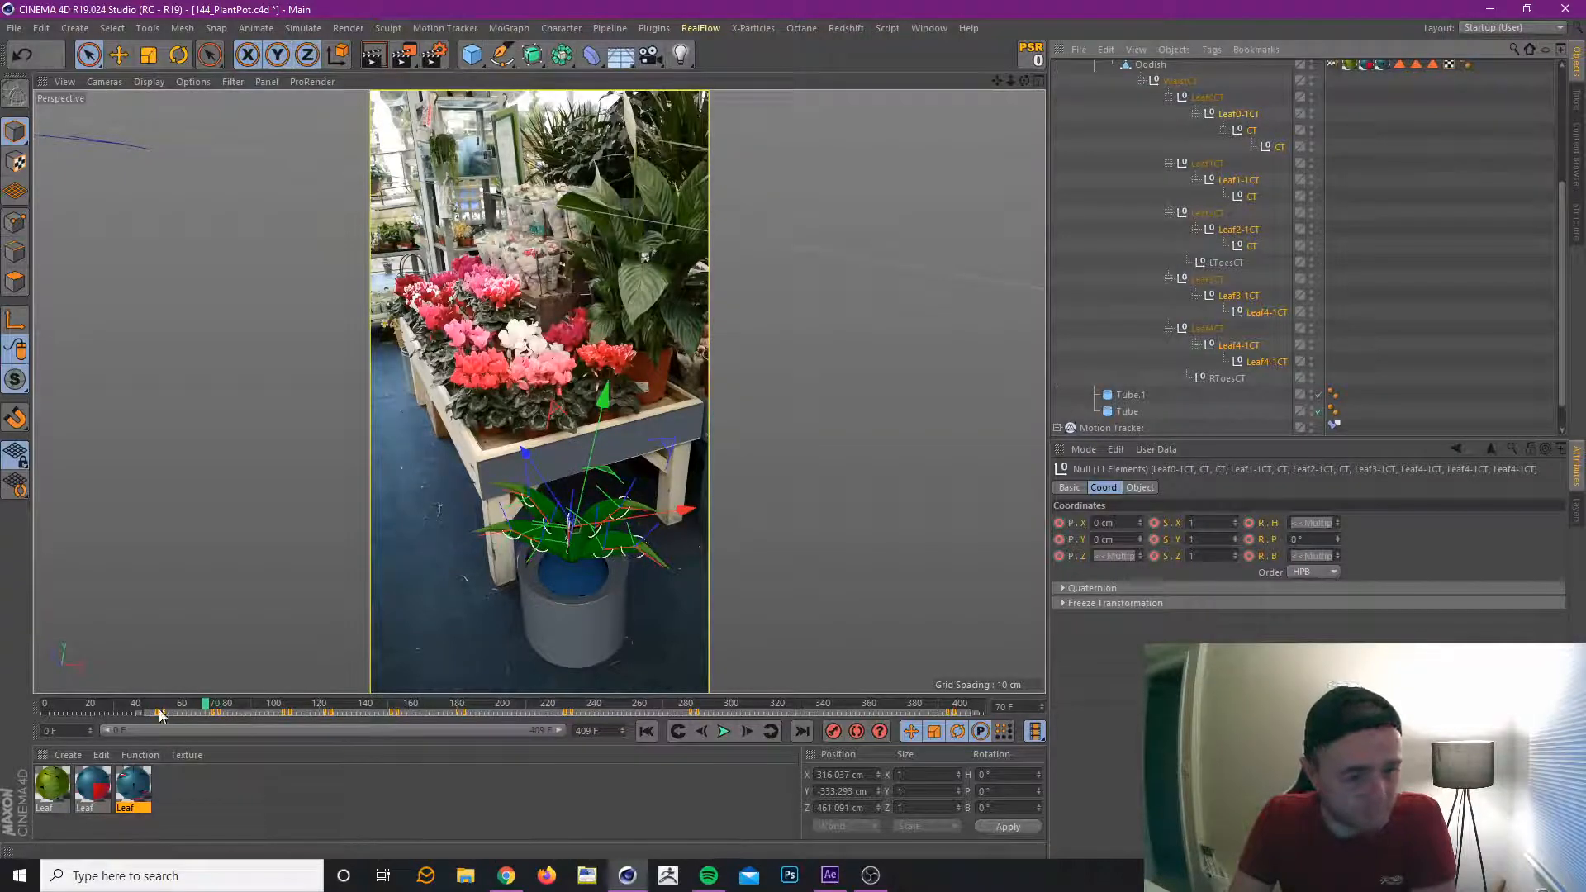
drag(160, 711, 169, 712)
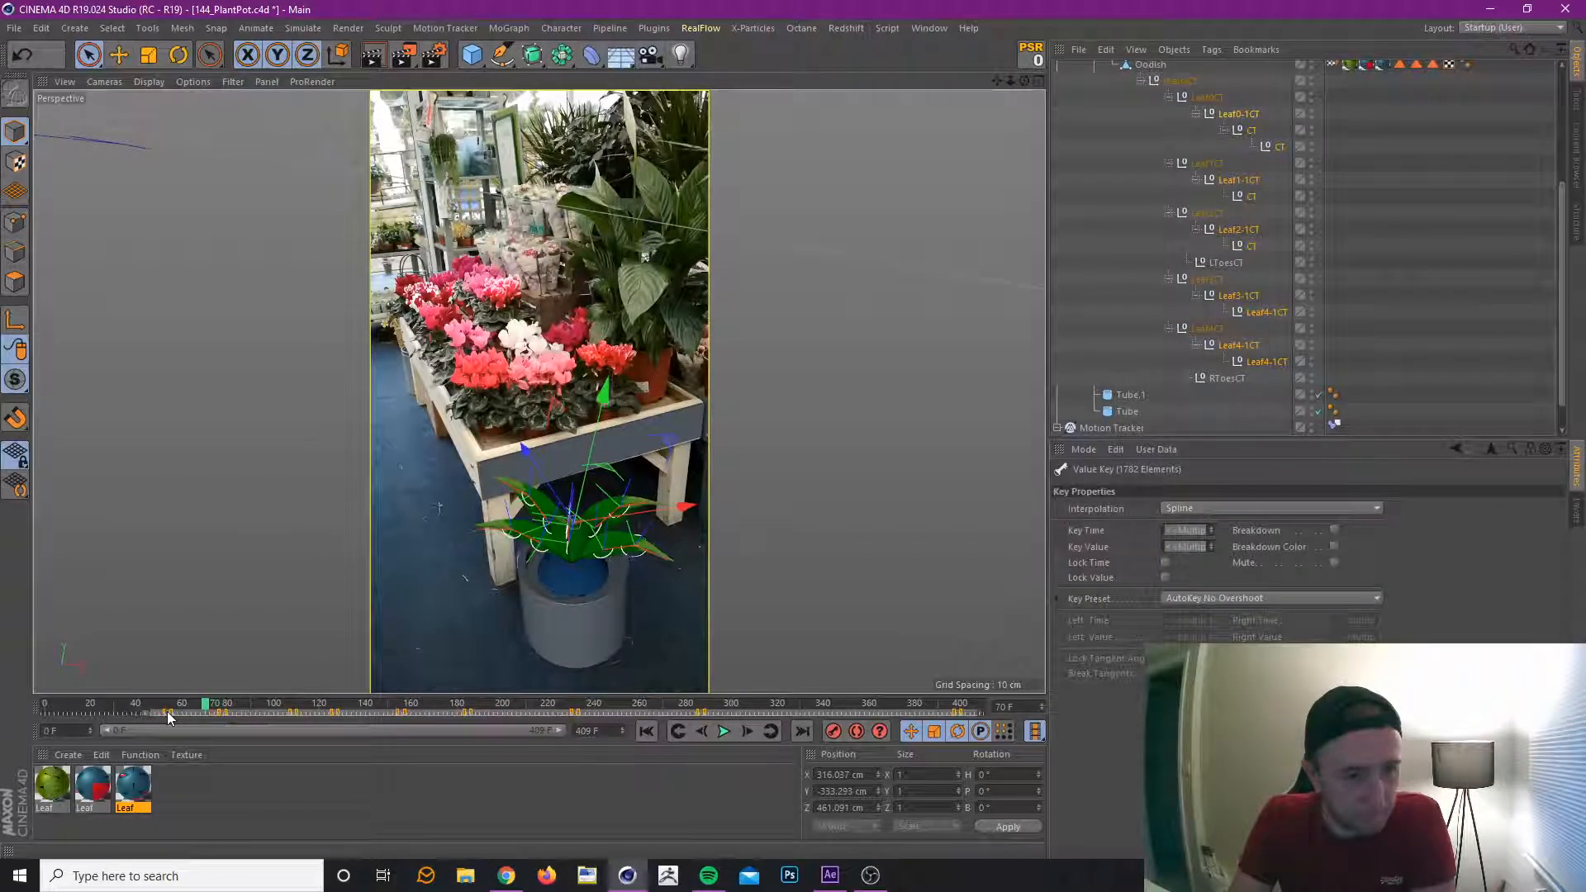
click(126, 713)
drag(122, 707, 833, 766)
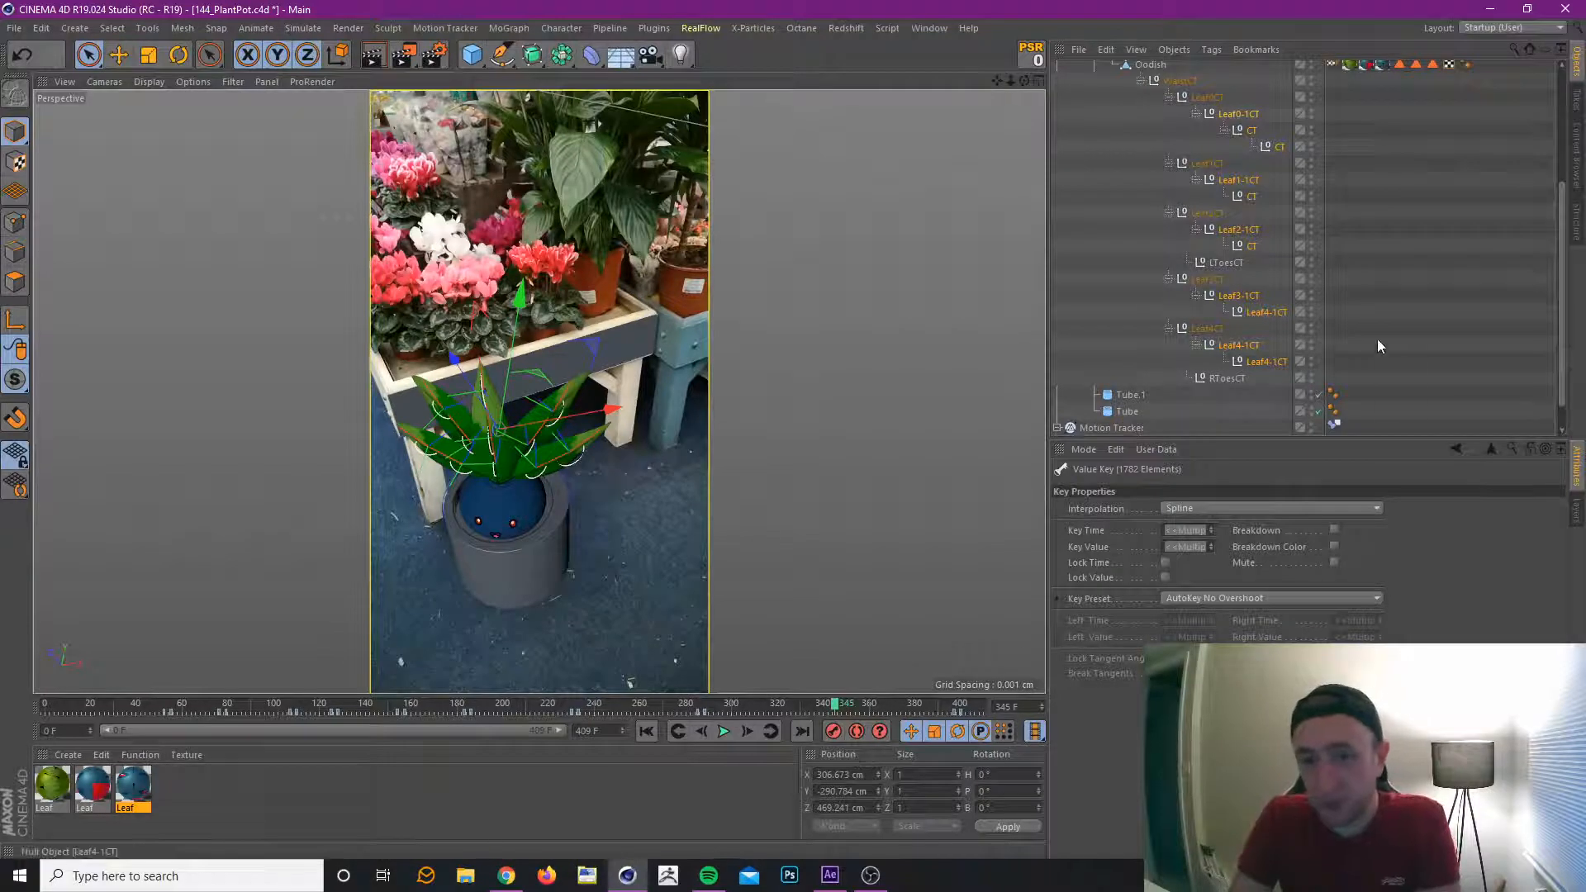
Reselect only the outer leaf CT controllers, key them at frame 345 with heading rotation -15° and bank rotation 2°, and preview the motion.
click(1243, 114)
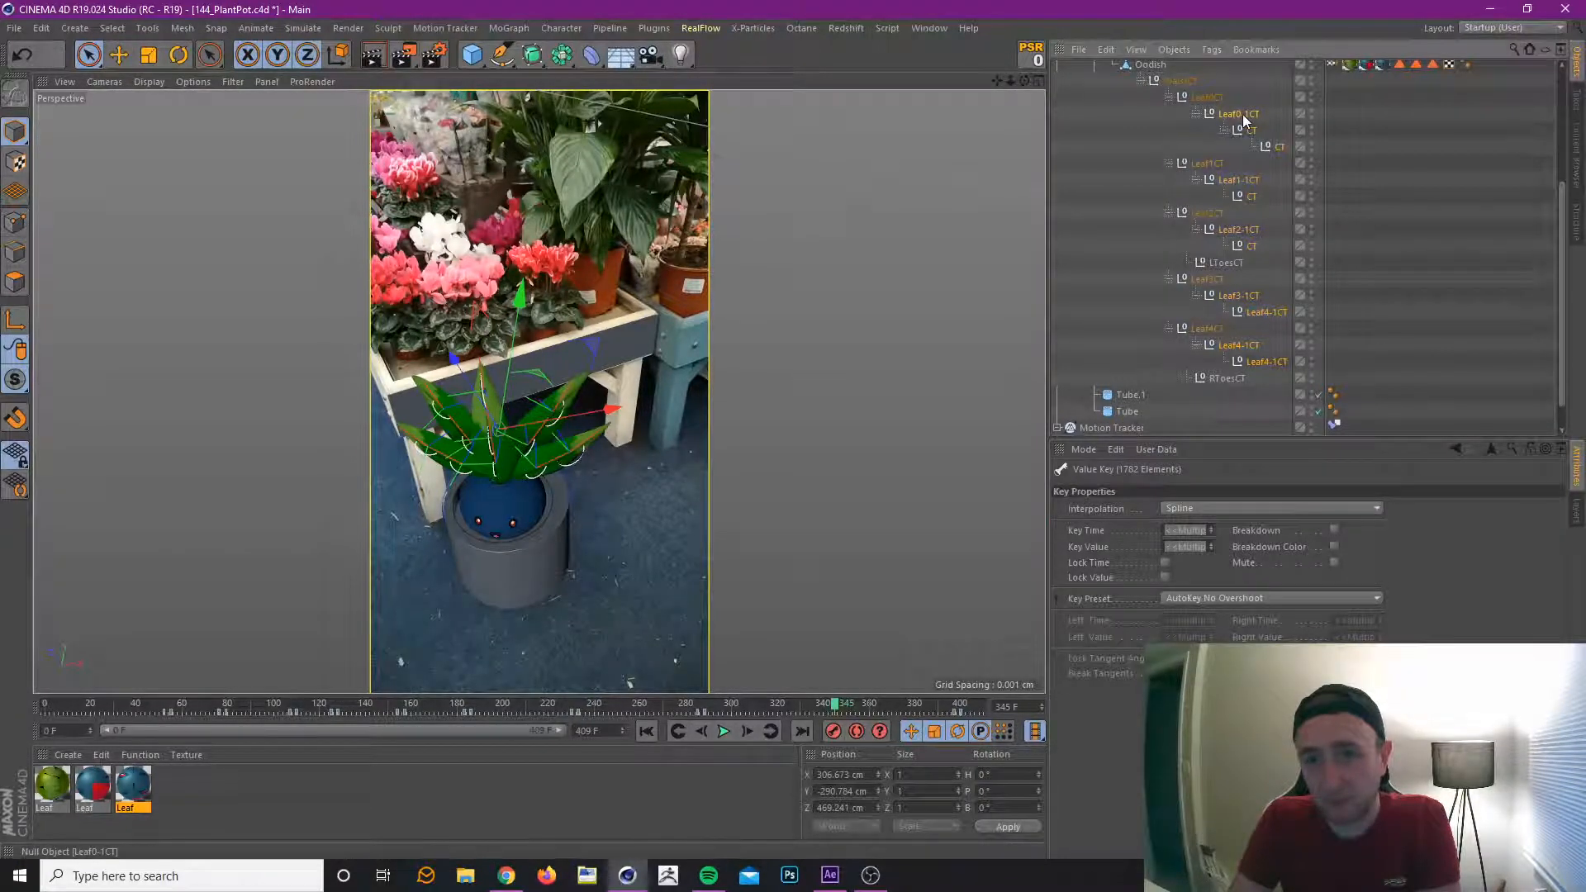
shift+click(1264, 361)
ctrl+click(1215, 329)
ctrl+click(1210, 281)
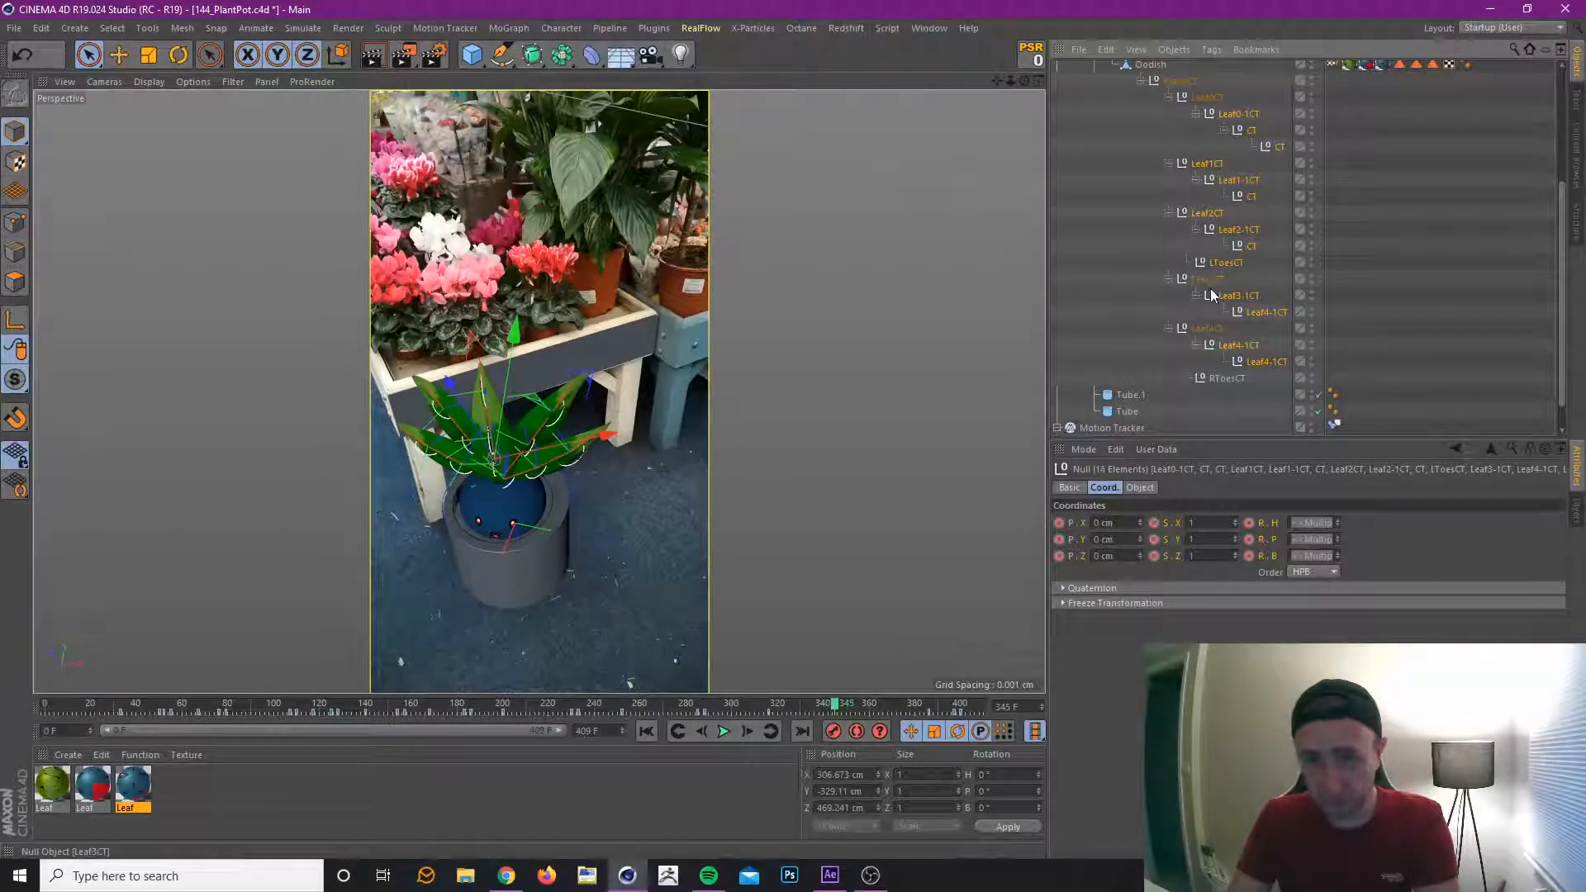
ctrl+click(1223, 262)
ctrl+click(1208, 213)
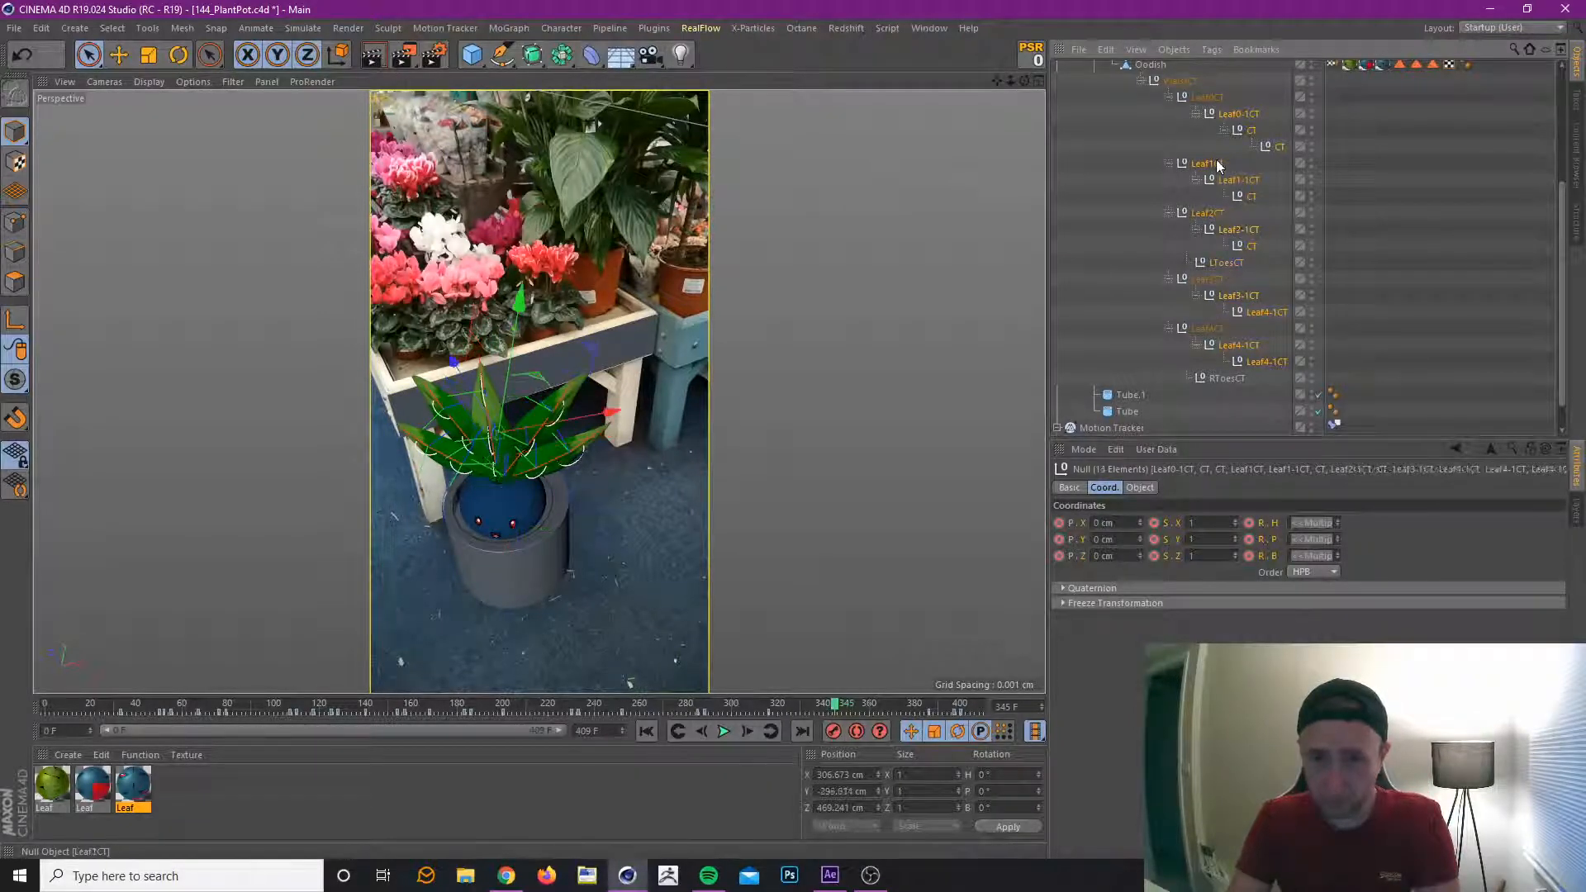
ctrl+click(1213, 165)
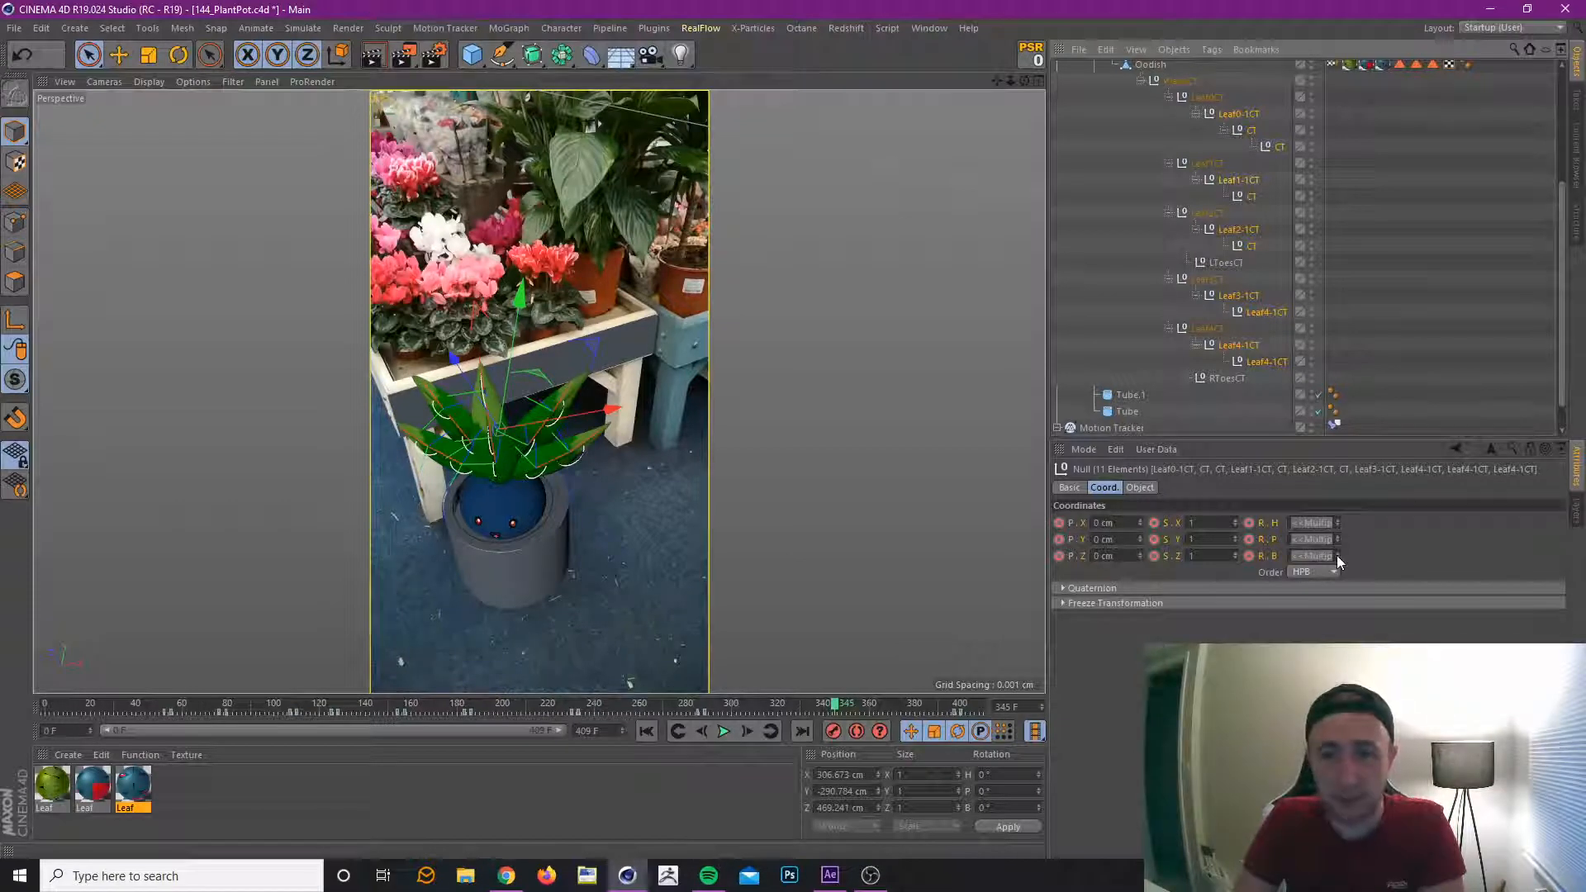
drag(1338, 555, 1337, 531)
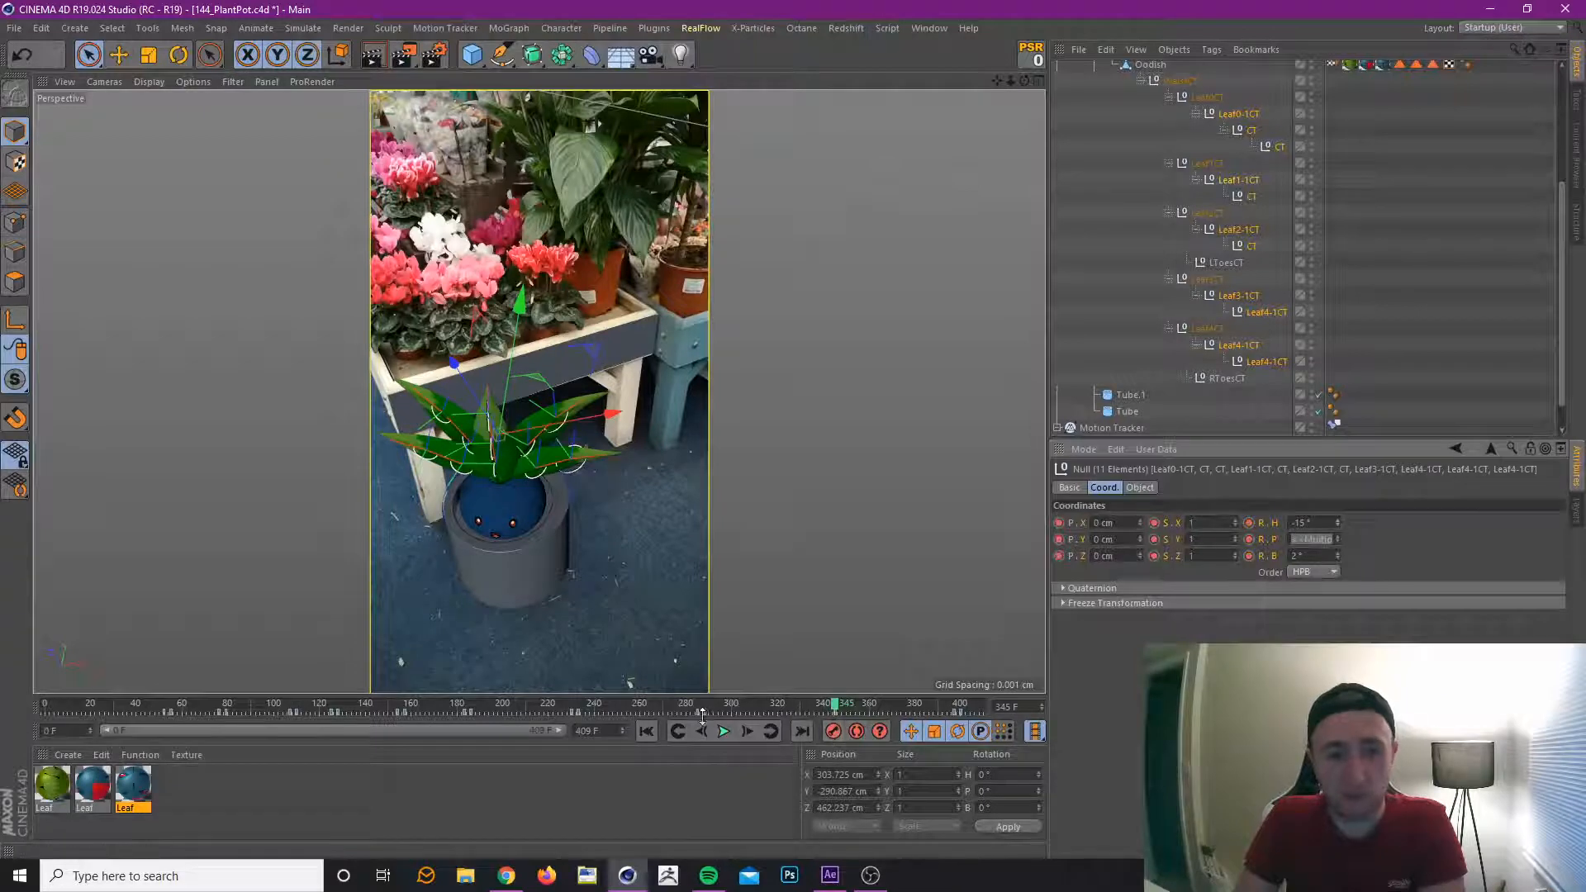
drag(679, 709, 834, 727)
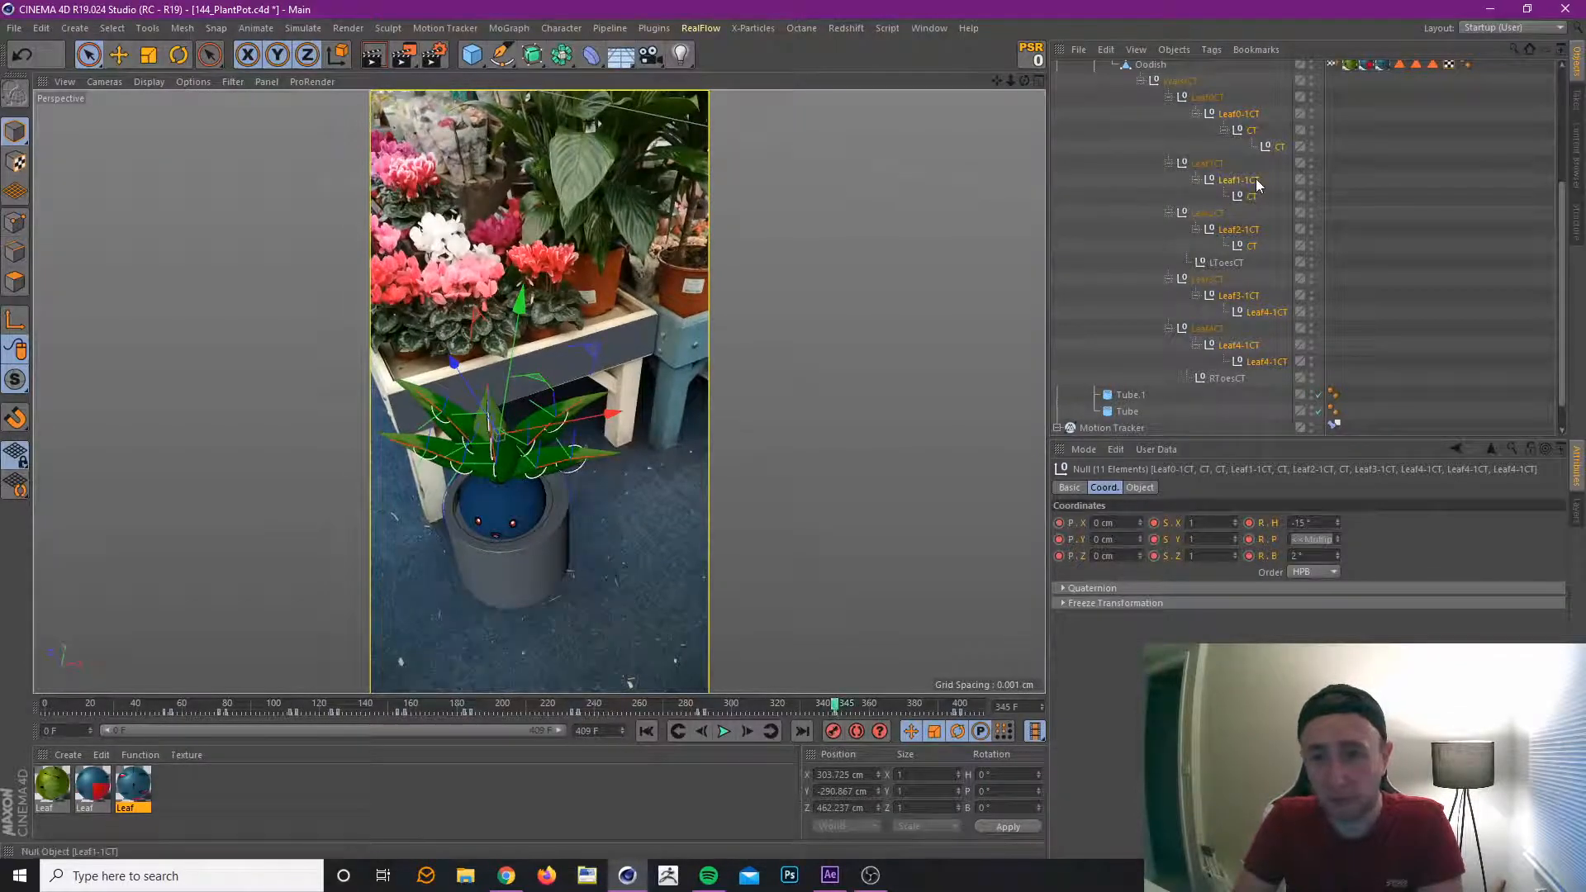
Deselect the Leaf-1CT controllers and key the leaf tip controllers at frame 345 with heading rotation -42° and pitch rotation 5.853°.
ctrl+click(1251, 115)
ctrl+click(1253, 178)
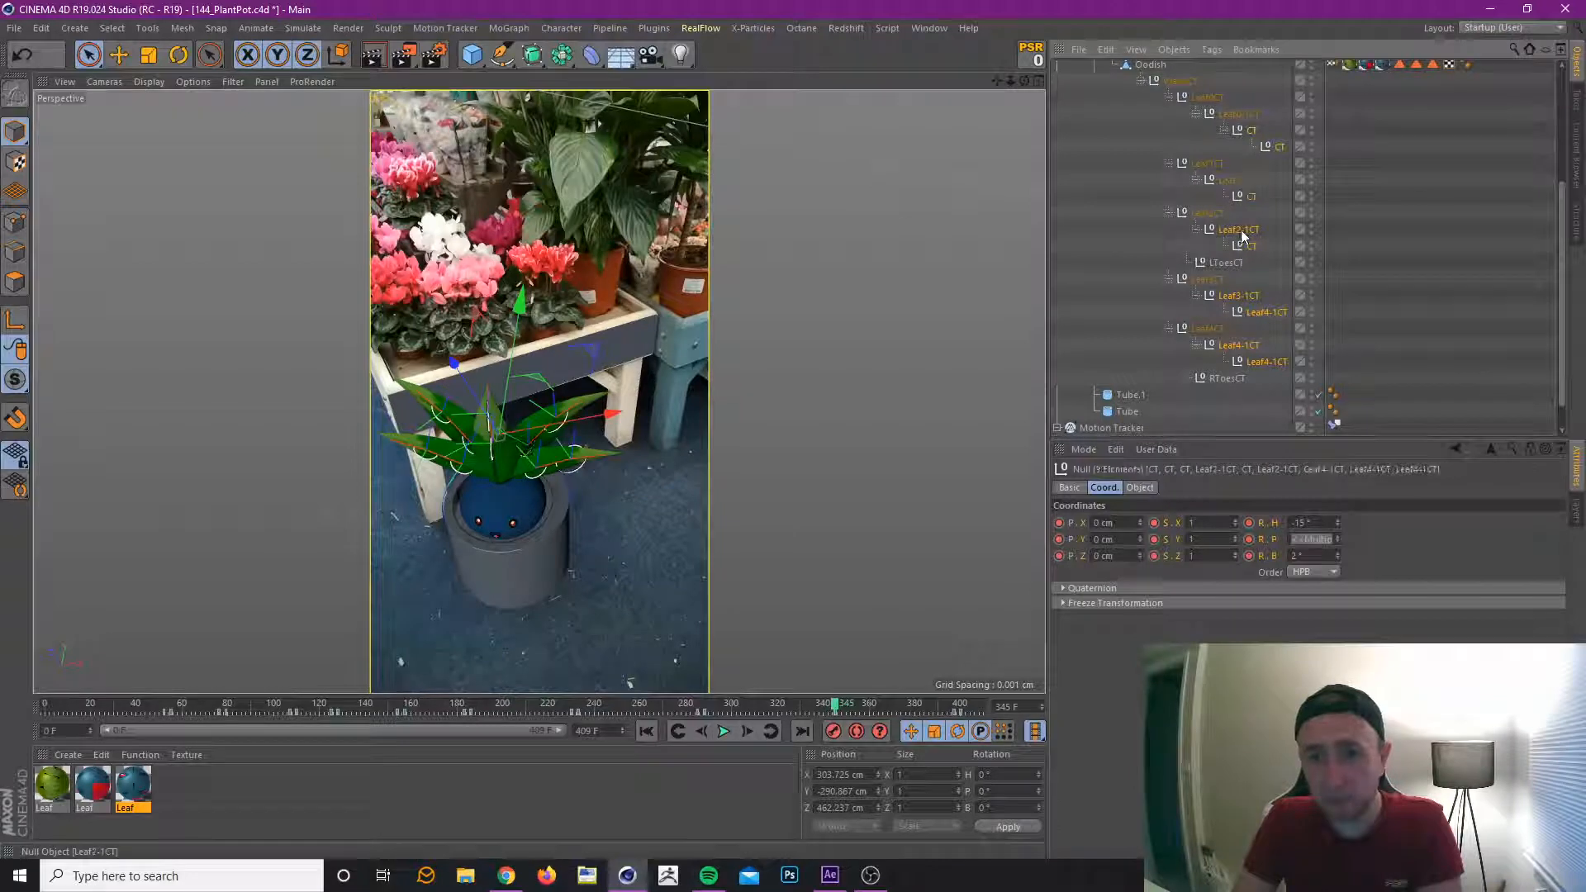
ctrl+click(1240, 230)
ctrl+click(1239, 295)
ctrl+click(1240, 344)
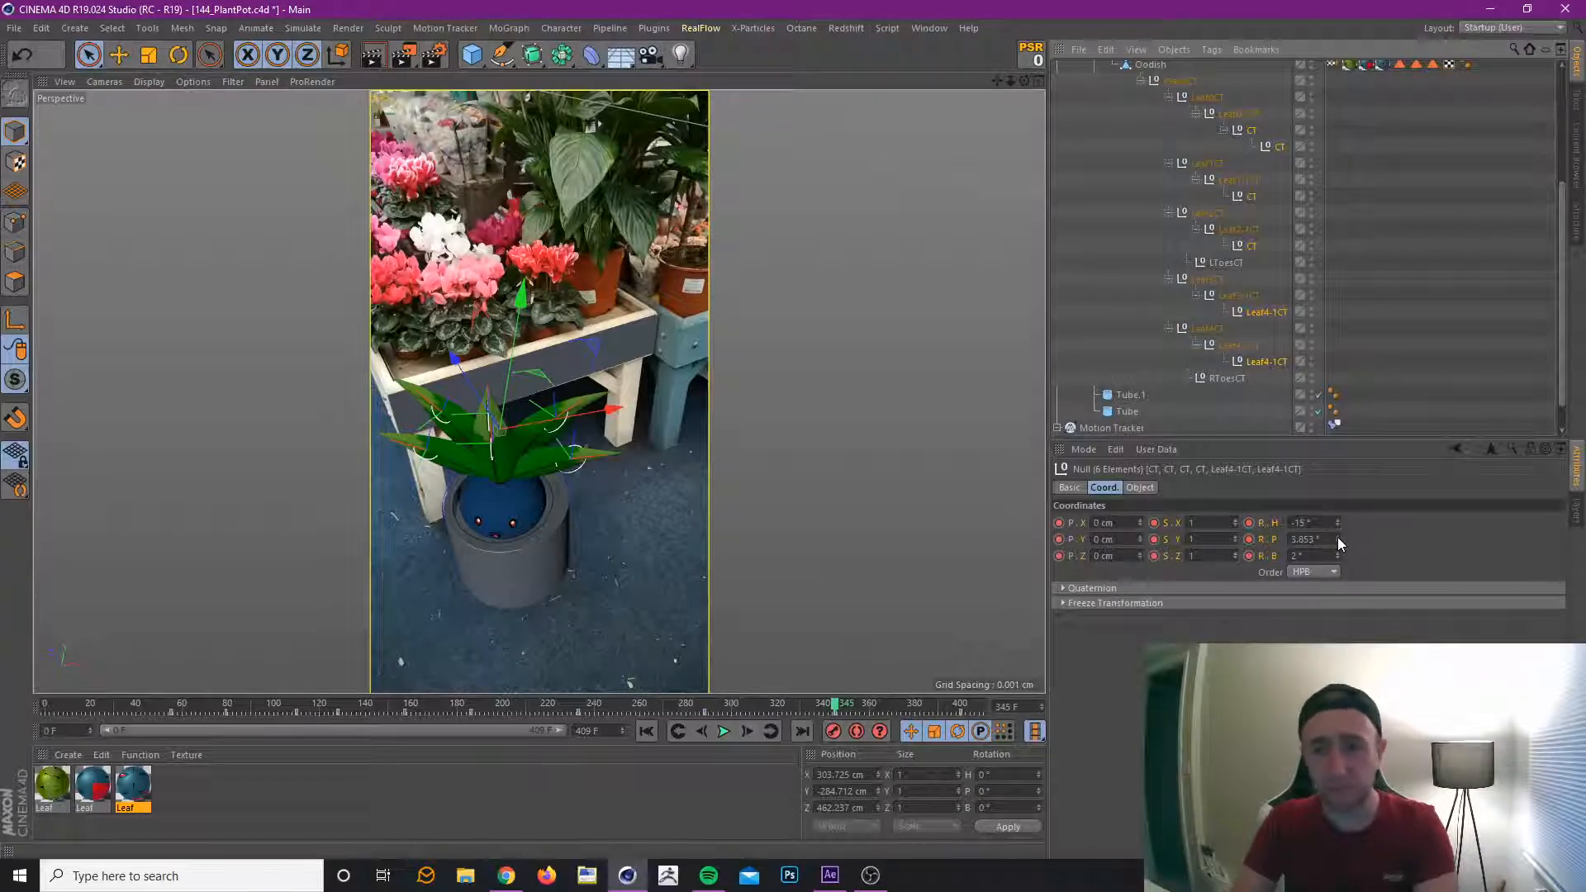
click(1337, 537)
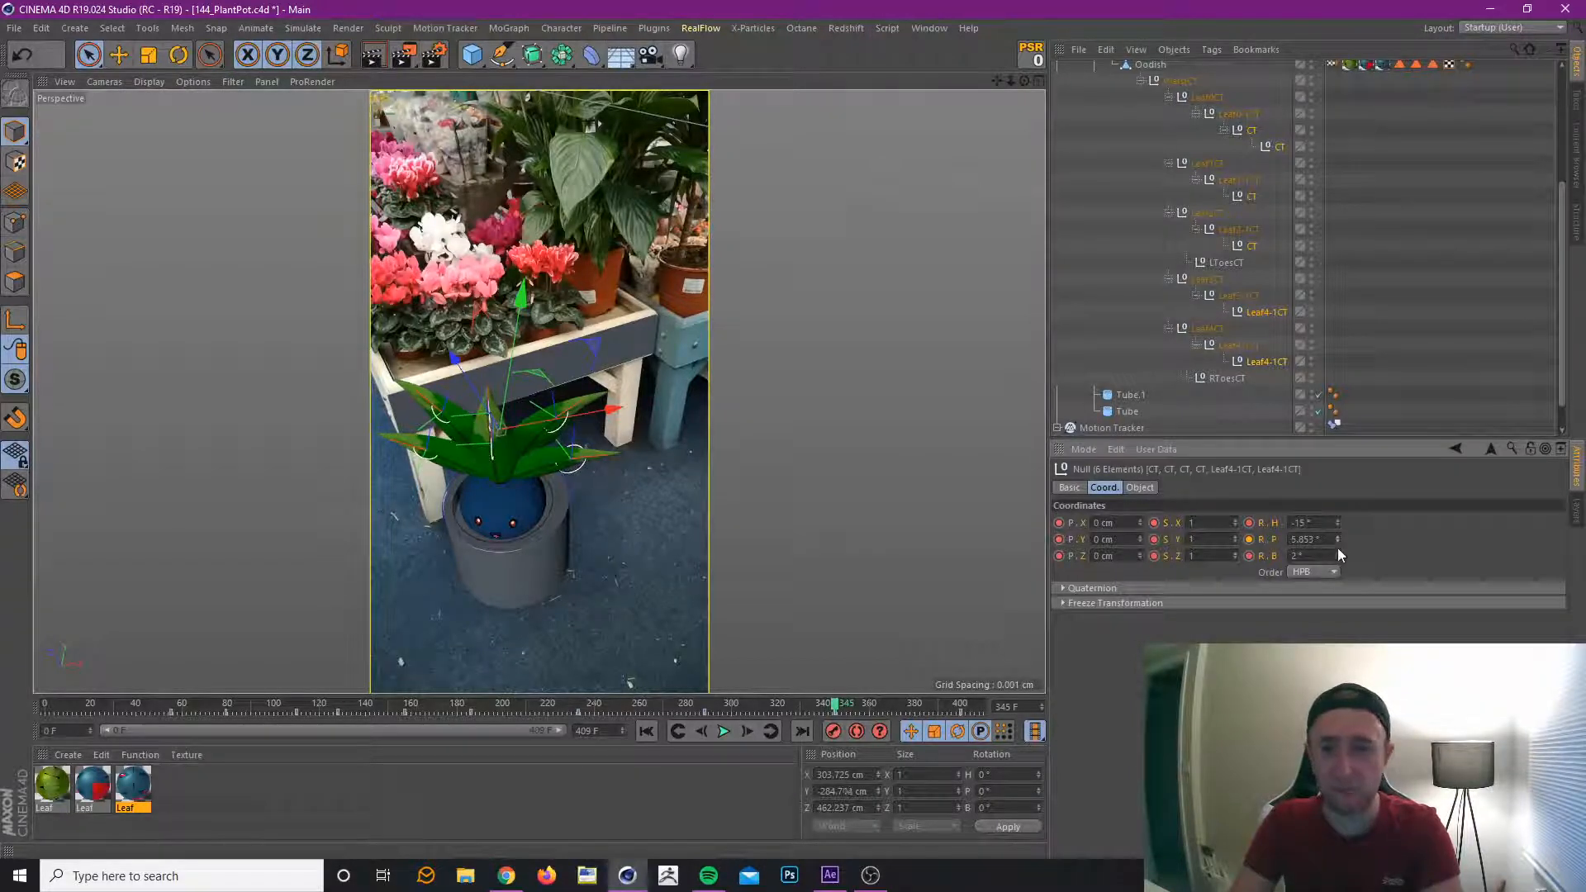
click(1340, 545)
mouse_move(1338, 522)
mouse_down()
mouse_move(1338, 480)
mouse_move(1338, 547)
mouse_up()
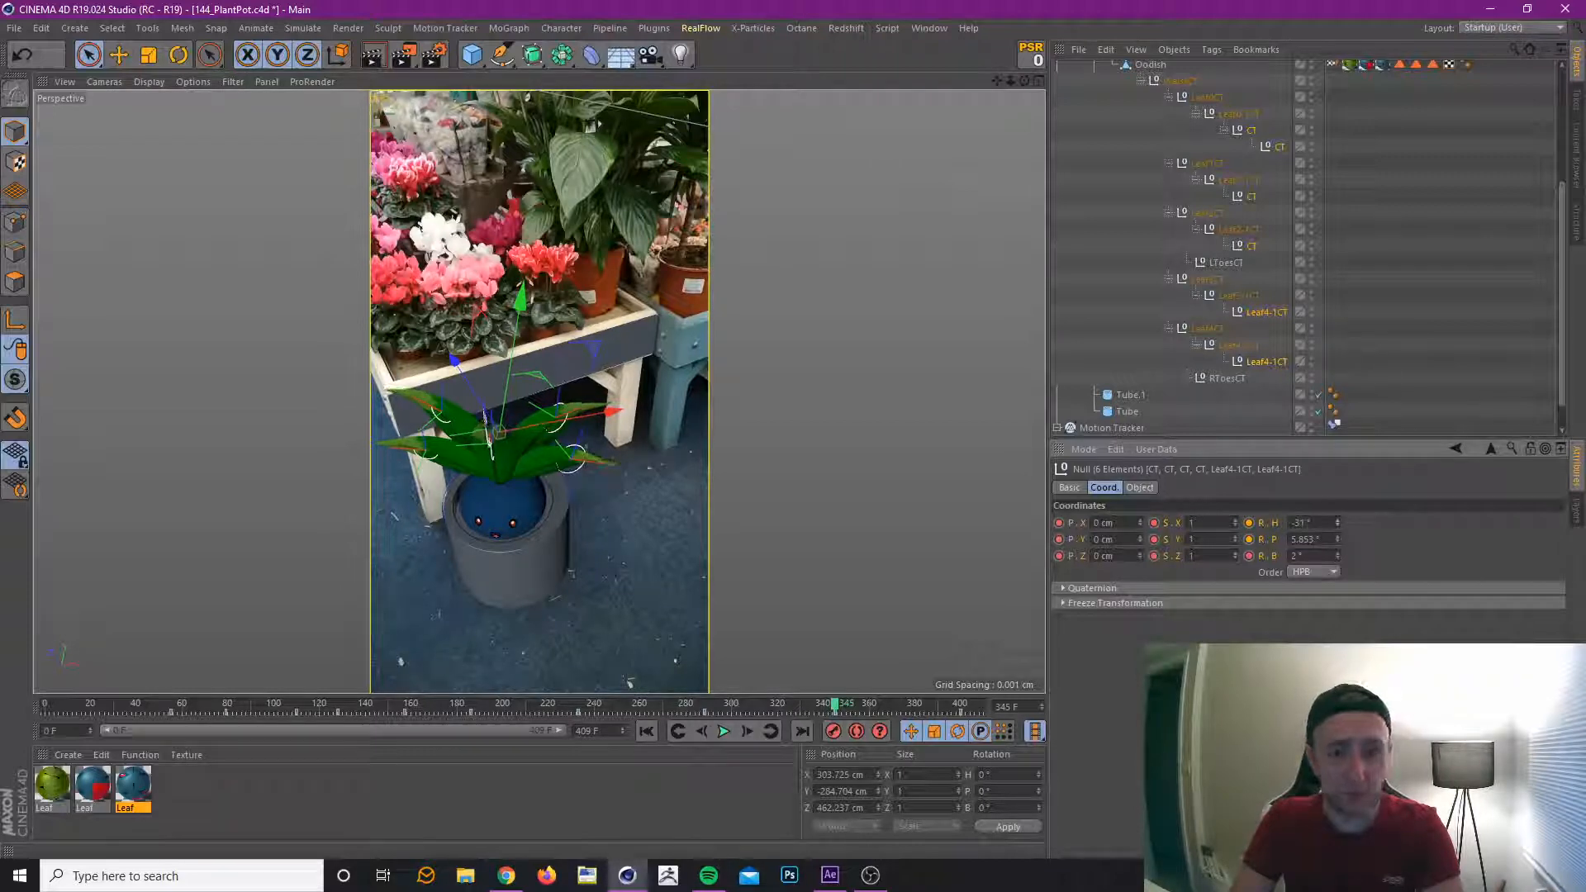
drag(1338, 524, 1339, 529)
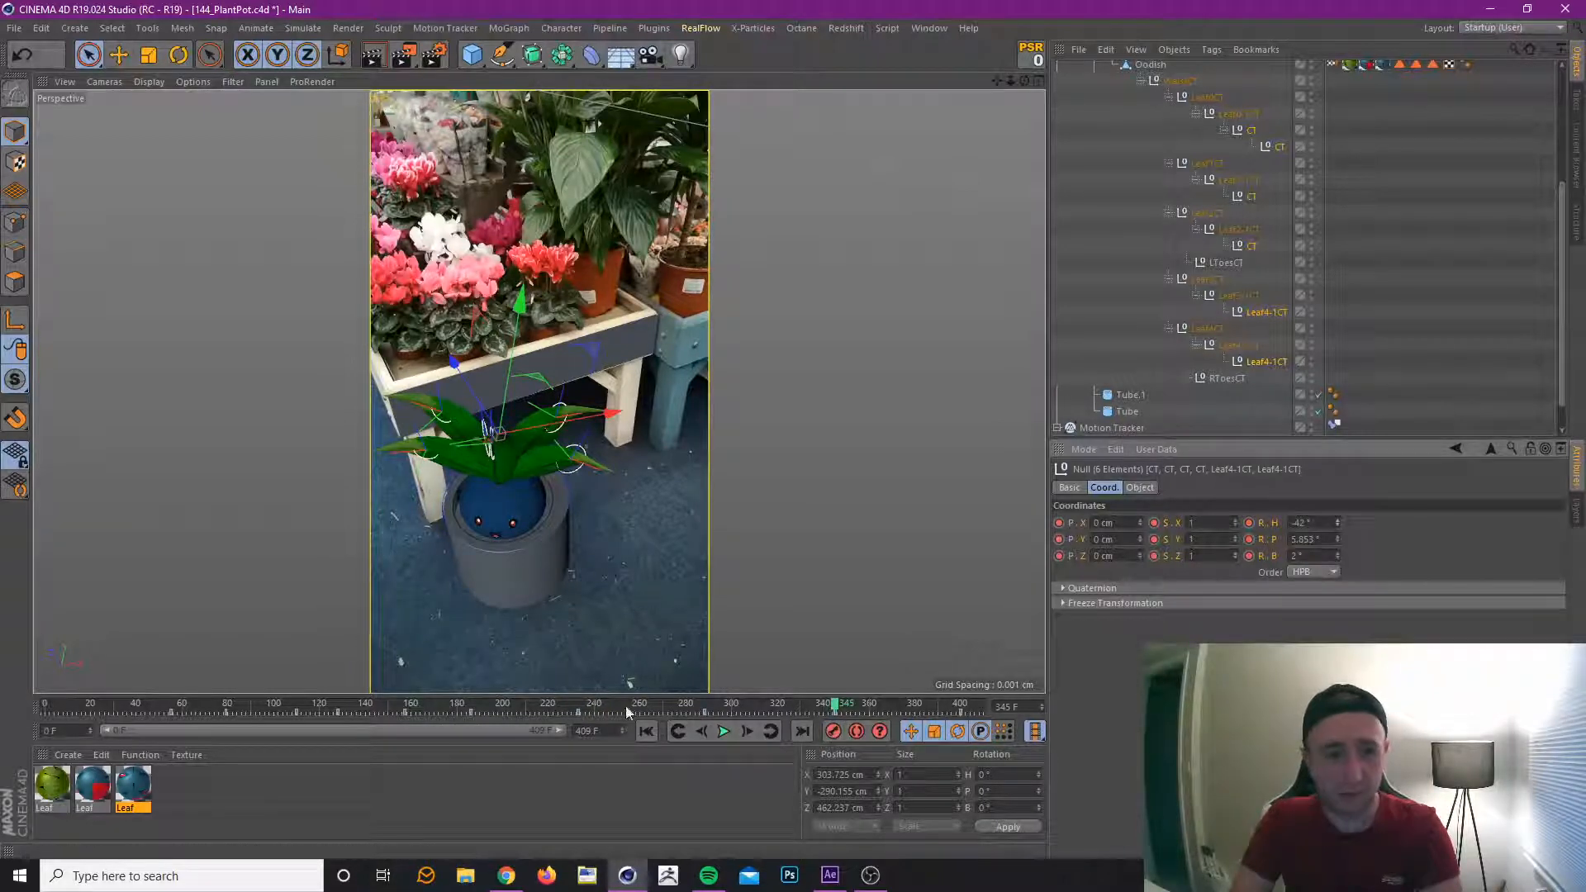
Preview the sway up to frame 409, and at the frame 400 key set the leaf tip controllers' heading to -8° and pitch to 10°.
drag(561, 704, 710, 709)
click(738, 728)
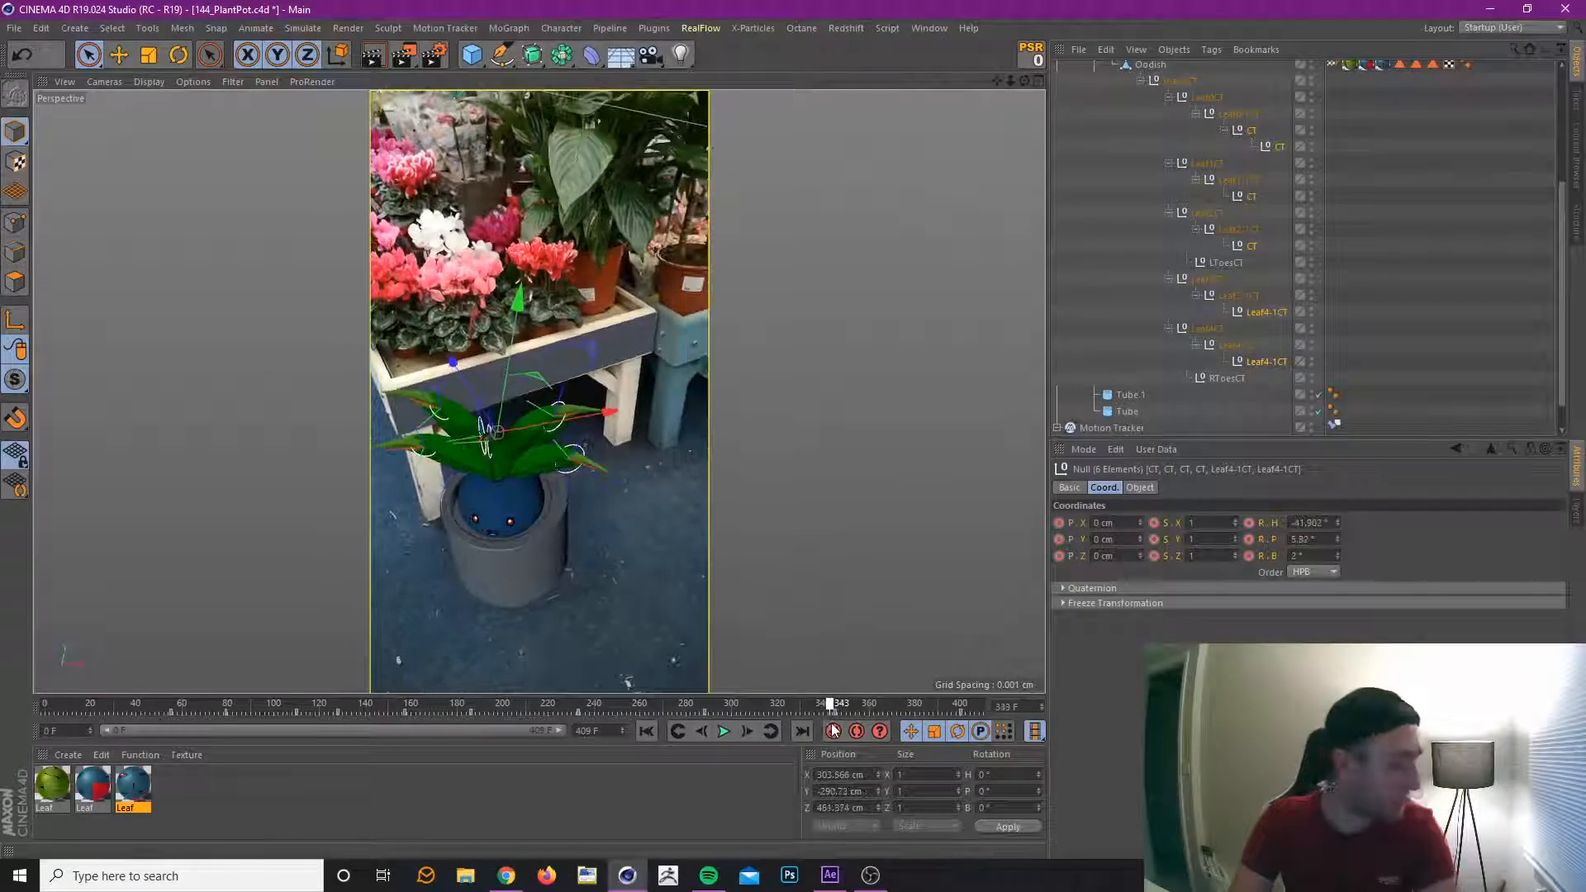
drag(887, 734, 974, 745)
drag(843, 717, 994, 741)
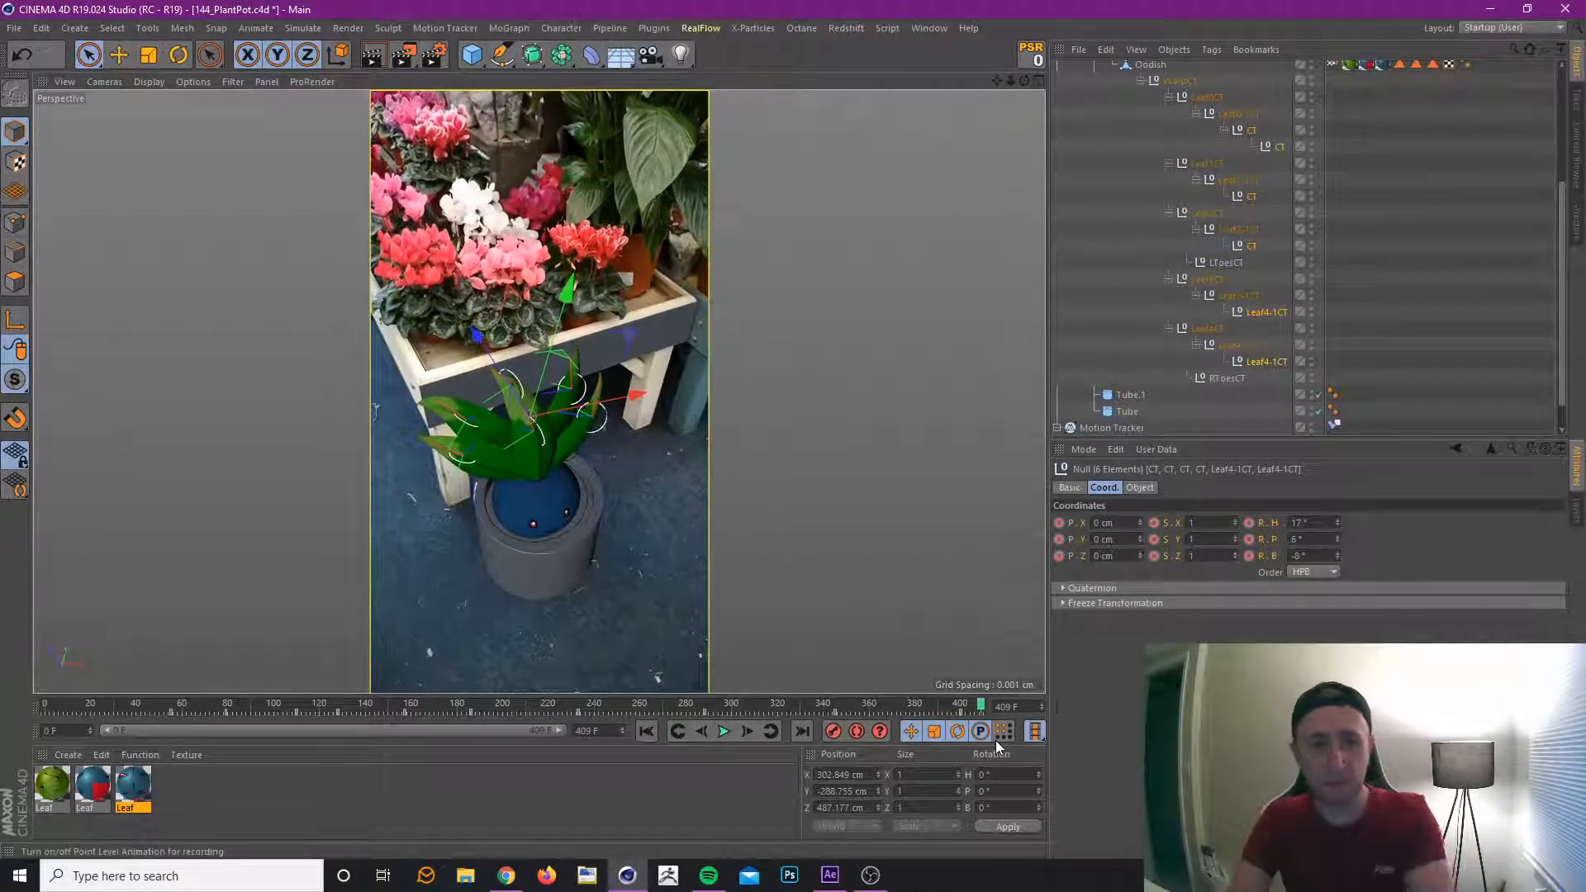
click(678, 731)
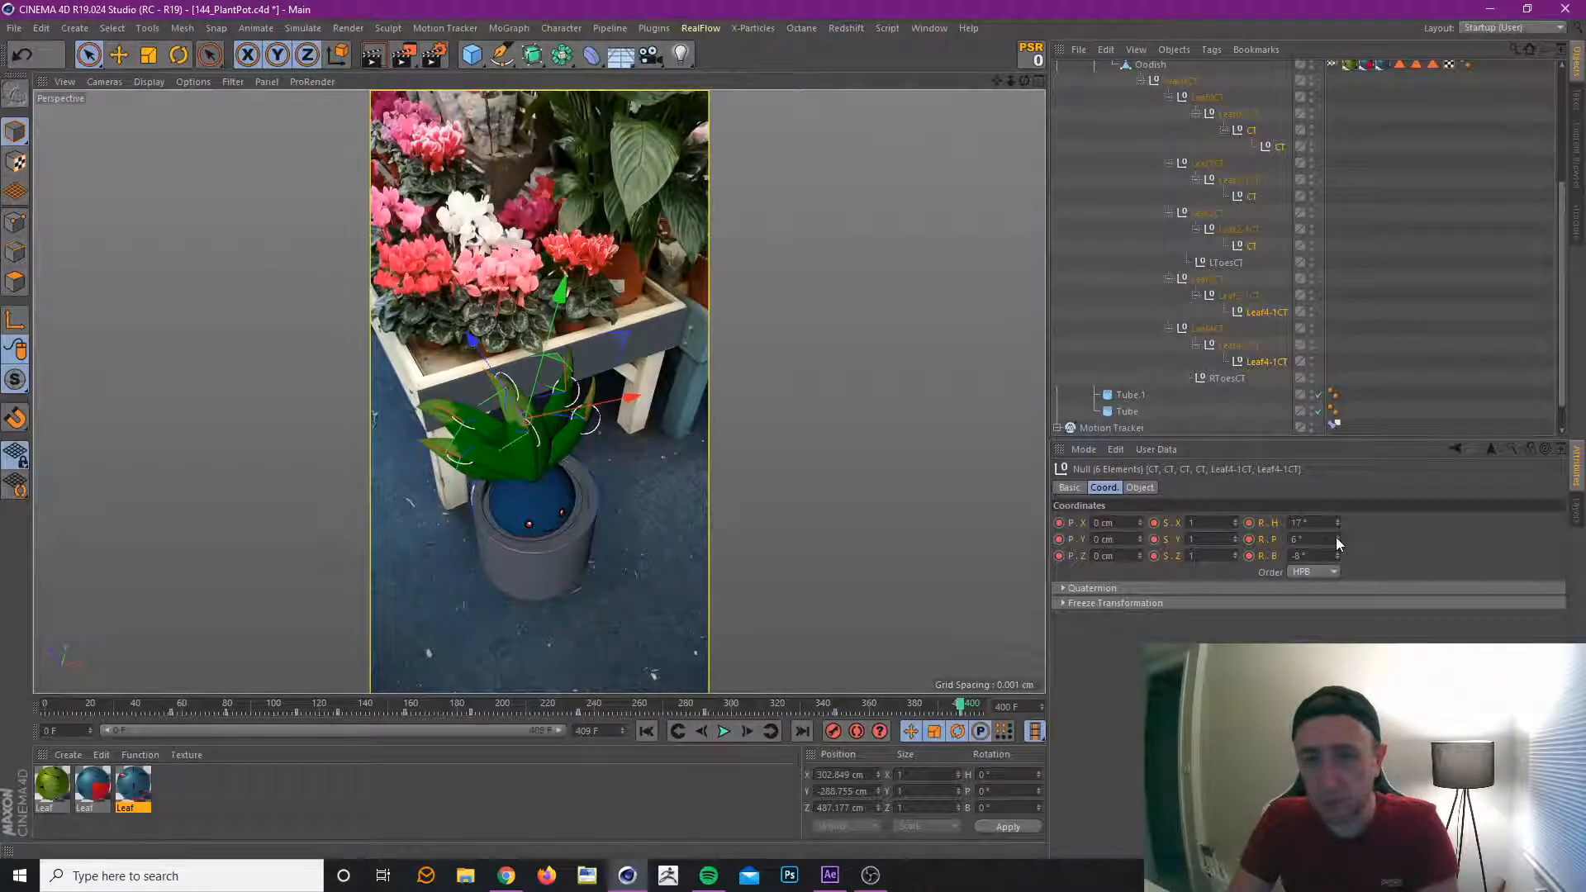
drag(1336, 536, 1336, 549)
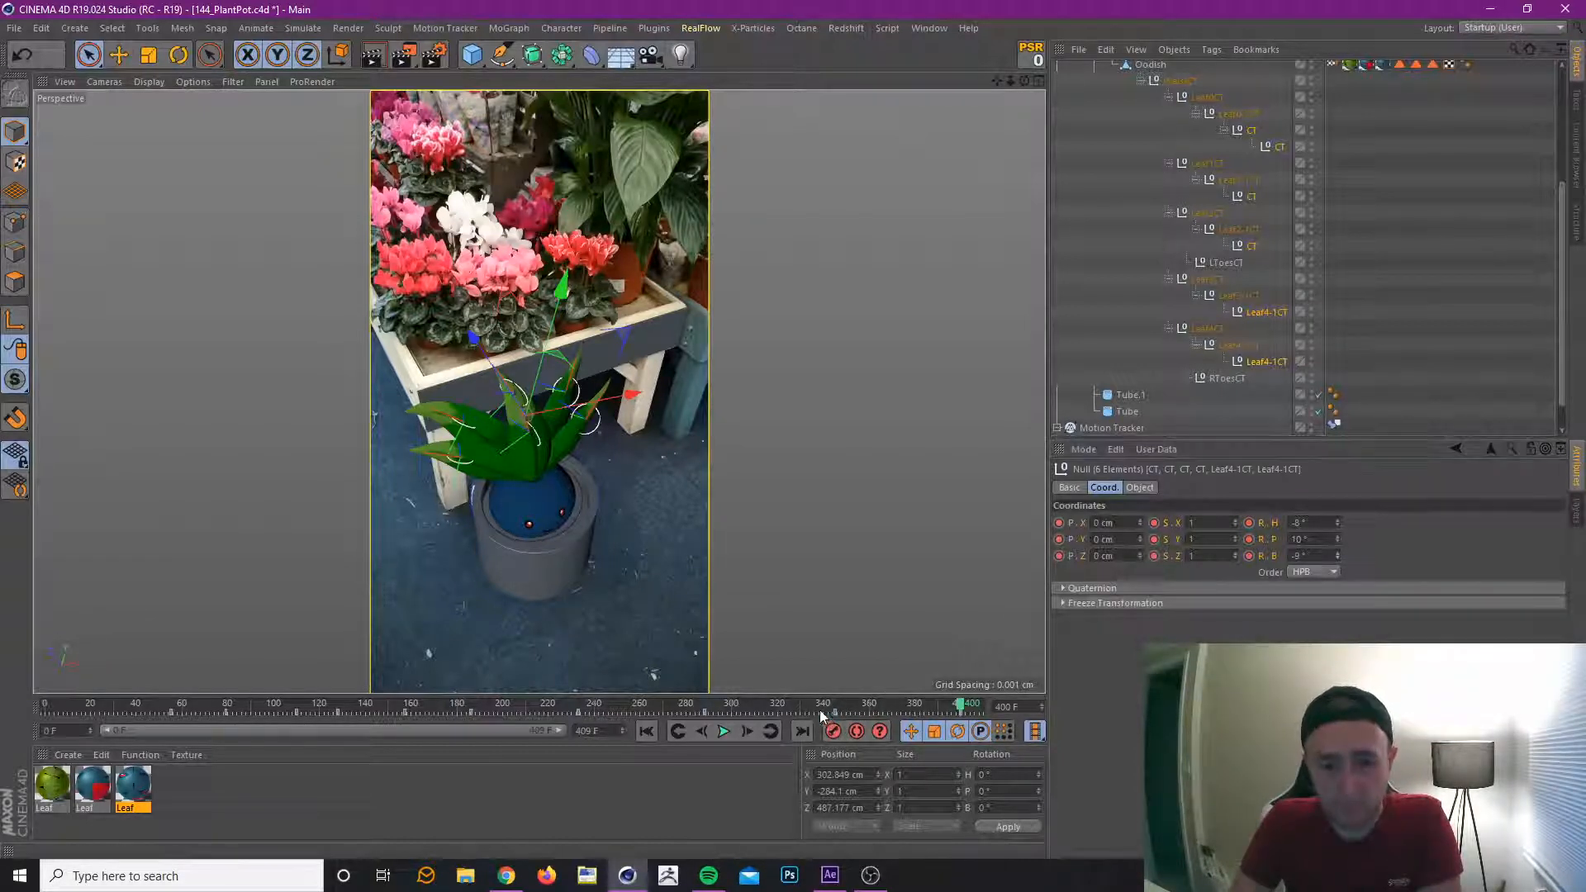
Shift the leaf tip controllers' keys from about frame 345 onward slightly later and preview the motion back to frame 322.
ctrl+drag(820, 711, 971, 712)
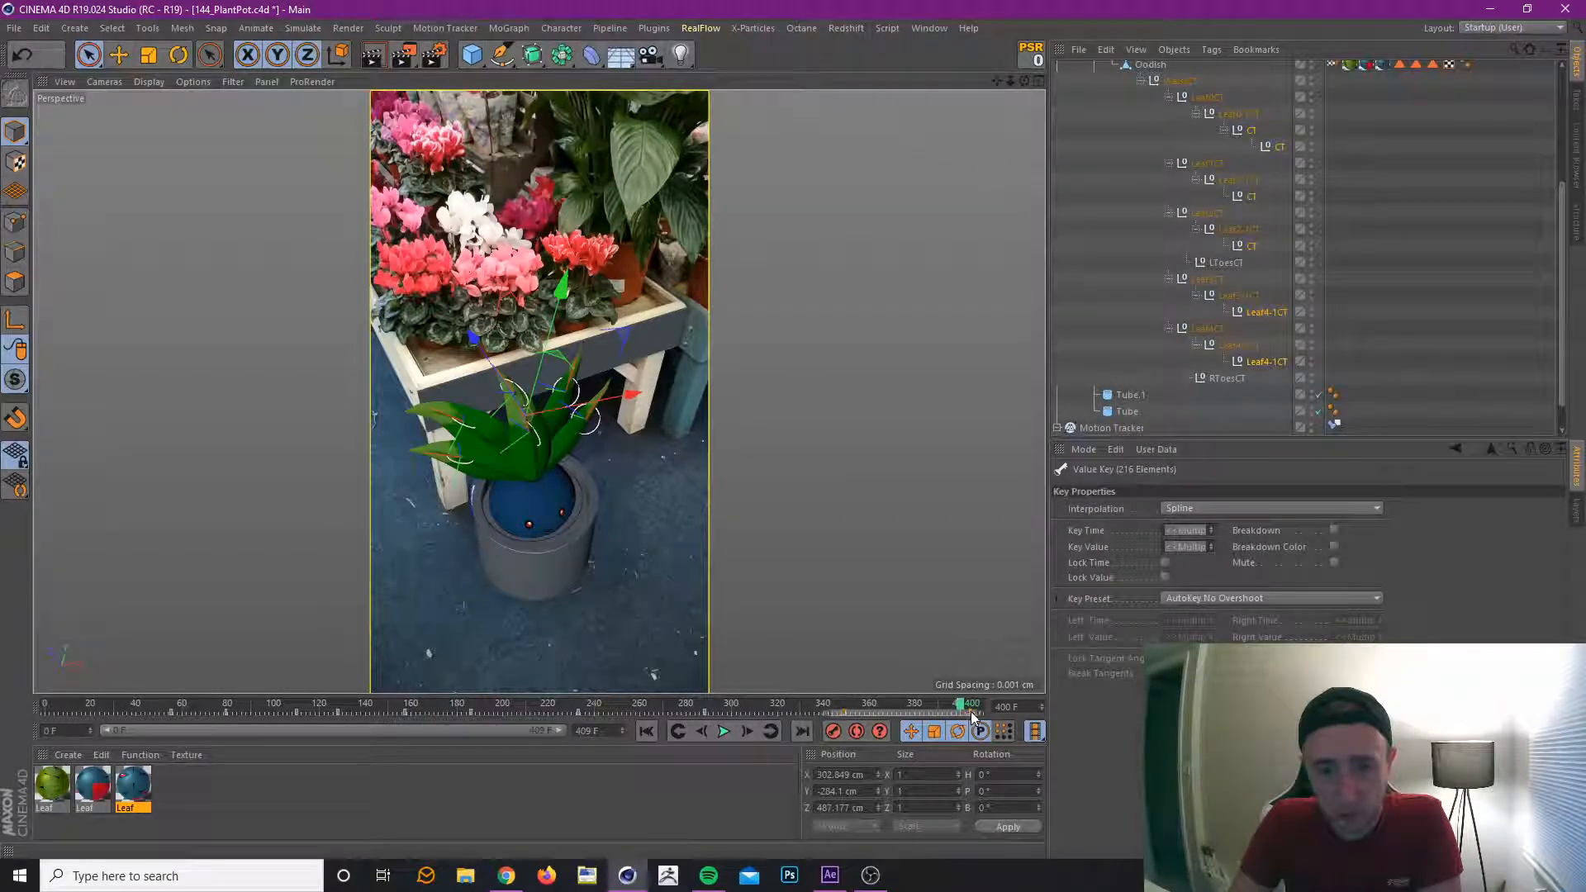
click(782, 711)
drag(954, 712, 782, 751)
Select the five Leaf-1CT level controllers, set their heading rotation to 9° and bank to 5° at frame 322, and preview the earlier motion.
click(1235, 346)
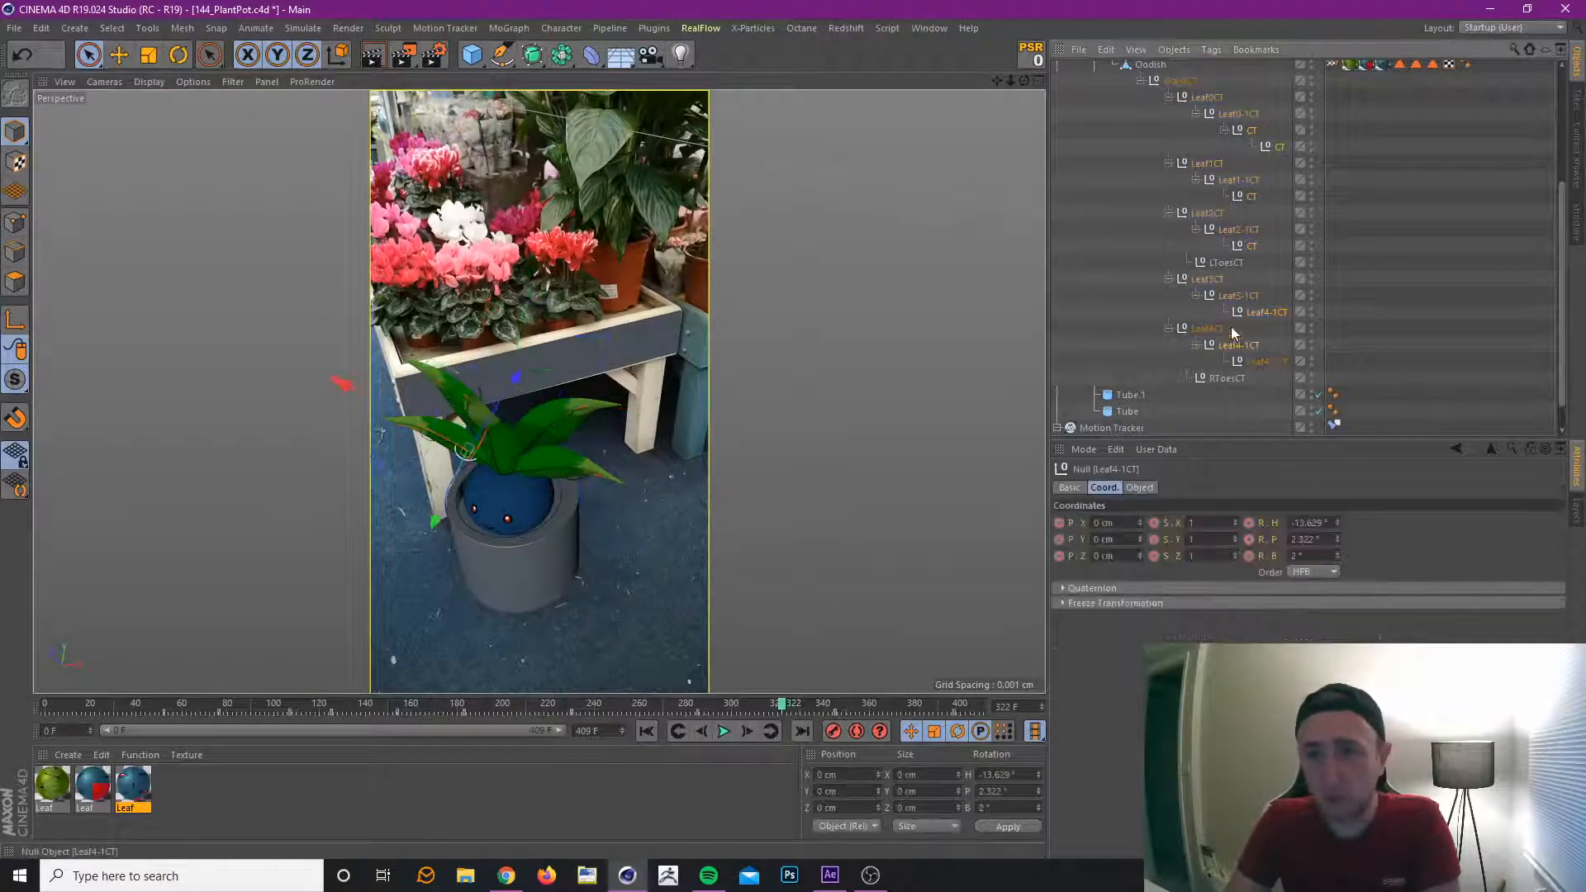
ctrl+click(1239, 296)
ctrl+click(1243, 230)
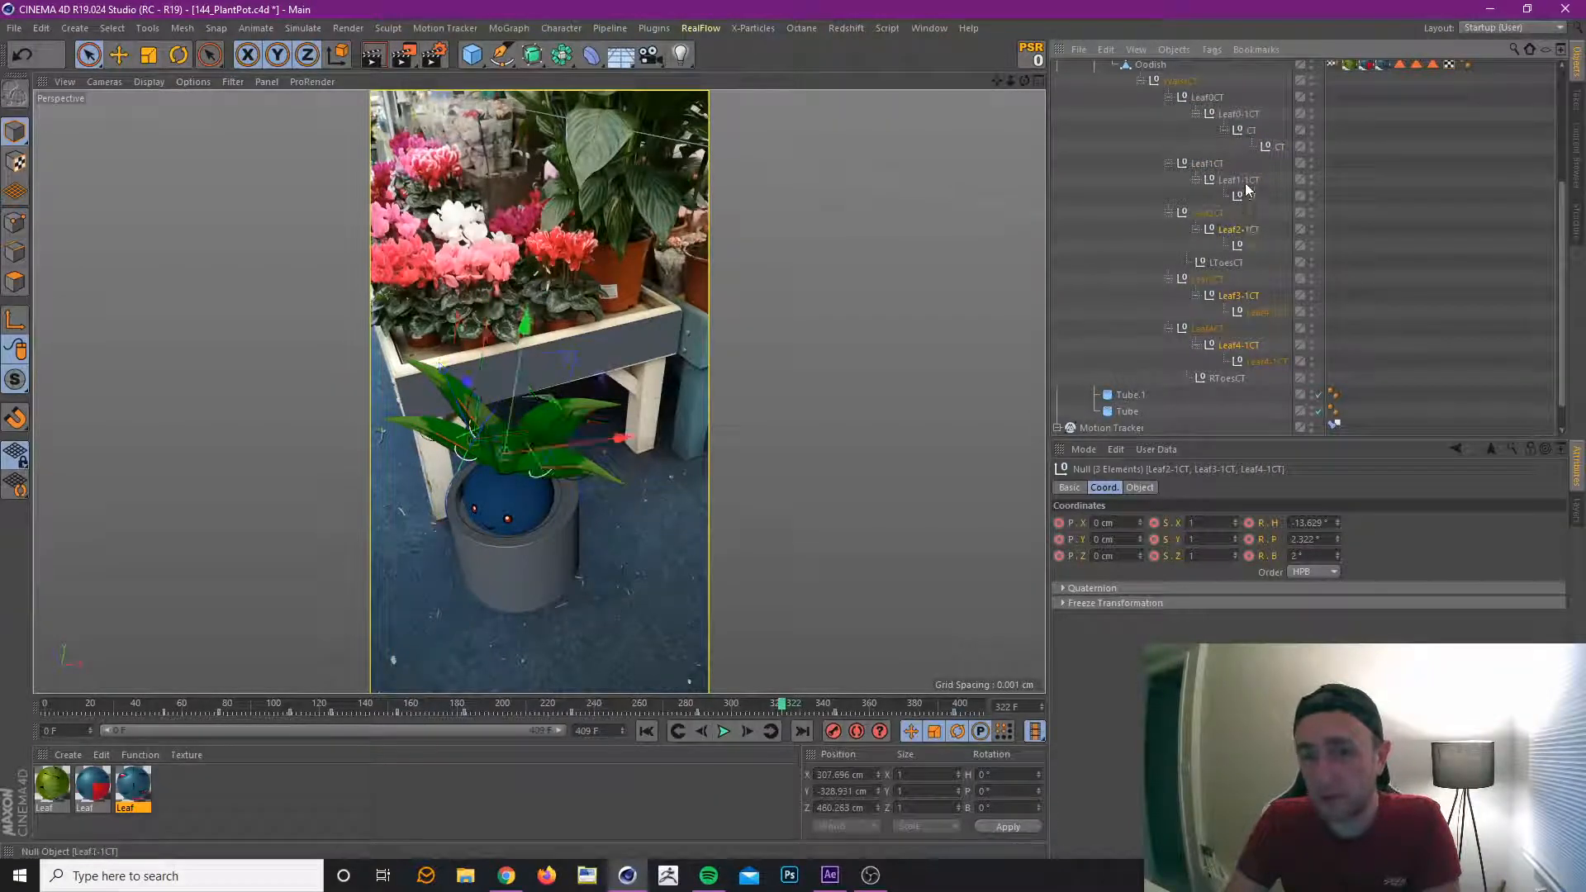
ctrl+click(1252, 130)
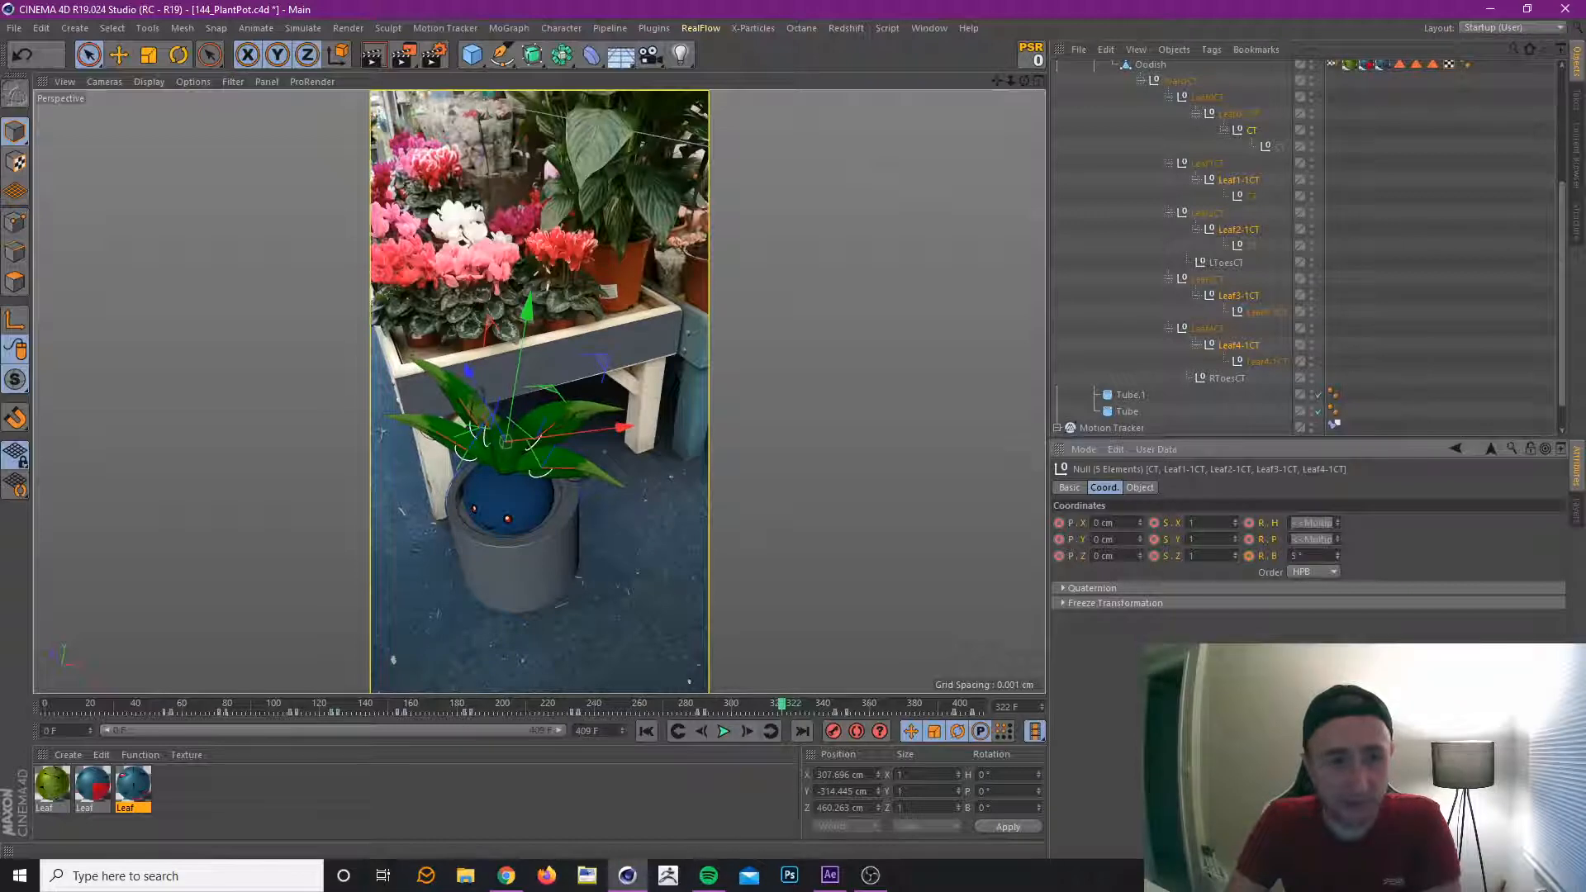
drag(1338, 524, 1338, 513)
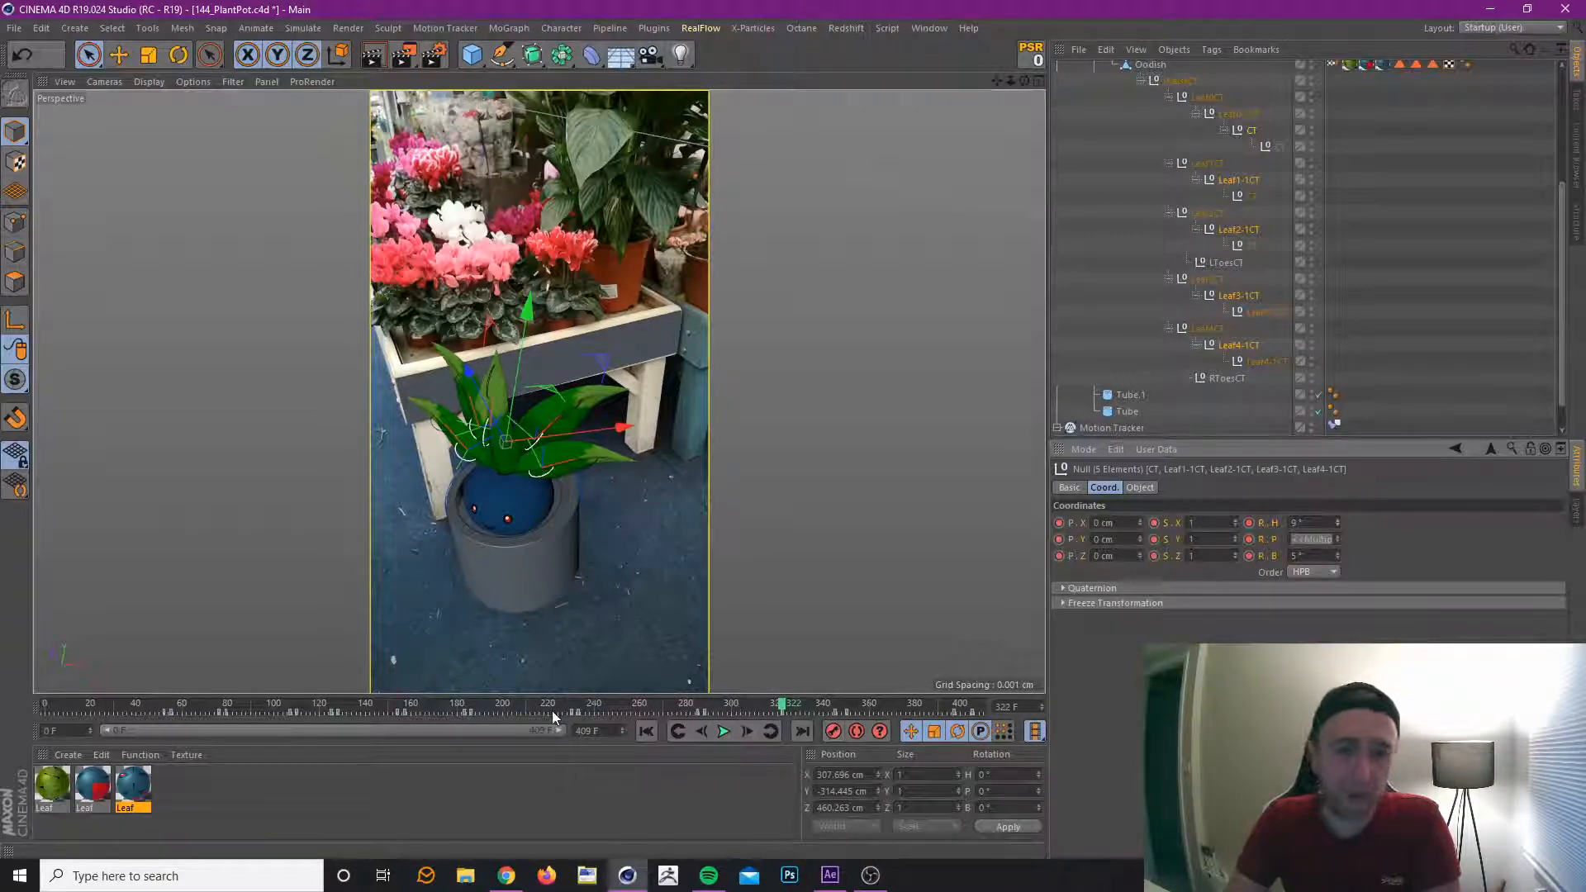
drag(524, 709, 356, 742)
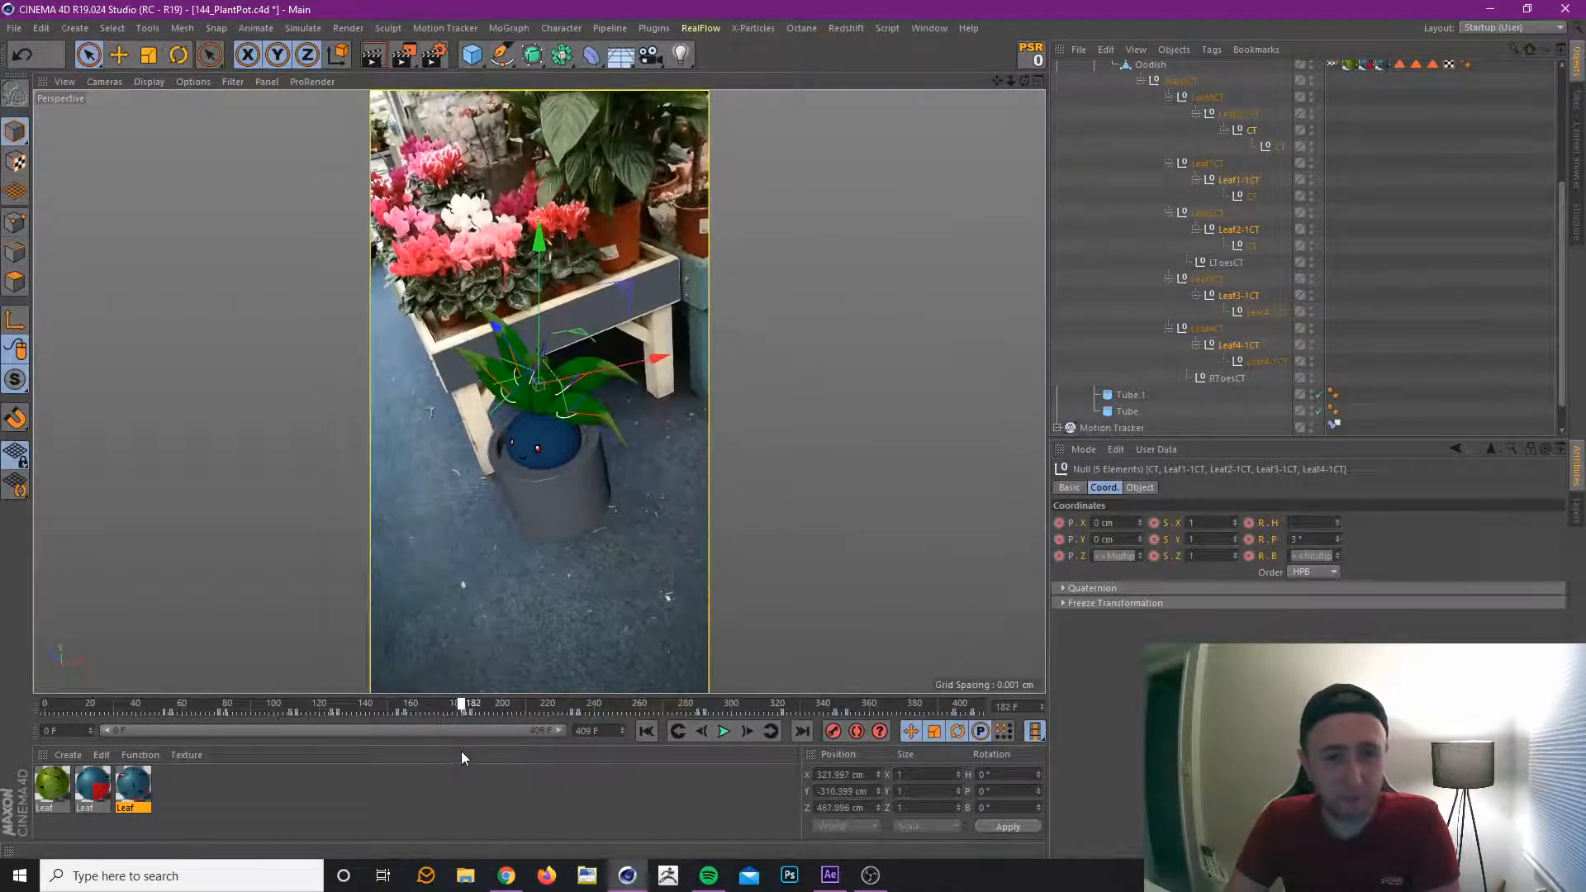
drag(461, 751, 236, 765)
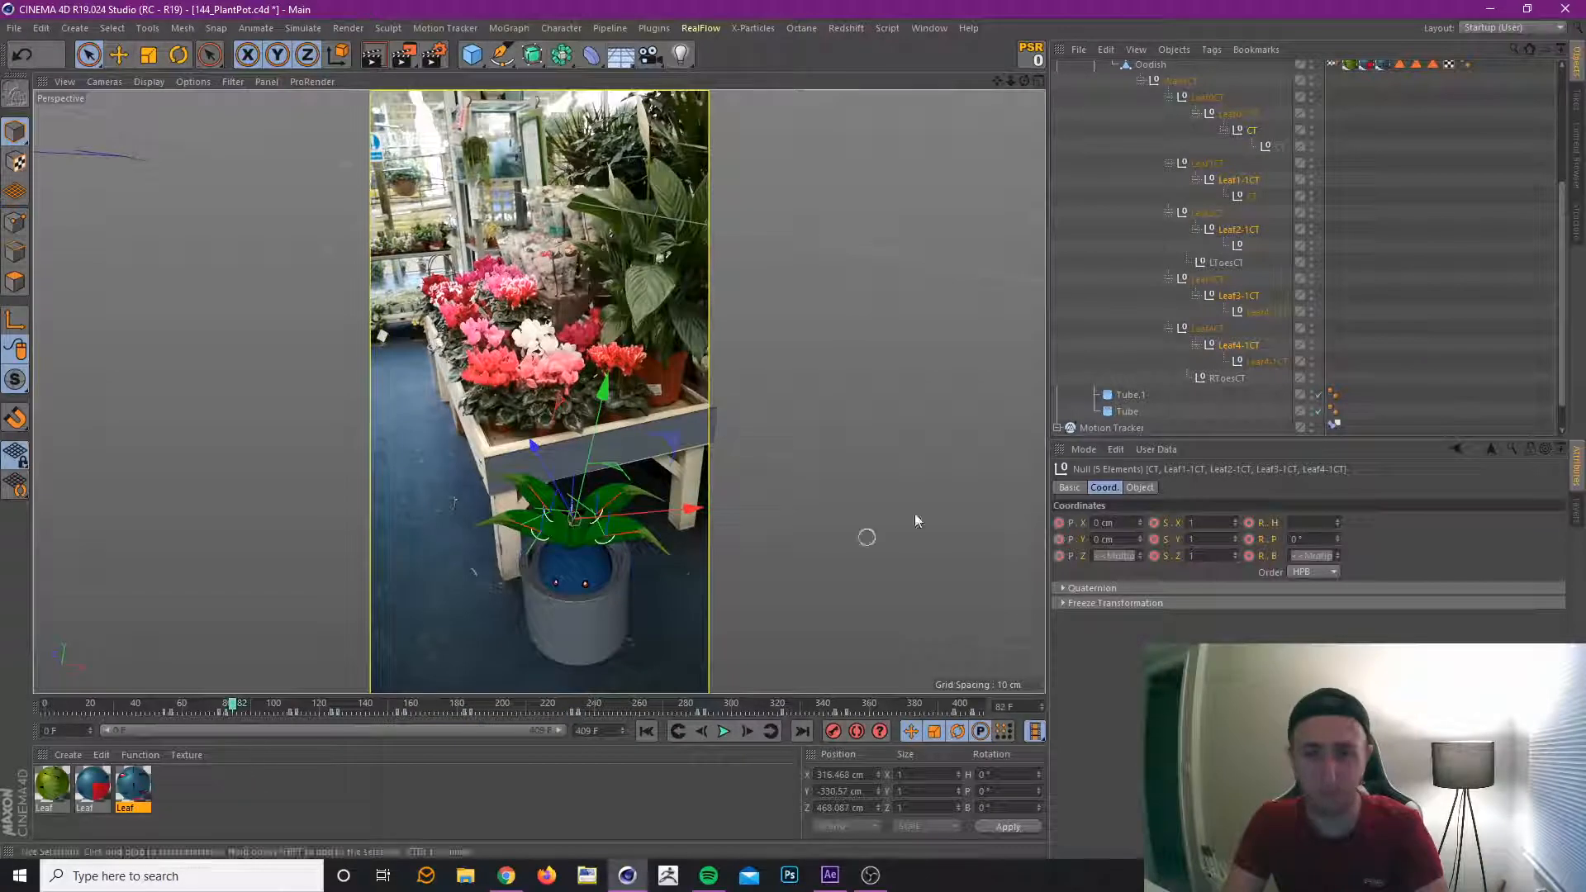
Reselect the outer leaf tip controllers, move their key near frame 80 to frame 86, and preview the sway up to frame 241.
click(1277, 359)
ctrl+click(1269, 313)
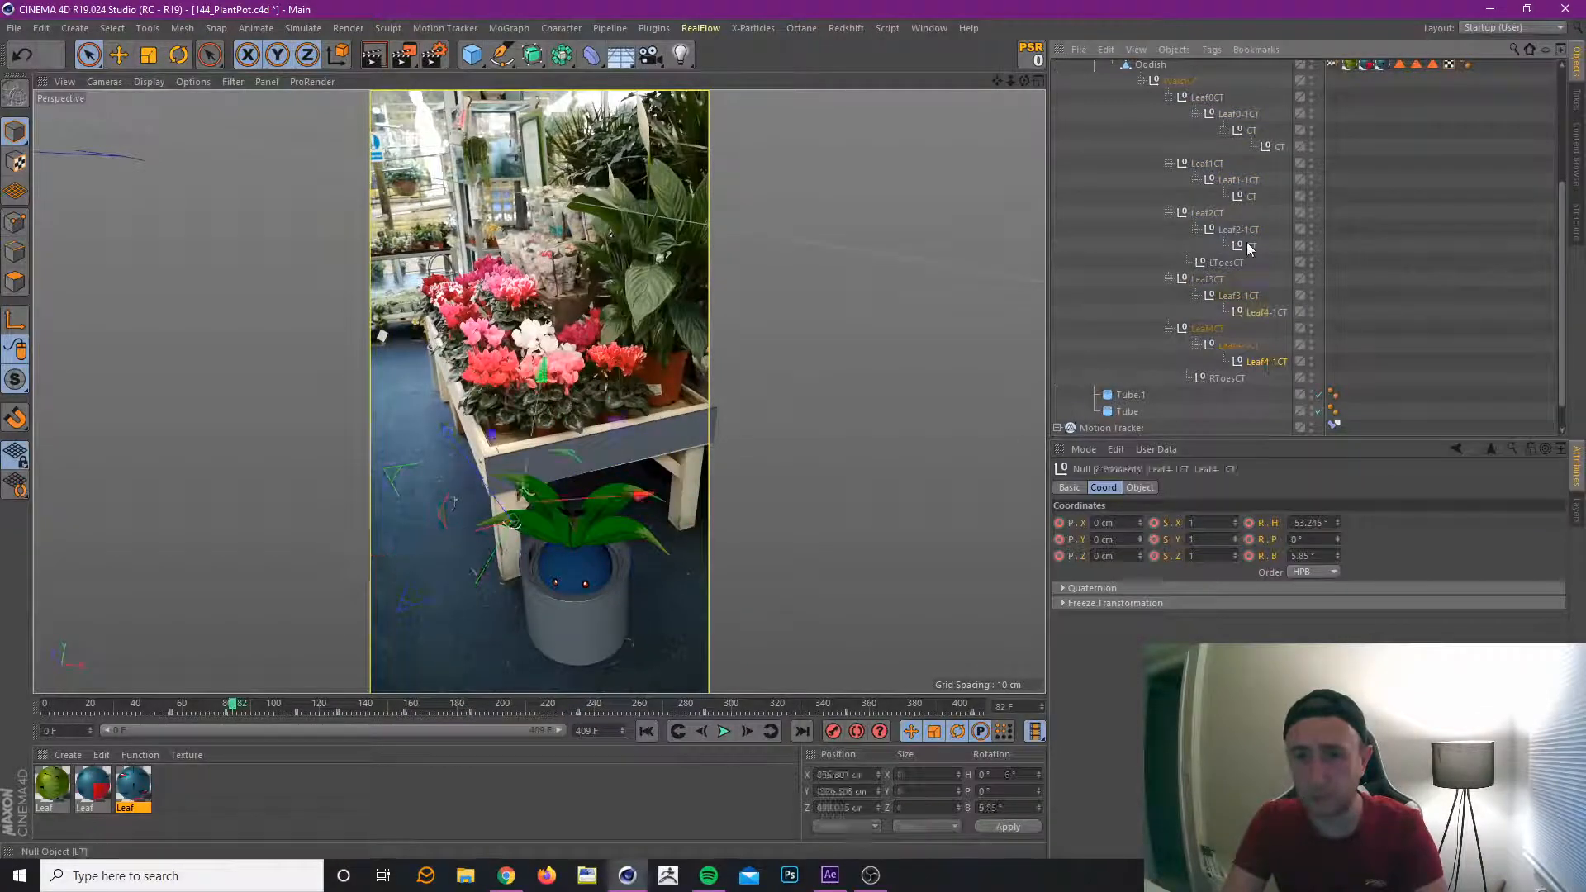
ctrl+click(1249, 245)
ctrl+click(1276, 146)
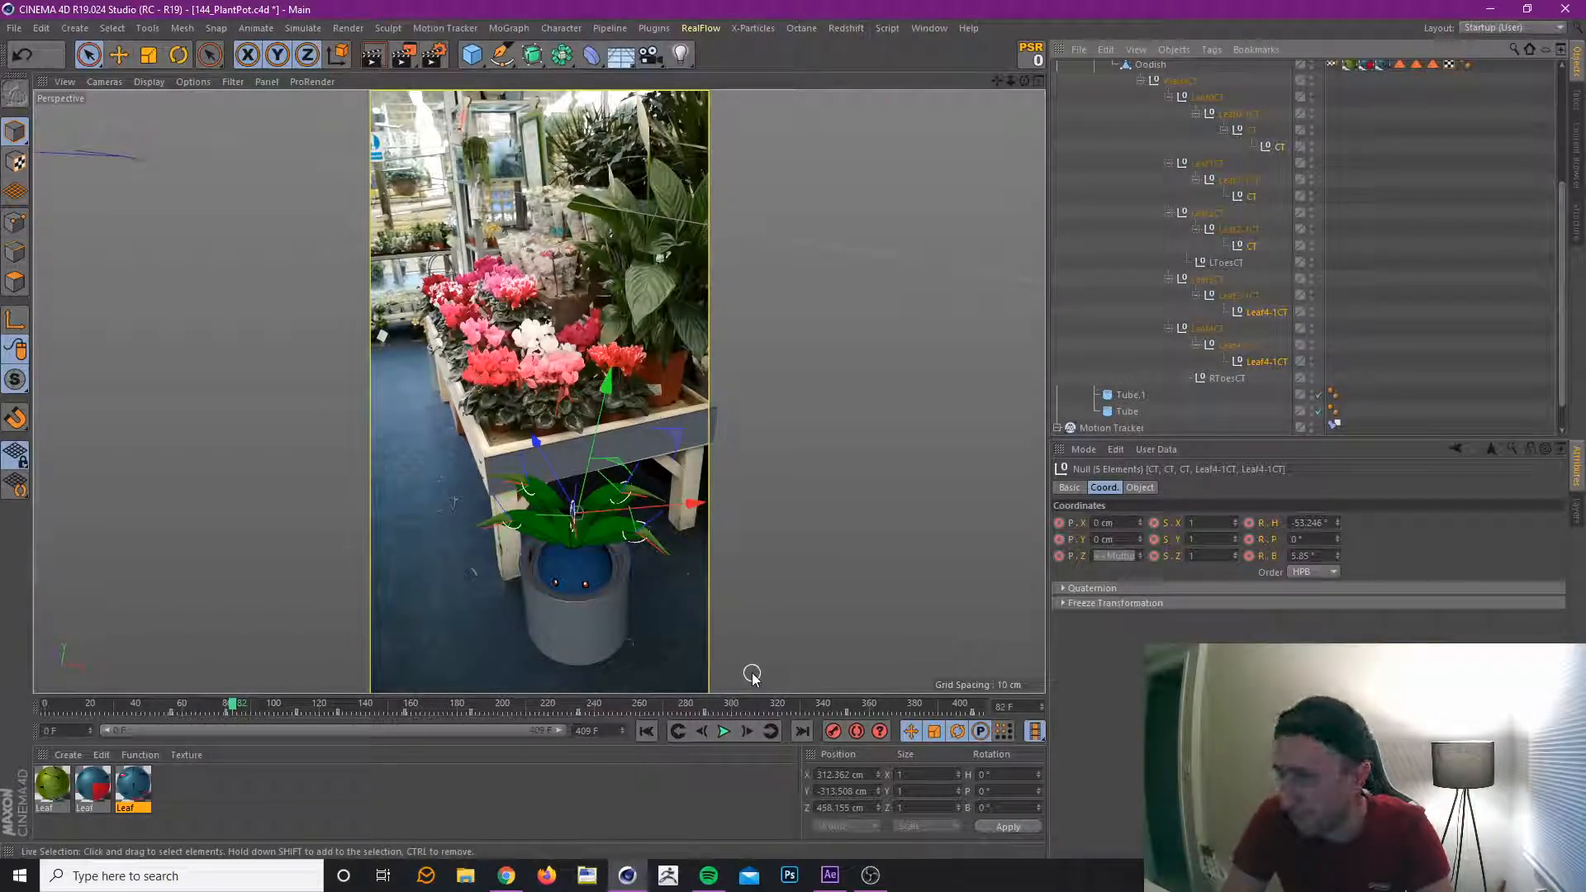
click(226, 711)
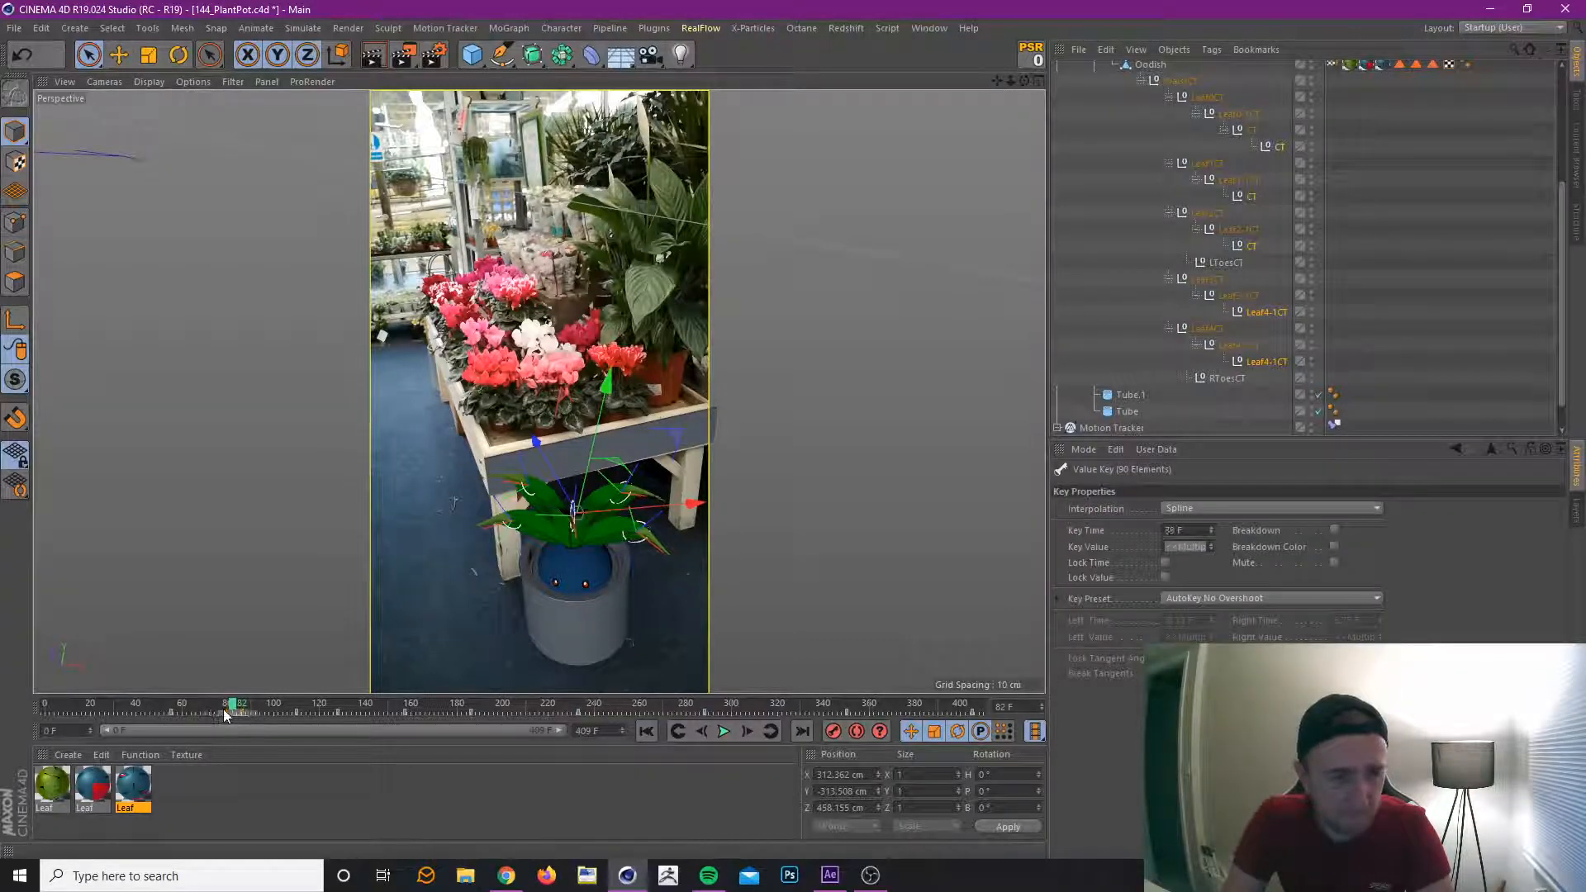
drag(159, 705, 330, 745)
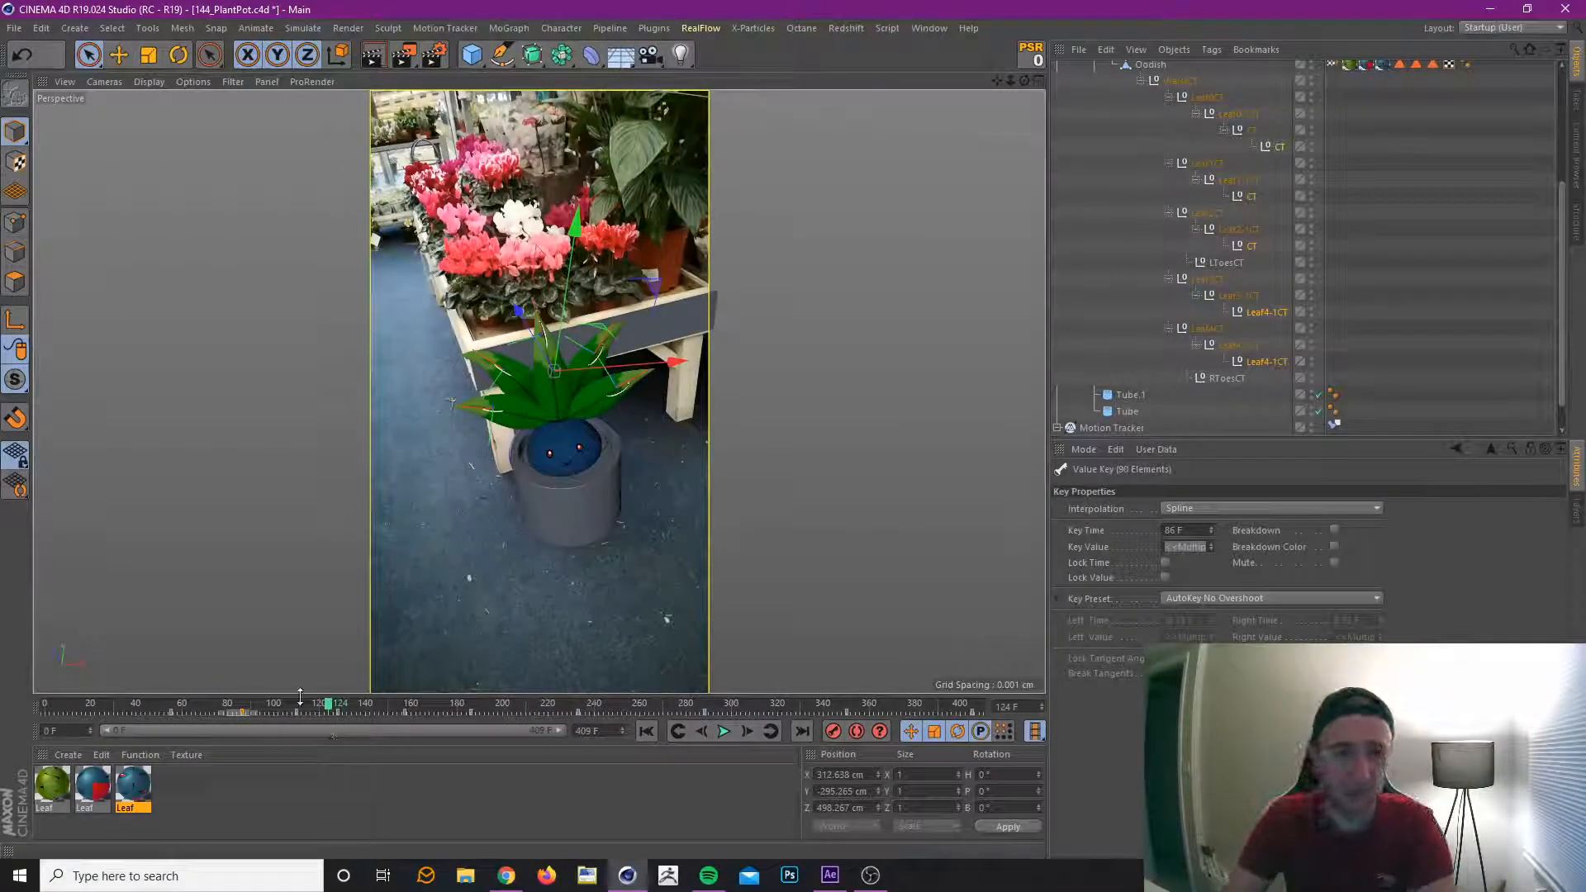
mouse_move(347, 707)
mouse_down()
mouse_move(451, 721)
mouse_move(211, 737)
mouse_move(336, 726)
mouse_up()
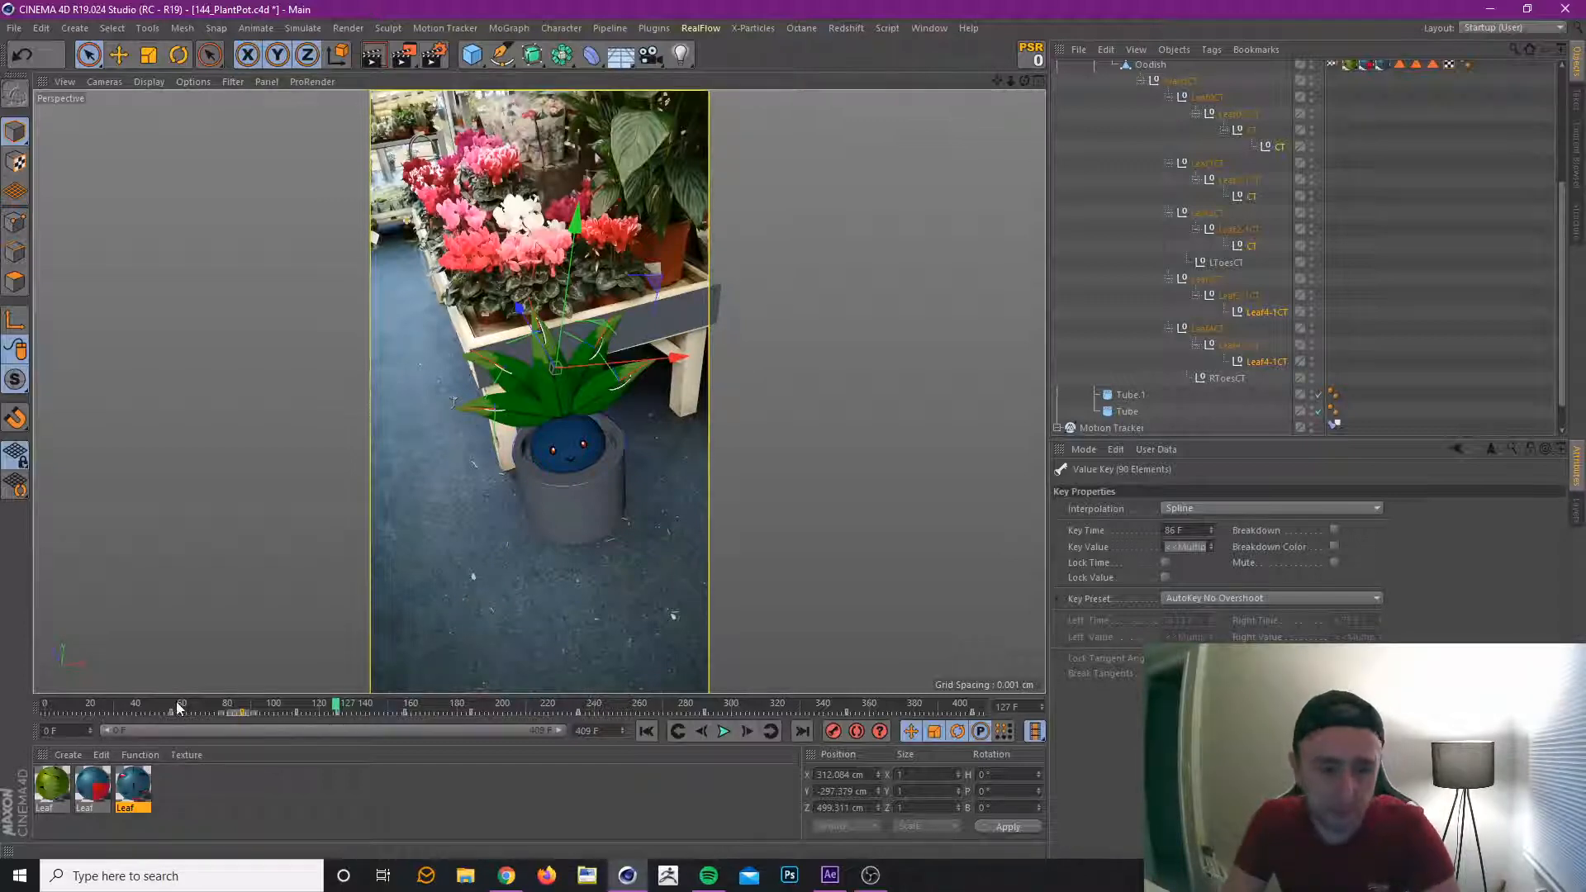
drag(178, 708, 426, 724)
drag(453, 714, 342, 745)
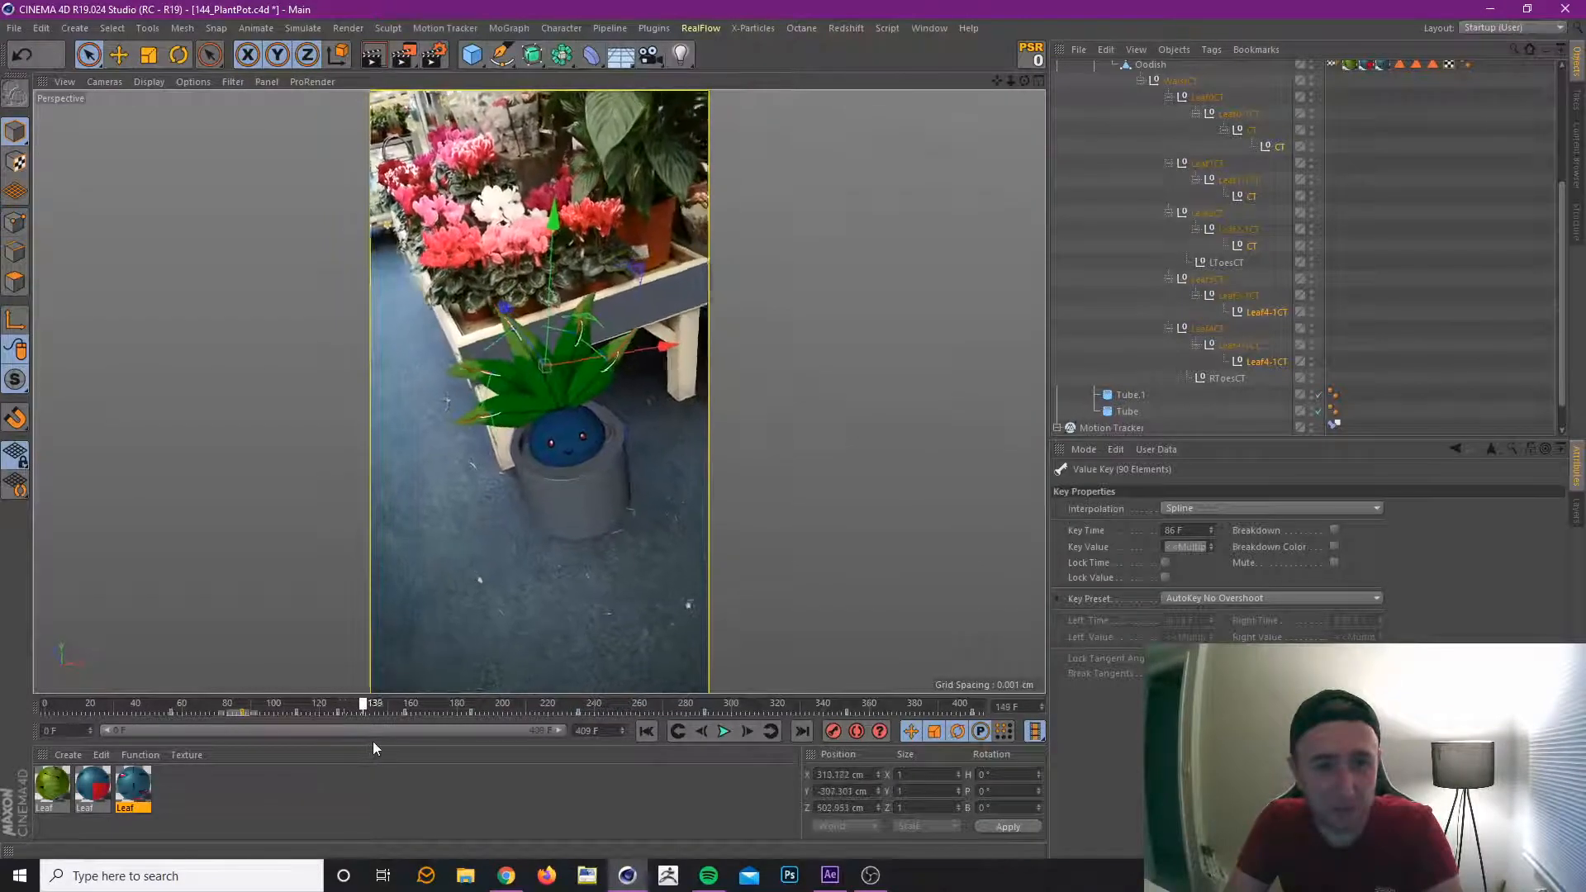
drag(469, 740, 597, 741)
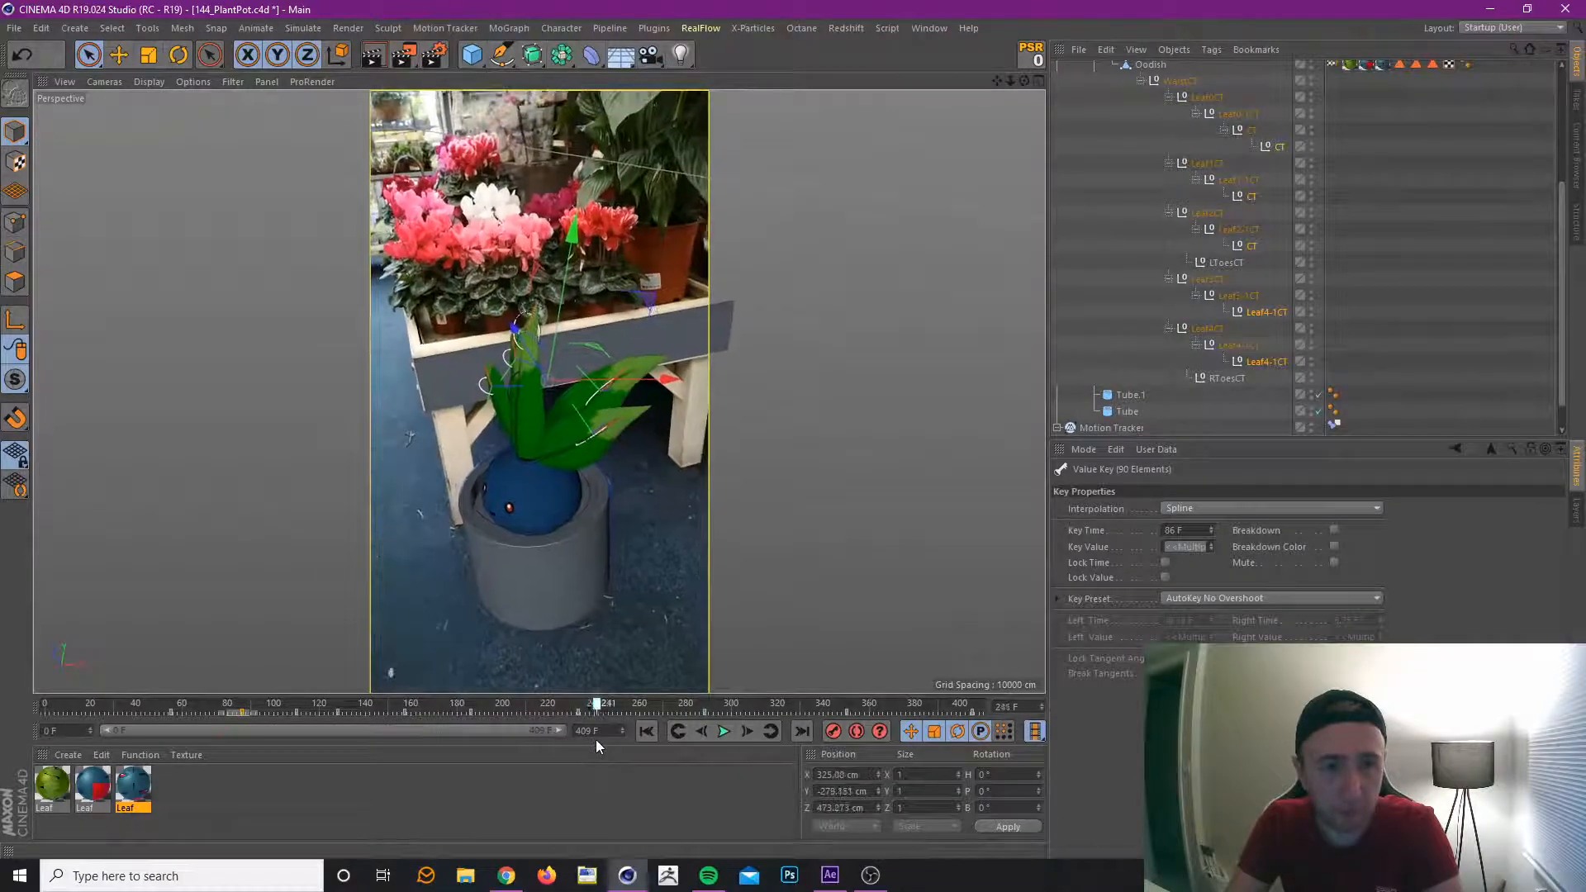
Select Leaf3-1CT and Leaf4-1CT with their tip controllers, check their motion up to frame 292, and save the project.
click(1251, 245)
click(1248, 300)
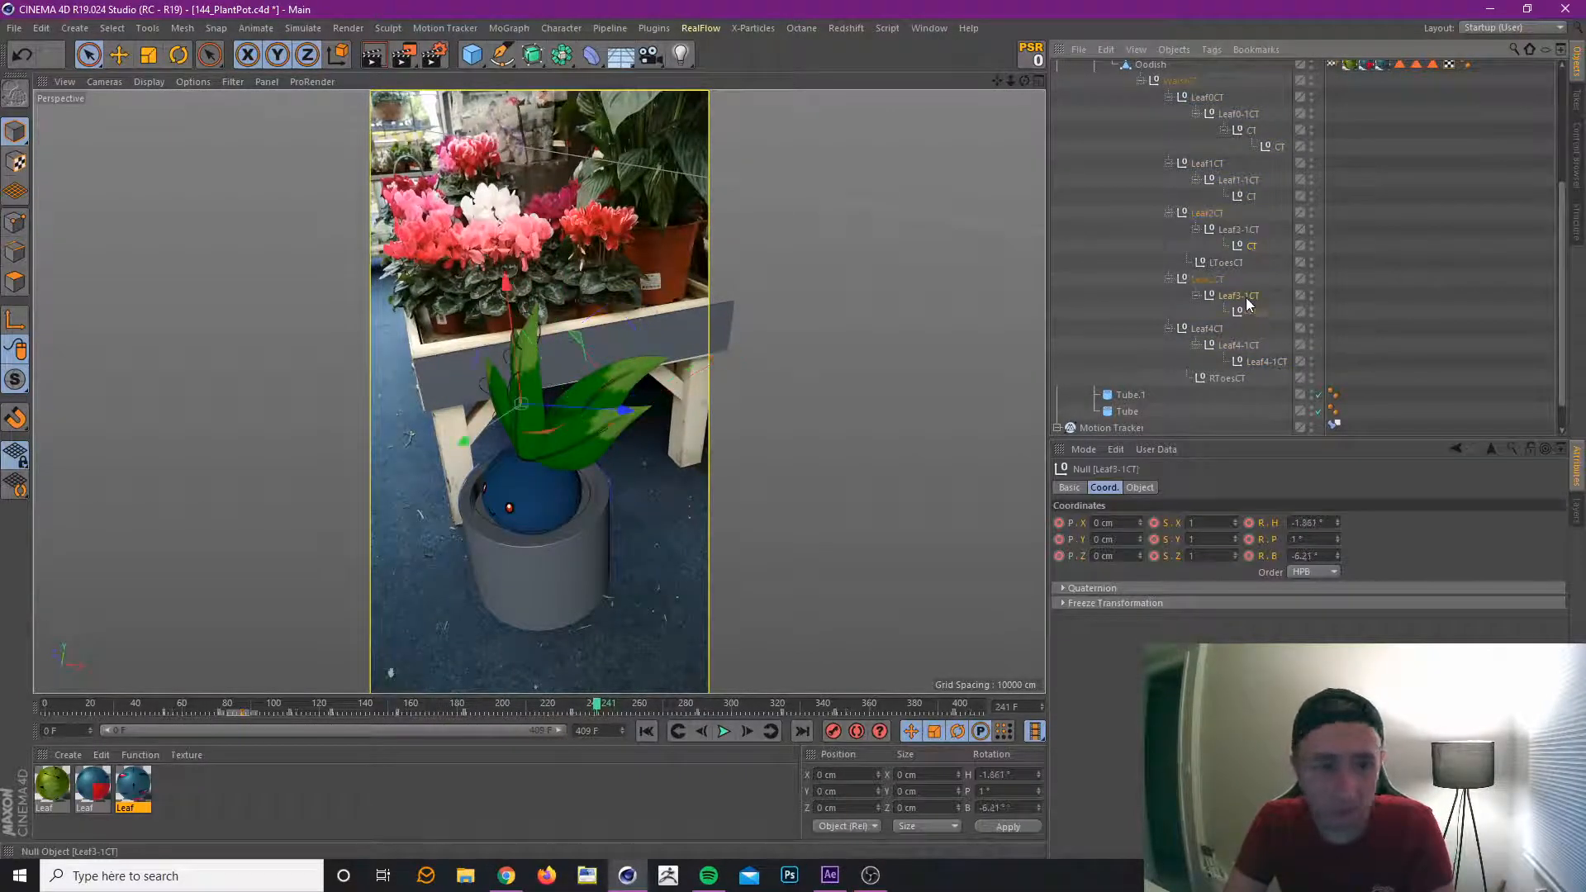
click(1264, 312)
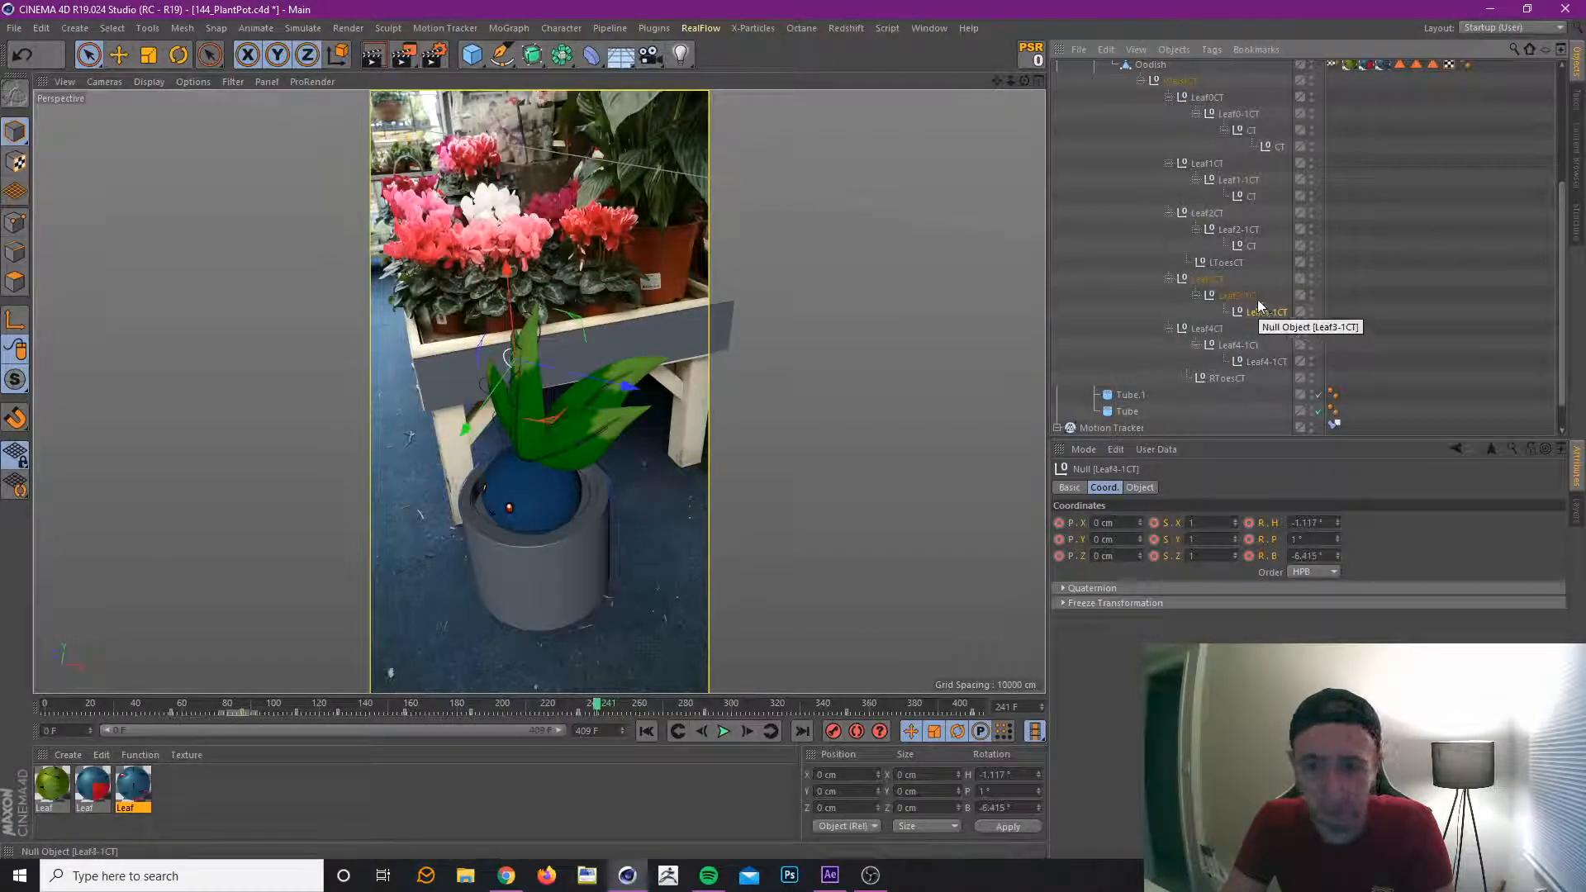
click(1255, 298)
shift+click(1266, 315)
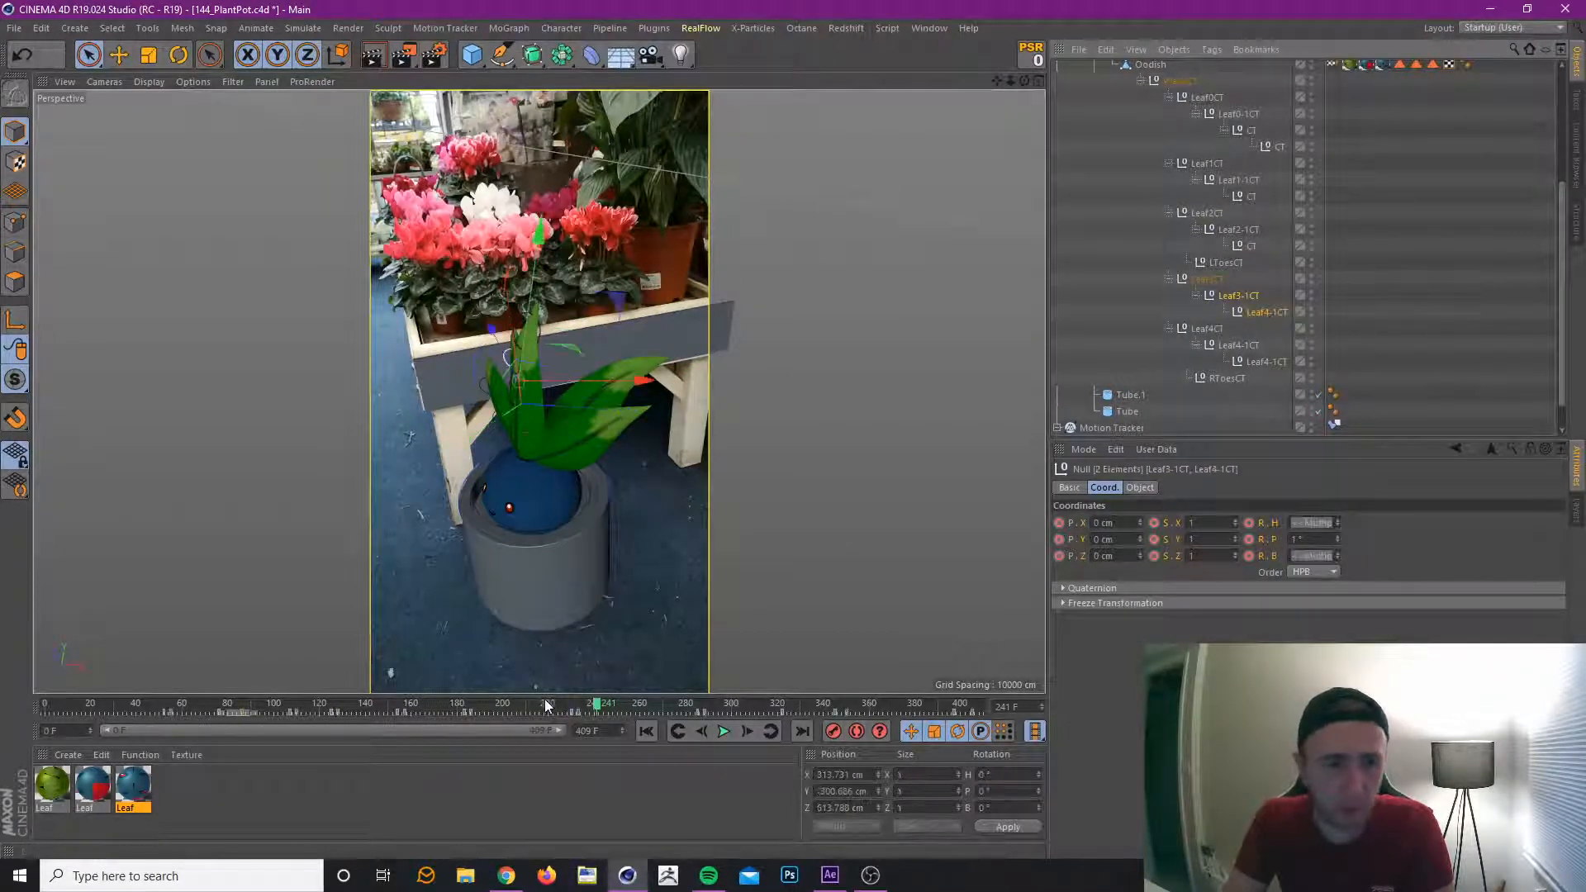
drag(500, 708, 712, 741)
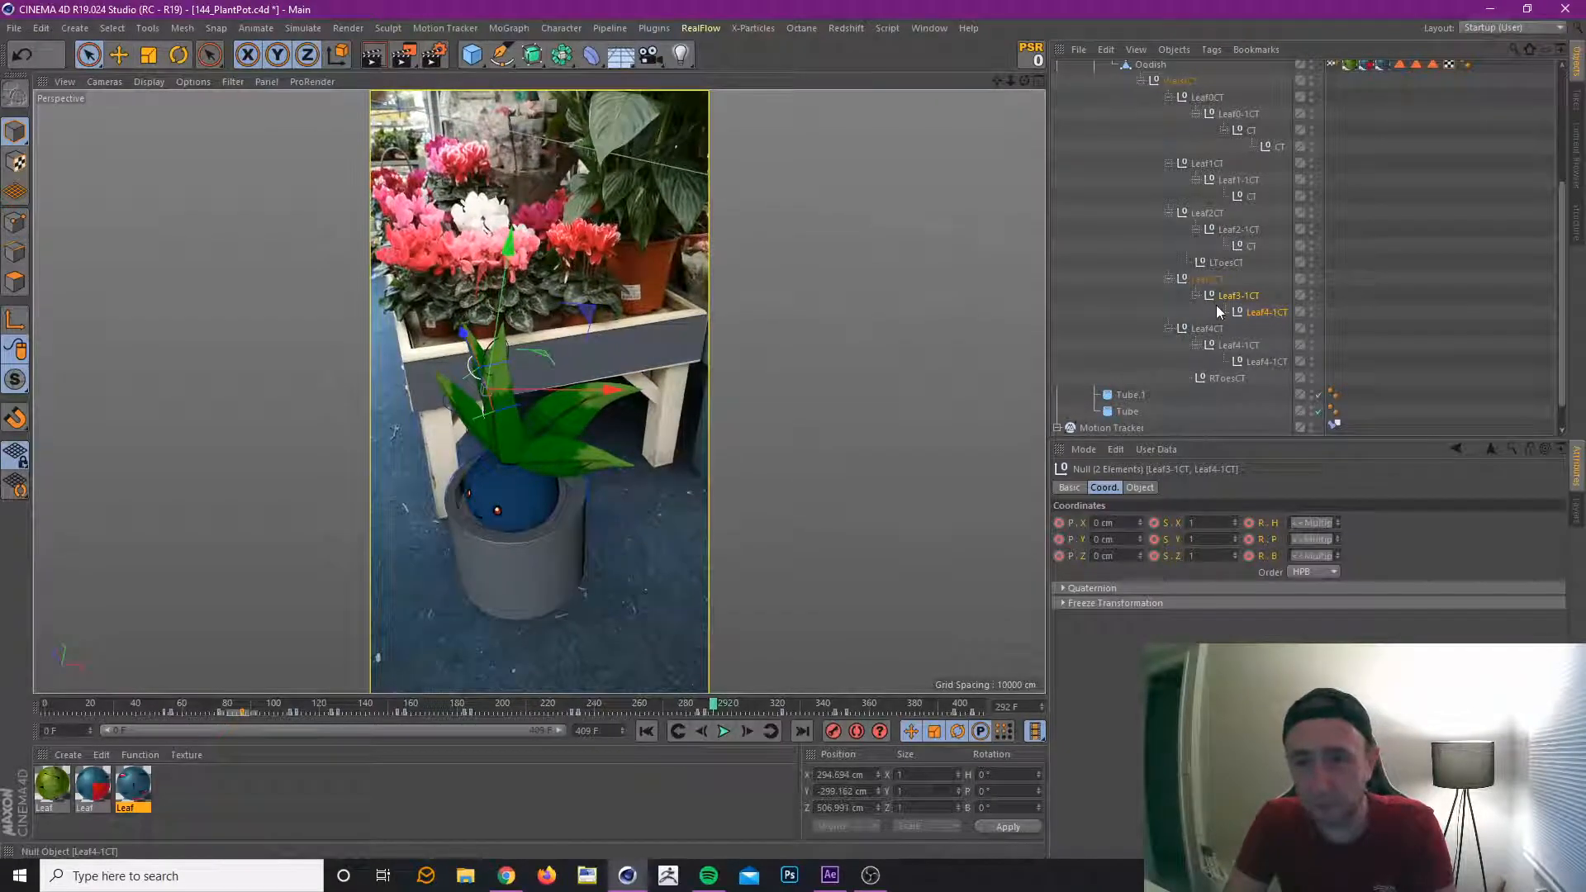
ctrl+click(1269, 362)
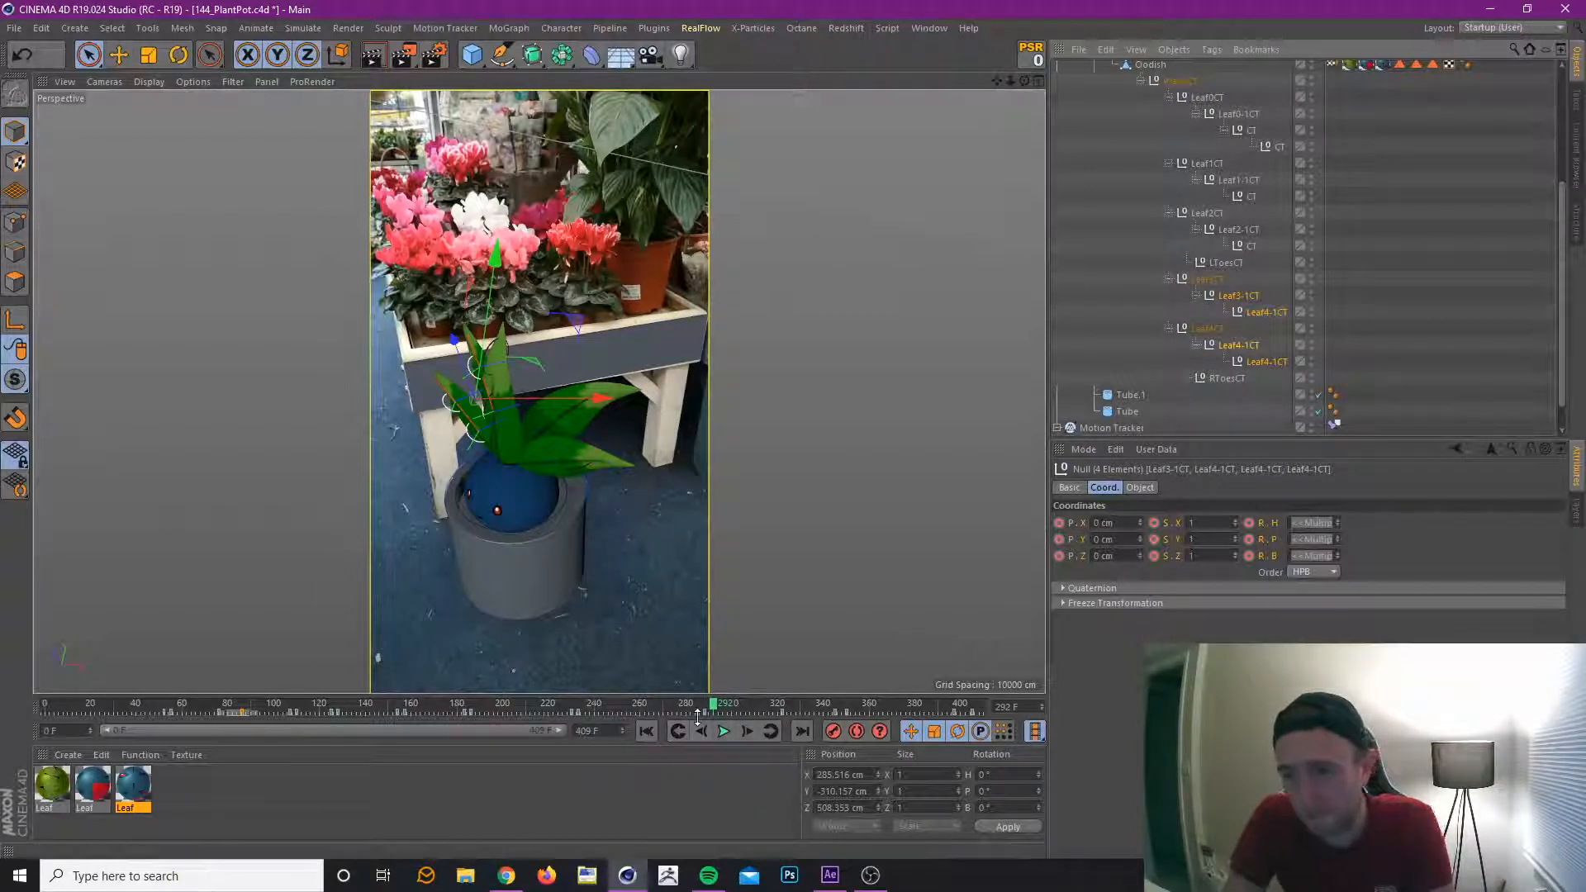
key(ctrl+s)
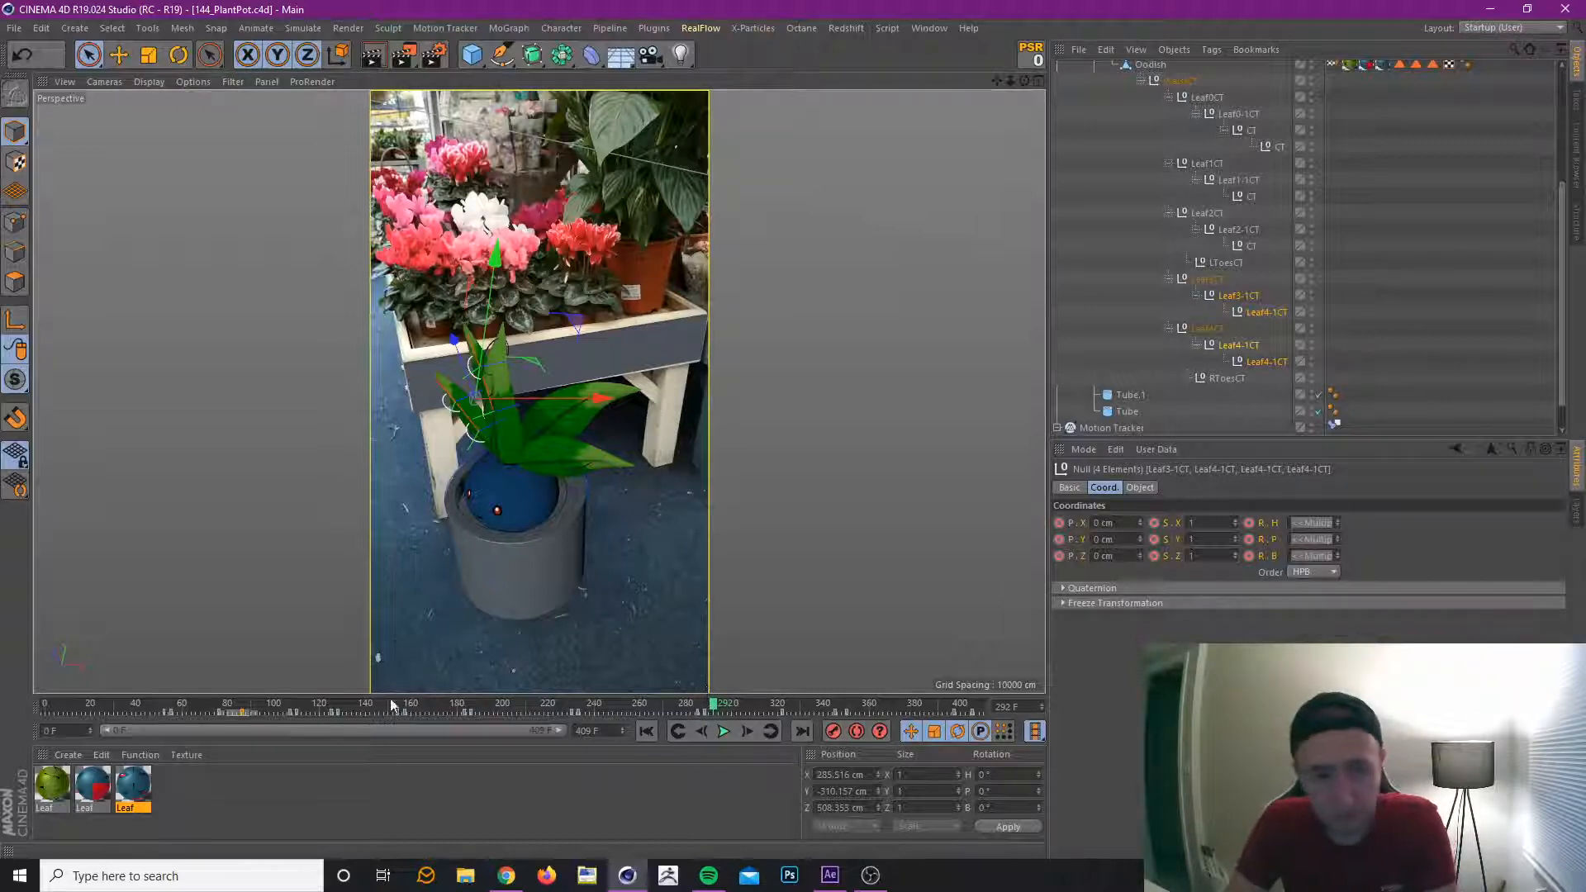
Select only Leaf3-1CT and Leaf4-1CT, and at their frame 154 key set heading rotation to -28° and bank to -4°.
drag(352, 701, 376, 750)
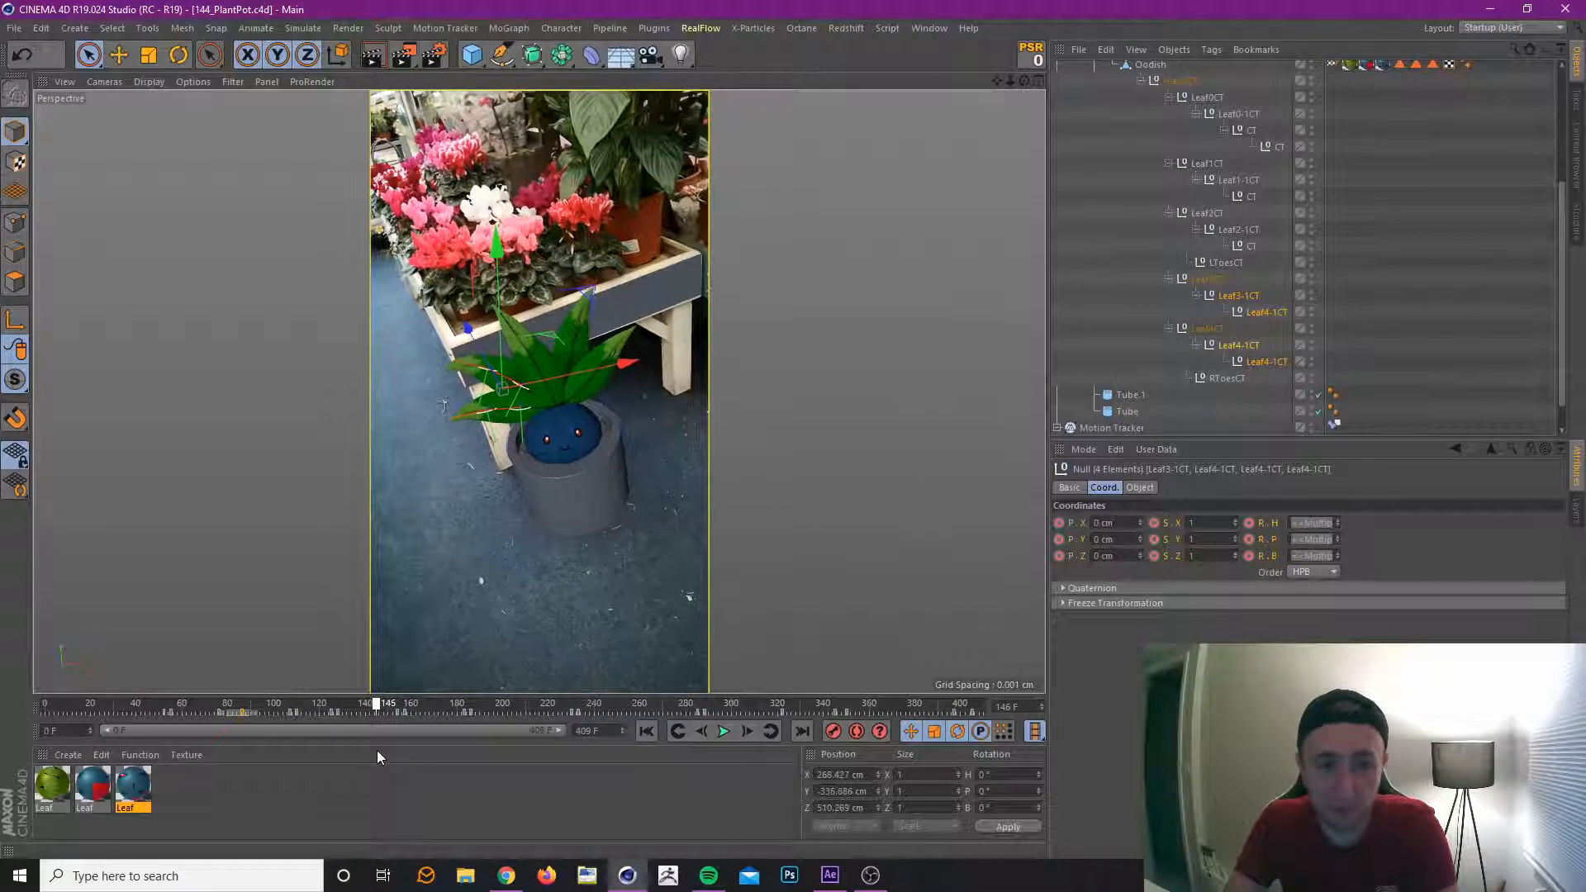
click(1239, 346)
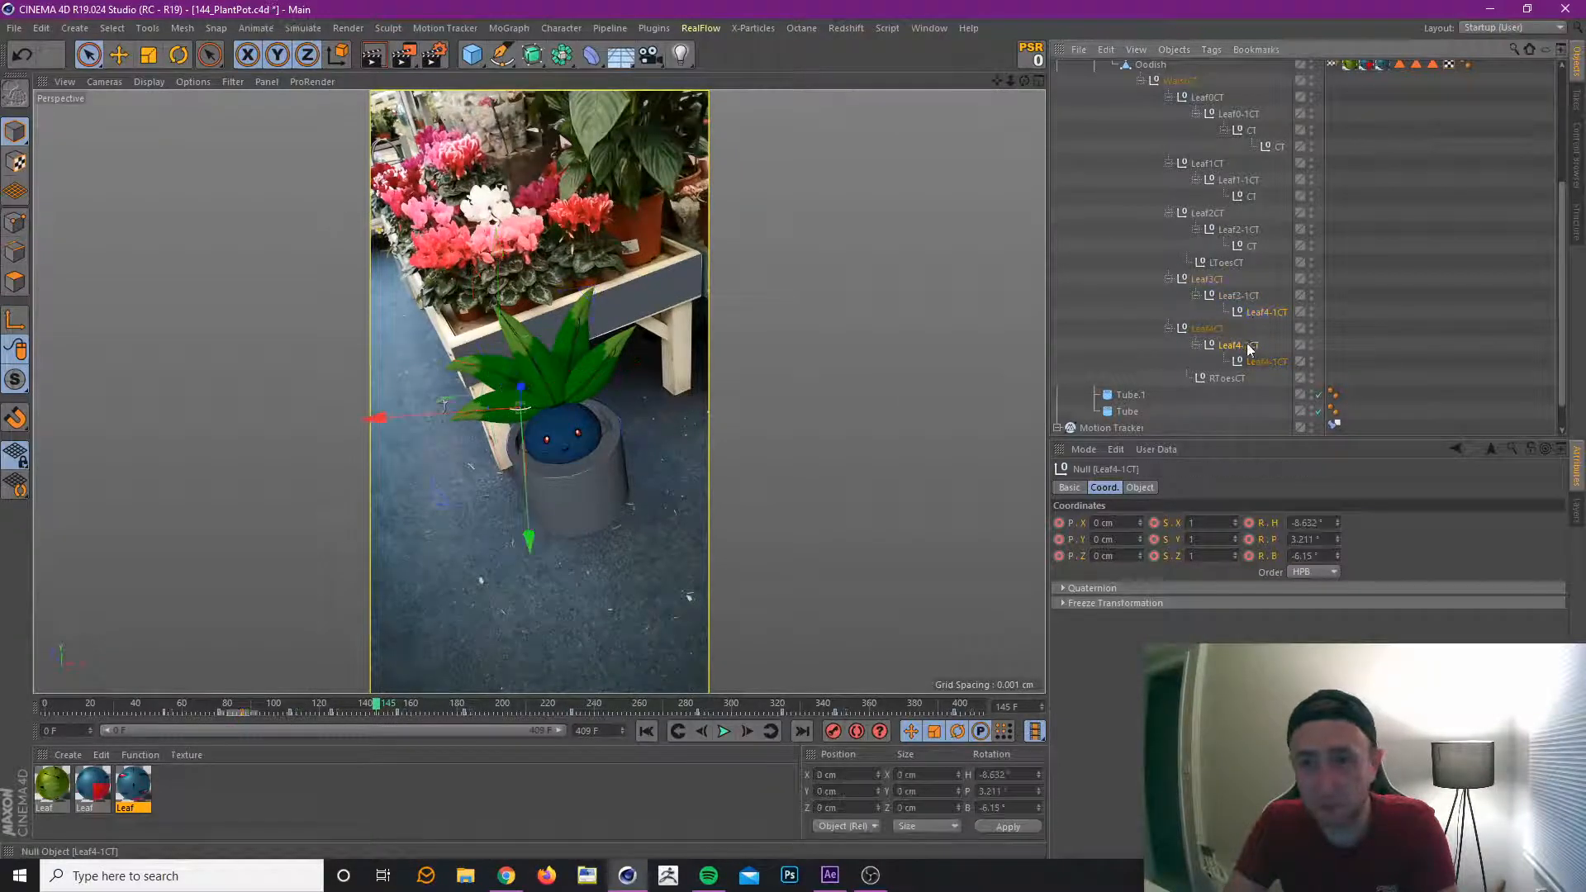
ctrl+click(1240, 296)
click(768, 732)
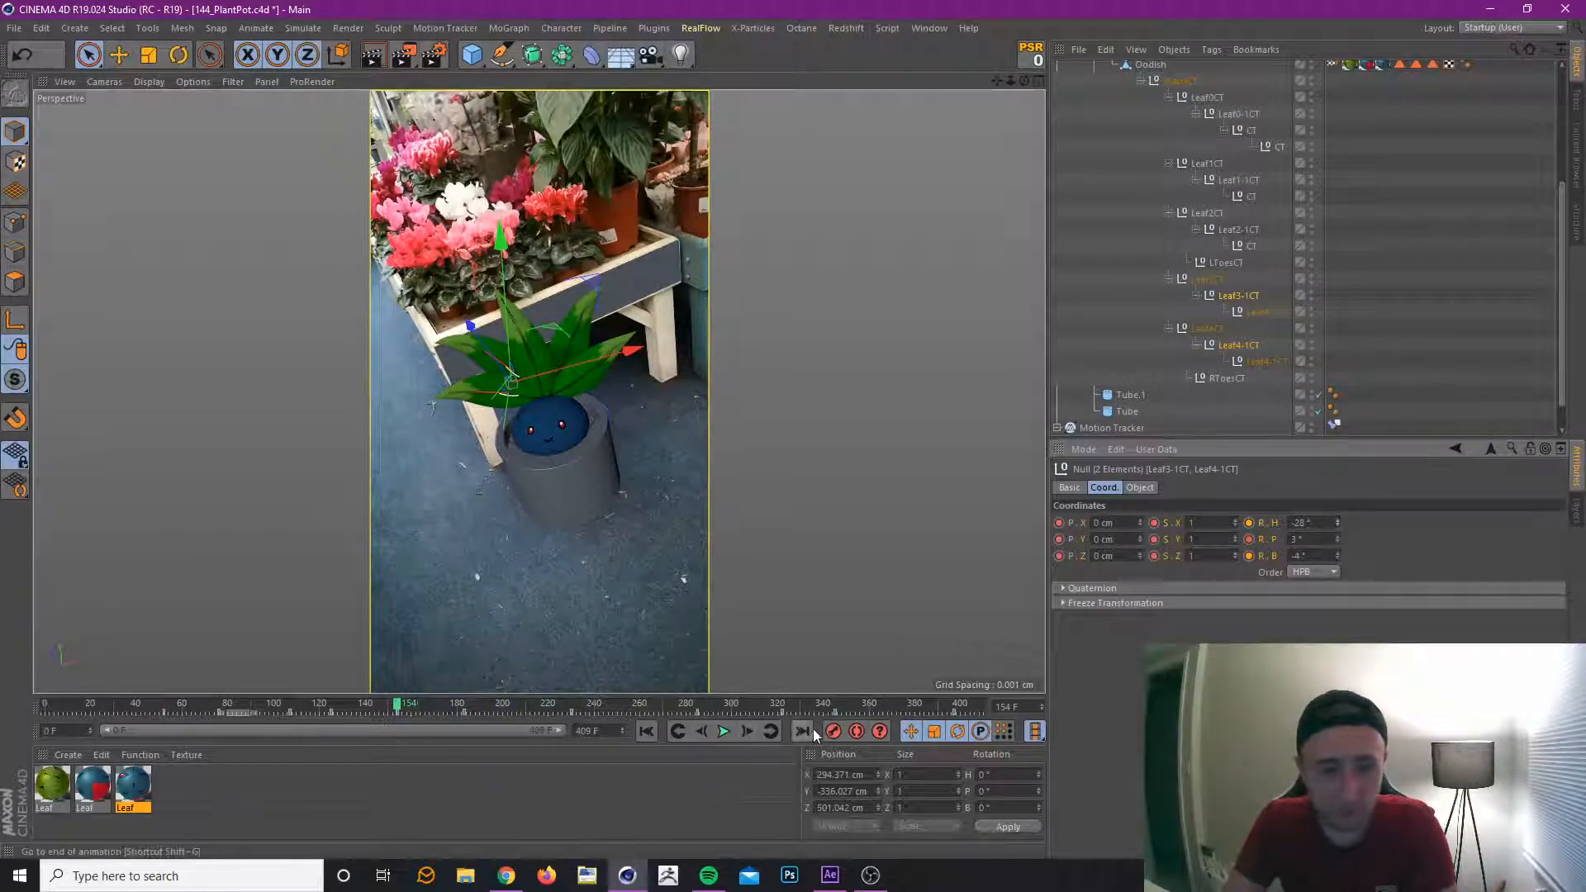
At the frame 230 key, set the Leaf3-1CT and Leaf4-1CT heading rotation to -26° and bank to 8°, and record it.
drag(288, 711, 476, 711)
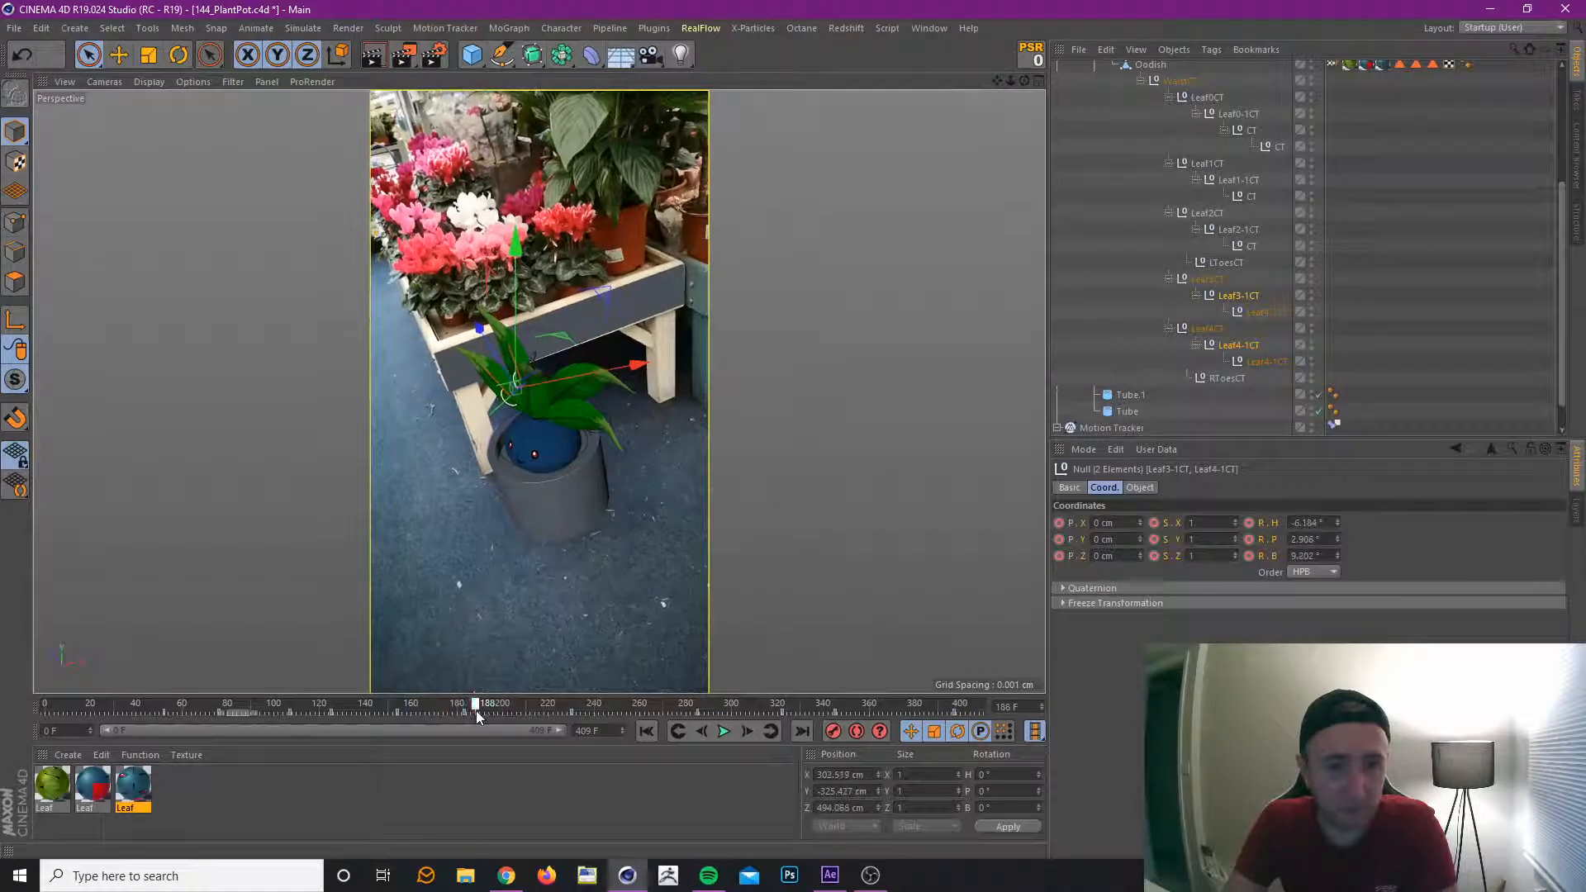
click(771, 732)
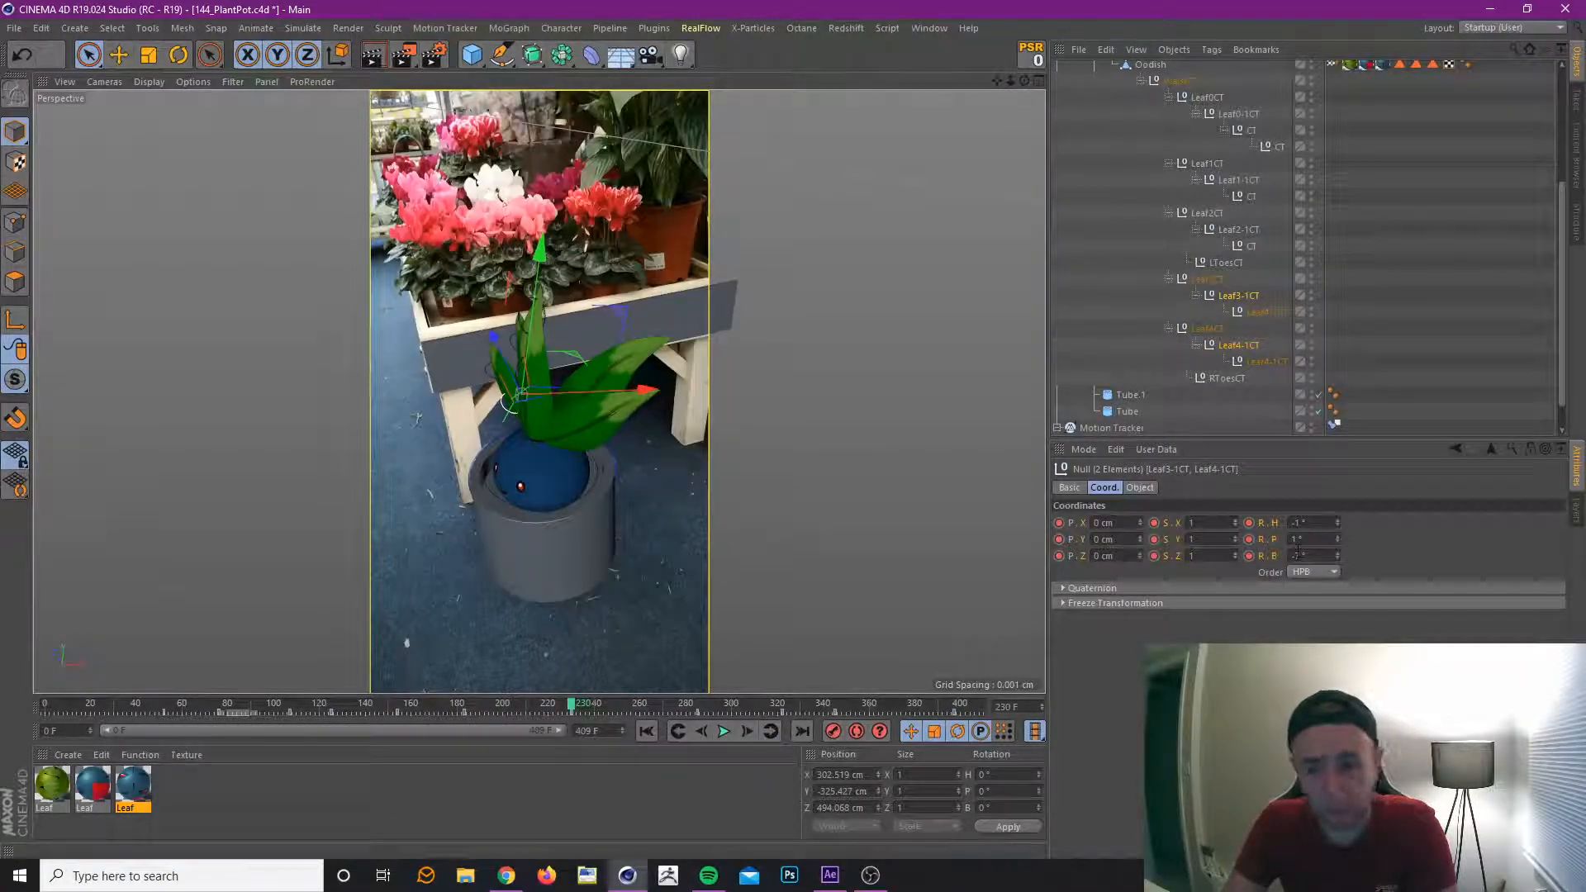
drag(1340, 527, 1340, 512)
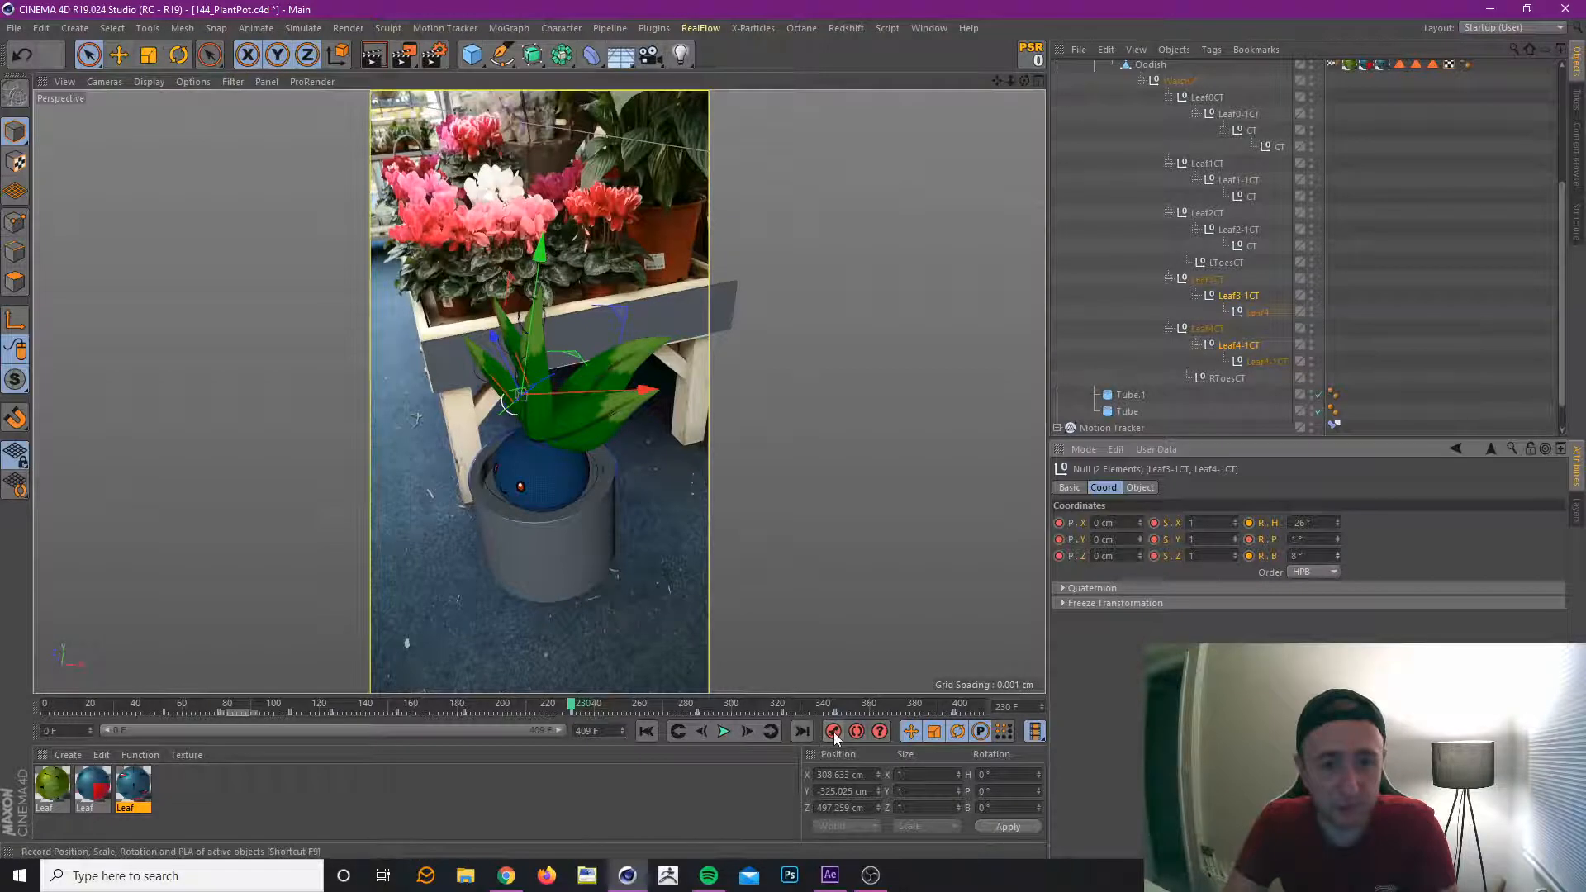
At the frame 397 key, set the Leaf3-1CT and Leaf4-1CT heading to -4° and bank to 7°, and preview to frame 409.
drag(442, 707, 907, 717)
click(770, 731)
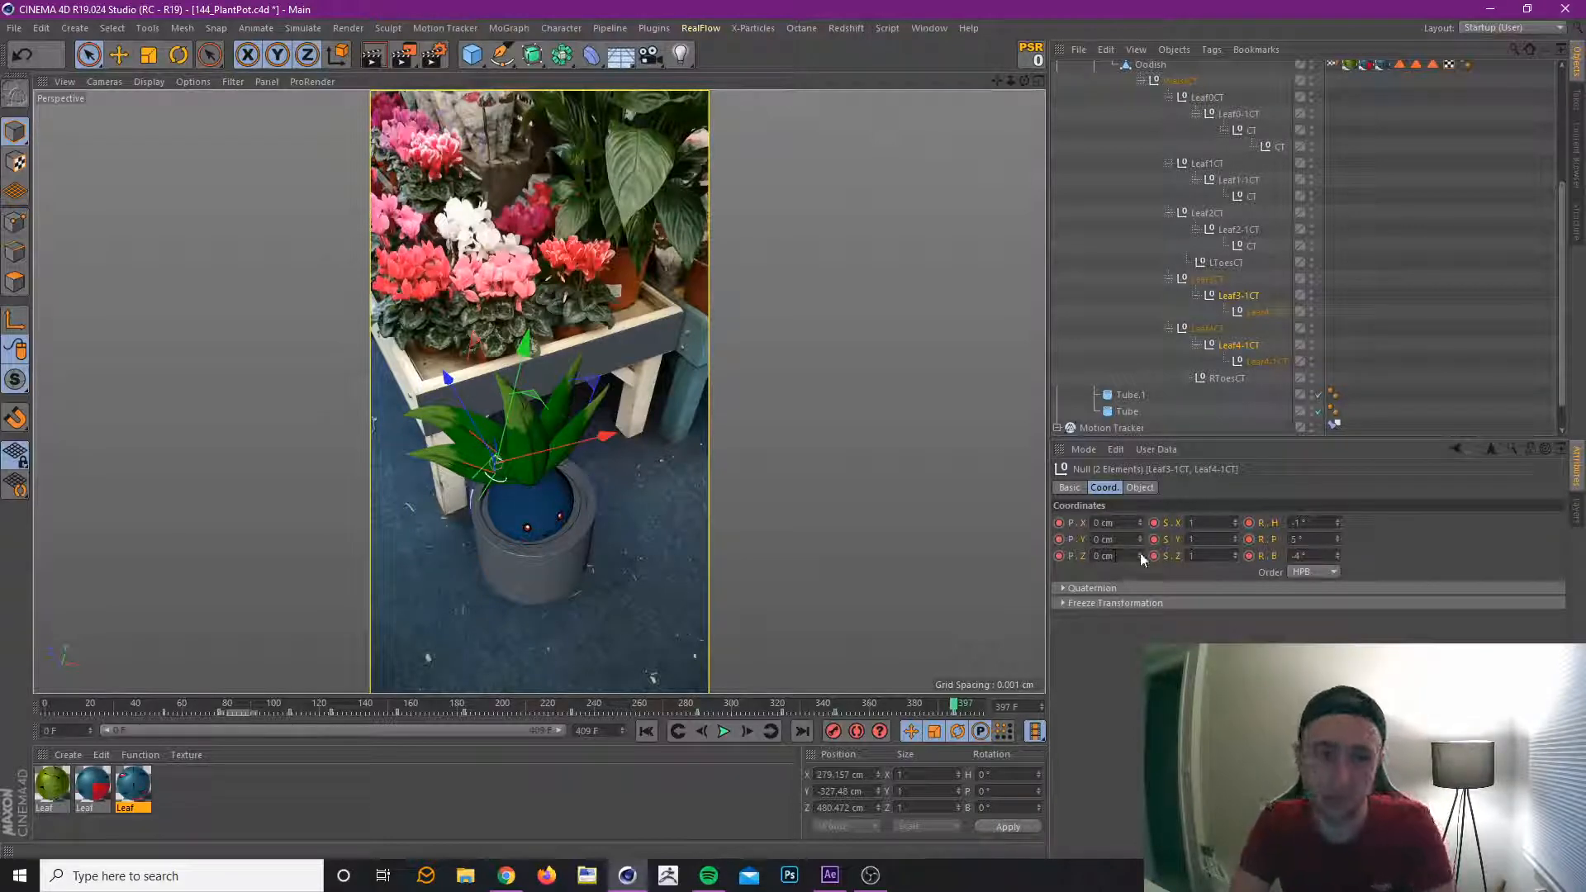
drag(1140, 553, 1146, 553)
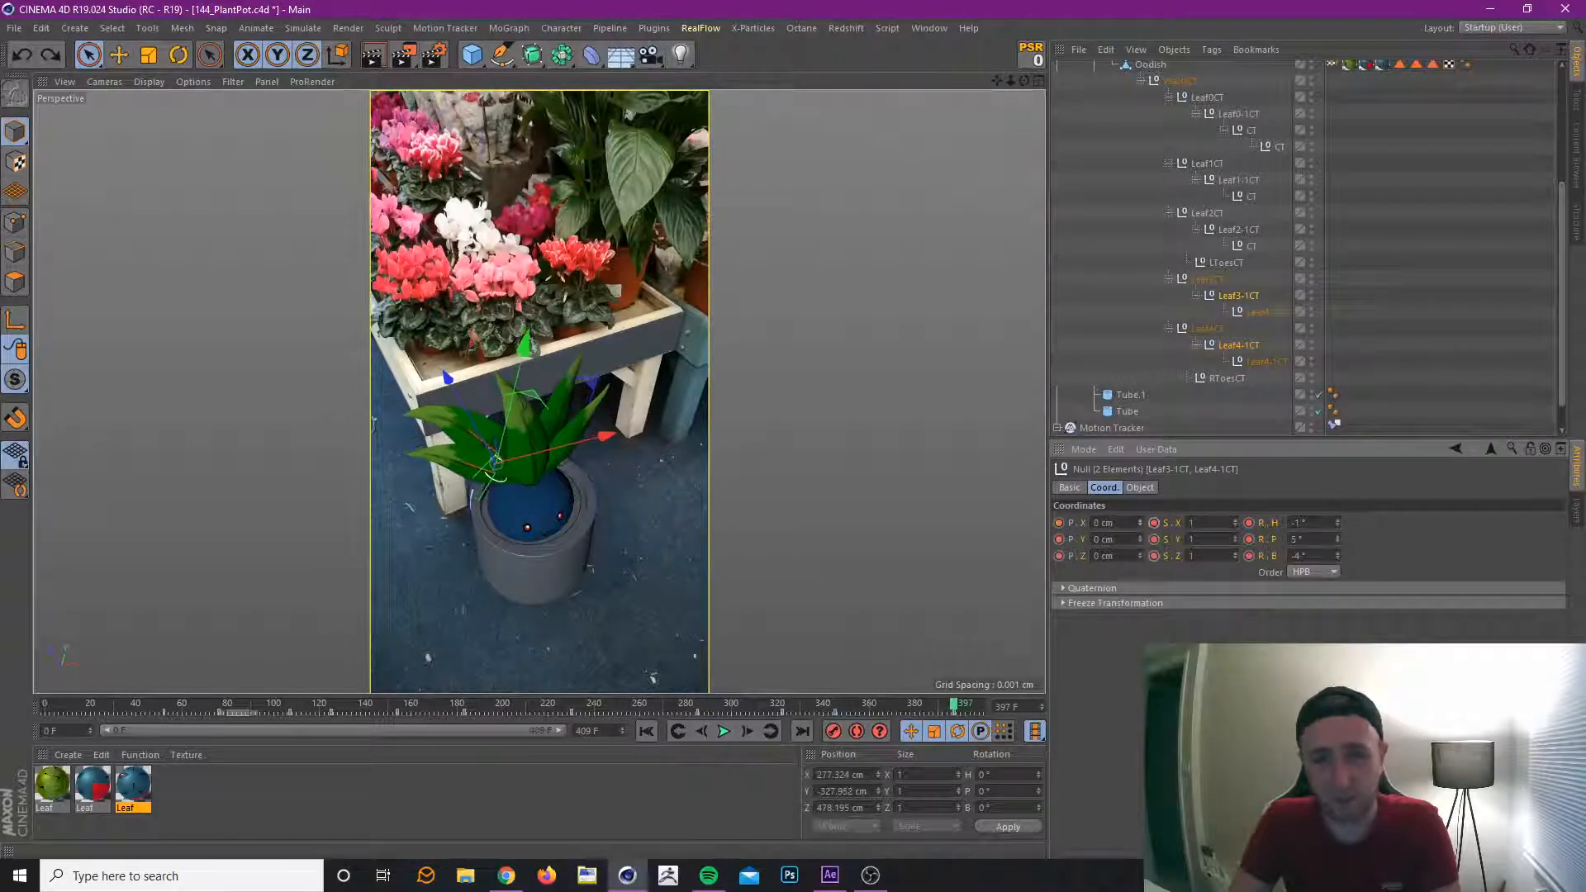
drag(1338, 522, 1338, 550)
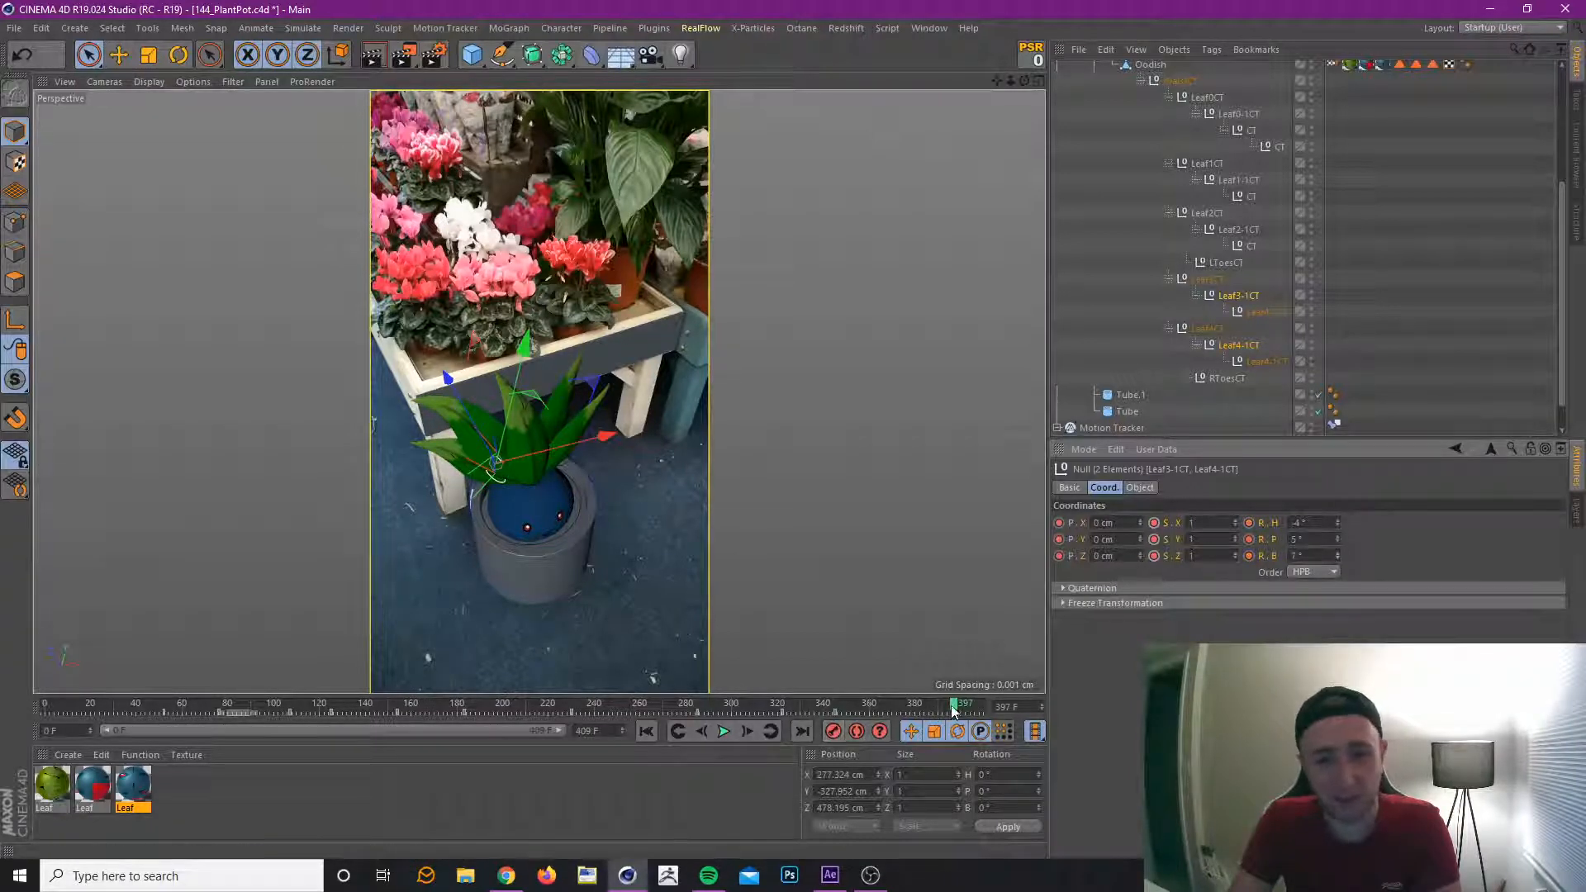
mouse_move(954, 711)
mouse_down()
mouse_move(559, 747)
mouse_move(1017, 768)
mouse_up()
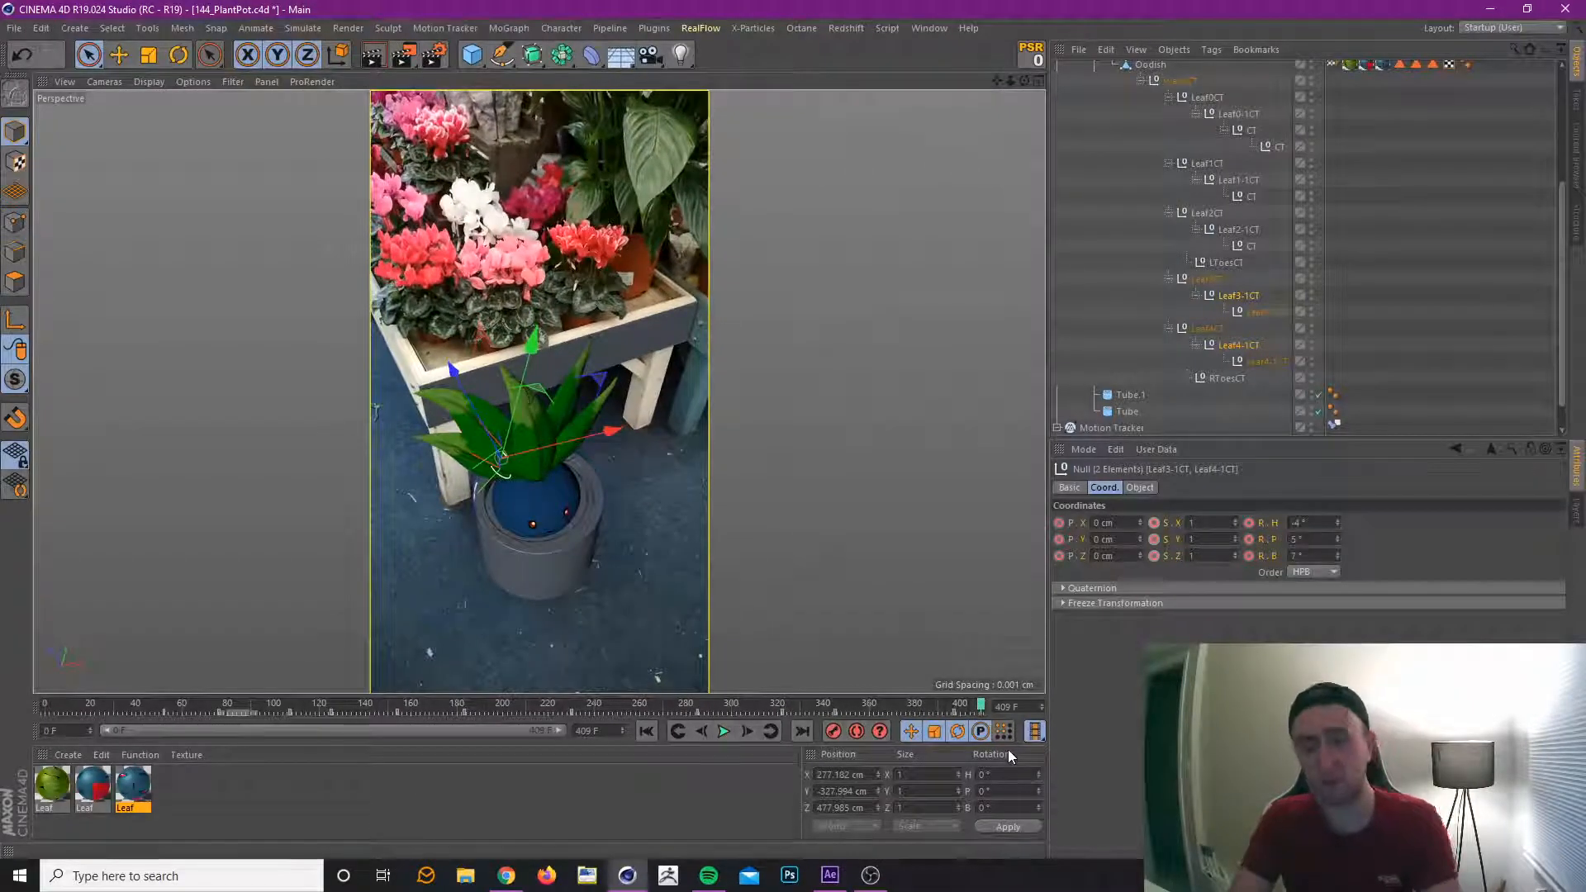
Deselect all controllers and review the leaf animation through frame 409 and back to frame 204.
click(1489, 252)
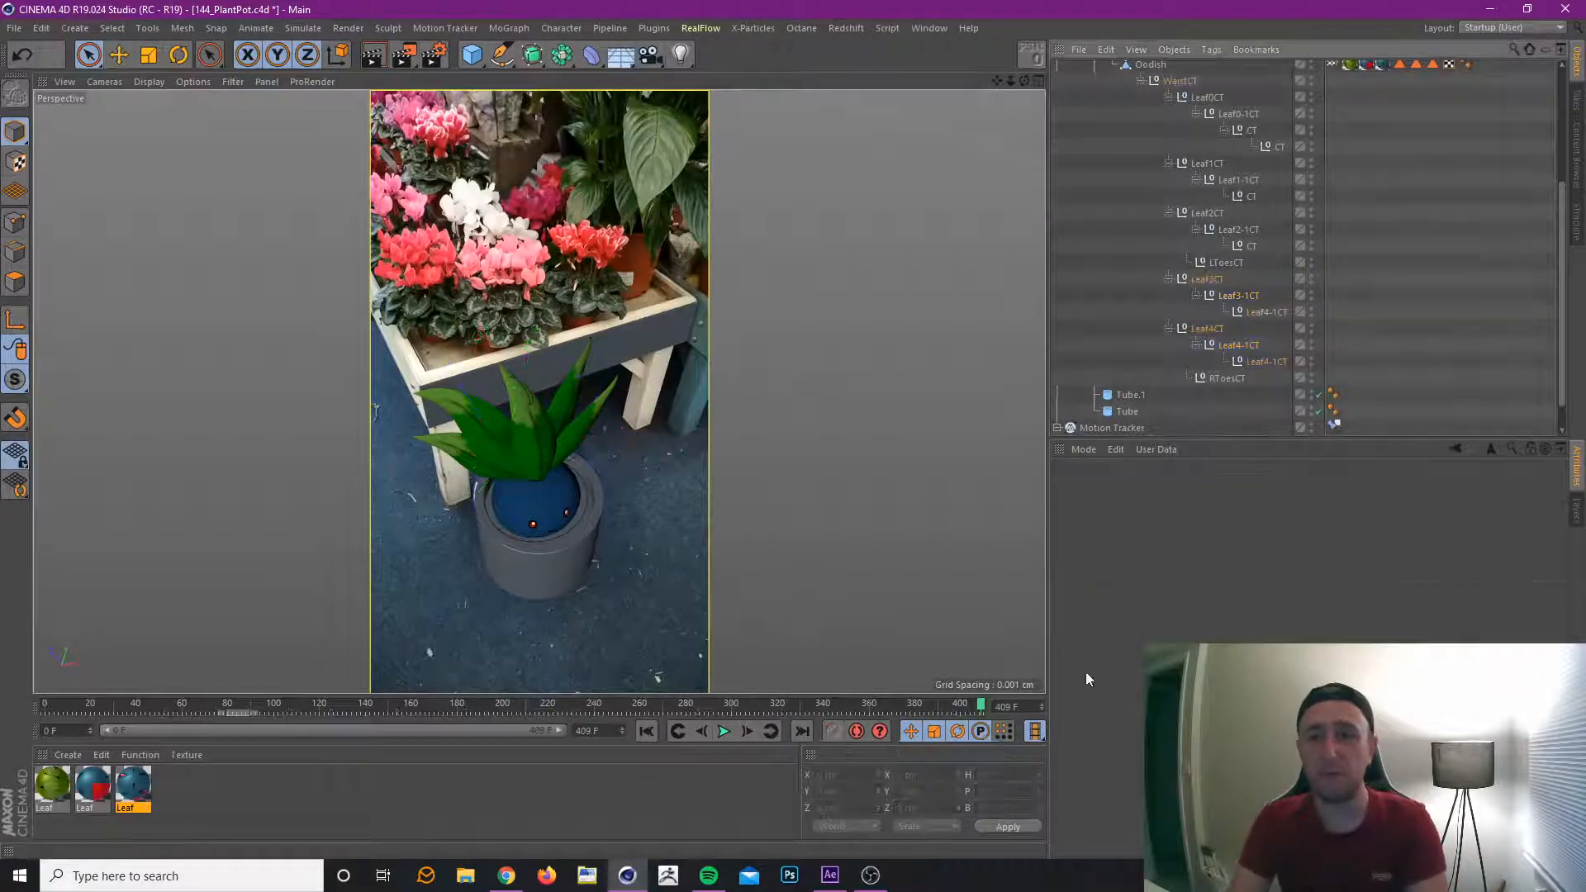
drag(904, 709, 914, 702)
drag(806, 721, 972, 791)
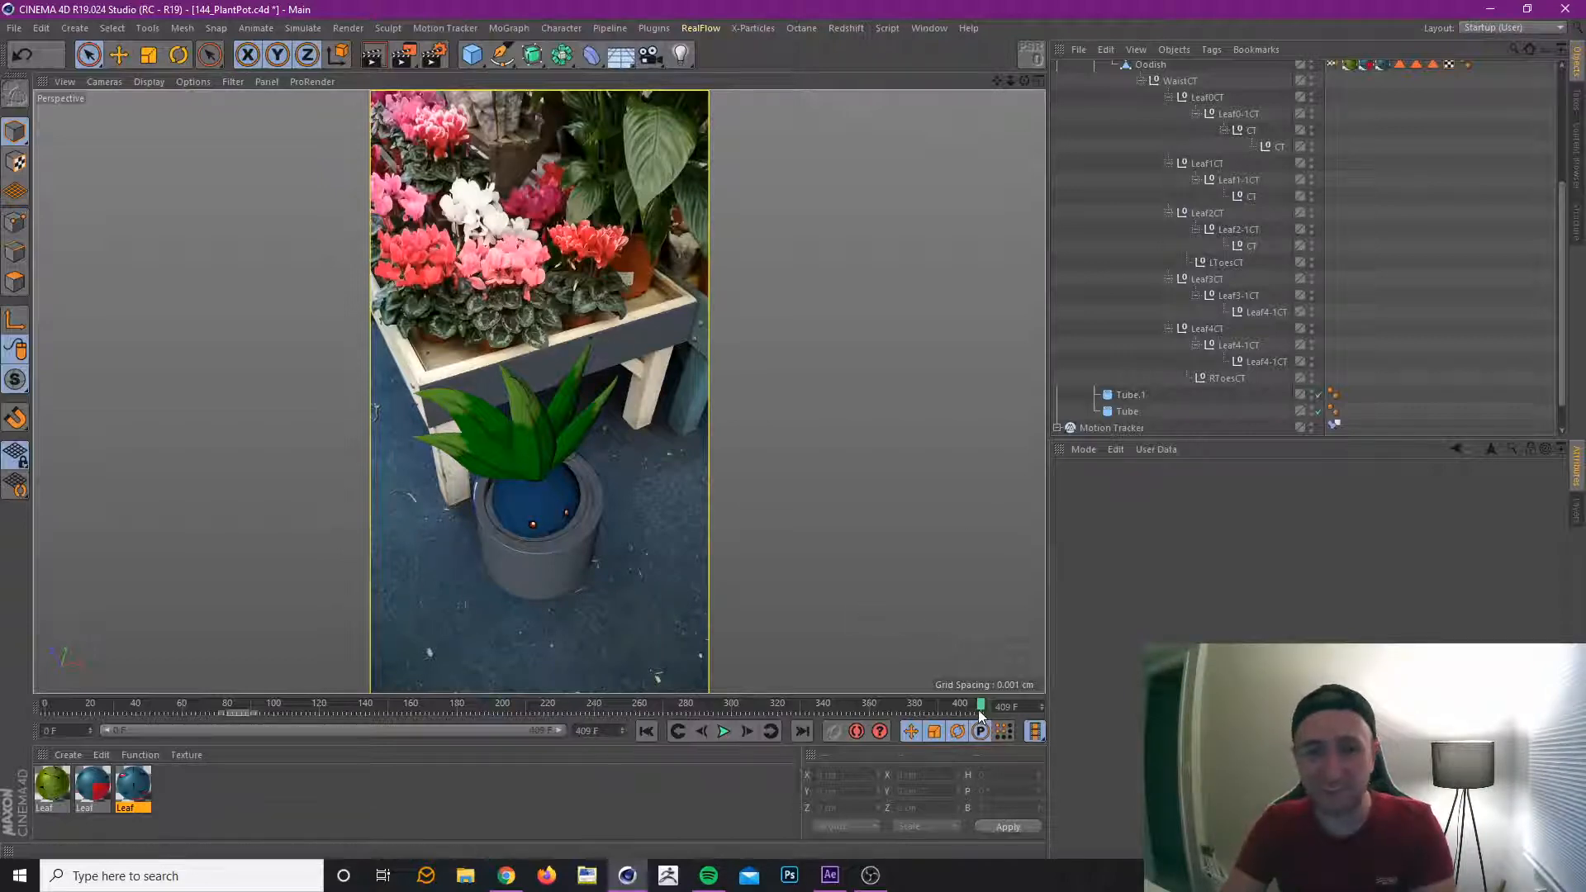
drag(978, 710, 510, 778)
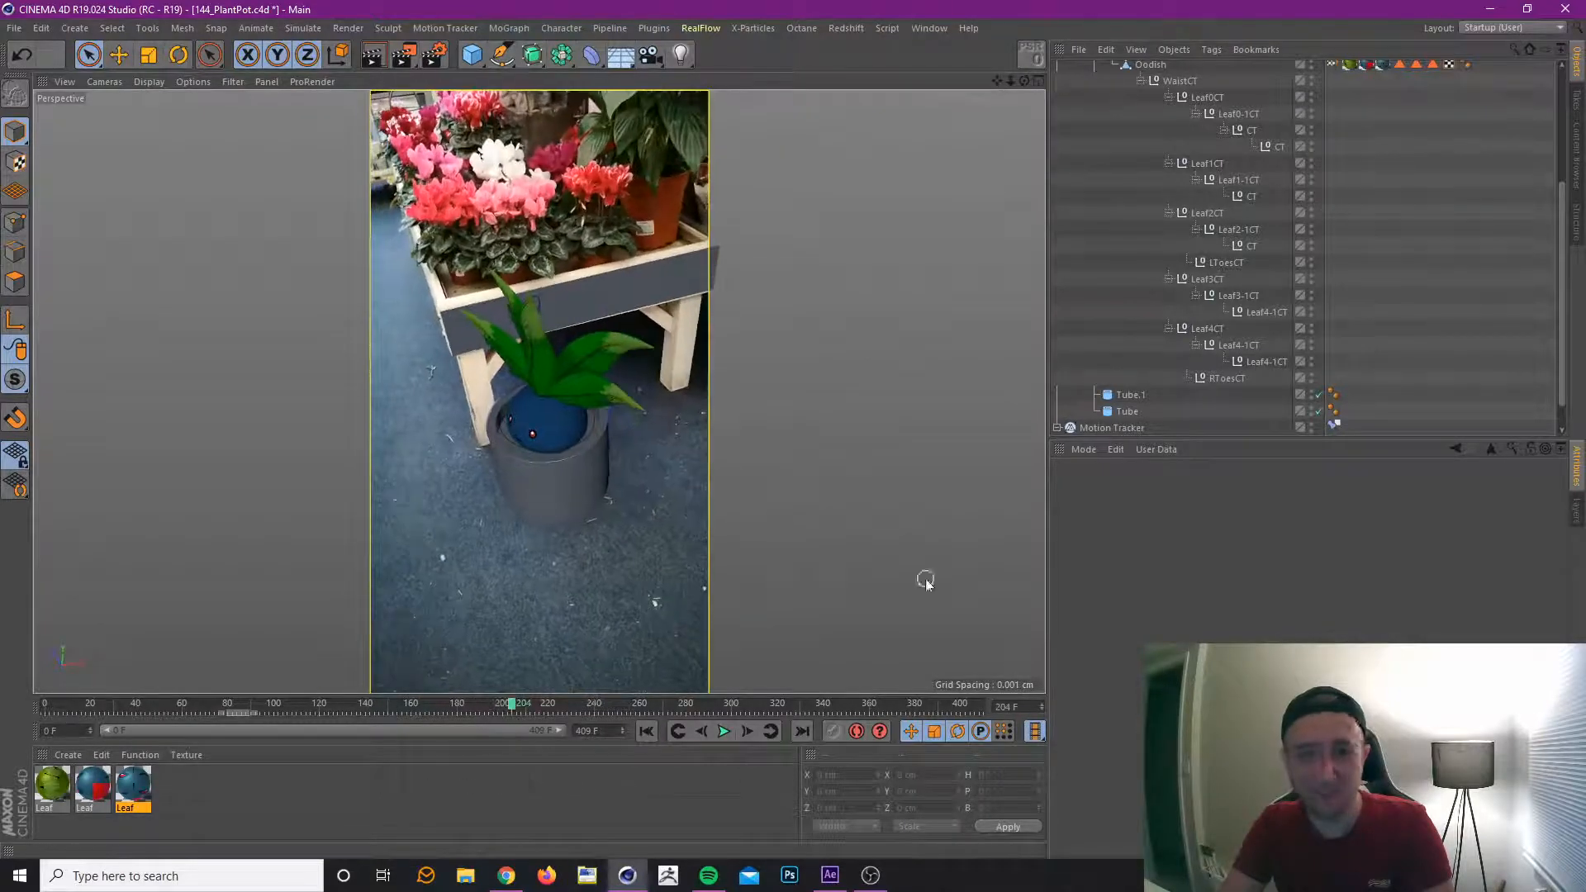
Try adjusting Leaf4CT's heading rotation at its frame 252 key, and undo the change.
click(534, 386)
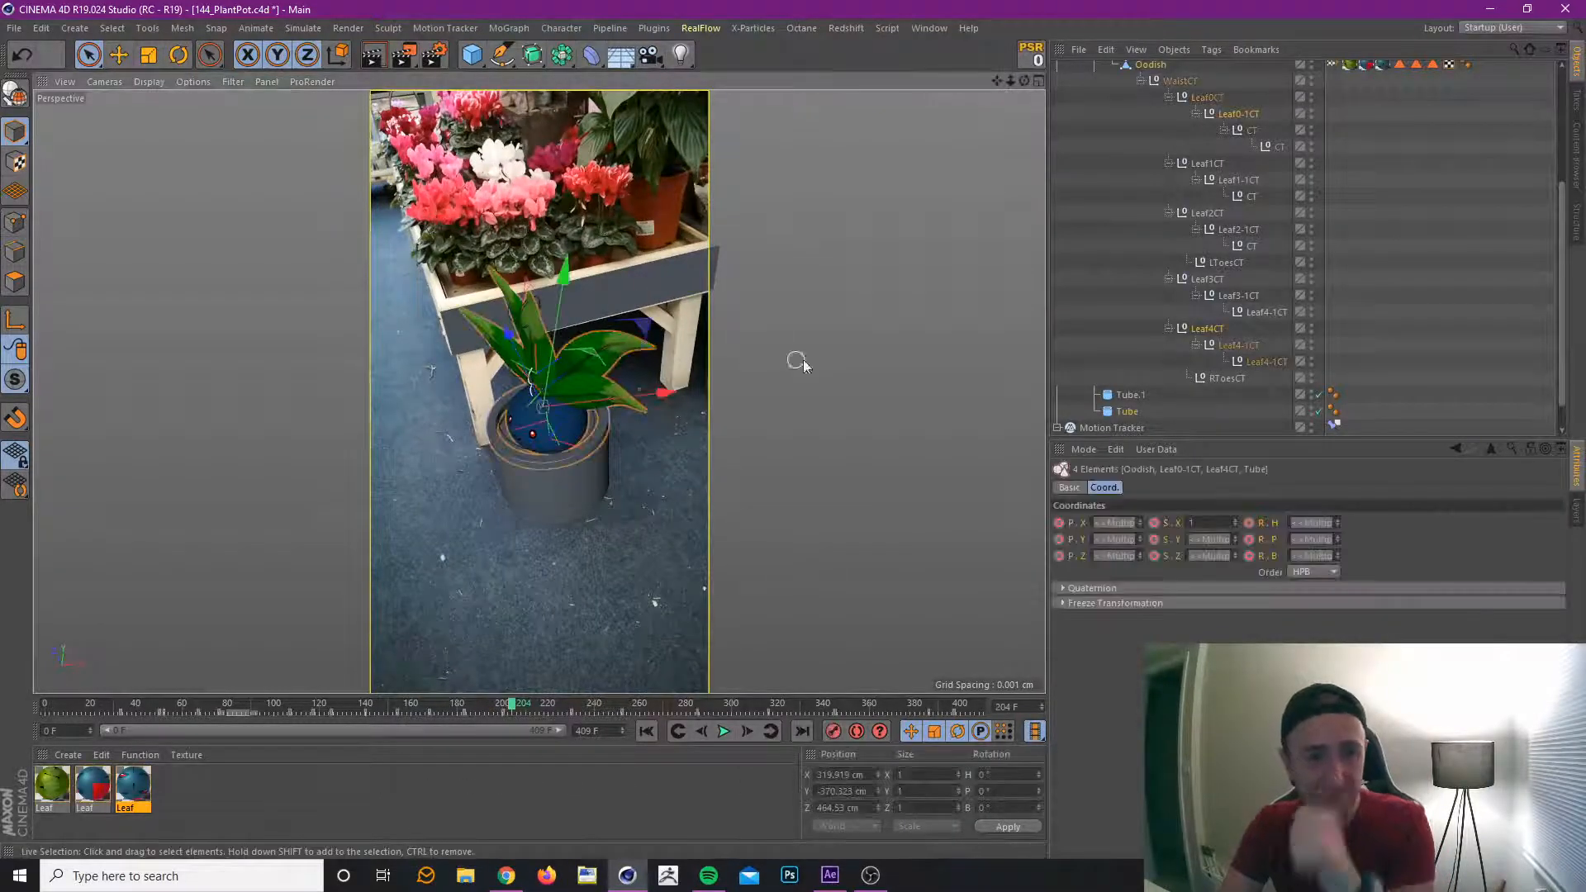
click(1207, 329)
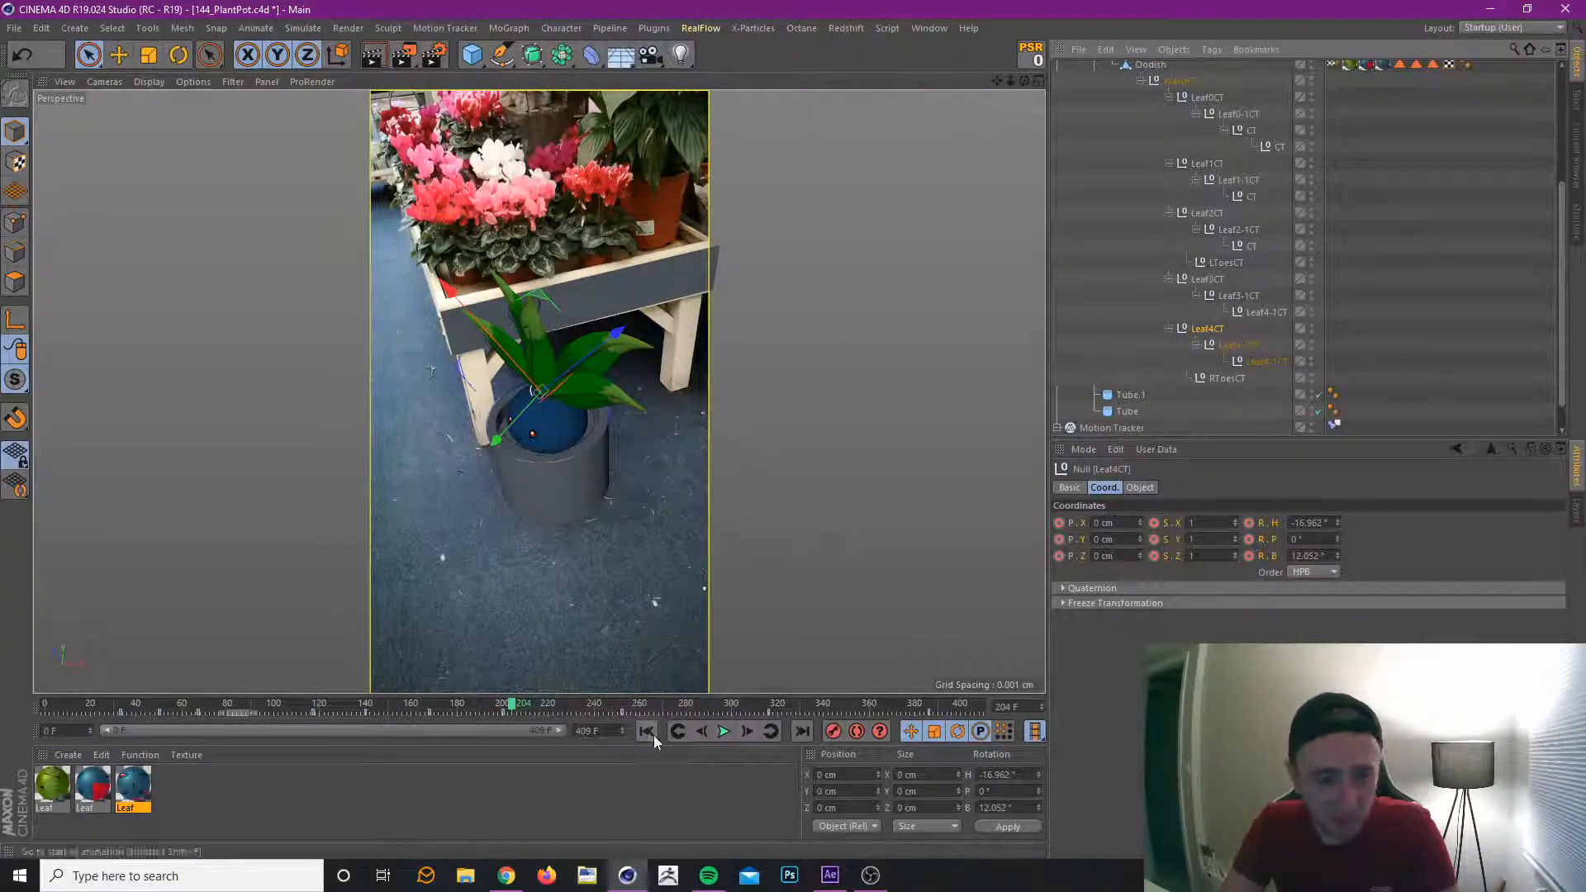
click(678, 731)
drag(499, 709, 596, 731)
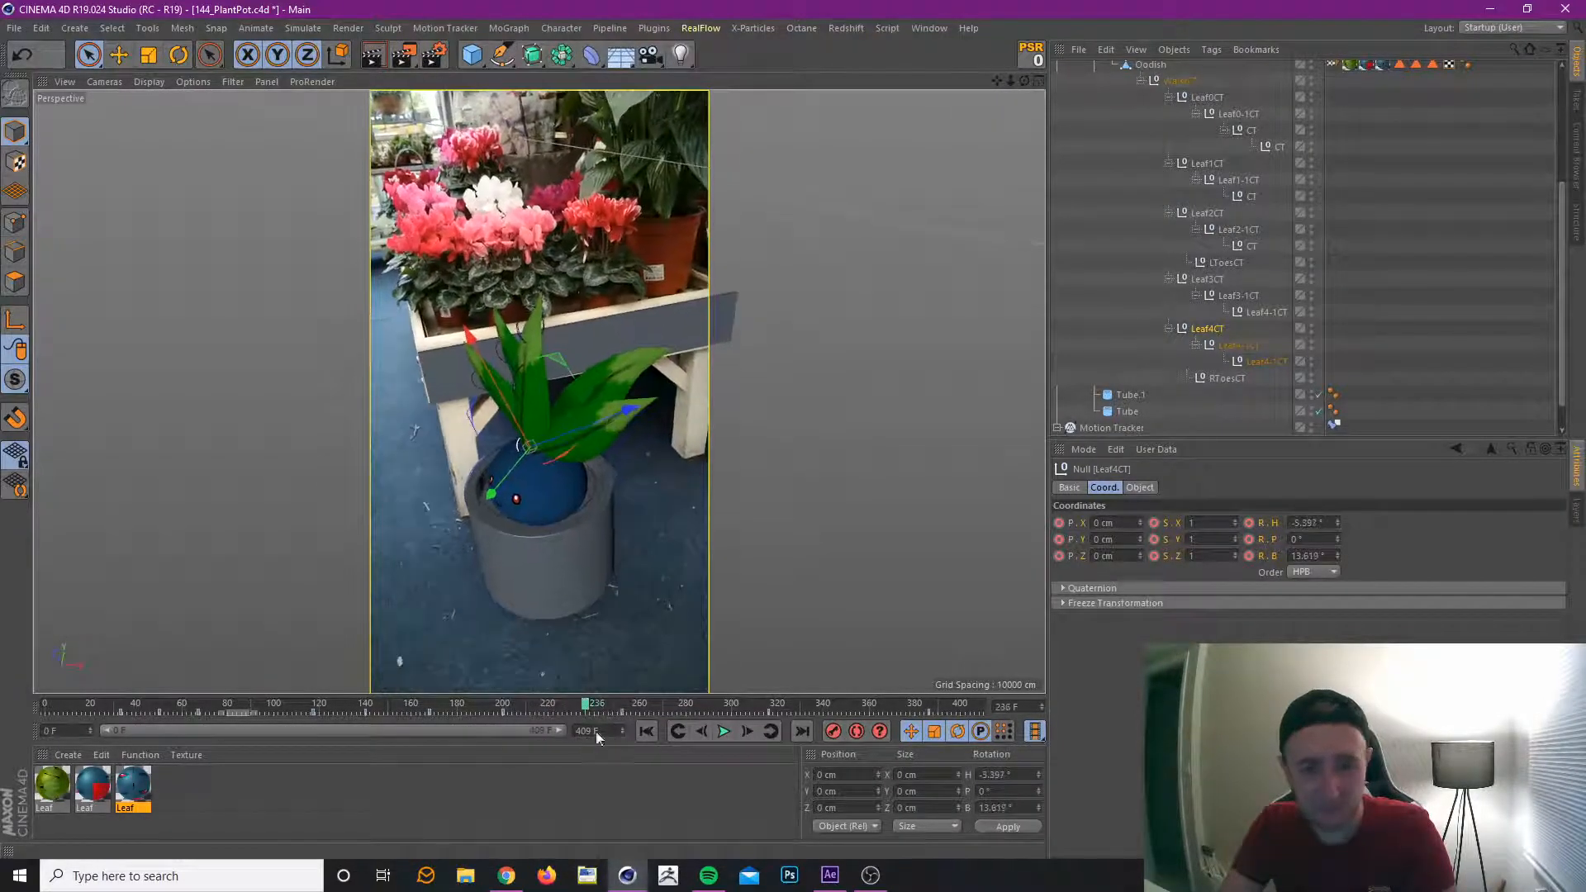
click(774, 731)
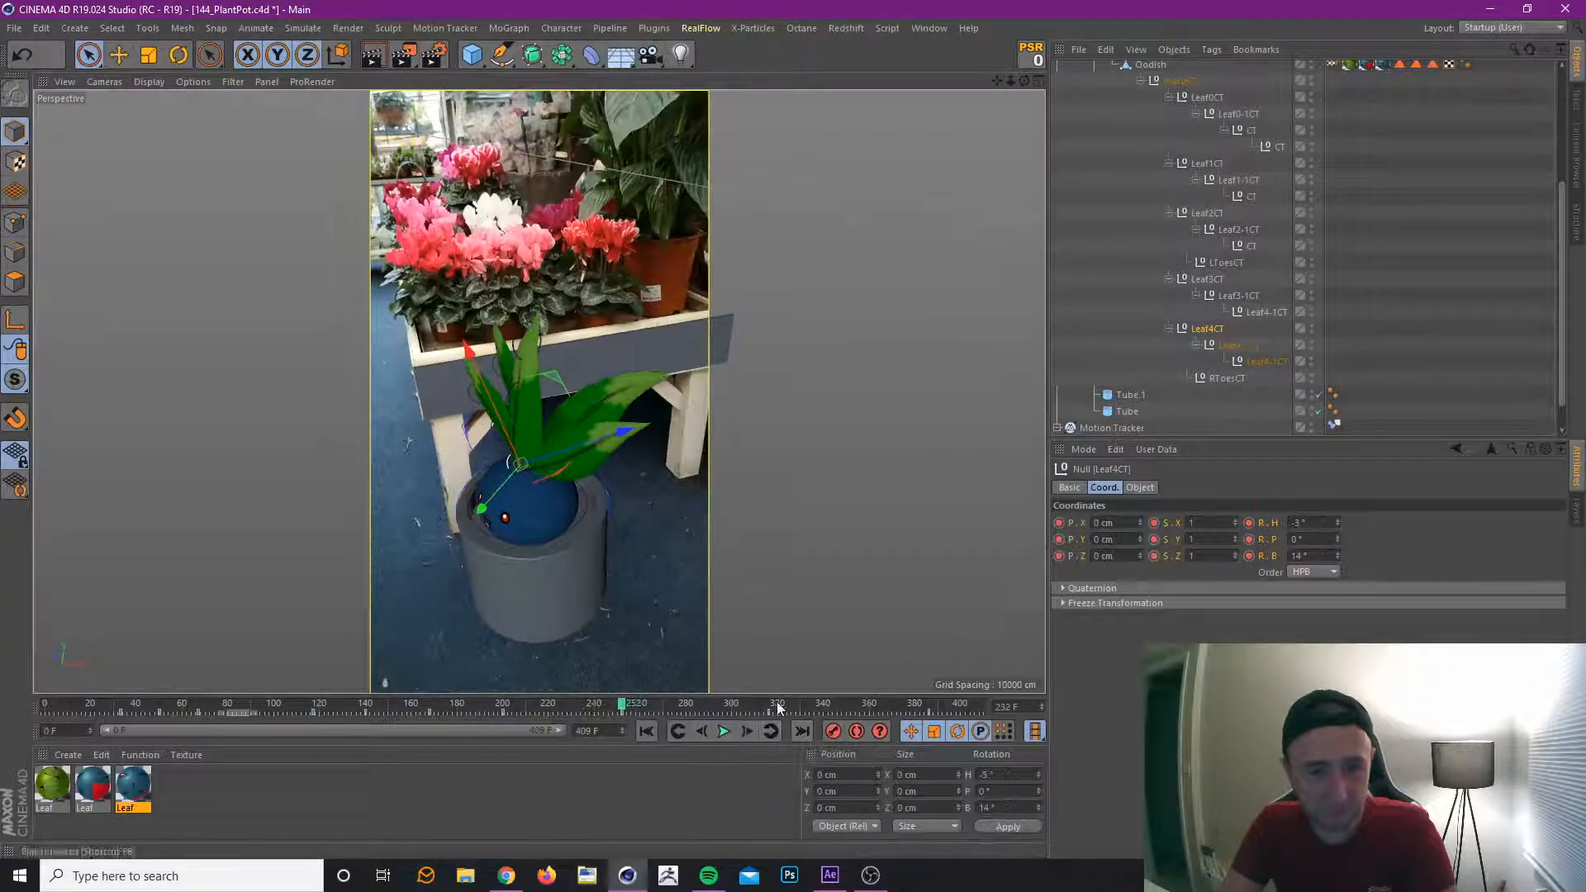
click(1338, 524)
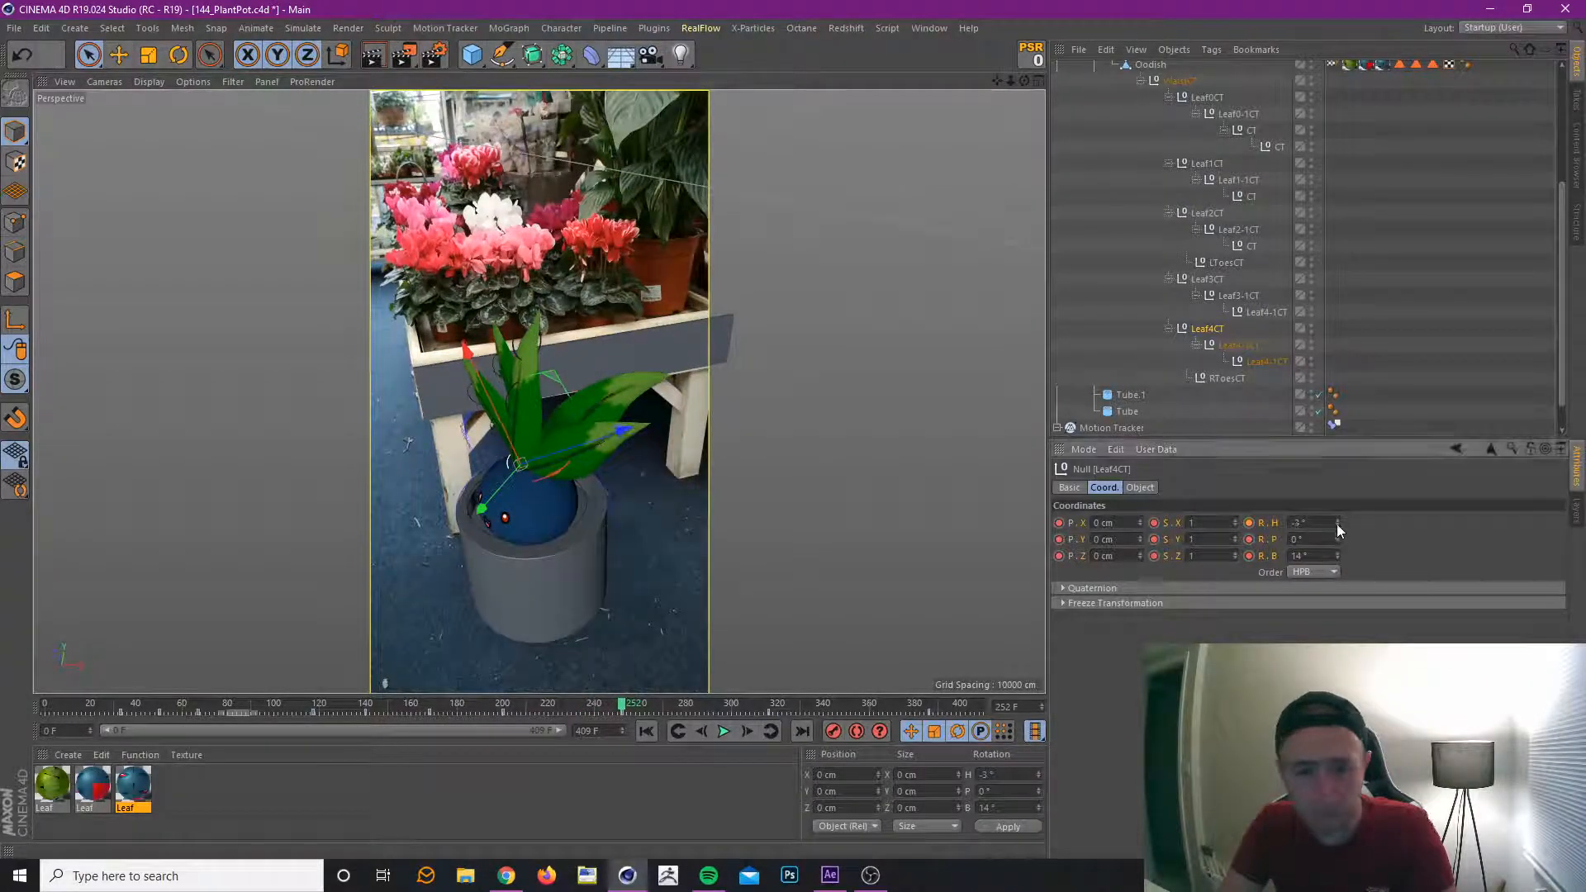
key(ctrl+z)
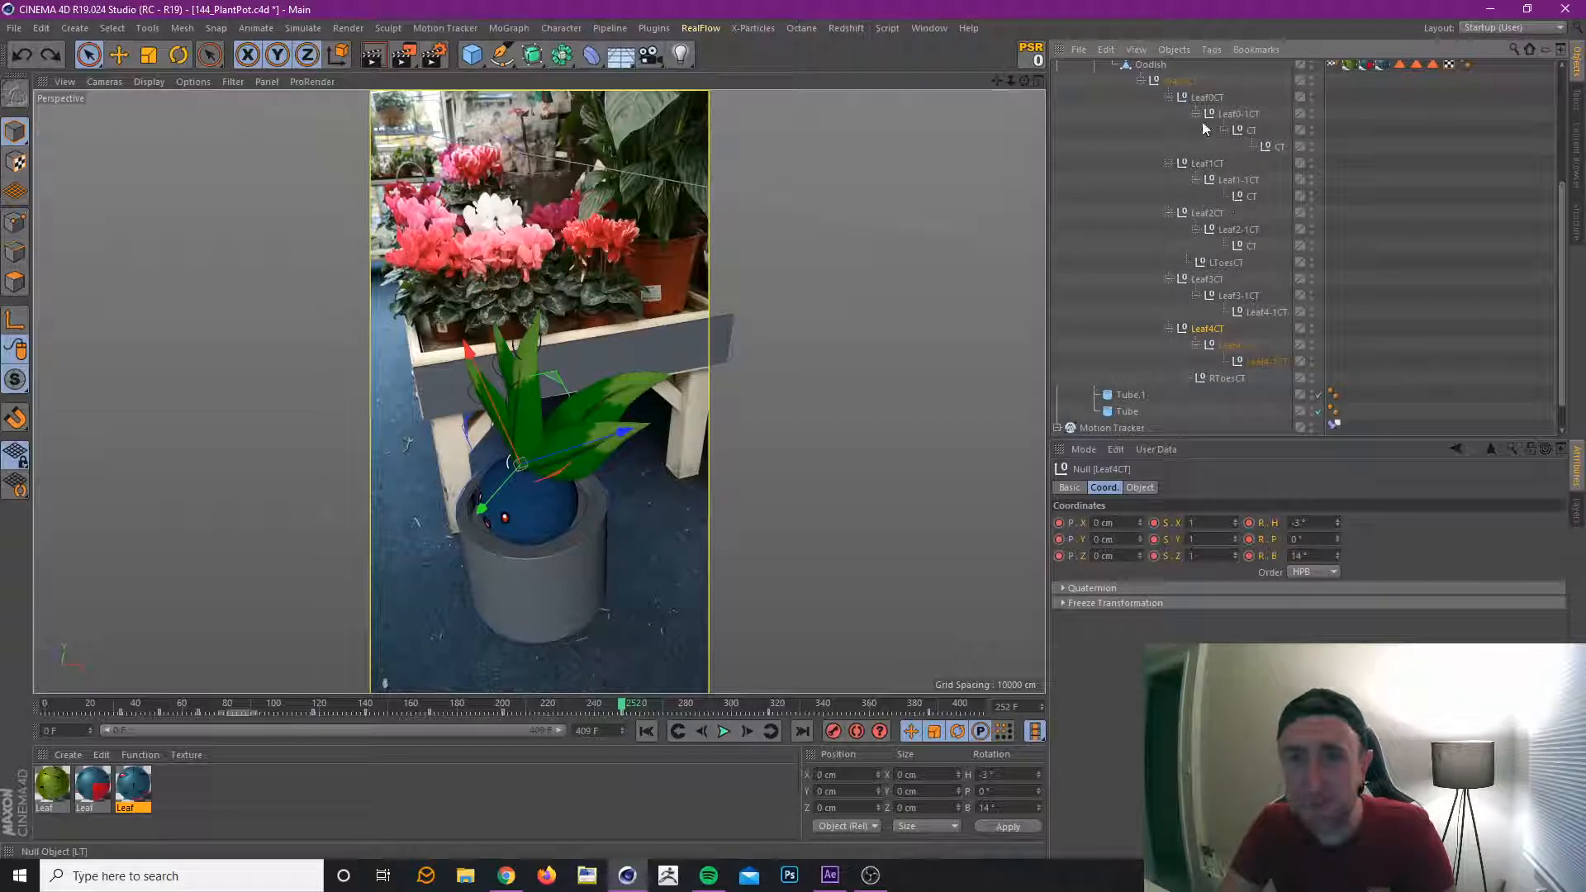
Set the Leaf0CT controller's heading rotation to 6° at frame 252, and scrub back to frame 110.
click(1215, 97)
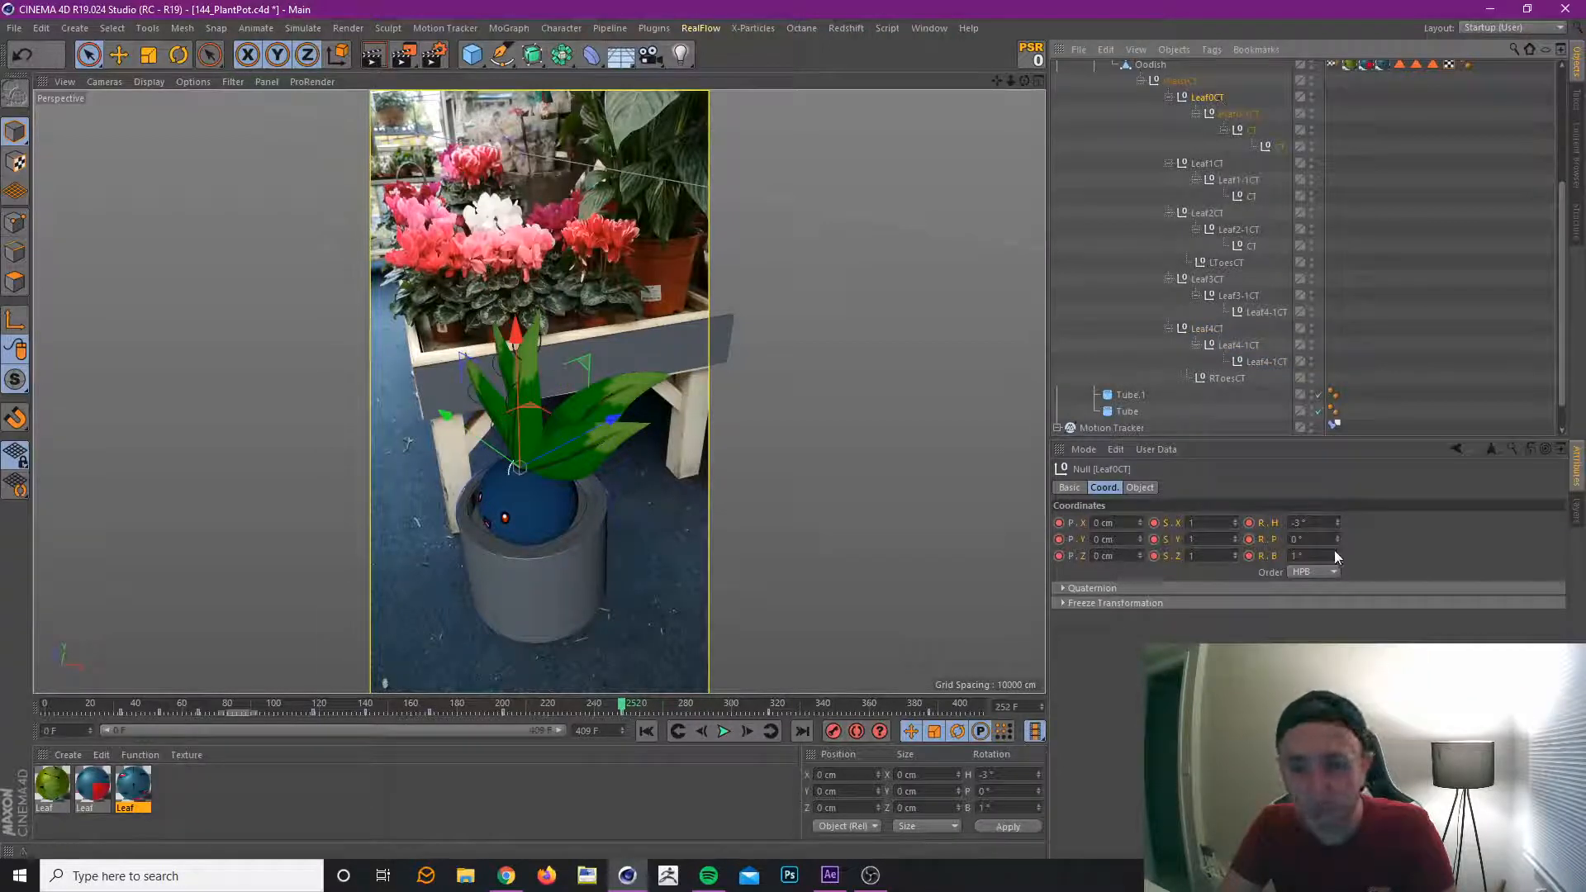
drag(1339, 522, 1339, 510)
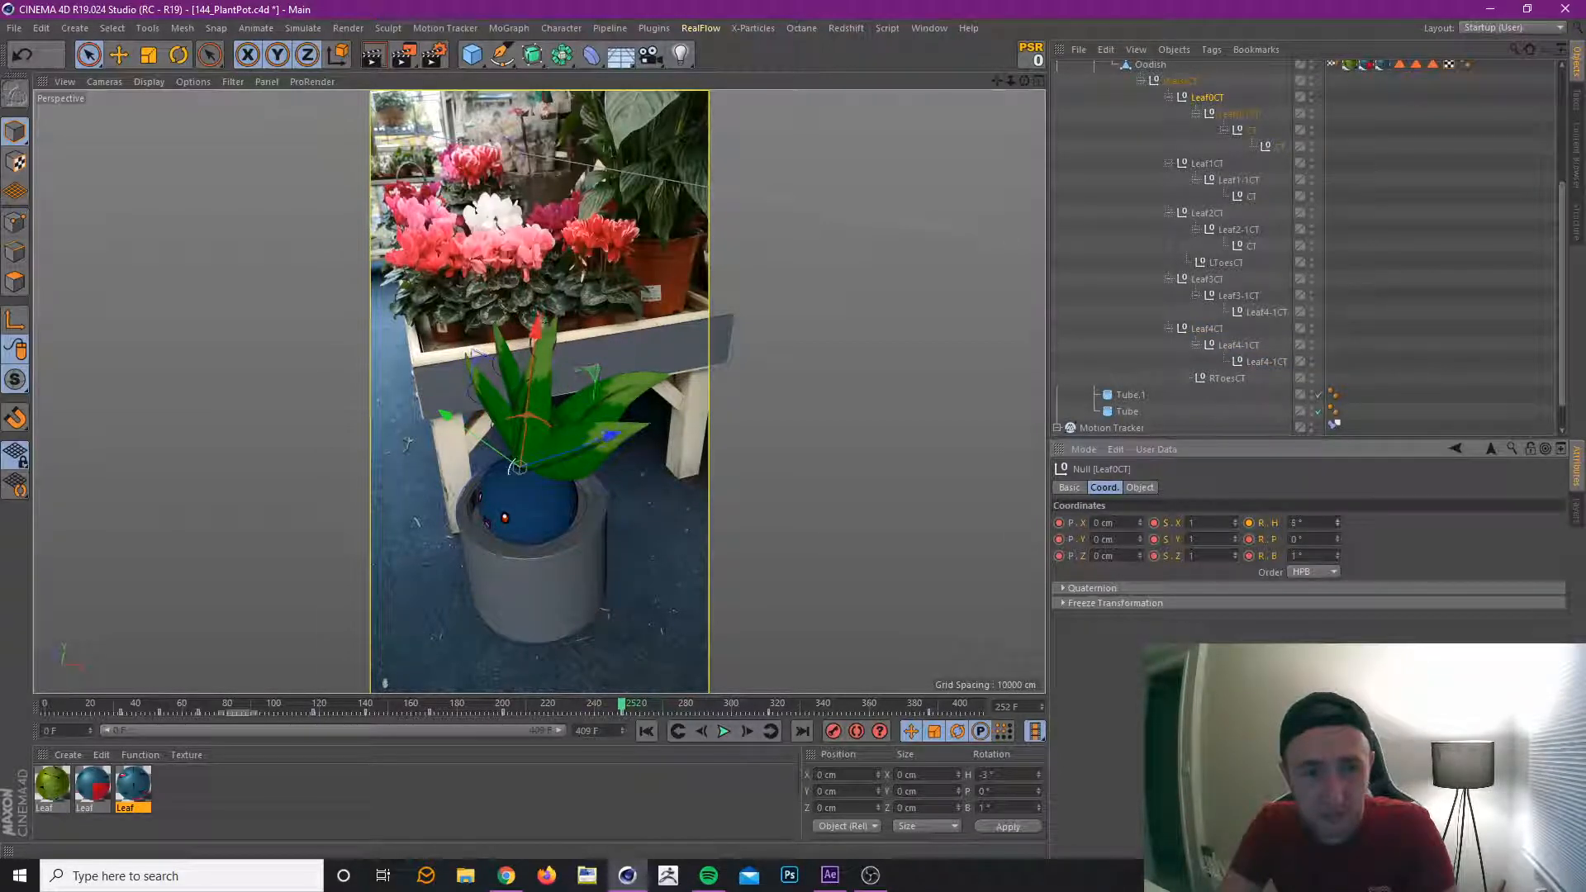
click(616, 706)
drag(563, 712, 299, 741)
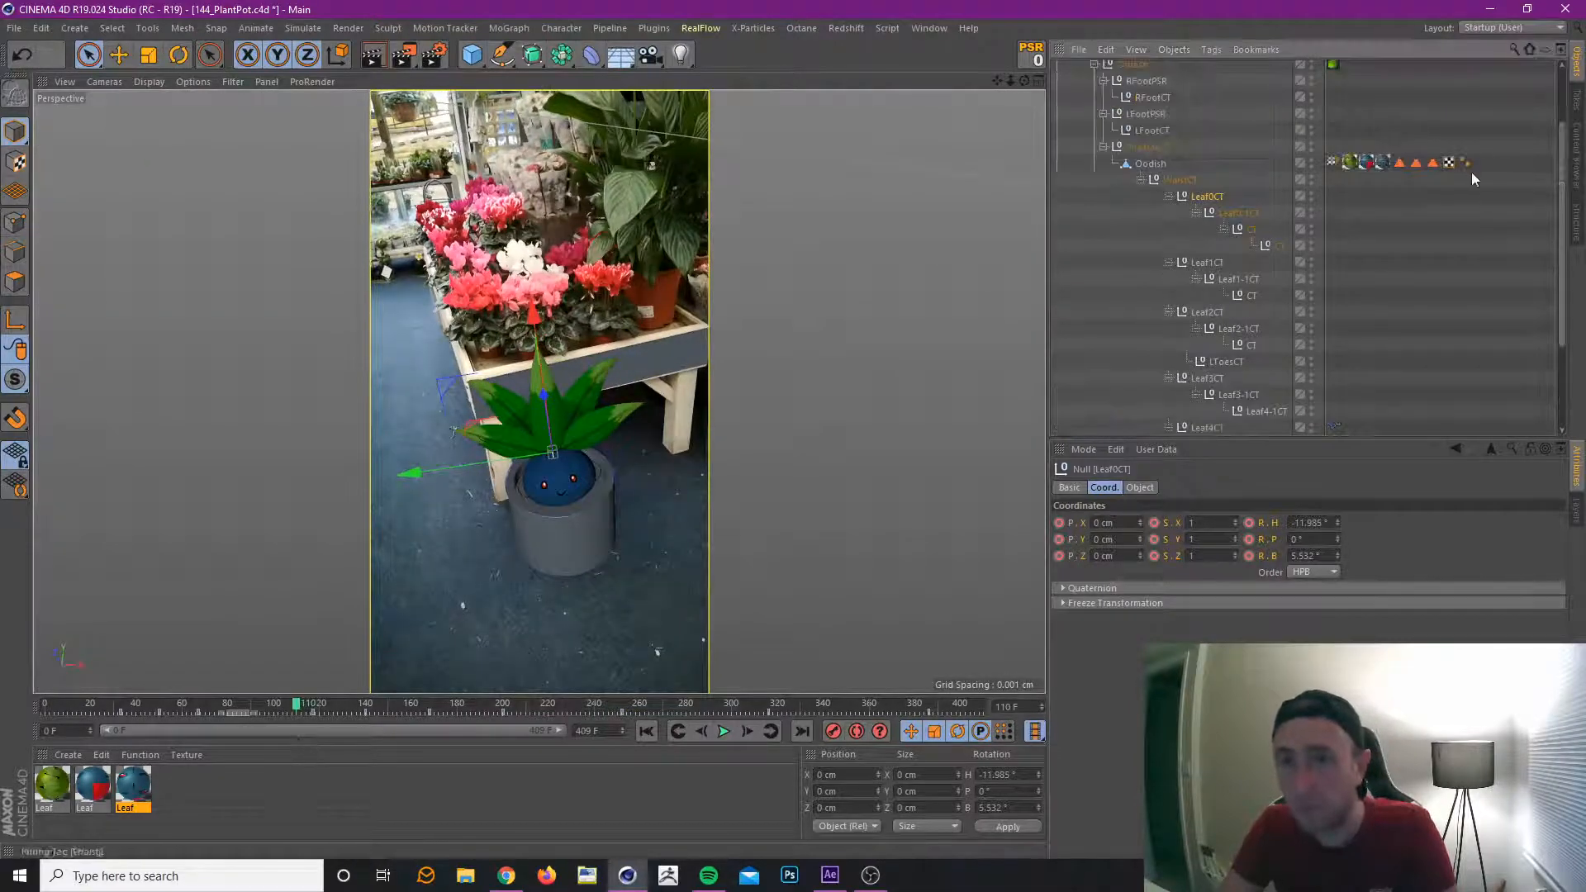
Save the project and inspect the Oddish mesh's Mouth and Eye texture tags, ending on the Eye tag.
scroll(1471, 172, up, 3)
click(1385, 162)
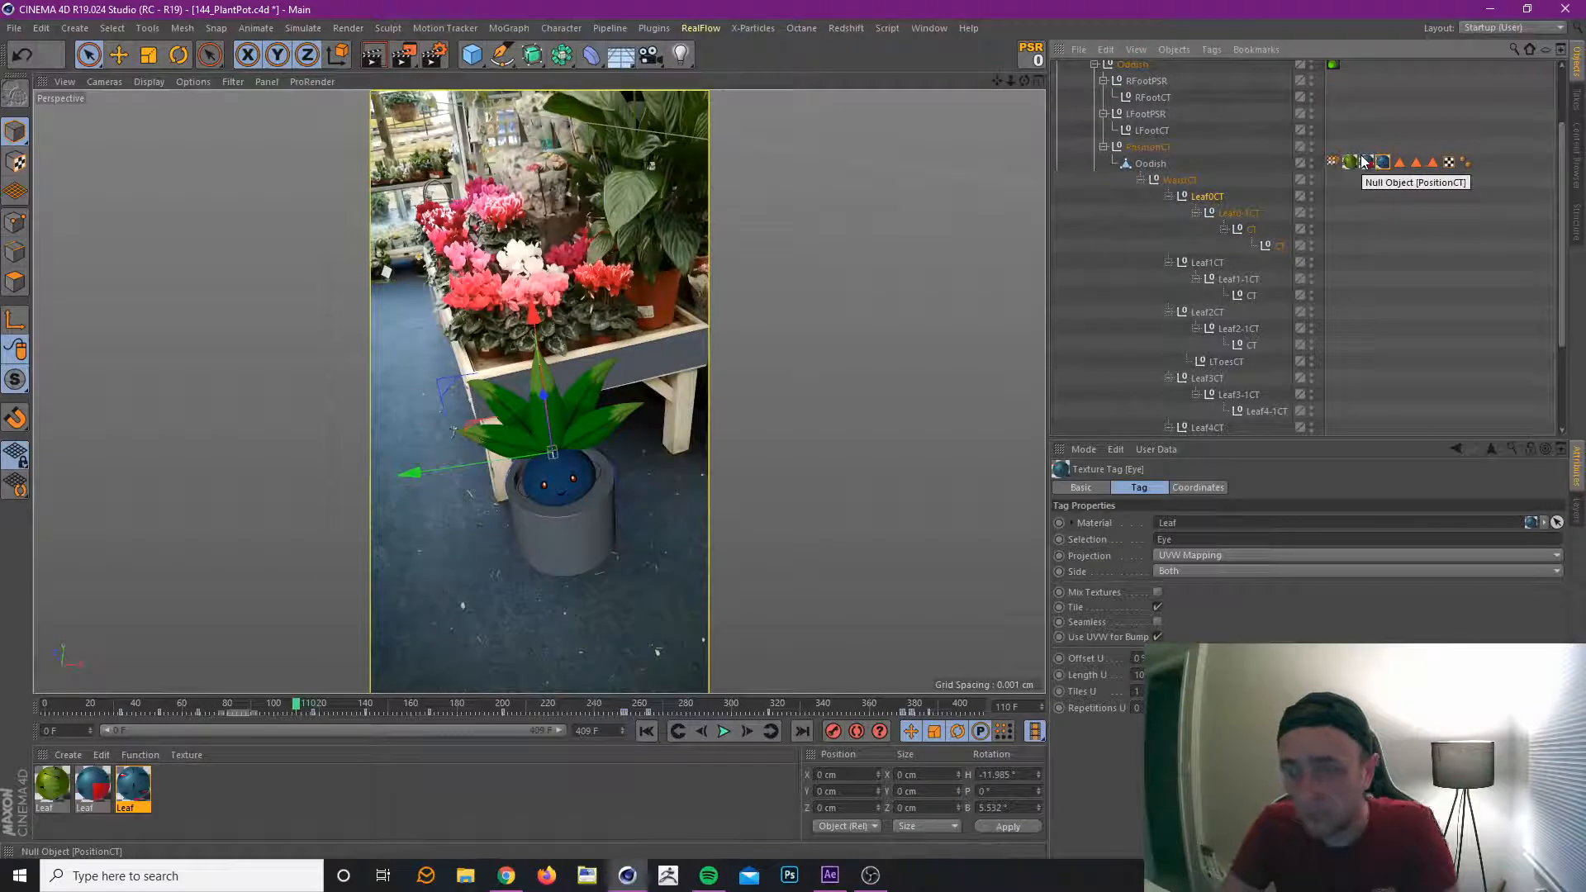
key(ctrl+s)
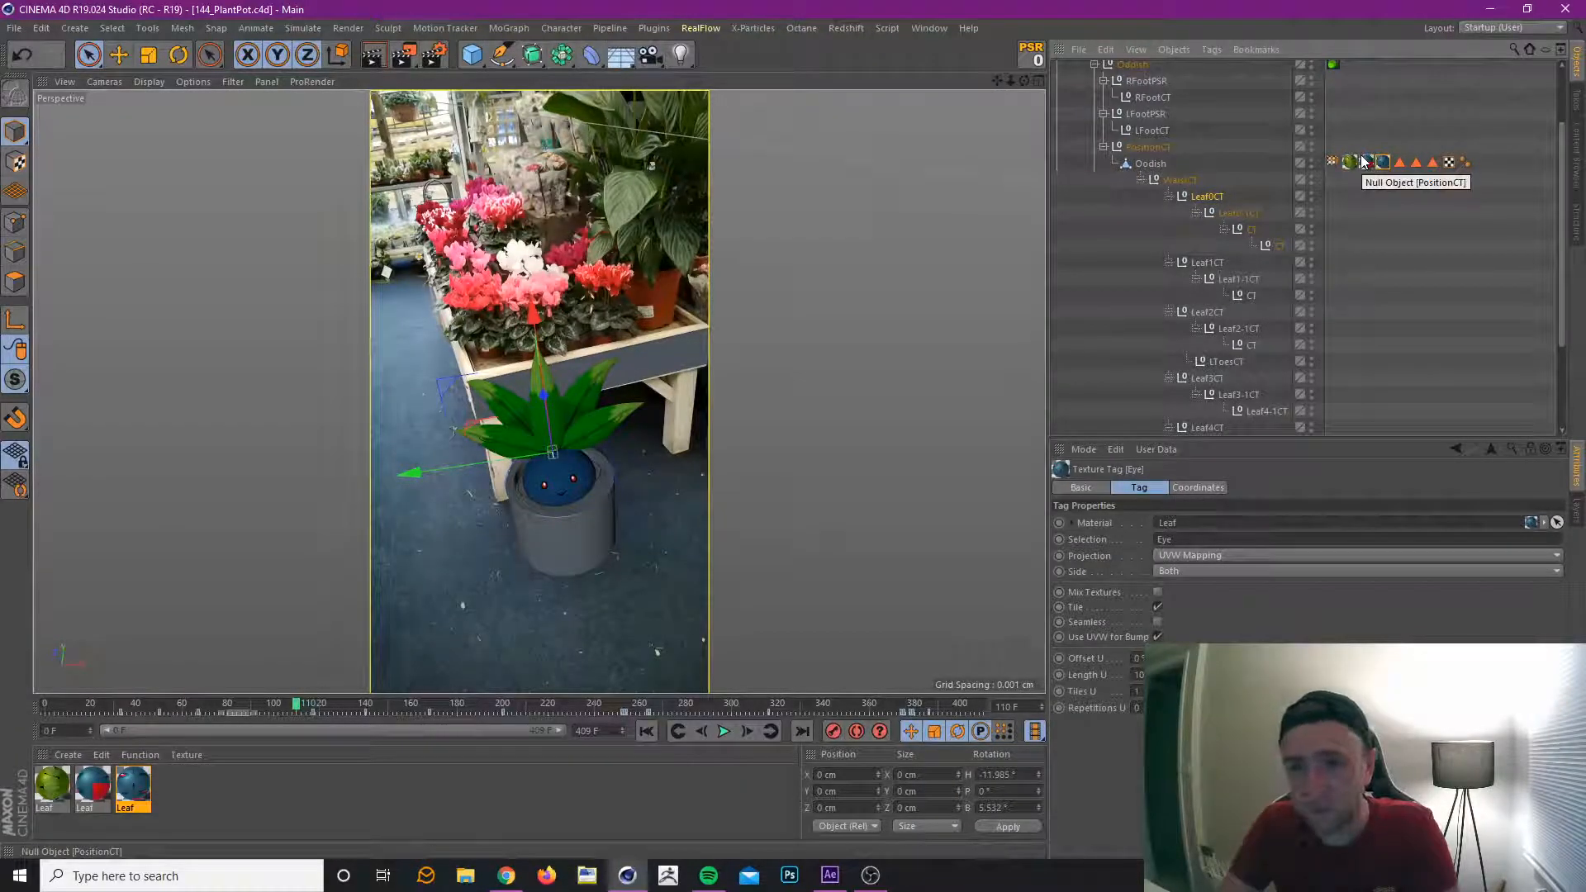
click(1366, 164)
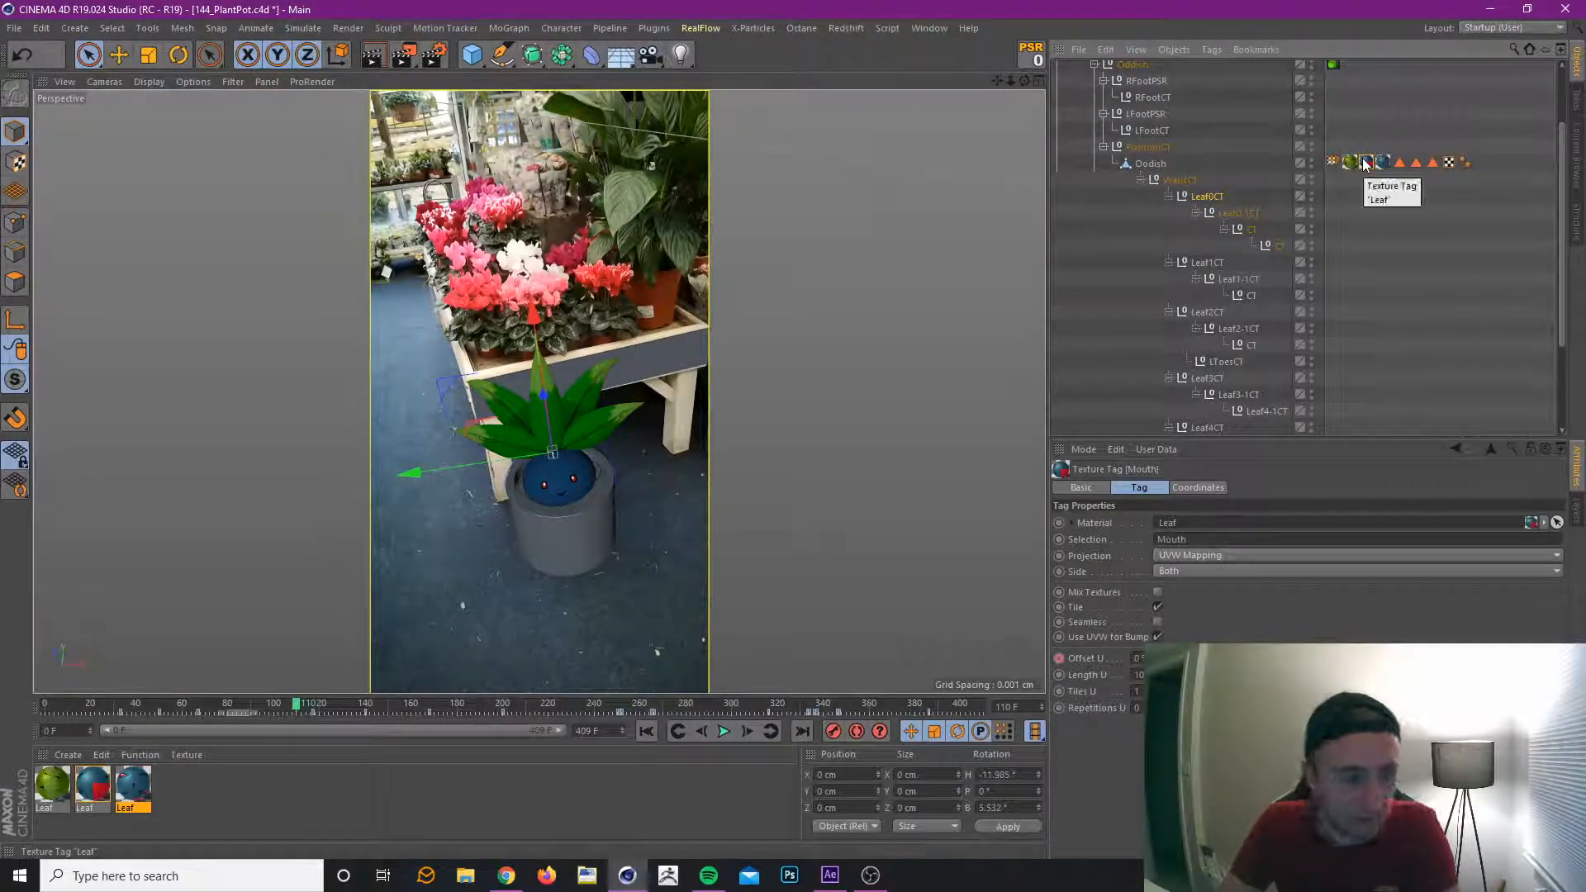
click(1384, 163)
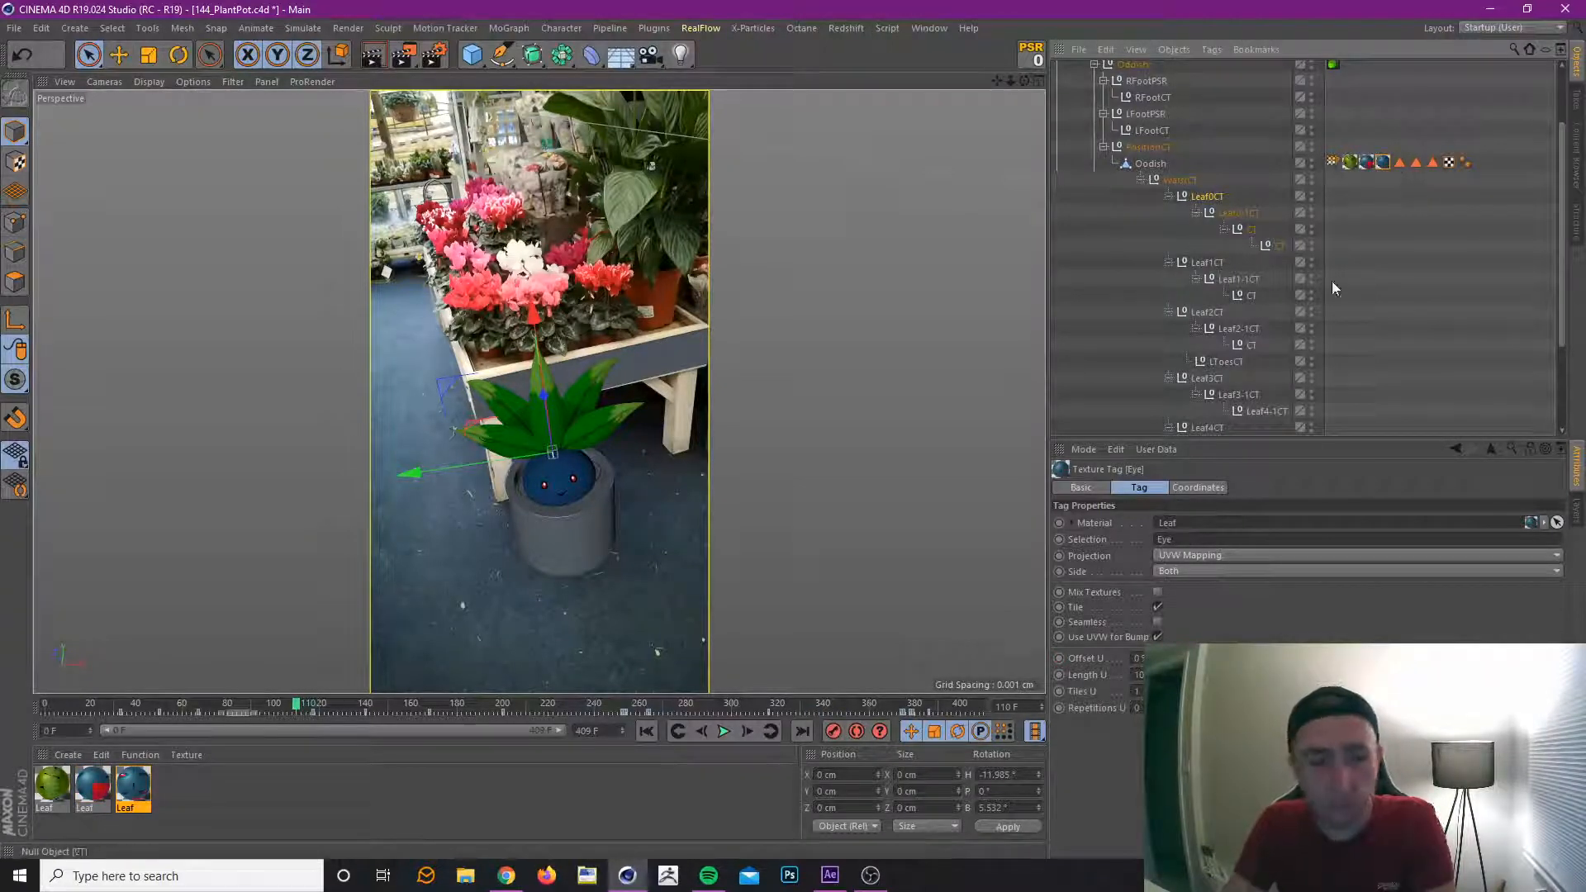
Open the eye's Leaf material in the Octane Node Editor and close its Material Editor window.
double_click(145, 791)
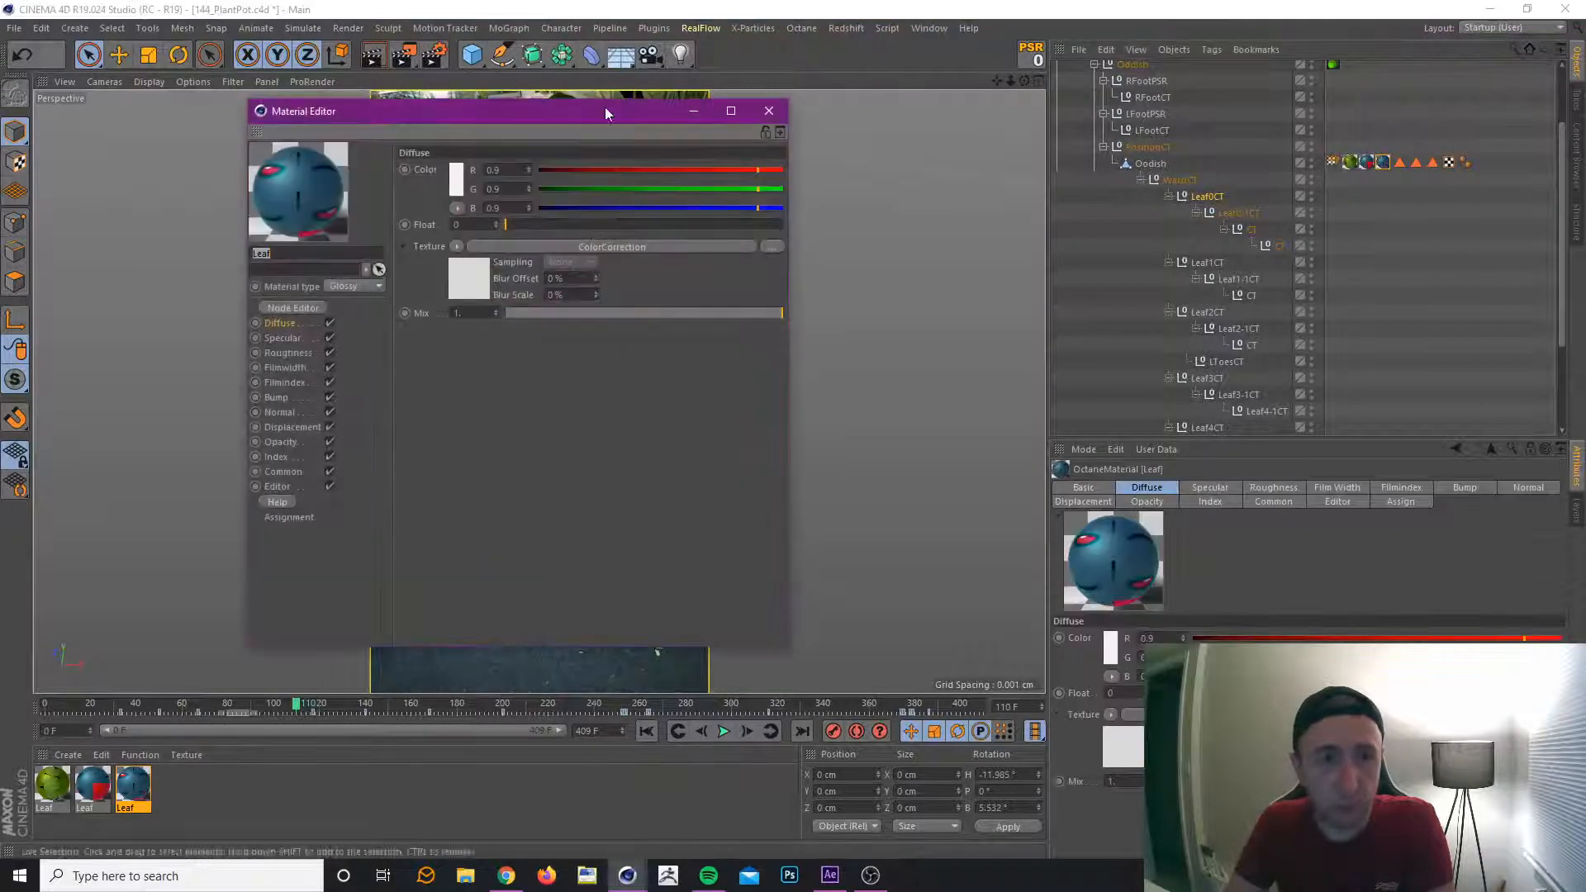
drag(605, 111, 1279, 180)
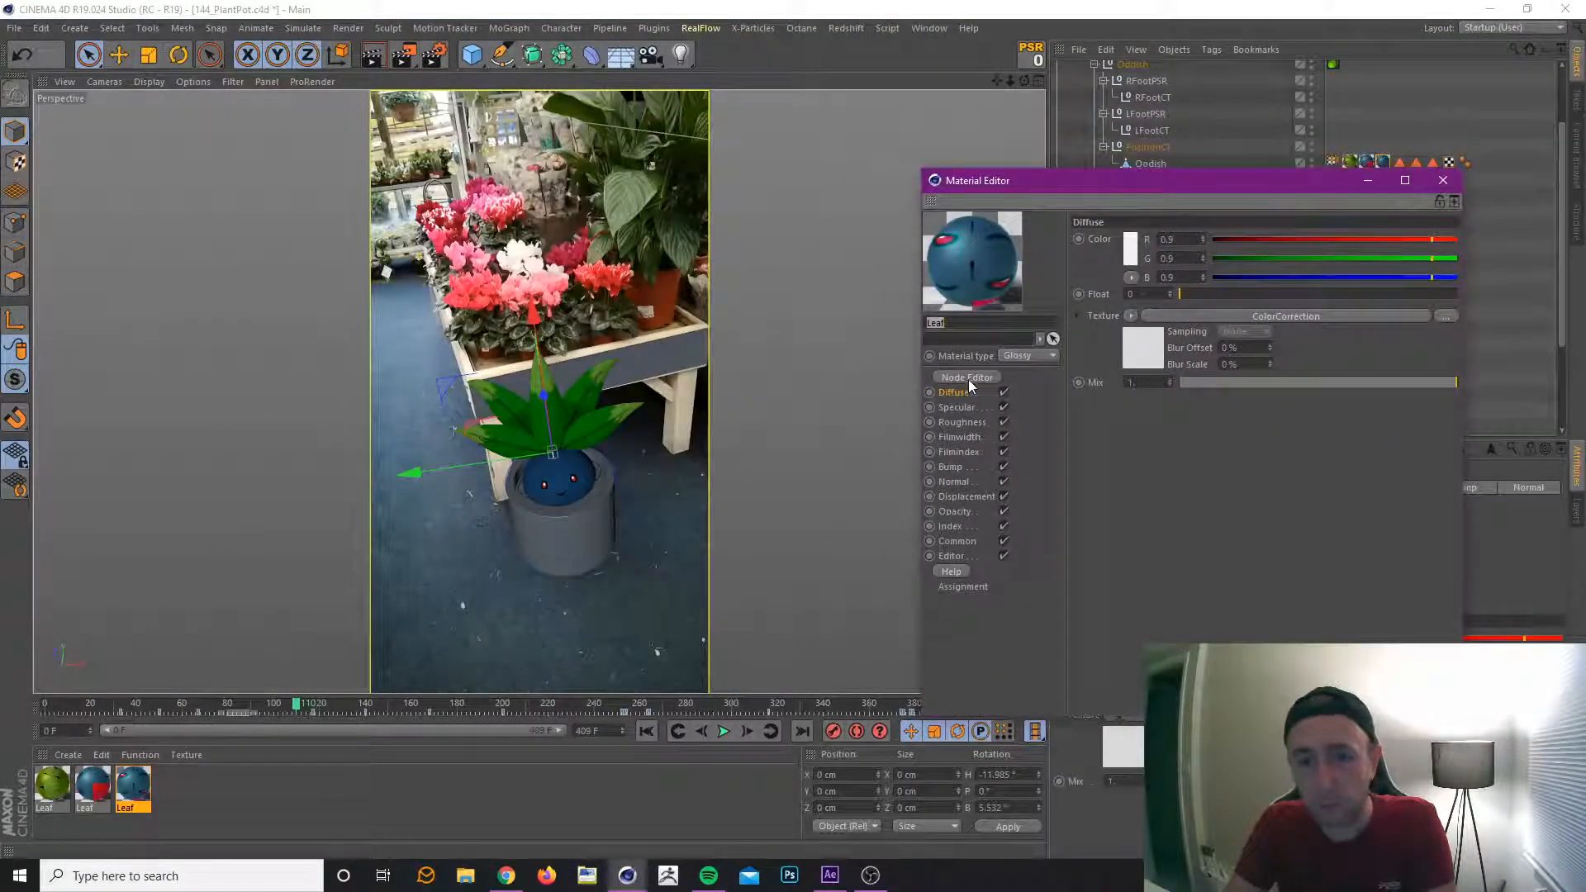
click(966, 378)
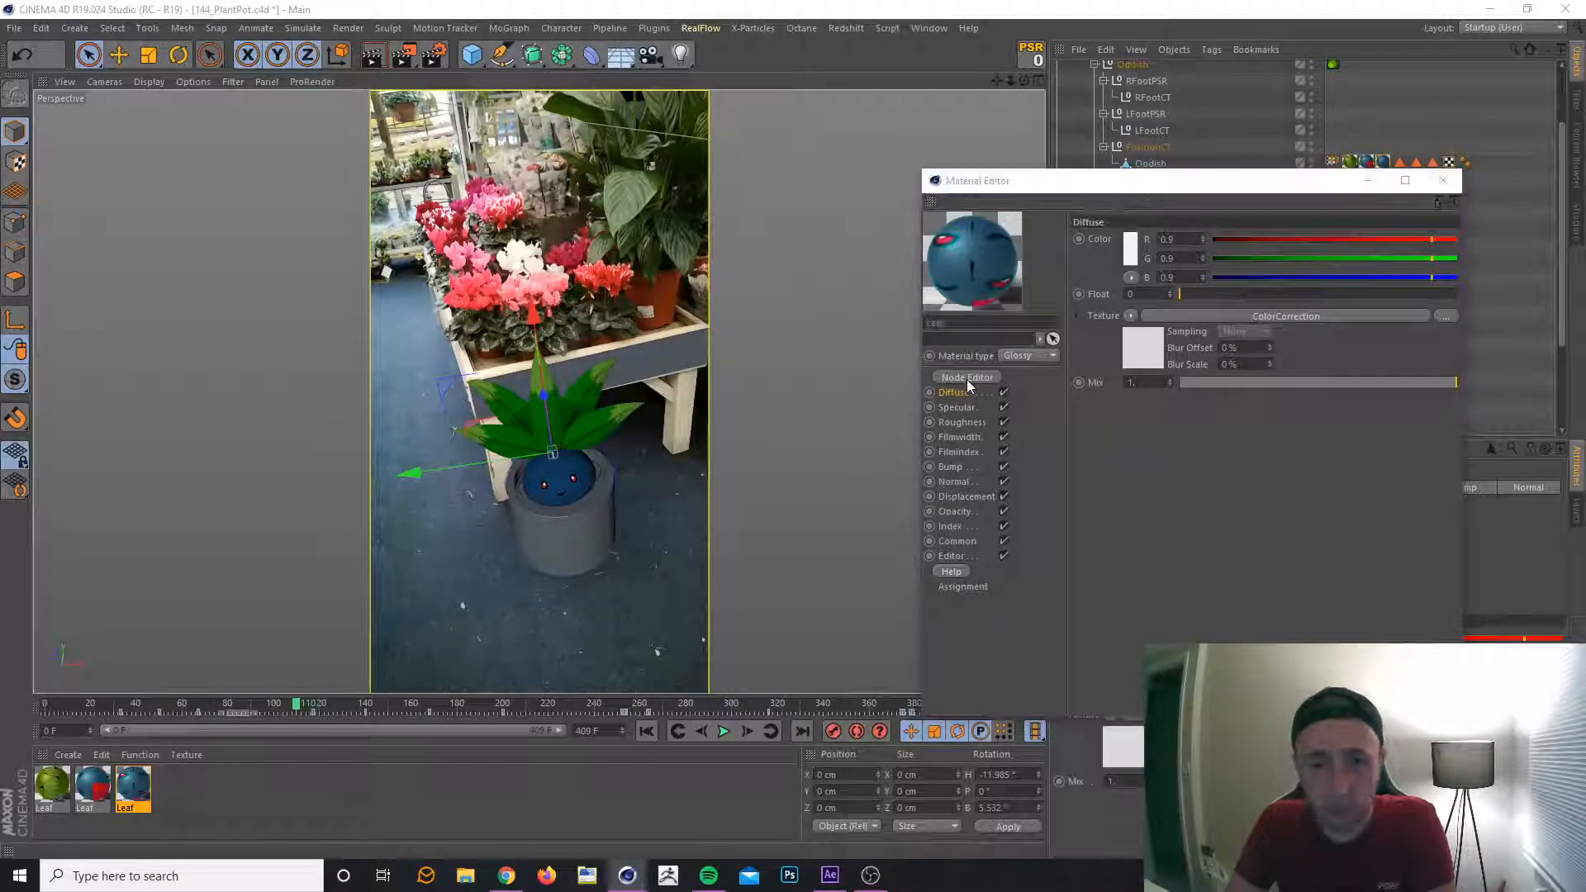
drag(820, 326, 1358, 254)
click(1443, 180)
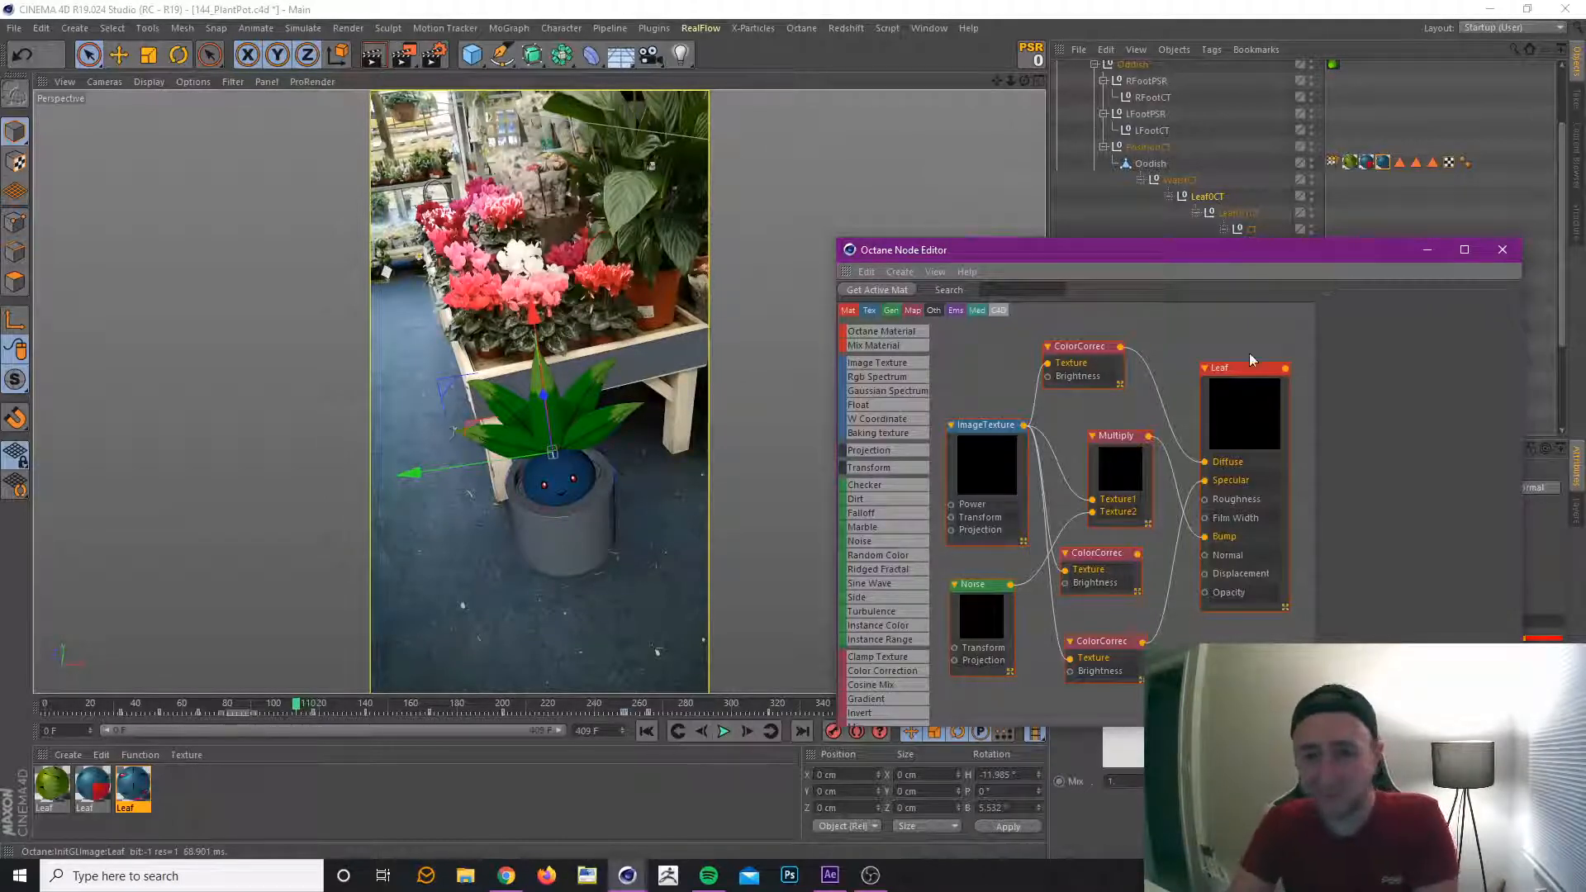
Spread out the Leaf, upper ColorCorrection and ImageTexture nodes to examine the eye material's graph, and close the node editor.
drag(1244, 379, 1260, 372)
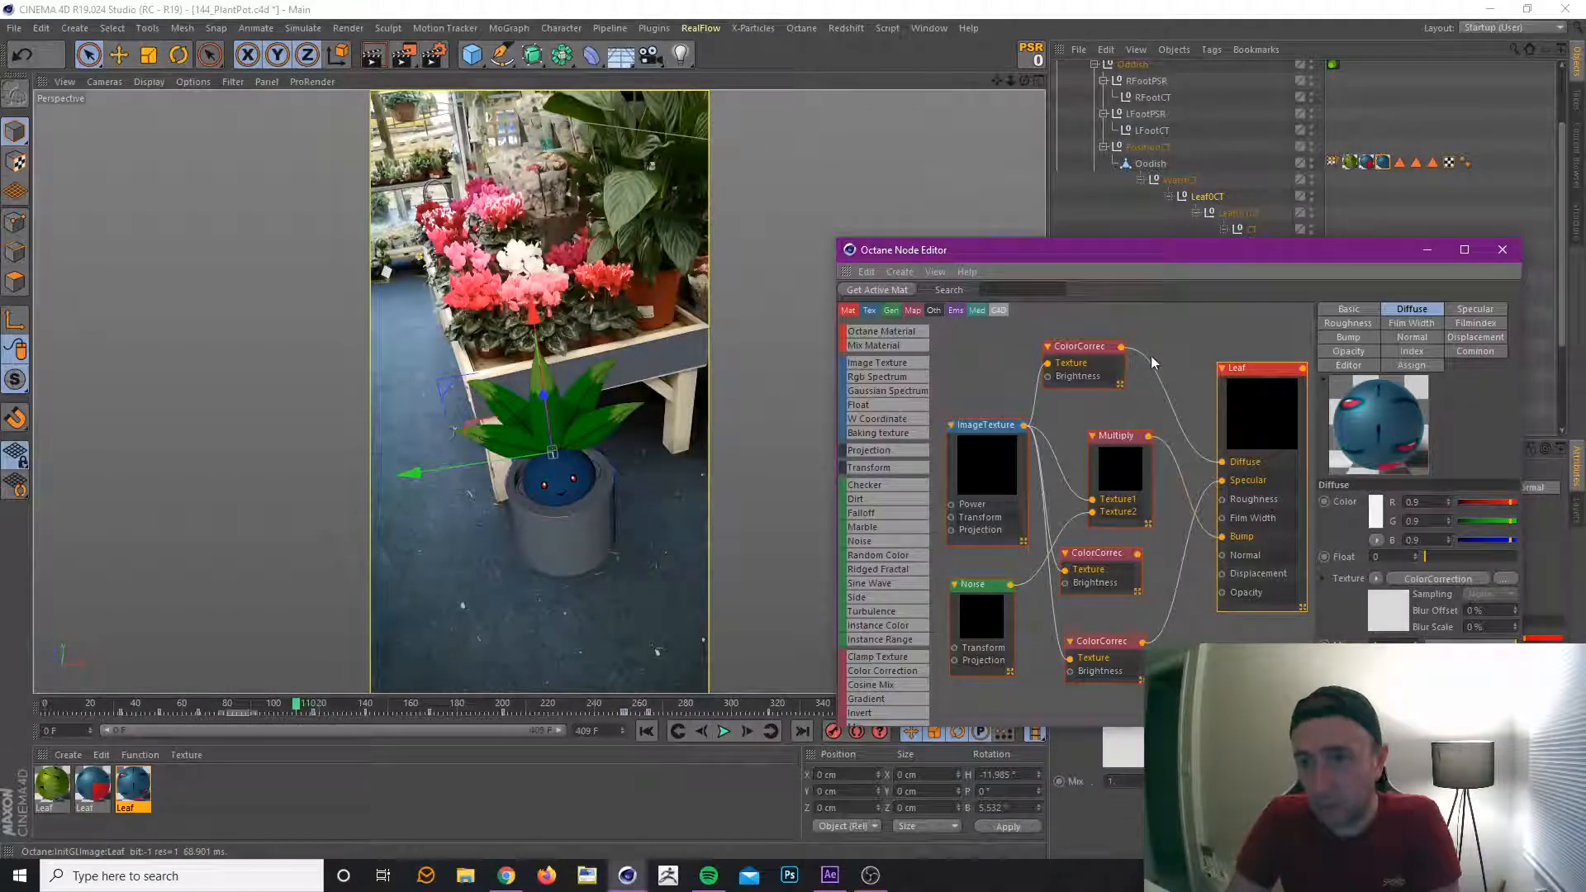
drag(1082, 355, 1110, 358)
drag(978, 426, 970, 364)
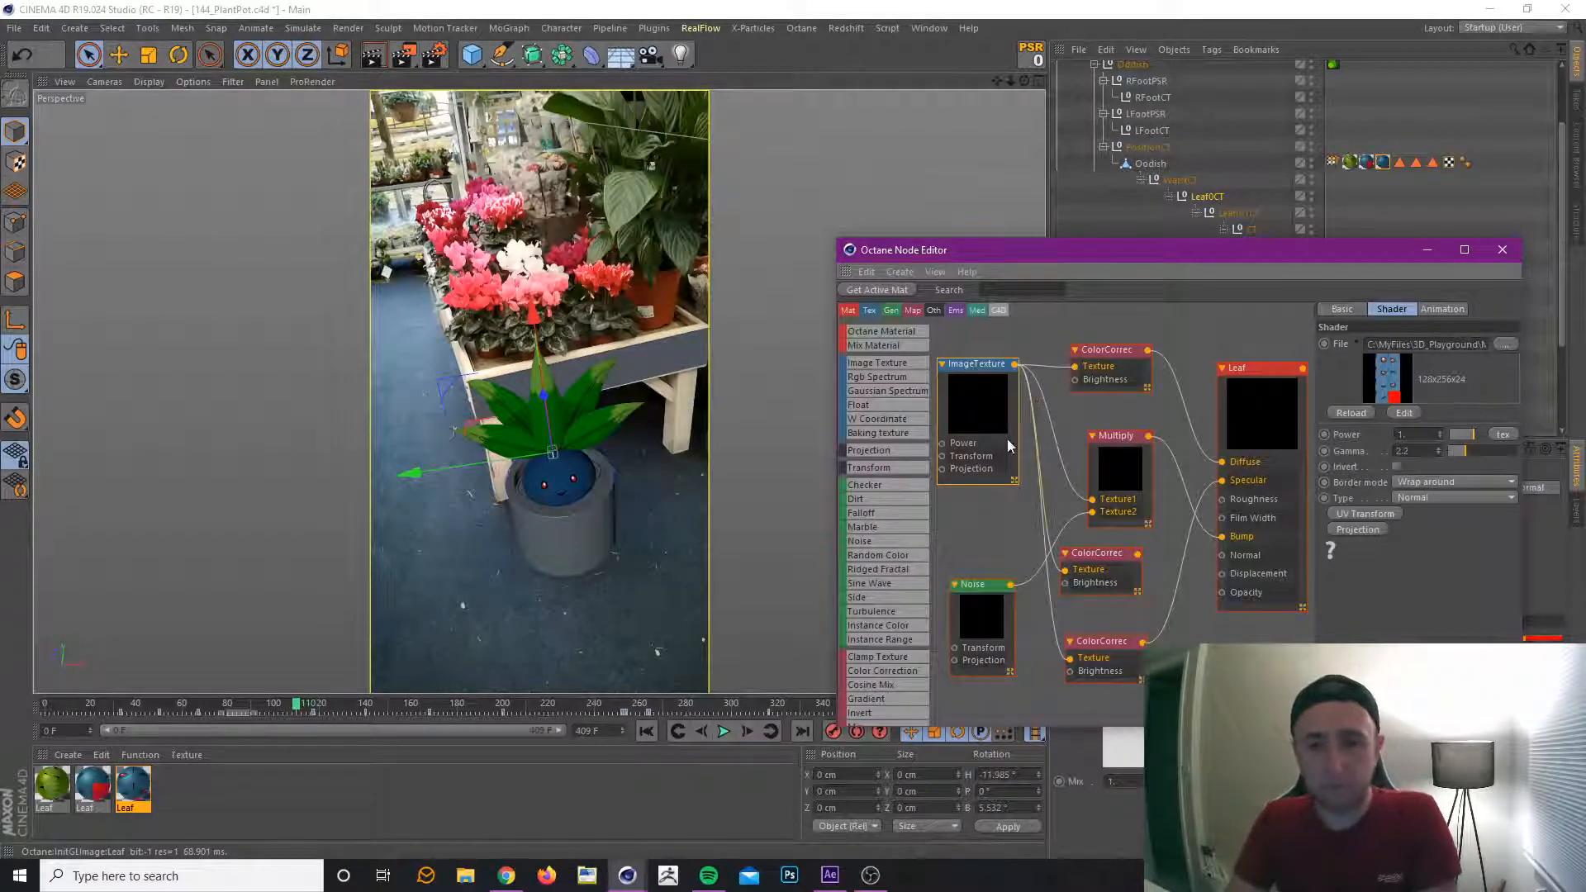
drag(985, 368, 984, 371)
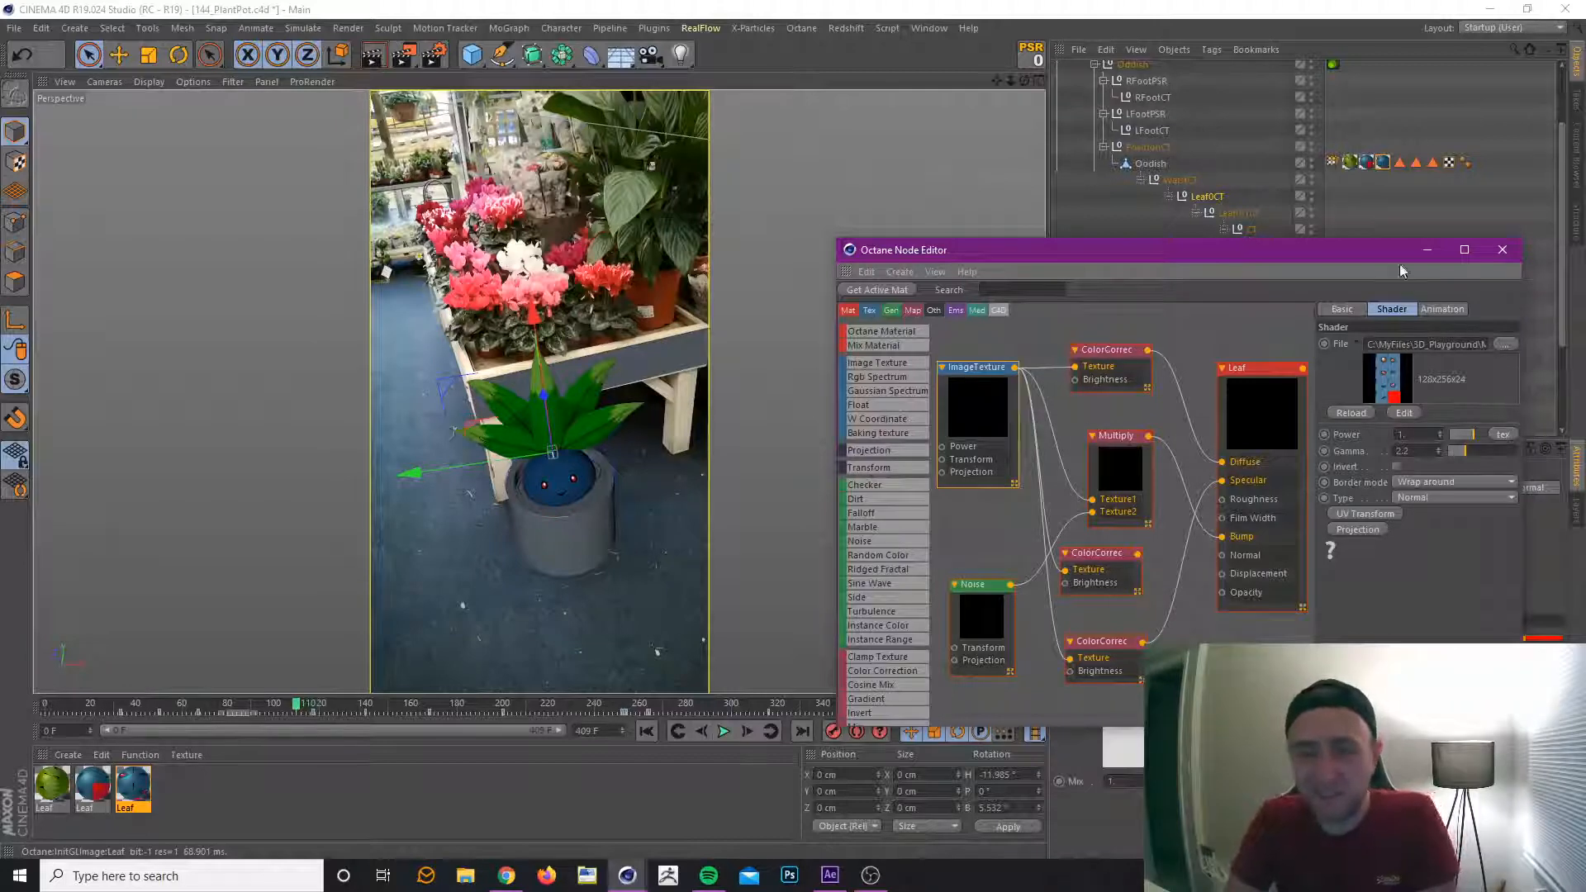
click(1500, 250)
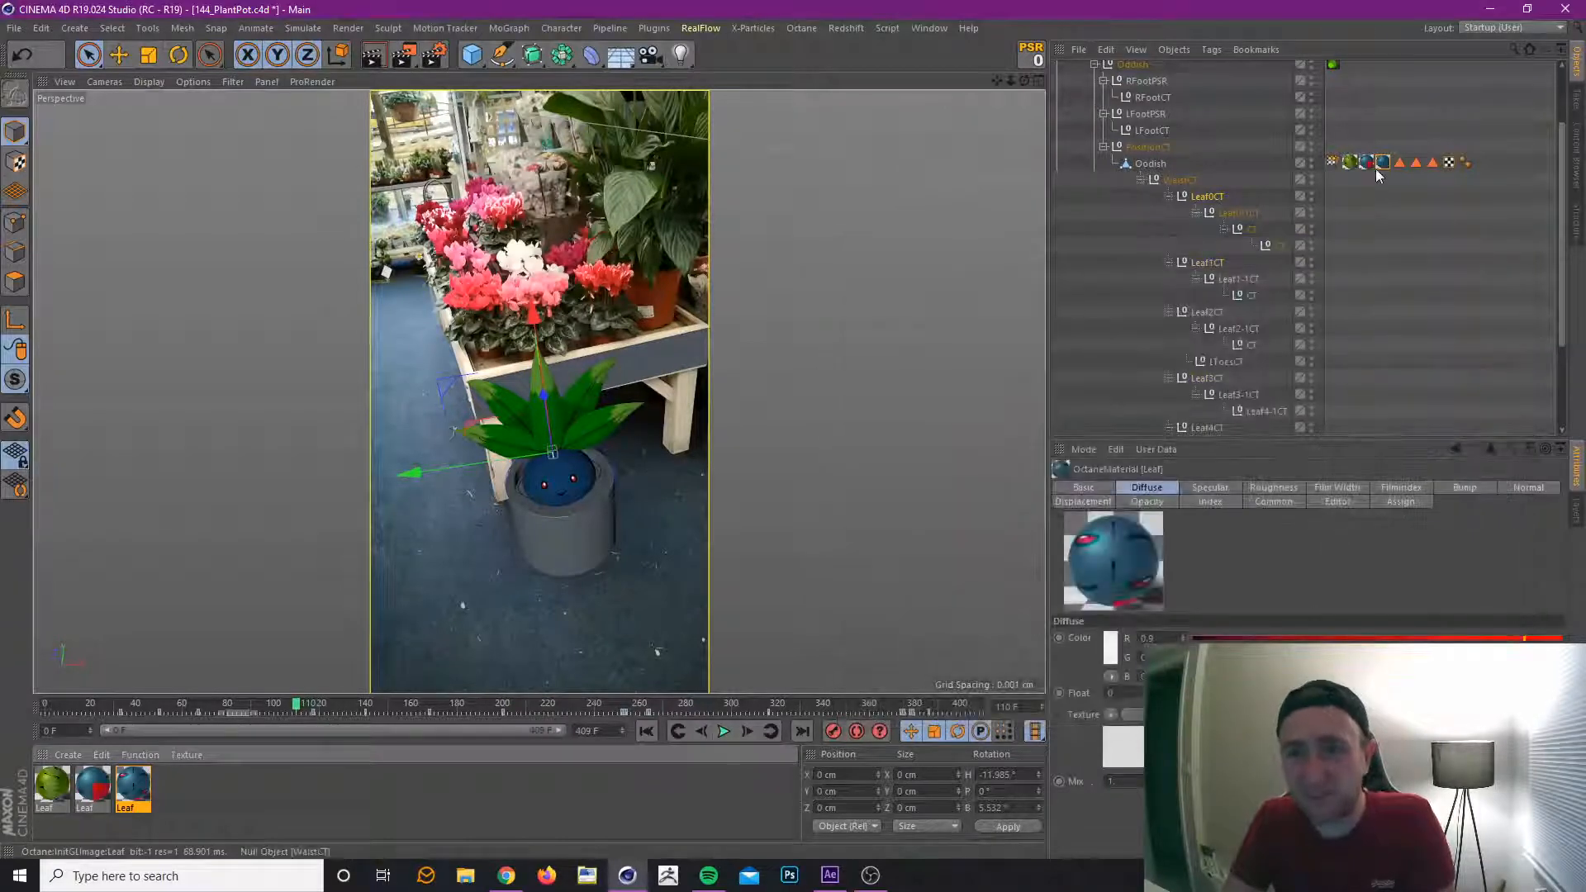
With the Eye texture tag selected, examine its blink keys by stepping from frame 114 back to frame 109.
click(1383, 163)
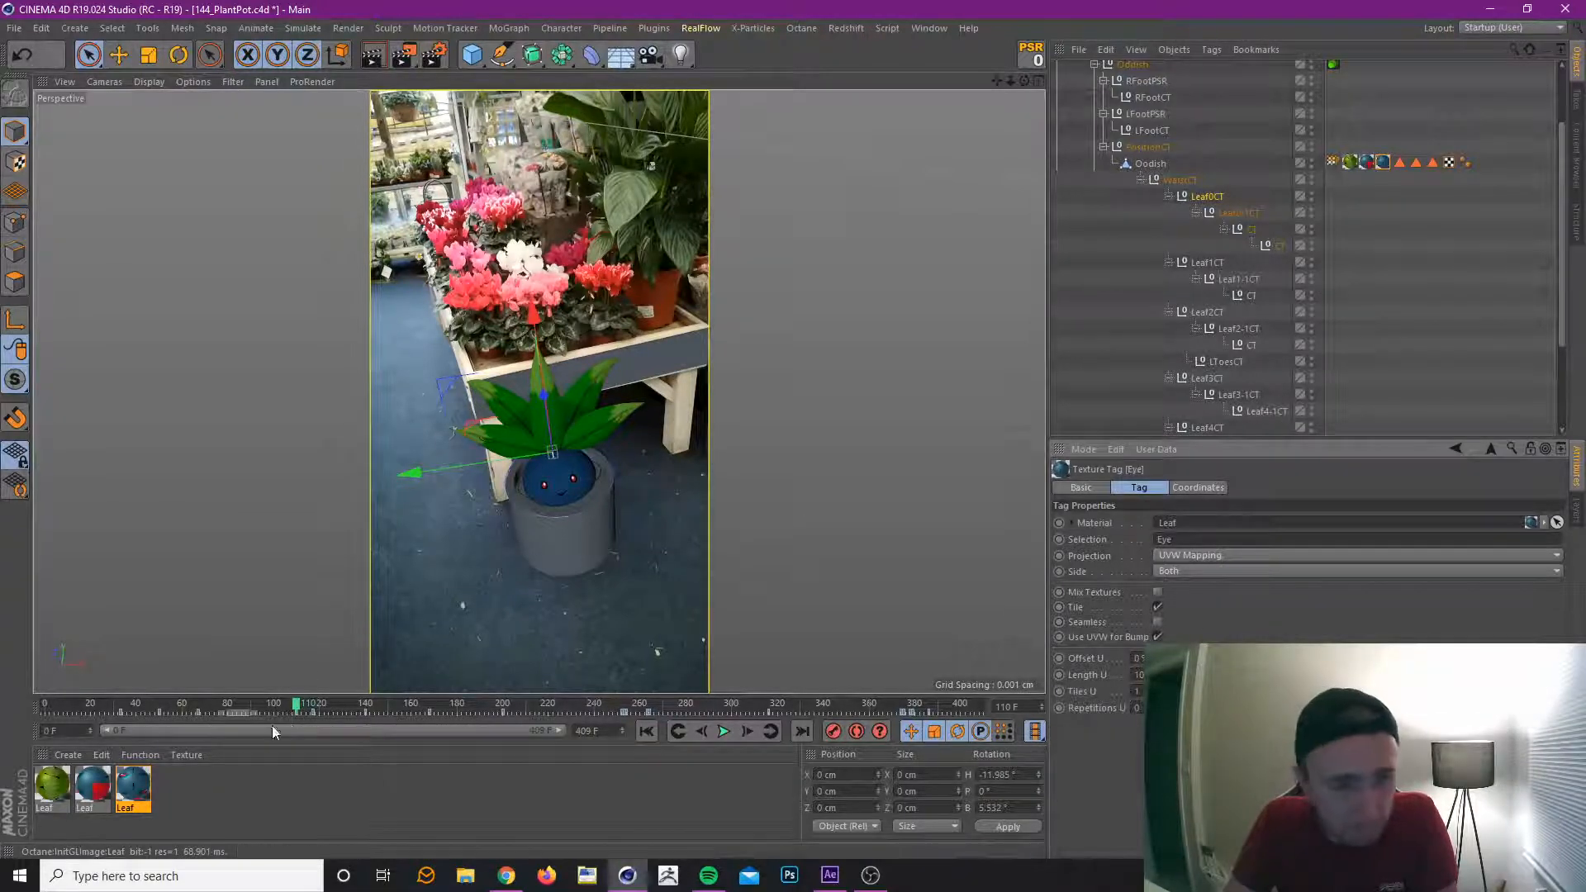
click(299, 712)
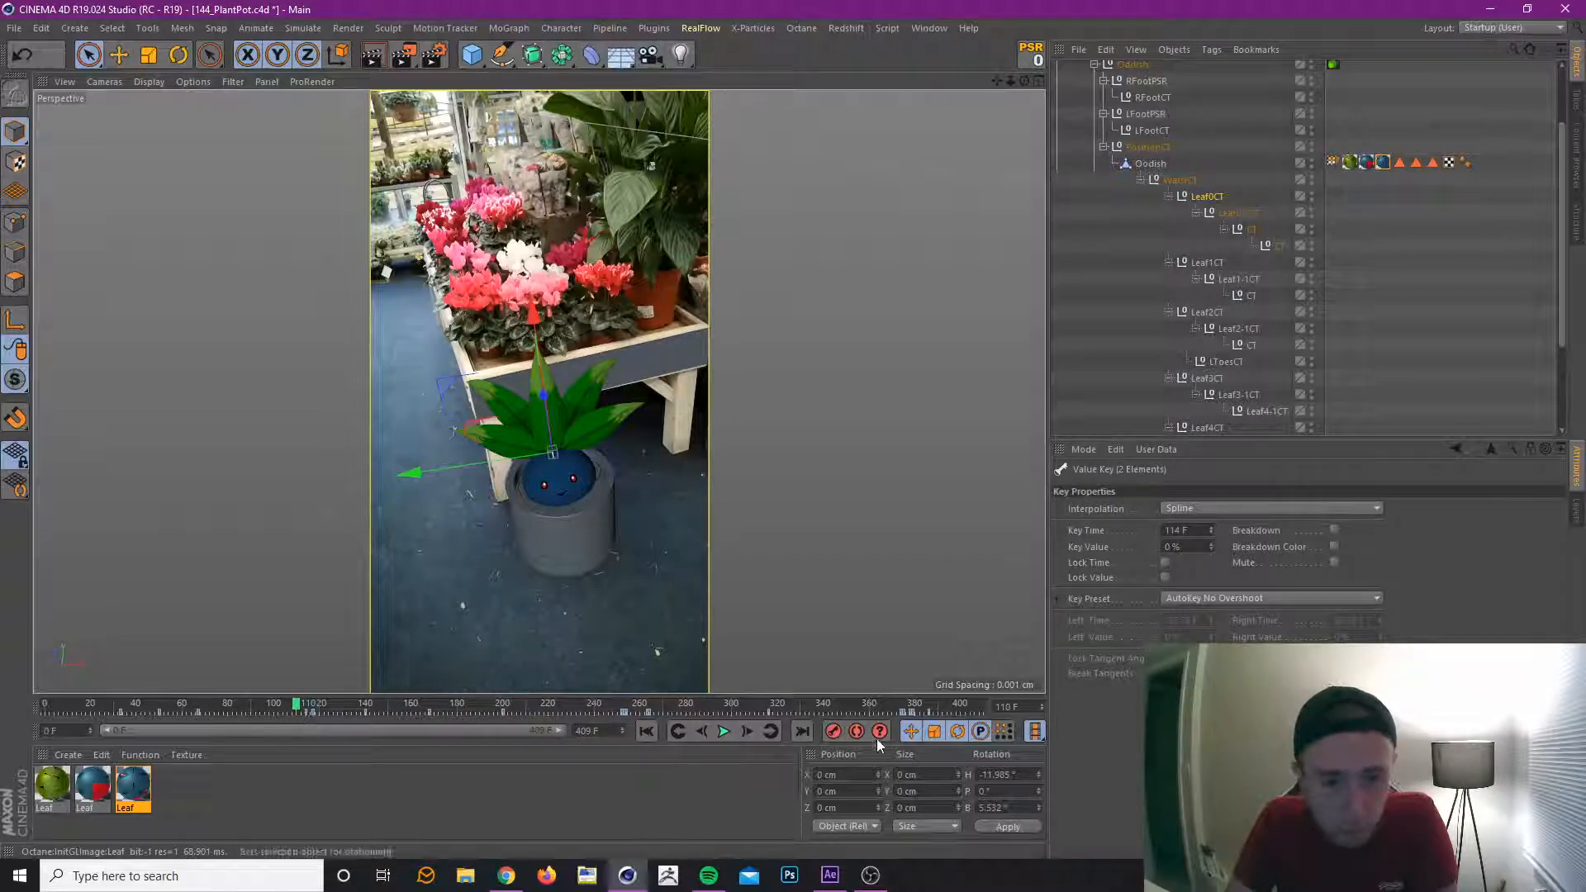
click(771, 732)
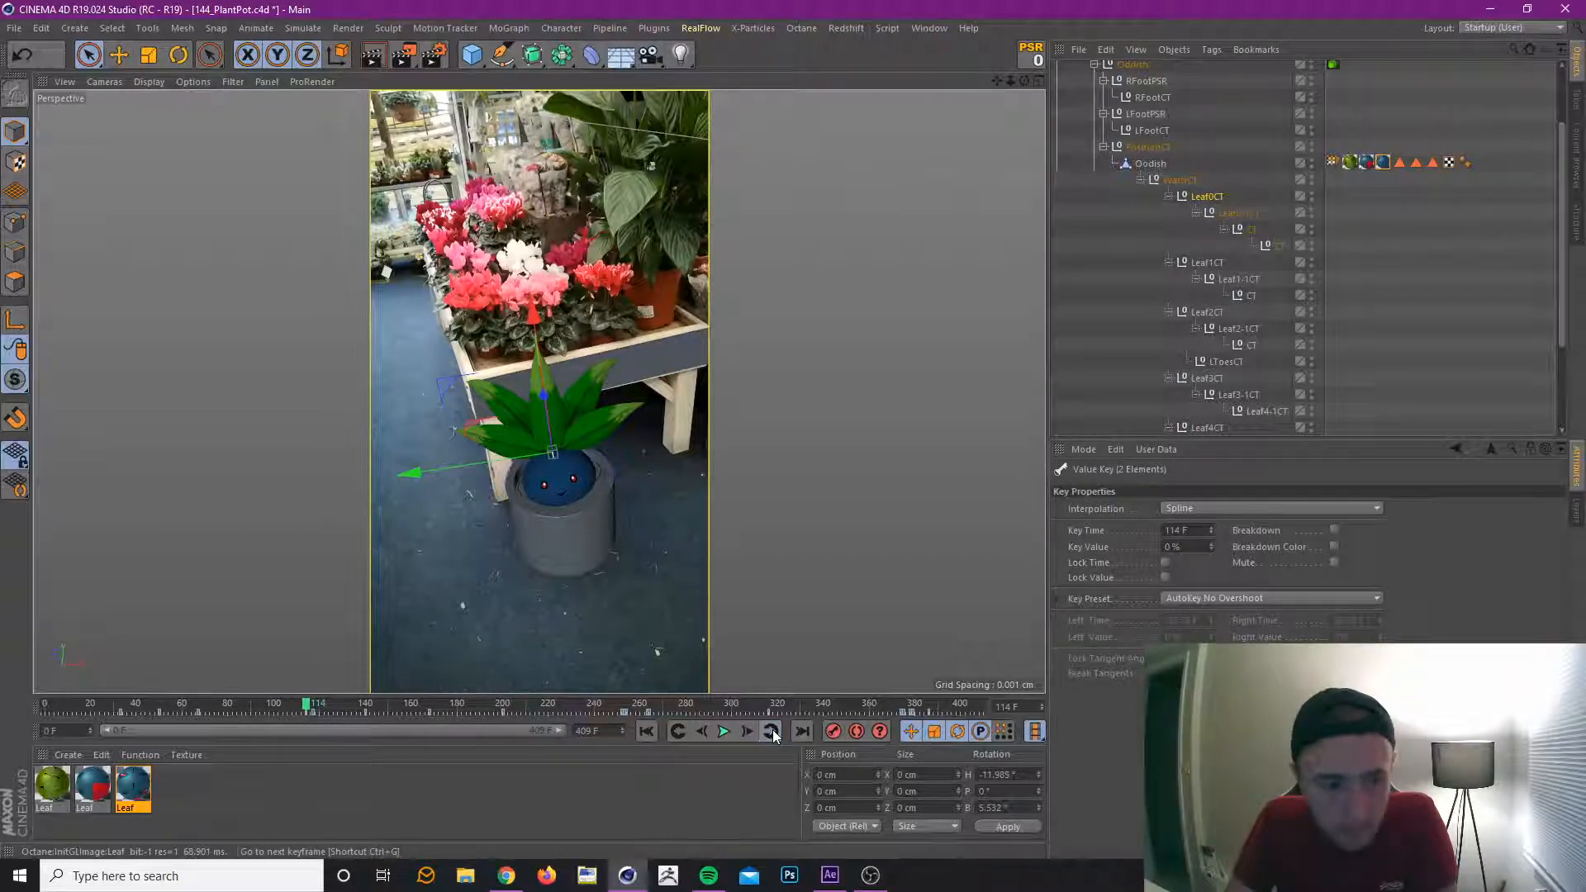
click(702, 732)
click(1369, 162)
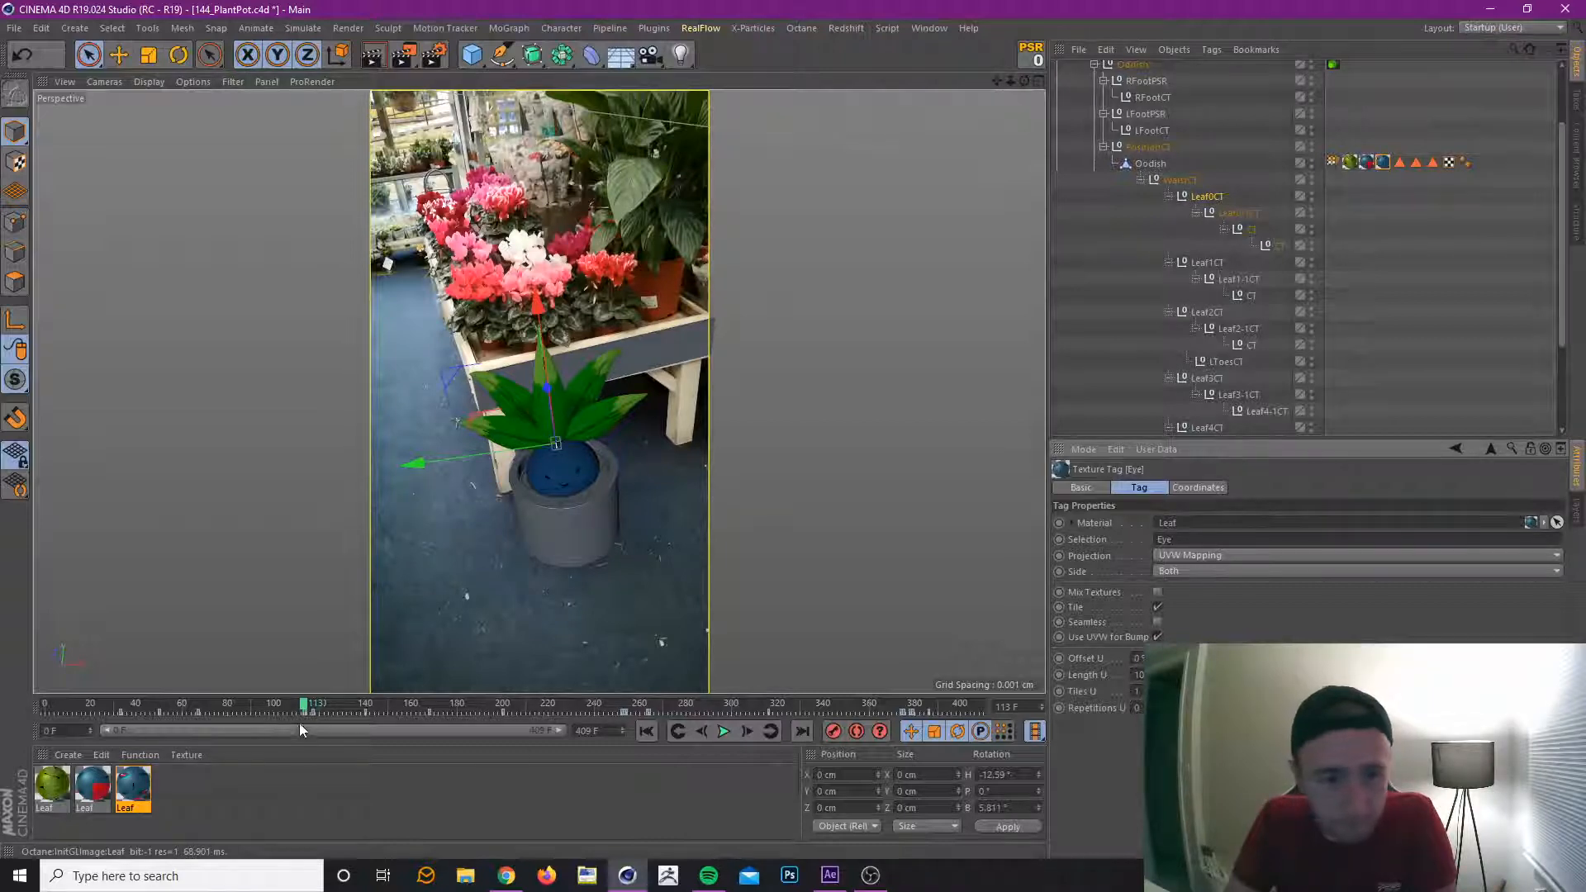
click(700, 730)
click(700, 730)
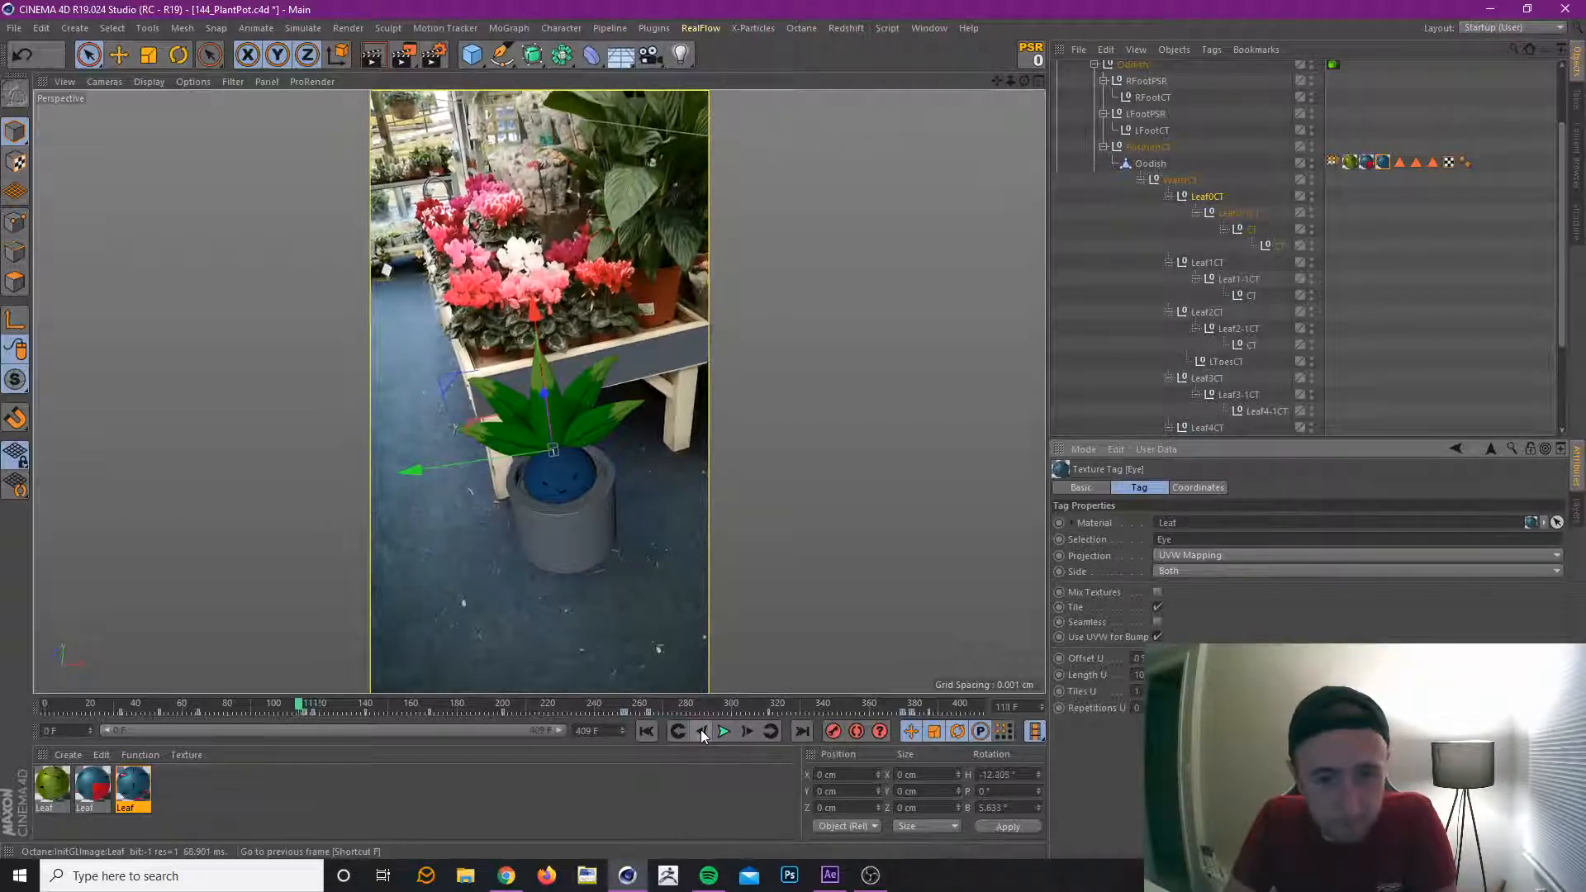
click(700, 730)
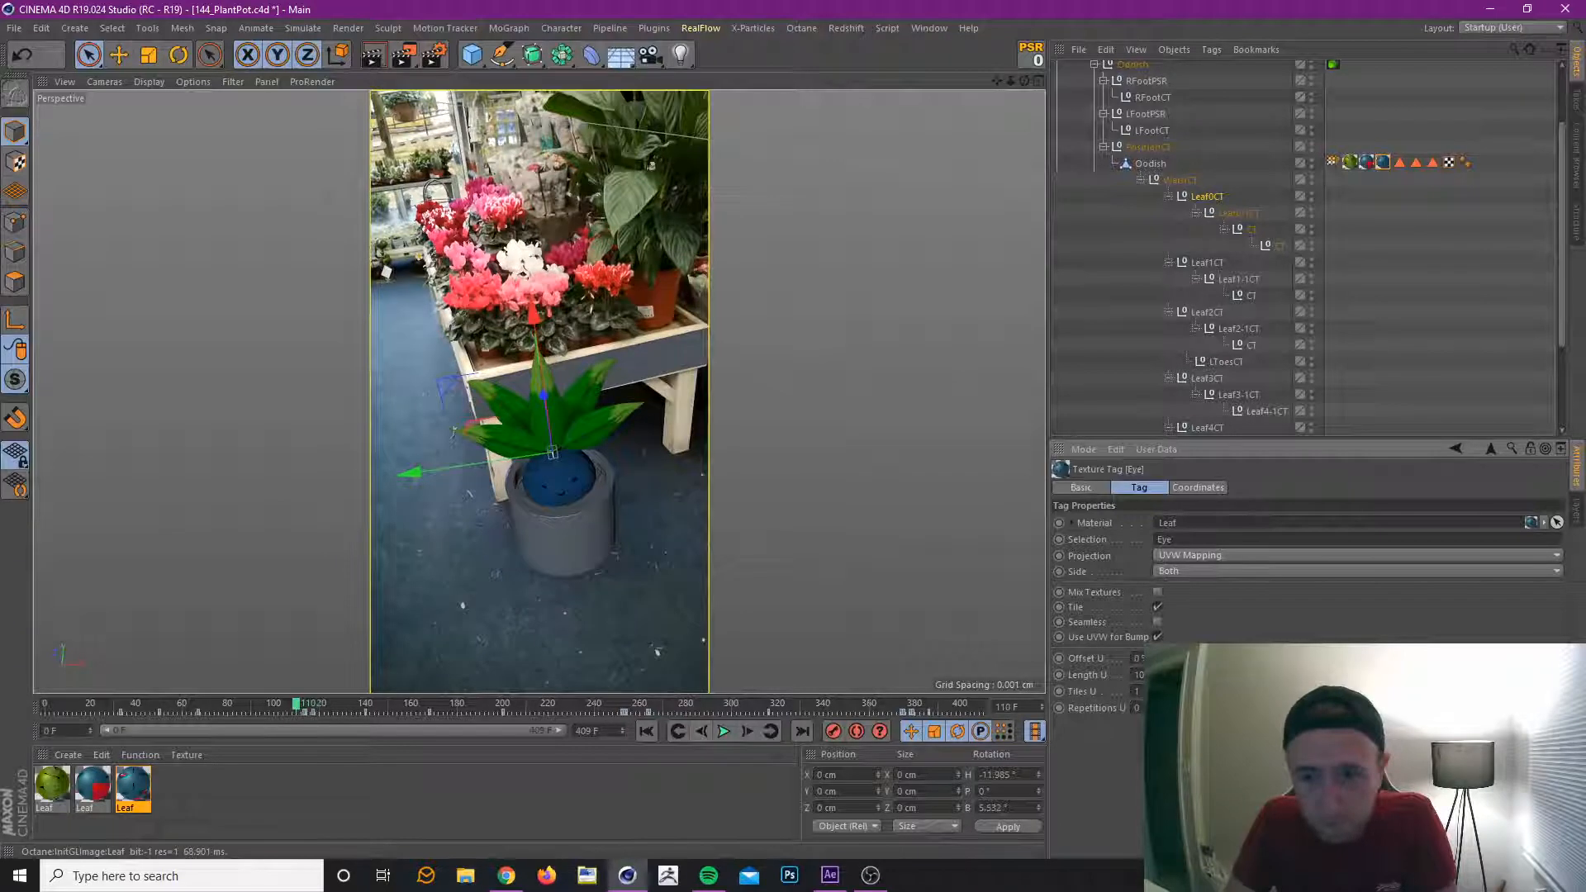
click(701, 730)
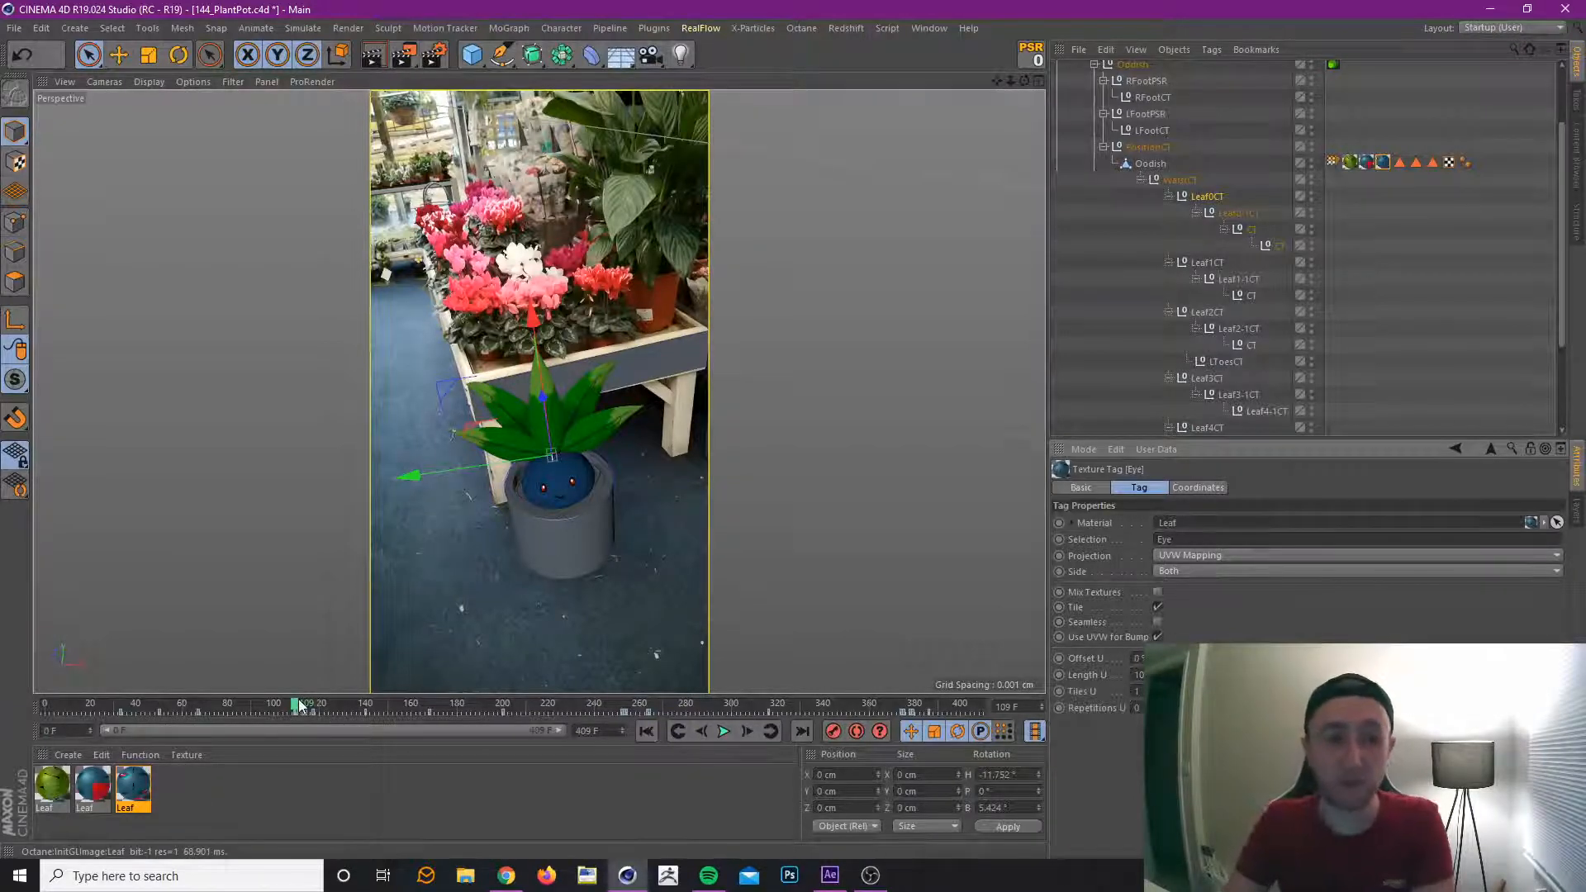
Scrub to frame 89, step back frame by frame to 83 to examine the earlier blink, and return to frame 102.
mouse_move(299, 706)
mouse_down()
mouse_move(315, 709)
mouse_move(281, 715)
mouse_up()
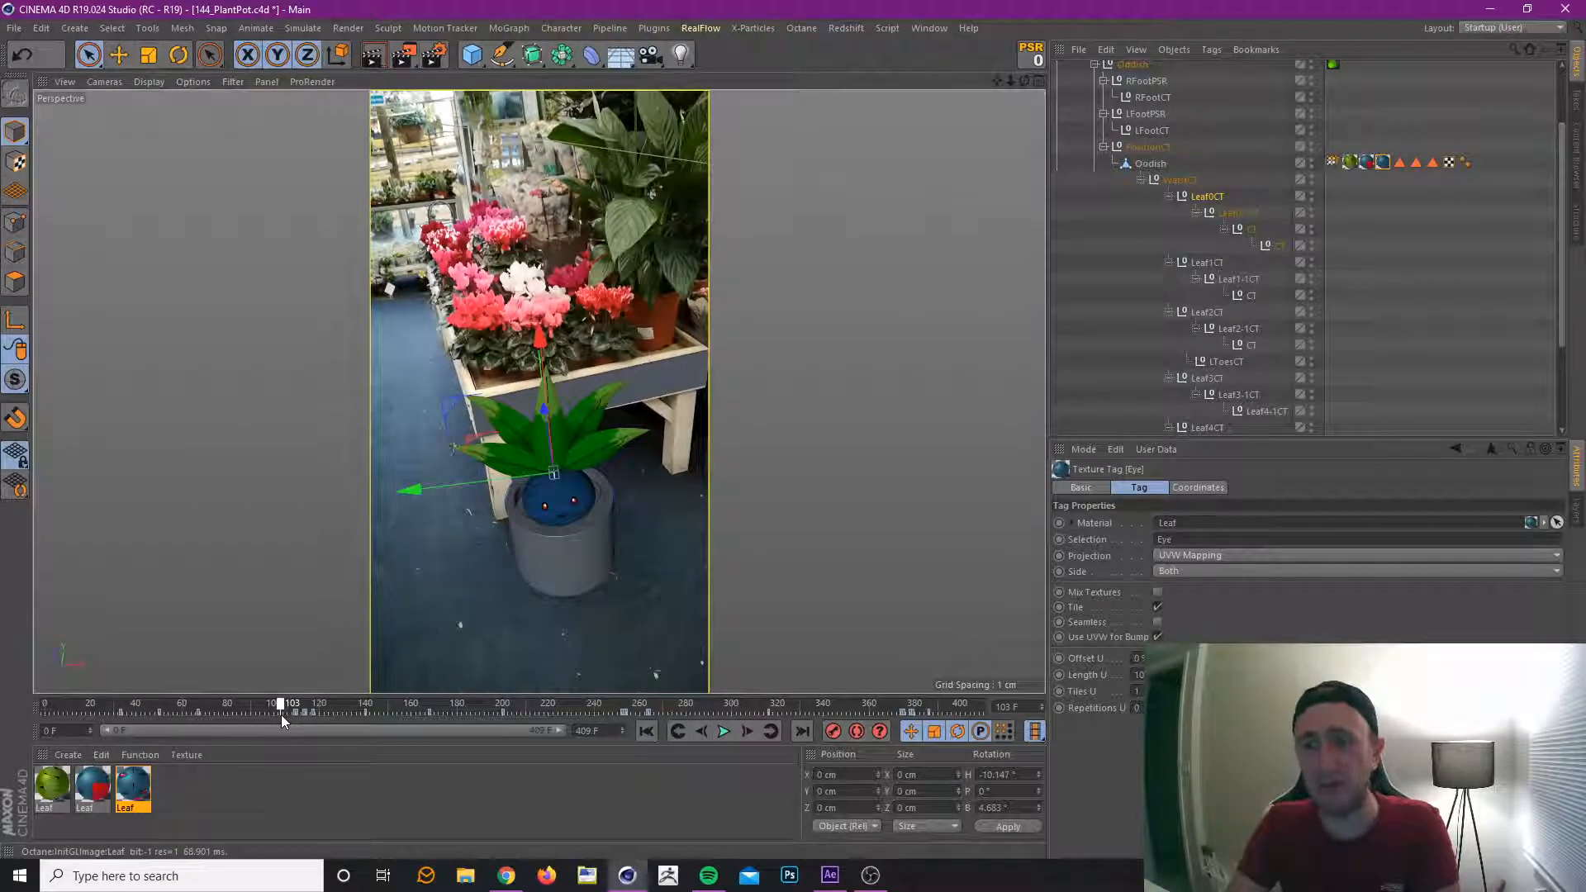
drag(281, 715, 247, 715)
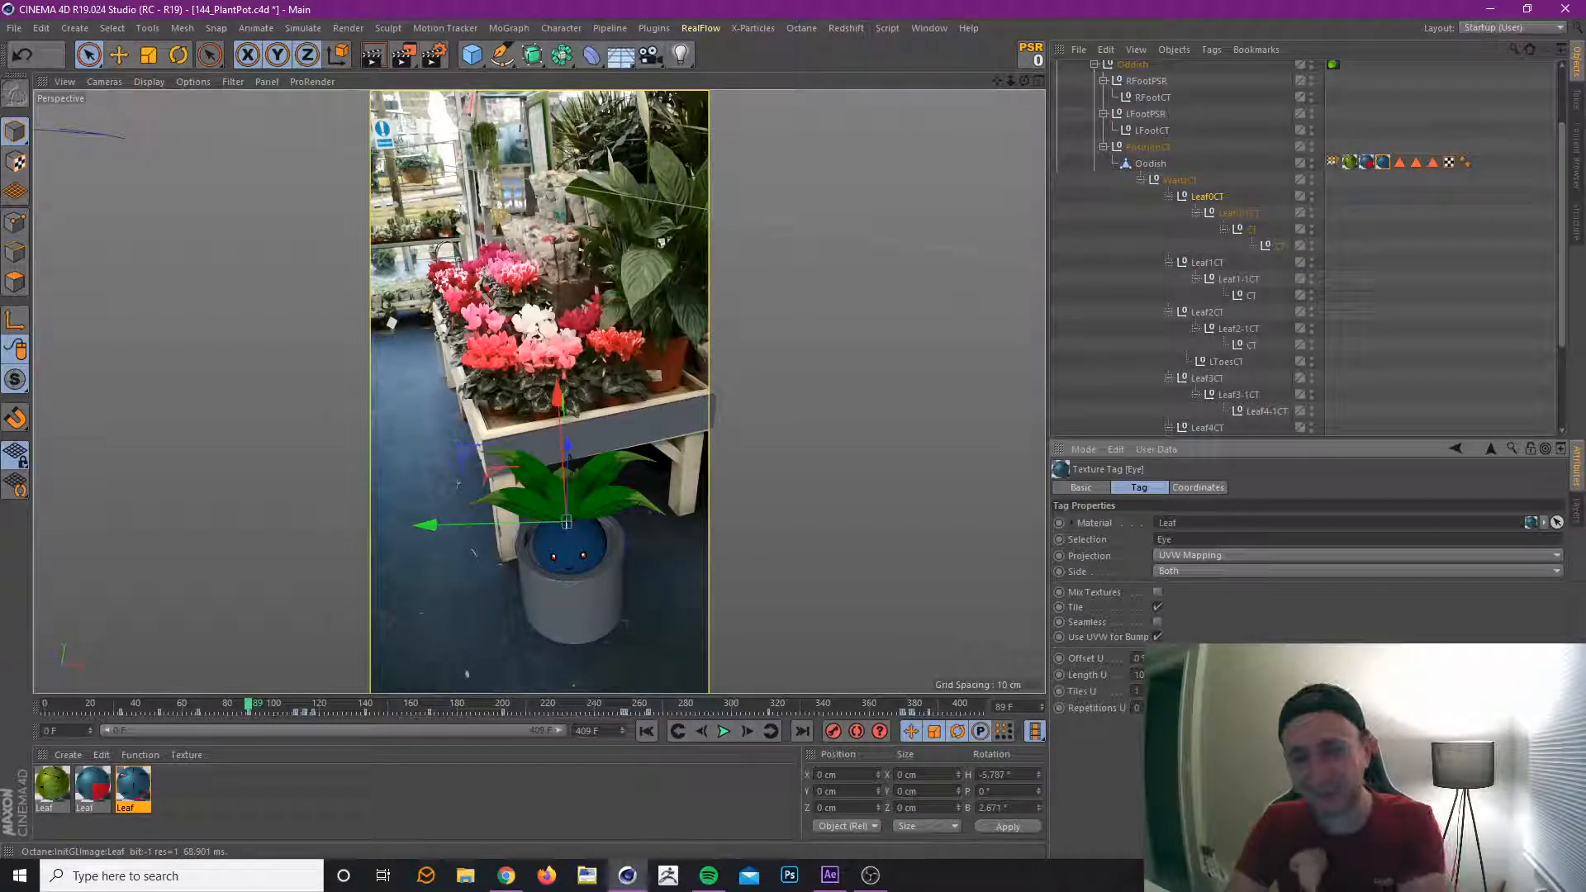
click(700, 732)
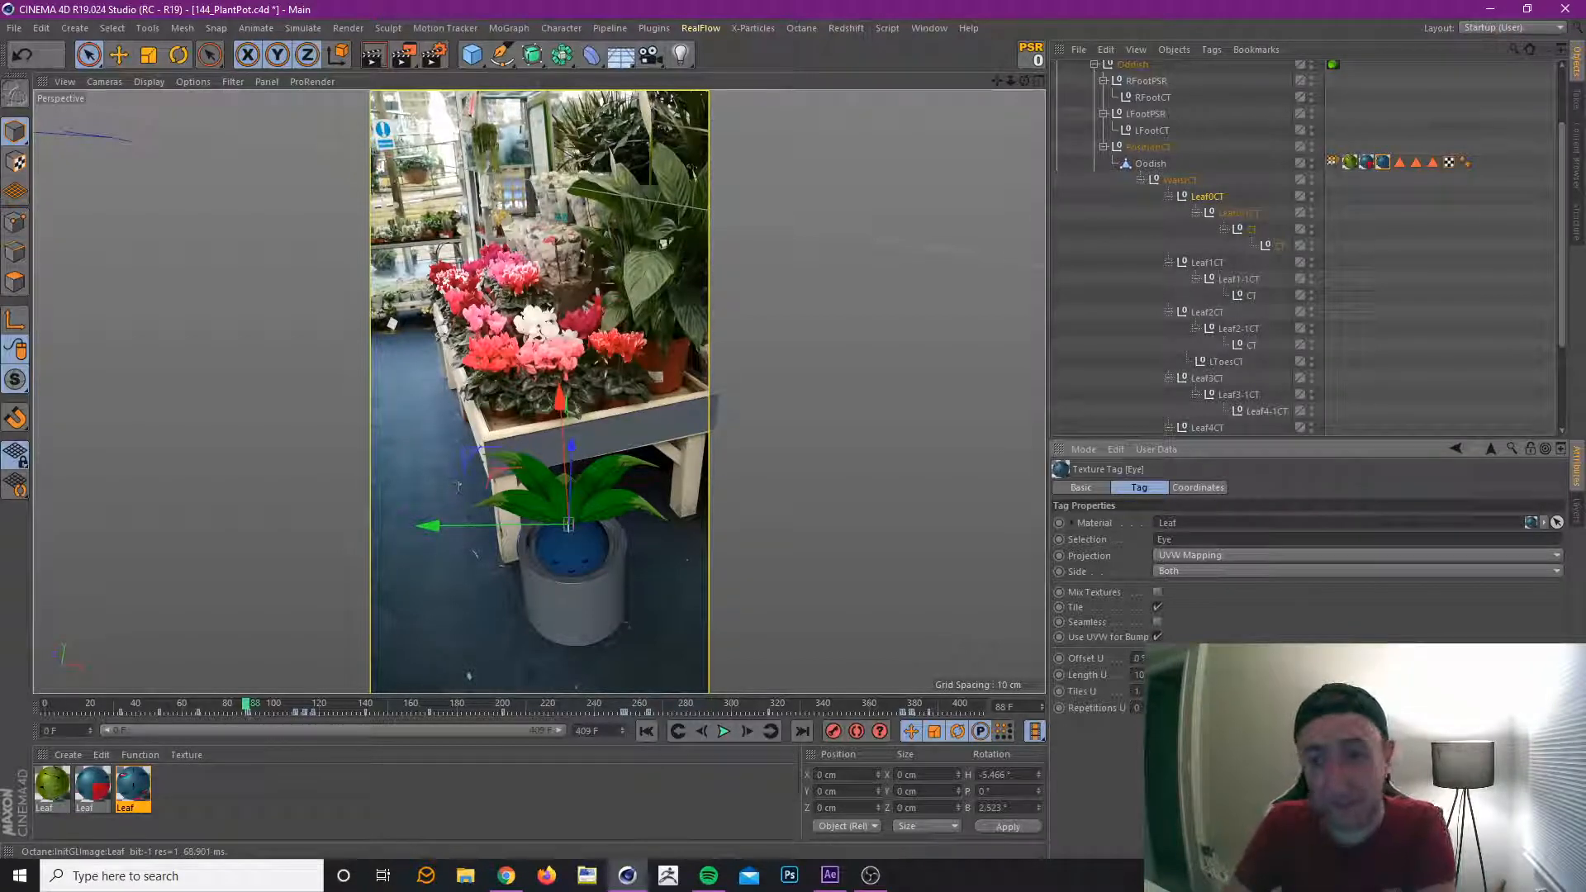
click(707, 735)
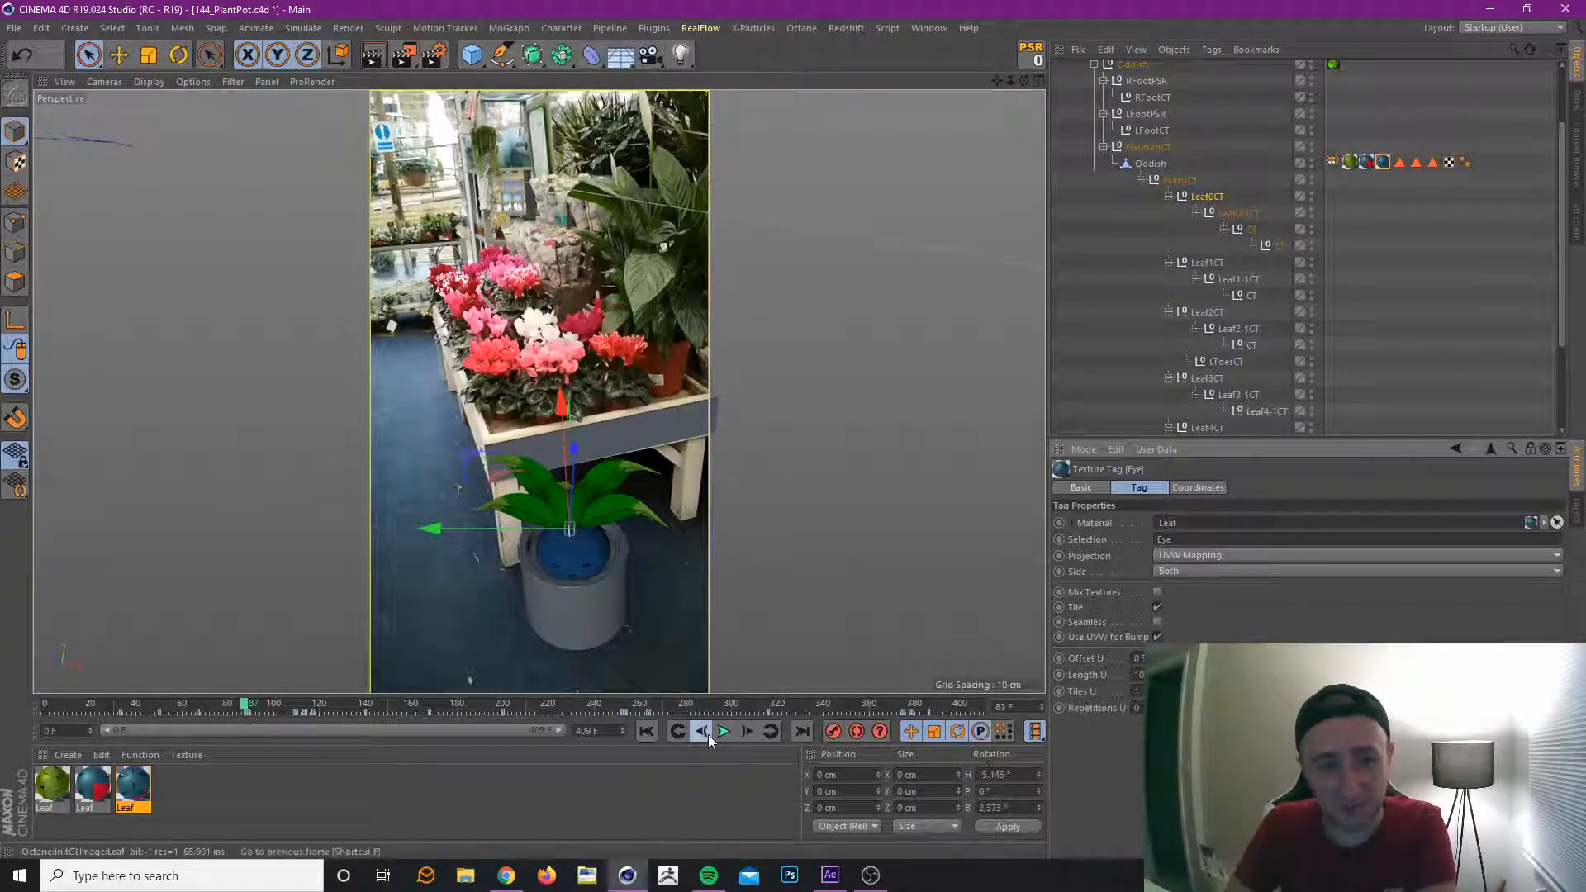
click(707, 735)
click(707, 735)
click(702, 735)
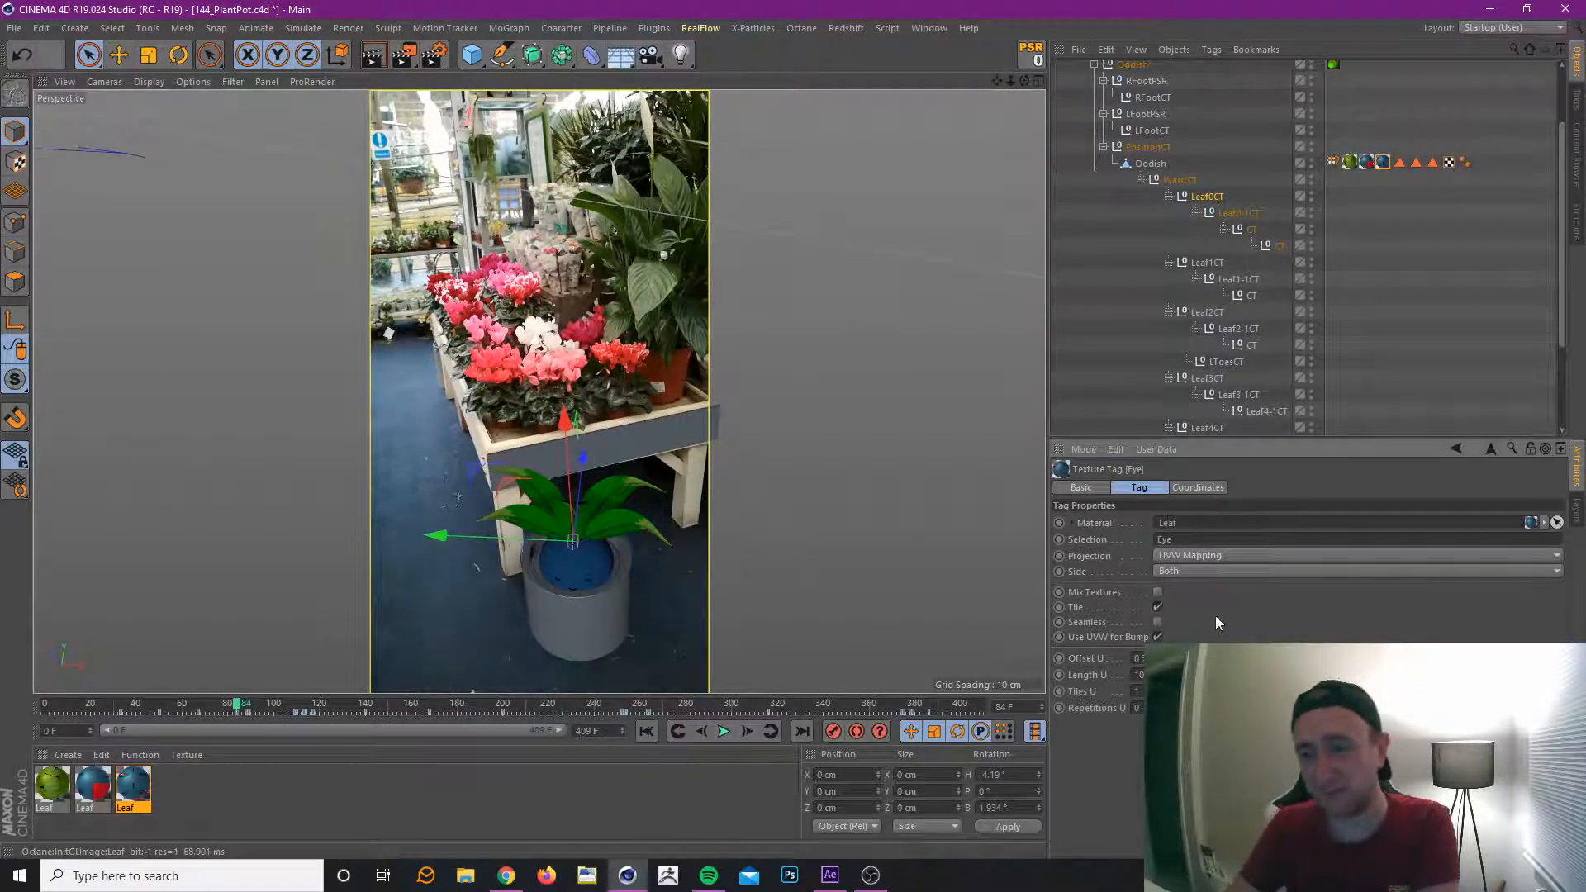
click(699, 736)
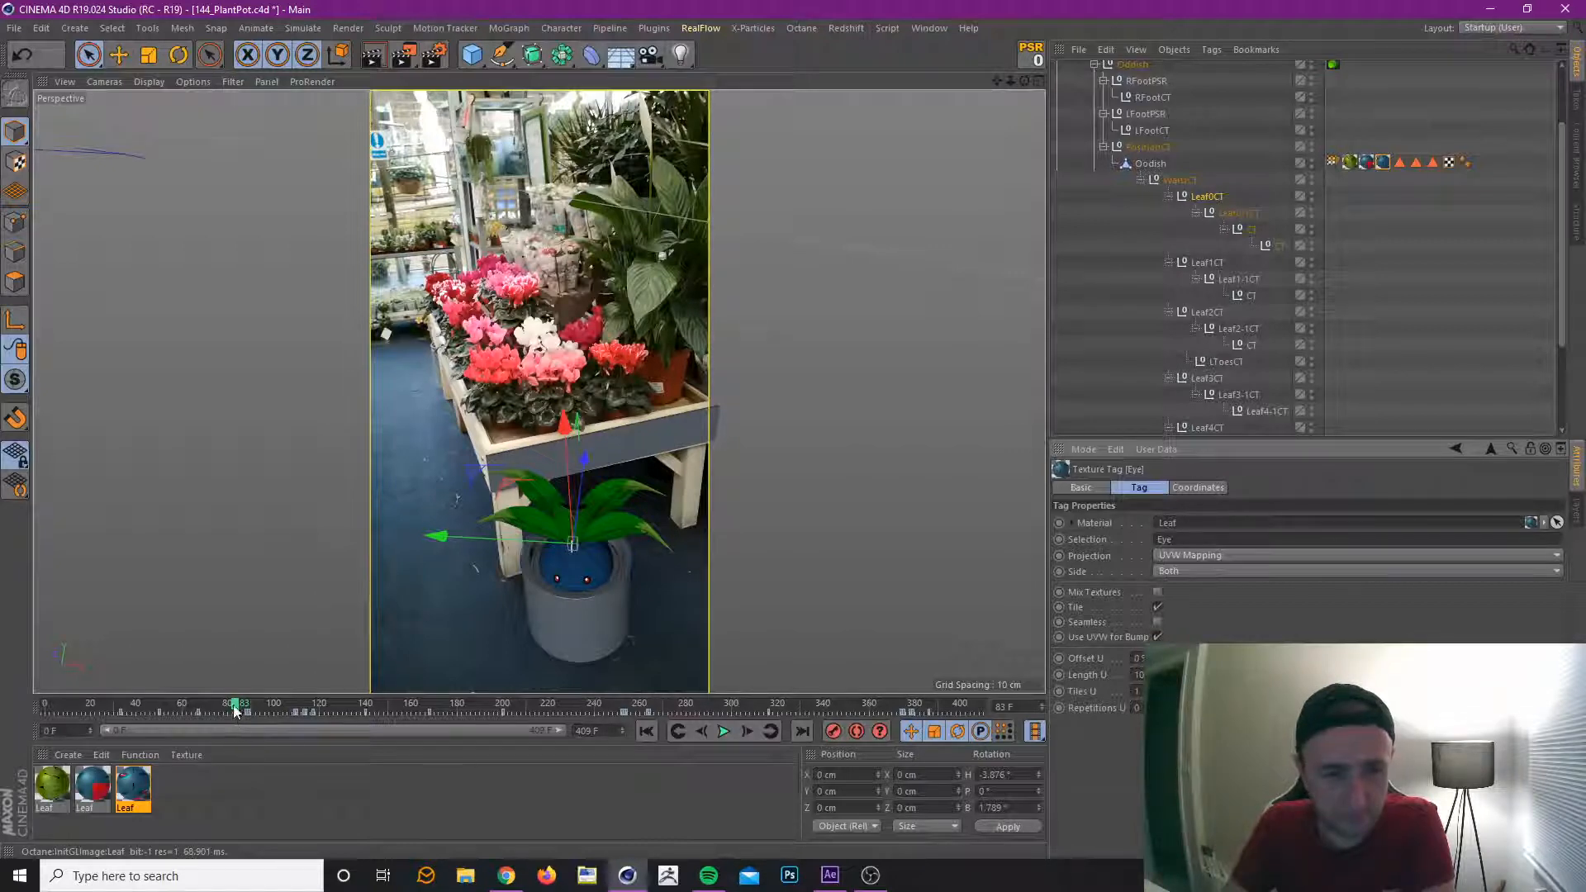
drag(234, 710, 276, 712)
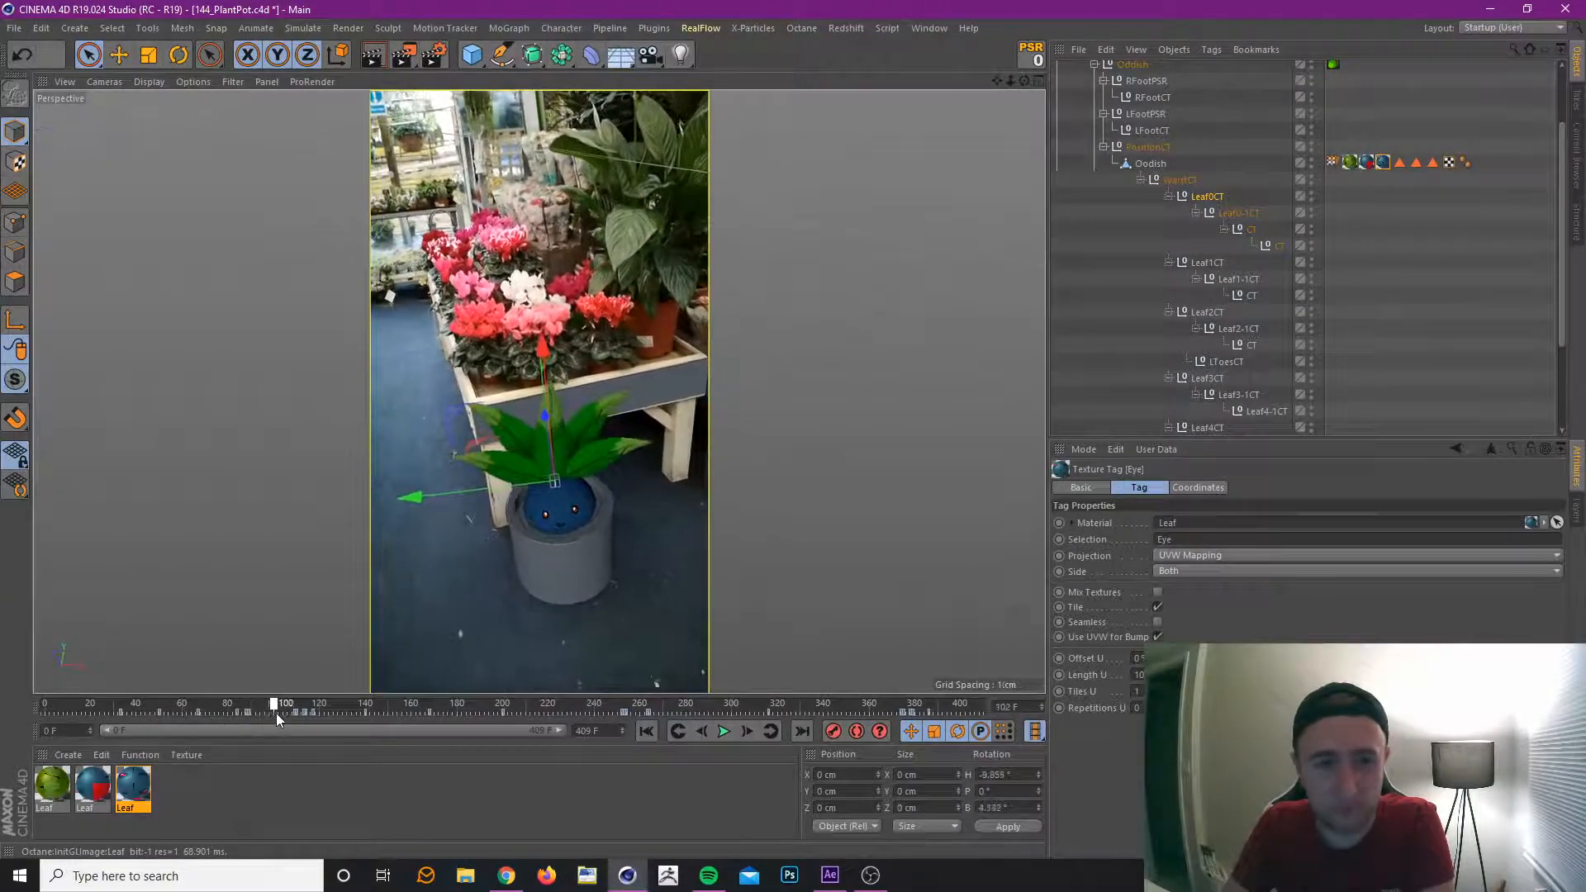
Select the Mouth texture tag with the control rig deselected, and examine its early mouth keys between frames 101 and 105.
click(1367, 162)
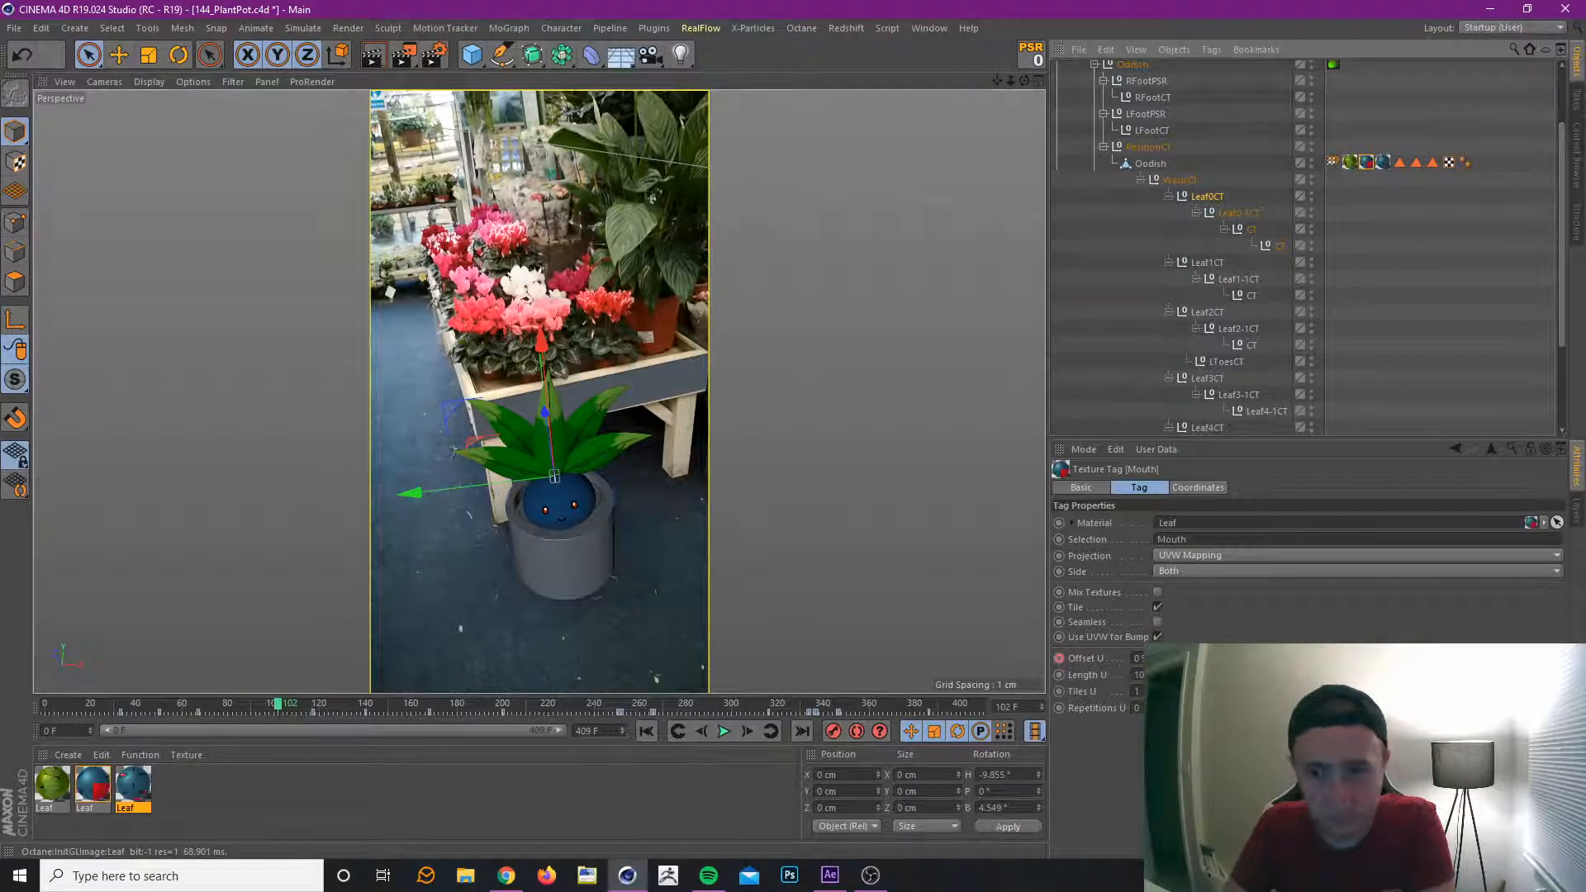
click(1396, 280)
click(1368, 162)
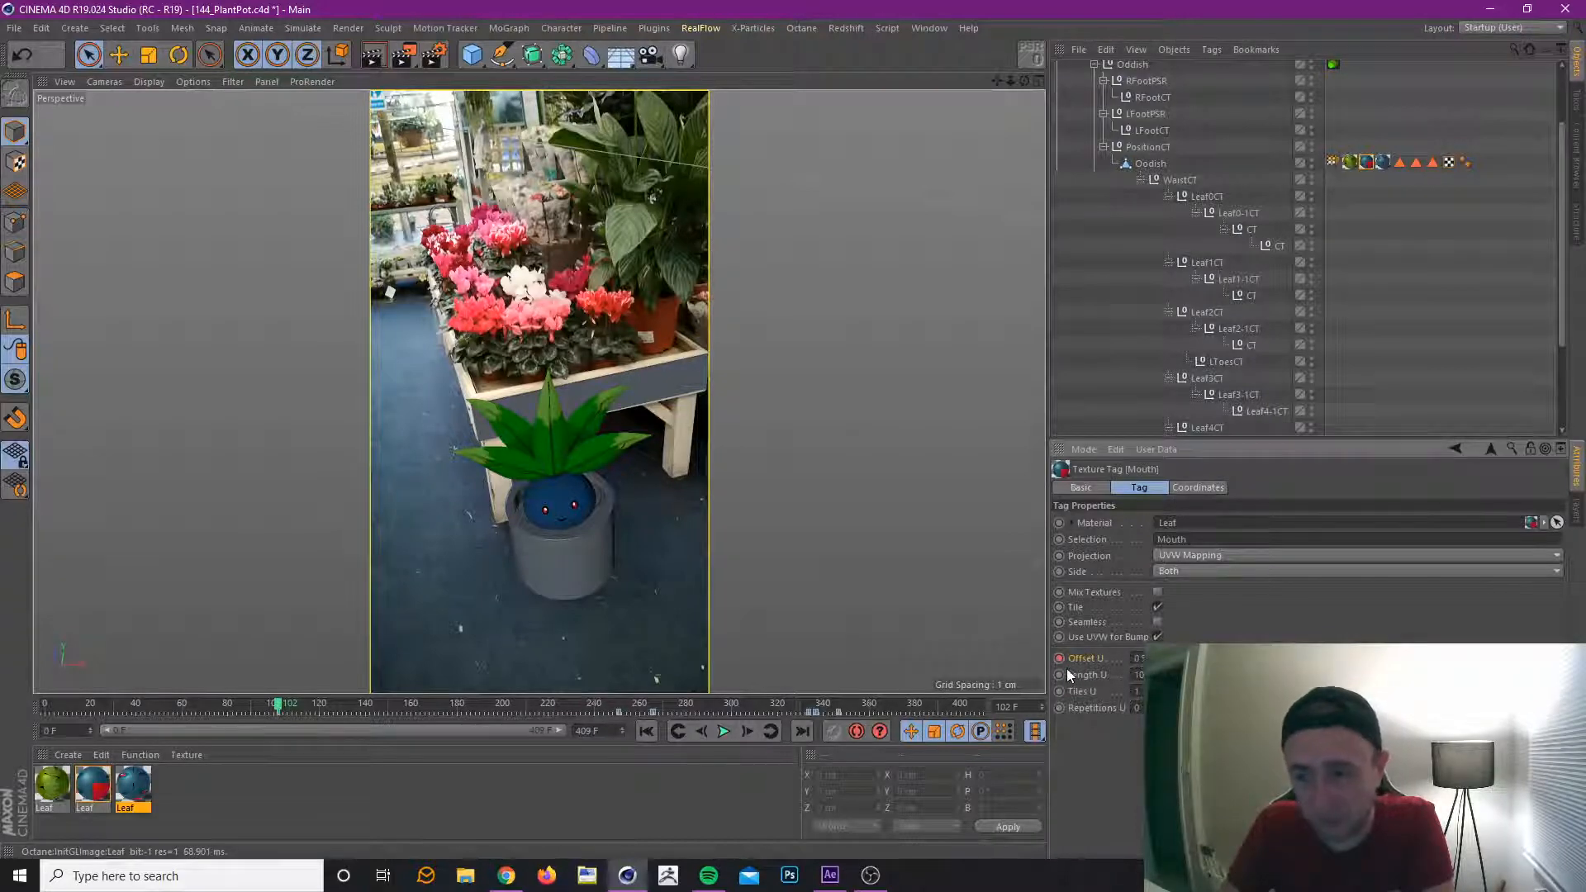
click(700, 728)
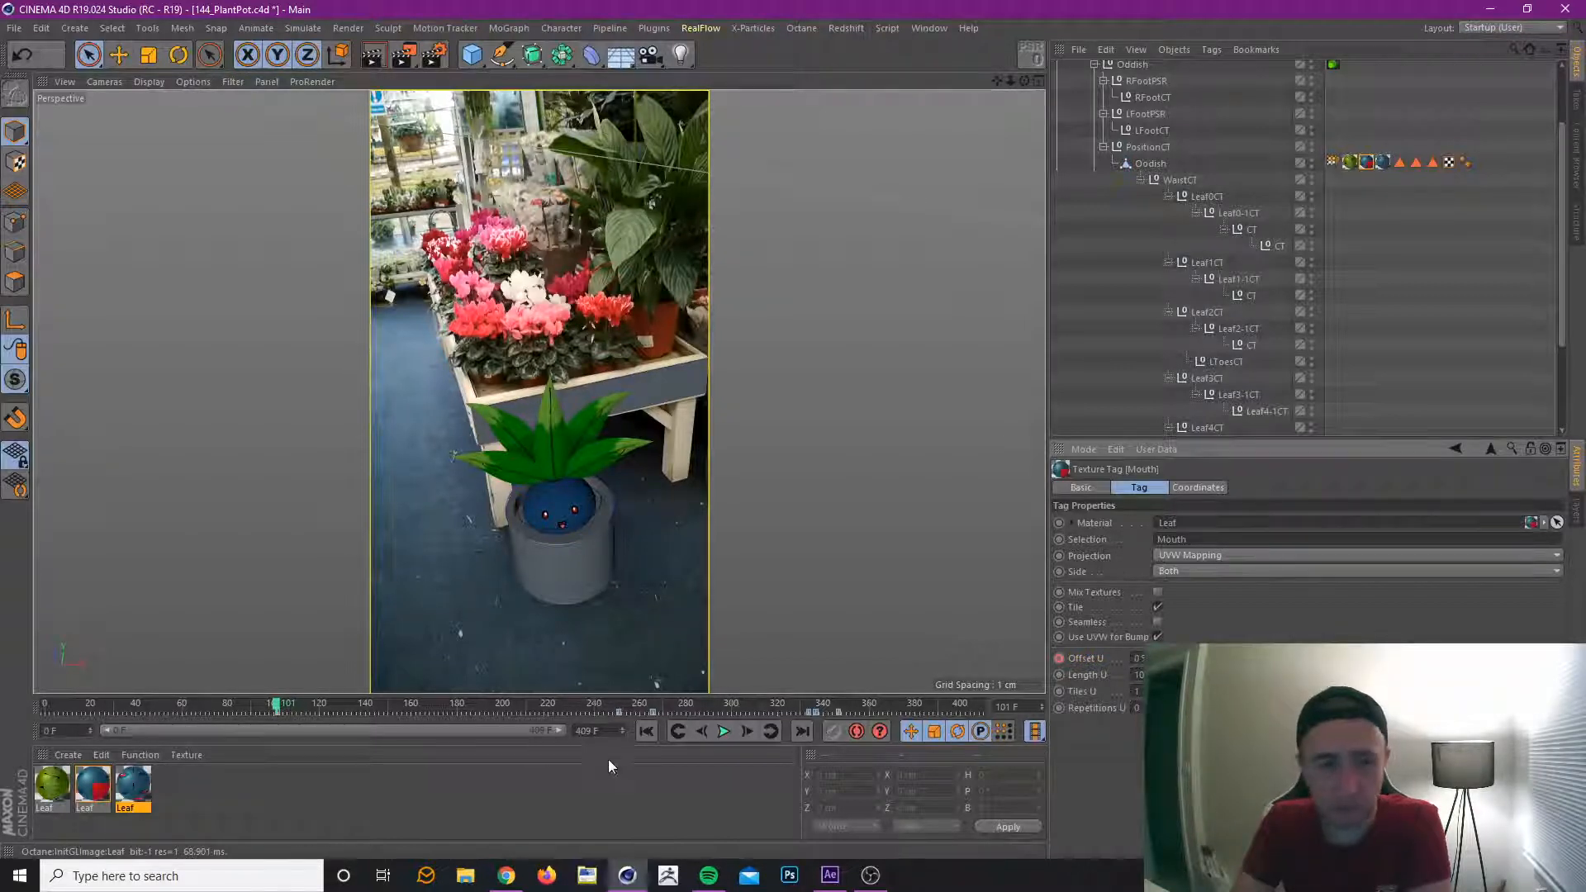
mouse_move(276, 708)
mouse_down()
mouse_move(244, 710)
mouse_move(286, 712)
mouse_up()
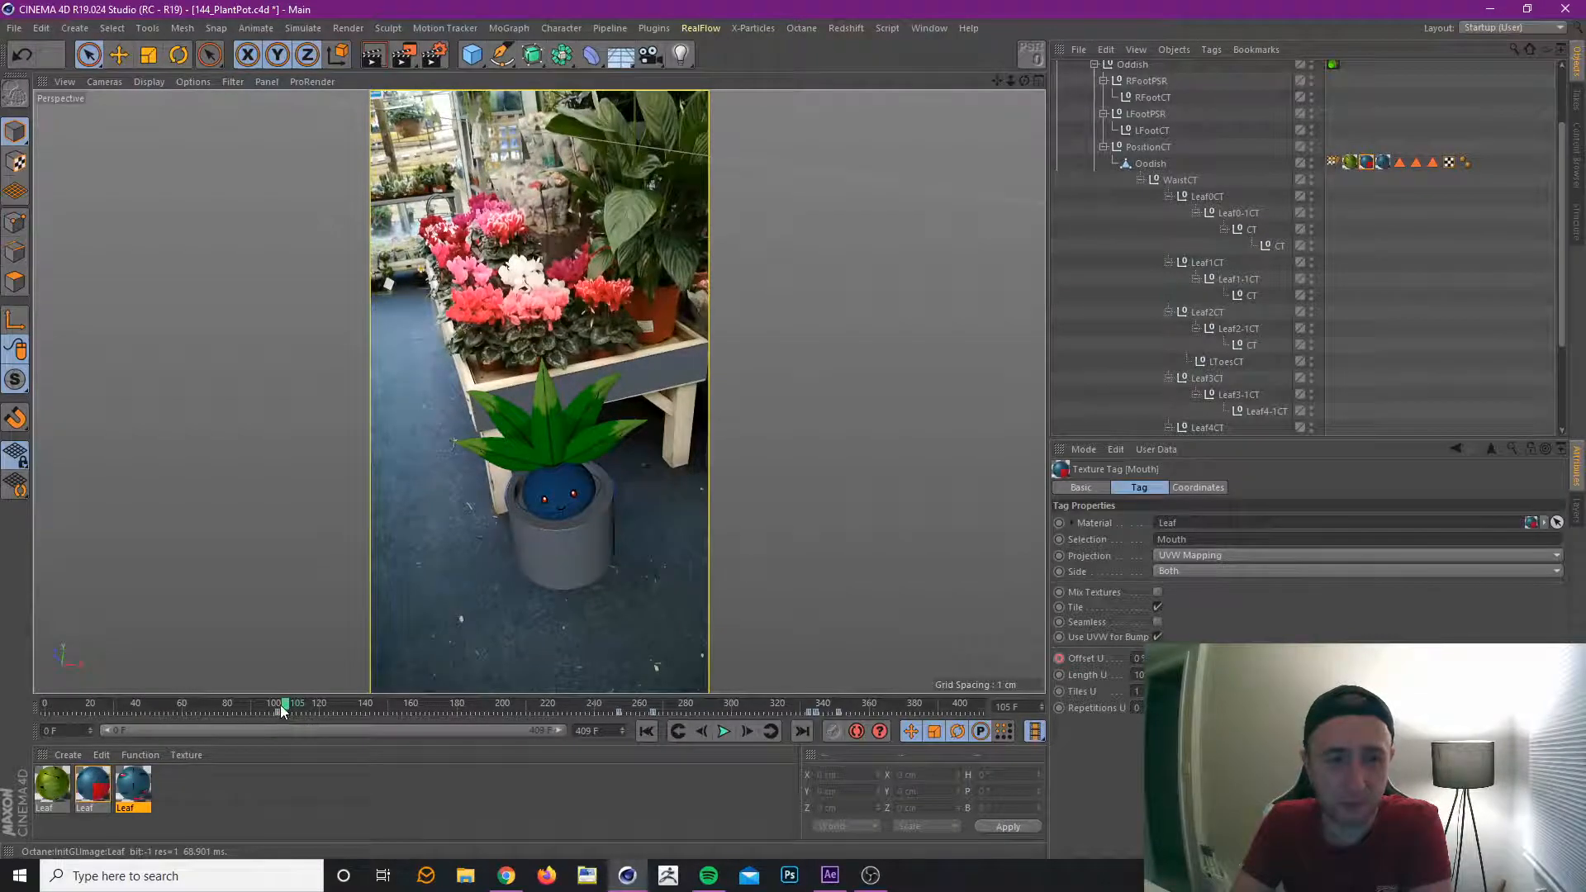
Move the group of mouth keys near frame 102 to just after frame 120, and review the retimed animation from frame 113 to about 164.
click(279, 713)
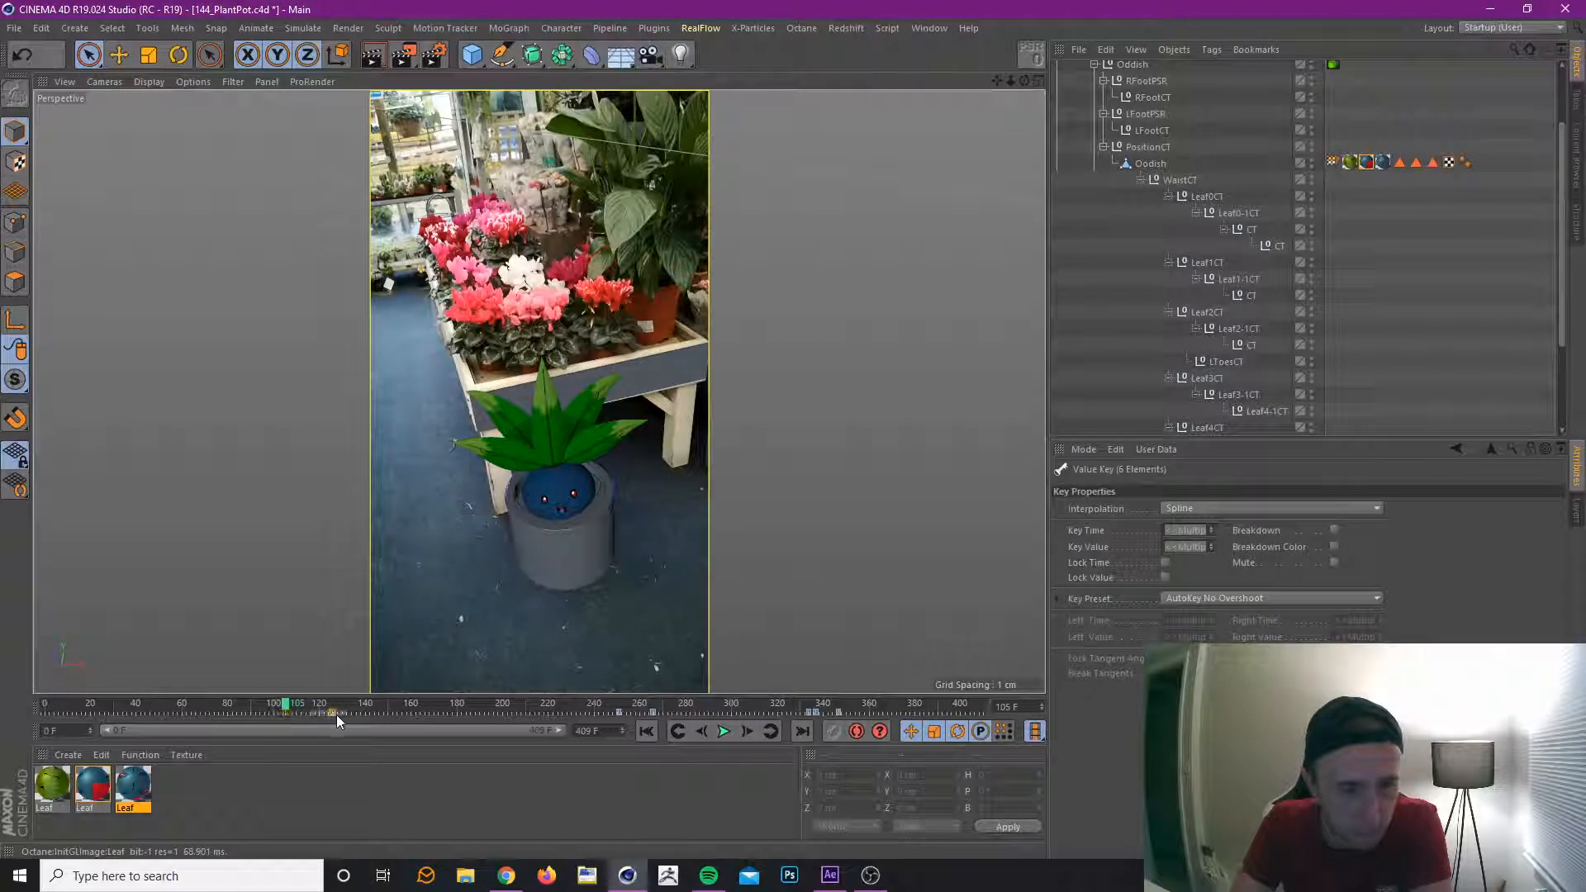
mouse_move(289, 706)
mouse_down()
mouse_move(324, 706)
mouse_move(306, 702)
mouse_up()
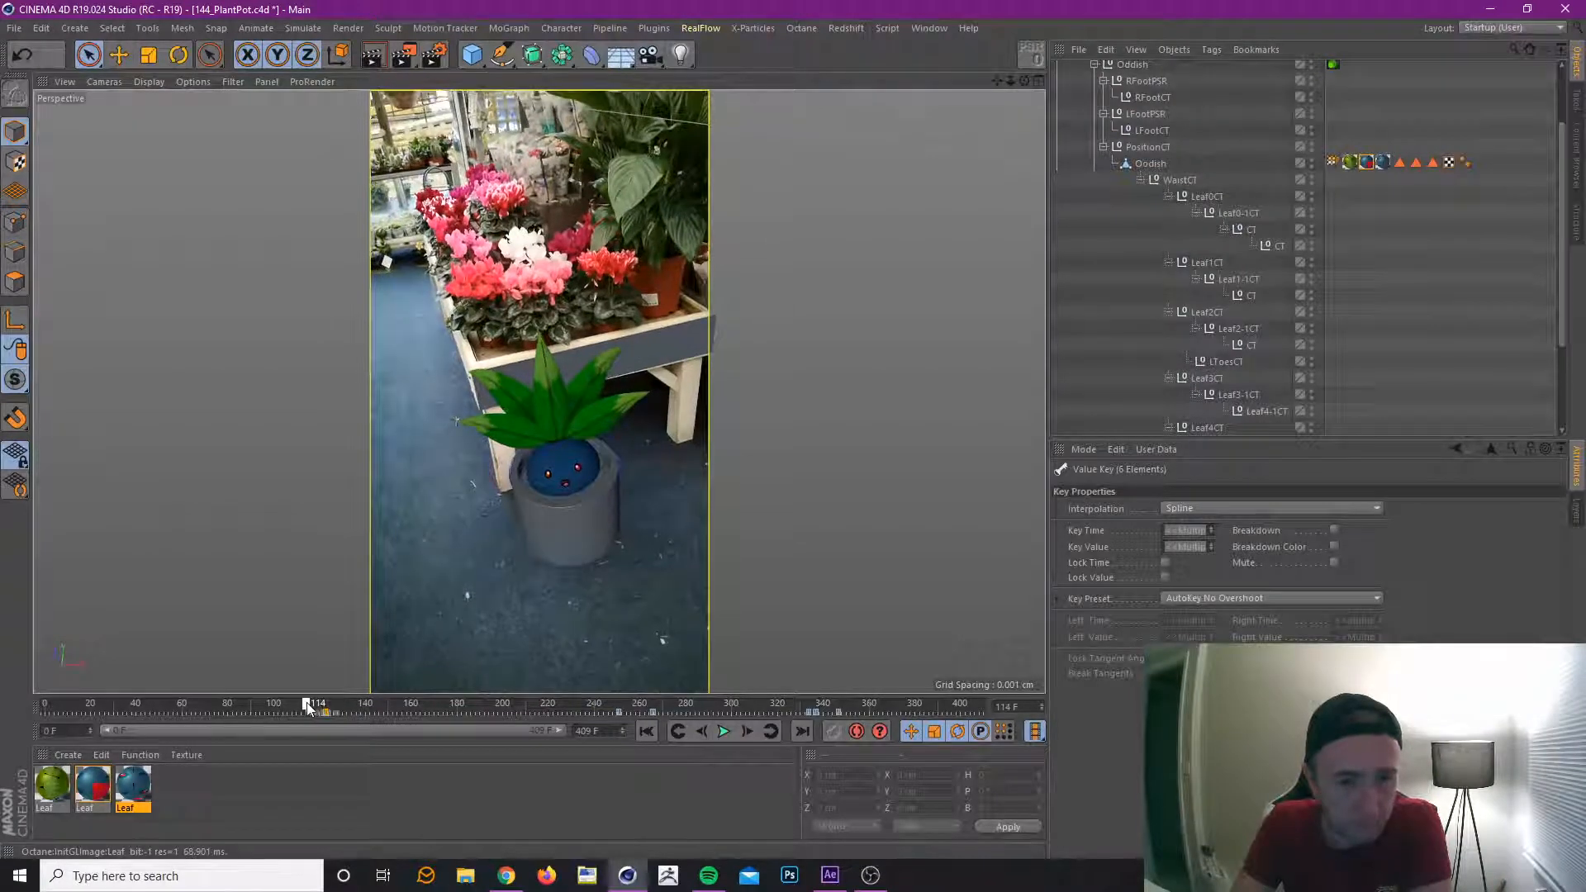
click(1367, 162)
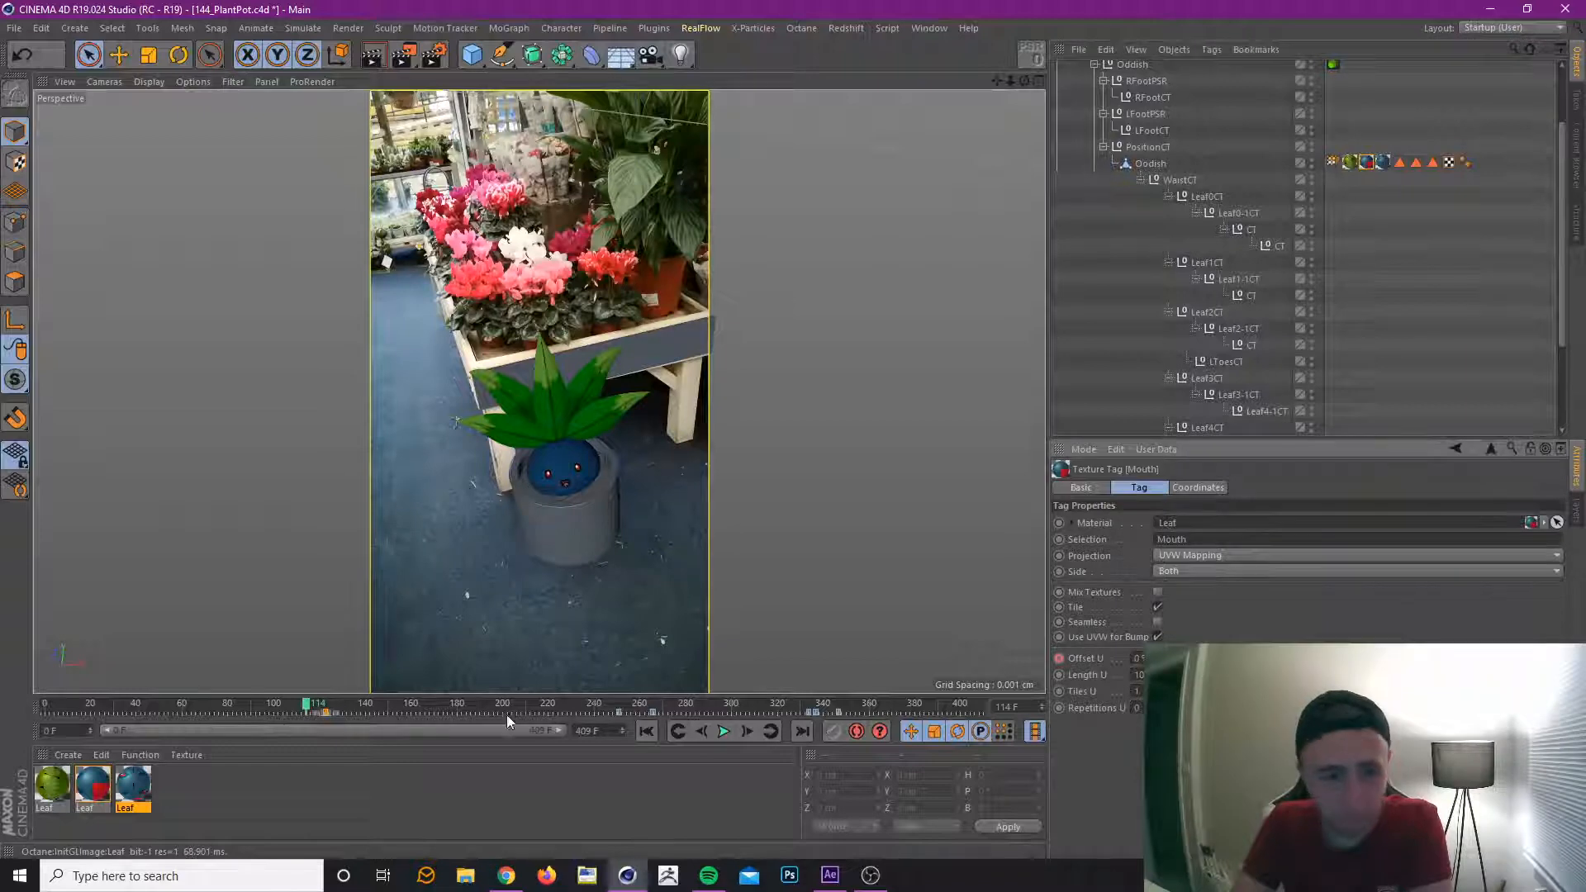
click(703, 732)
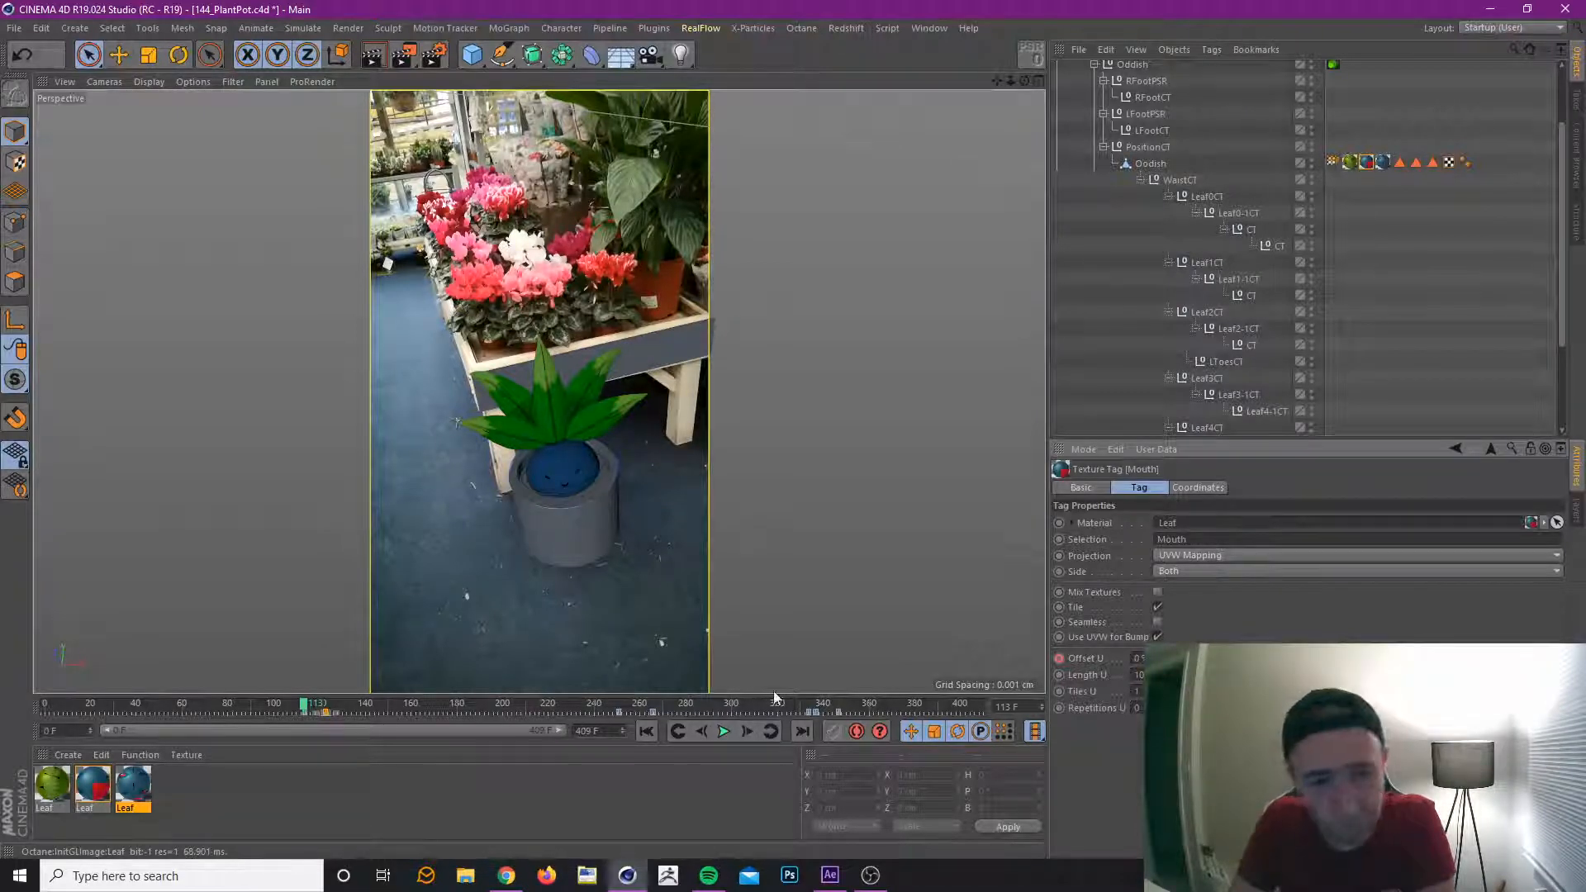
drag(299, 707, 425, 713)
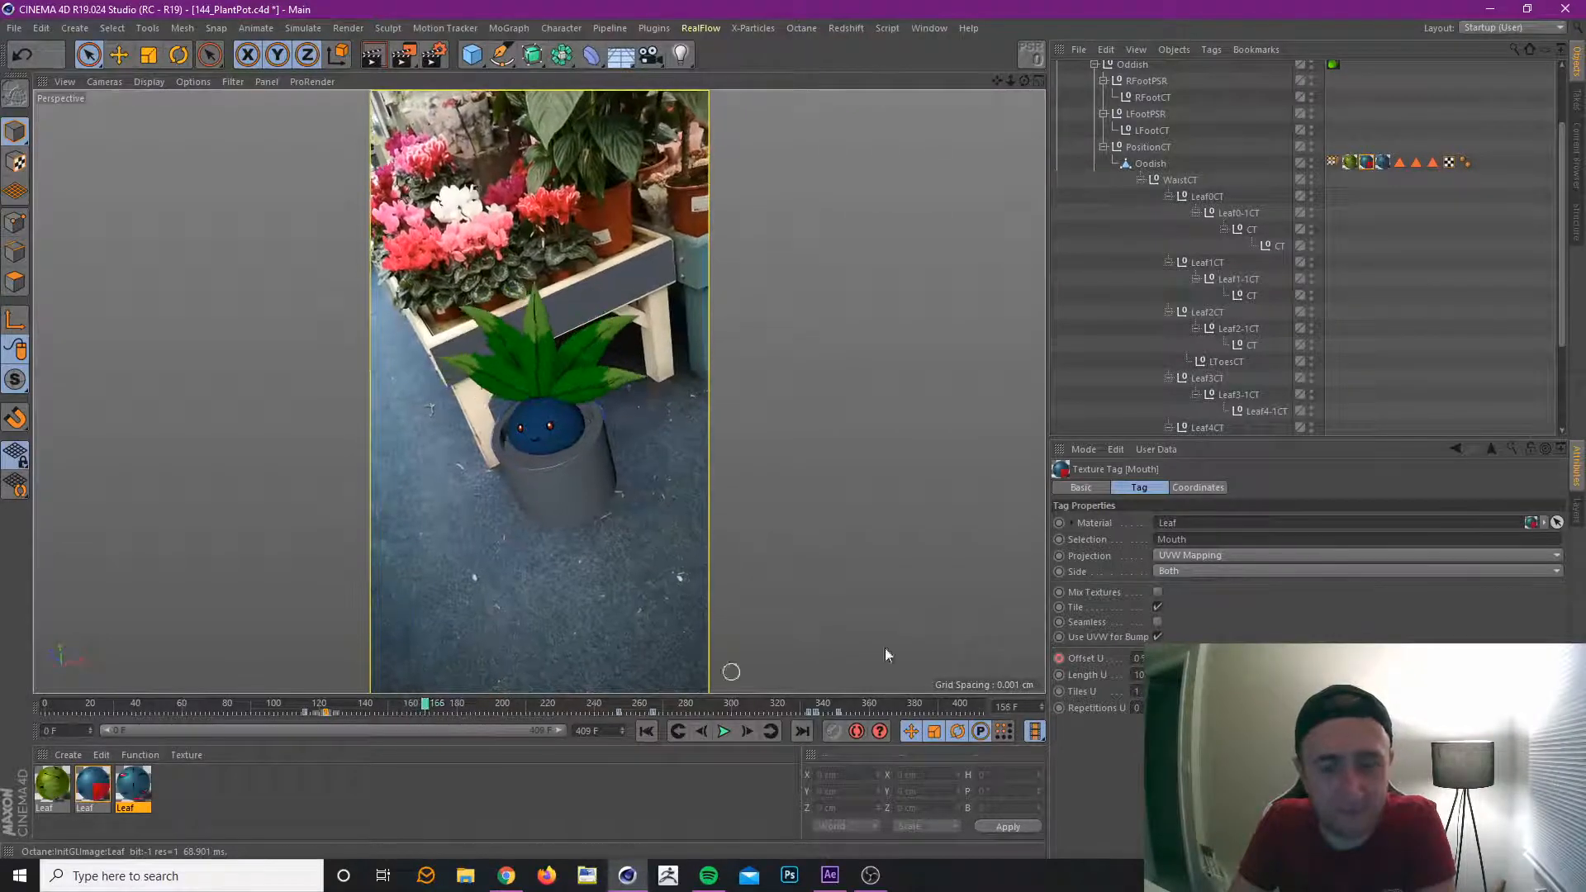
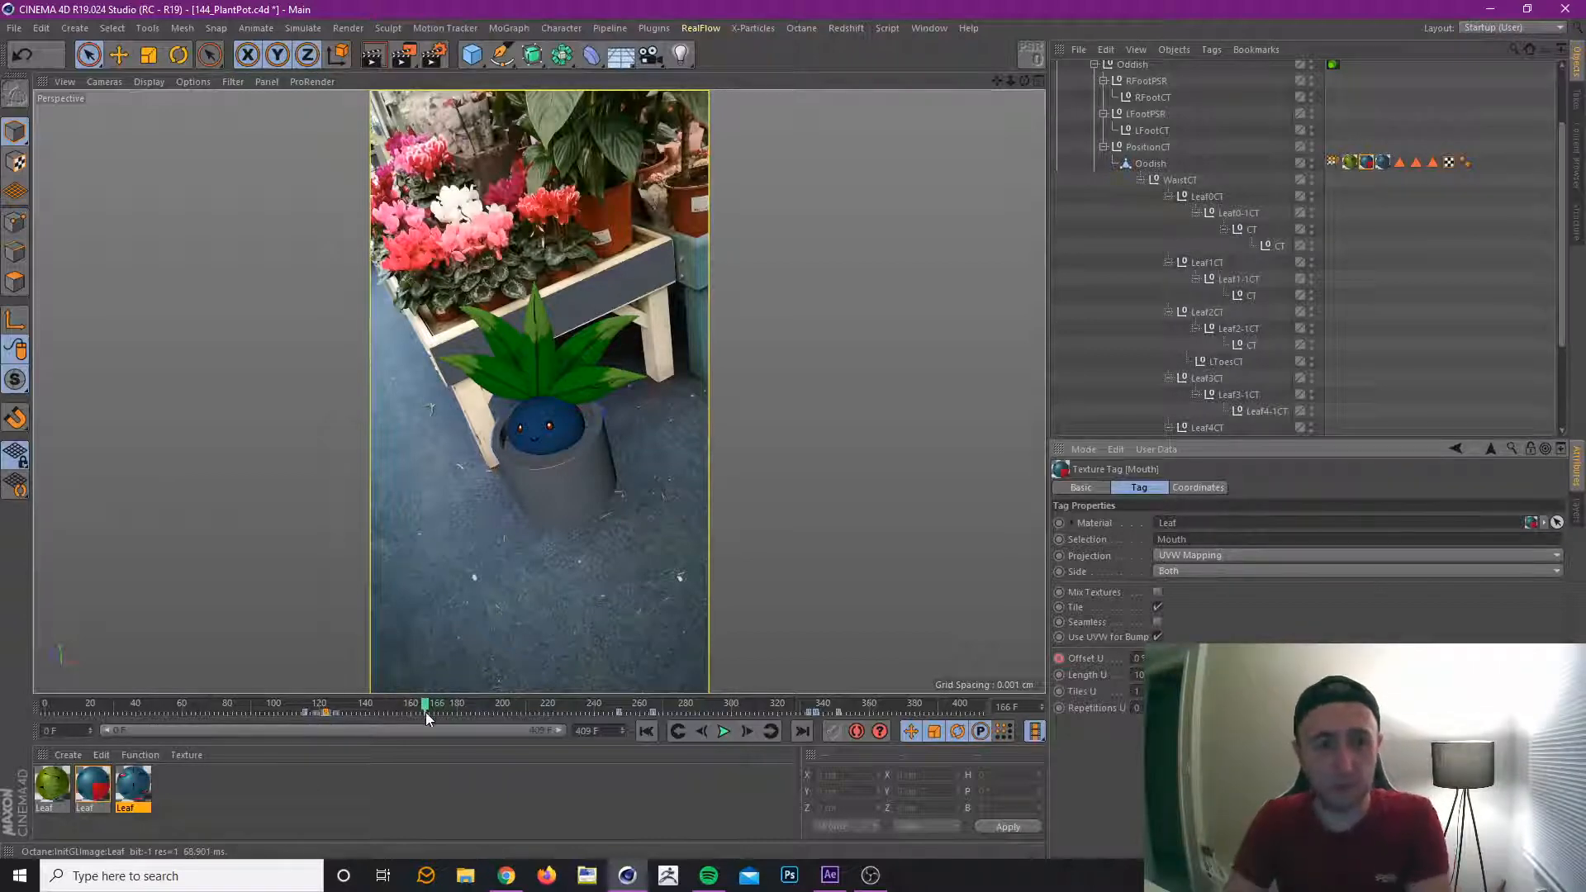
Place a 0% mouth key at frame 179 and key the Mouth texture's Offset U change at frames 169 and 170.
drag(425, 712, 444, 712)
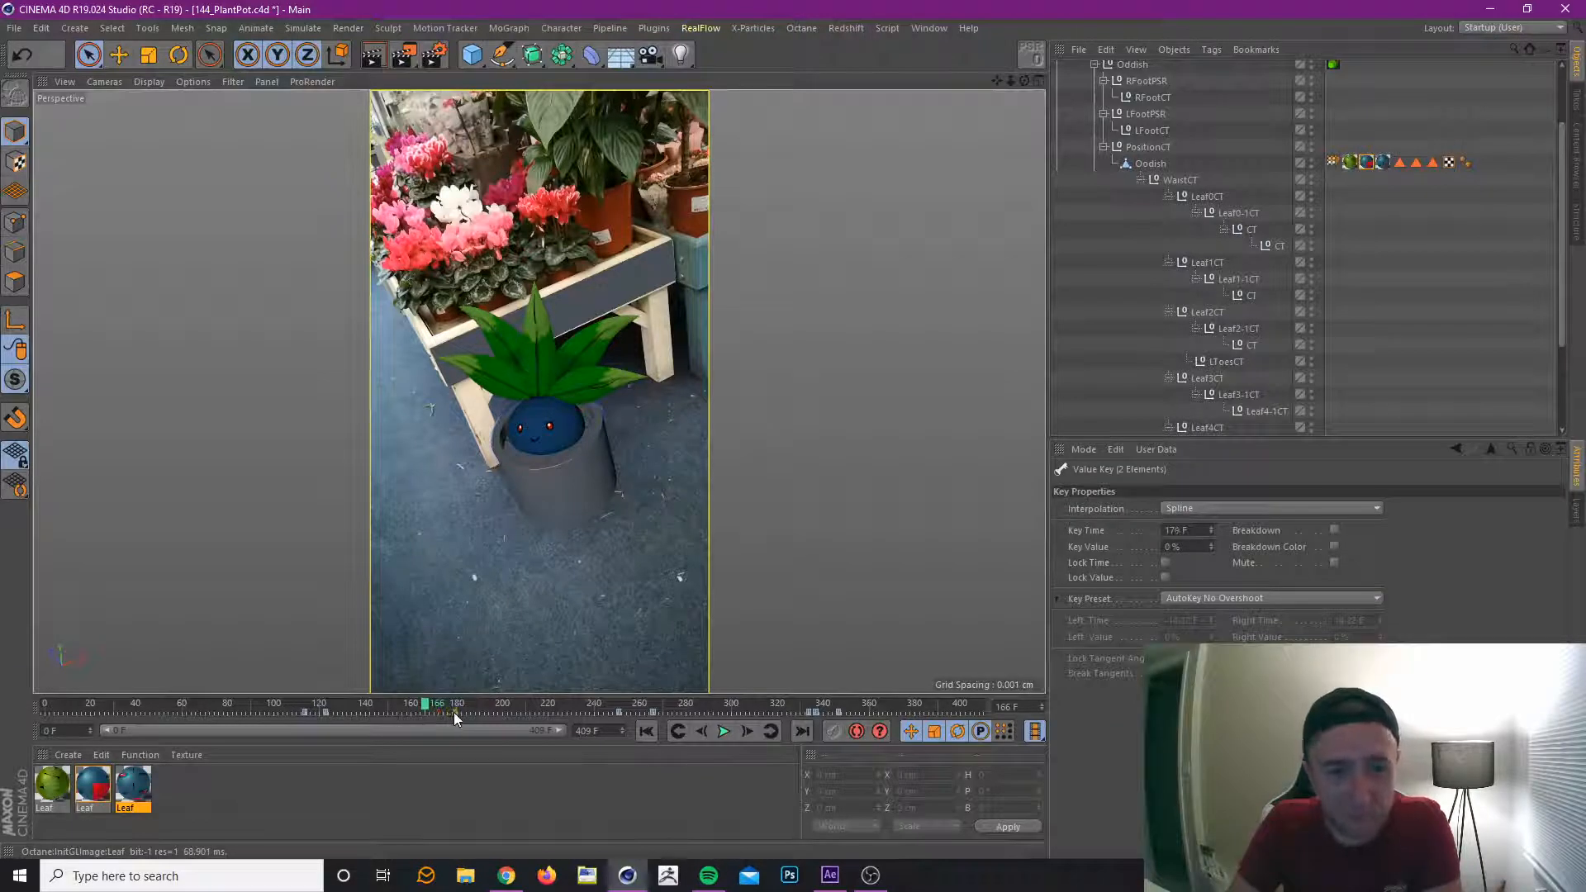
click(434, 707)
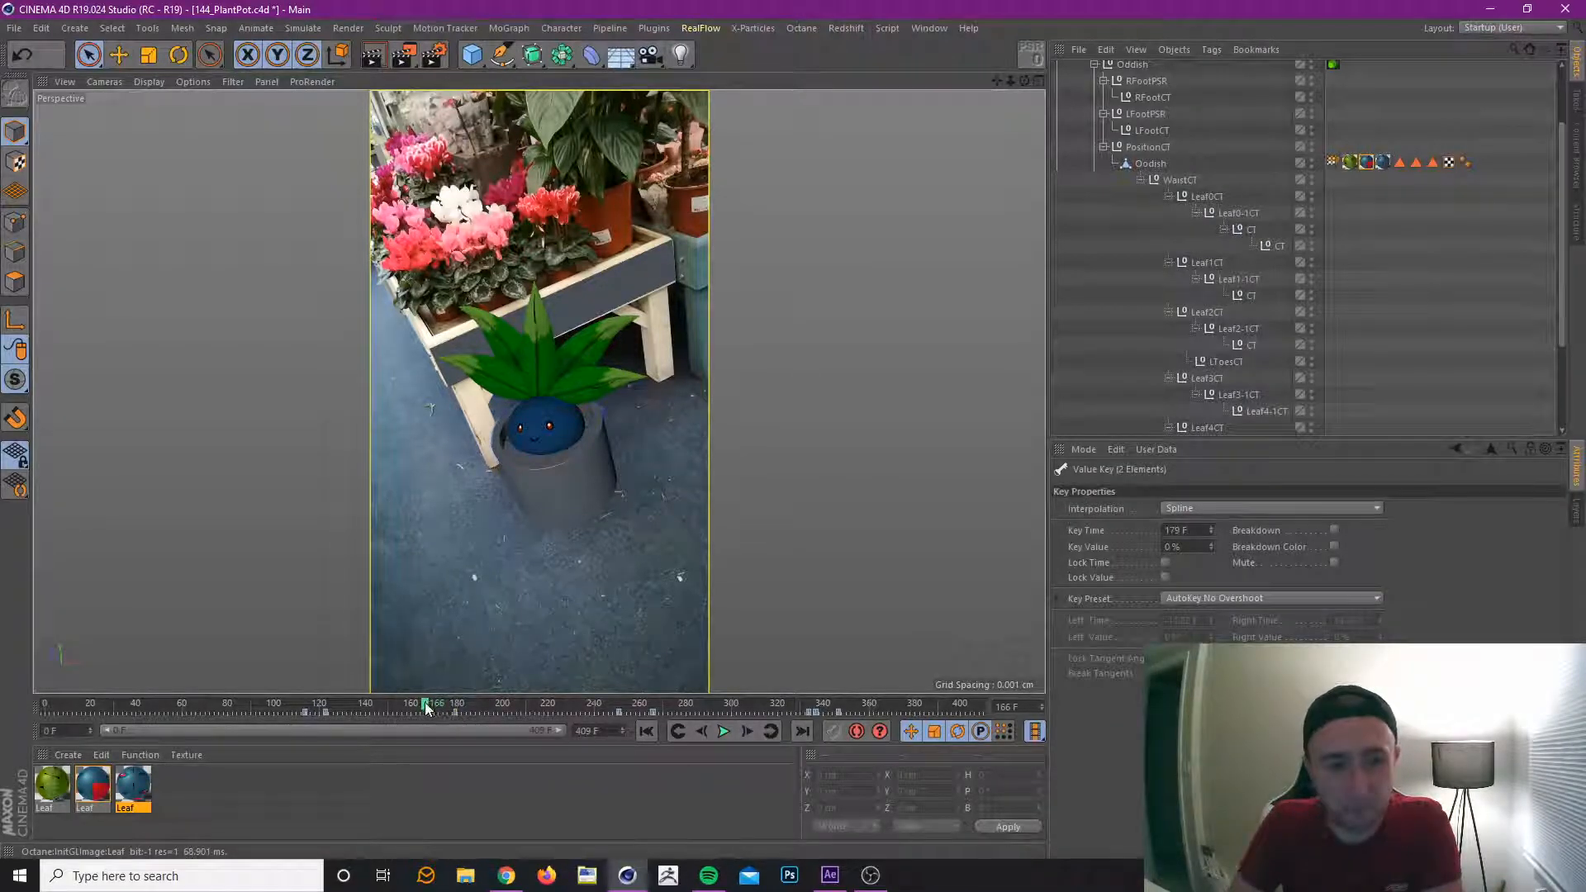
click(433, 709)
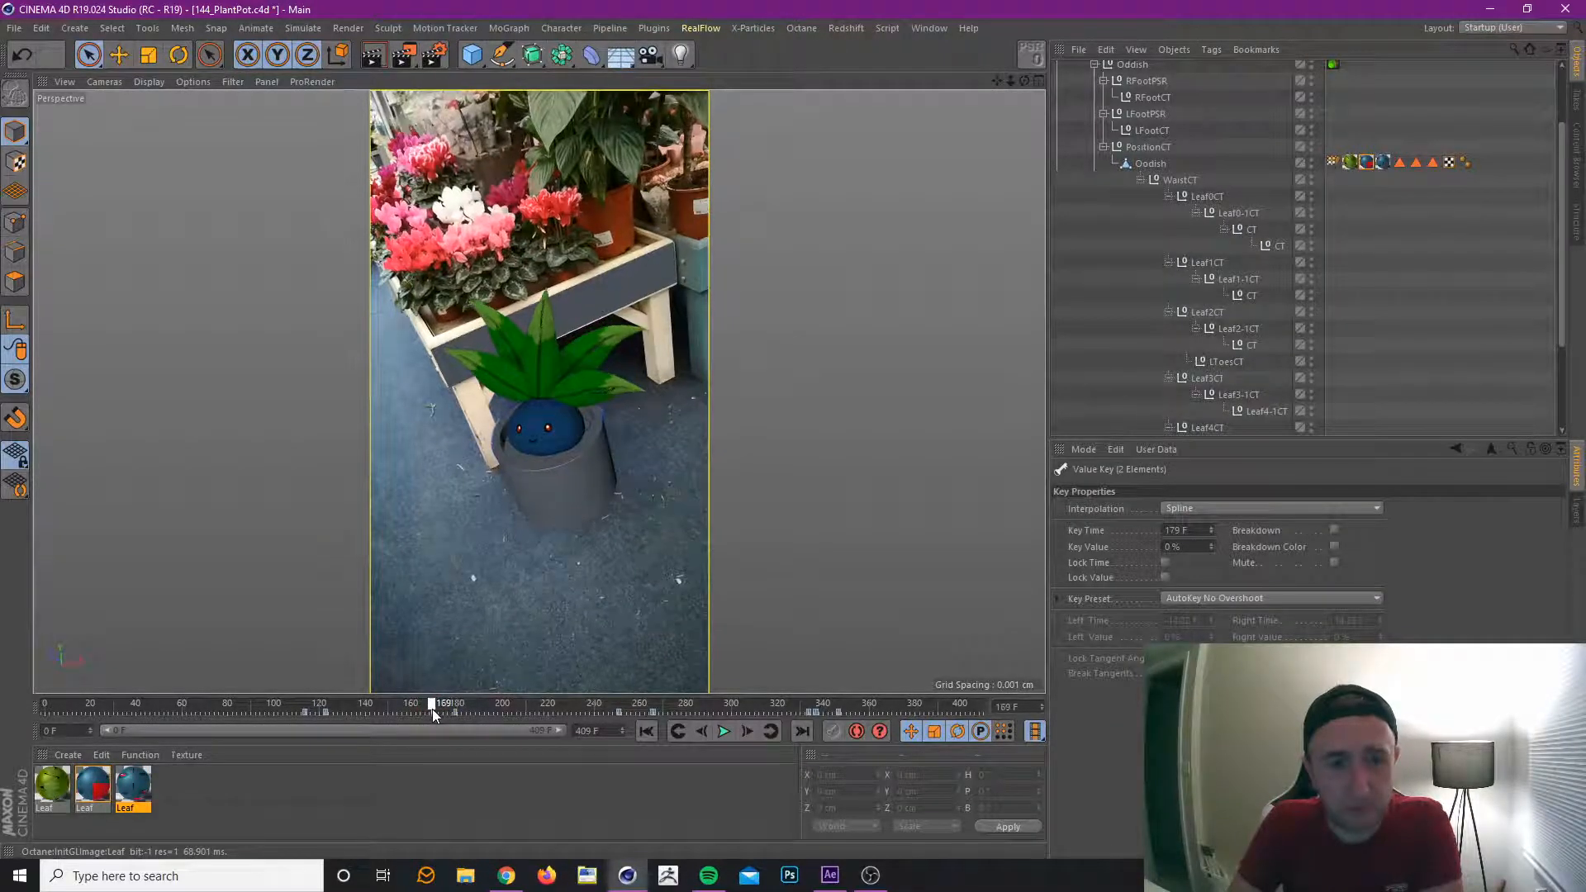
click(1367, 161)
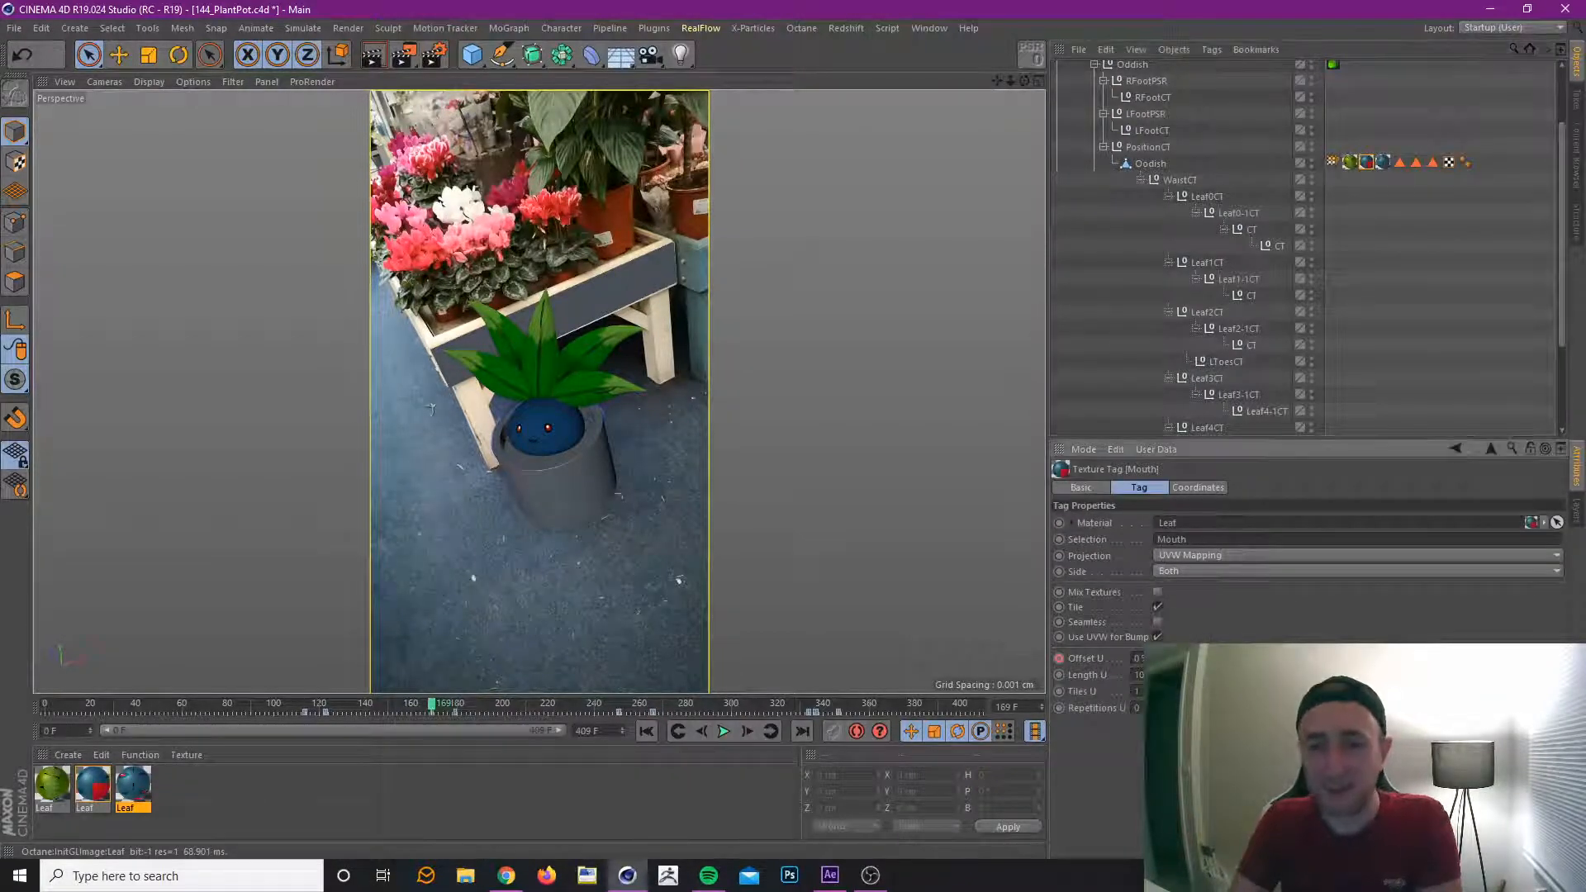
click(746, 733)
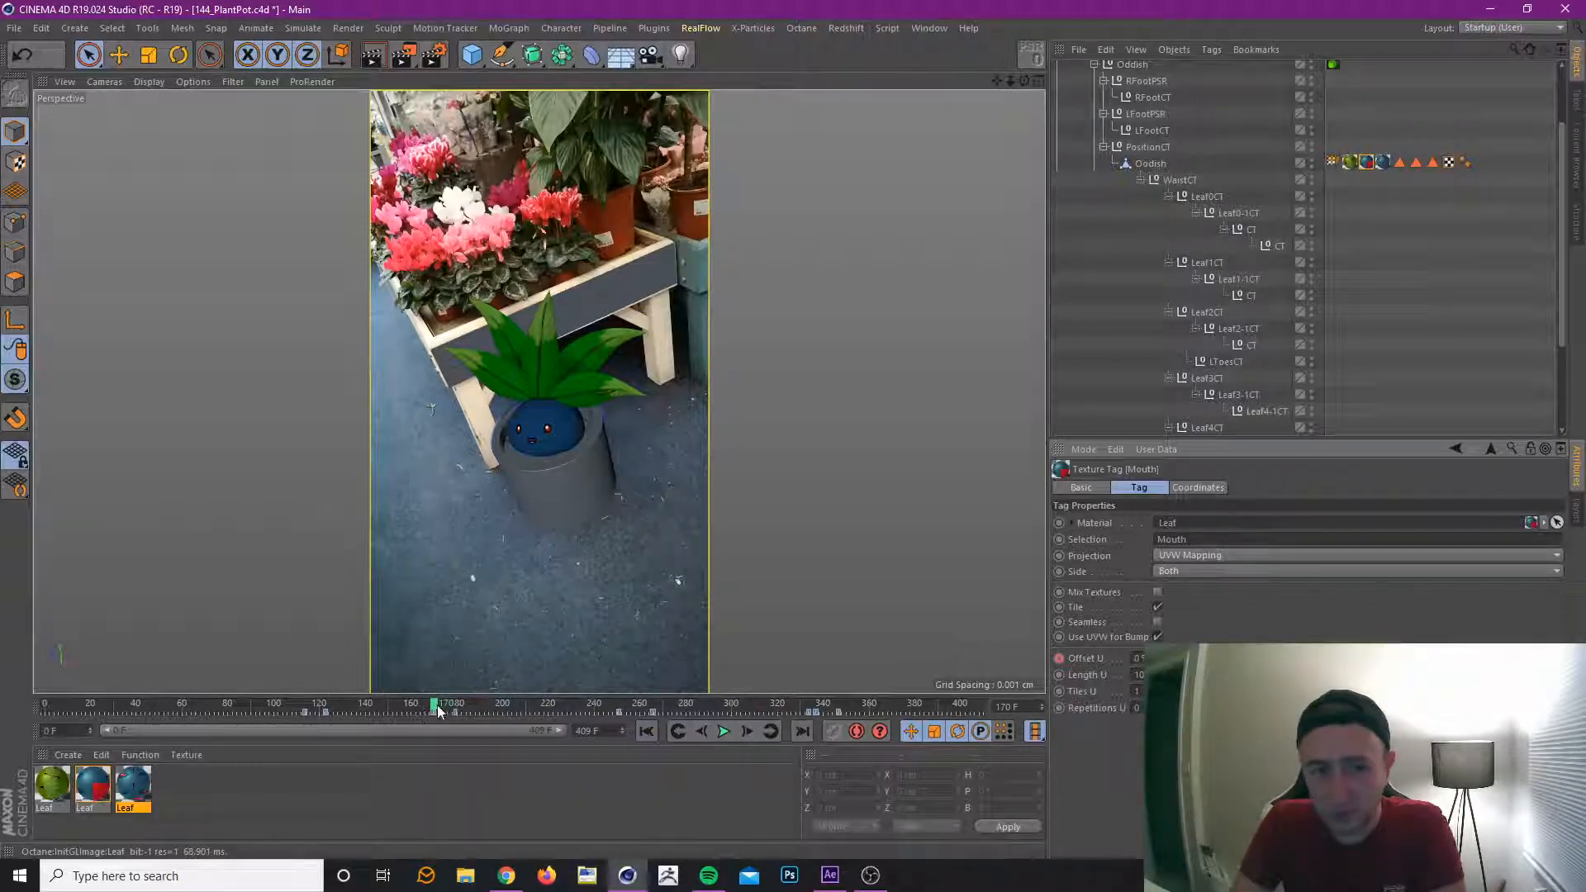
Check the mouth shape around its keys at frames 170 and 179, and scrub the animation on to frame 214.
drag(438, 712, 453, 717)
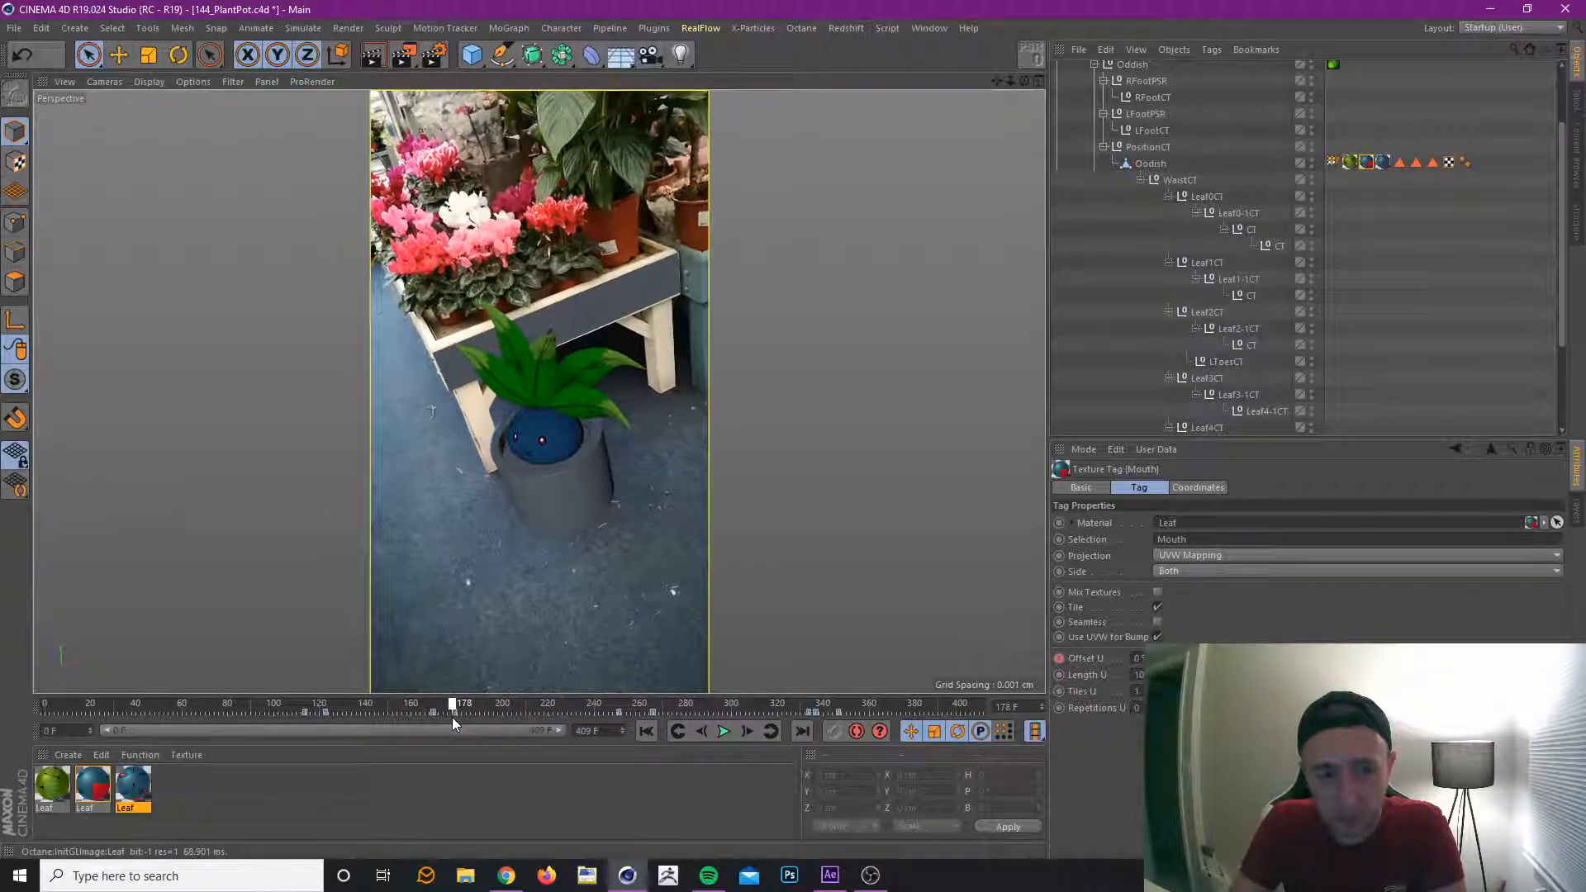
click(681, 733)
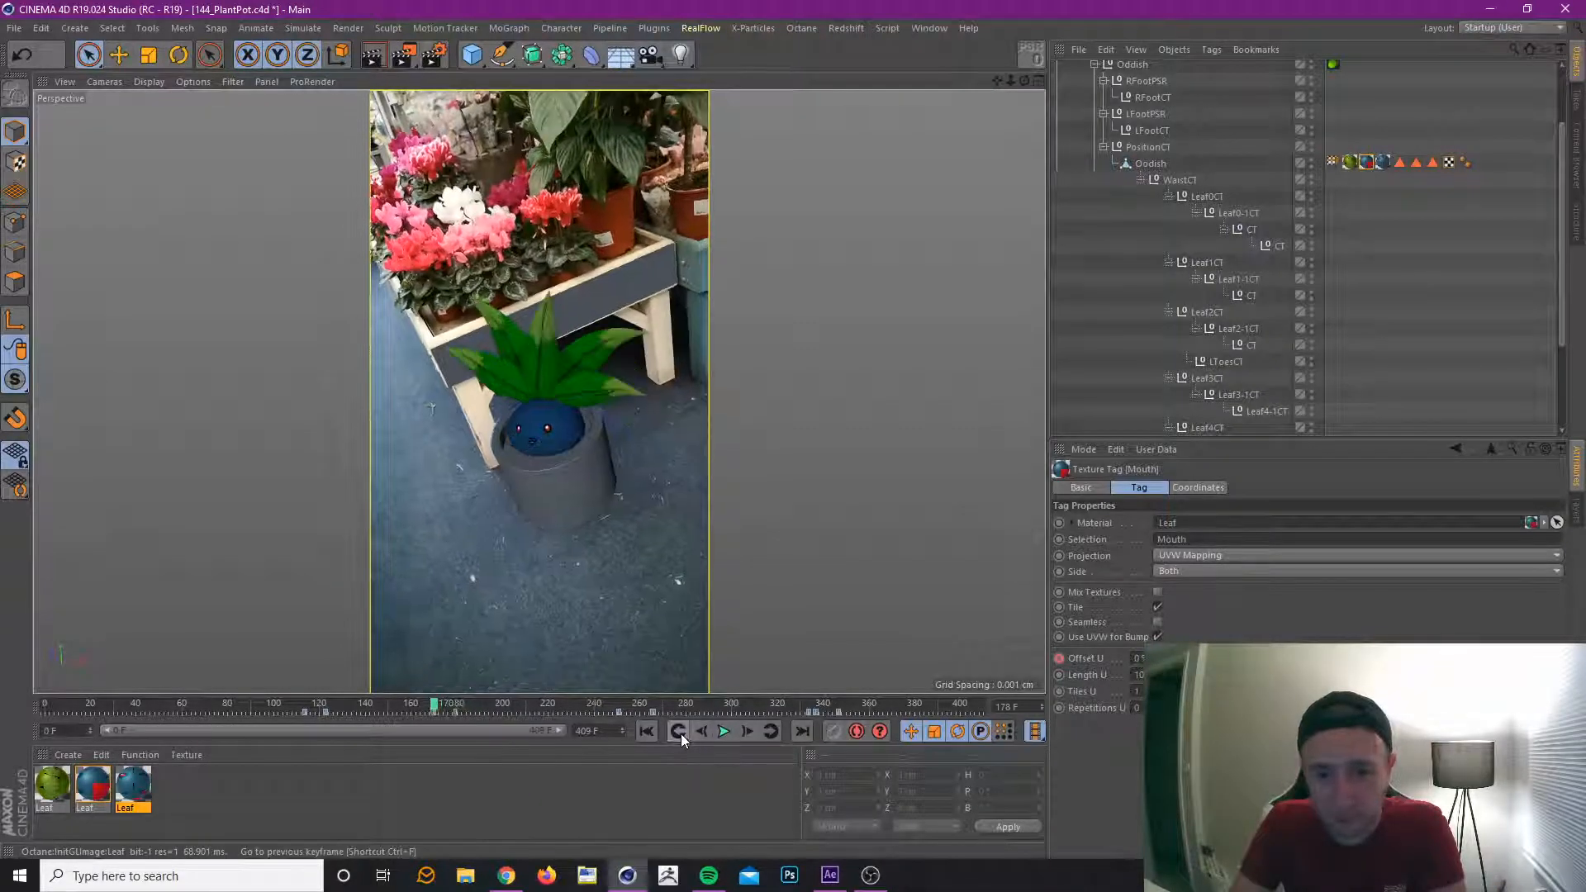
click(770, 732)
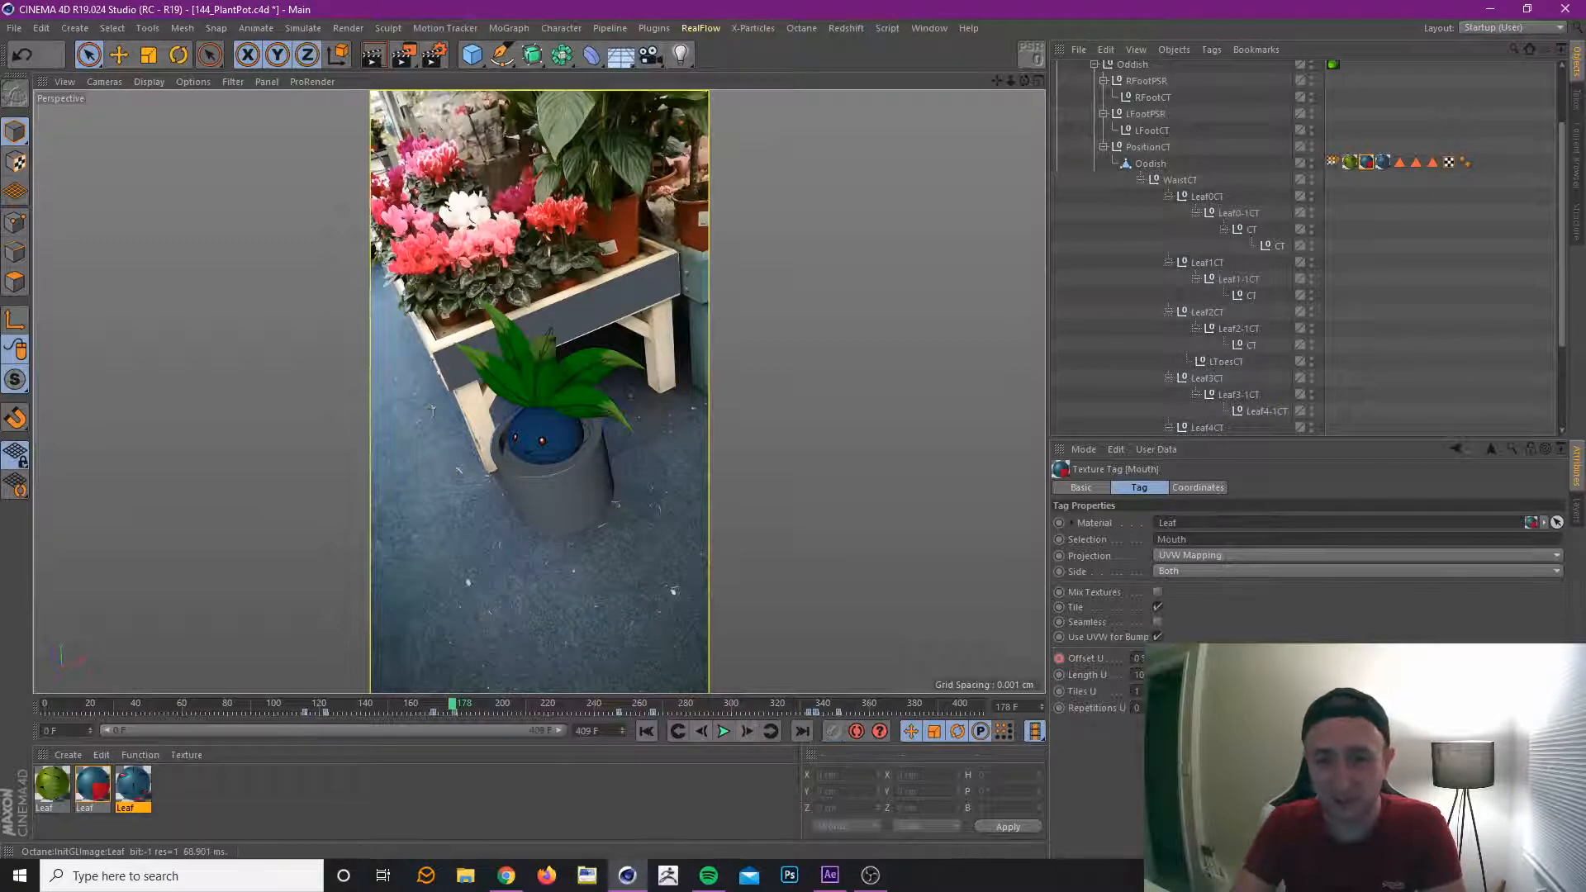
click(678, 730)
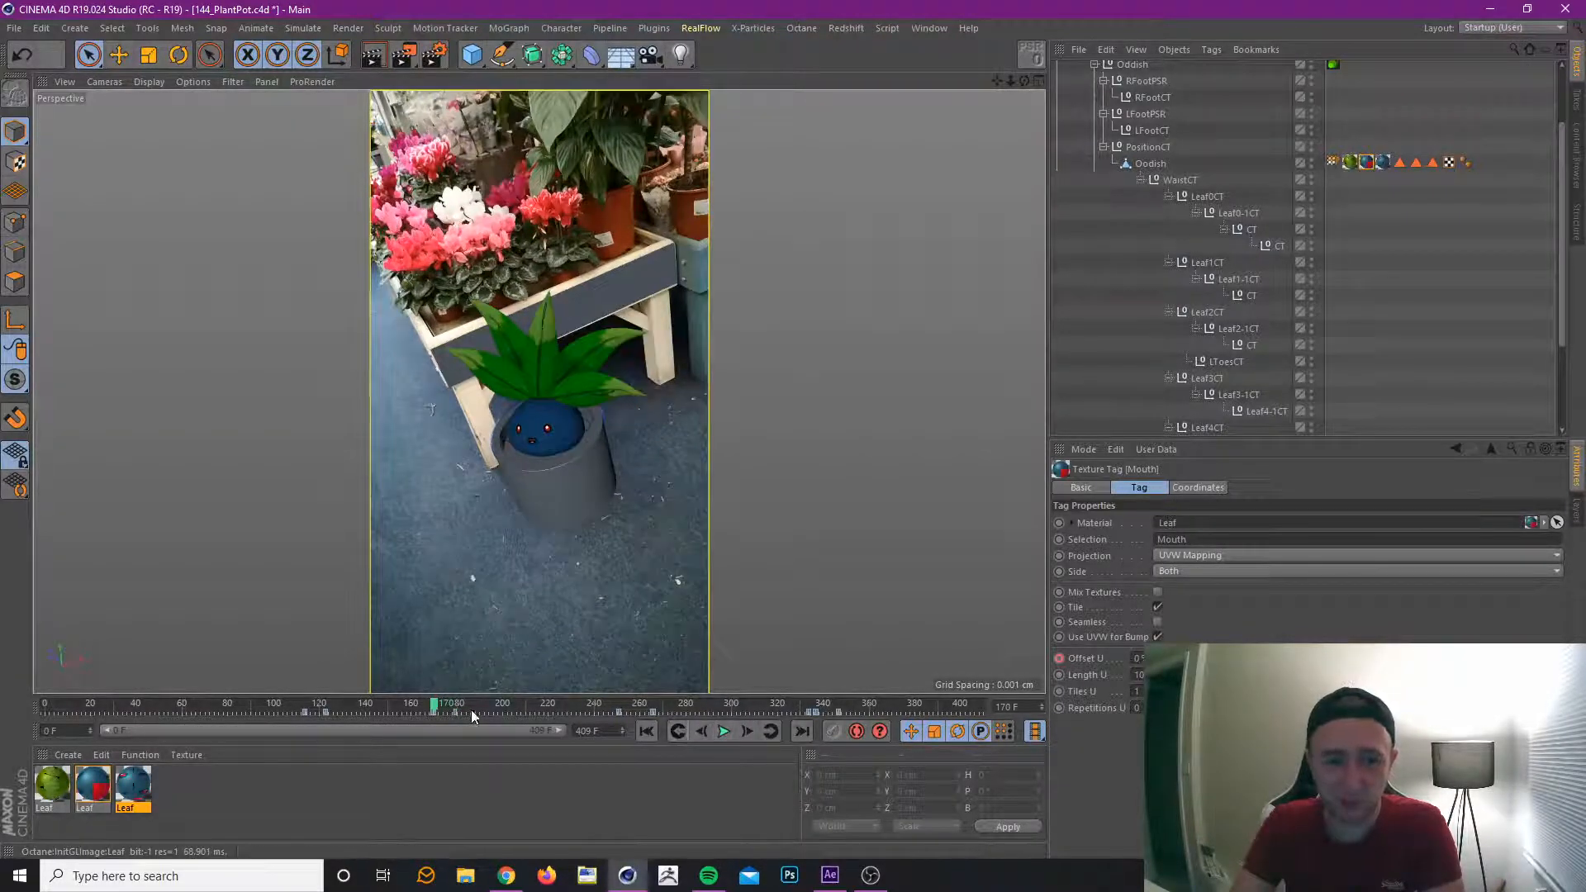
click(770, 731)
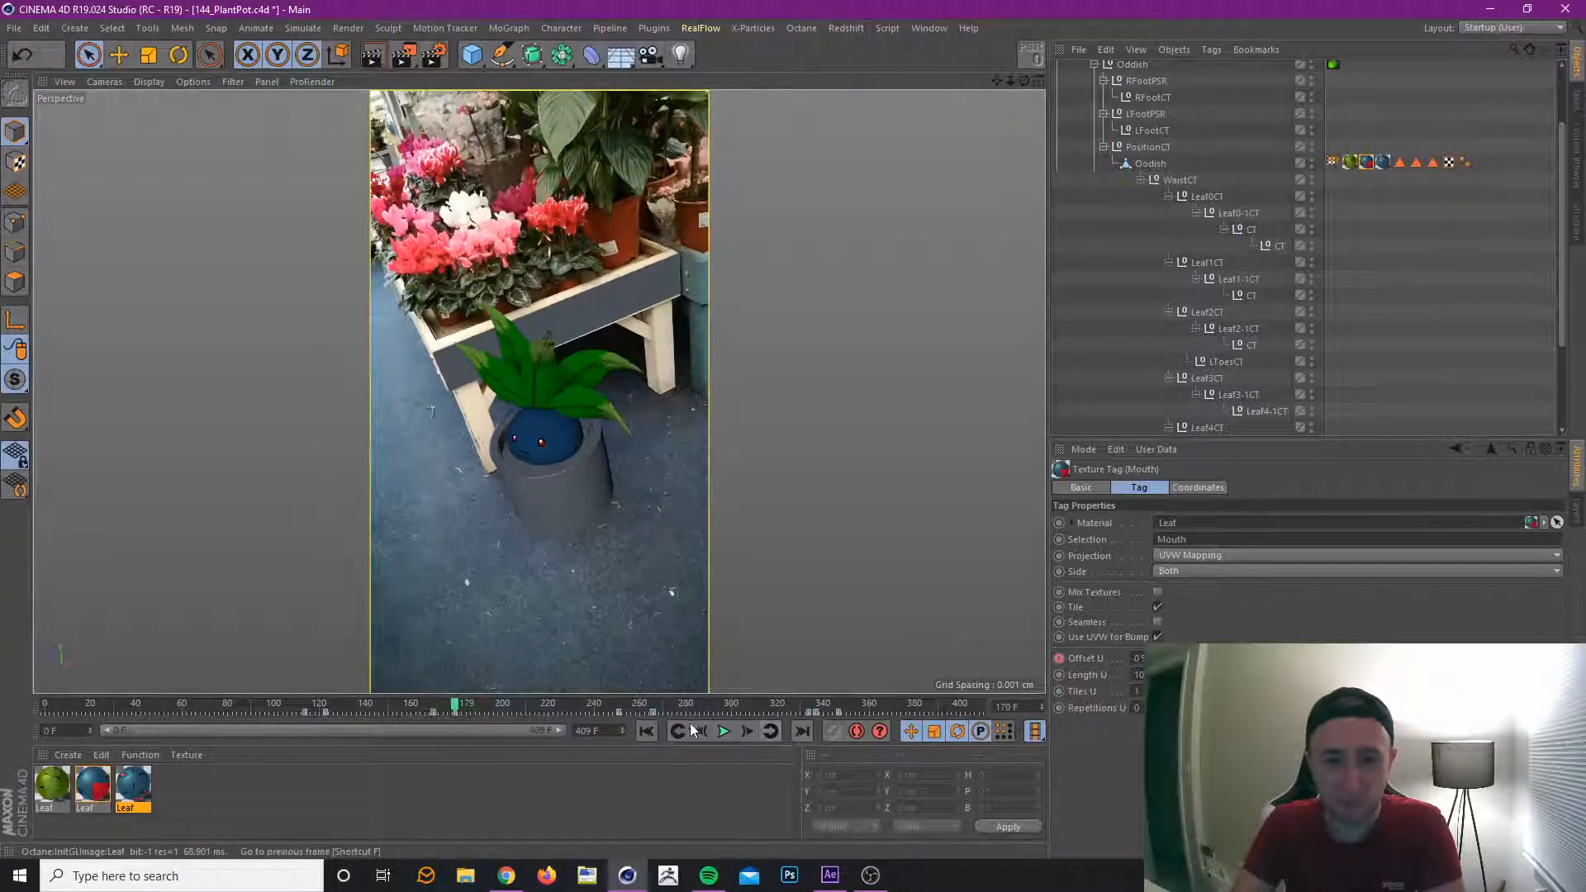
click(703, 730)
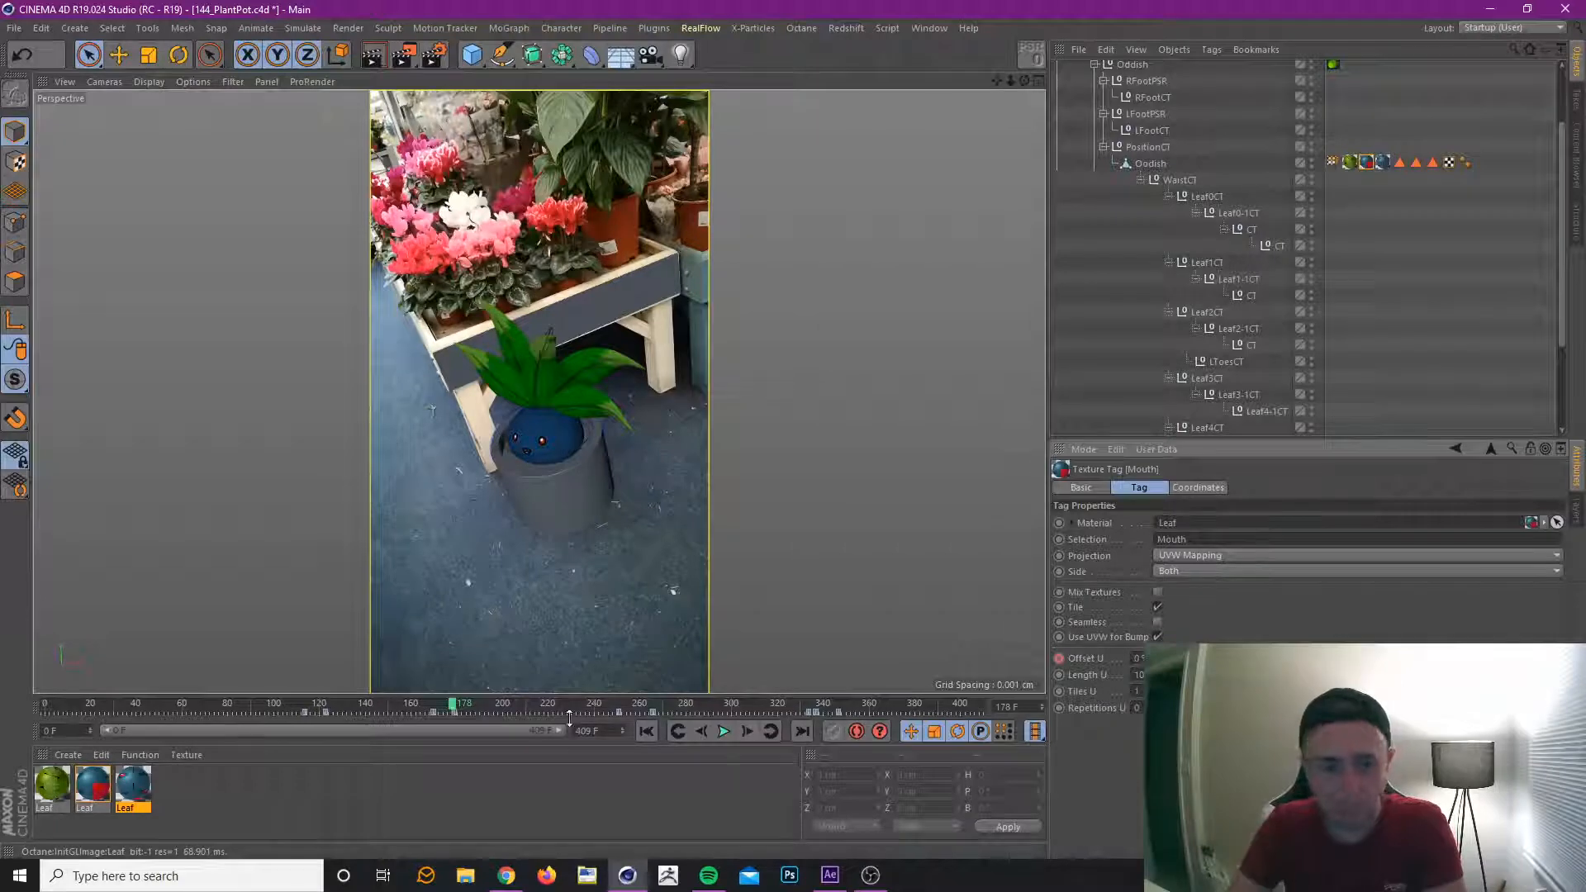
drag(438, 709, 534, 734)
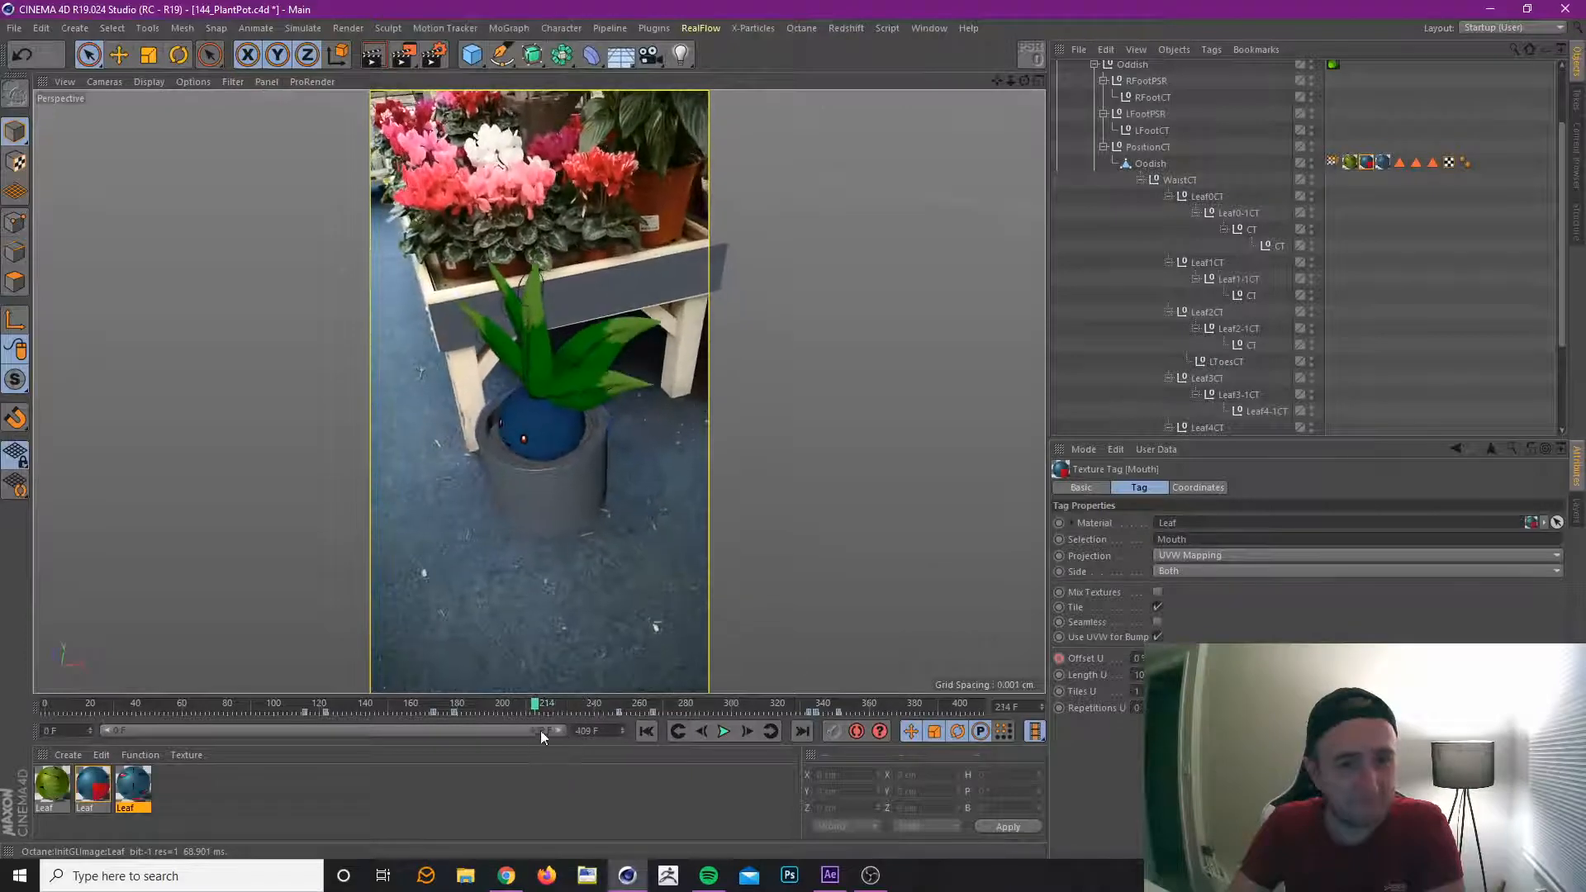
With the Eye texture tag selected, place a 0% offset key at frame 231 and move back to frame 209.
click(1384, 164)
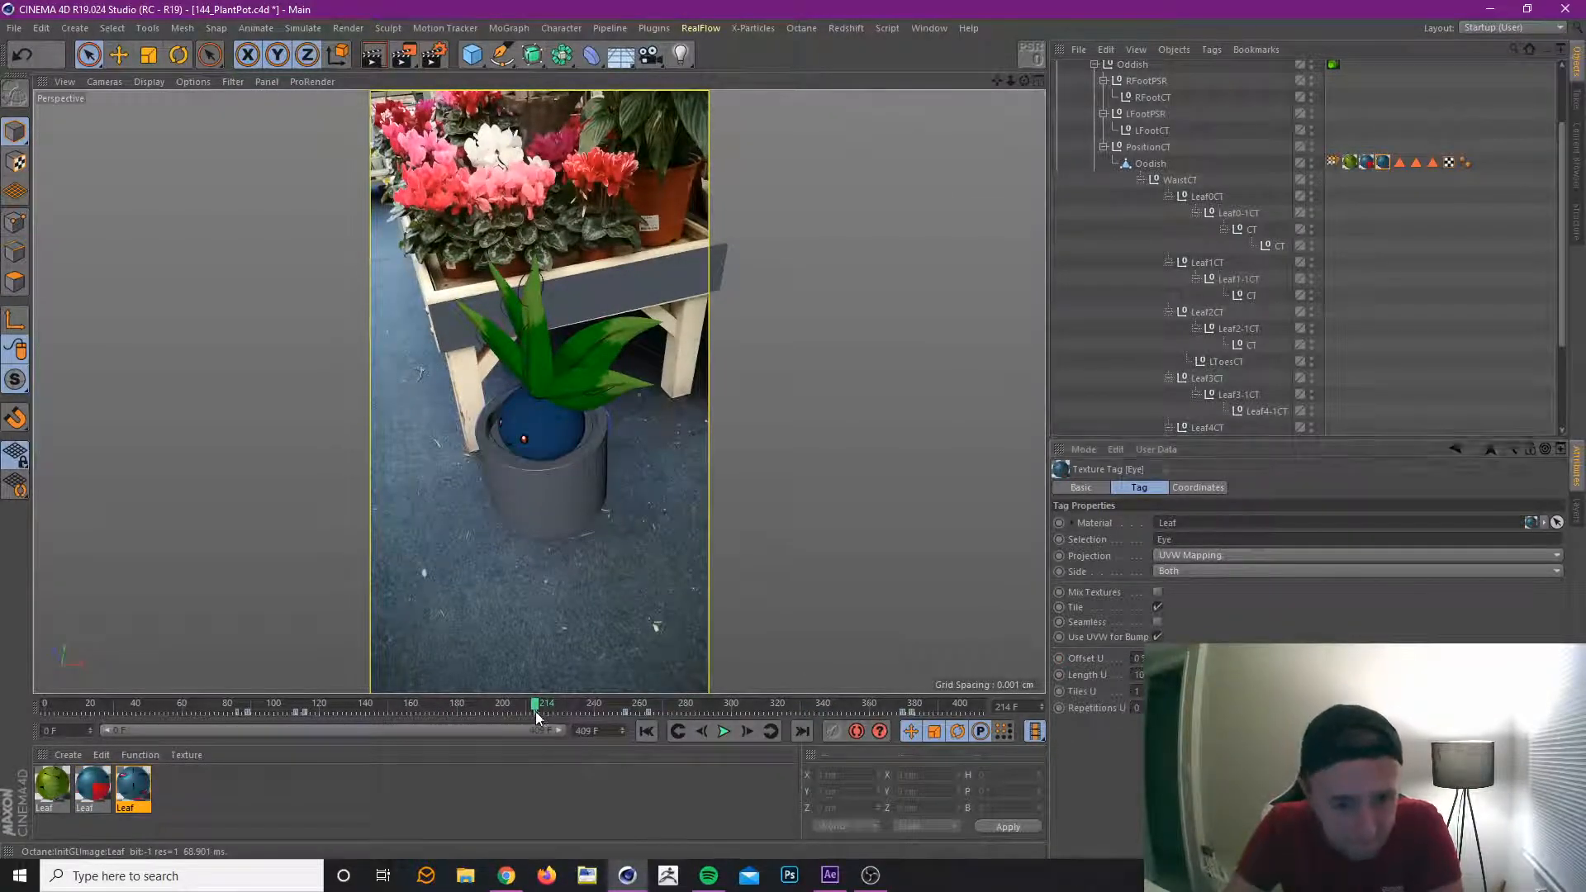
click(561, 712)
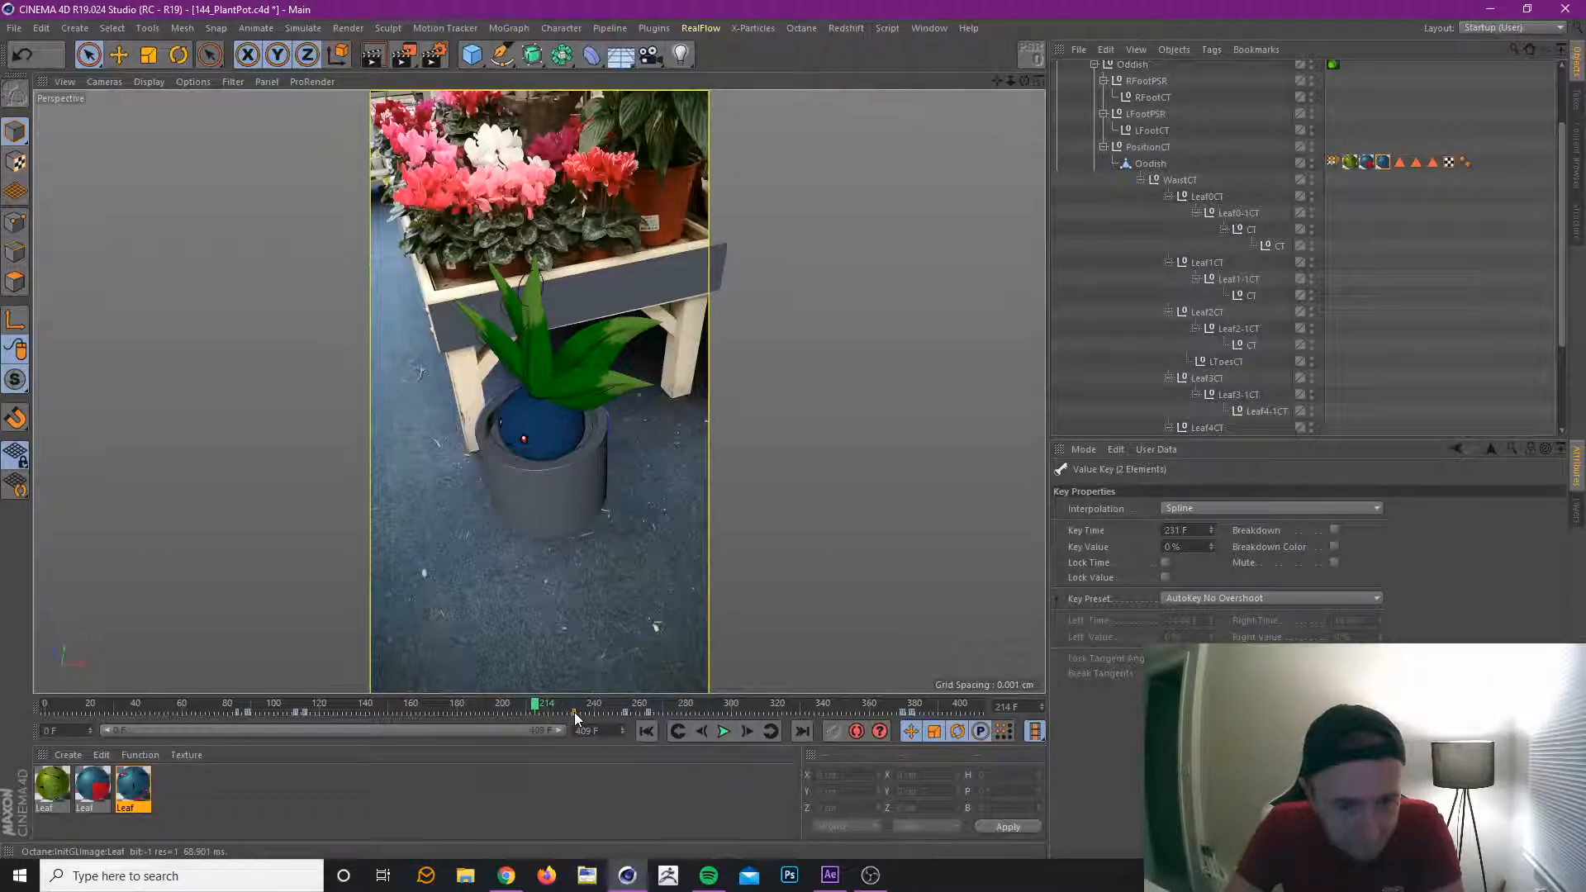
drag(537, 707, 524, 709)
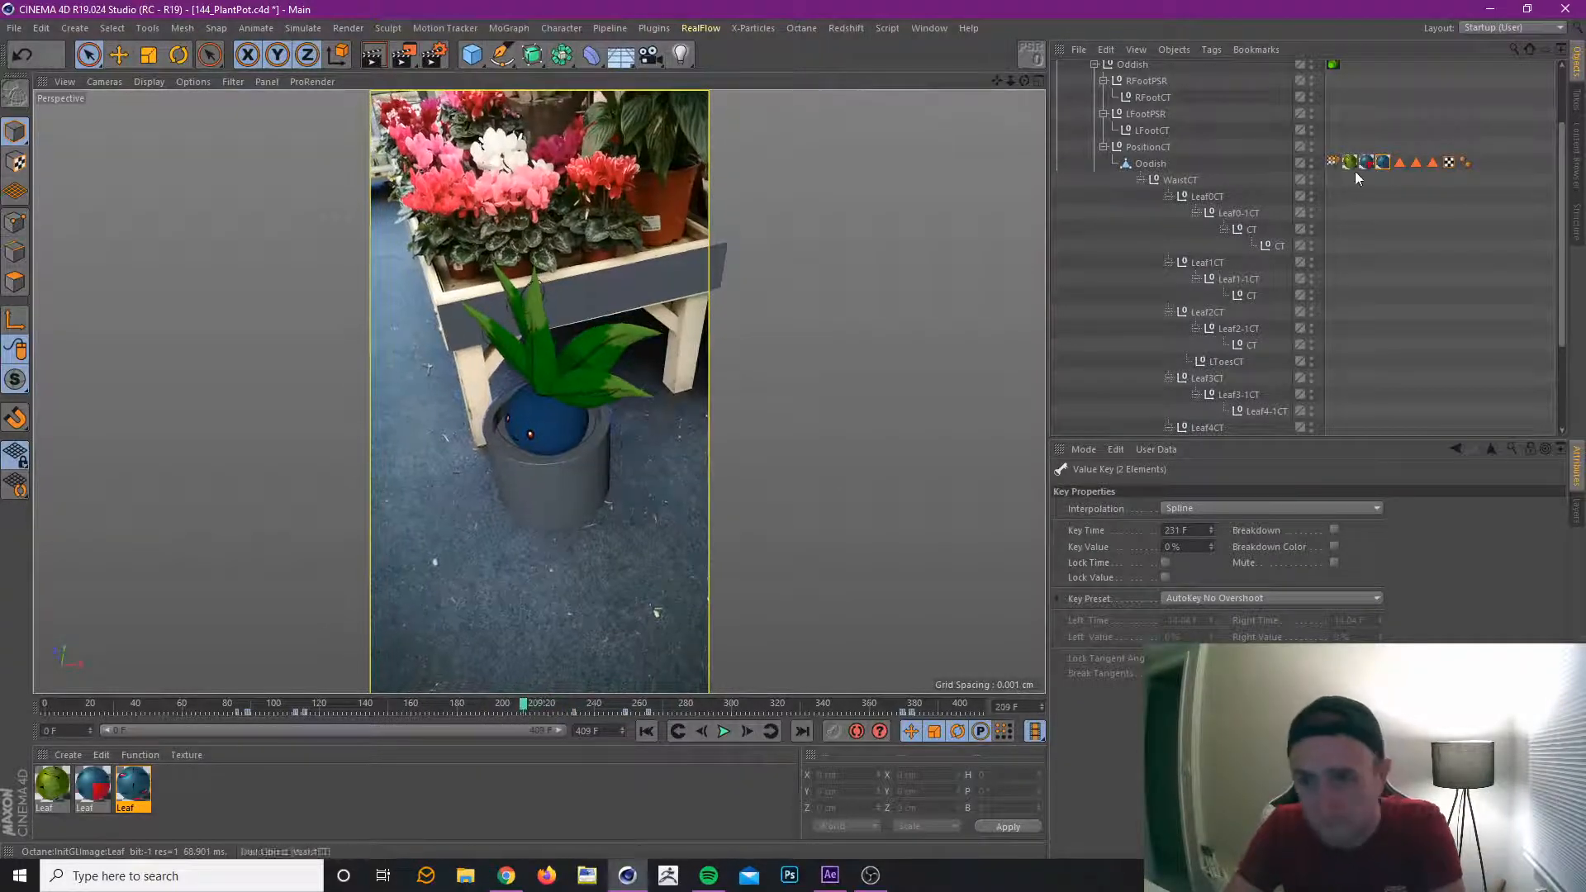
Key the Eye texture's Offset U at frame 209 and set it to 50% at frame 210.
click(1379, 162)
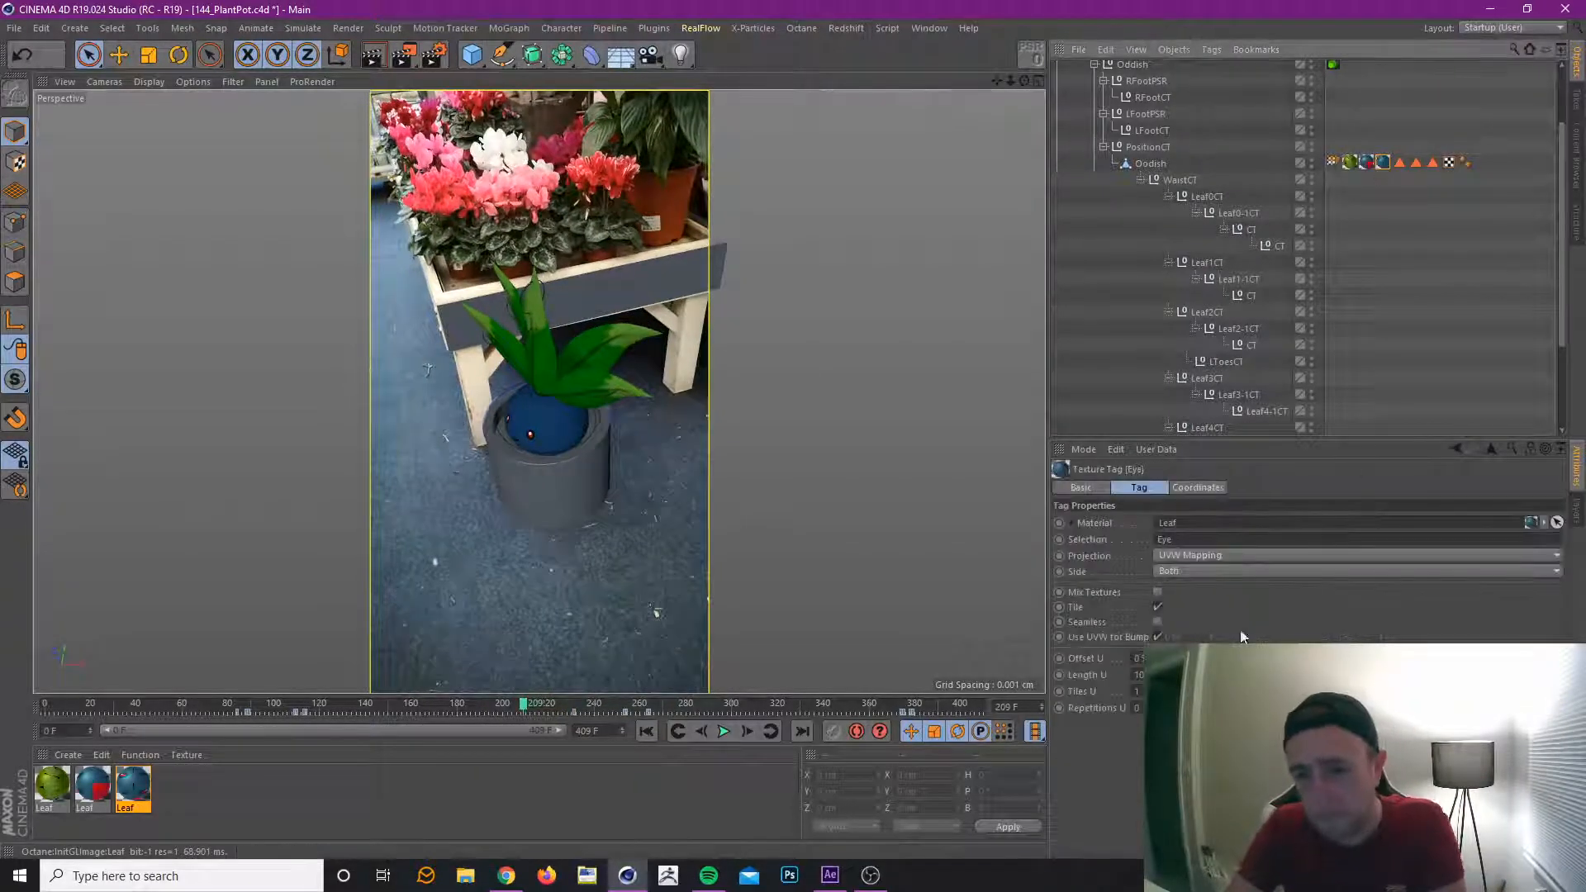
click(746, 731)
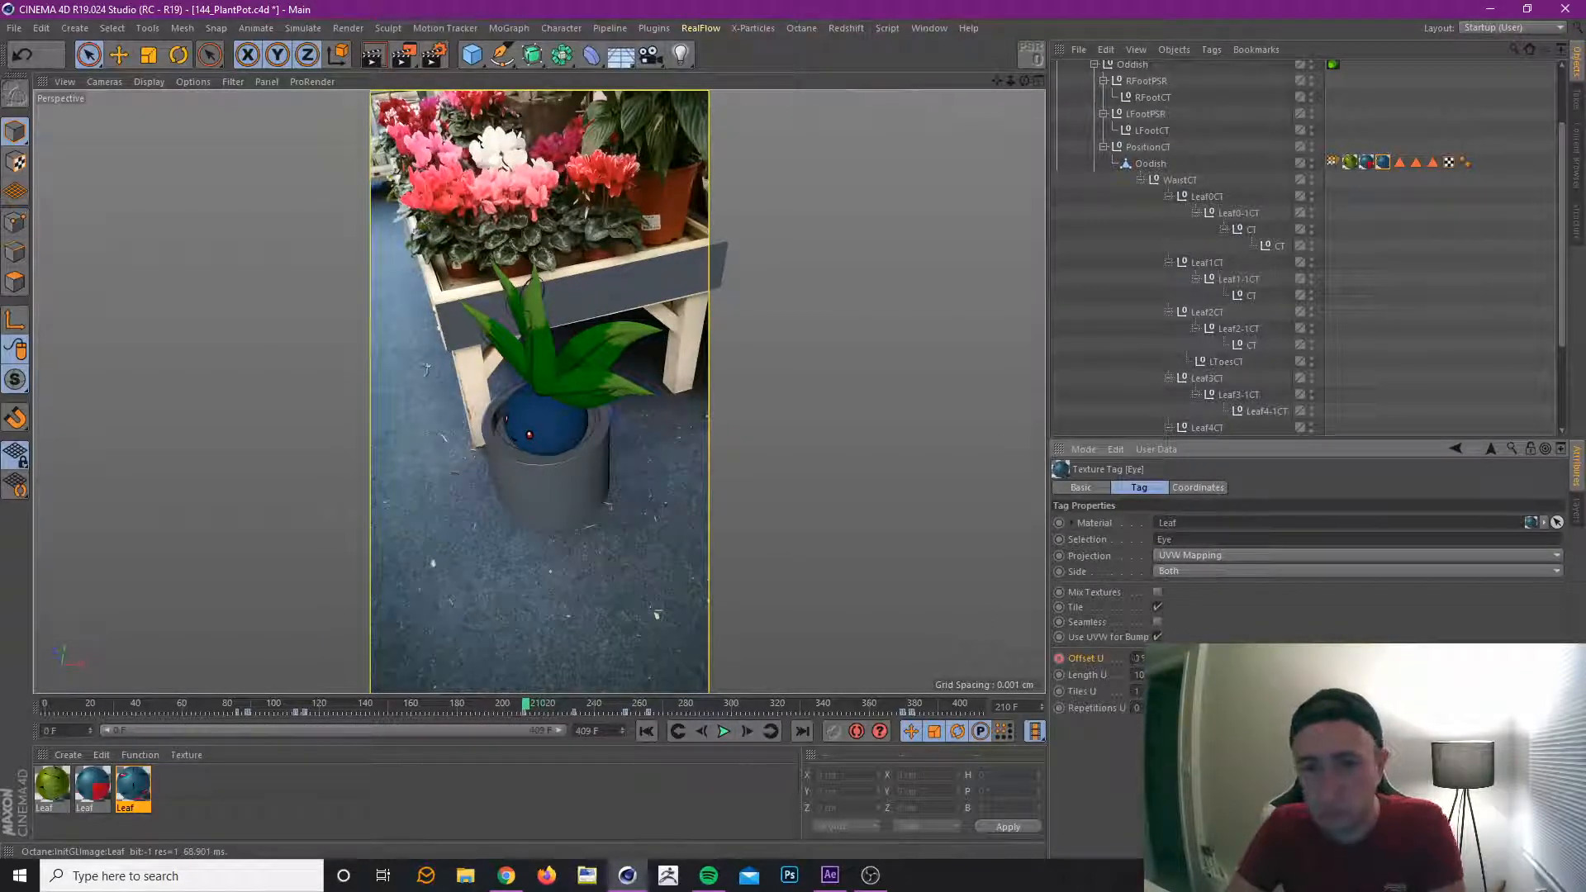
double_click(1138, 659)
text(50)
key(Return)
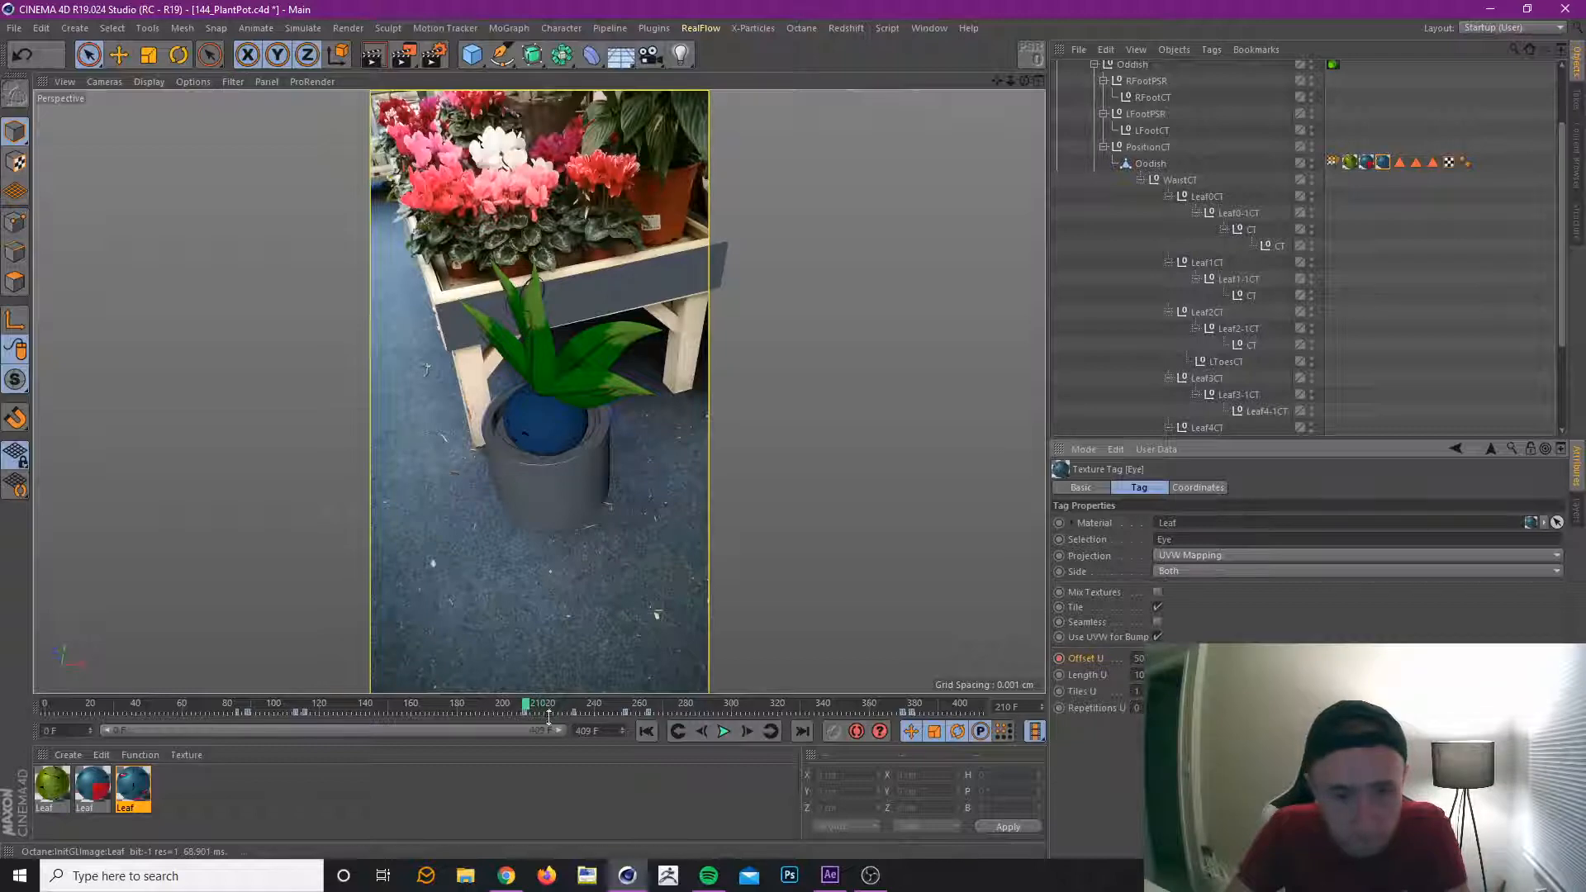
Check the eye texture at frames 231 and 230, scrub on to frame 254, and save the project.
click(770, 730)
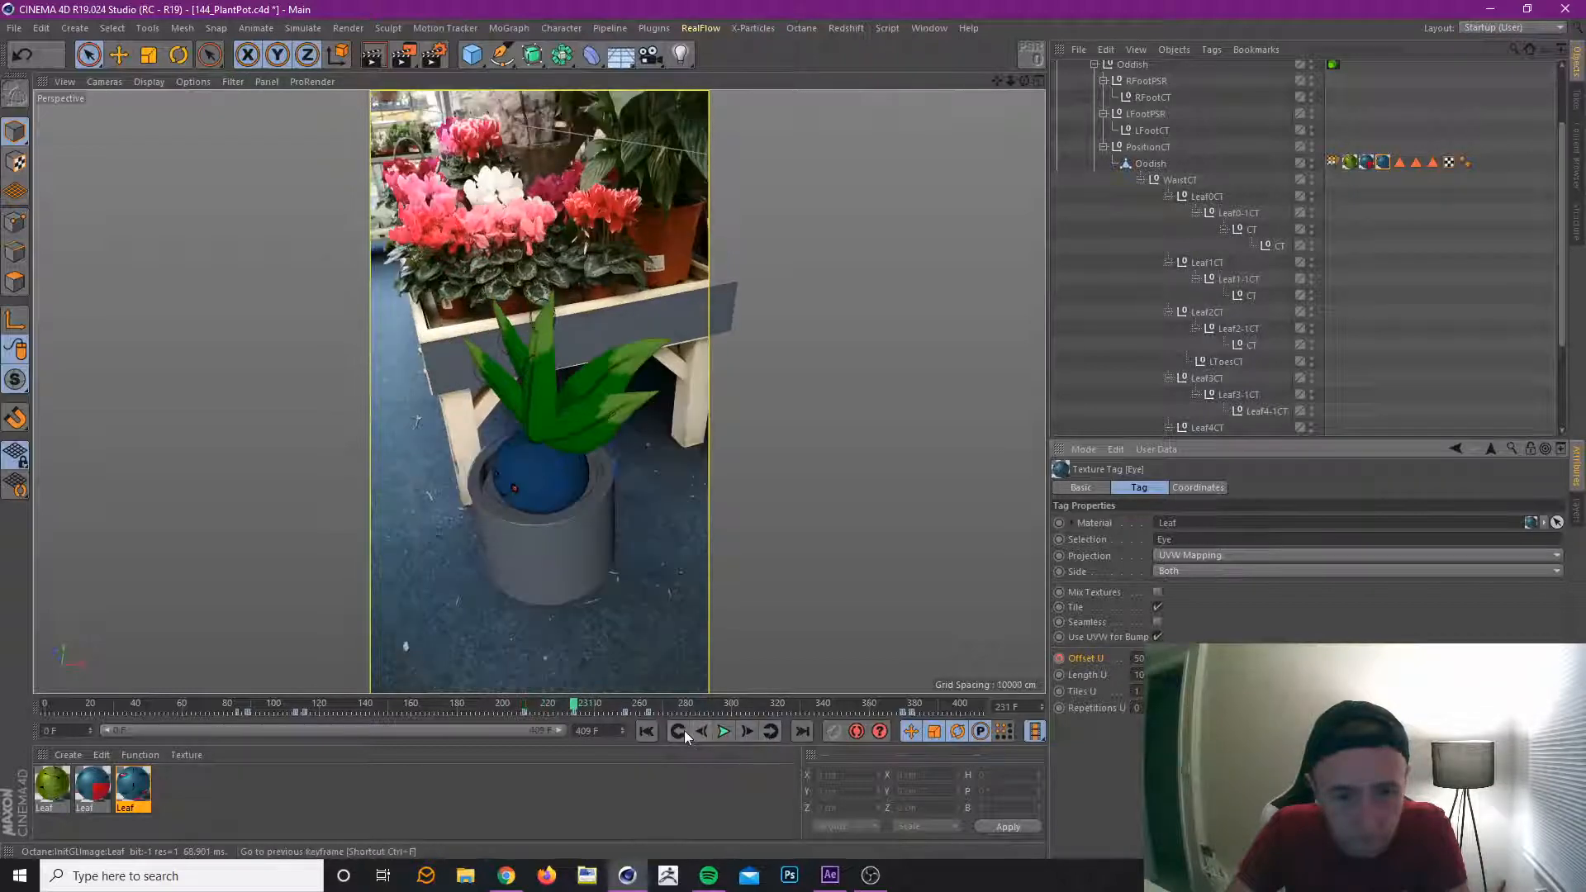
click(679, 730)
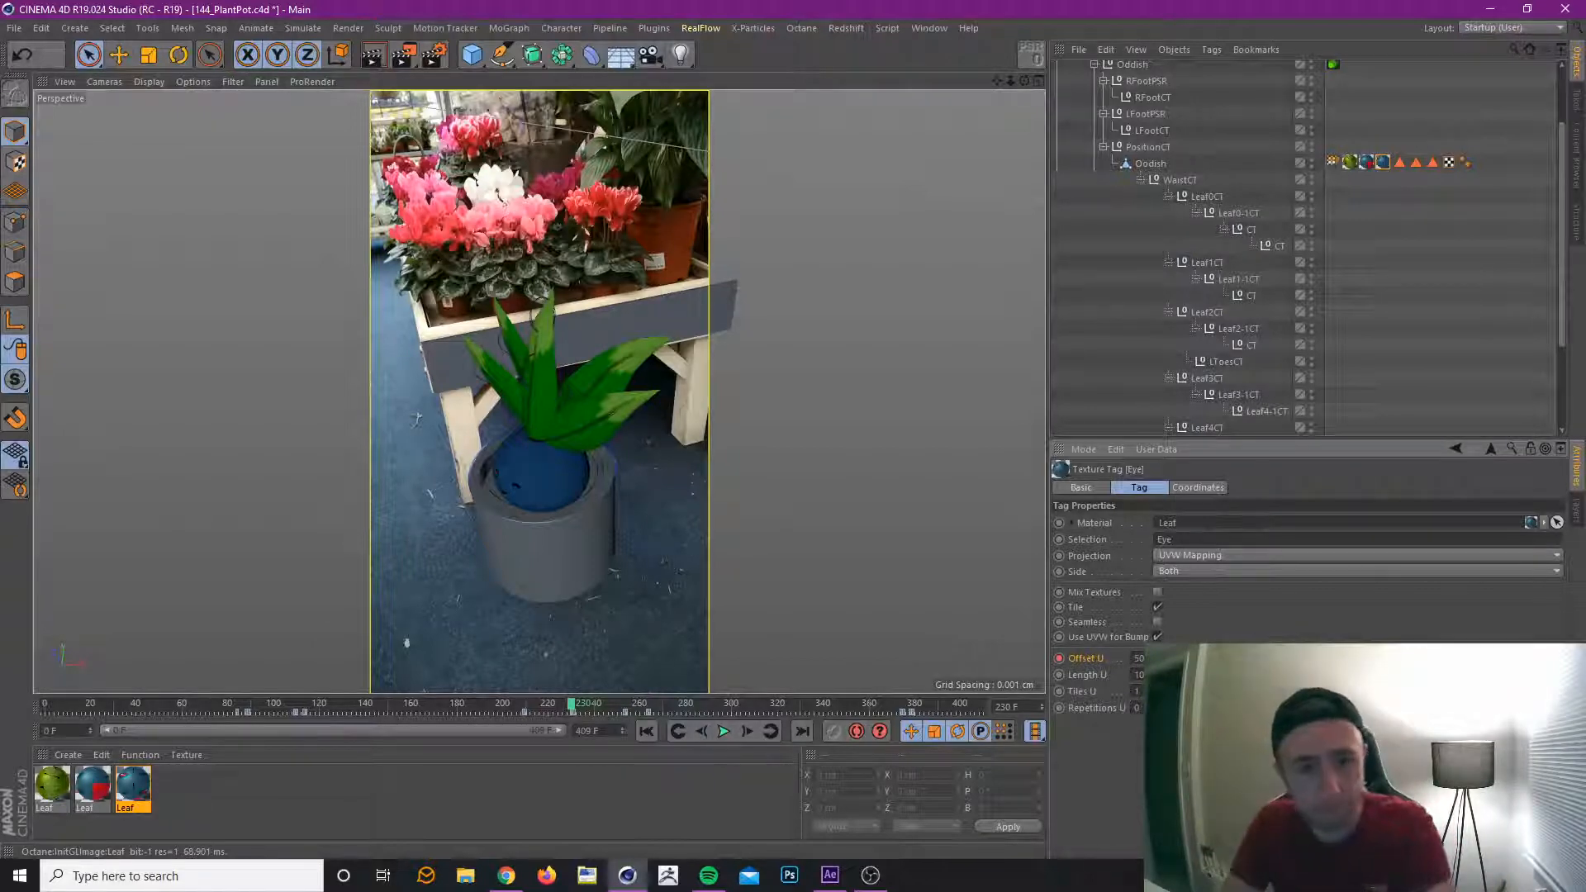
drag(484, 706, 627, 725)
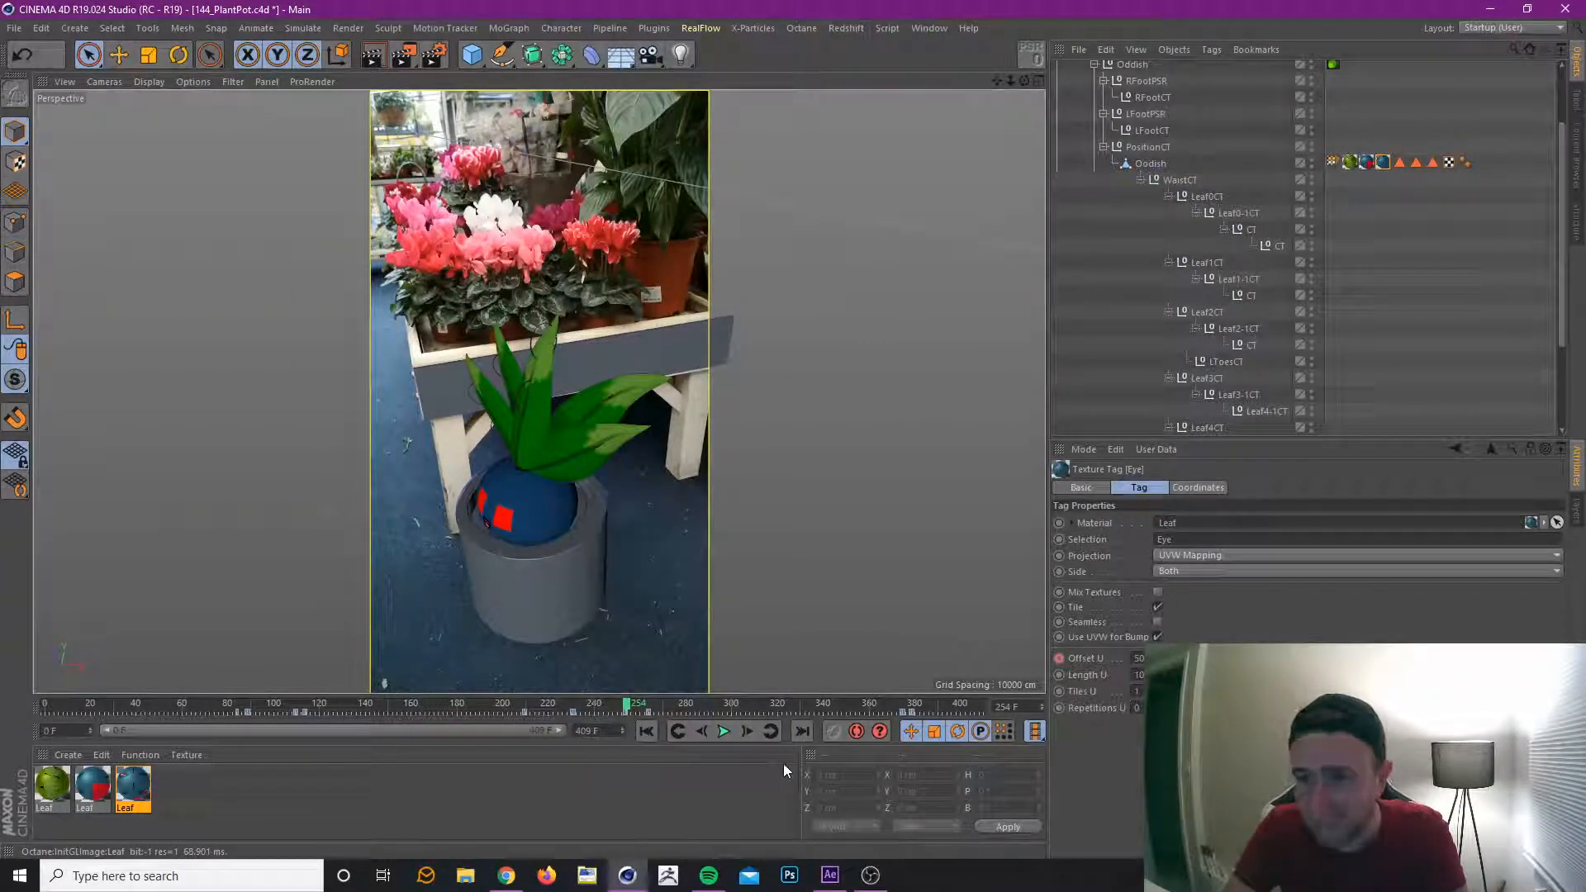
key(ctrl+s)
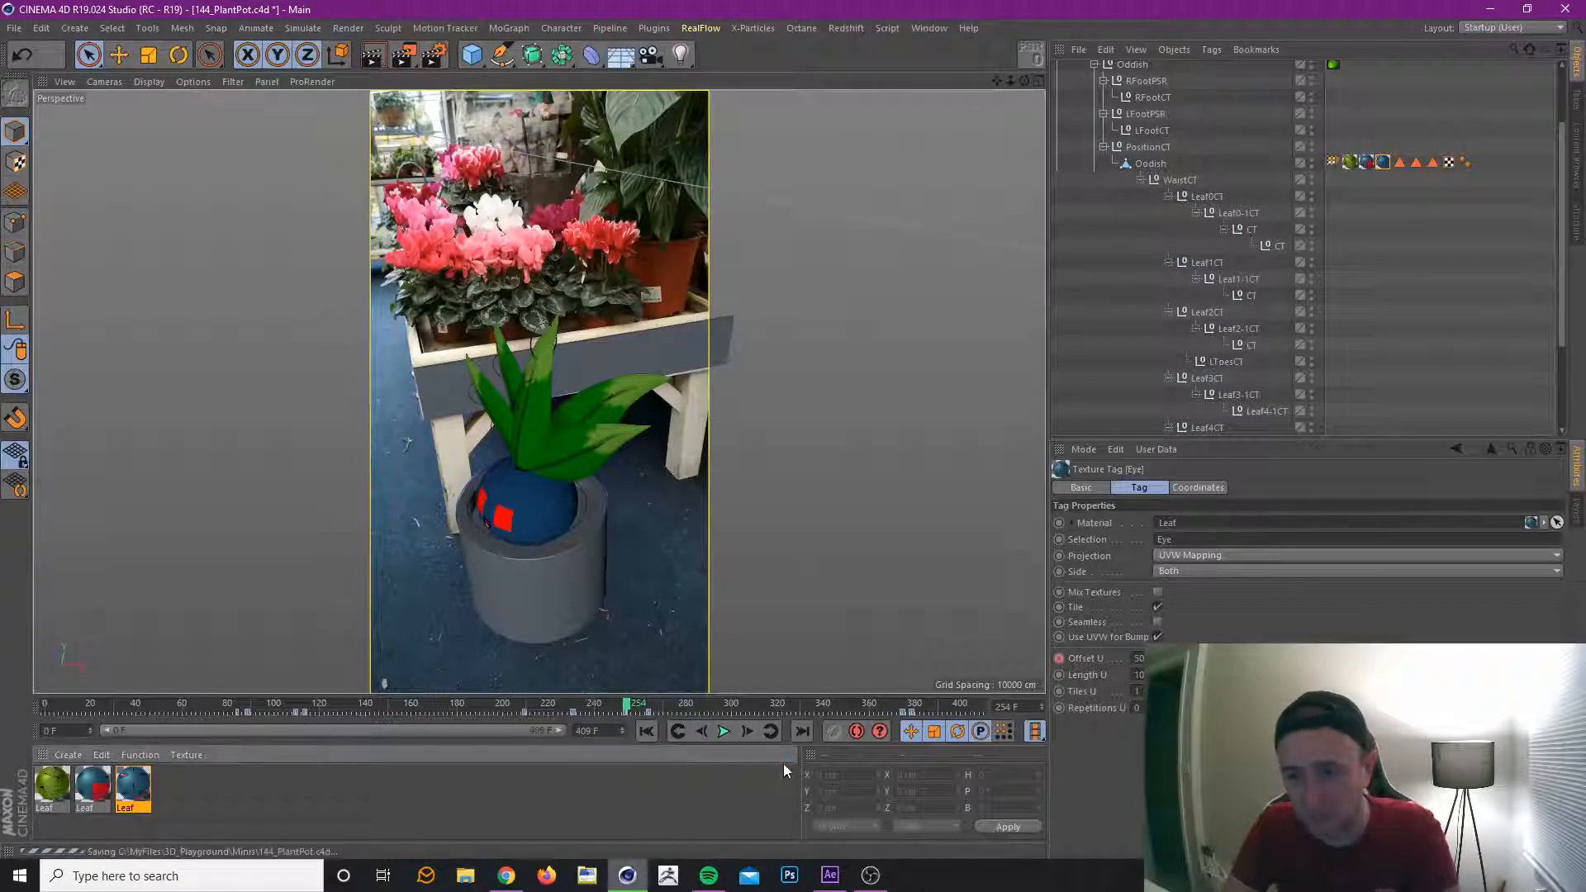
Key the Eye texture's Offset U at 0% on frame 231, and check the eyes up to frame 253.
click(701, 732)
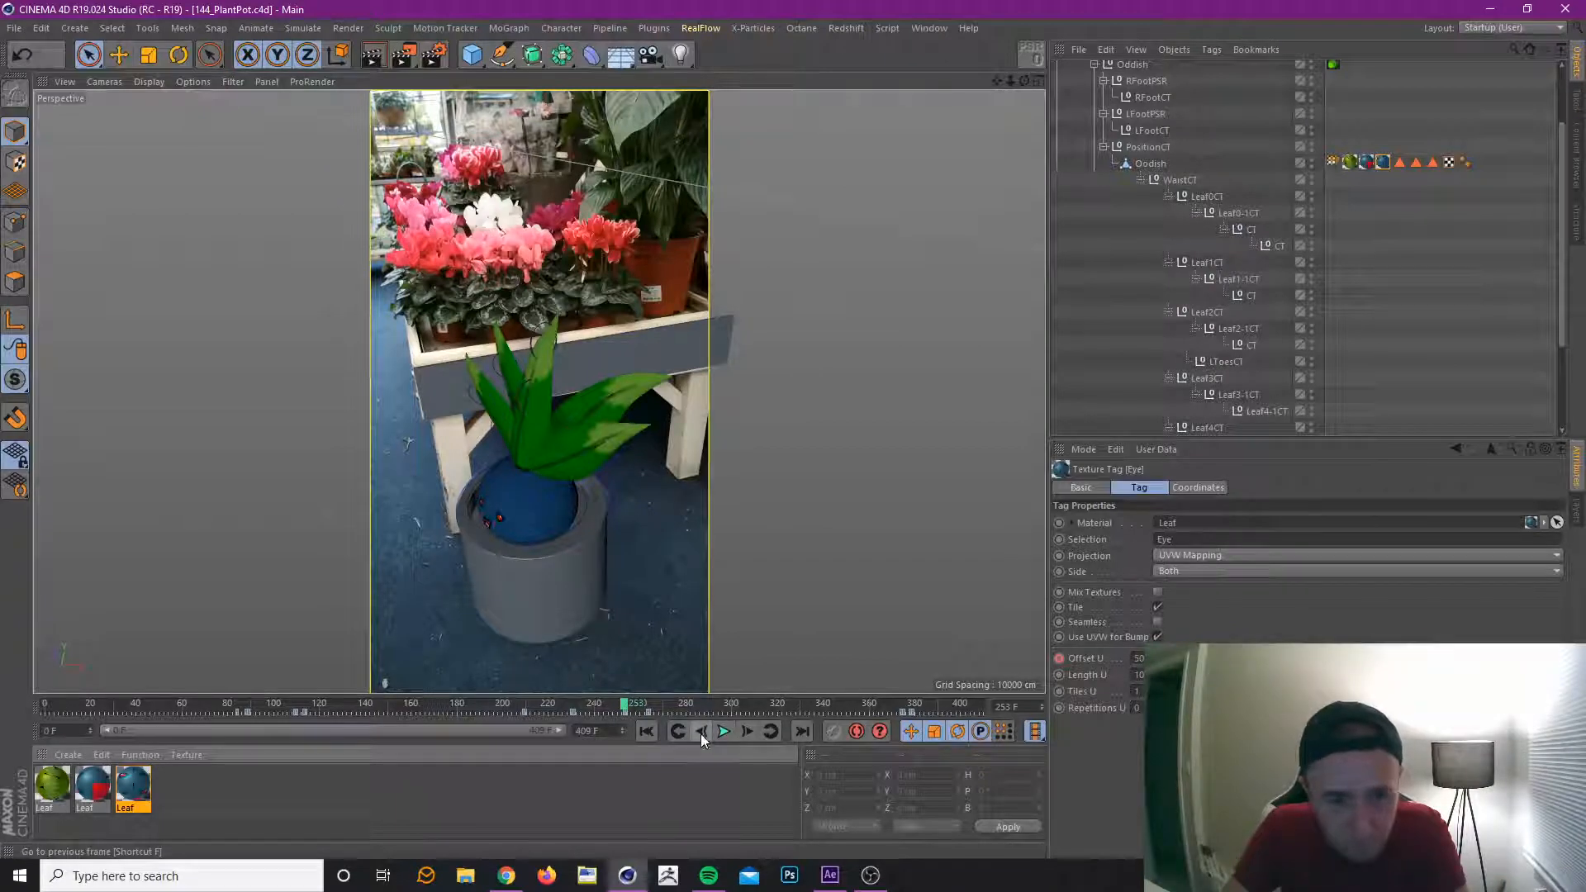
click(701, 734)
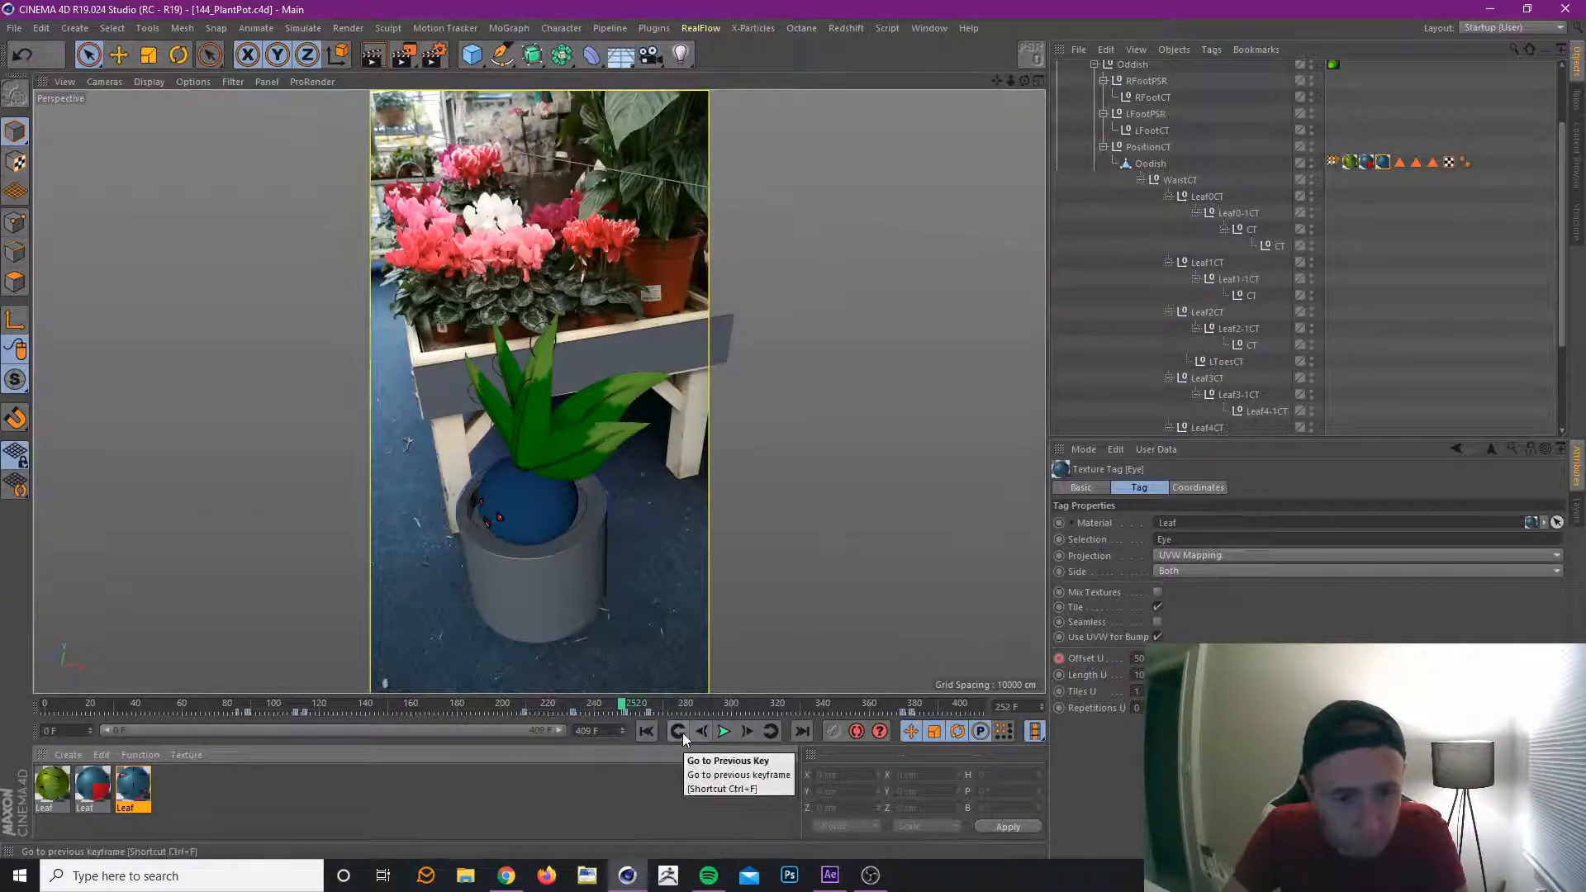
click(679, 732)
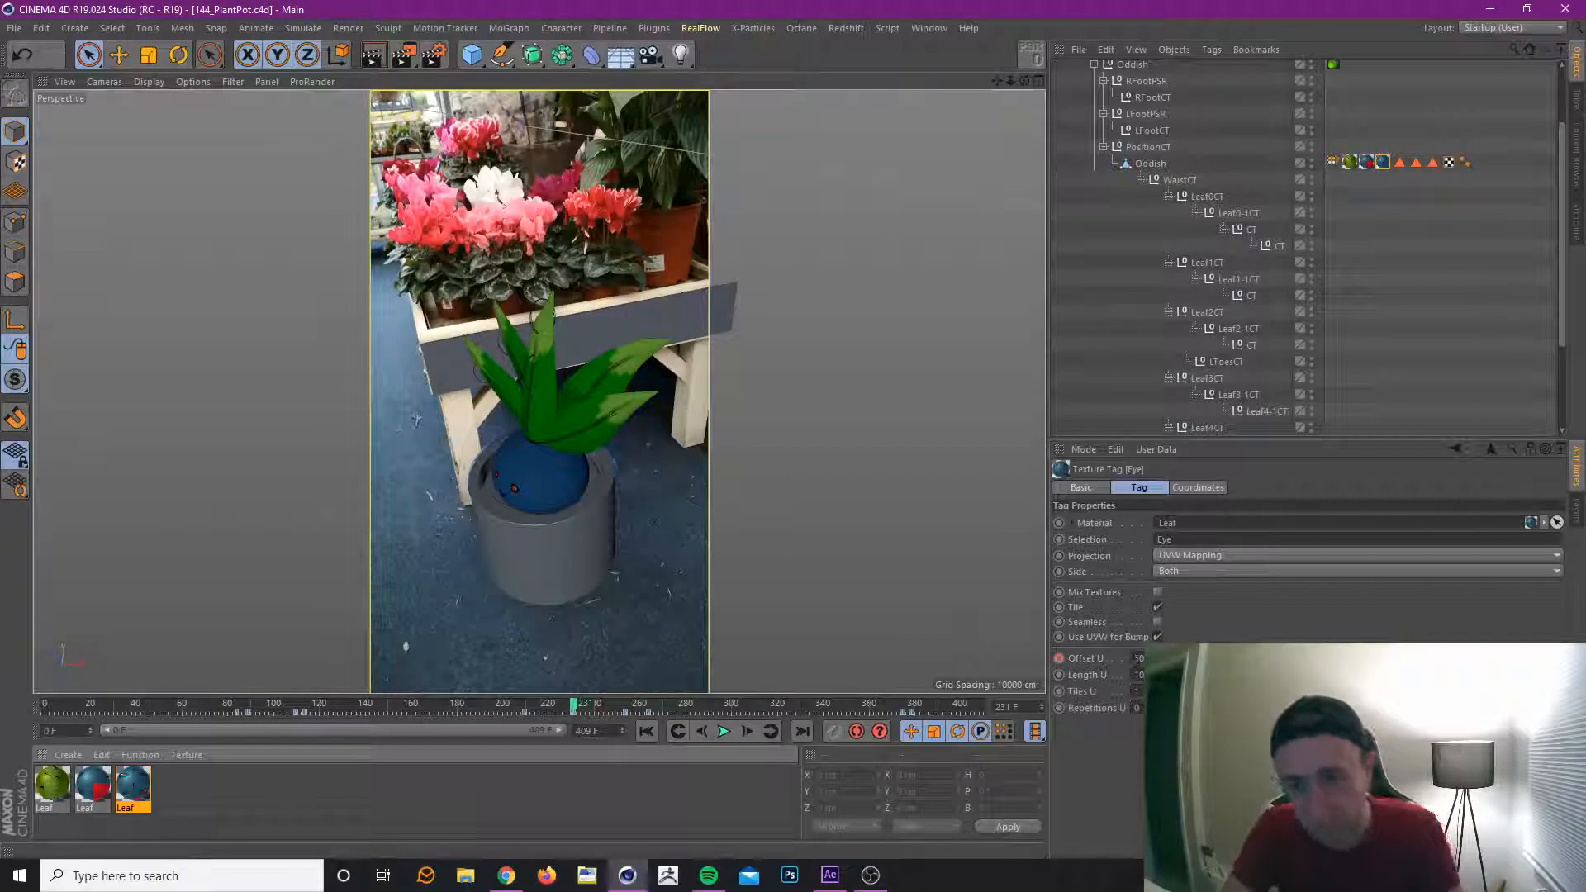
double_click(1140, 659)
text(0)
key(Return)
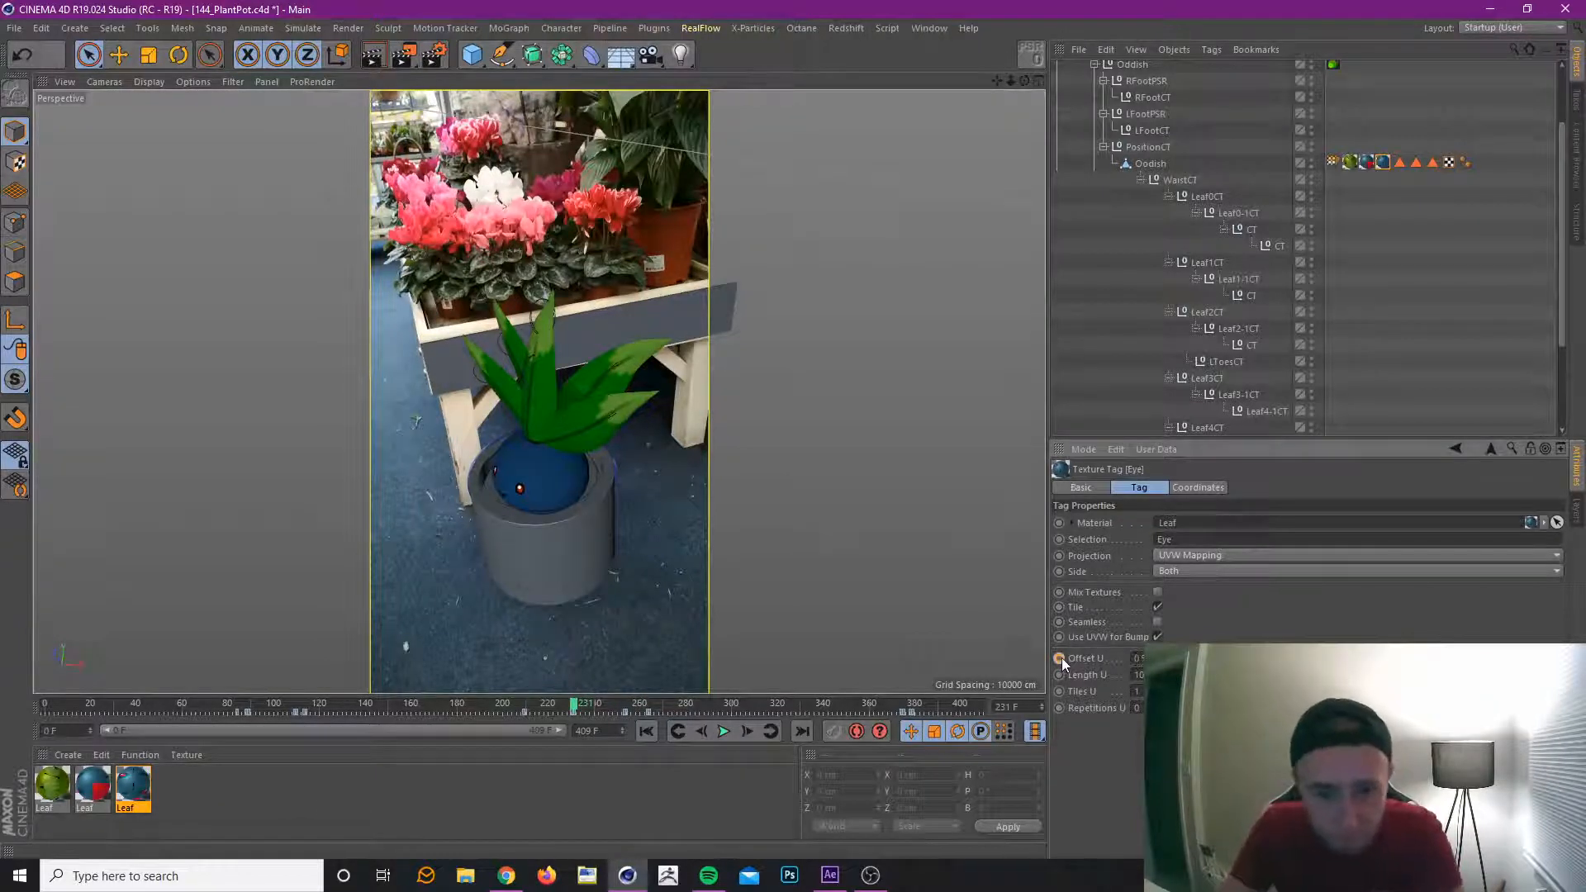
click(769, 732)
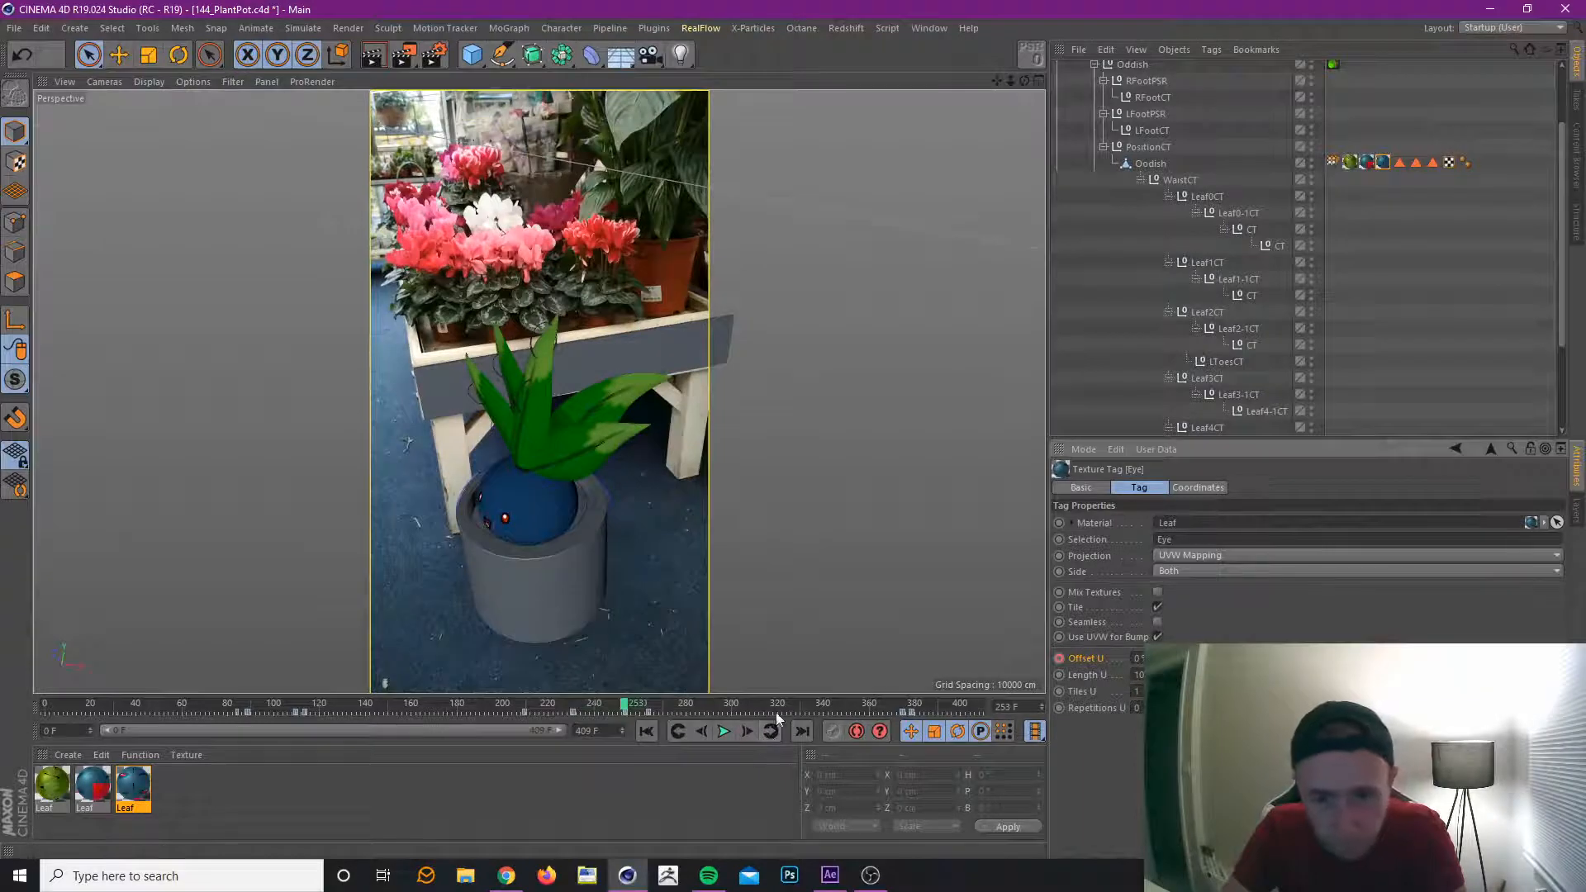
Select the Mouth texture tag and delete its surplus keys between about frames 335 and 350.
drag(623, 707, 850, 731)
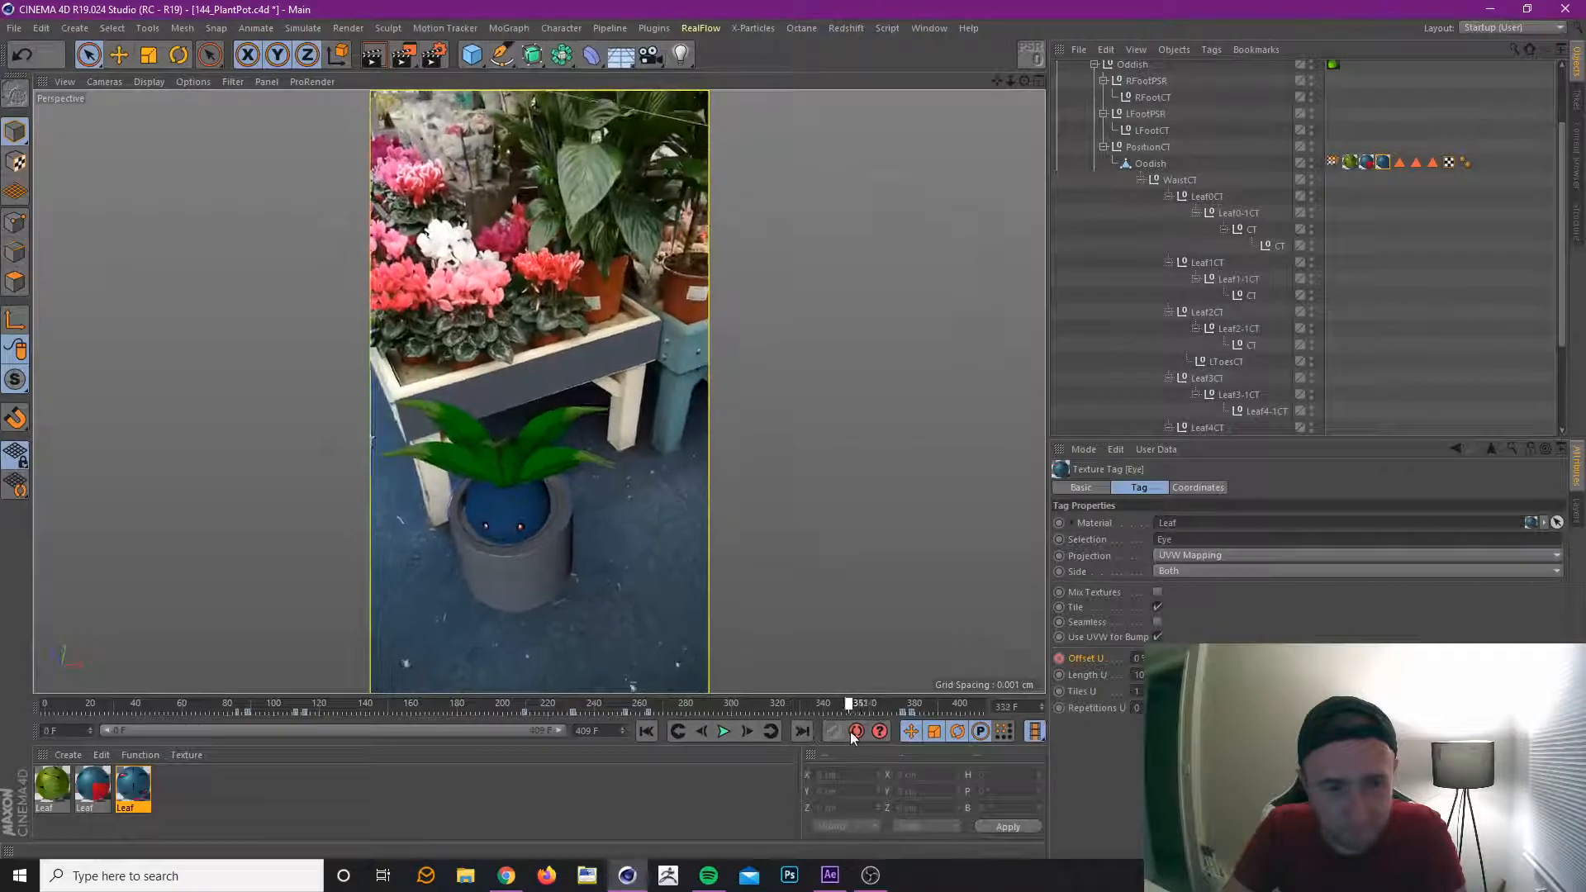
click(1363, 163)
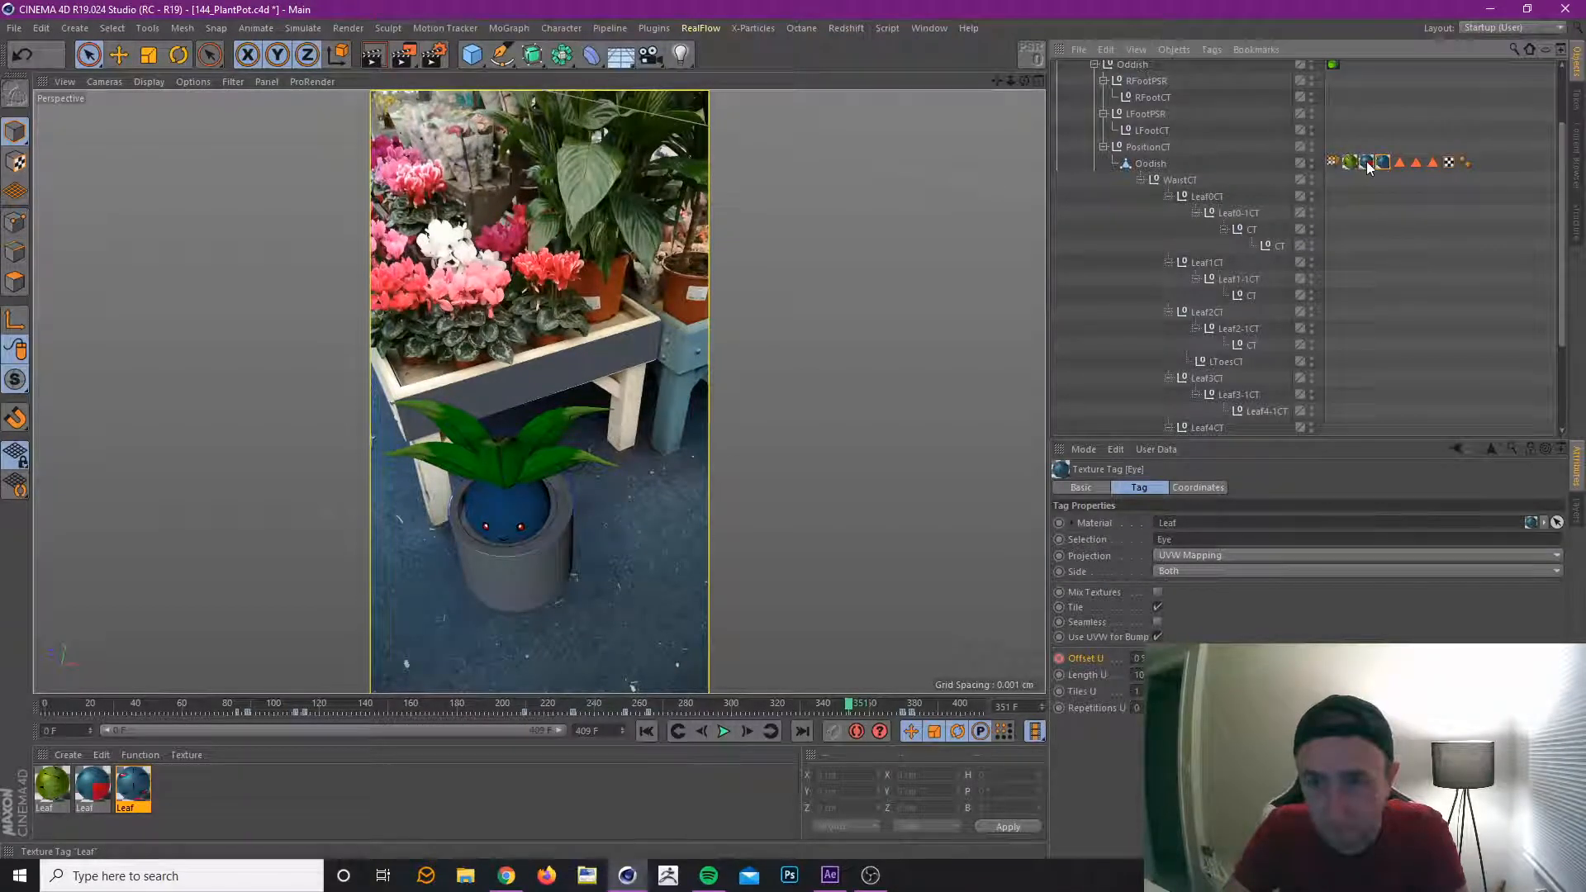
click(793, 710)
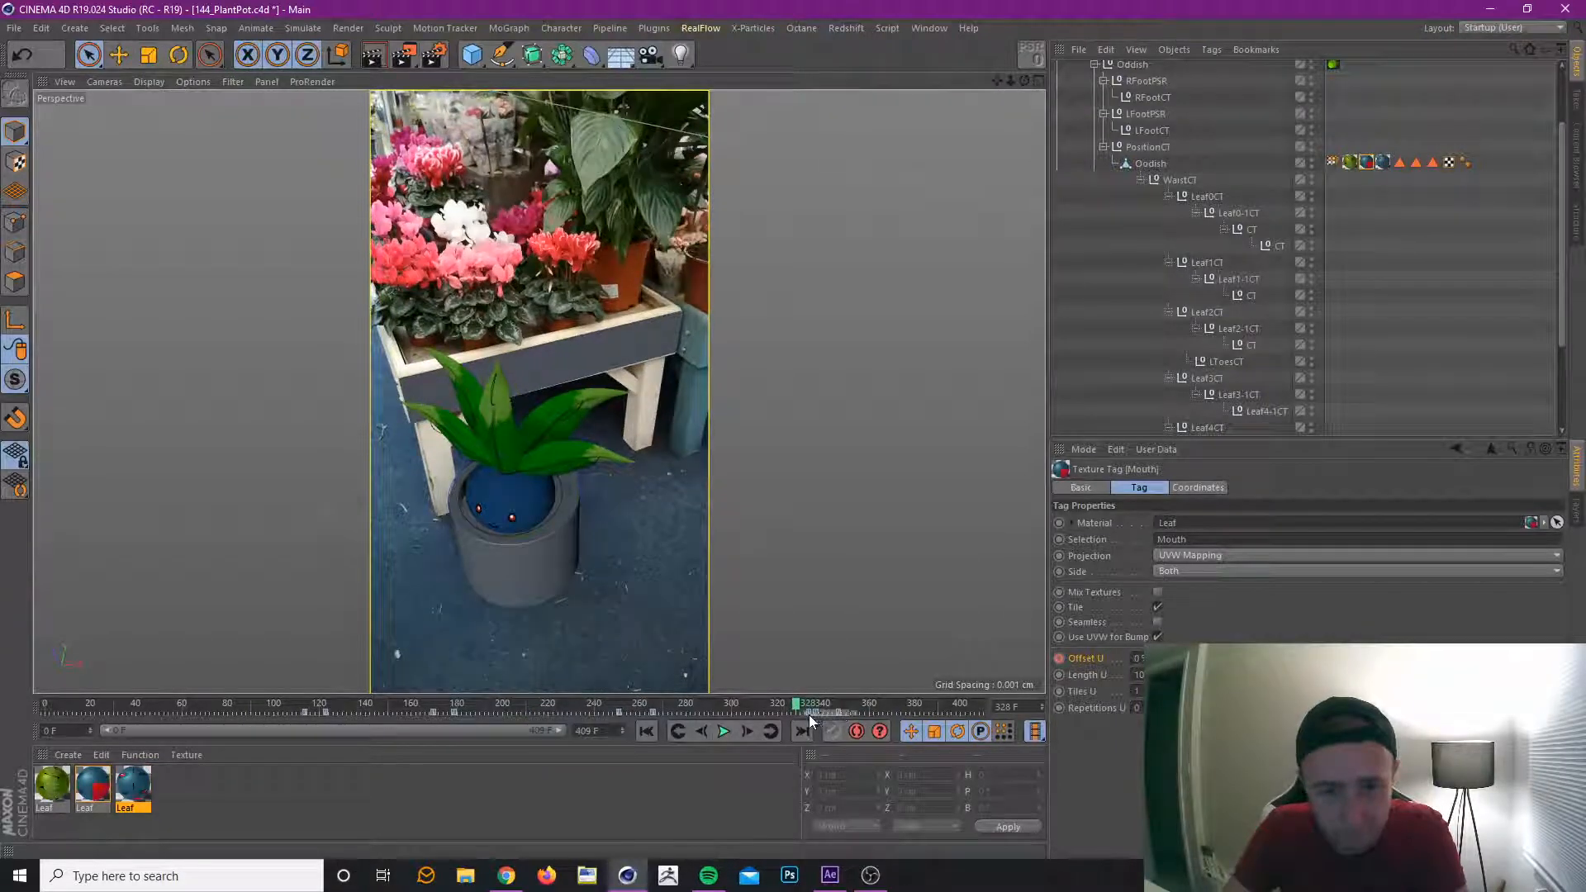
click(810, 714)
key(Delete)
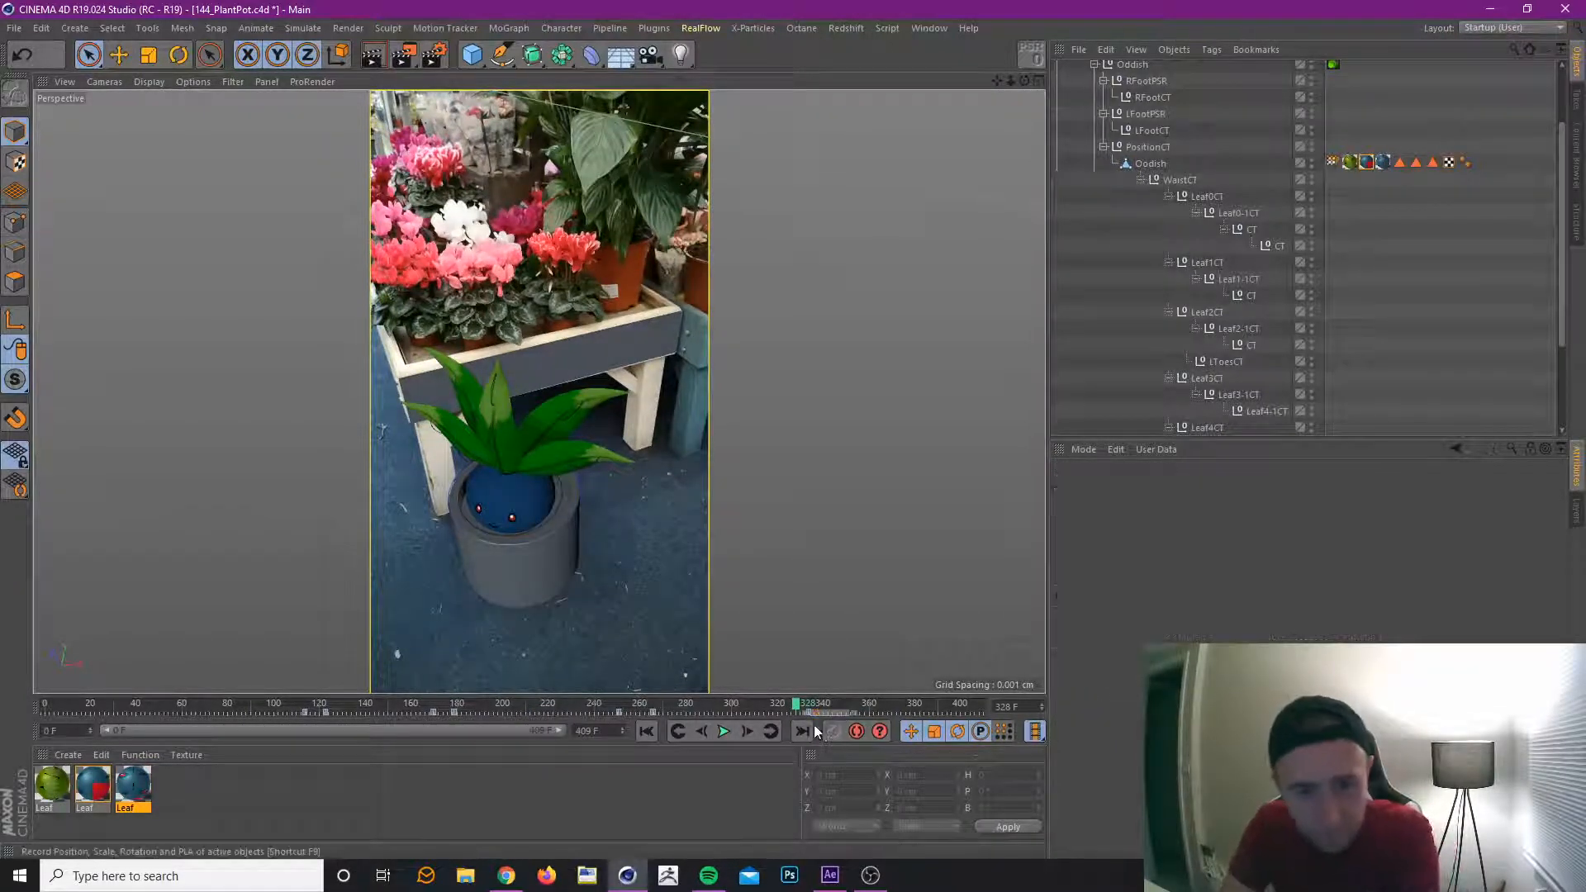
Review the rest of the animation to the last frame, 409, and save the project.
drag(795, 705, 831, 704)
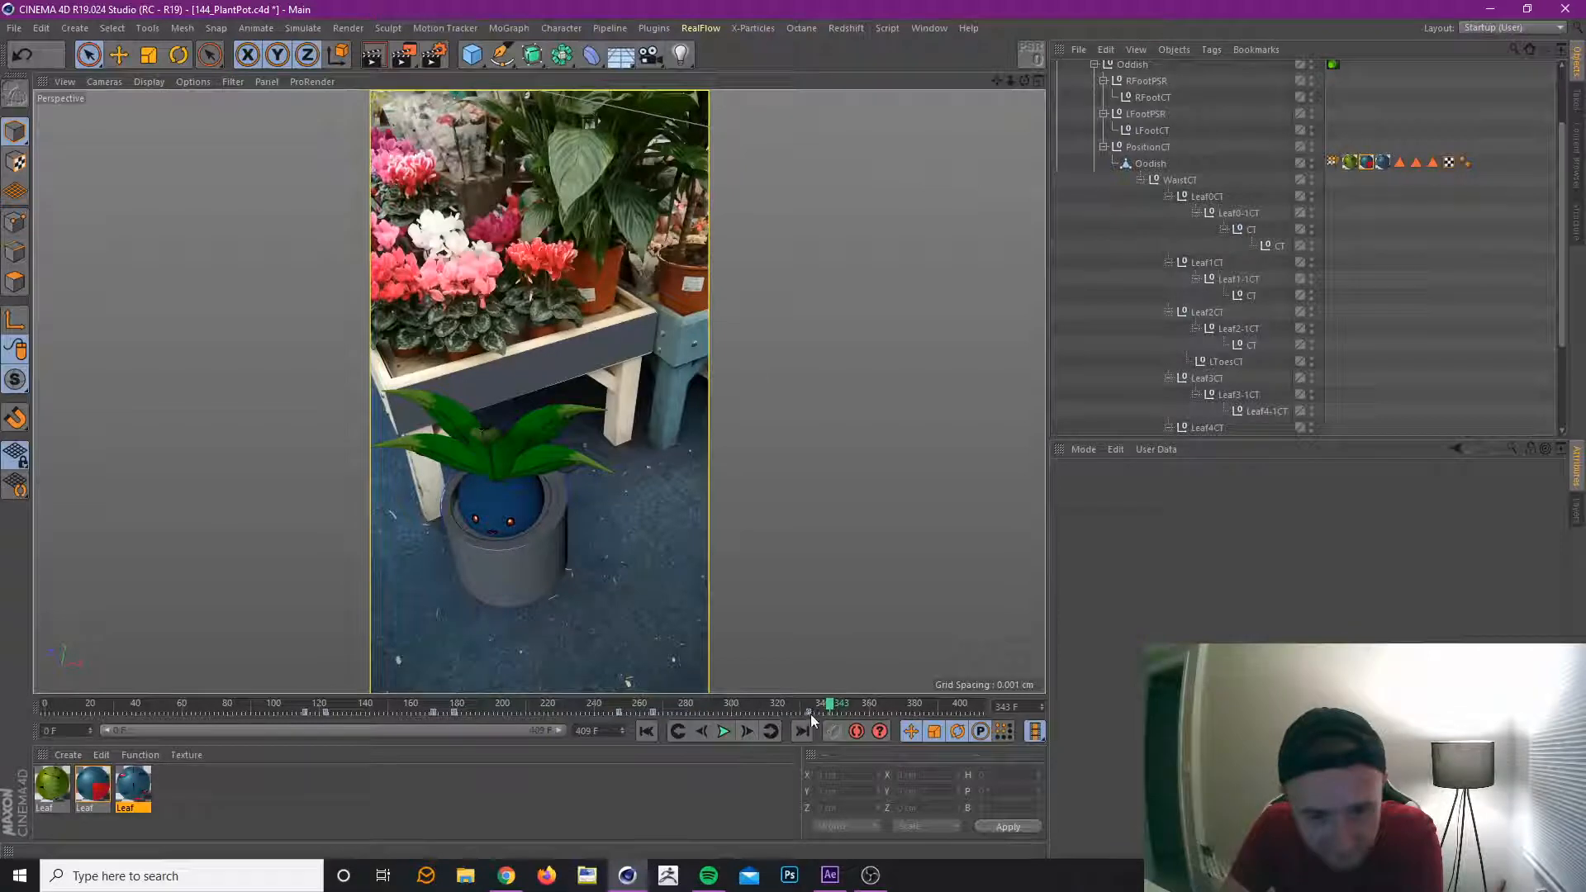
drag(802, 706, 995, 735)
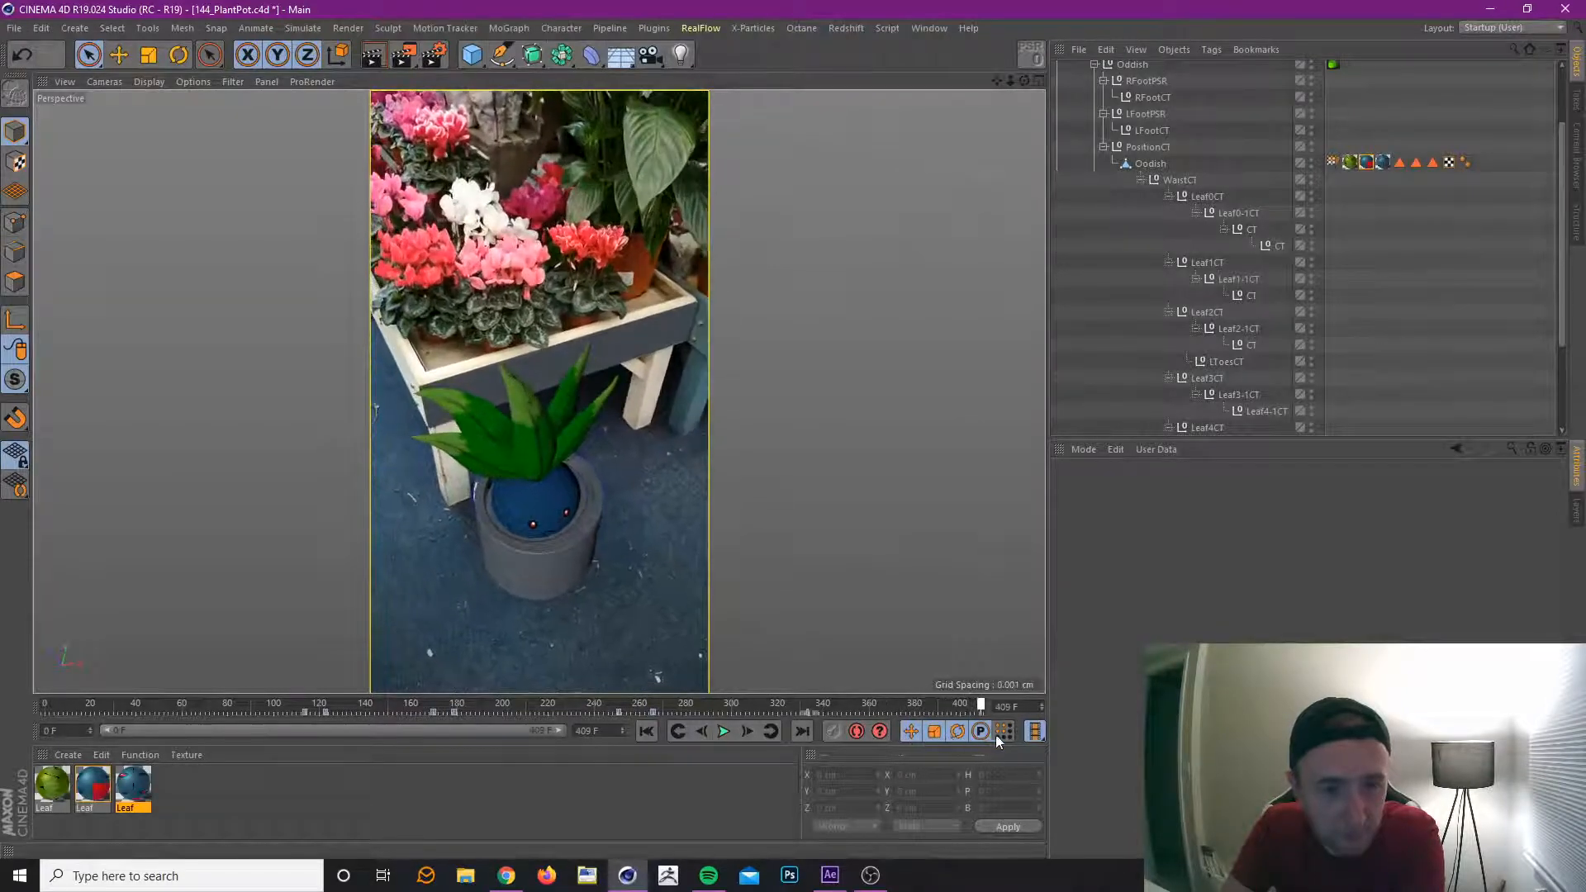
click(24, 29)
click(41, 157)
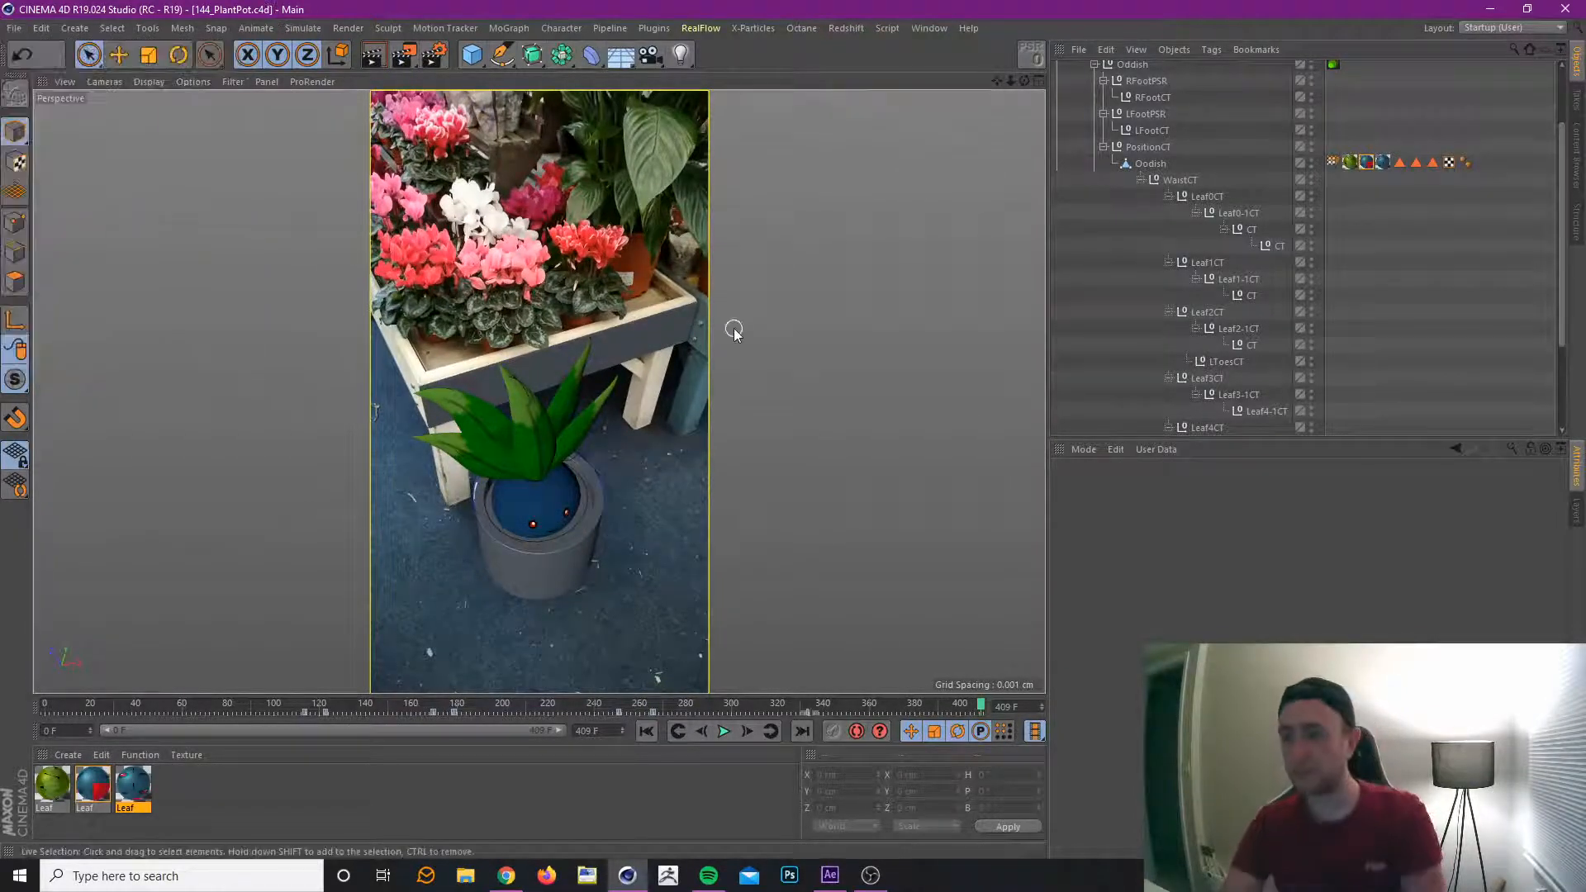
Open the Octane Live Viewer and resize it to fit beside the plant pot in the viewport.
click(798, 30)
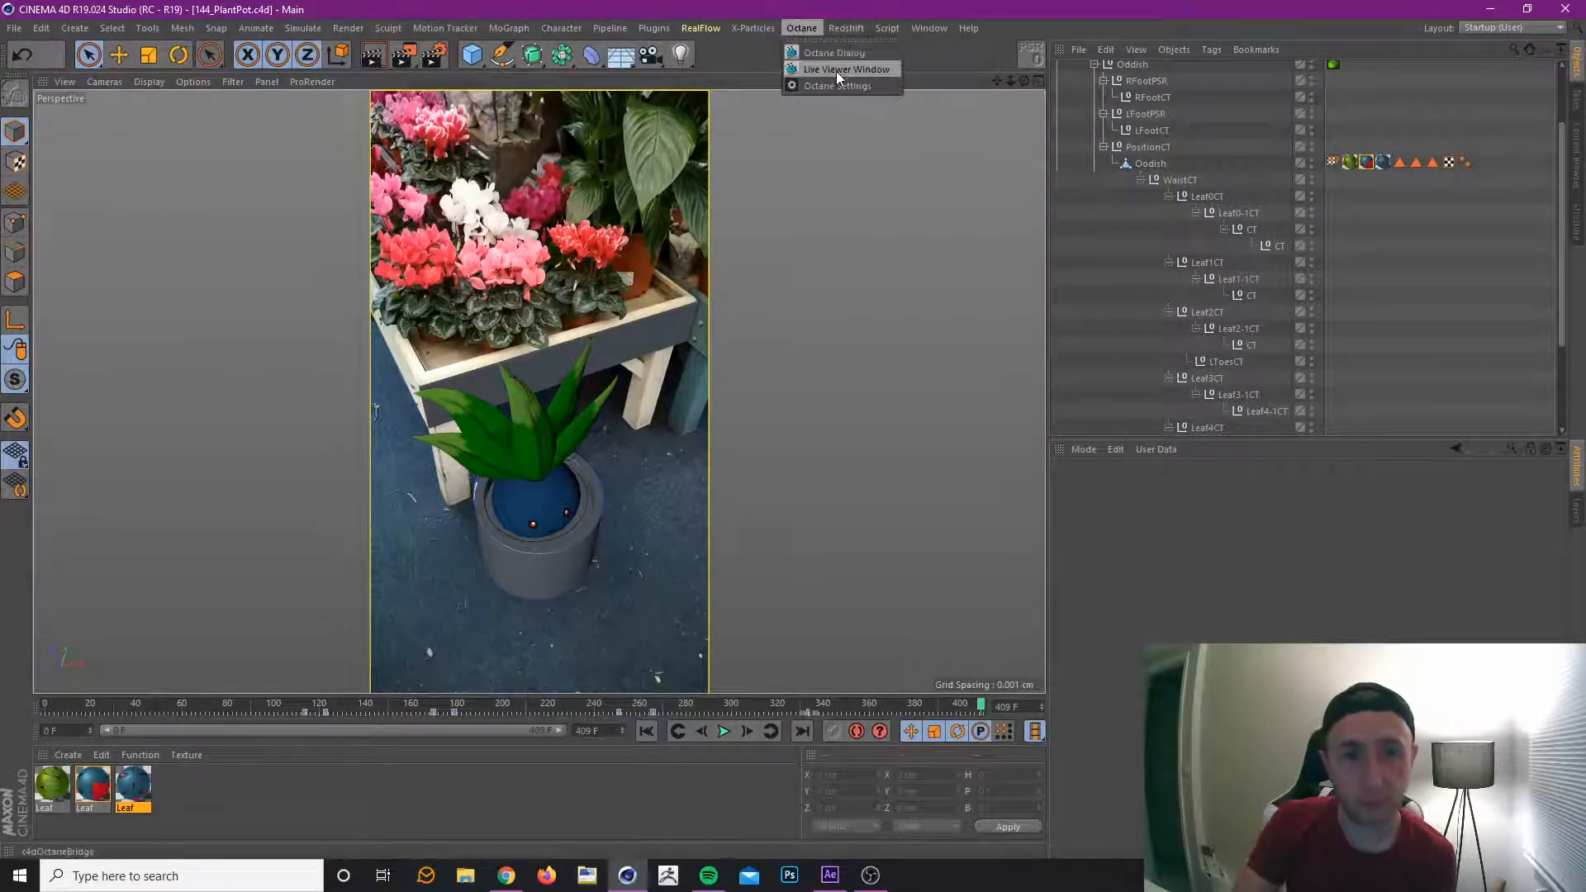
click(839, 69)
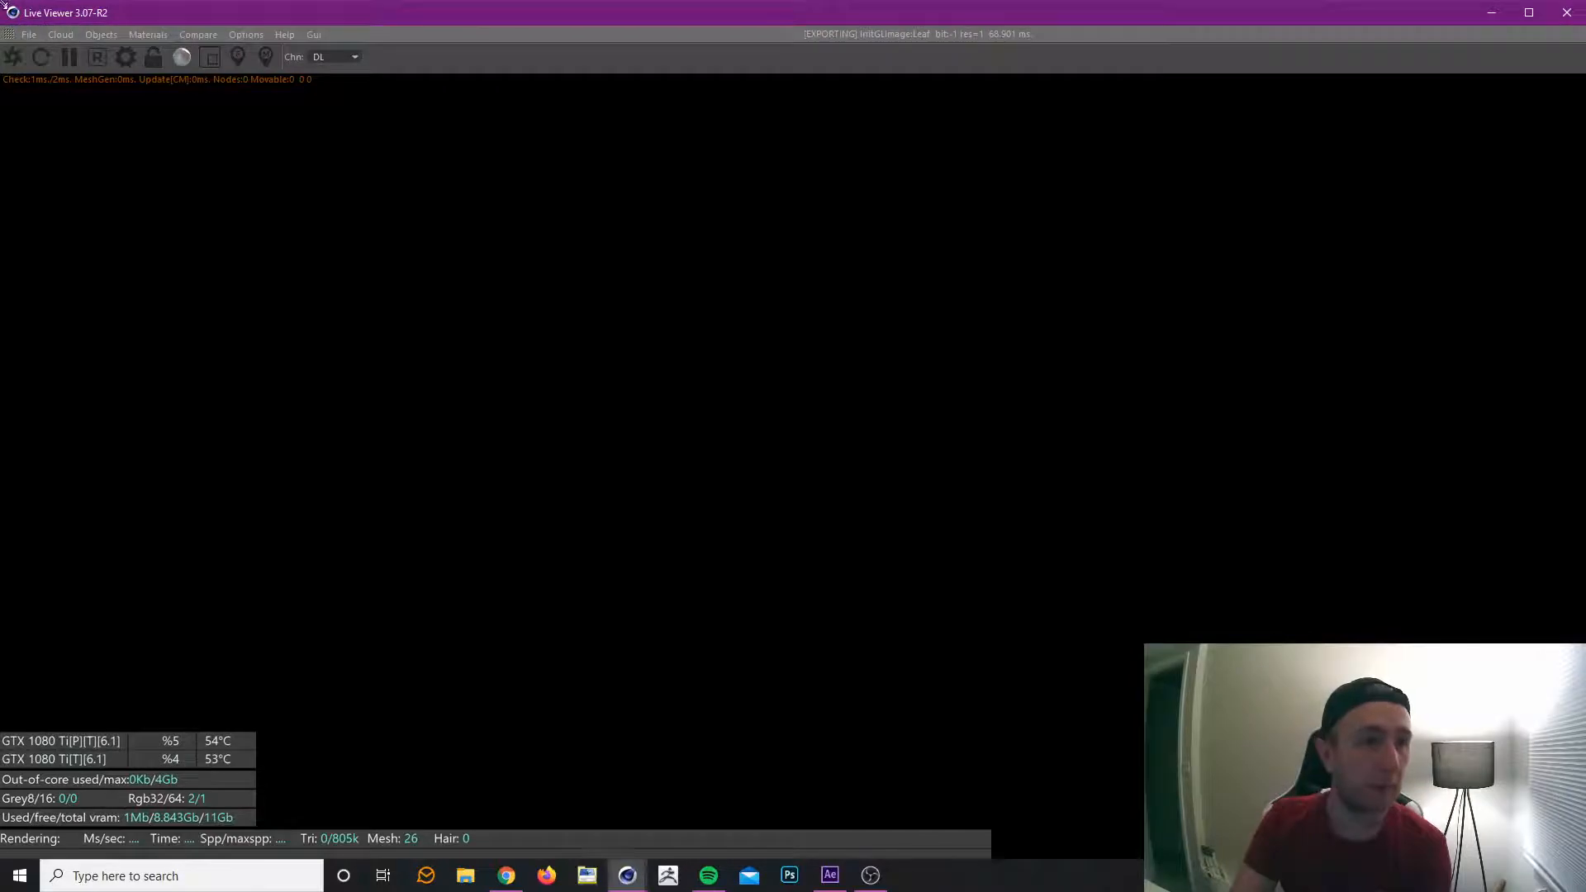
drag(5, 5, 246, 66)
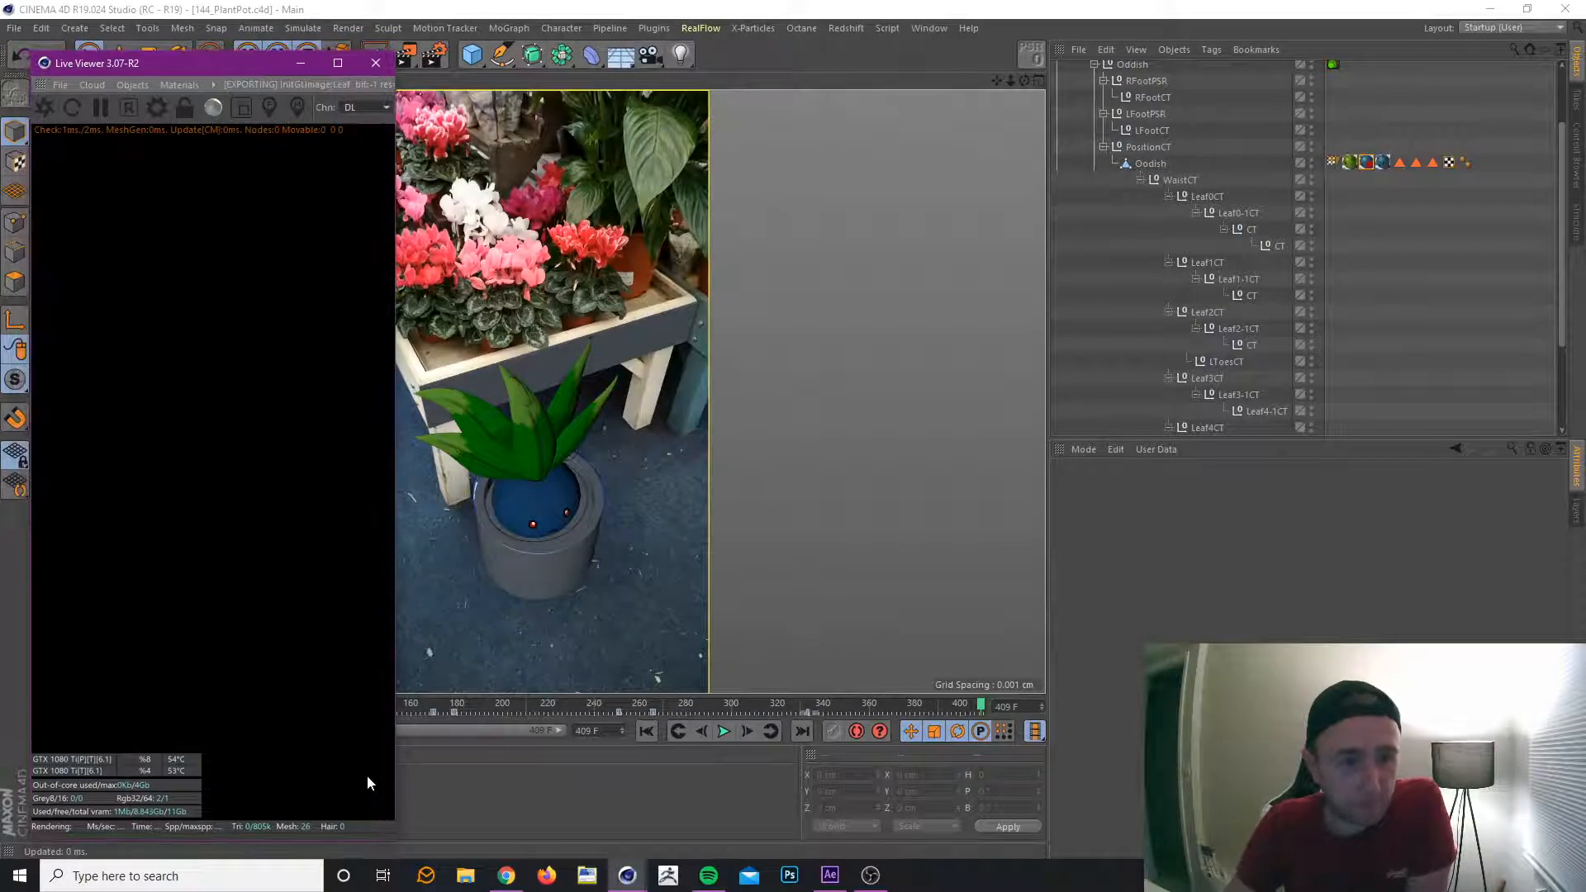
drag(397, 843, 396, 698)
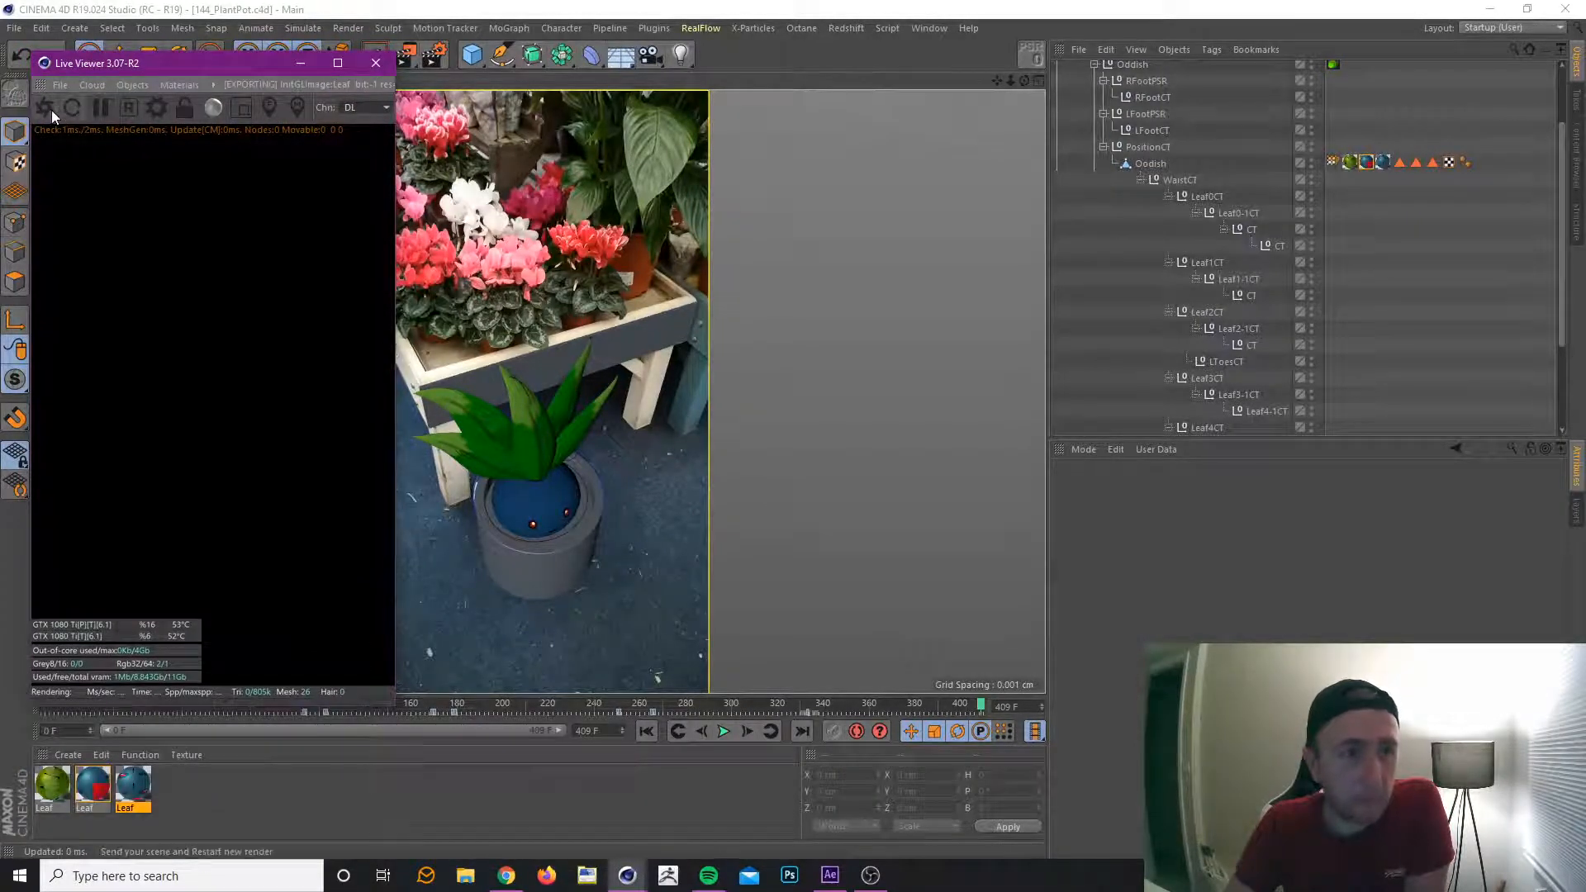
Open the Octane settings beside the Live Viewer and switch the render kernel from Directlighting to Pathtracing.
click(801, 27)
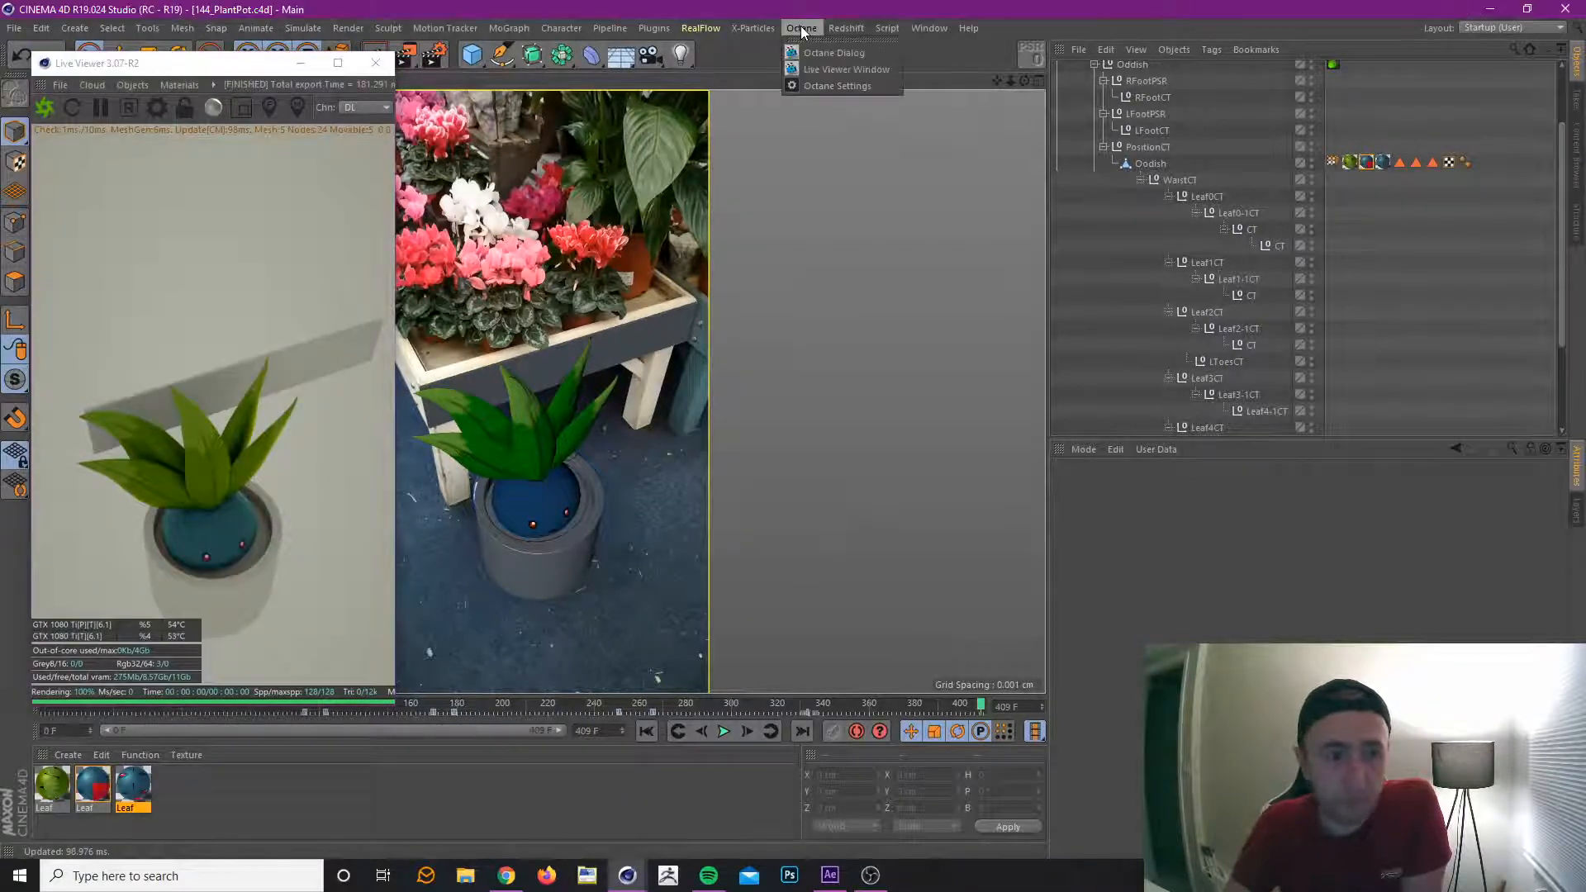
click(831, 84)
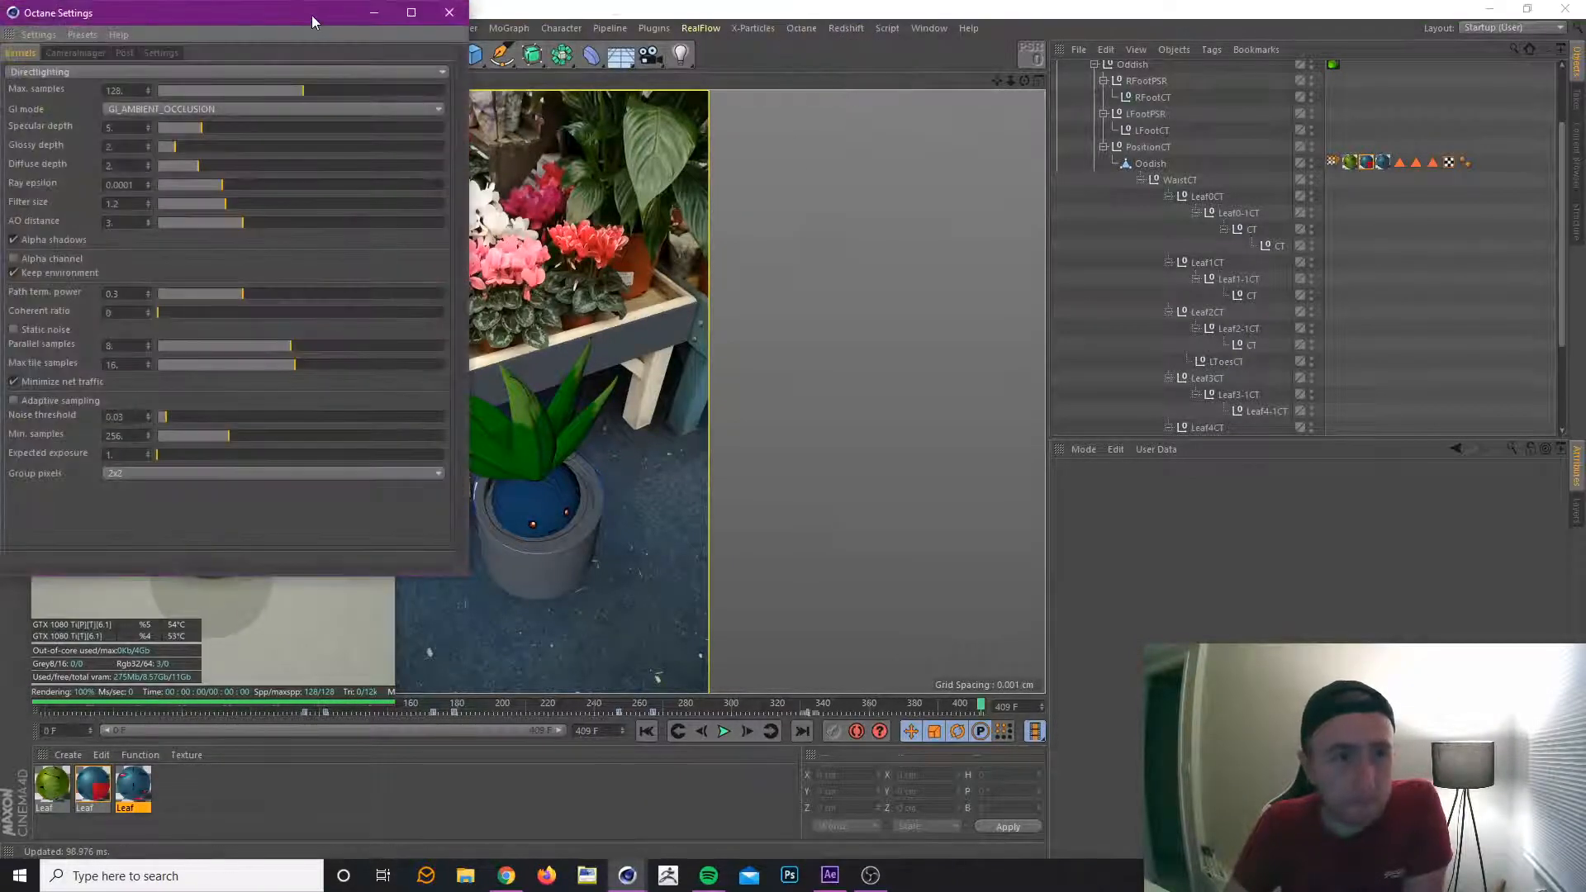
drag(310, 15, 1207, 106)
click(944, 164)
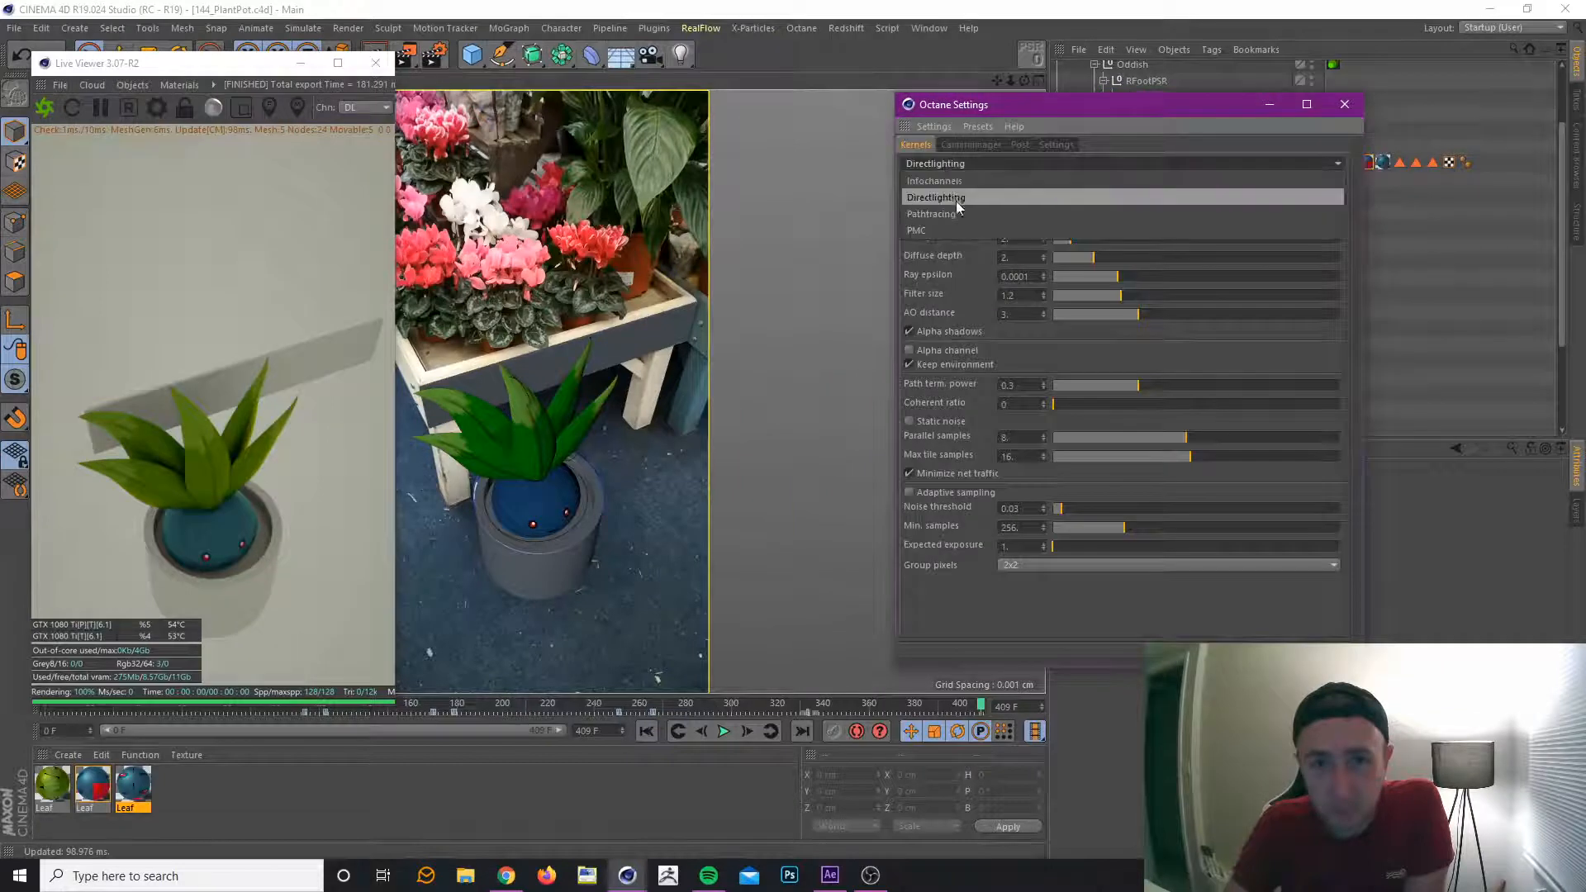
click(961, 213)
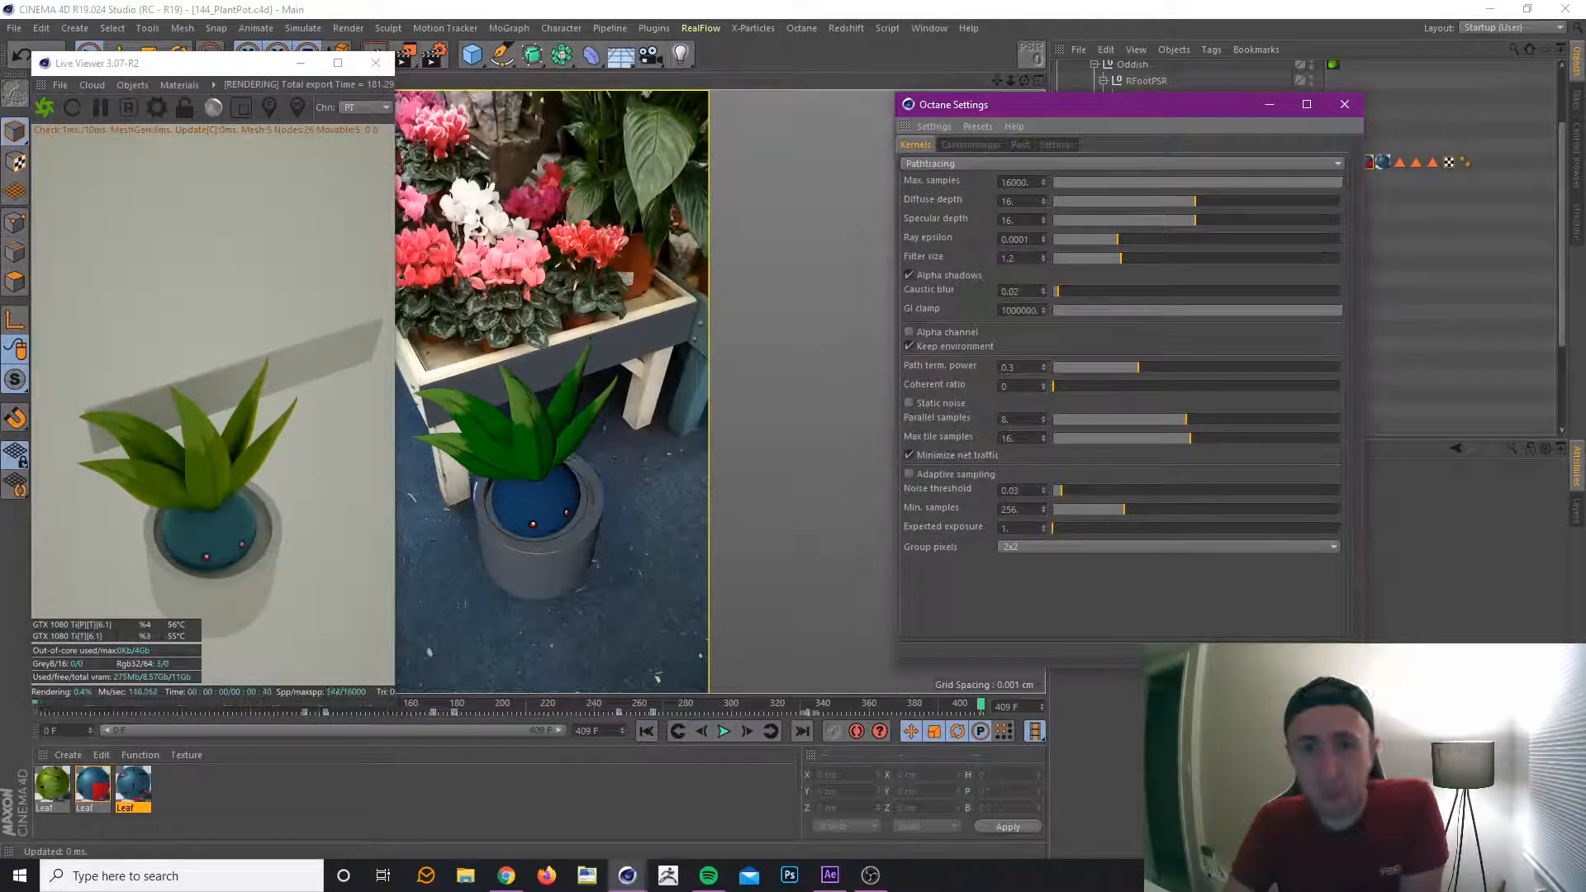
Set the Pathtracing kernel to 1000 max samples and a GI clamp of 100, with adaptive sampling enabled.
click(1014, 182)
text(100)
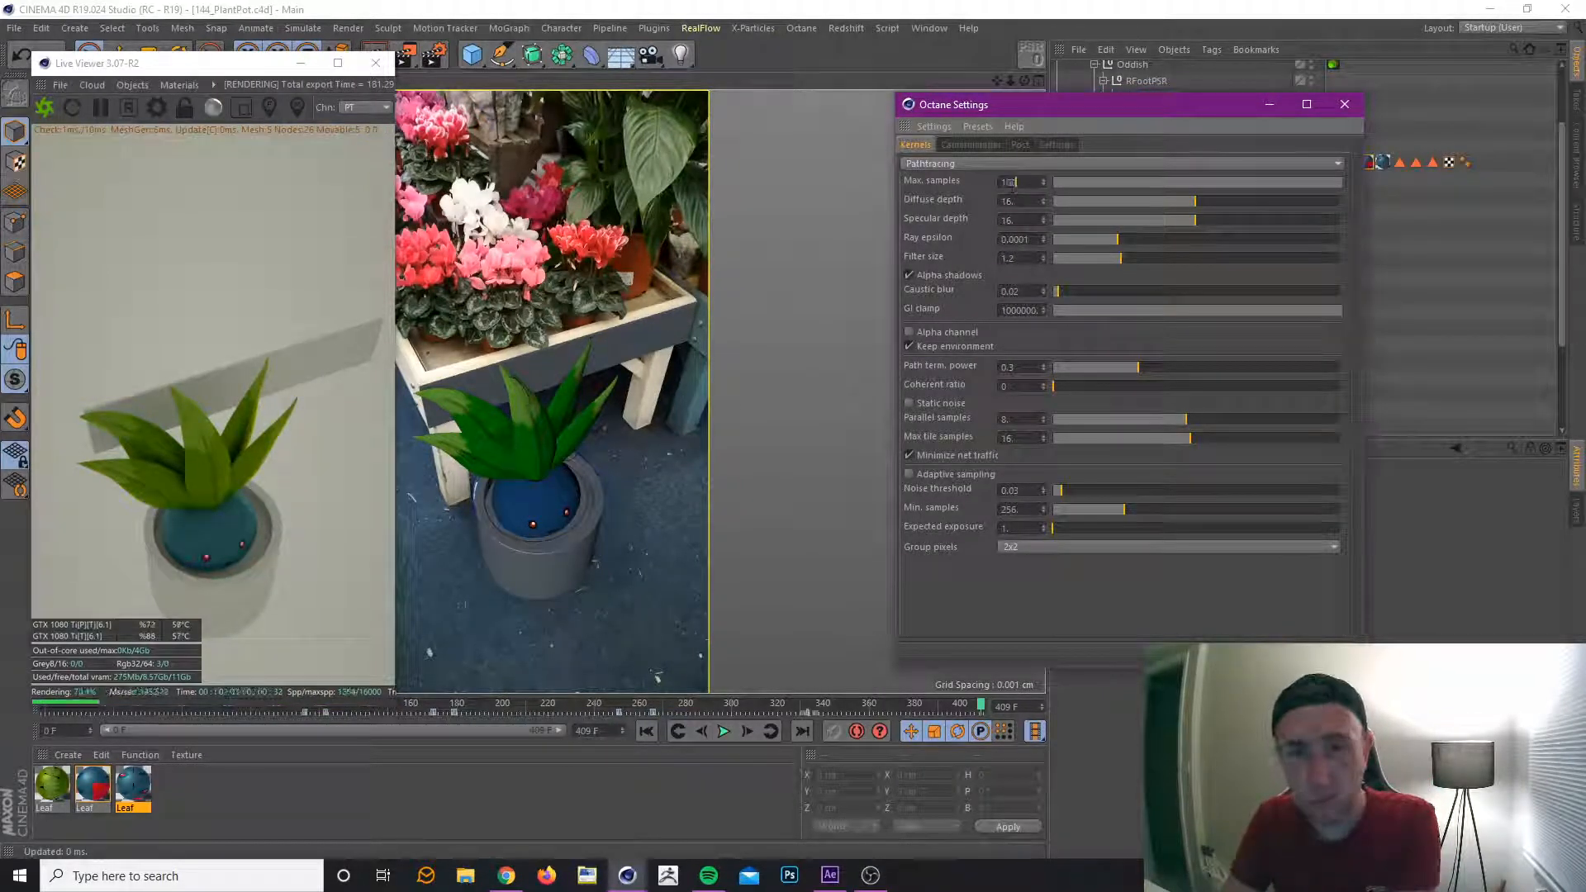
text(0)
click(1016, 310)
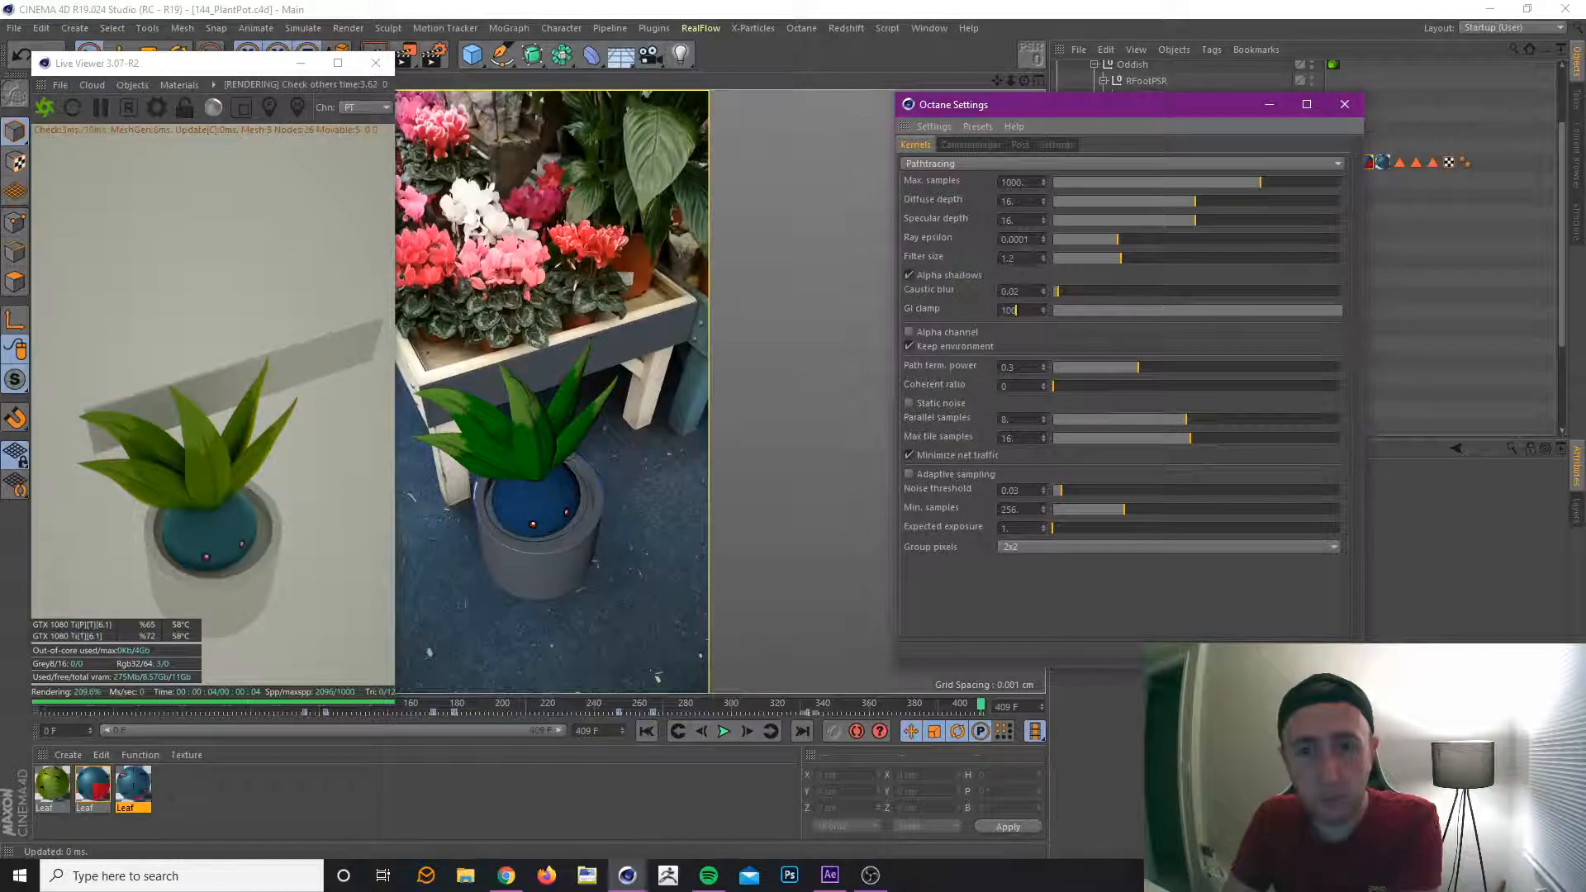
click(1344, 105)
Collapse the Oddish hierarchy, switch to 146_Oddish.c4d, and copy its two OctaneSky objects.
scroll(1401, 255, up, 2)
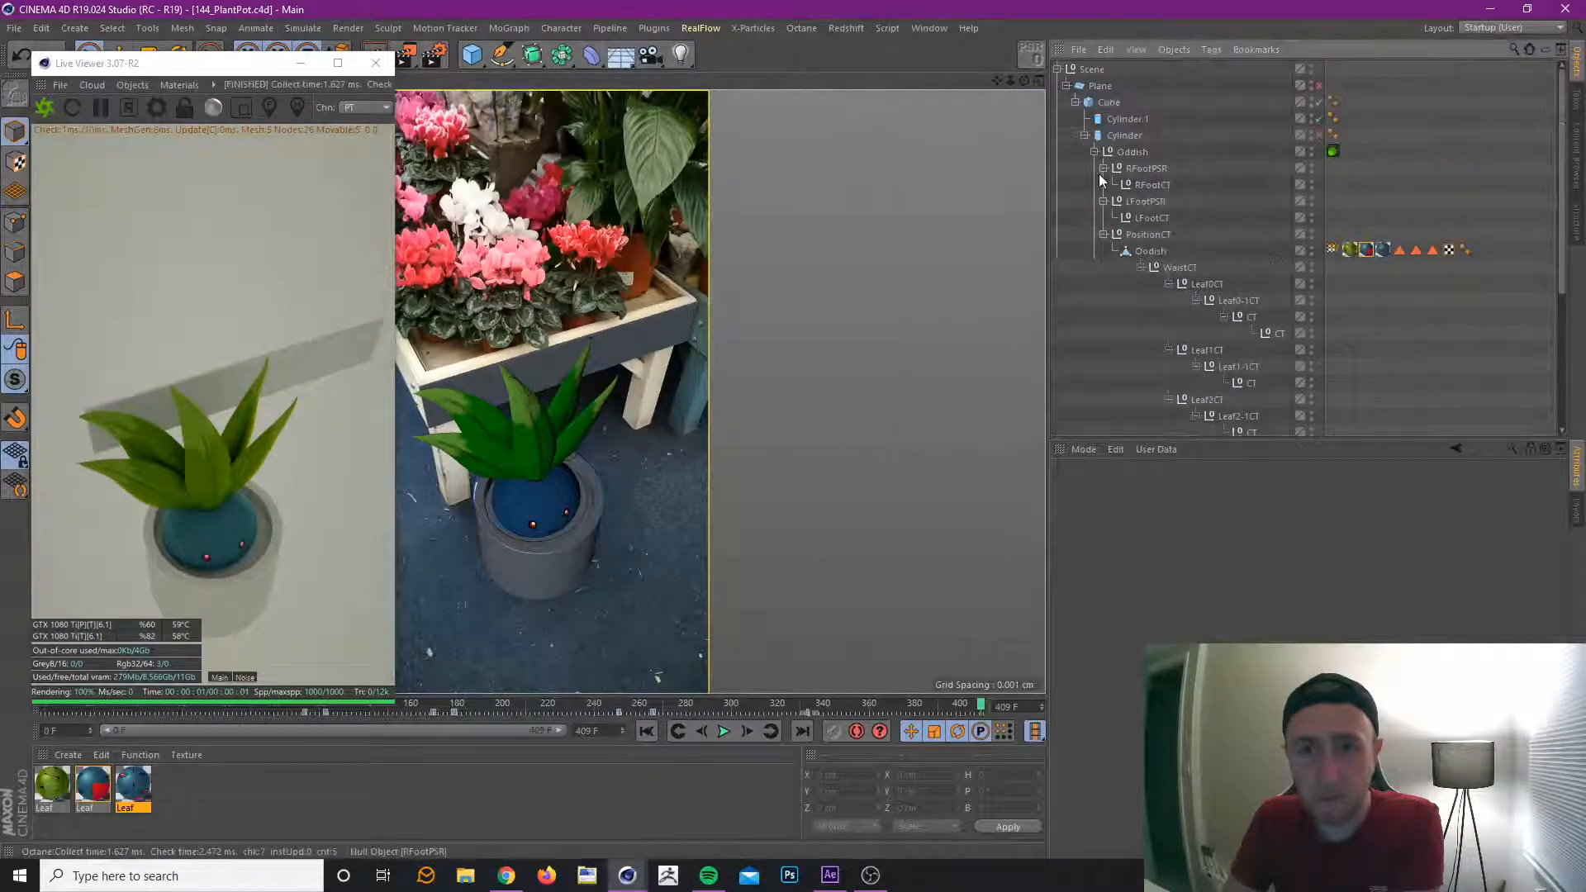
click(1094, 152)
click(916, 28)
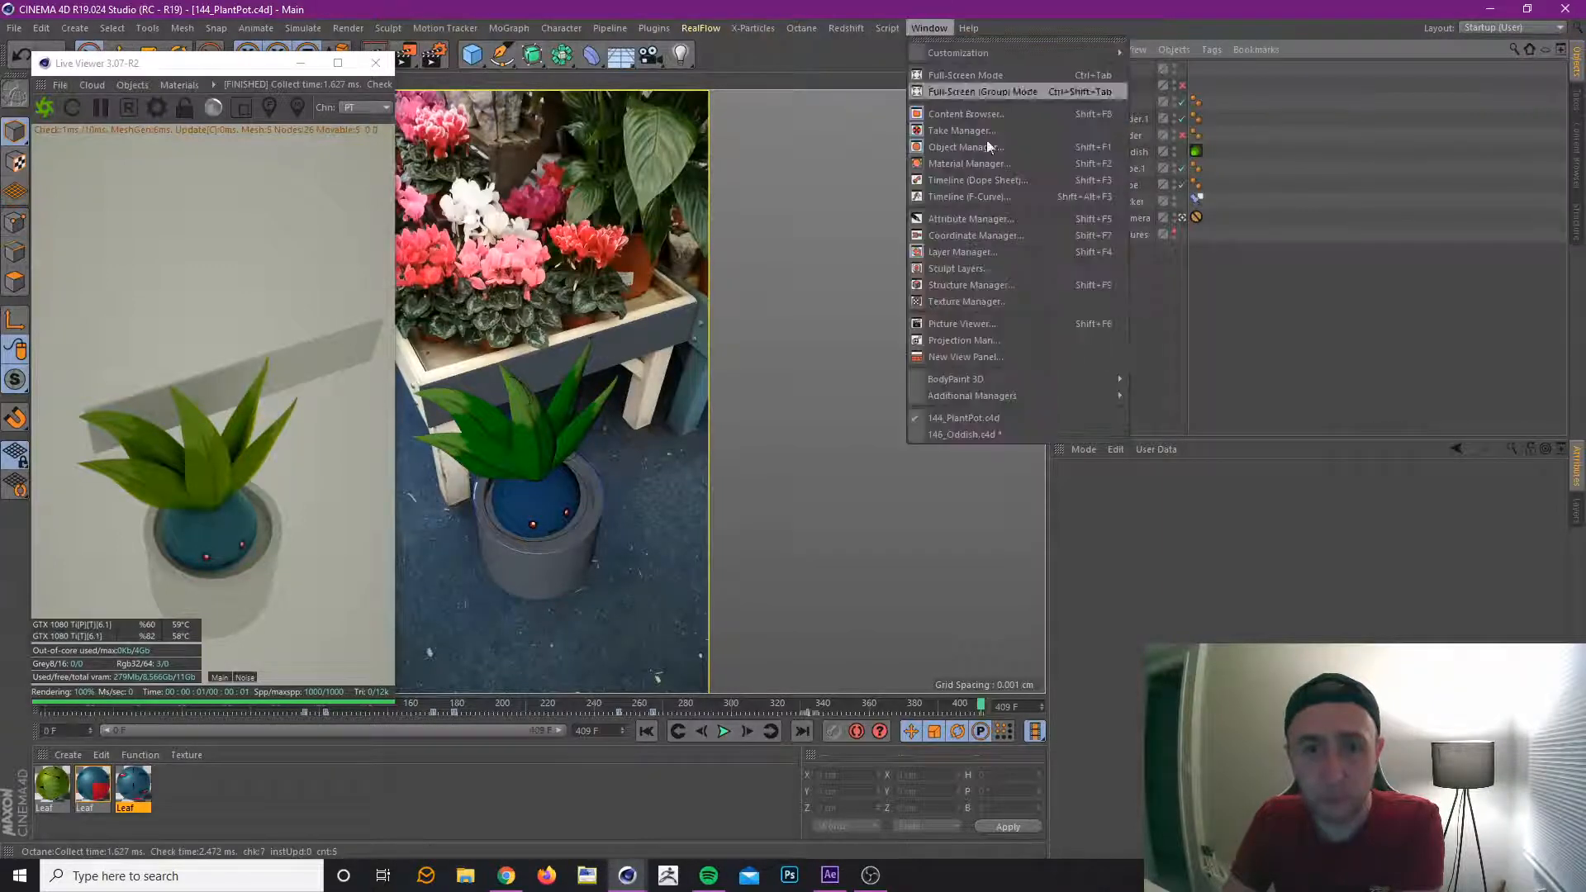
click(960, 435)
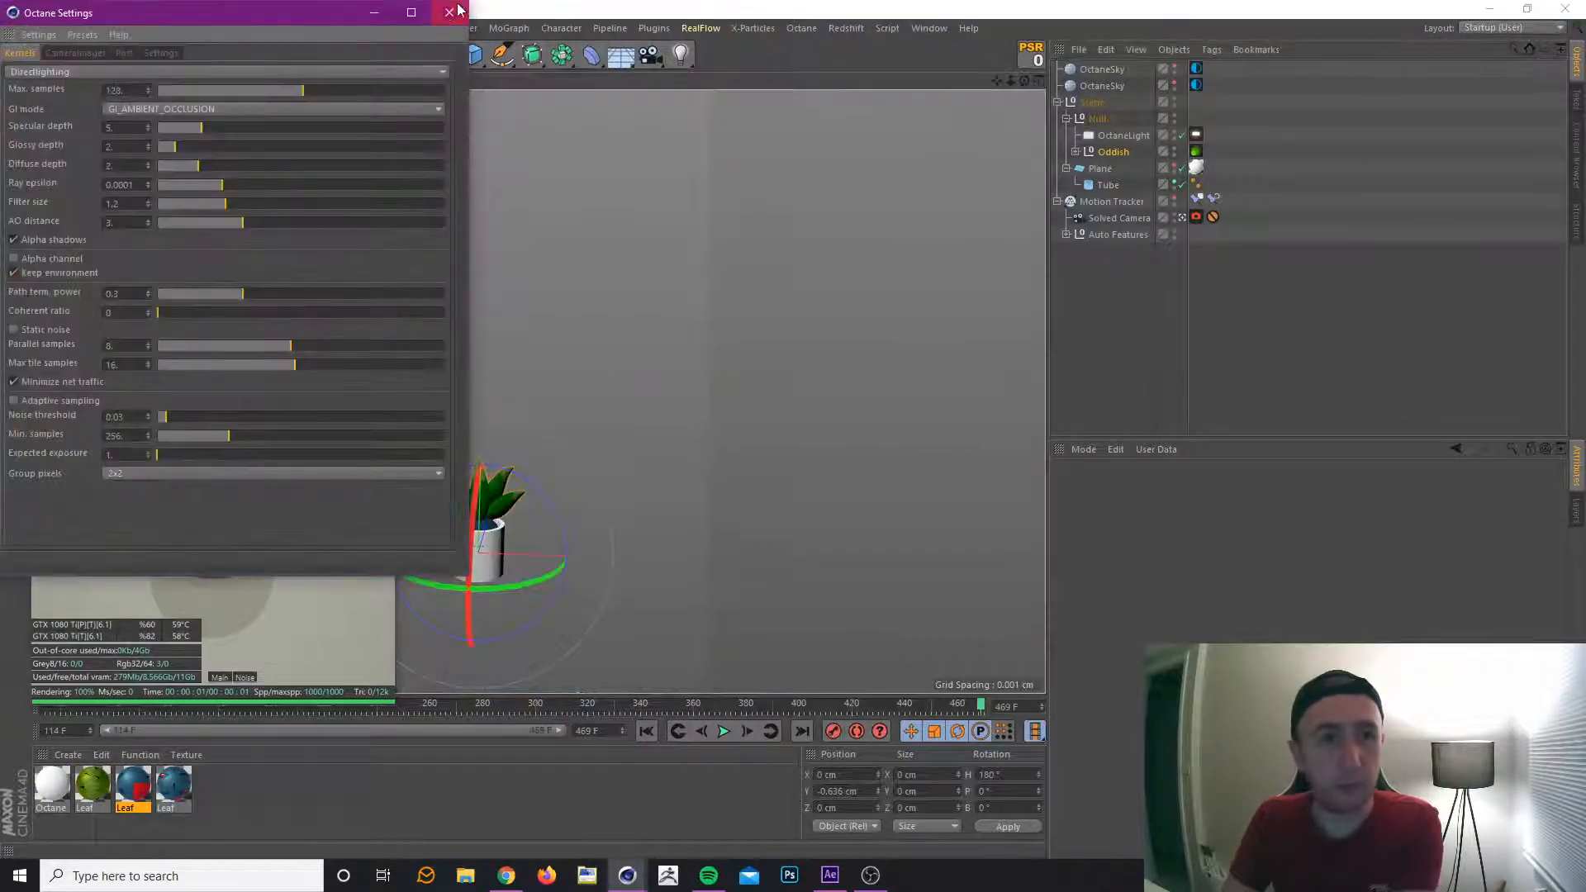
click(1103, 69)
shift+click(1107, 83)
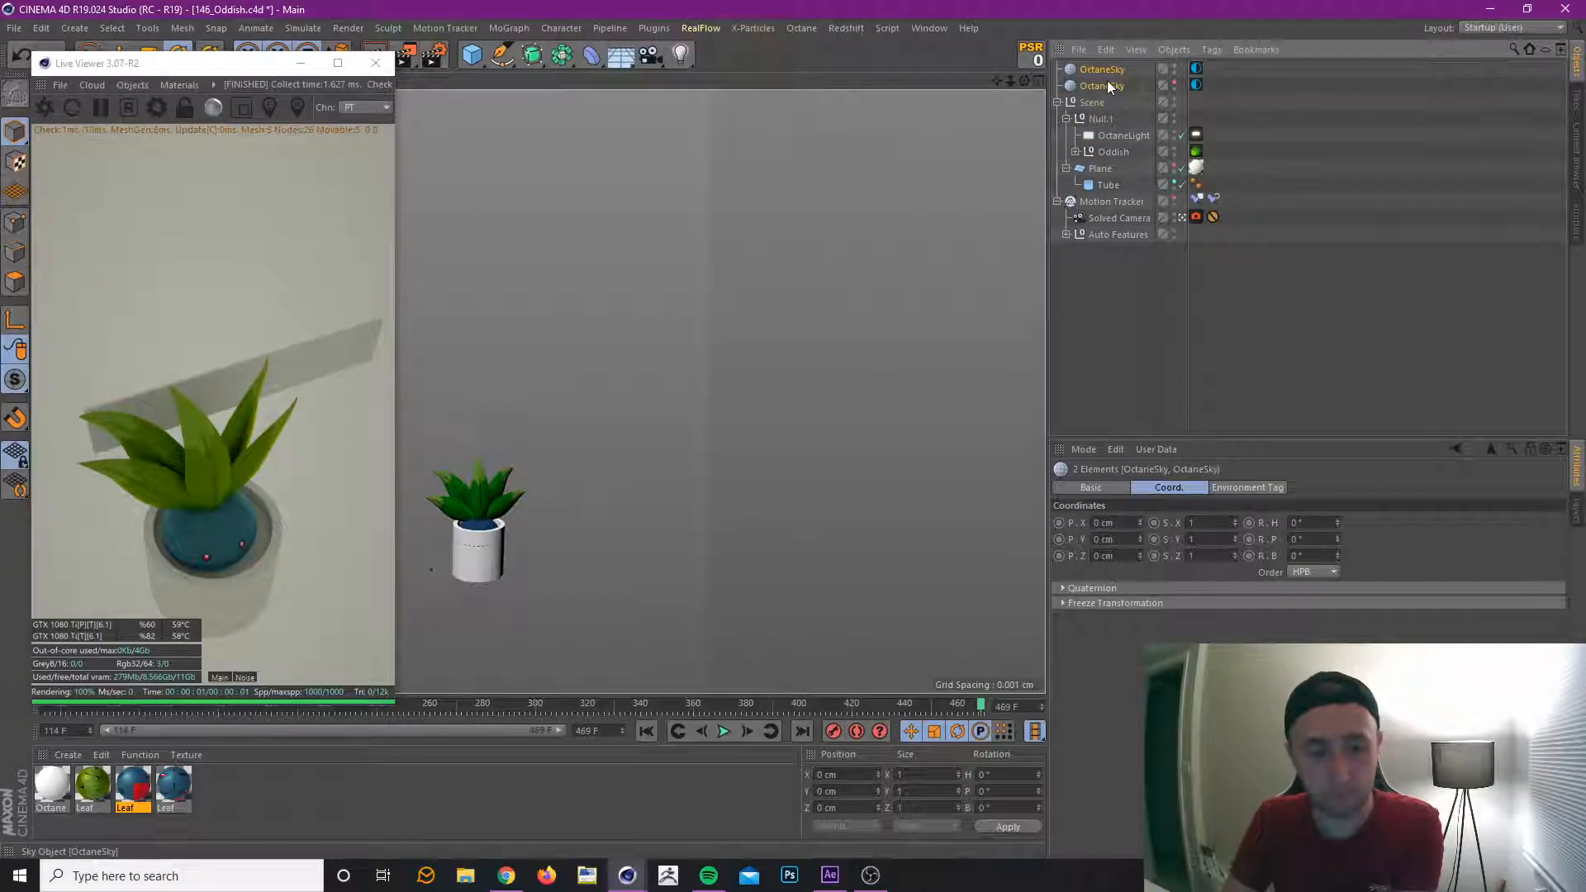
Paste both OctaneSky objects into 144_PlantPot.c4d and restart the Live Viewer render.
click(924, 29)
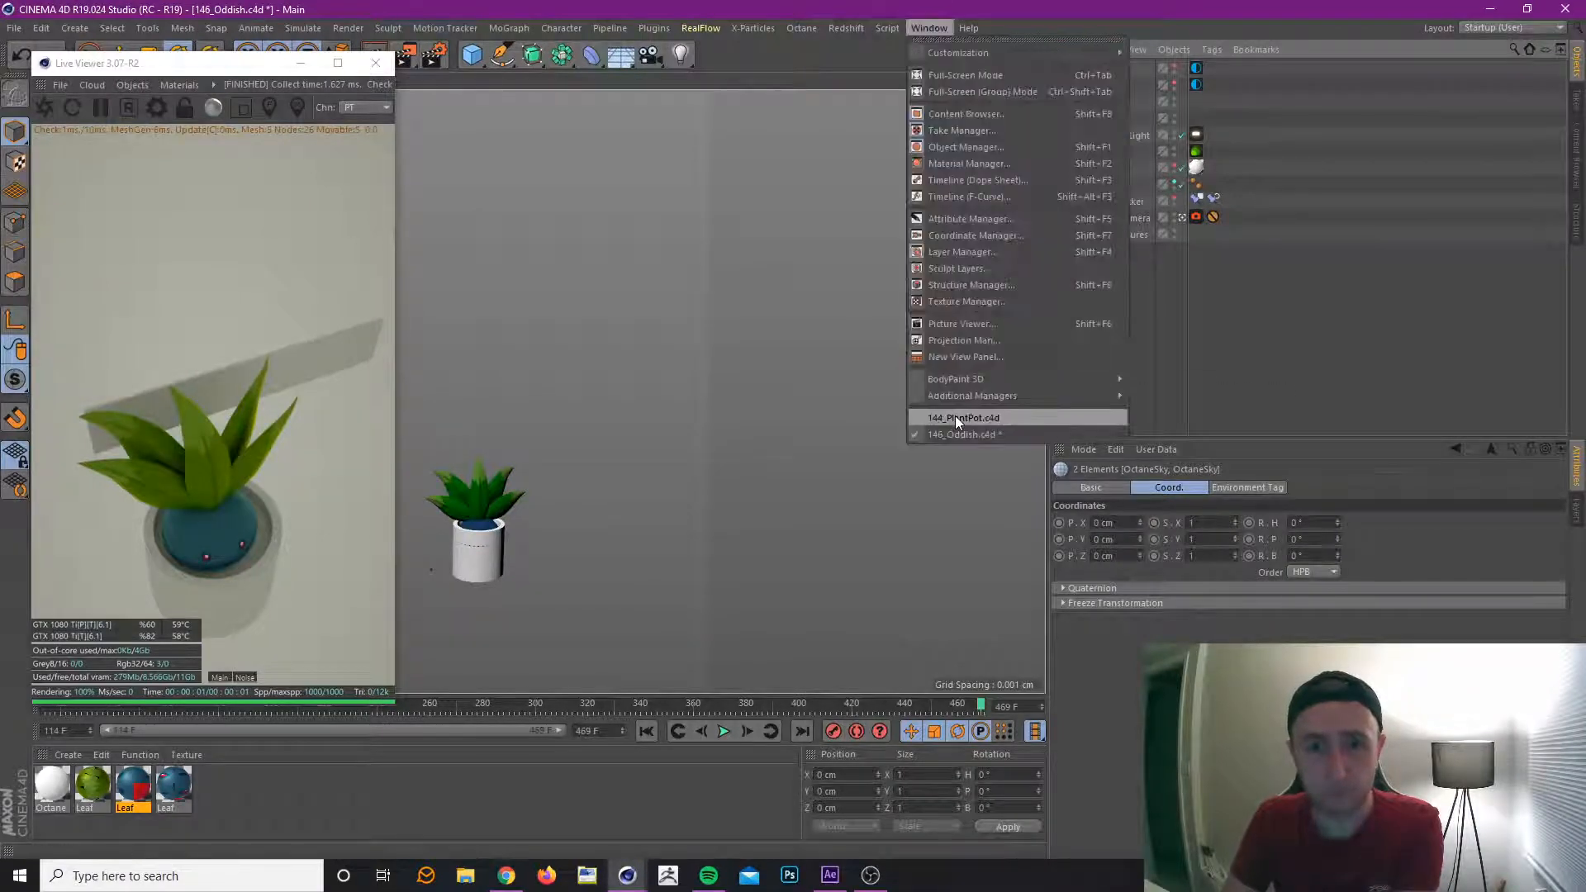
click(955, 415)
key(ctrl+v)
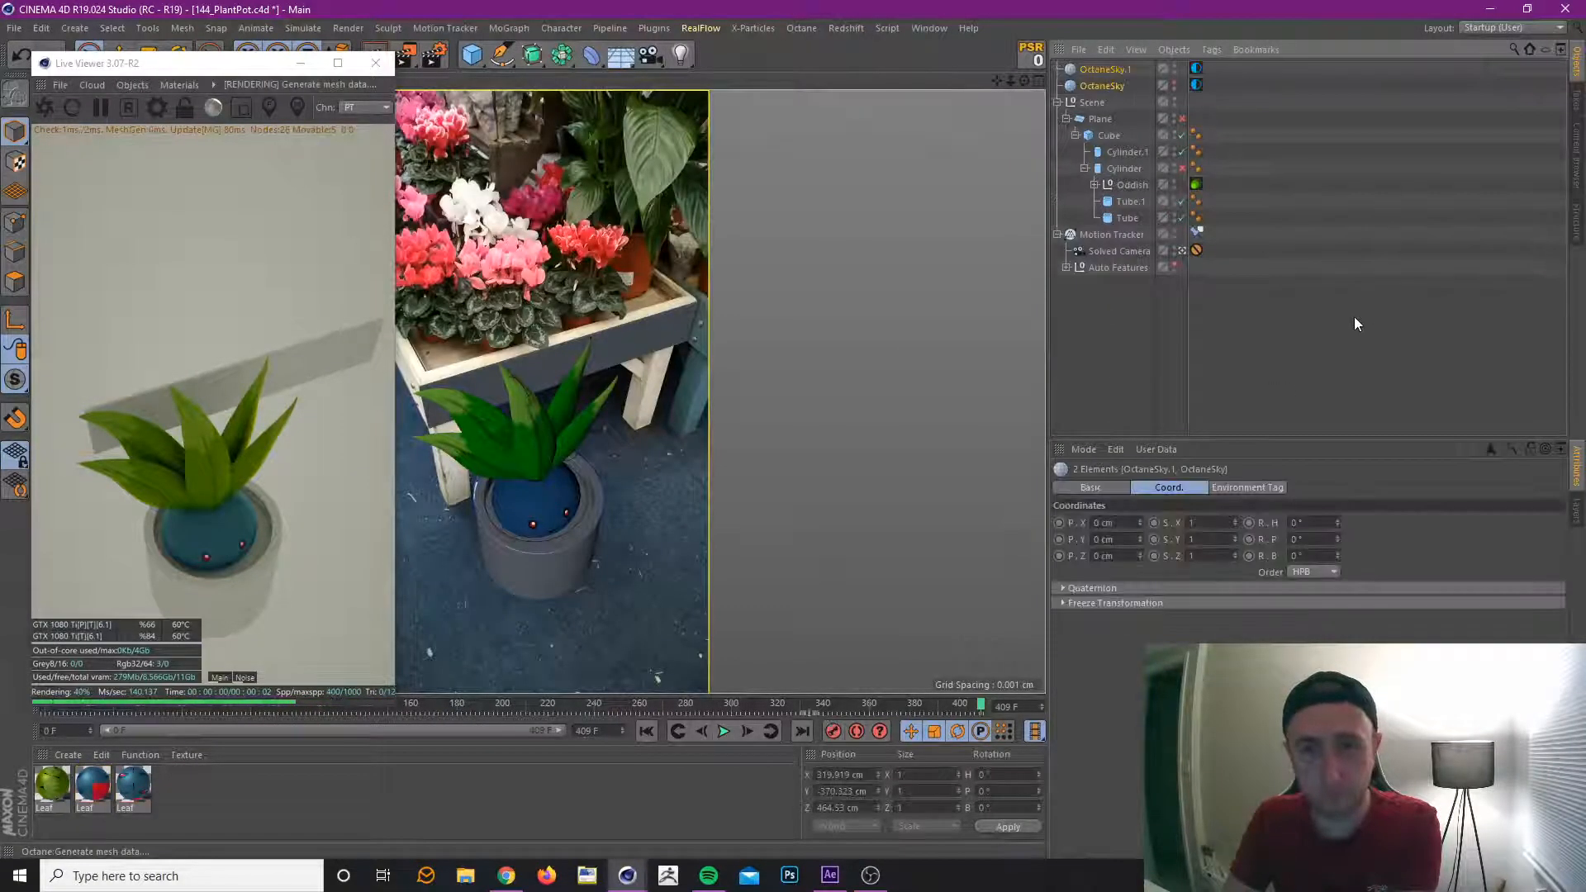
click(1347, 332)
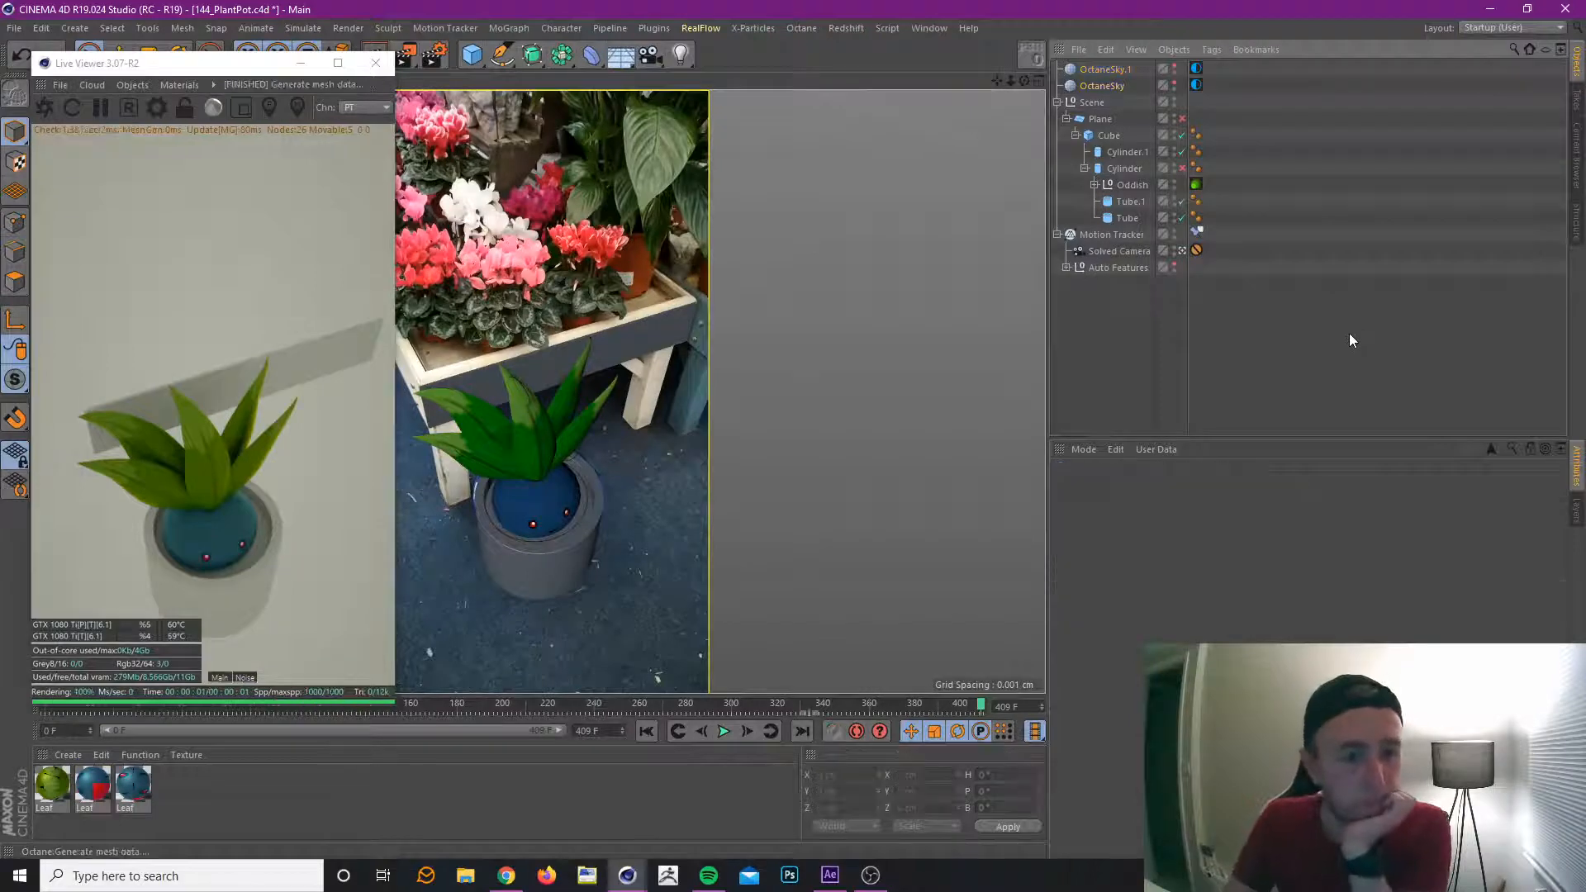
click(45, 108)
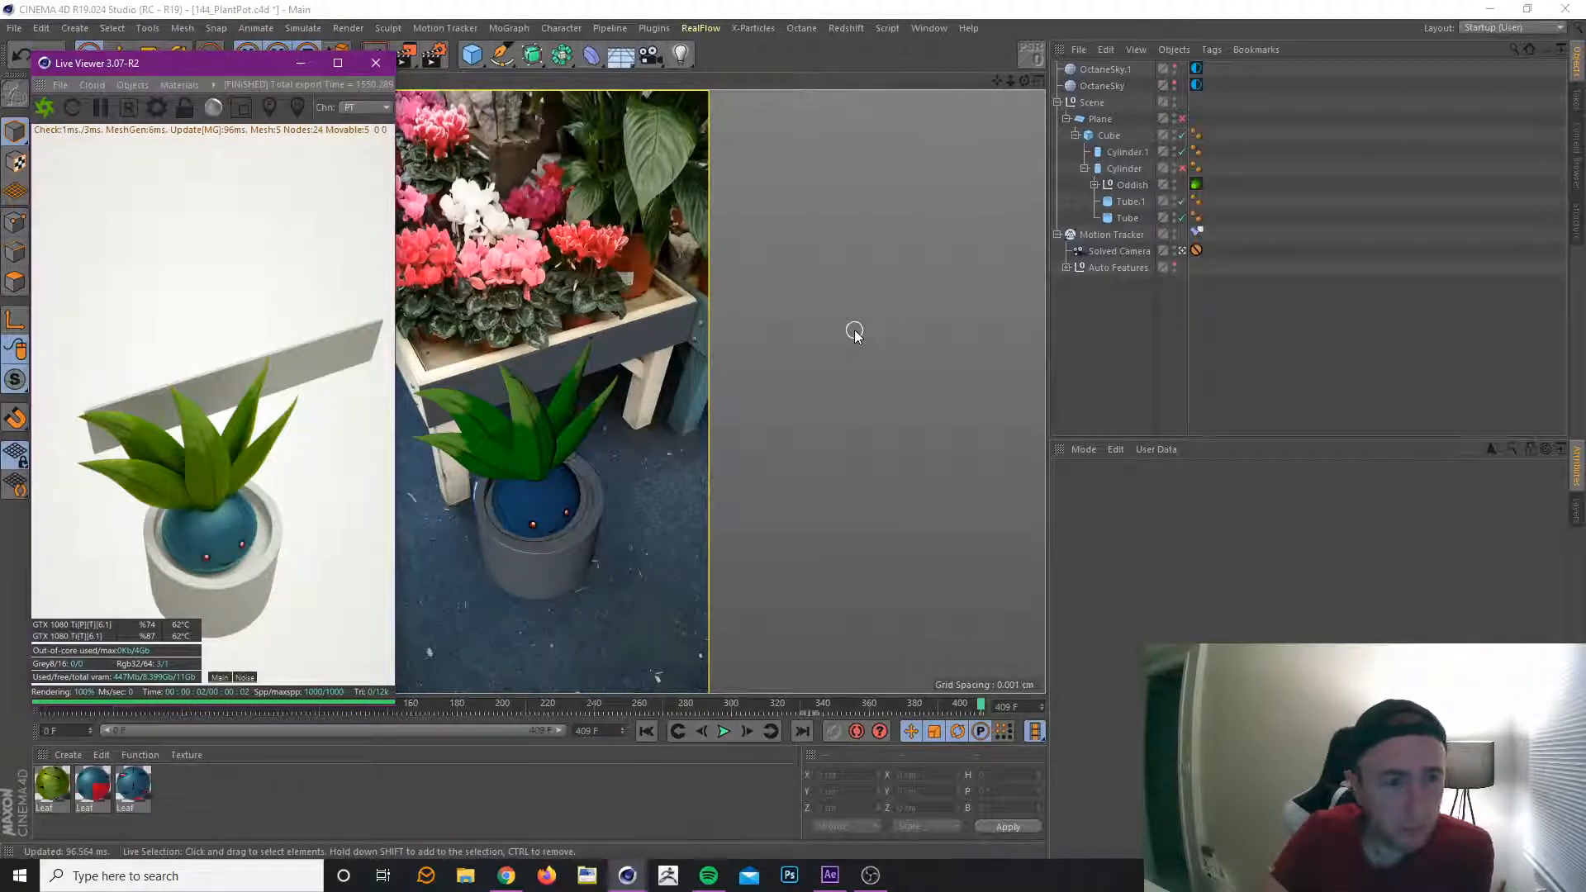
Create a new Octane material and apply it to the Plane object that holds the pot geometry.
click(101, 755)
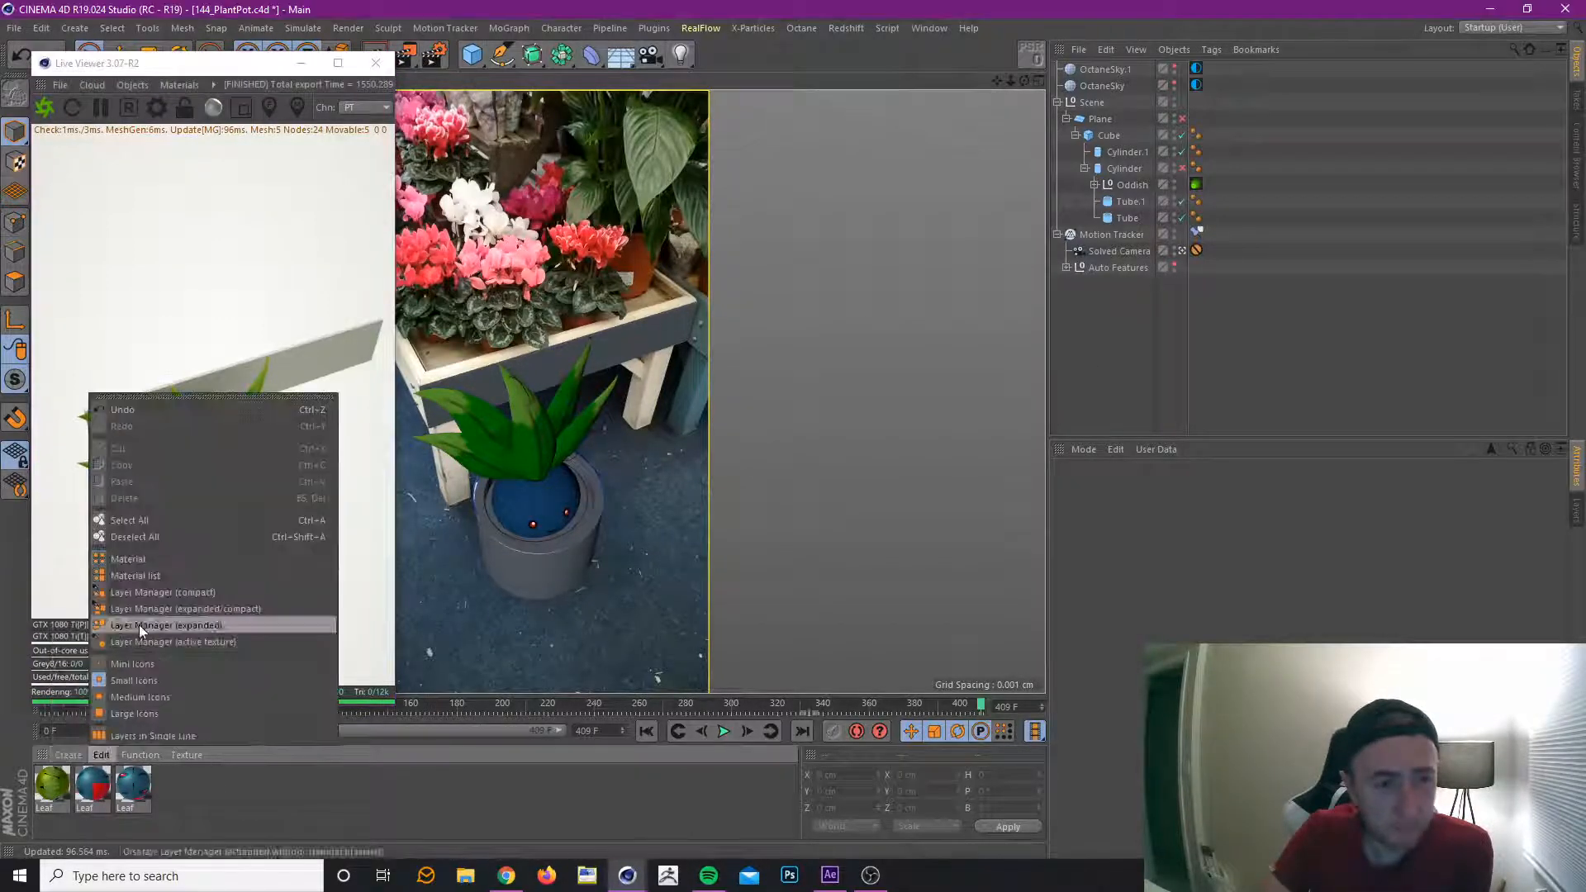
mouse_move(71, 755)
mouse_move(147, 615)
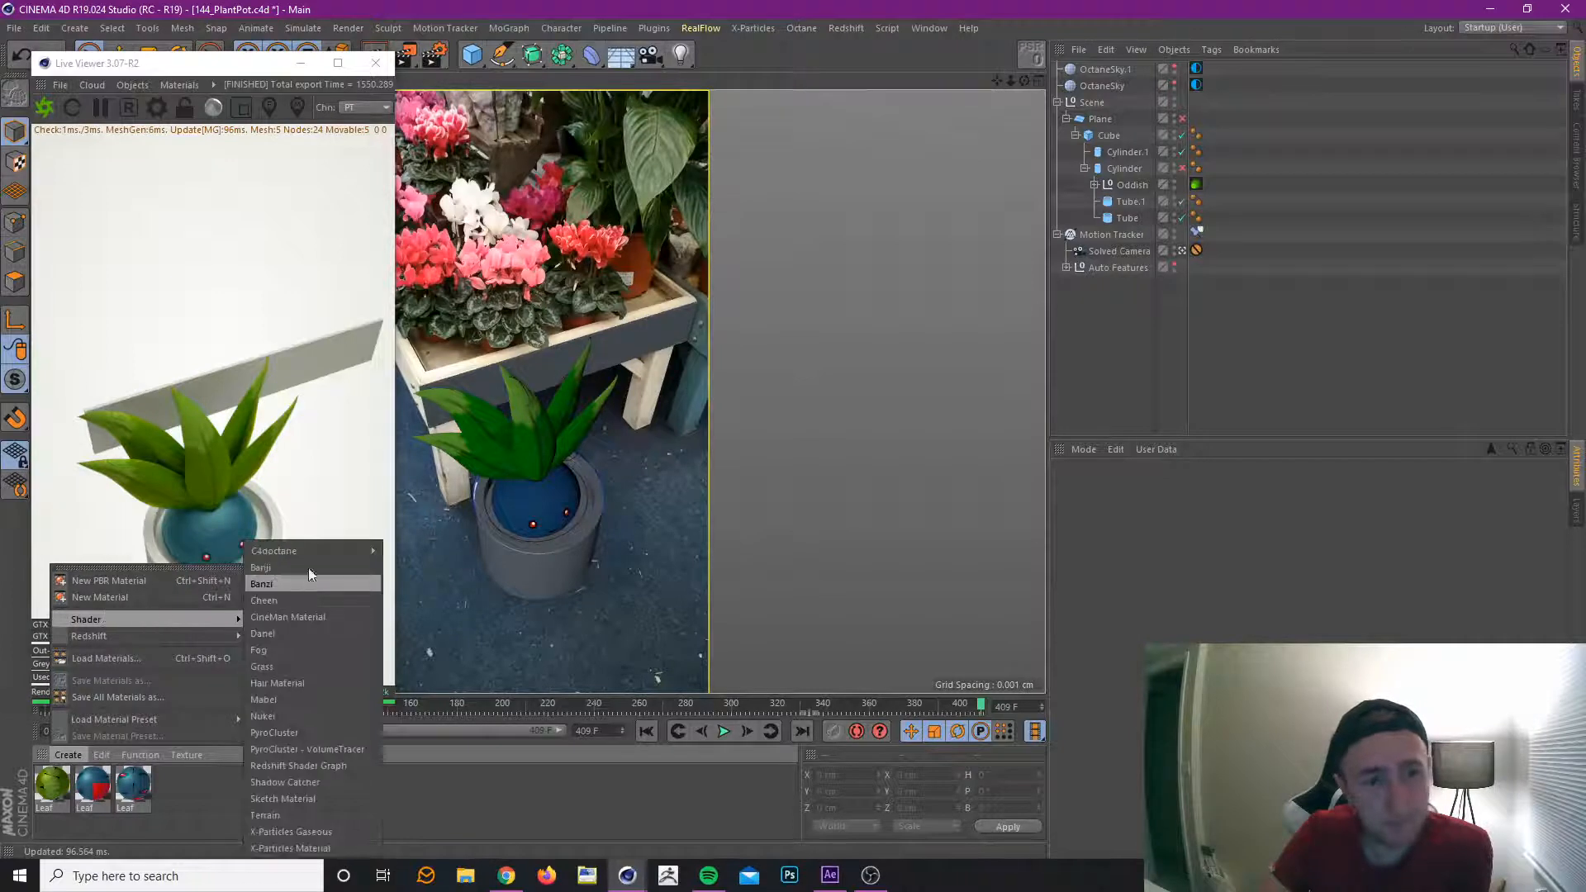
click(389, 550)
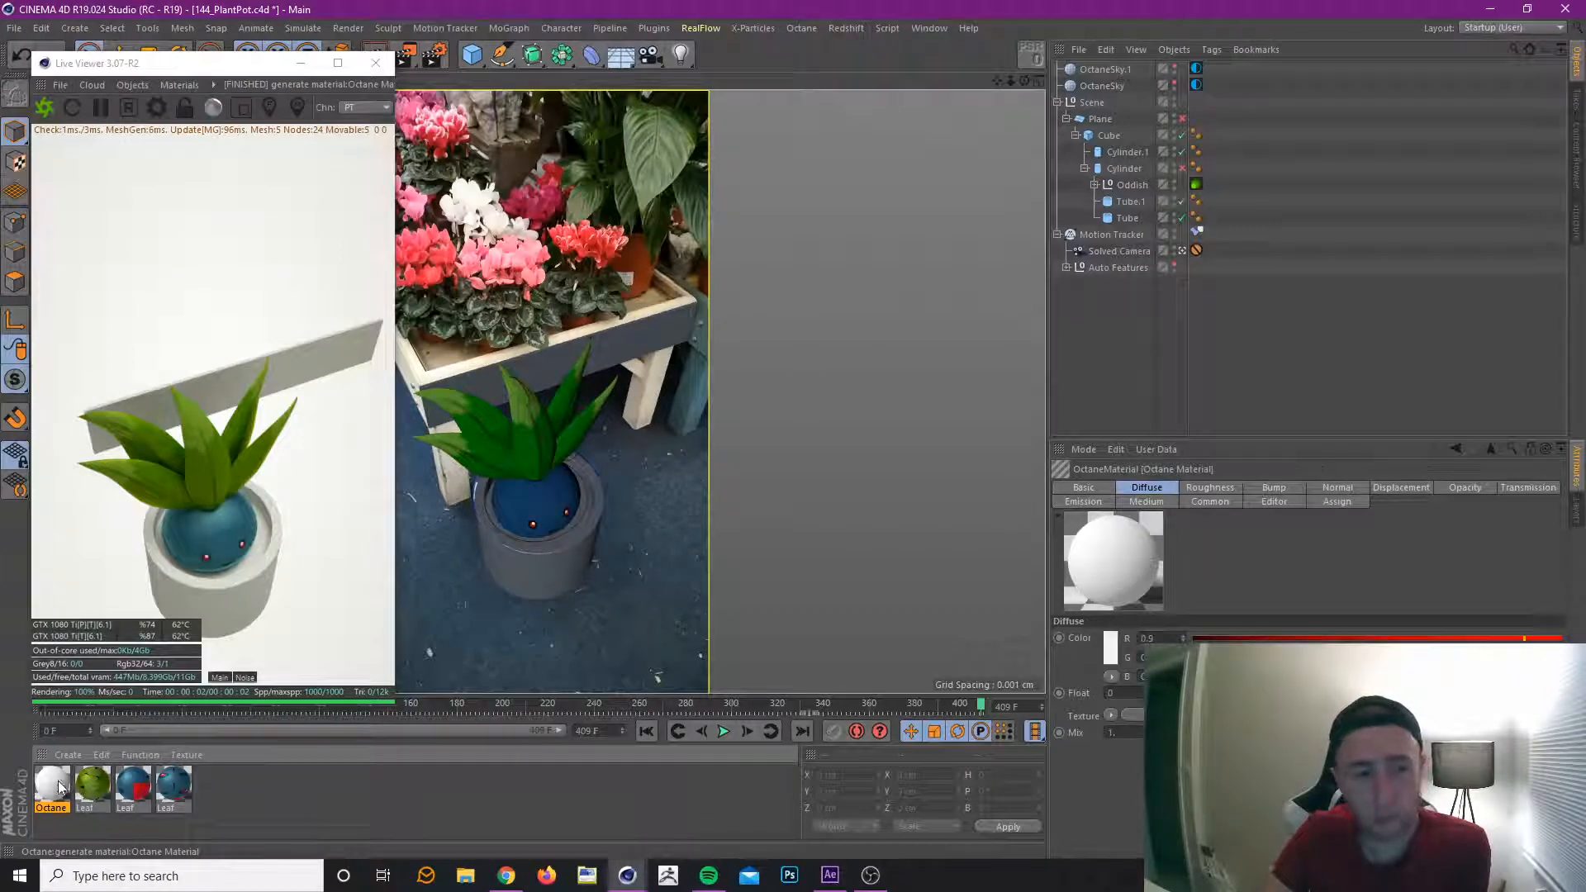
drag(60, 785, 1111, 120)
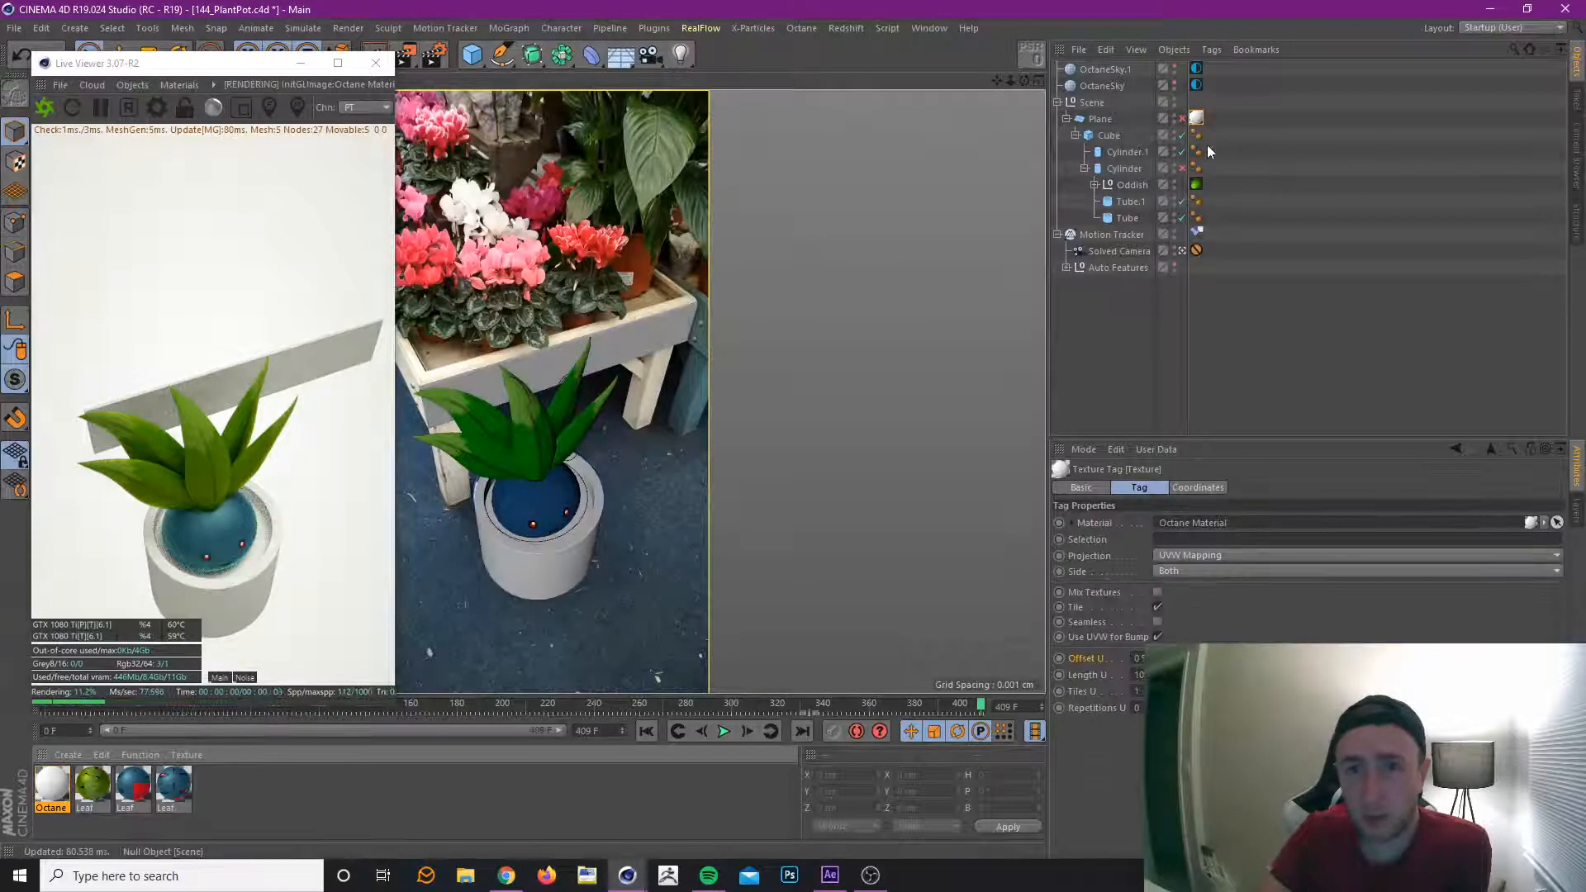
Edit the new Octane material and enable Matte in its Common settings.
double_click(52, 787)
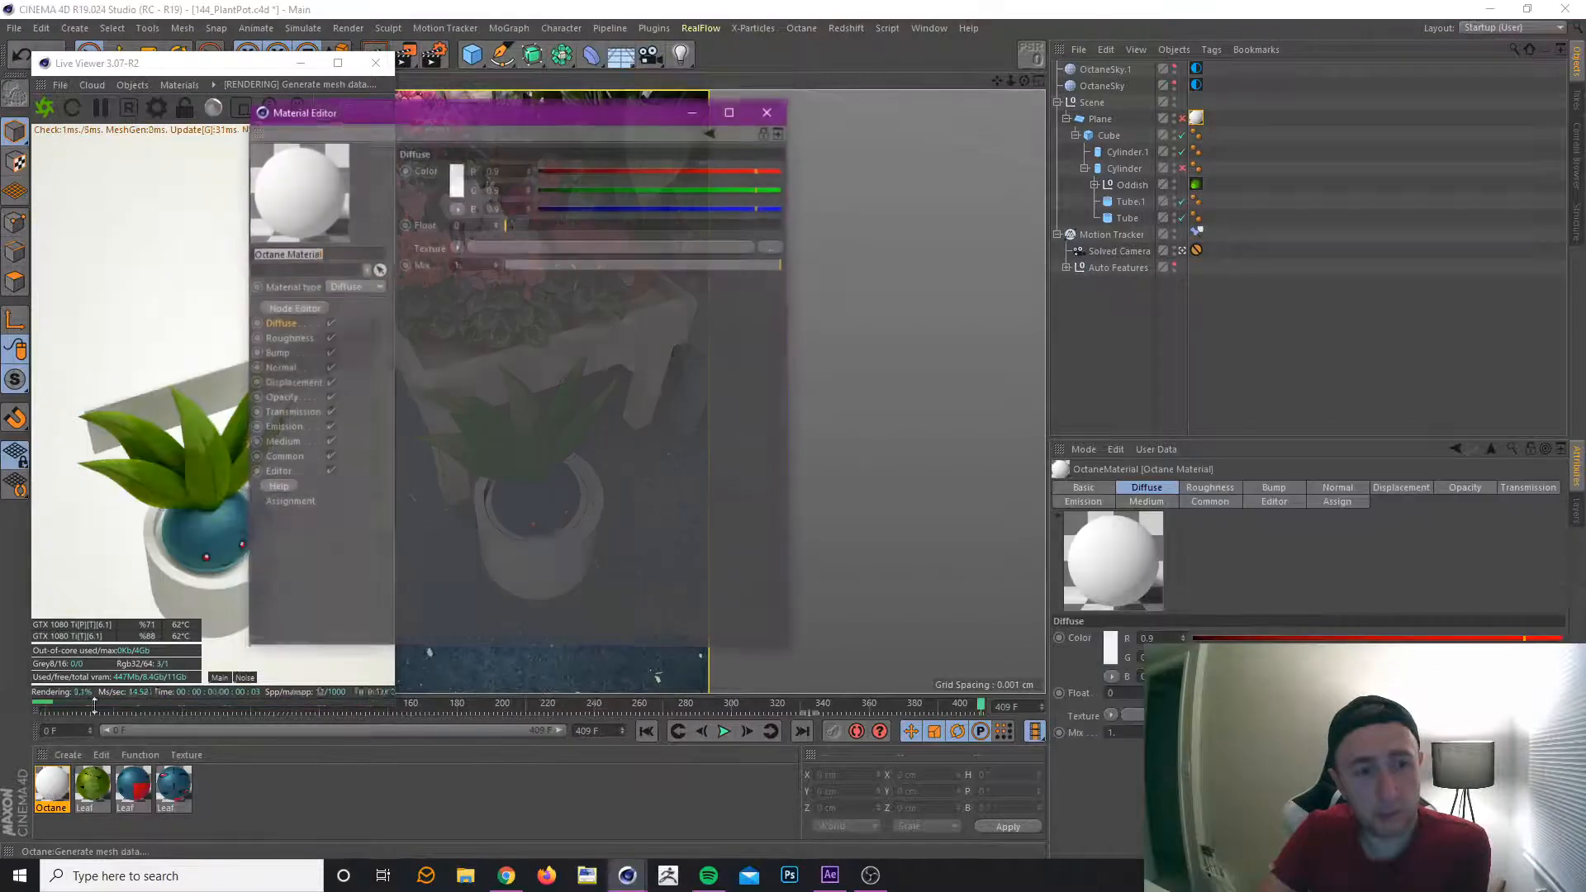
drag(548, 120, 917, 106)
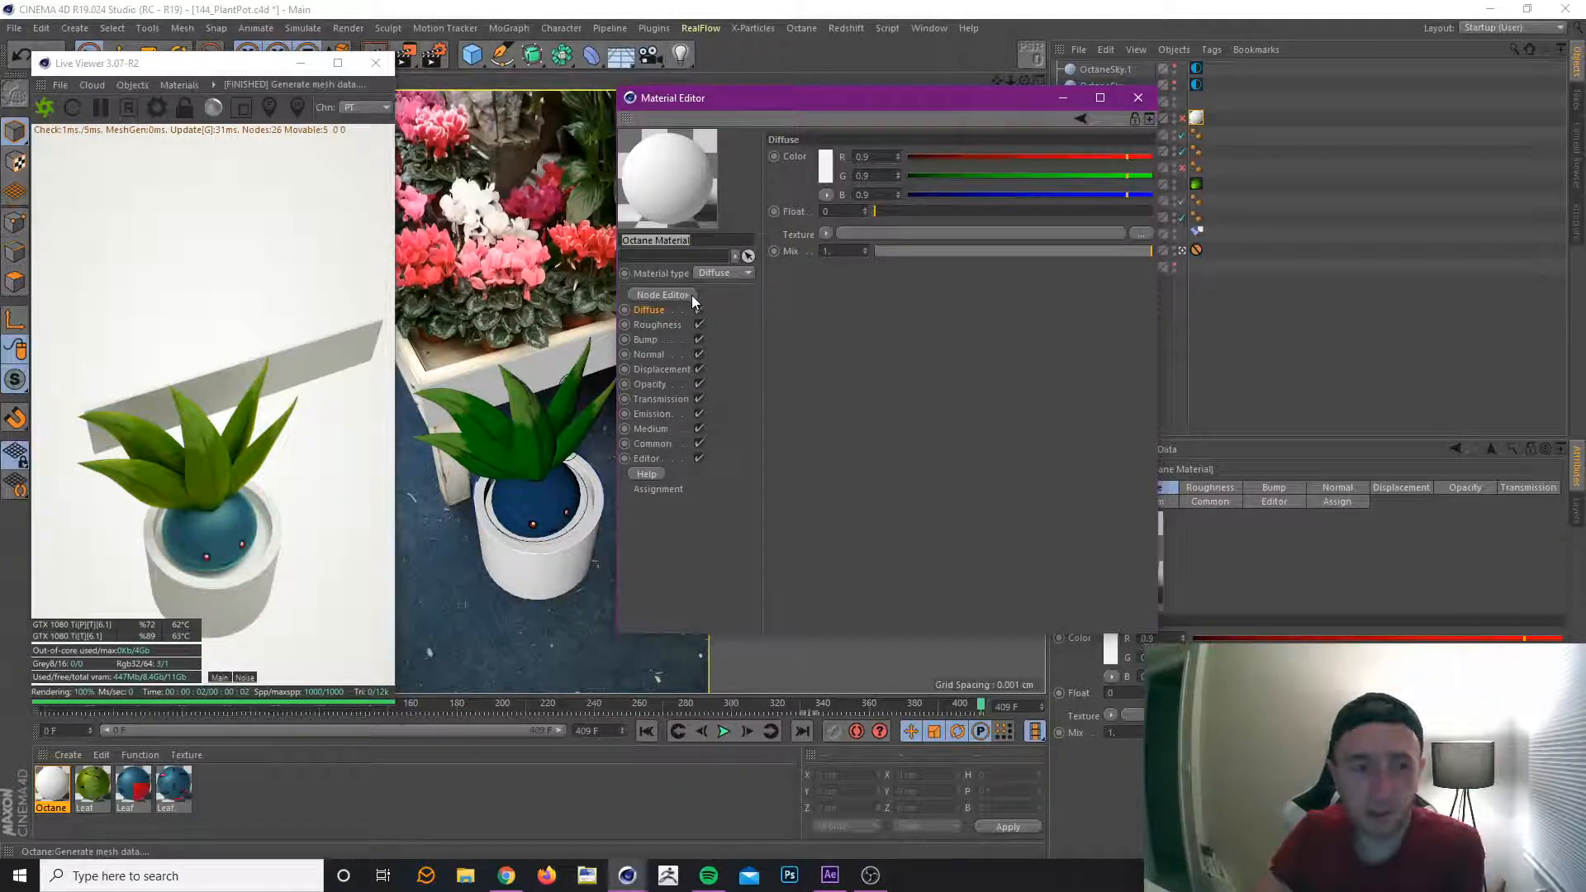
click(658, 447)
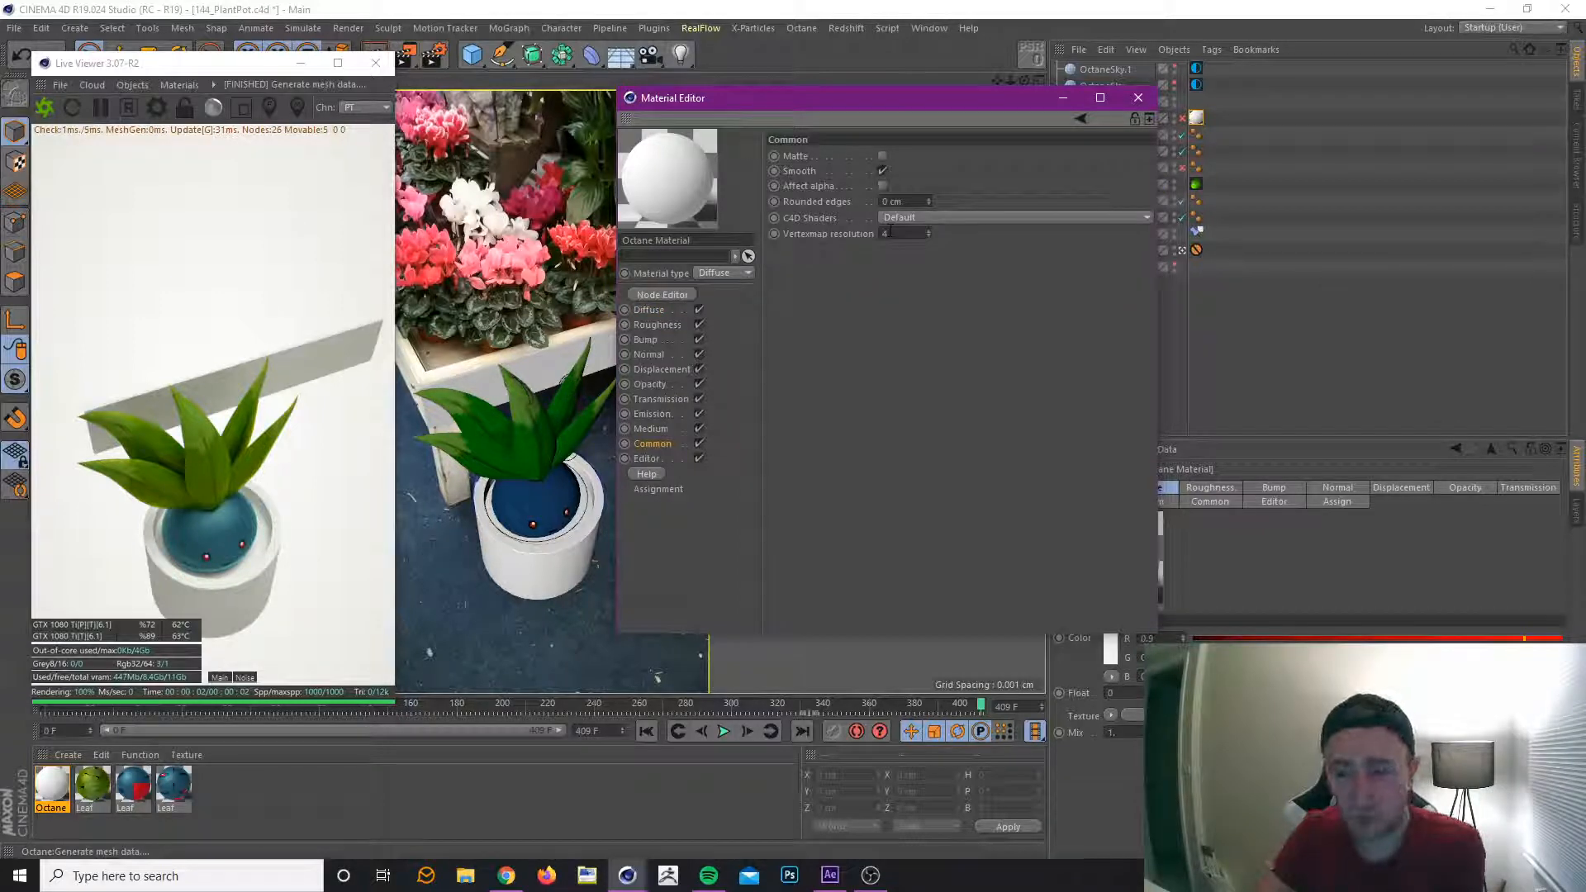
click(882, 156)
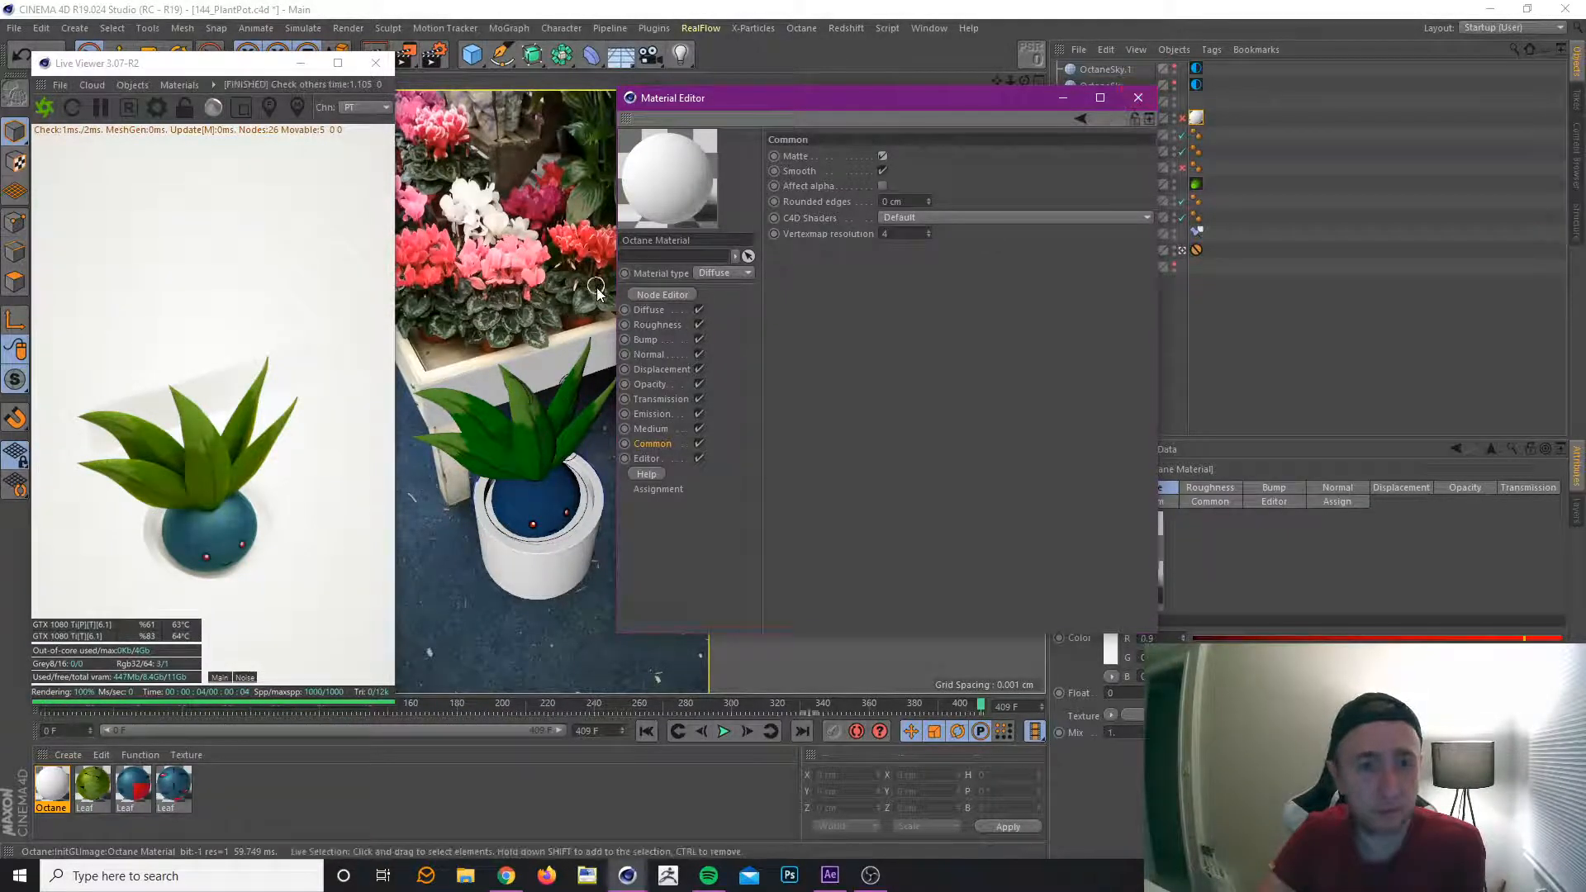
Set the Octane material's Diffuse colour to pure white with R, G and B at 1, and close the material.
click(649, 310)
click(829, 169)
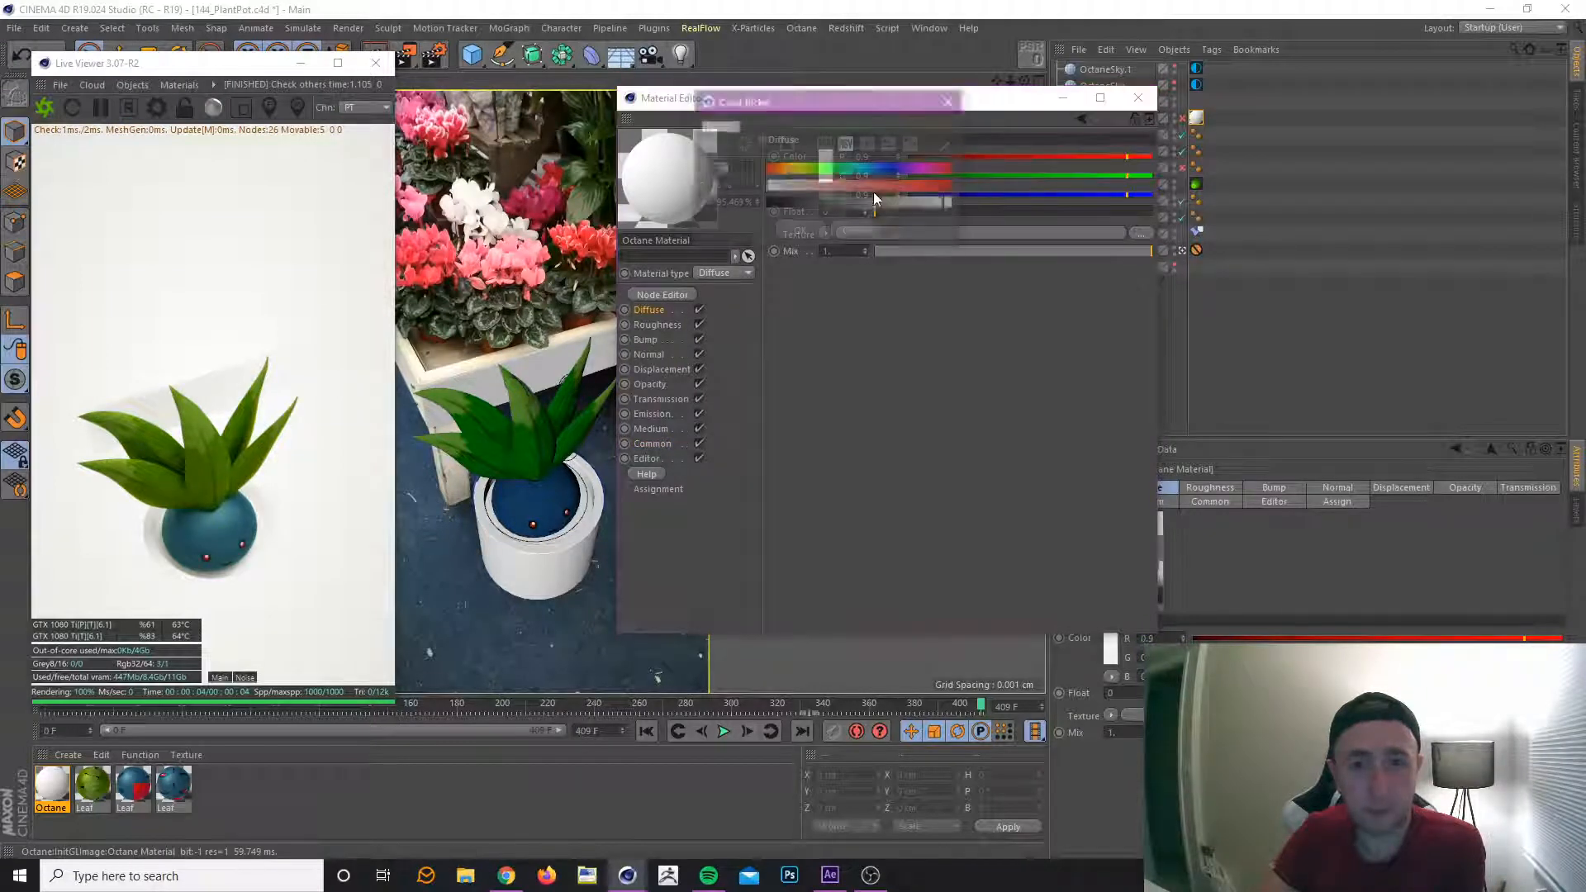
drag(927, 203, 969, 205)
click(805, 229)
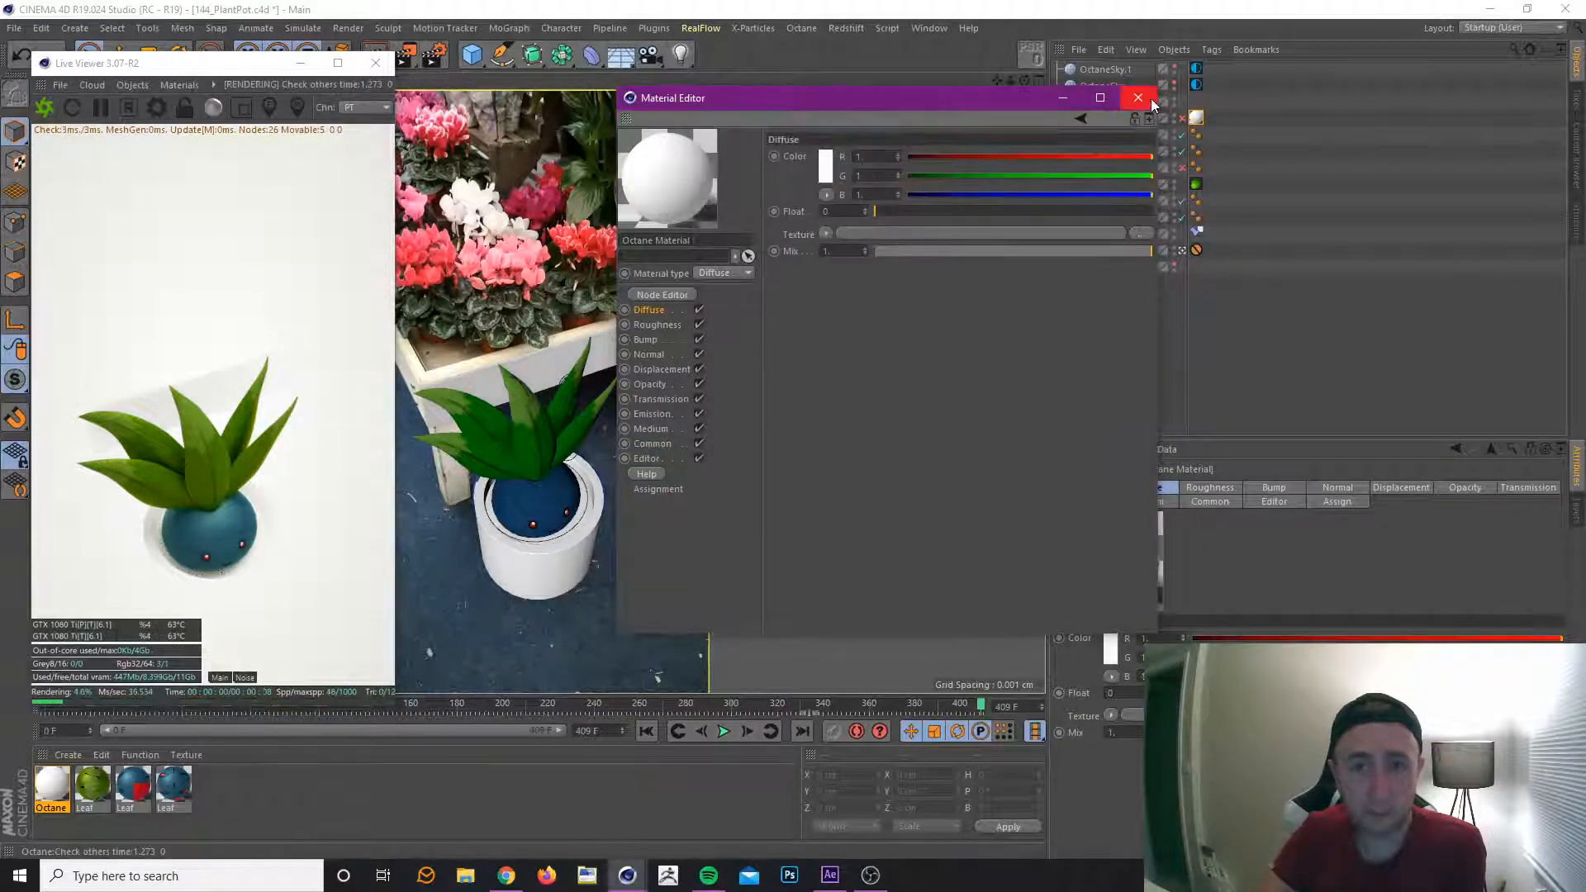
click(1140, 97)
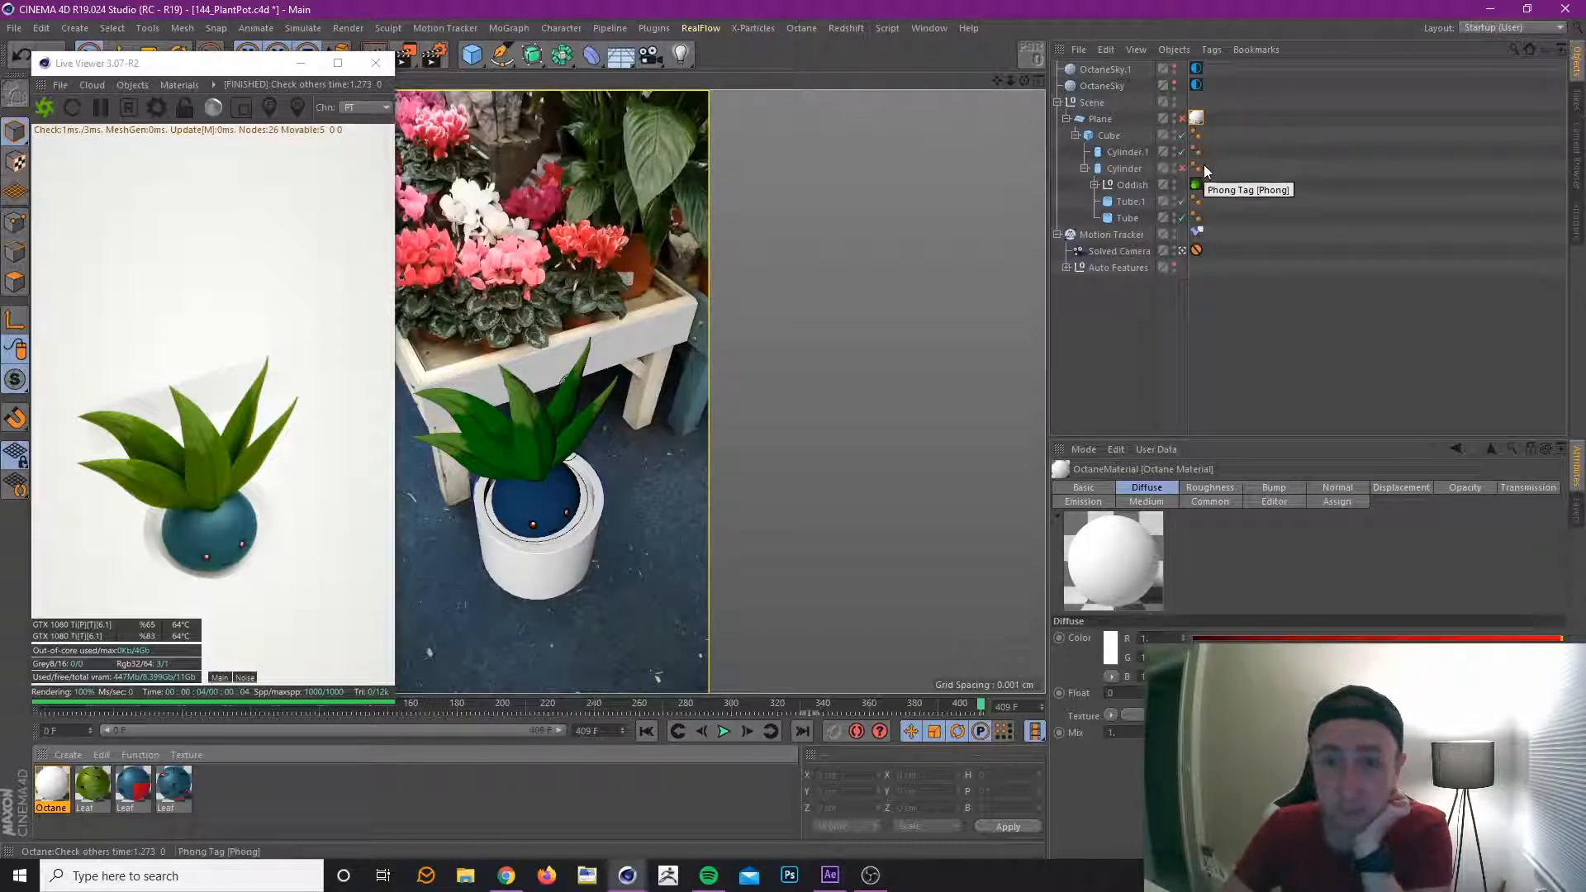
Set the Subdivision level on the Oddish's Octane object tag to 1 and restart the Live Viewer render.
click(1197, 184)
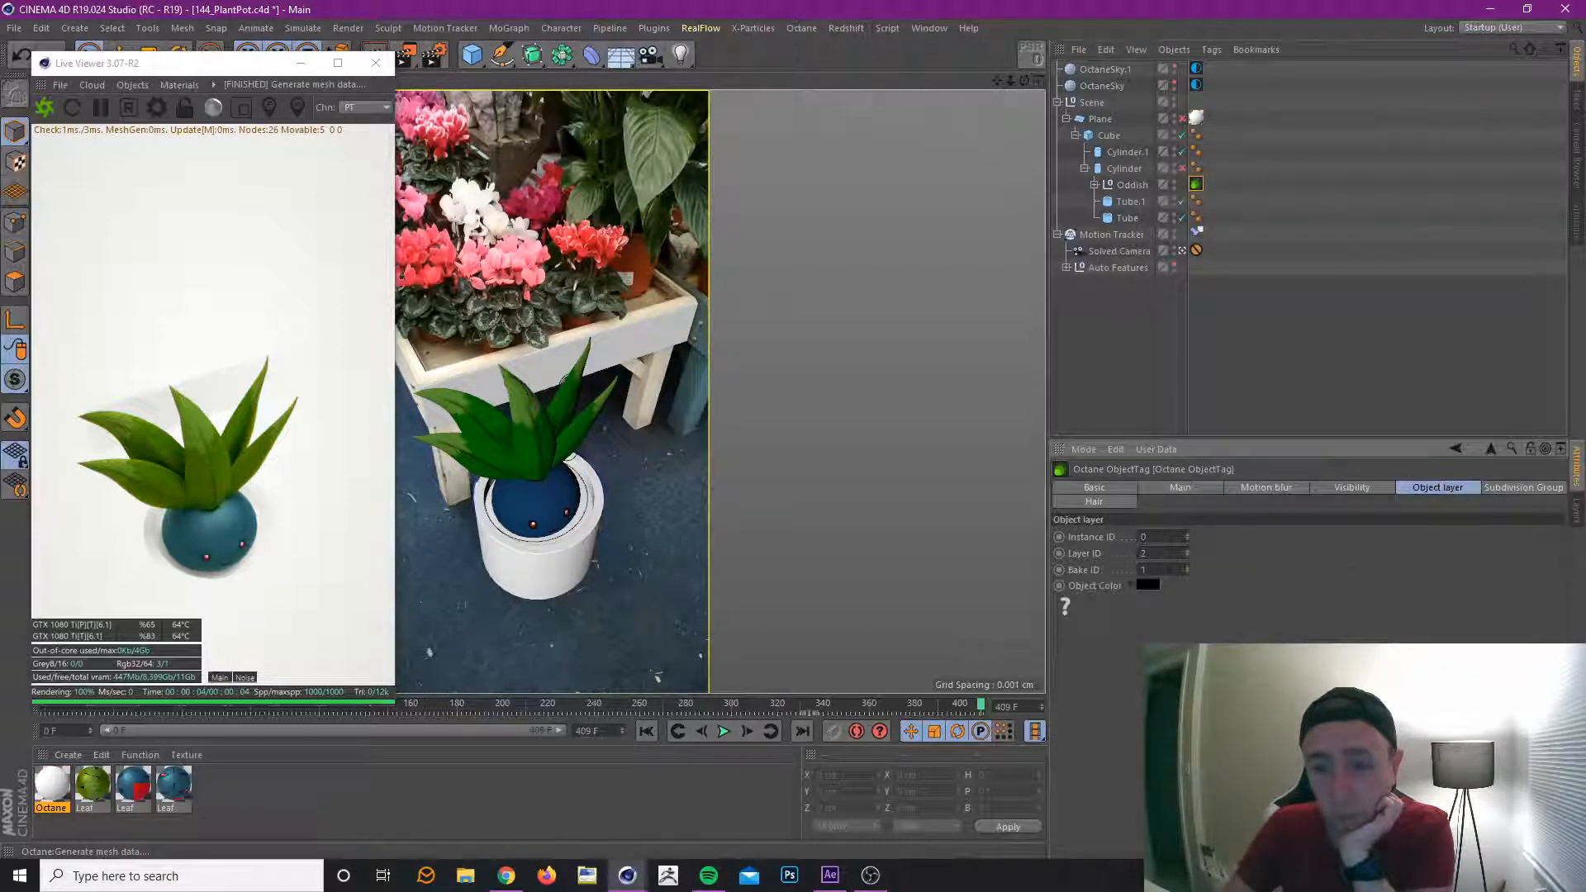
click(1525, 489)
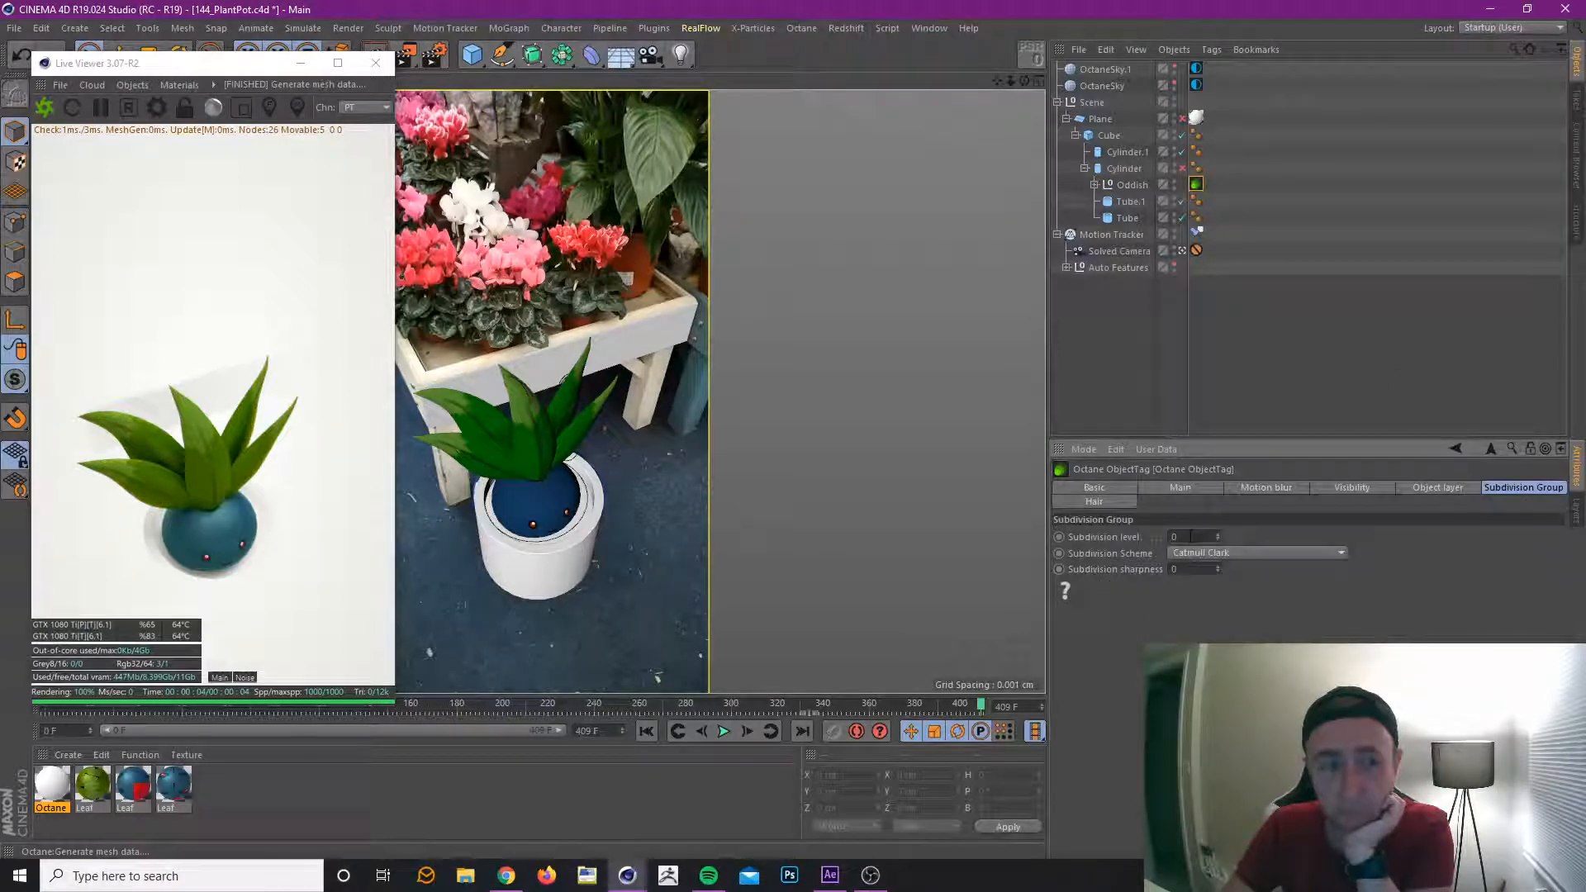
text(1)
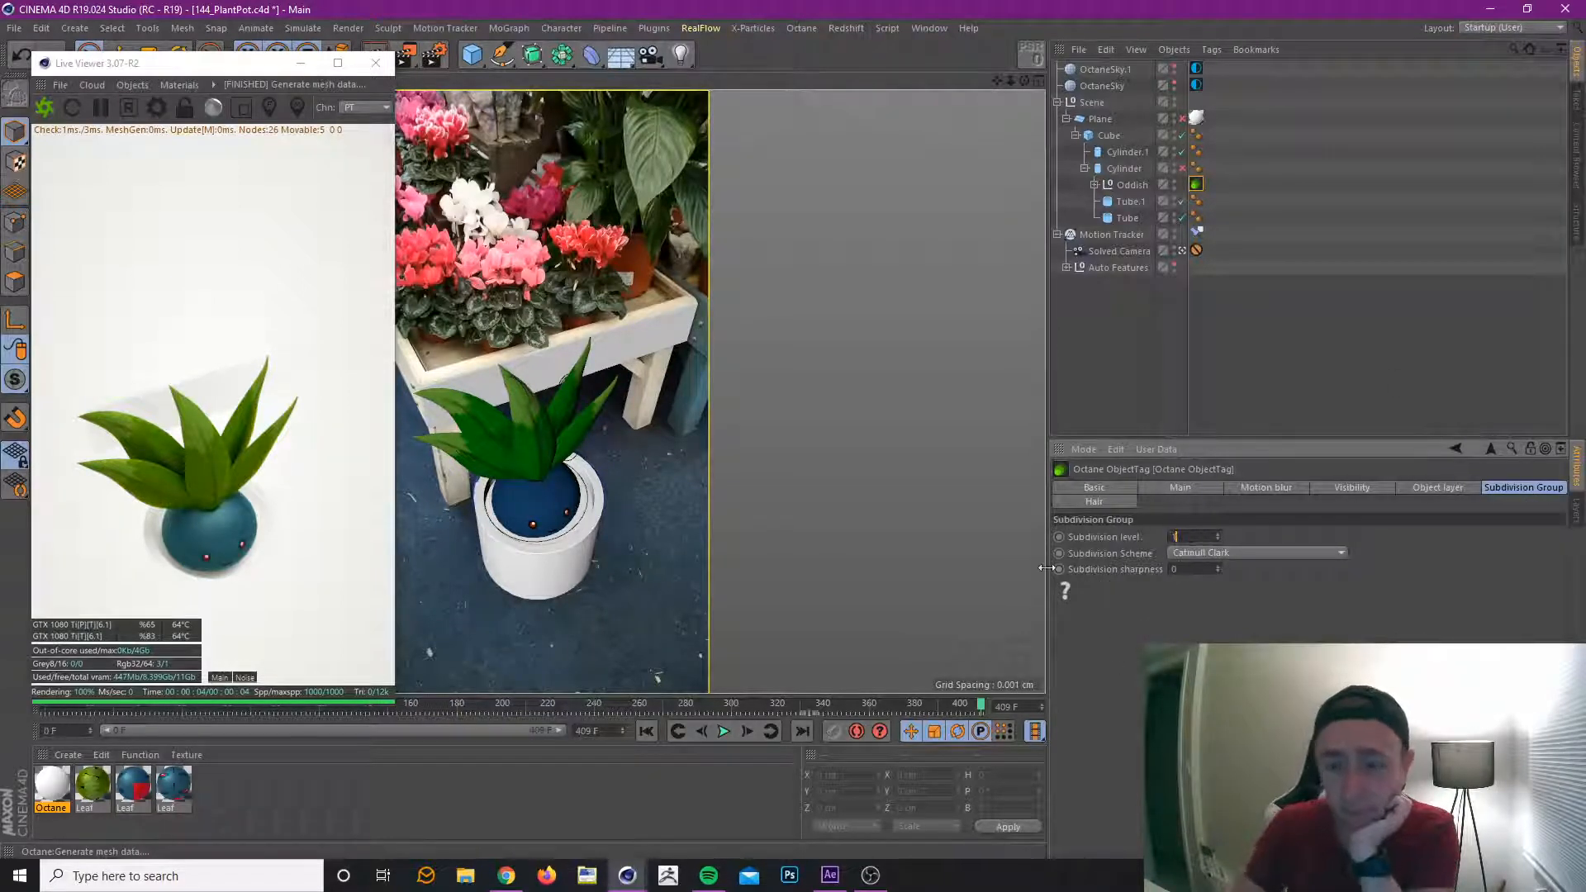
key(Return)
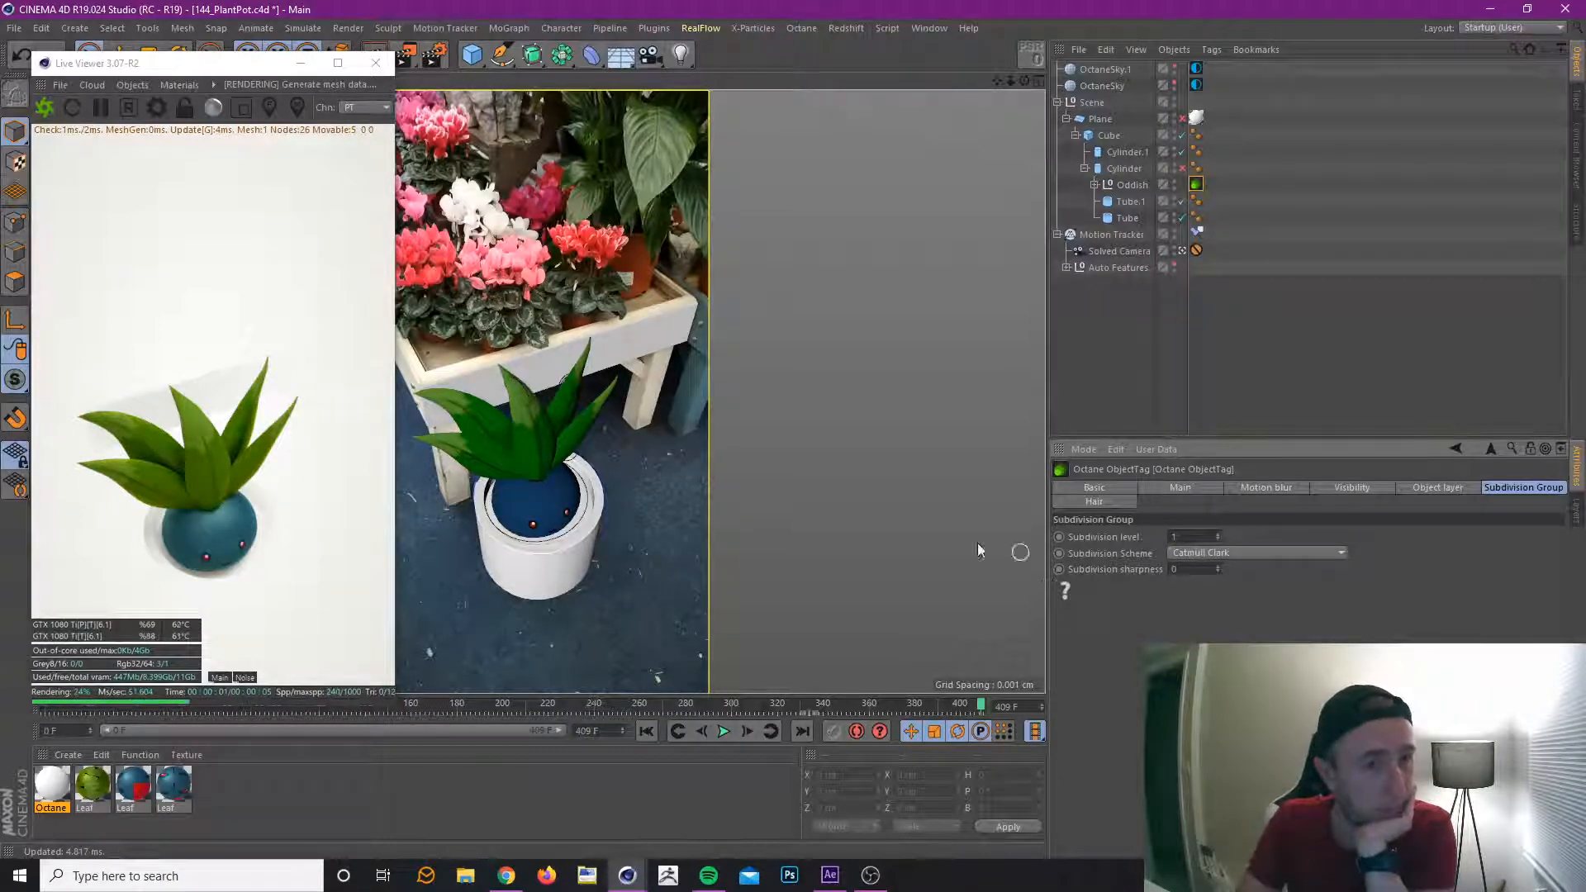
click(47, 112)
click(47, 112)
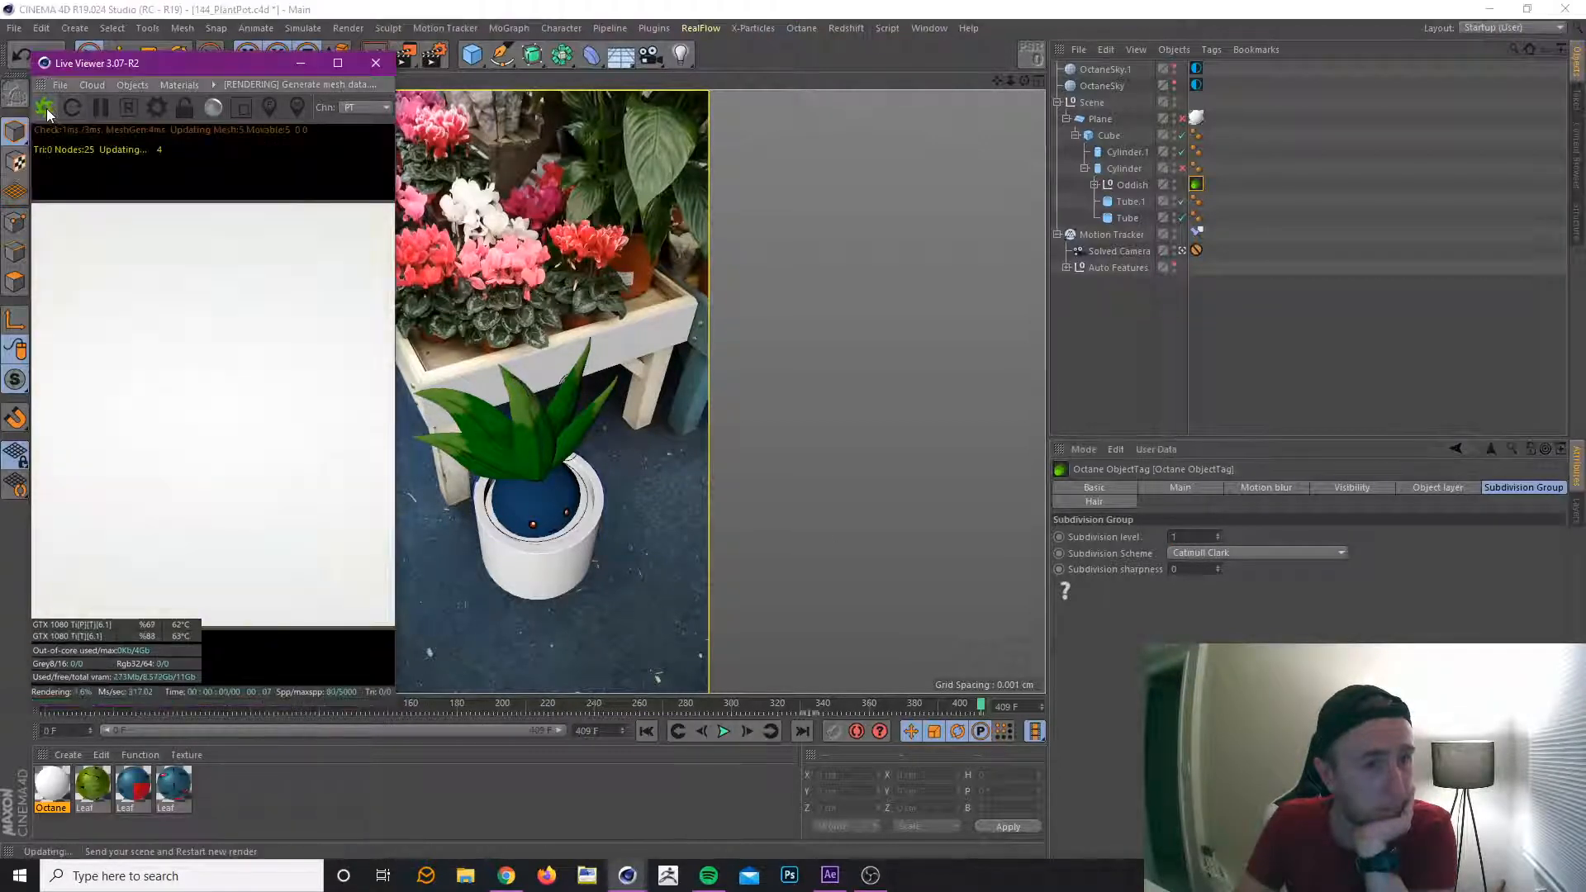
right_click(732, 238)
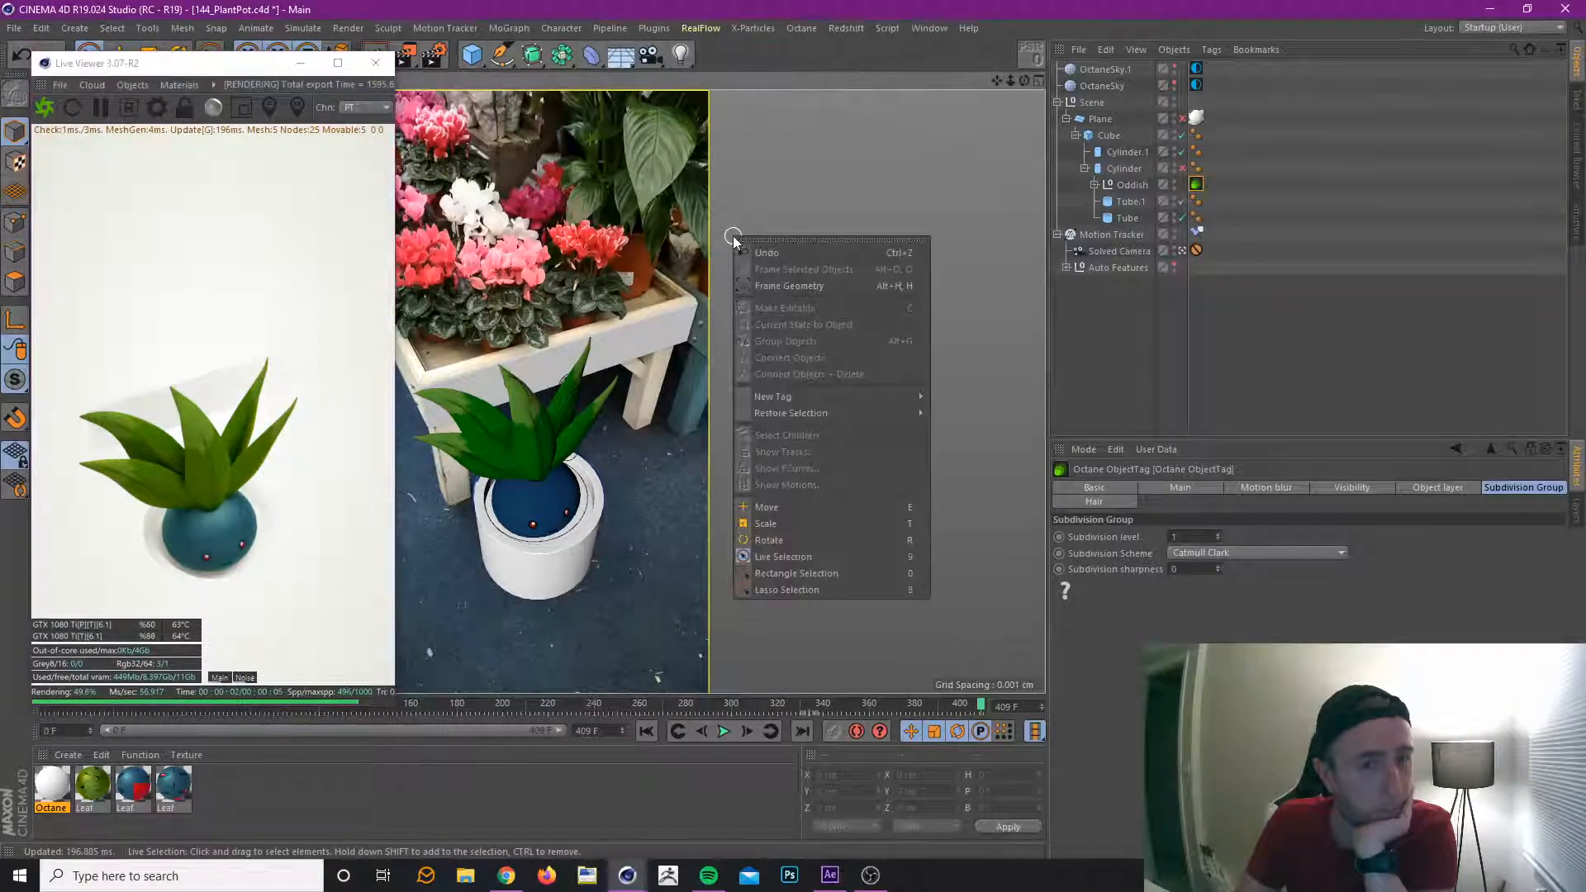
Toggle the Plane object's visibility off and on to compare the pot geometry with the background footage.
click(1256, 359)
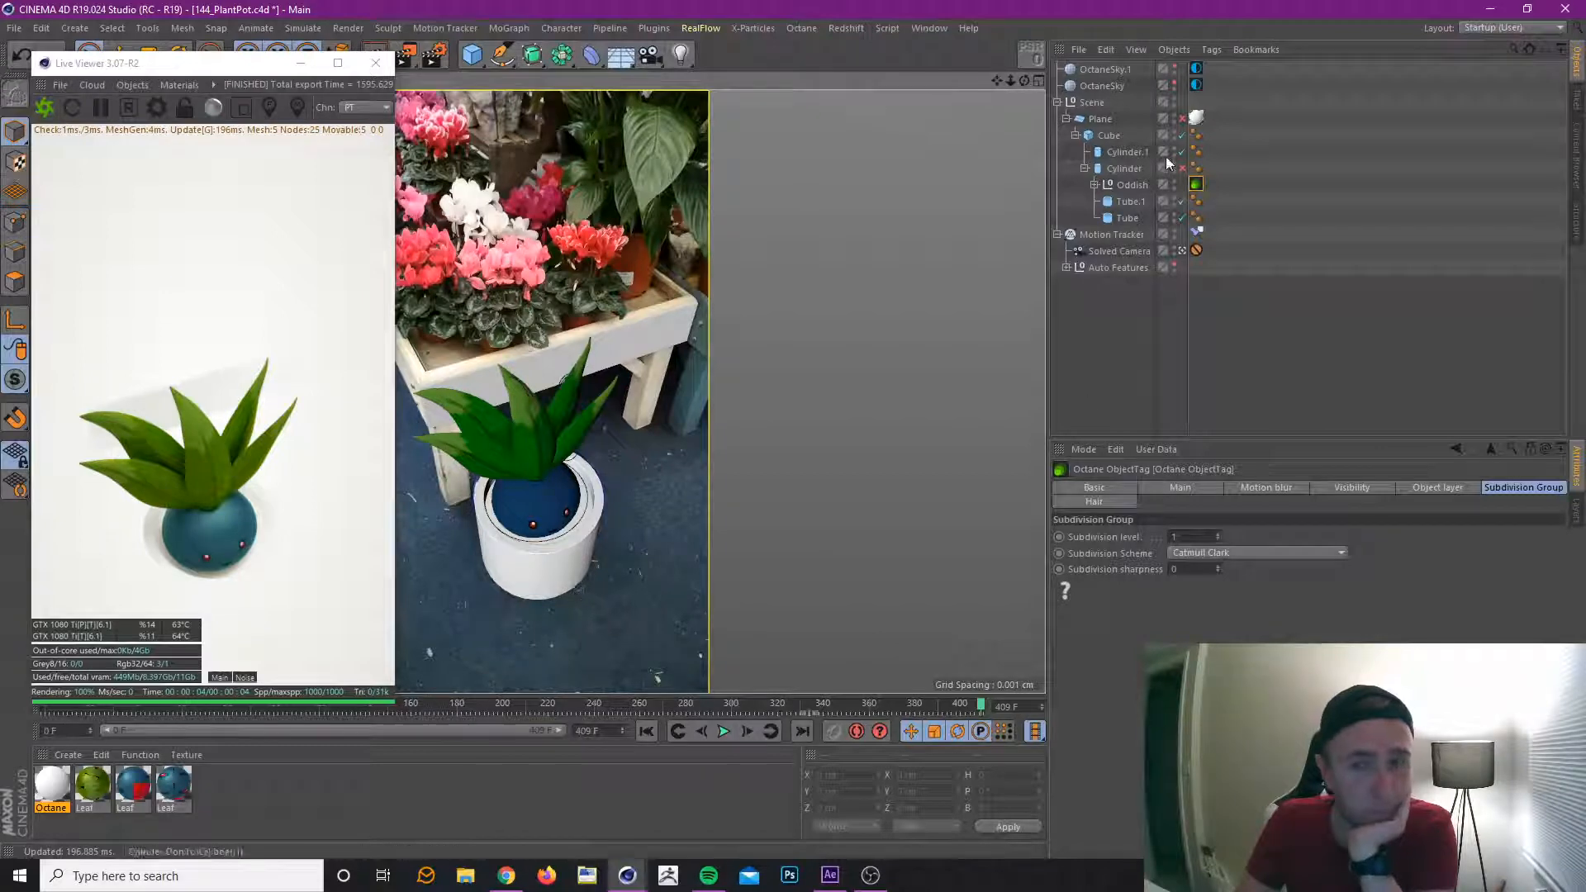
click(1176, 115)
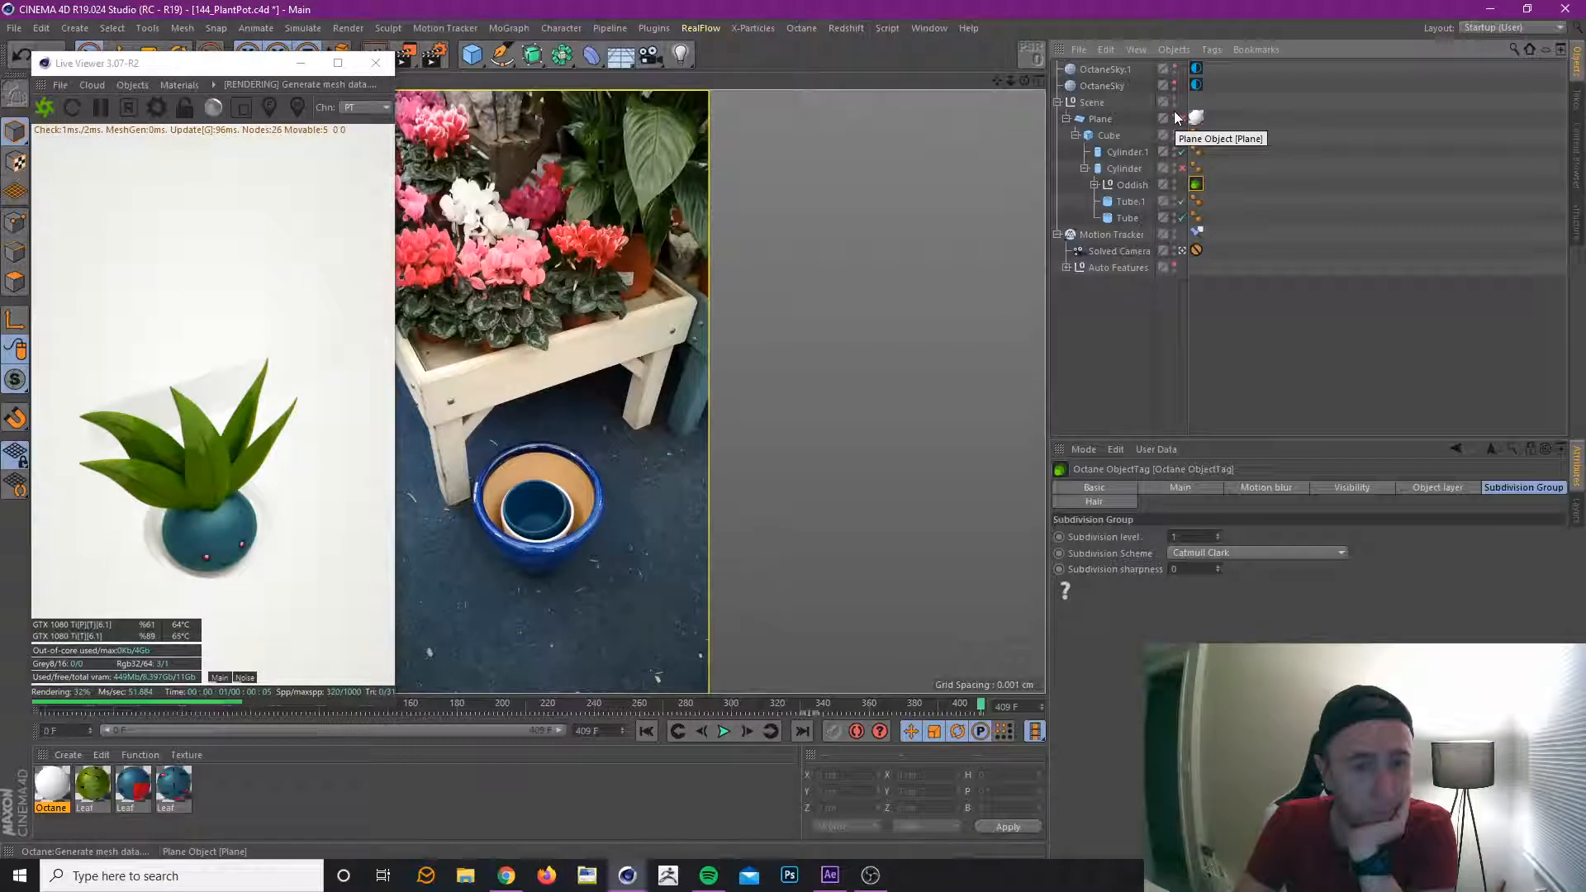
click(1176, 116)
click(1176, 115)
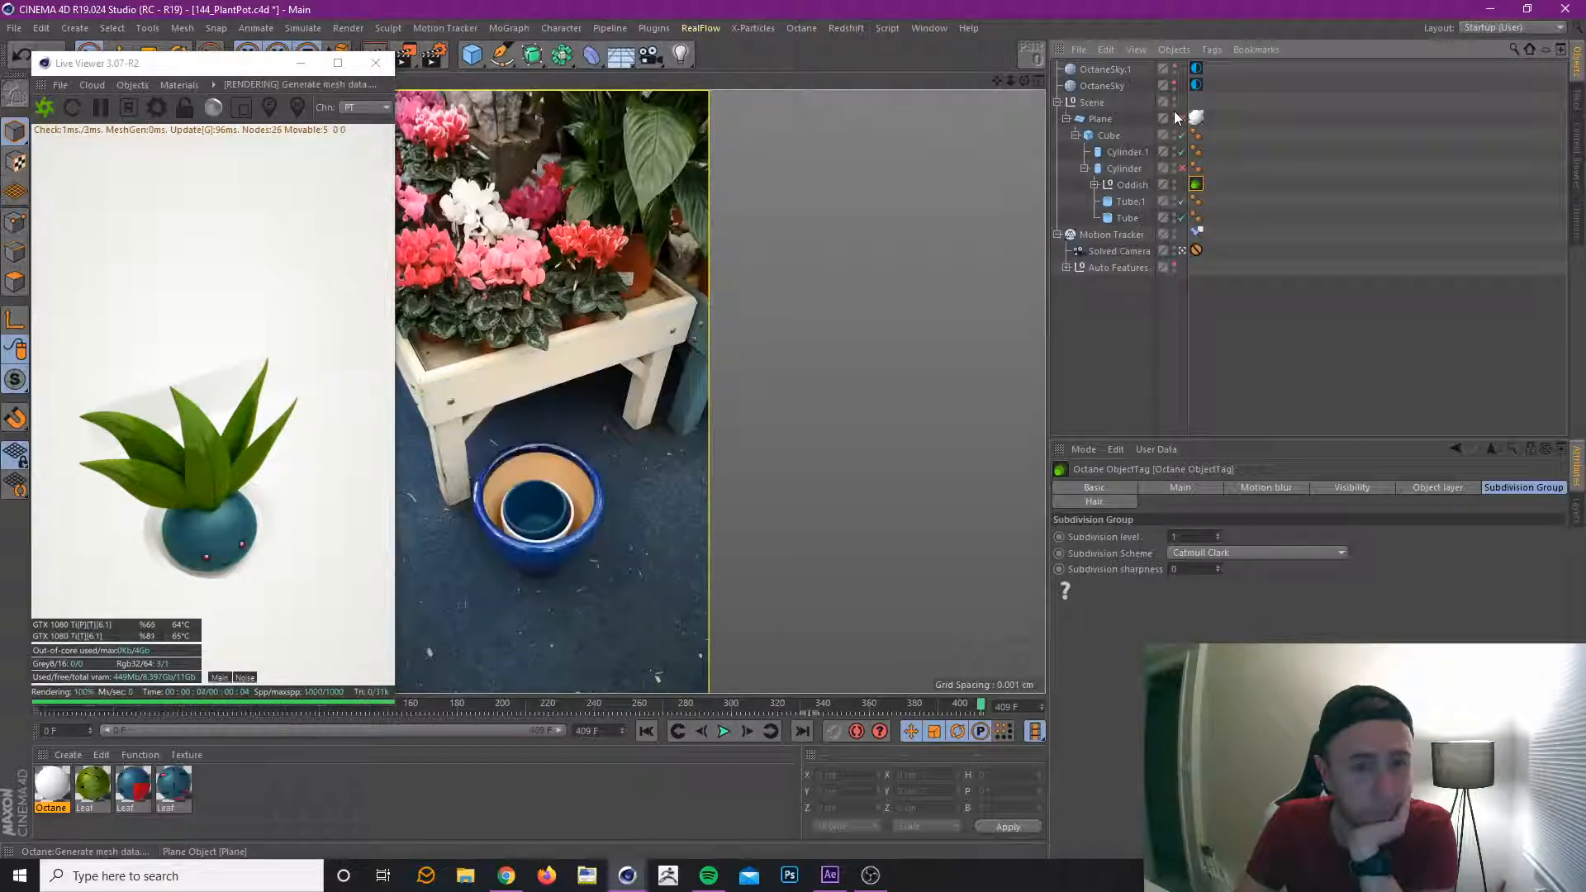
click(1176, 115)
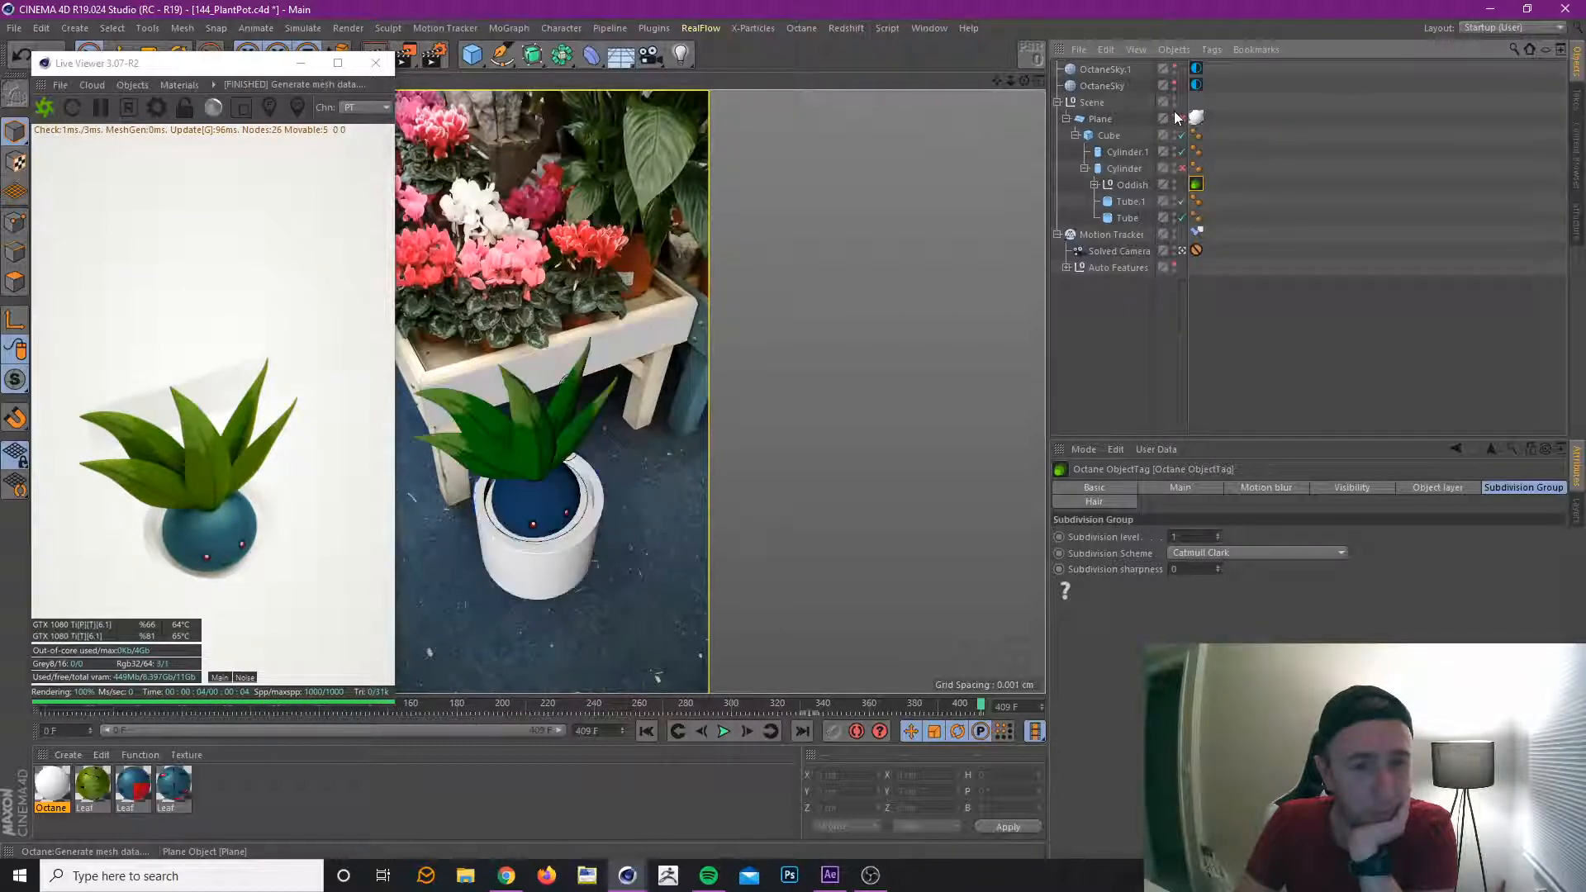
click(1175, 115)
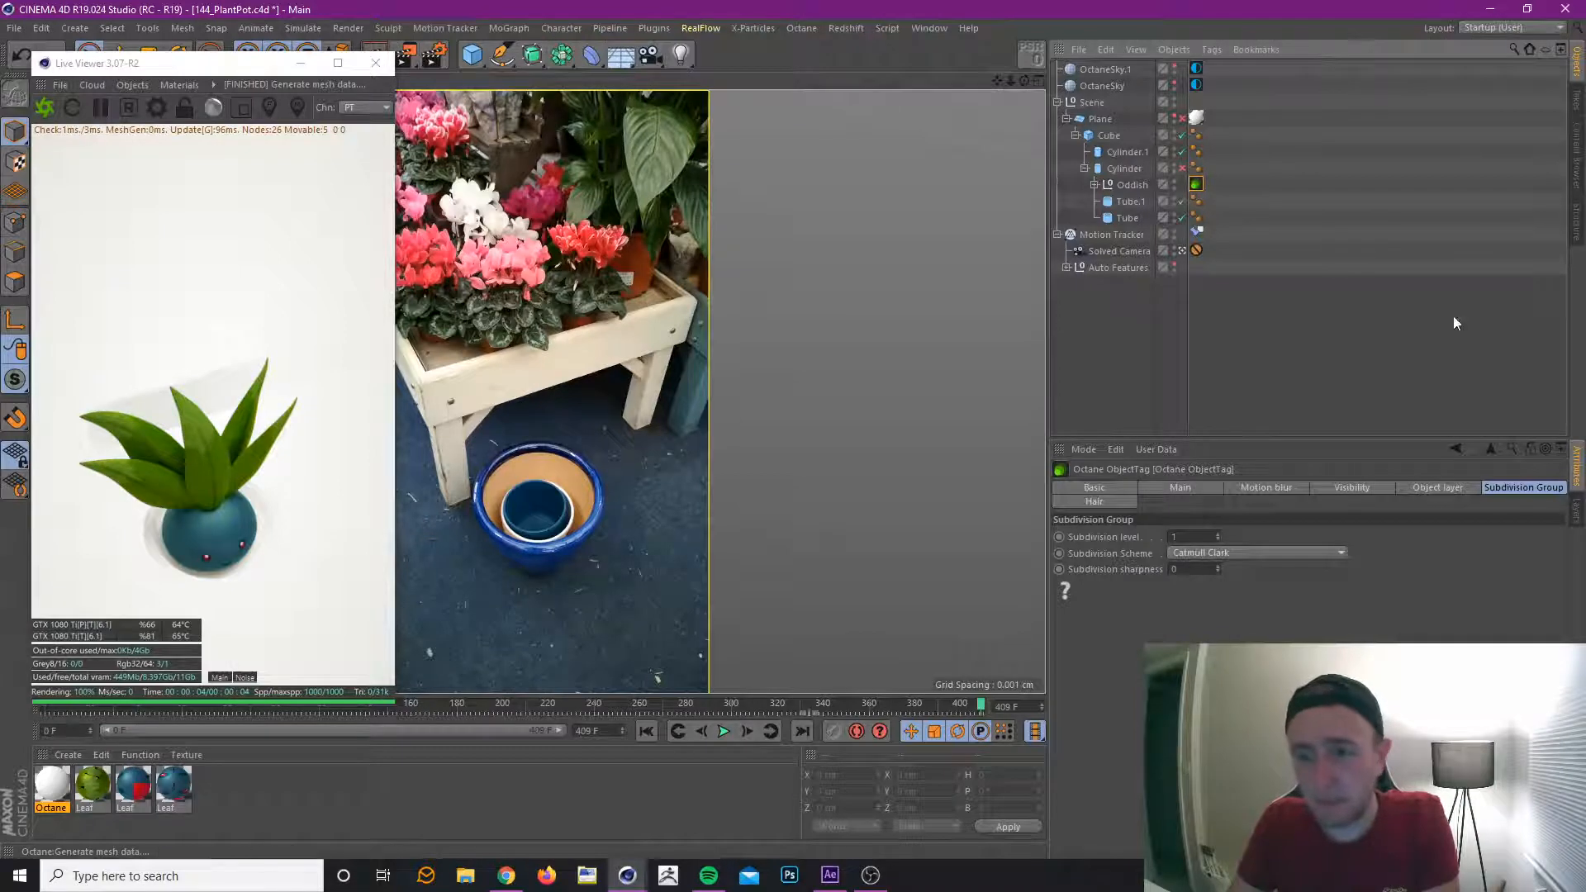
click(1181, 119)
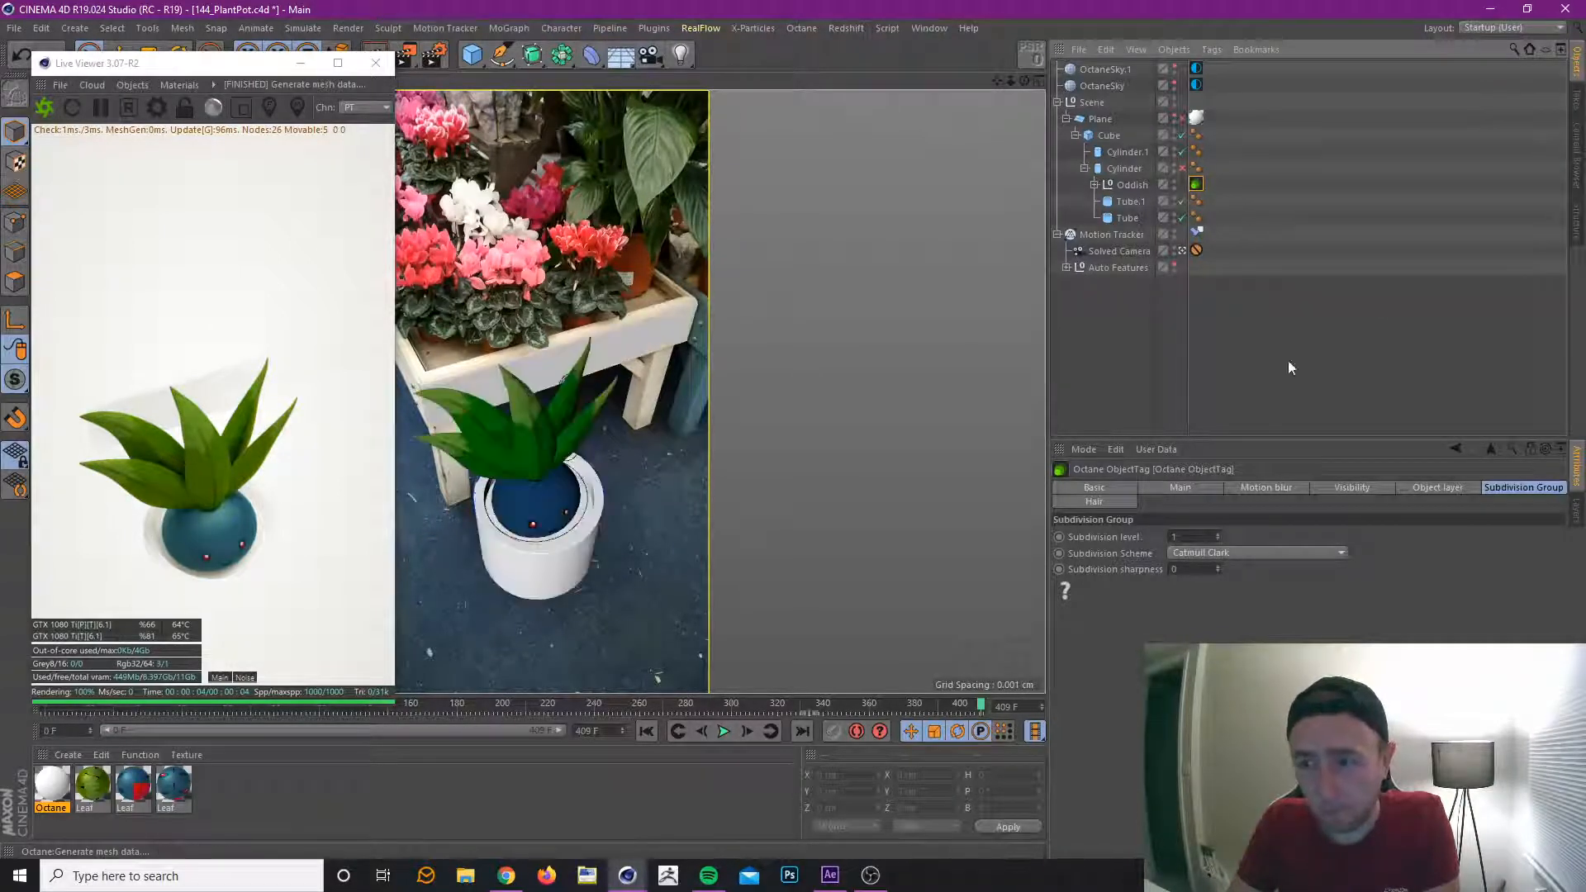
Deselect the Octane object tag and save the scene file.
click(1332, 375)
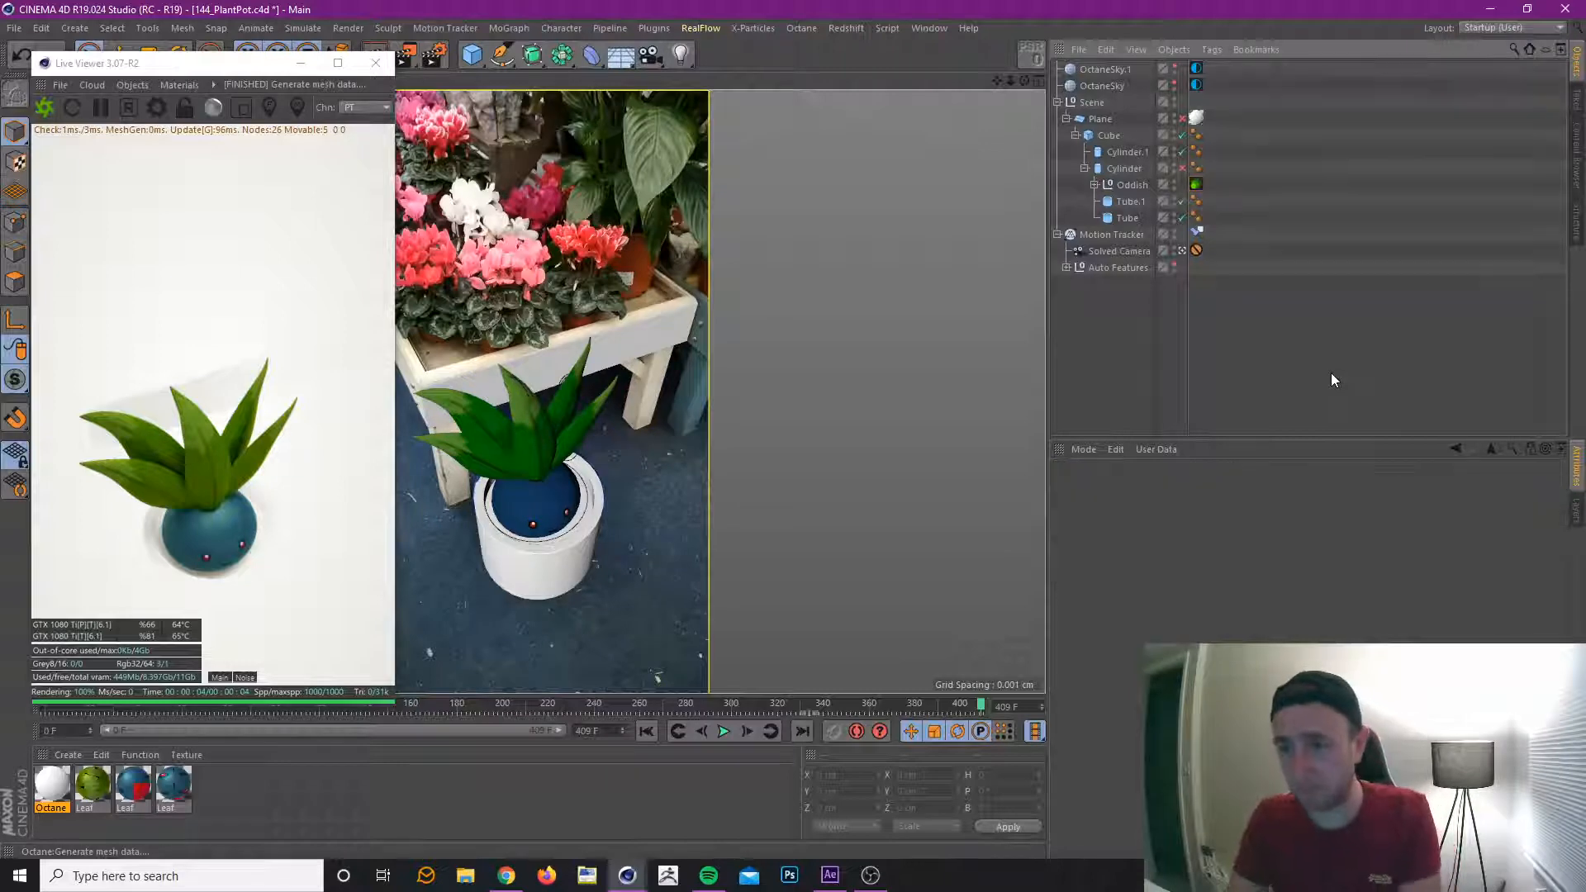
key(ctrl+s)
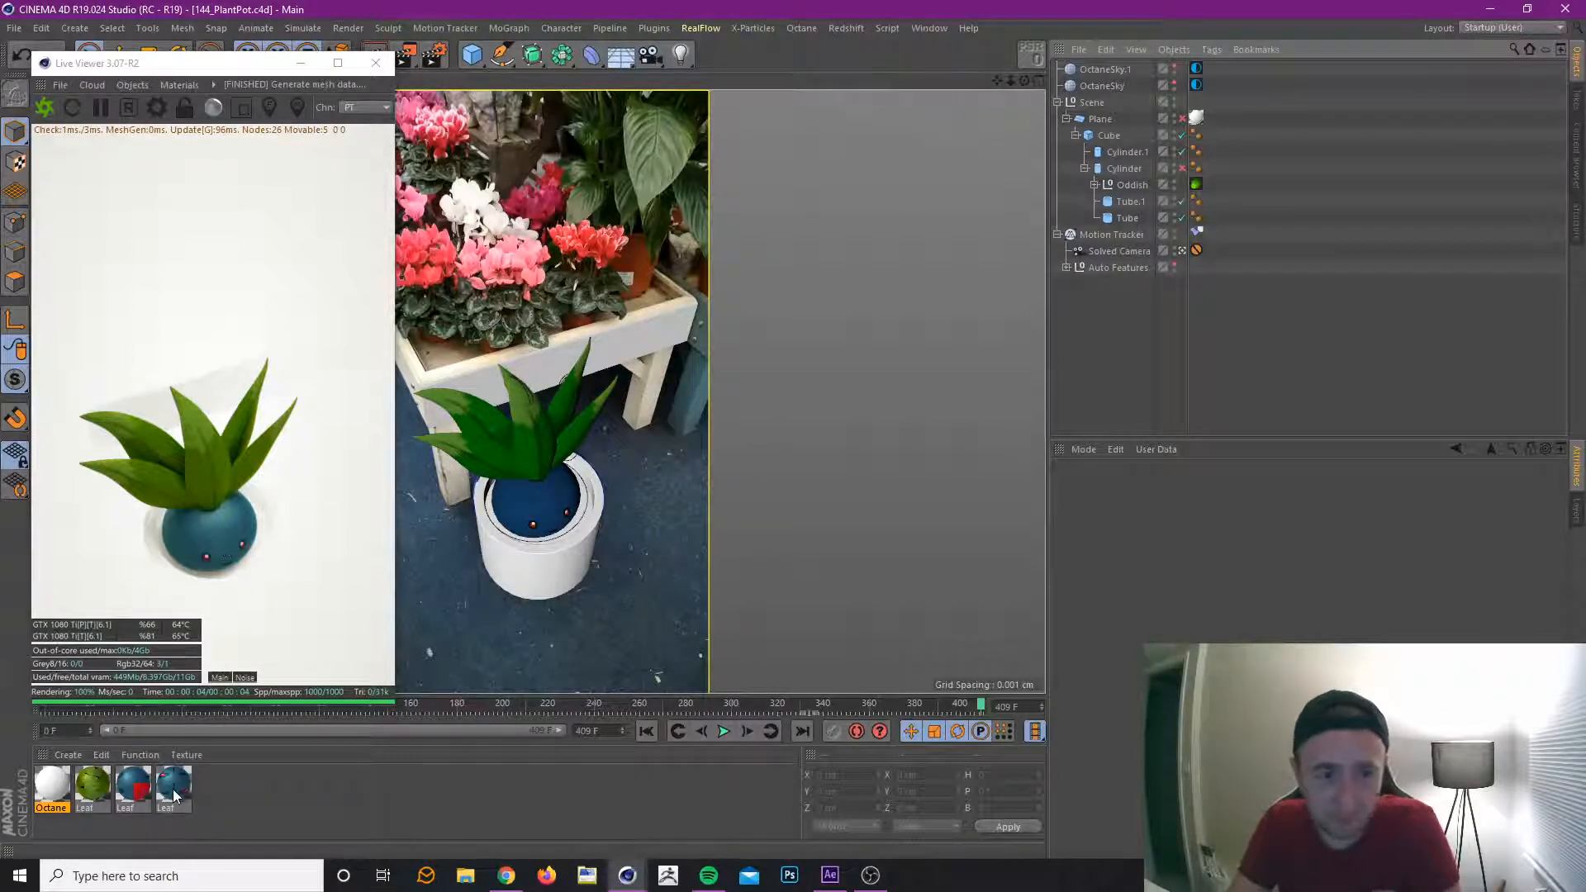
Examine the node network of the blue Leaf material with the red patch, and close its editors.
double_click(132, 786)
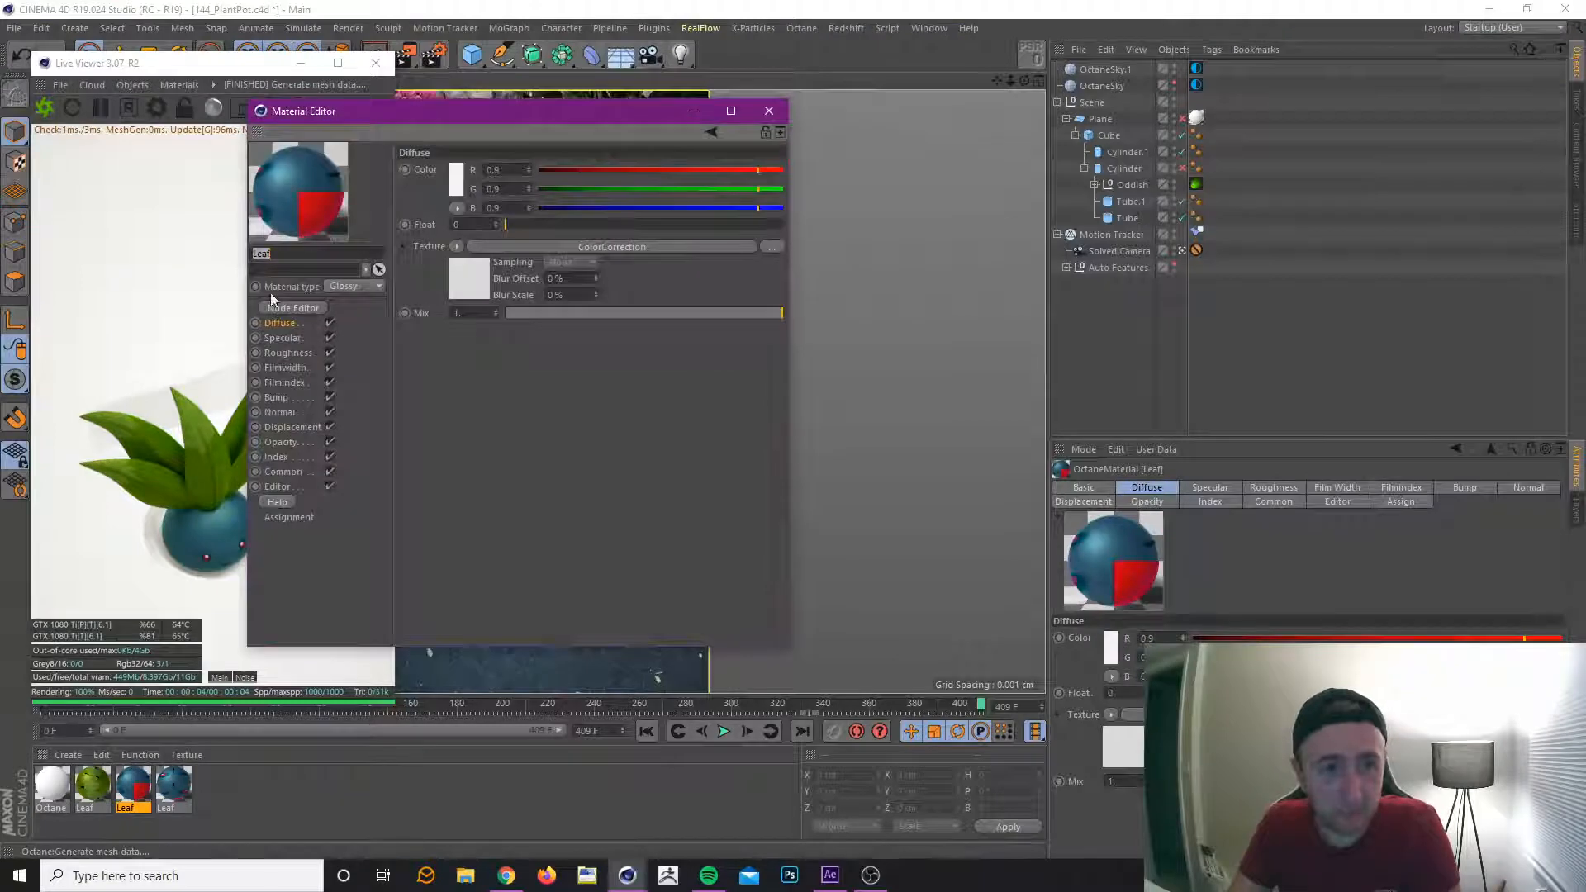
click(293, 309)
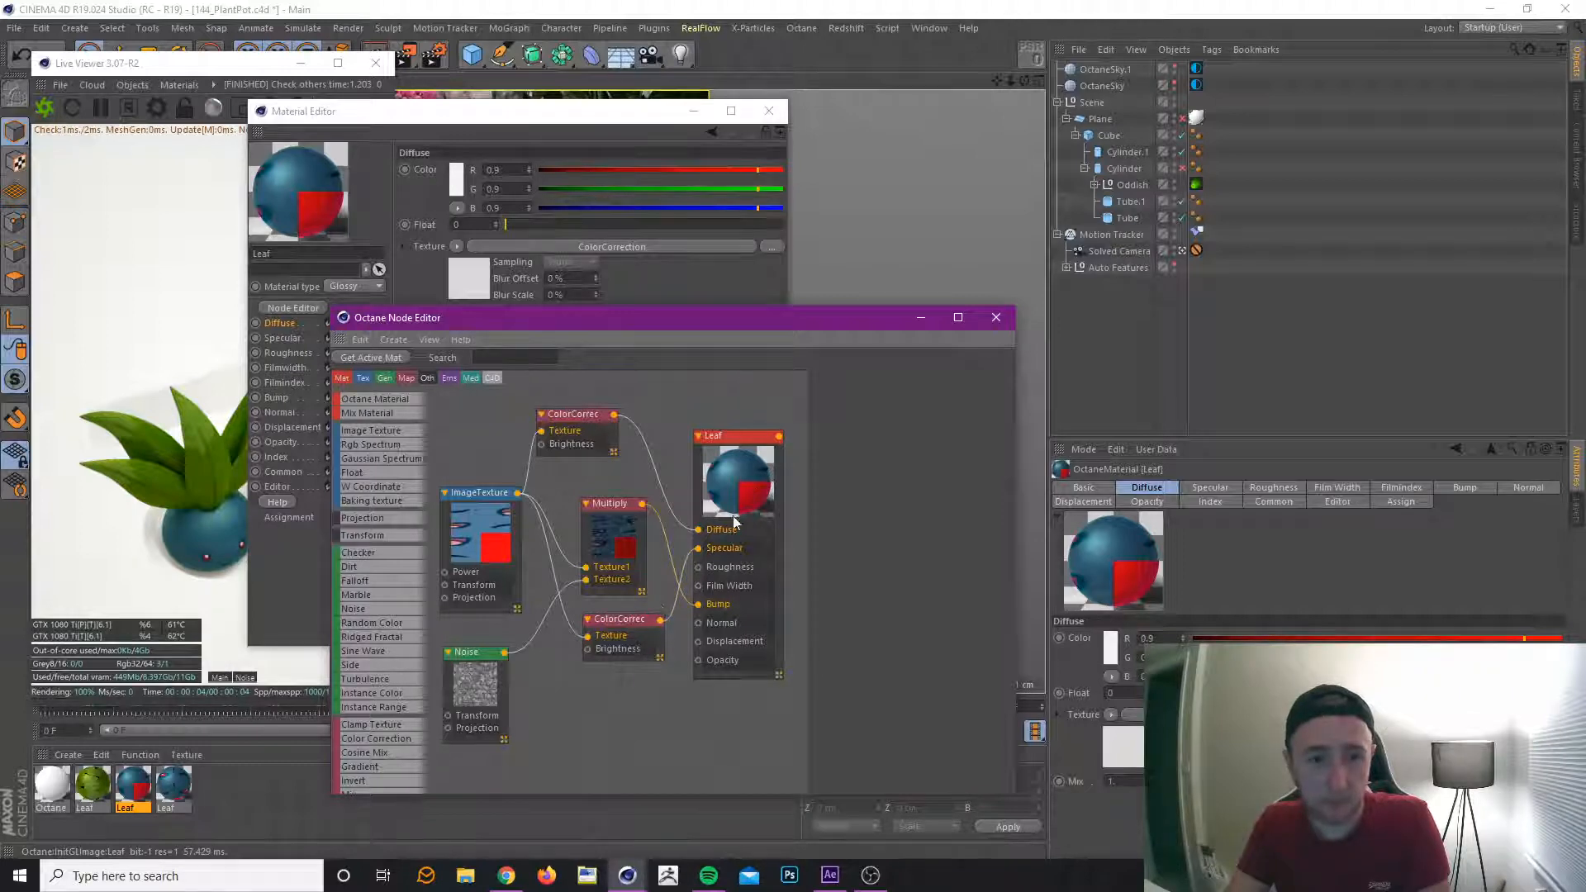
click(996, 318)
click(768, 110)
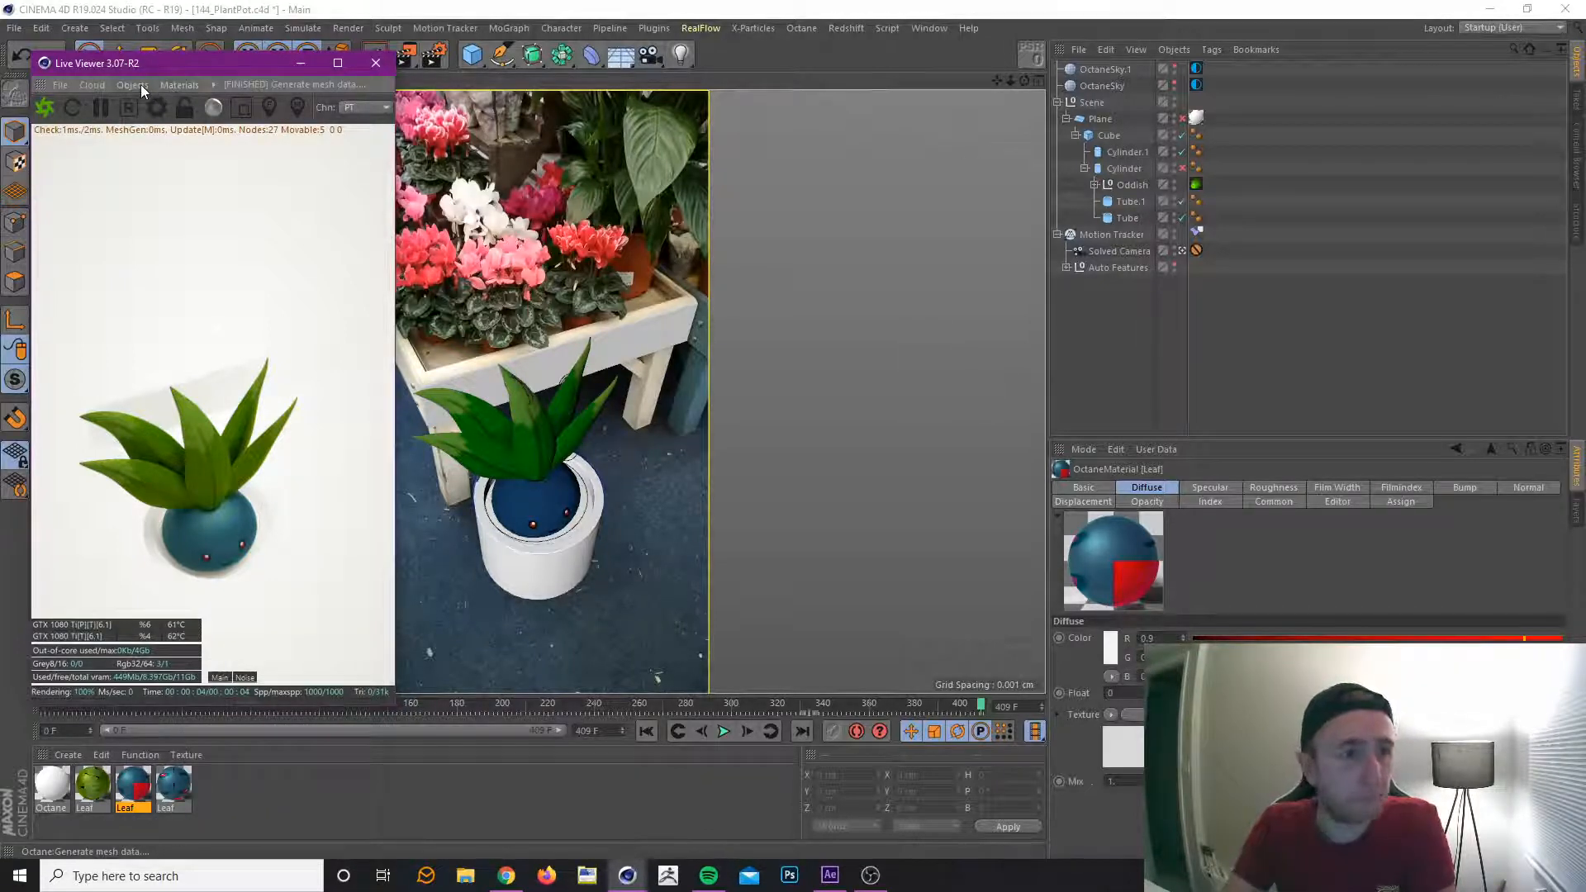
Reduce the Power of OctaneSky's environment tag to about 0.43 and turn its RotX slightly negative.
click(1196, 86)
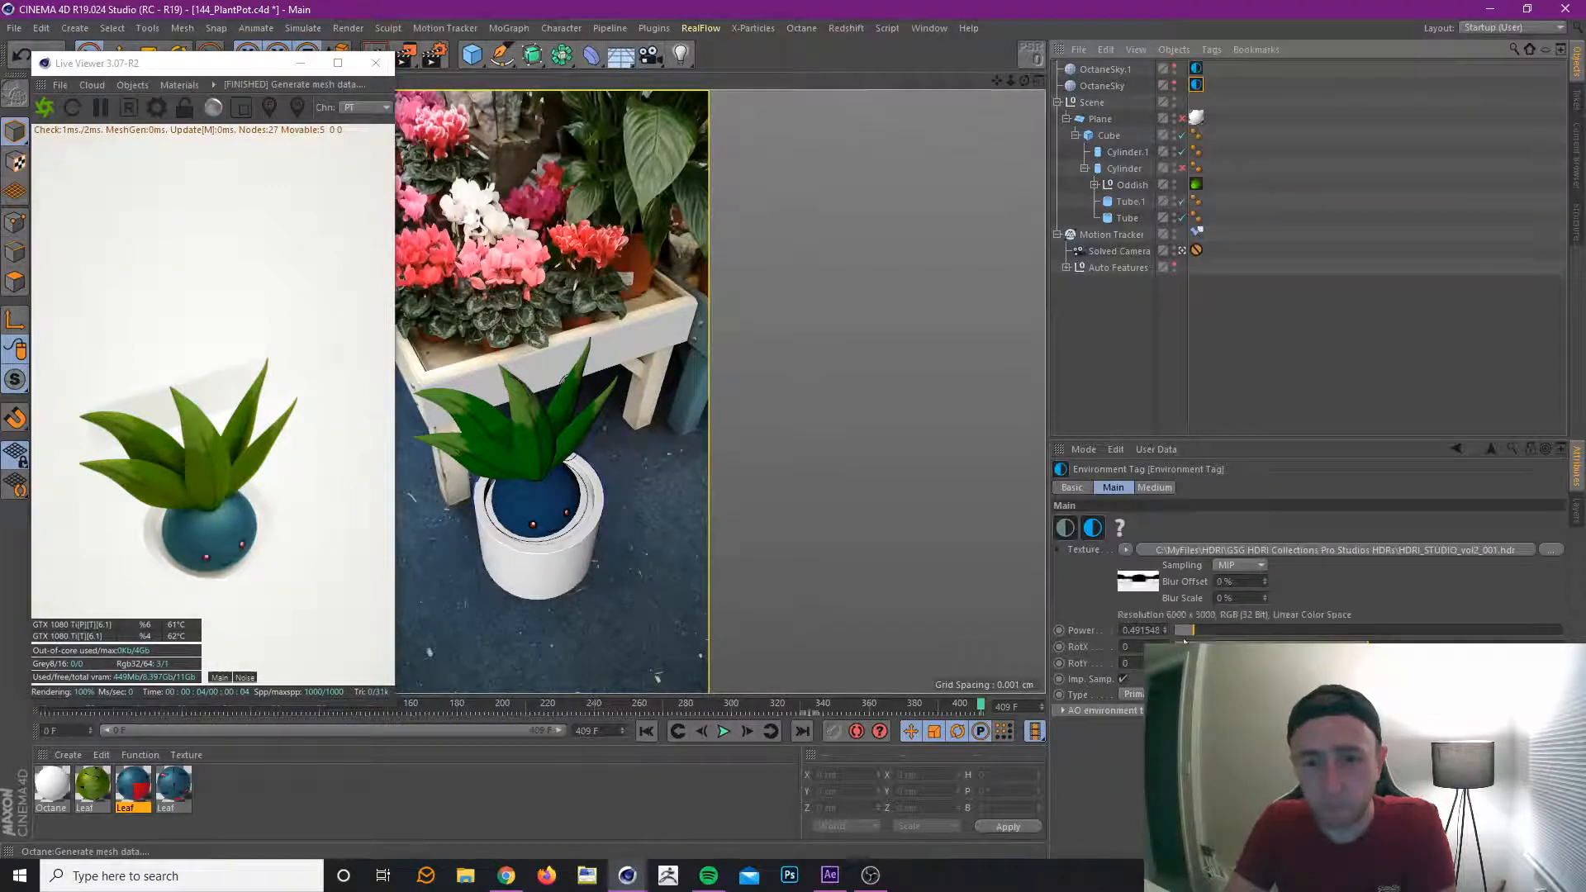
drag(1183, 628, 1191, 629)
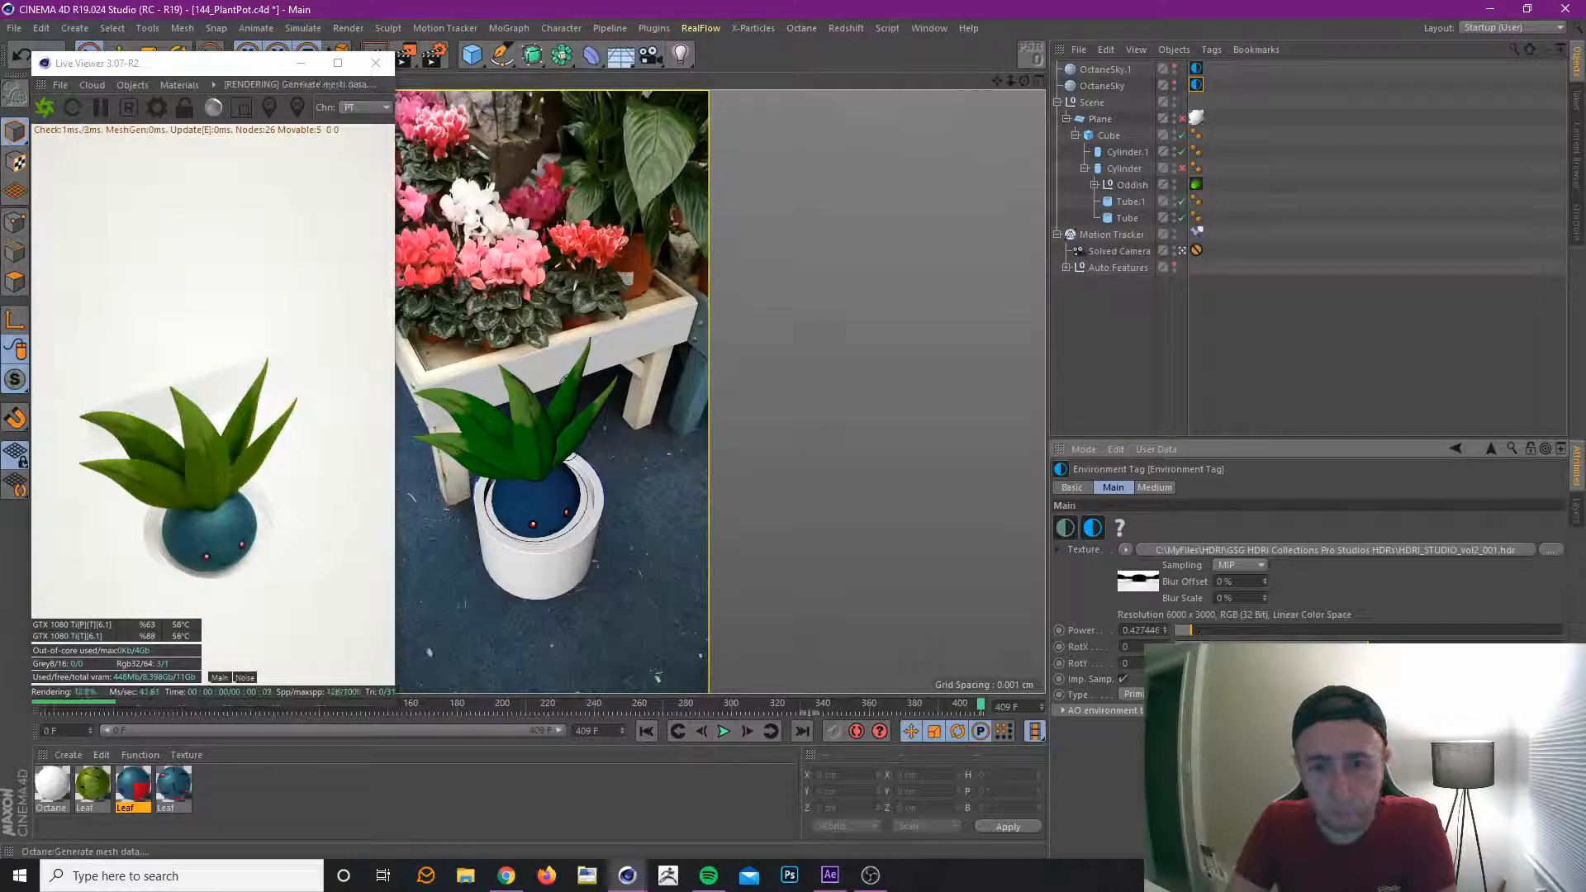
mouse_move(1368, 647)
mouse_down()
mouse_move(1447, 647)
mouse_move(1307, 647)
mouse_move(1452, 647)
mouse_move(1361, 647)
mouse_up()
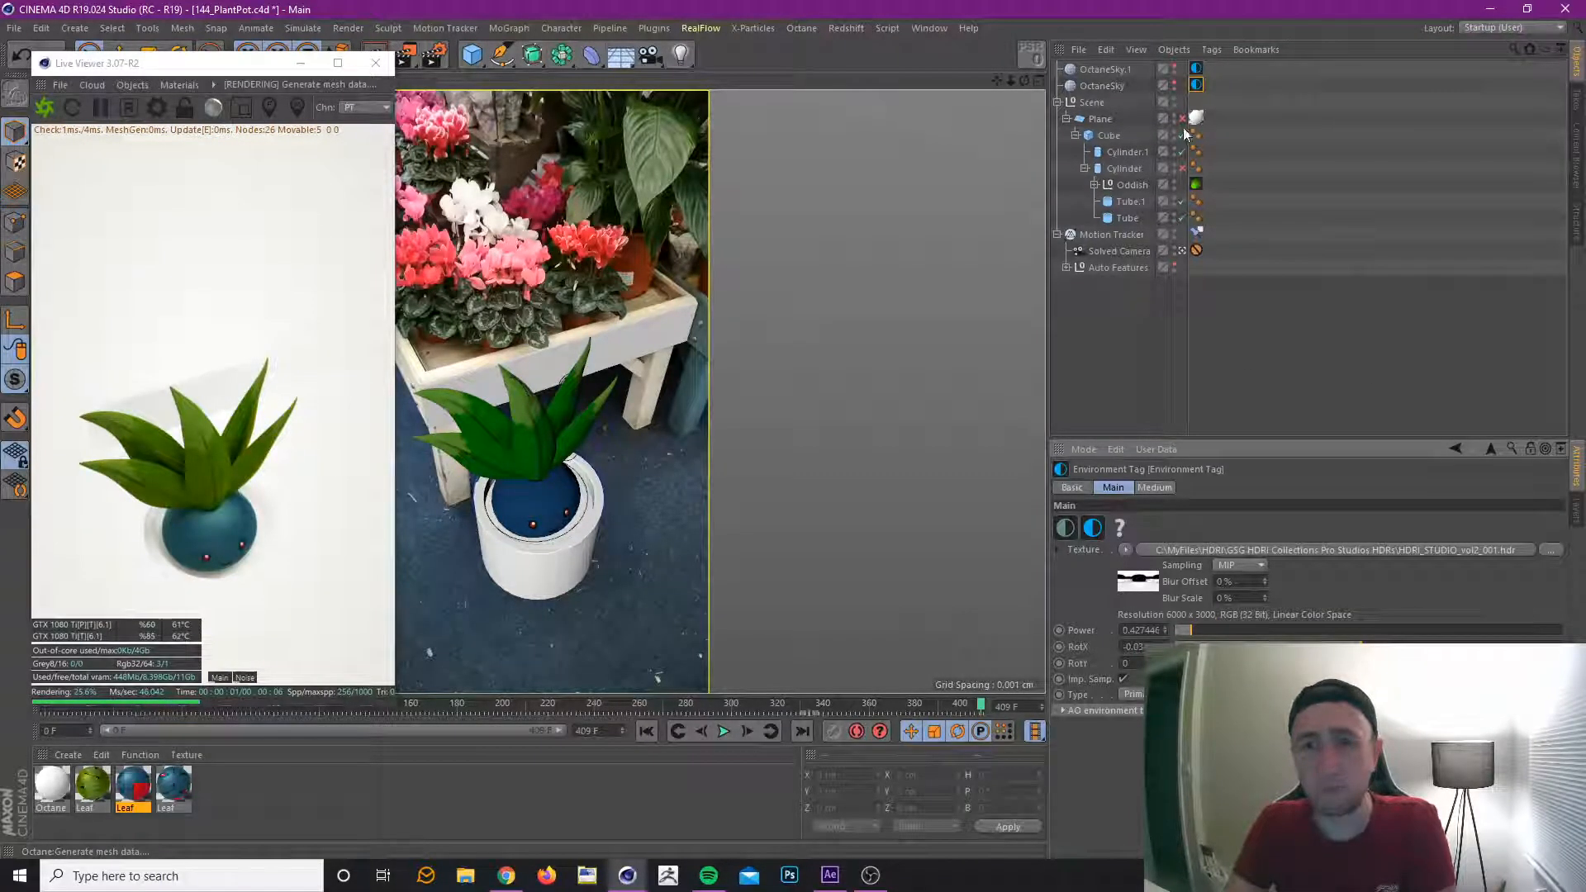
click(1296, 280)
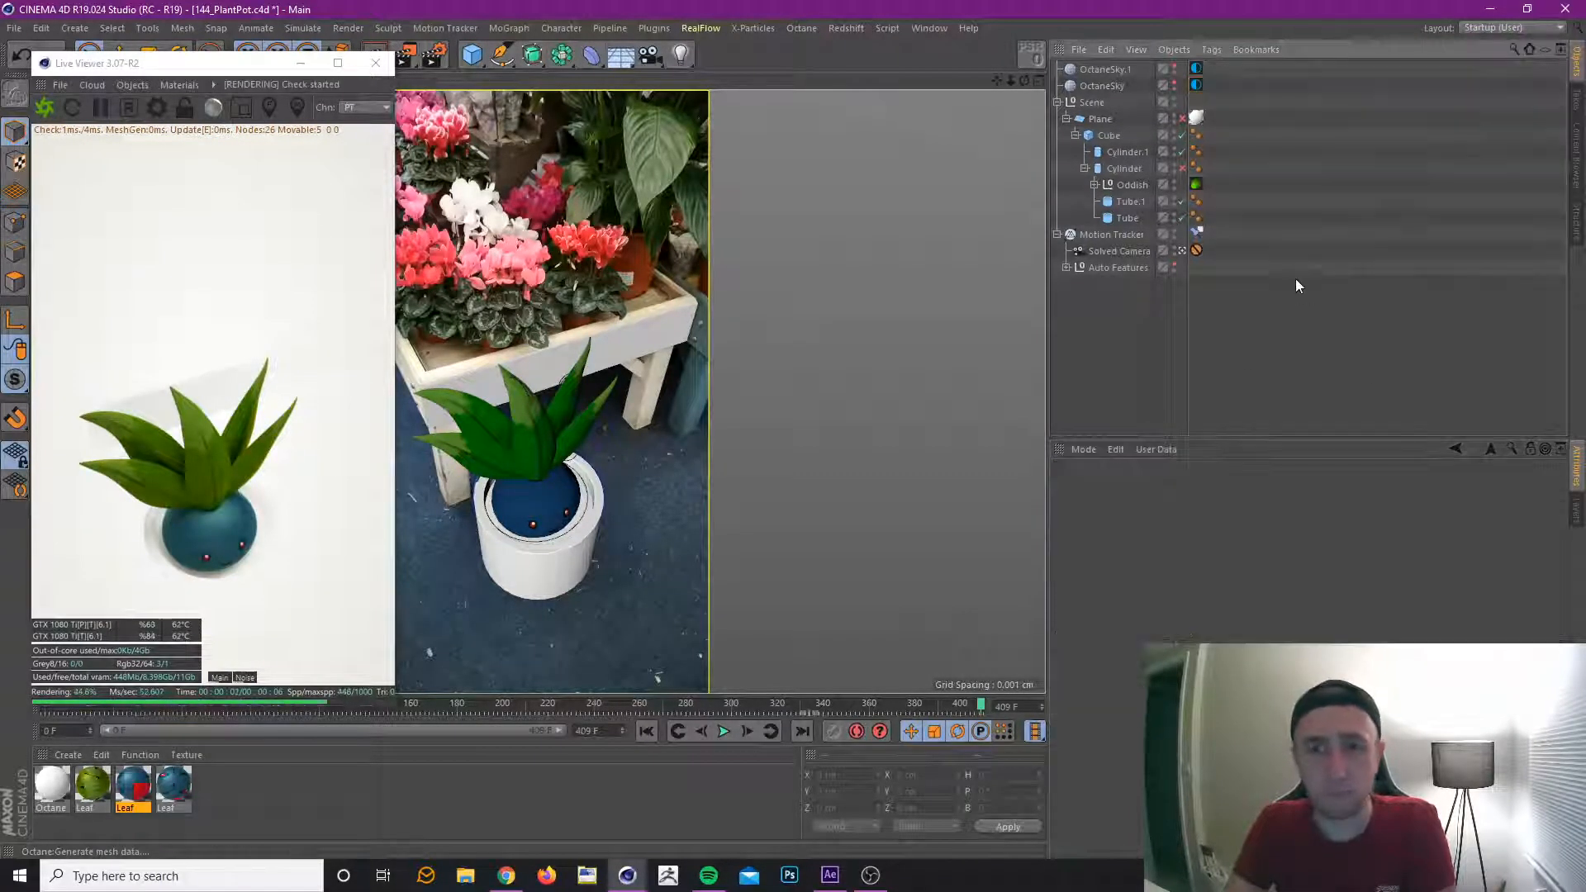
Add an Octane area light, bring it to the pot by resetting its PSR inside the pot hierarchy, and keep it outside the Scene null.
click(143, 85)
click(155, 175)
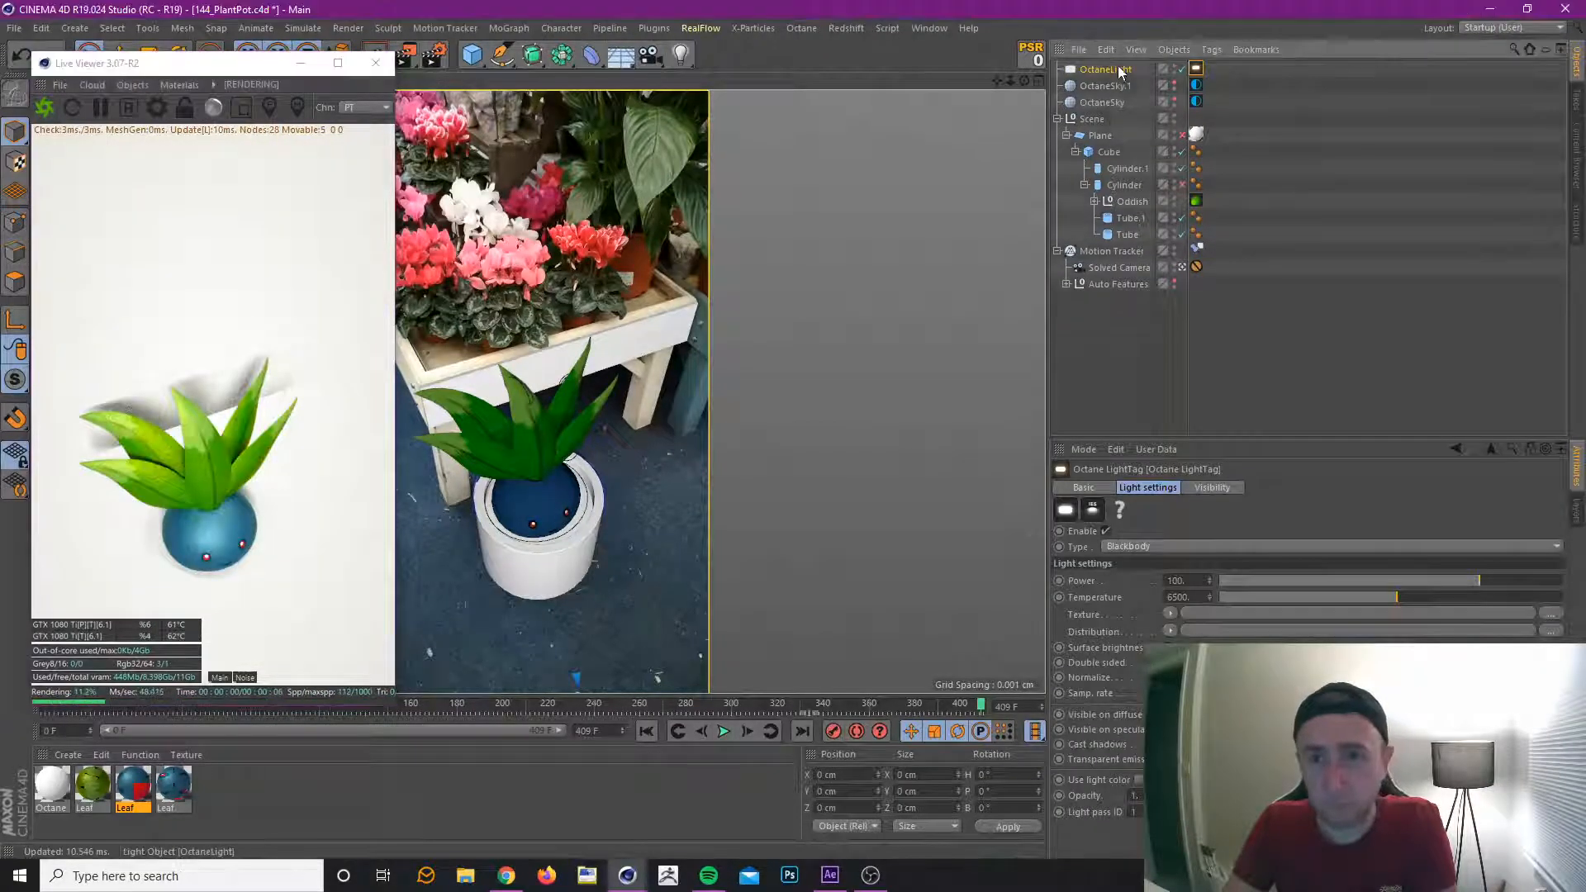
drag(1111, 69, 1111, 120)
click(1033, 56)
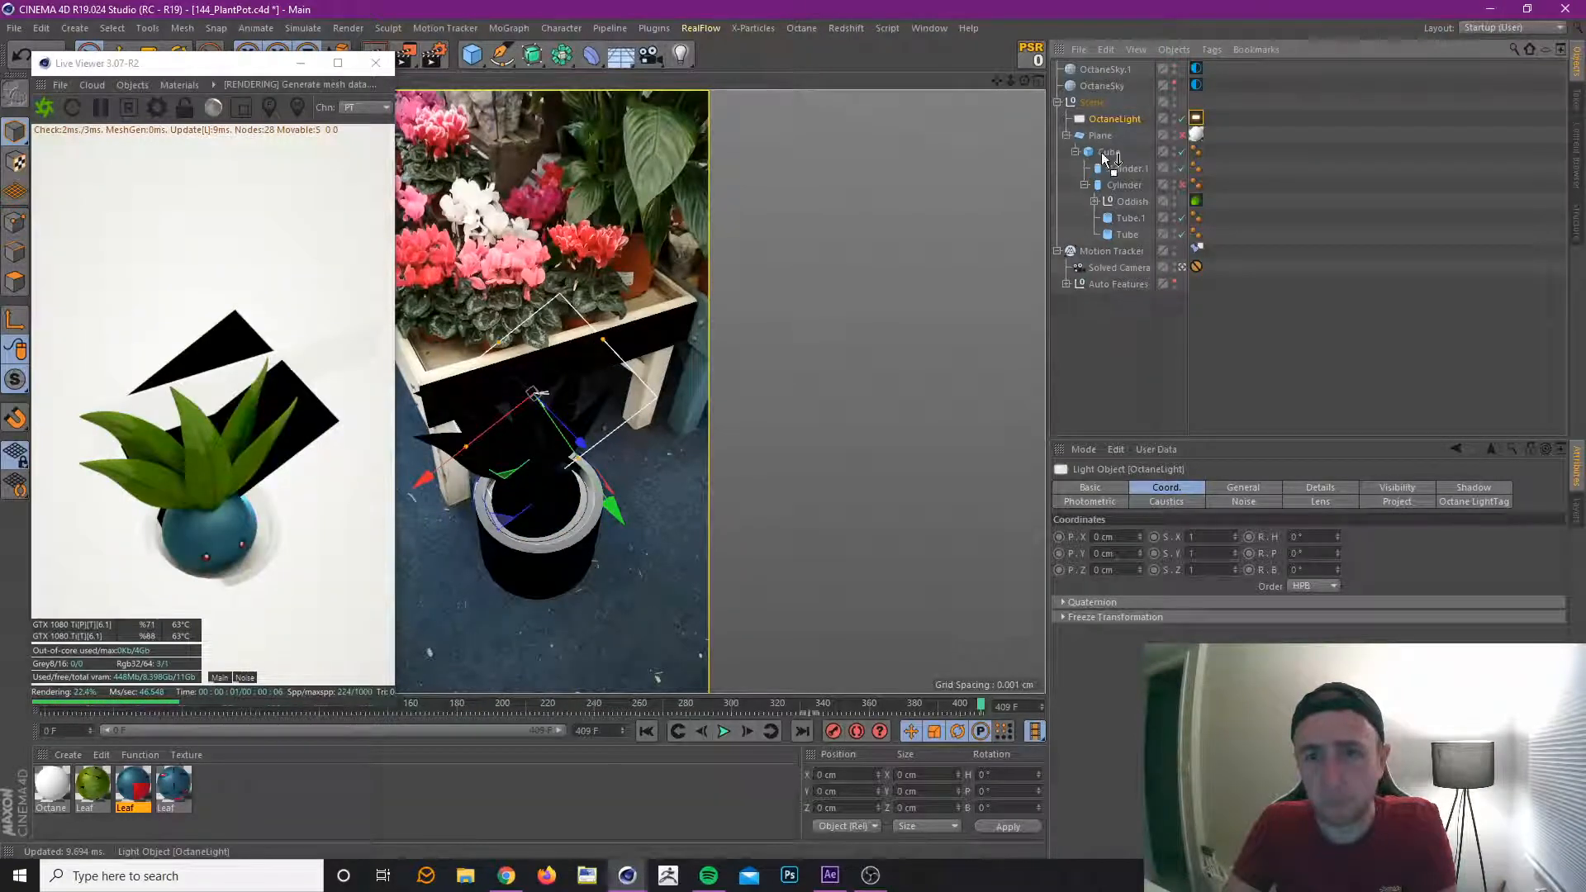
drag(1113, 169, 1088, 102)
click(1037, 58)
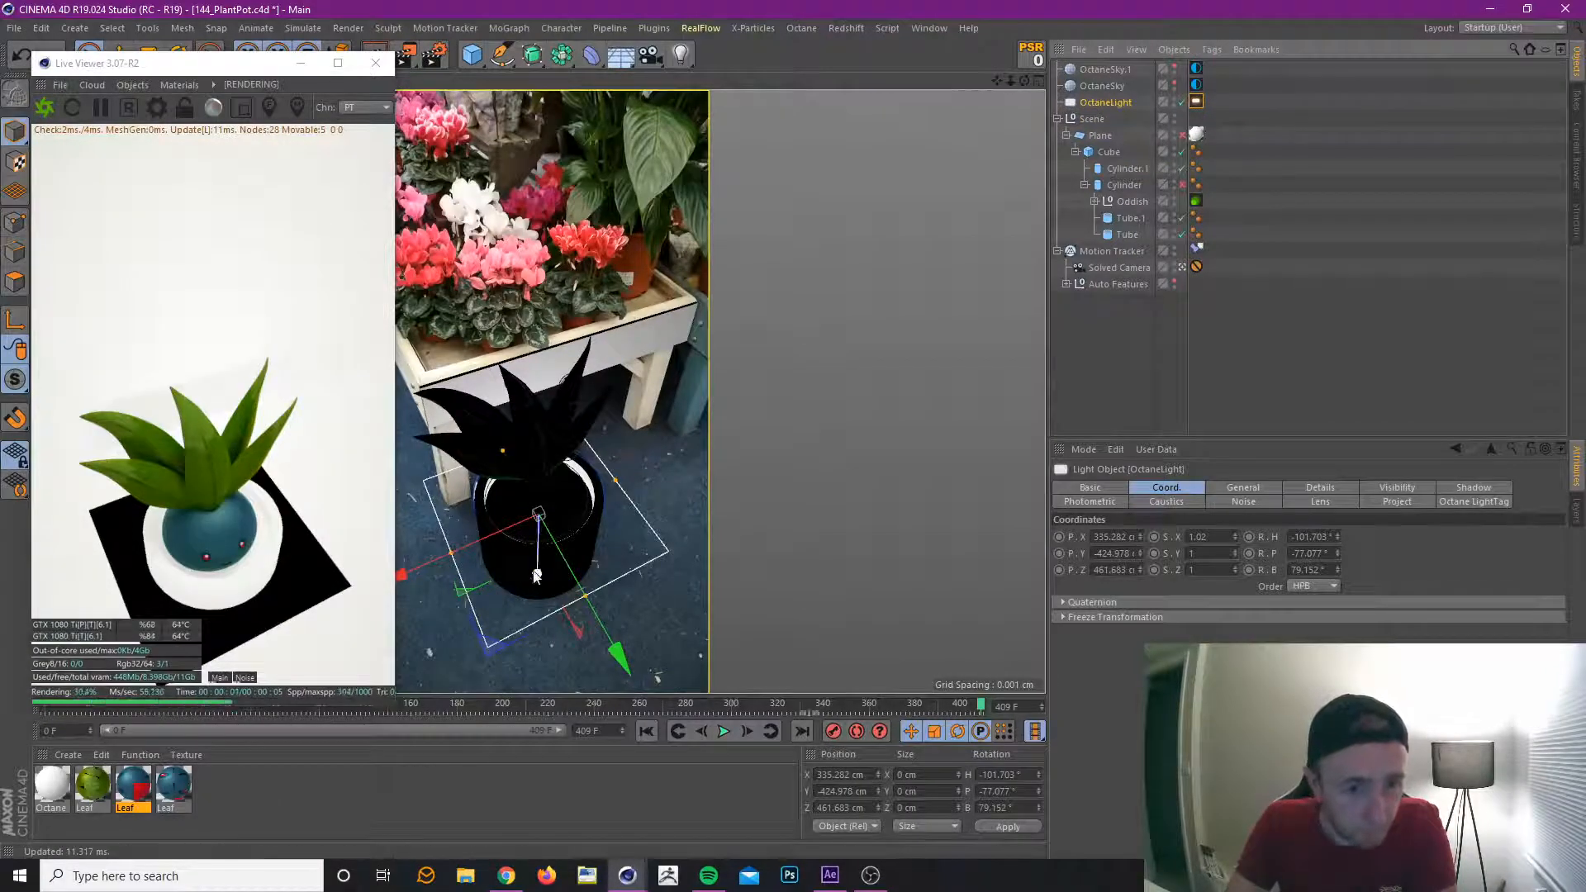
Raise the light above the plant, rotate it to about H -181°, P 2.4°, B 12.7°, and move it to about X -288, Y -330, Z 2503 cm.
drag(536, 561, 544, 337)
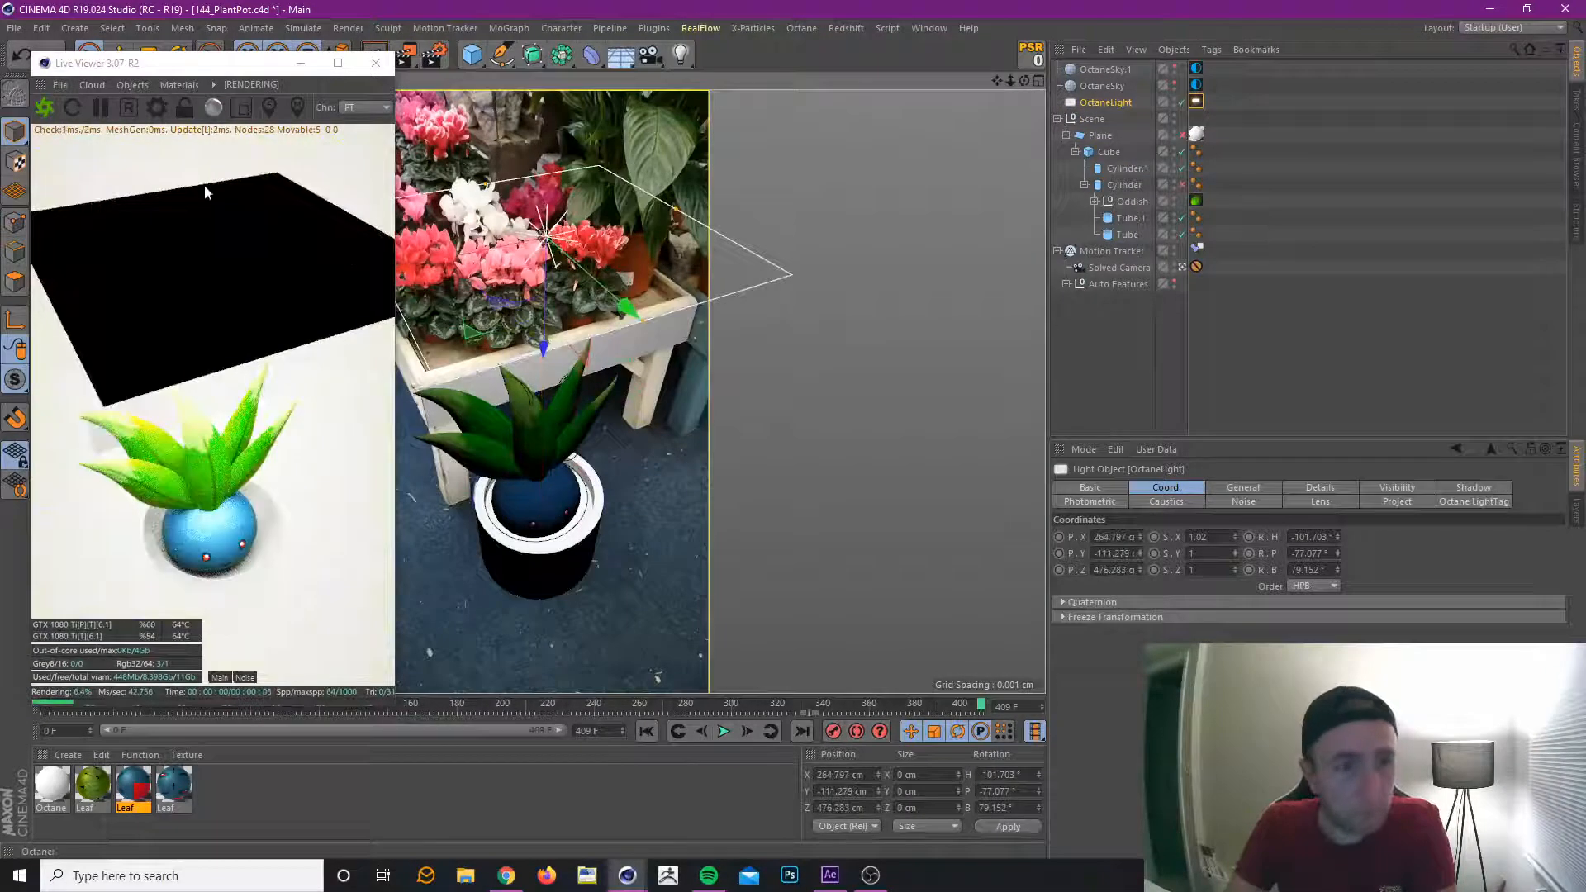
click(178, 51)
drag(588, 230, 523, 127)
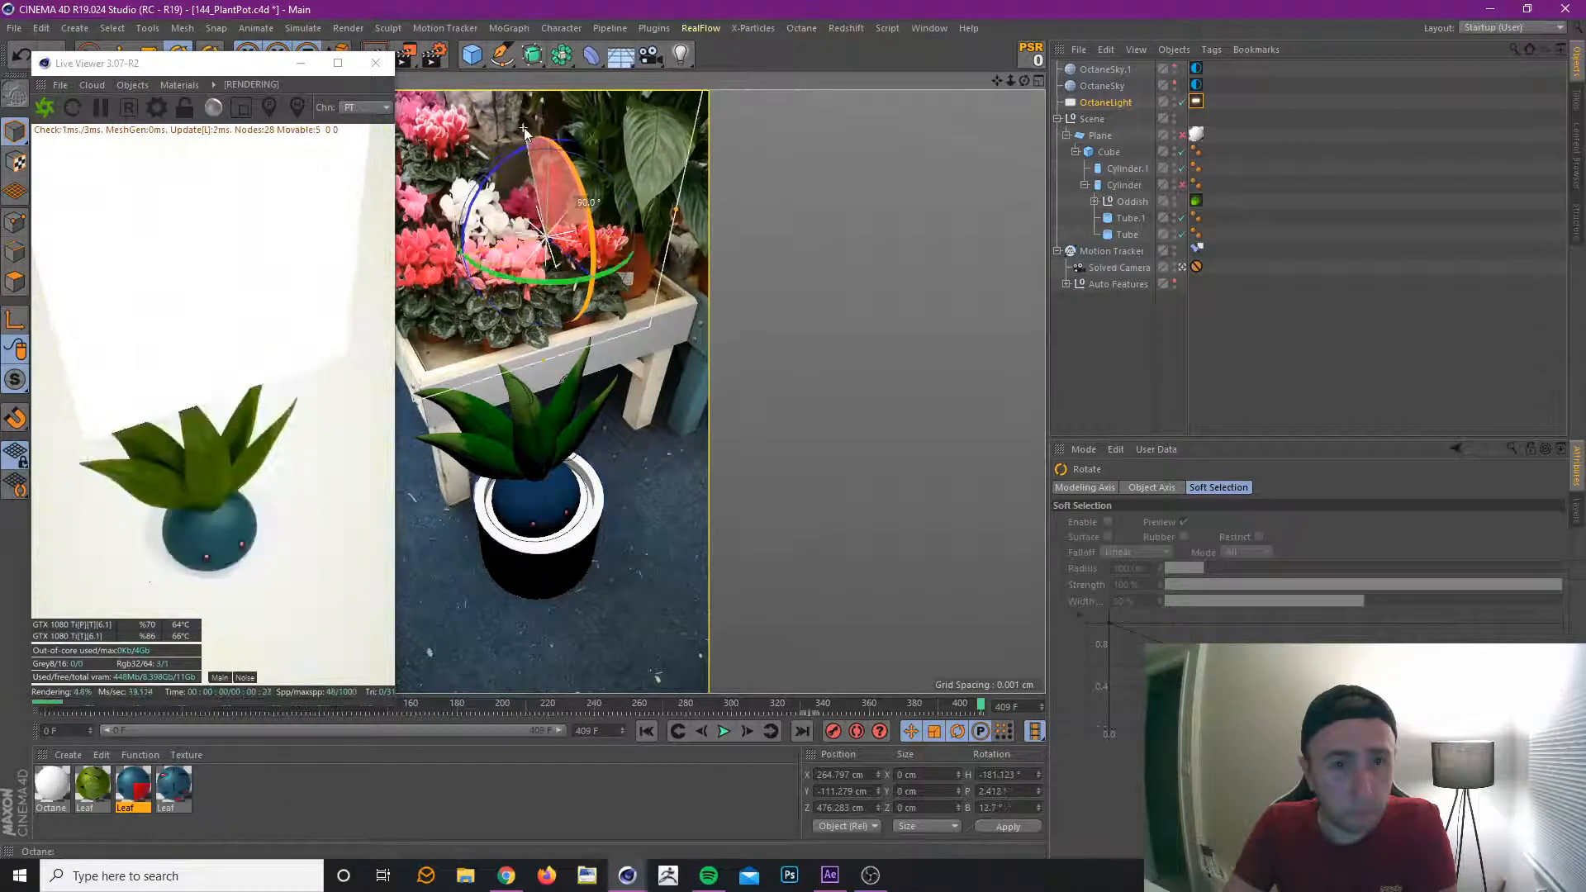
click(89, 48)
drag(505, 306, 2, 85)
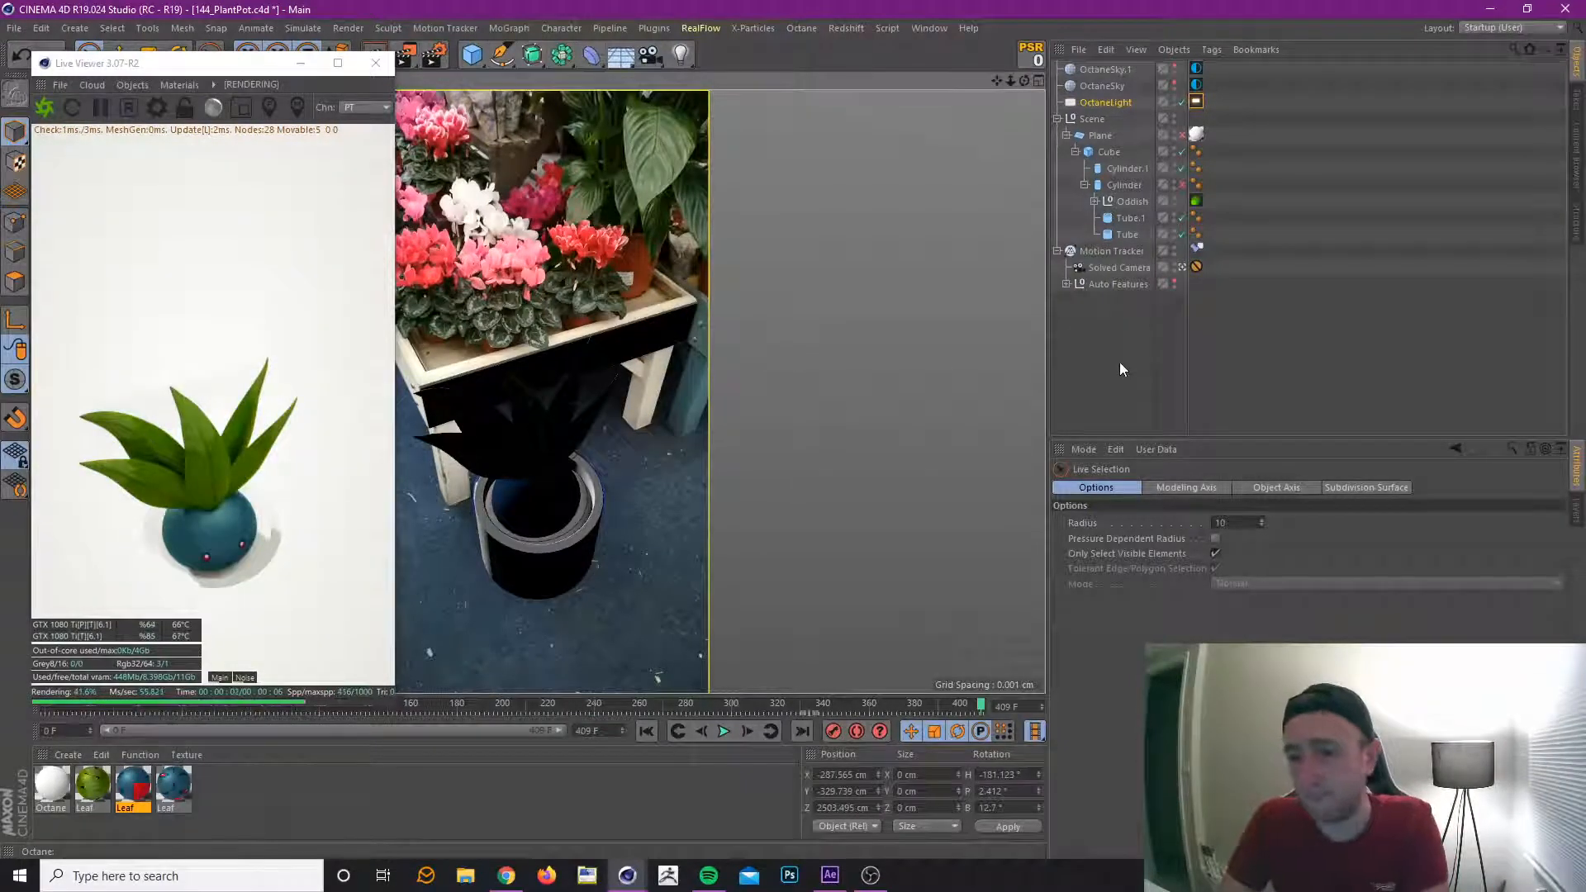
Leave the Solved Camera view and move the light to about X -67, Y 284, Z 2525 cm.
click(1177, 270)
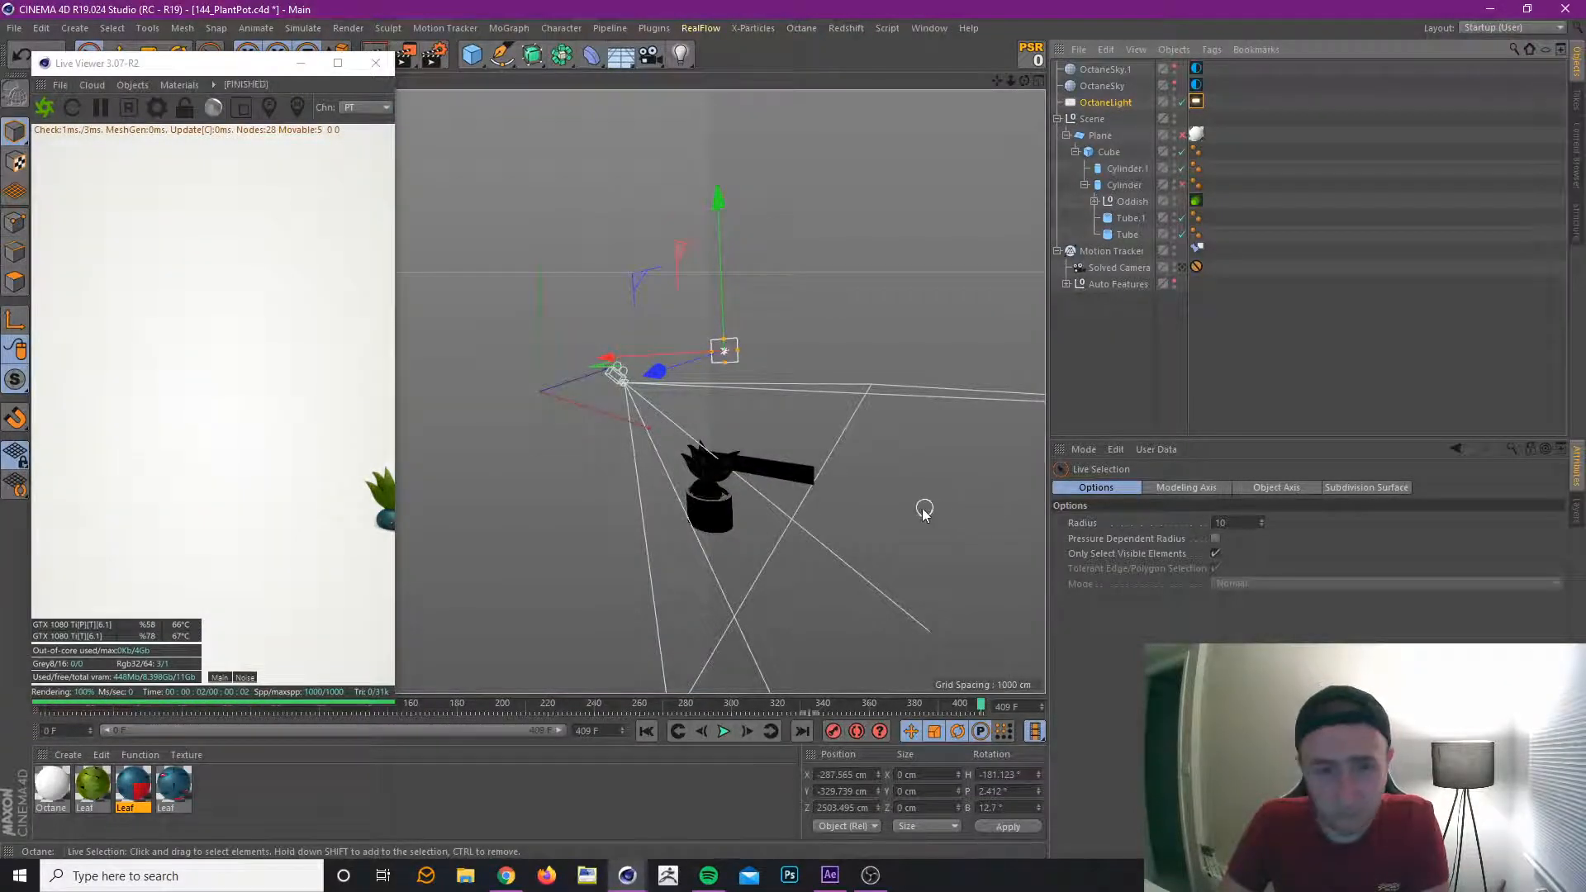
scroll(776, 488, down, 2)
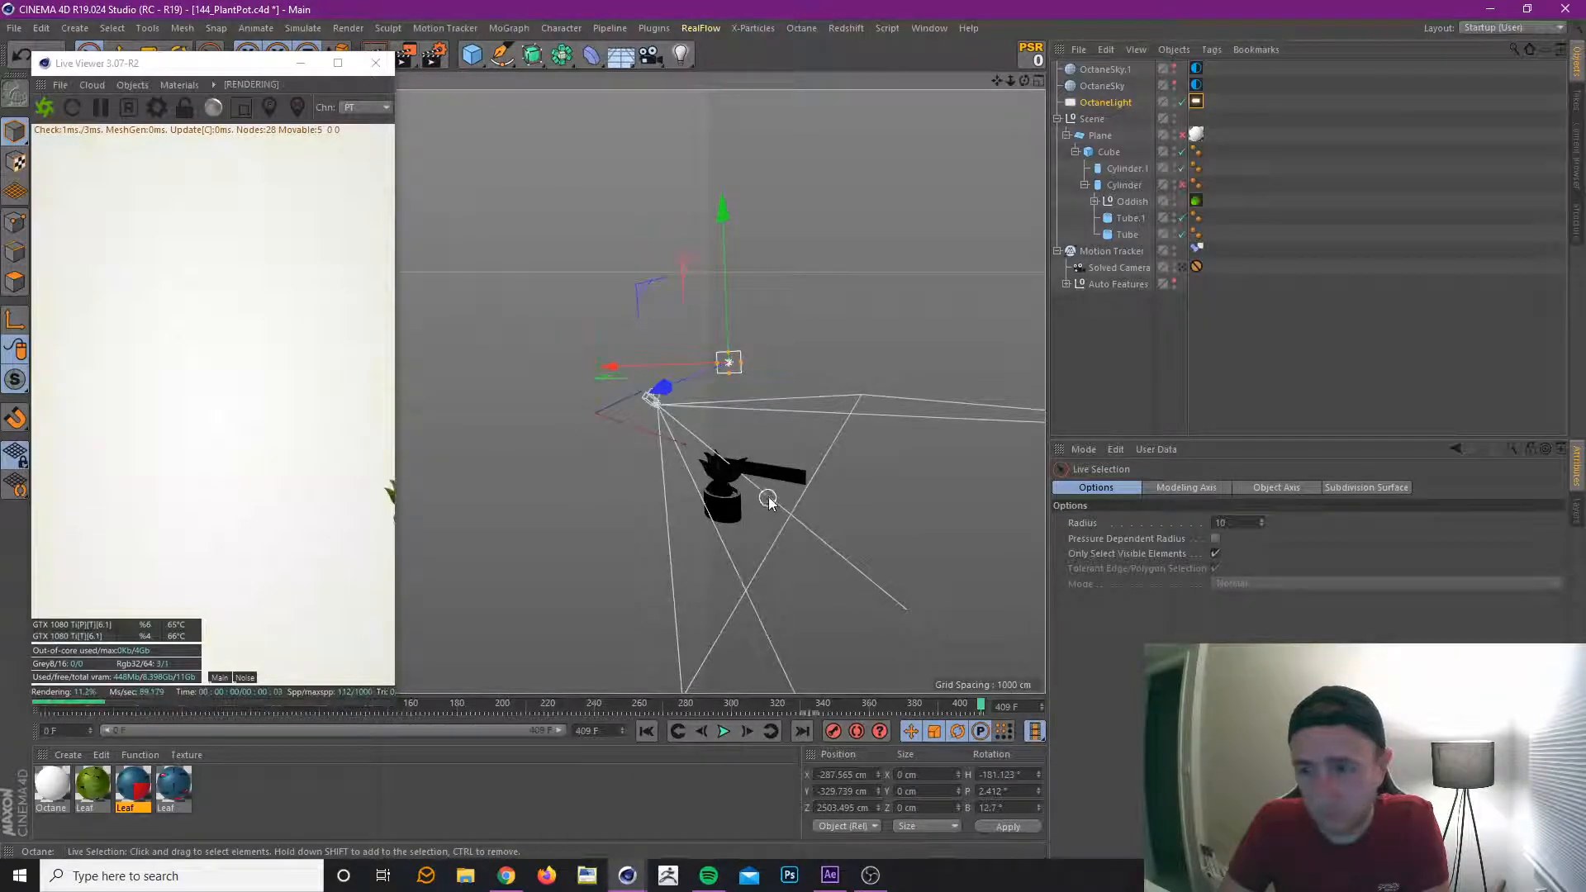
alt+drag(770, 498, 831, 549)
mouse_move(844, 542)
alt+mouse_down()
mouse_move(877, 551)
mouse_move(875, 517)
mouse_move(813, 468)
mouse_move(839, 520)
mouse_move(875, 538)
alt+mouse_up()
alt+drag(652, 417, 482, 273)
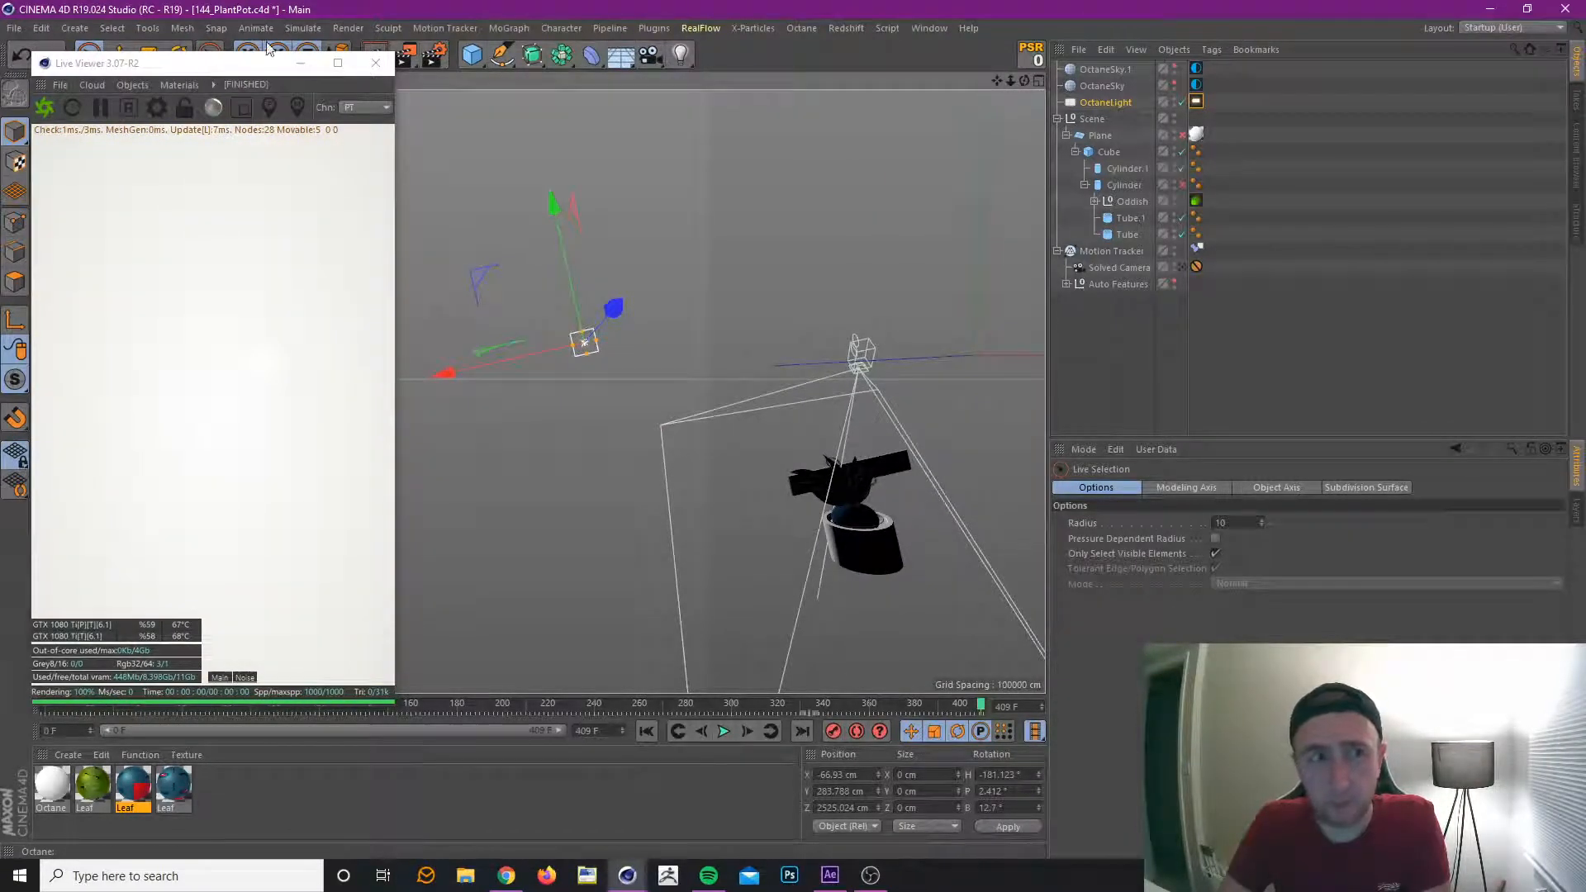
Scale the light up several times and move it to about X -270, Y 800, Z 2551 cm.
click(157, 53)
drag(165, 57, 175, 84)
drag(592, 191, 1537, 149)
drag(707, 192, 1006, 137)
click(88, 55)
drag(562, 210, 451, 214)
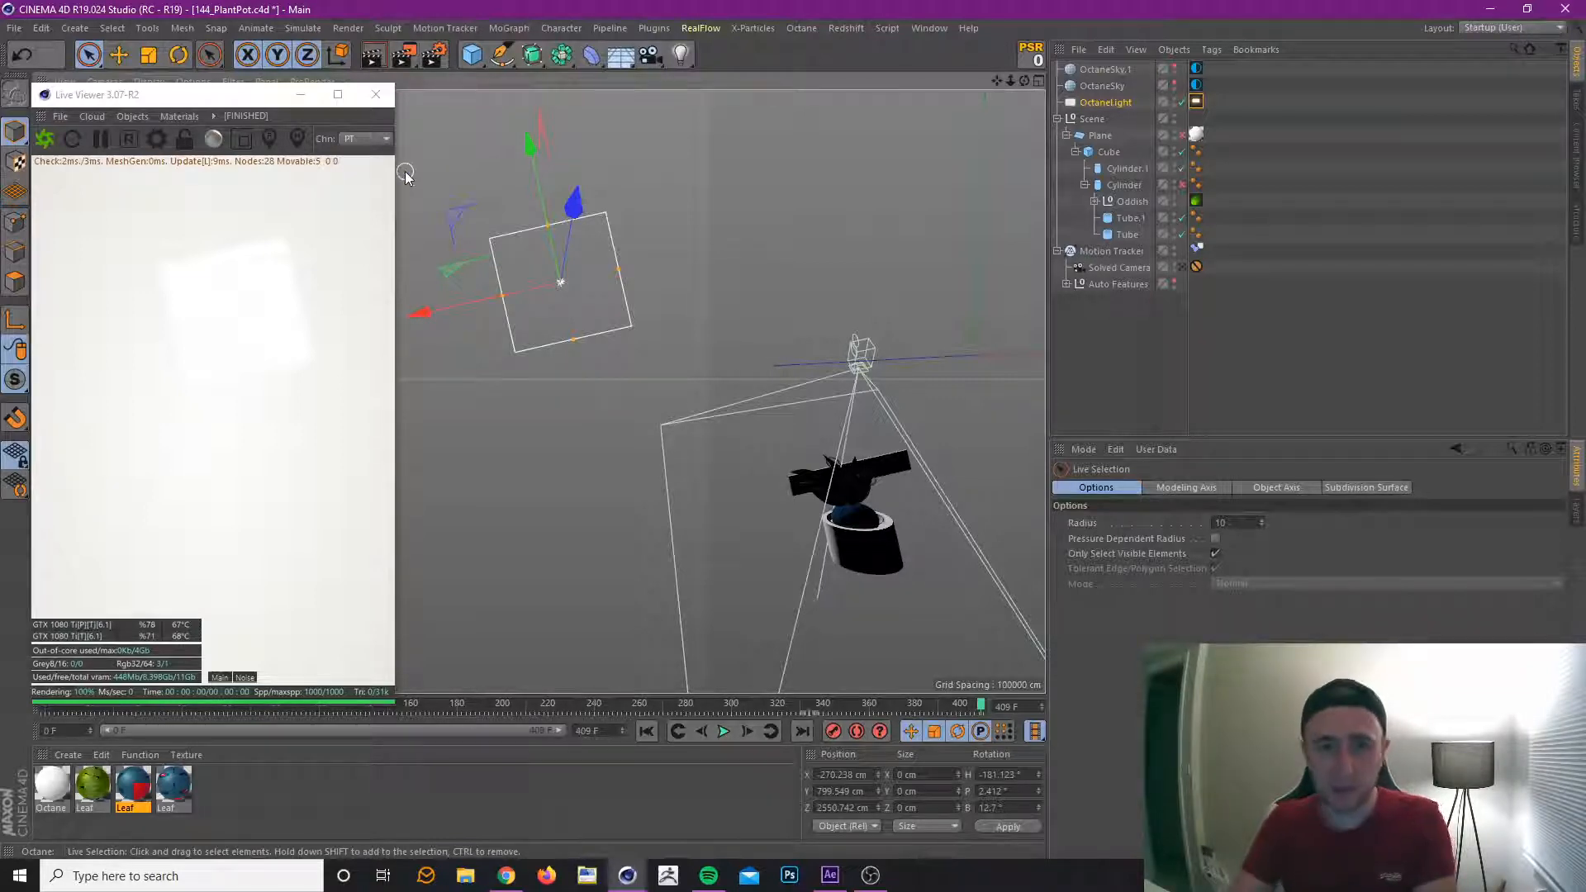
Return to the Solved Camera view and lower the Octane light's Power to about 16.8.
click(1181, 267)
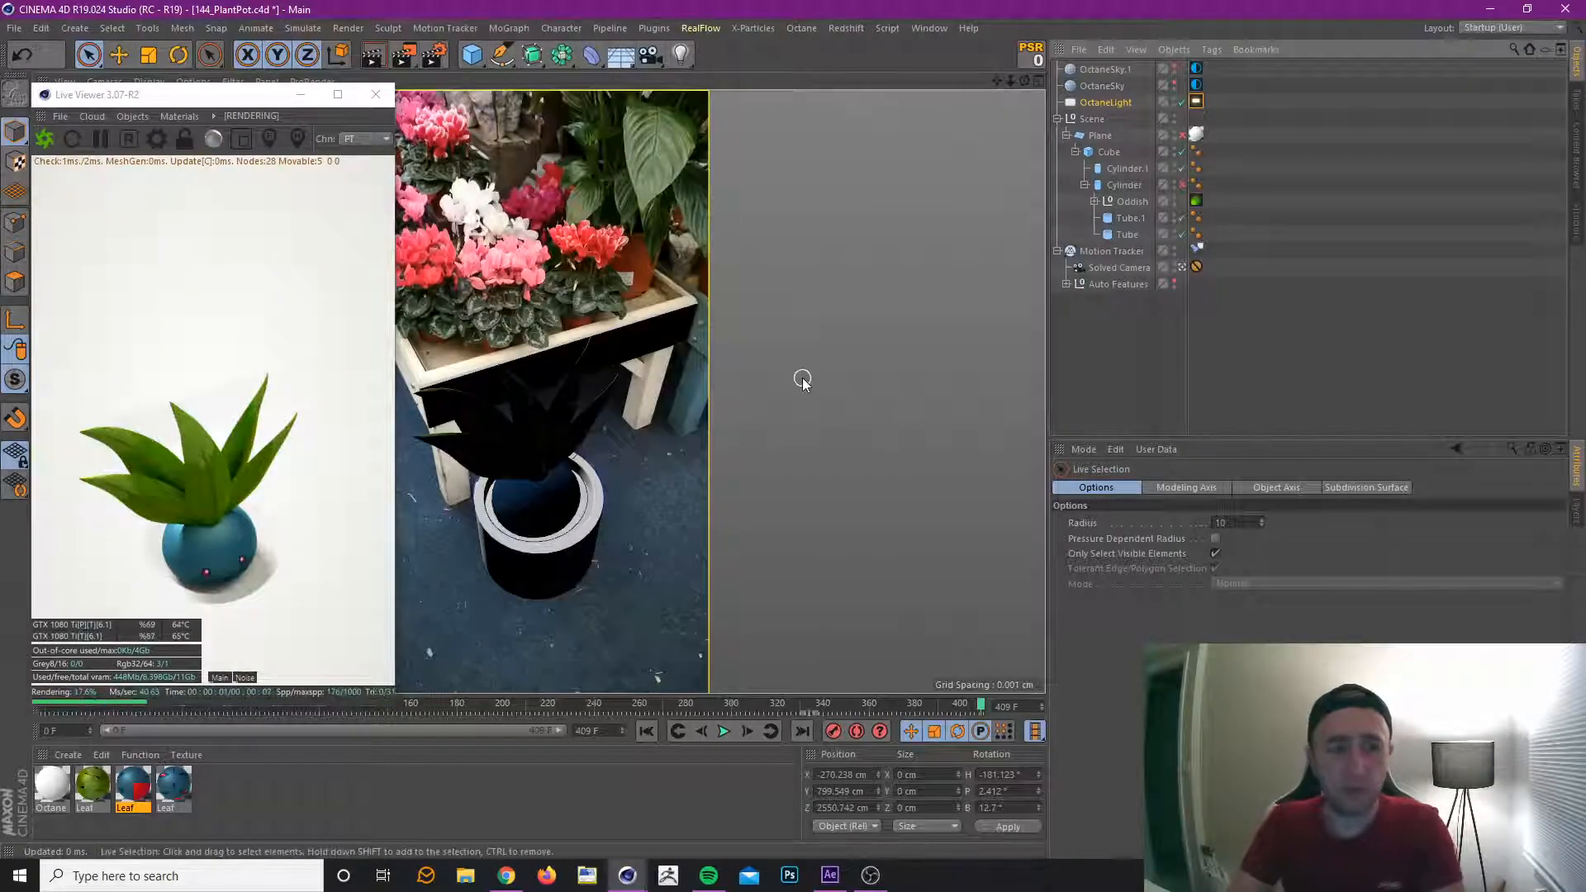
click(1196, 101)
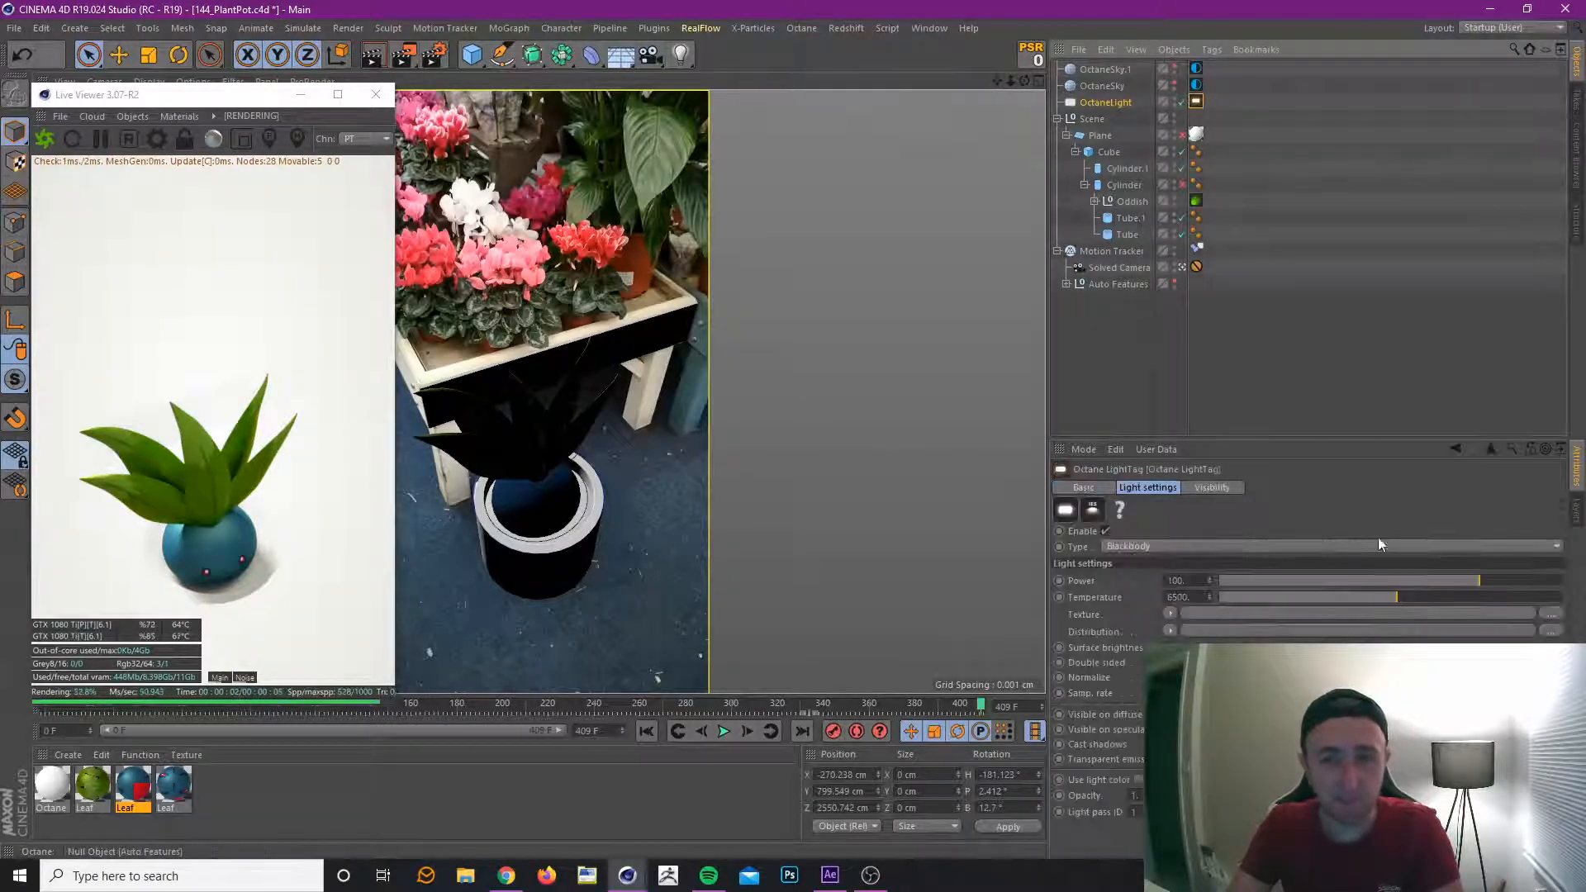
drag(1396, 580, 1445, 577)
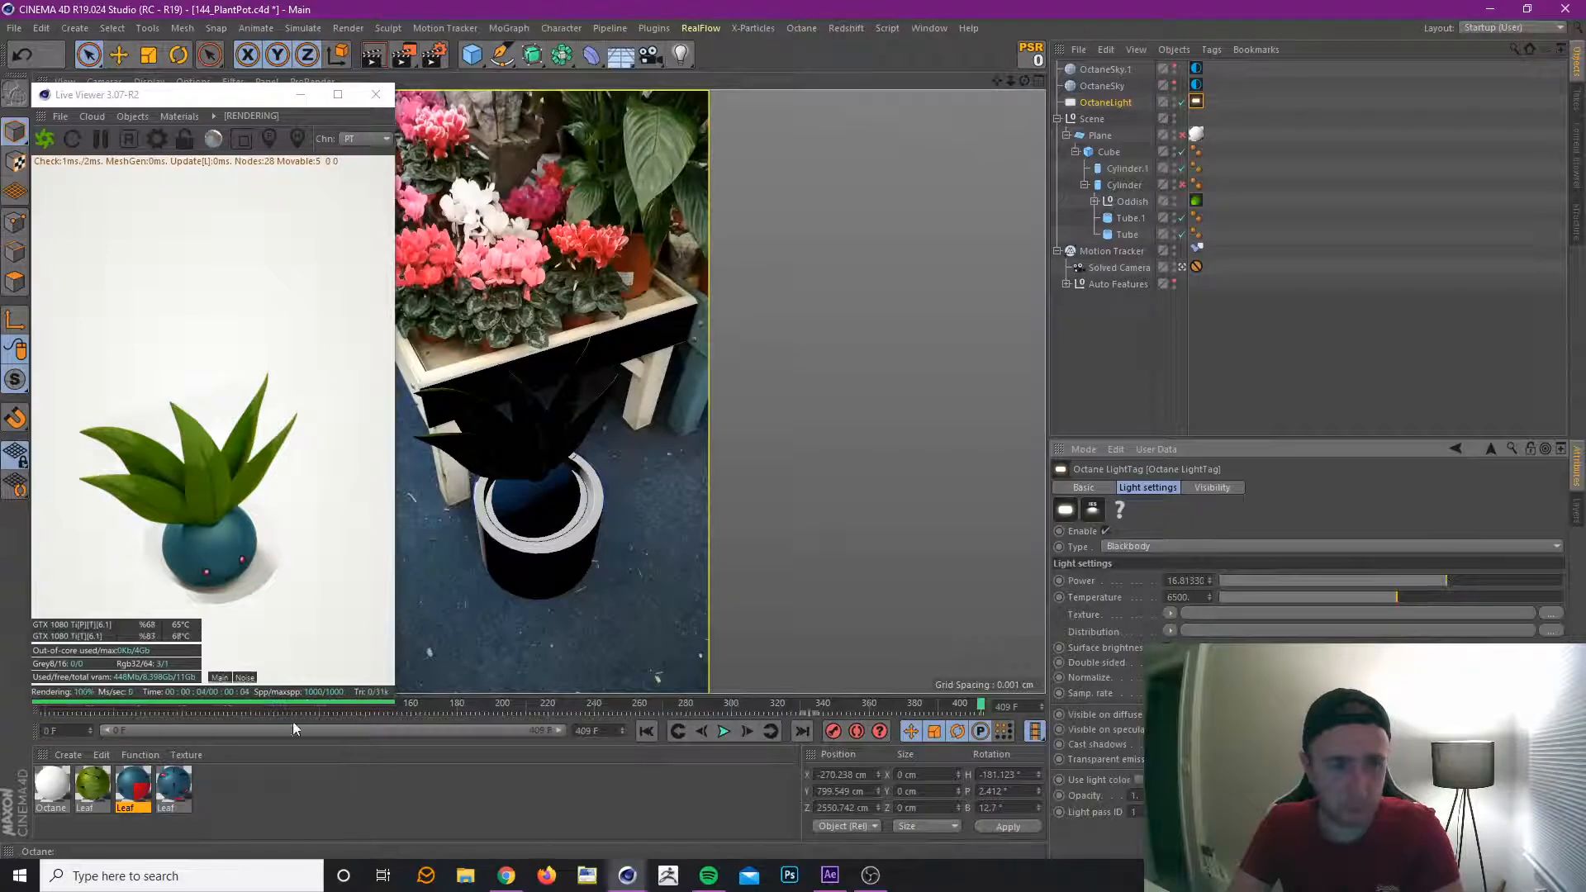
In the green Leaf material's node network, raise the Gamma of the ColorCorrection node feeding Diffuse to about 3.
double_click(103, 786)
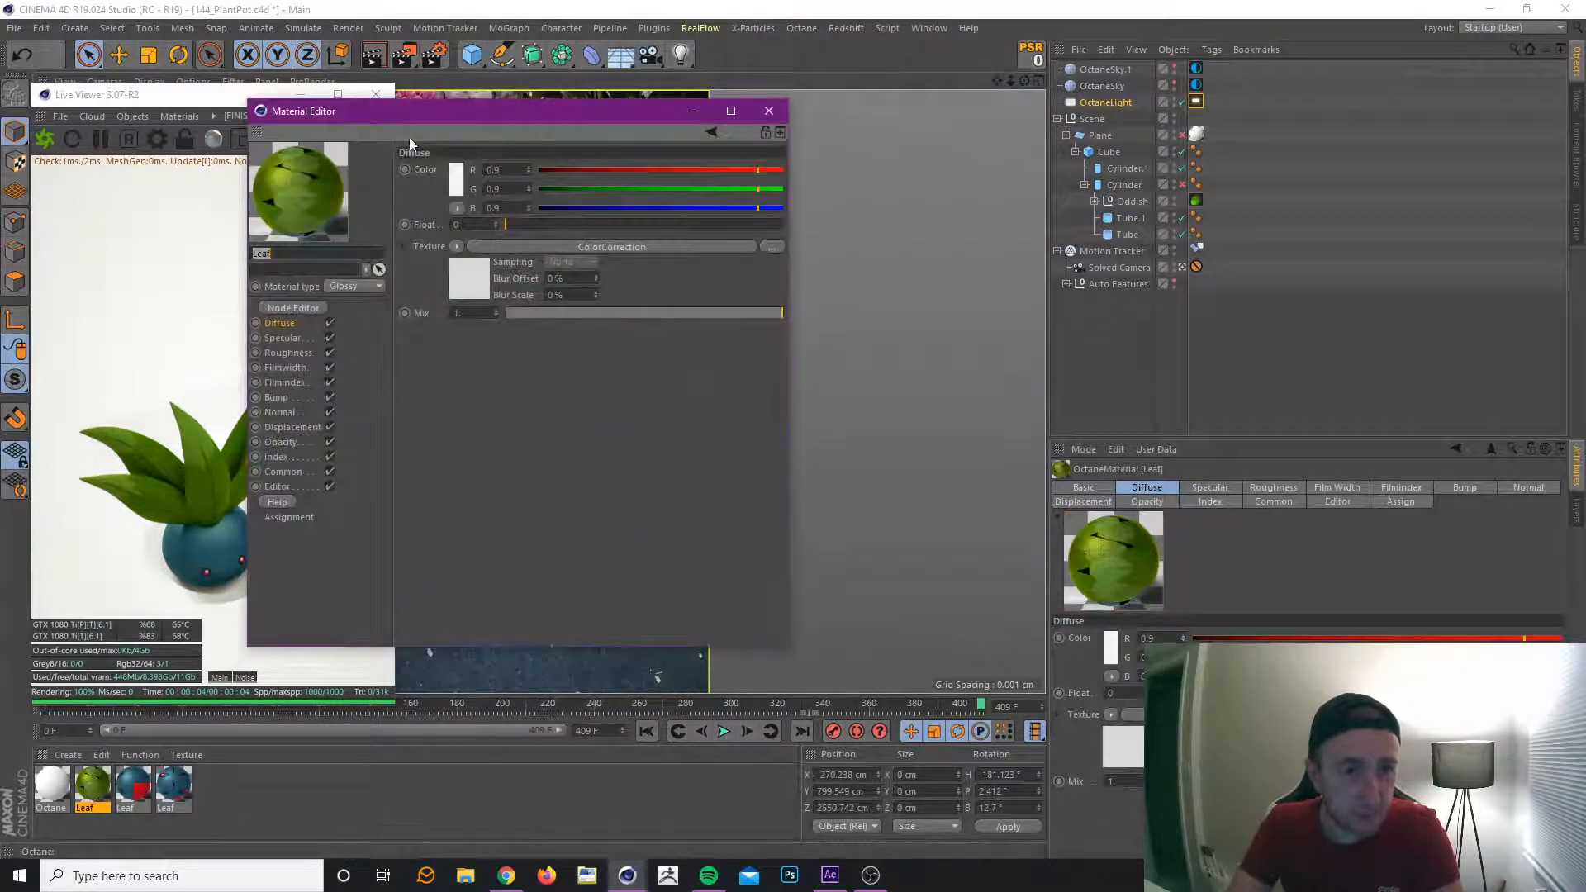
drag(409, 111, 1096, 91)
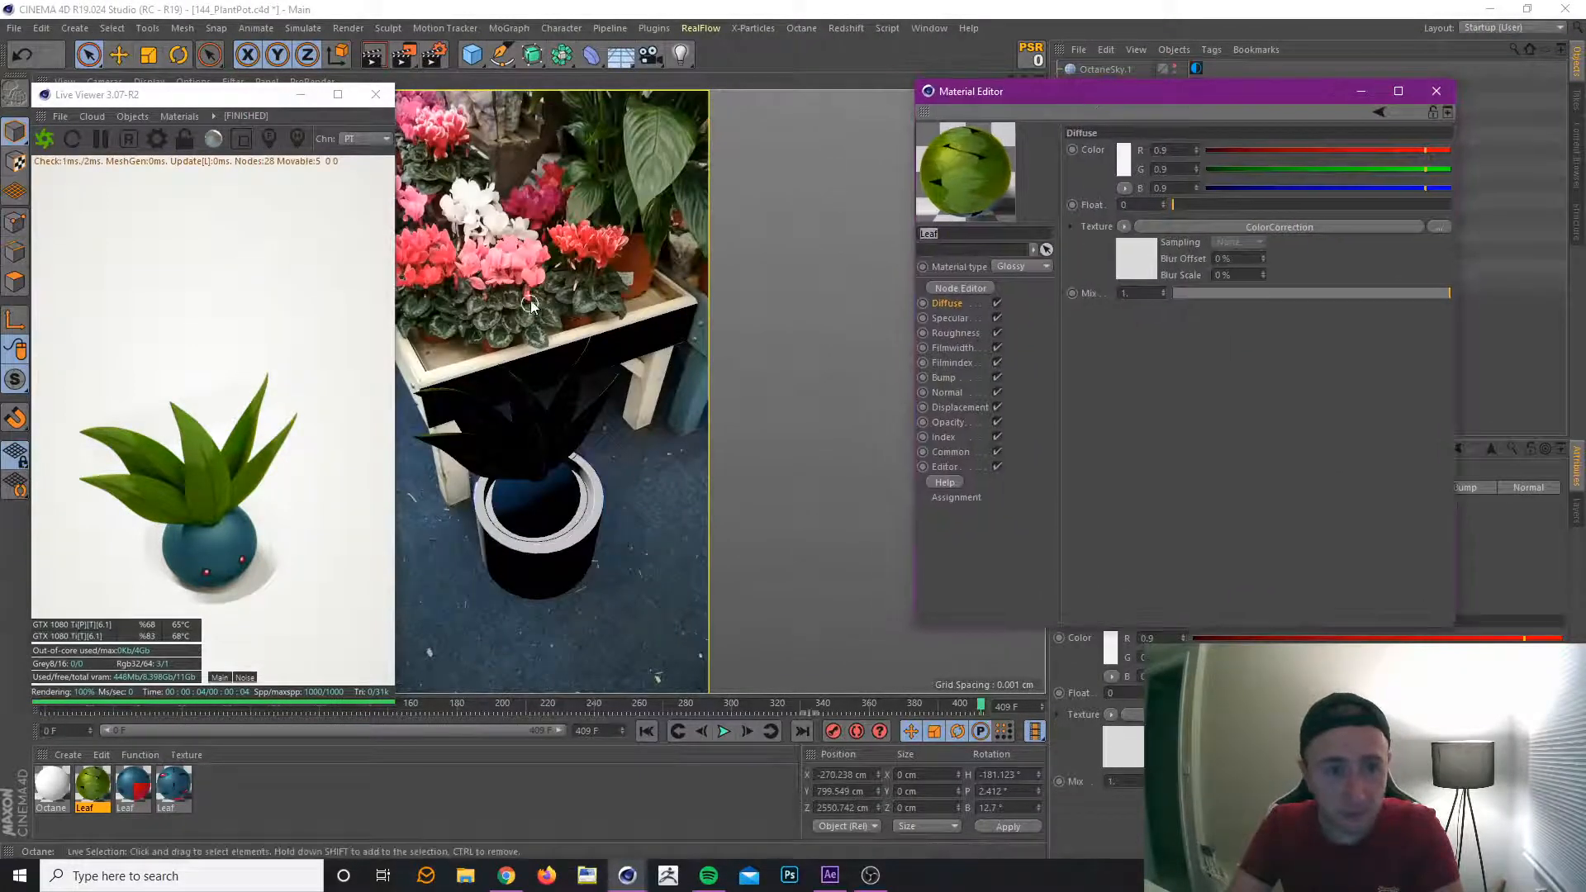
click(983, 288)
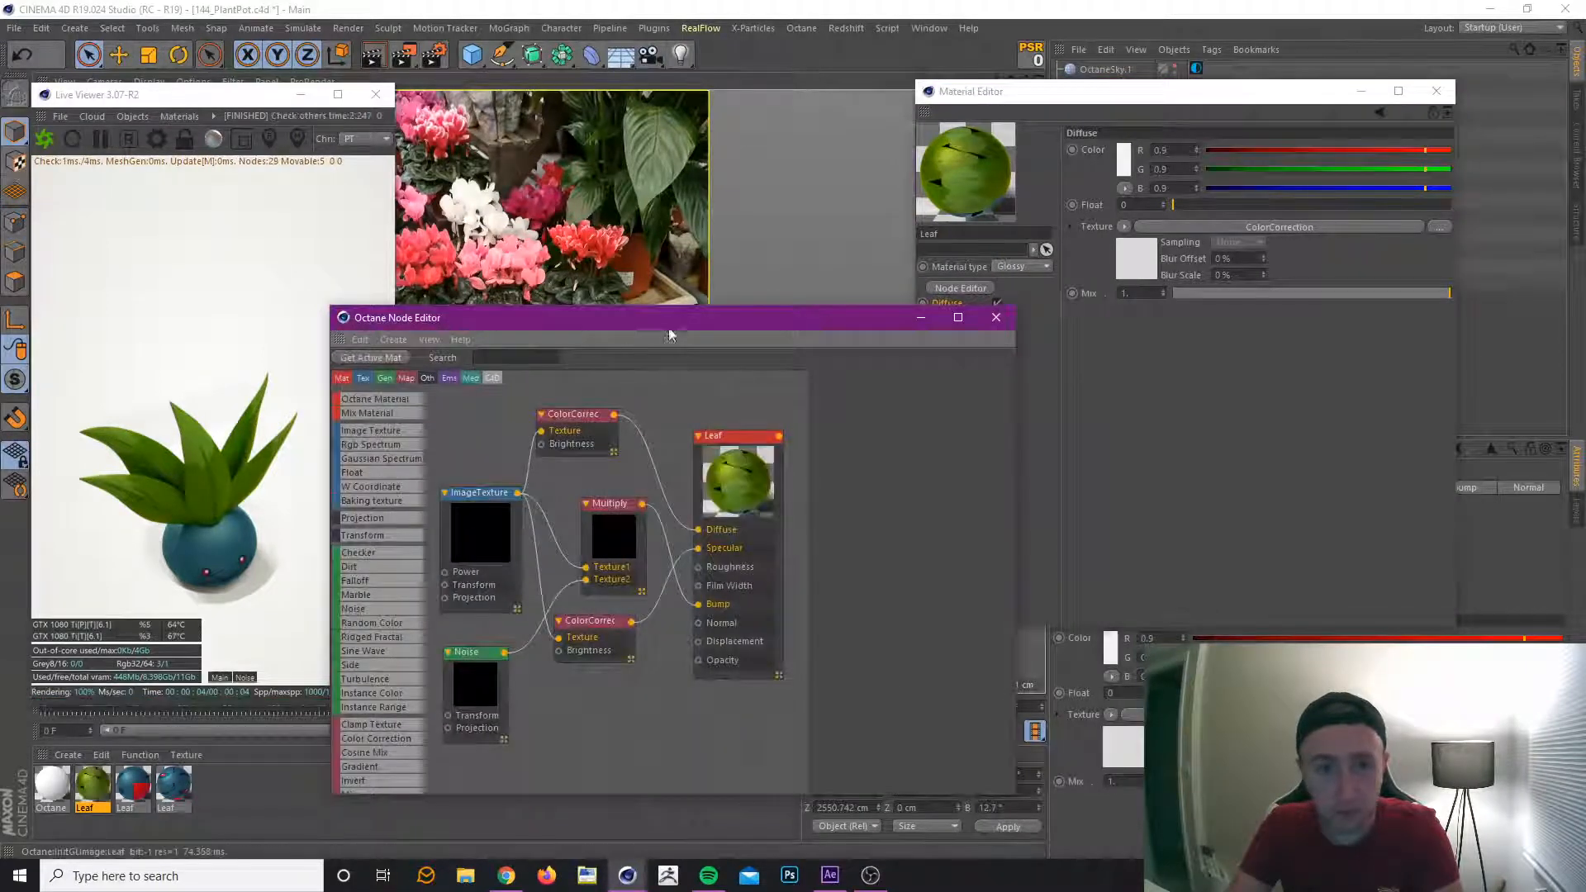
drag(667, 327, 1053, 256)
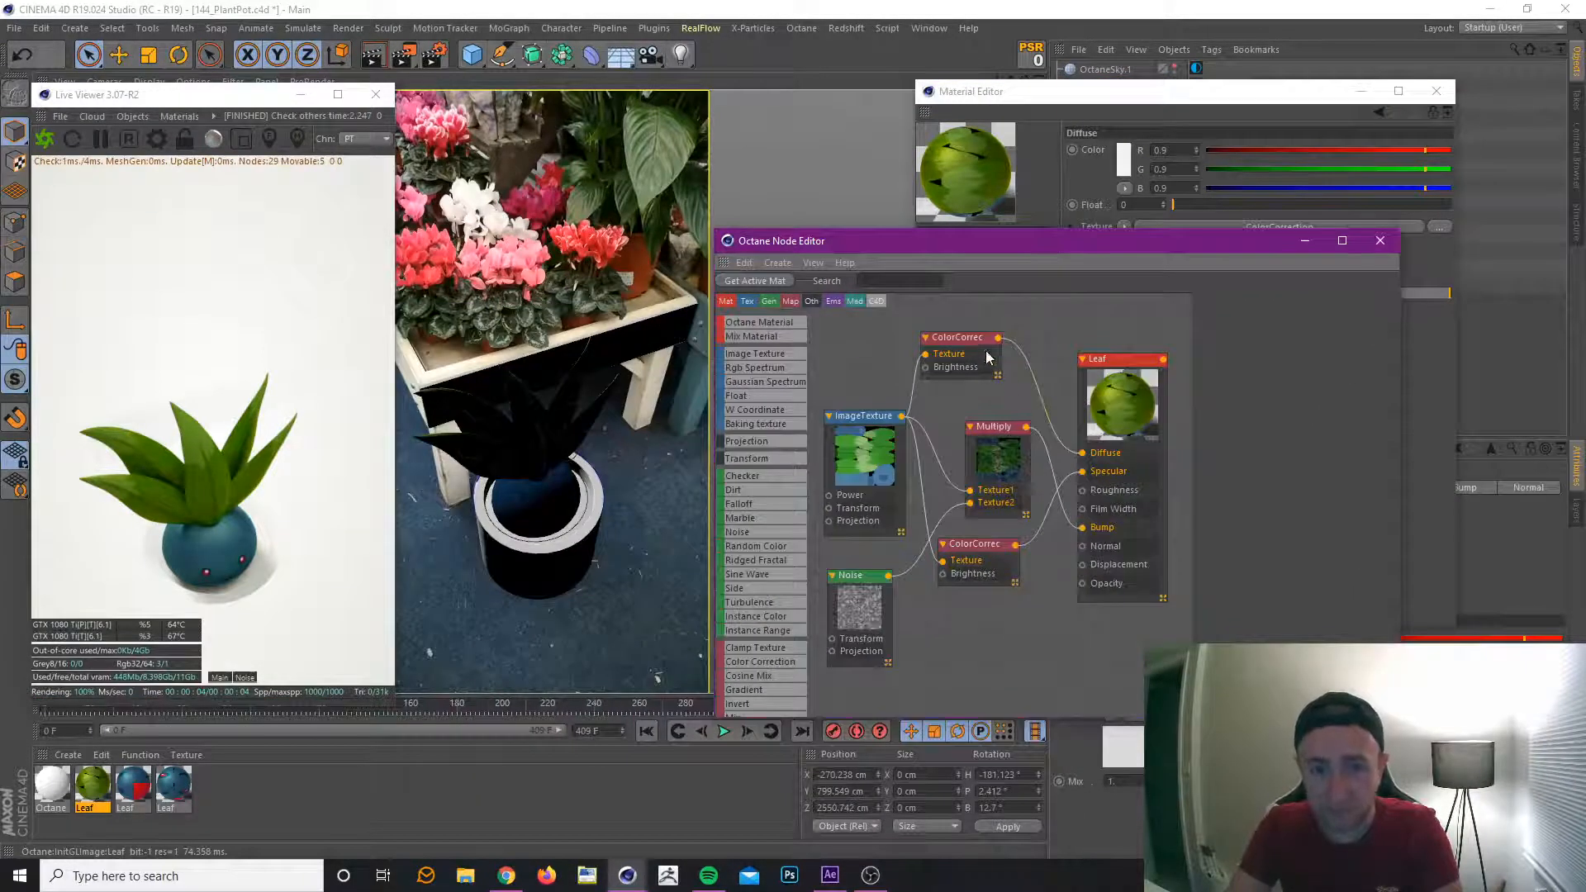
drag(973, 338, 988, 336)
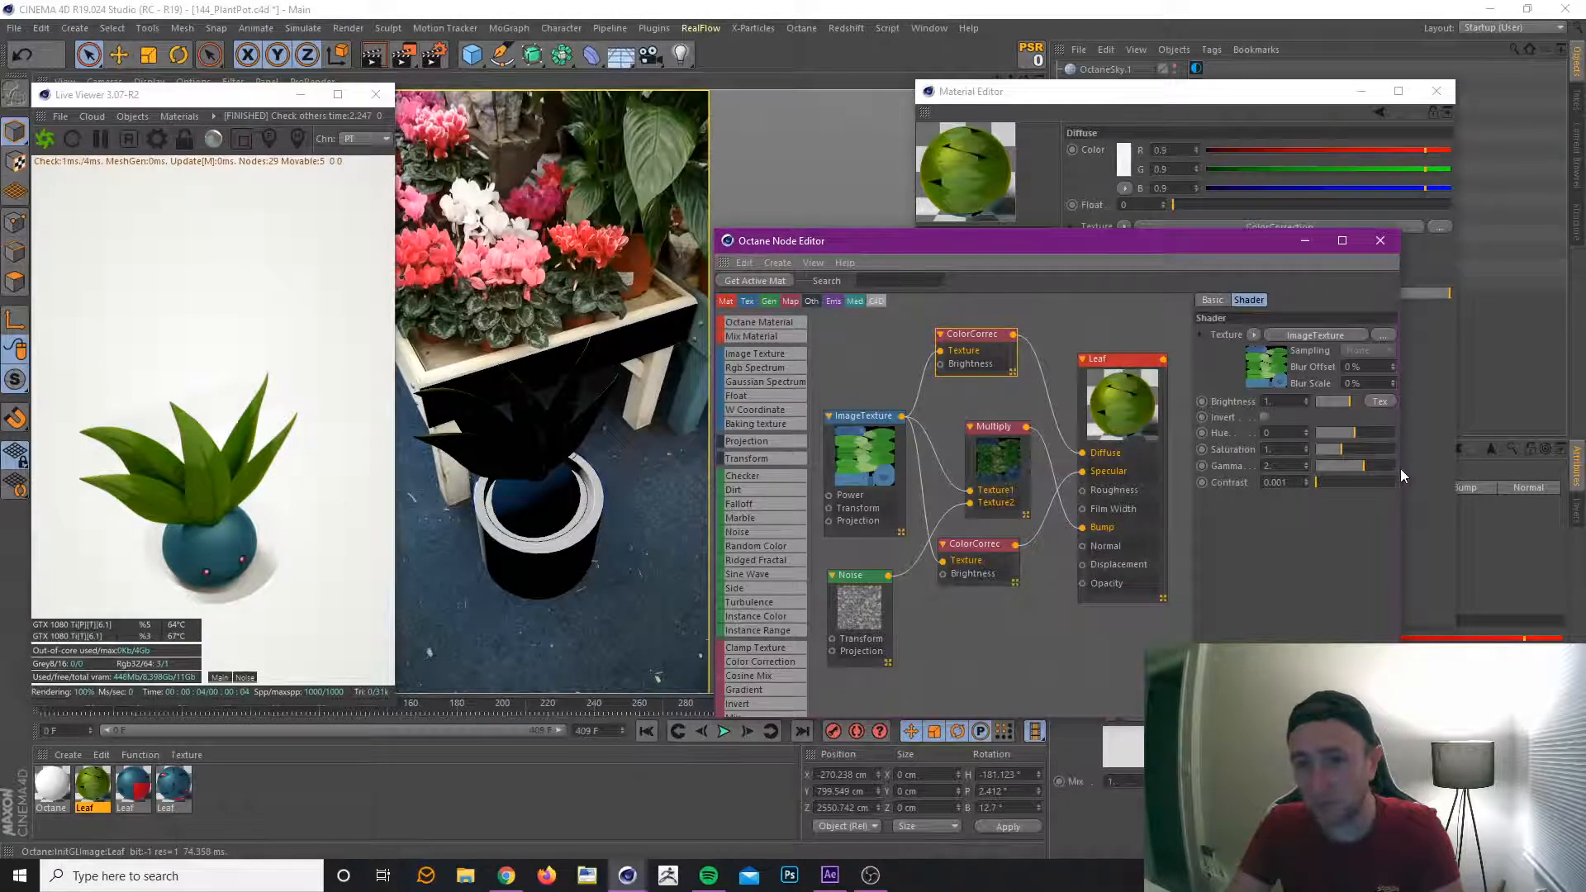
drag(1400, 469, 1503, 453)
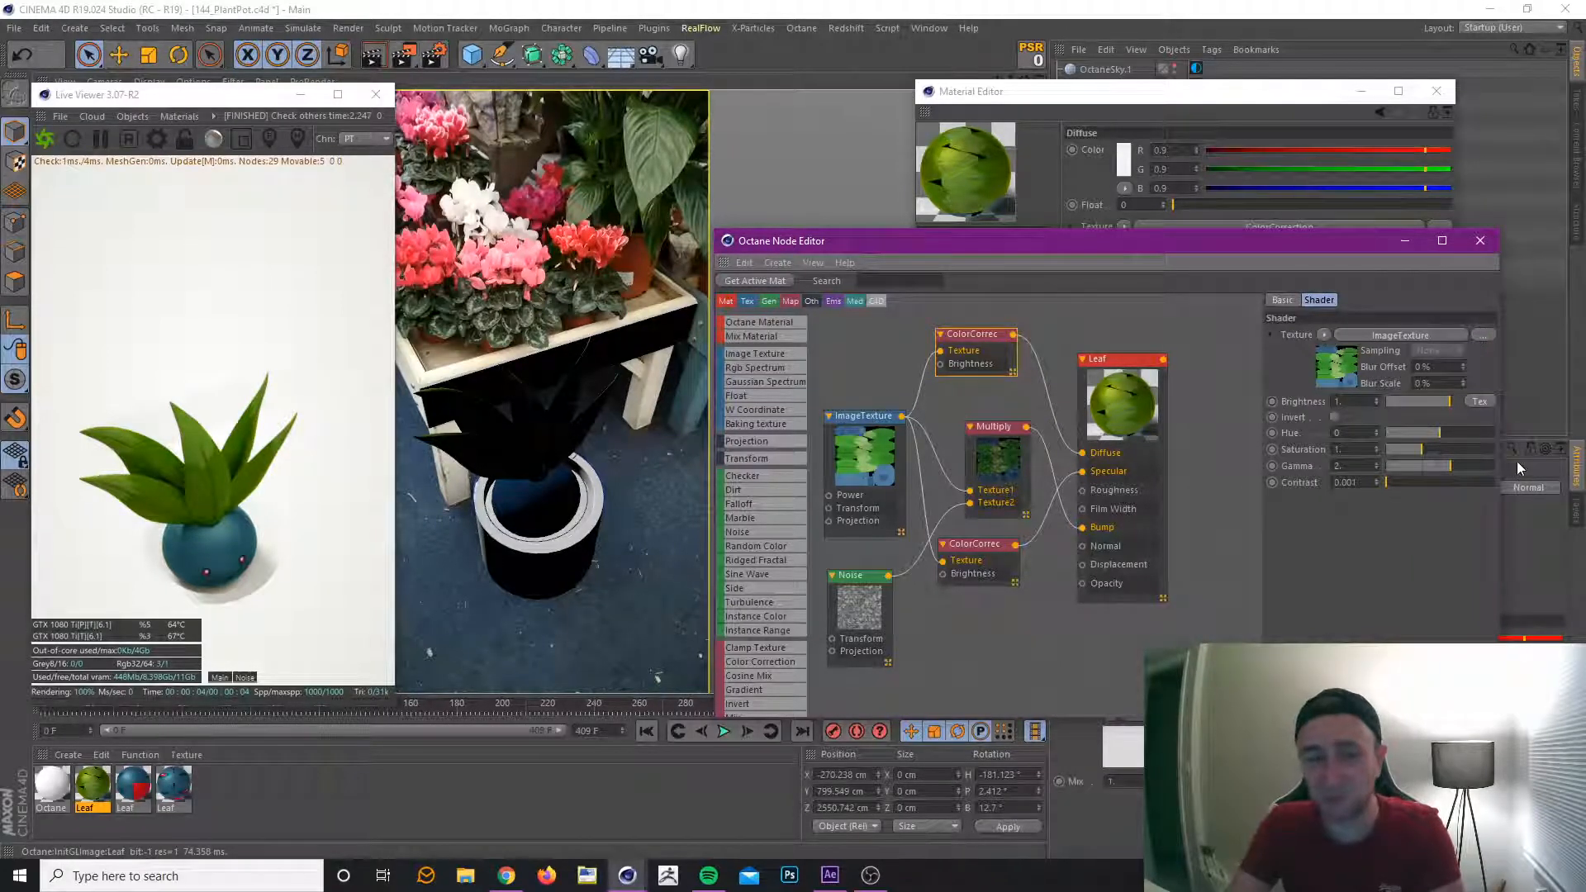
click(1454, 466)
drag(1454, 466, 1456, 466)
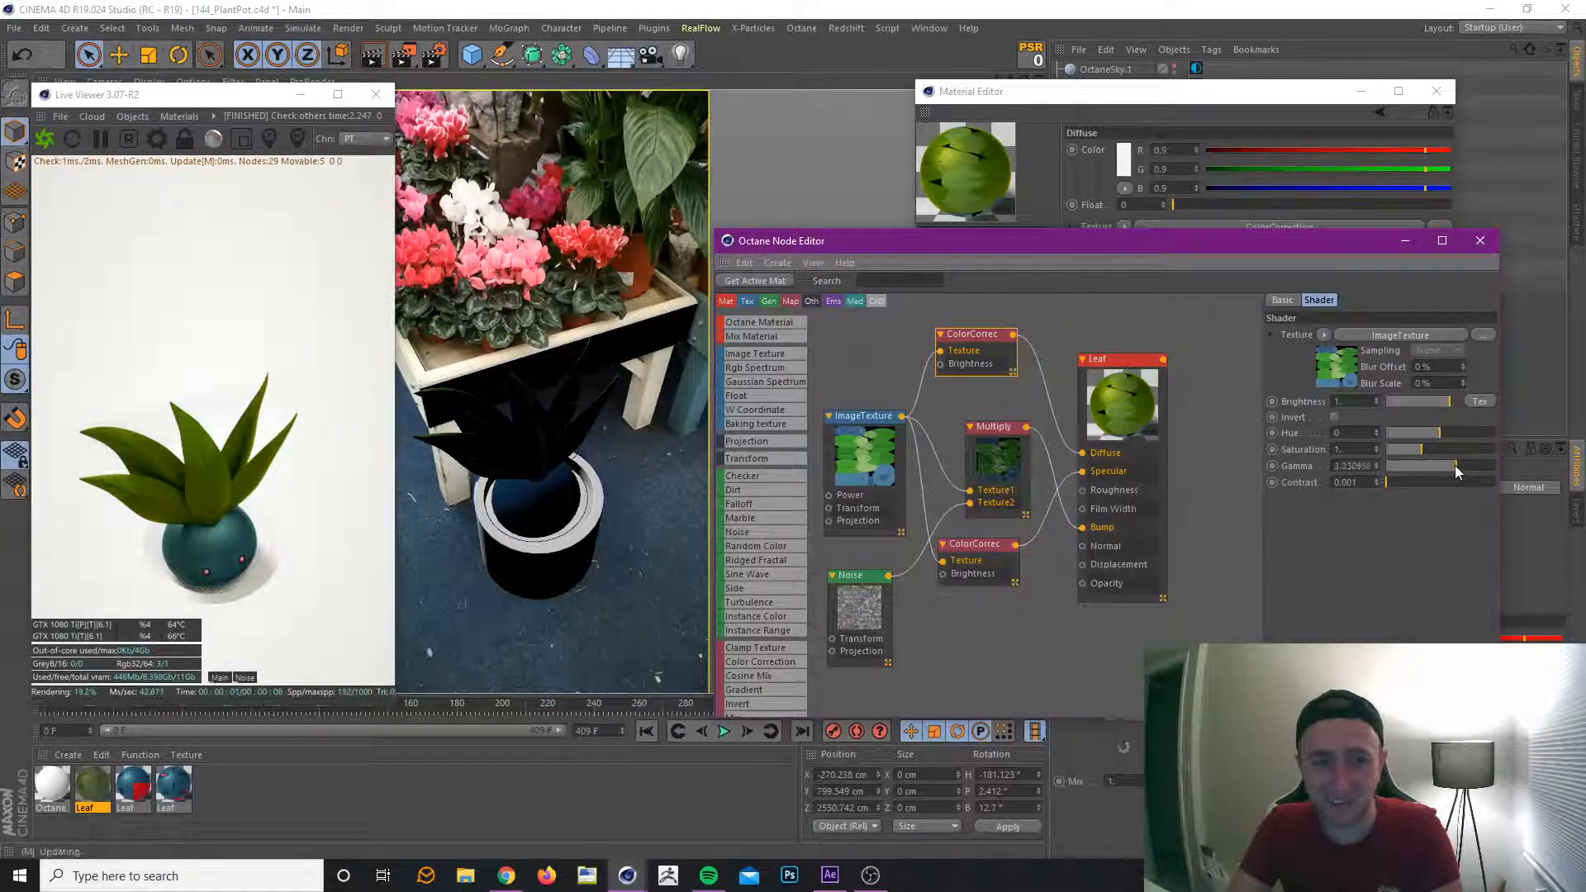
Lower the Gamma of the ColorCorrection node feeding the Leaf material's Diffuse to about 2.65.
click(1454, 464)
click(1454, 466)
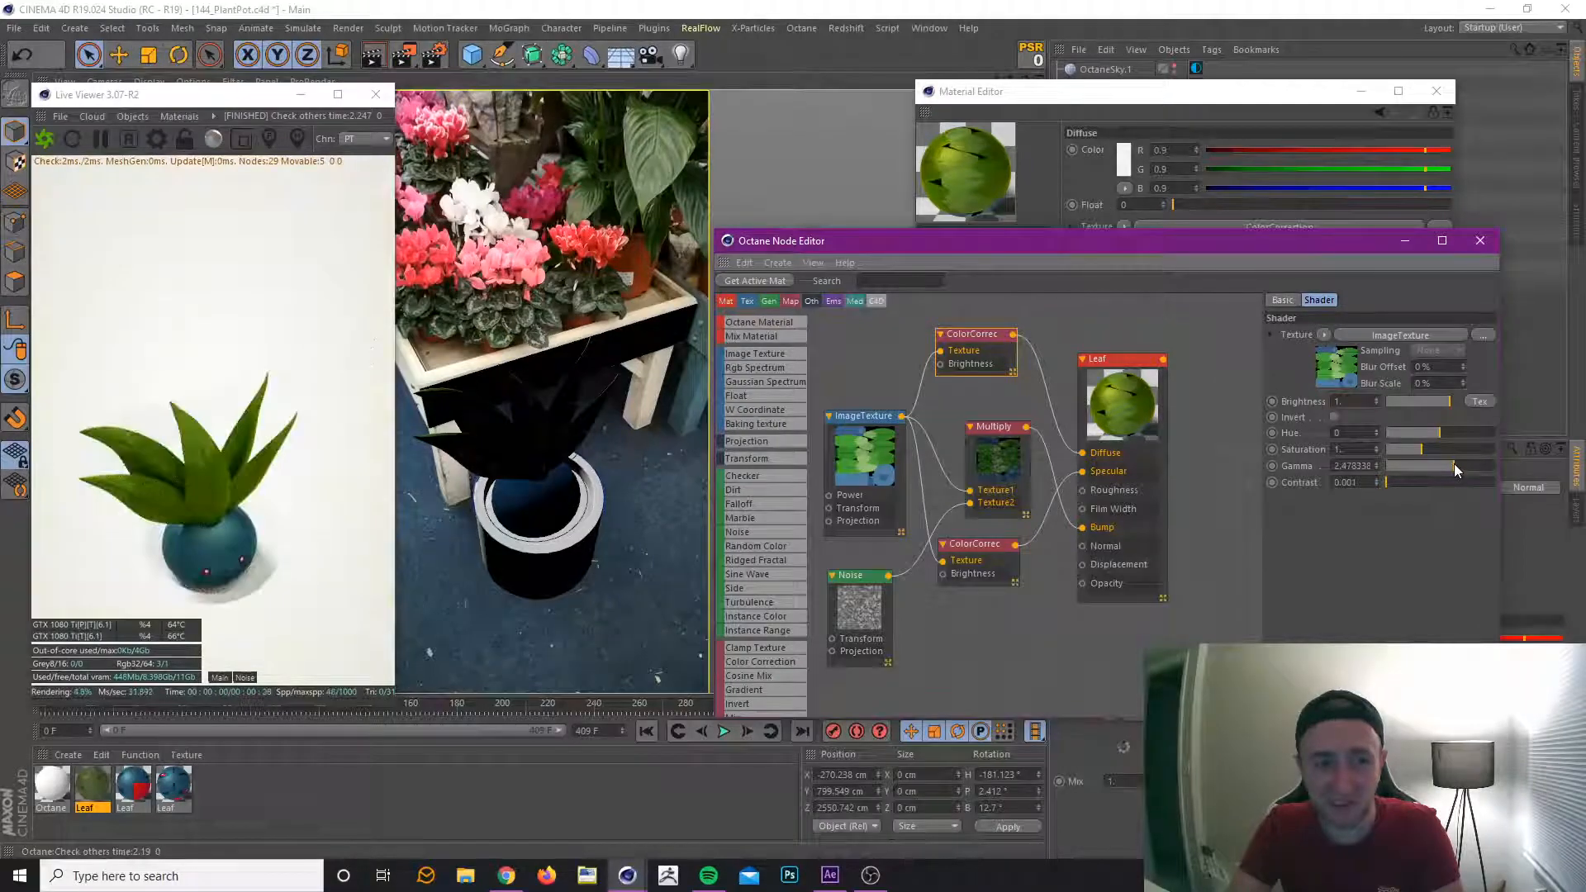
click(1454, 465)
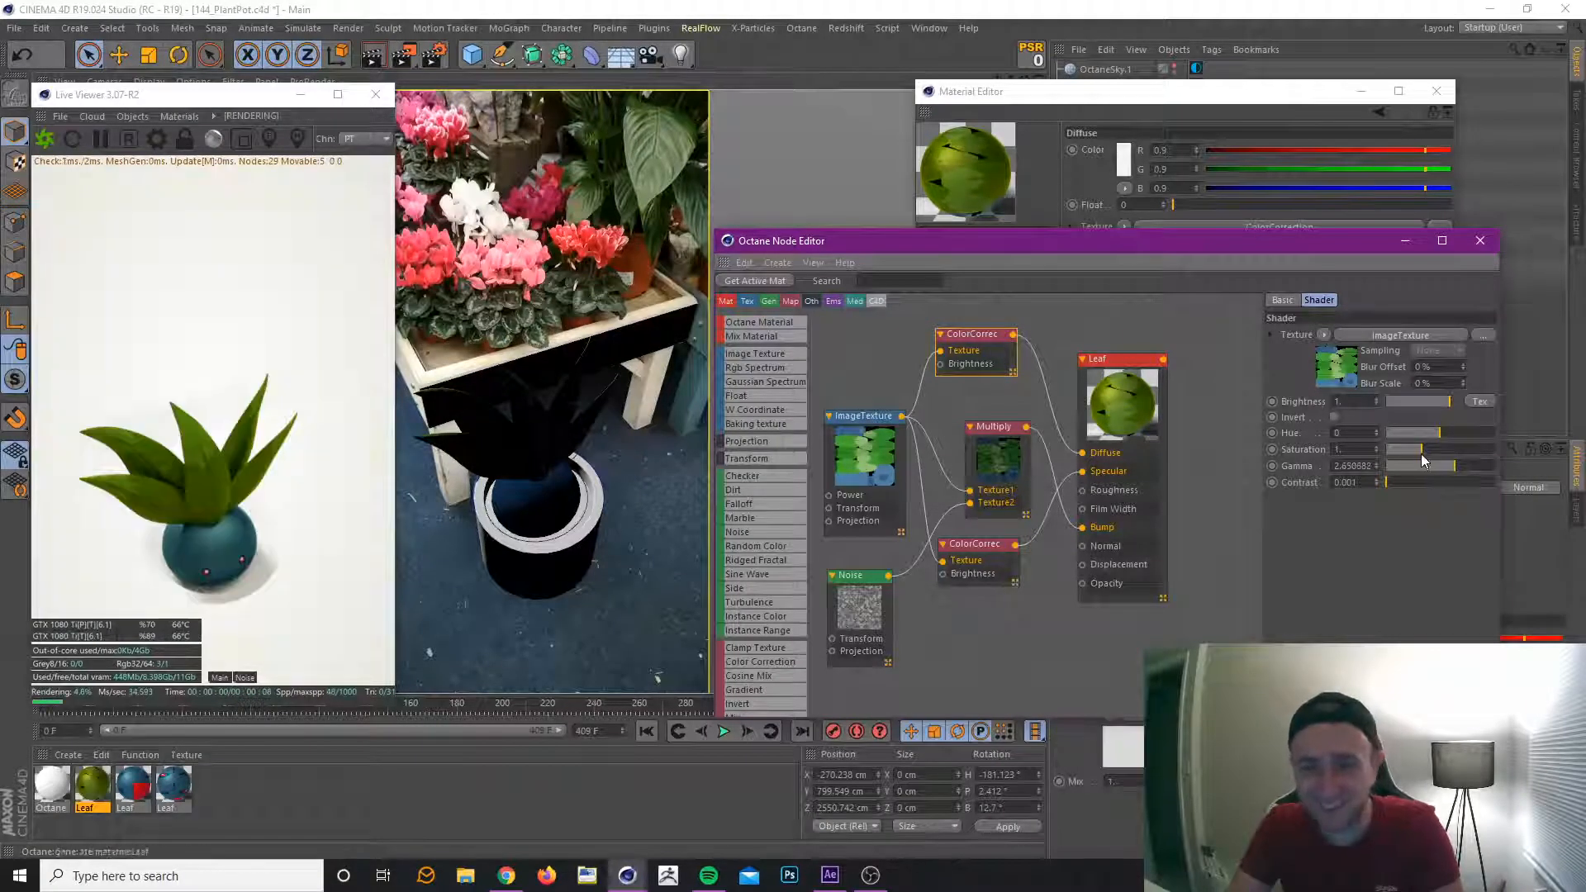
Set the Diffuse ColorCorrection node's Brightness to about 1.12 and its Saturation to about 0.88.
click(1411, 448)
click(1425, 448)
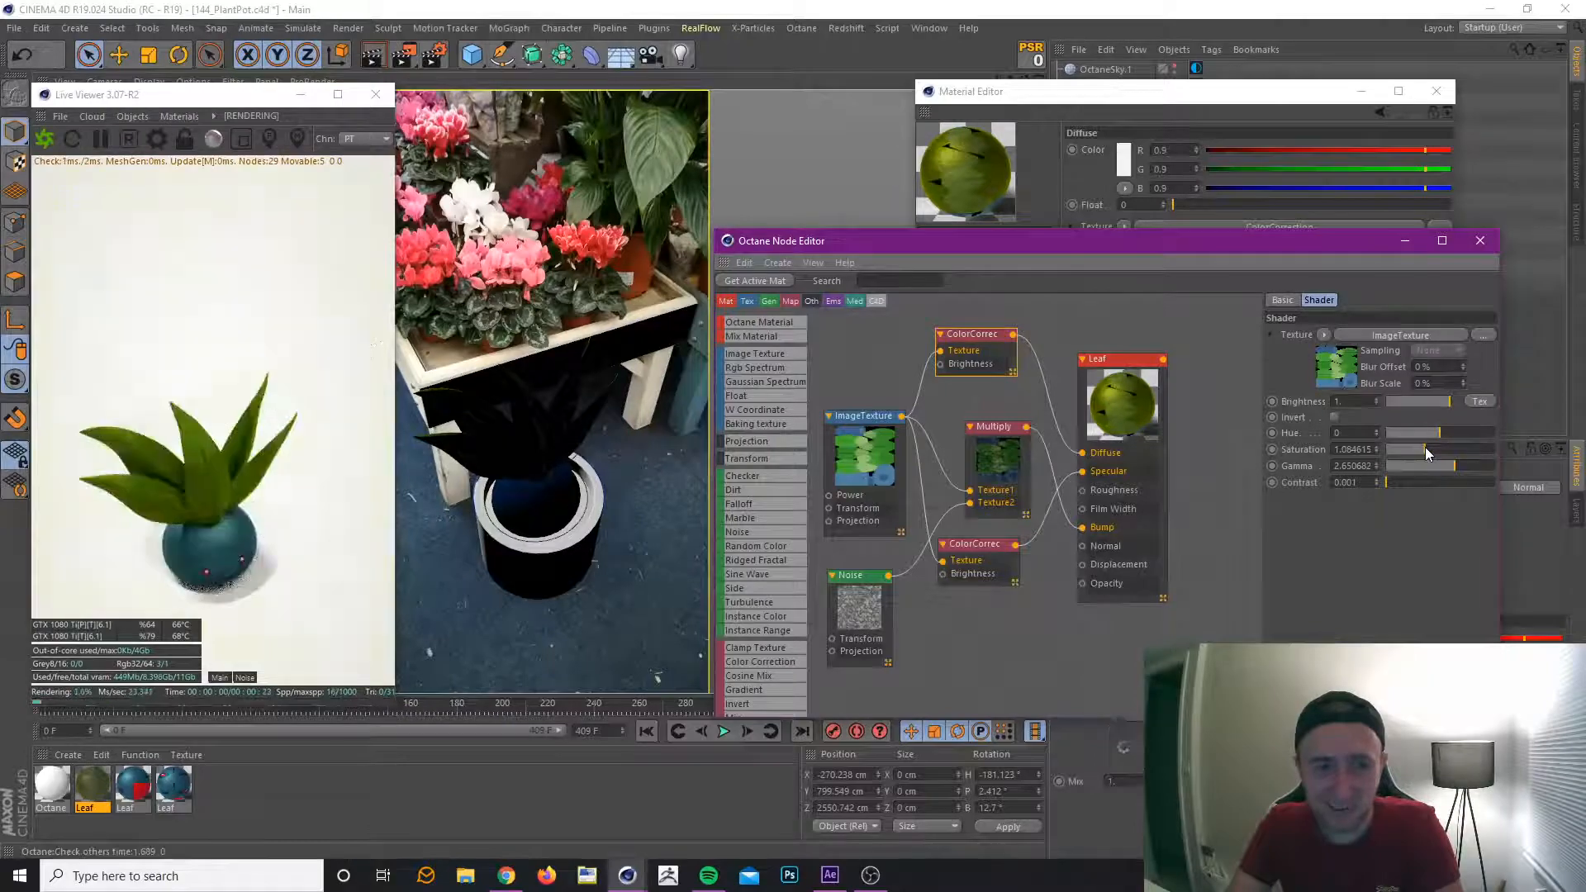
click(1431, 448)
click(1429, 449)
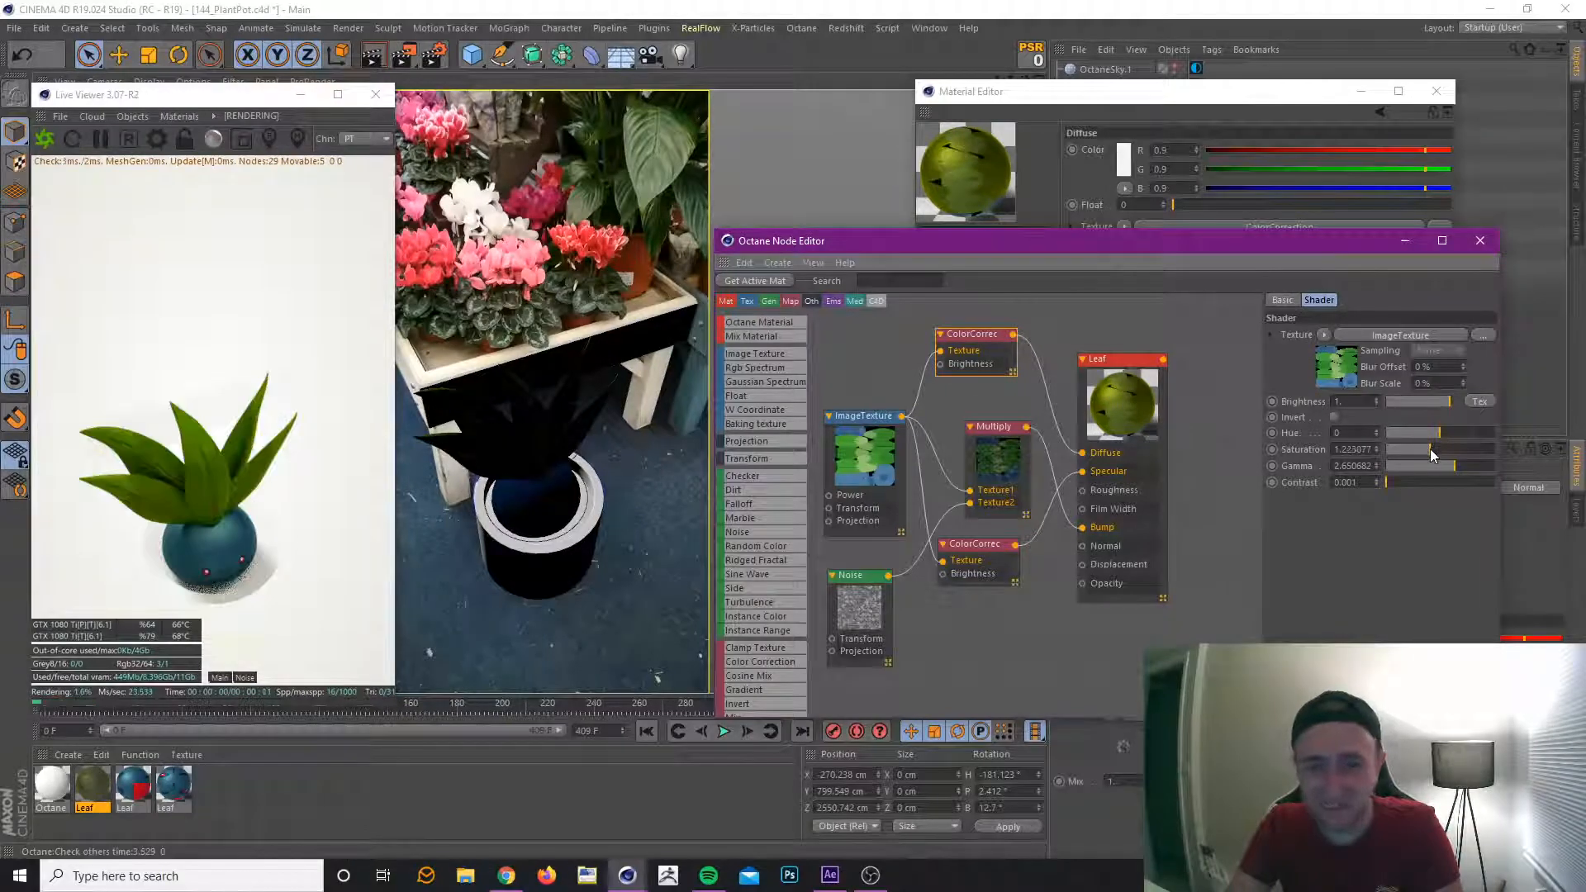
click(1452, 400)
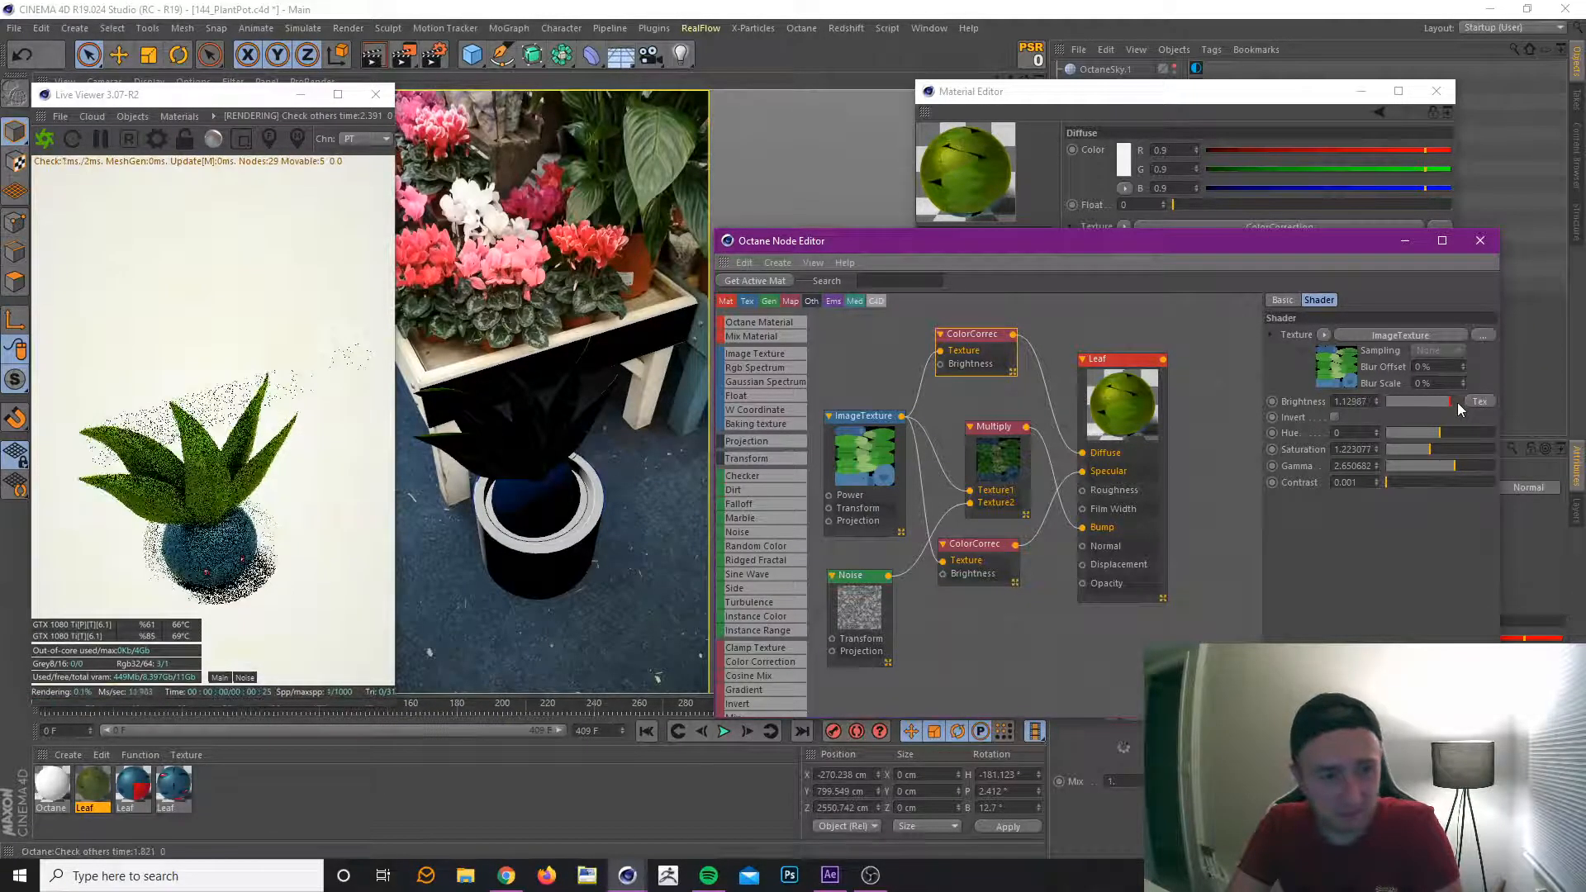
click(1419, 449)
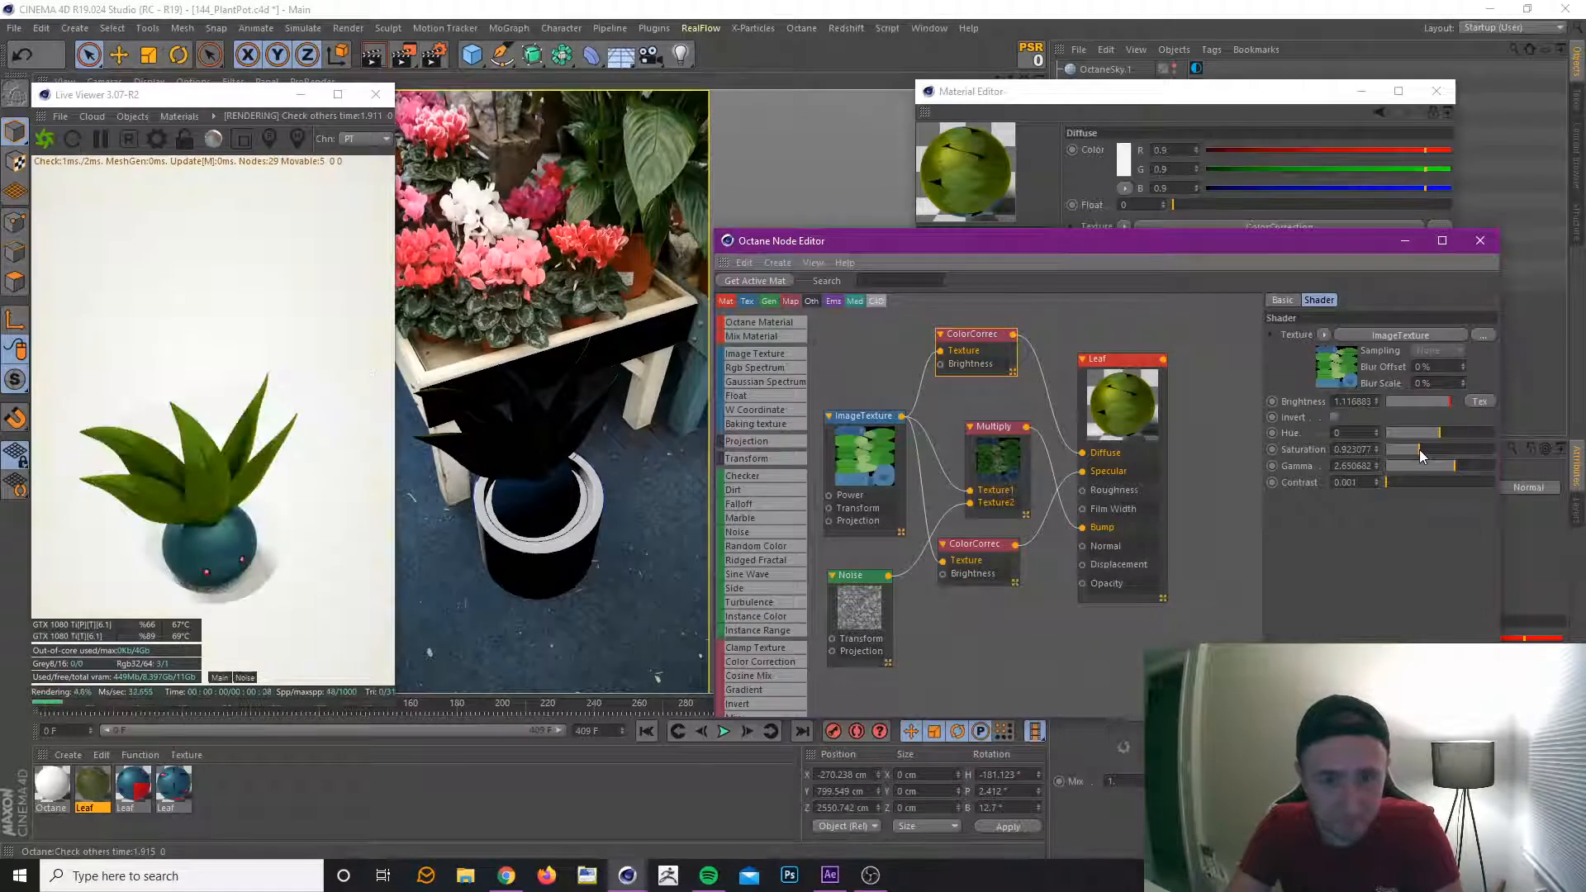
click(1416, 449)
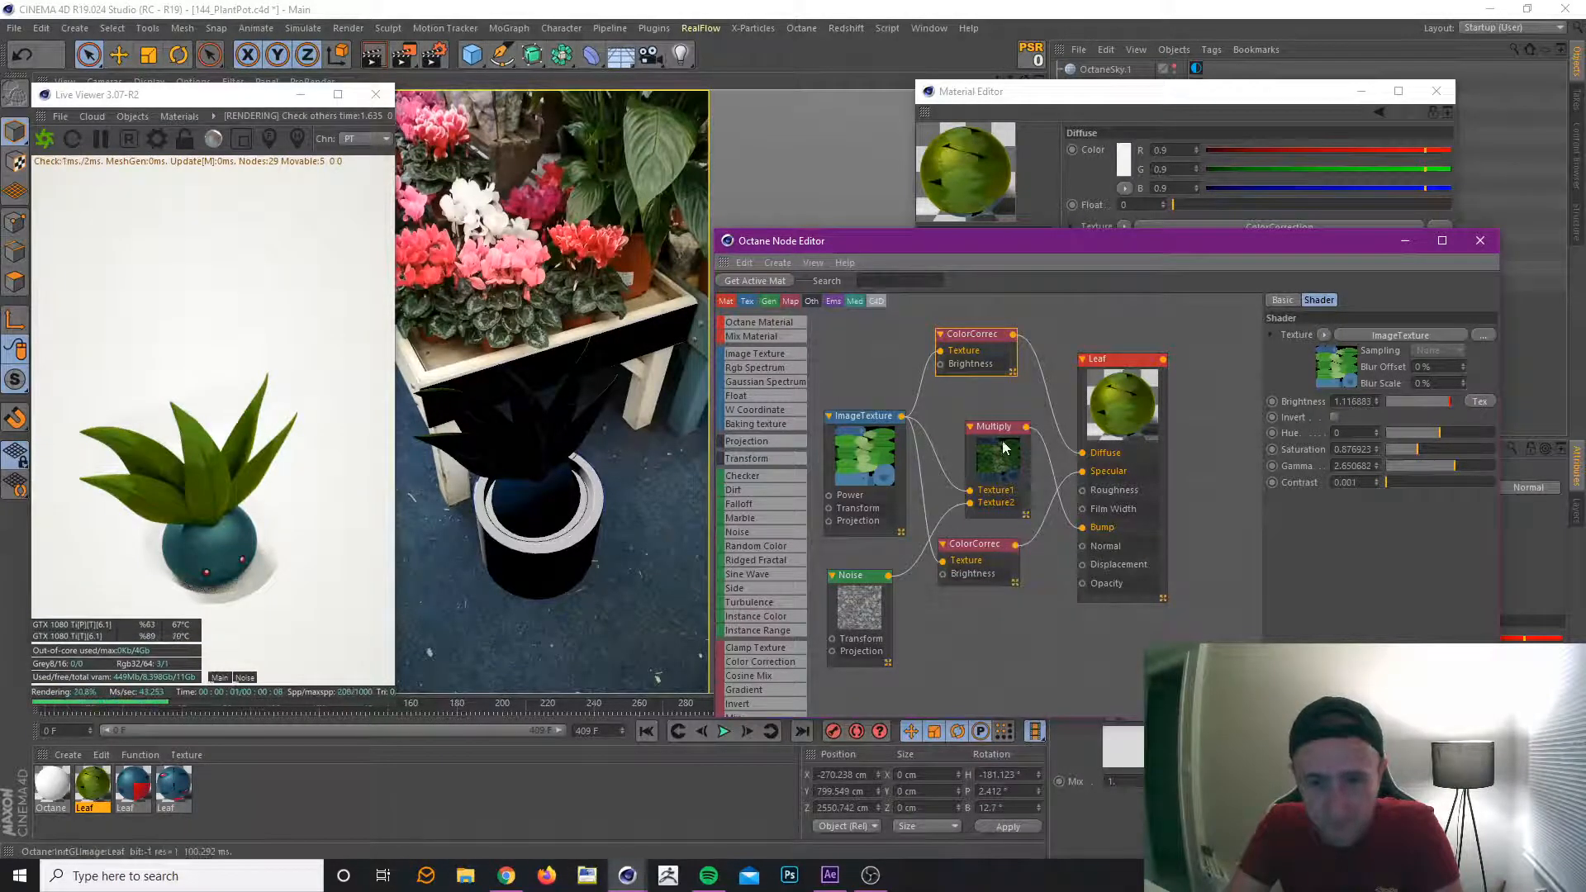
Spread out the node network and add a Displacement node to the Leaf material with a 1024x1024 level of detail.
drag(1002, 432, 1017, 435)
drag(861, 419, 831, 378)
drag(1120, 371, 1212, 361)
click(1441, 330)
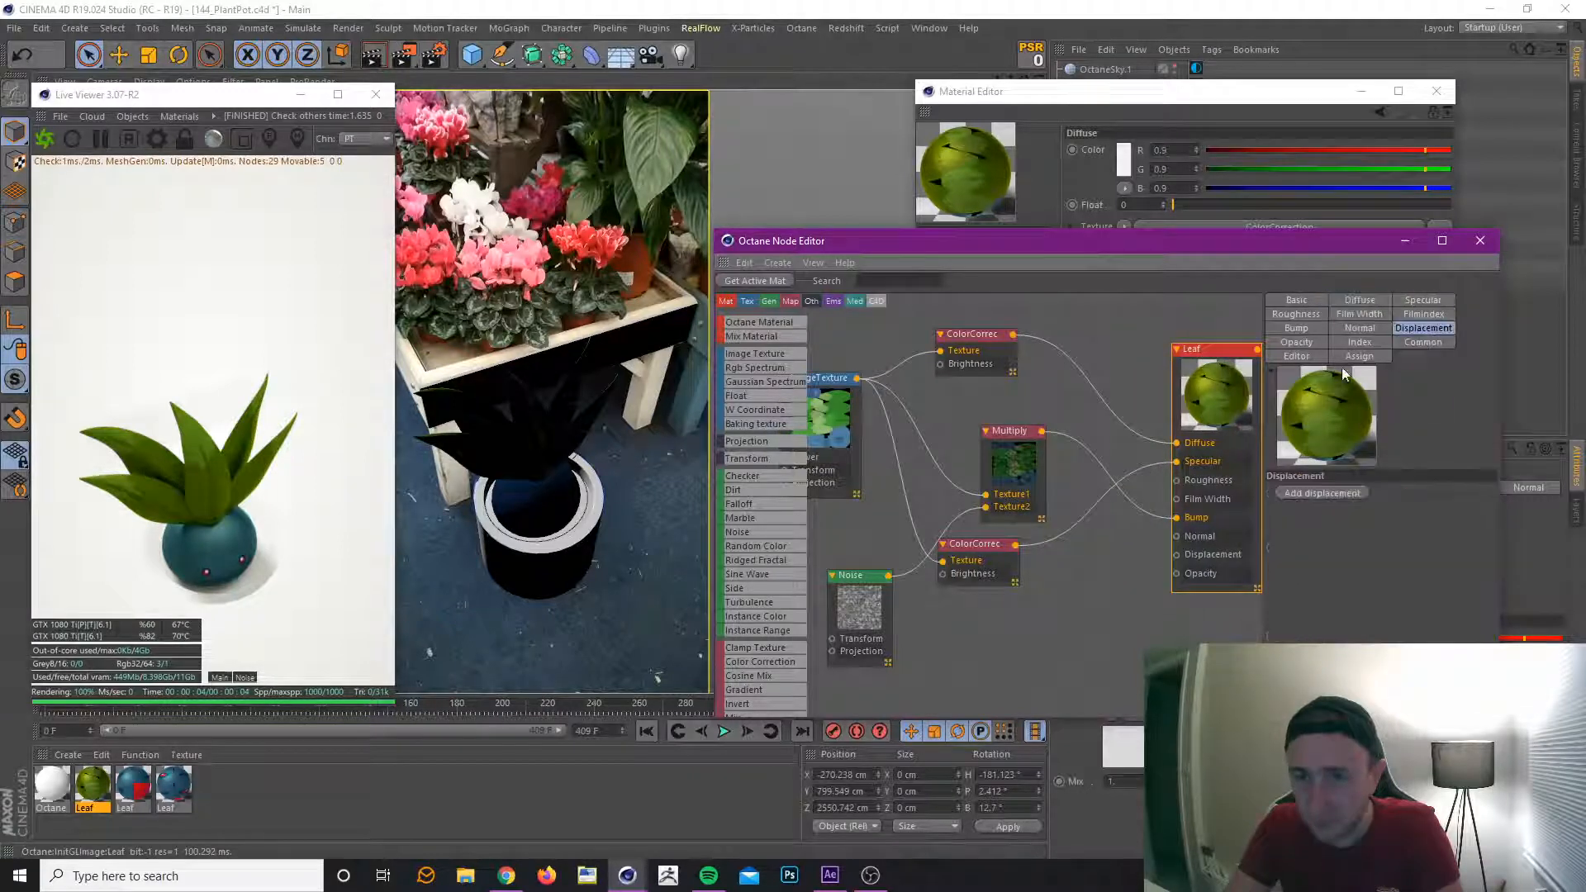
click(1322, 493)
drag(1162, 587, 1090, 637)
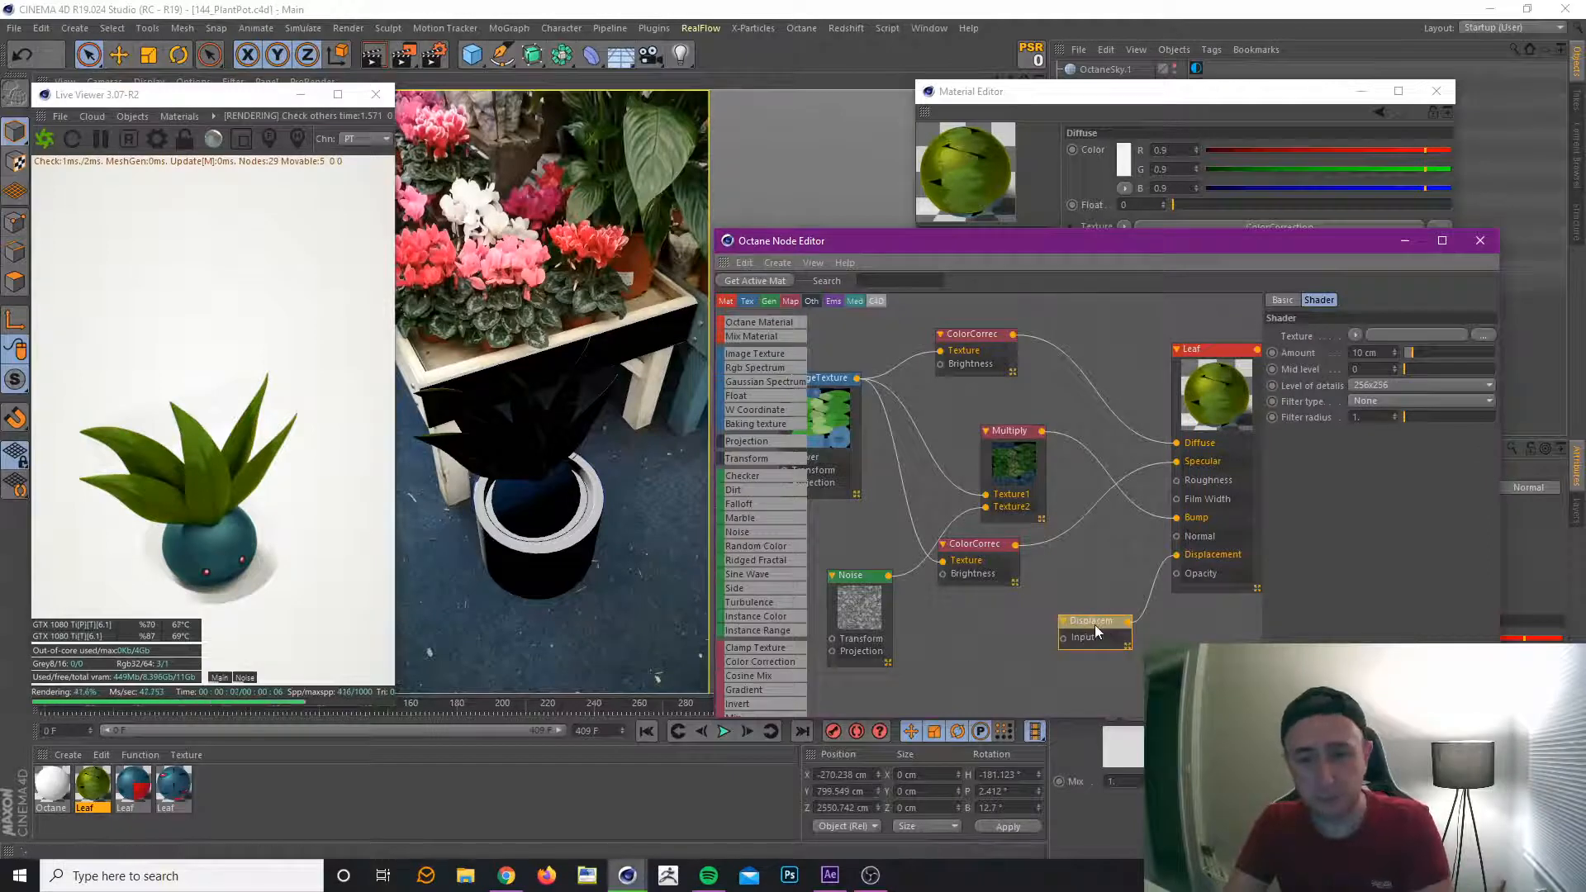
click(1408, 383)
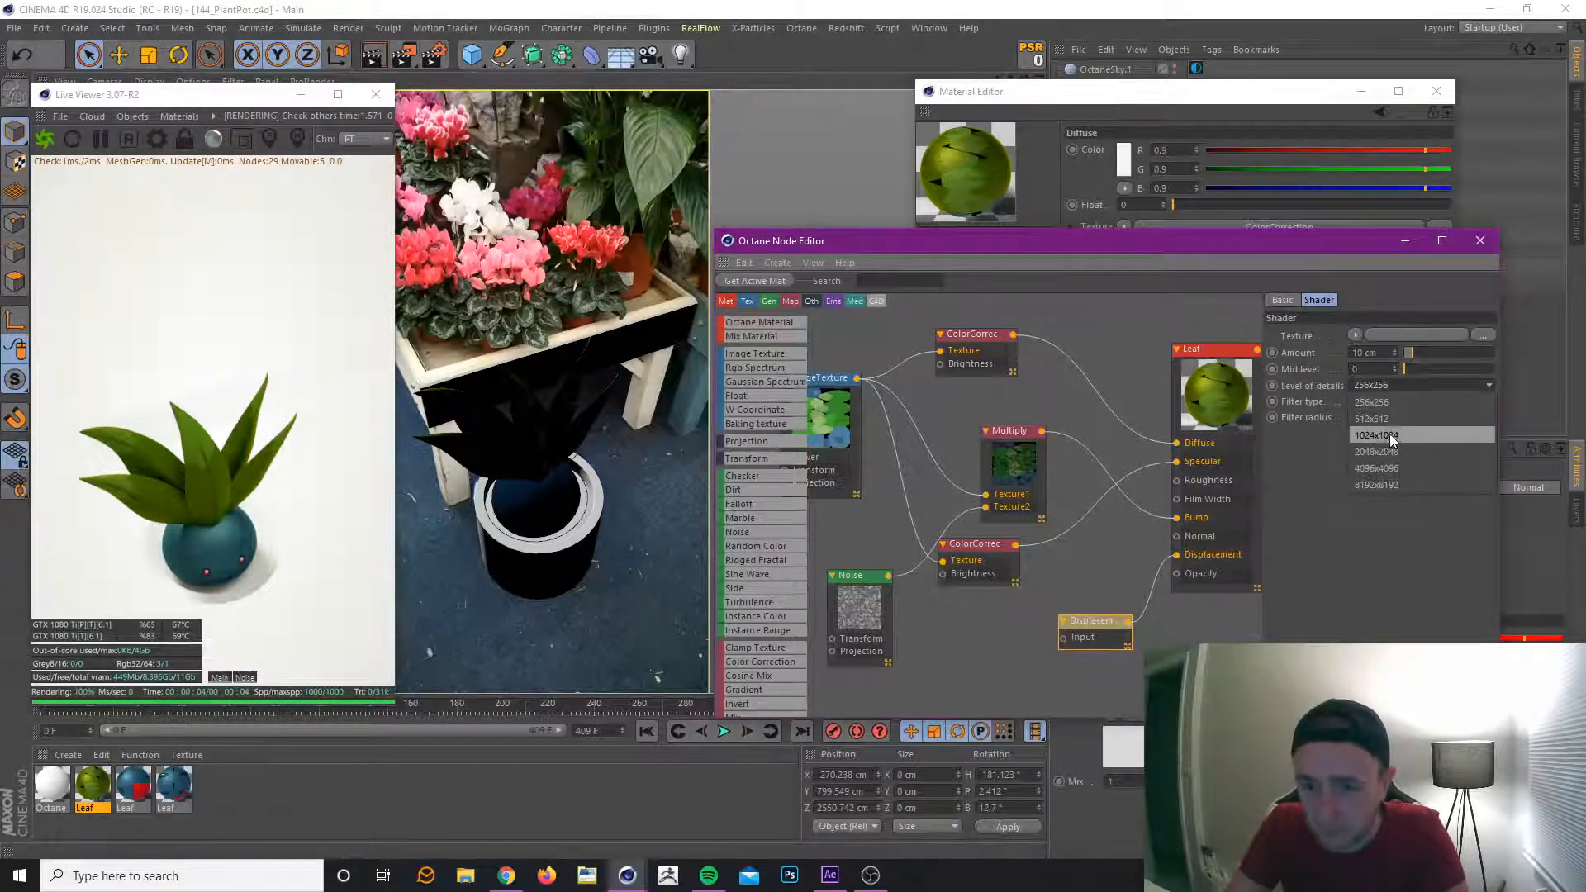
click(1389, 433)
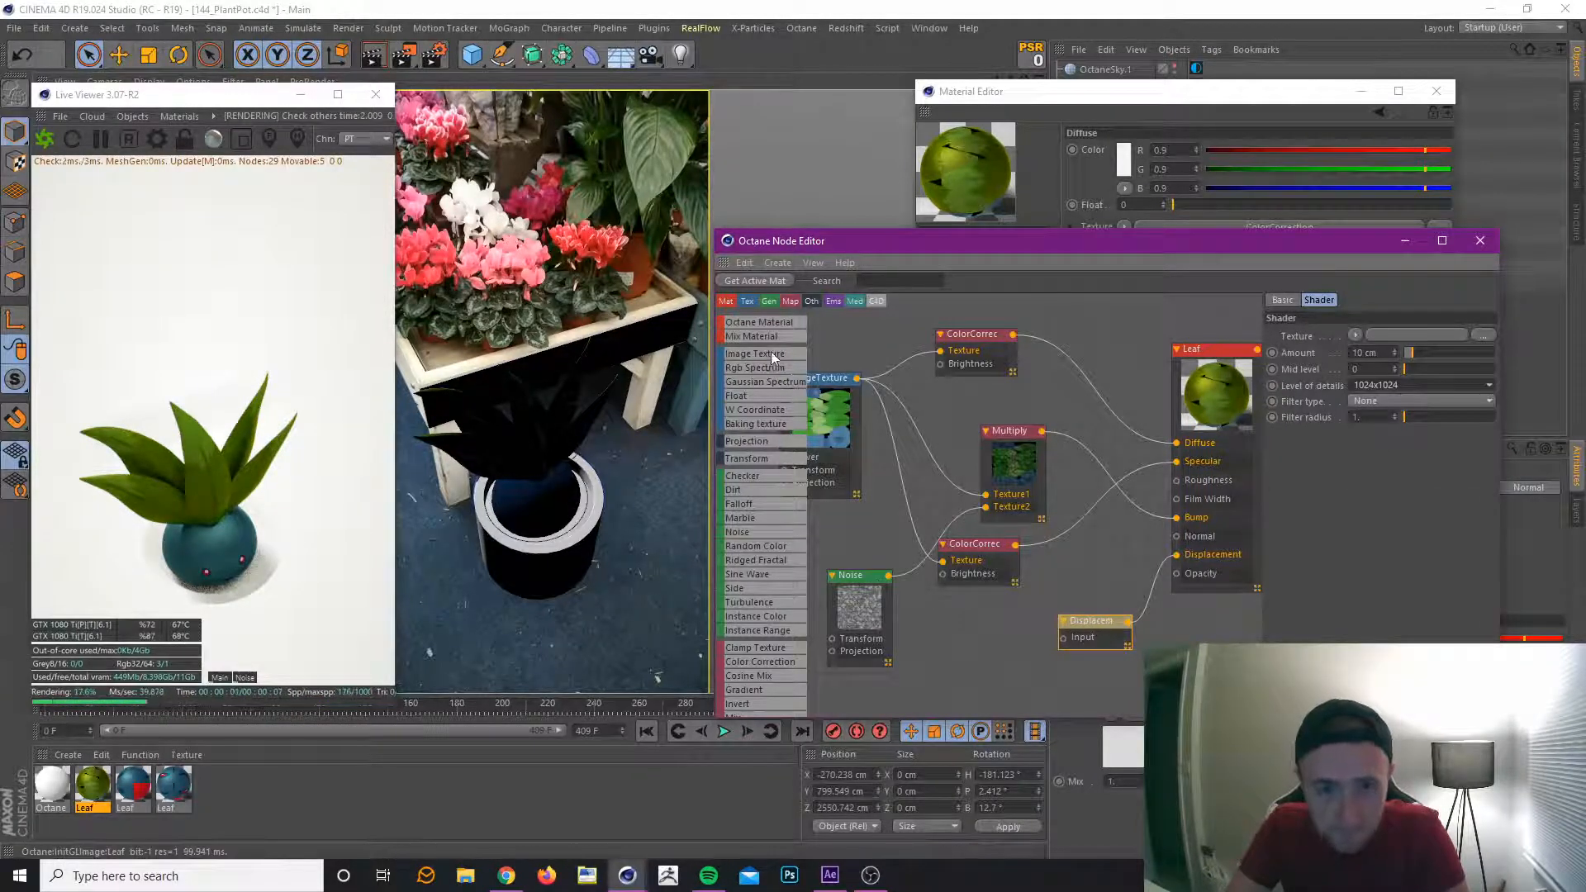
Add a Baking Texture node and feed the ImageTexture node into its Texture input.
drag(766, 420, 968, 614)
drag(857, 377, 940, 686)
drag(1011, 604, 1042, 644)
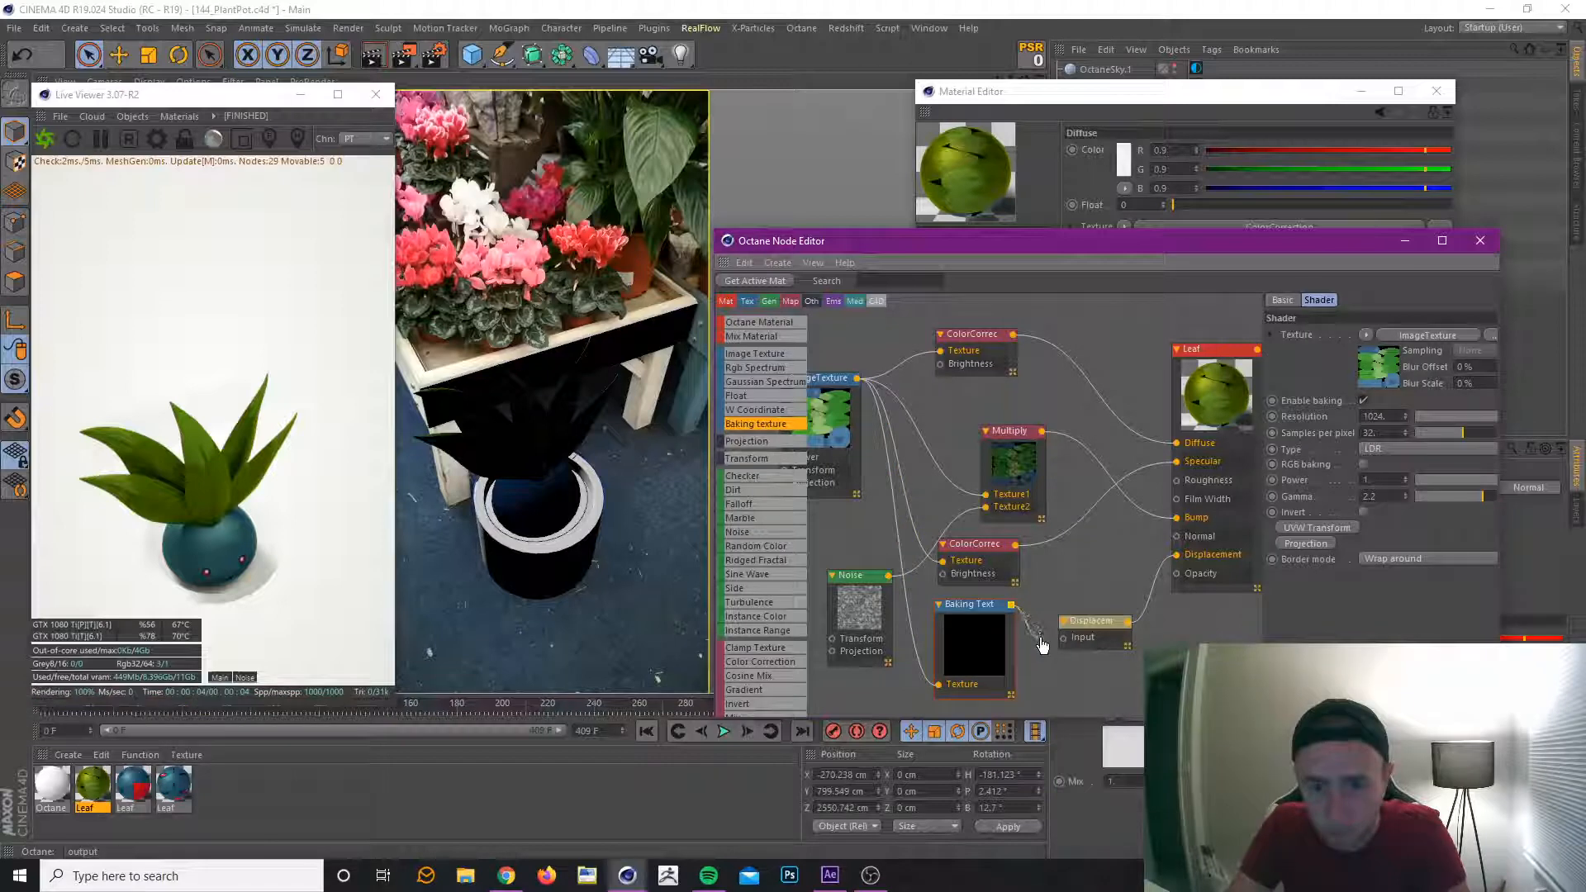
Connect the Baking Texture node to the Displacement node's input and set the displacement Amount to 0.5 cm.
click(1110, 643)
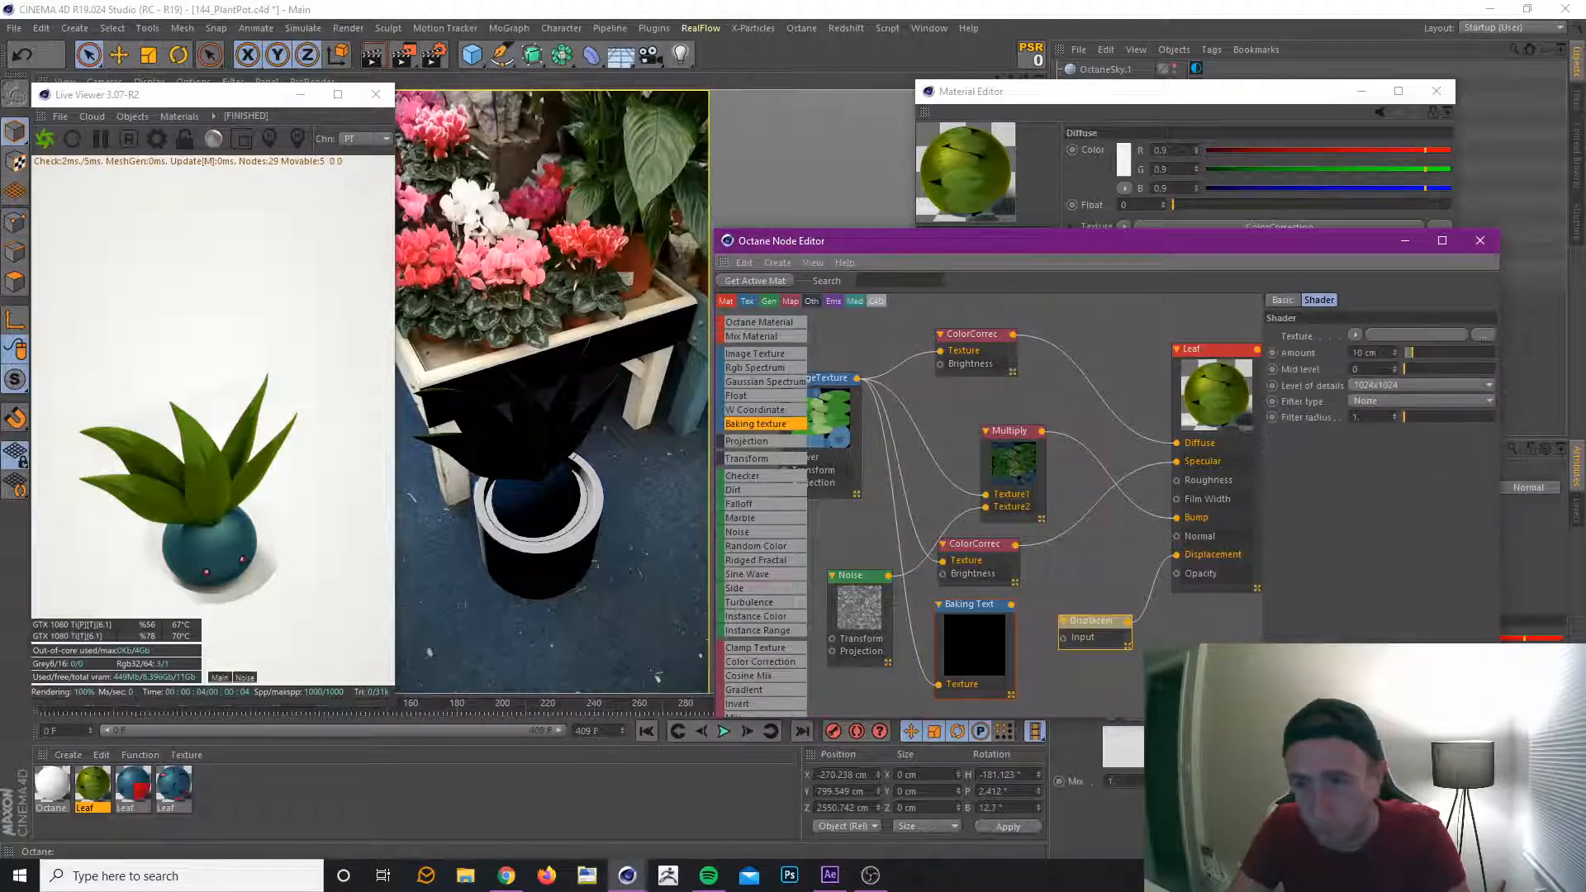
double_click(1366, 353)
text(2)
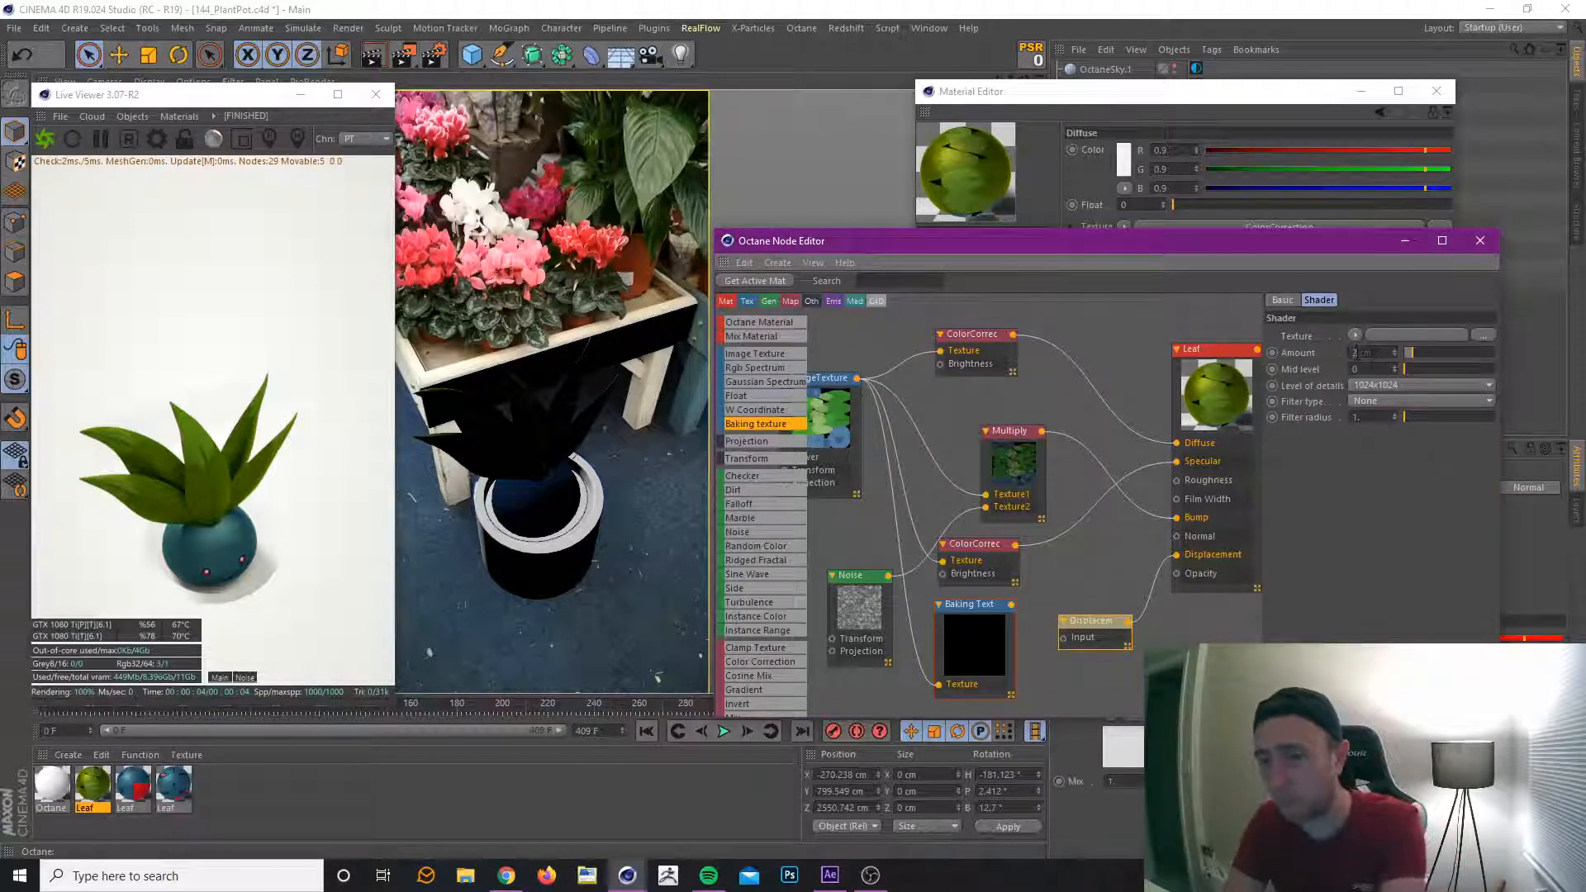
key(Return)
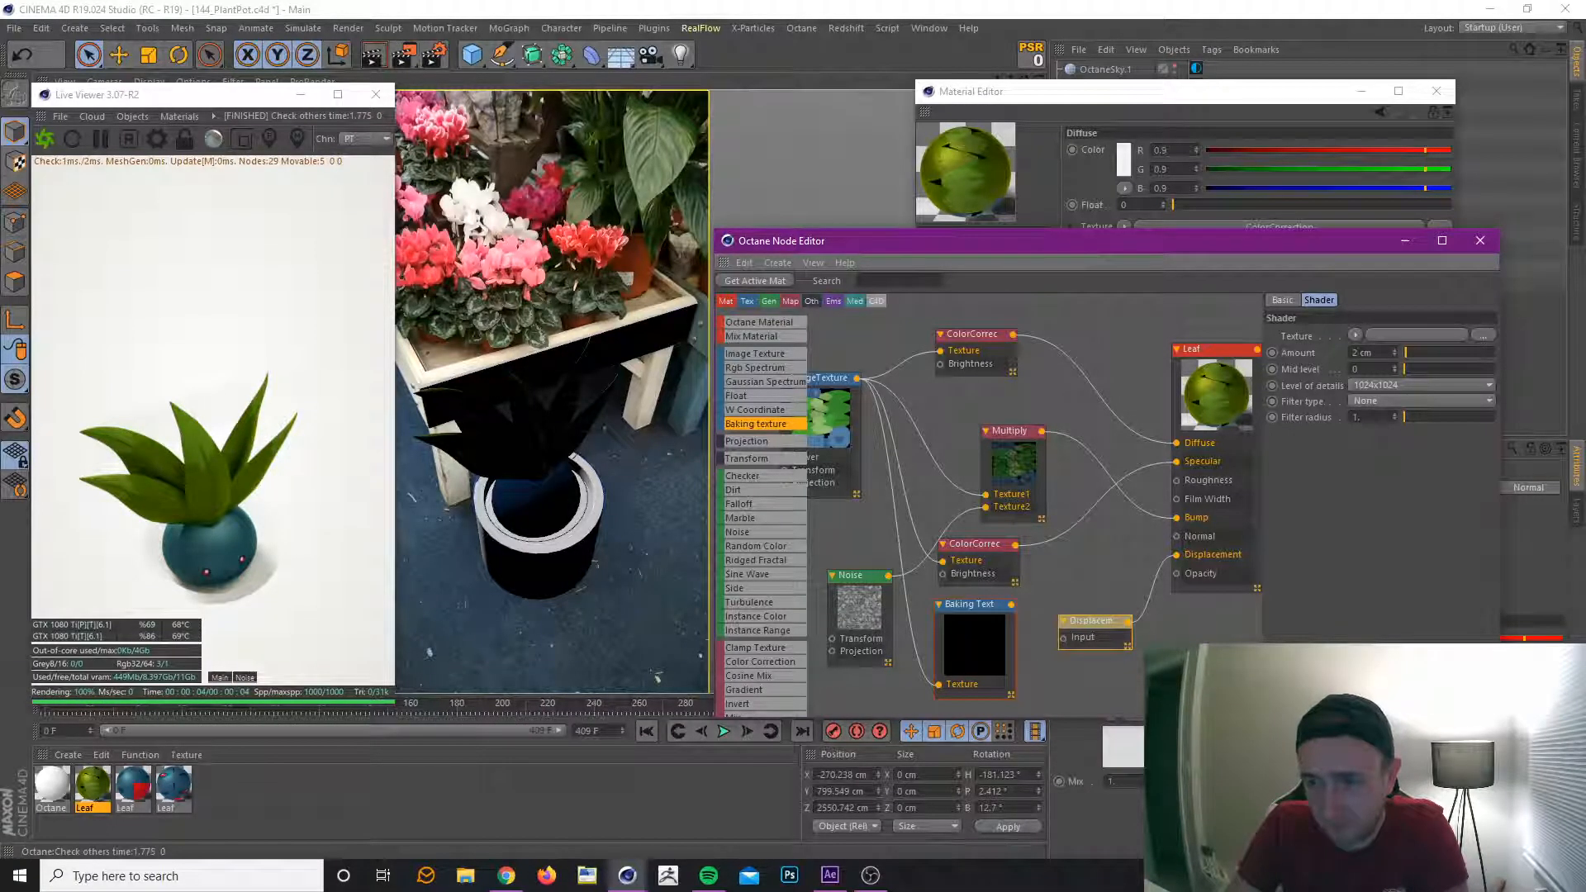
drag(1012, 605, 1064, 637)
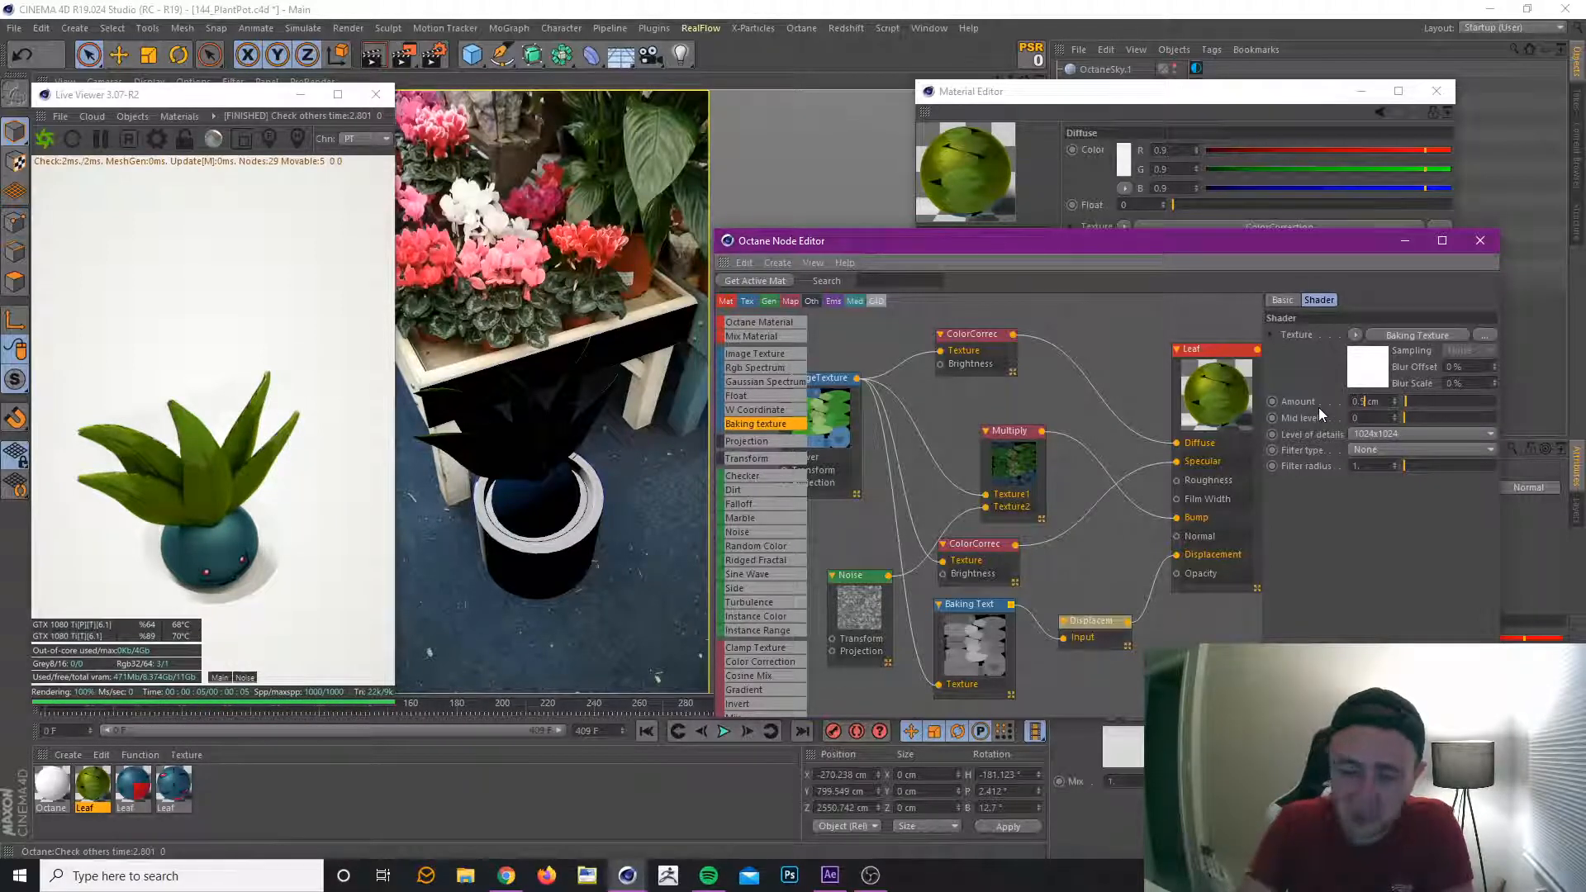
key(Tab)
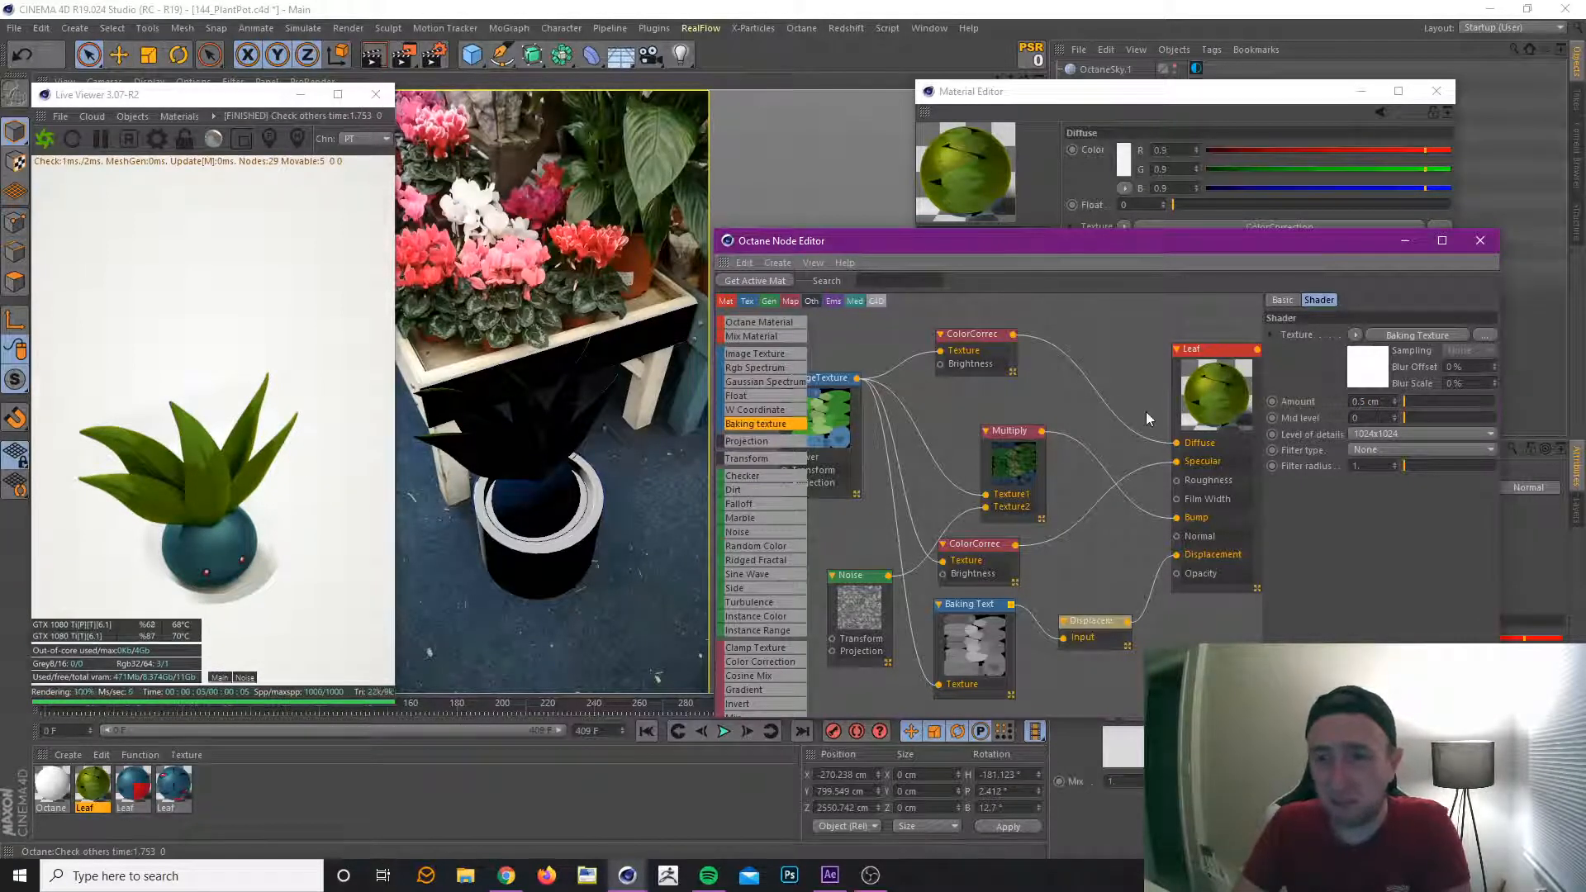
Rearrange the displacement nodes and insert a Color Correction node between the ImageTexture and Baking Texture nodes.
drag(838, 386, 810, 370)
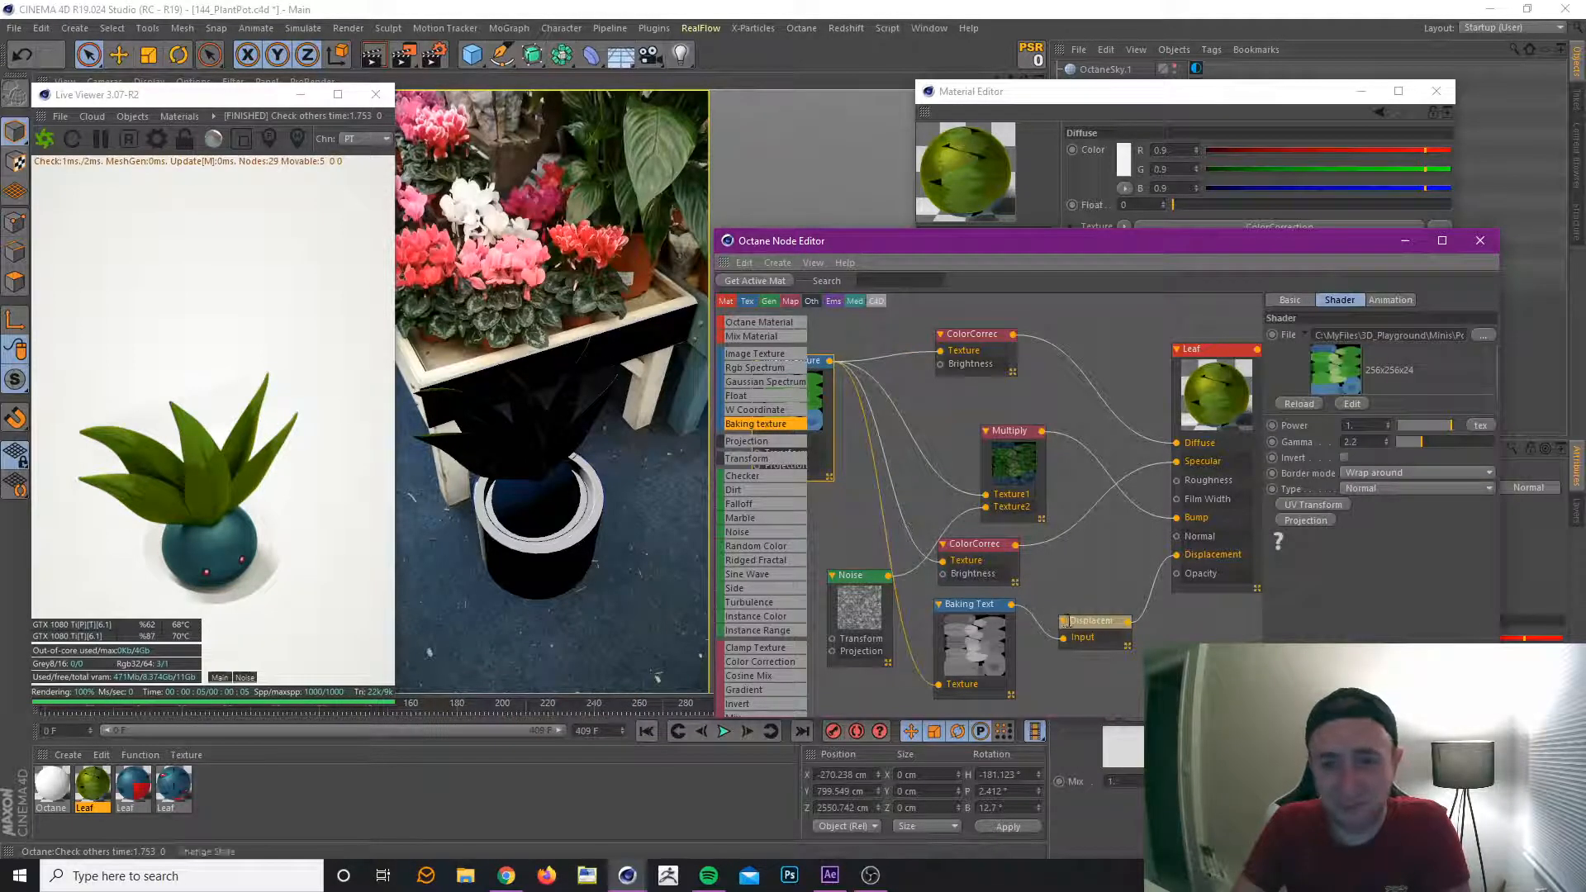
drag(1091, 626, 1112, 560)
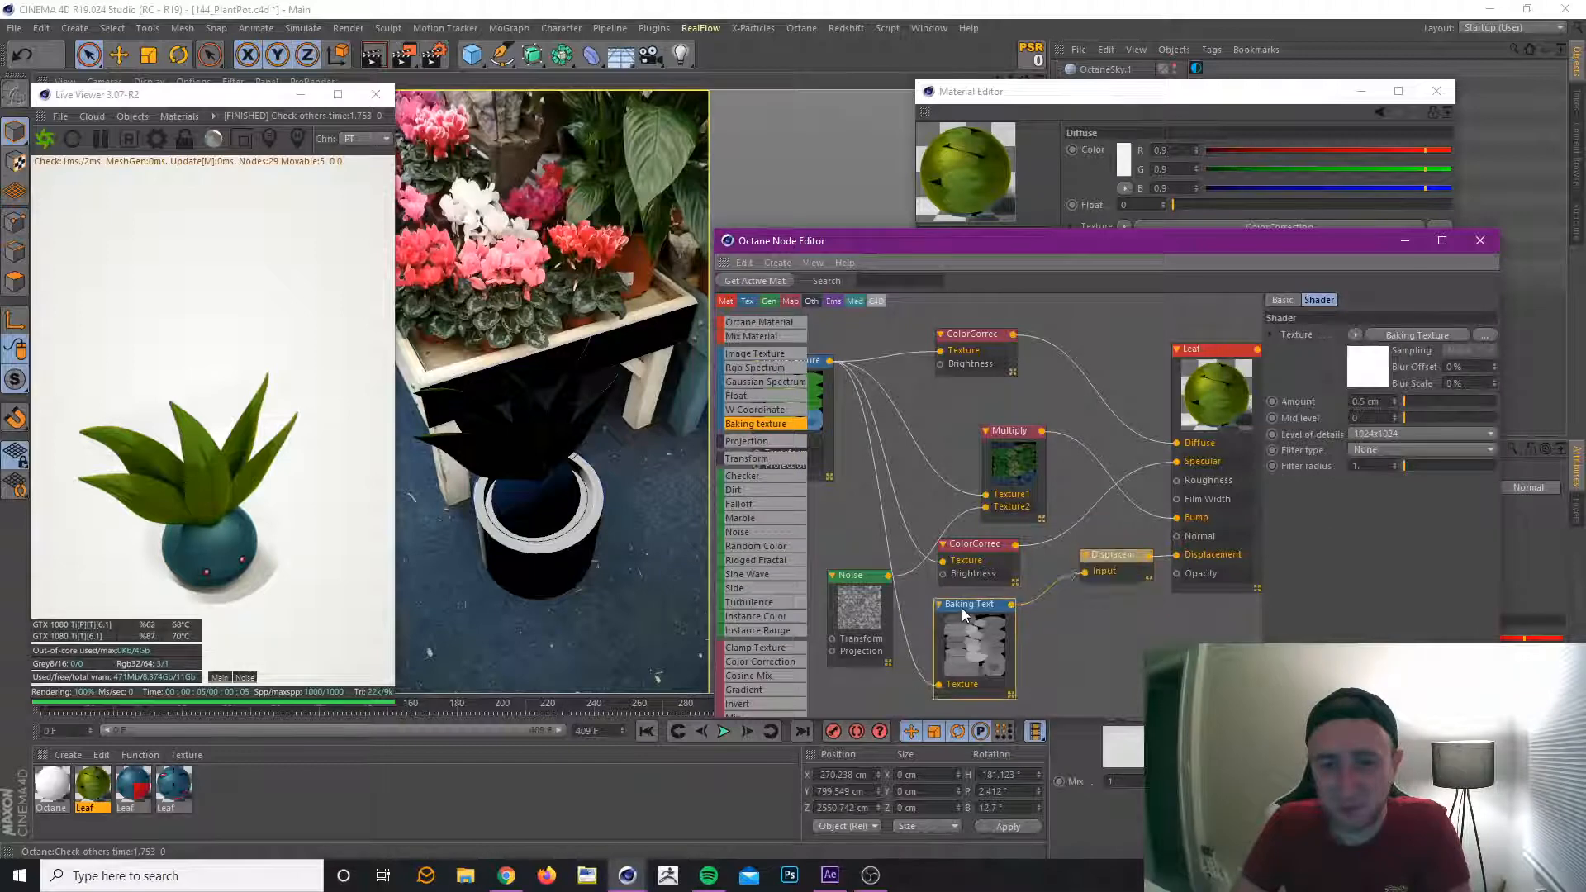
drag(962, 608, 1001, 605)
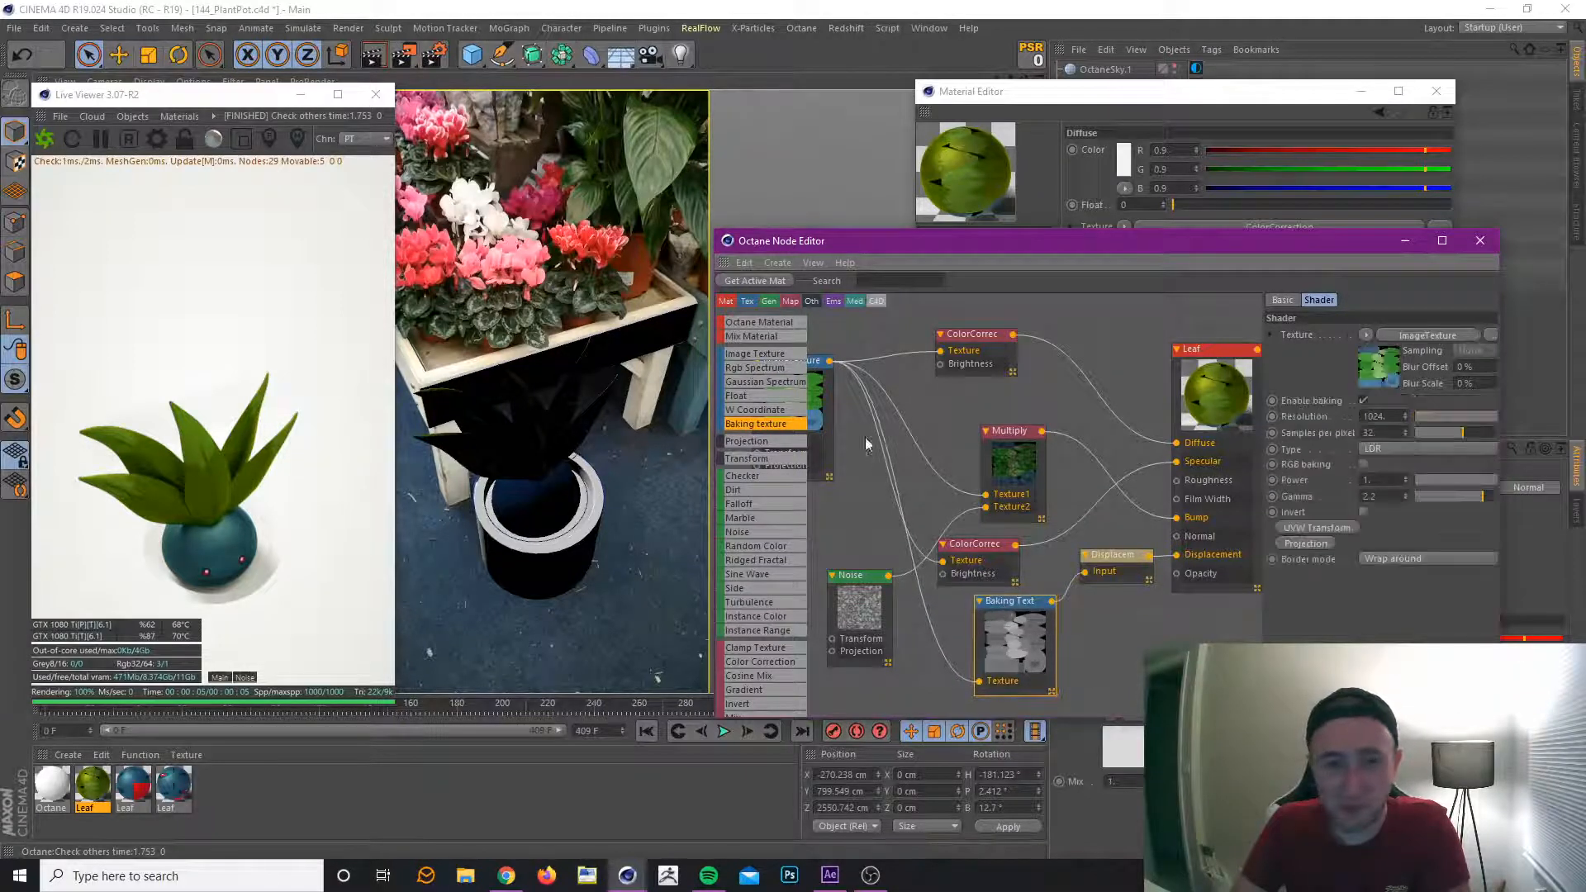
drag(764, 664, 822, 662)
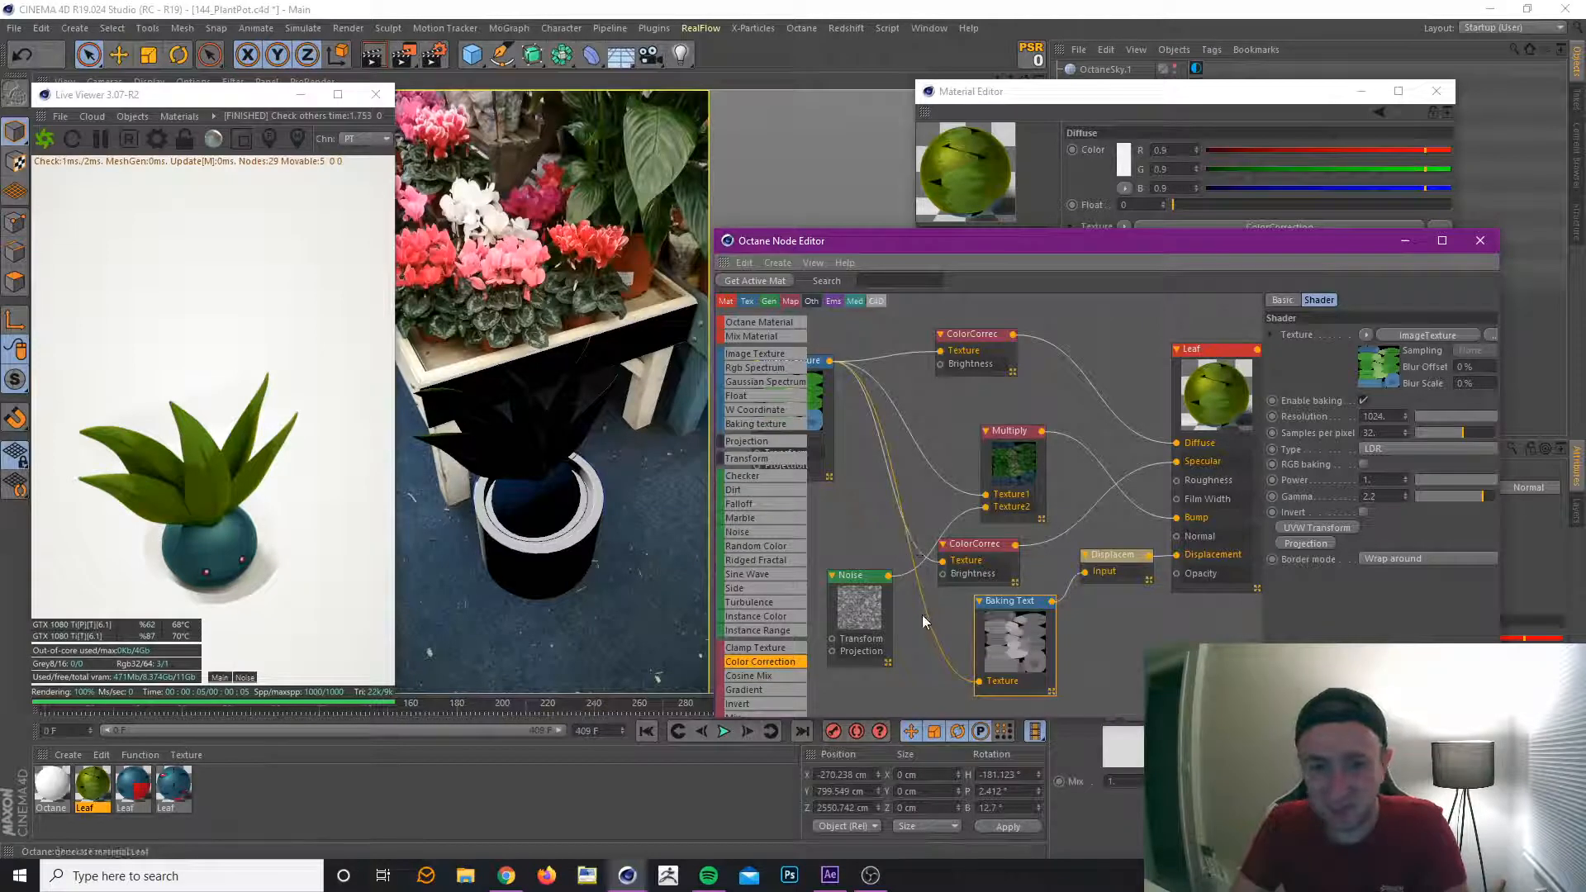
drag(889, 532, 884, 484)
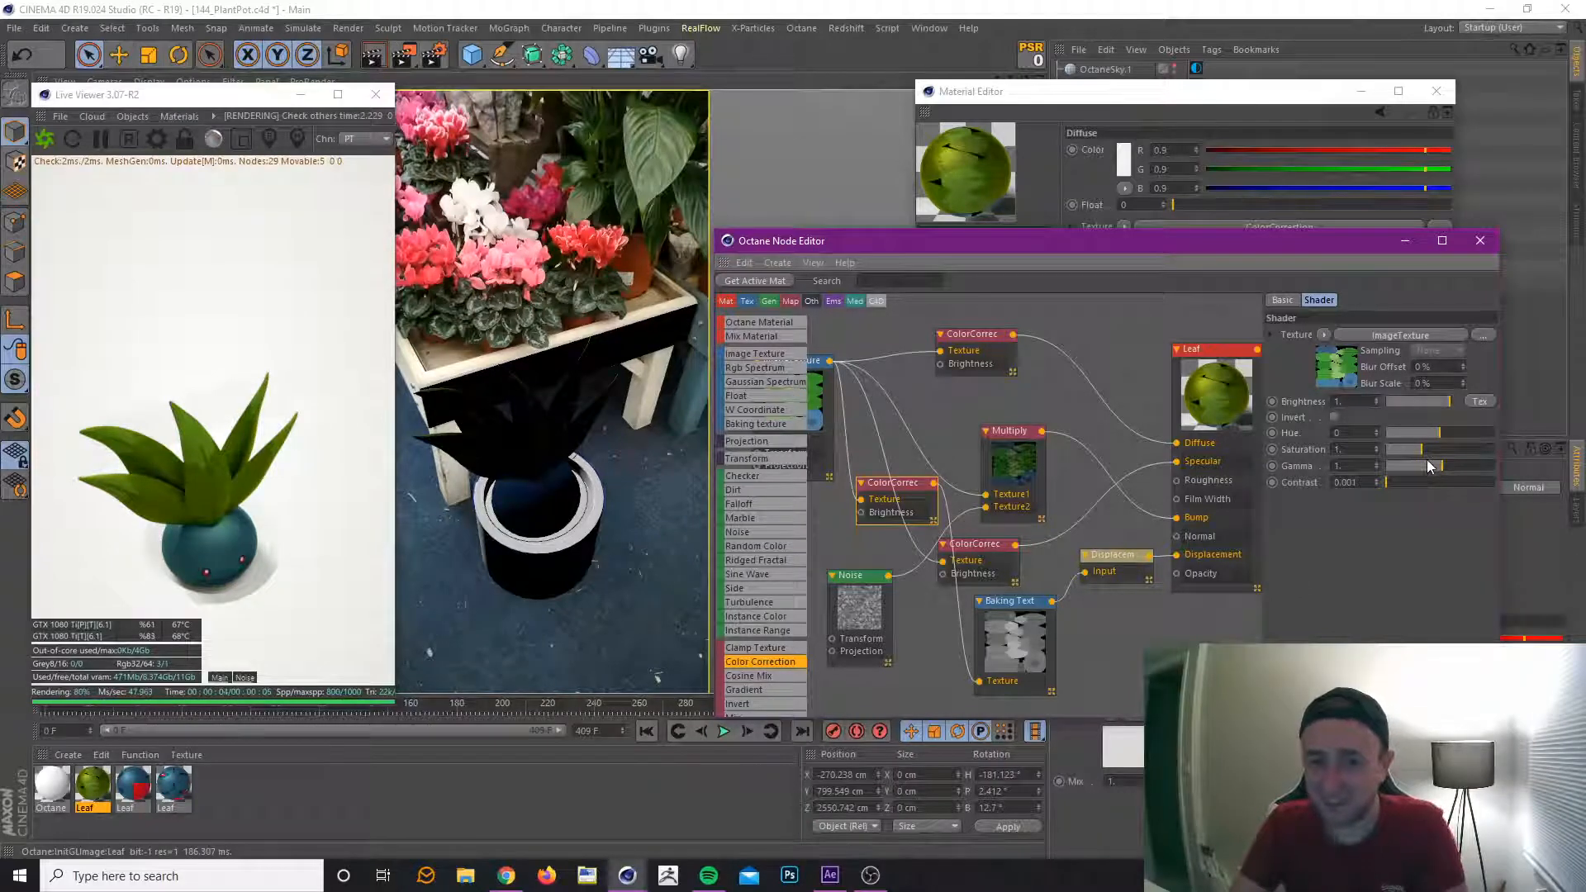
Set the new ColorCorrection node's Contrast to about 0.085, Brightness to about 0.81 and Gamma to about 0.33.
drag(1410, 480, 1423, 482)
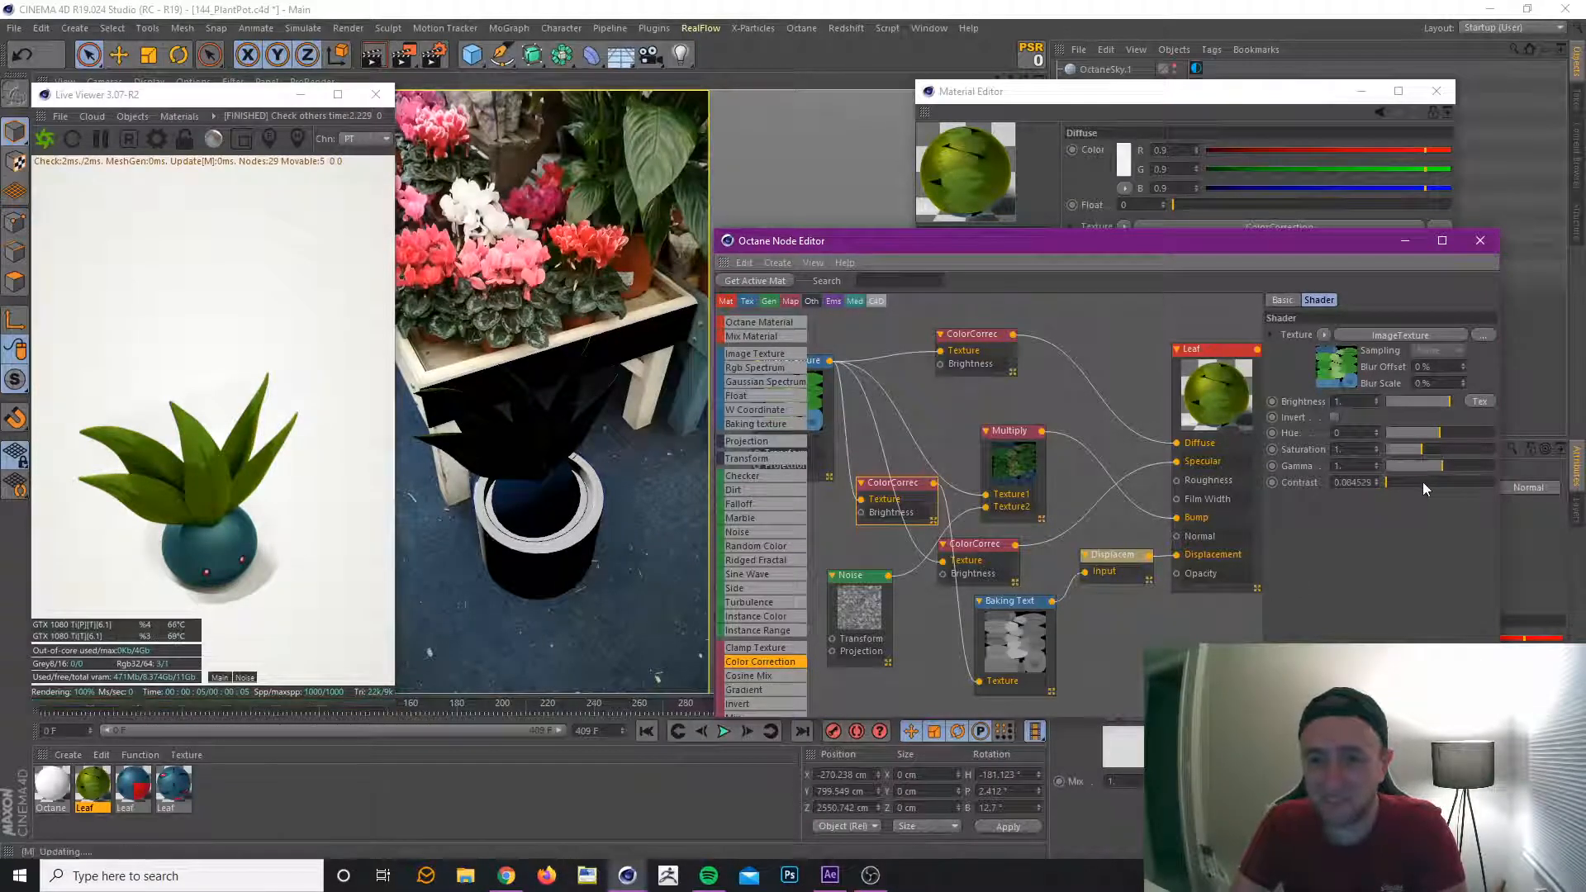
click(1437, 405)
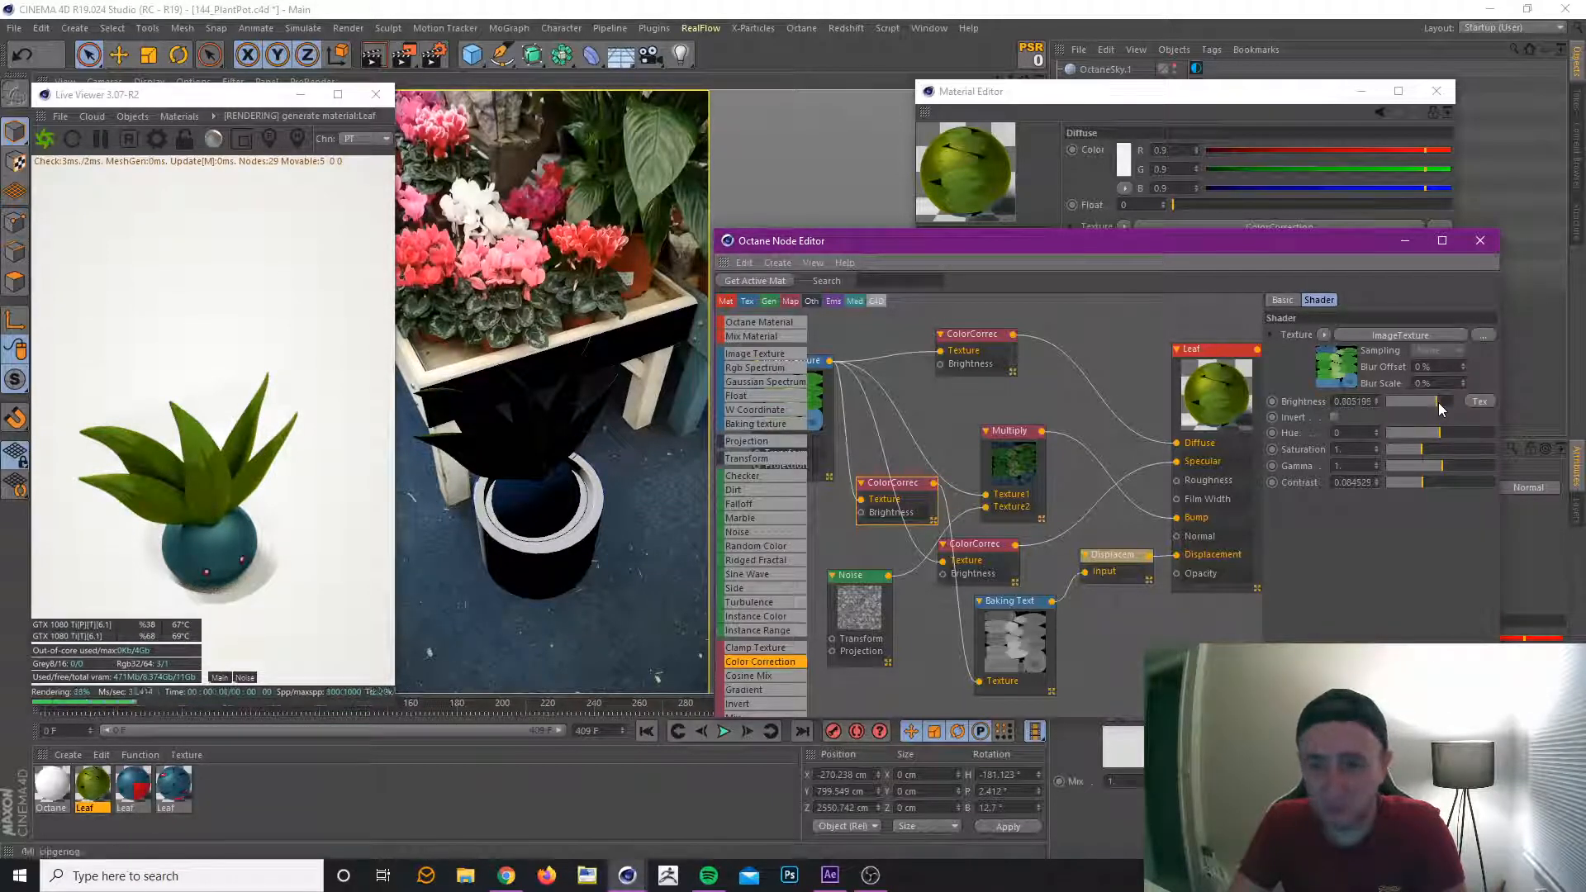
click(1430, 466)
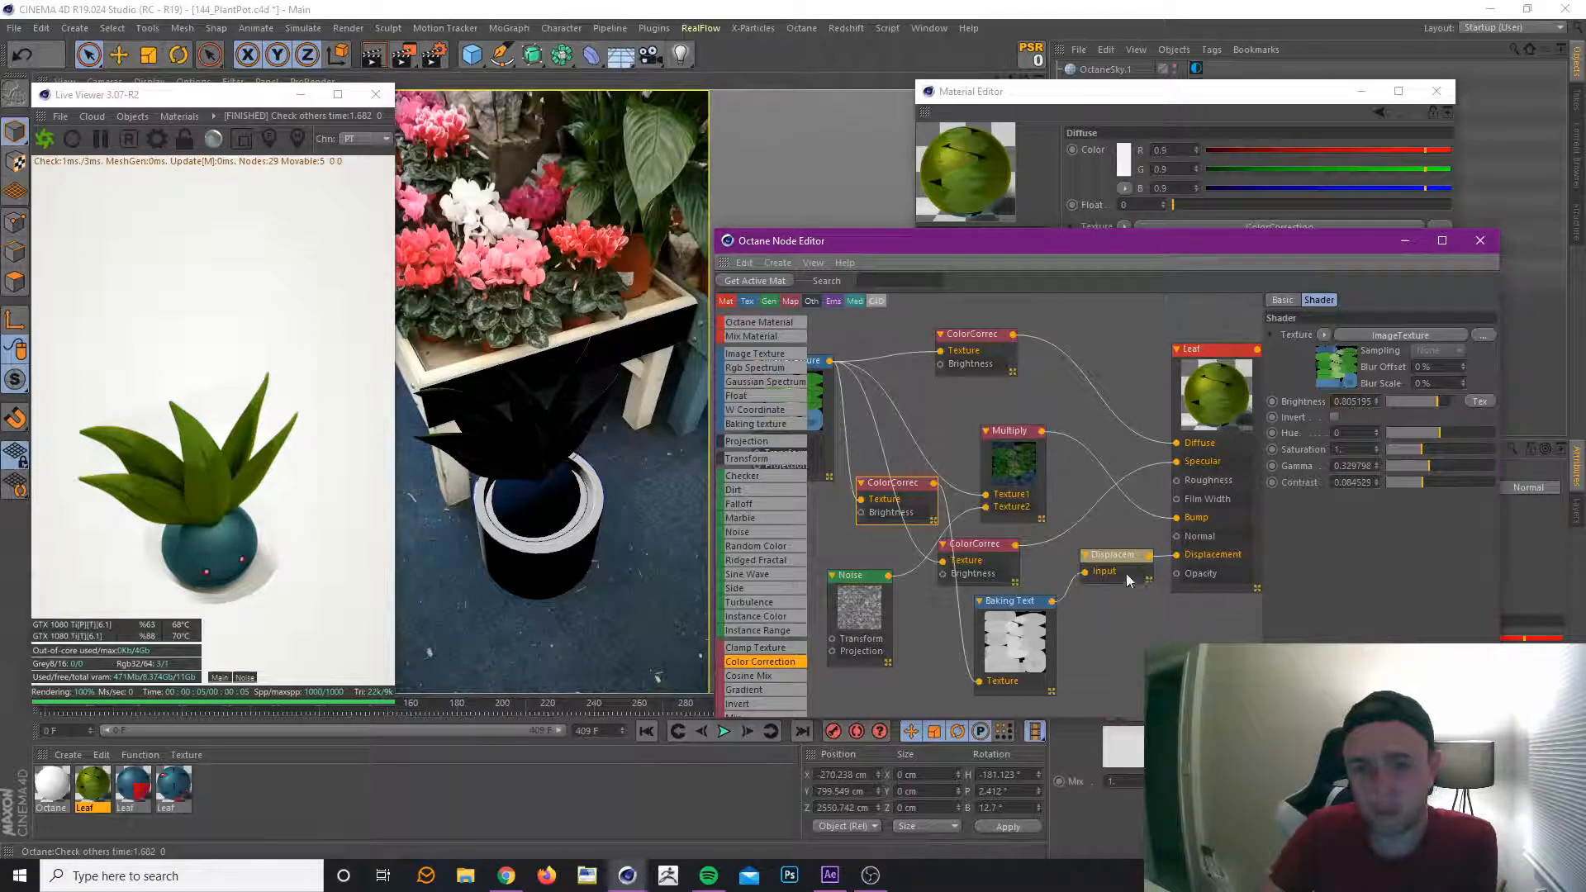
drag(999, 607, 1015, 608)
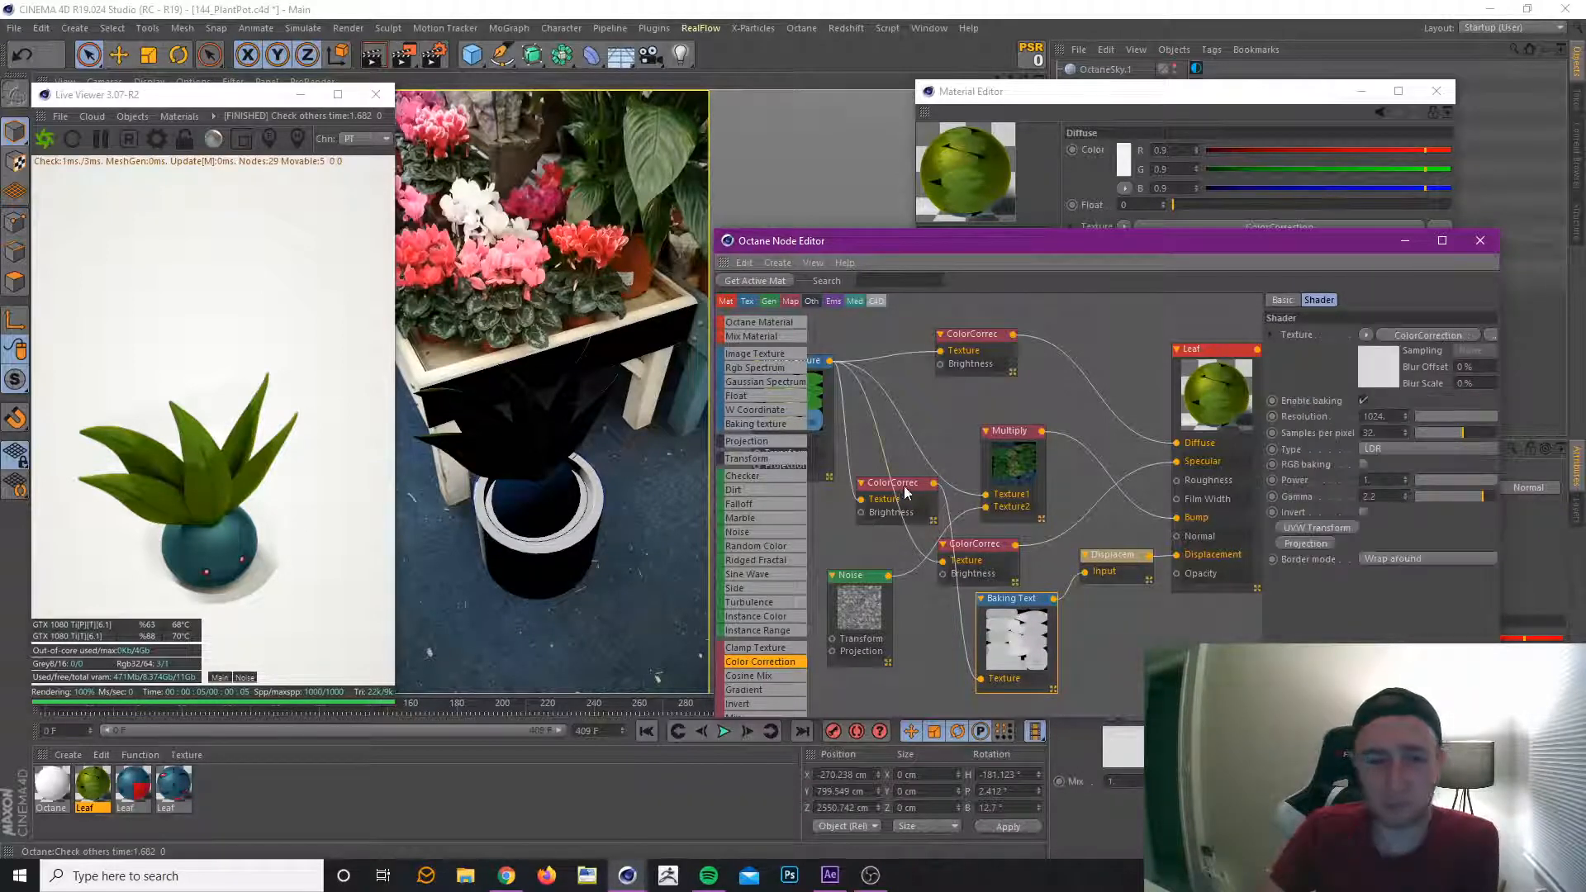
drag(906, 490, 909, 483)
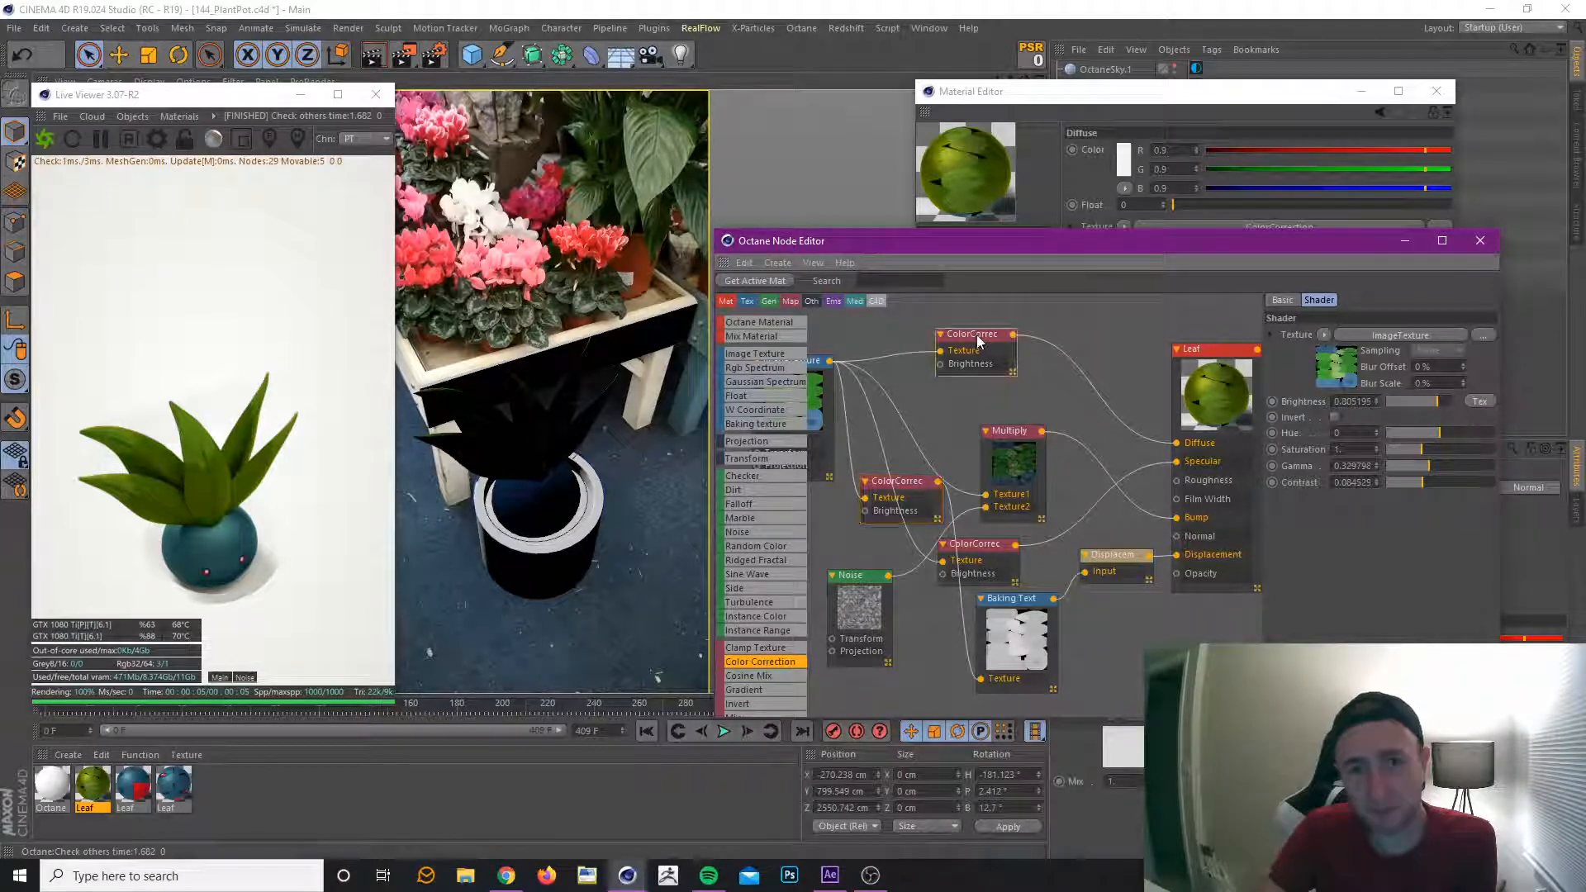
Raise the Saturation of the ColorCorrection node feeding Diffuse to about 1.15.
drag(976, 335, 971, 347)
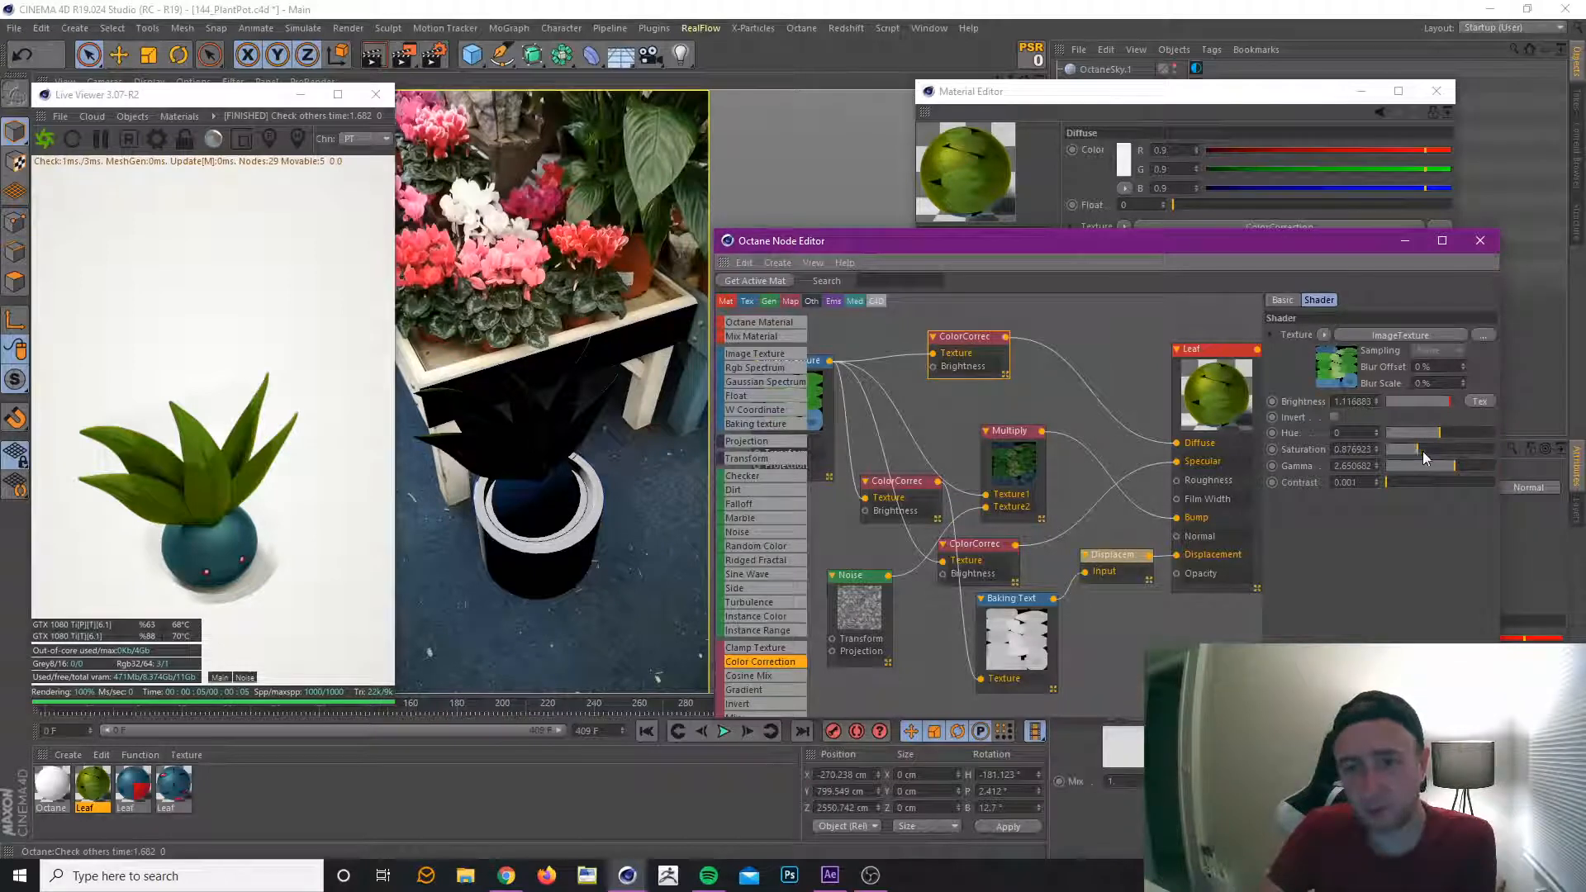
drag(1423, 451, 1425, 451)
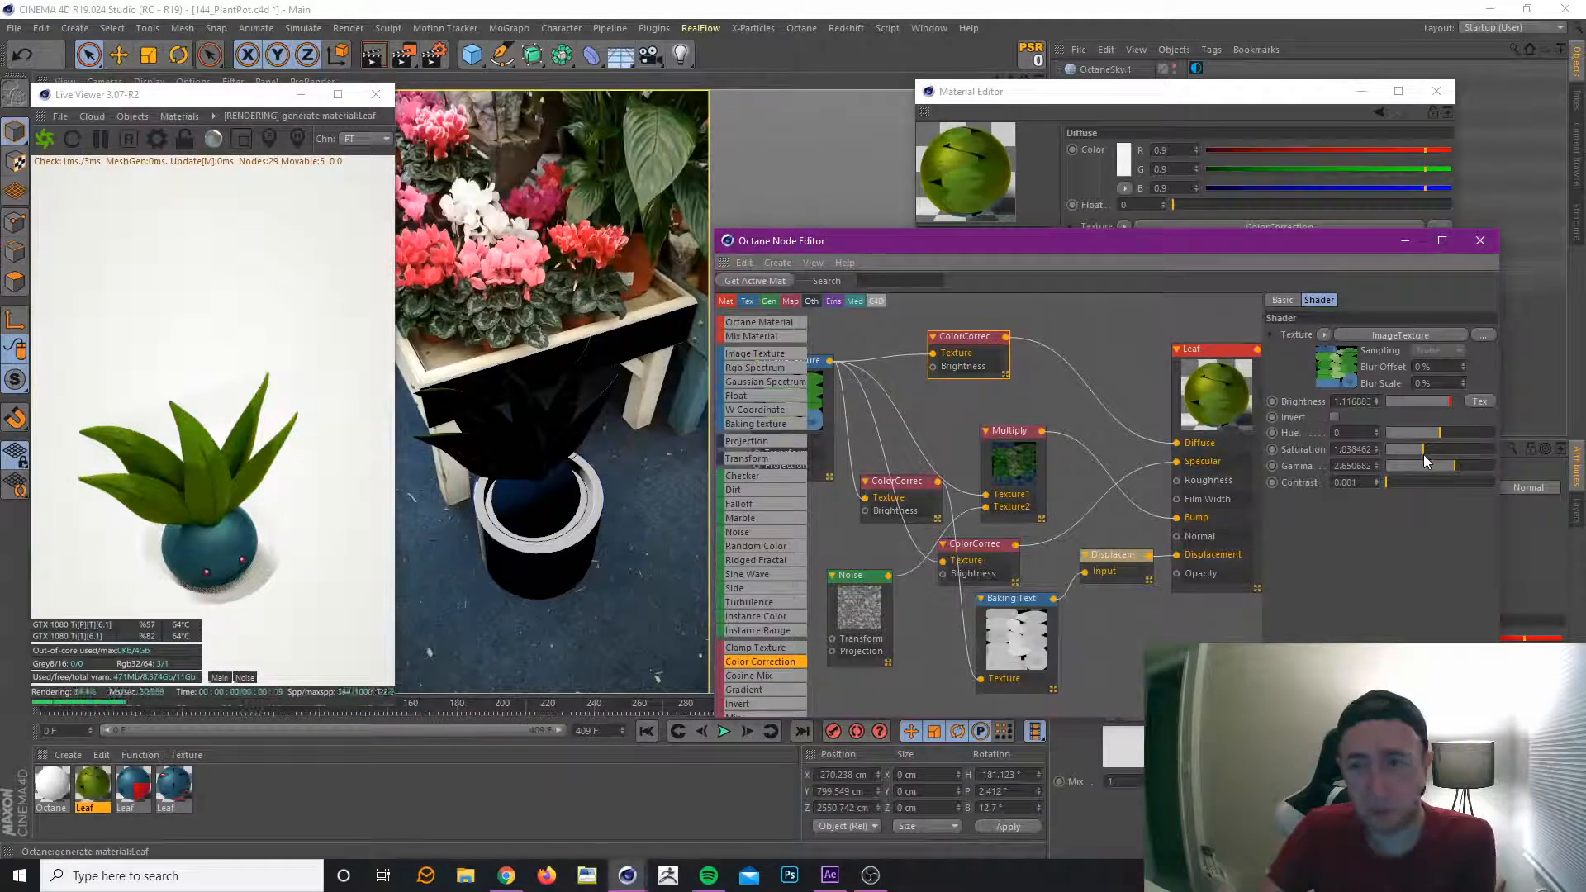
drag(1424, 454, 1455, 465)
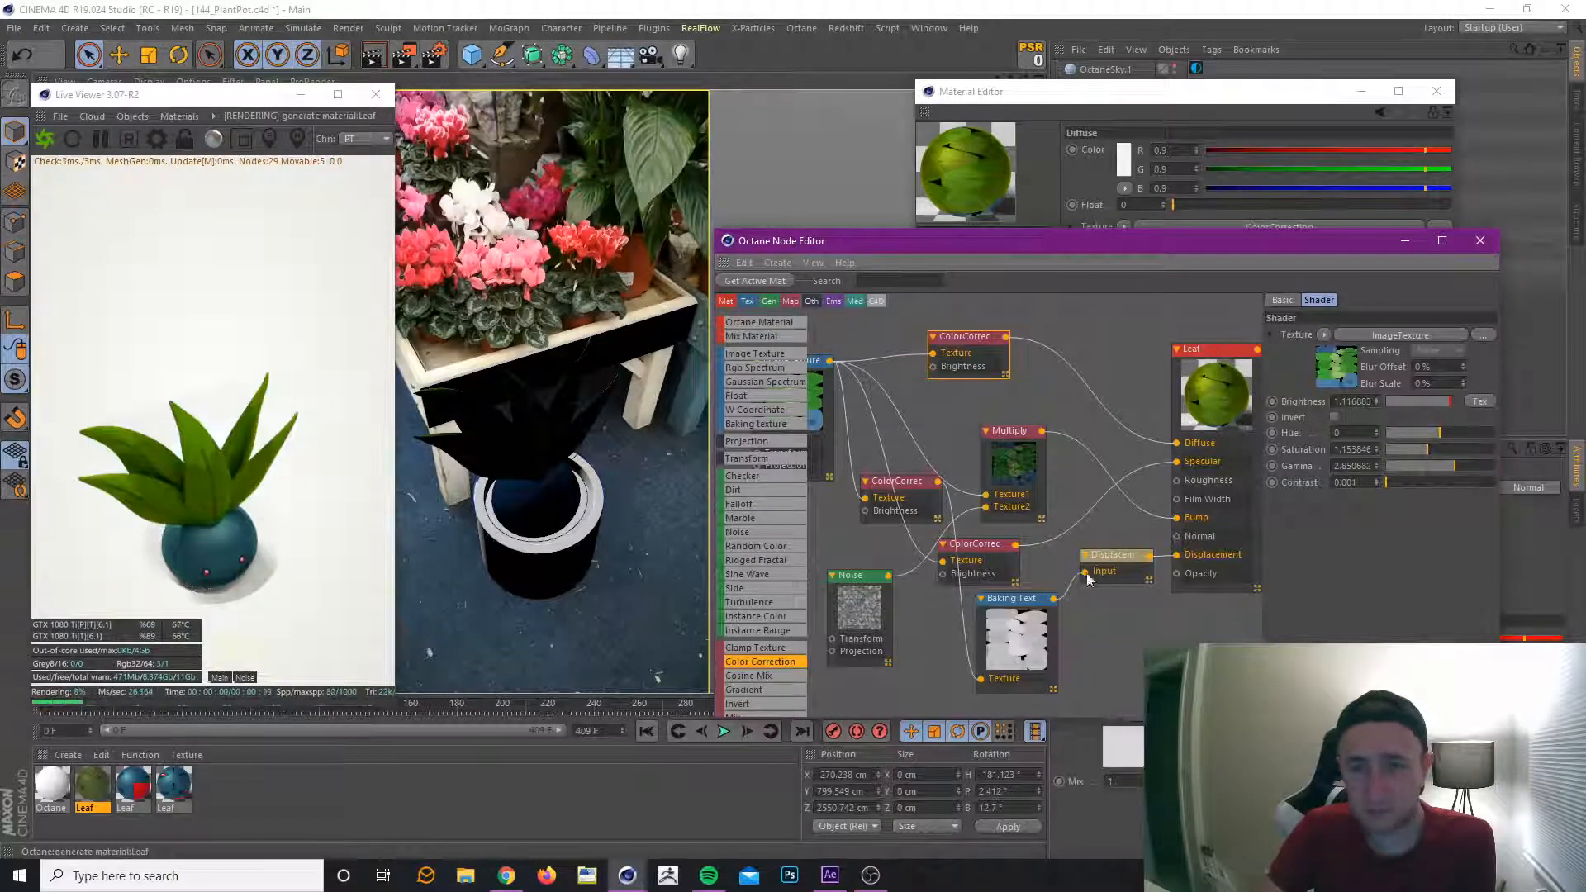
Set the Displacement node's Amount to 0.8 cm.
click(1119, 558)
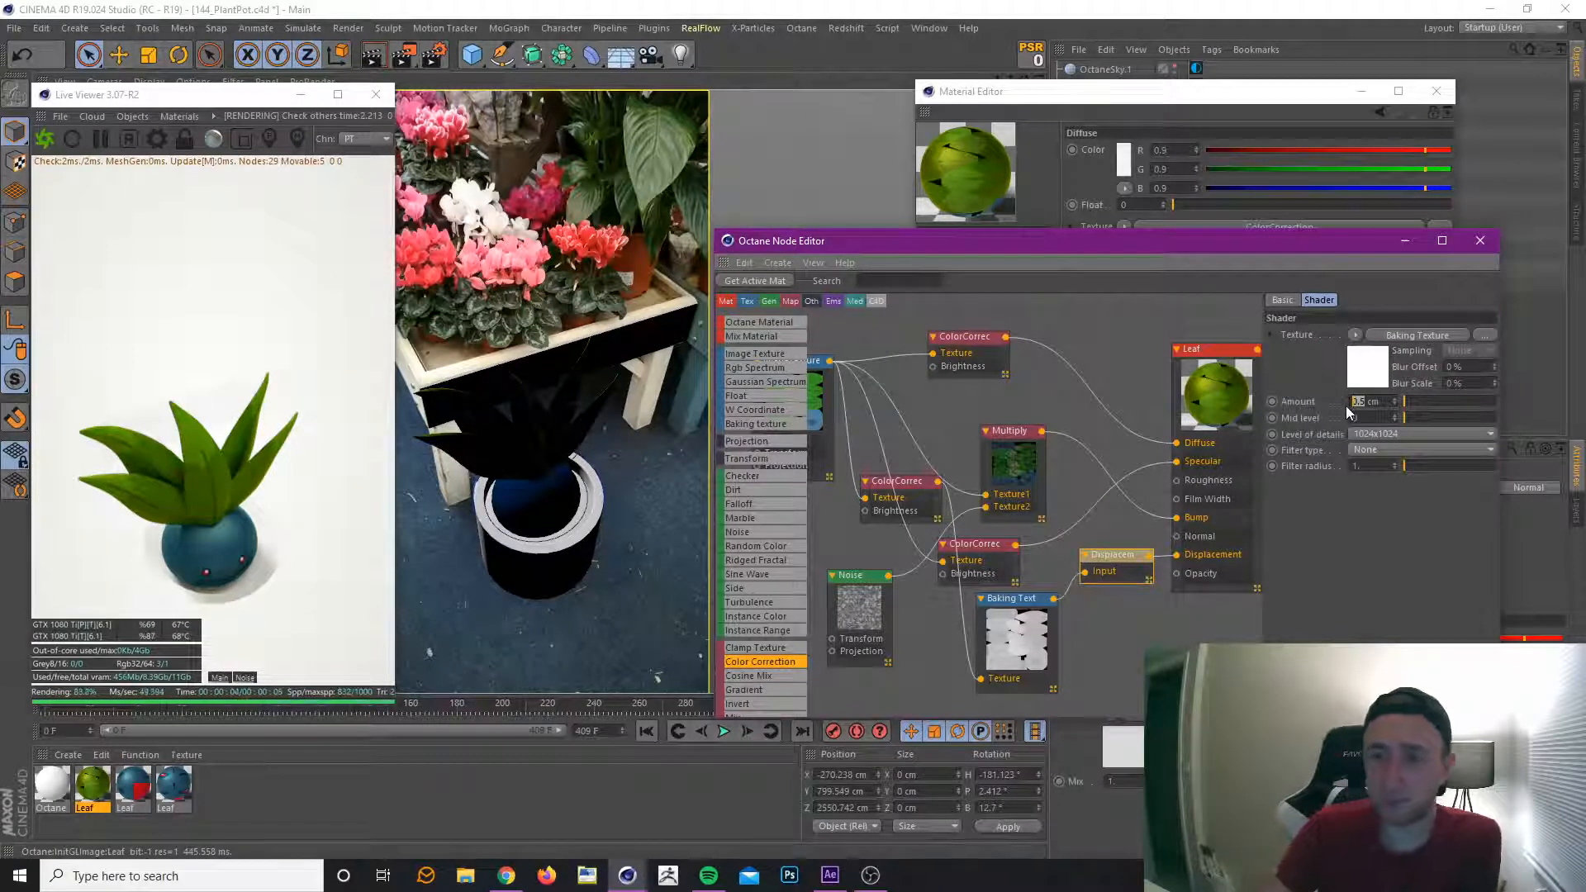
text(0.8)
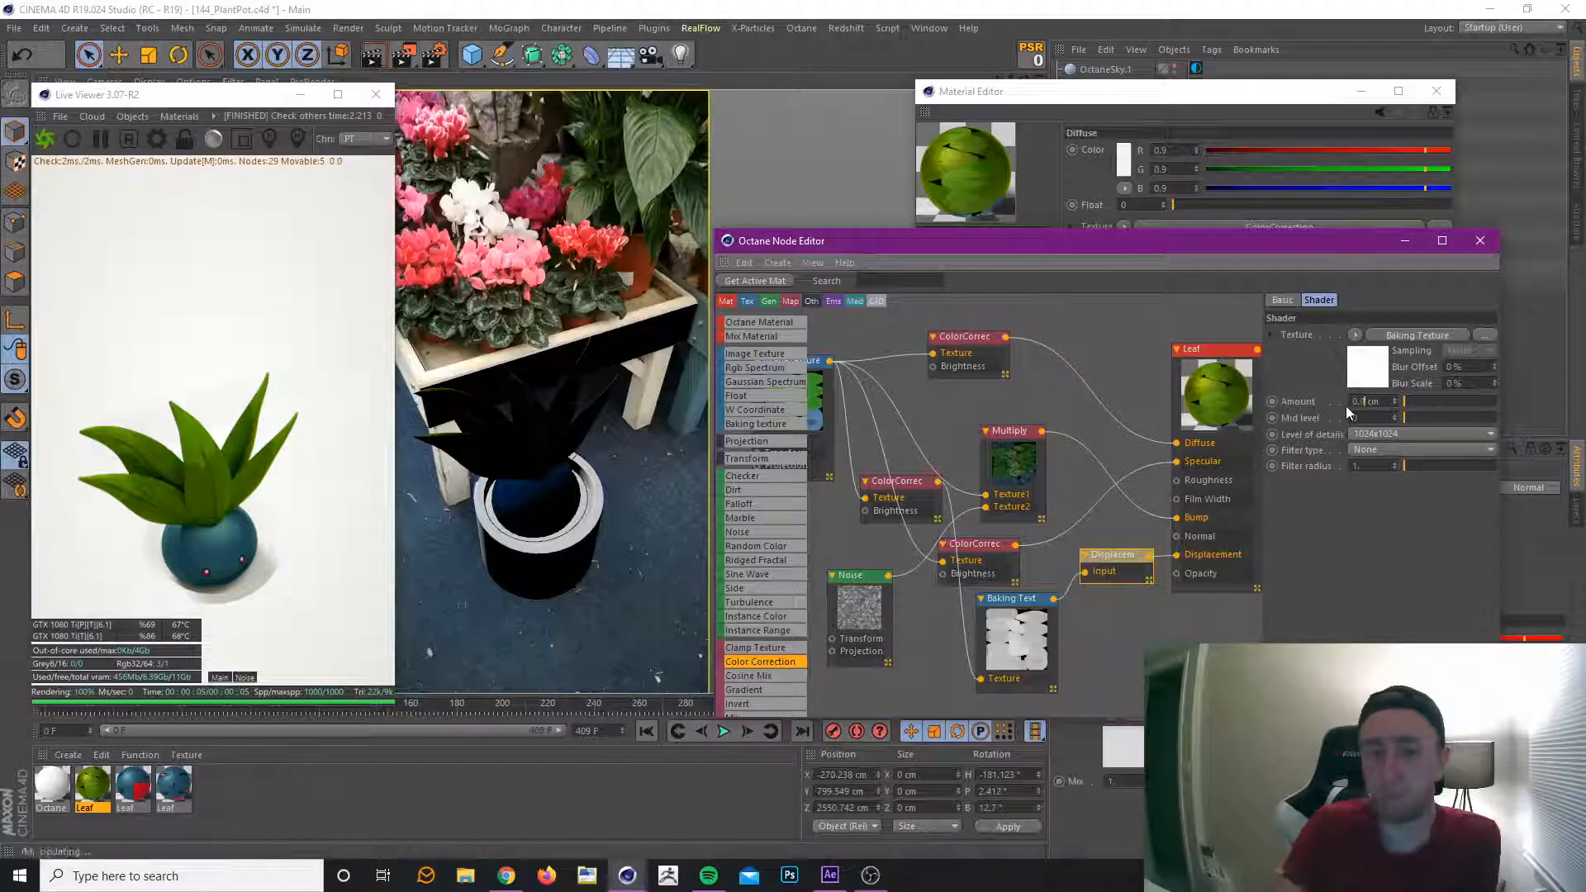
key(Return)
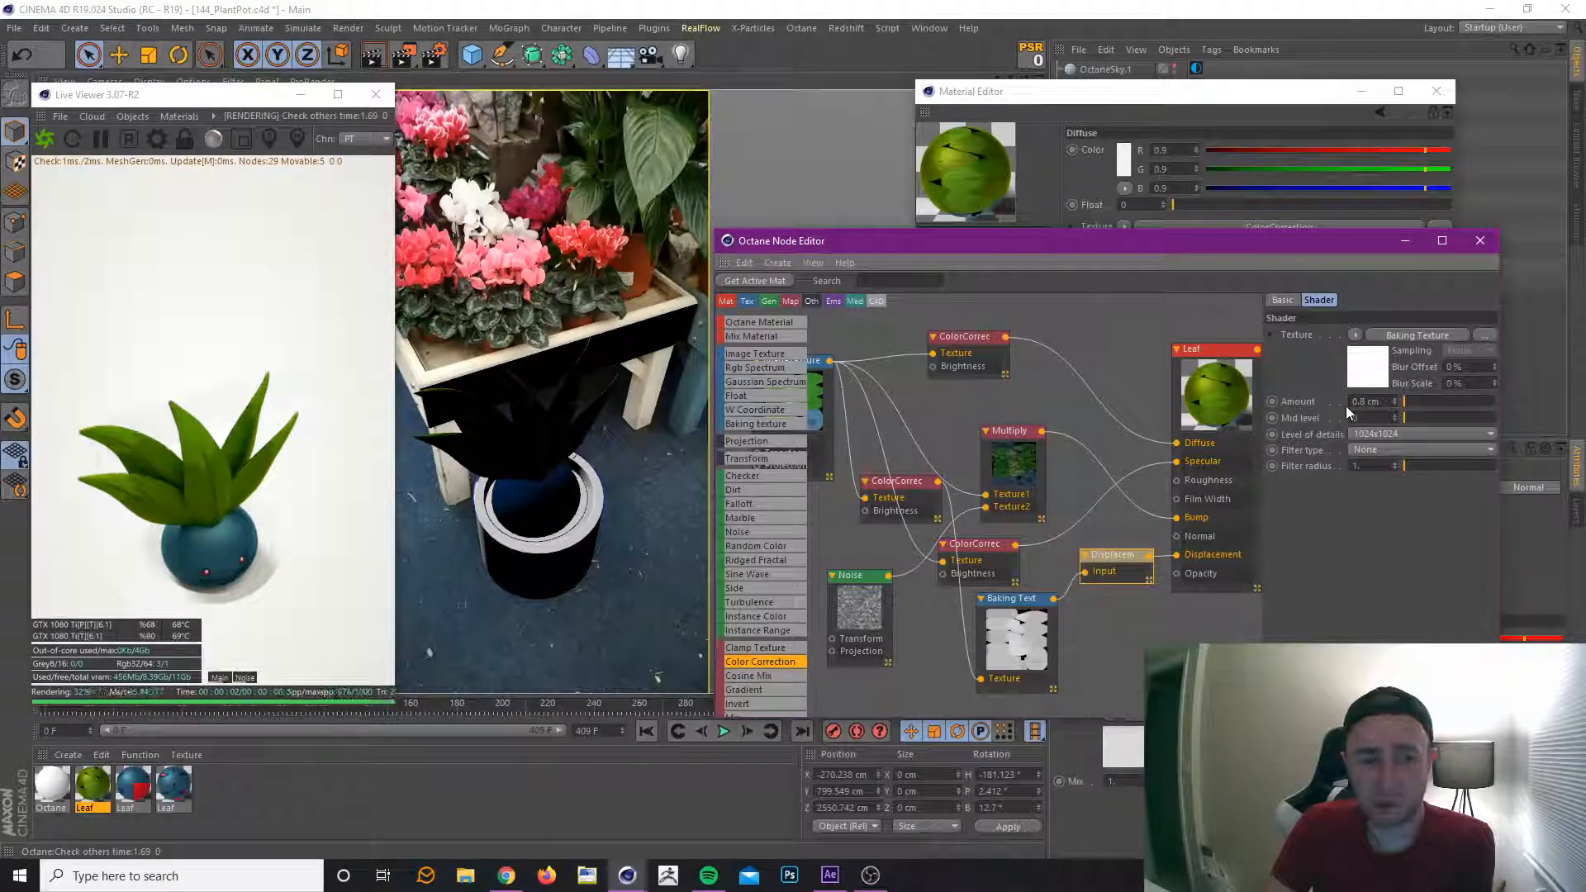
Disconnect the Displacement node from the Leaf material and place it beside the Baking Texture node.
click(1135, 564)
key(Delete)
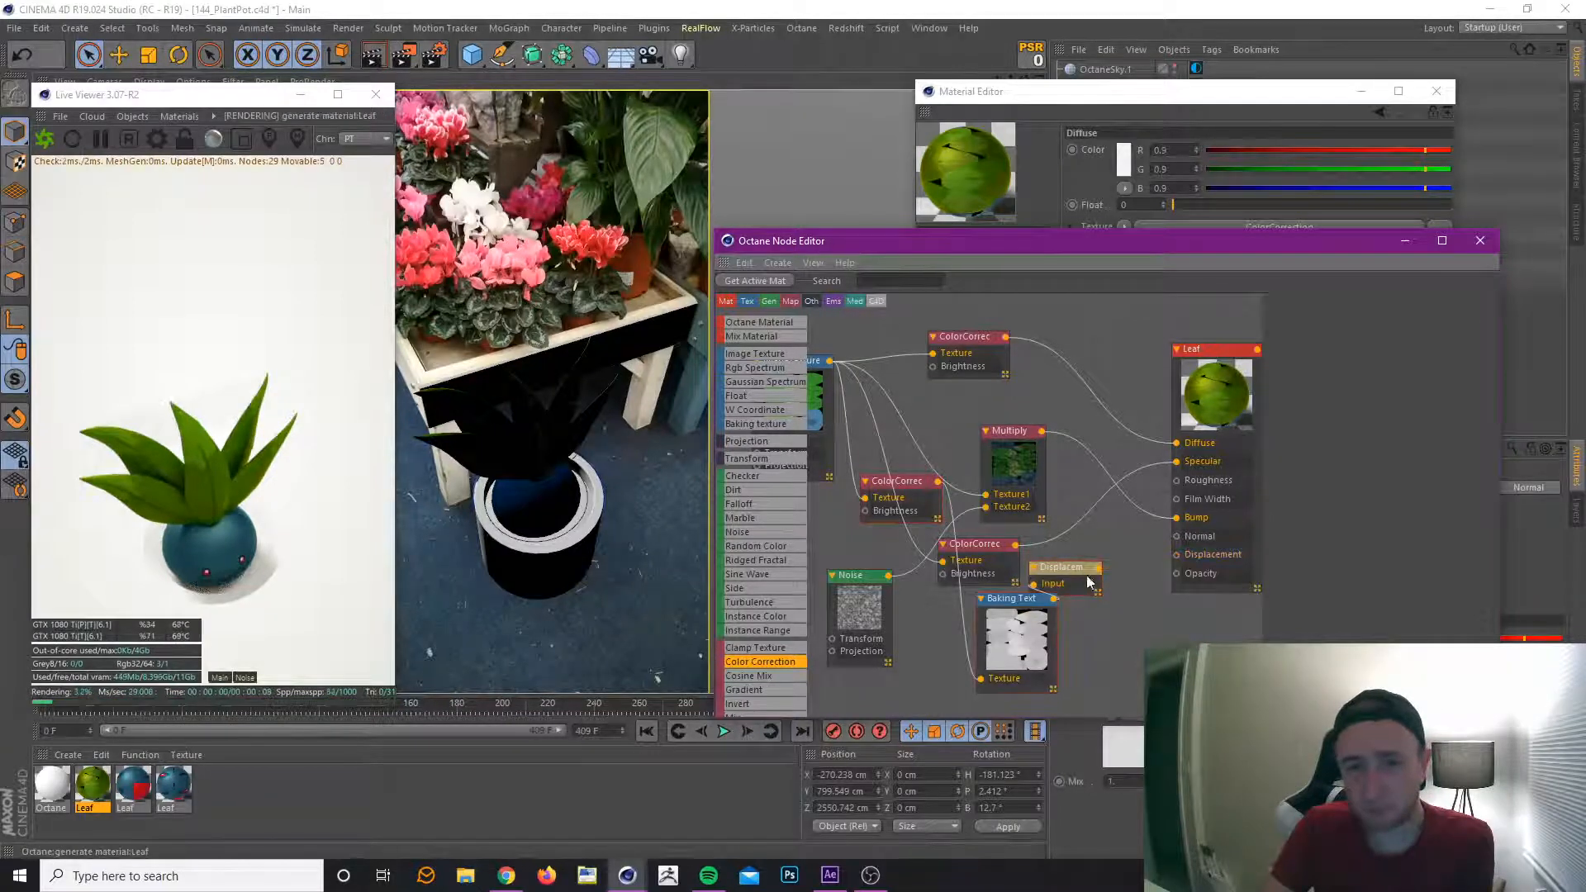
drag(1072, 571, 1128, 609)
shift+click(1019, 614)
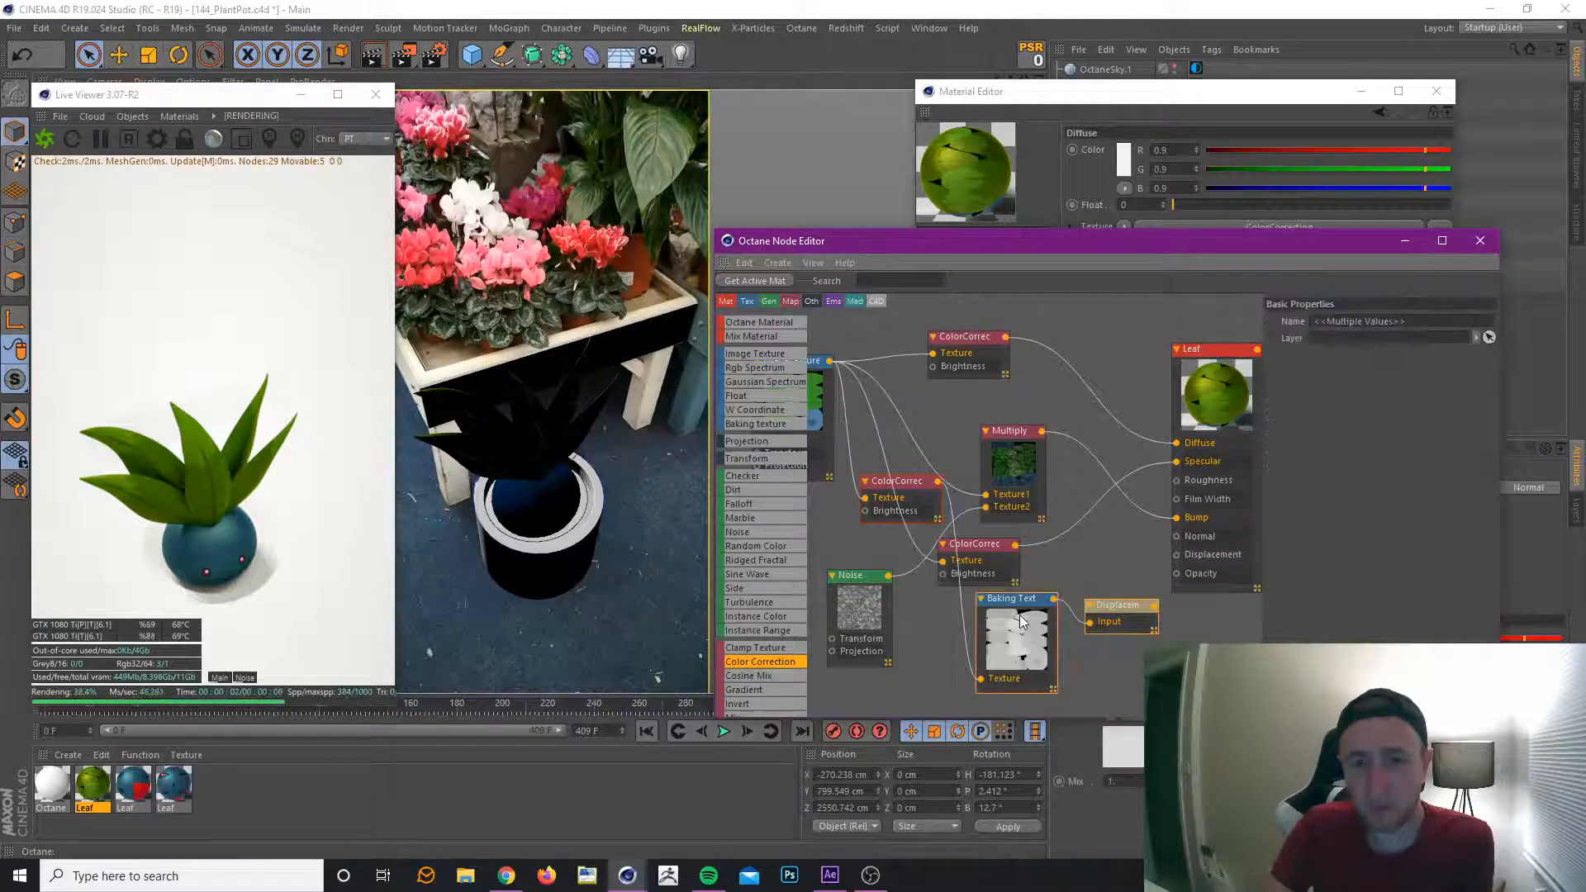
Delete the Baking Texture and Displacement nodes from the Leaf material's node graph and save the project.
key(Delete)
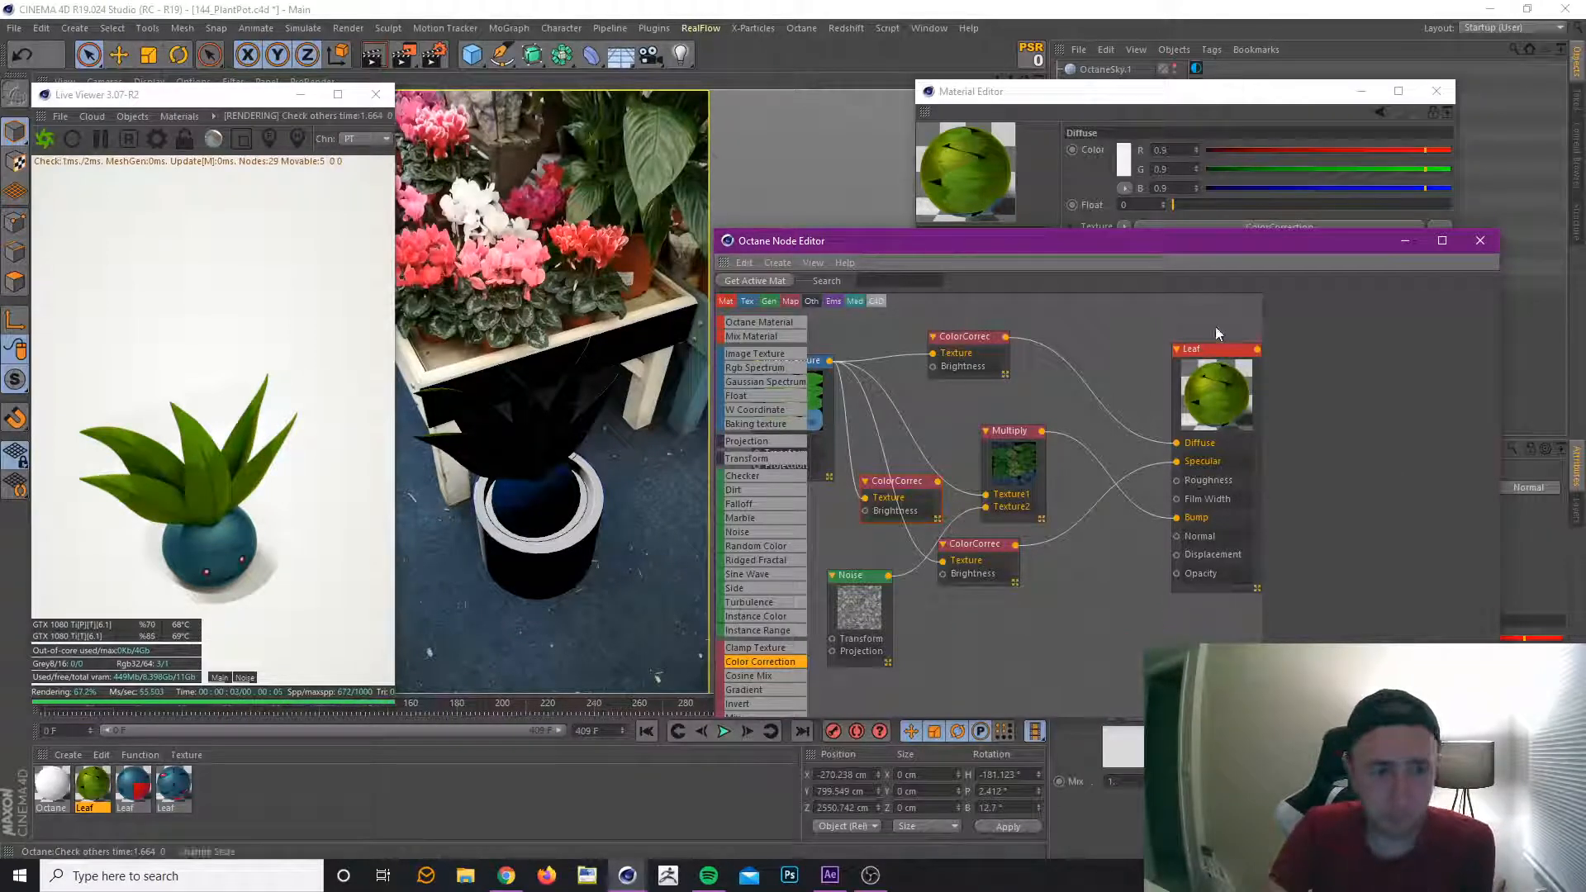
drag(1222, 348, 1198, 339)
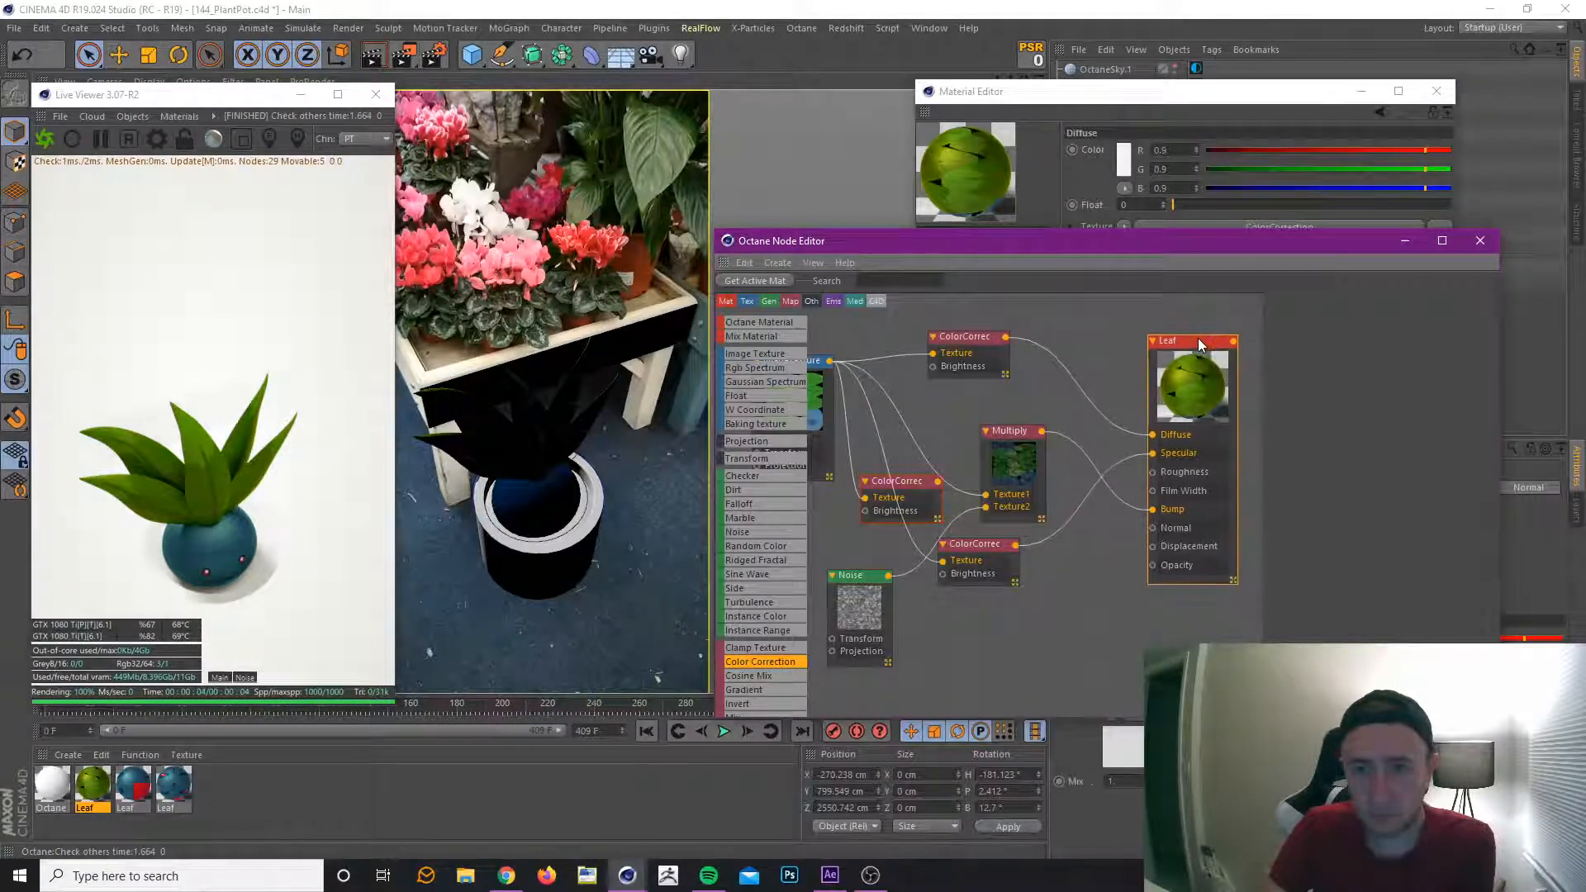
click(1479, 239)
click(1436, 91)
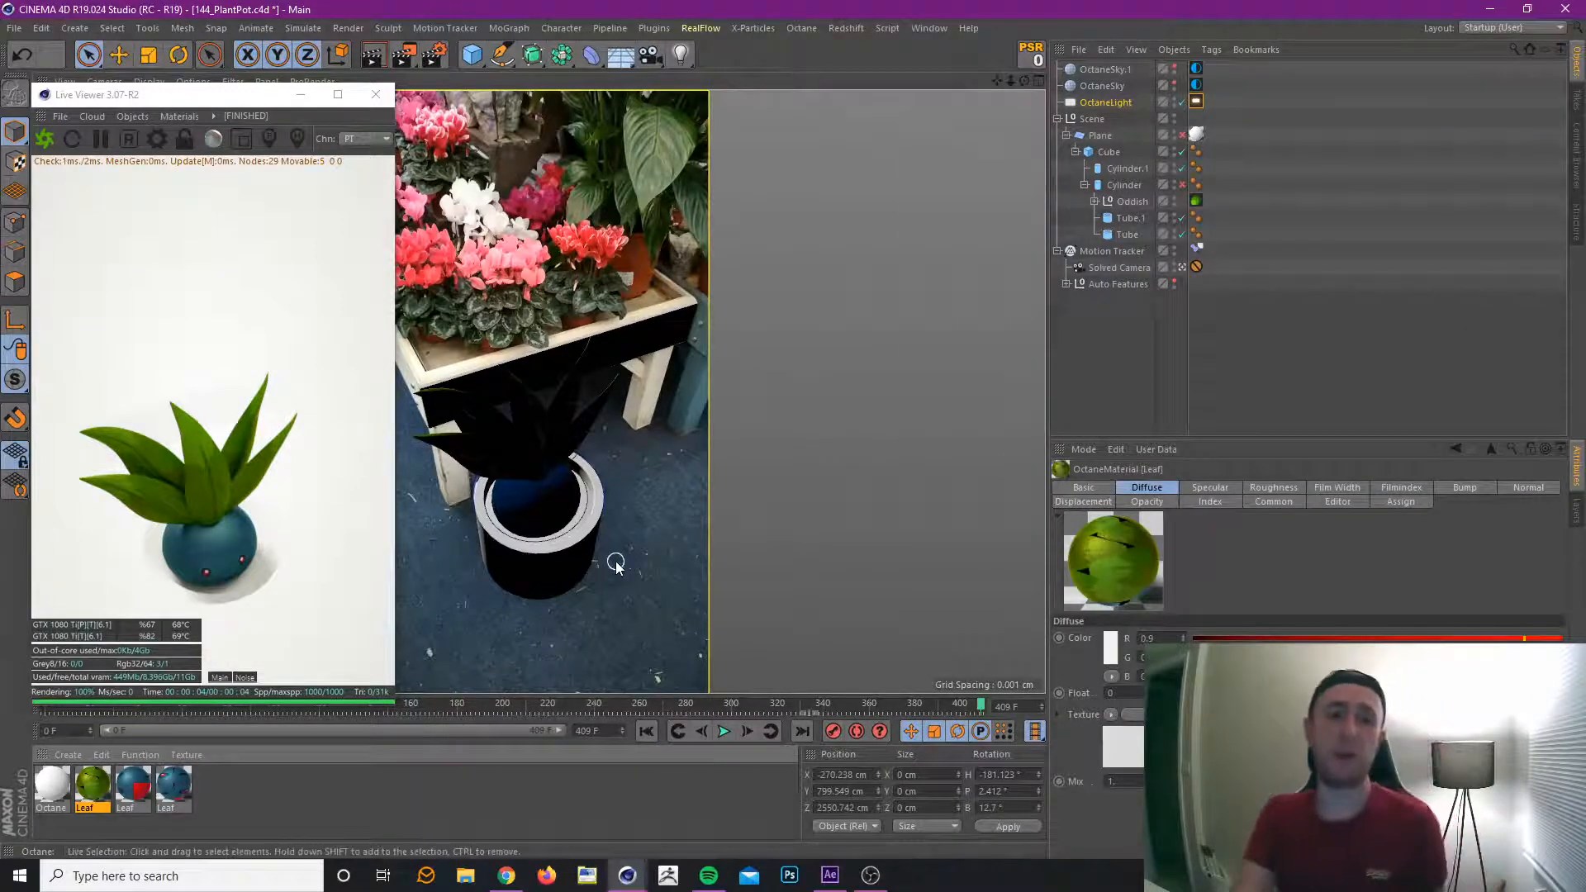
click(13, 30)
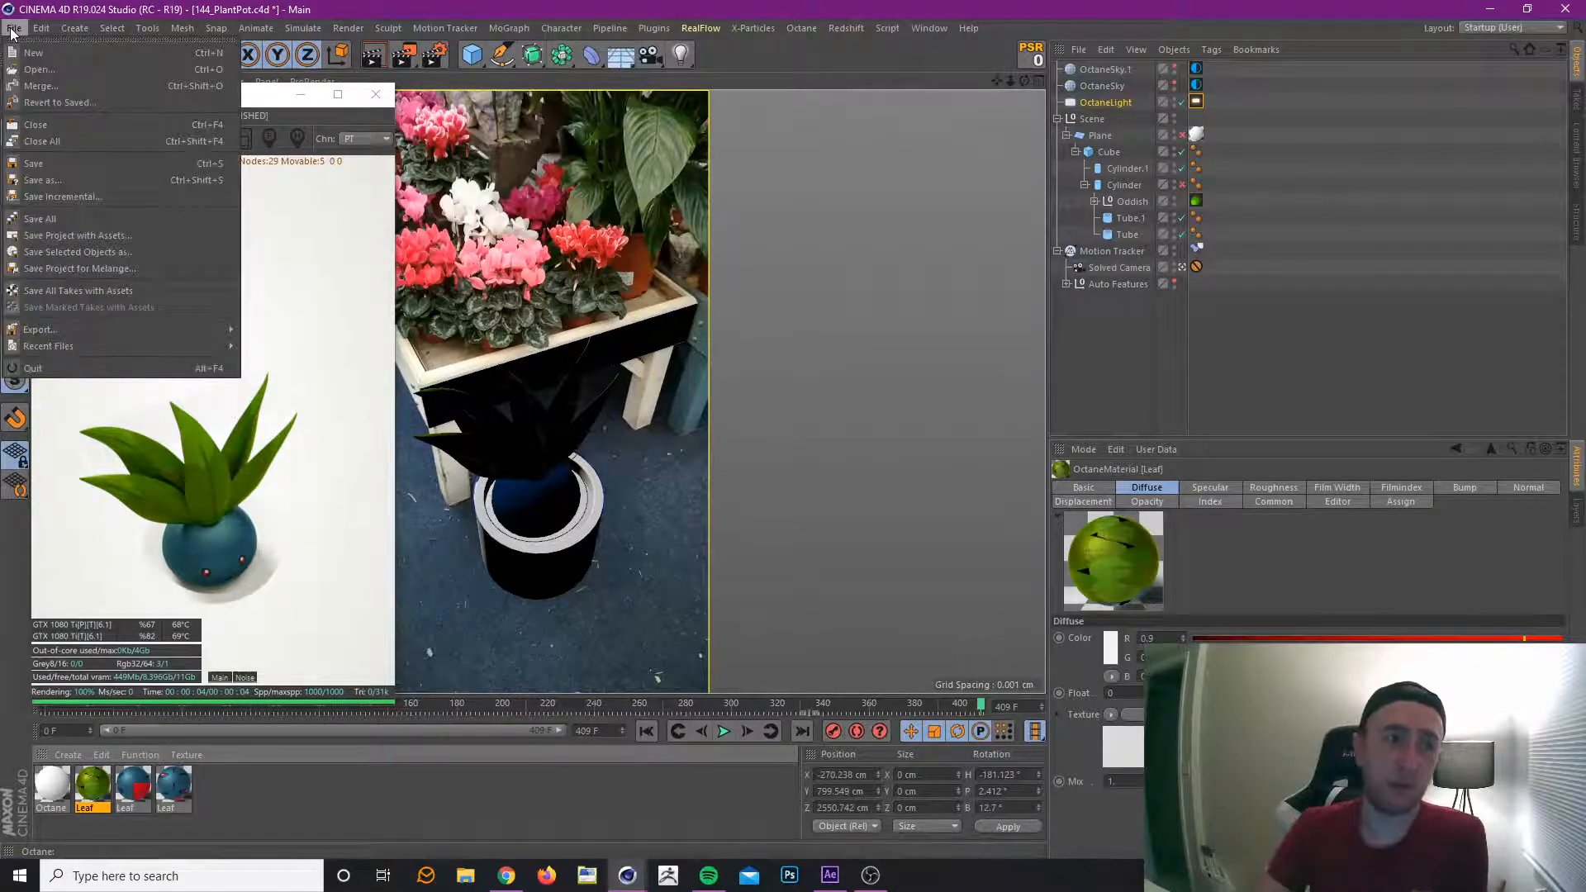
click(71, 167)
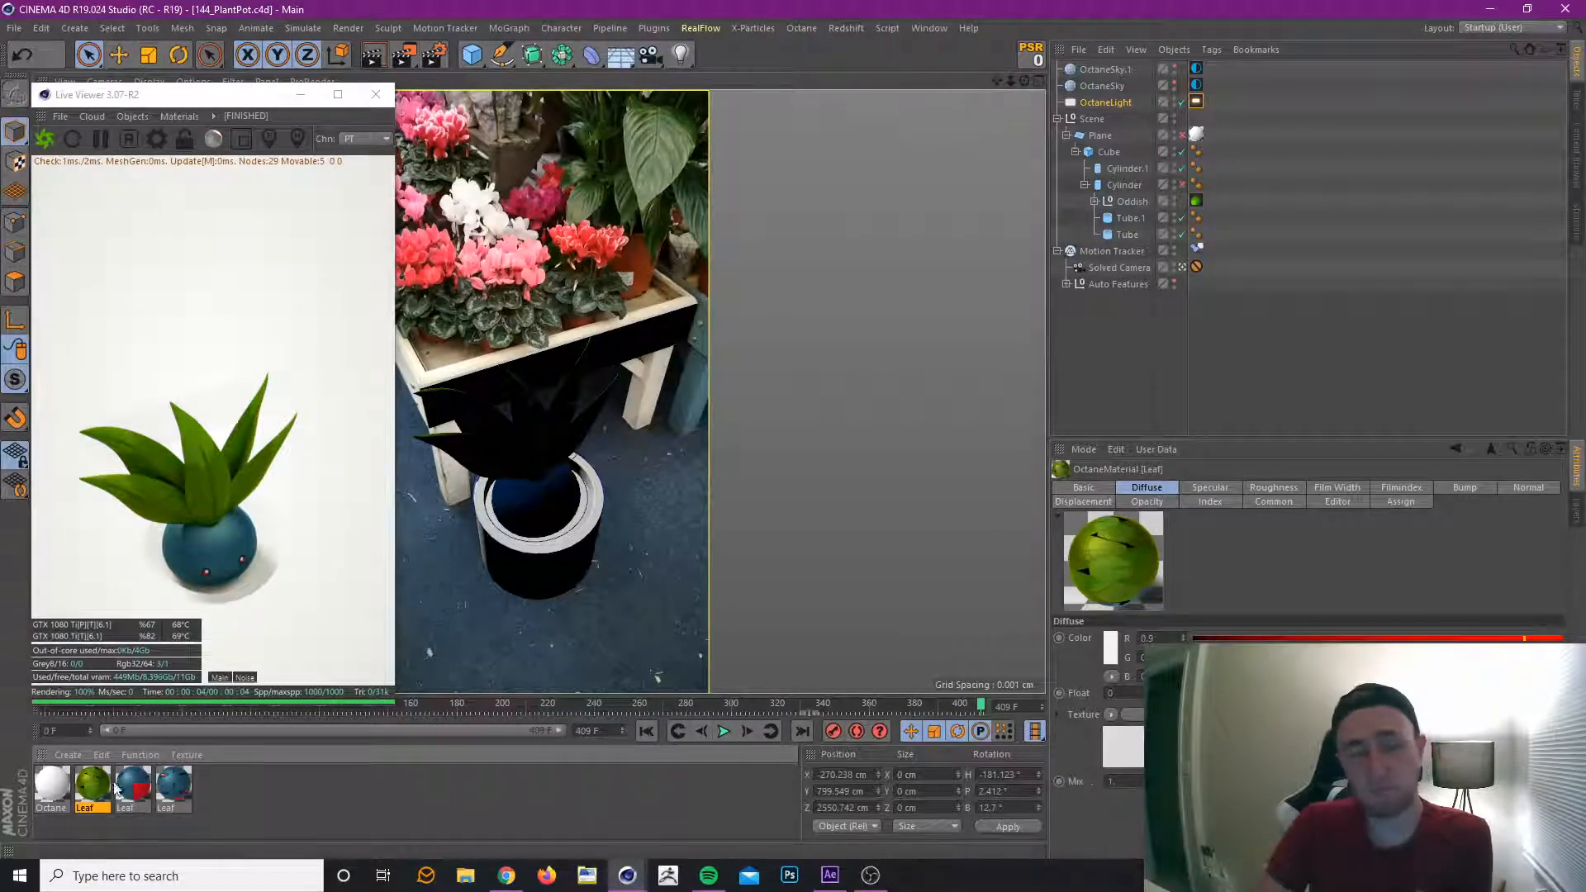
Create a new Octane Material and apply it to the Cylinder.1 object.
click(68, 755)
mouse_move(146, 633)
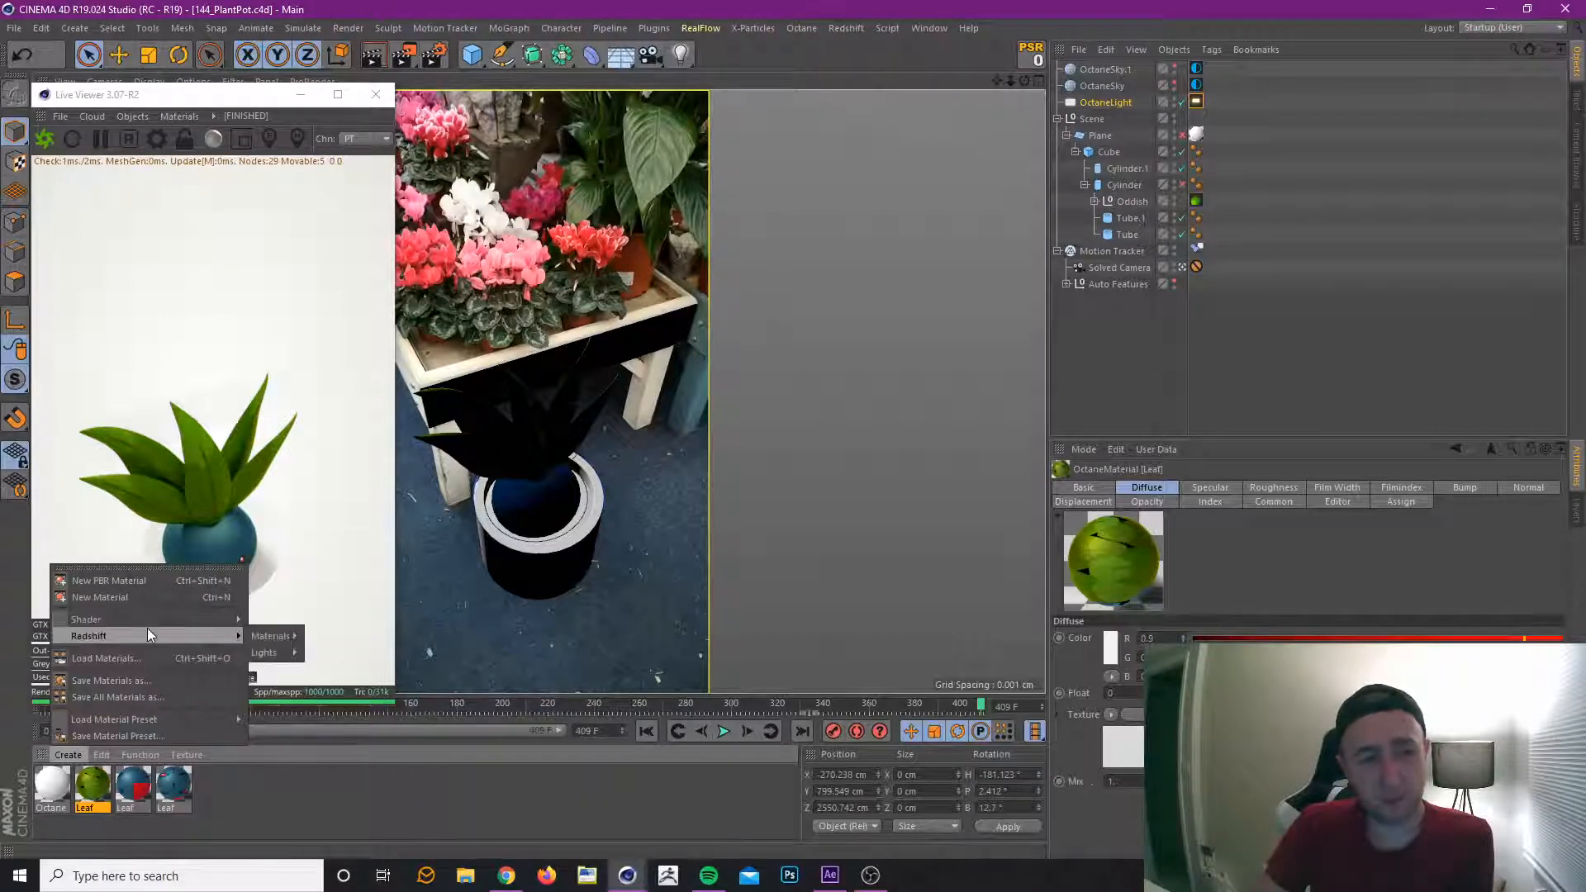
mouse_move(335, 543)
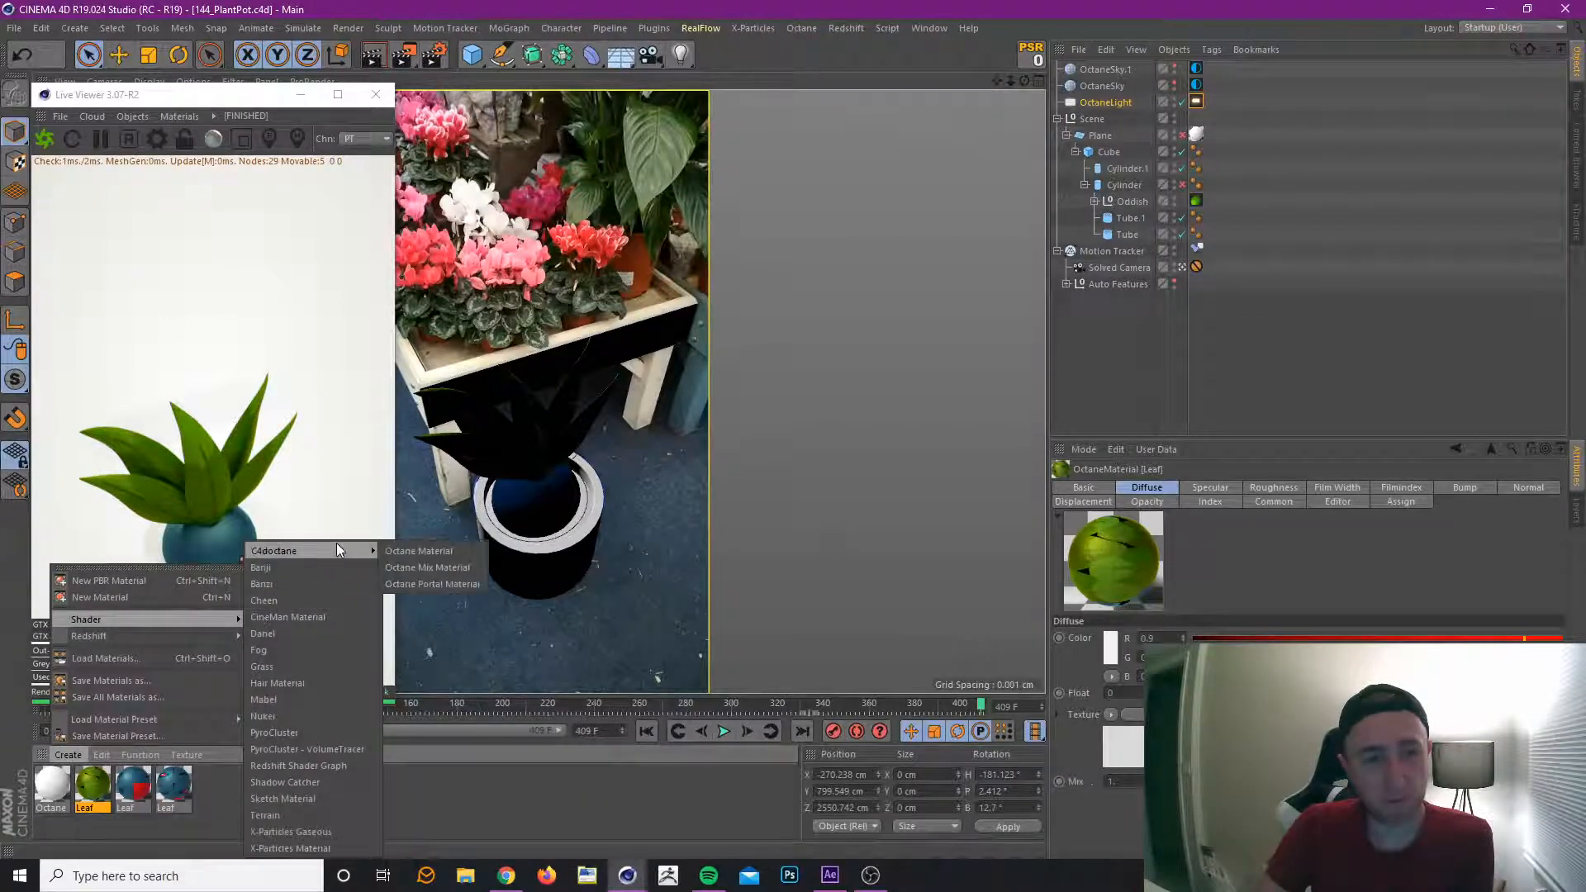
click(408, 548)
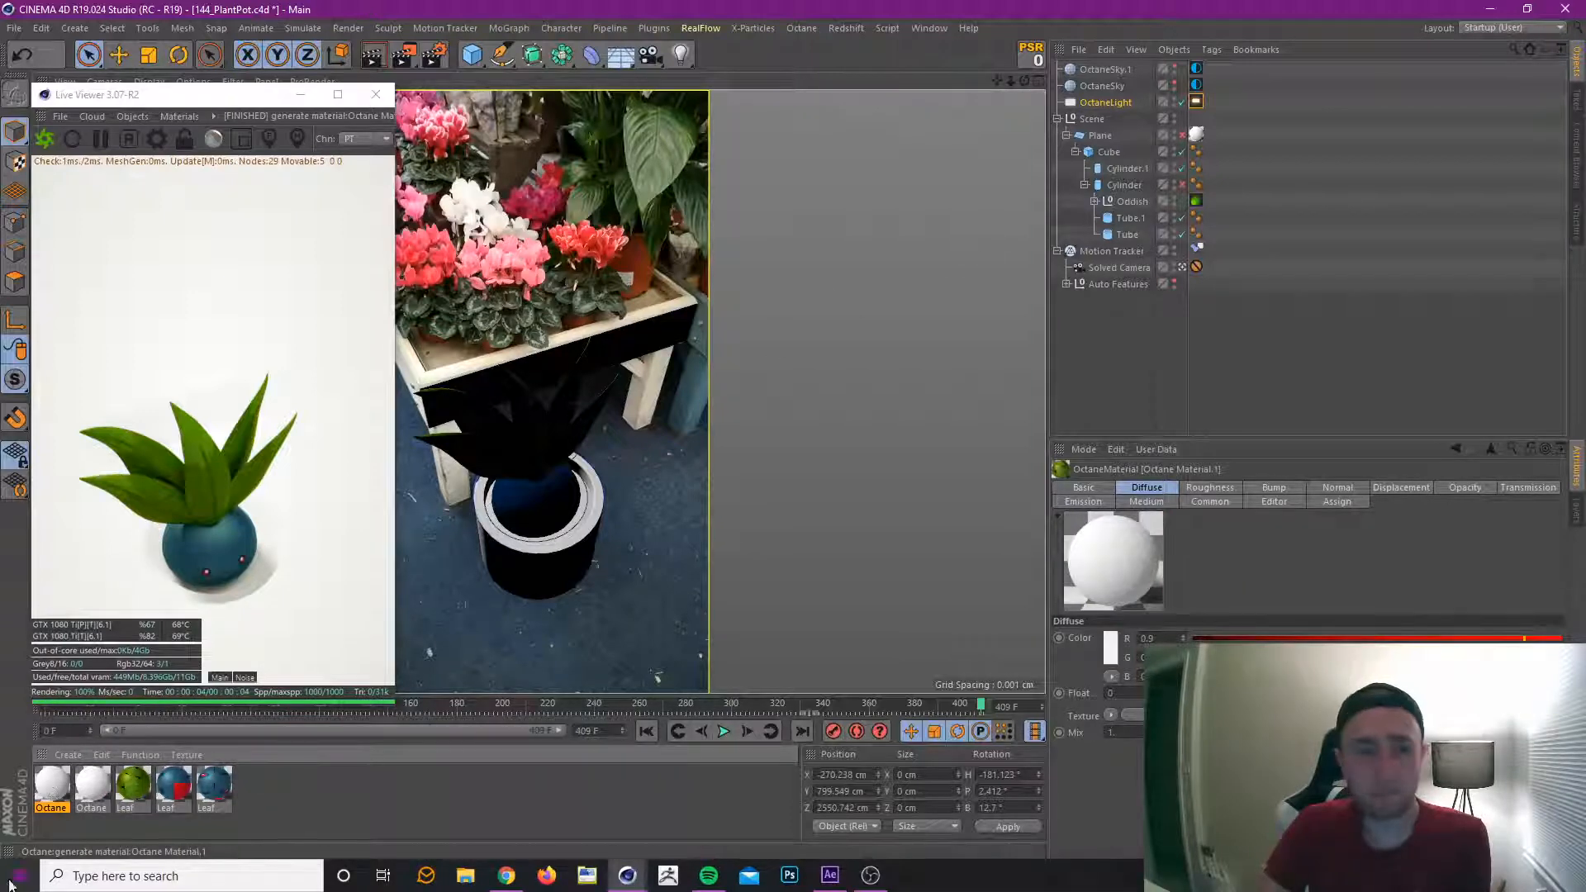
drag(927, 311, 1132, 170)
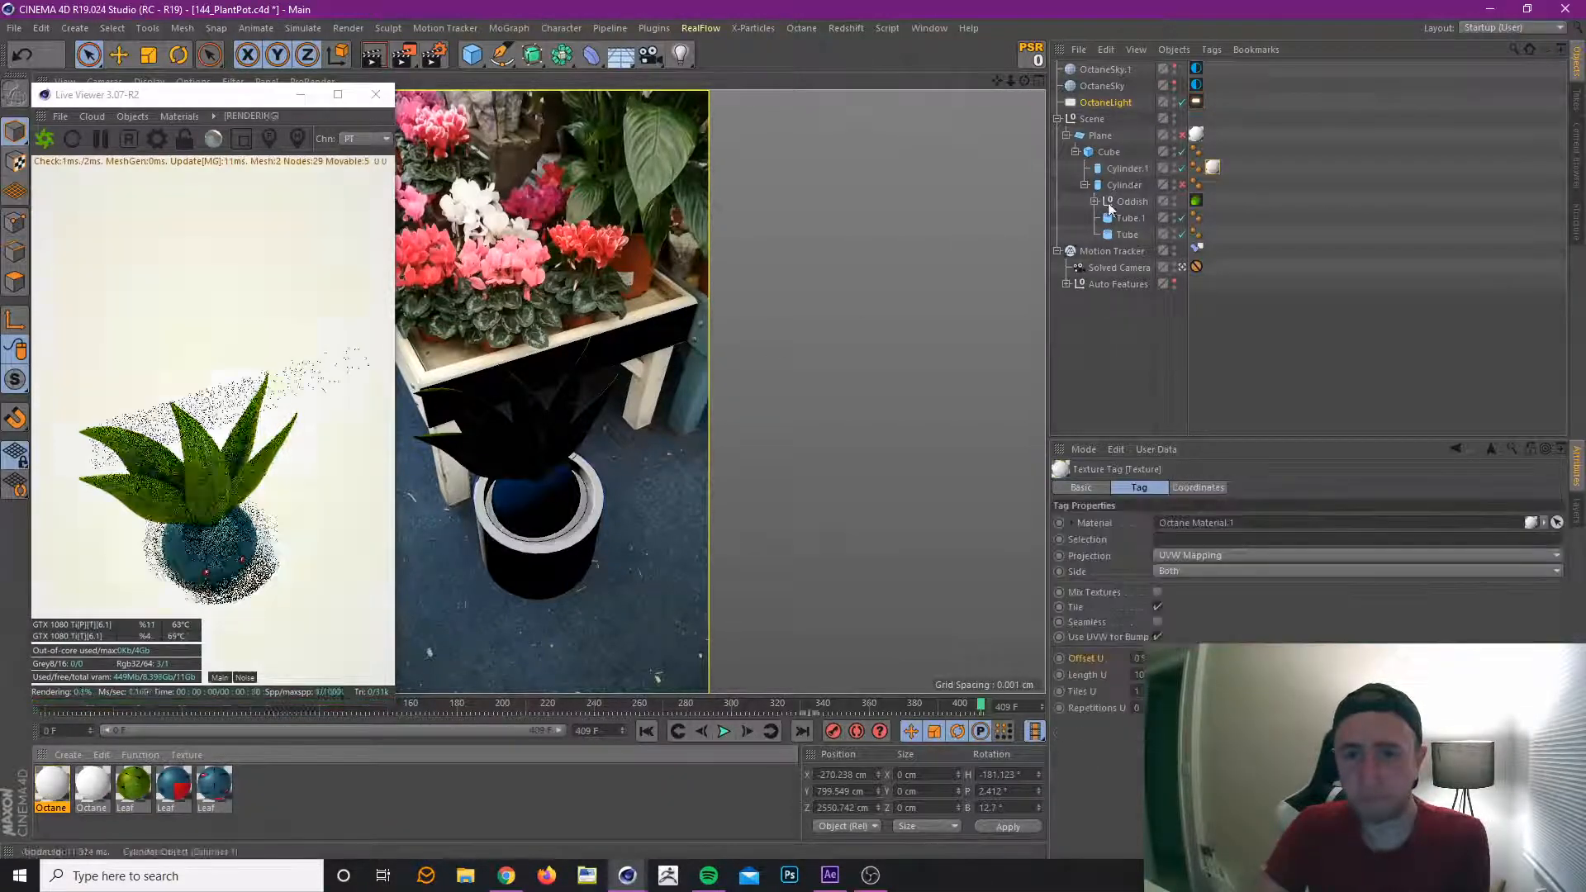
Set the new material's Diffuse colour to a dark brown with hue 33°, saturation about 54% and value 22%.
double_click(52, 795)
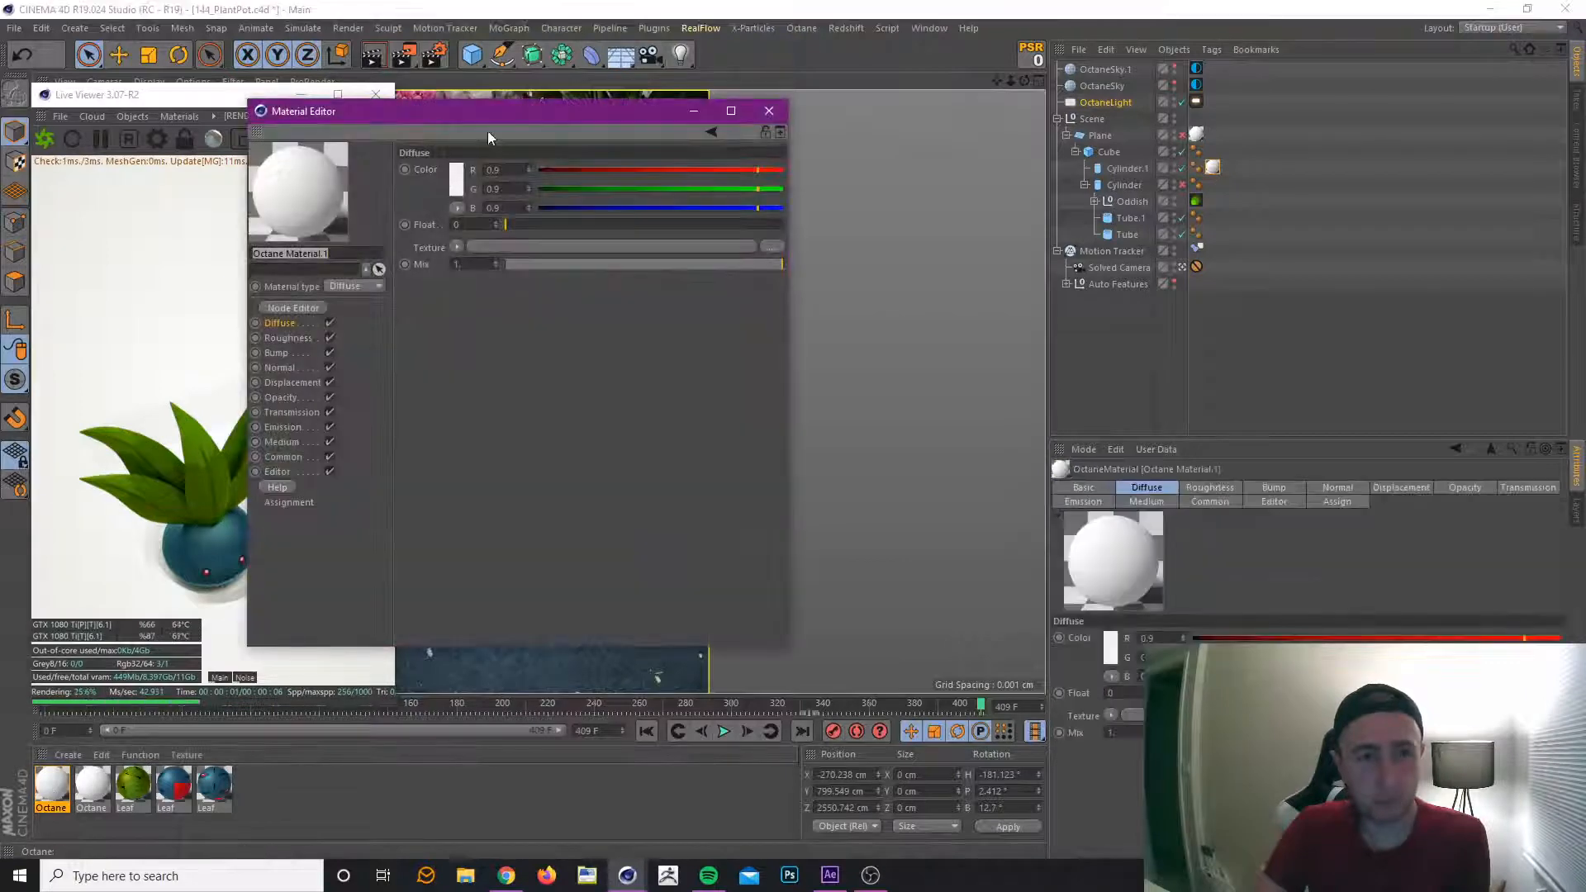
drag(496, 111, 829, 132)
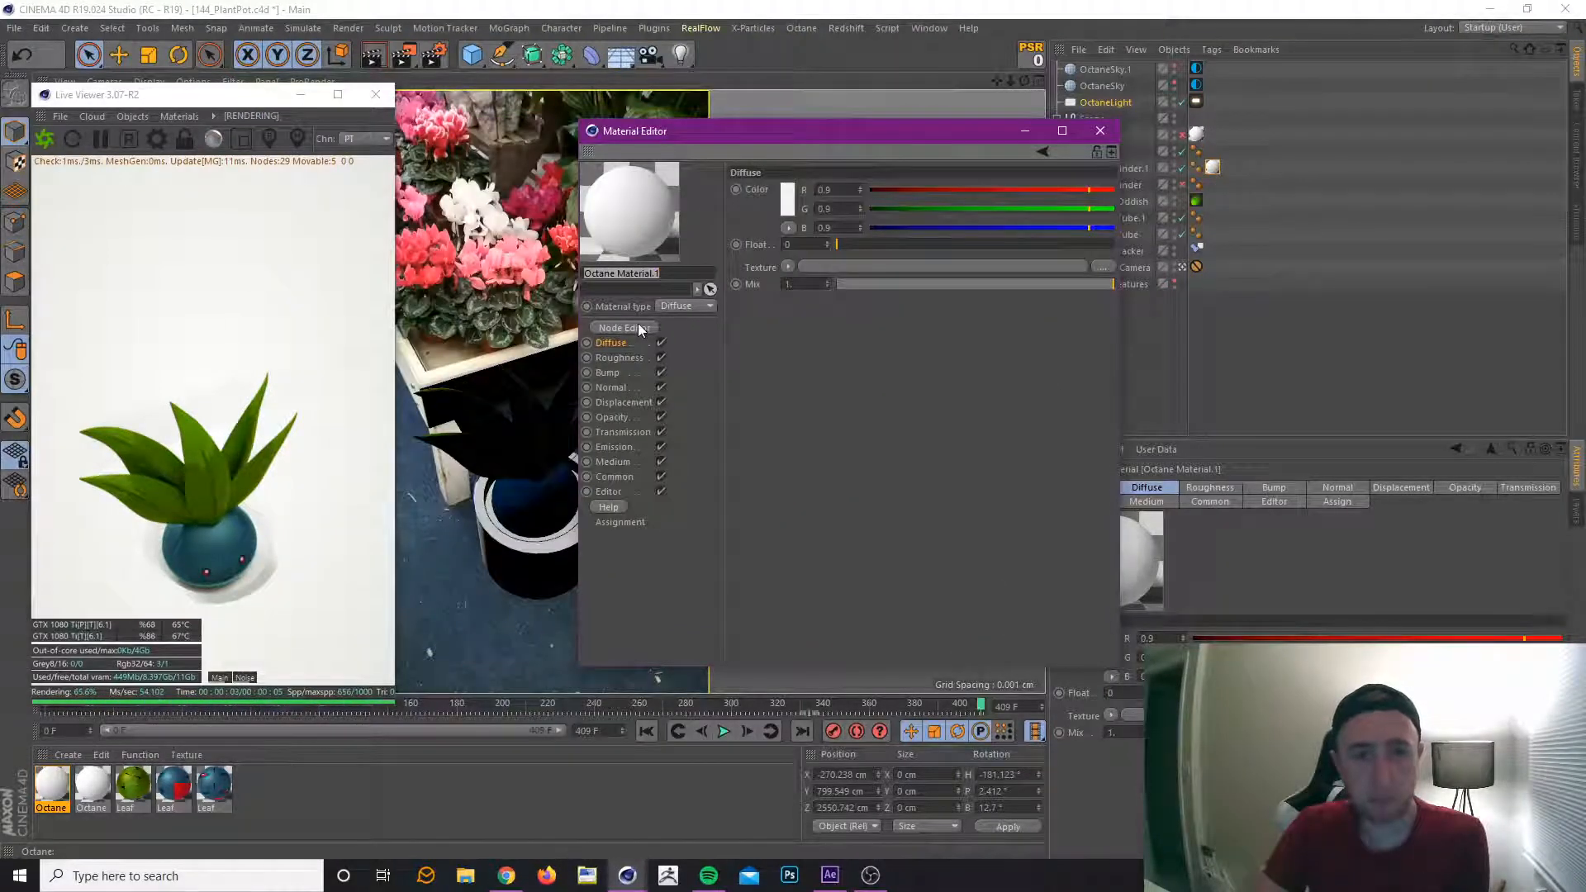
click(789, 196)
click(746, 190)
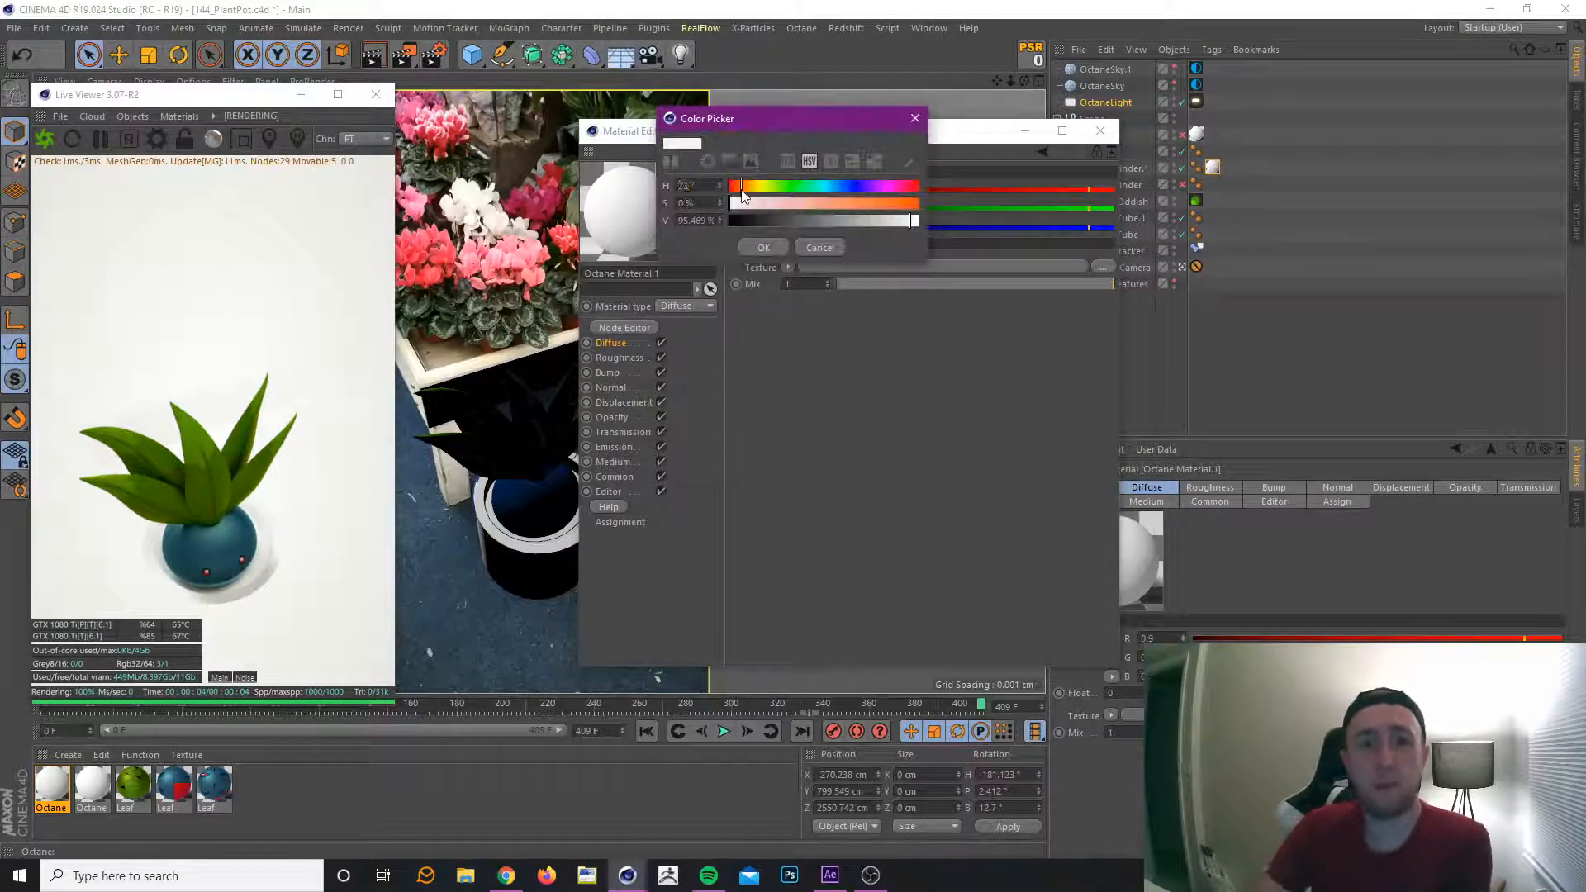
click(846, 208)
mouse_move(846, 222)
mouse_down()
mouse_move(784, 223)
mouse_move(825, 209)
mouse_up()
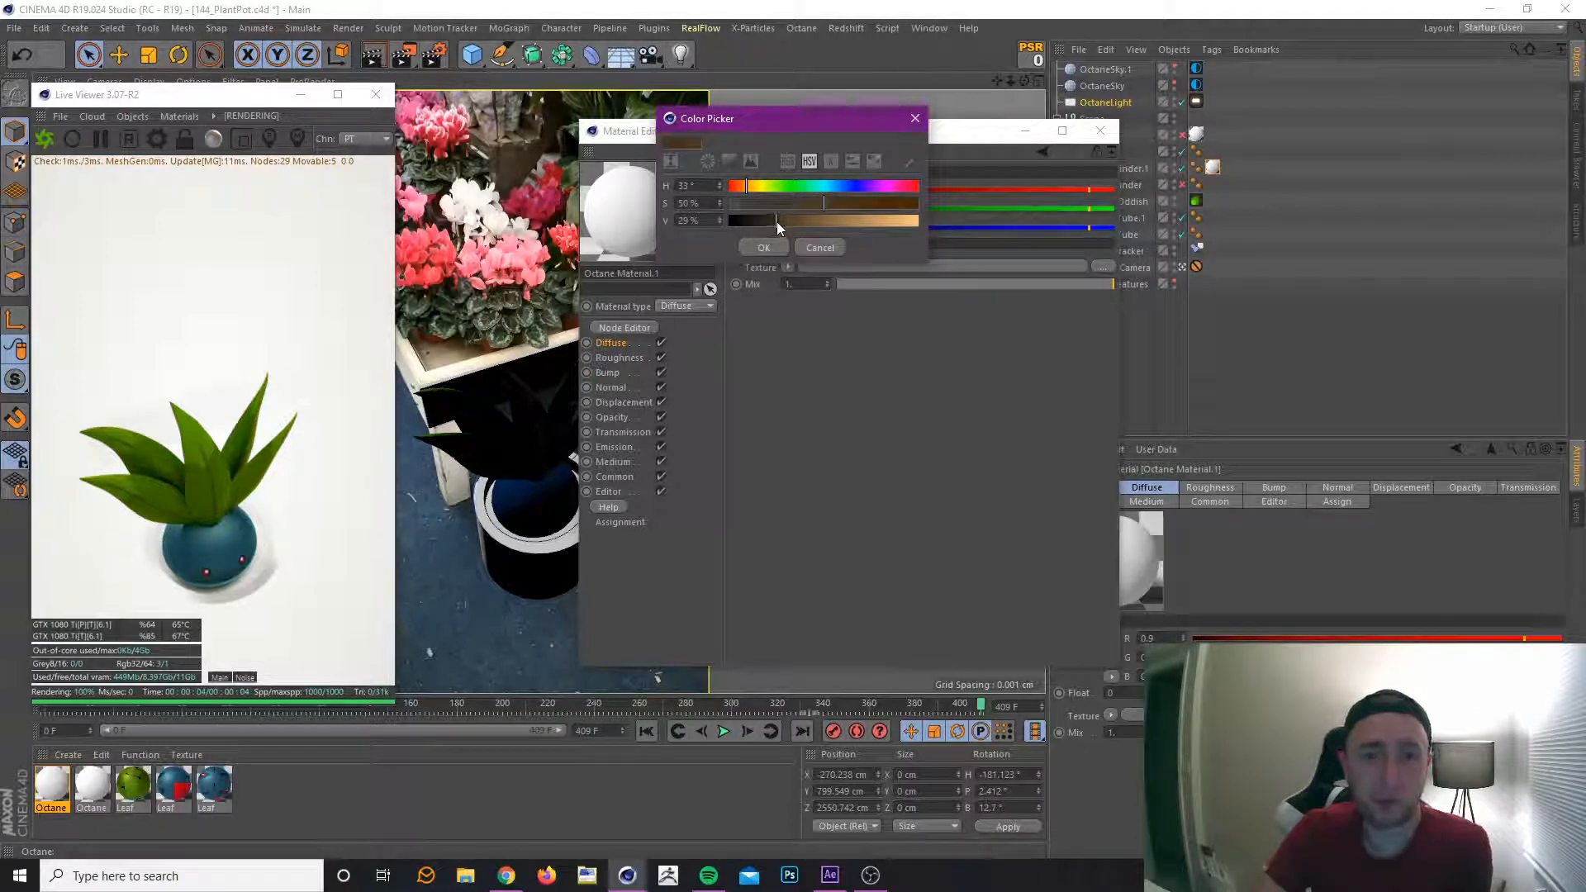
drag(776, 222, 768, 230)
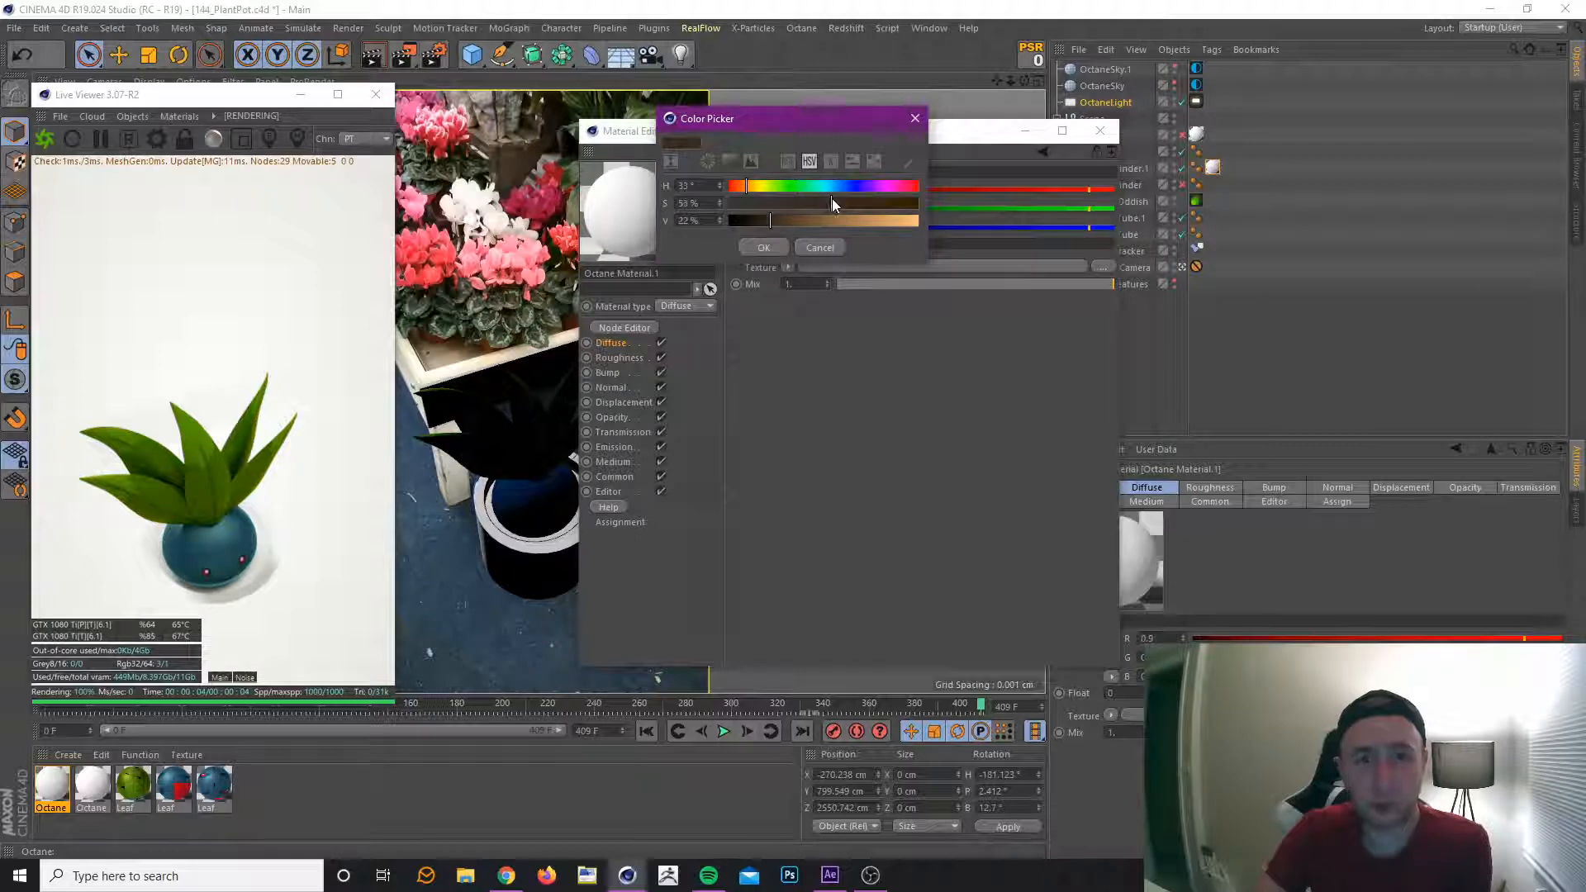
click(757, 245)
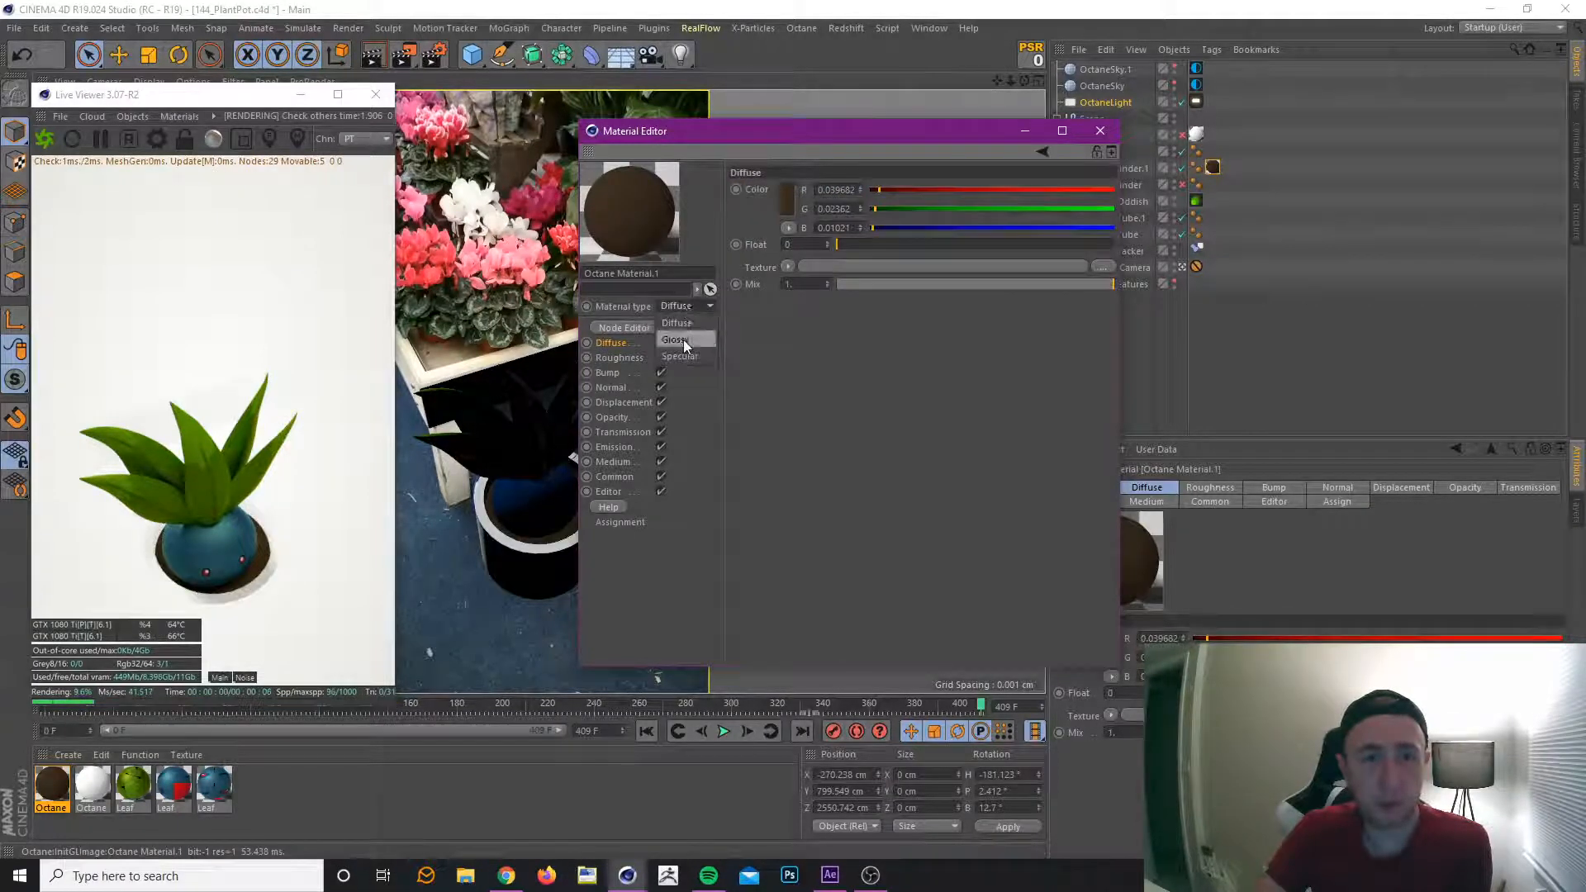
Change the brown material's type to Glossy and add a Noise node to its node graph.
click(682, 340)
click(627, 330)
drag(682, 316, 992, 218)
drag(848, 368, 1081, 336)
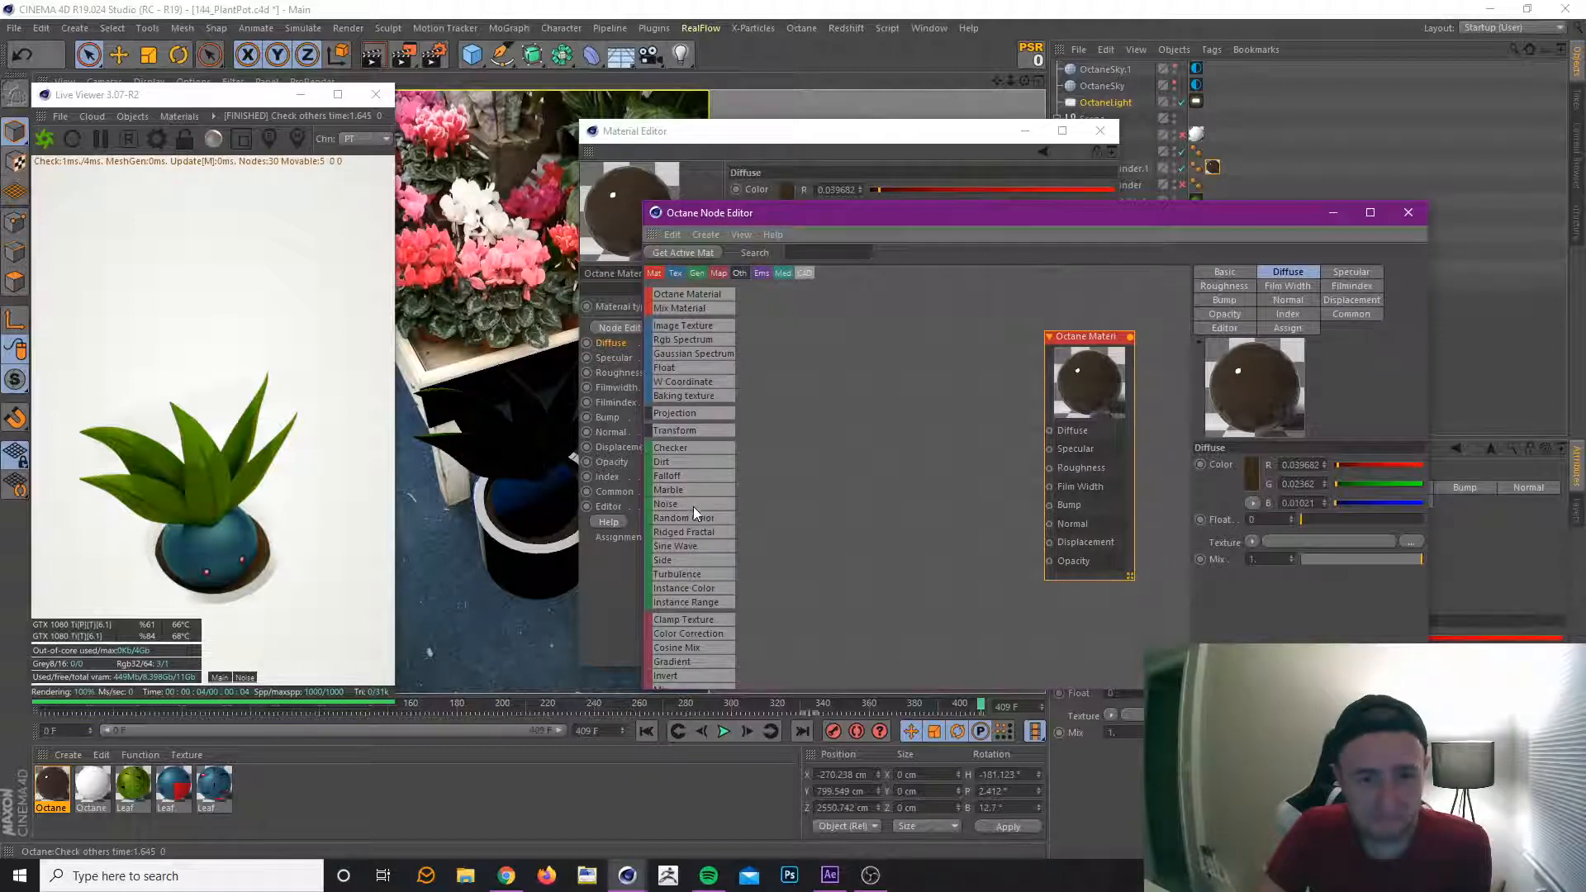
mouse_move(788, 403)
mouse_down()
mouse_move(837, 399)
mouse_move(814, 392)
mouse_up()
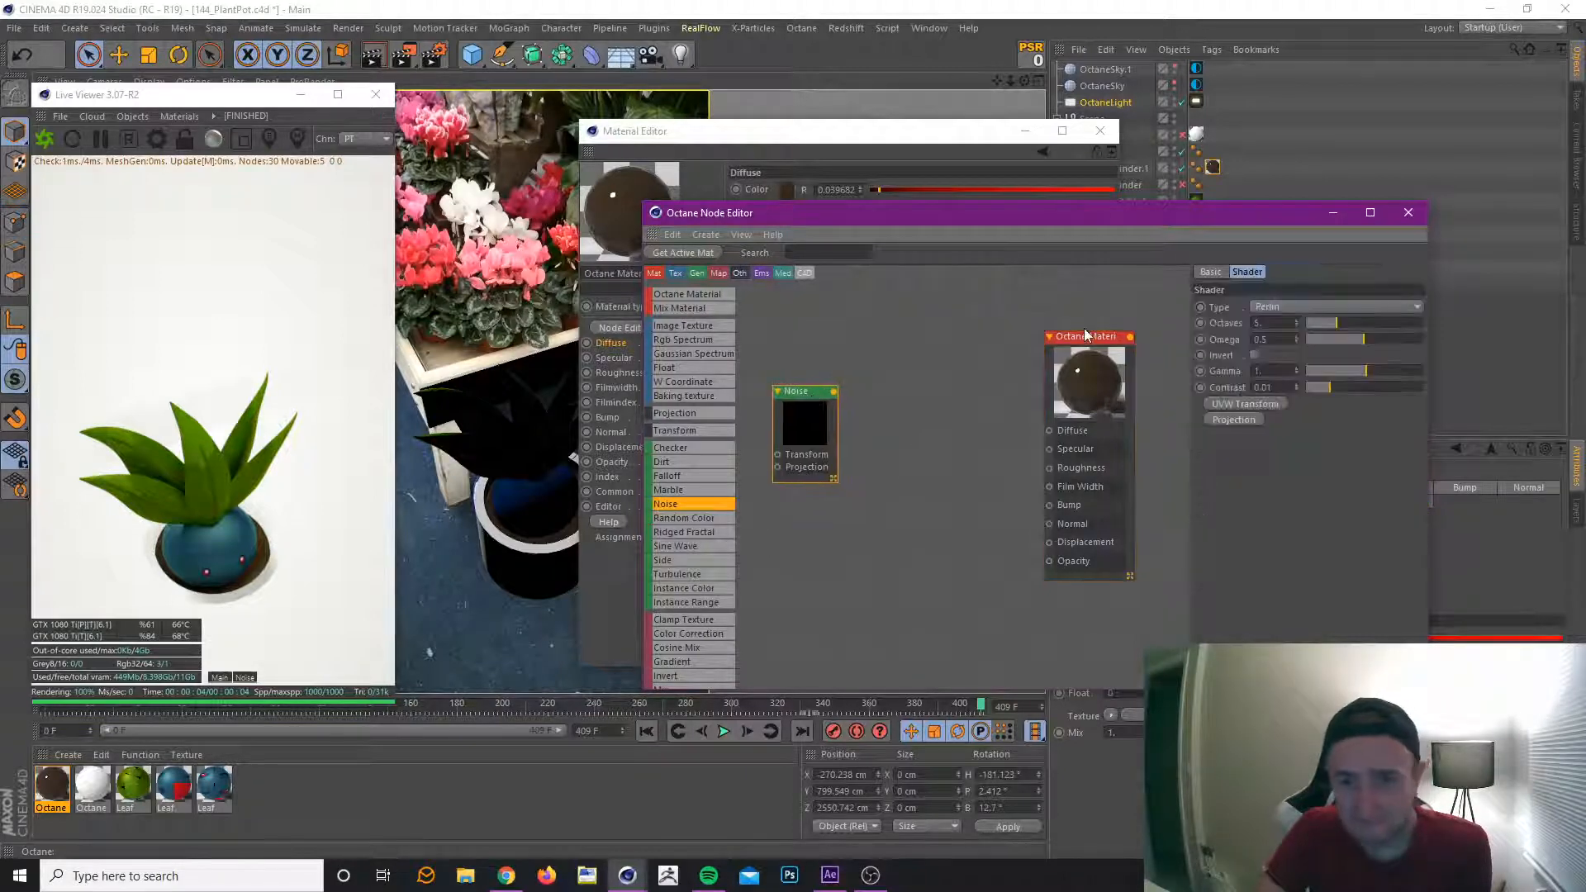
Set the brown material's Roughness Float to about 0.22.
drag(1094, 337, 1092, 323)
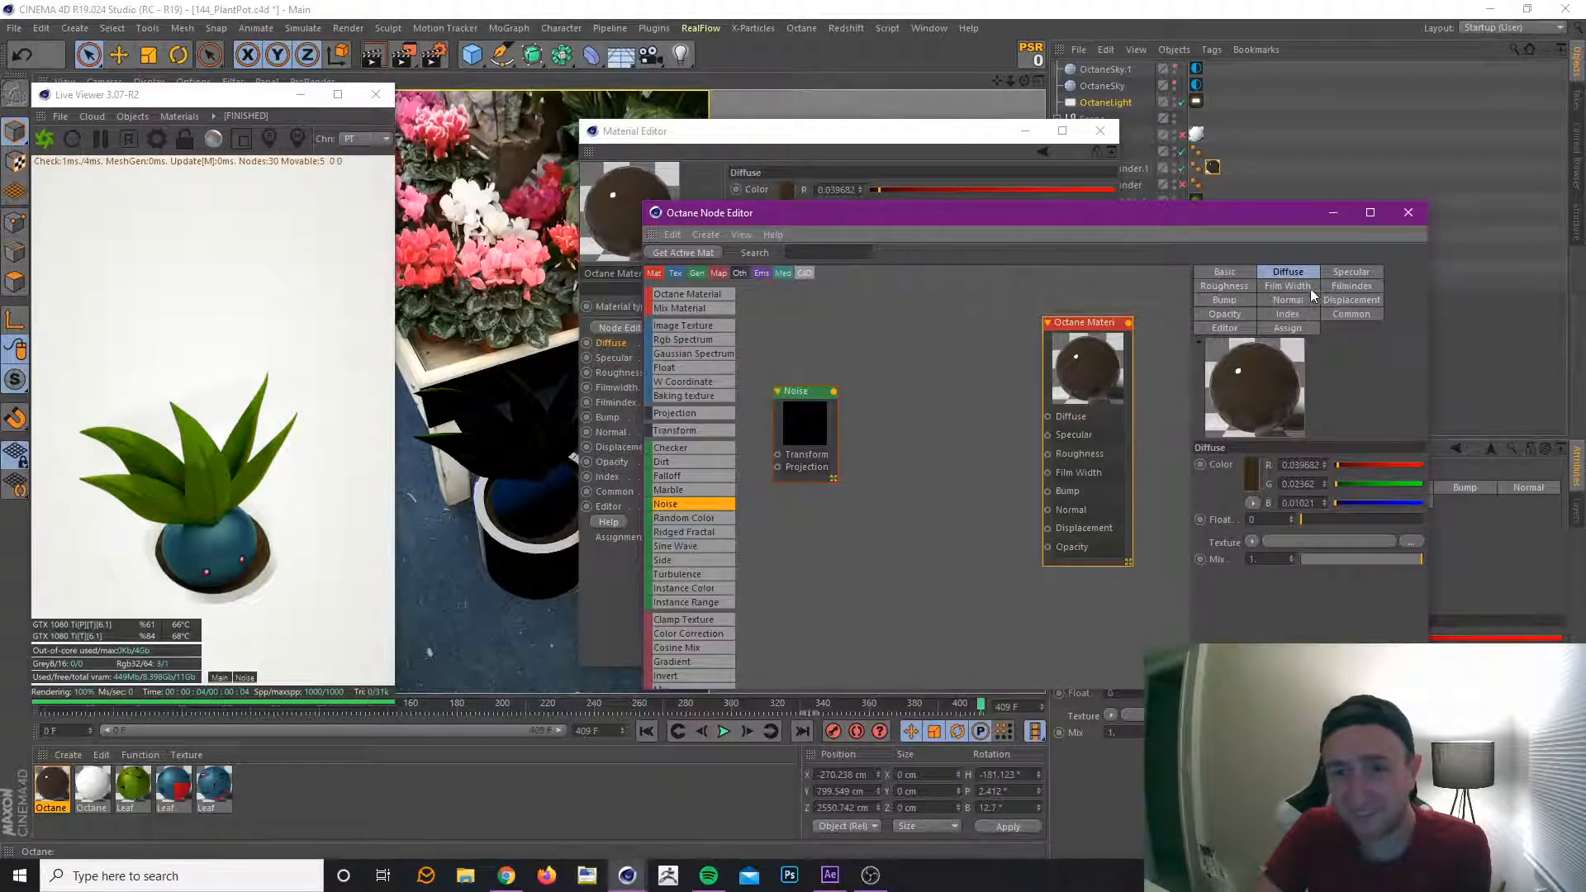
click(1247, 289)
drag(1311, 523, 1326, 521)
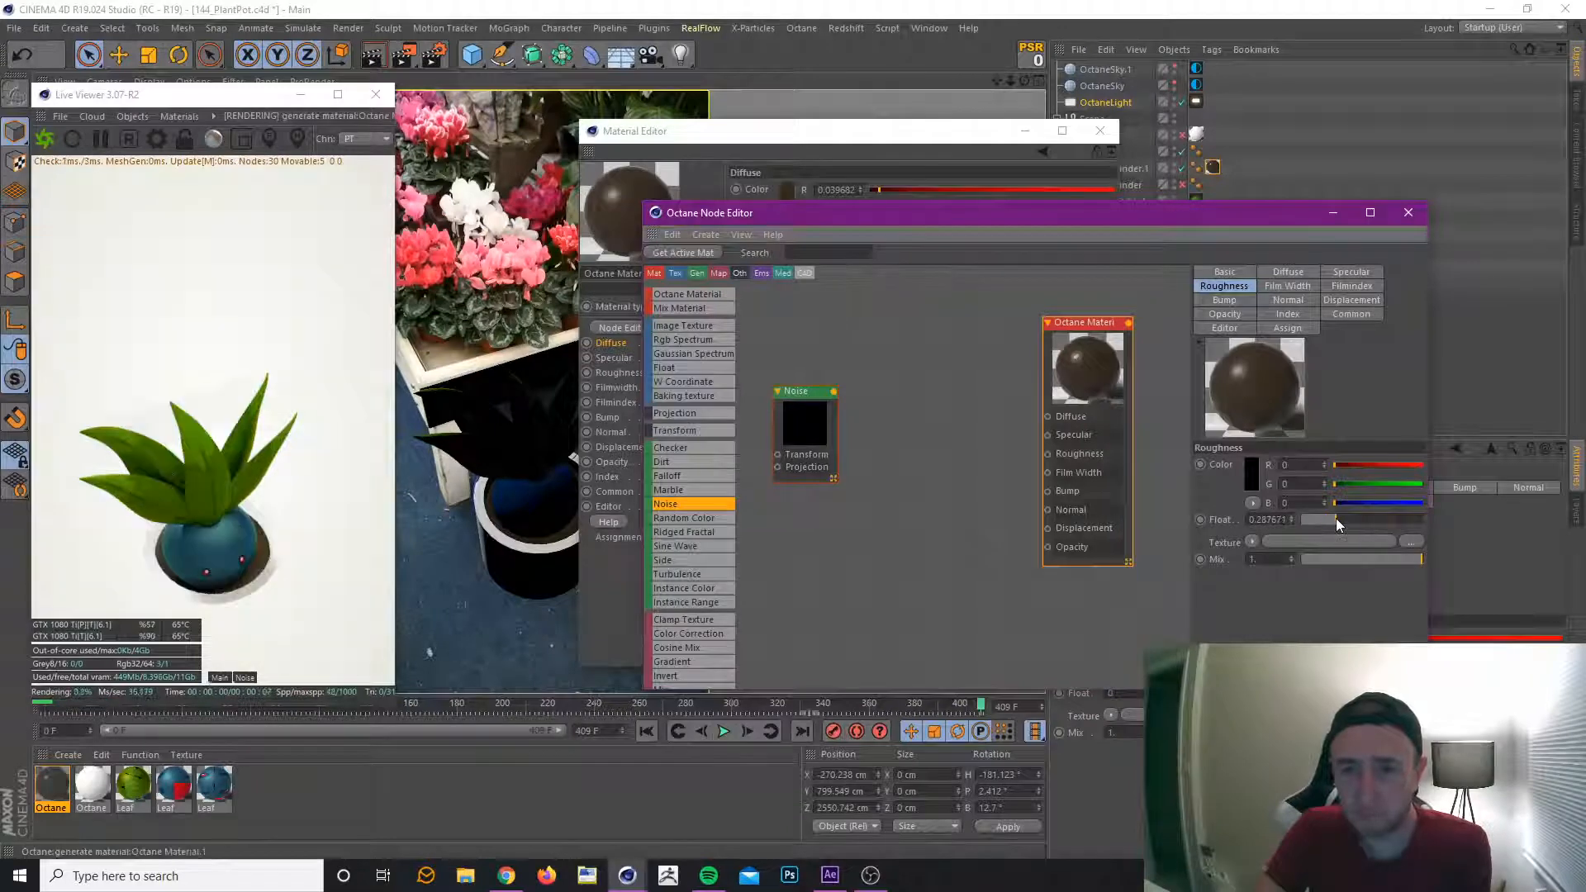
click(1331, 519)
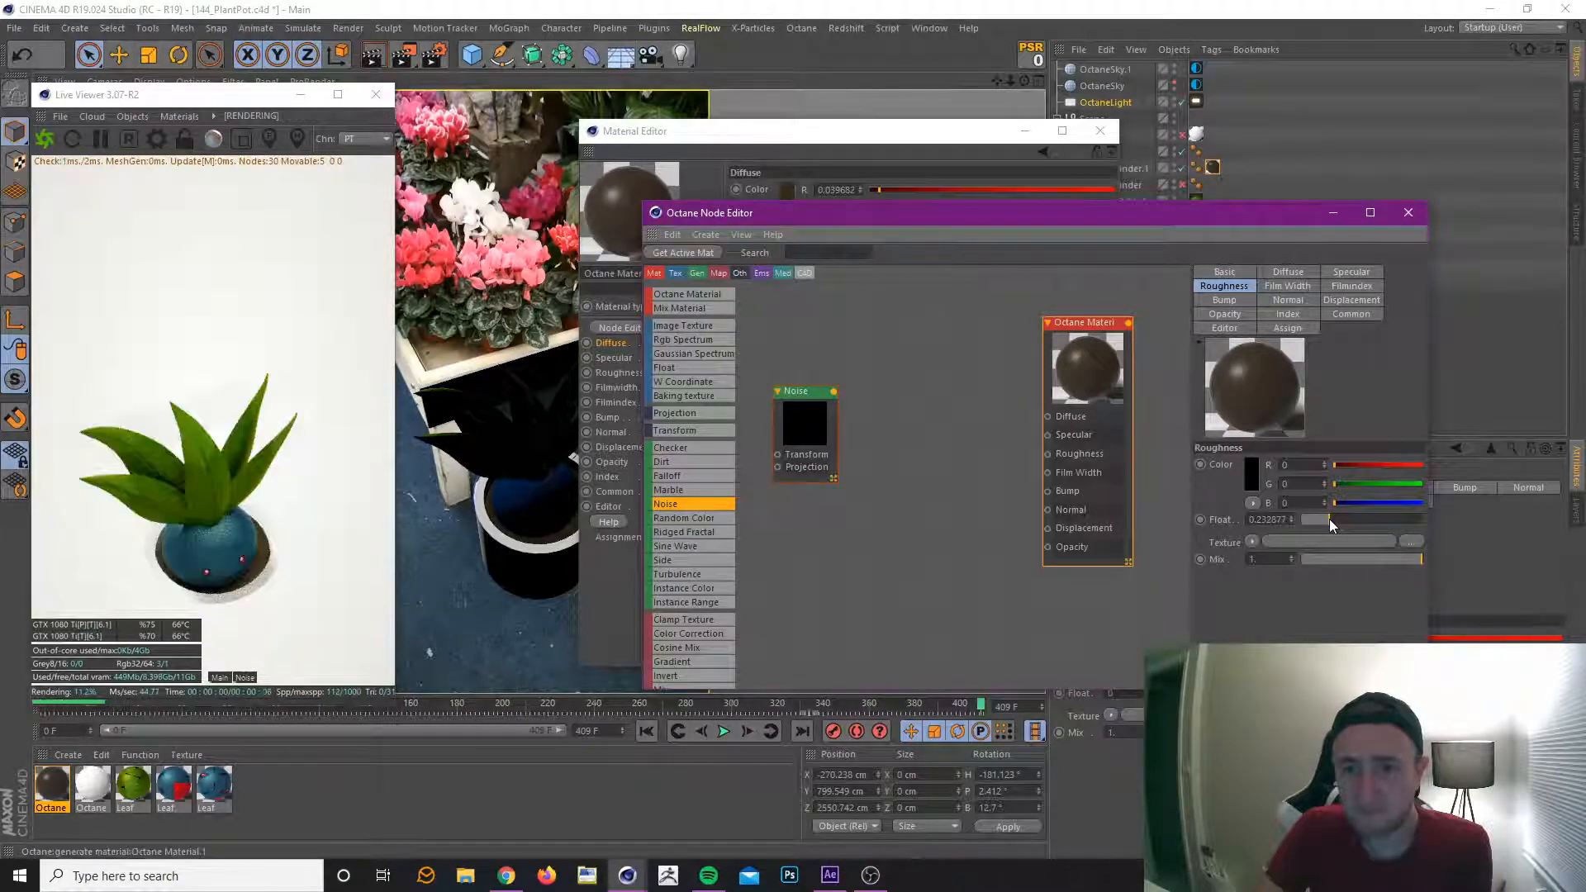
drag(1330, 519, 1327, 519)
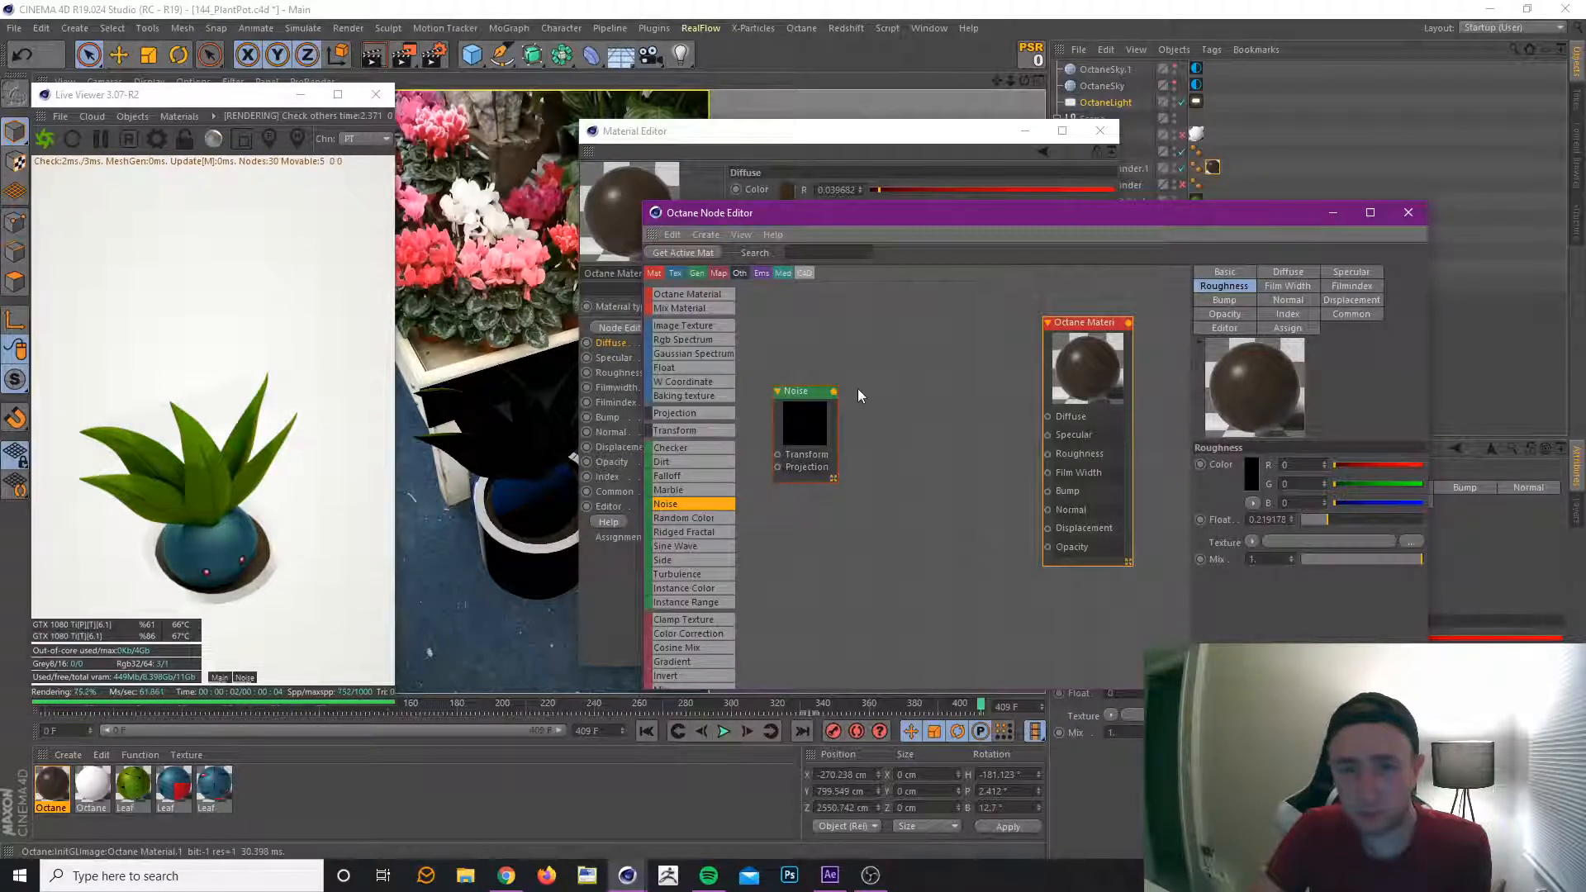
Connect the Noise node to the brown material's Bump input and place the node lower in the graph.
drag(834, 392, 1049, 495)
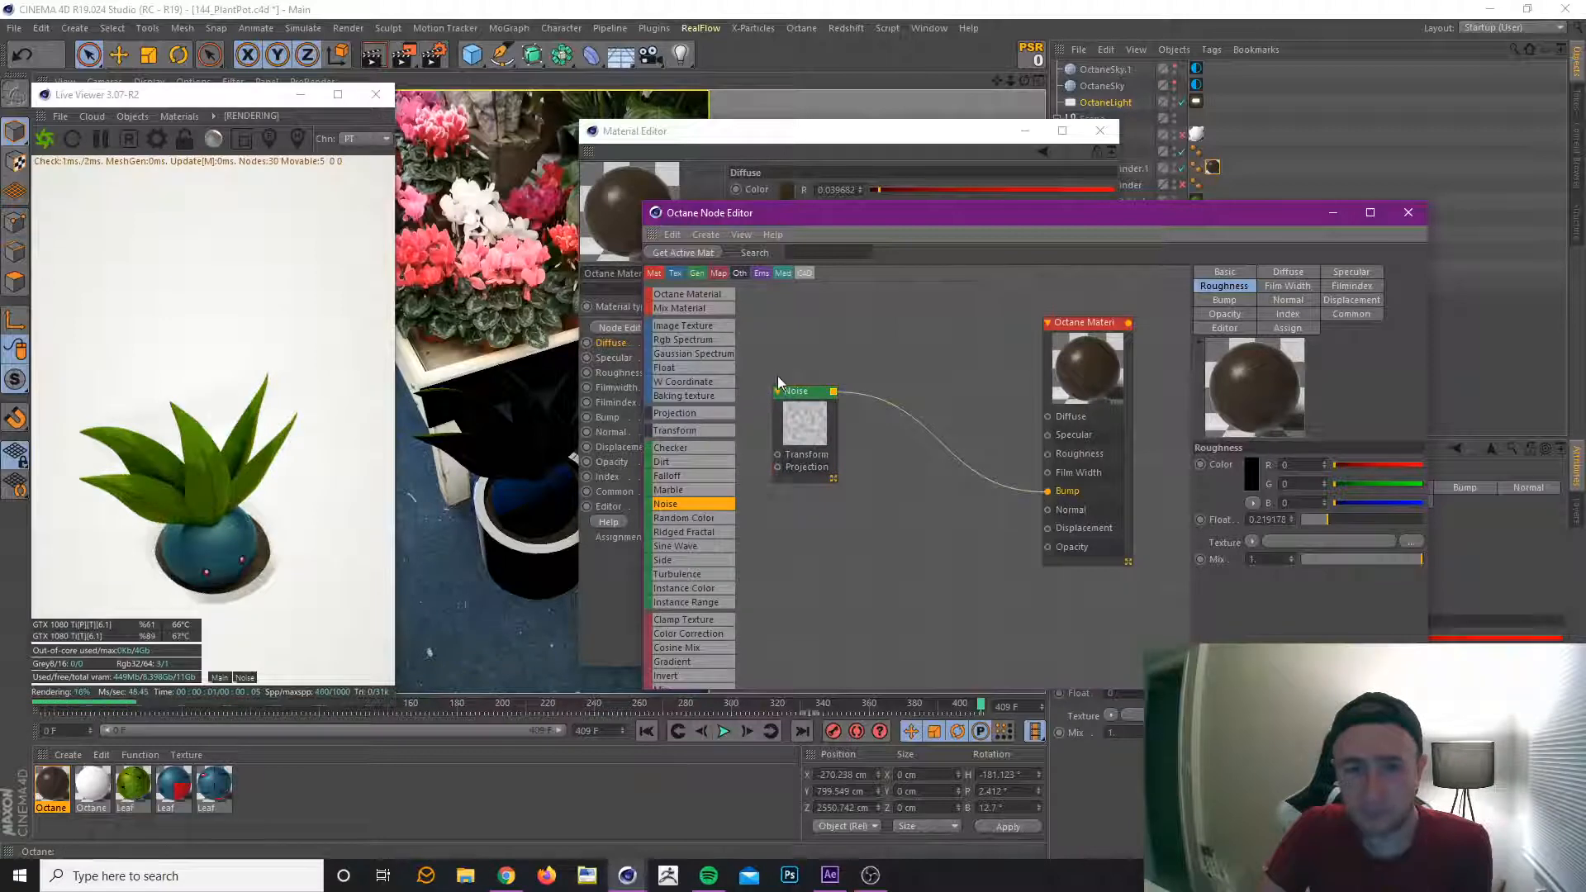
click(800, 400)
drag(799, 400, 804, 453)
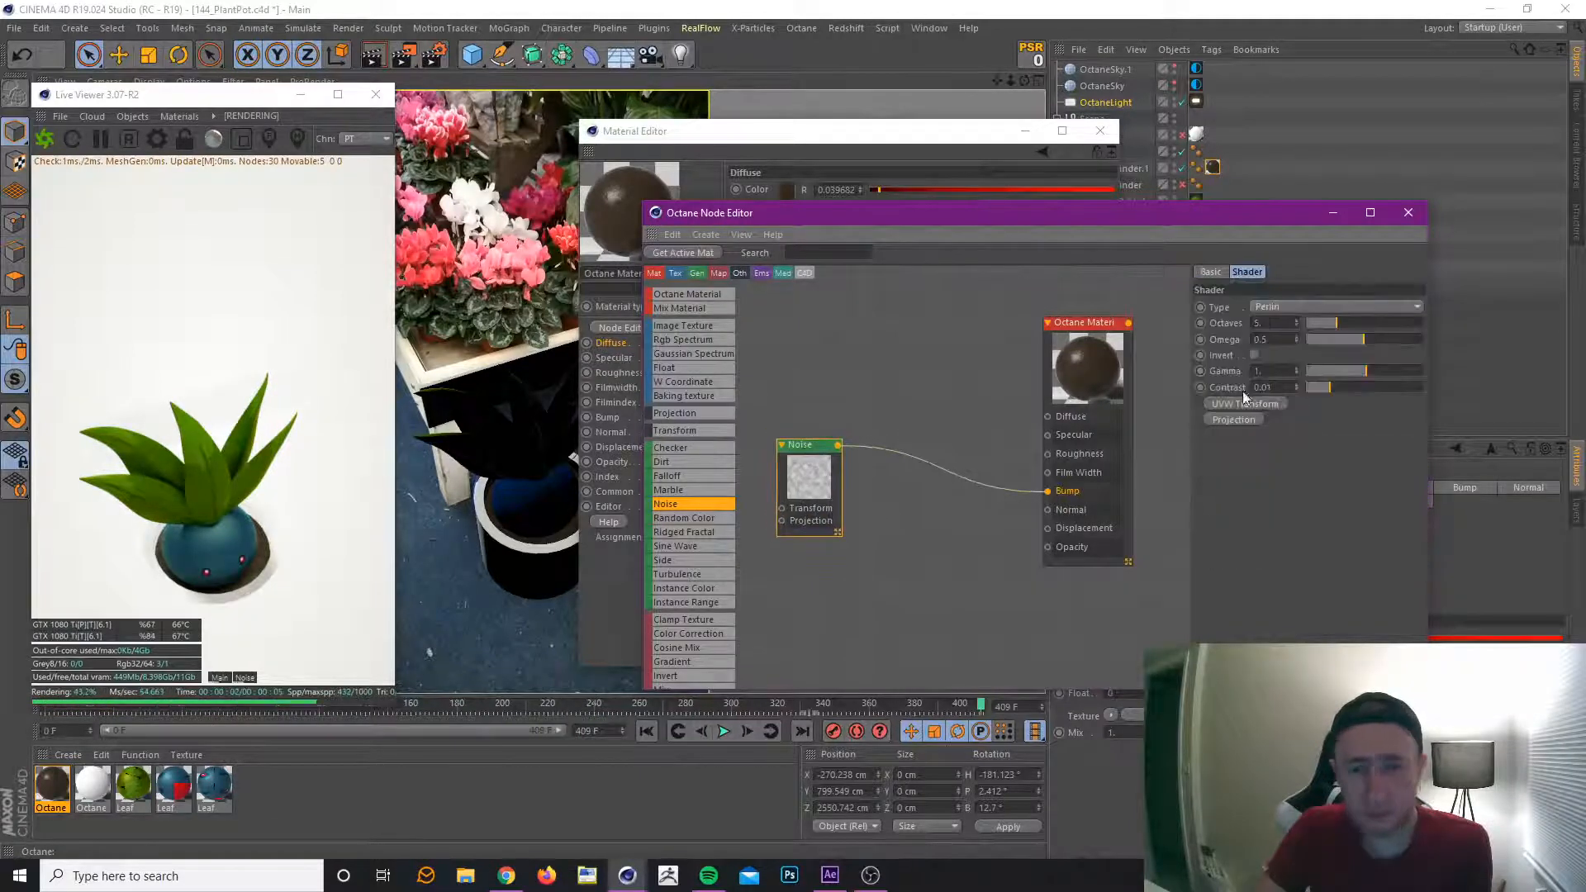
Set the Noise node's Octaves to 11, Omega to about 0.386, Contrast to about 0.027 and Type to Circular.
click(1385, 324)
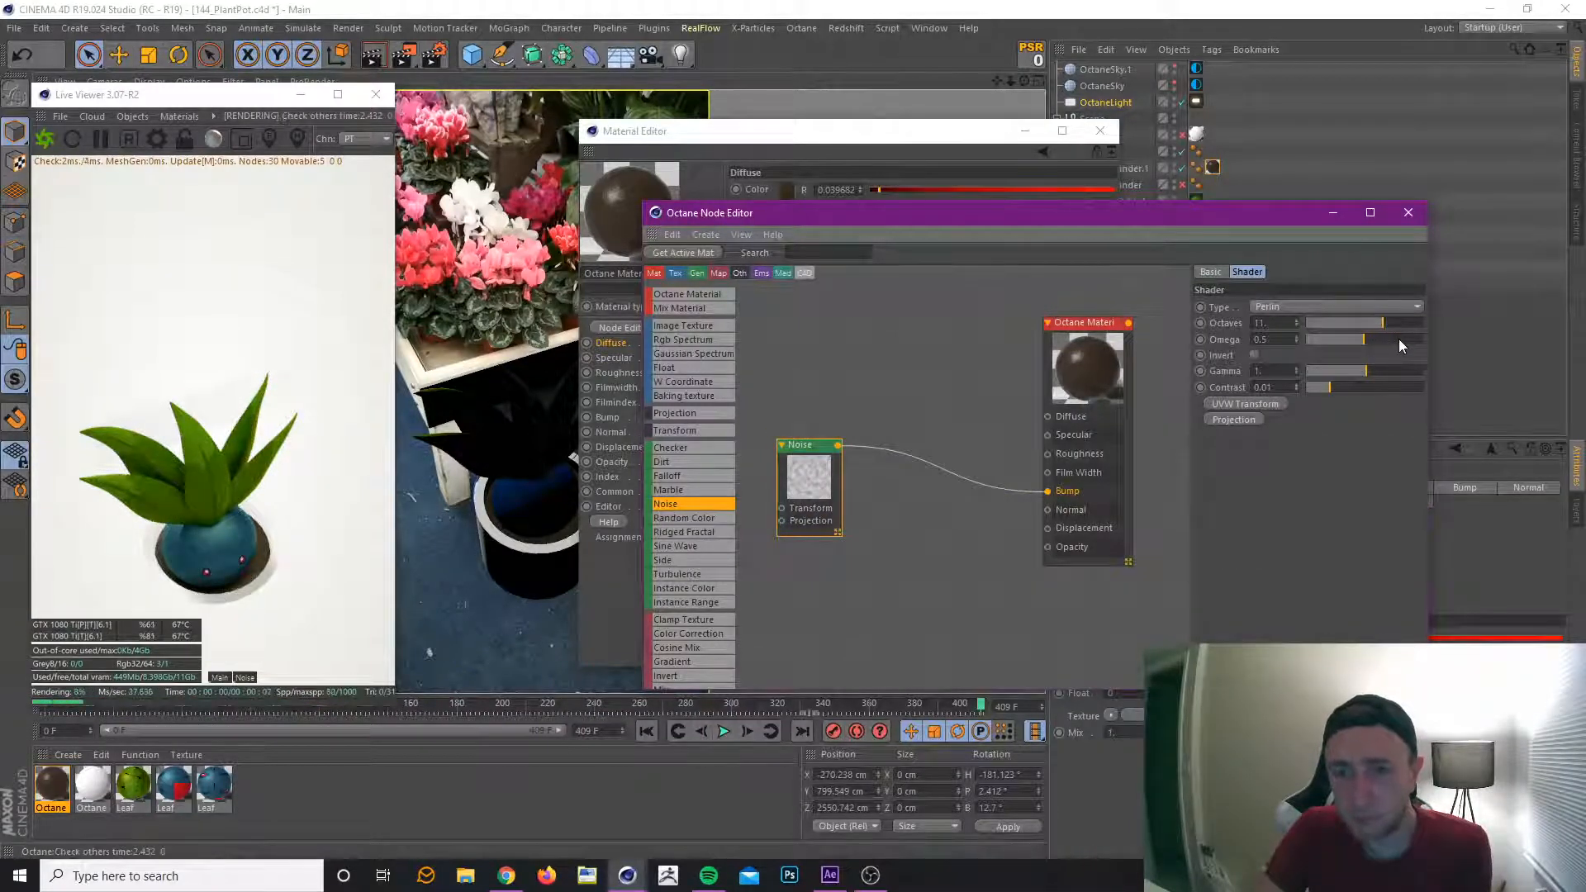
click(1399, 339)
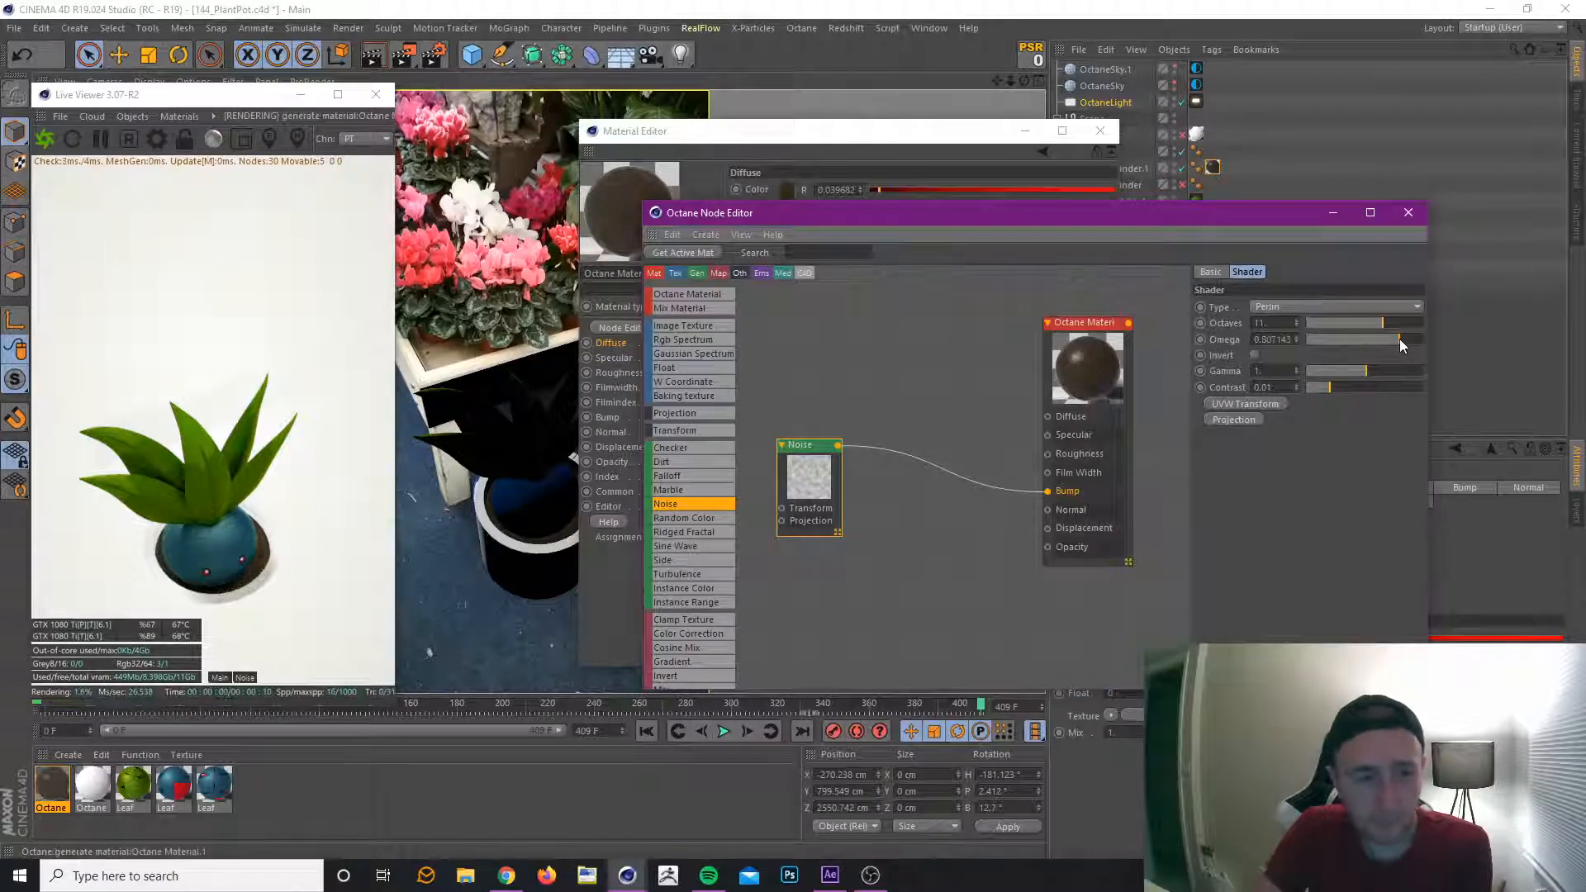
click(1348, 341)
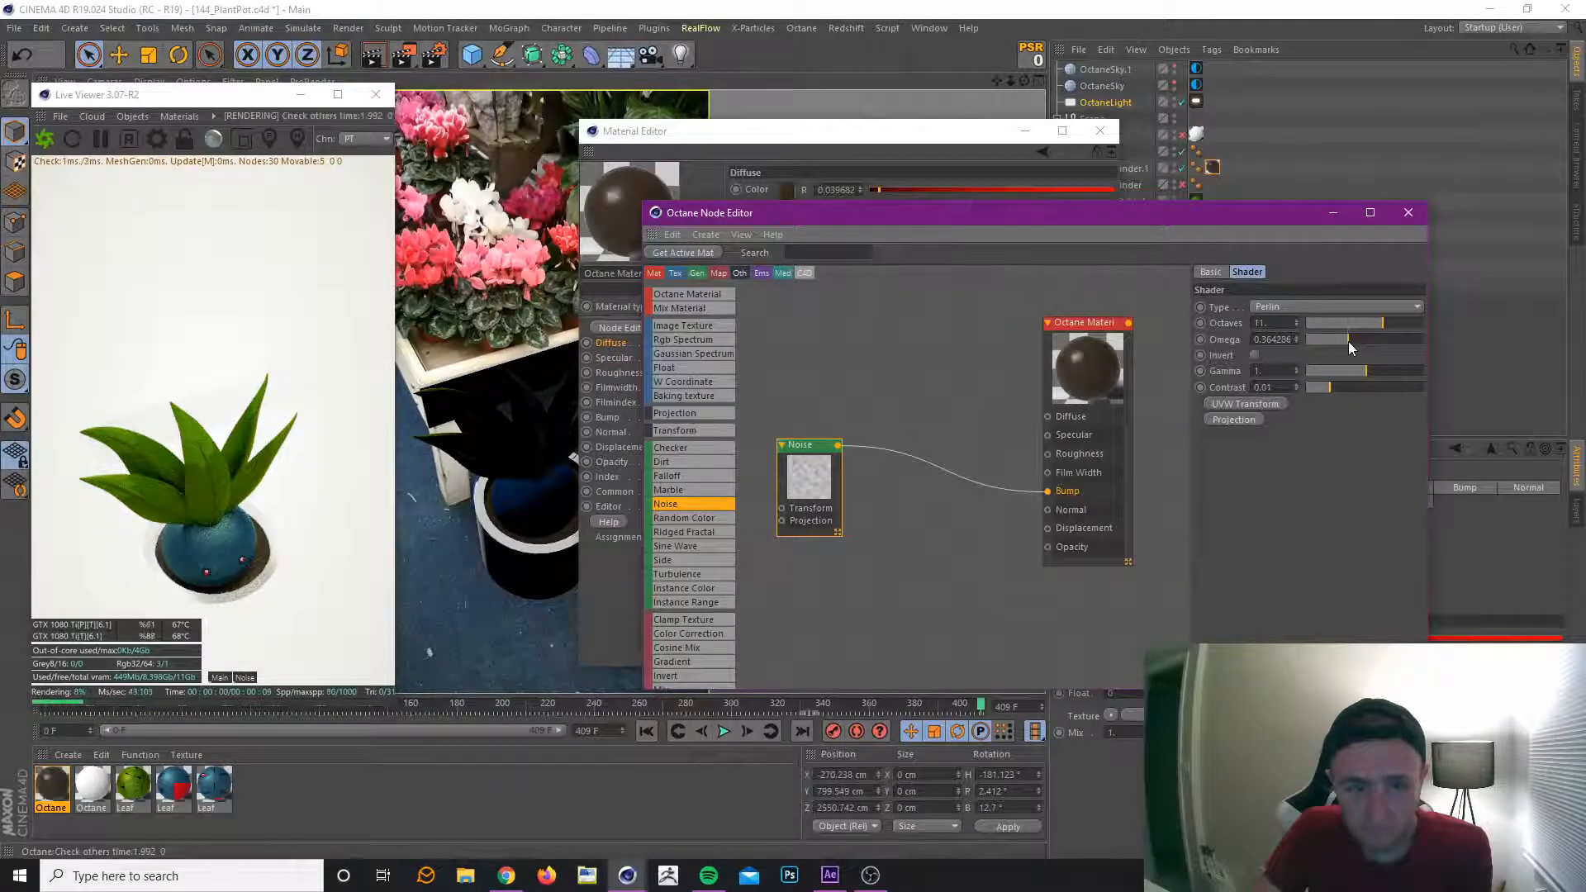
drag(1348, 340, 1351, 341)
drag(818, 447, 917, 474)
click(1341, 387)
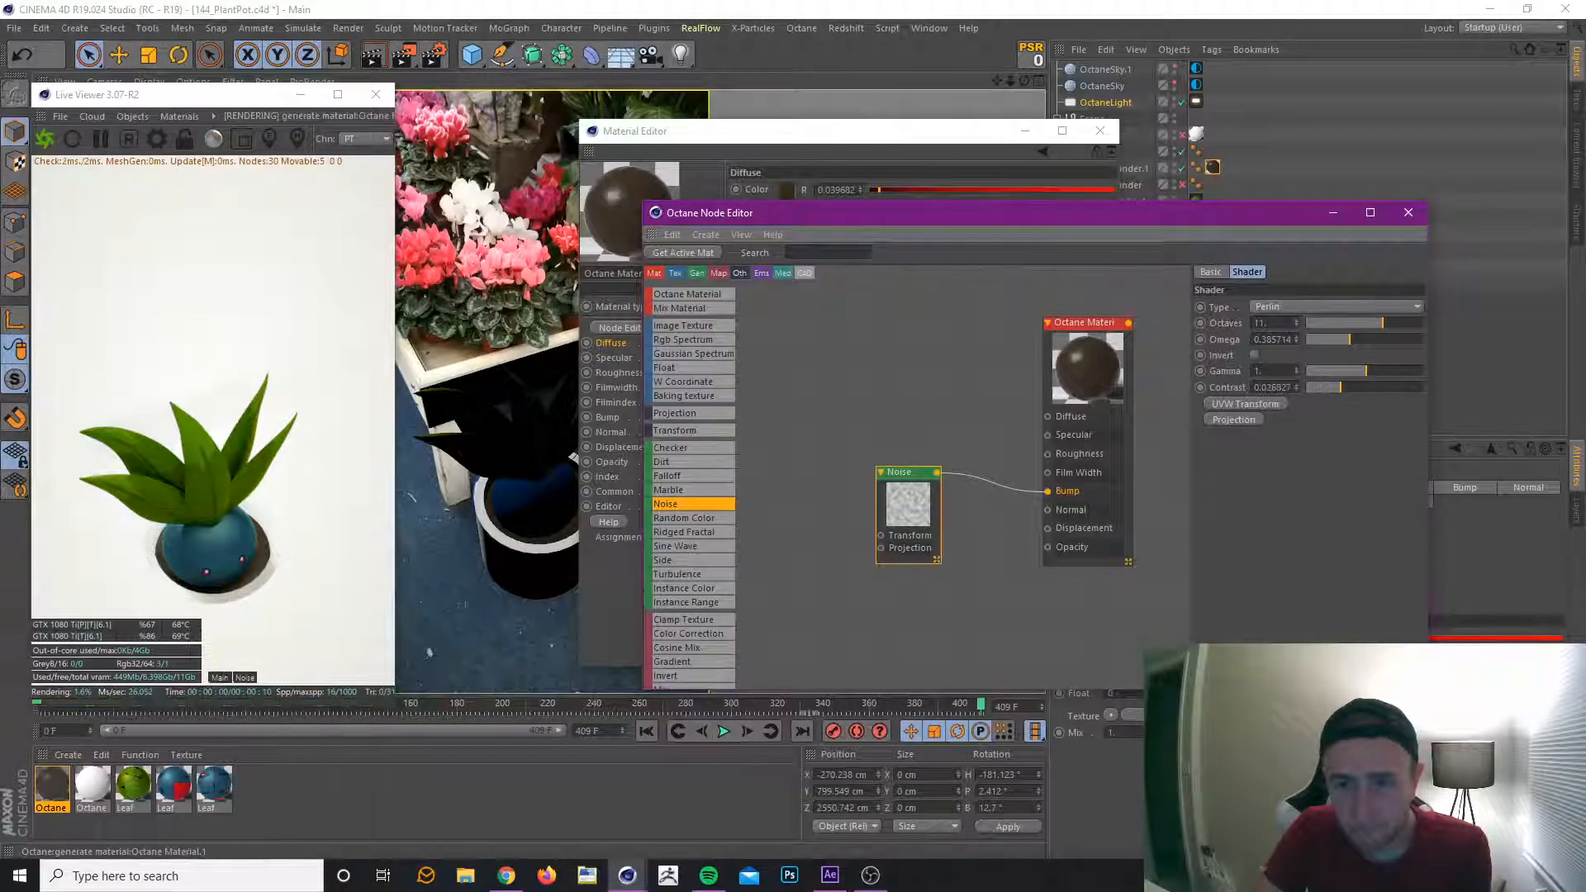
click(1291, 307)
click(1290, 353)
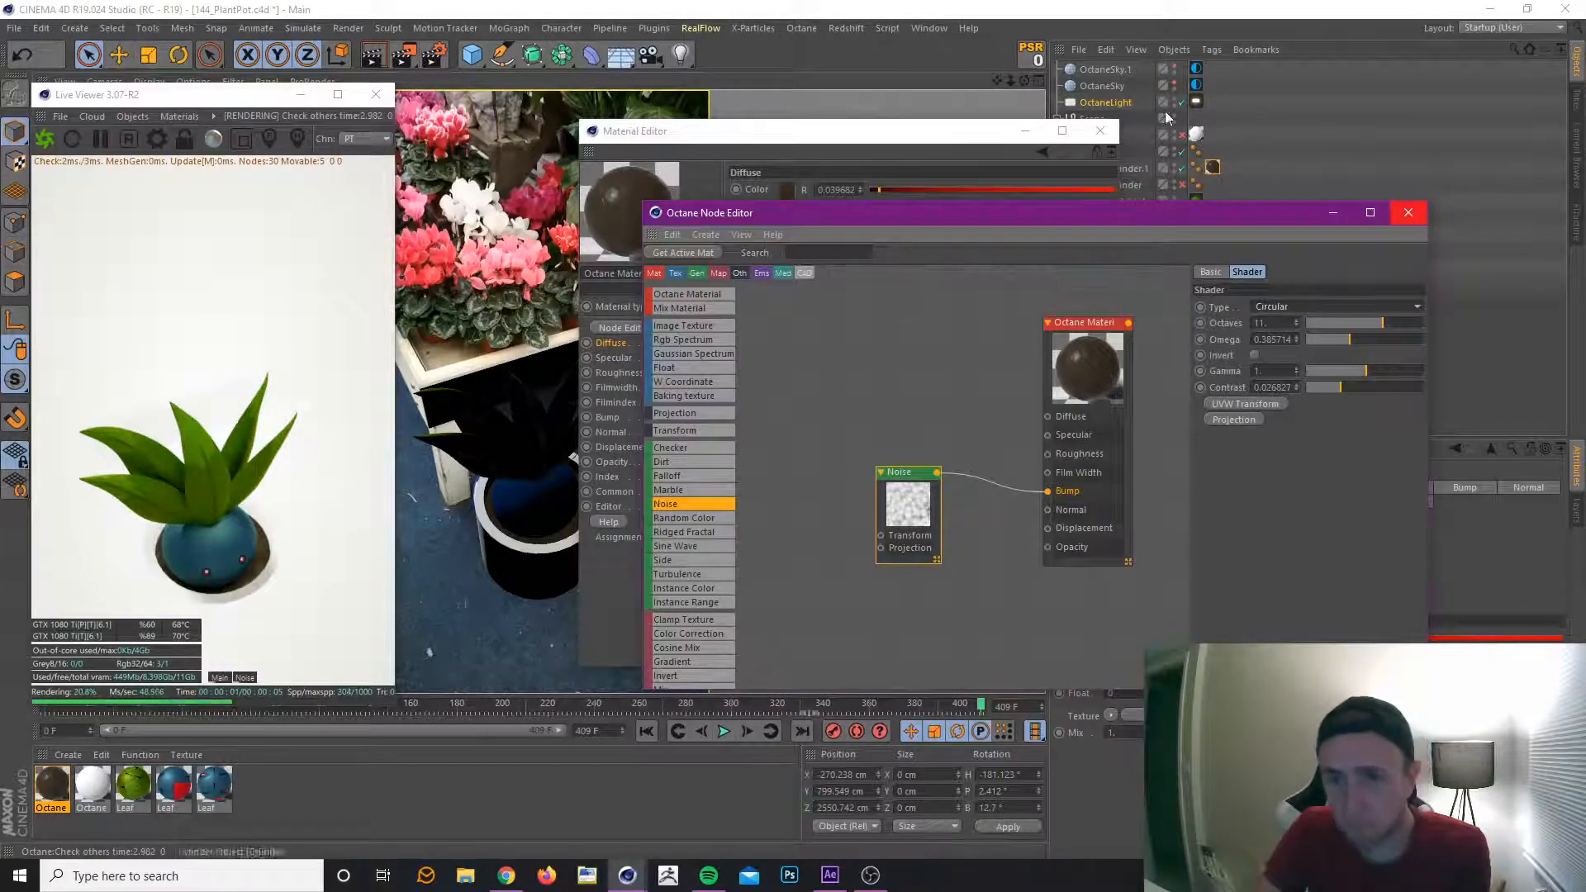
Close the Material Editor and hide the Oddish group from the render so the soil cylinder shows alone.
click(1100, 130)
drag(1126, 210, 1112, 308)
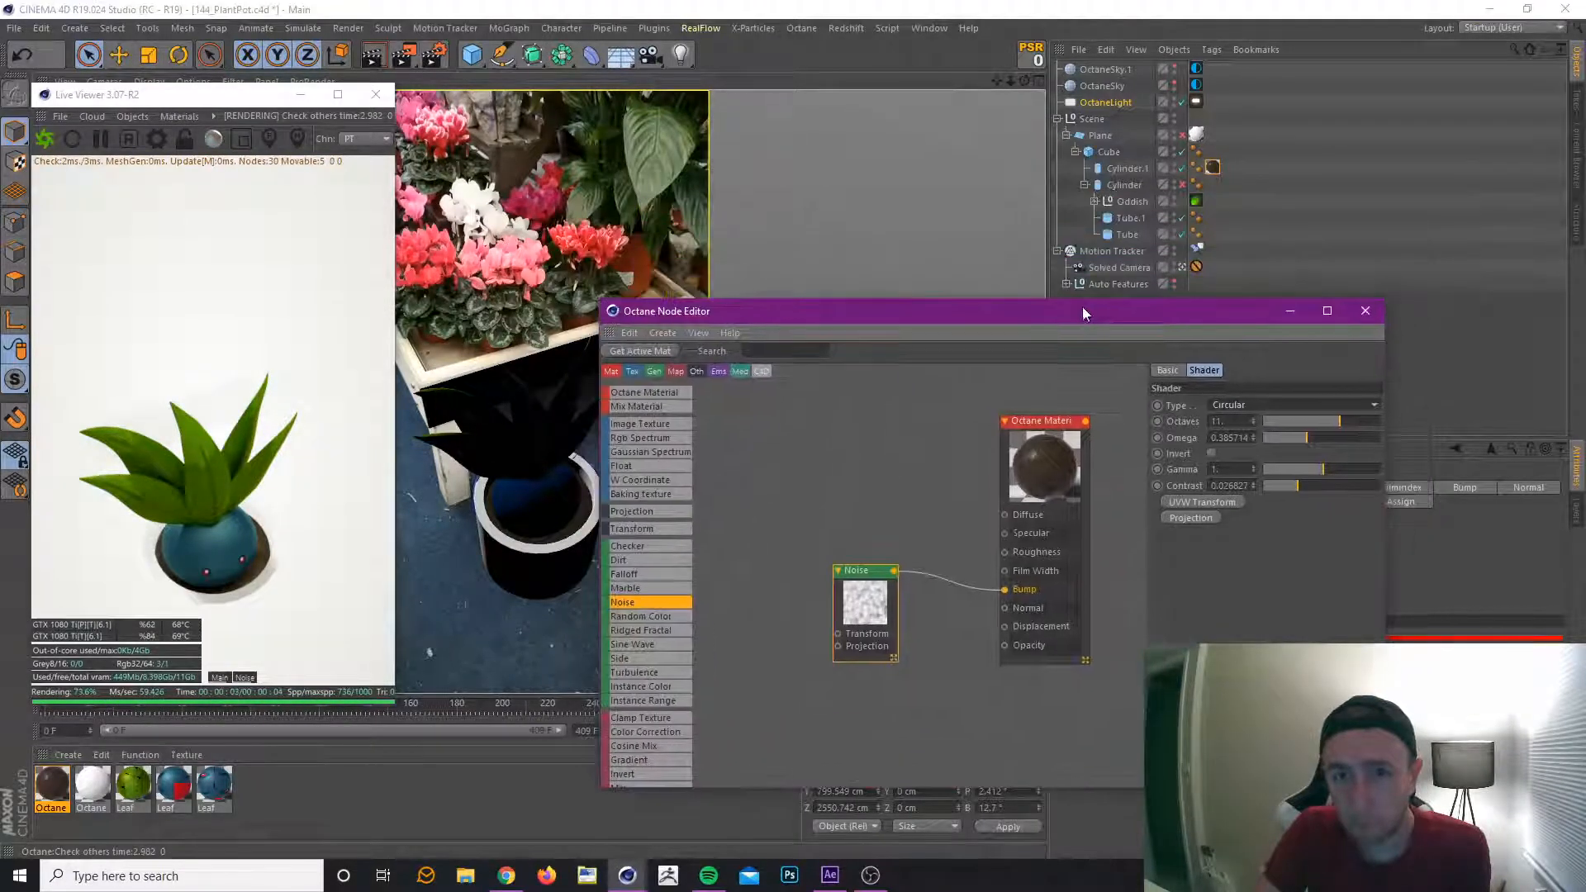
click(1174, 205)
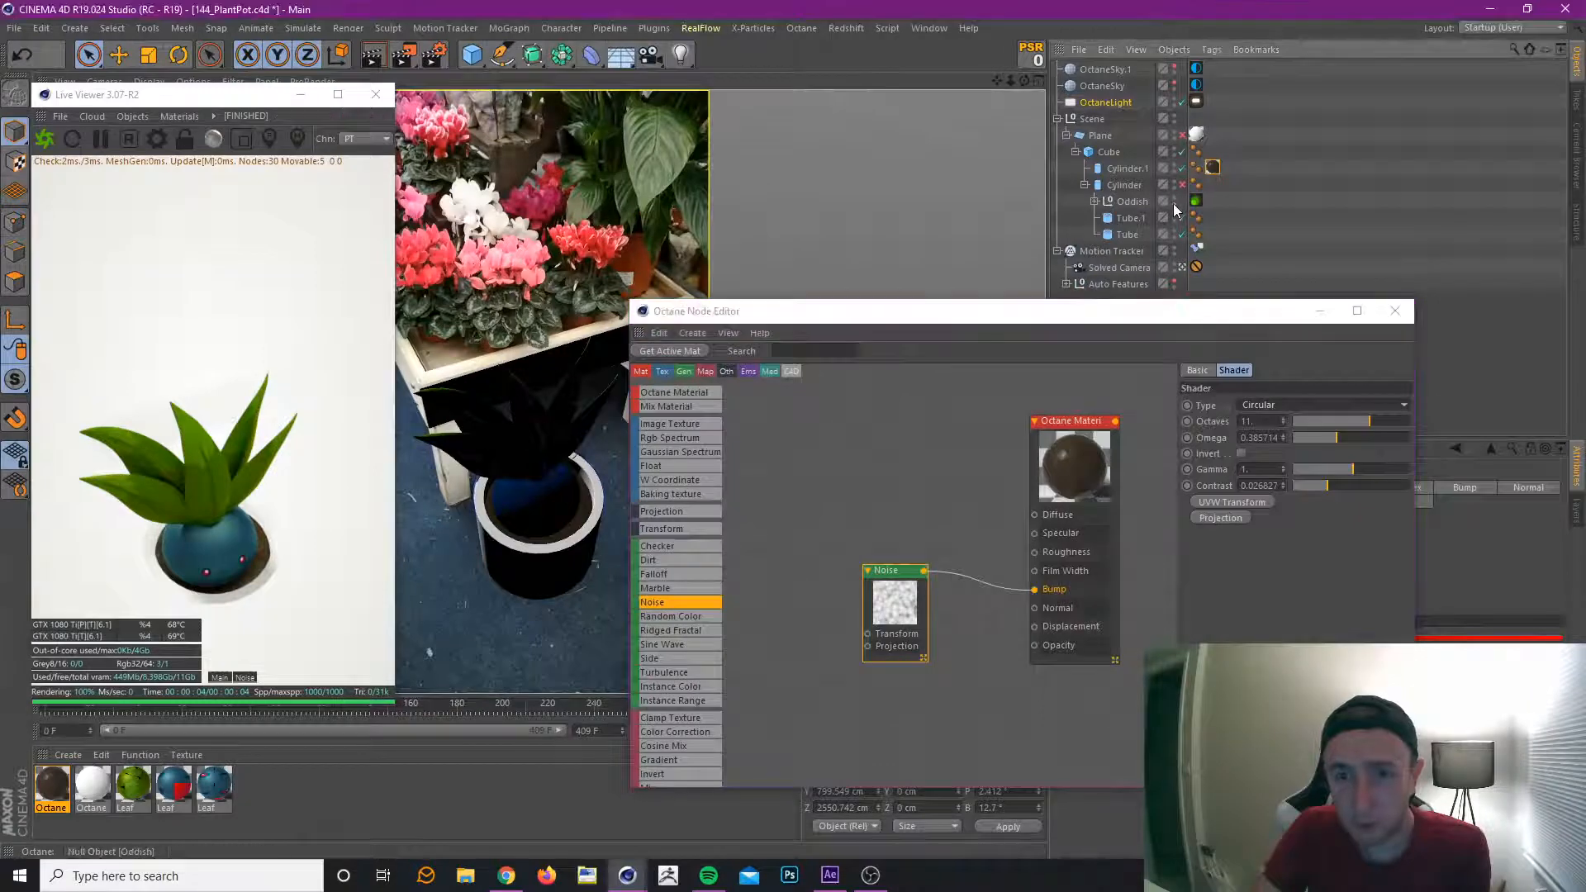
drag(1118, 308, 1114, 174)
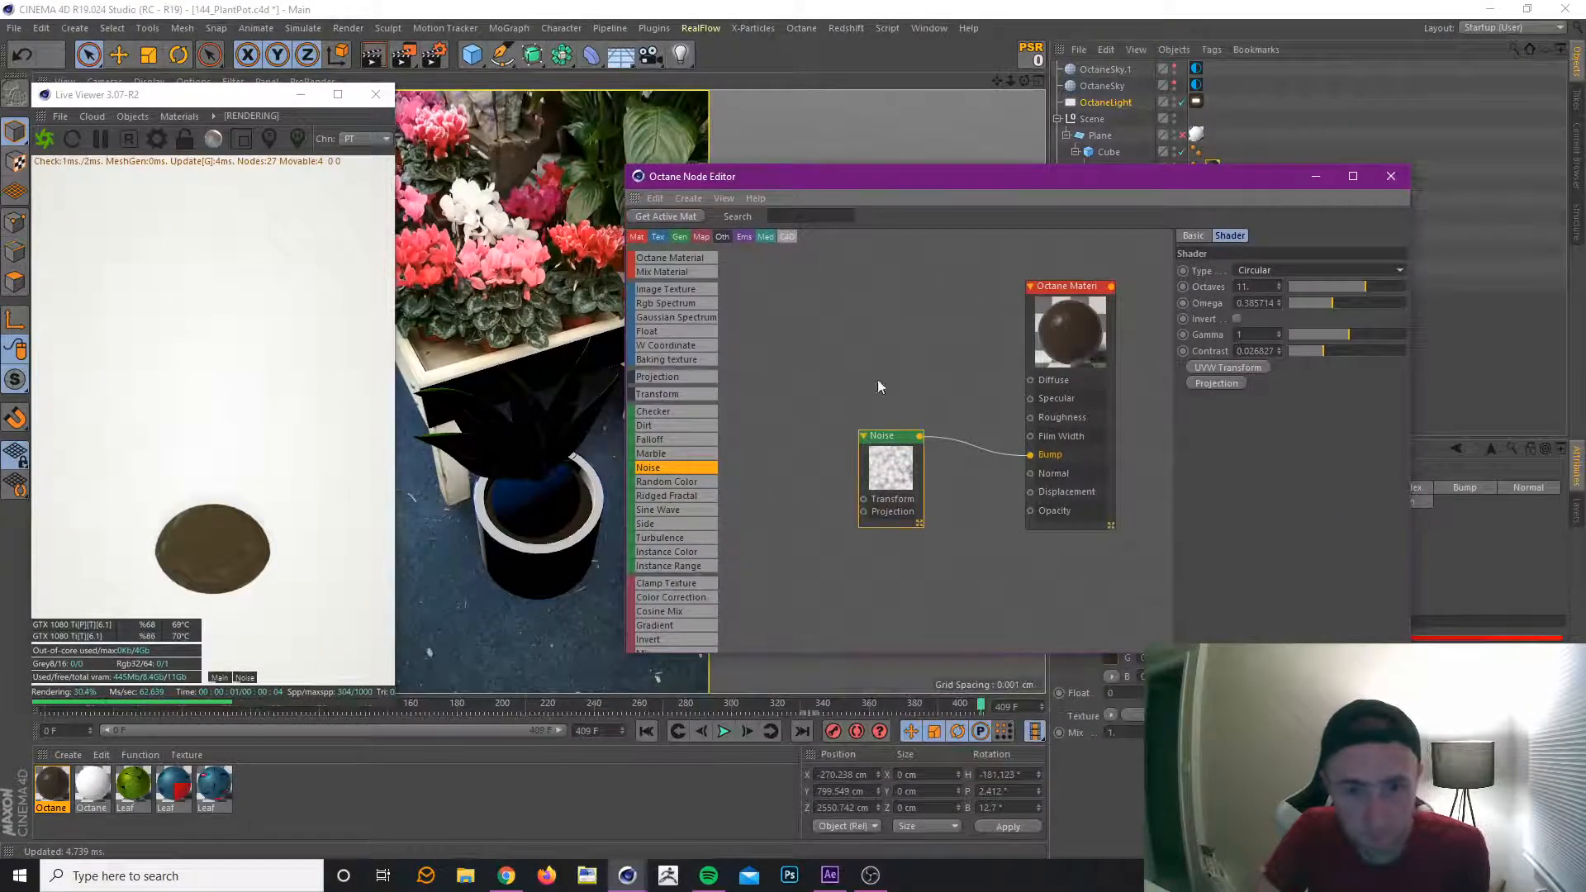
Change the Noise node's Type to Chips.
drag(887, 439, 876, 446)
click(1276, 268)
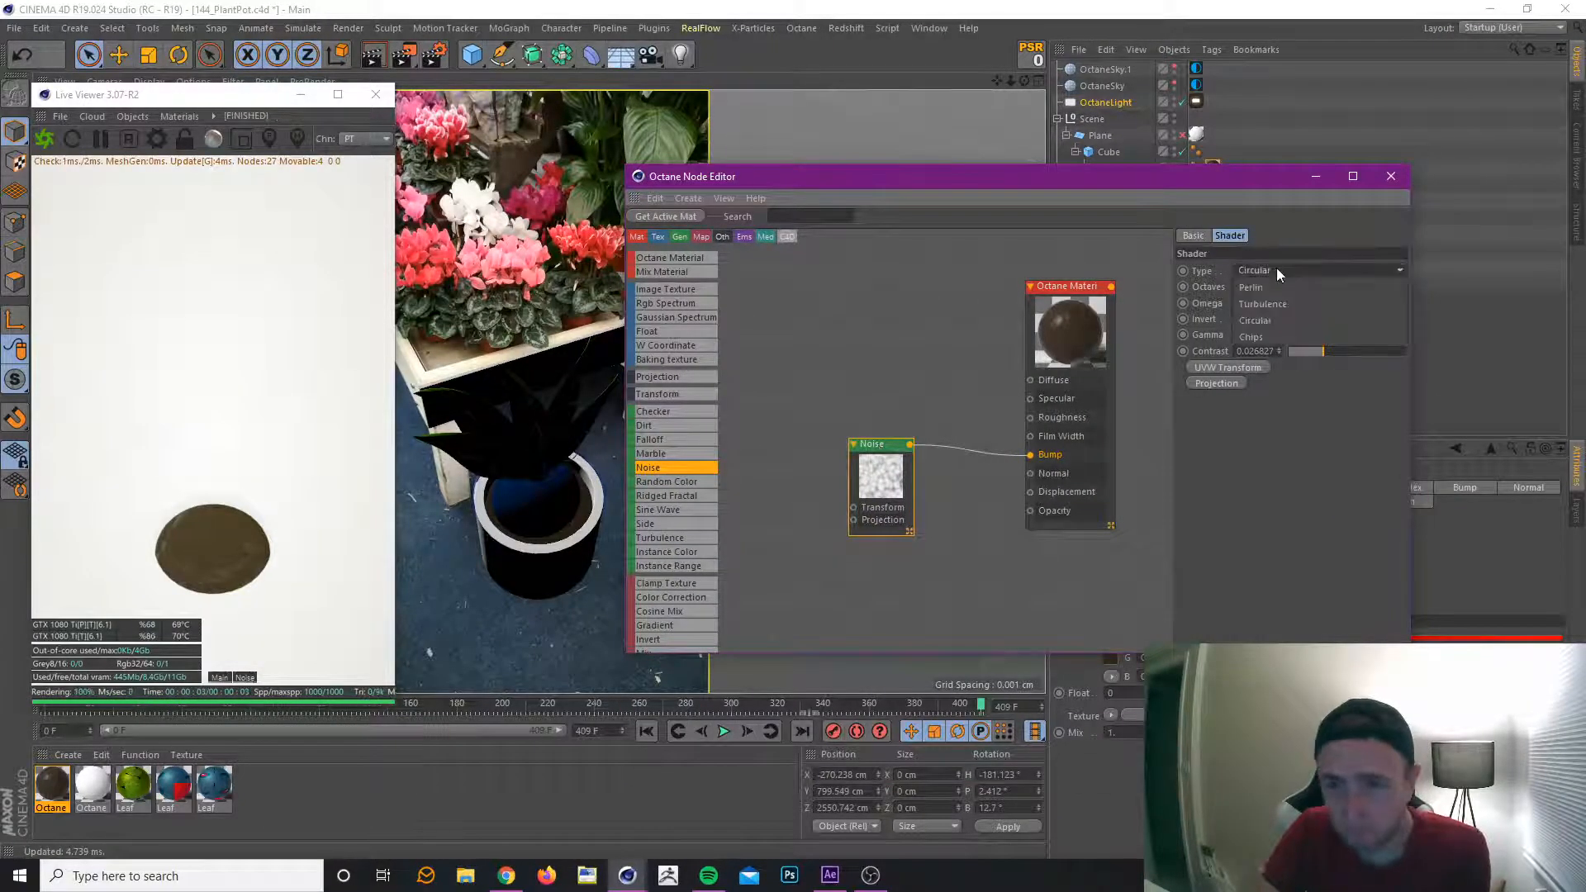
click(1282, 337)
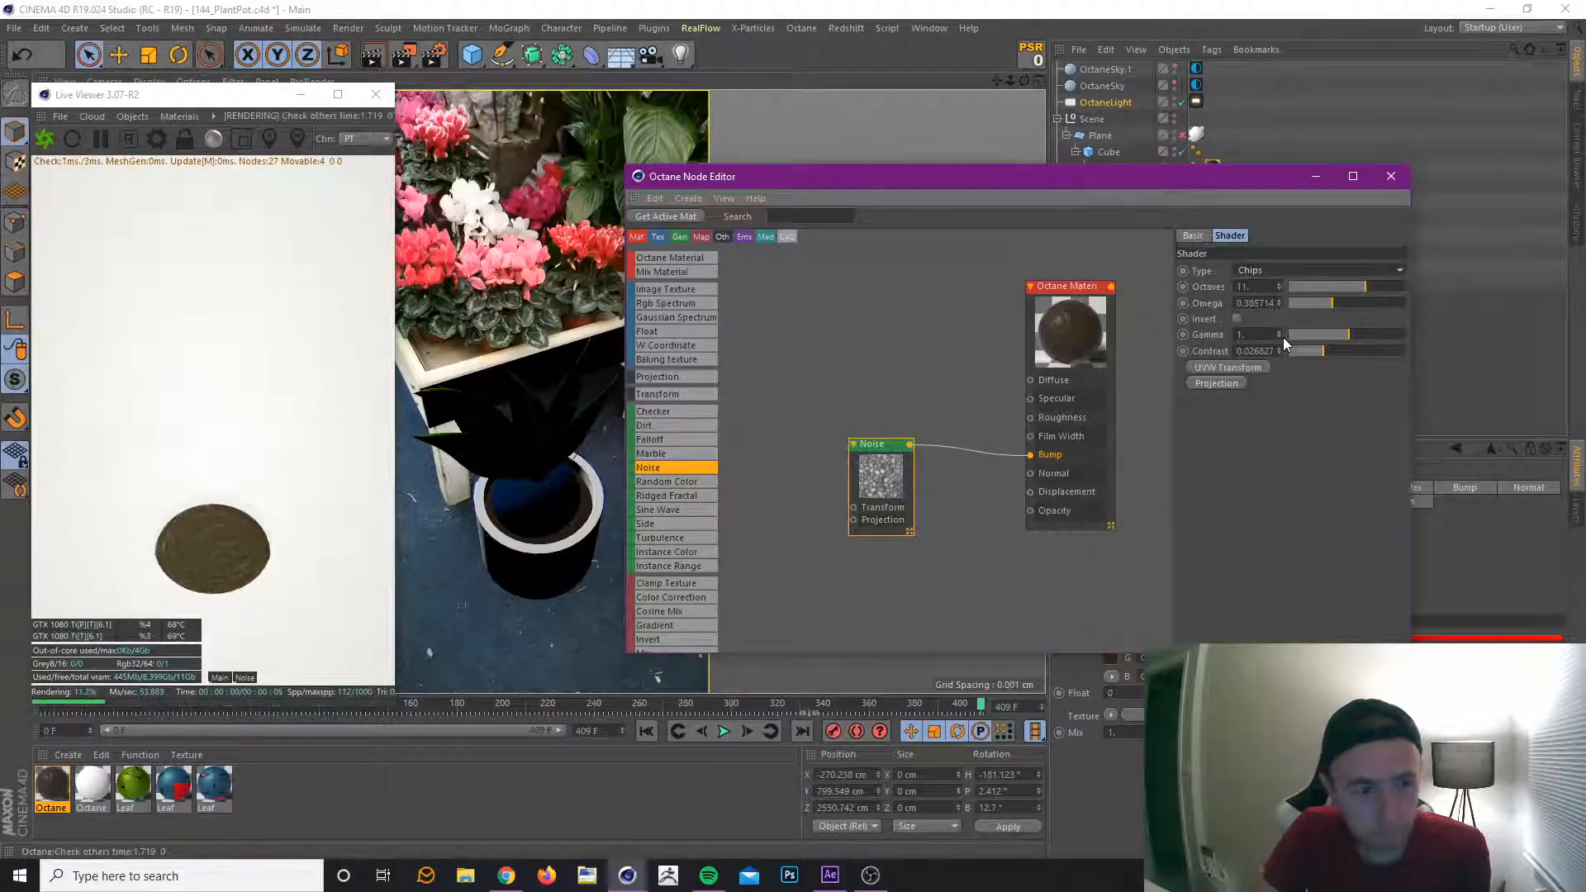
Add a UVW Transform node to the Noise node and place it beside the Noise node.
drag(888, 450, 914, 456)
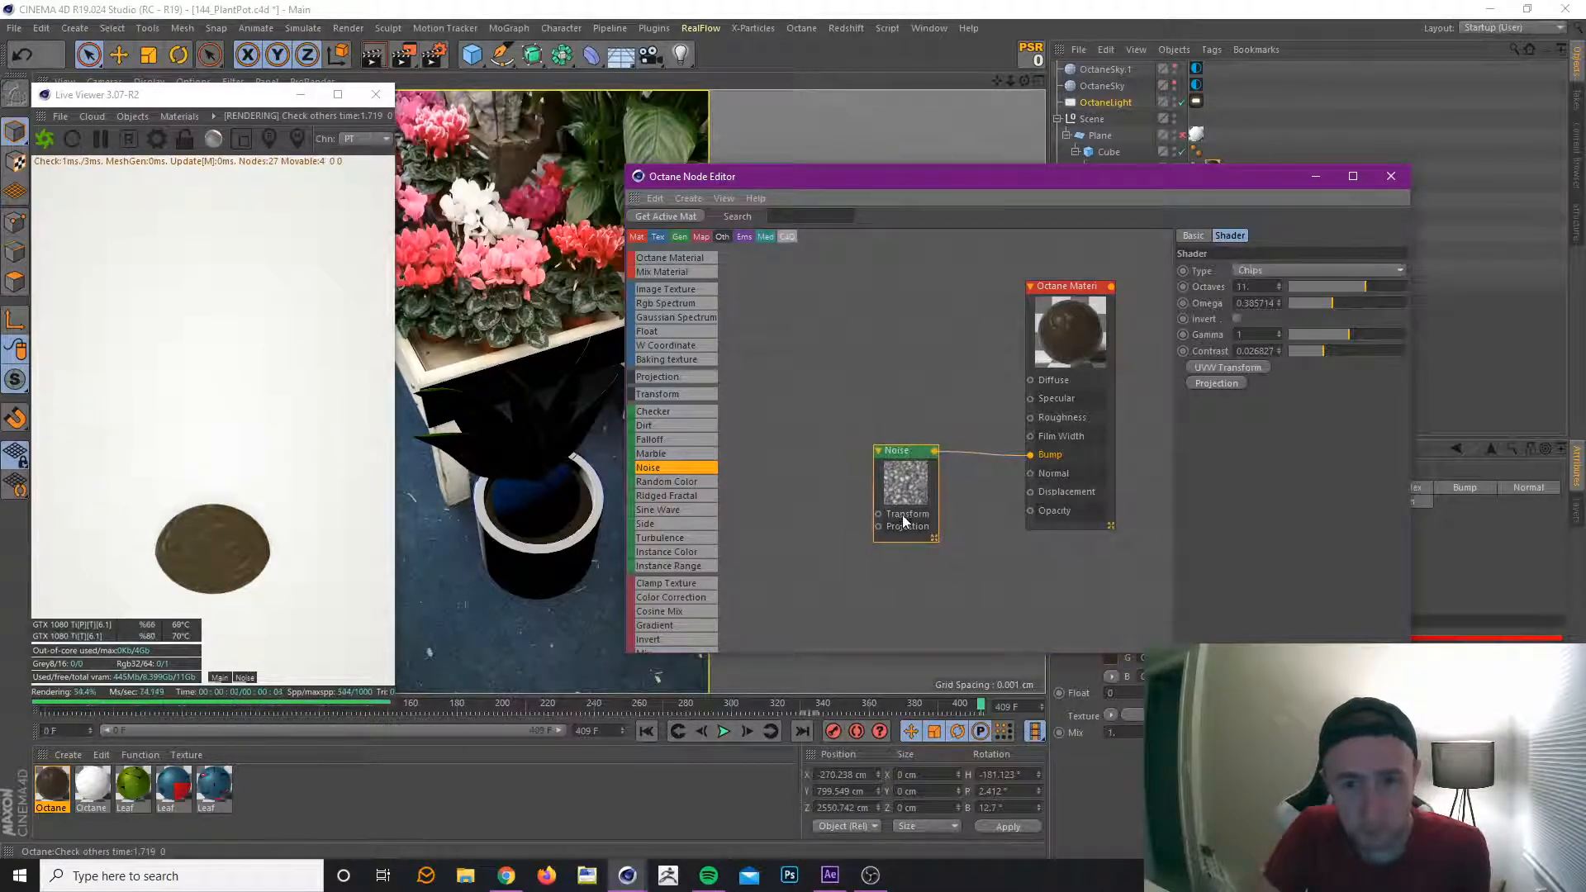
click(1226, 365)
drag(918, 269, 789, 517)
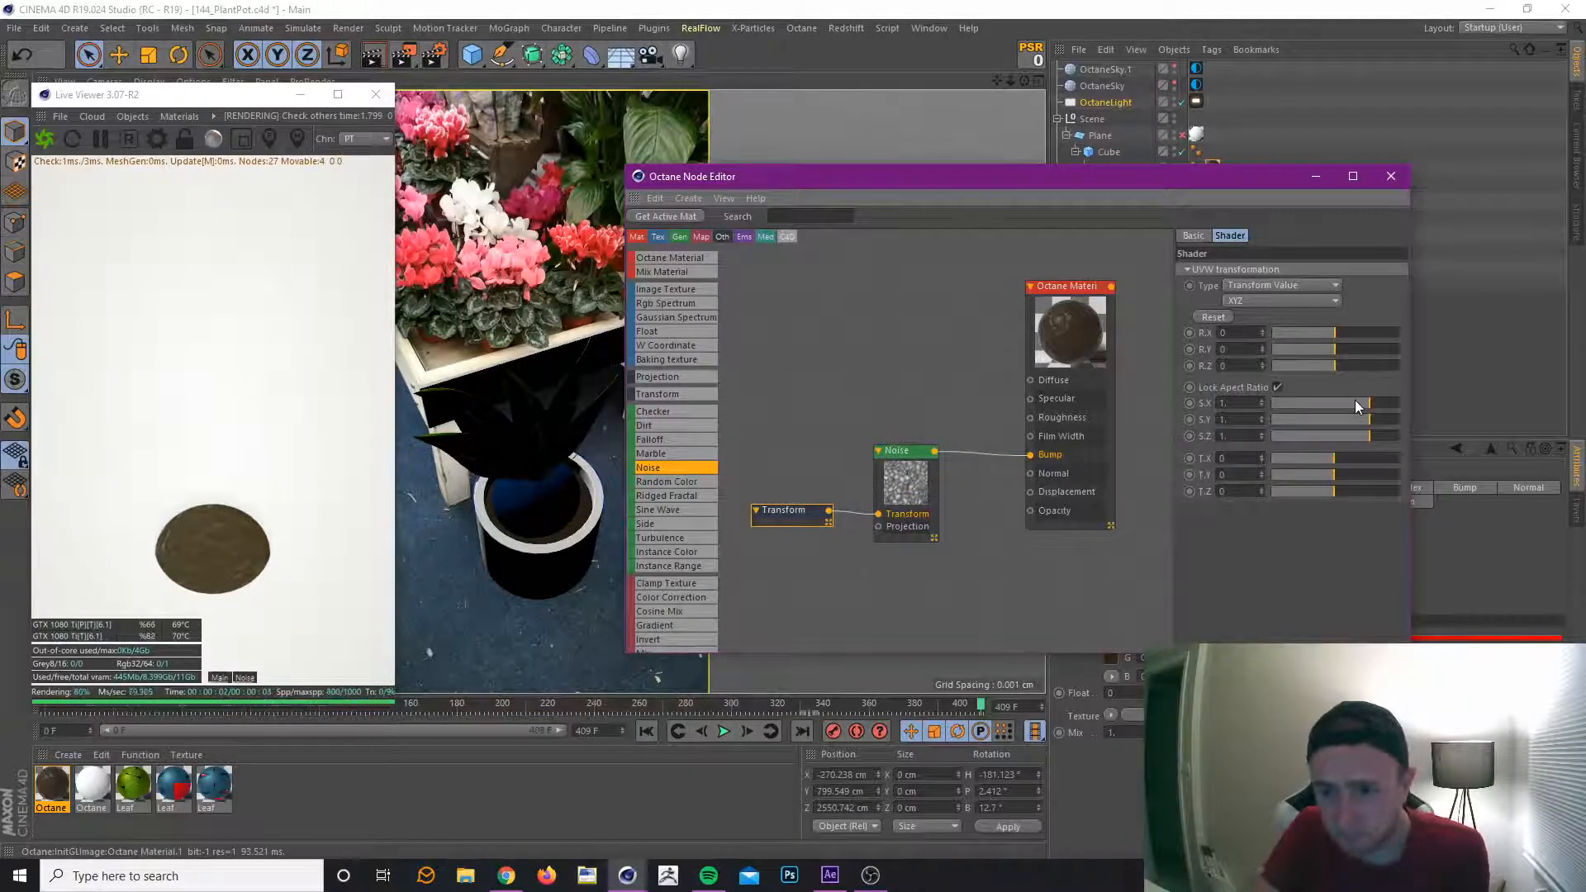
Reduce the noise Transform node's locked scale to about 0.376 for a finer bump pattern.
drag(1359, 402, 1357, 405)
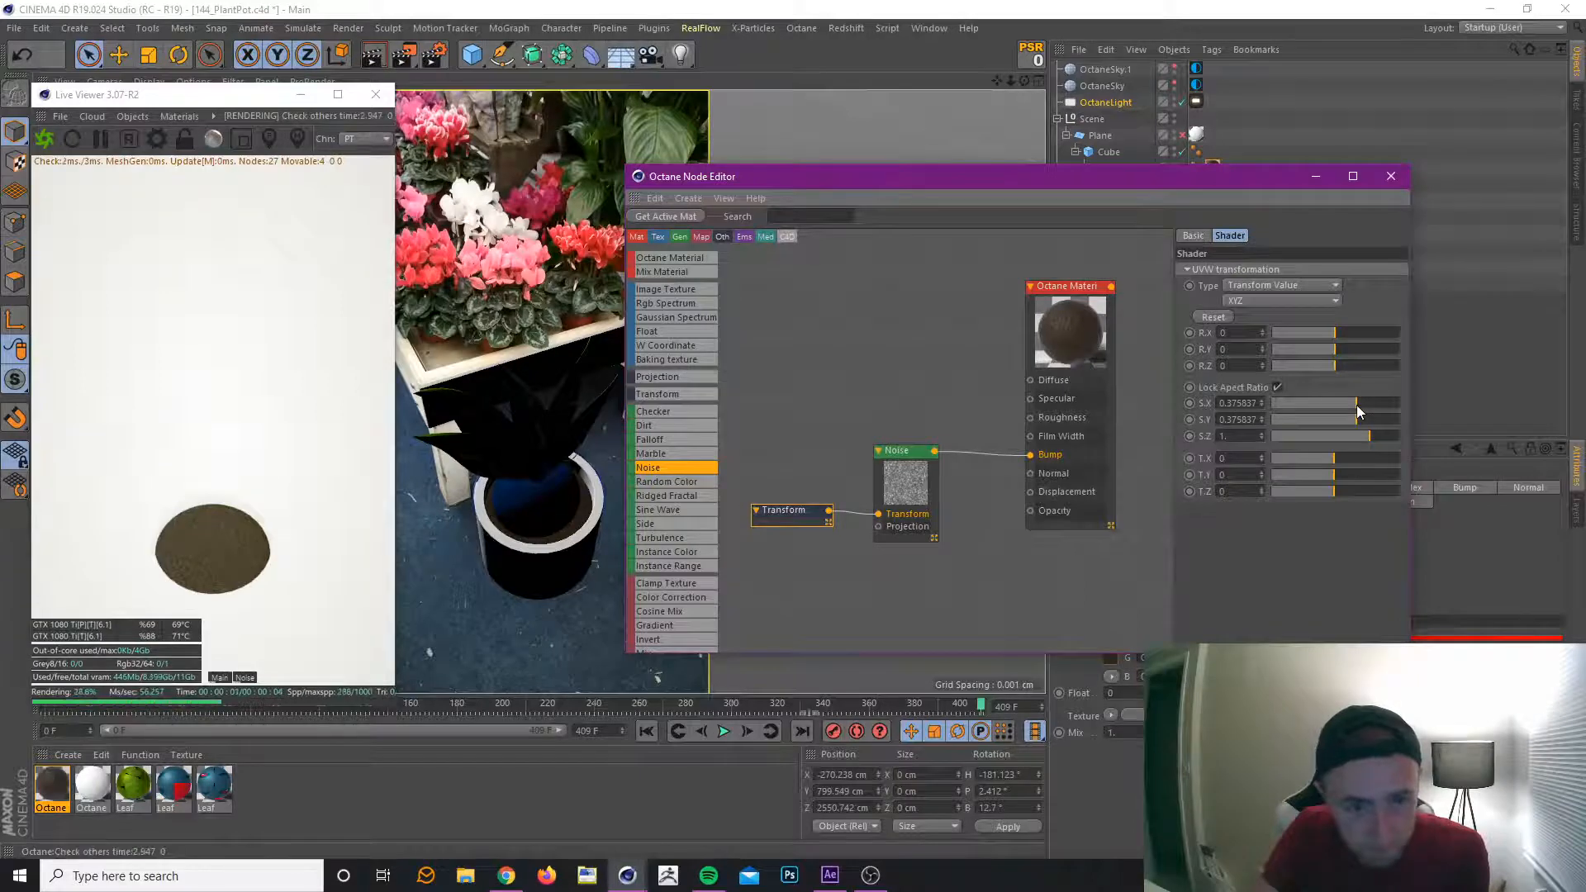
Set the soil material's Specular colour to a light orange with hue 30°, saturation 58% and value 93%.
drag(1058, 297, 1066, 283)
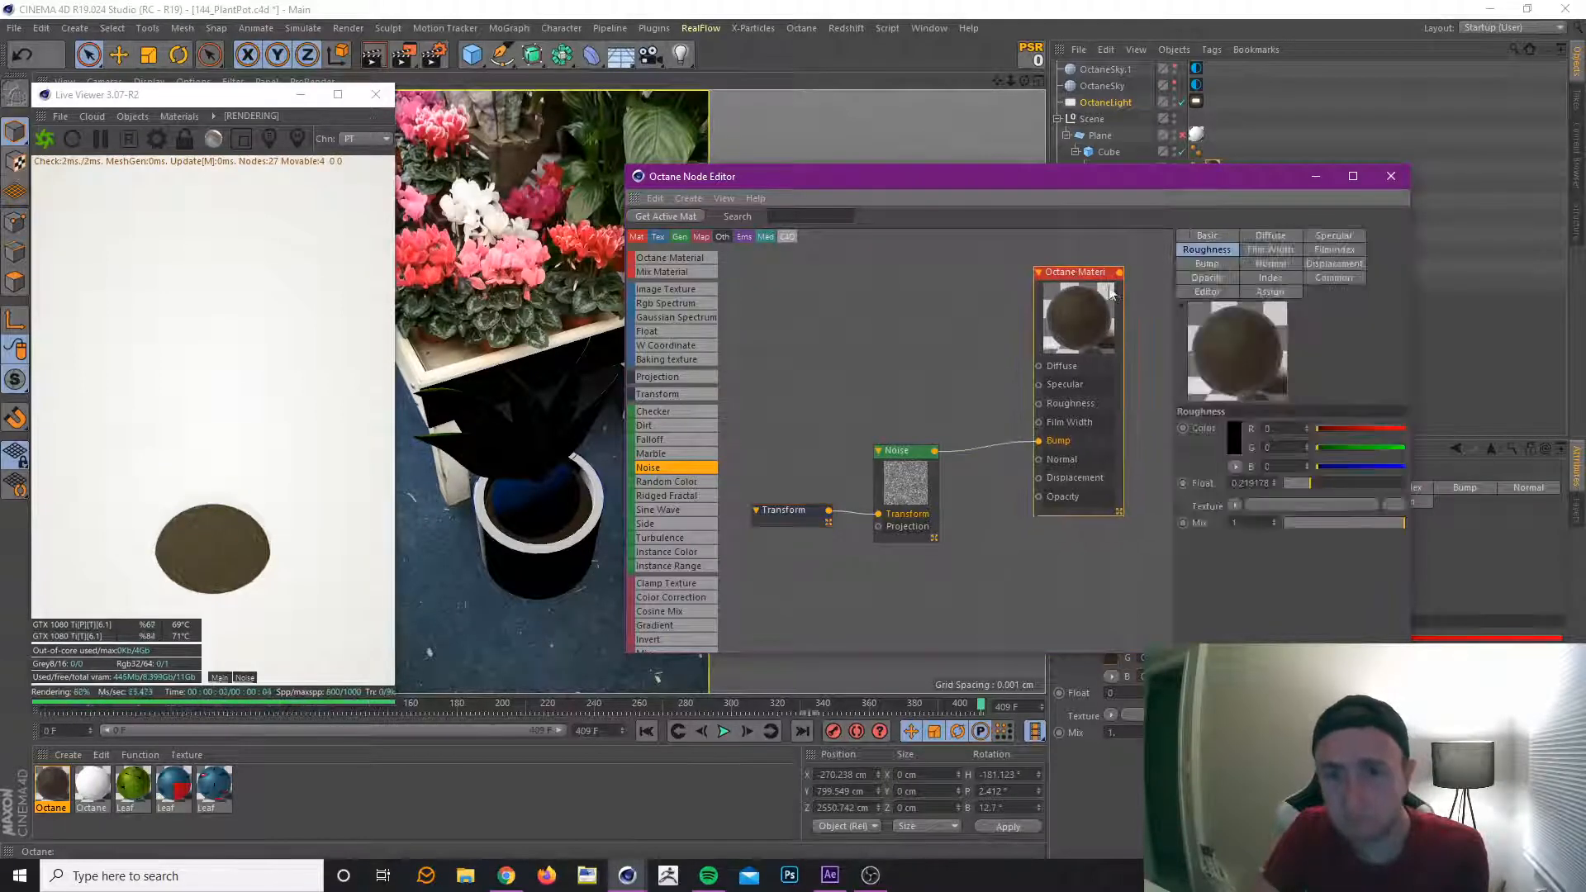
click(1331, 237)
click(1235, 434)
click(1198, 428)
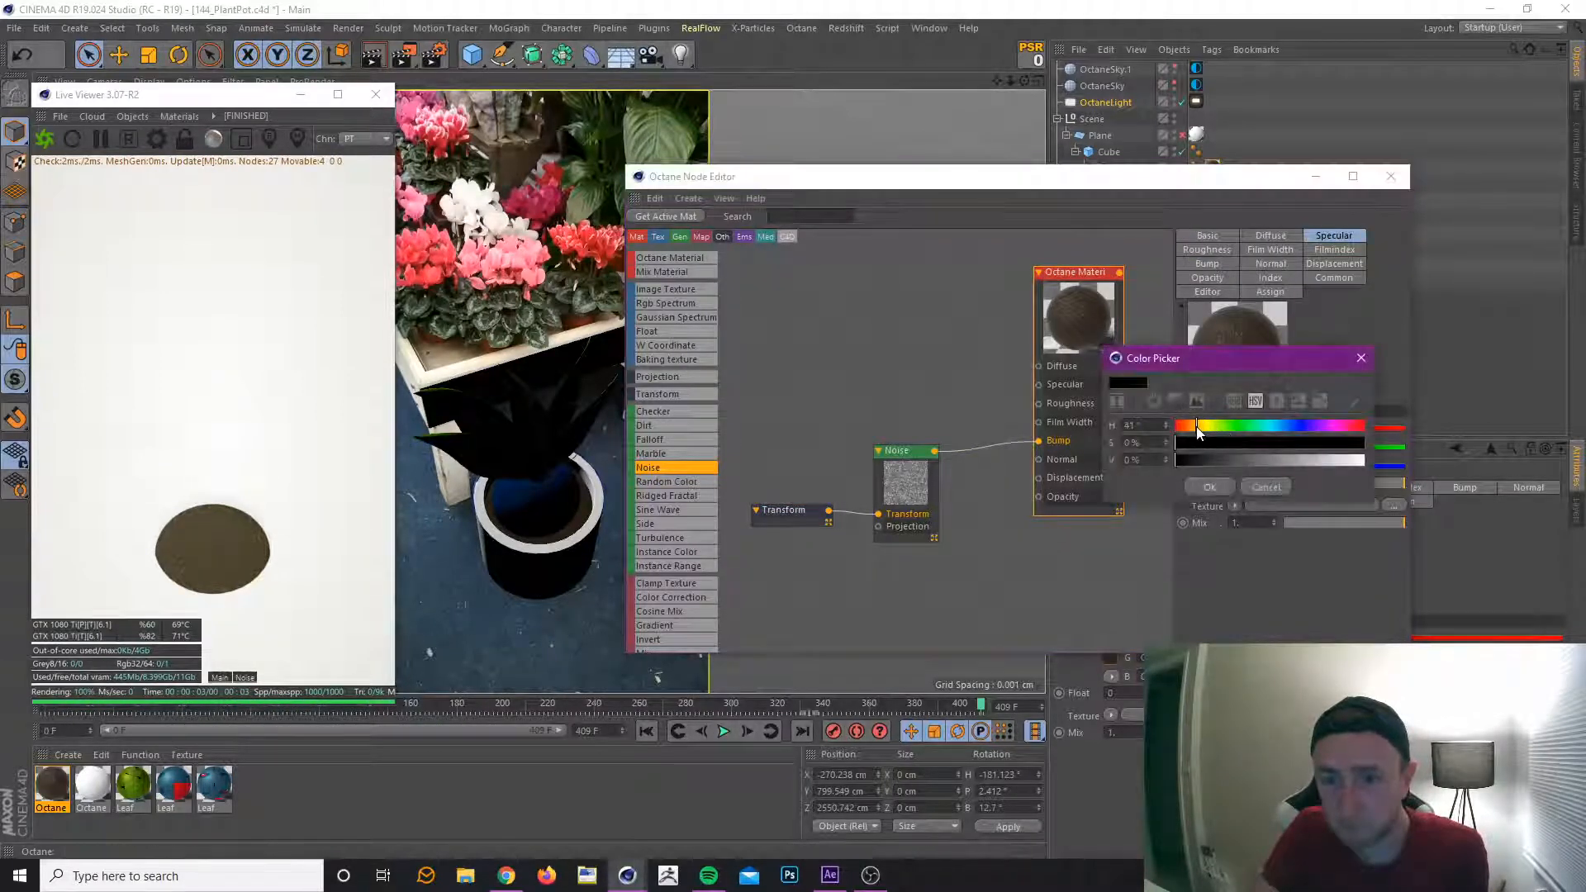
drag(1355, 443, 1390, 465)
drag(1285, 446, 1268, 444)
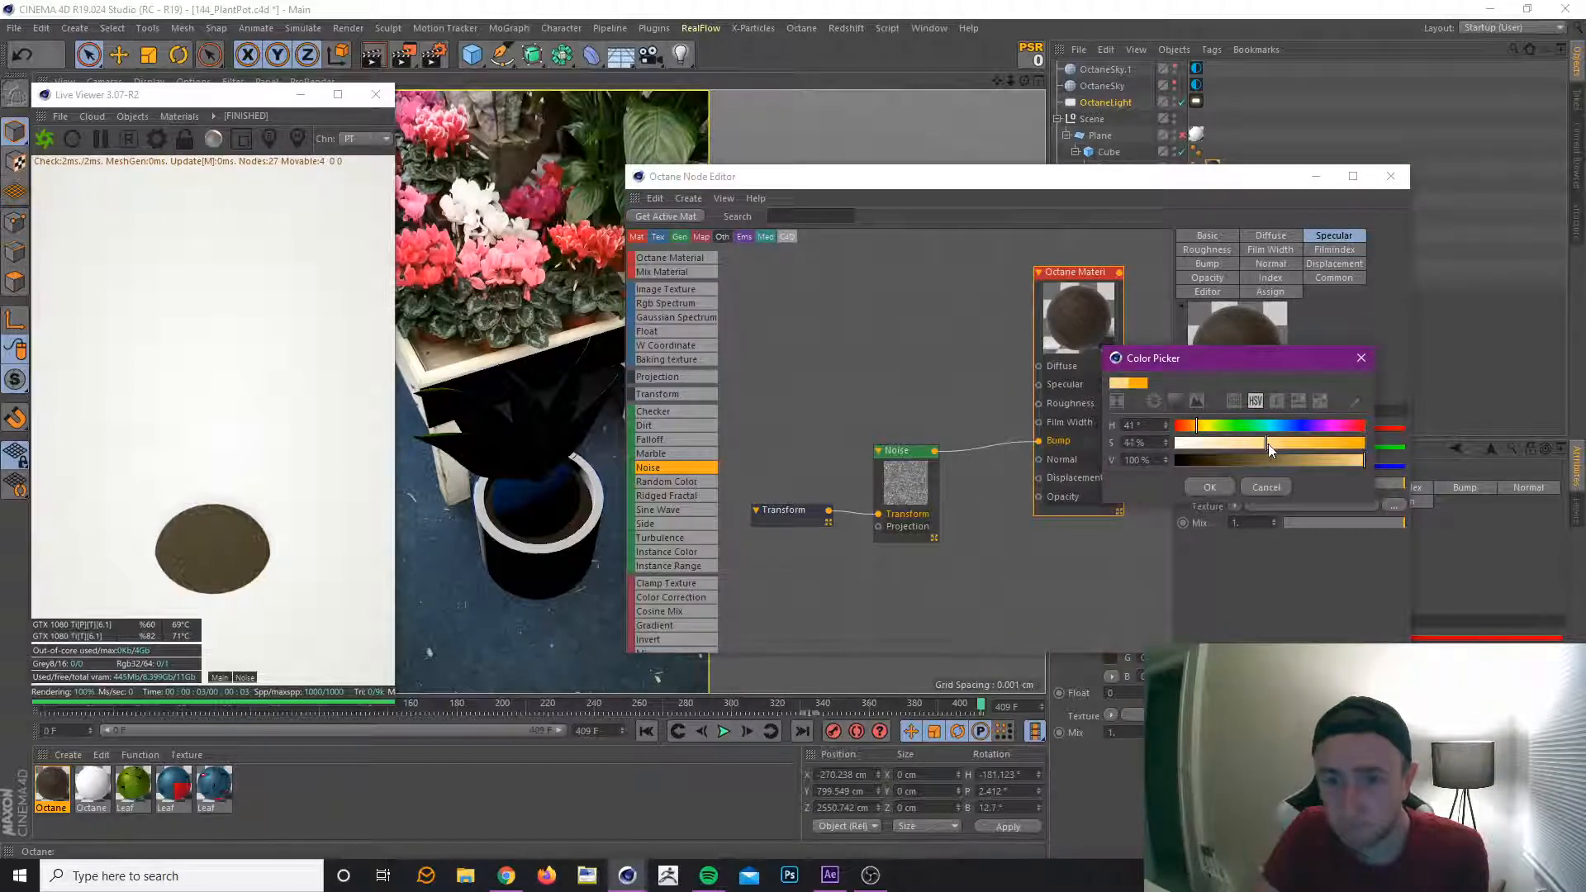
click(1214, 487)
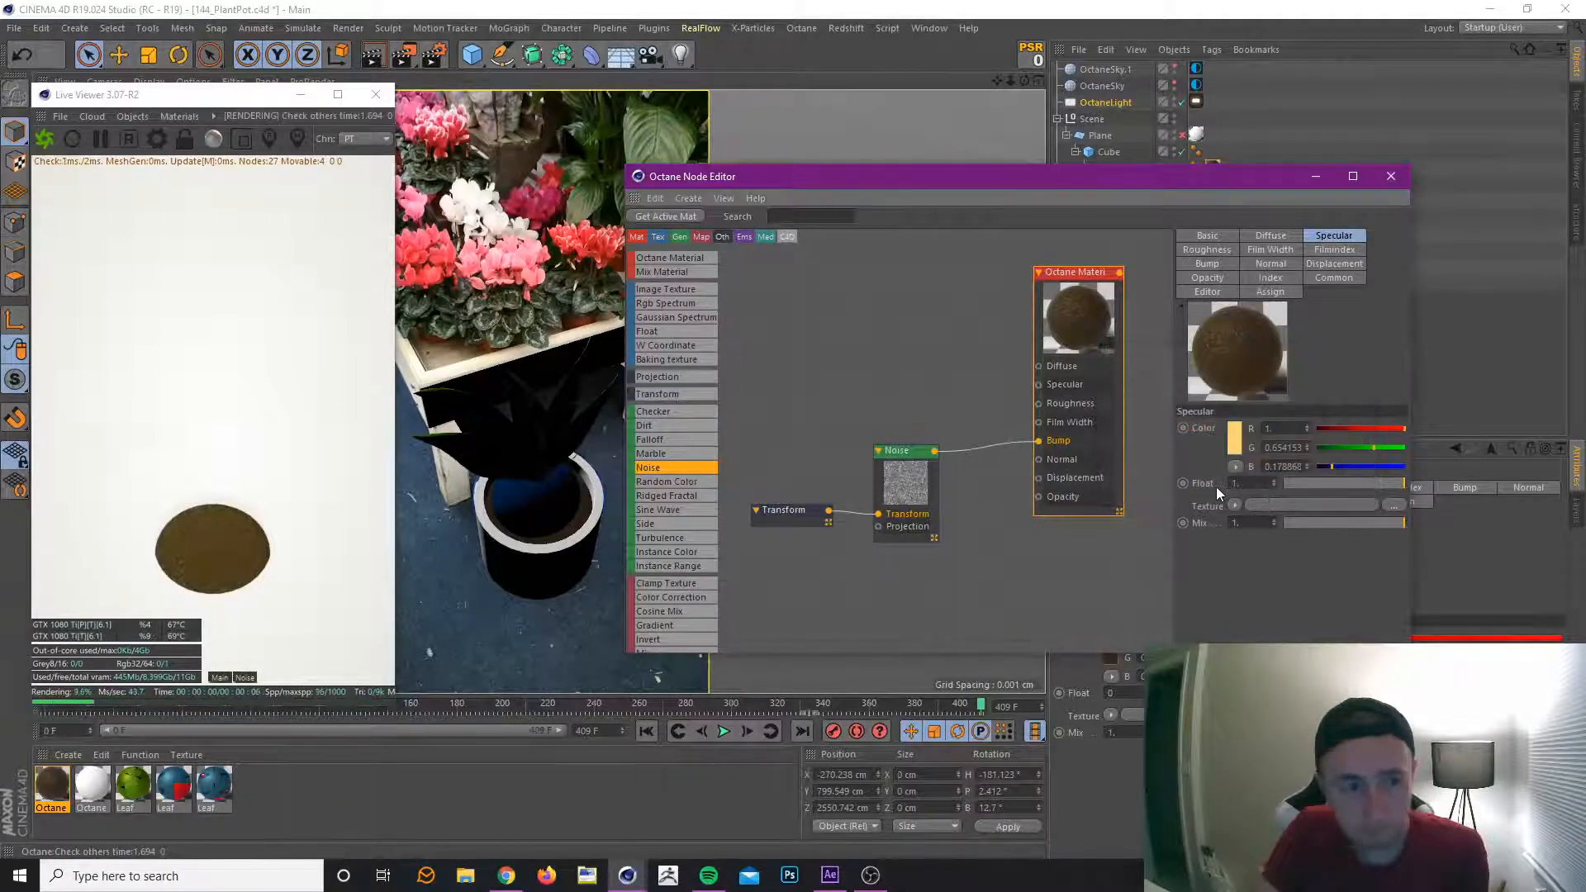
click(1233, 442)
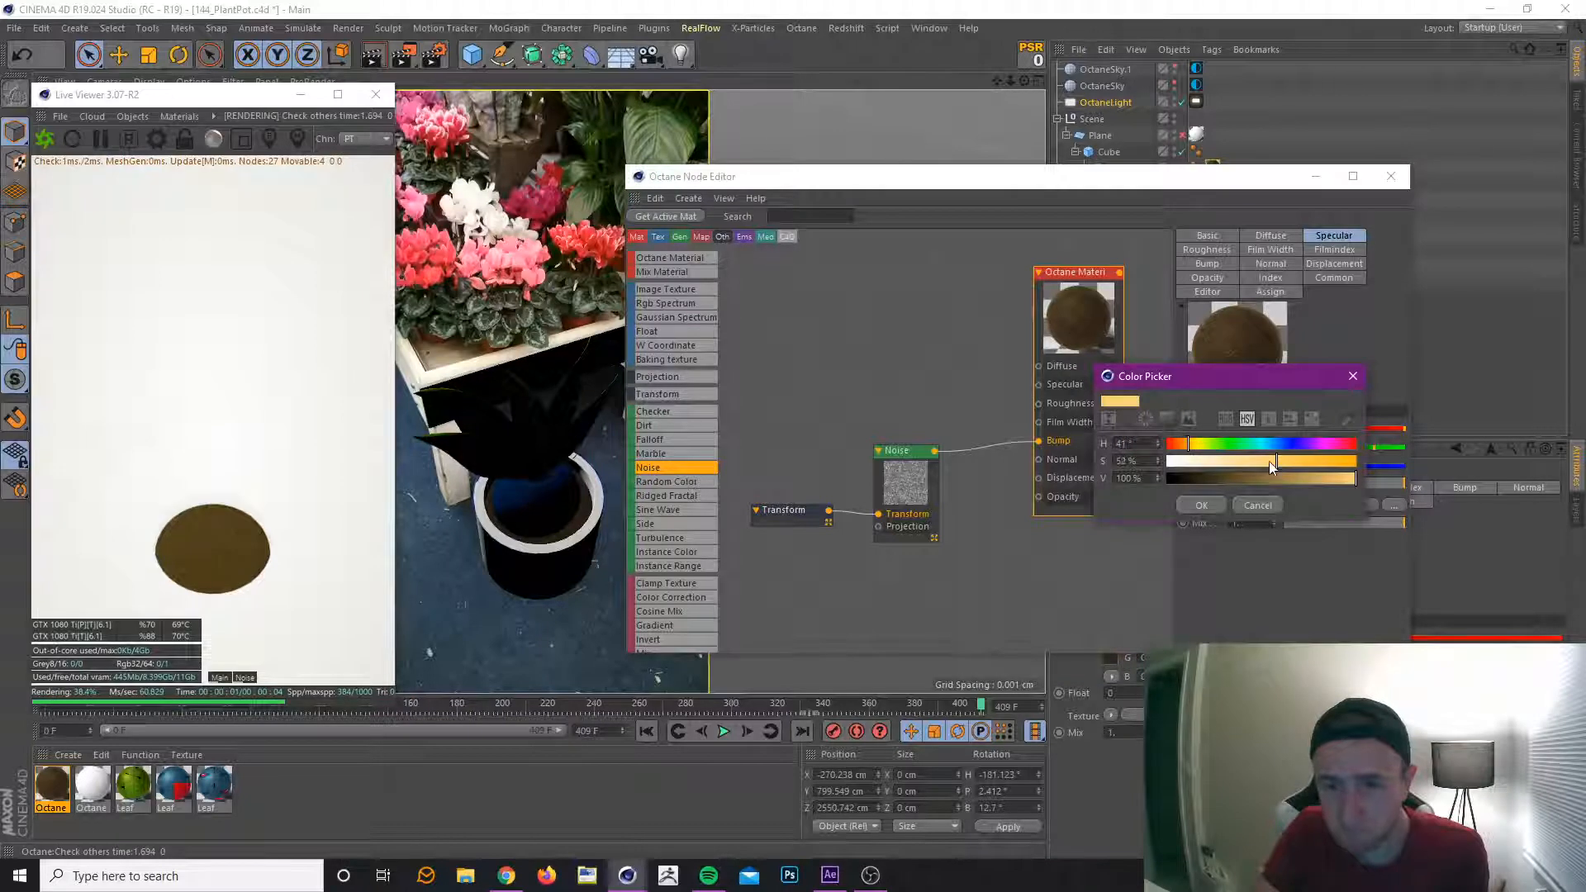
click(1182, 446)
click(1344, 478)
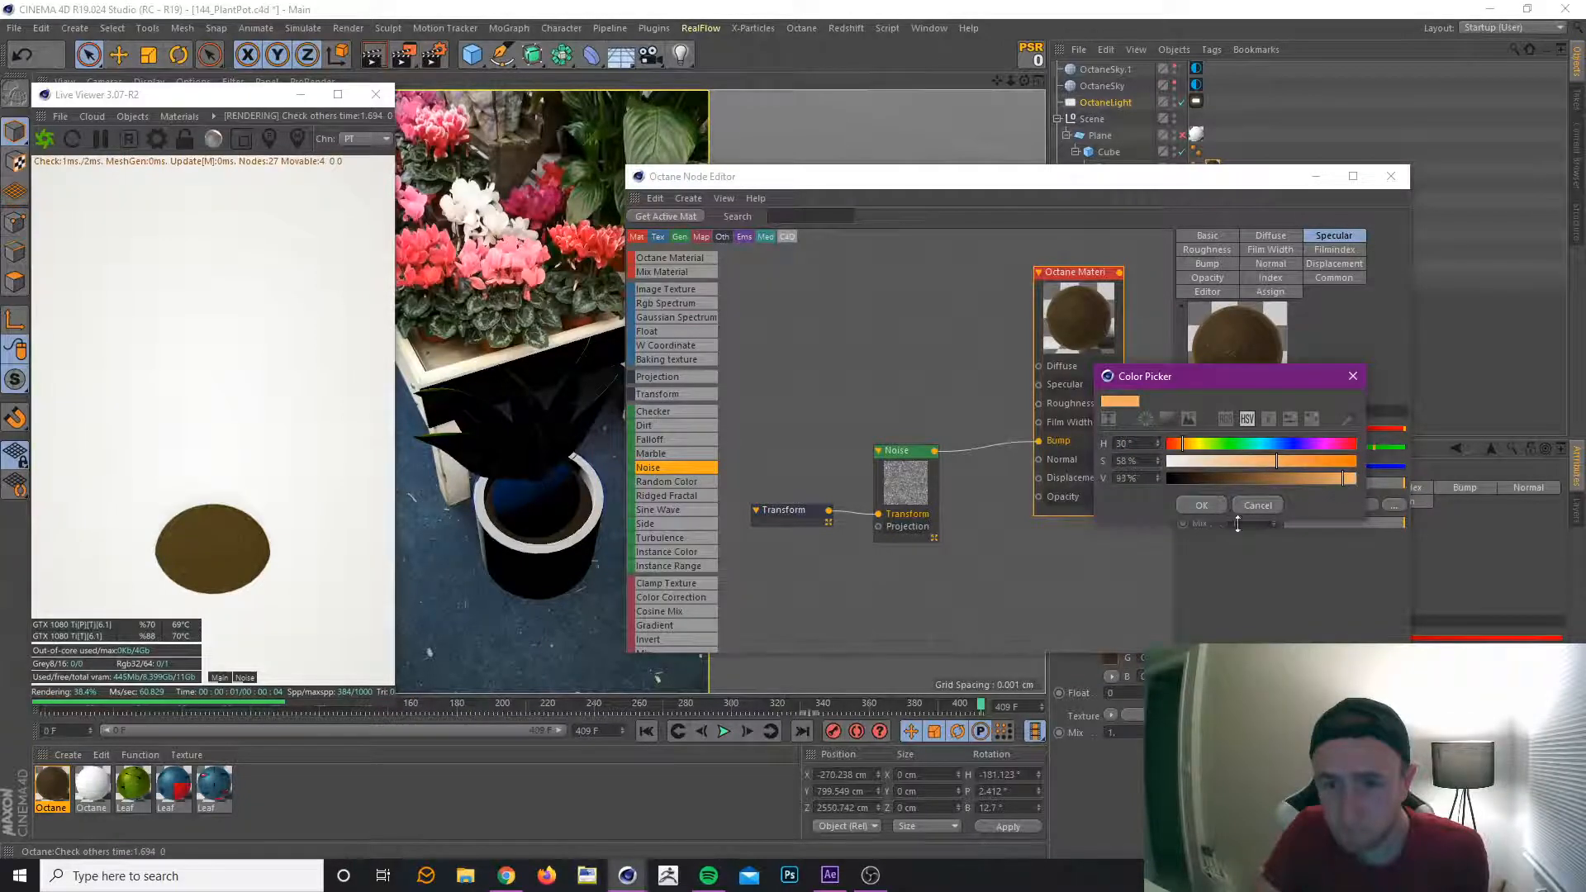
click(1202, 505)
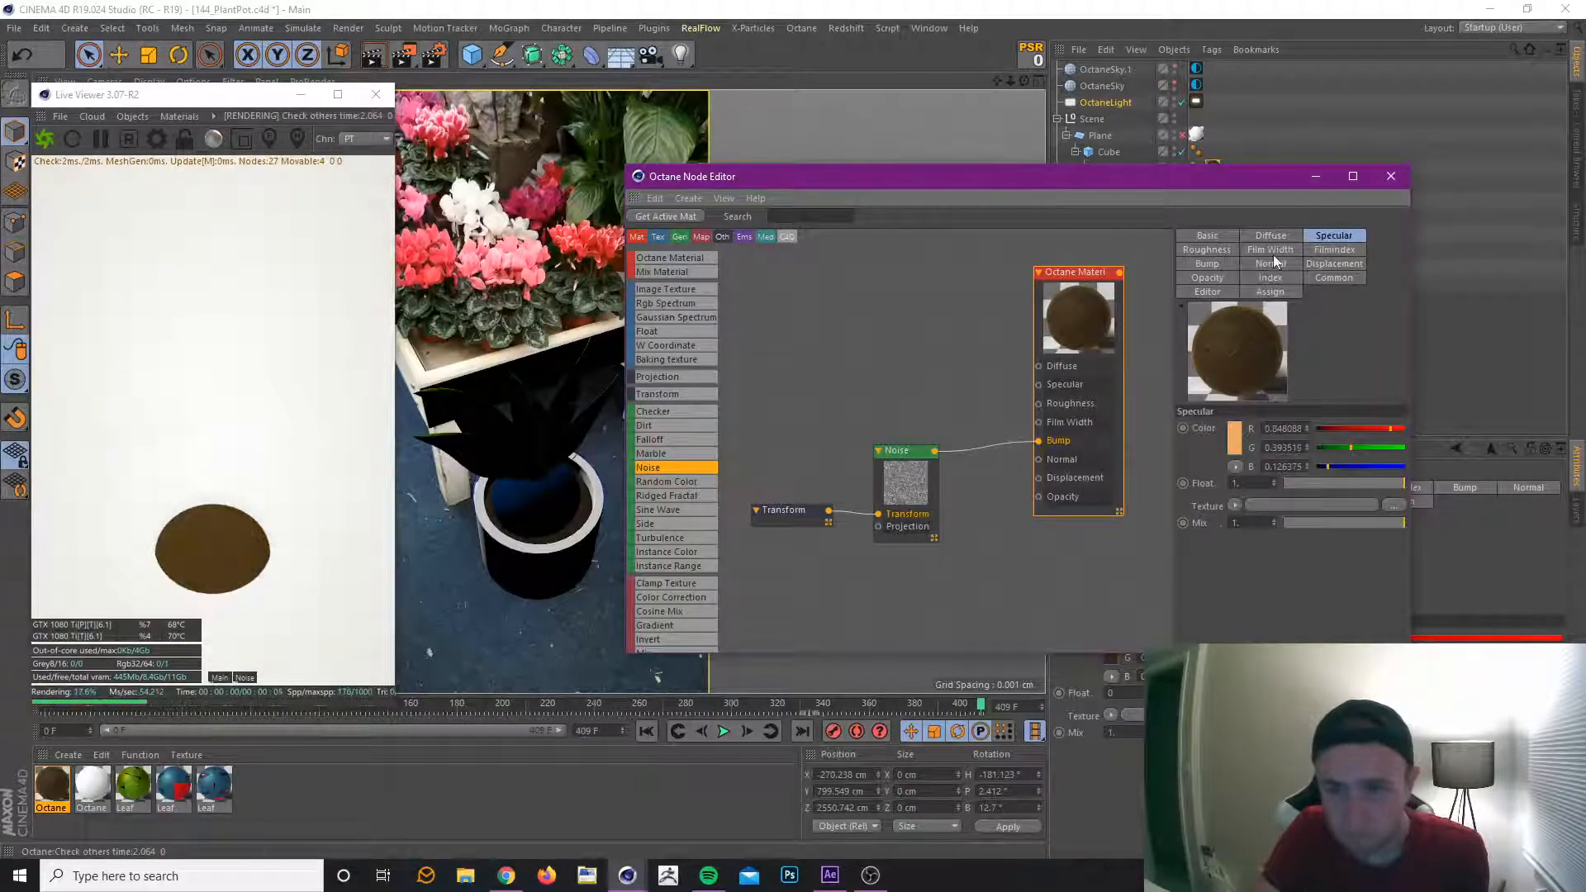
Adjust the soil material's Index and raise its Roughness float.
click(1270, 278)
drag(1299, 434, 1291, 428)
click(1207, 250)
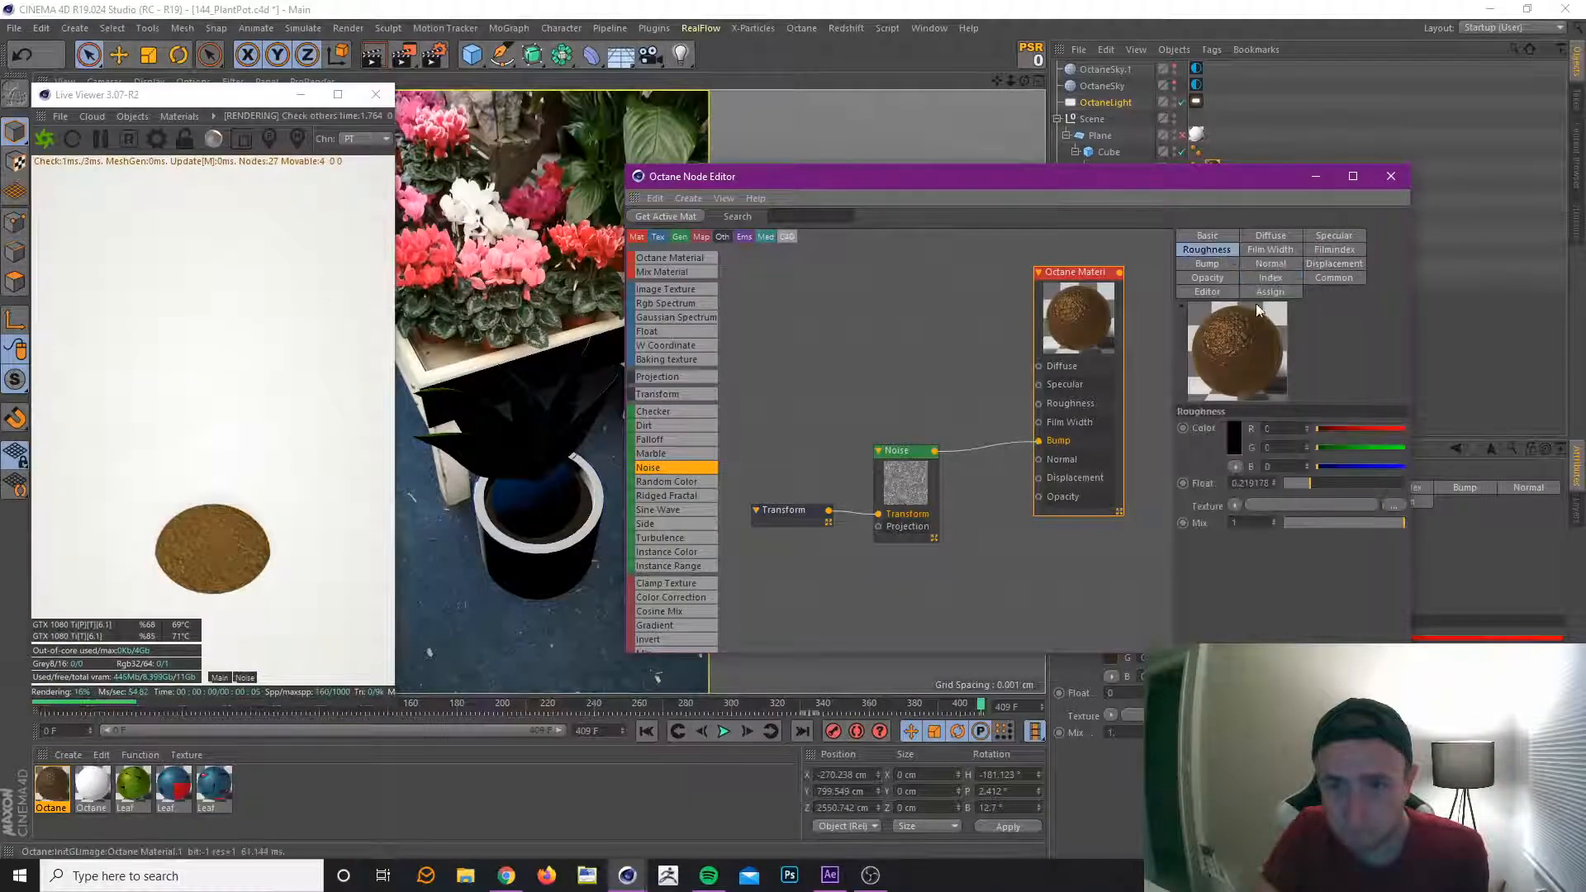
drag(1339, 483, 1355, 482)
Mute the Specular colour to 24% saturation and 77% value.
click(1335, 236)
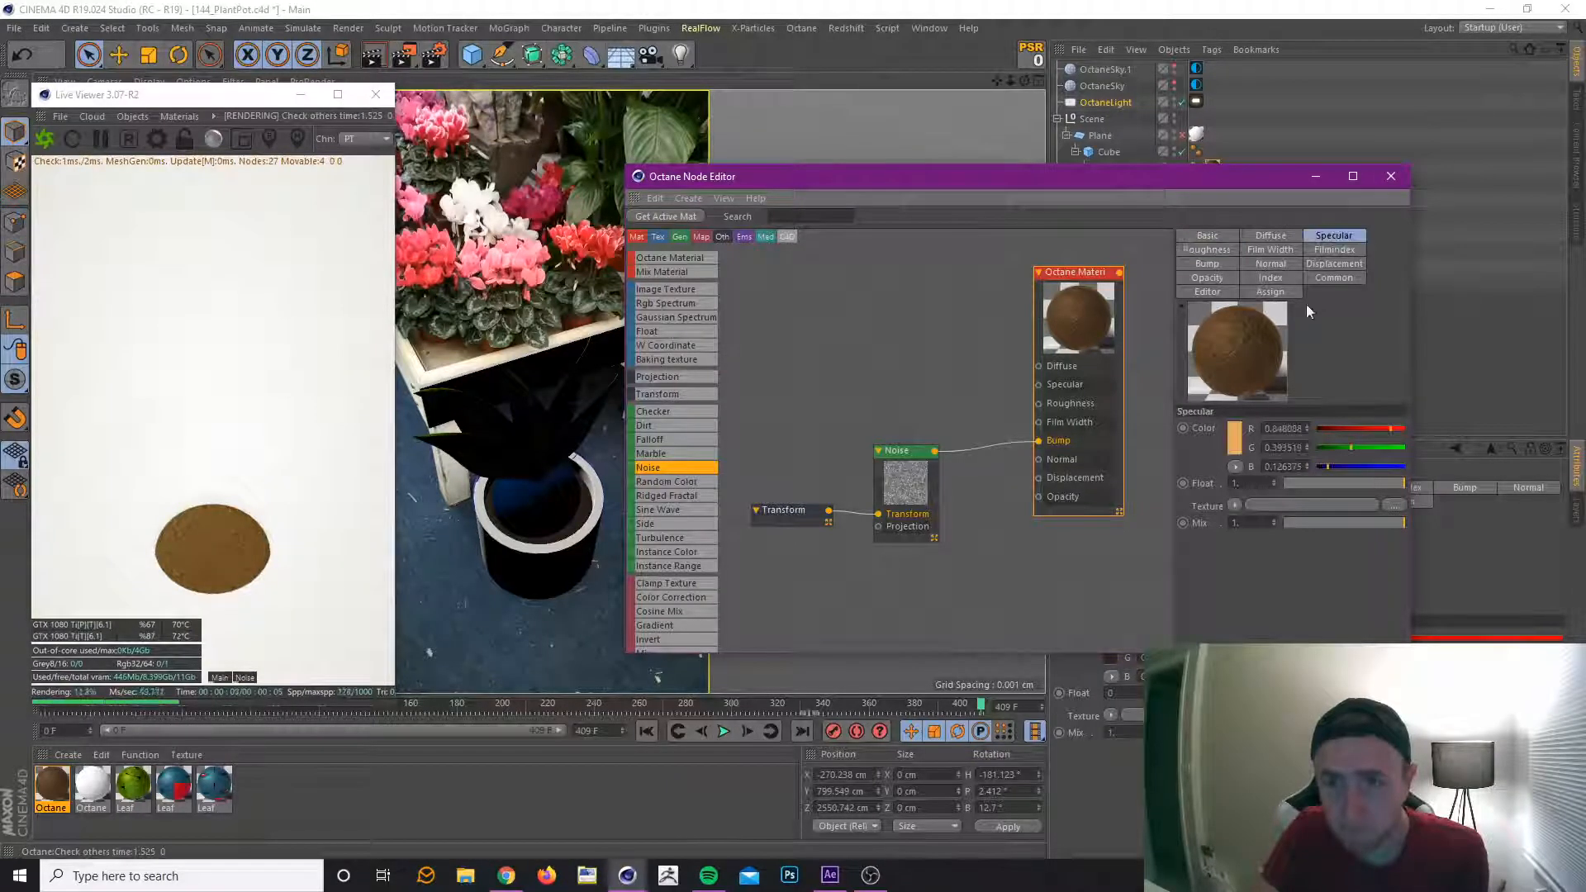
click(1234, 446)
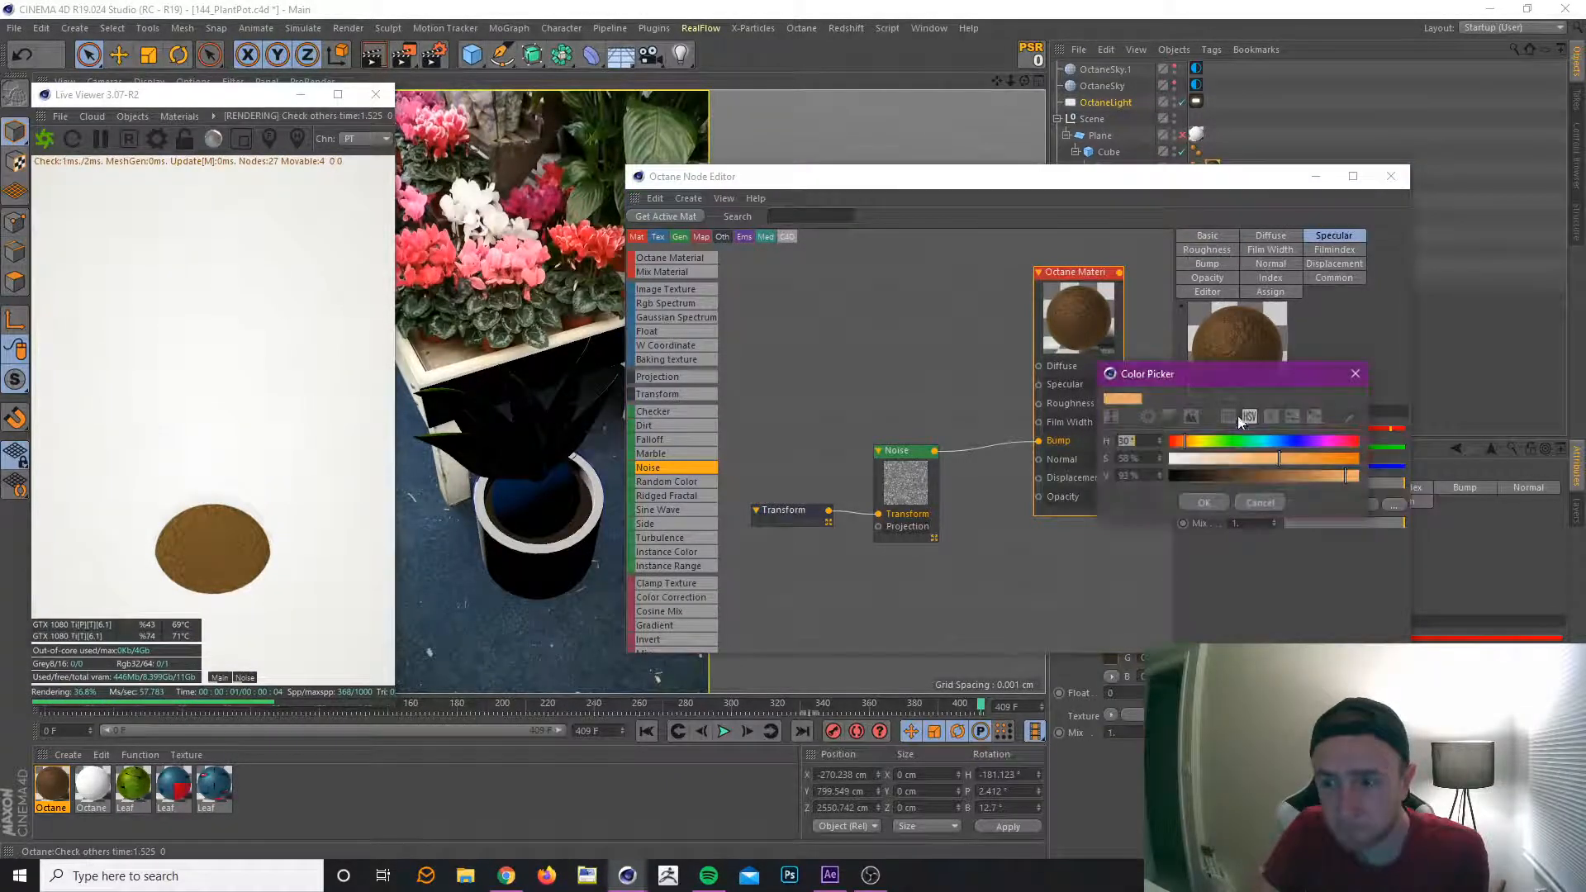
click(1214, 459)
click(1315, 476)
click(1202, 503)
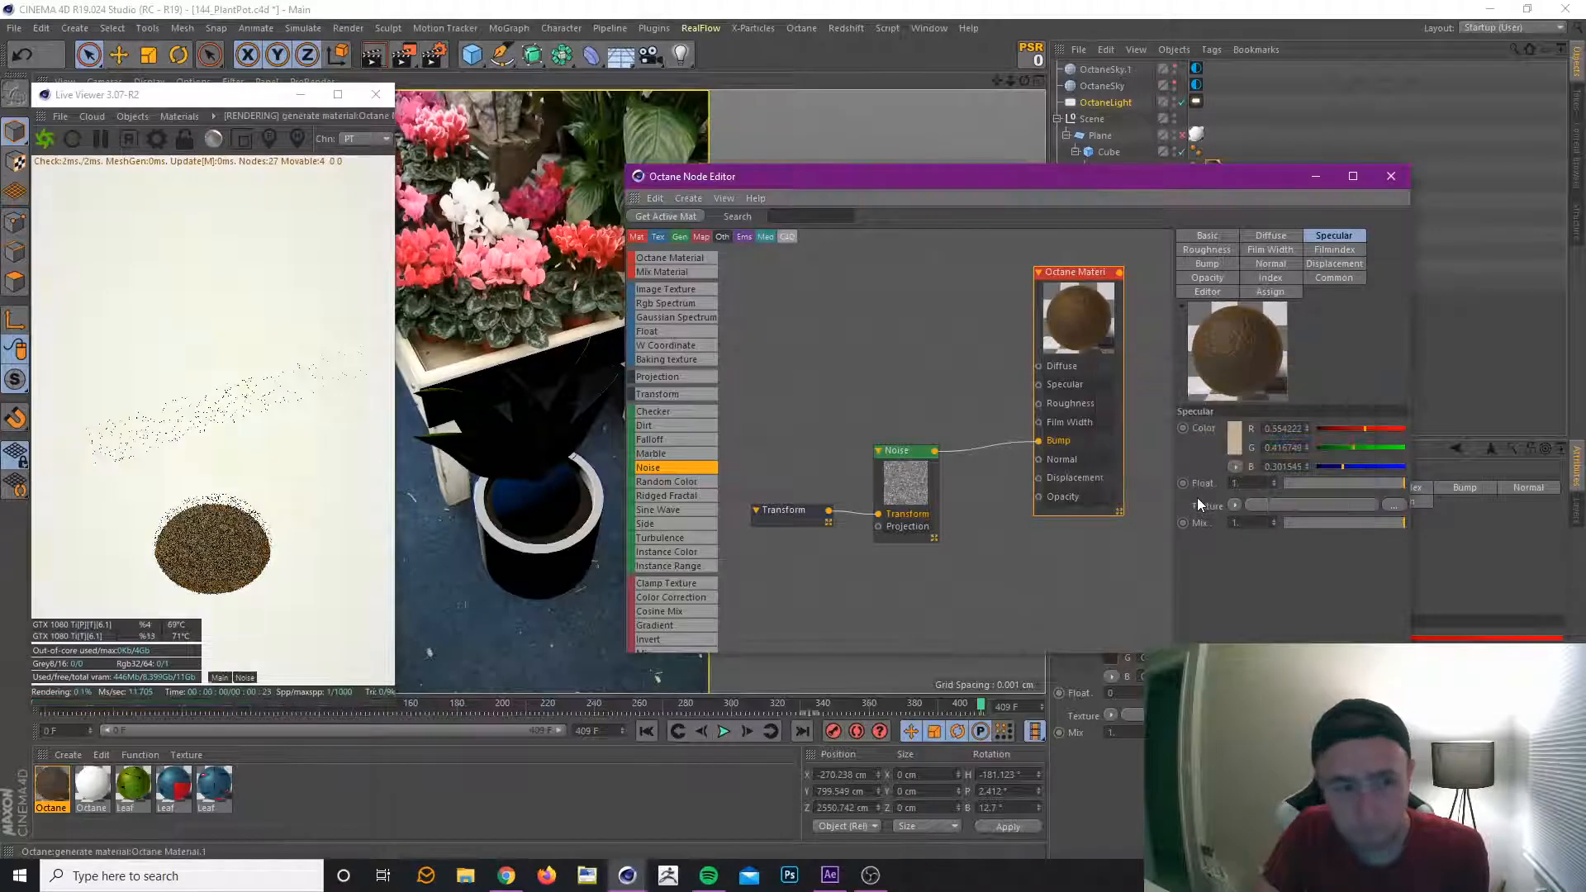
Darken the soil material's Specular colour to a value of 46% and save the project.
drag(913, 457, 918, 454)
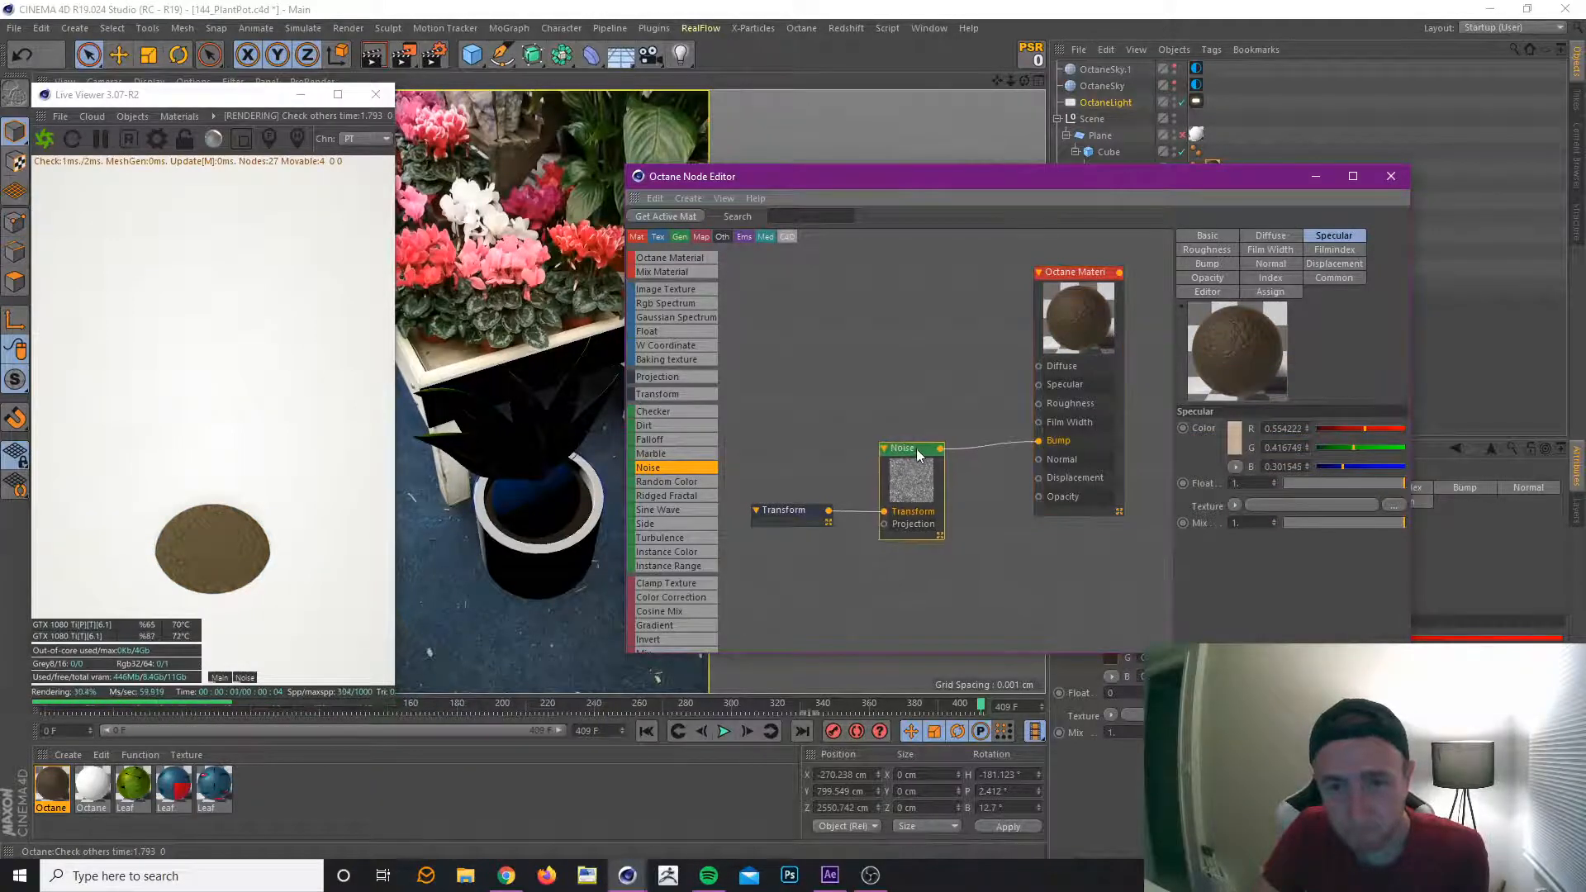
click(1095, 277)
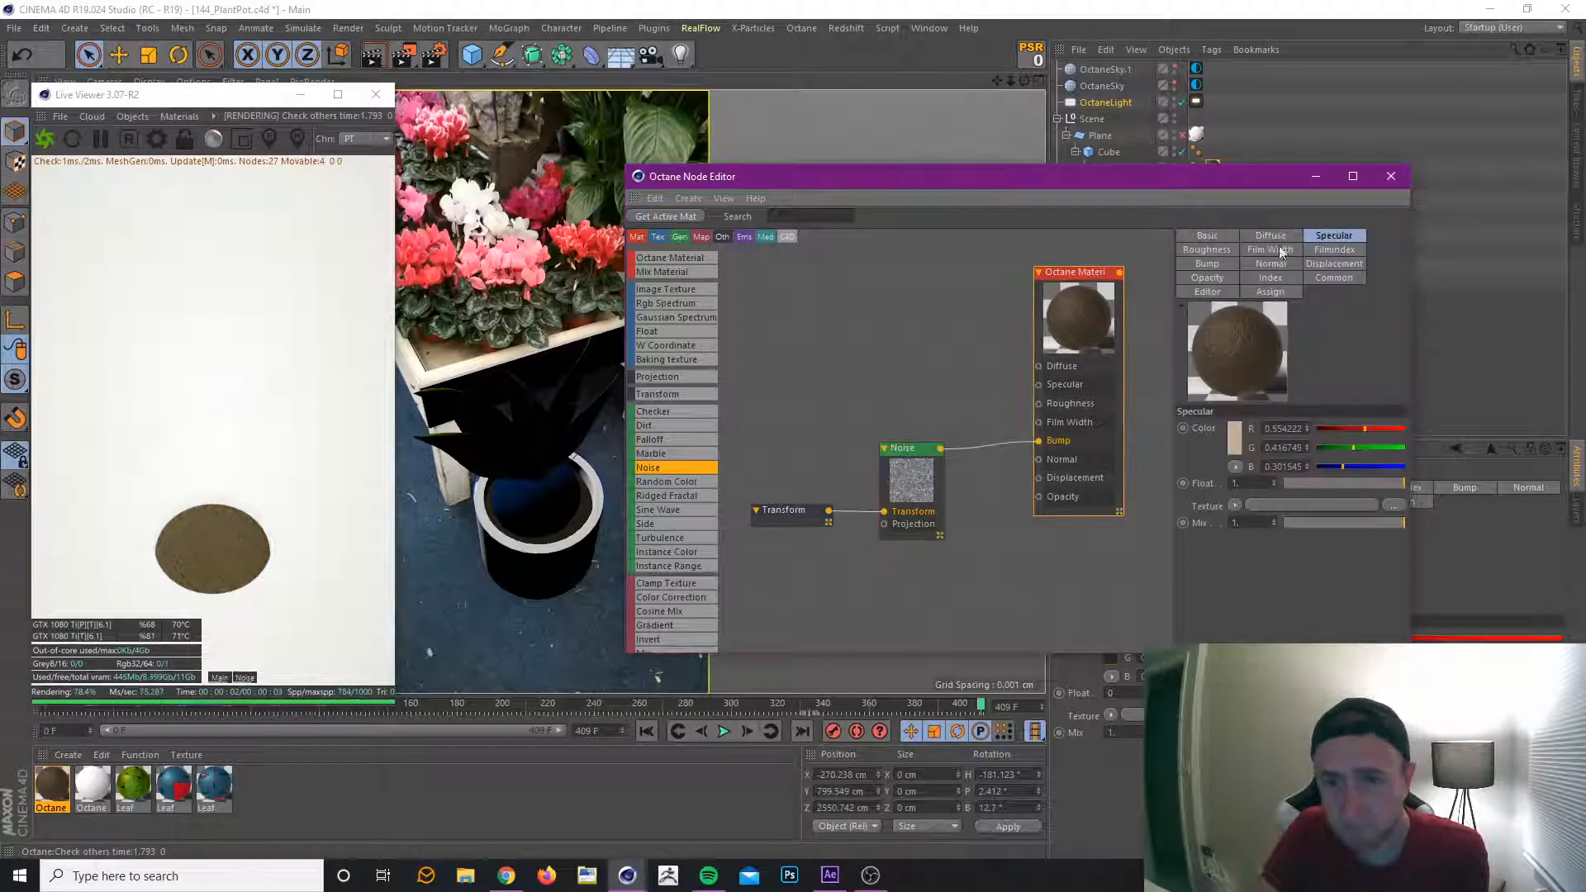
click(1234, 436)
click(1277, 463)
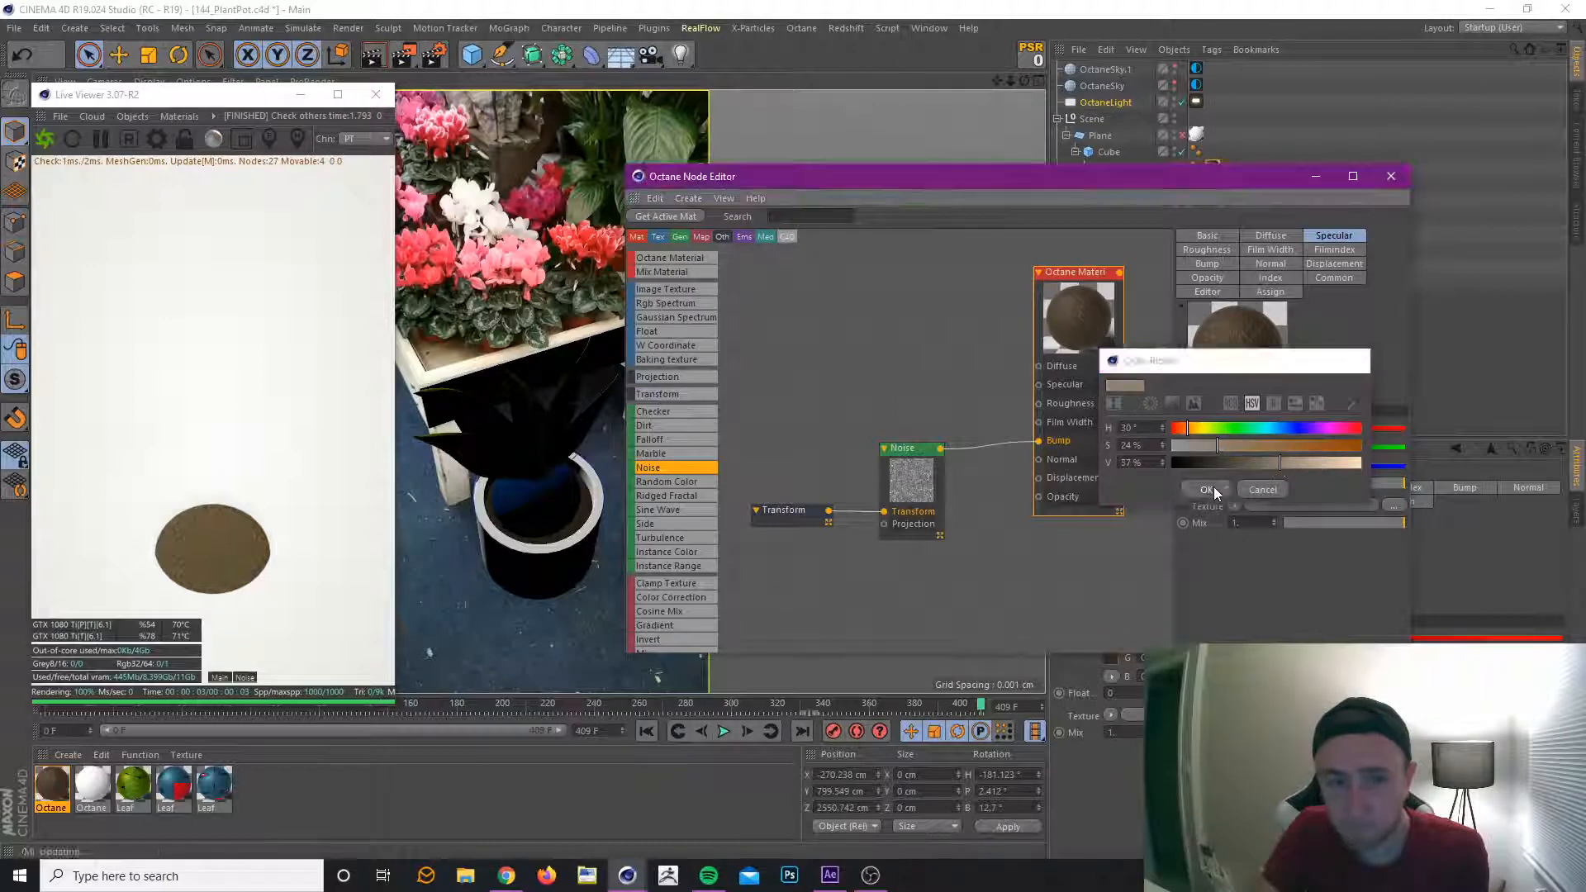
click(1211, 488)
click(1237, 463)
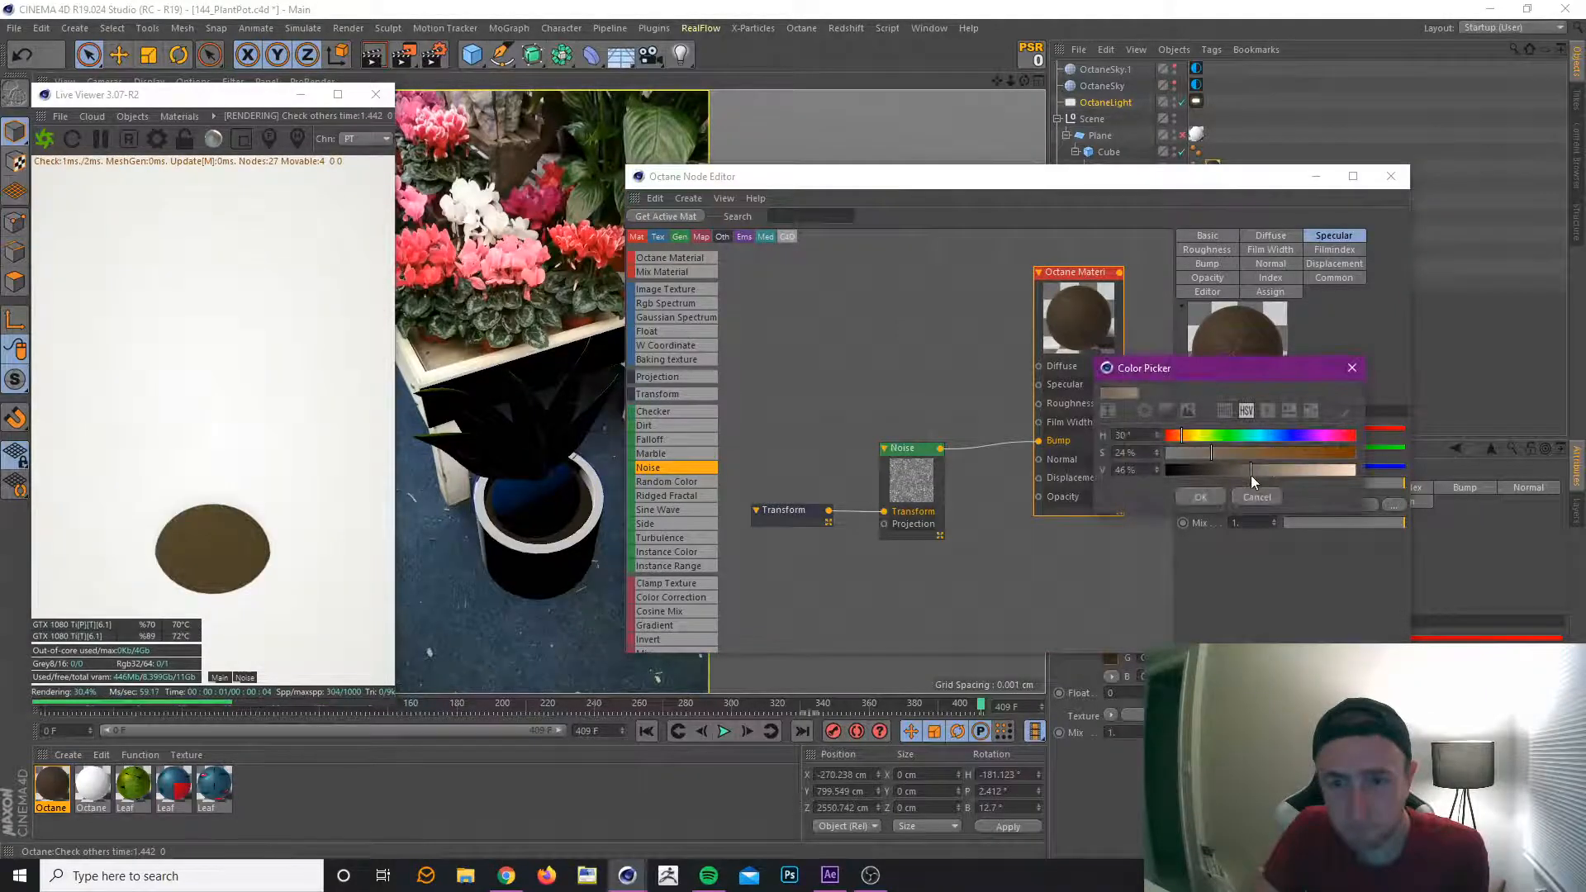
click(1214, 496)
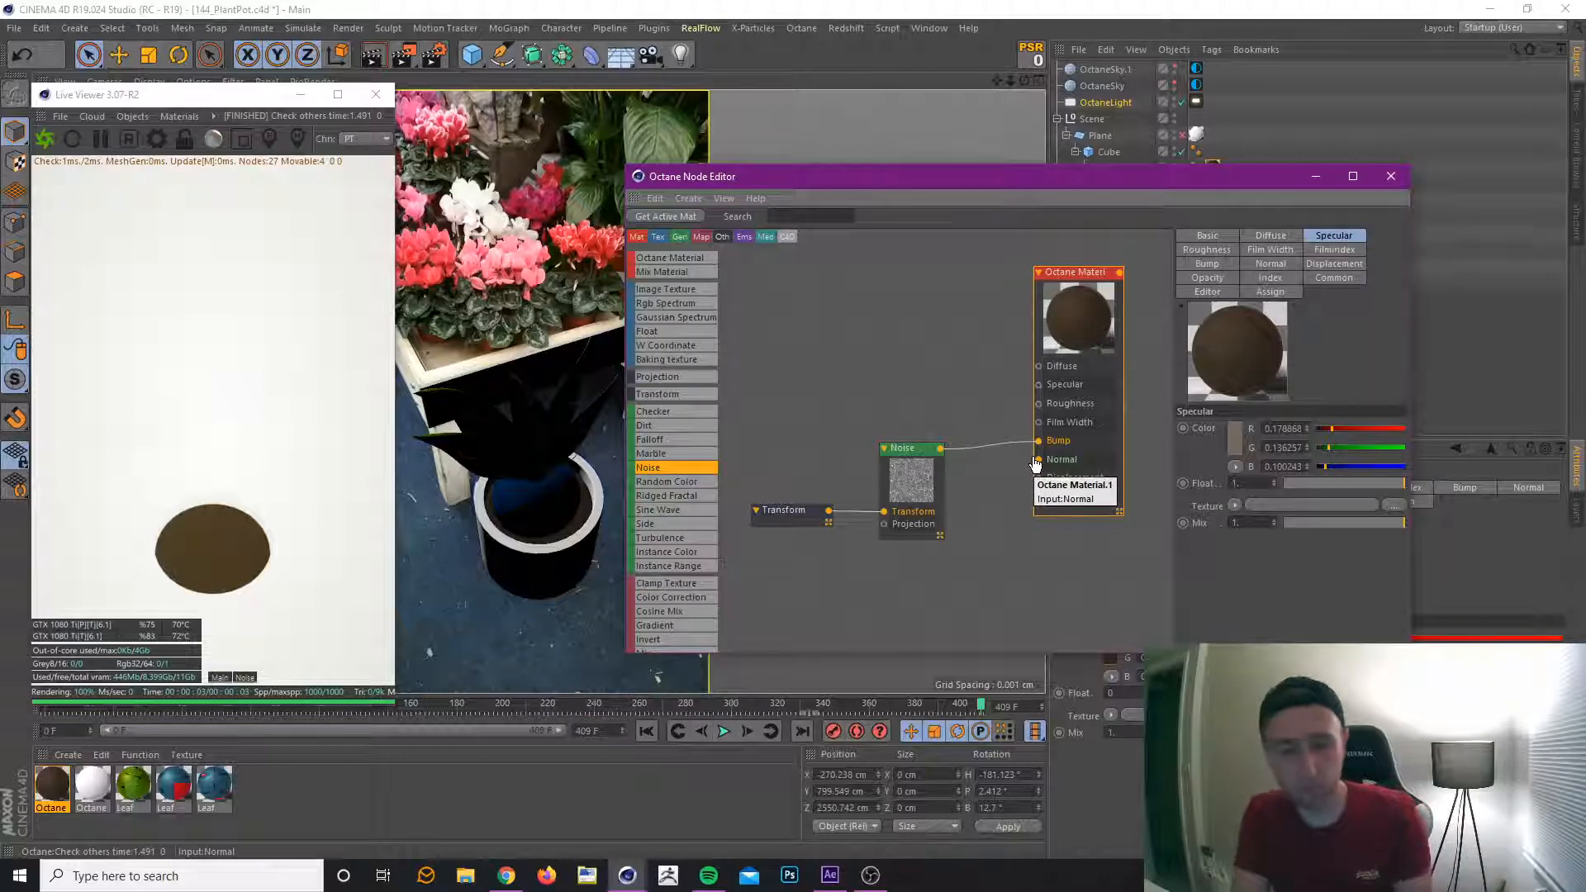
key(ctrl+s)
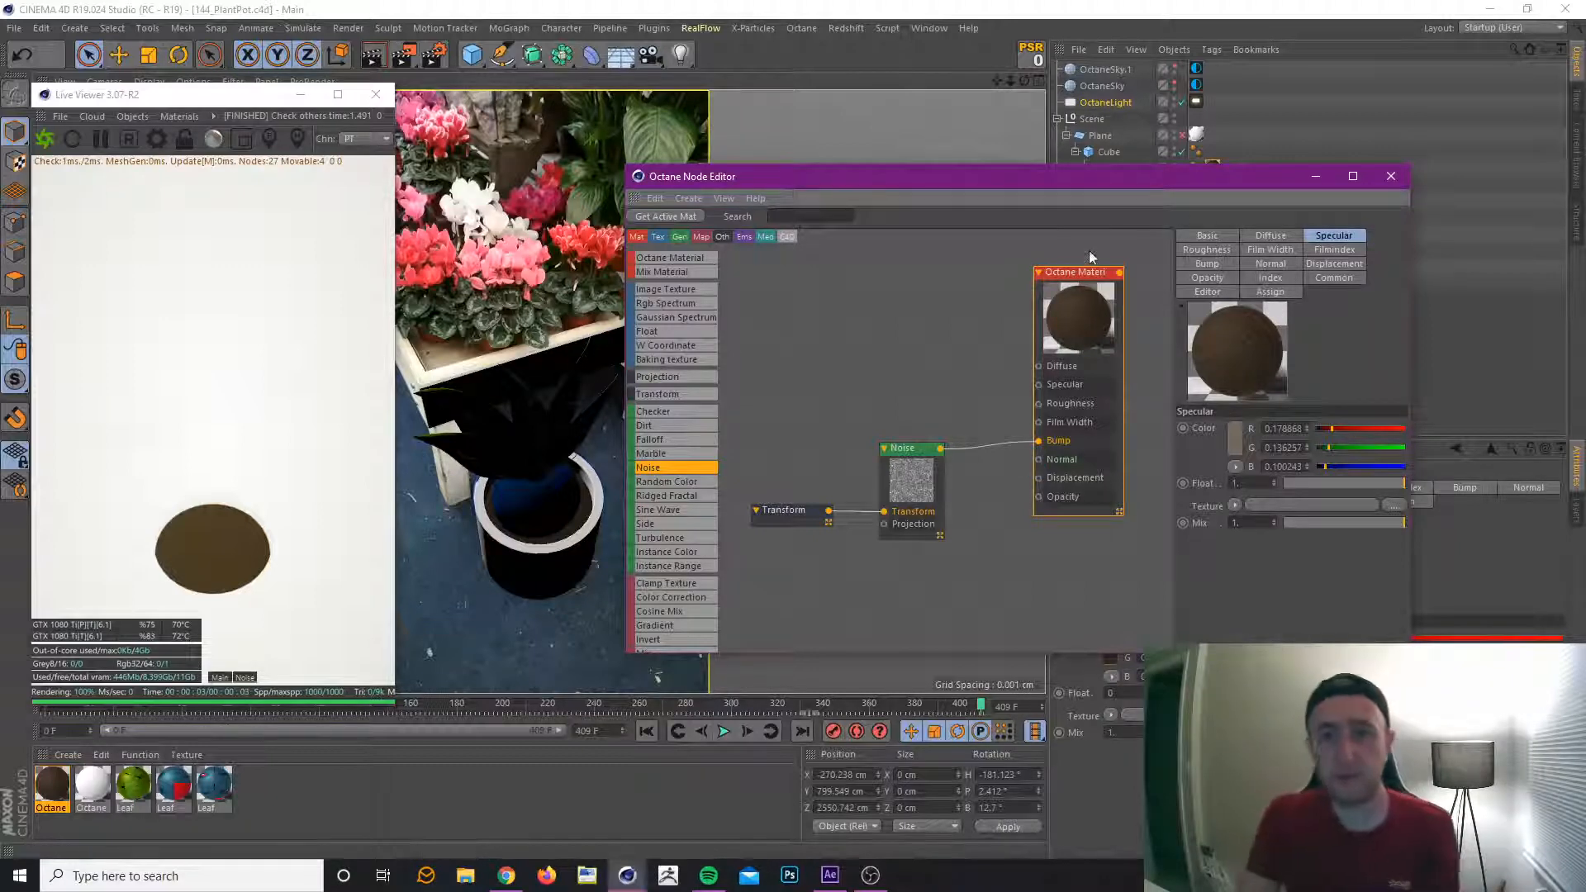
Add a Displacement node to the soil material and place it below the Noise and material nodes.
drag(1074, 272, 1097, 276)
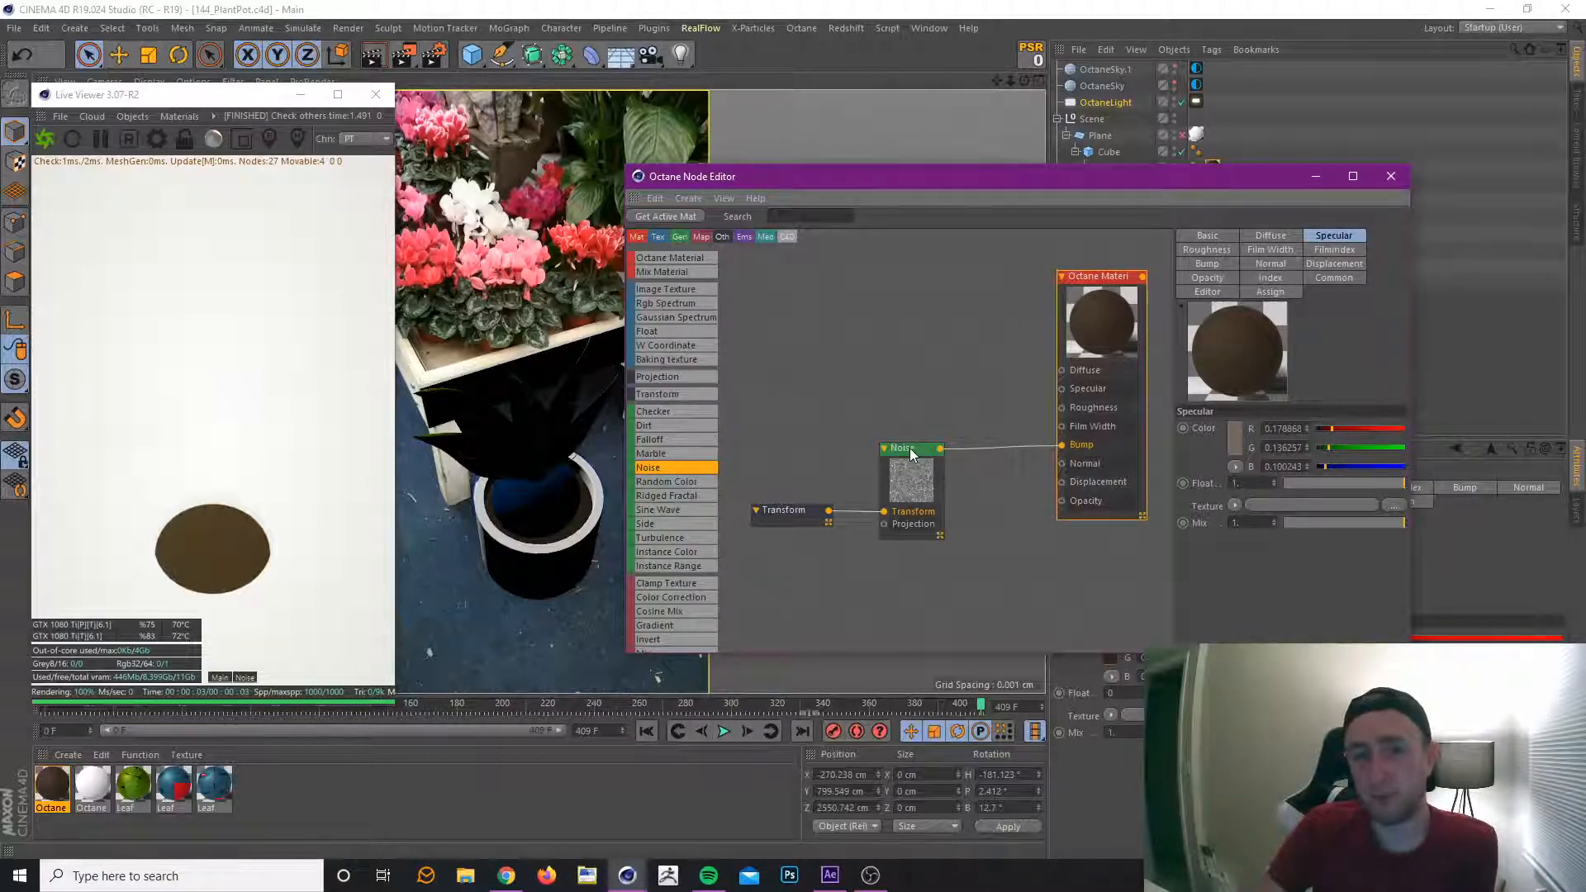
drag(910, 448, 879, 445)
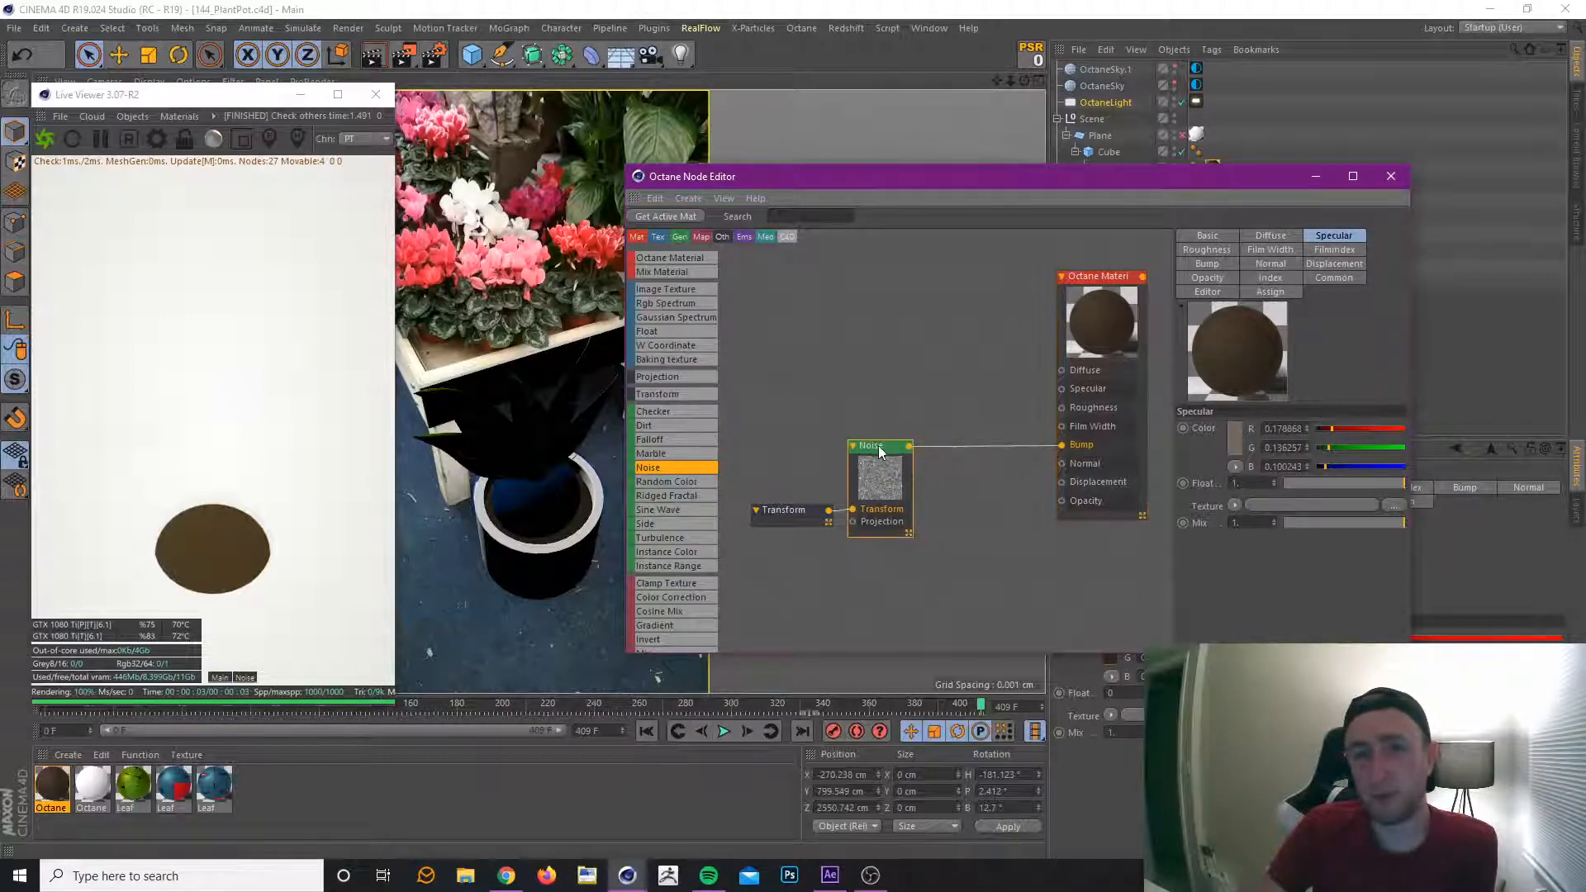
click(1108, 281)
click(1330, 265)
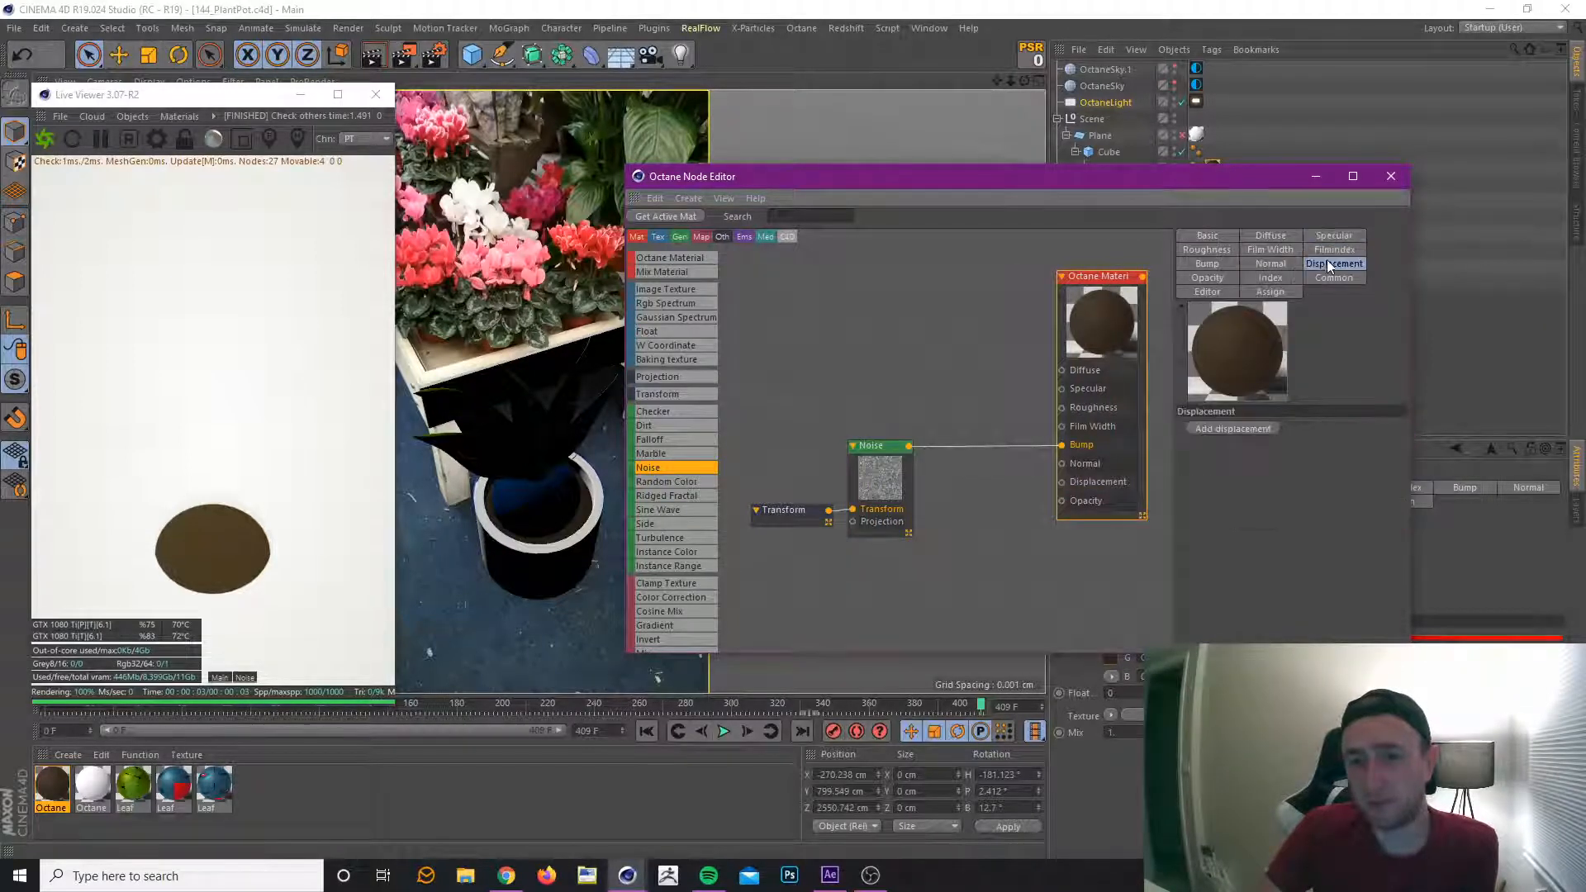
click(1247, 428)
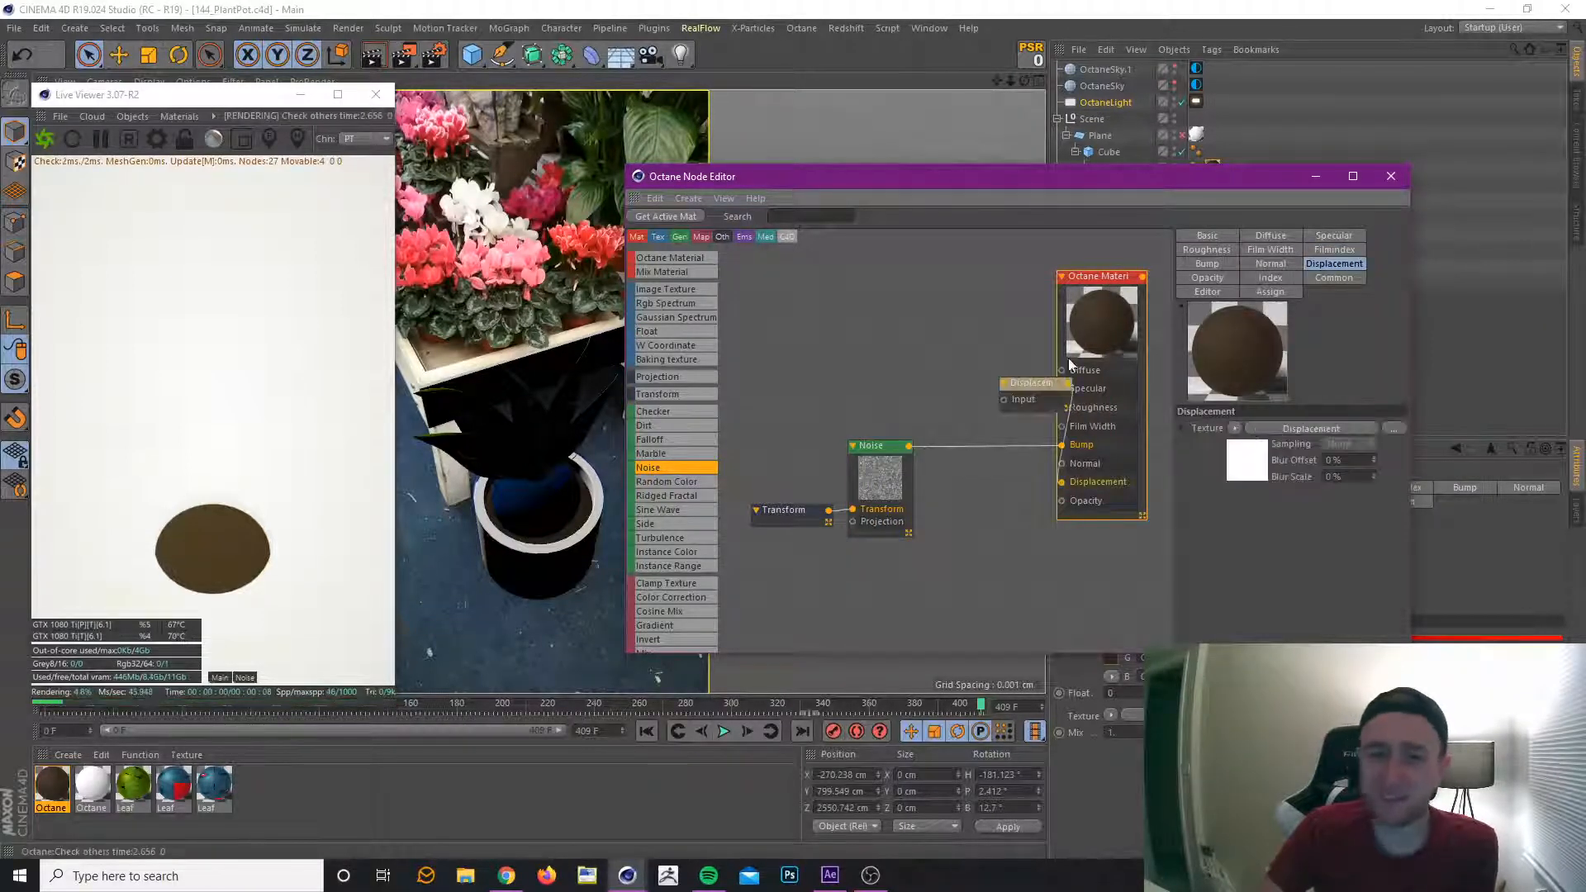
drag(1043, 388, 1000, 576)
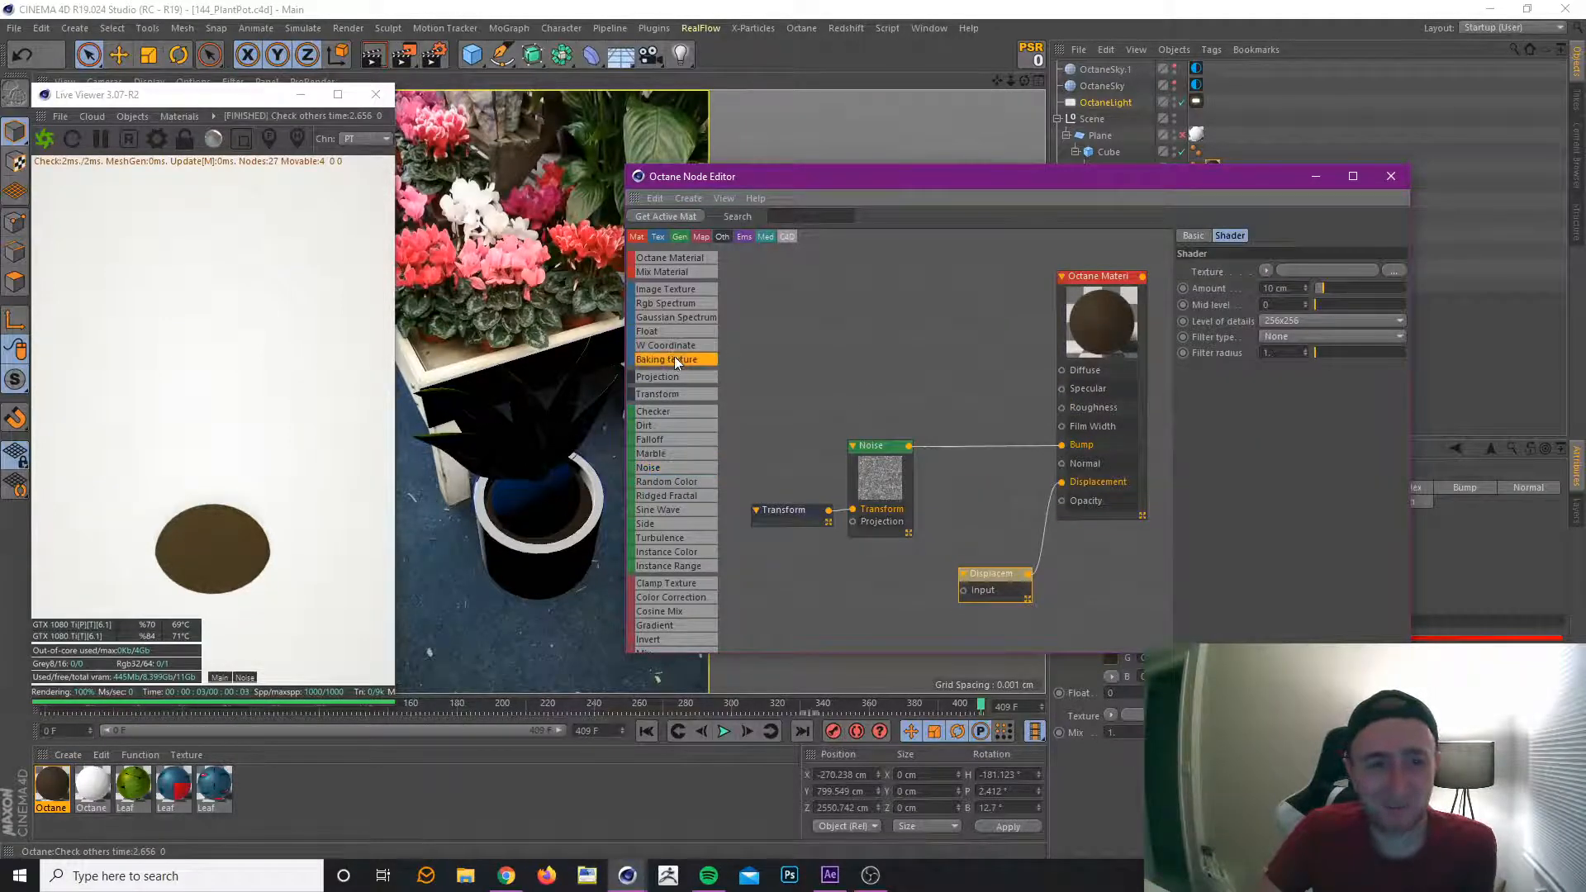
Add a Baking Texture node, feed the Noise node into it, and connect its output to the Displacement node's input.
drag(925, 262, 968, 300)
drag(912, 450, 940, 377)
drag(1013, 299, 964, 589)
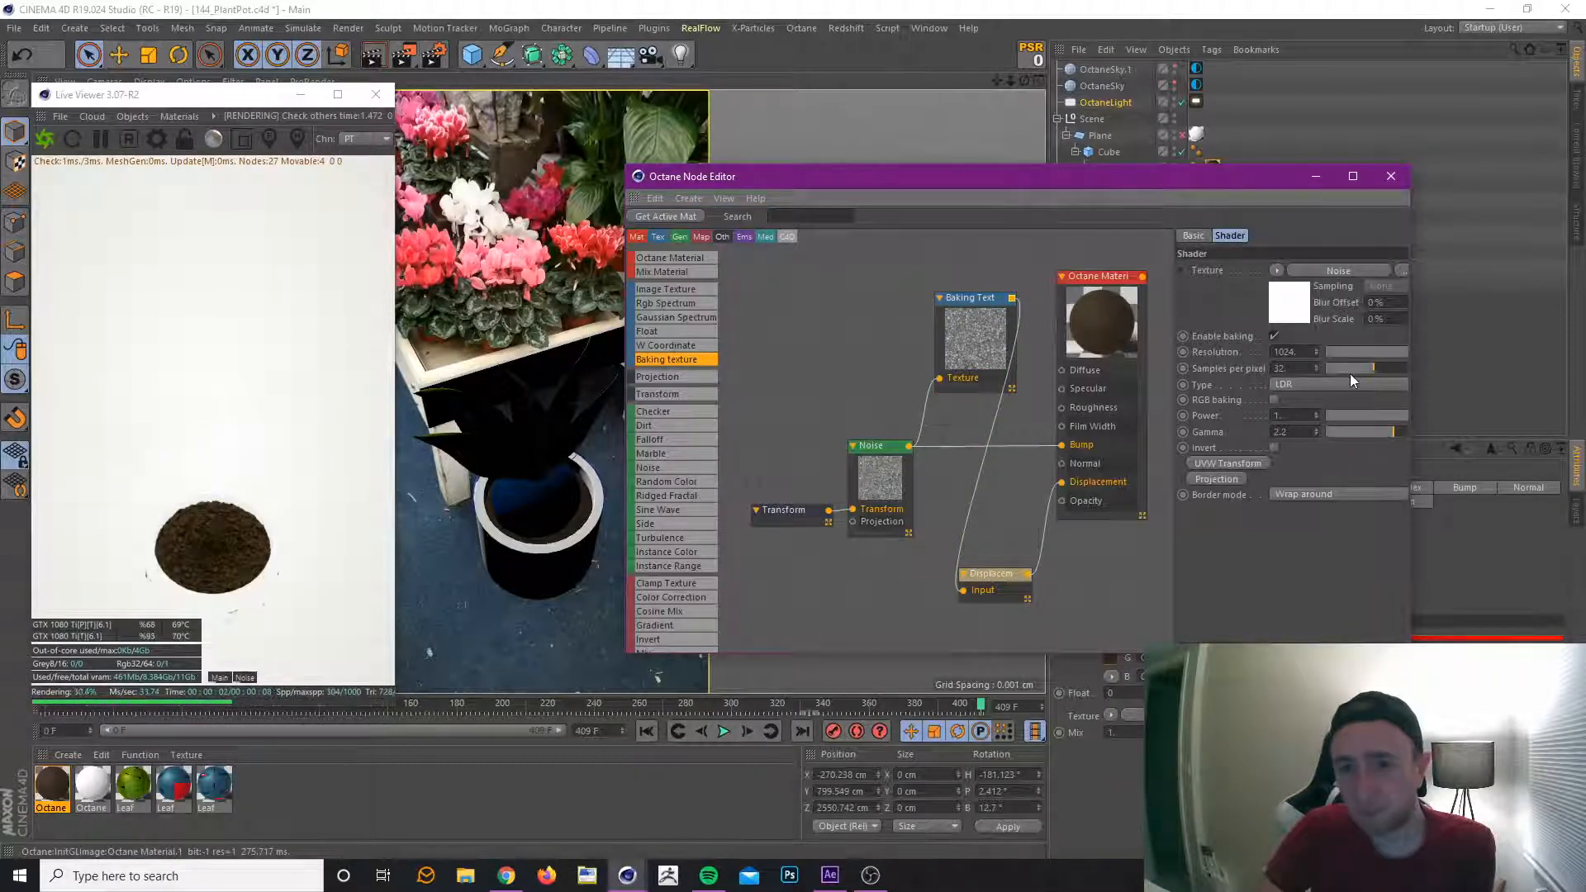
Set the Displacement node's Amount to about 9.09 cm and shift the Noise node slightly upward.
click(972, 575)
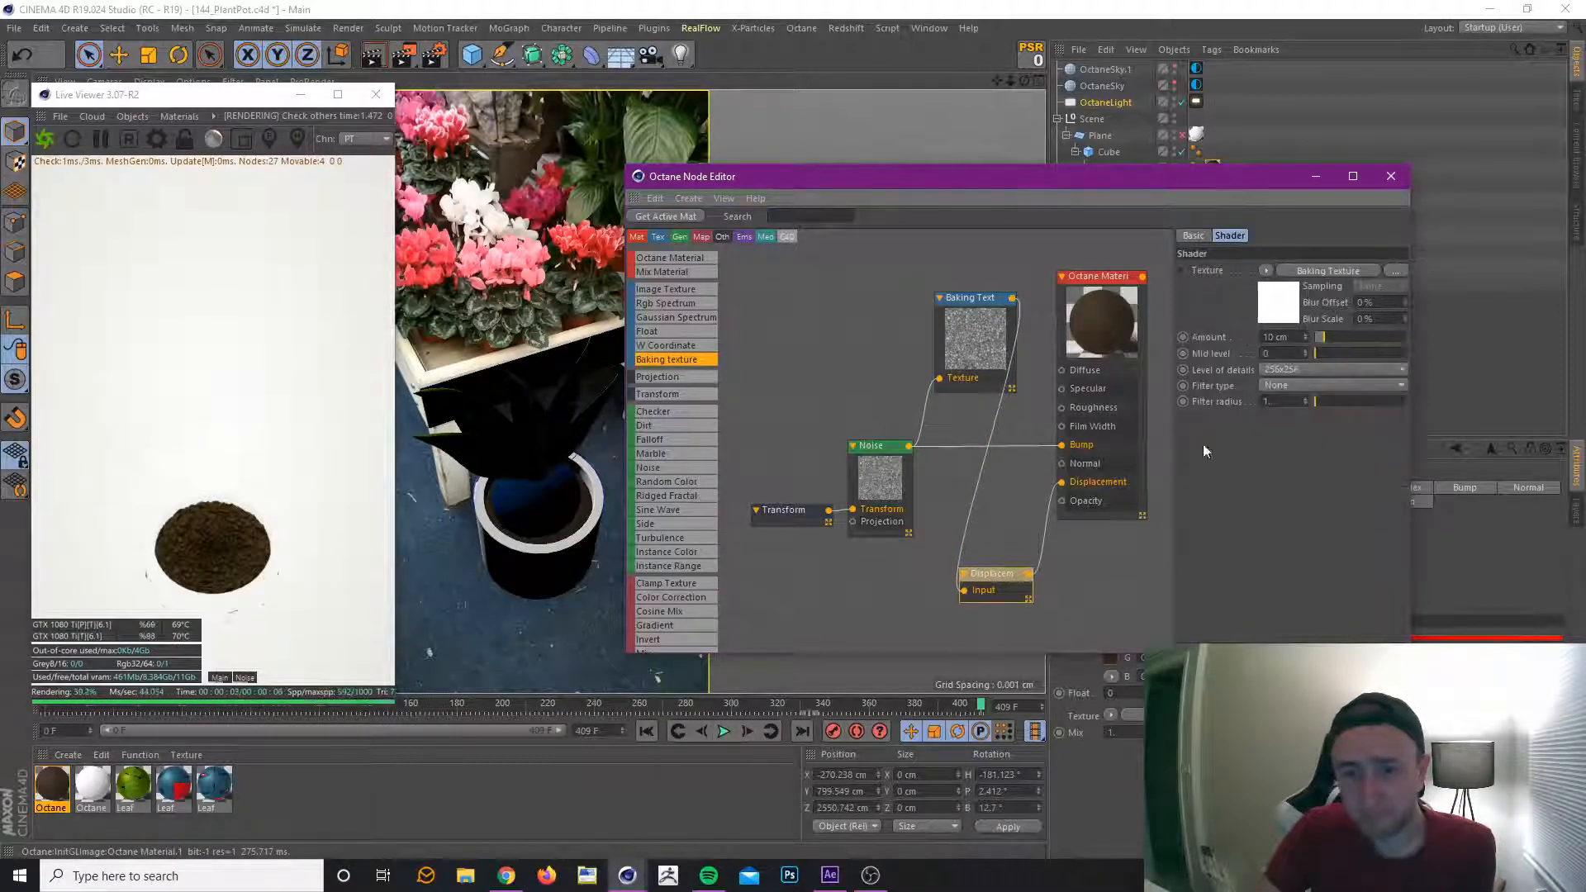
drag(1325, 337, 1318, 337)
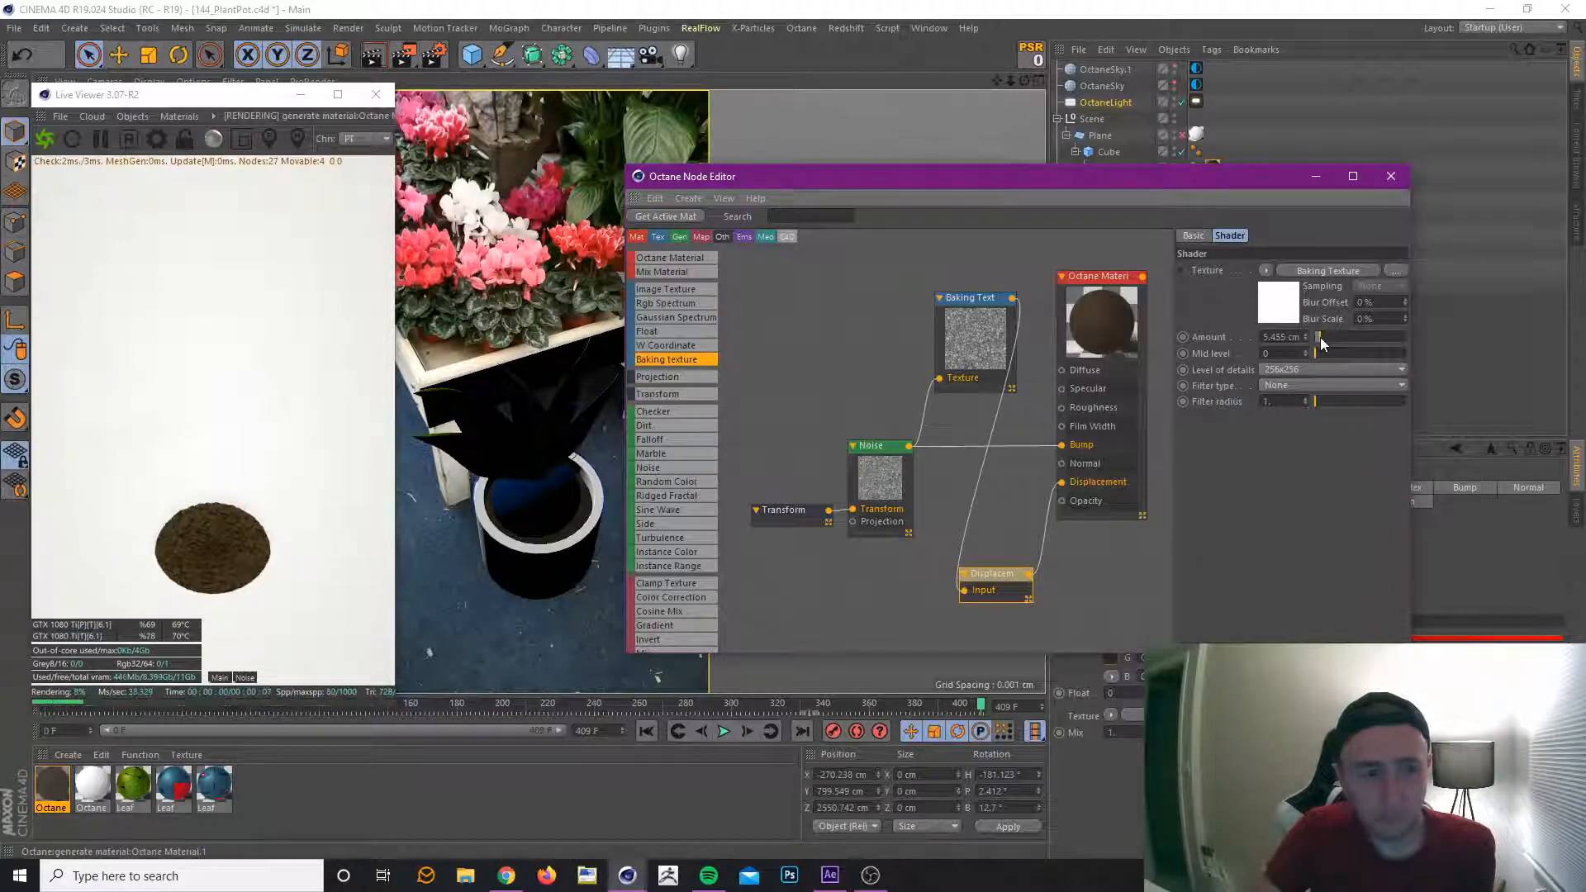
drag(1318, 337, 1323, 339)
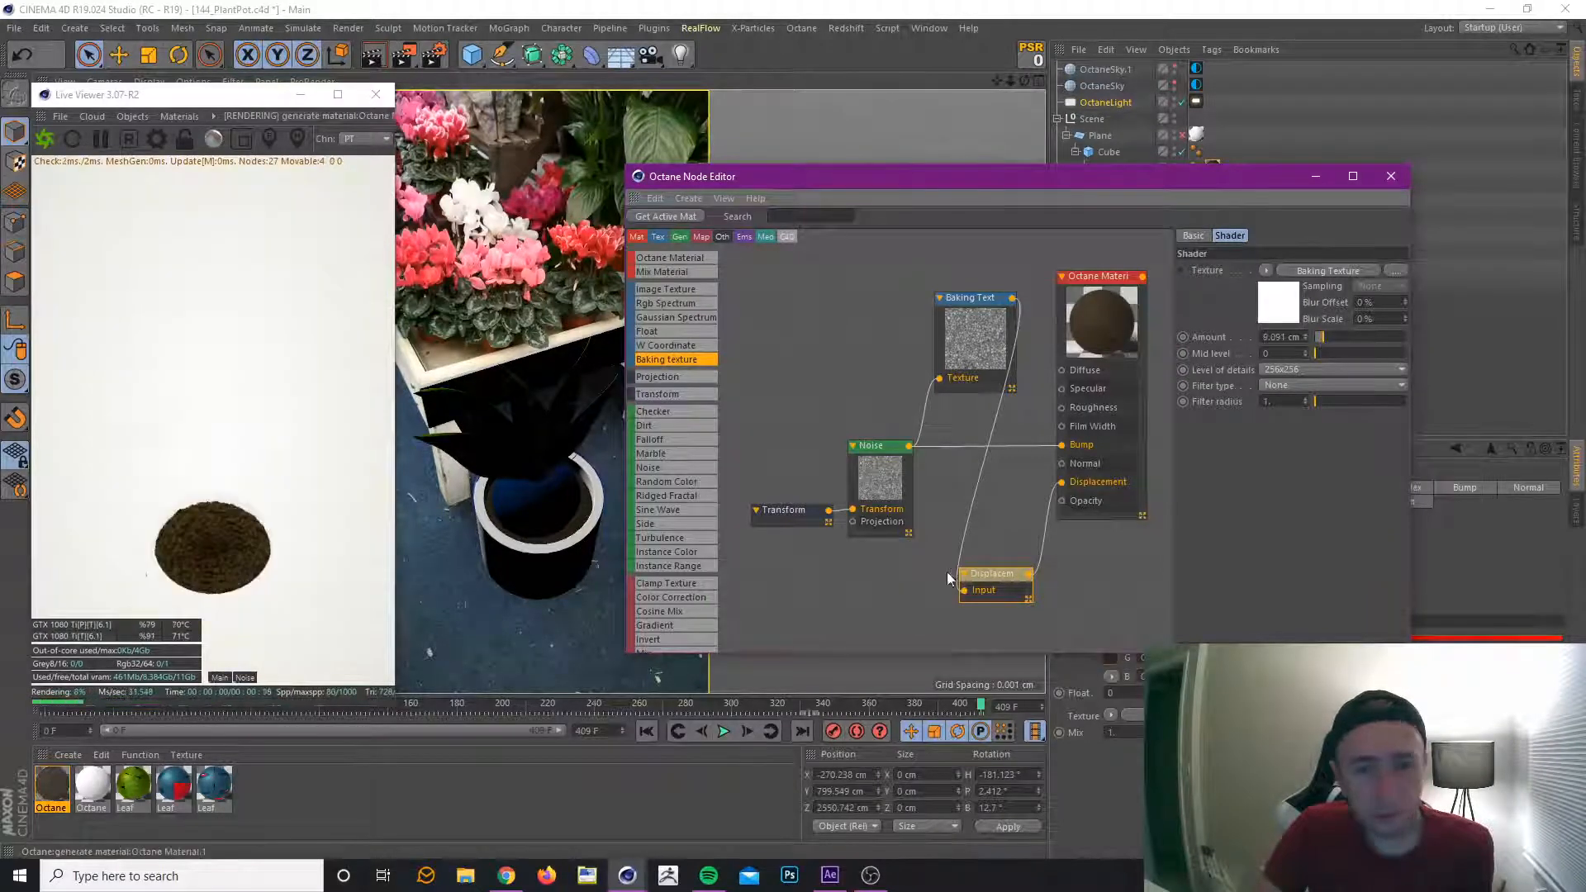
drag(893, 449, 898, 430)
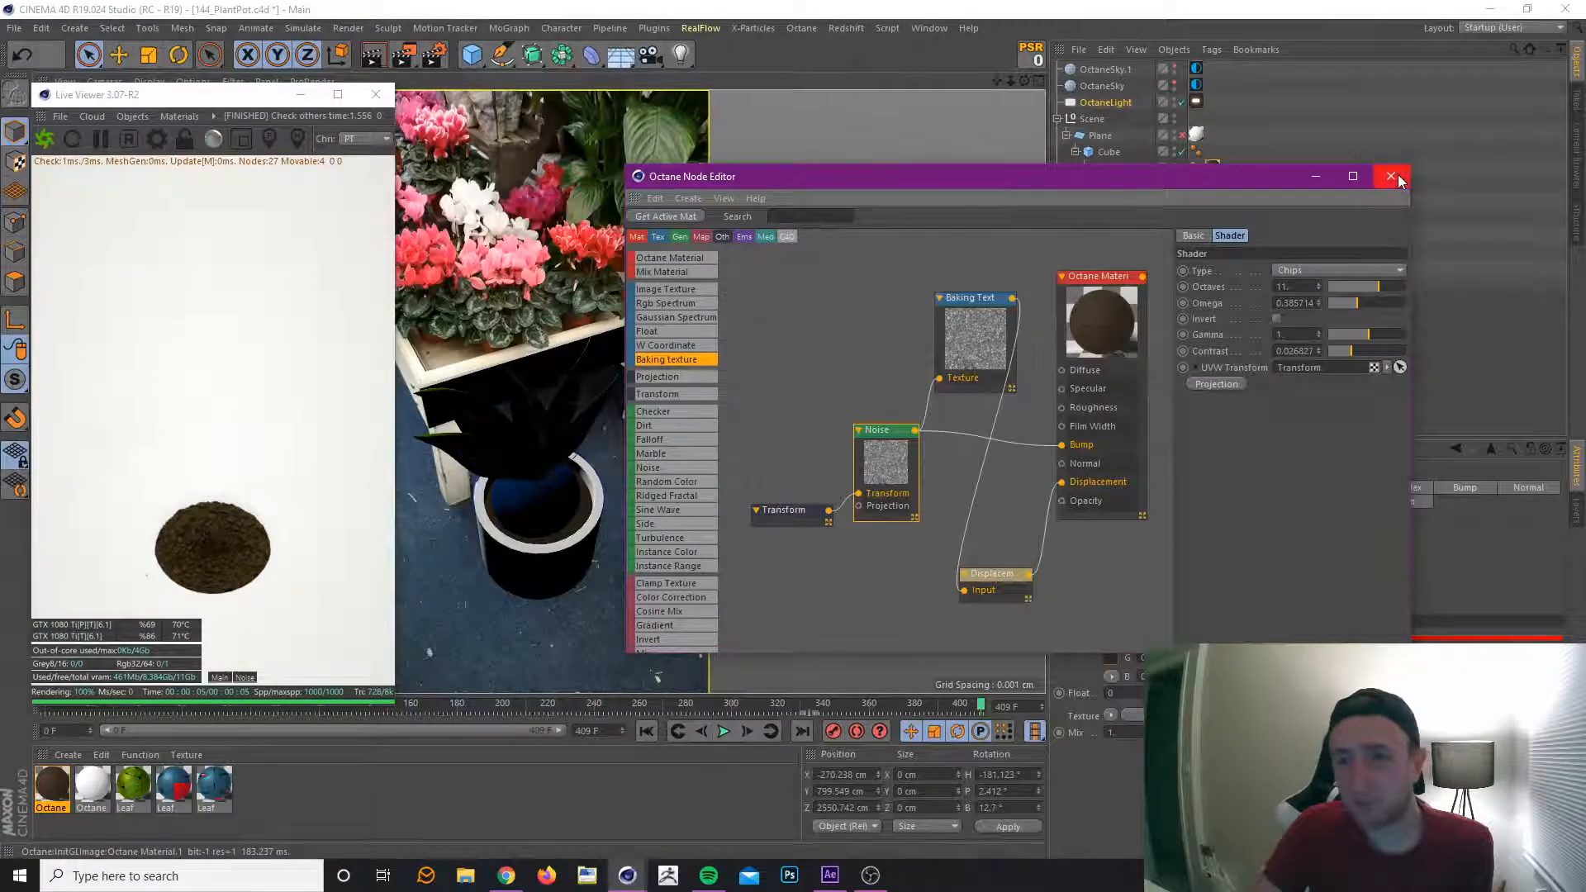
Set the material's Index to about 2.705, brighten its Specular colour to about RGB 0.243, 0.184, 0.135, and close the node editor.
click(1101, 283)
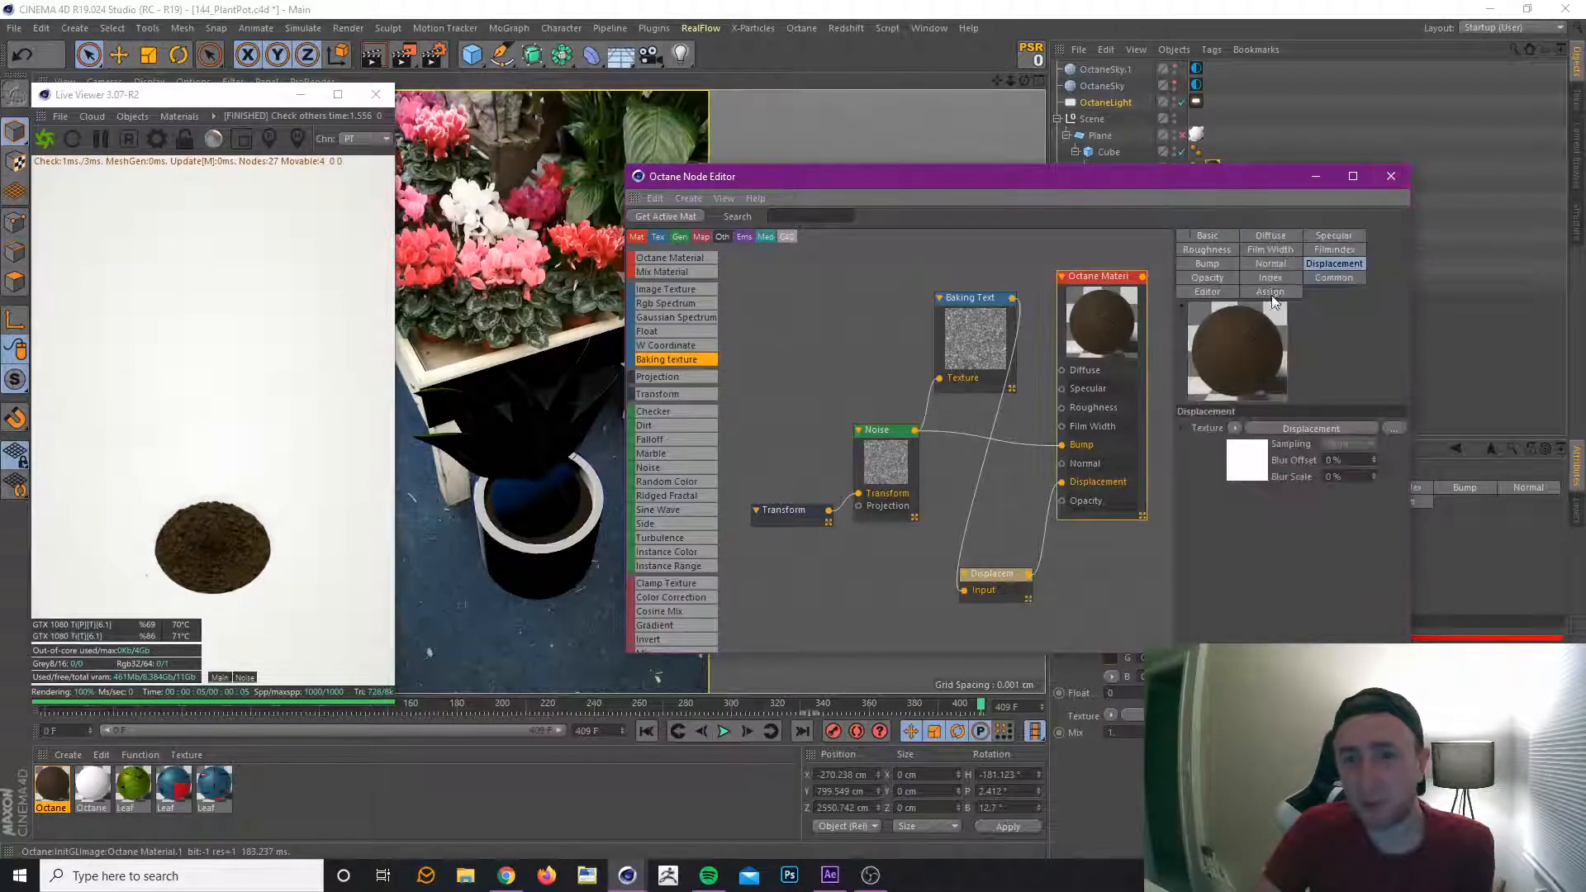
click(1271, 278)
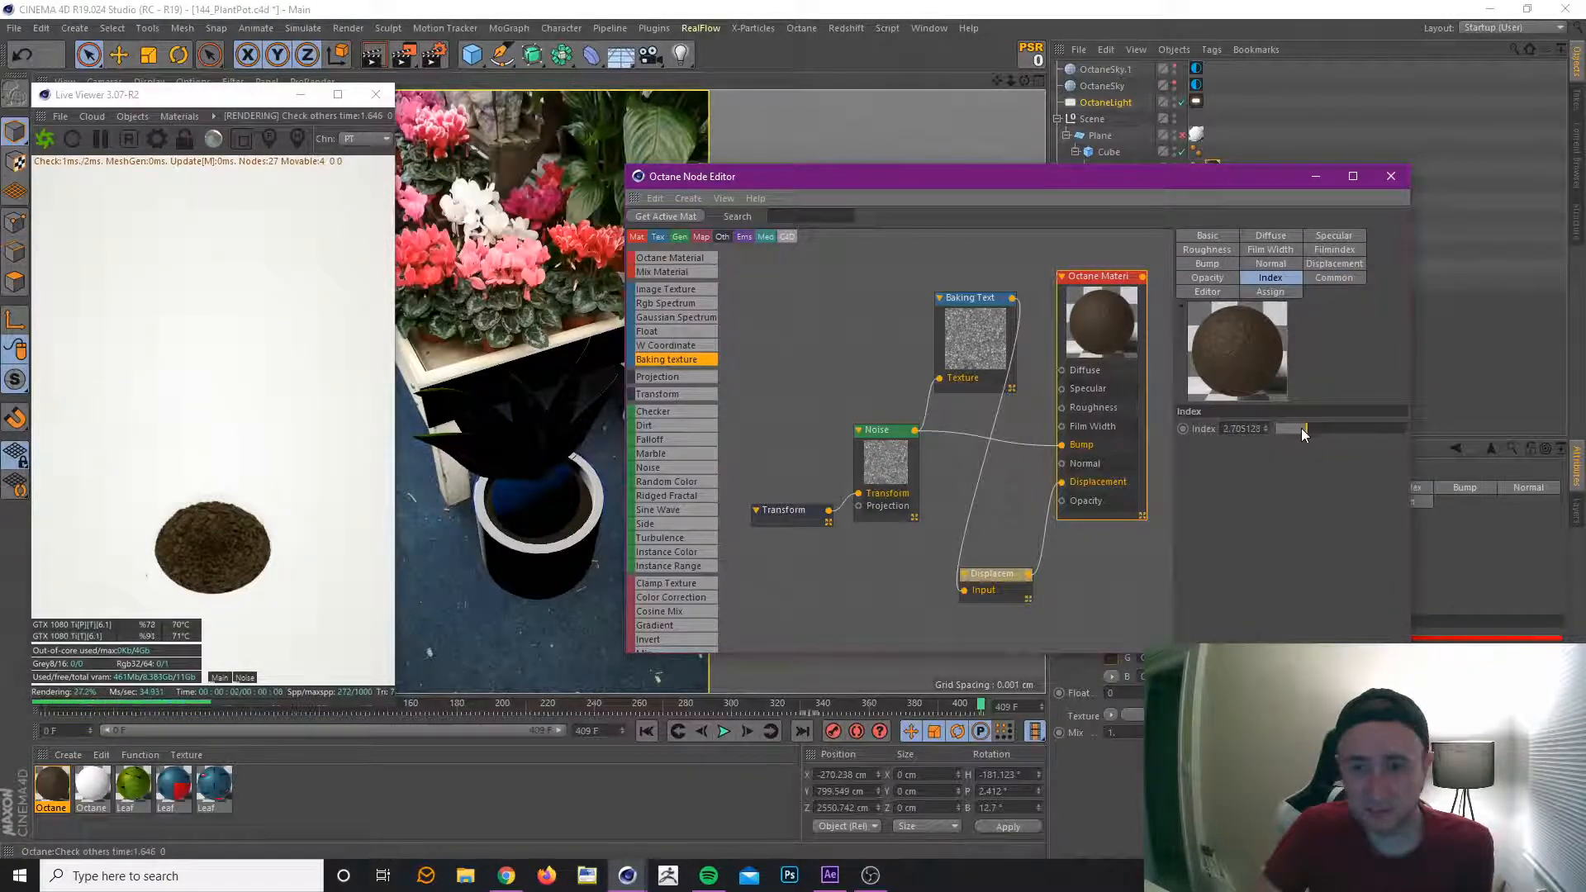
click(1328, 235)
click(1239, 451)
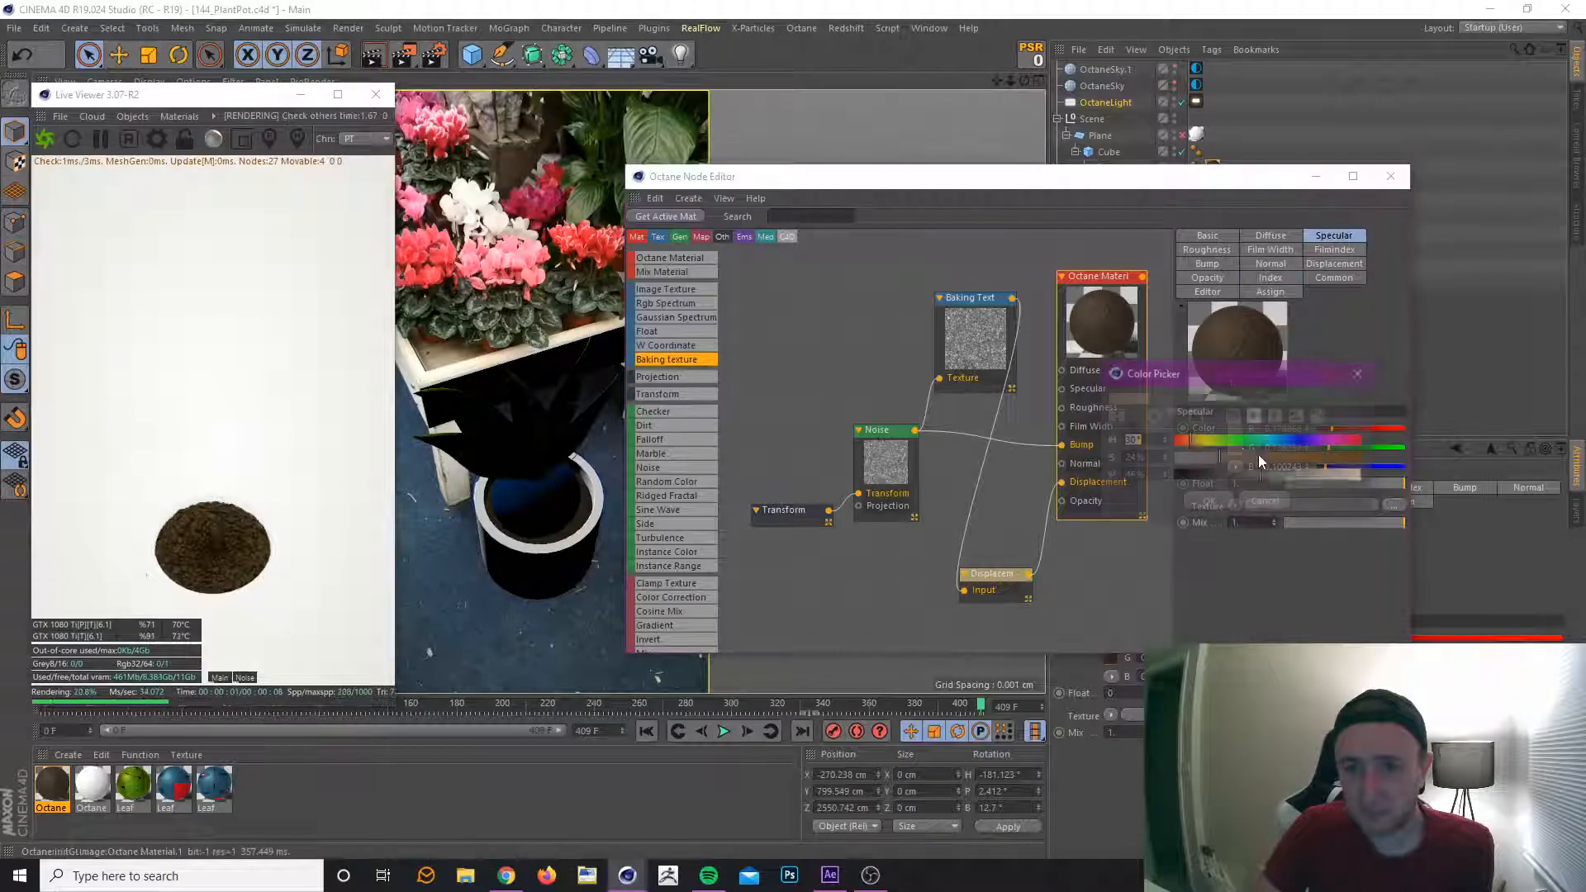
click(1213, 503)
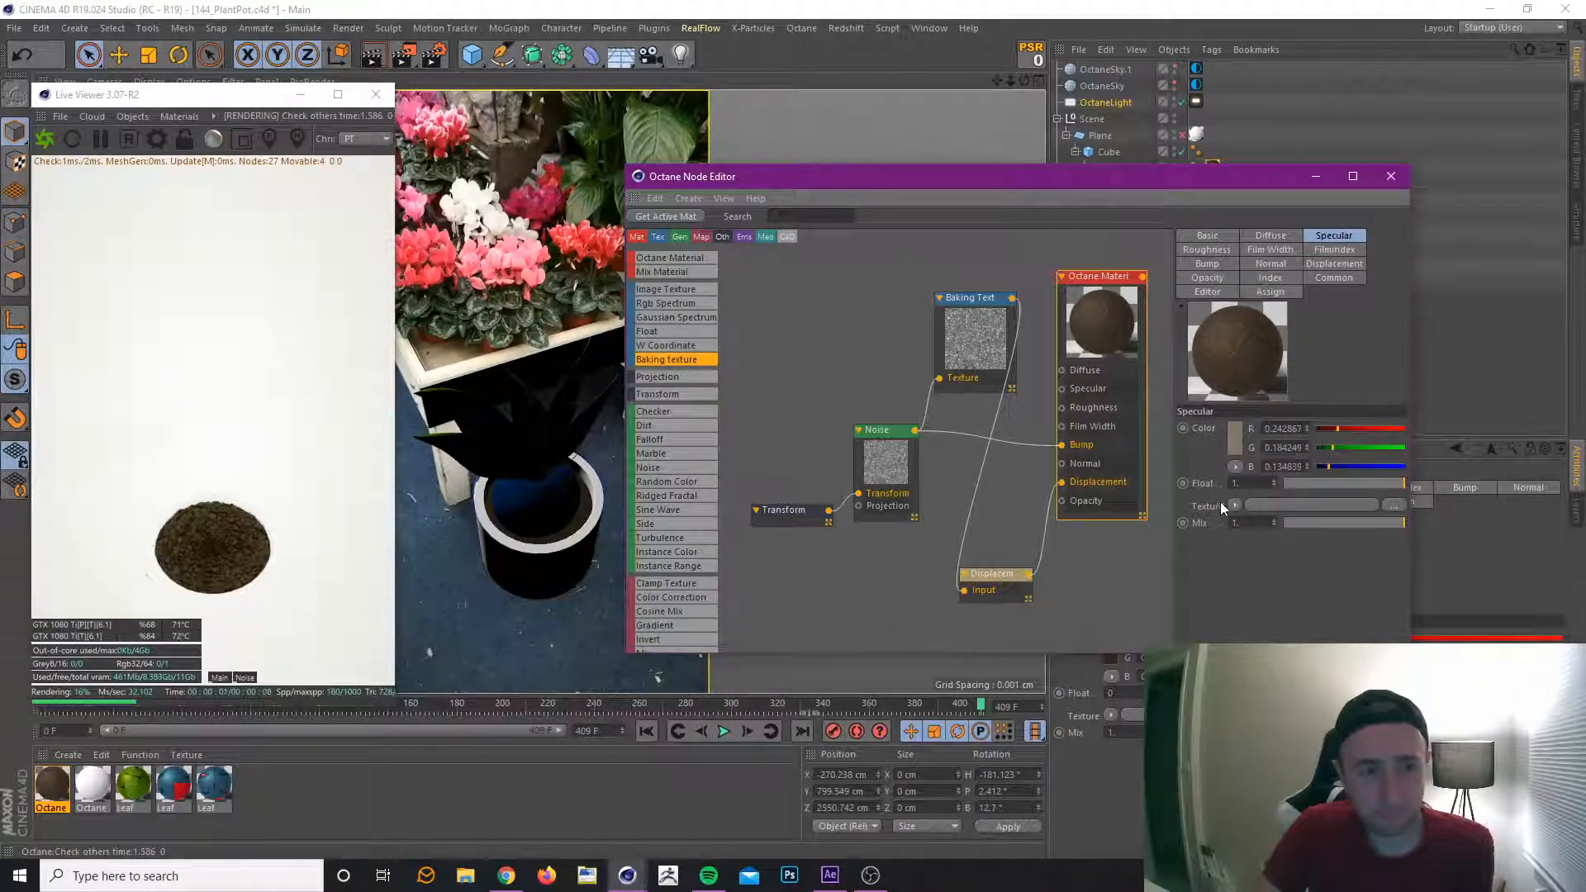
click(1392, 181)
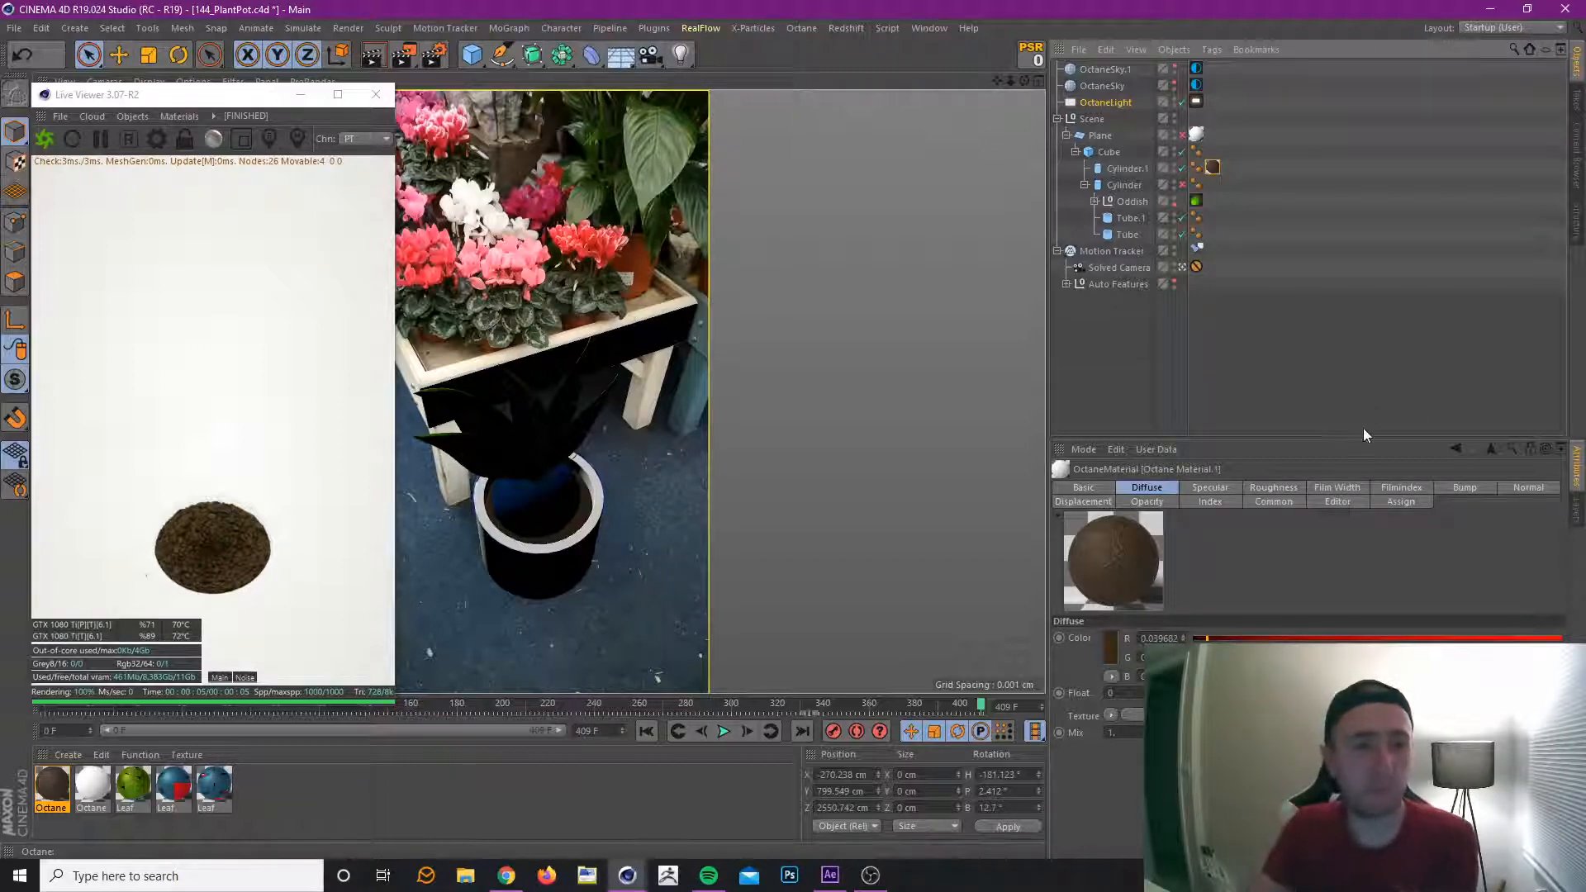
Show the Oddish group in the render again and move the timeline to frame 0.
click(1175, 203)
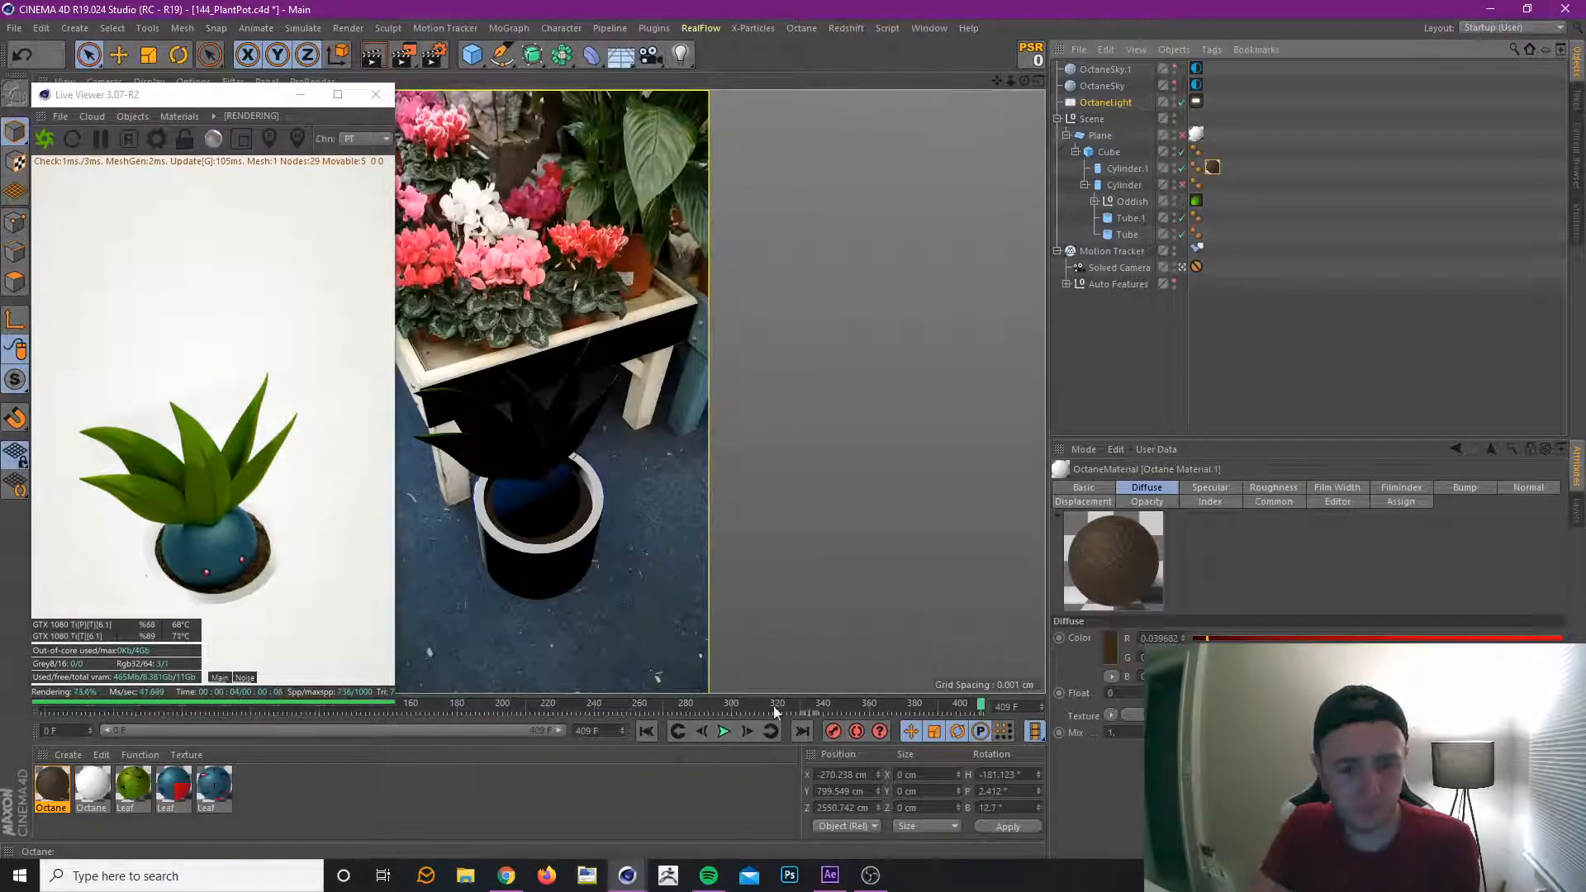
drag(777, 712, 29, 769)
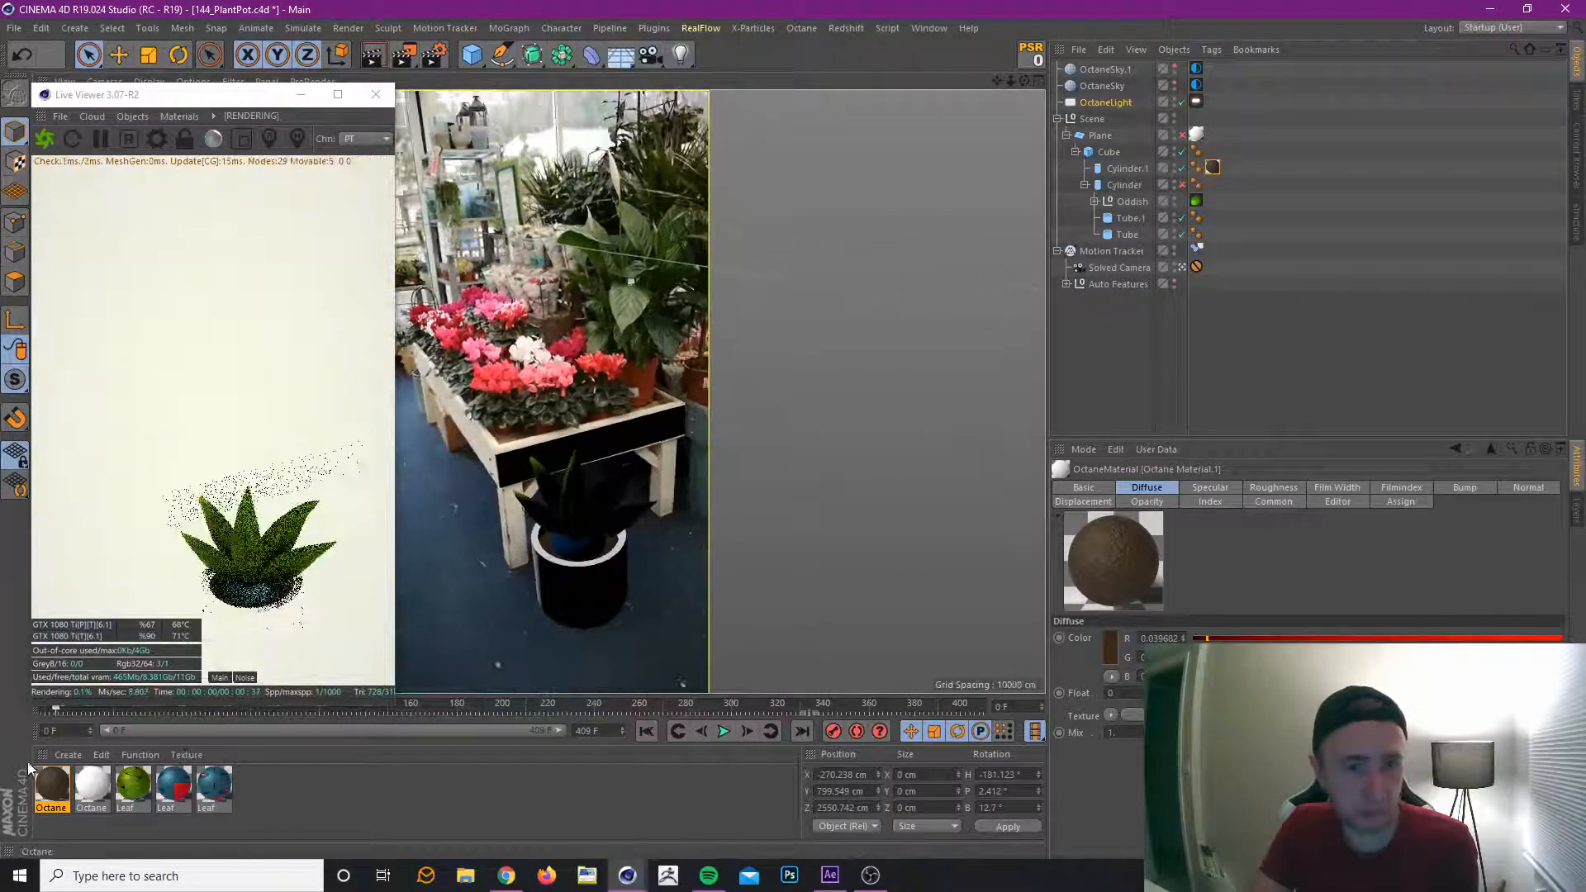
Move the timeline to frame 211 and save the project.
click(528, 702)
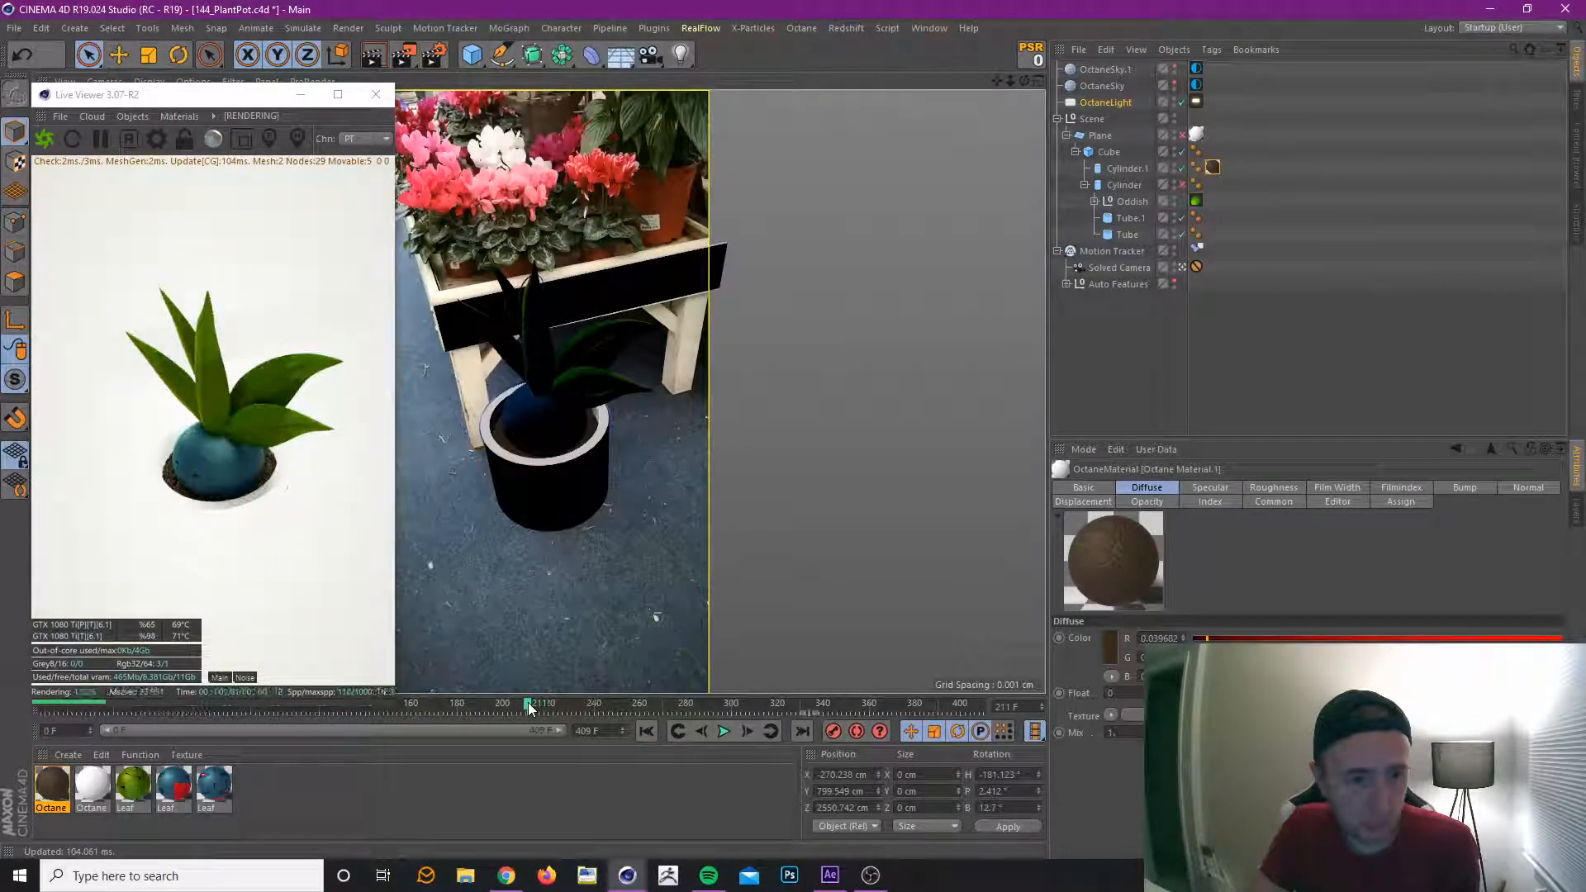
click(15, 28)
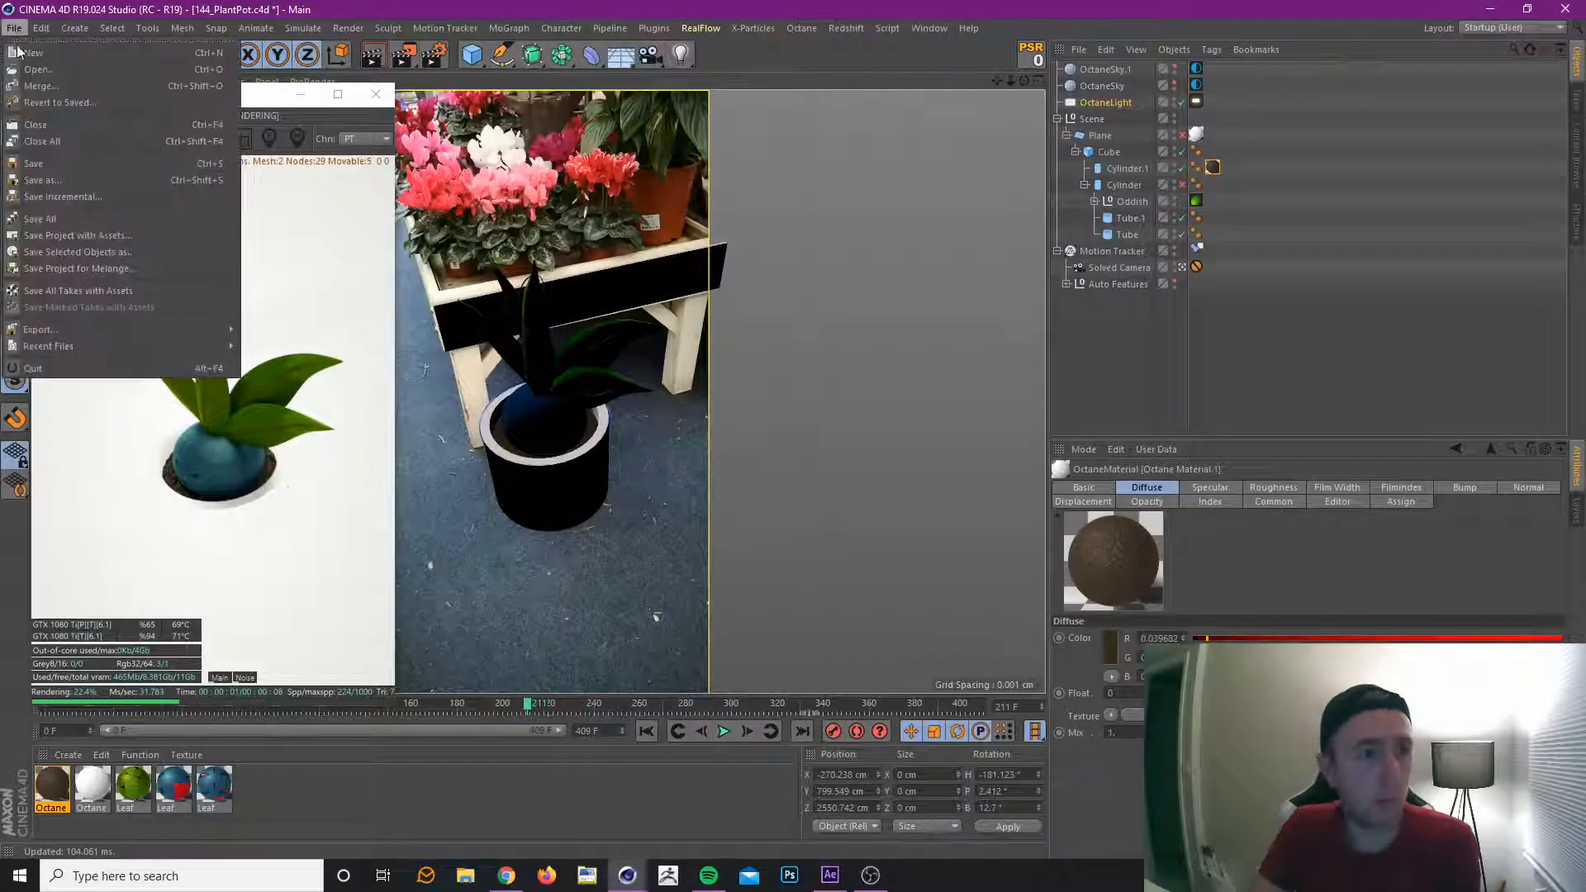
click(66, 167)
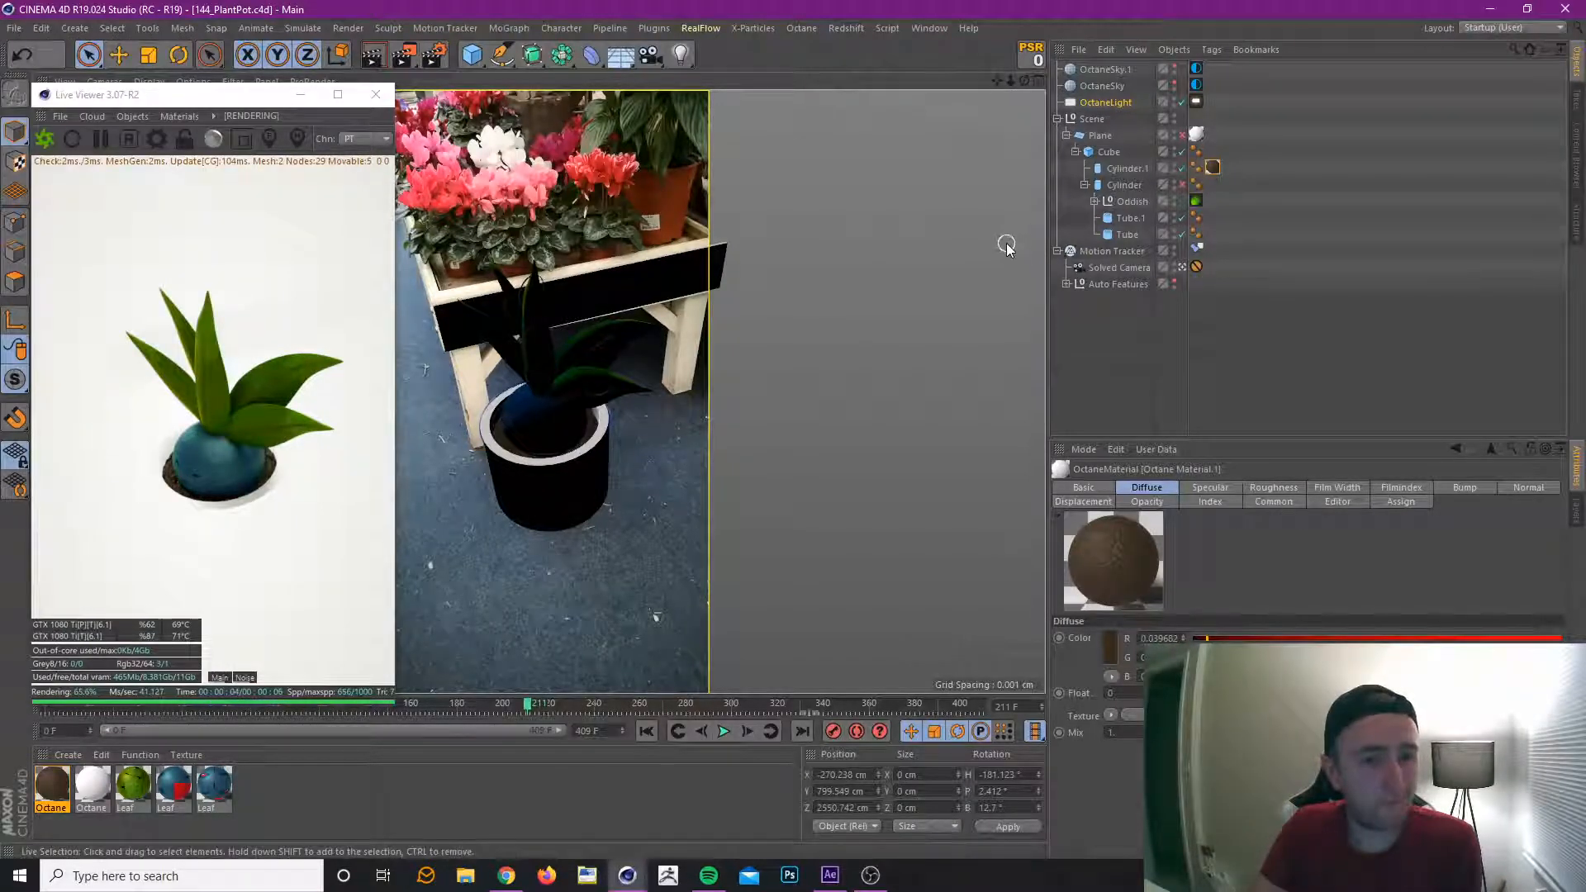
Review the Tube's object properties and try its X-Ray display in the viewport.
click(1130, 218)
click(1129, 233)
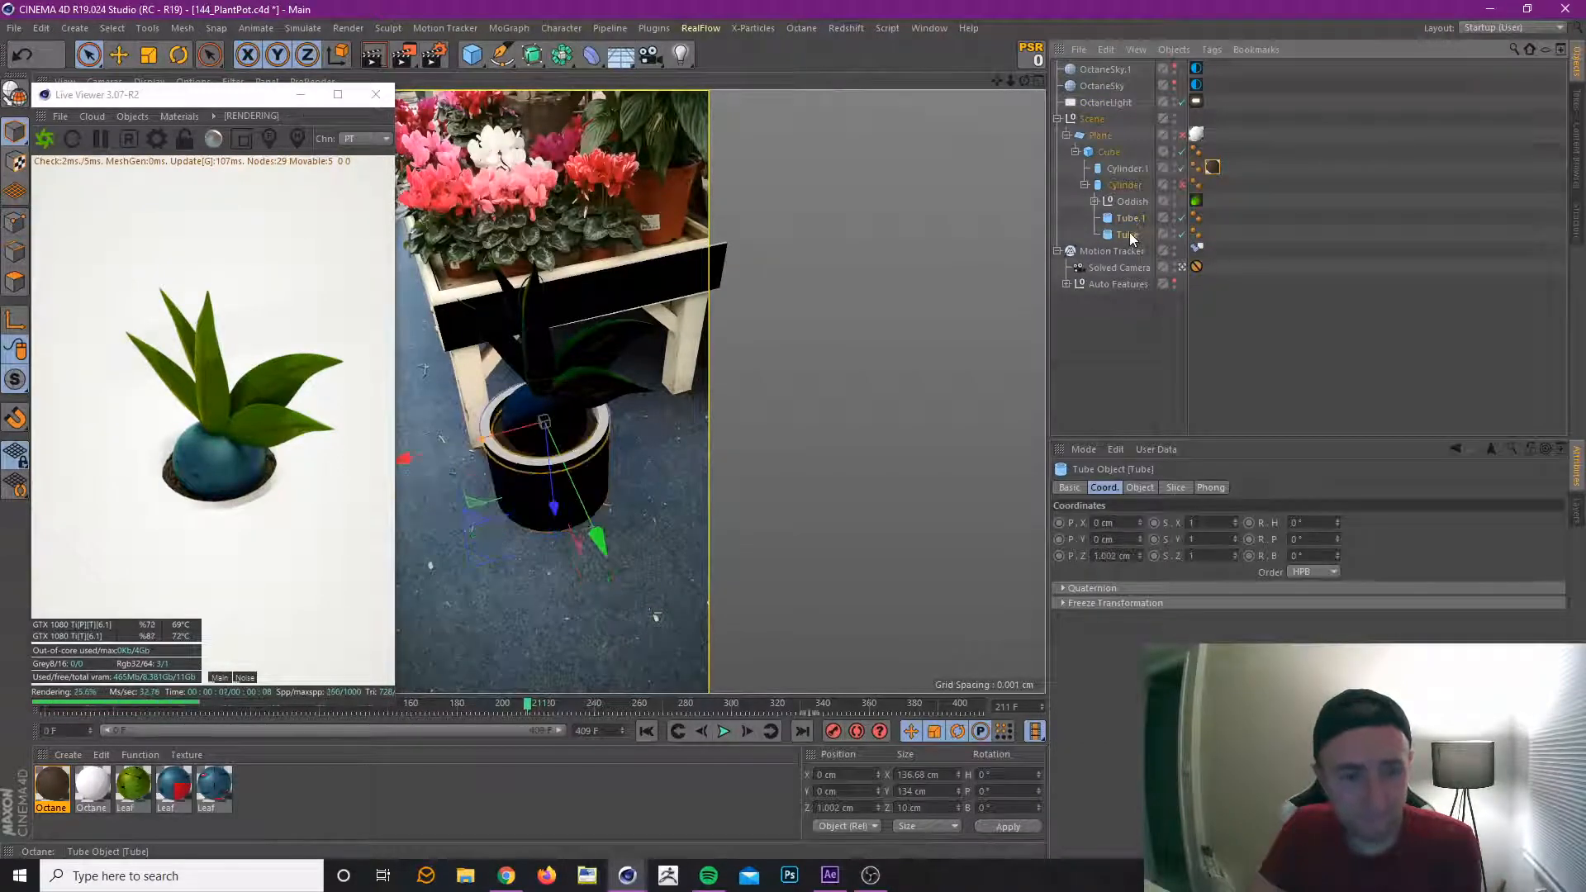
click(1141, 486)
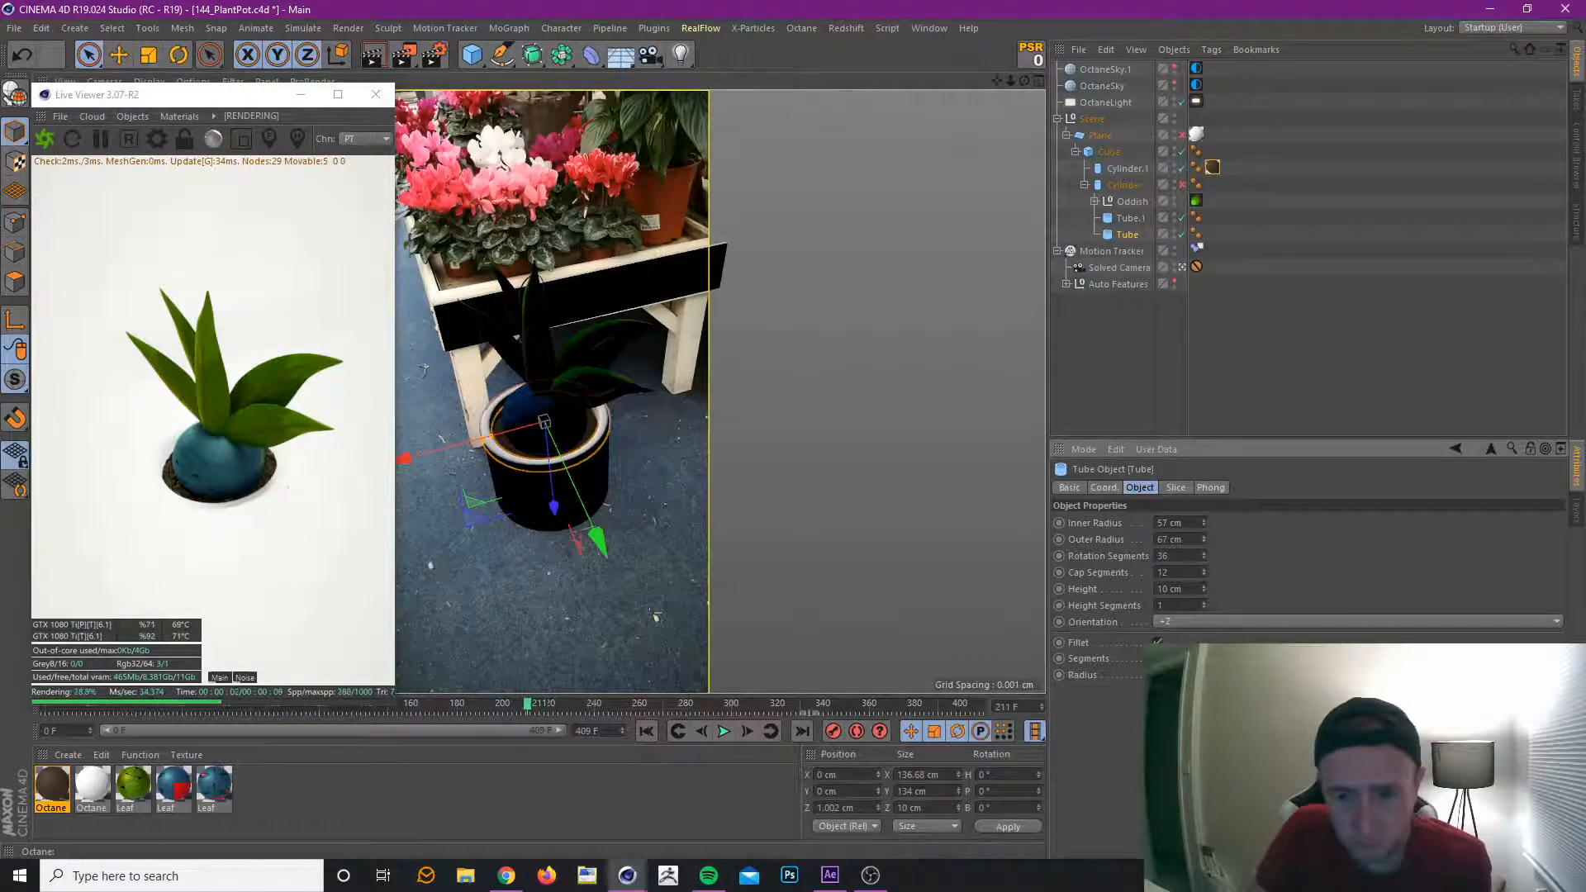
key(Return)
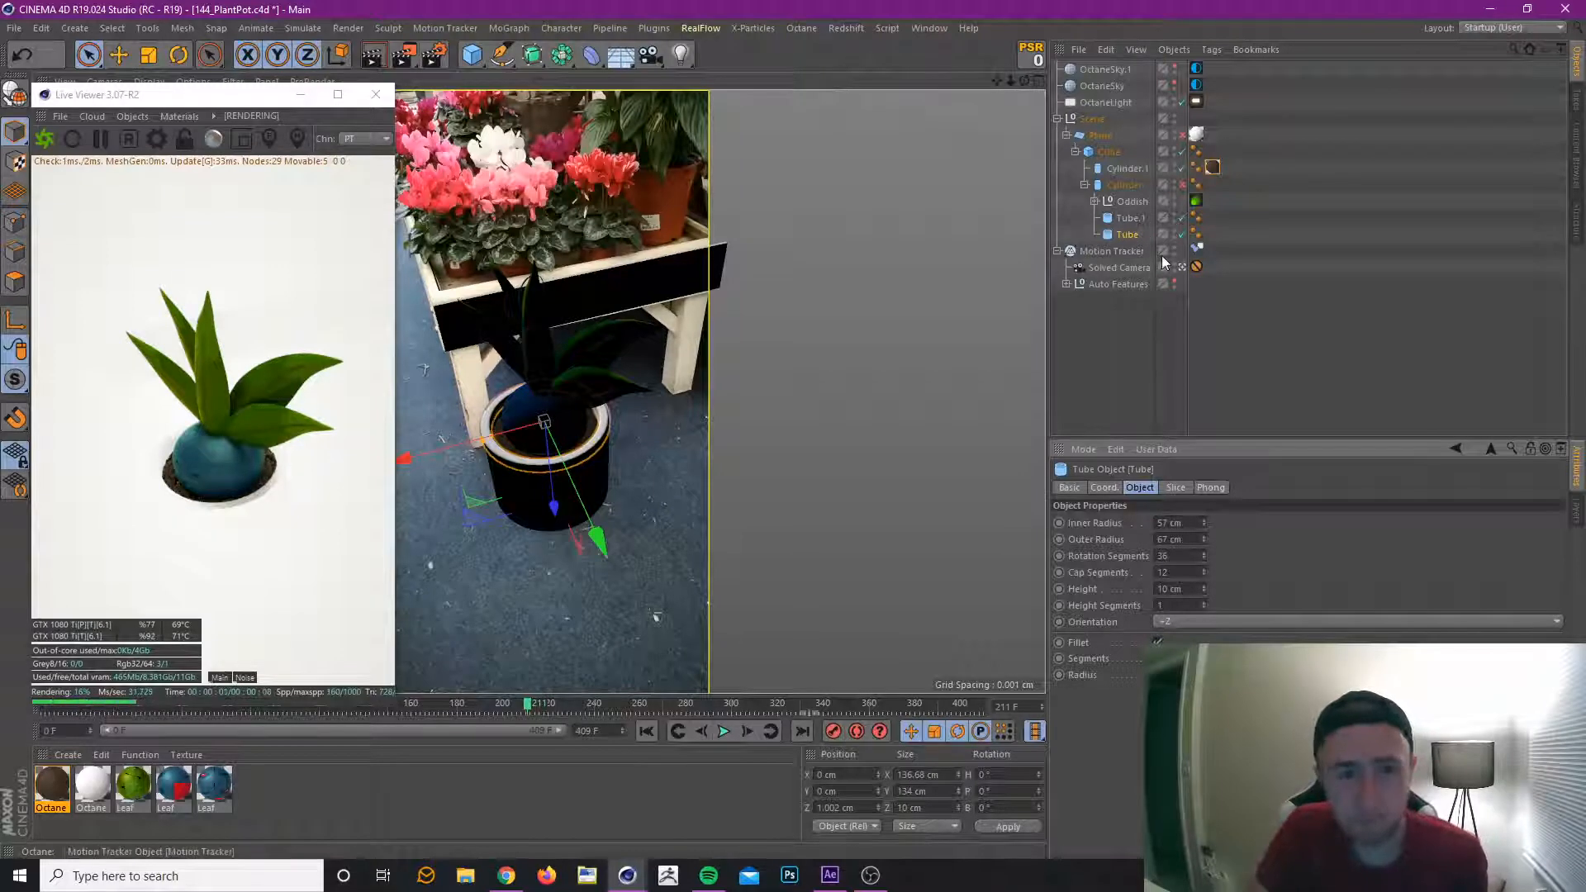
click(1069, 488)
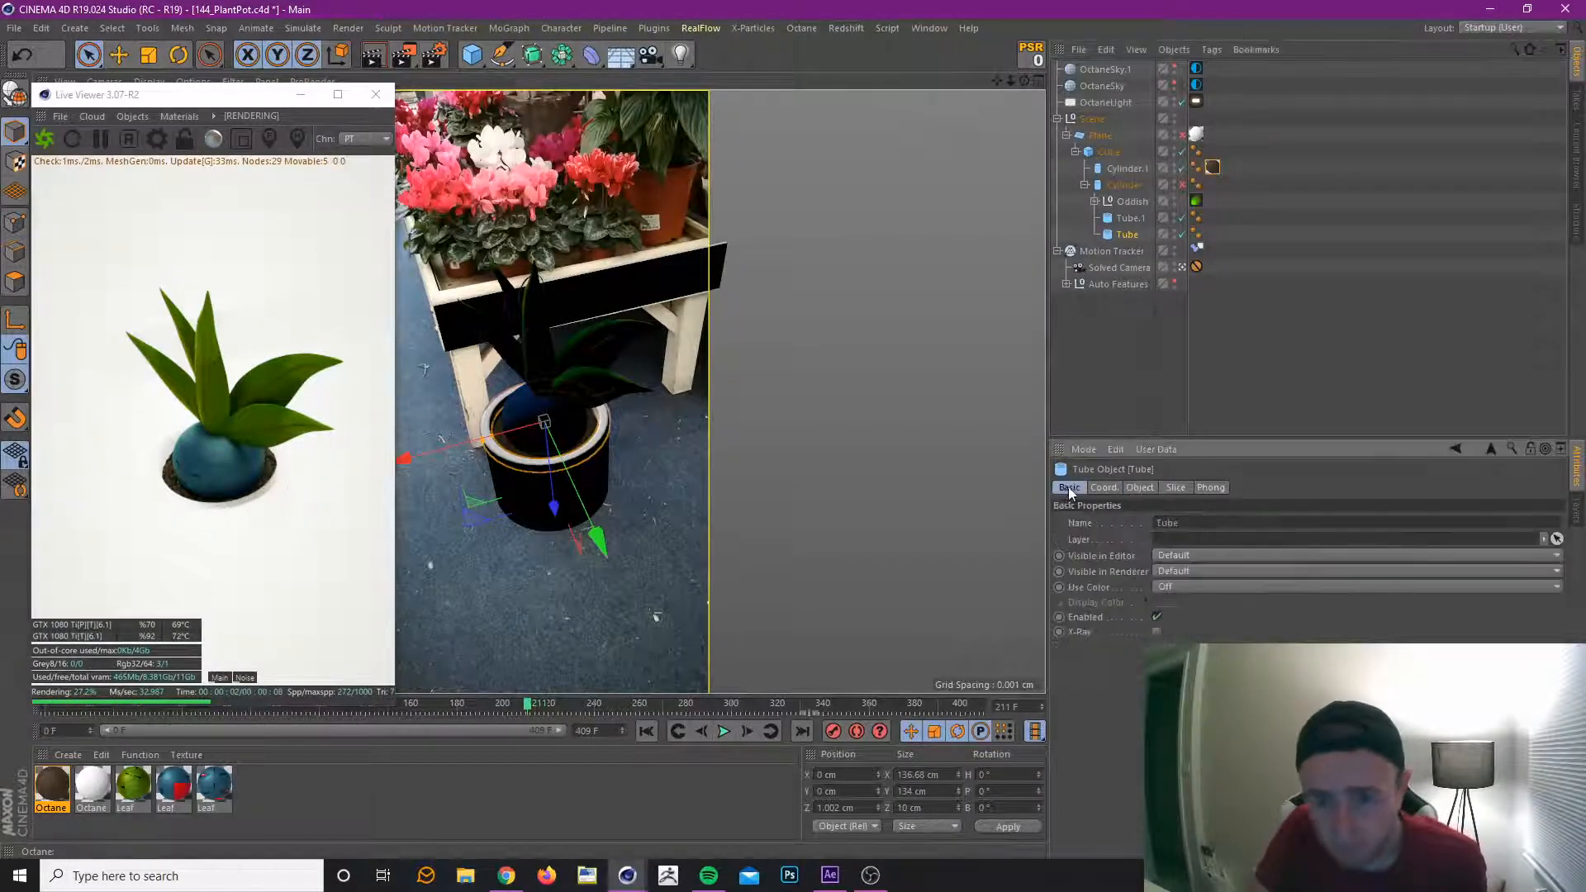
click(1157, 632)
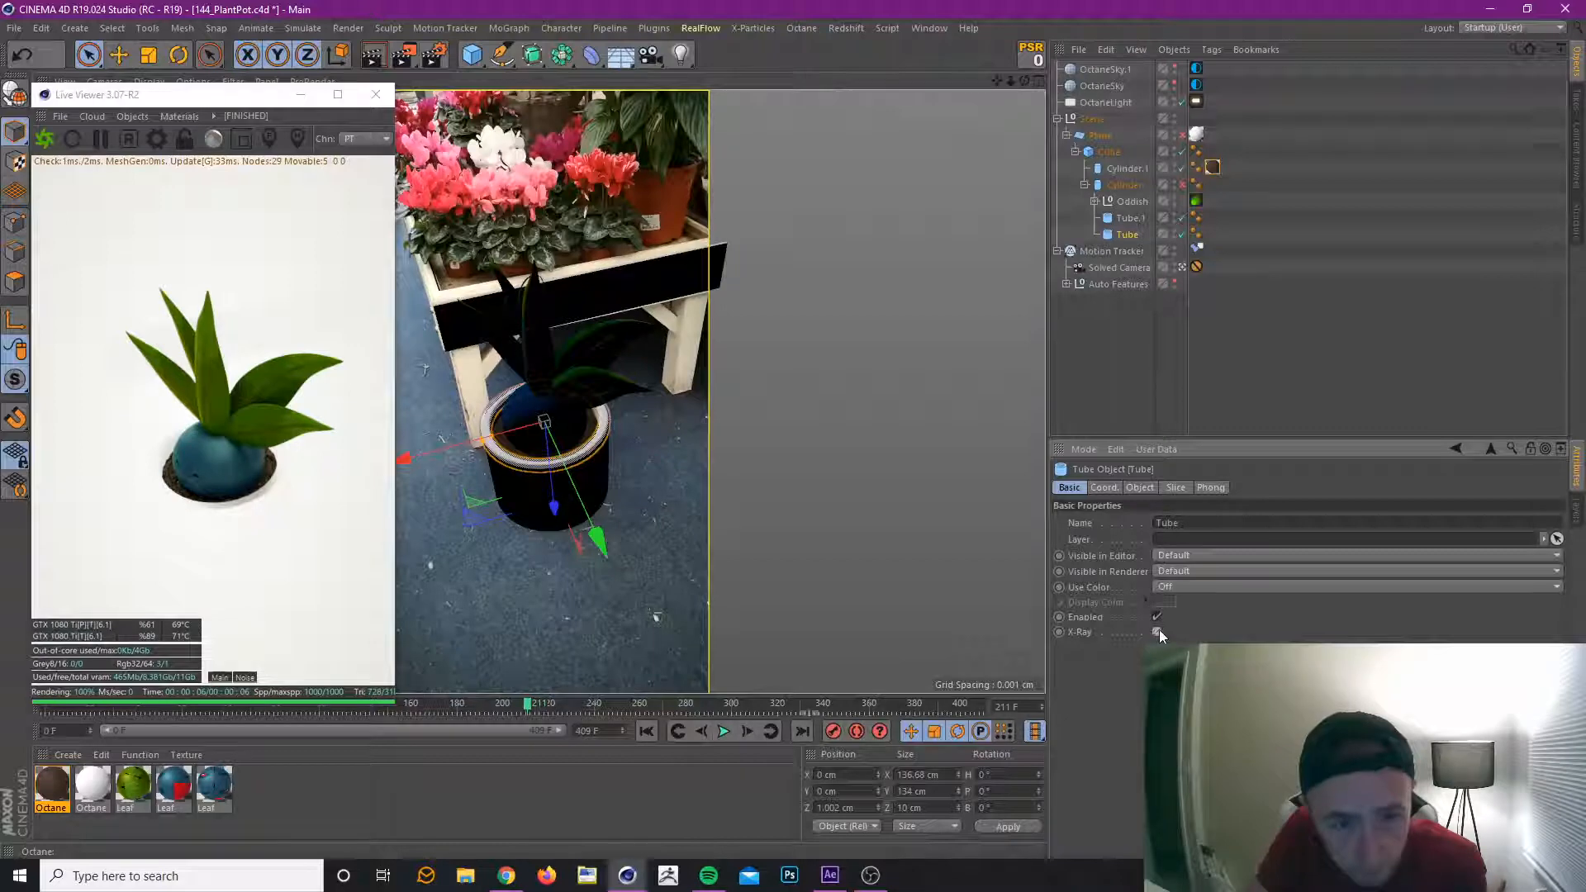
click(1157, 632)
Temporarily hide the Plane hierarchy in the viewport to examine the pot in the tracked footage.
click(1174, 132)
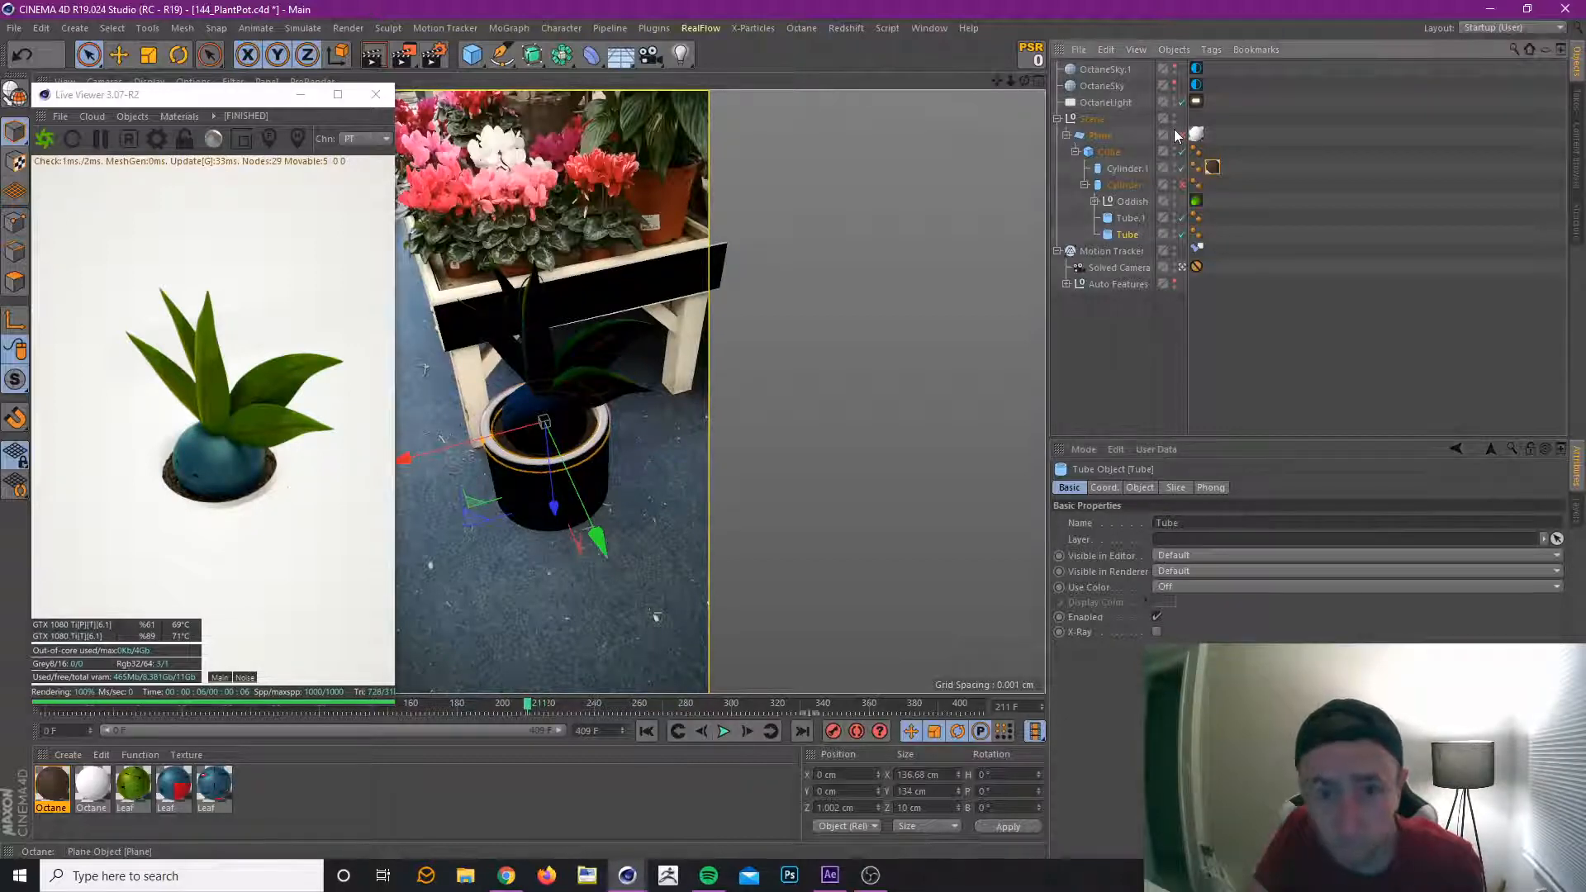
click(1175, 131)
click(1175, 132)
click(1175, 134)
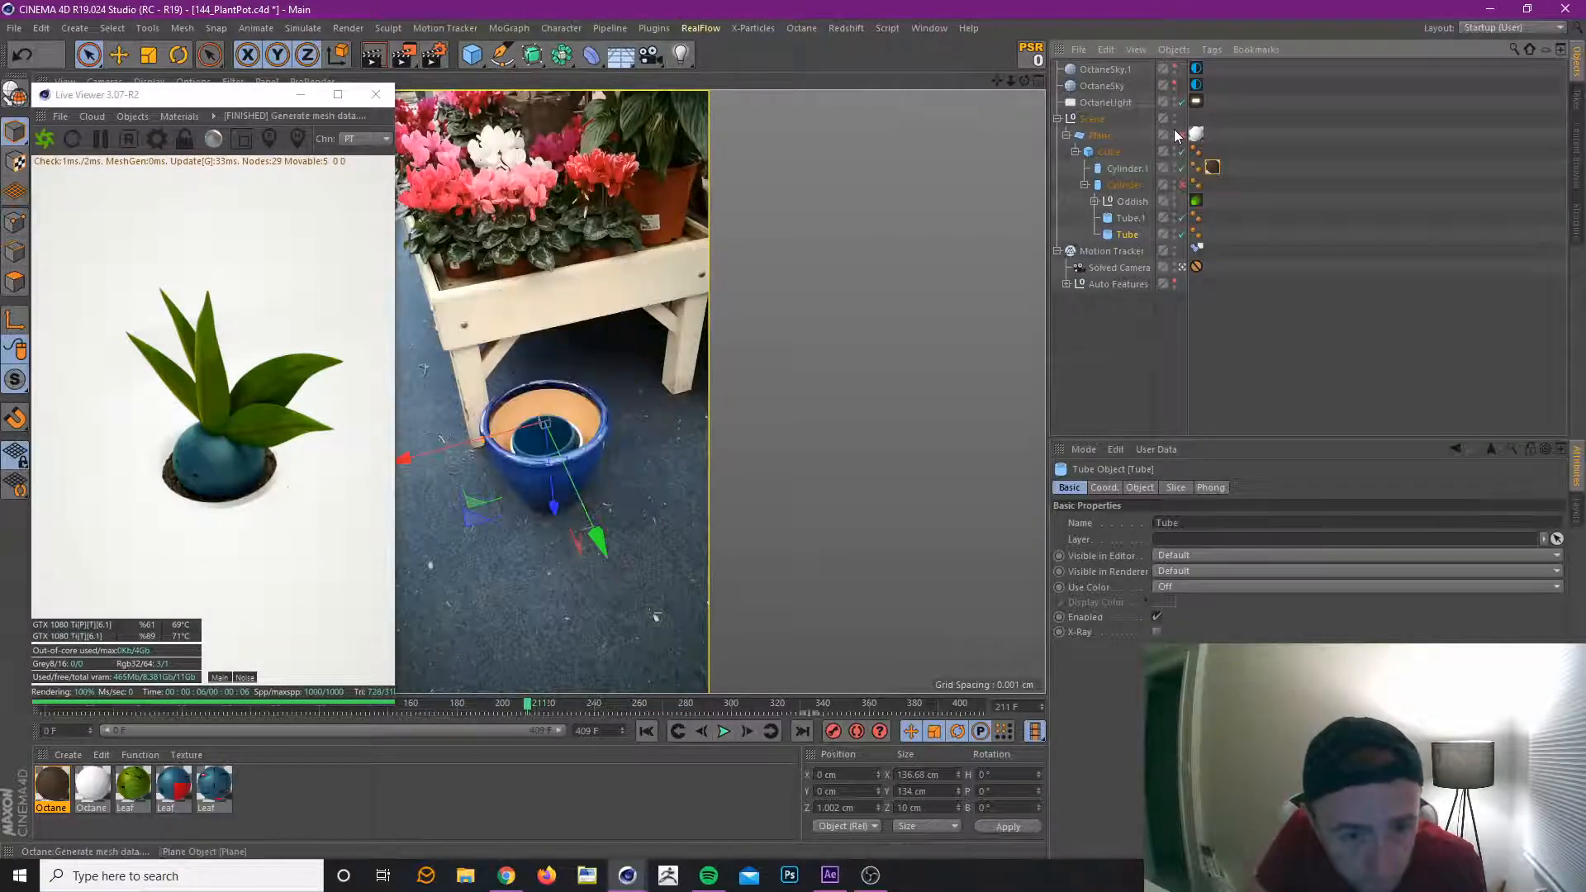
click(1174, 134)
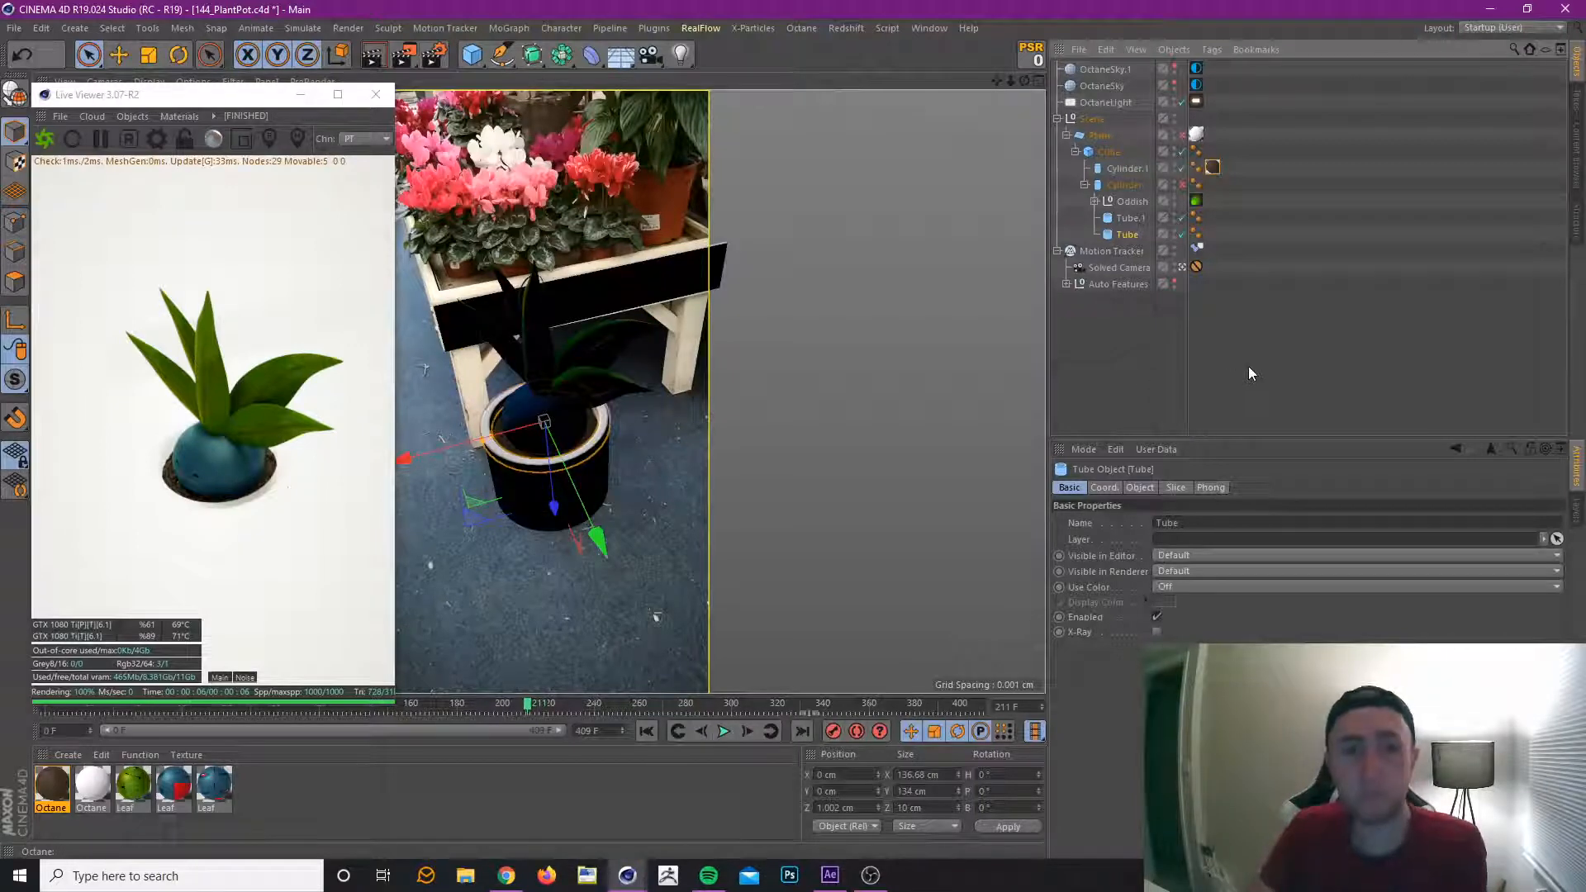
Move the timeline to frame 398 and add an Octane Camera tag to the Solved Camera.
click(1180, 420)
drag(501, 711, 946, 700)
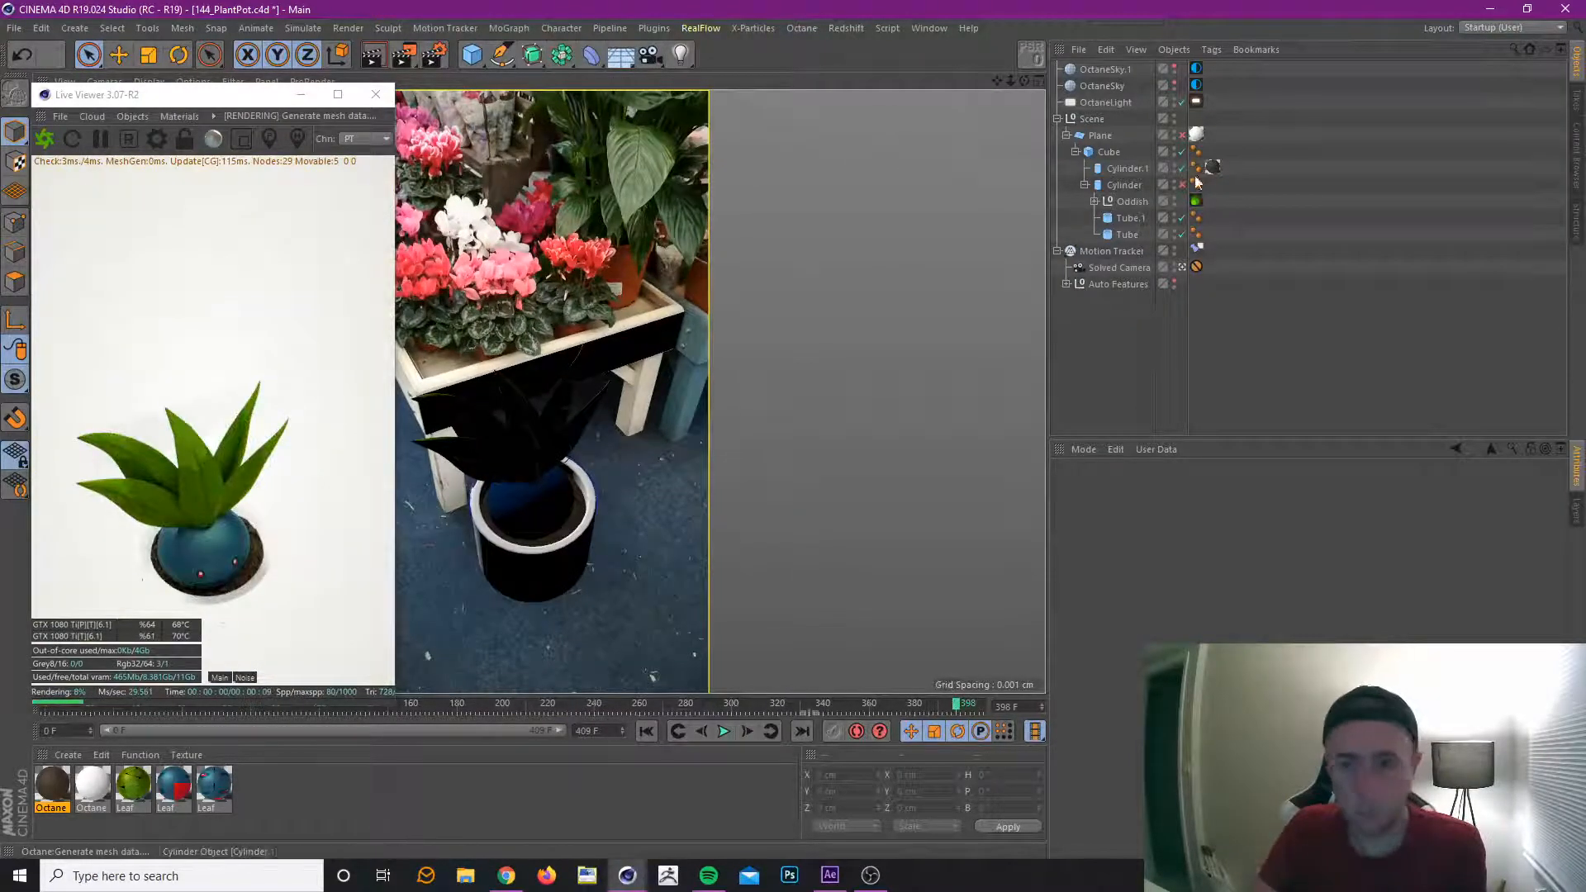
click(1137, 268)
right_click(1137, 267)
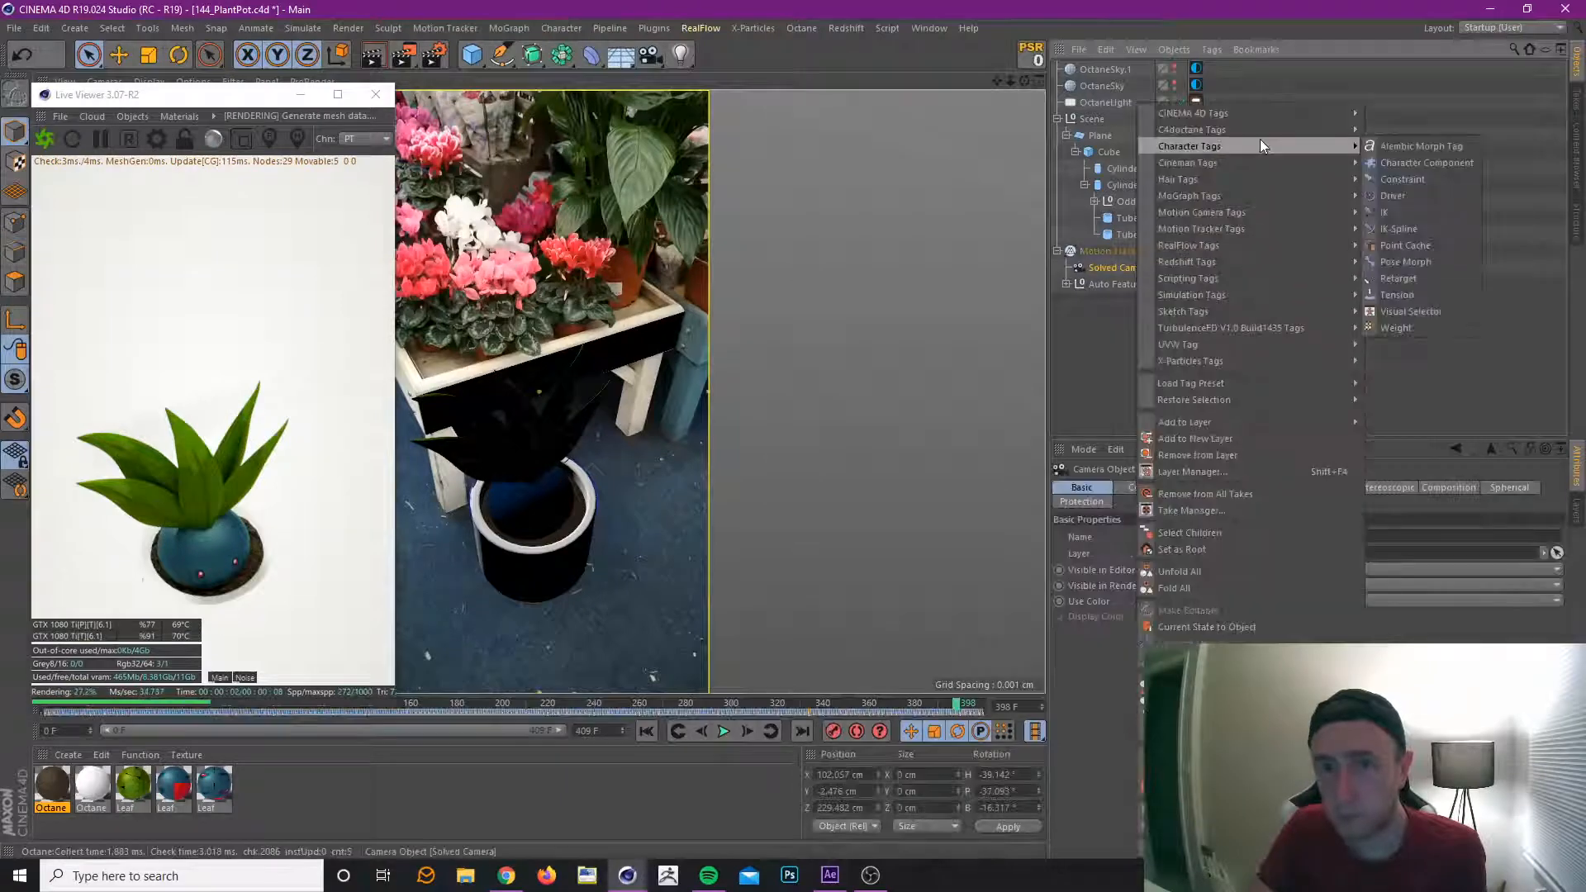
mouse_move(1267, 131)
click(1419, 197)
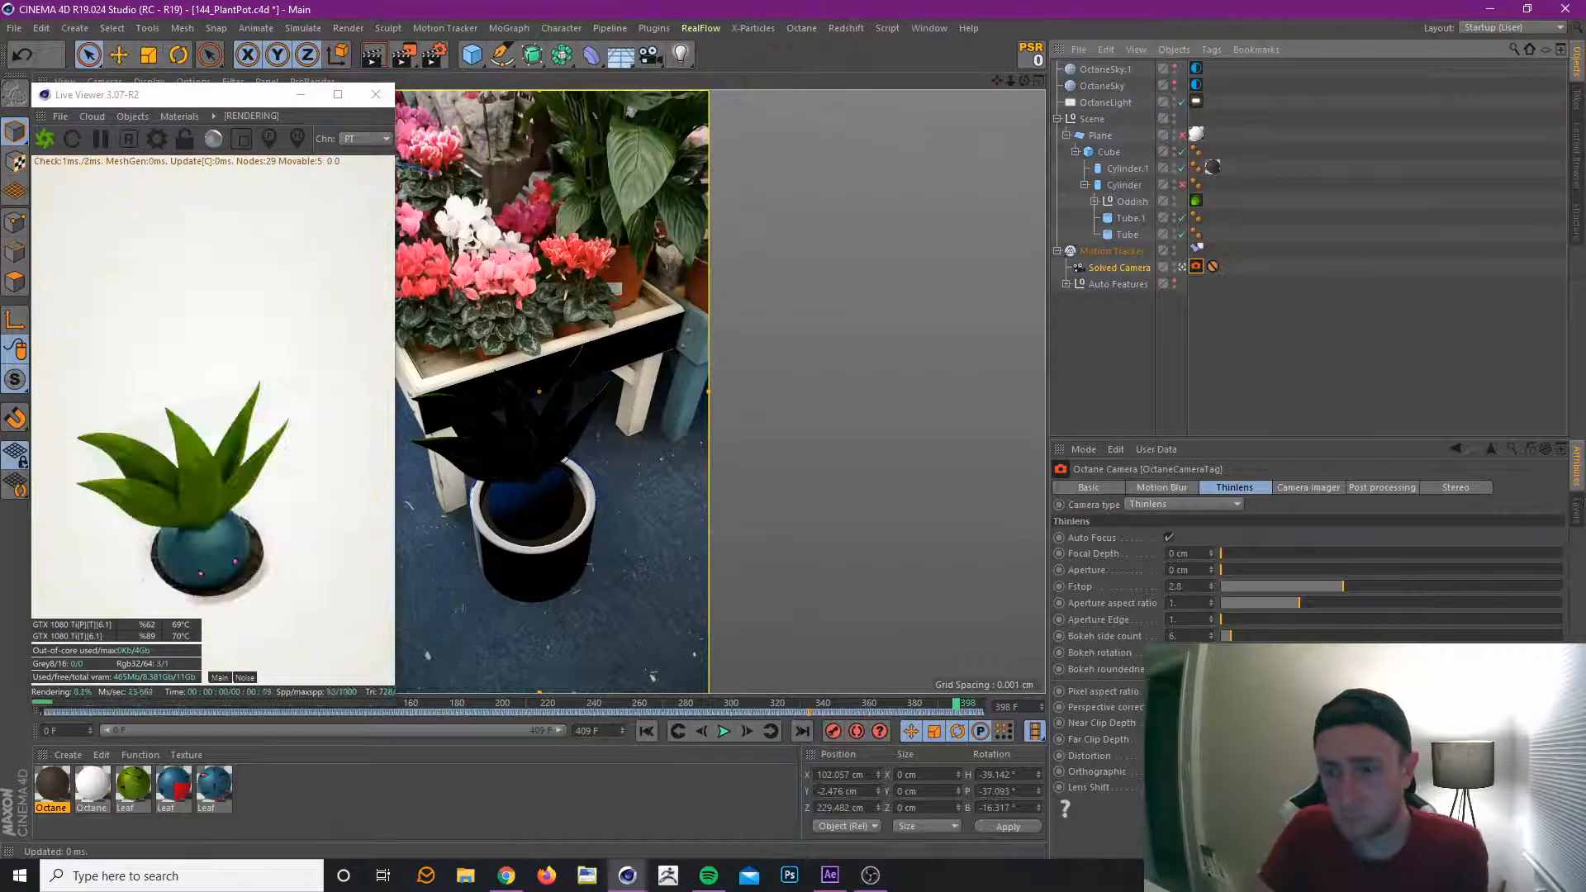
Enable post processing on the Octane Camera tag, with Bloom power about 2.84 and Glare power about 0.207.
click(1383, 489)
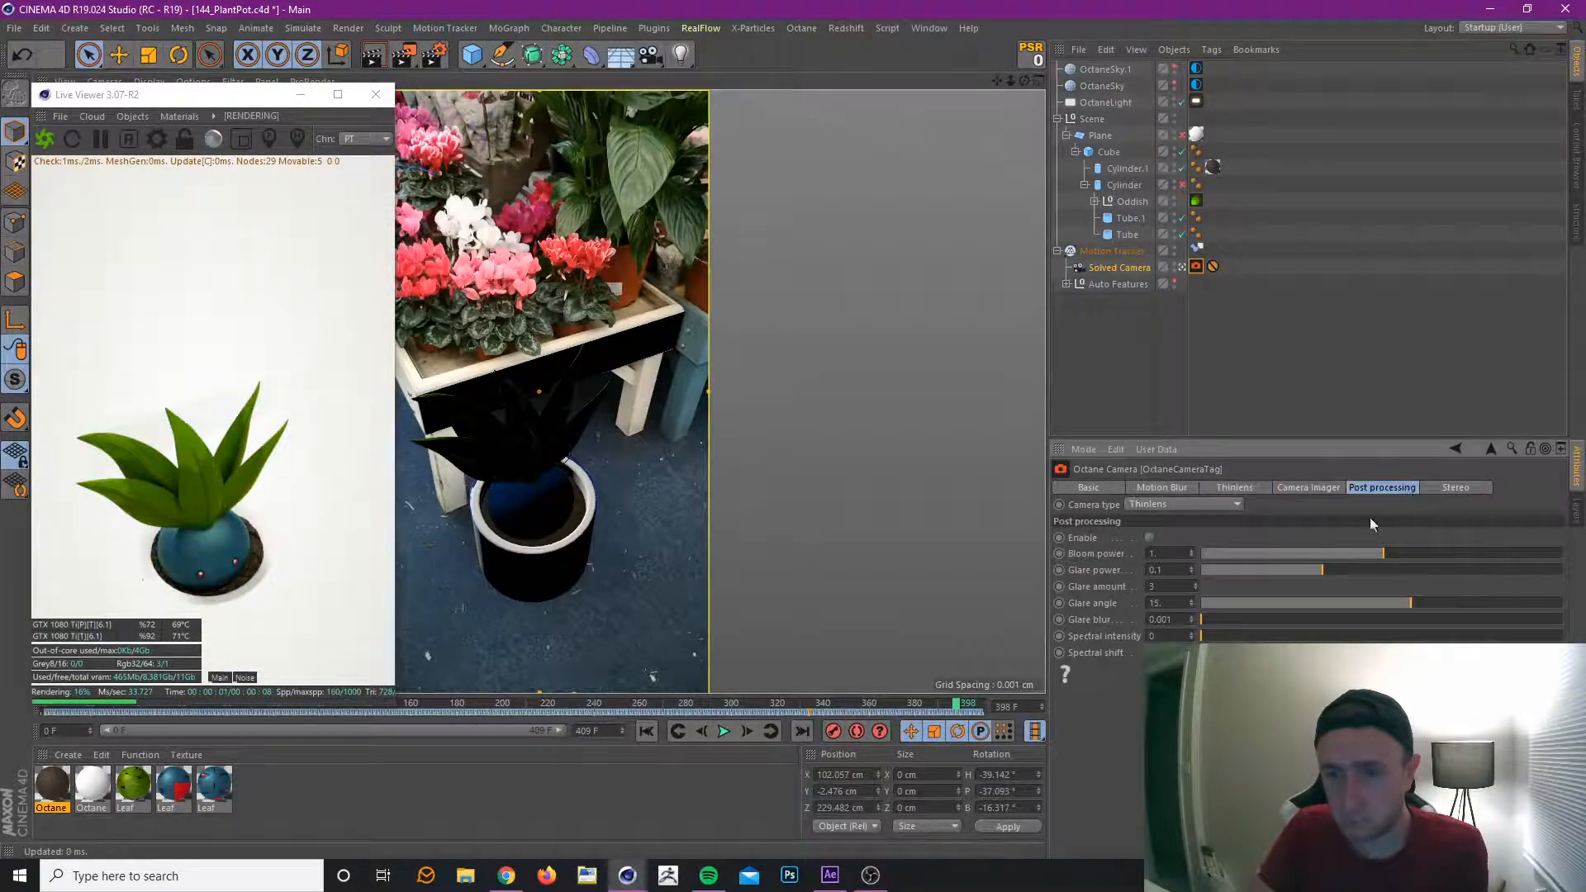
click(1145, 537)
drag(1396, 558, 1406, 553)
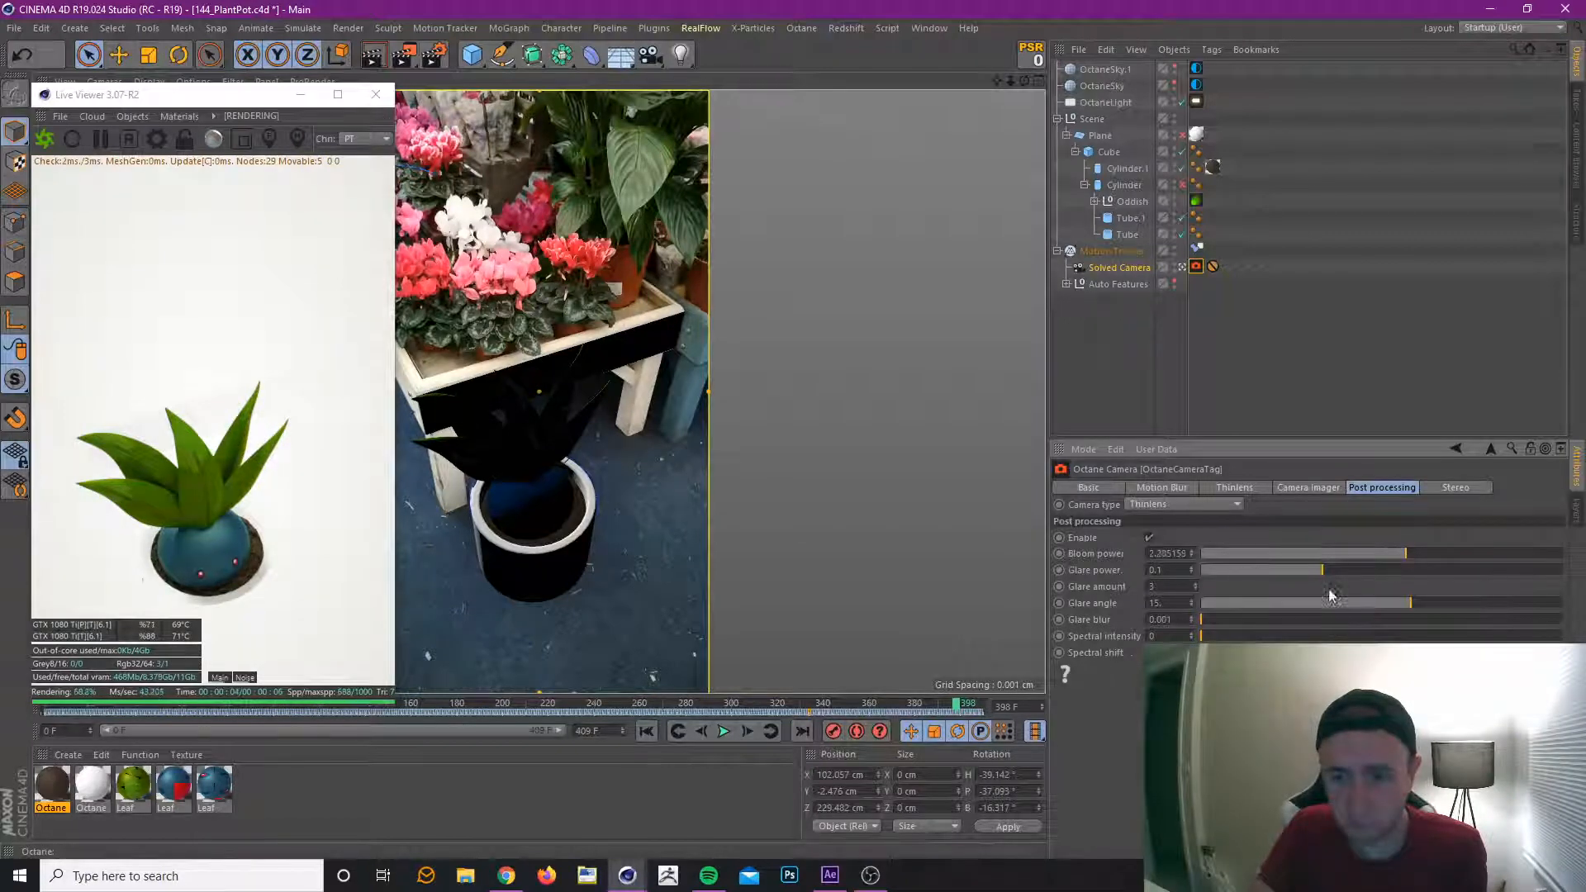
click(1342, 570)
click(1416, 554)
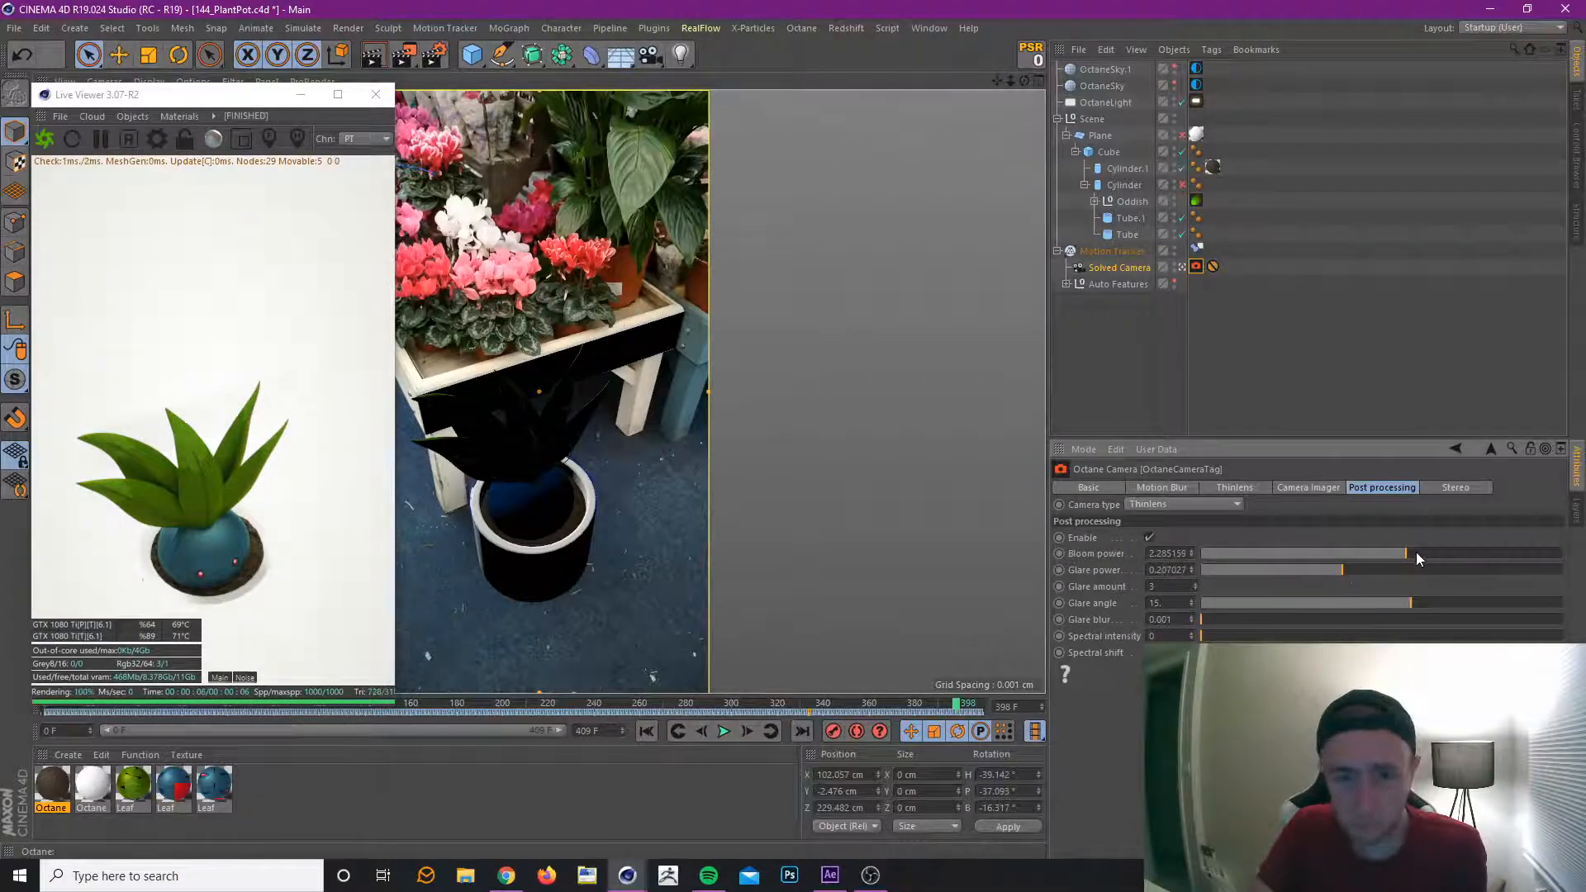
drag(1416, 552, 1410, 554)
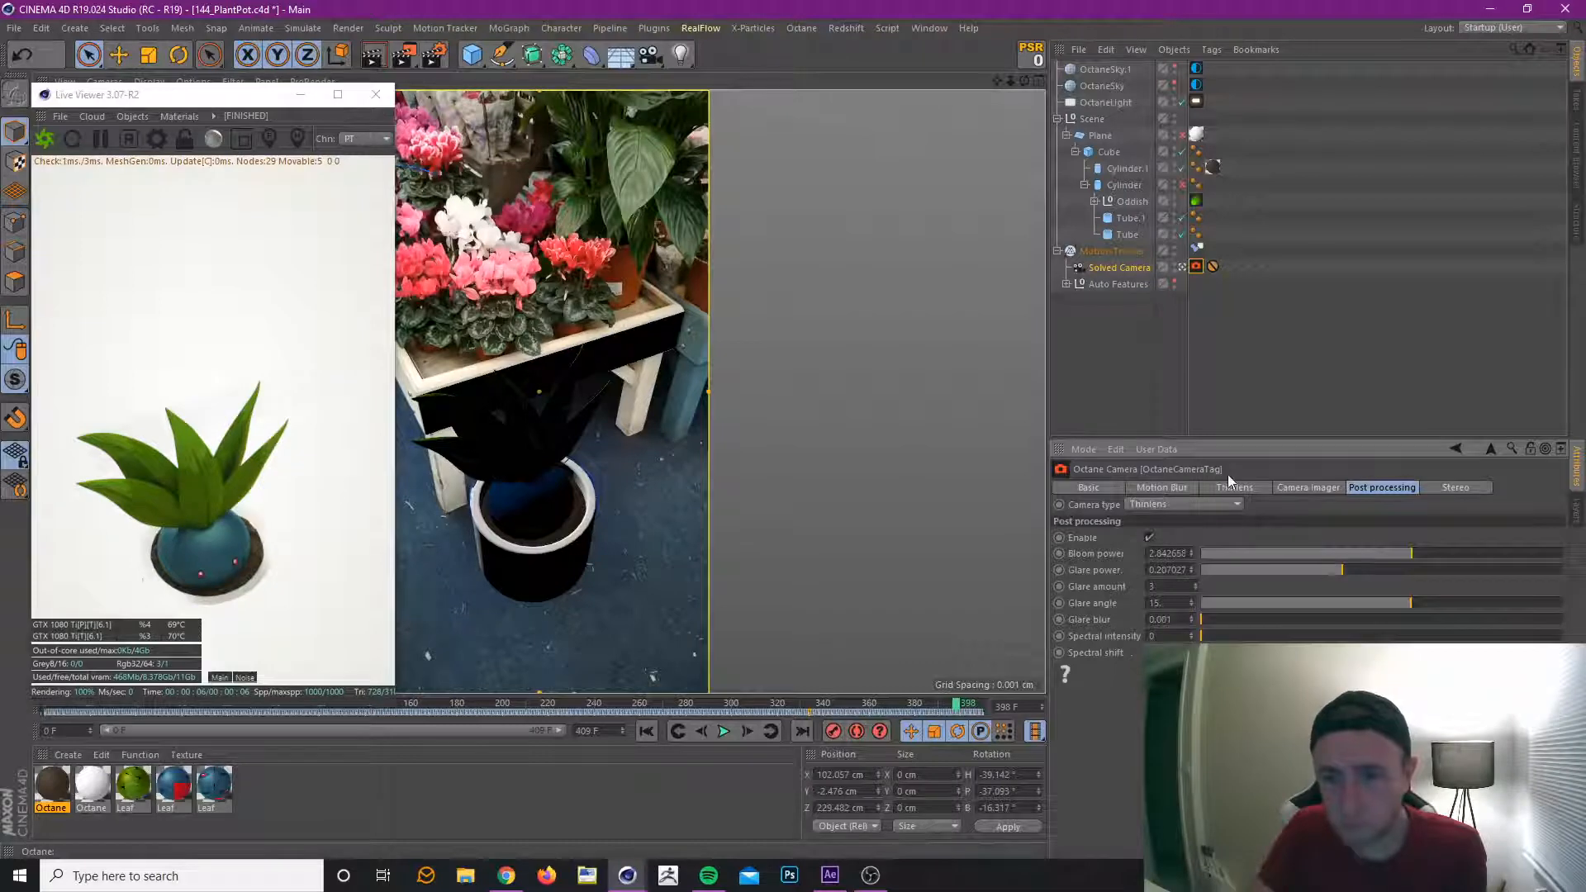
Enable motion blur on the Octane Camera tag with a Shutter of 0.03 seconds.
click(1172, 487)
click(1166, 537)
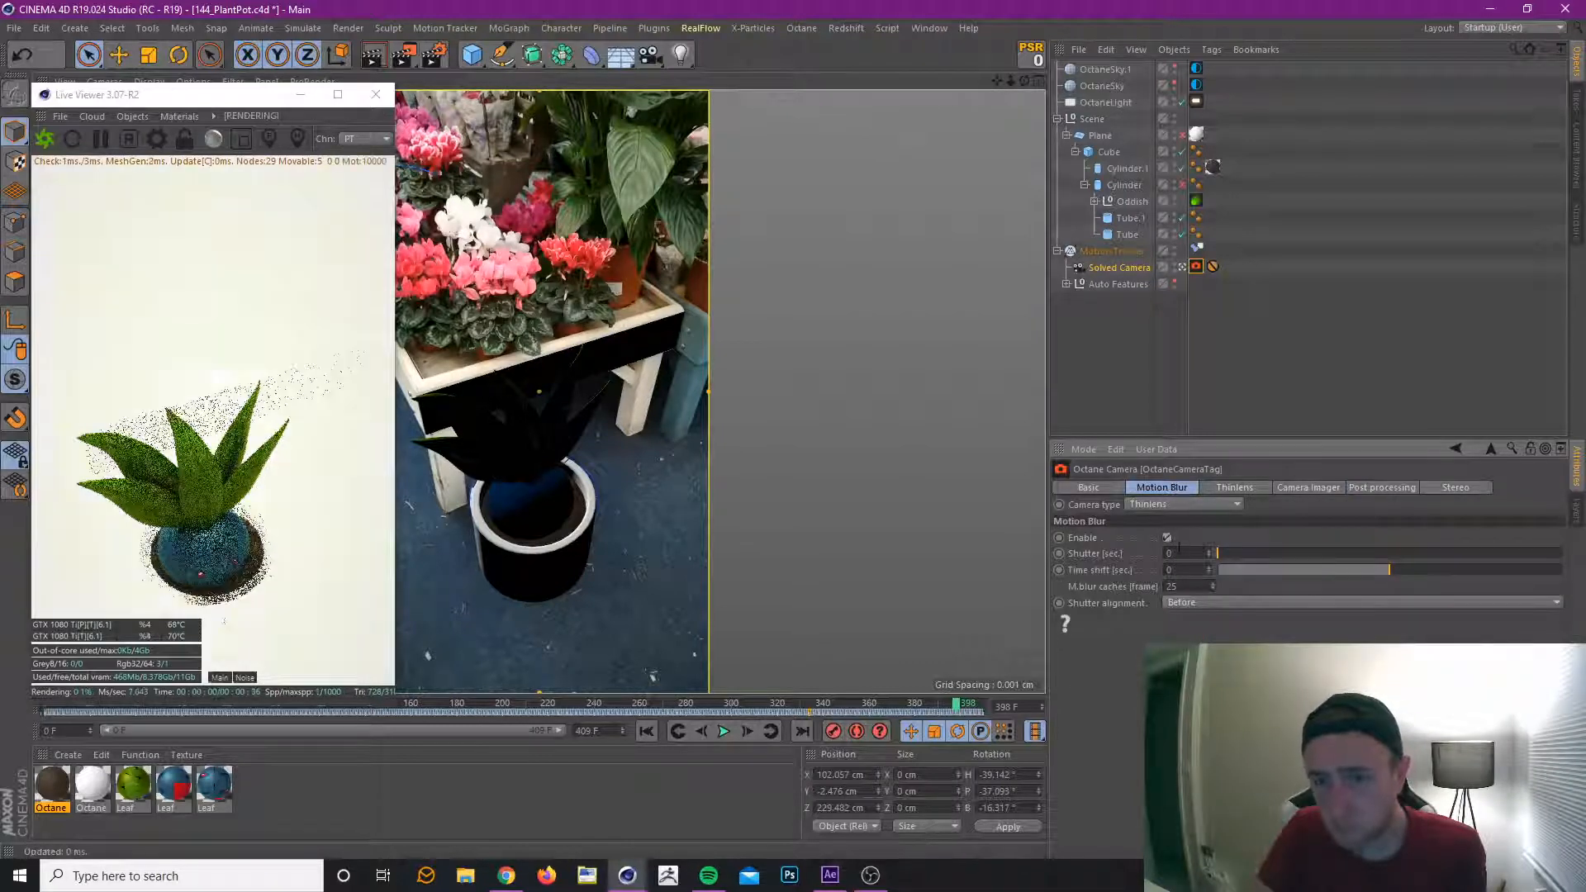
double_click(1168, 545)
text(0.03)
key(Return)
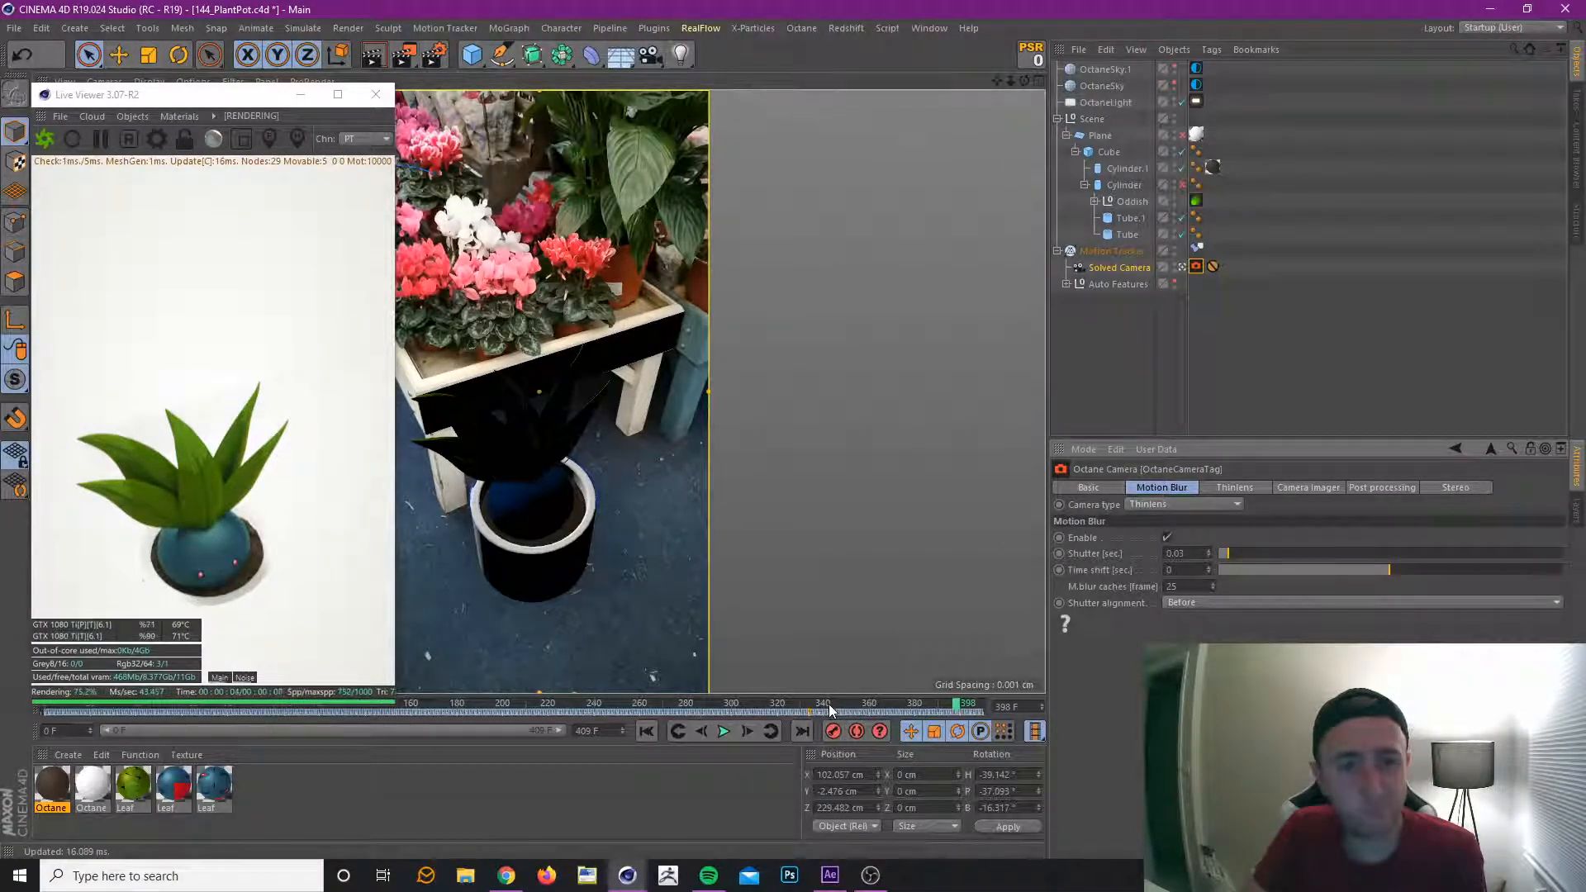
Examine the motion blur in the render from frame 241 to frame 243.
click(598, 701)
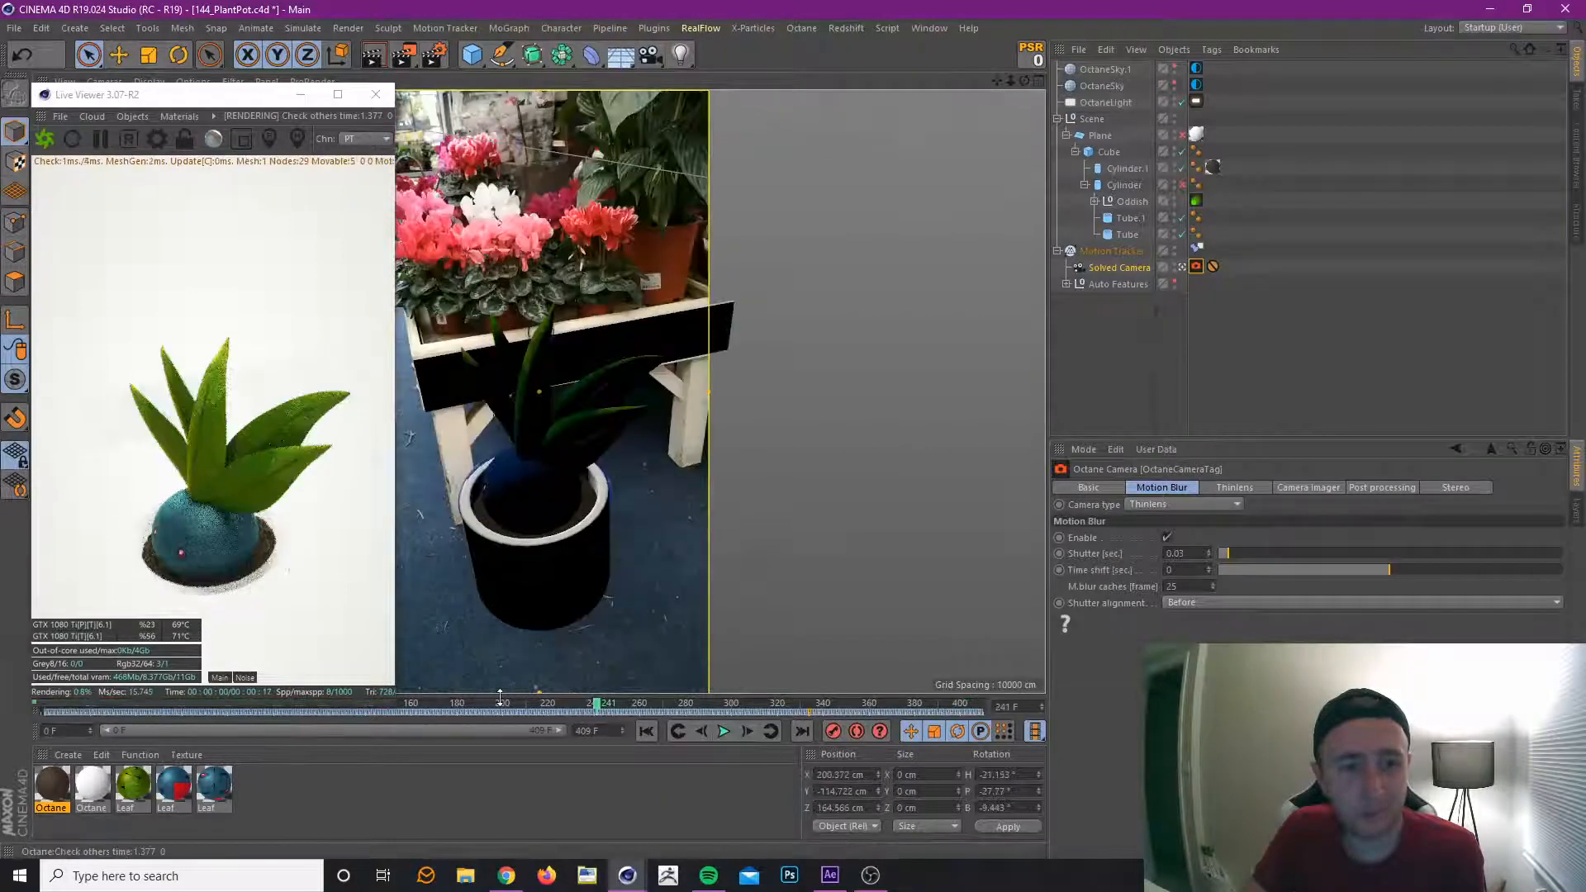
click(744, 731)
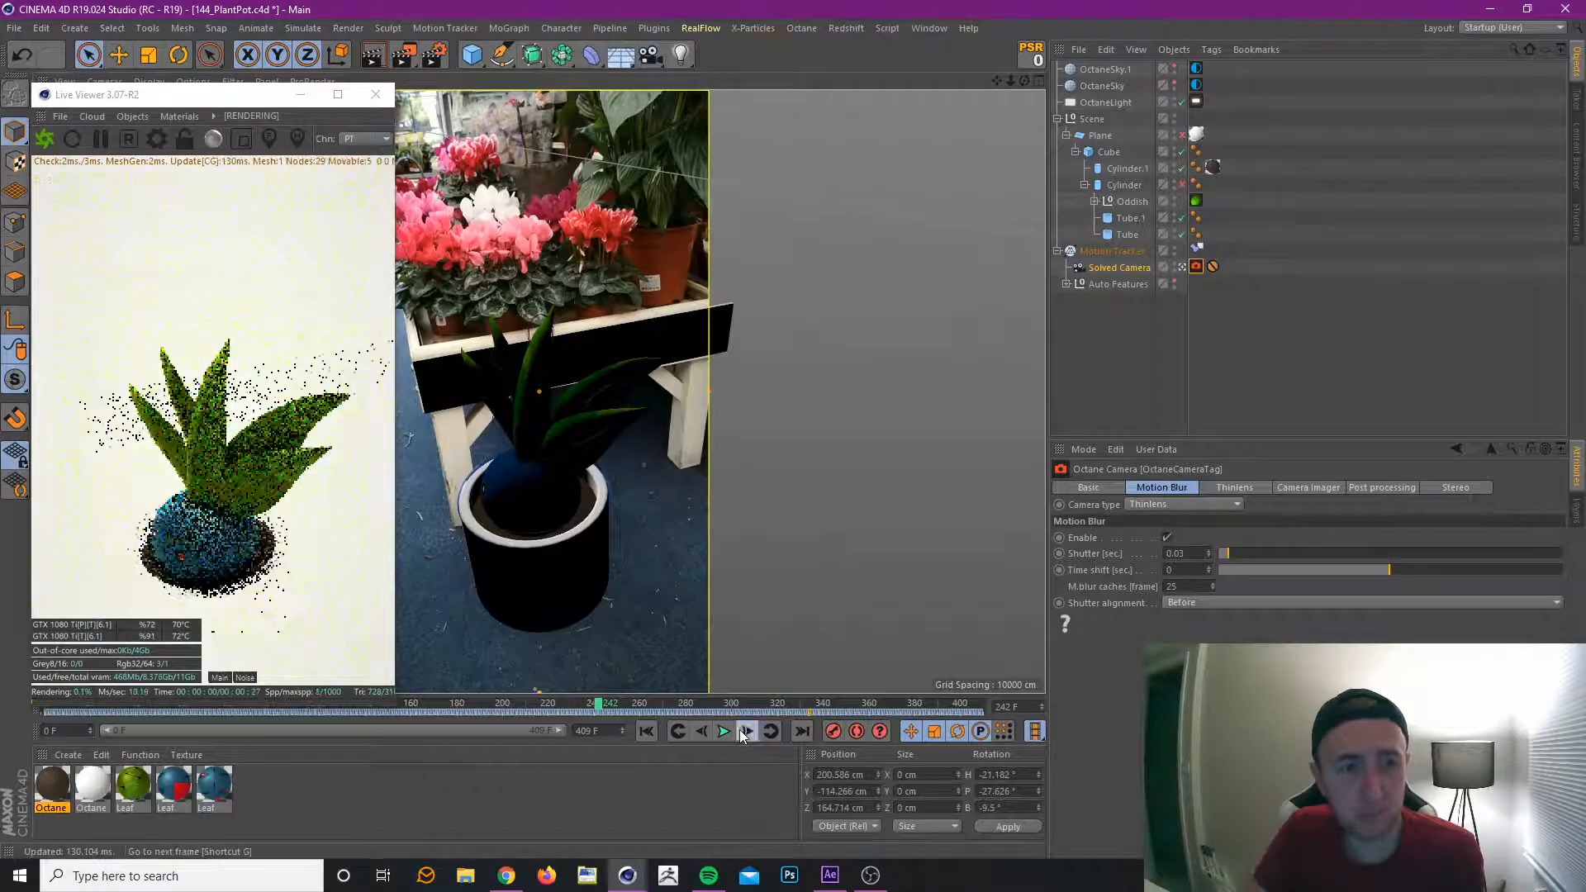
click(742, 731)
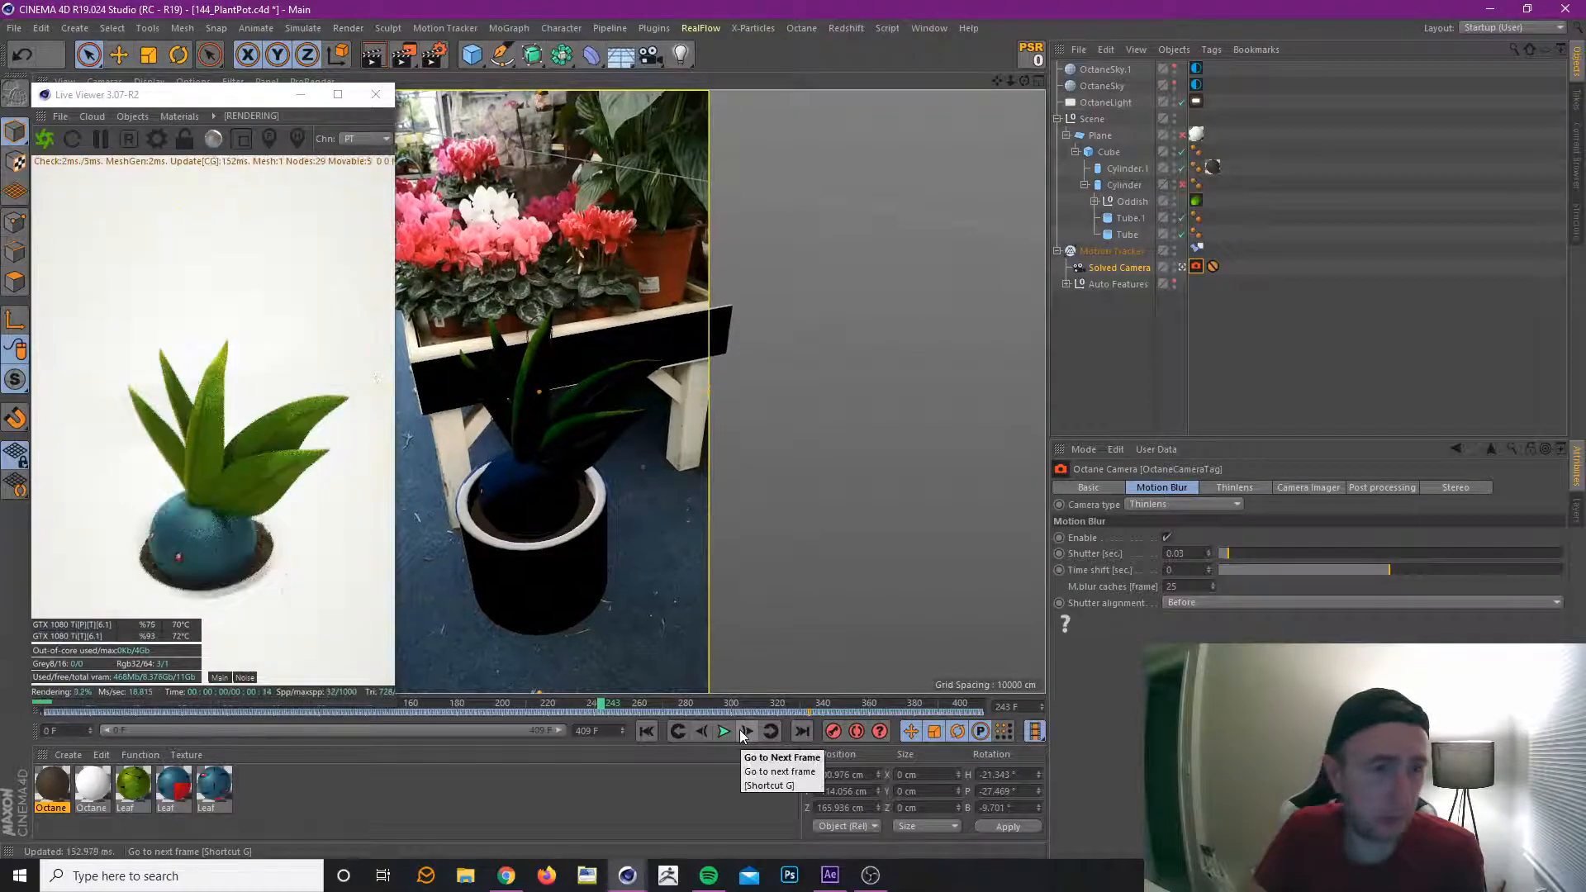
Set the motion blur Shutter to 0.02 seconds and save the project.
drag(1184, 553, 1180, 554)
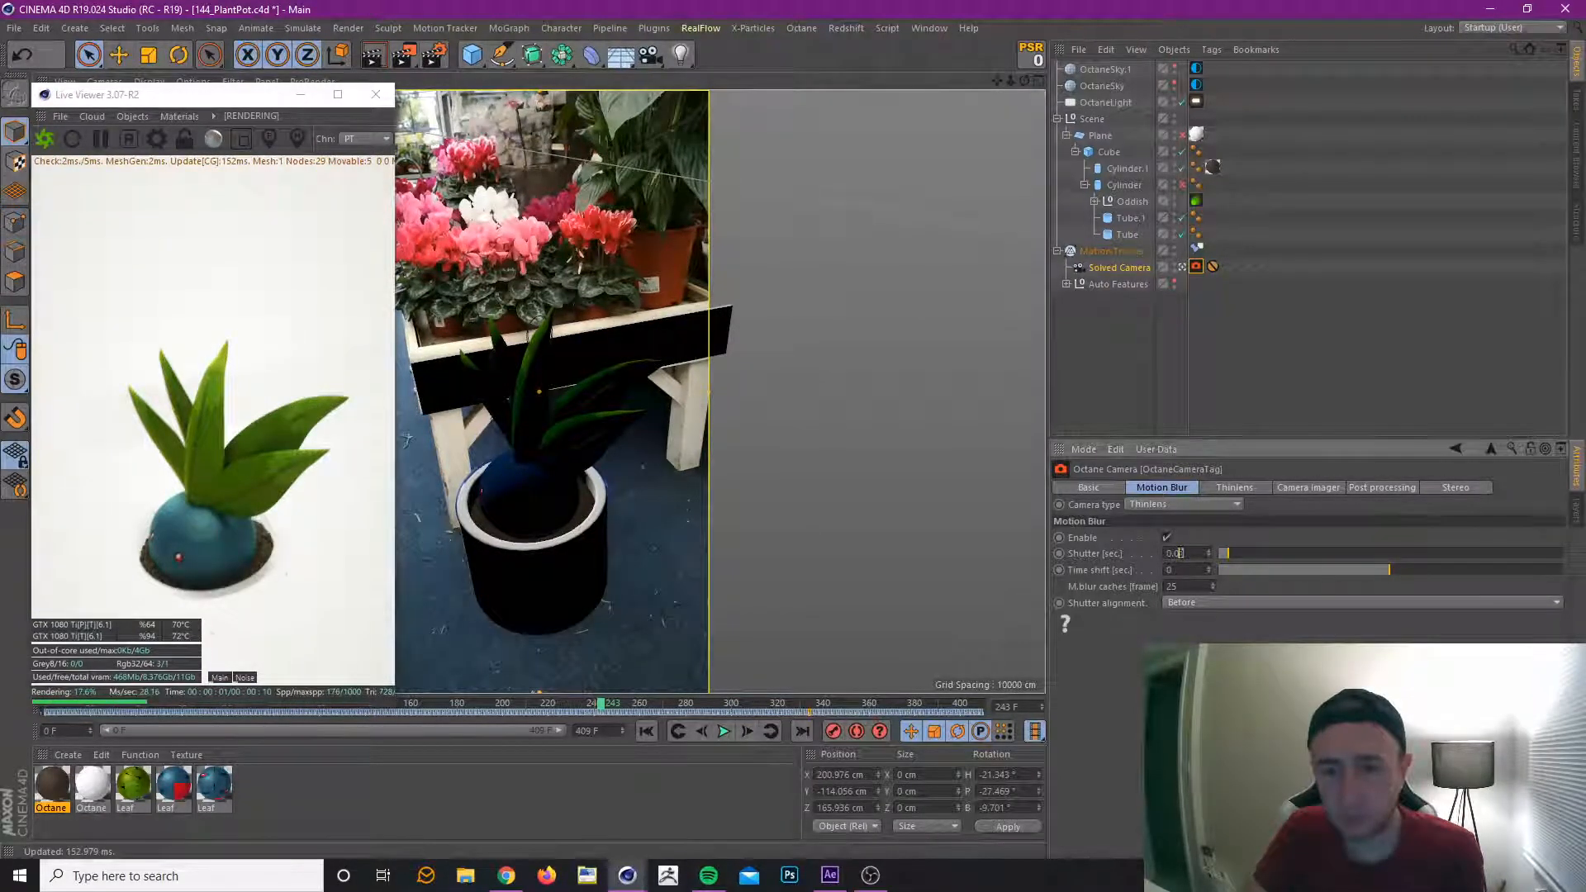
text(2)
key(Return)
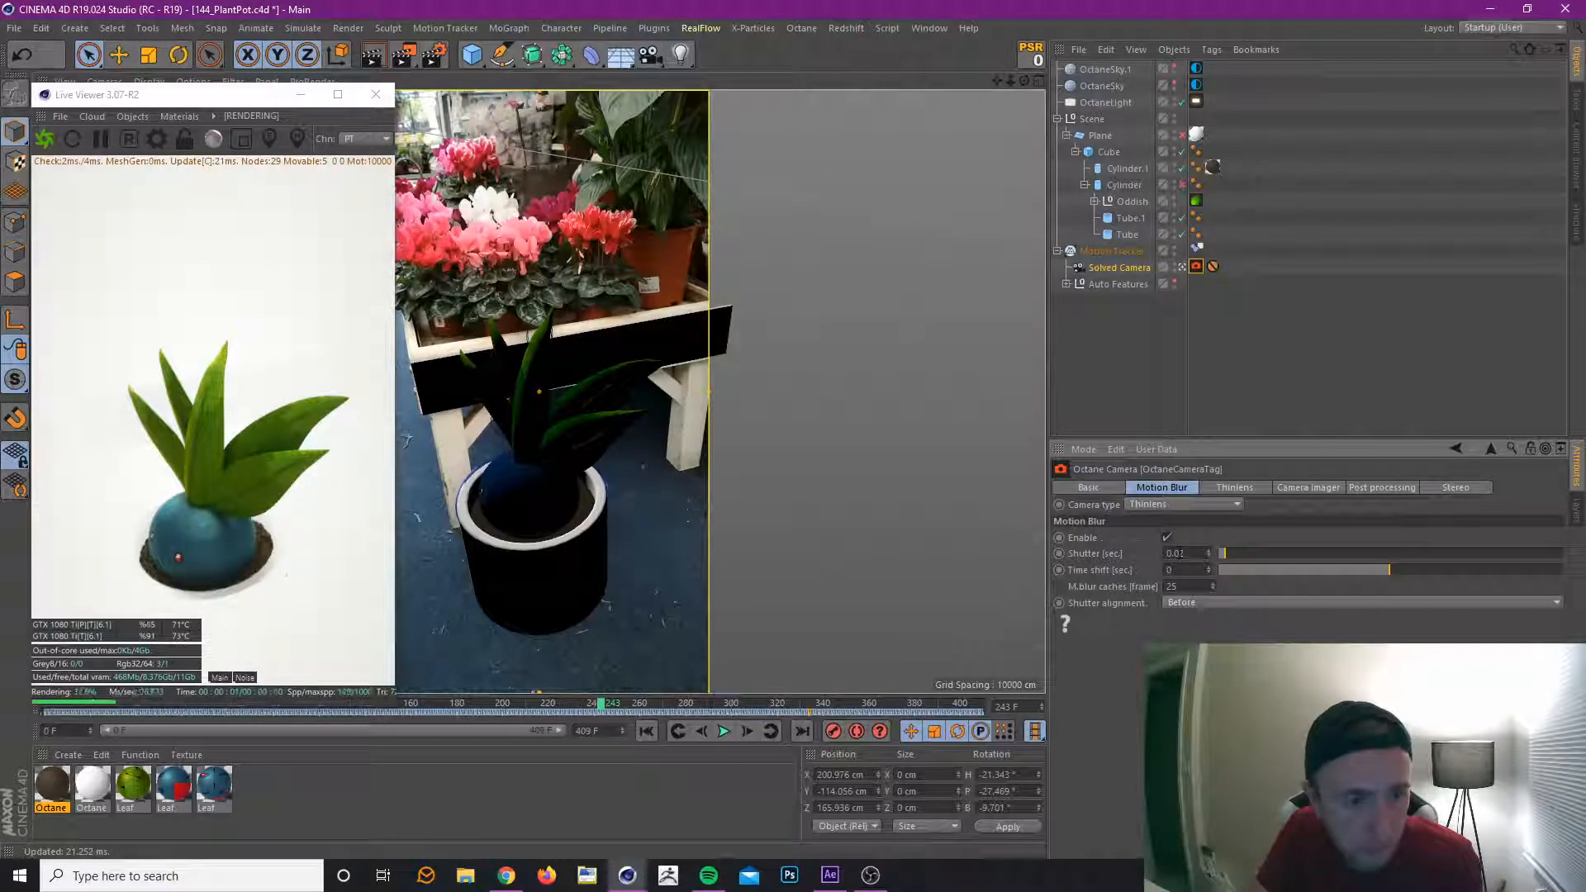
click(14, 27)
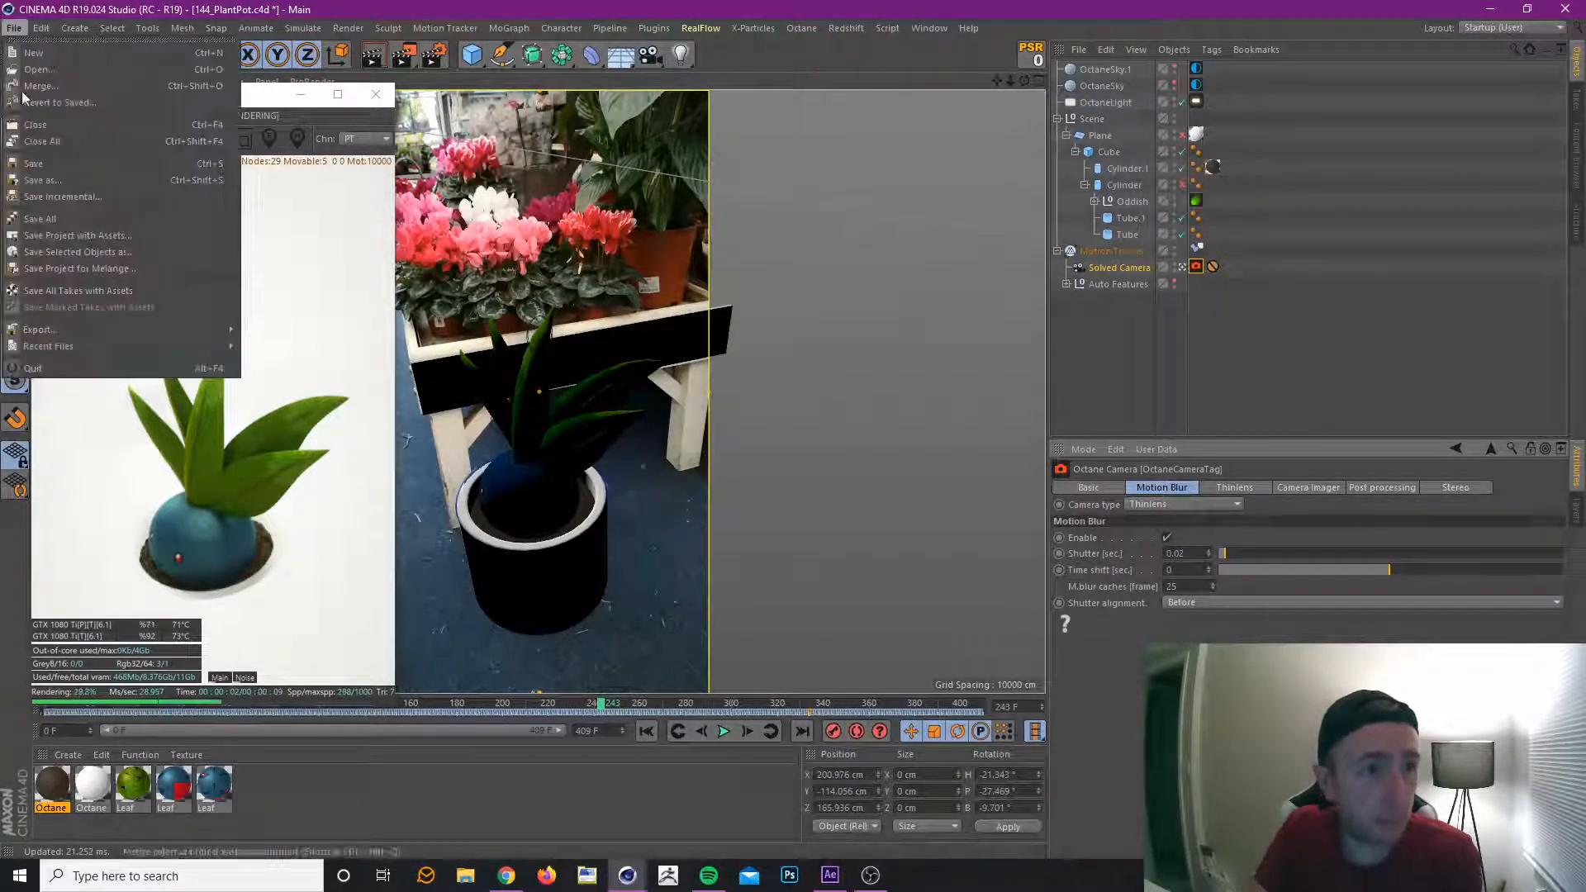
click(50, 163)
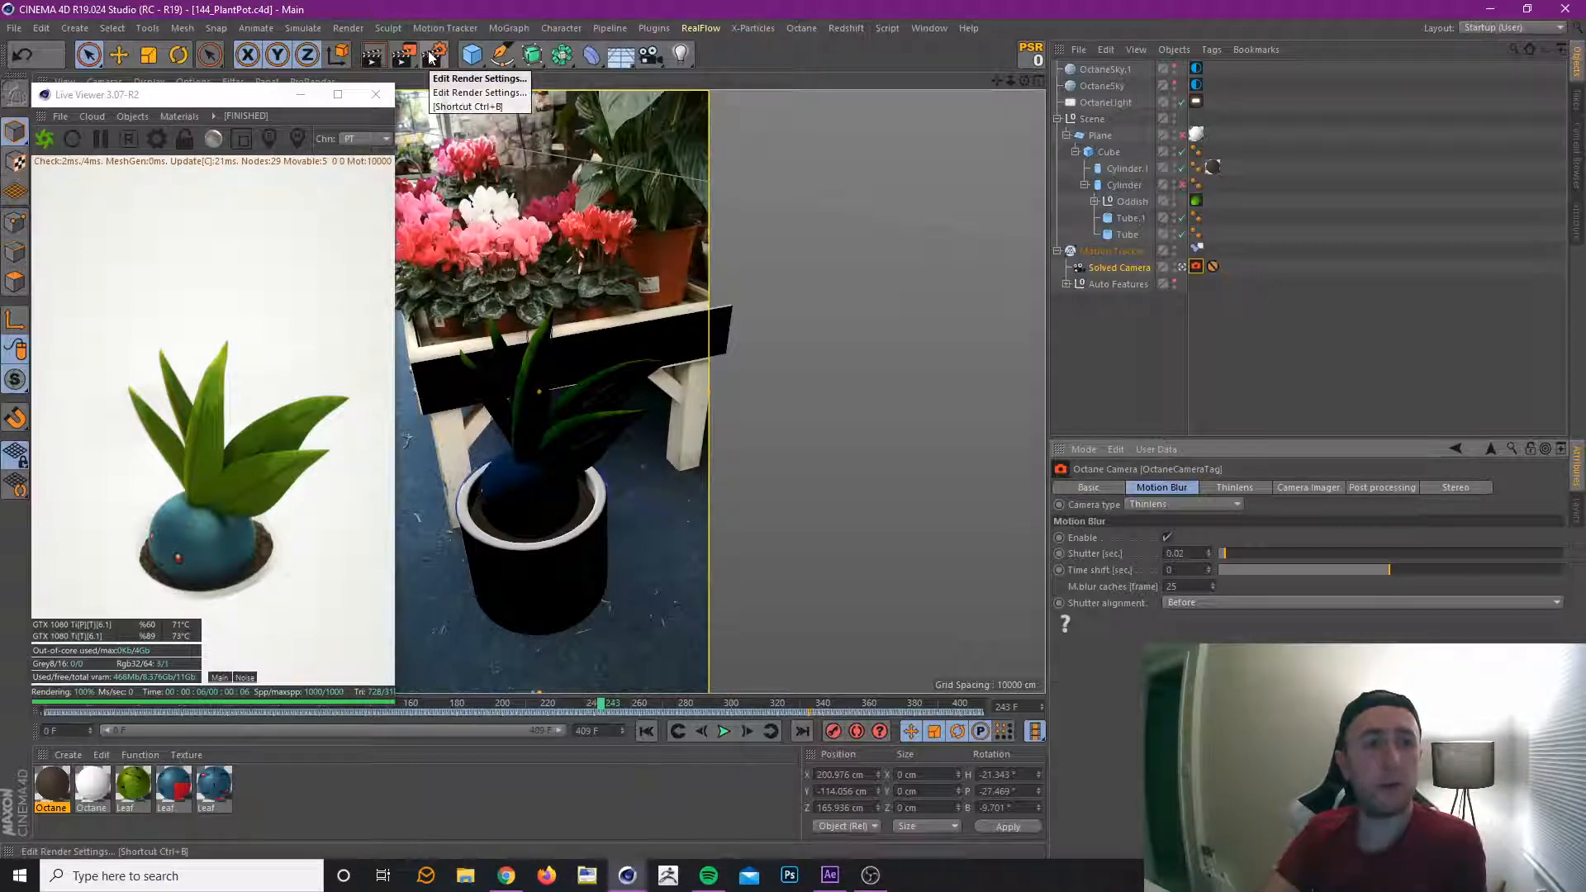
Enable the Alpha channel in the Octane Pathtracing kernel settings and close the settings.
click(801, 27)
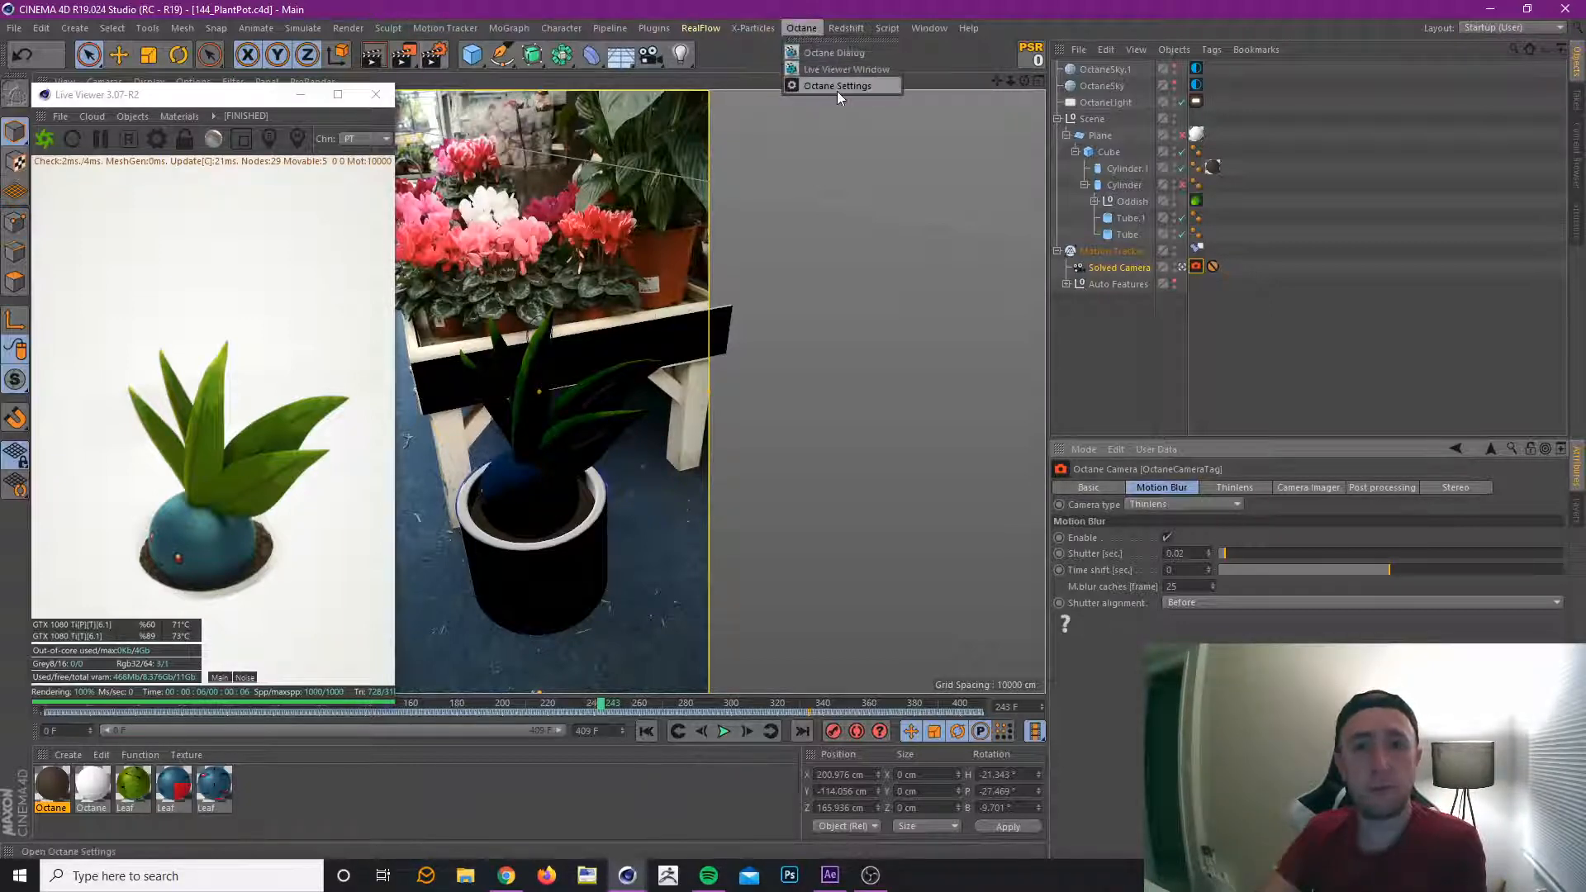
click(836, 86)
drag(203, 18, 1146, 142)
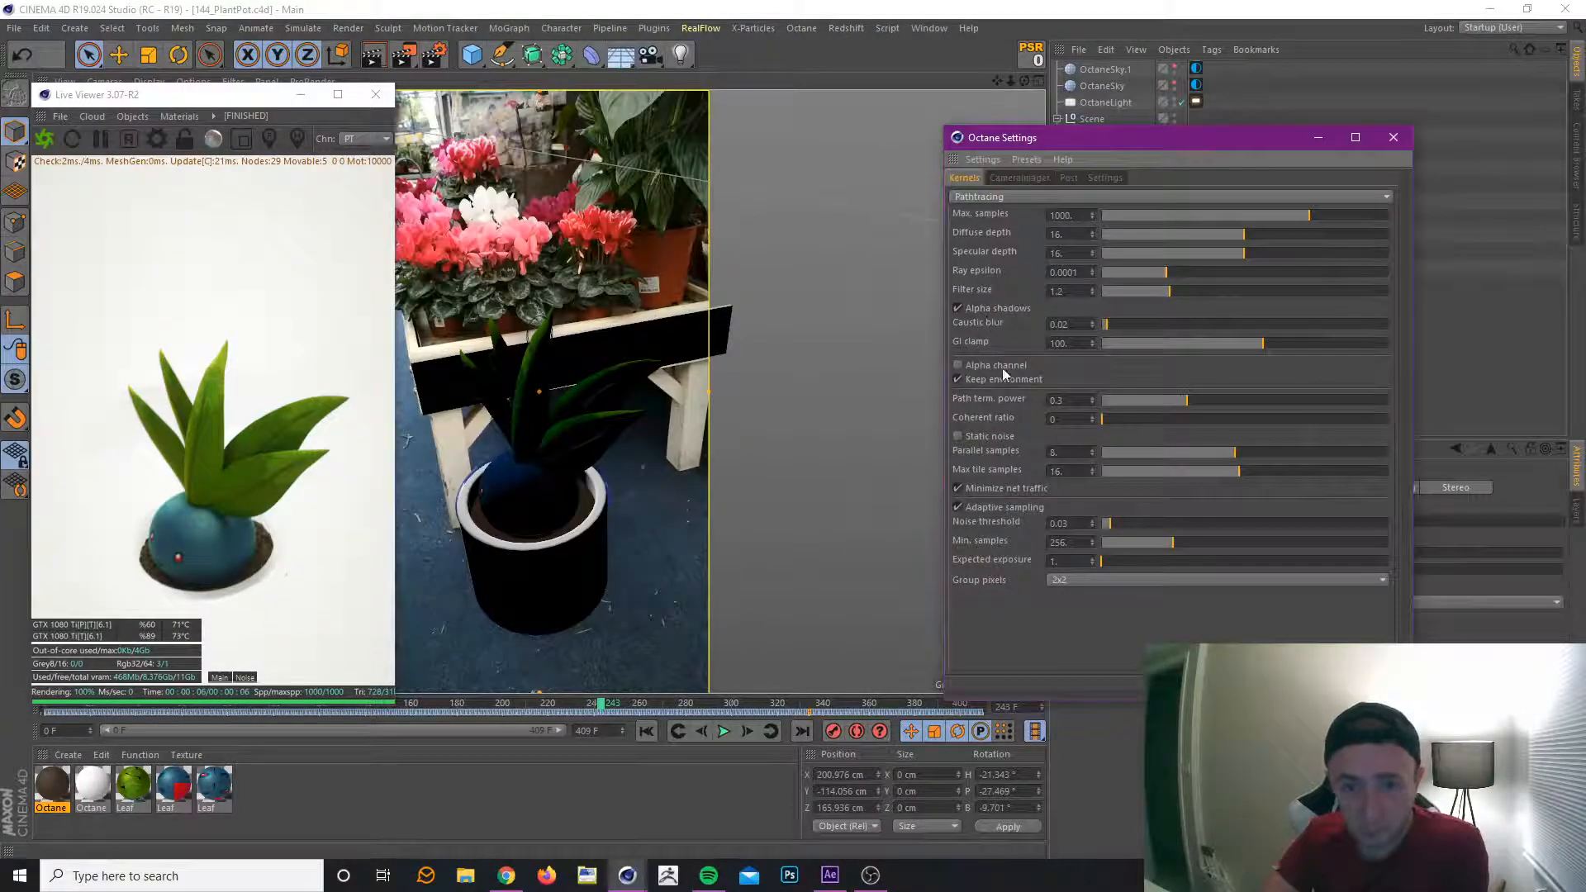
click(958, 365)
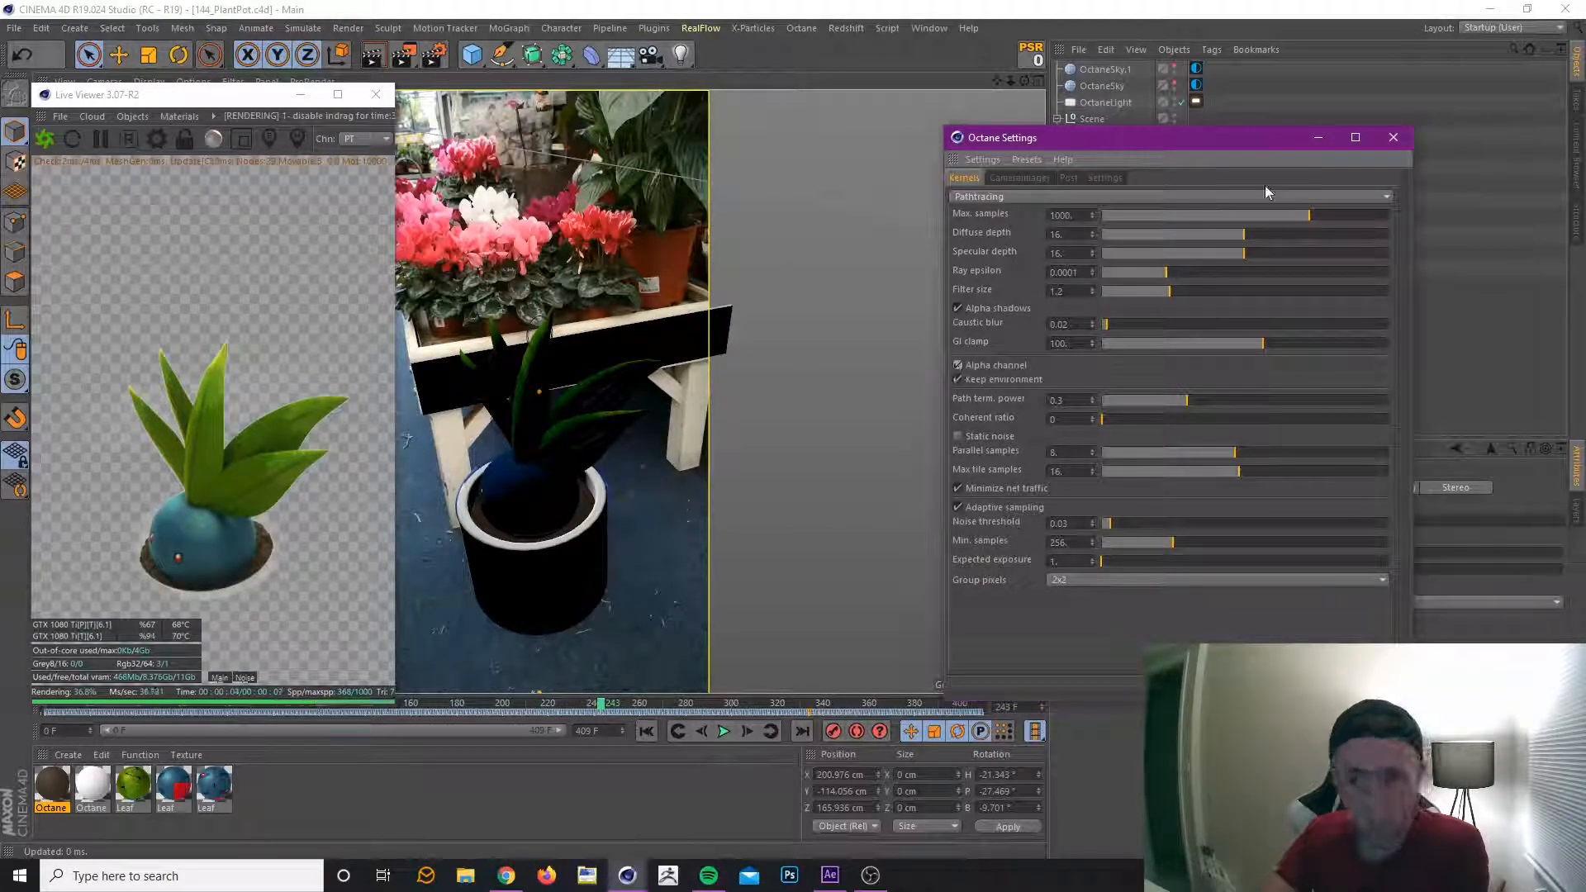
click(1393, 137)
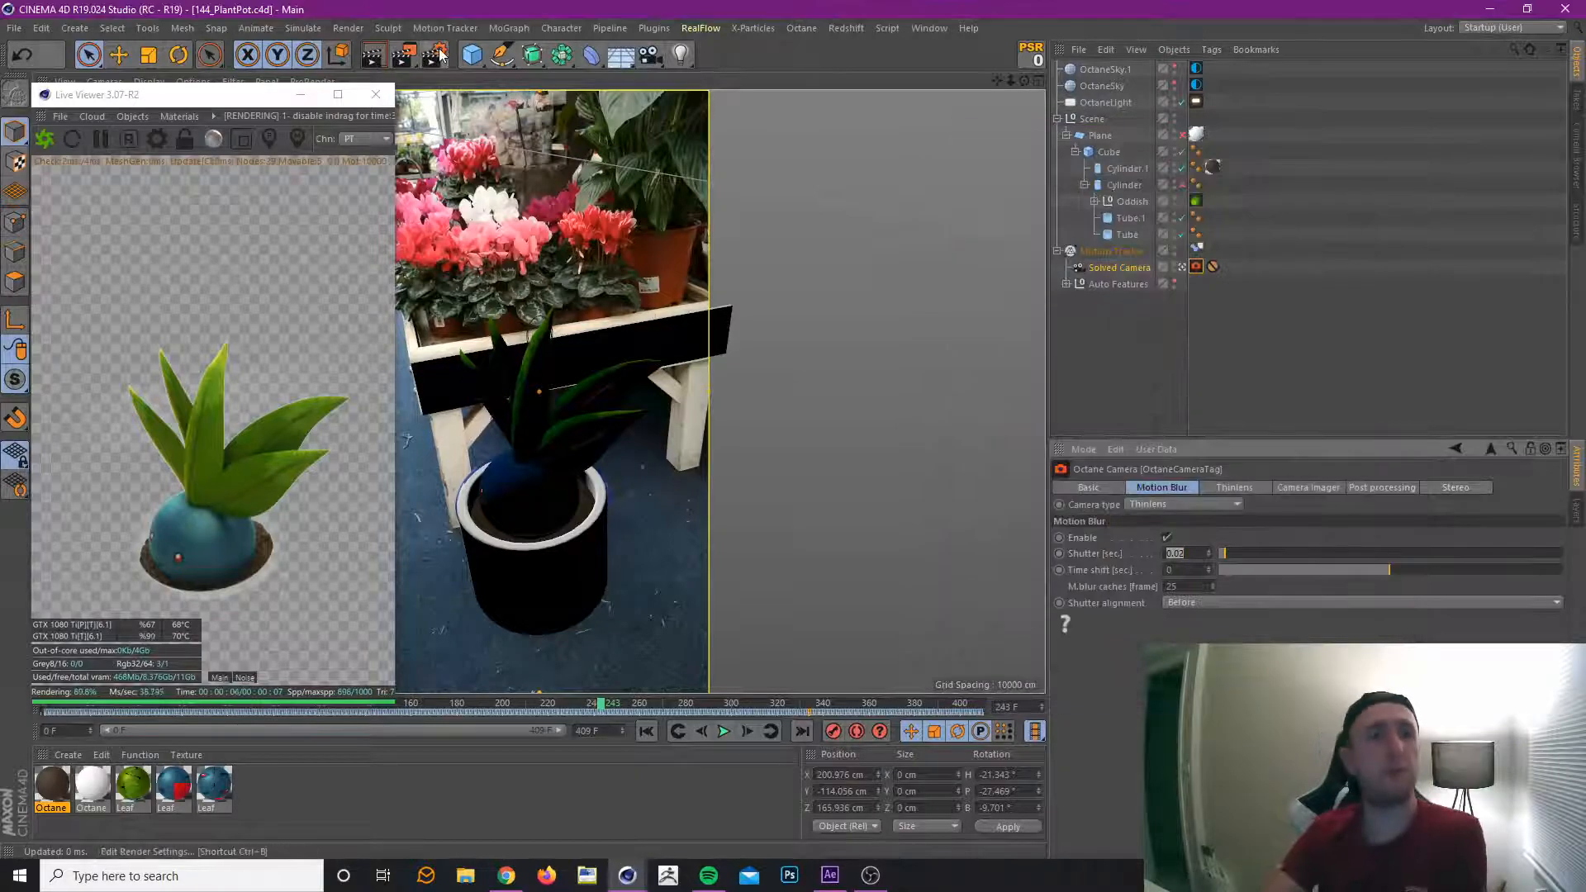
Open the render settings and check the object layer settings of the Oddish group's Octane ObjectTag.
click(433, 53)
drag(258, 16, 628, 278)
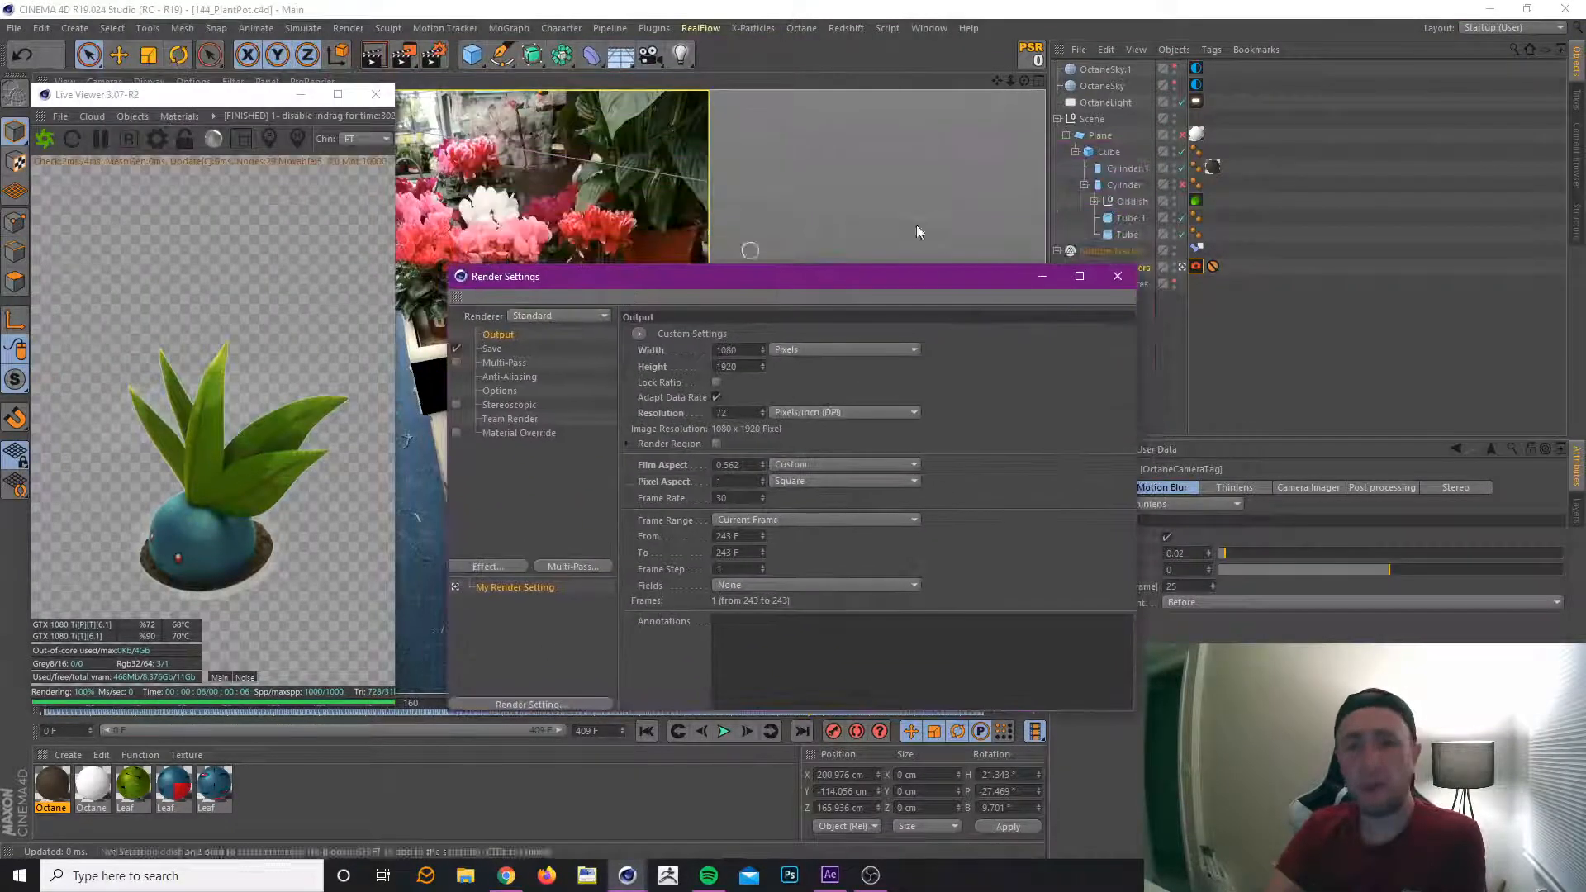
click(1195, 200)
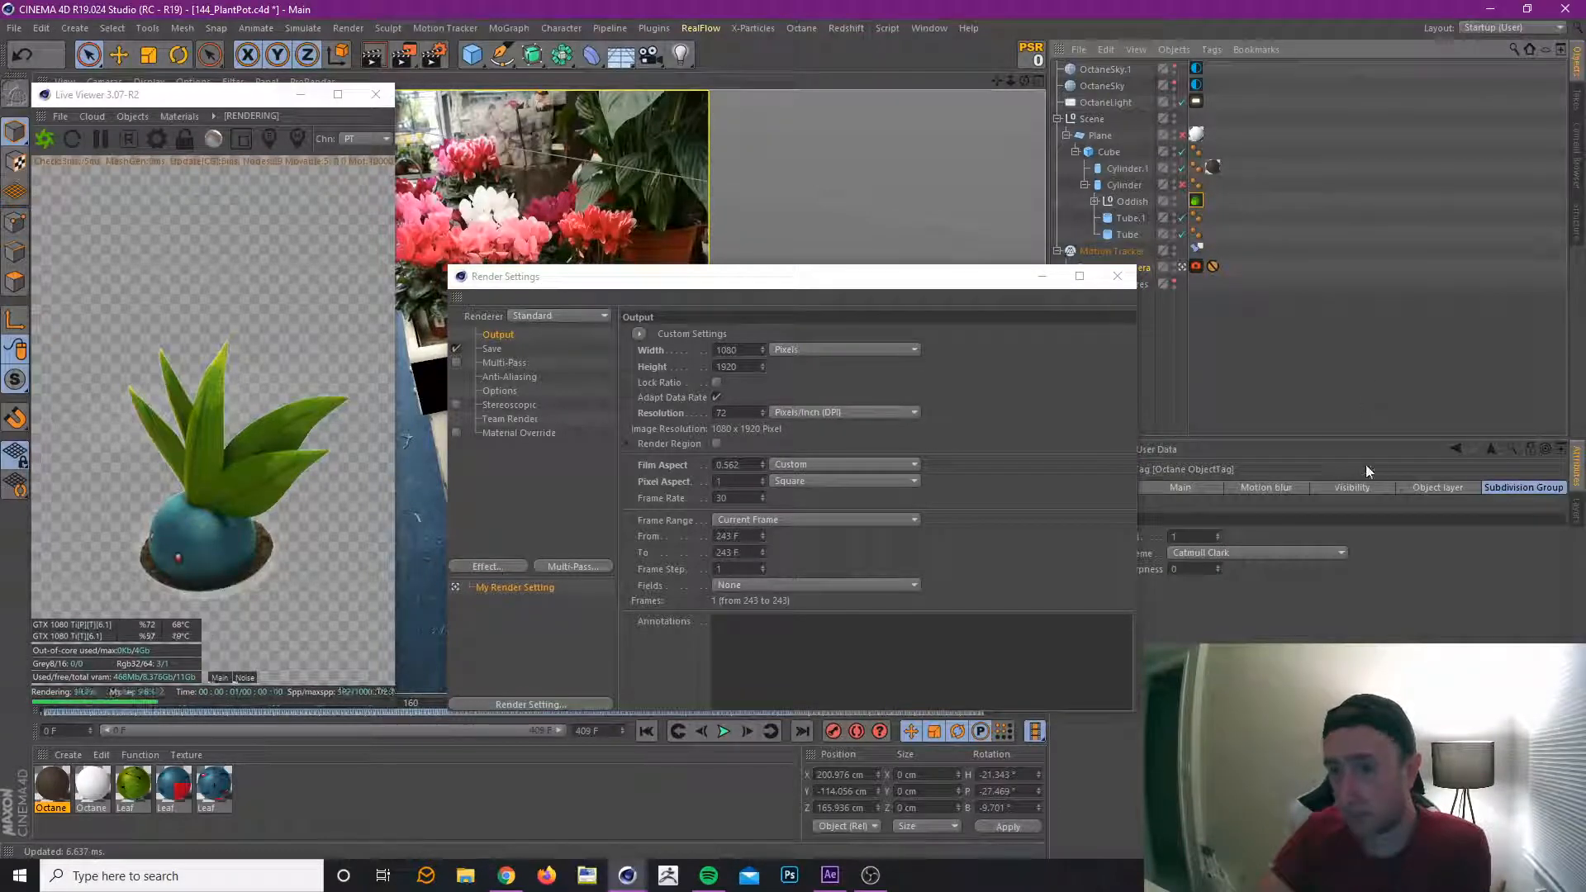
click(1414, 485)
Set the render output's Frame Range to All Frames.
drag(924, 282, 821, 112)
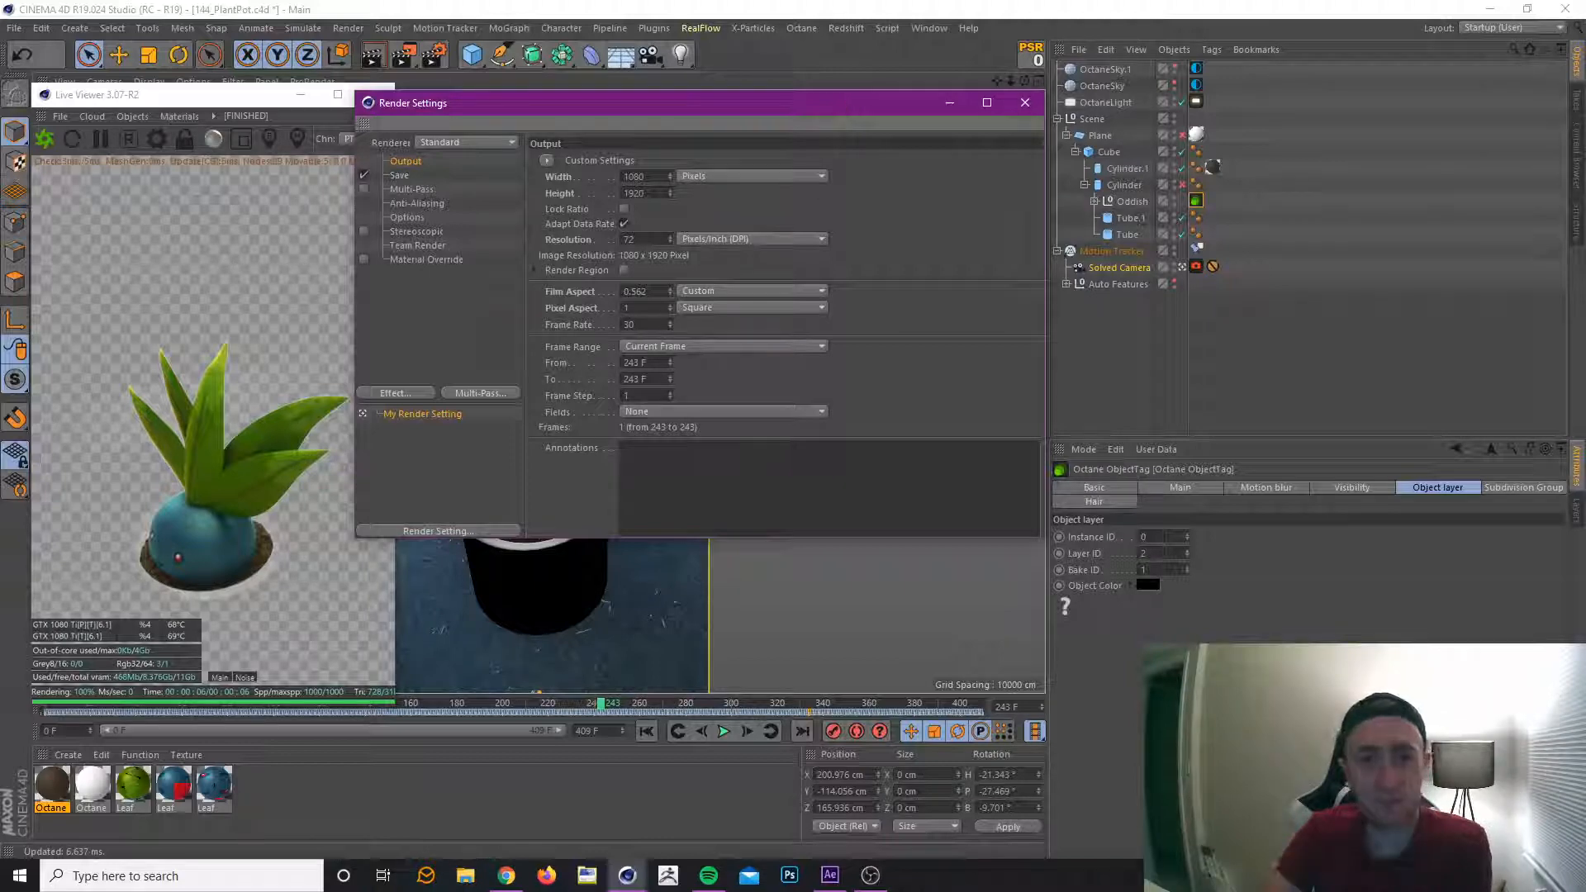
click(657, 345)
click(668, 396)
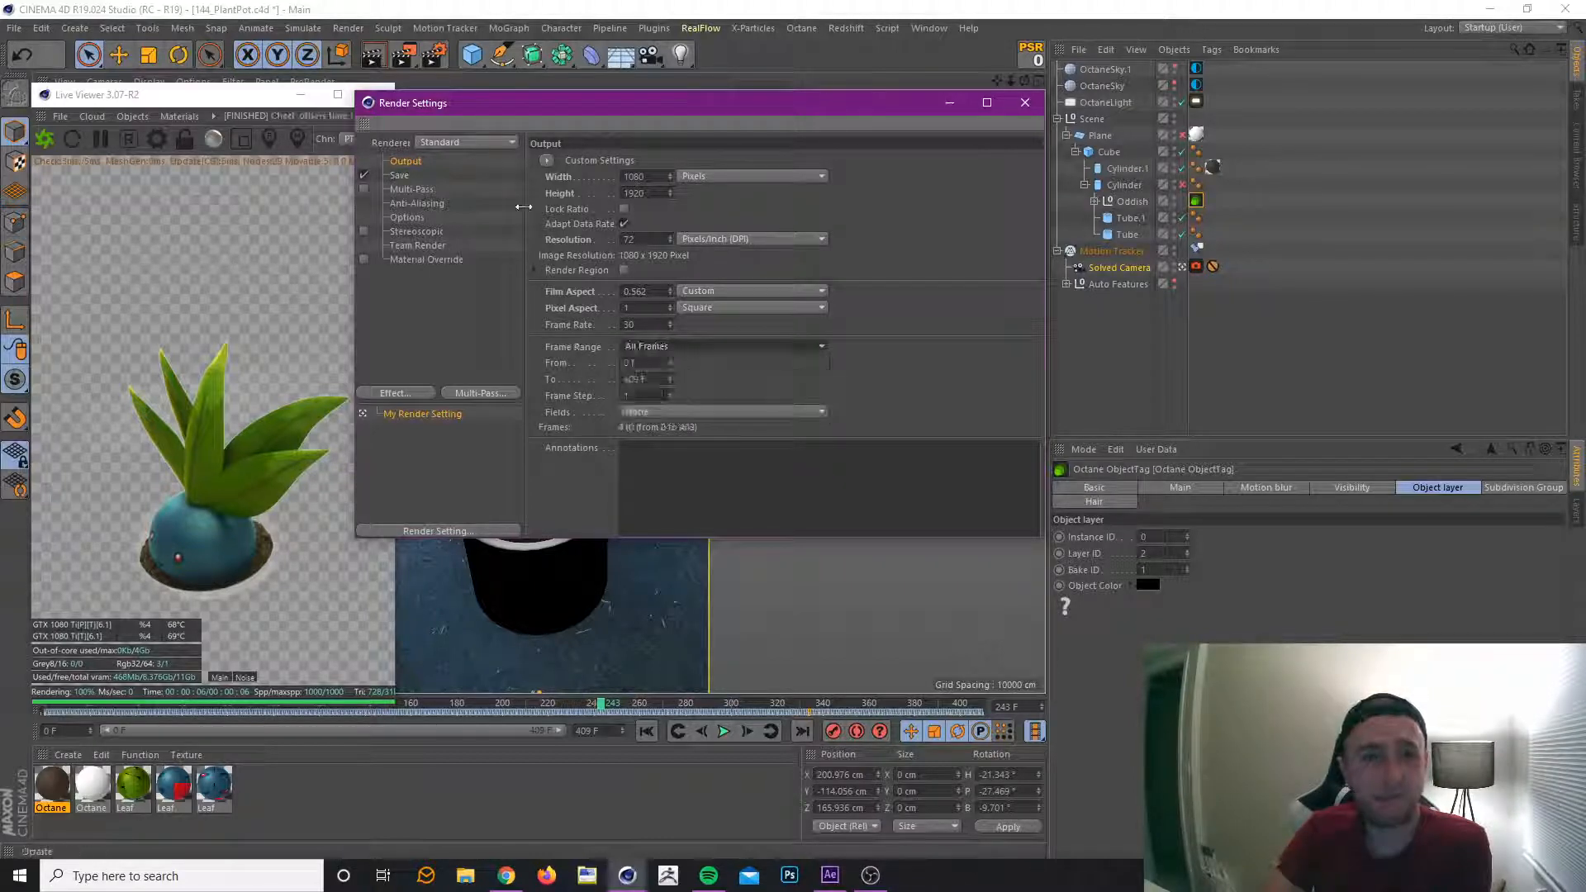
Lock the output's width-to-height ratio and set the renderer to Octane Renderer.
click(624, 208)
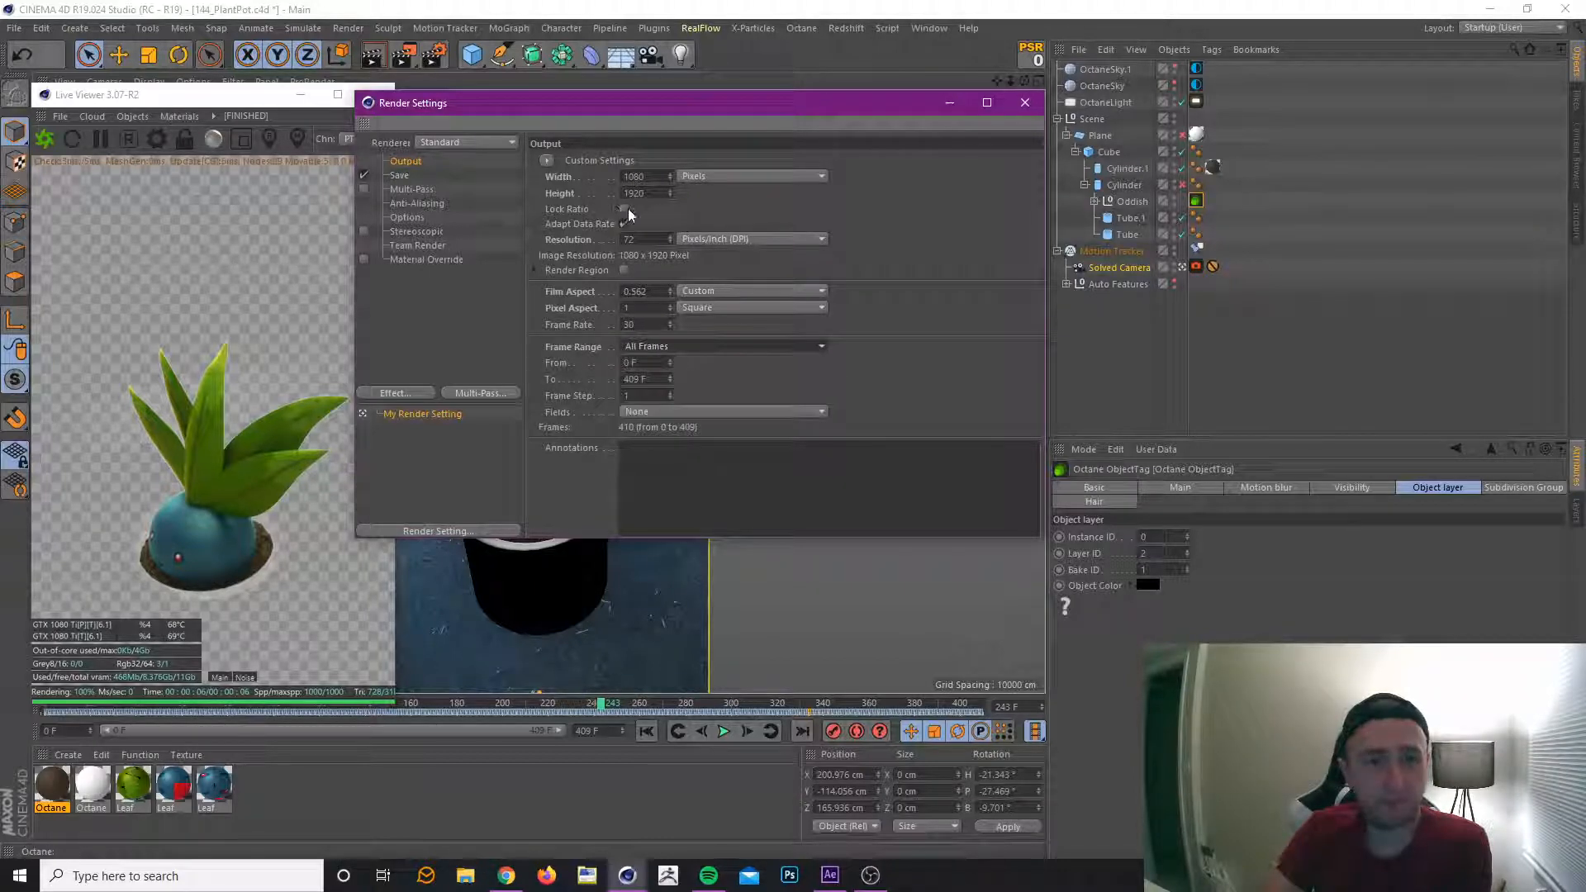
click(446, 141)
click(443, 256)
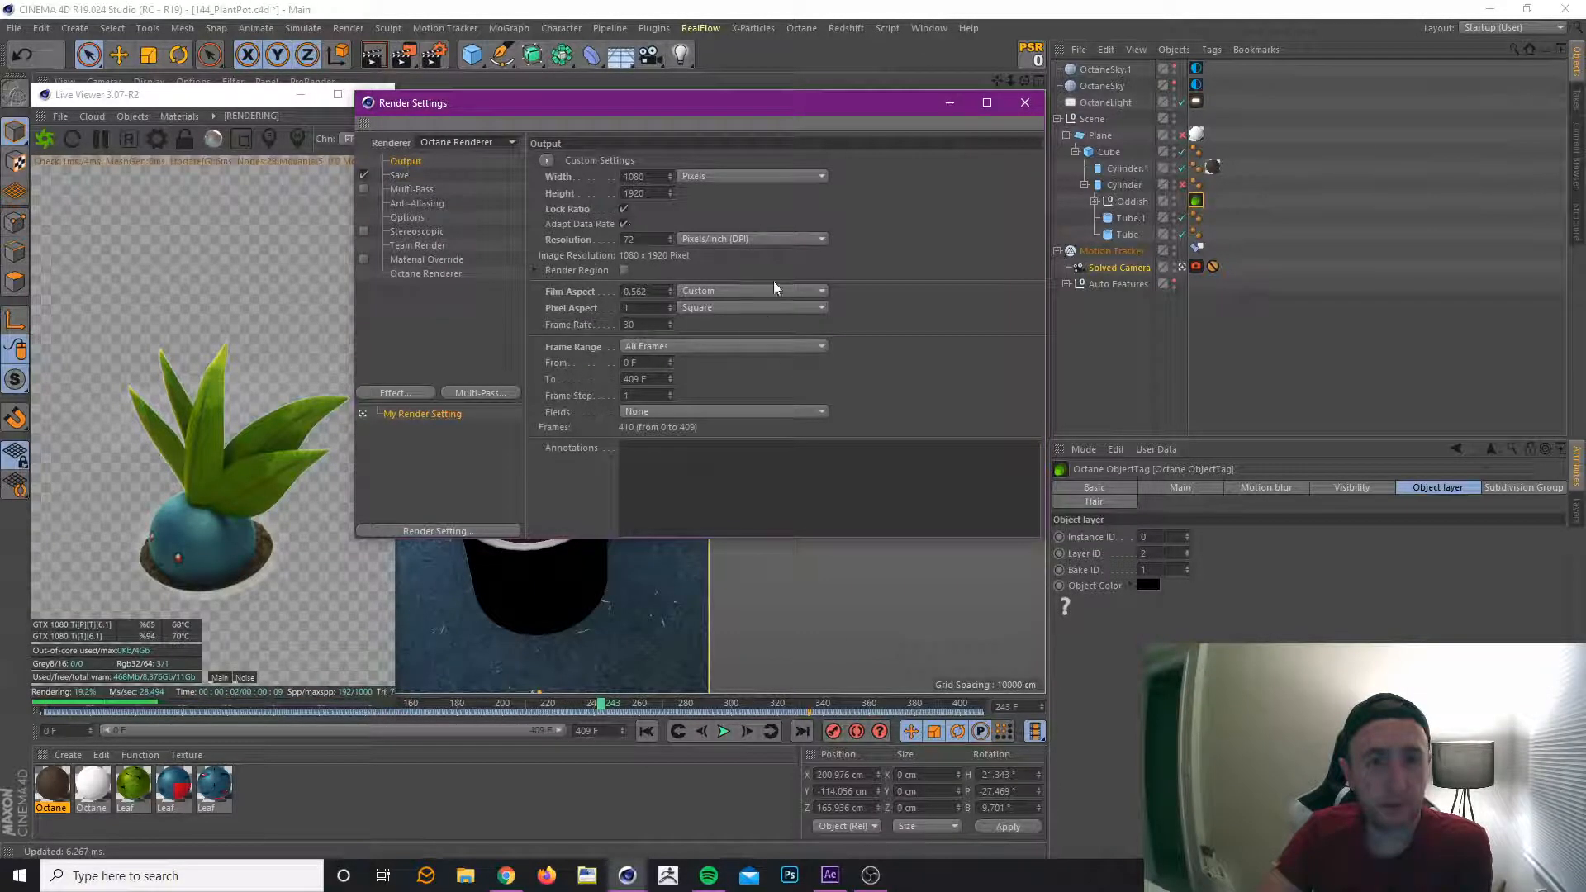
Set the regular image save format to PNG.
click(401, 175)
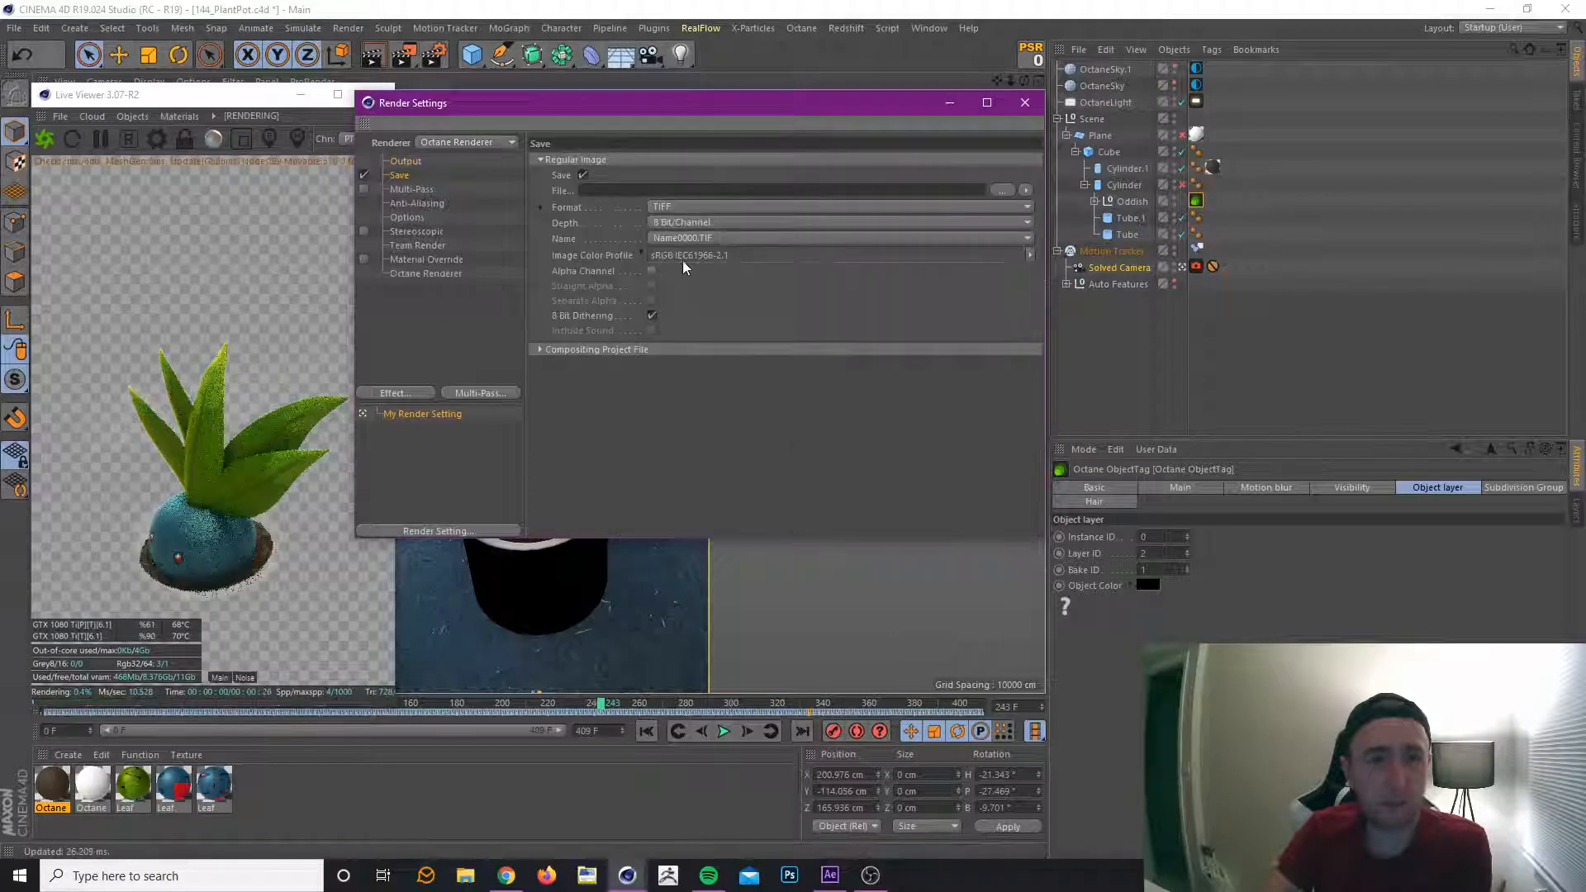
click(727, 207)
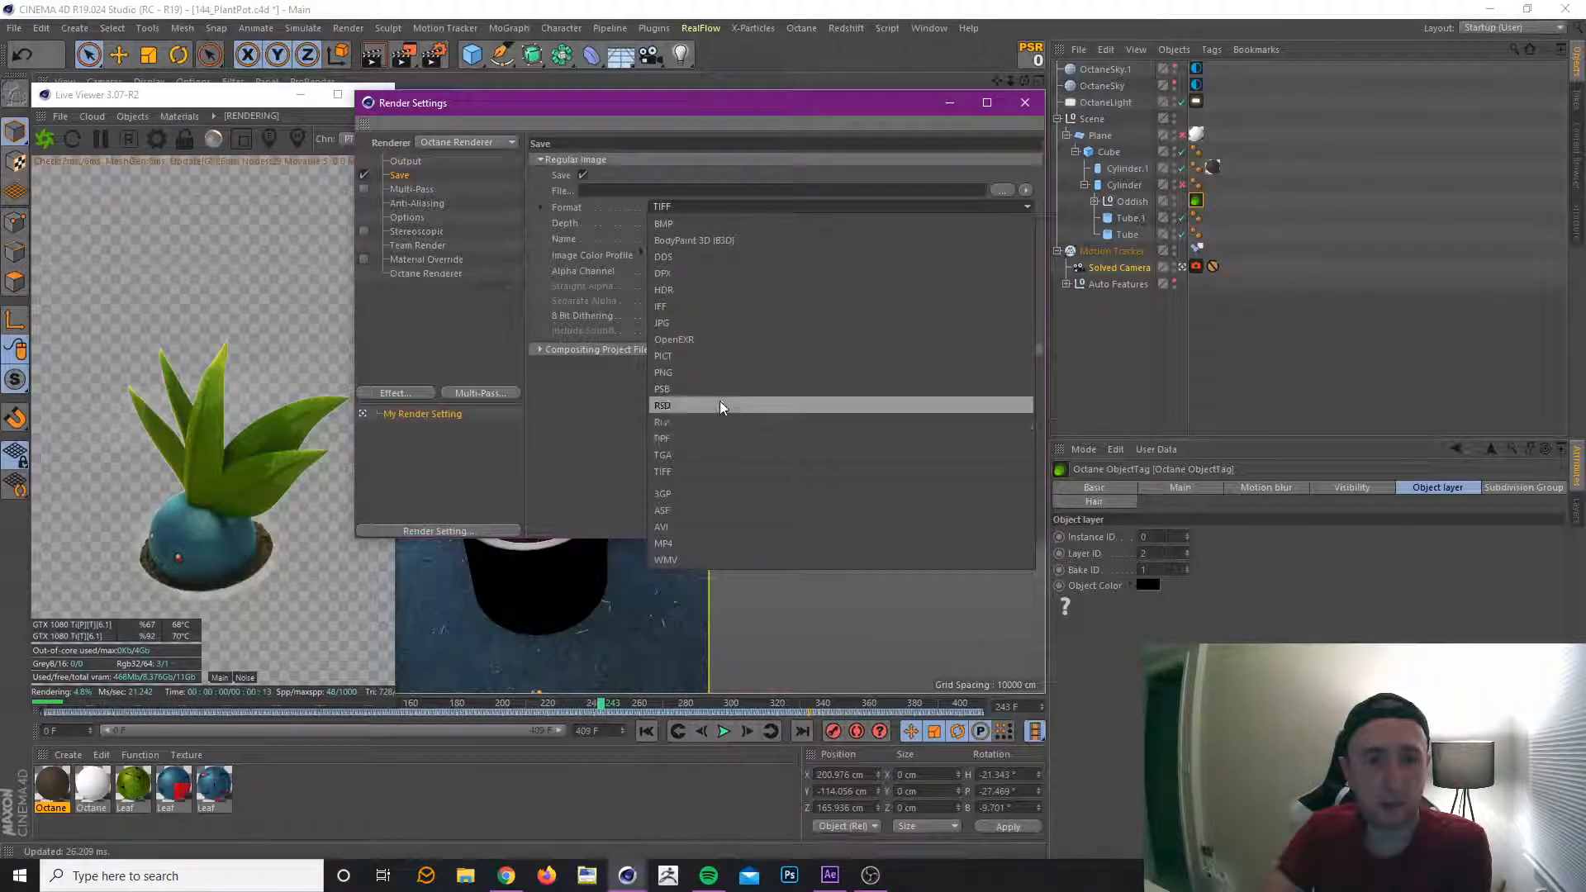
click(720, 374)
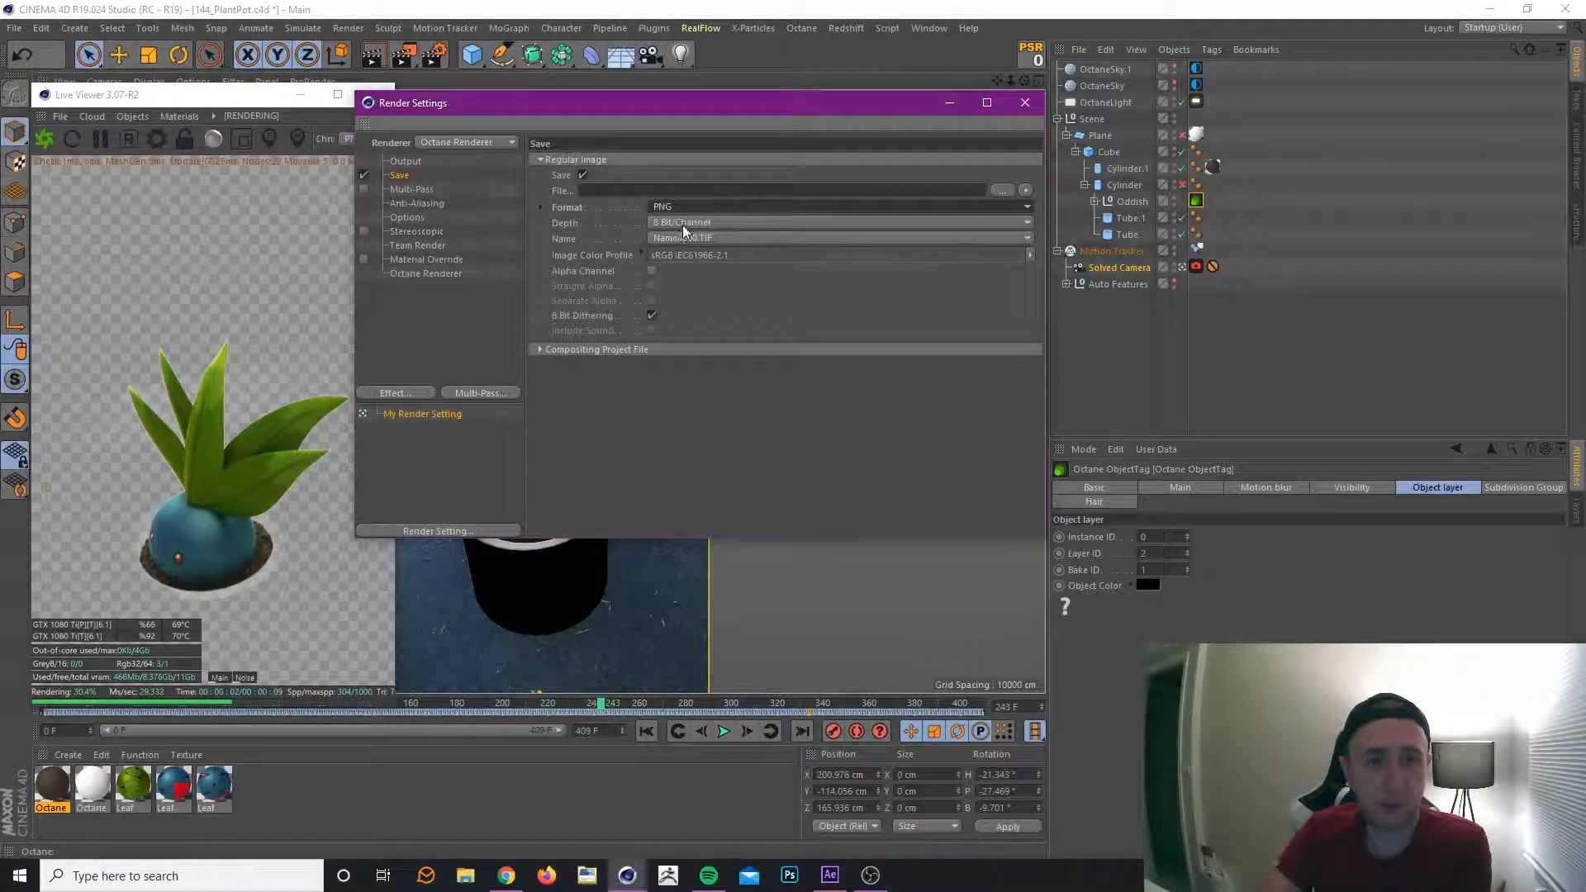
Set the regular image's save file to 144_PlantPot inside the Minis project folder 144_PlantPot.
click(1002, 190)
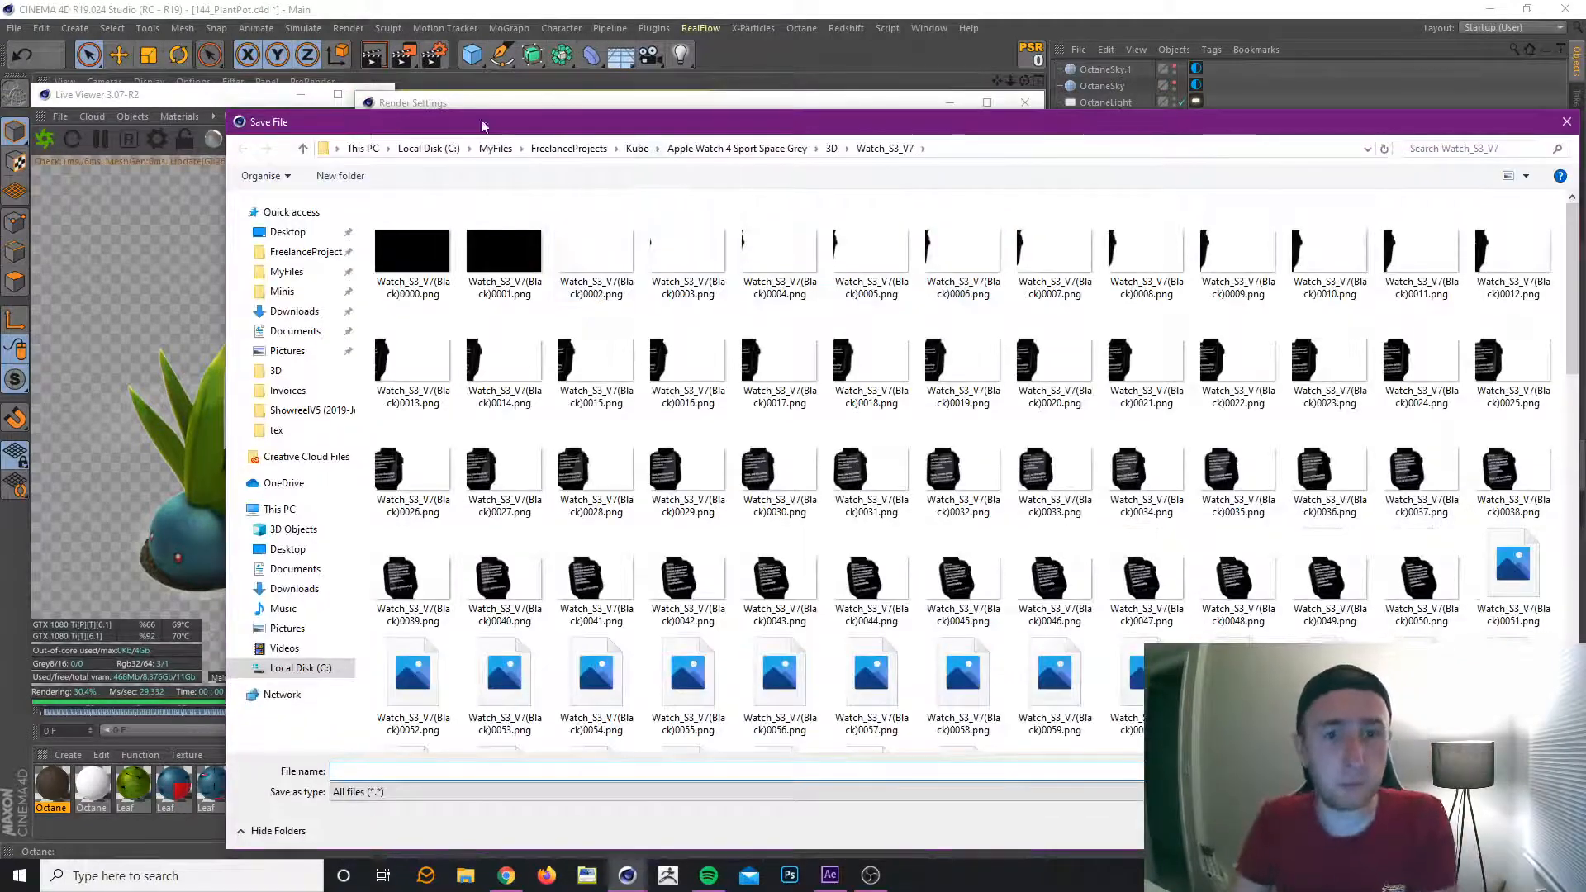
click(285, 296)
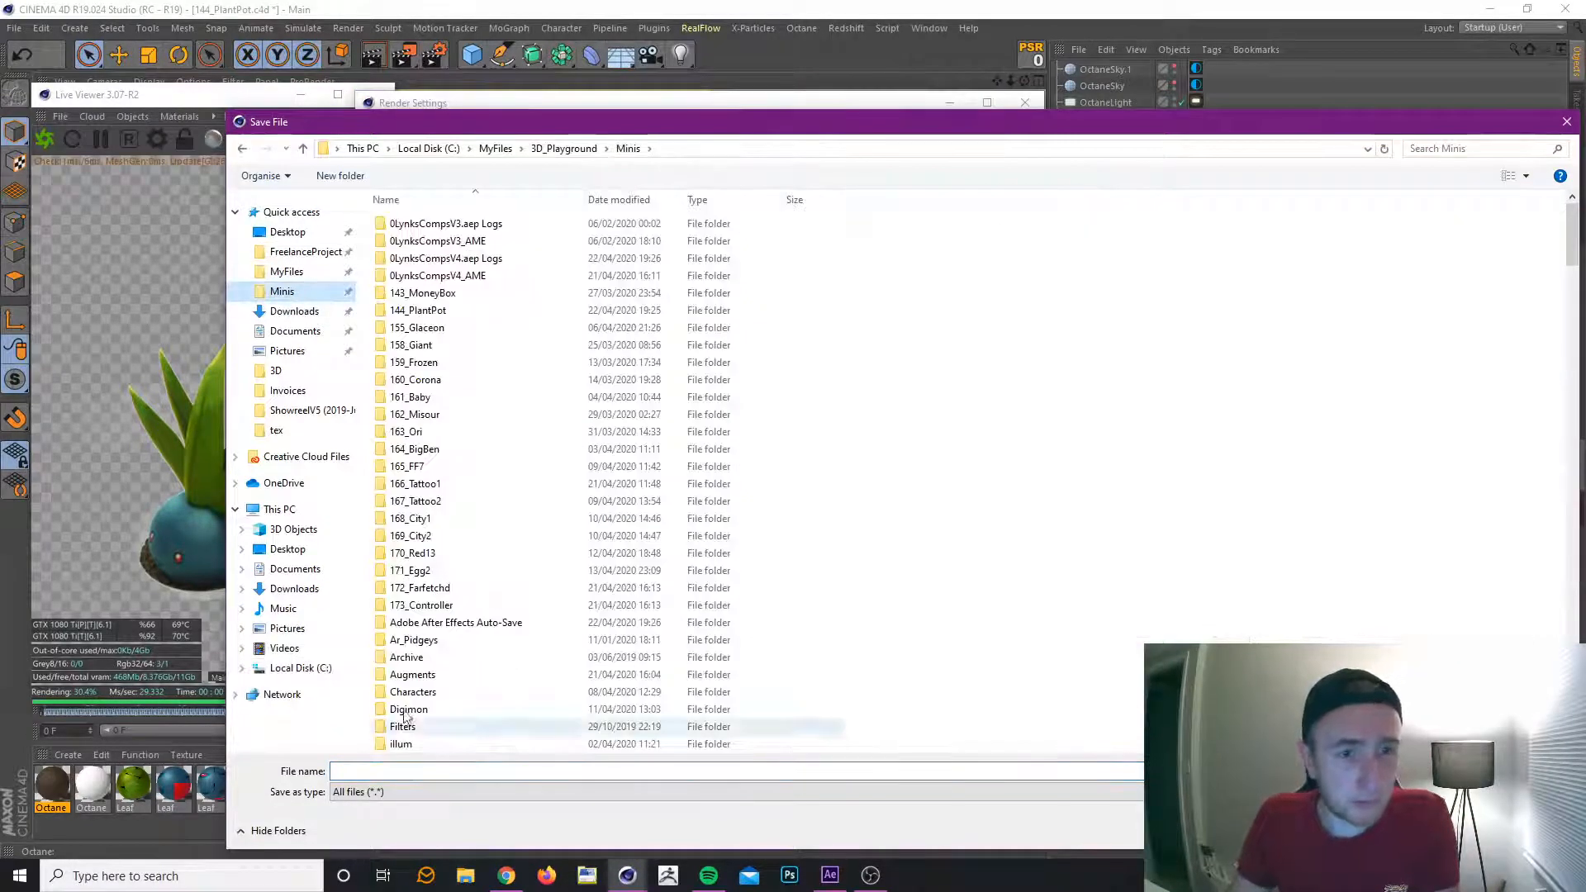
double_click(445, 317)
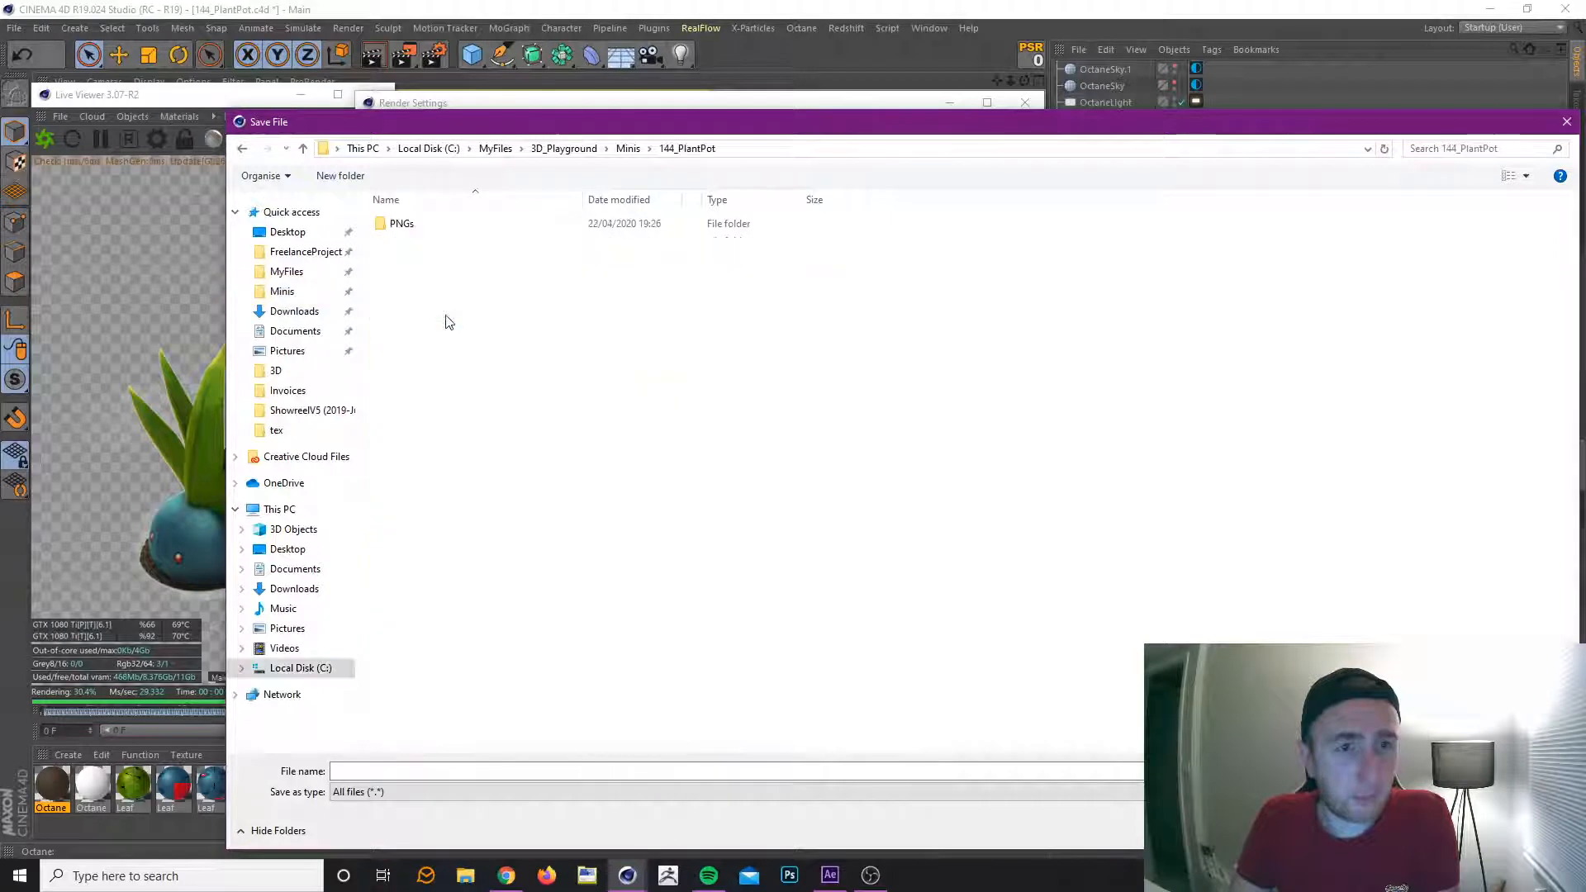
click(374, 770)
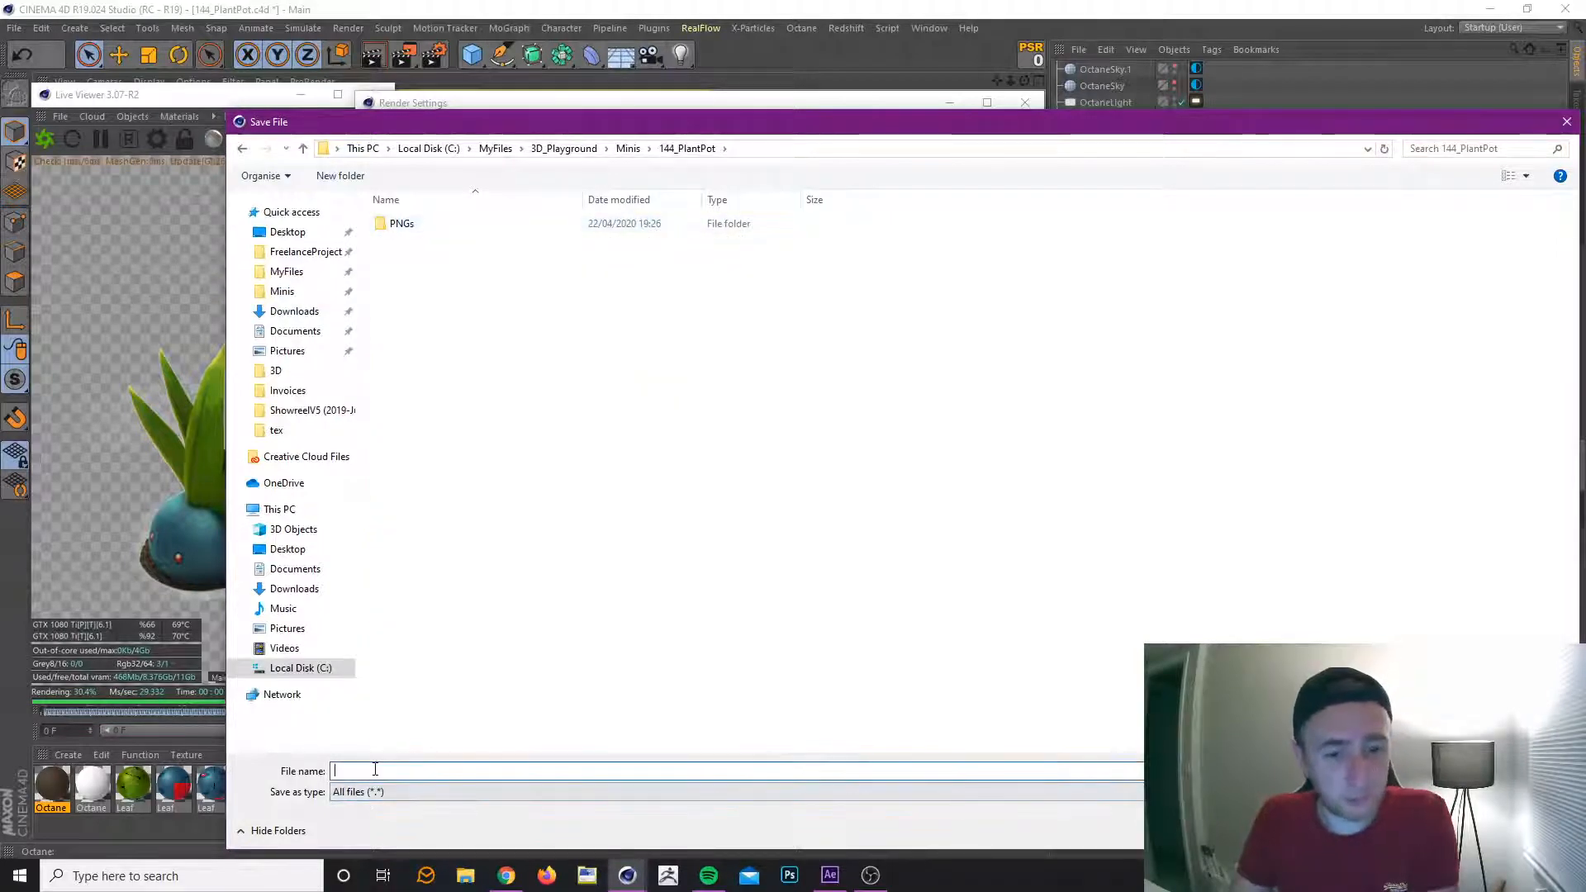
text(144_)
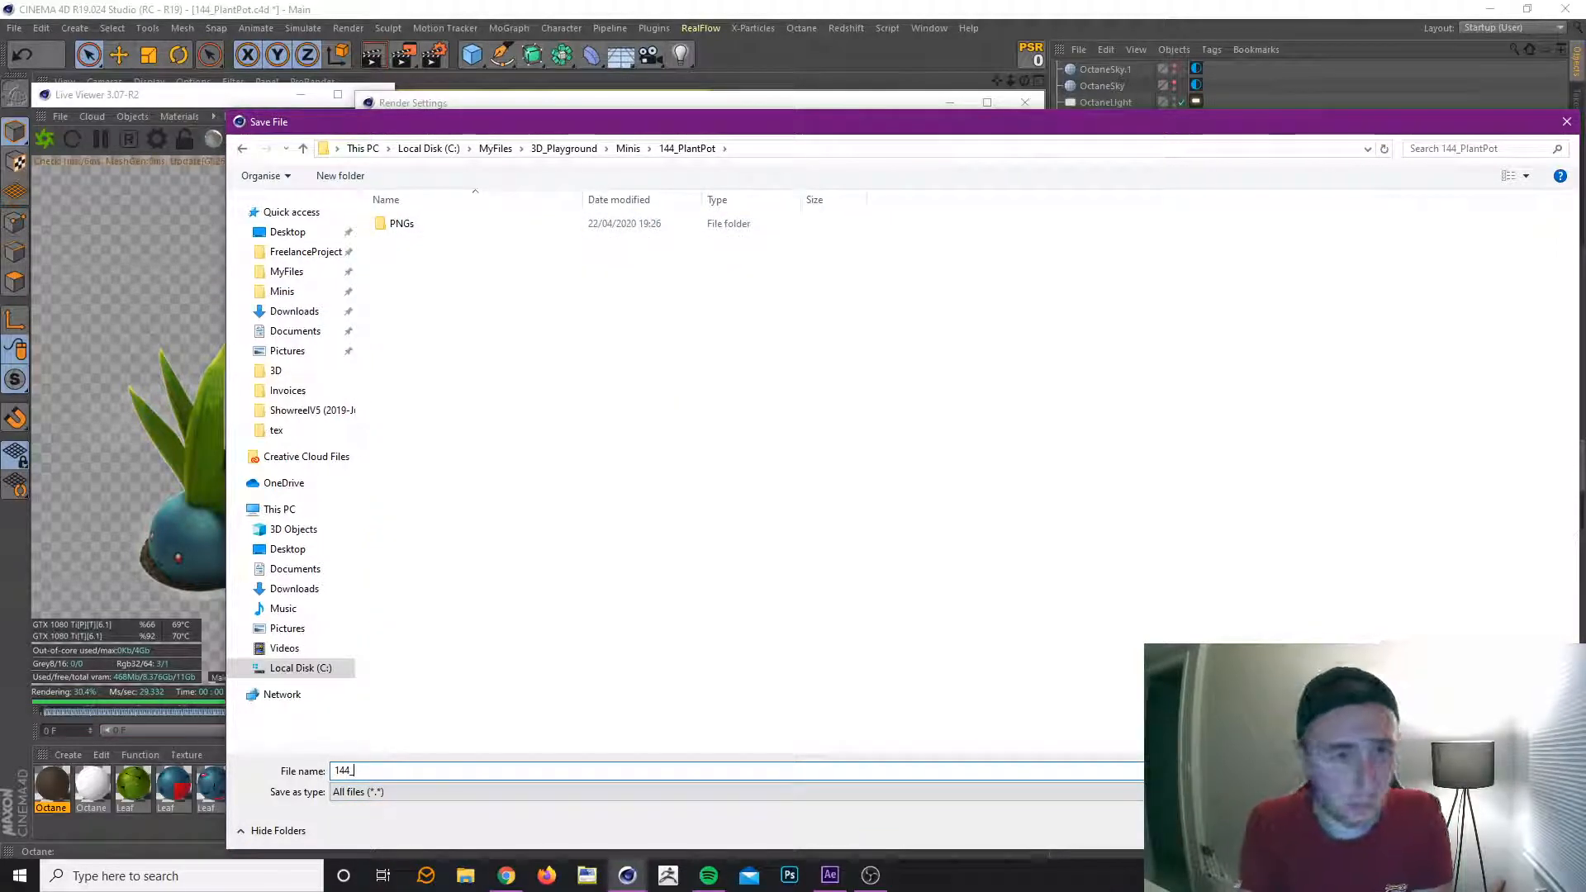
text(PlantPo)
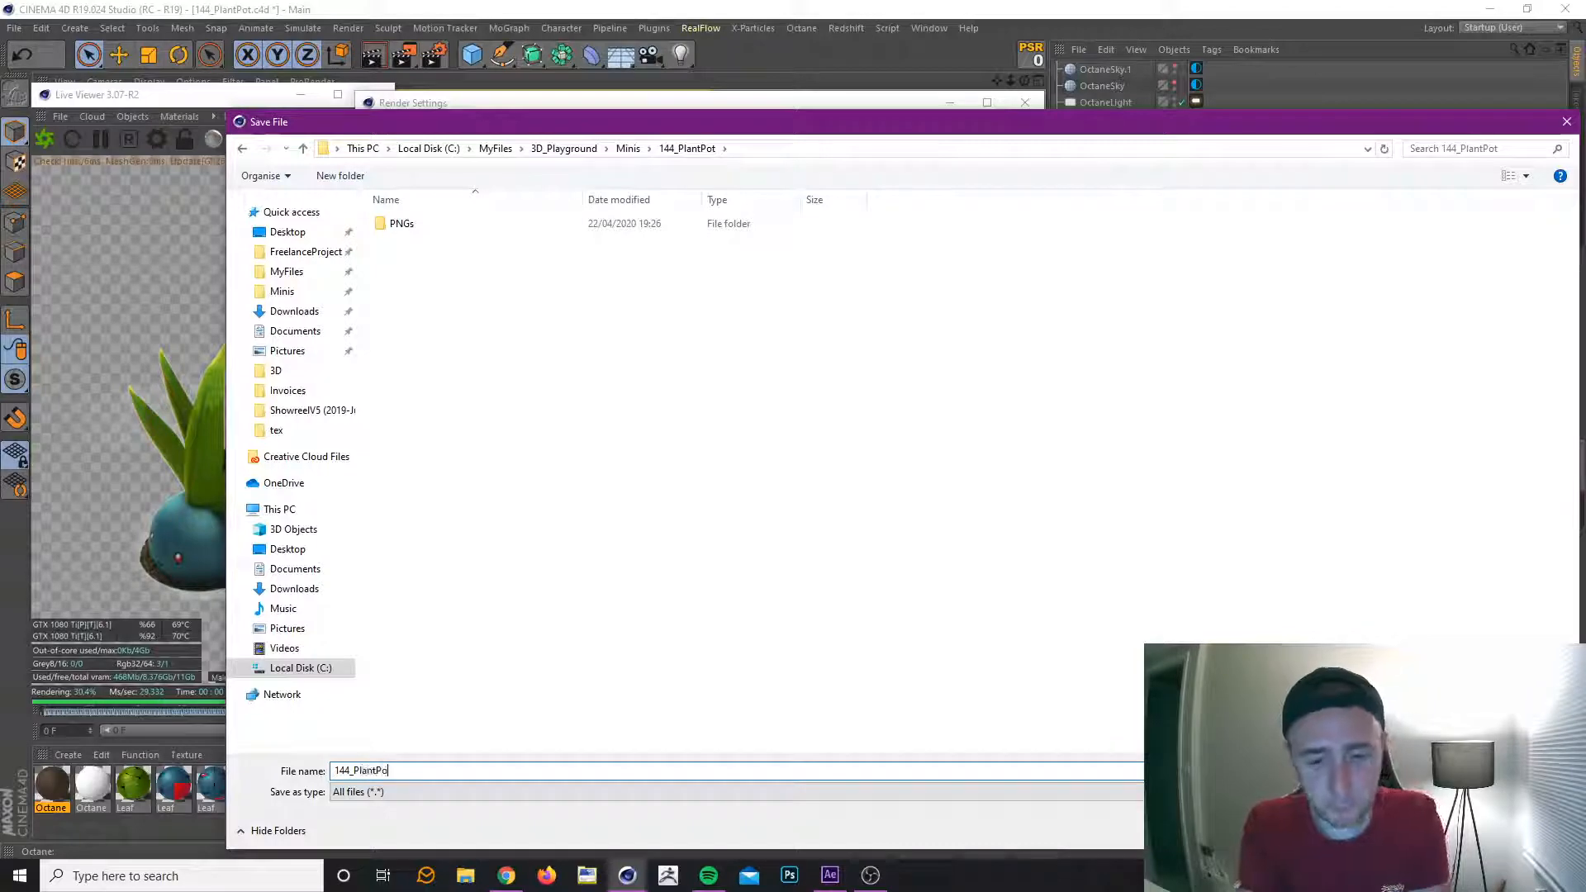
text(t)
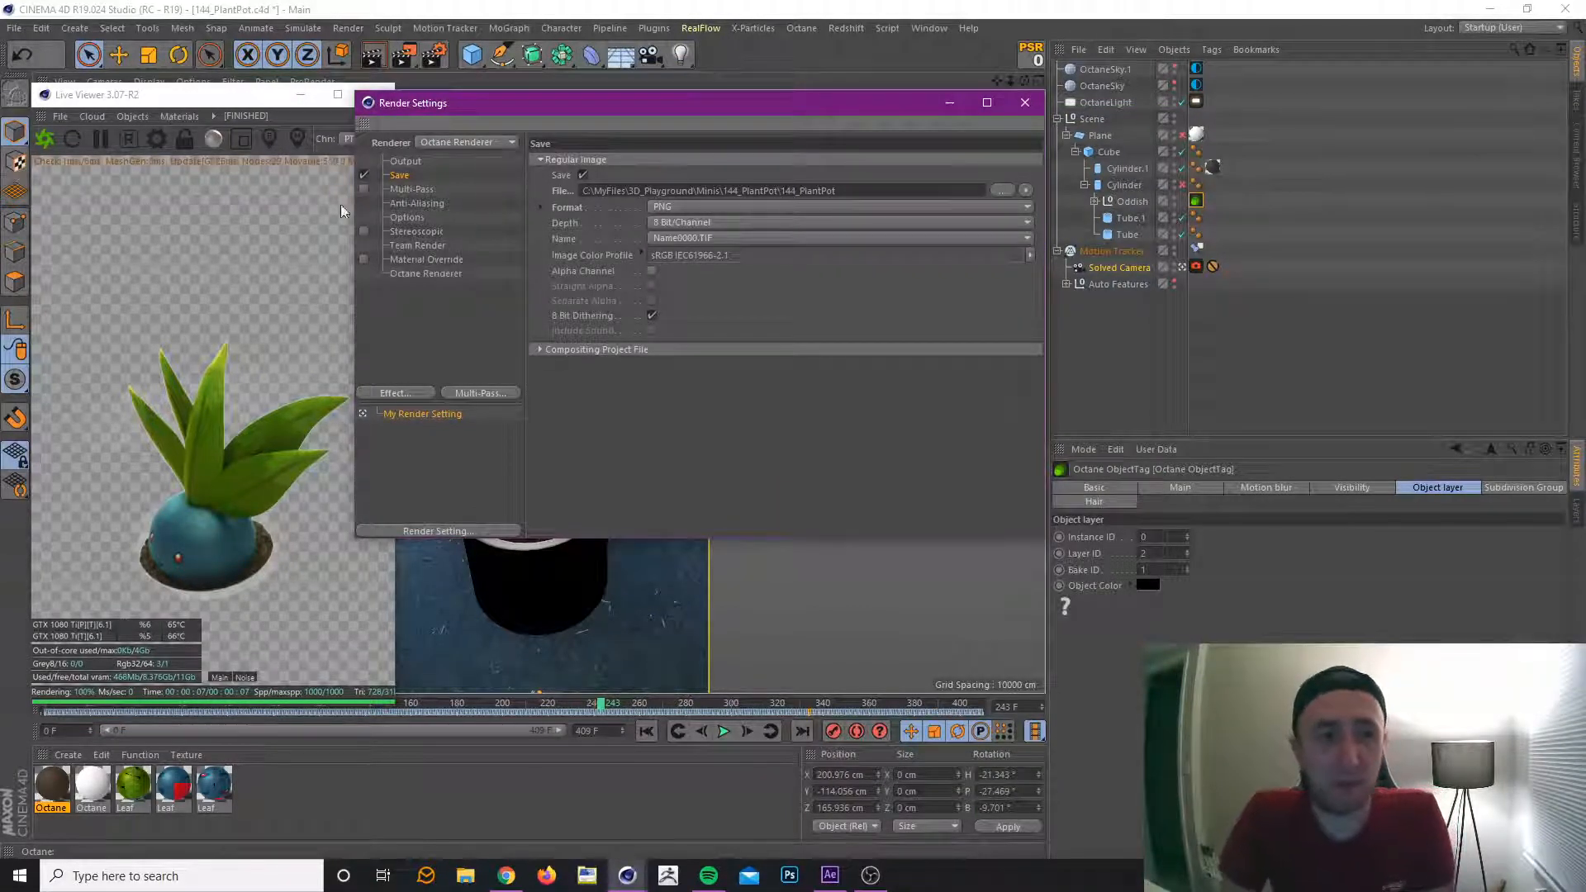
Enable Octane's render passes and set their file format to PNG with a depth of 8 Bit/Channel.
click(428, 274)
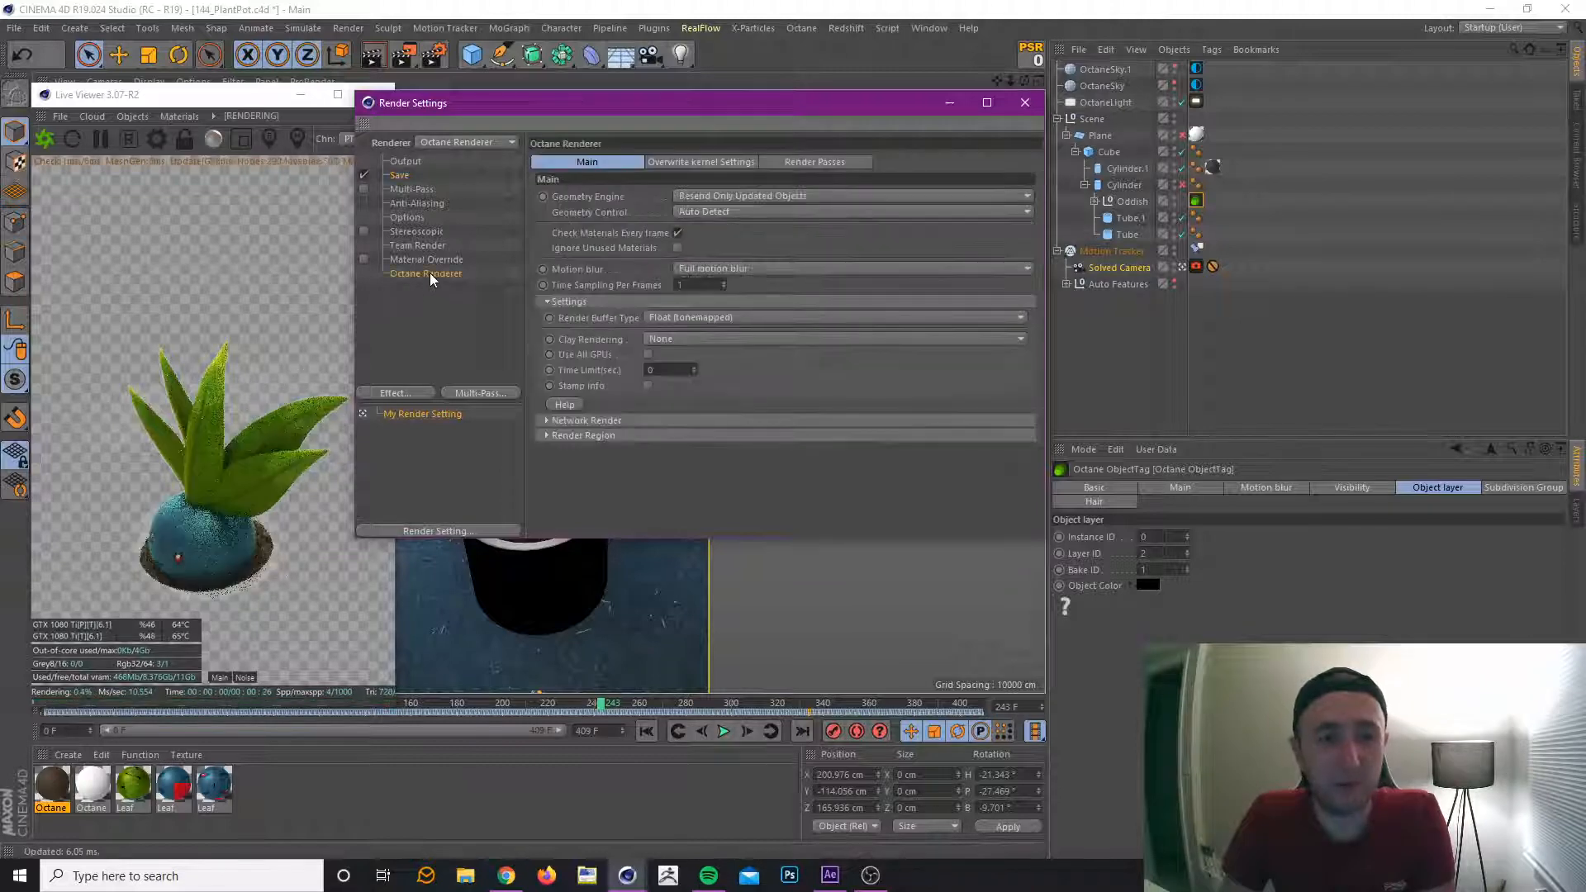
click(813, 162)
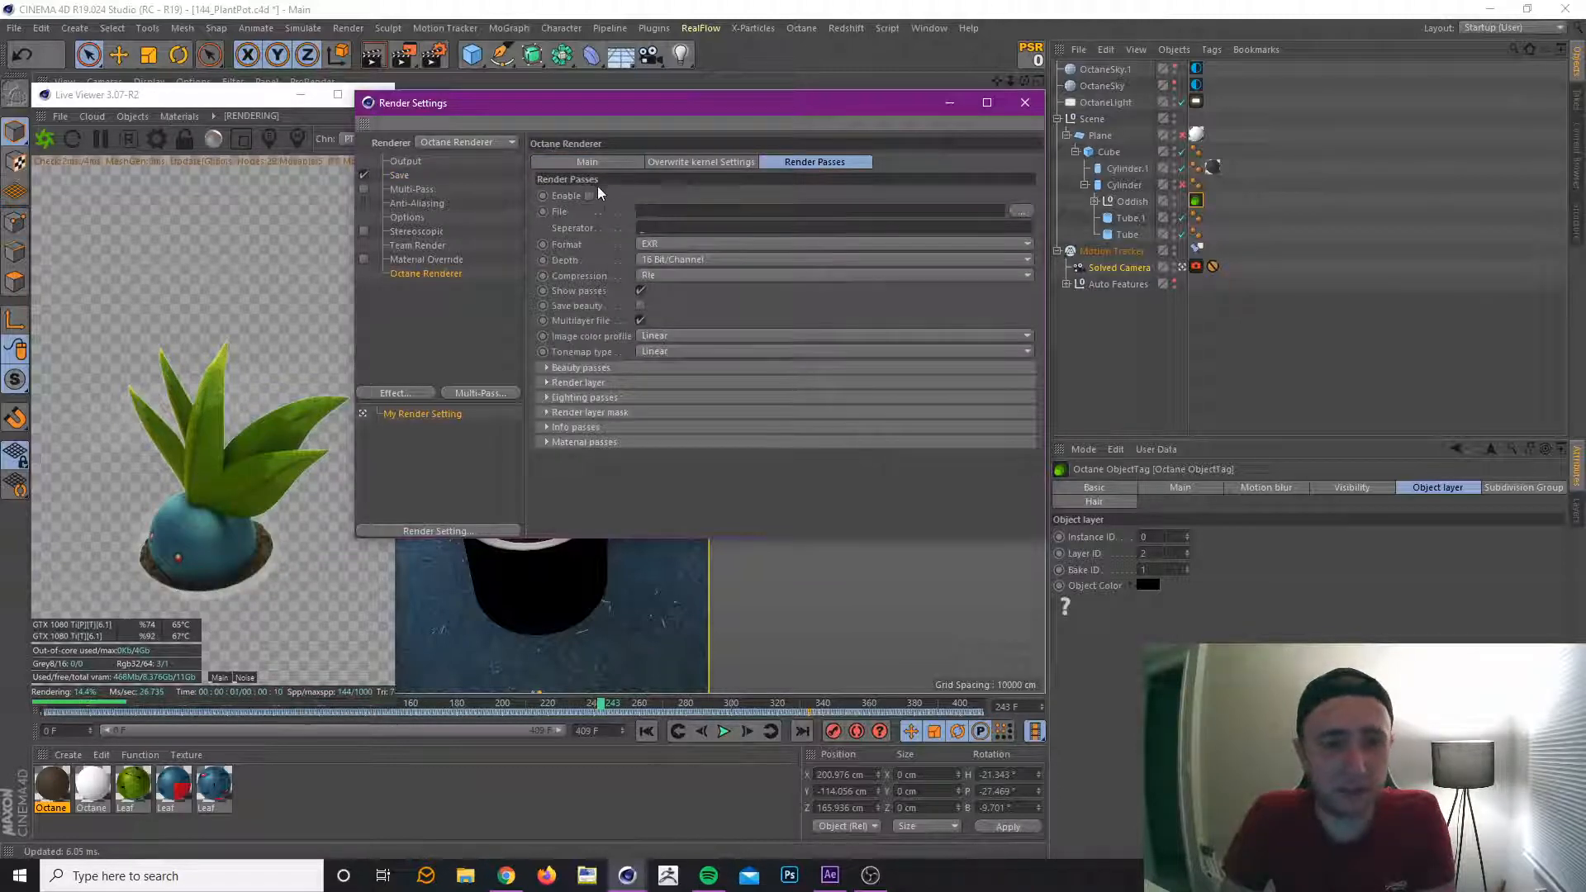
click(677, 261)
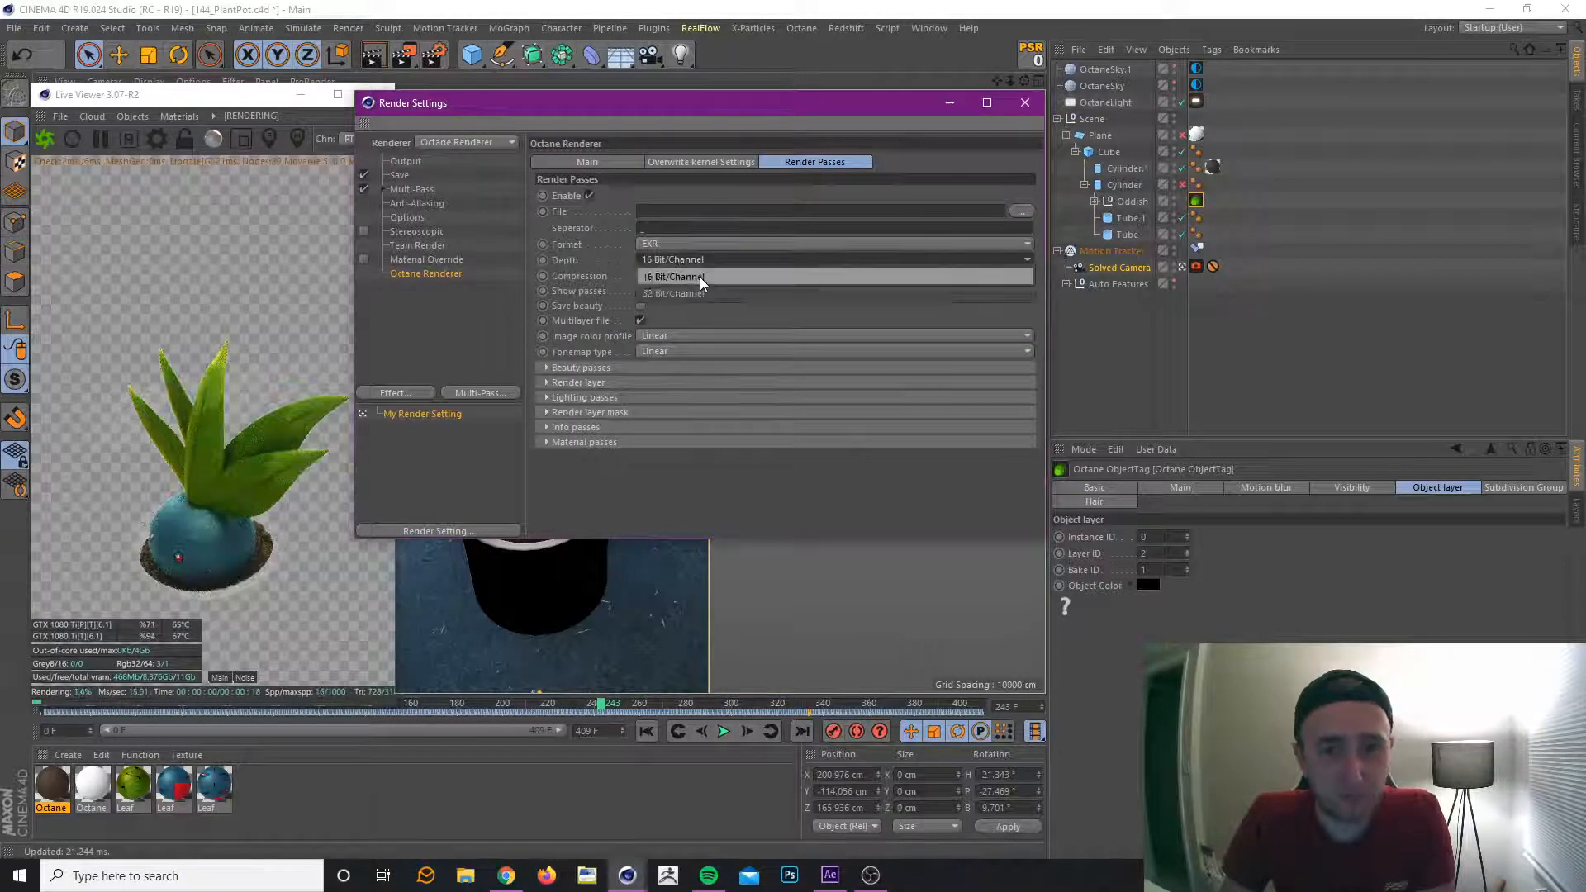
click(716, 245)
click(721, 245)
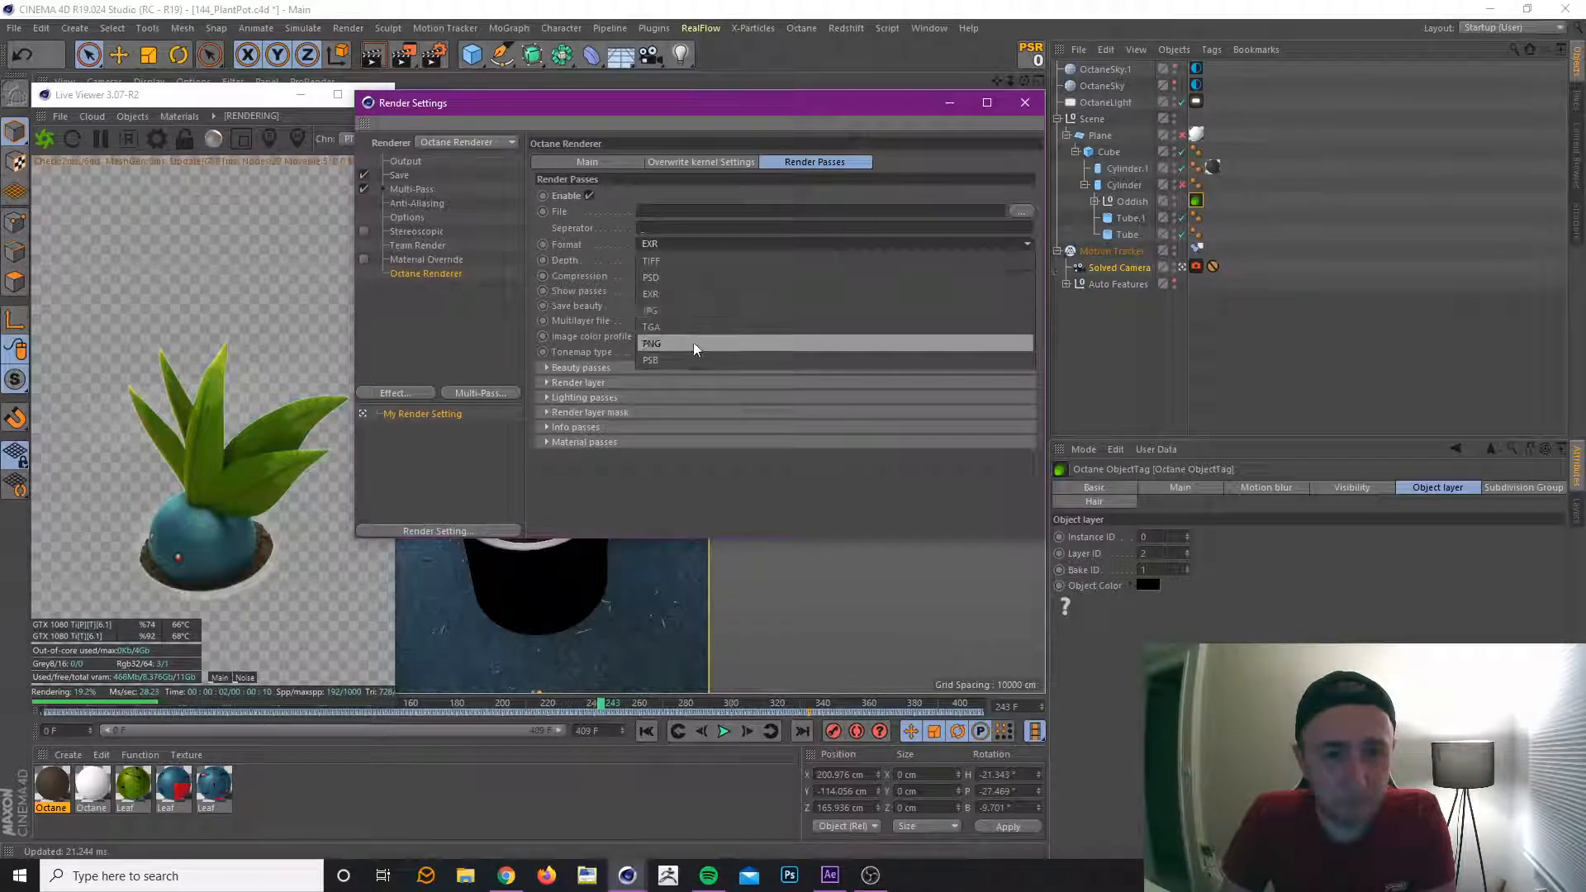
click(692, 342)
click(674, 260)
click(676, 278)
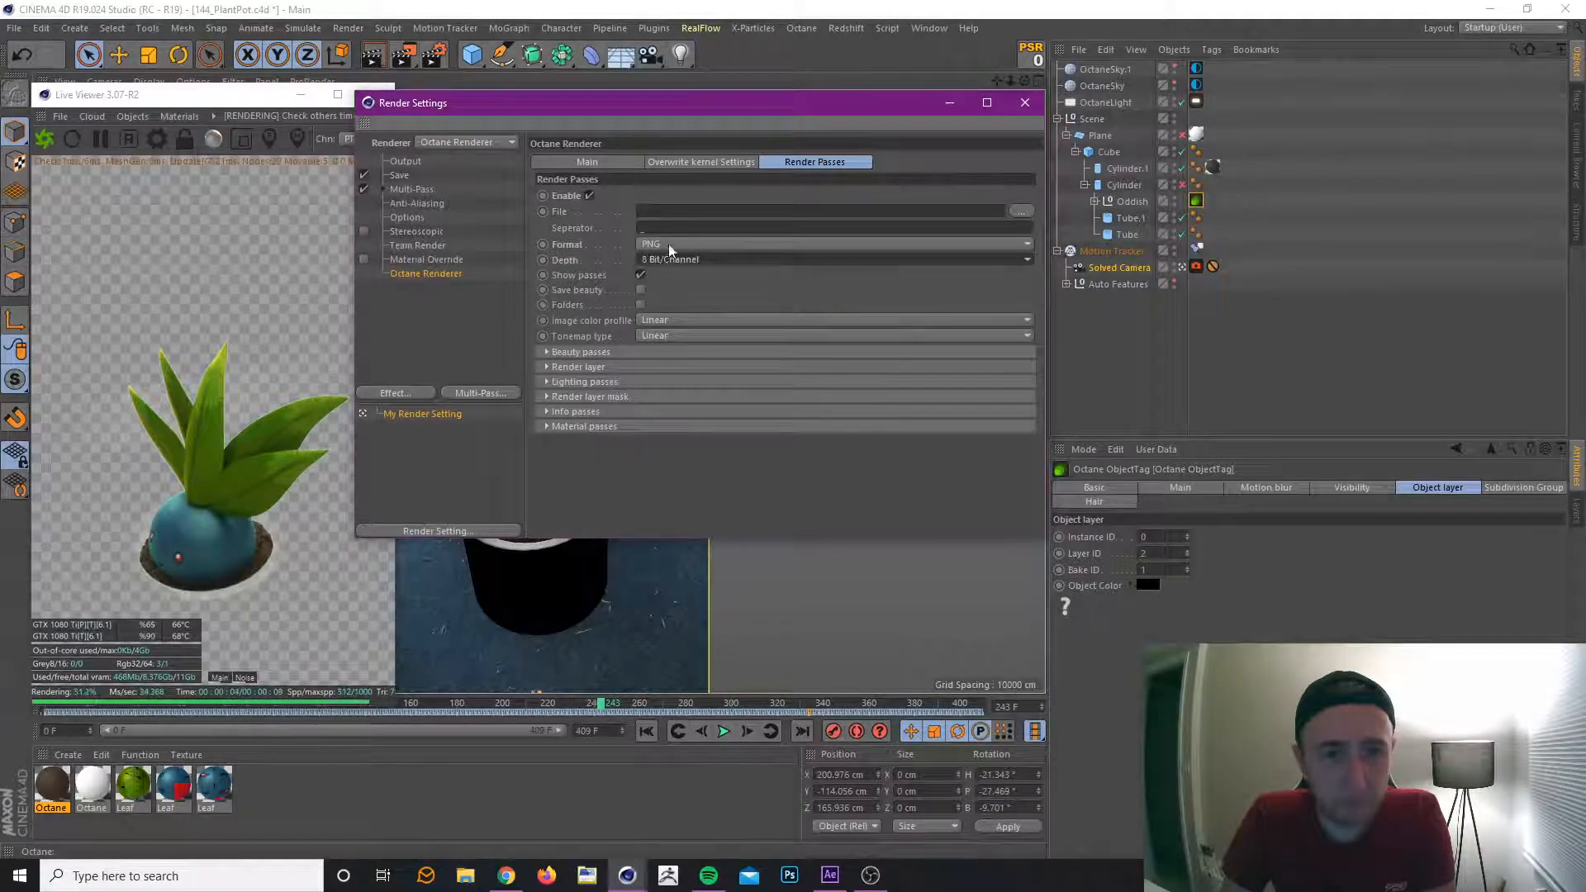
Set the render passes' output file to 144_PlantPot_Multi in the 144_PlantPot folder.
click(1023, 211)
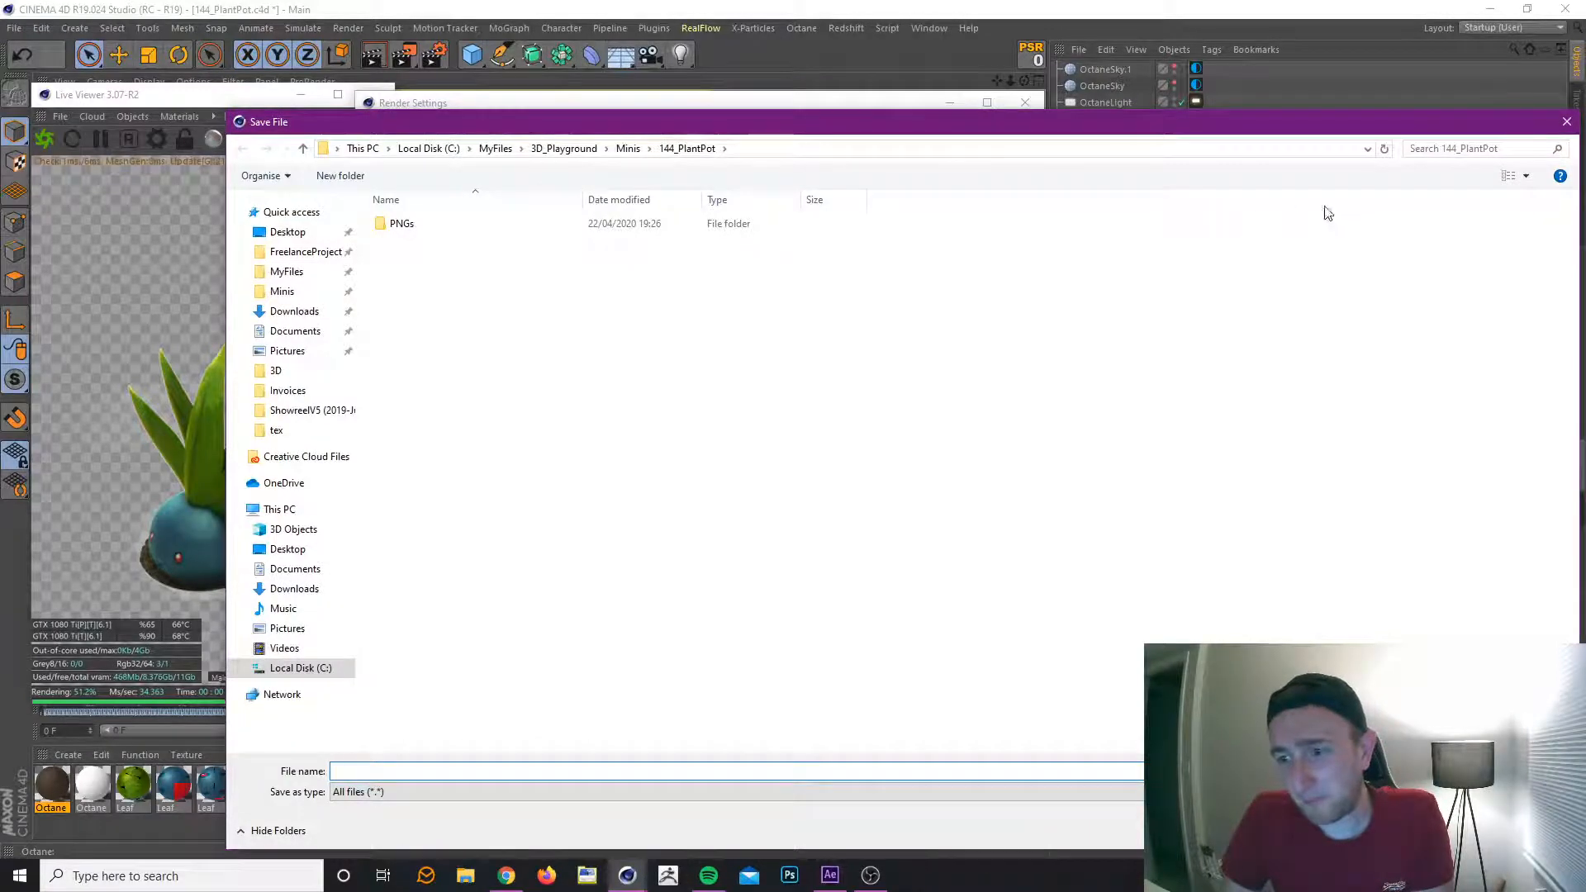
drag(1318, 125, 1246, 89)
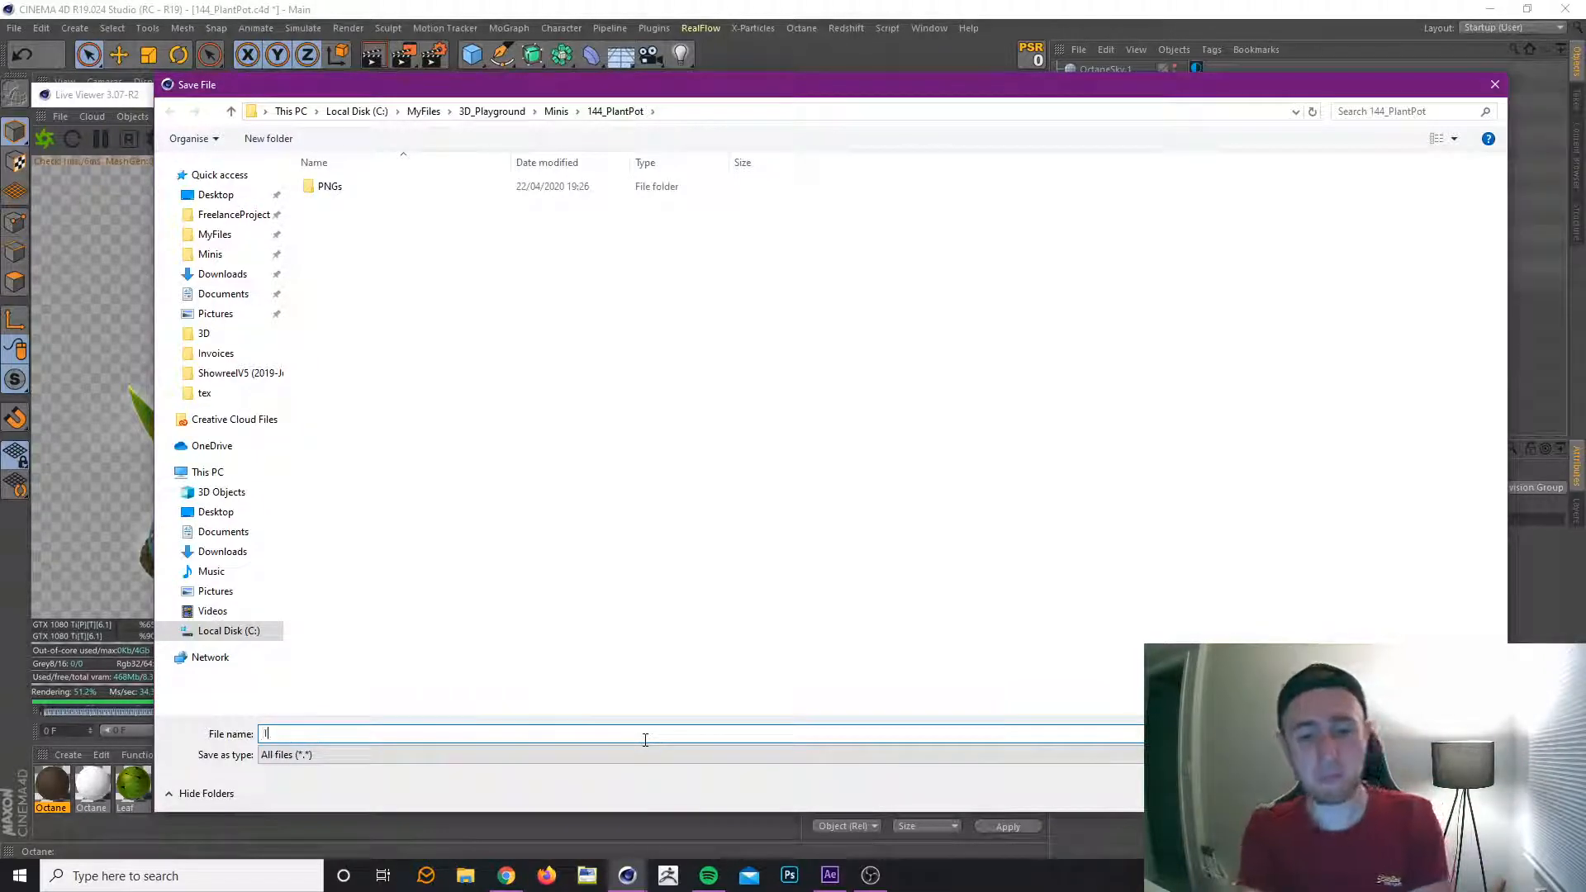
text(_PlantPot_Multi)
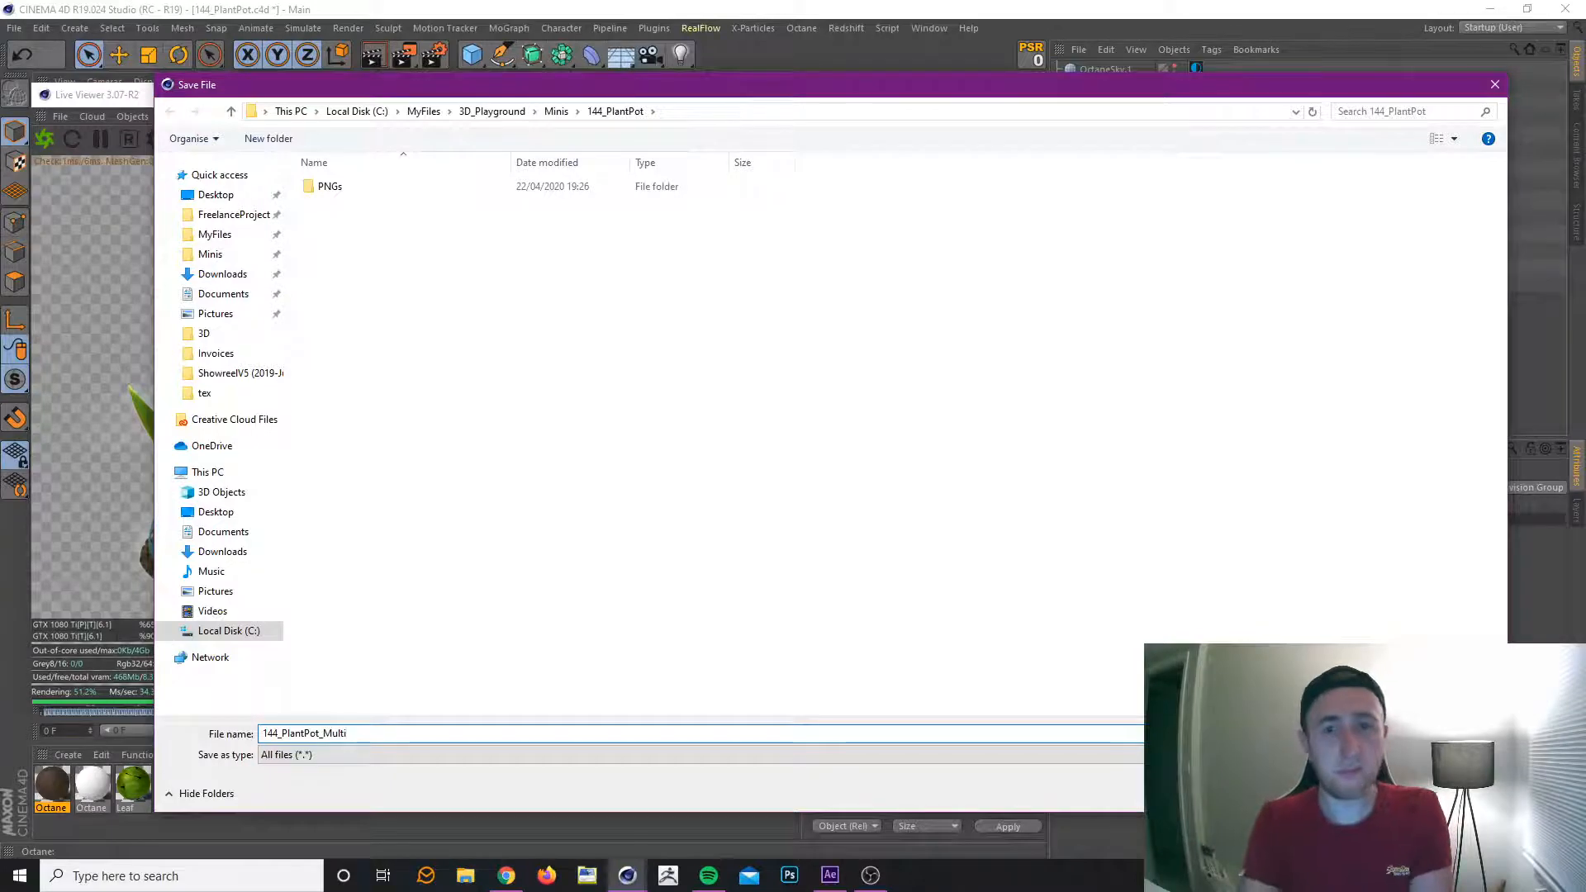
key(Return)
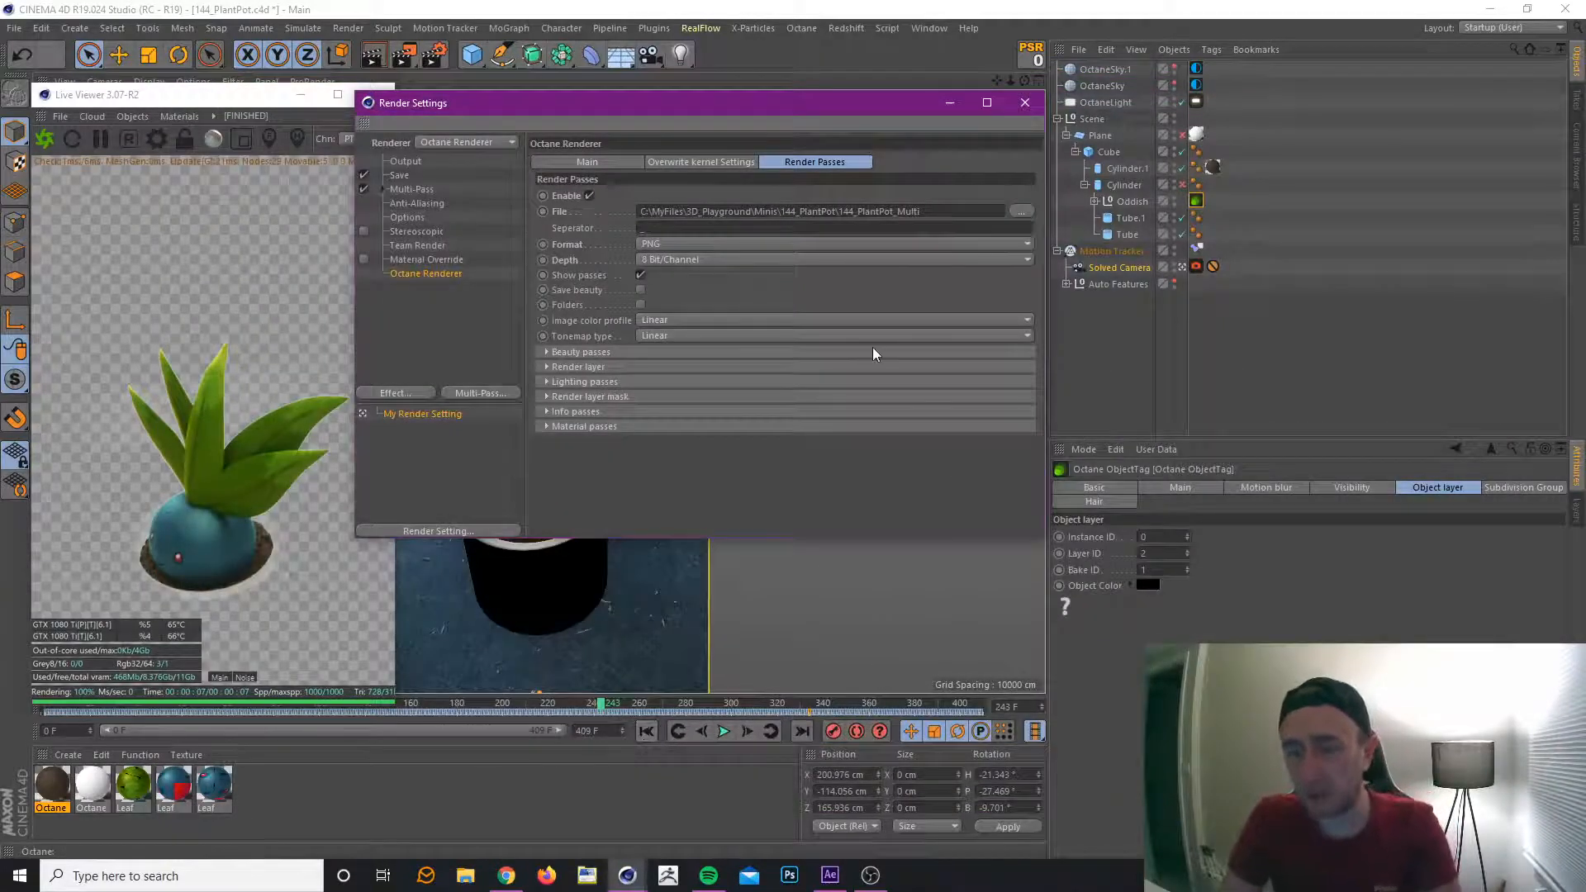
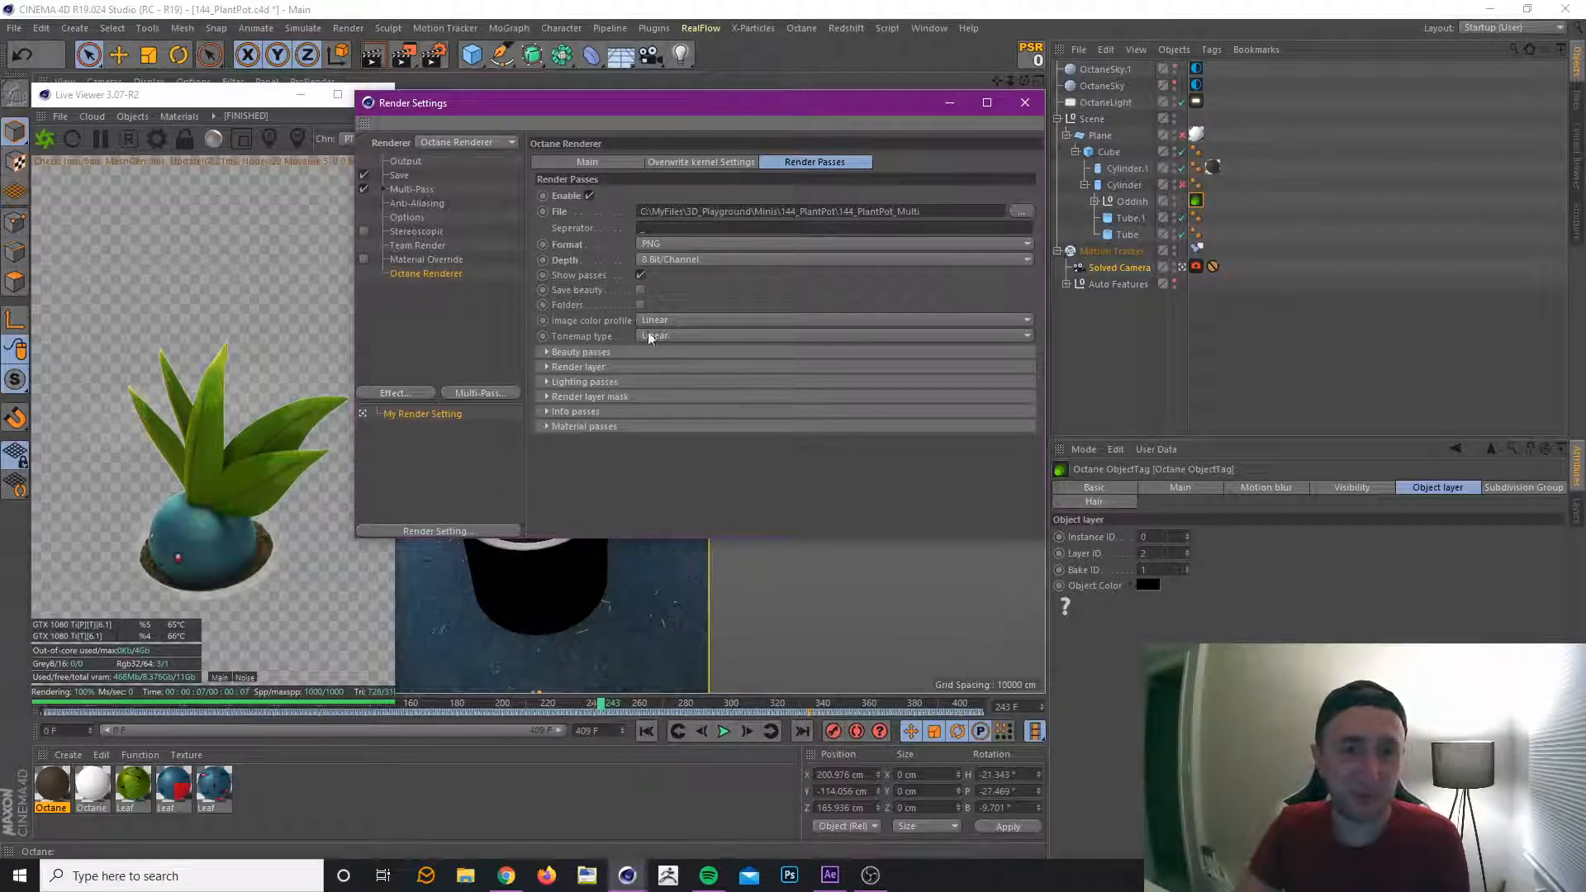
Expand the render layer mask passes in the Octane render pass settings to check the enabled IDs.
click(607, 366)
click(607, 366)
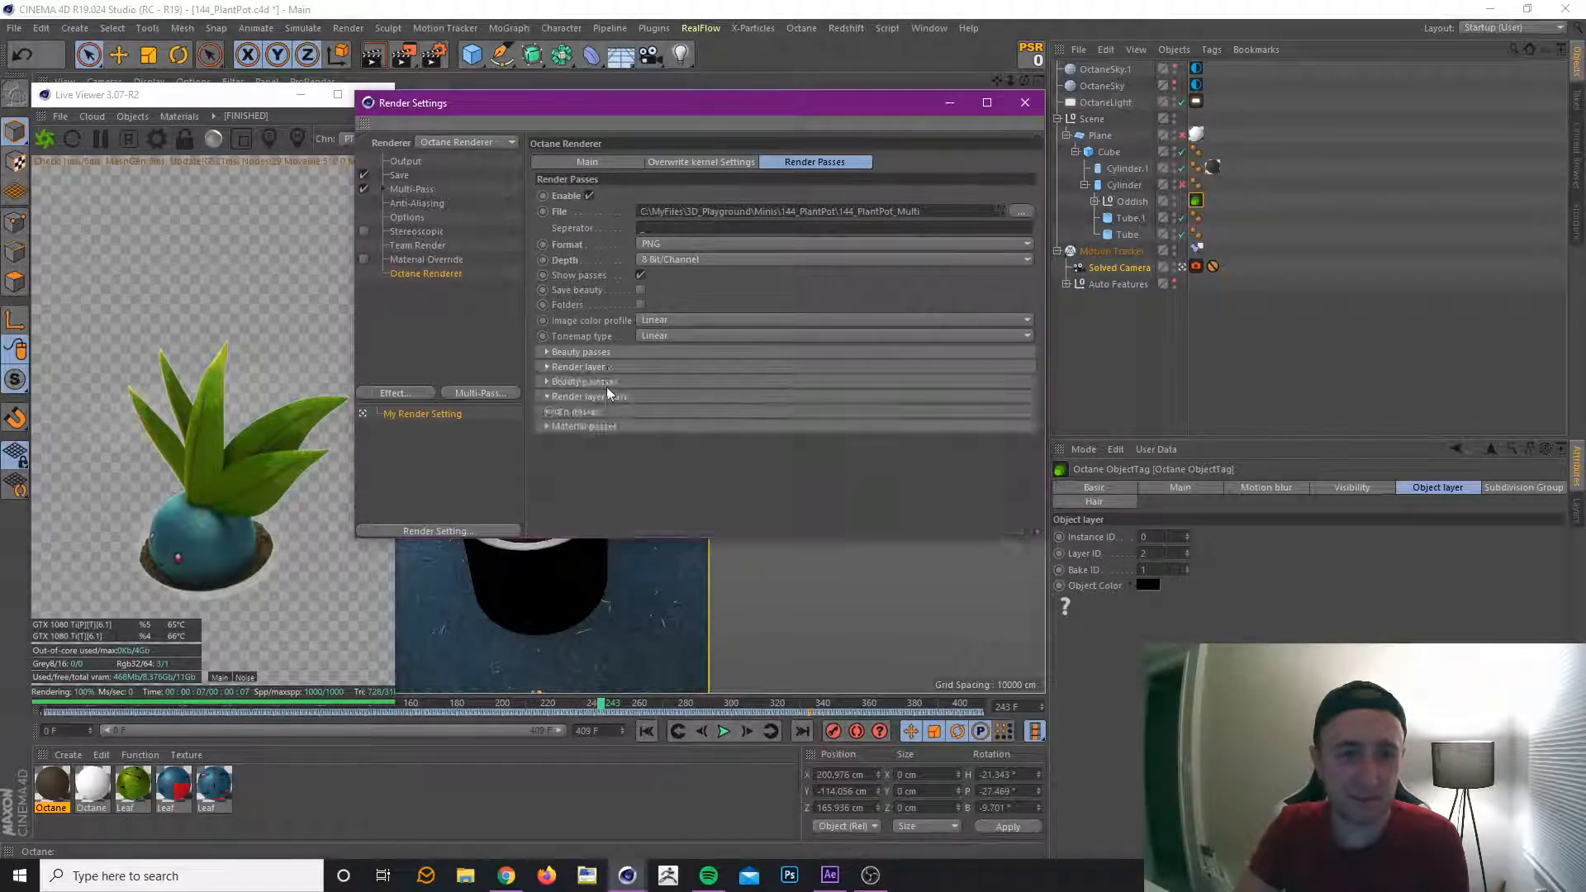
click(609, 396)
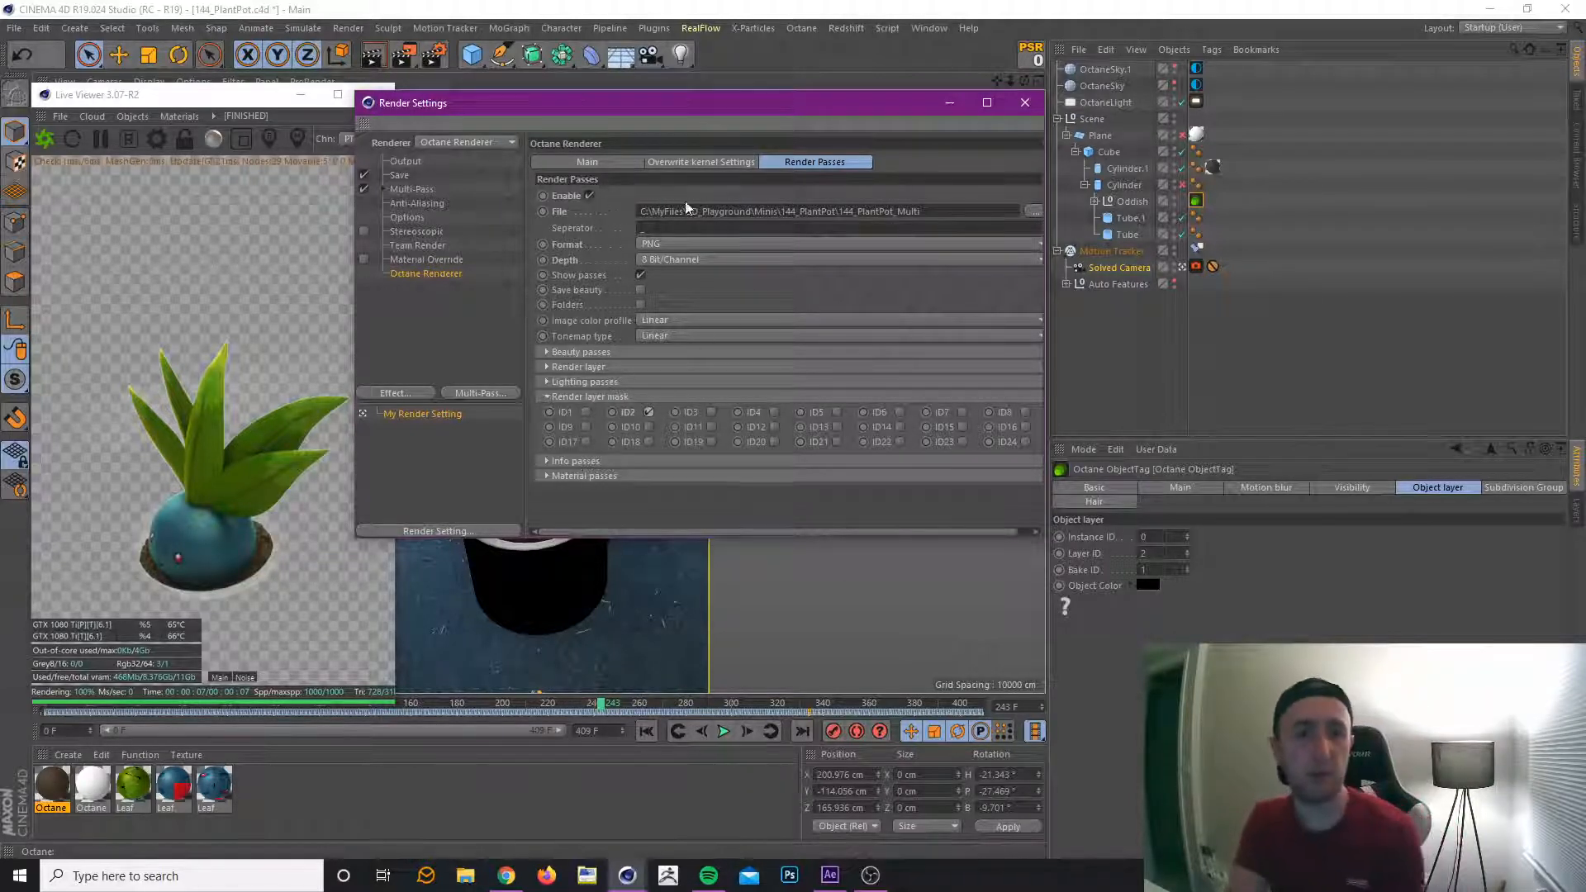
Enable the alpha channel for the regular image and set the multi-pass image to PNG at 8 Bit/Channel.
click(399, 175)
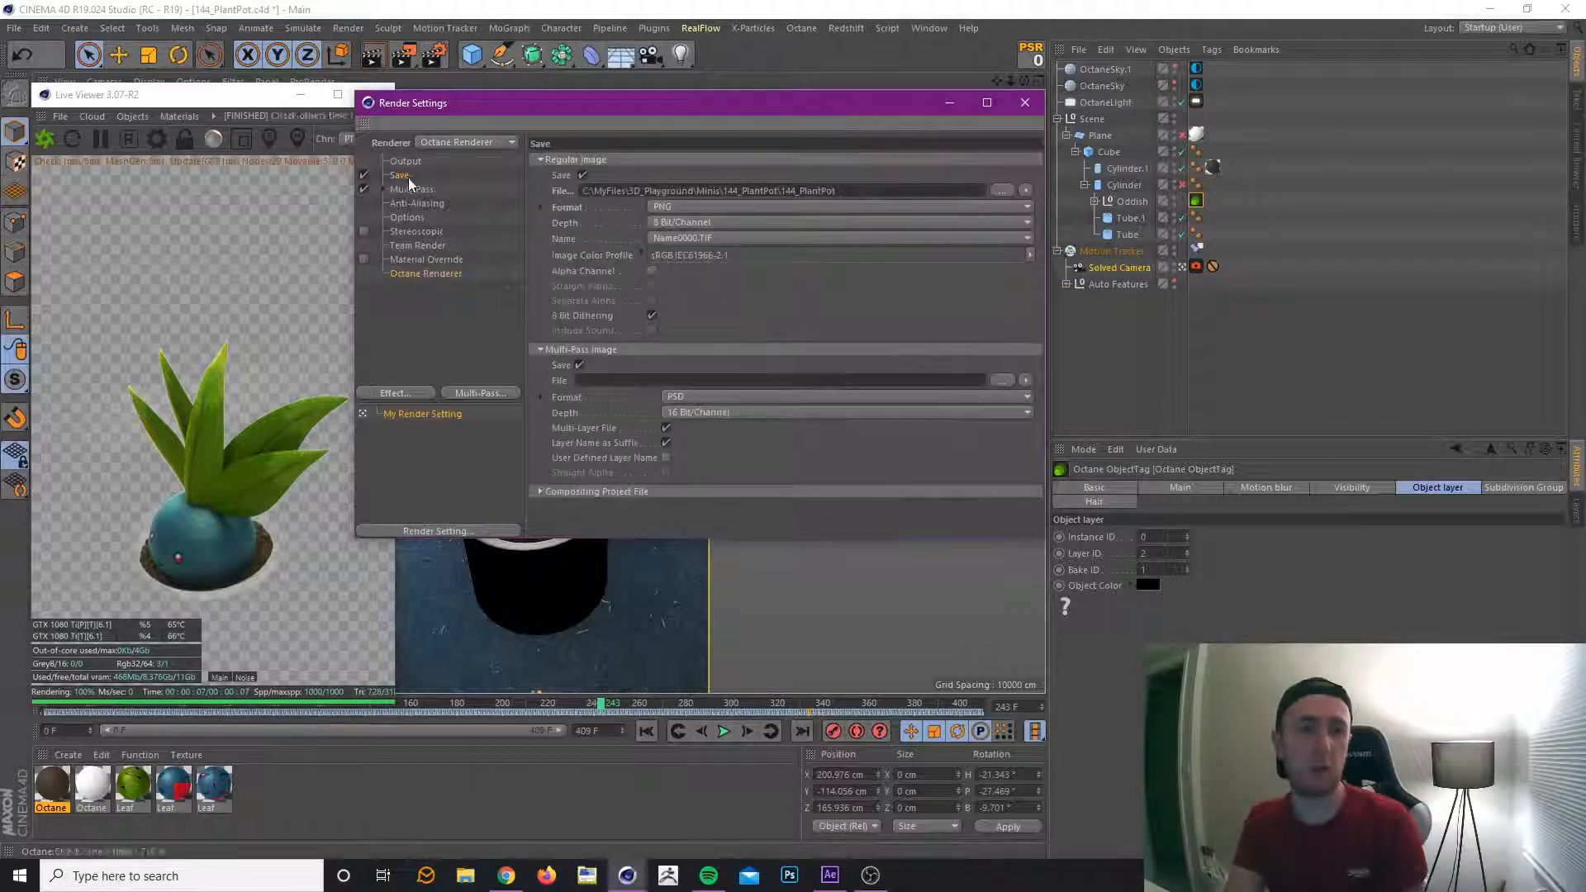
click(652, 271)
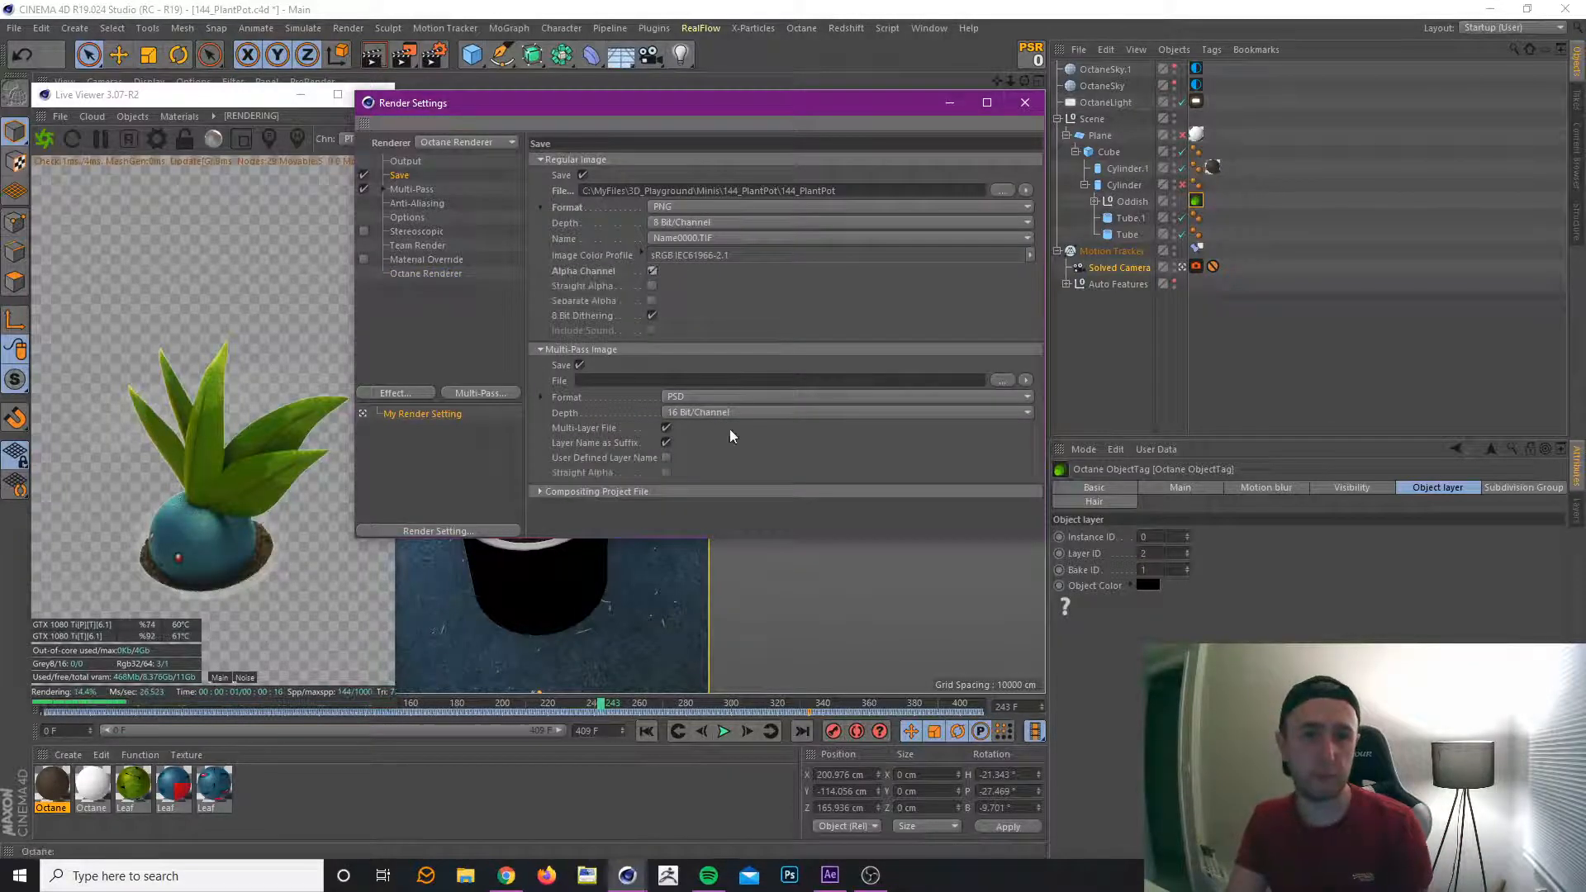
click(689, 399)
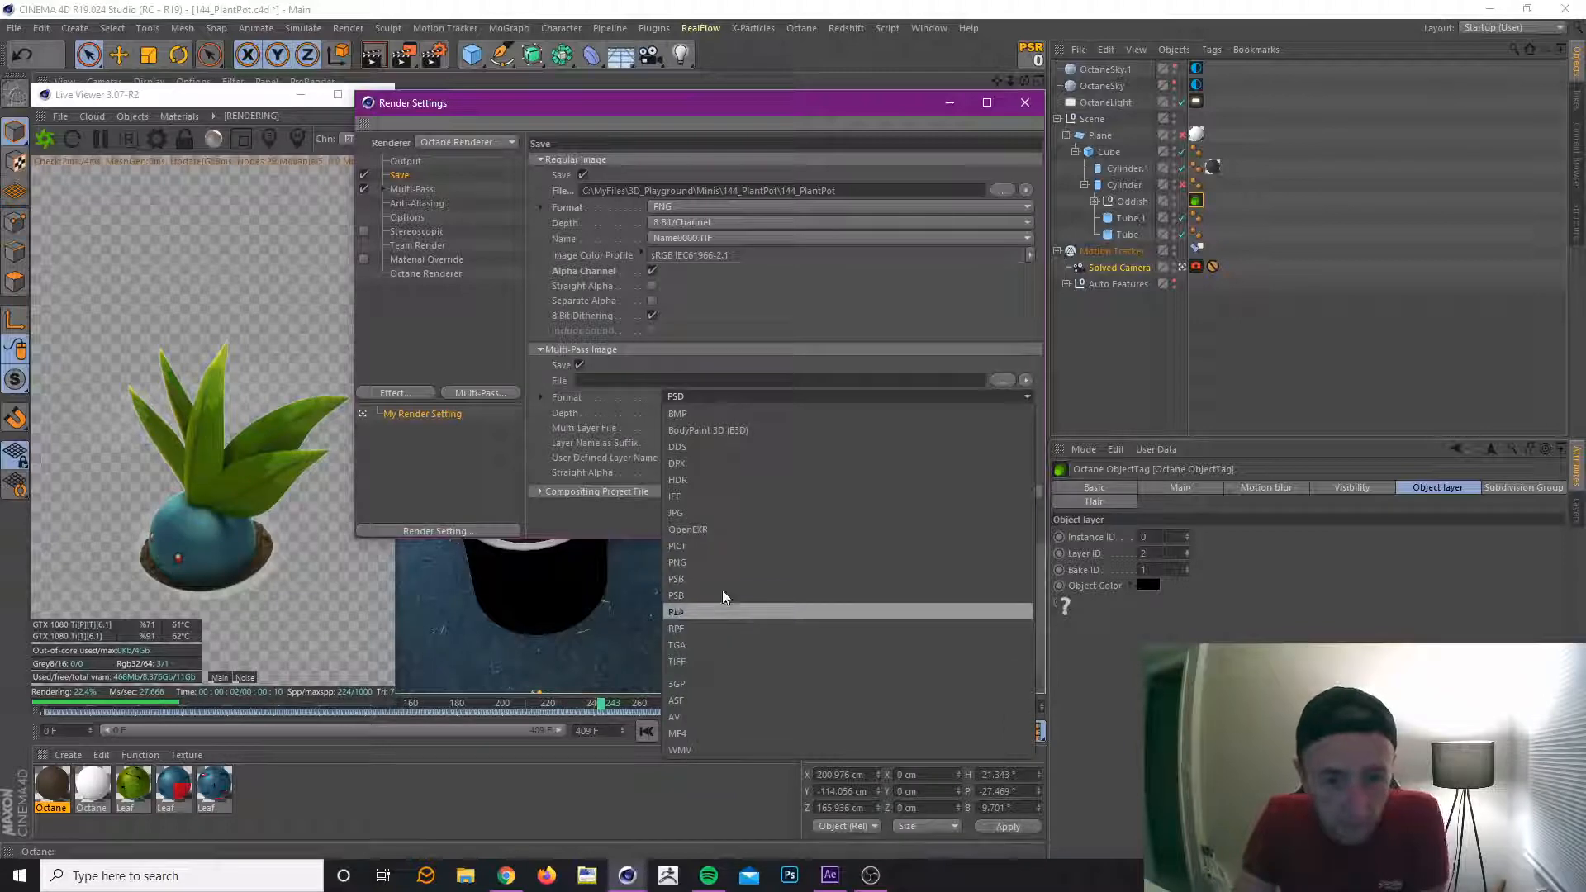
click(717, 560)
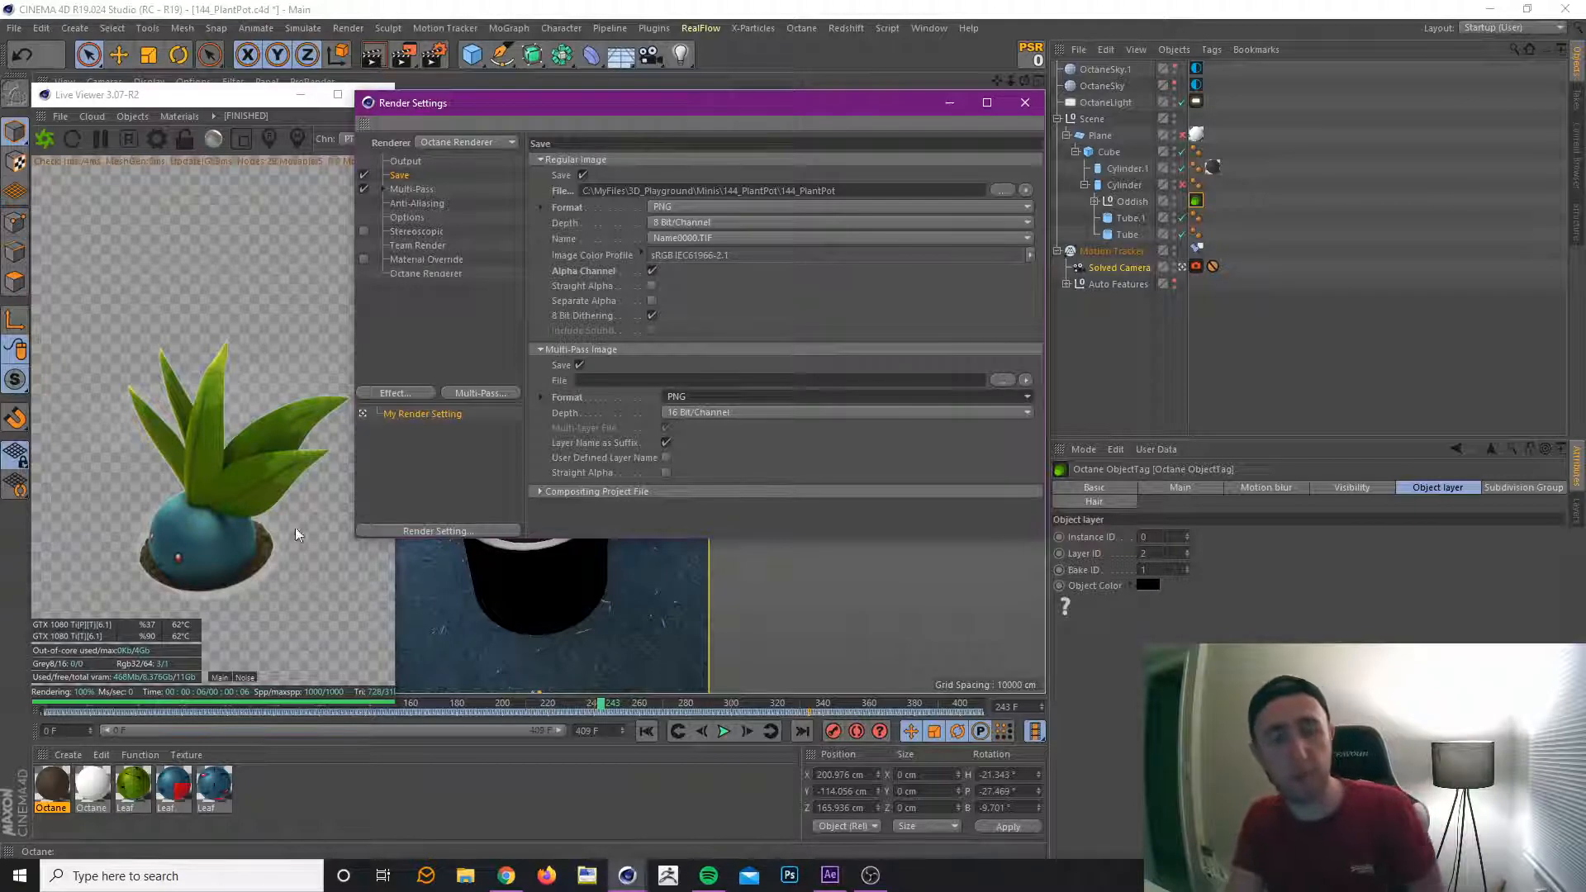
click(722, 411)
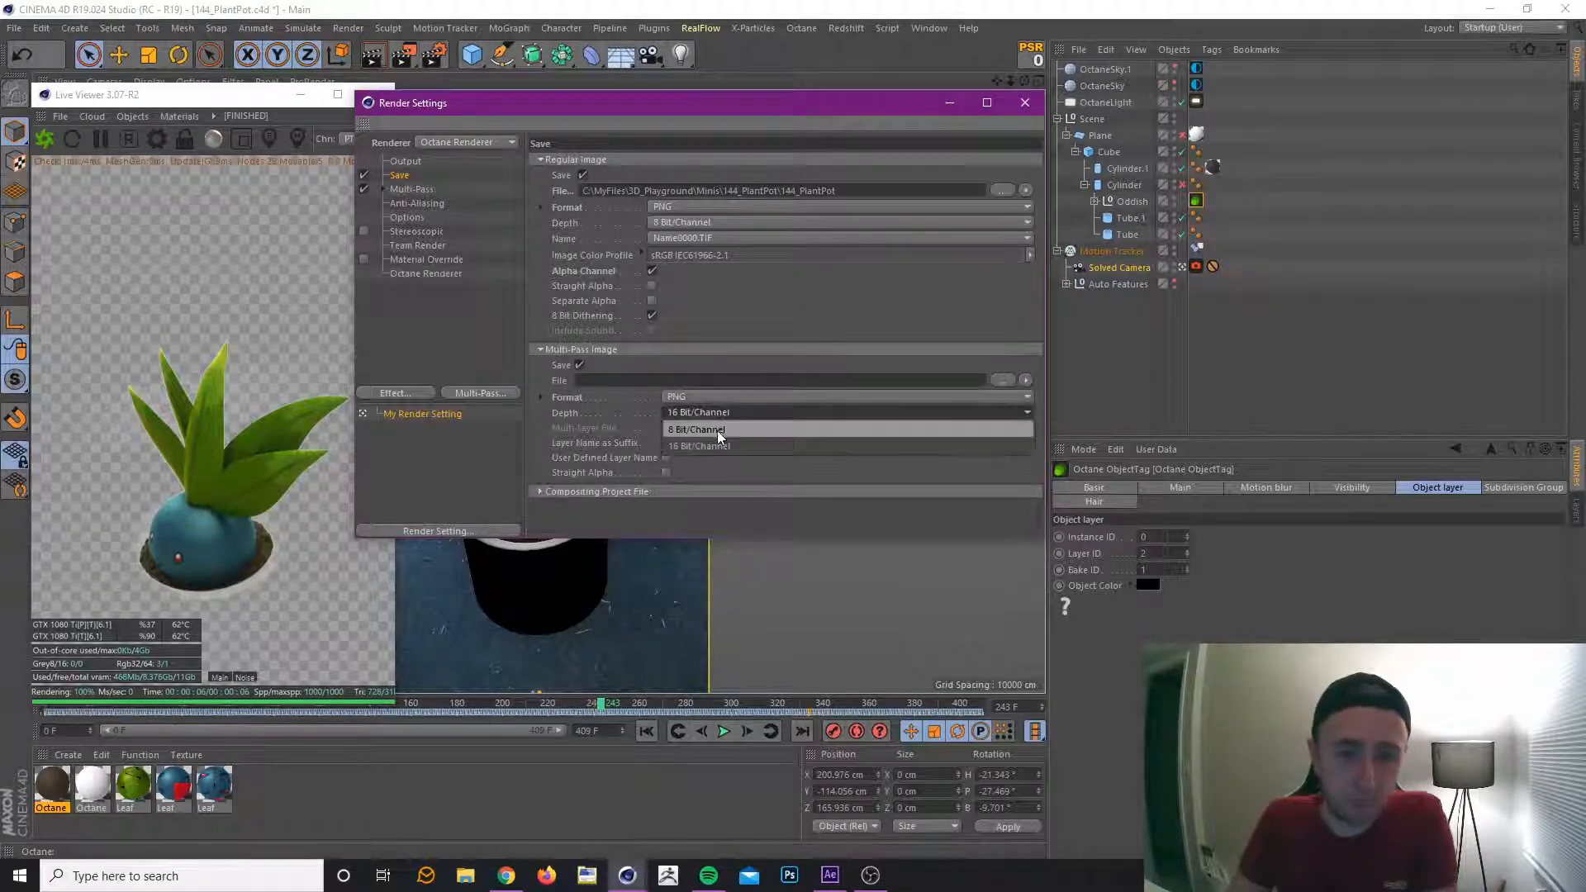
click(720, 431)
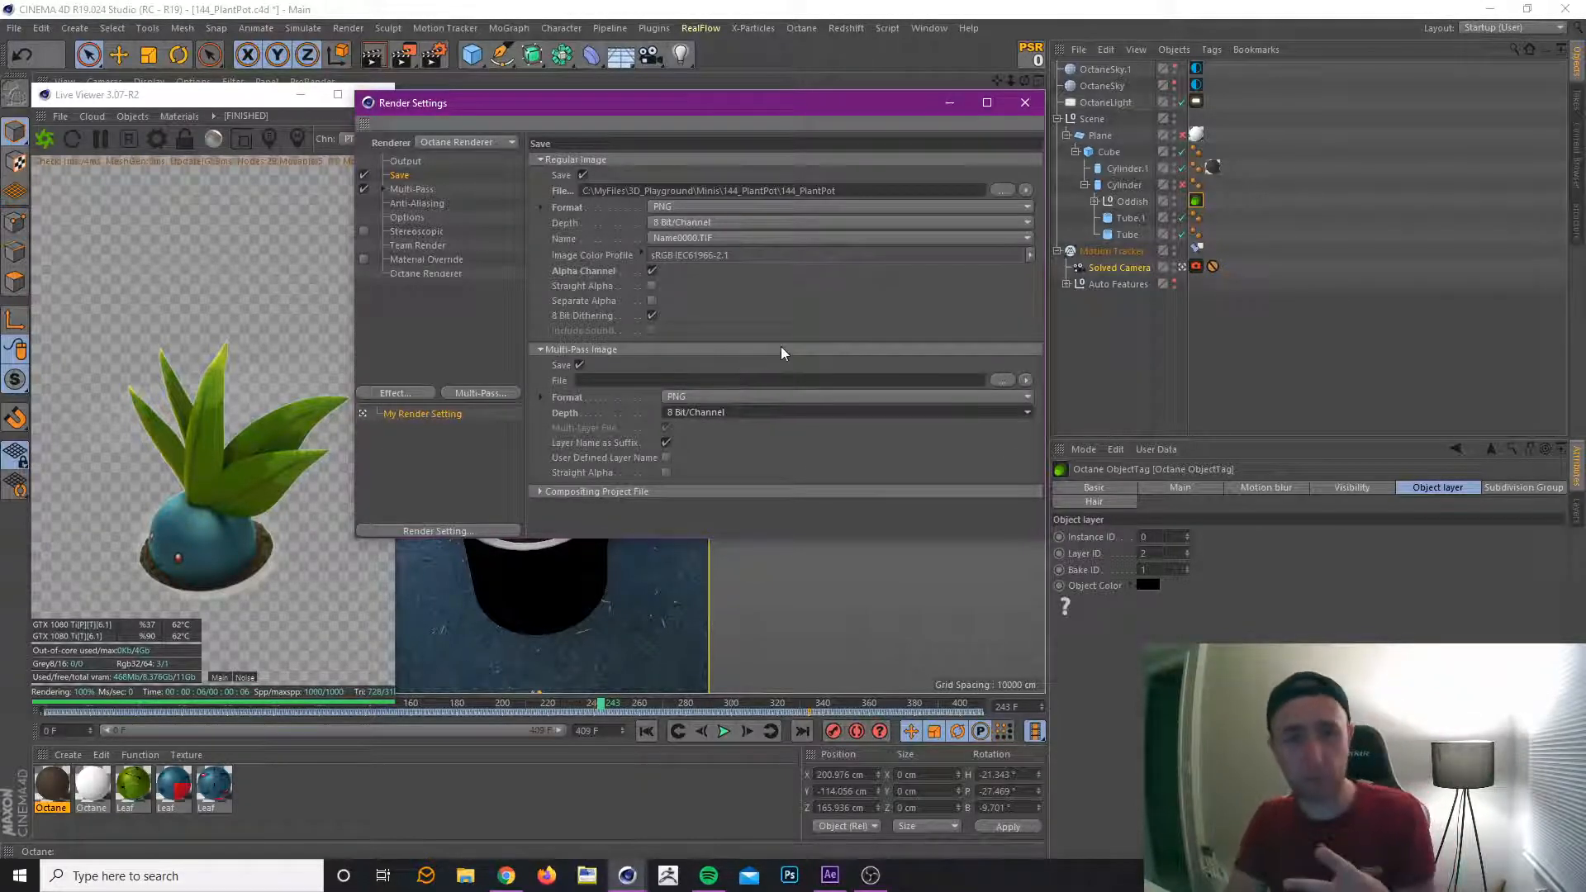
click(818, 194)
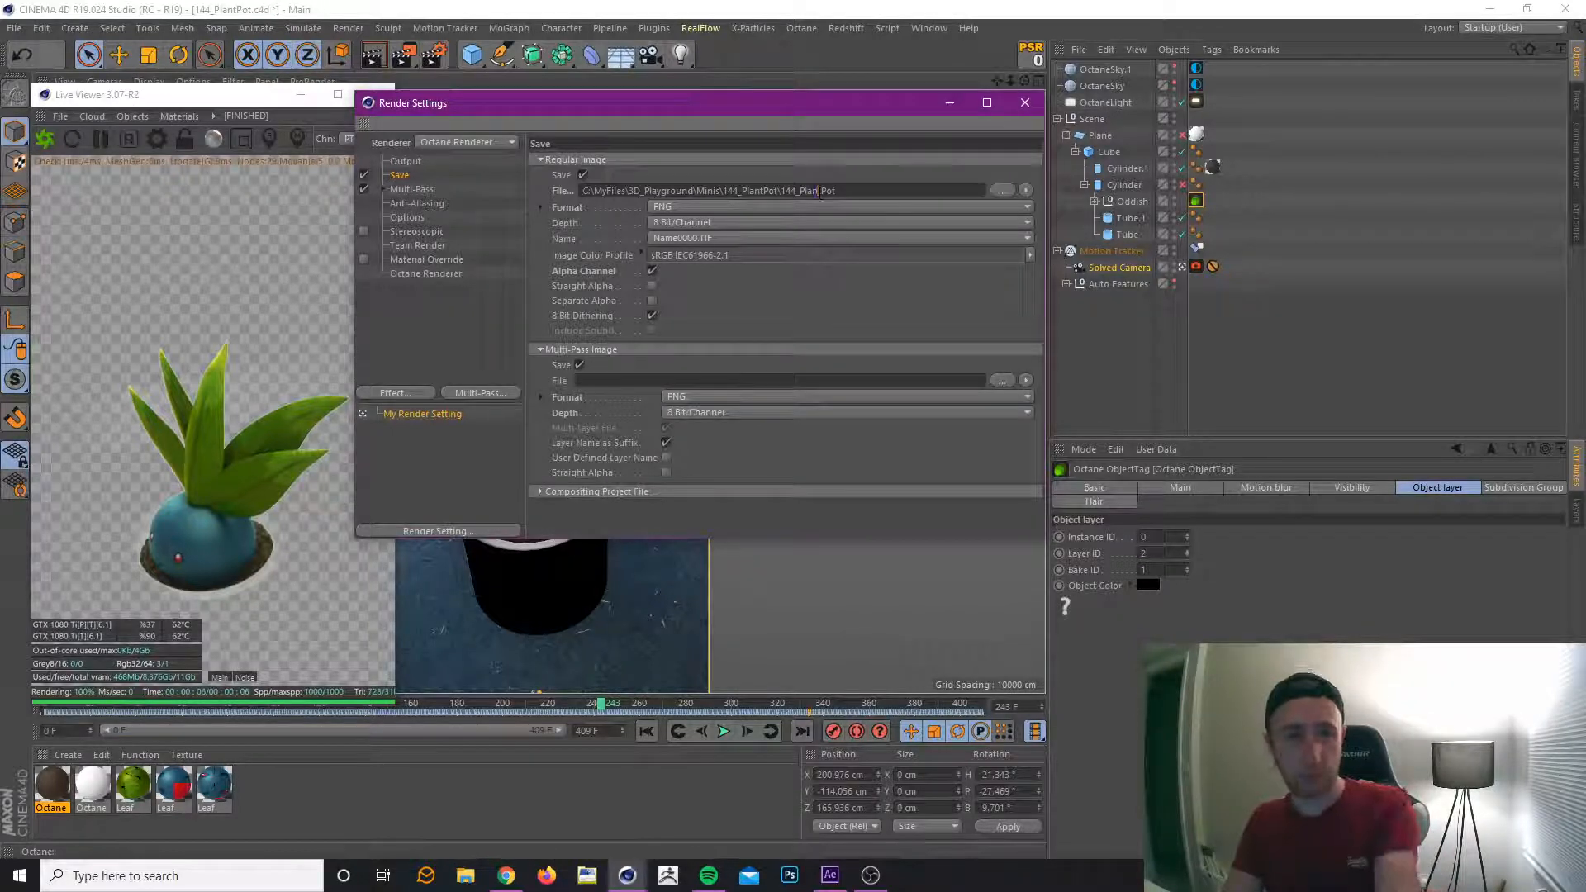
click(825, 381)
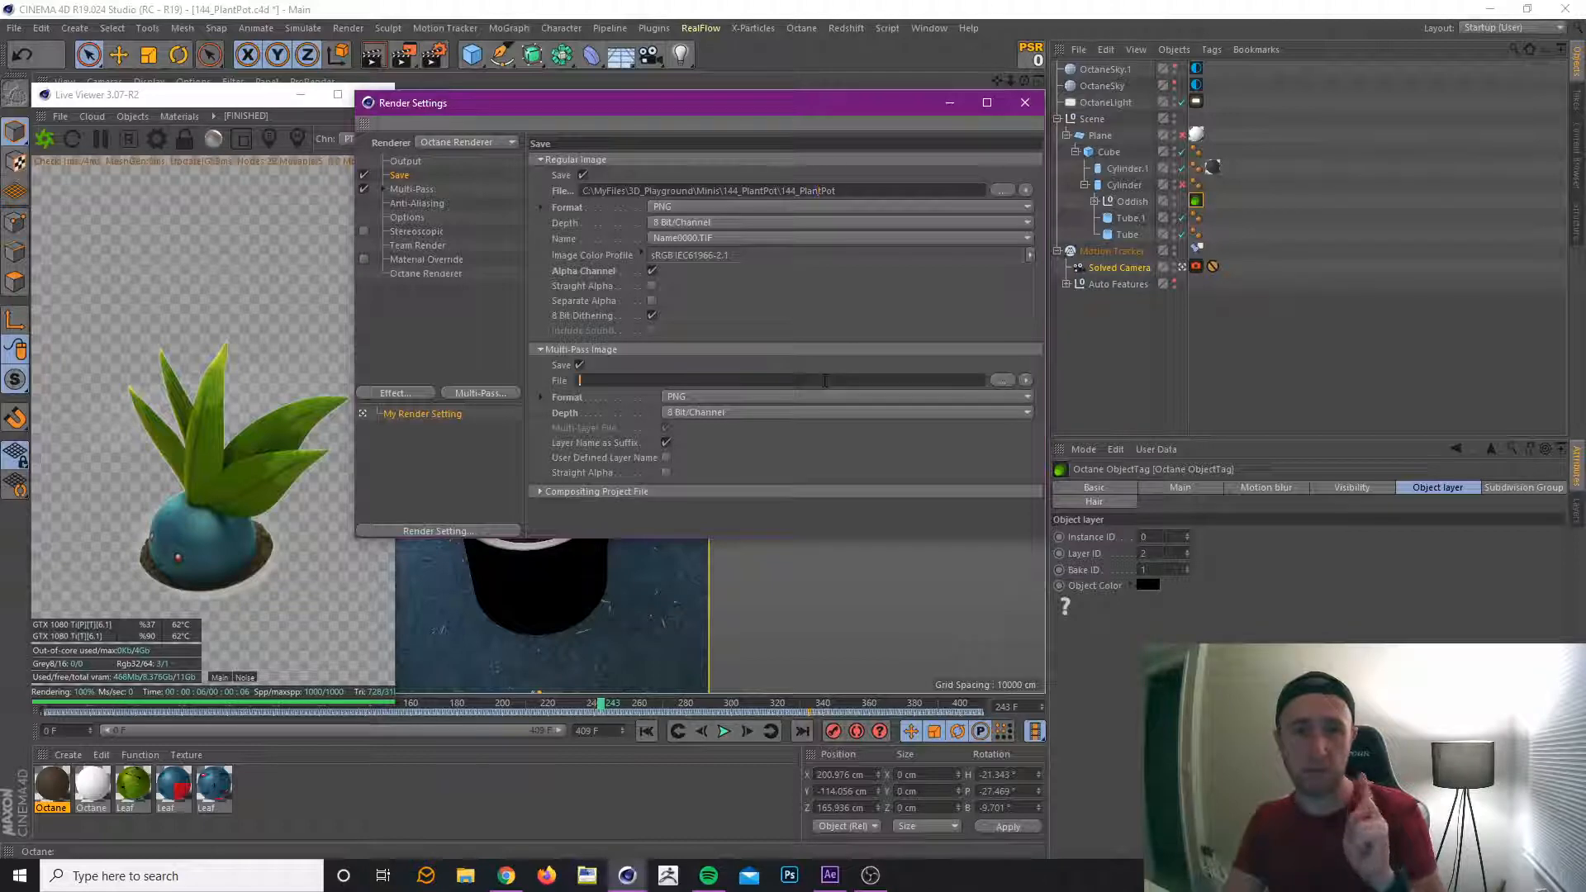
key(ctrl+v)
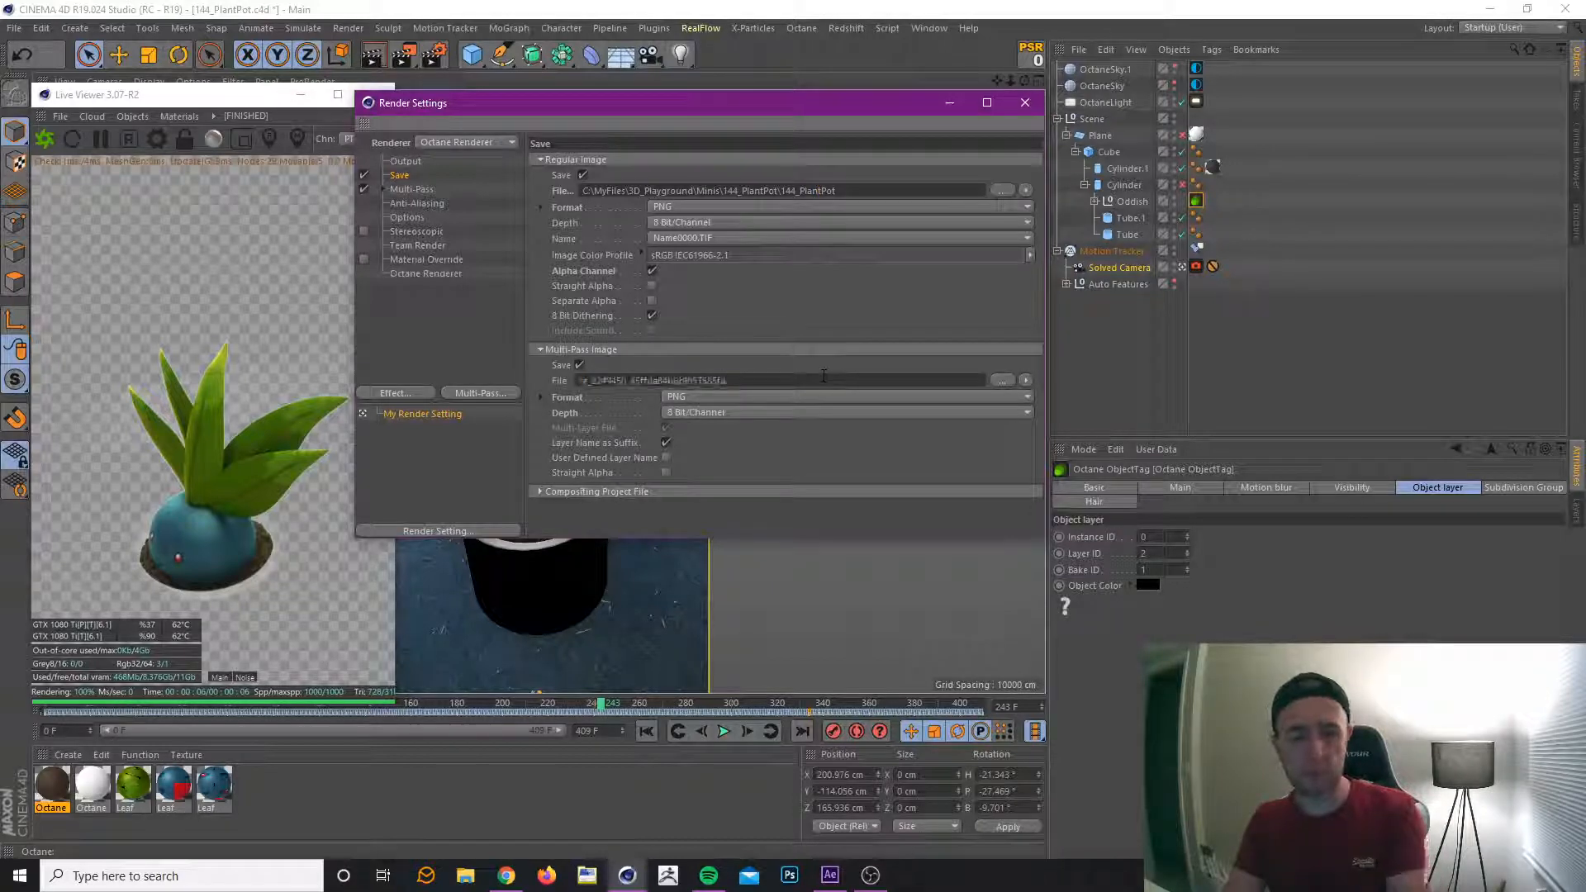
key(Return)
drag(734, 381, 535, 399)
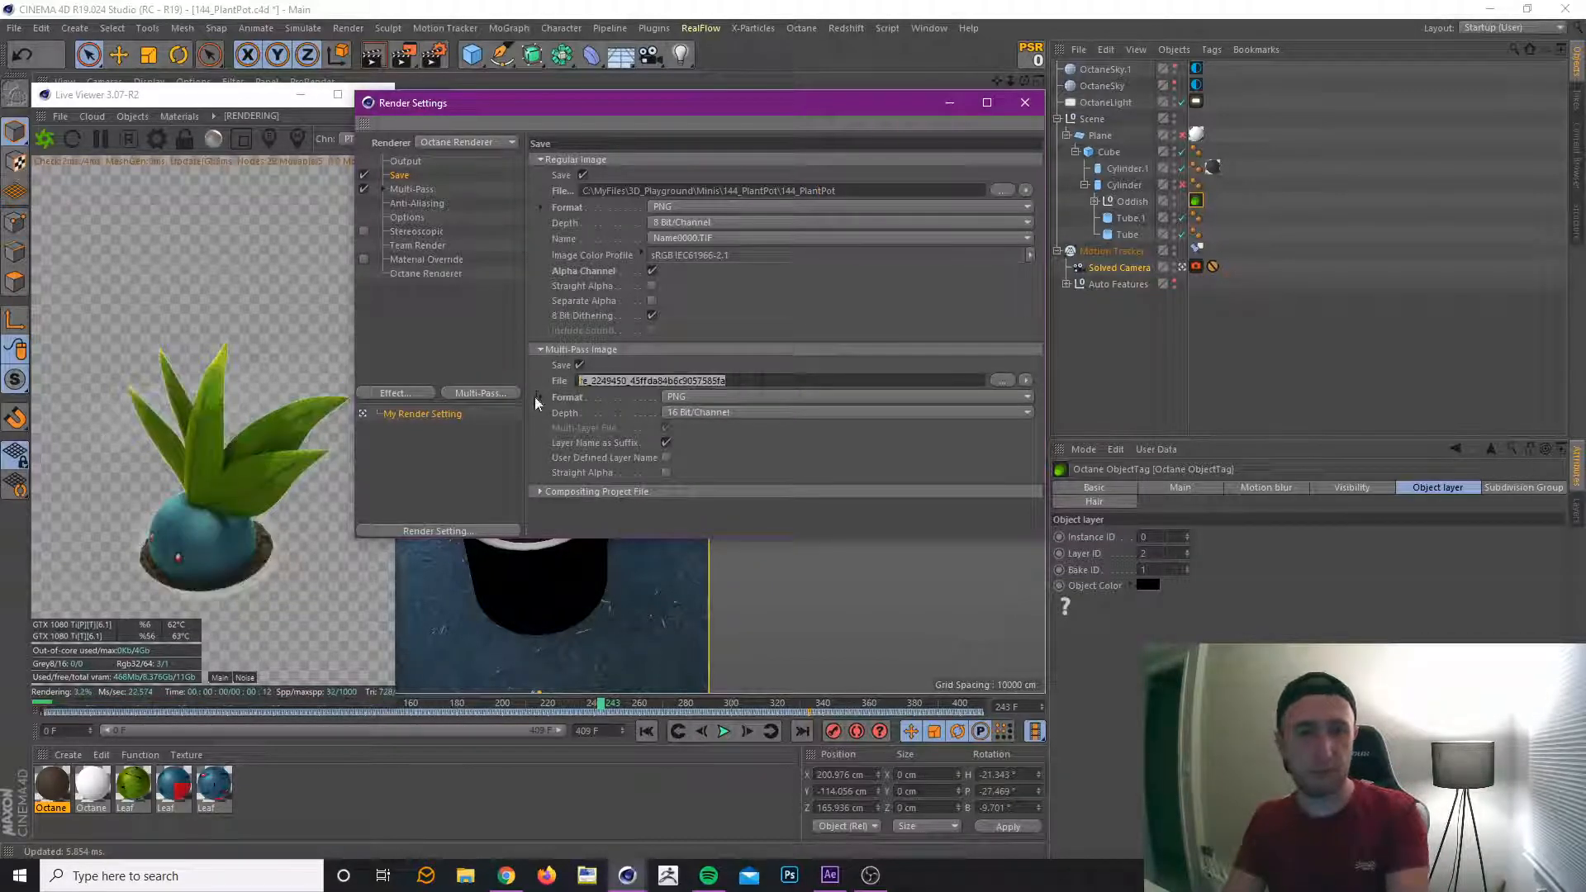
key(BackSpace)
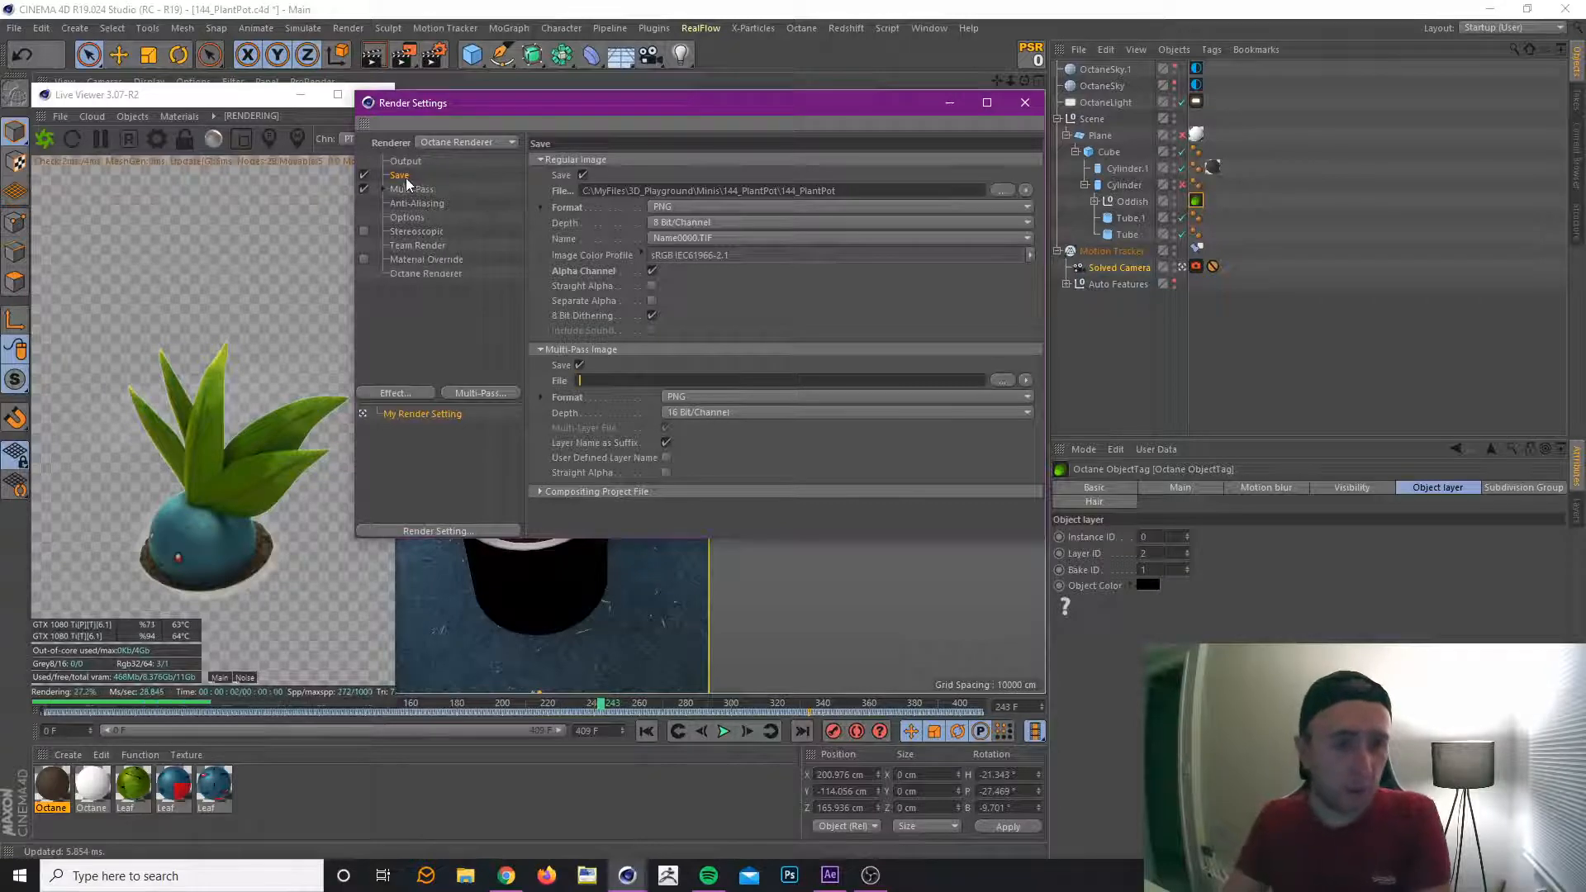
Copy the Octane render passes file path into the multi-pass image's file path and set its depth to 8 Bit/Channel.
click(433, 274)
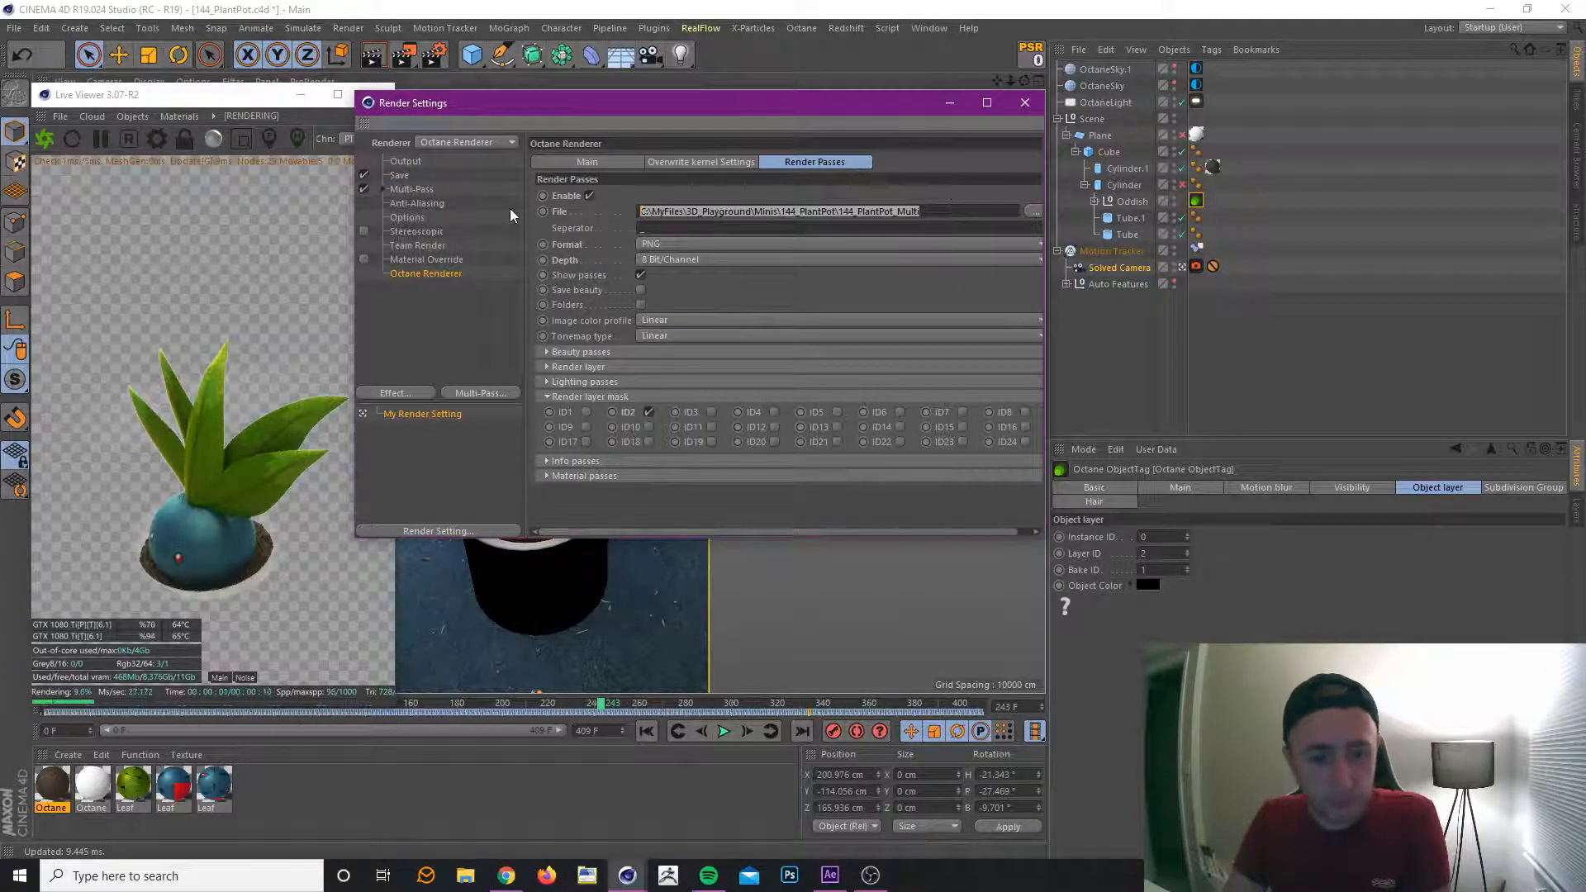
click(402, 176)
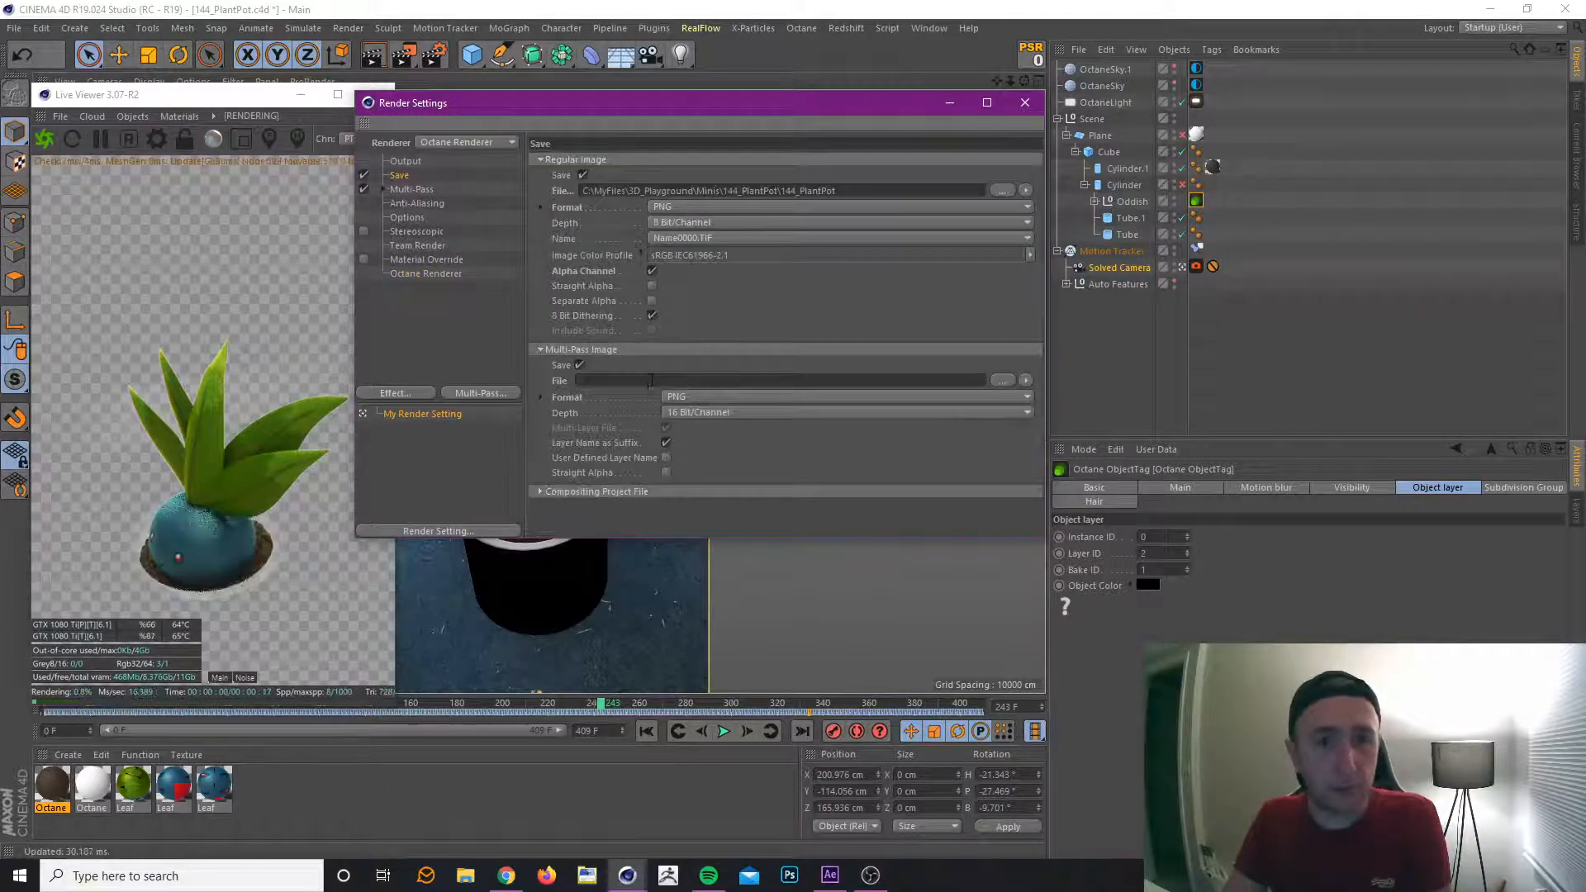
click(652, 380)
text(C:\MyFiles\3D_Playground\Minis\144_PlantPot\144_PlantPot_Multi)
click(728, 411)
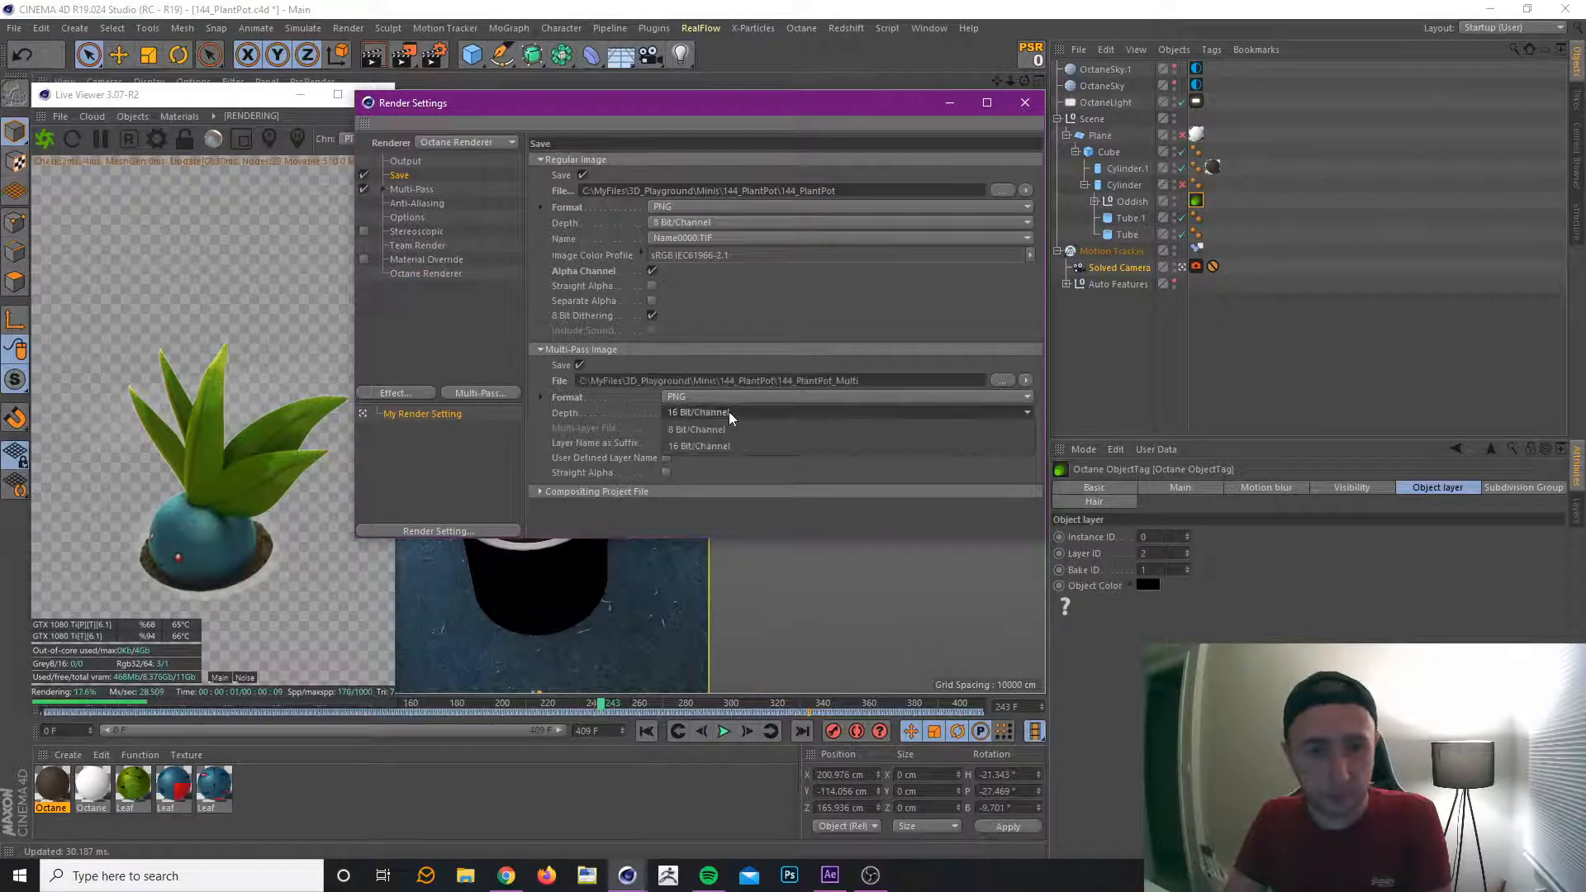
click(732, 435)
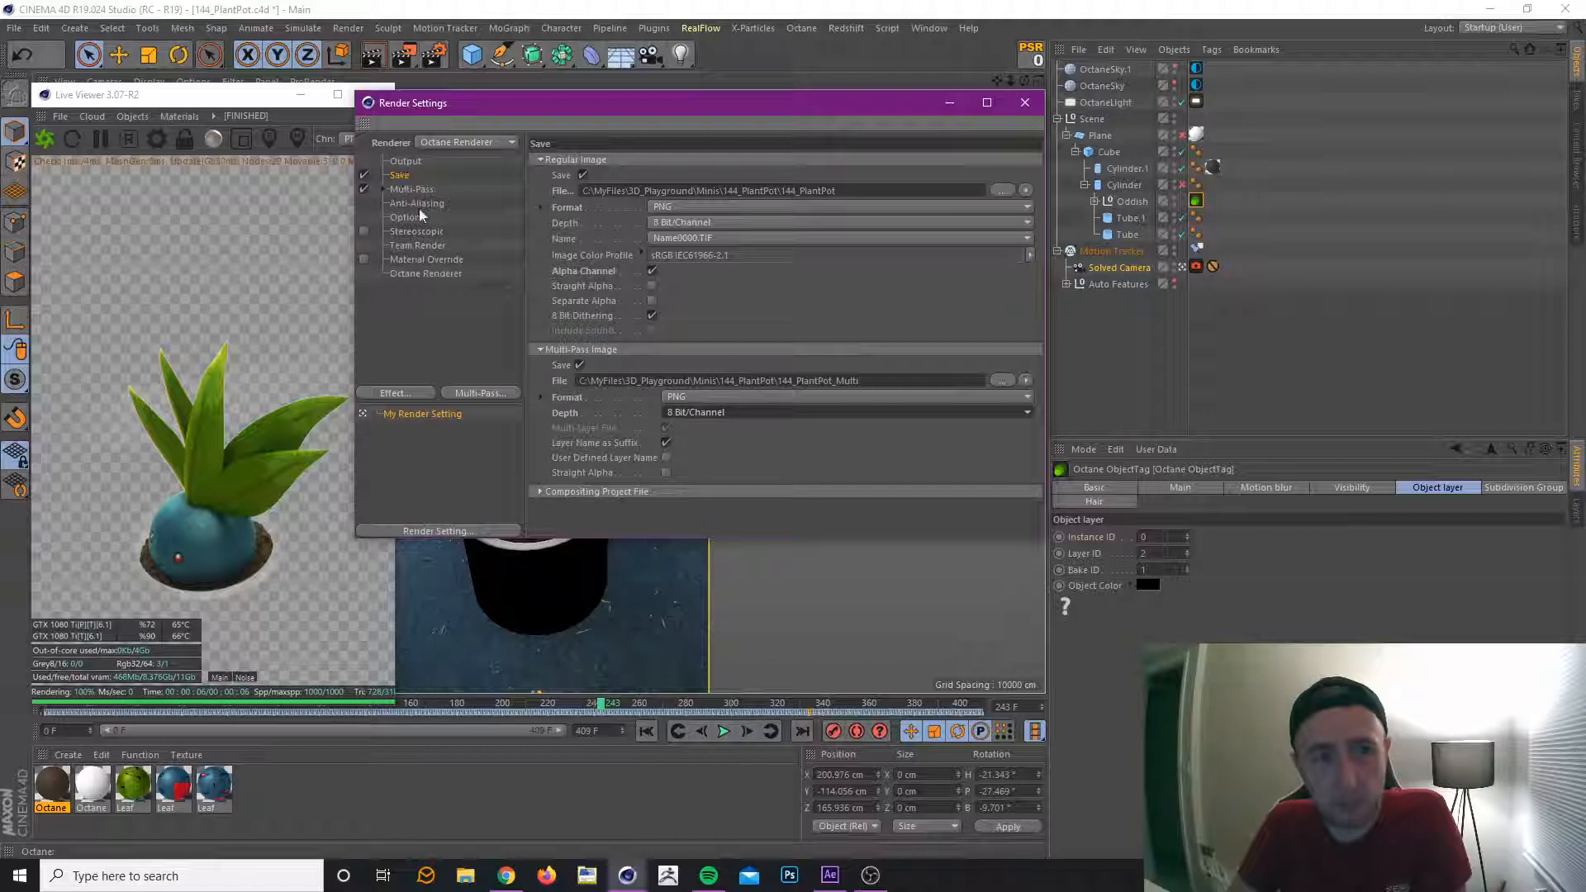
Close the render settings, save the project and render it to the Picture Viewer.
click(425, 274)
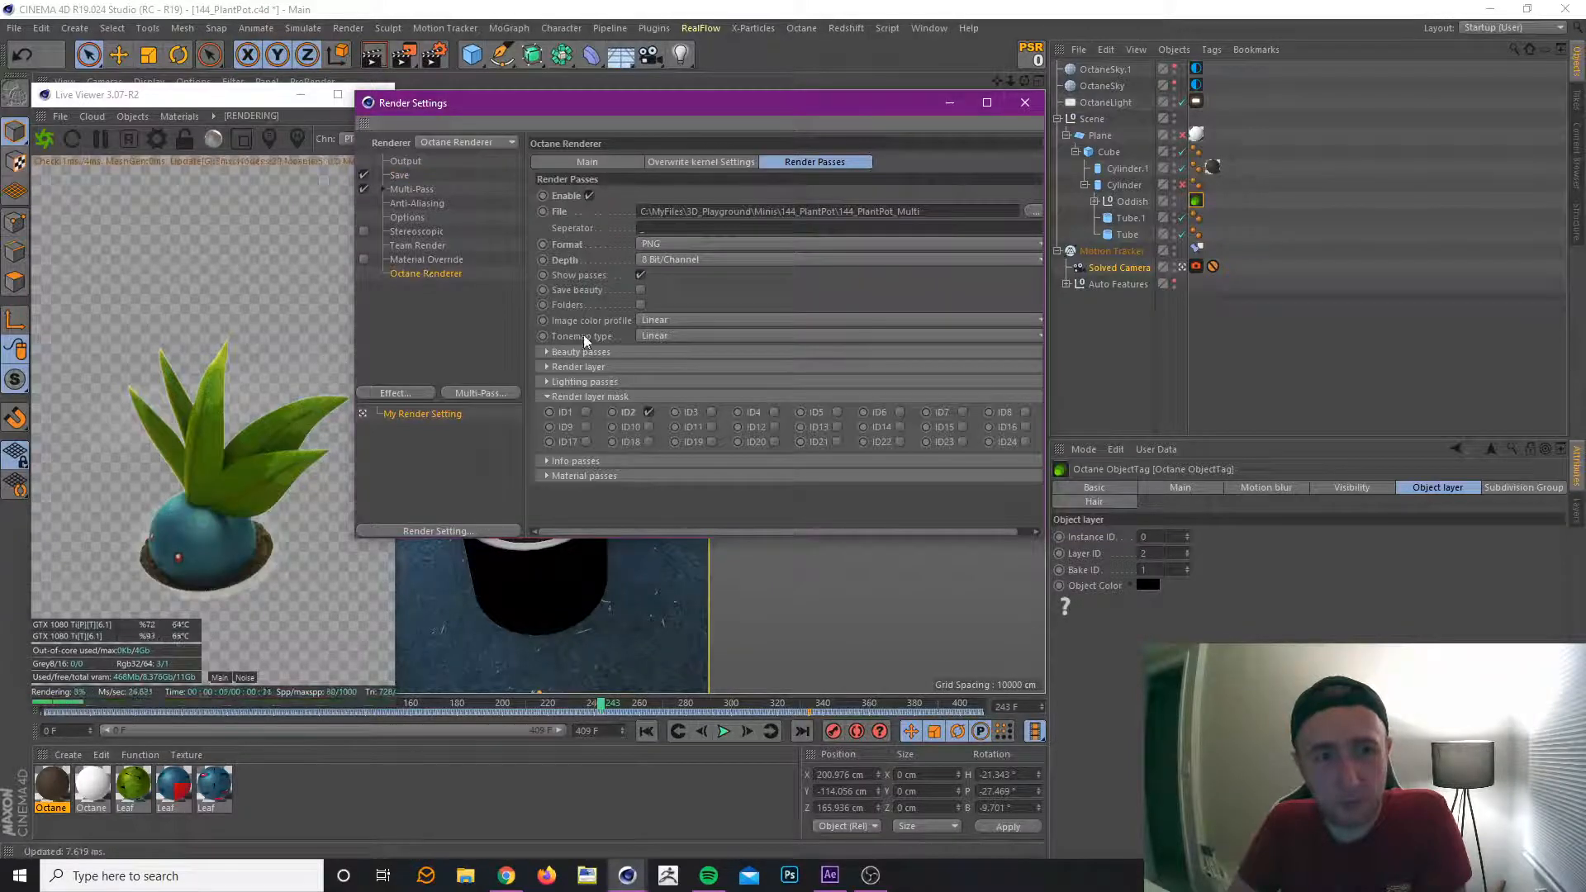
click(587, 162)
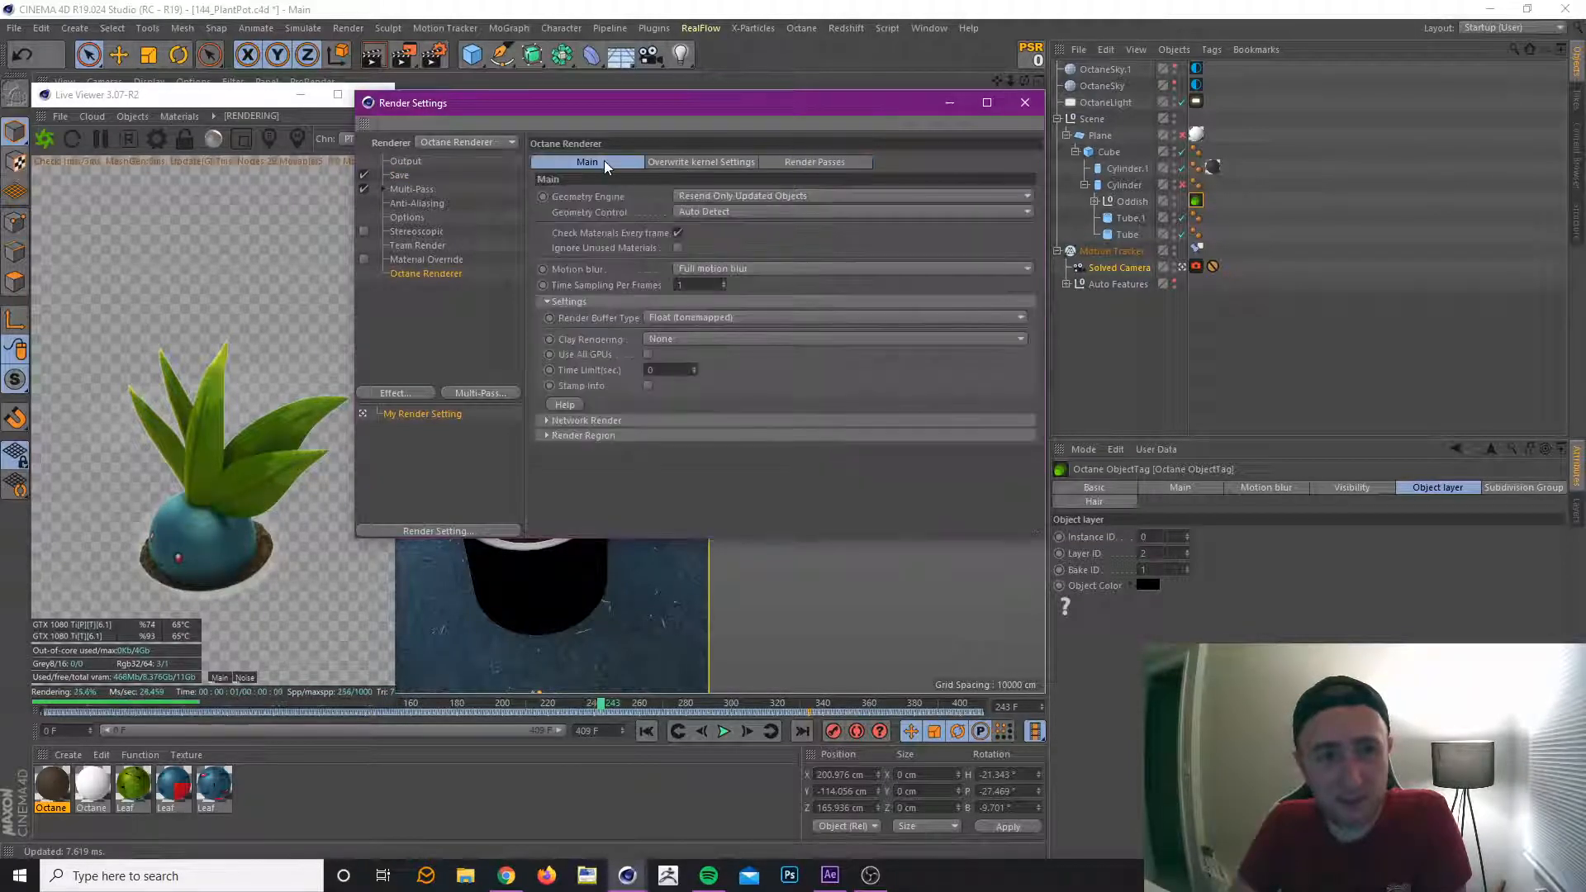
click(400, 176)
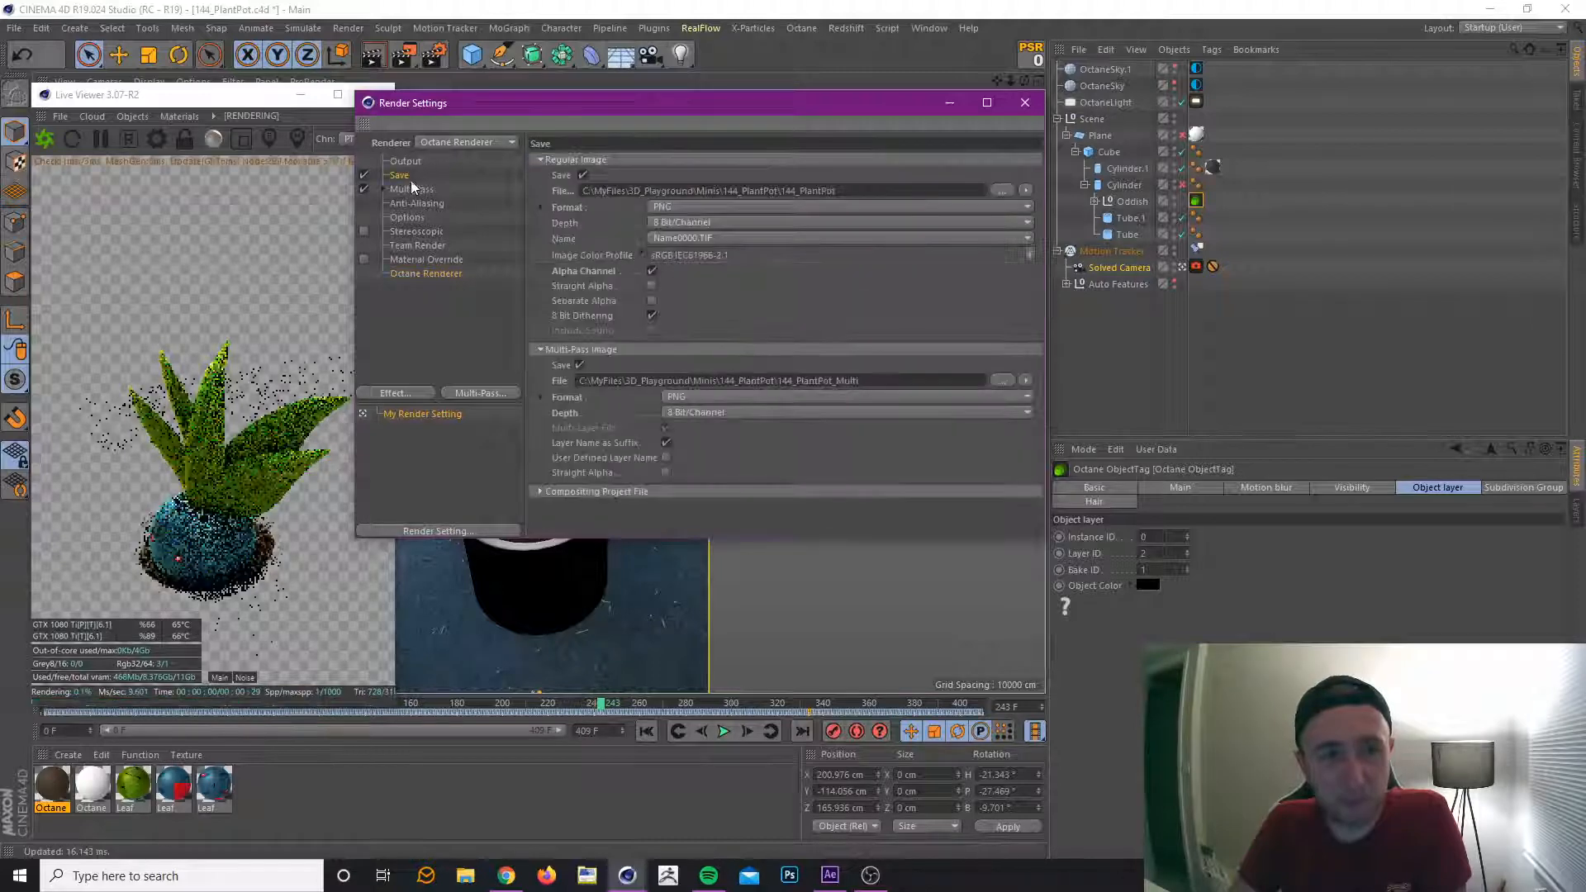
click(1025, 102)
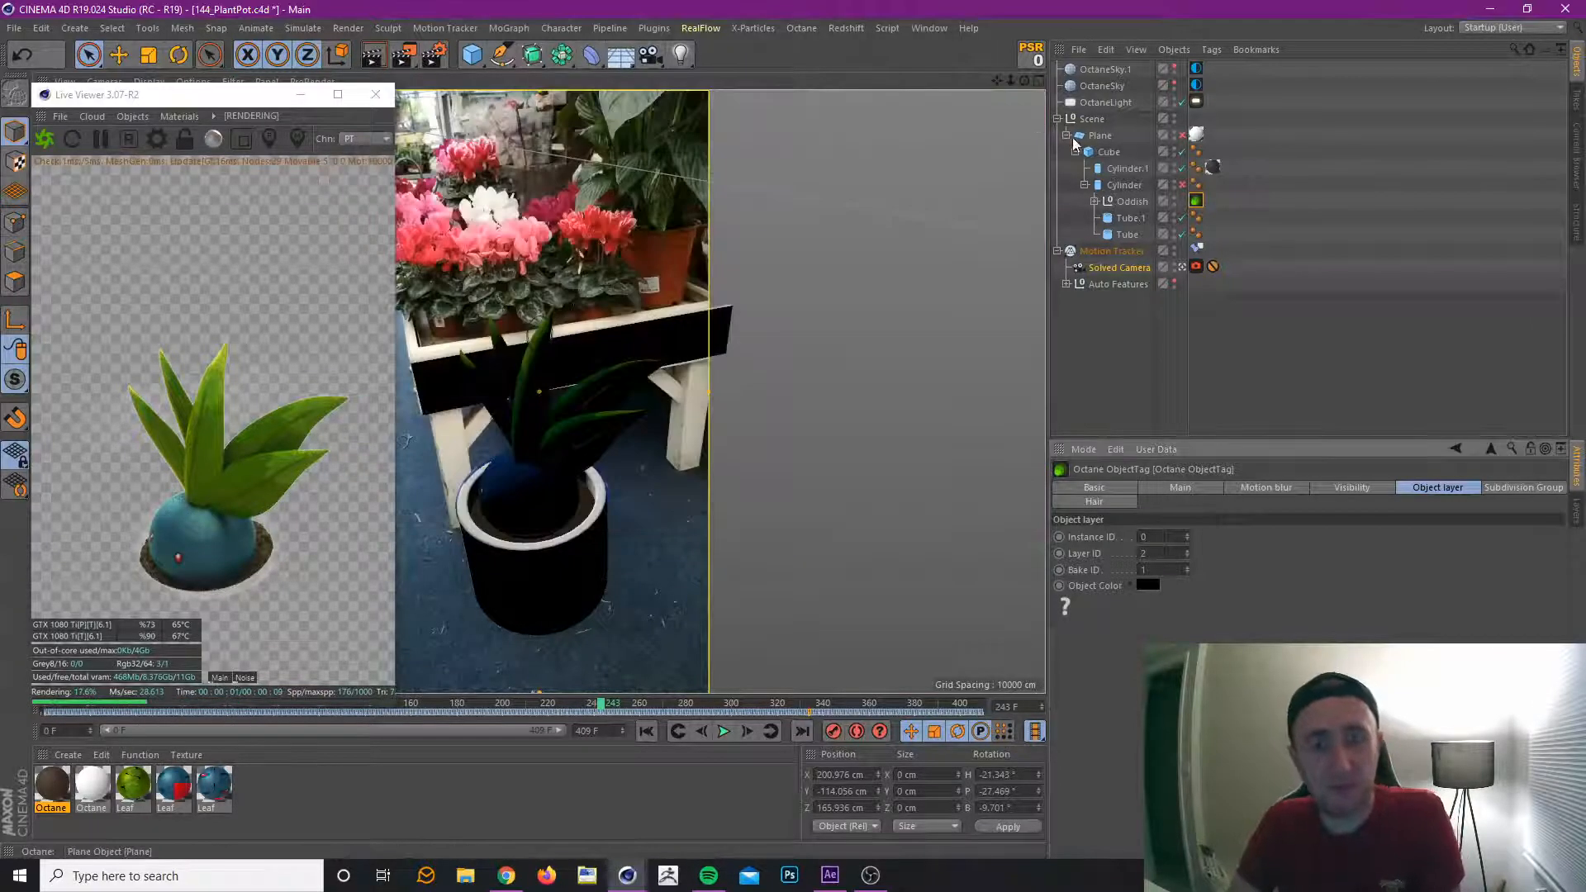
key(ctrl+s)
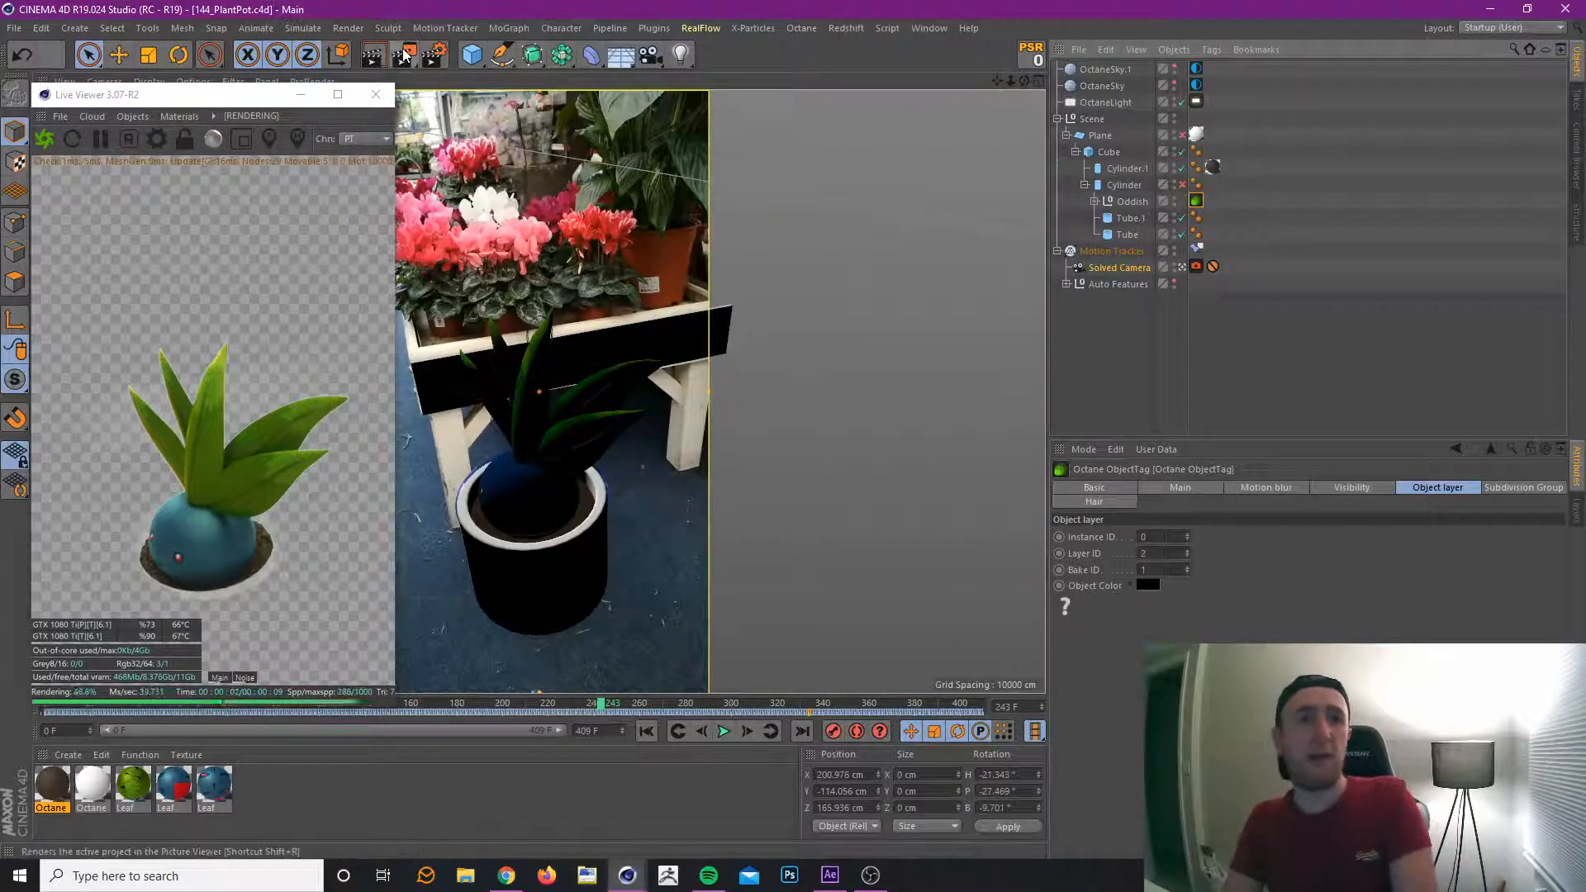
click(404, 55)
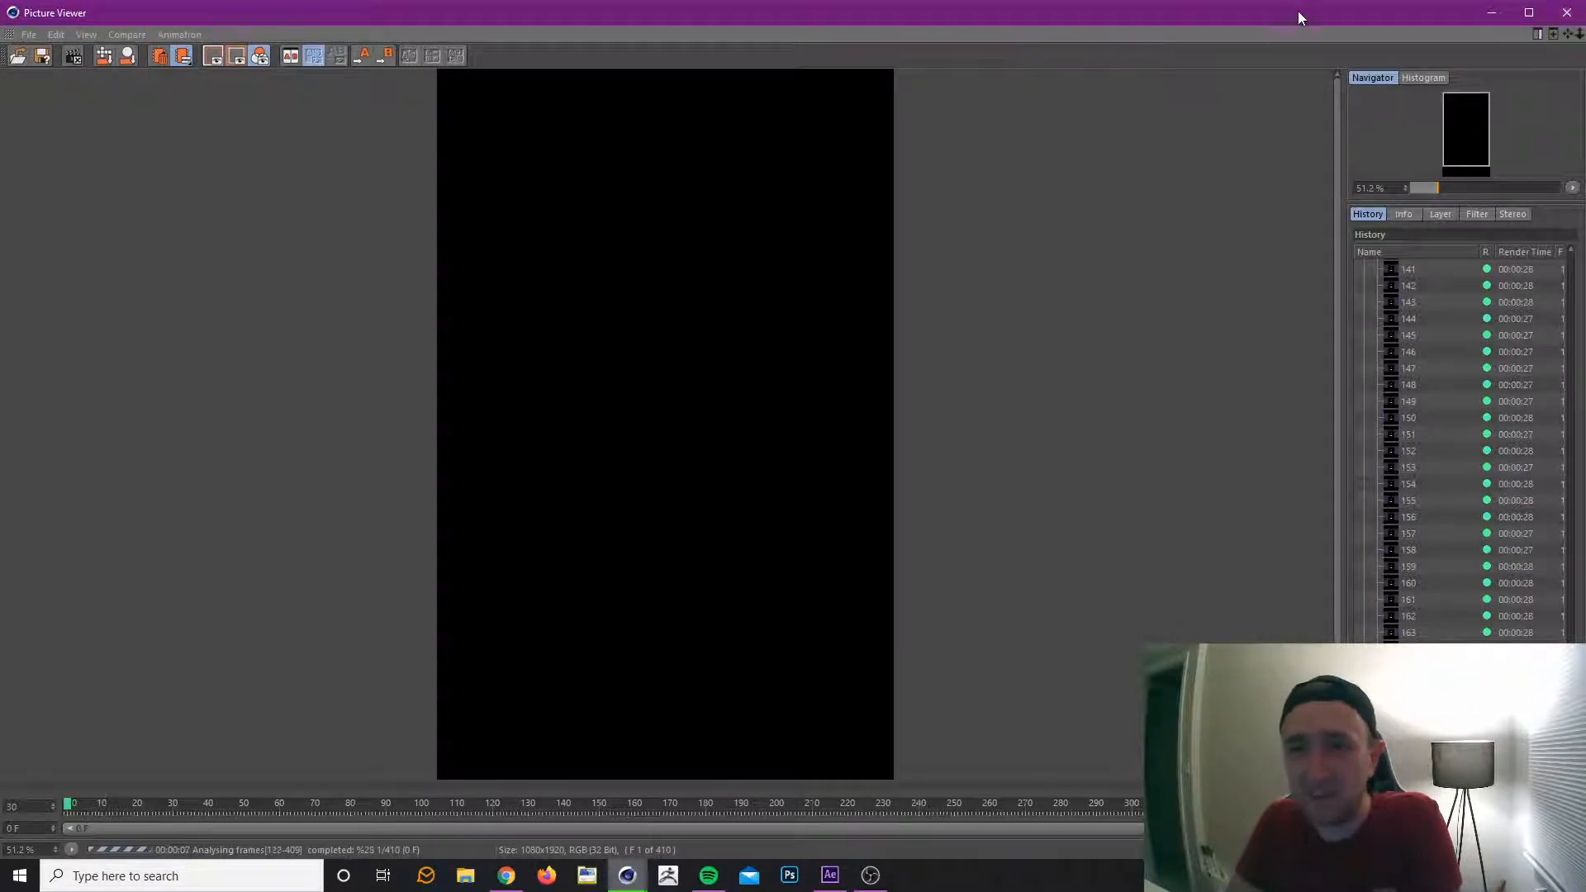
Narrow the Picture Viewer window, move it out of the way and minimize it, and close the Live Viewer.
drag(1298, 12, 1288, 28)
drag(246, 32, 298, 35)
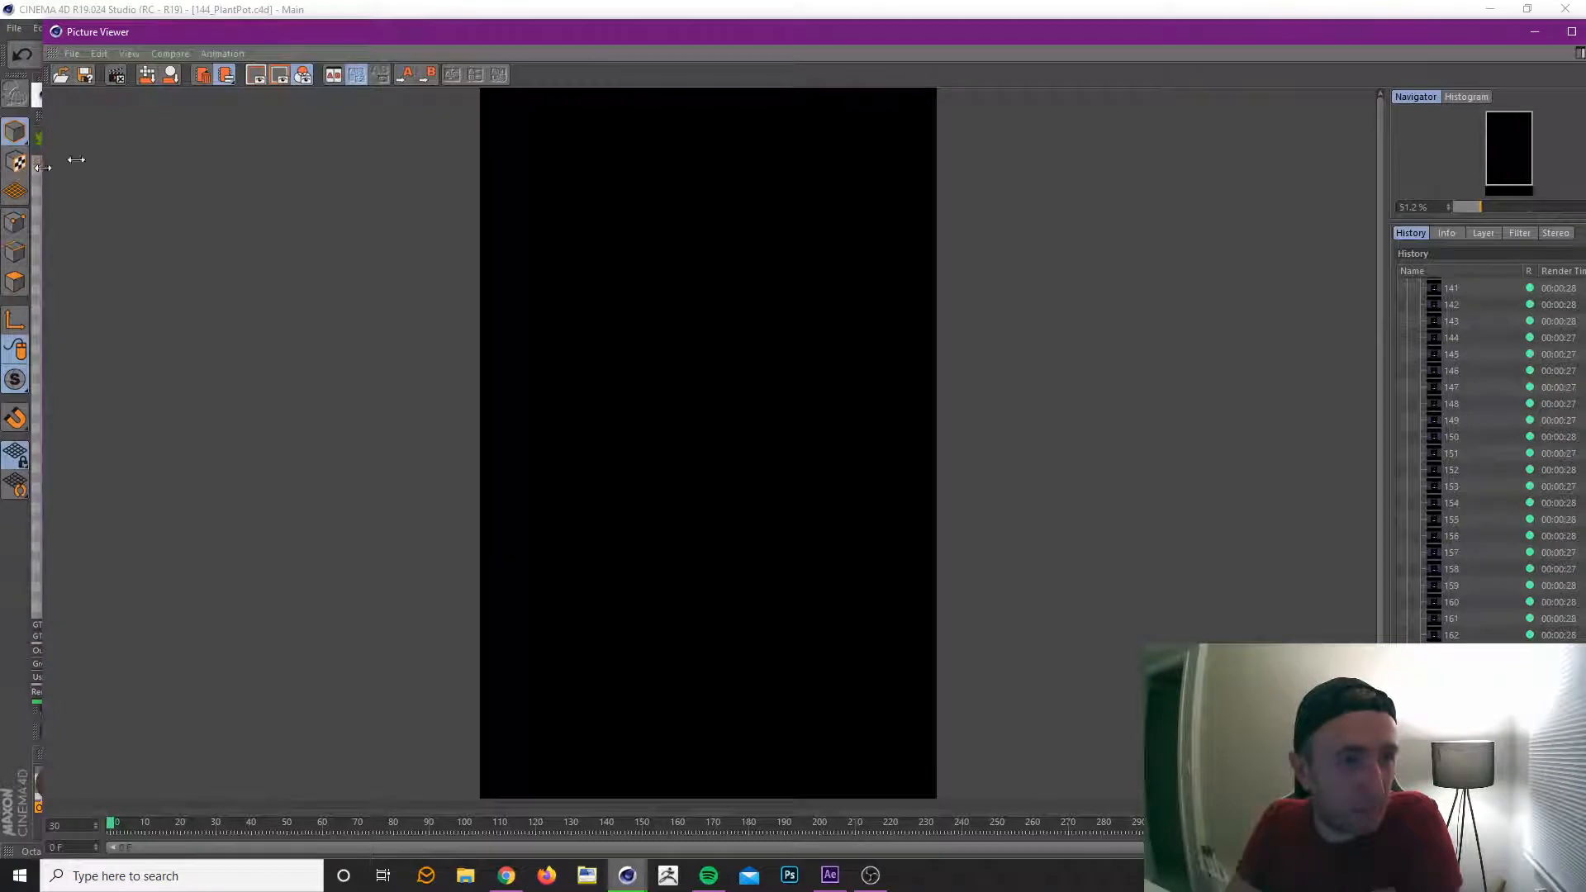
drag(43, 168, 829, 145)
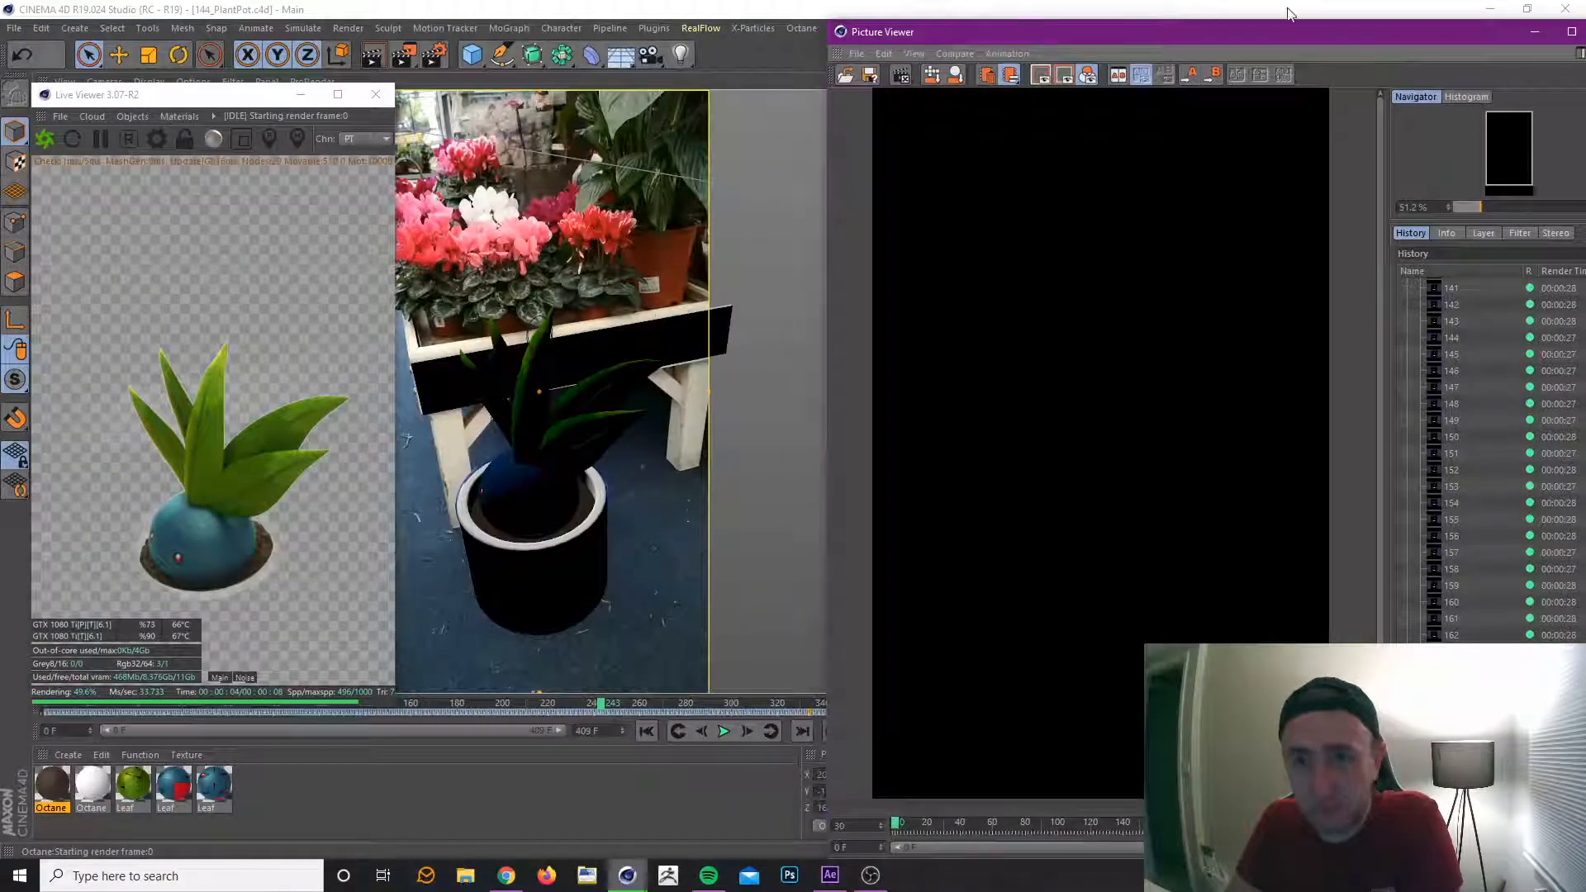
drag(1337, 36, 1238, 32)
click(1436, 31)
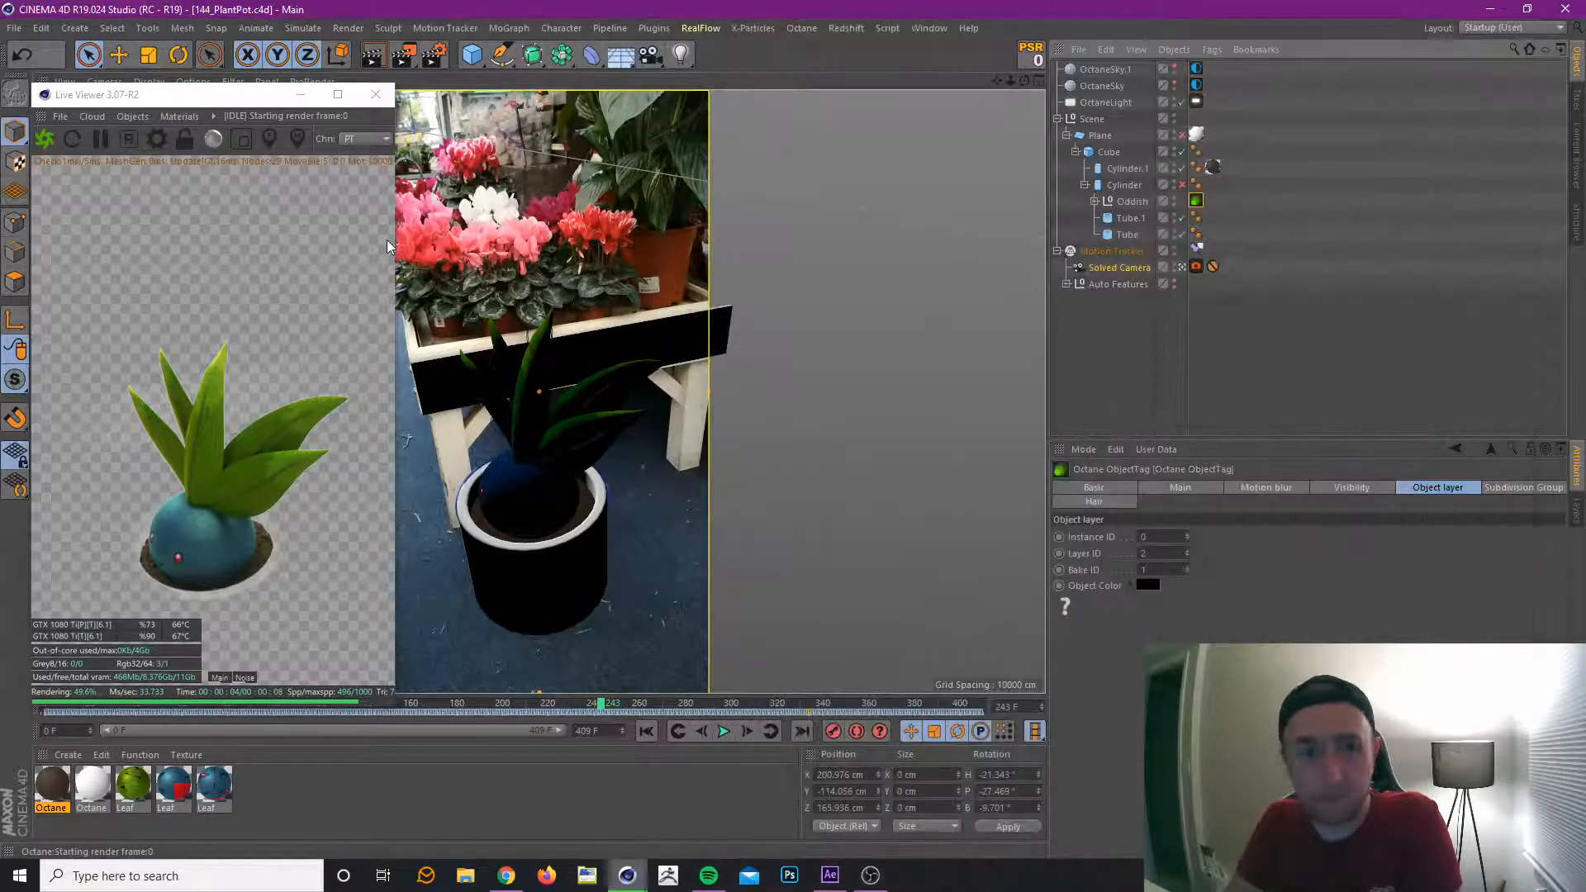
click(376, 94)
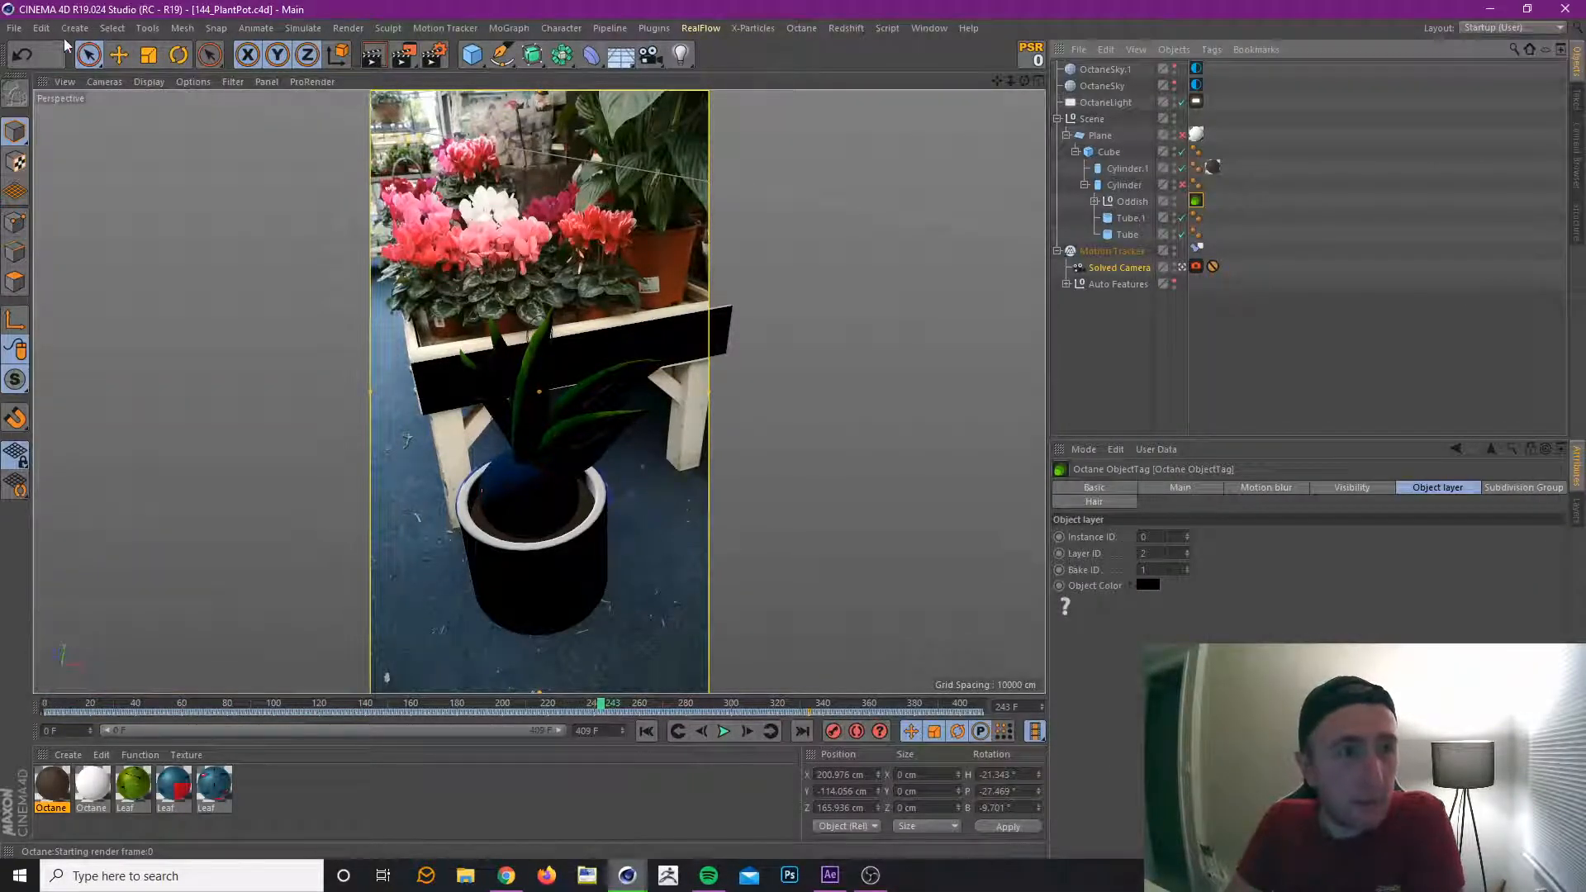
Create a new project and add a Motion Tracker object to it.
click(14, 27)
click(33, 53)
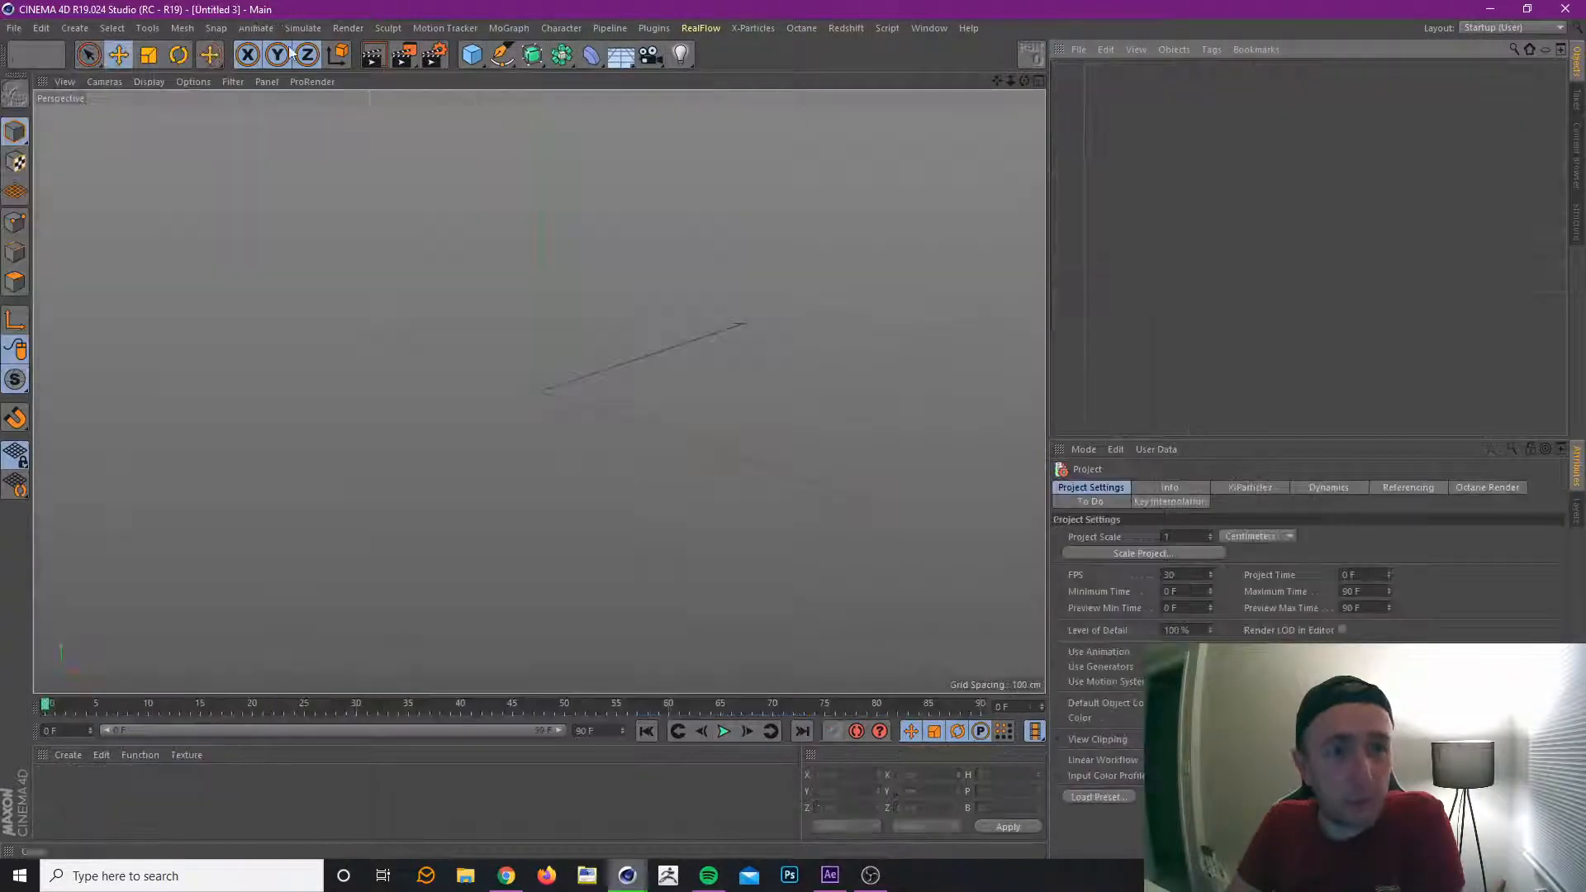
click(429, 27)
click(468, 49)
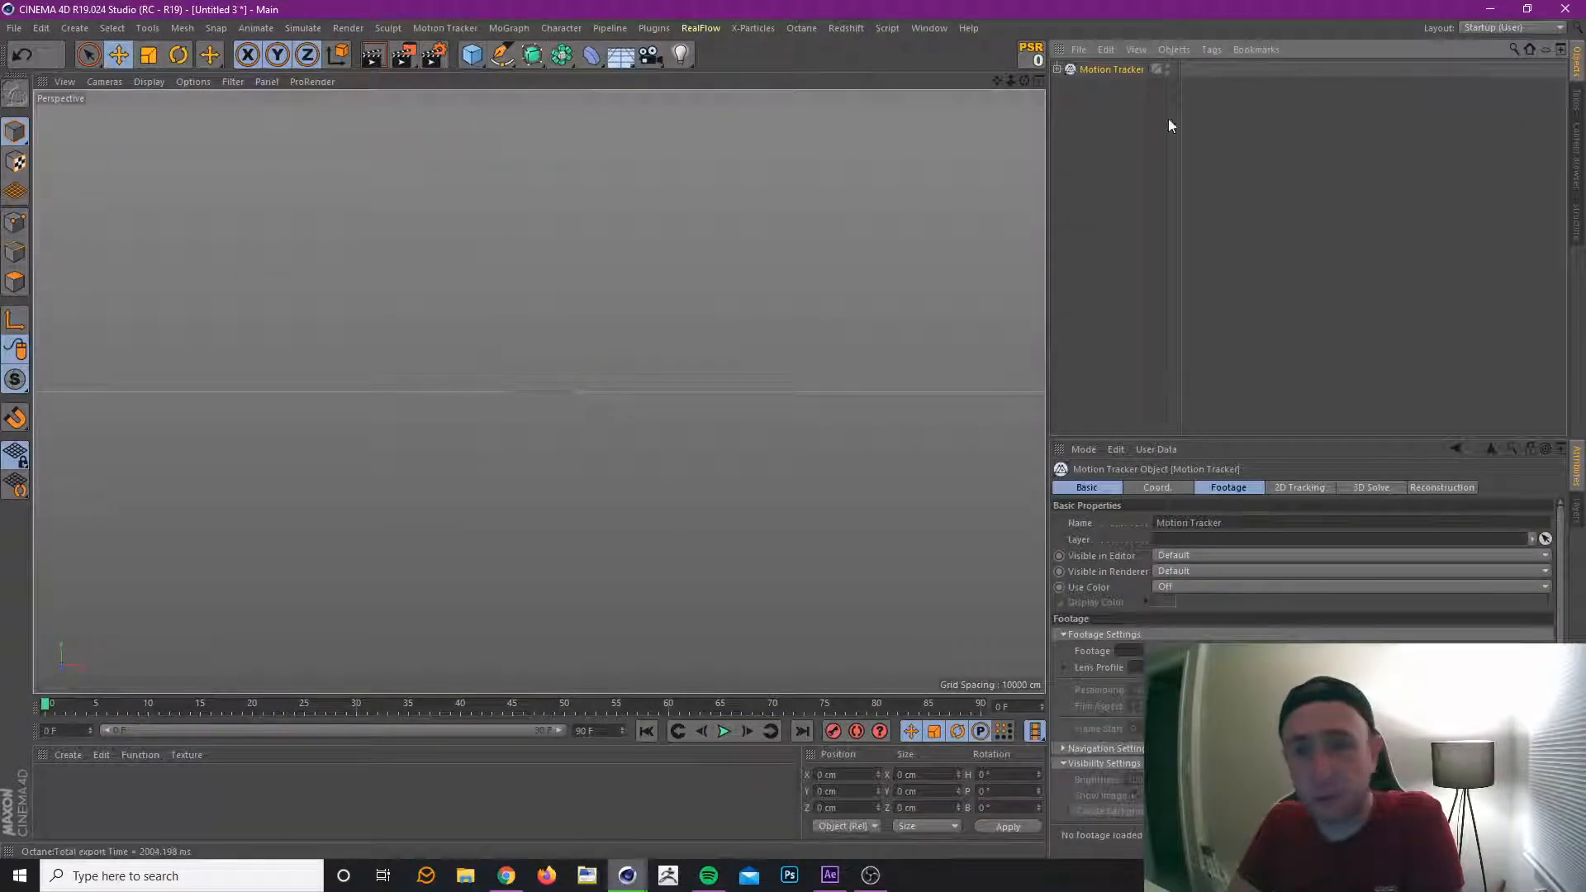
Load the 168_City1 PNG sequence as the Motion Tracker's footage, choosing 168_City1_00326.png, and set its resampling to 100%.
click(1228, 489)
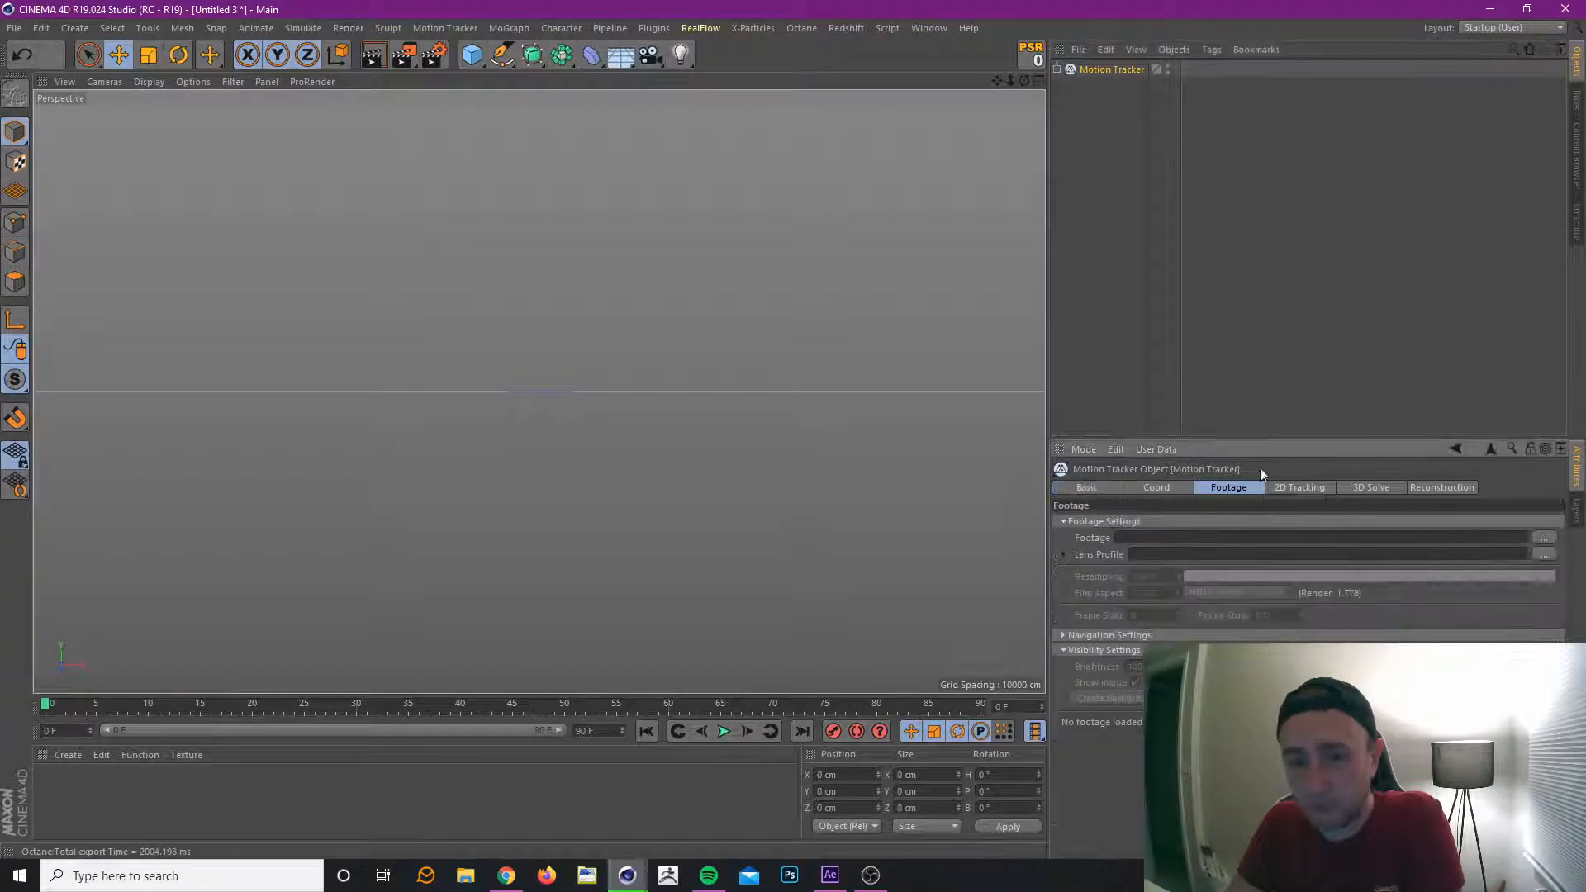
click(1544, 538)
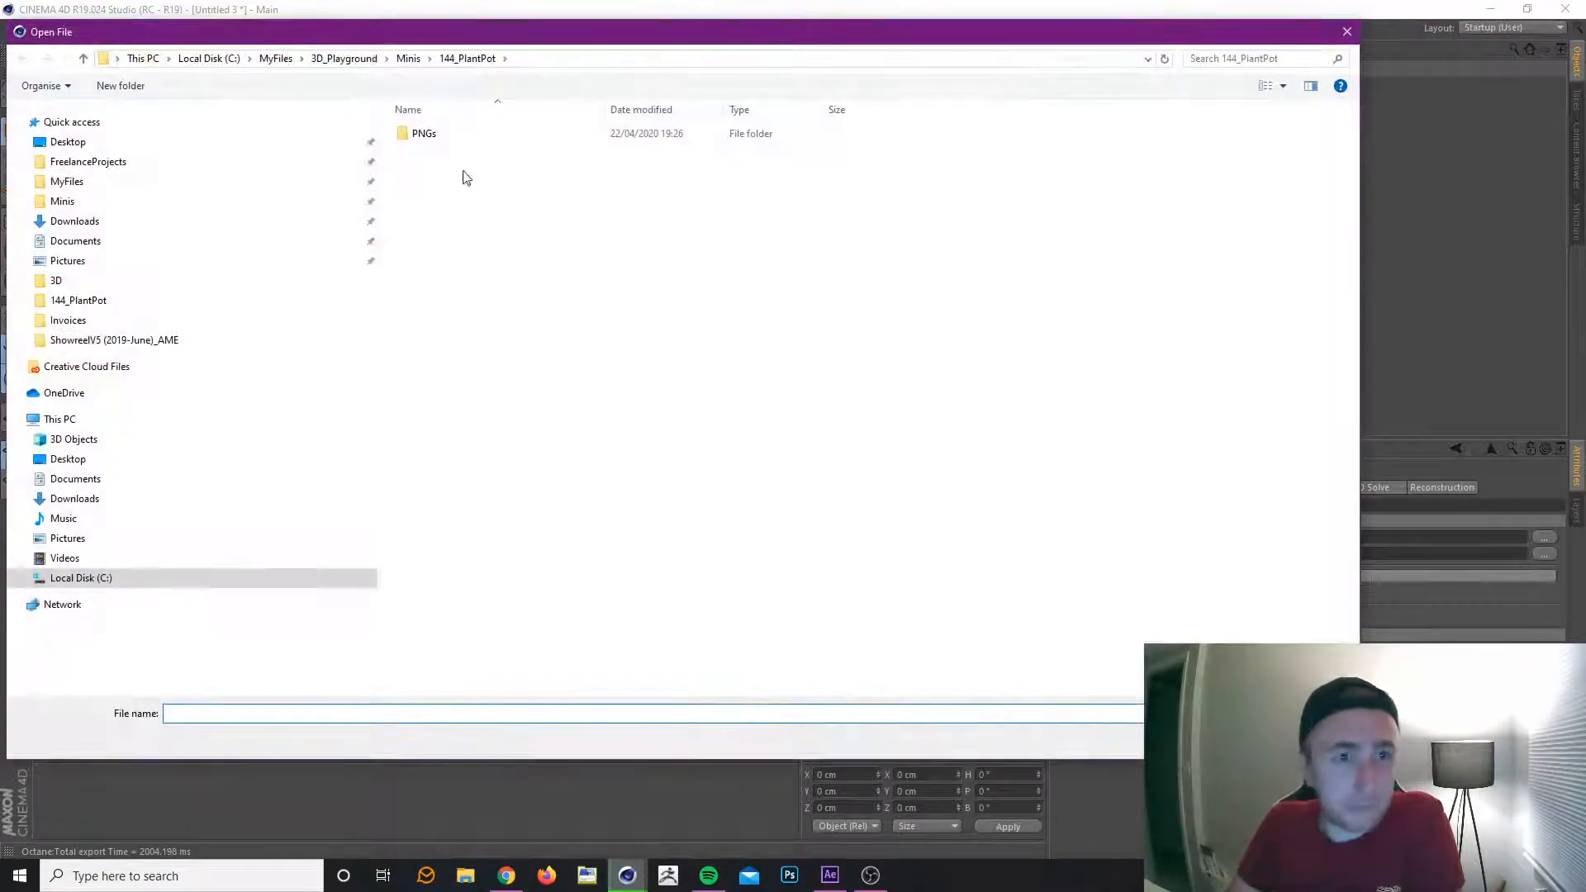
click(408, 58)
scroll(504, 364, down, 1)
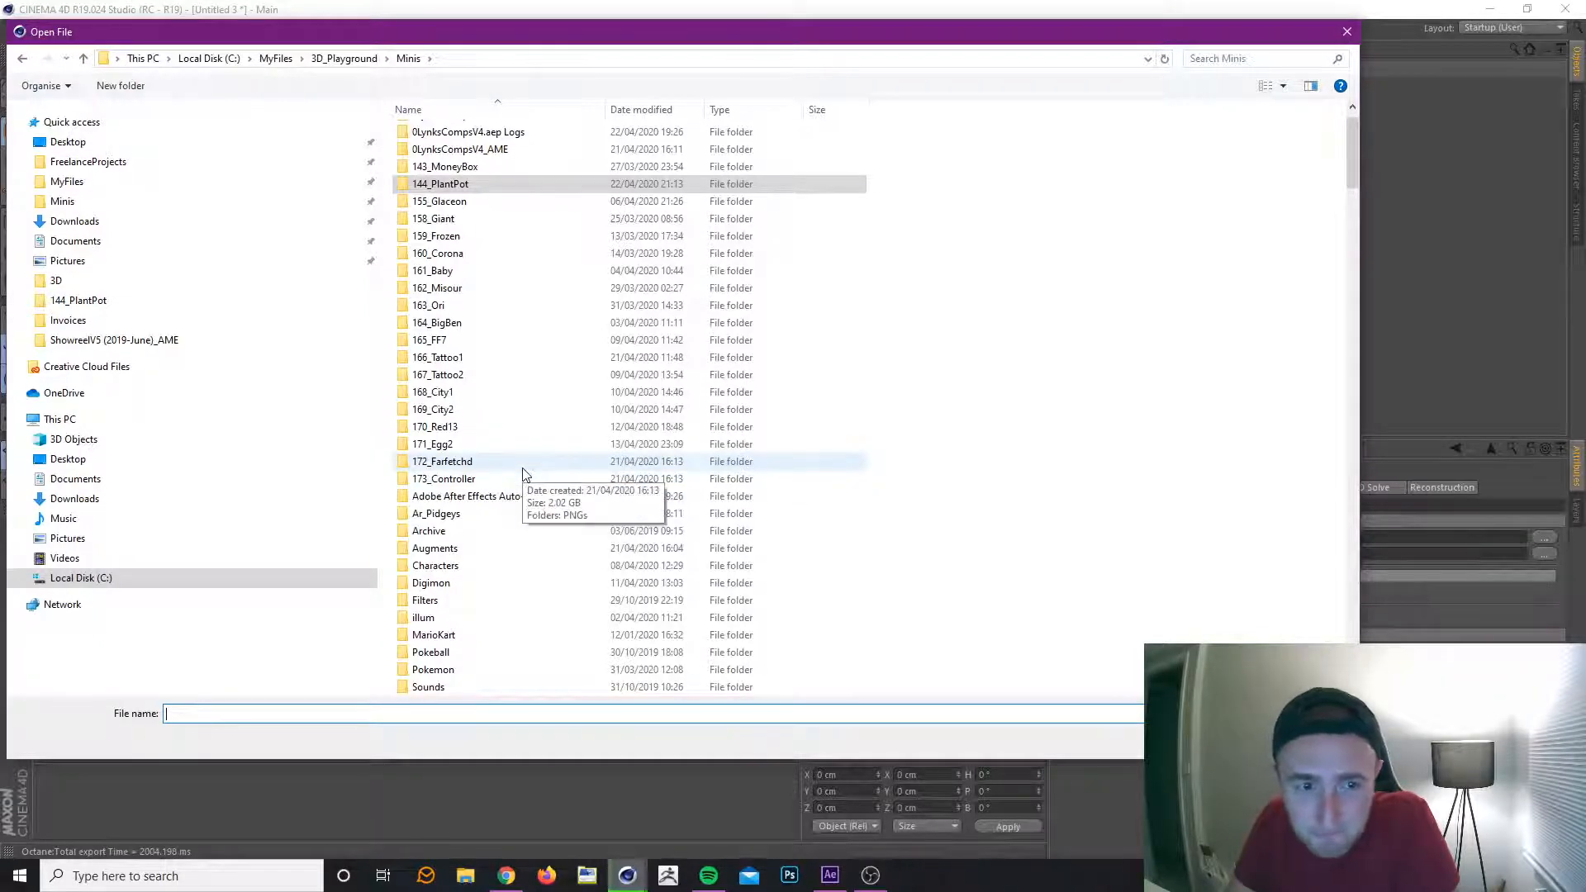
double_click(489, 396)
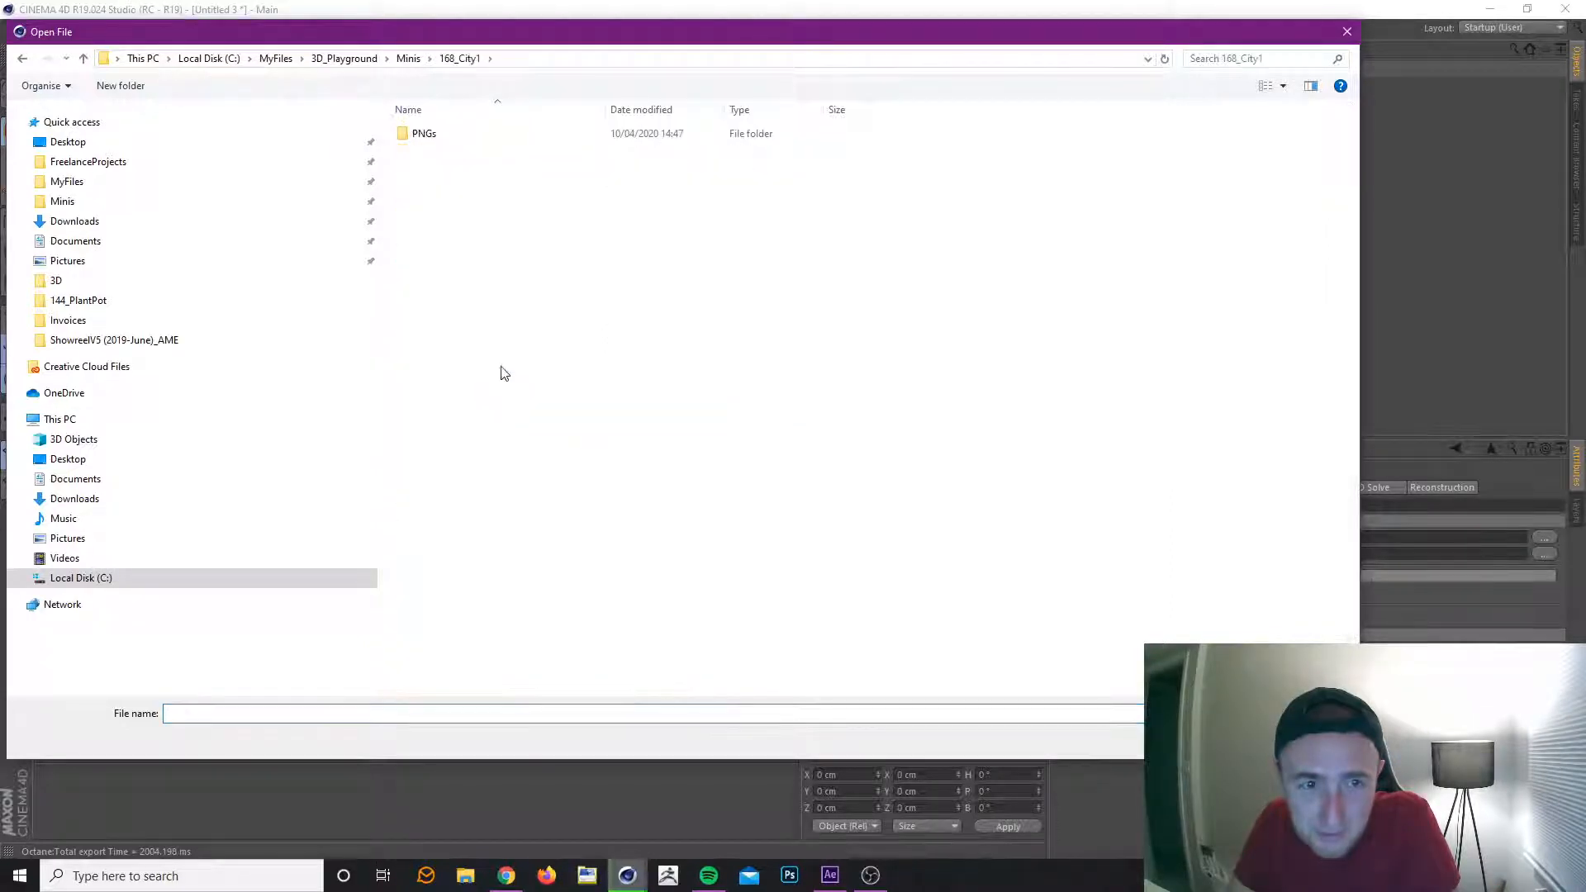
double_click(450, 134)
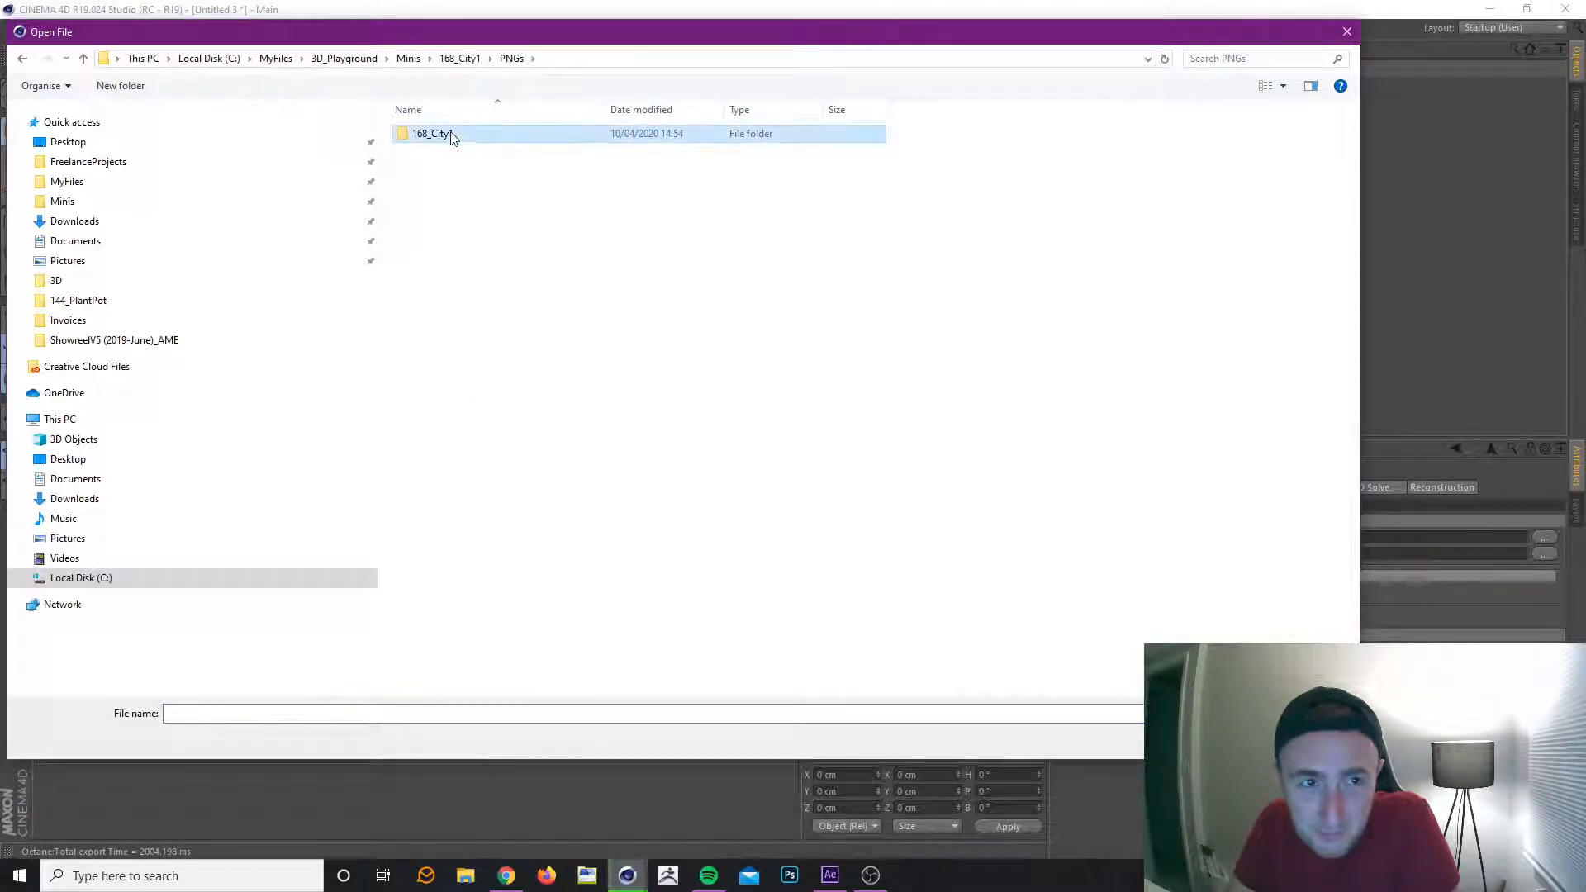
double_click(449, 141)
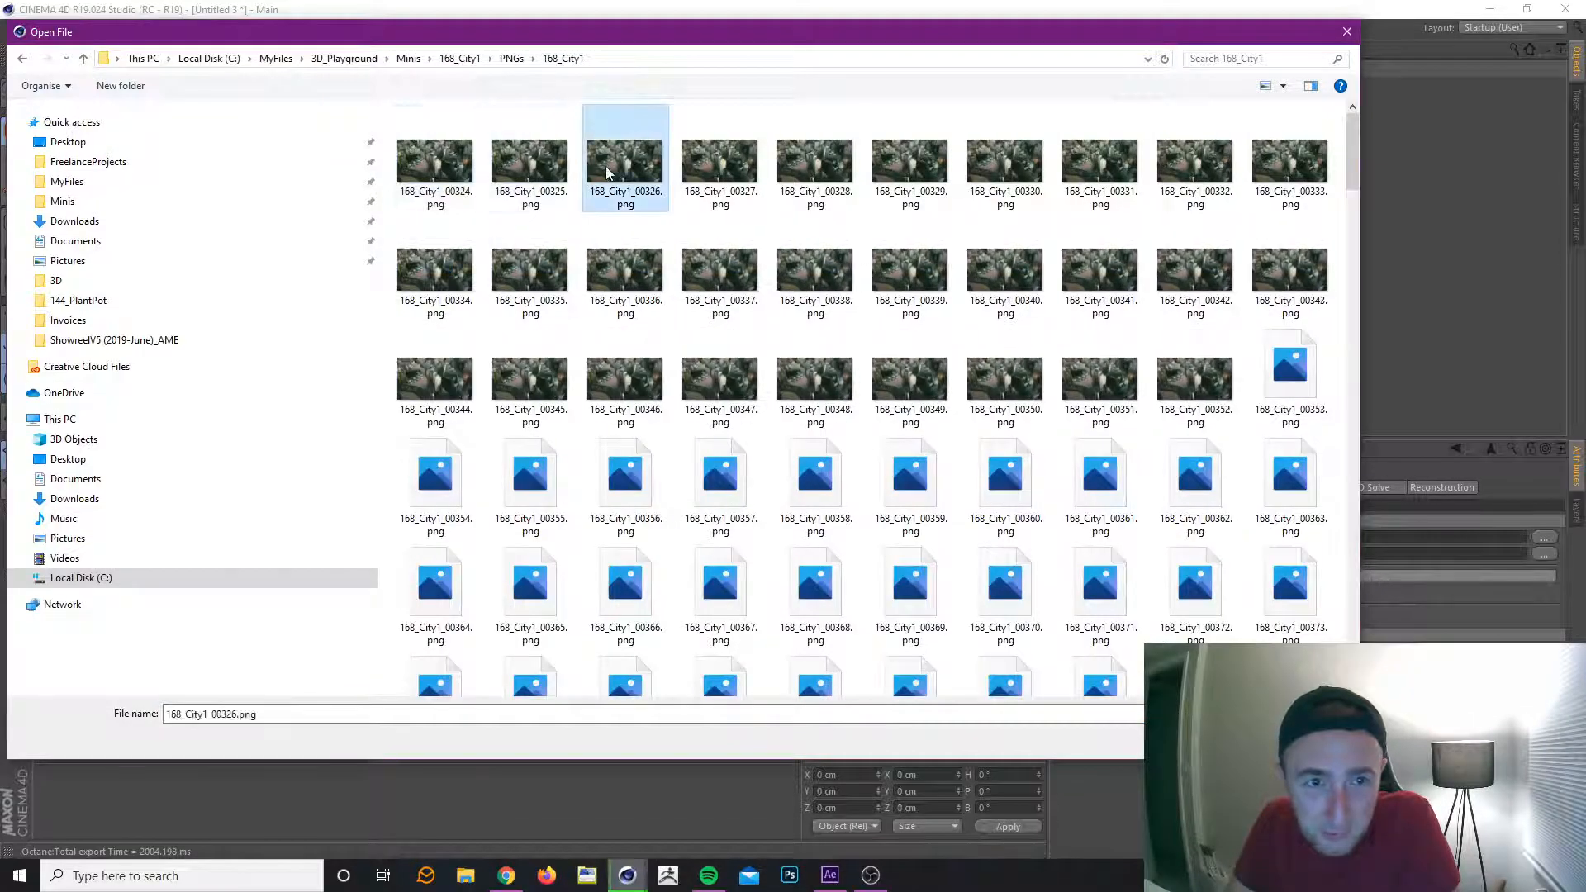
double_click(607, 166)
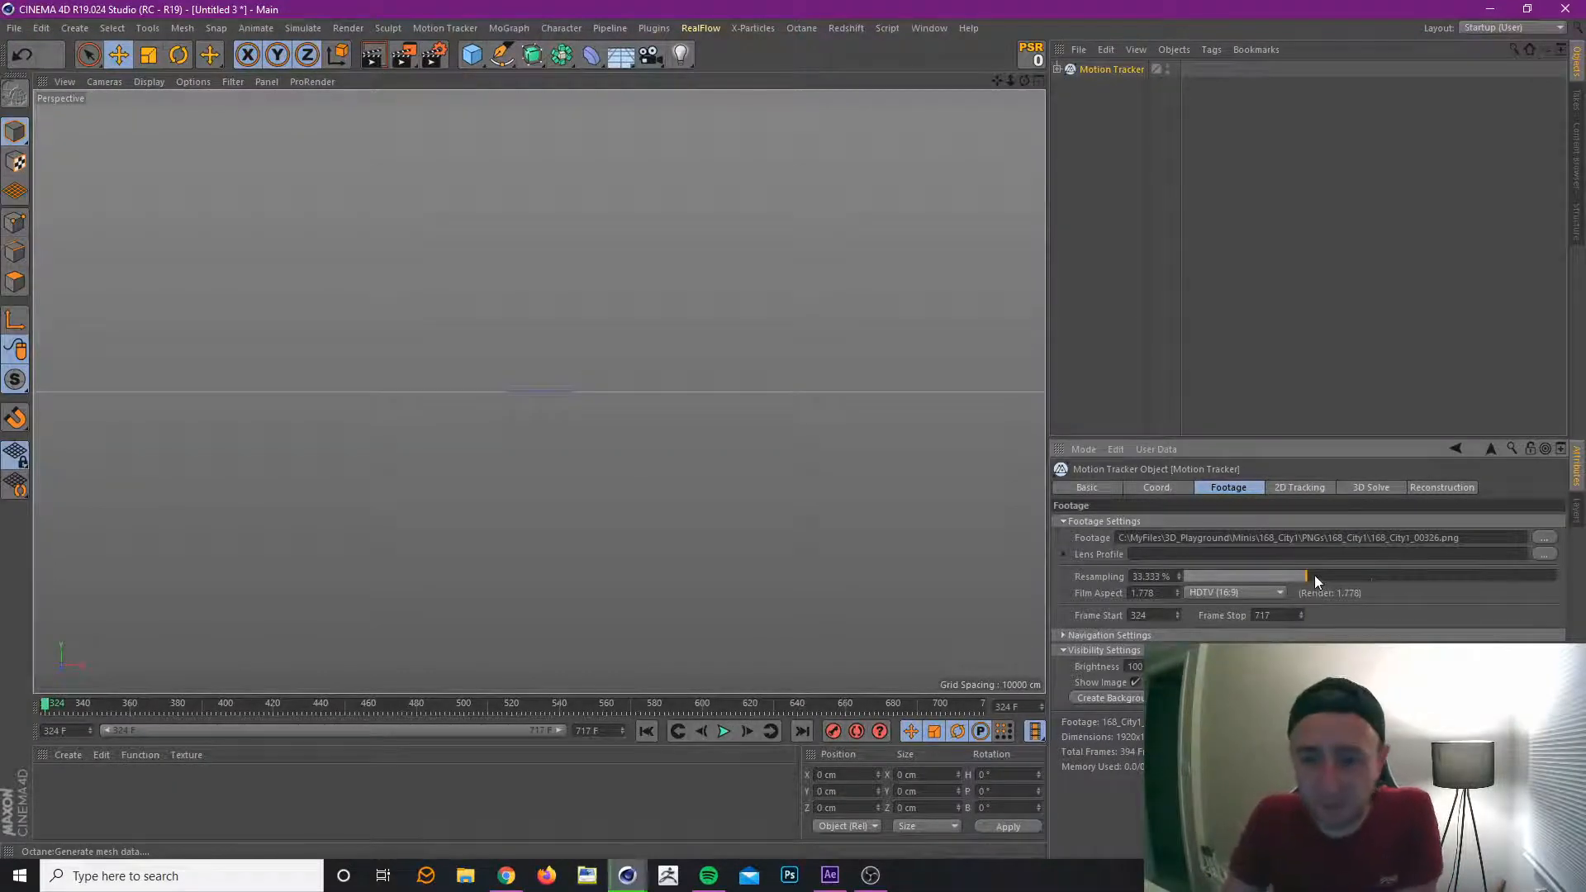
drag(1315, 576, 1557, 577)
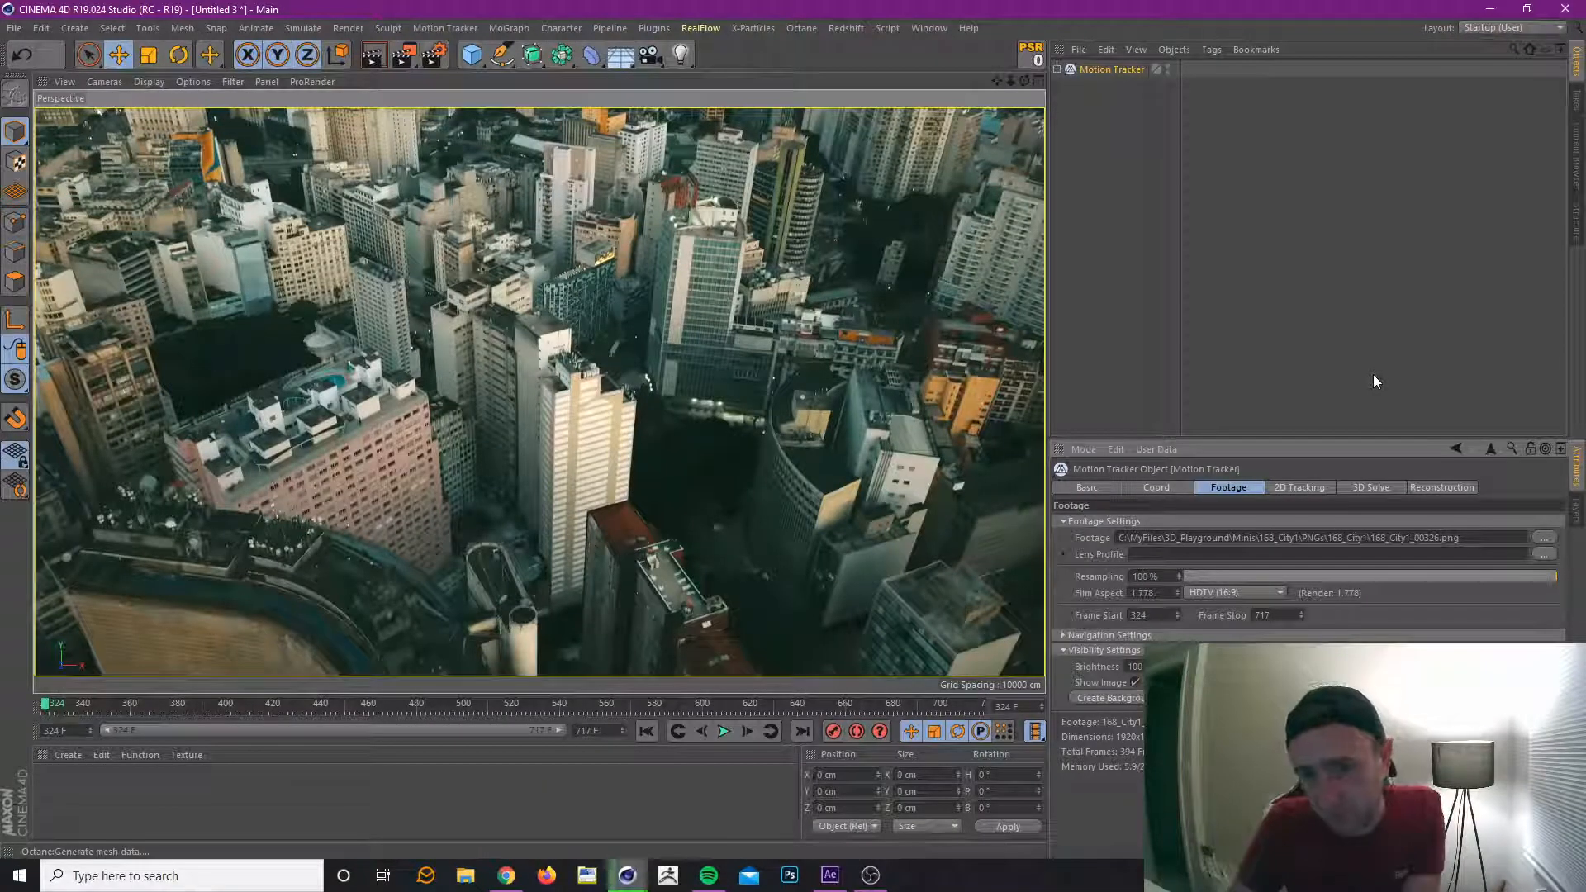
Preview the city footage, set the number of automatic tracks to 350 and start the automatic 2D tracking.
click(1287, 484)
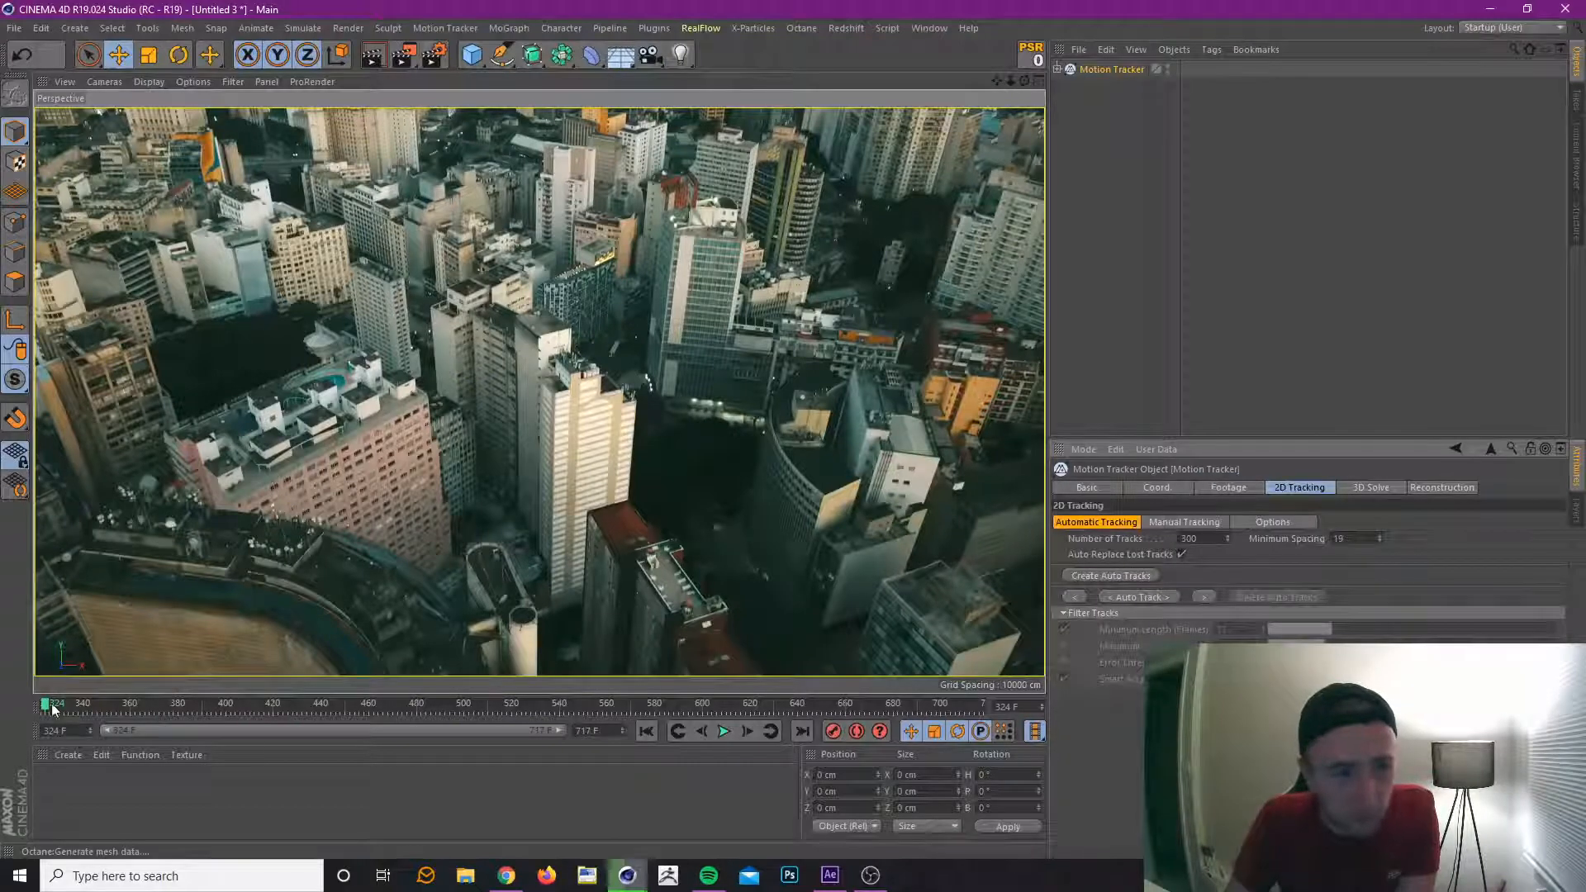
drag(52, 708, 574, 741)
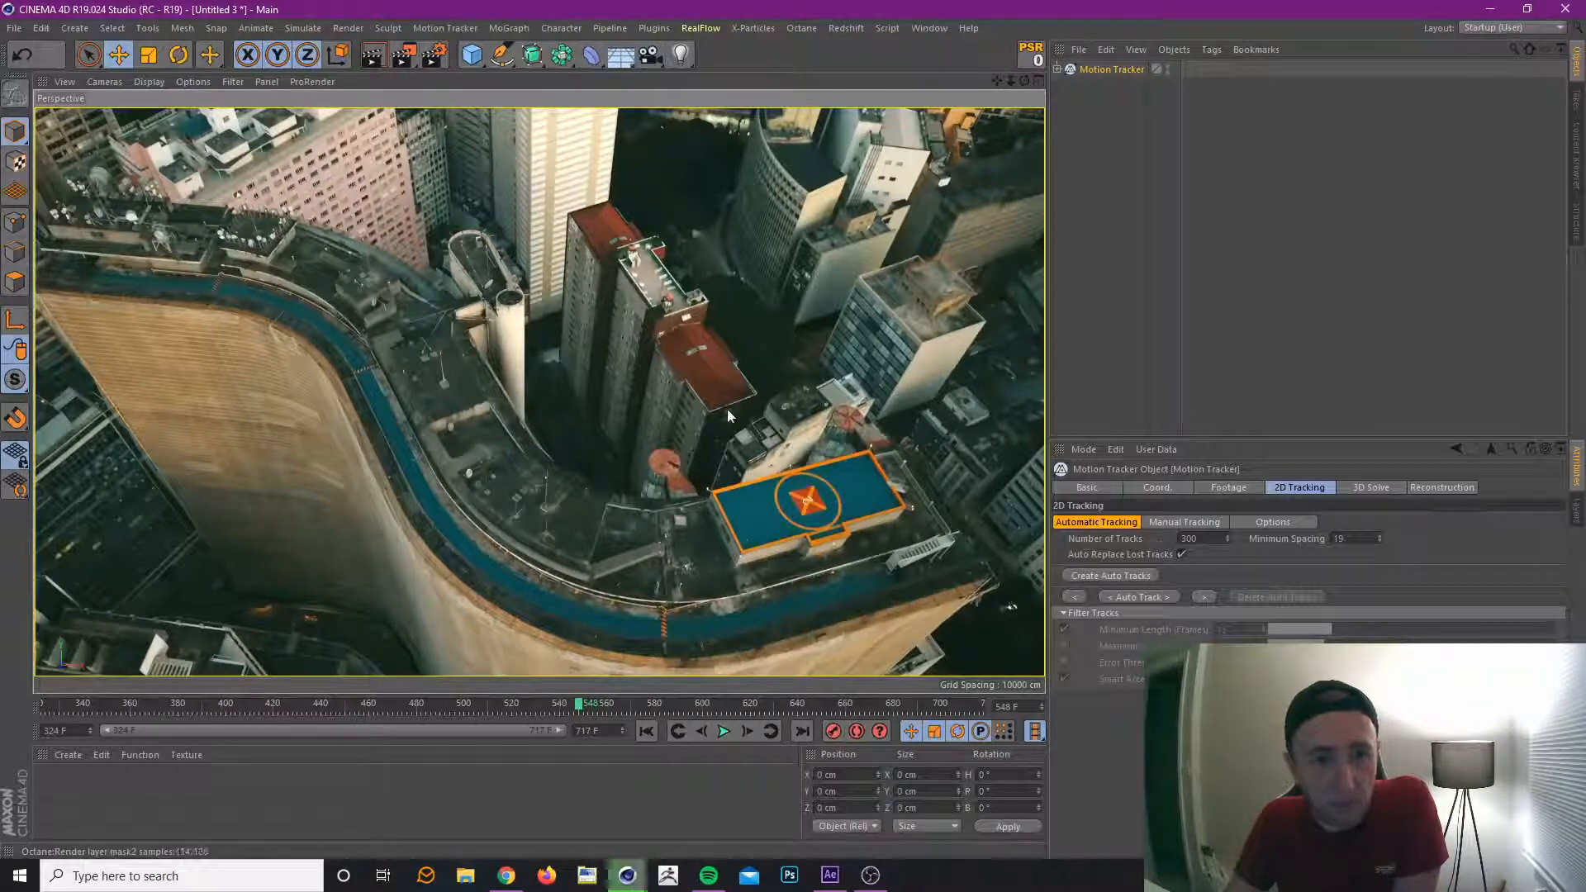
drag(586, 706, 47, 705)
drag(292, 746, 572, 760)
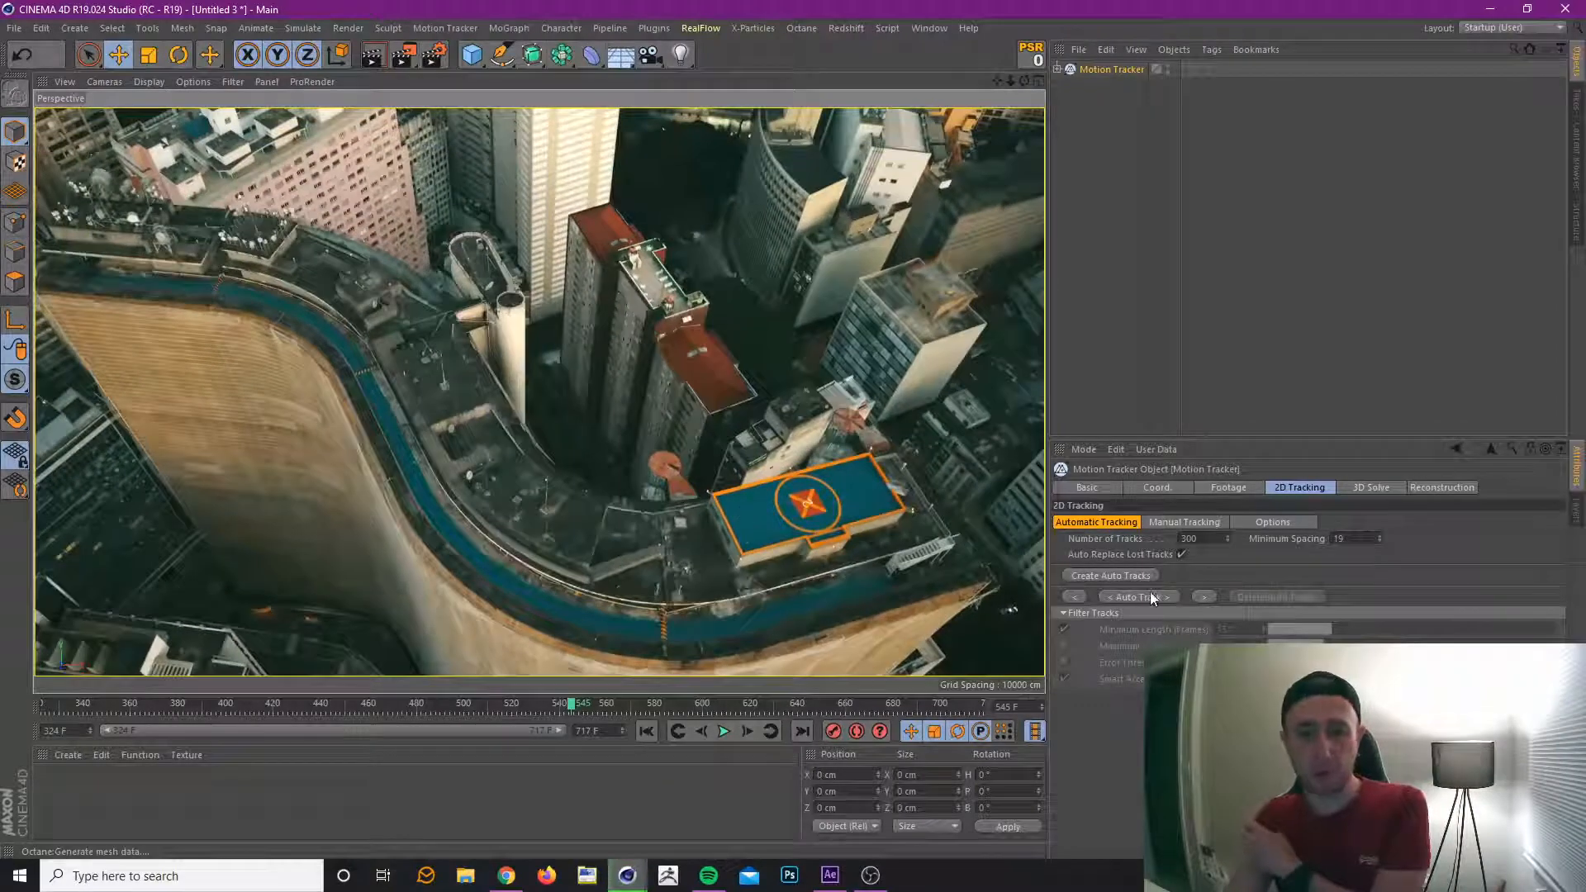
click(1190, 539)
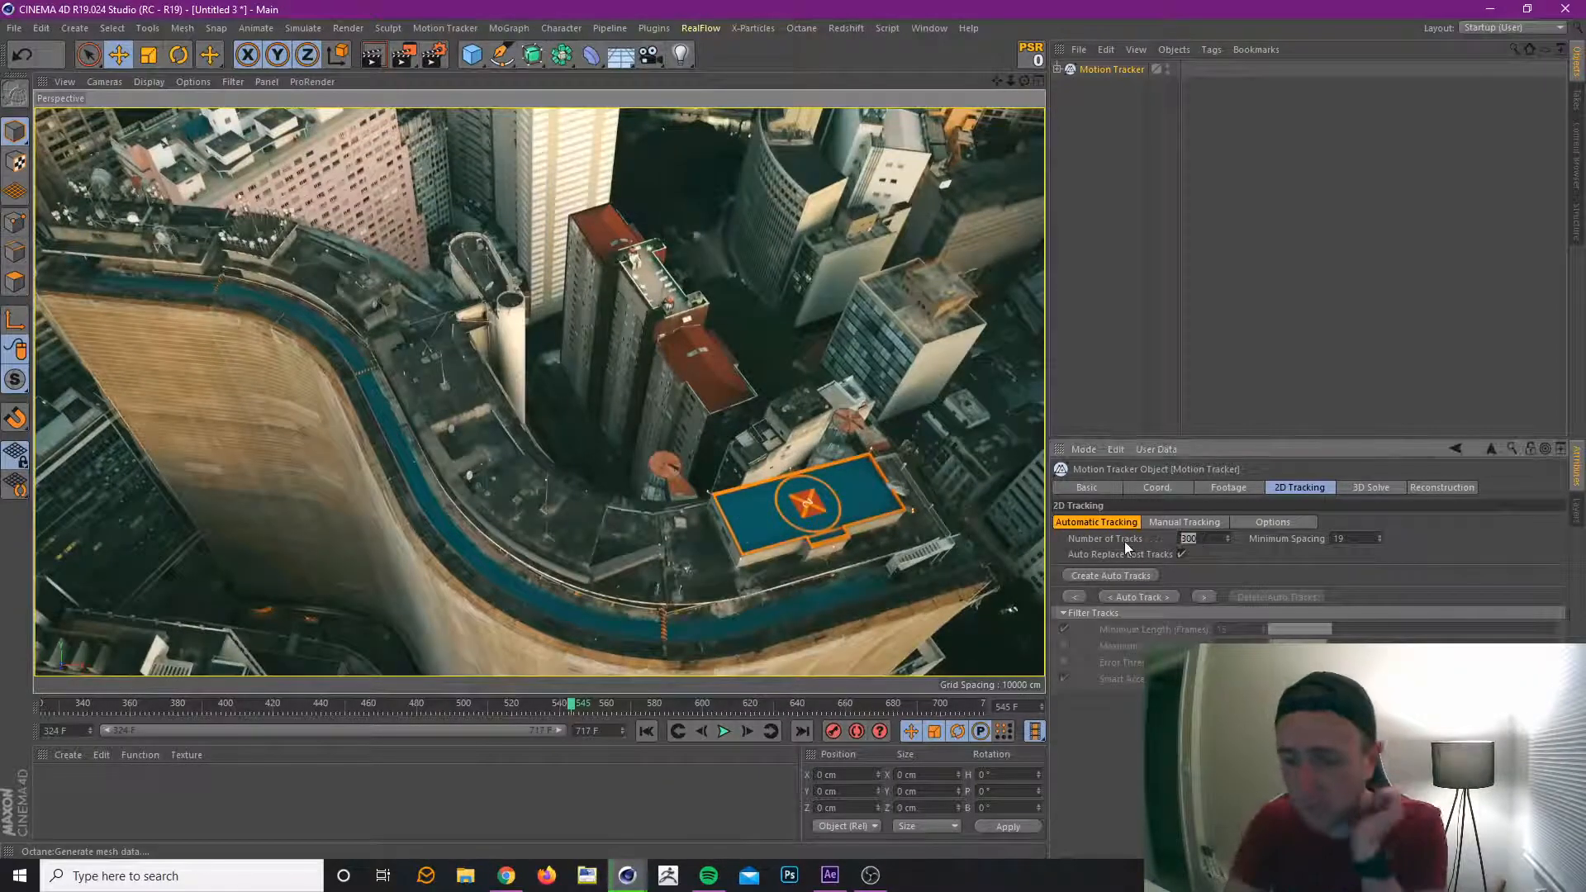
text(350)
key(Return)
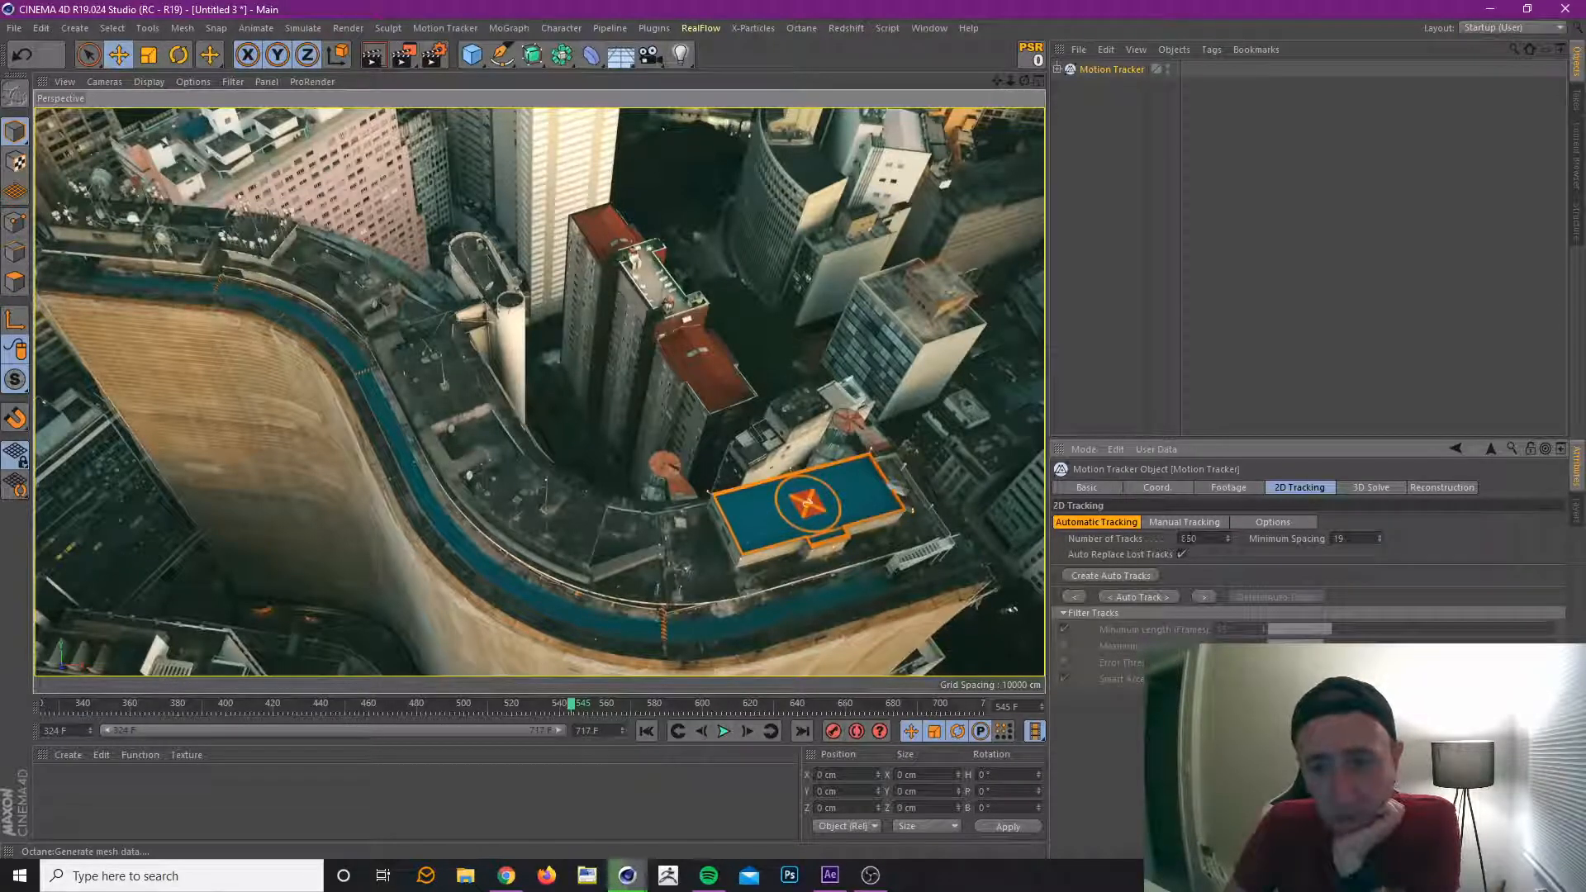
click(1152, 597)
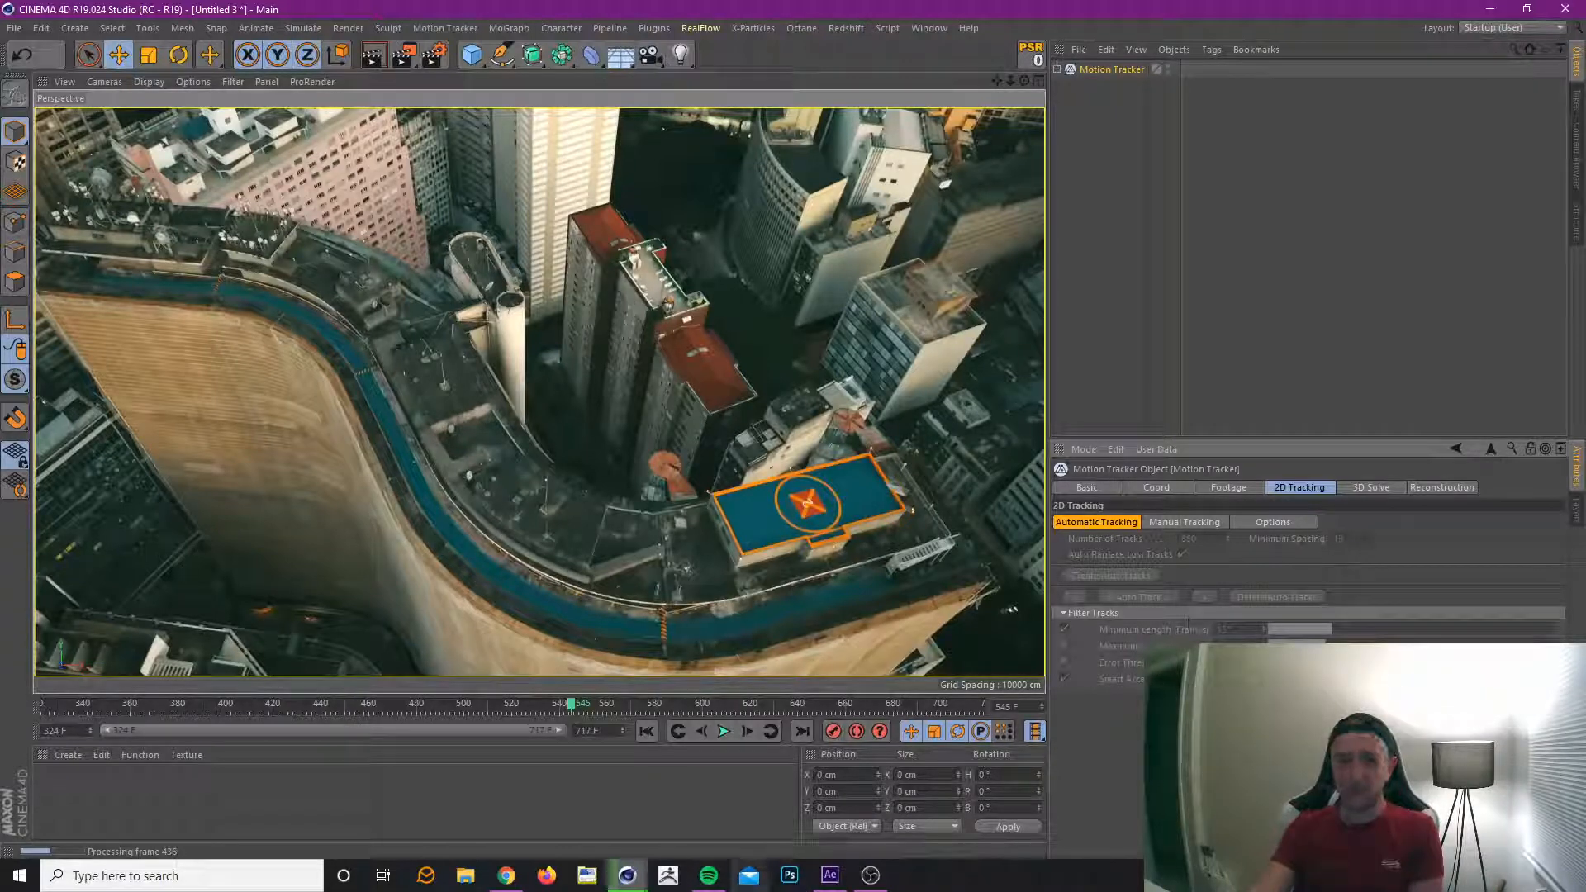
Bring the Picture Viewer back and compare the plant's objMaskID2 pass with the full image.
mouse_move(628, 875)
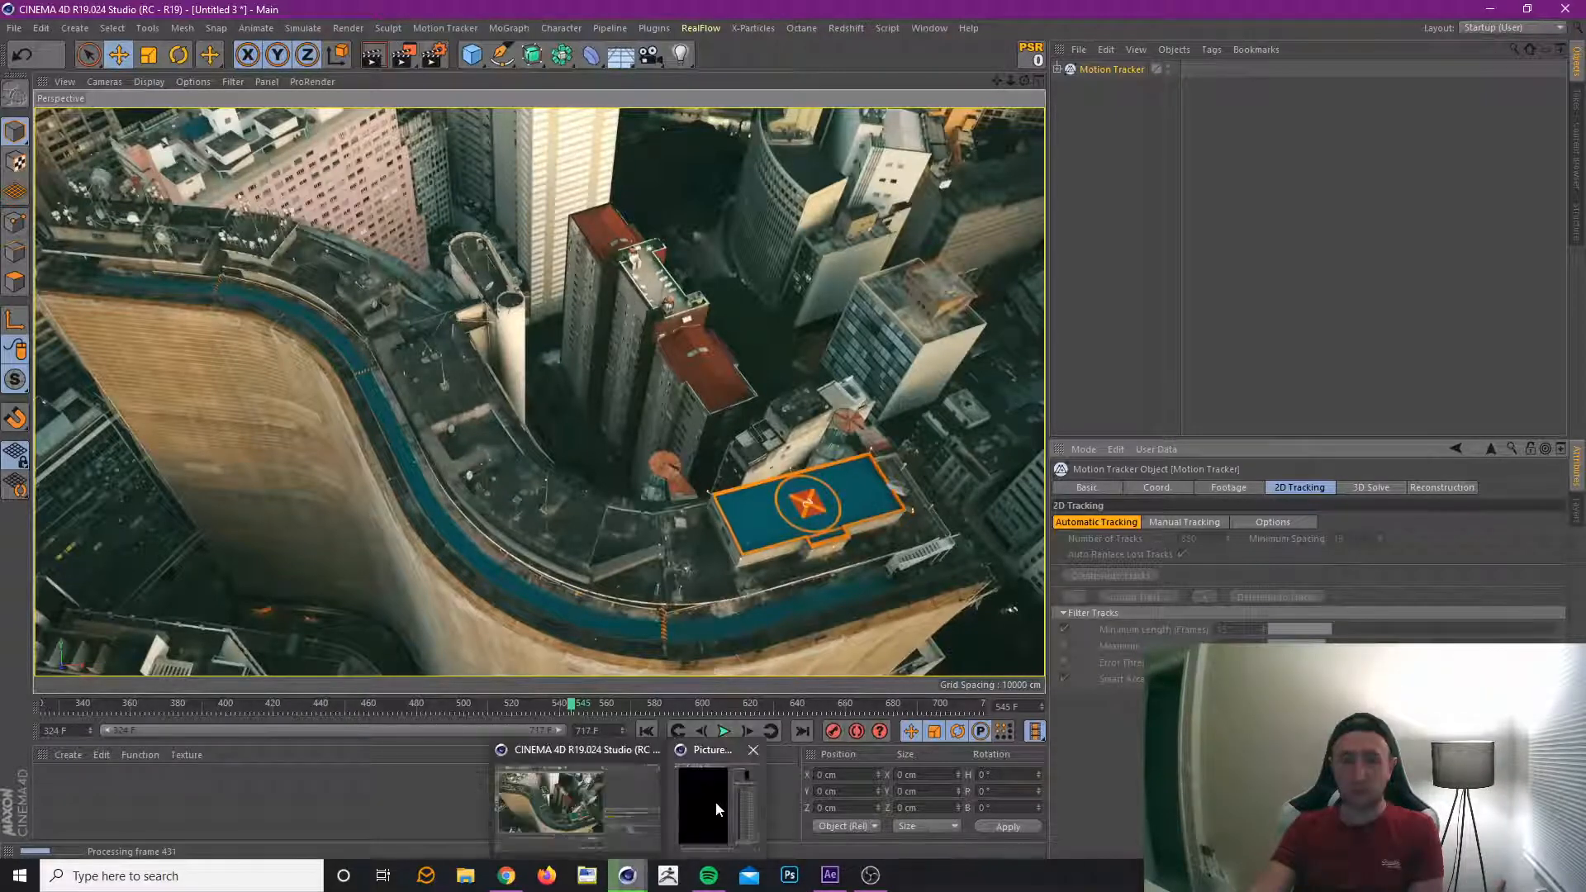
click(717, 809)
mouse_move(1079, 38)
mouse_down()
mouse_move(1120, 33)
mouse_move(1094, 31)
mouse_up()
mouse_move(822, 817)
mouse_down()
mouse_move(798, 828)
mouse_move(823, 822)
mouse_up()
click(1408, 224)
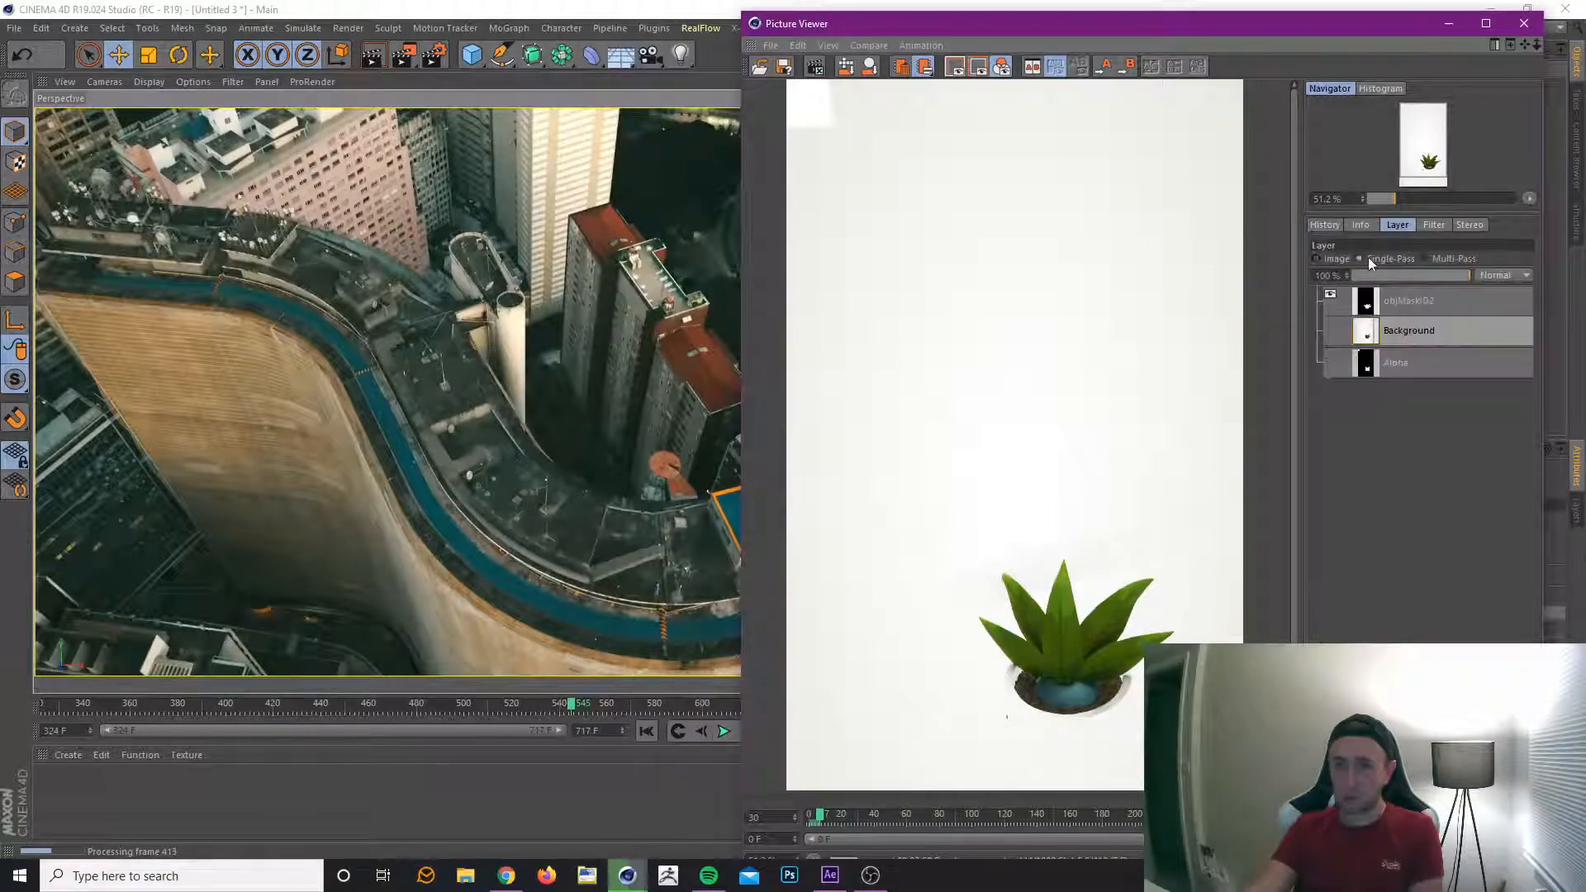
click(1424, 304)
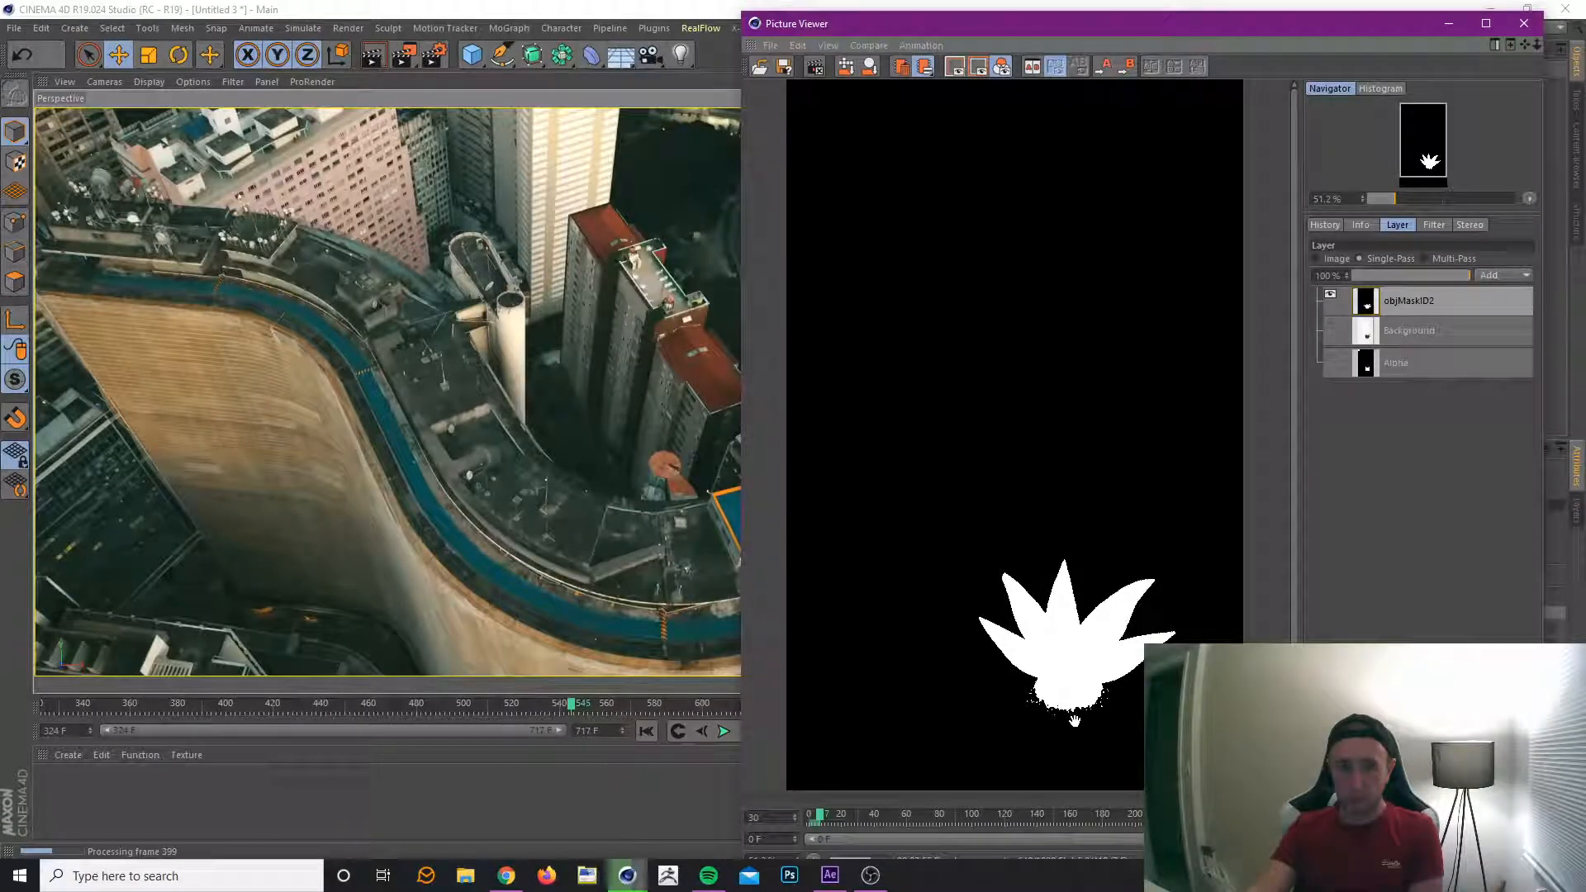
click(1317, 258)
click(1393, 257)
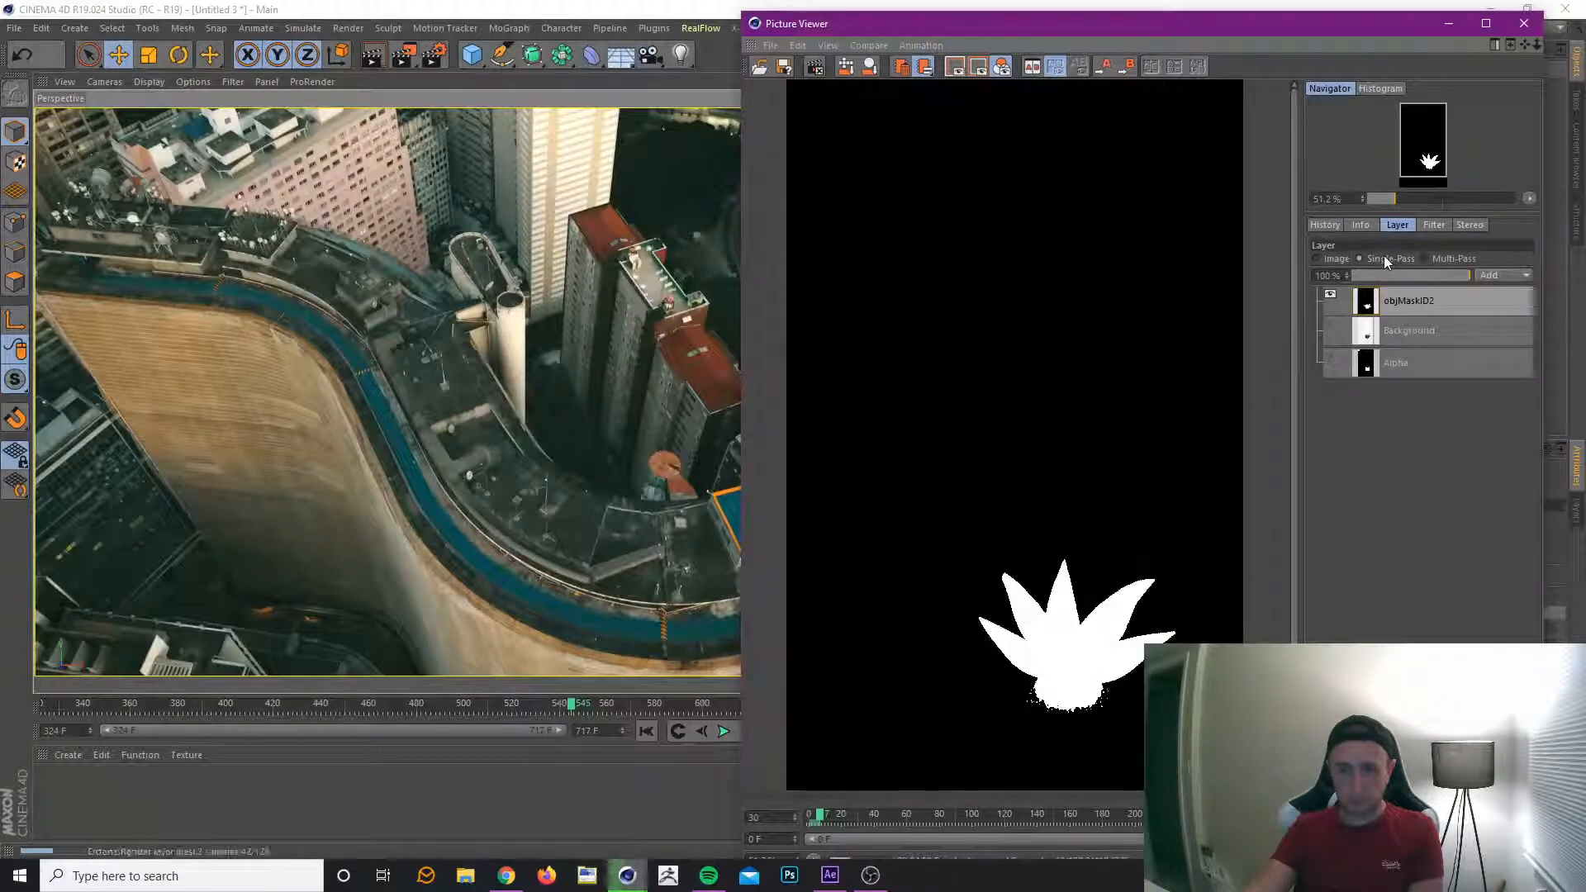
click(1318, 259)
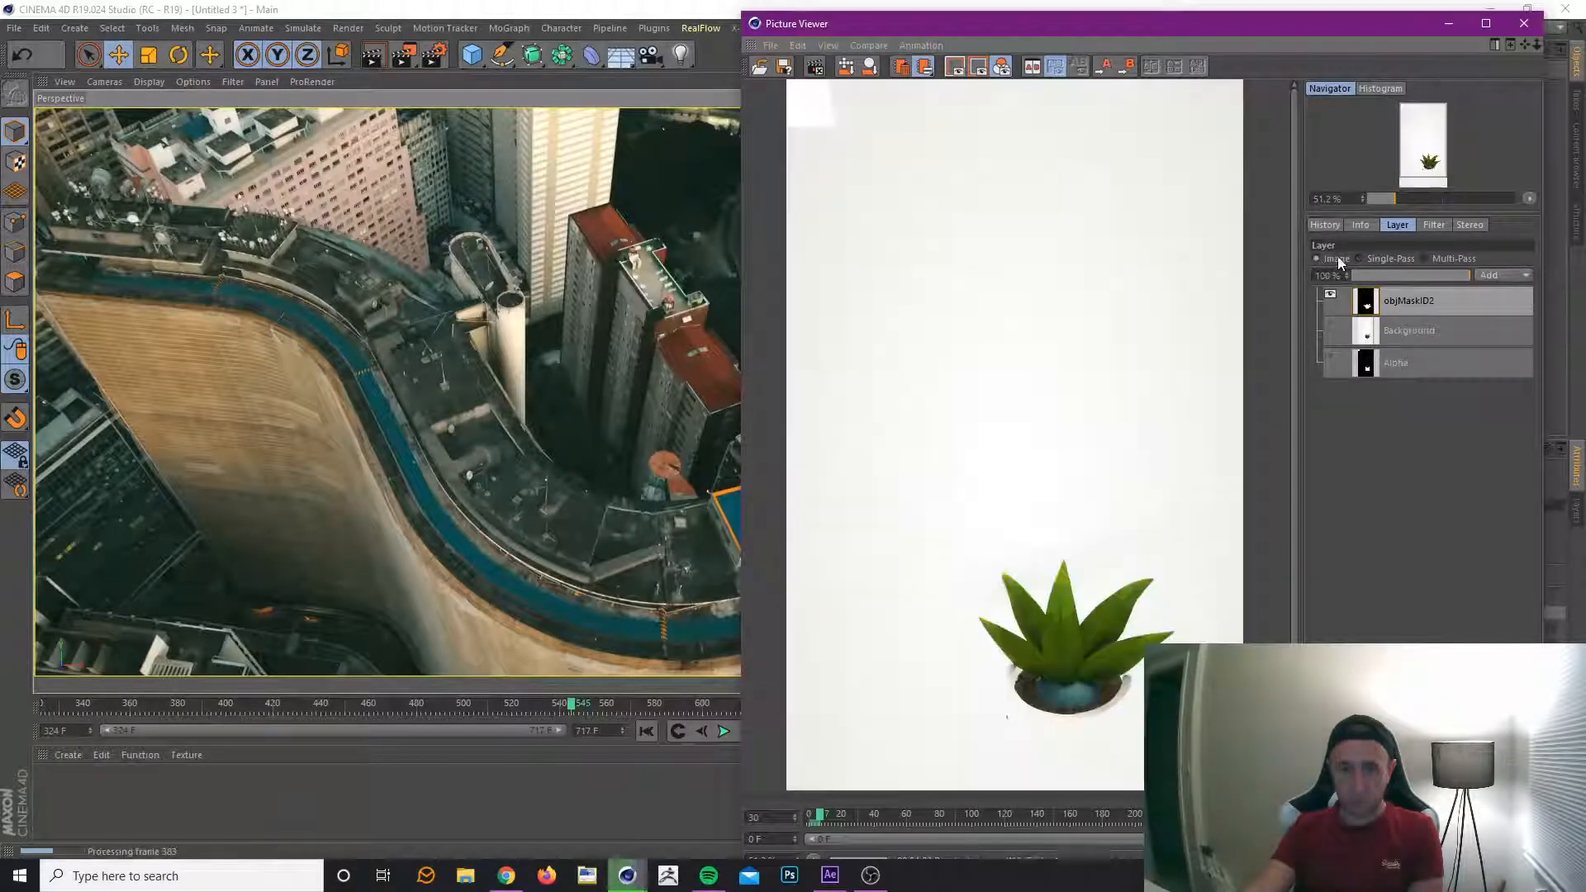
click(1393, 259)
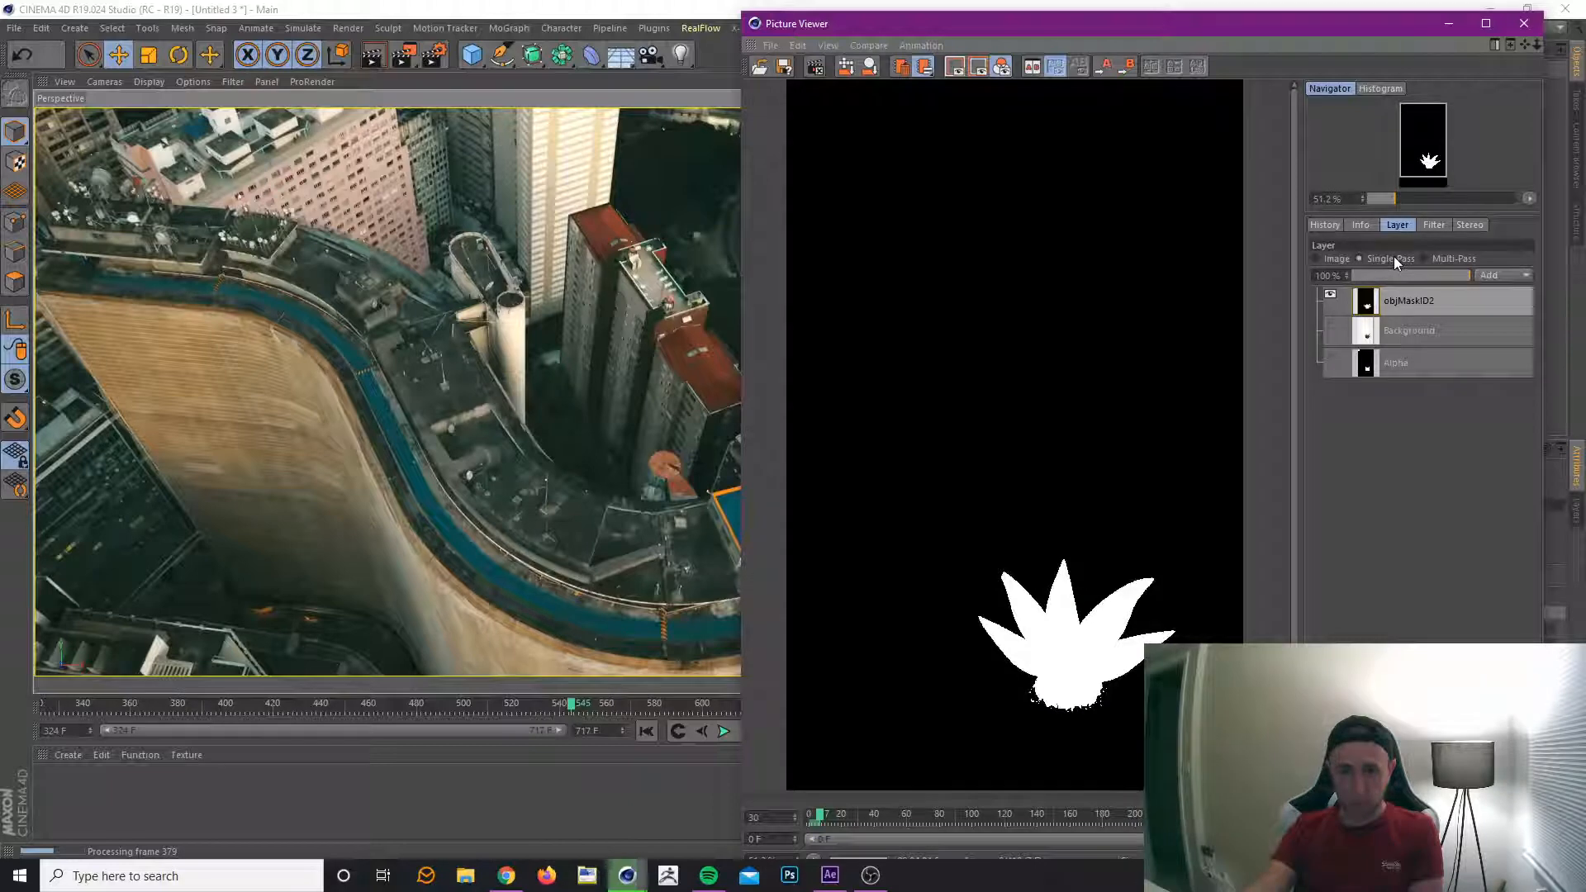
Compare the Alpha, Background and objMaskID2 layers of the plant pot render across the single-pass, multi-pass and image views.
click(1420, 368)
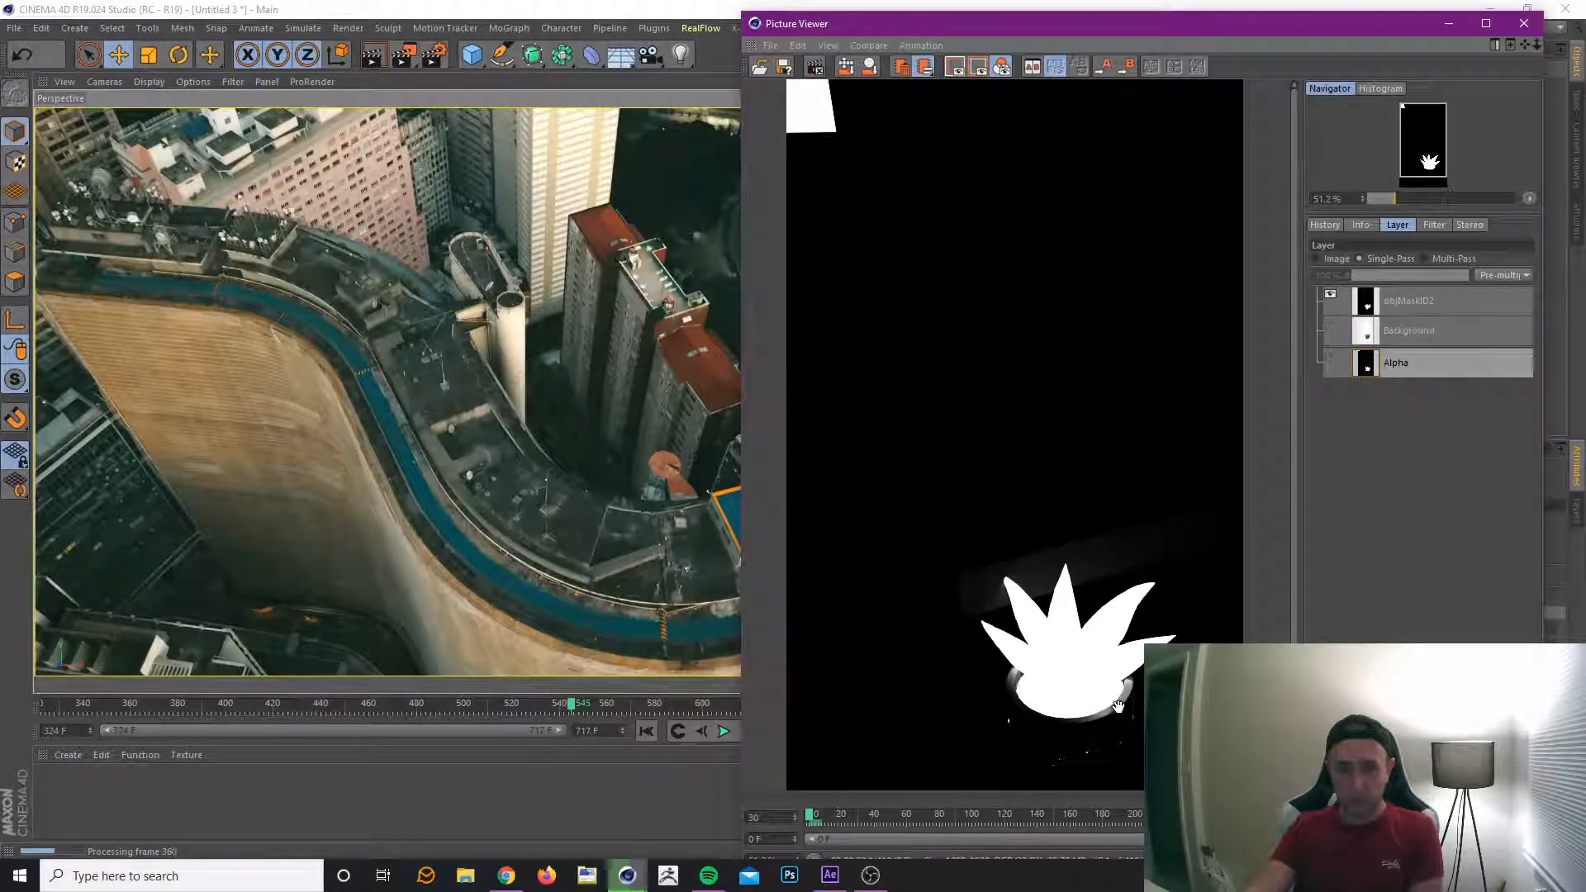
click(1401, 340)
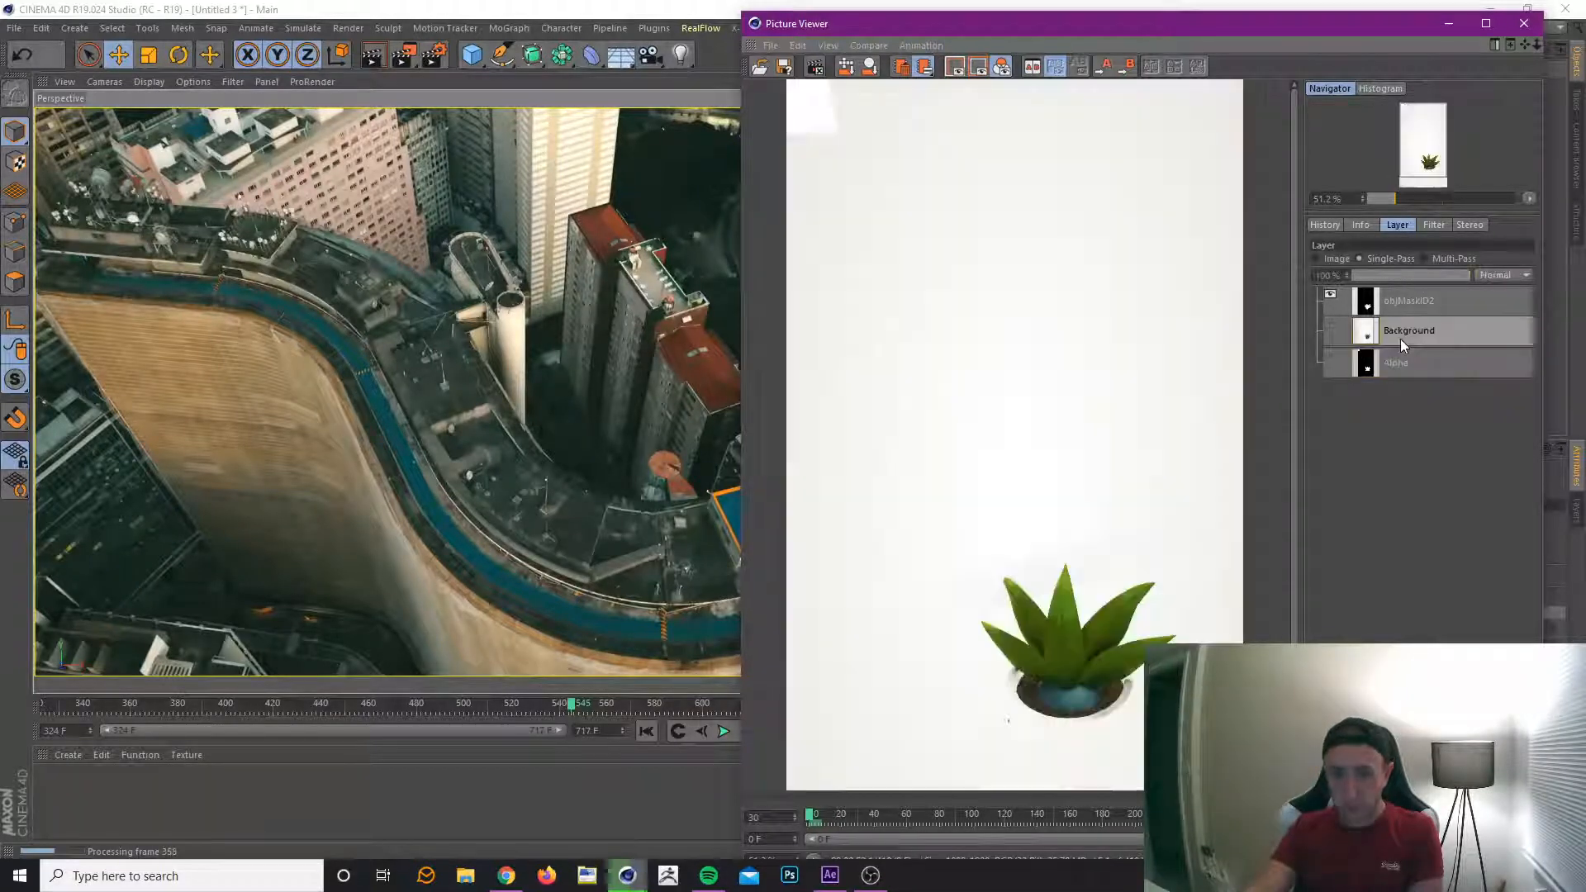
click(1427, 362)
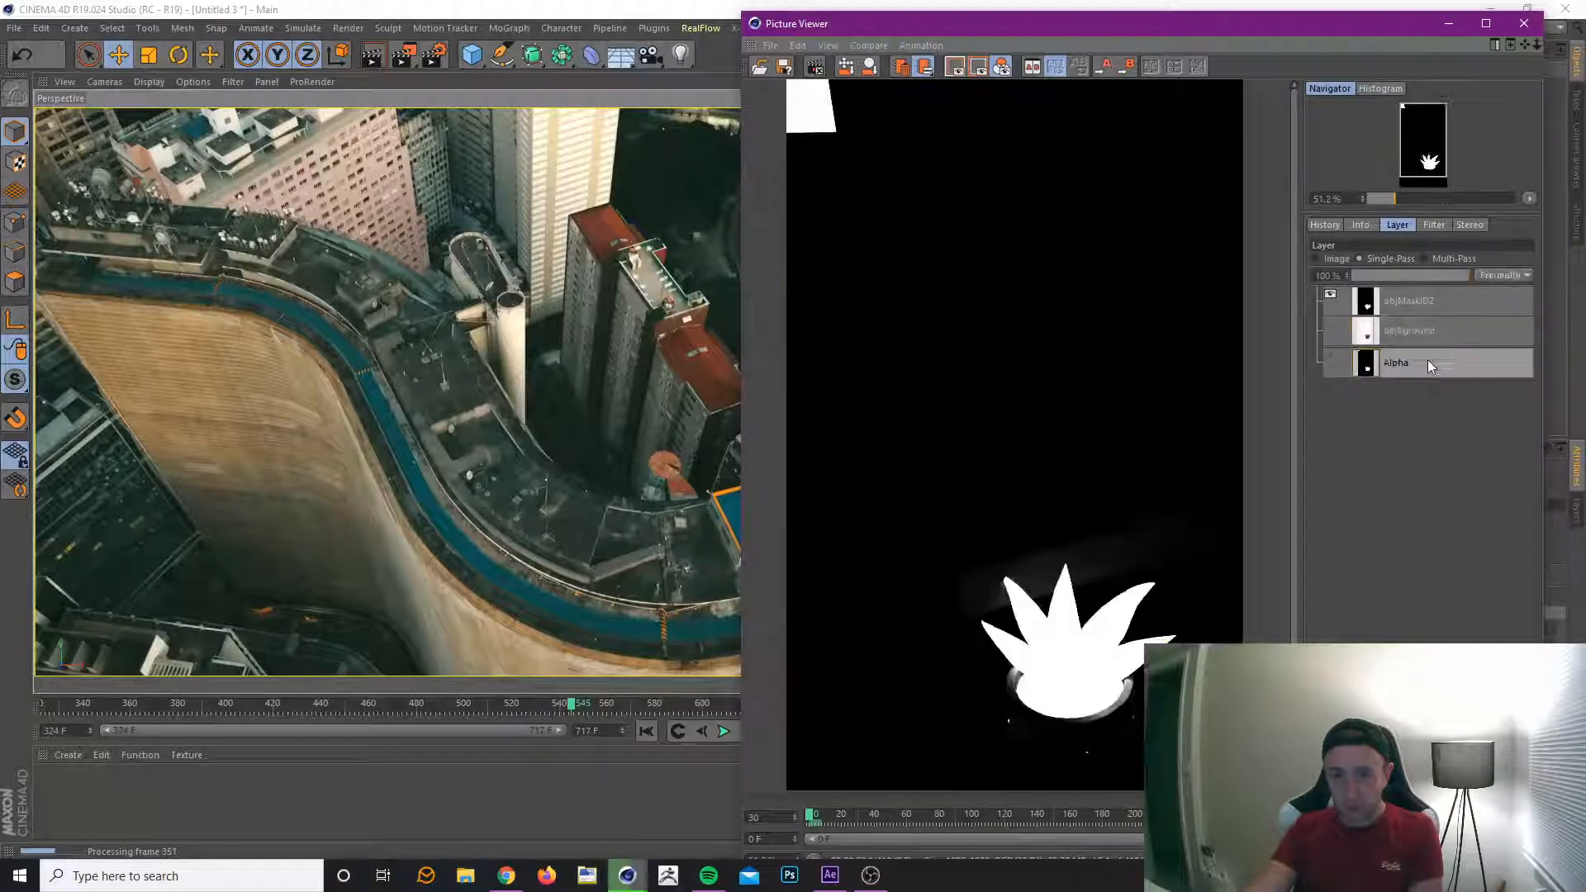
click(1437, 302)
click(1422, 259)
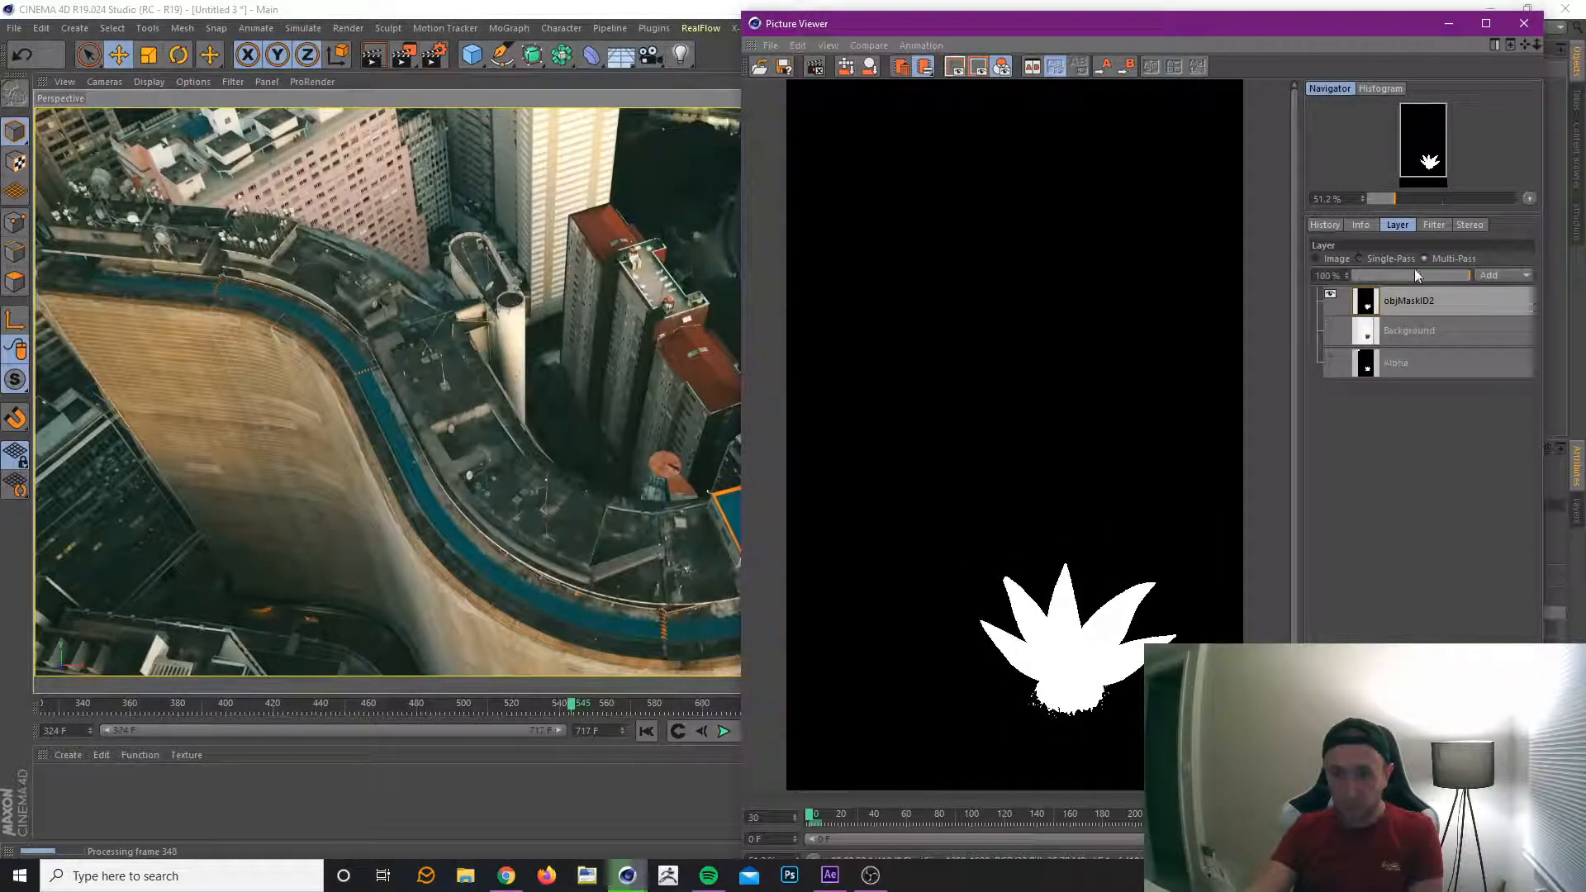
click(1409, 330)
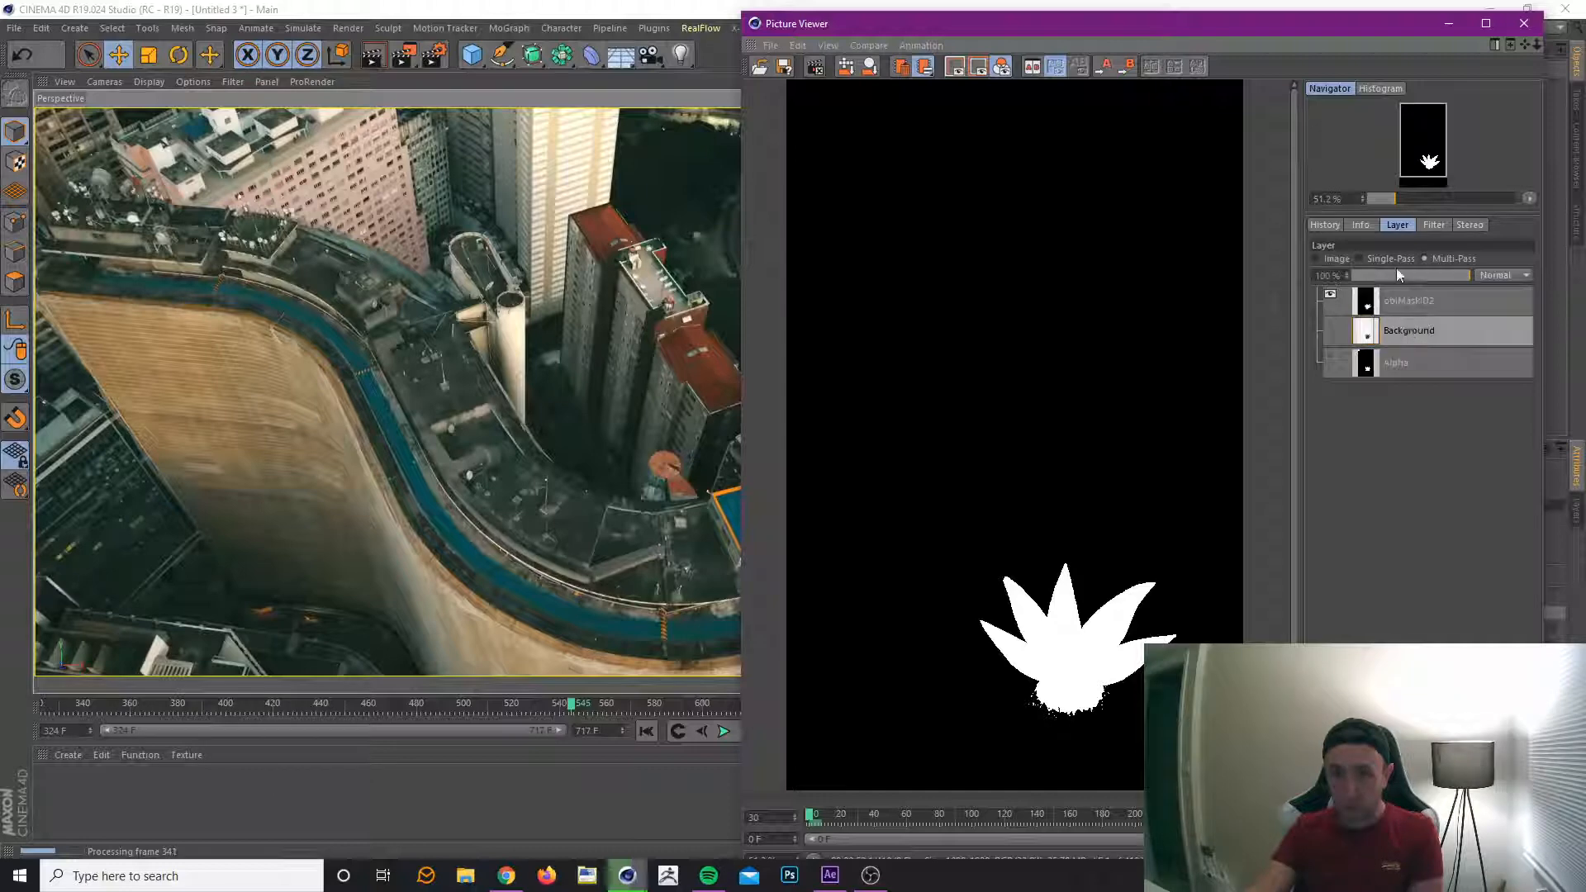
click(1375, 260)
click(1314, 259)
click(1395, 306)
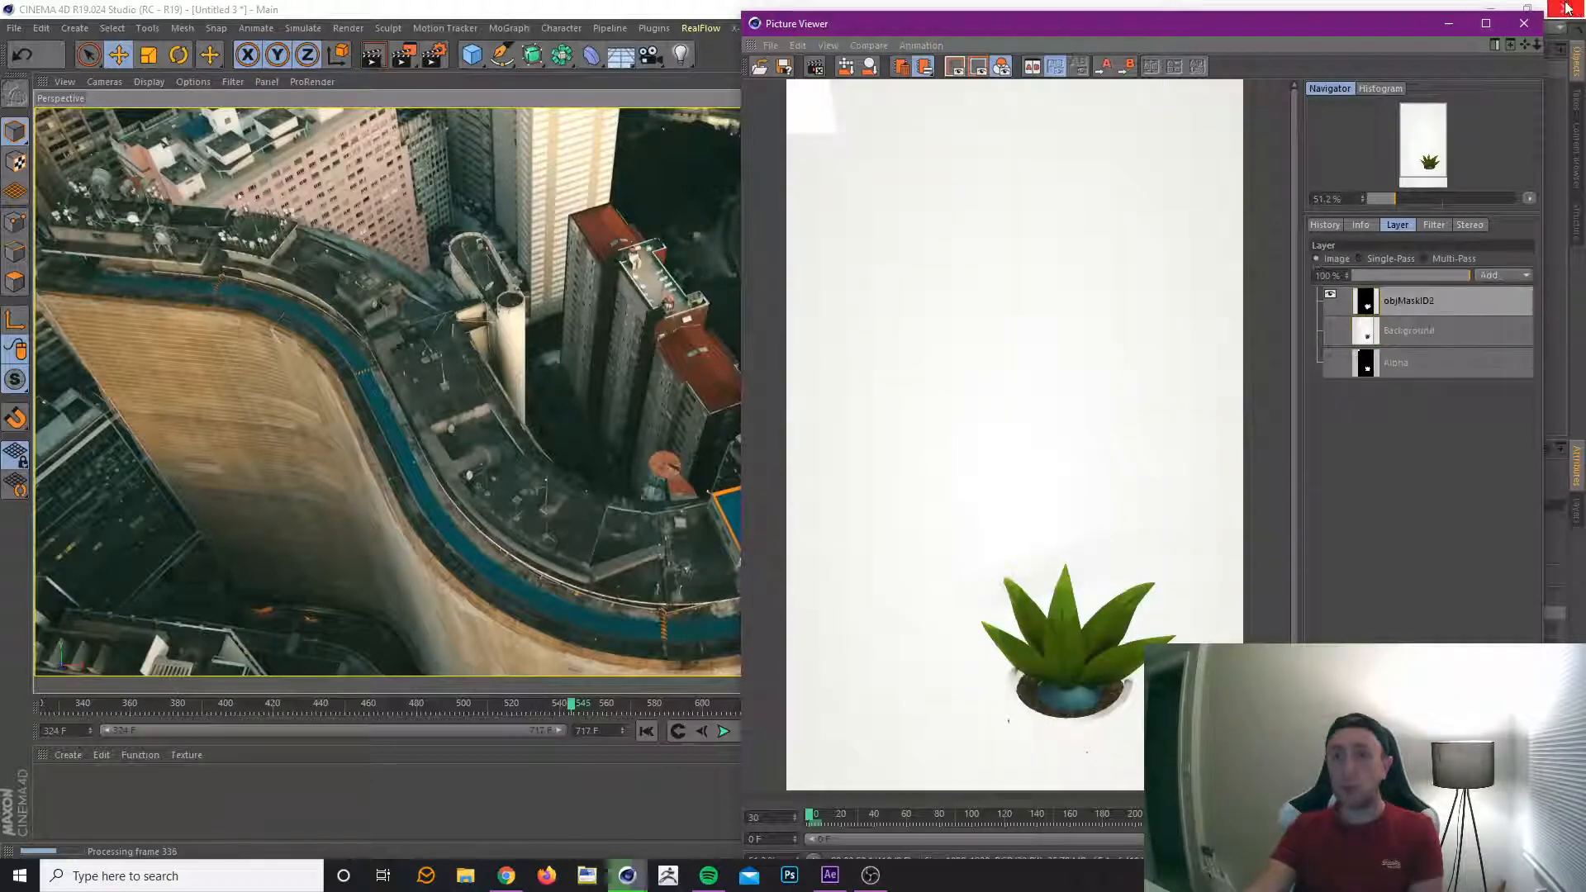
Close the Picture Viewer, switch to the 144_PlantPot.c4d project and clear the object selection.
click(1524, 23)
click(821, 497)
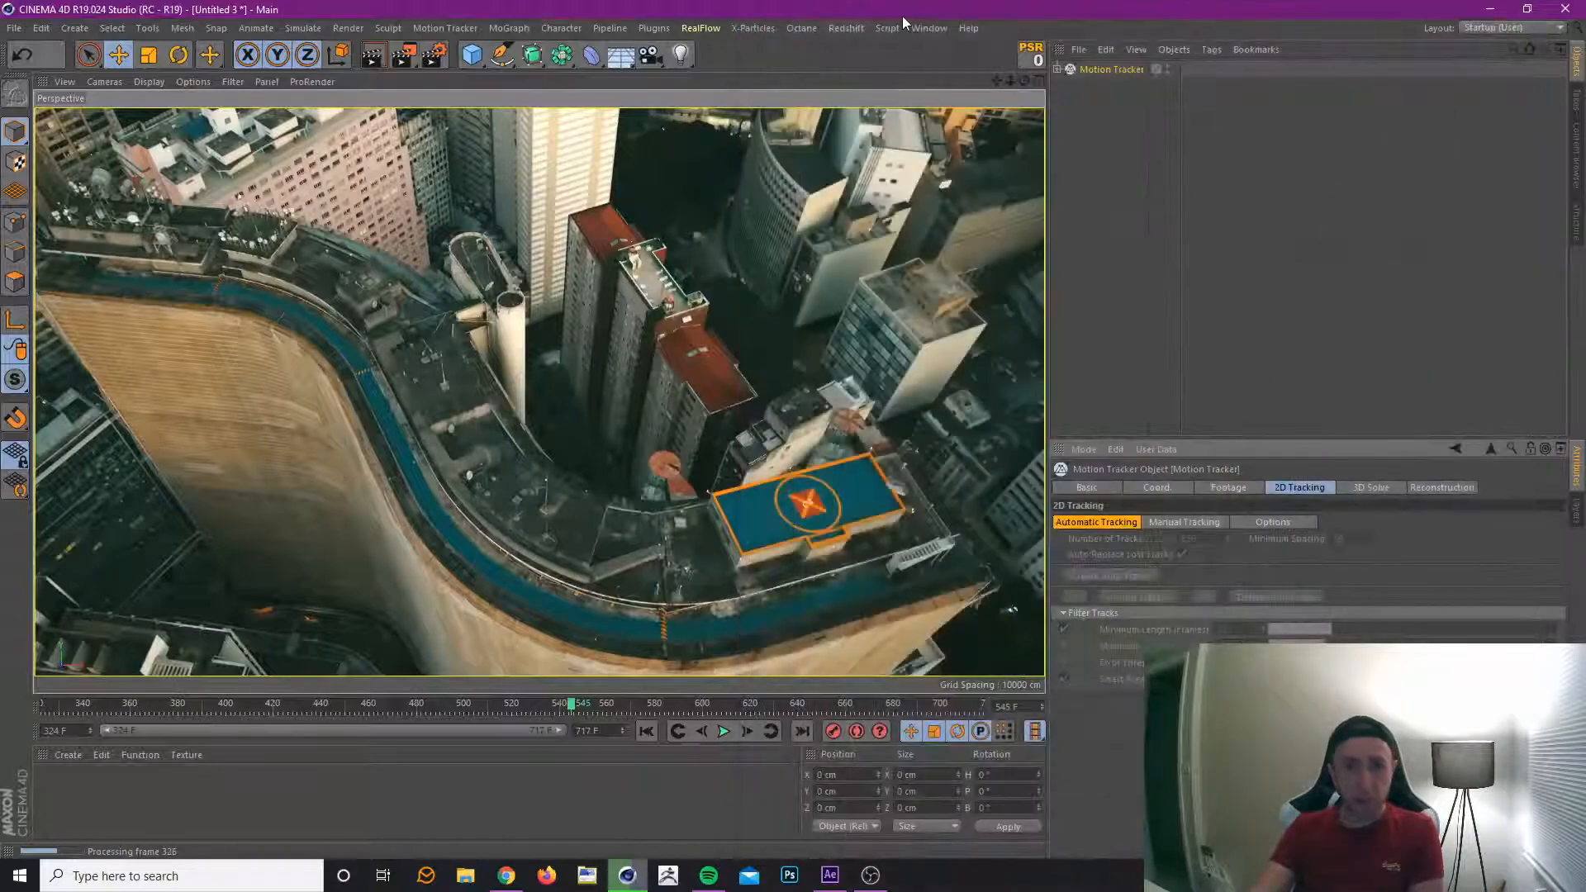
click(930, 27)
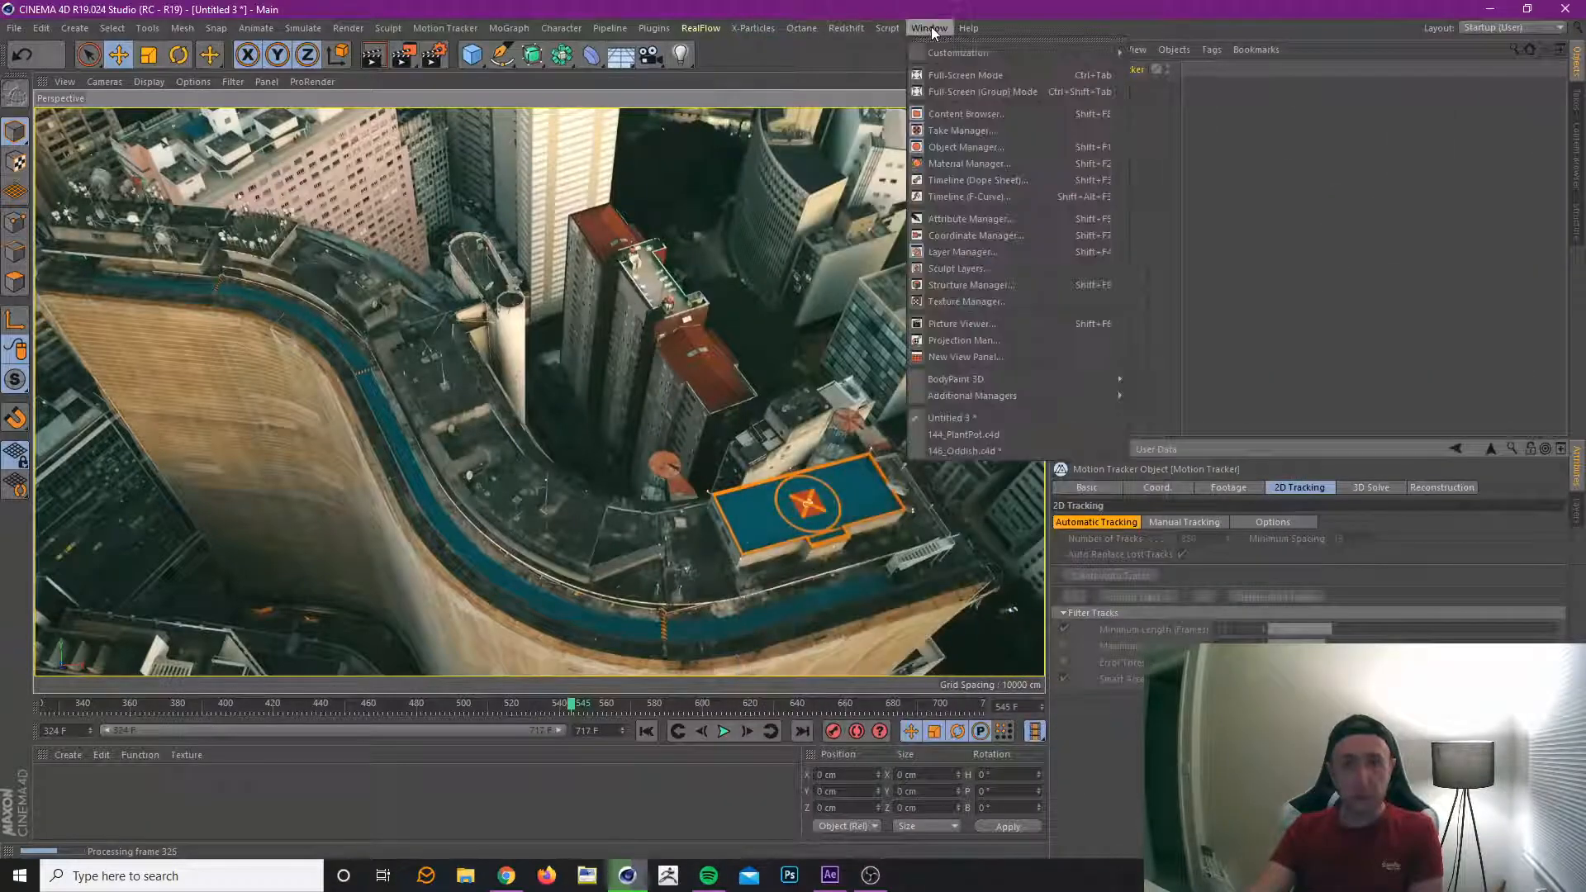
click(1011, 436)
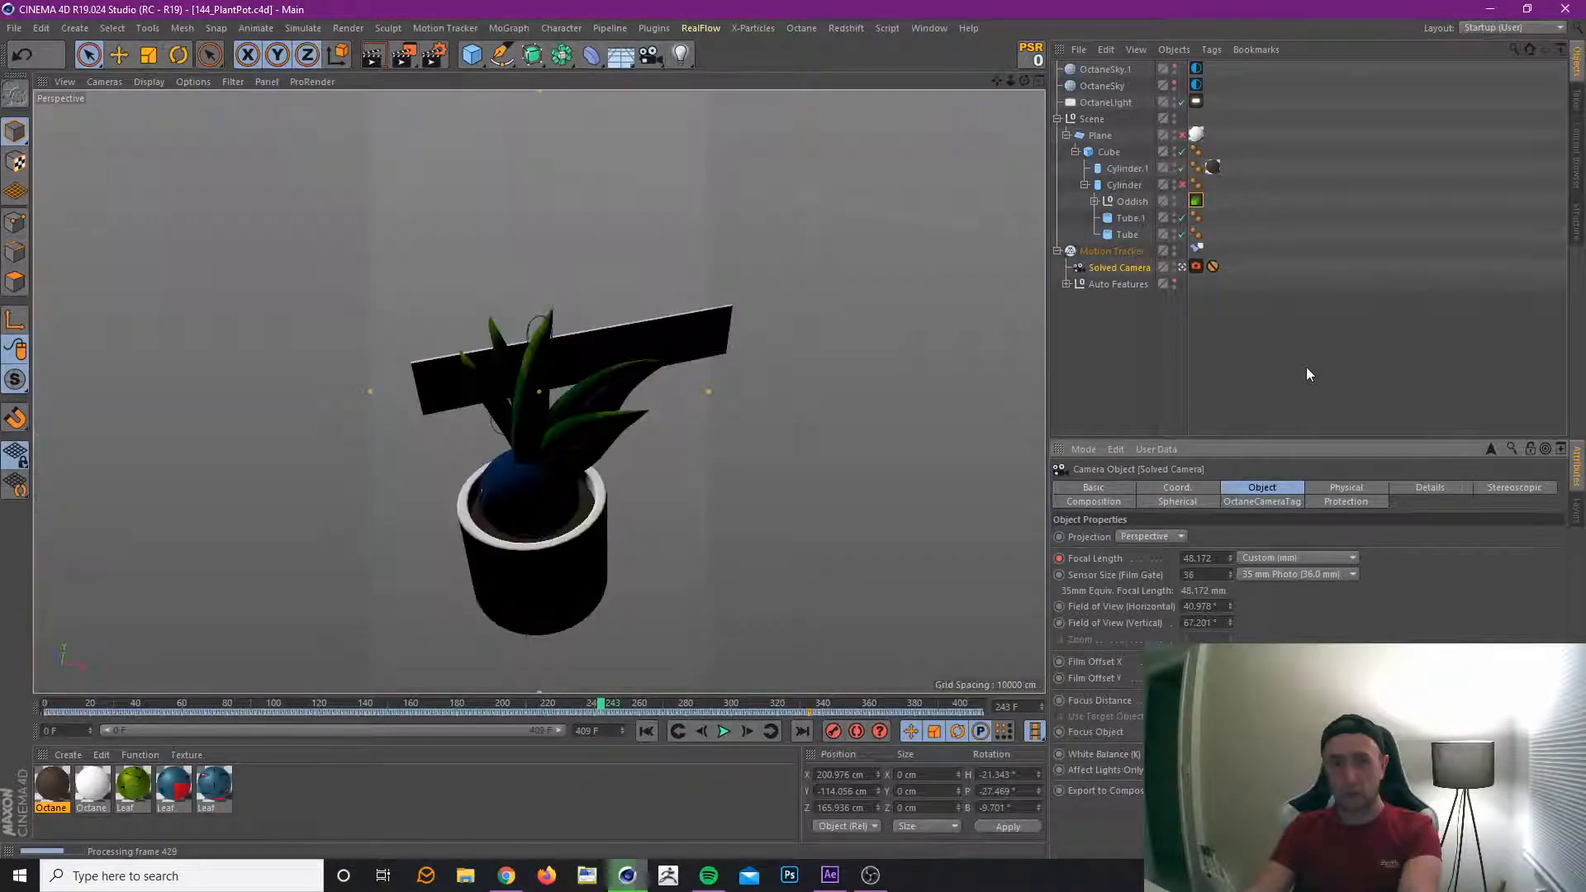
click(1306, 367)
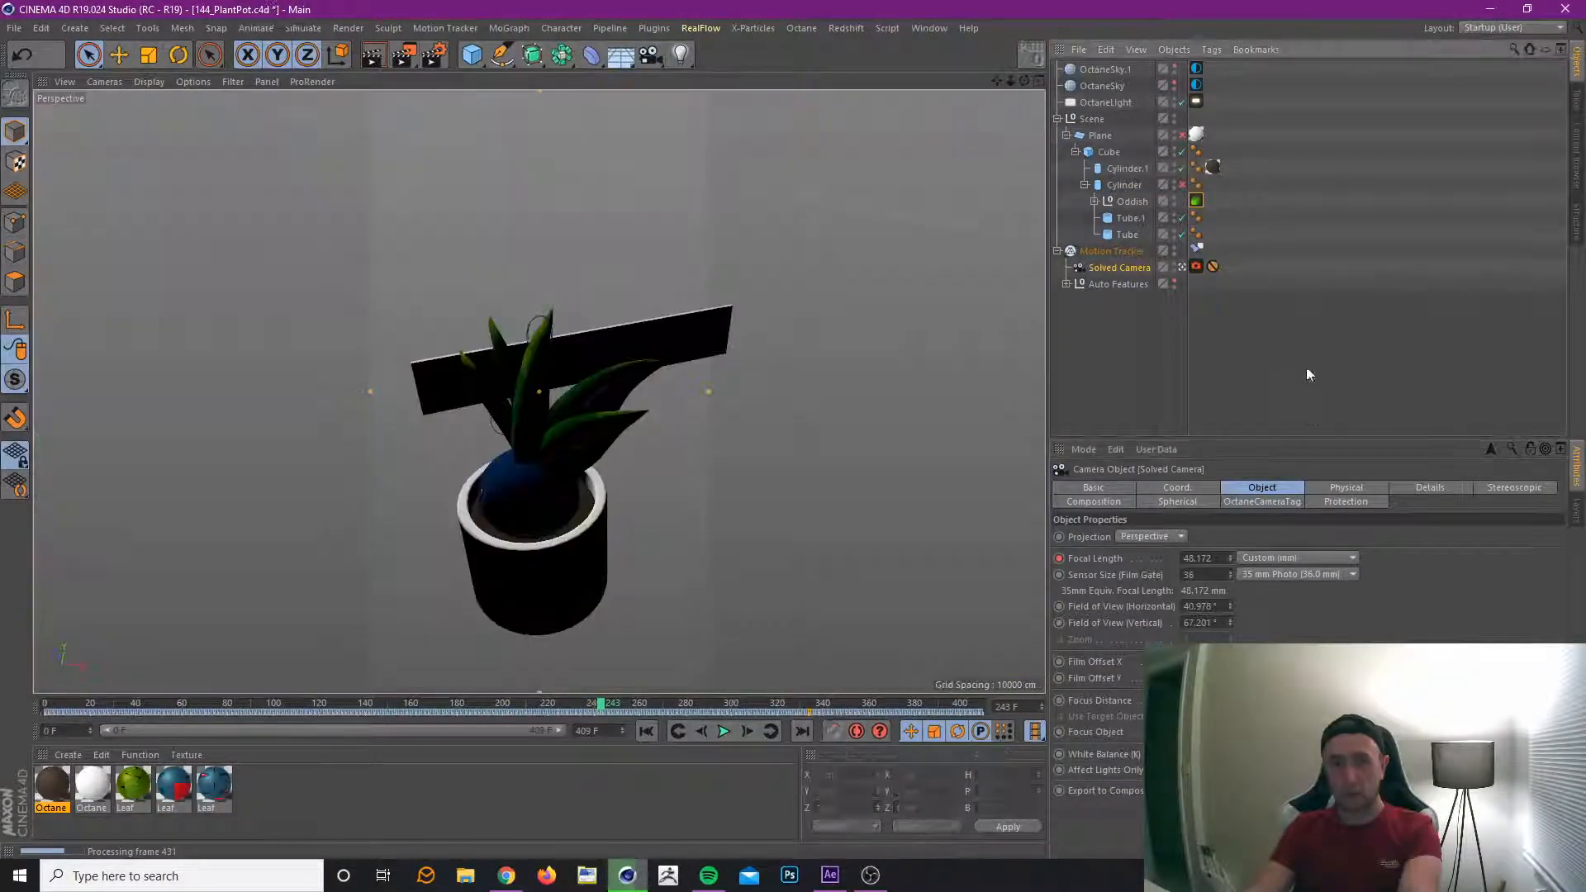
Add an Octane ObjectTag to Cylinder.1 and set its object layer's Layer ID to 2.
click(1143, 200)
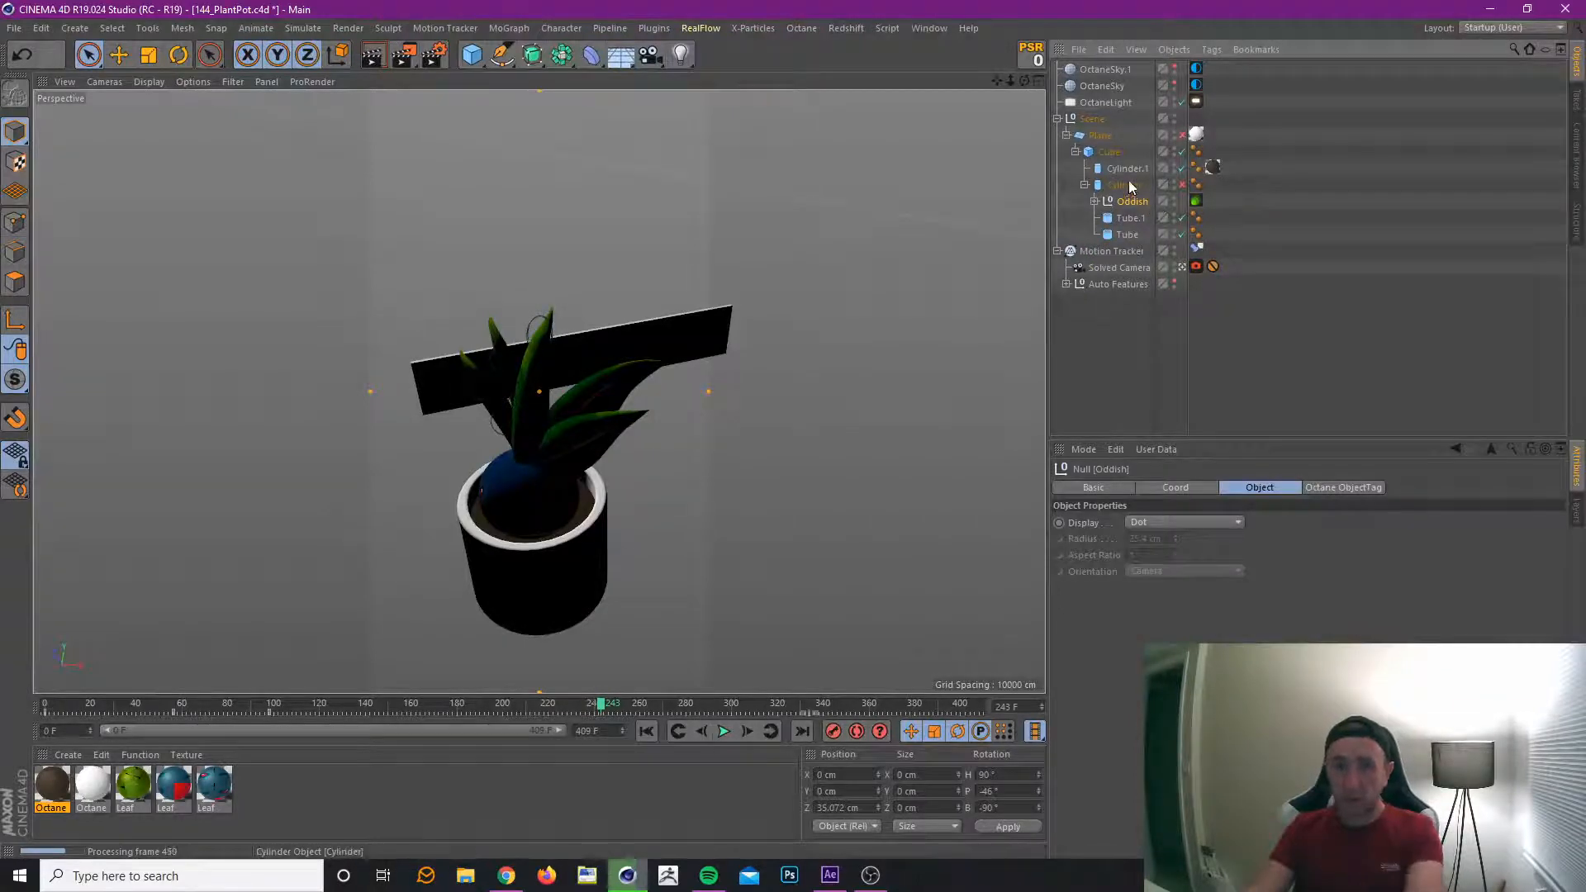
right_click(1139, 170)
mouse_move(1214, 129)
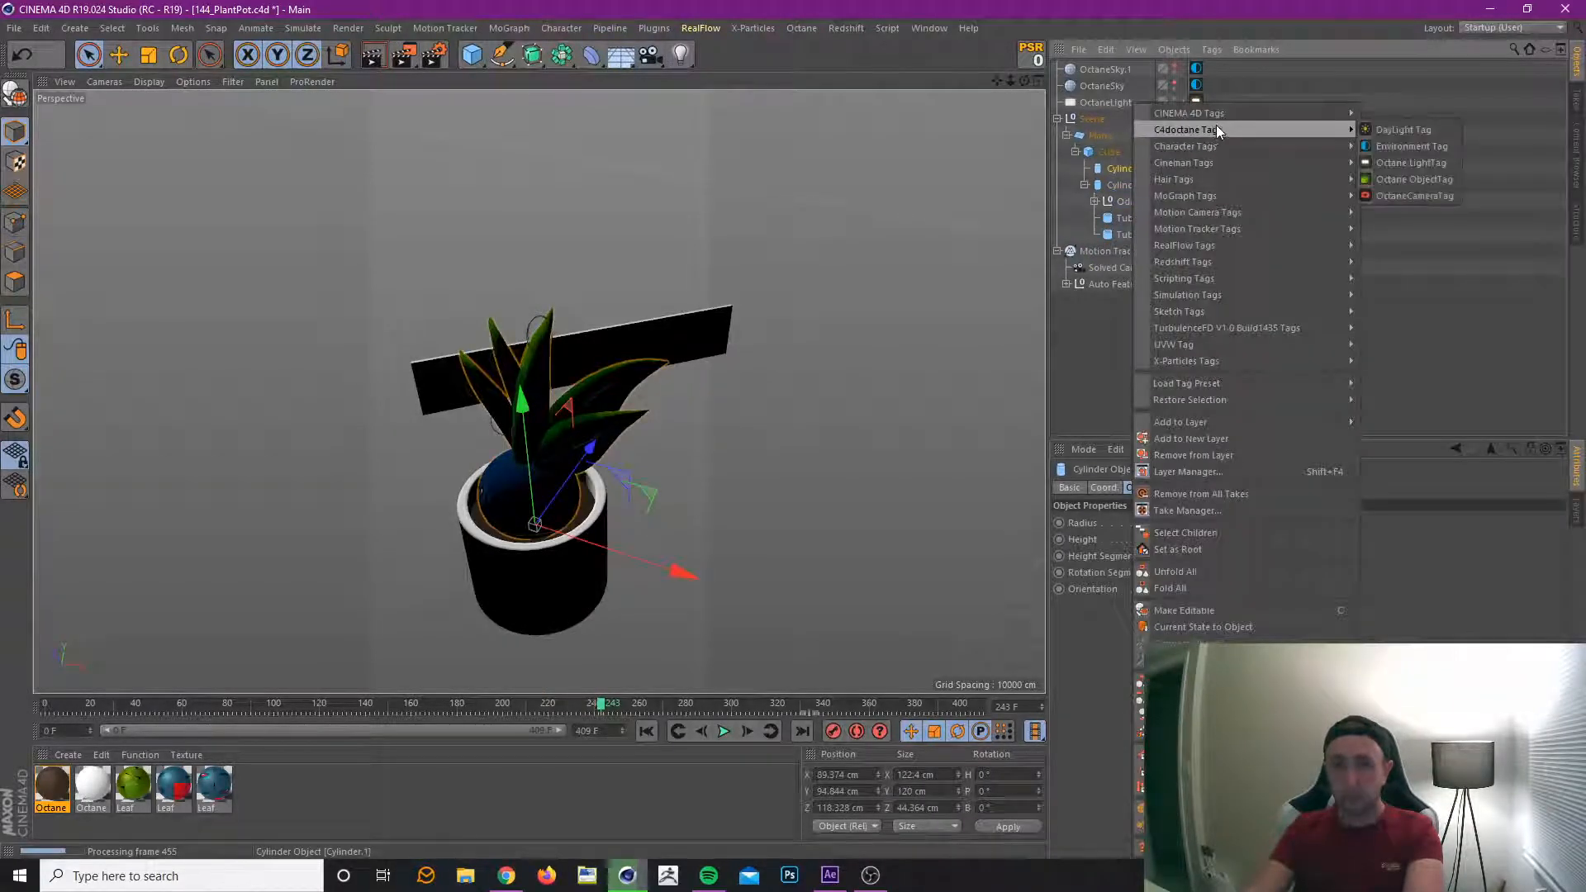
click(1381, 179)
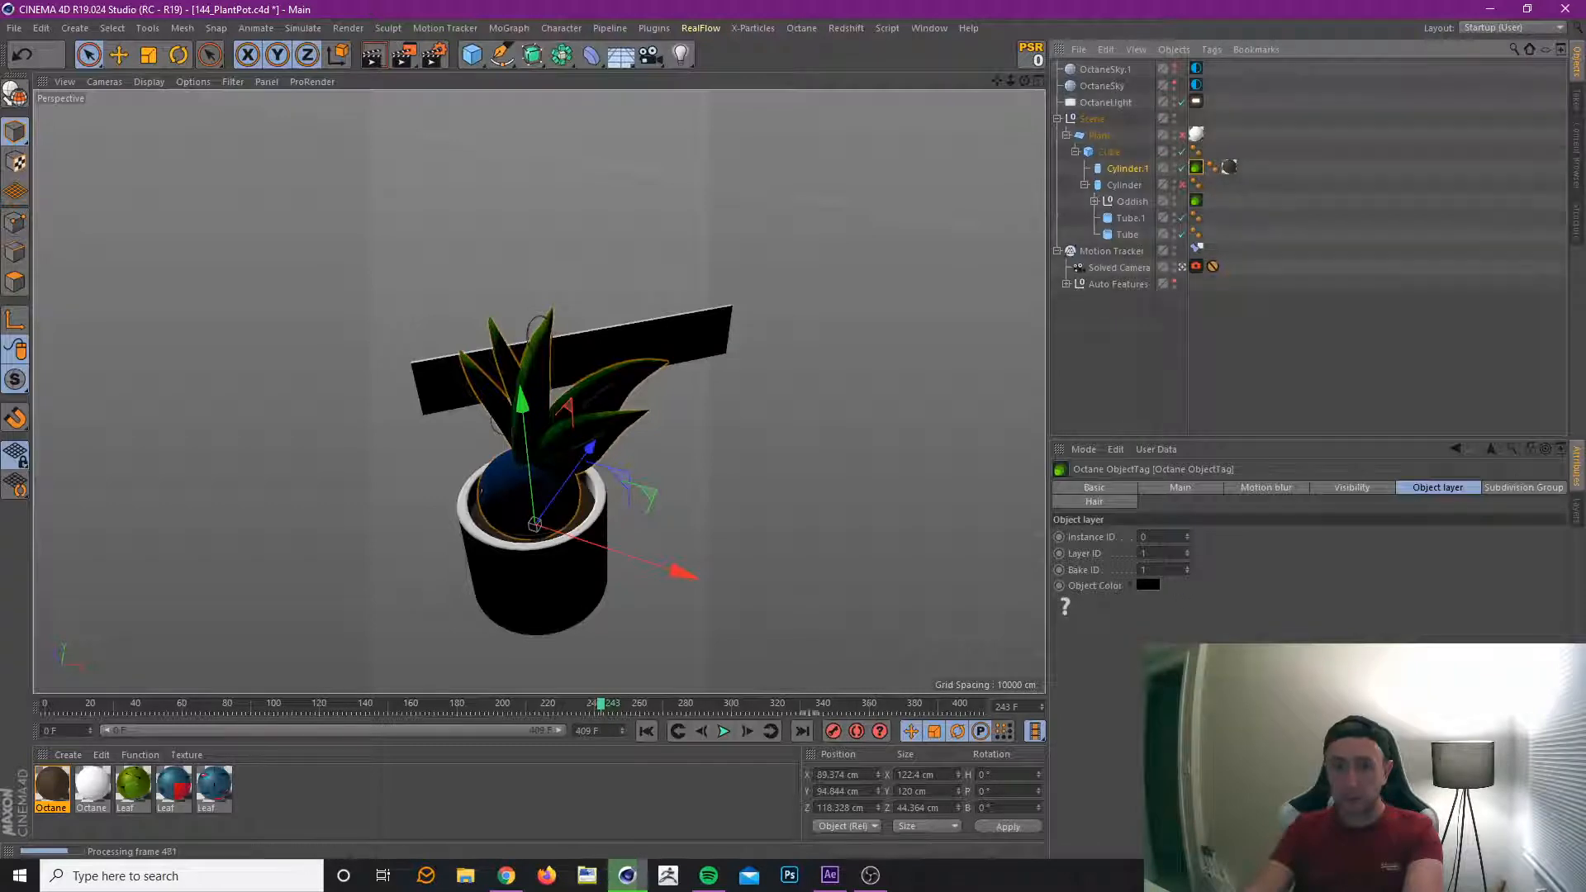
text(2)
key(Return)
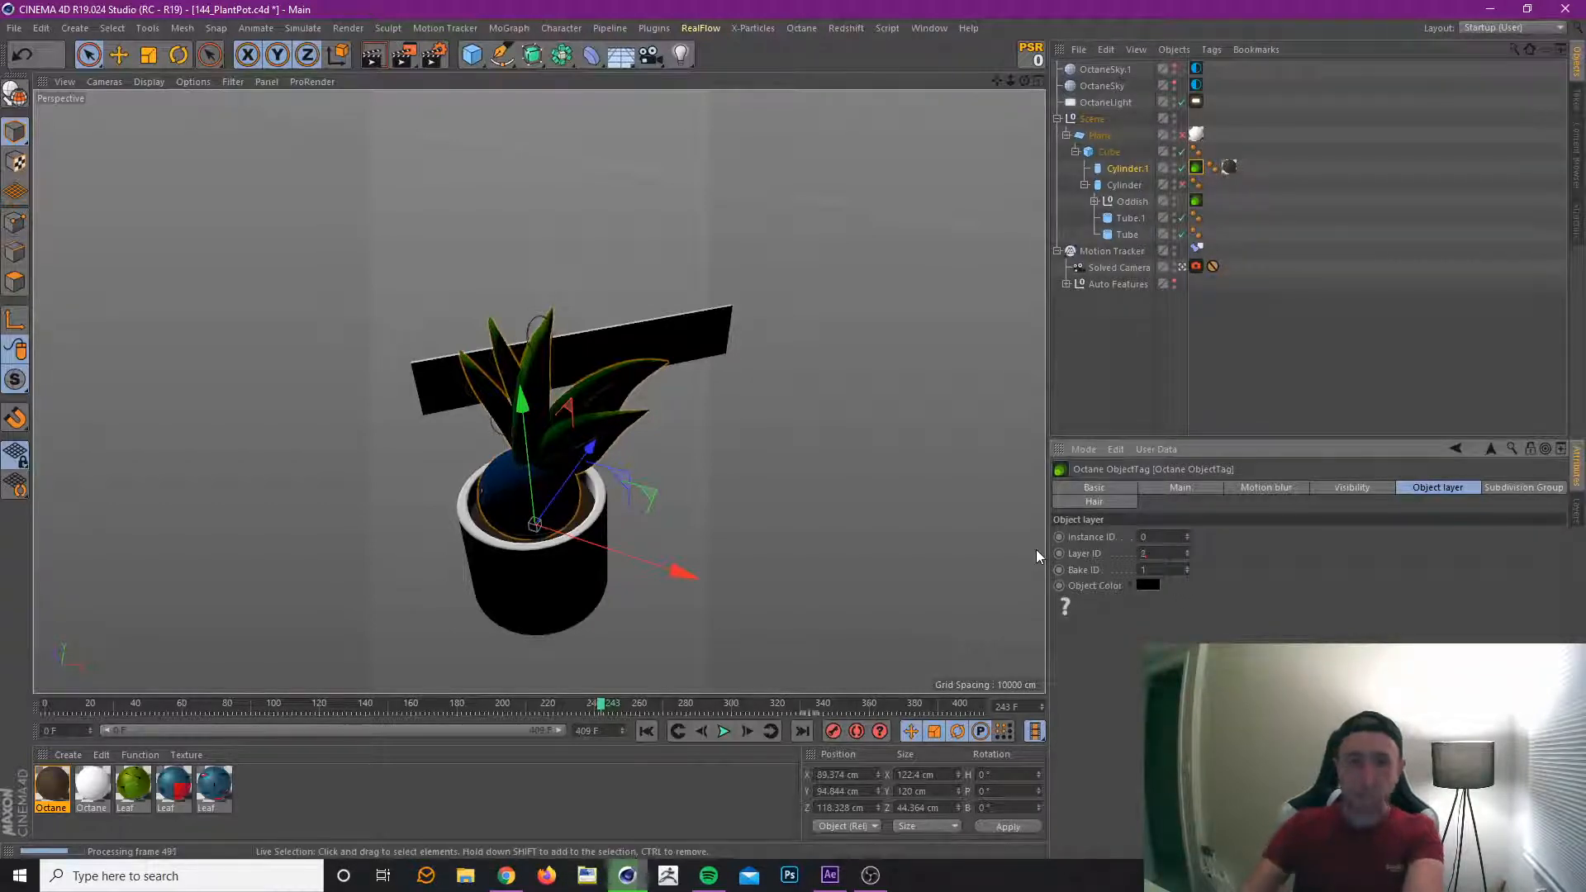
Save the plant pot project and render it to the Picture Viewer again, overwriting the existing output files.
click(1341, 364)
key(ctrl+s)
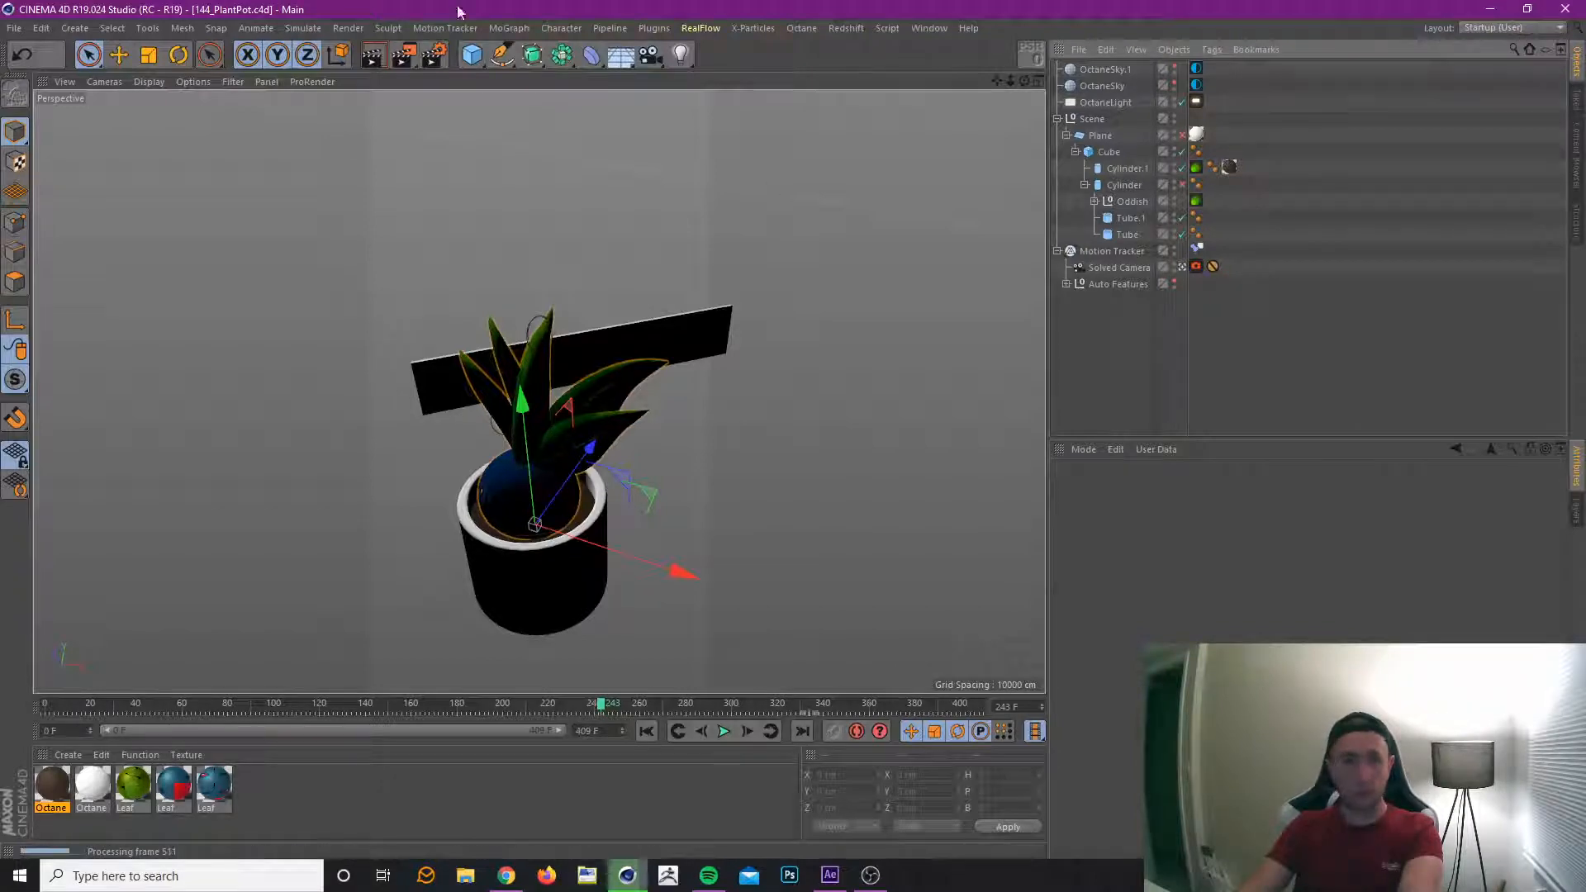
click(404, 55)
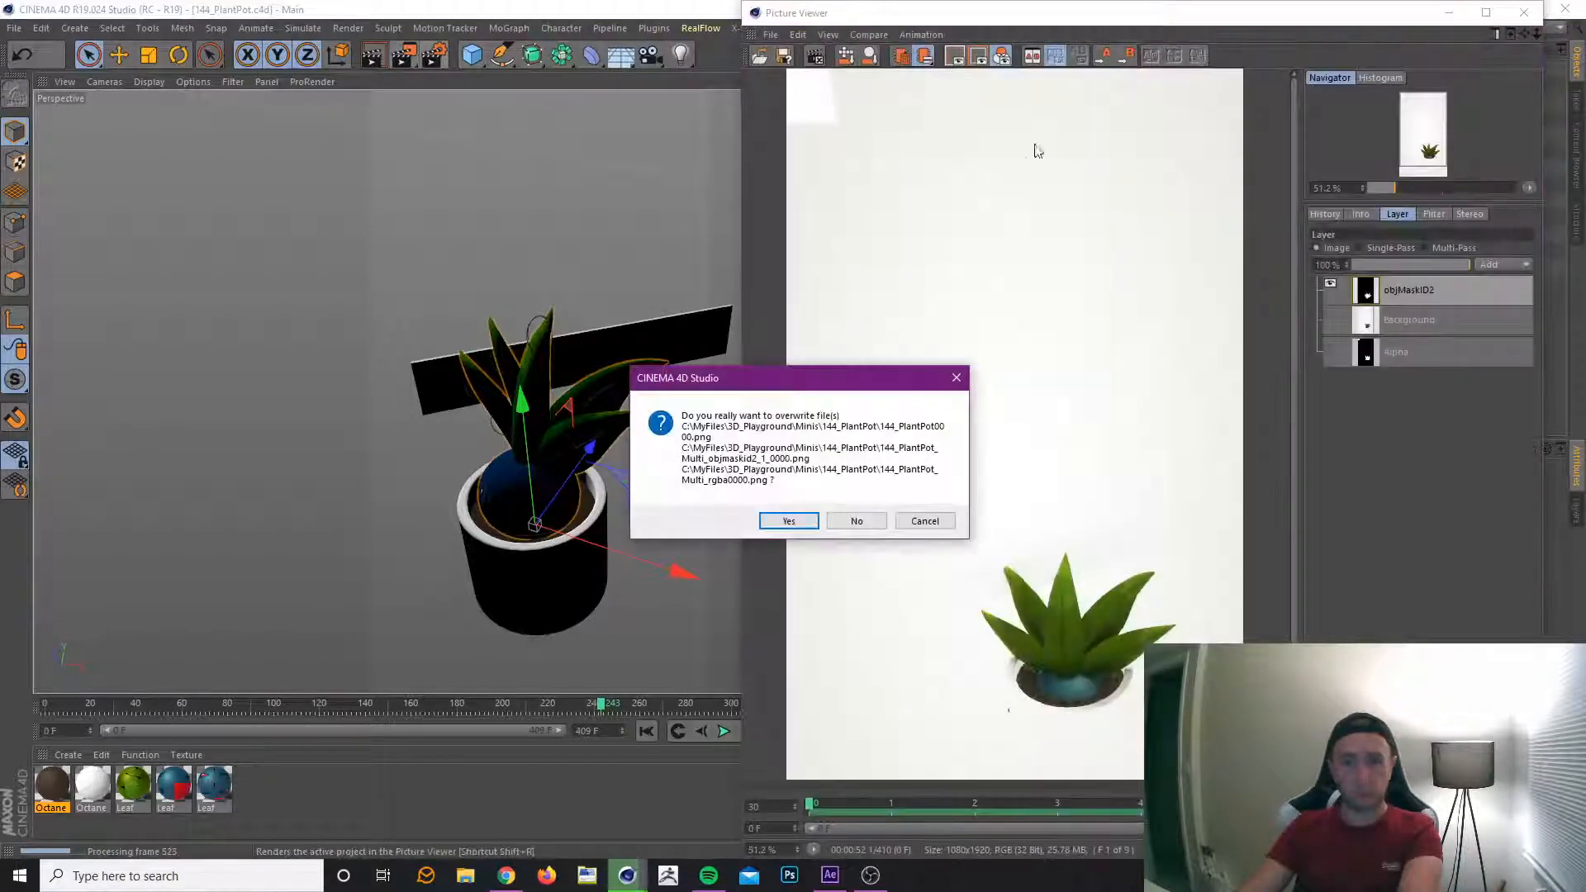
click(807, 522)
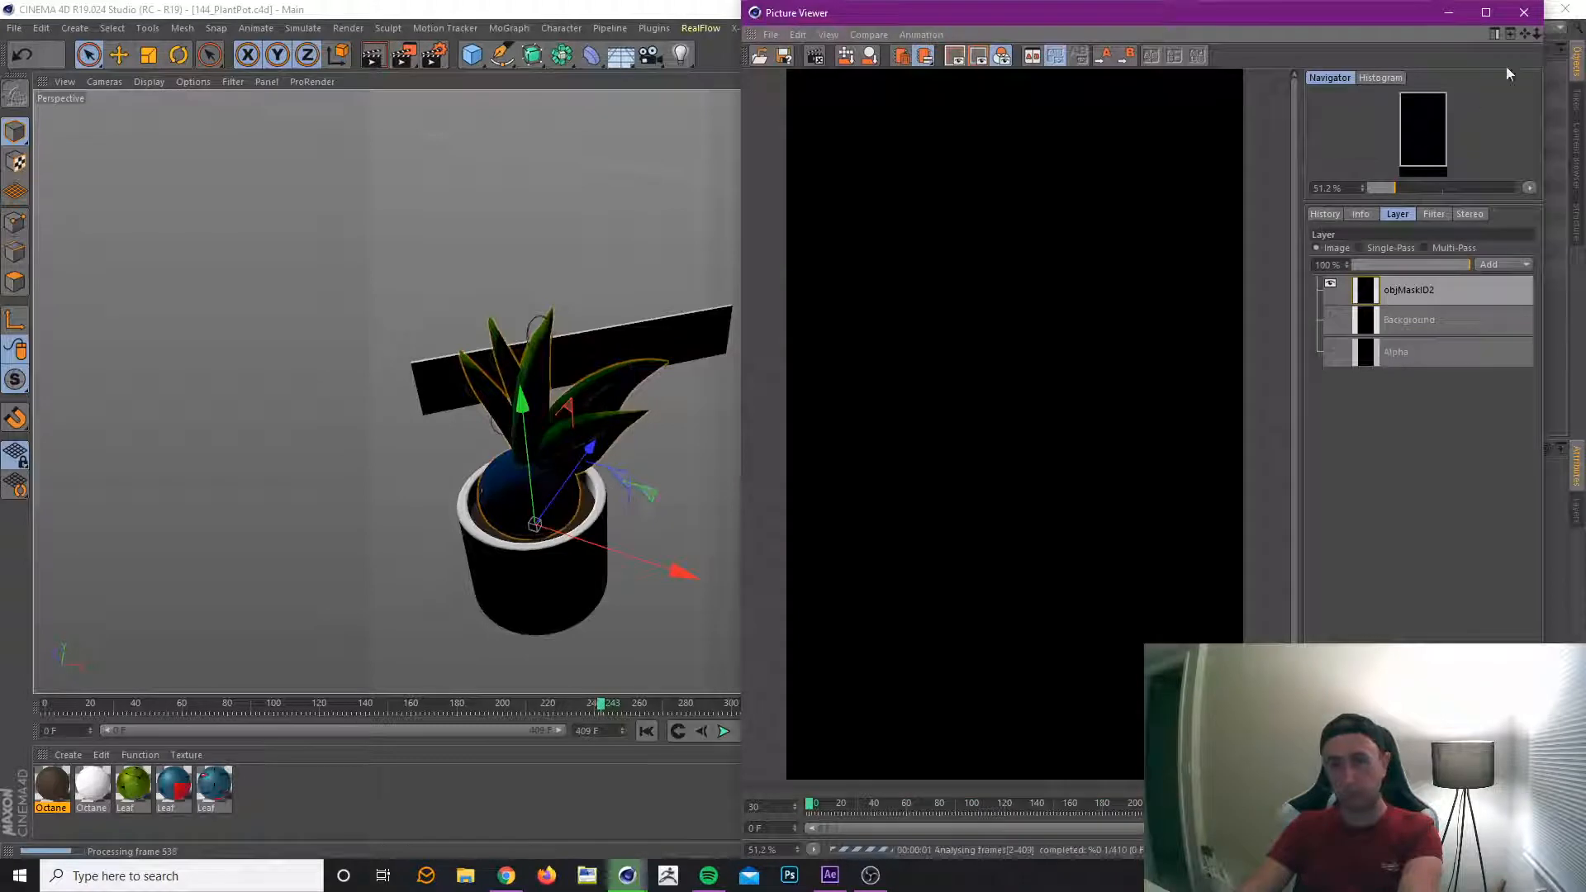
Minimize the Picture Viewer and switch back to the Untitled 3 motion tracking project.
click(1453, 12)
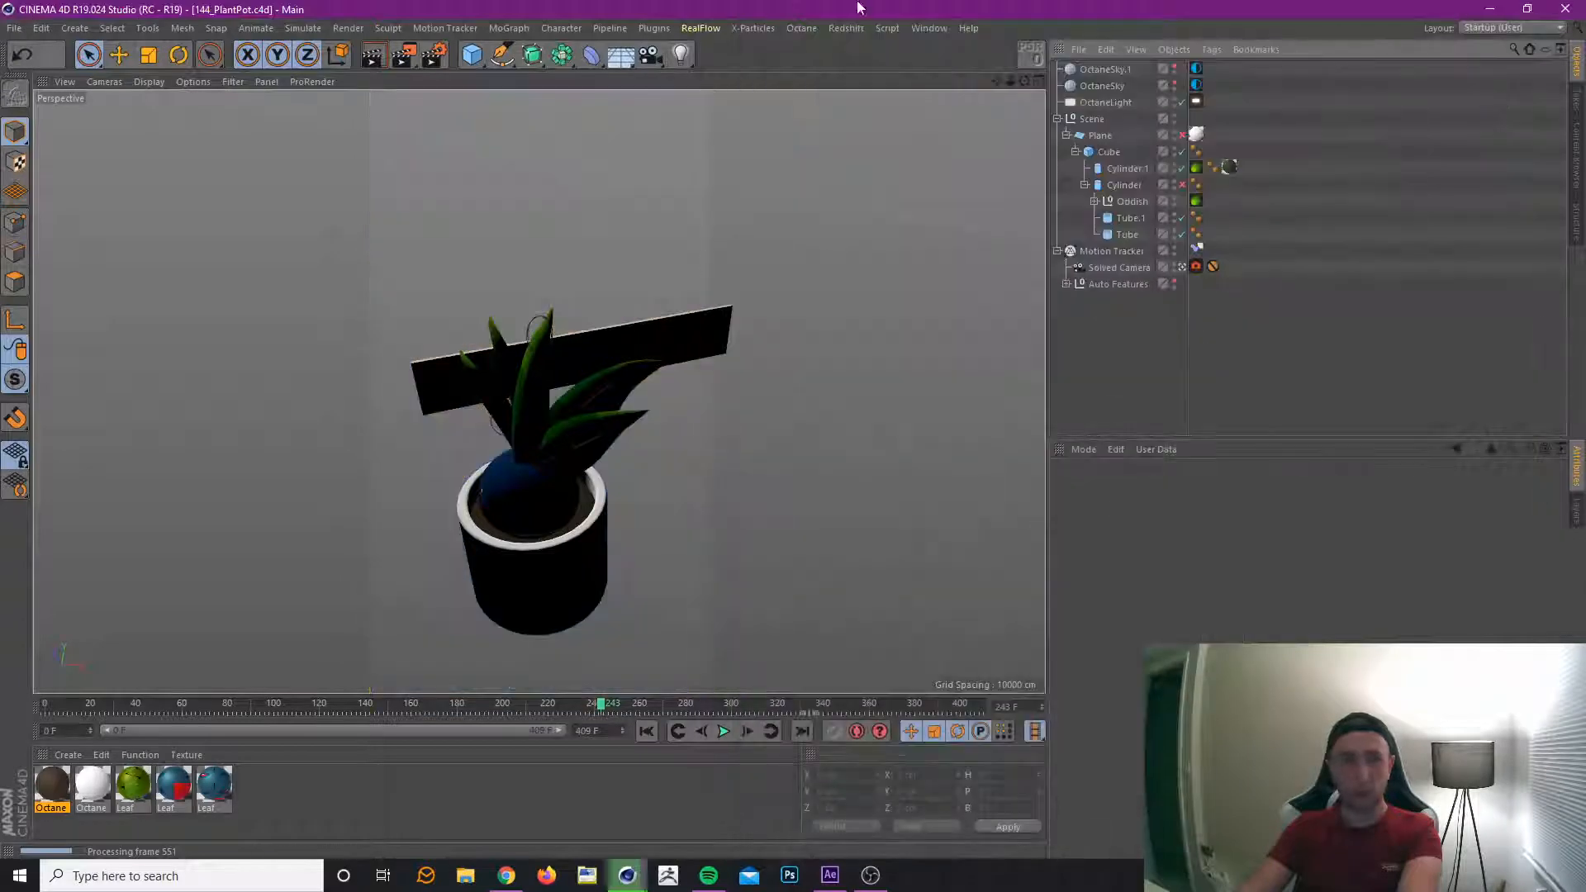
click(928, 29)
click(1054, 415)
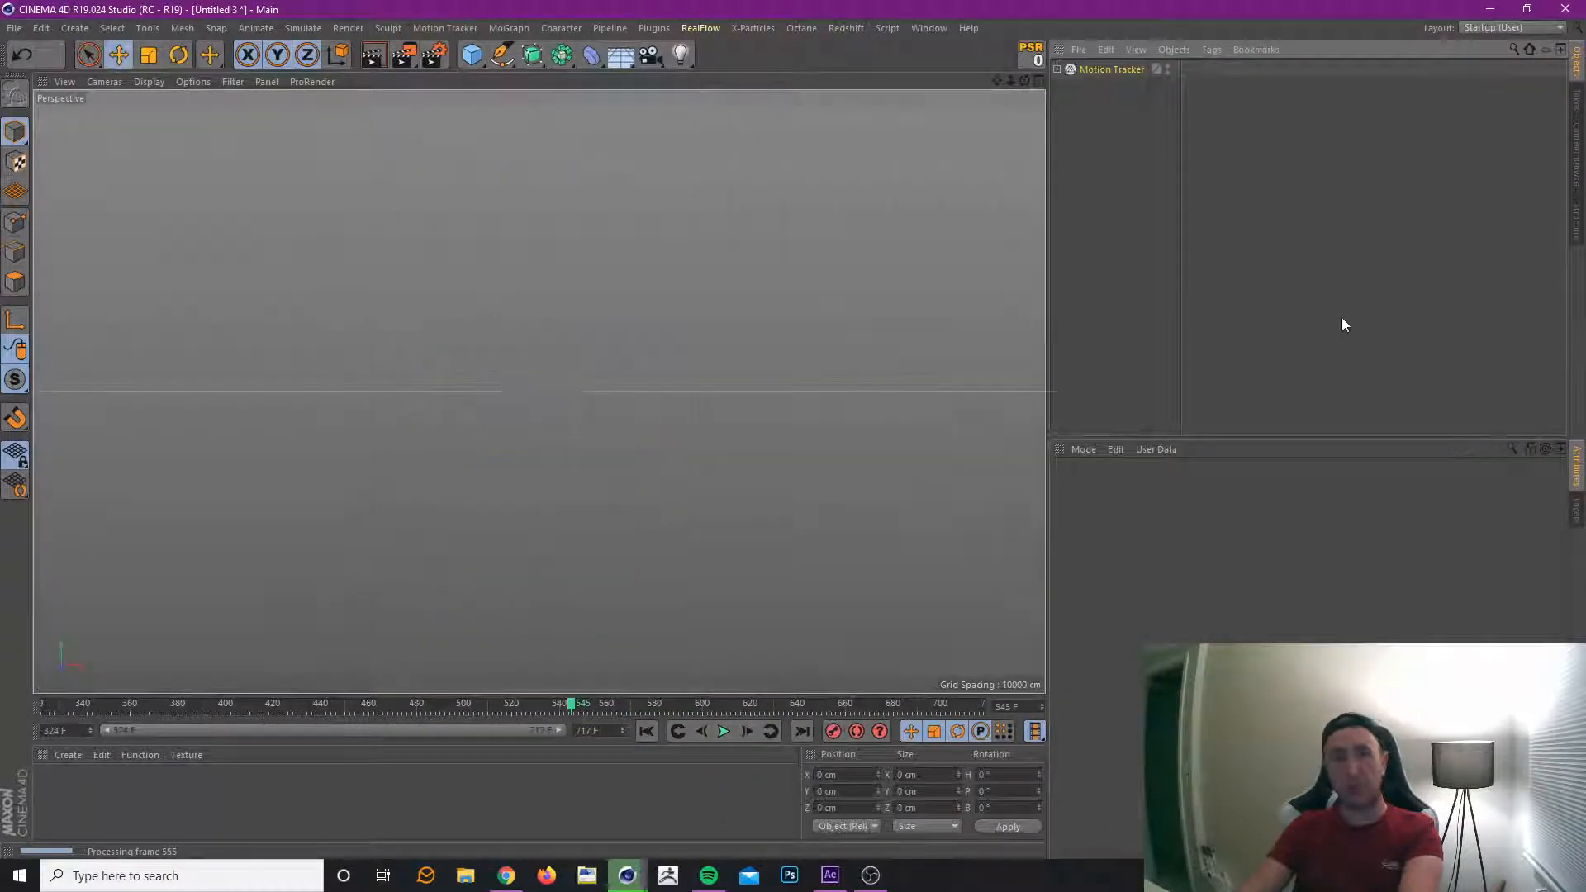